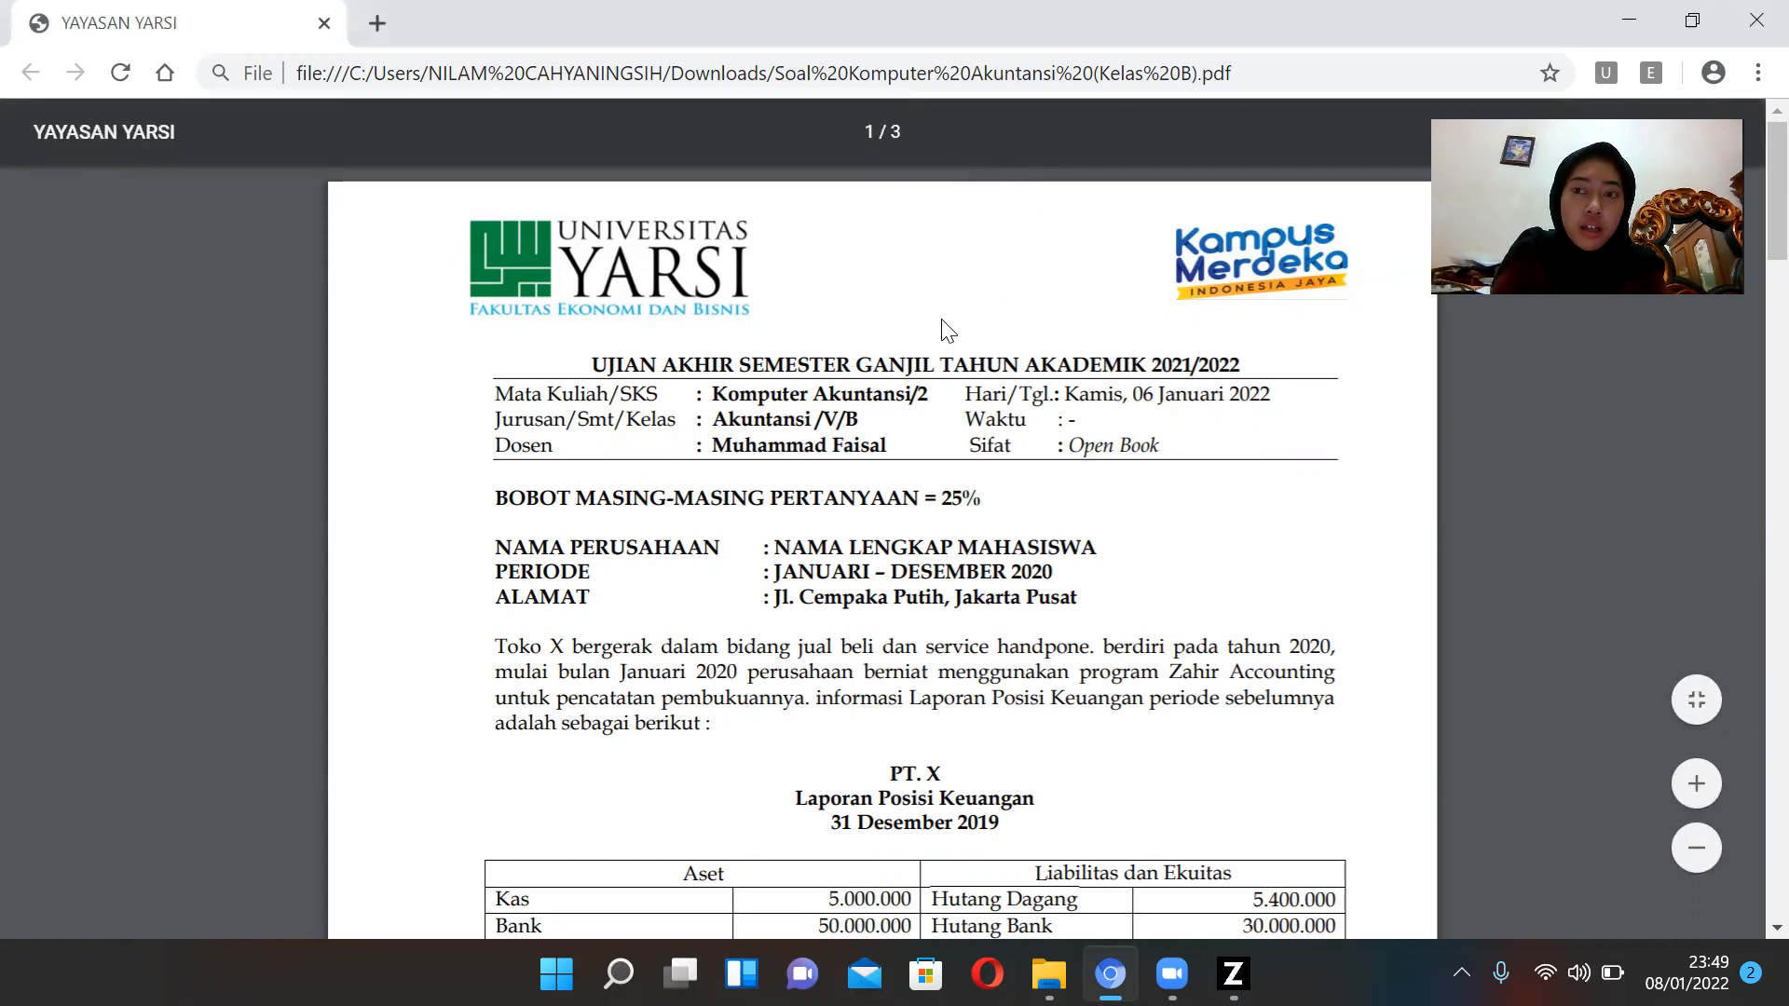
# Read through the exam document's company details, opening balance sheet, receivables, payables and inventory balances.
pyautogui.scroll(-3, 948, 307)
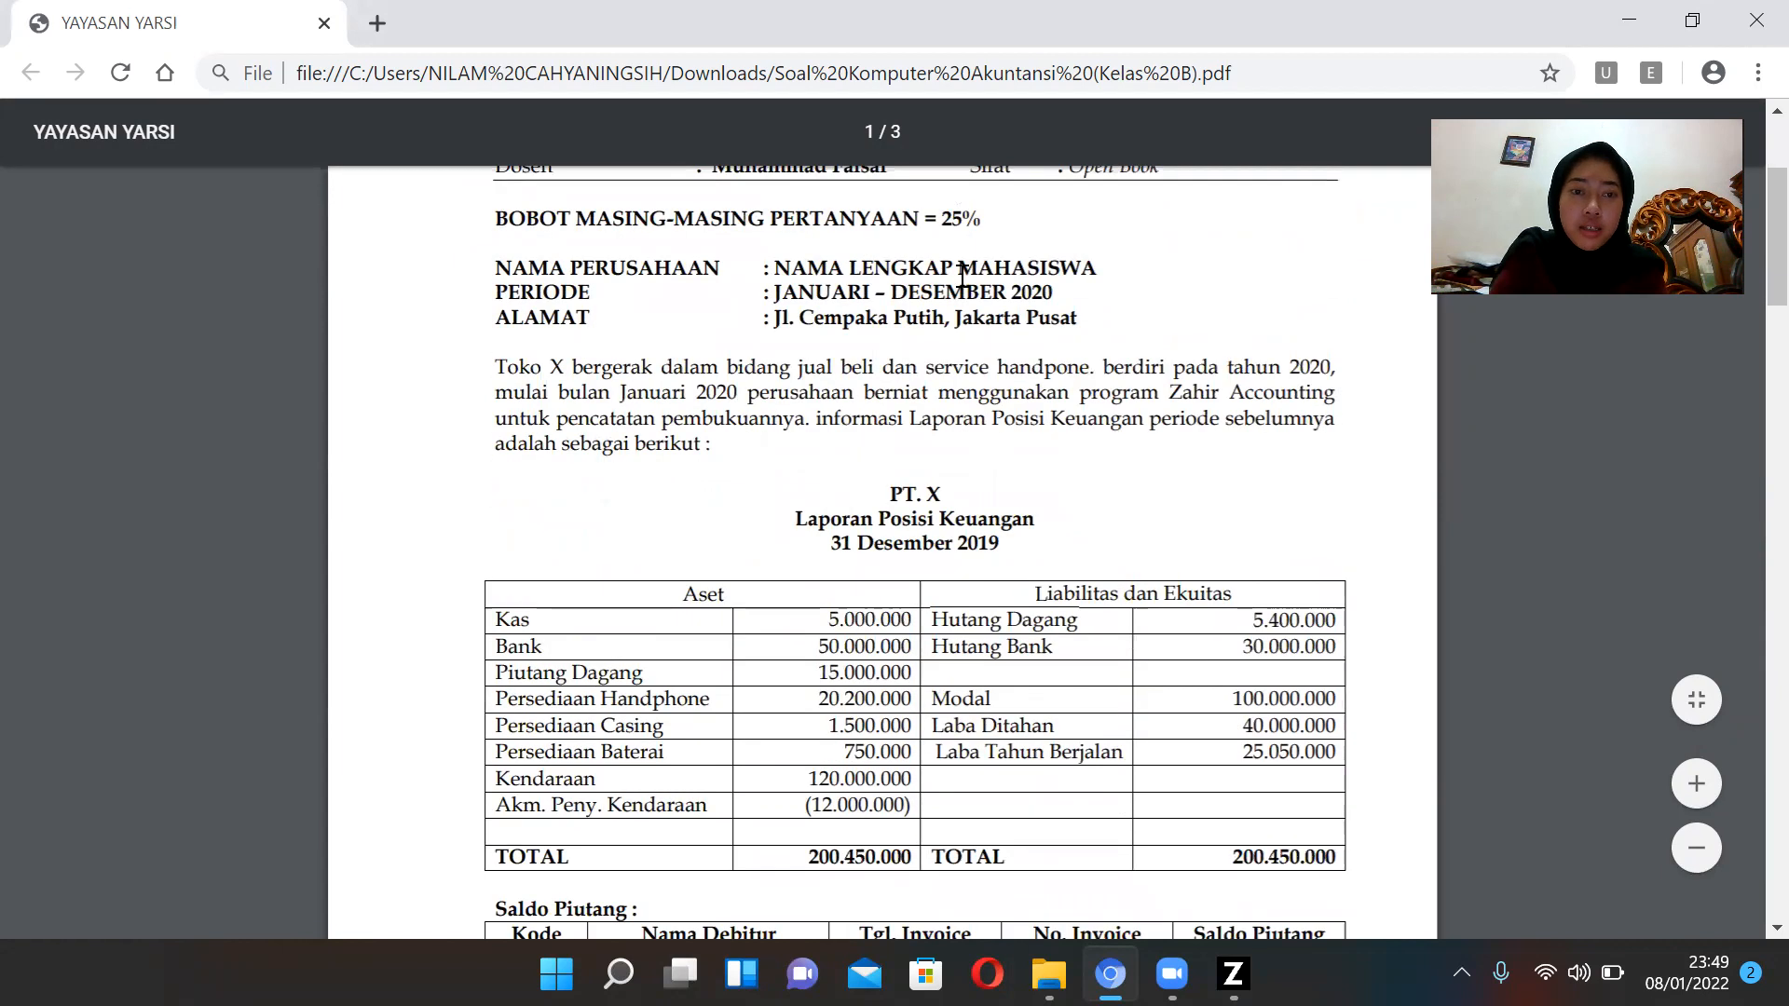
pyautogui.scroll(-2, 959, 284)
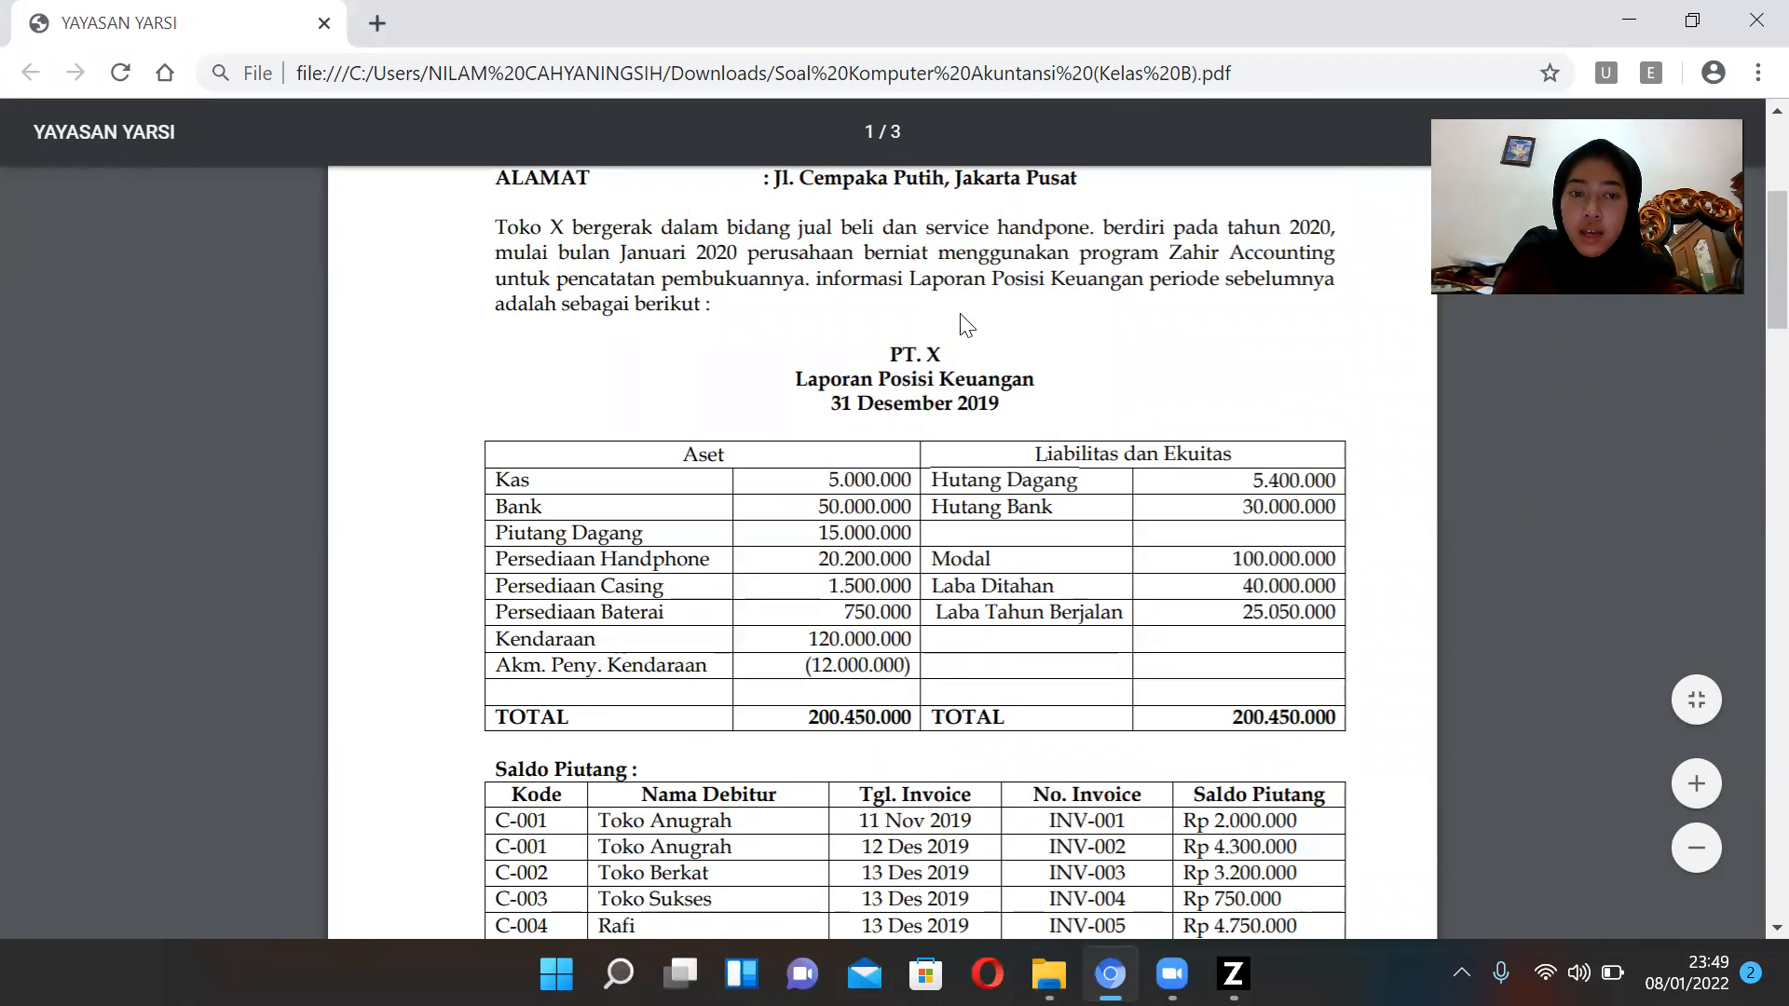
pyautogui.scroll(-3, 966, 324)
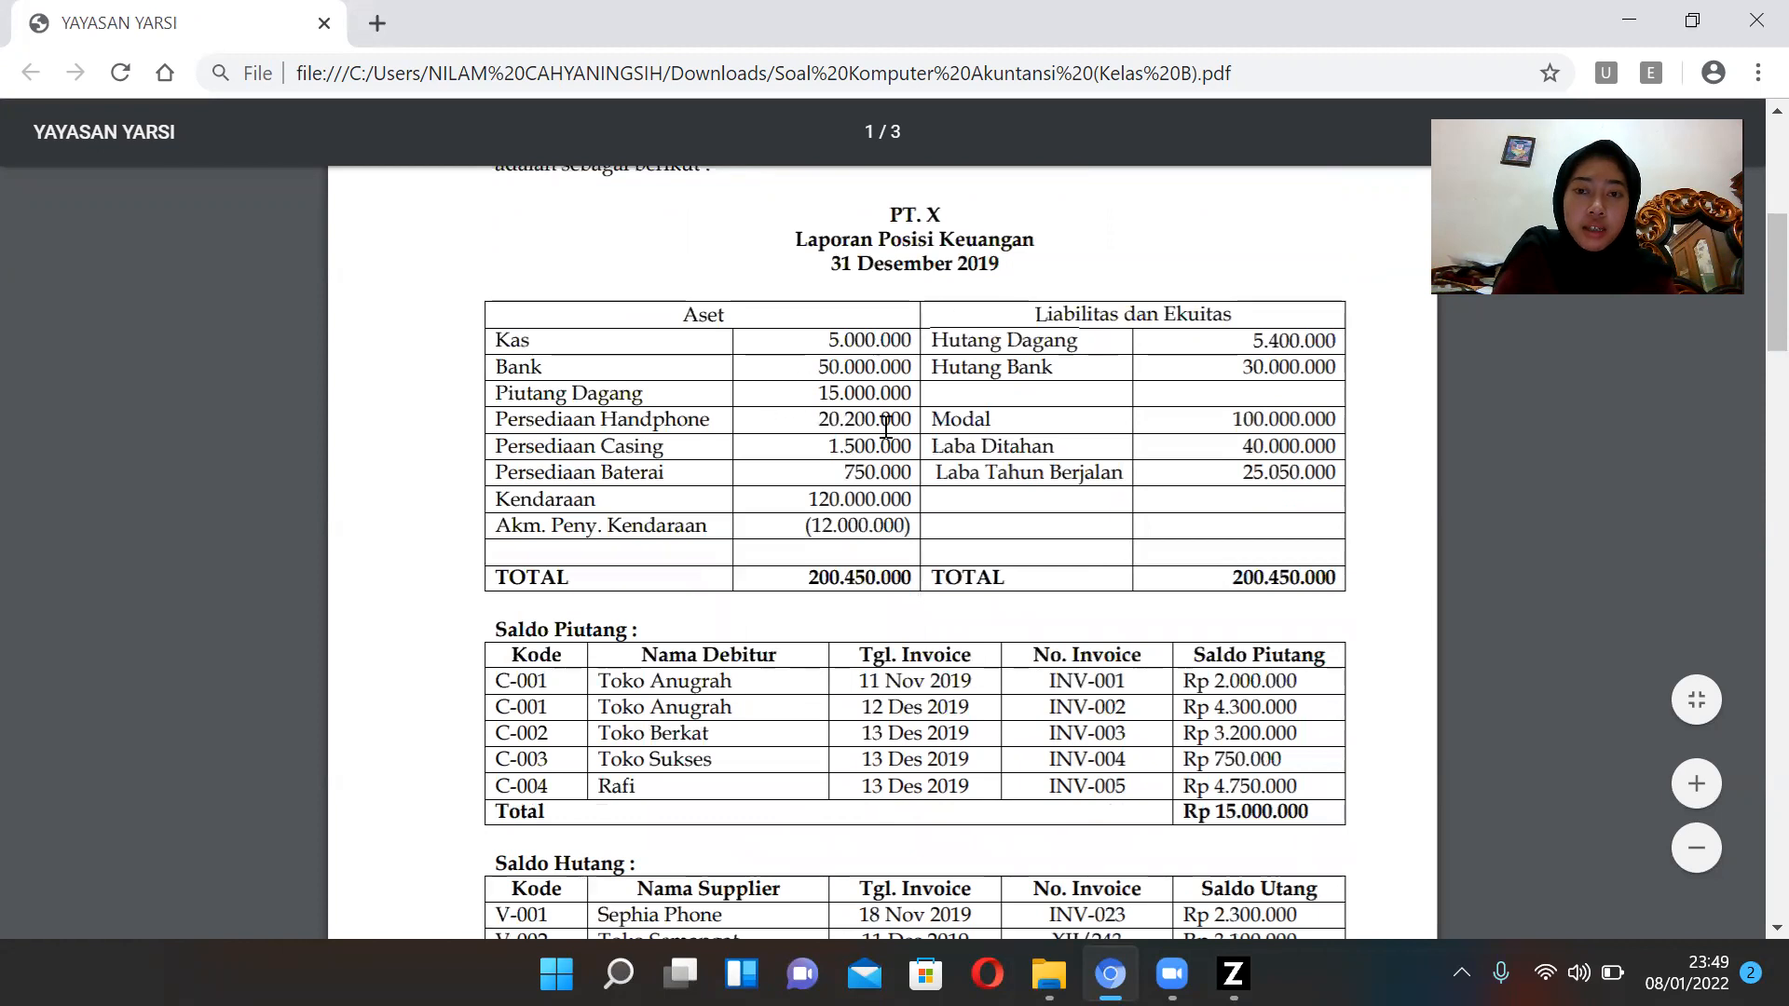
pyautogui.scroll(-3, 1044, 373)
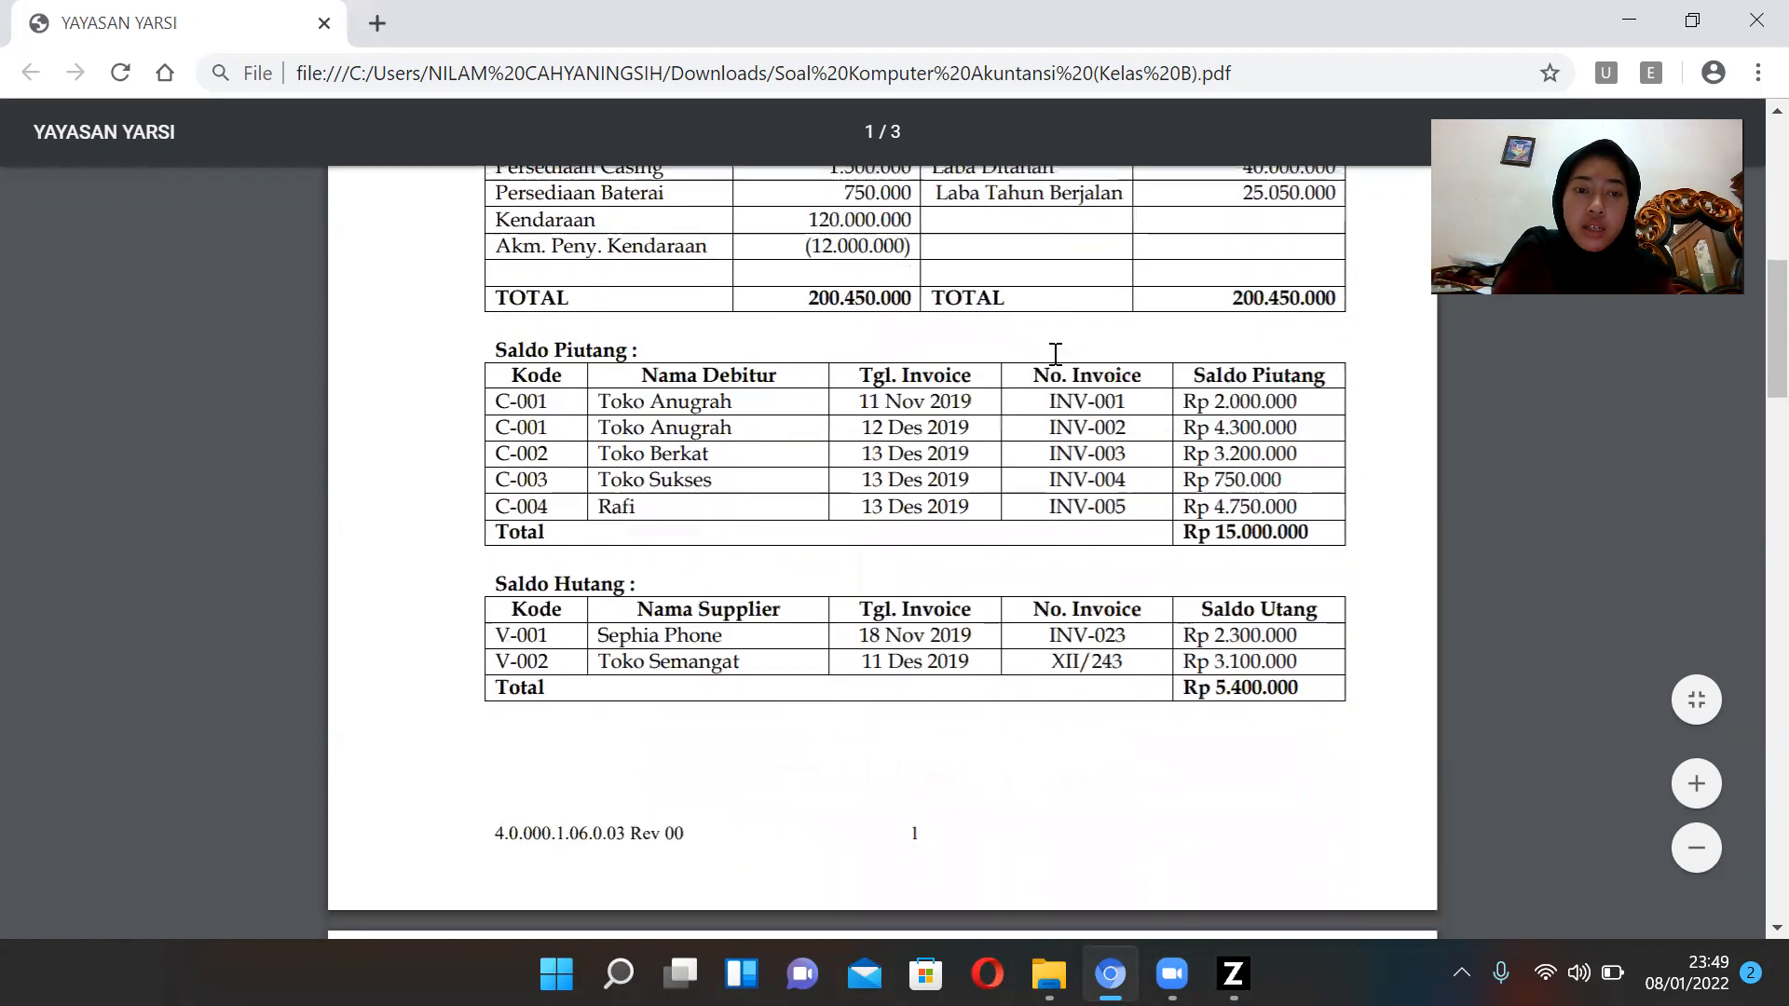
pyautogui.scroll(-4, 736, 373)
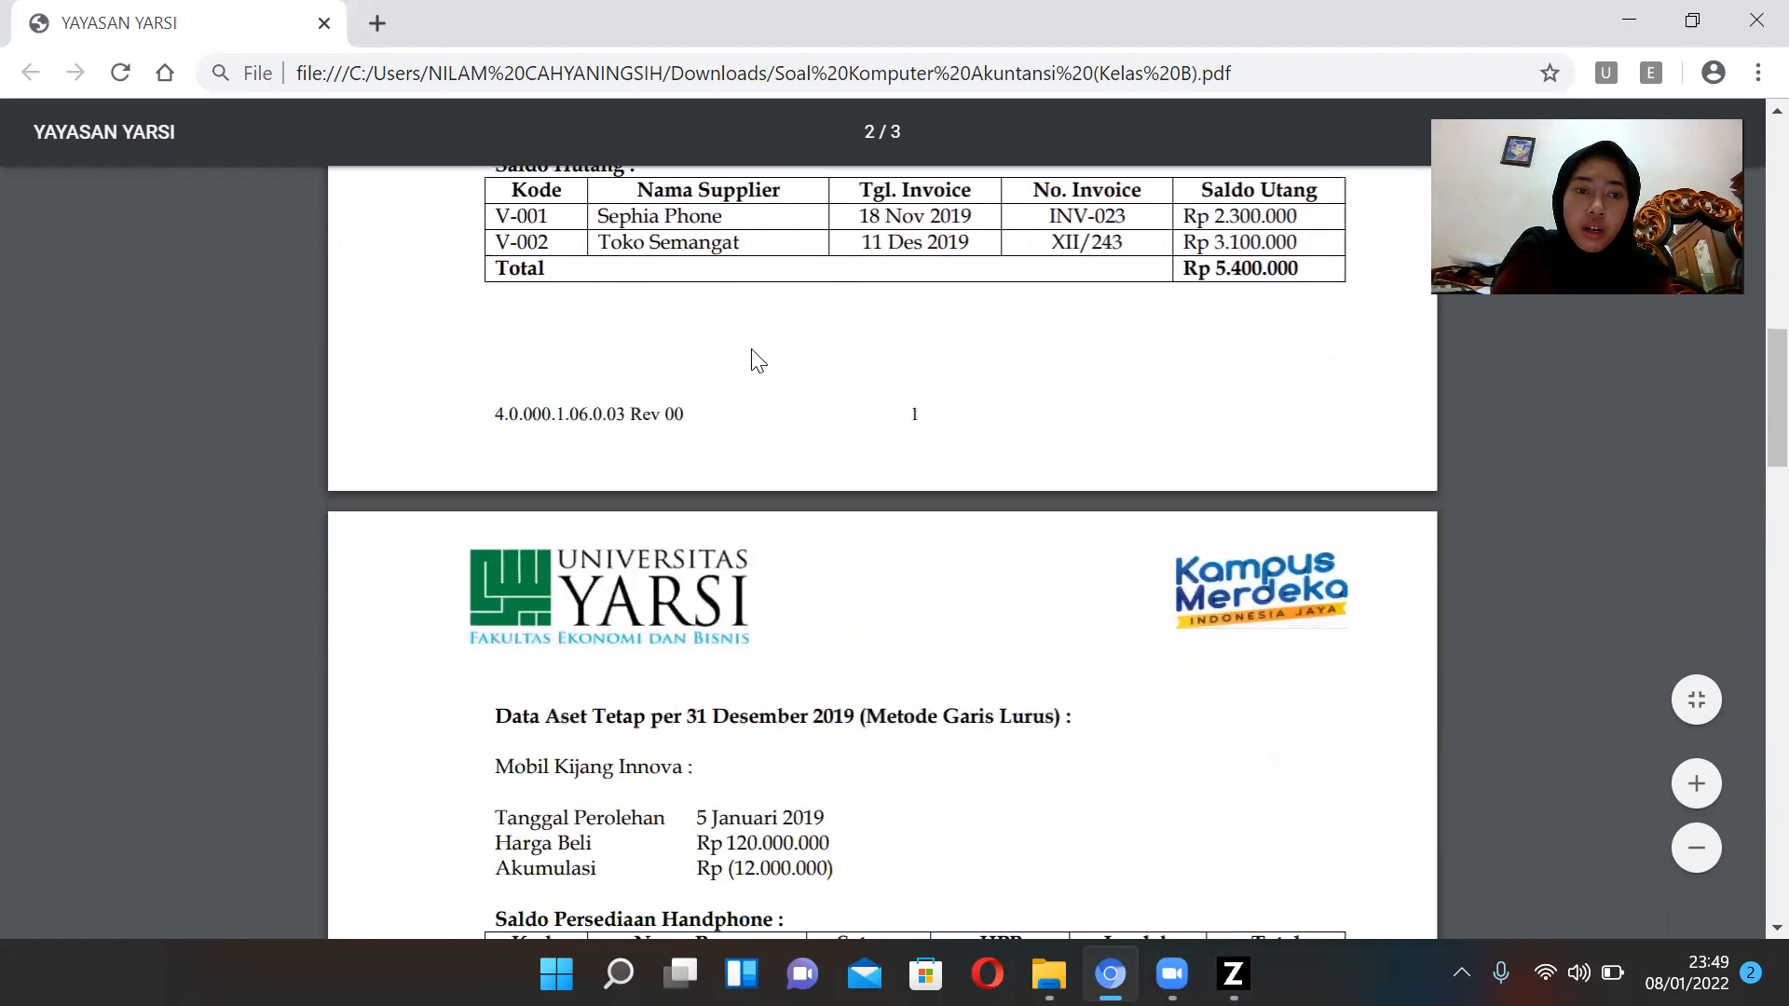
pyautogui.scroll(-4, 884, 269)
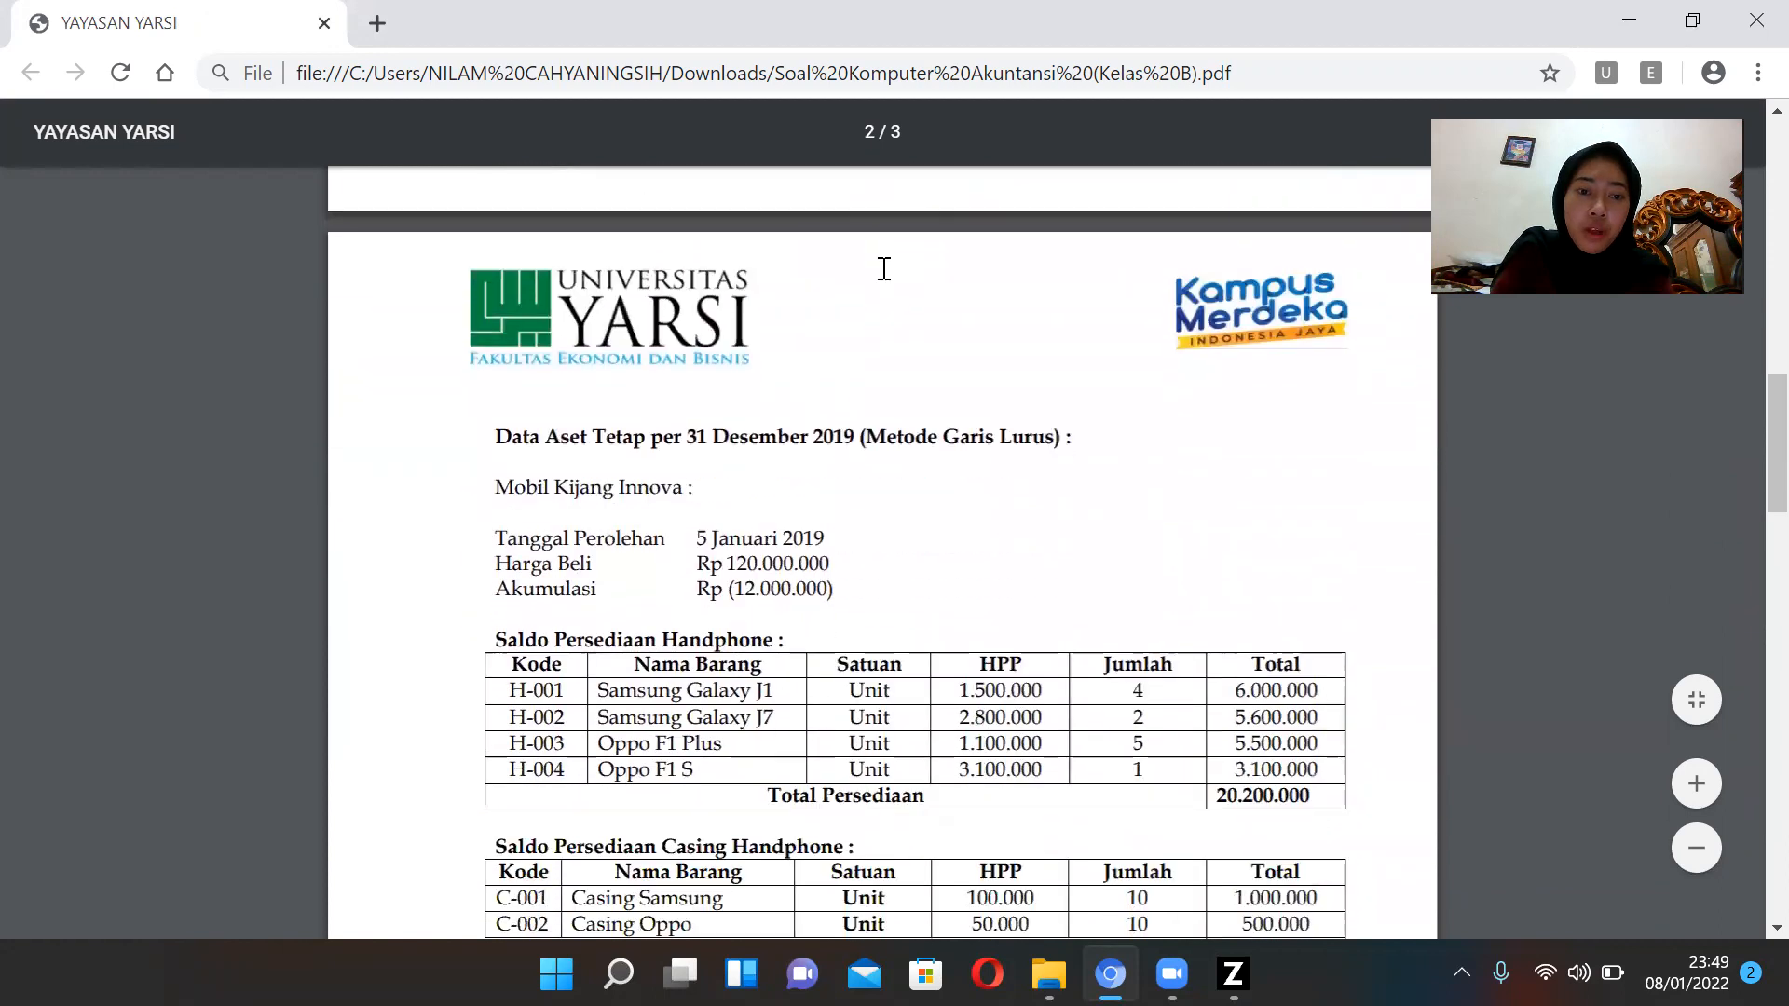
pyautogui.scroll(-4, 884, 269)
pyautogui.scroll(2, 884, 270)
pyautogui.scroll(-1, 884, 269)
pyautogui.scroll(1, 884, 270)
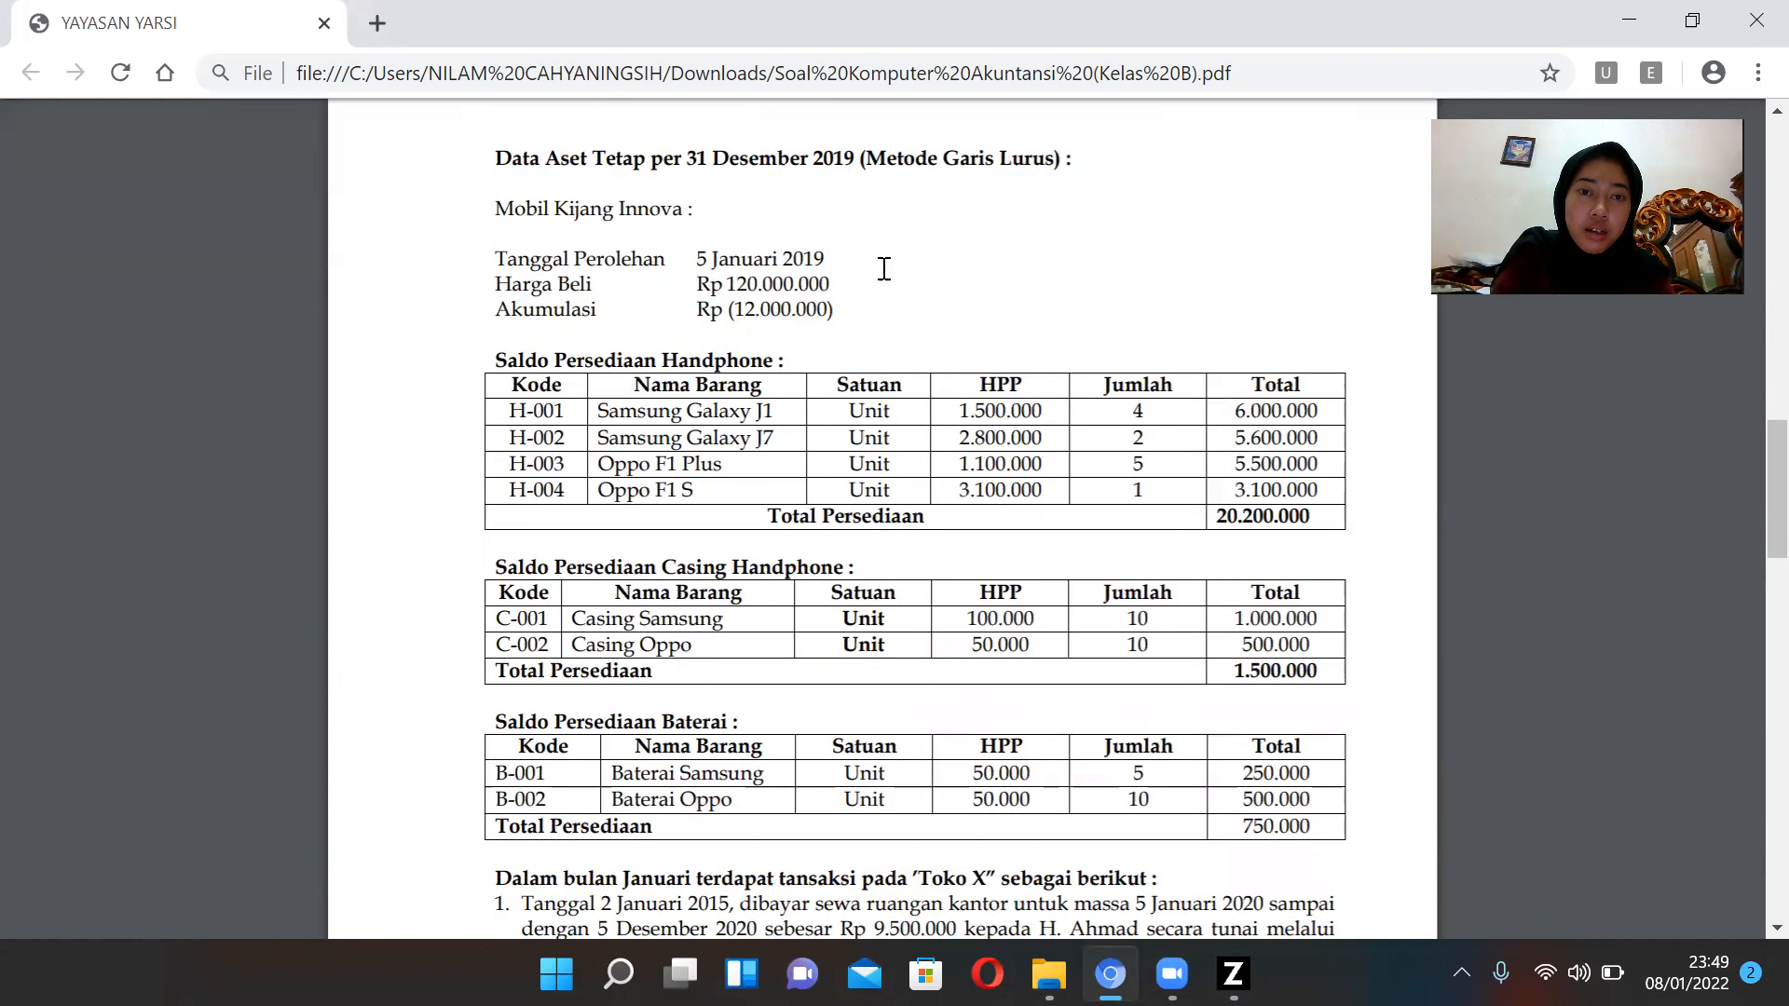
pyautogui.rightClick(884, 269)
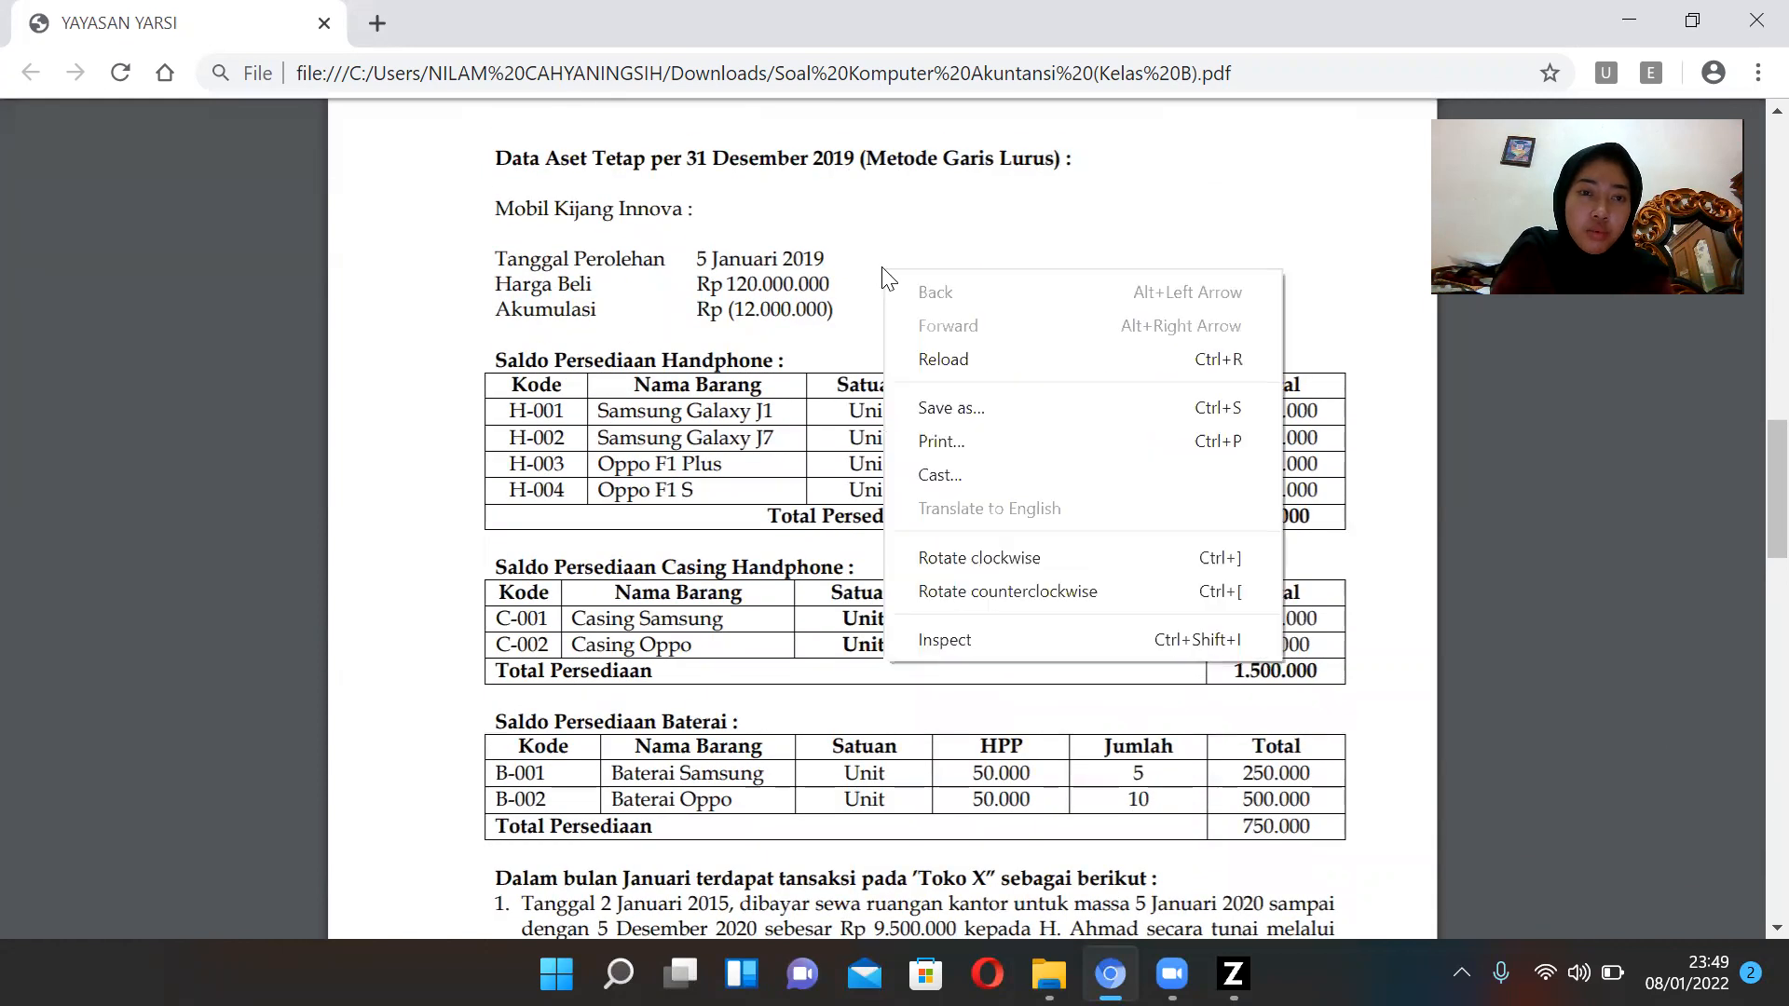
pyautogui.click(663, 268)
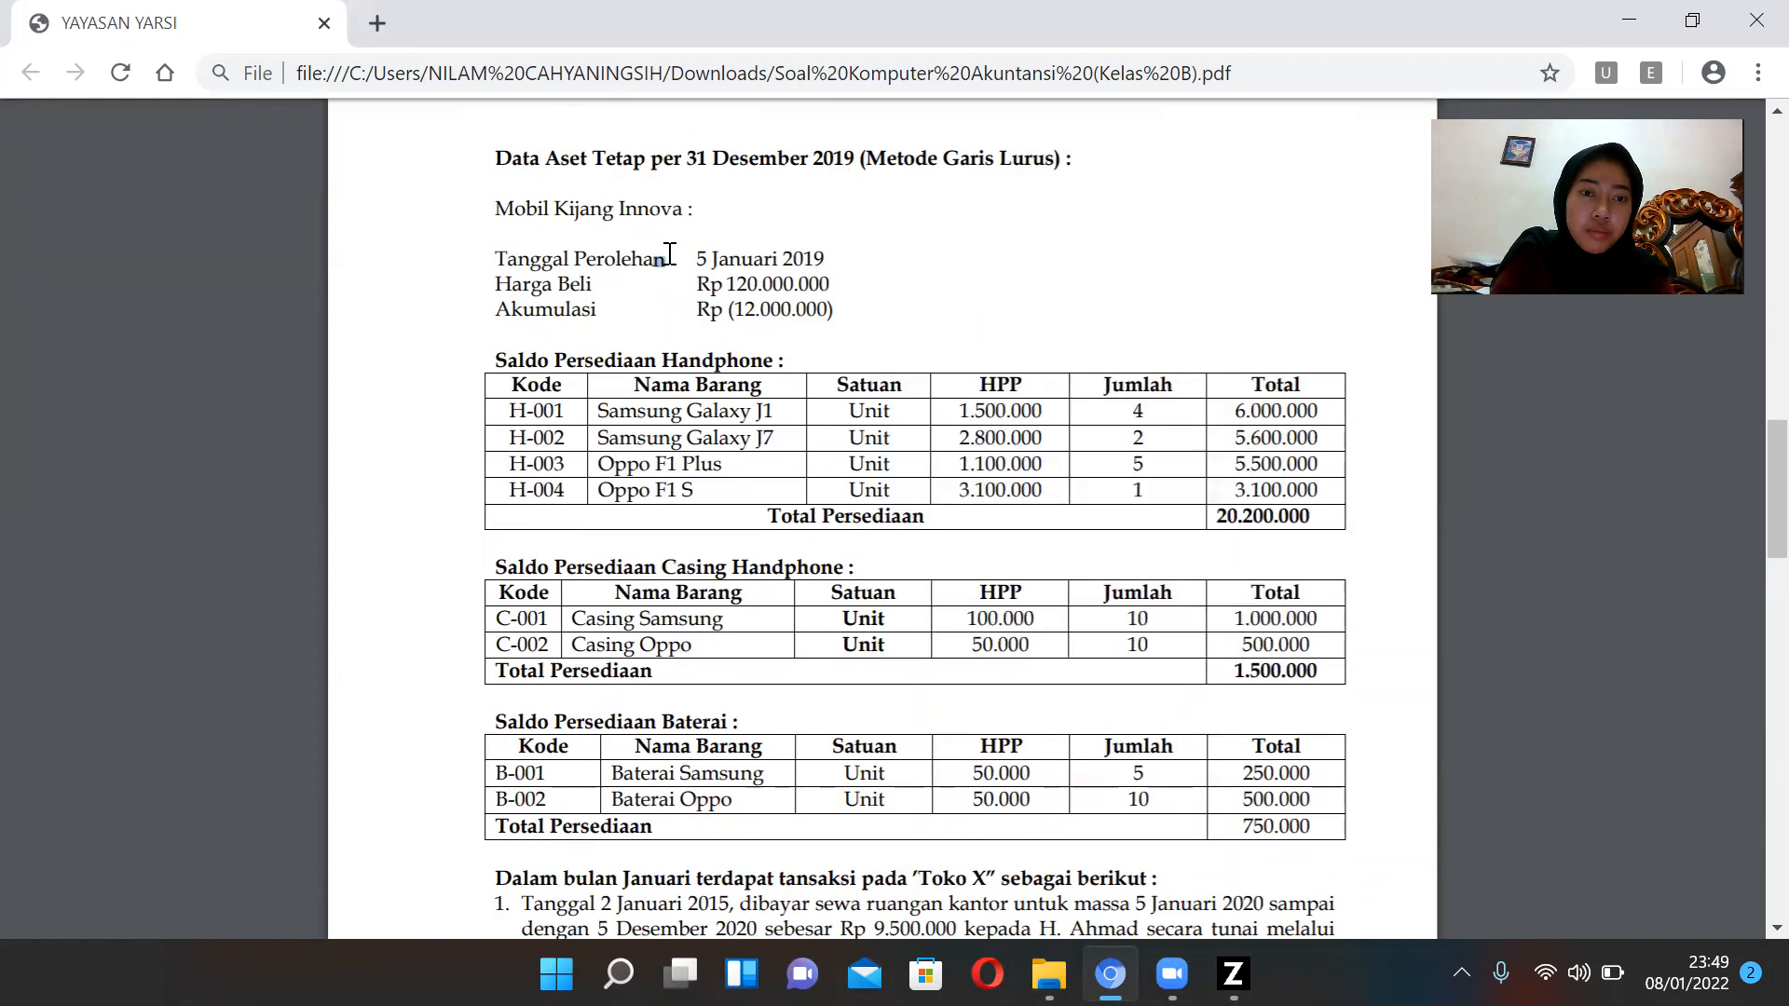
# Read through the exam's list of January transactions and the required tasks.
pyautogui.scroll(-5, 673, 252)
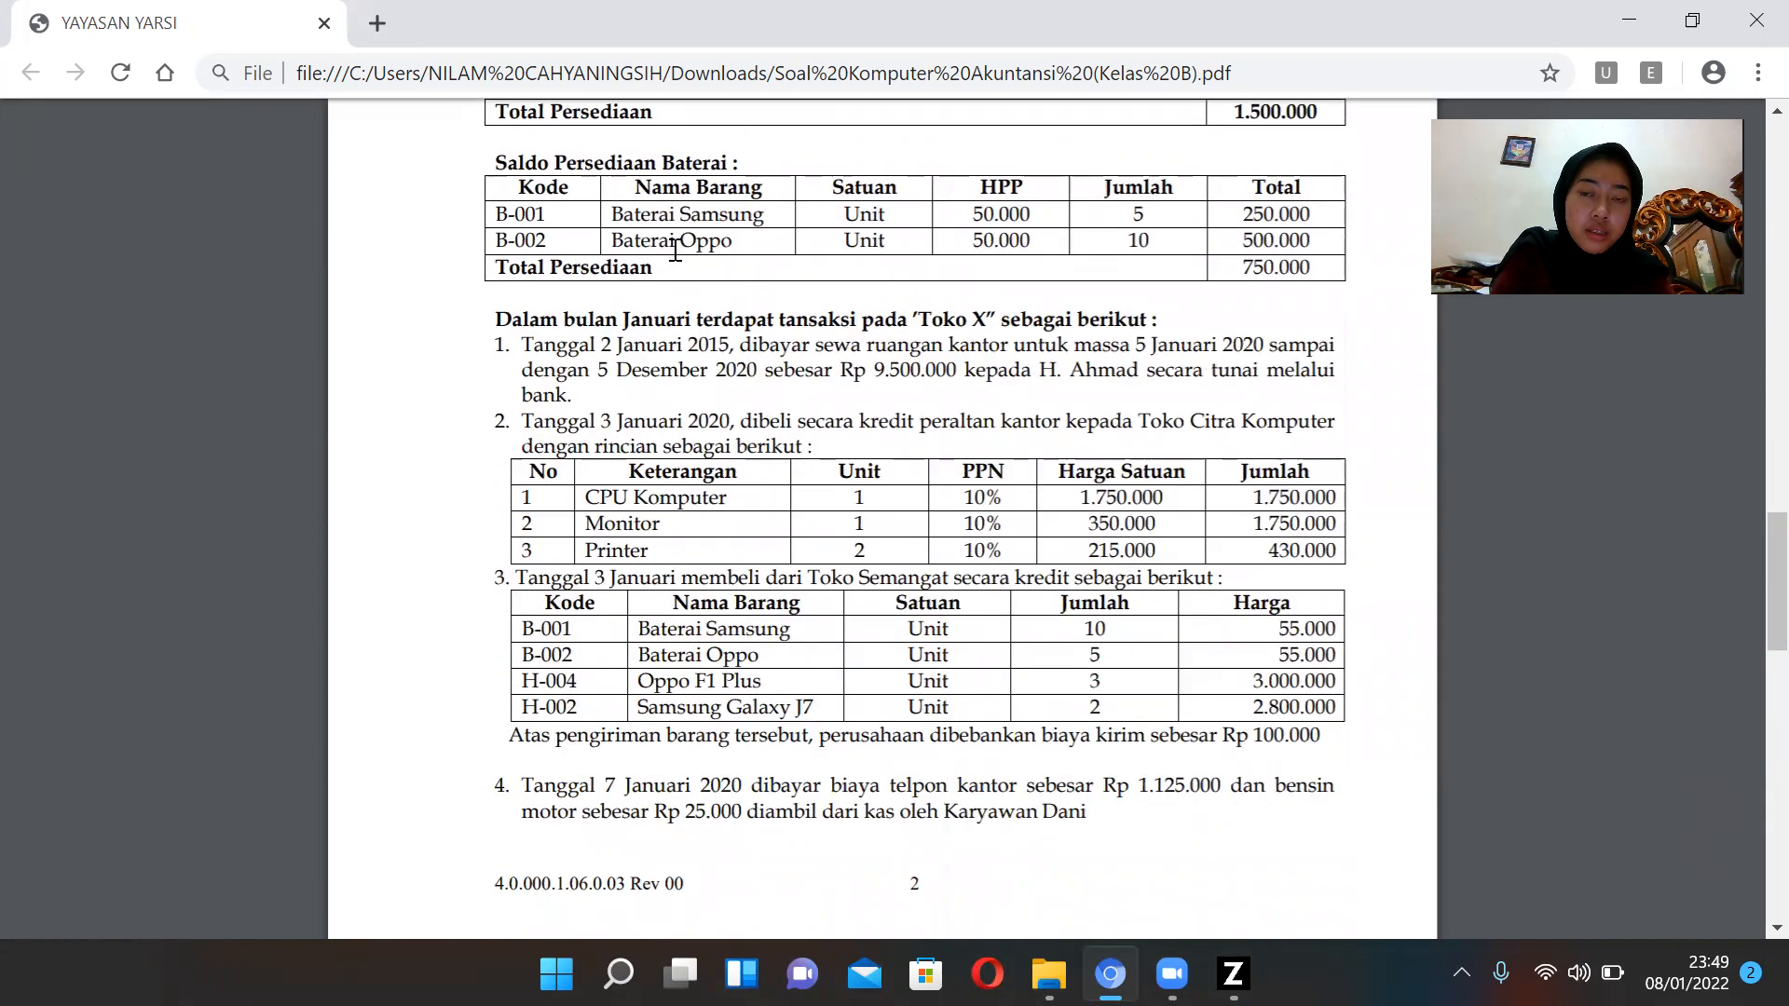
pyautogui.scroll(-2, 674, 252)
pyautogui.scroll(-5, 677, 249)
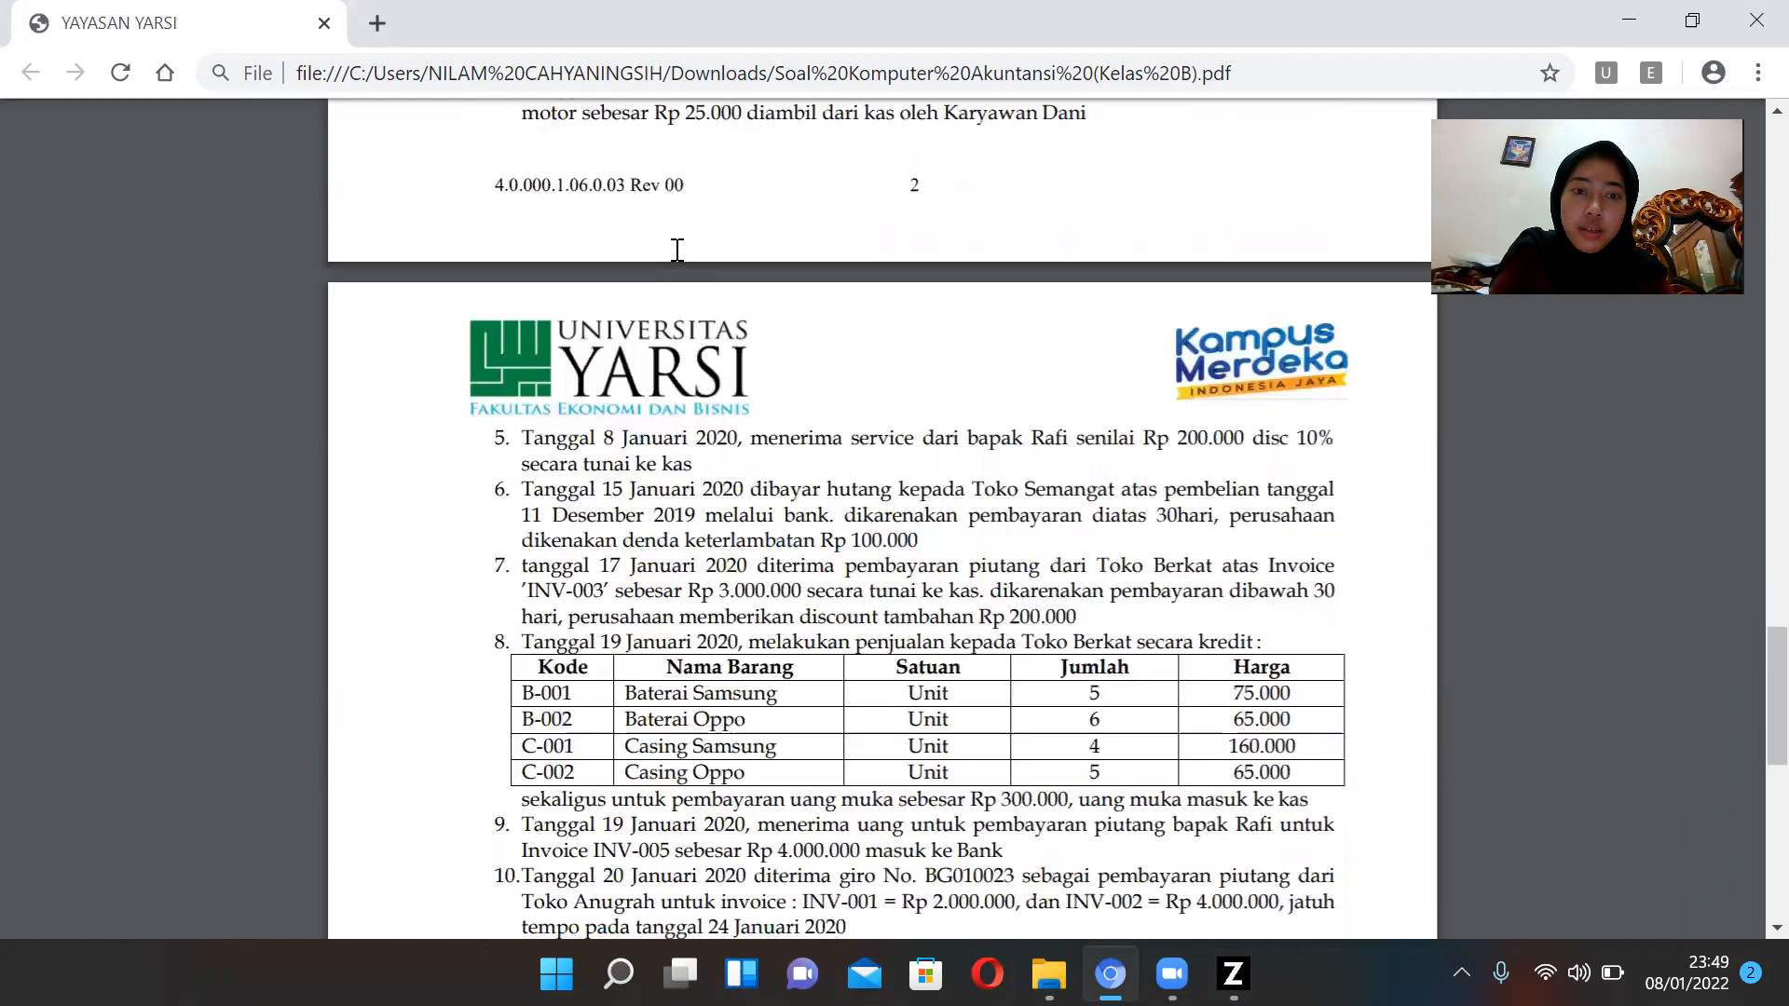
pyautogui.scroll(-2, 678, 250)
pyautogui.scroll(4, 678, 249)
pyautogui.scroll(5, 677, 250)
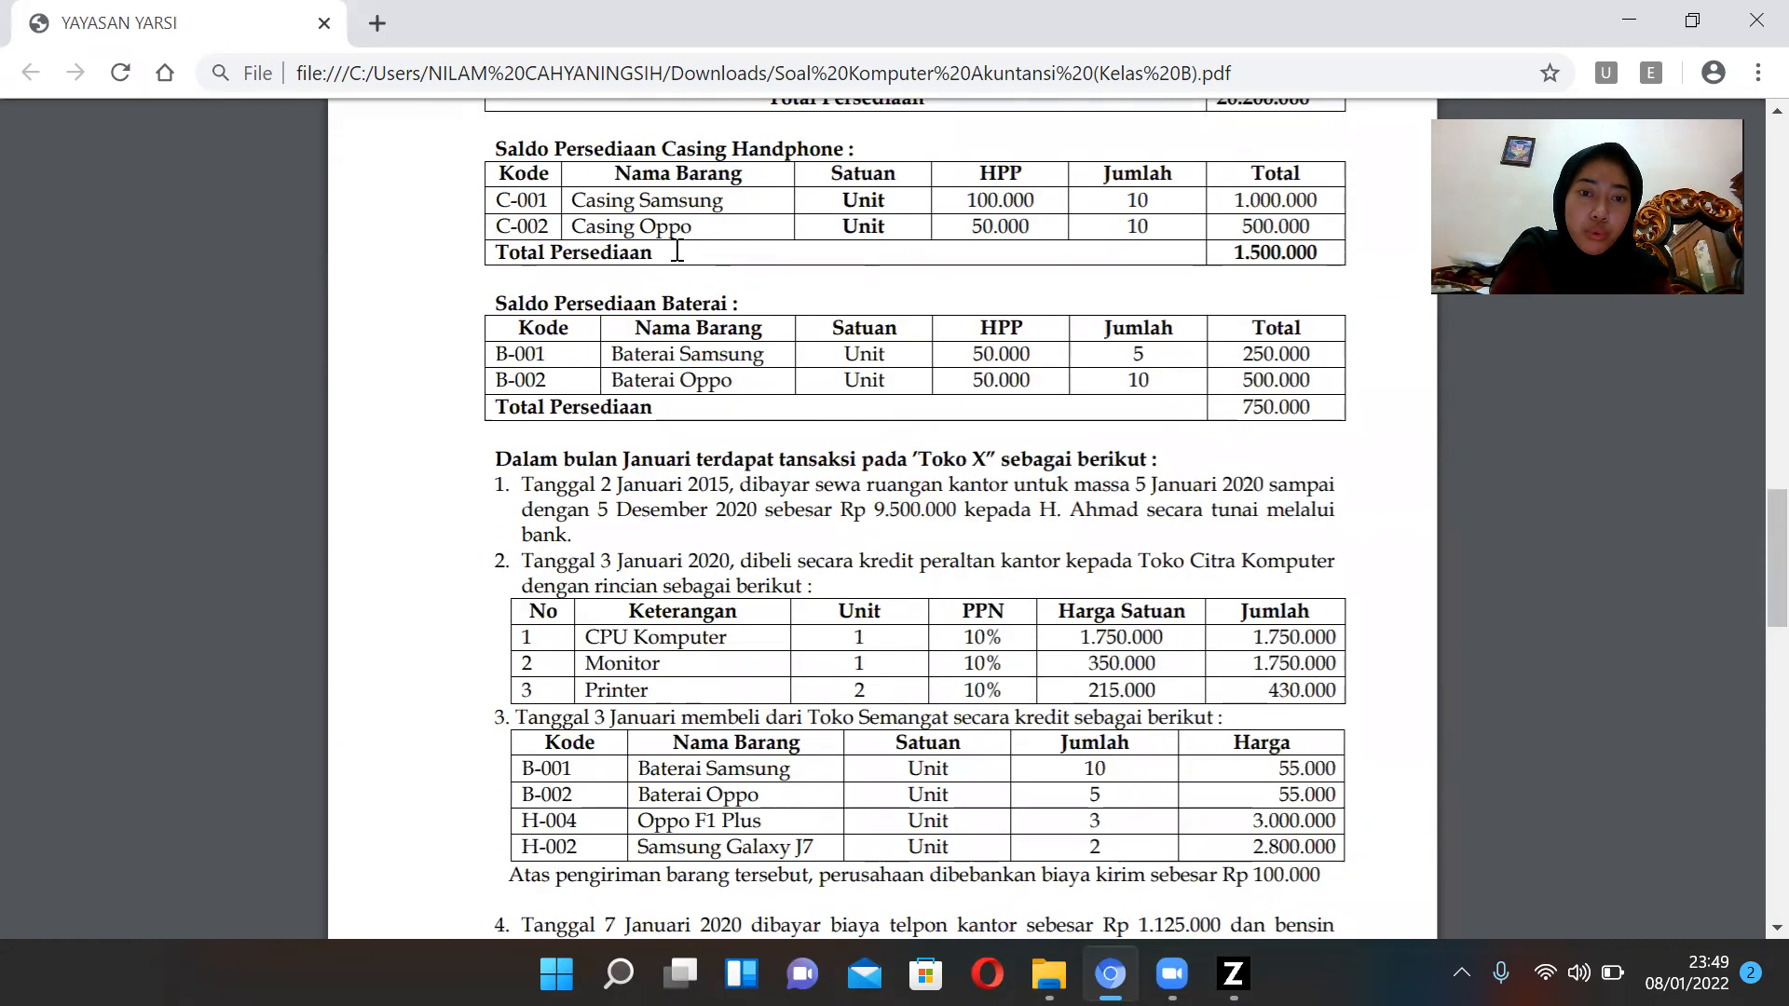
pyautogui.scroll(-20, 677, 249)
pyautogui.scroll(-1, 687, 239)
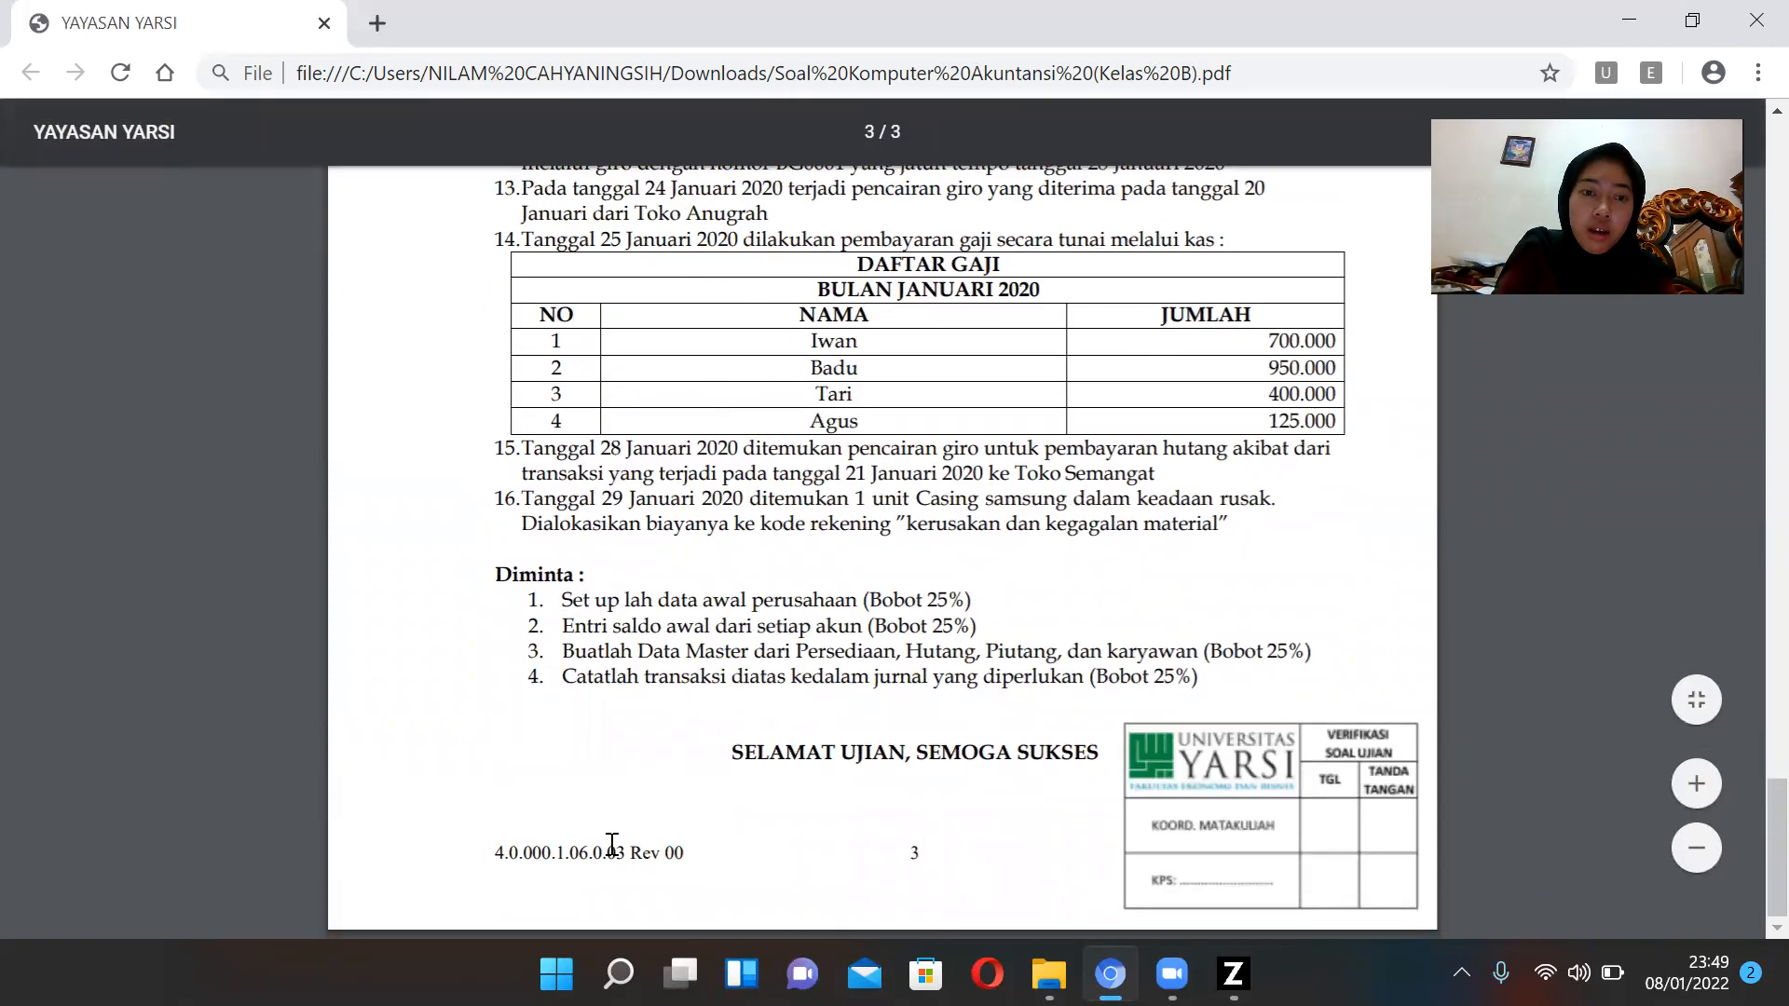
pyautogui.scroll(2, 772, 605)
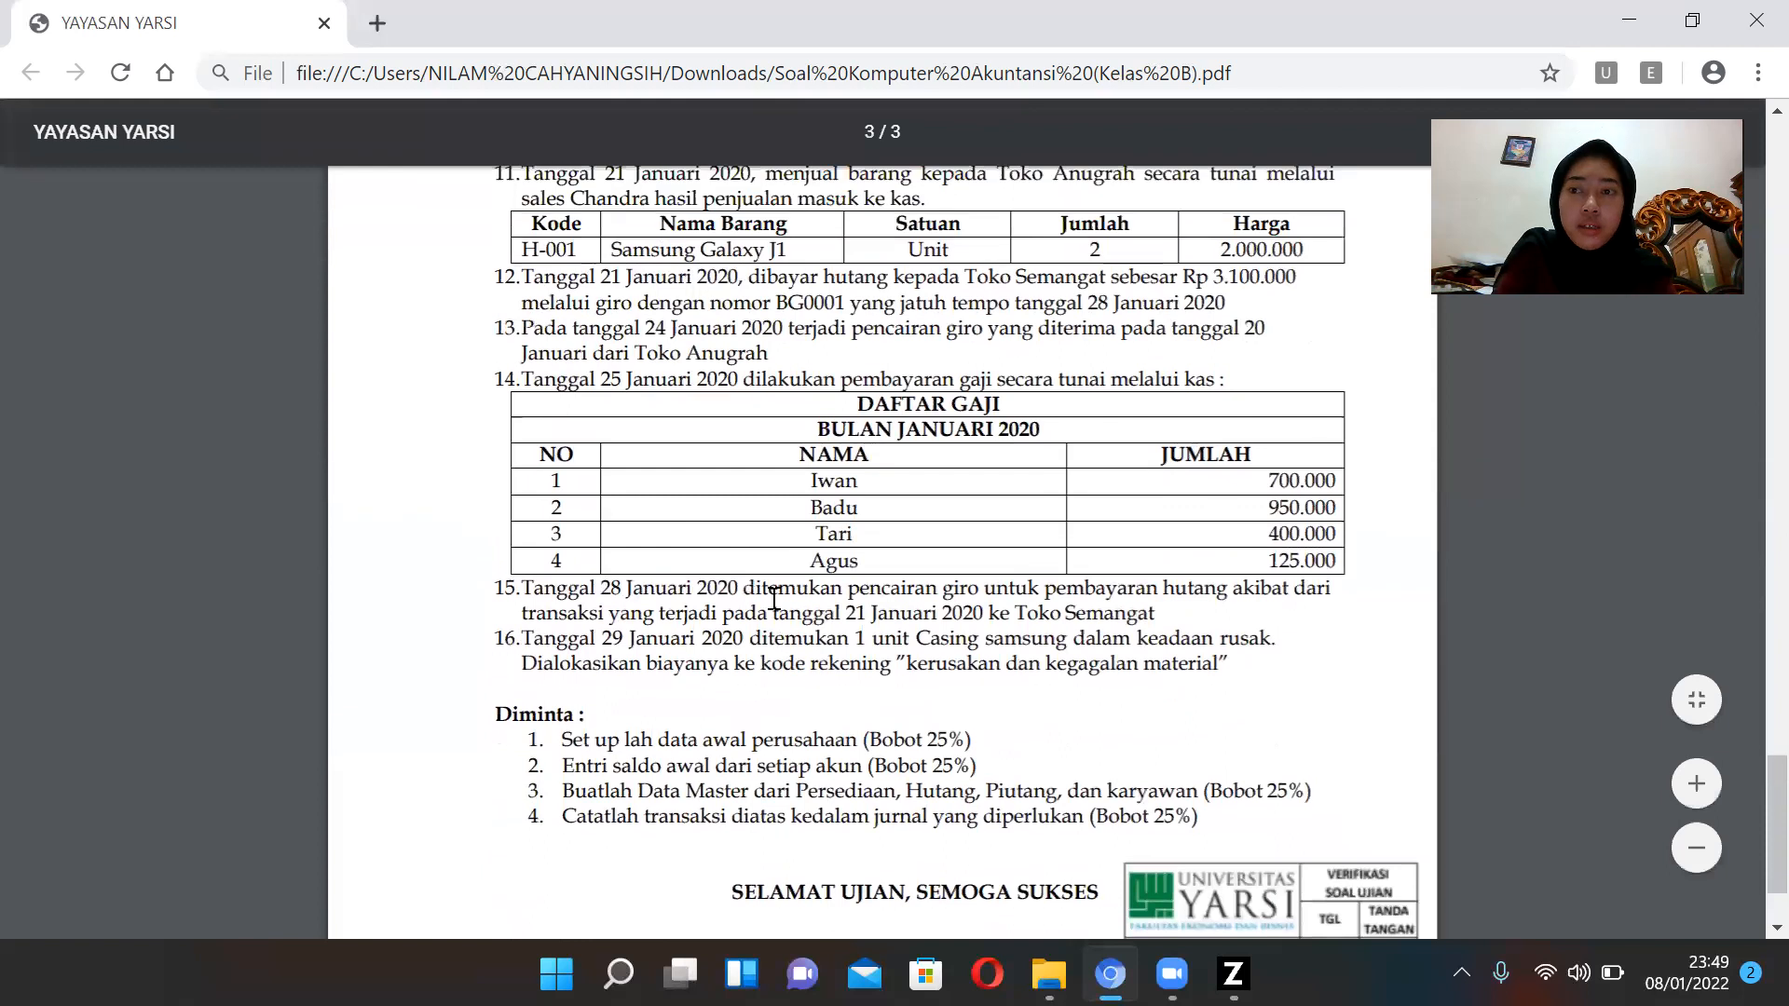
pyautogui.scroll(6, 779, 580)
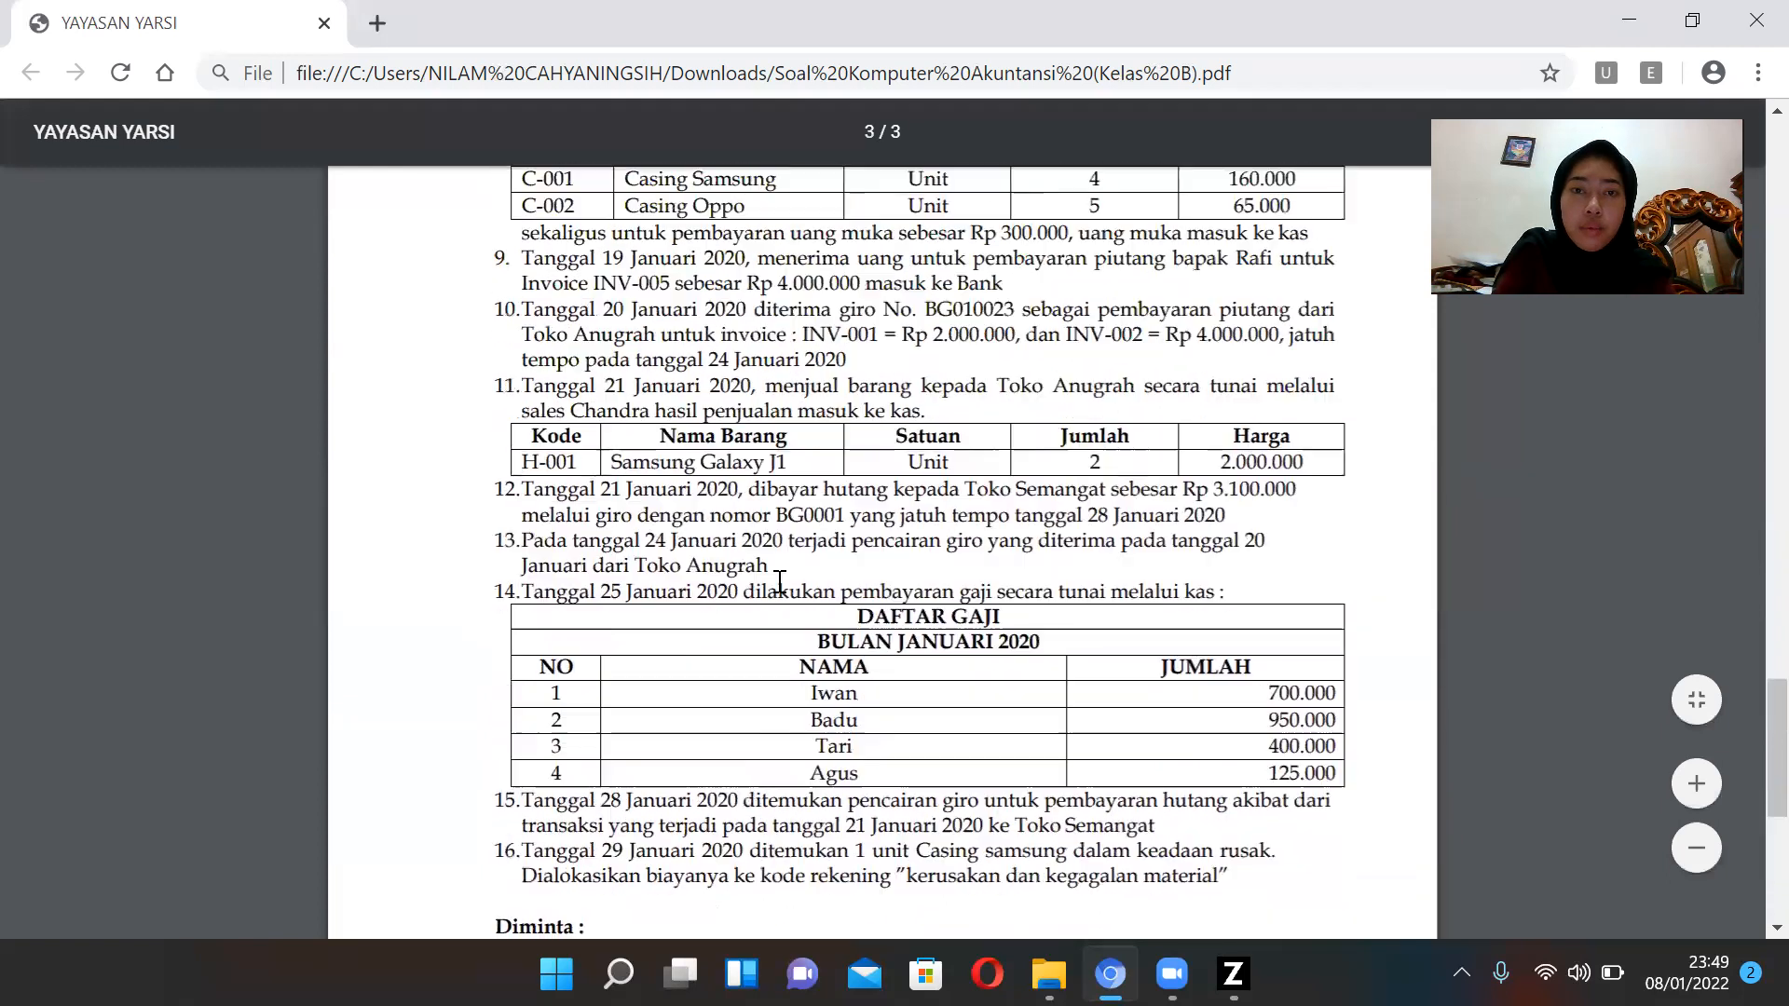
pyautogui.scroll(20, 786, 560)
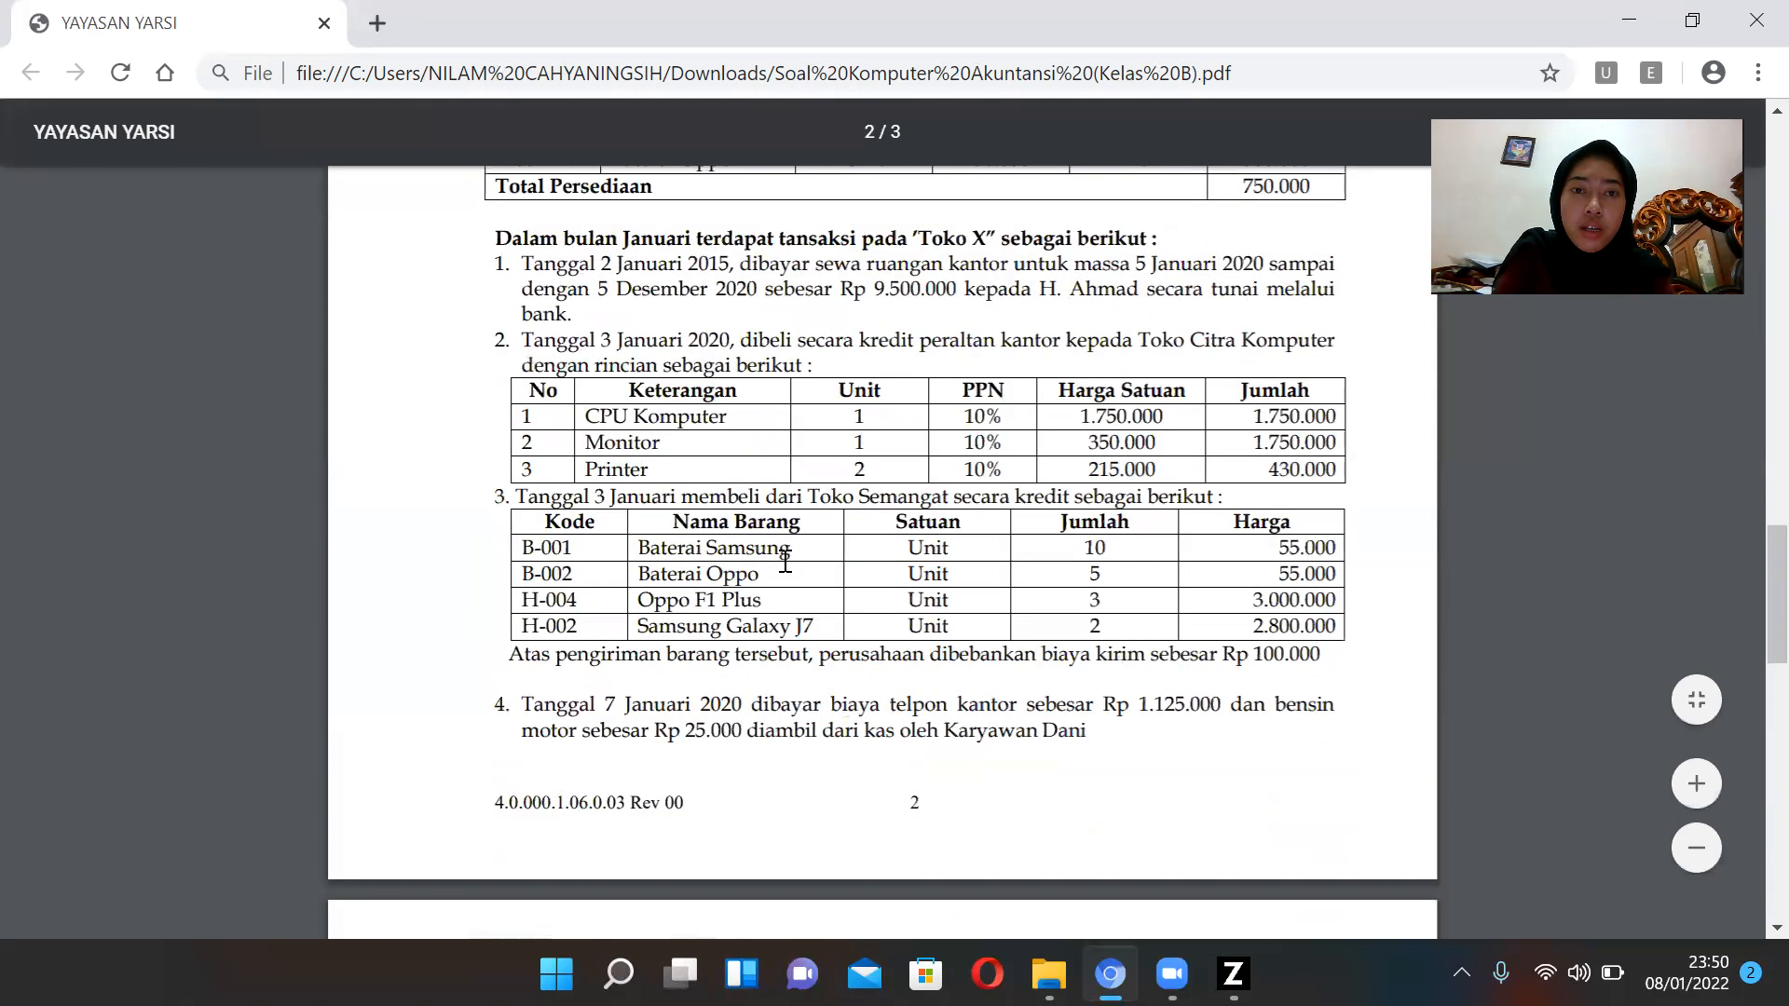
pyautogui.rightClick(785, 560)
pyautogui.scroll(7, 544, 601)
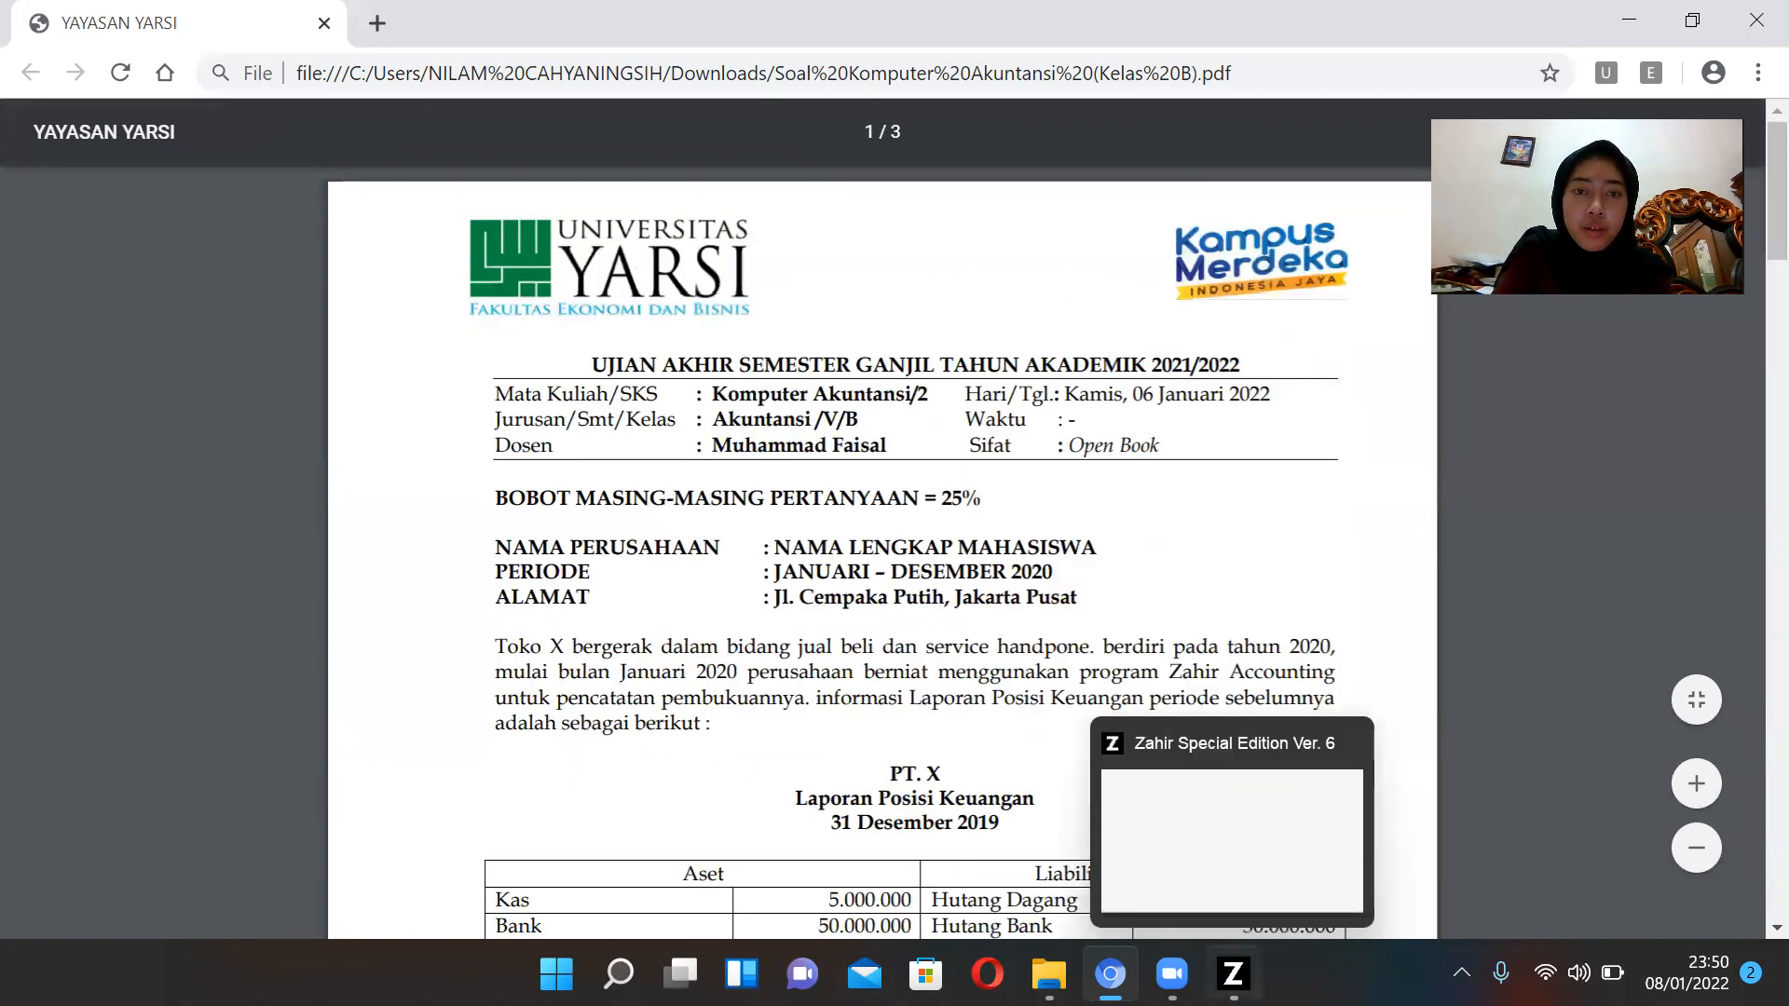
# Switch to Zahir Accounting, start a new data file, and enter the student's full name as the company name.
pyautogui.click(1232, 974)
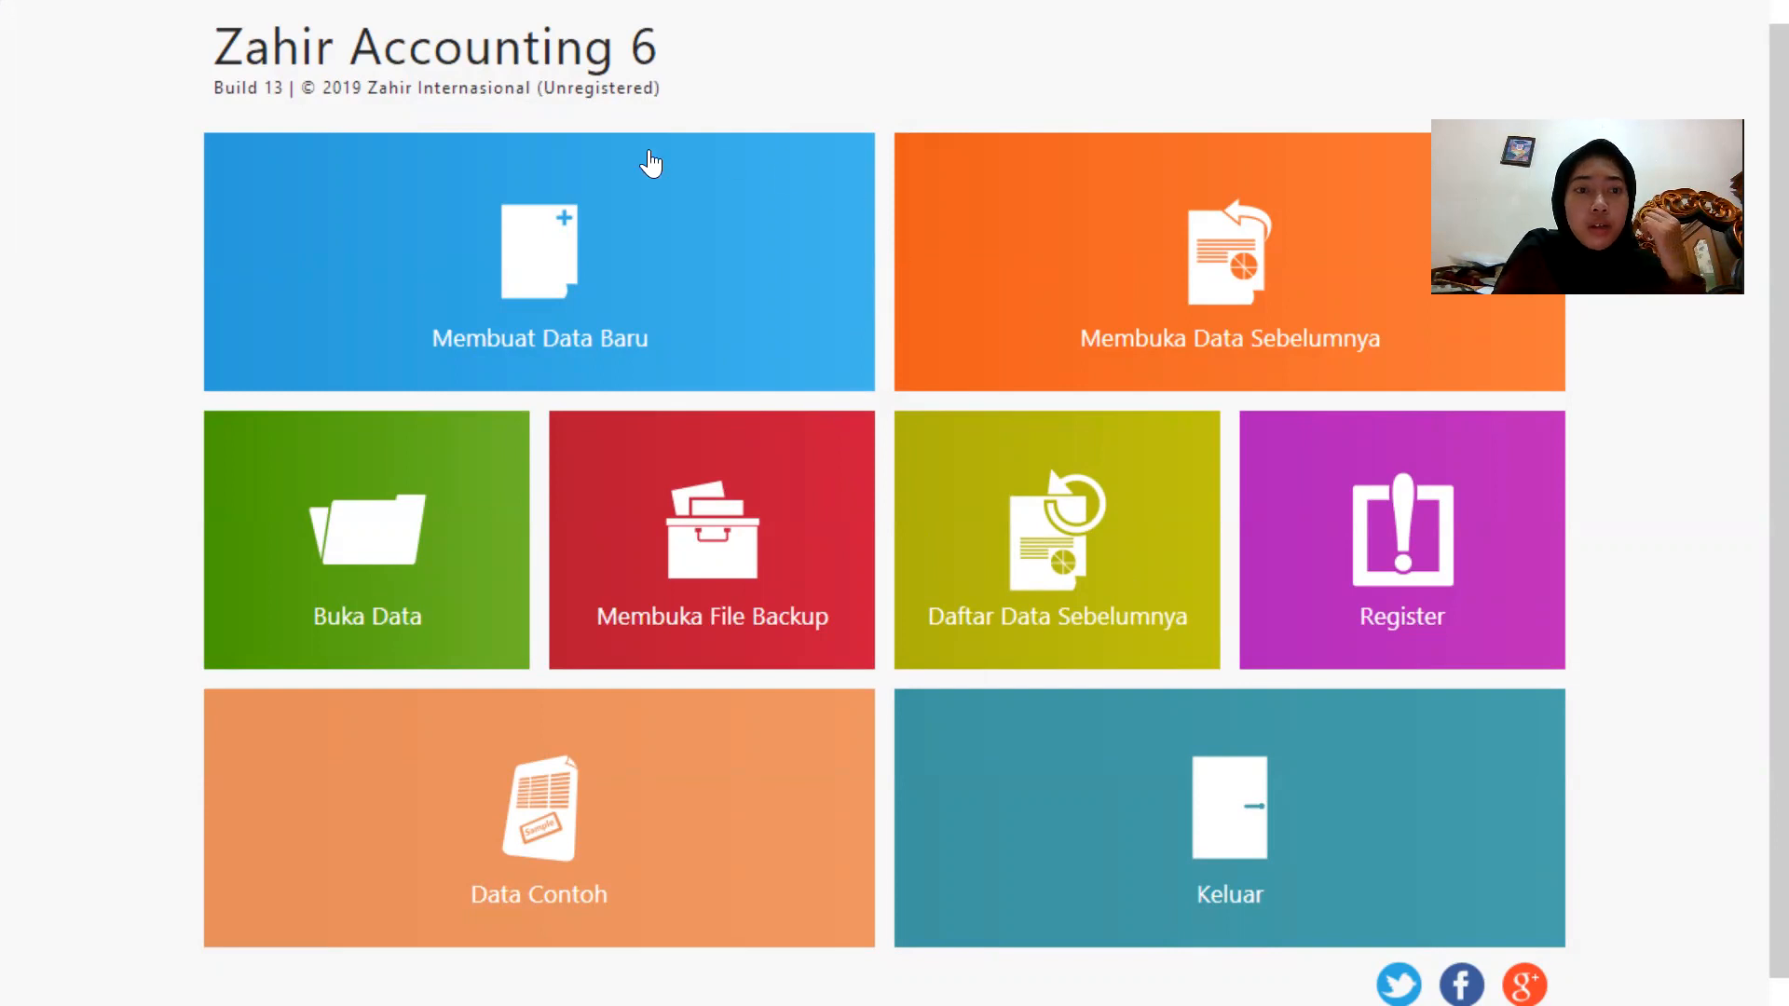
pyautogui.click(375, 255)
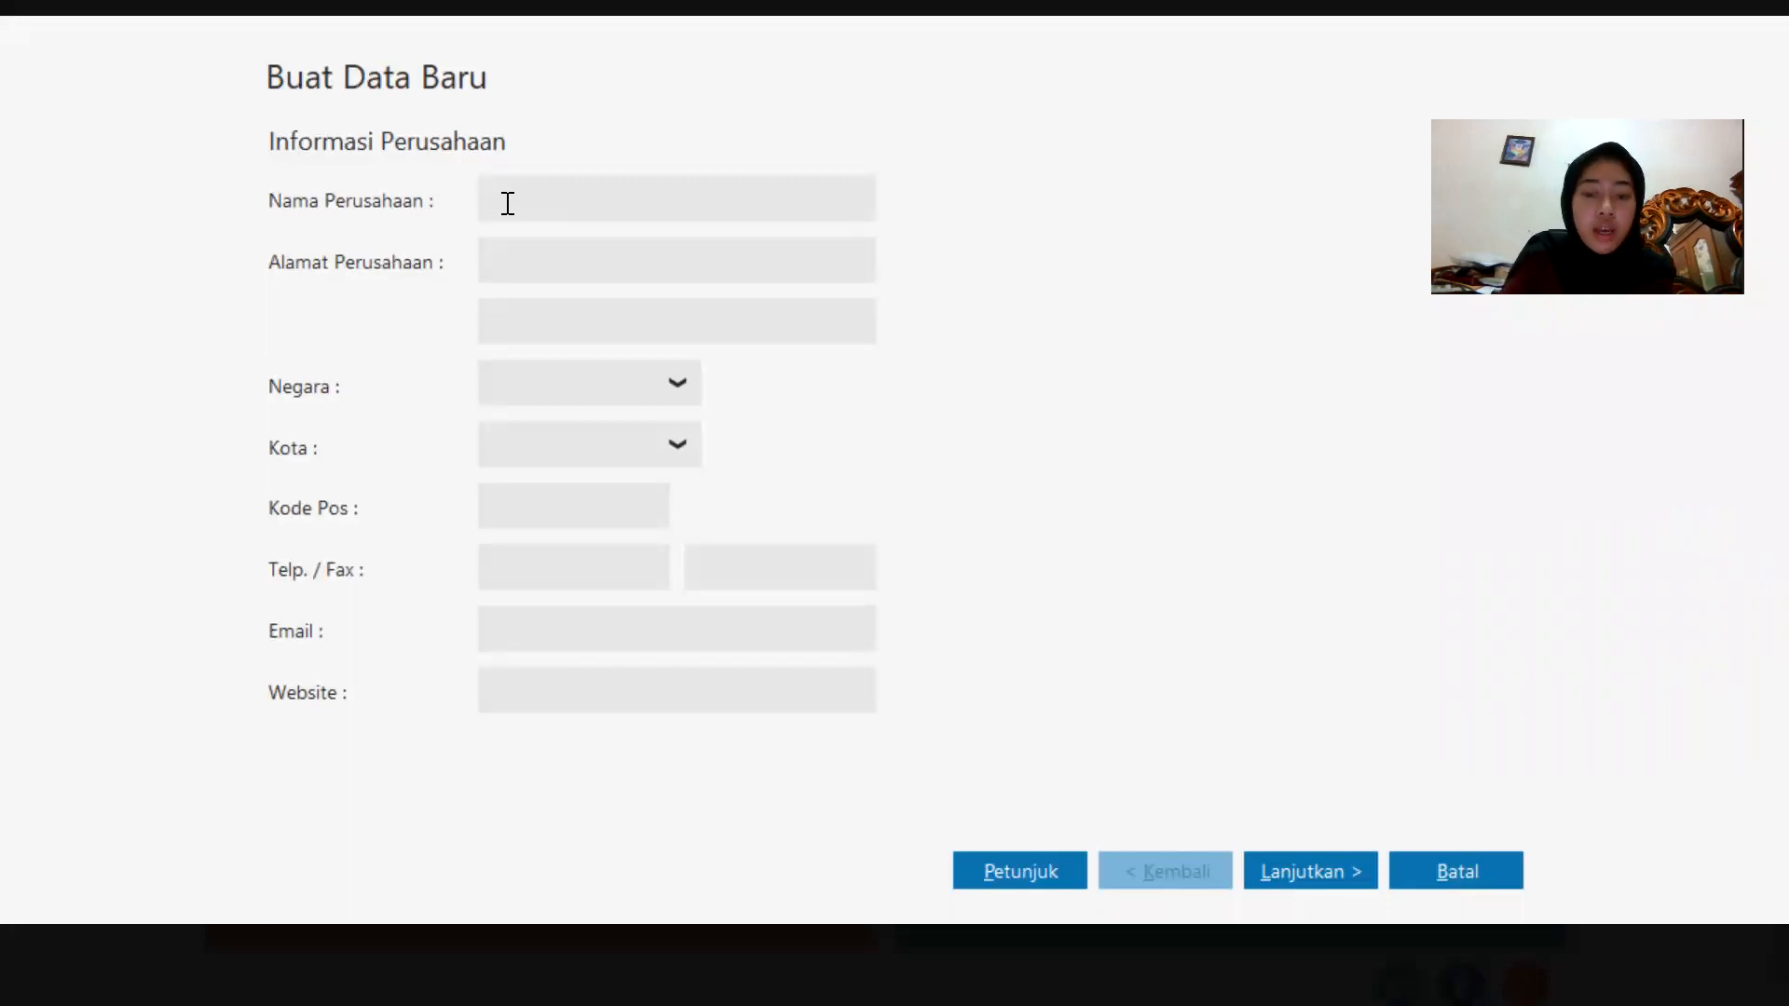
pyautogui.press('capslock')
pyautogui.press('capslock')
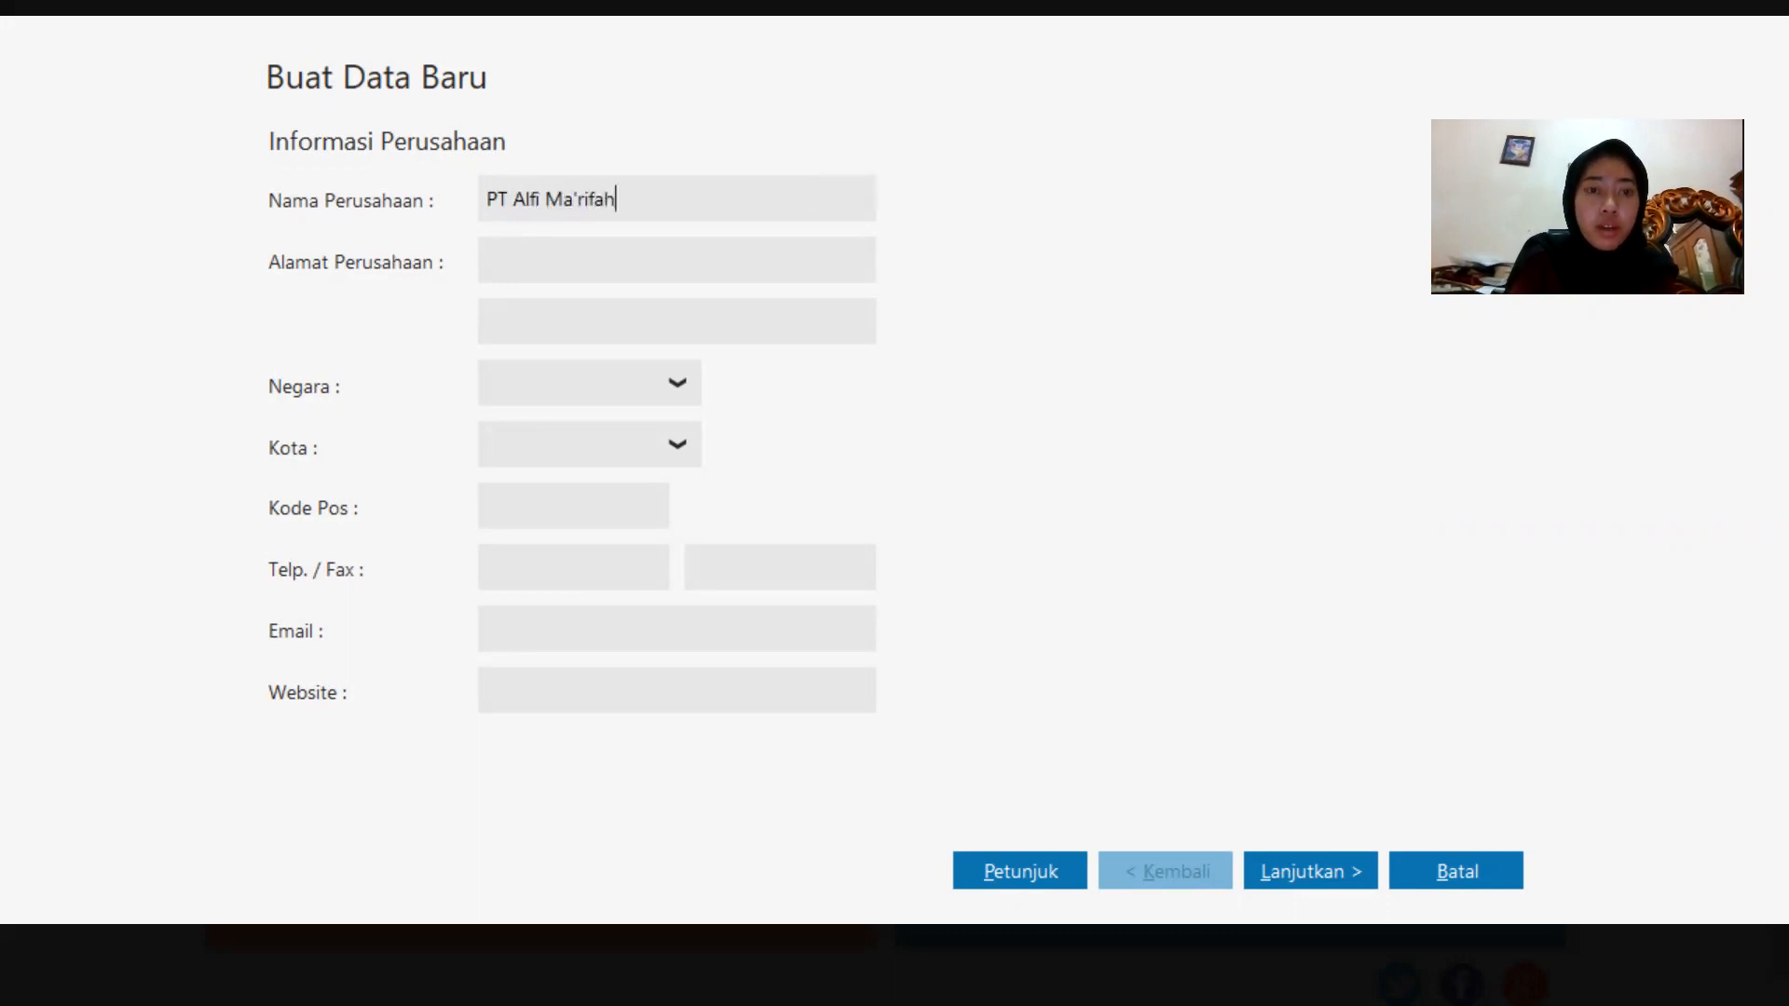
# Fill in the company address as given in the exam sheet.
pyautogui.click(503, 263)
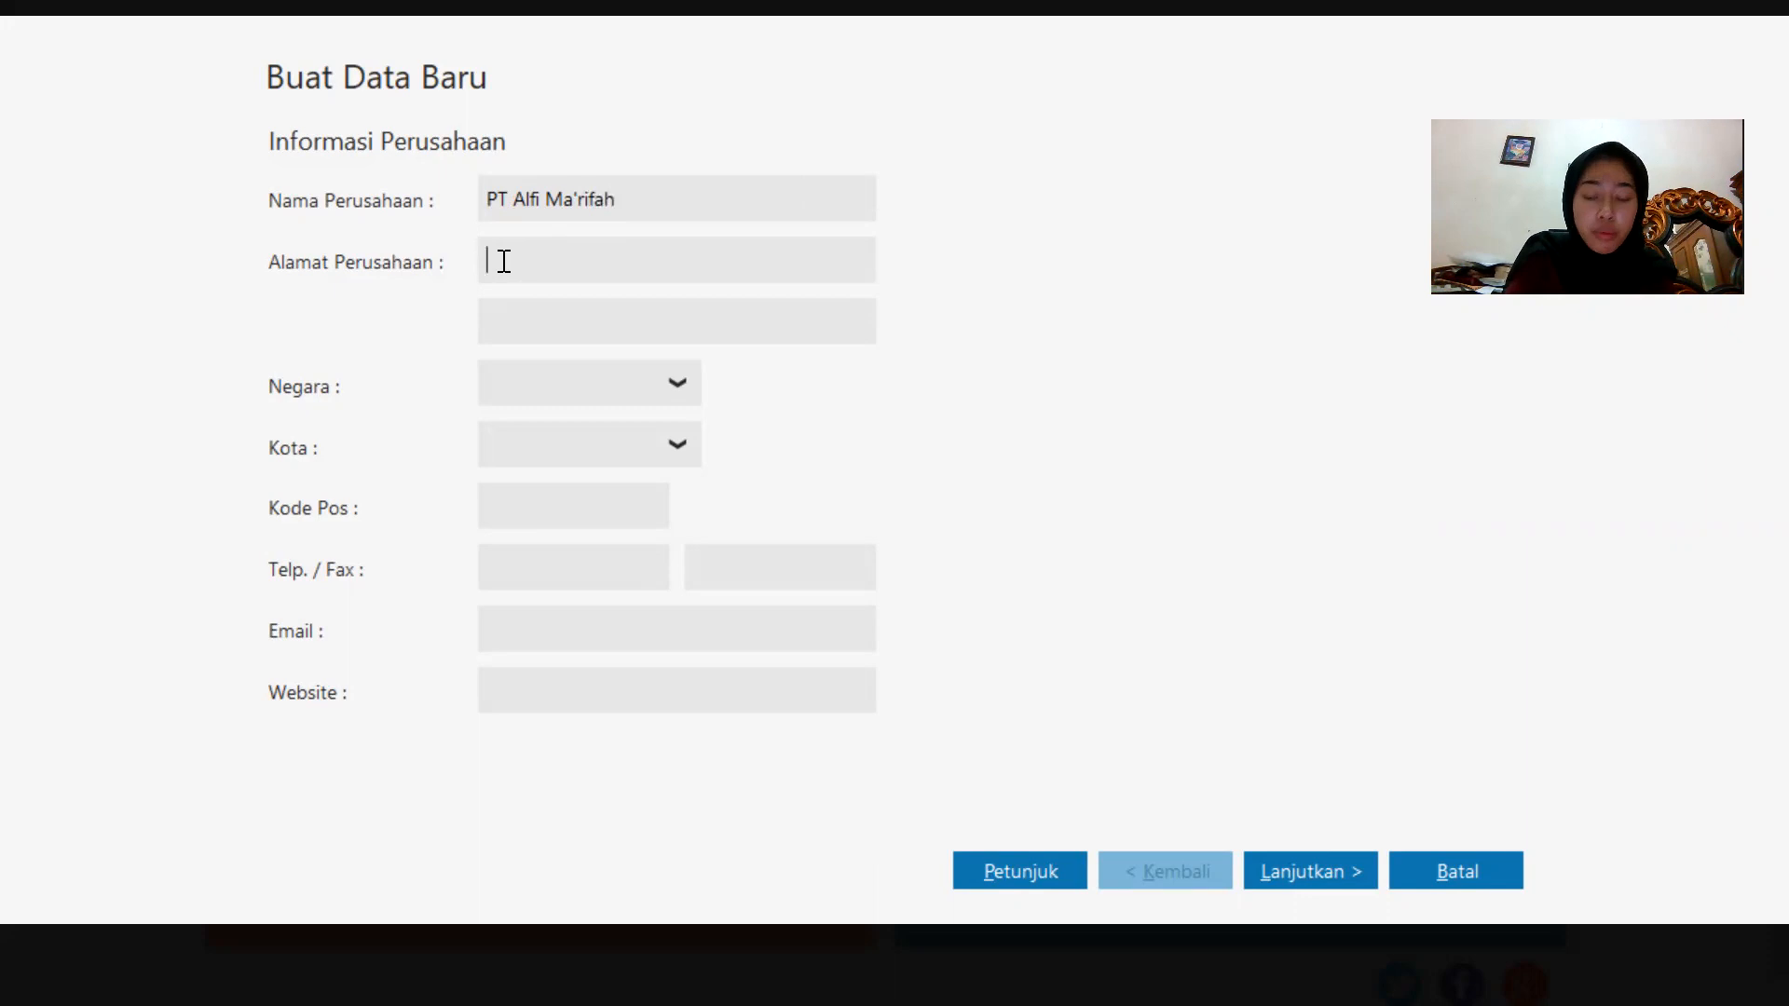
pyautogui.press('capslock')
pyautogui.write('Jl')
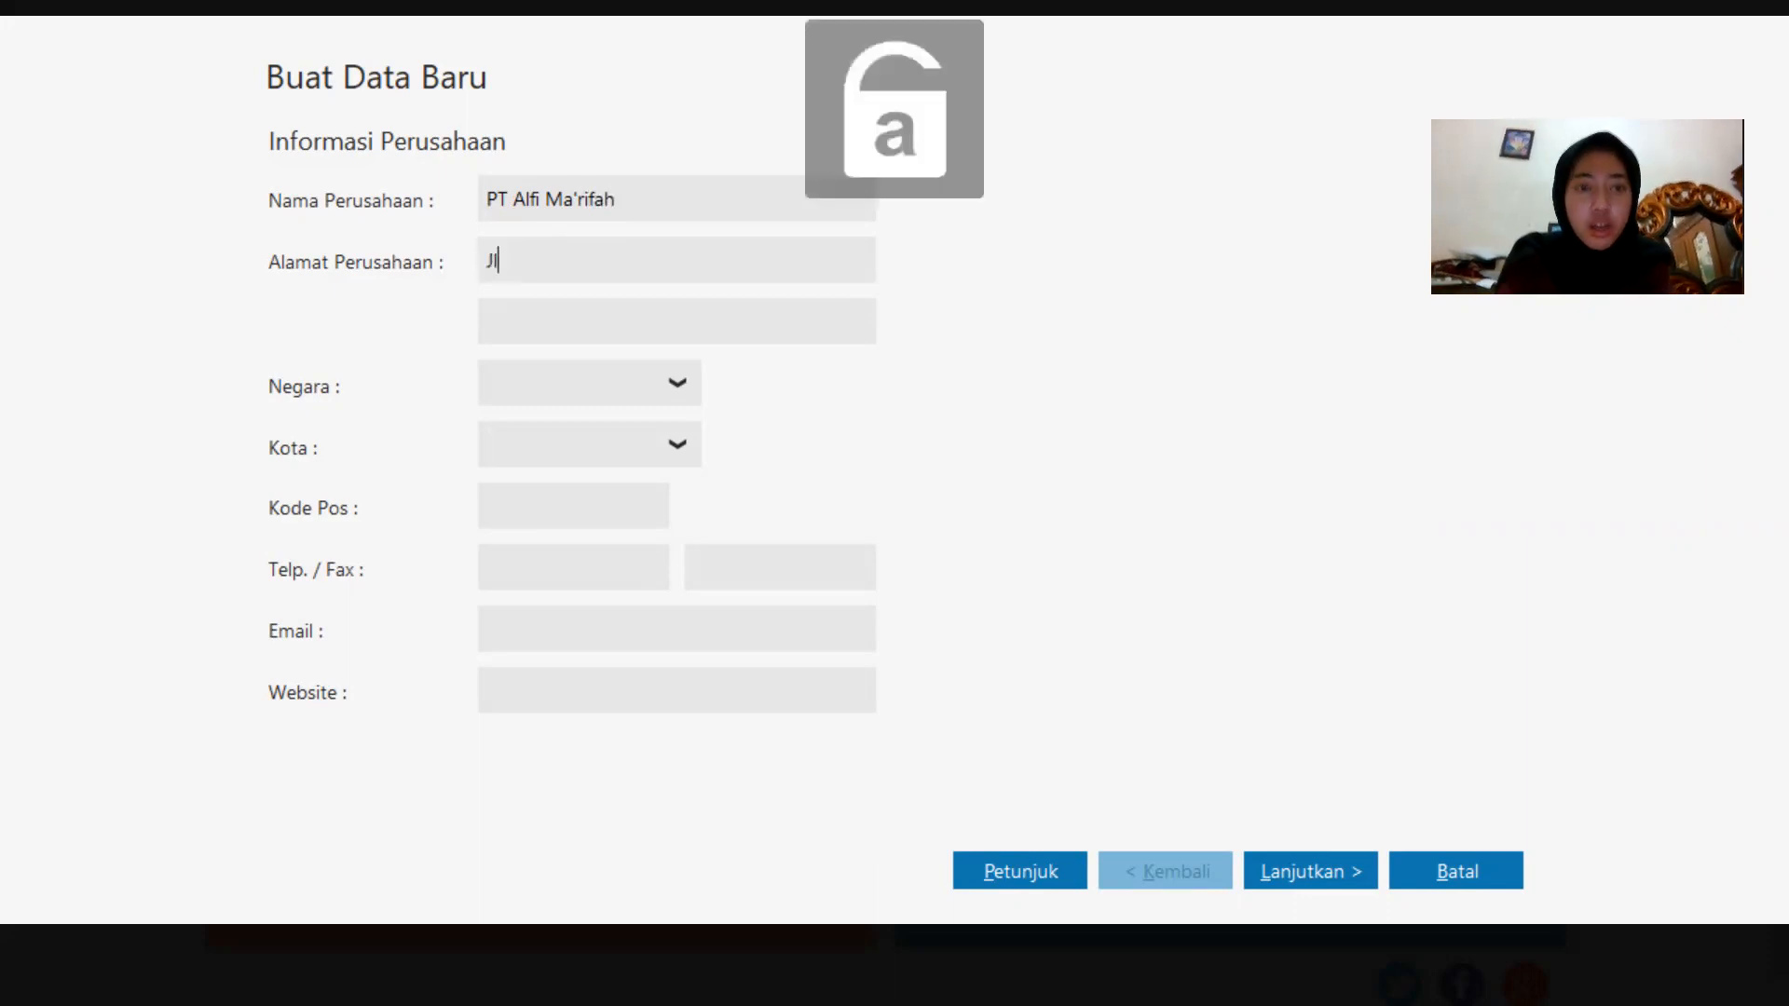
pyautogui.press('capslock')
pyautogui.write('C')
pyautogui.press('capslock')
pyautogui.write('empaka')
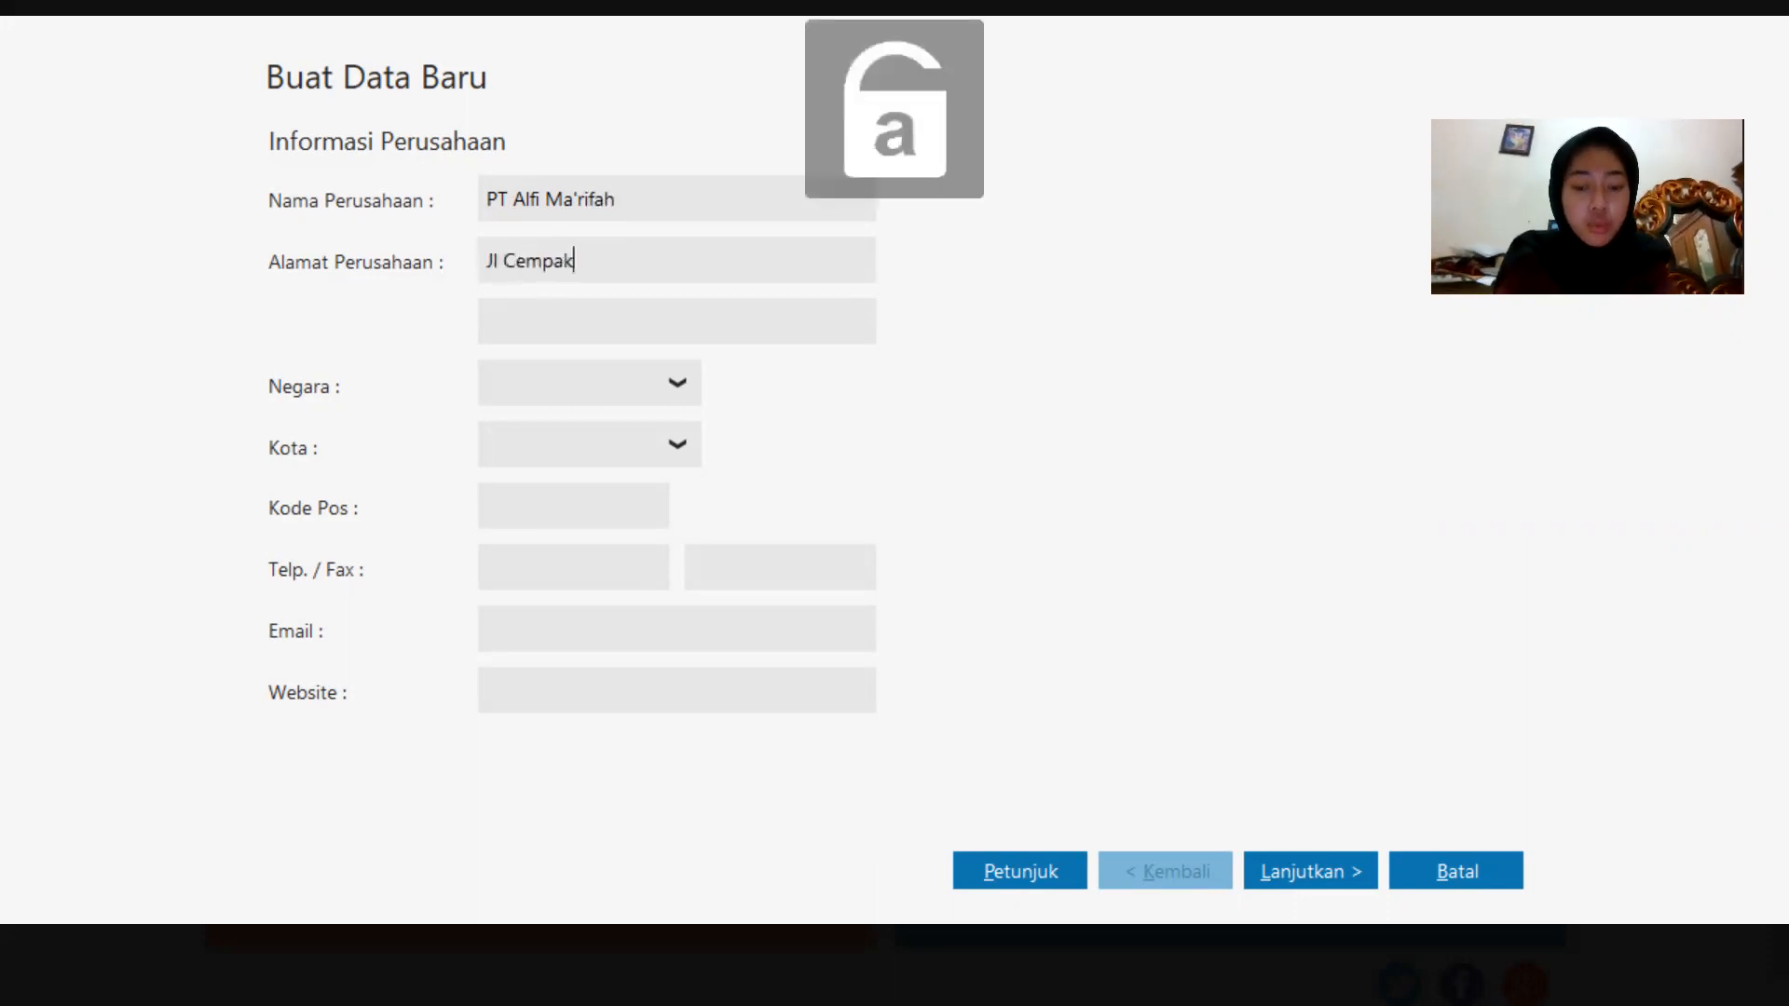
pyautogui.press('capslock')
pyautogui.write('P')
pyautogui.press('capslock')
pyautogui.write('utih')
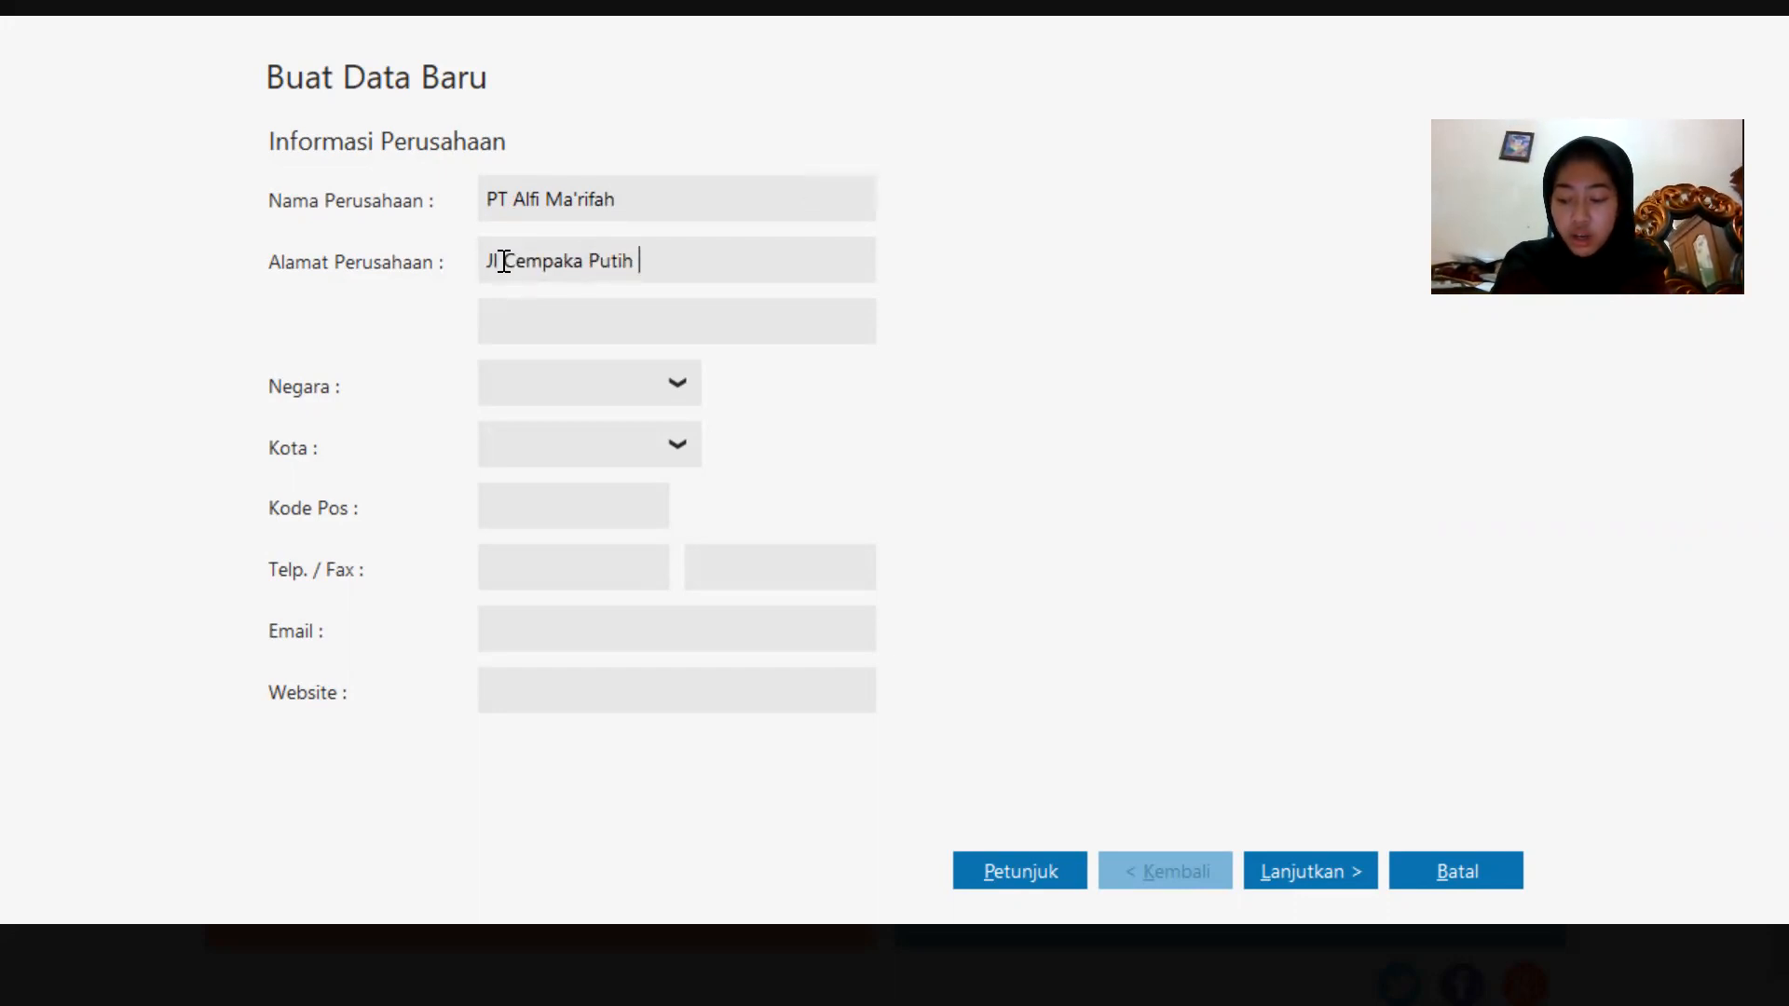
pyautogui.press('capslock')
pyautogui.write('J')
pyautogui.press('capslock')
pyautogui.write('akarta')
pyautogui.press('capslock')
pyautogui.write('P')
pyautogui.press('capslock')
pyautogui.write('usat')
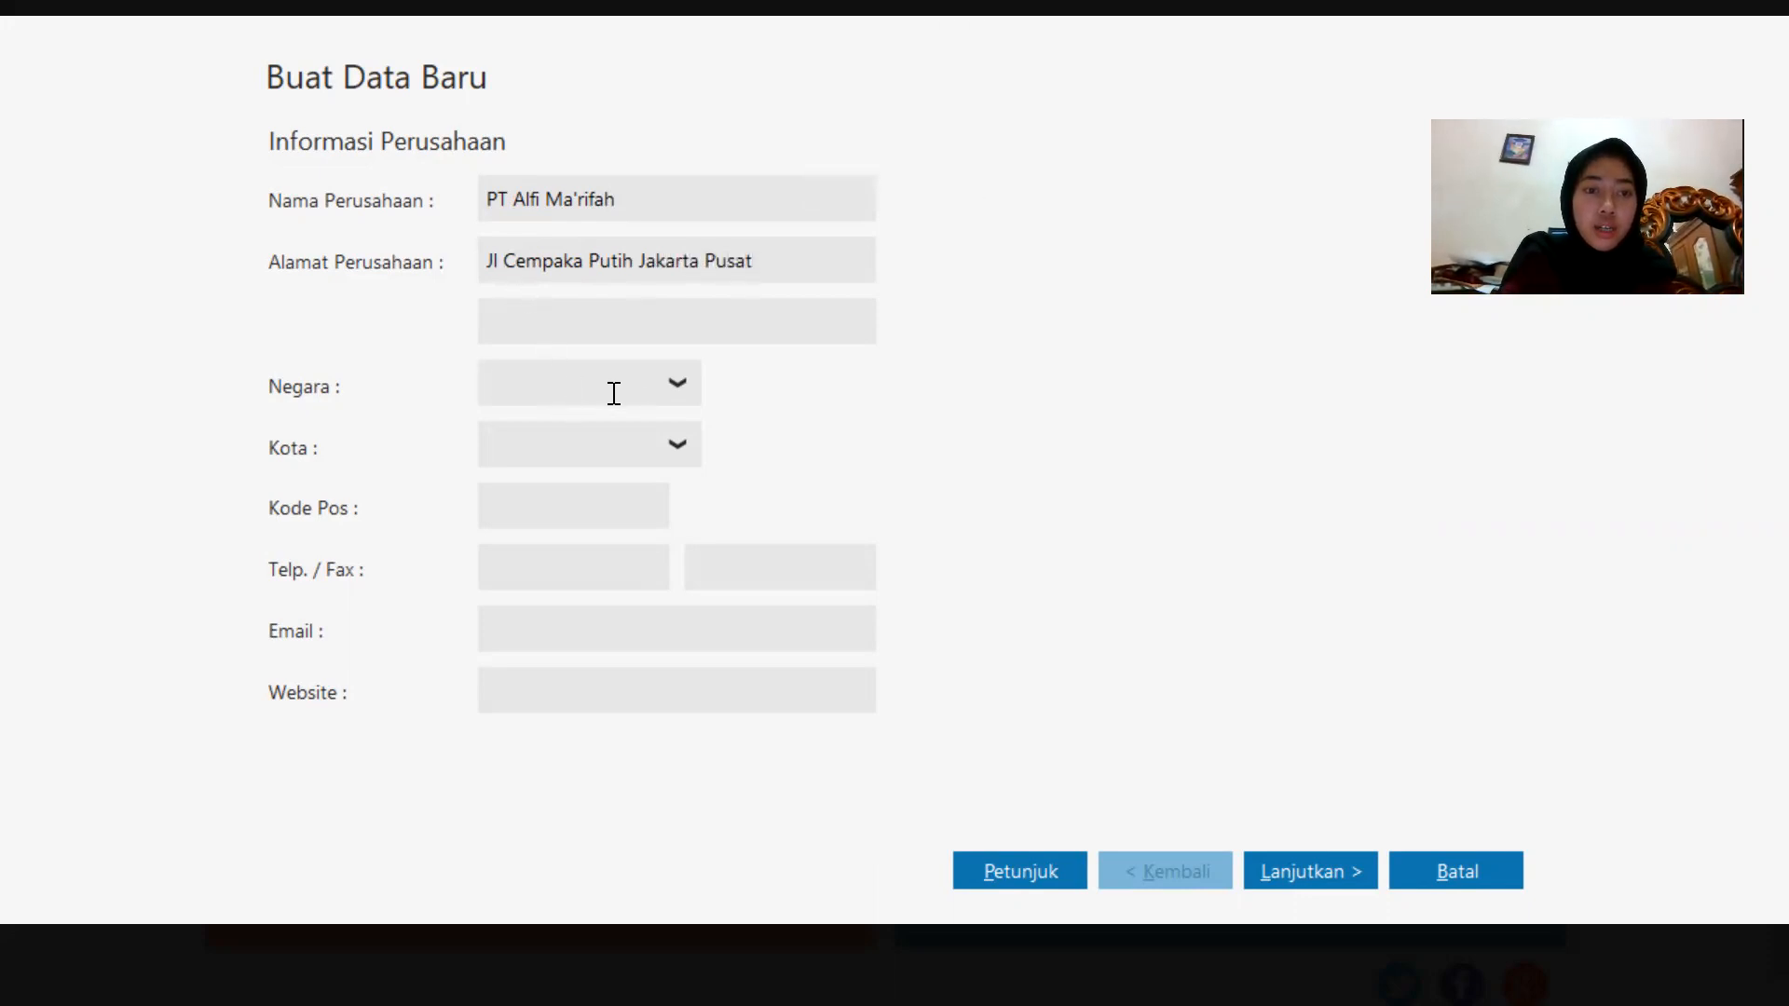
# Set the company's country to Indonesia and the city to Jakarta.
pyautogui.click(678, 388)
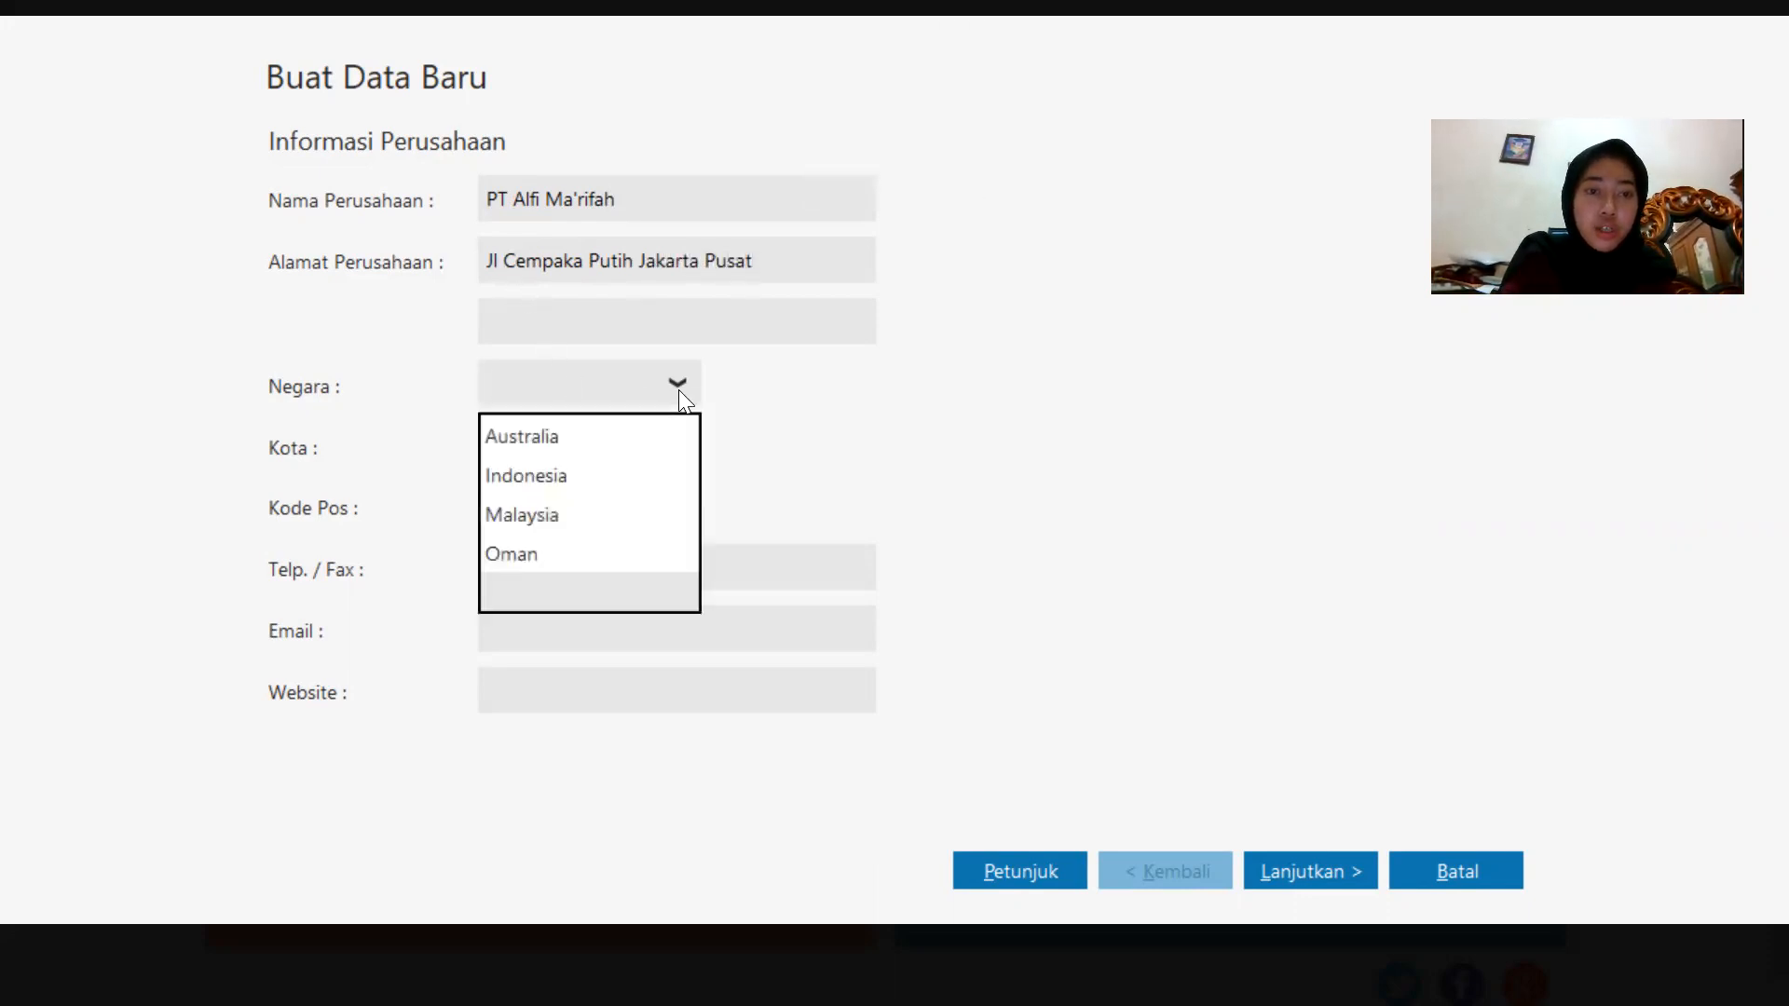
pyautogui.click(600, 475)
pyautogui.click(614, 444)
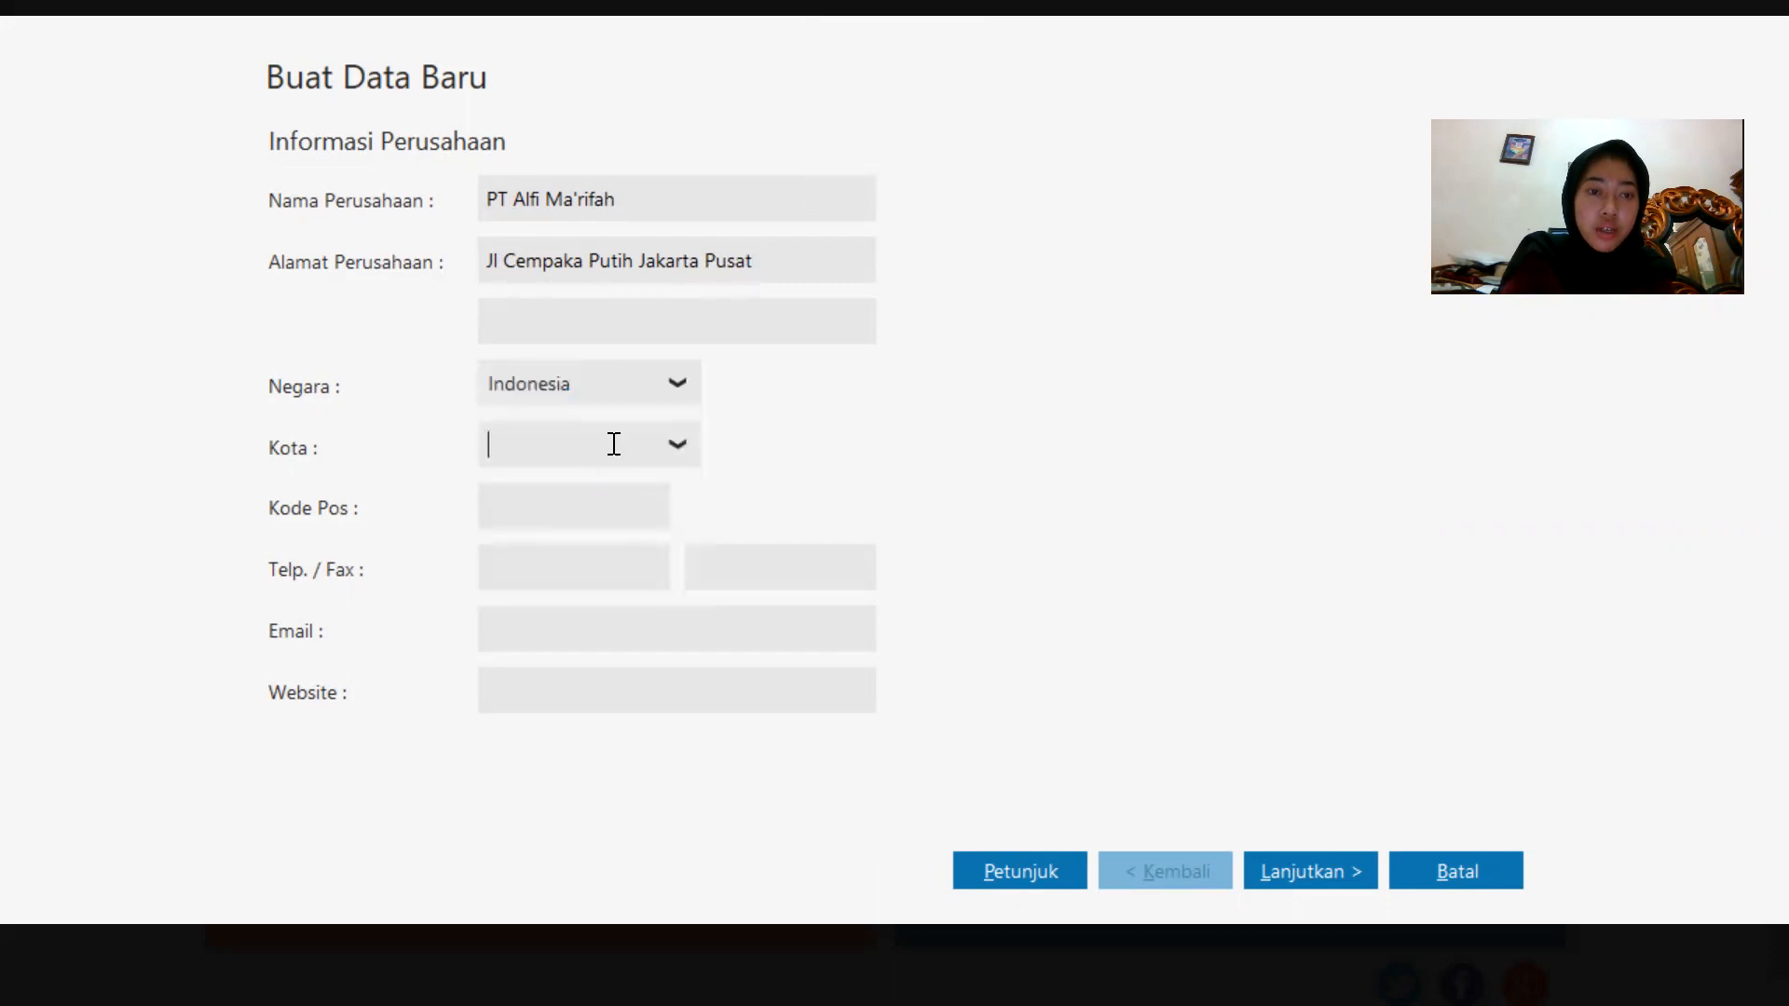
pyautogui.click(672, 438)
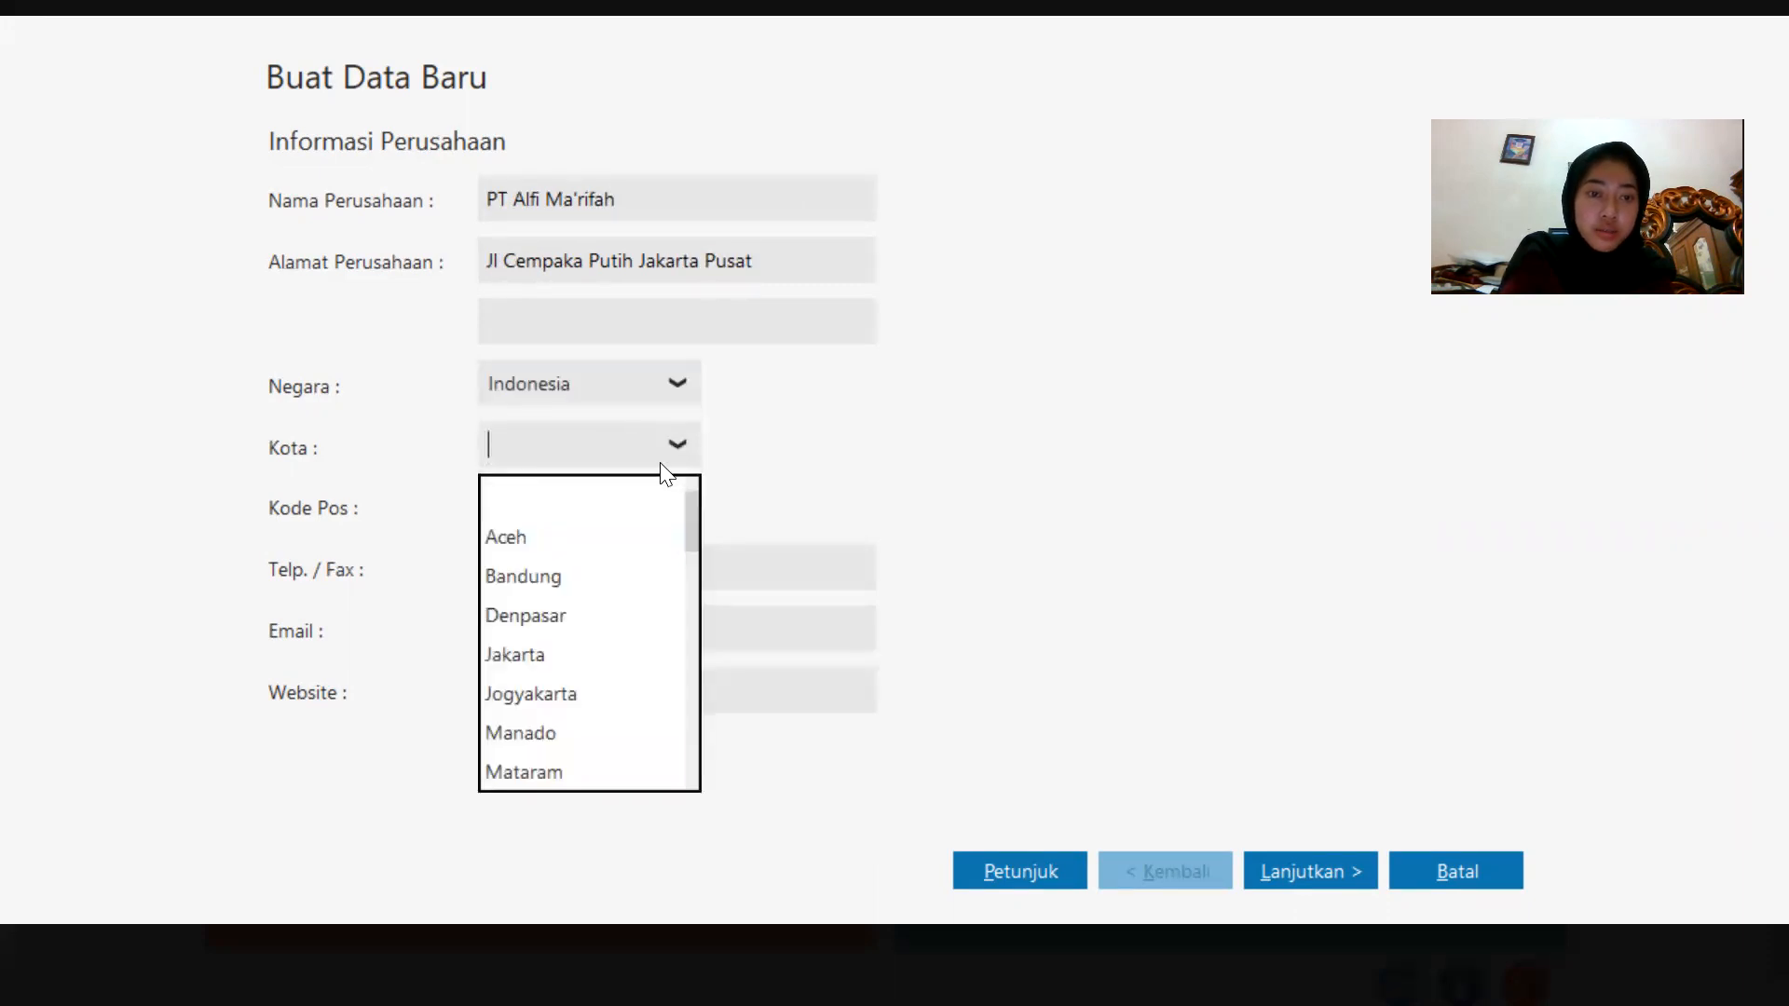
pyautogui.click(518, 656)
# Enter the postal code 12345 and the company telephone number.
pyautogui.click(518, 503)
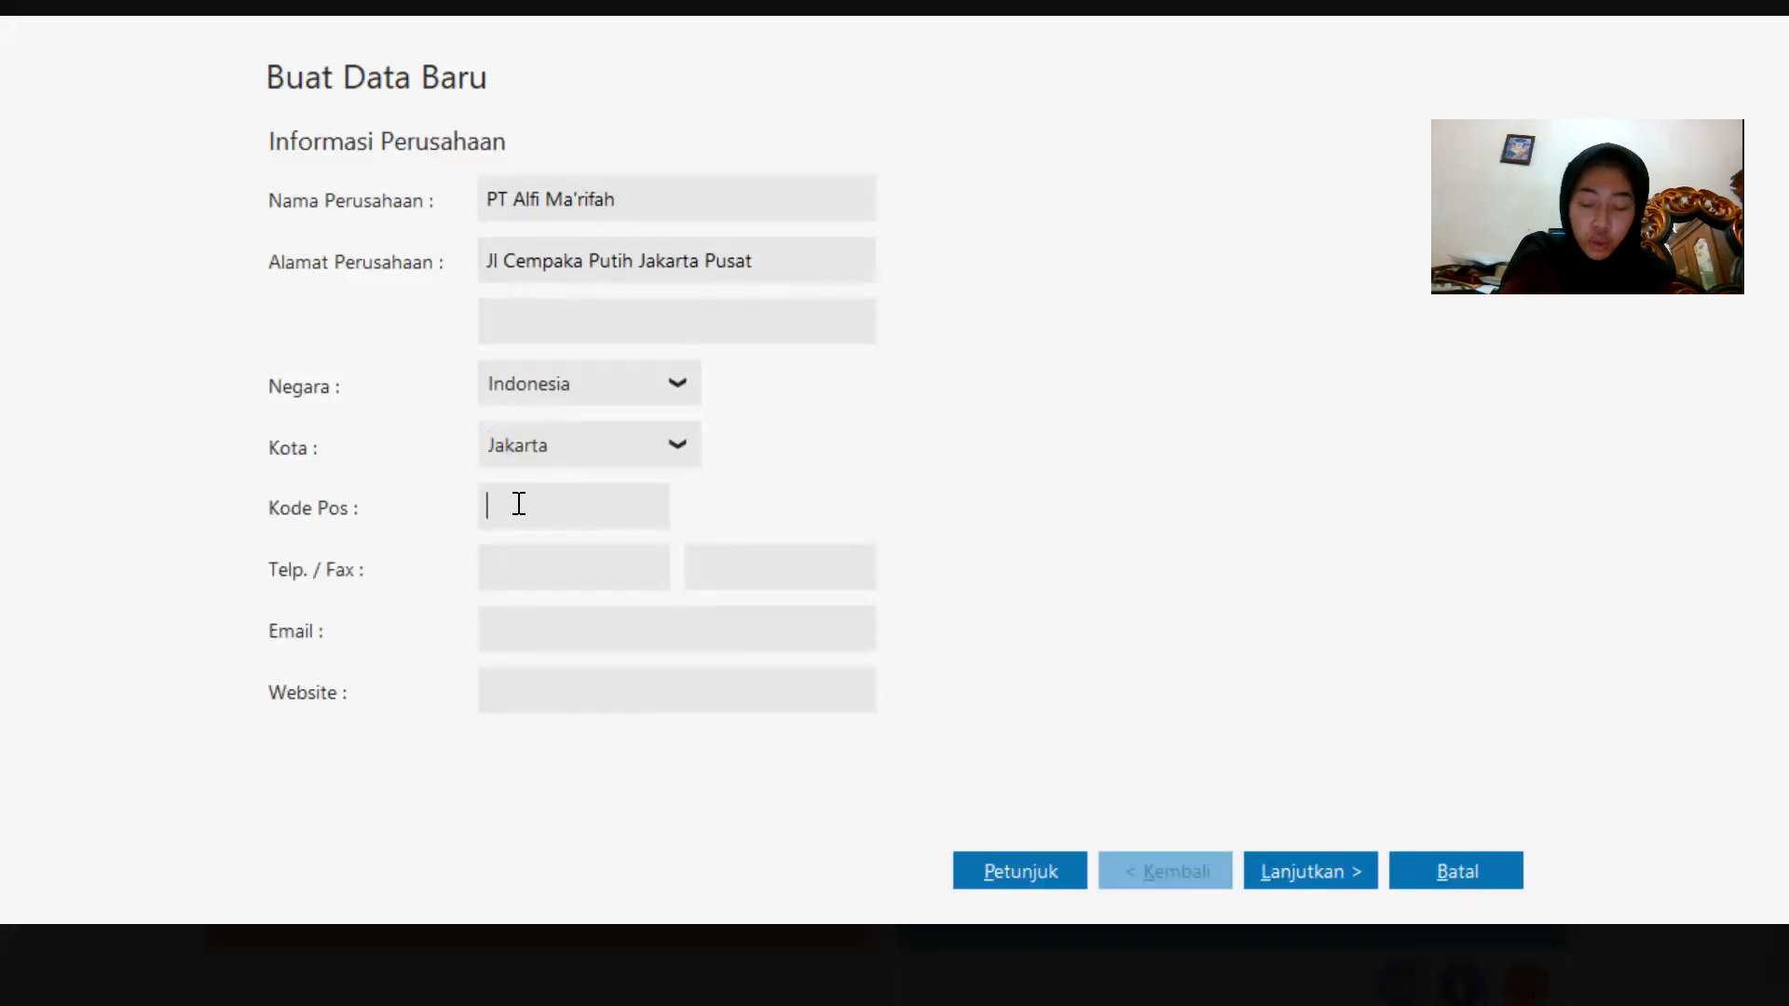
pyautogui.write('12345')
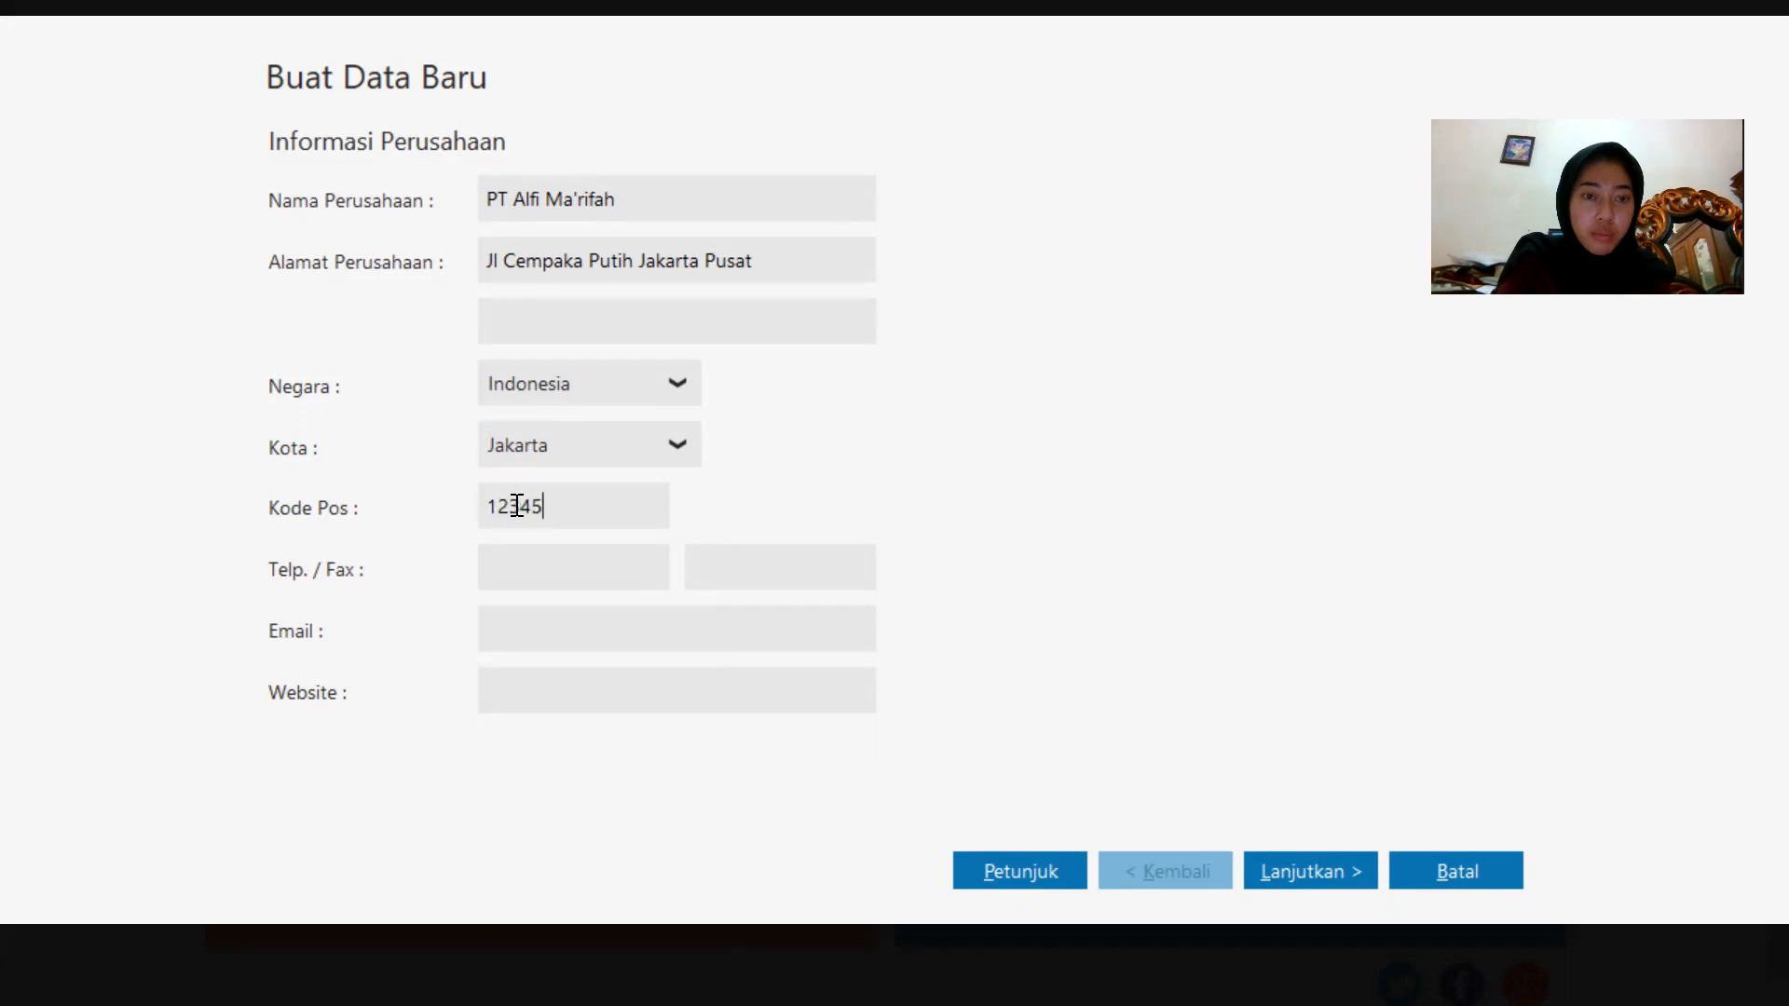
pyautogui.click(509, 579)
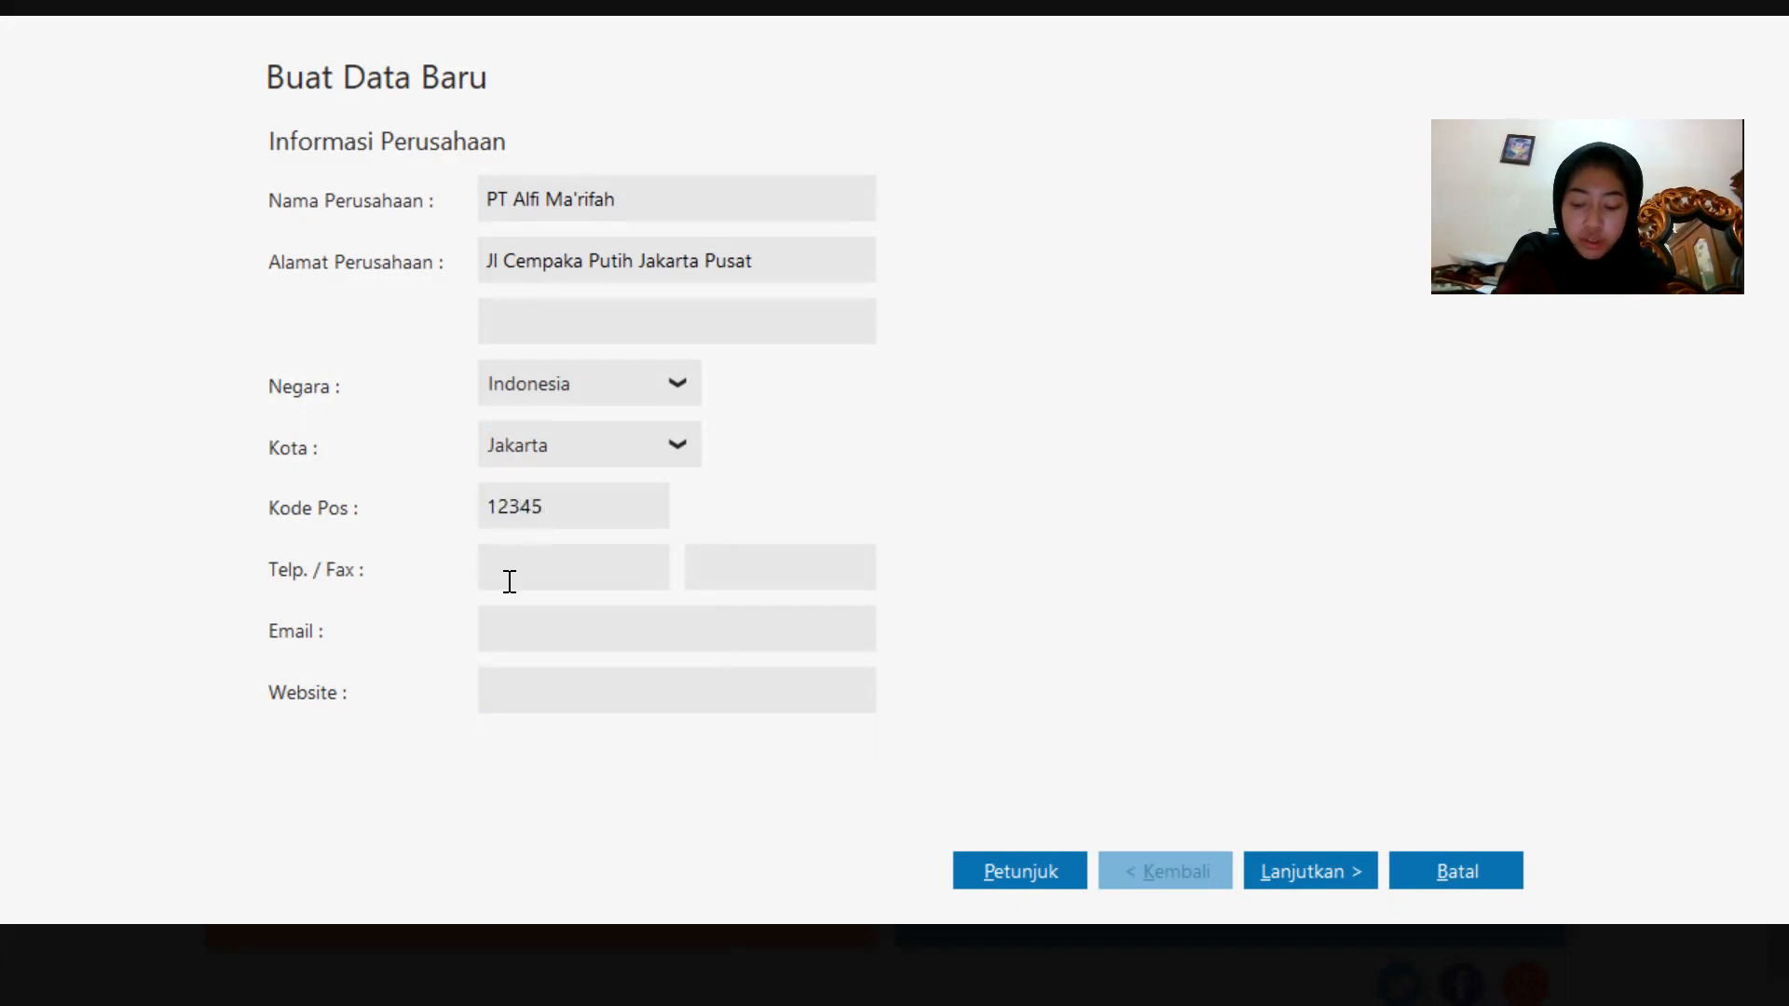
pyautogui.write('0211')
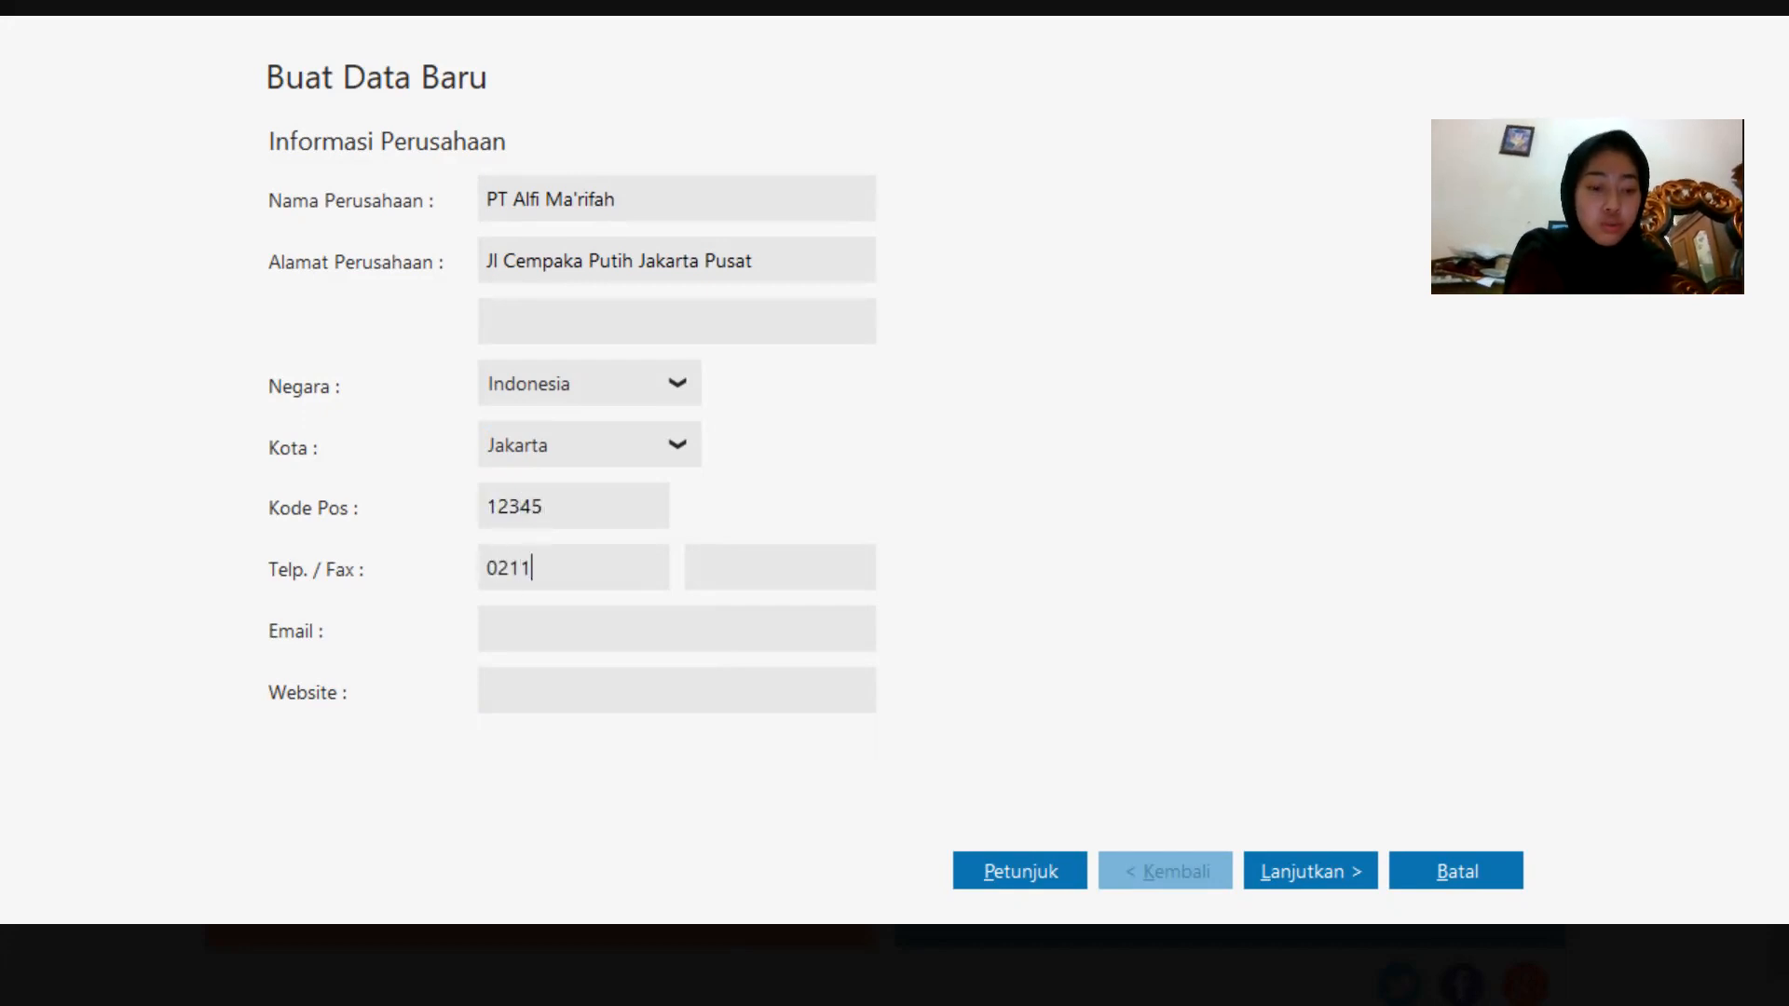
pyautogui.write('234')
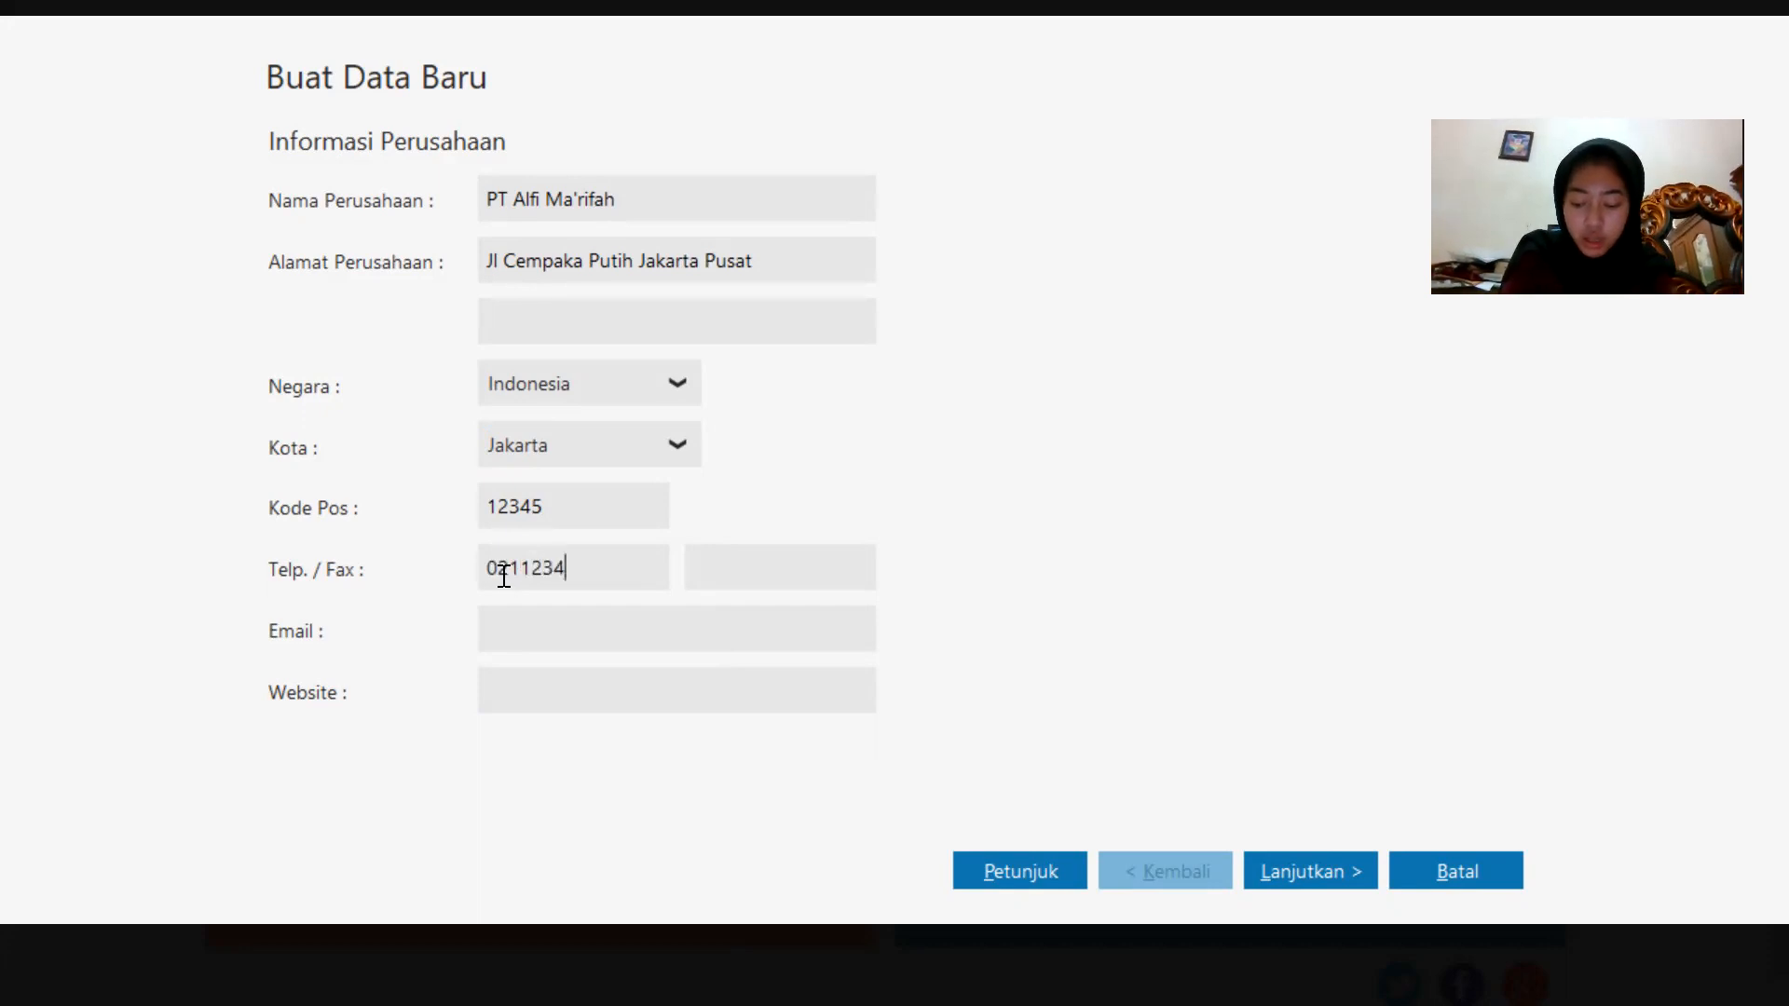
pyautogui.write('5')
# Fill in the company e-mail address and continue to the accounting period page.
pyautogui.click(567, 643)
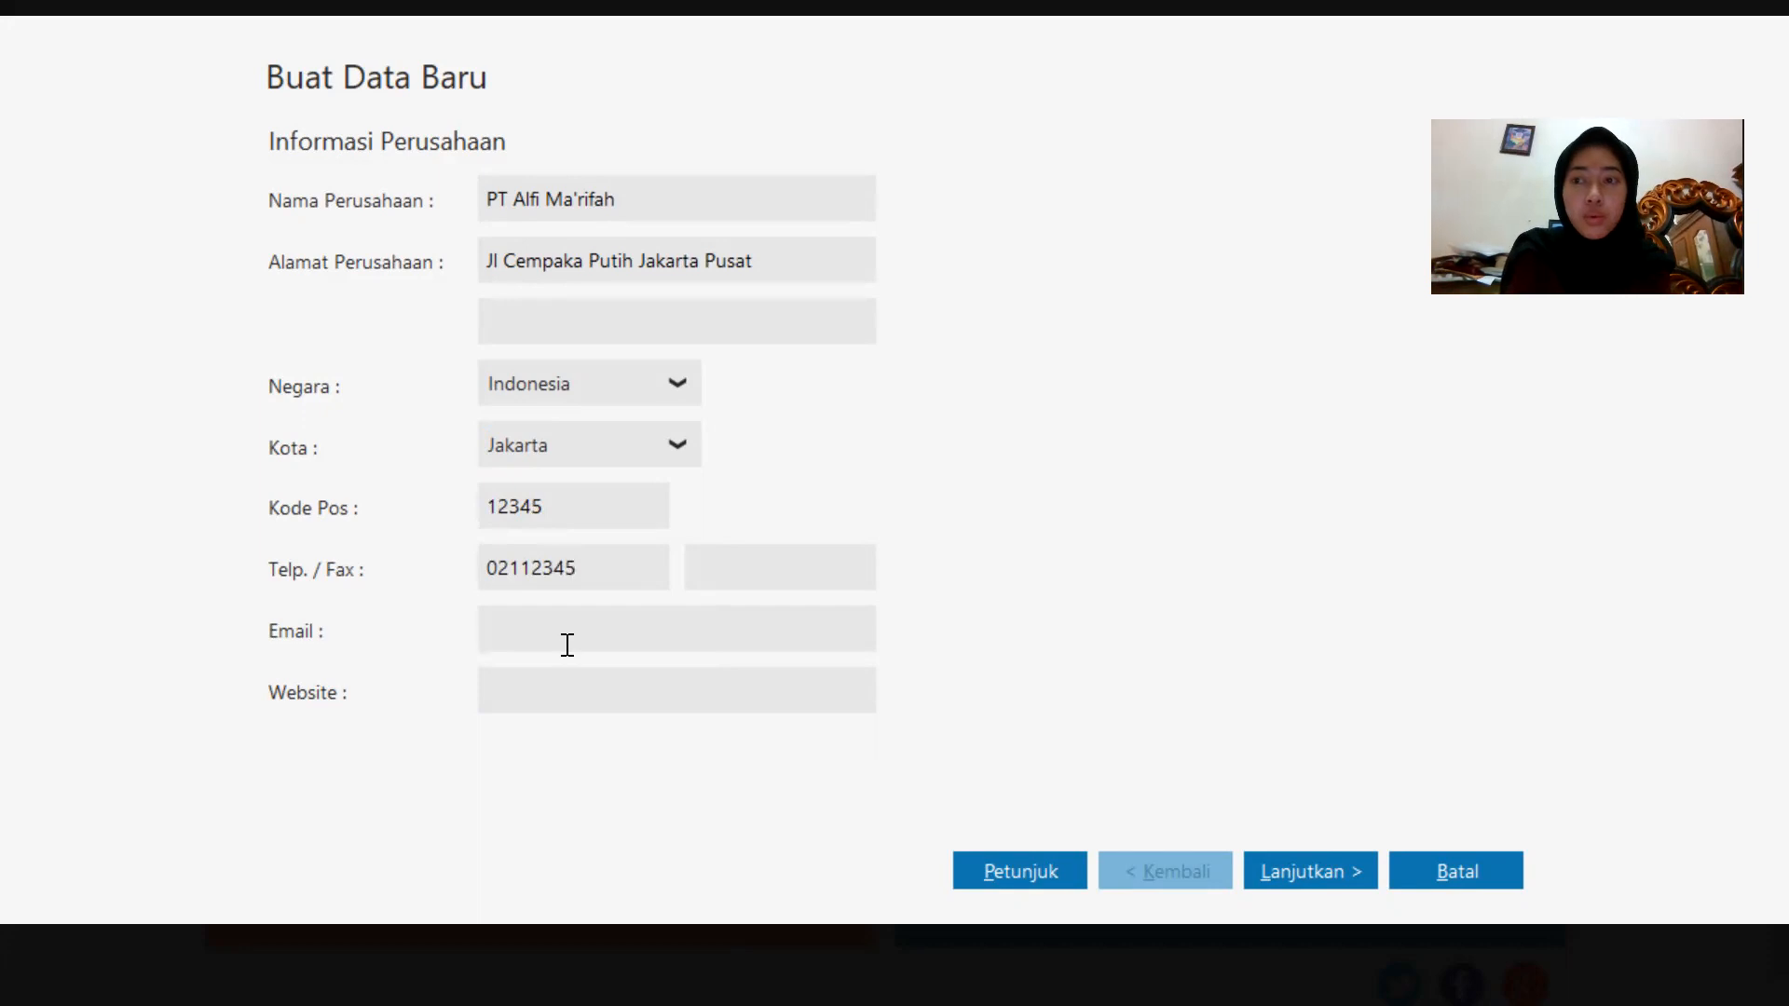
pyautogui.press('capslock')
pyautogui.write('ALFI')
pyautogui.press('BackSpace')
pyautogui.press('BackSpace')
pyautogui.press('BackSpace')
pyautogui.press('BackSpace')
pyautogui.press('capslock')
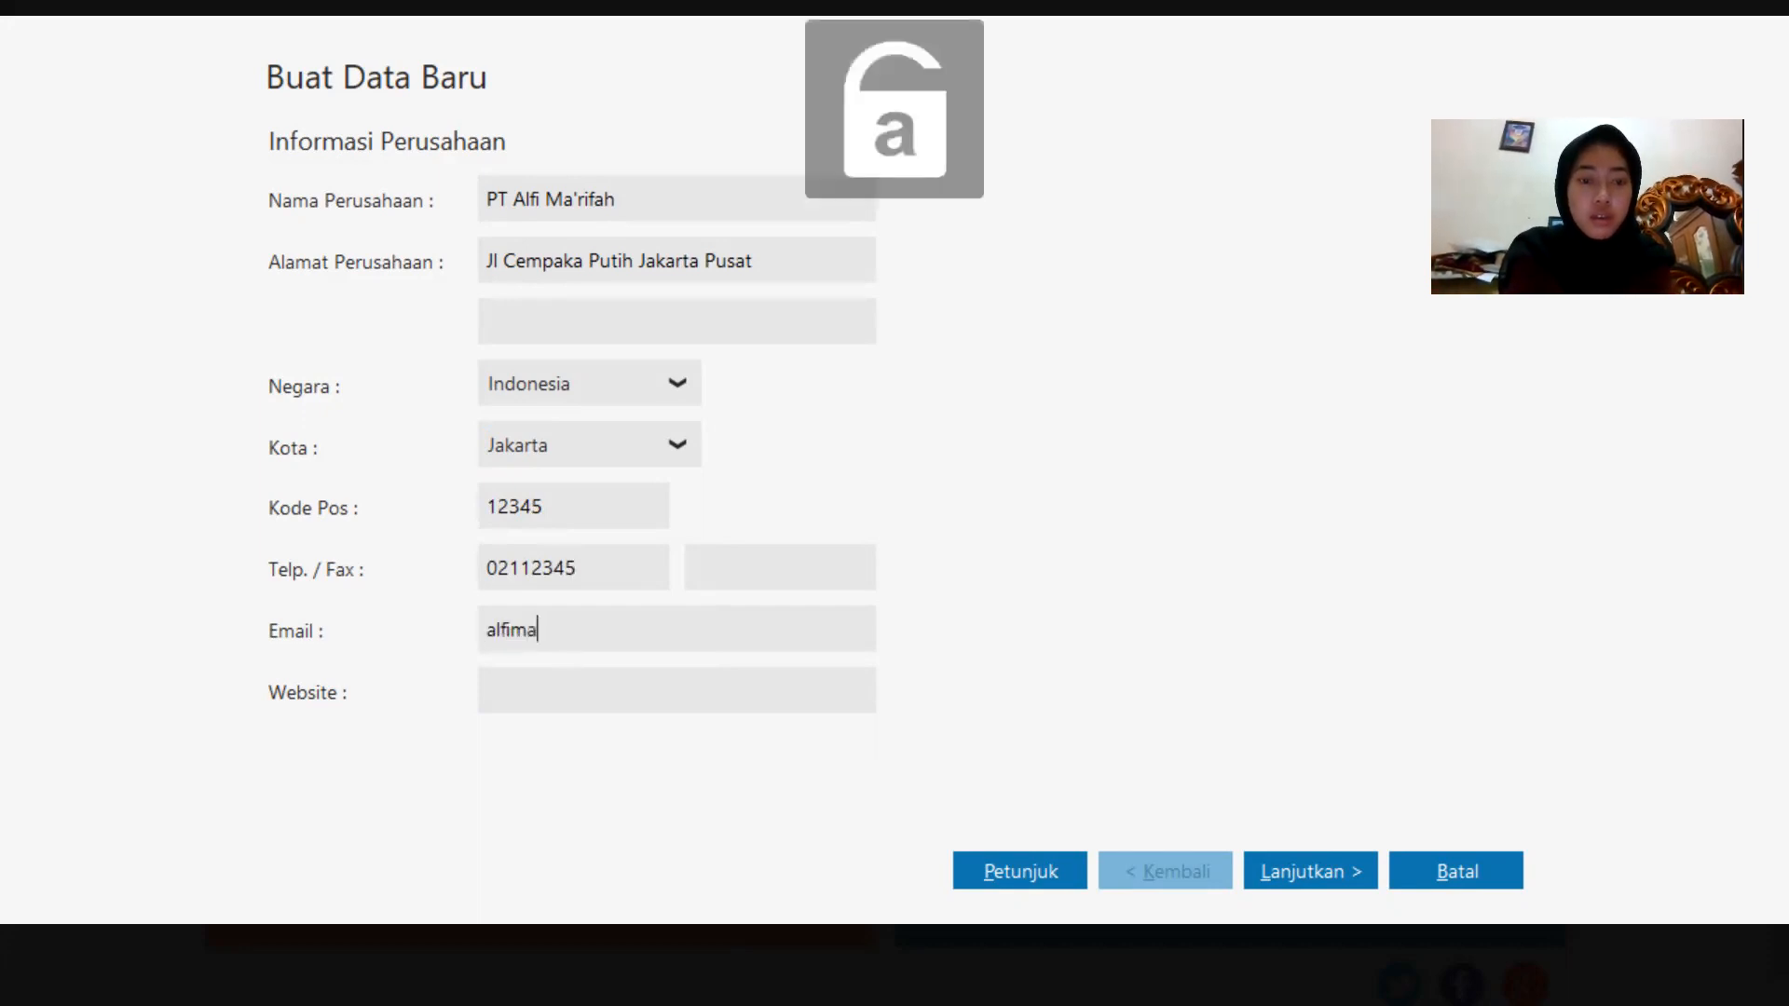
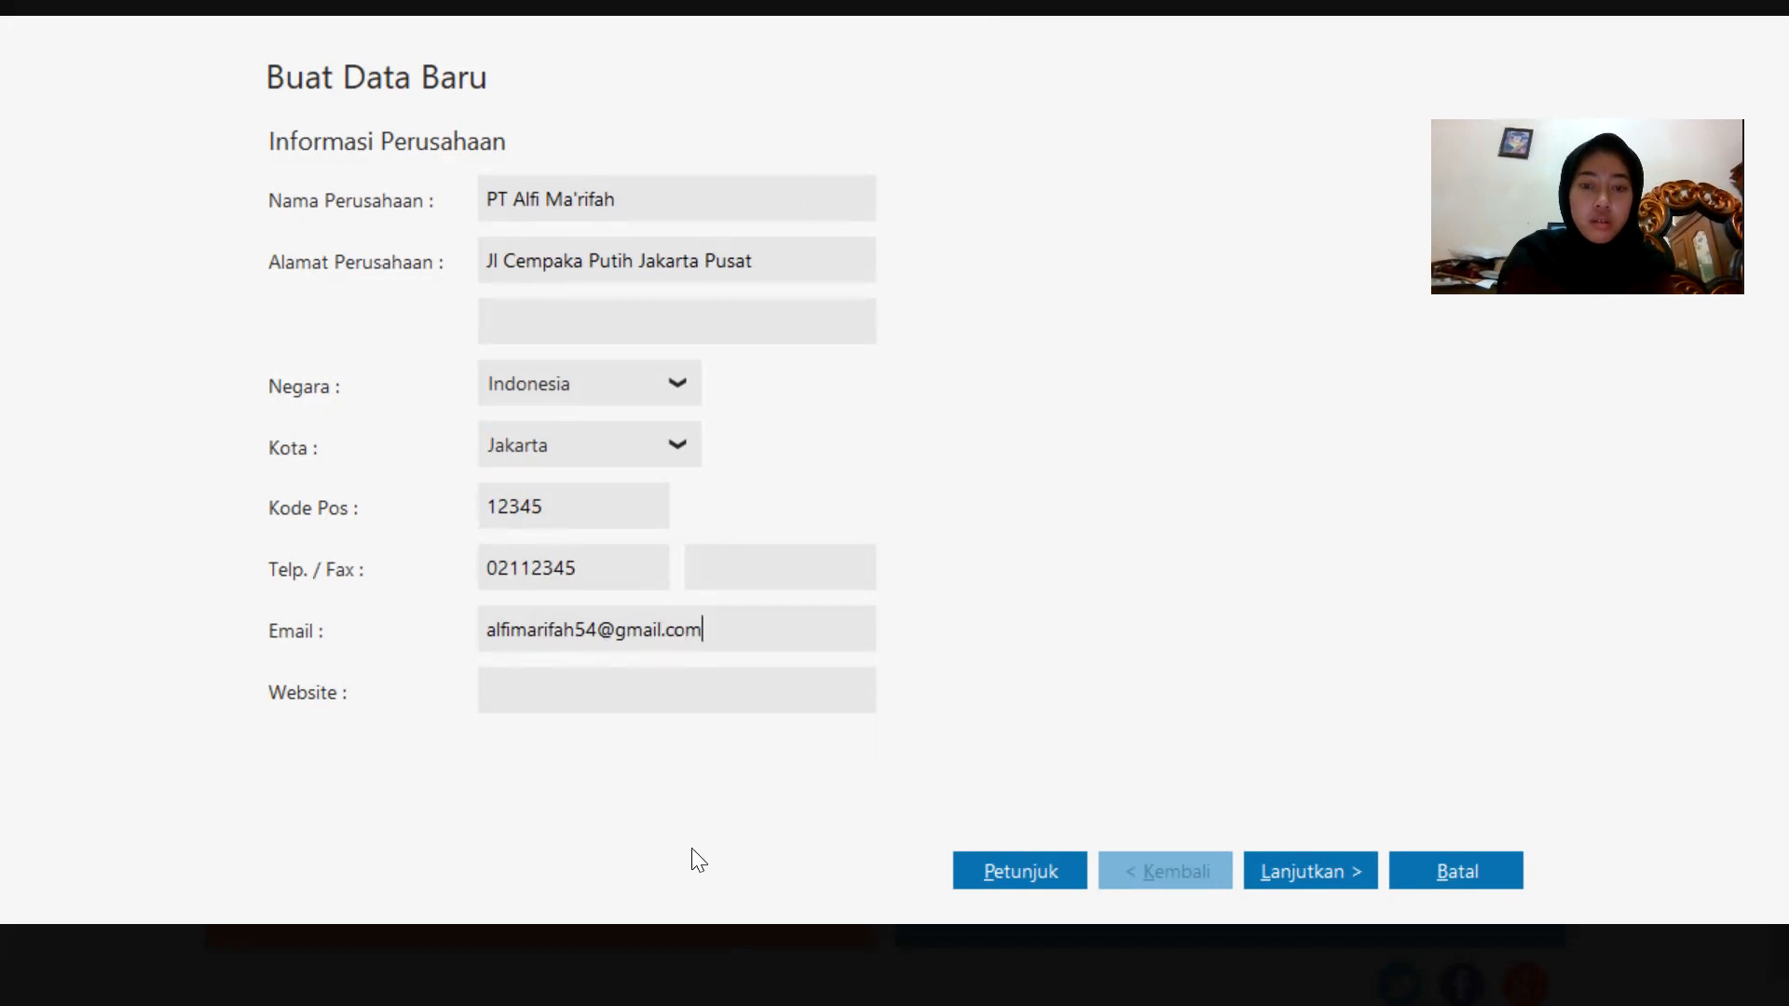
pyautogui.click(1318, 877)
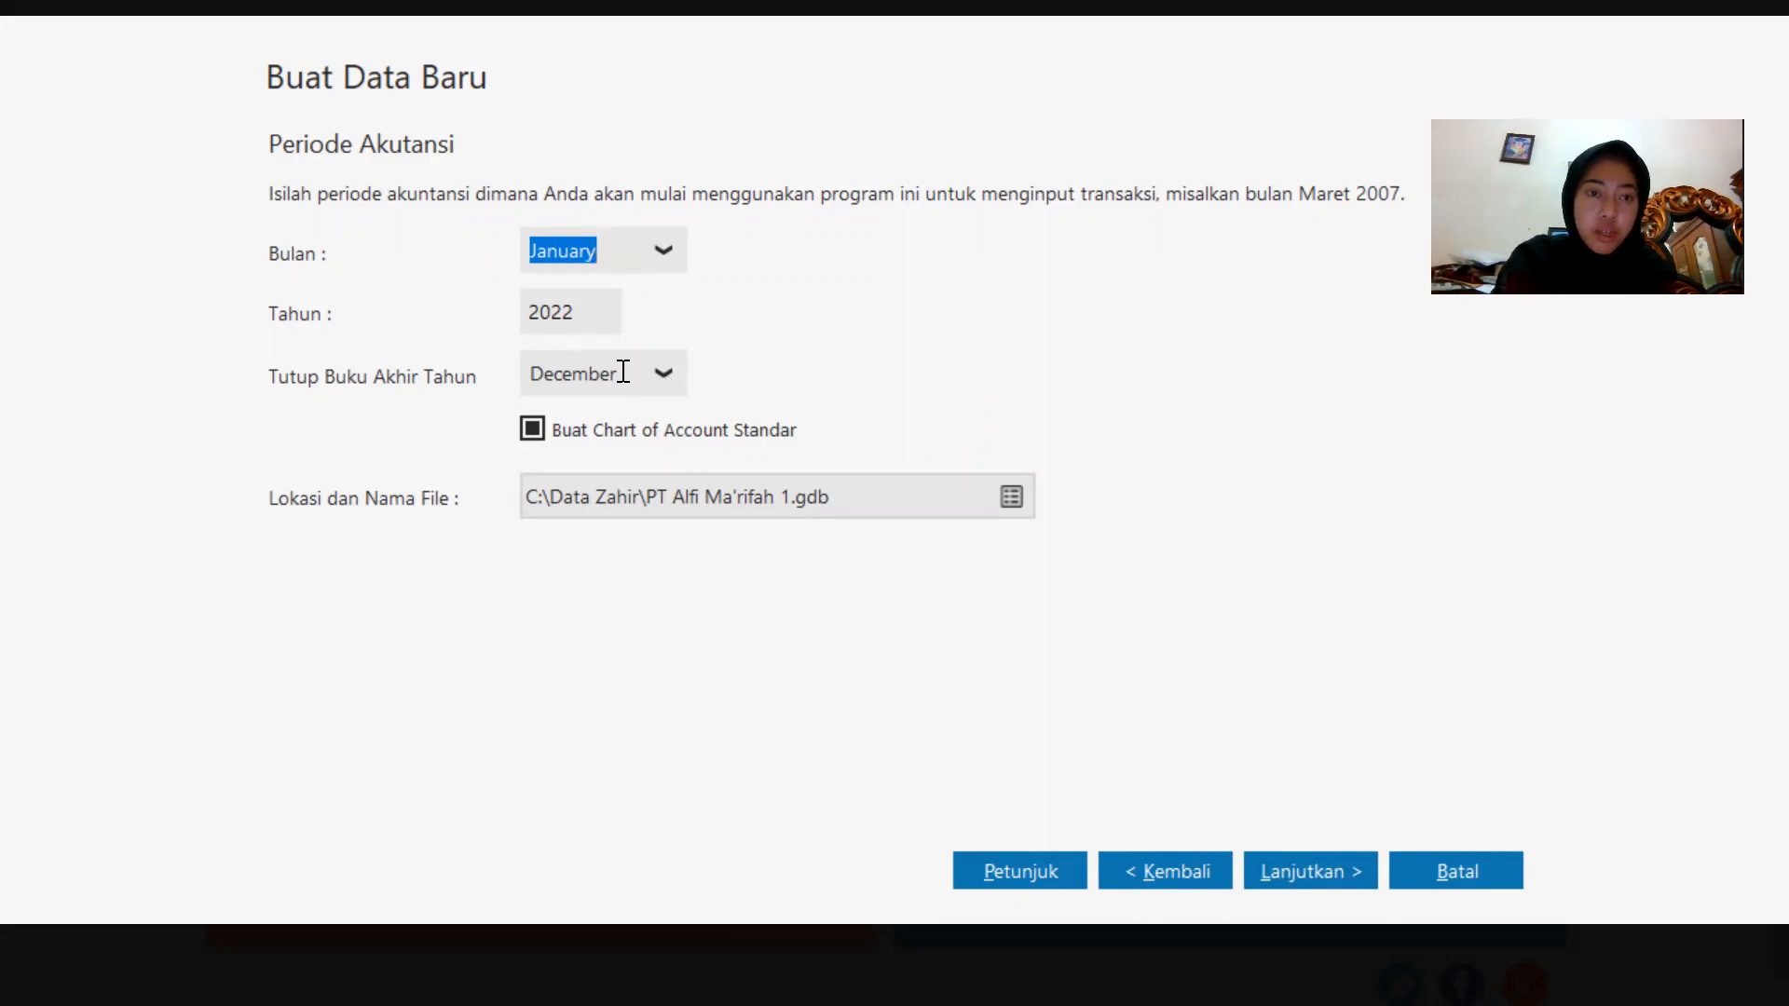
# Set the accounting period start year to 2020 with January and December year-end, then continue.
pyautogui.click(559, 326)
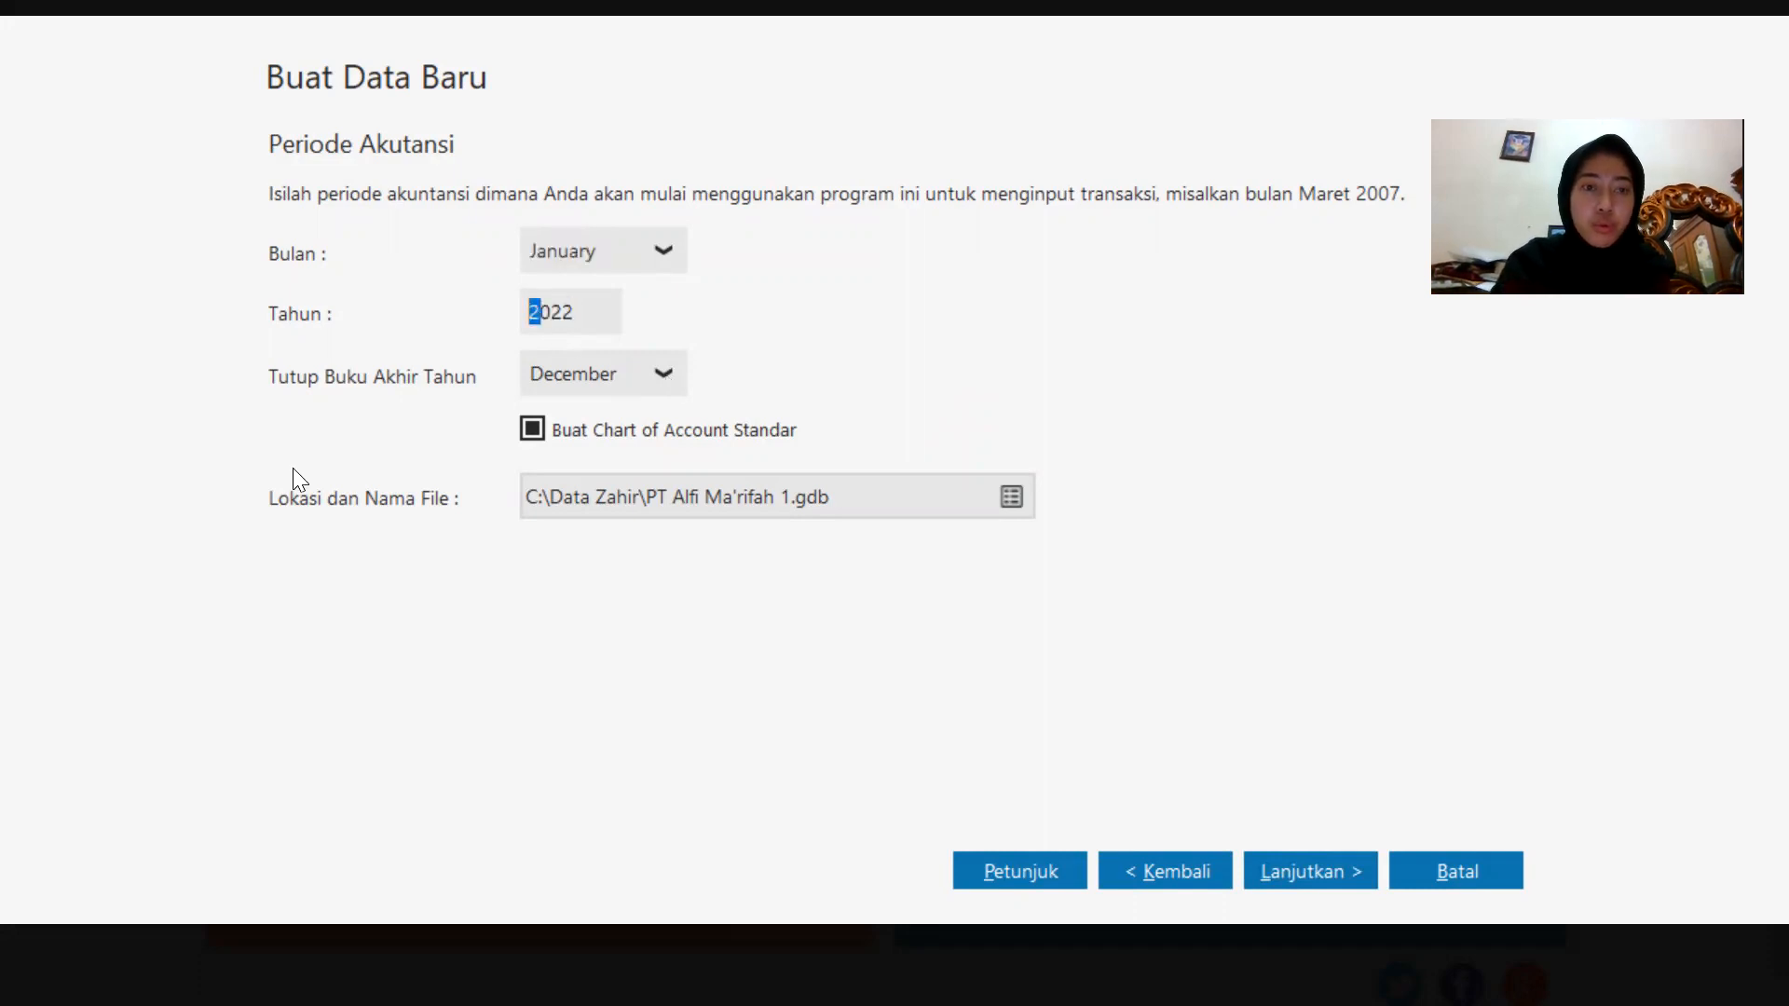
pyautogui.write('2022')
pyautogui.press('Left')
pyautogui.write('0')
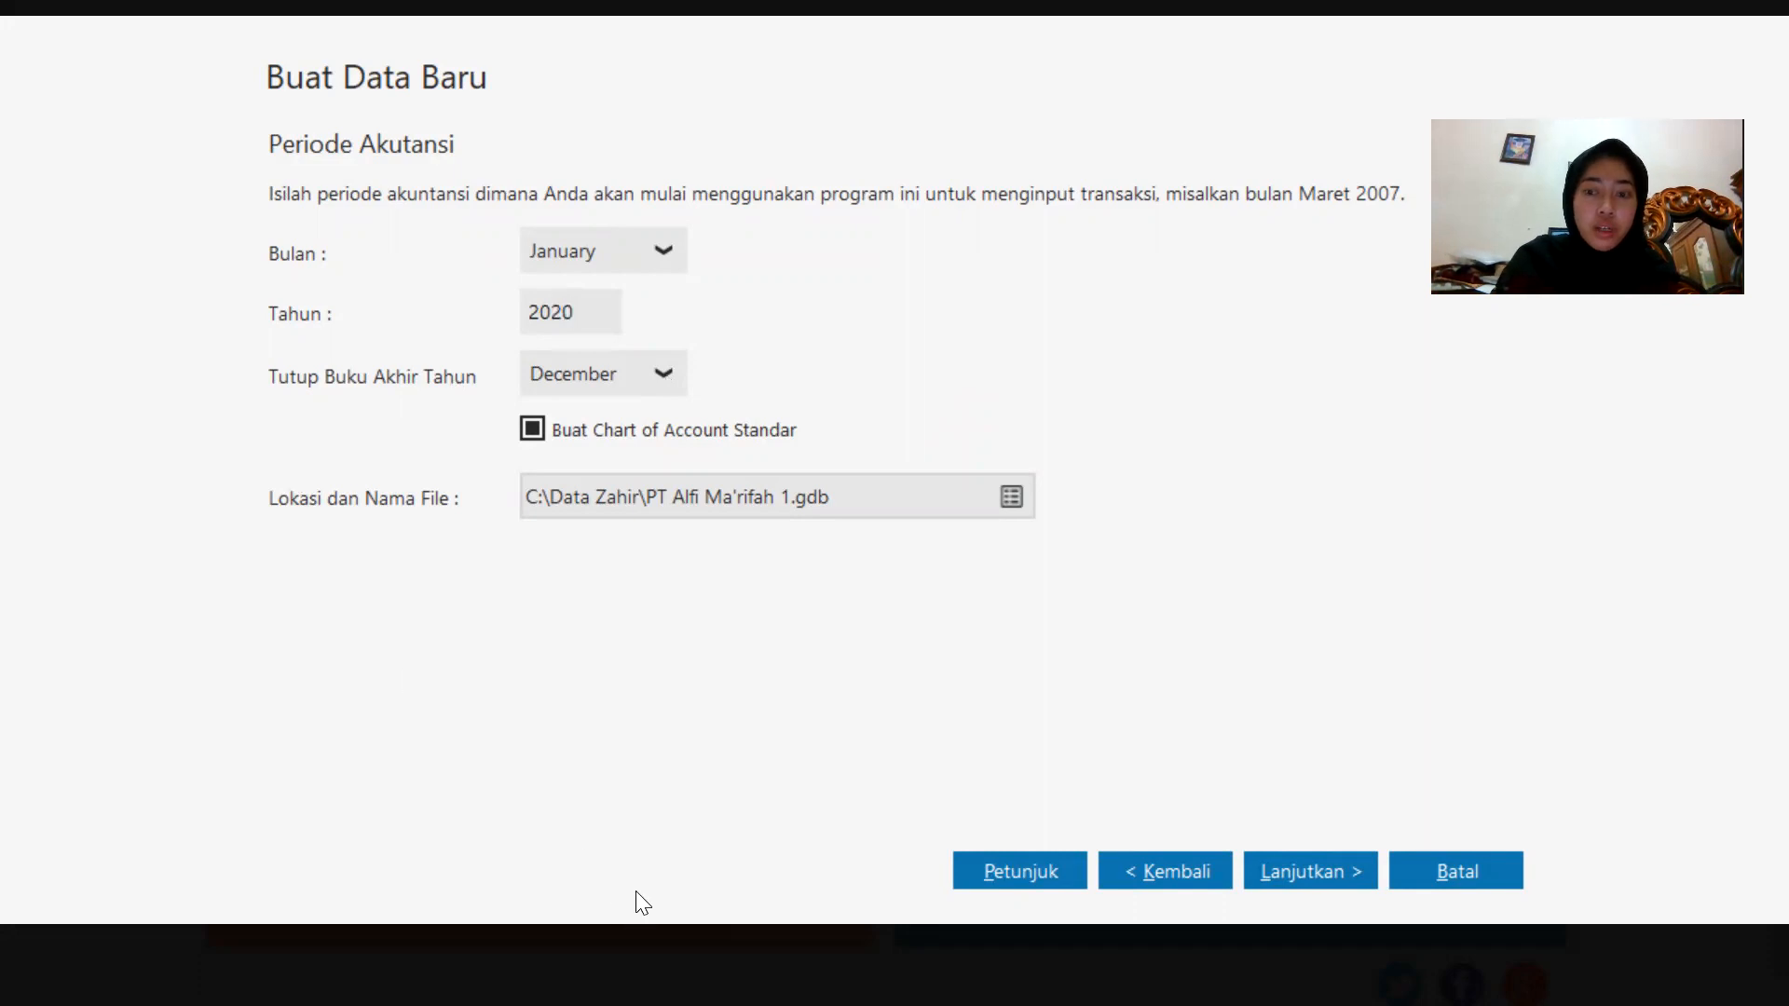
pyautogui.click(1336, 866)
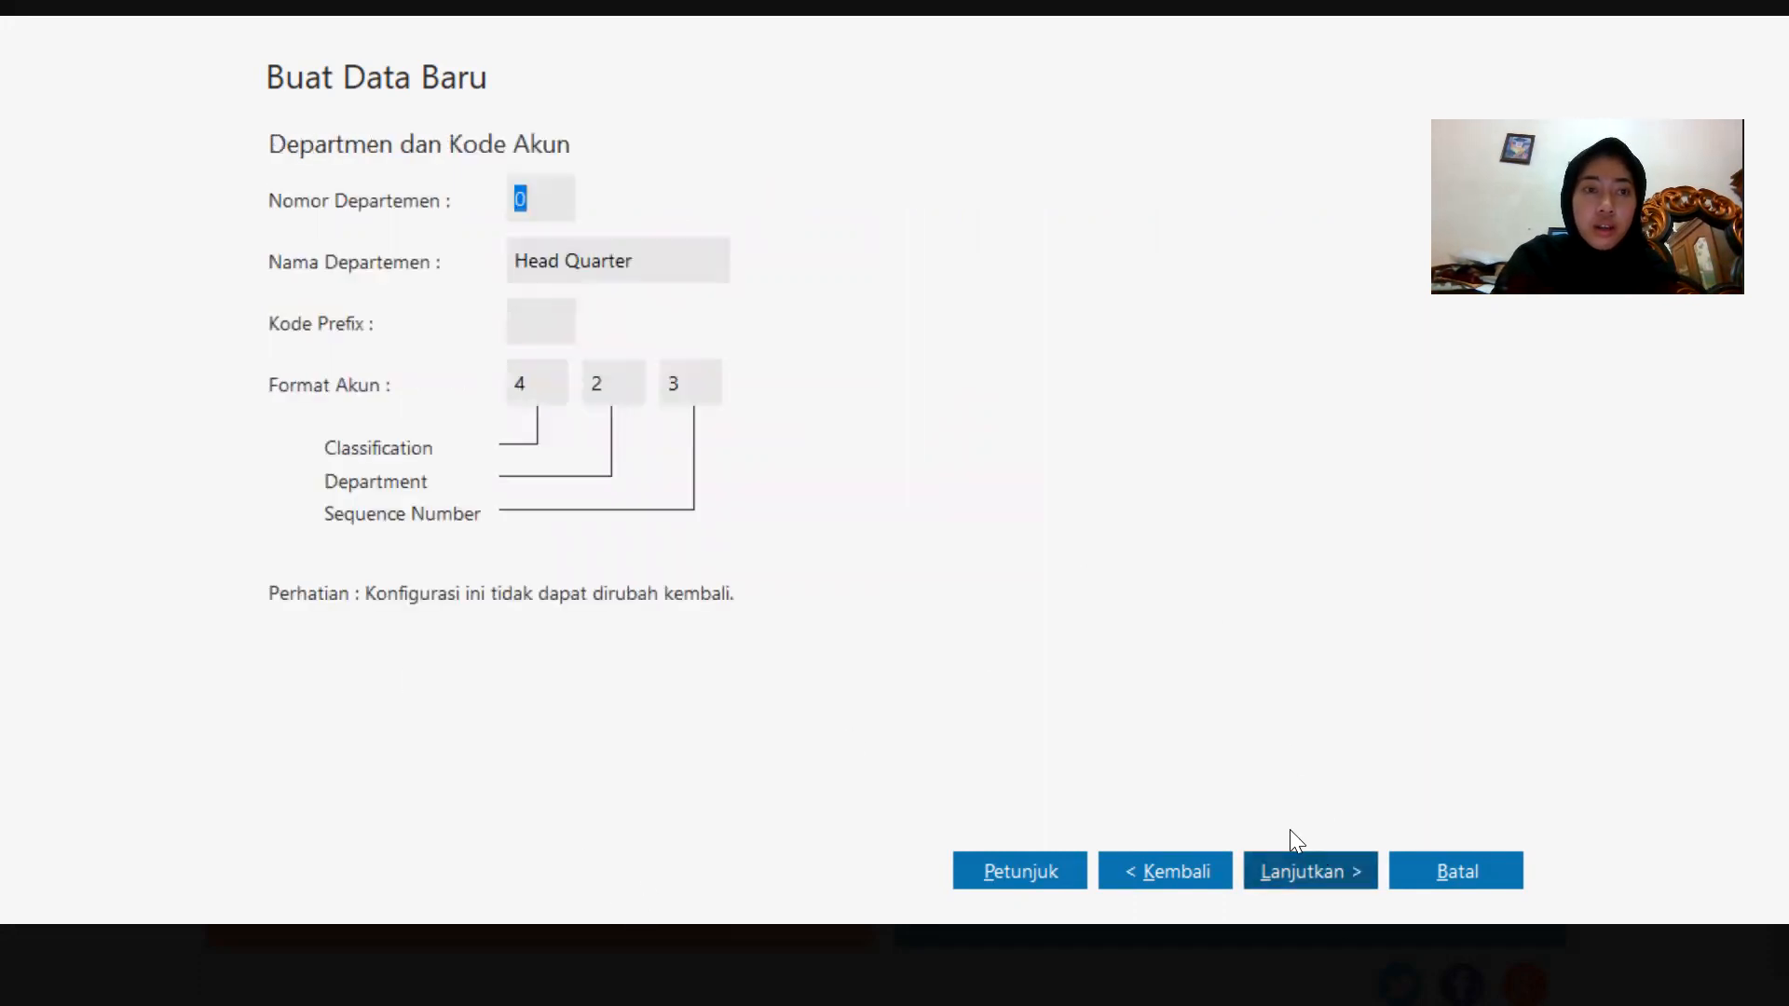
# Set the department number to 1 and the code prefix to 1, then continue.
pyautogui.write('1')
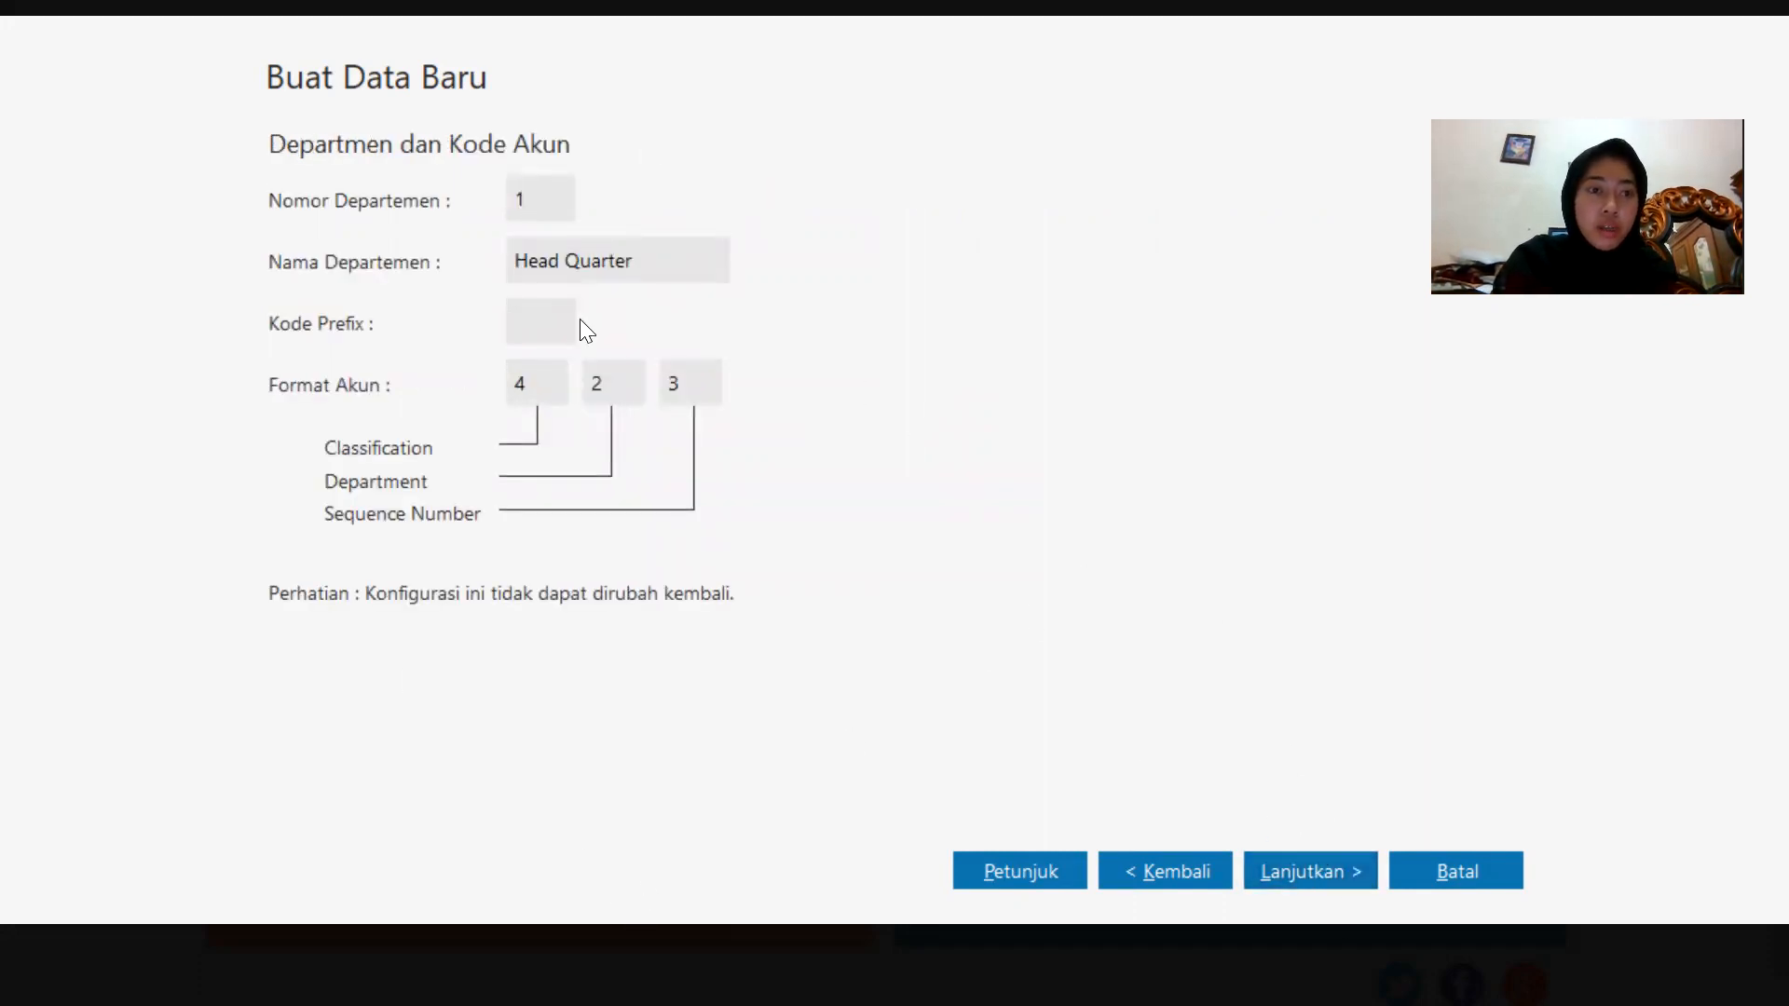
pyautogui.click(547, 330)
pyautogui.write('1')
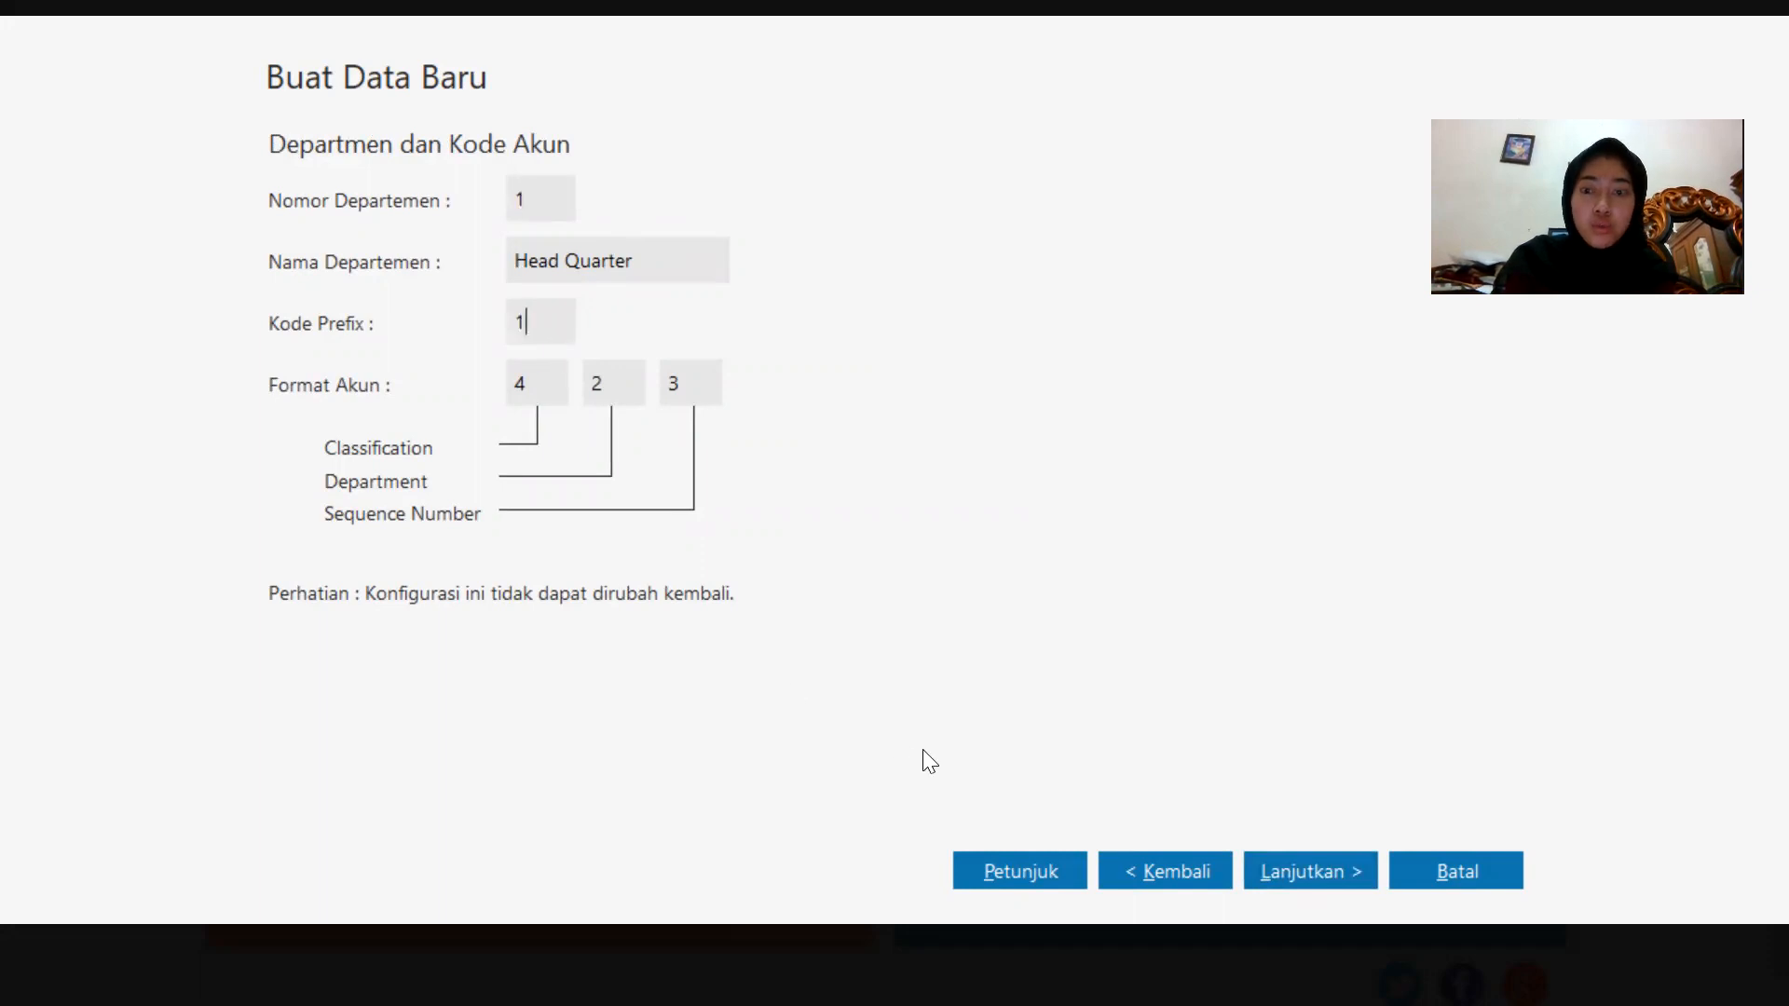
pyautogui.click(1282, 872)
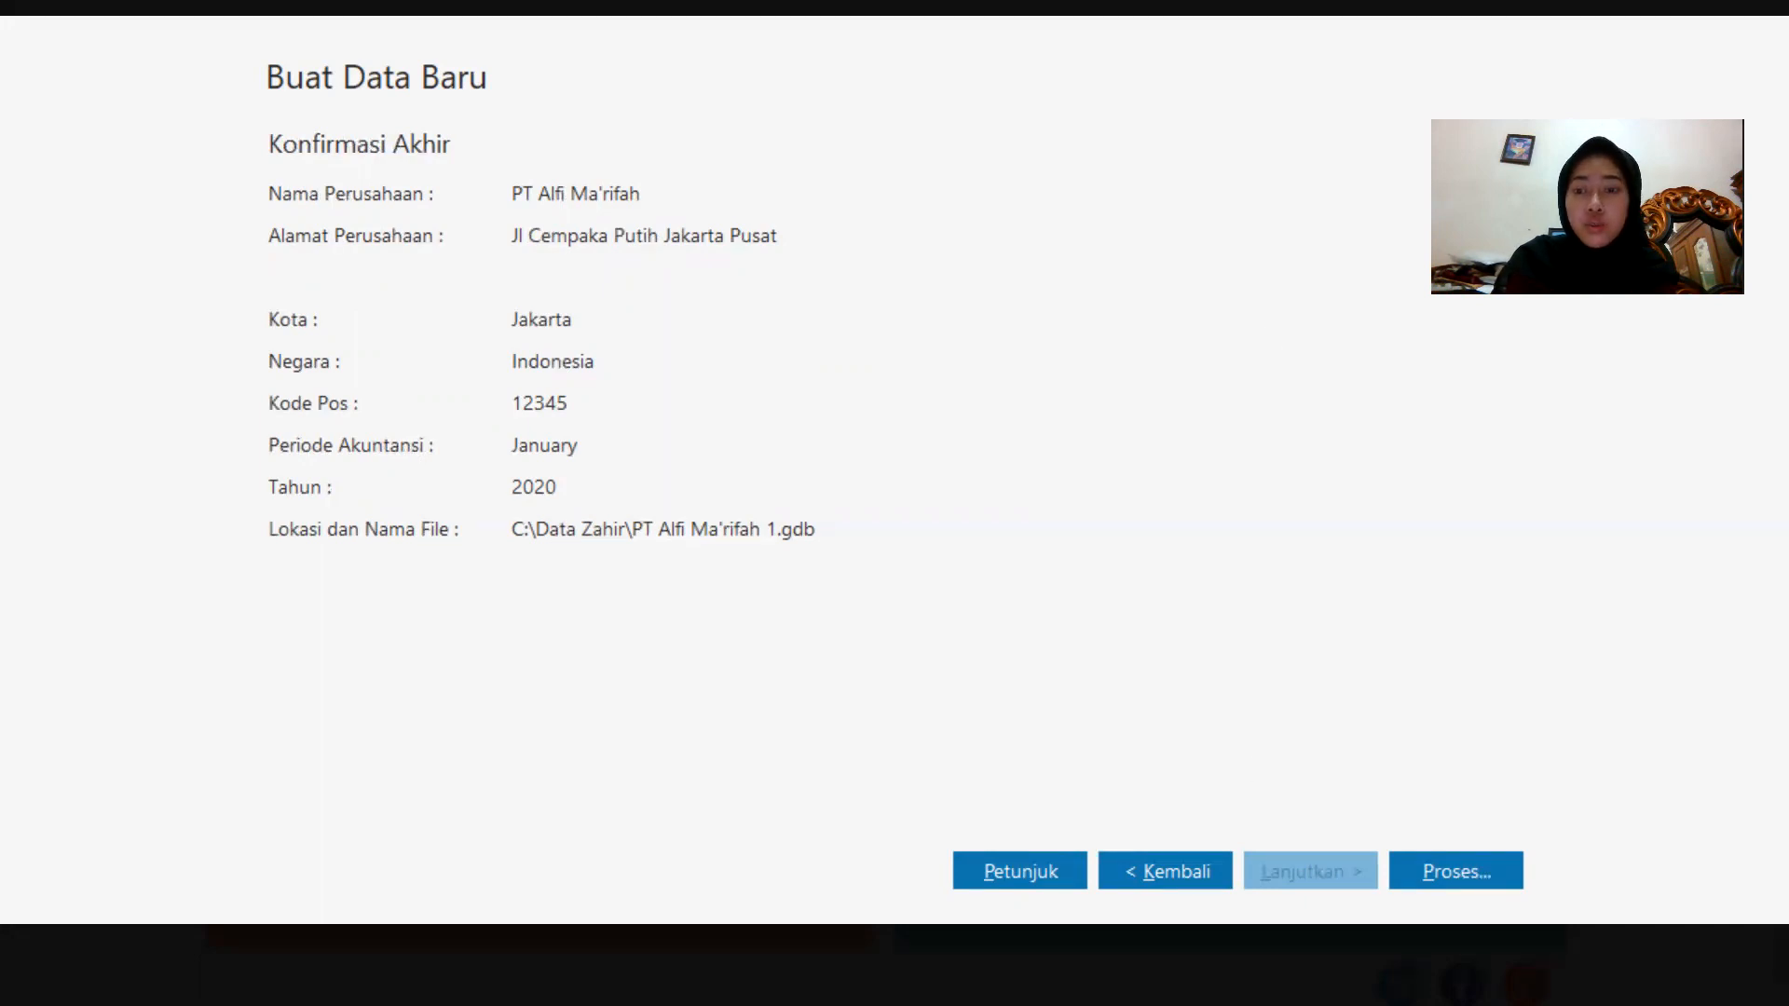
# Process the new data file and accept Perdagangan Umum as the business type.
pyautogui.click(1490, 857)
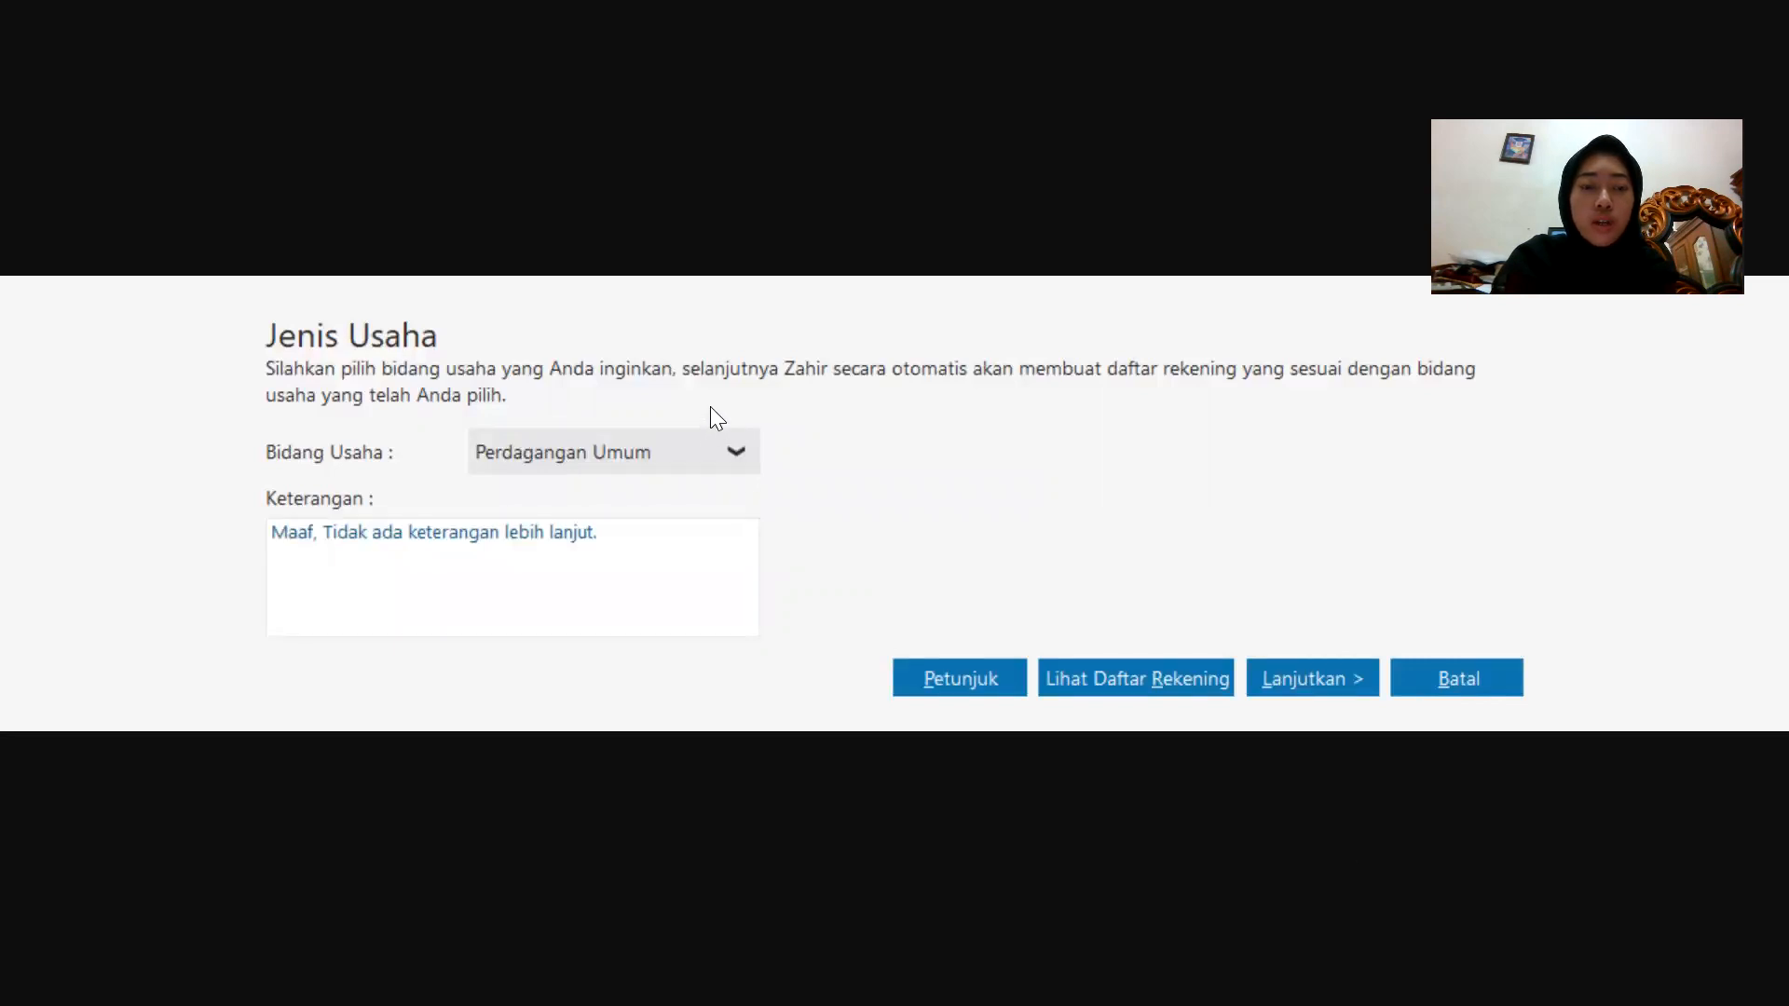
pyautogui.click(1334, 678)
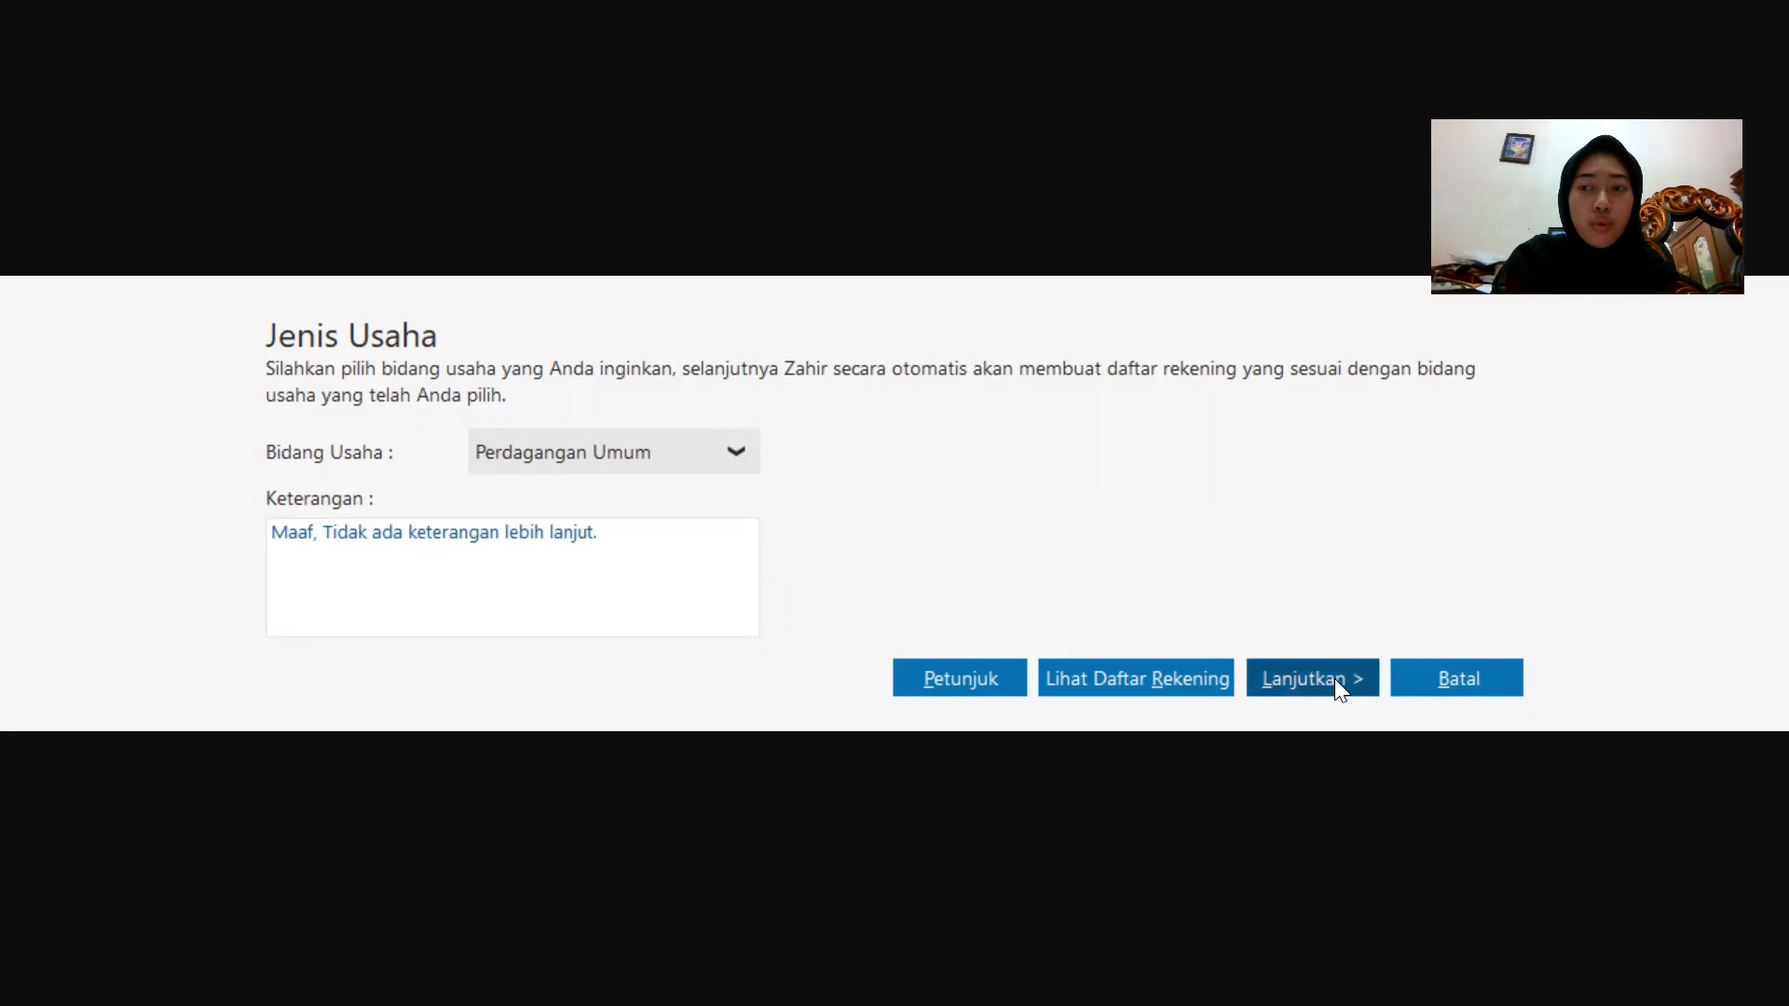
pyautogui.click(1338, 678)
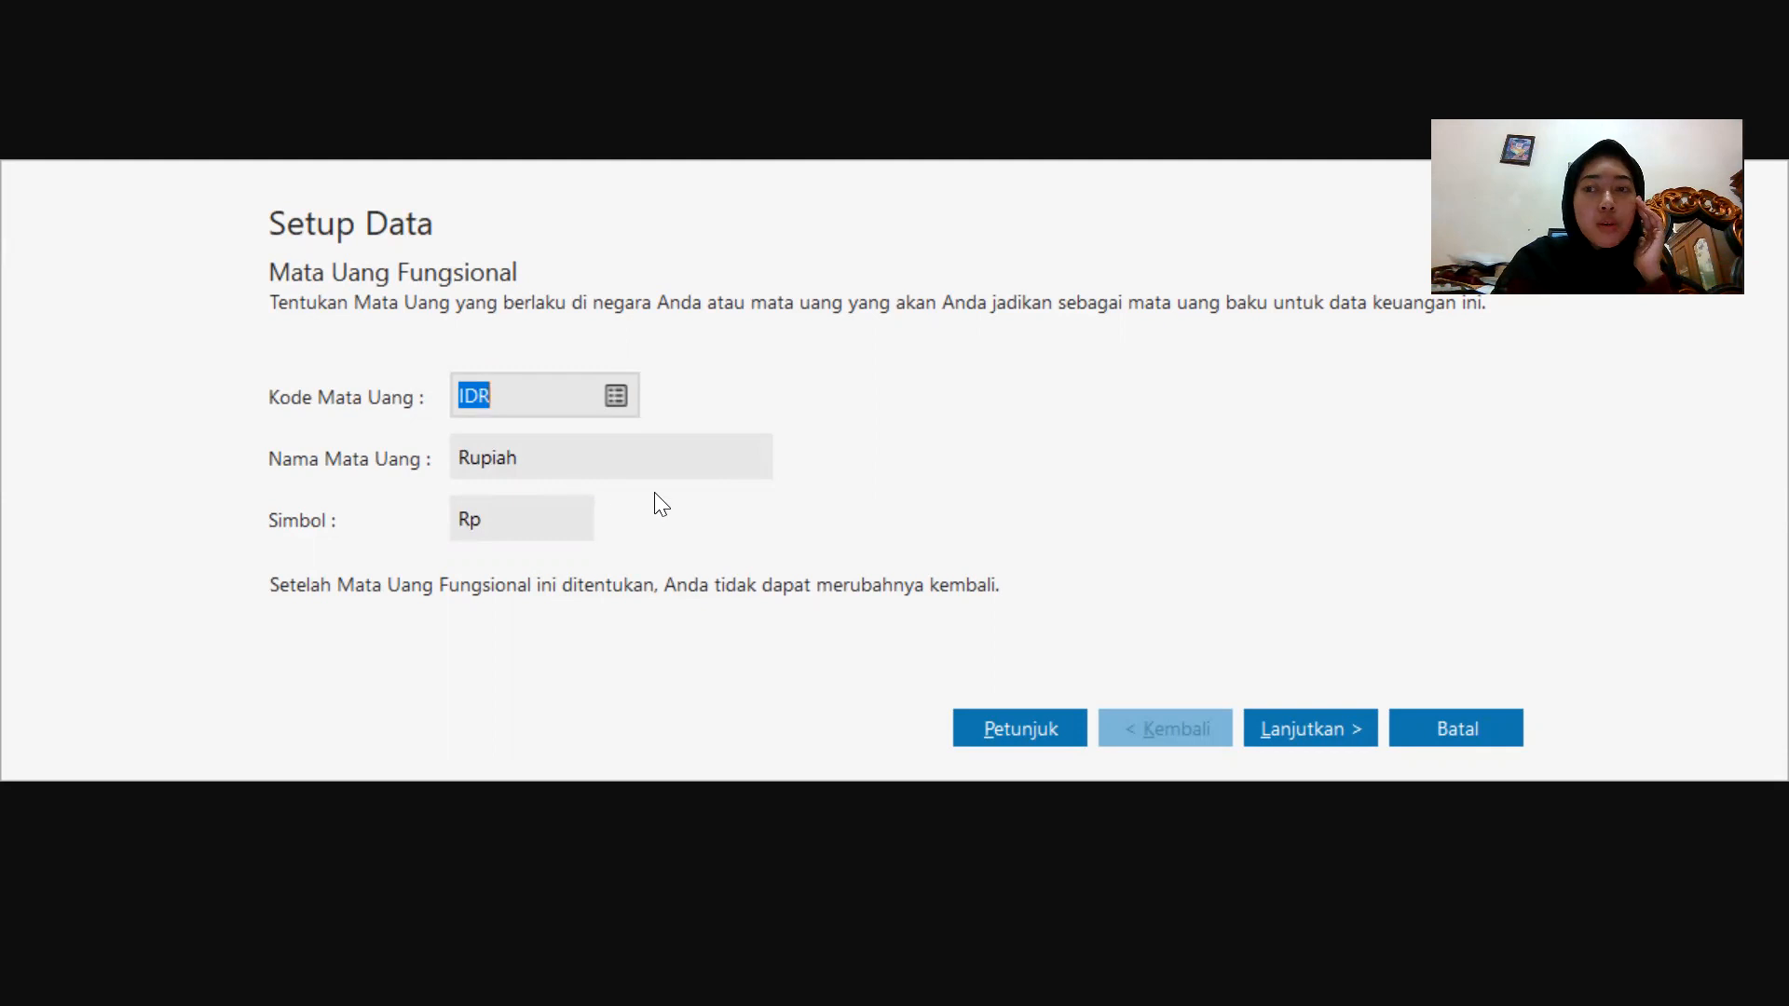
# Accept IDR as the functional currency and USD as the foreign currency to finish setup.
pyautogui.click(1332, 730)
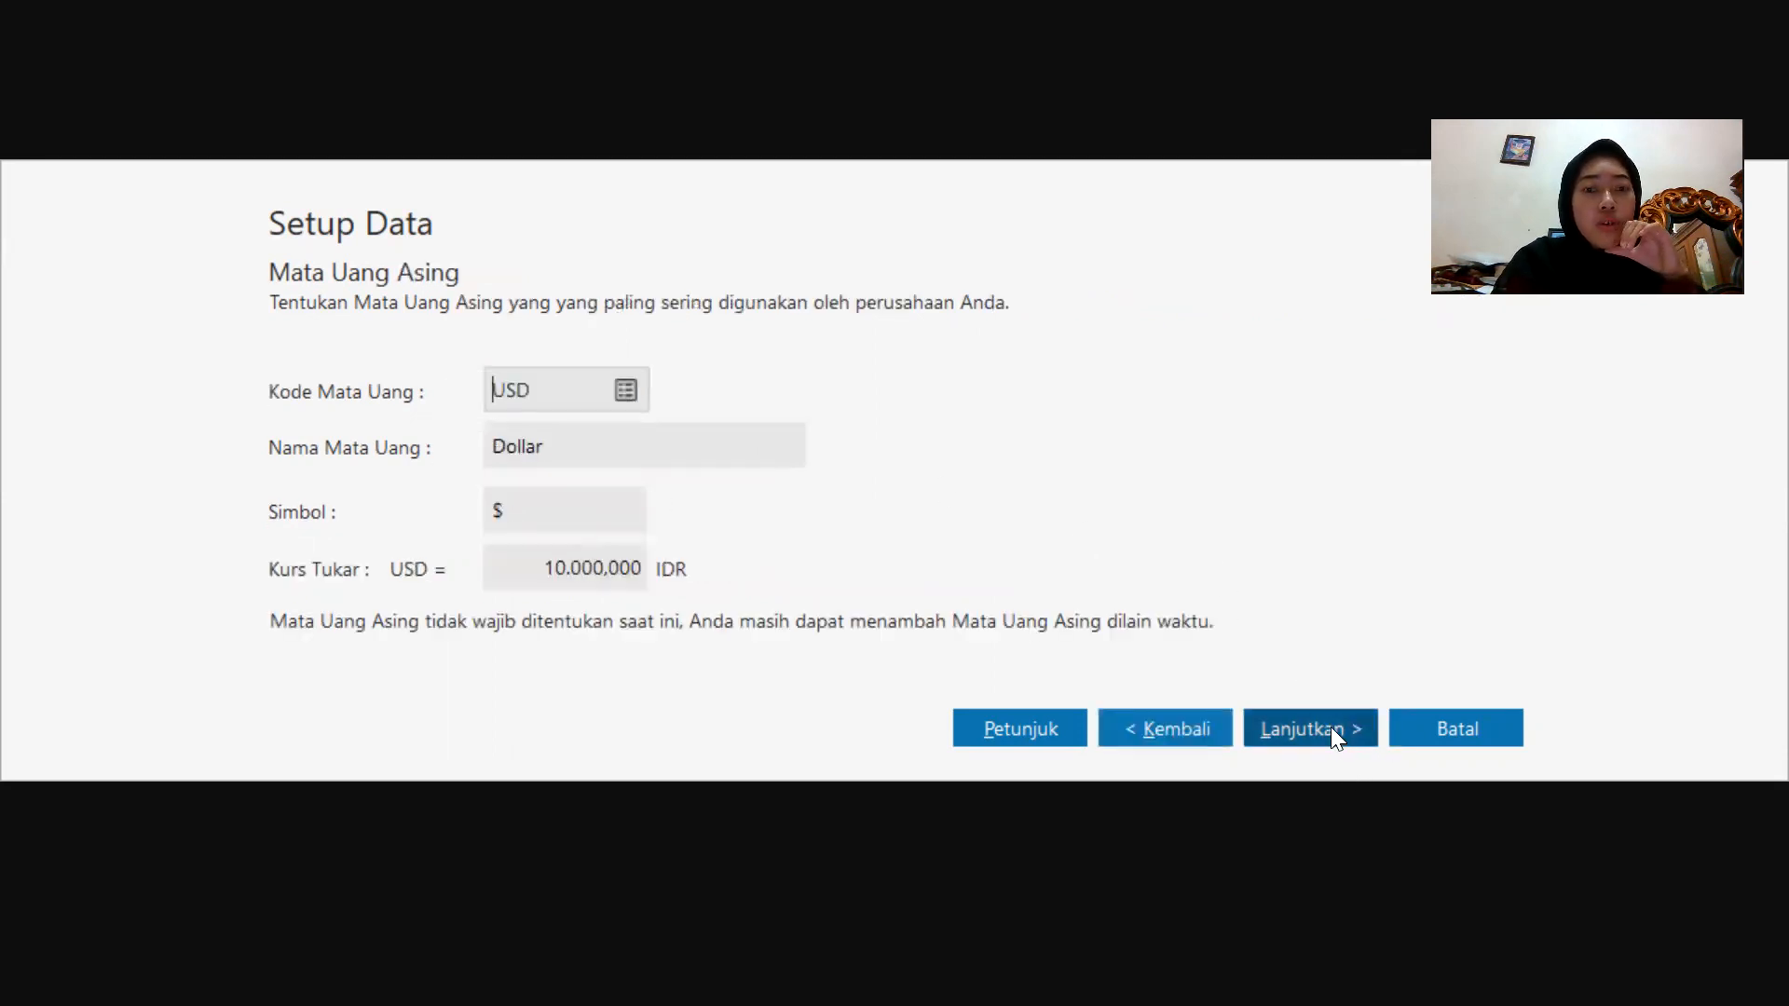
pyautogui.click(1330, 727)
pyautogui.click(1457, 728)
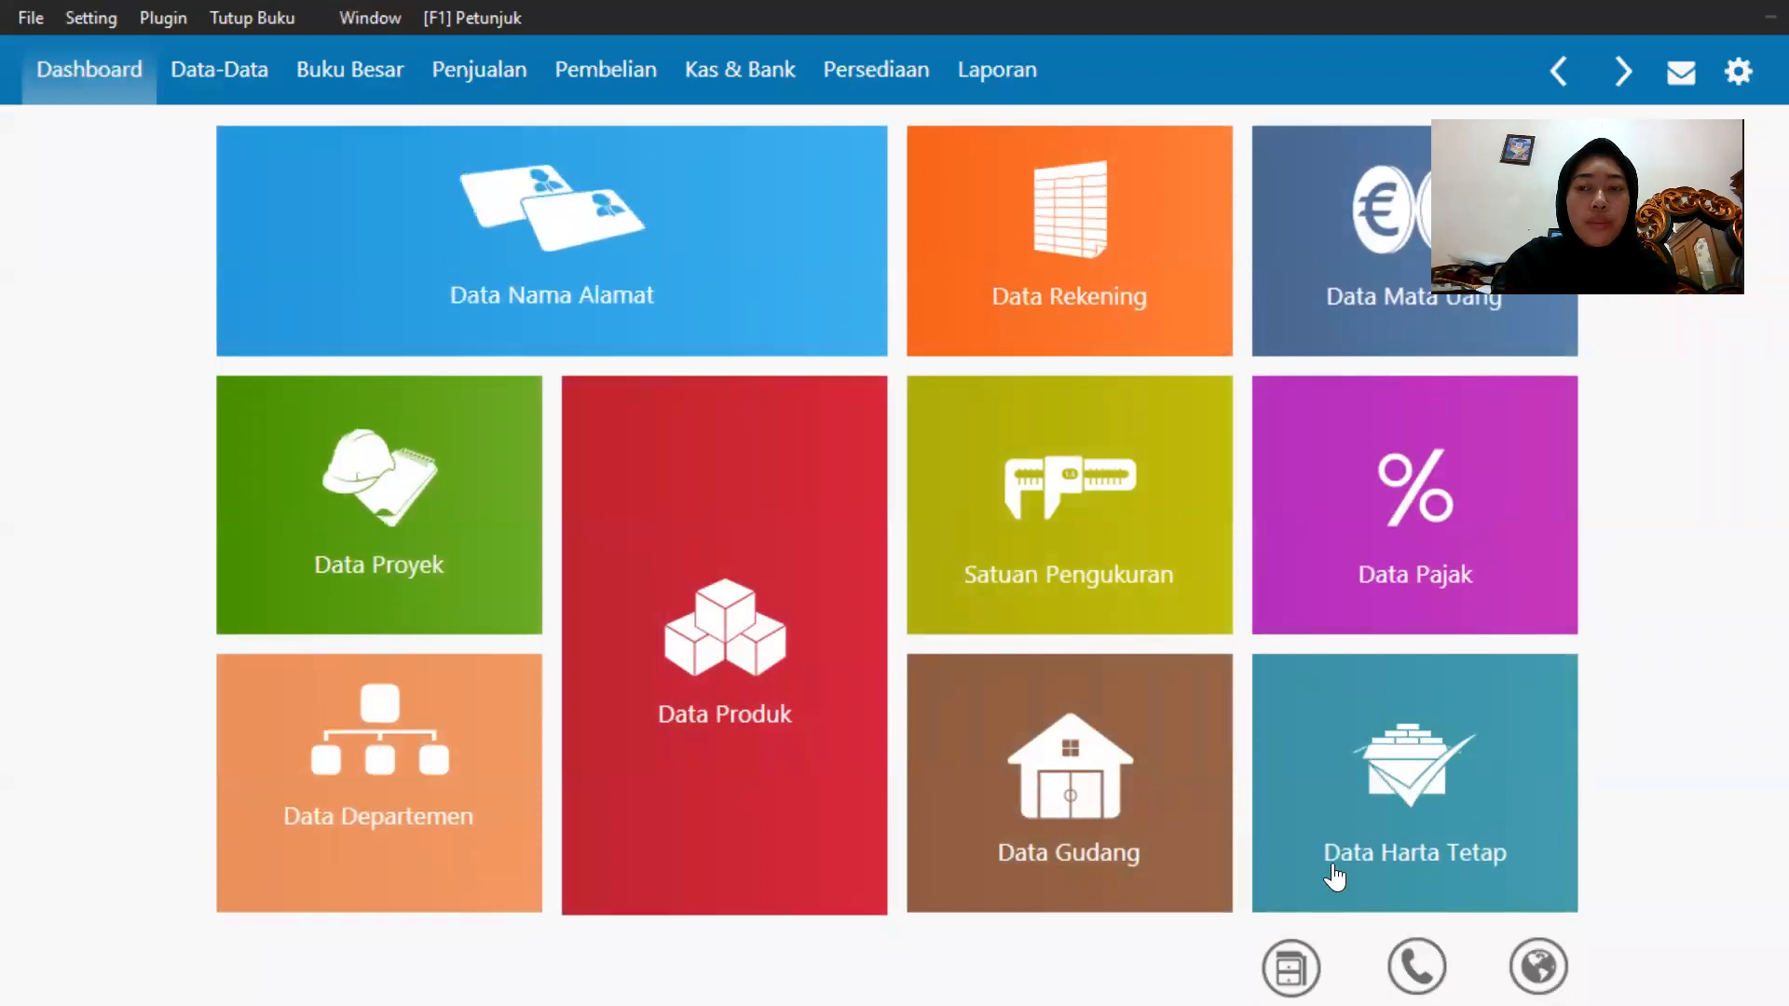
# Open the chart of accounts list and switch it to the table view.
pyautogui.moveTo(1358, 744)
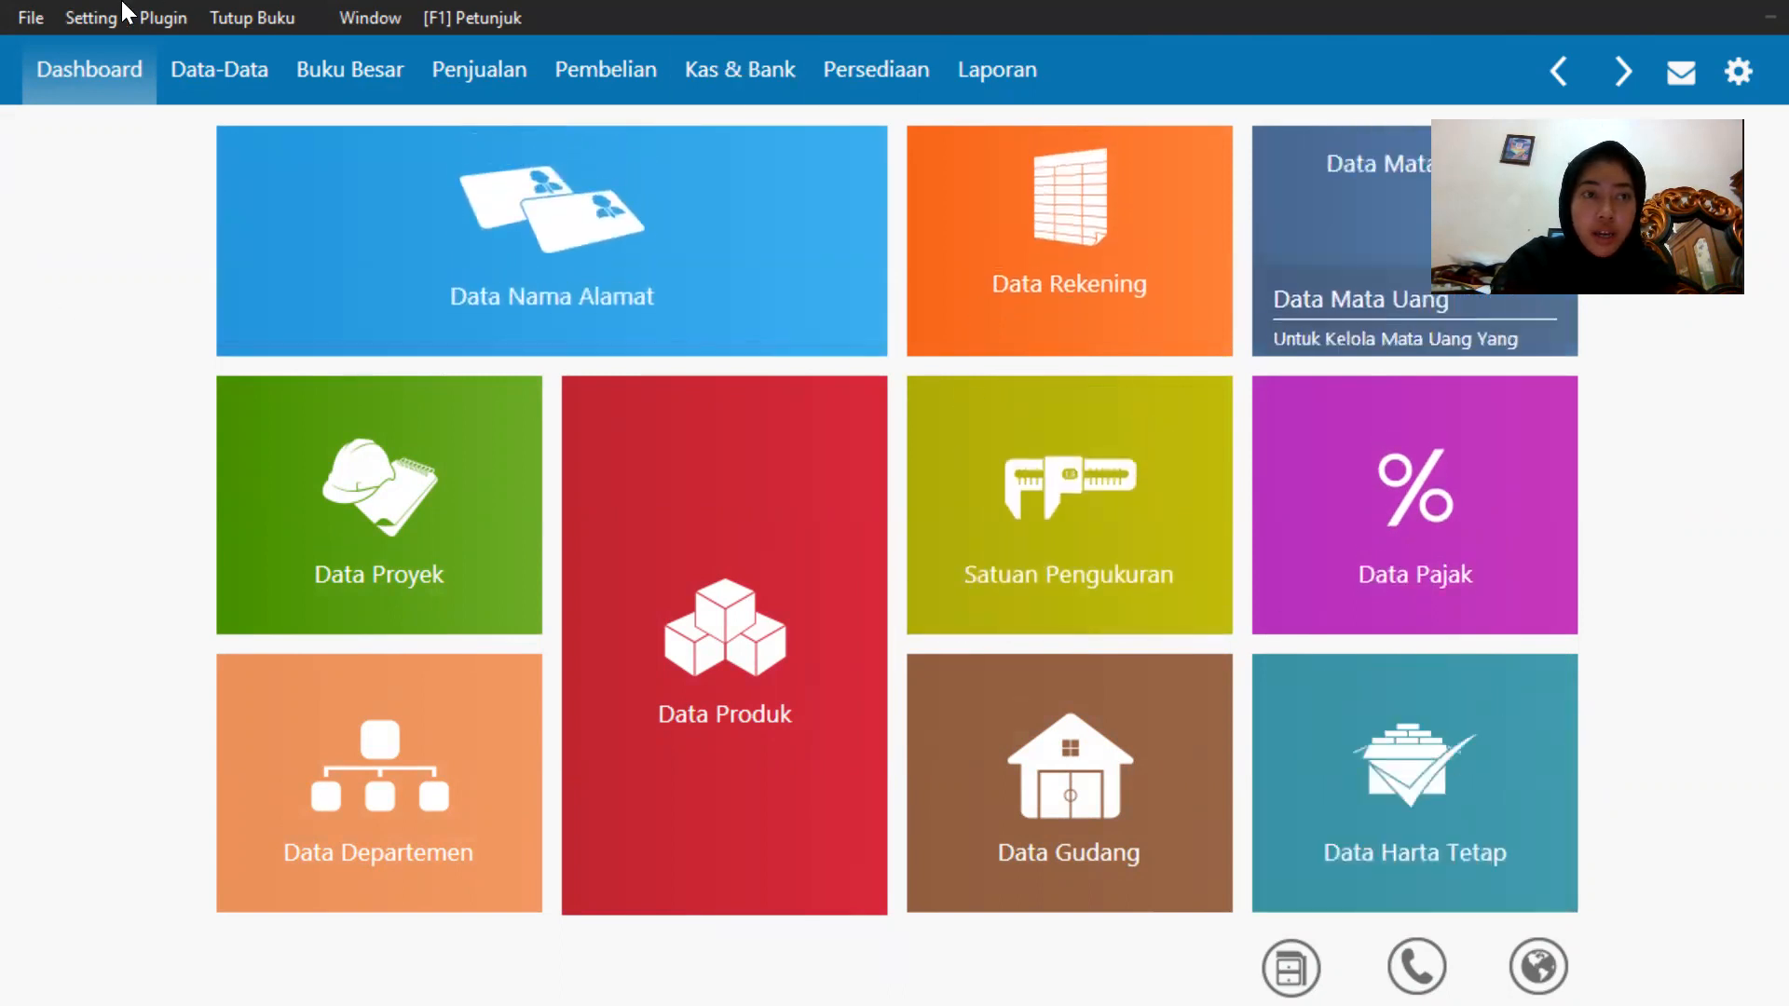
pyautogui.moveTo(1059, 296)
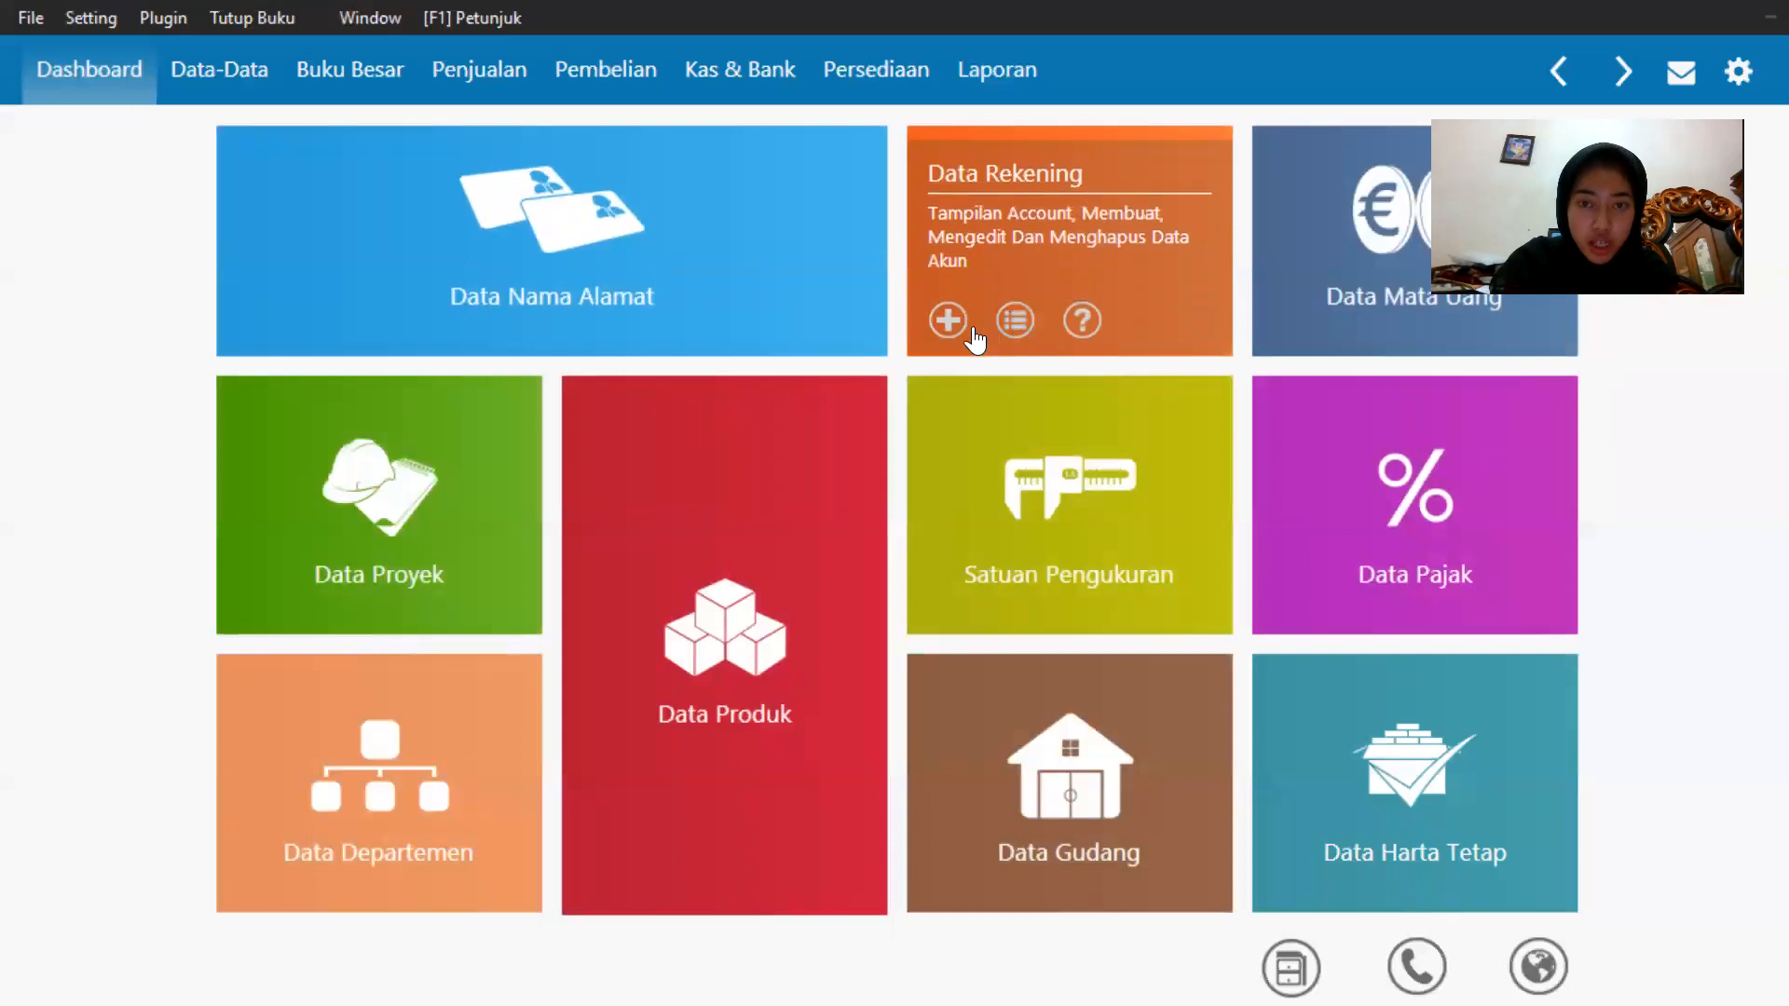
pyautogui.click(1024, 320)
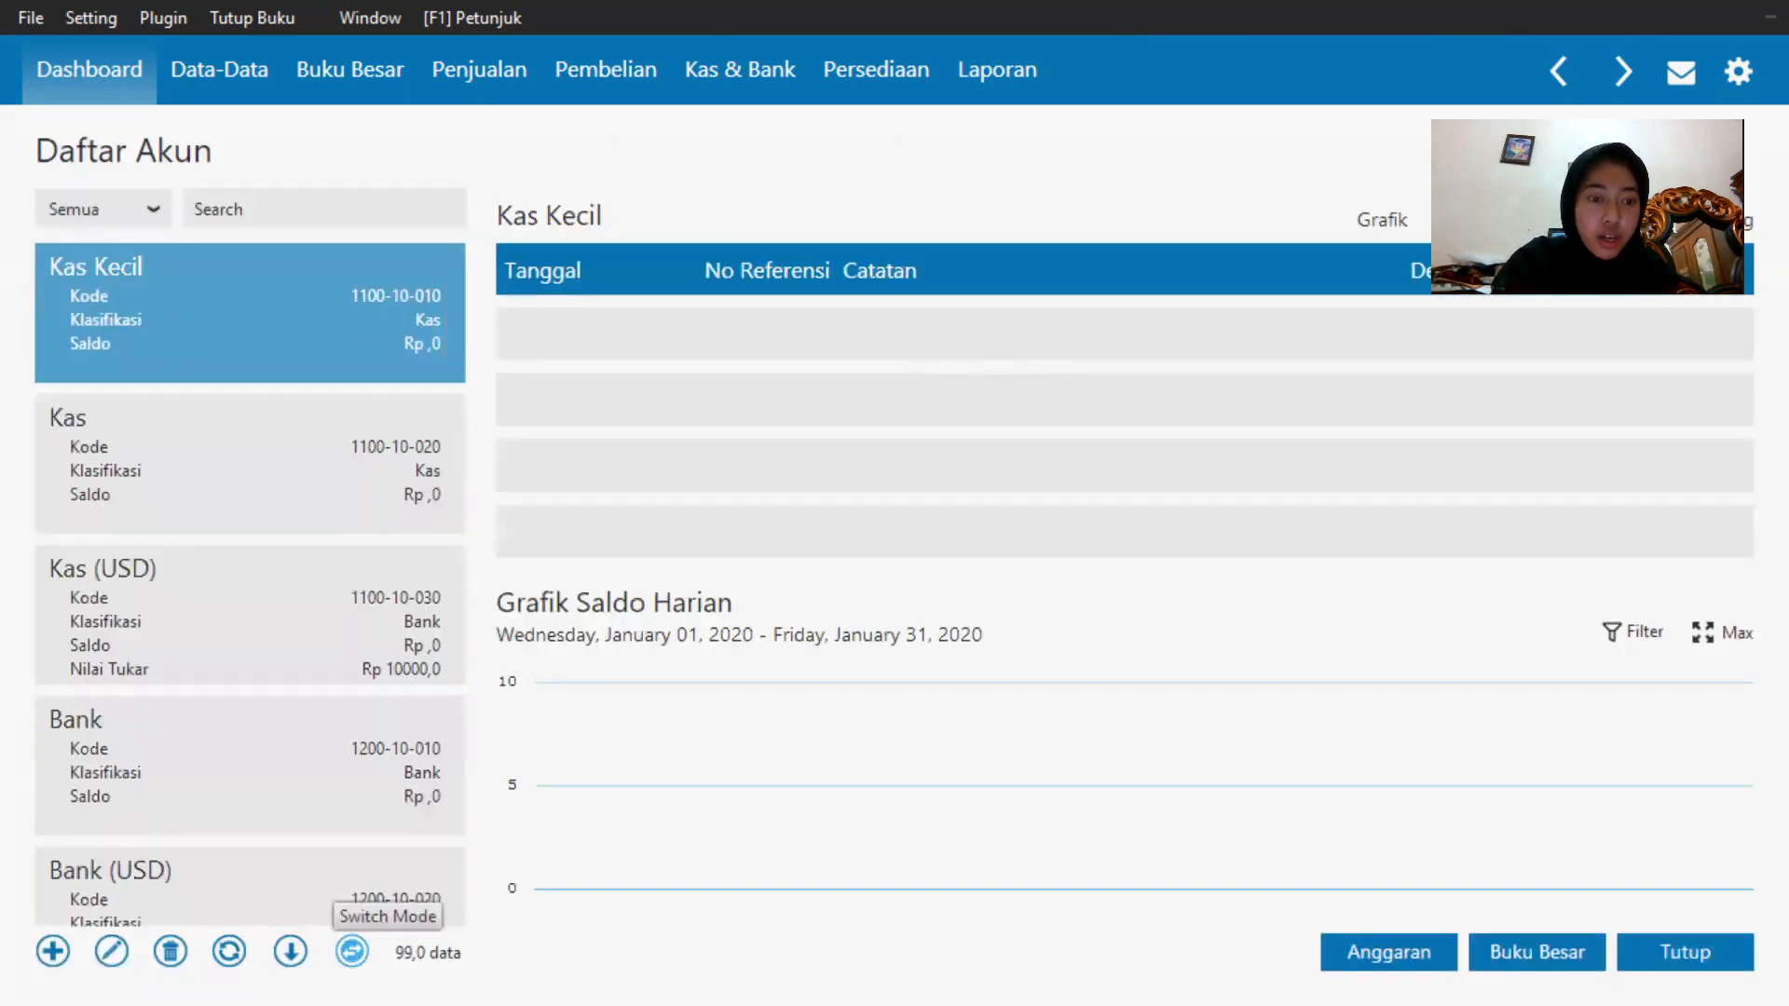
pyautogui.click(352, 952)
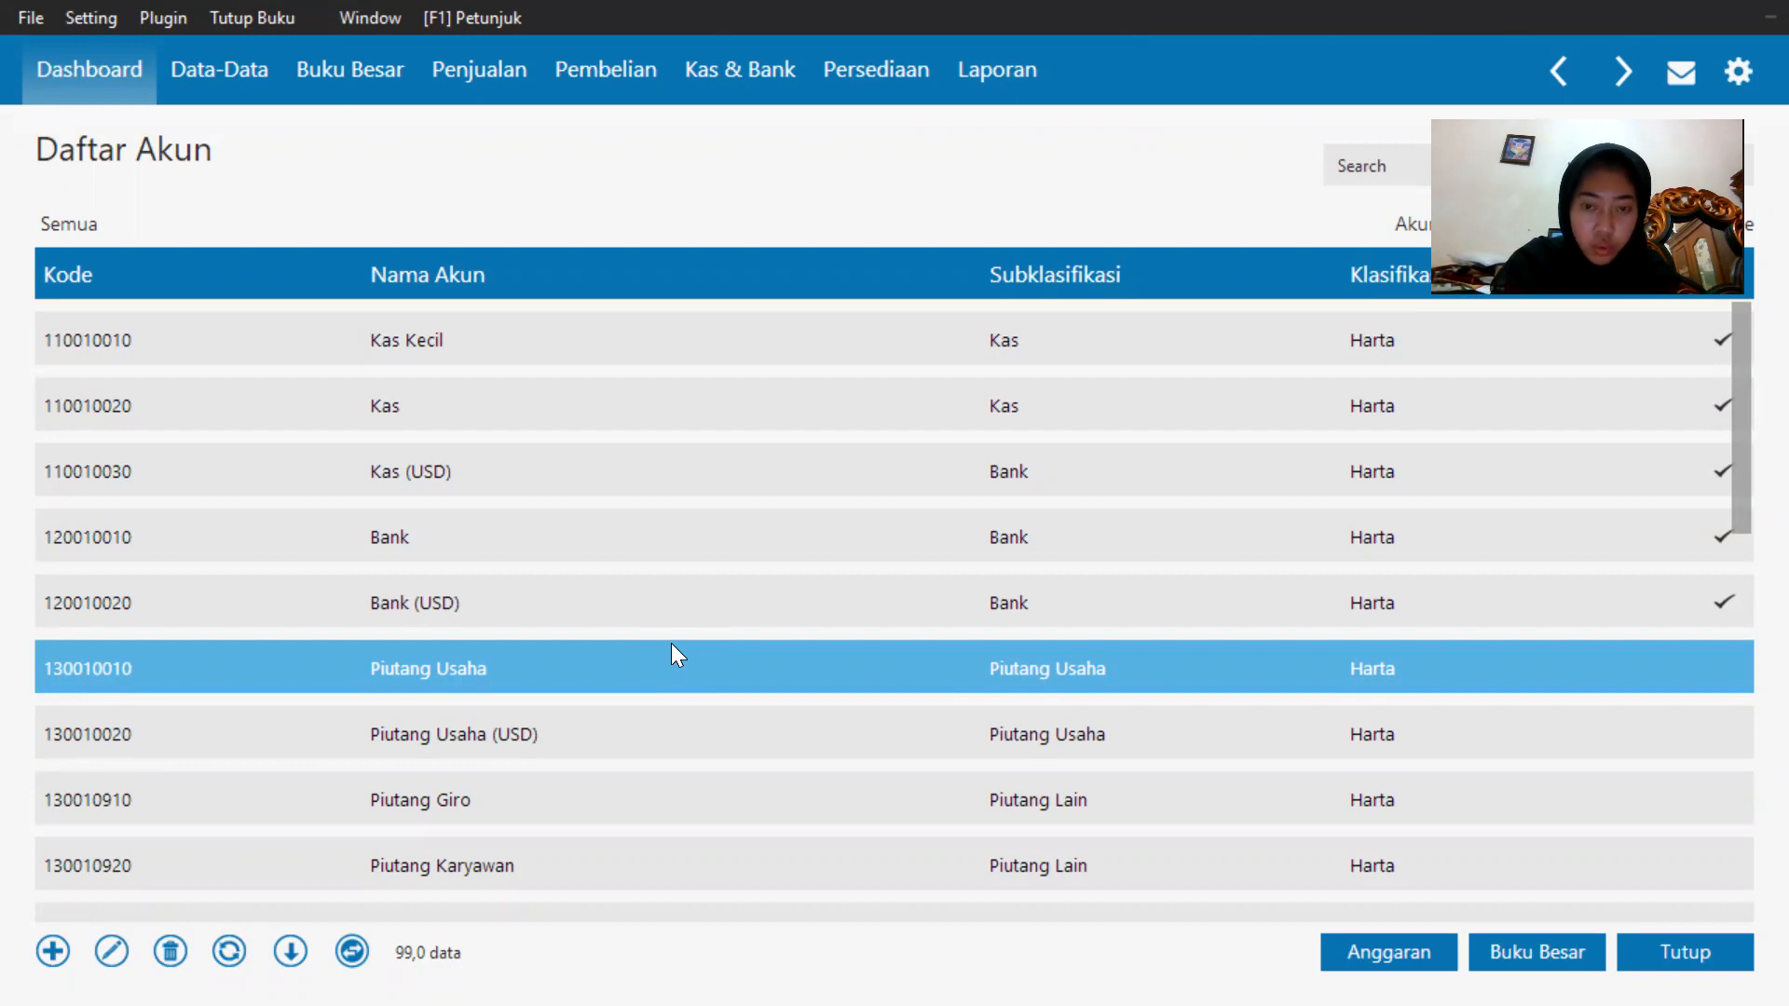
# Rename the Piutang Usaha account 1300-10-010 to Piutang Dagang and save it.
pyautogui.doubleClick(675, 650)
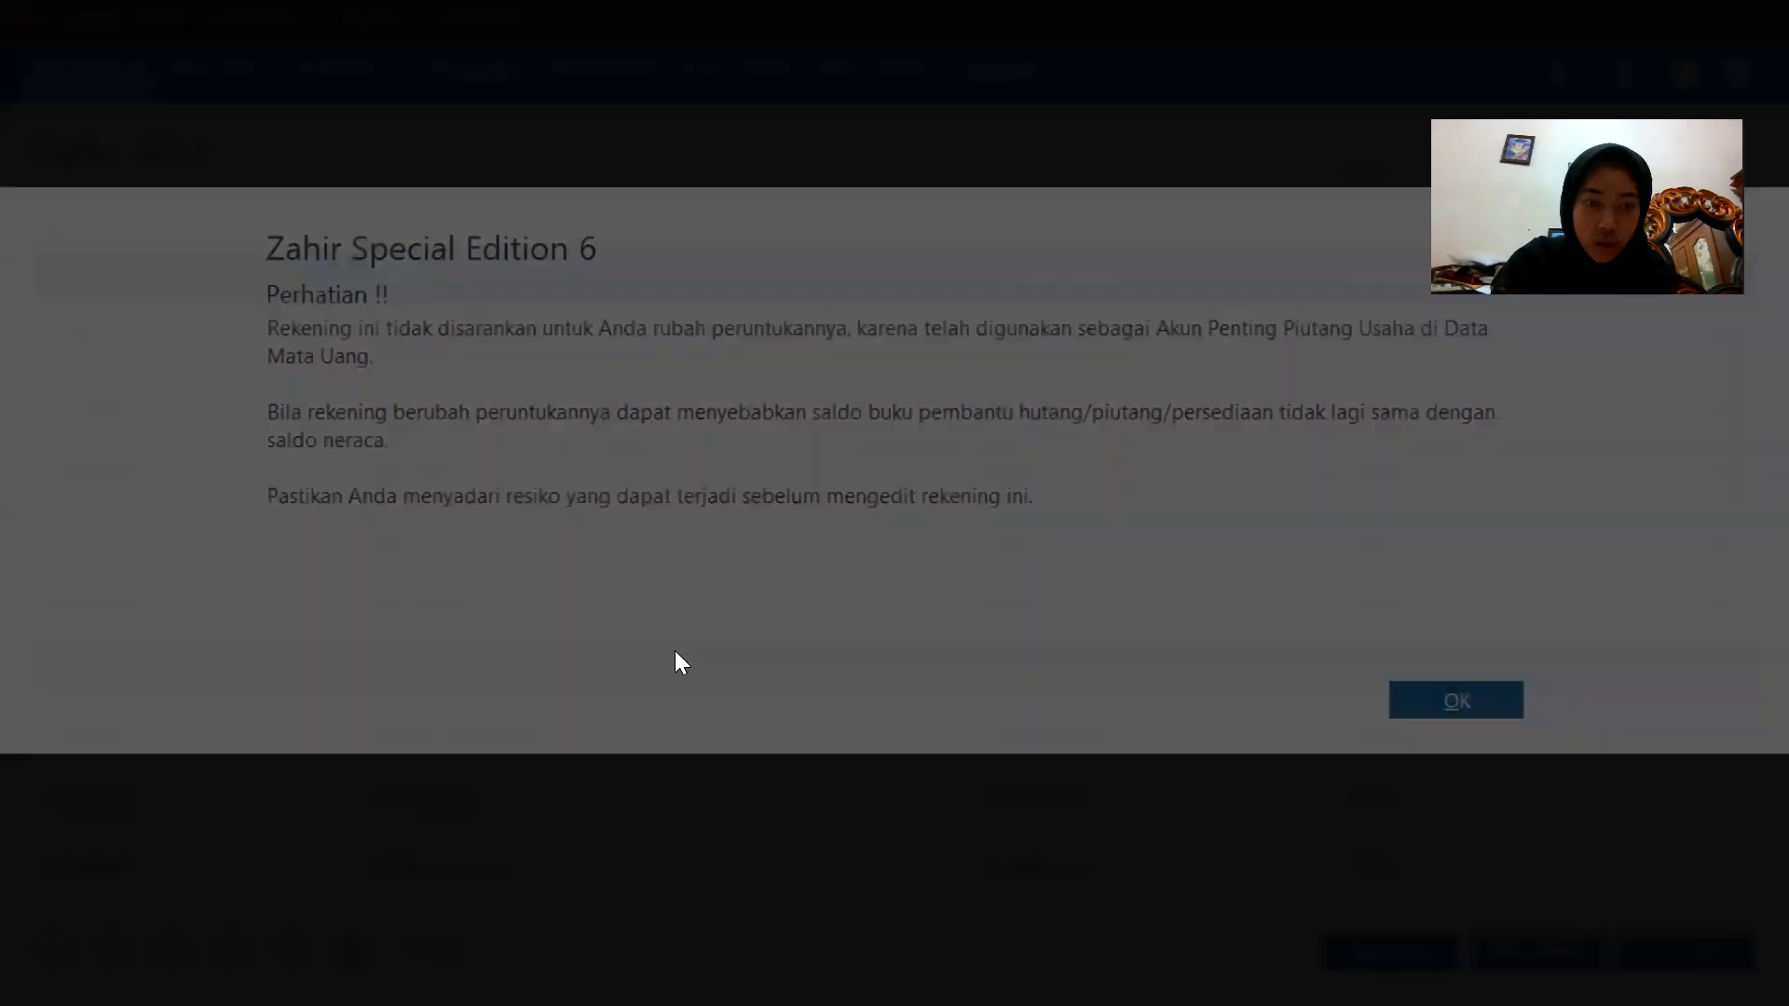
pyautogui.click(1489, 703)
pyautogui.doubleClick(980, 670)
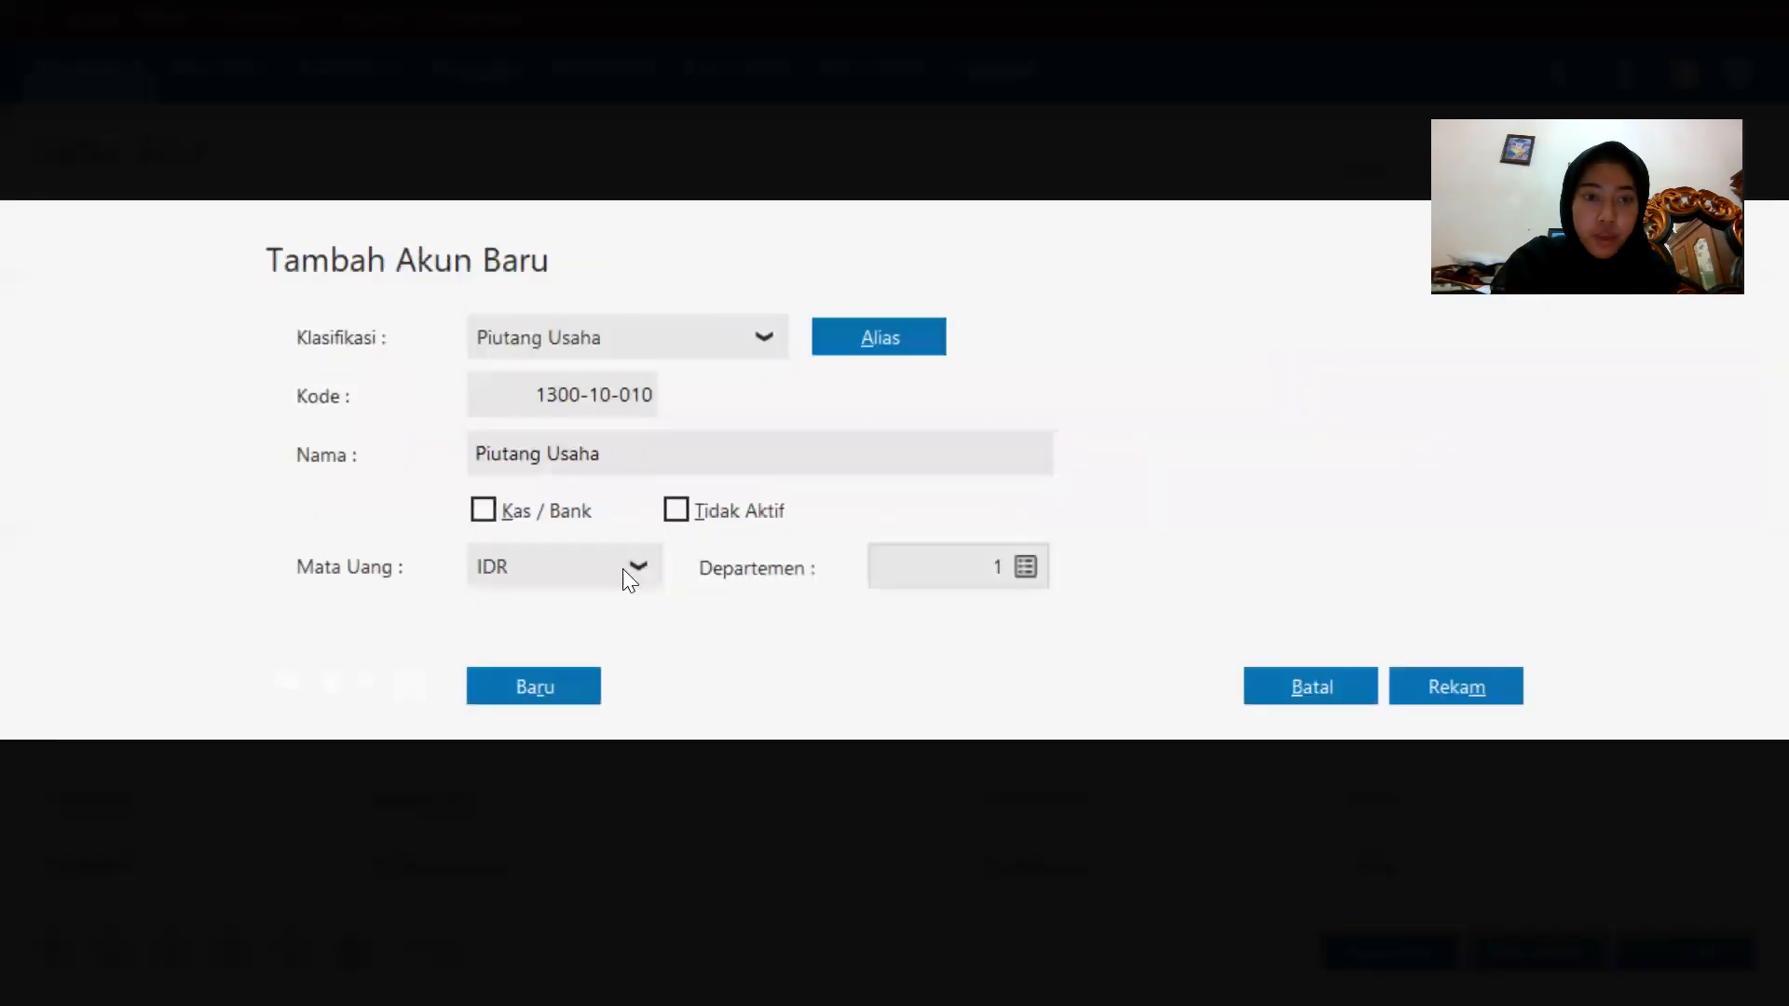
pyautogui.tripleClick(736, 457)
pyautogui.click(740, 454)
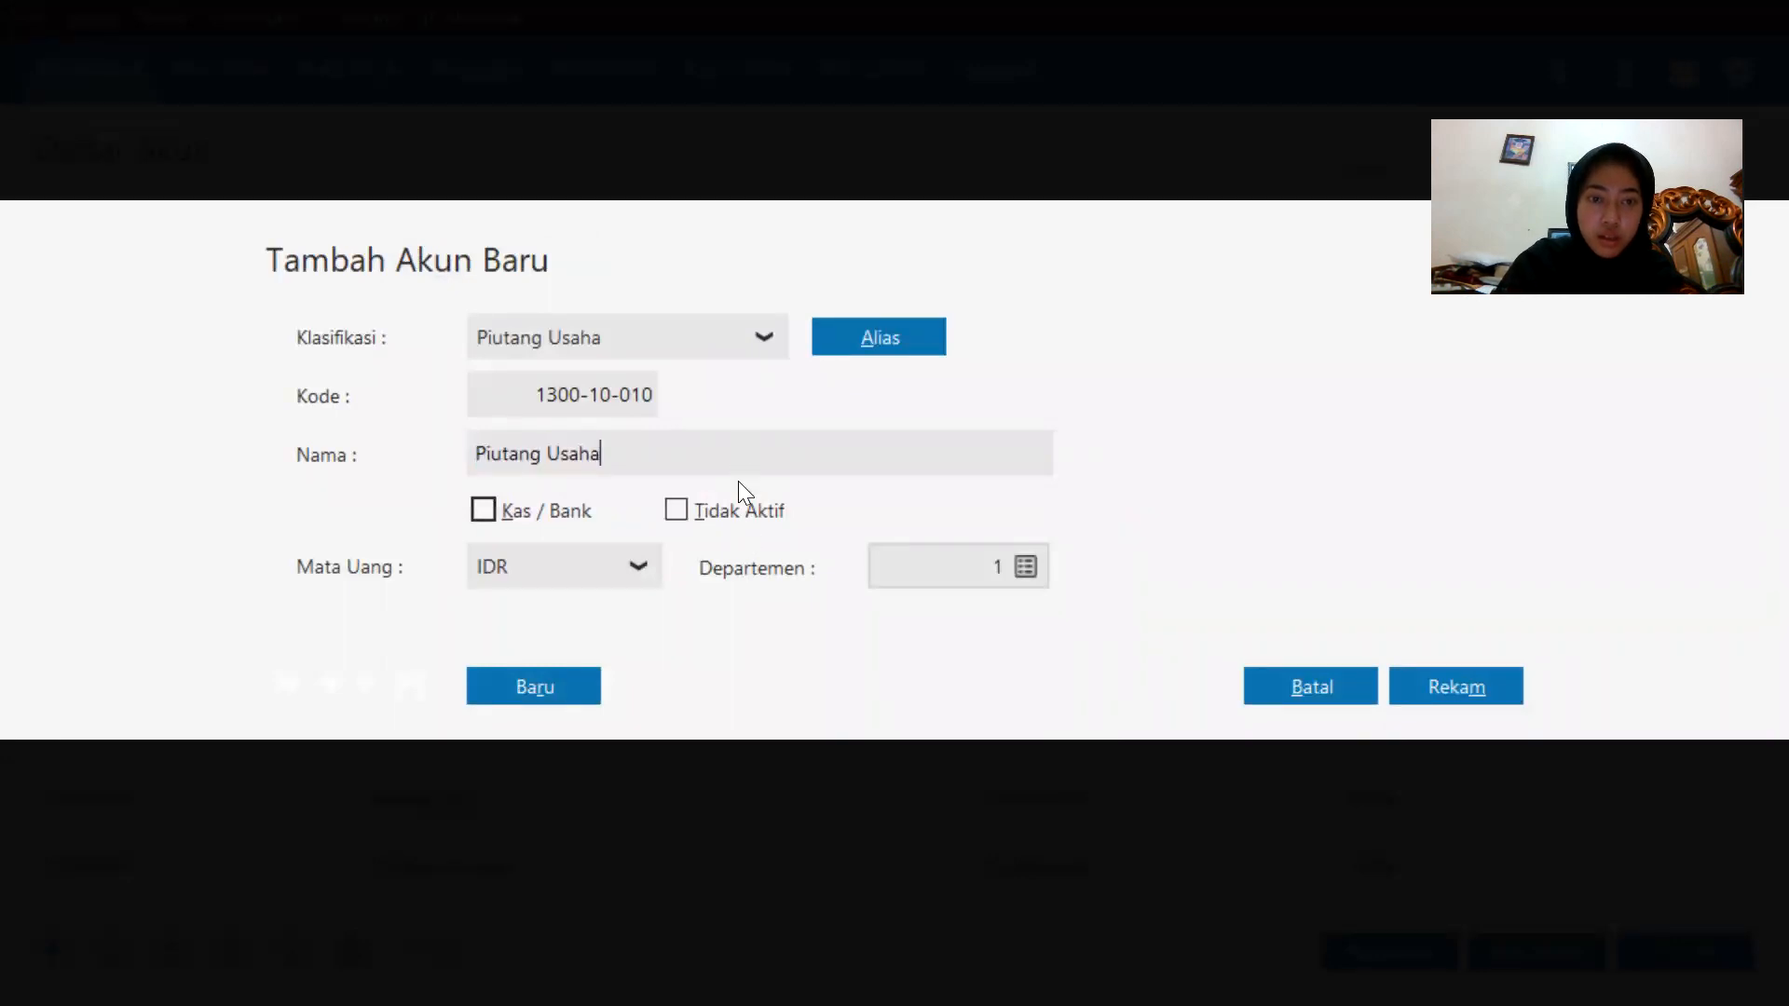
pyautogui.press('BackSpace')
pyautogui.press('BackSpace')
pyautogui.press('BackSpace')
pyautogui.press('BackSpace')
pyautogui.press('BackSpace')
pyautogui.press('BackSpace')
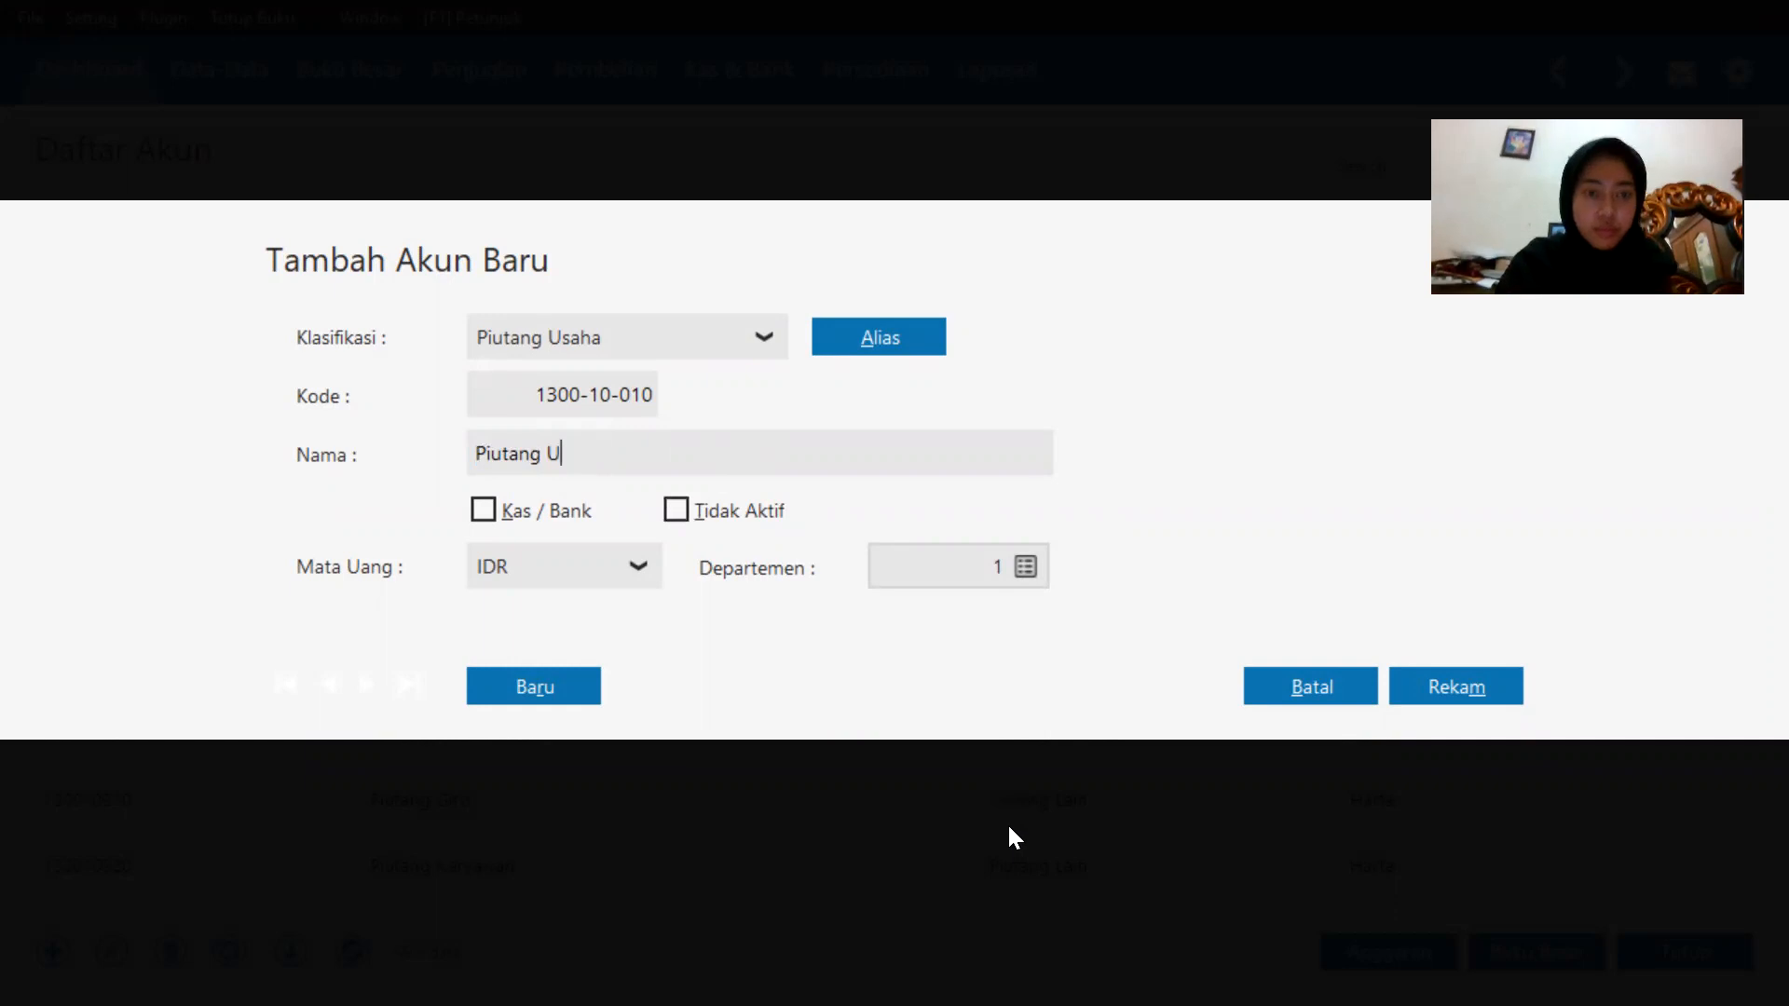
pyautogui.press('capslock')
pyautogui.write('D')
pyautogui.press('capslock')
pyautogui.write('a')
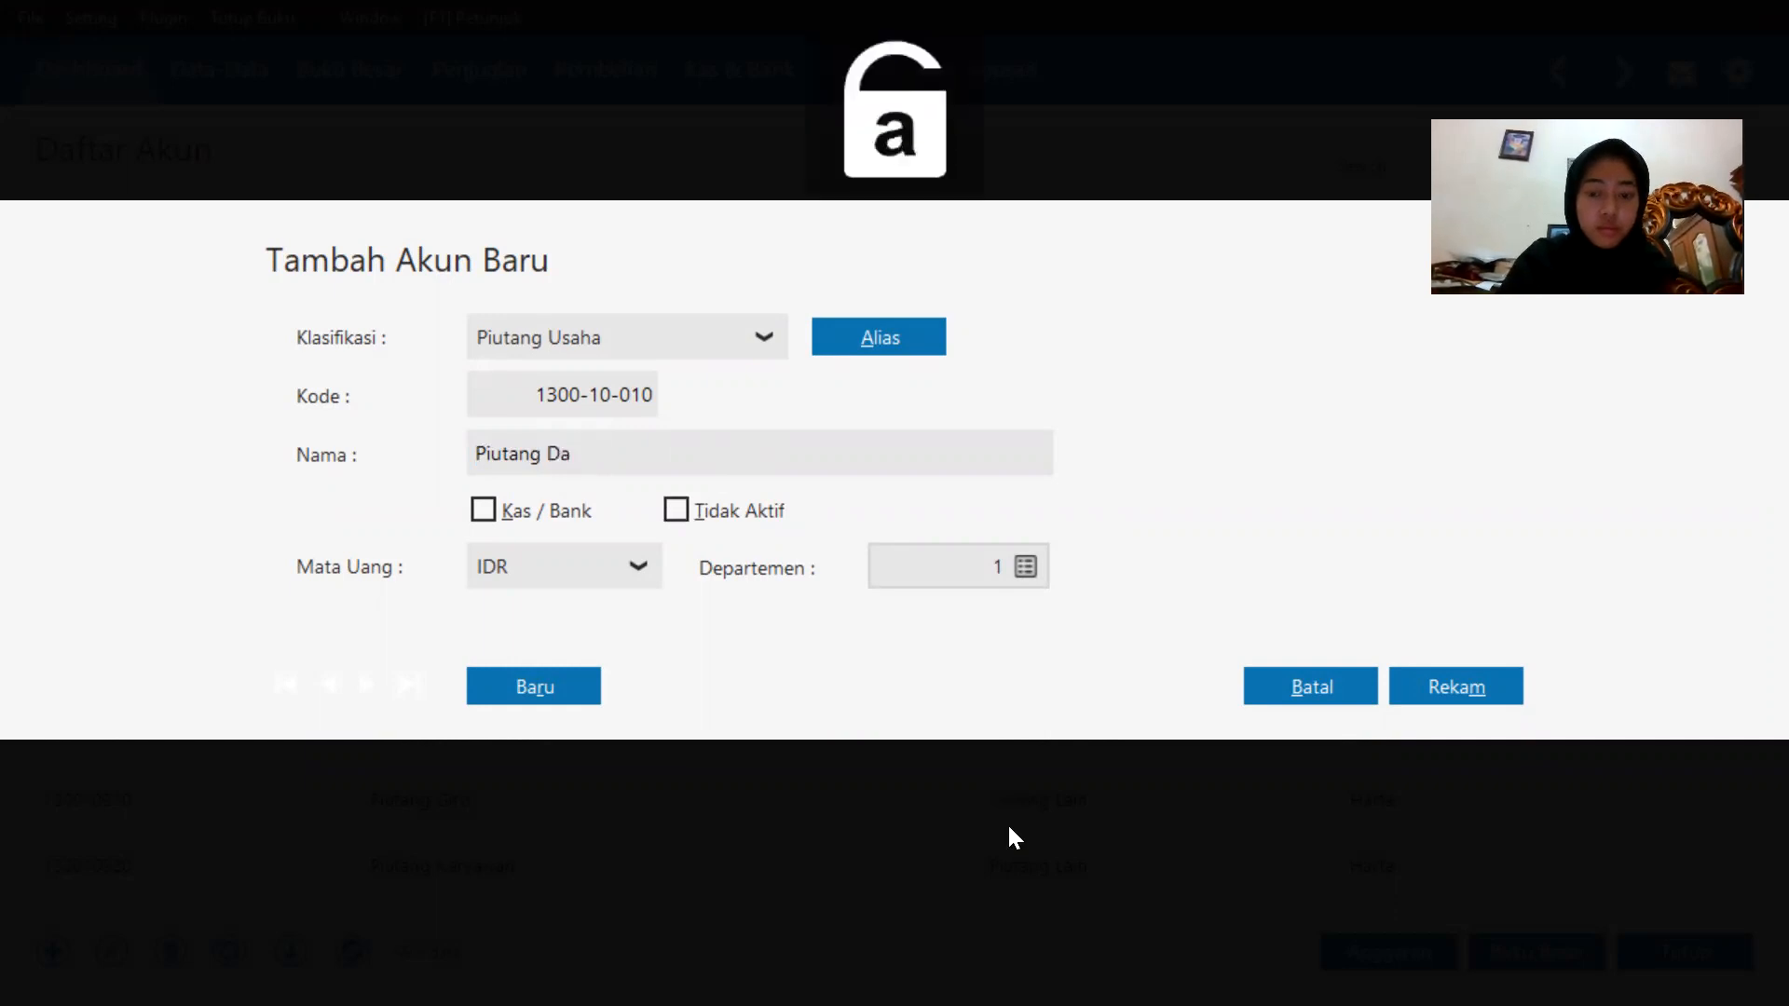
pyautogui.write('gang')
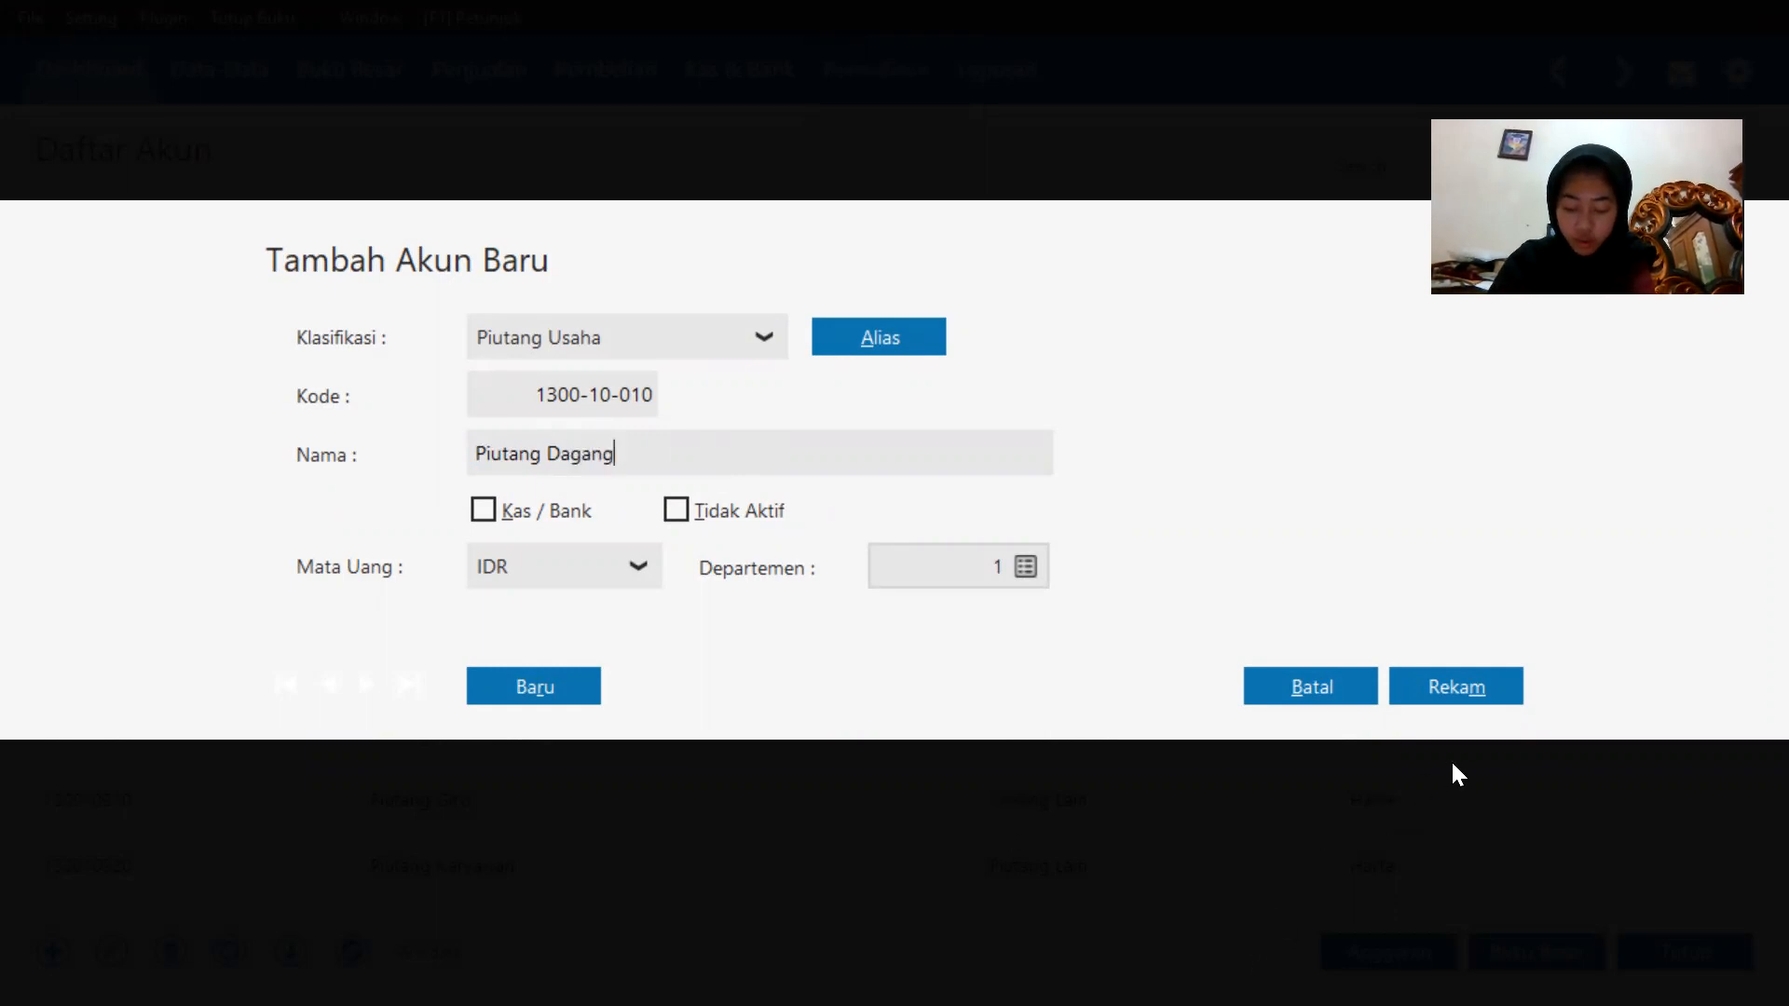
pyautogui.click(1455, 687)
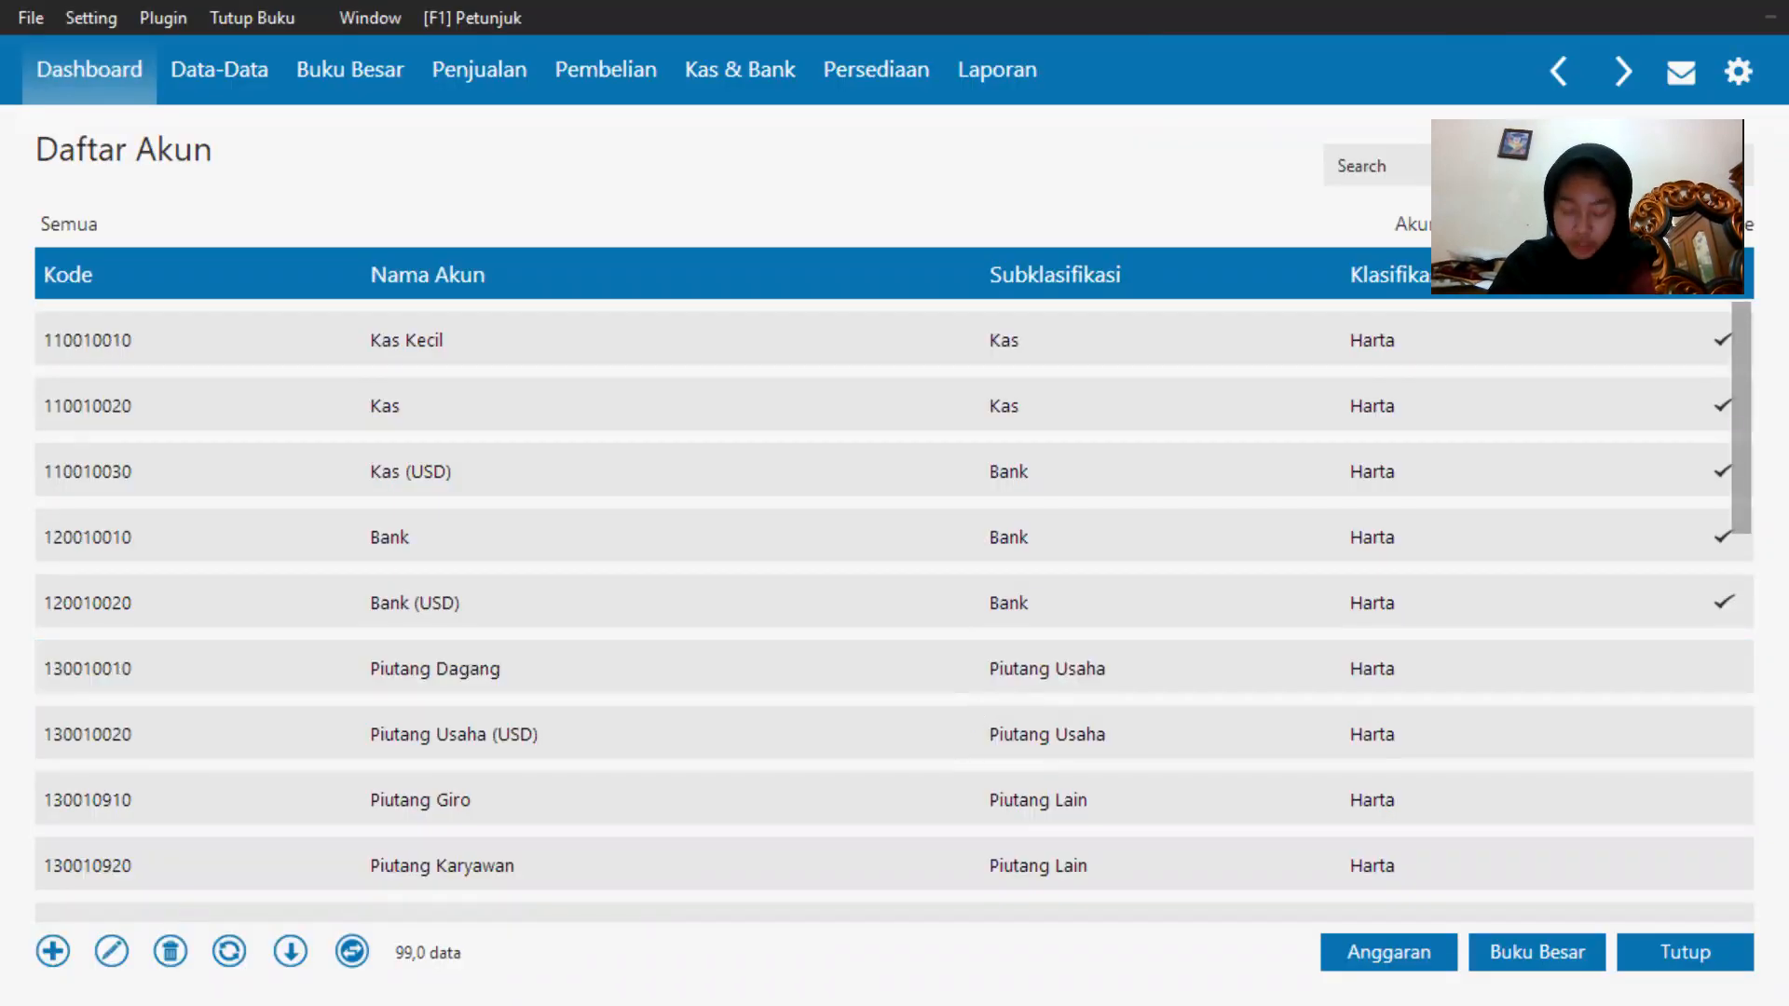
# Rename the Persediaan # 1 account 1400-10-010 to Persediaan Handphone and save it.
pyautogui.scroll(-2, 967, 701)
pyautogui.scroll(-1, 581, 770)
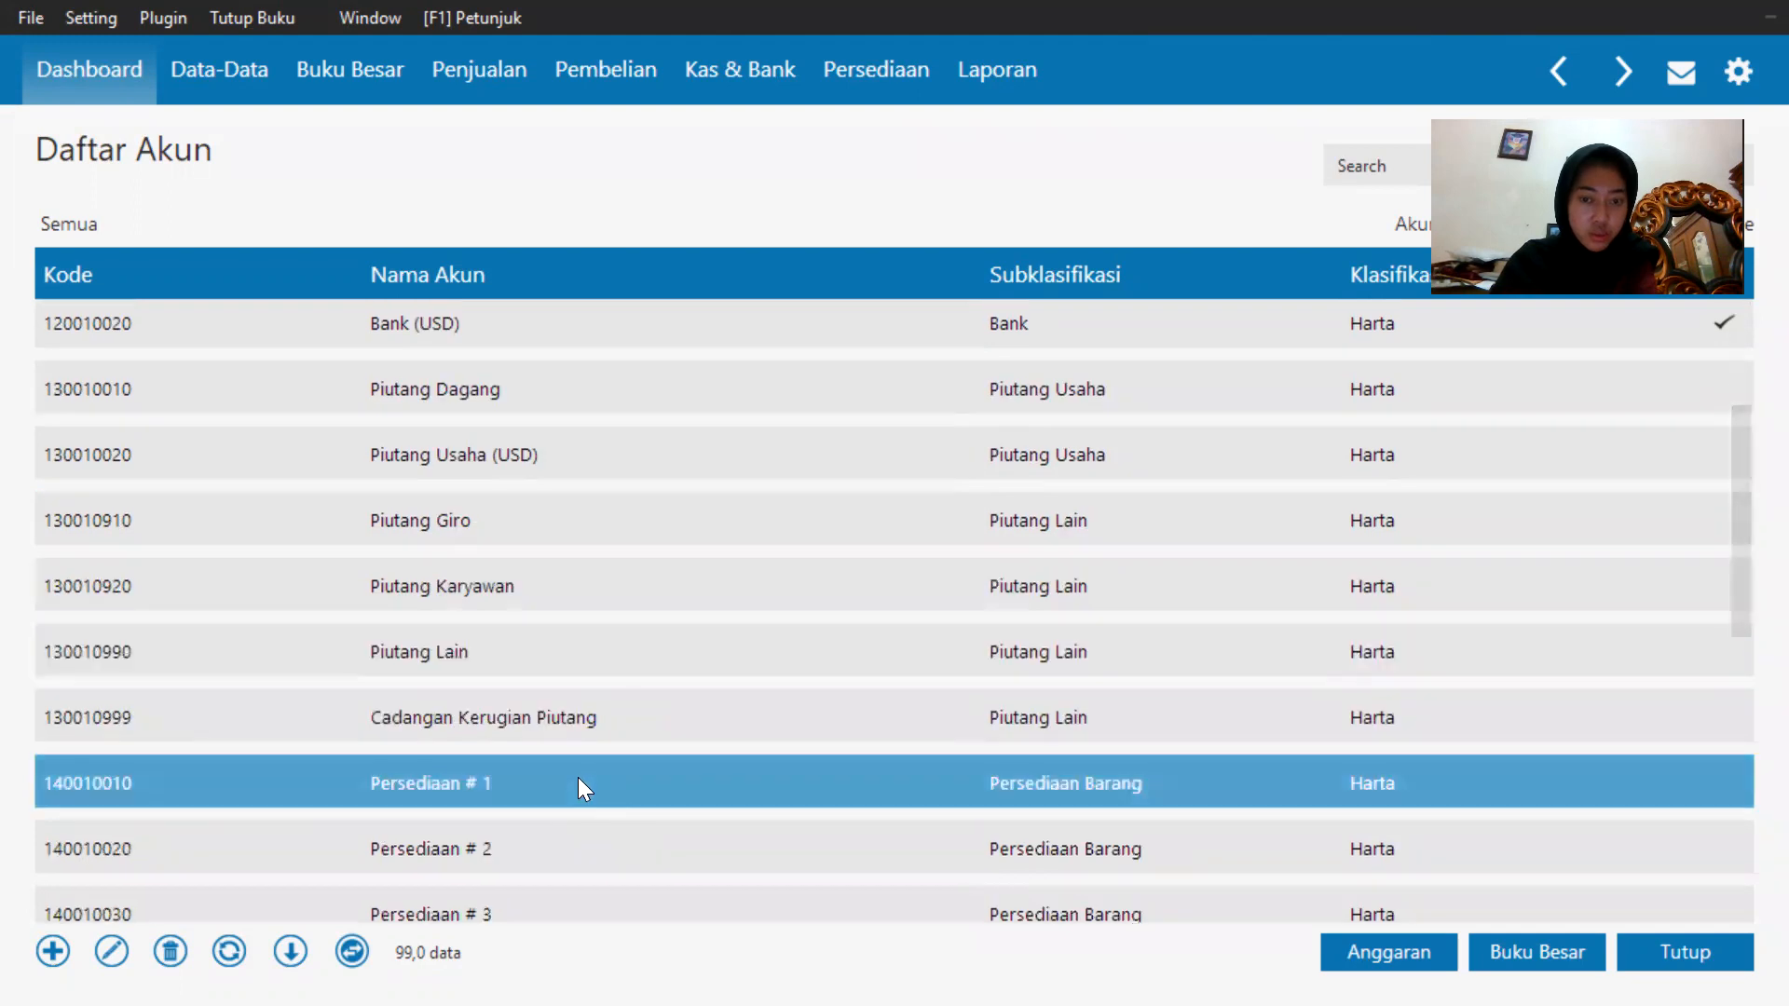
pyautogui.doubleClick(593, 779)
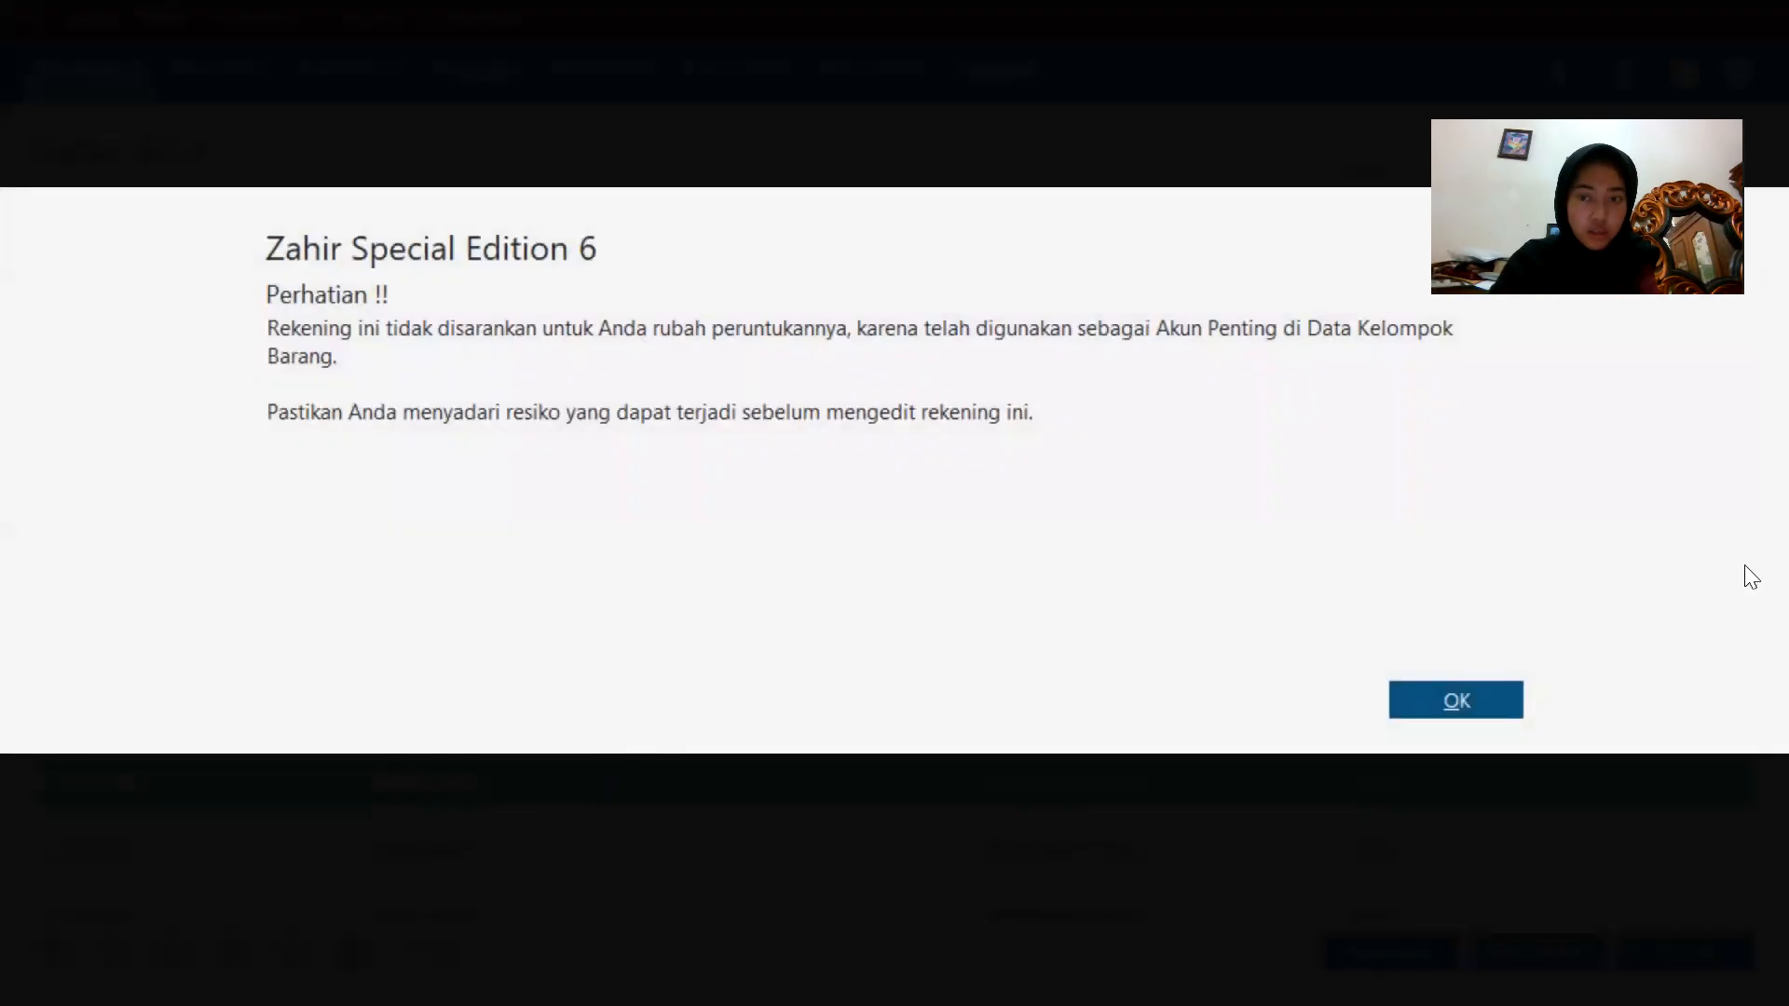
pyautogui.click(1456, 701)
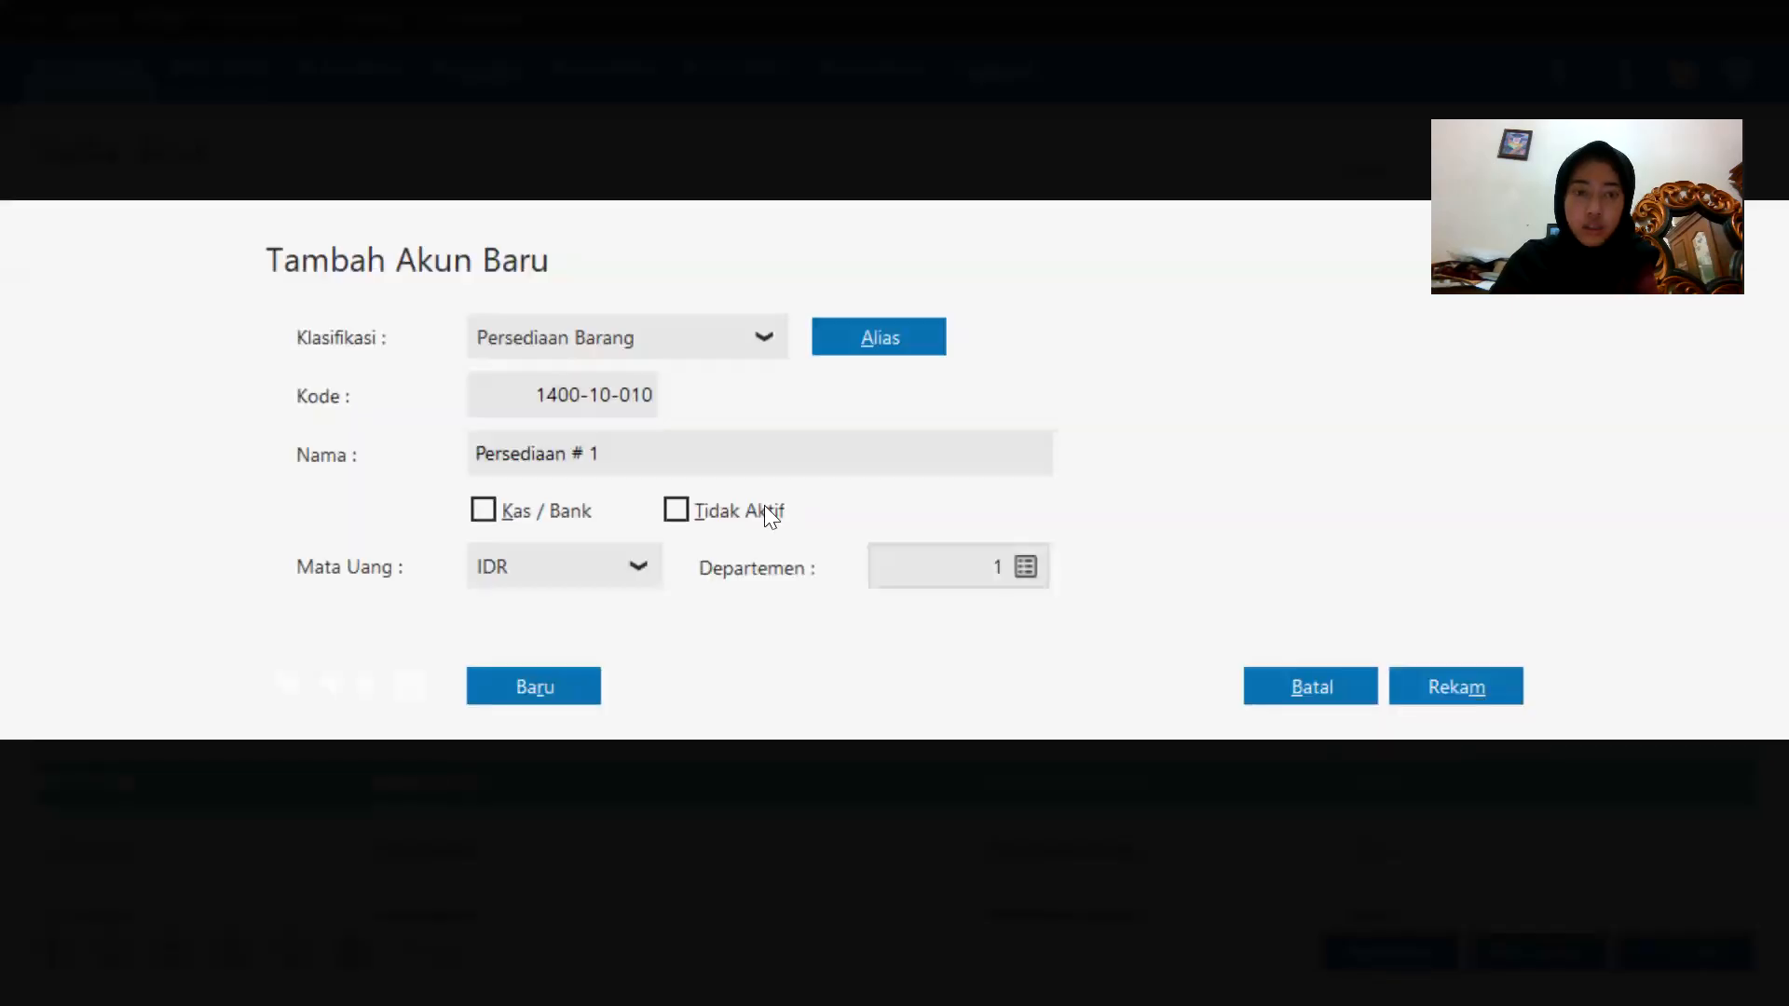
pyautogui.click(672, 468)
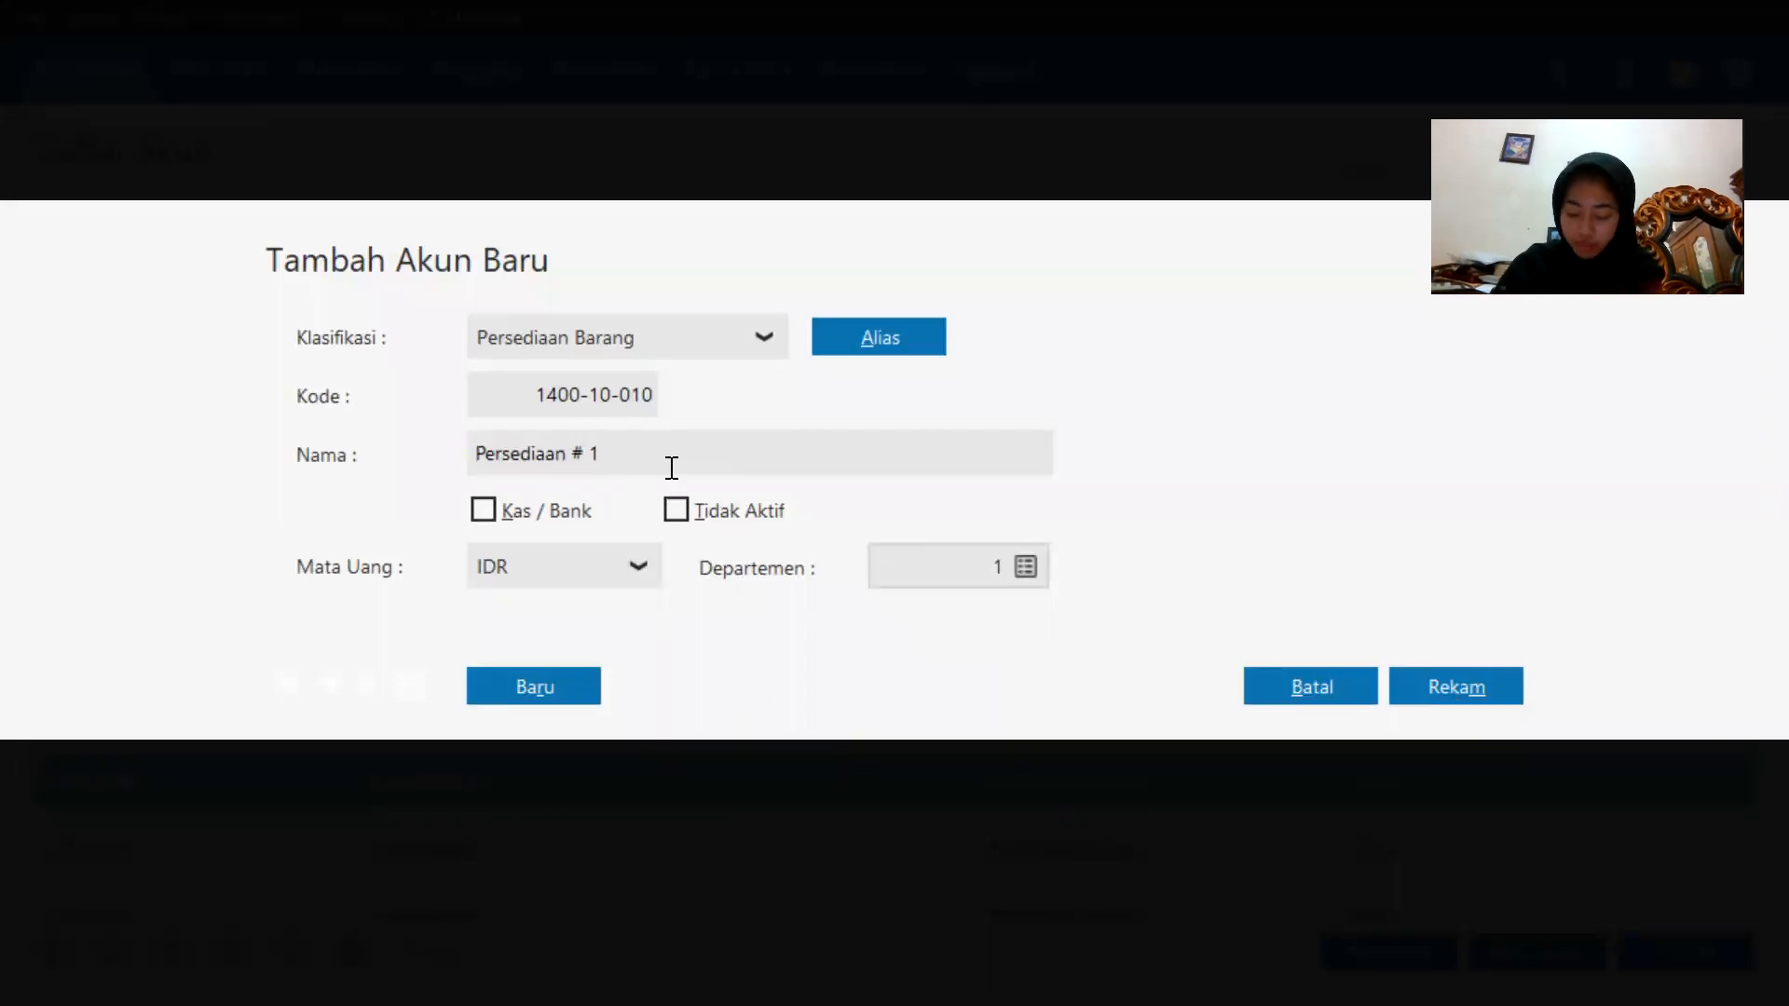
pyautogui.press('BackSpace')
pyautogui.press('BackSpace')
pyautogui.press('BackSpace')
pyautogui.press('BackSpace')
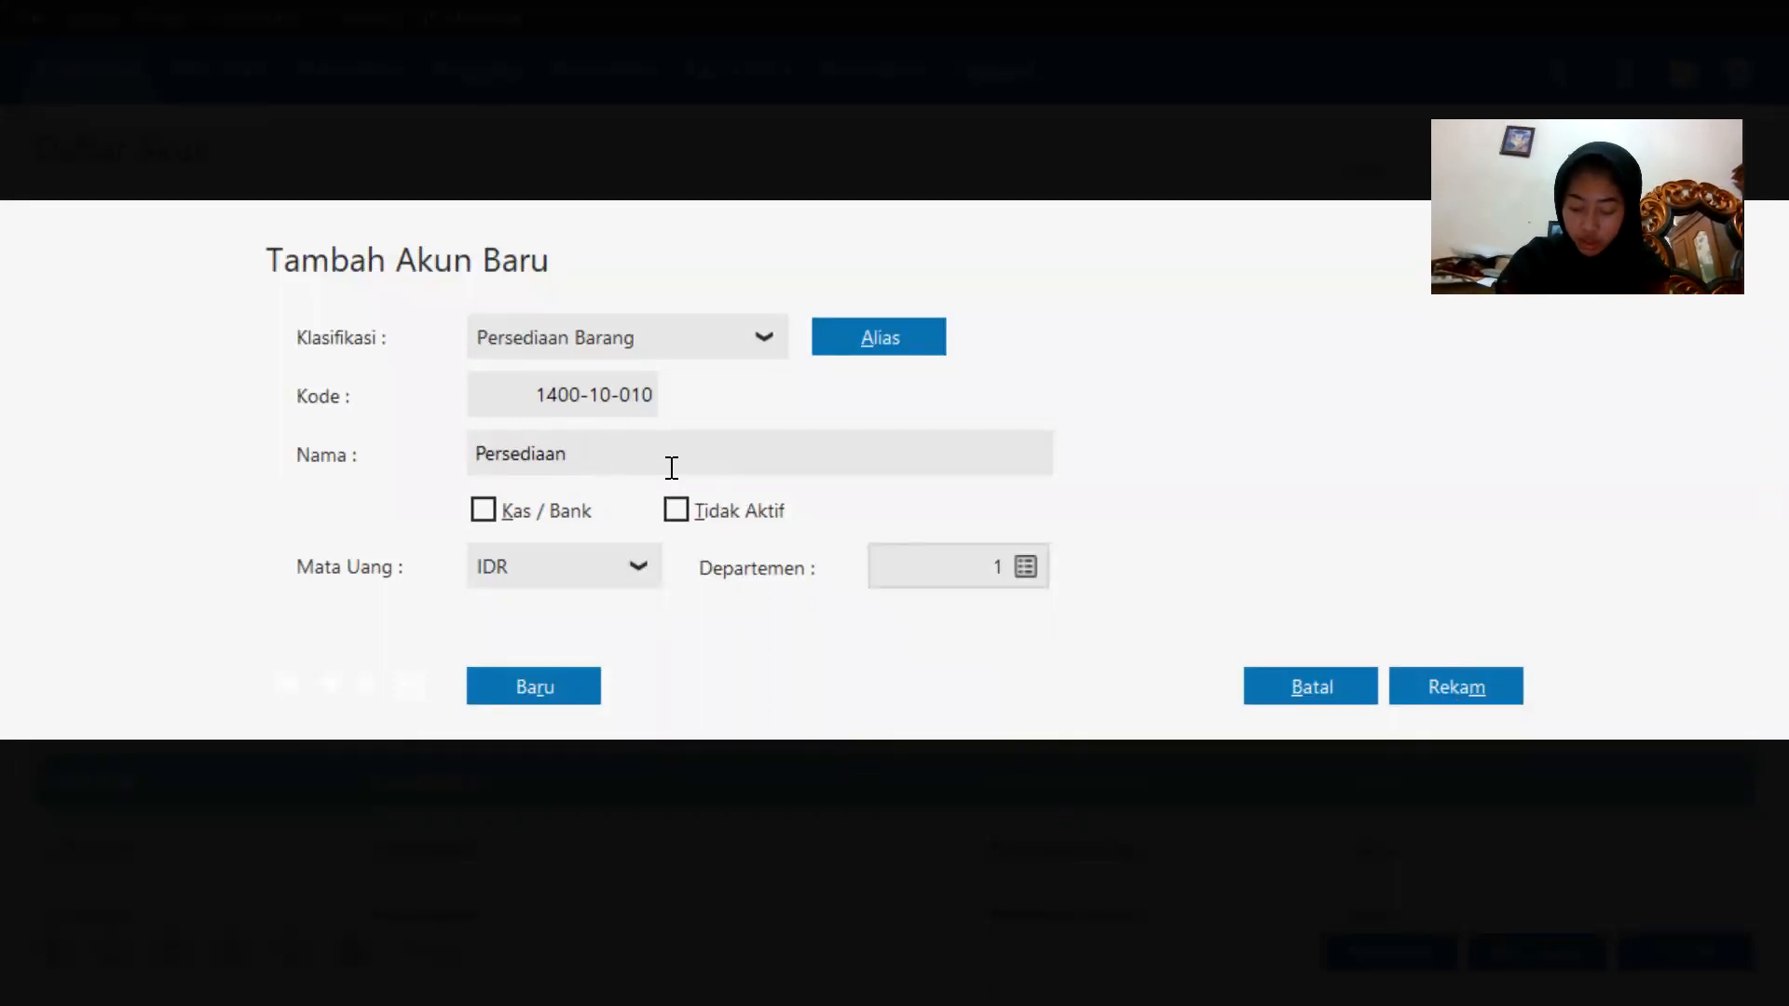
pyautogui.write('Han')
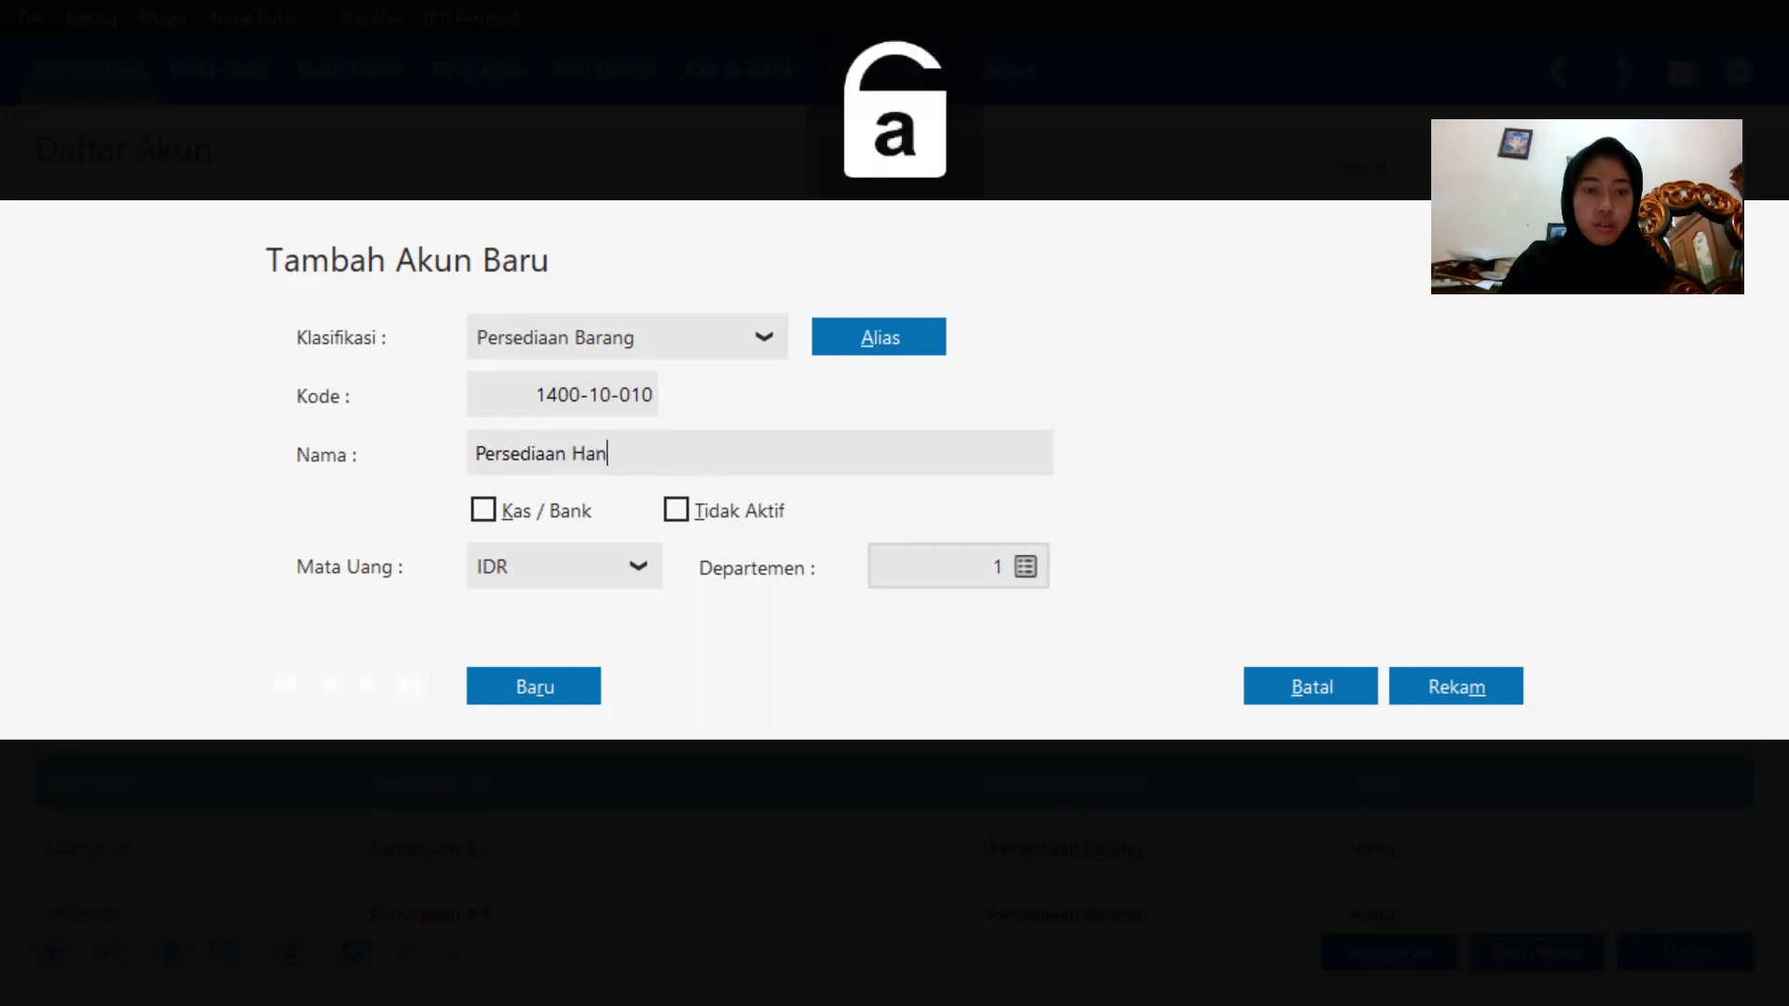
pyautogui.write('dphone')
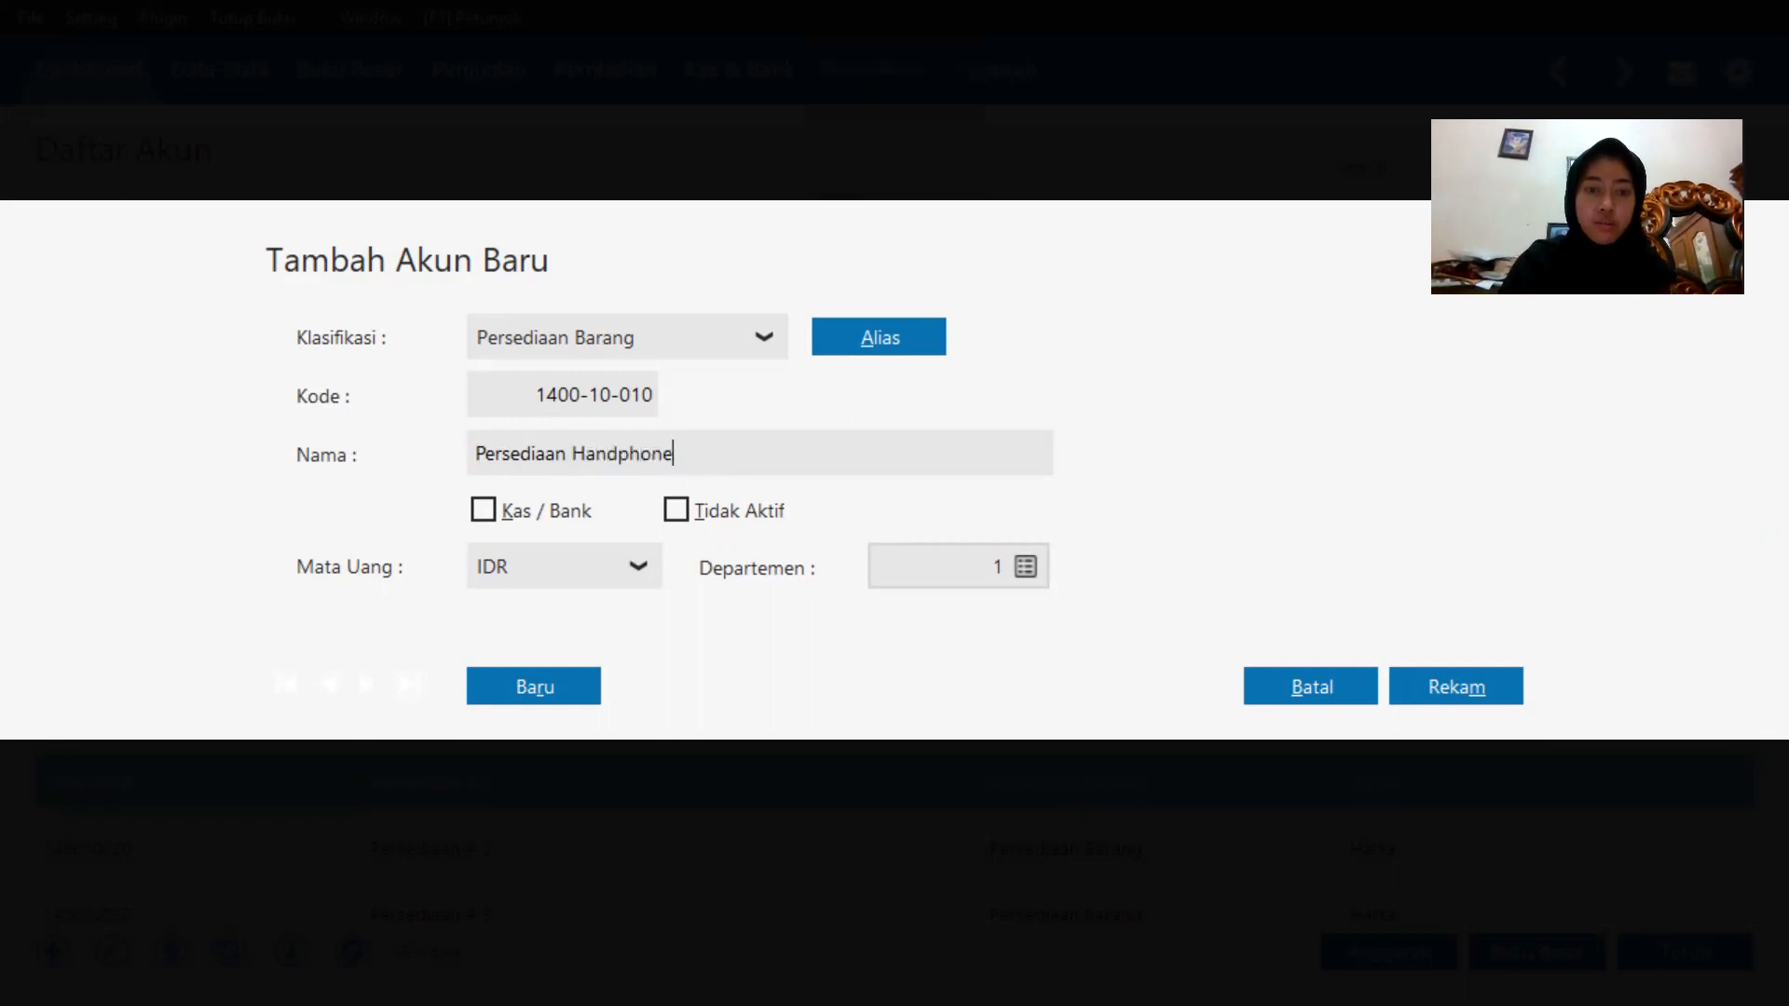
pyautogui.click(1509, 706)
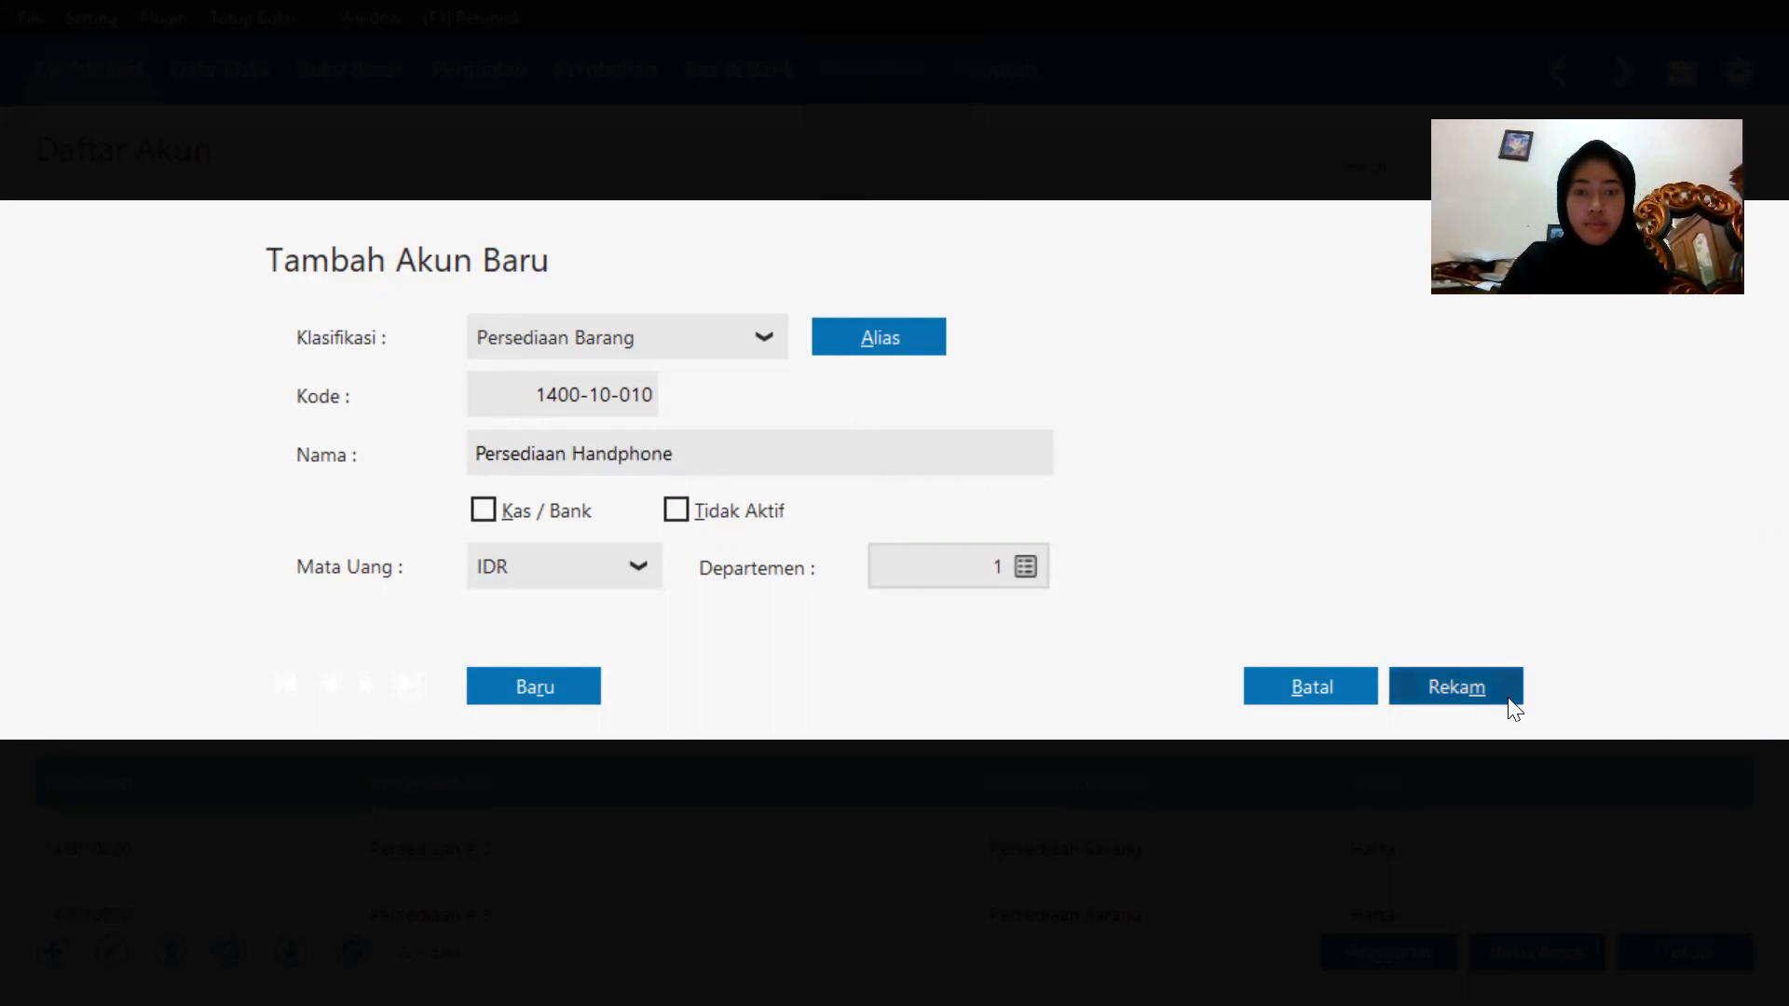
pyautogui.scroll(-3, 1025, 695)
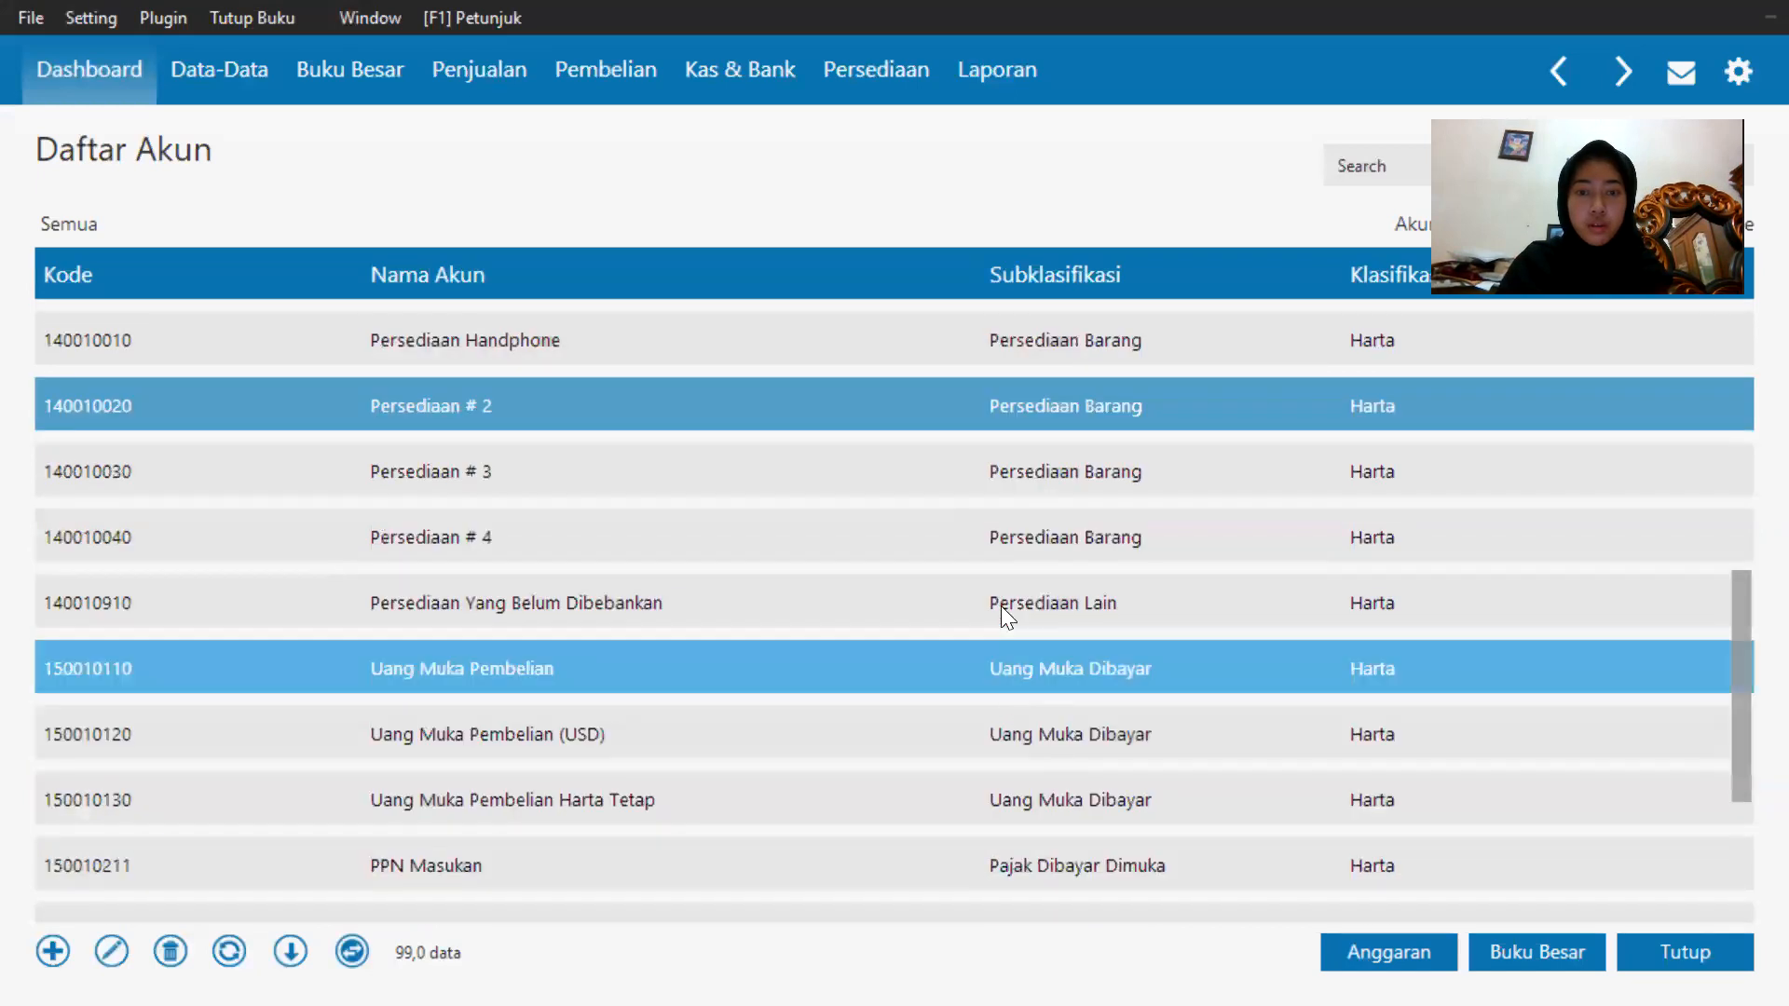
# Rename the Persediaan # 2 account 1400-10-020 to Persediaan Casing and save it.
pyautogui.press('Up')
pyautogui.press('Up')
pyautogui.press('Up')
pyautogui.press('Up')
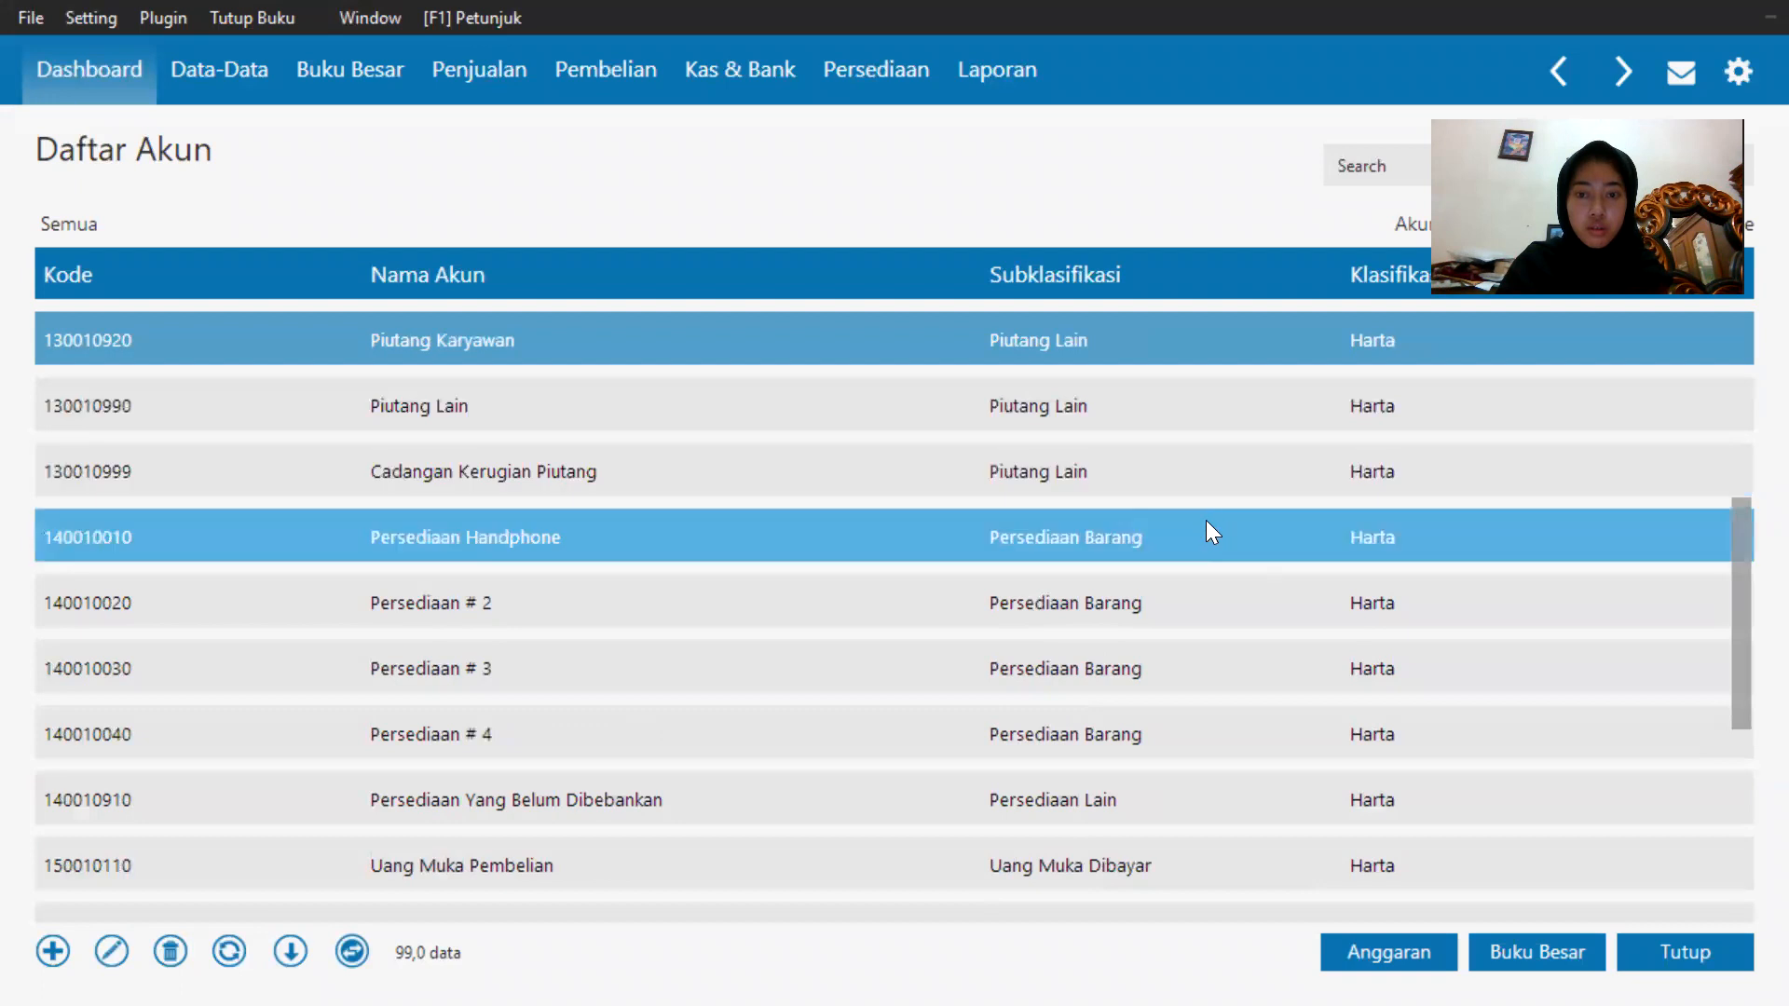
pyautogui.click(1156, 605)
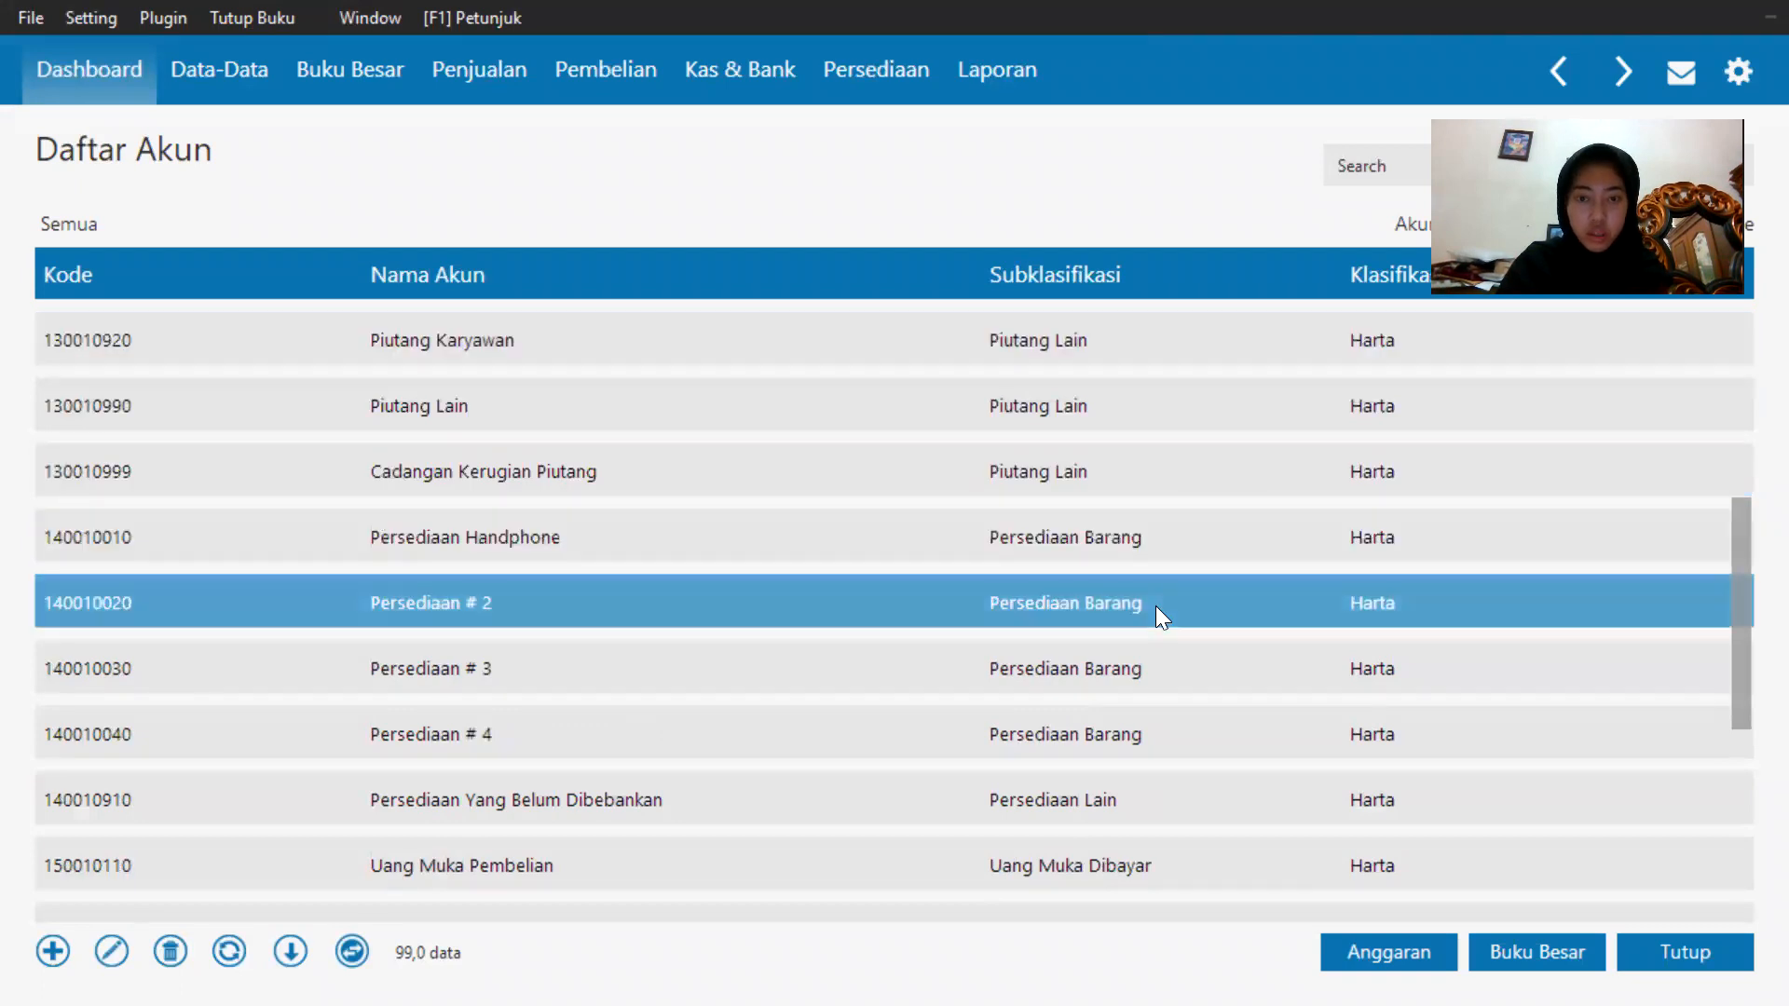
pyautogui.doubleClick(1155, 606)
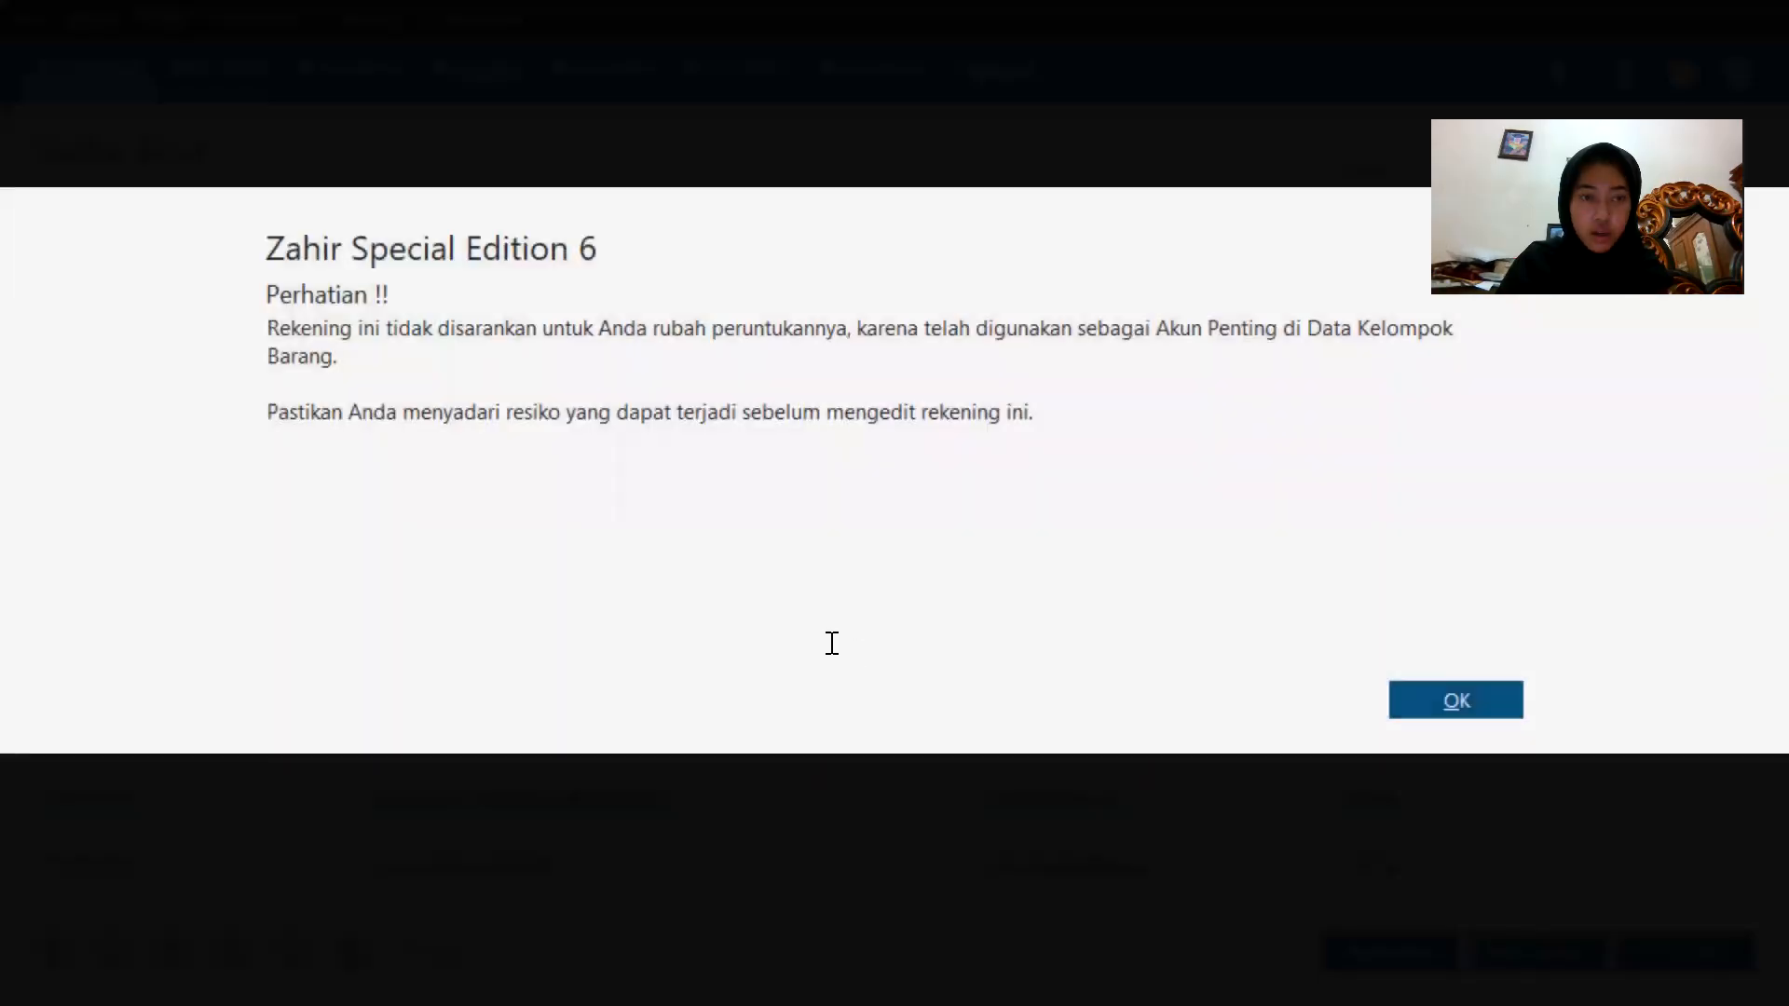
pyautogui.click(1509, 689)
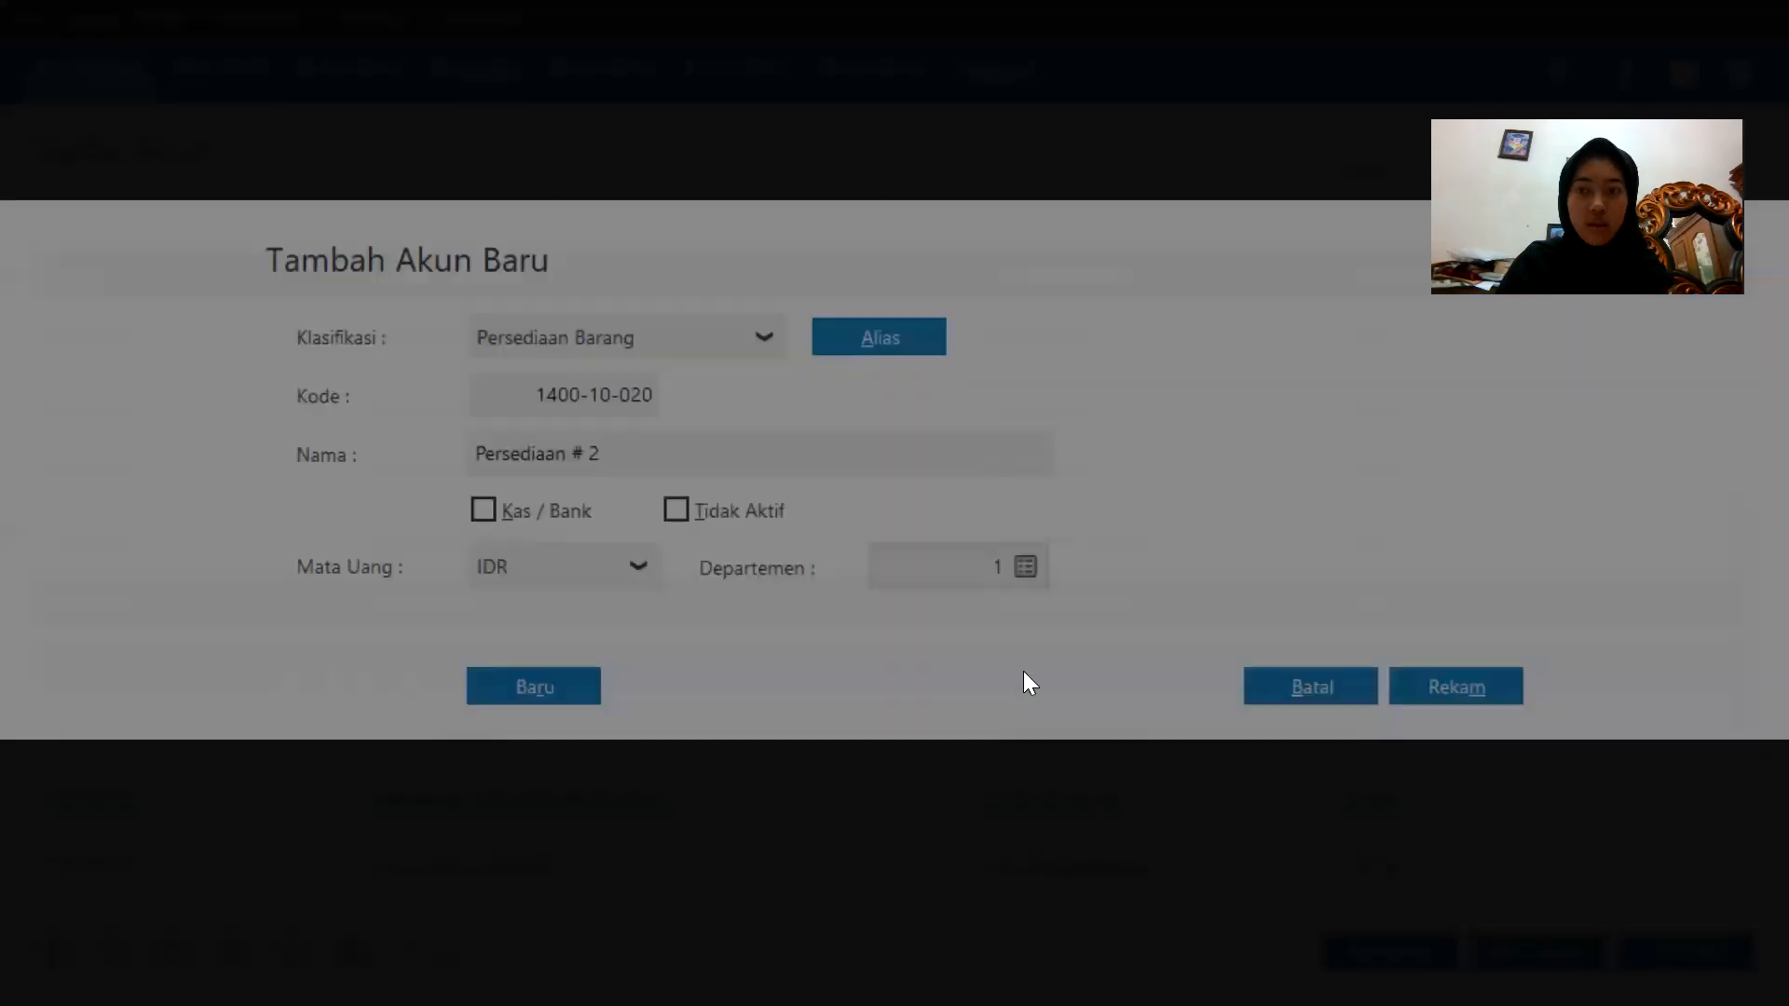
pyautogui.click(639, 453)
pyautogui.click(639, 454)
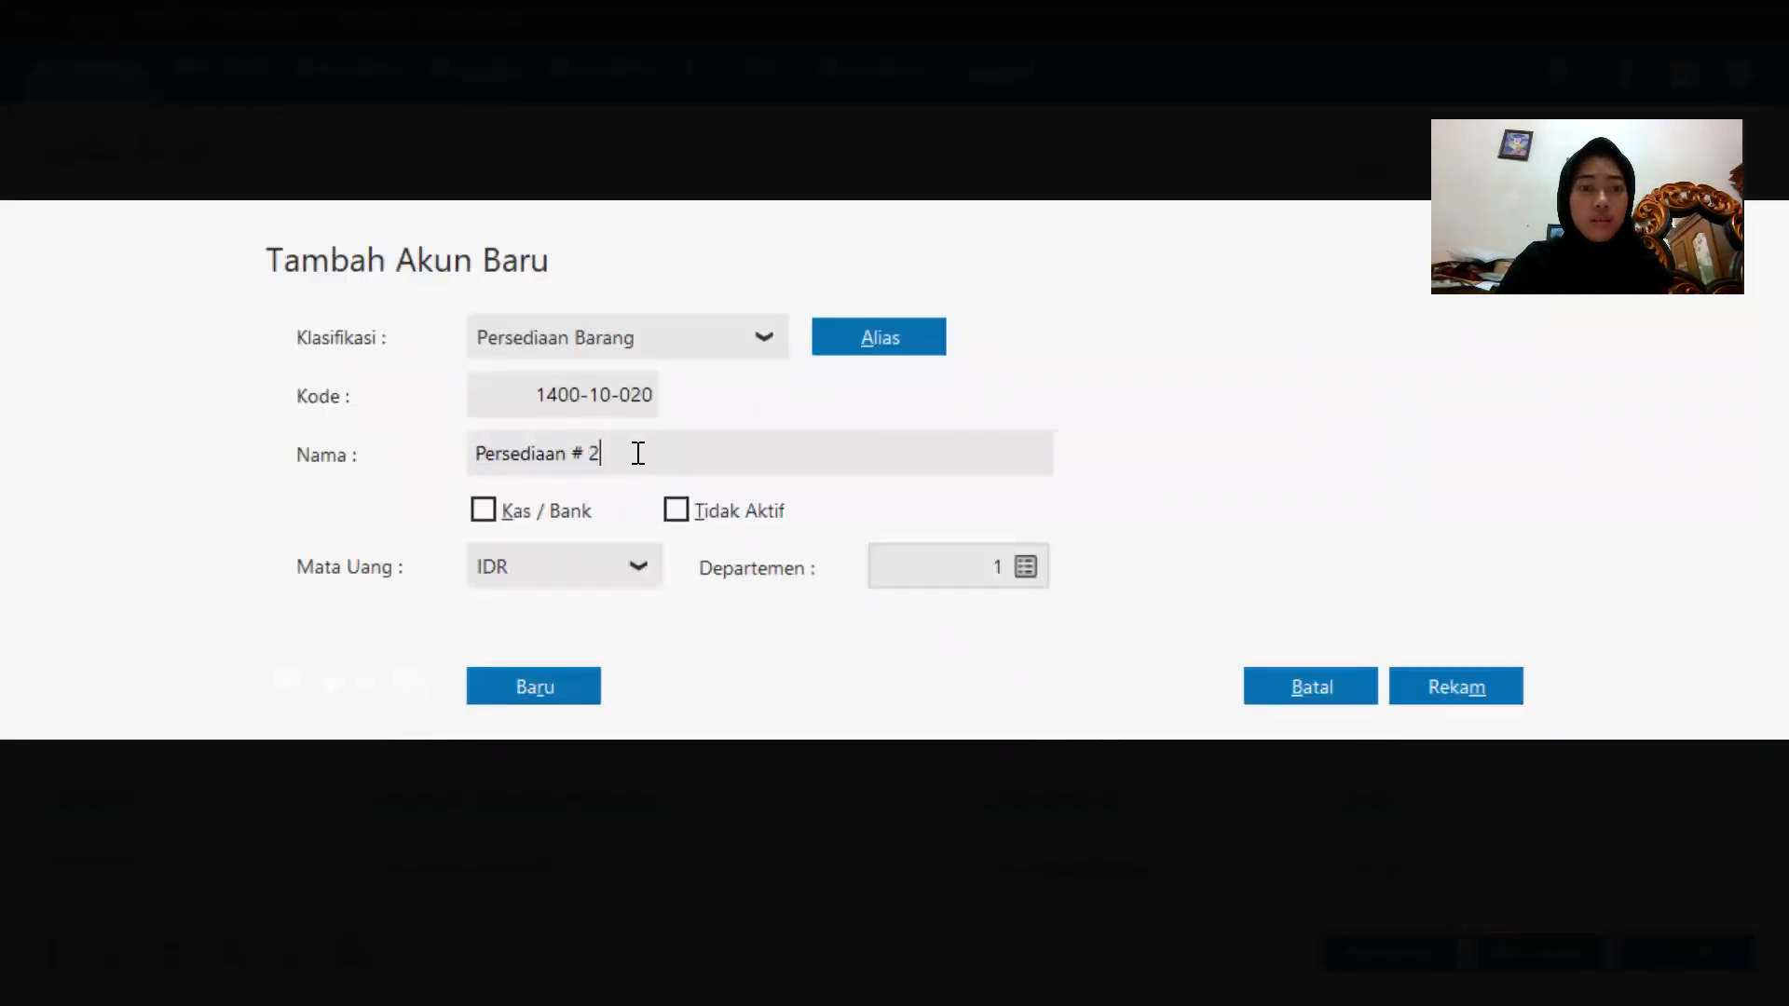
pyautogui.press('BackSpace')
pyautogui.press('BackSpace')
pyautogui.press('BackSpace')
pyautogui.press('BackSpace')
pyautogui.press('BackSpace')
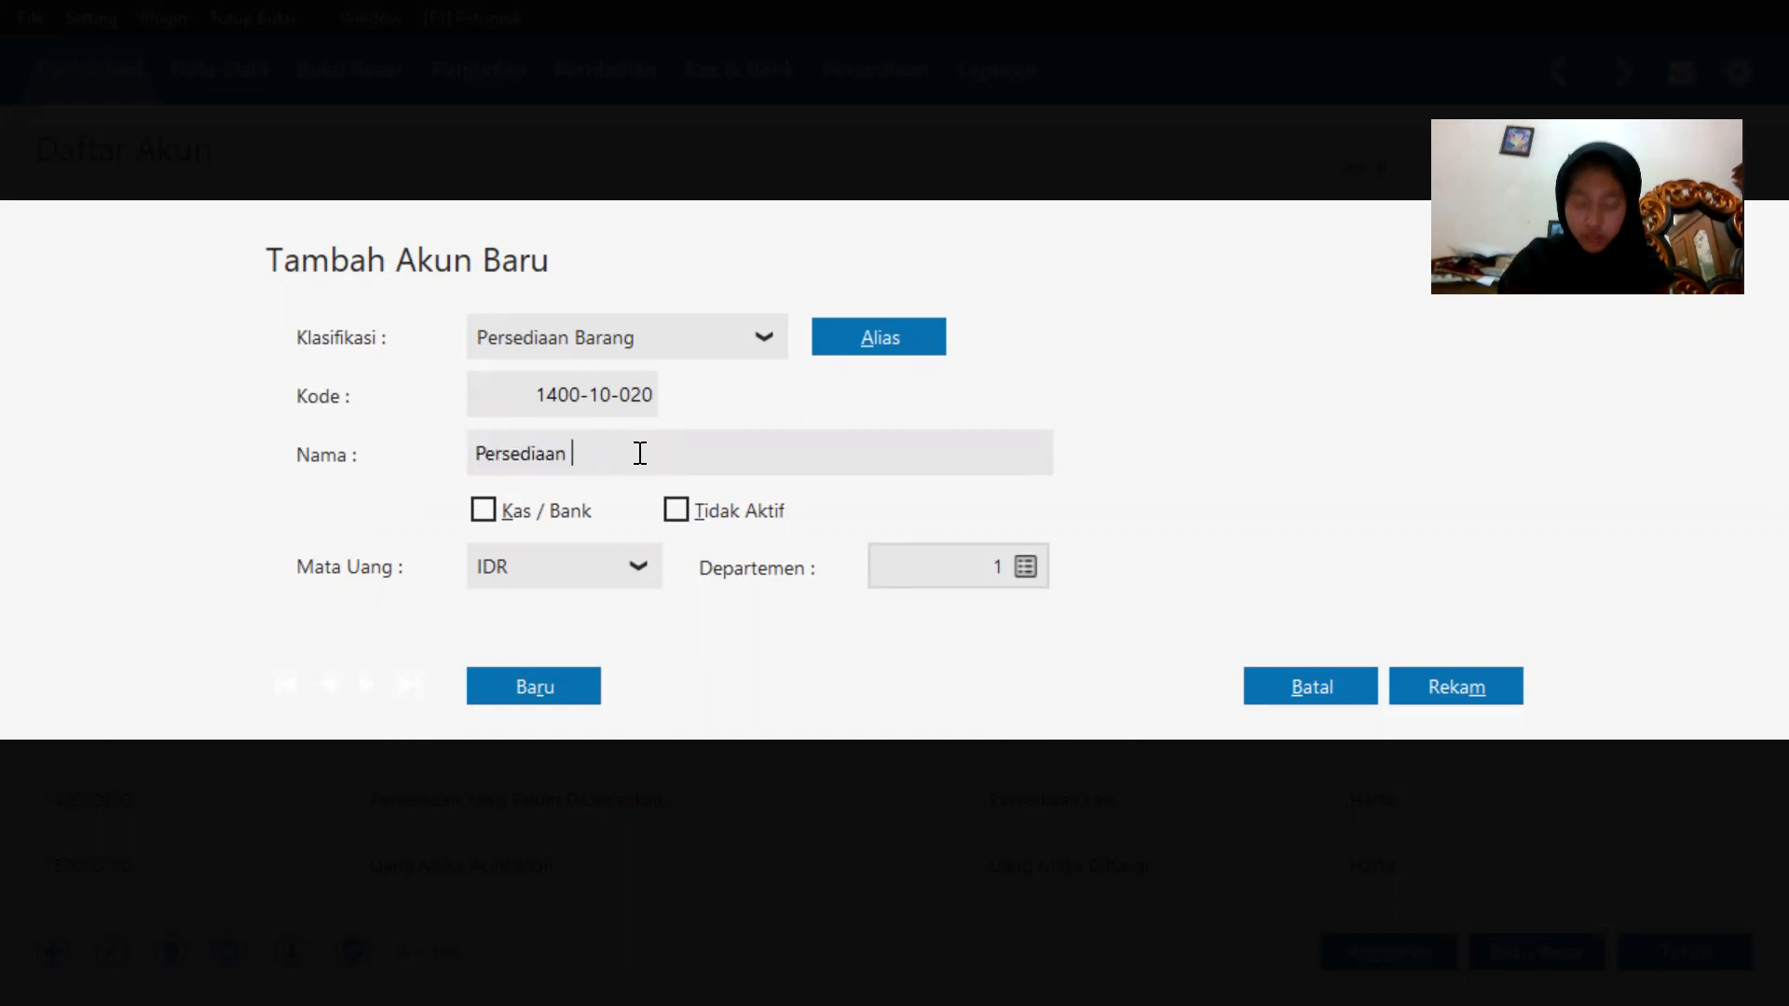
pyautogui.write('n C')
pyautogui.press('capslock')
pyautogui.write('asing')
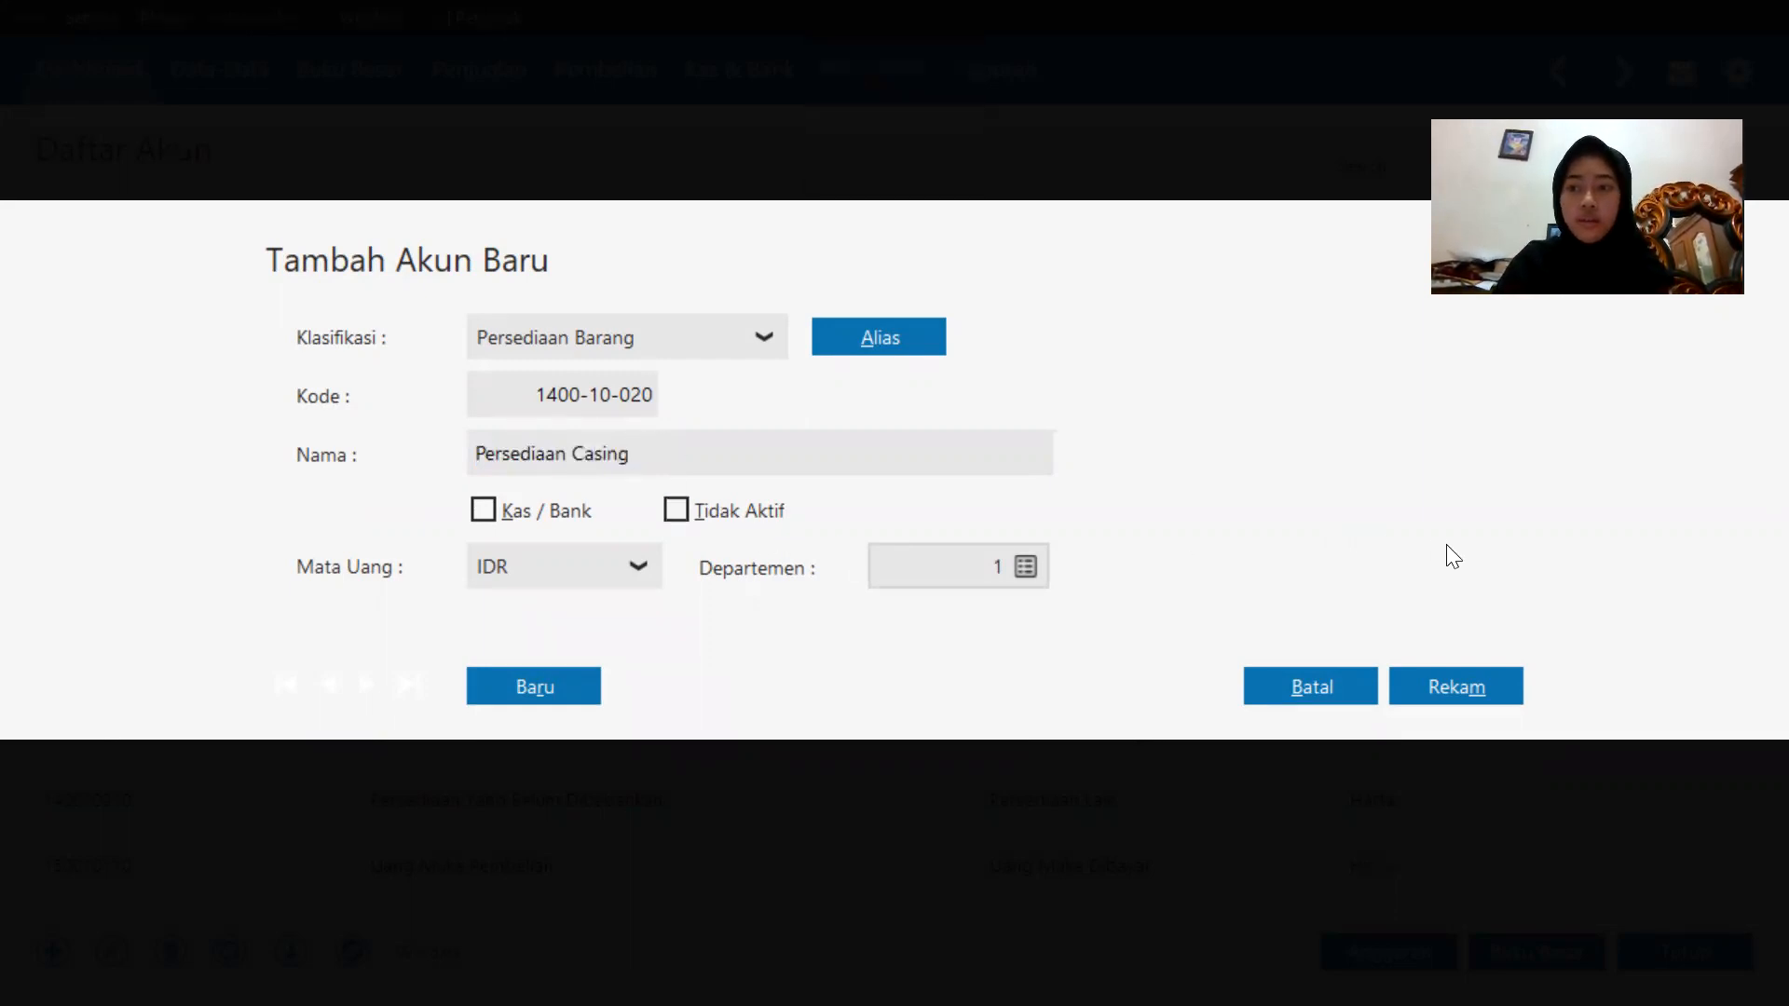
pyautogui.click(1491, 689)
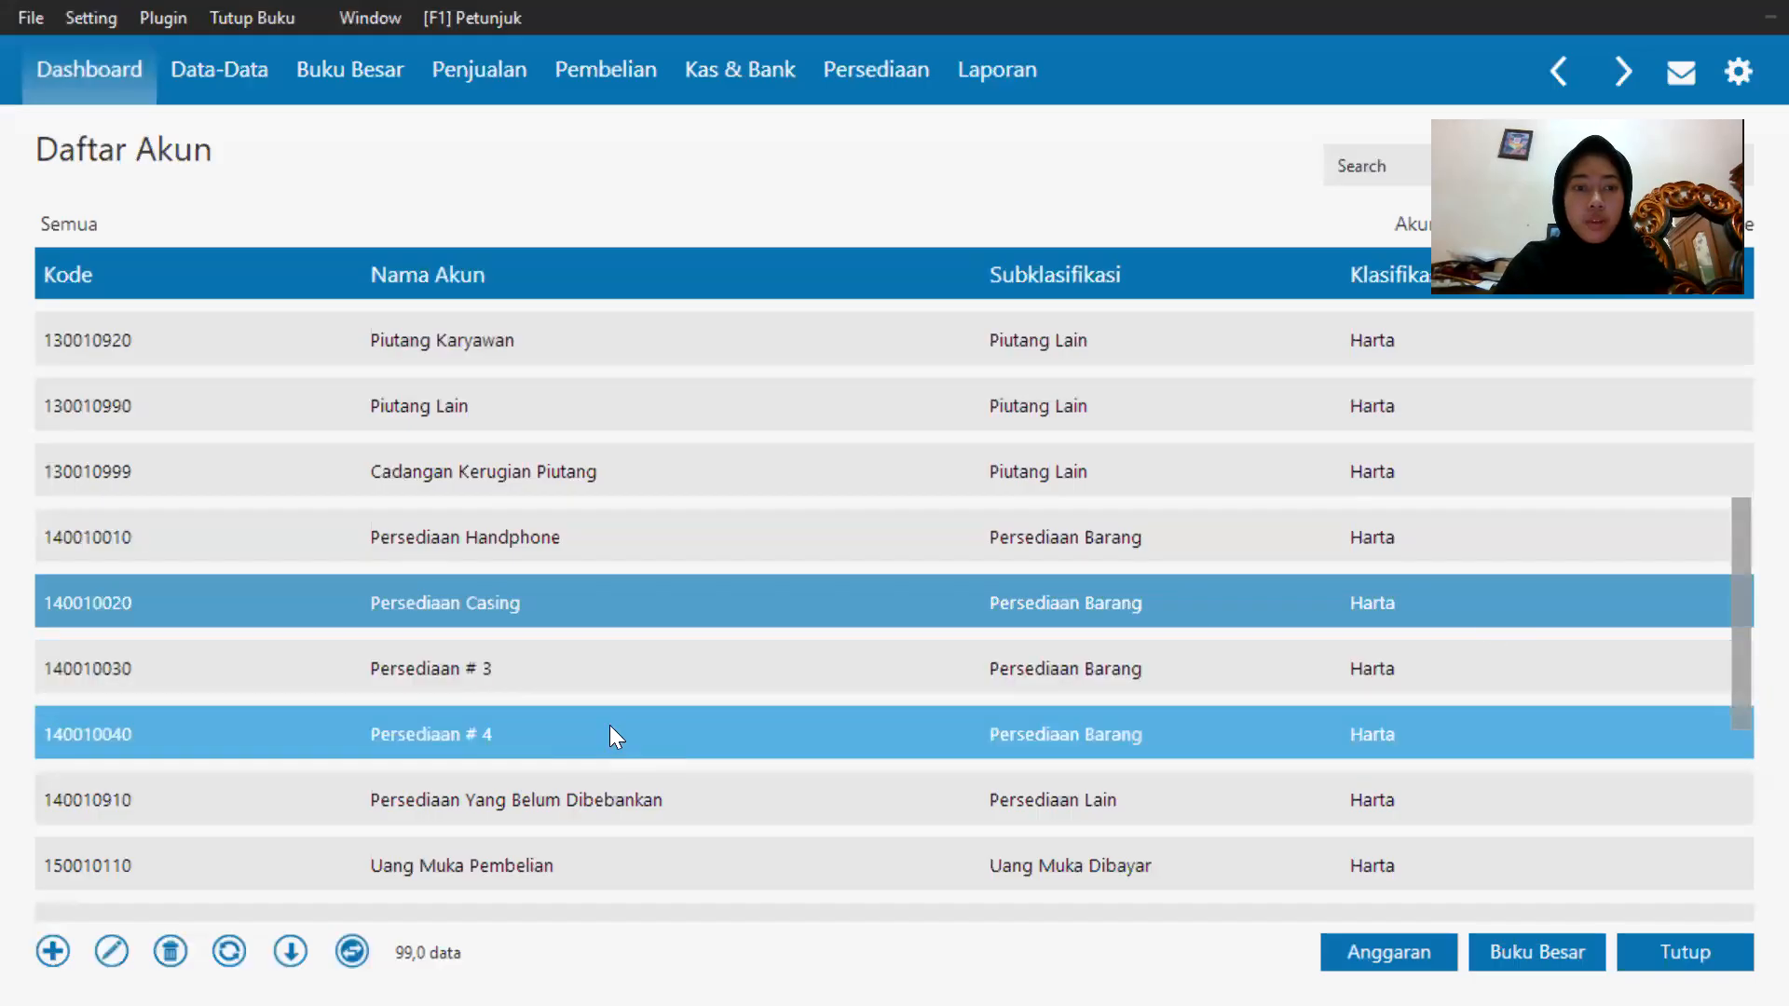
# Rename the Persediaan # 3 account 1400-10-030 to Persediaan Baterai and save it.
pyautogui.doubleClick(643, 667)
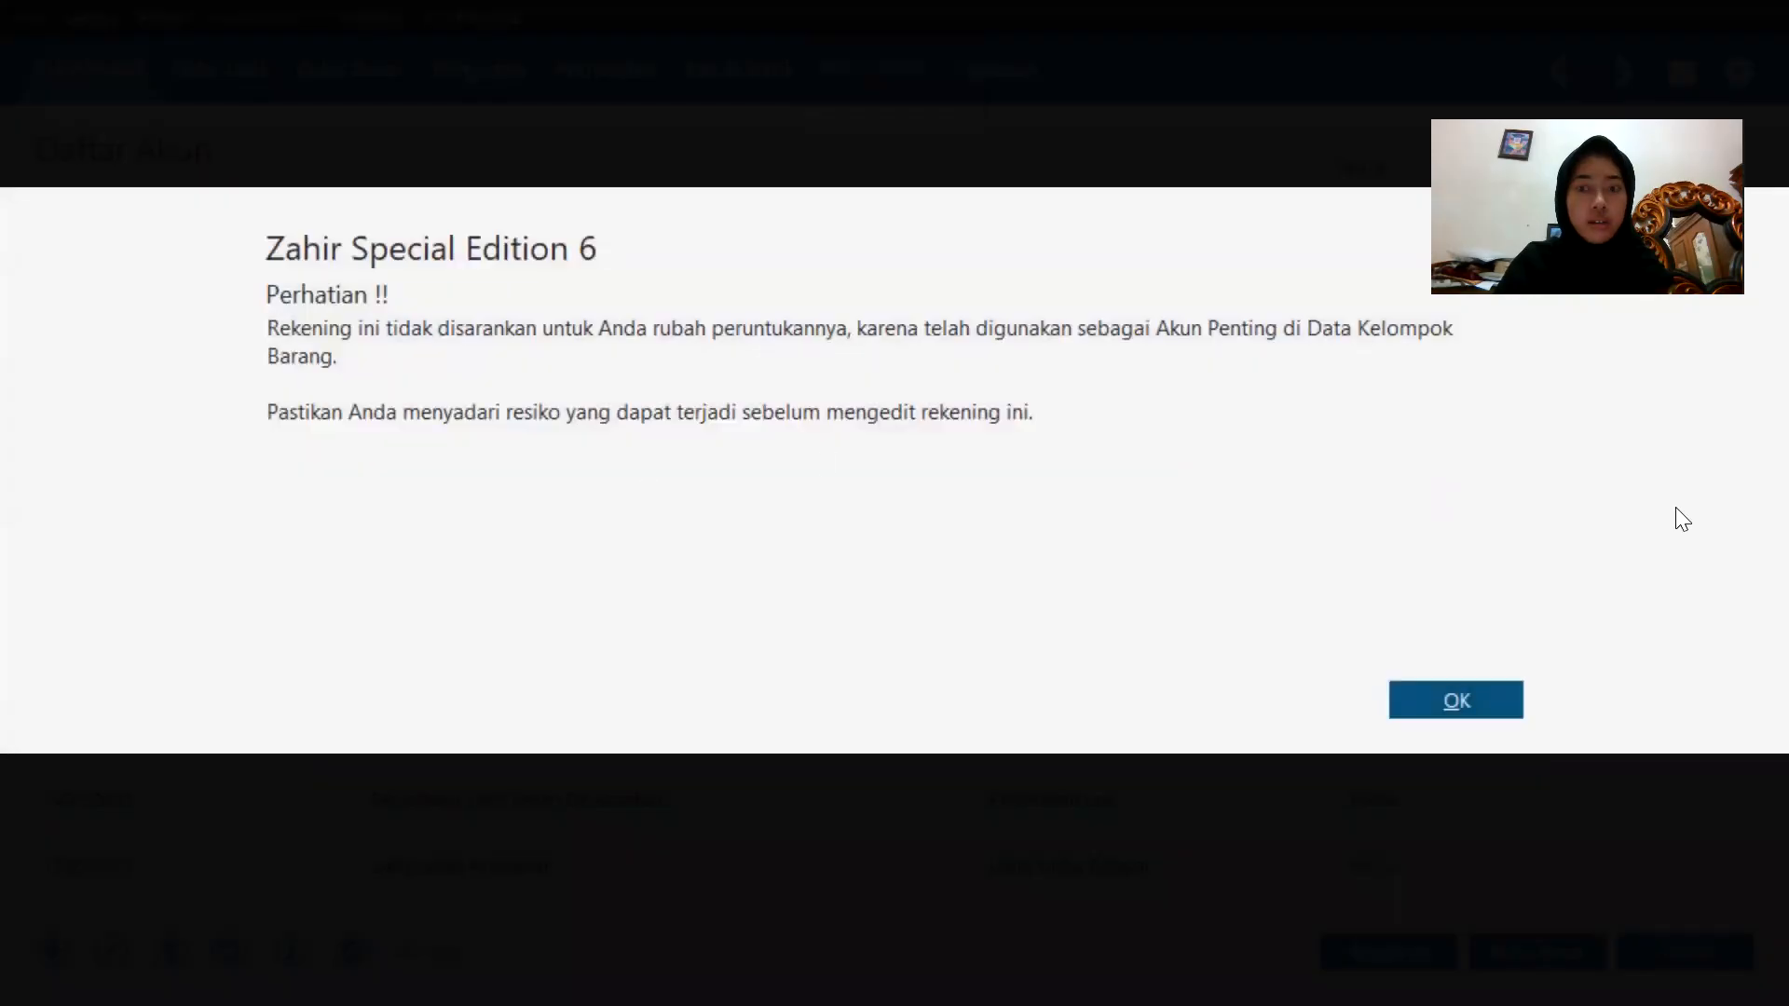
pyautogui.click(1485, 701)
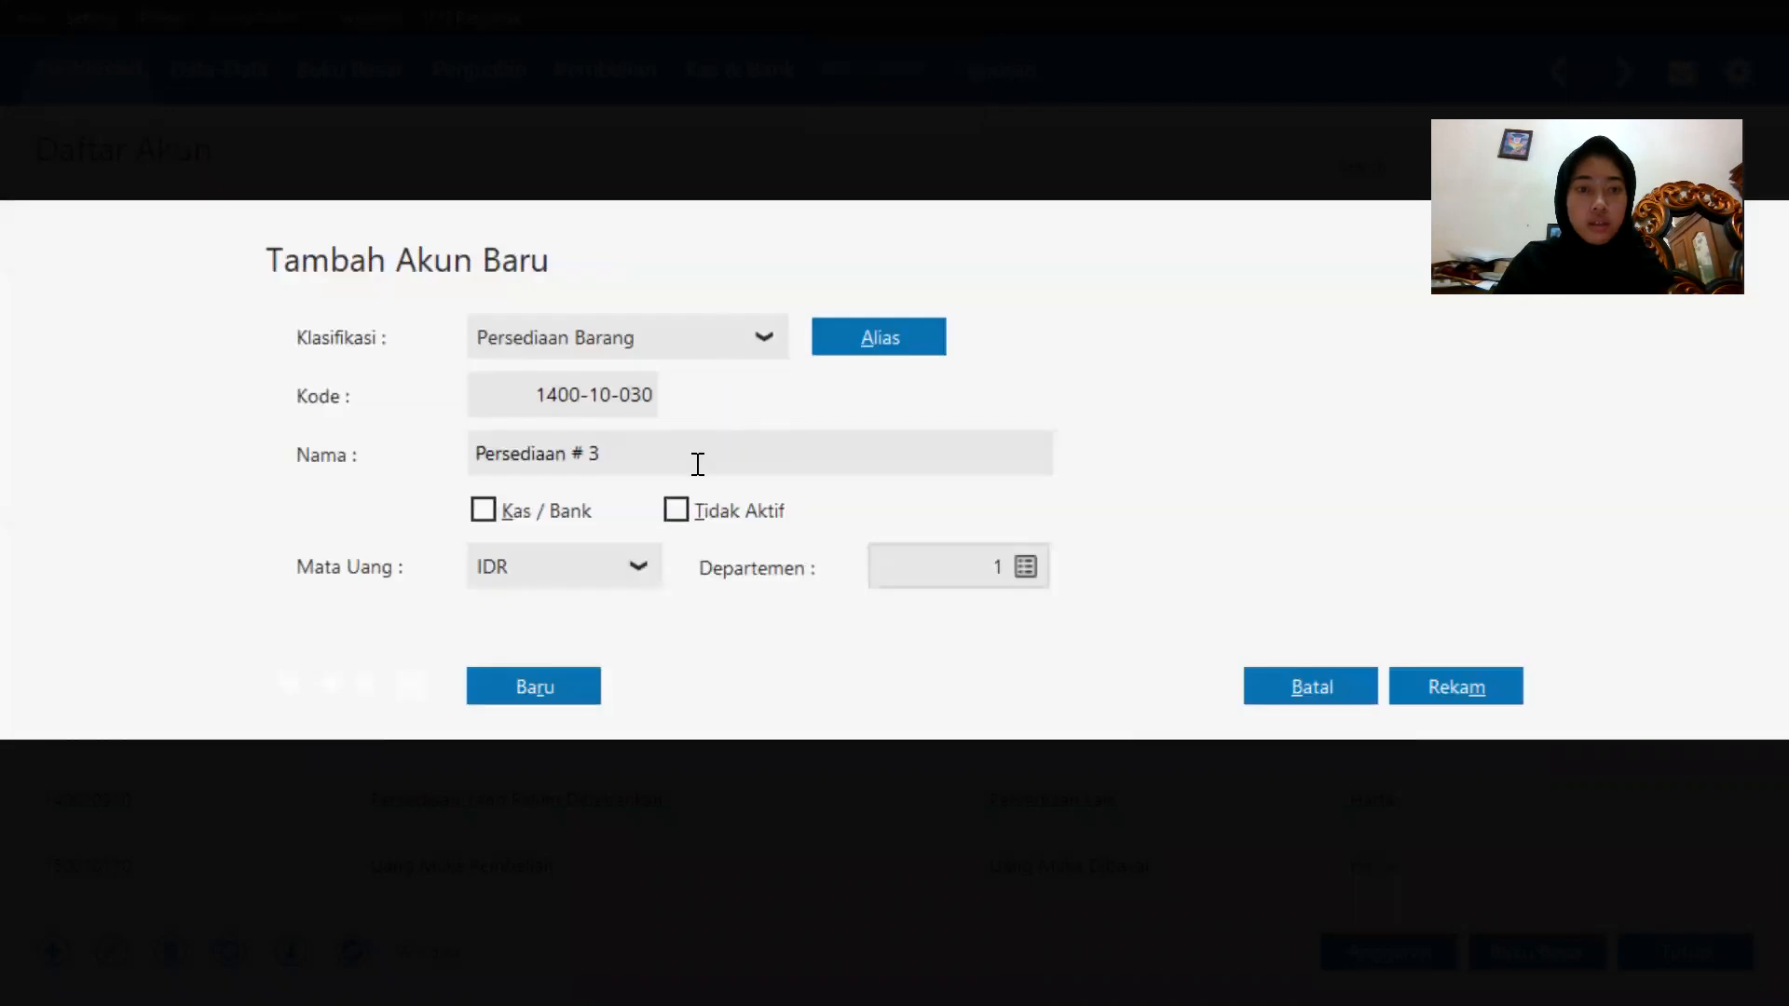
pyautogui.doubleClick(698, 464)
pyautogui.click(697, 464)
pyautogui.press('BackSpace')
pyautogui.press('BackSpace')
pyautogui.press('BackSpace')
pyautogui.press('BackSpace')
pyautogui.press('BackSpace')
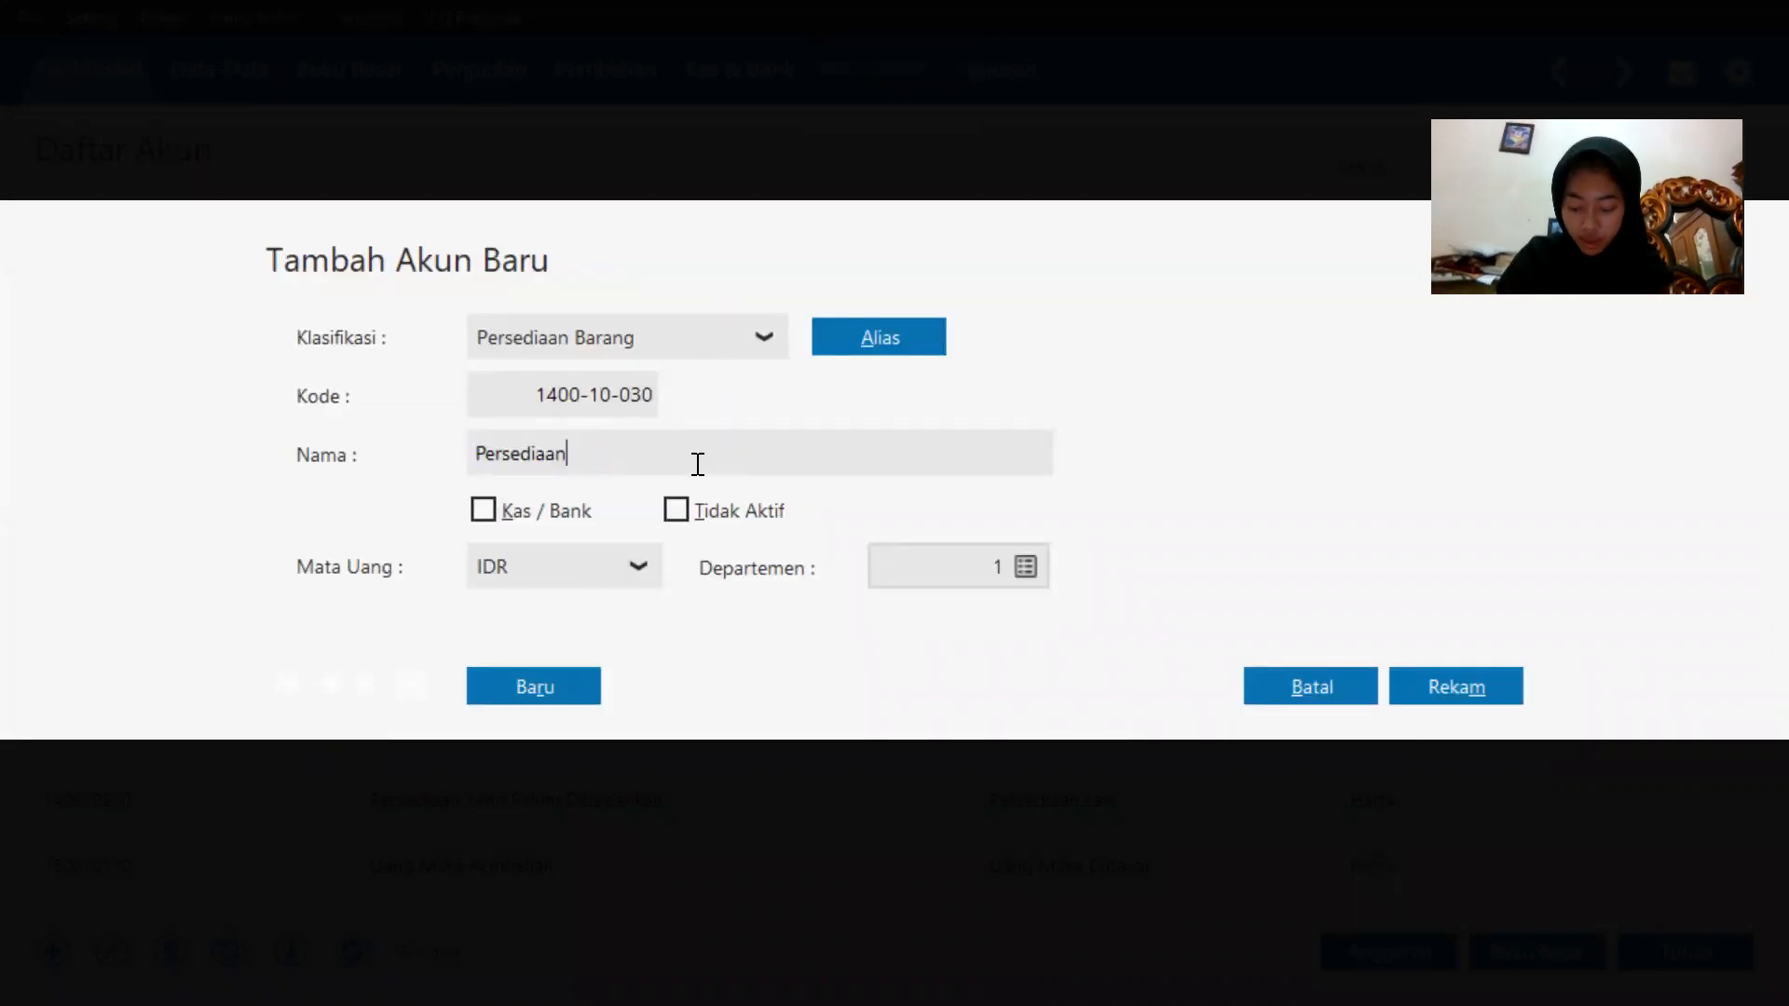
pyautogui.write('n B')
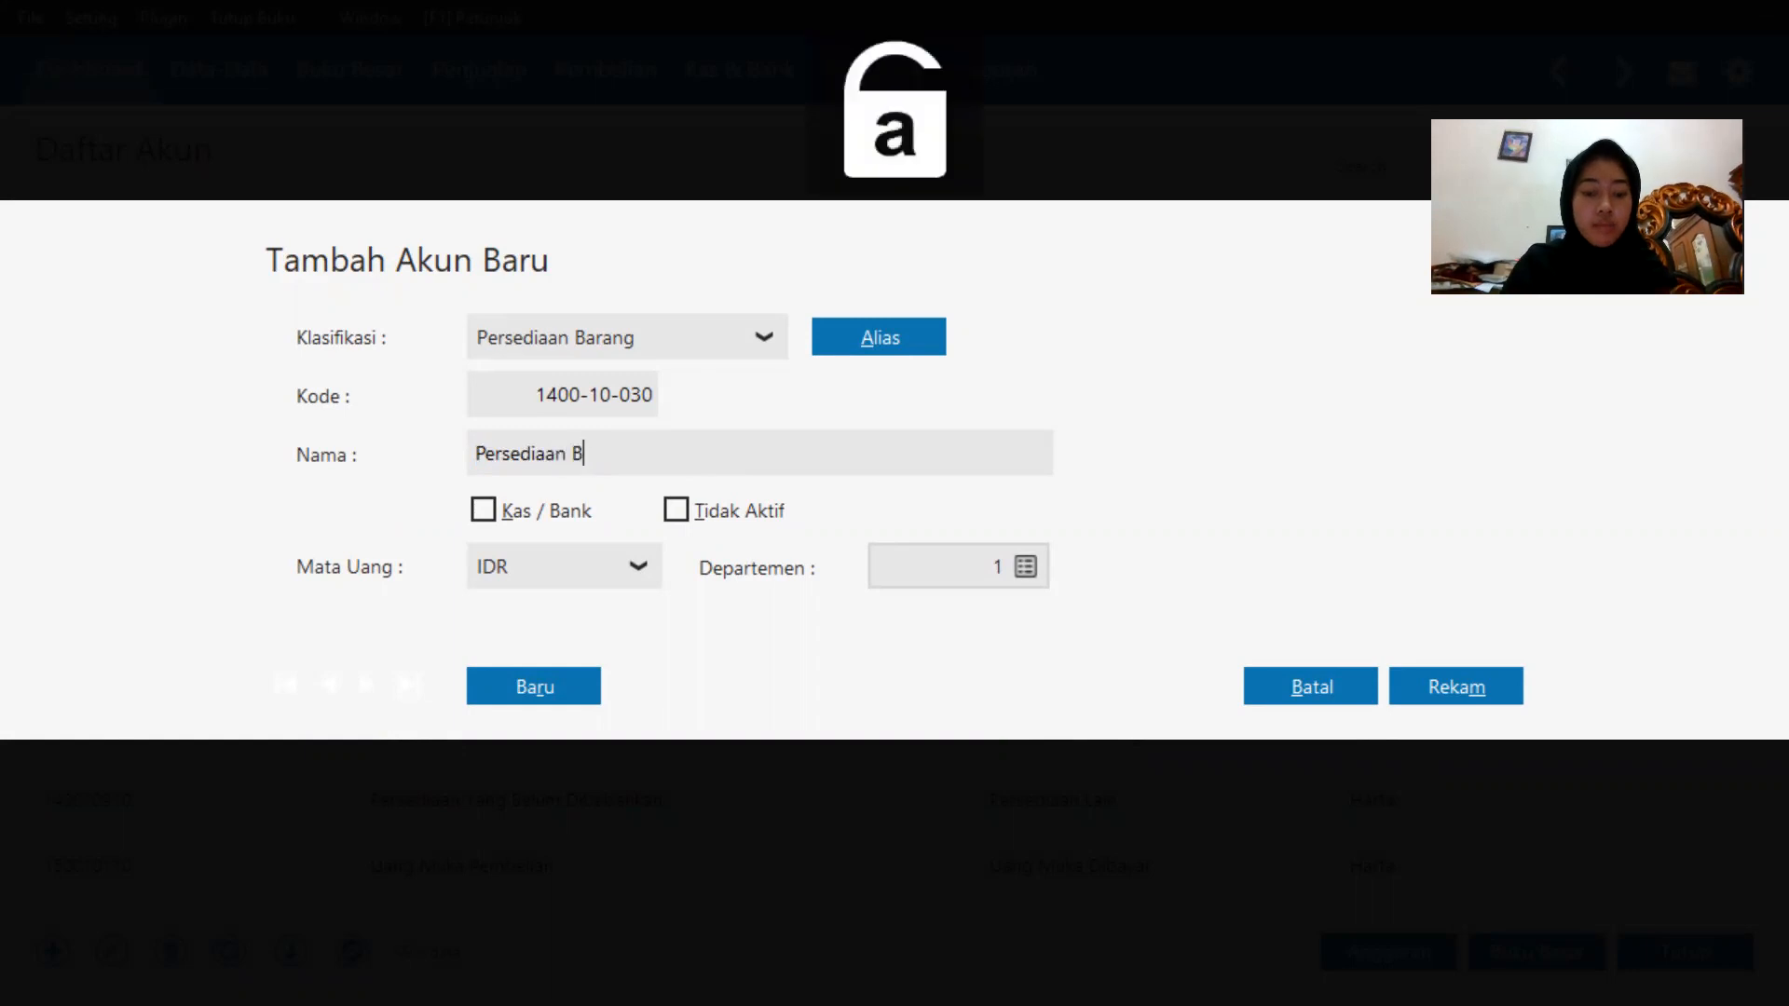
pyautogui.write('aterai')
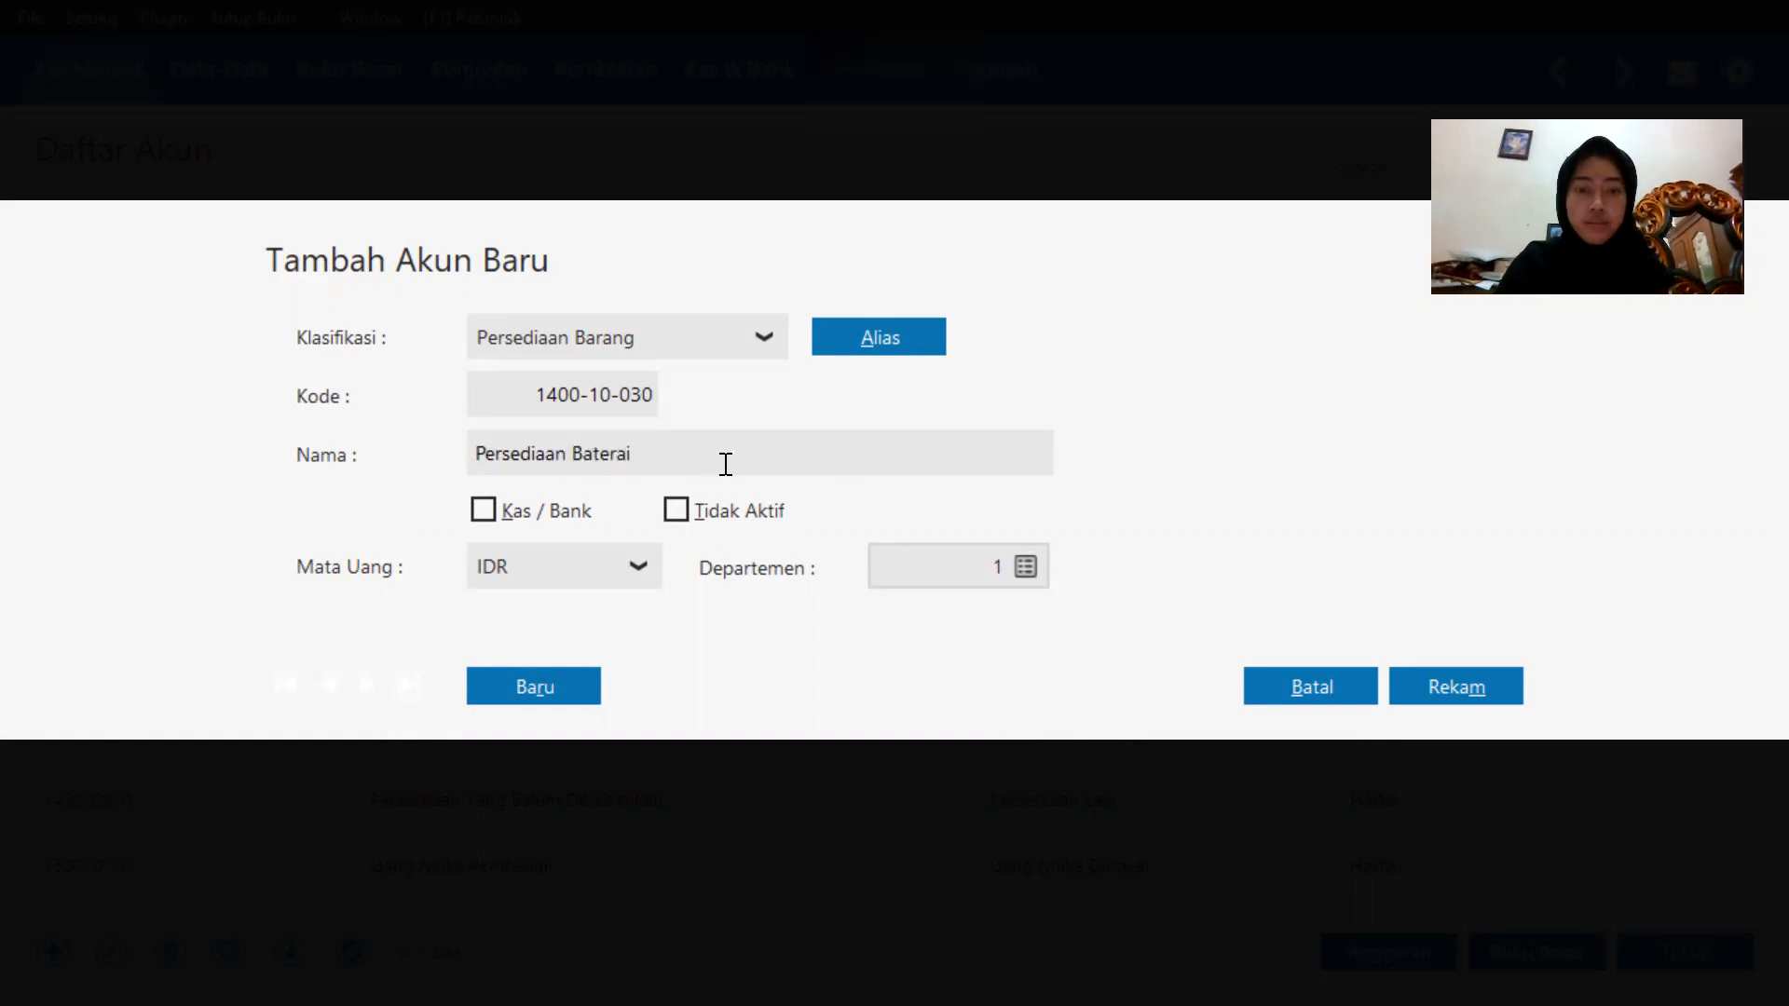
pyautogui.click(1435, 678)
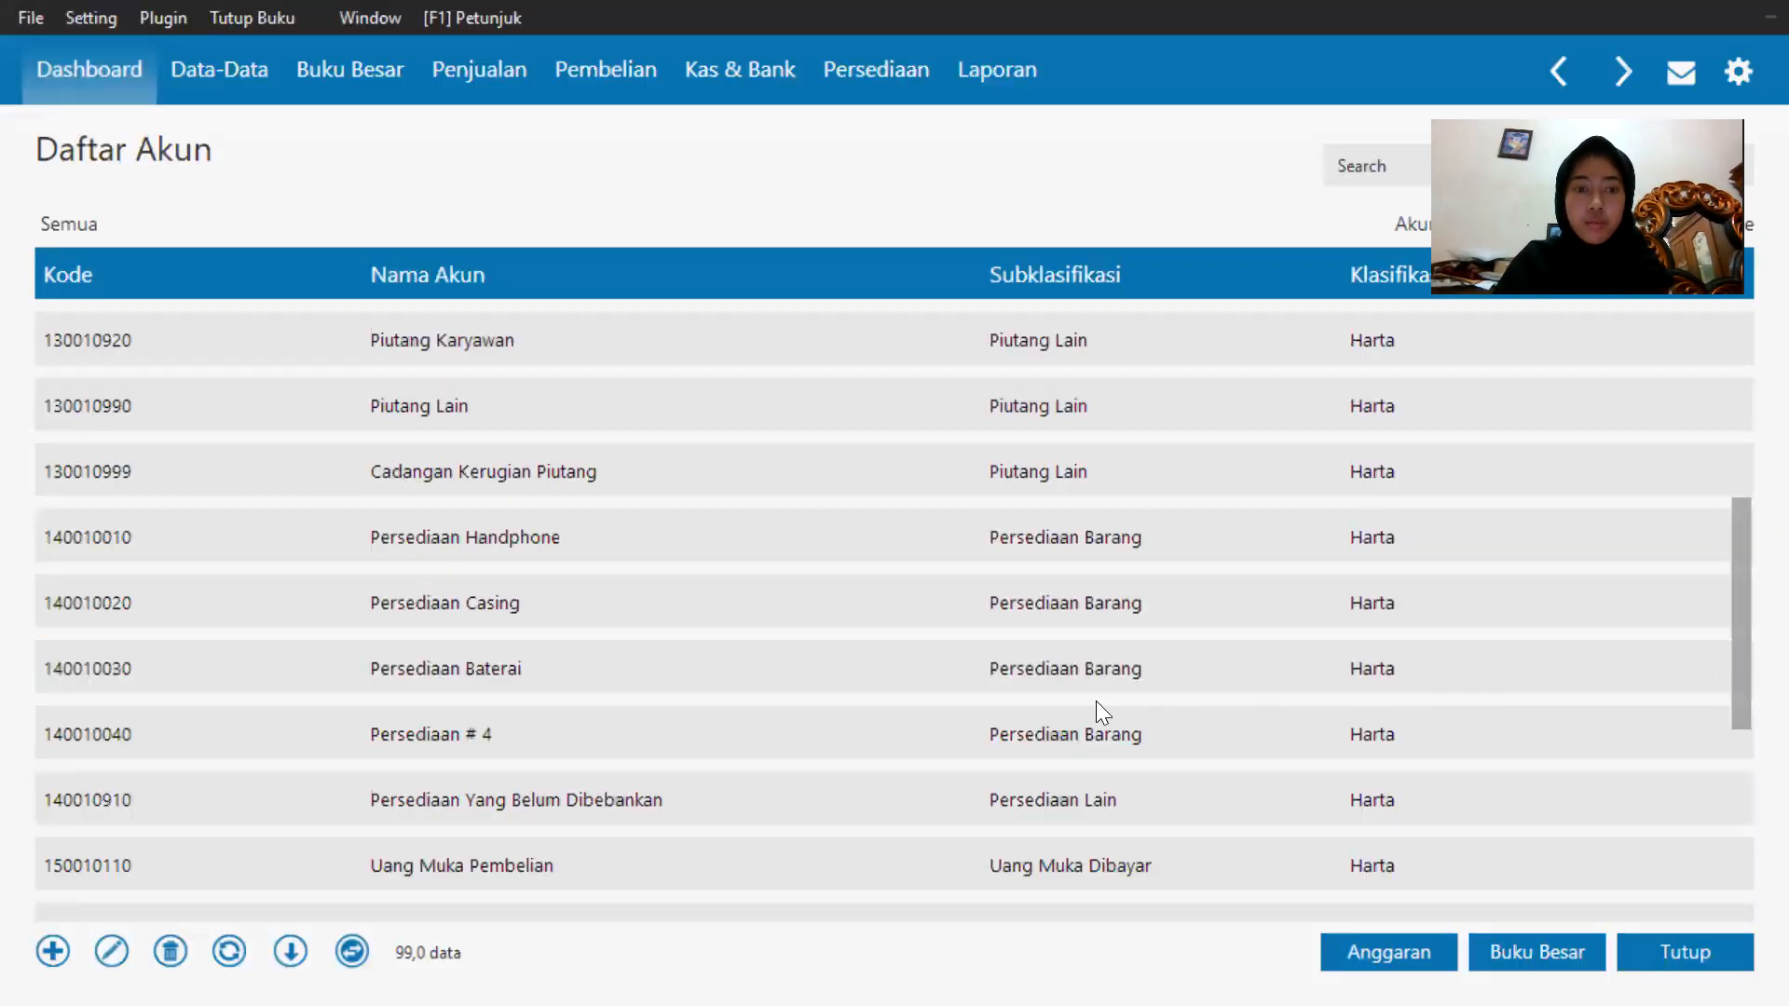
# Rename the Persediaan # 4 account 1400-10-040 to Persediaan Barang Dagang and save it.
pyautogui.doubleClick(693, 736)
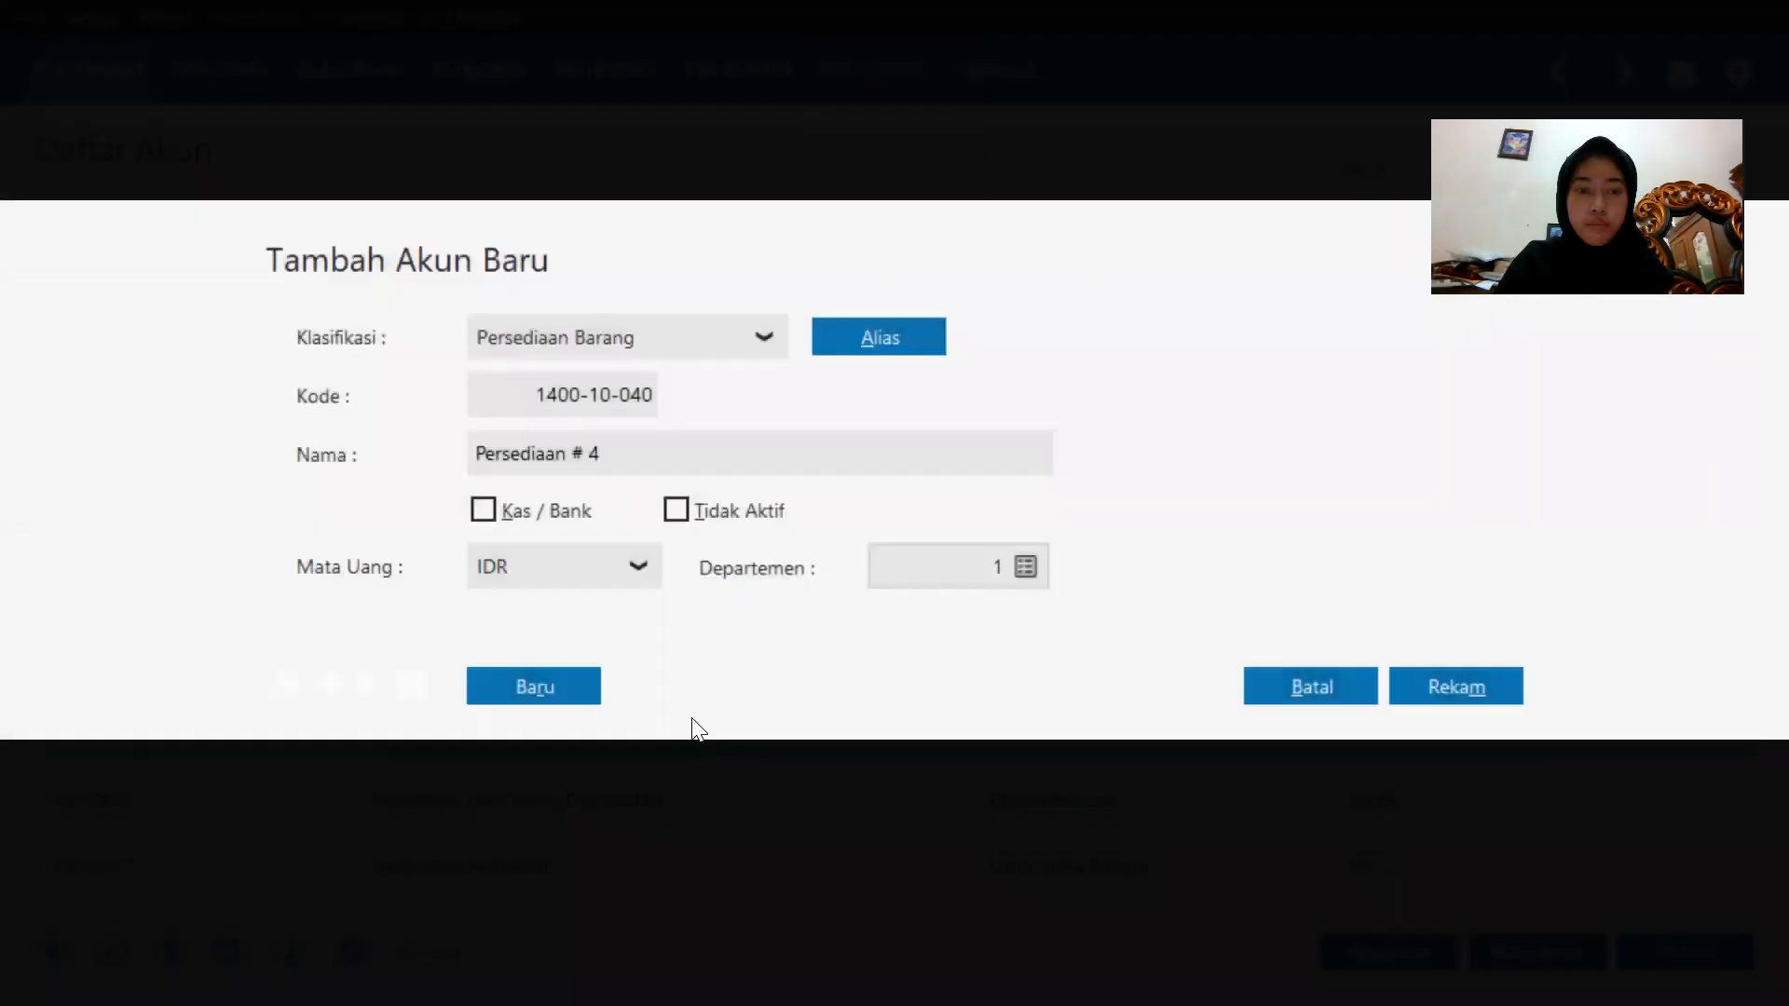
pyautogui.hotkey('shift', 'Left')
pyautogui.click(710, 453)
pyautogui.press('BackSpace')
pyautogui.press('BackSpace')
pyautogui.press('BackSpace')
pyautogui.press('BackSpace')
pyautogui.press('BackSpace')
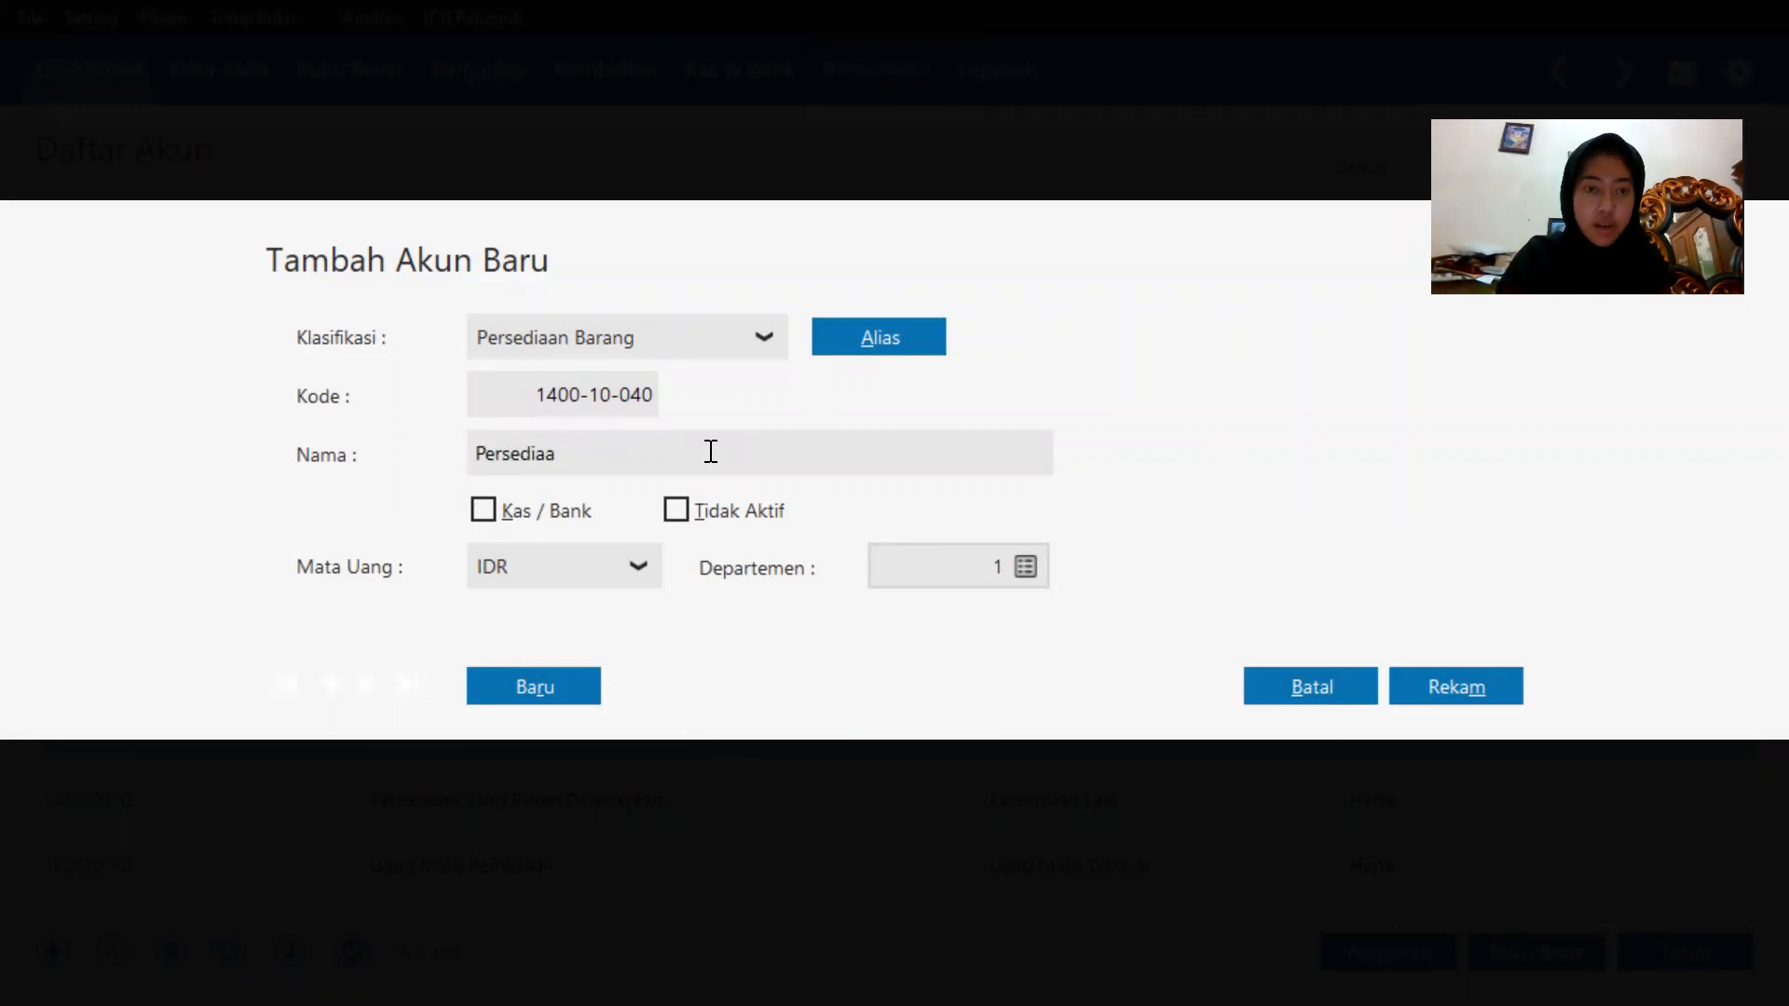
pyautogui.write('n Barang')
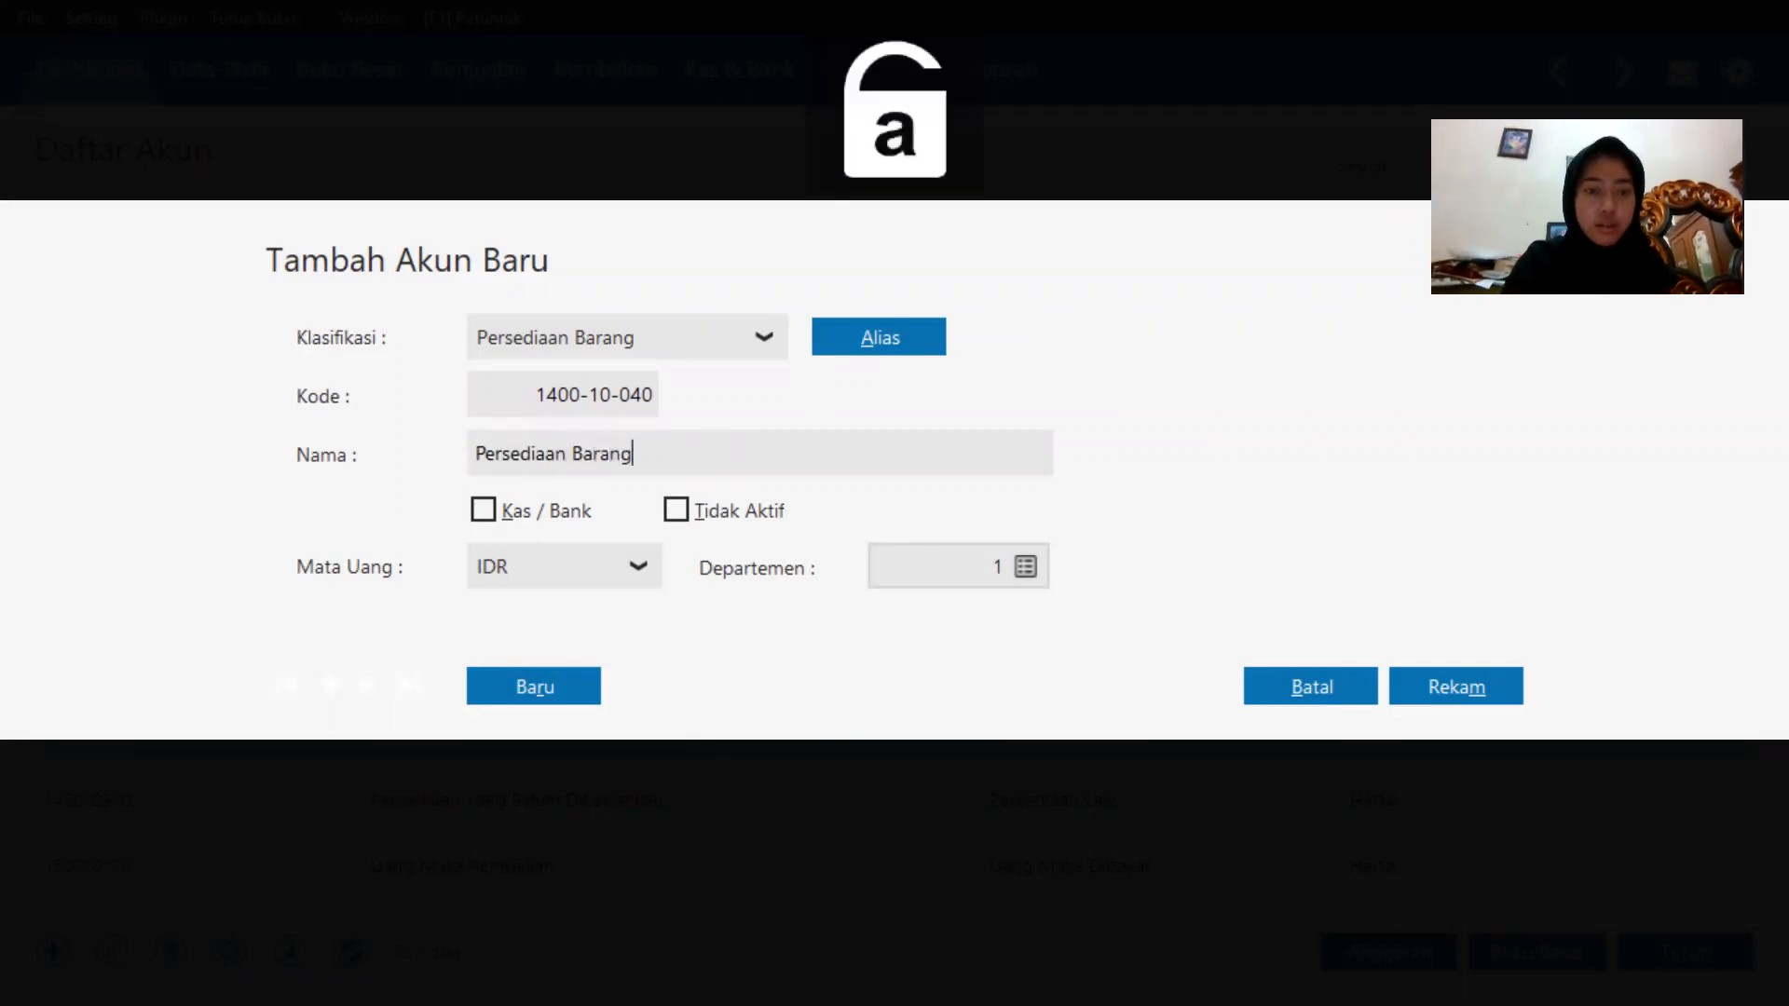
pyautogui.write(' Dagang')
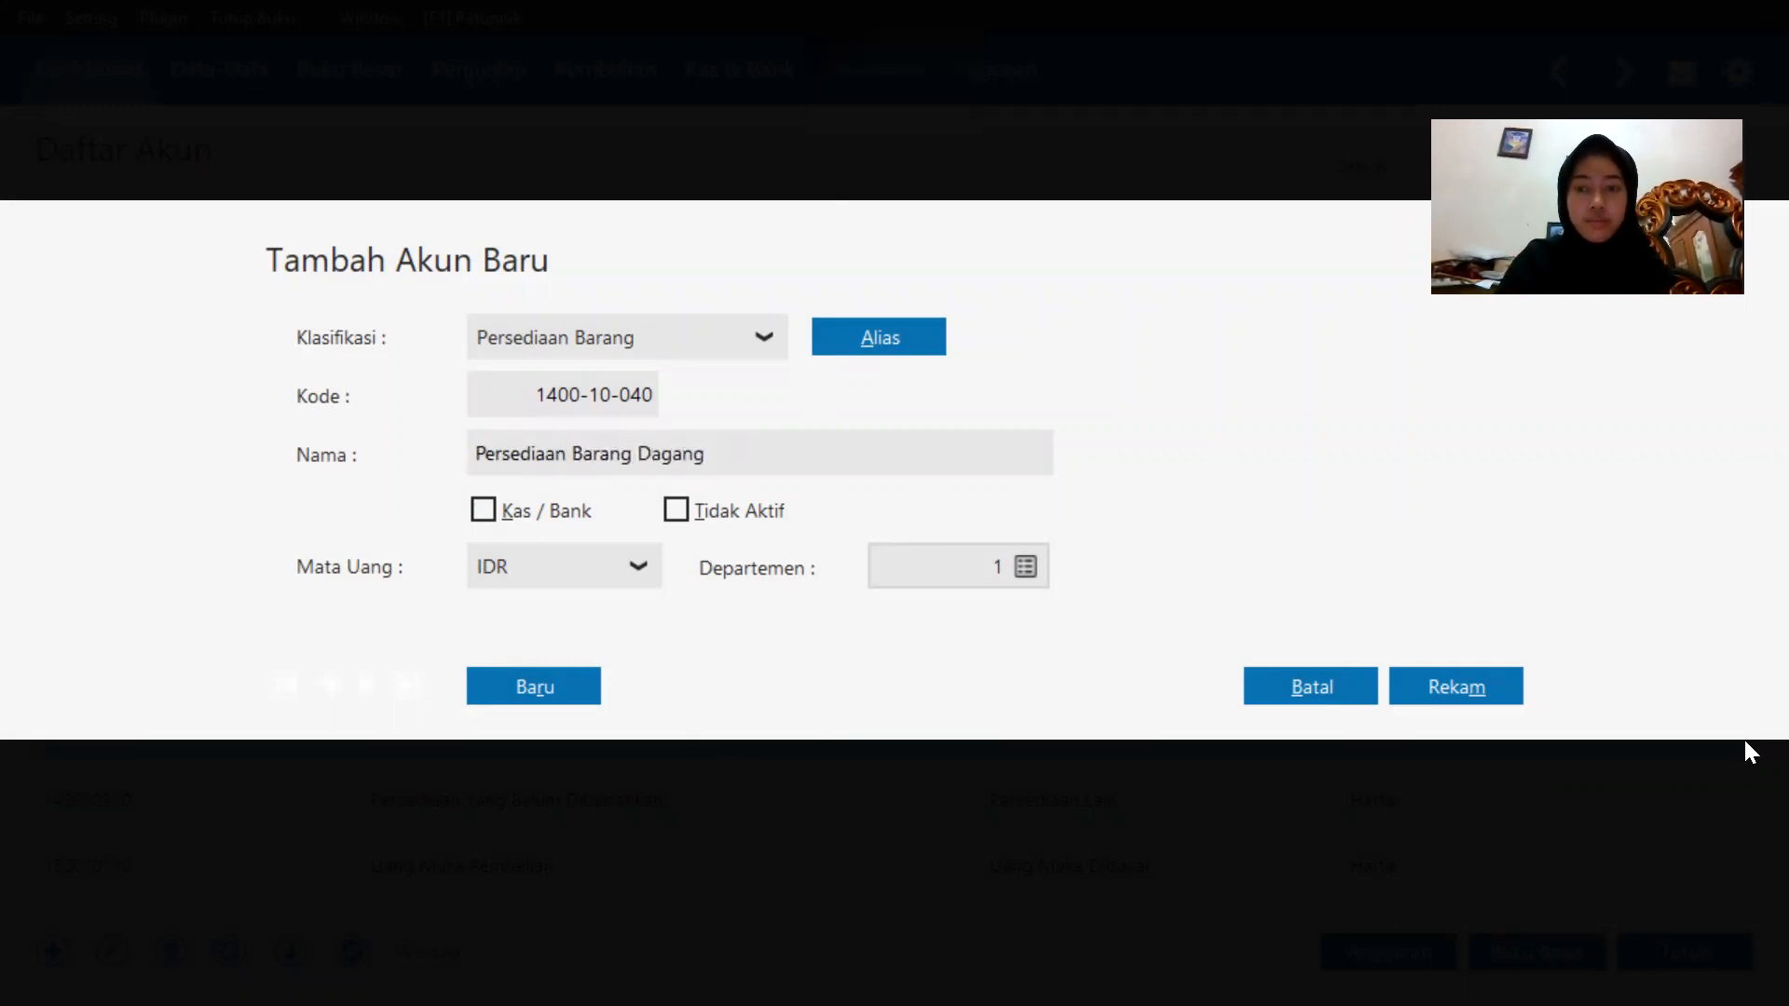
pyautogui.click(1452, 686)
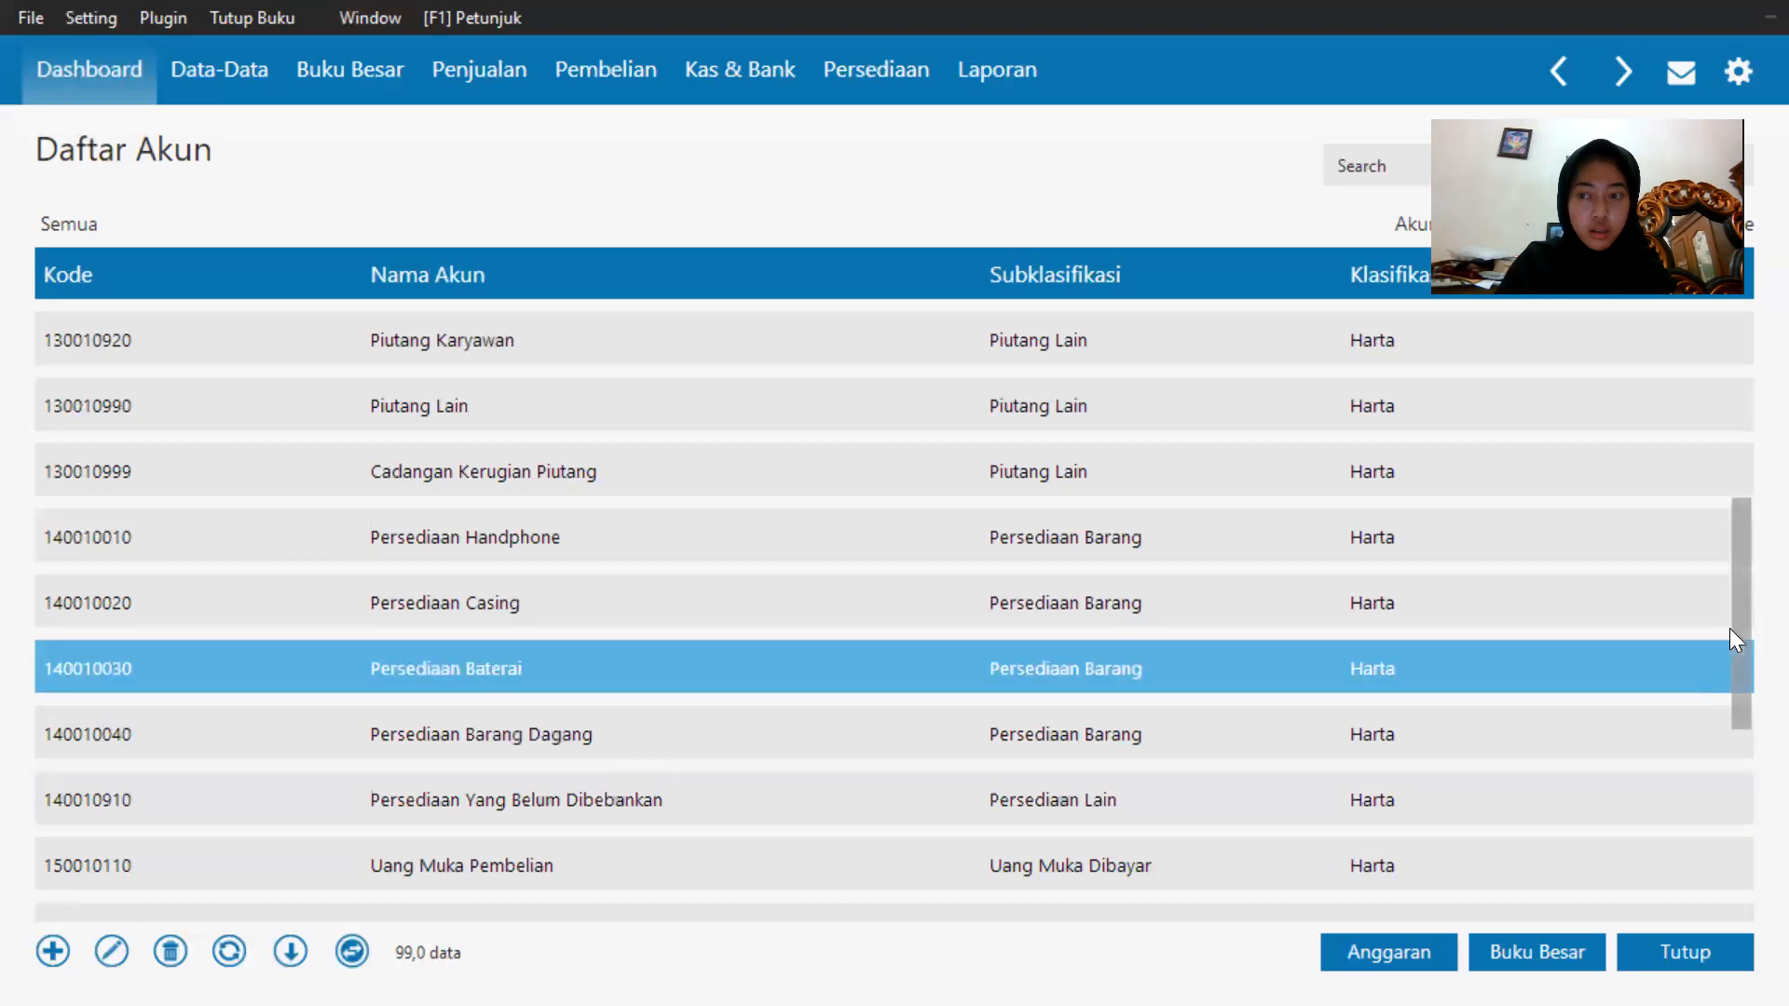
# Rename the Utang Usaha account 2100-10-010 to Utang Dagang and save it.
pyautogui.moveTo(1742, 616); pyautogui.dragTo(1744, 961)
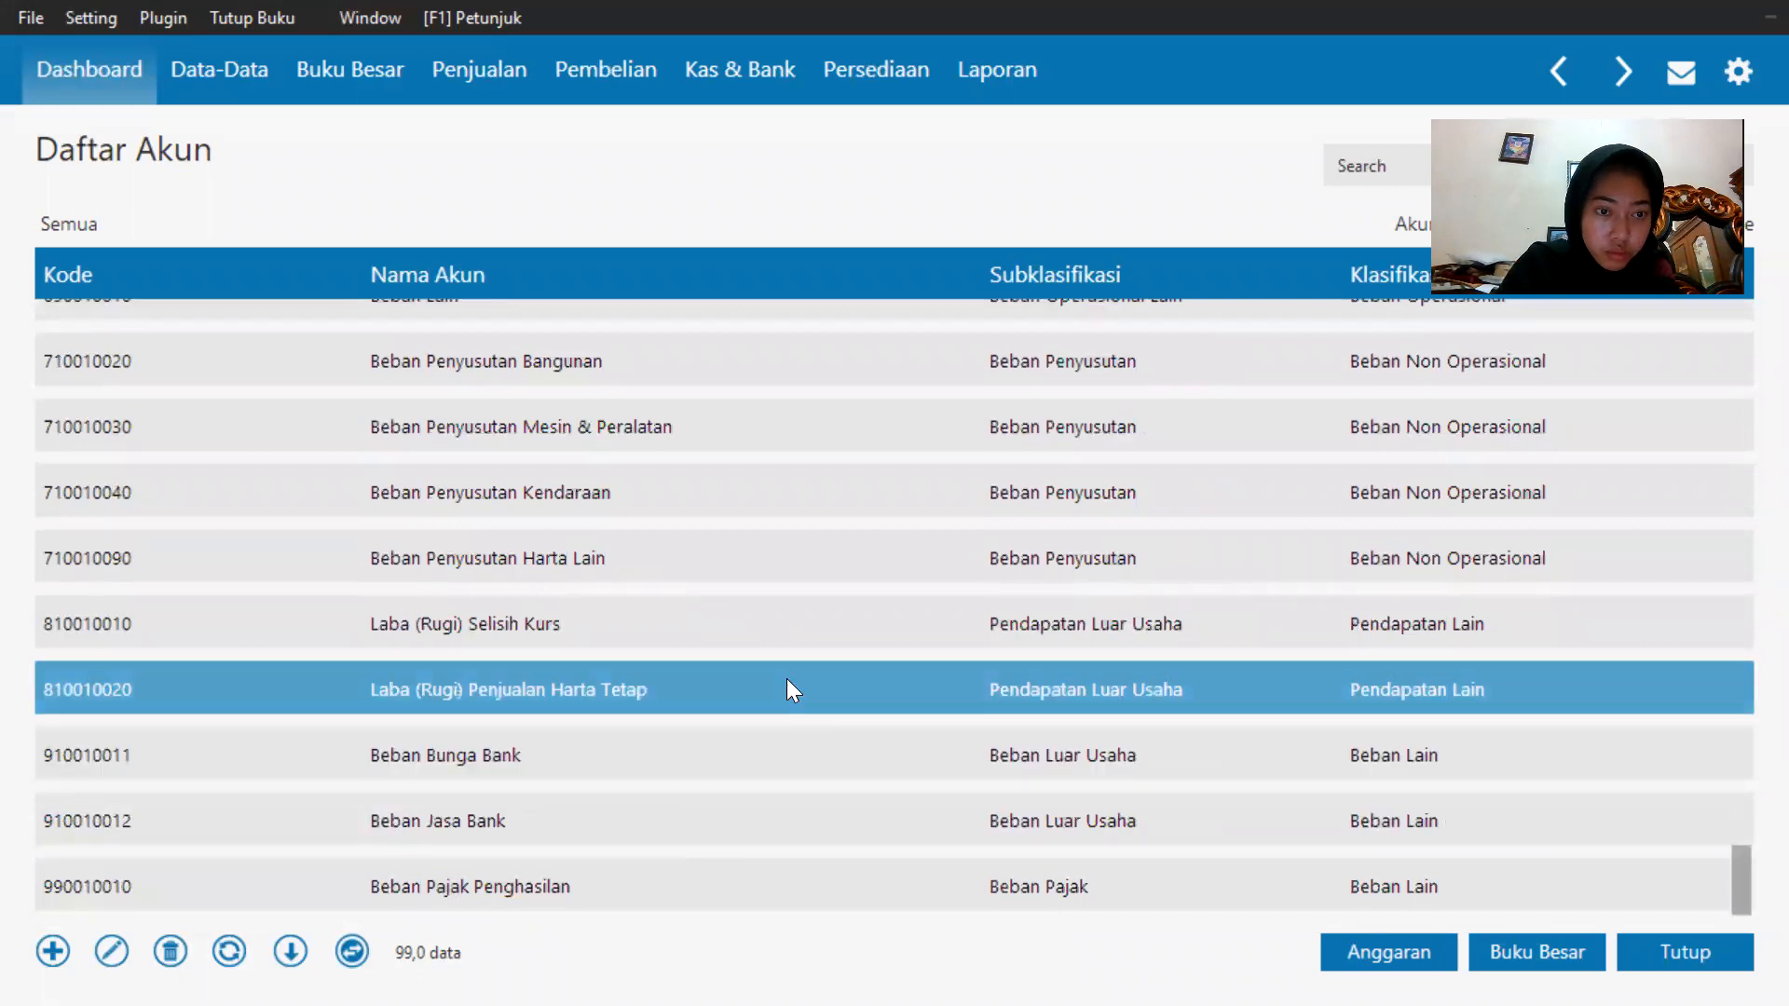
pyautogui.scroll(5, 787, 690)
pyautogui.scroll(6, 787, 690)
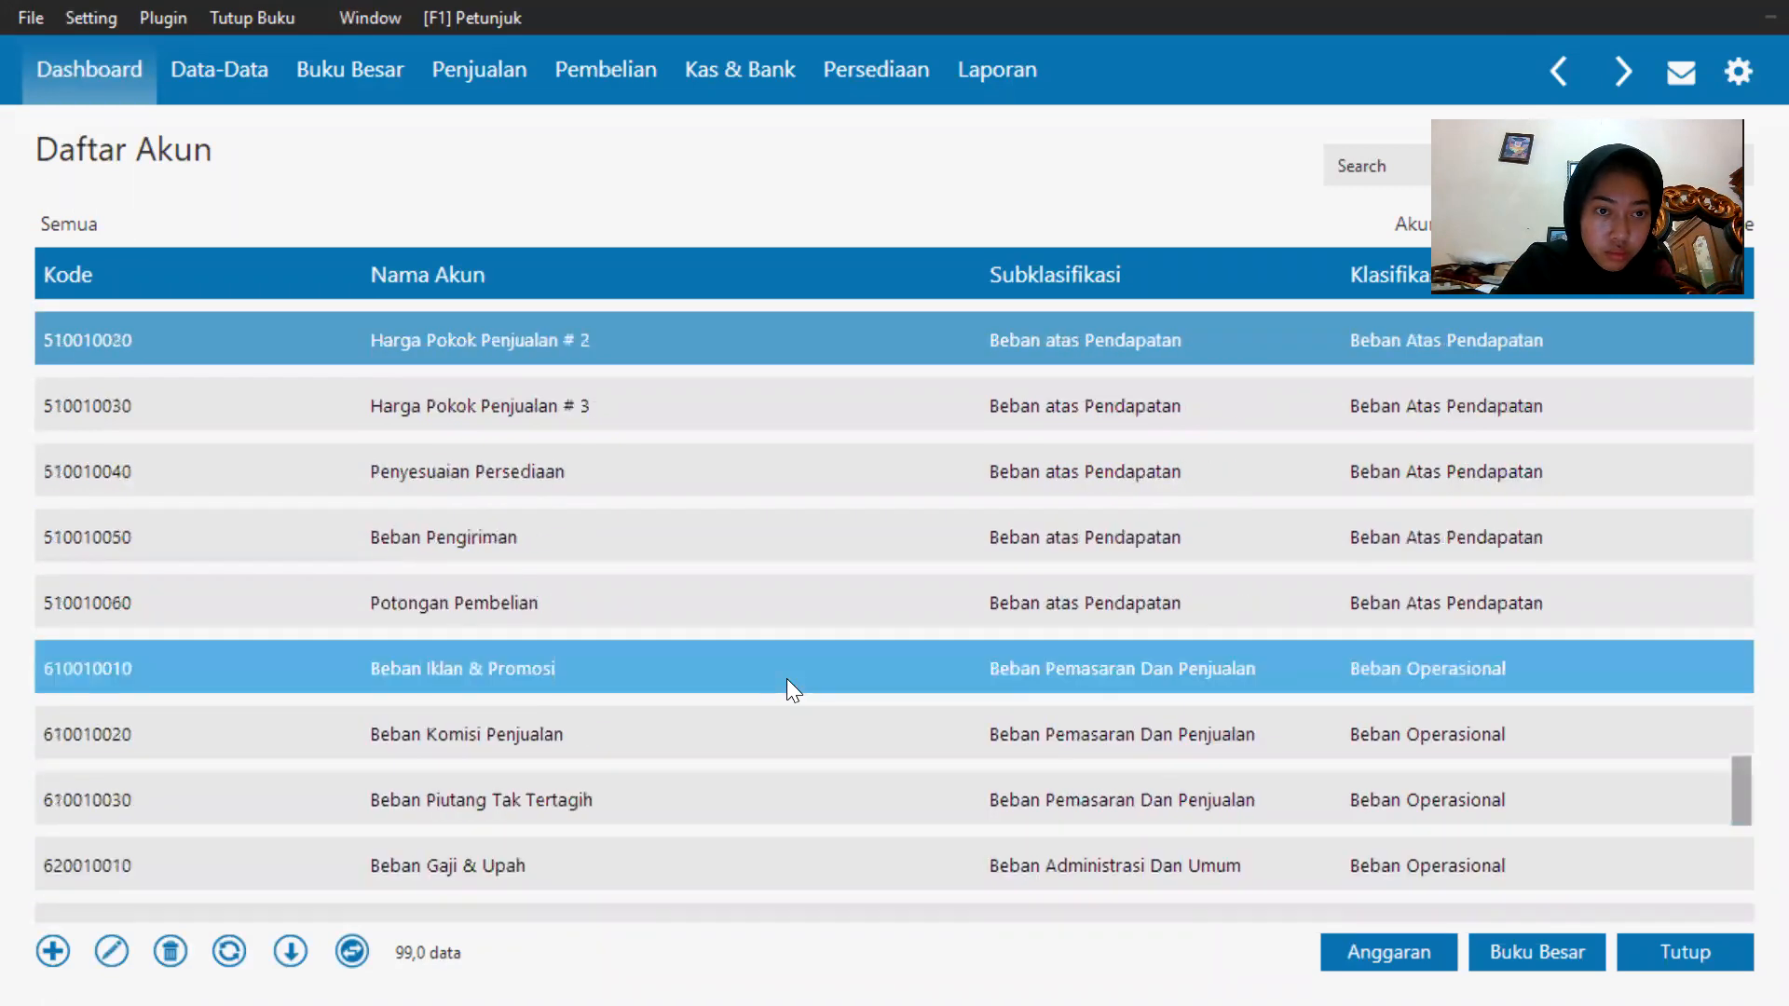
pyautogui.scroll(2, 786, 690)
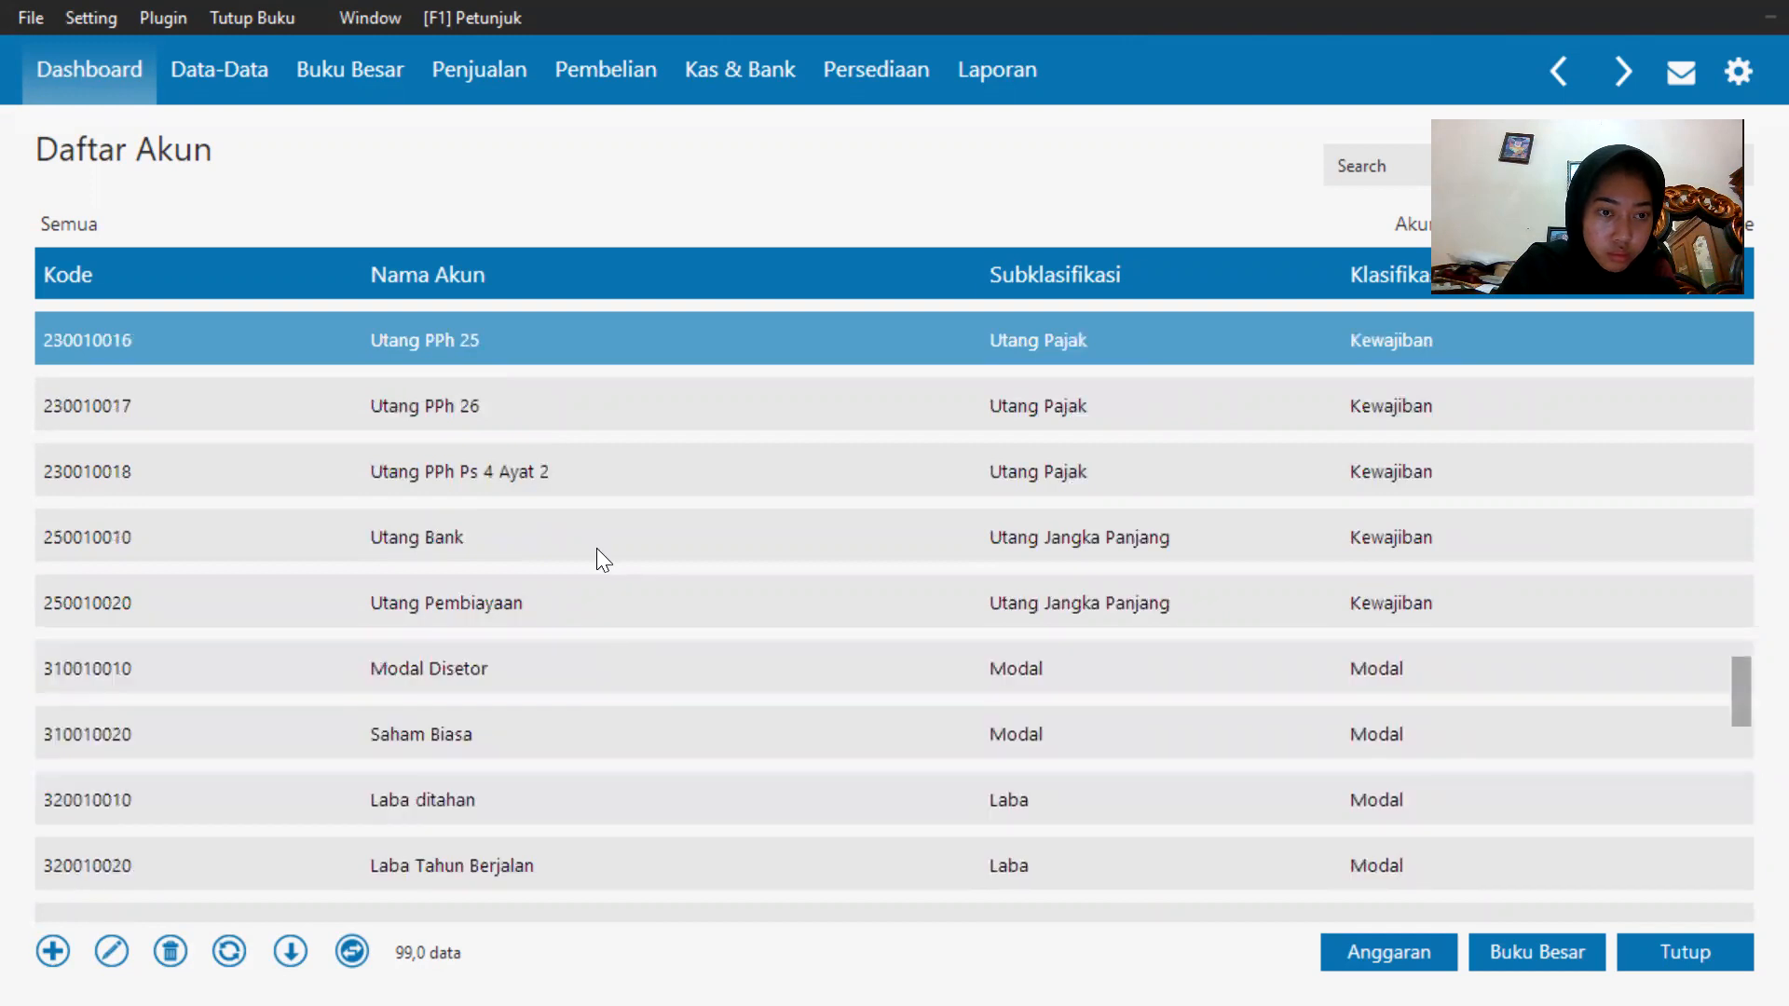
pyautogui.scroll(3, 597, 538)
pyautogui.scroll(2, 596, 538)
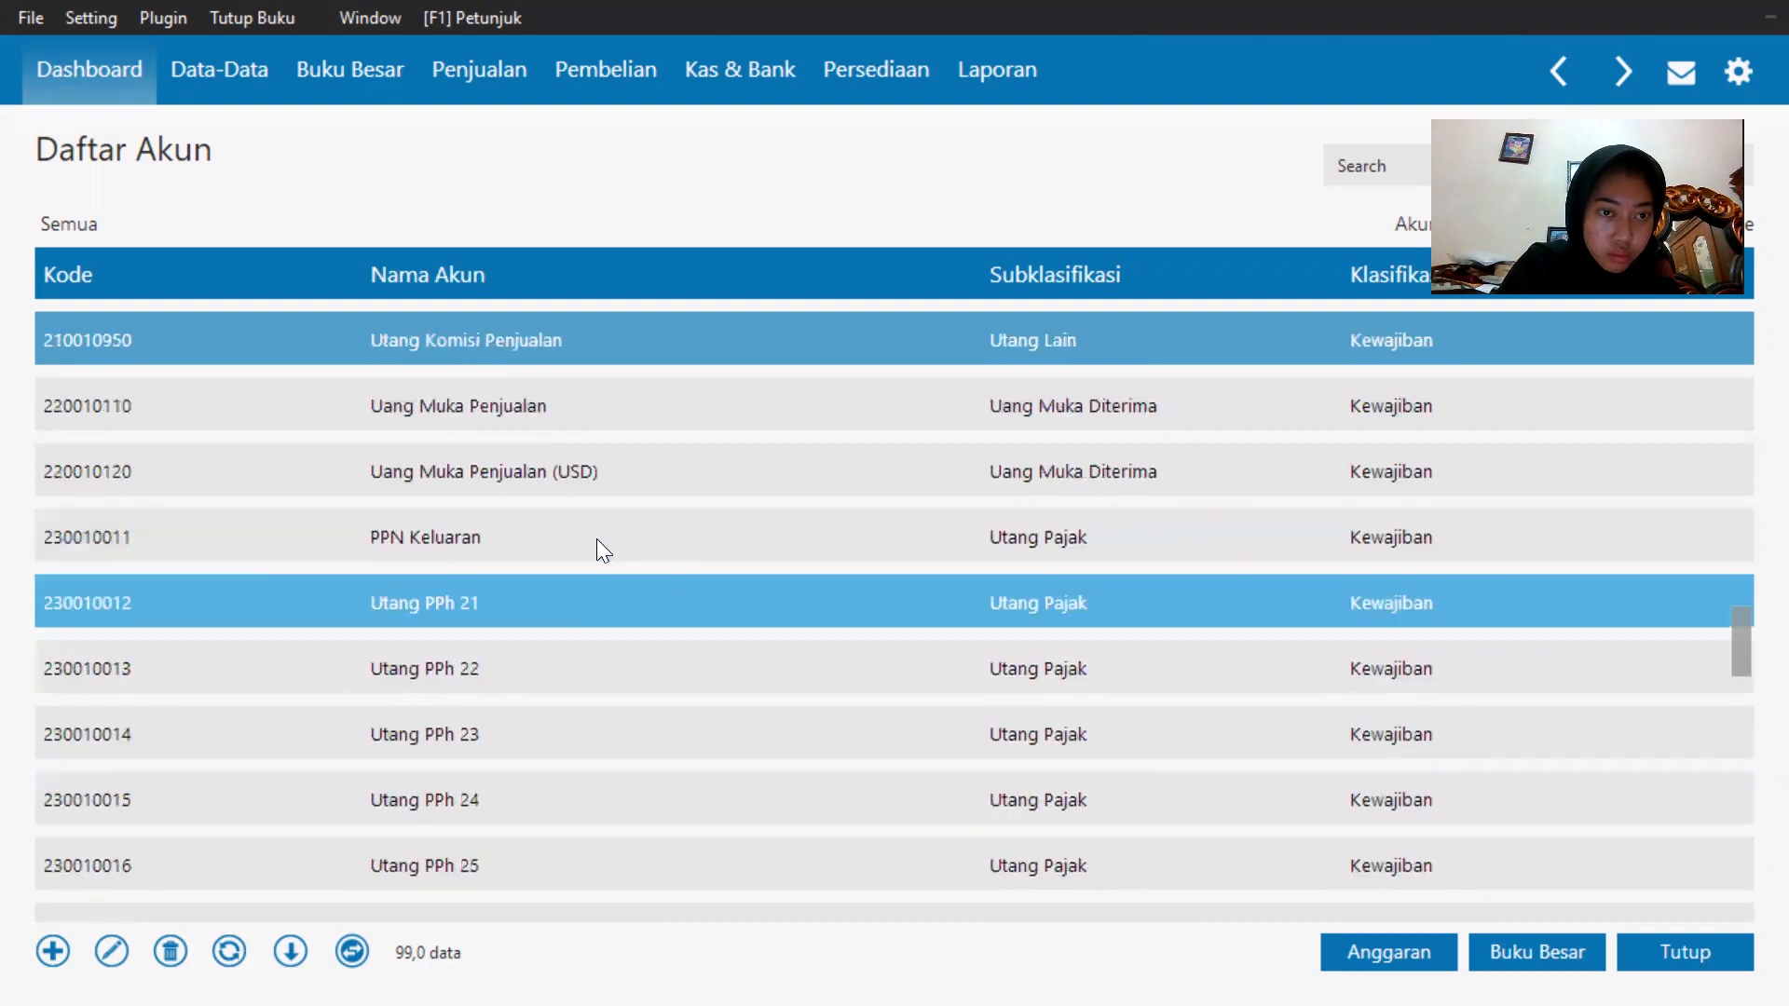
pyautogui.scroll(5, 731, 687)
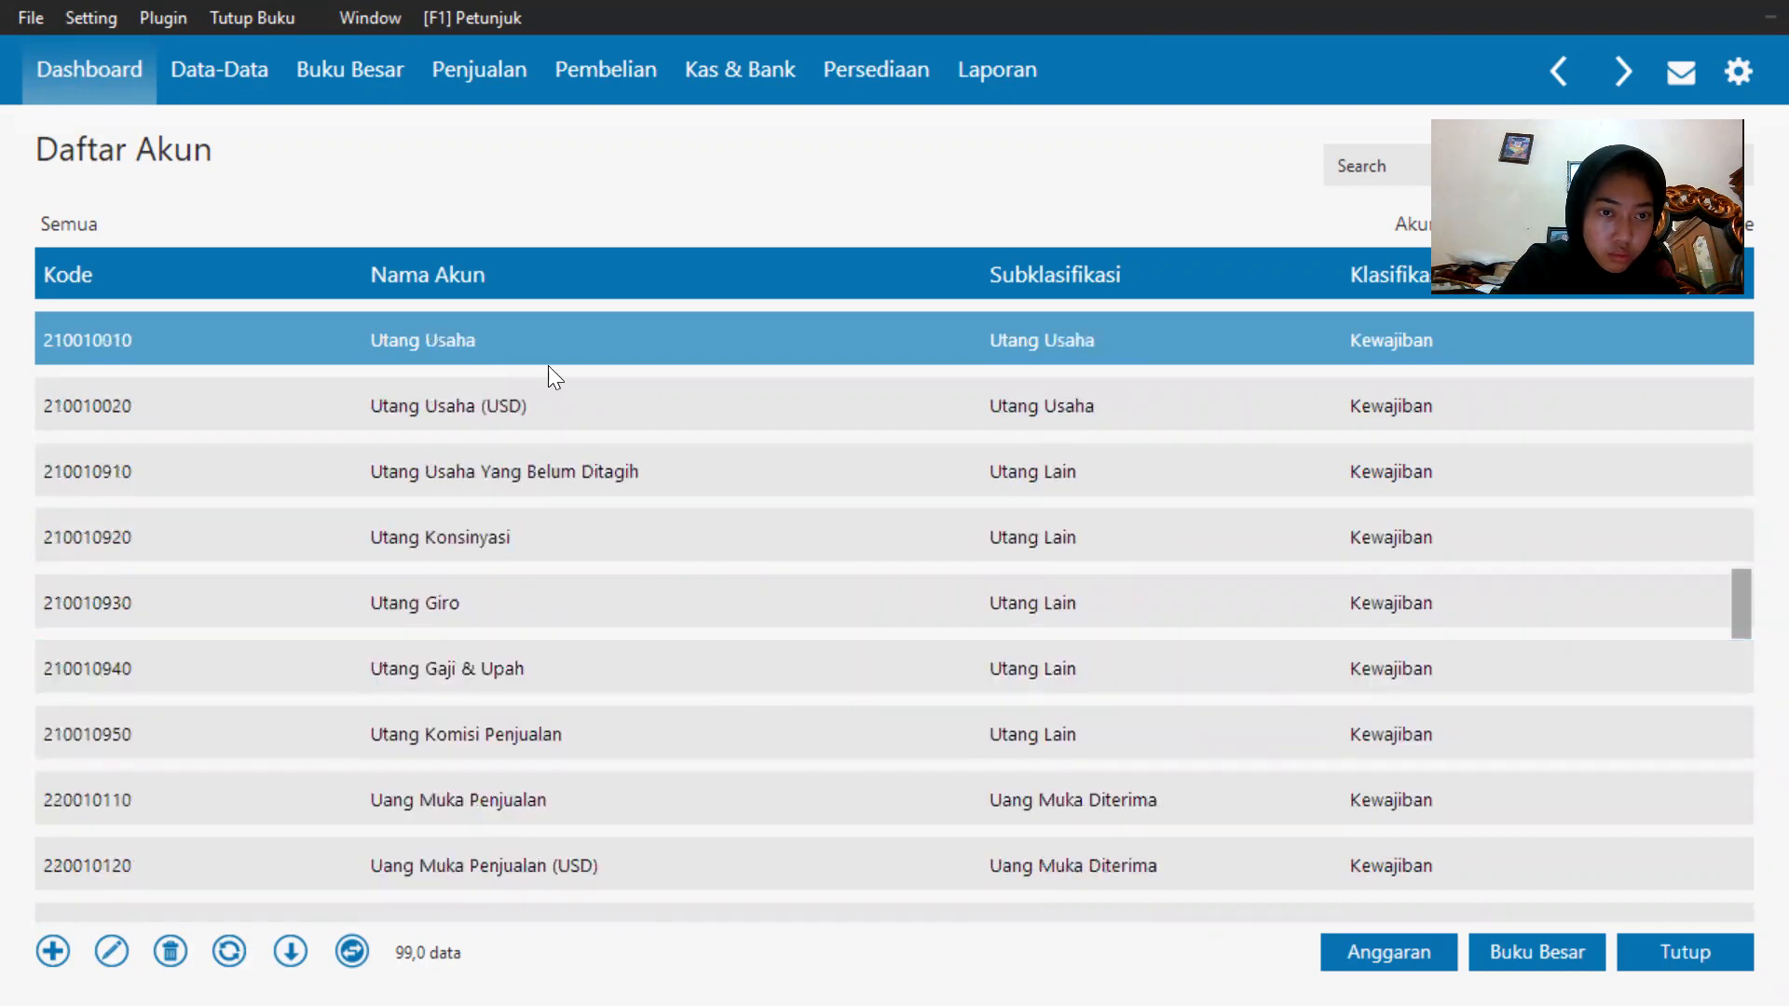
pyautogui.doubleClick(558, 337)
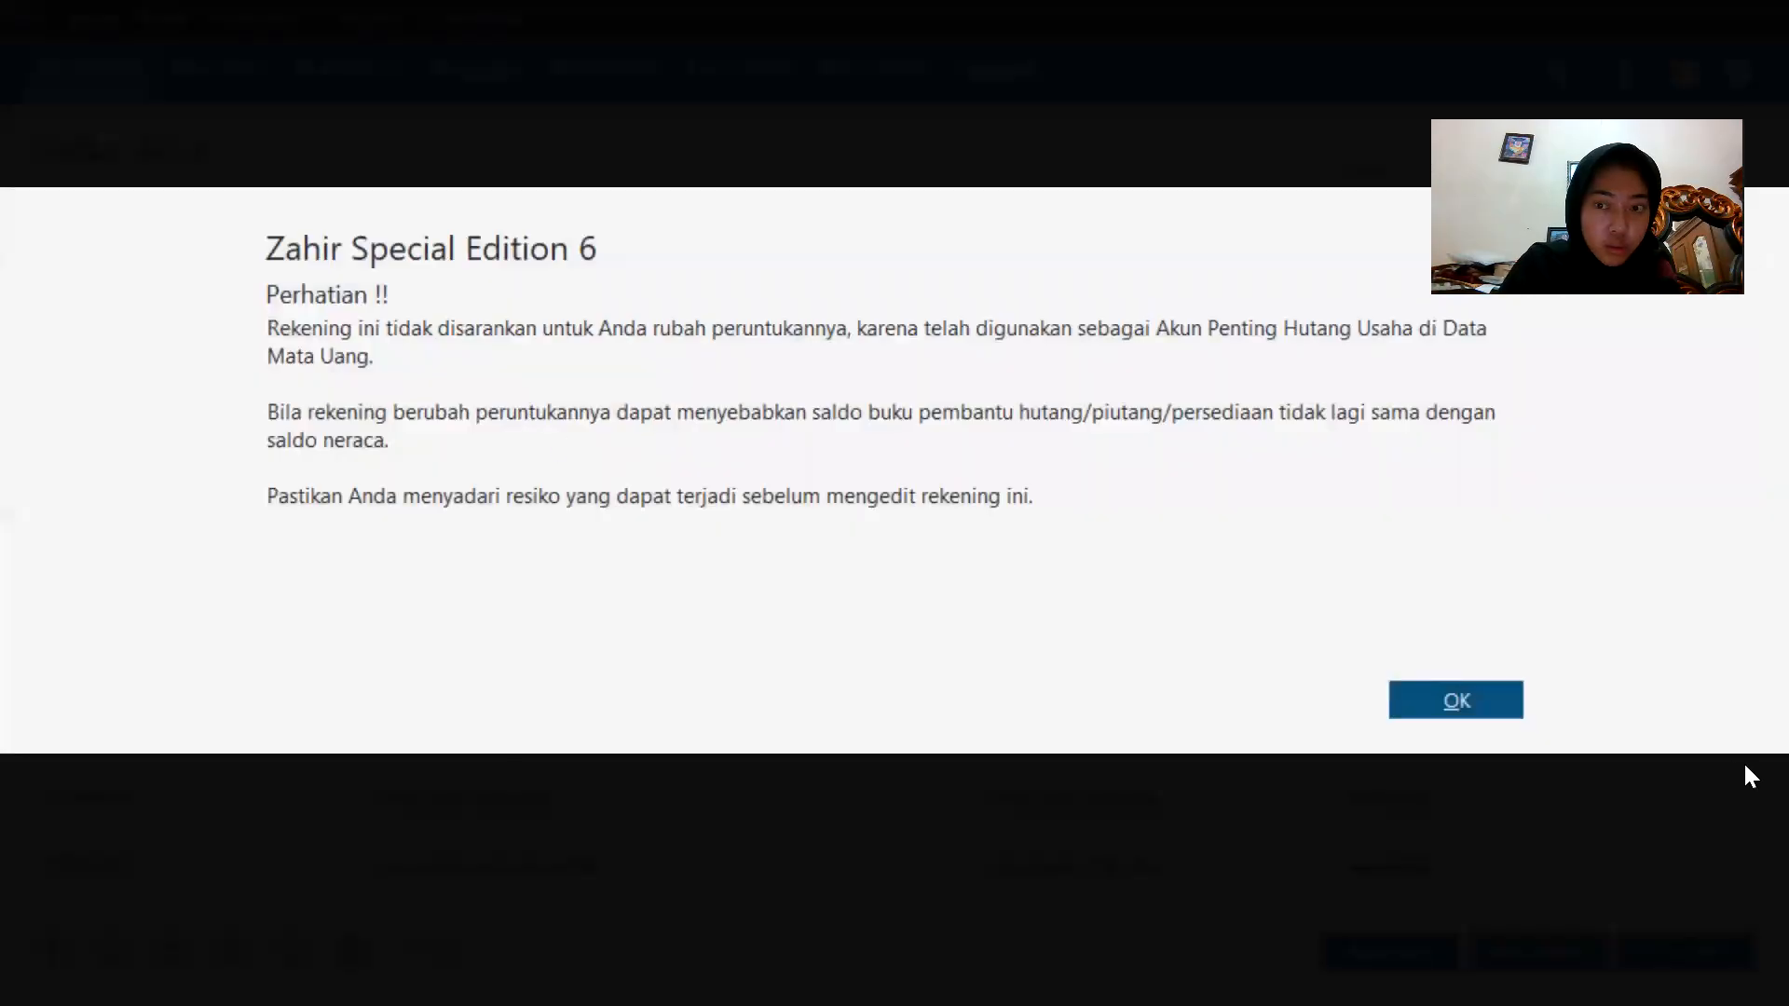
pyautogui.click(1518, 706)
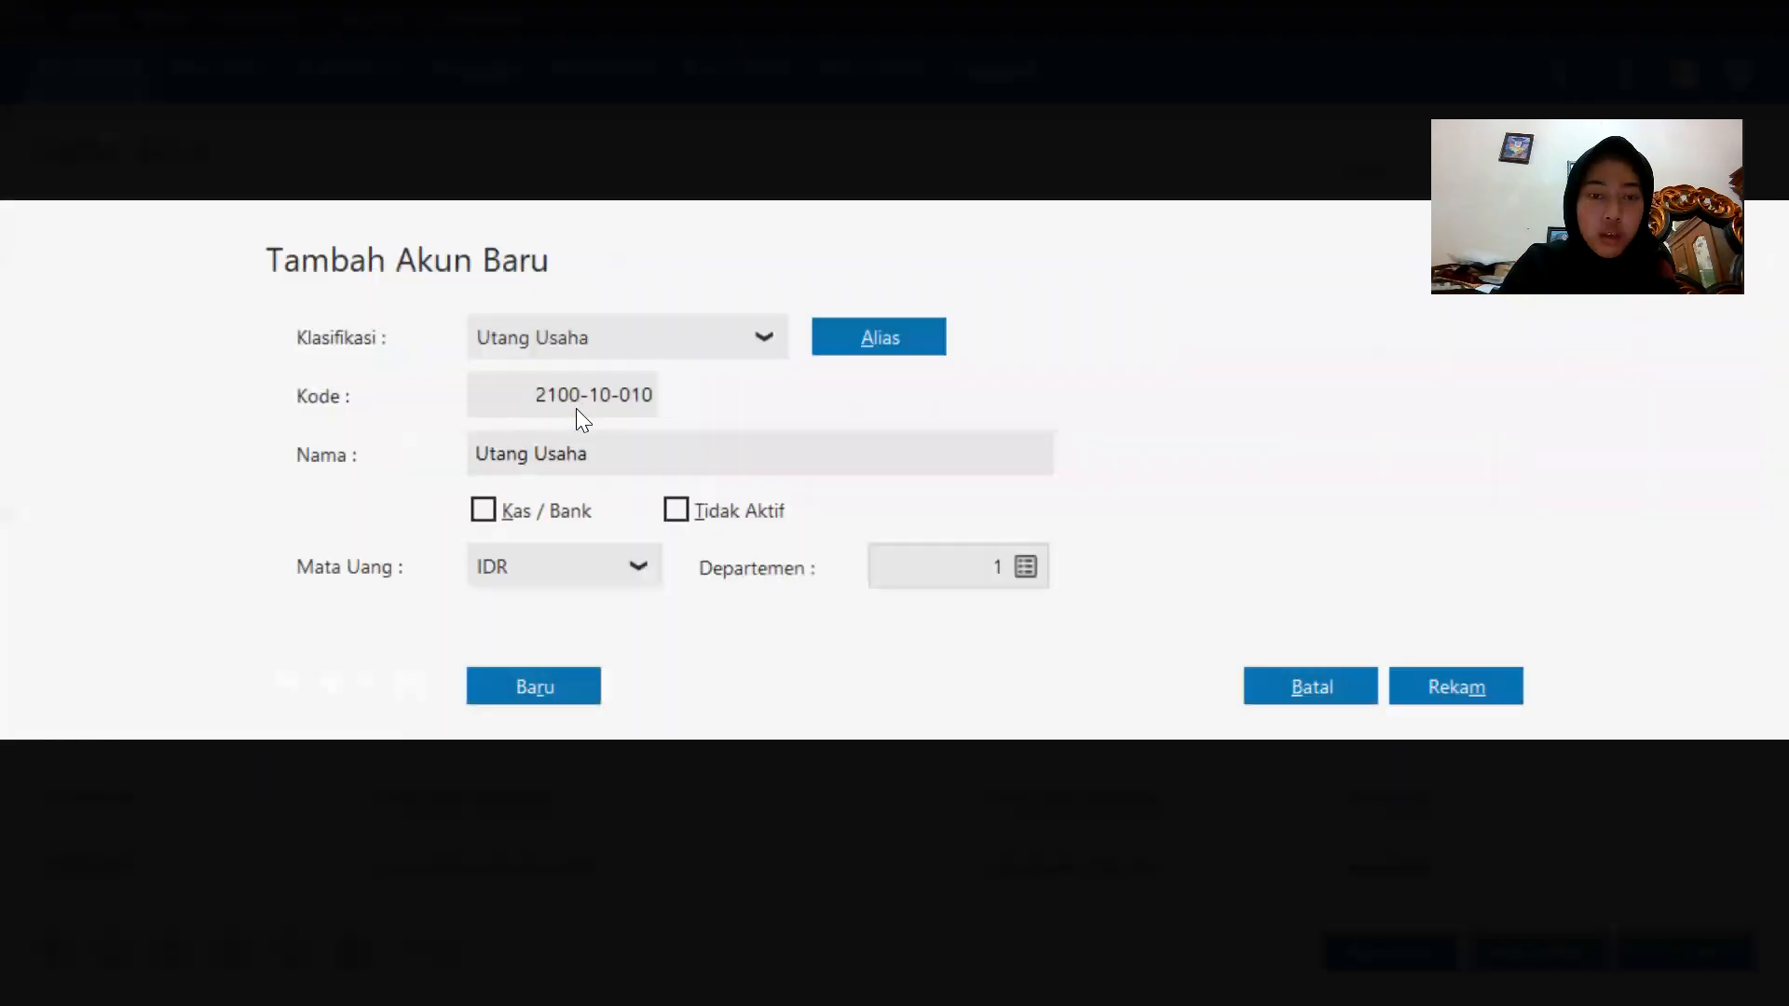
pyautogui.click(798, 457)
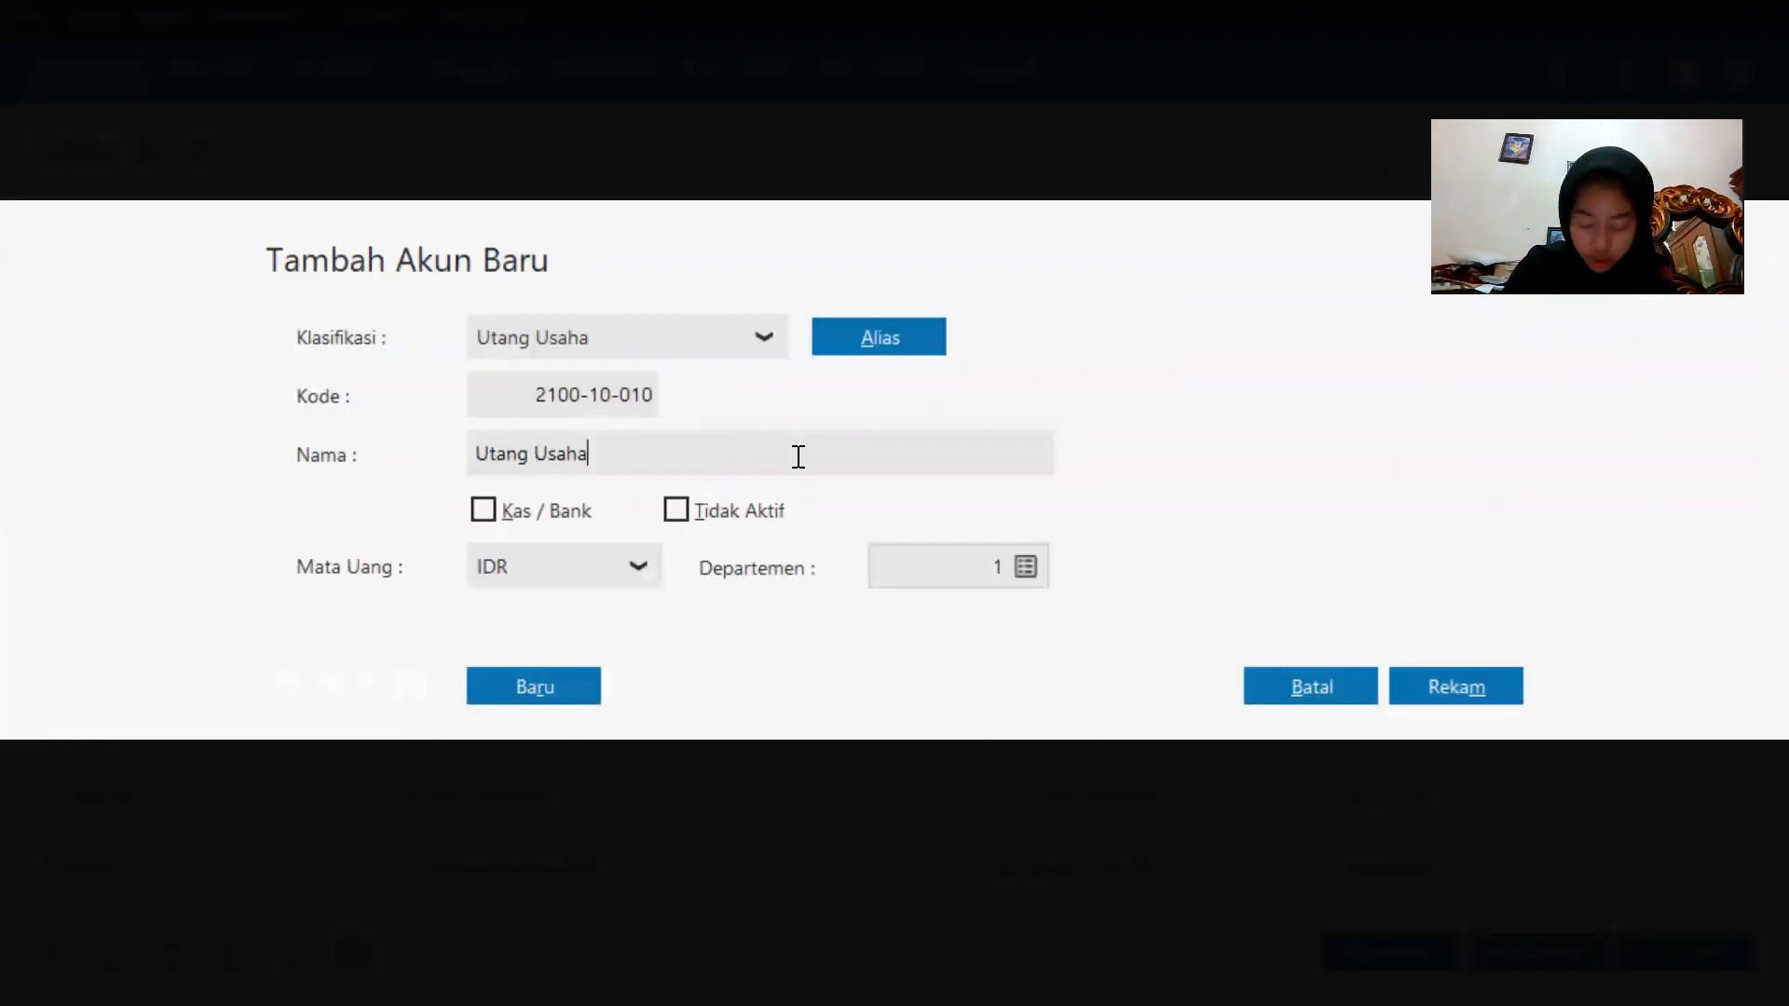
pyautogui.press('BackSpace')
pyautogui.press('BackSpace')
pyautogui.press('BackSpace')
pyautogui.write('Dagn')
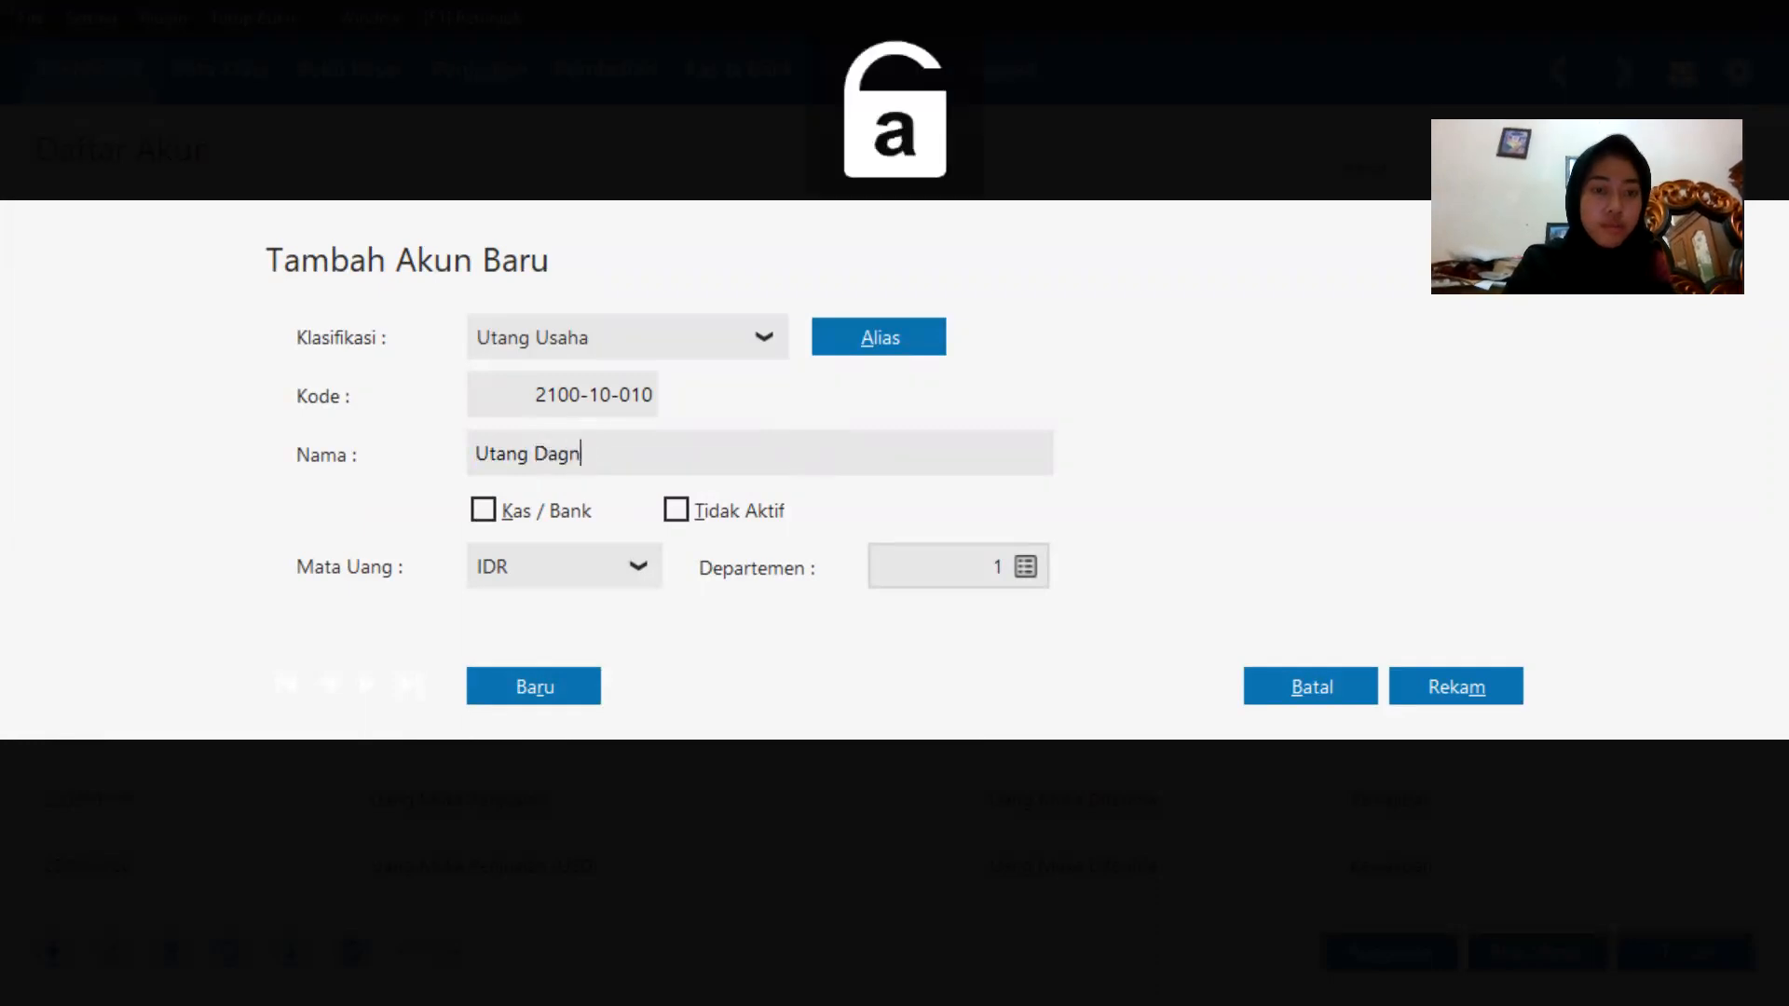
pyautogui.press('BackSpace')
pyautogui.write('ang')
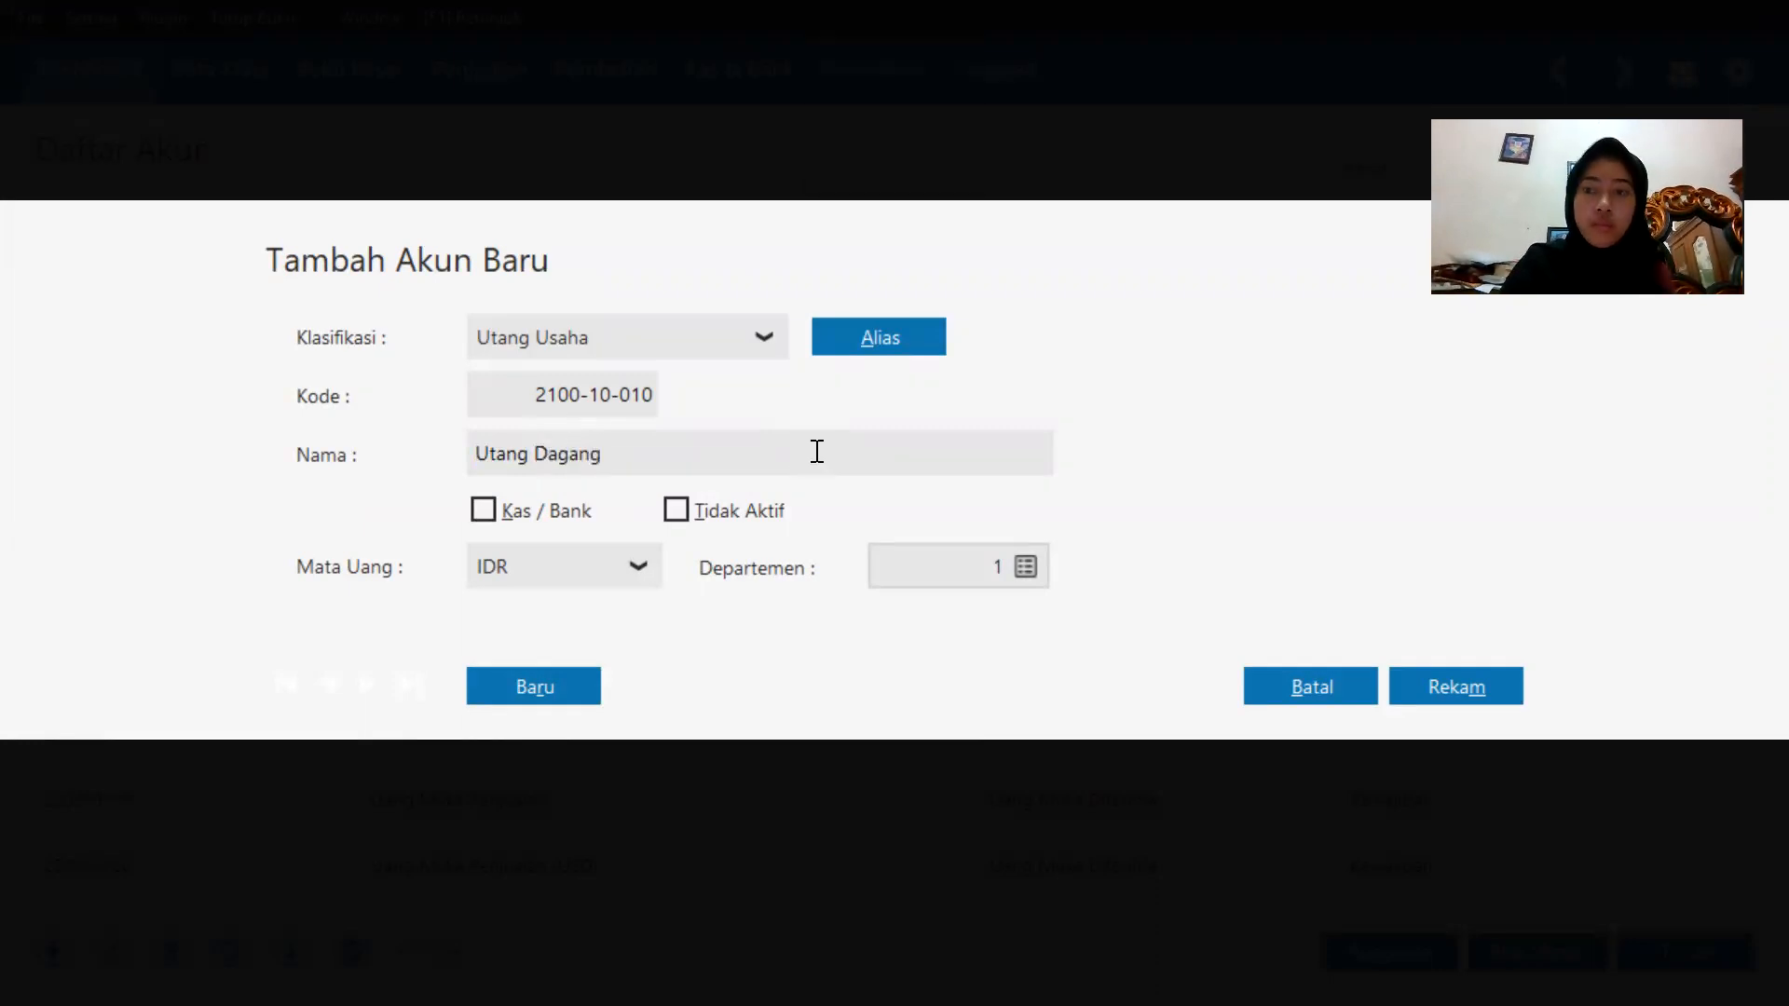
pyautogui.click(1496, 679)
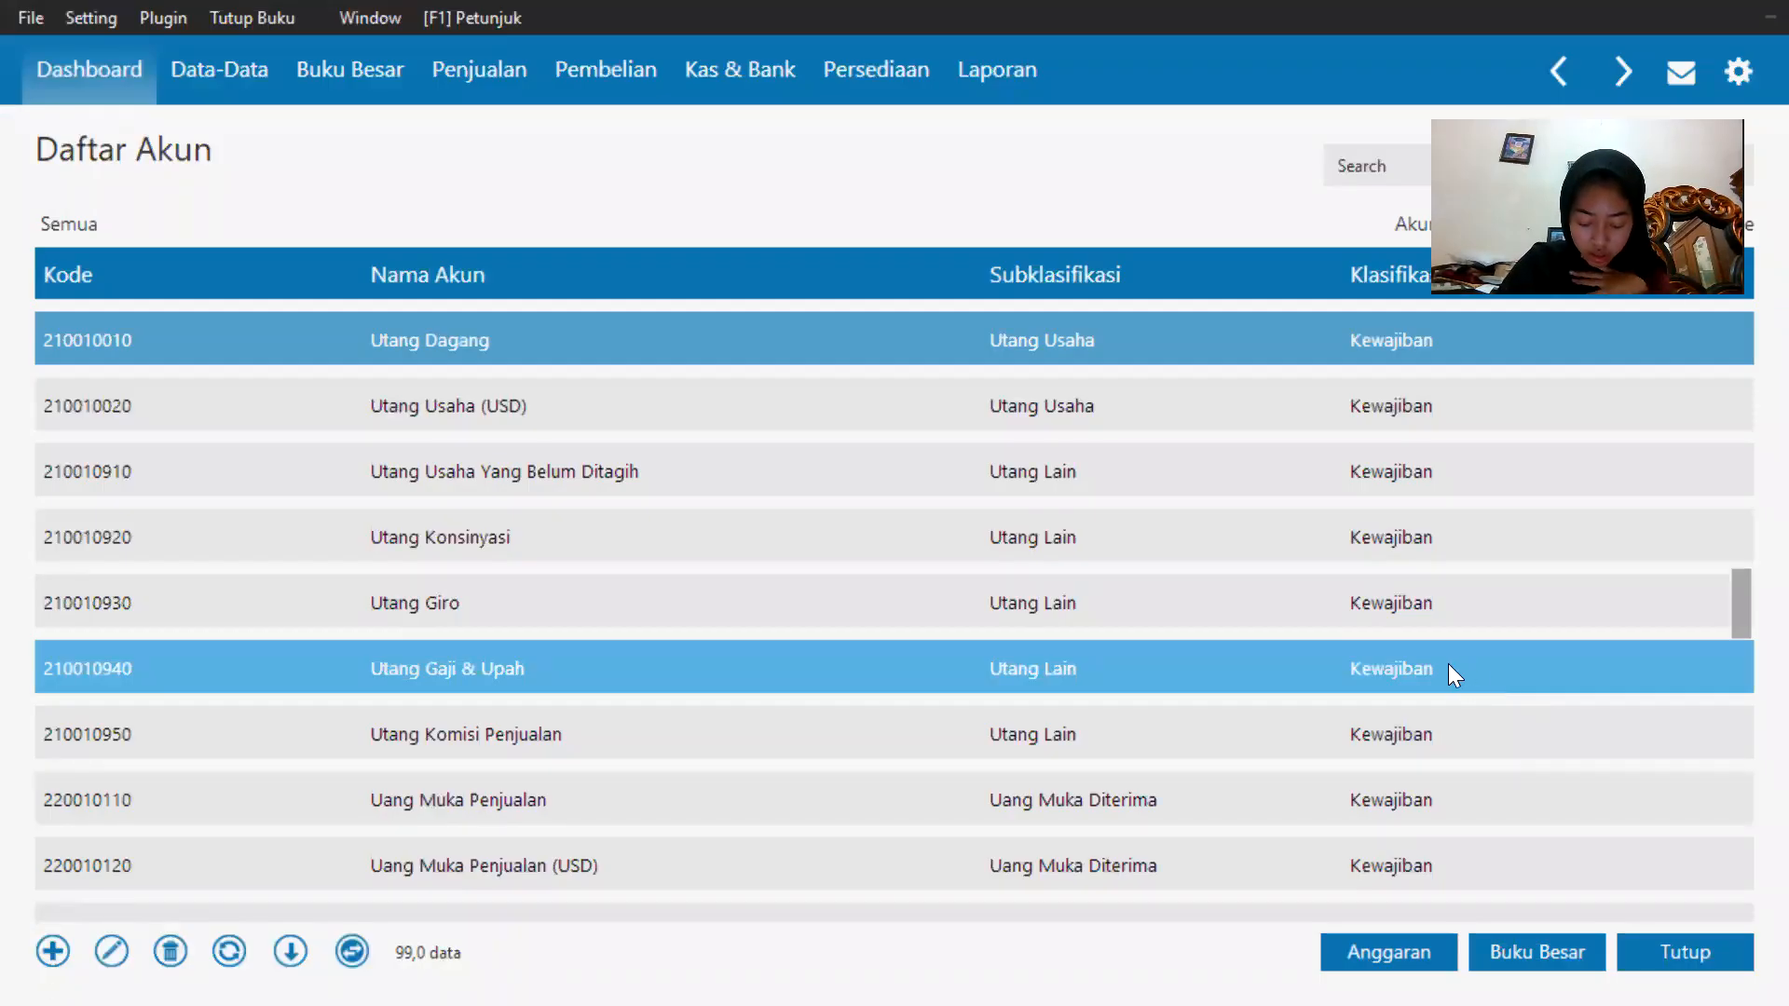
# Scroll back to the top of the chart of accounts to review the renamed accounts.
pyautogui.scroll(3, 1098, 684)
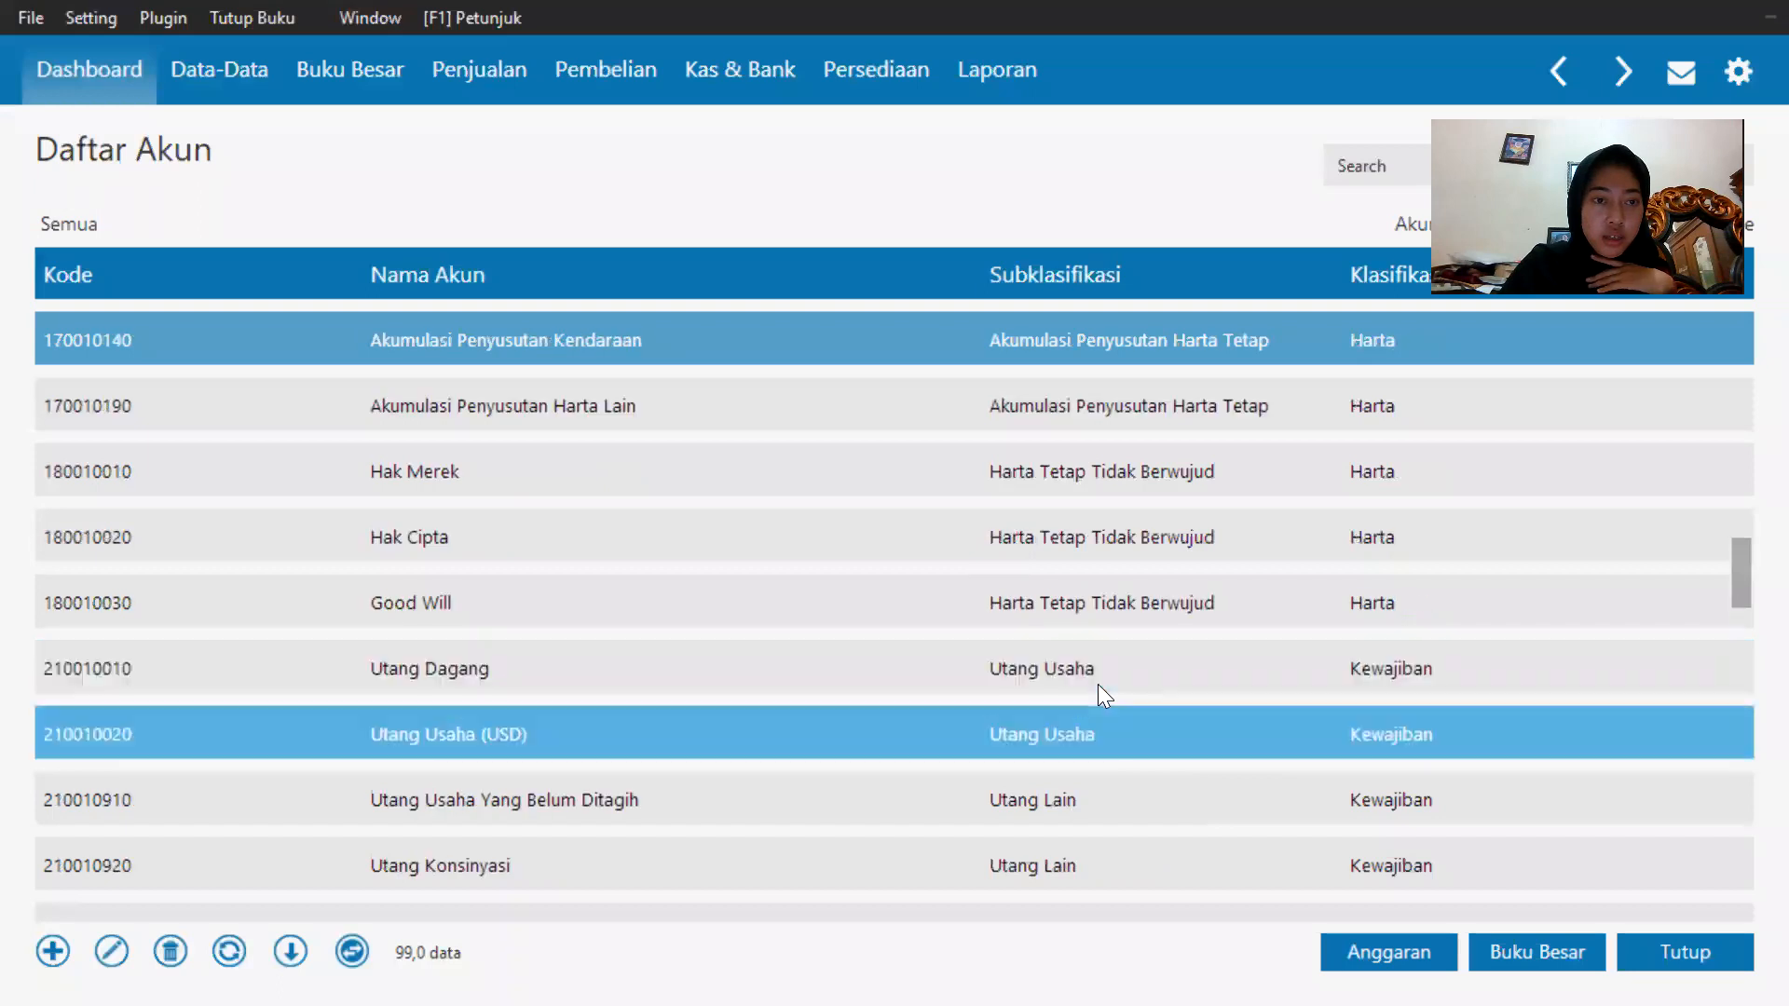
pyautogui.scroll(2, 1098, 684)
pyautogui.scroll(3, 933, 693)
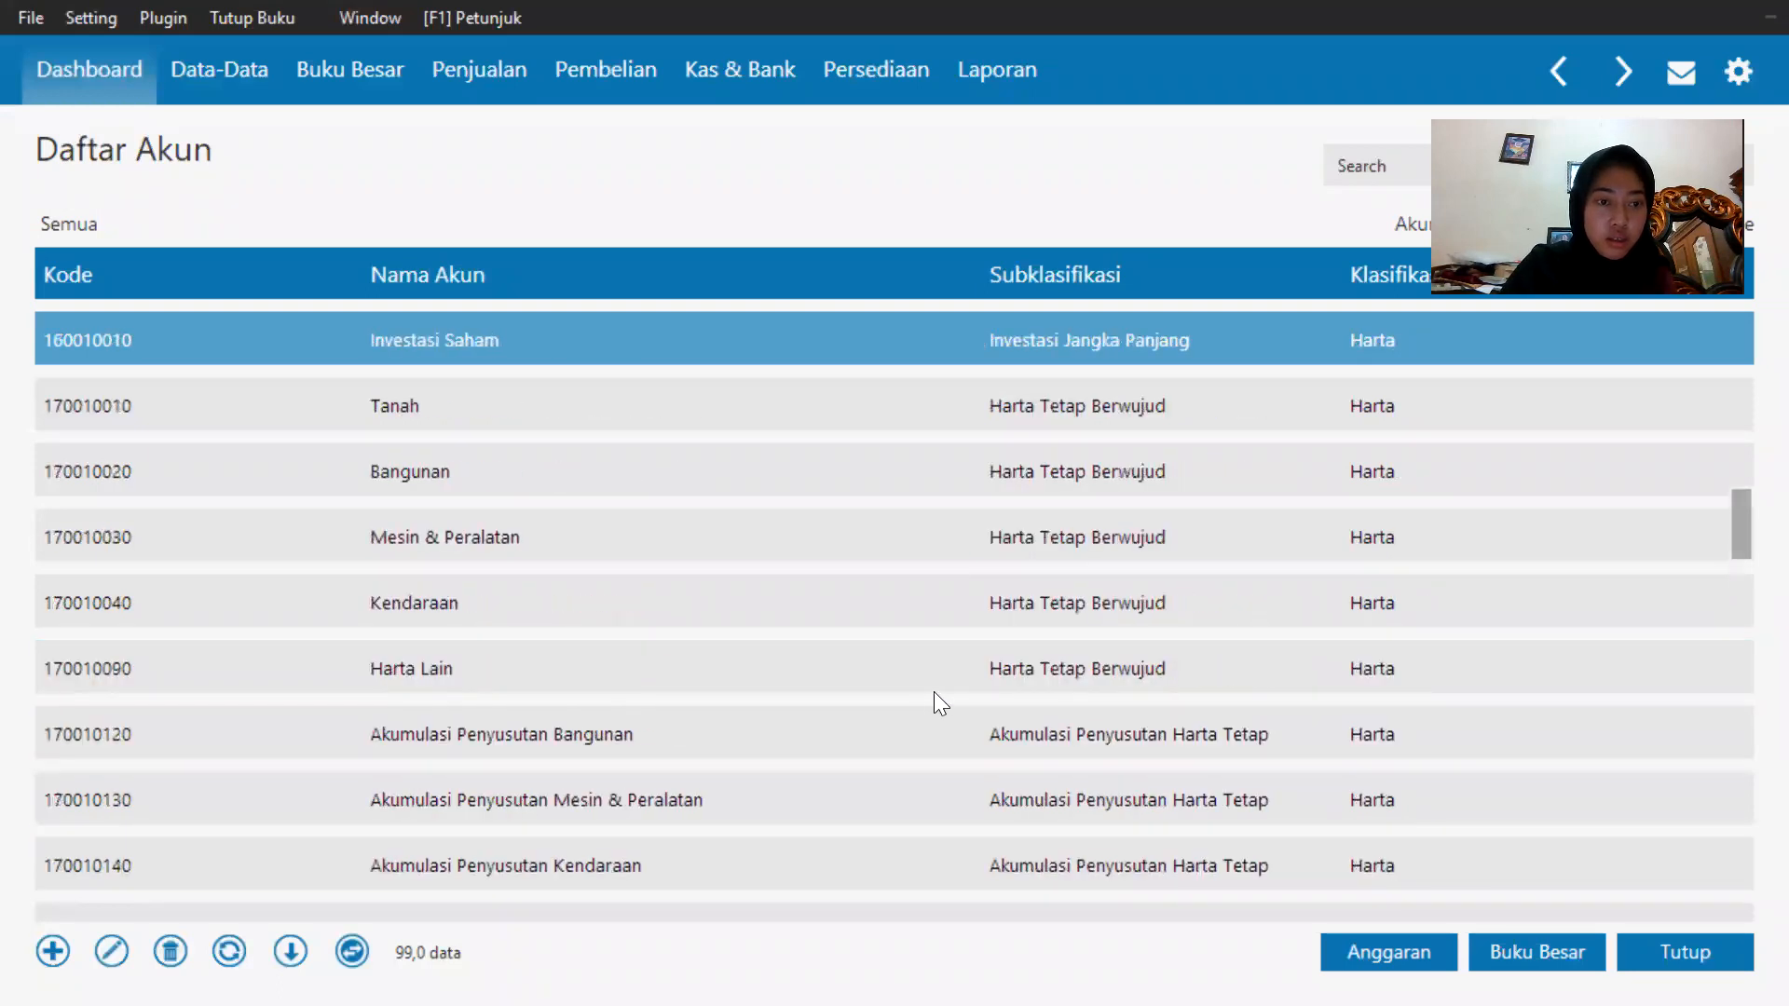
pyautogui.scroll(1, 932, 692)
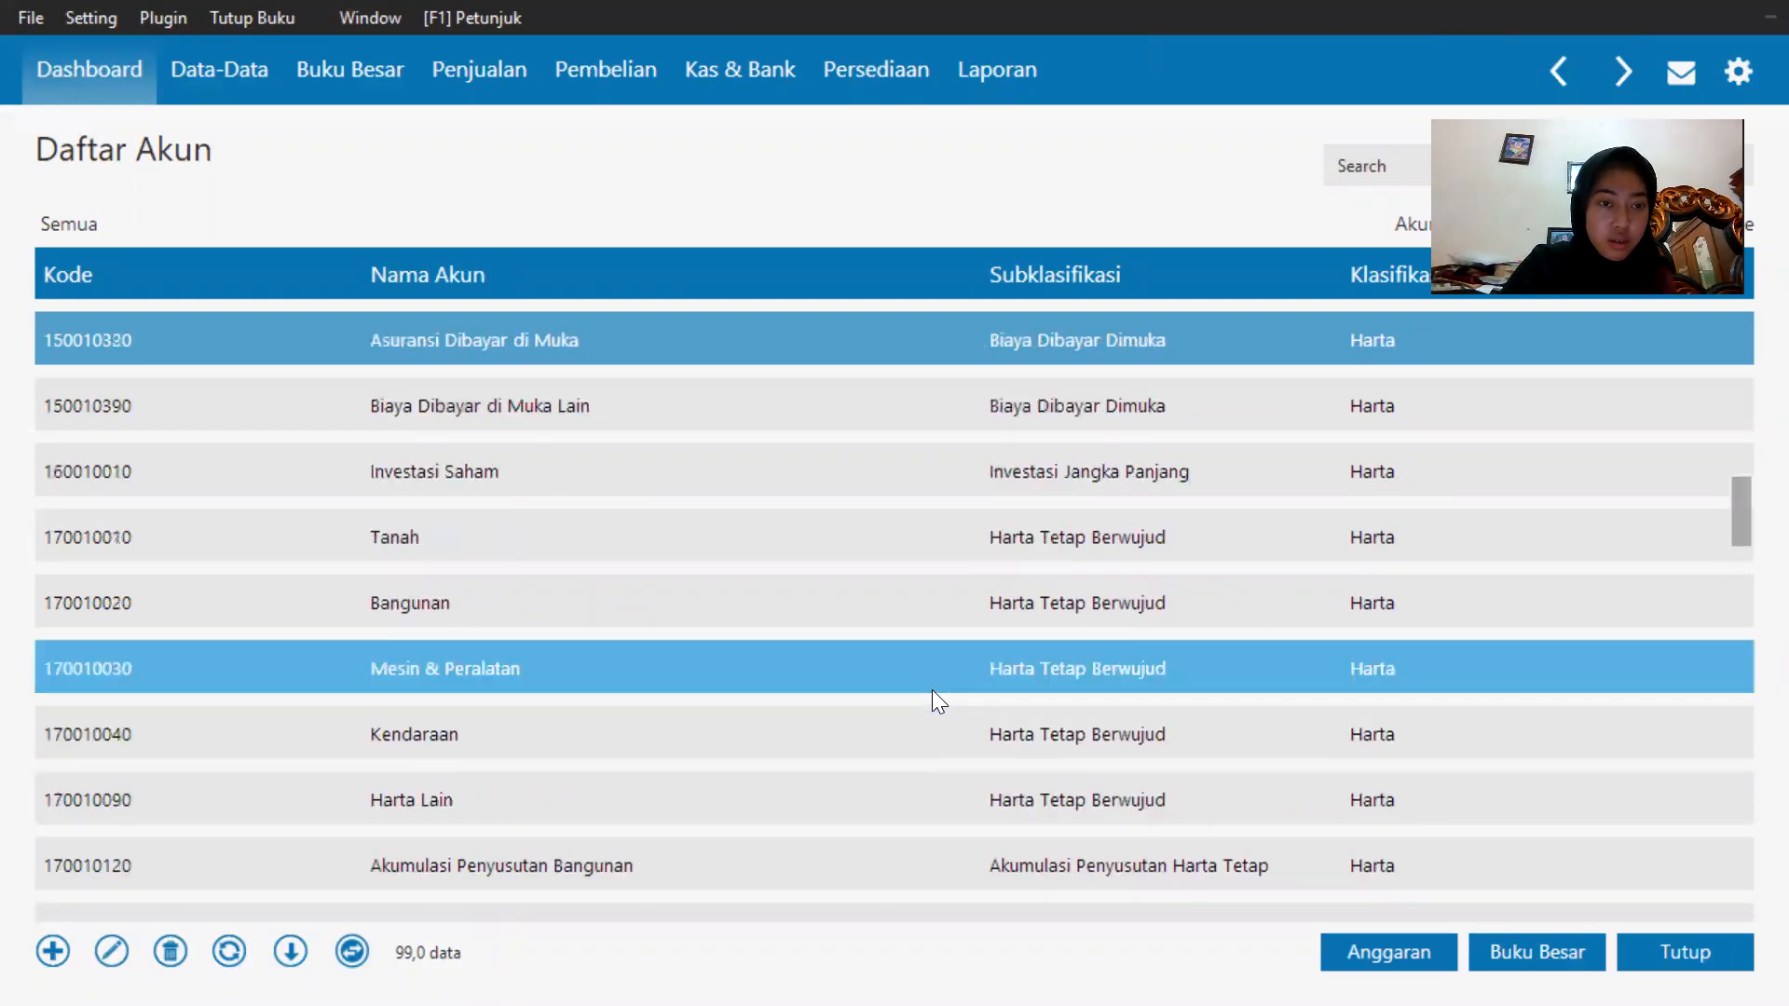
pyautogui.scroll(3, 931, 689)
pyautogui.scroll(8, 932, 688)
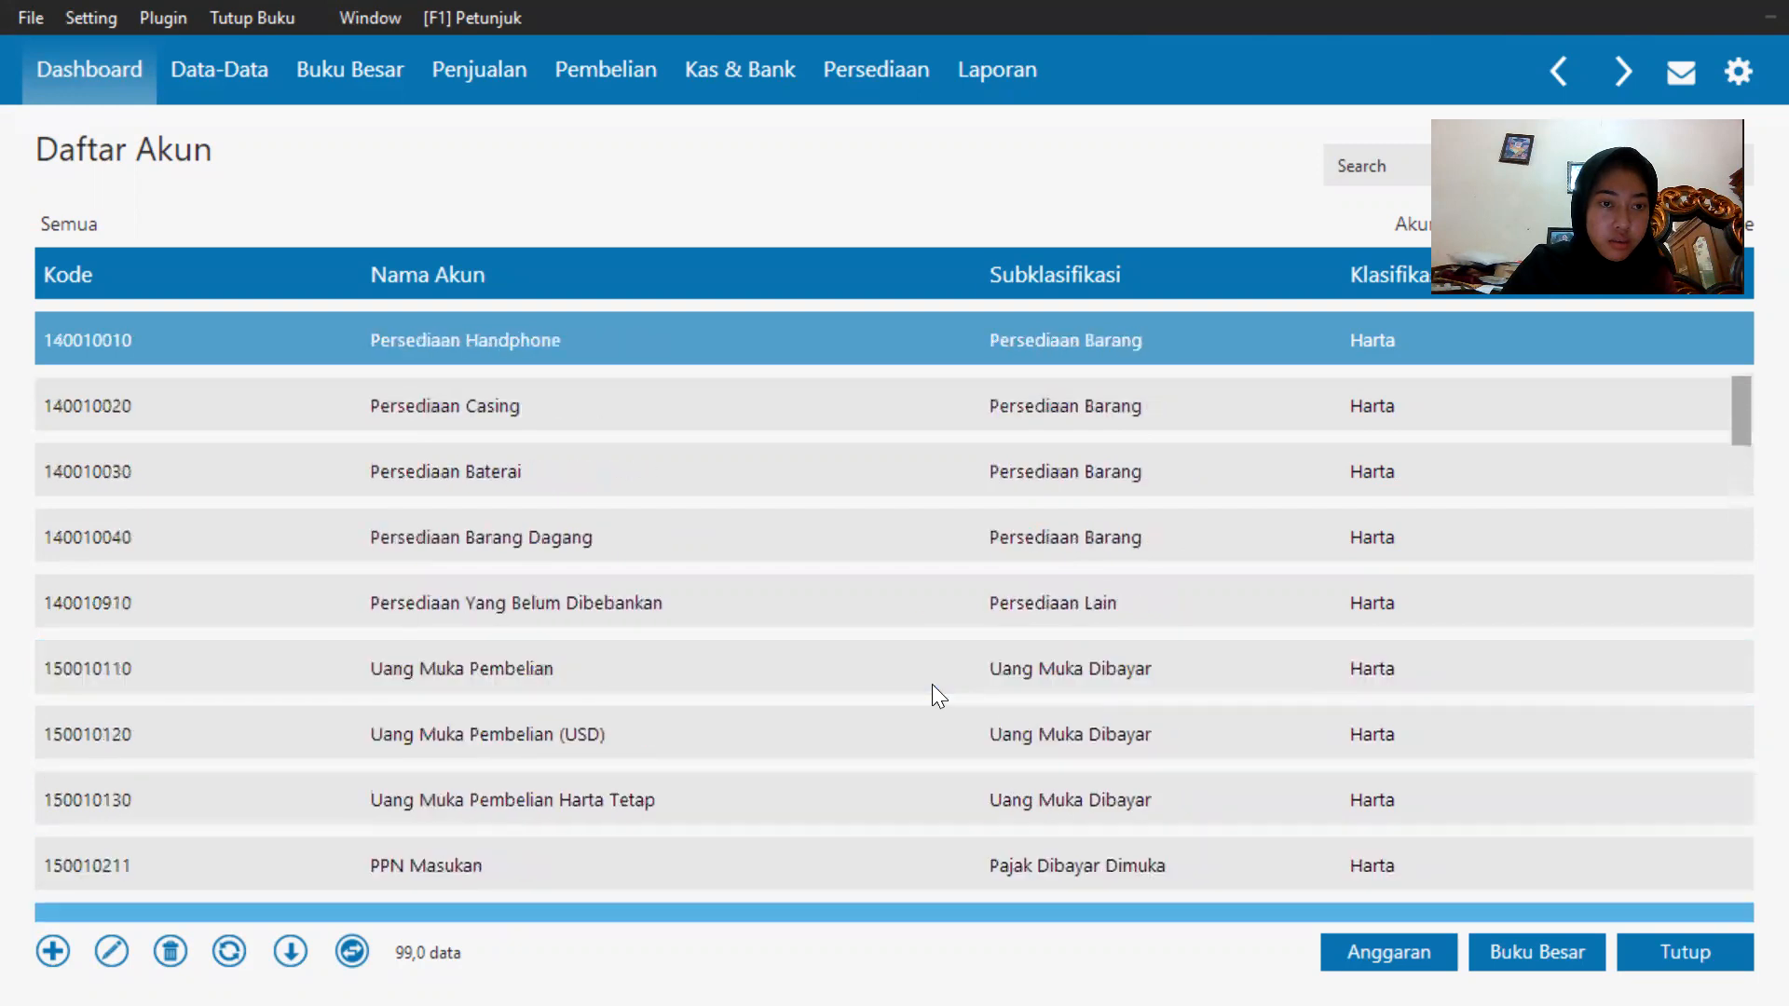
pyautogui.scroll(3, 932, 682)
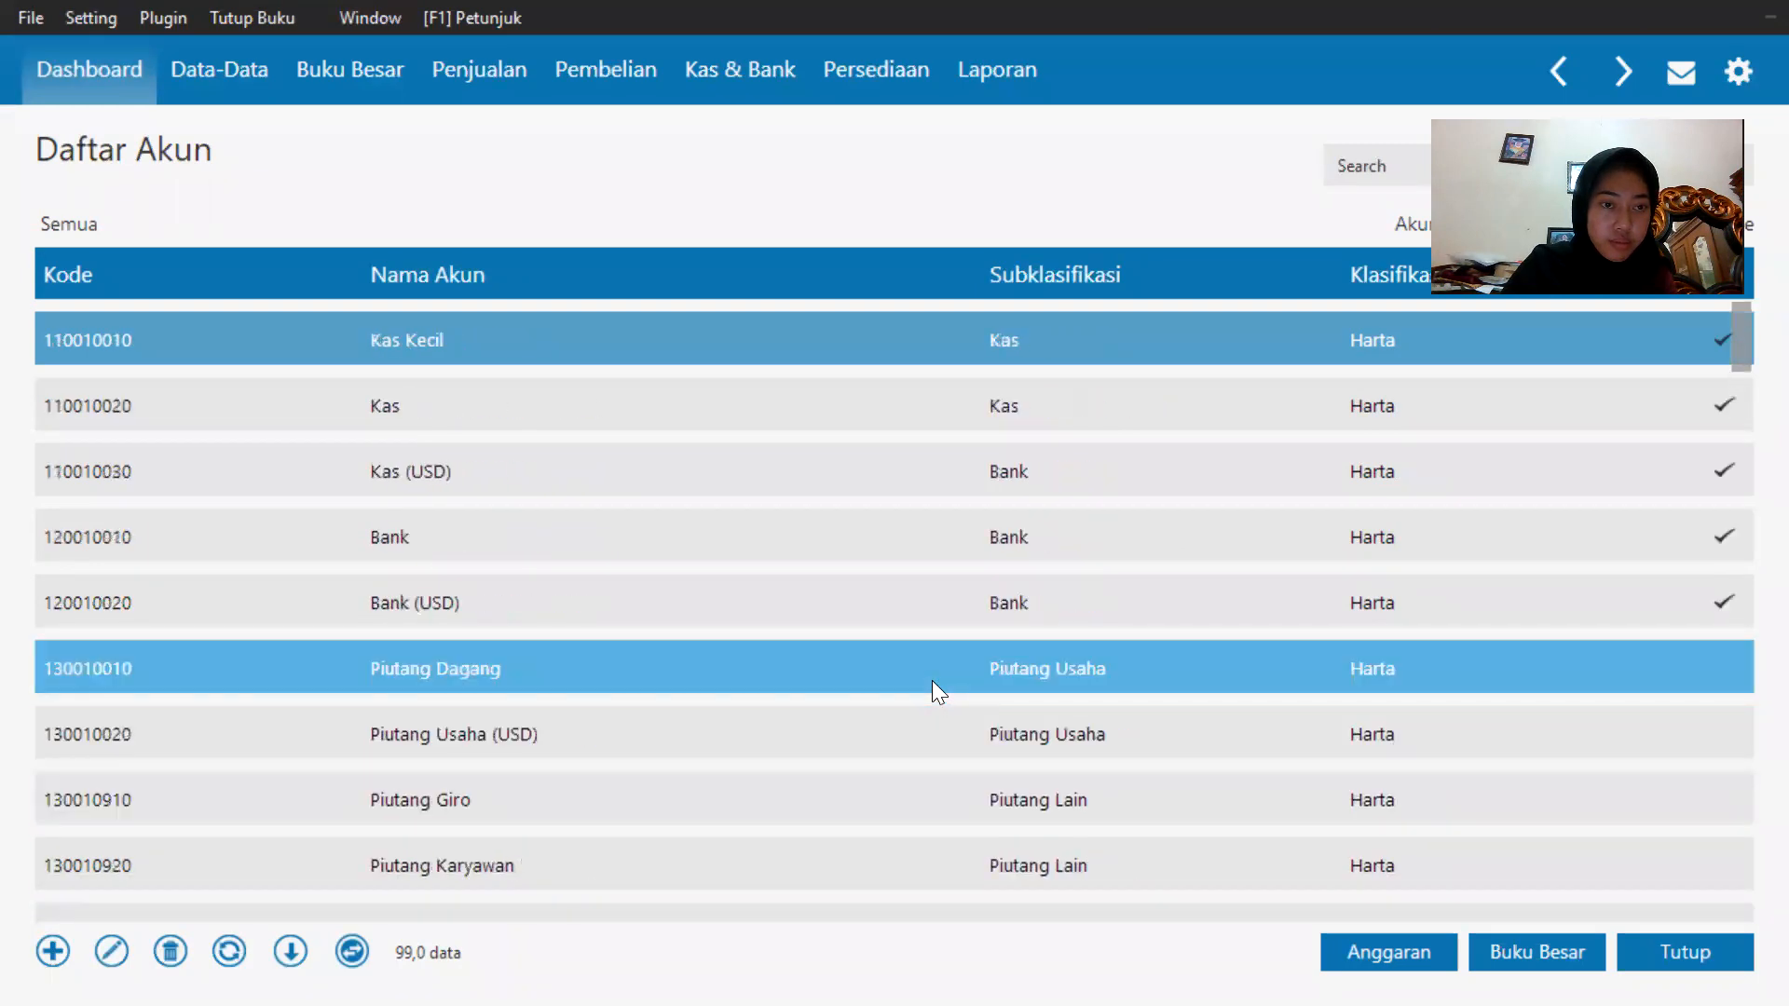
# Scroll down through the chart of accounts to review the account names from the receivables to the equity accounts.
pyautogui.scroll(-2, 913, 660)
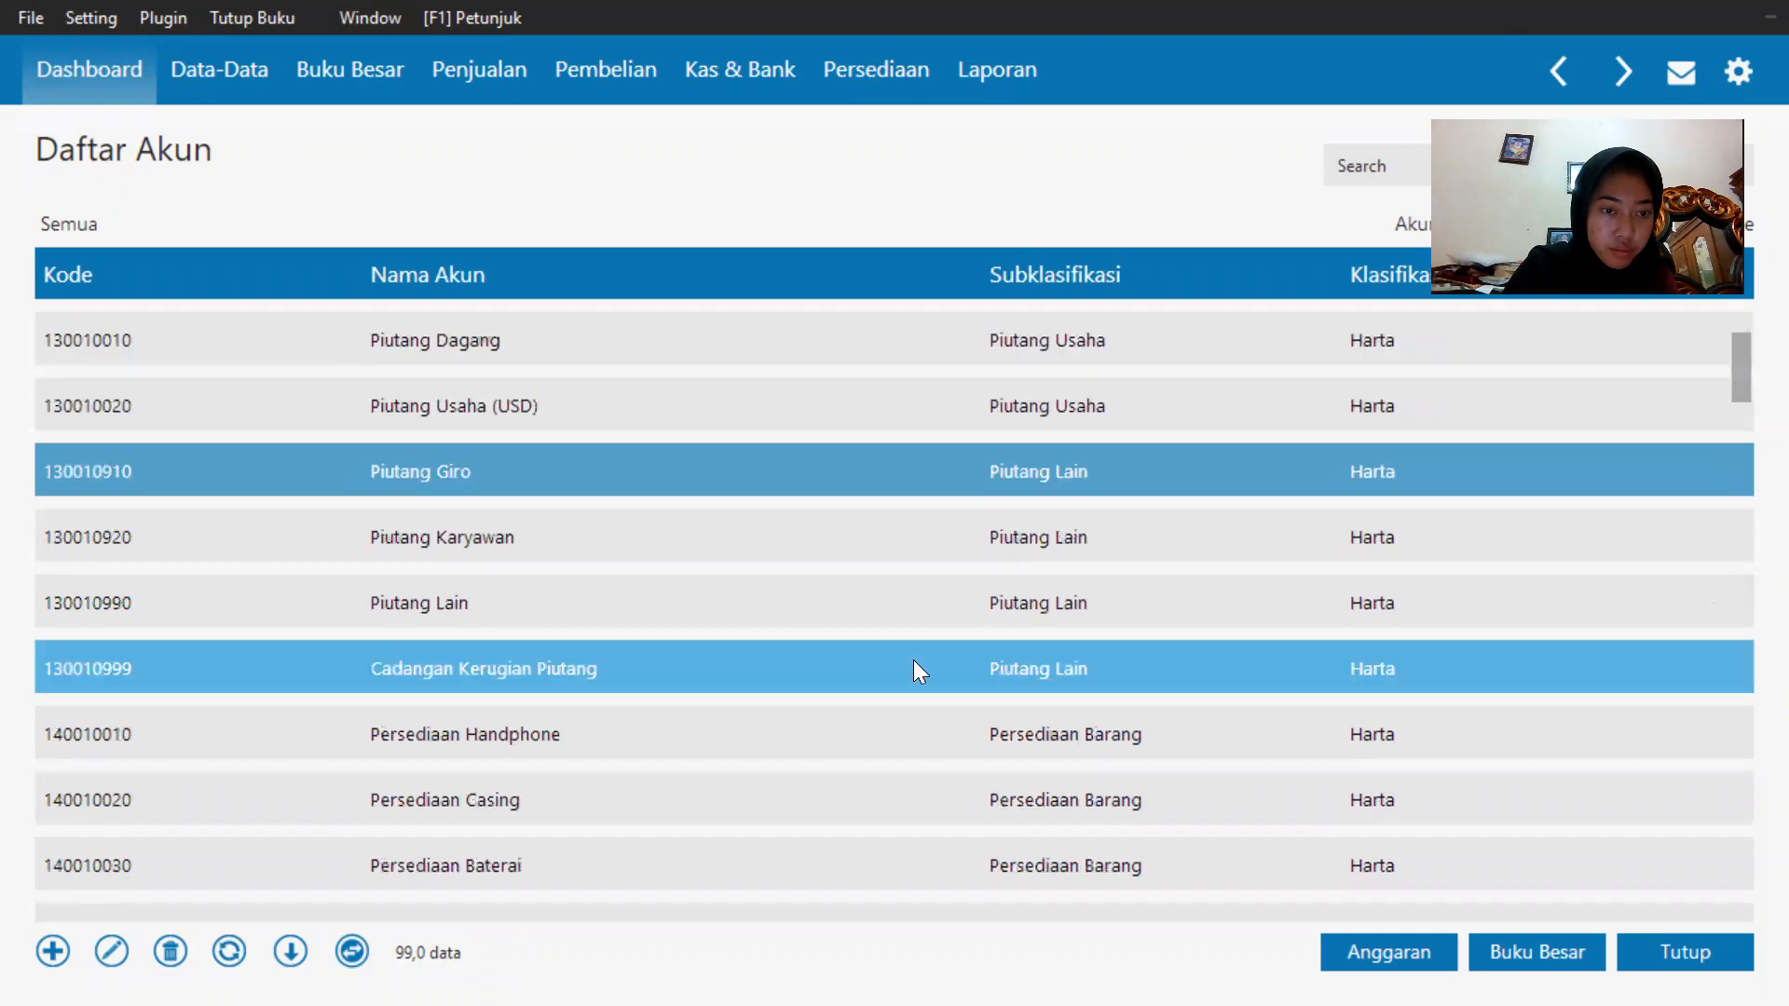
pyautogui.press('Down')
pyautogui.press('Down')
pyautogui.press('Down')
pyautogui.press('Down')
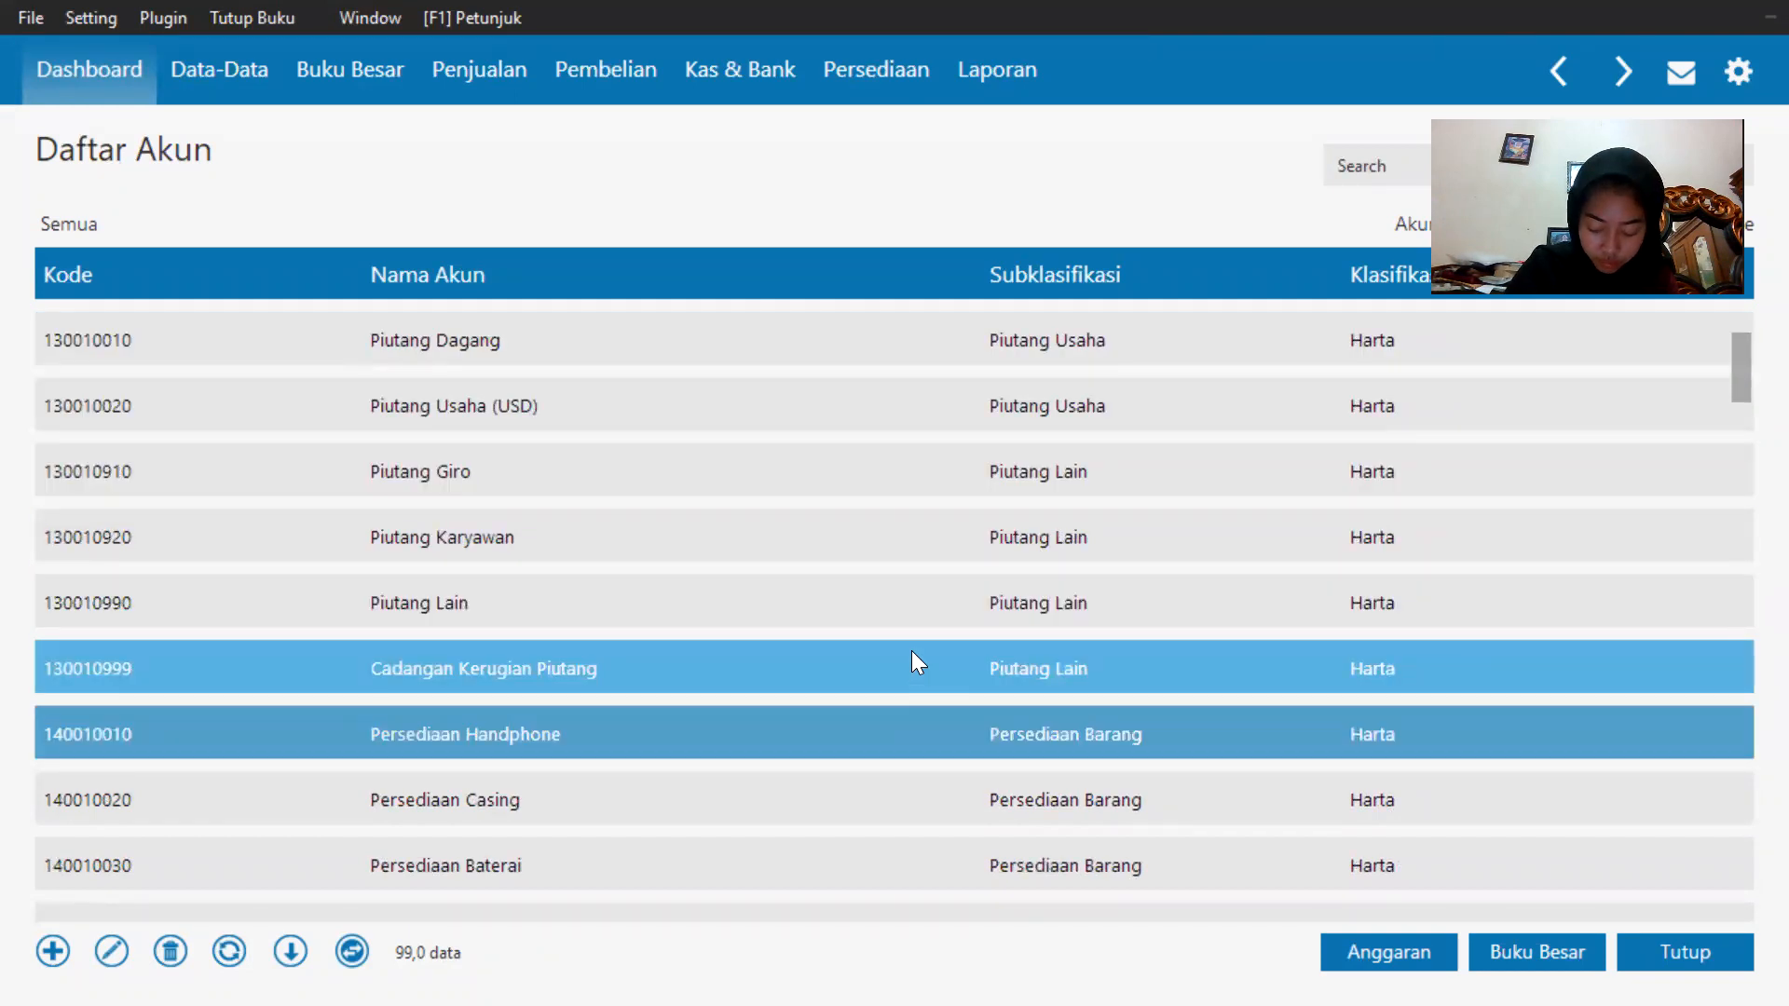
pyautogui.press('Down')
pyautogui.press('Down')
pyautogui.press('Down')
pyautogui.press('Down')
pyautogui.press('Down')
pyautogui.press('Down')
pyautogui.press('Down')
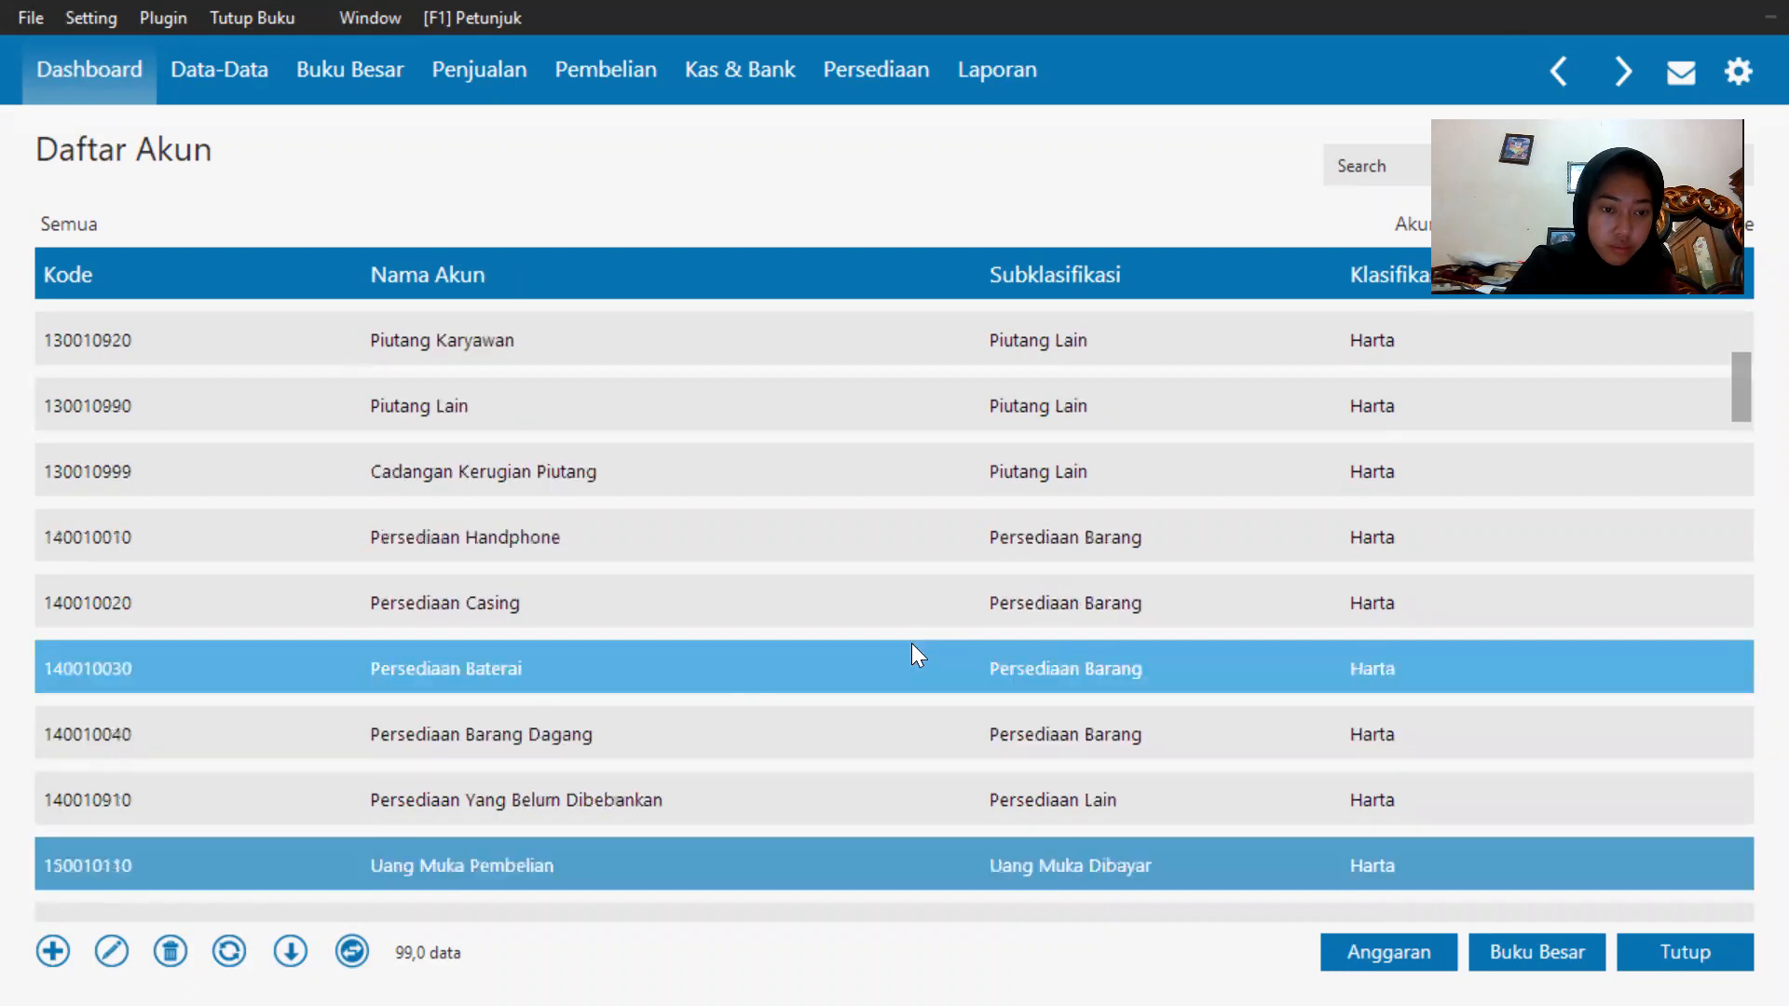
pyautogui.press('Down')
pyautogui.press('Down')
pyautogui.press('Down')
pyautogui.press('Down')
pyautogui.press('Down')
pyautogui.press('Down')
pyautogui.press('Down')
pyautogui.press('Down')
pyautogui.press('Down')
pyautogui.press('Down')
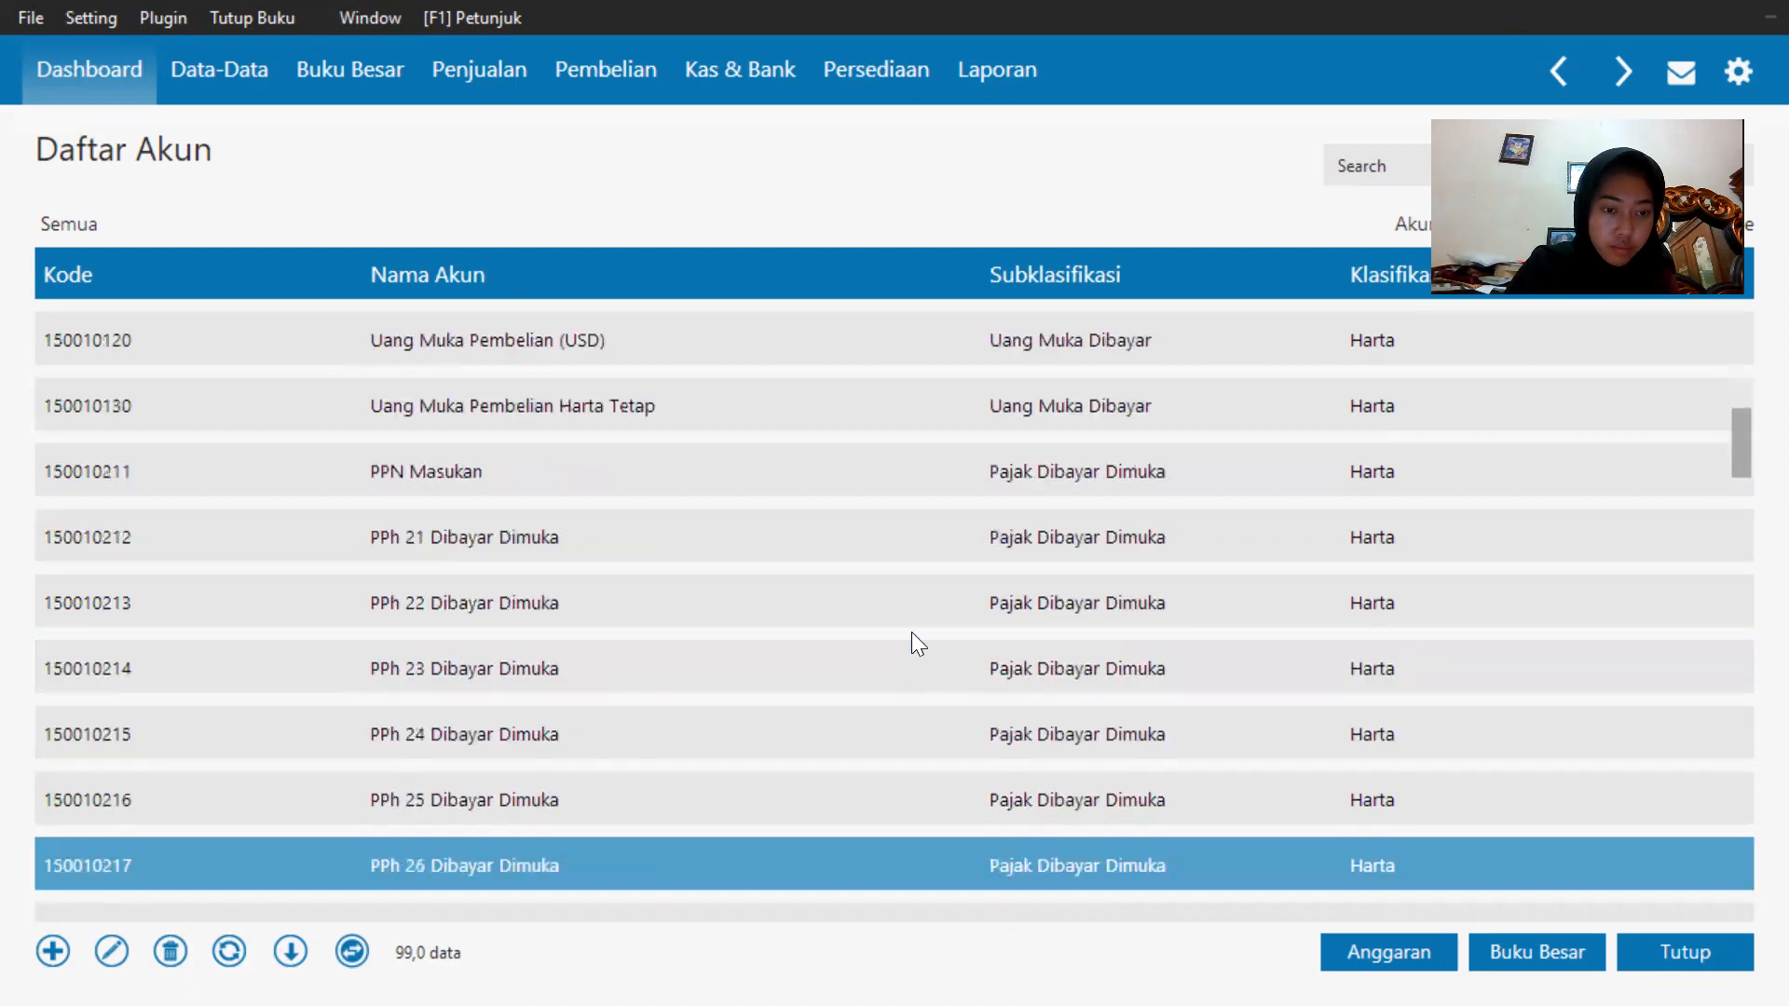
pyautogui.press('Down')
pyautogui.press('Down')
pyautogui.press('Down')
pyautogui.press('Down')
pyautogui.press('Down')
pyautogui.press('Down')
pyautogui.press('Down')
pyautogui.press('Down')
pyautogui.press('Down')
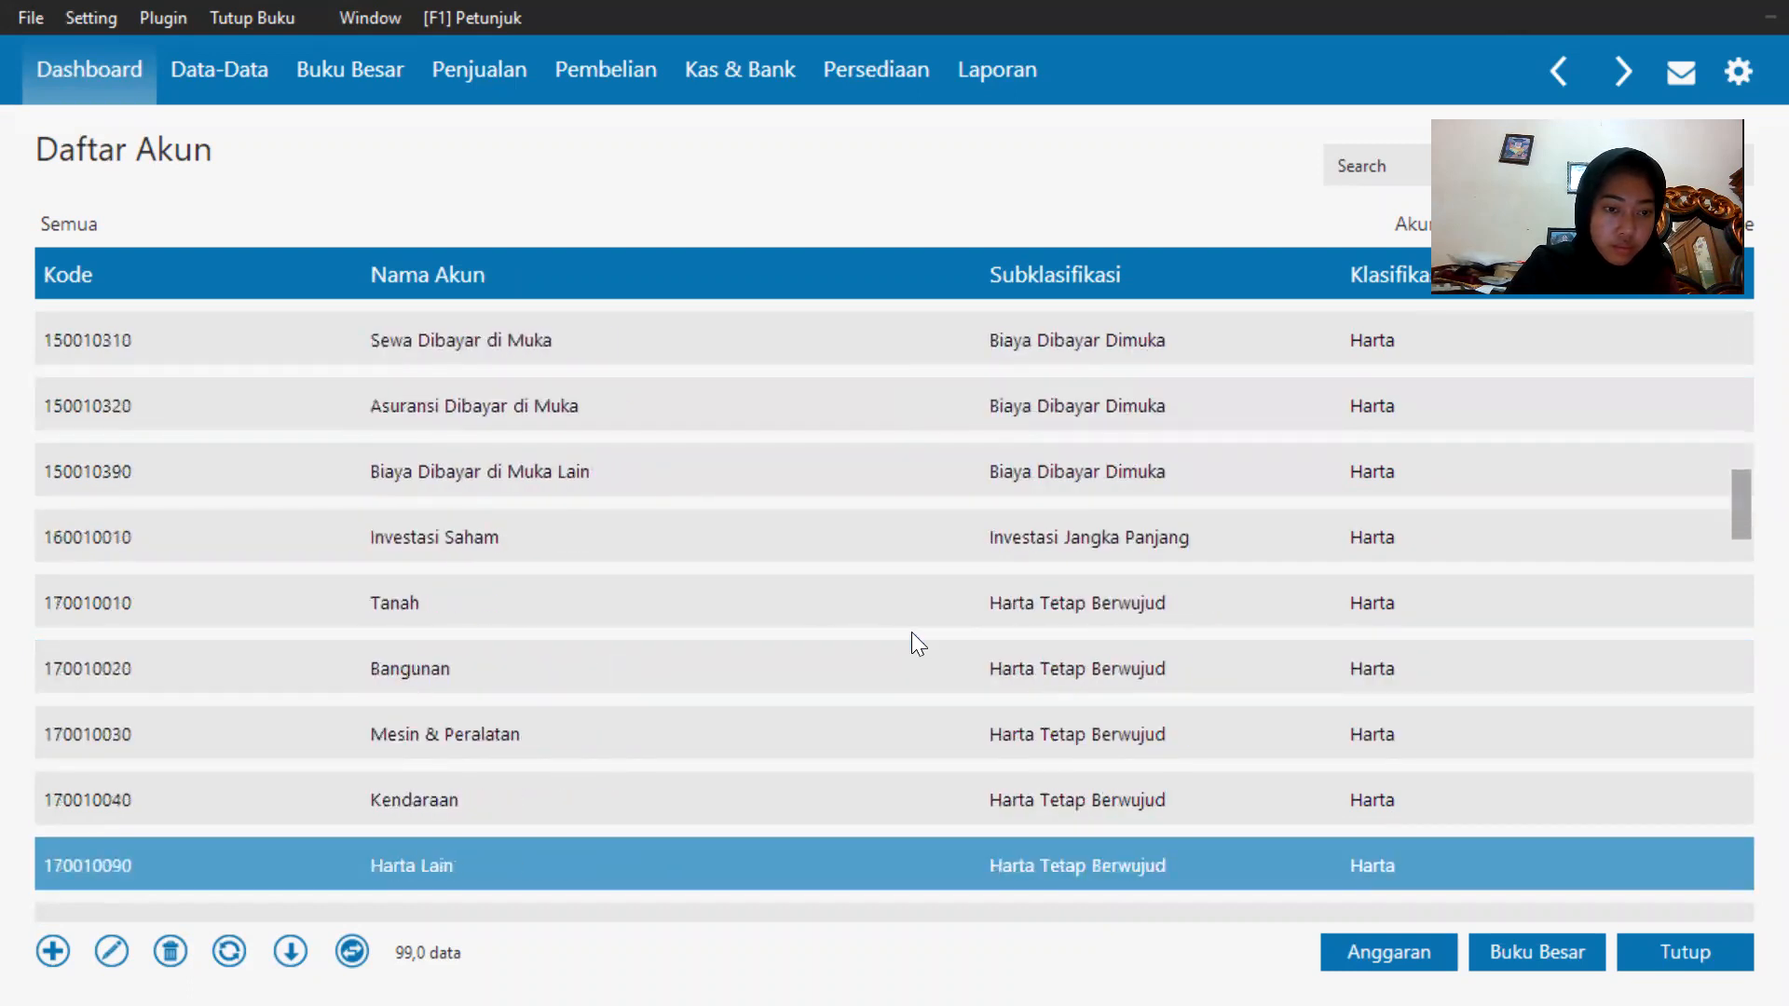
pyautogui.press('Down')
pyautogui.press('Down')
pyautogui.press('Down')
pyautogui.press('Down')
pyautogui.press('Down')
pyautogui.press('Down')
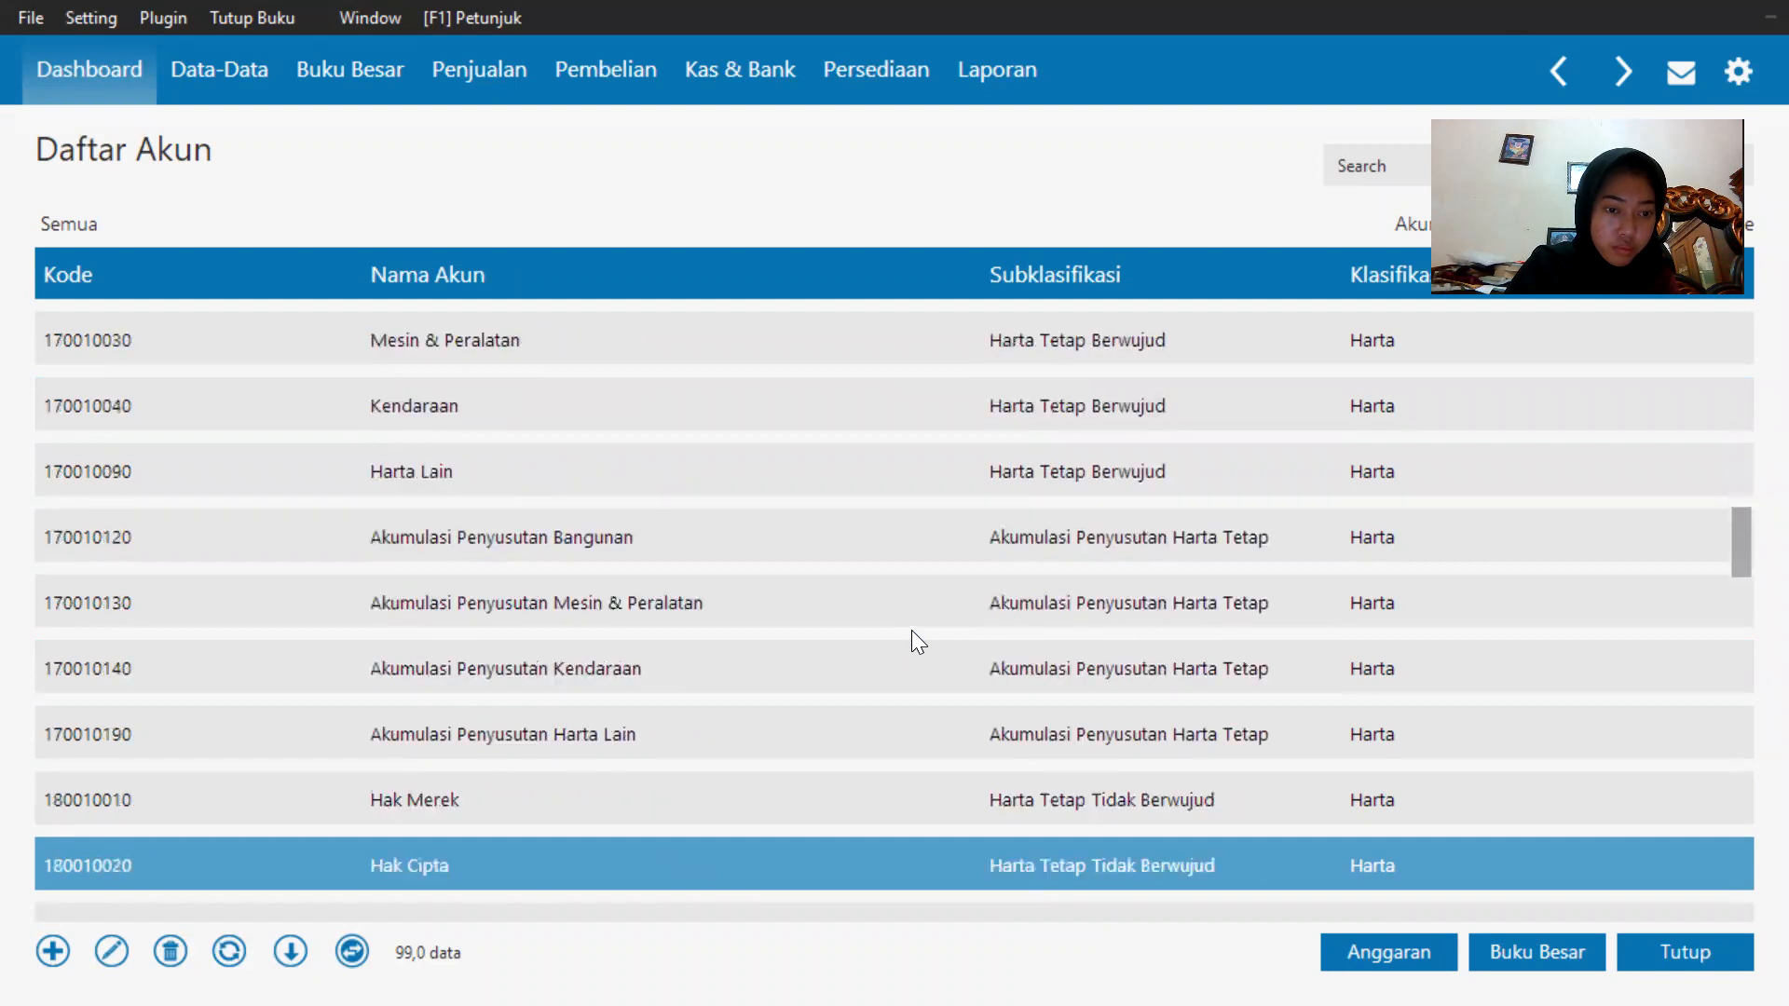
pyautogui.press('Down')
pyautogui.press('Down')
pyautogui.press('Down')
pyautogui.press('Down')
pyautogui.press('Down')
pyautogui.press('Down')
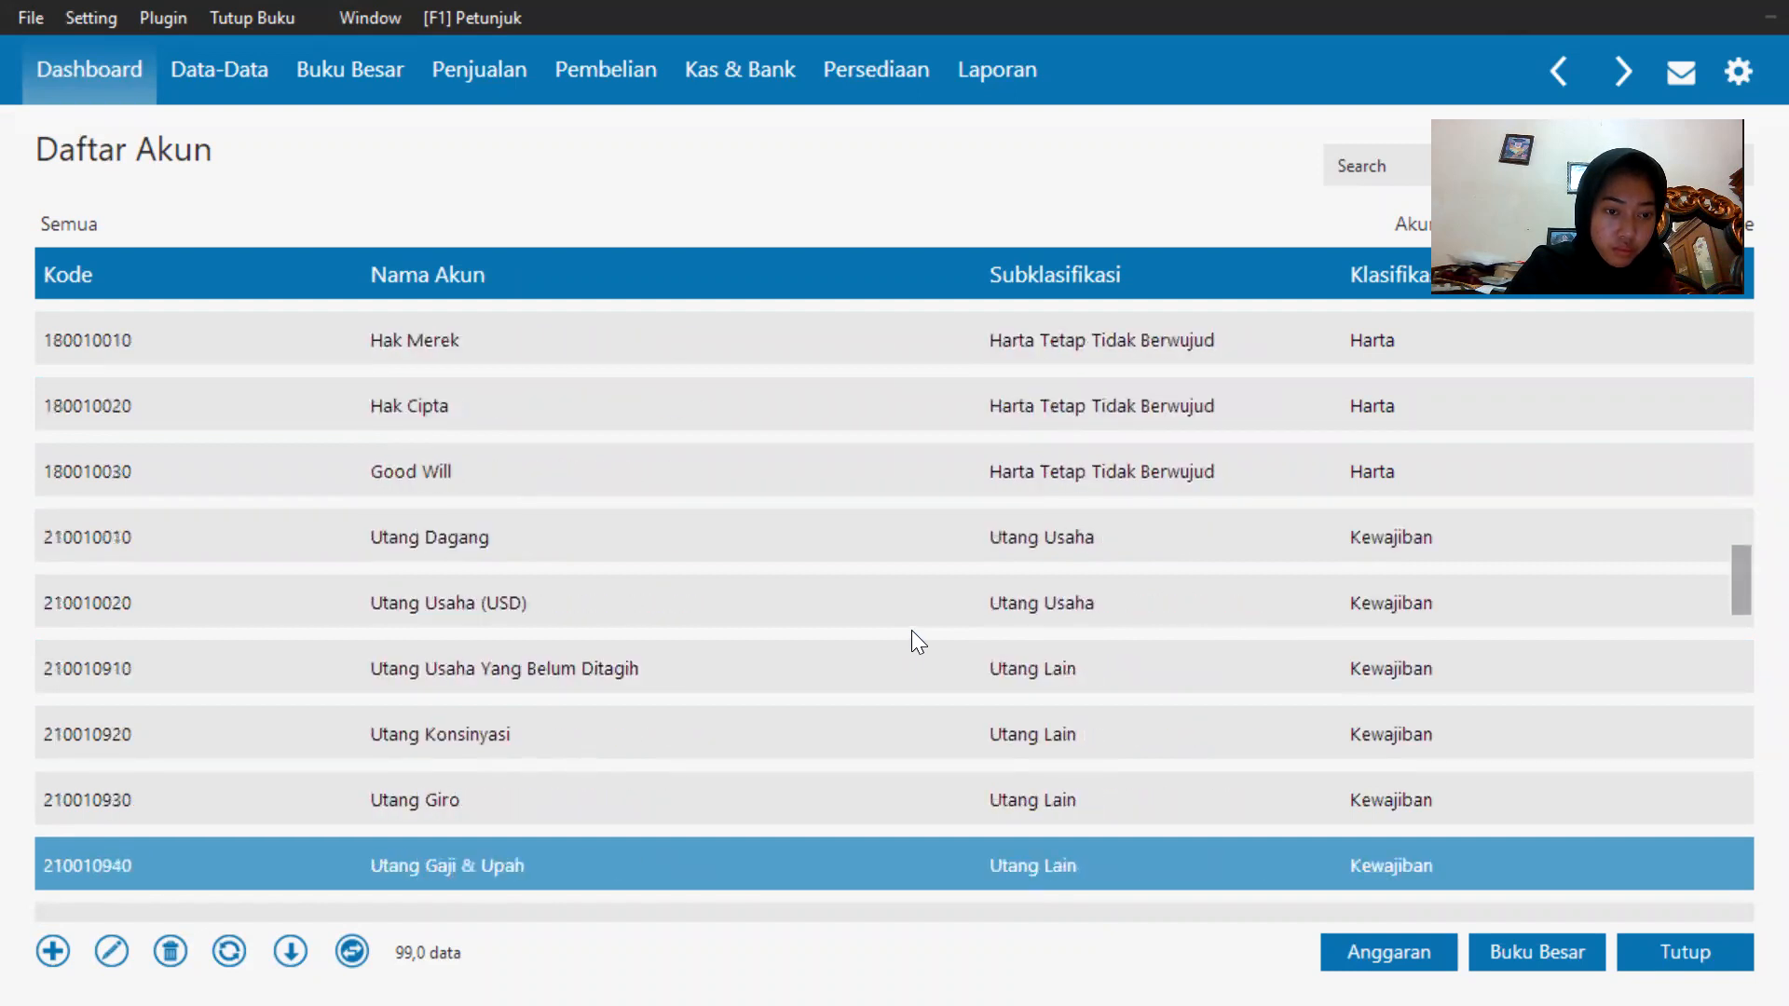
pyautogui.press('Down')
pyautogui.press('Down')
pyautogui.press('Down')
pyautogui.press('Down')
pyautogui.press('Down')
pyautogui.press('Down')
pyautogui.press('Down')
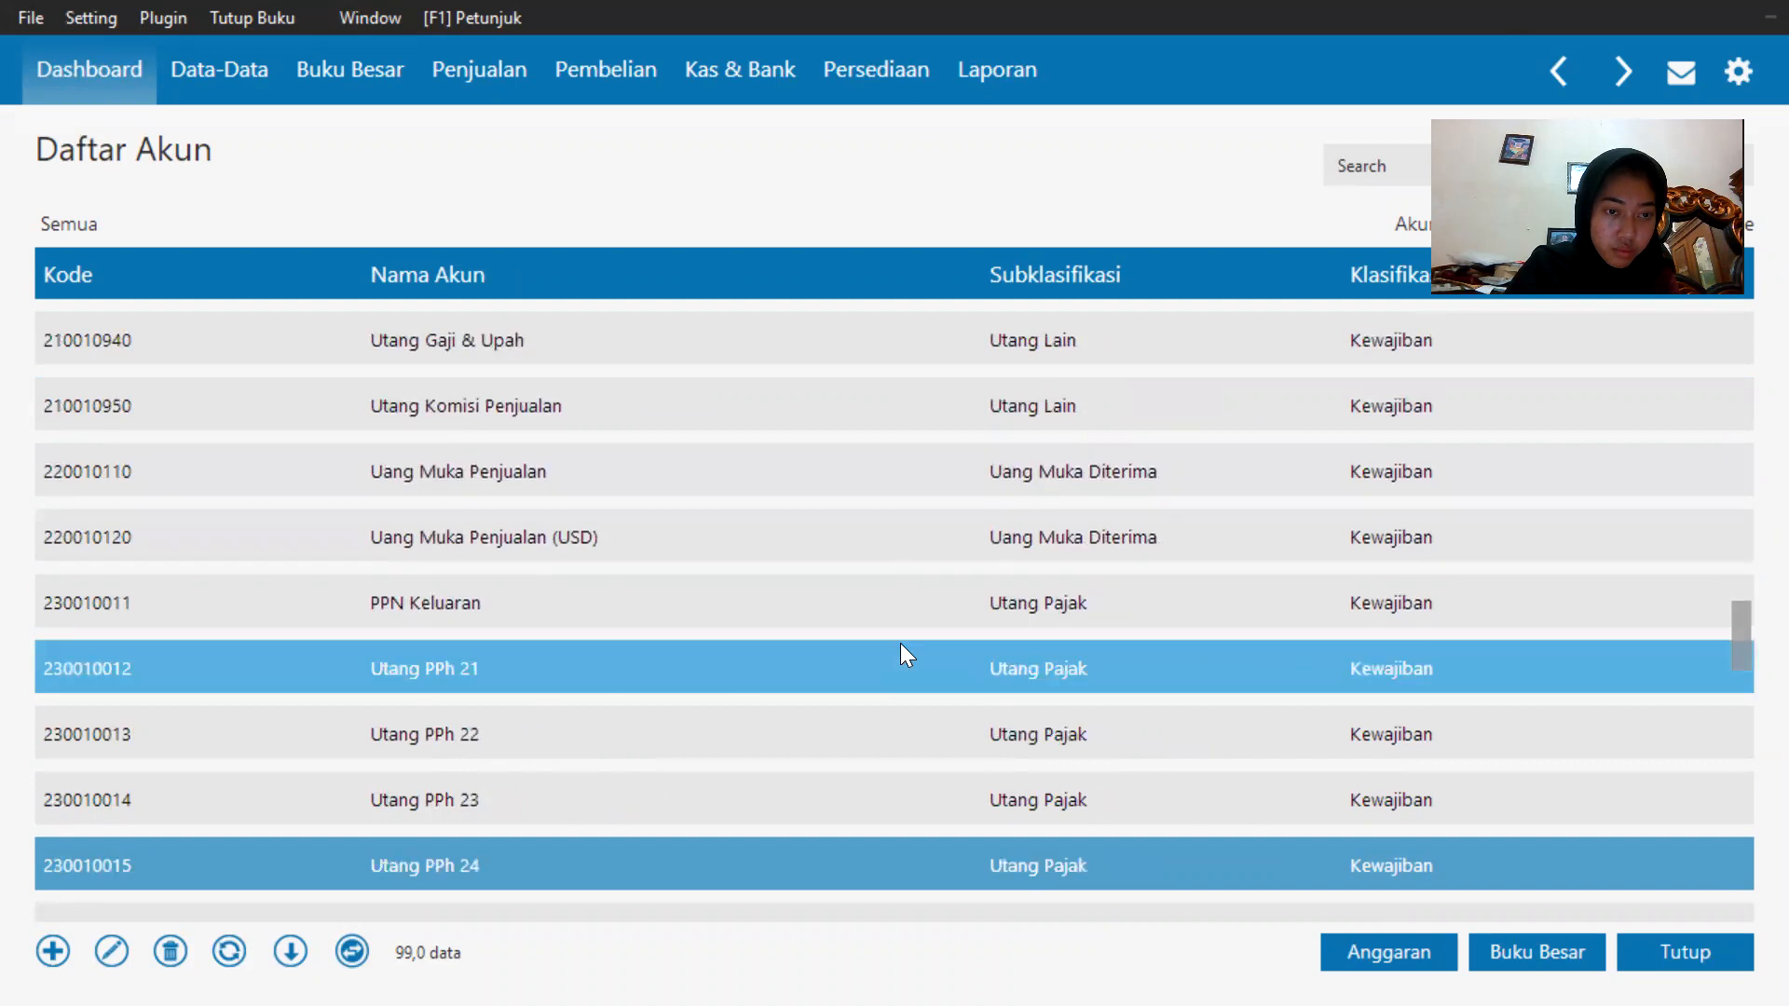
pyautogui.press('Down')
pyautogui.press('Down')
pyautogui.press('Down')
pyautogui.press('Down')
pyautogui.press('Down')
pyautogui.press('Down')
pyautogui.press('Down')
pyautogui.press('Down')
pyautogui.press('Down')
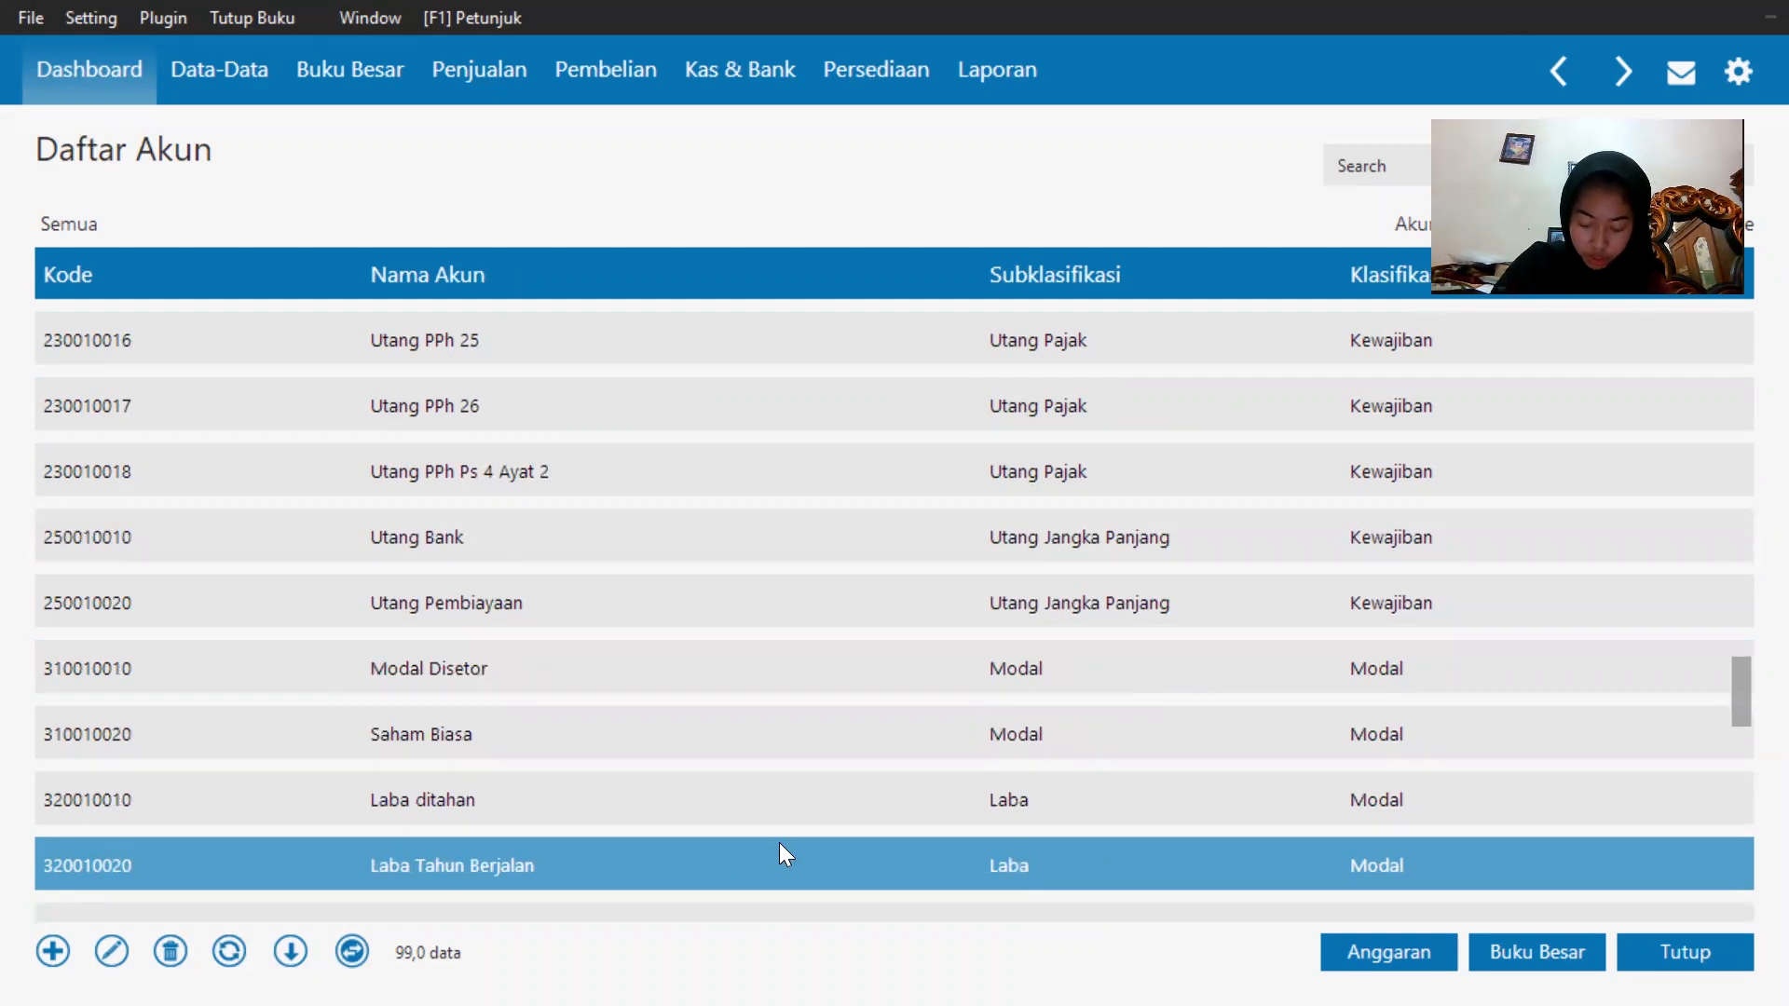
pyautogui.press('Down')
pyautogui.press('Down')
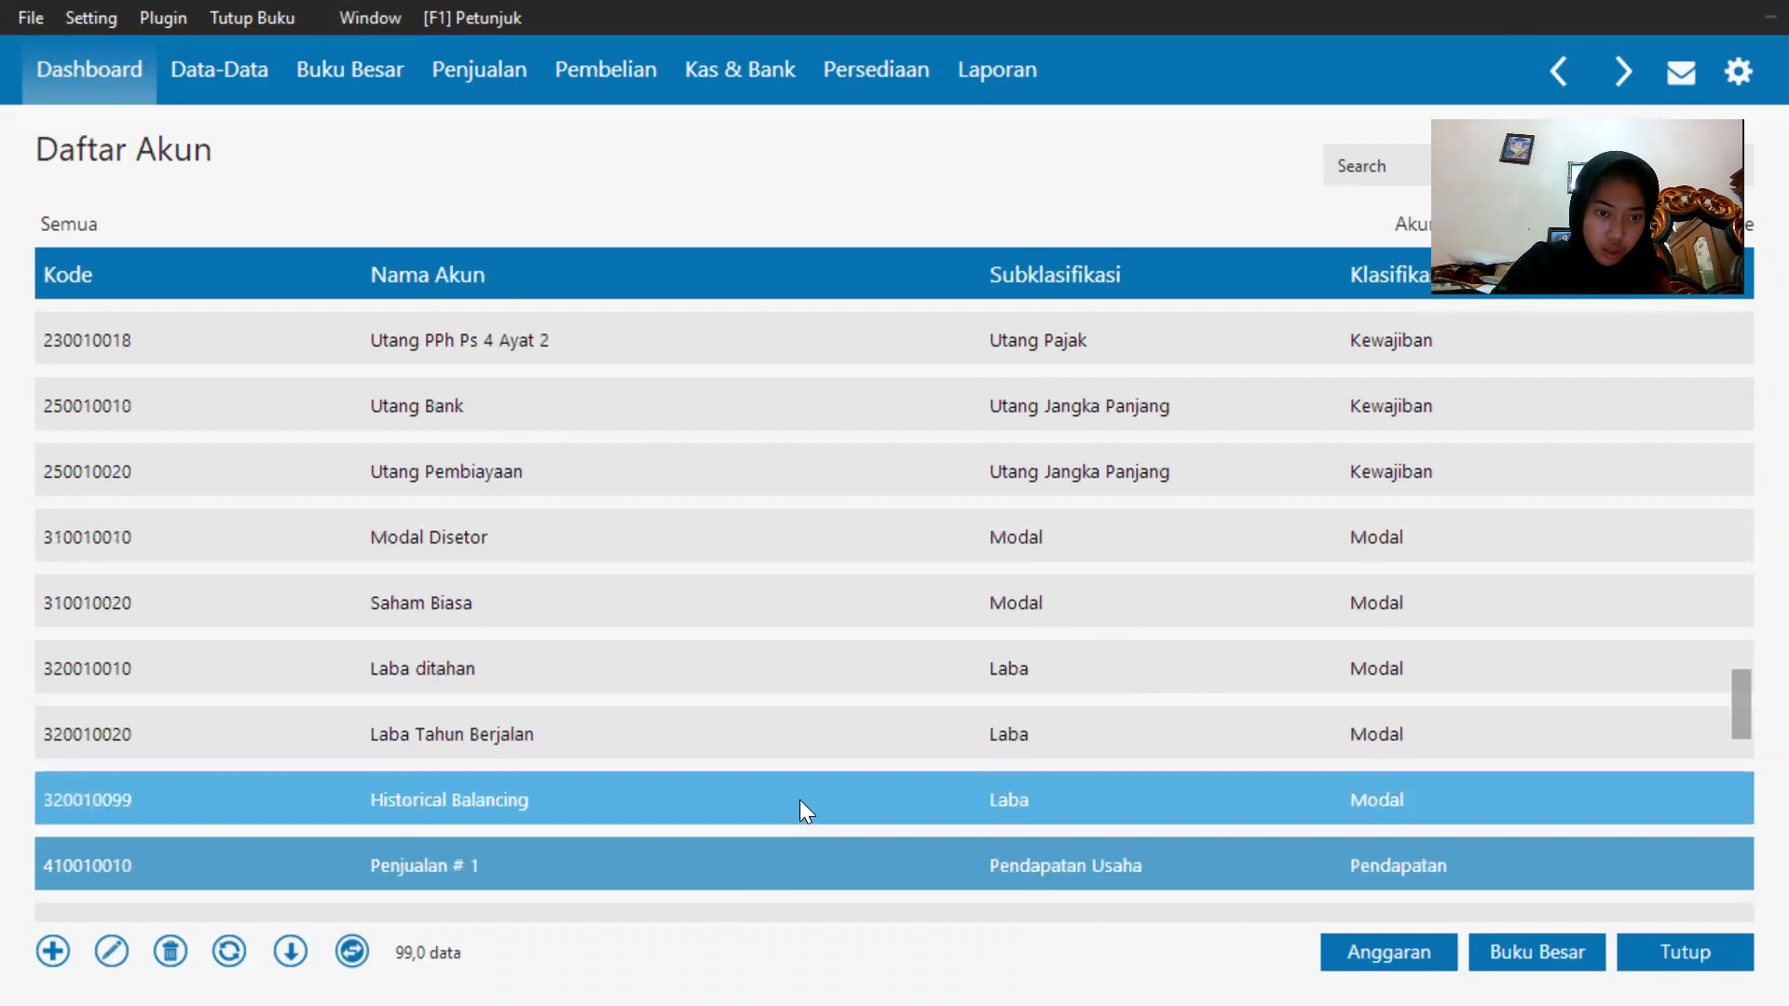
# Rename the Historical Balancing account 3200-10-099 to Laba Tahun Berjalan and save it.
pyautogui.click(800, 799)
pyautogui.doubleClick(799, 800)
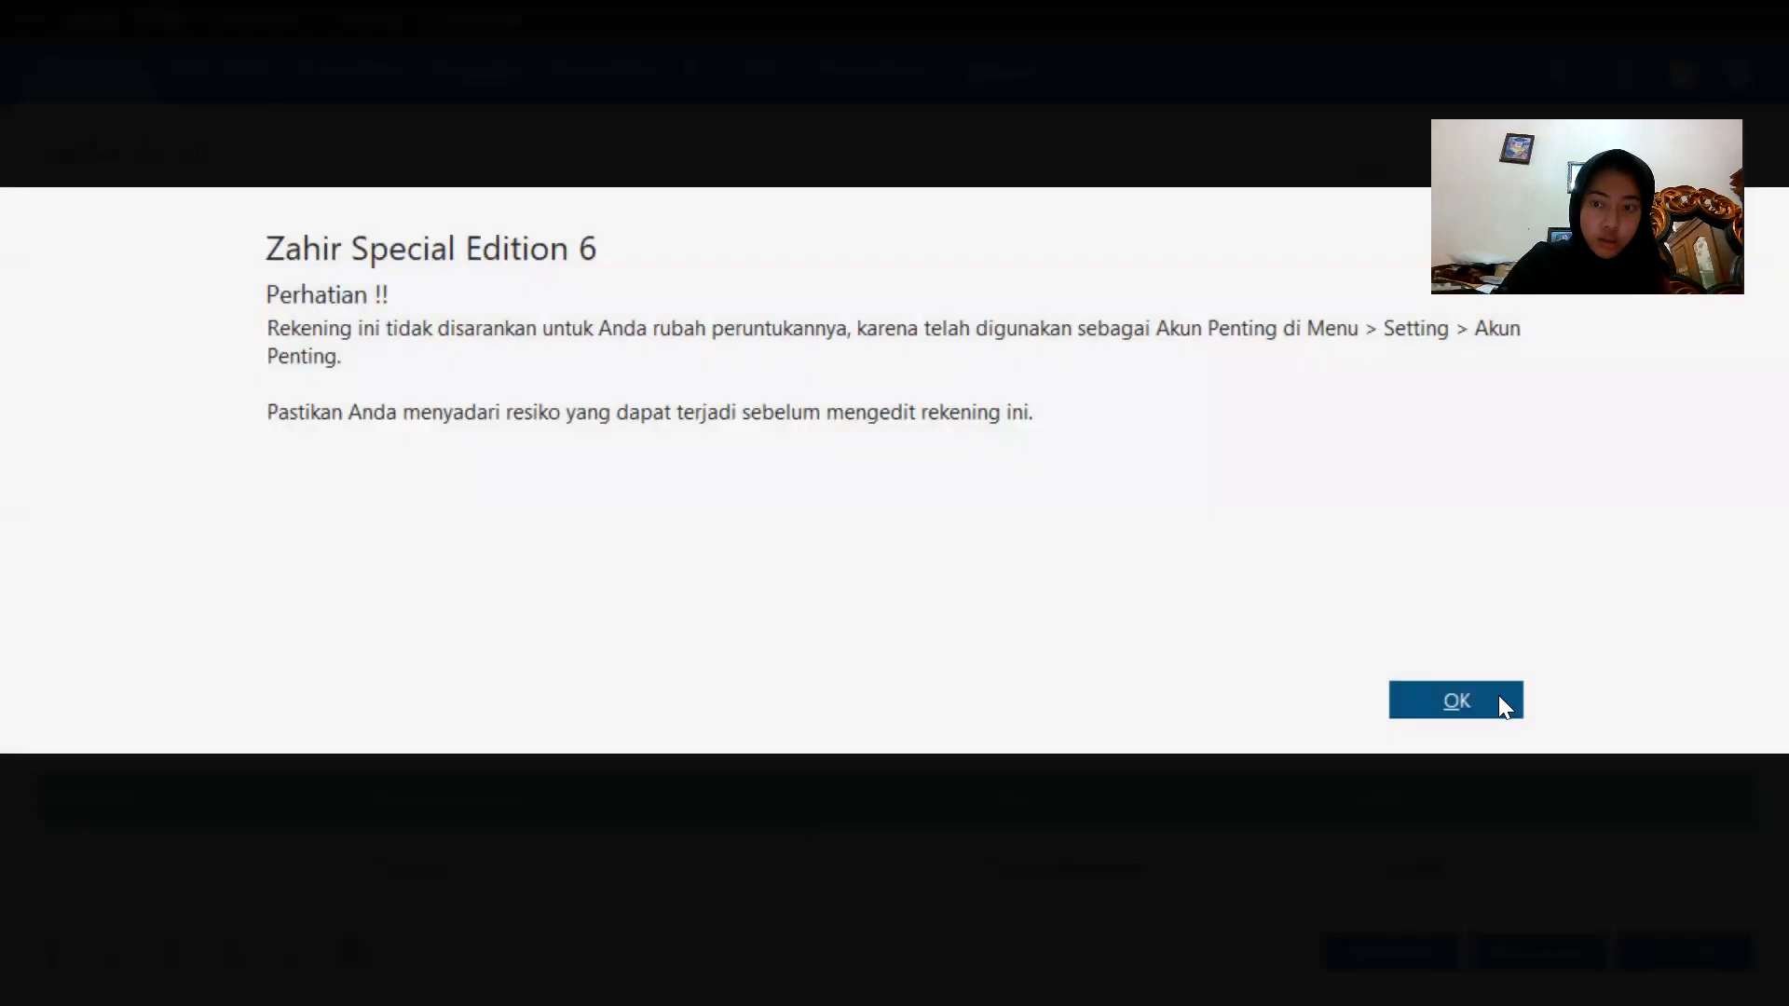
pyautogui.click(1498, 695)
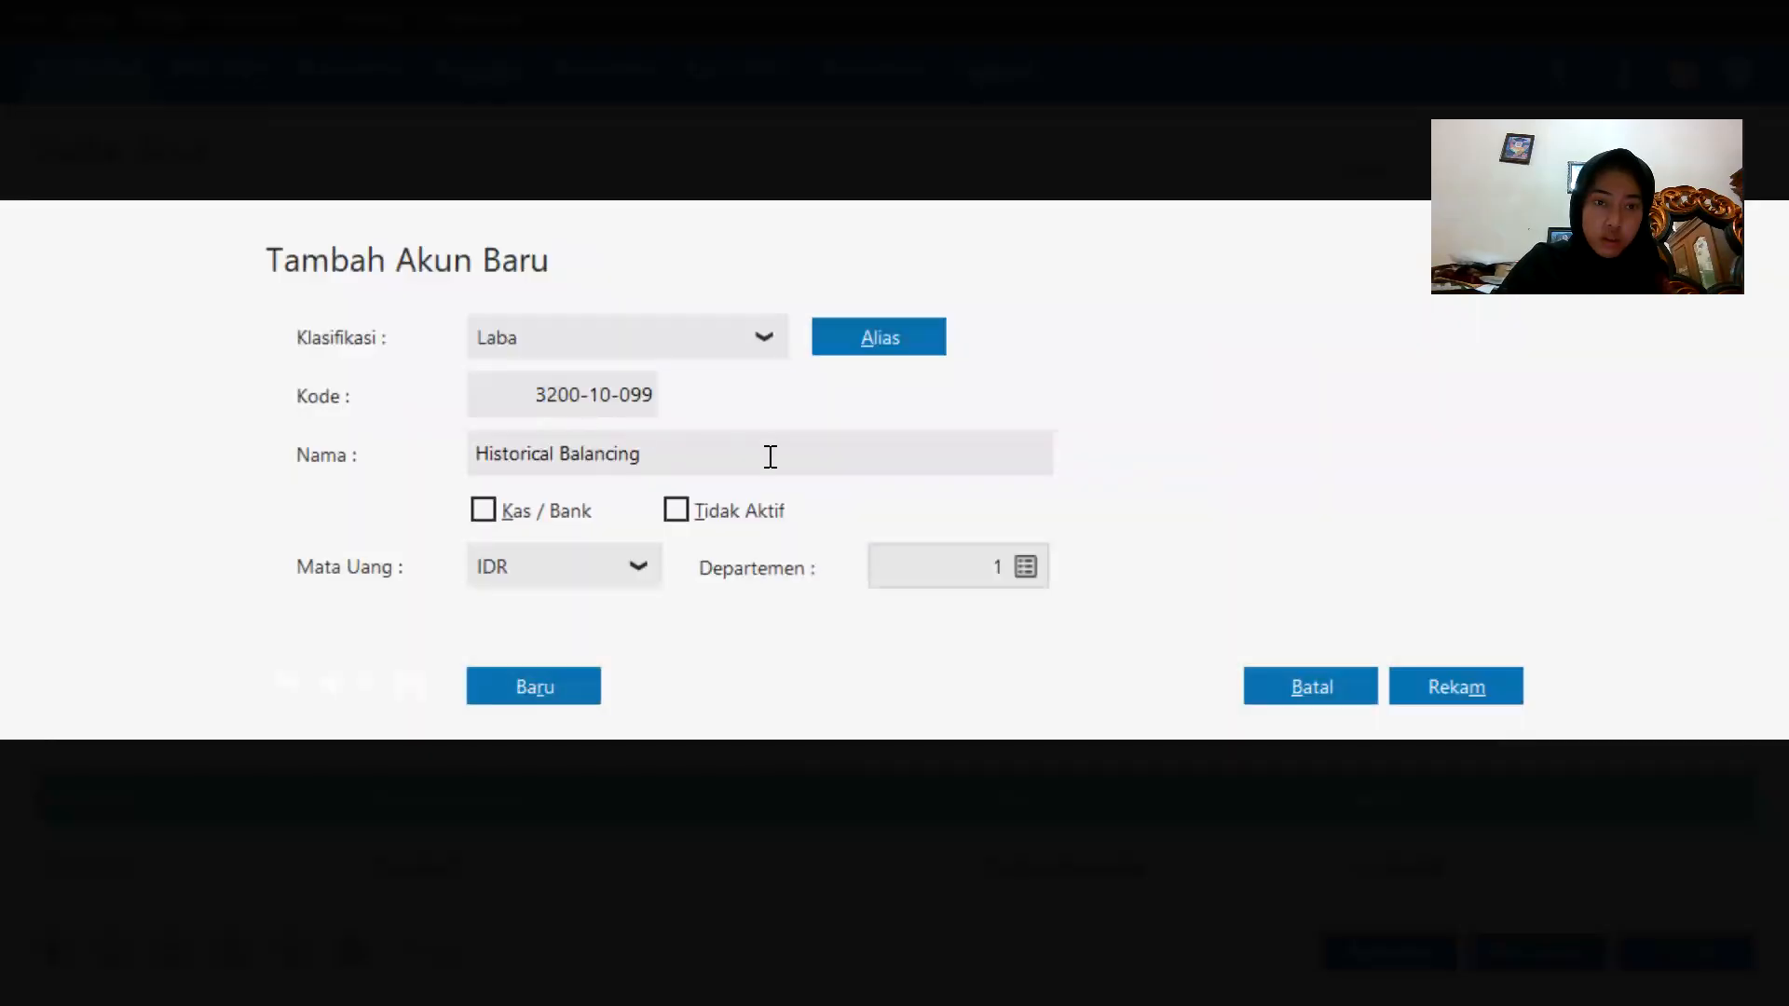
pyautogui.click(770, 456)
pyautogui.press('BackSpace')
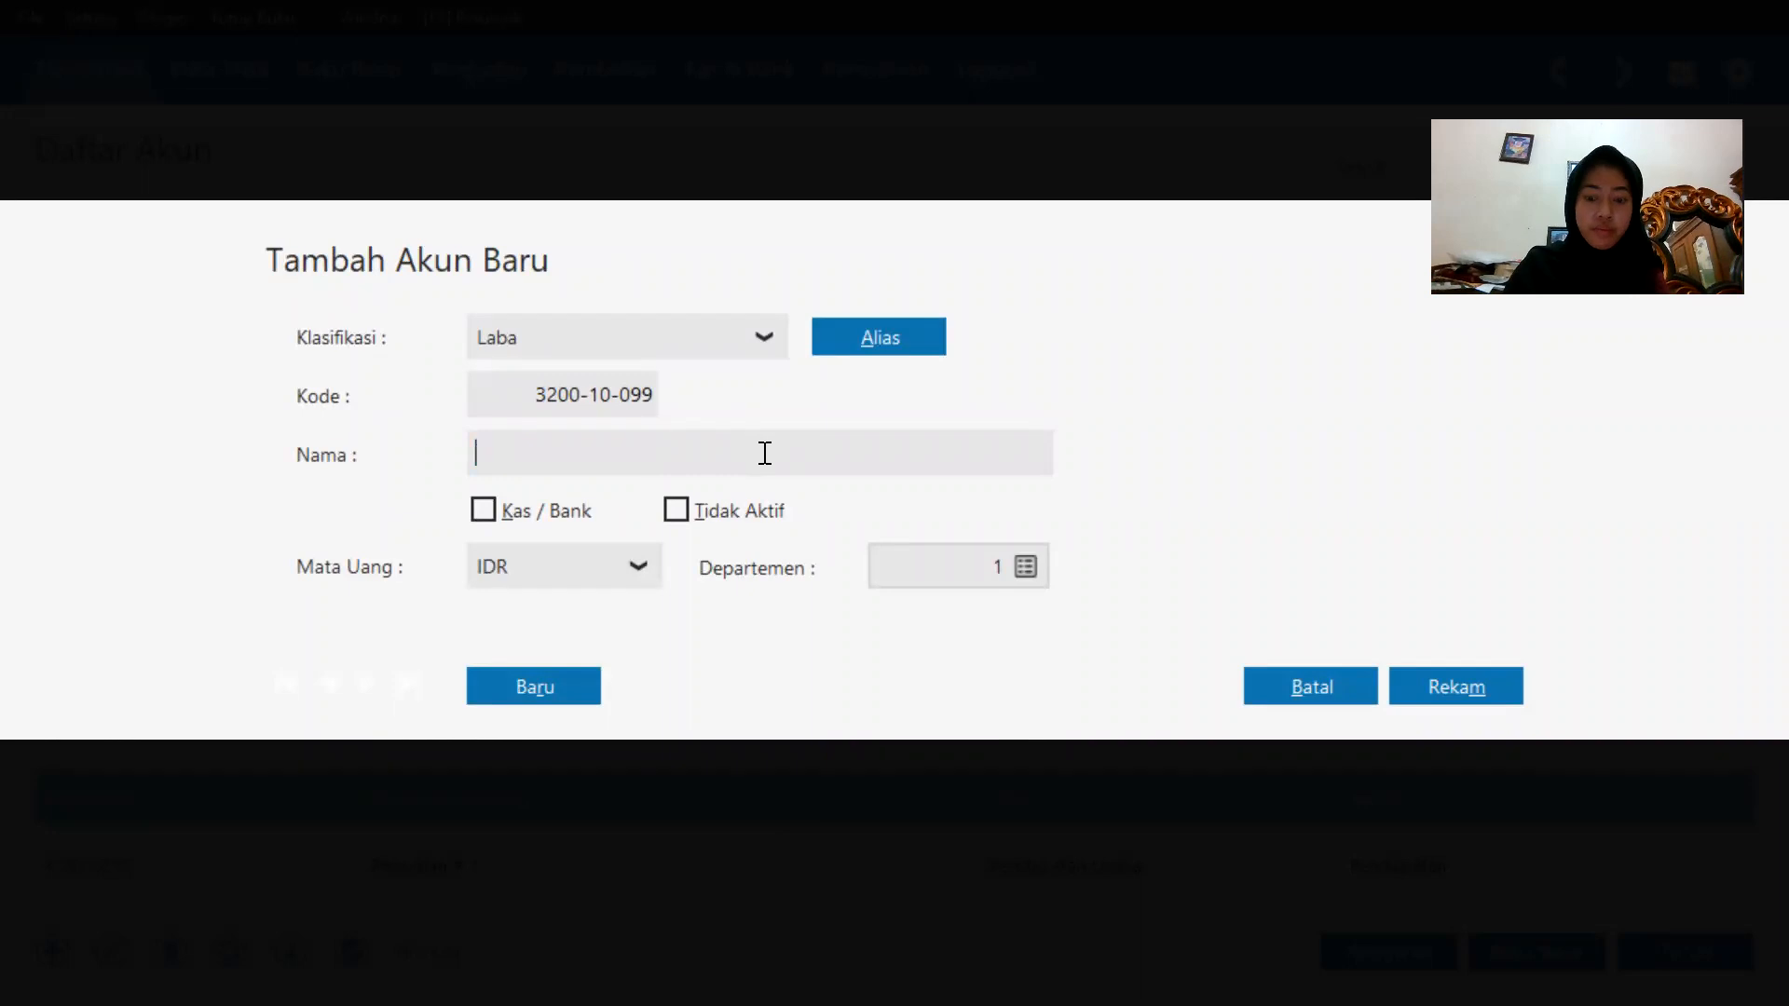
pyautogui.write('L')
pyautogui.press('capslock')
pyautogui.write('aba')
pyautogui.press('capslock')
pyautogui.write('T')
pyautogui.press('capslock')
pyautogui.write('ahun Berjalan')
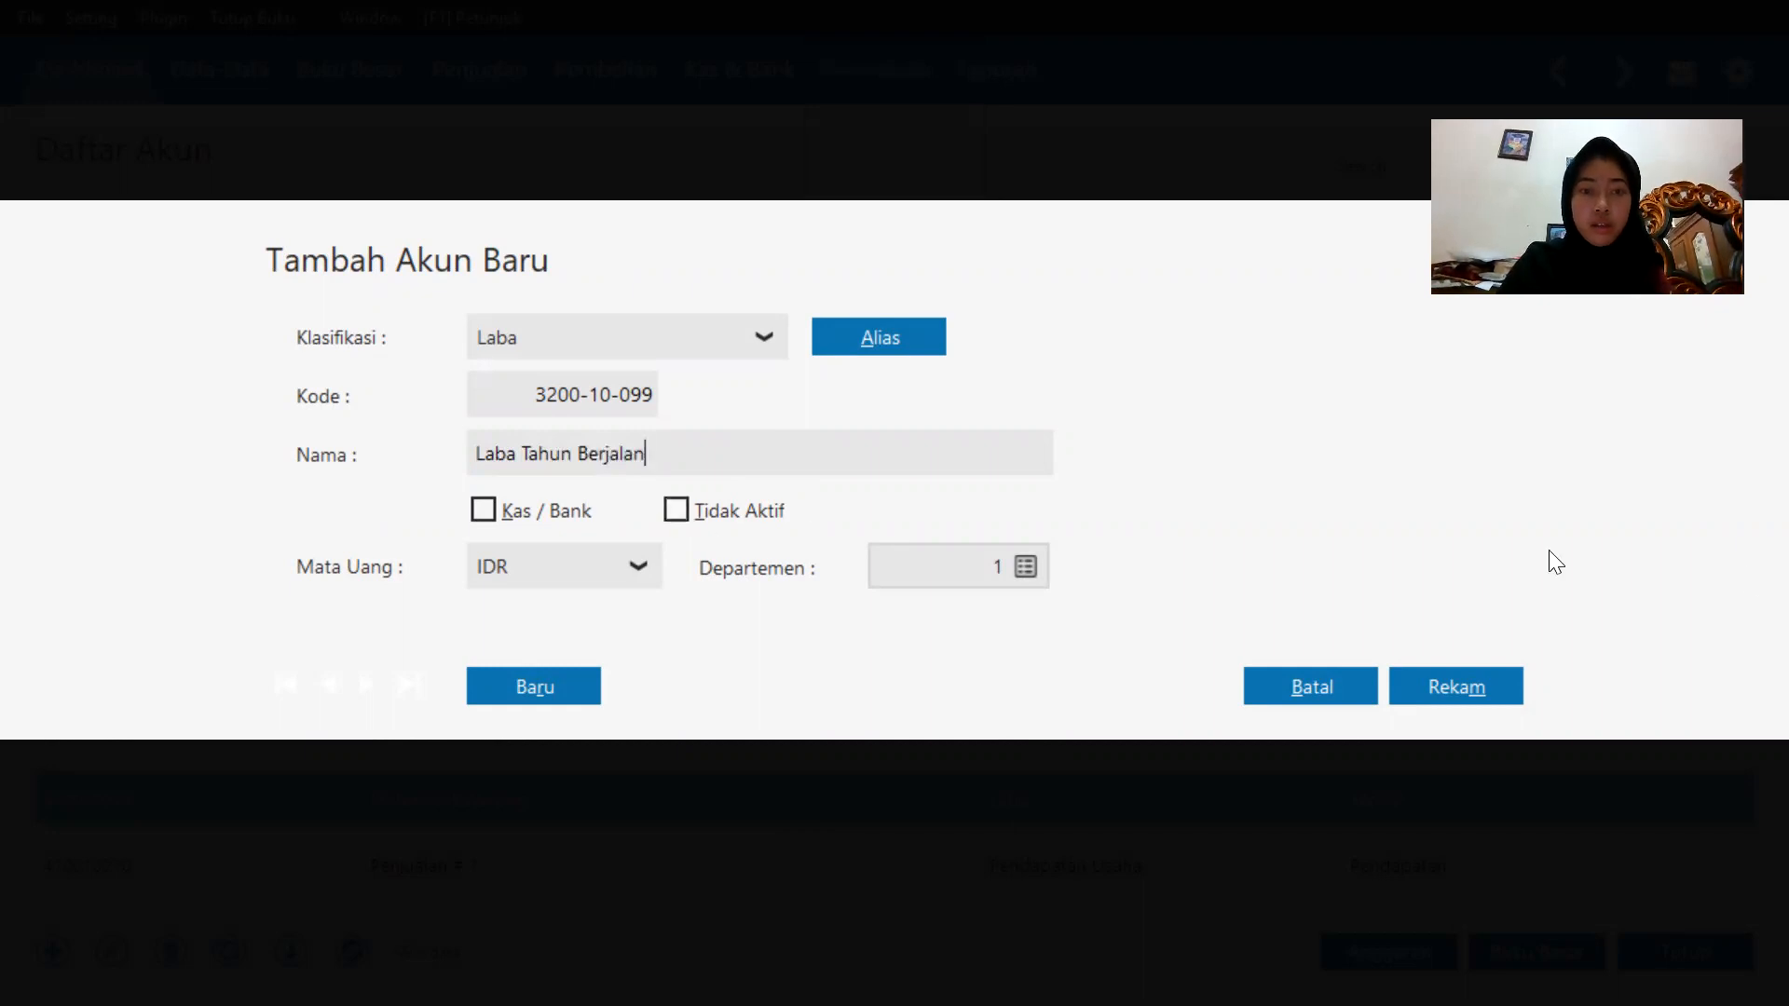
pyautogui.click(1479, 688)
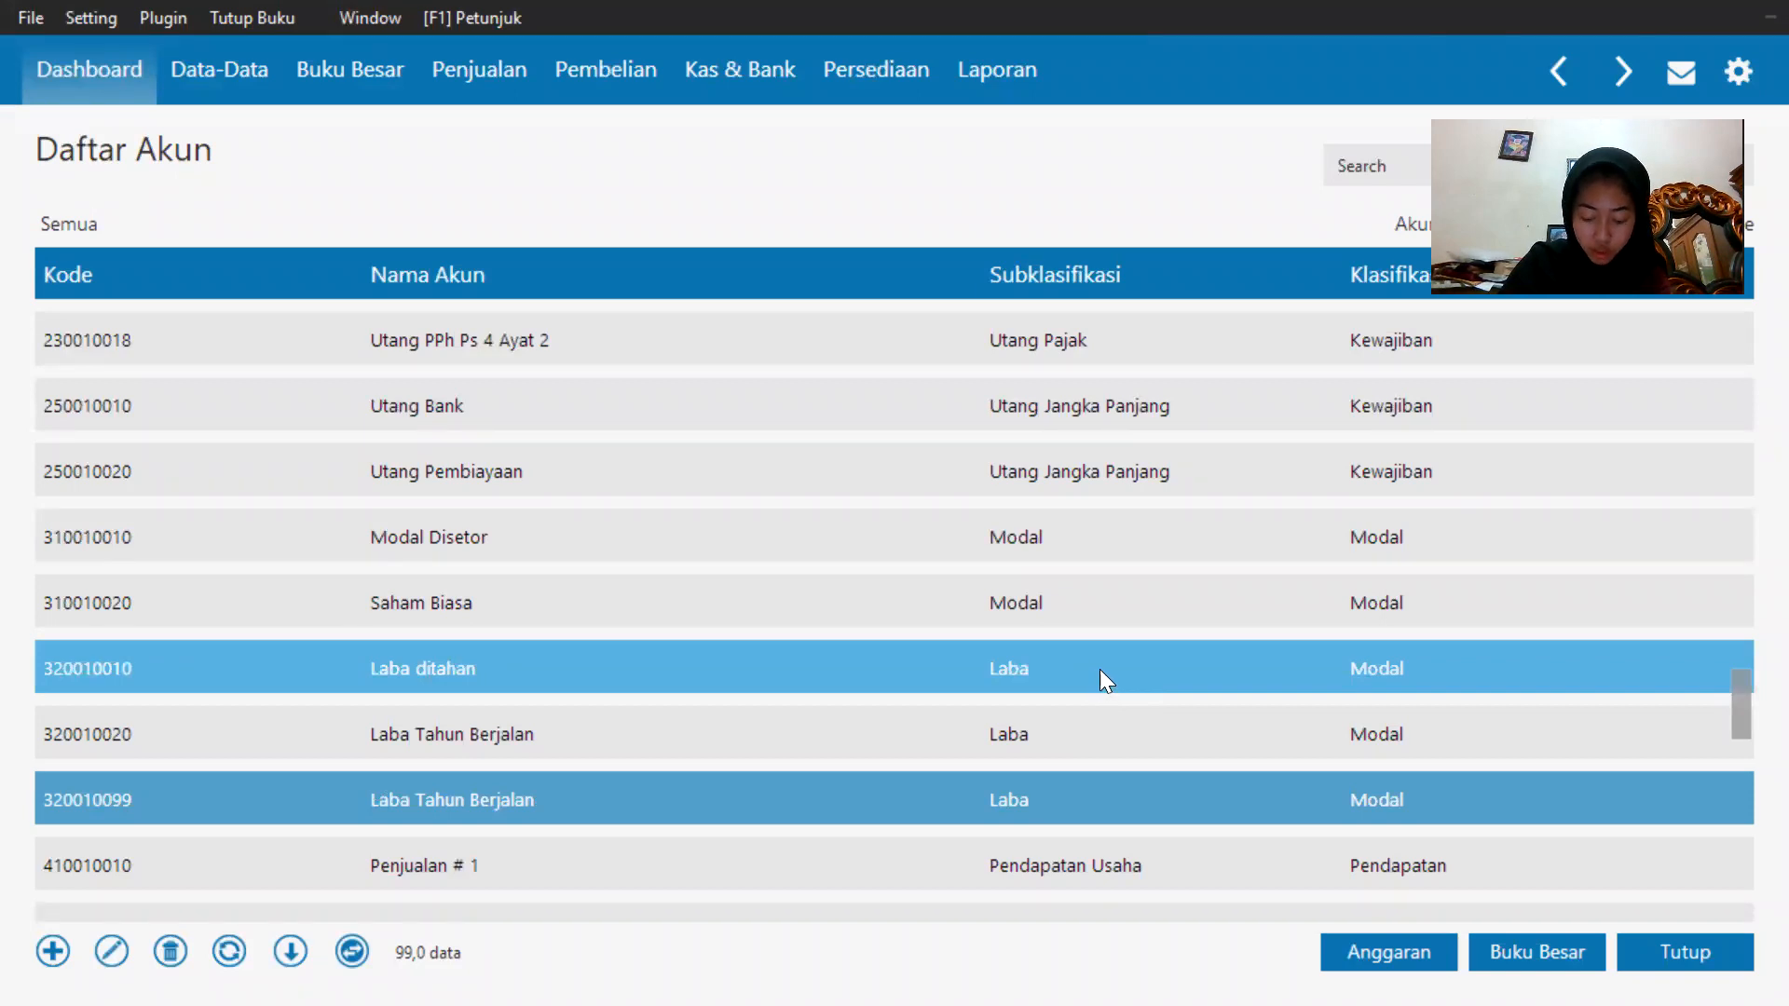
# Scroll through the remaining accounts to the end of the chart and back up to the top.
pyautogui.scroll(-4, 1100, 668)
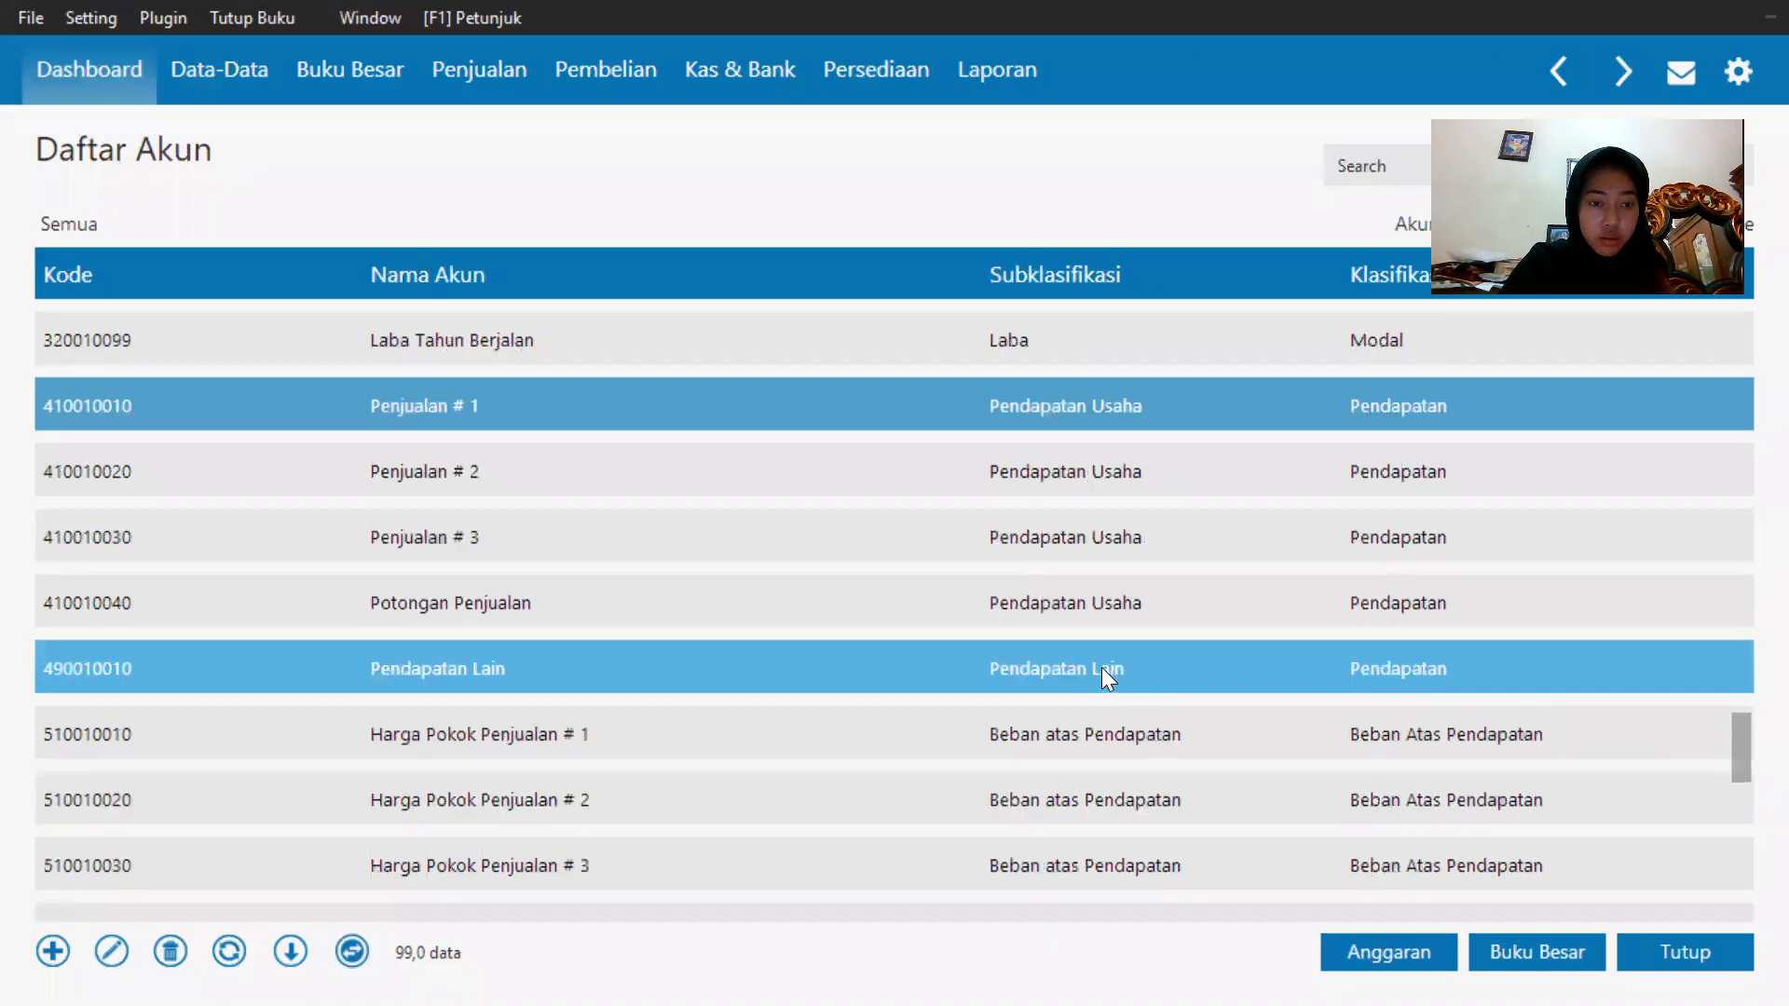
pyautogui.scroll(-6, 1101, 665)
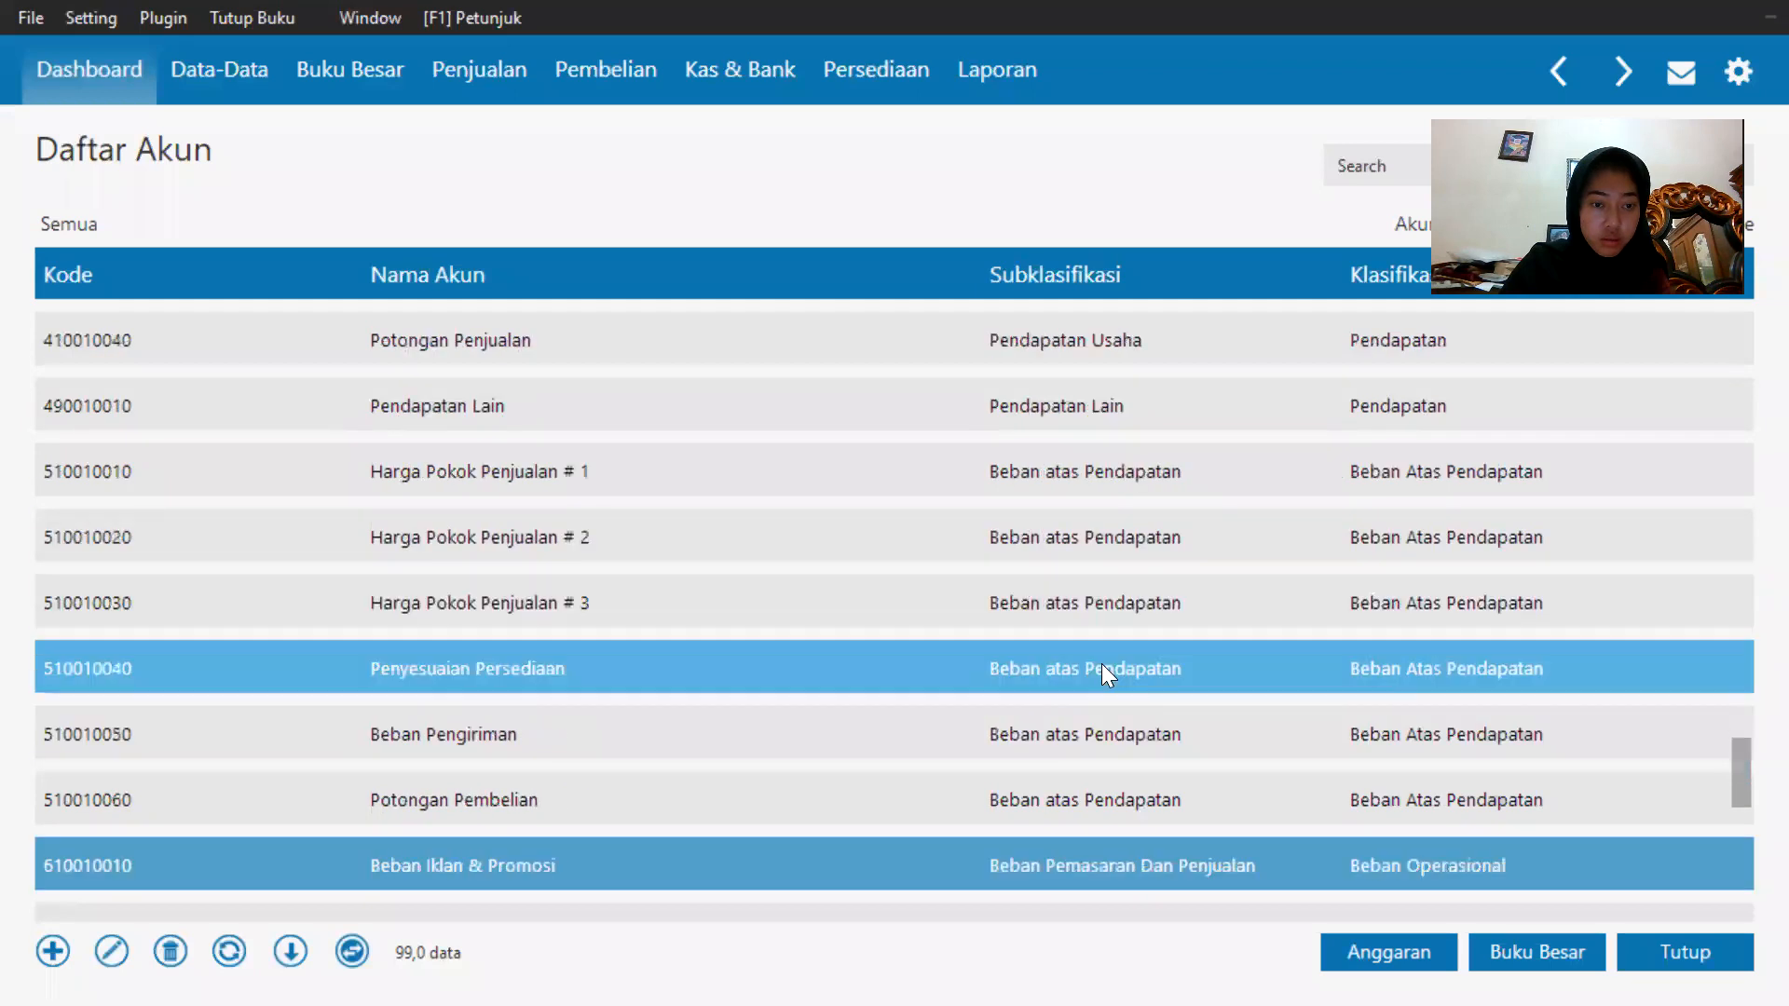
pyautogui.scroll(-5, 1102, 663)
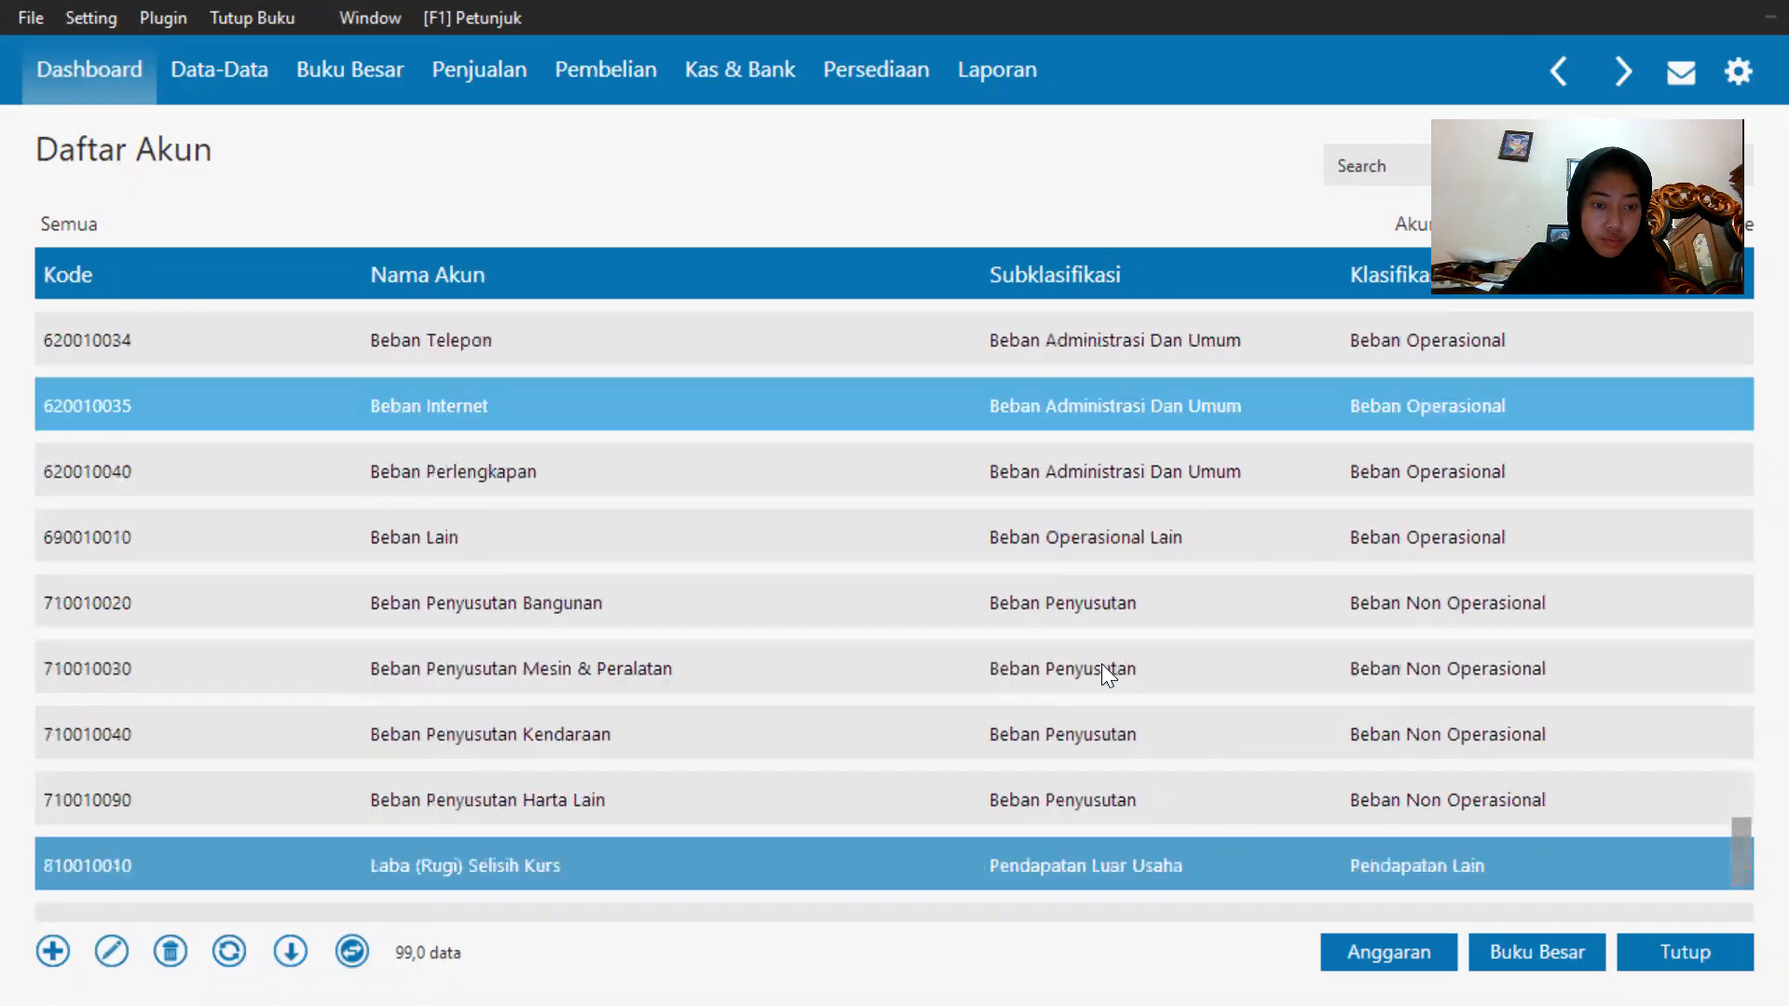
pyautogui.scroll(-1, 1103, 659)
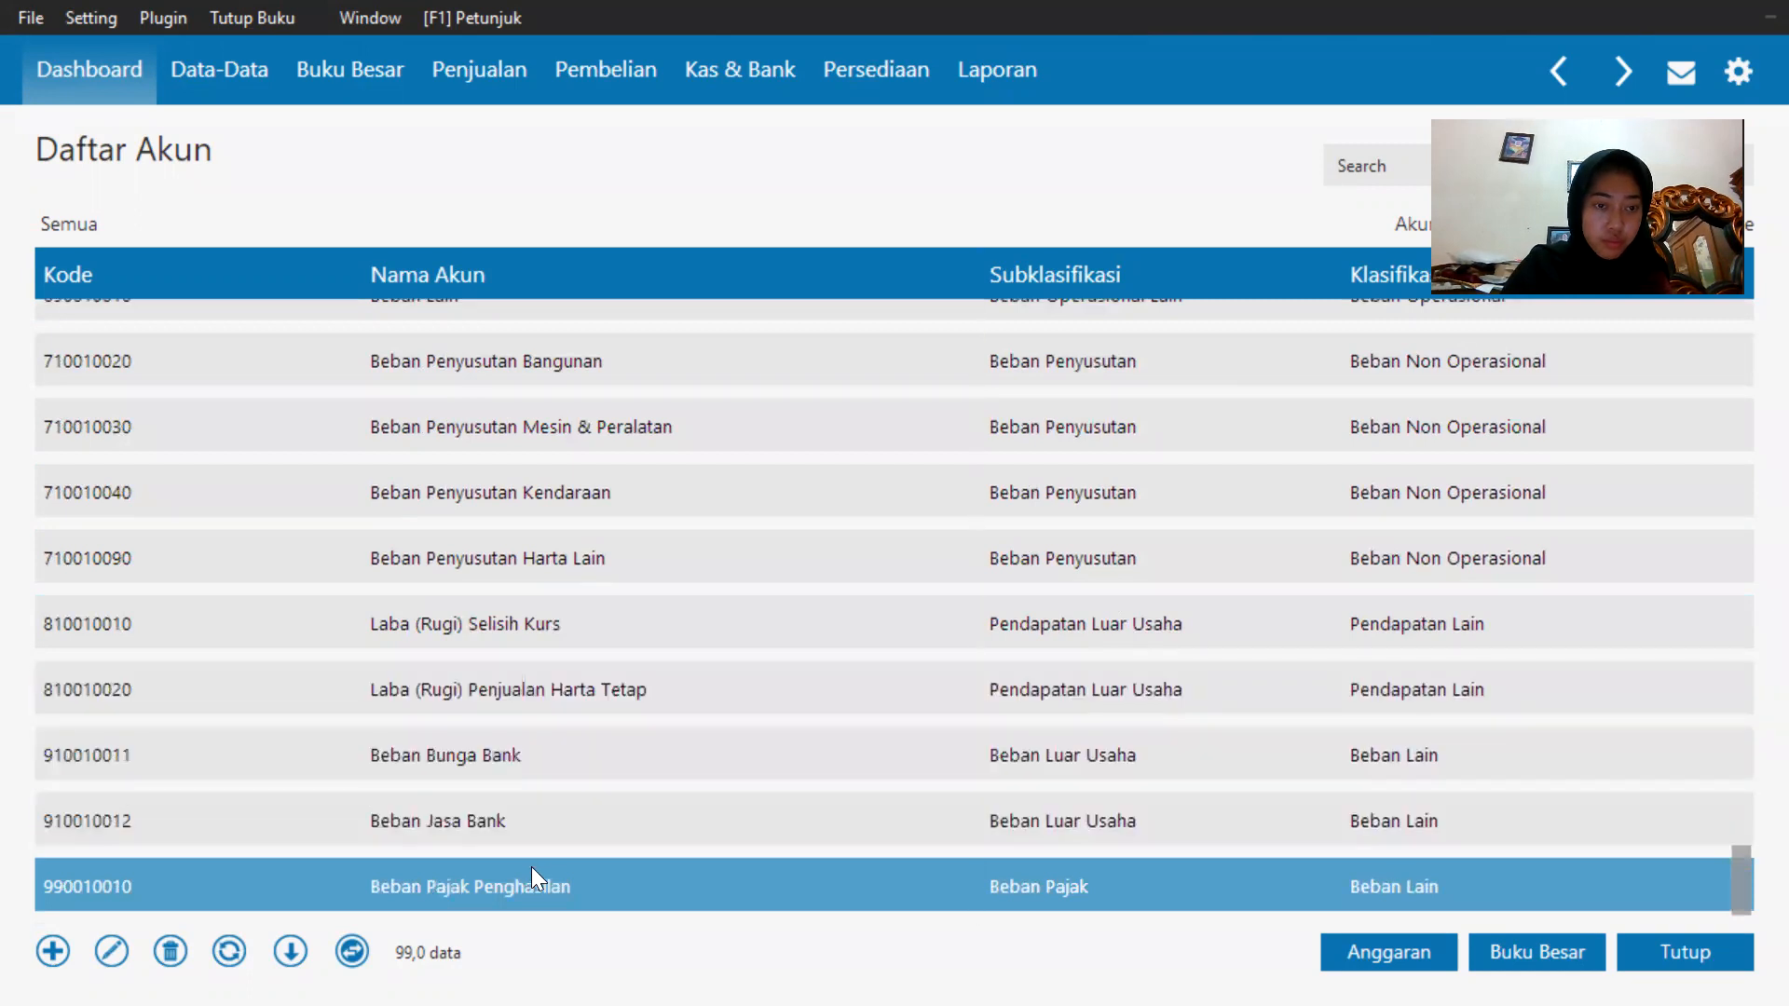
pyautogui.click(542, 839)
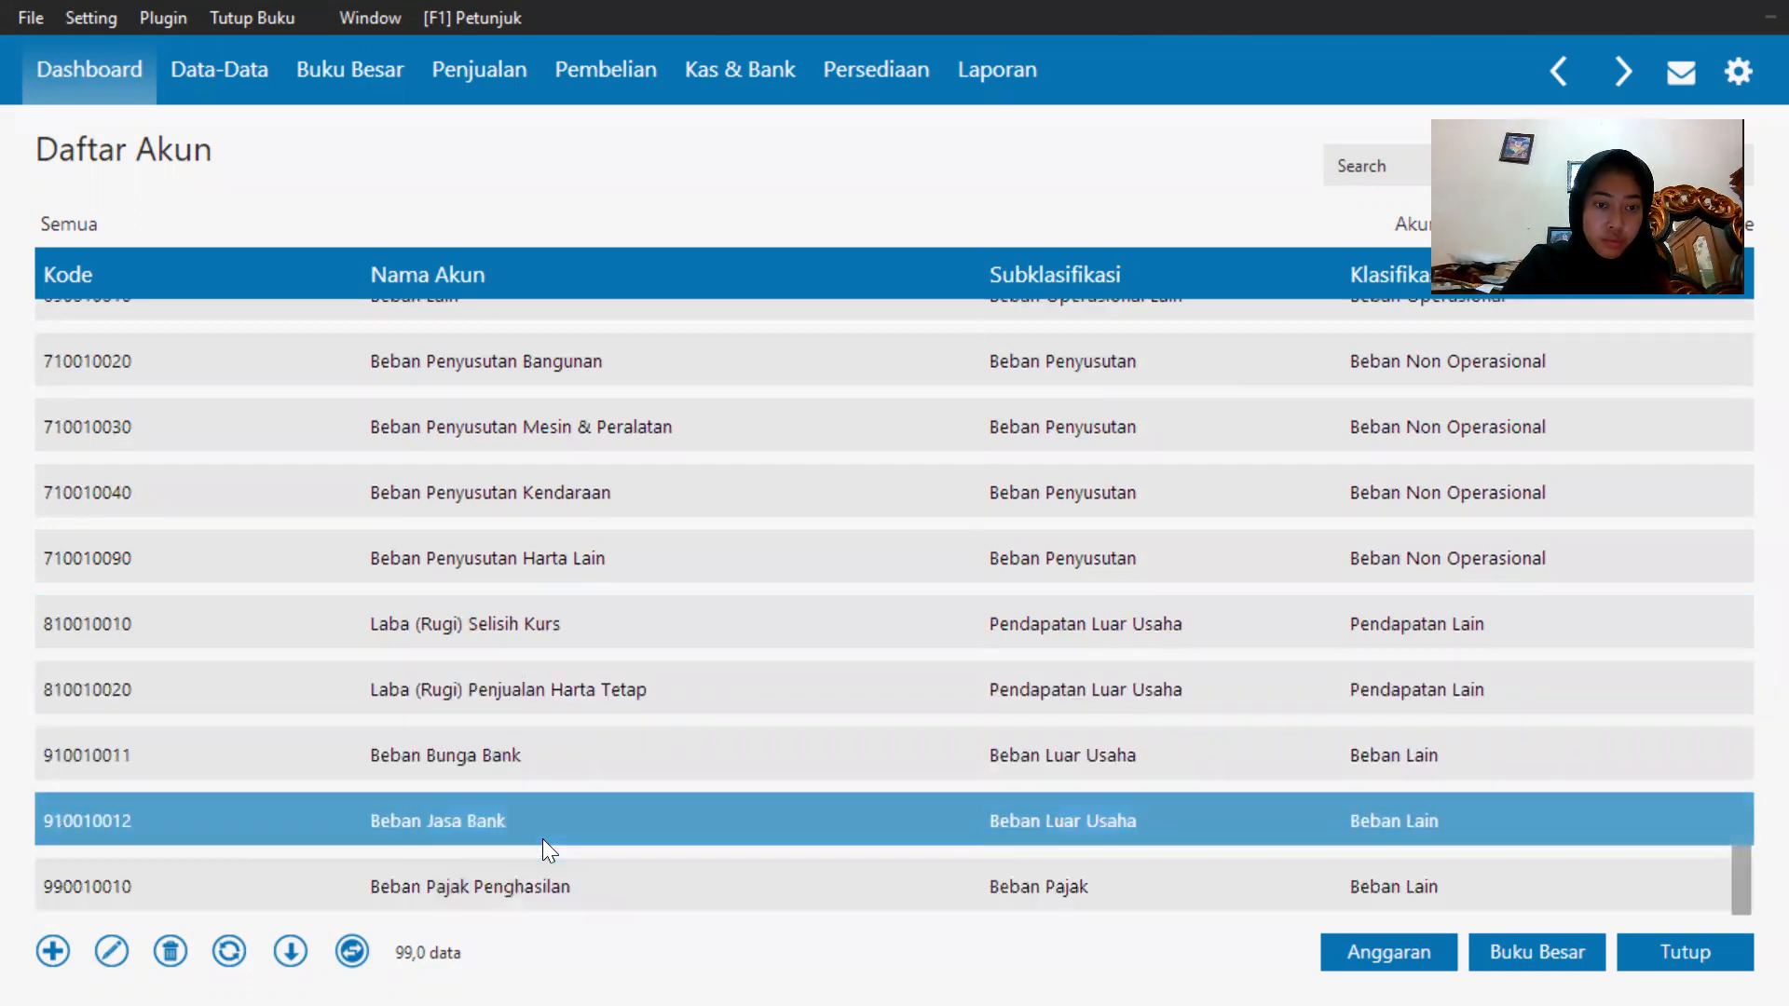
pyautogui.scroll(1, 543, 839)
pyautogui.scroll(6, 550, 830)
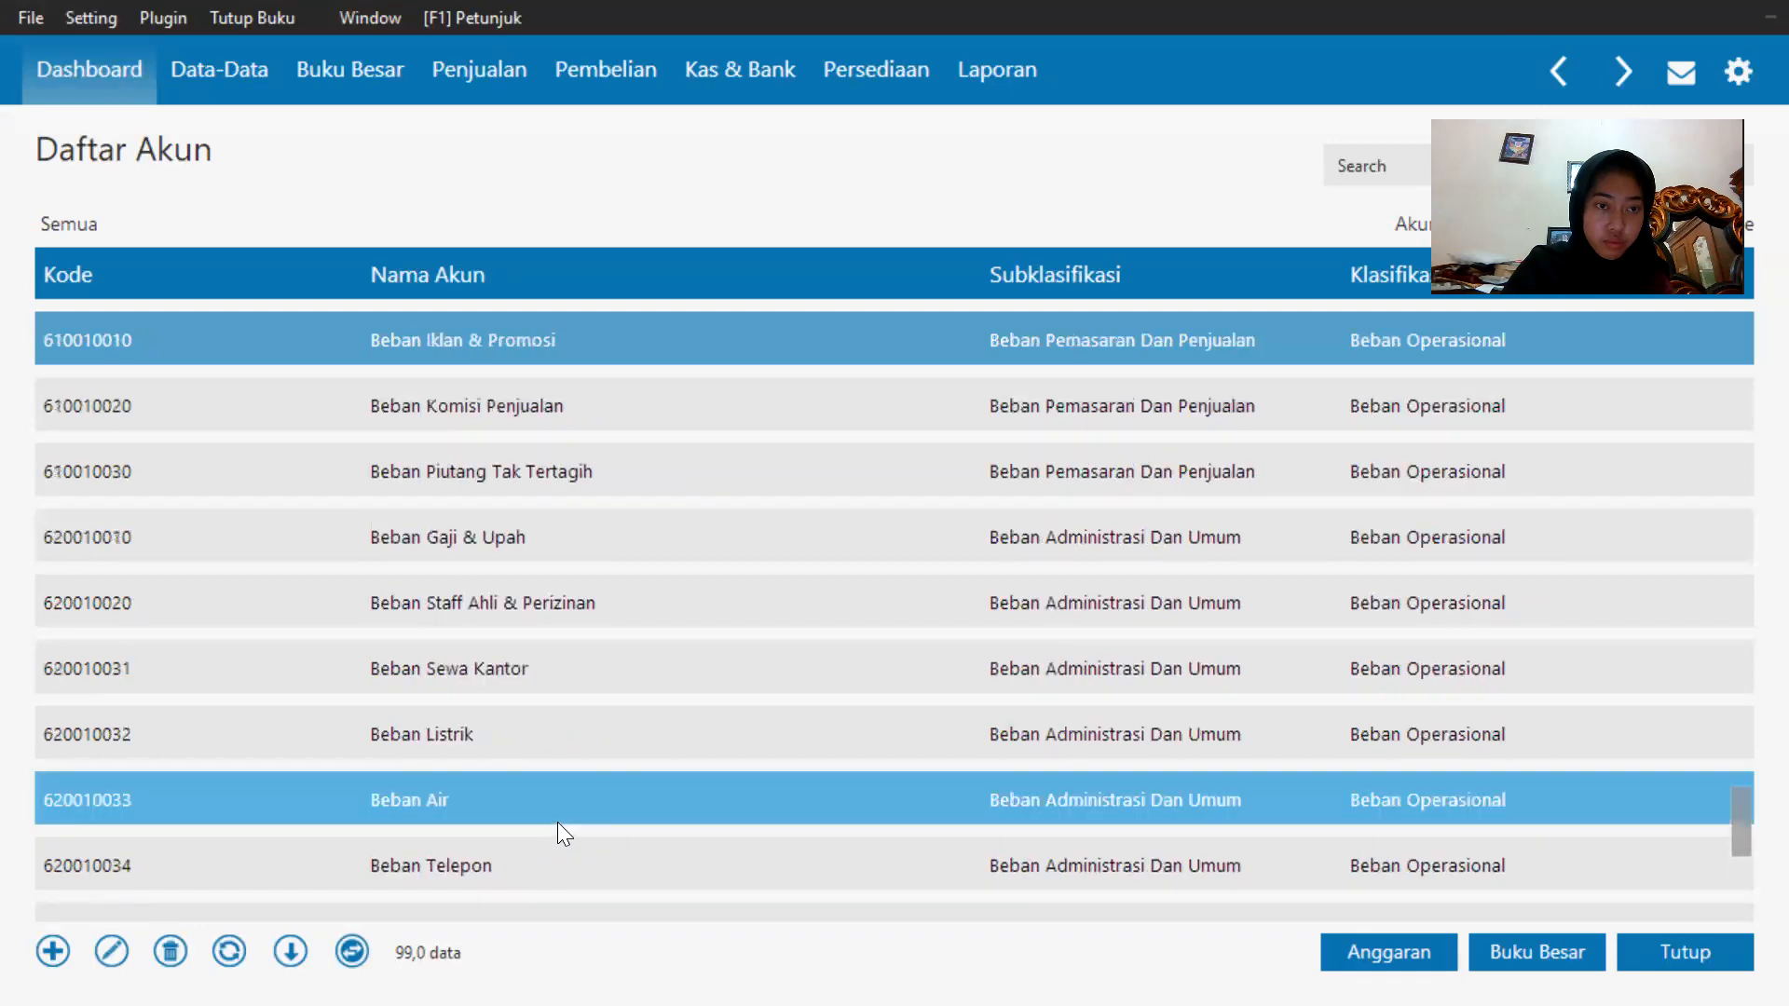
pyautogui.scroll(2, 559, 819)
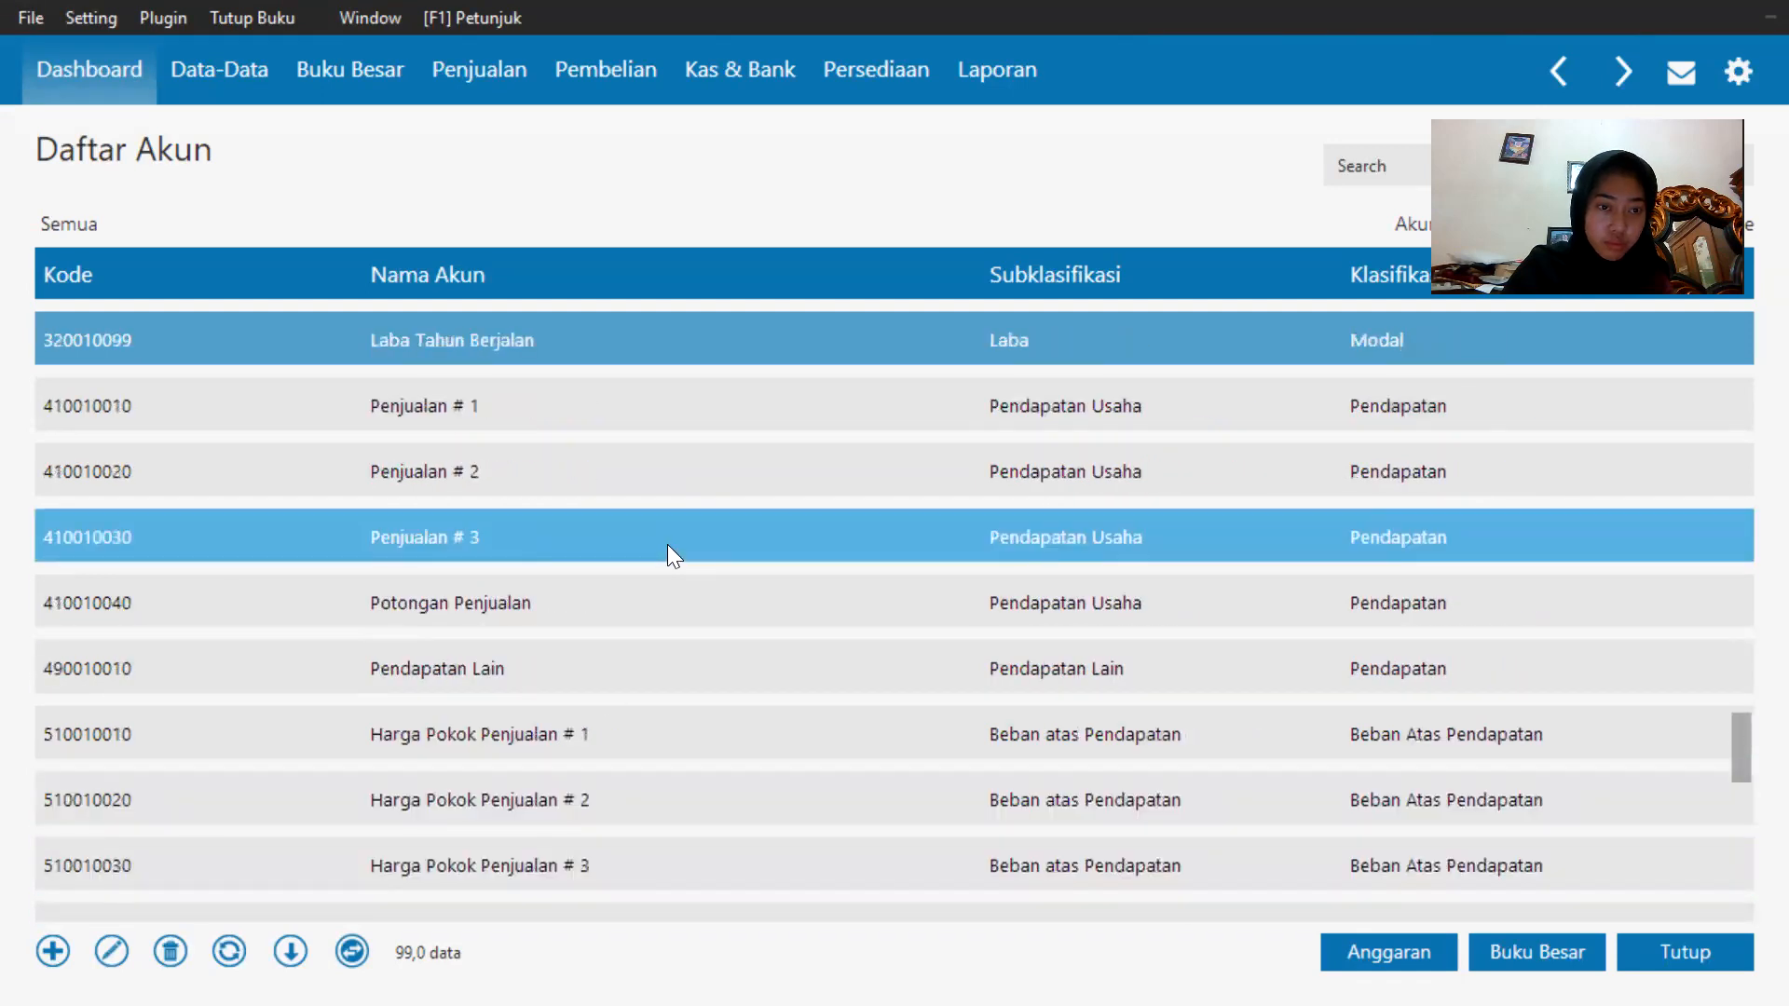
pyautogui.scroll(-1, 690, 521)
pyautogui.scroll(1, 736, 486)
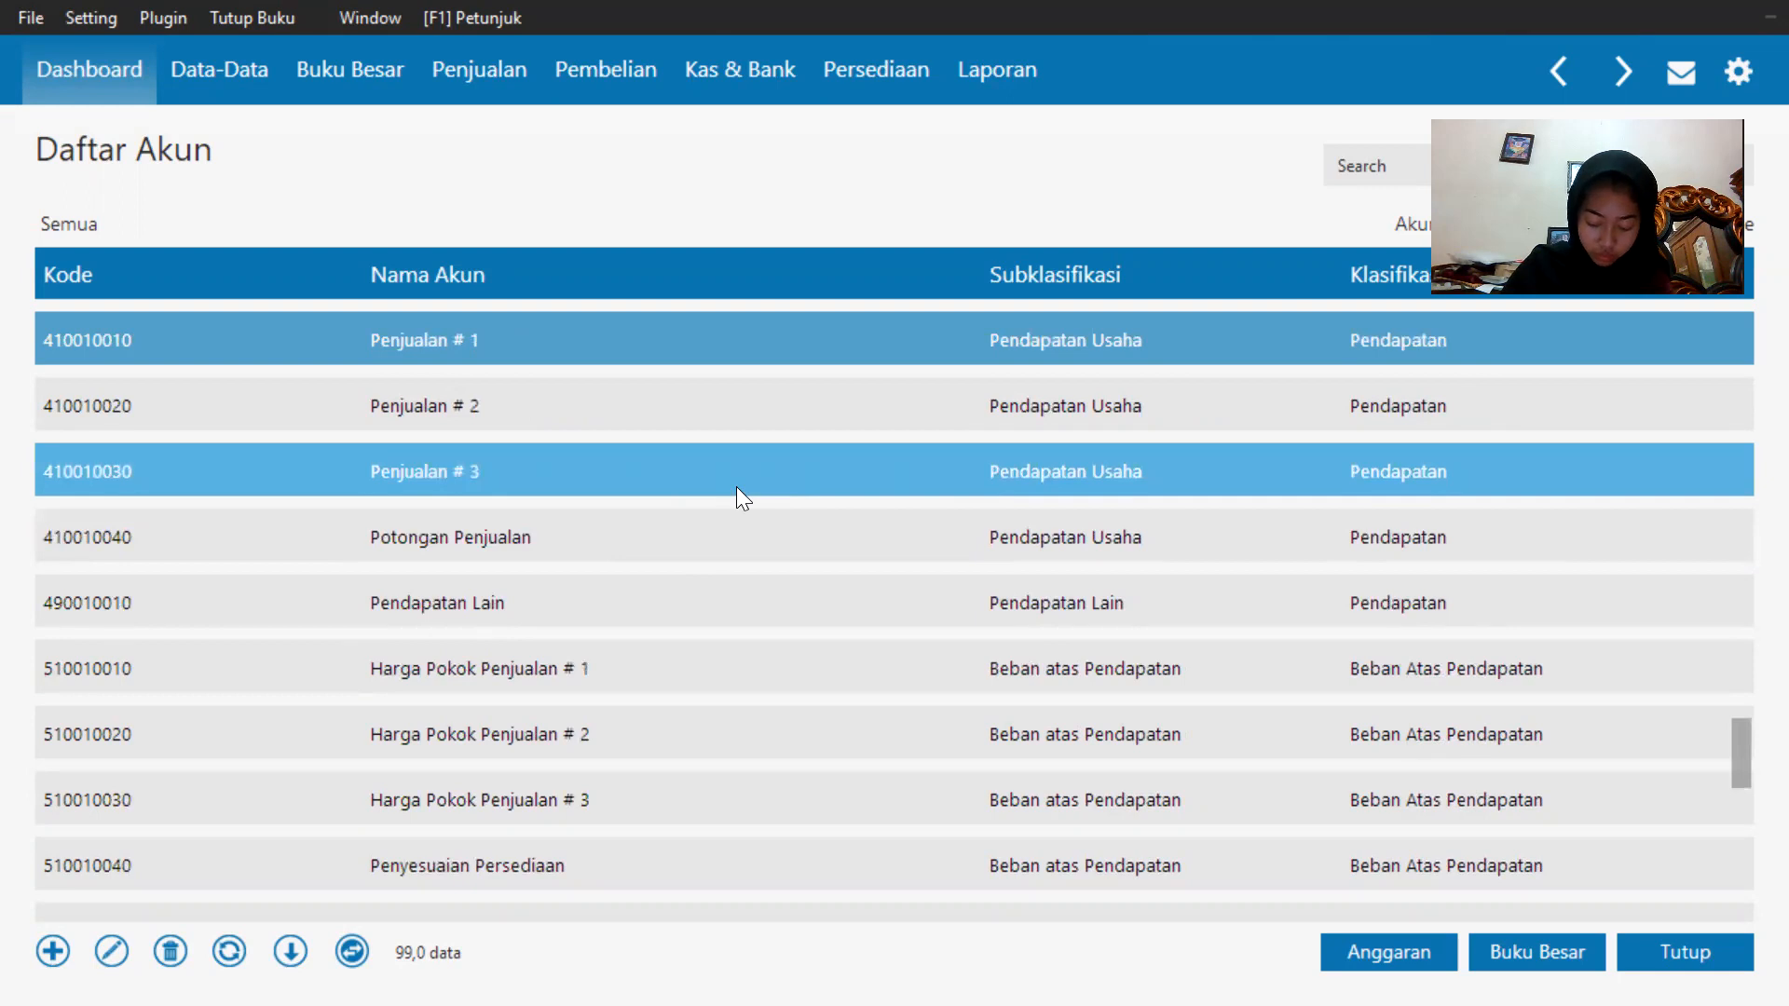
pyautogui.scroll(2, 736, 486)
pyautogui.scroll(5, 738, 484)
pyautogui.scroll(5, 738, 484)
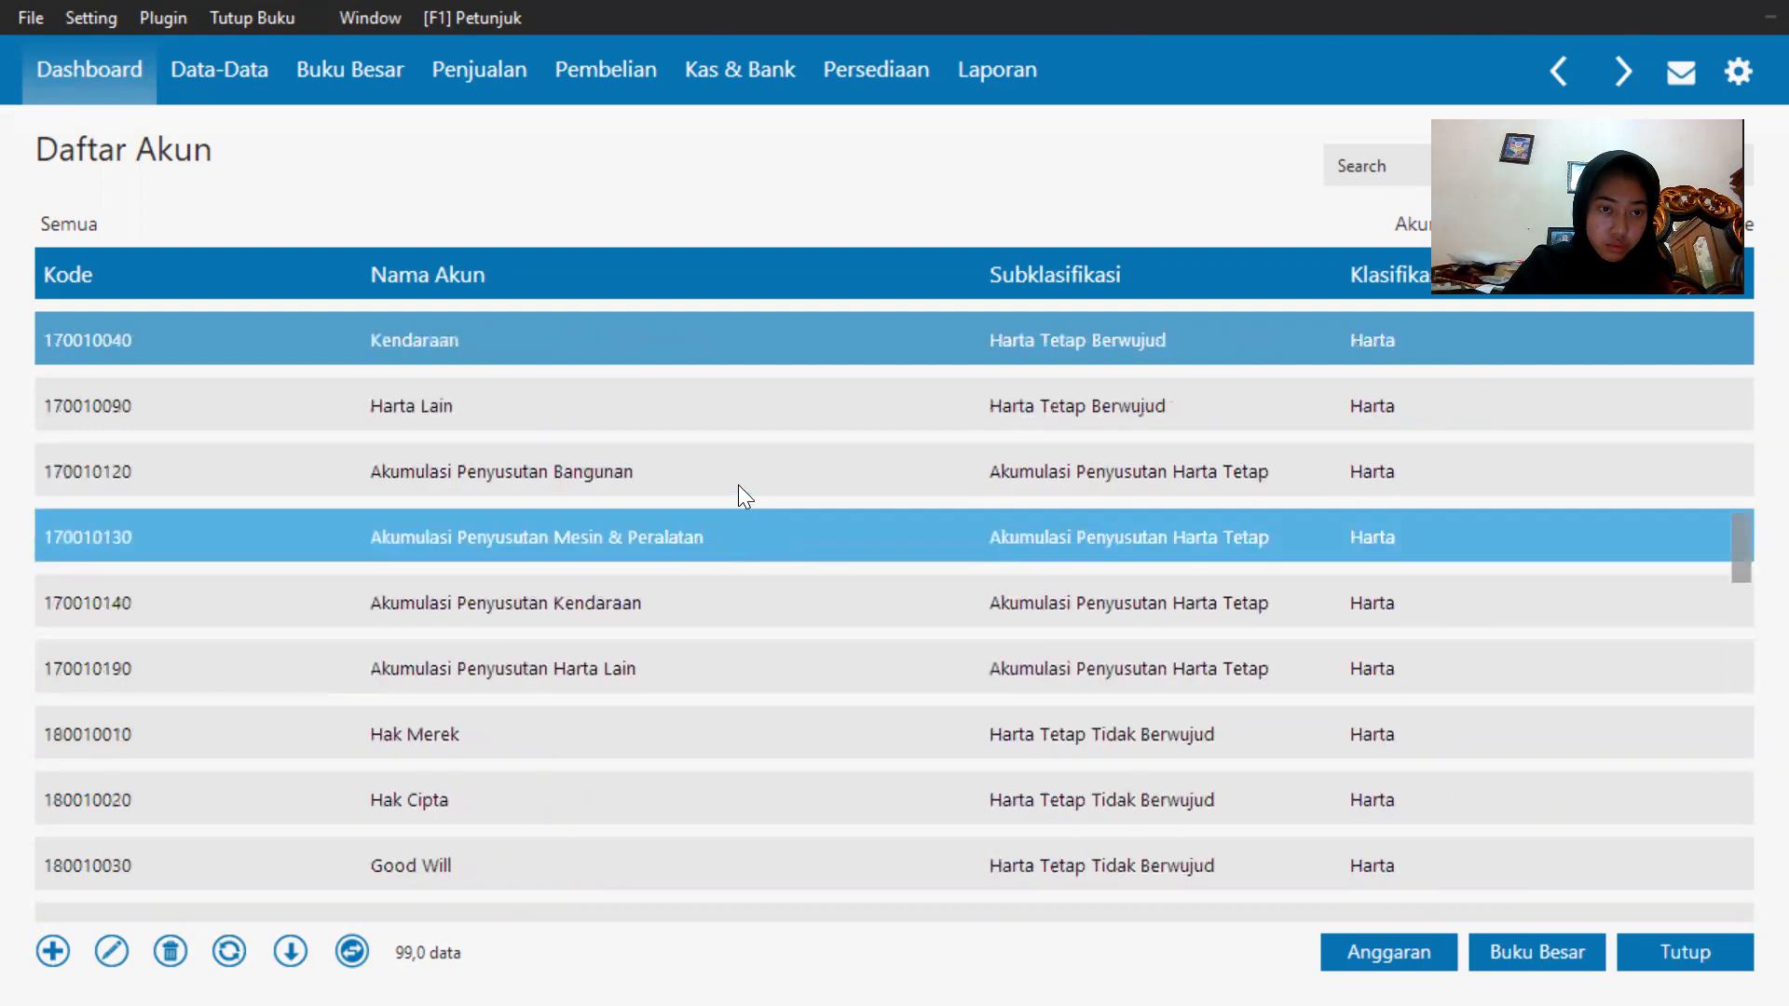
pyautogui.scroll(4, 738, 485)
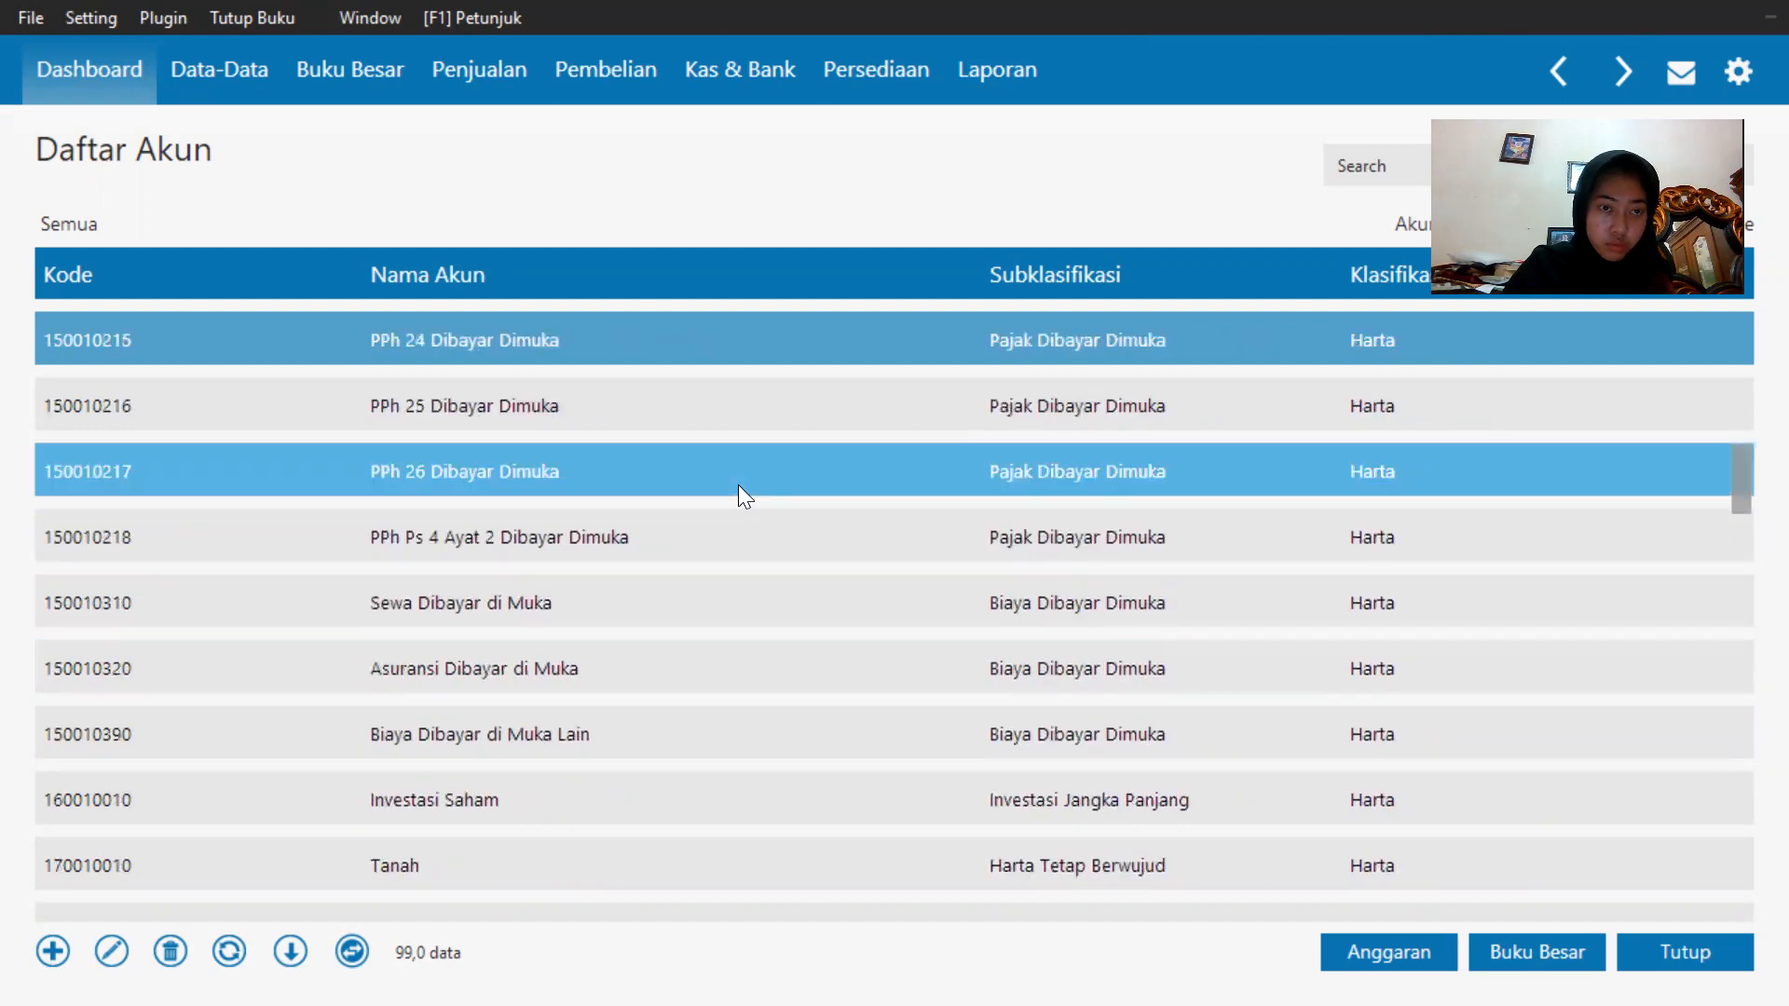
pyautogui.scroll(5, 738, 484)
pyautogui.scroll(4, 738, 484)
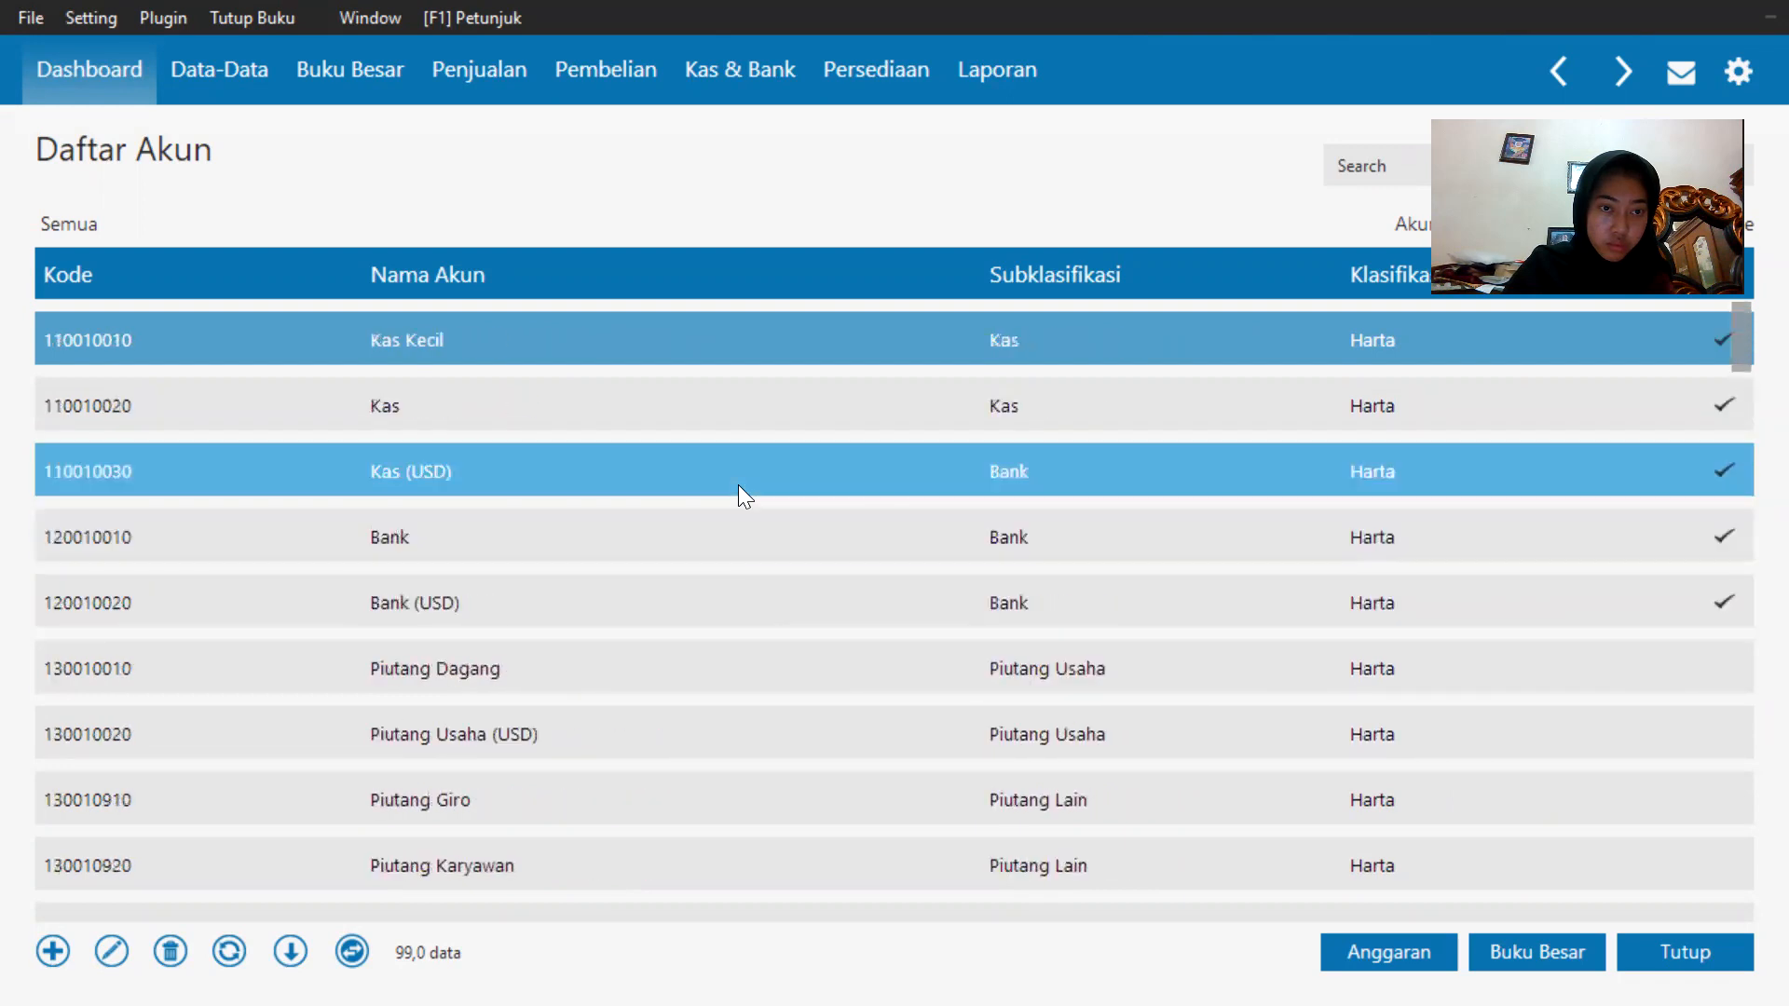
pyautogui.rightClick(737, 484)
pyautogui.click(663, 475)
pyautogui.click(698, 412)
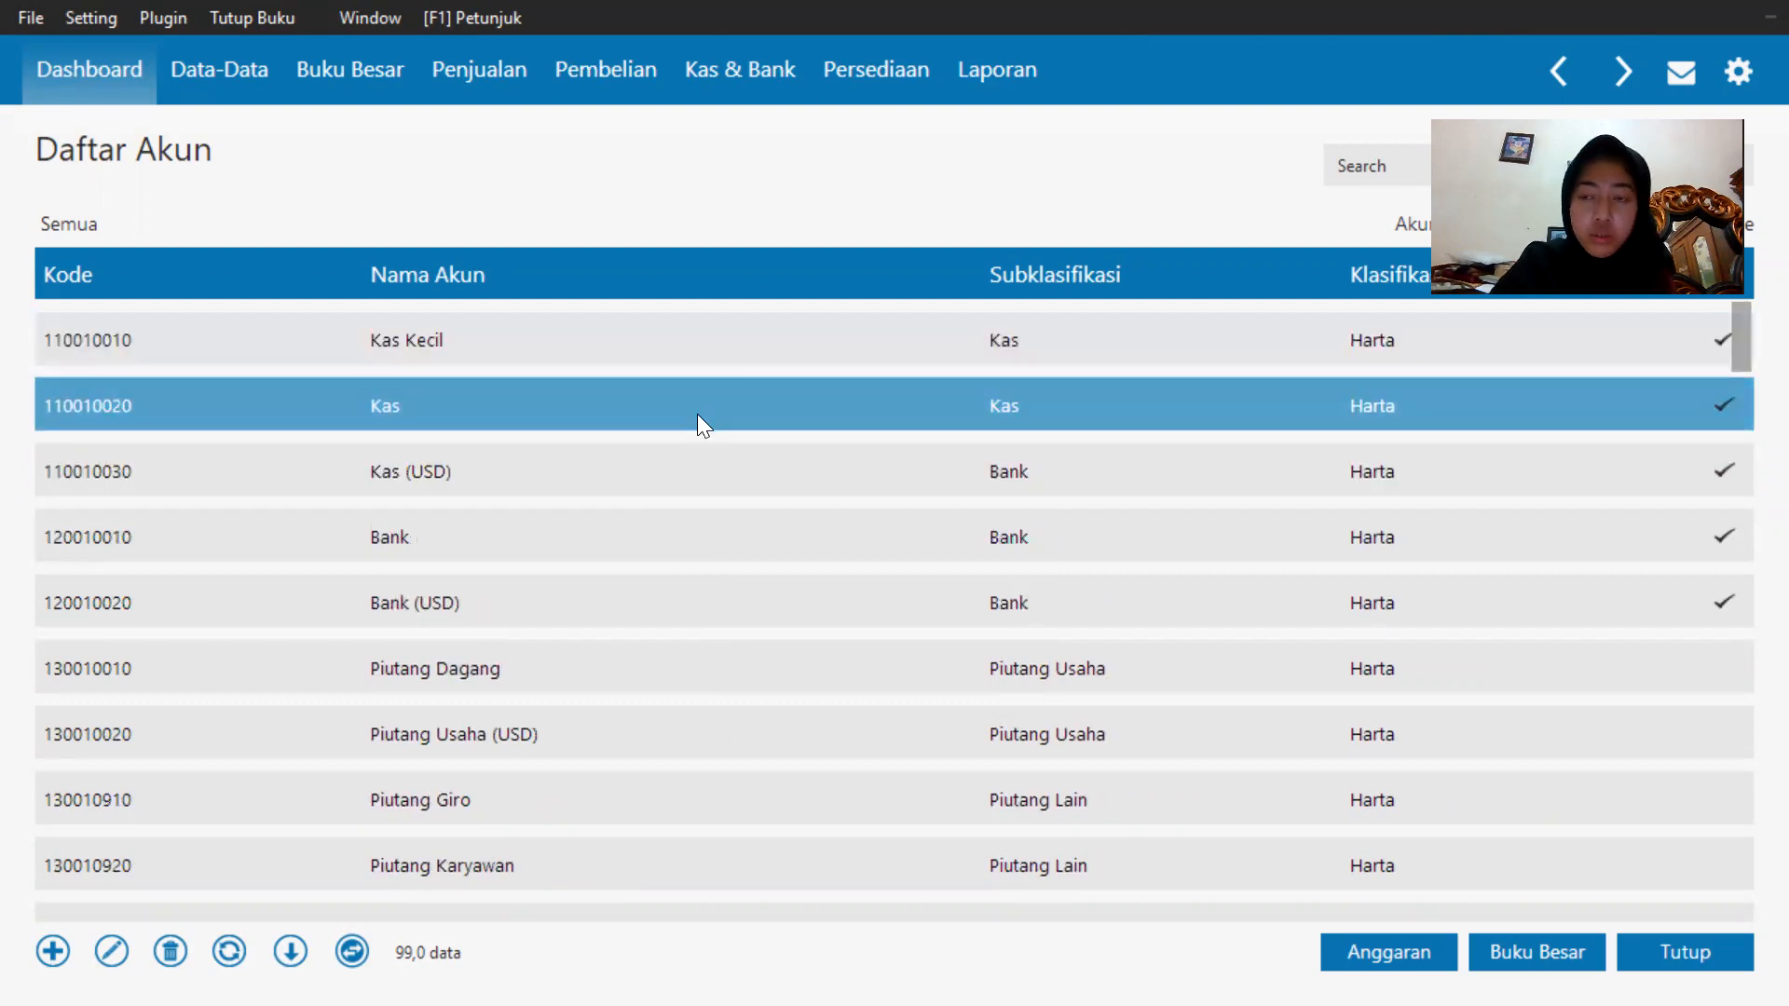
# Scroll down the chart of accounts again to check the renamed accounts down to the revenue section.
pyautogui.scroll(-1, 697, 414)
pyautogui.scroll(-8, 697, 414)
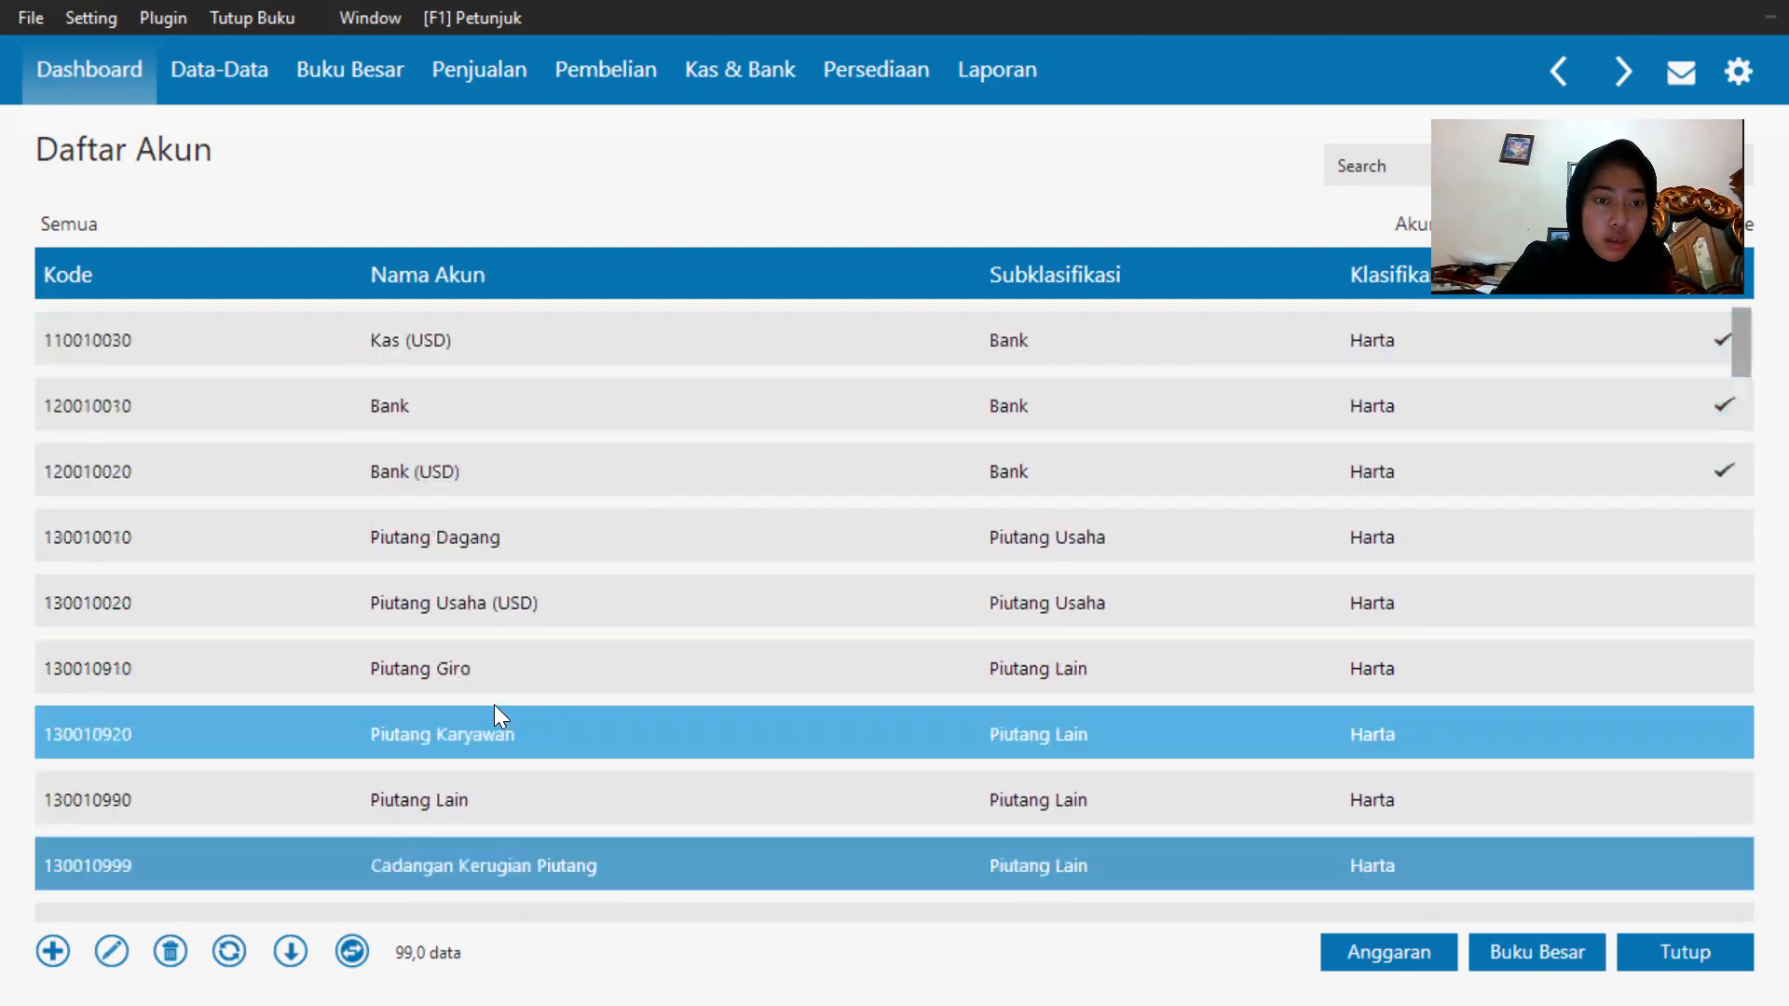
pyautogui.scroll(-12, 495, 622)
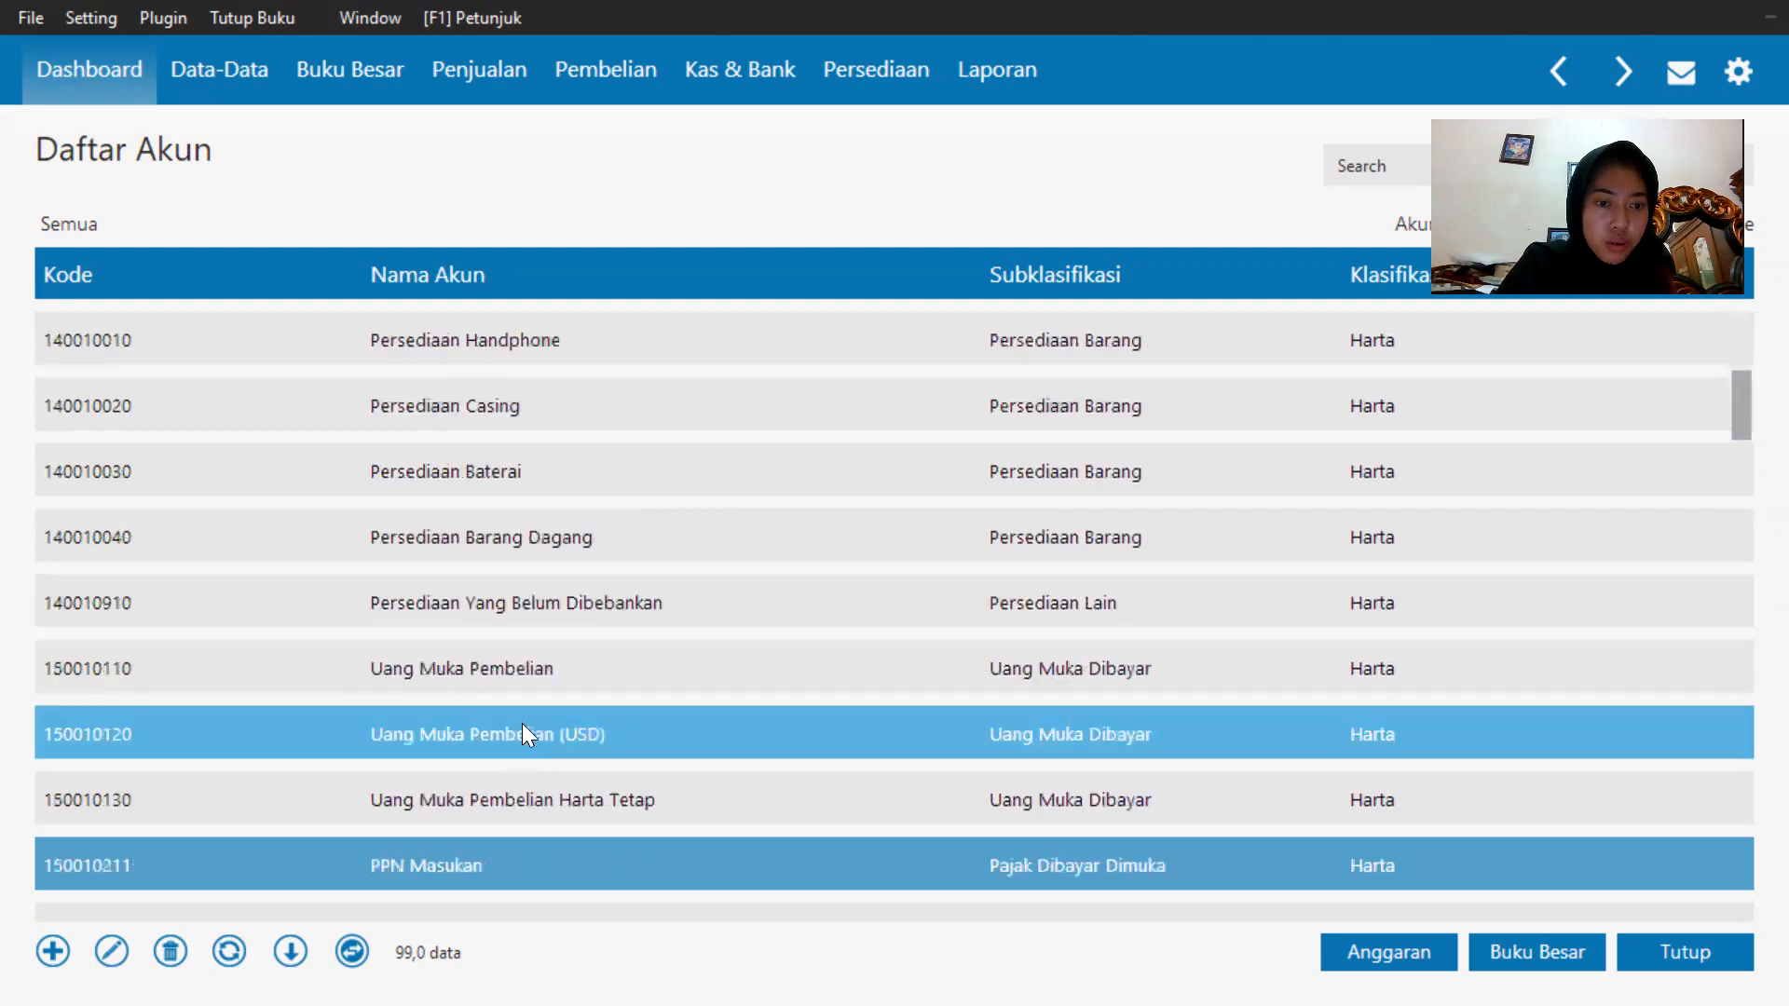
pyautogui.scroll(-13, 522, 714)
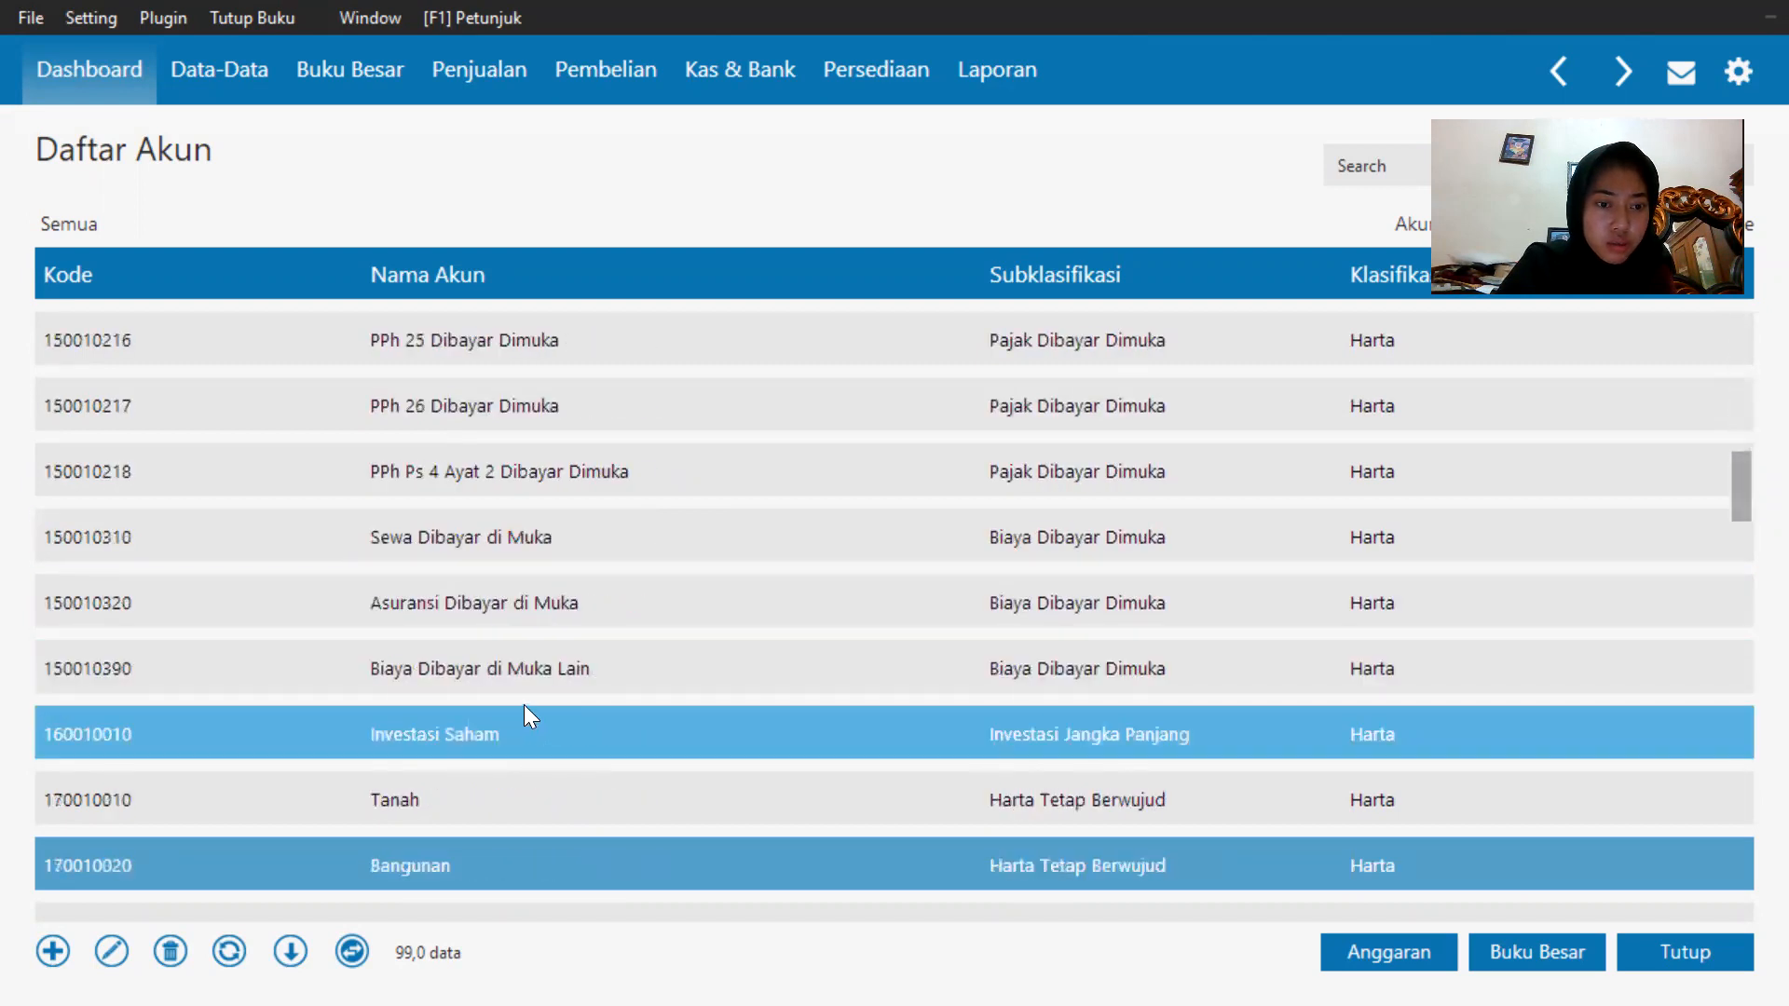
pyautogui.scroll(-11, 523, 704)
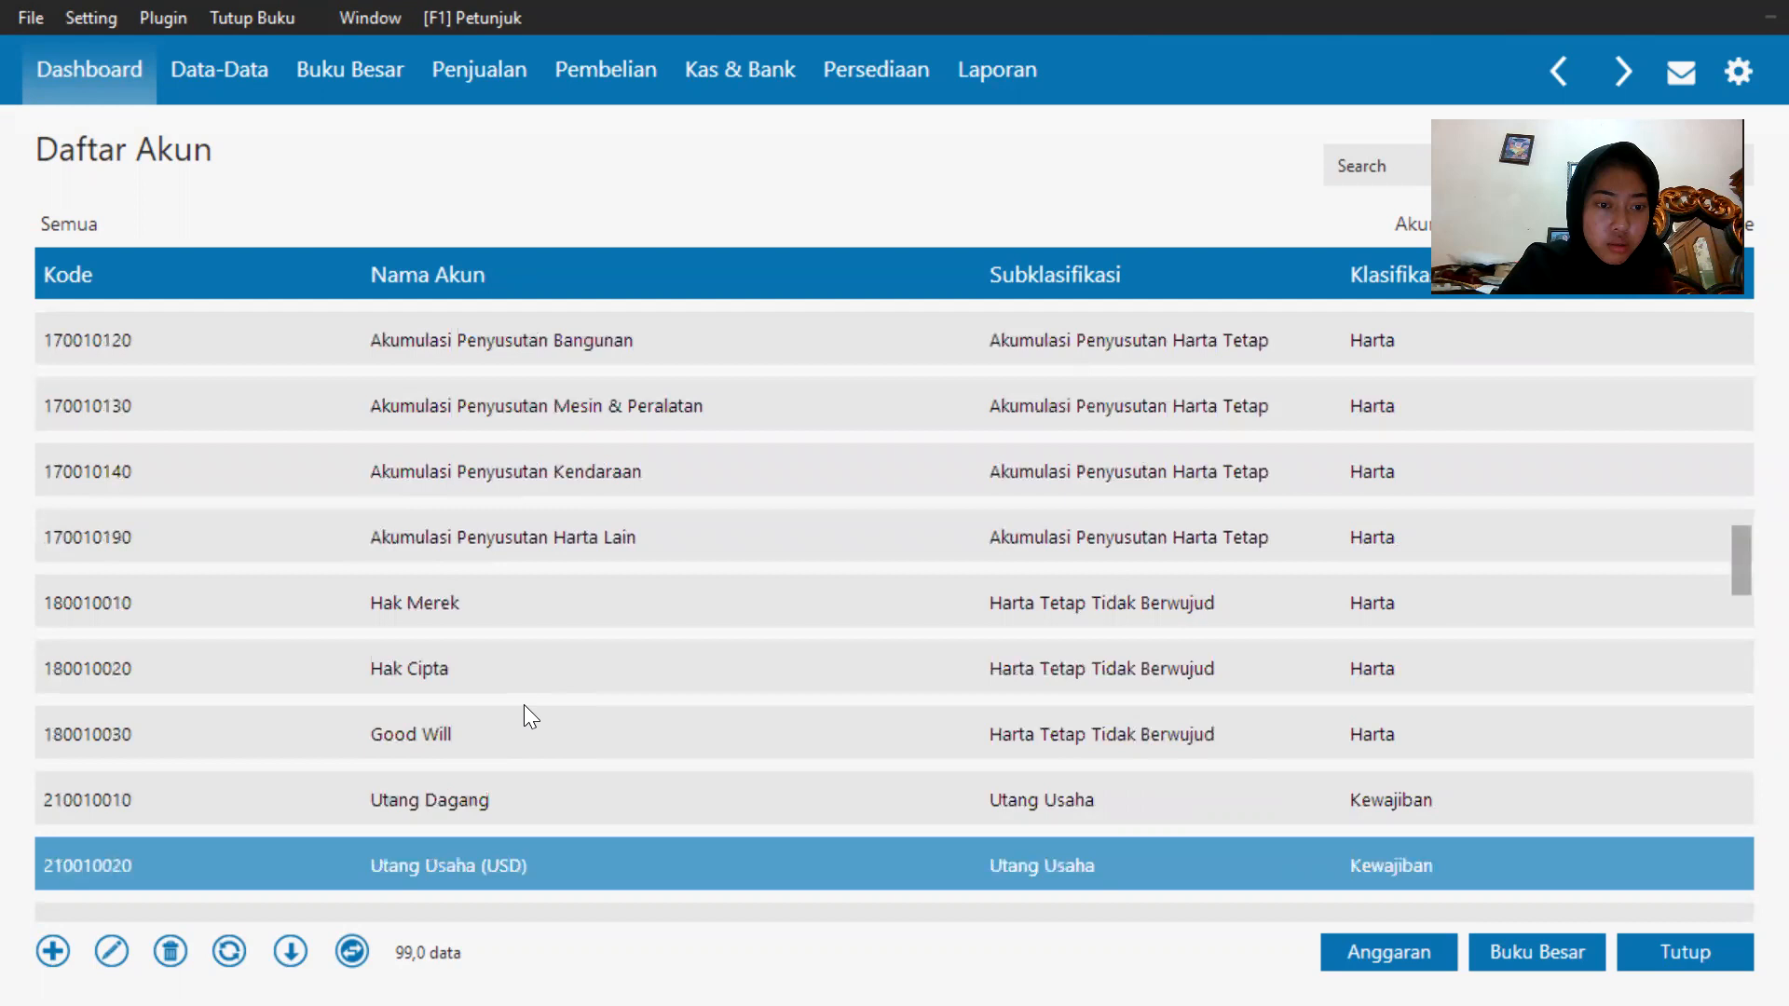
pyautogui.scroll(-5, 523, 704)
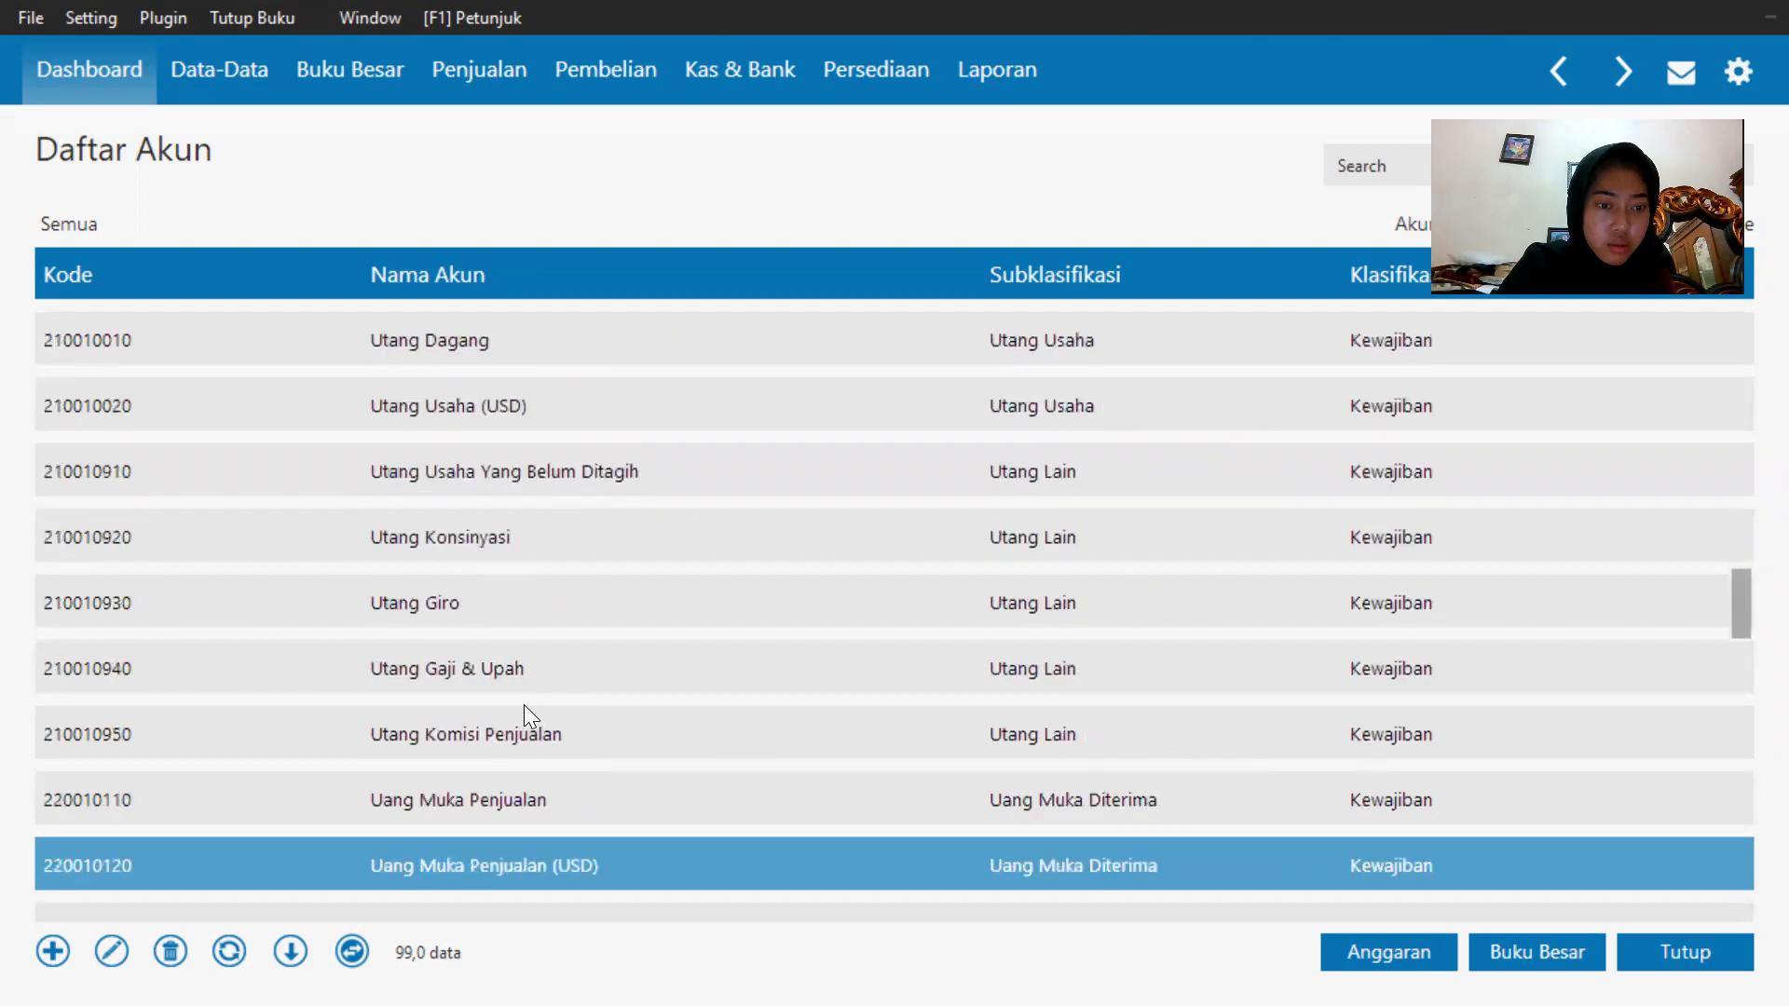
pyautogui.scroll(-11, 697, 754)
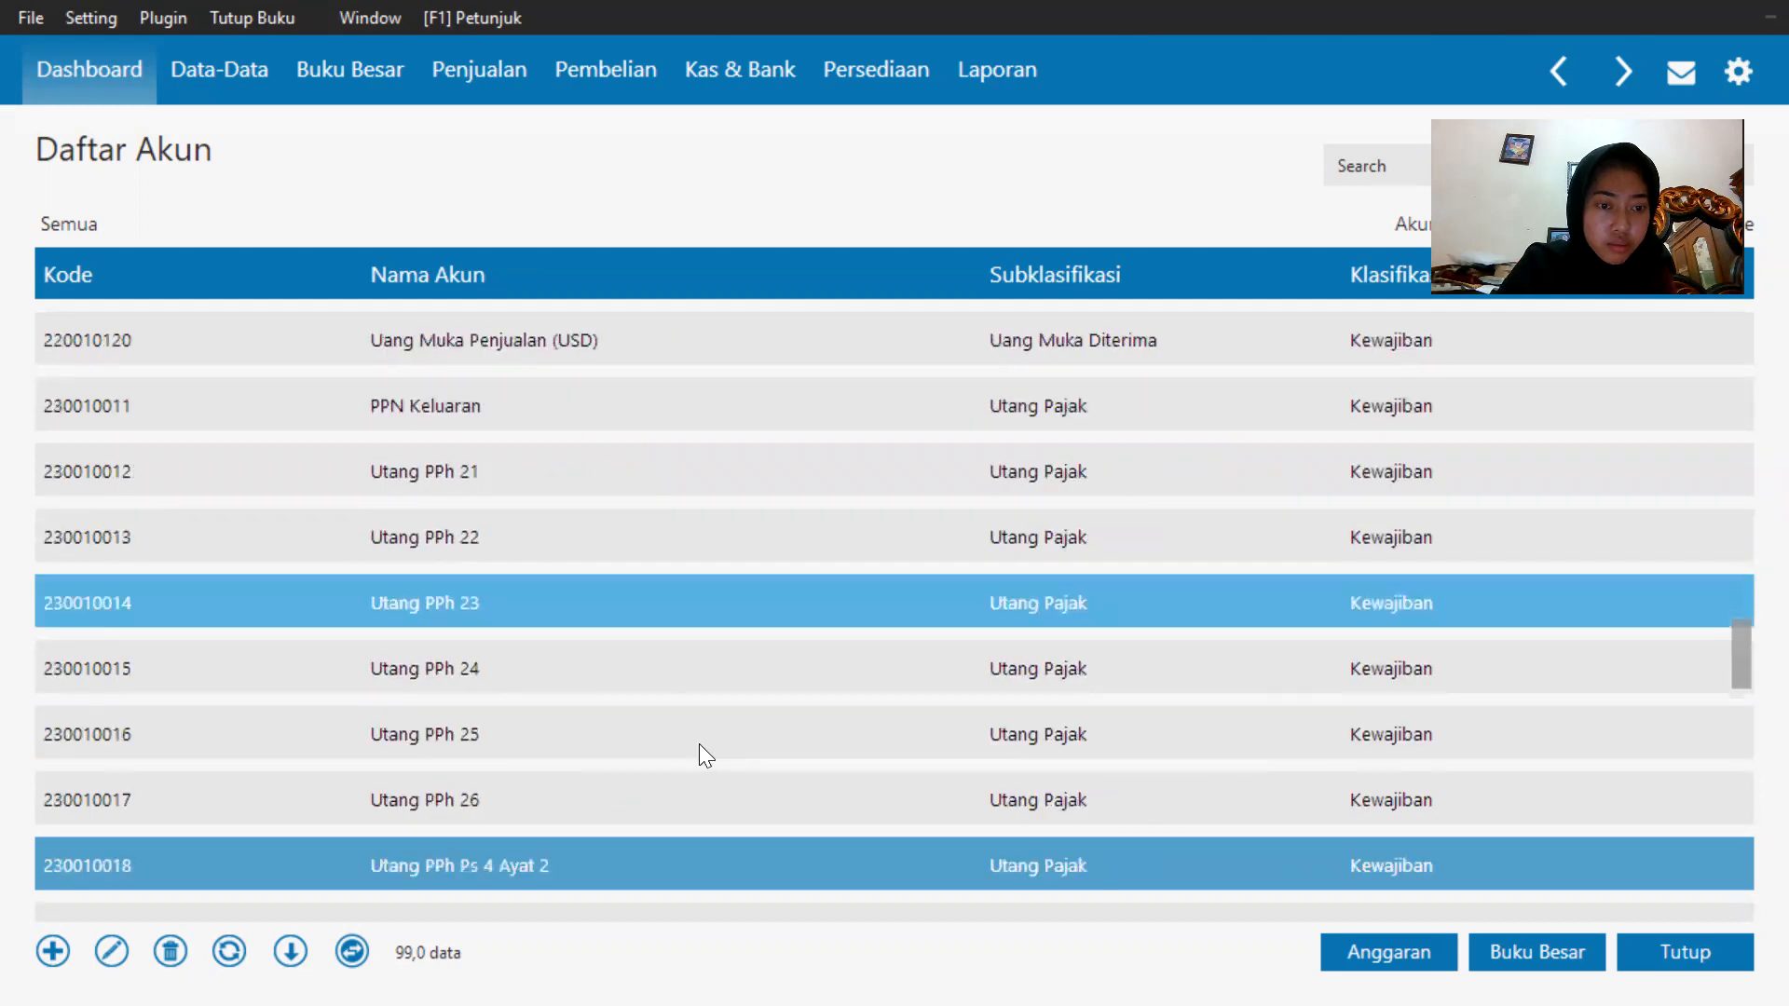
pyautogui.scroll(-6, 701, 740)
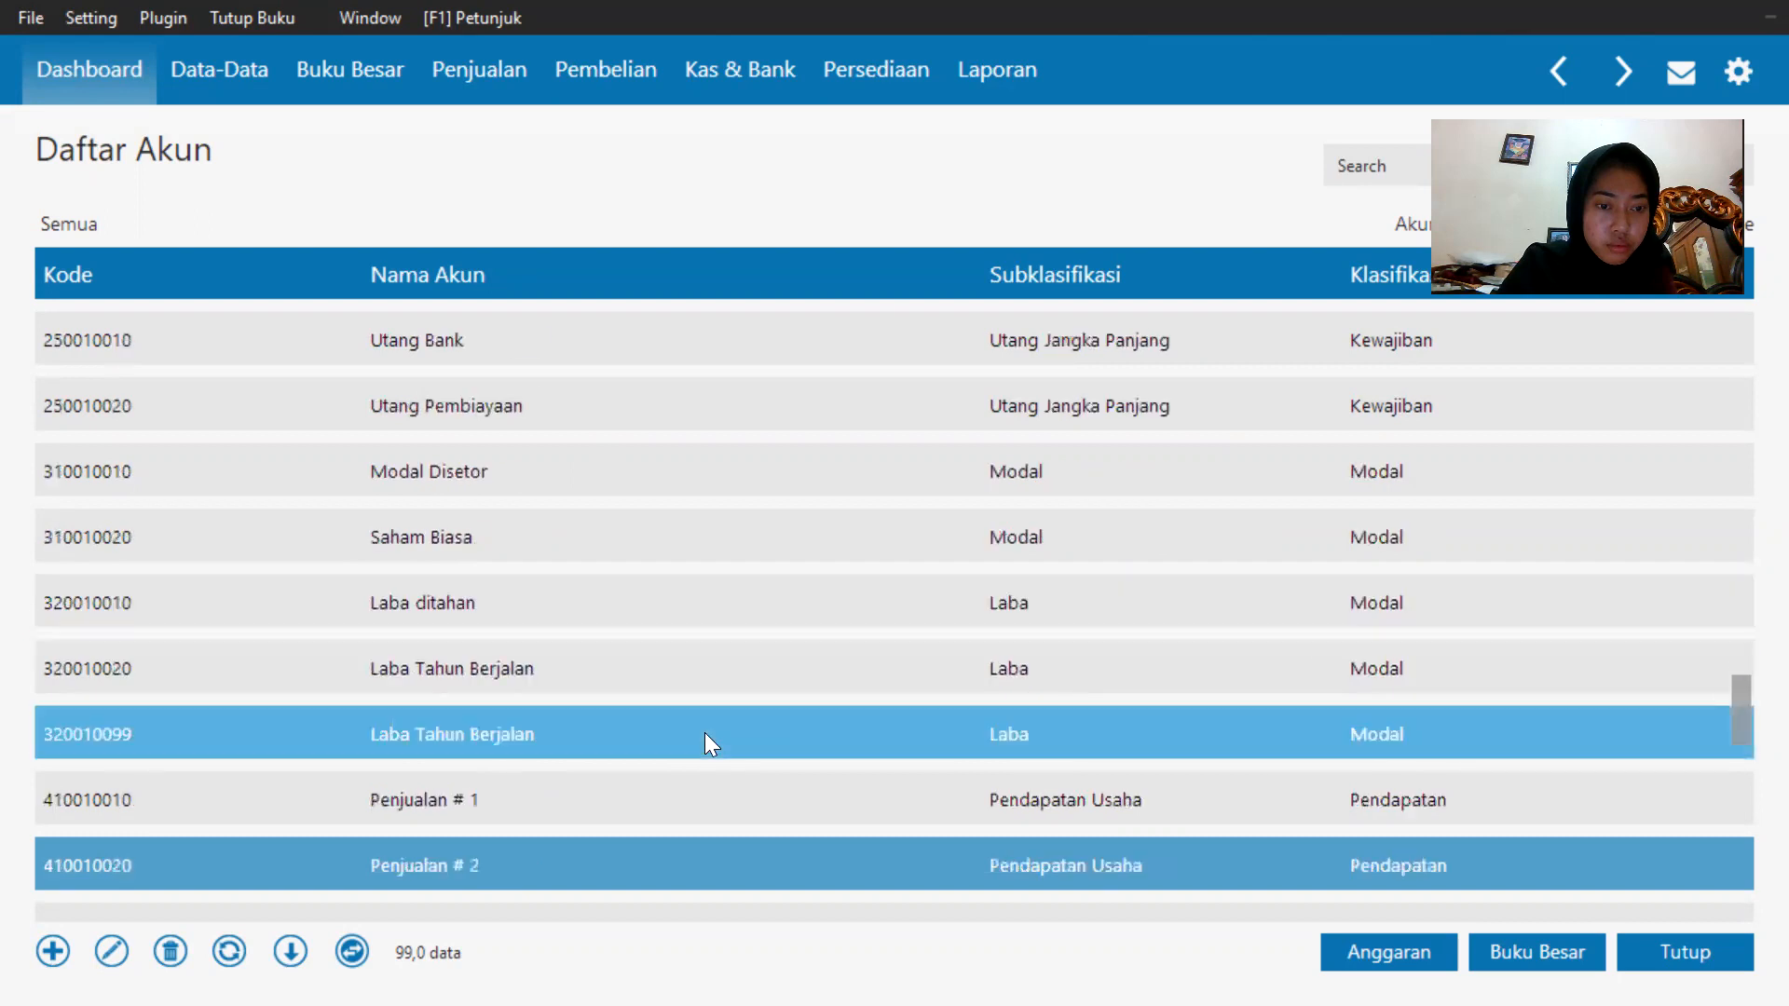
pyautogui.scroll(-5, 704, 732)
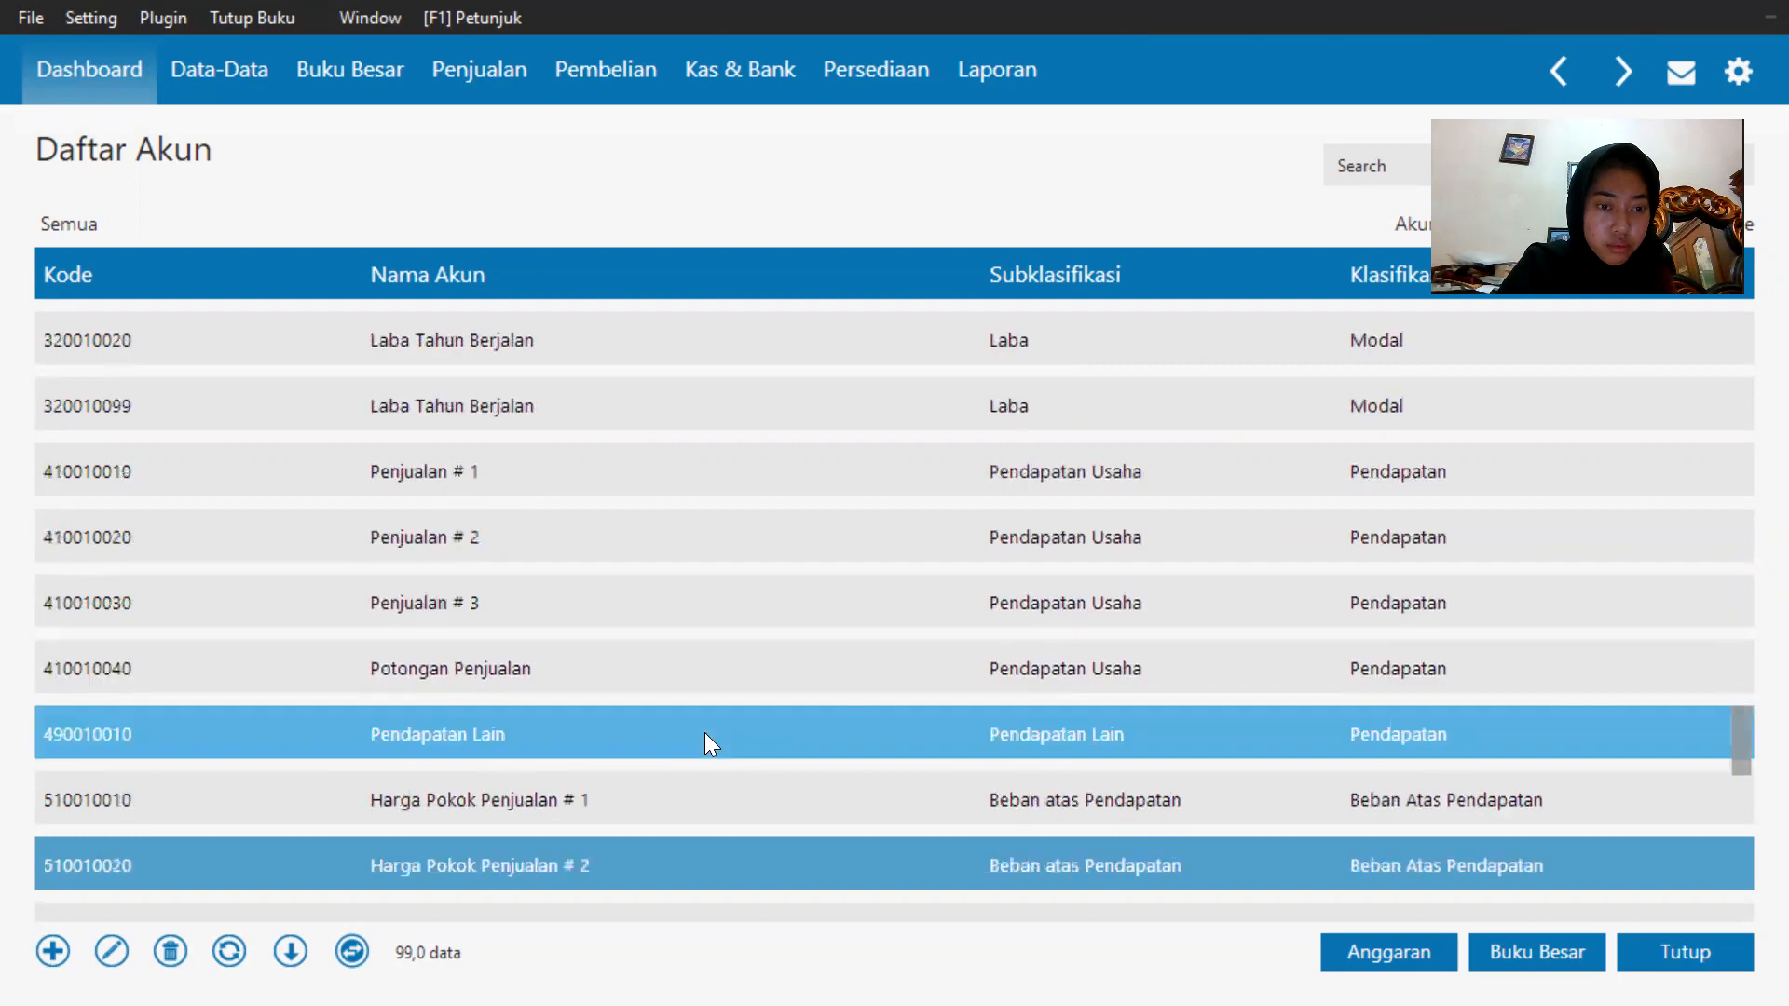
# Scroll down through the expense accounts to the end of the chart and back up to the sales accounts.
pyautogui.scroll(-4, 704, 732)
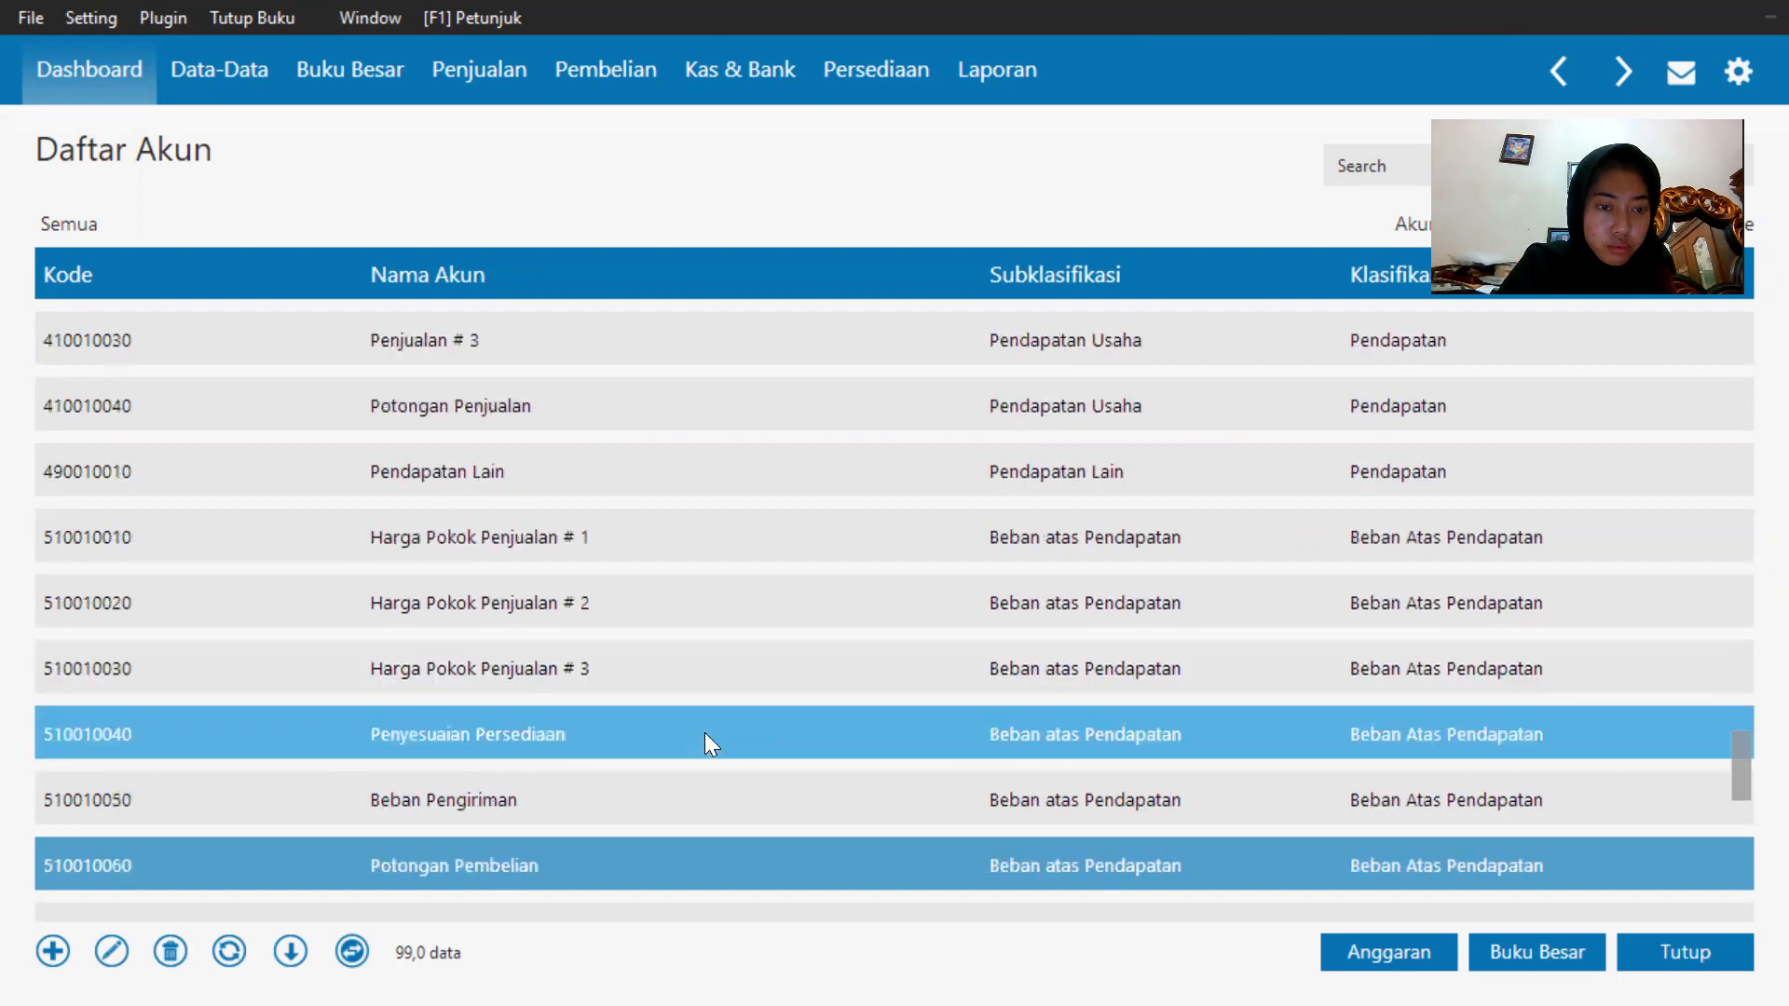
pyautogui.scroll(-2, 704, 732)
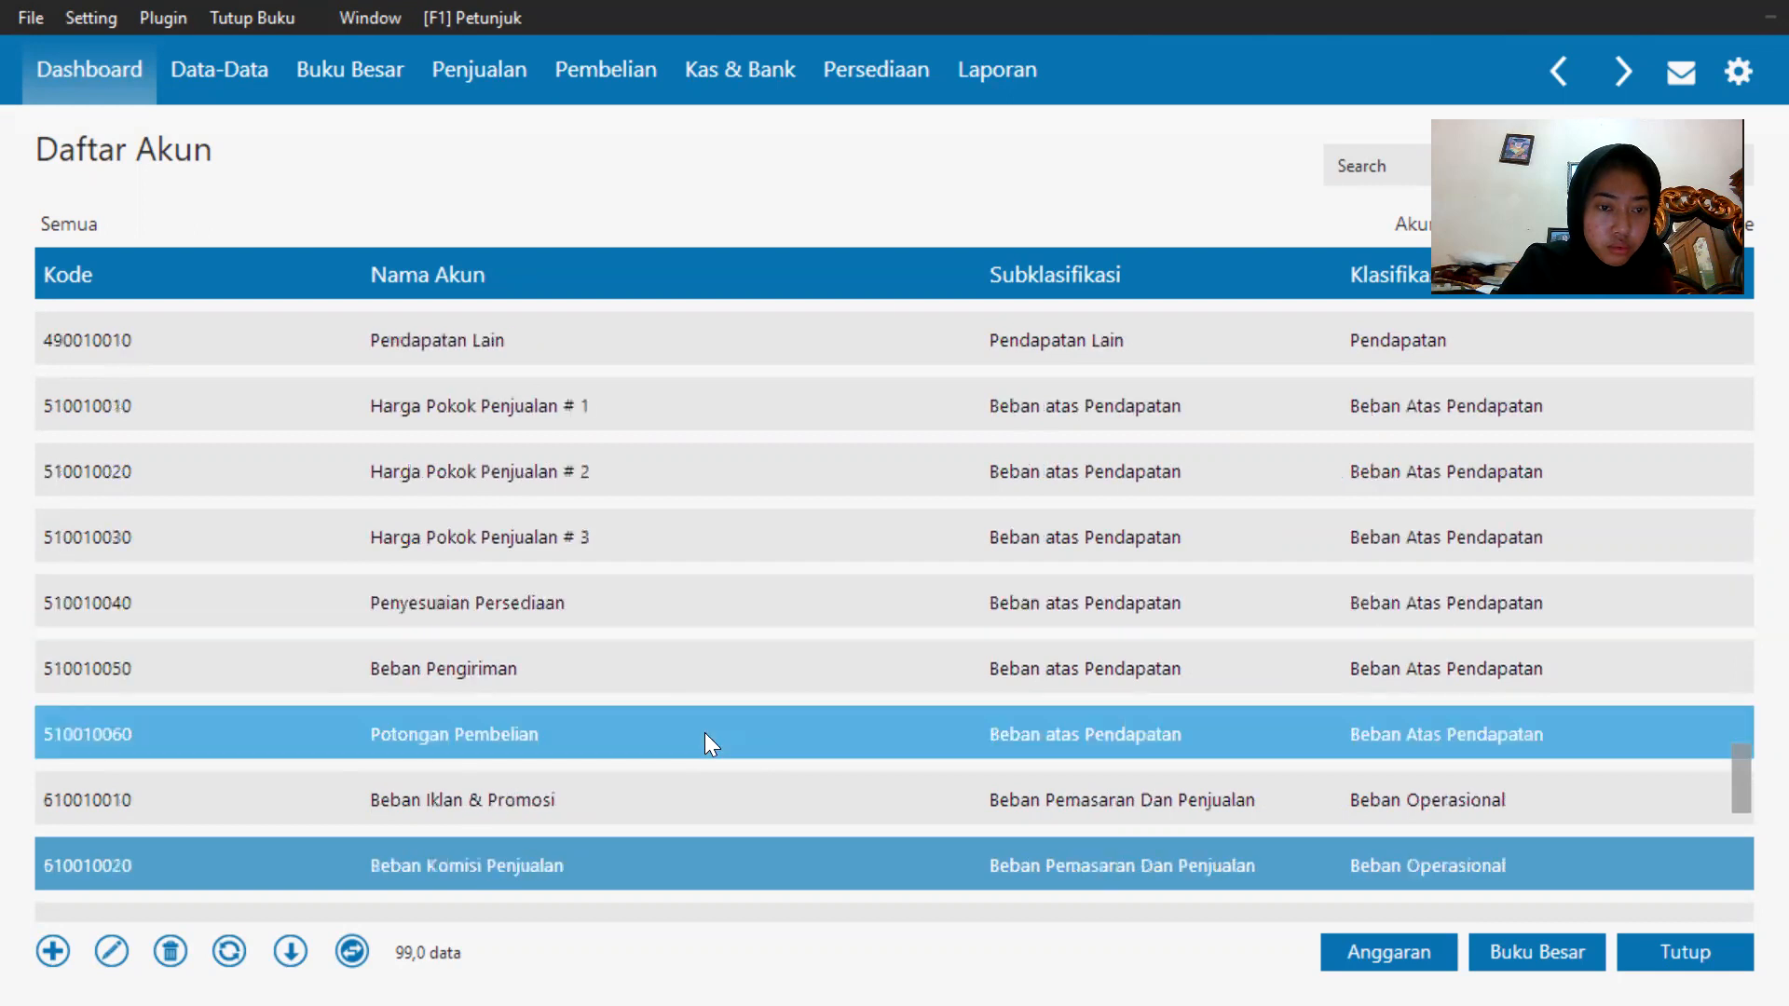
pyautogui.scroll(-4, 704, 732)
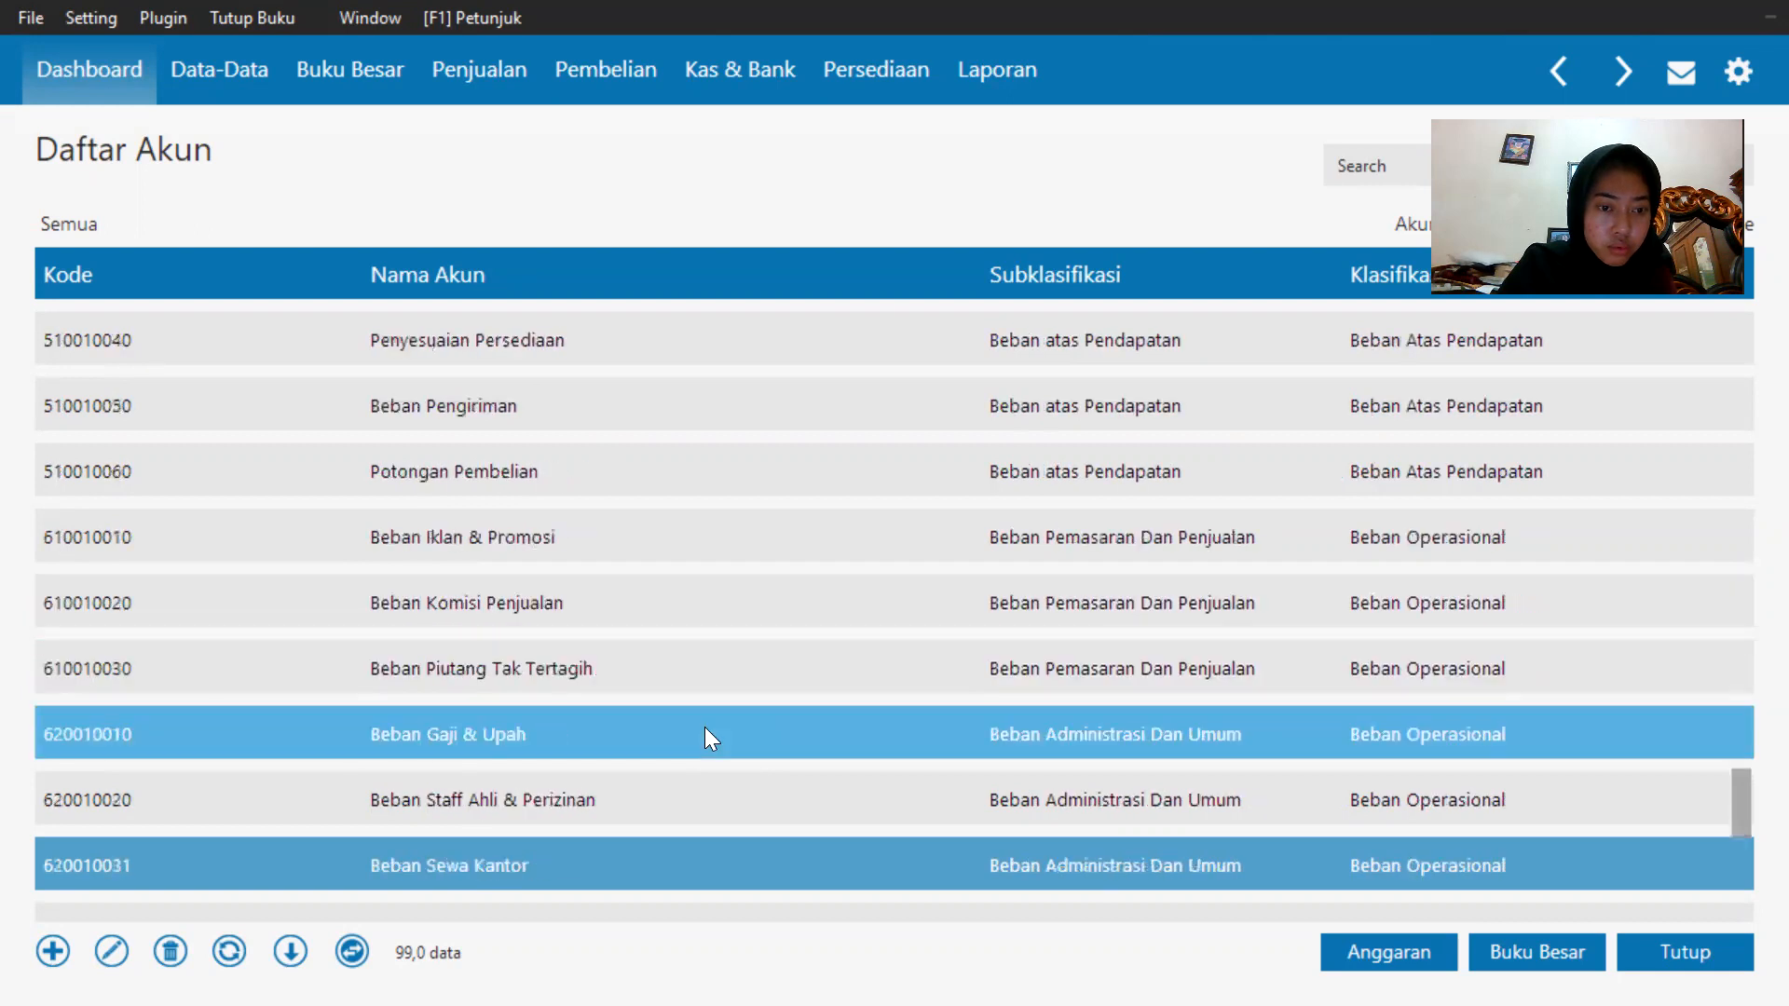
pyautogui.scroll(-12, 705, 733)
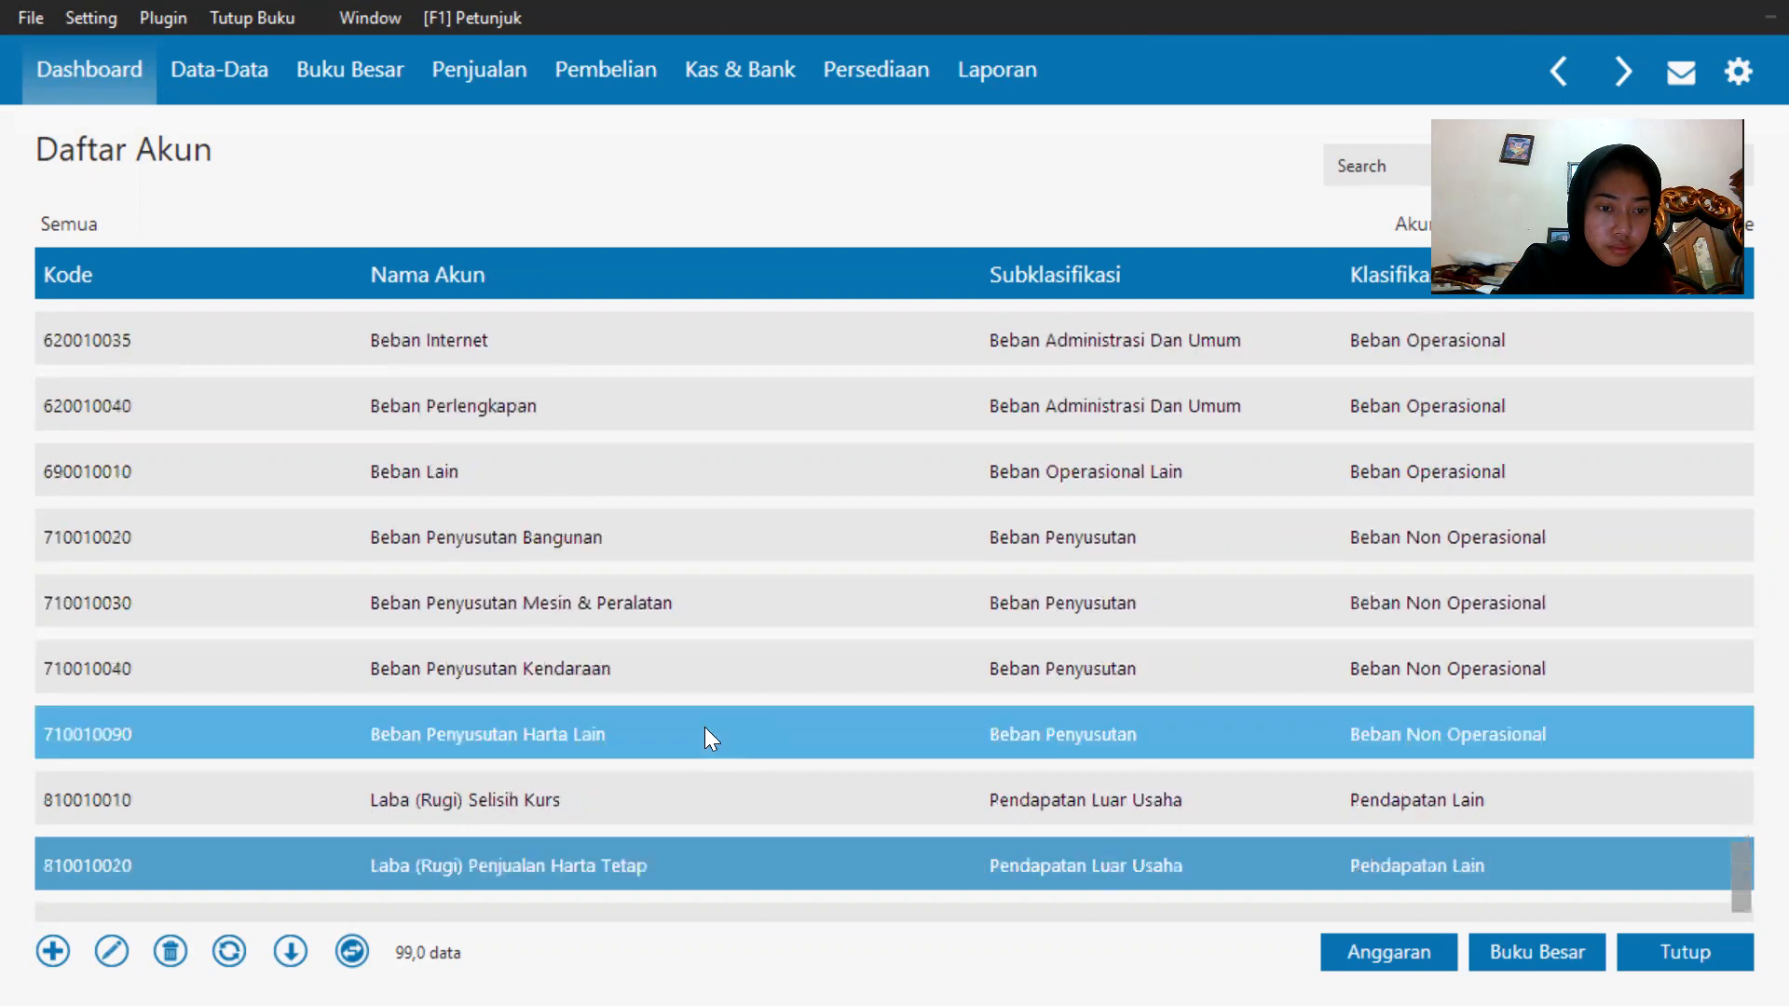
pyautogui.scroll(-3, 704, 732)
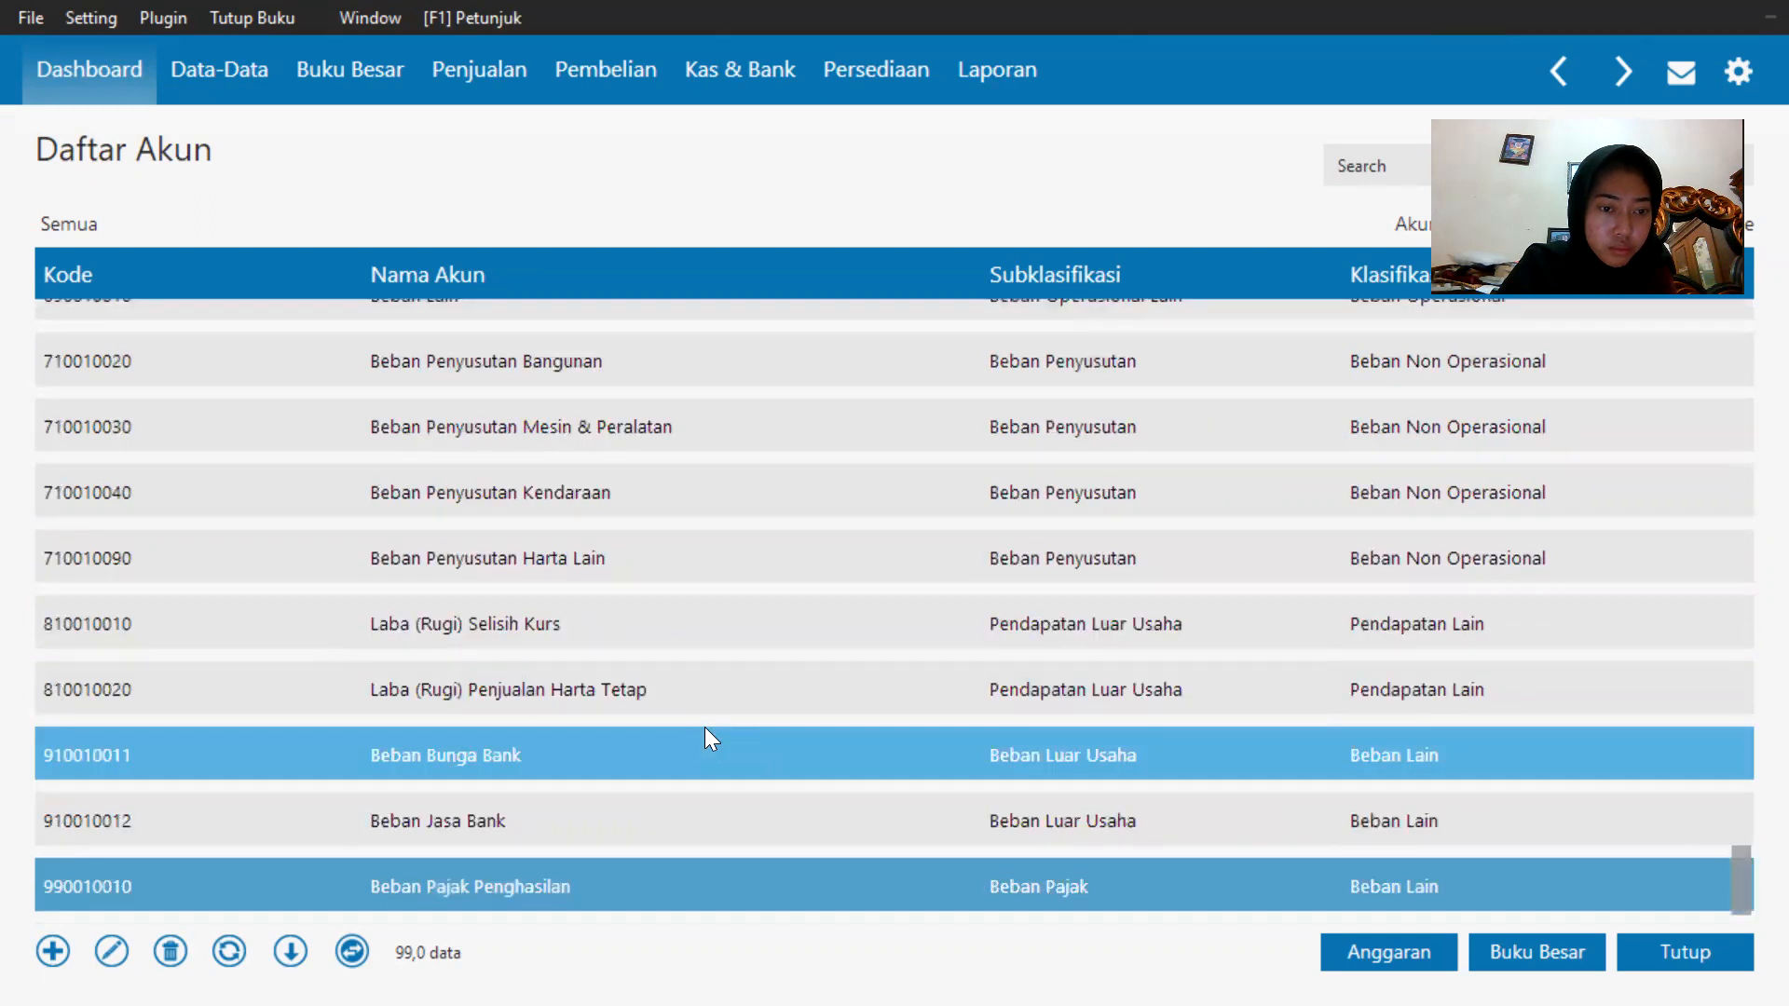
pyautogui.press('Up')
pyautogui.press('Up')
pyautogui.press('Up')
pyautogui.press('Up')
pyautogui.press('Up')
pyautogui.press('Up')
pyautogui.press('Up')
pyautogui.press('Up')
pyautogui.press('Up')
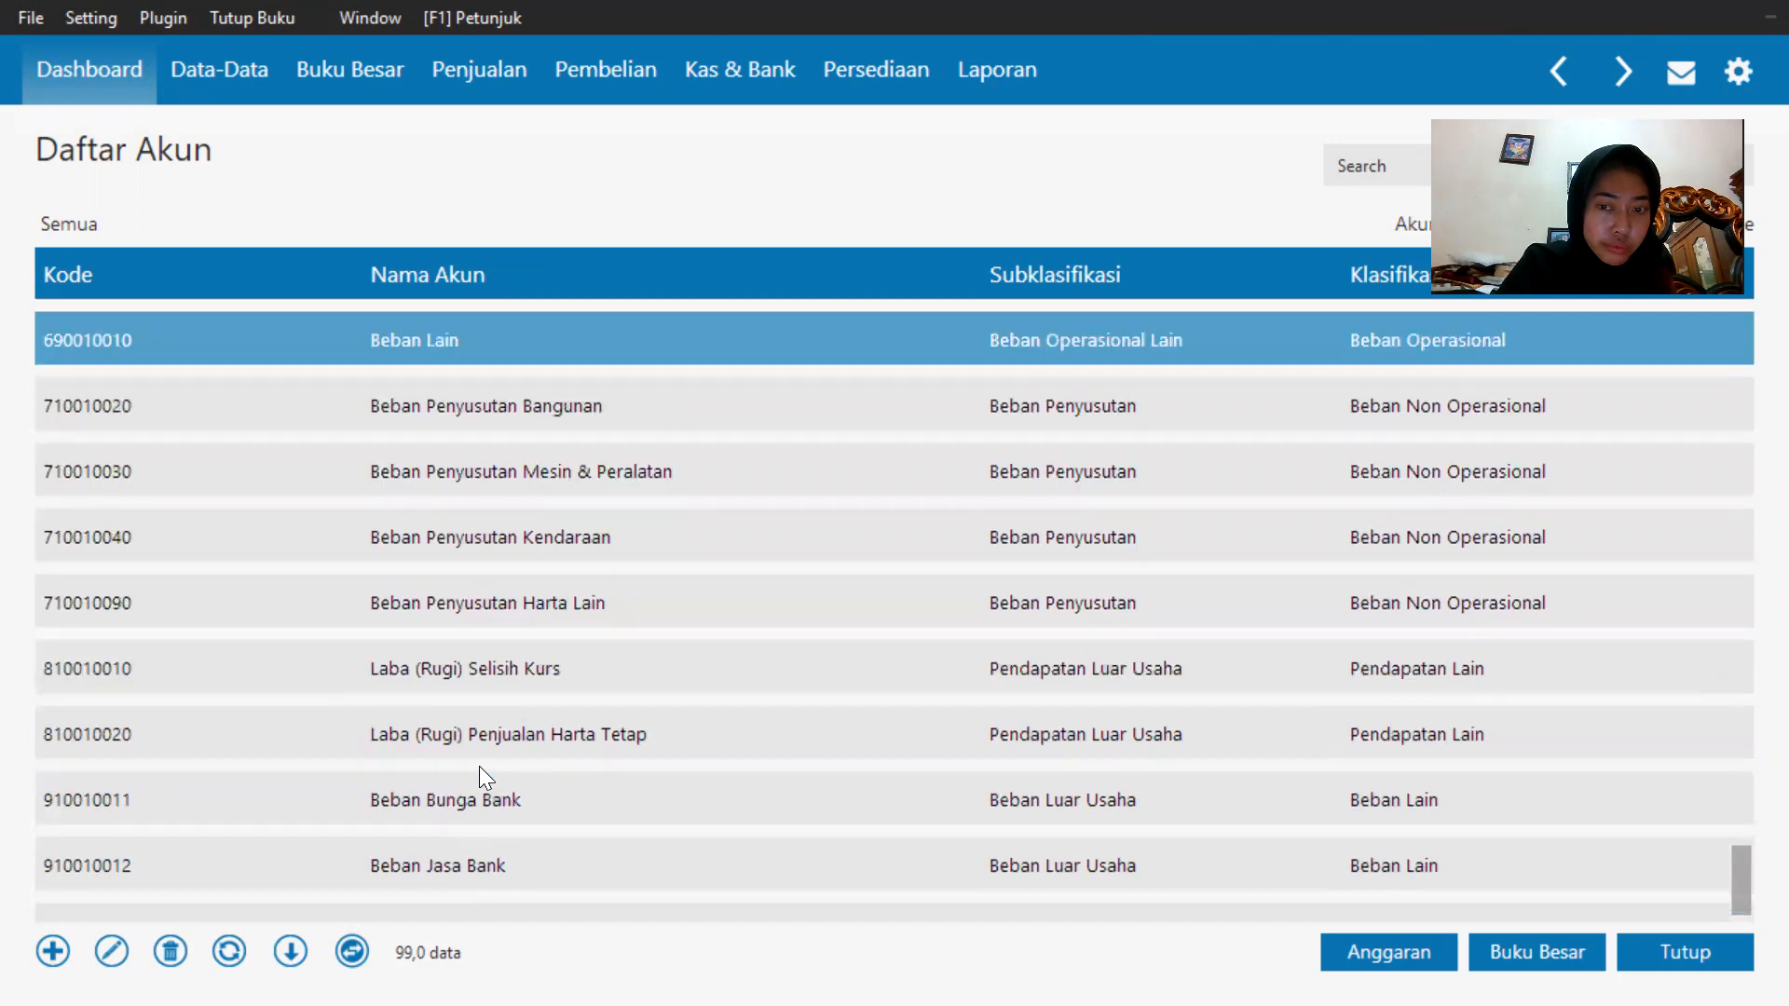
pyautogui.press('Up')
pyautogui.press('Up')
pyautogui.press('Up')
pyautogui.press('Up')
pyautogui.press('Up')
pyautogui.press('Up')
pyautogui.press('Up')
pyautogui.press('Up')
pyautogui.press('Up')
pyautogui.press('Up')
pyautogui.press('Up')
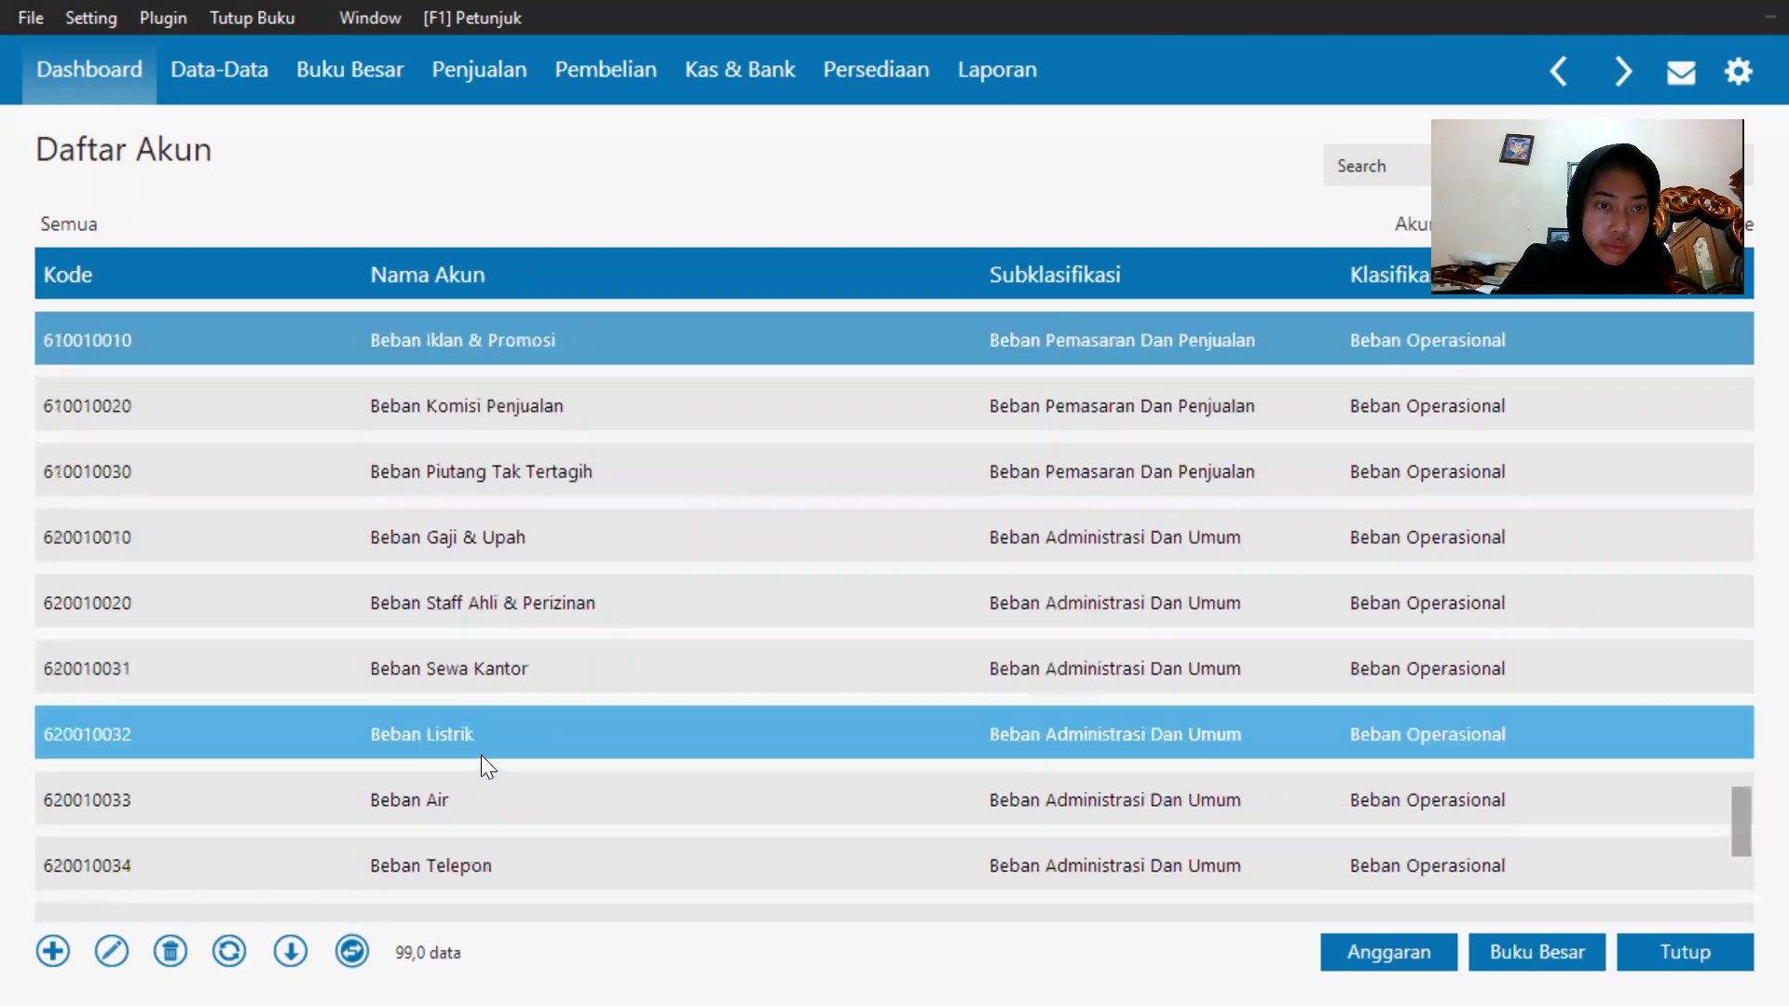
pyautogui.press('Up')
pyautogui.press('Up')
pyautogui.press('Up')
pyautogui.press('Up')
pyautogui.press('Up')
pyautogui.press('Up')
pyautogui.press('Up')
pyautogui.press('Up')
pyautogui.press('Up')
pyautogui.press('Up')
pyautogui.press('Up')
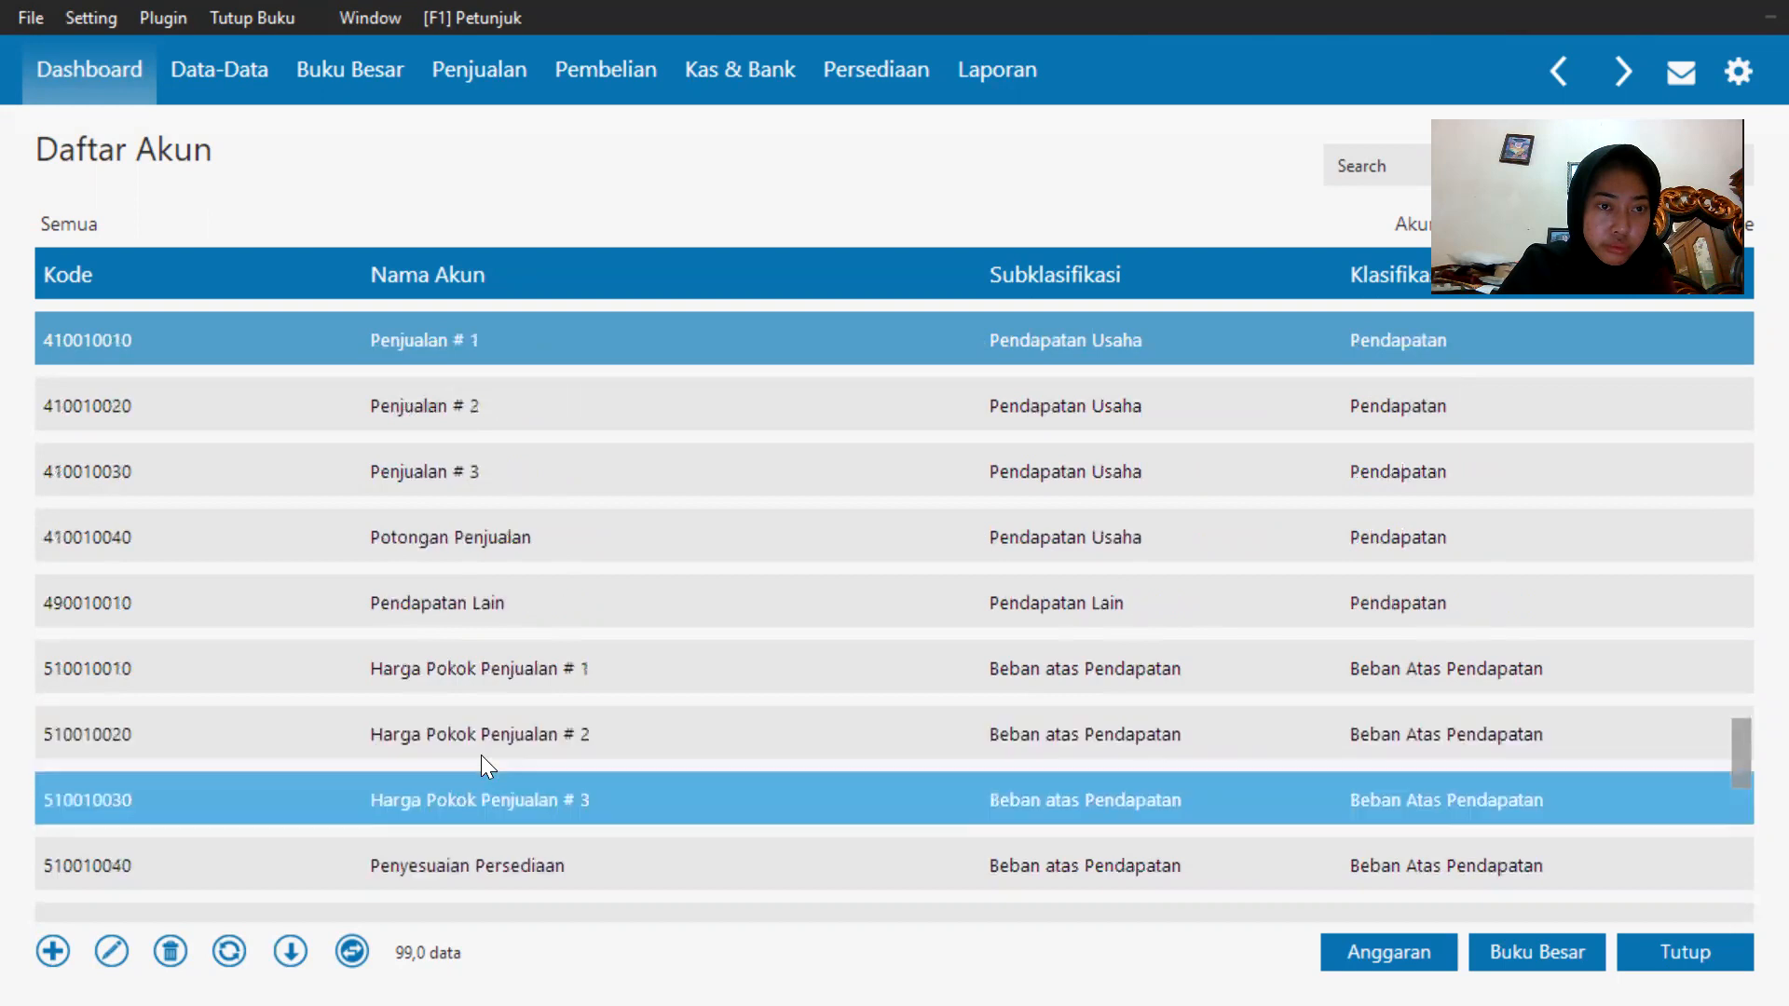
pyautogui.press('Up')
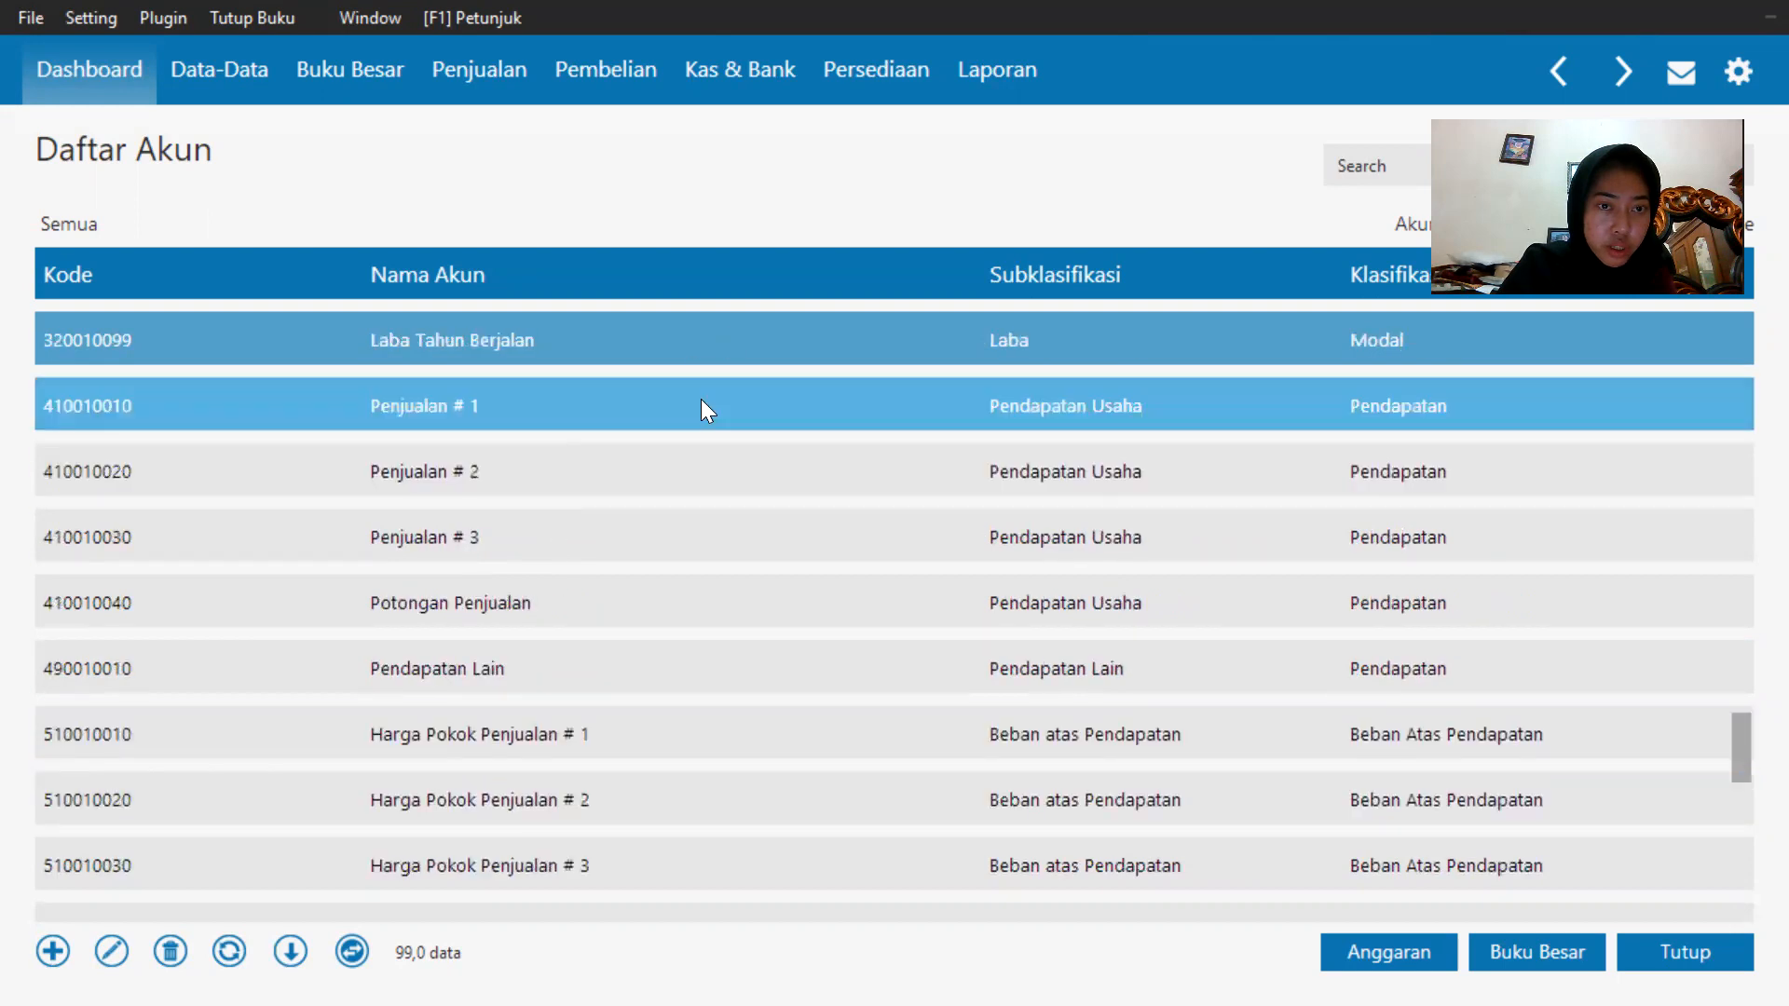
pyautogui.press('Up')
# Rename the sales account 4100-10-010 to Penjualan Barang Dagang and save it.
pyautogui.doubleClick(595, 479)
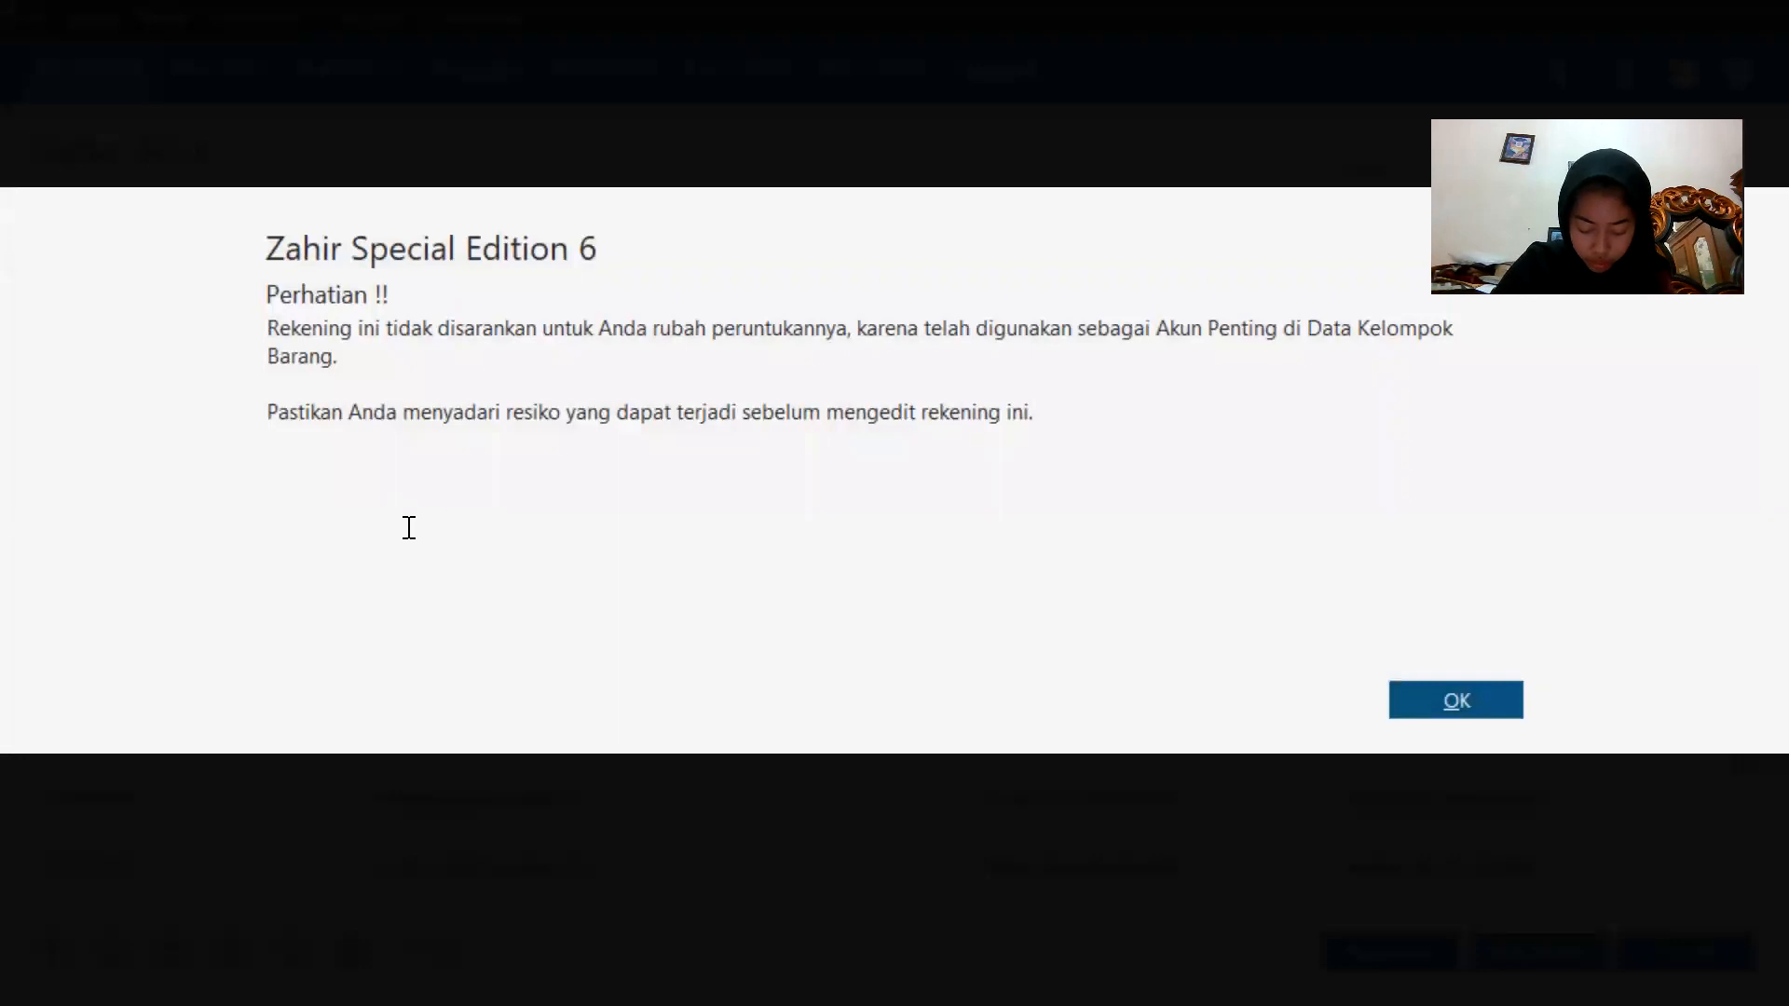
pyautogui.click(1428, 709)
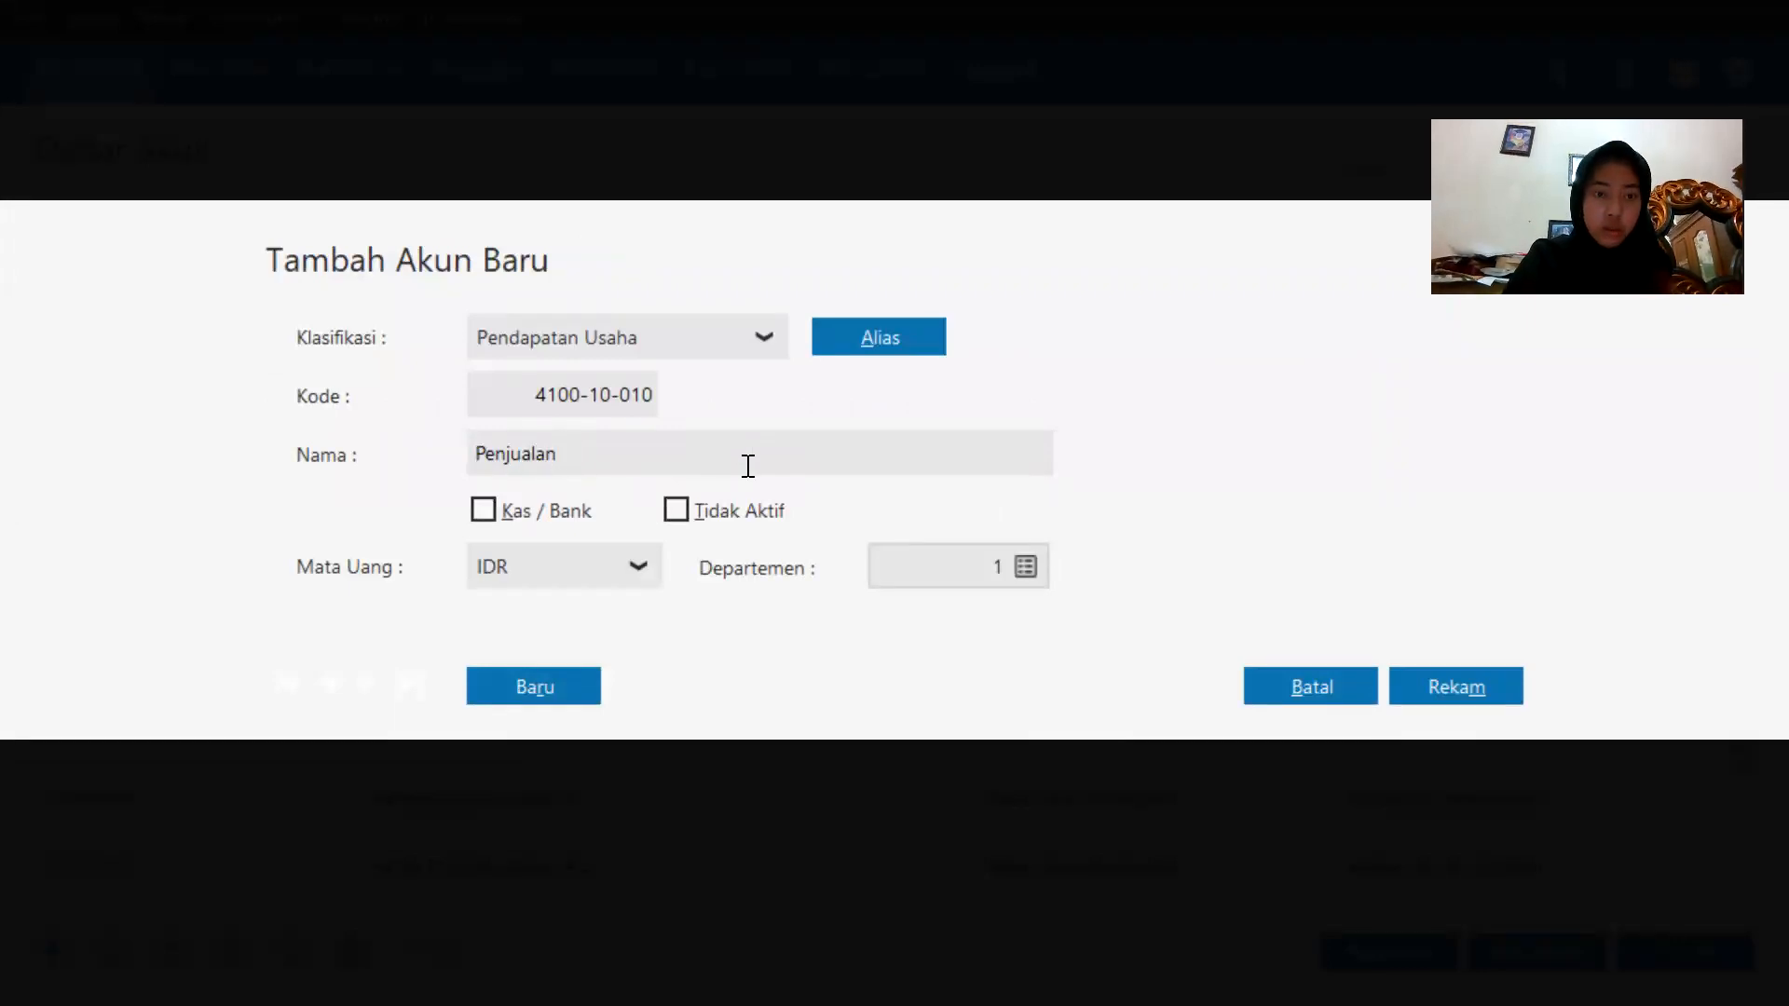
pyautogui.press('capslock')
pyautogui.write('Barang ')
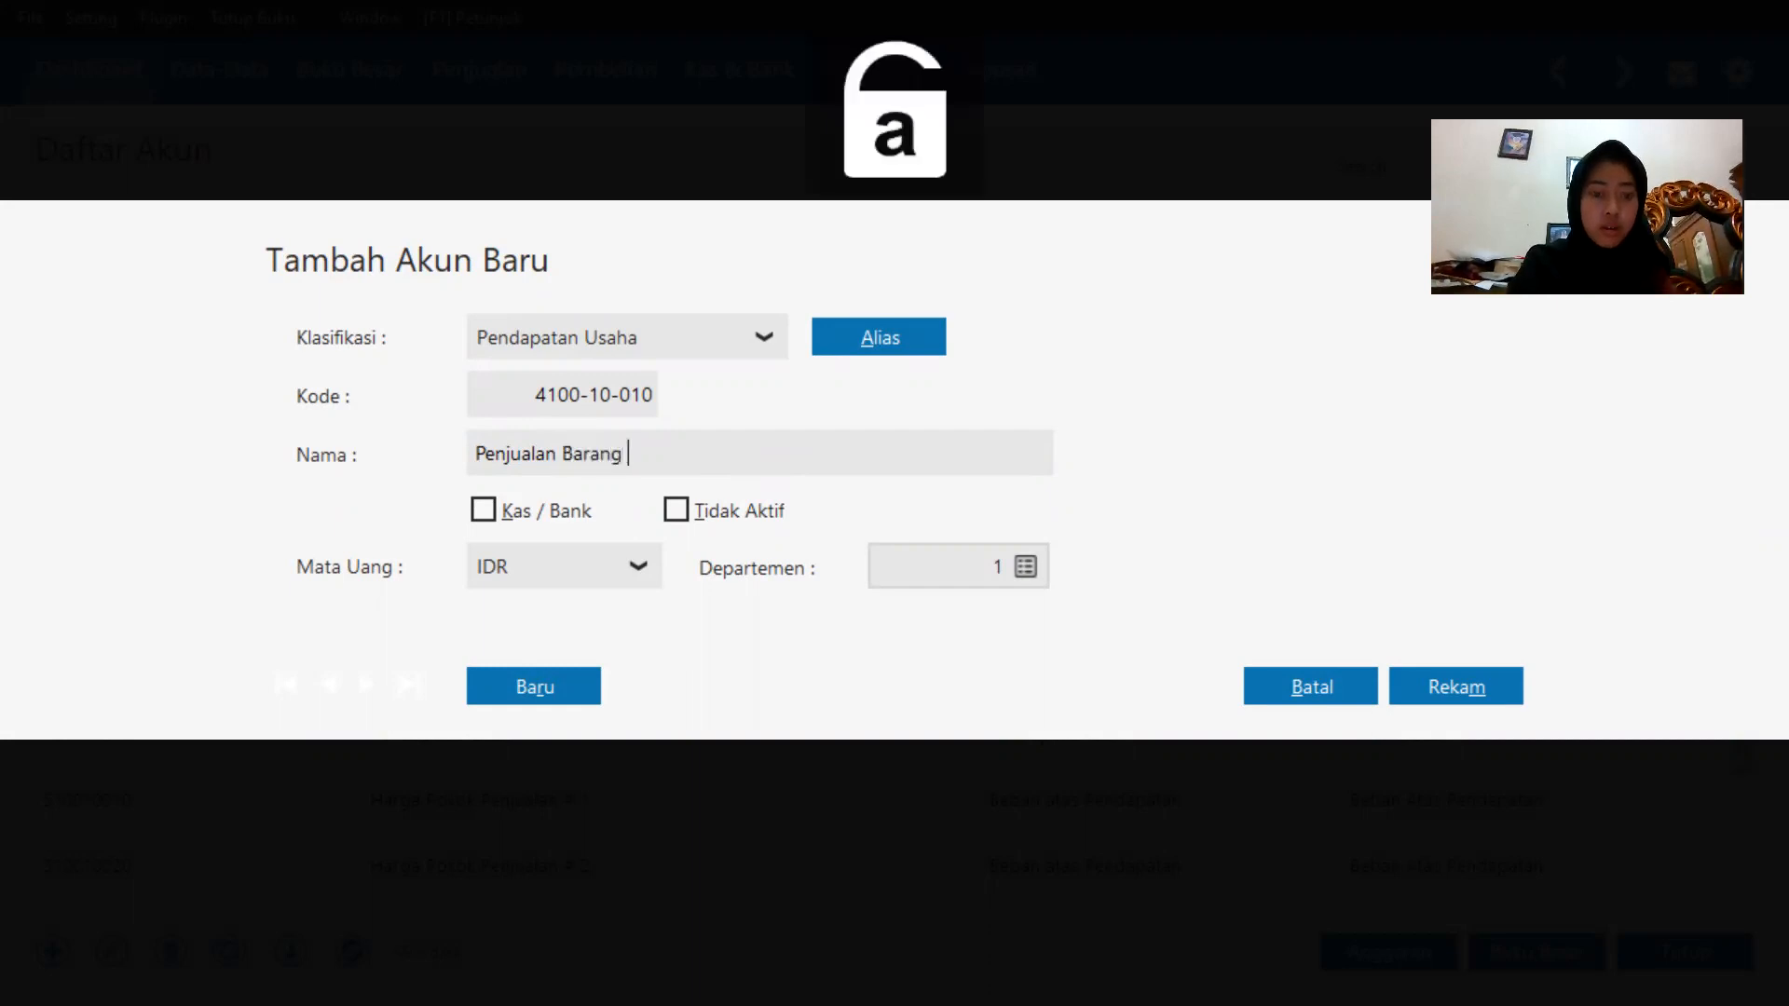
pyautogui.write('Dagang')
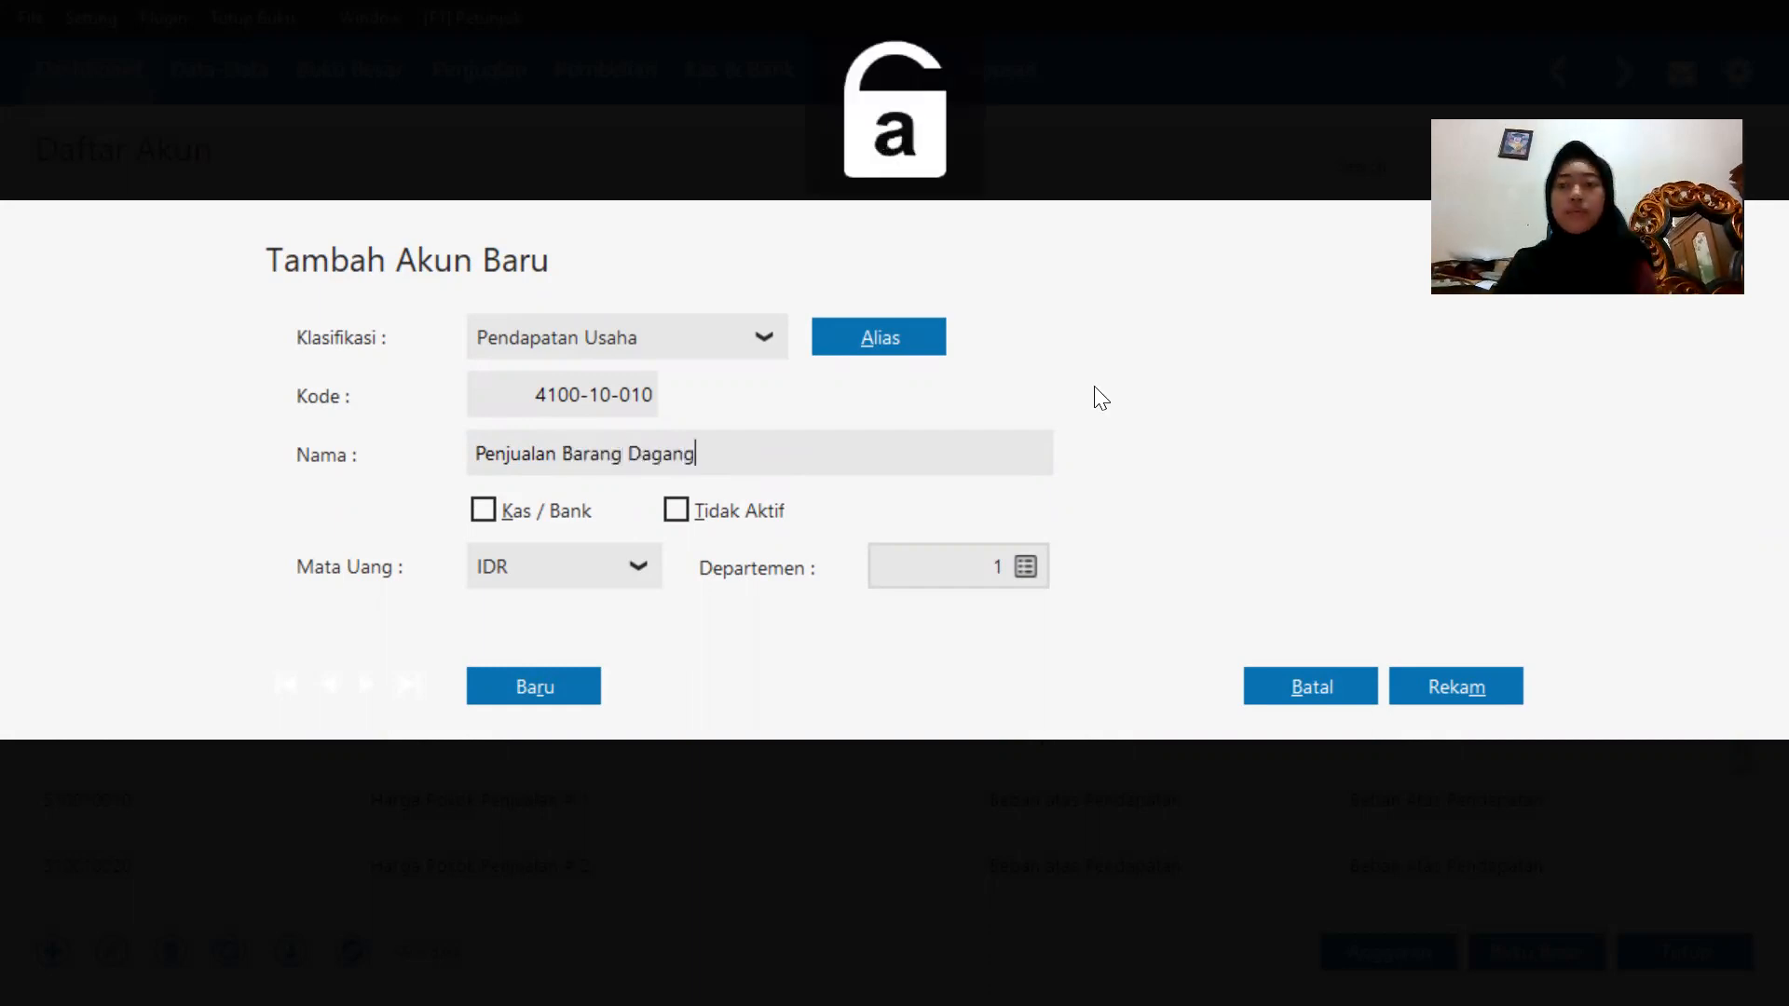
pyautogui.click(1405, 687)
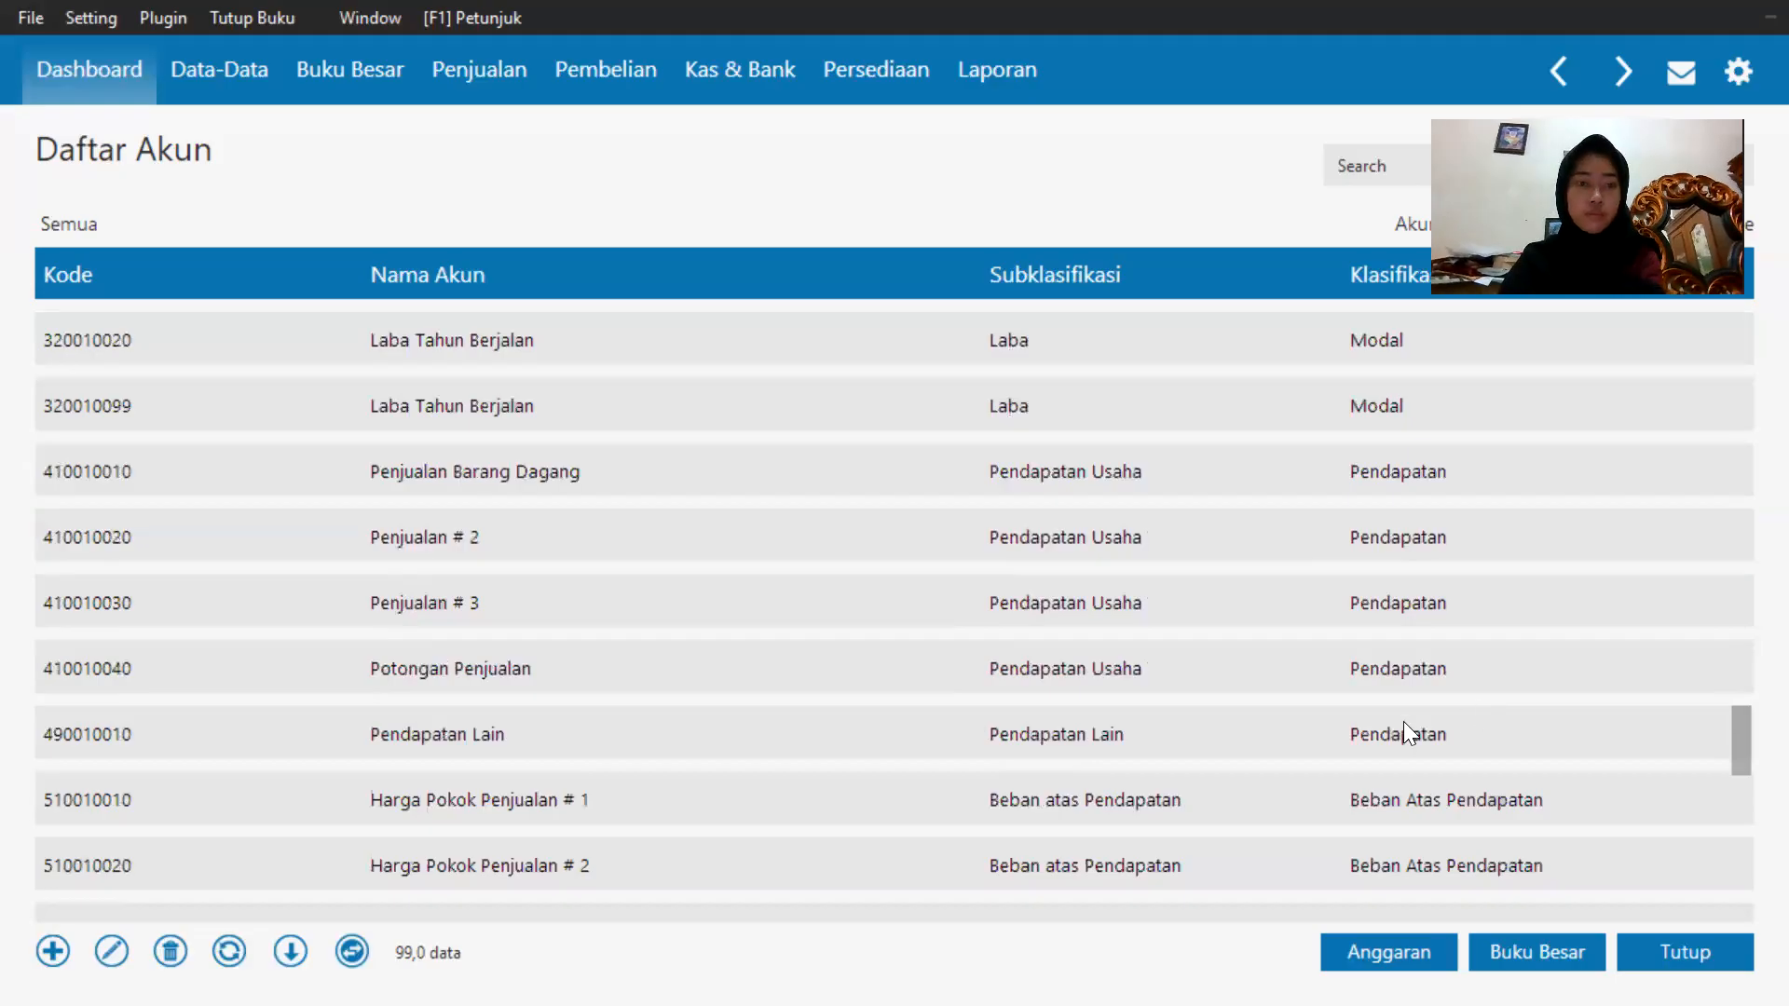
# Scroll down the chart of accounts to the end and back up to the receivable accounts to review names.
pyautogui.click(917, 671)
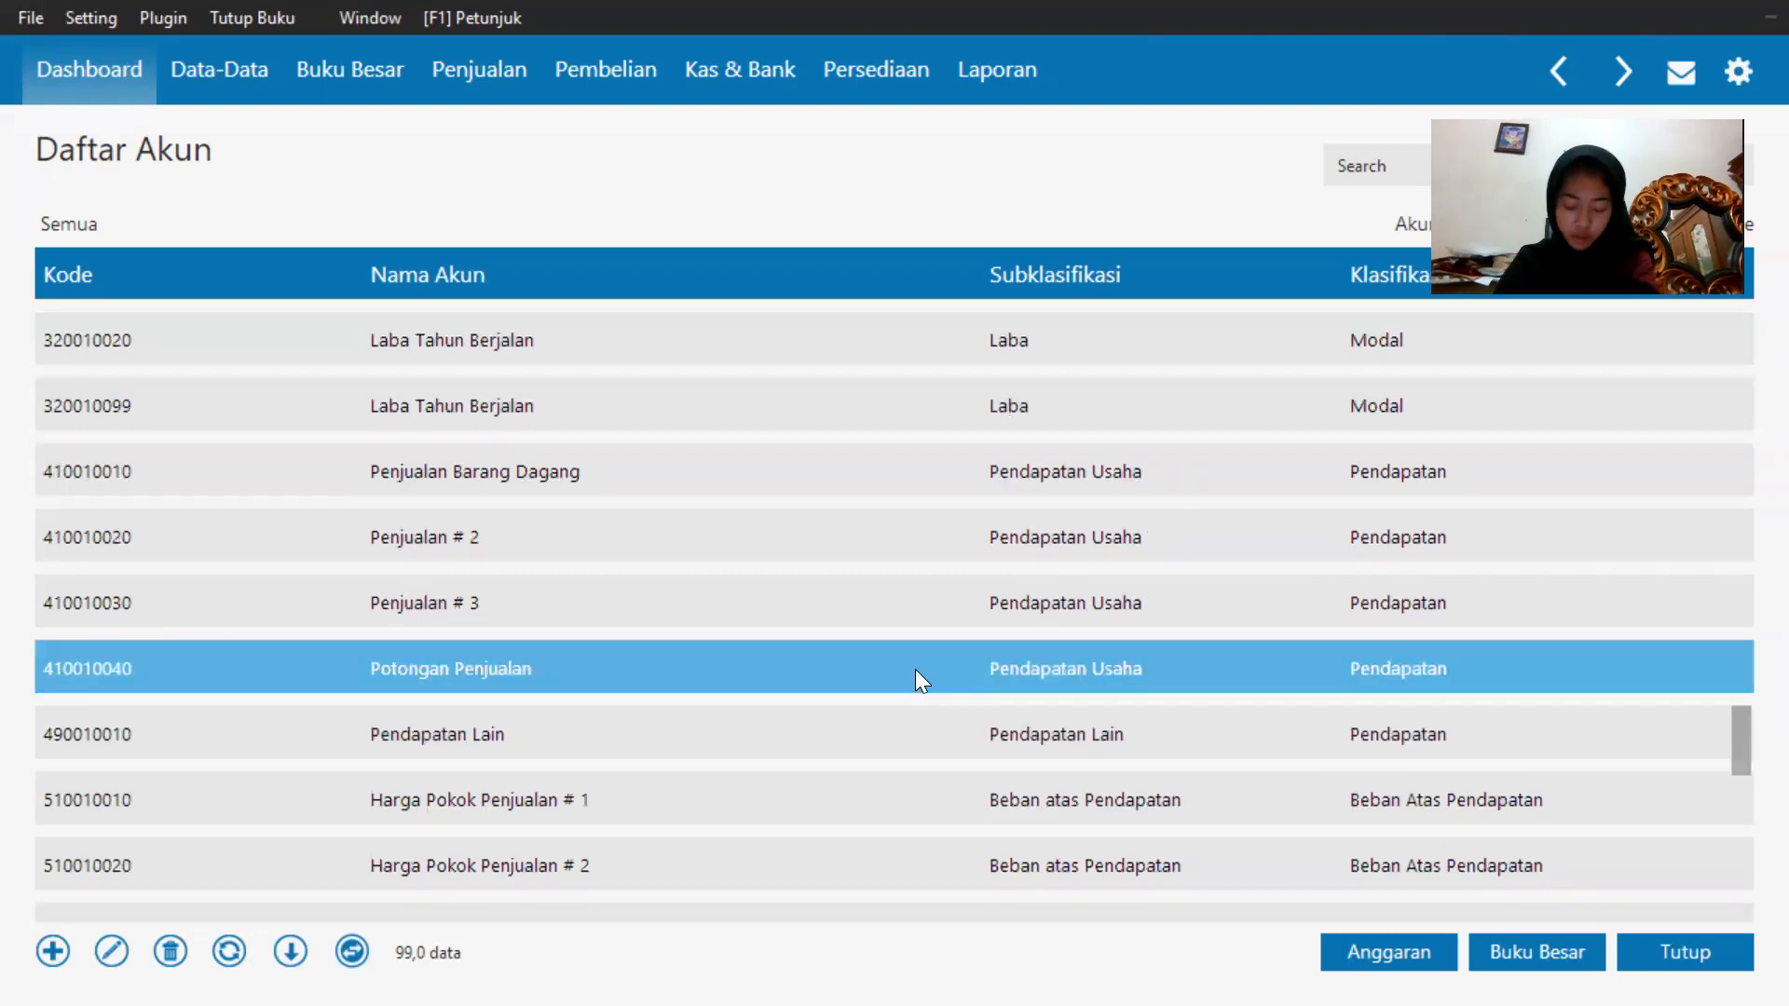
pyautogui.click(915, 618)
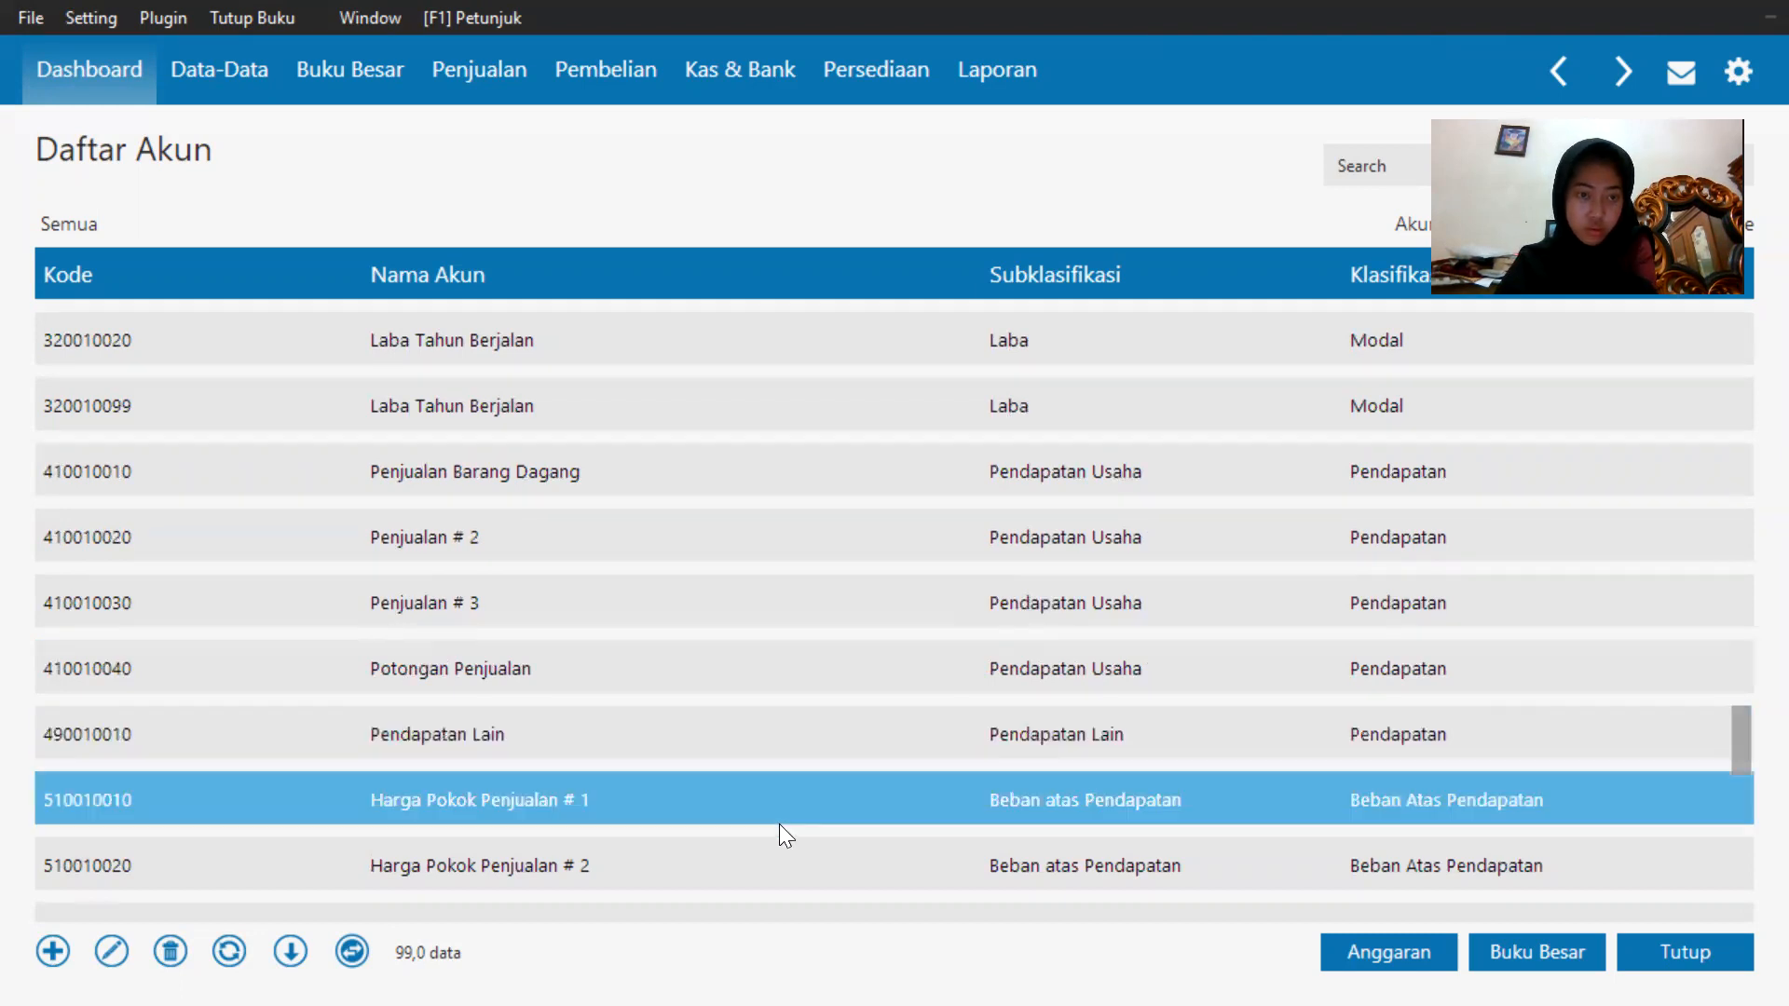
pyautogui.scroll(-1, 876, 598)
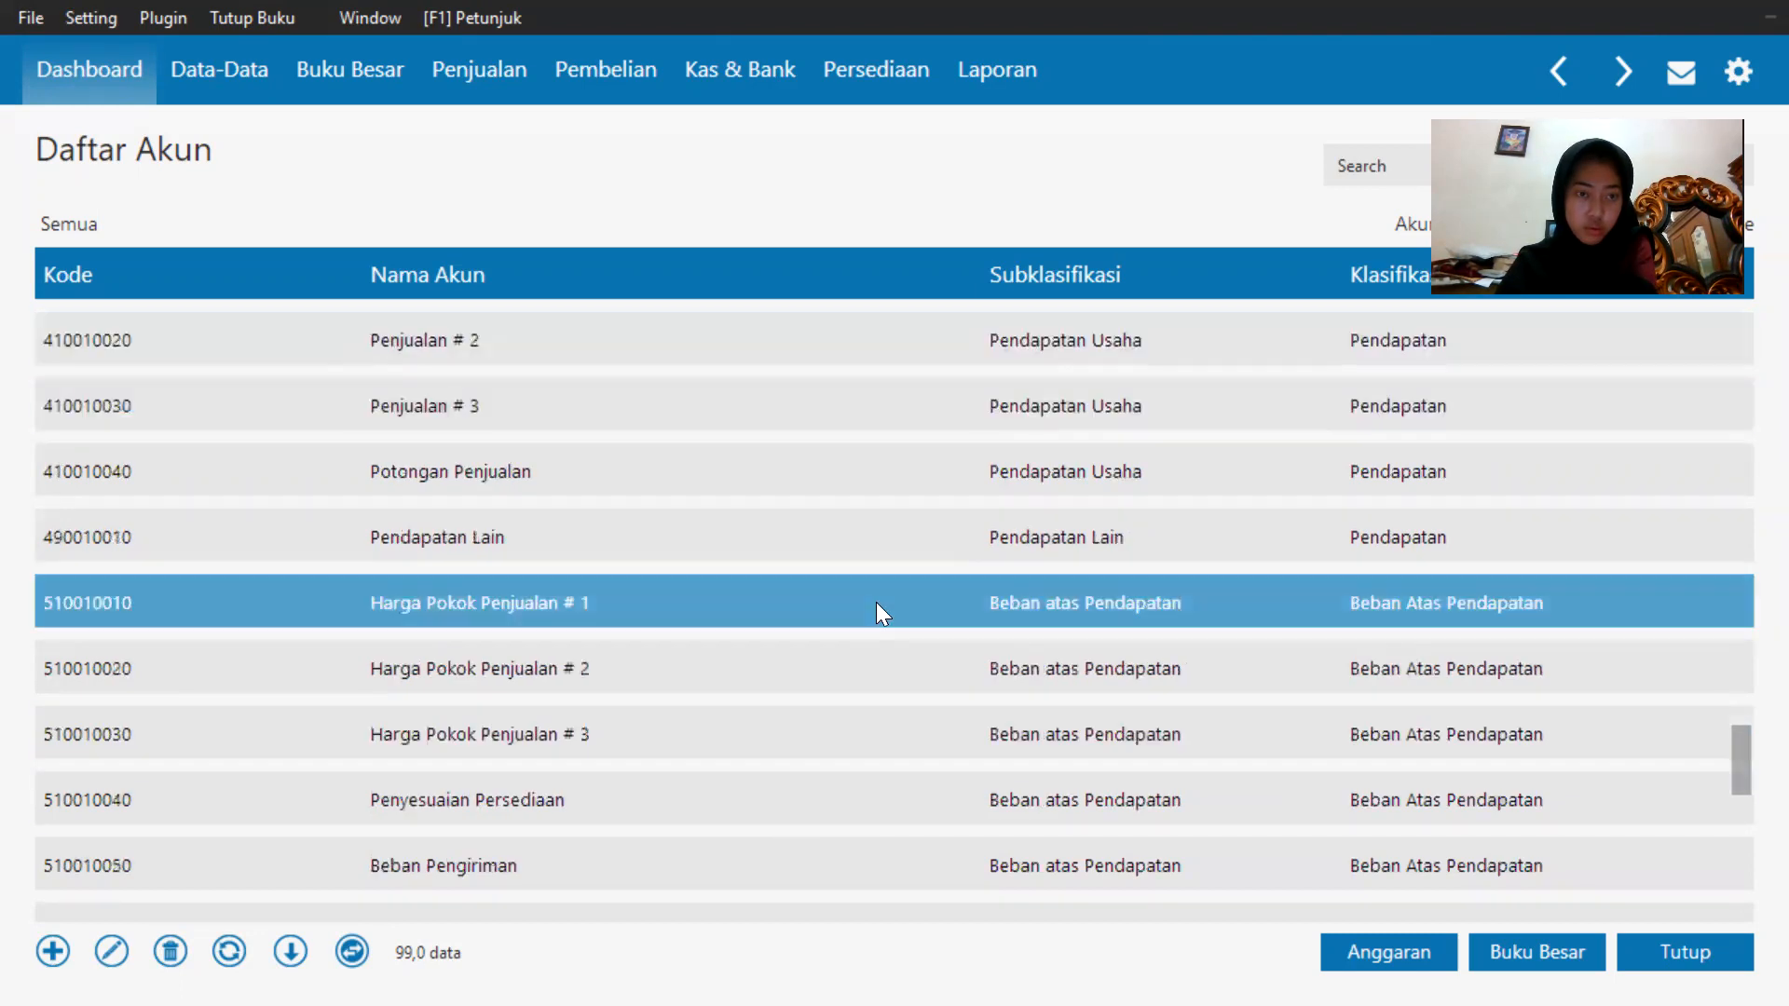
pyautogui.scroll(-1, 876, 602)
pyautogui.scroll(-5, 876, 602)
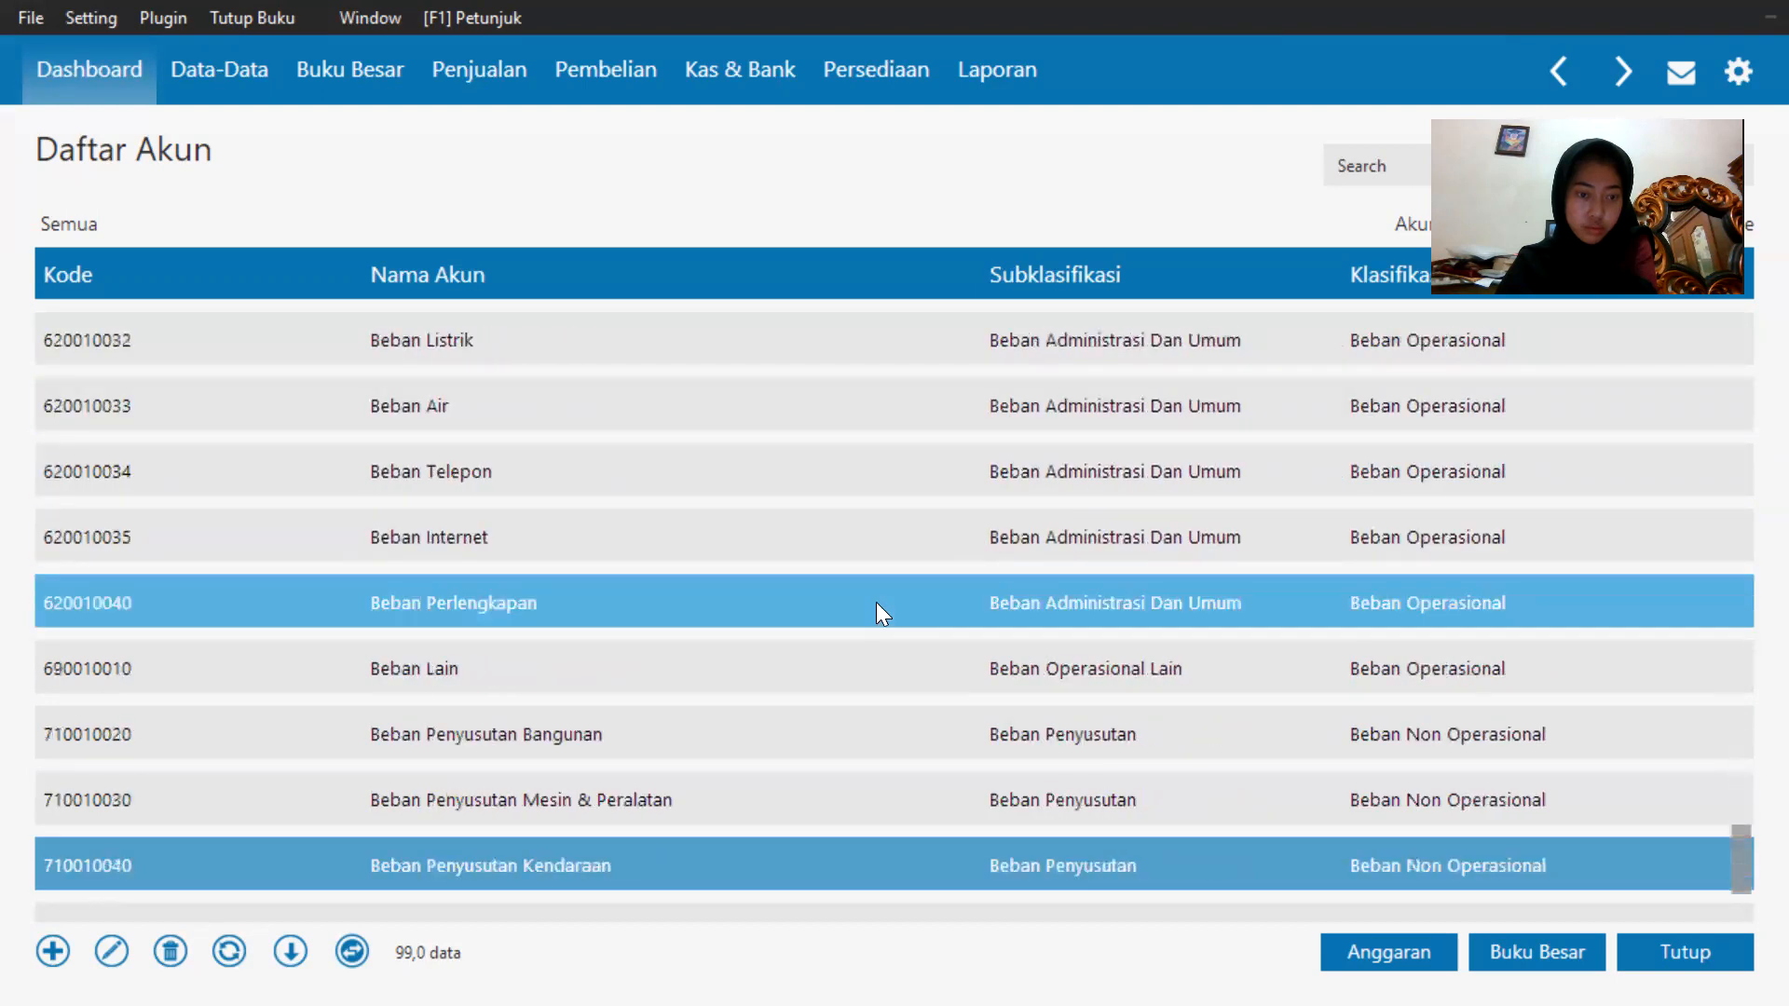
pyautogui.scroll(-1, 876, 602)
pyautogui.press('Up')
pyautogui.press('Up')
pyautogui.press('Up')
pyautogui.press('Up')
pyautogui.press('Up')
pyautogui.press('Up')
pyautogui.press('Up')
pyautogui.press('Up')
pyautogui.press('Up')
pyautogui.press('Up')
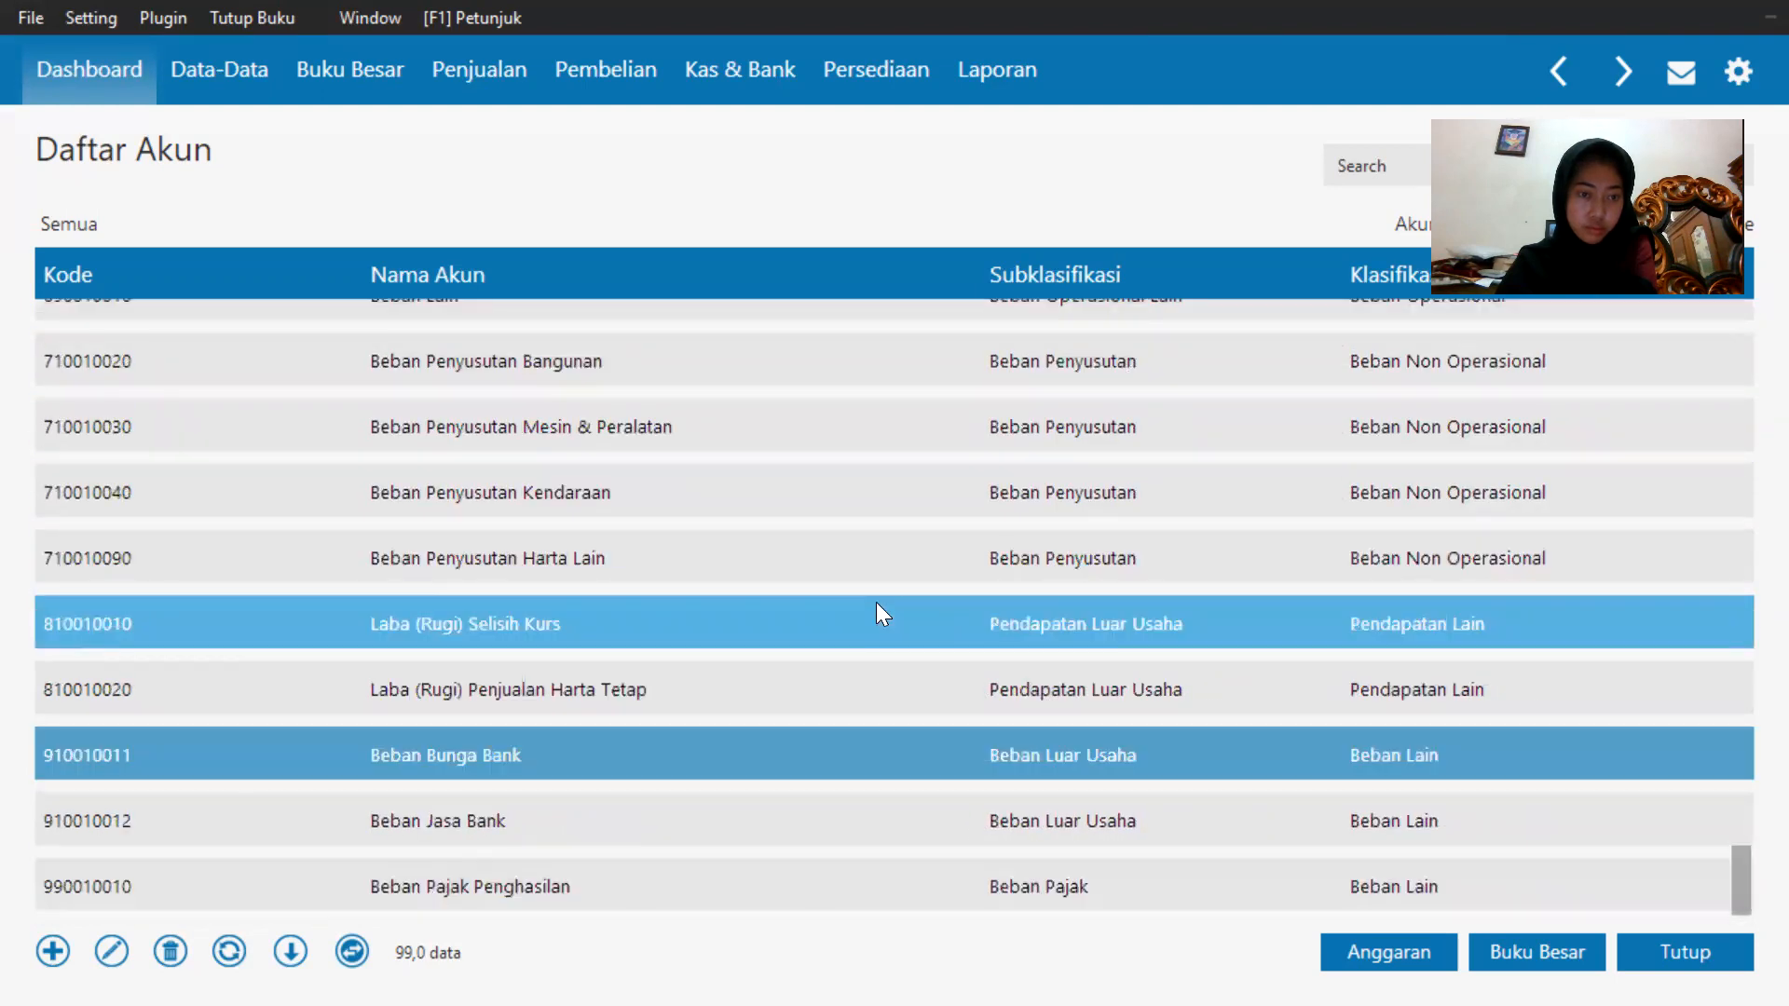
pyautogui.press('Up')
pyautogui.press('Up')
pyautogui.press('Up')
pyautogui.press('Up')
pyautogui.press('Up')
pyautogui.press('Up')
pyautogui.press('Up')
pyautogui.press('Up')
pyautogui.press('Up')
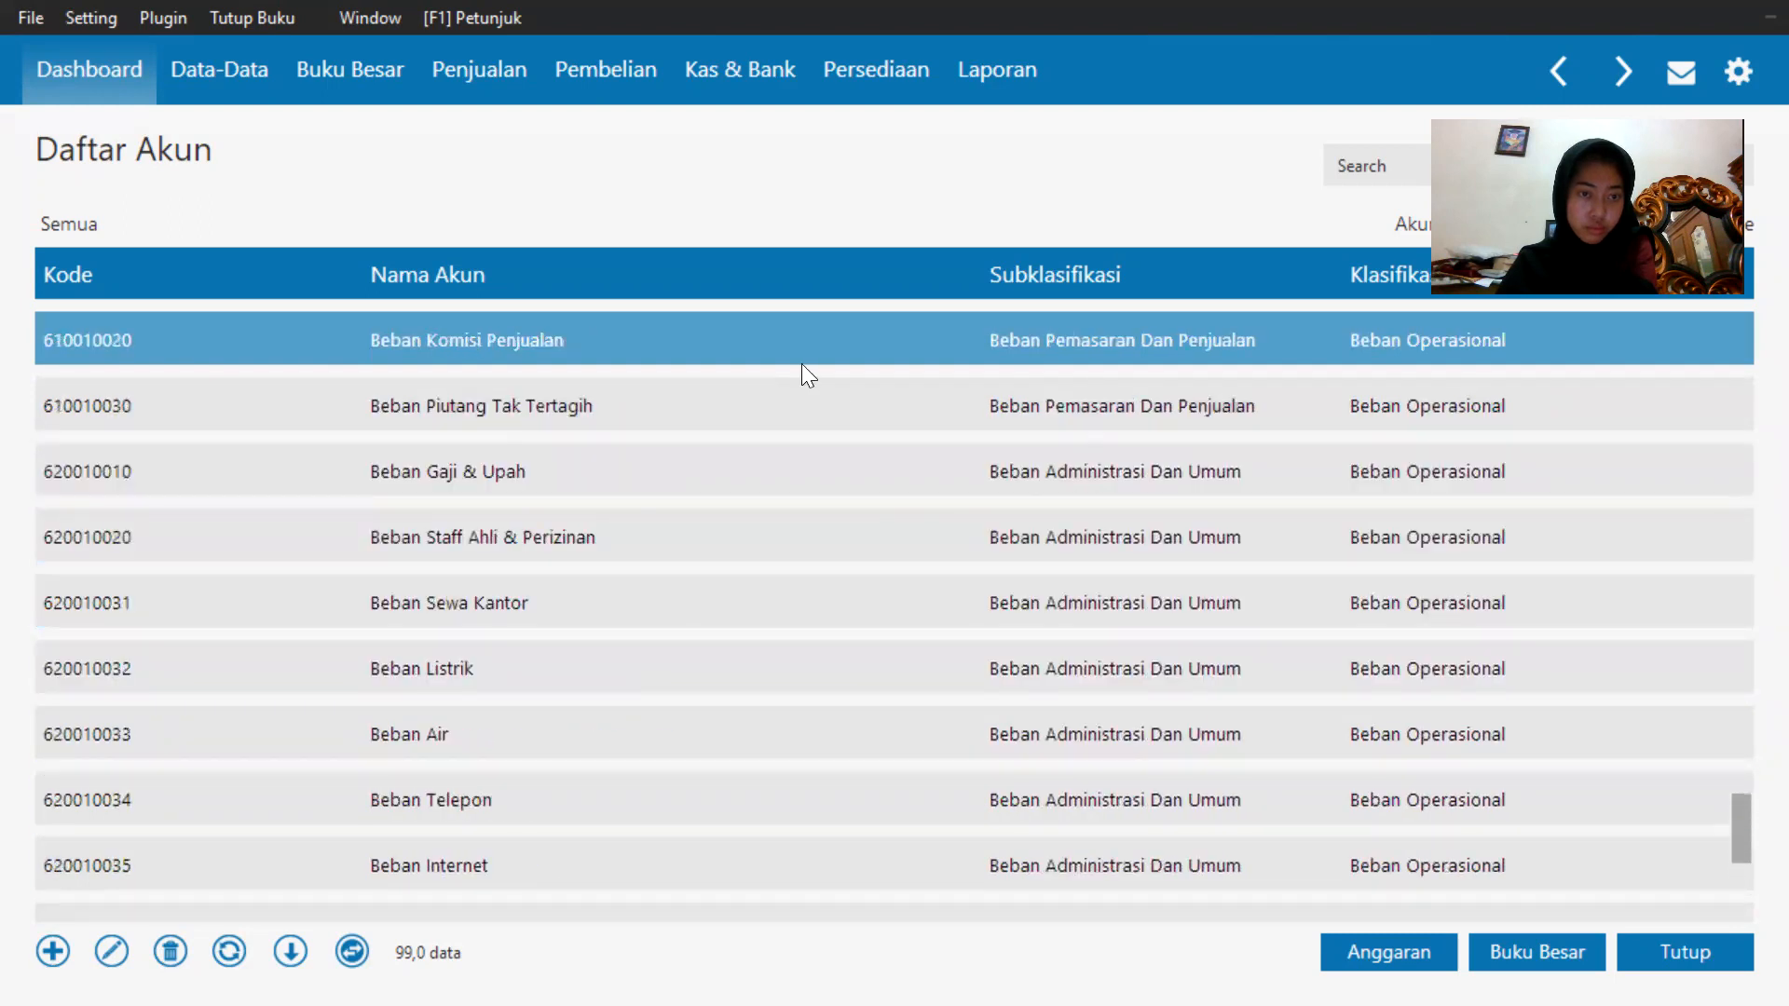
pyautogui.press('Up')
pyautogui.press('Up')
pyautogui.press('Up')
pyautogui.press('Up')
pyautogui.press('Up')
pyautogui.press('Up')
pyautogui.press('Up')
pyautogui.press('Up')
pyautogui.press('Up')
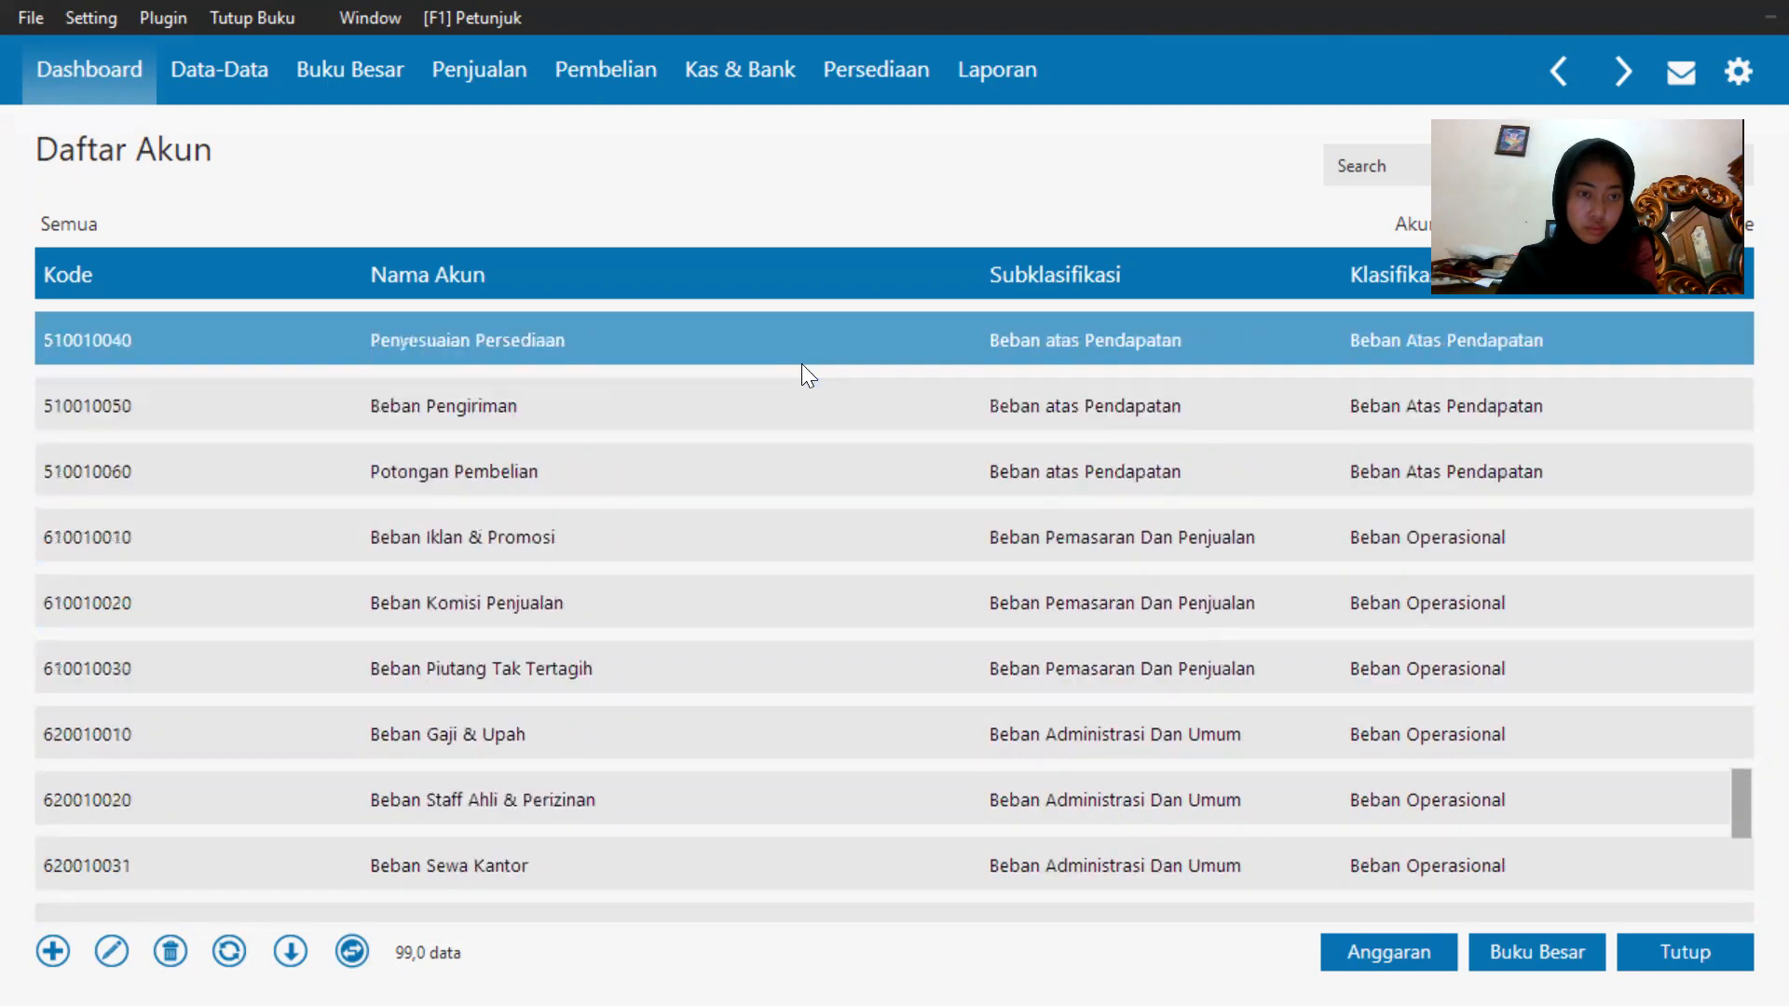
pyautogui.scroll(5, 801, 364)
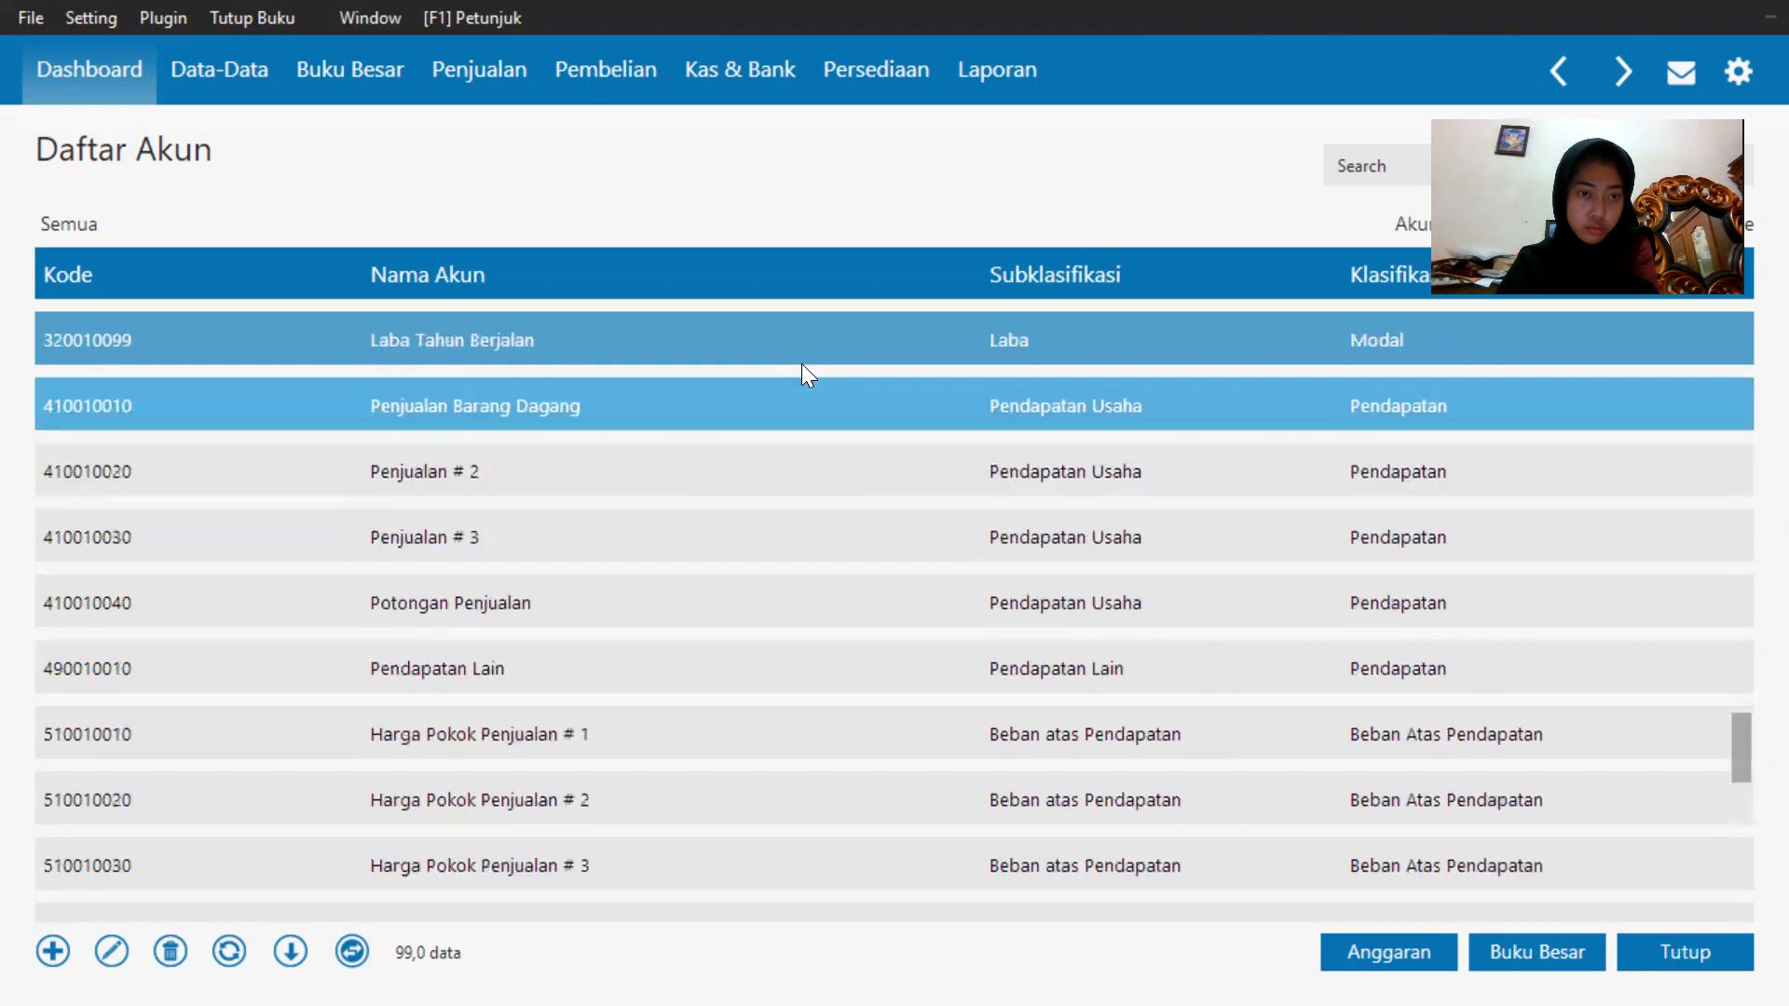
pyautogui.scroll(6, 801, 363)
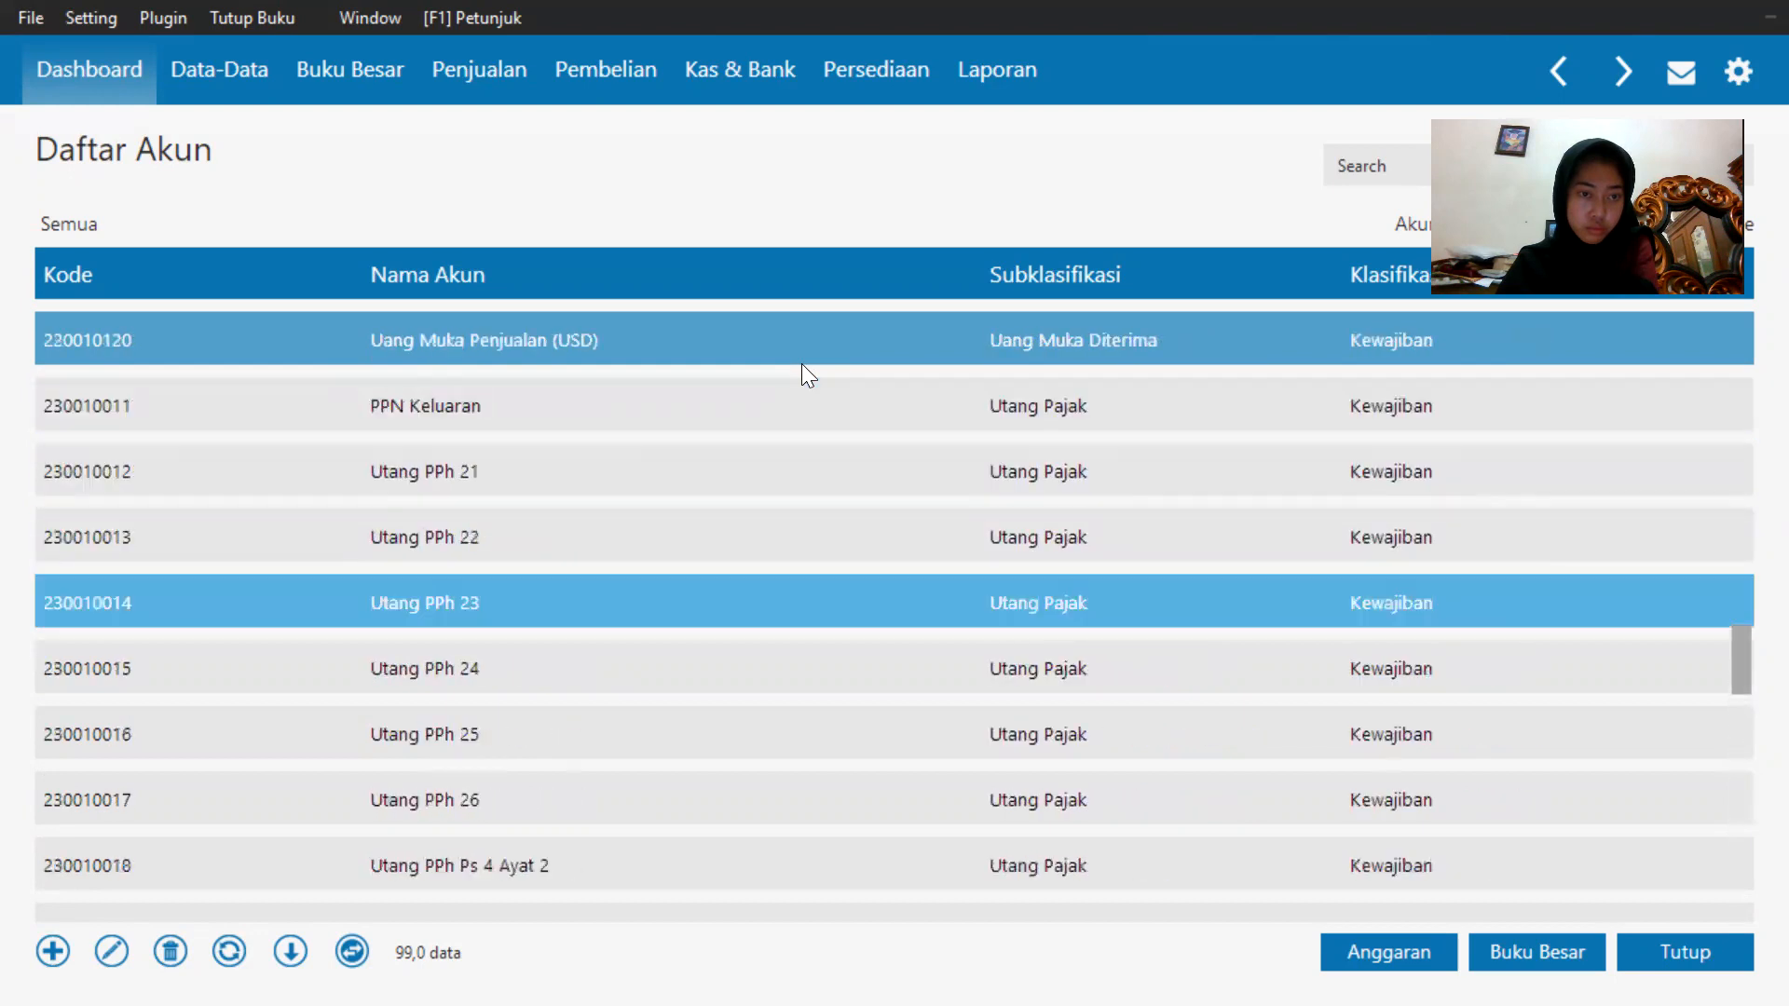
pyautogui.scroll(4, 801, 363)
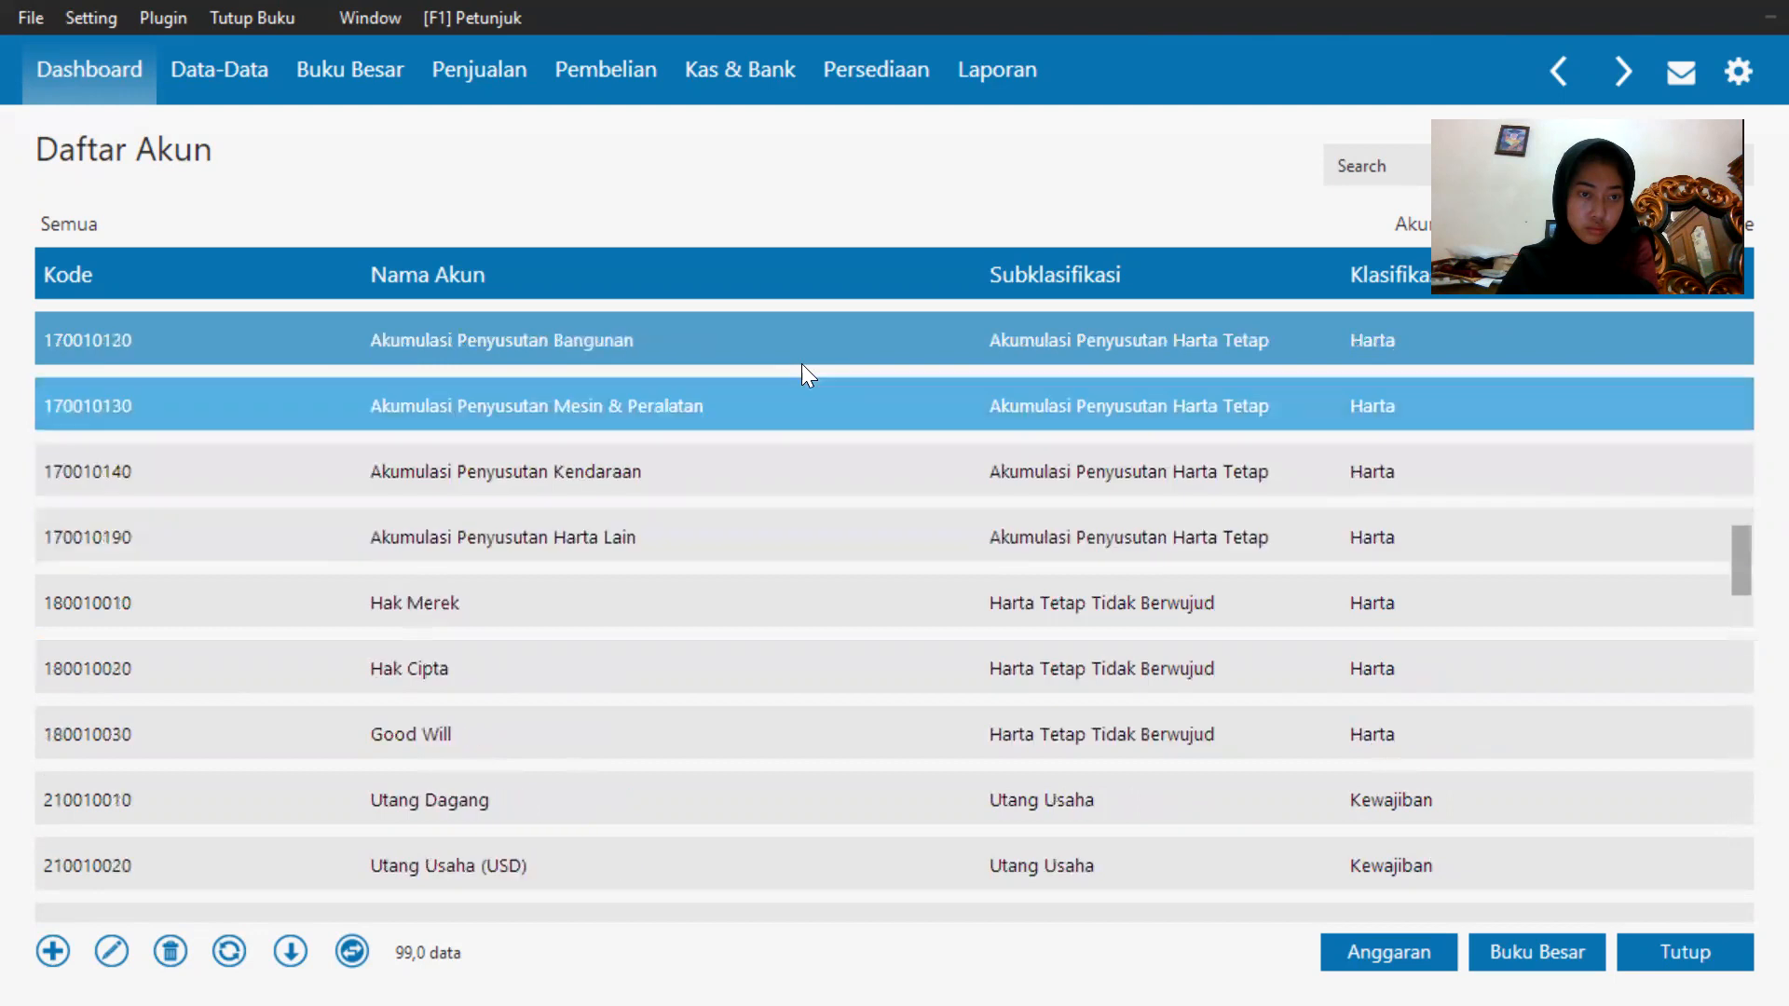
pyautogui.scroll(5, 799, 389)
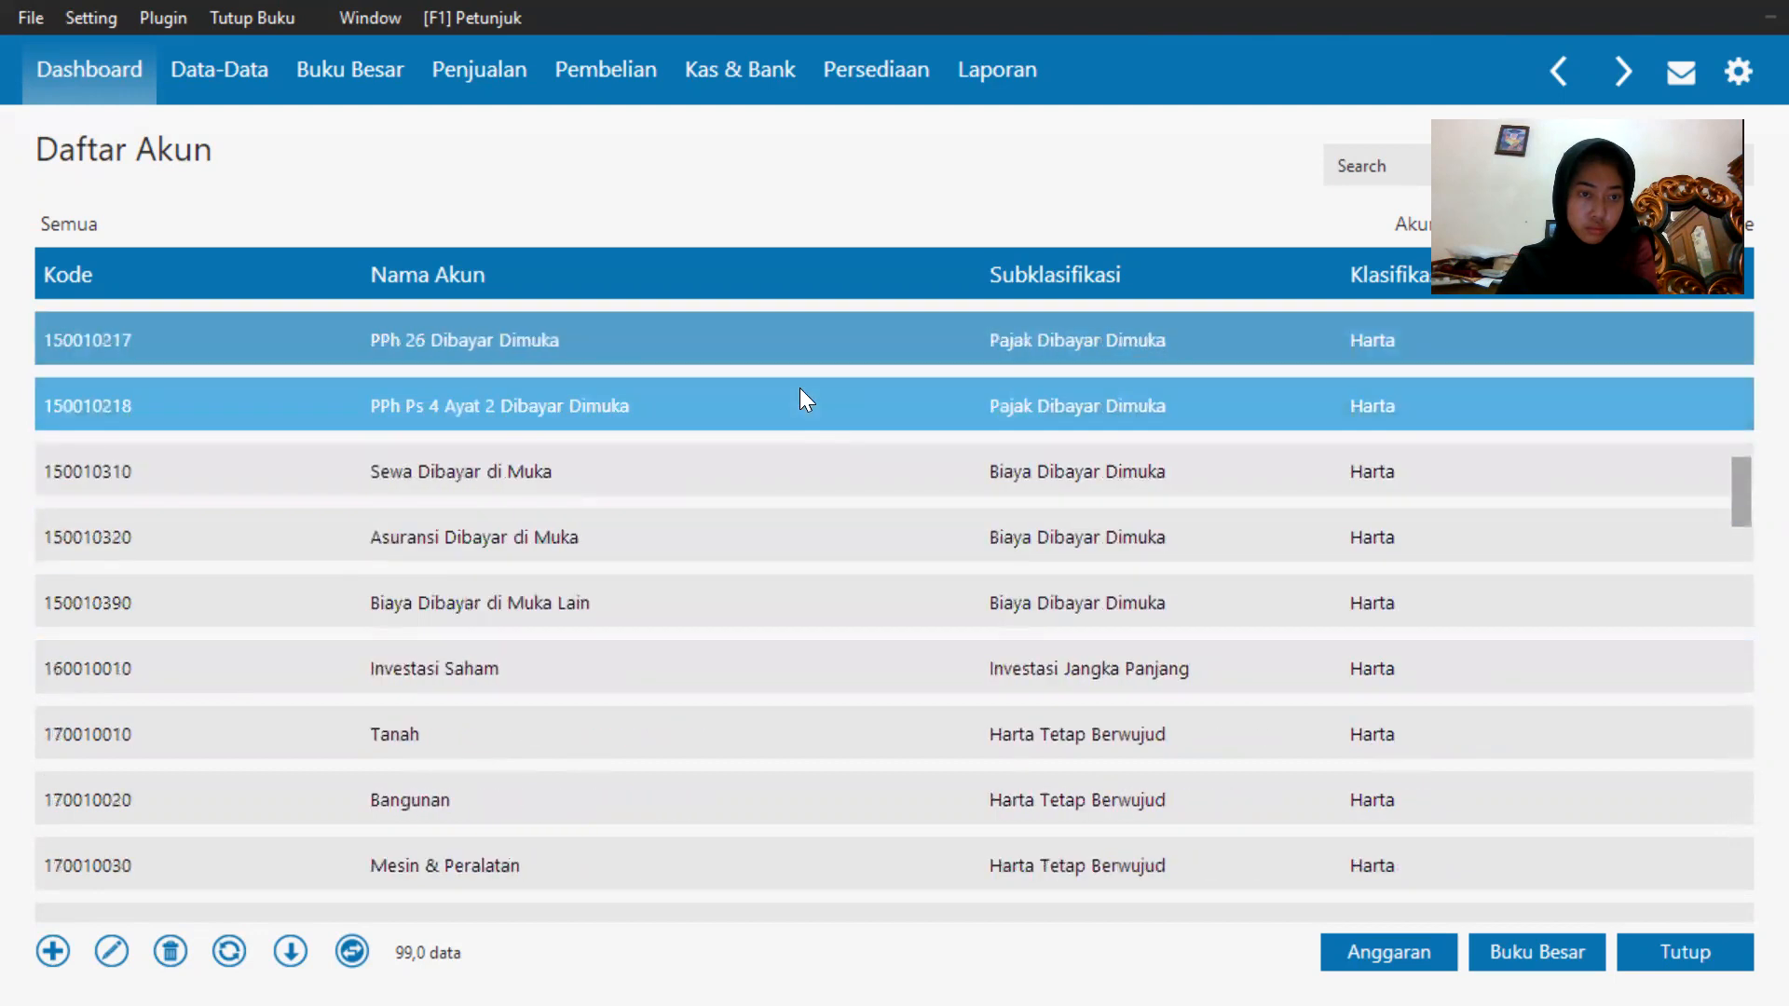
pyautogui.scroll(6, 799, 390)
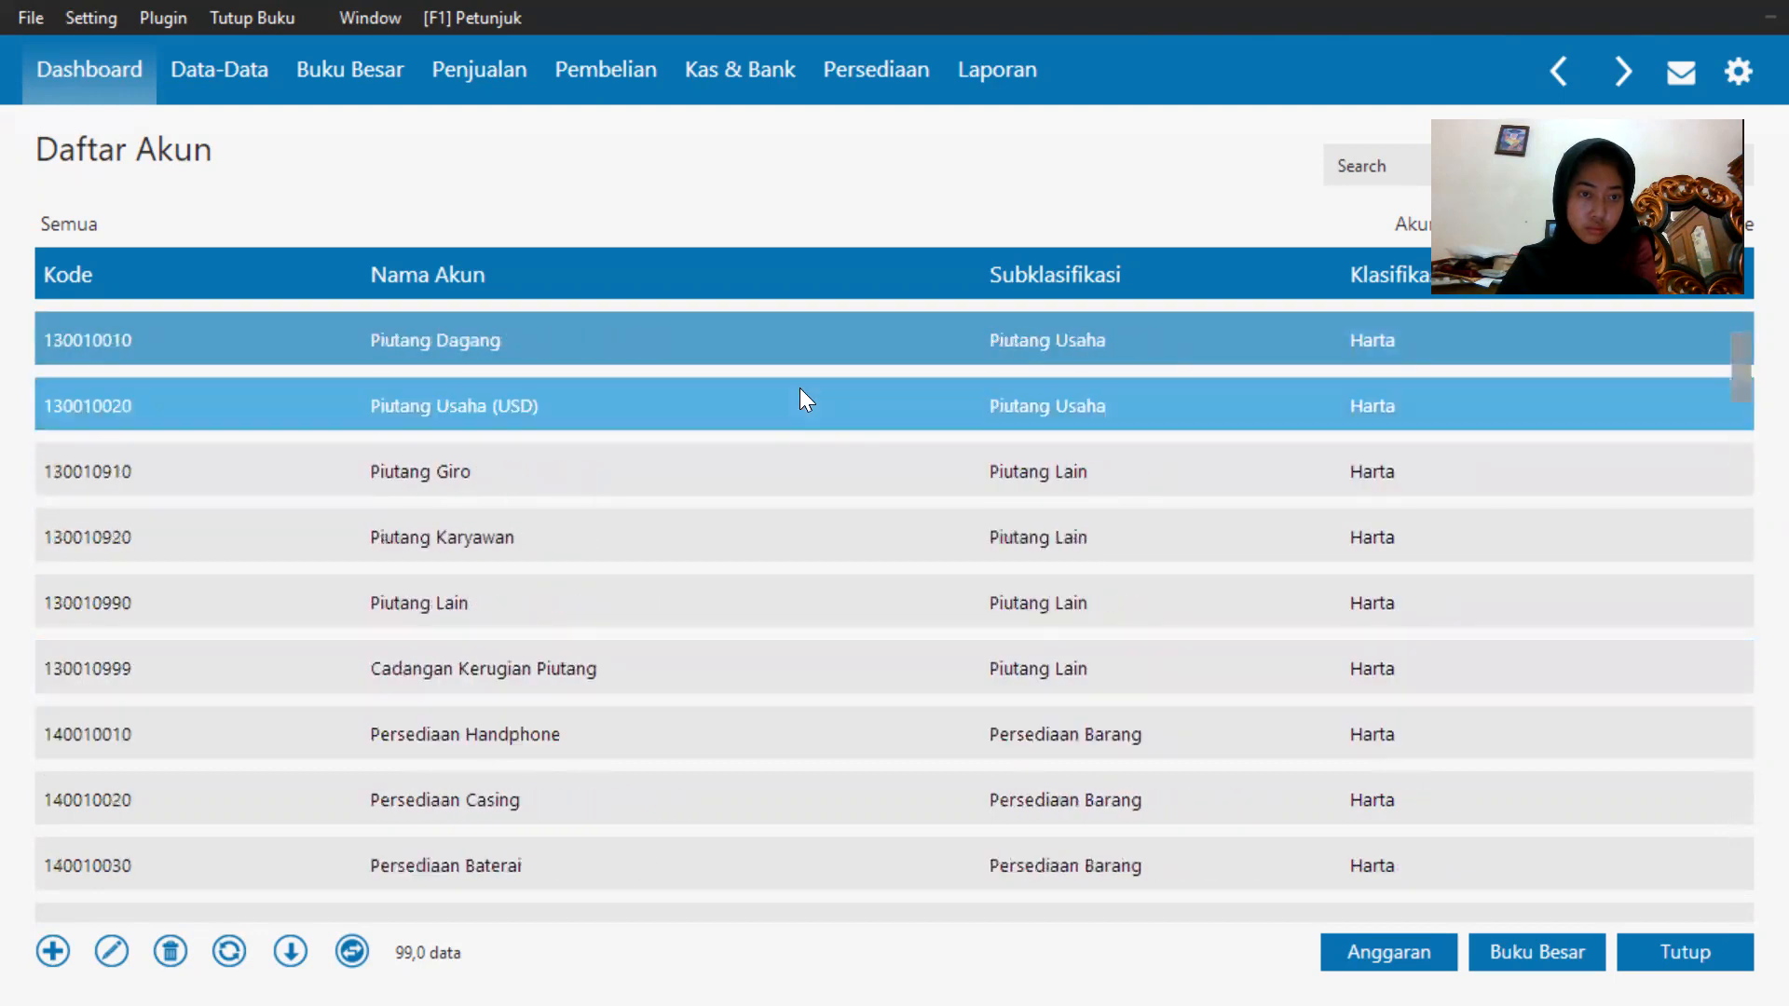
# Scroll down the chart of accounts again from the inventory accounts through the revenue and expense accounts.
pyautogui.scroll(-8, 801, 391)
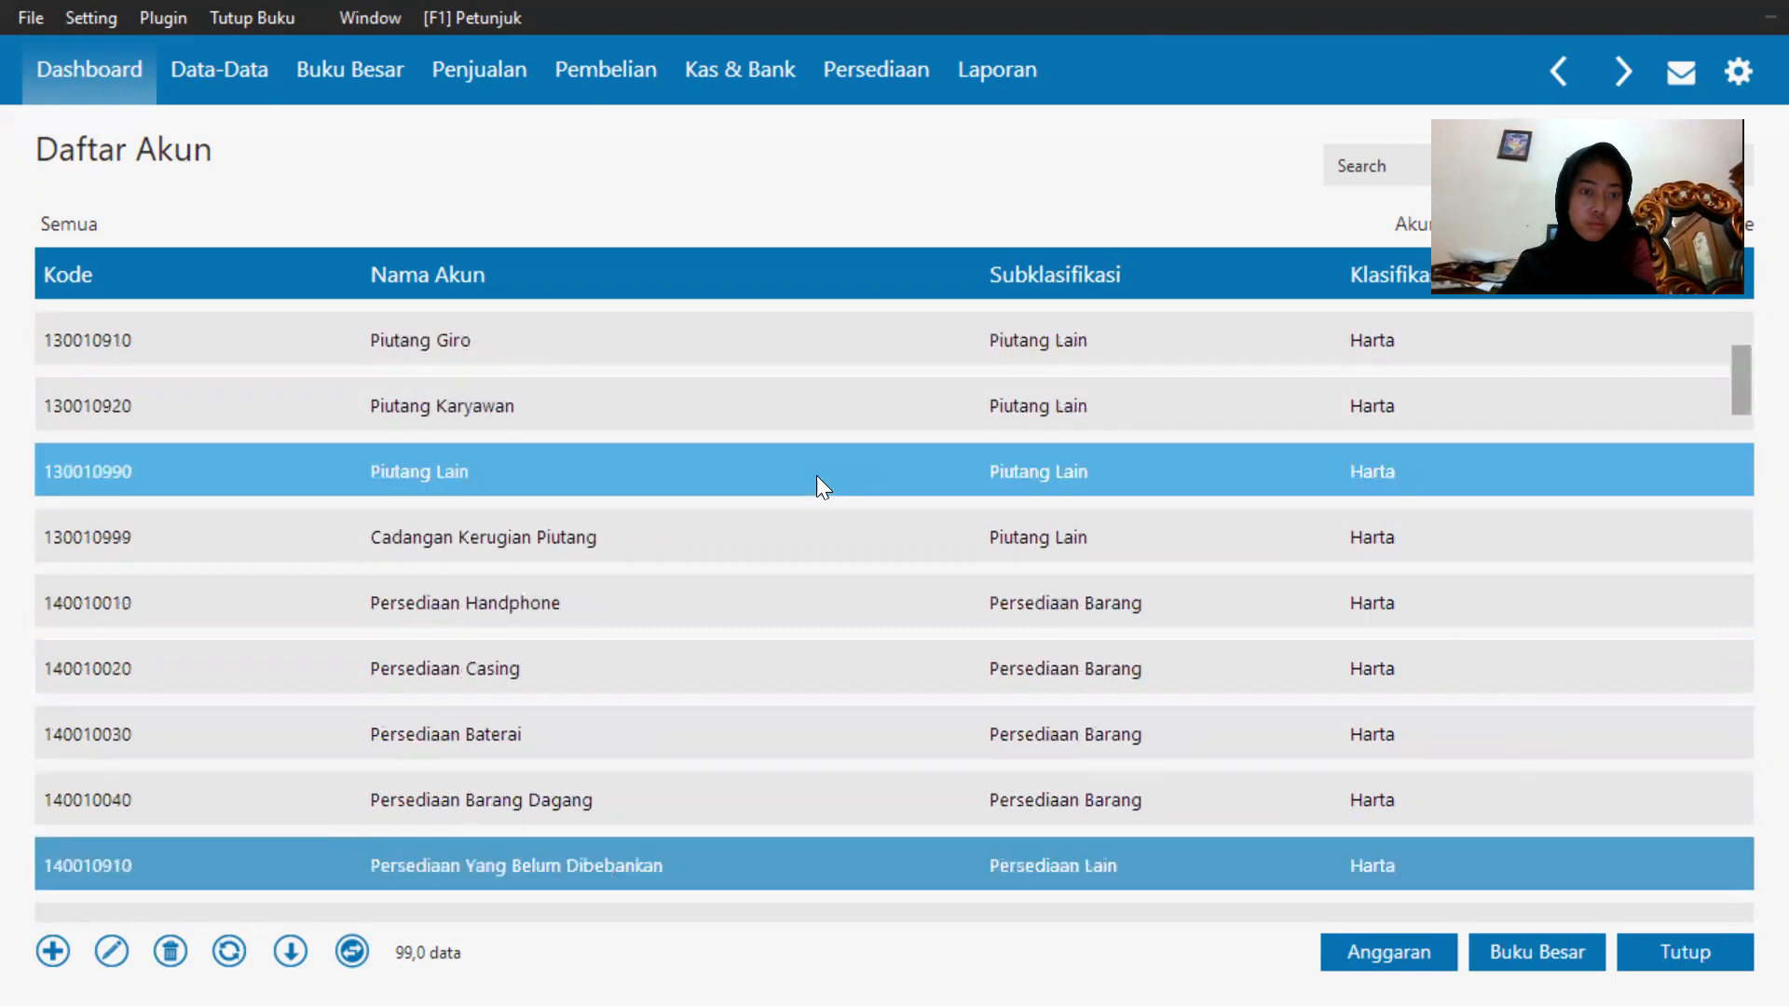
pyautogui.scroll(-12, 848, 559)
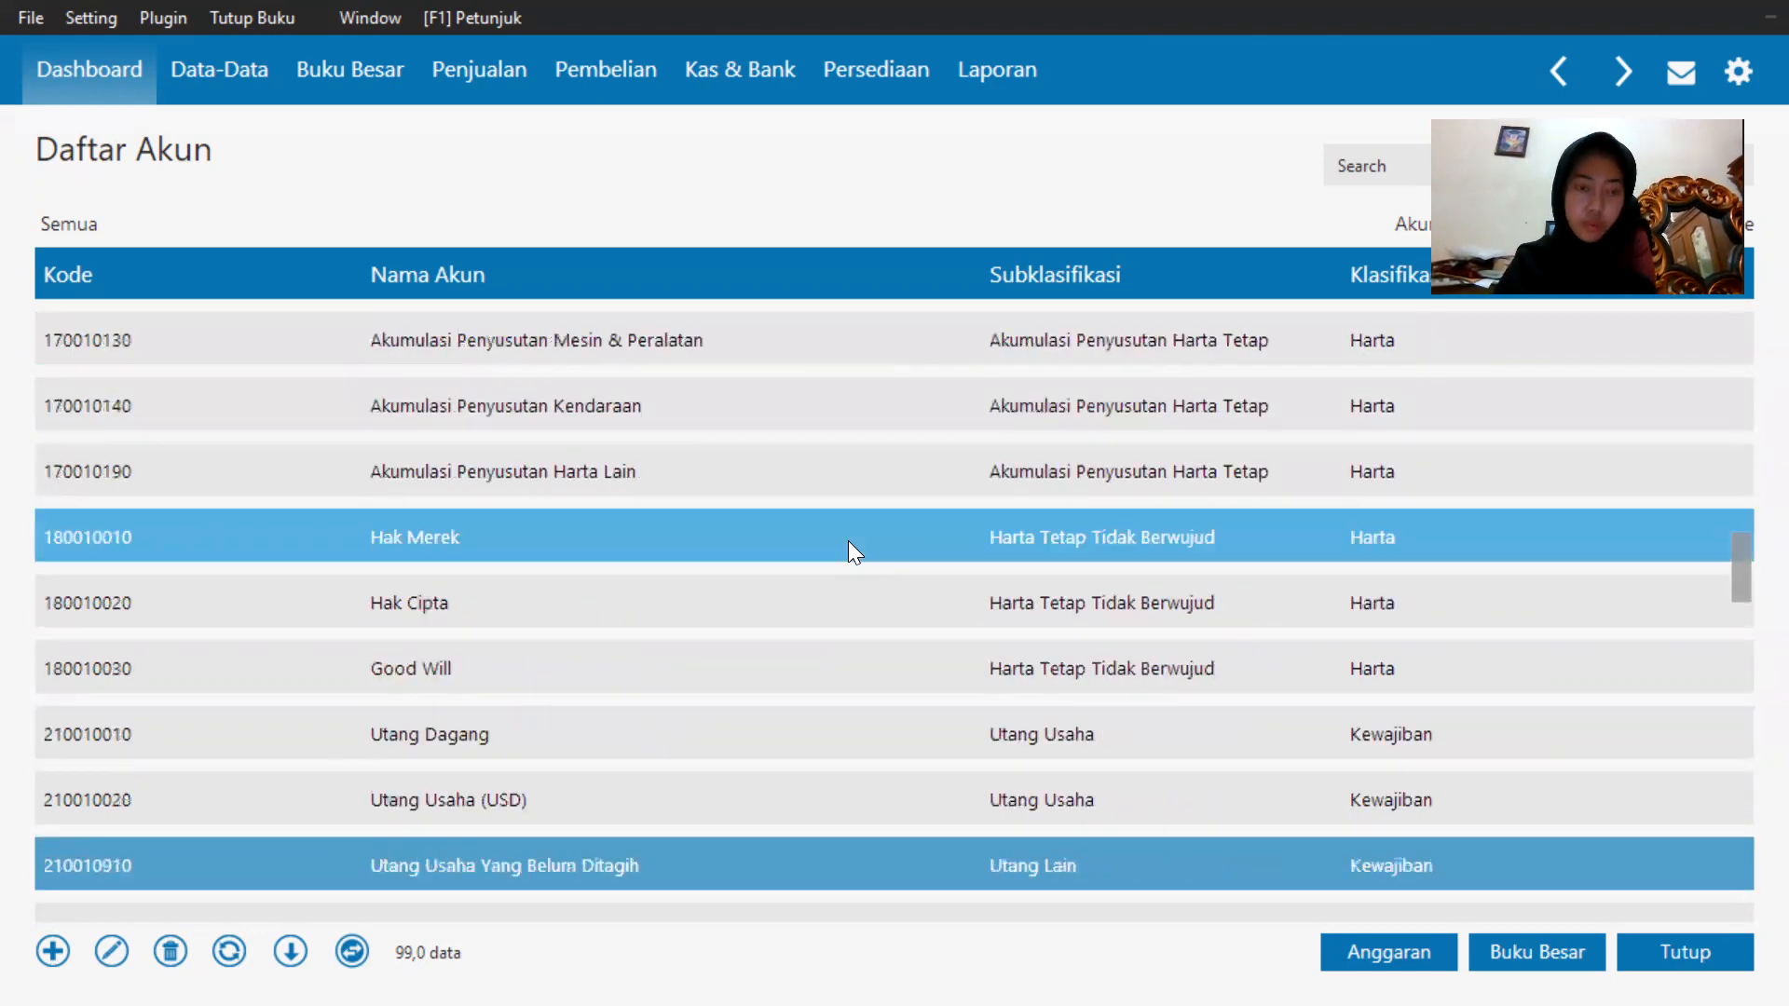
pyautogui.scroll(-3, 861, 522)
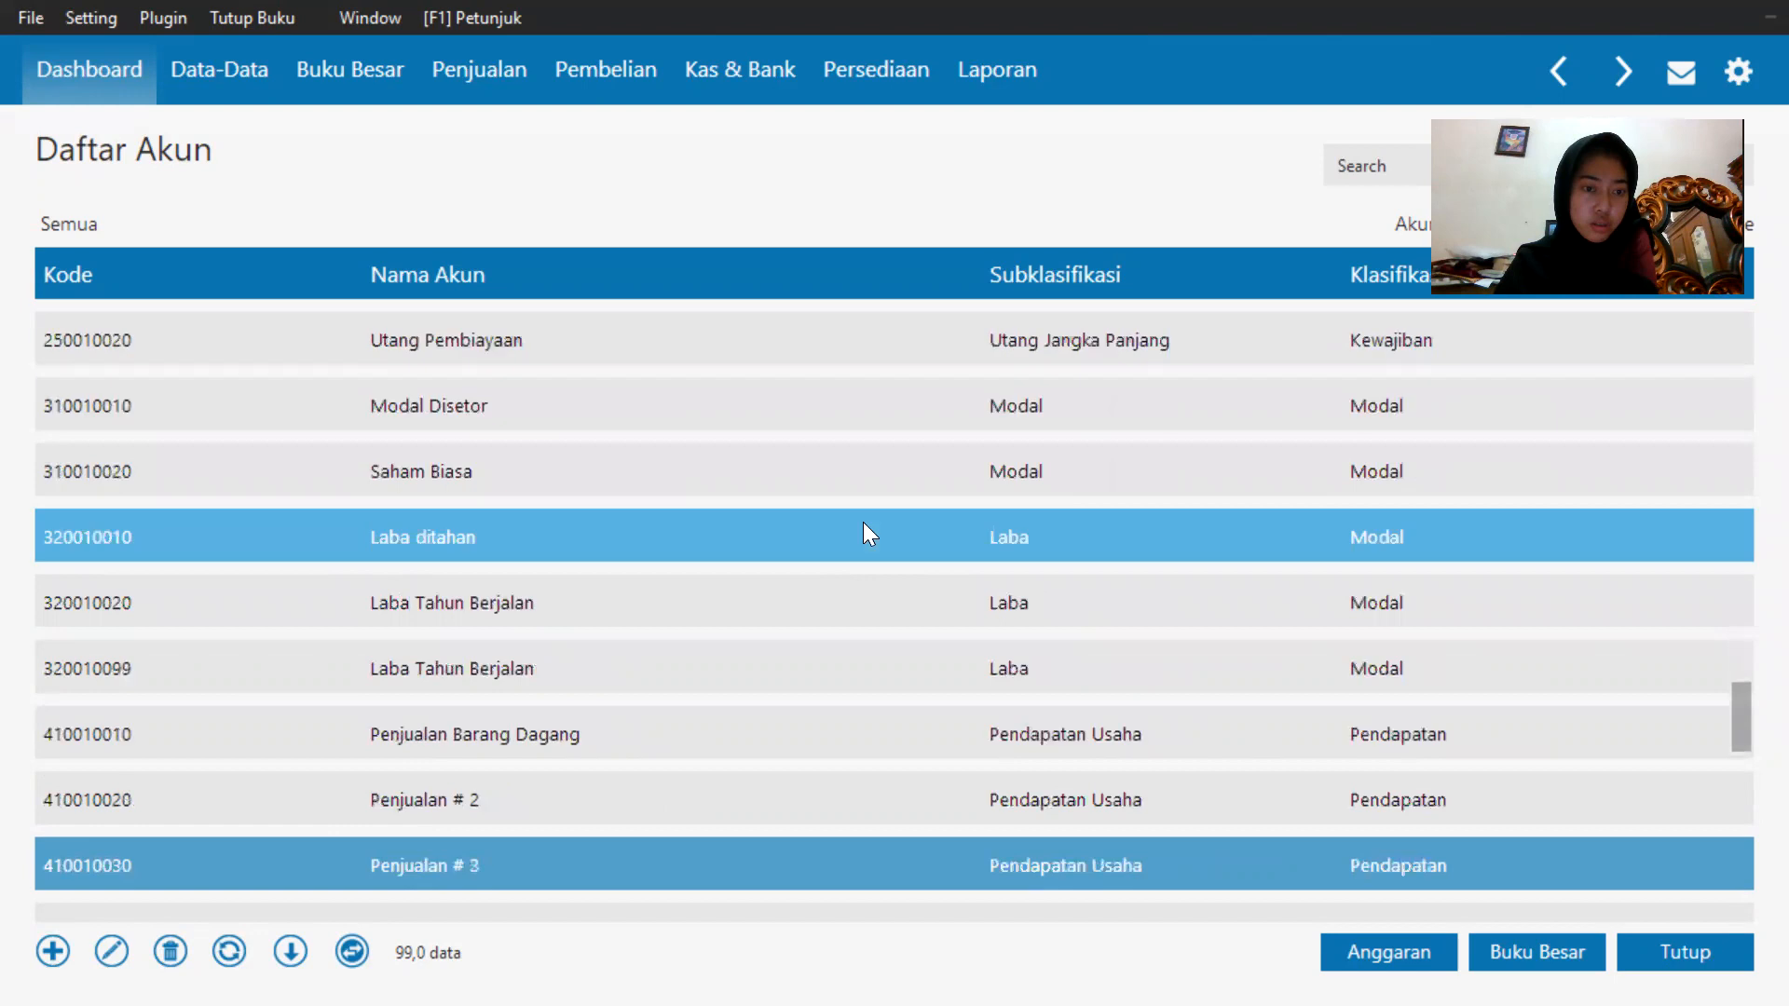
pyautogui.scroll(-2, 629, 840)
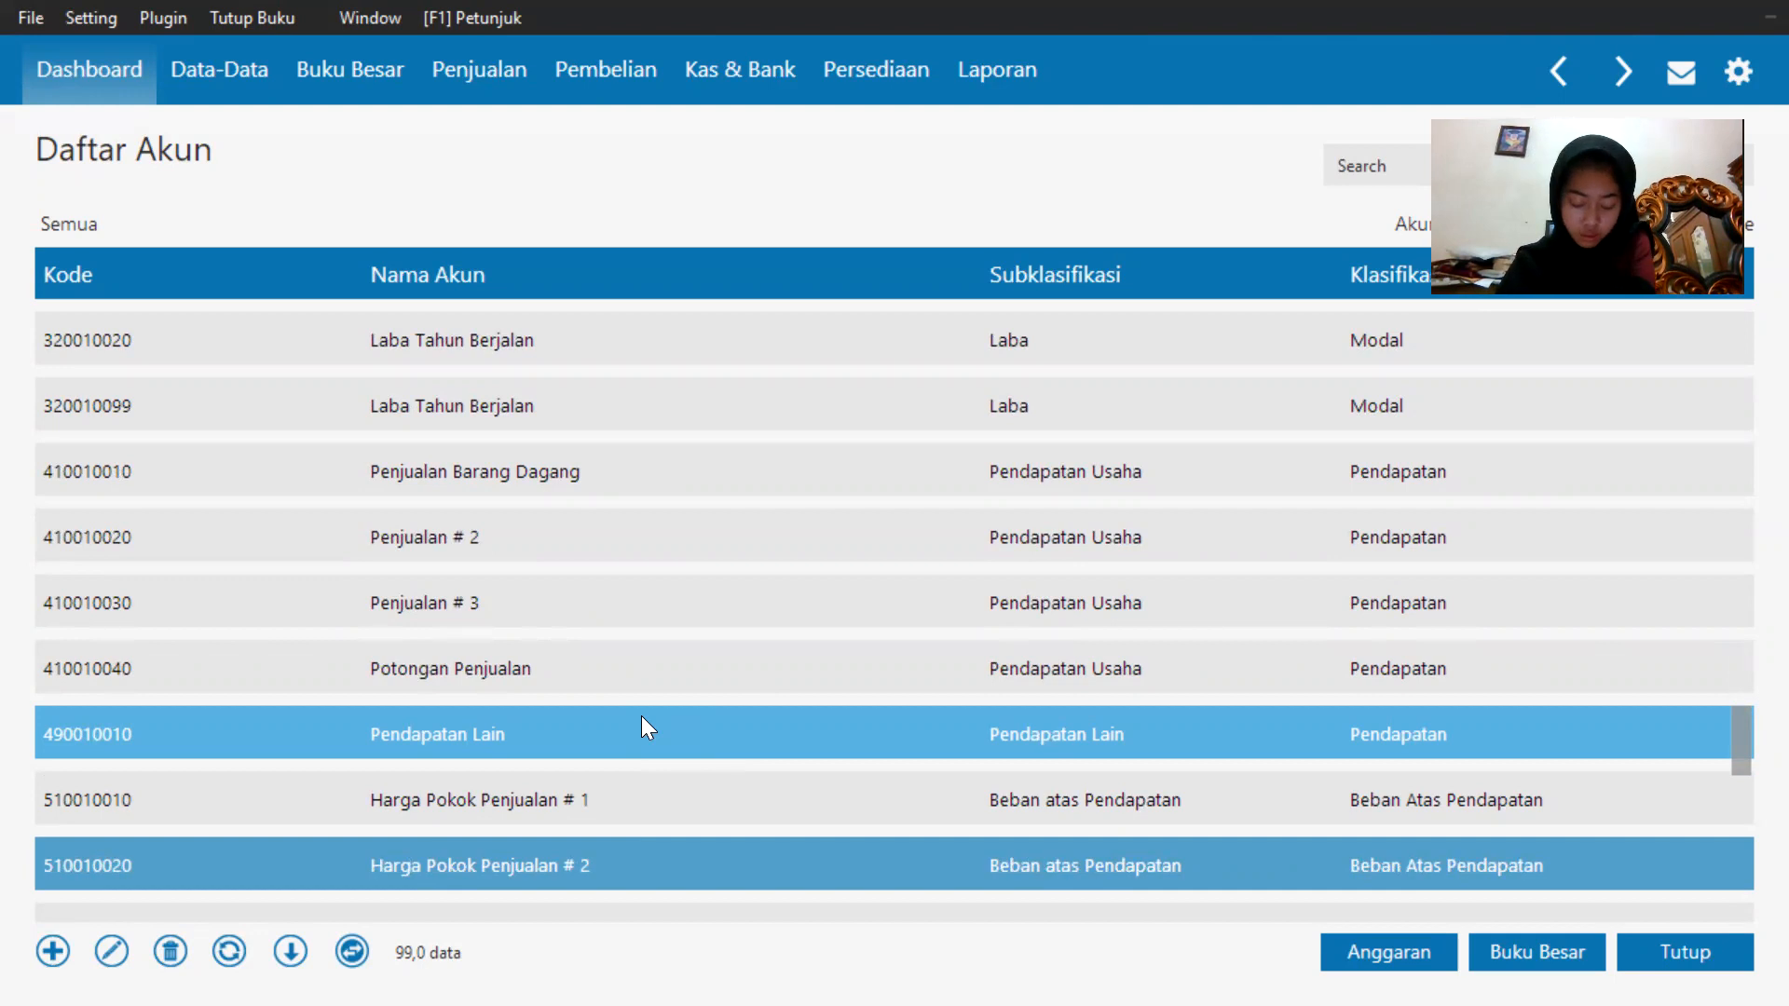
pyautogui.scroll(-5, 641, 715)
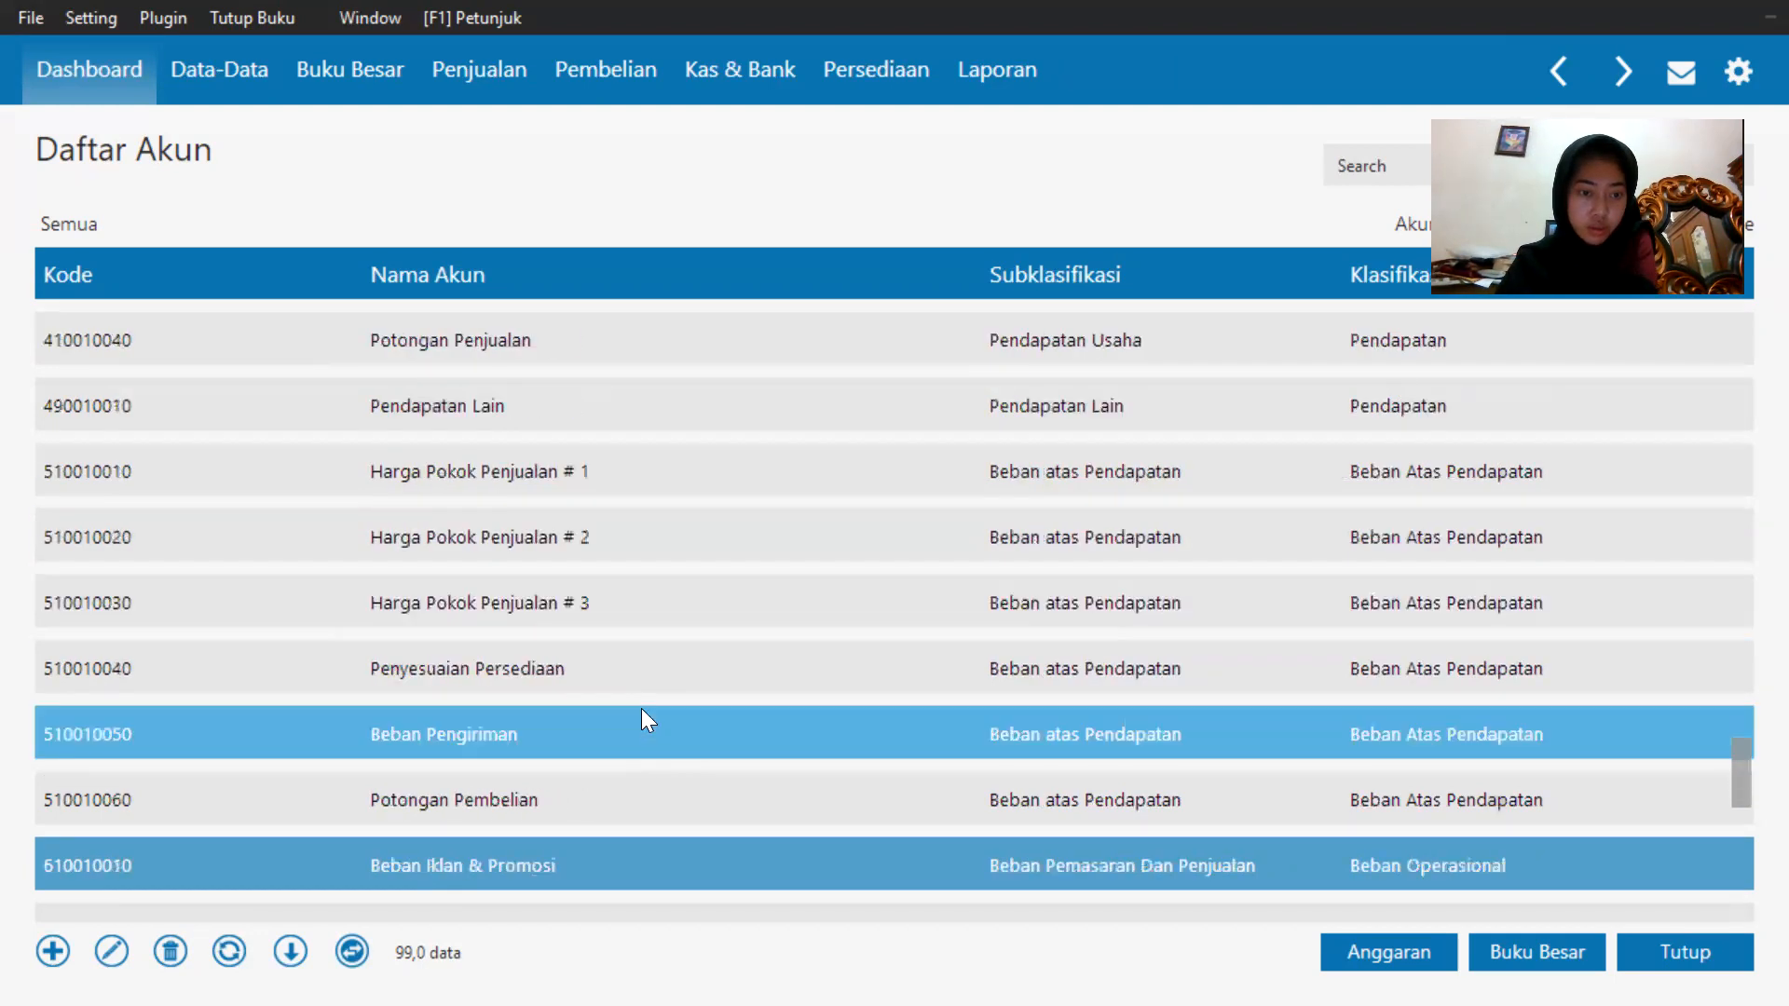
pyautogui.press('Down')
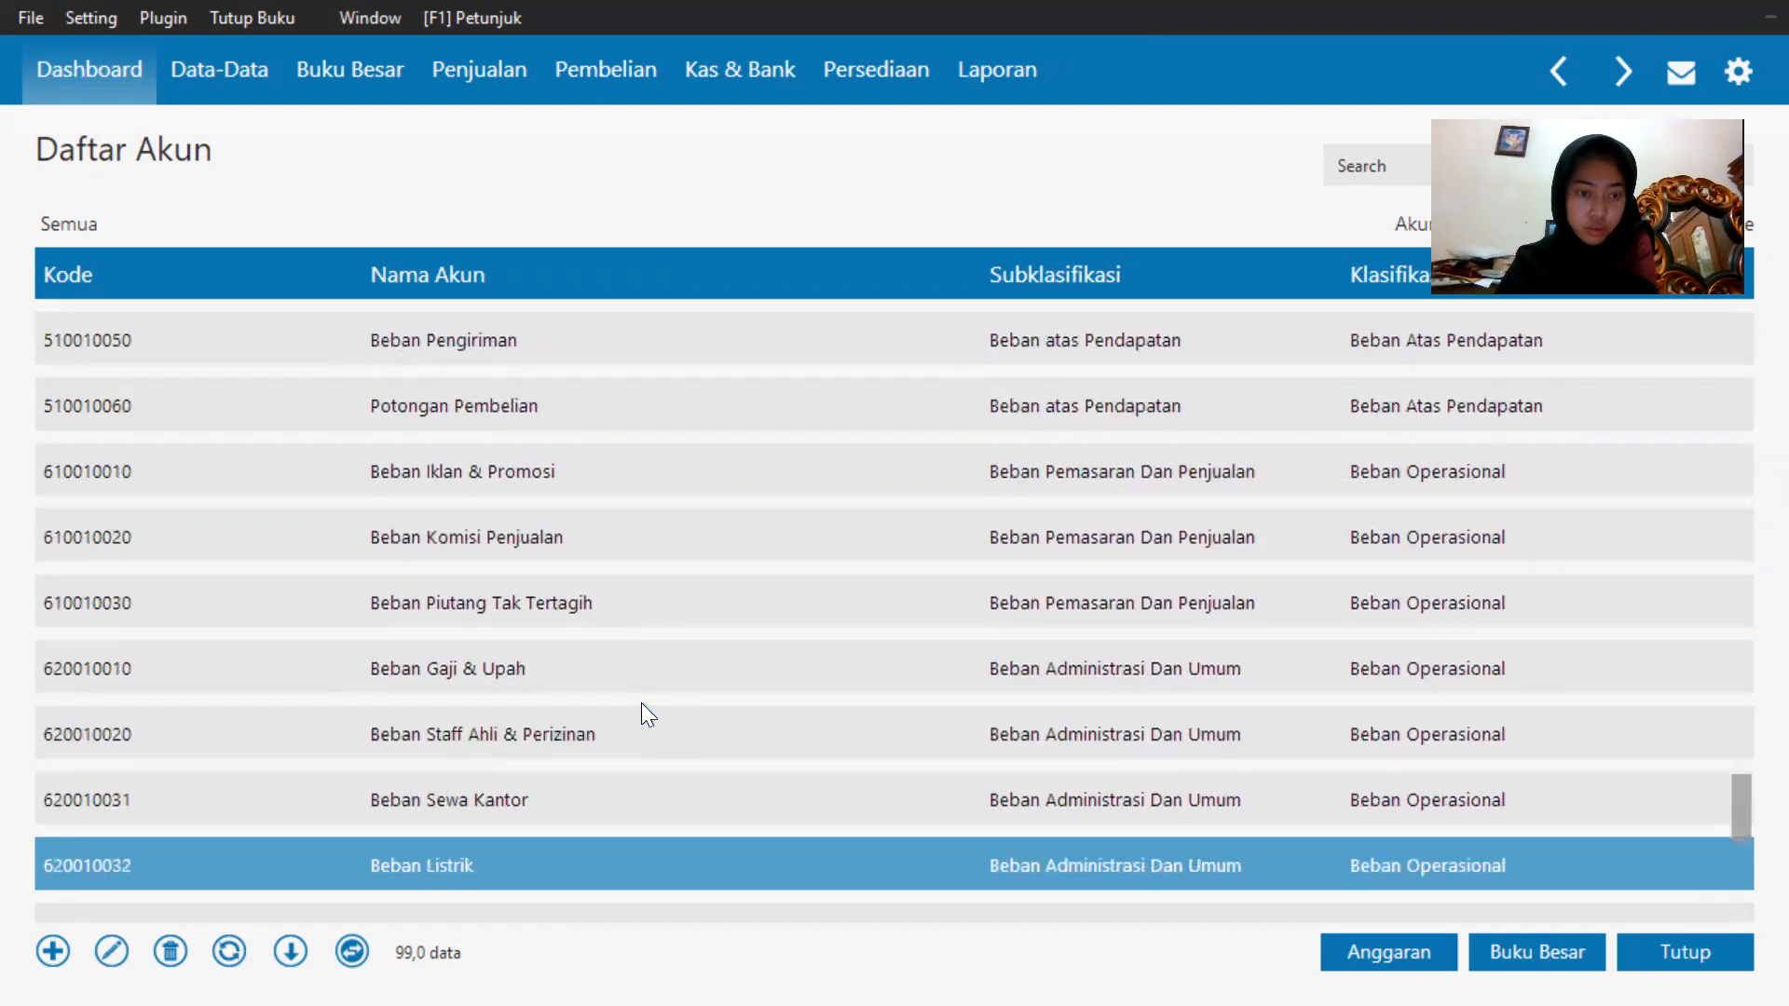
pyautogui.press('Down')
pyautogui.press('Down')
pyautogui.press('Down')
pyautogui.press('Down')
pyautogui.press('Down')
pyautogui.press('Down')
pyautogui.press('Down')
pyautogui.press('Down')
pyautogui.press('Down')
pyautogui.press('Down')
pyautogui.press('Down')
pyautogui.press('Down')
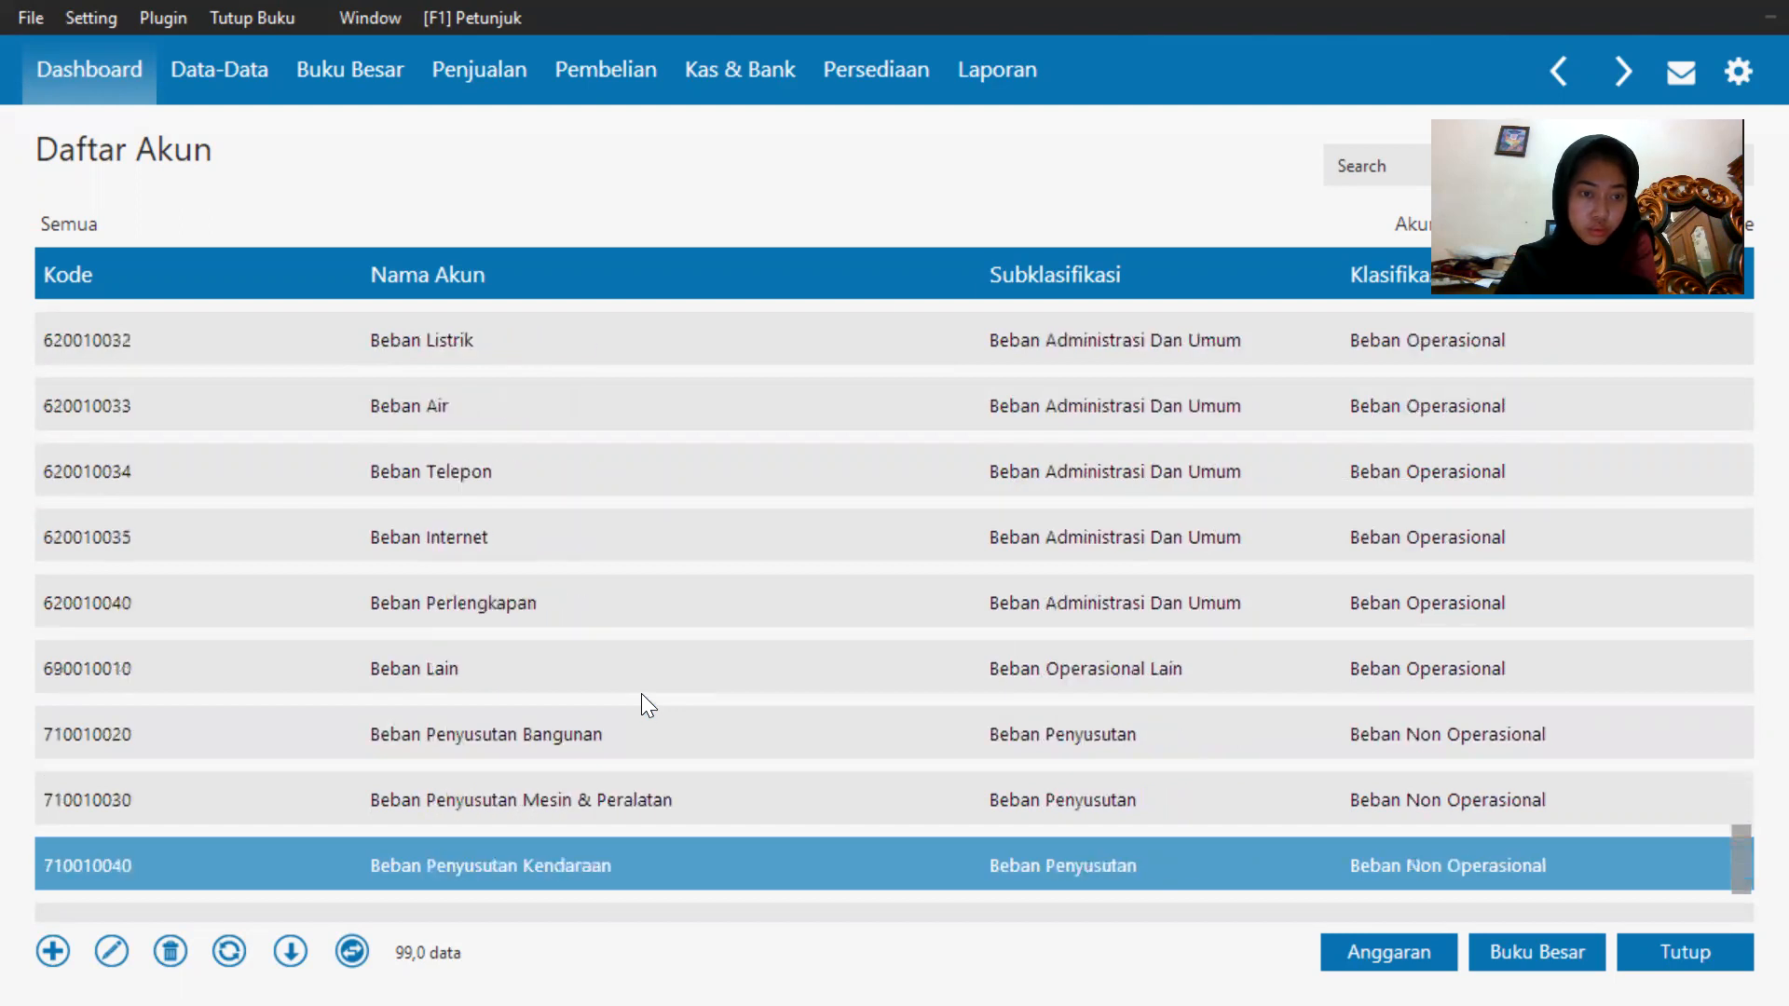
pyautogui.press('Down')
pyautogui.press('Down')
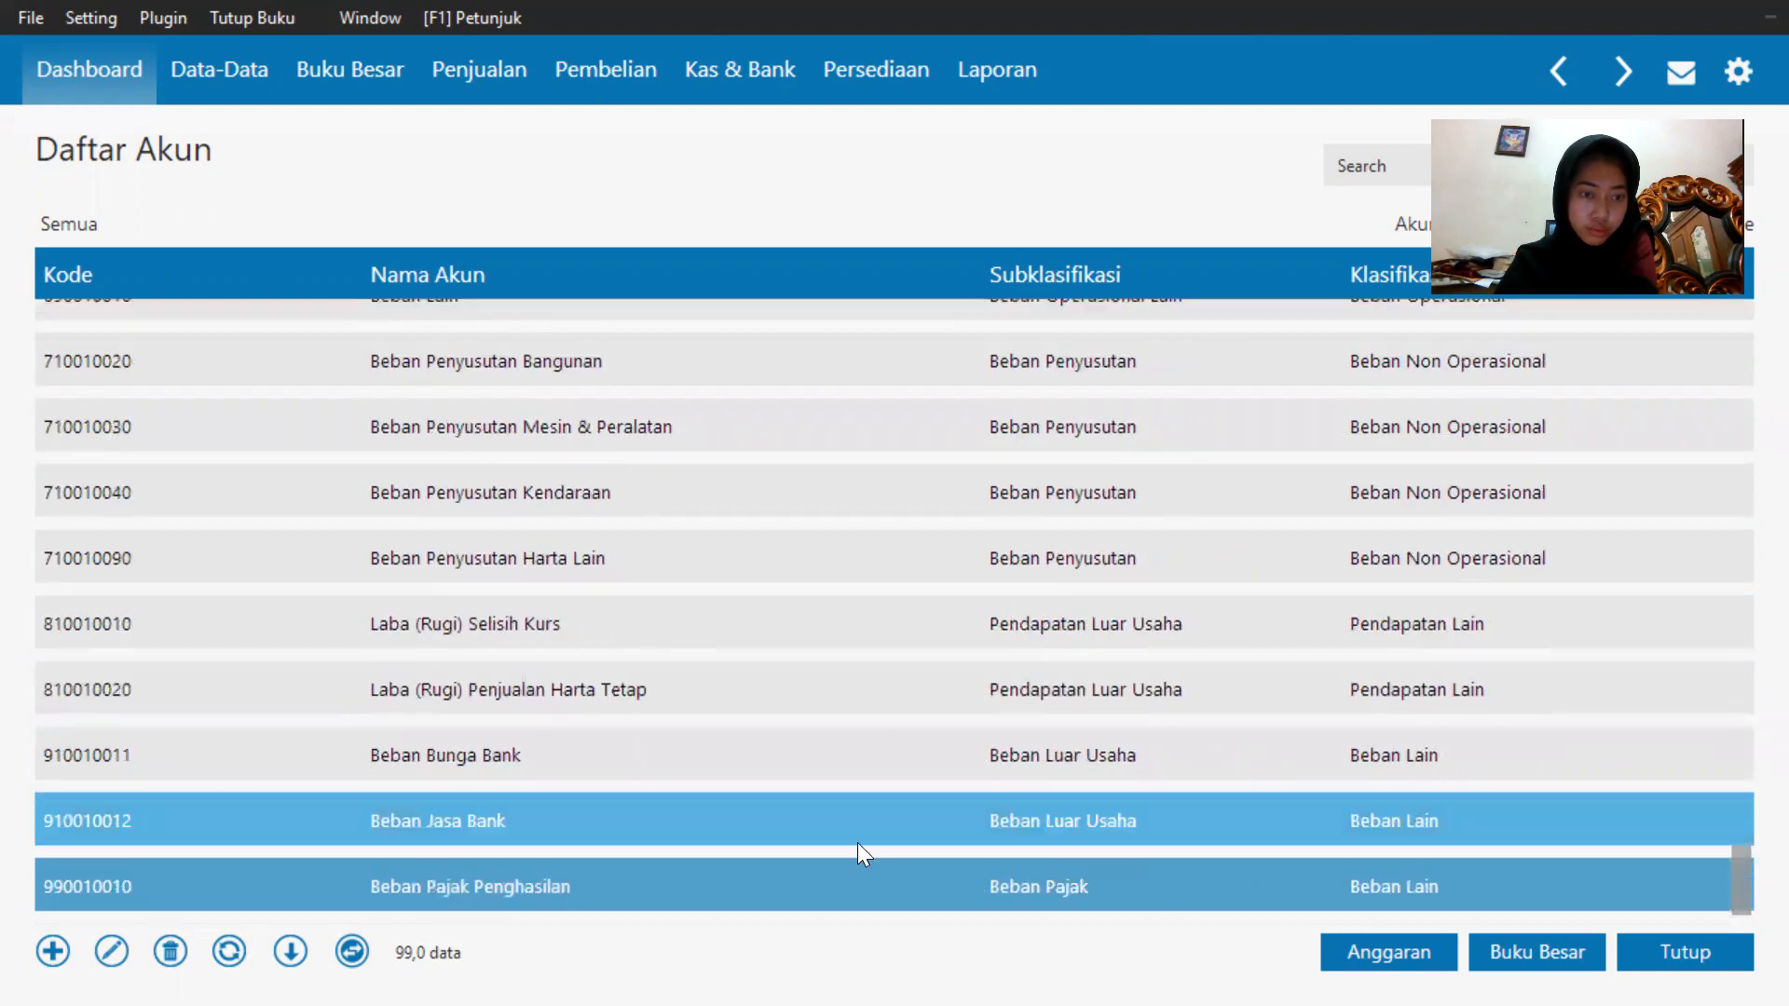
pyautogui.click(846, 809)
pyautogui.scroll(7, 848, 794)
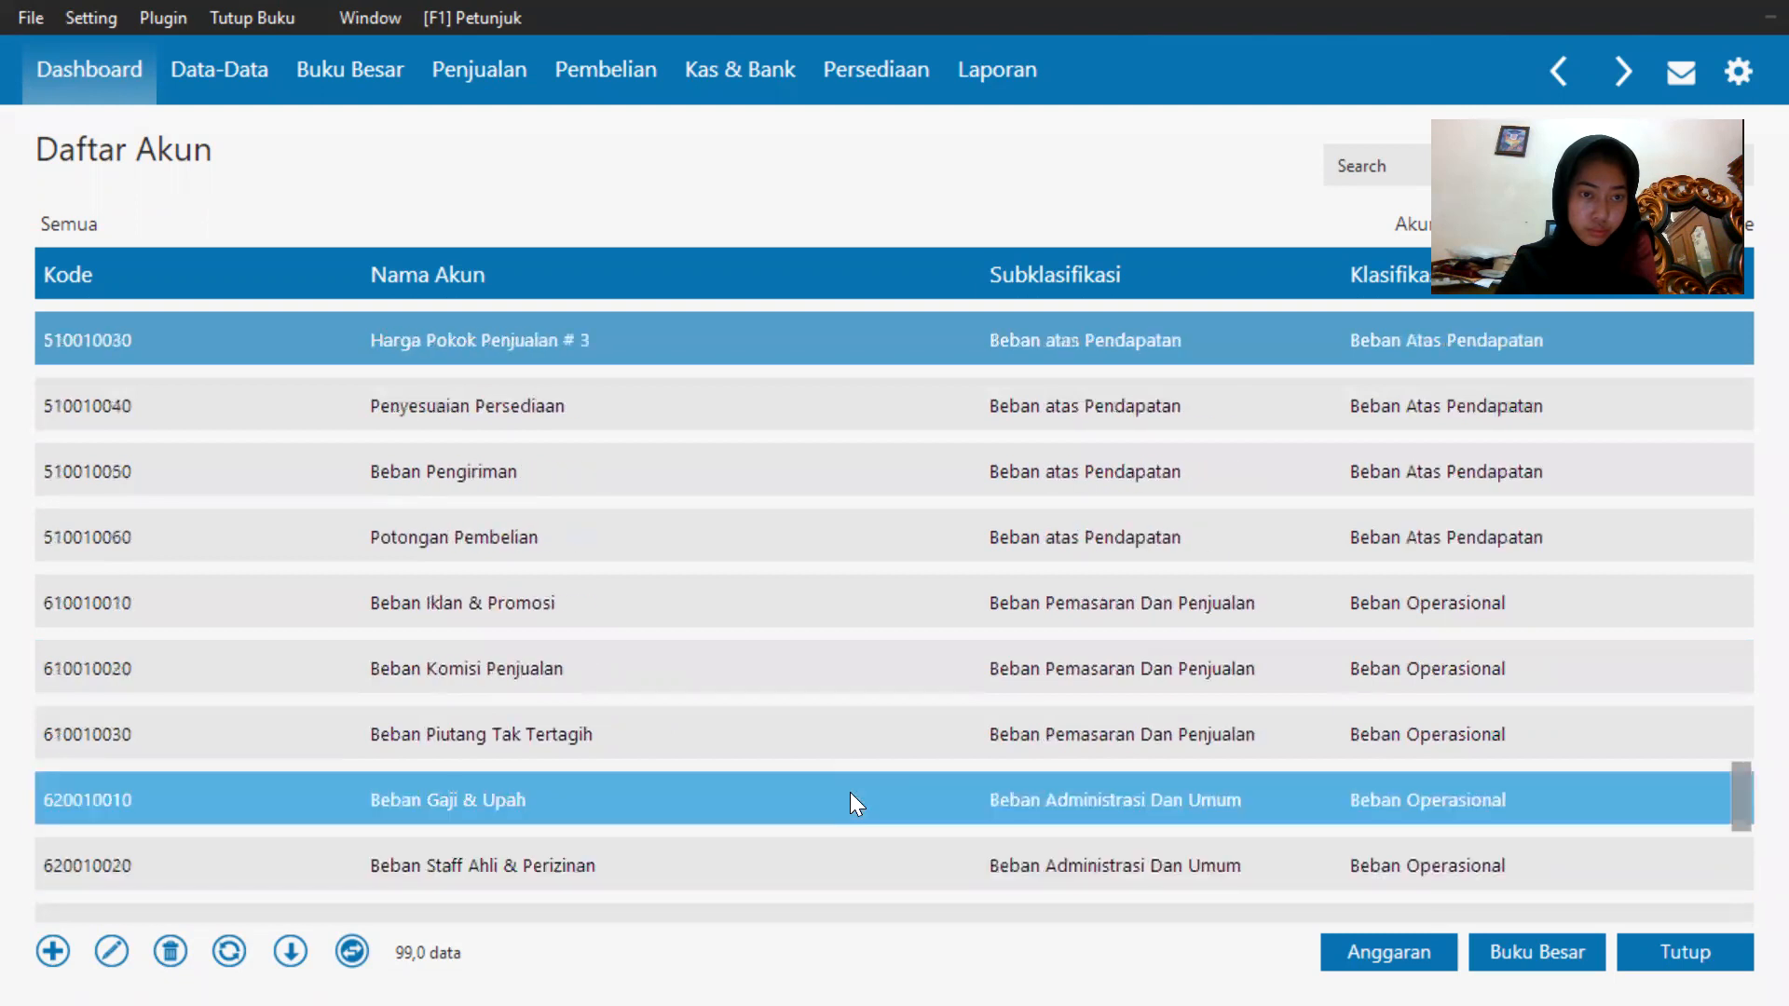
# Shorten account 5100-10-010's name to Harga Pokok Penjualan, save it, and close the account list.
pyautogui.doubleClick(796, 553)
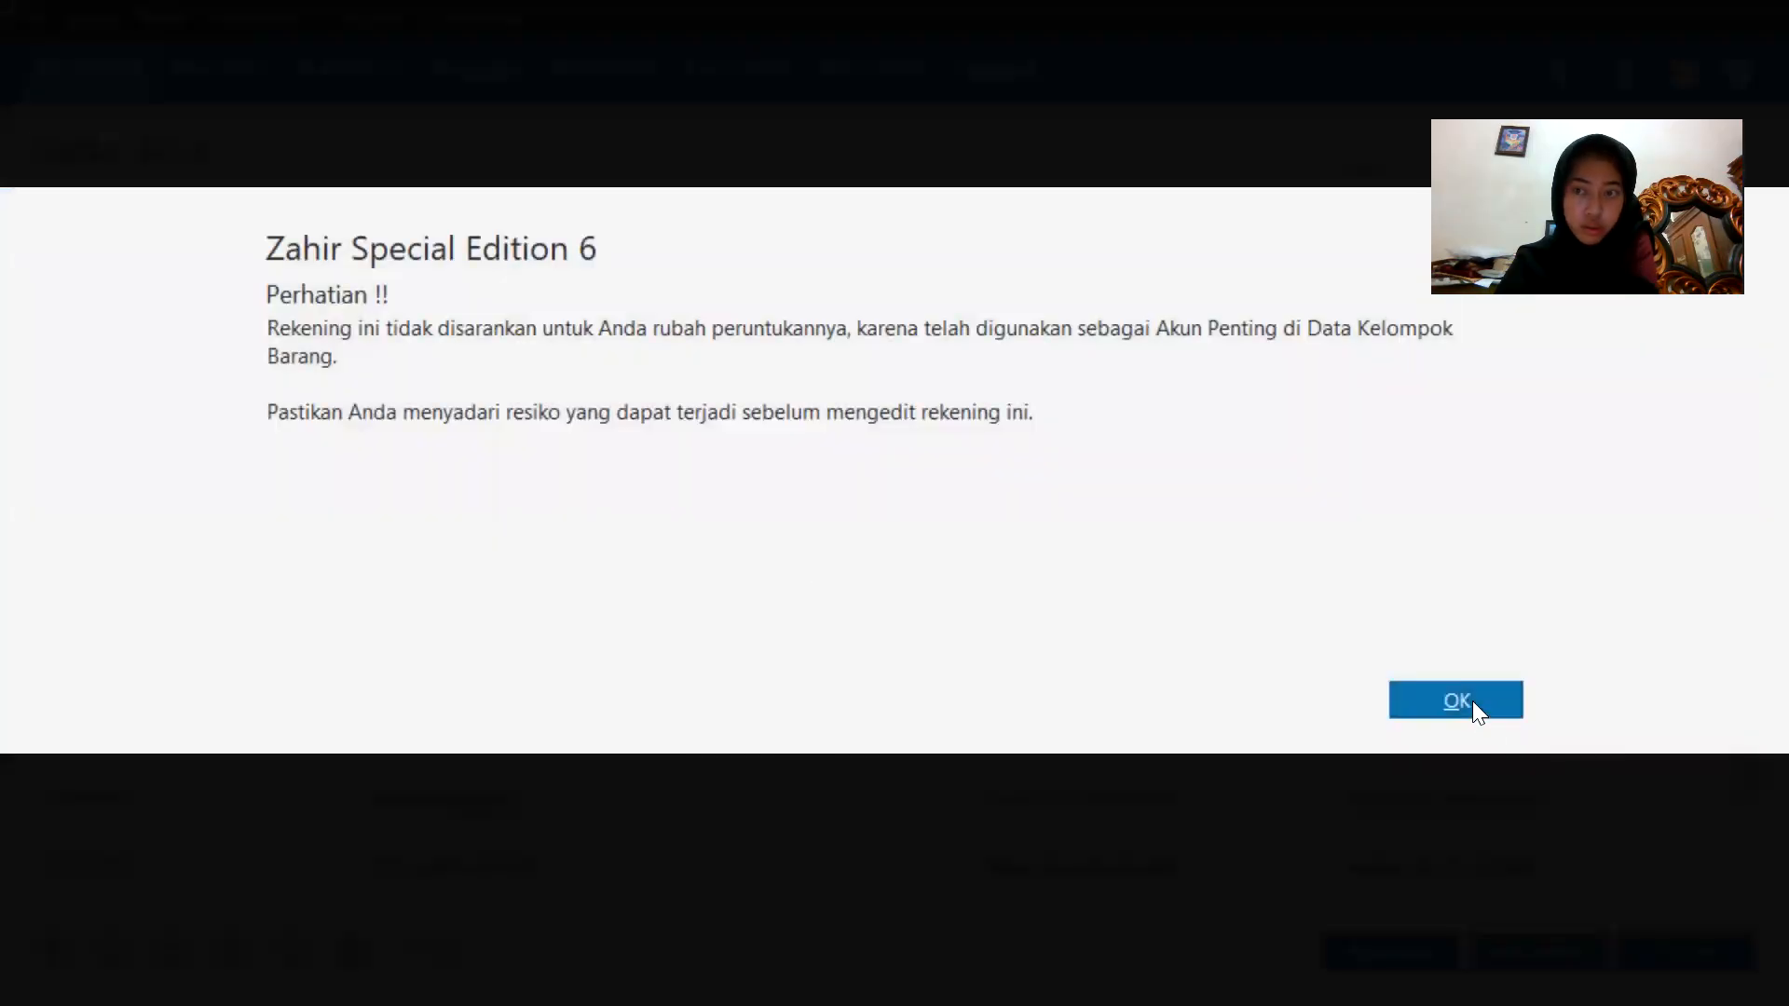
pyautogui.click(1472, 701)
pyautogui.doubleClick(789, 550)
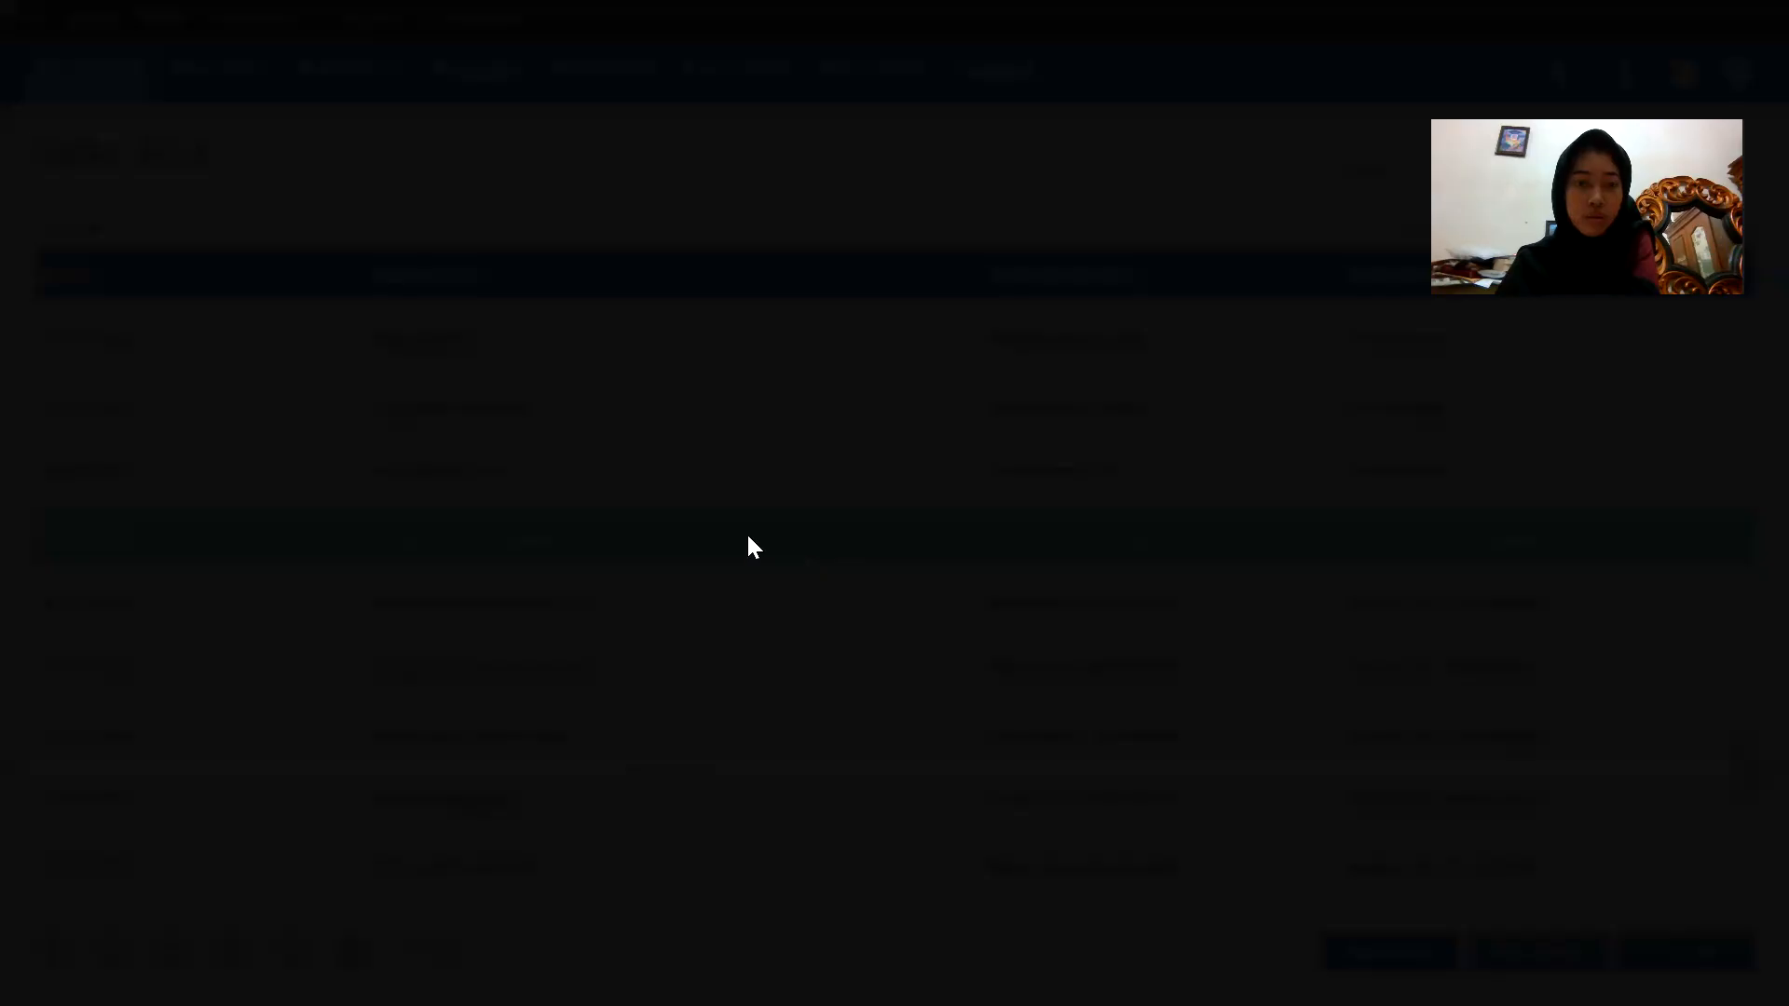
pyautogui.doubleClick(773, 456)
pyautogui.press('BackSpace')
pyautogui.press('BackSpace')
pyautogui.press('BackSpace')
pyautogui.press('BackSpace')
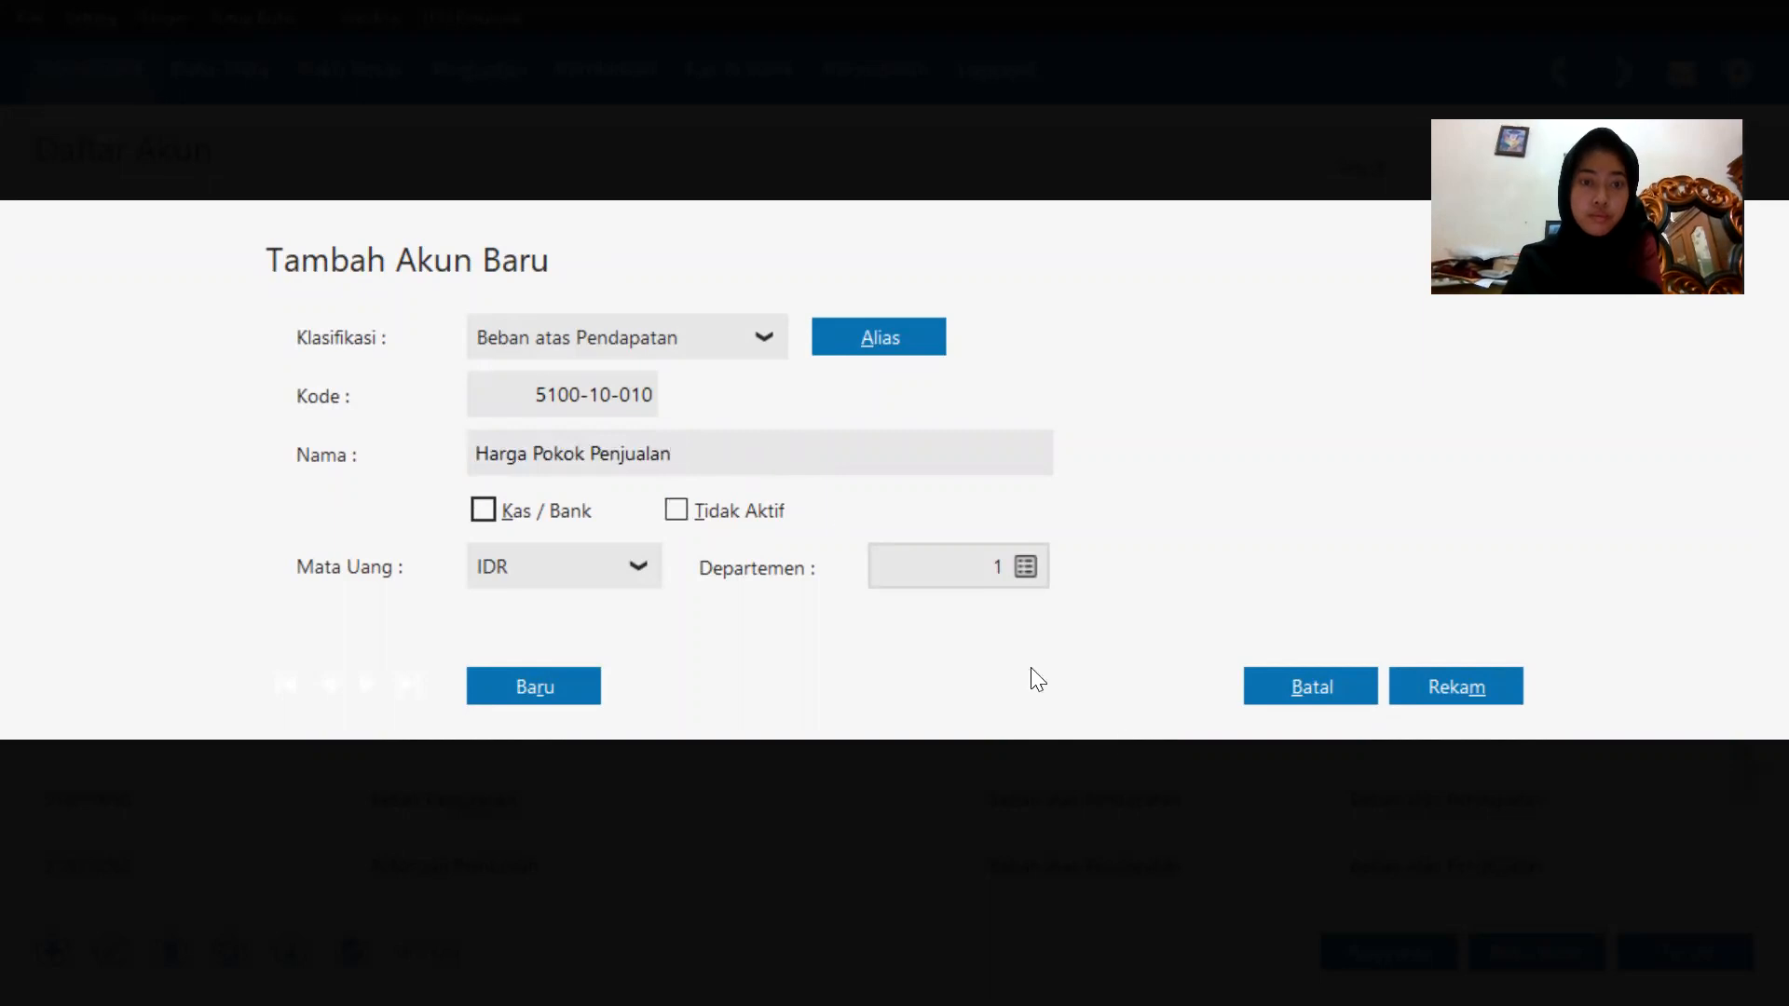
pyautogui.click(1511, 680)
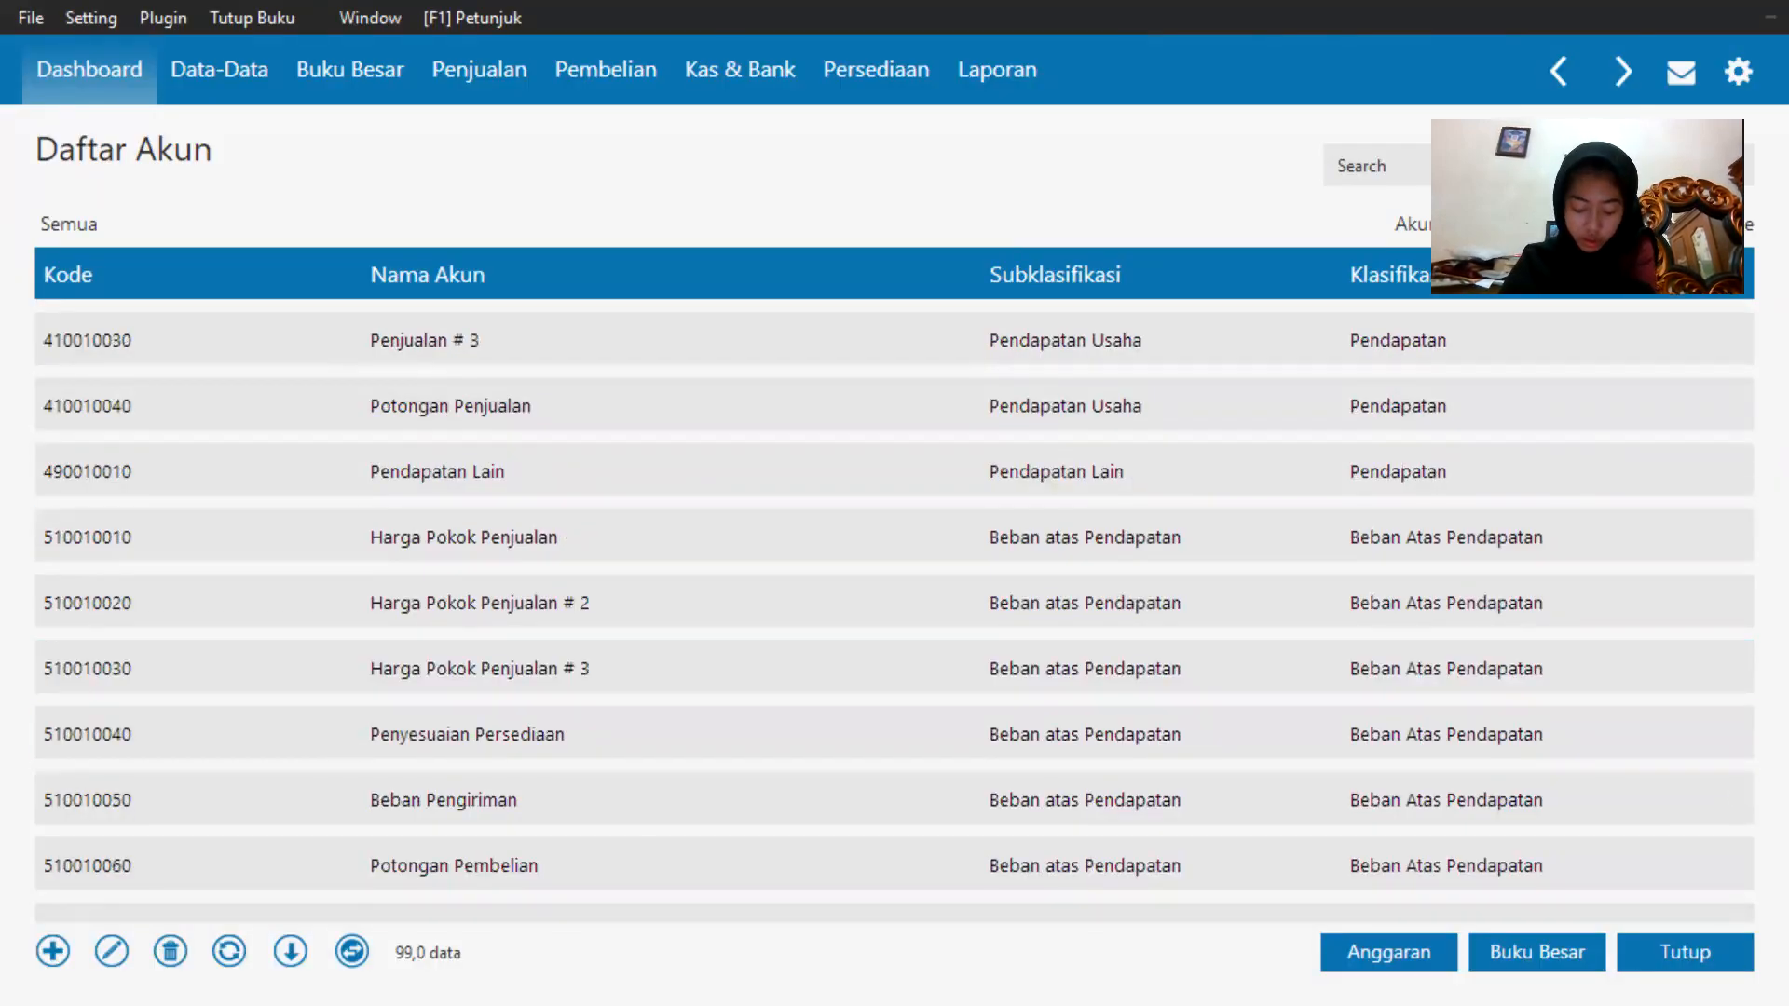
pyautogui.click(1684, 952)
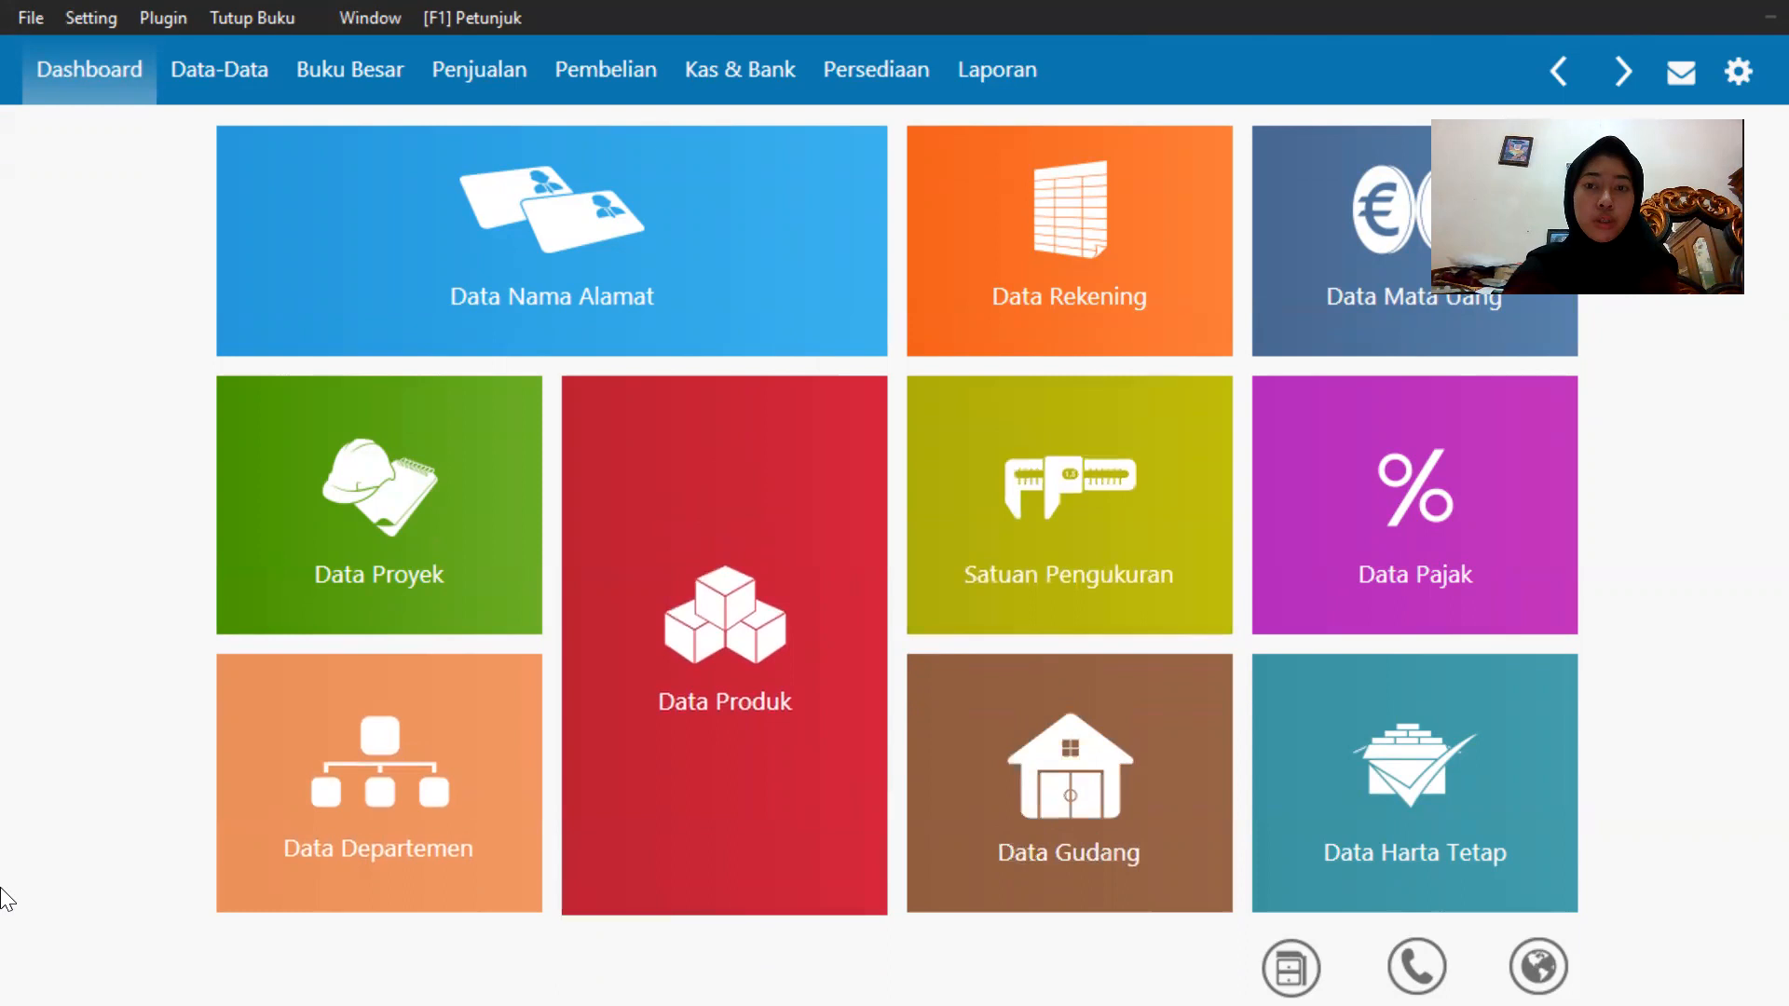
# Open the opening account balances and enter 5000000 as the opening balance of Kas.
pyautogui.click(67, 23)
pyautogui.moveTo(180, 131)
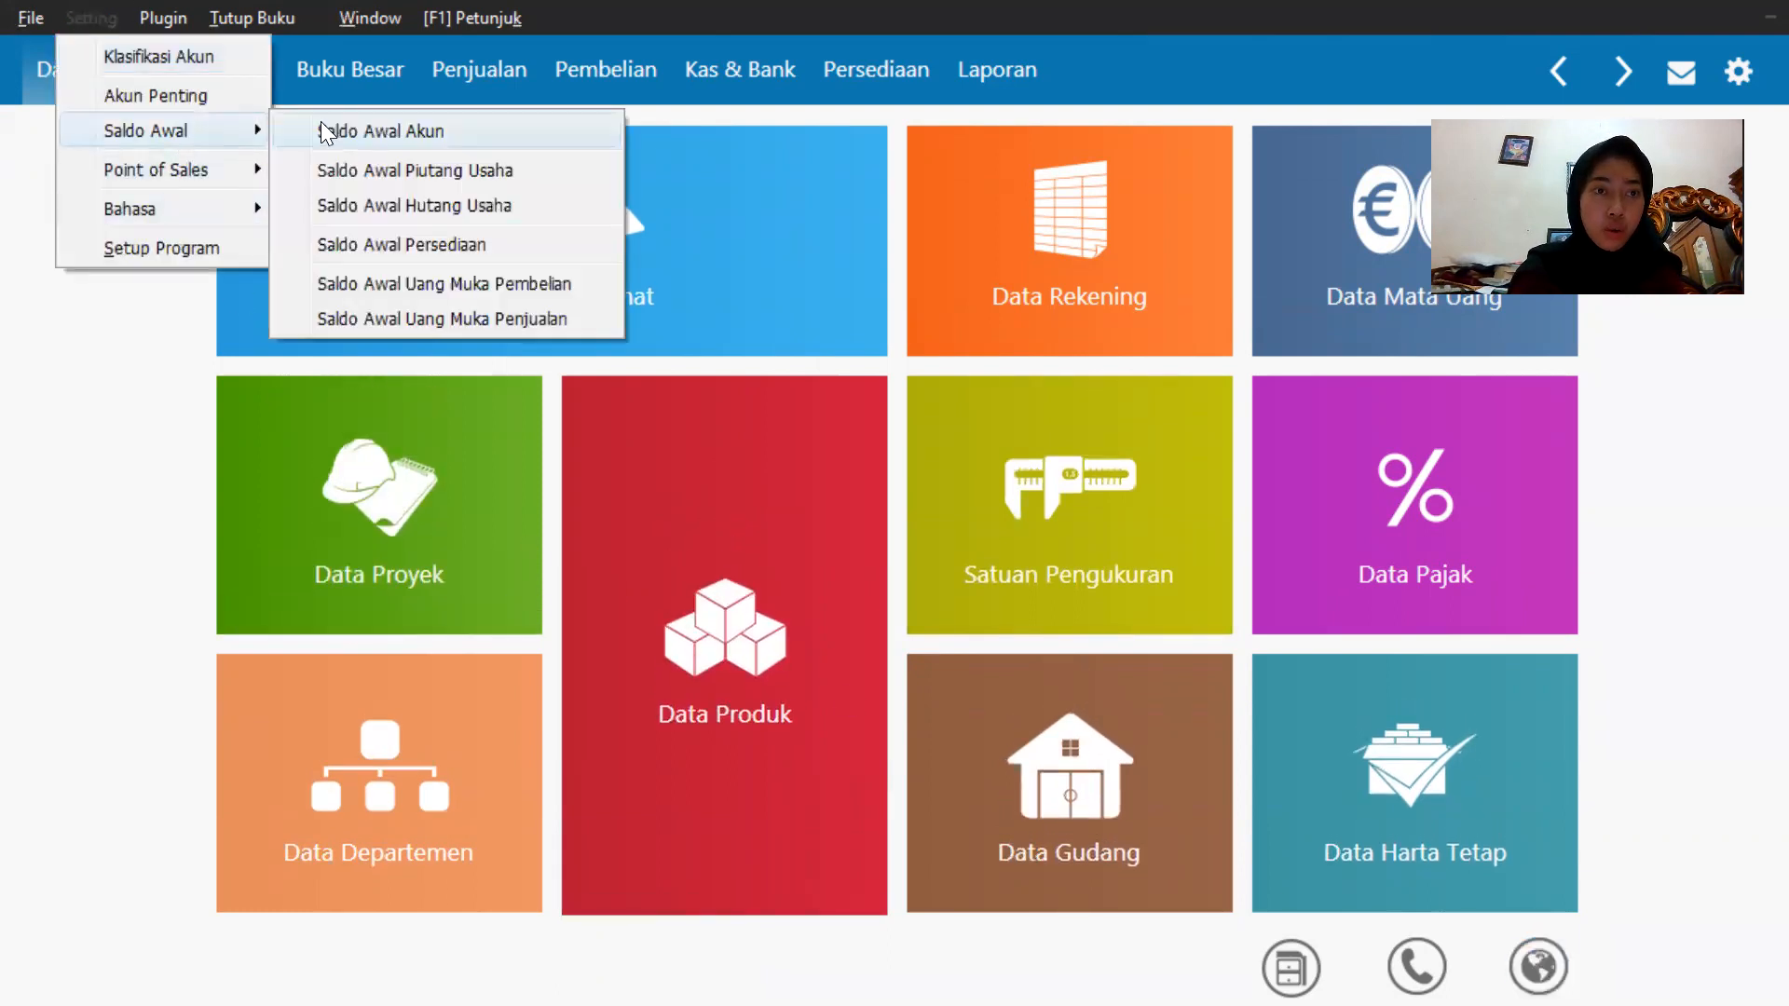
pyautogui.click(332, 131)
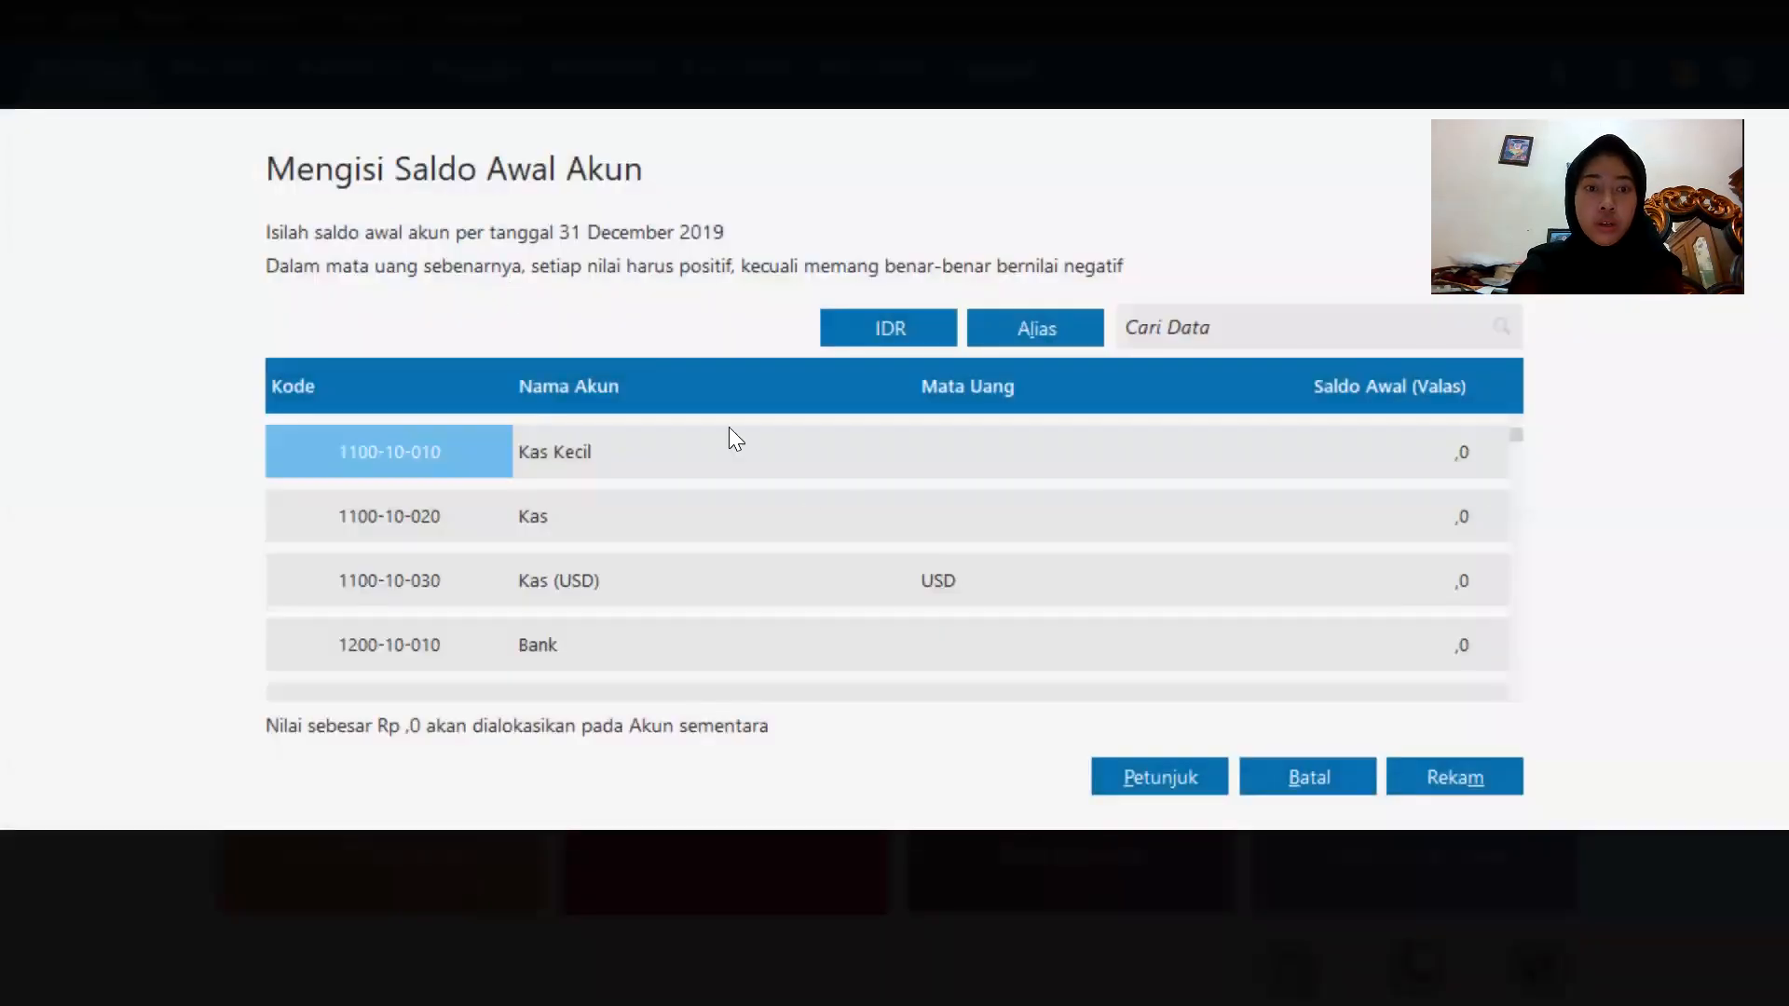
pyautogui.click(948, 514)
pyautogui.click(1358, 498)
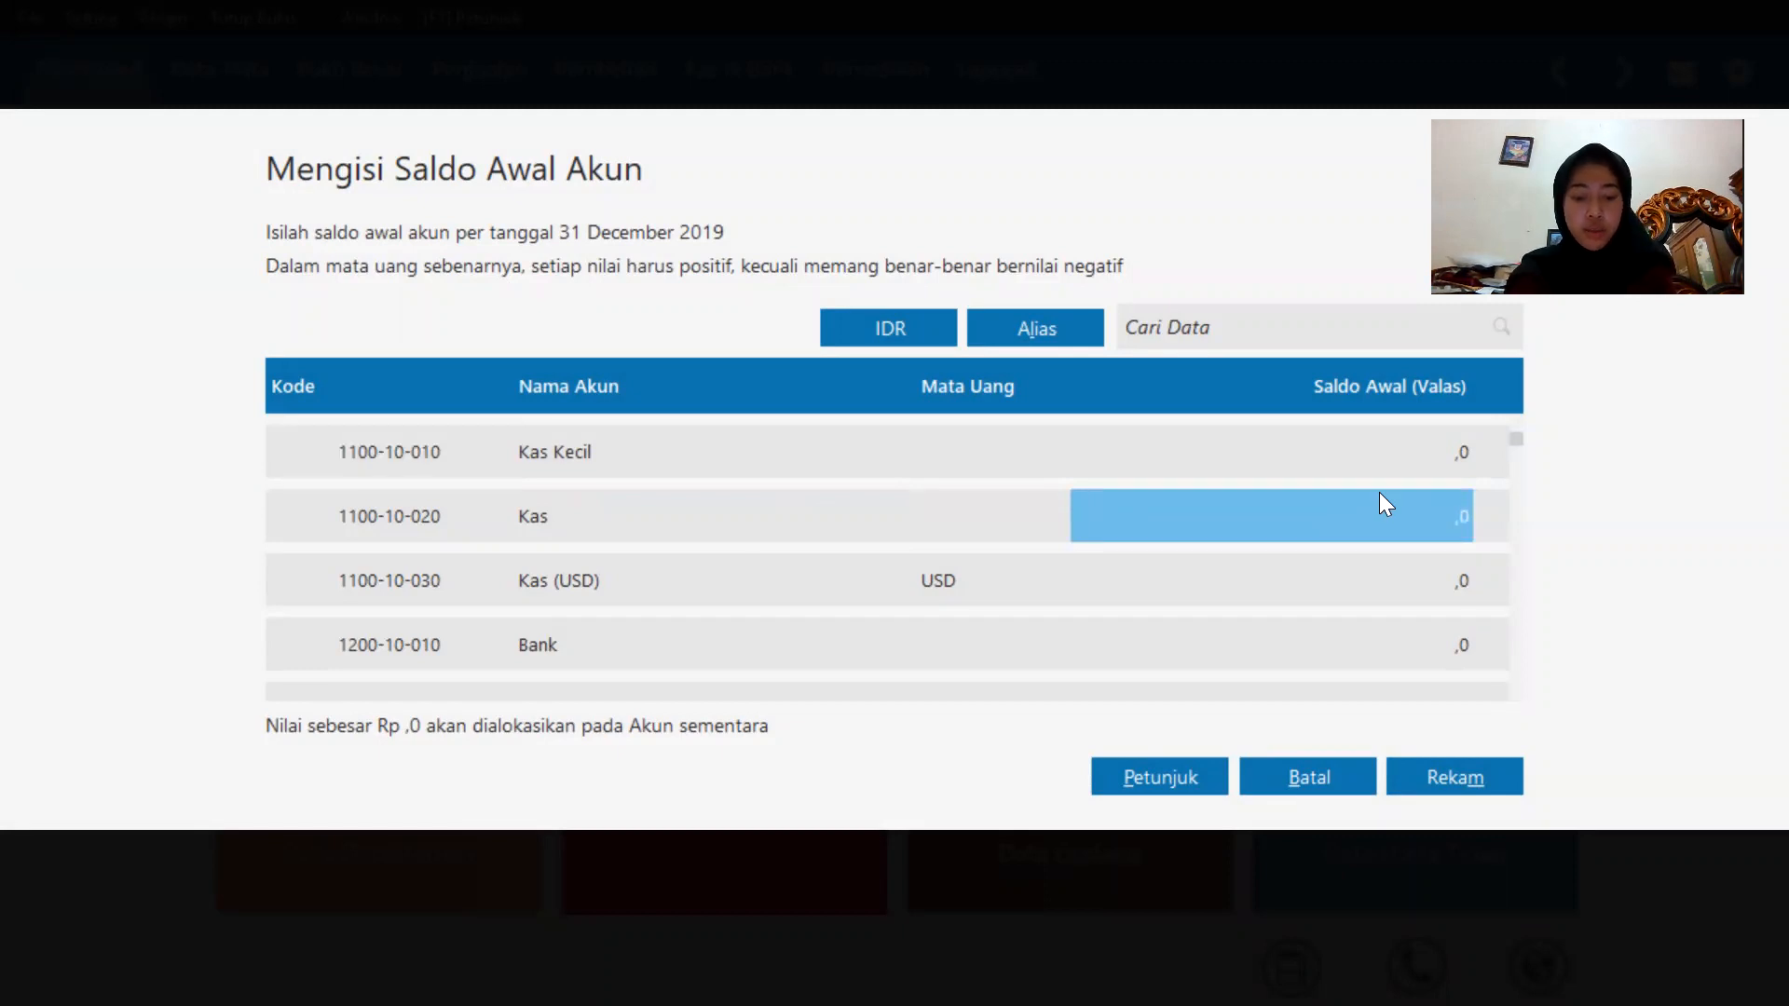
pyautogui.write('50')
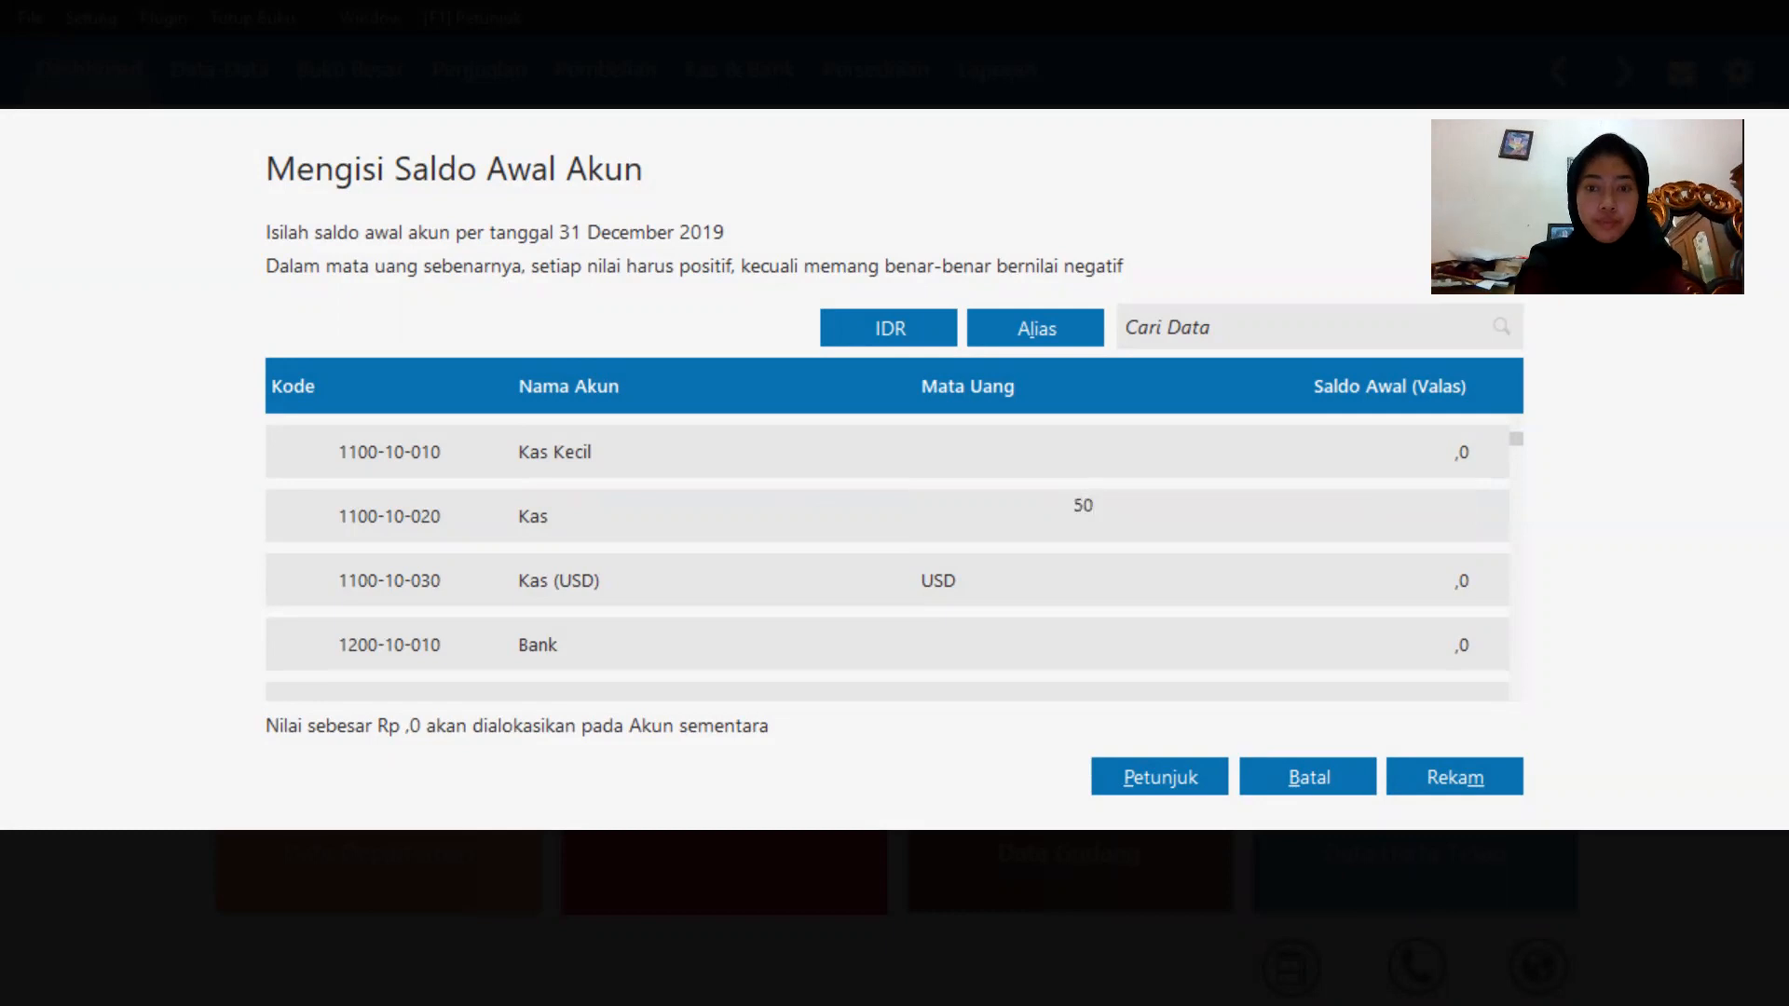
pyautogui.write('00000')
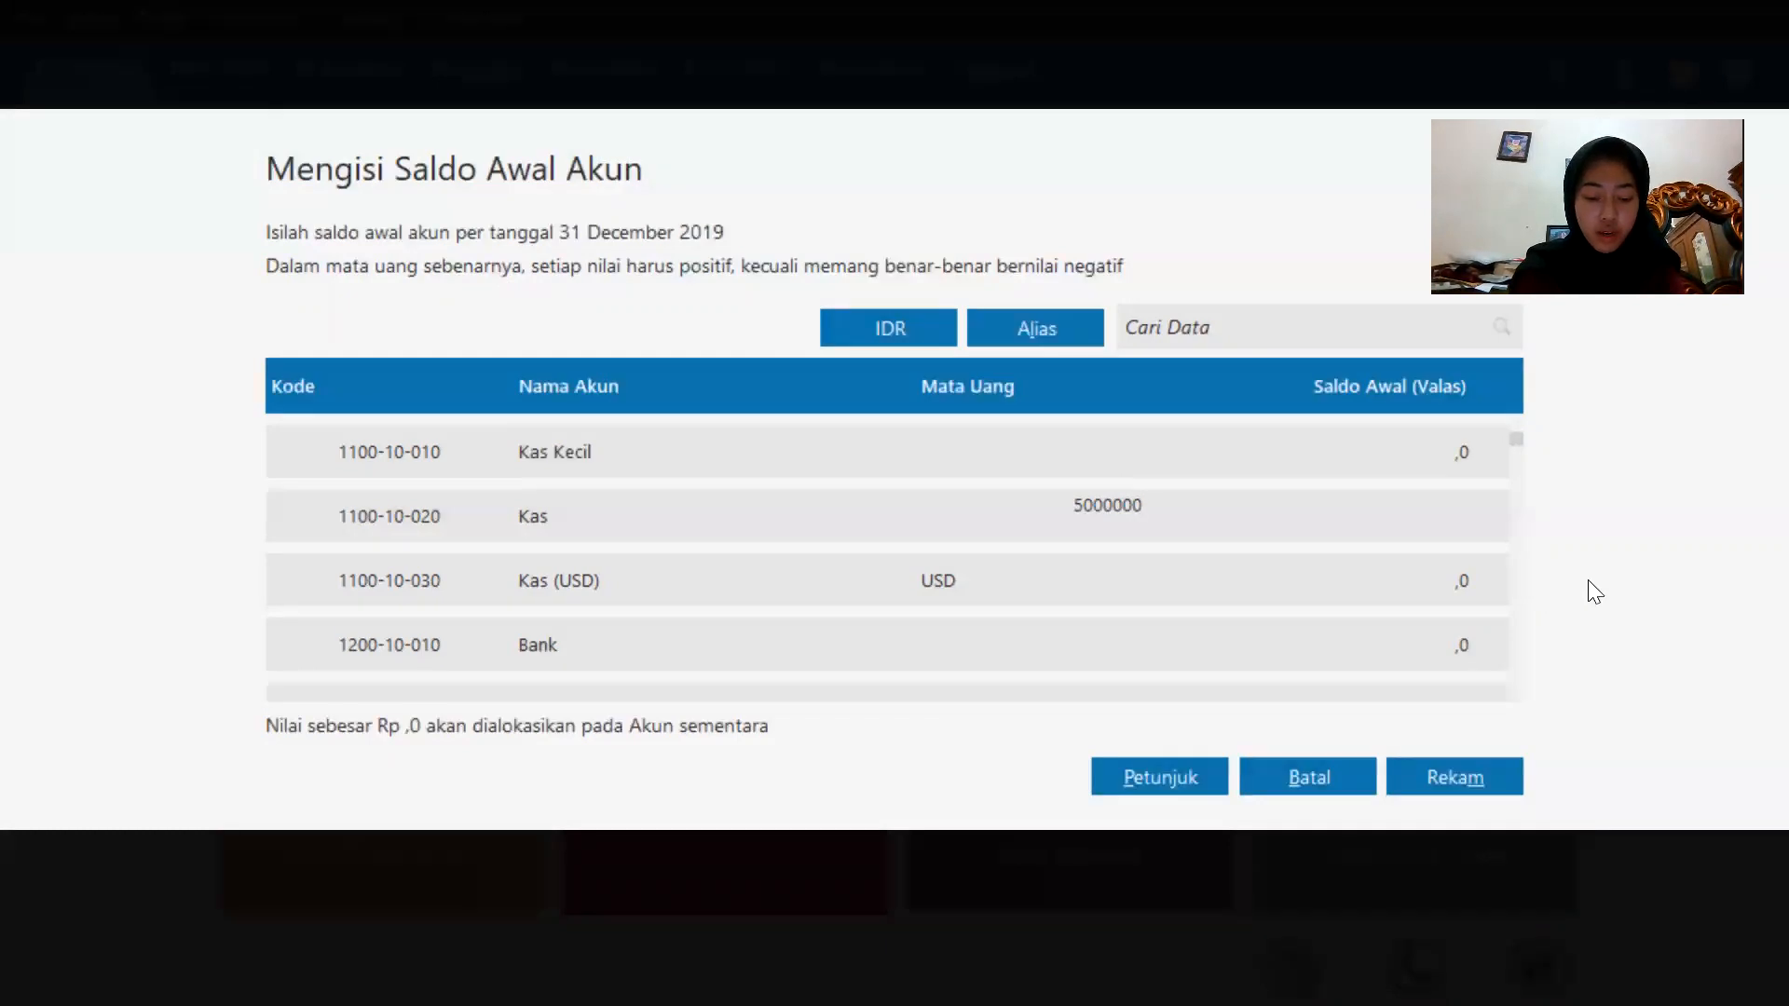
pyautogui.click(820, 664)
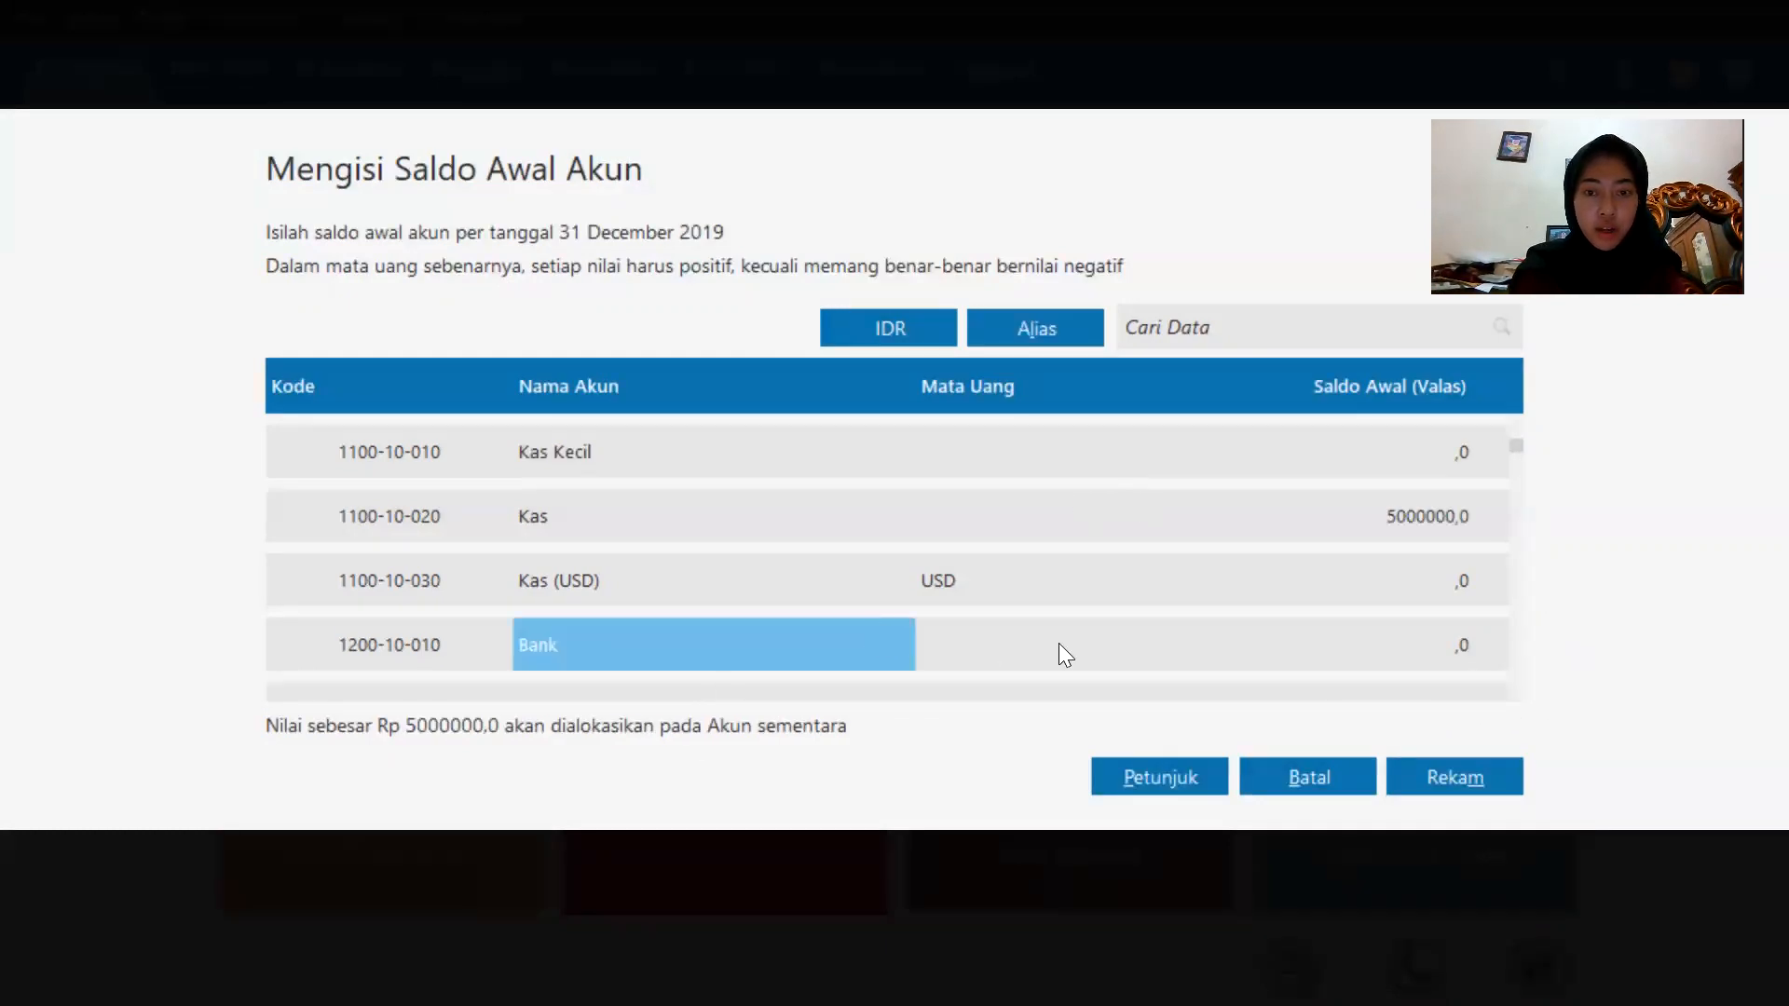
# Enter opening balances of 50000000 for Bank and 15000000 for Piutang Dagang.
pyautogui.click(1427, 618)
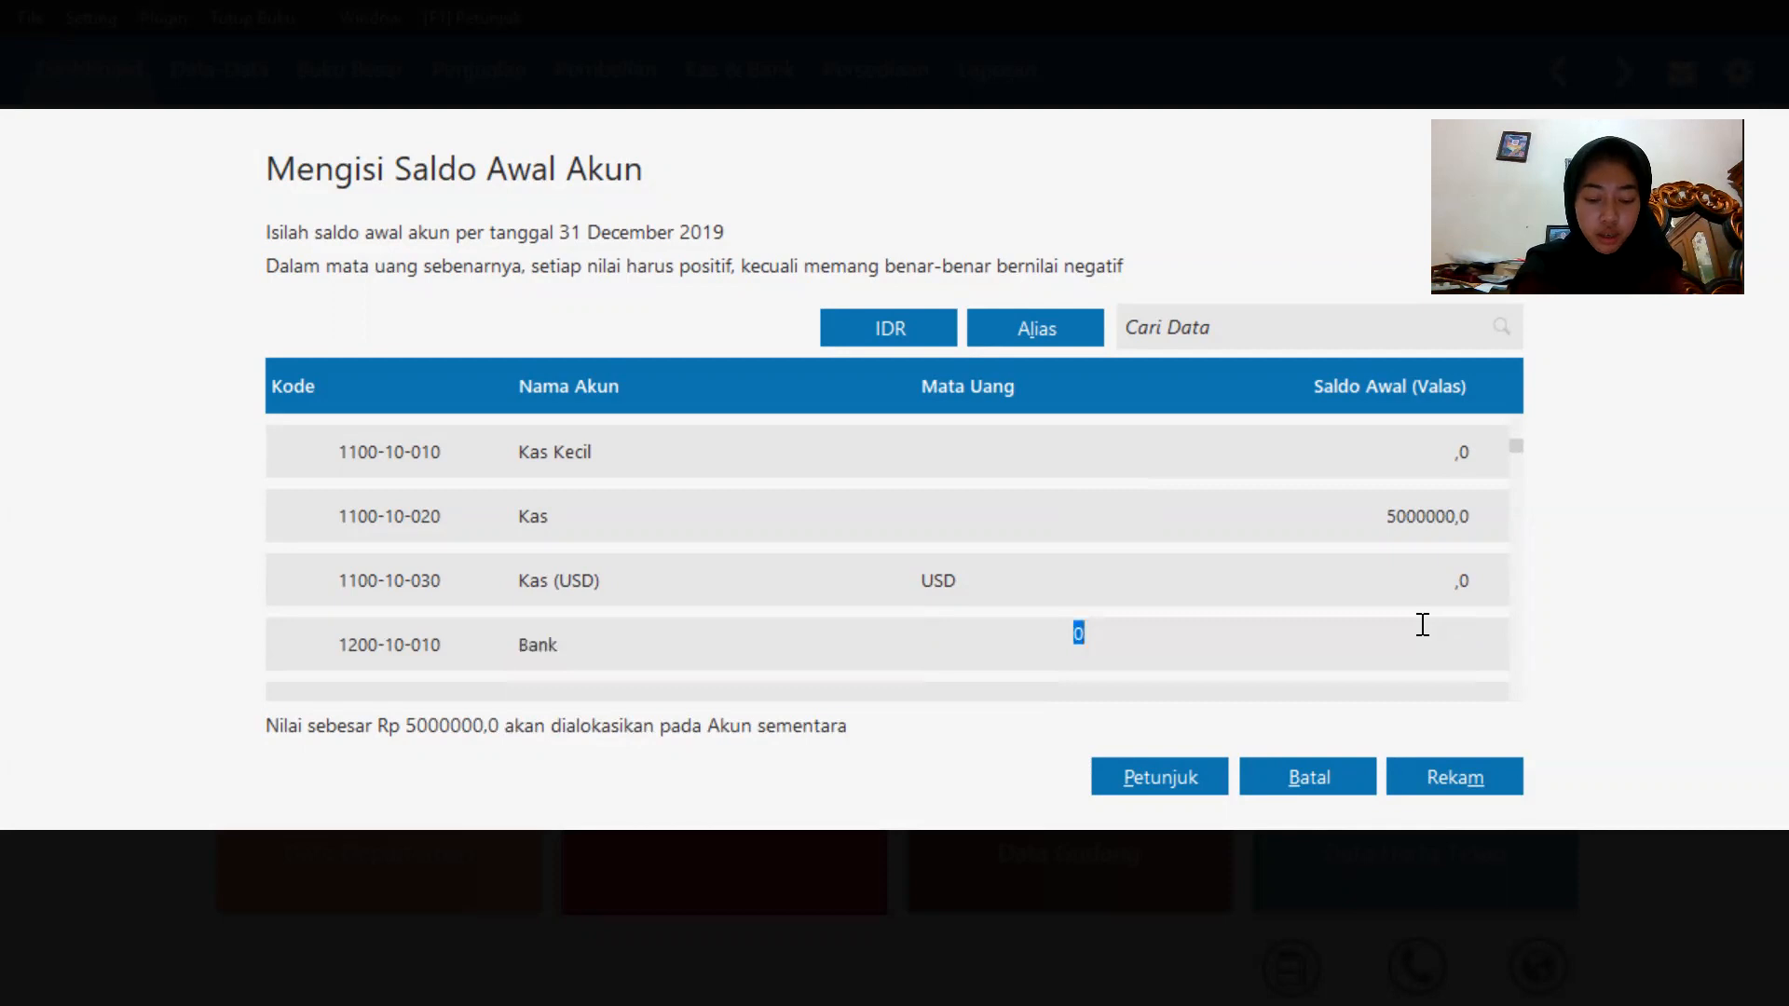
pyautogui.press('BackSpace')
pyautogui.write('50000000')
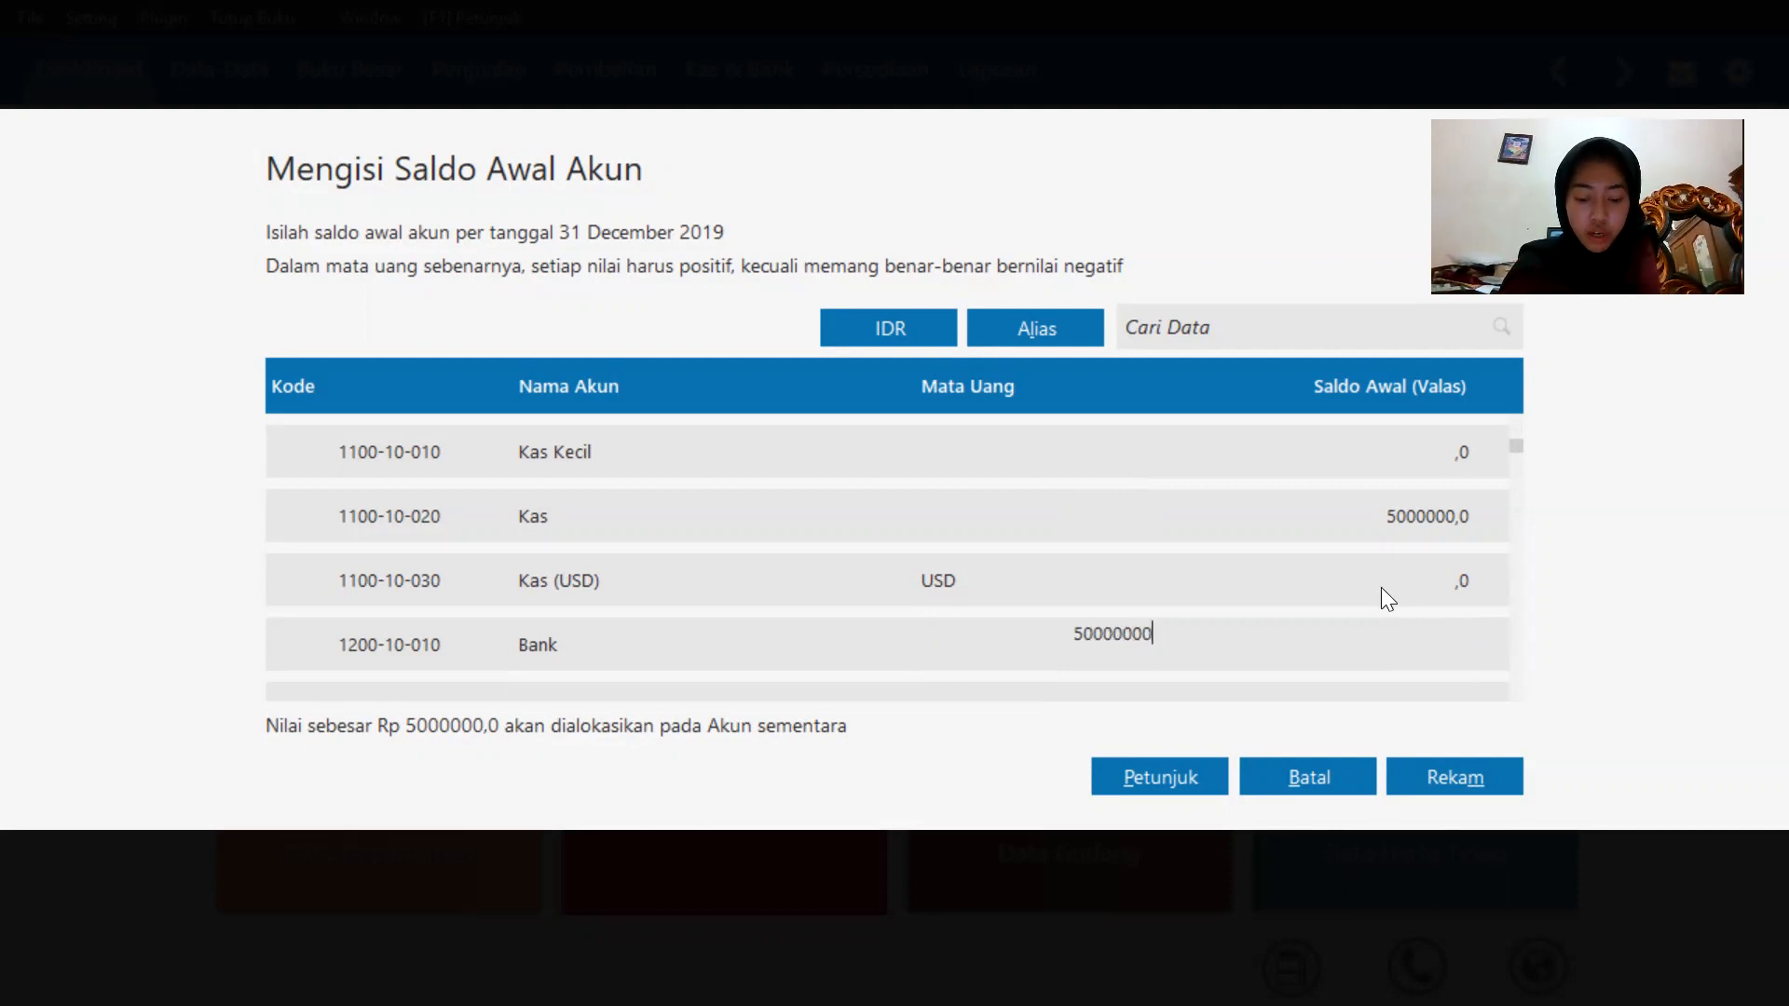
pyautogui.press('Return')
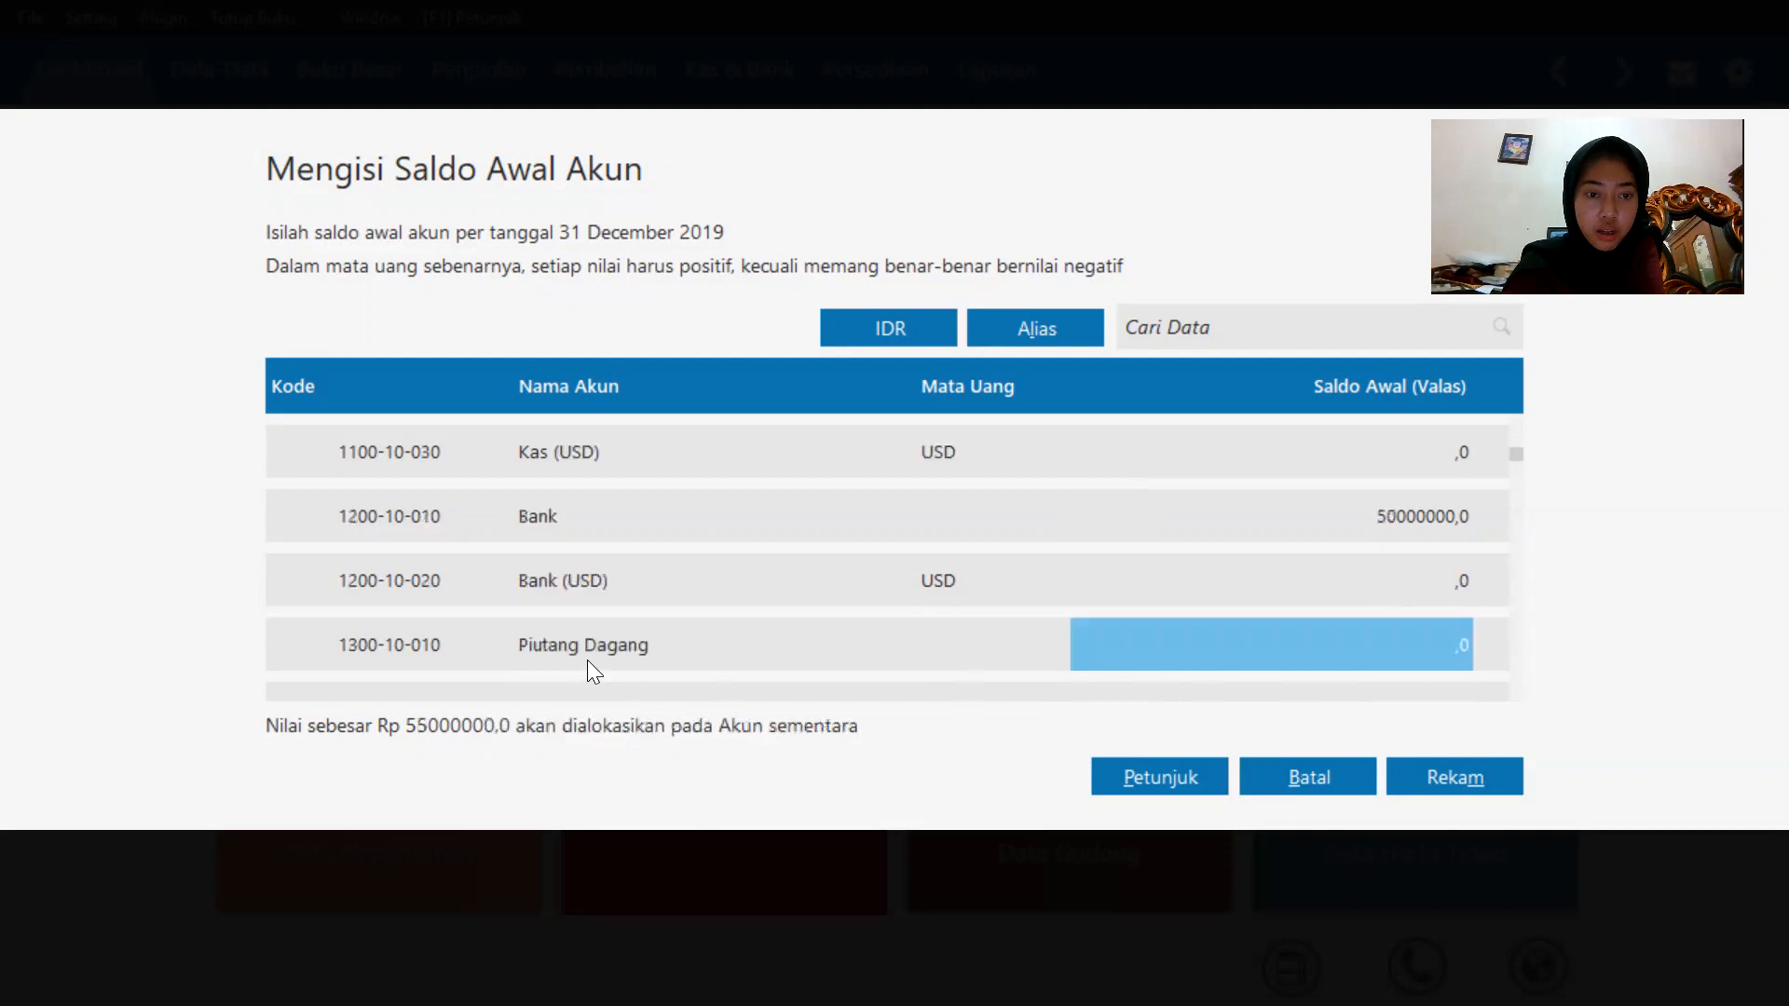
pyautogui.click(1294, 650)
pyautogui.press('BackSpace')
pyautogui.write('1')
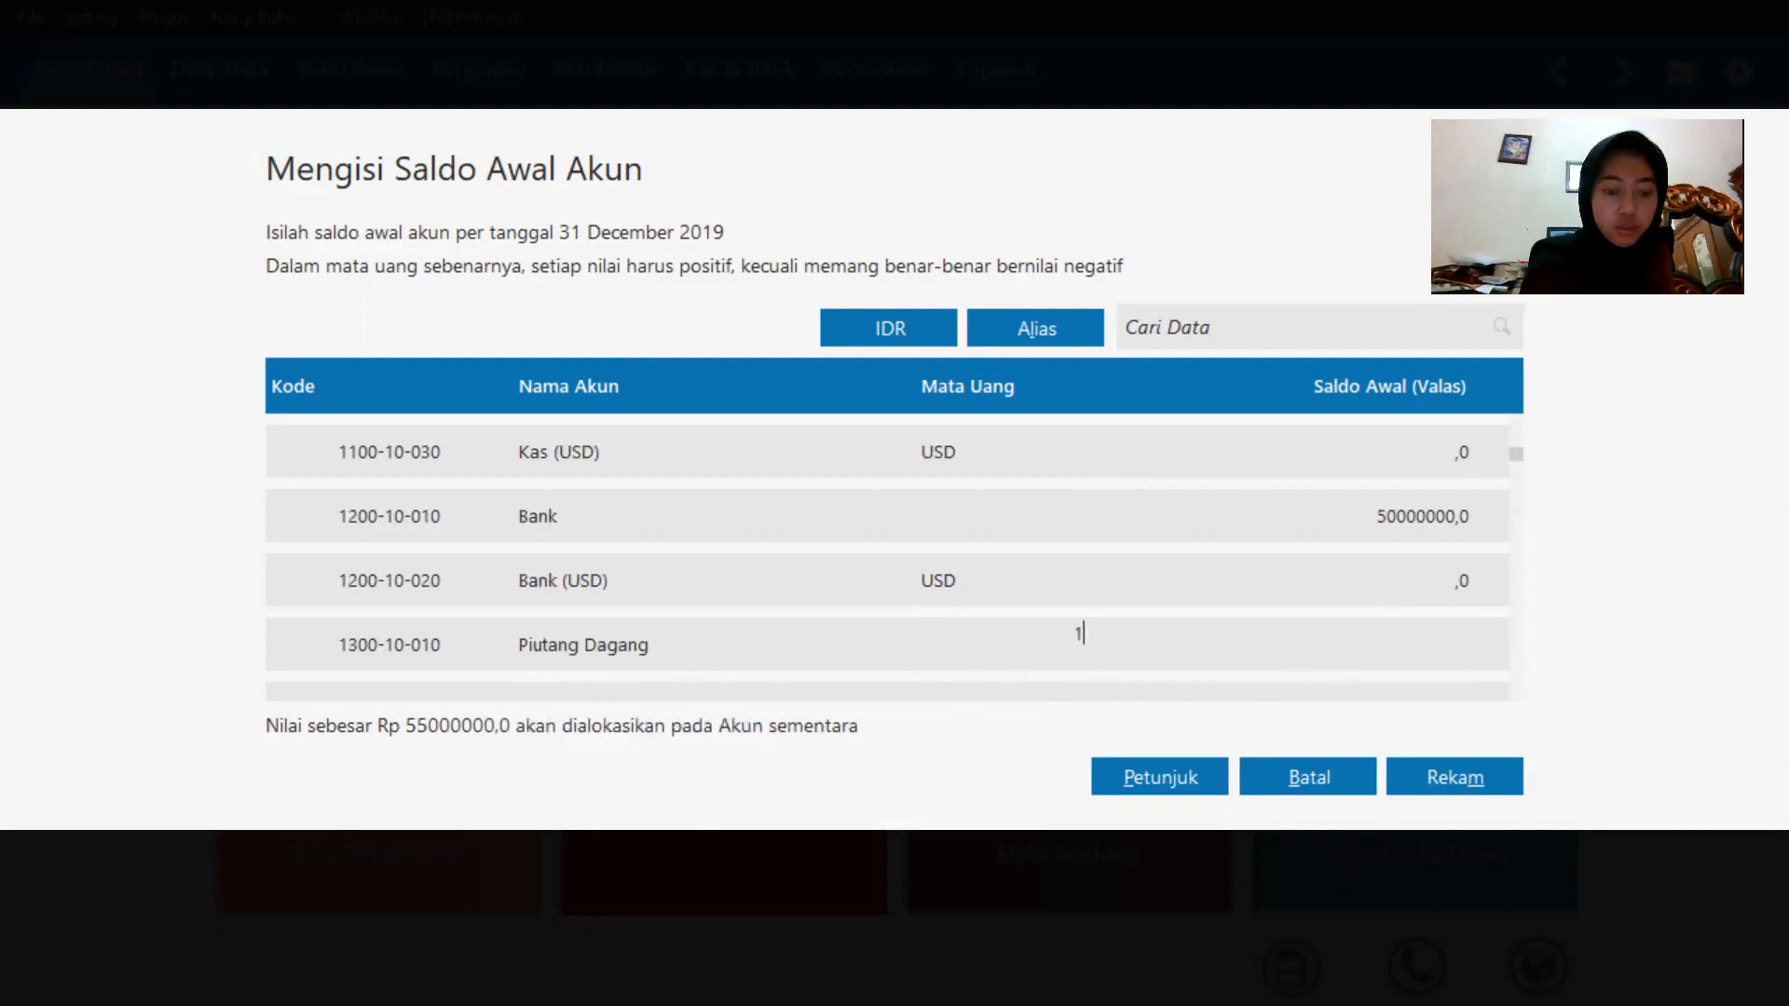
pyautogui.write('5000000')
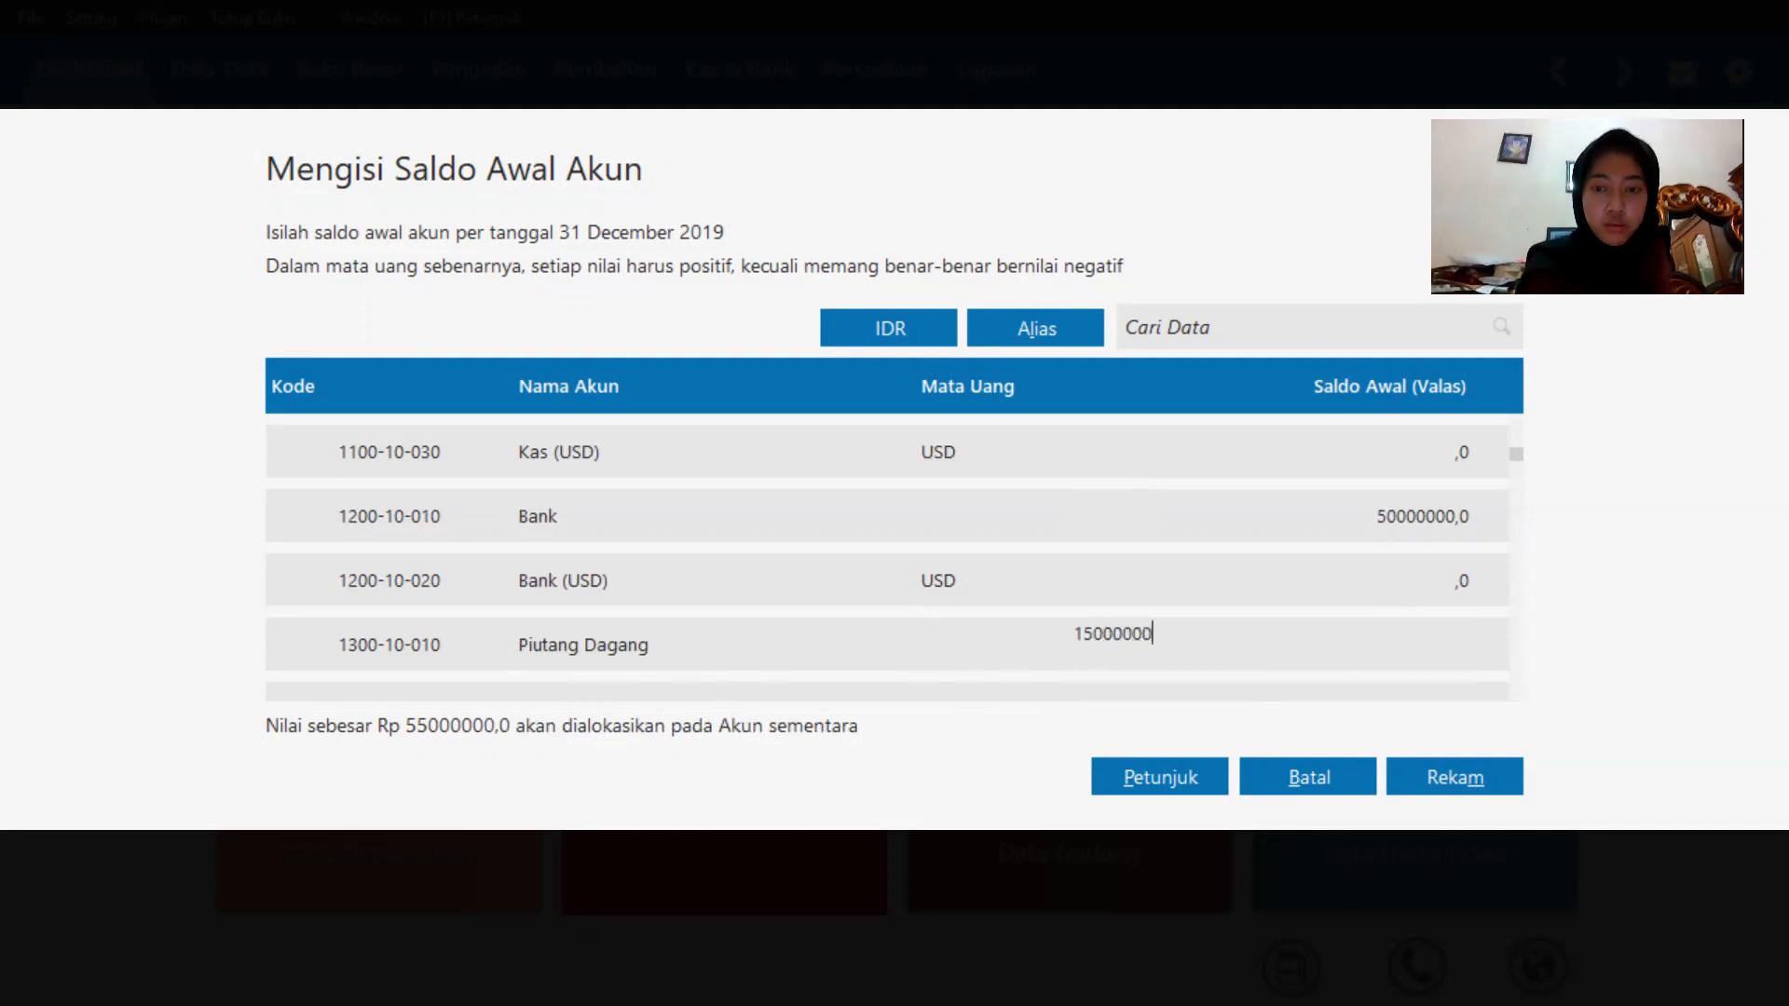
# Enter opening balances of 20200000 for Persediaan Handphone and 1500000 for Persediaan Casing.
pyautogui.scroll(-2, 1292, 648)
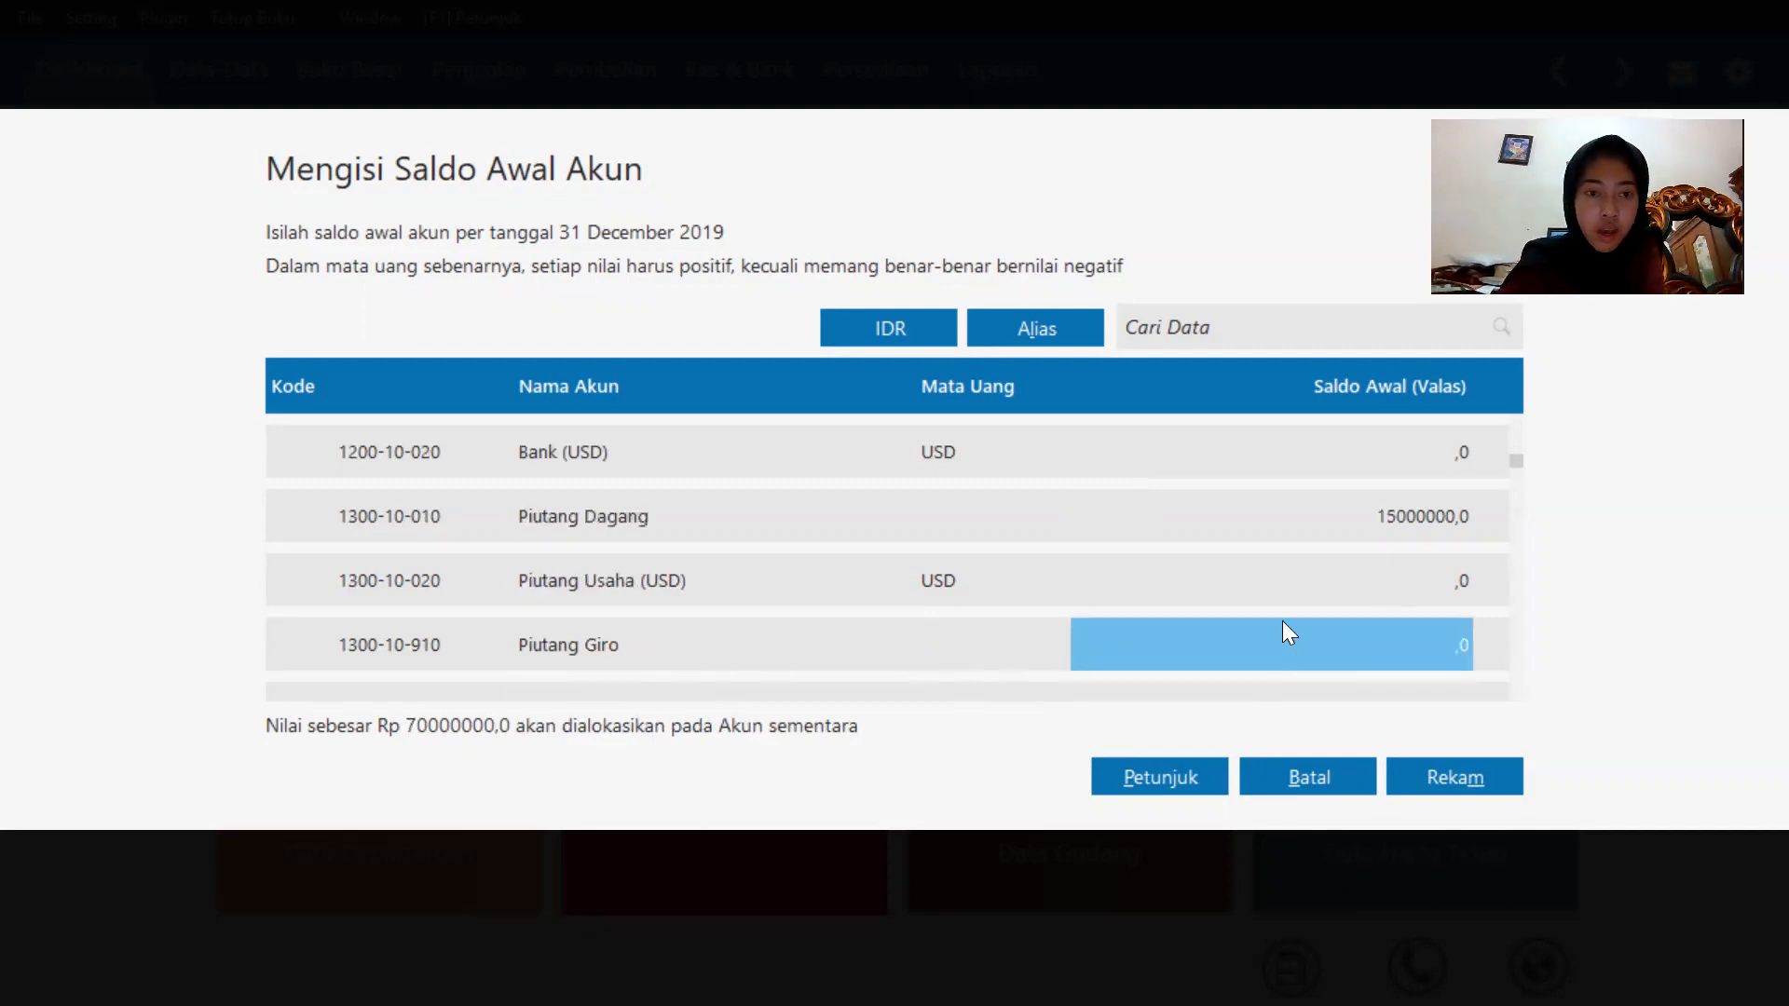
pyautogui.scroll(-8, 1283, 622)
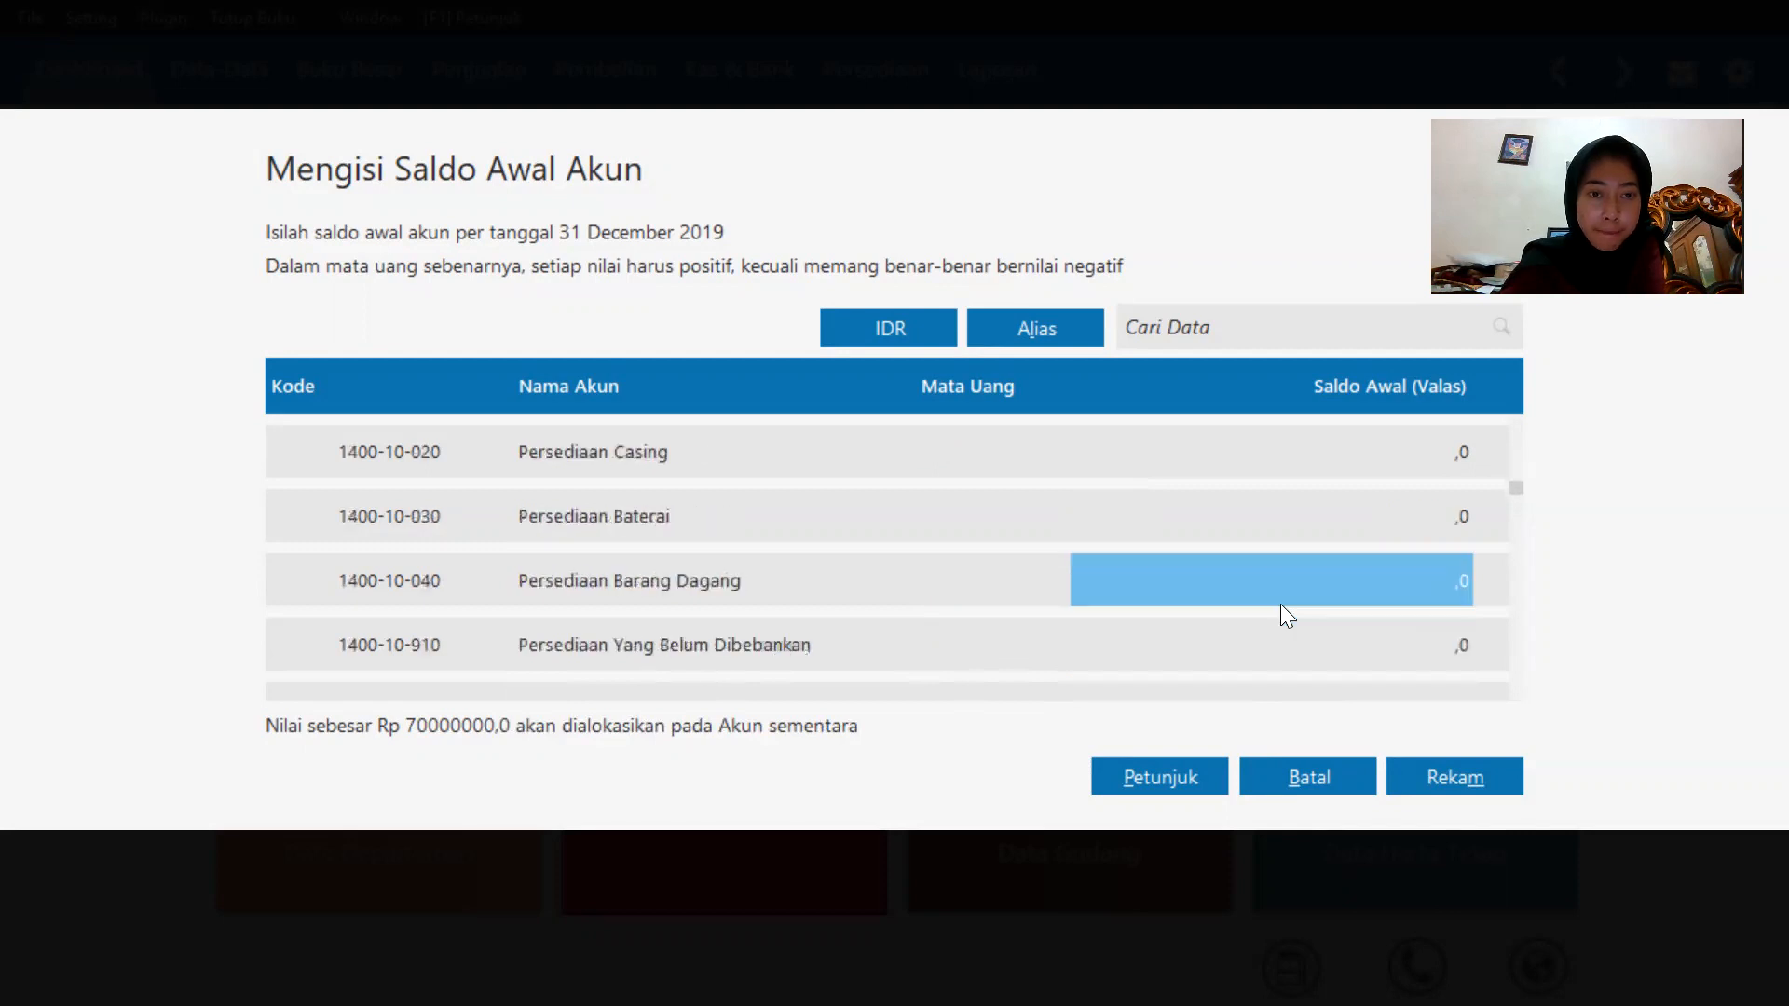
pyautogui.press('Up')
pyautogui.press('Up')
pyautogui.press('Up')
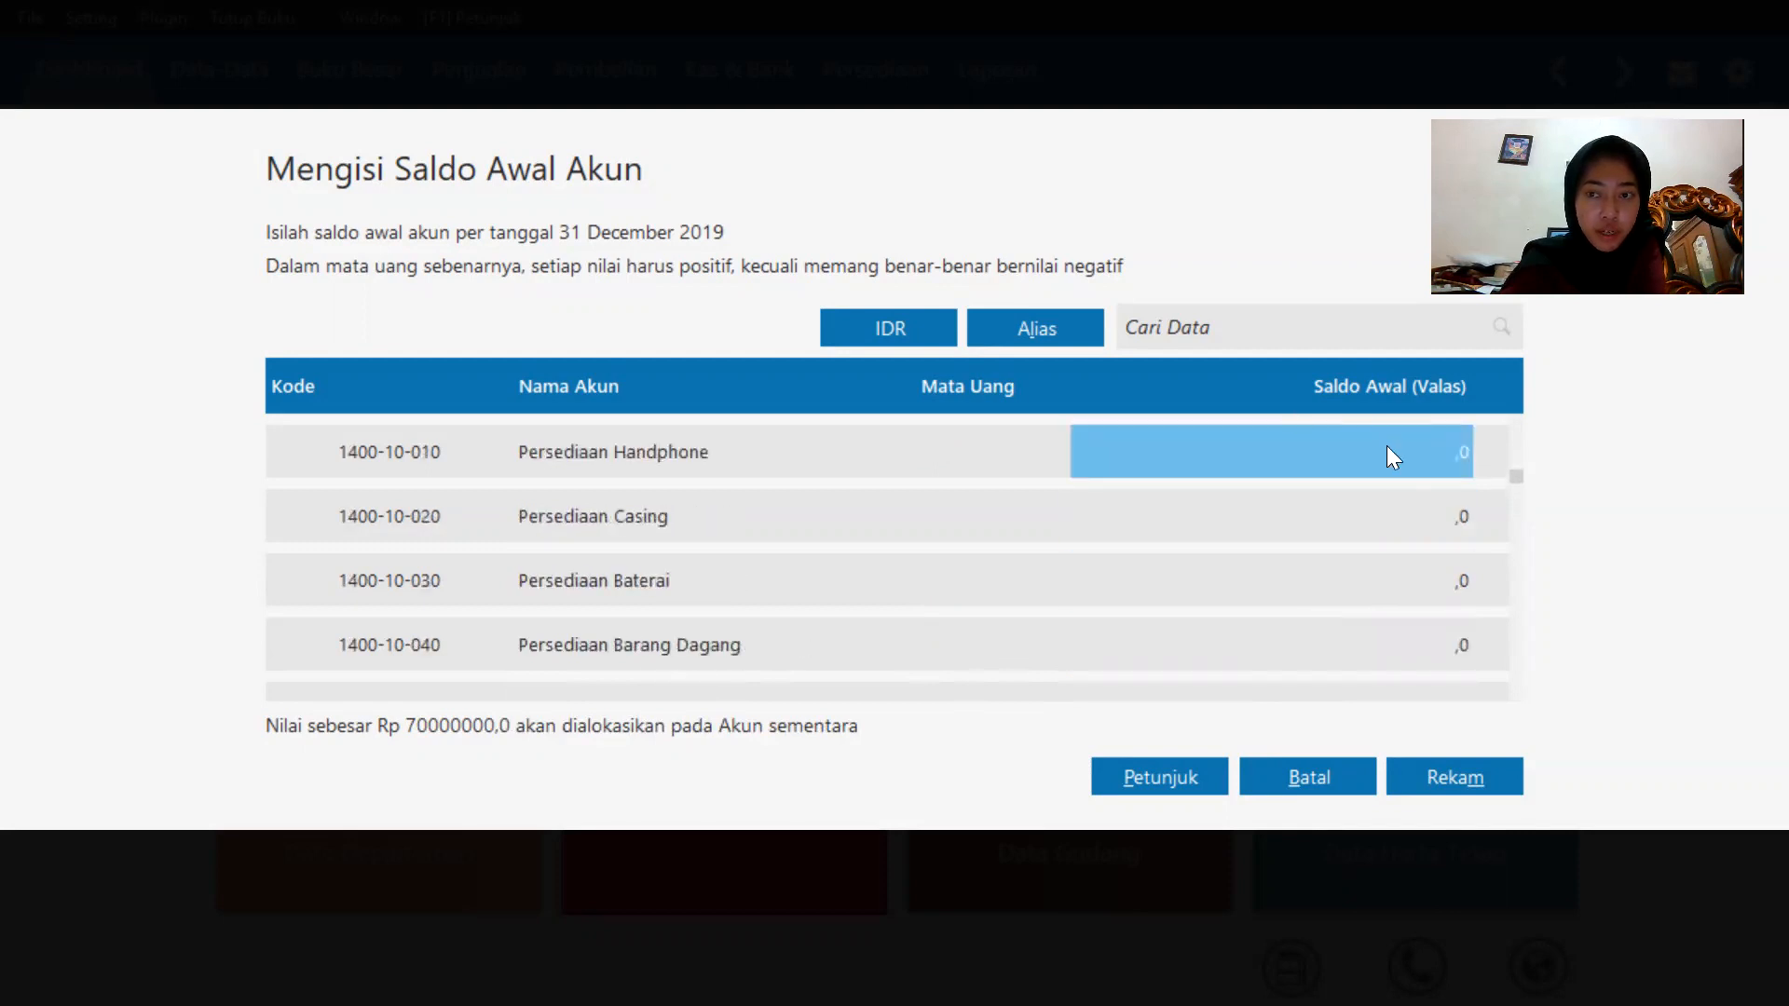
pyautogui.click(1387, 449)
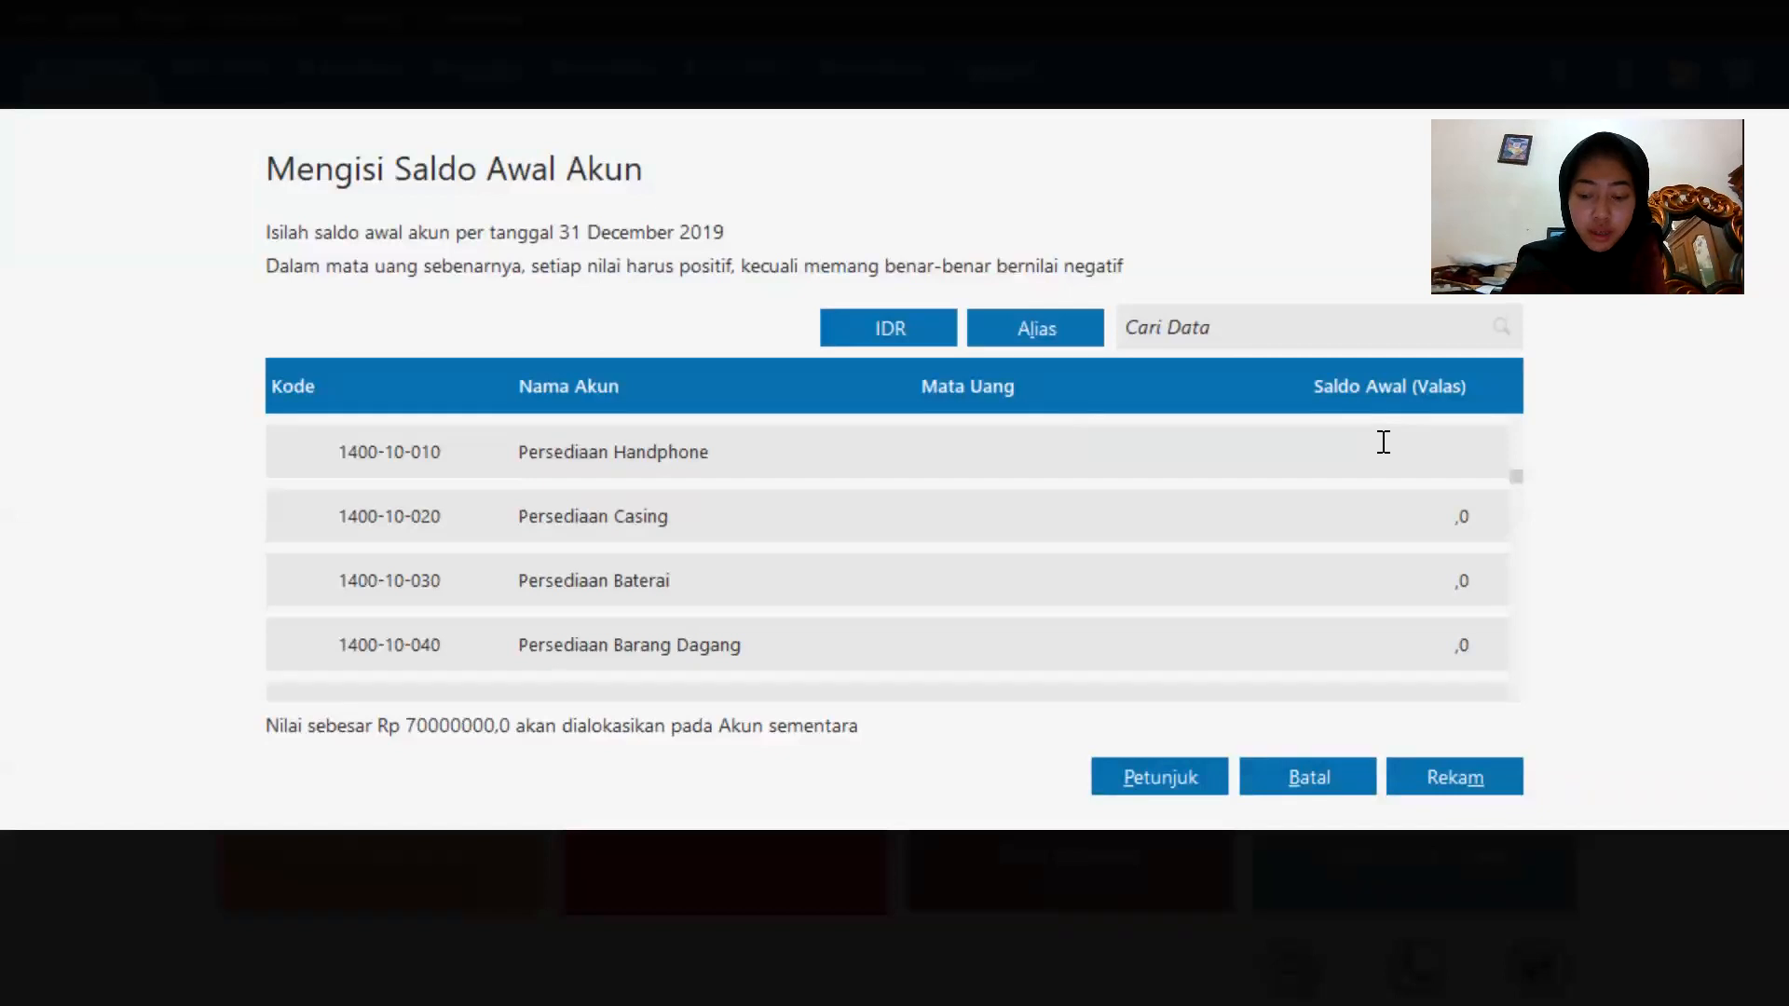
pyautogui.write('202')
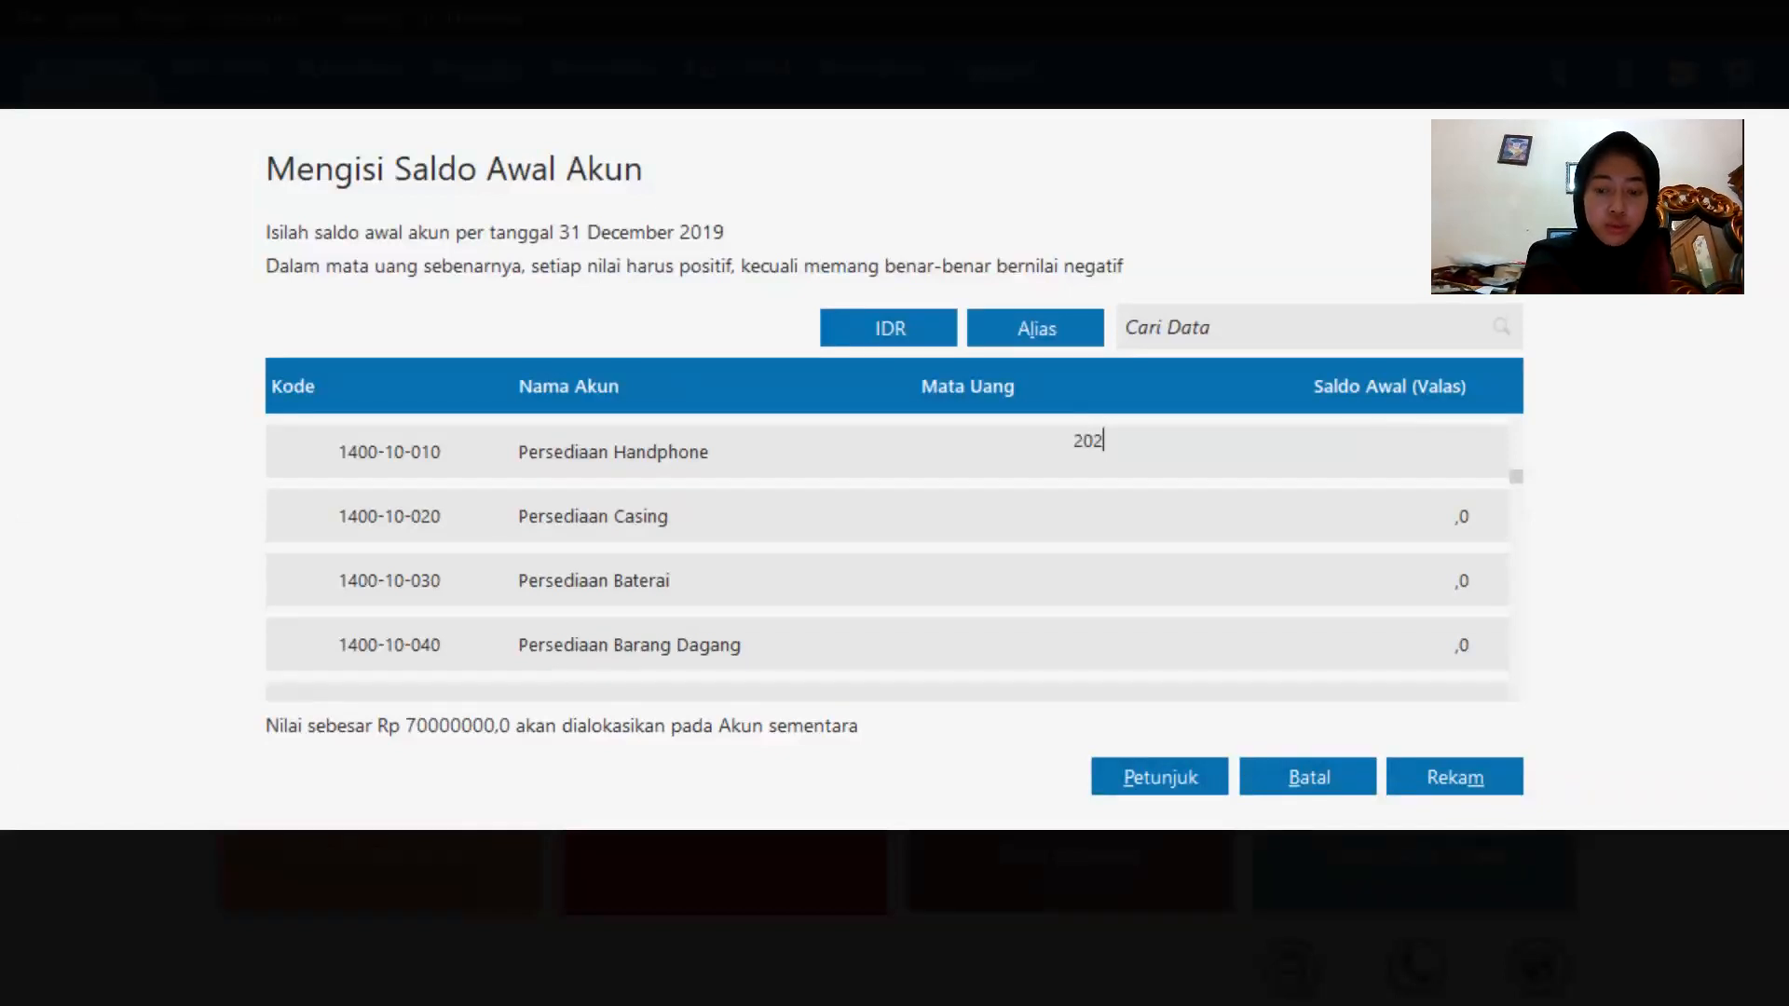
pyautogui.write('00000')
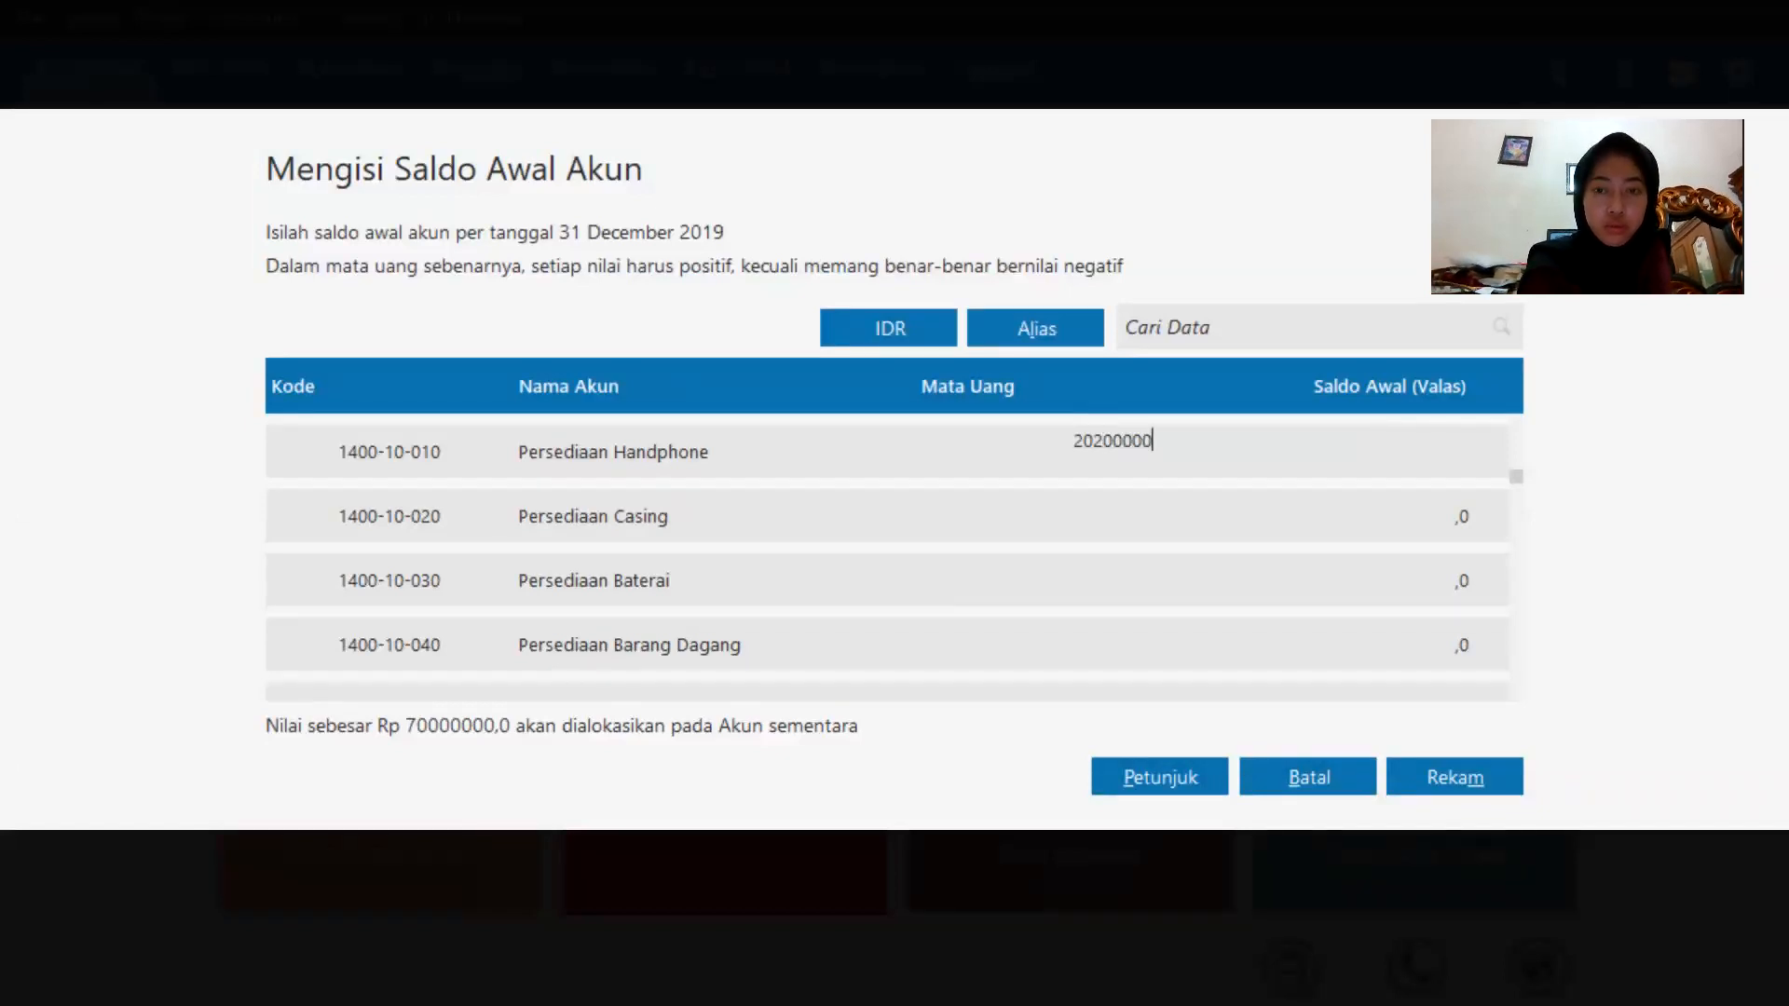
pyautogui.click(1385, 516)
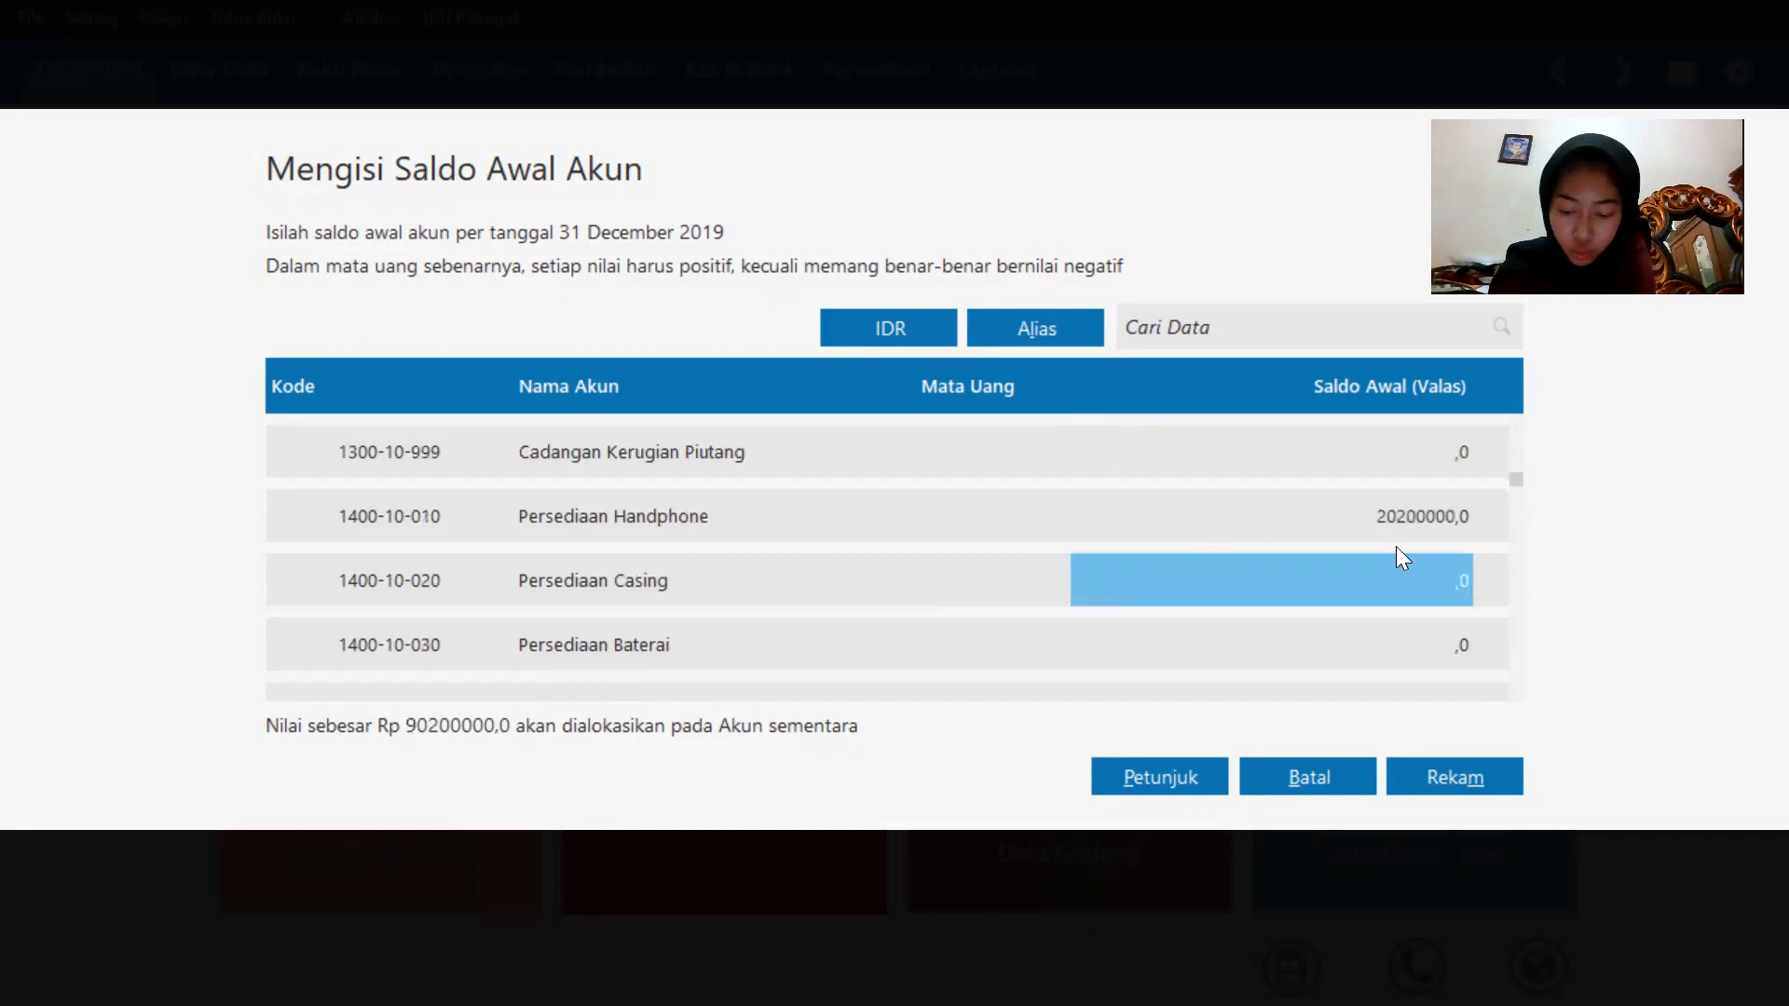
pyautogui.write('15')
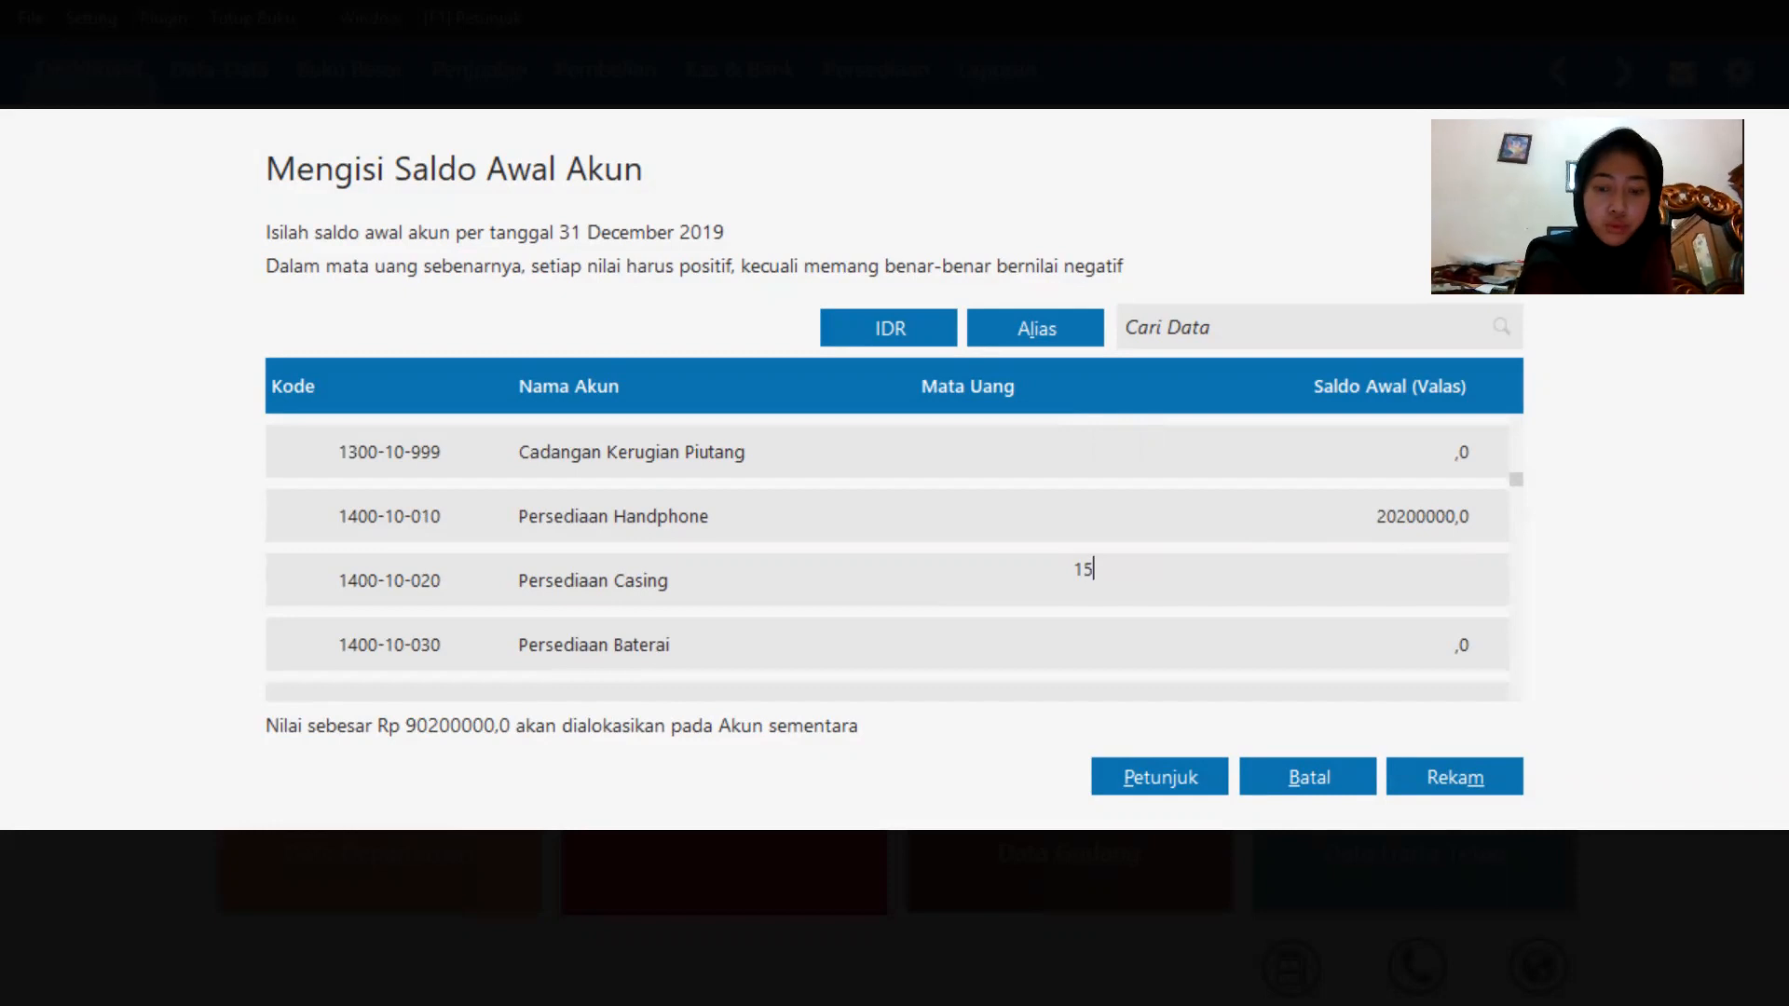
pyautogui.write('00000')
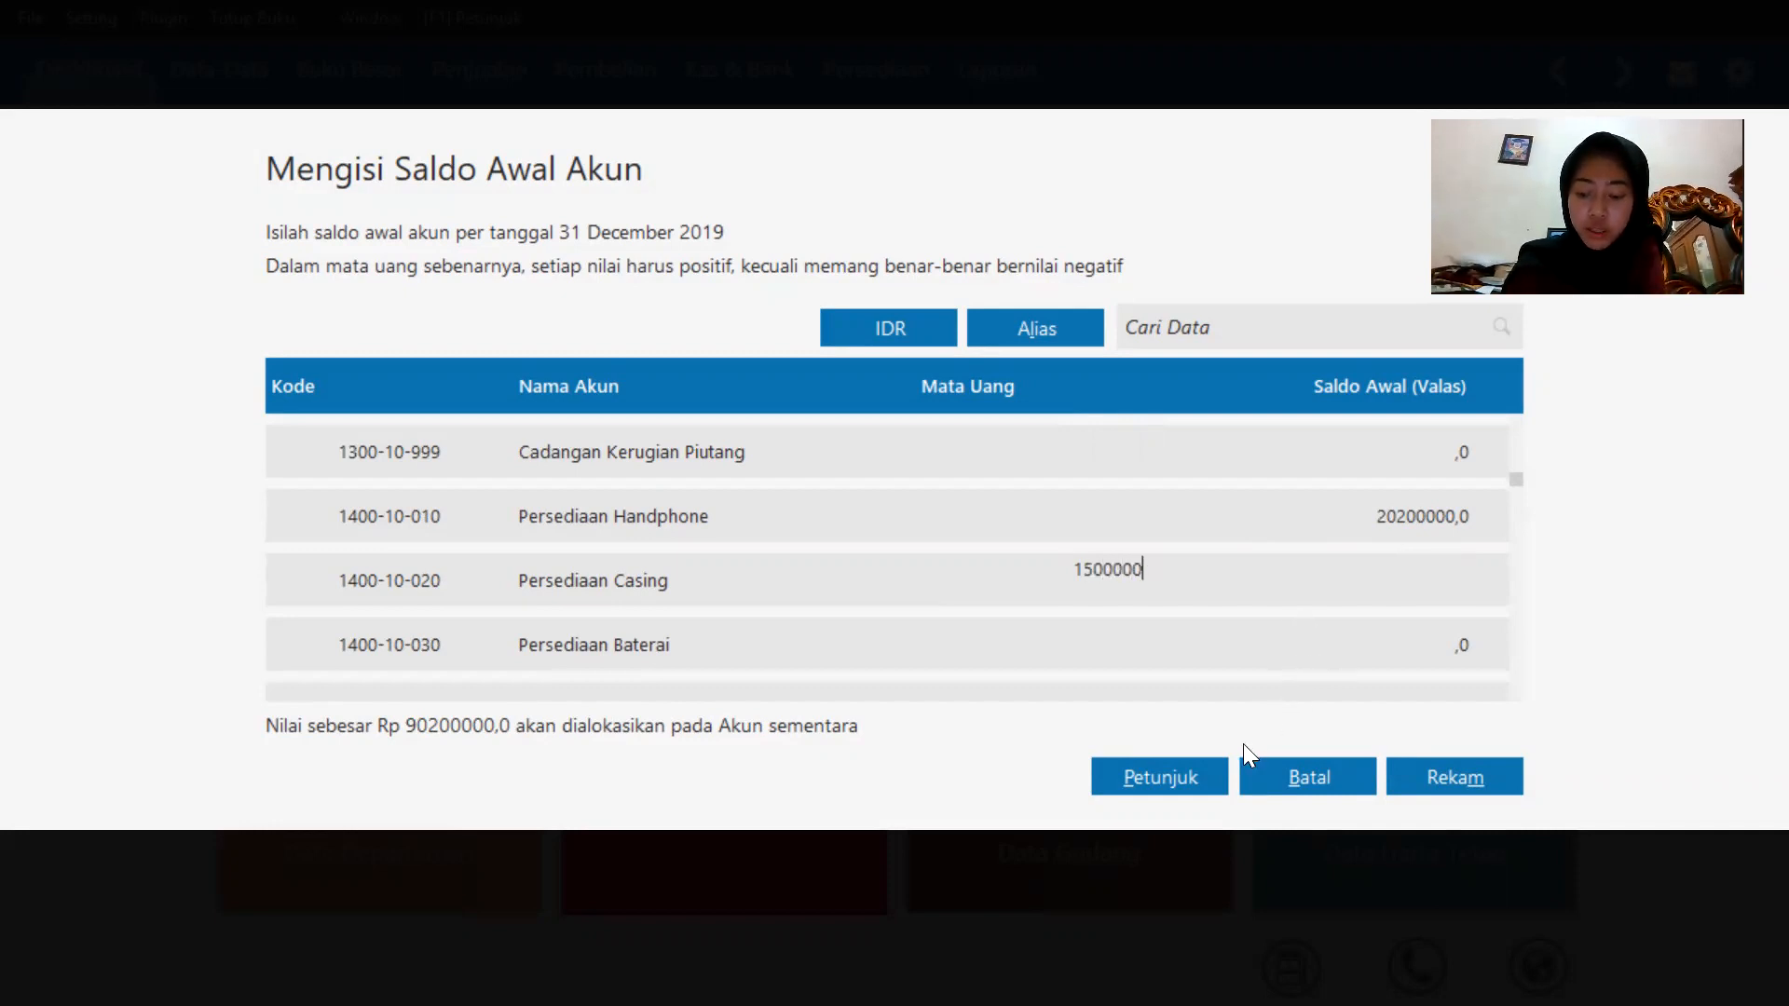
# Enter opening balances of 750000 for Persediaan Baterai and 120000000 for Kendaraan.
pyautogui.click(1401, 639)
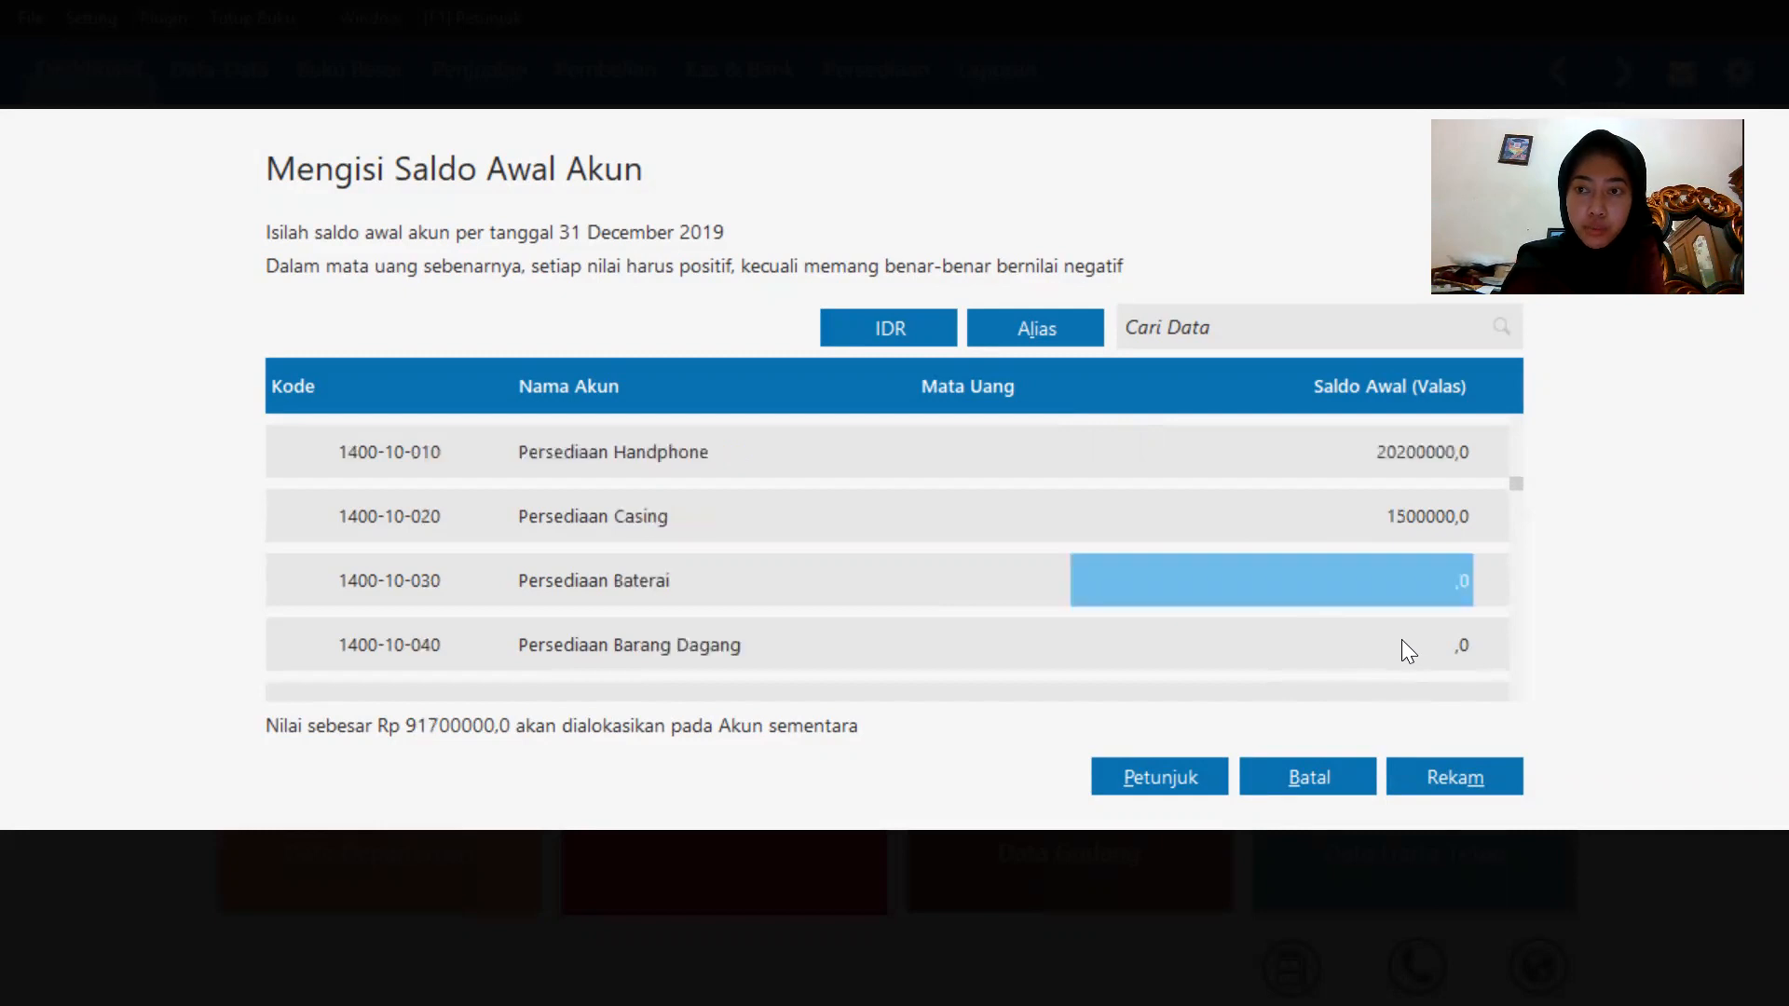
pyautogui.click(1392, 577)
pyautogui.write('7500')
pyautogui.write('000')
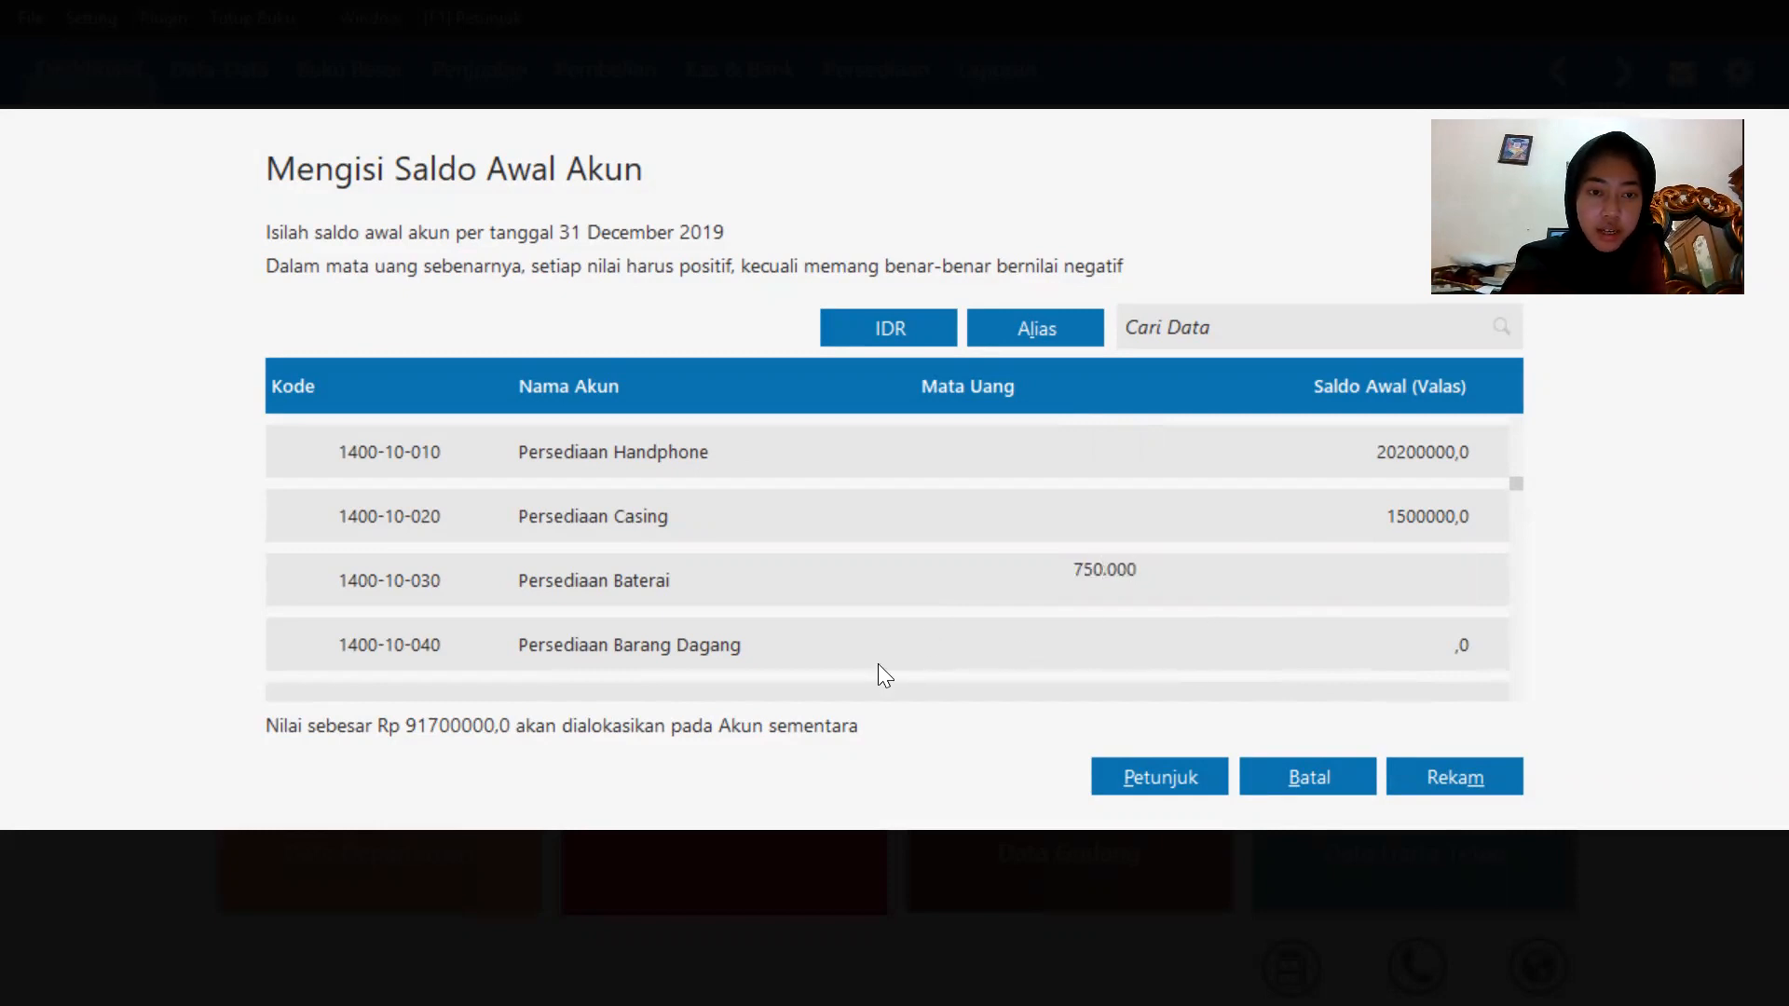
pyautogui.scroll(-9, 902, 570)
pyautogui.scroll(-10, 902, 570)
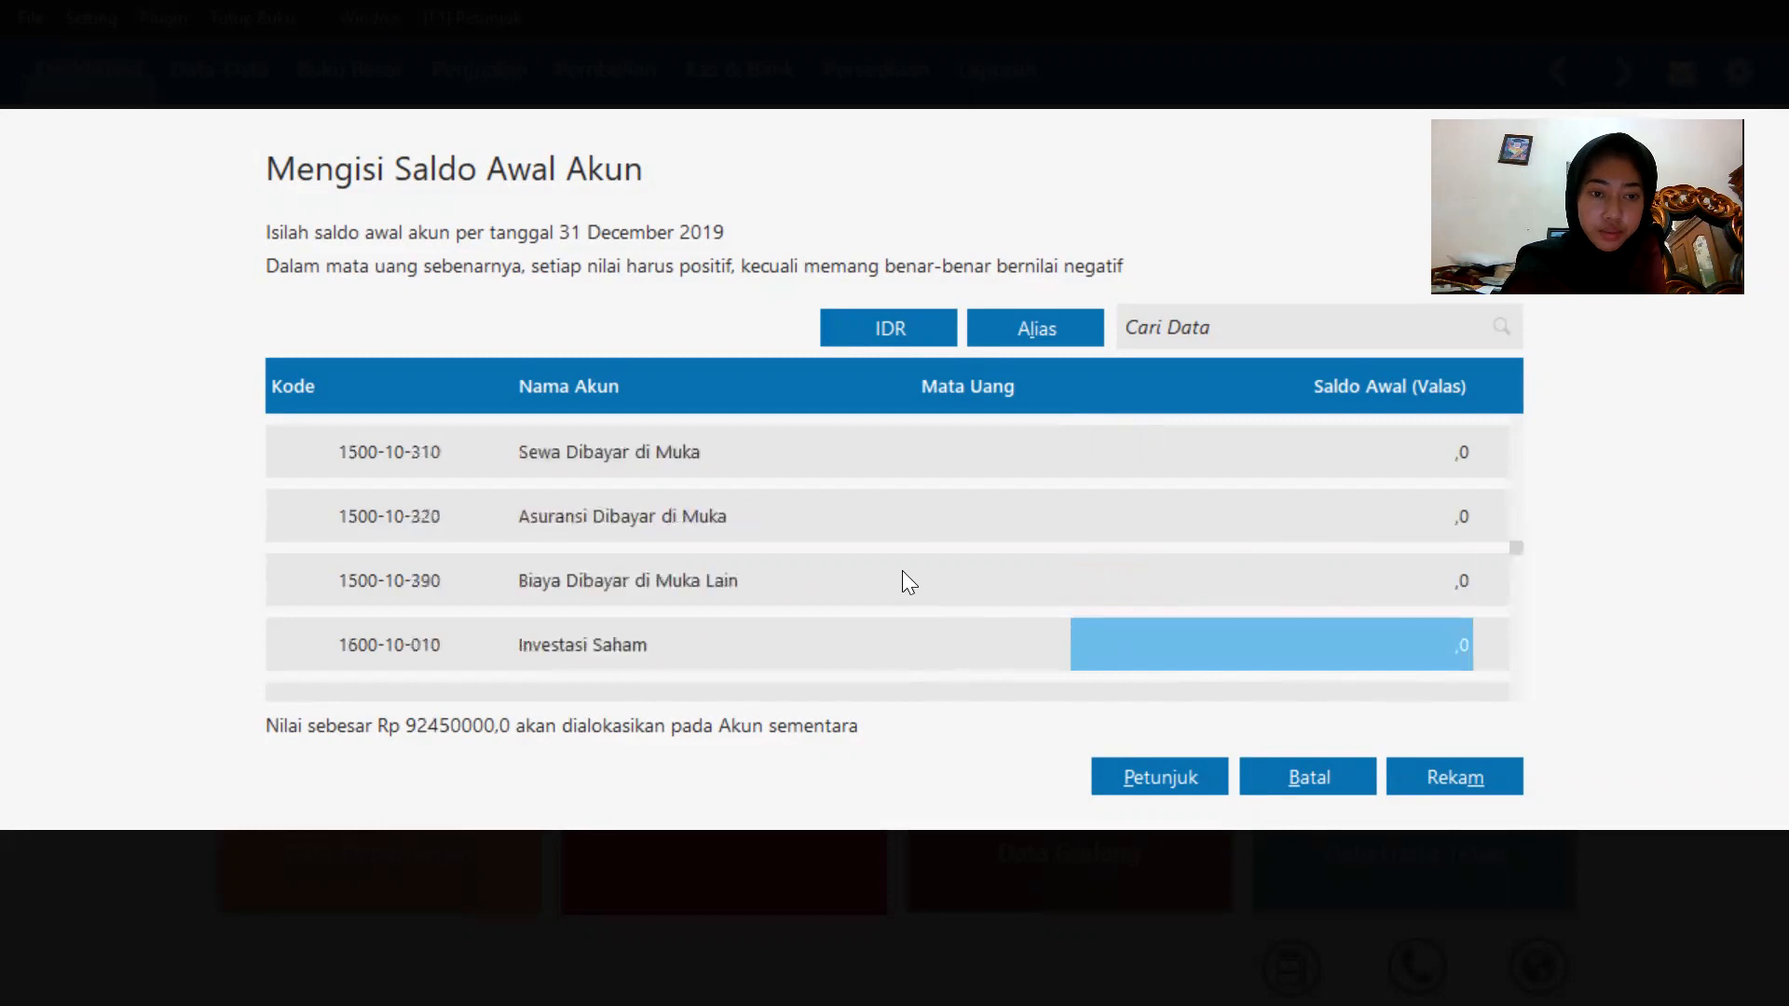
pyautogui.click(1375, 648)
pyautogui.write('12')
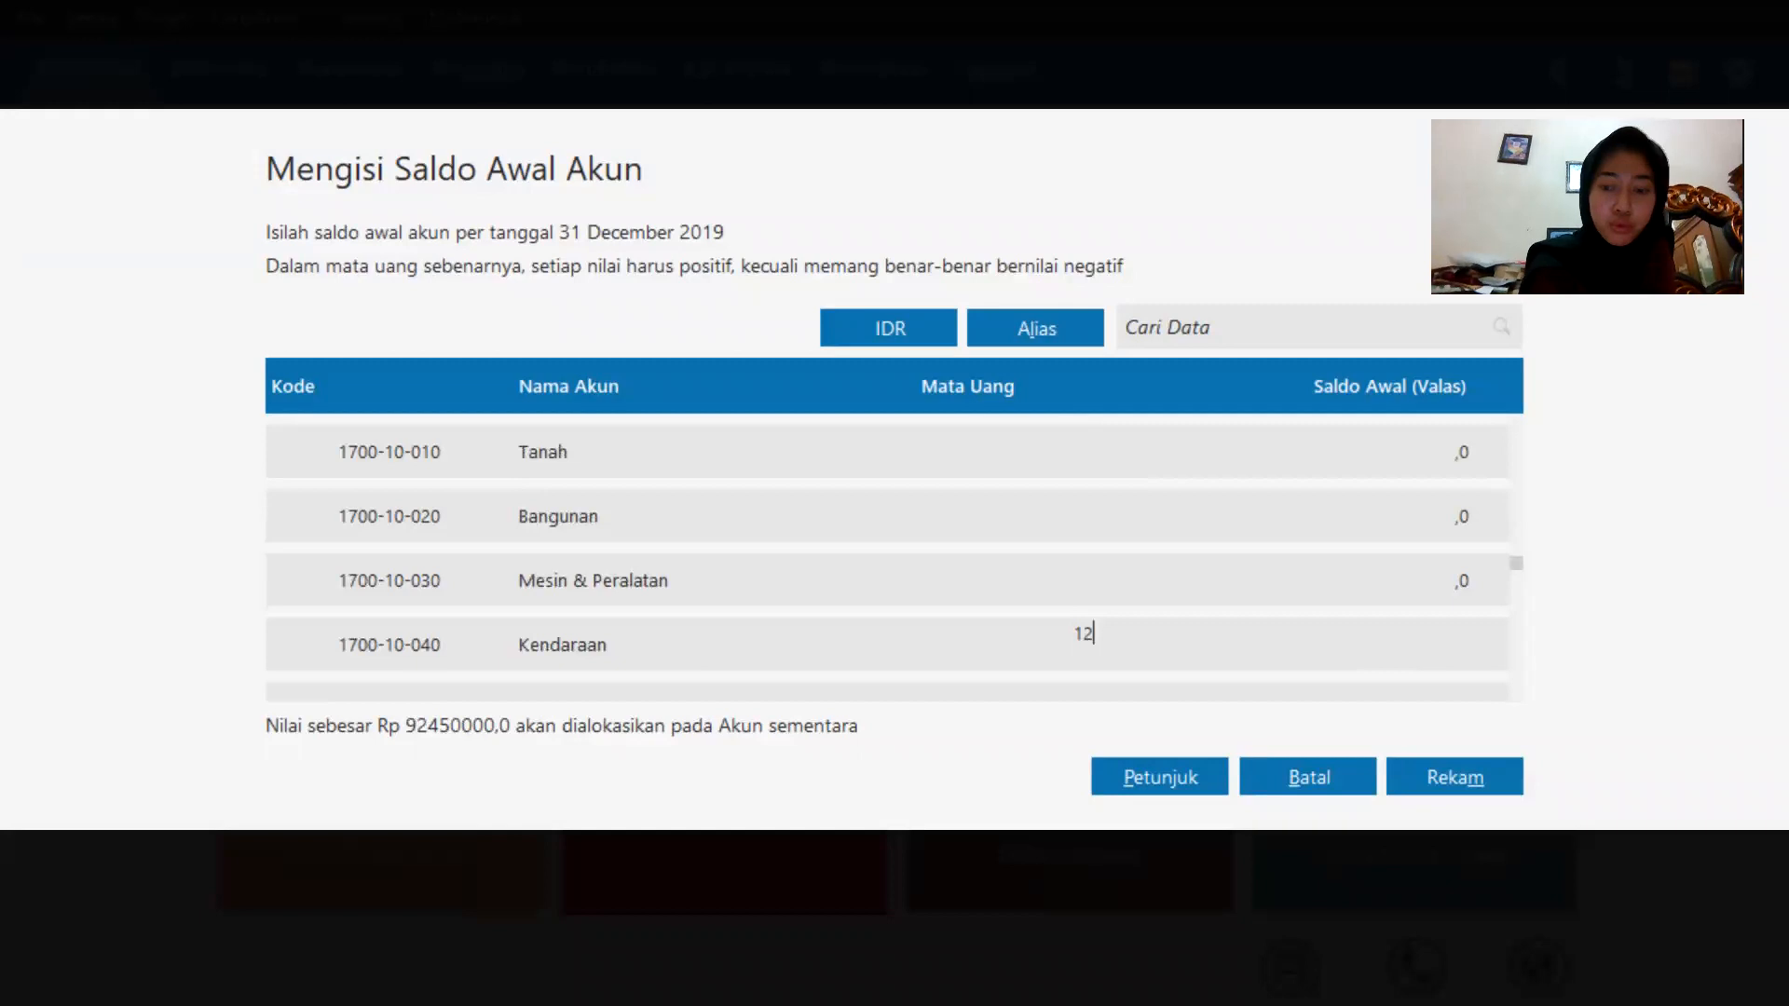
pyautogui.write('00000000')
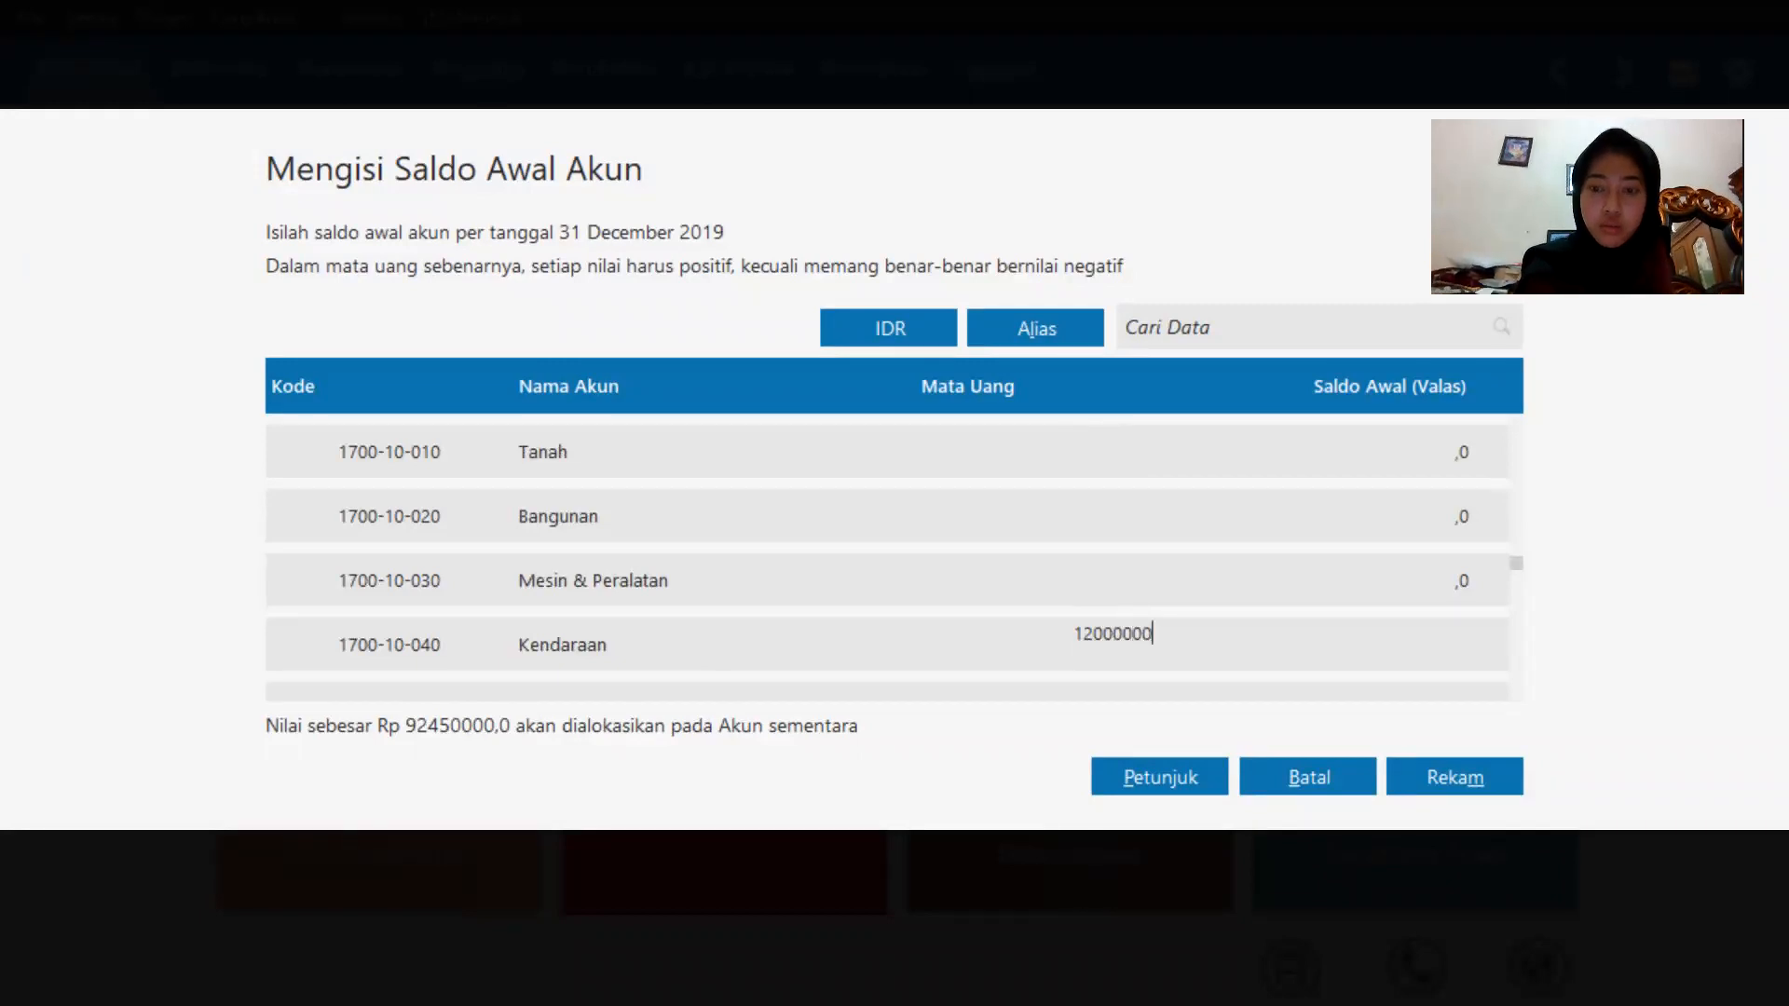
pyautogui.press('Return')
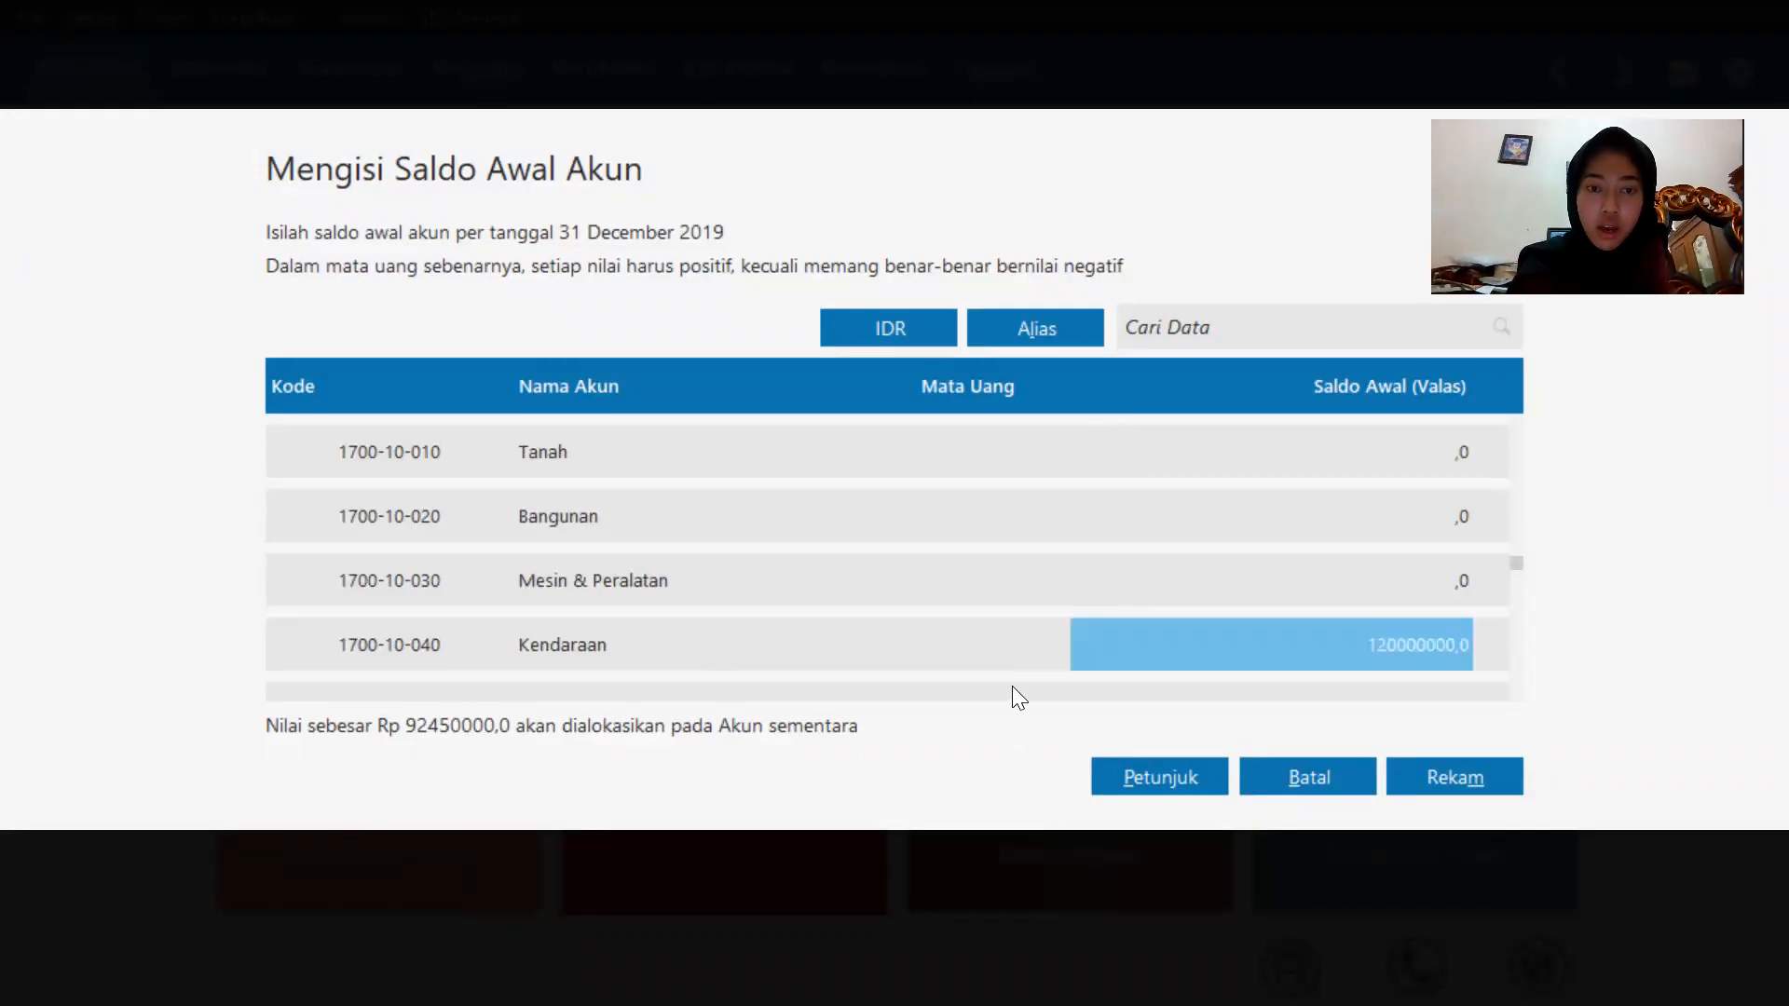
# Enter an opening balance of -12000000 for Akumulasi Penyusutan Kendaraan.
pyautogui.press('Down')
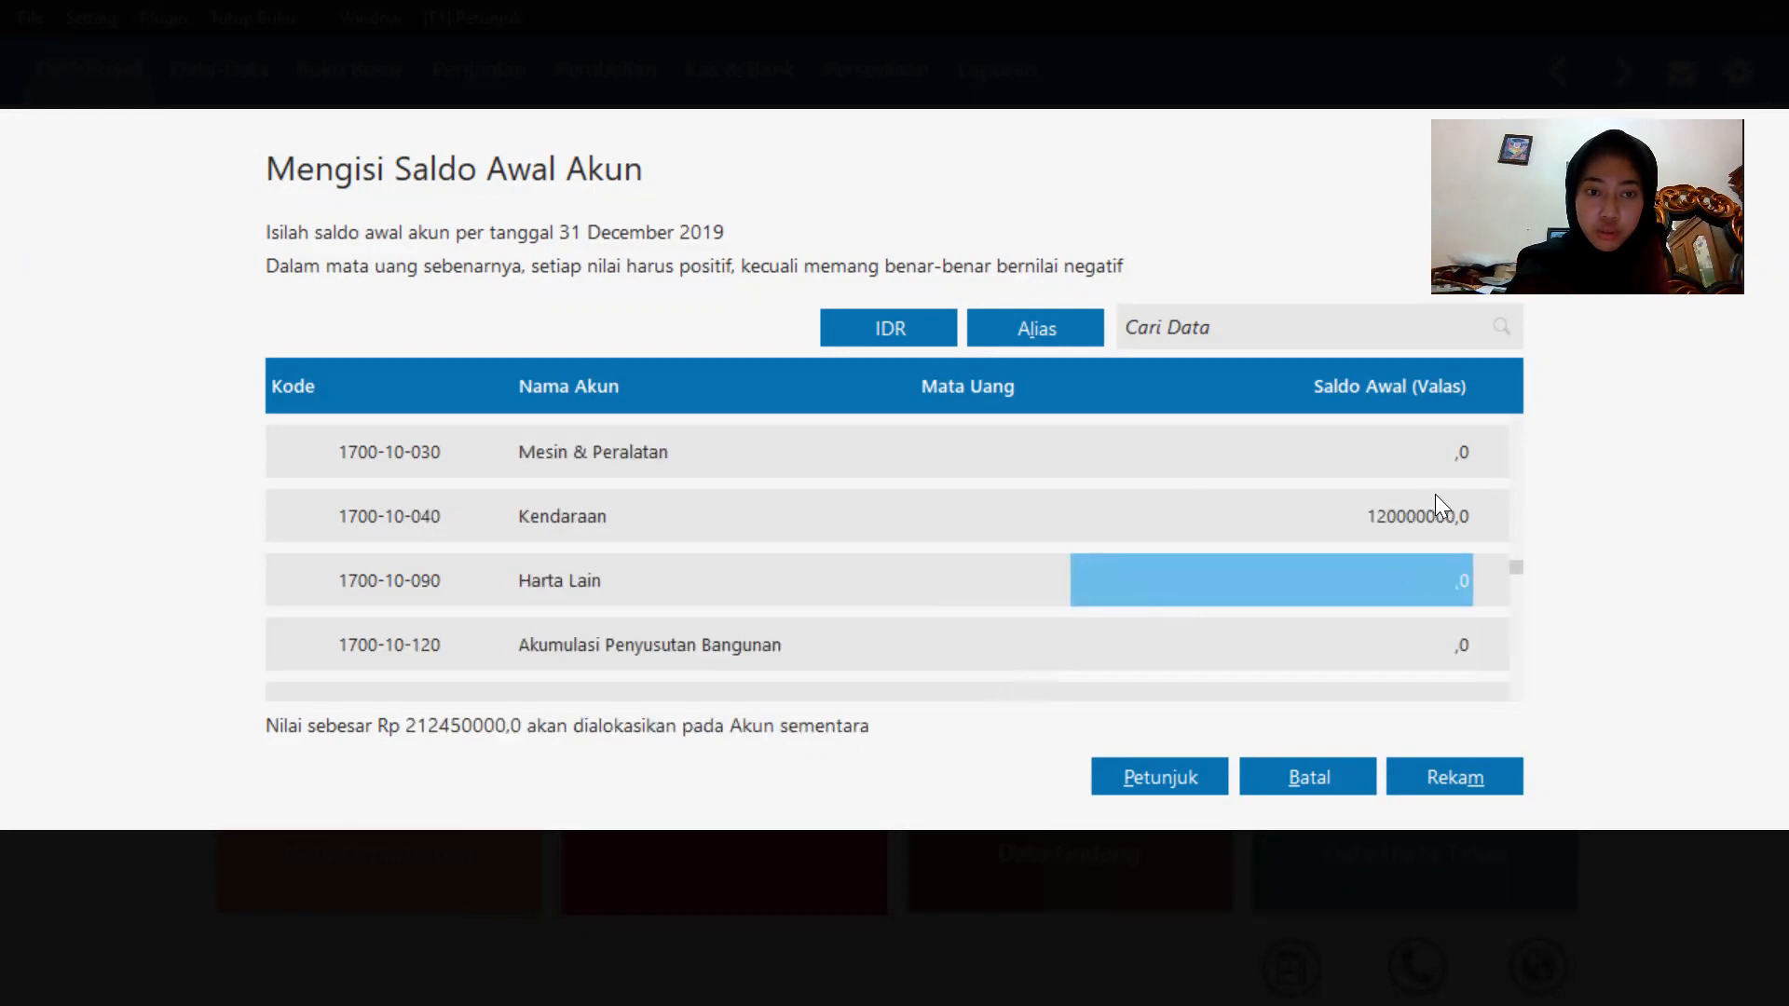
pyautogui.press('Down')
pyautogui.press('Down')
pyautogui.press('Down')
pyautogui.press('Down')
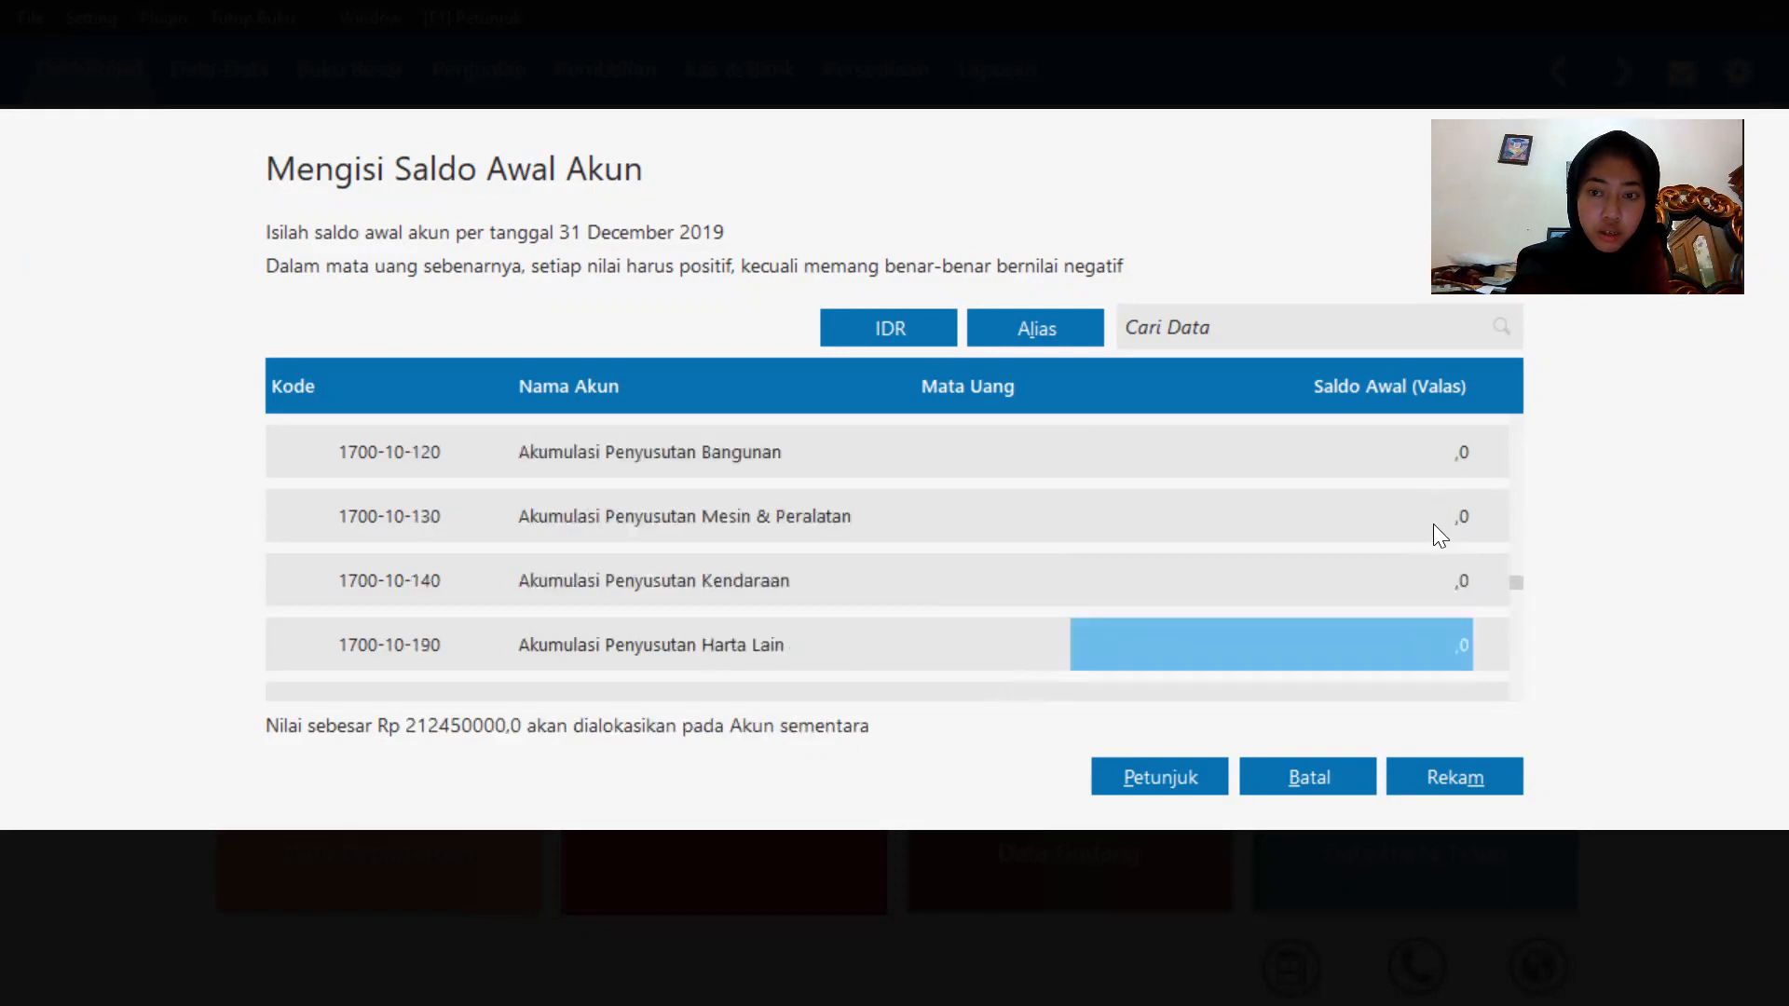
pyautogui.click(1430, 585)
pyautogui.click(1431, 582)
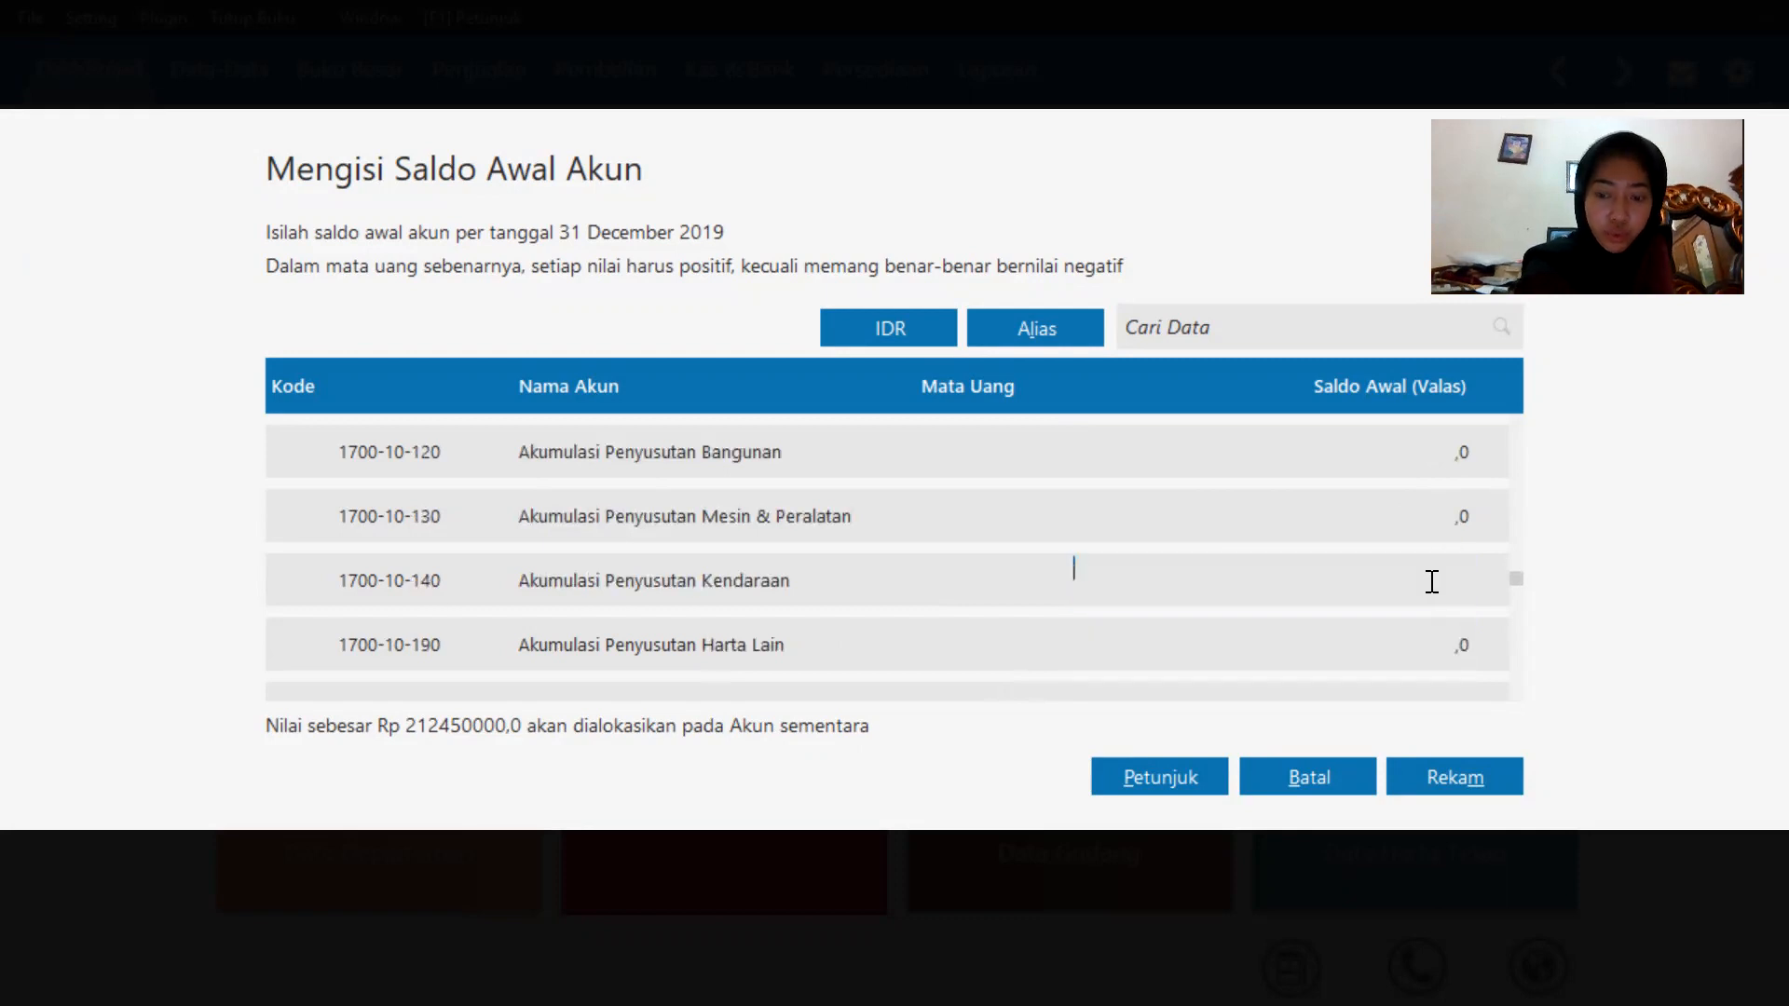
pyautogui.write('-')
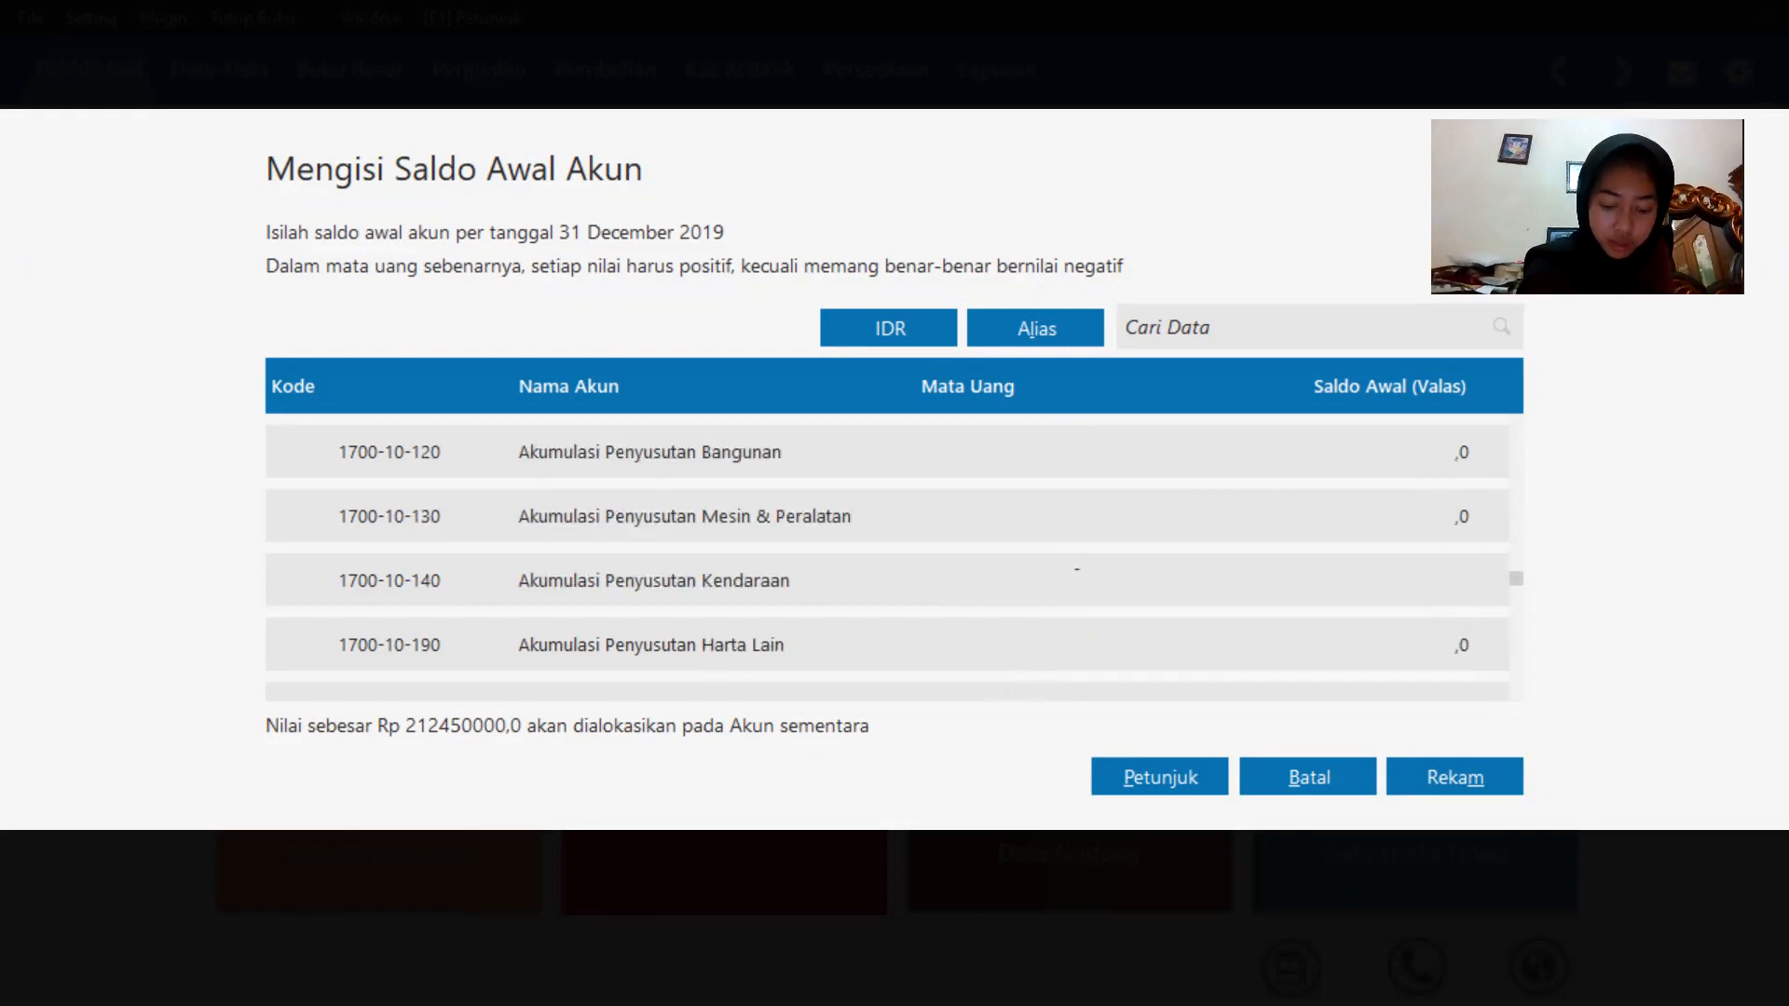
pyautogui.write('12000000')
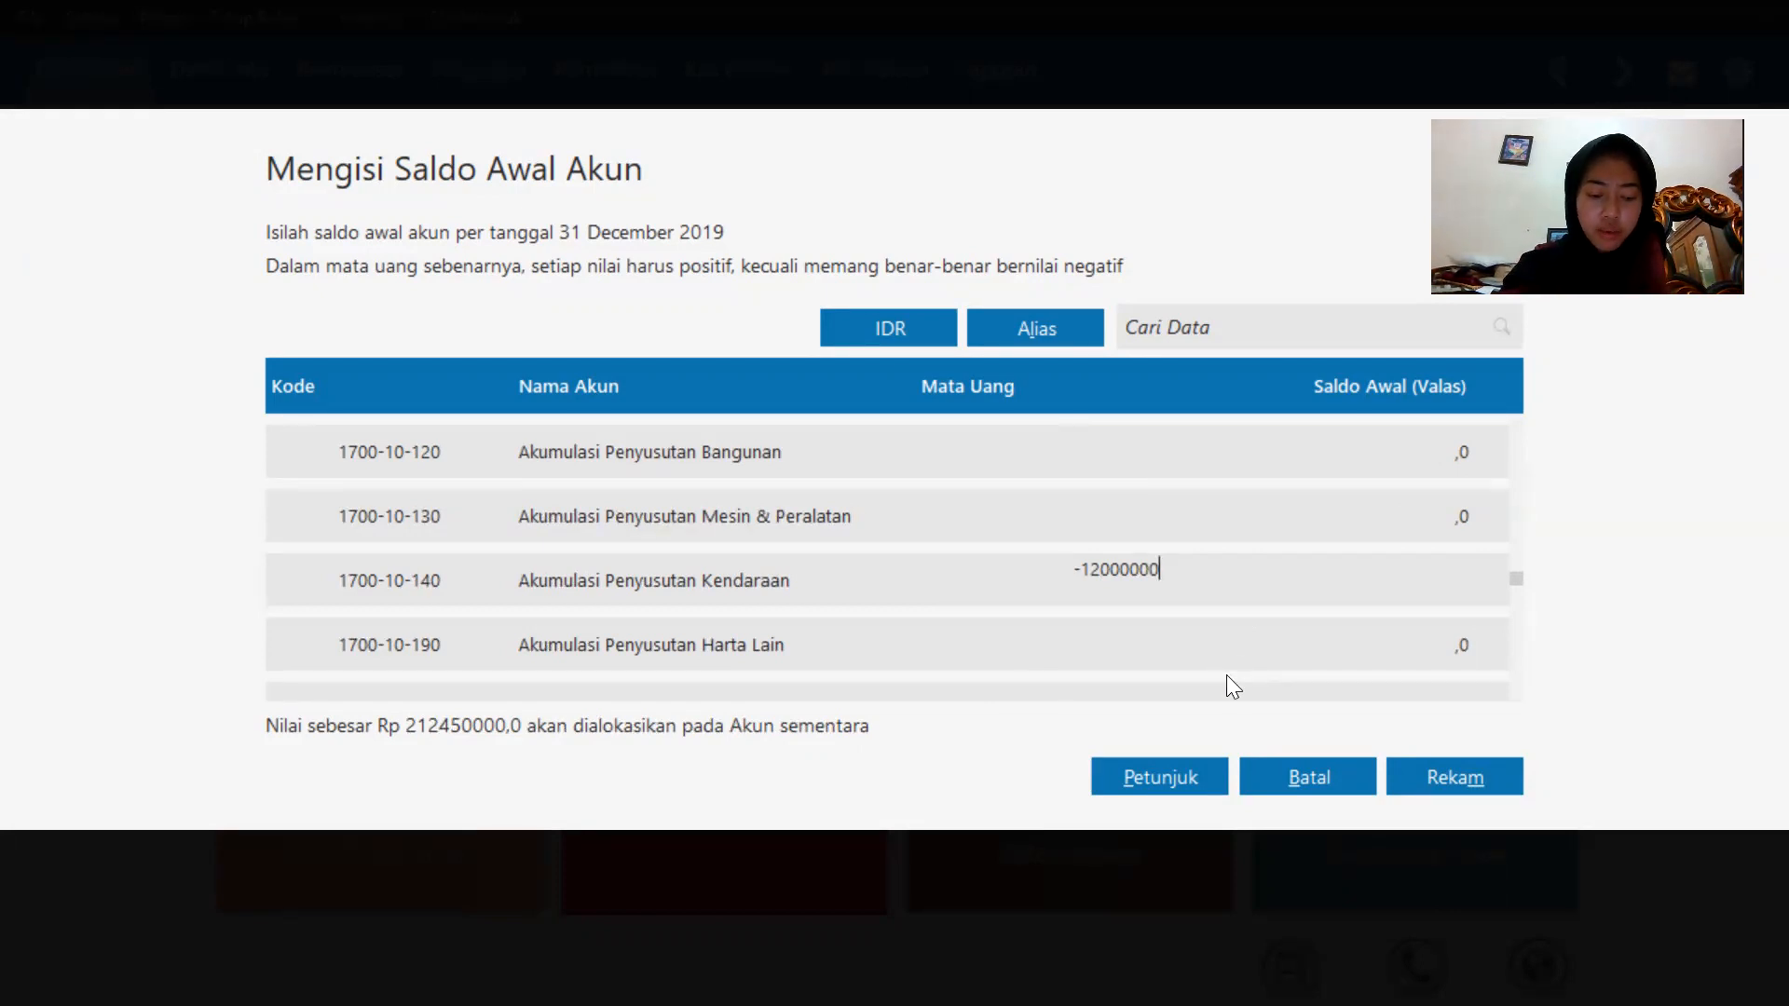
pyautogui.press('Return')
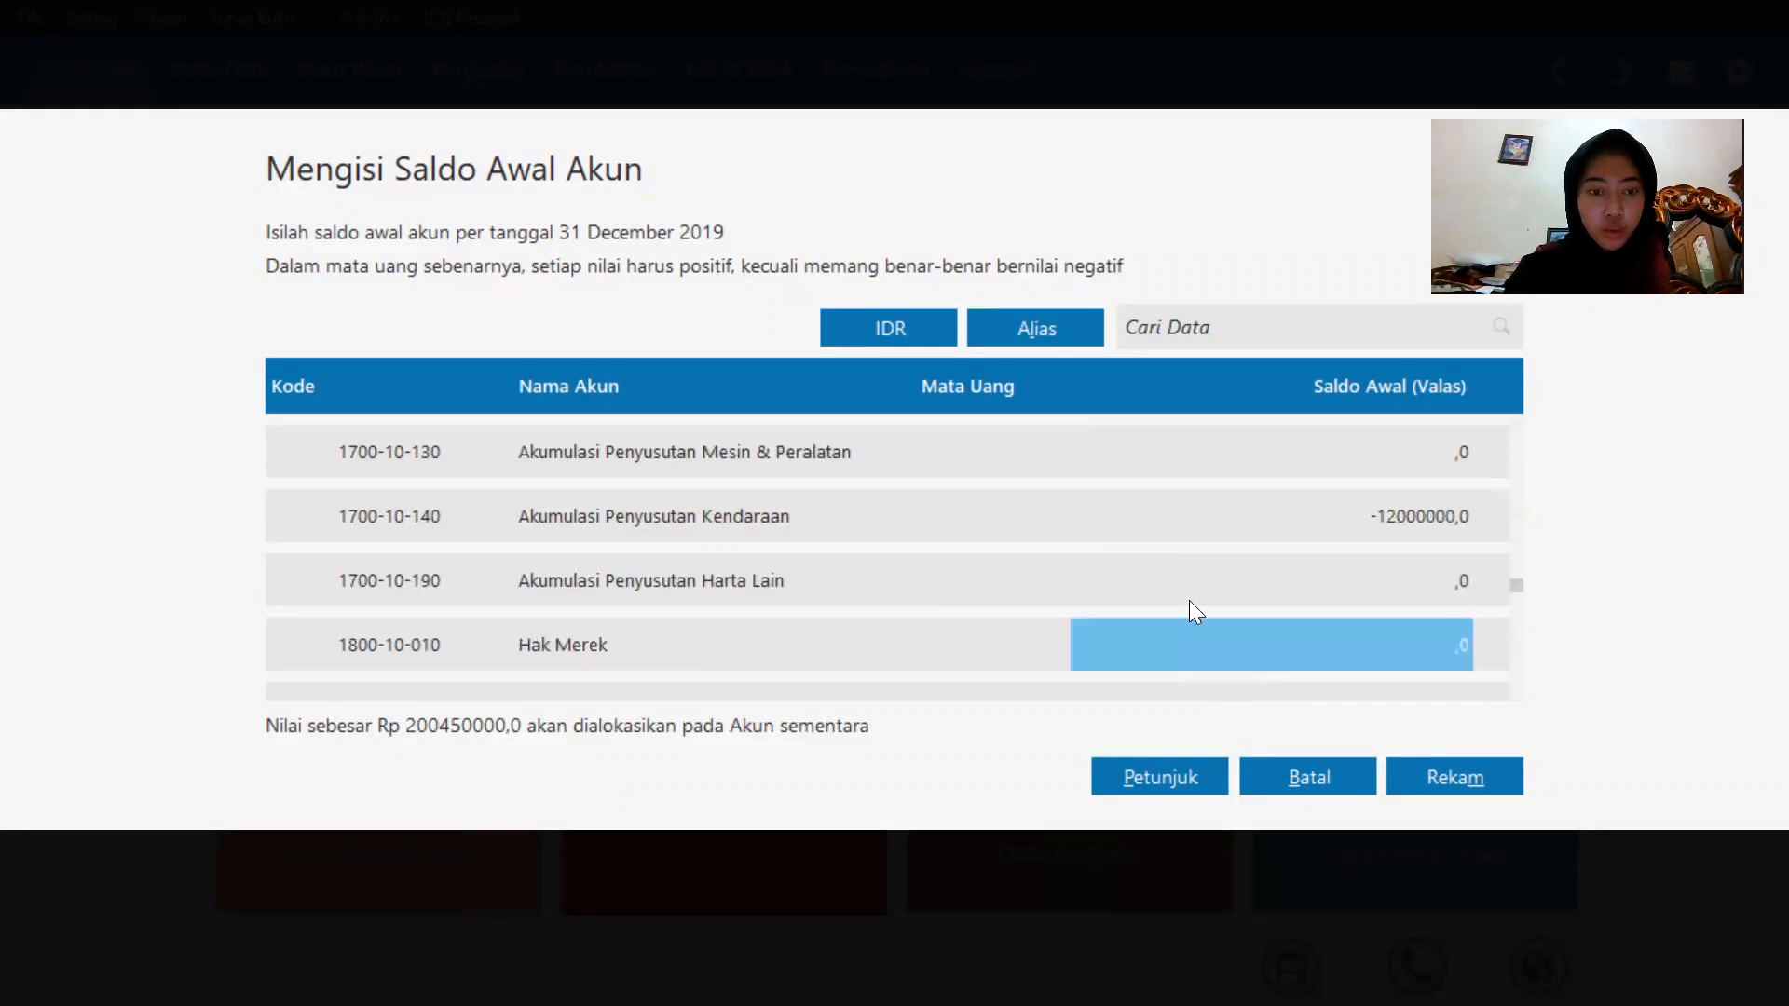
# Enter an opening balance of 5400000 for Utang Dagang.
pyautogui.press('Return')
pyautogui.press('Return')
pyautogui.press('Return')
pyautogui.press('Return')
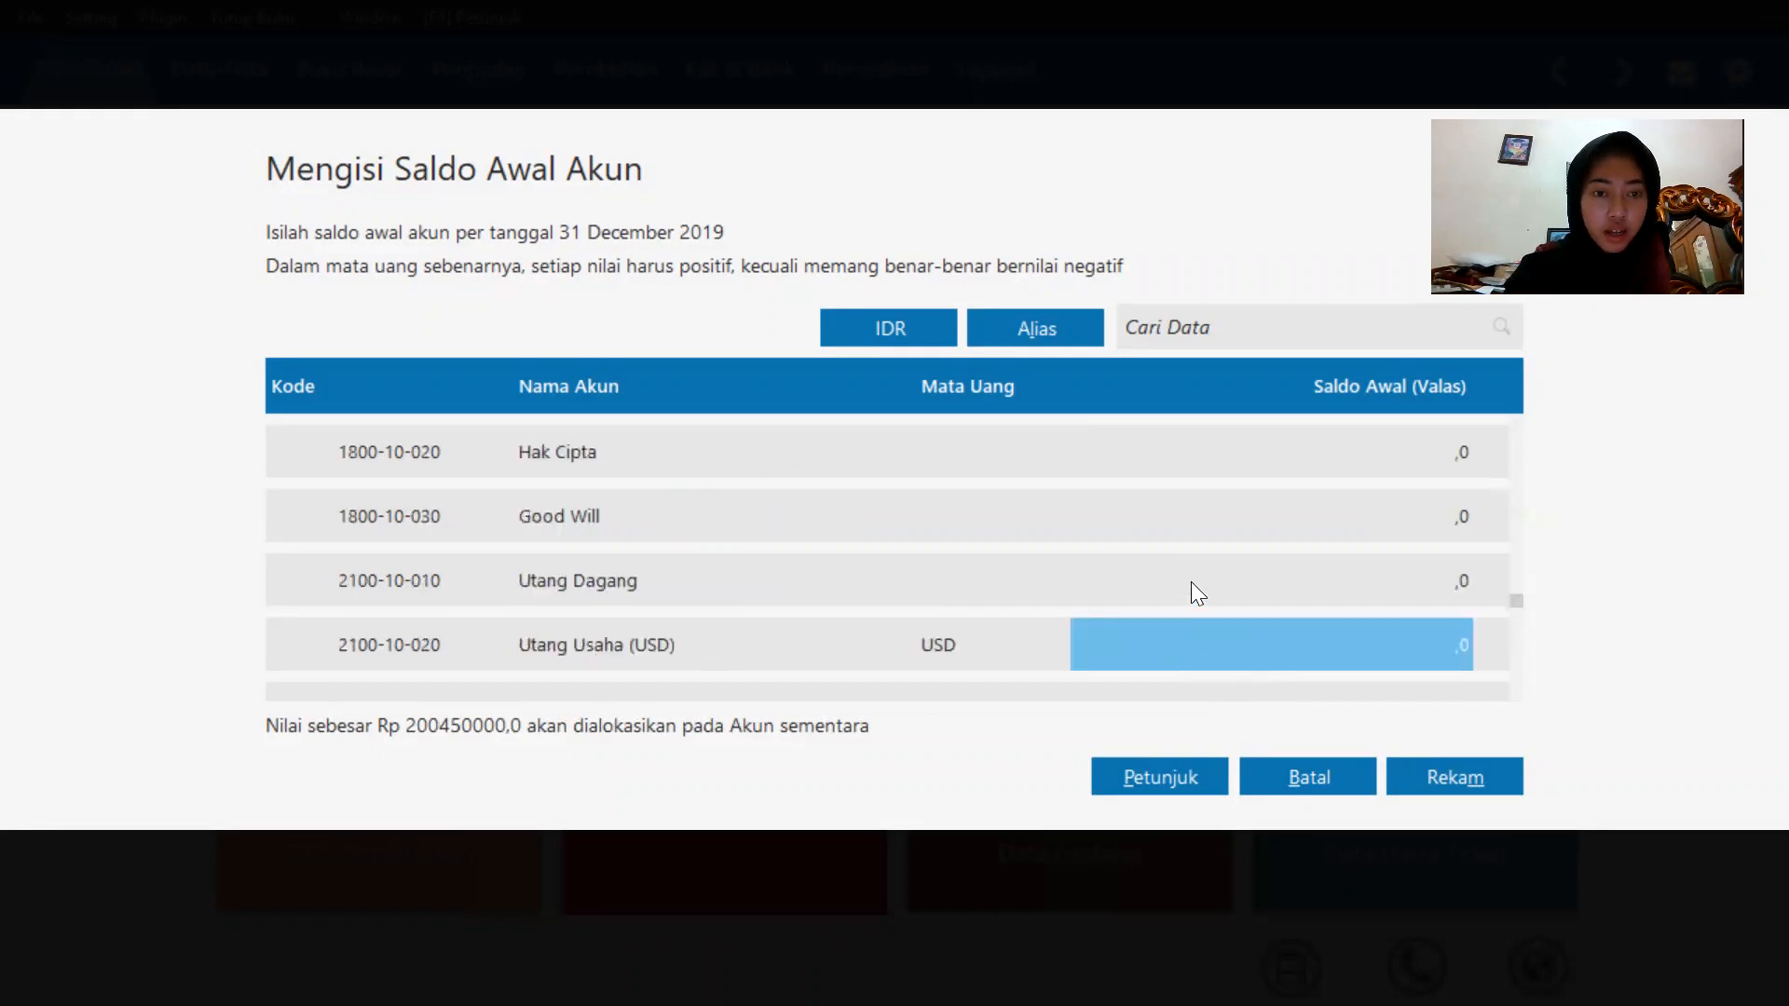
pyautogui.click(1344, 580)
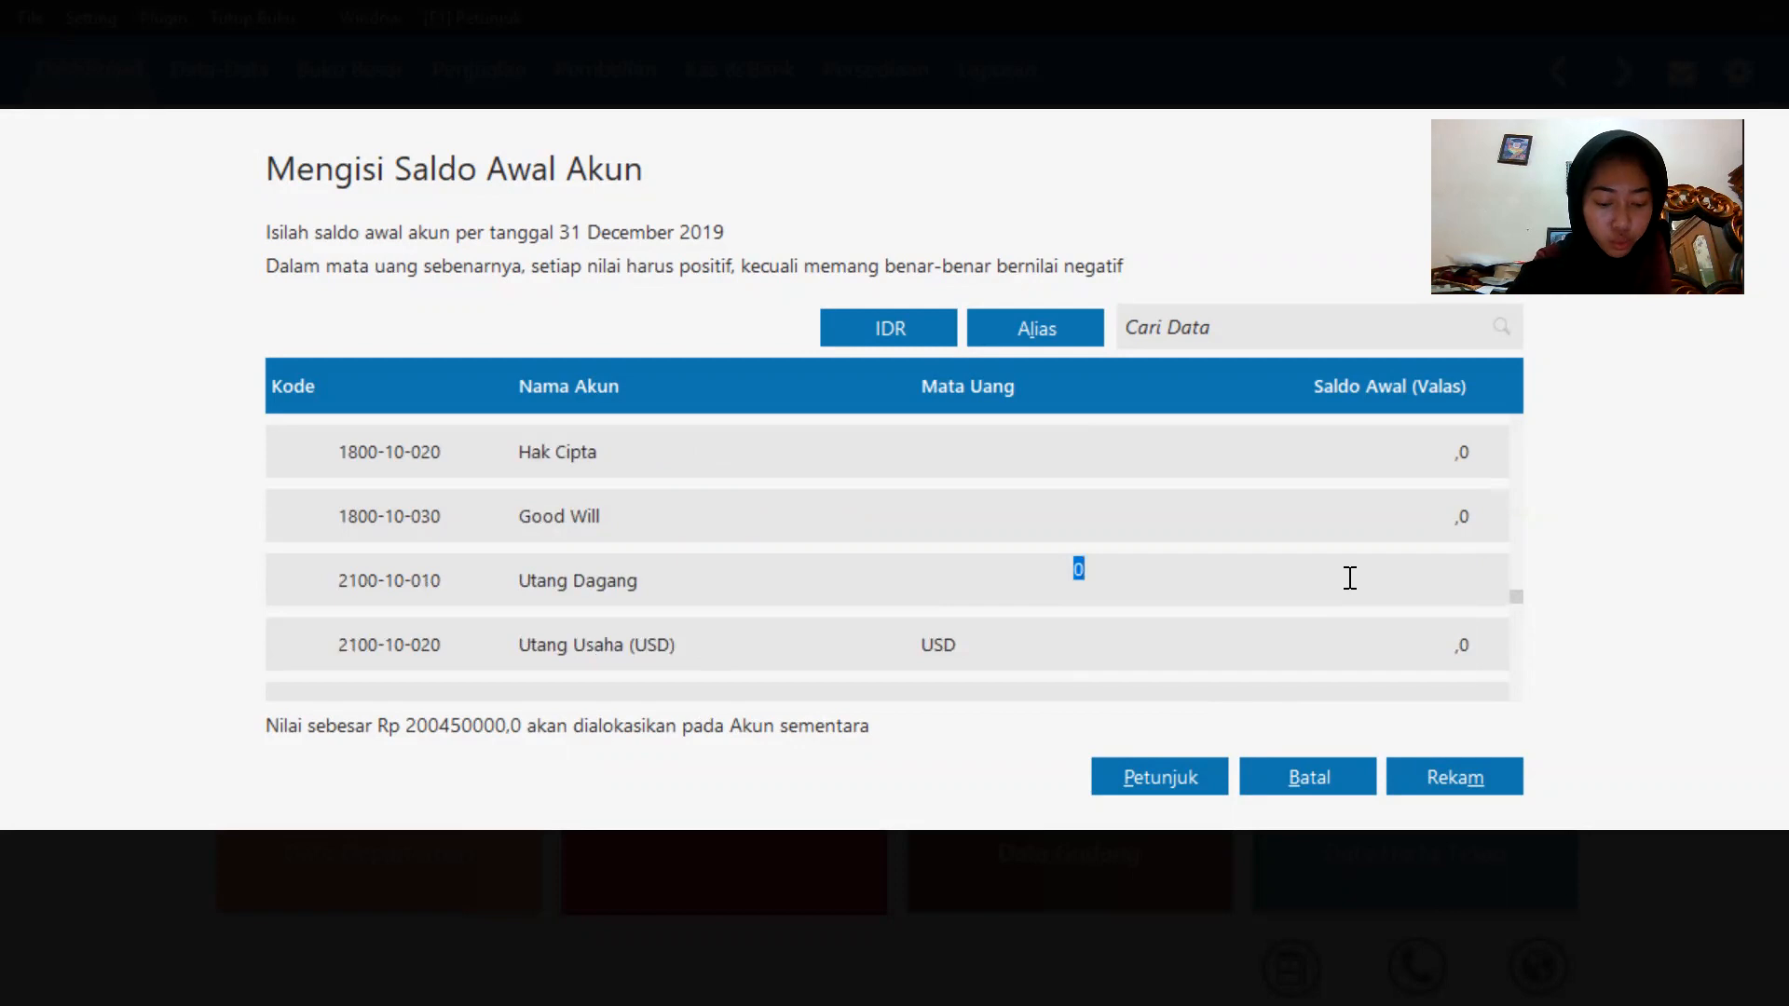
pyautogui.write('5')
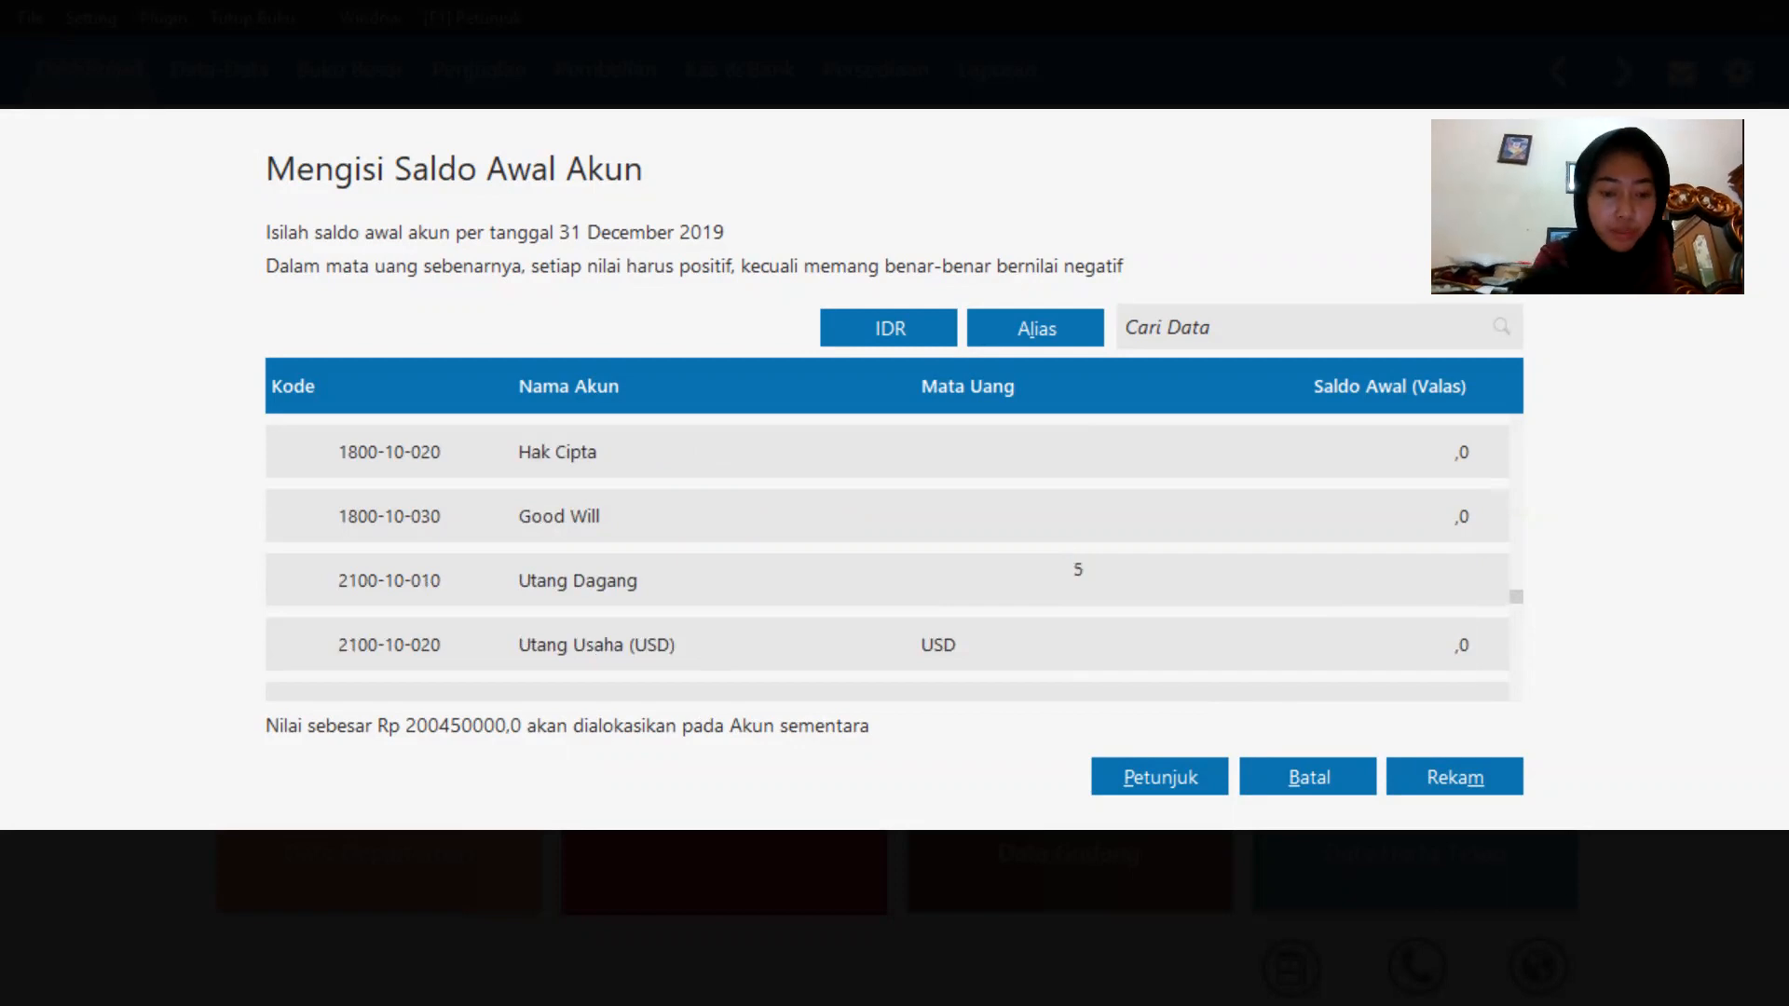
pyautogui.write('400000')
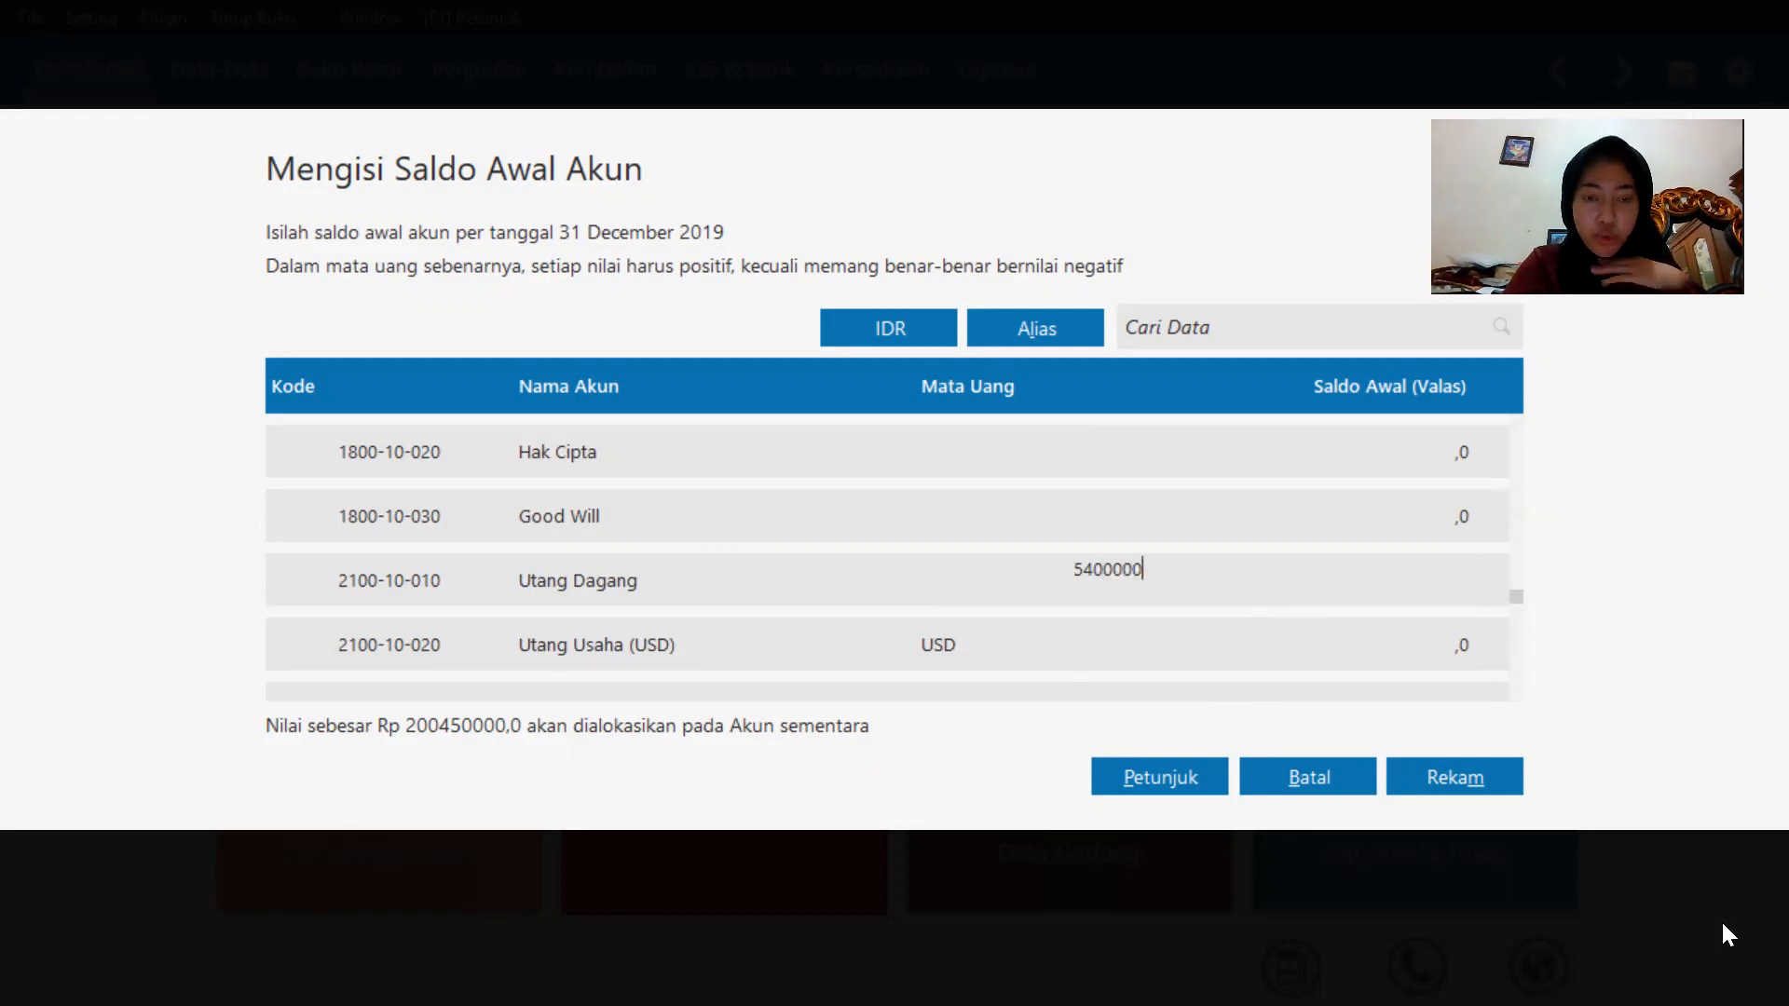
# Browse through the liability and equity accounts in the opening balance list.
pyautogui.scroll(-4, 838, 472)
pyautogui.press('Down')
pyautogui.press('Down')
pyautogui.press('Down')
pyautogui.press('Down')
pyautogui.press('Down')
pyautogui.press('Down')
pyautogui.press('Down')
pyautogui.press('Down')
pyautogui.press('Down')
pyautogui.press('Down')
pyautogui.press('Down')
pyautogui.press('Down')
pyautogui.press('Down')
pyautogui.press('Down')
pyautogui.press('Down')
pyautogui.press('Down')
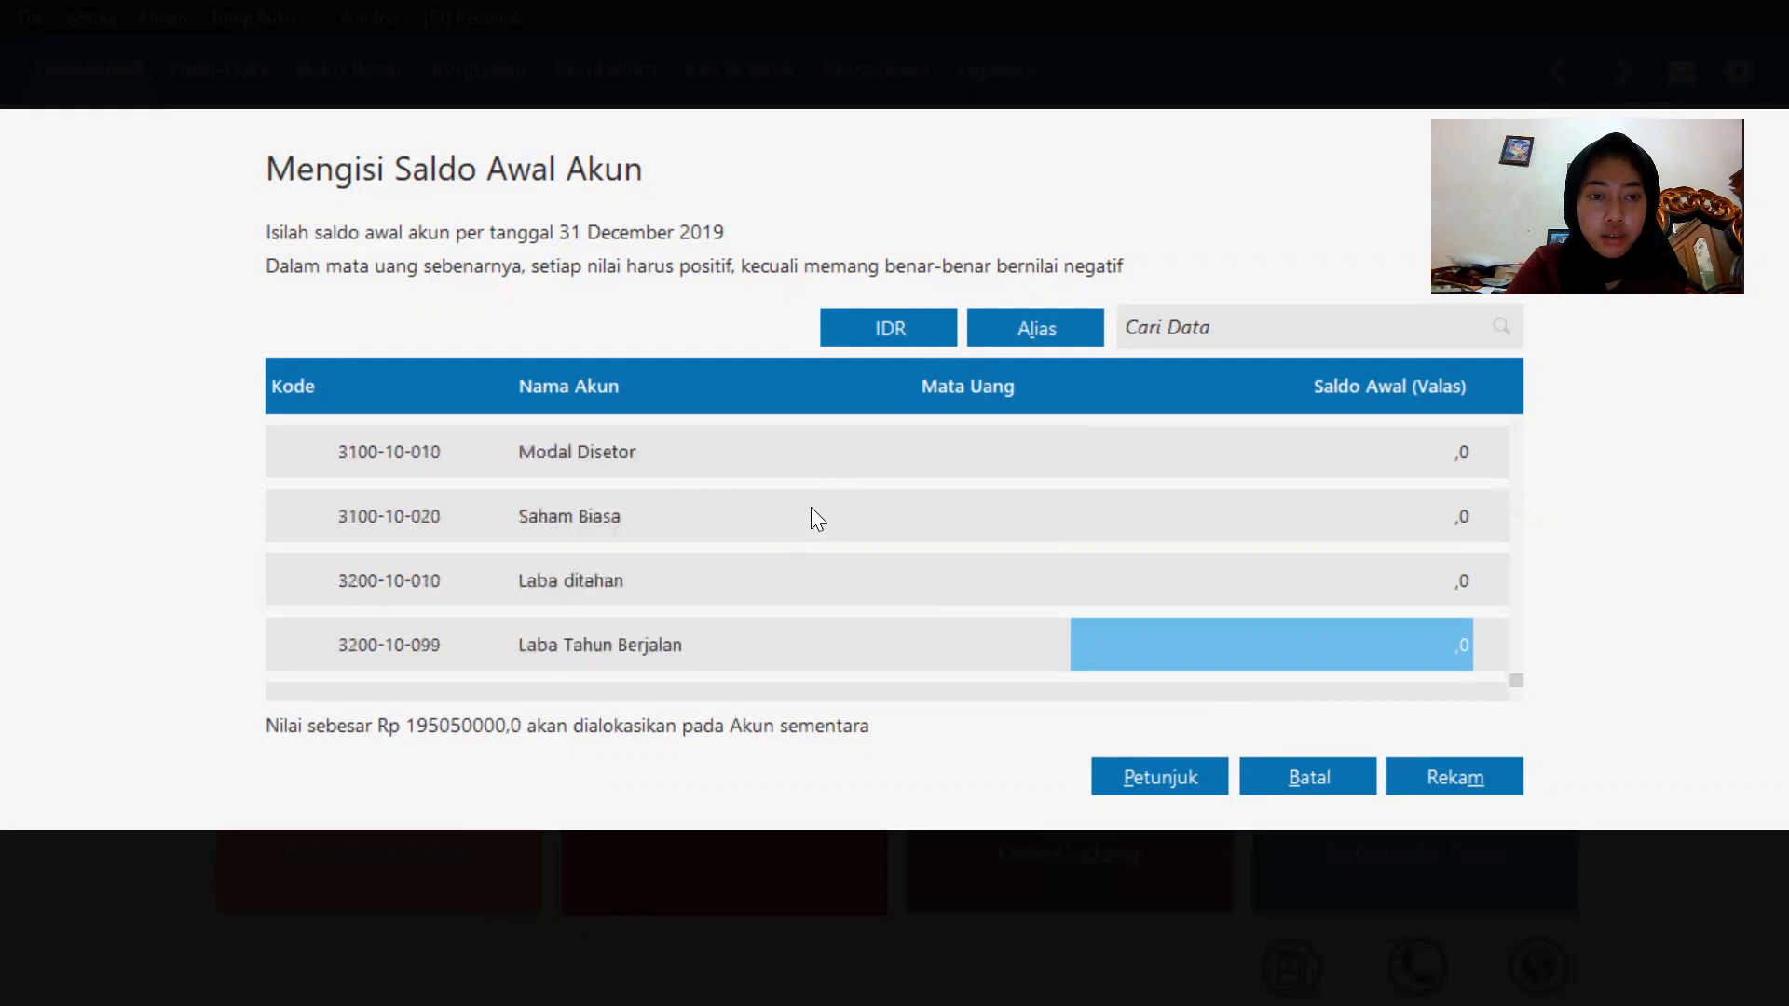
pyautogui.press('Up')
pyautogui.press('Up')
pyautogui.press('Up')
pyautogui.press('Up')
pyautogui.press('Up')
pyautogui.press('Up')
pyautogui.press('Up')
pyautogui.press('Up')
pyautogui.press('Up')
pyautogui.press('Up')
pyautogui.press('Up')
pyautogui.press('Up')
pyautogui.press('Up')
pyautogui.press('Up')
pyautogui.press('Up')
pyautogui.press('Up')
pyautogui.press('Up')
pyautogui.press('Up')
pyautogui.press('Up')
pyautogui.press('Up')
pyautogui.press('Up')
pyautogui.press('Up')
pyautogui.press('Up')
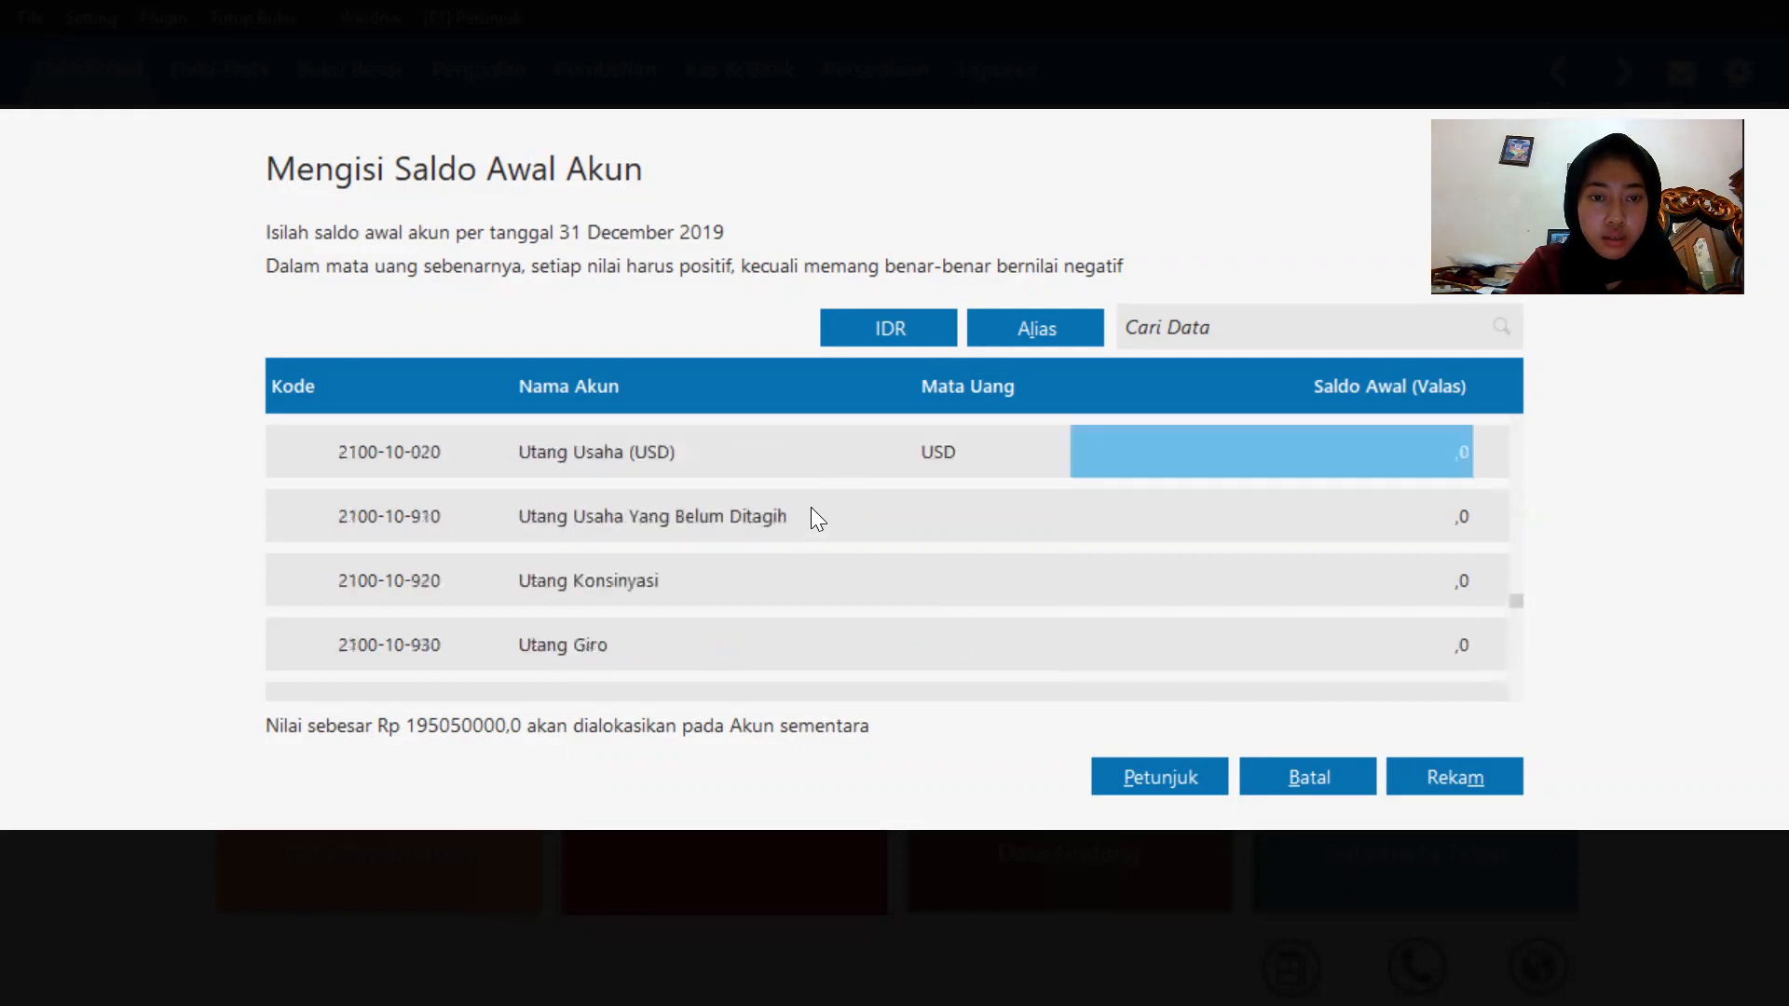
pyautogui.press('Up')
pyautogui.press('Up')
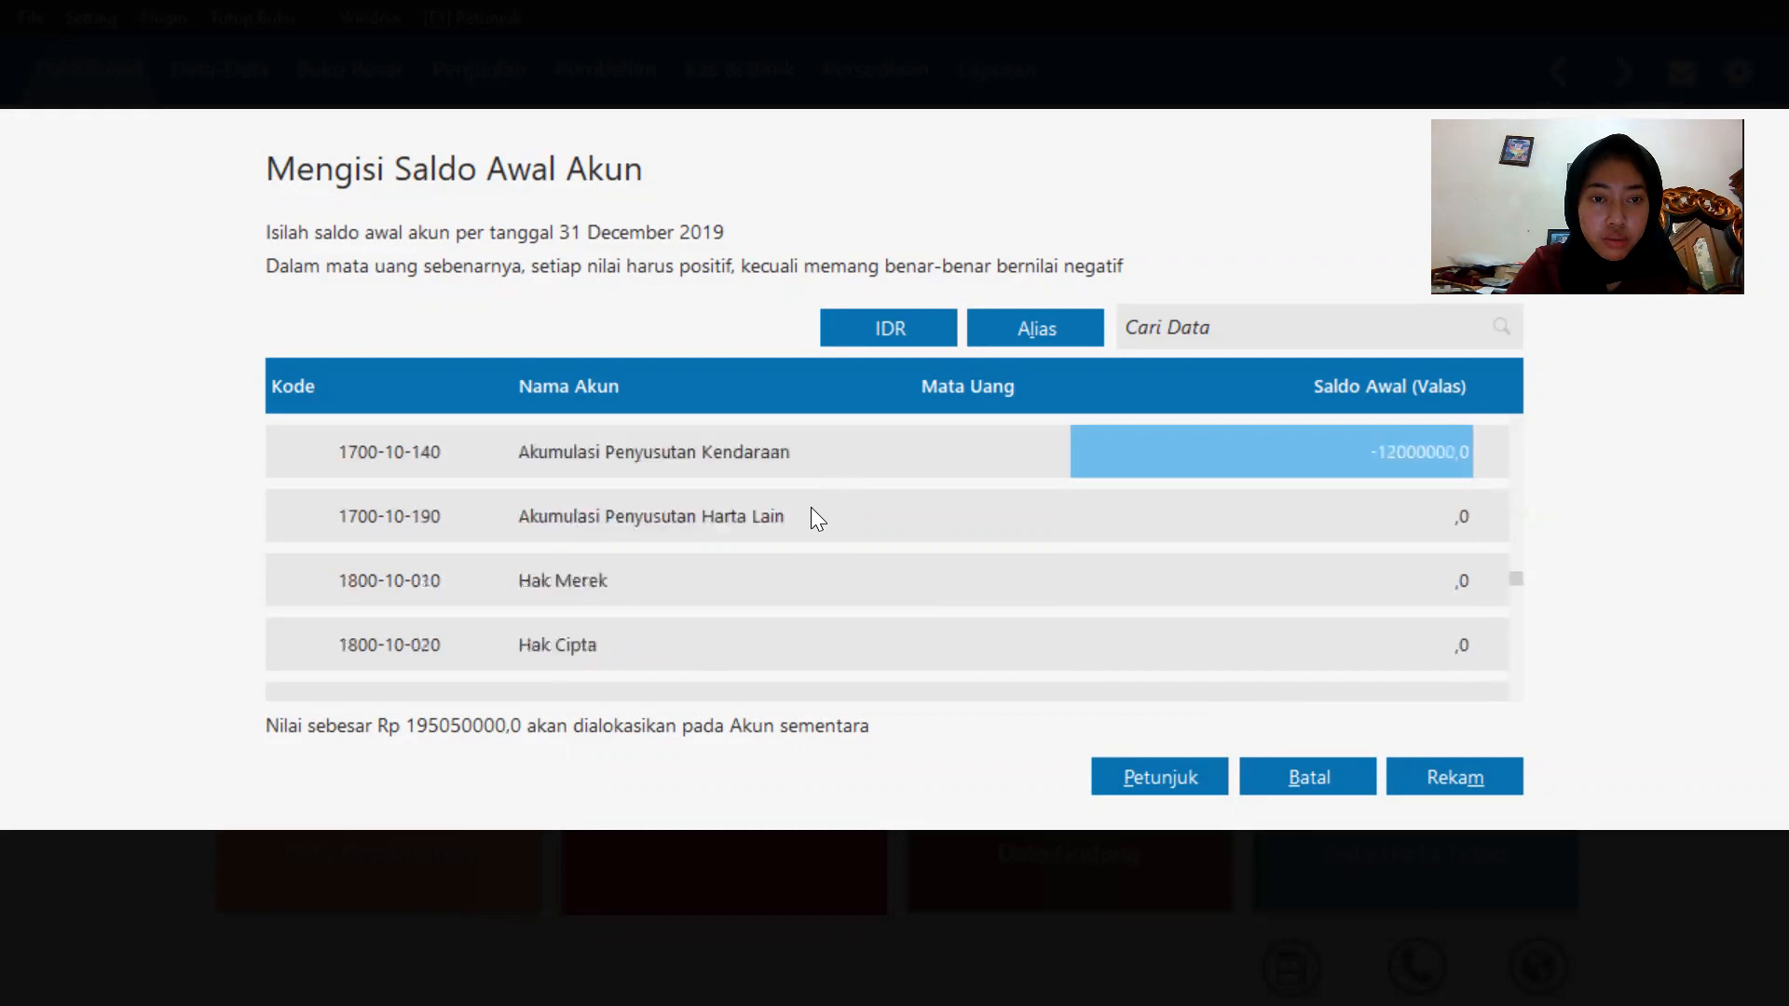
pyautogui.press('Down')
pyautogui.press('Down')
pyautogui.press('Down')
pyautogui.press('Down')
pyautogui.press('Down')
pyautogui.press('Down')
pyautogui.press('Down')
pyautogui.press('Down')
pyautogui.press('Down')
pyautogui.press('Down')
pyautogui.press('Down')
pyautogui.press('Down')
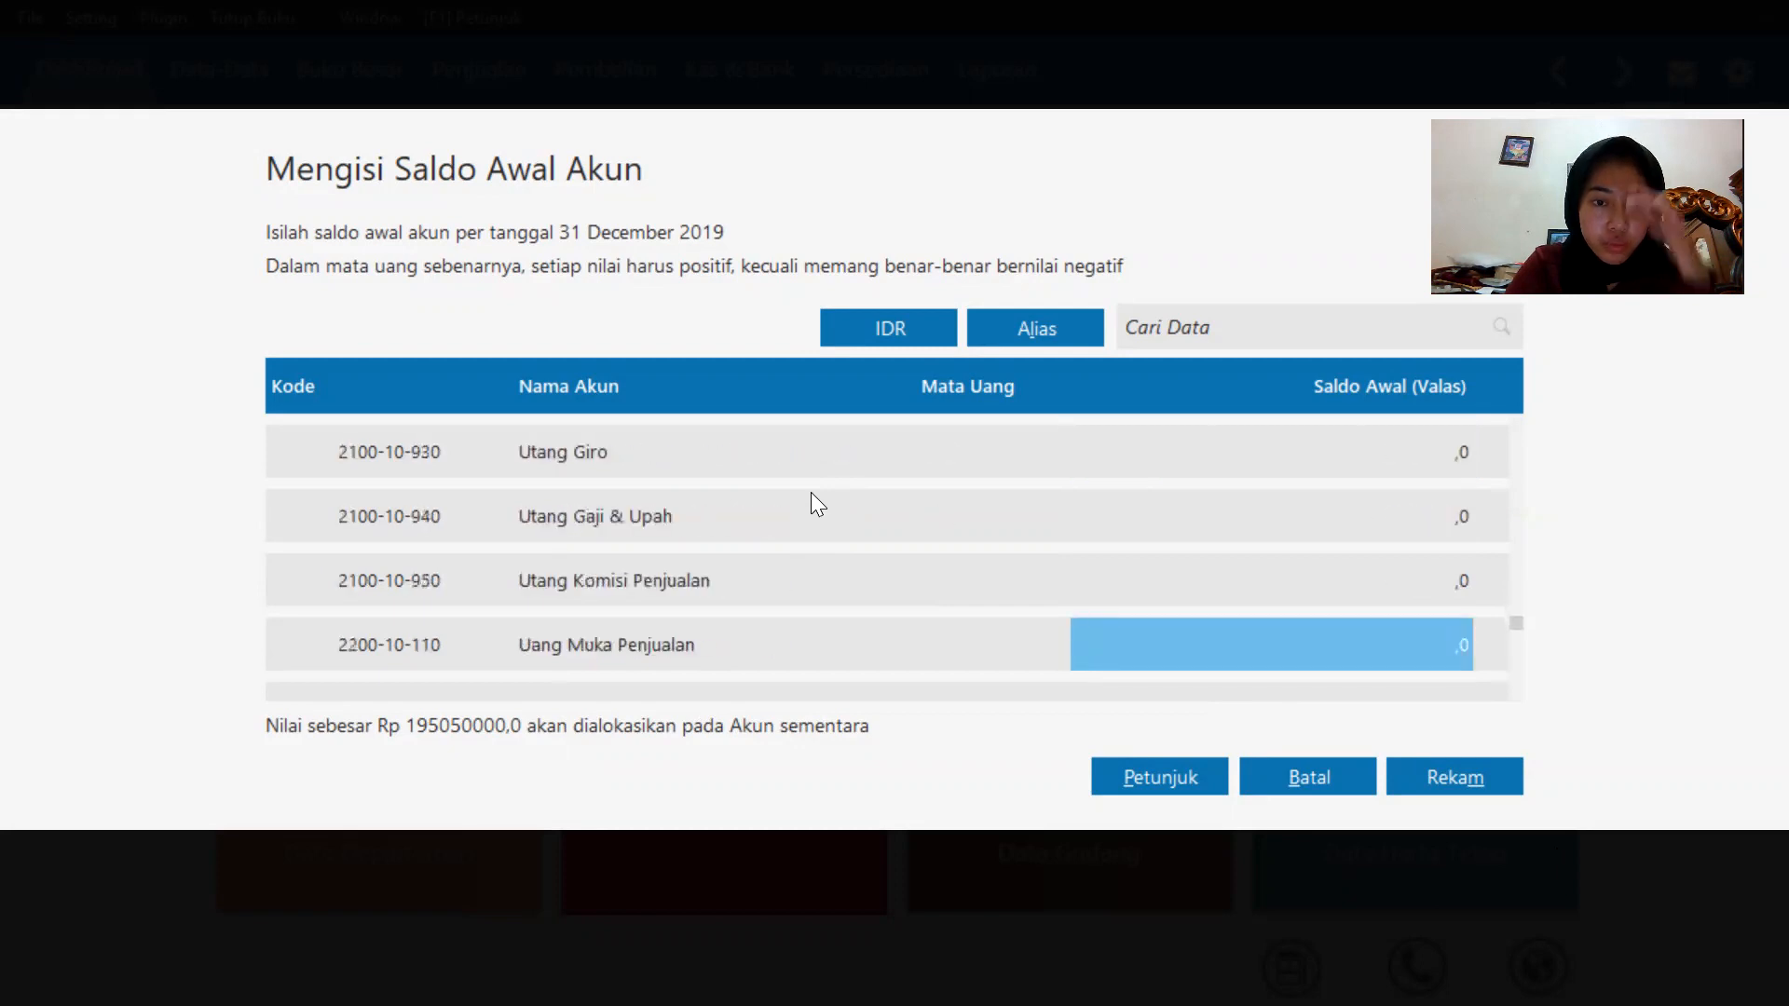
pyautogui.press('Down')
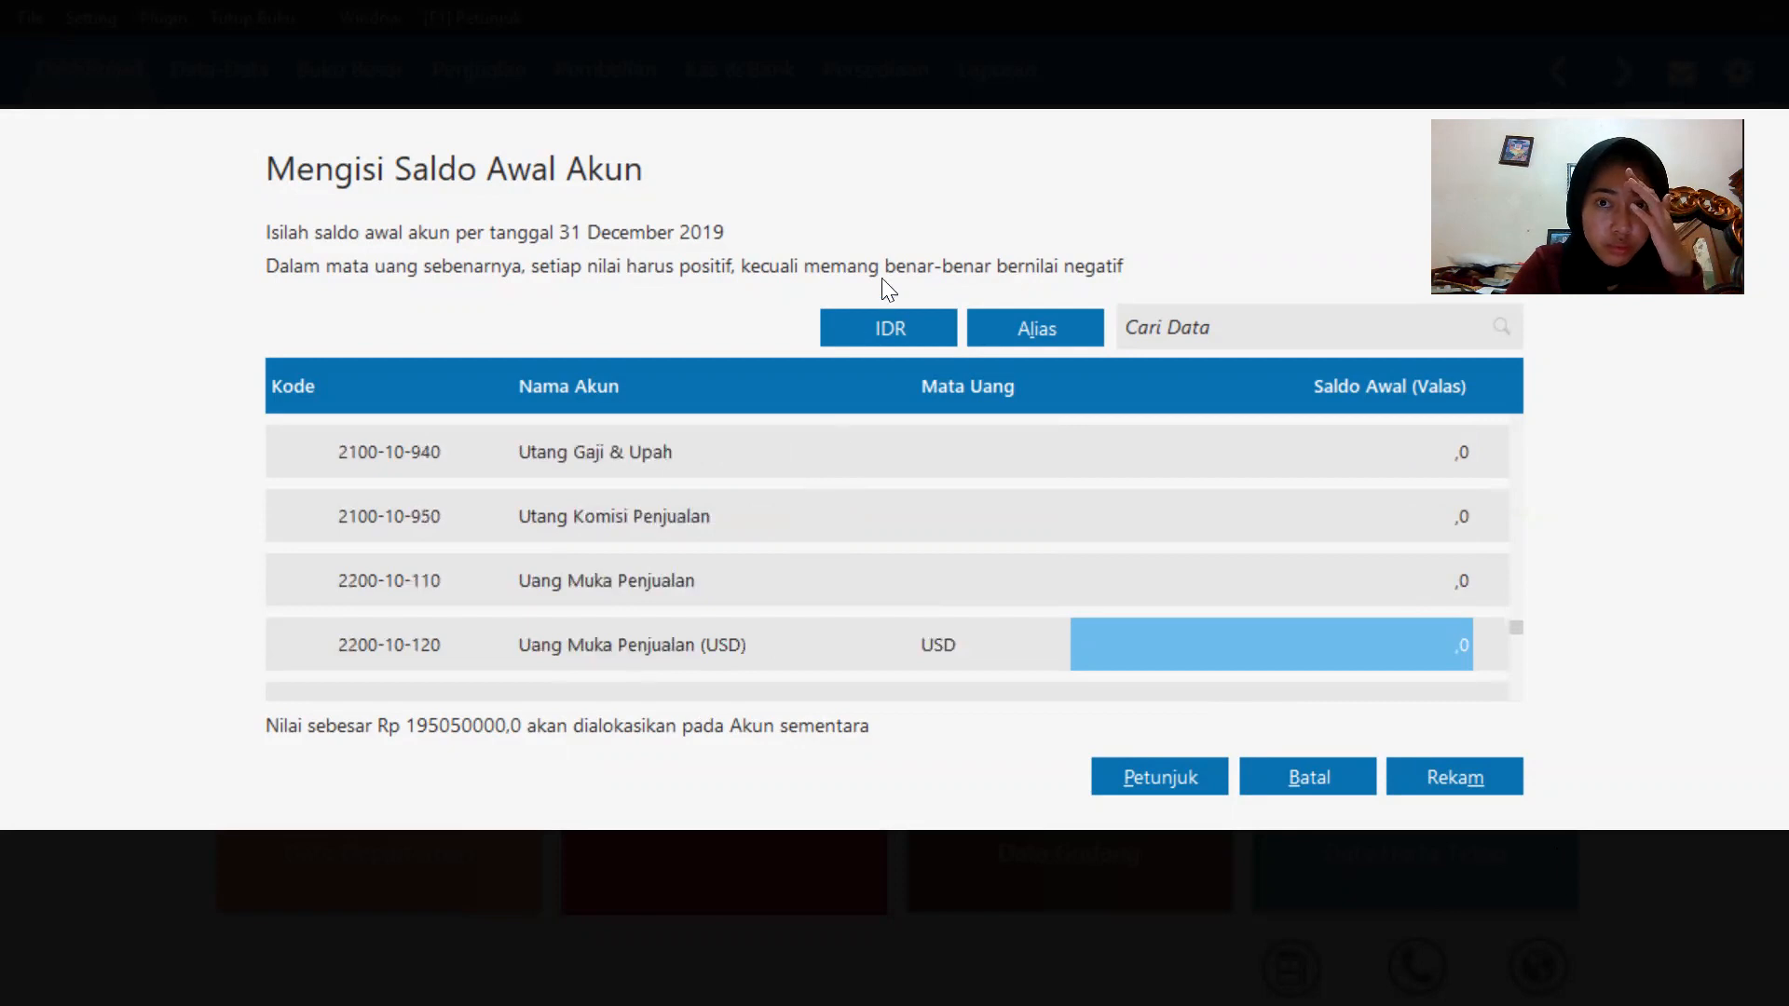
pyautogui.click(923, 88)
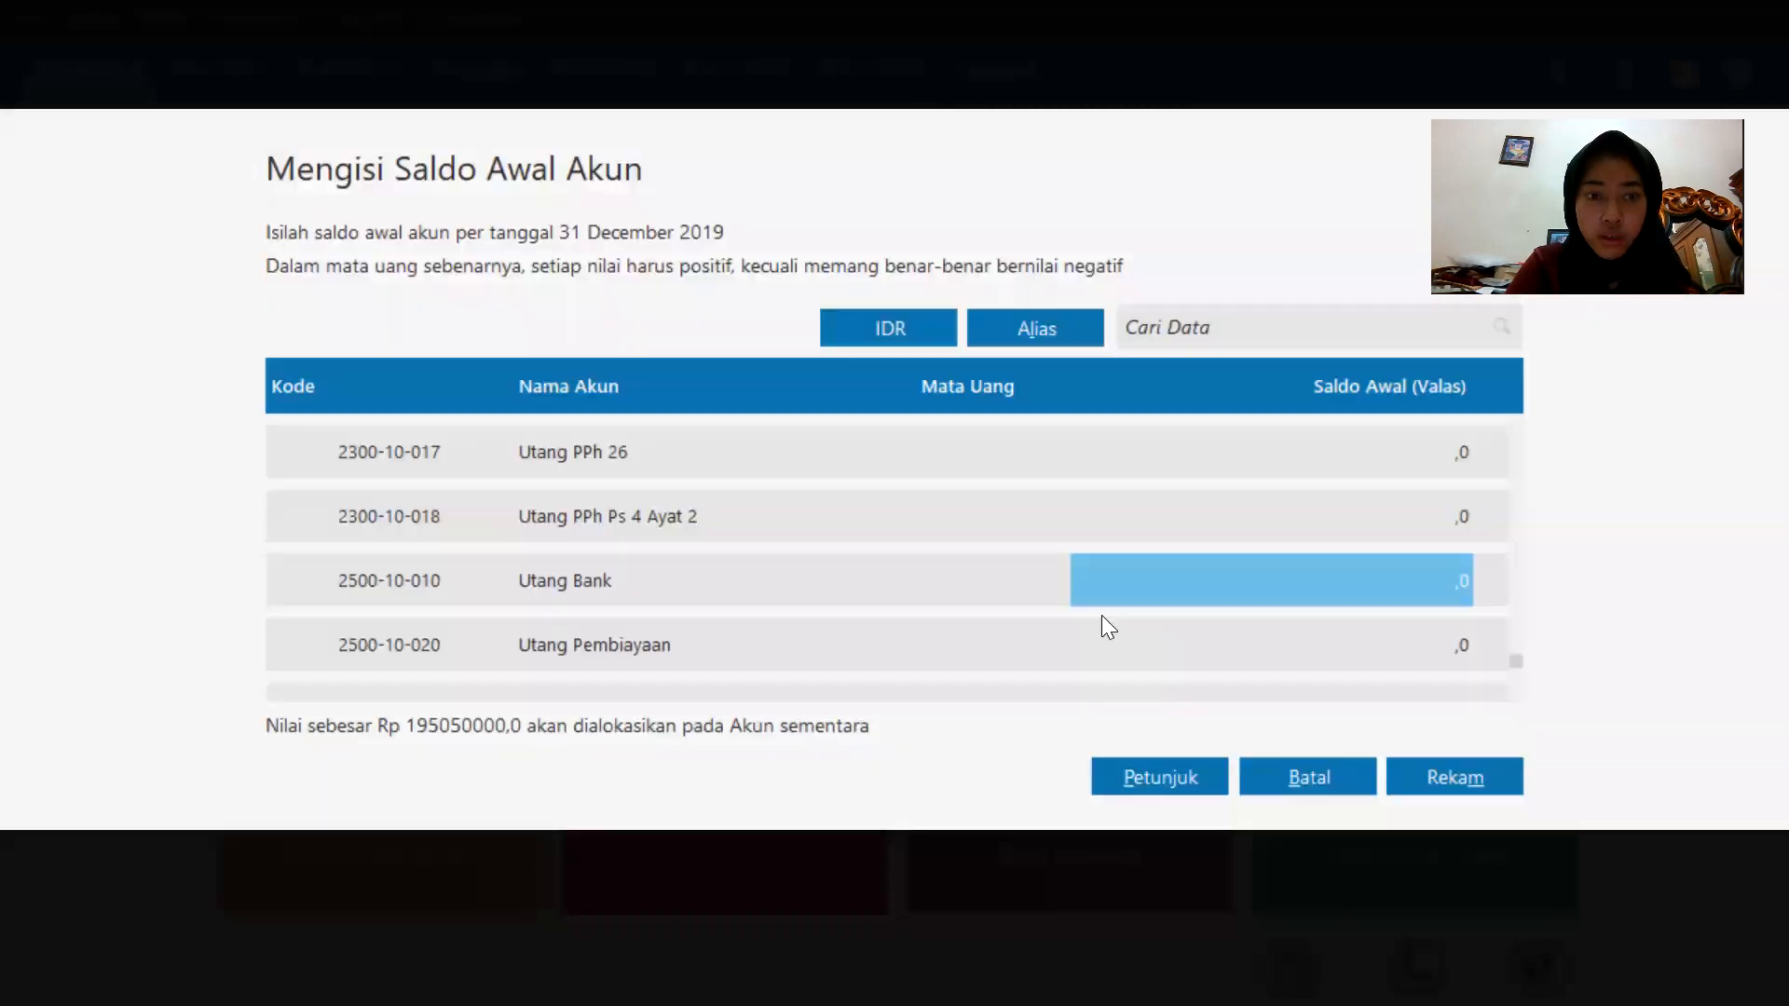
# Try to enter an opening balance of 30000000 for Utang Bank.
pyautogui.click(1248, 579)
pyautogui.press('BackSpace')
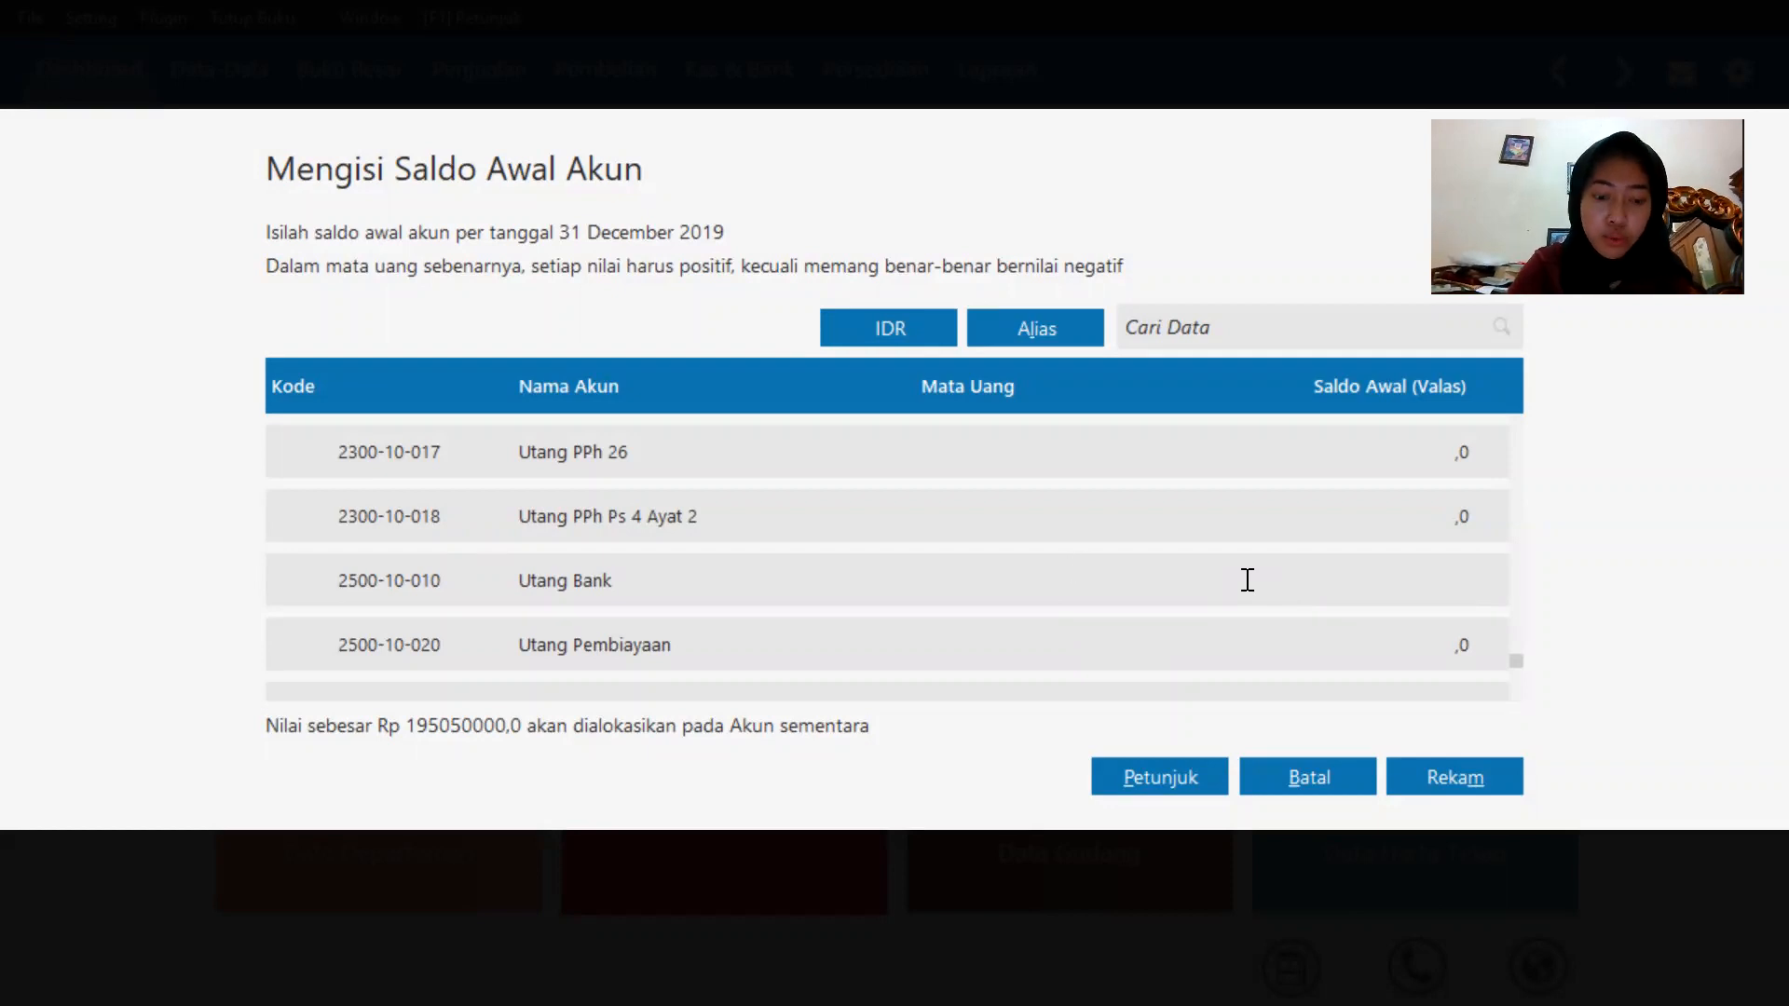
pyautogui.write('30000000')
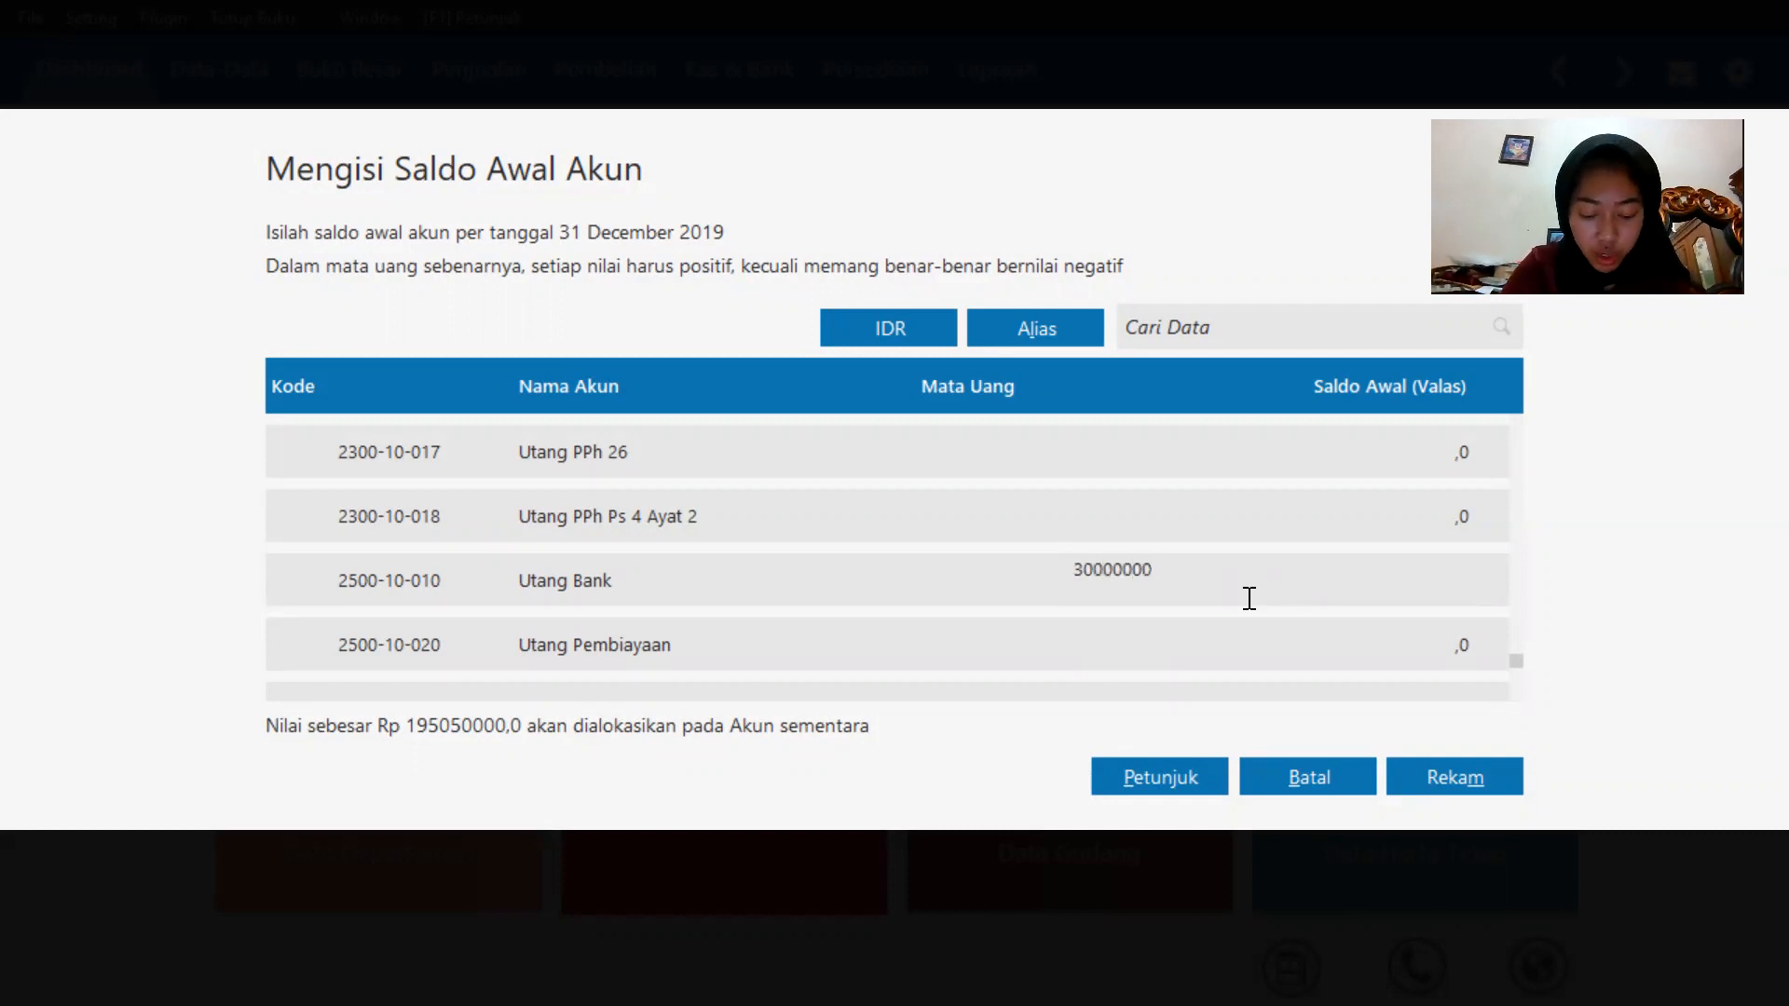
pyautogui.click(1180, 691)
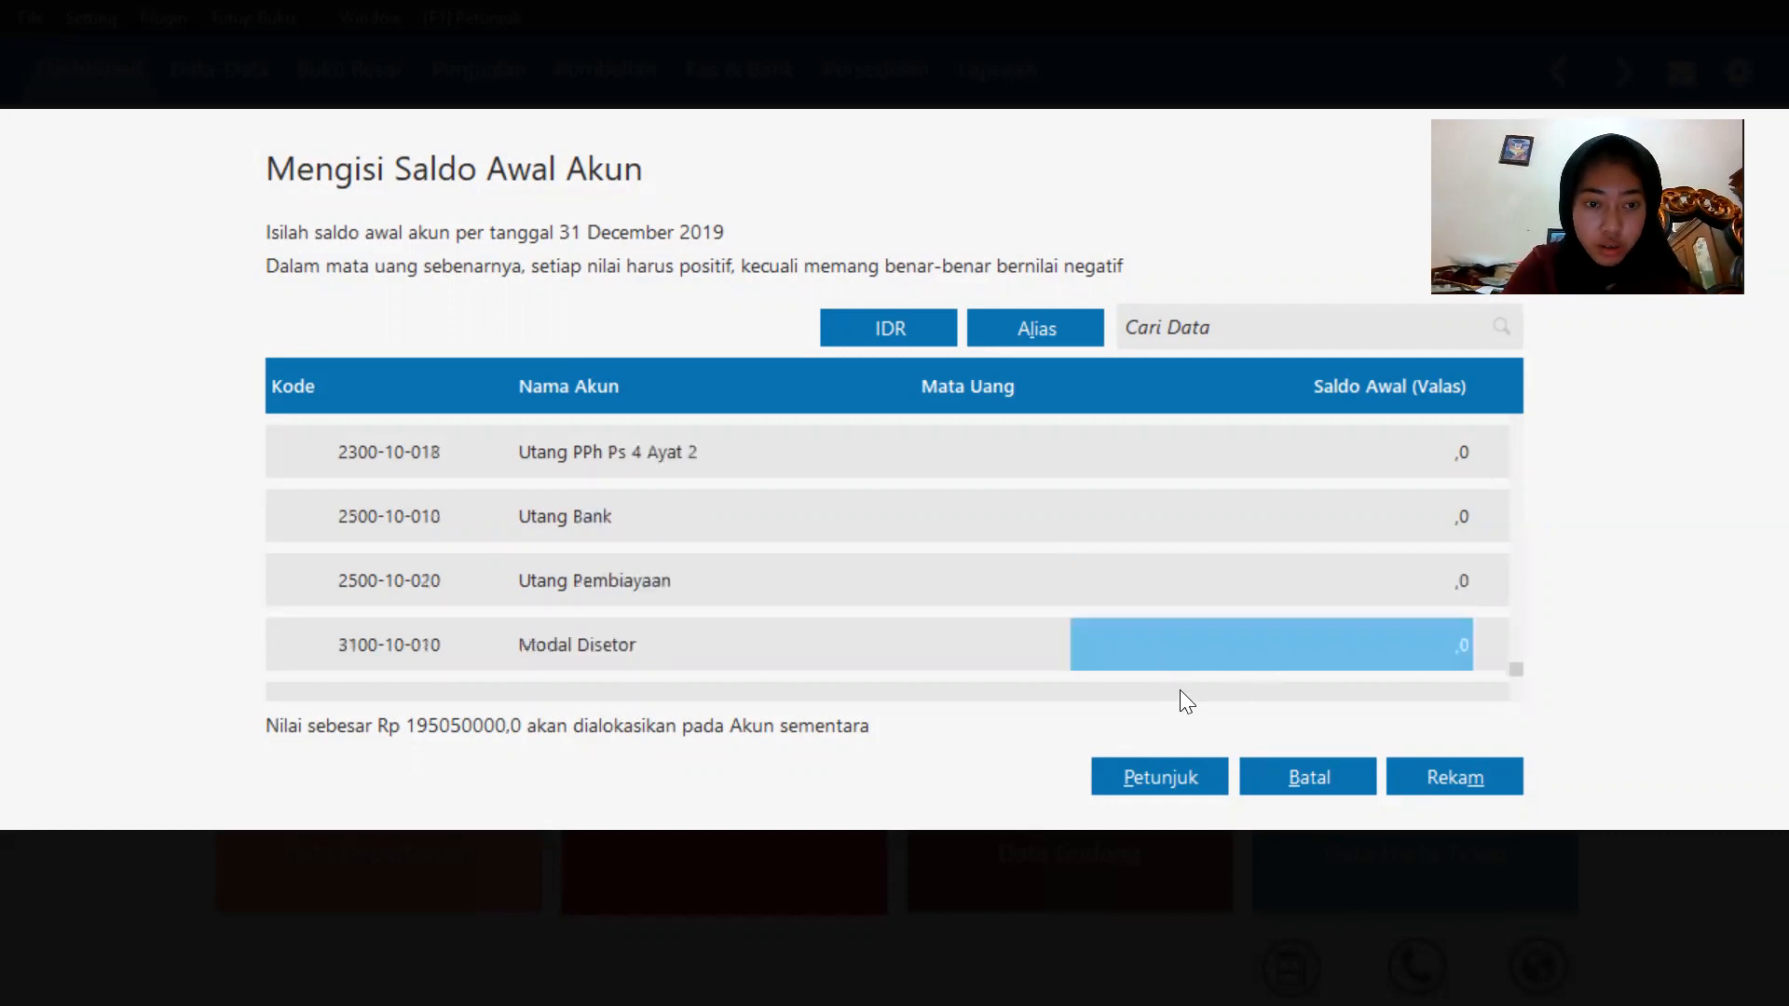
# Enter an opening balance of 100000000 for Modal Disetor.
pyautogui.click(1334, 652)
pyautogui.press('BackSpace')
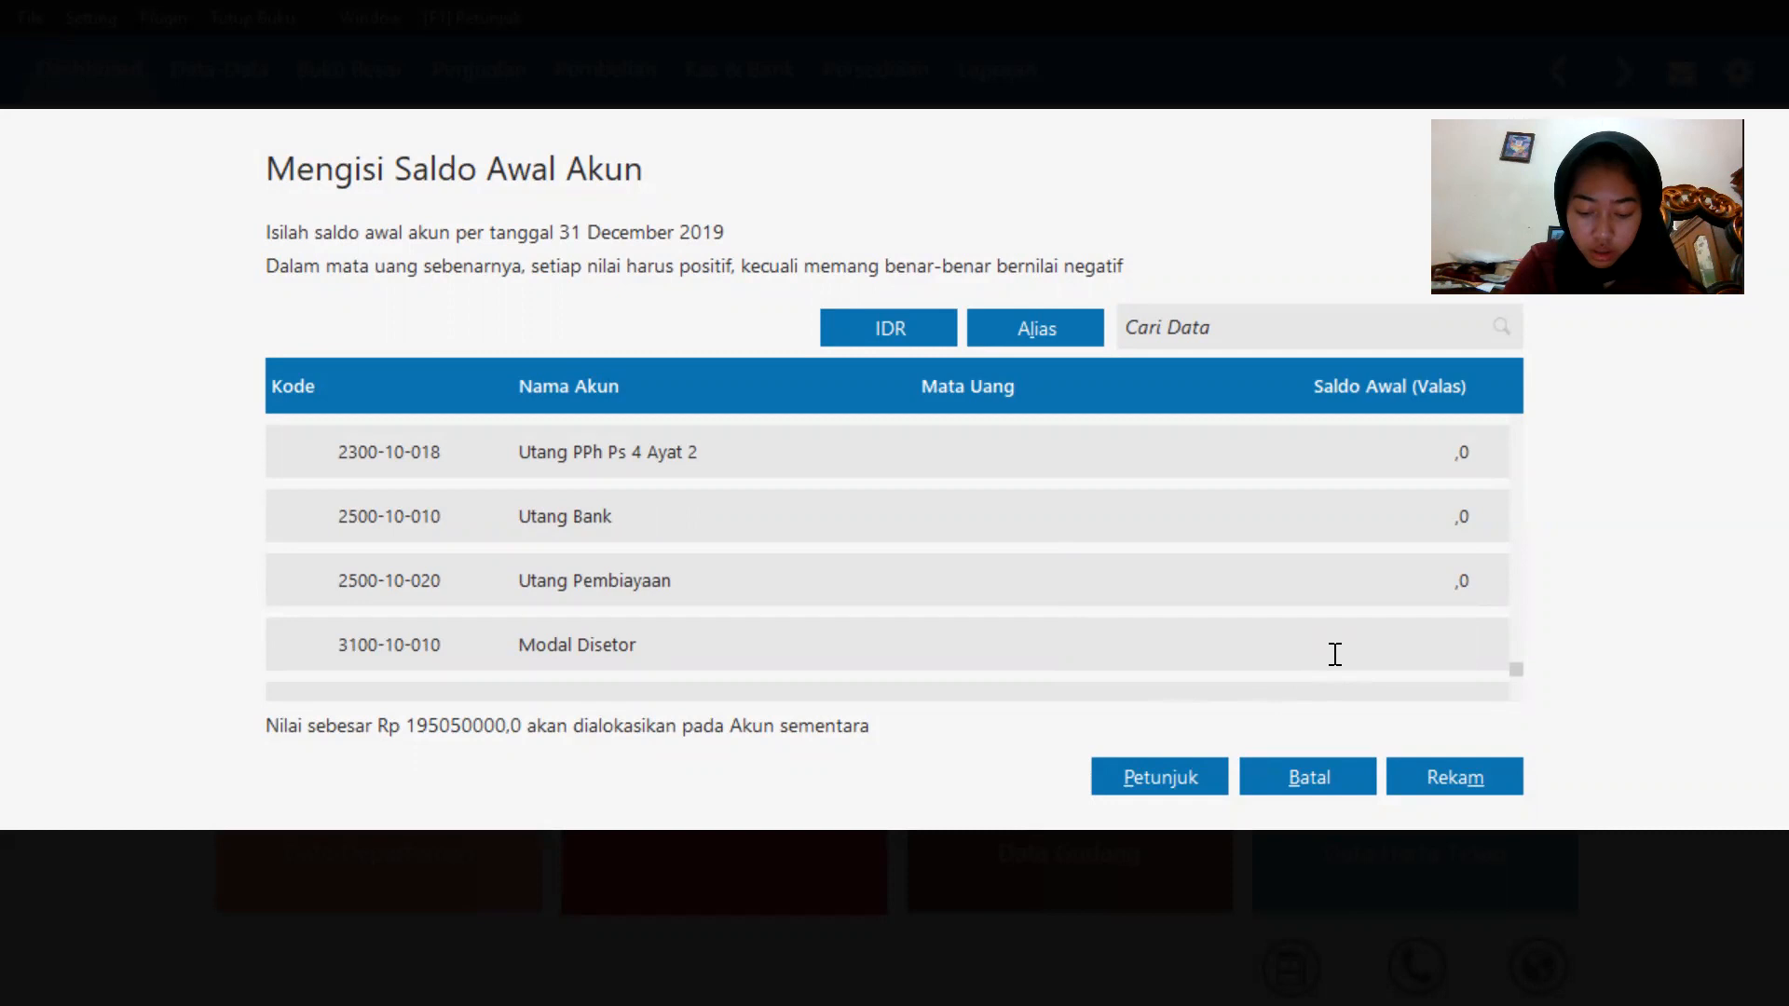
pyautogui.write('1')
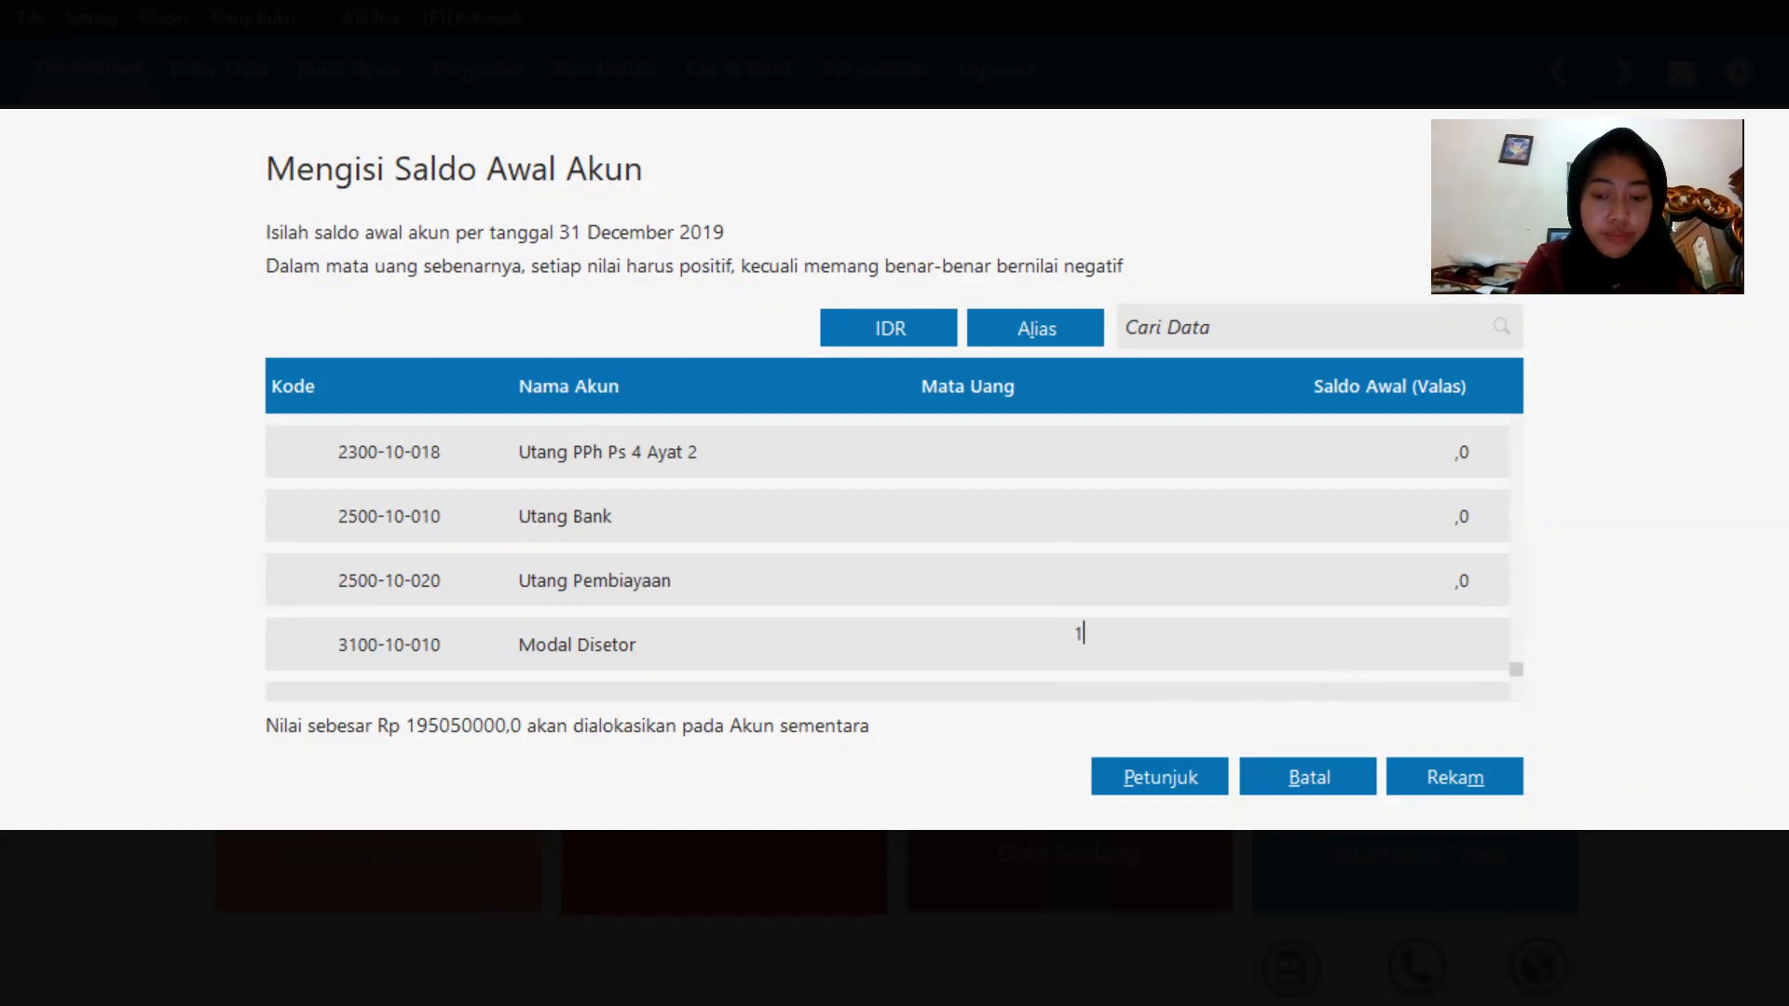
pyautogui.write('00000')
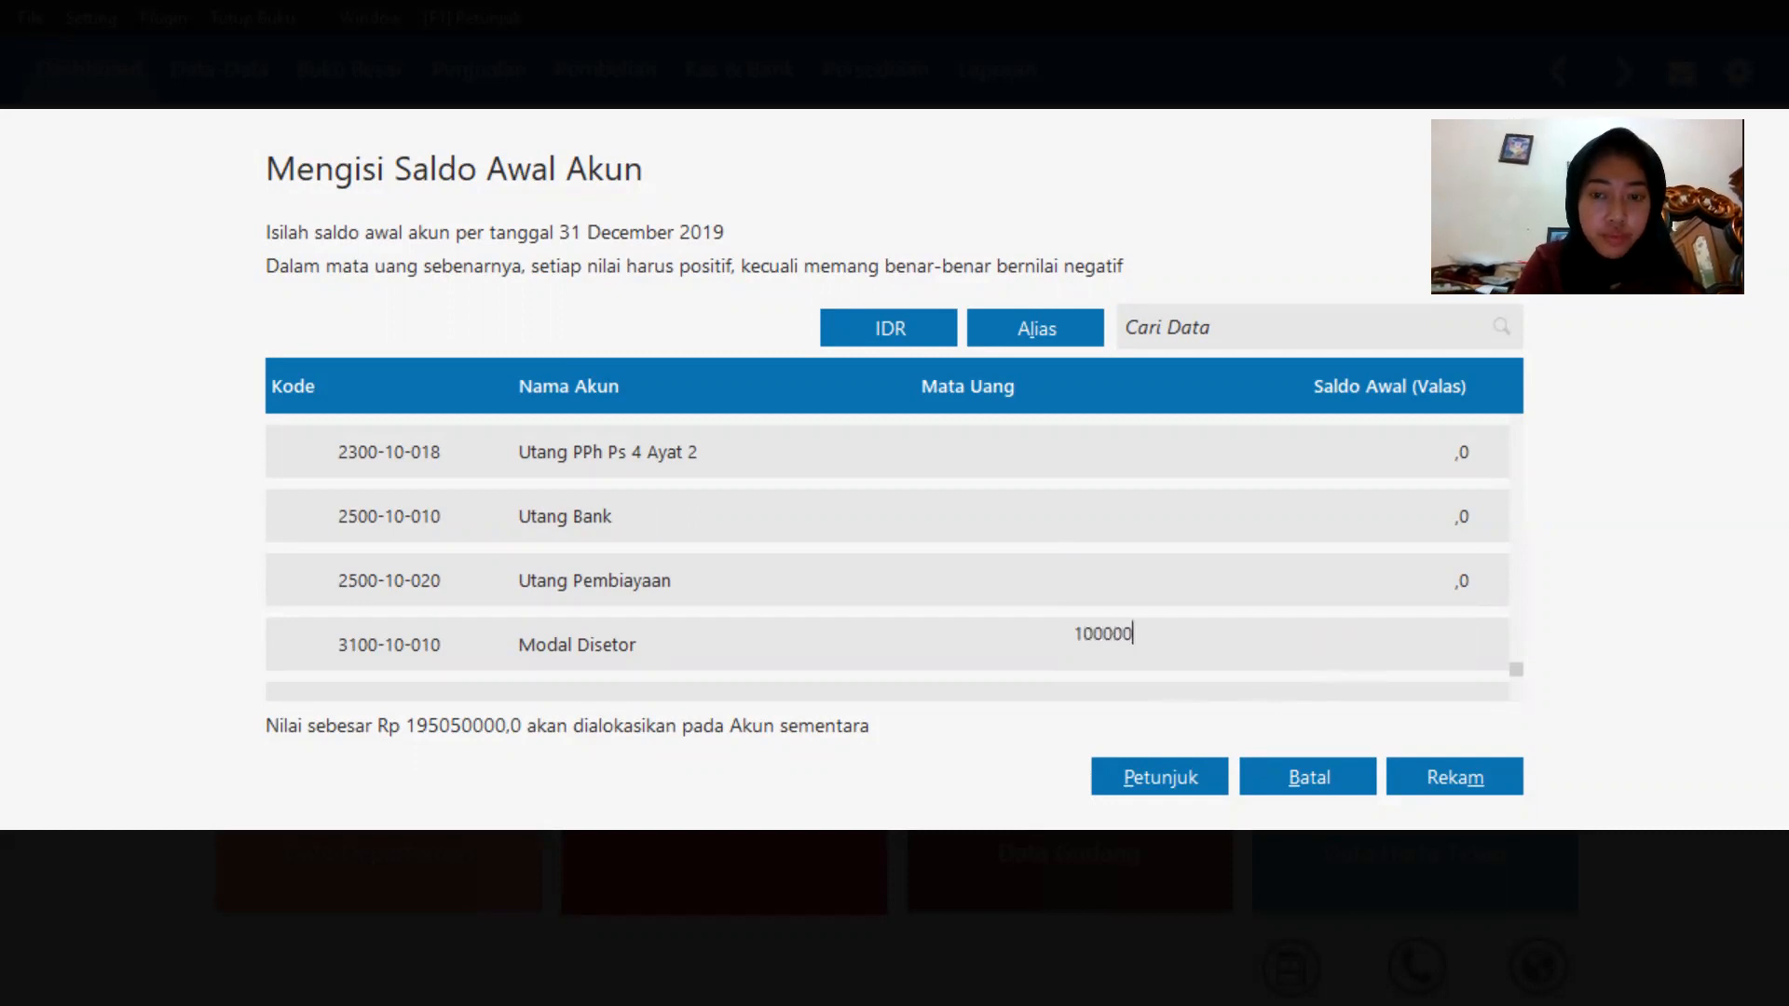
pyautogui.write('000')
pyautogui.click(1293, 669)
pyautogui.write('1')
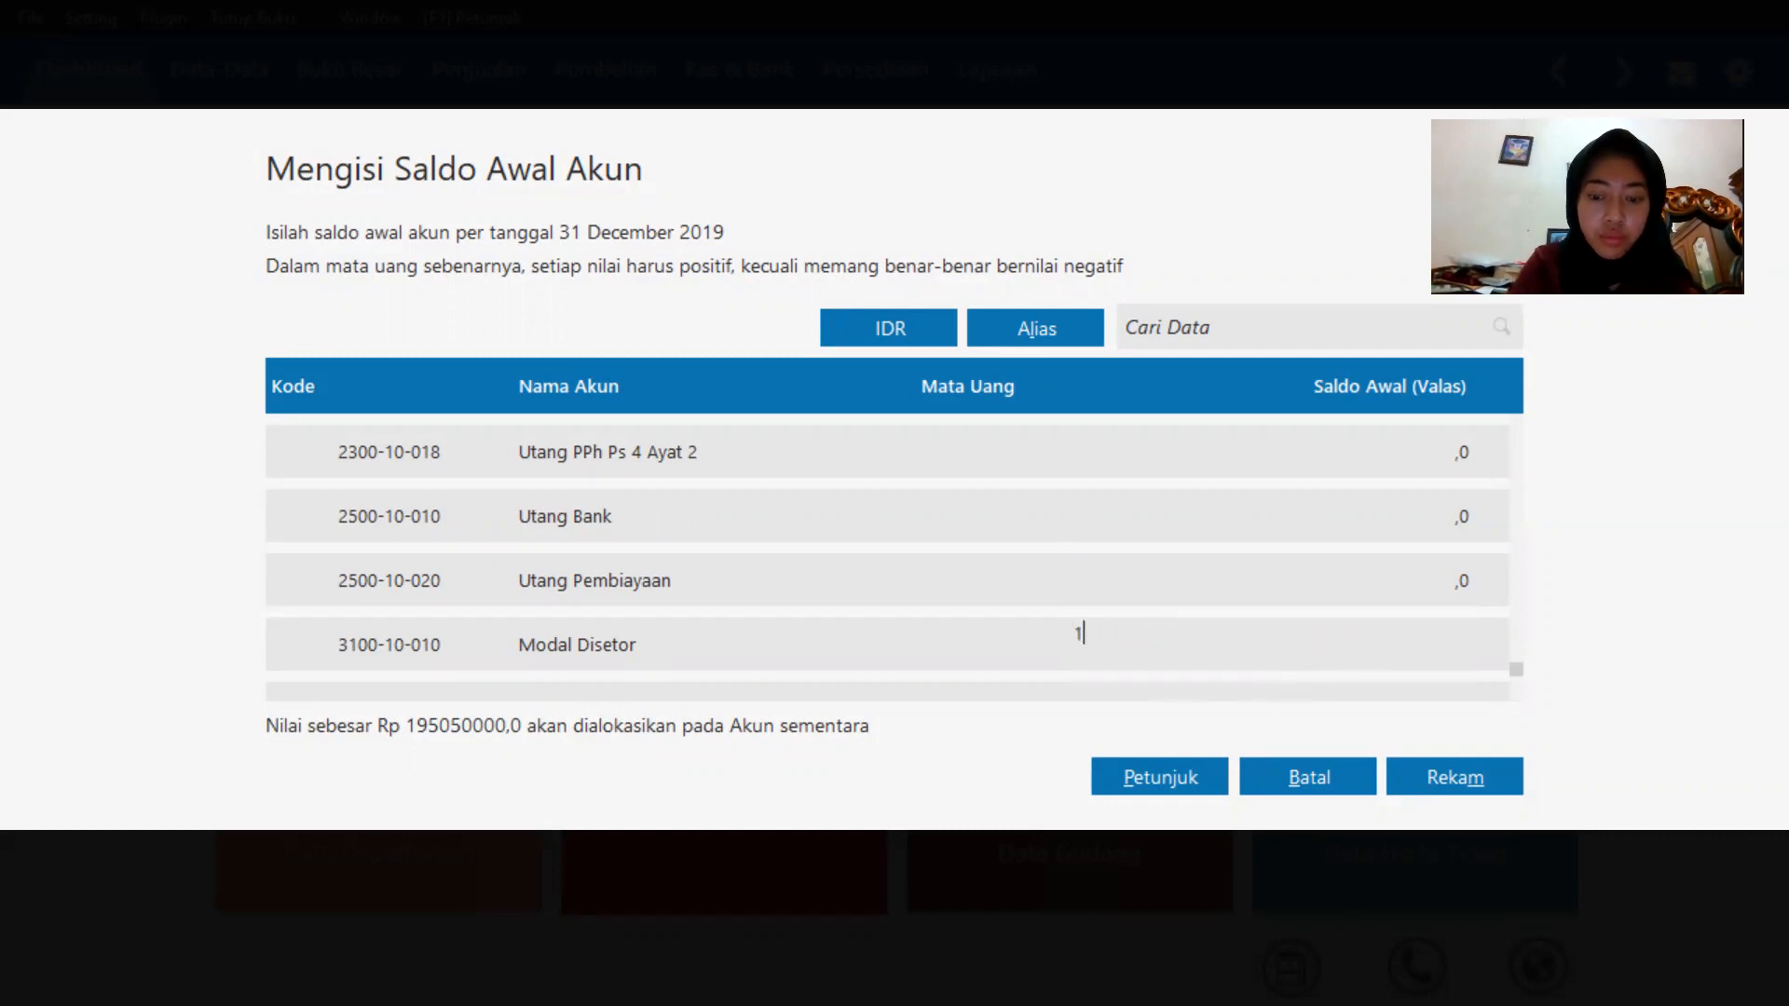
pyautogui.write('00000000')
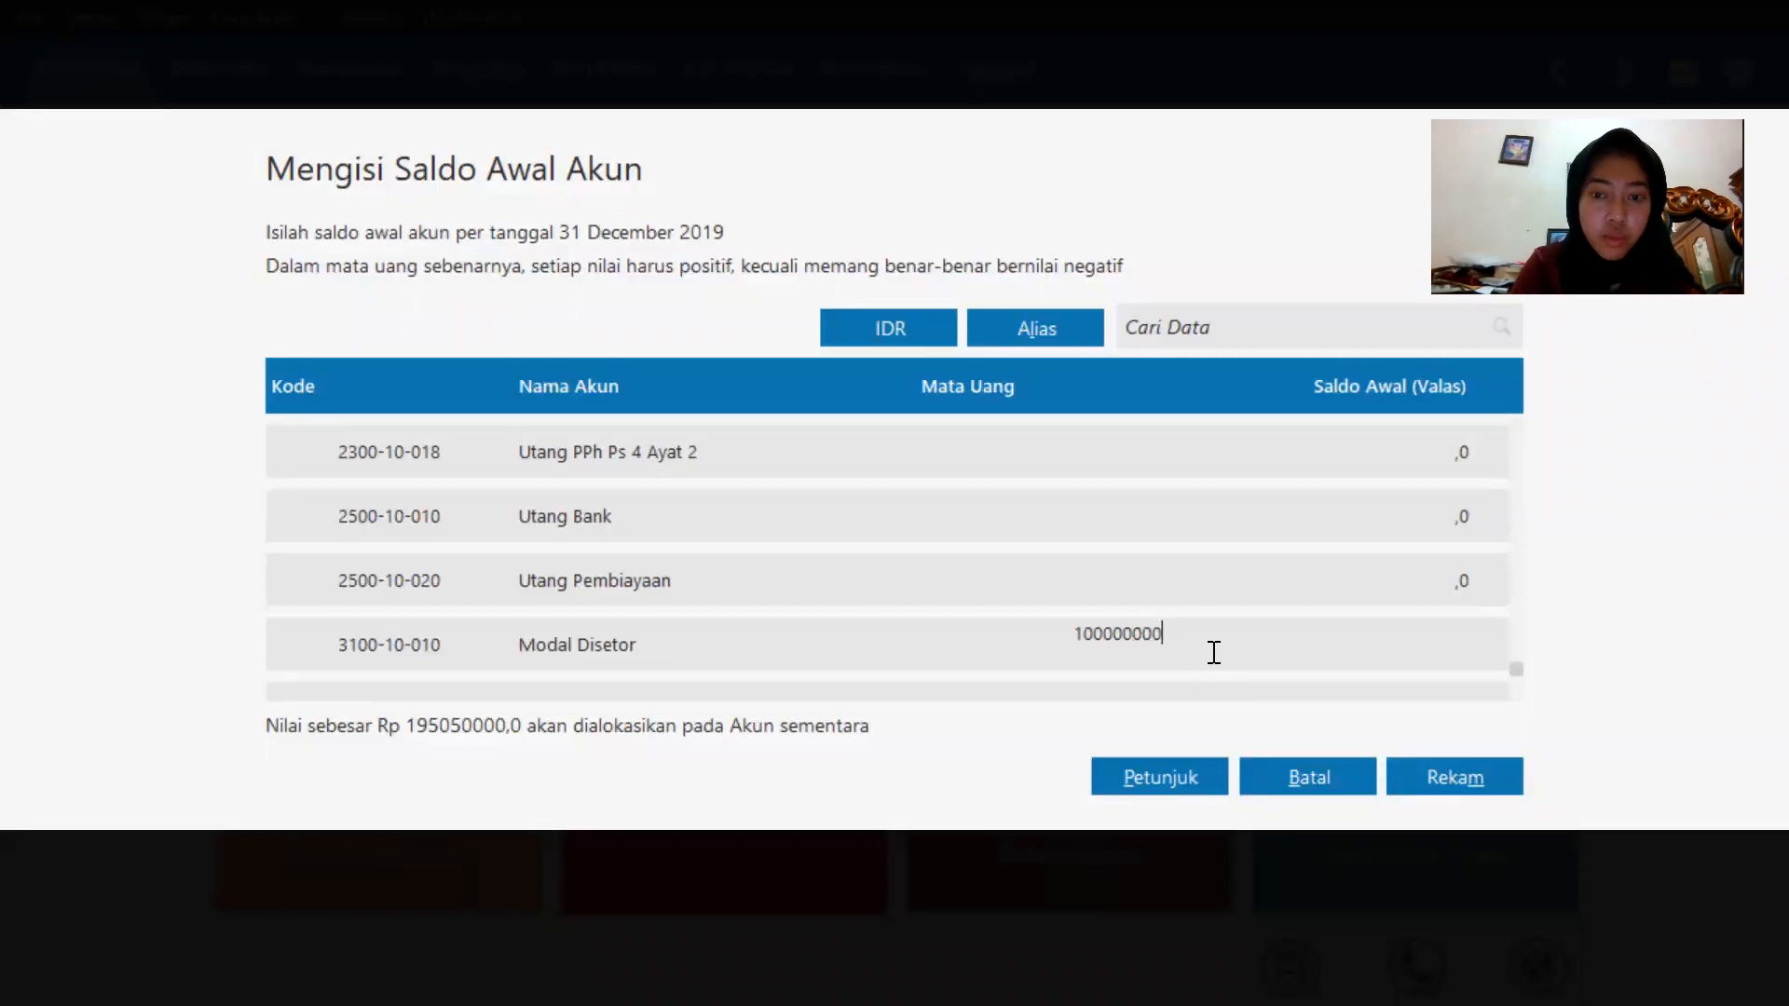
pyautogui.press('Return')
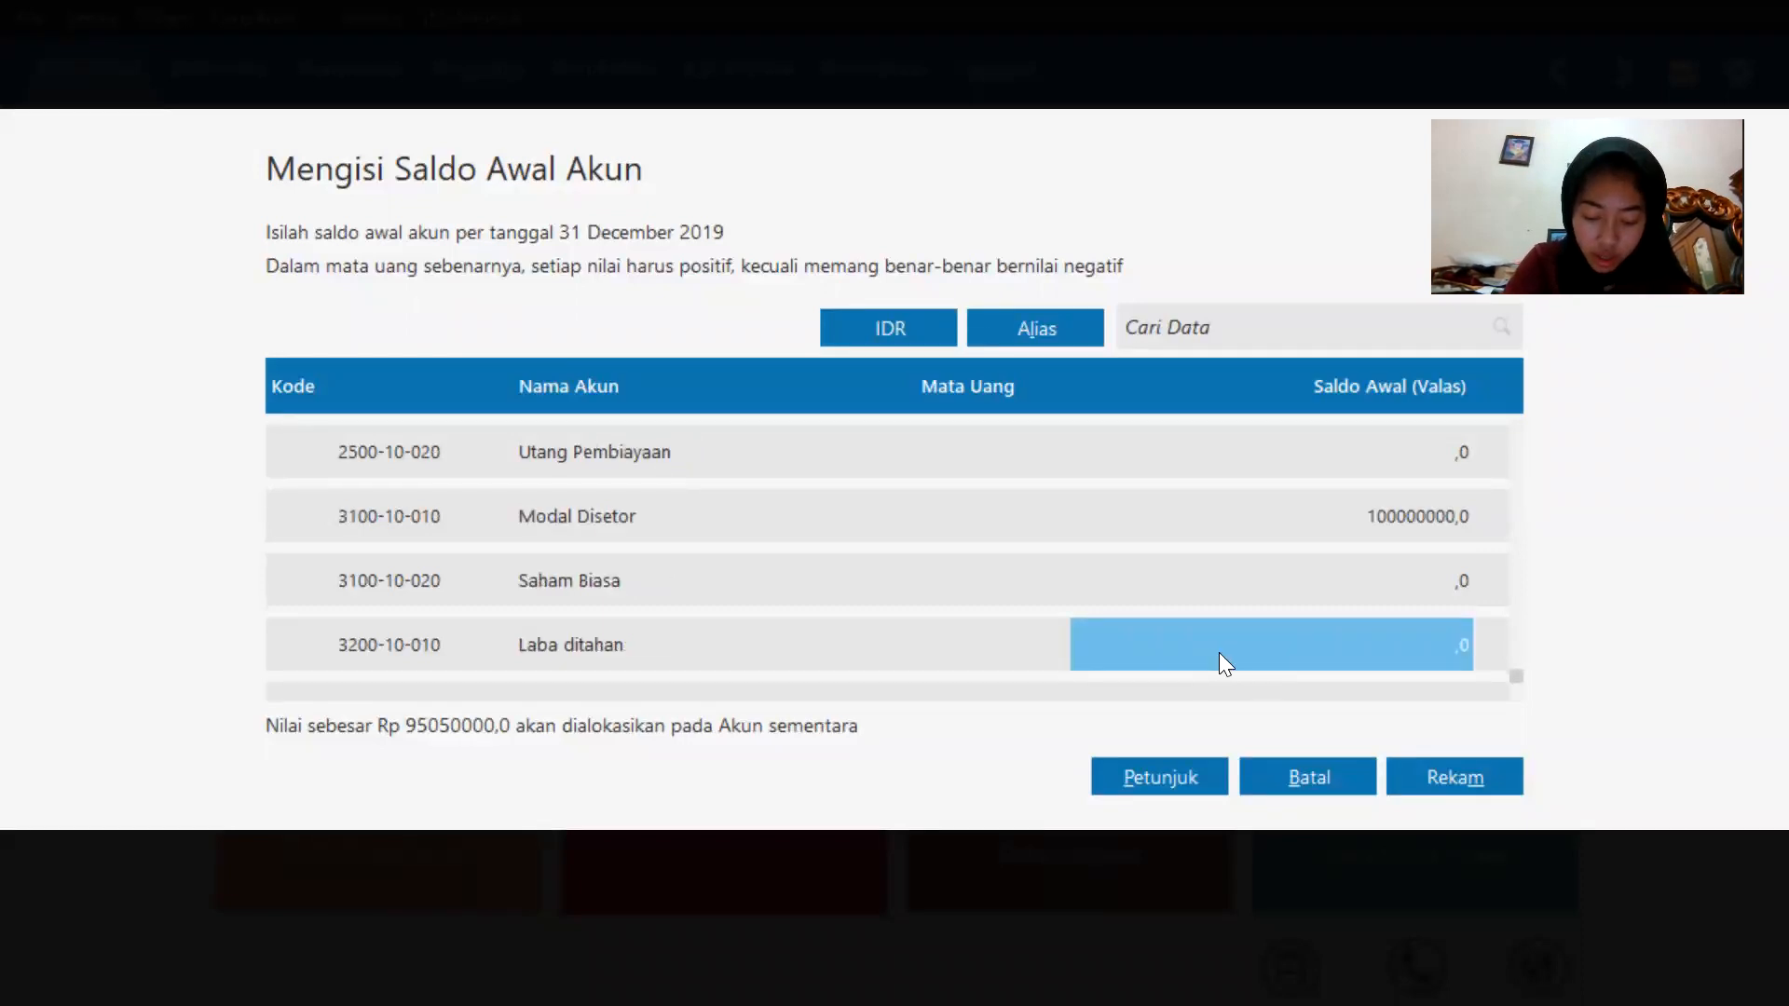
# Enter an opening balance of 40000000 for Laba ditahan.
pyautogui.click(1323, 638)
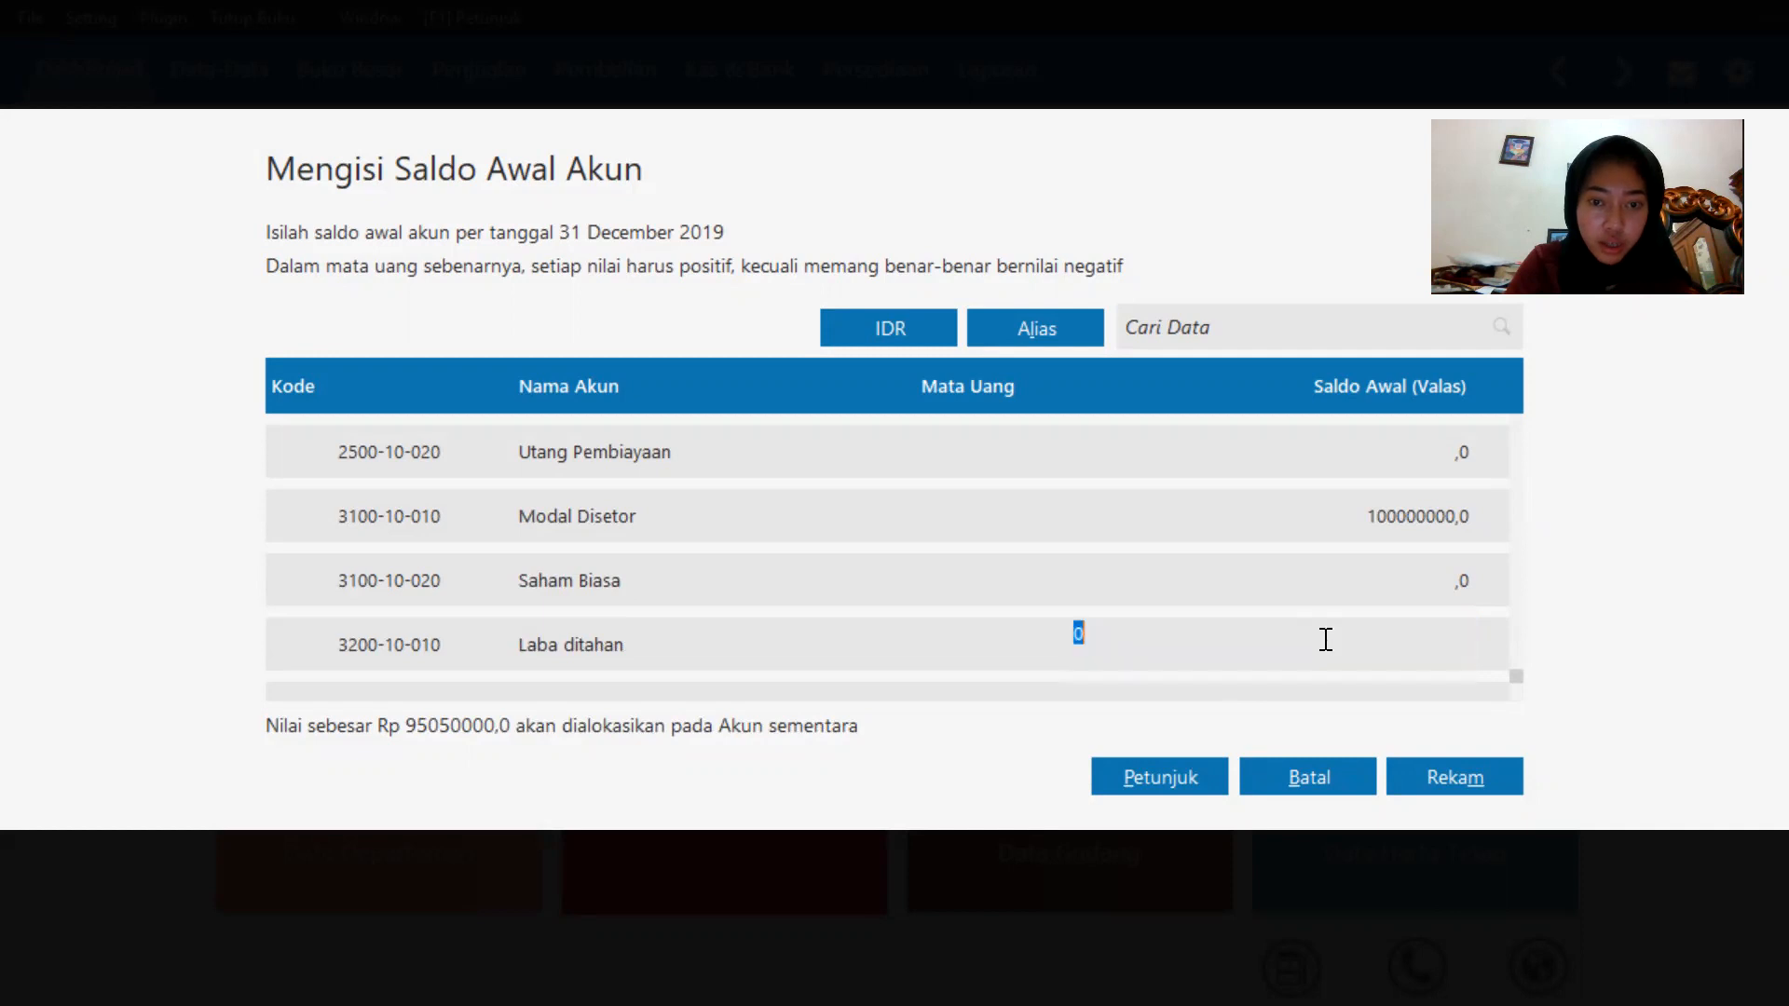
pyautogui.press('BackSpace')
pyautogui.write('40000000')
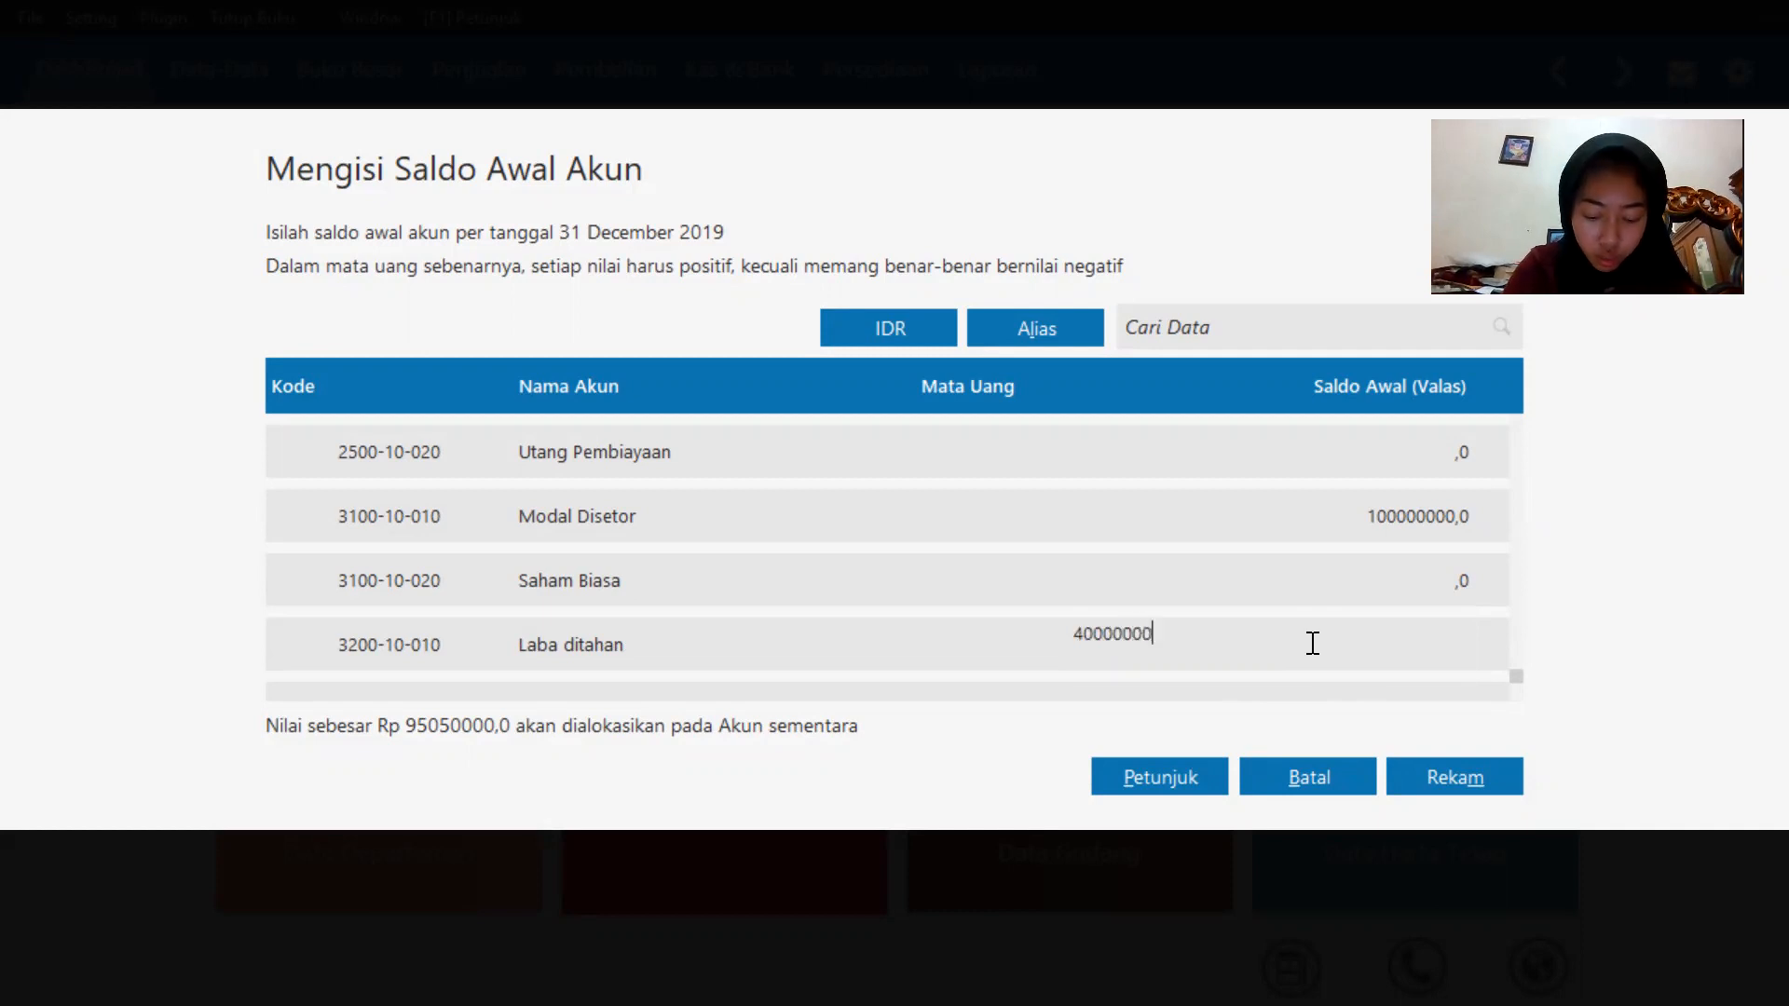
pyautogui.press('Return')
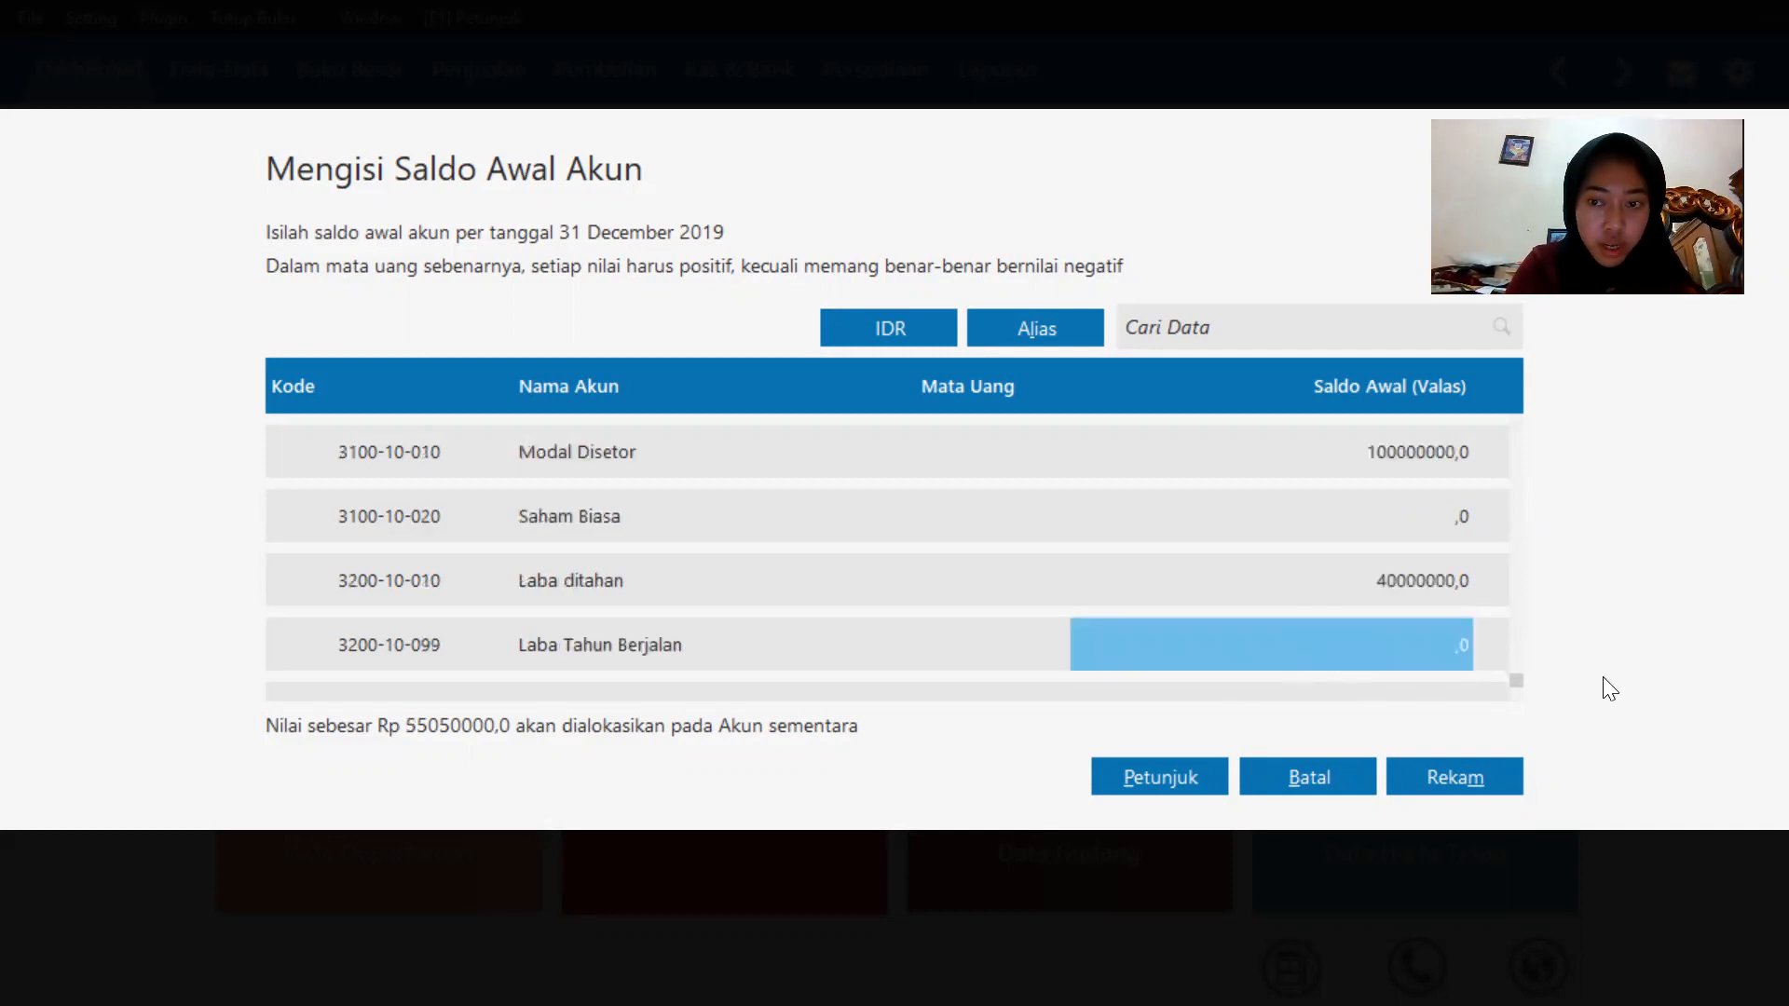
# Enter an opening balance of 25050000 for Laba Tahun Berjalan.
pyautogui.click(1327, 634)
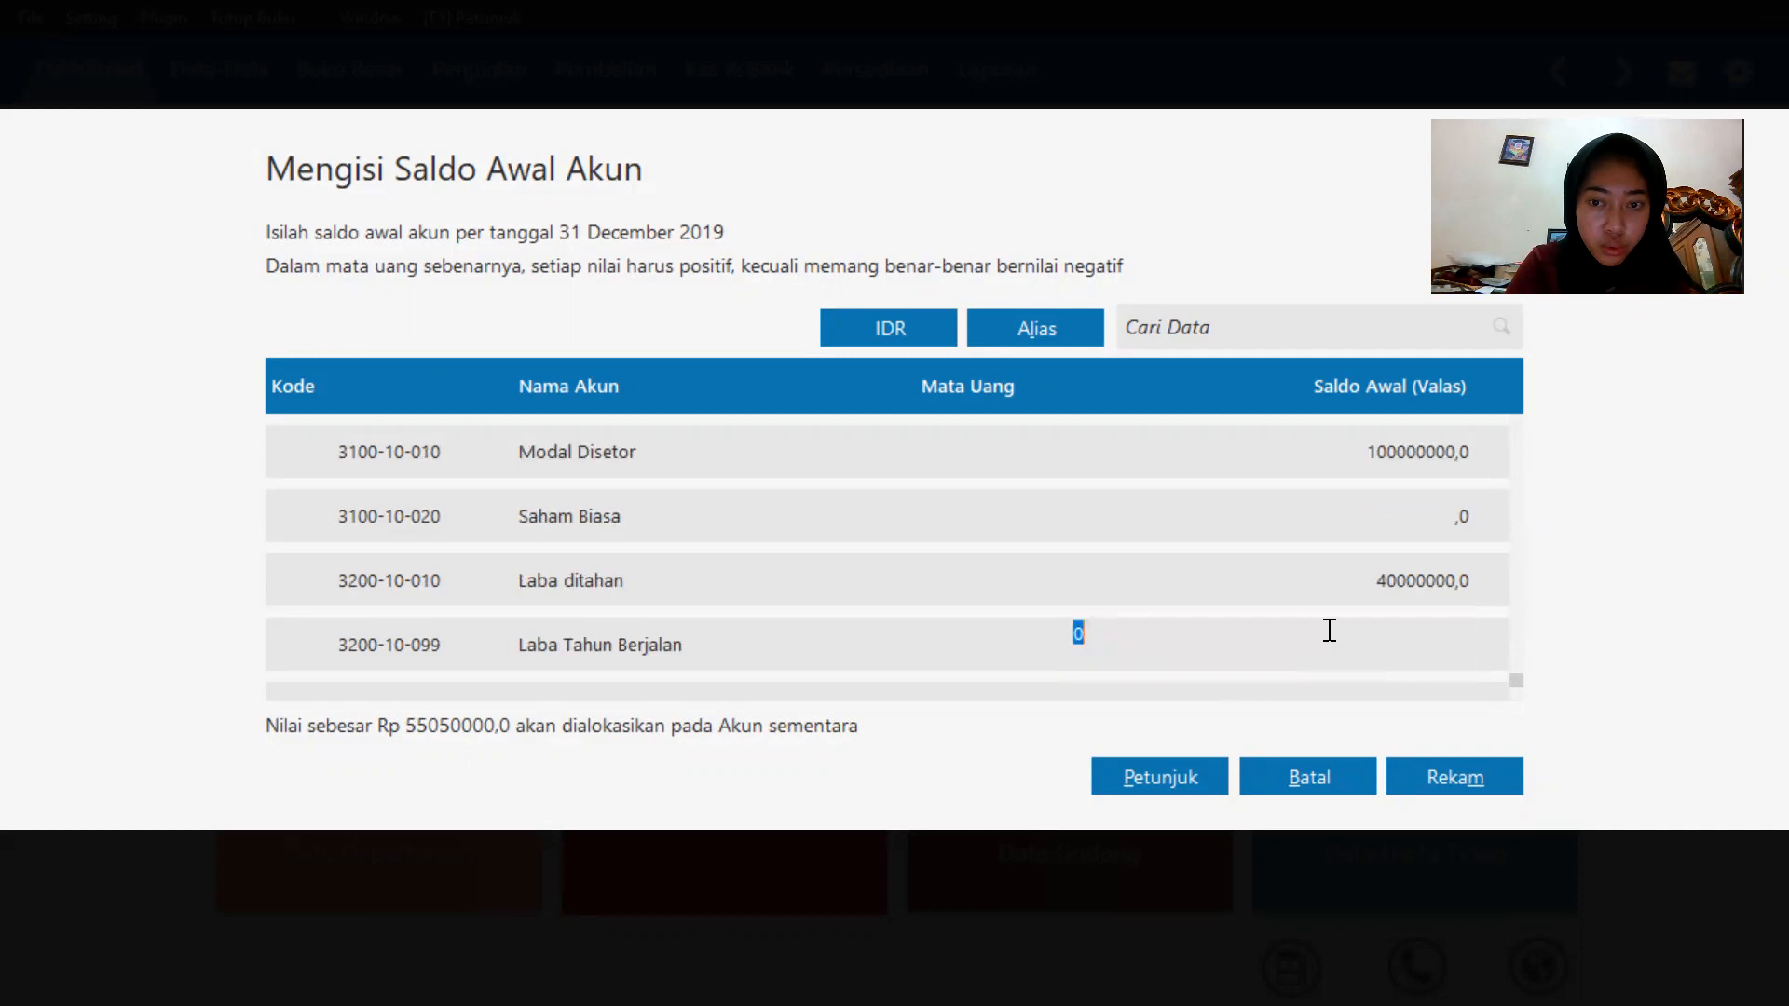
pyautogui.press('BackSpace')
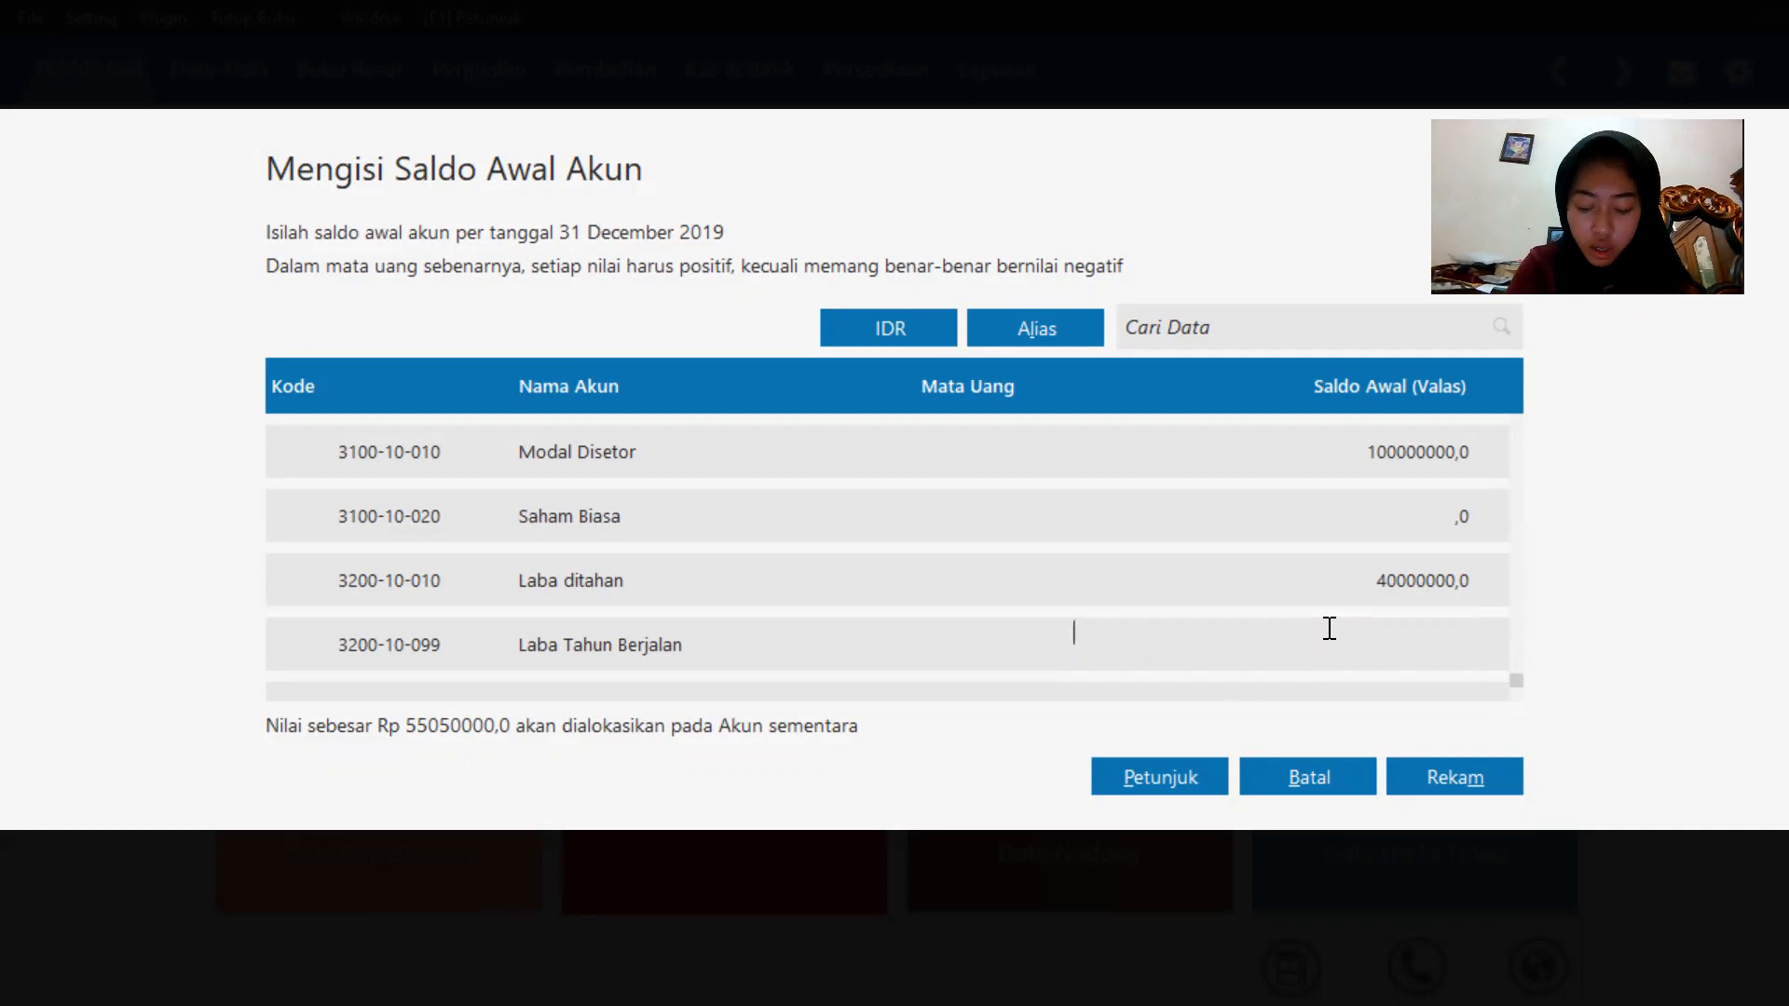
pyautogui.write('5')
pyautogui.press('BackSpace')
pyautogui.write('250')
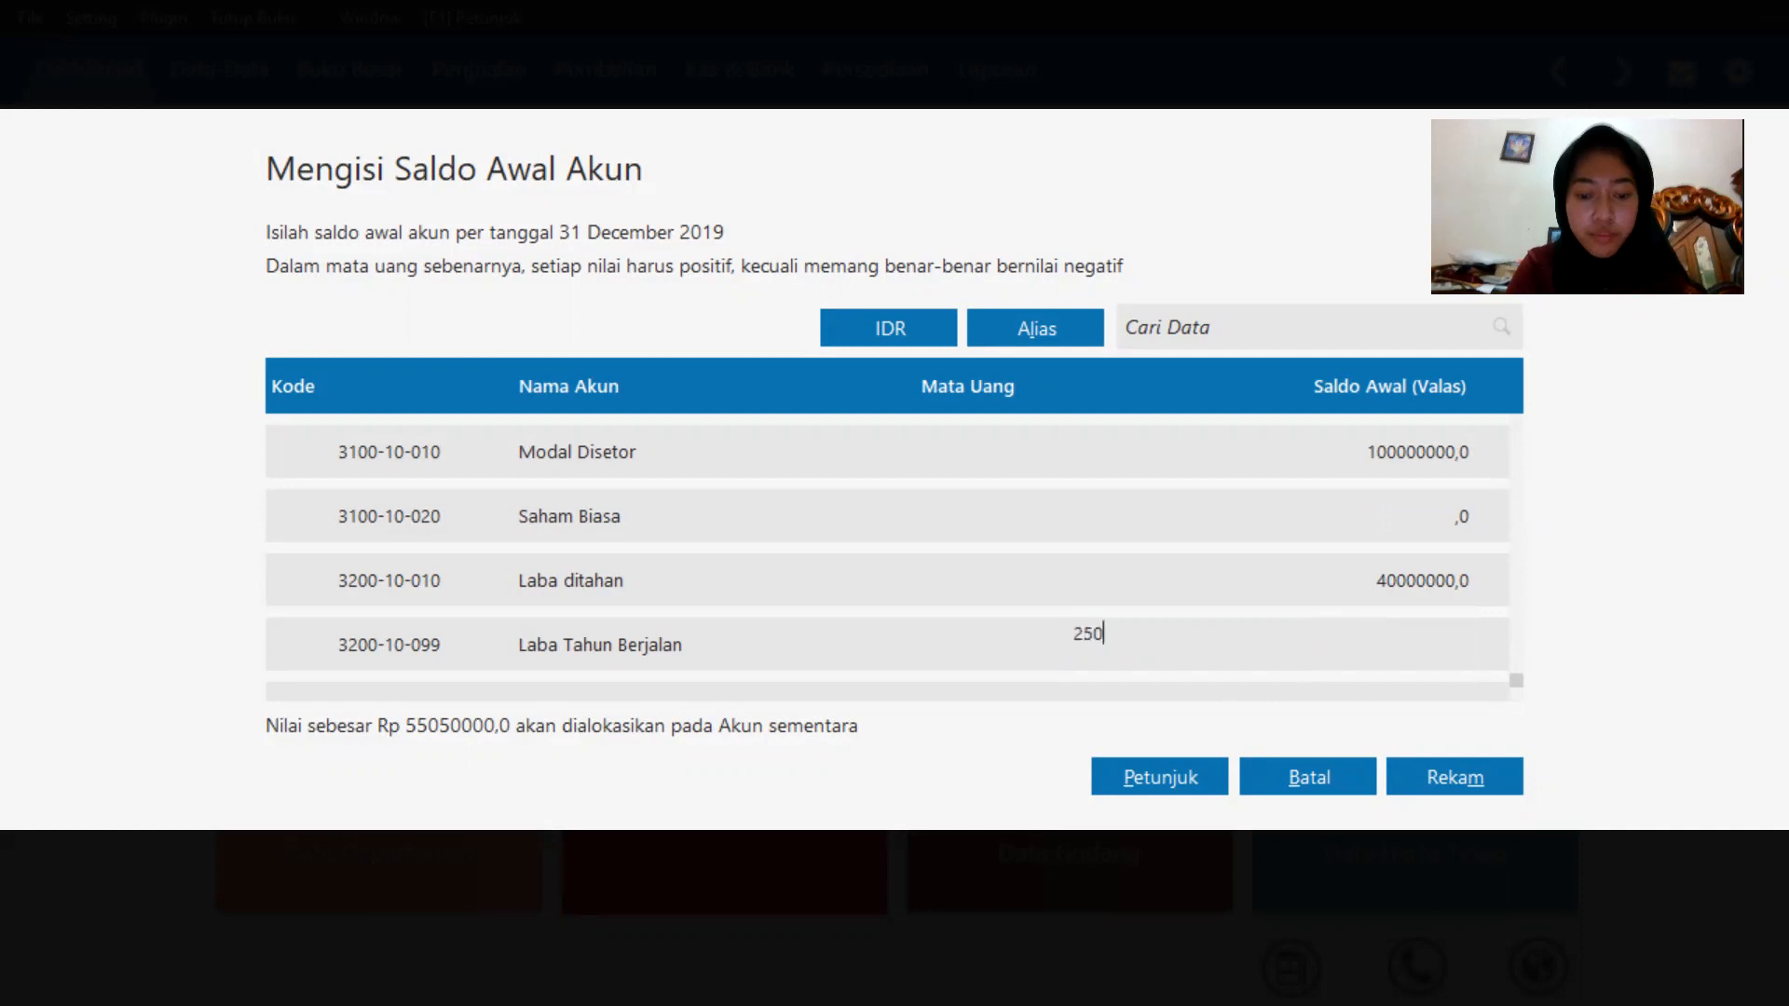
pyautogui.write('500')
pyautogui.press('BackSpace')
pyautogui.press('BackSpace')
pyautogui.press('BackSpace')
pyautogui.write('5')
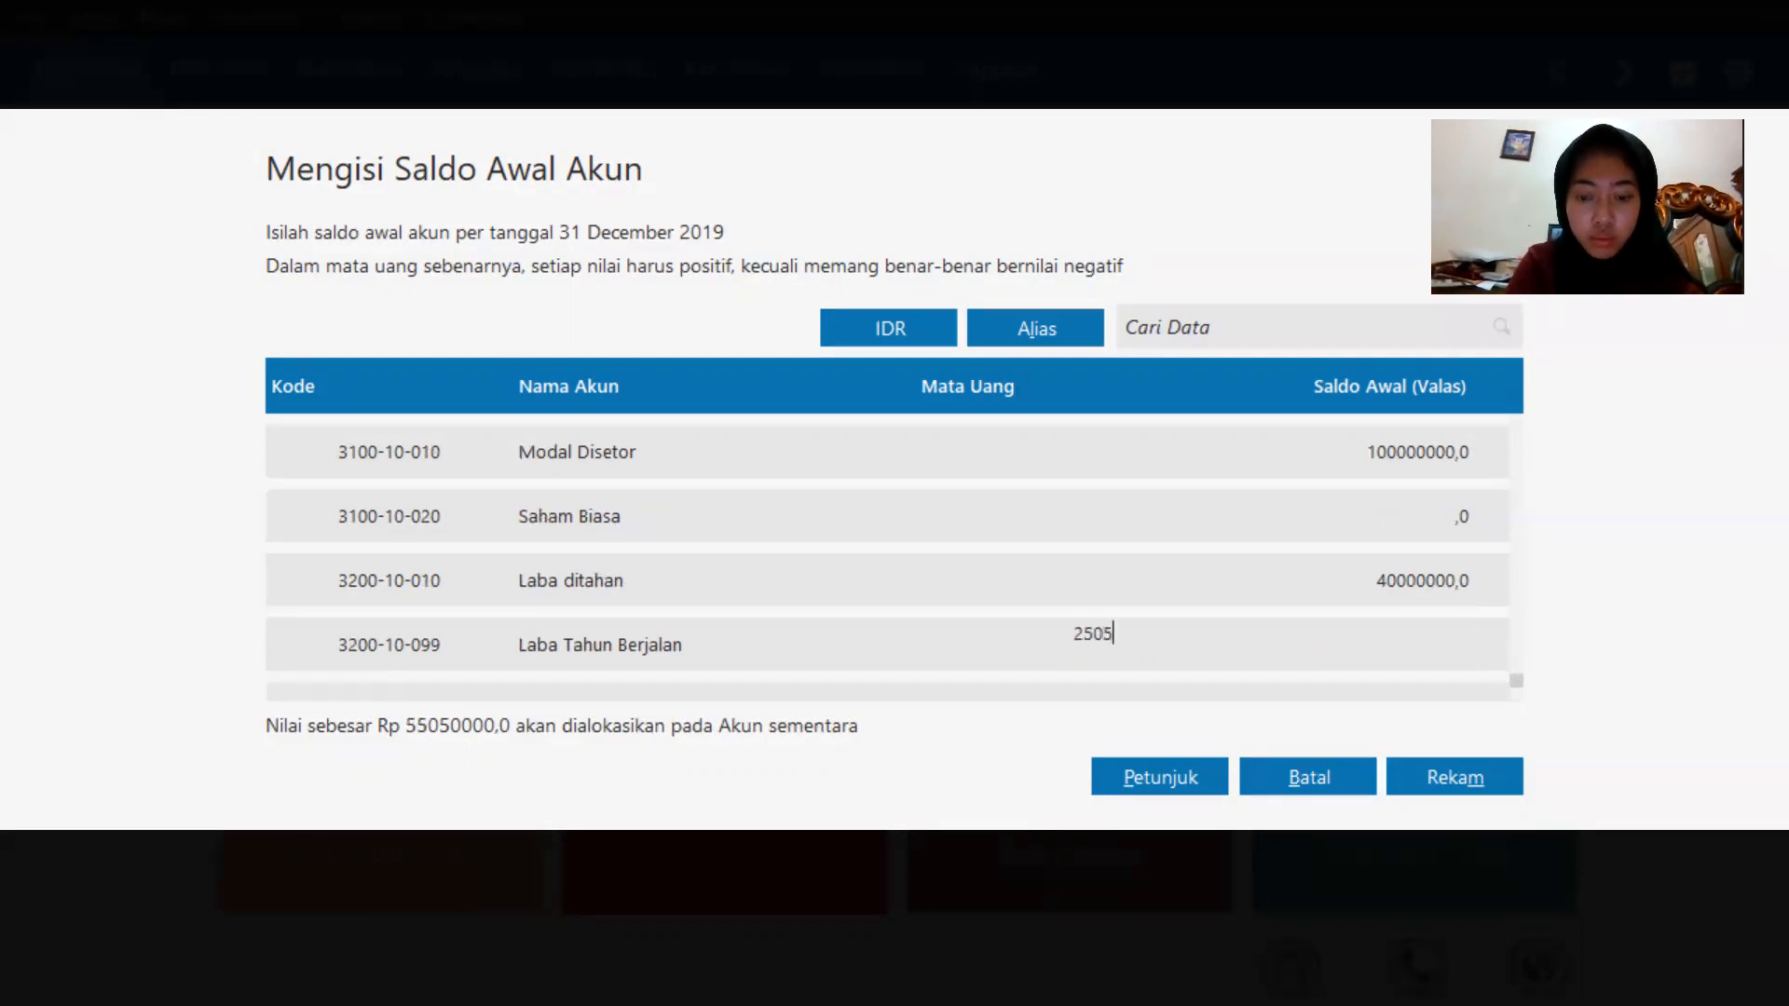
pyautogui.write('0000')
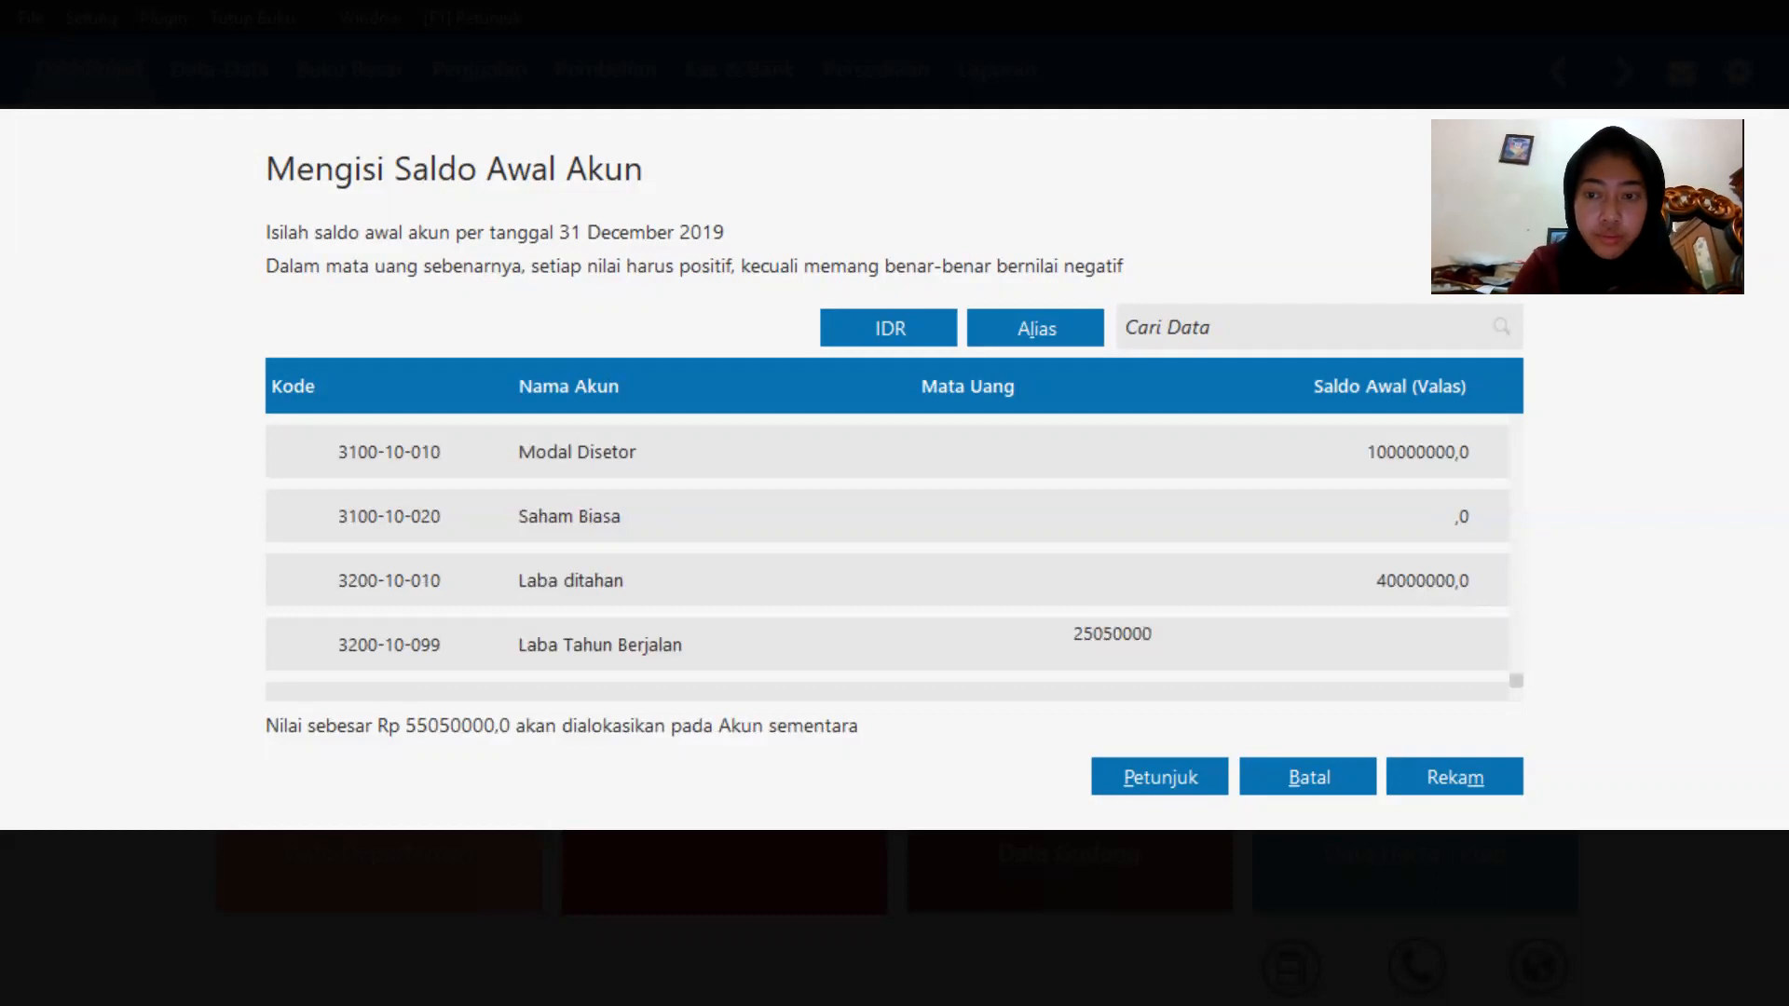
pyautogui.press('Return')
pyautogui.click(1197, 622)
pyautogui.press('BackSpace')
pyautogui.write('2')
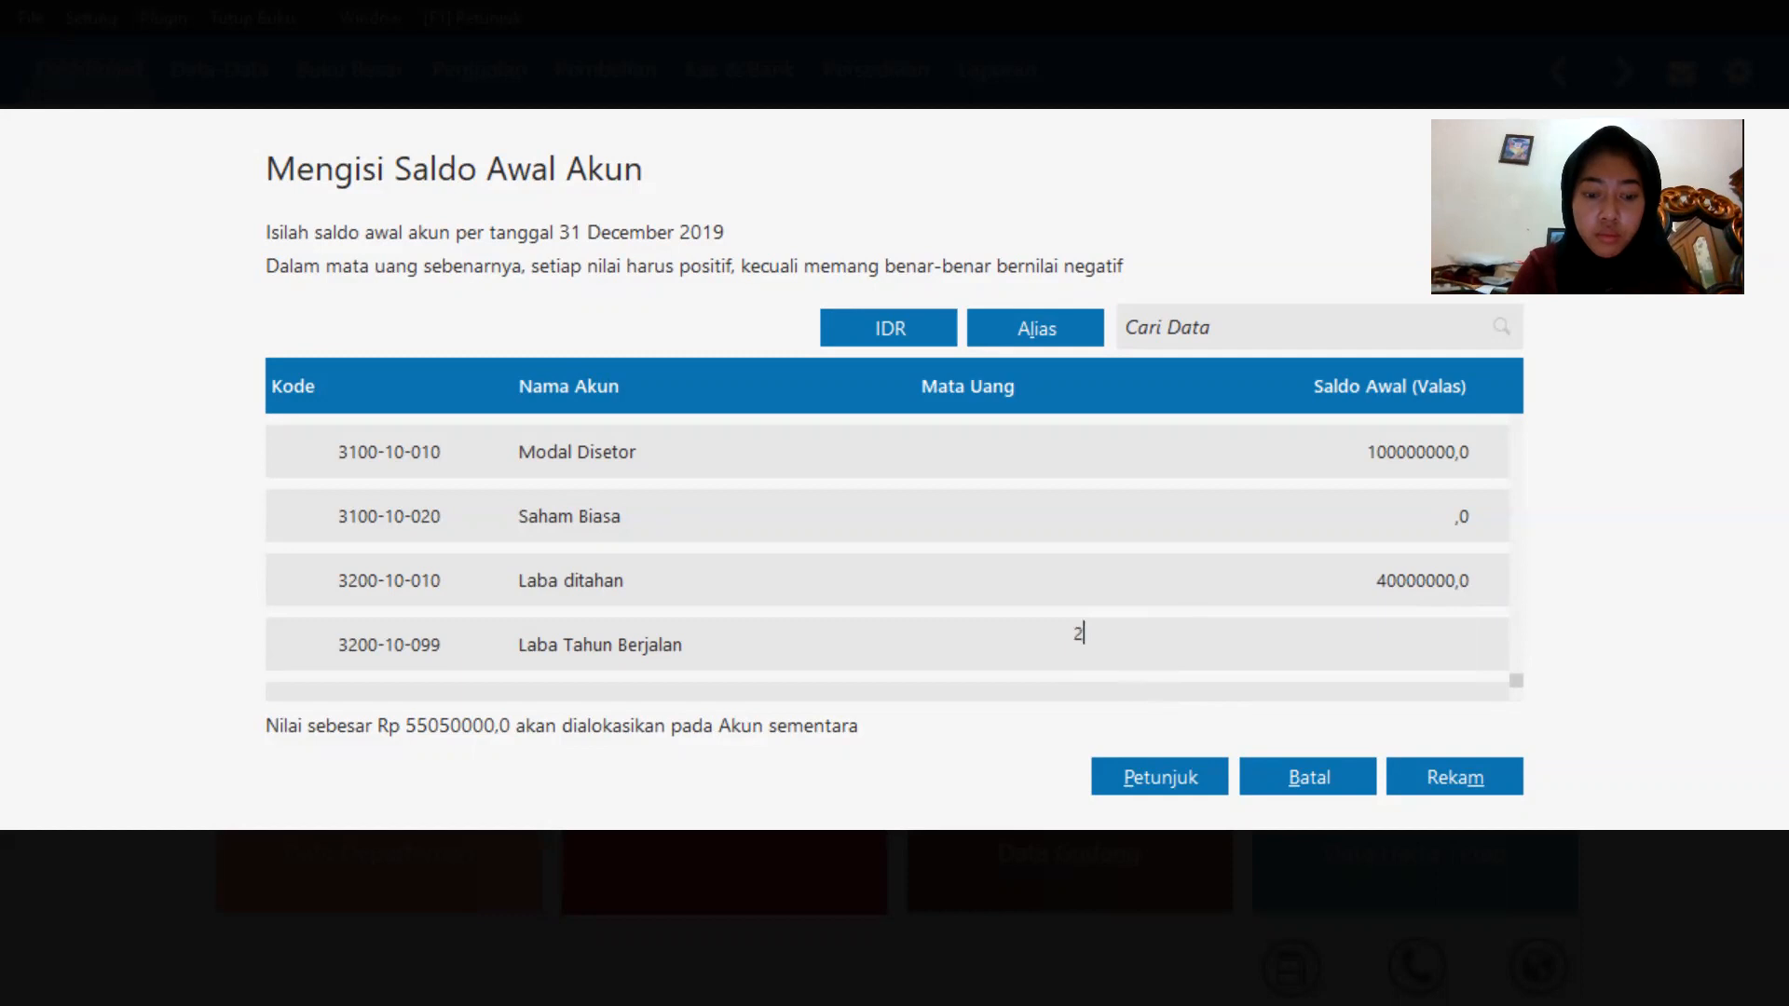
pyautogui.write('5050000')
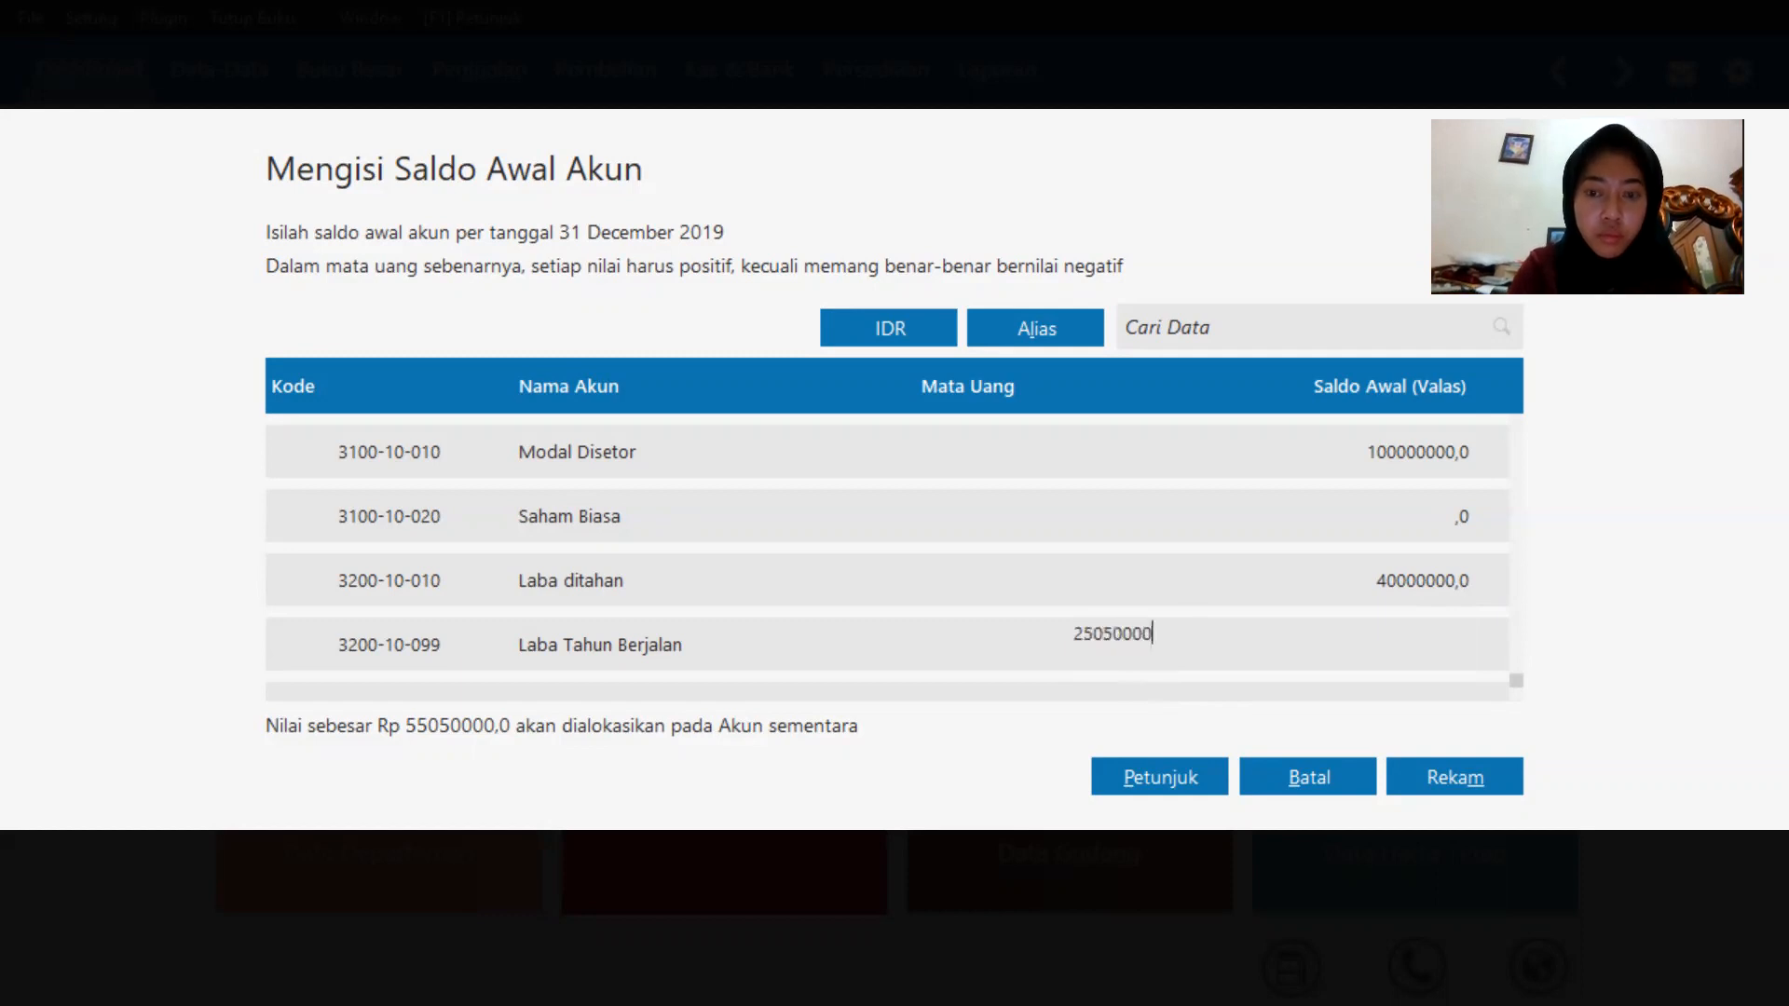
pyautogui.click(1260, 592)
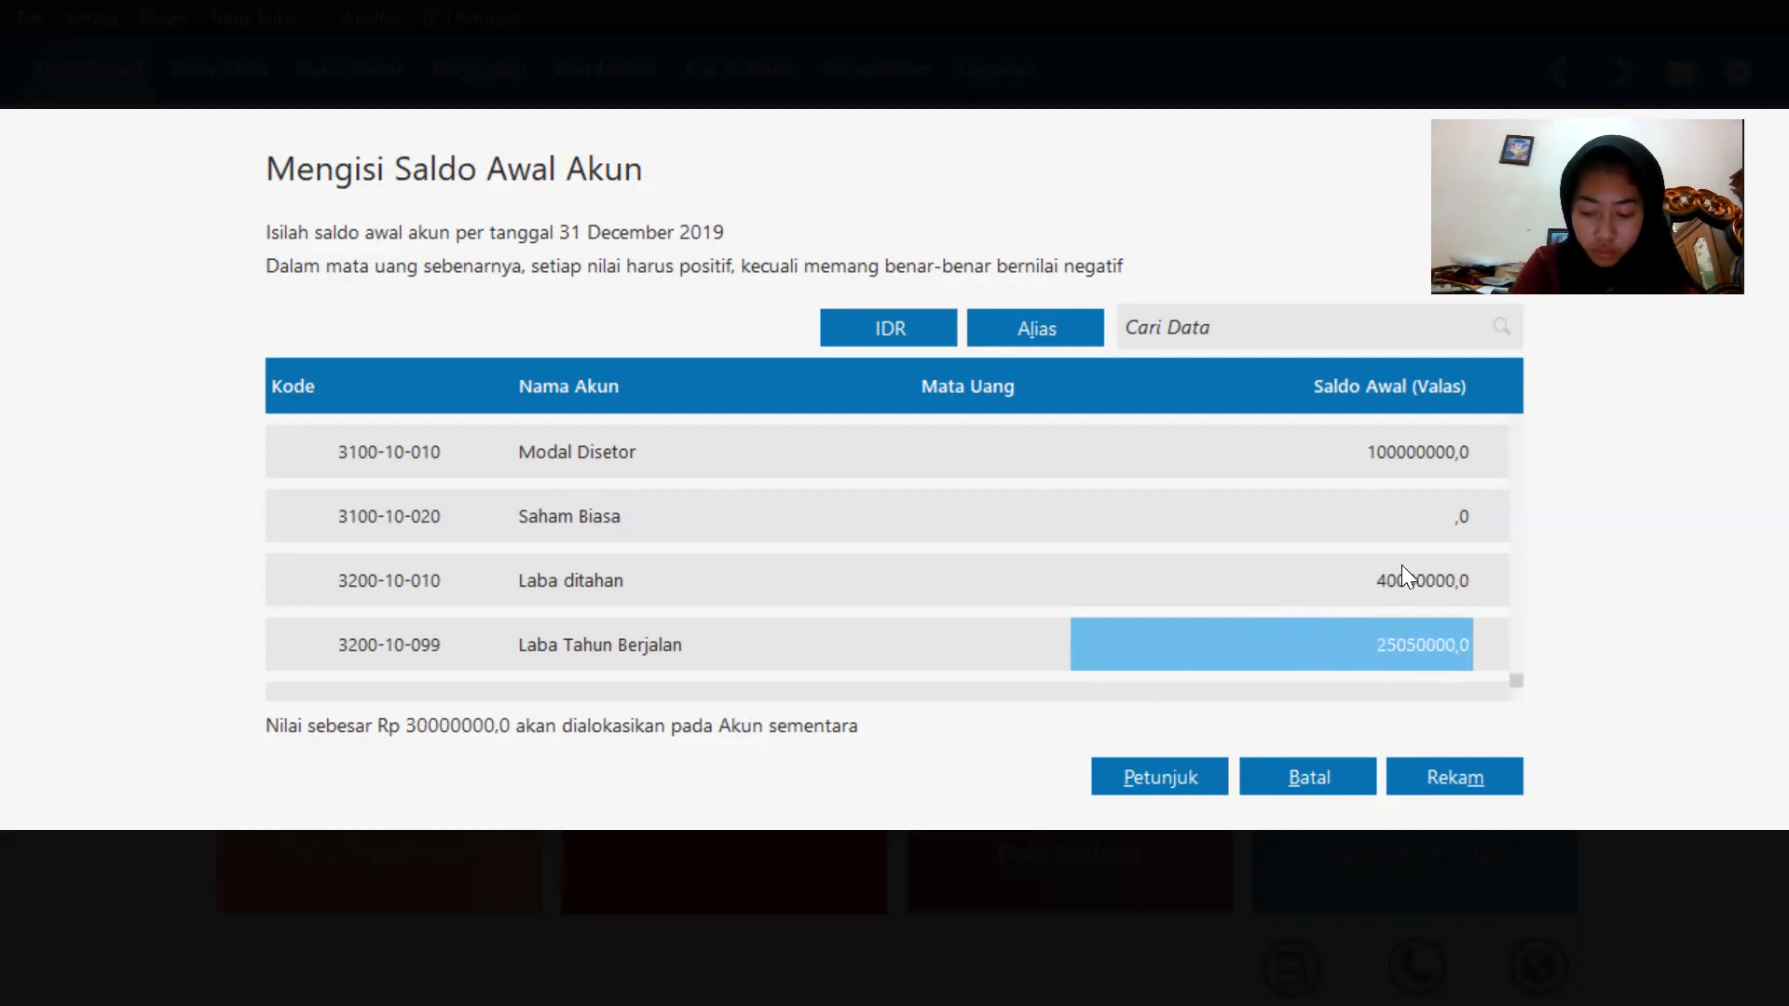
# Clear the opening balance of Laba Tahun Berjalan.
pyautogui.click(1349, 494)
pyautogui.click(1270, 593)
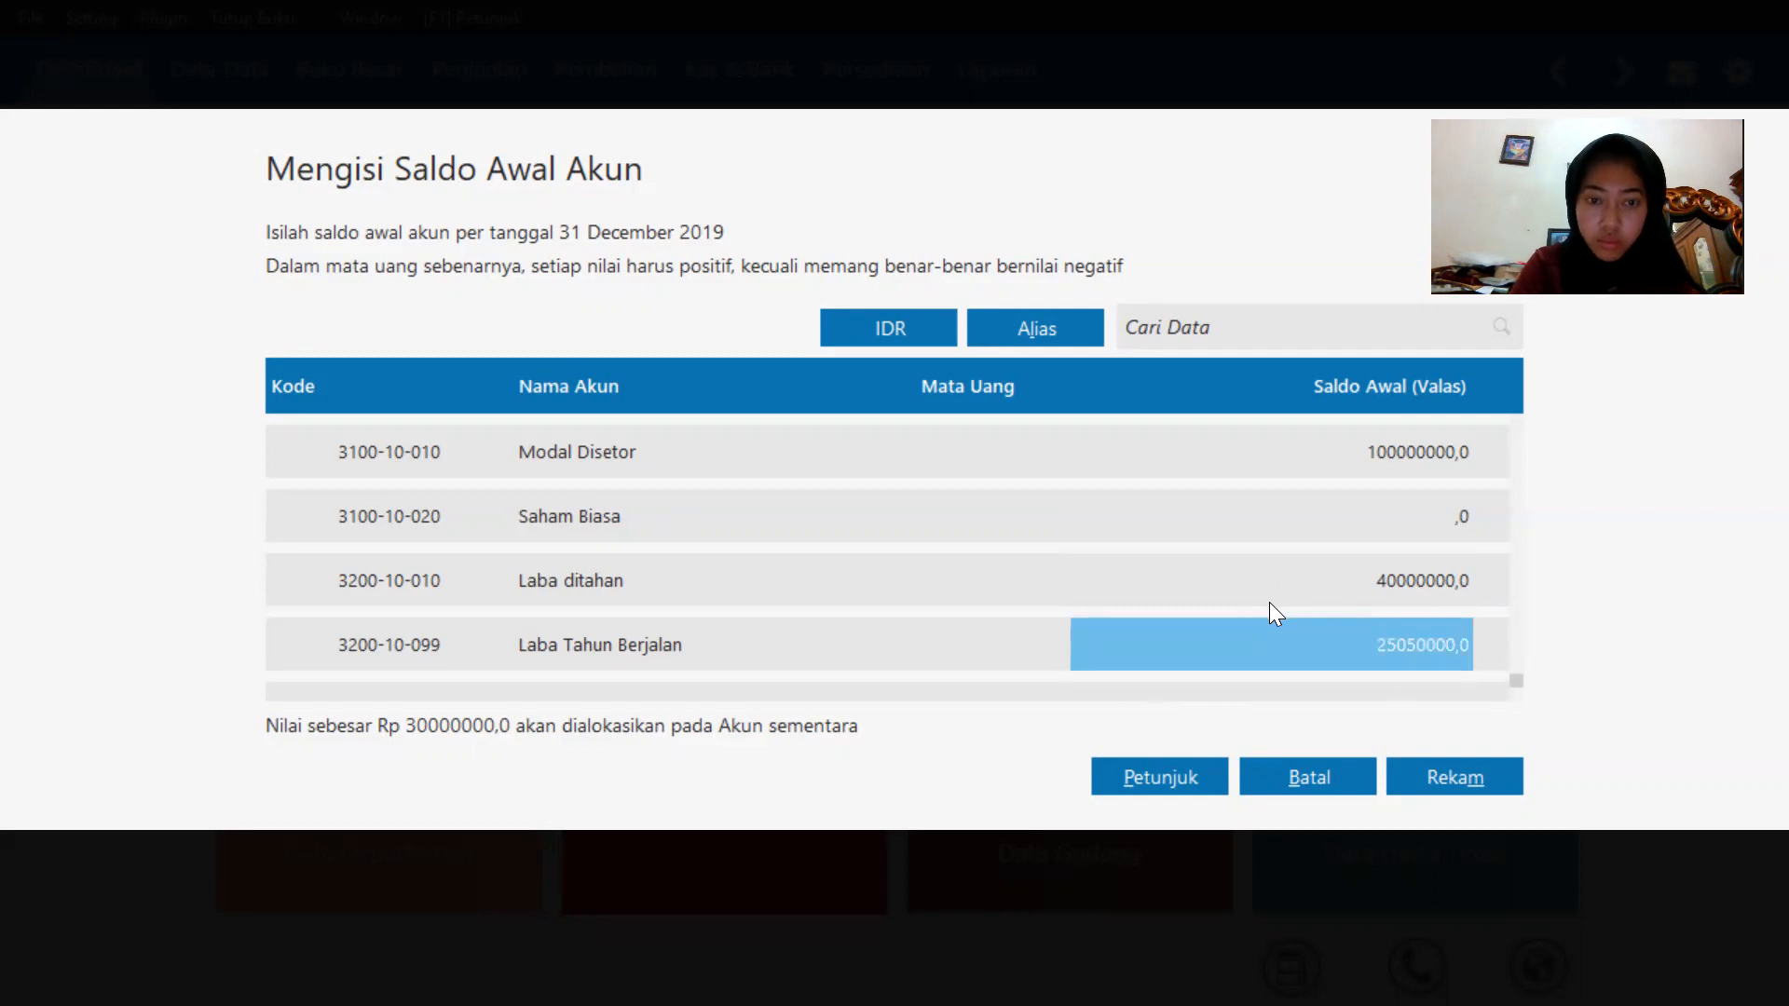
pyautogui.press('BackSpace')
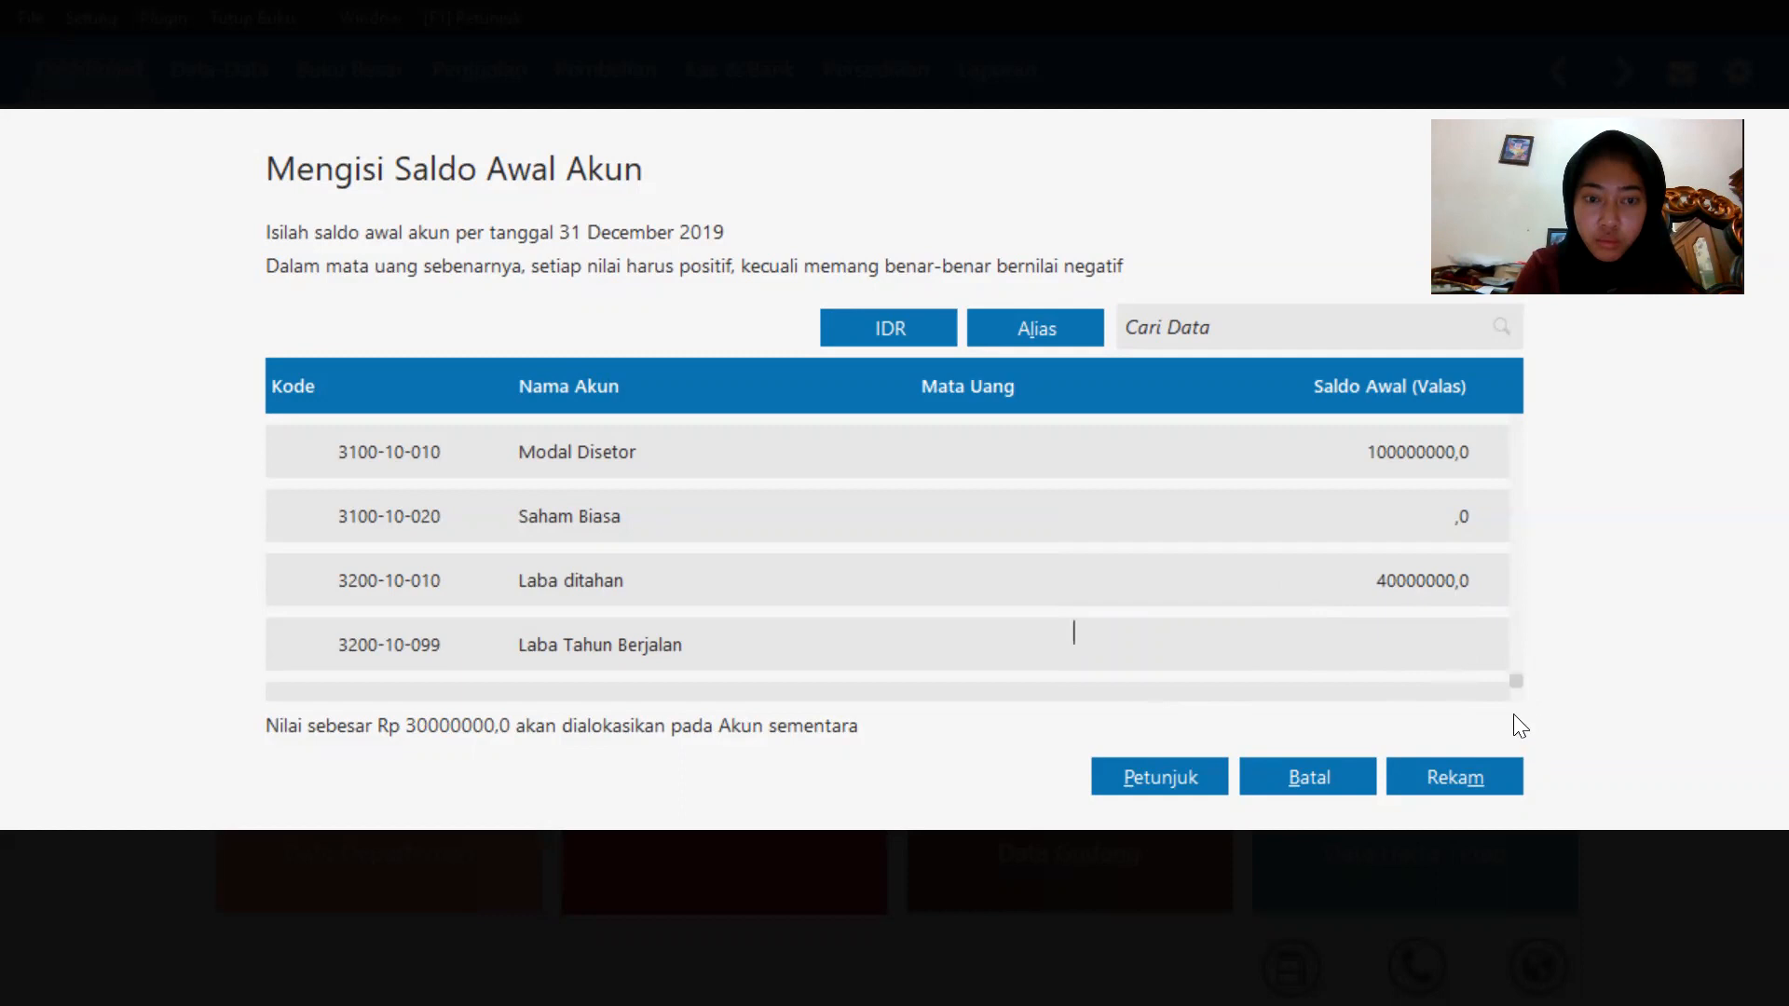
pyautogui.click(1273, 589)
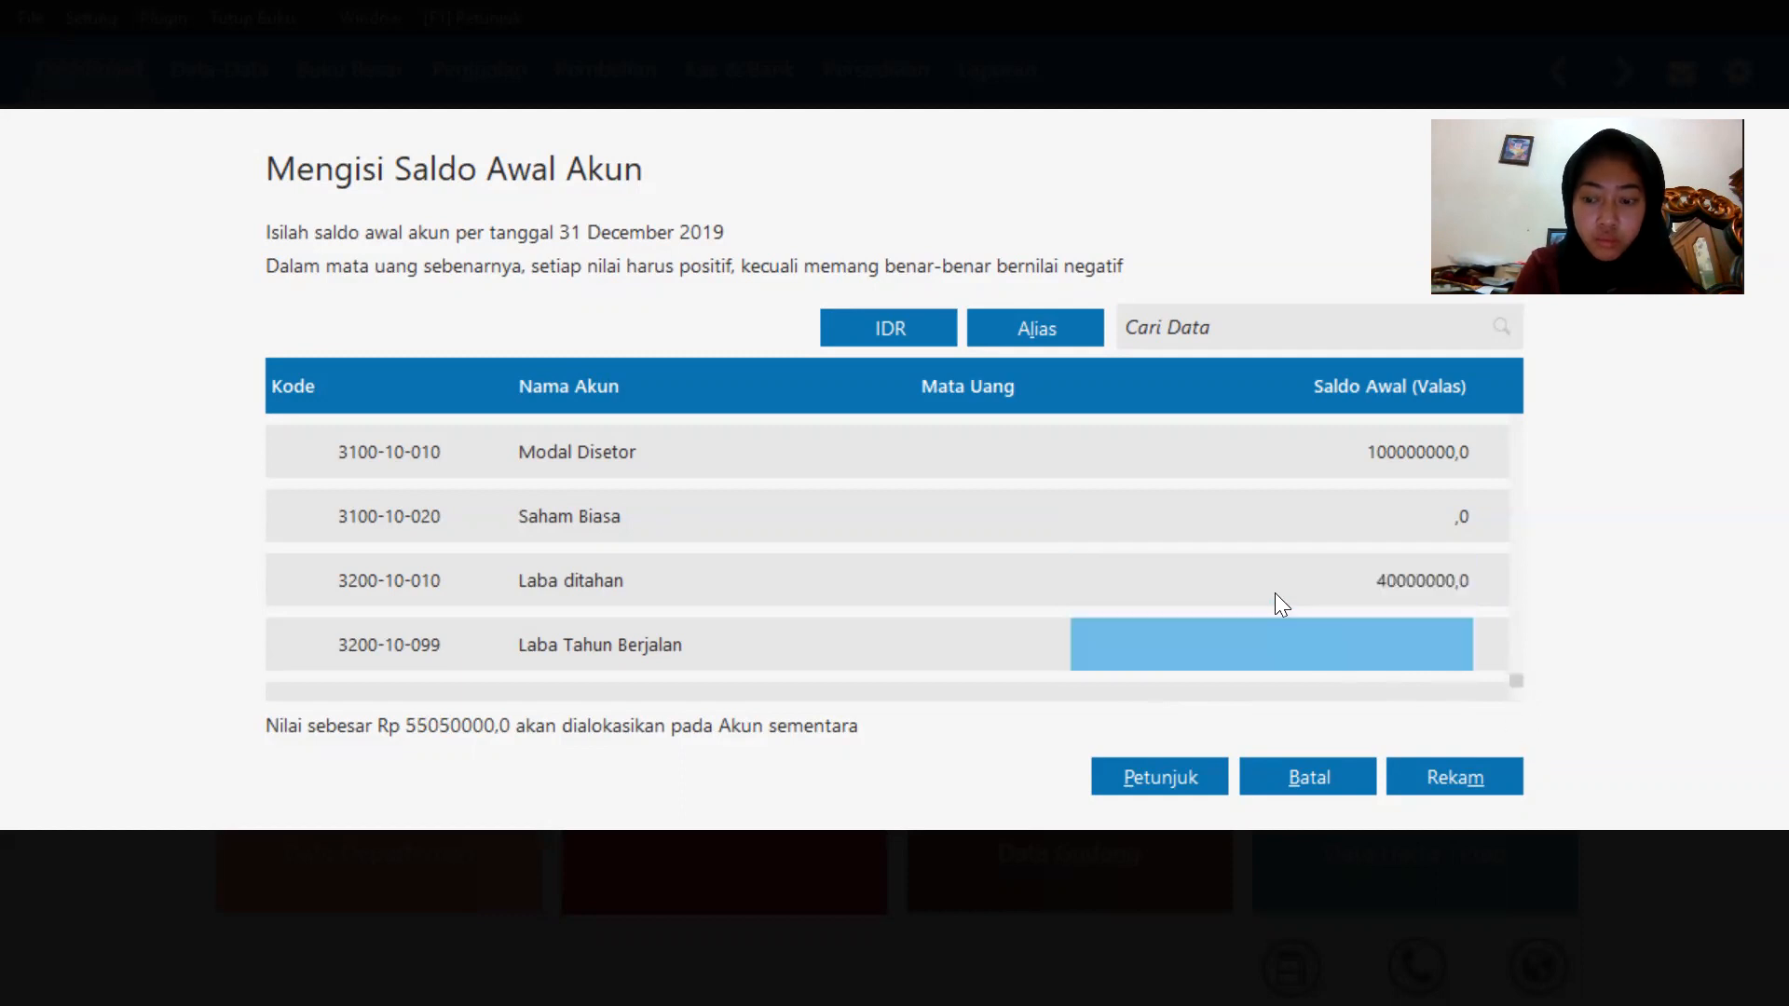
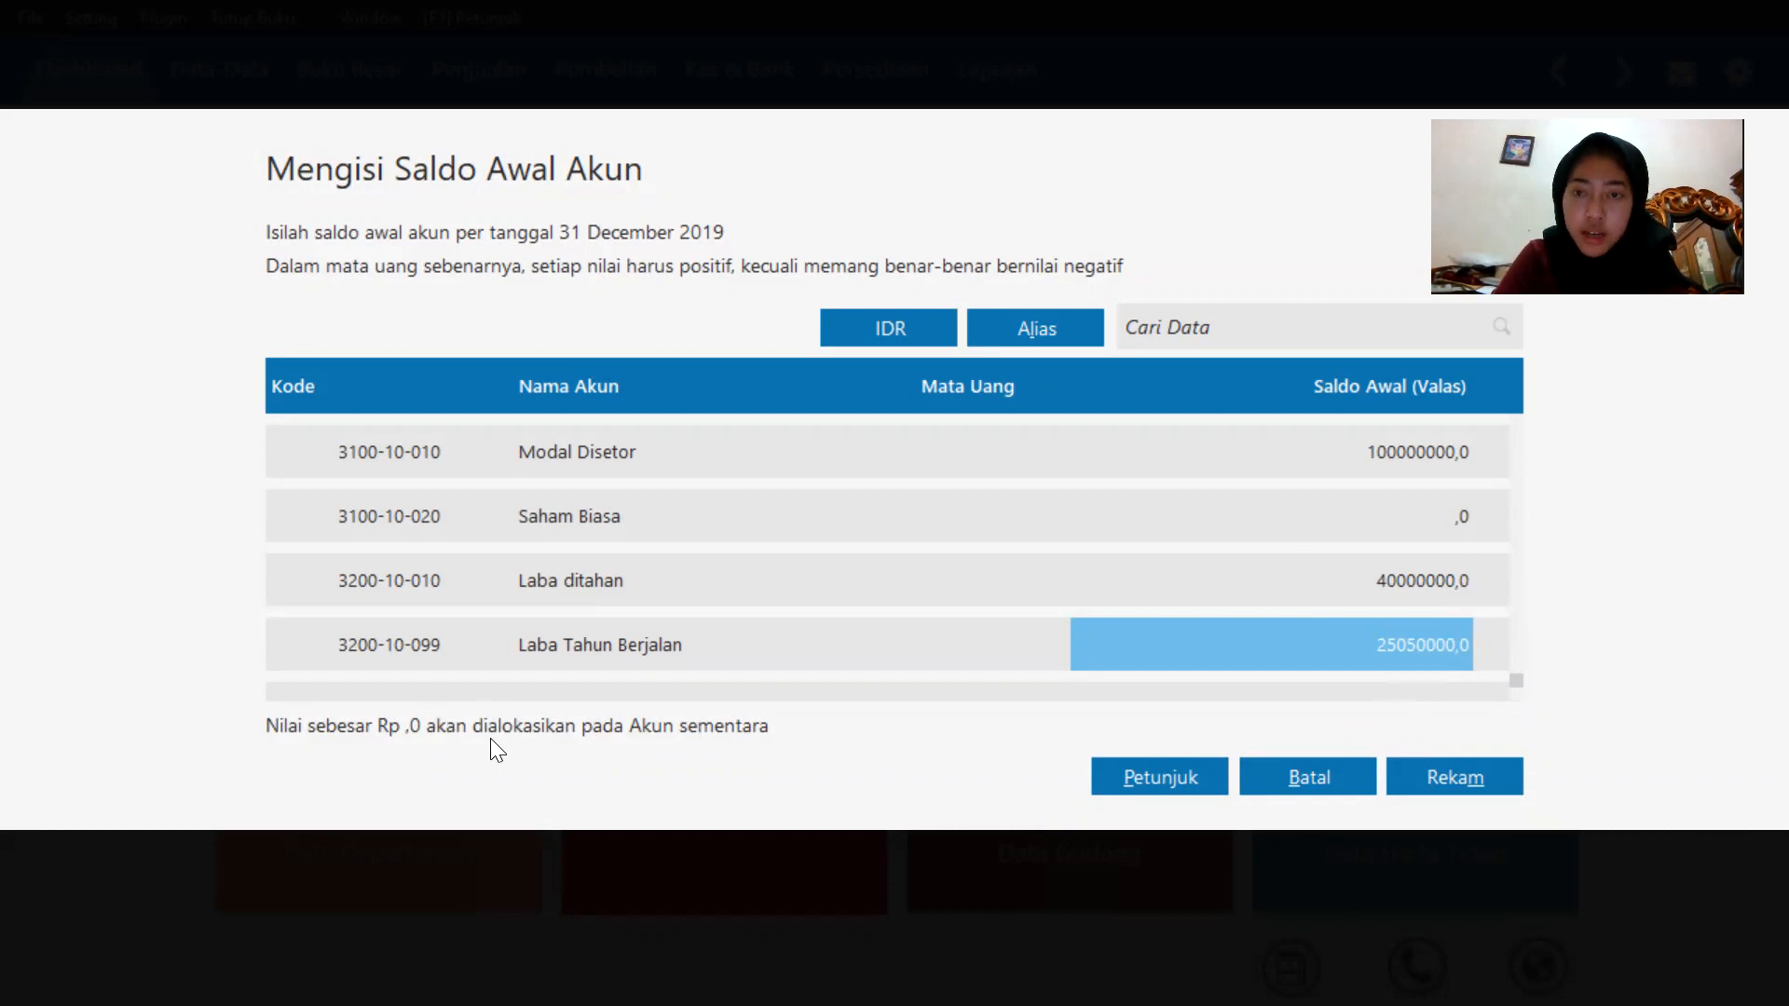
pyautogui.click(1479, 784)
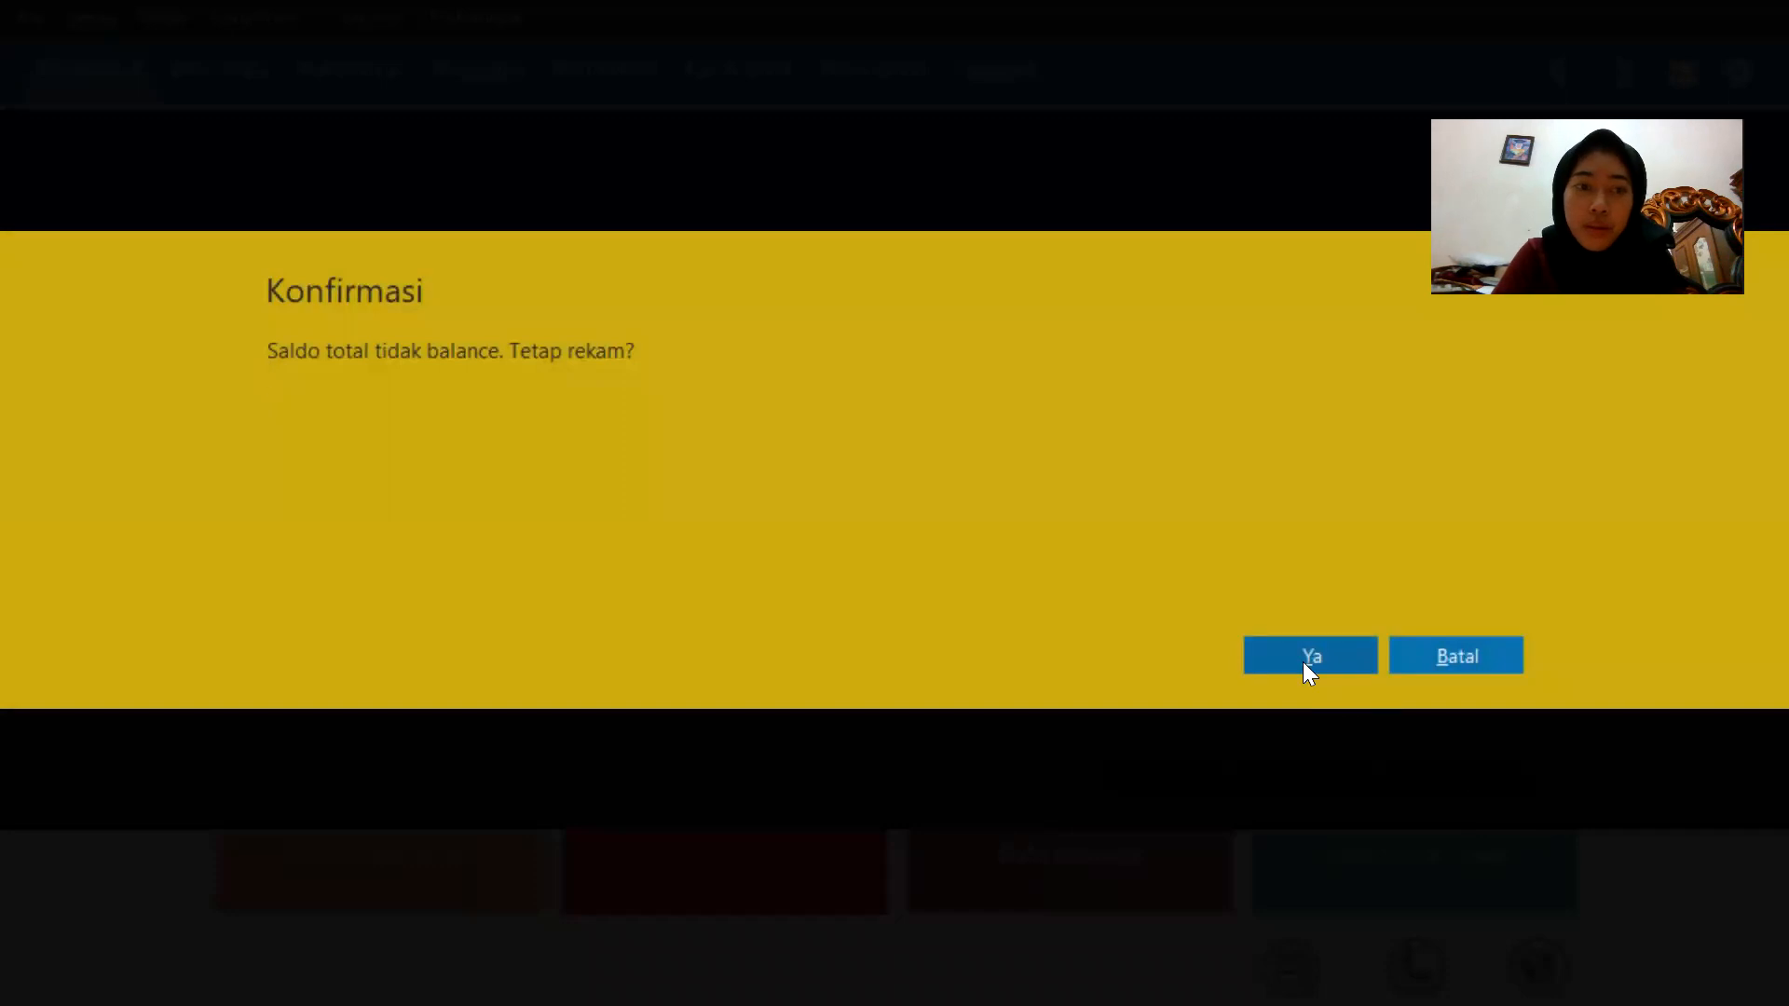
pyautogui.click(1433, 657)
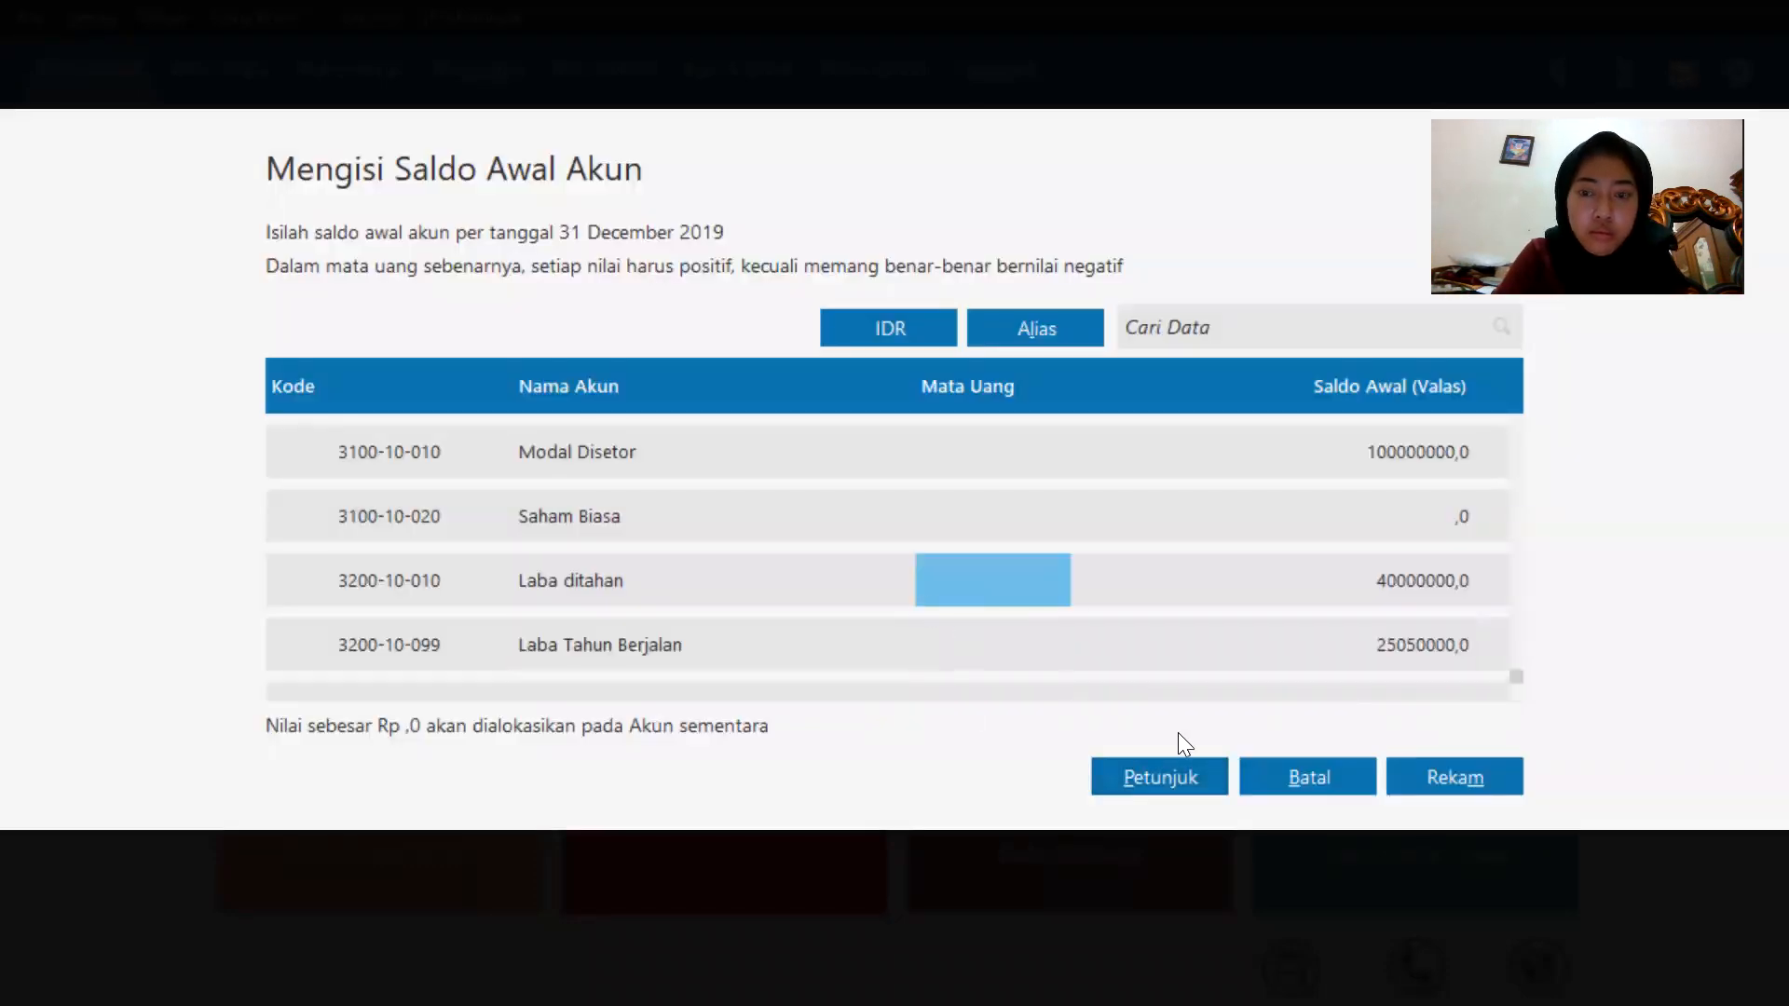
pyautogui.click(1446, 777)
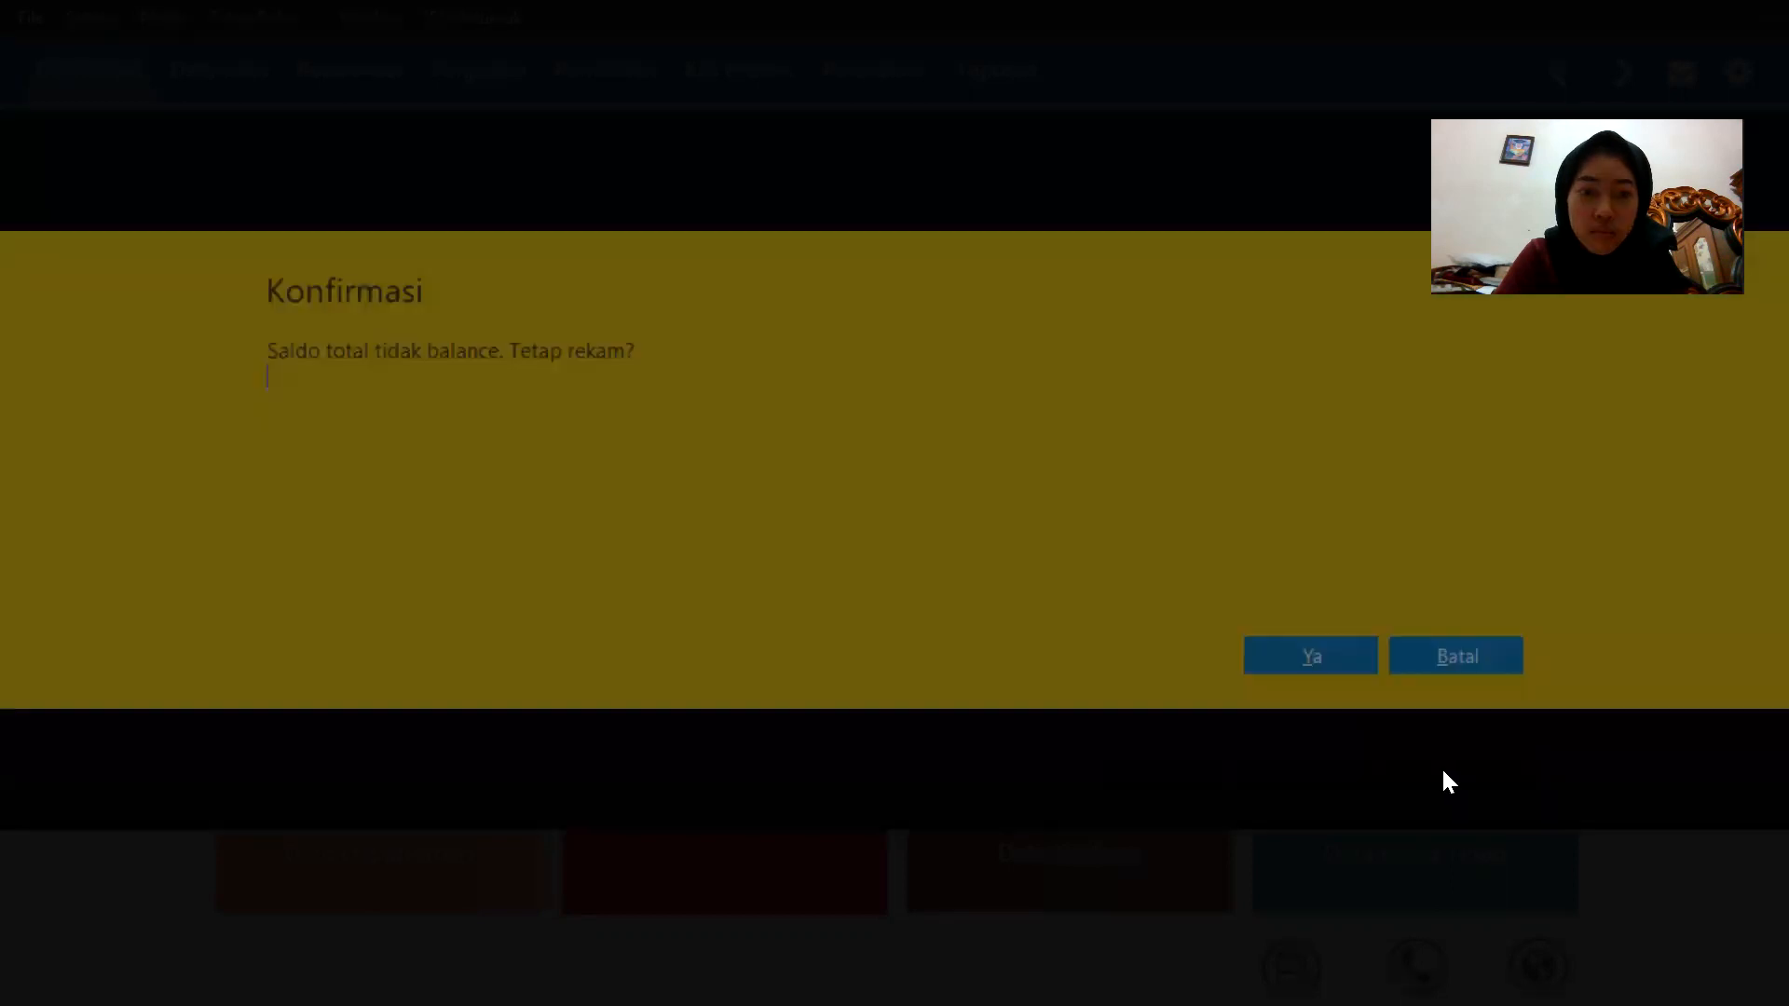
pyautogui.click(1474, 663)
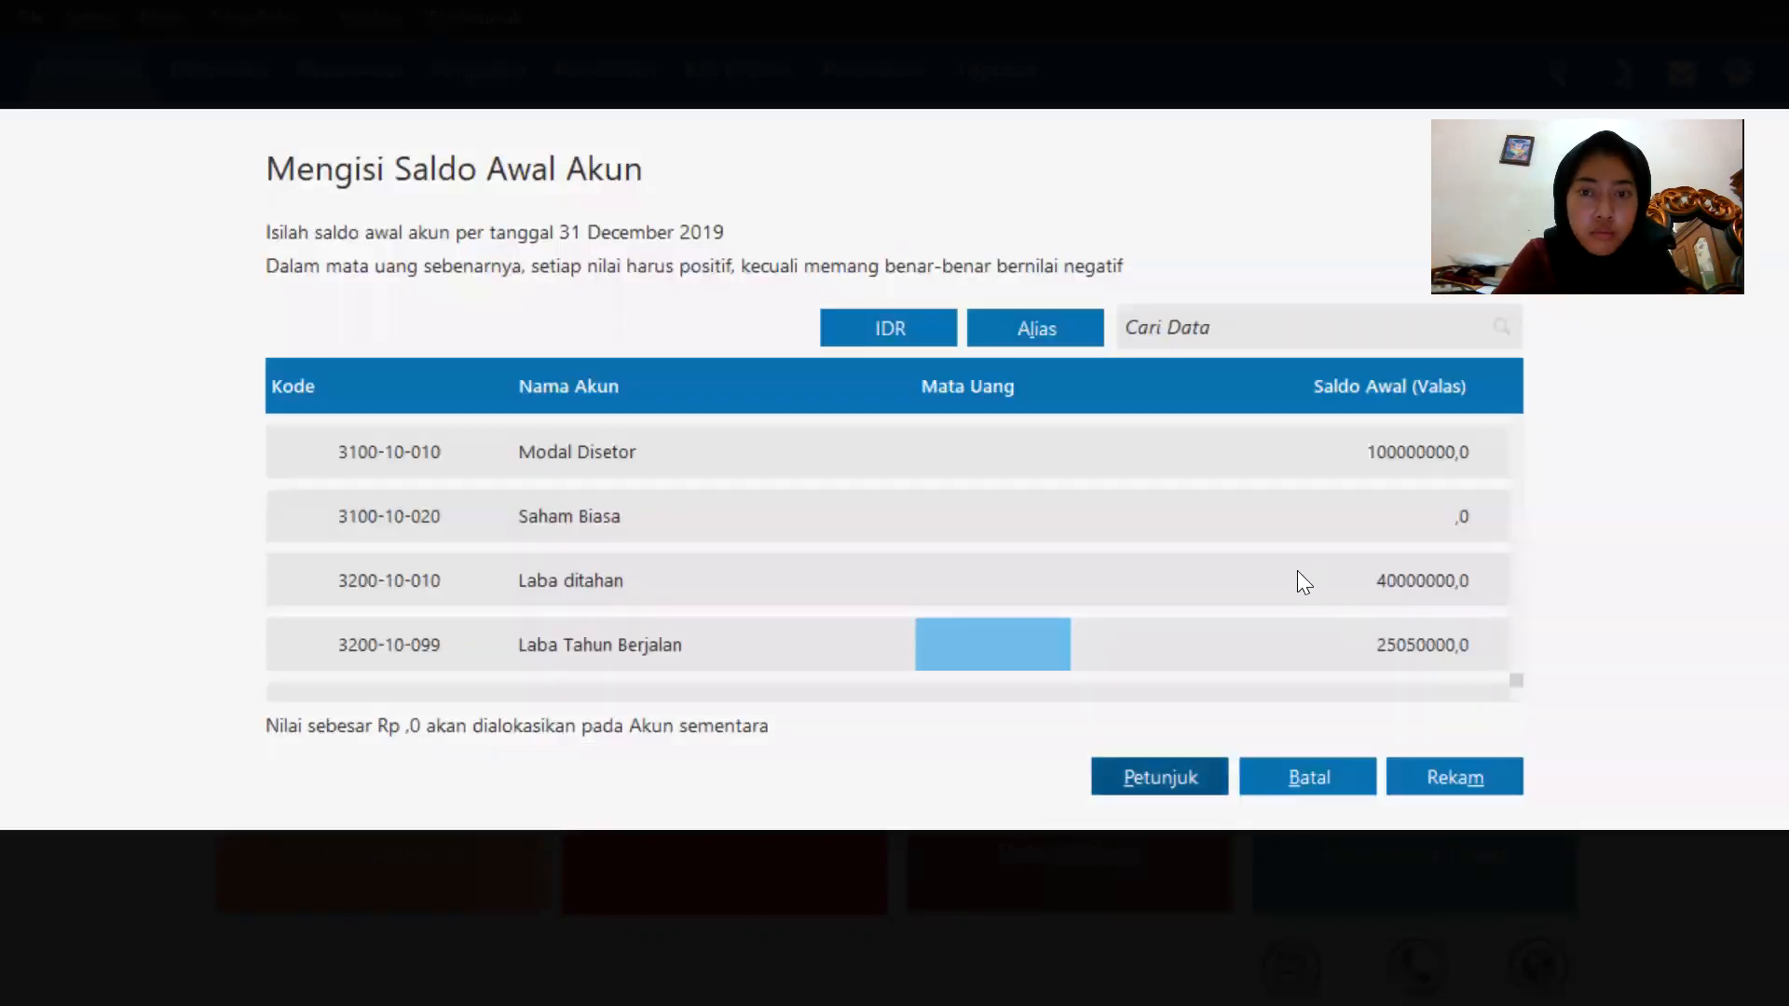
# Scroll through the account list to review the entered opening balances, including the Utang Bank balance.
pyautogui.scroll(1, 1291, 566)
pyautogui.scroll(1, 1253, 578)
pyautogui.scroll(2, 1253, 577)
pyautogui.scroll(2, 1252, 577)
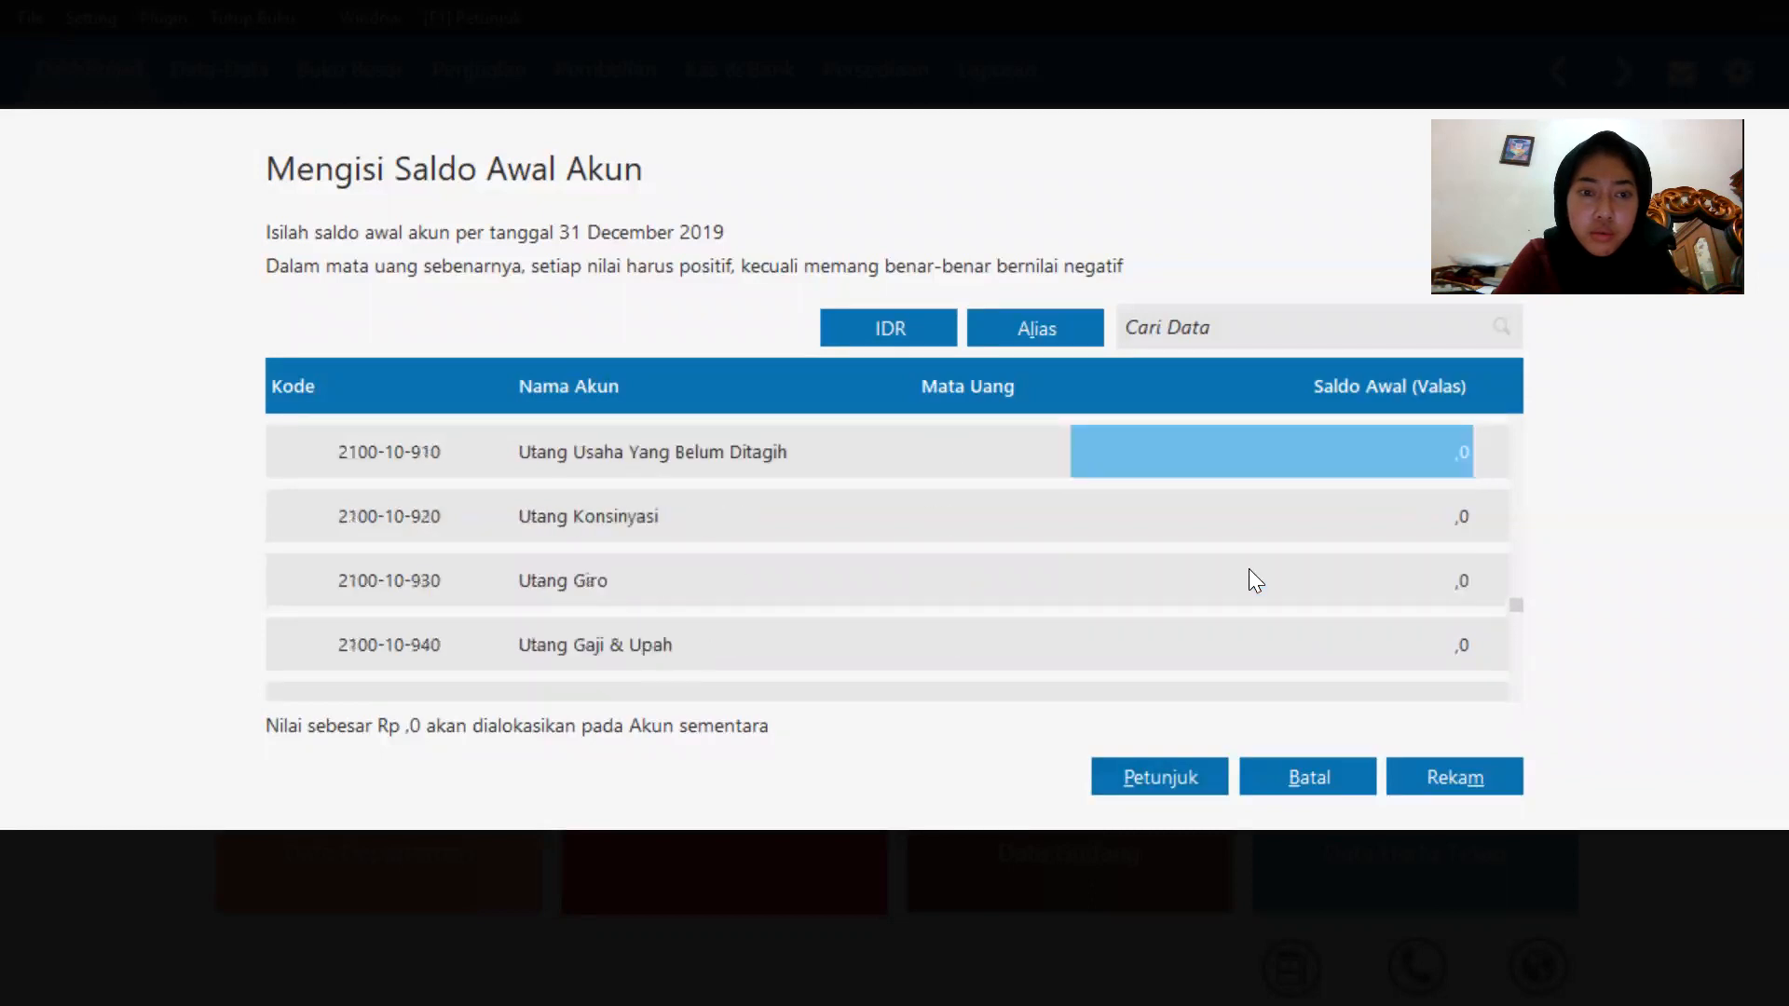
pyautogui.scroll(3, 1249, 570)
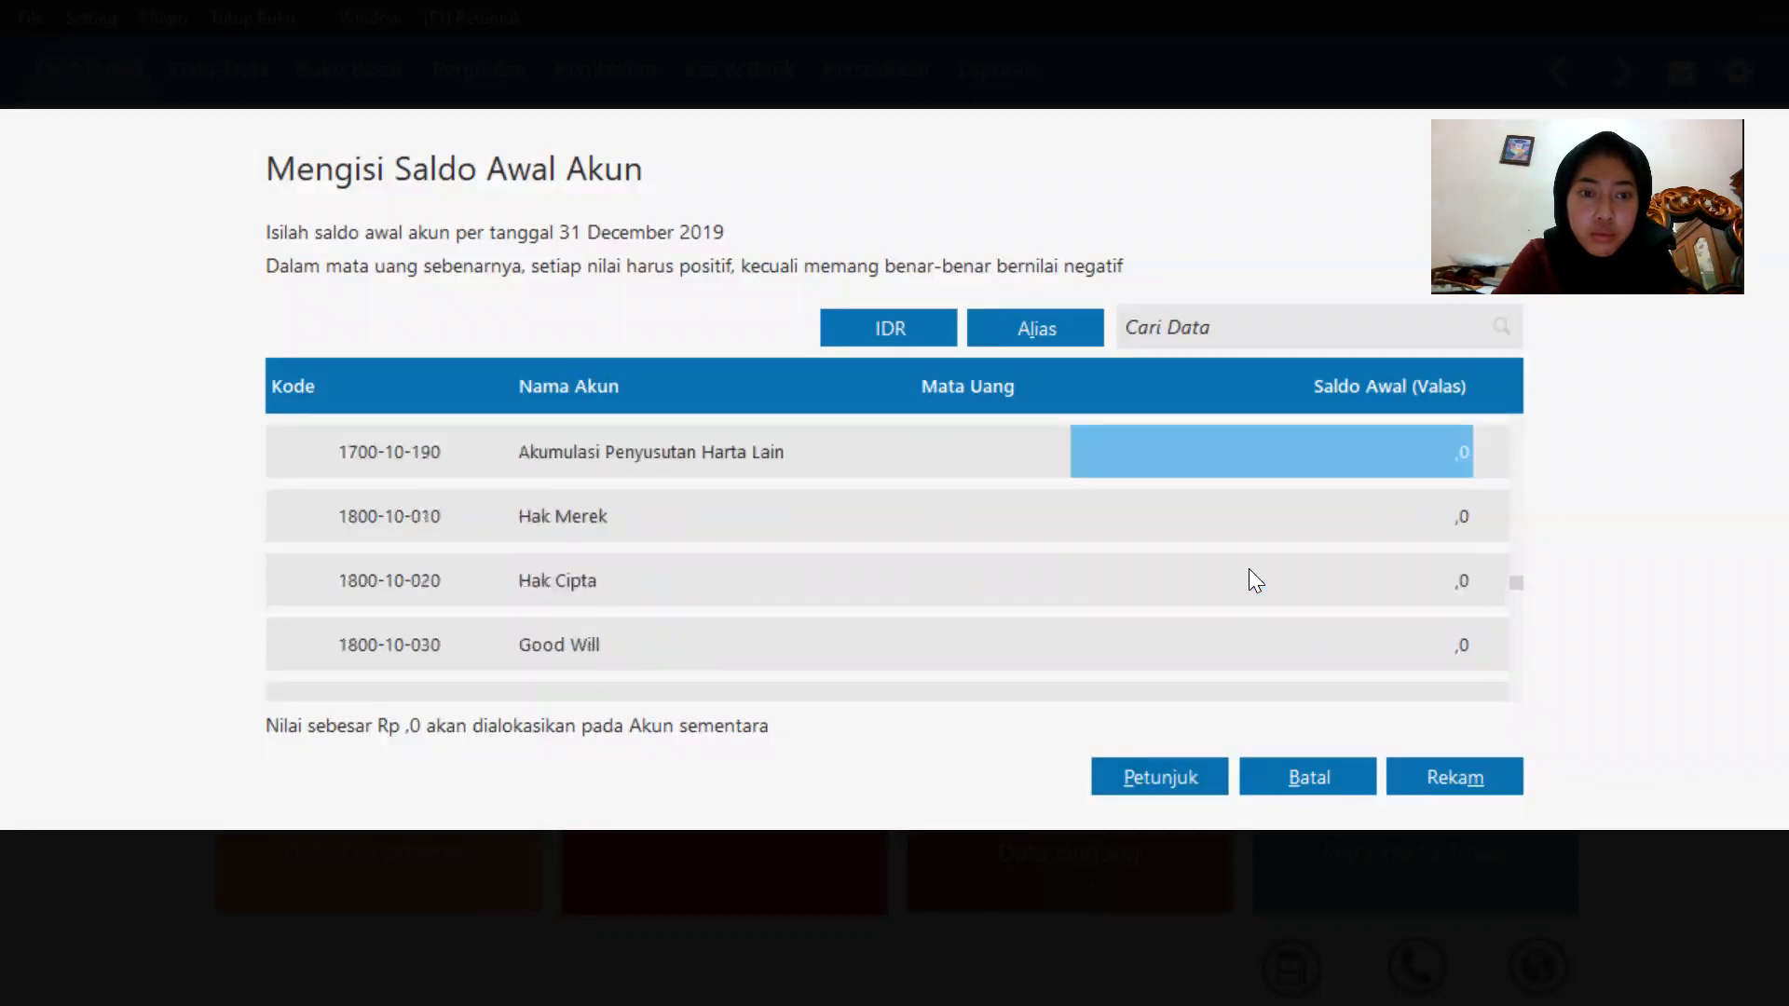
pyautogui.scroll(-5, 1249, 568)
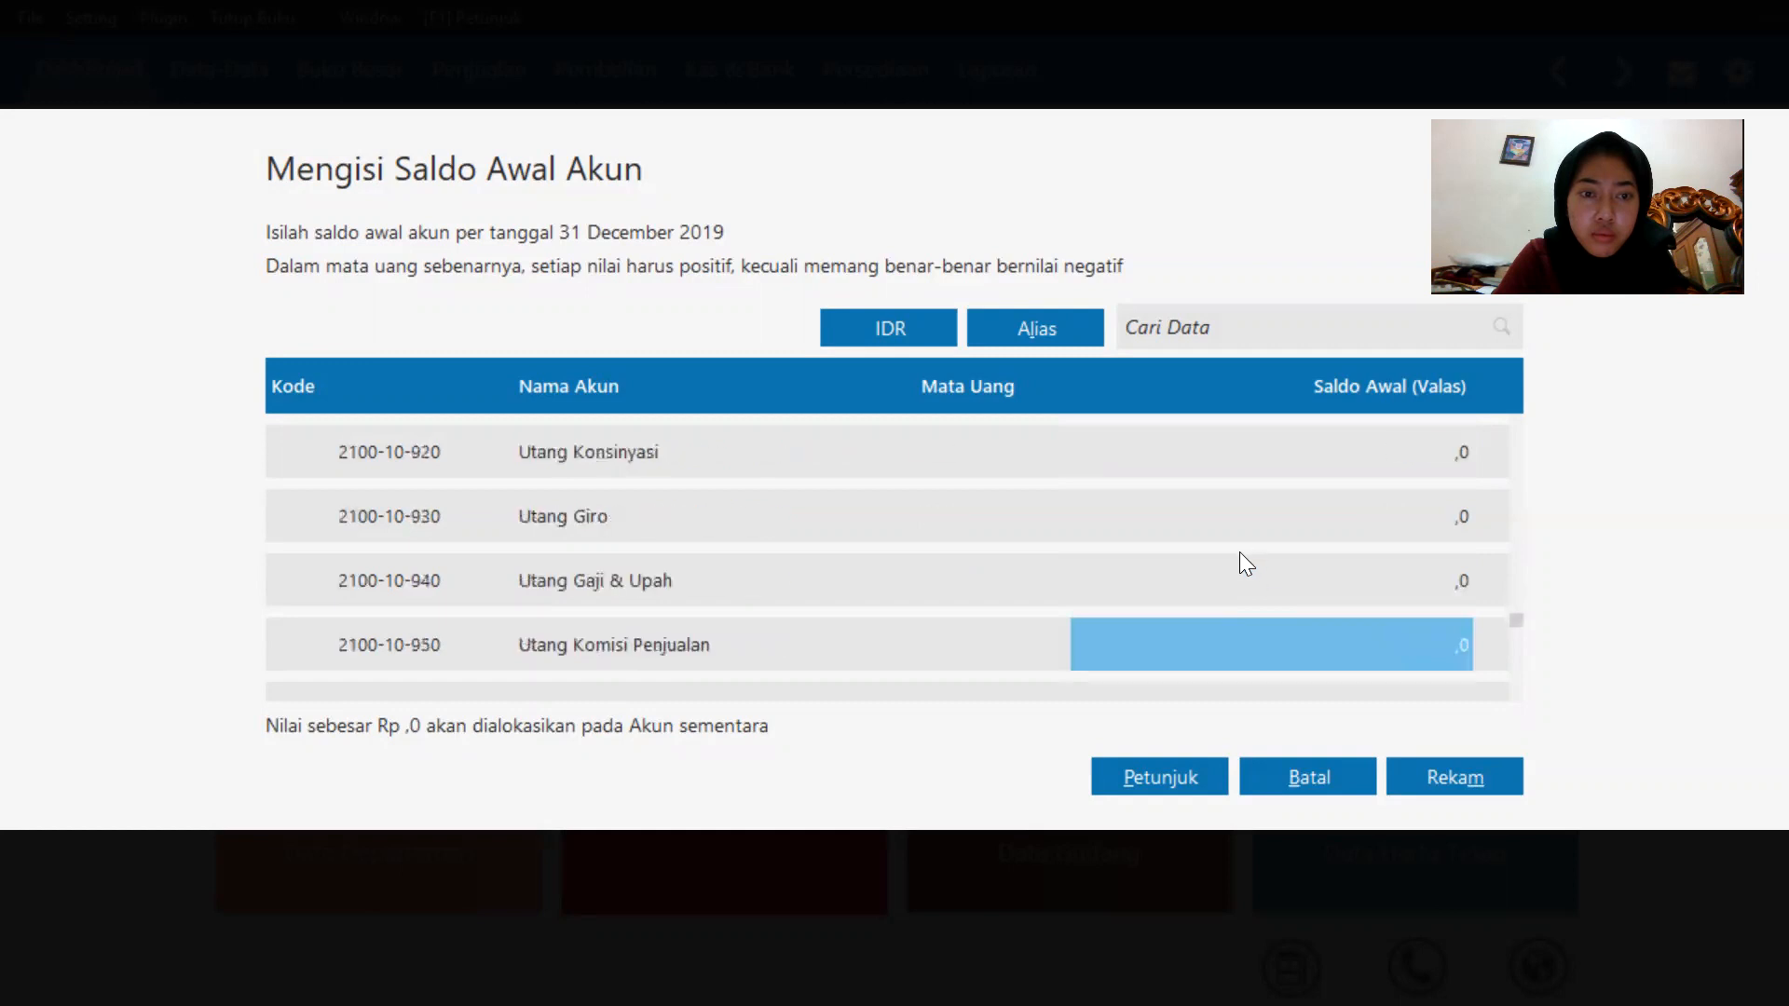
pyautogui.scroll(-5, 1240, 554)
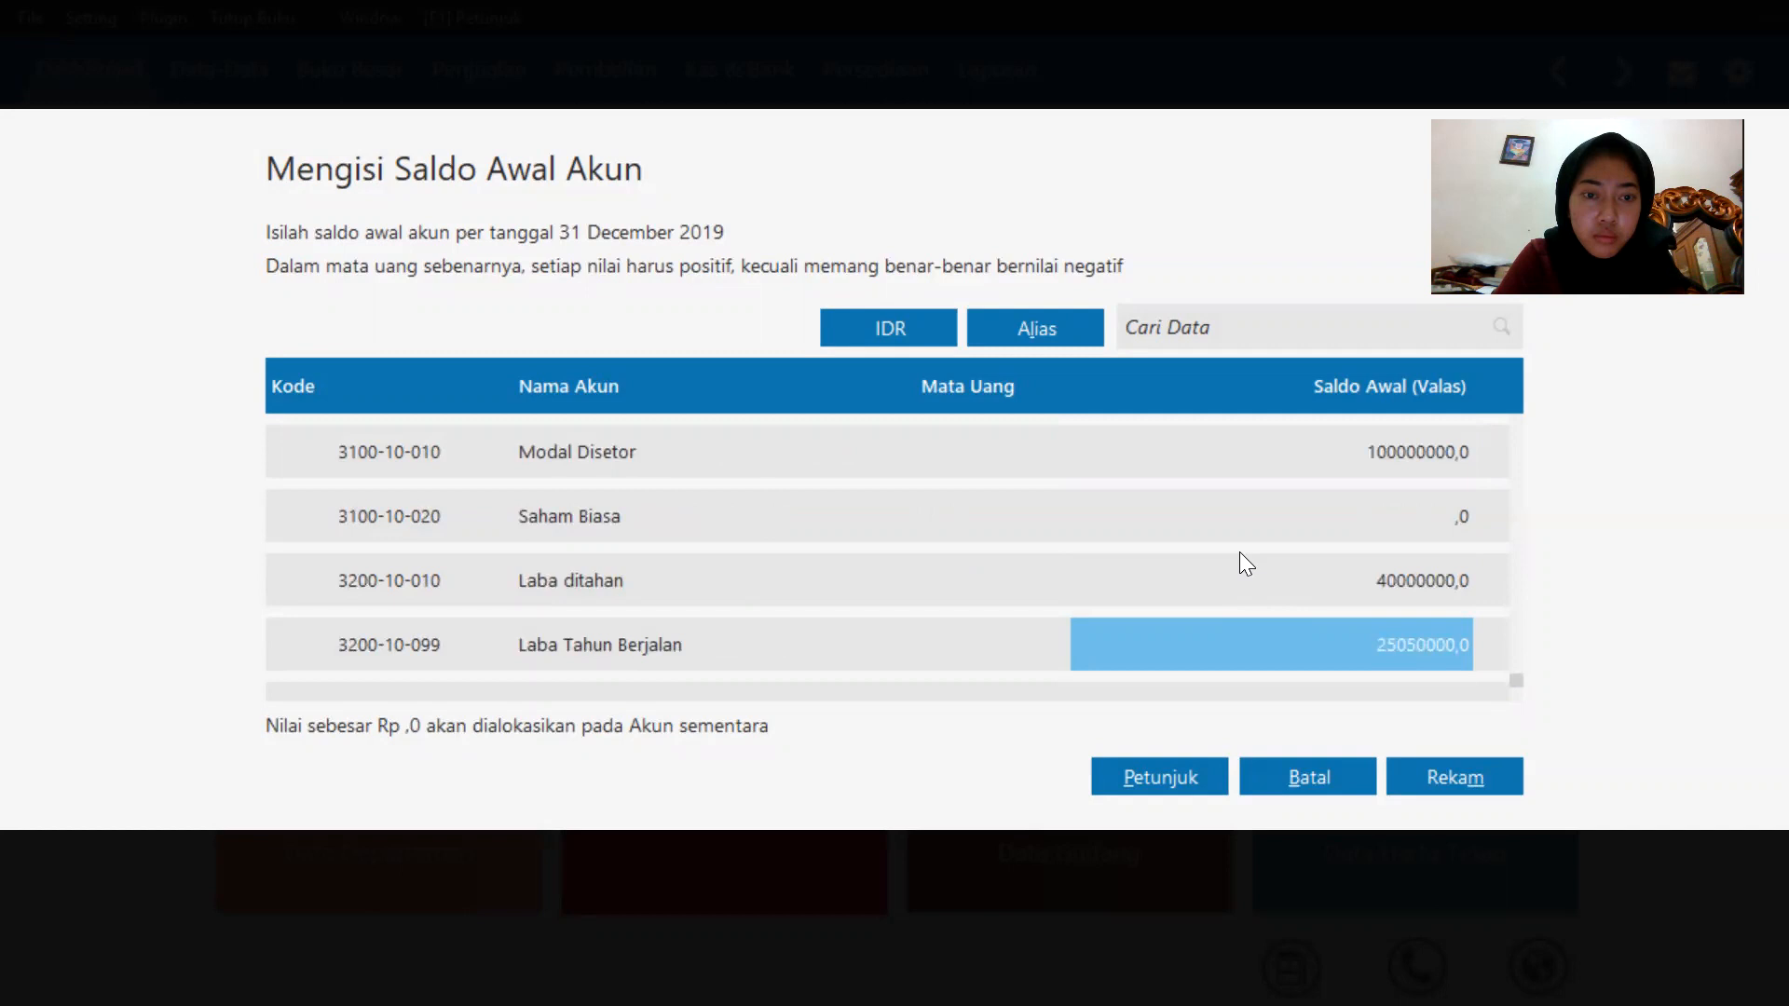
pyautogui.scroll(4, 1239, 552)
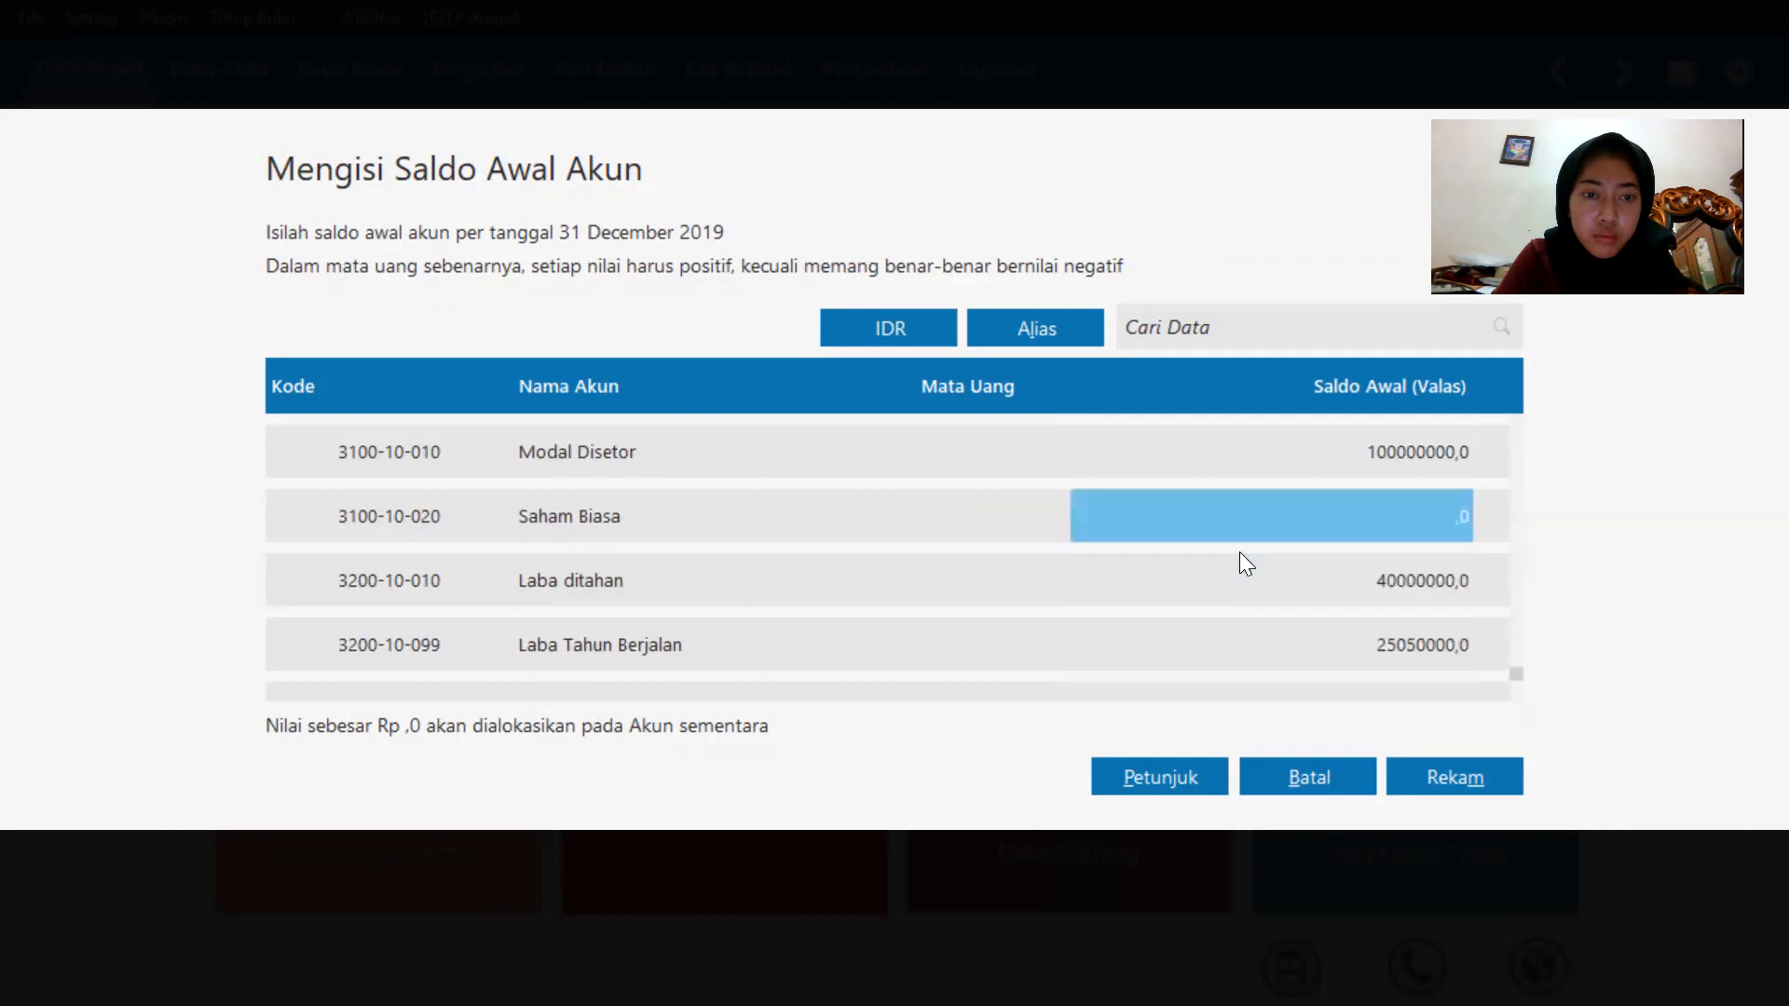
pyautogui.scroll(3, 1239, 551)
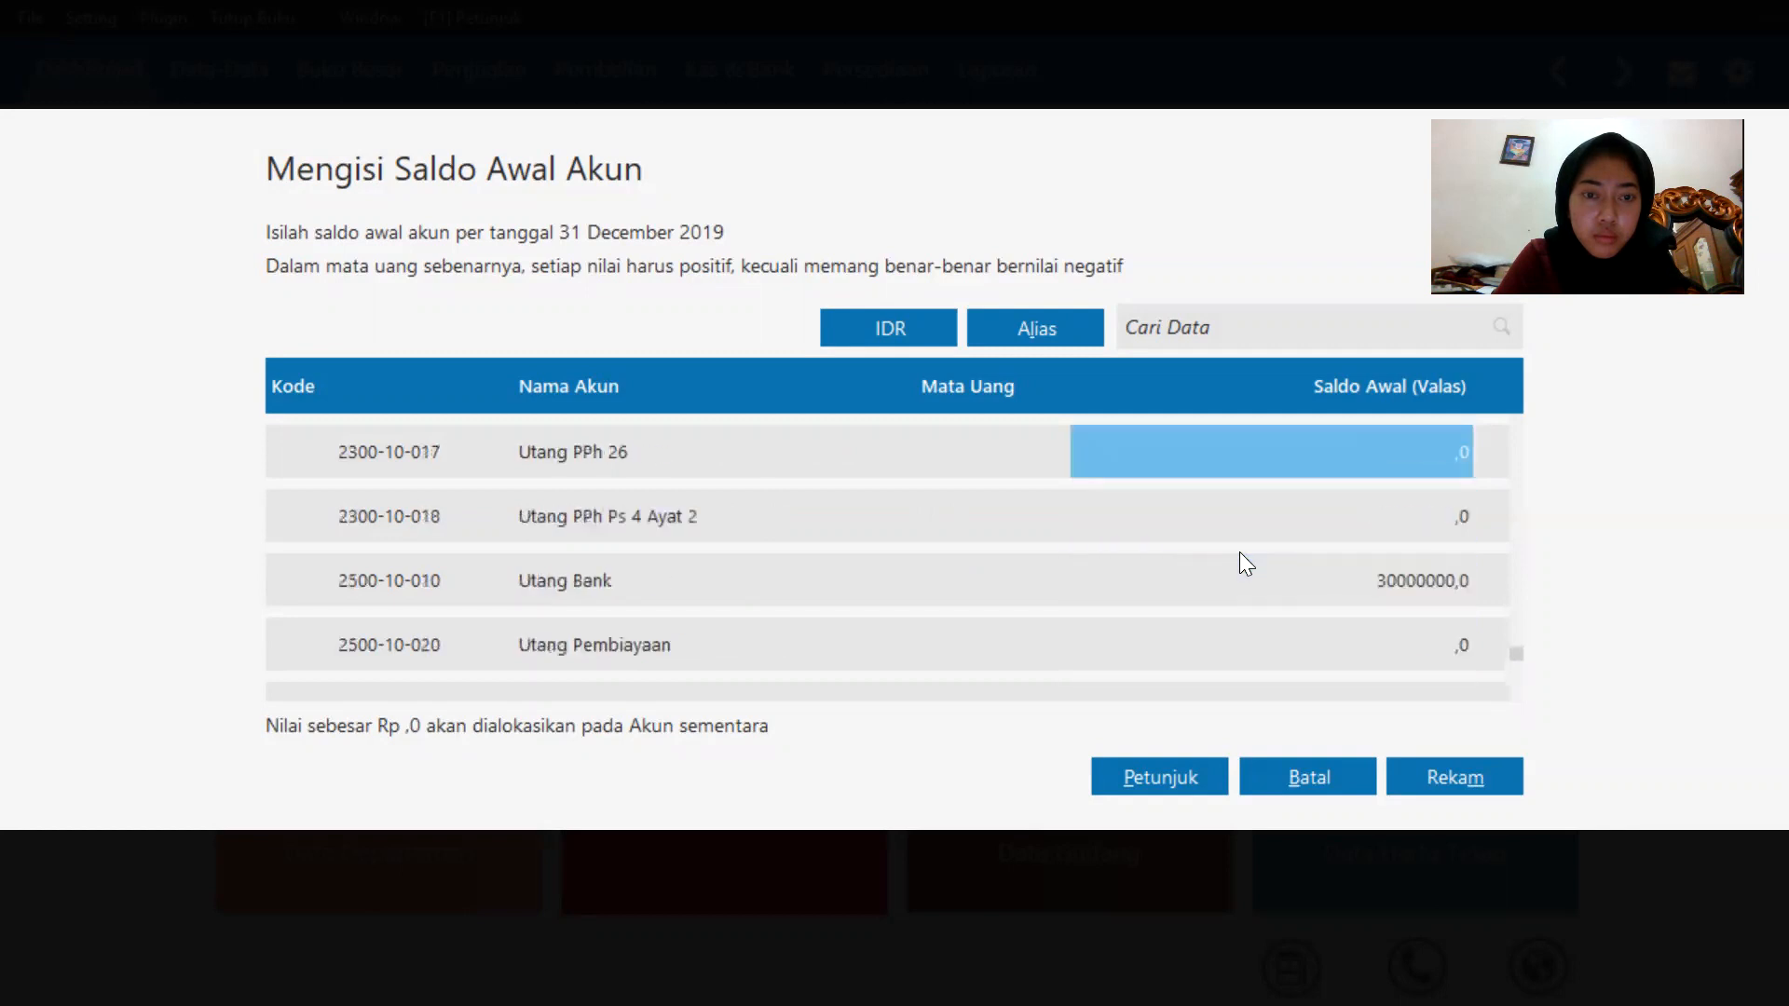
pyautogui.click(1255, 576)
pyautogui.click(1257, 578)
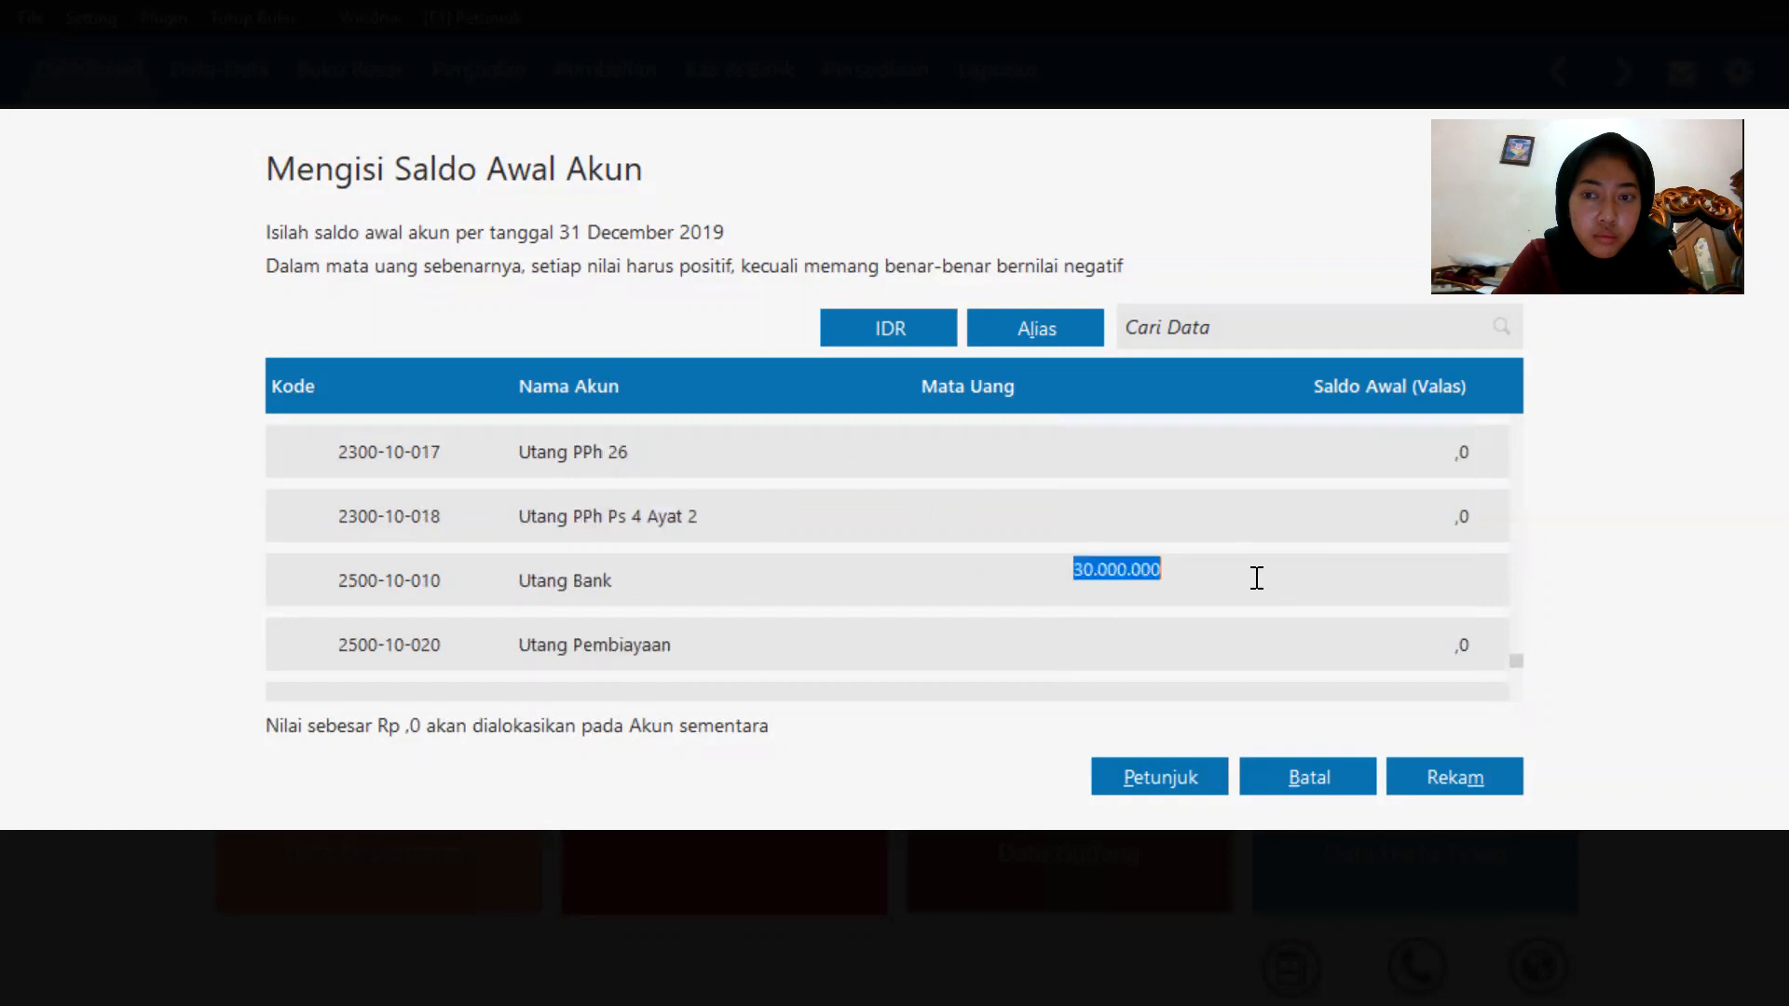
# Save the opening account balances, accepting the unbalanced total.
pyautogui.click(1416, 773)
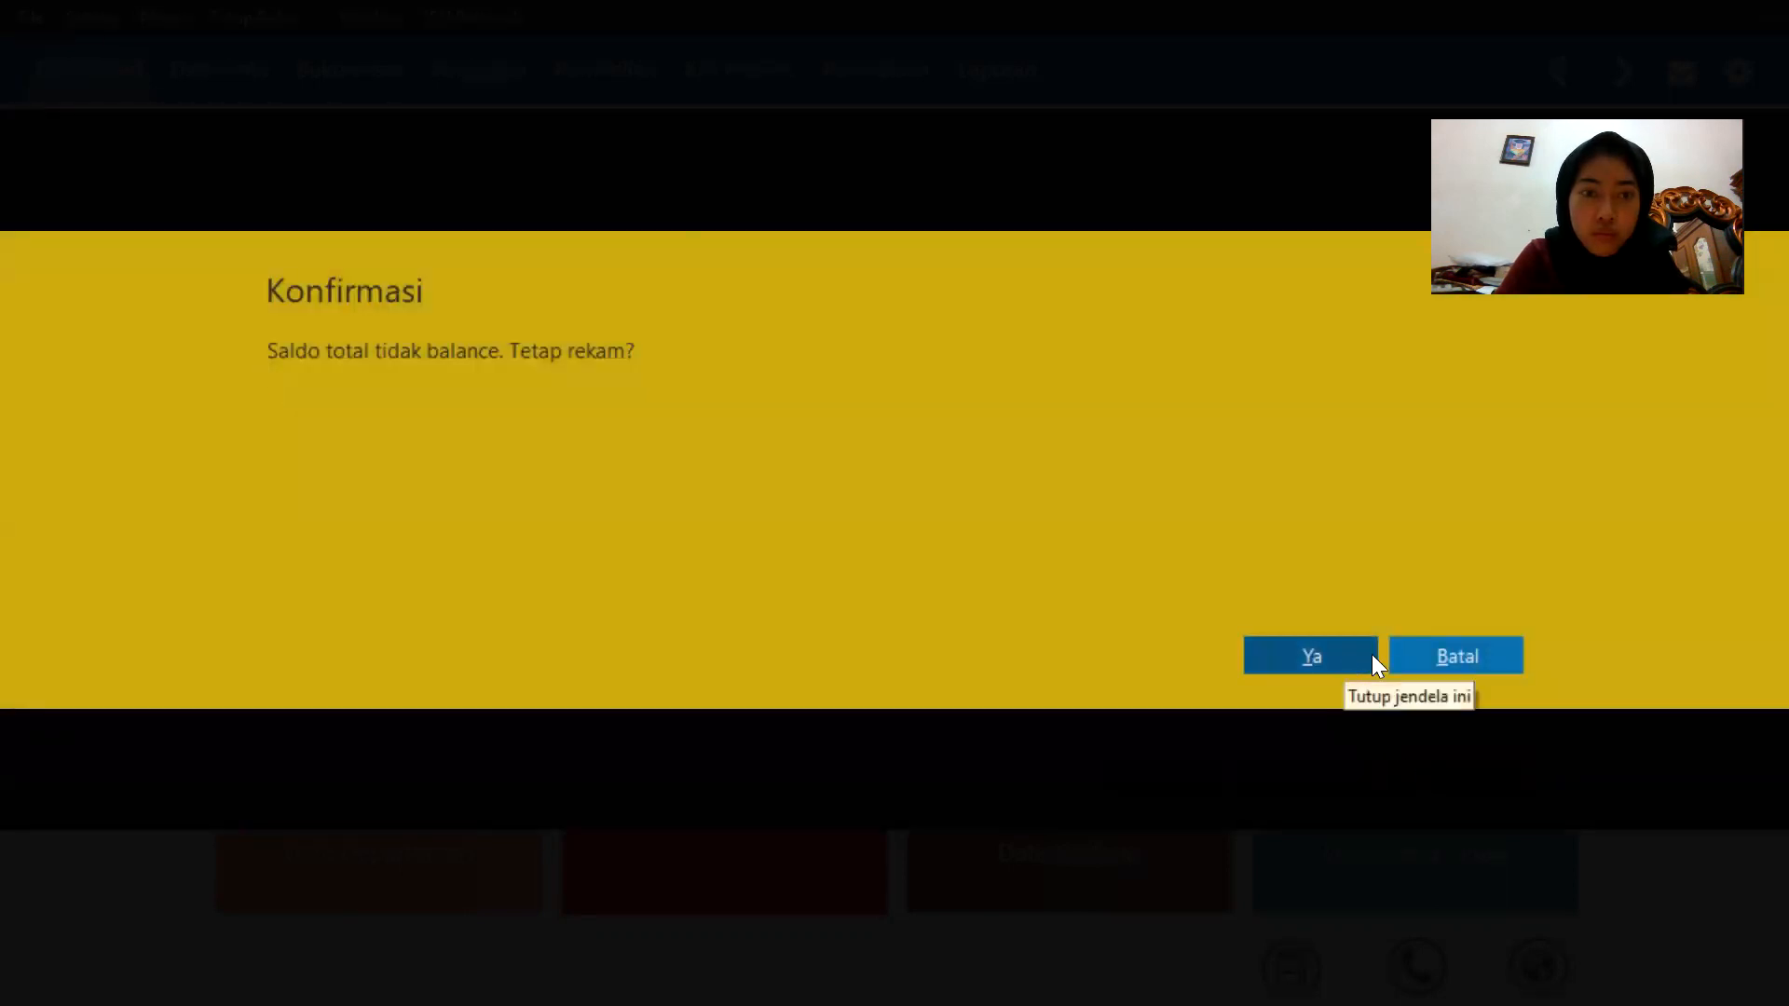
pyautogui.click(1518, 654)
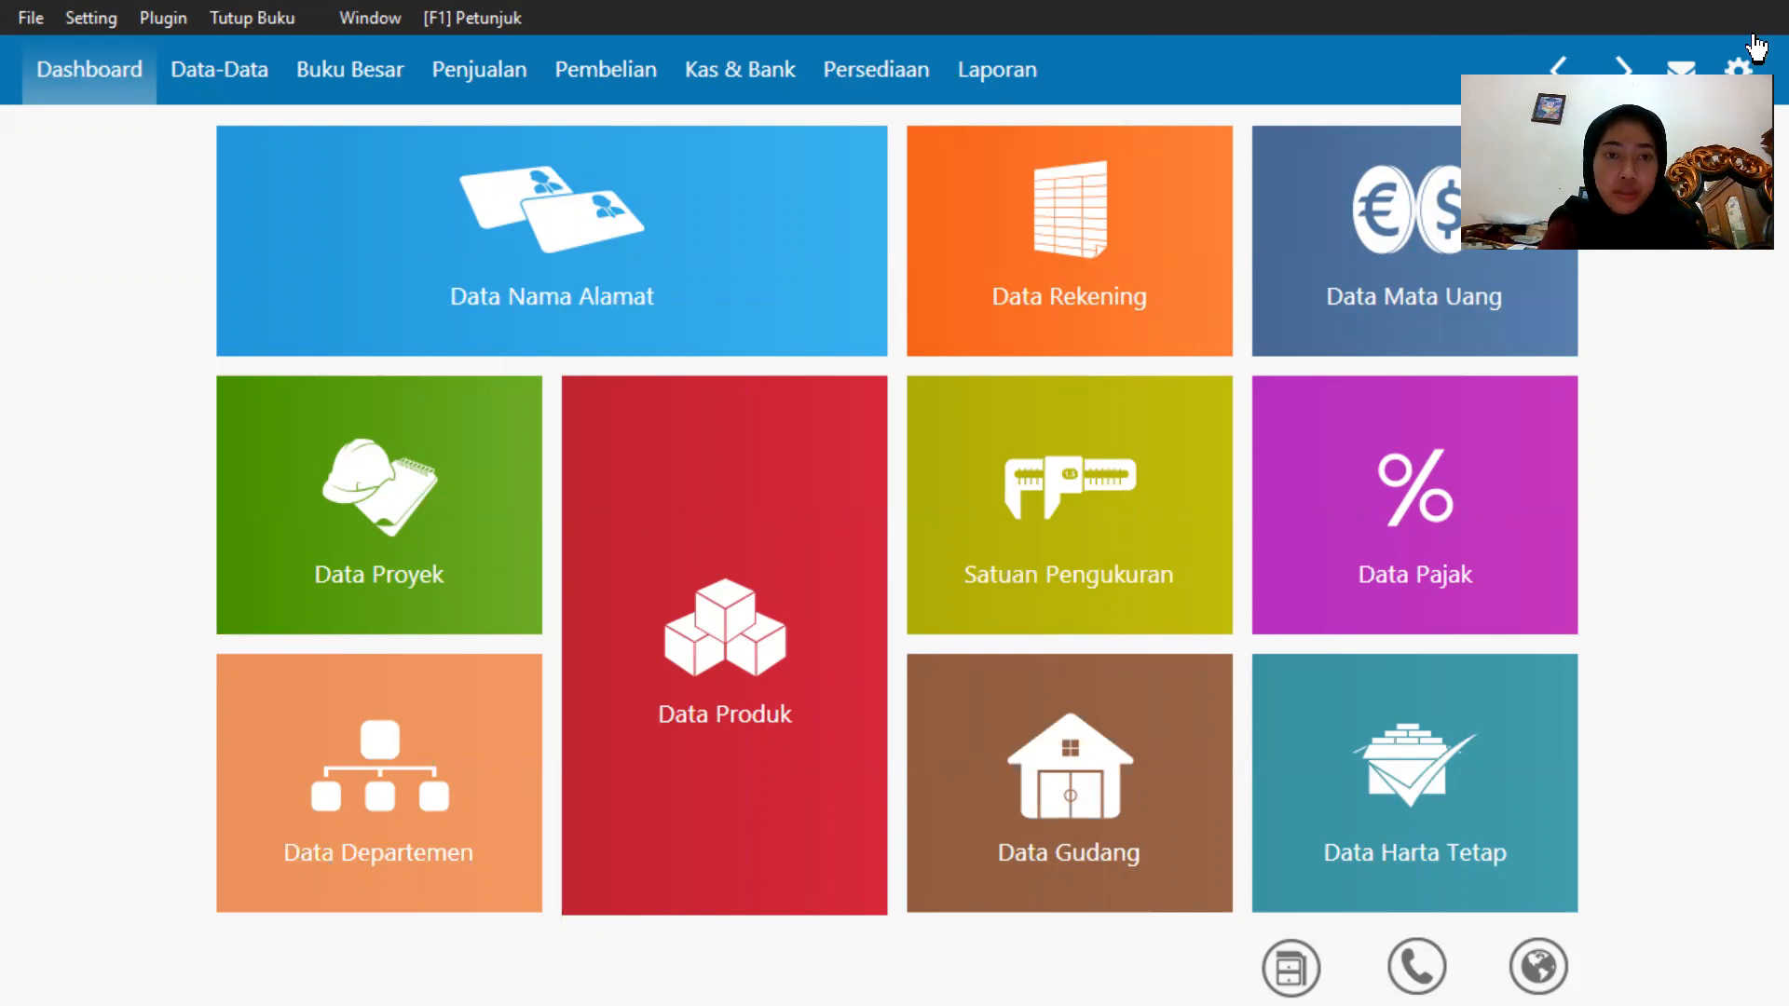
# Add a new customer with the company name Toko Anugrah and save it, skipping the missing NPWP.
pyautogui.moveTo(297, 228)
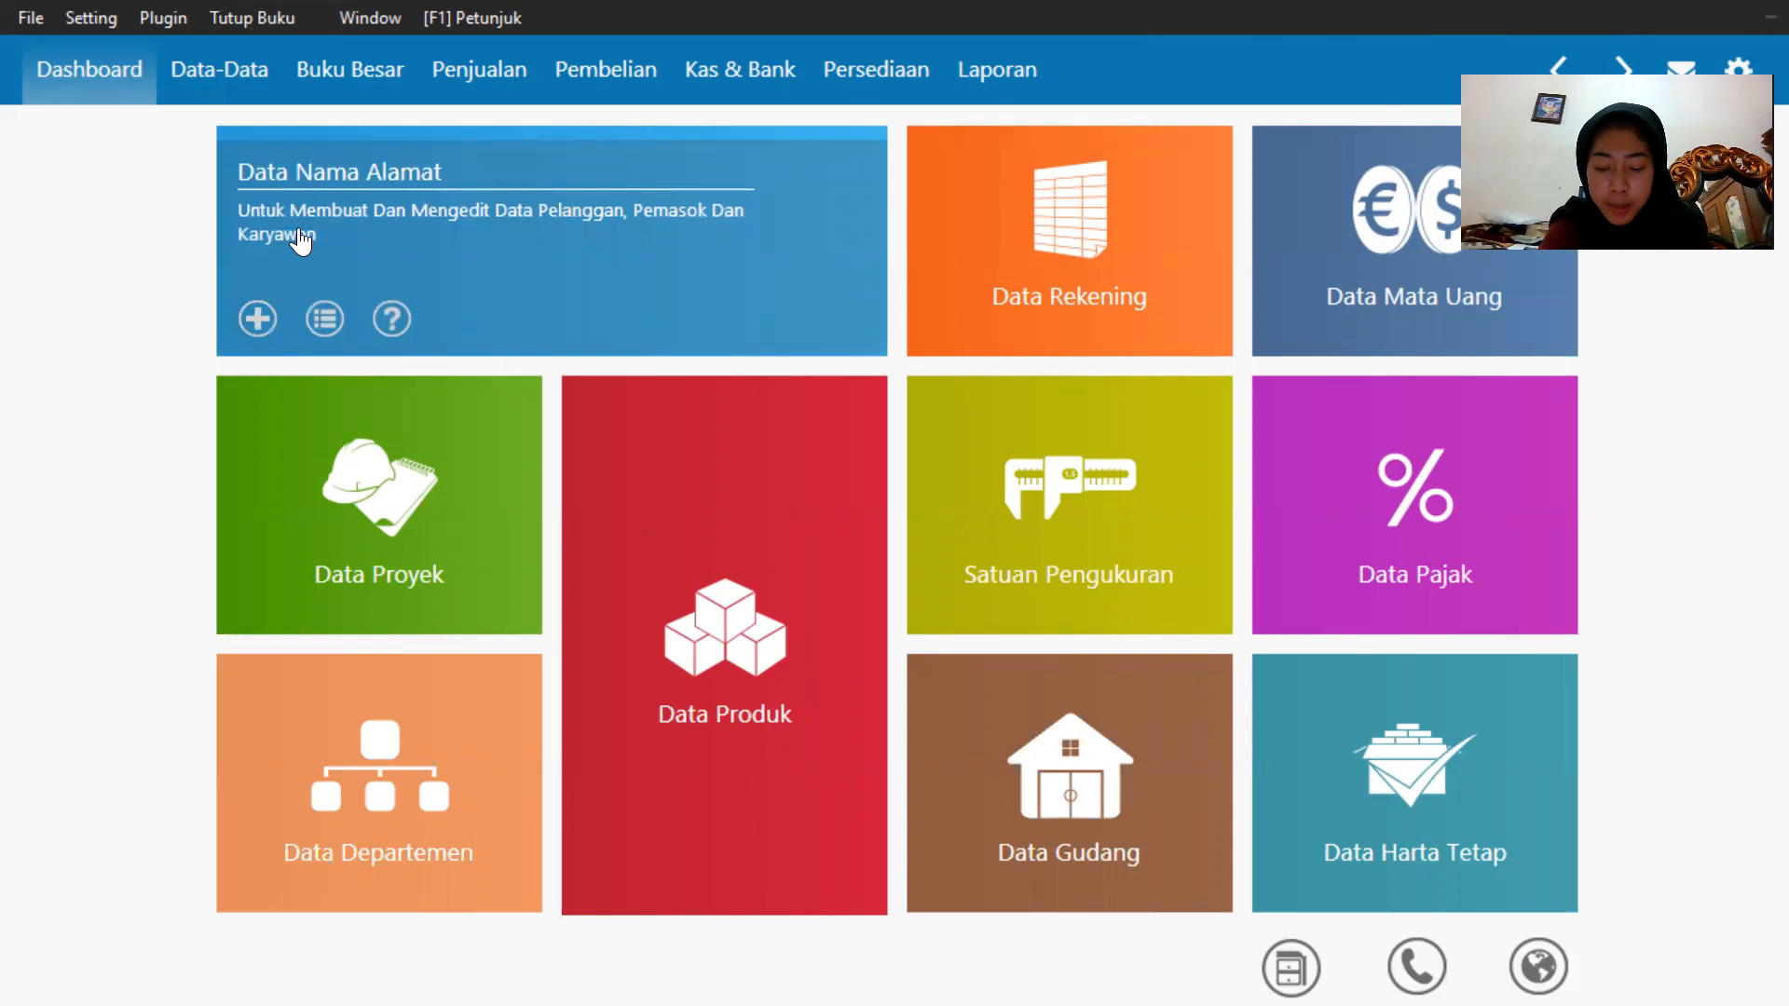
pyautogui.click(263, 324)
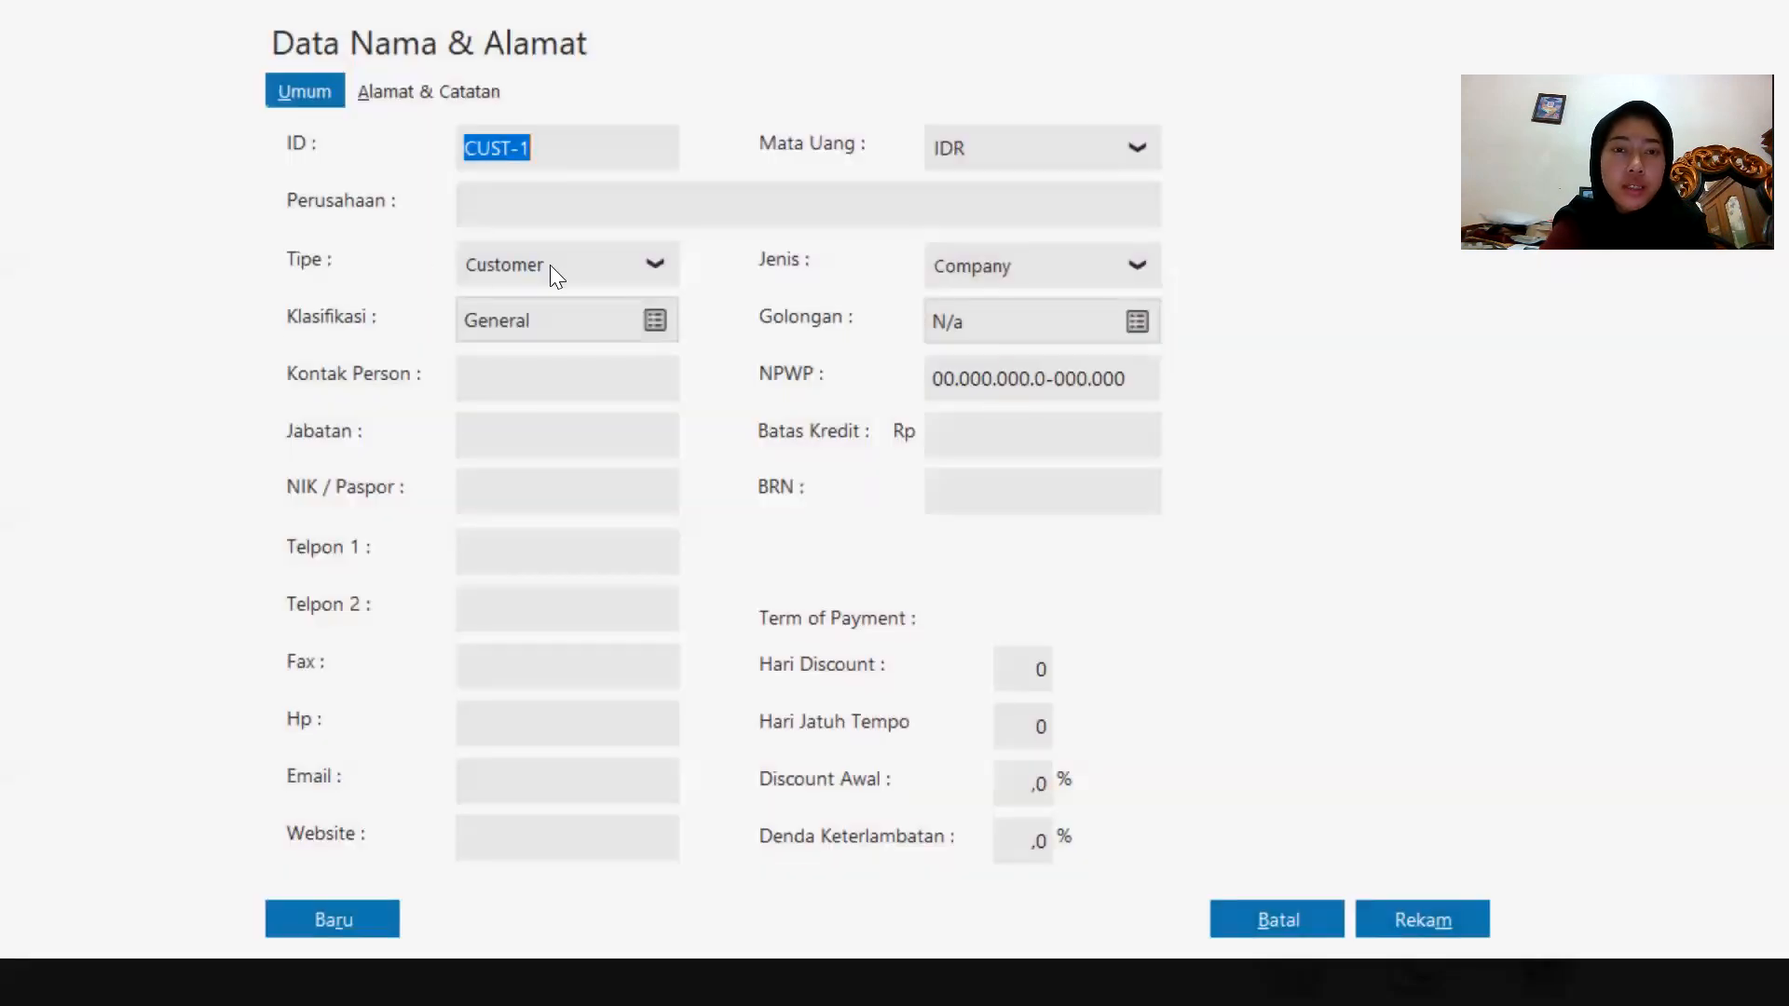
pyautogui.click(554, 203)
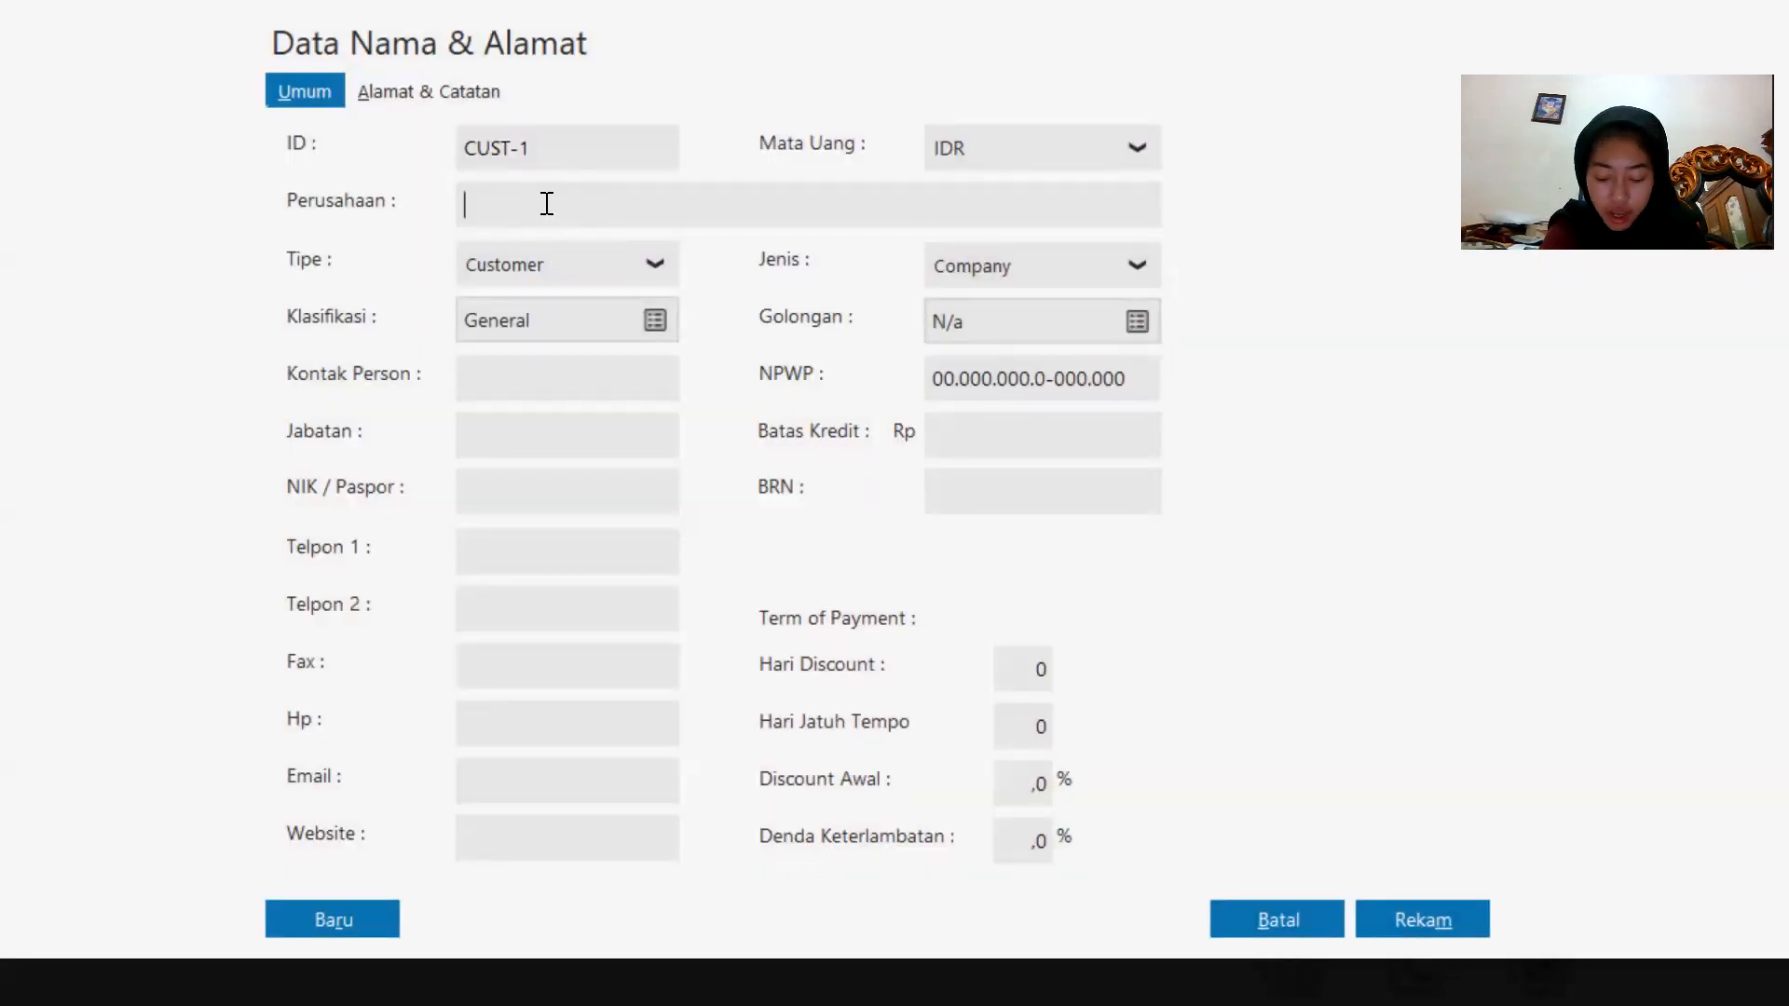
pyautogui.press('capslock')
pyautogui.write('Tok')
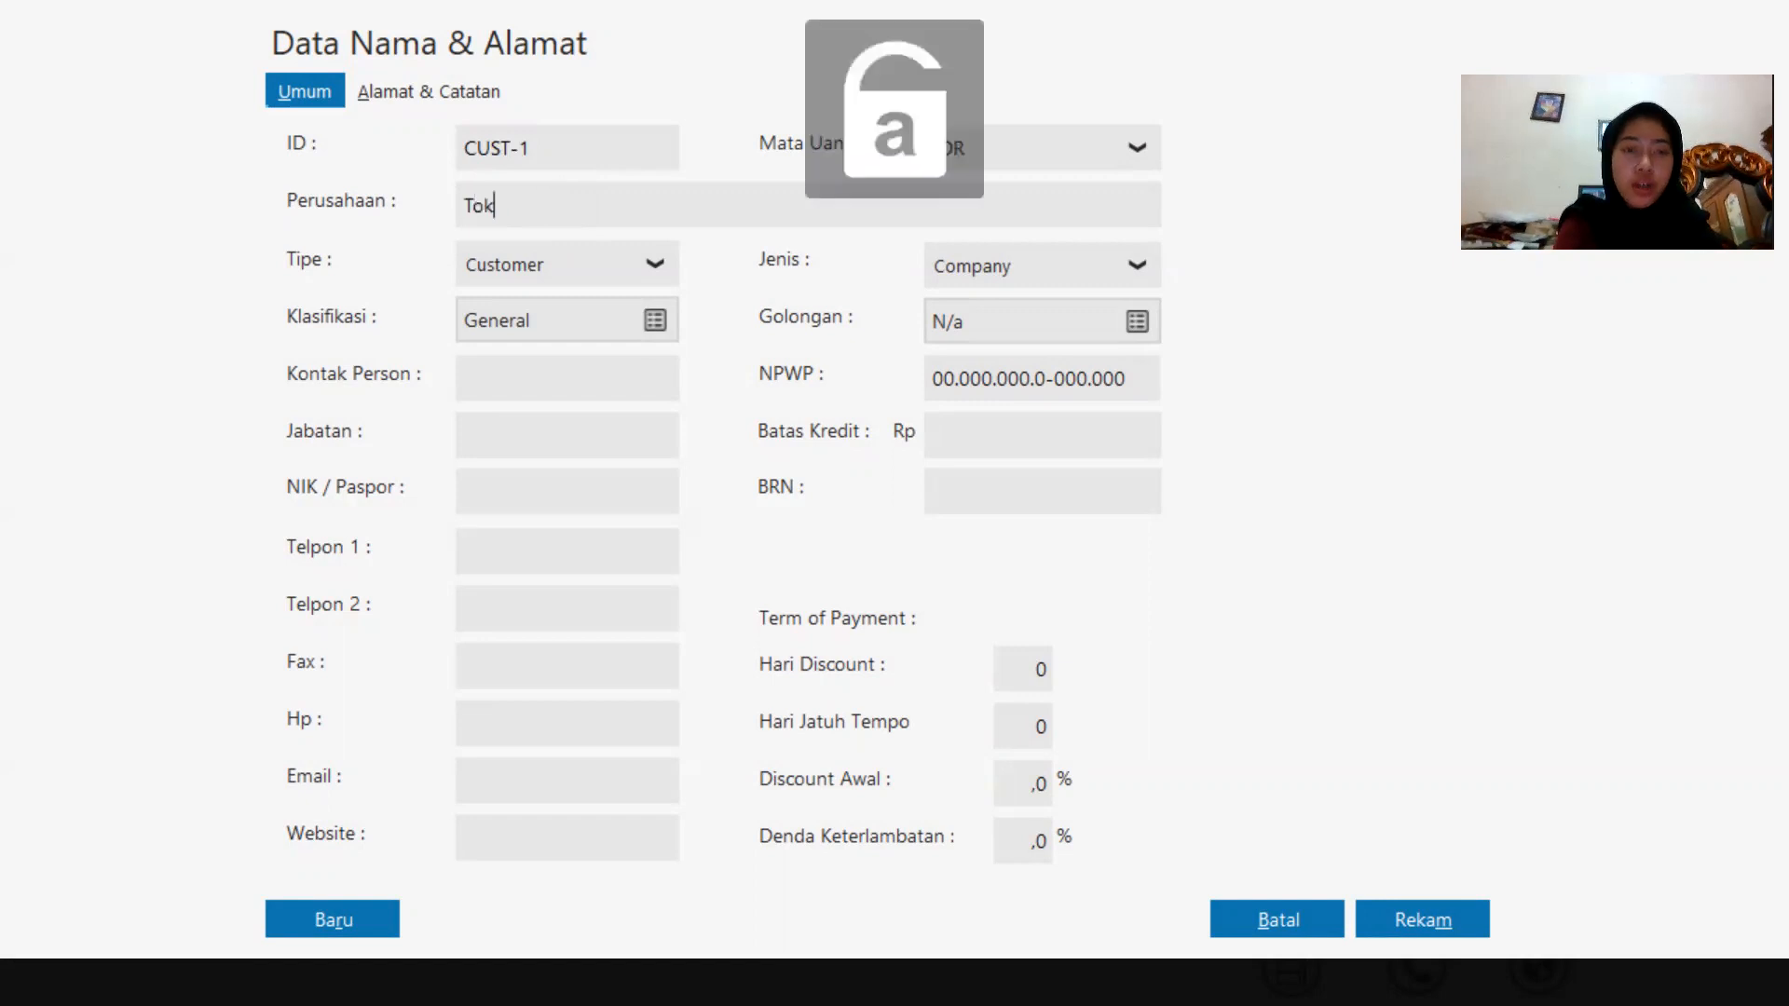
pyautogui.write('o Anugrah')
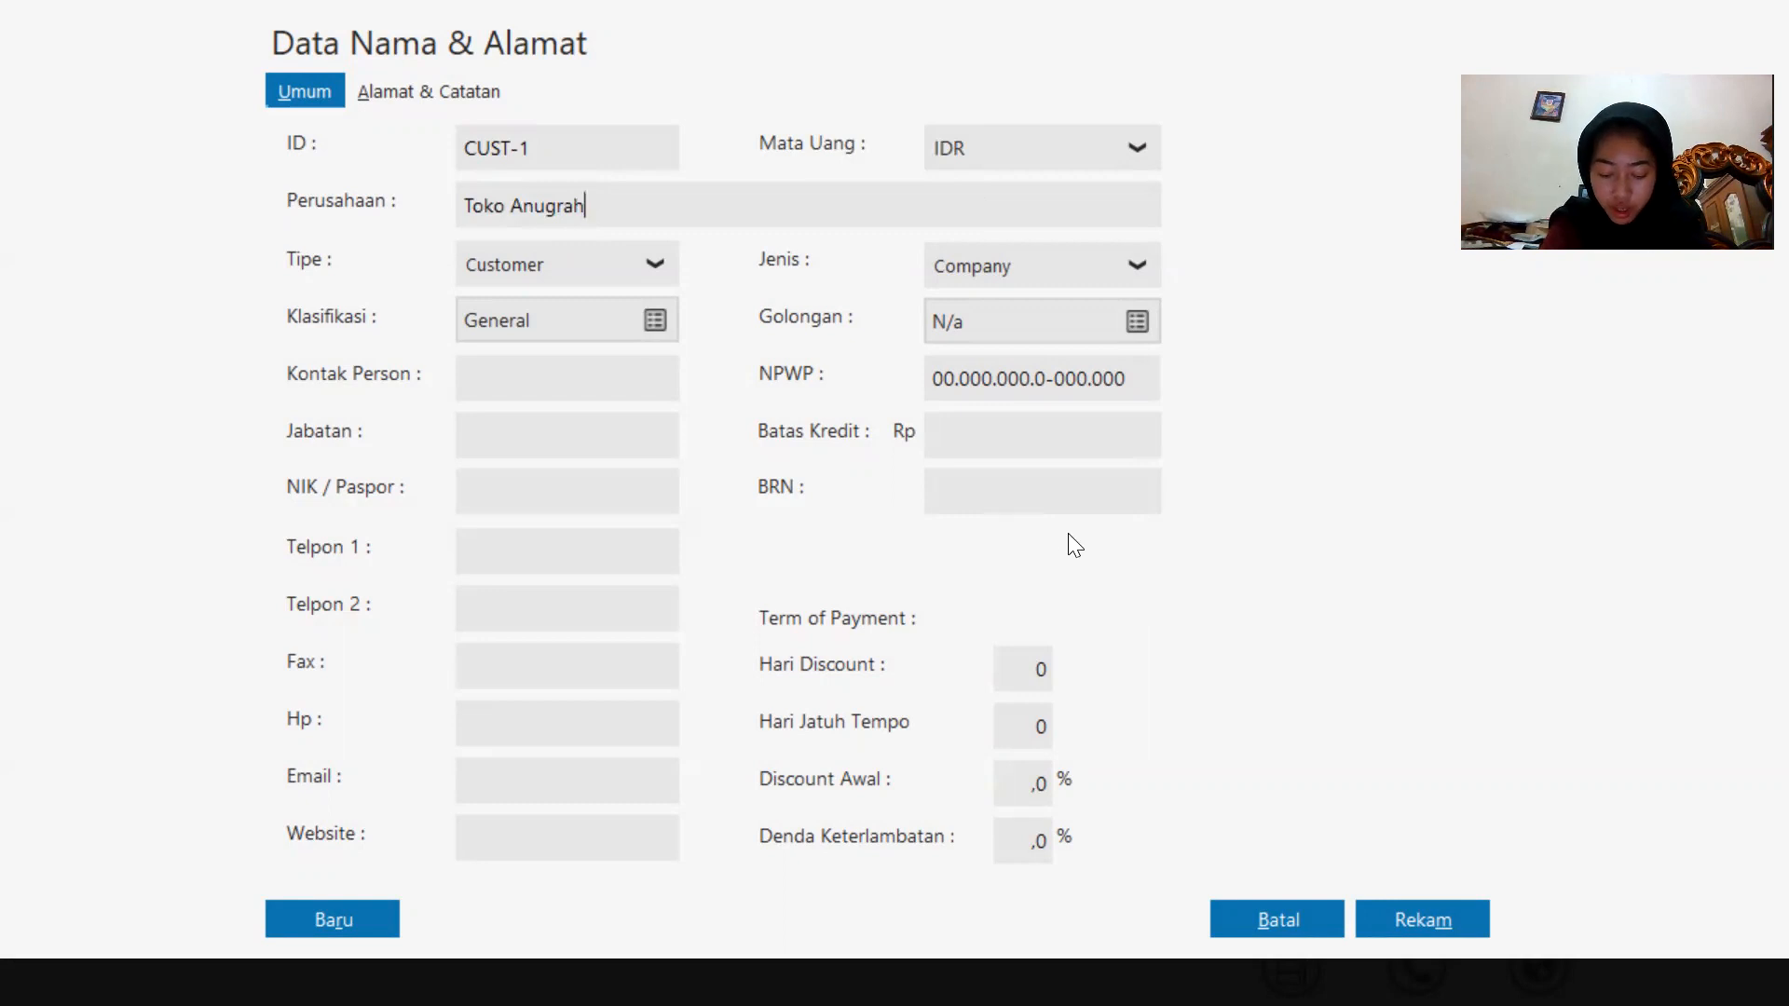
pyautogui.click(1464, 915)
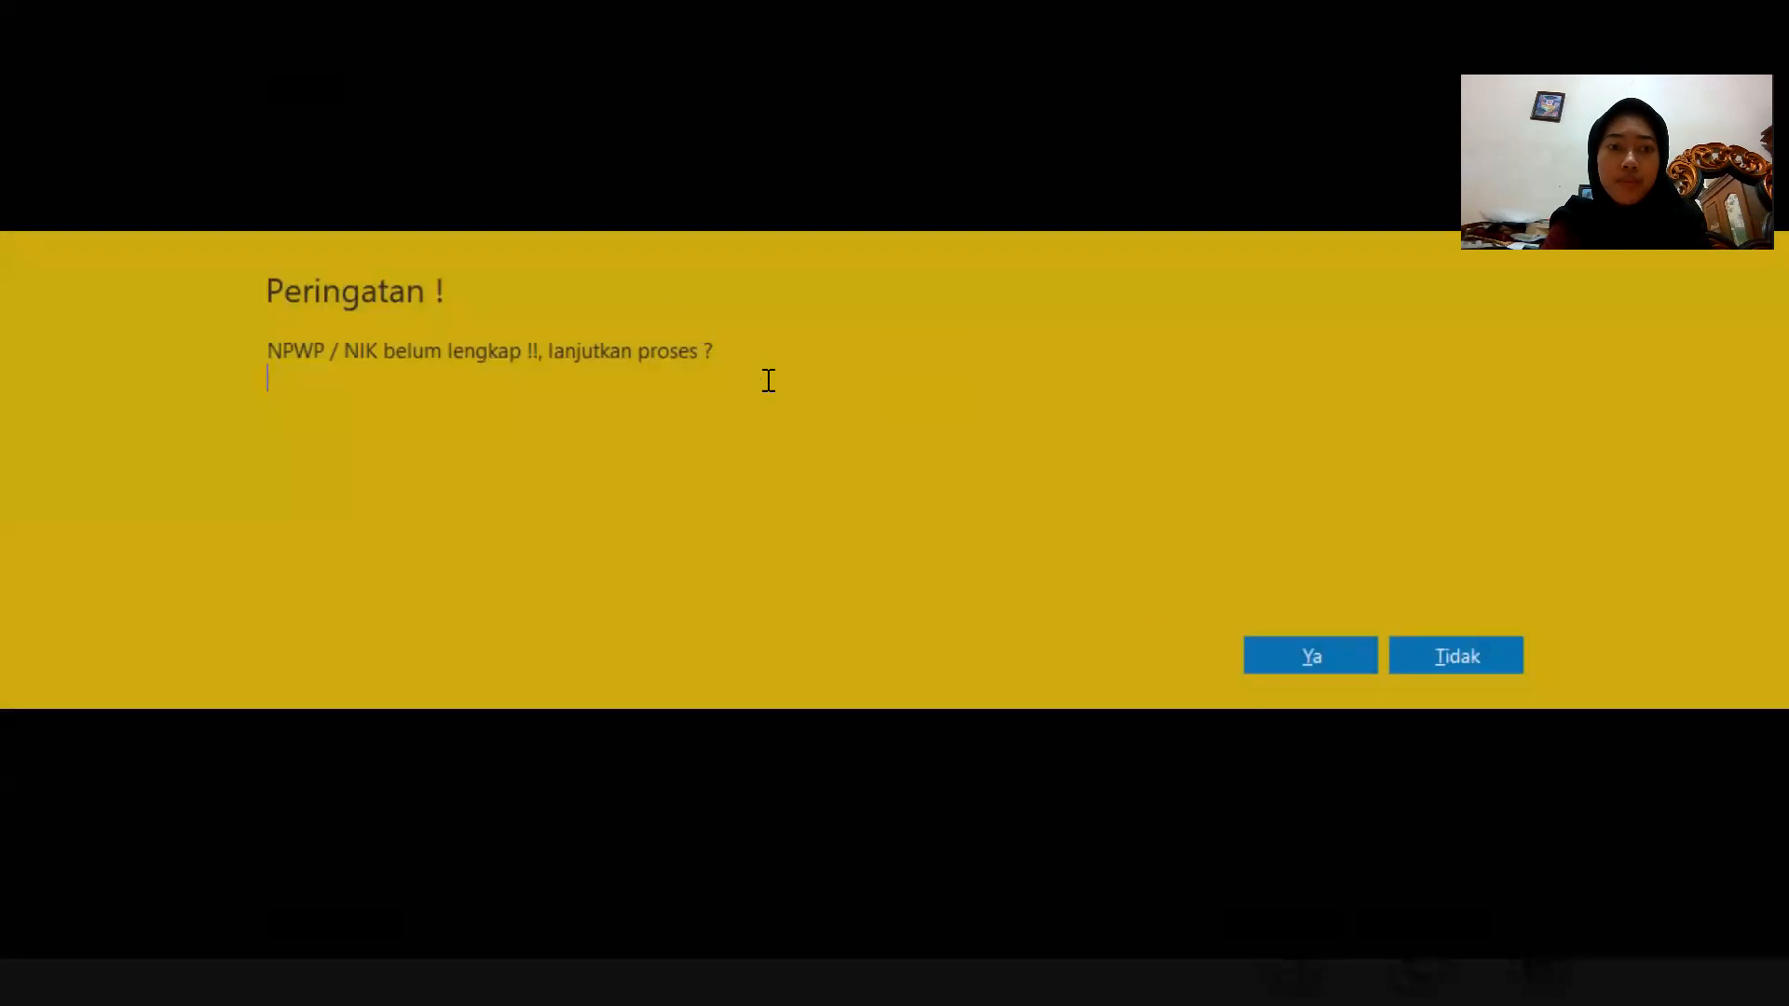
pyautogui.click(1308, 653)
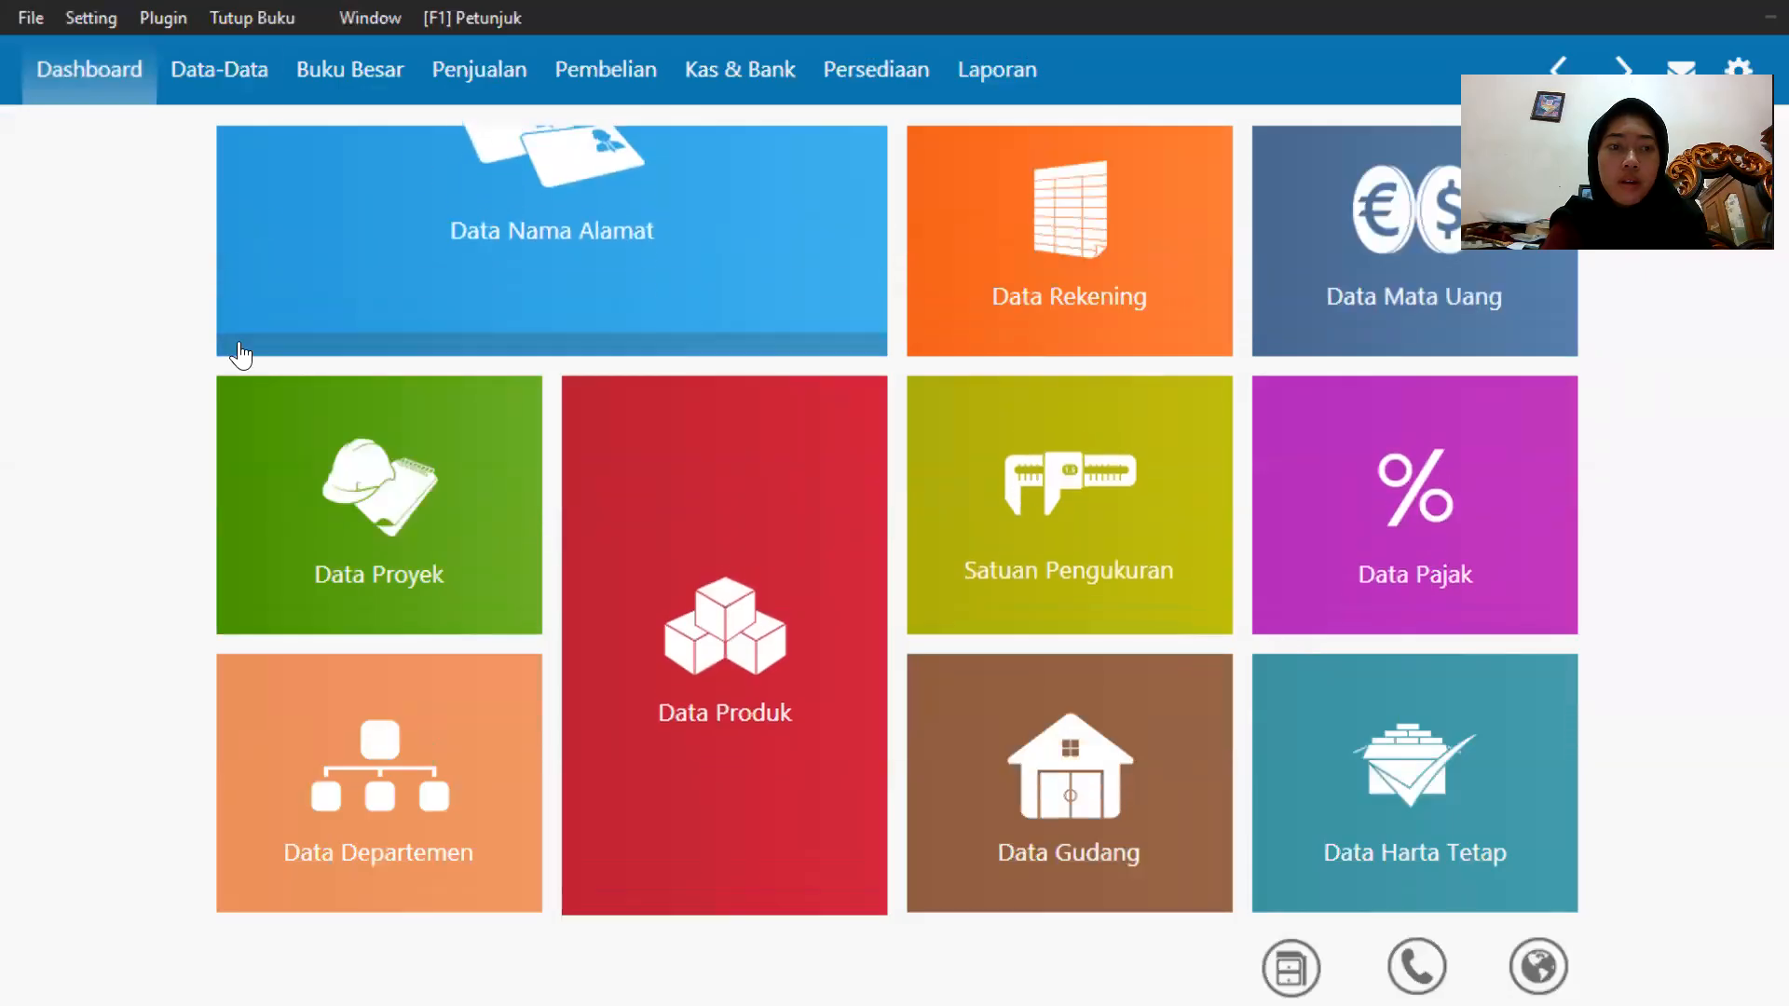
# Add a new customer with the company name Toko Berkat and save it, skipping the missing NPWP.
pyautogui.moveTo(240, 344)
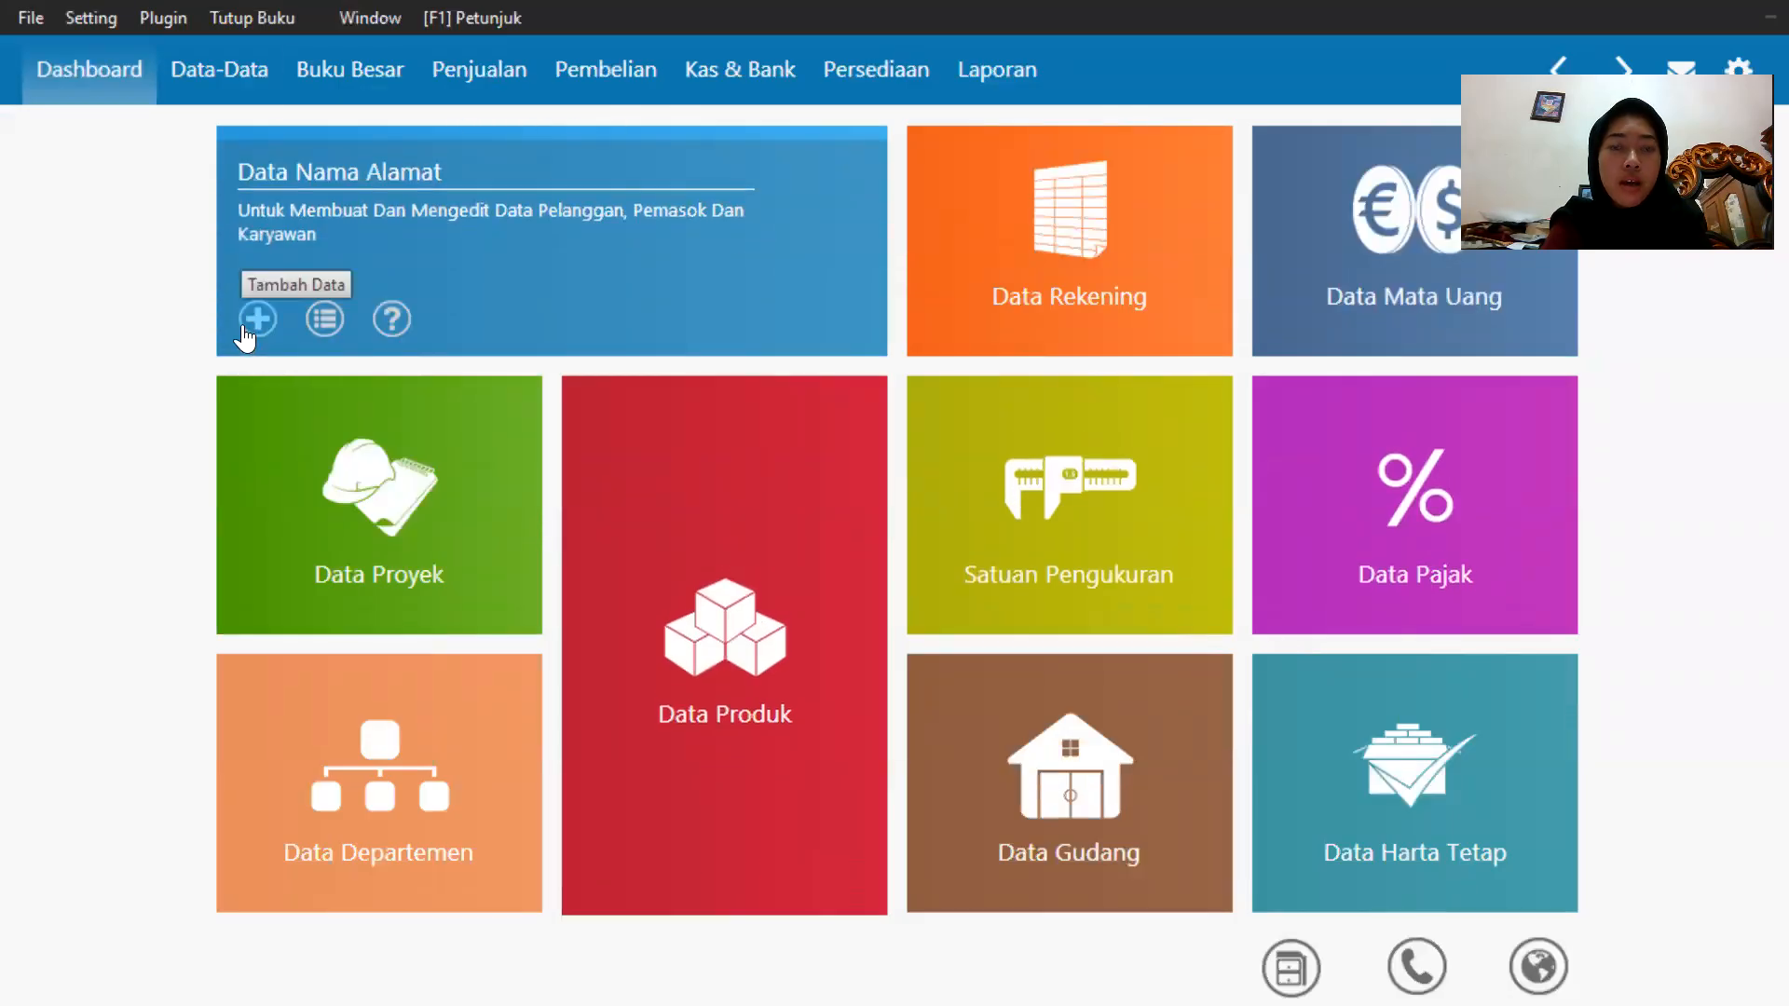
pyautogui.click(246, 327)
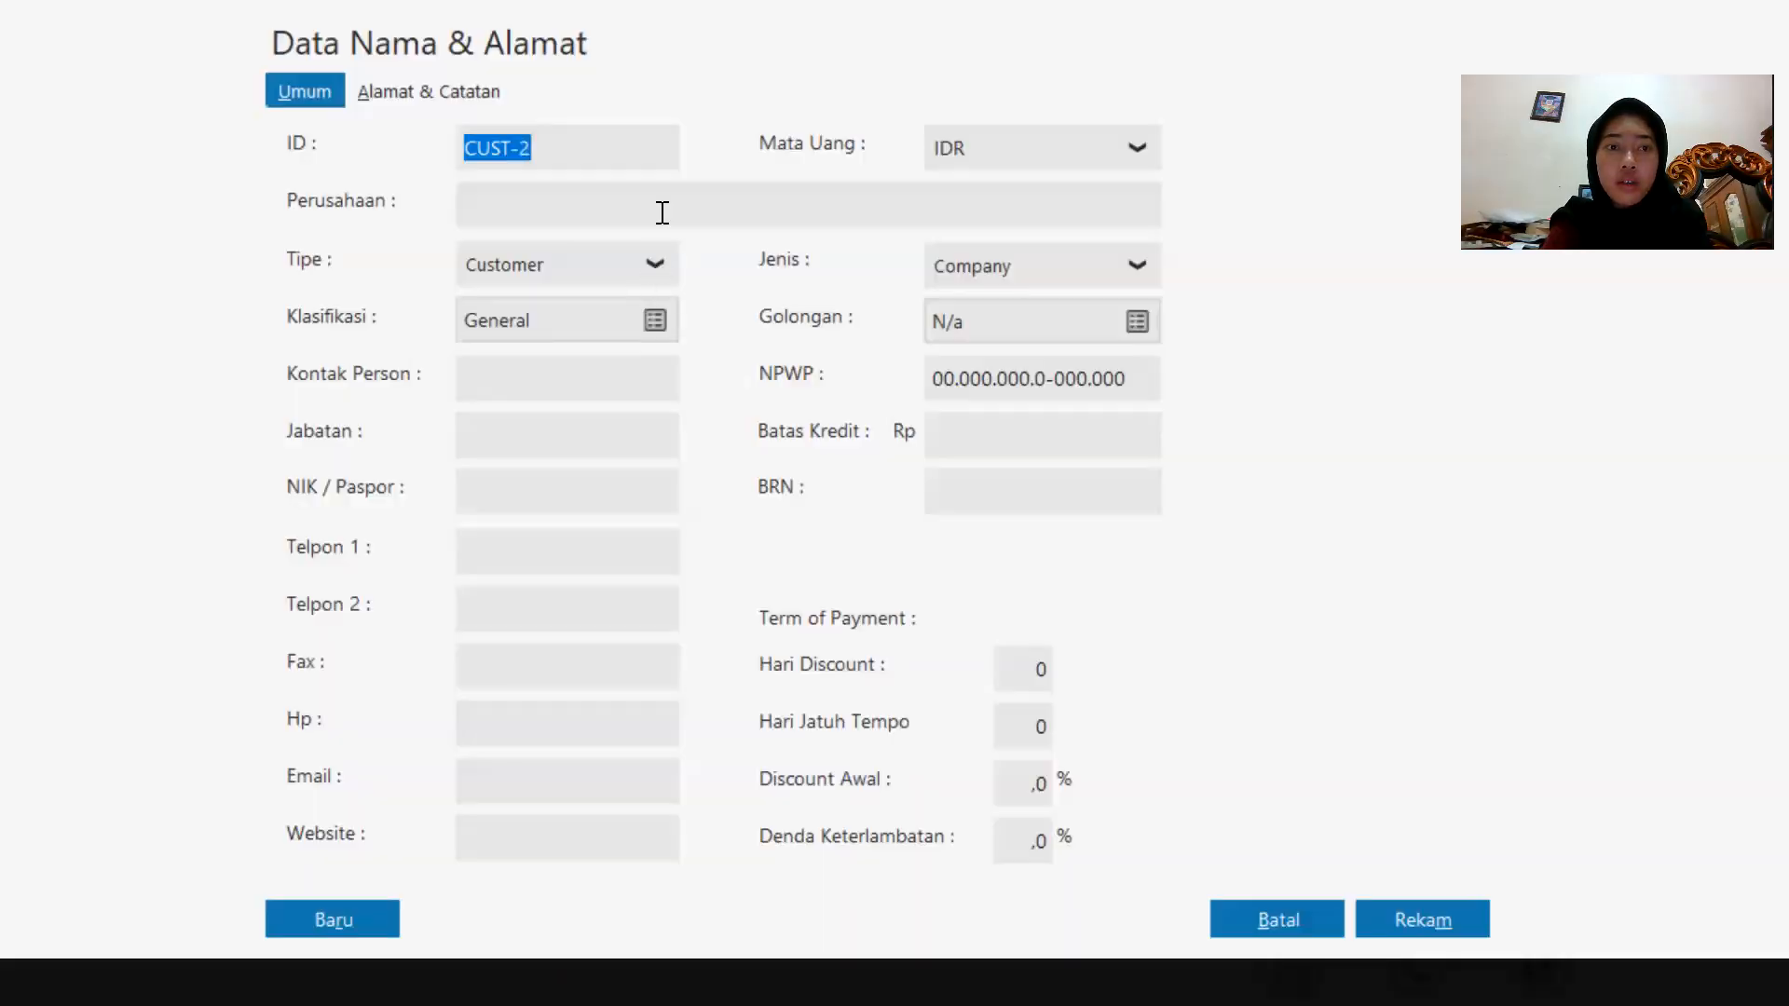
pyautogui.click(678, 207)
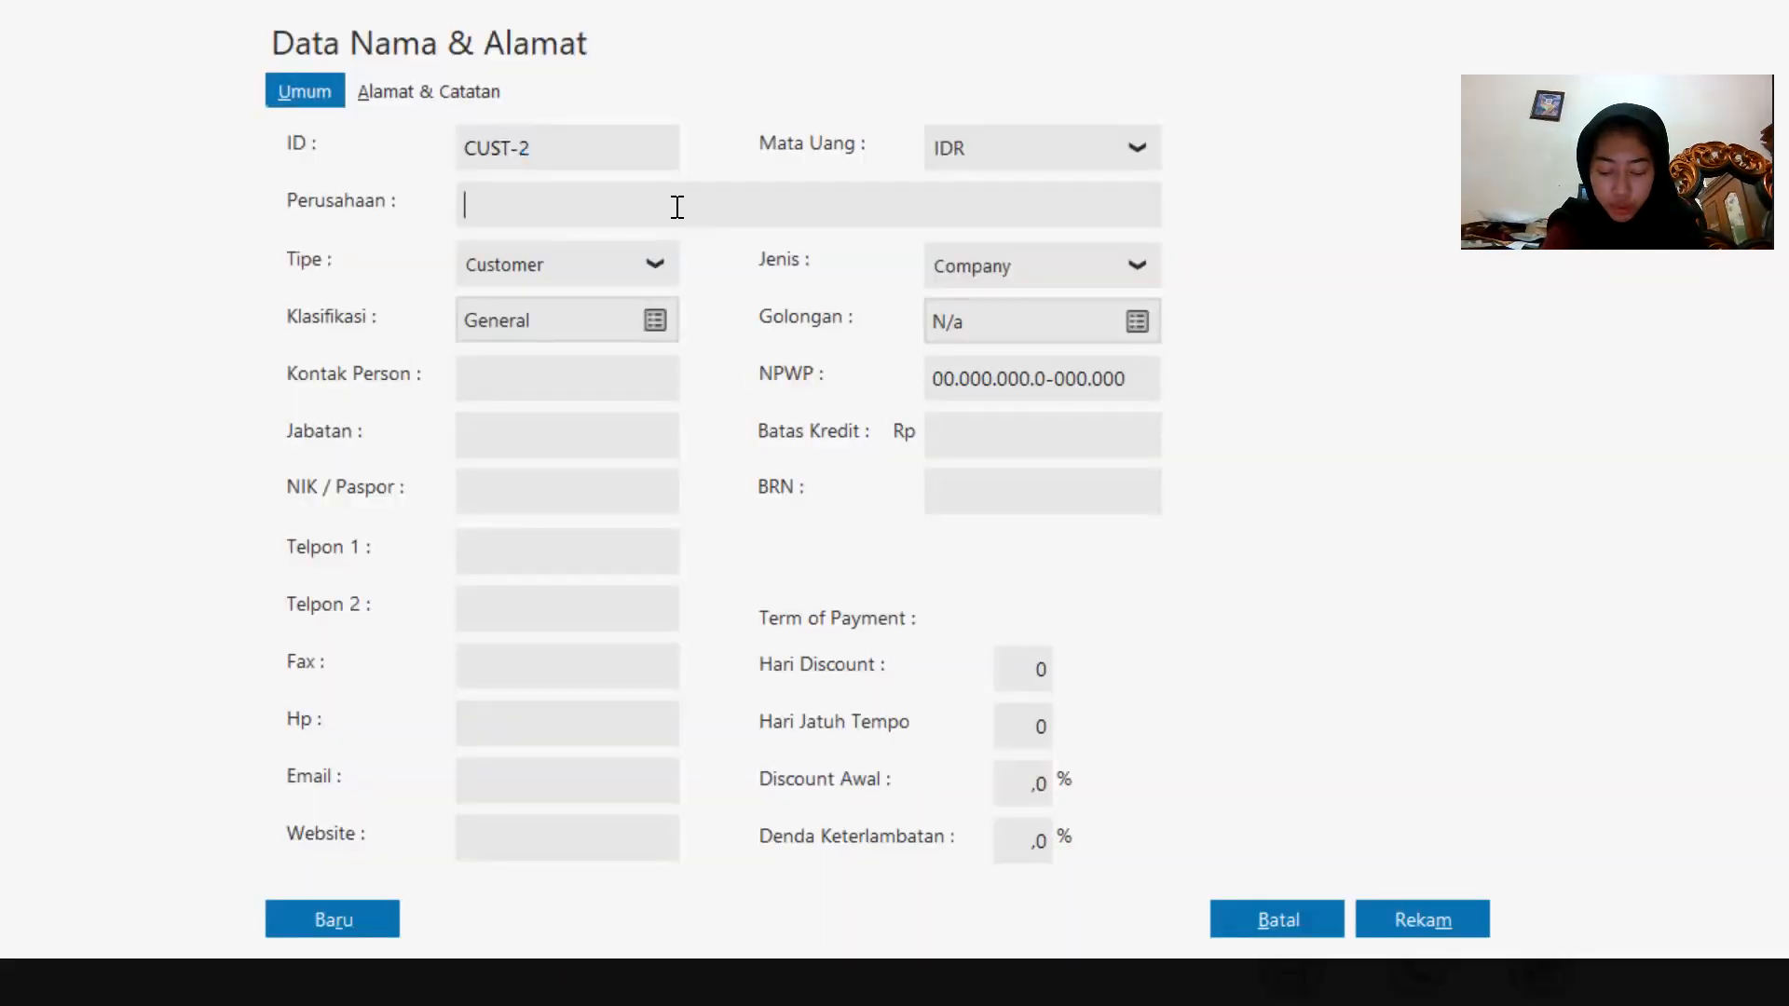
pyautogui.press('capslock')
pyautogui.write('Toko')
pyautogui.press('capslock')
pyautogui.write('B')
pyautogui.press('capslock')
pyautogui.write('erkat')
pyautogui.click(1453, 922)
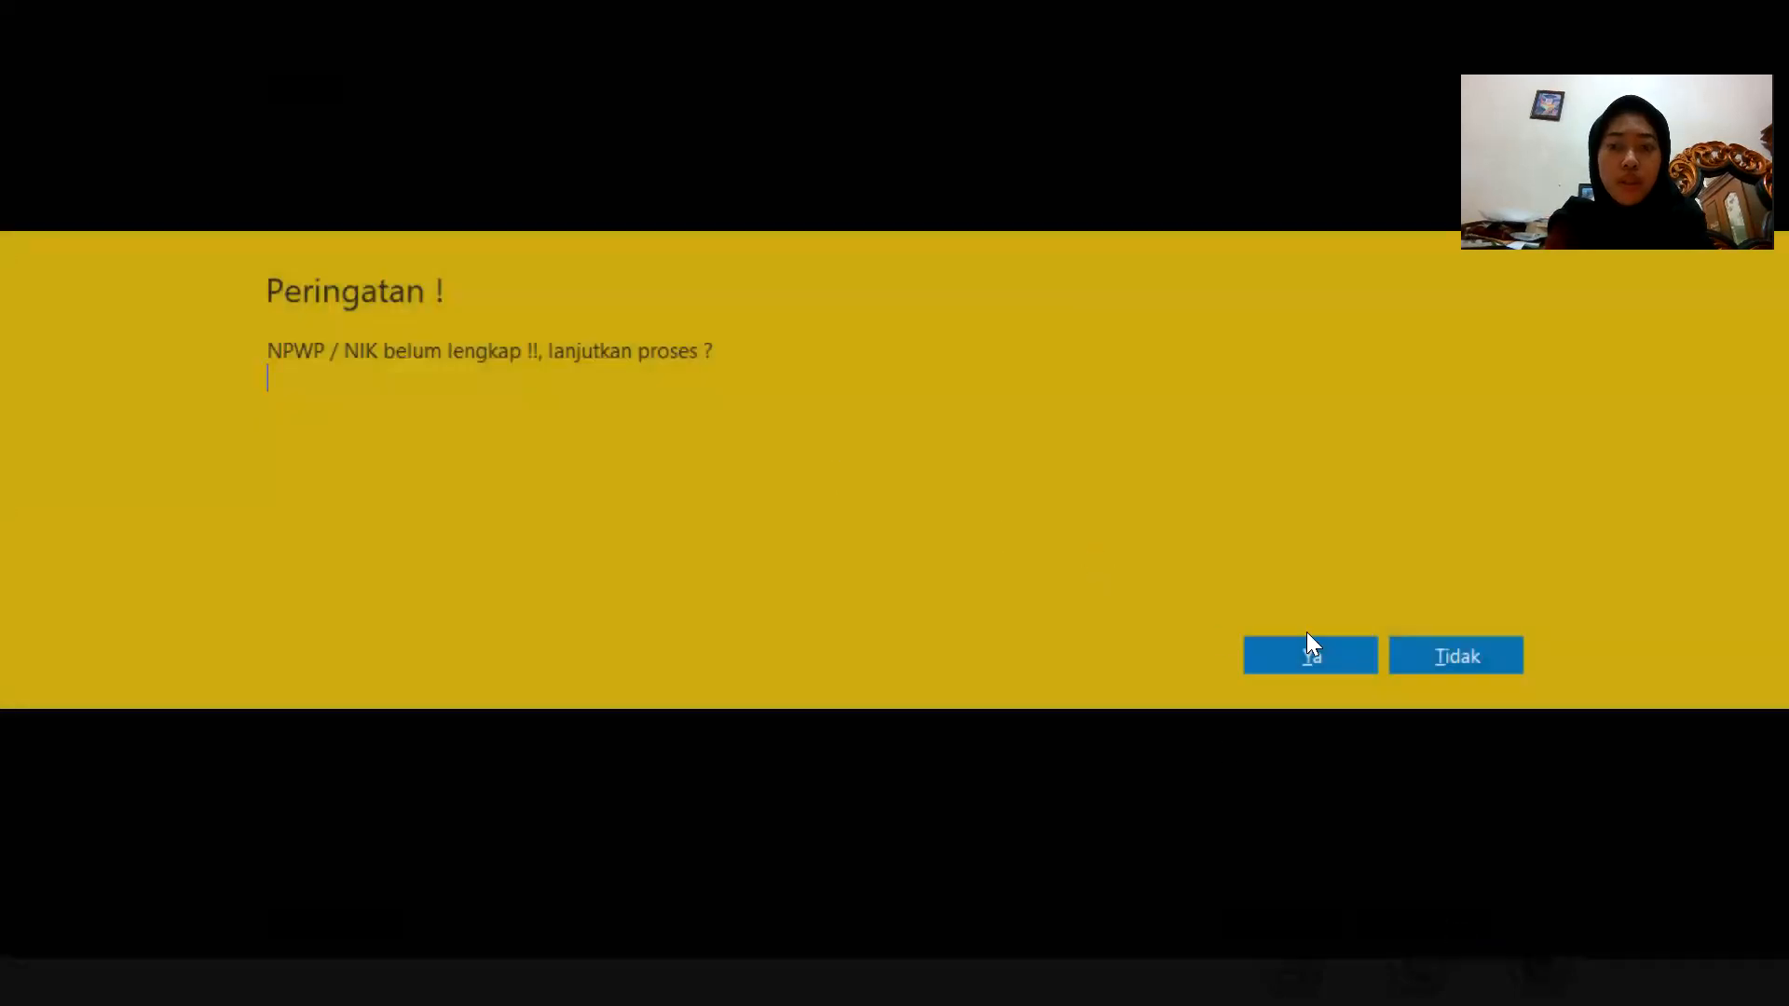
pyautogui.click(1319, 652)
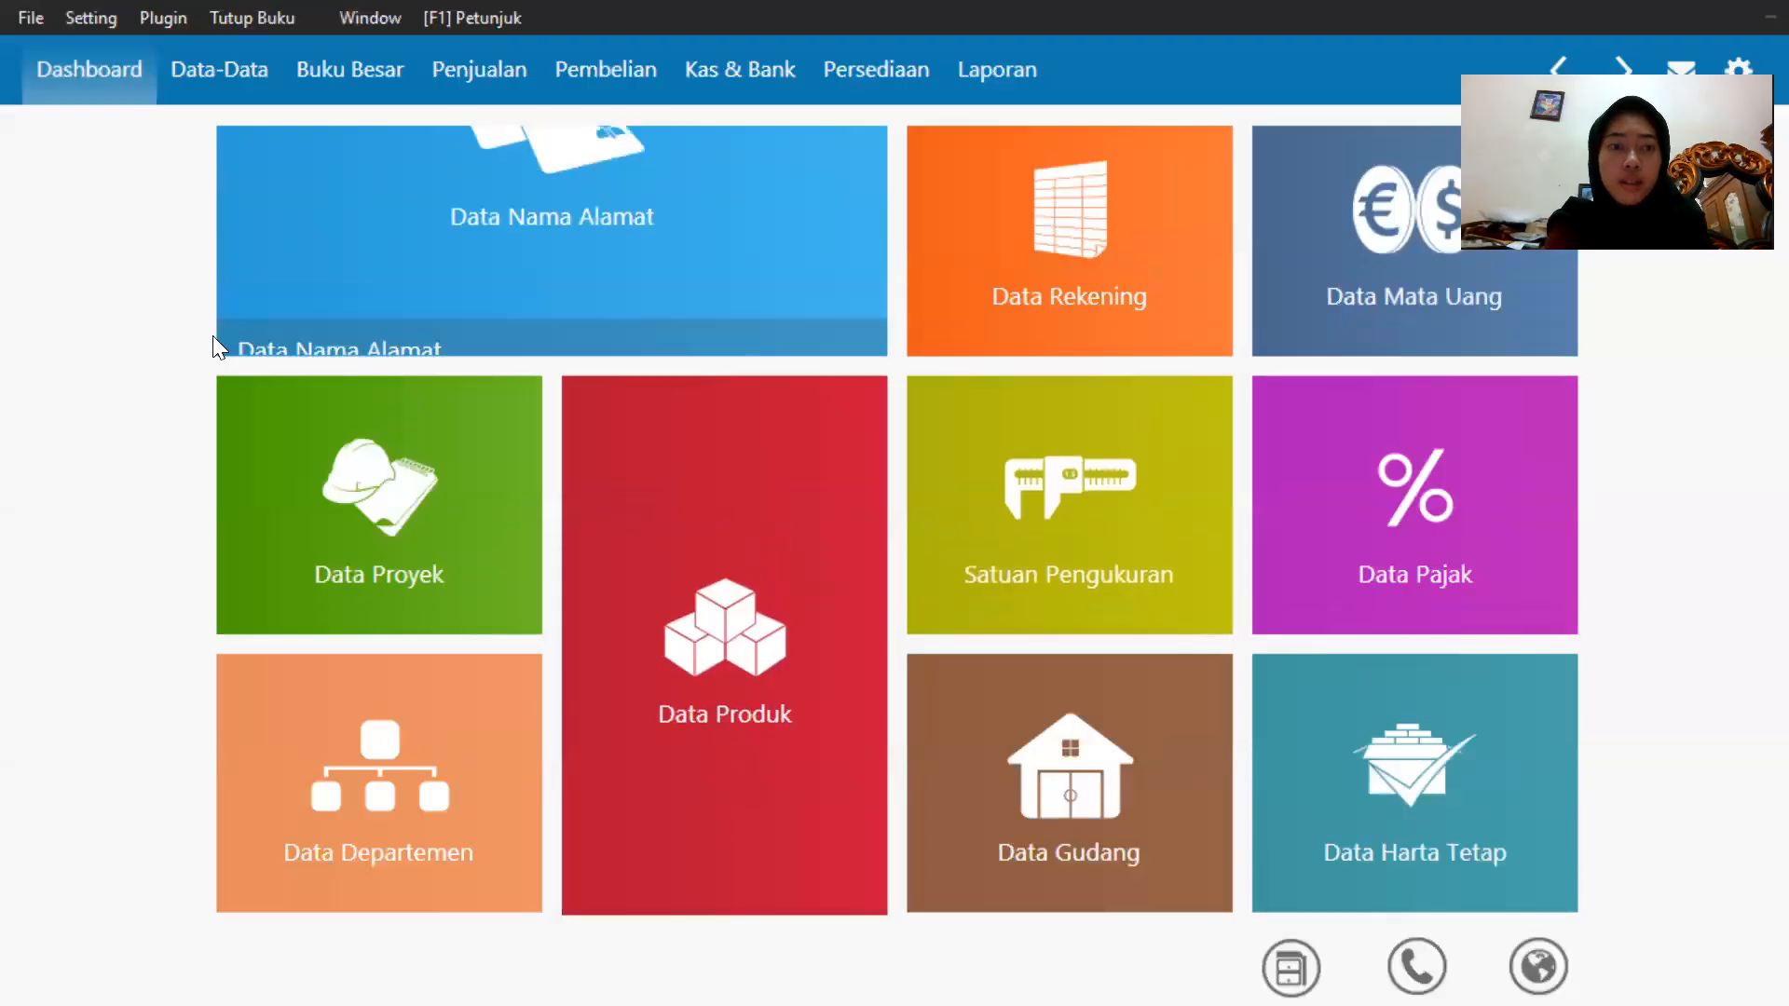
# Add a new customer with the company name Toko Sukses and save it, skipping the missing NPWP.
pyautogui.moveTo(240, 346)
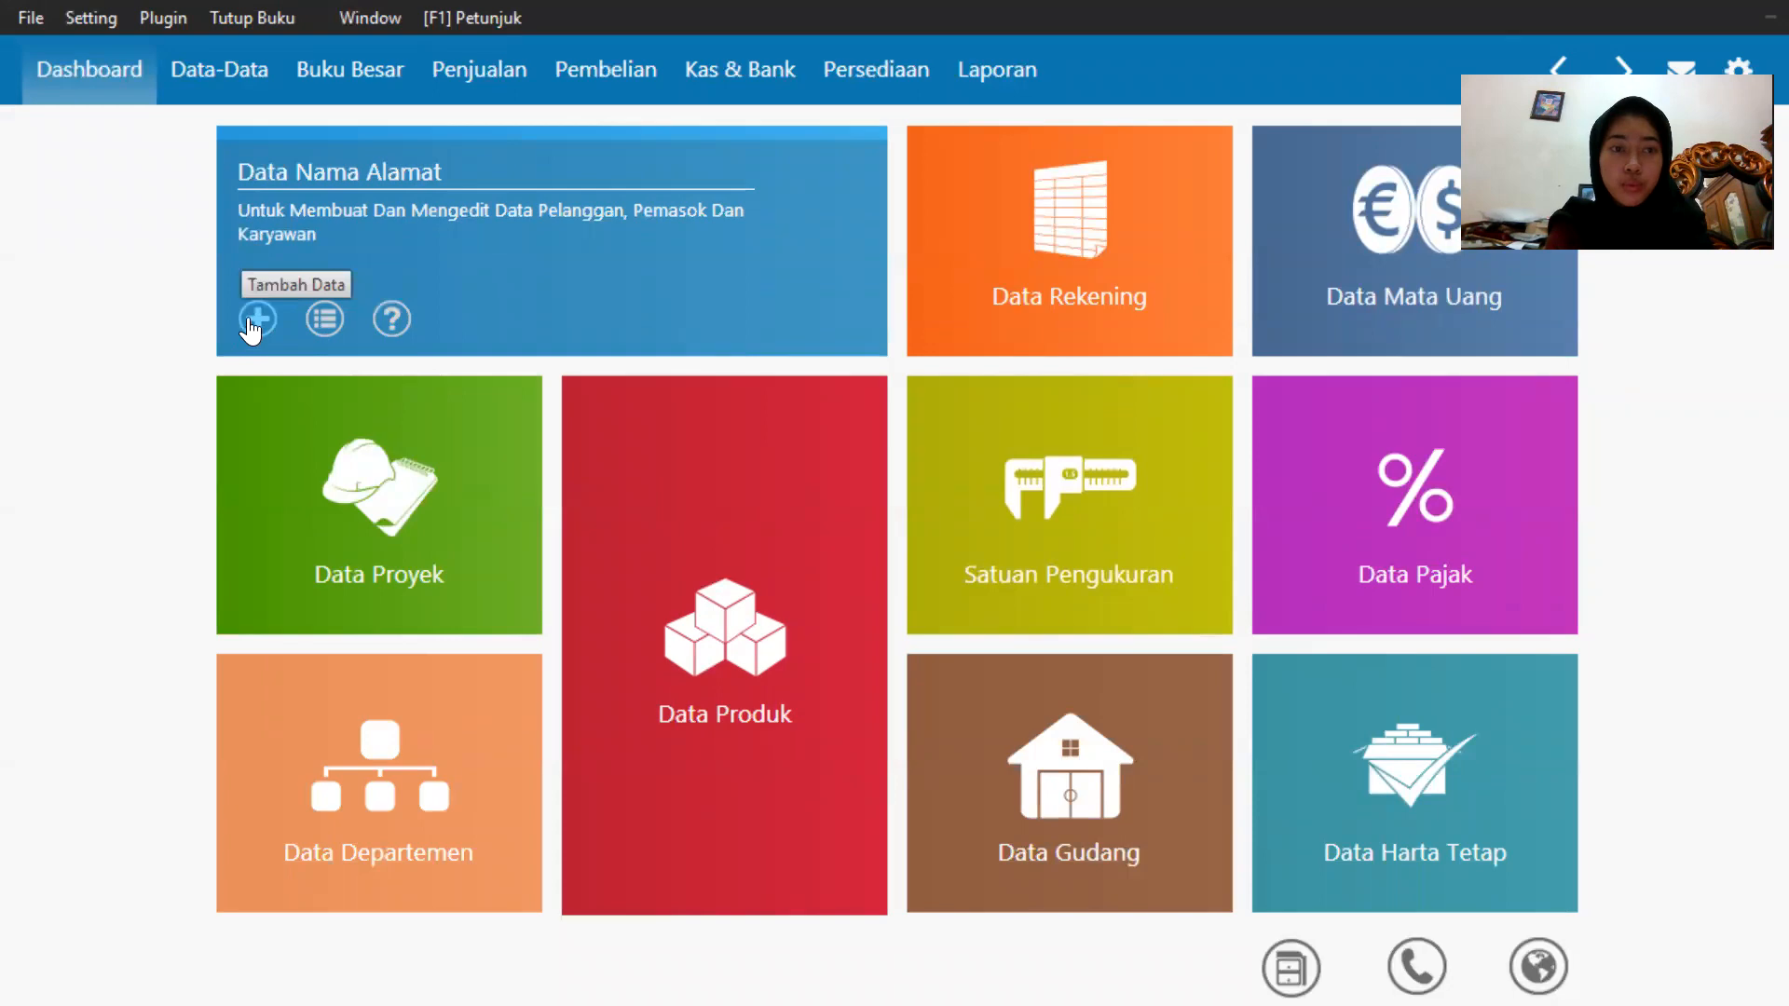
pyautogui.click(249, 321)
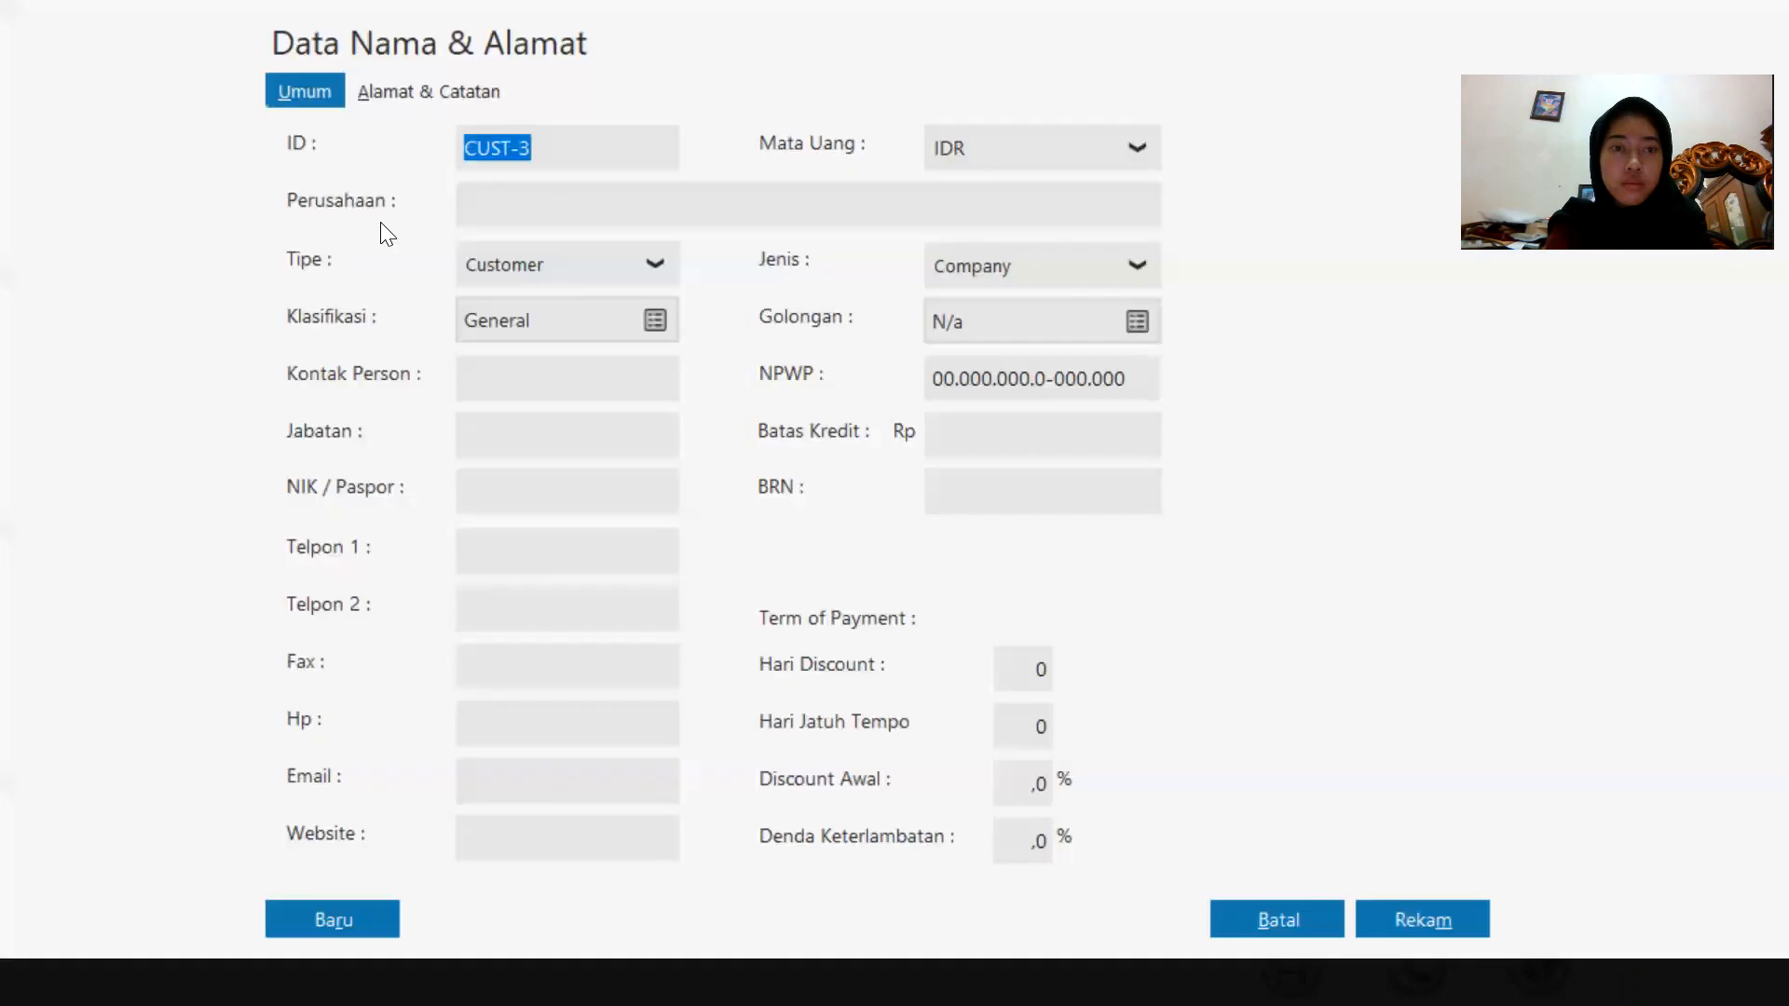
pyautogui.click(503, 210)
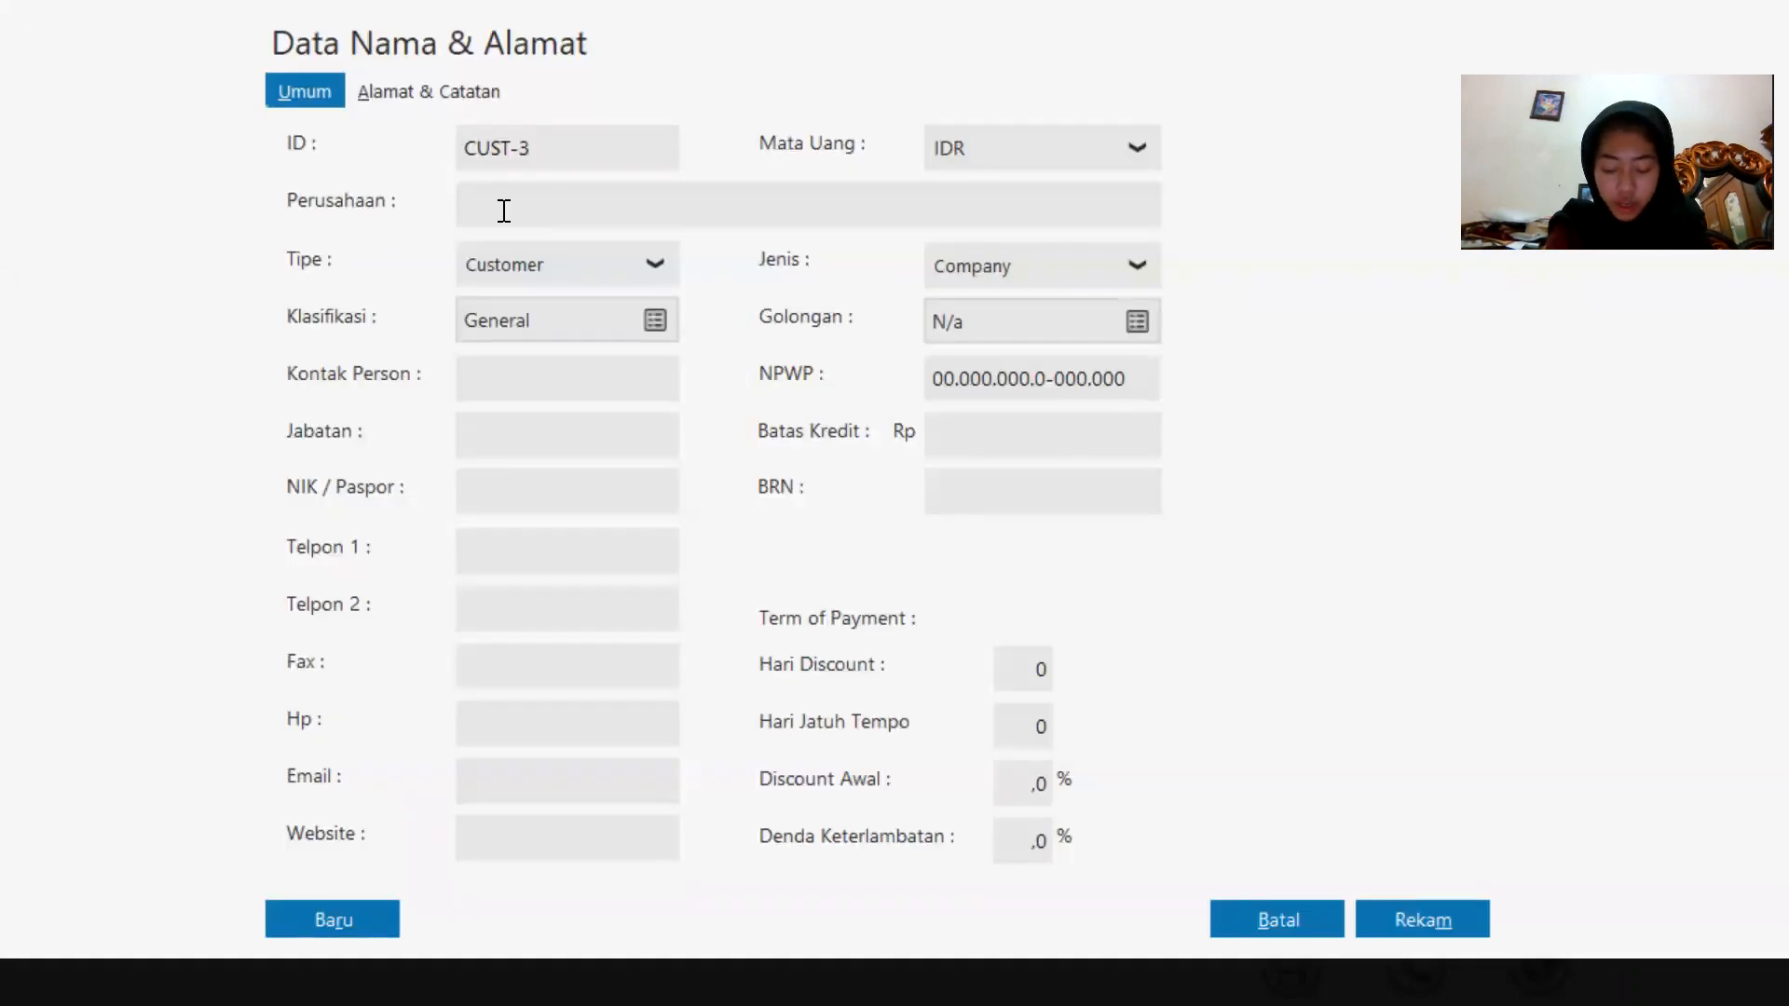
pyautogui.write('T')
pyautogui.press('capslock')
pyautogui.write('oko')
pyautogui.press('capslock')
pyautogui.write('S')
pyautogui.press('capslock')
pyautogui.write('ukses')
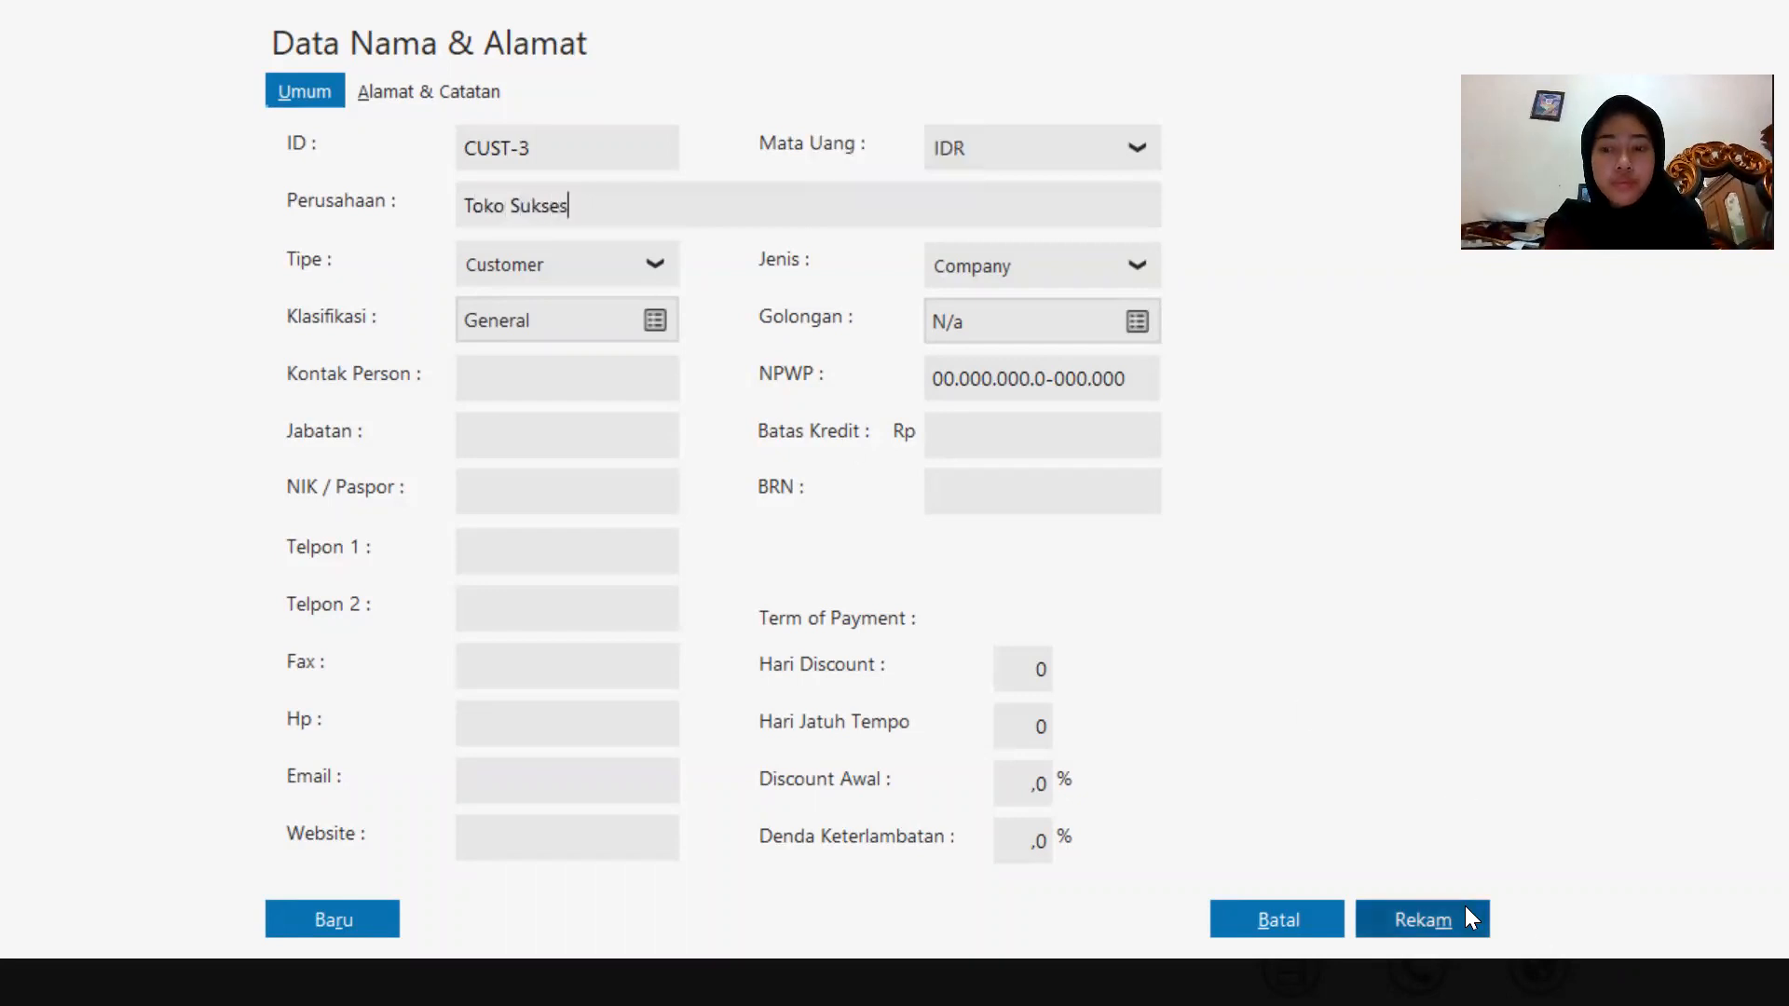
pyautogui.click(1465, 909)
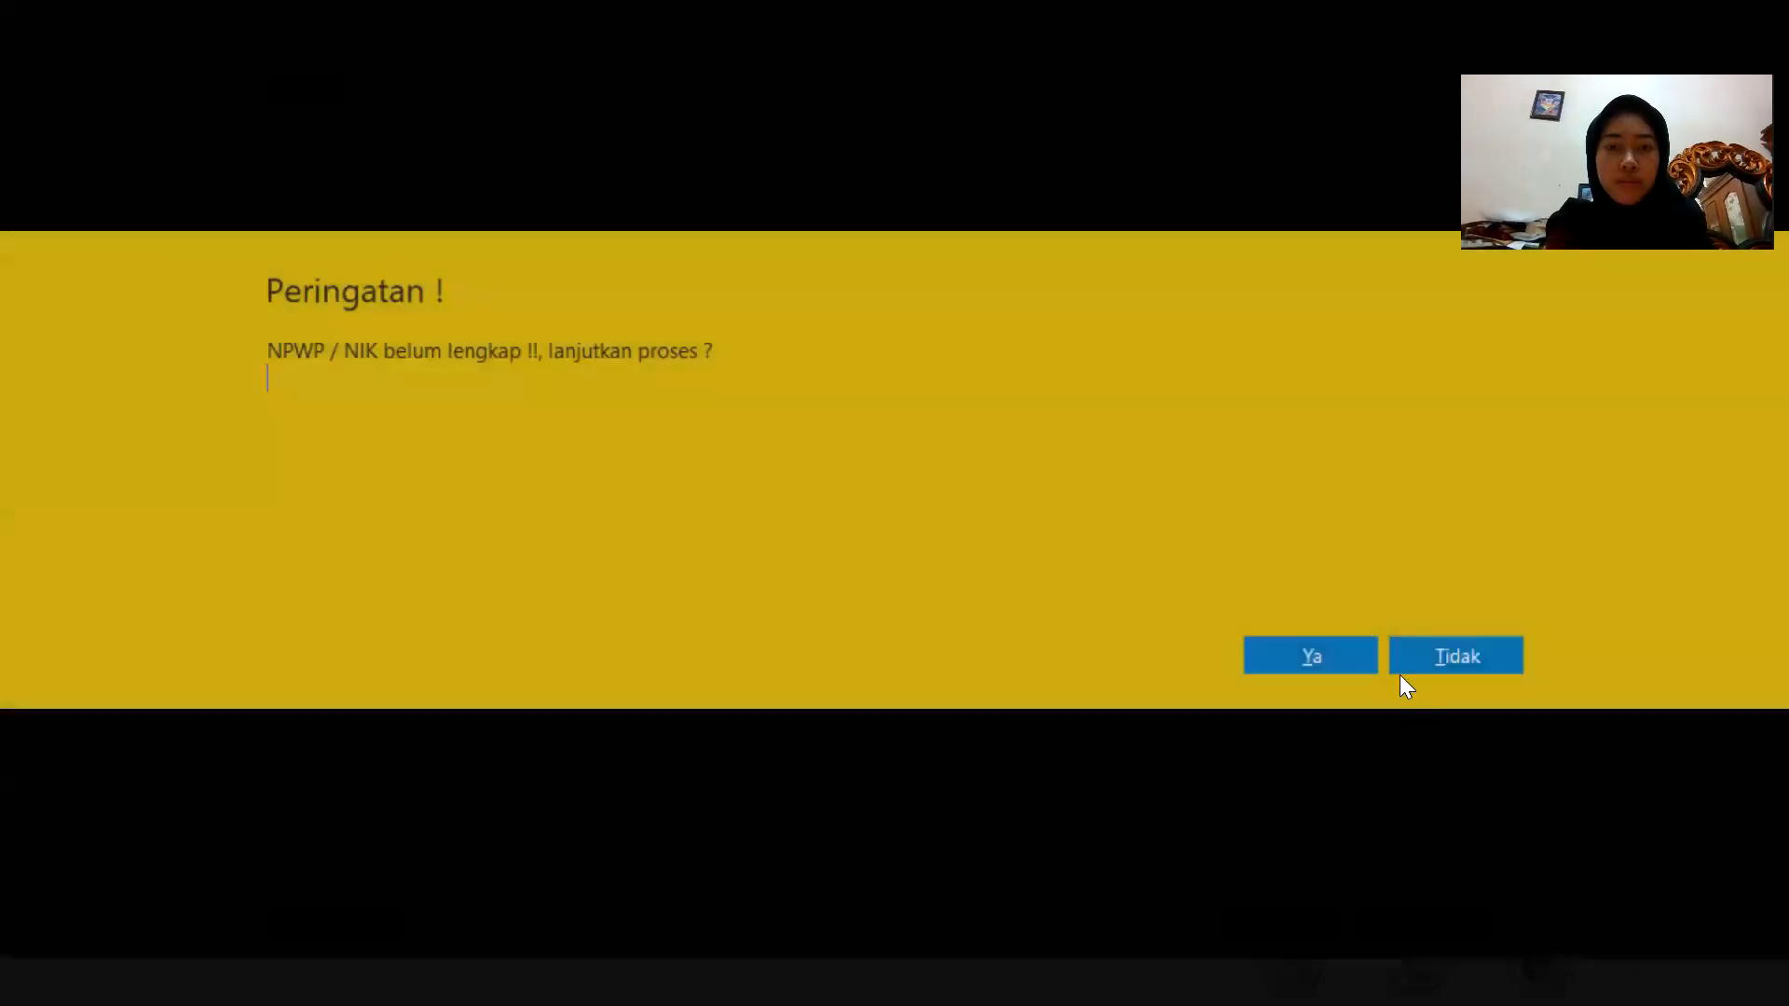
pyautogui.click(1360, 654)
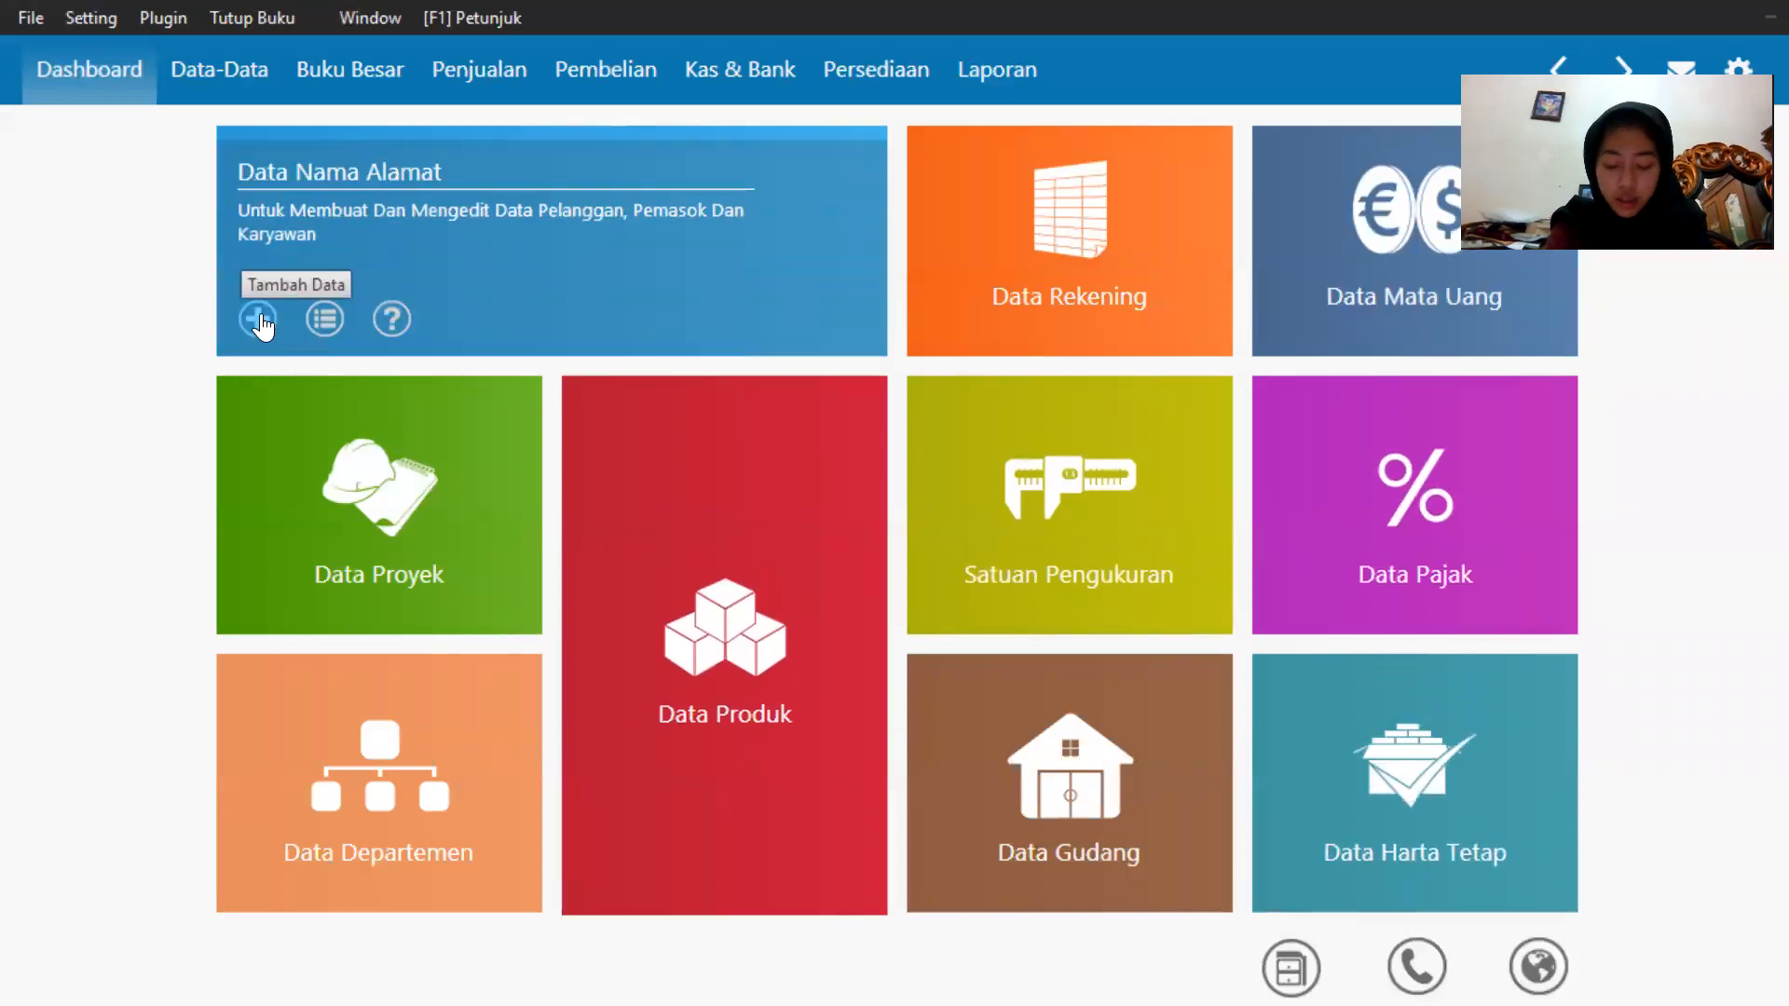
# Add a fourth customer, entering the customer's personal name as the company, and save it.
pyautogui.click(260, 319)
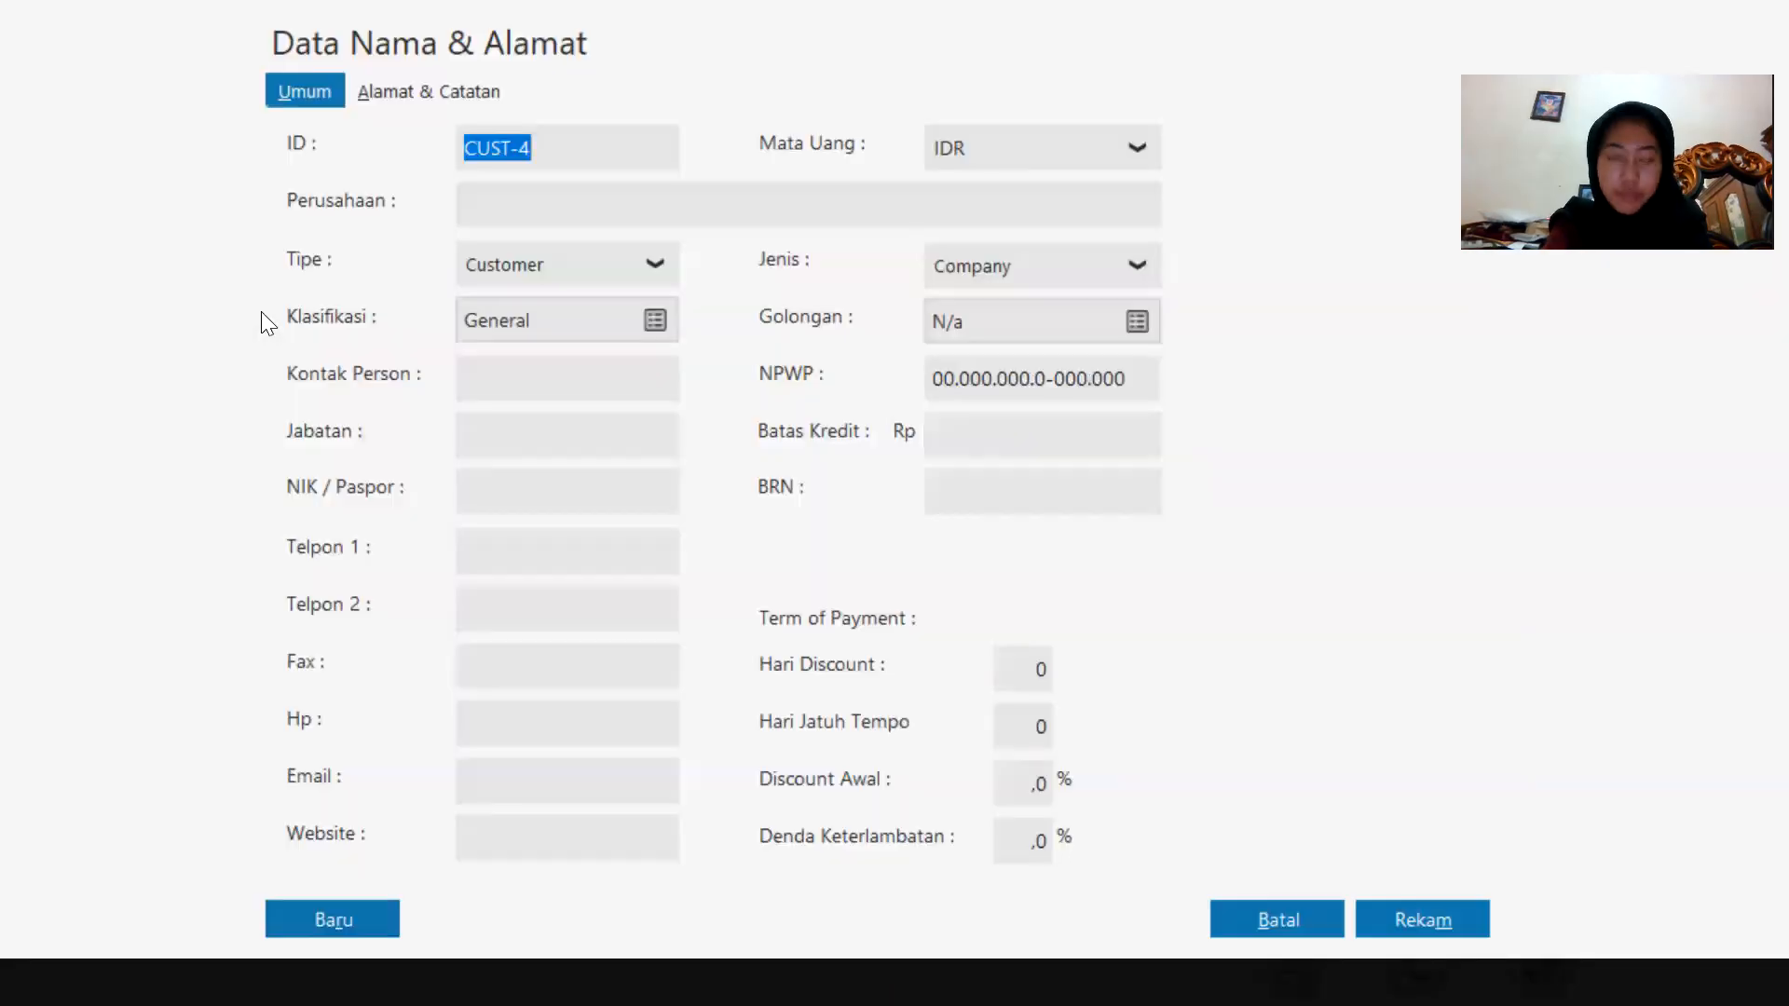
pyautogui.click(545, 212)
pyautogui.write('R')
pyautogui.press('capslock')
pyautogui.write('afi')
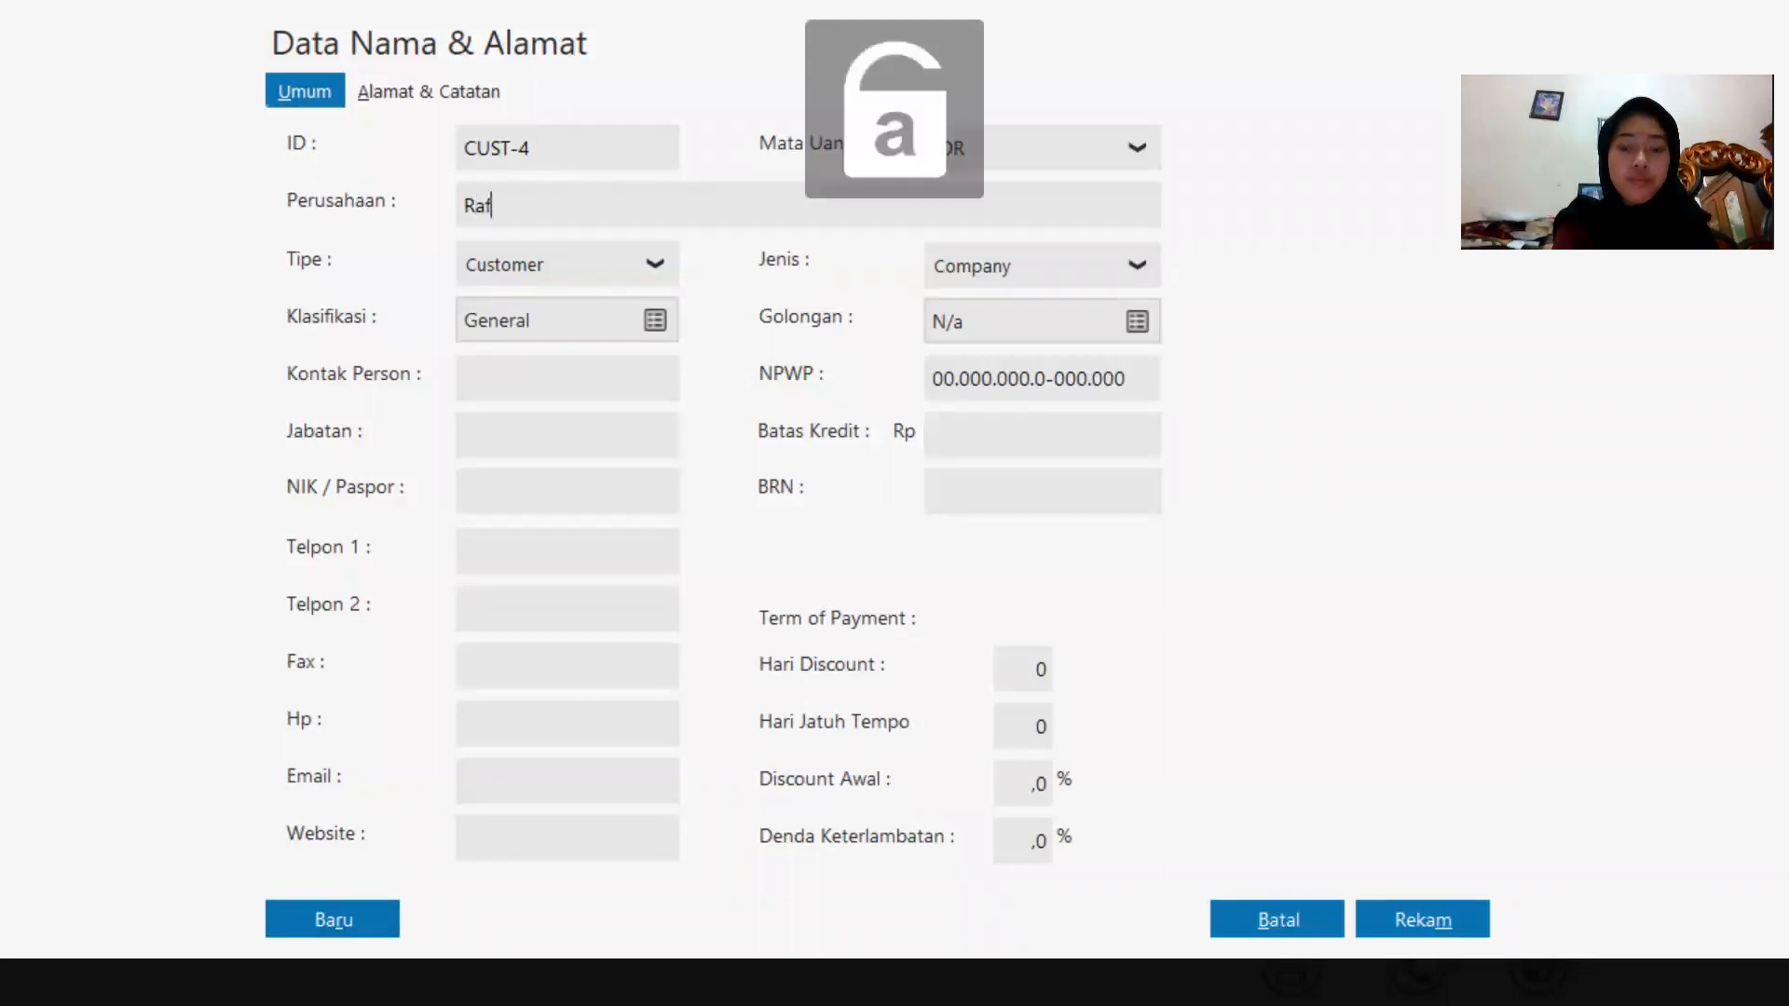
pyautogui.click(1380, 909)
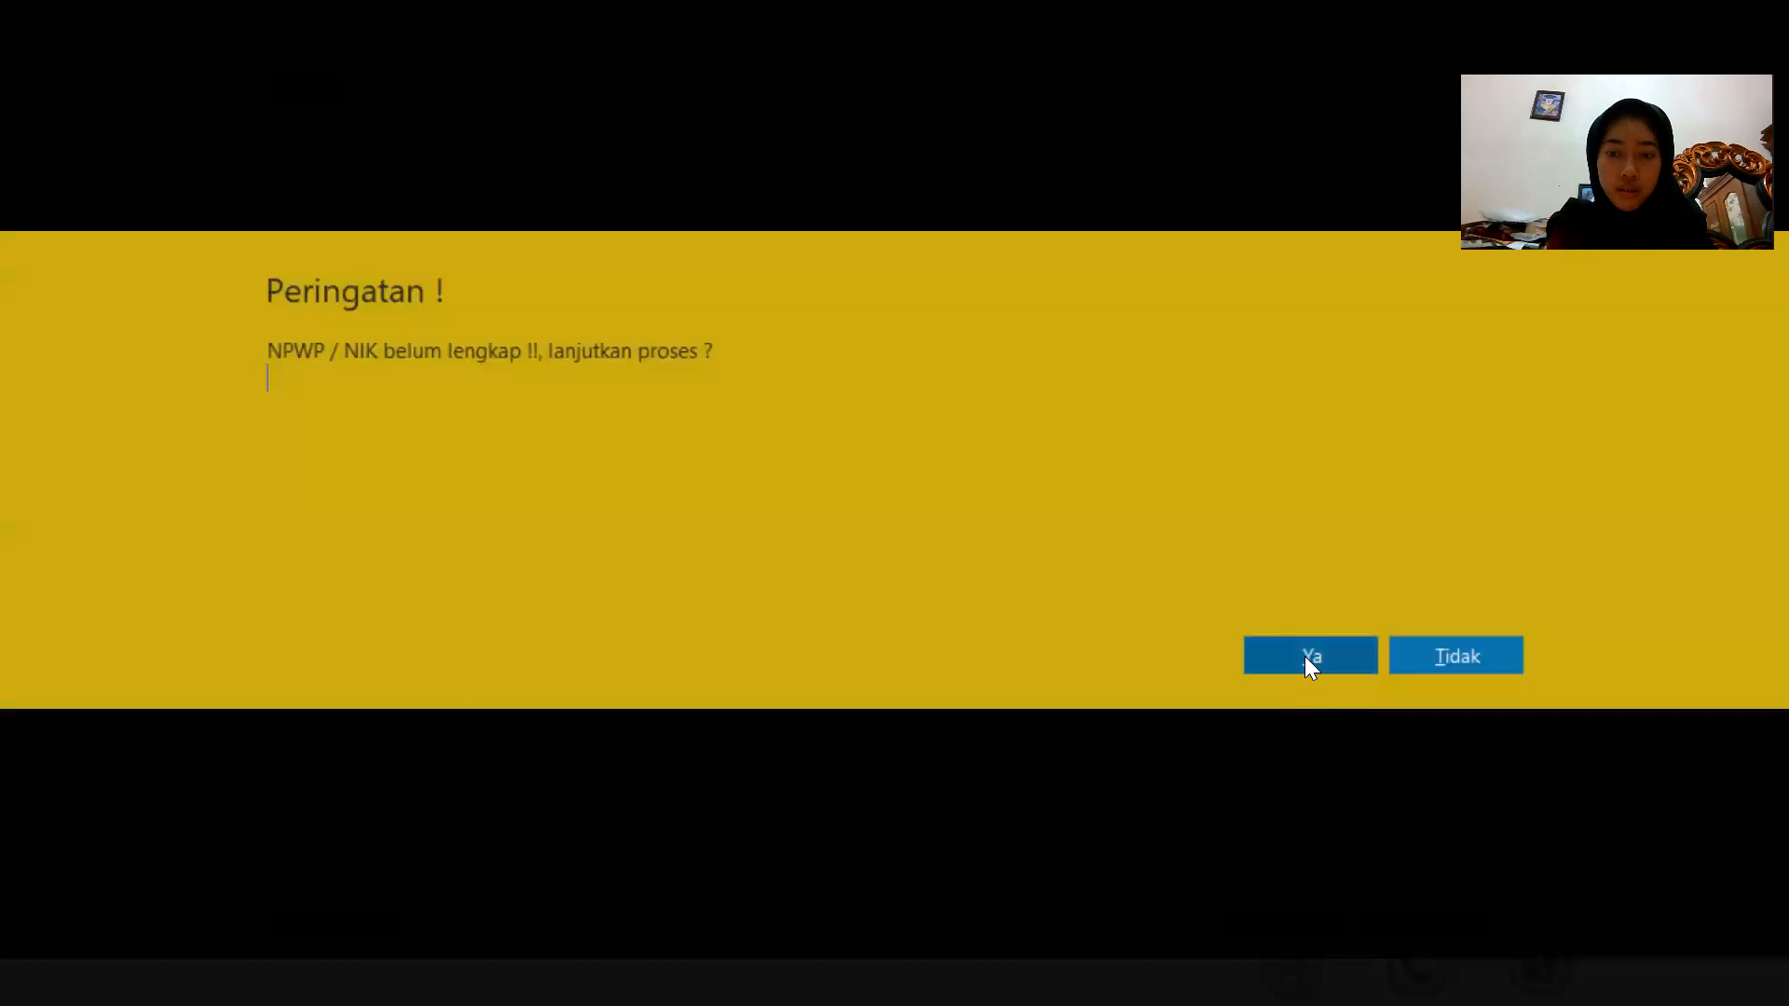
pyautogui.click(1307, 658)
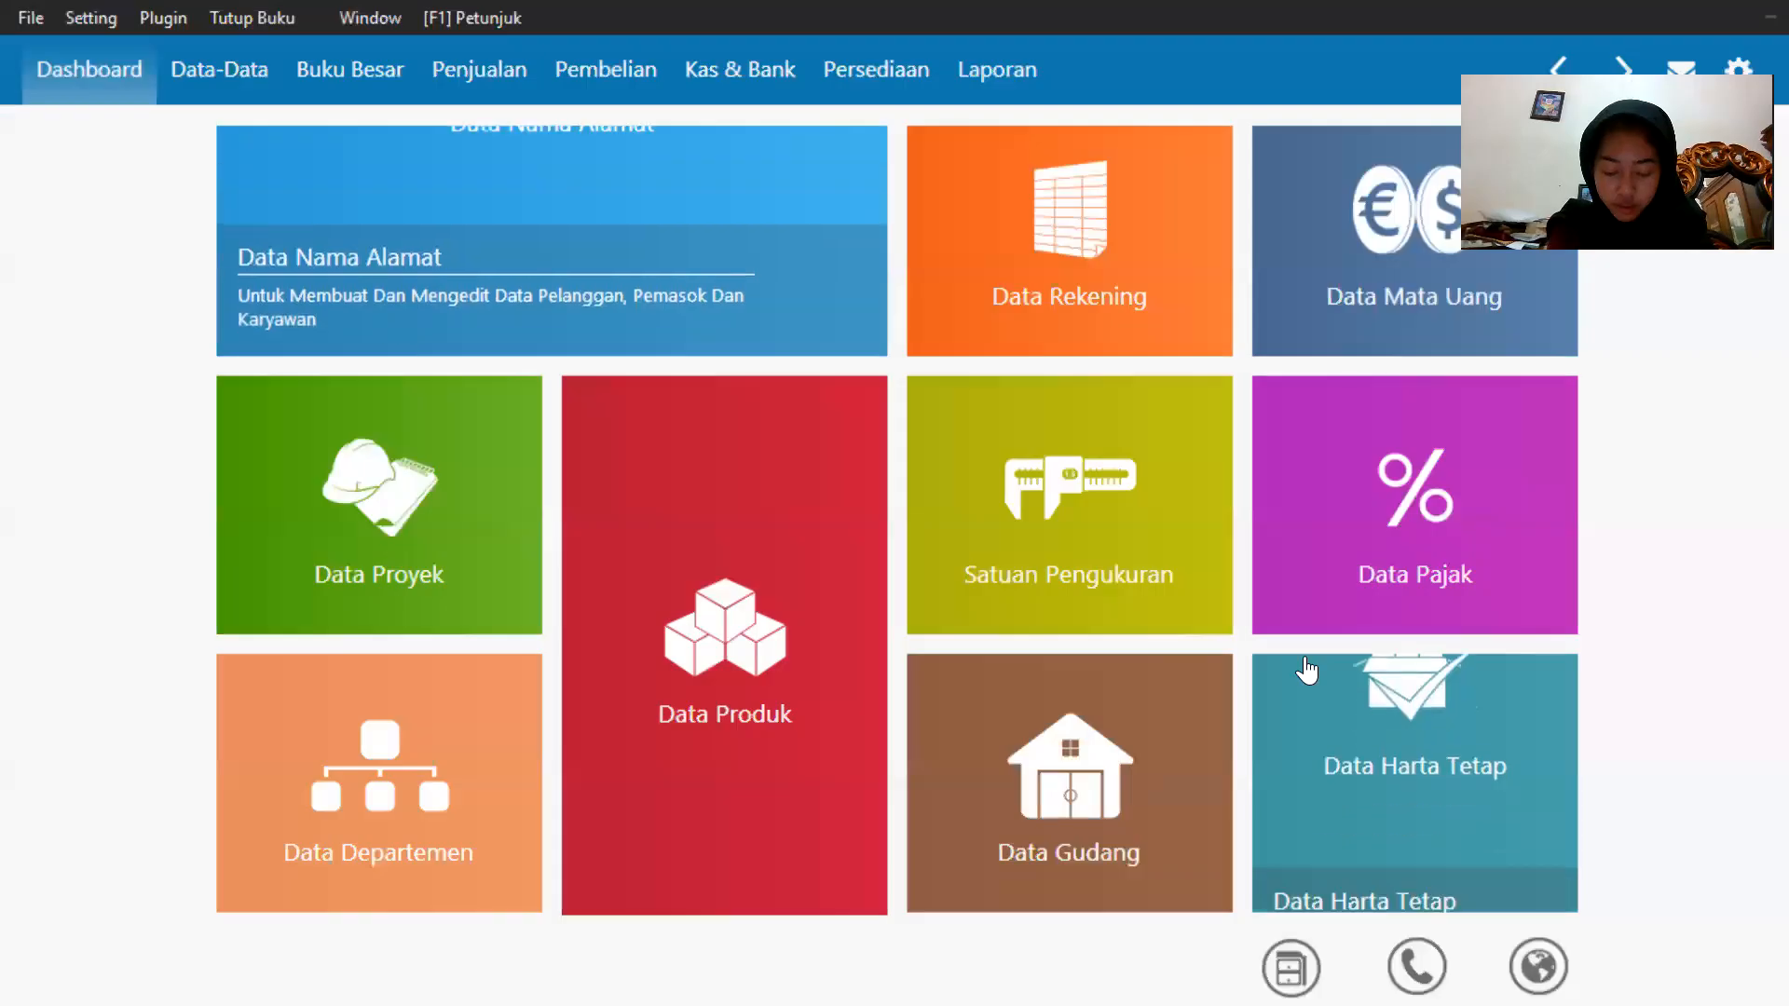
# Add a new vendor with the company name Sephia Phone and save it, skipping the missing NPWP.
pyautogui.moveTo(305, 266)
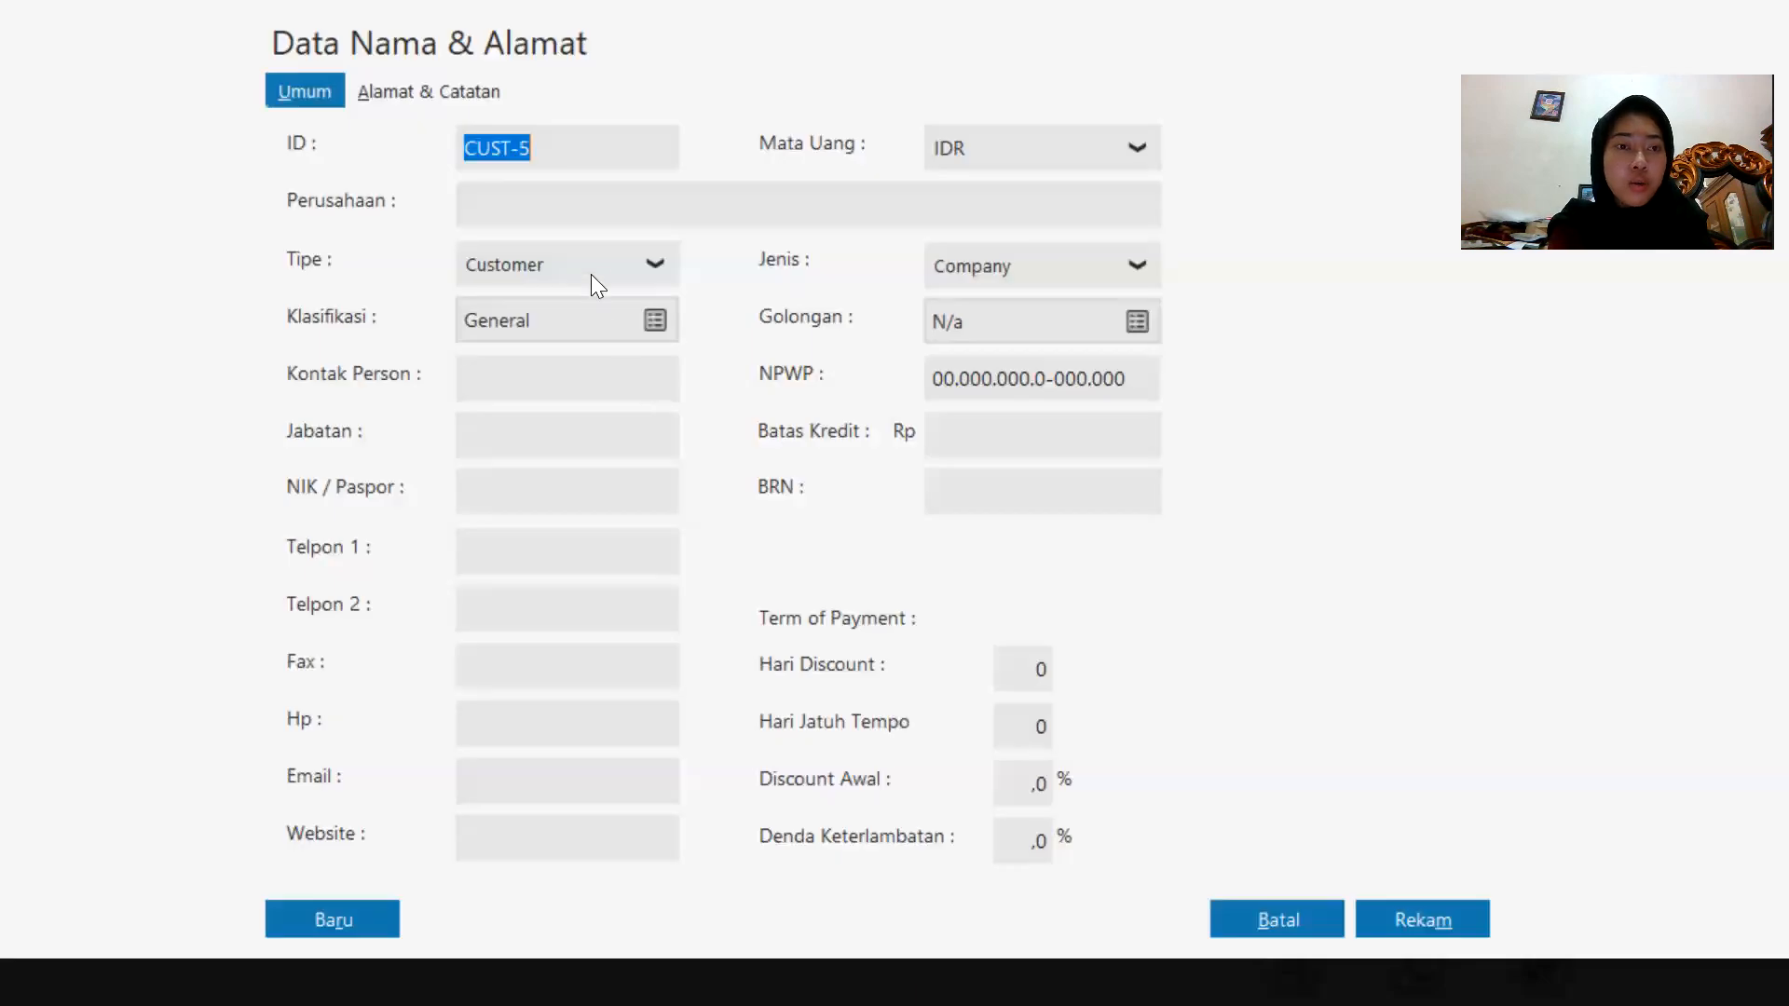
pyautogui.click(591, 274)
pyautogui.click(566, 371)
pyautogui.click(558, 222)
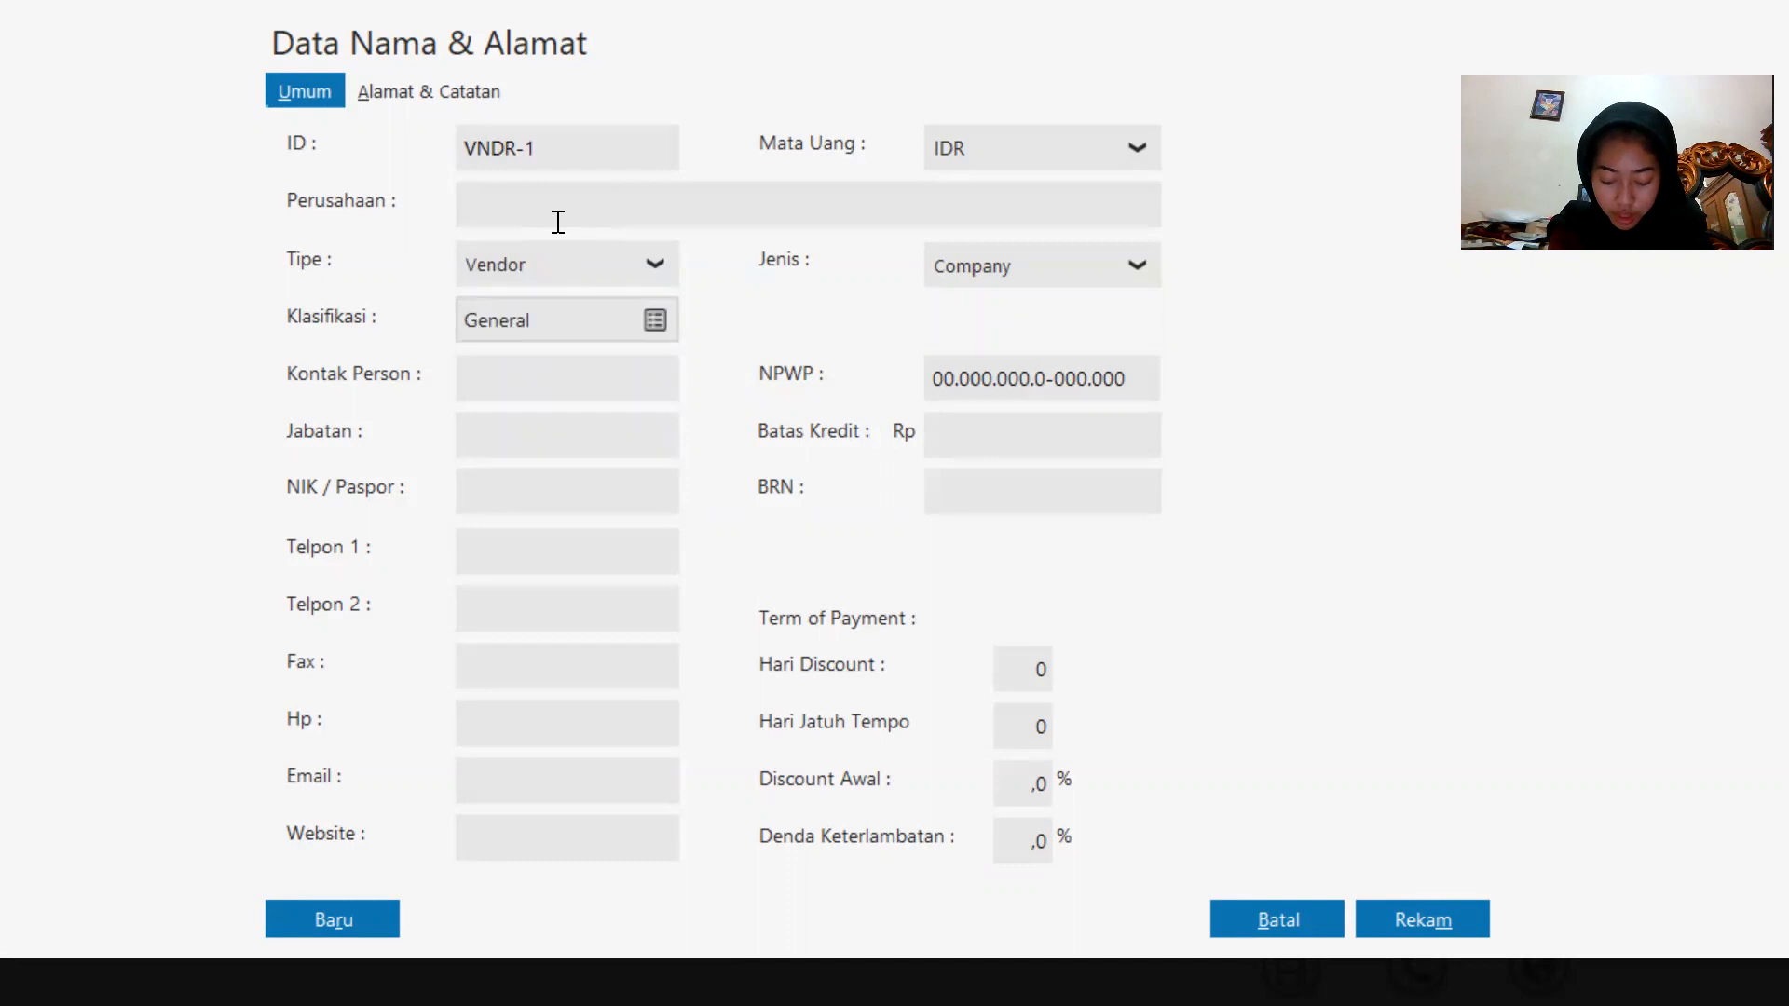
pyautogui.write('Sep')
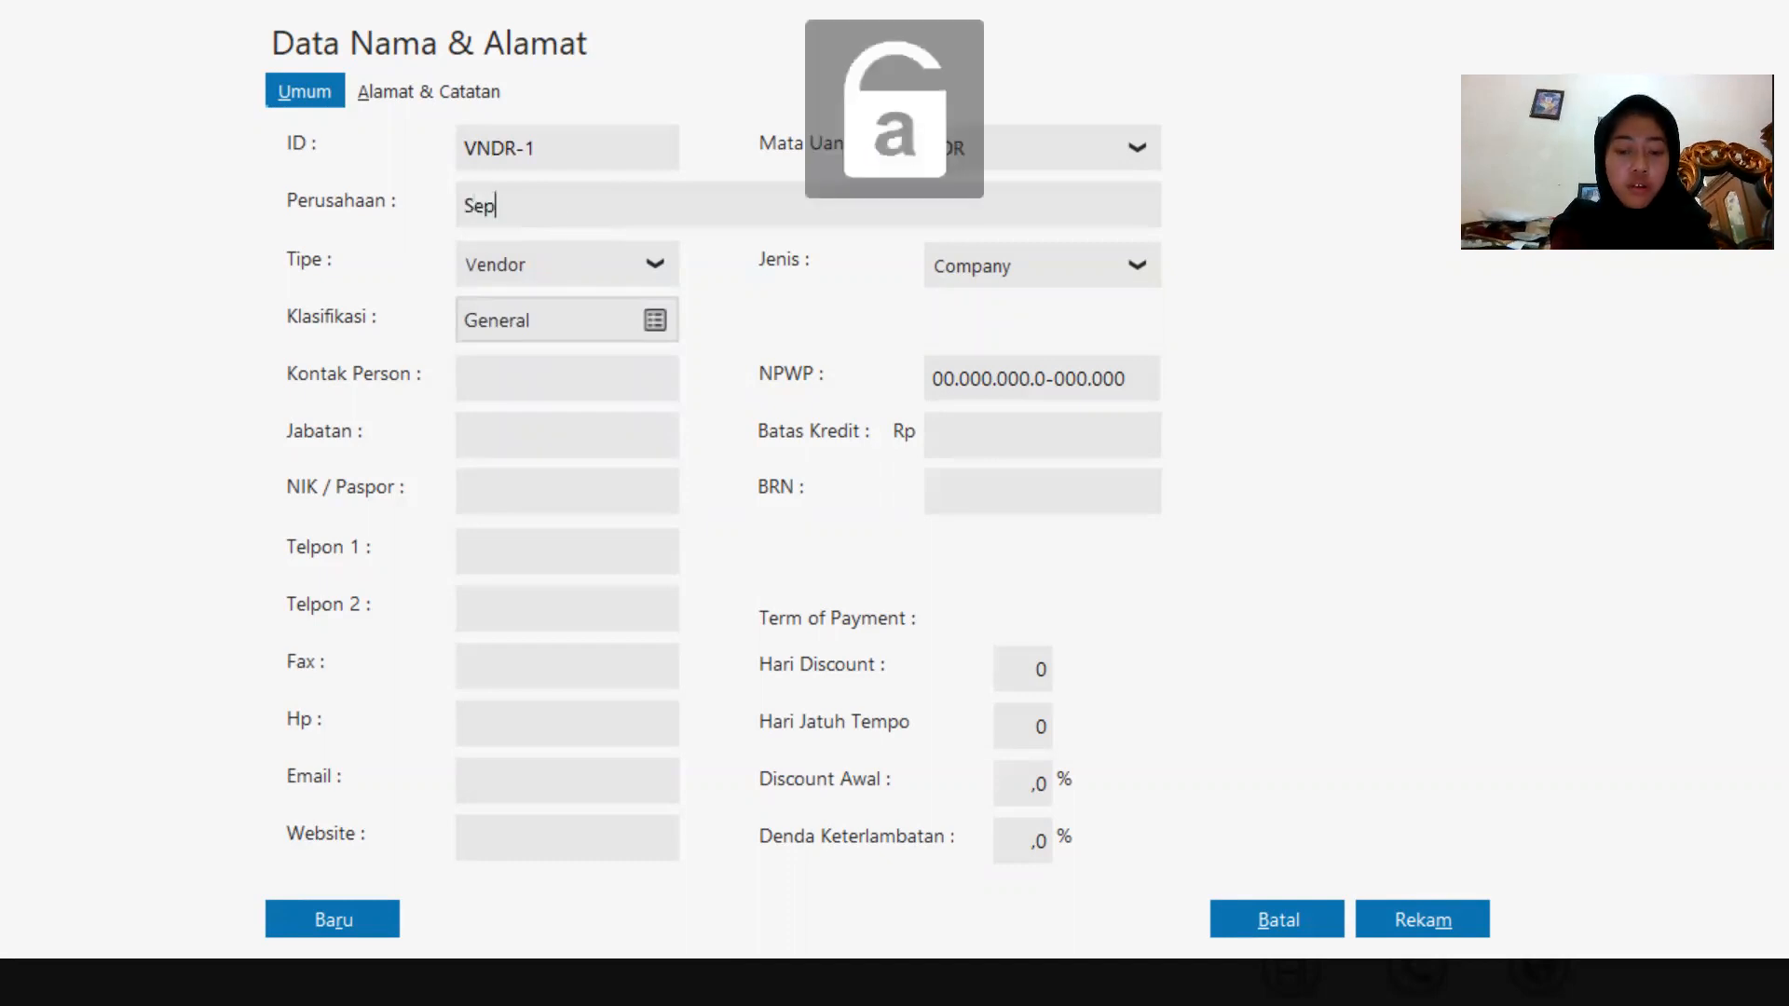
pyautogui.write('hia Phone')
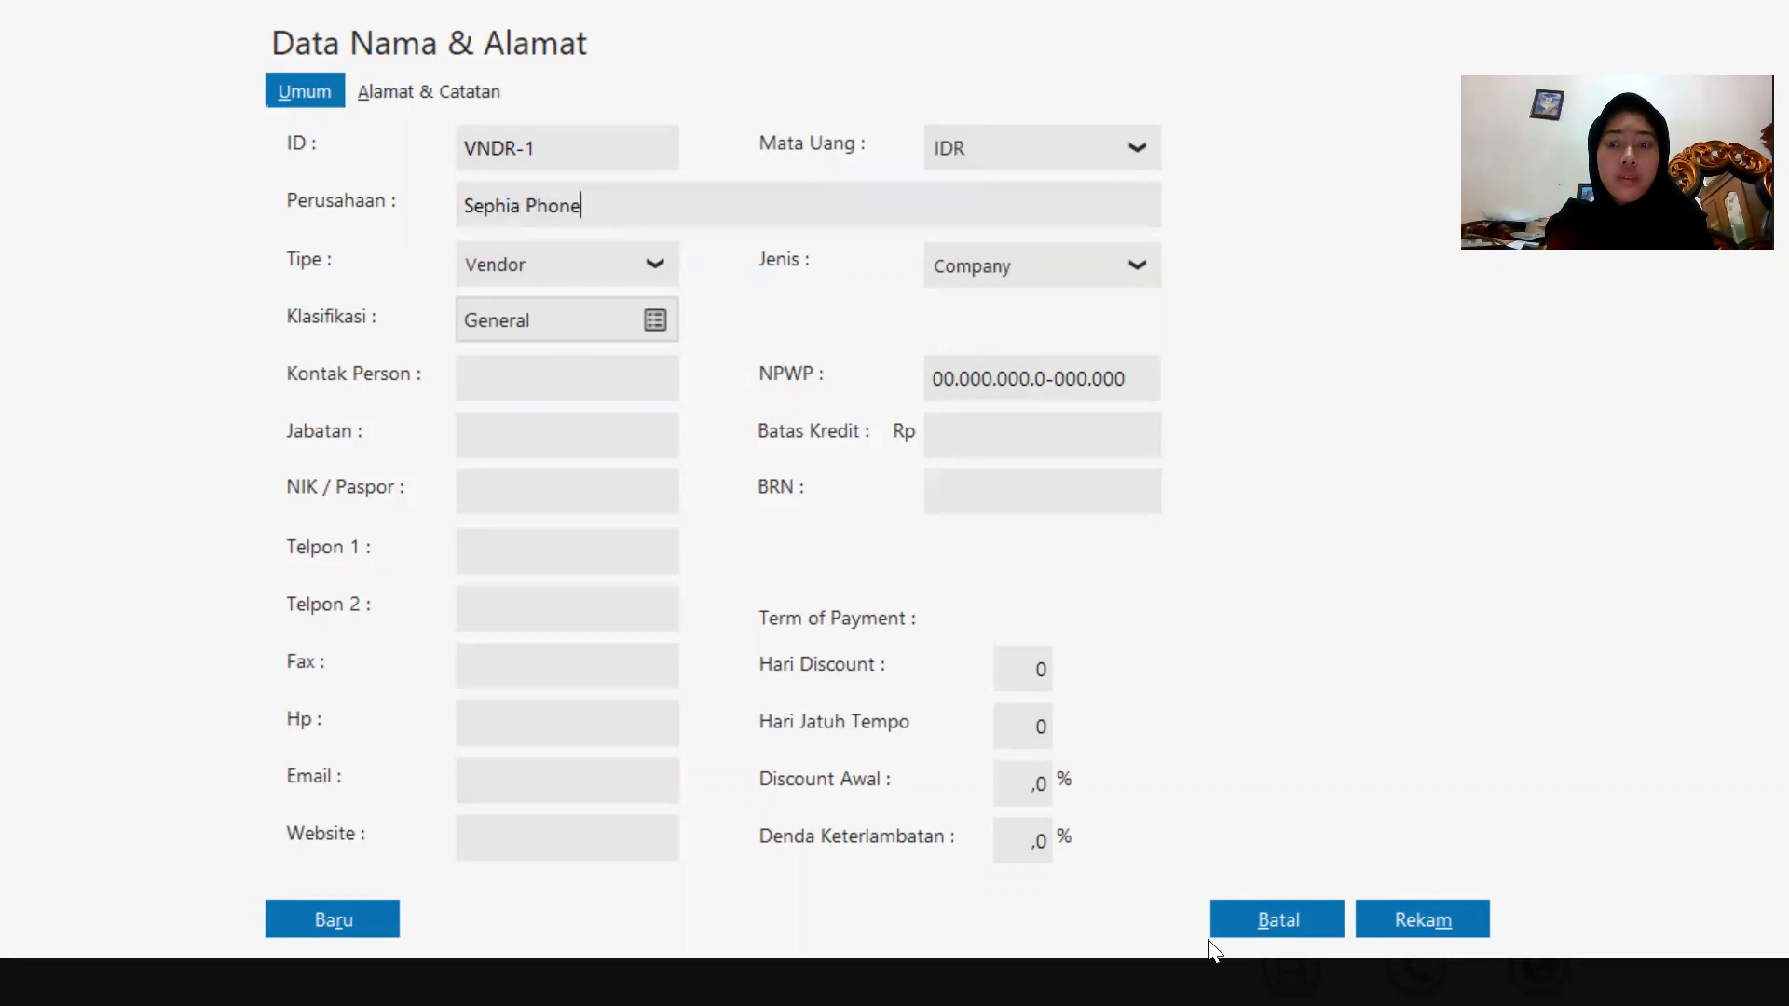
pyautogui.click(1445, 917)
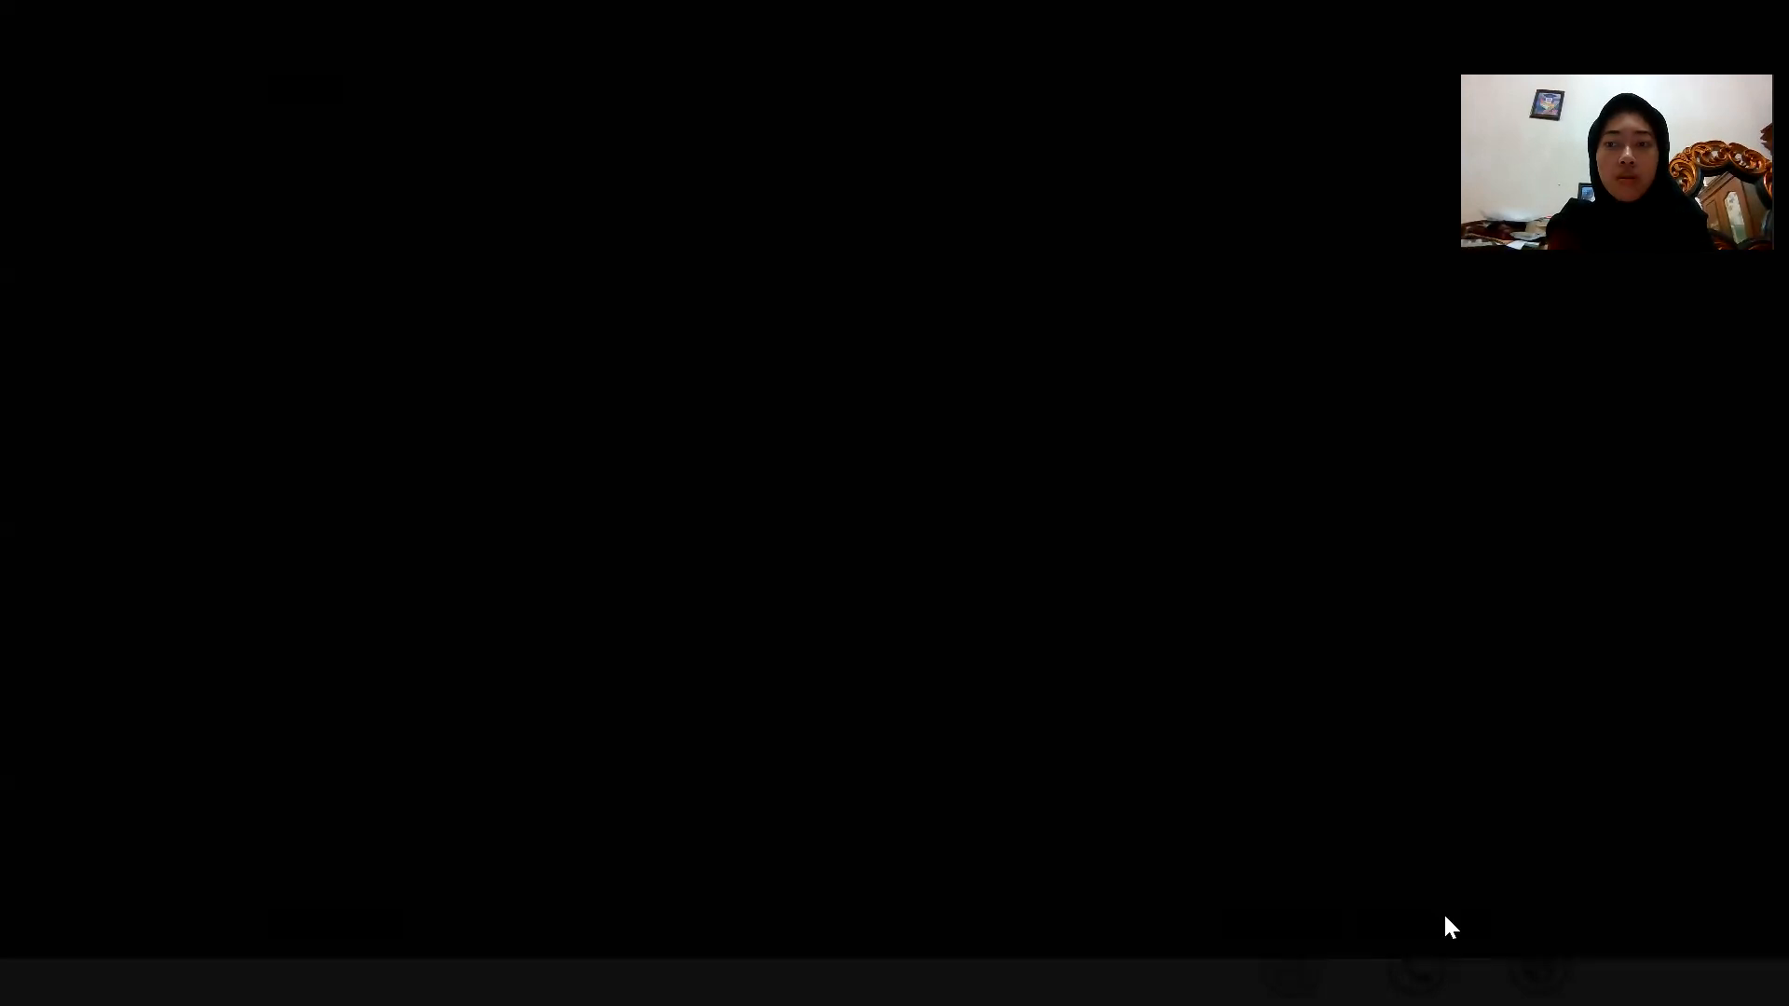
pyautogui.click(1312, 672)
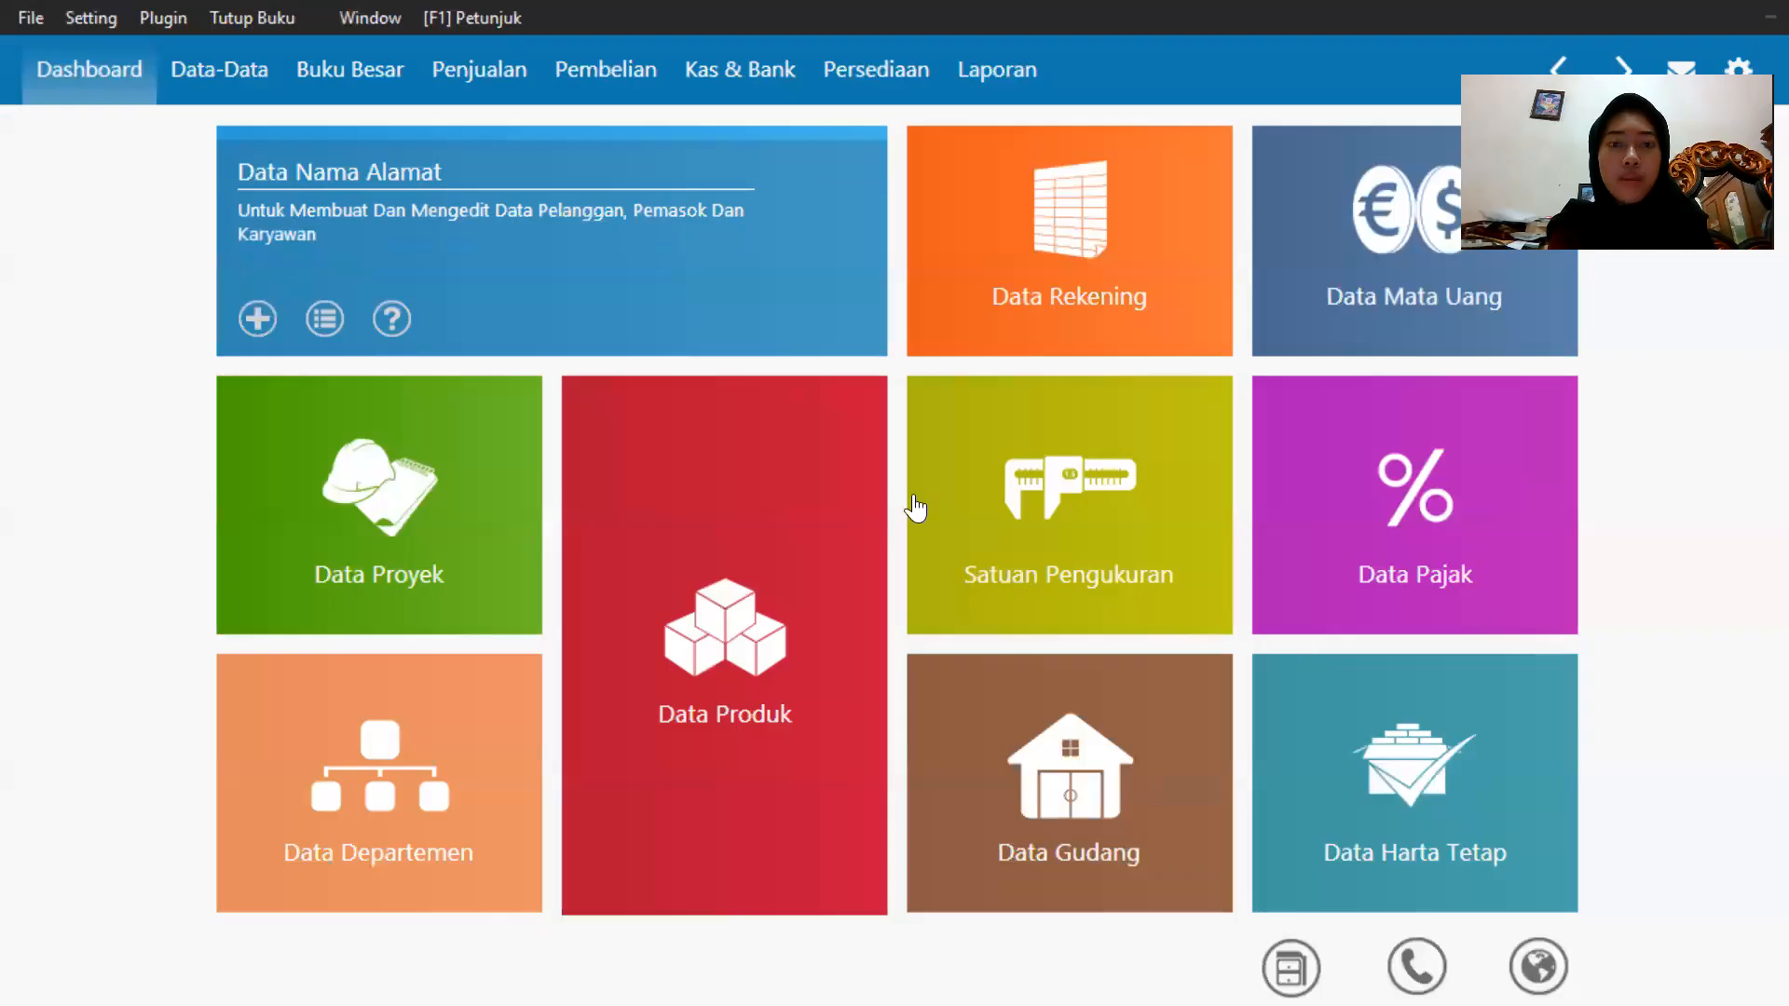
# Add a new vendor with the company name Toko Semangat and save it, skipping the missing NPWP.
pyautogui.click(240, 311)
pyautogui.click(559, 264)
pyautogui.click(552, 355)
pyautogui.click(549, 218)
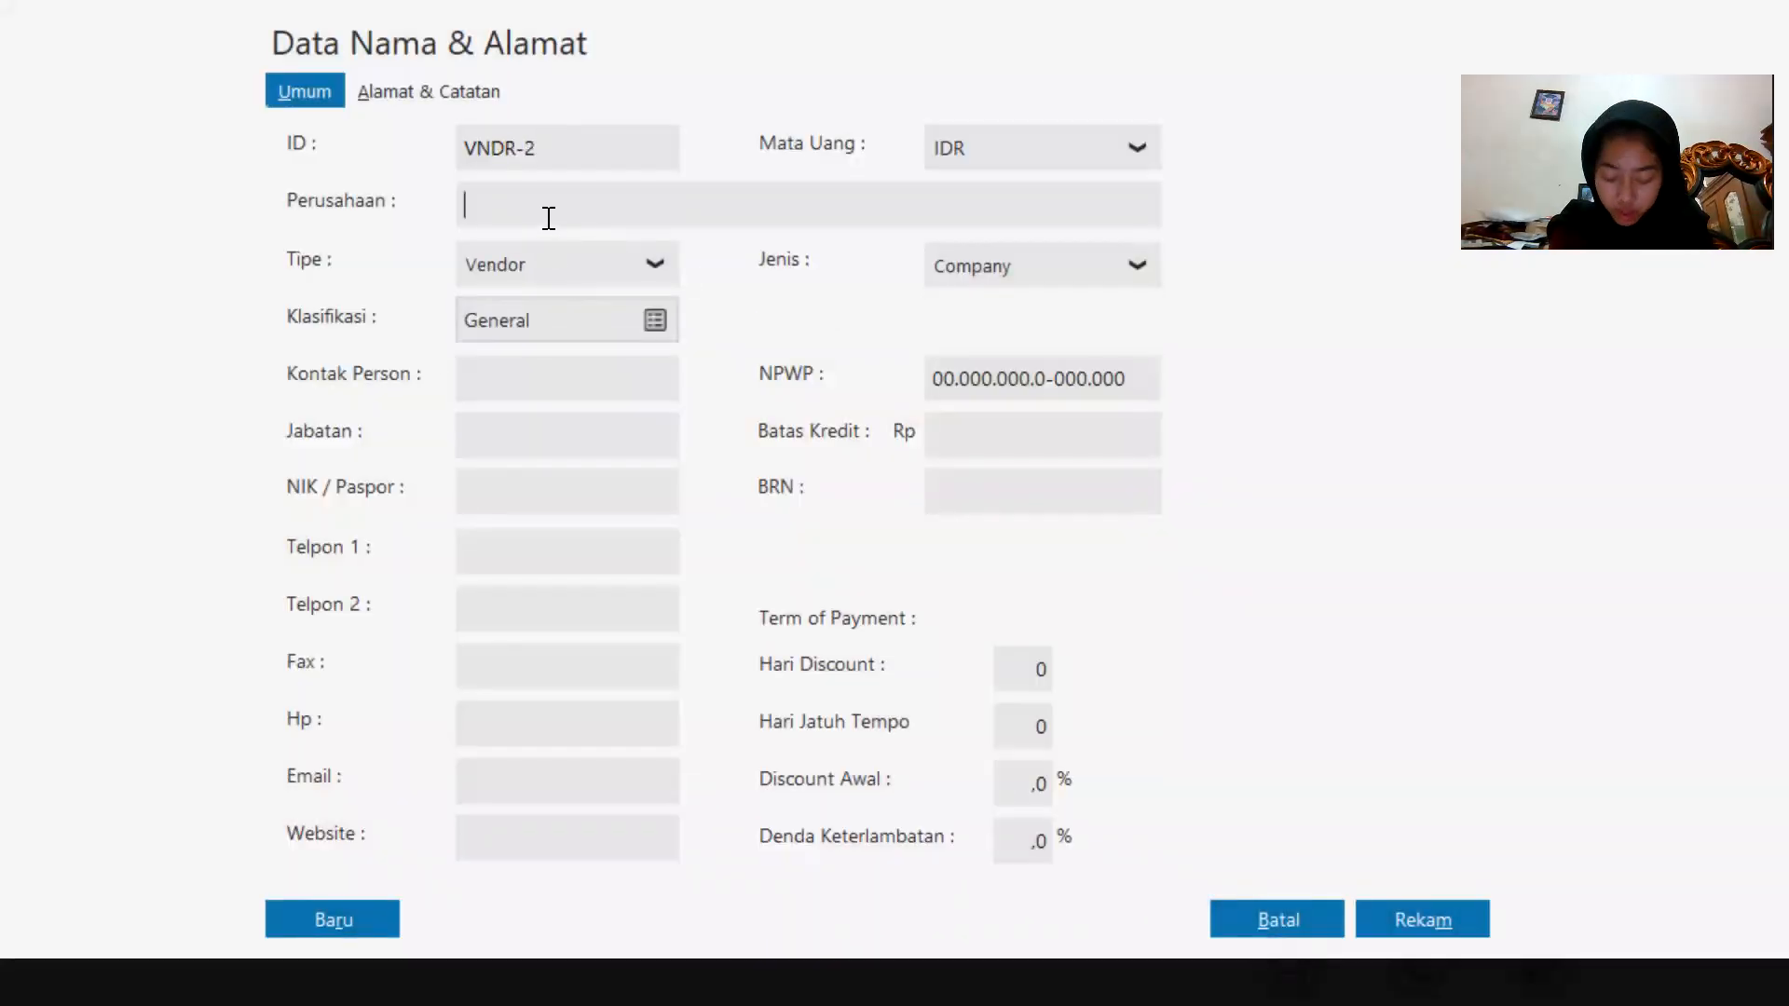
pyautogui.press('capslock')
pyautogui.write('To')
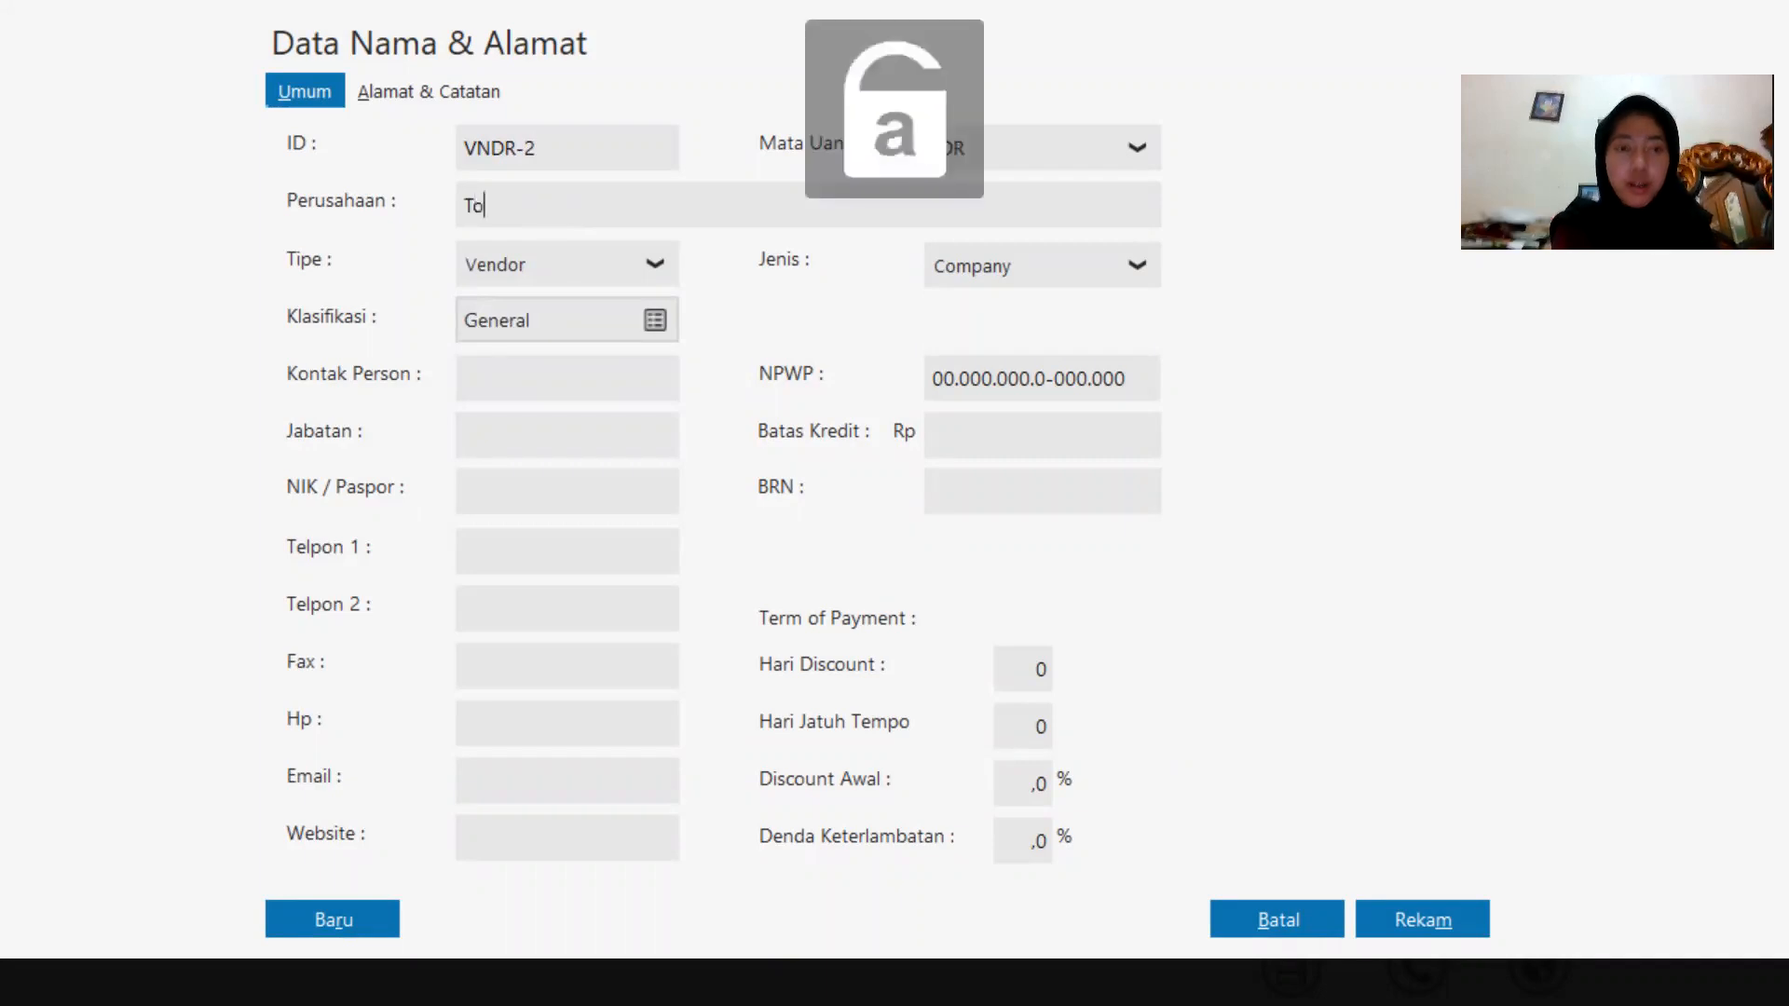
pyautogui.write('ko Semanga')
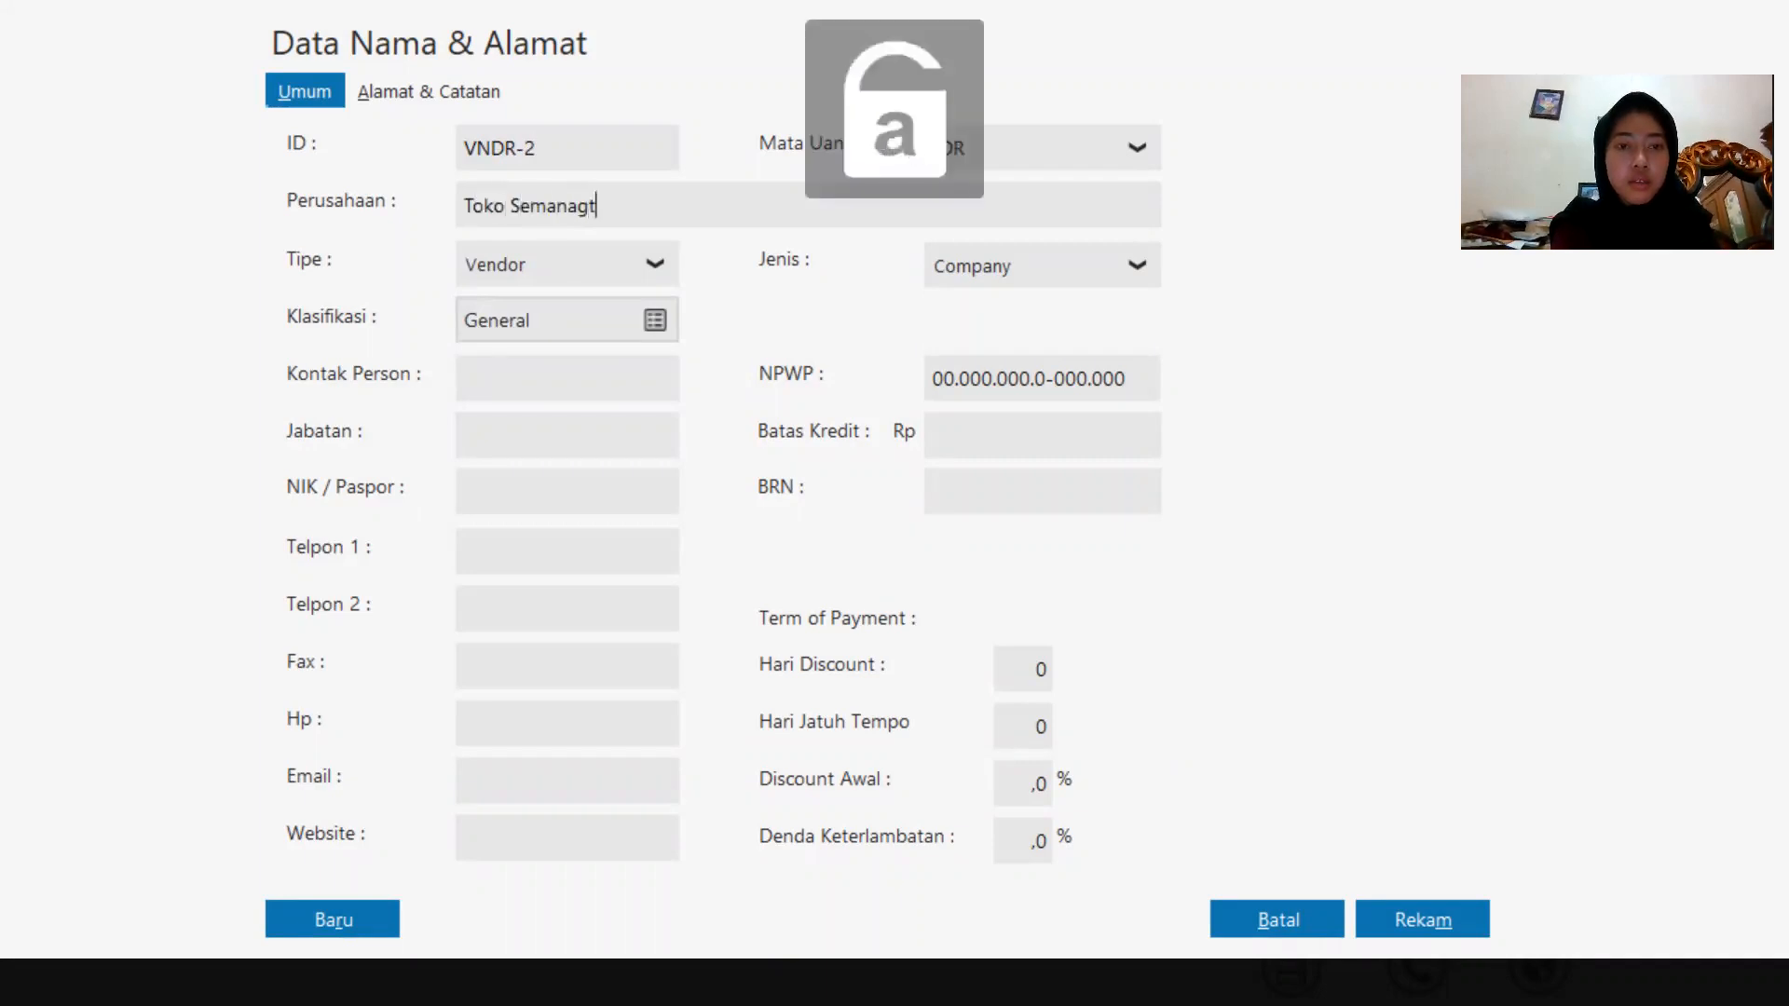
pyautogui.press('BackSpace')
pyautogui.press('BackSpace')
pyautogui.write('gat')
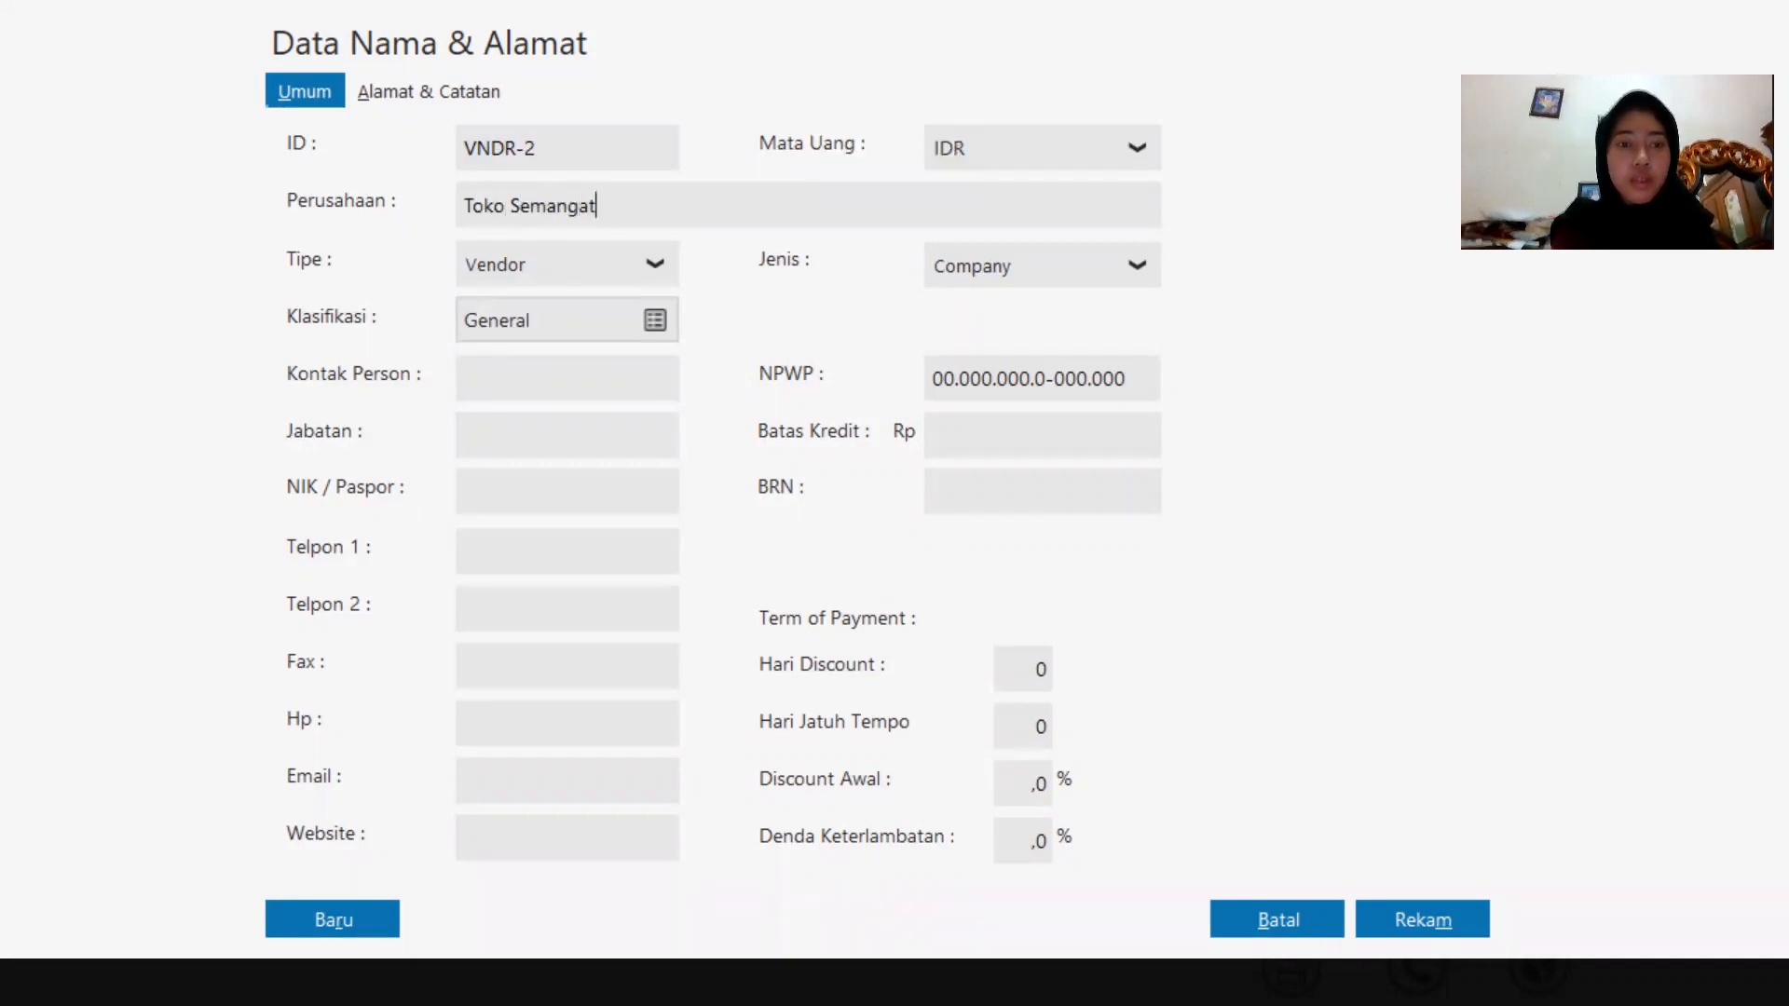
pyautogui.click(1420, 921)
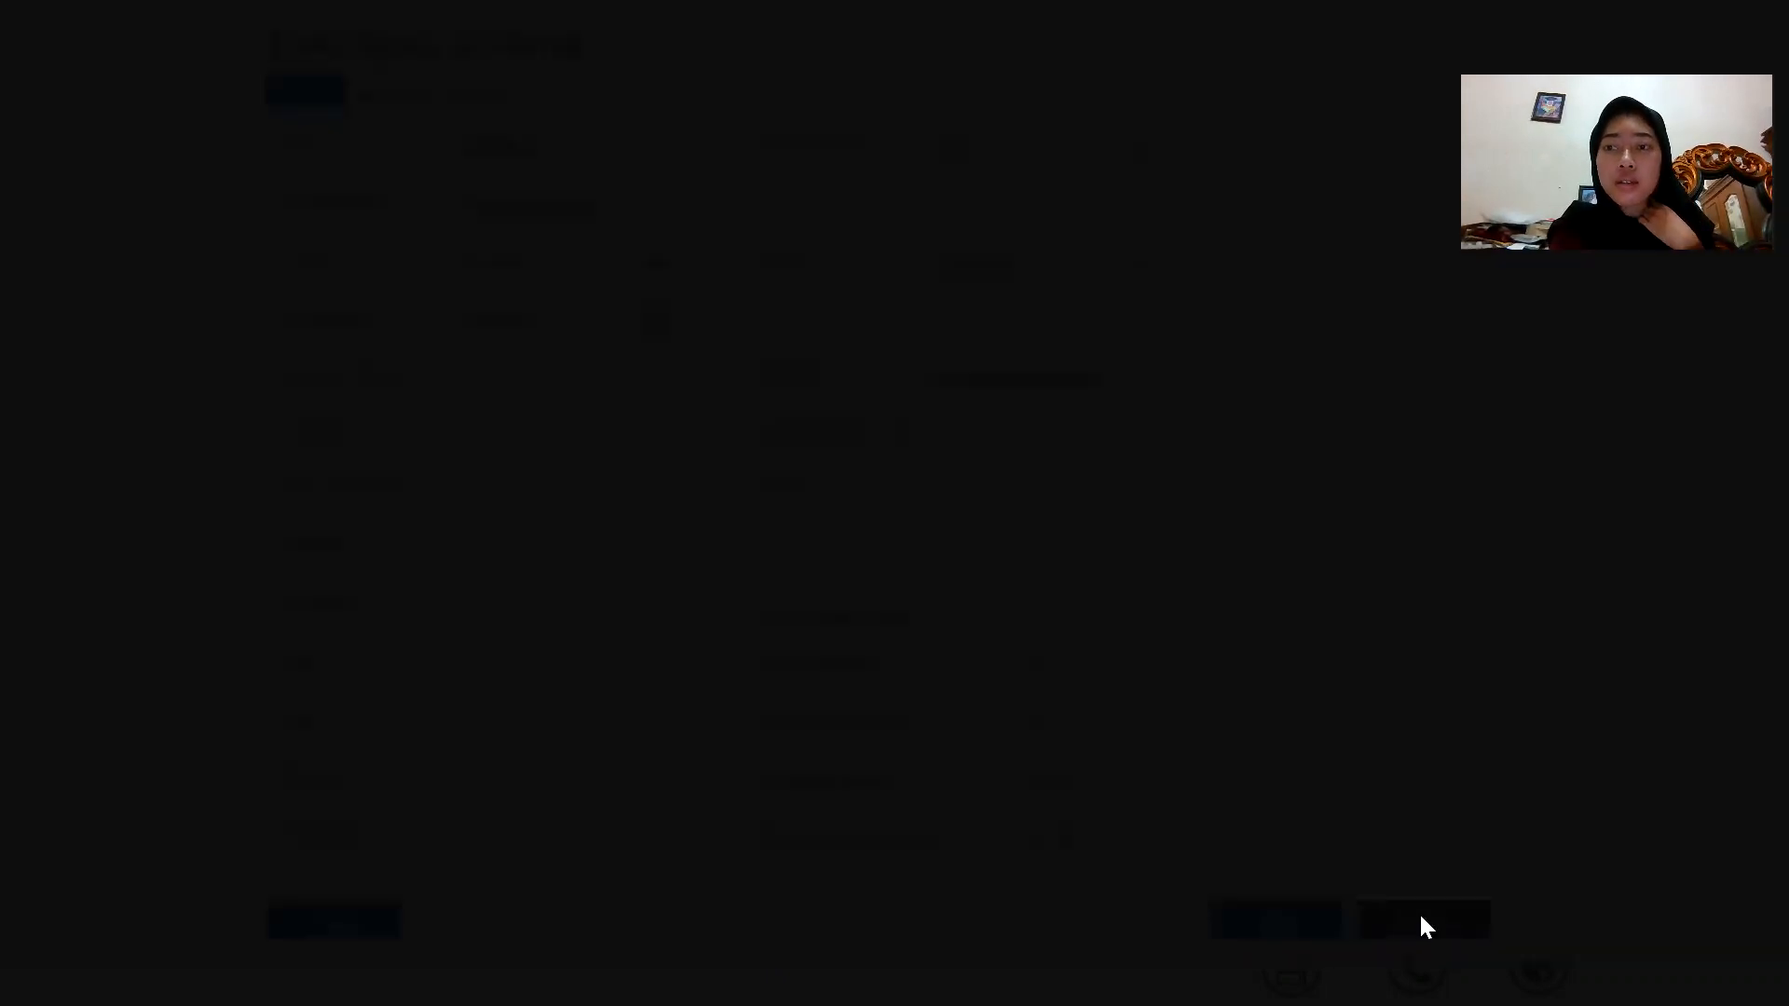
pyautogui.click(1285, 656)
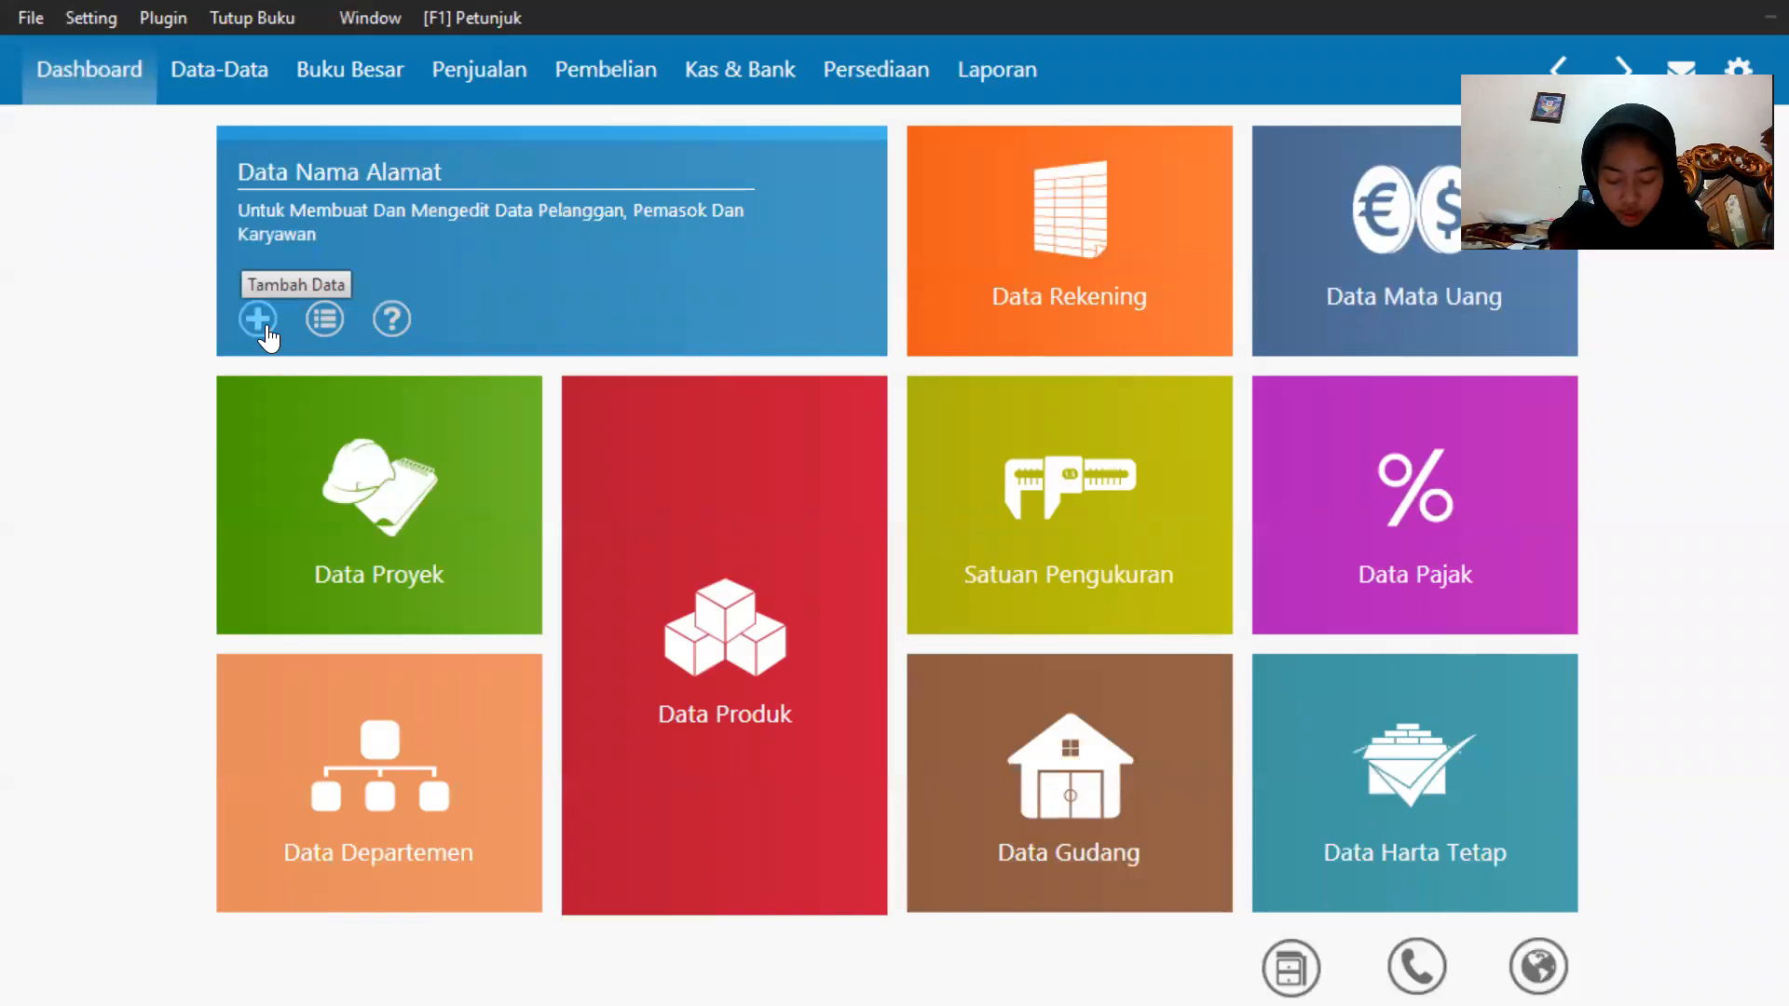
# Add a first employee record, entering the employee's name, and save it despite the missing NPWP.
pyautogui.click(265, 326)
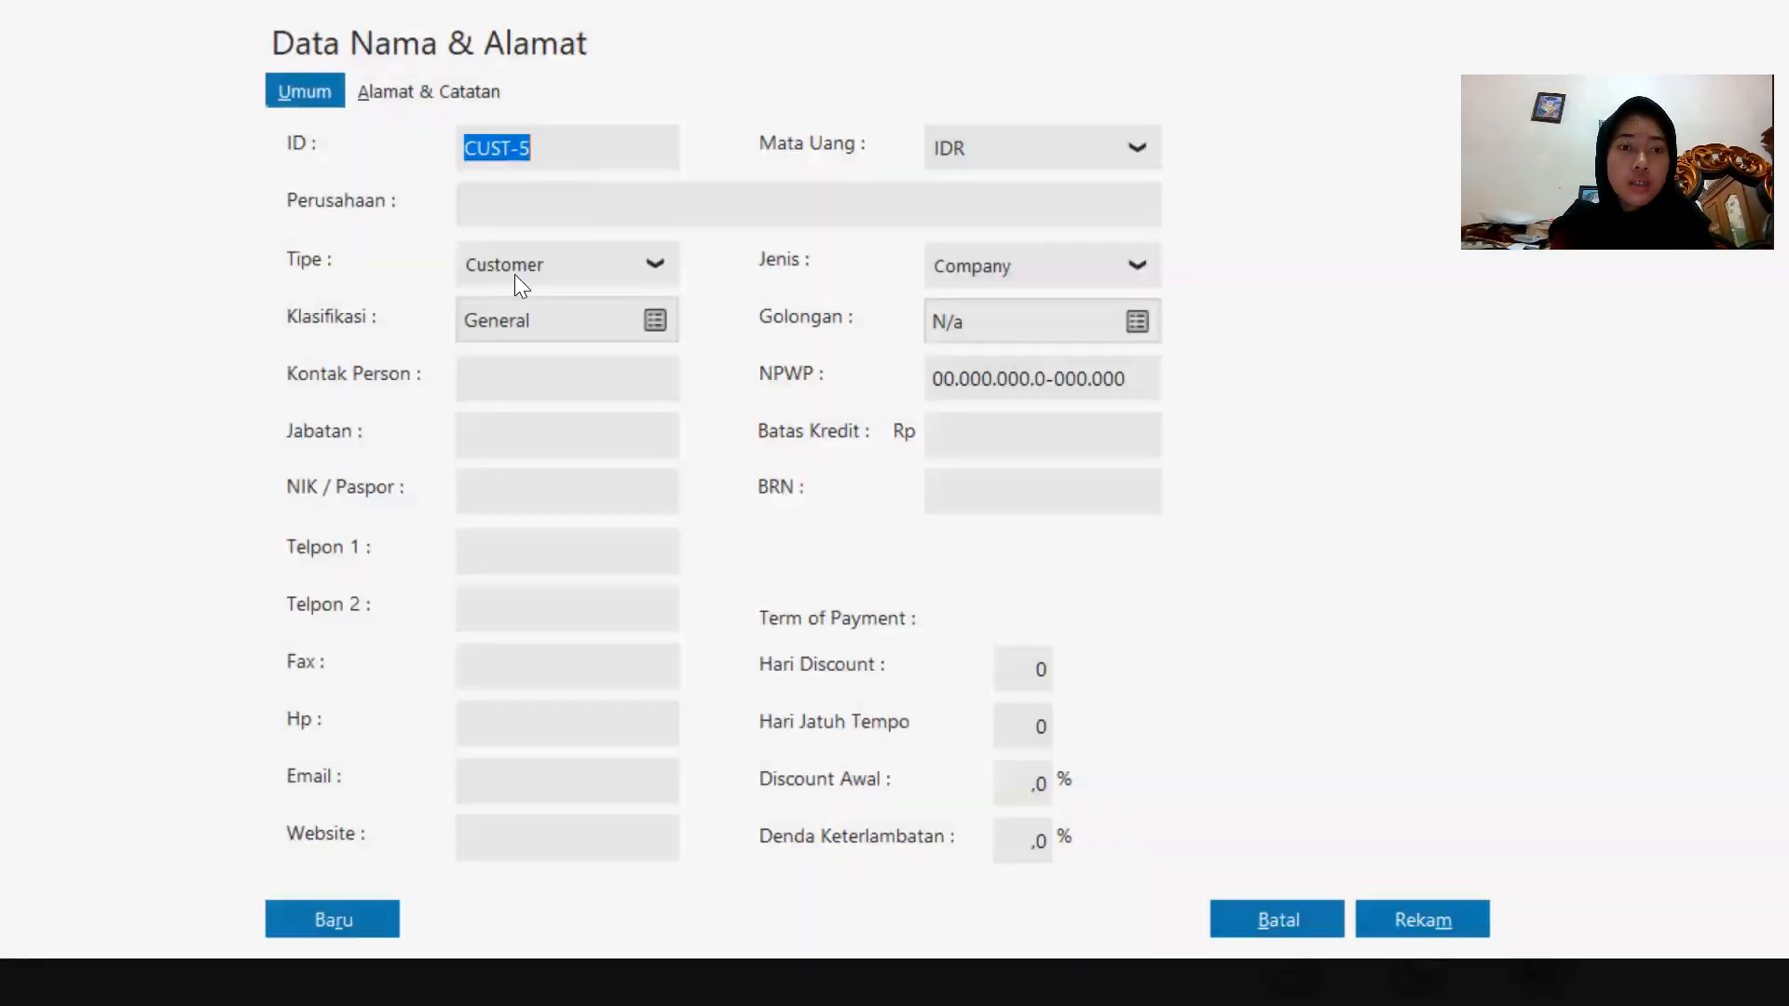
pyautogui.click(514, 274)
pyautogui.click(499, 397)
pyautogui.click(519, 211)
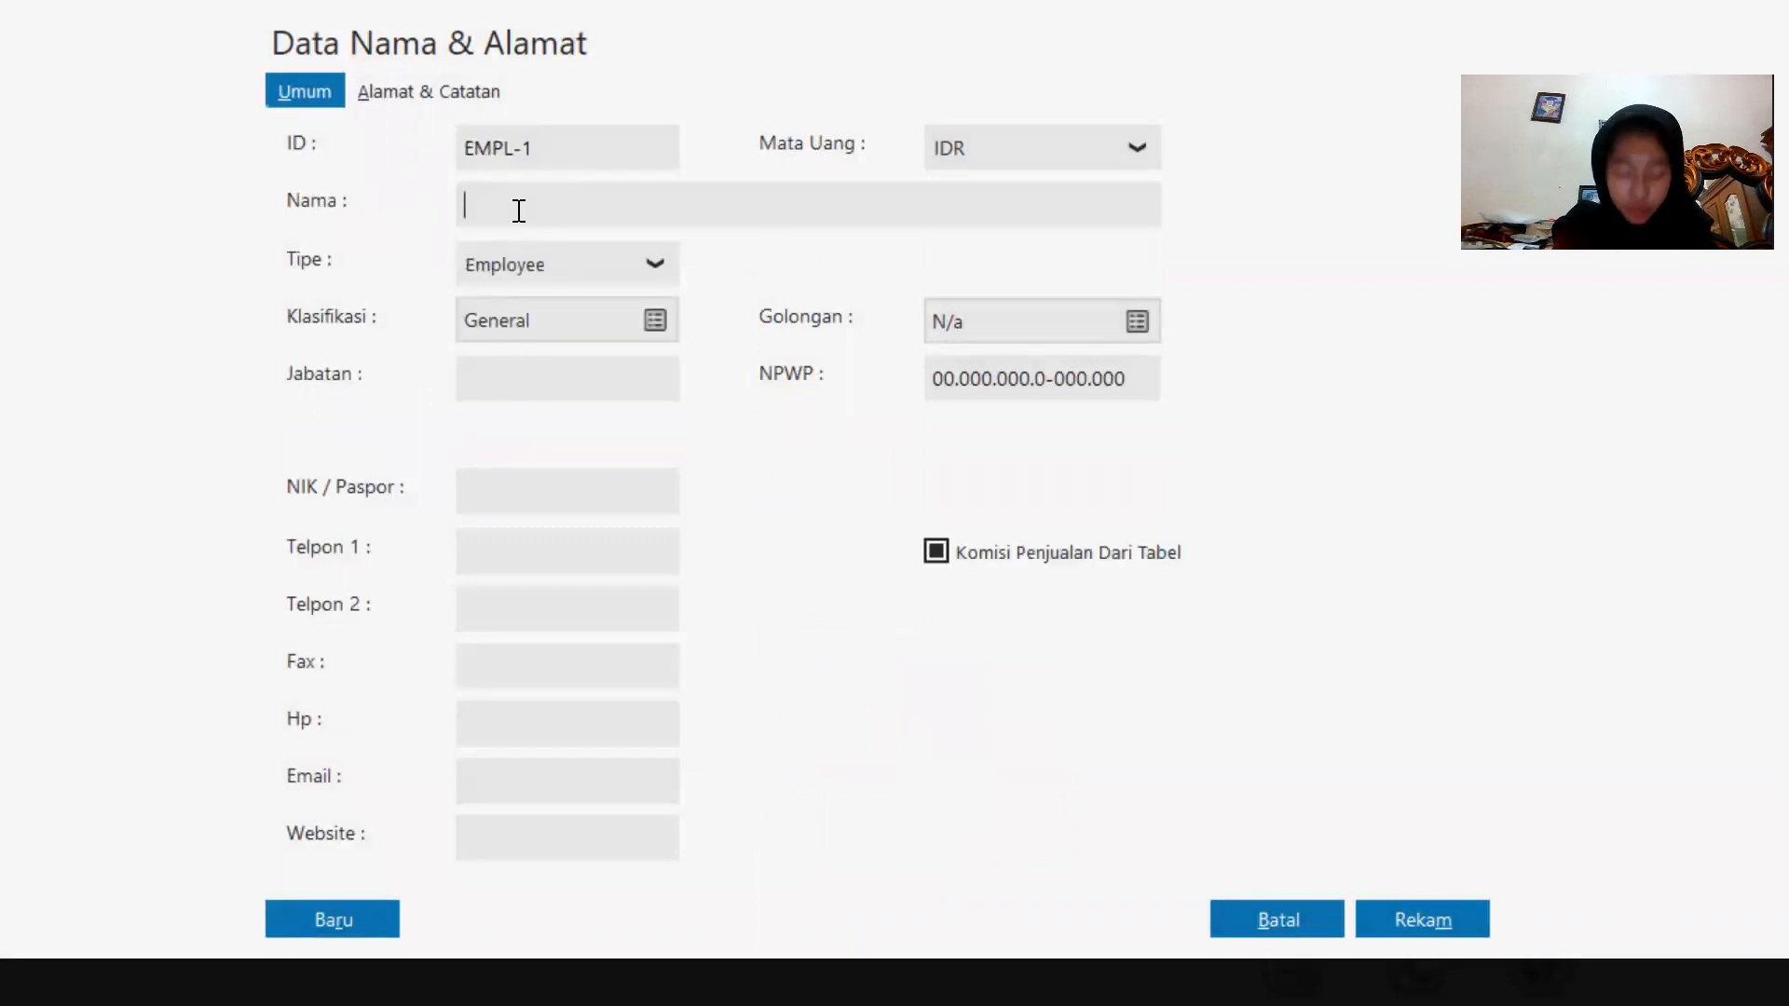
pyautogui.write('Iwan')
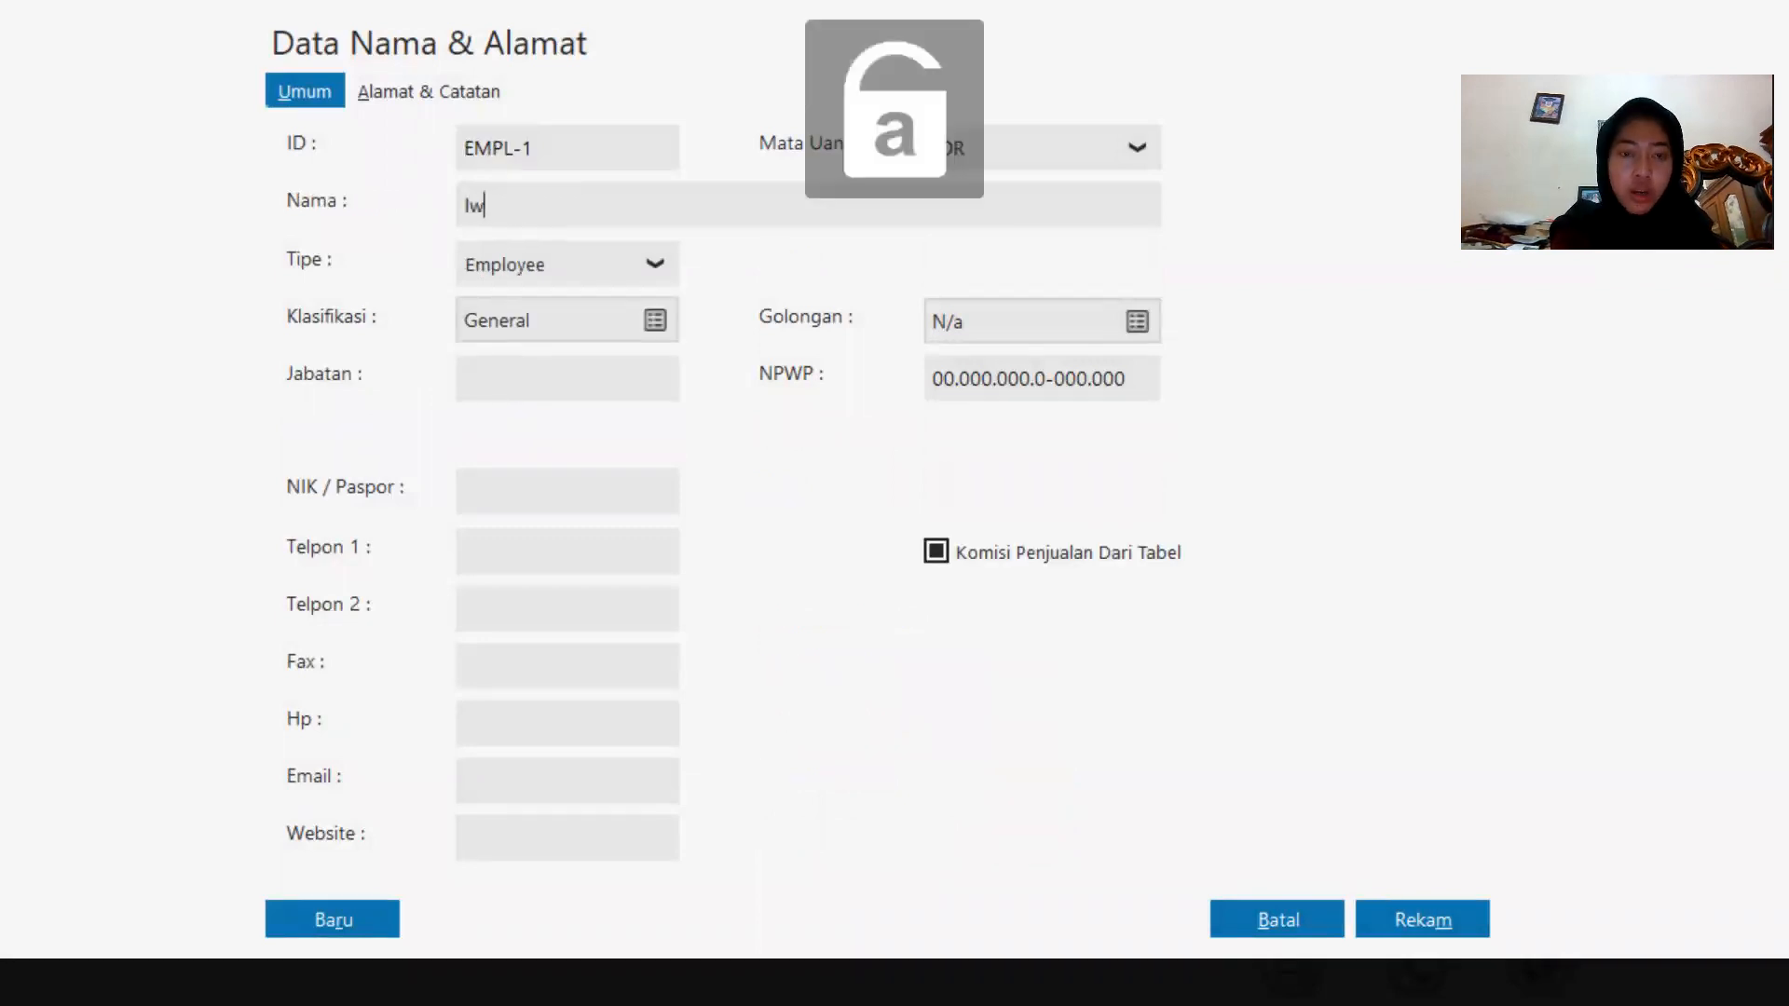
pyautogui.click(1395, 902)
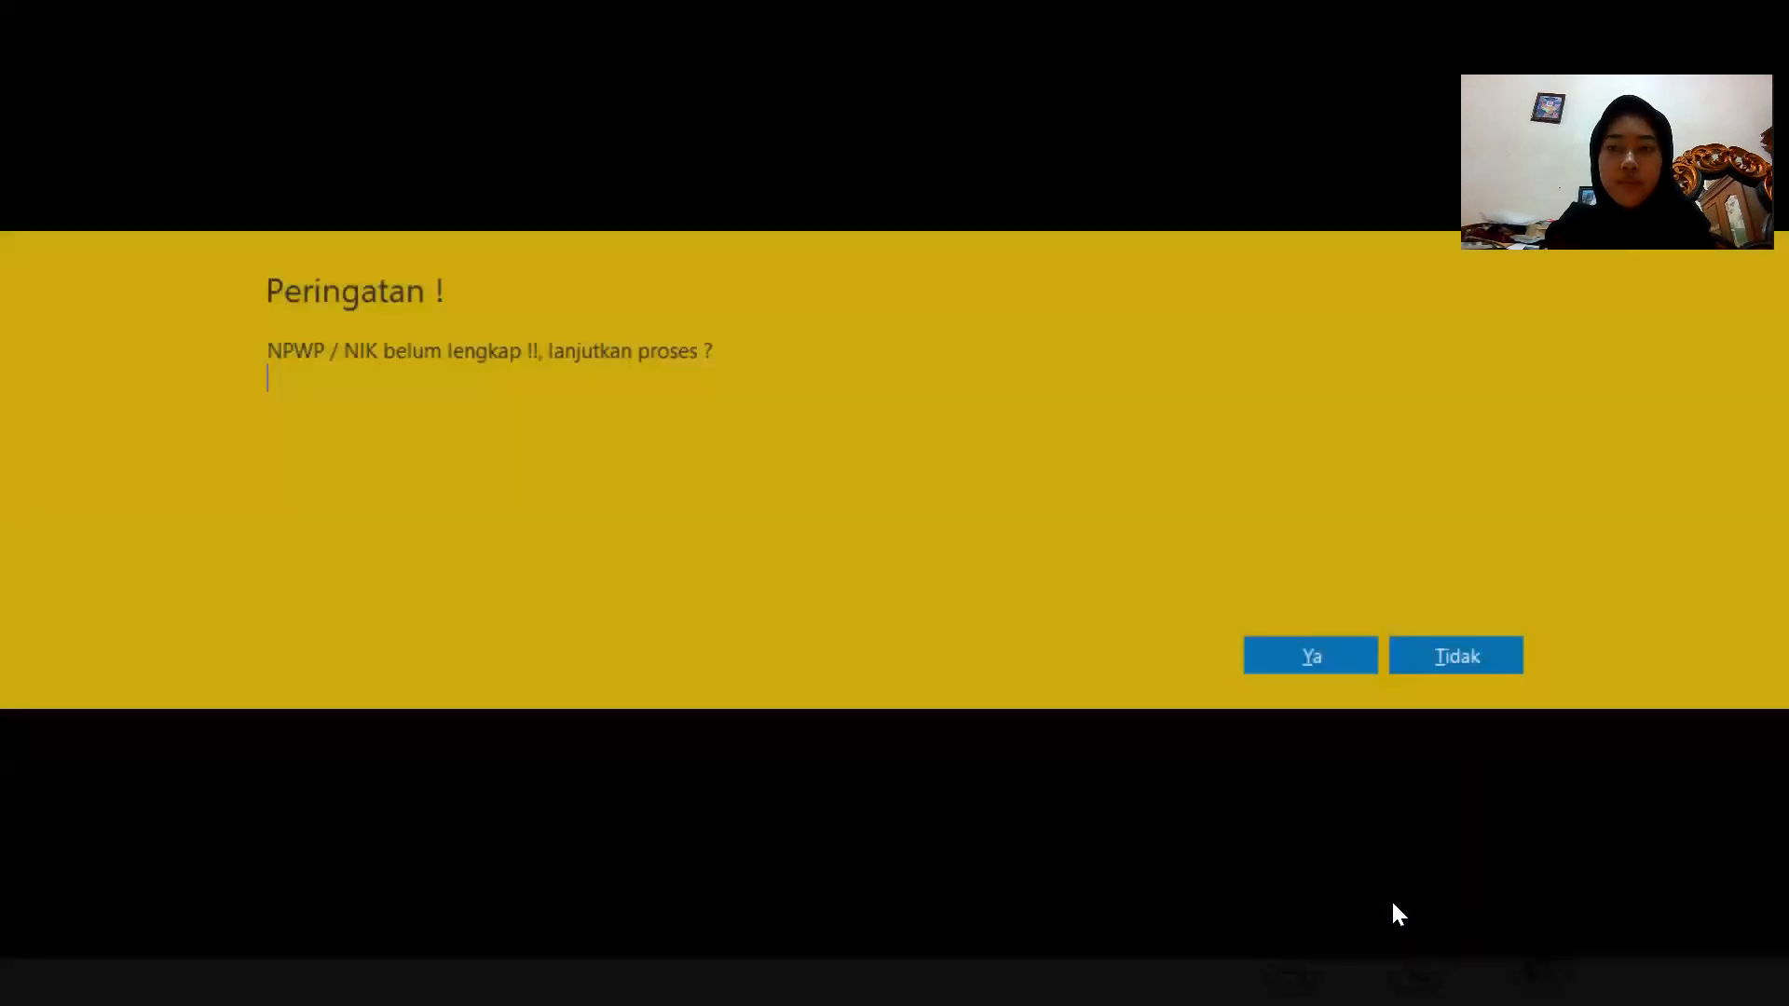
pyautogui.click(1338, 652)
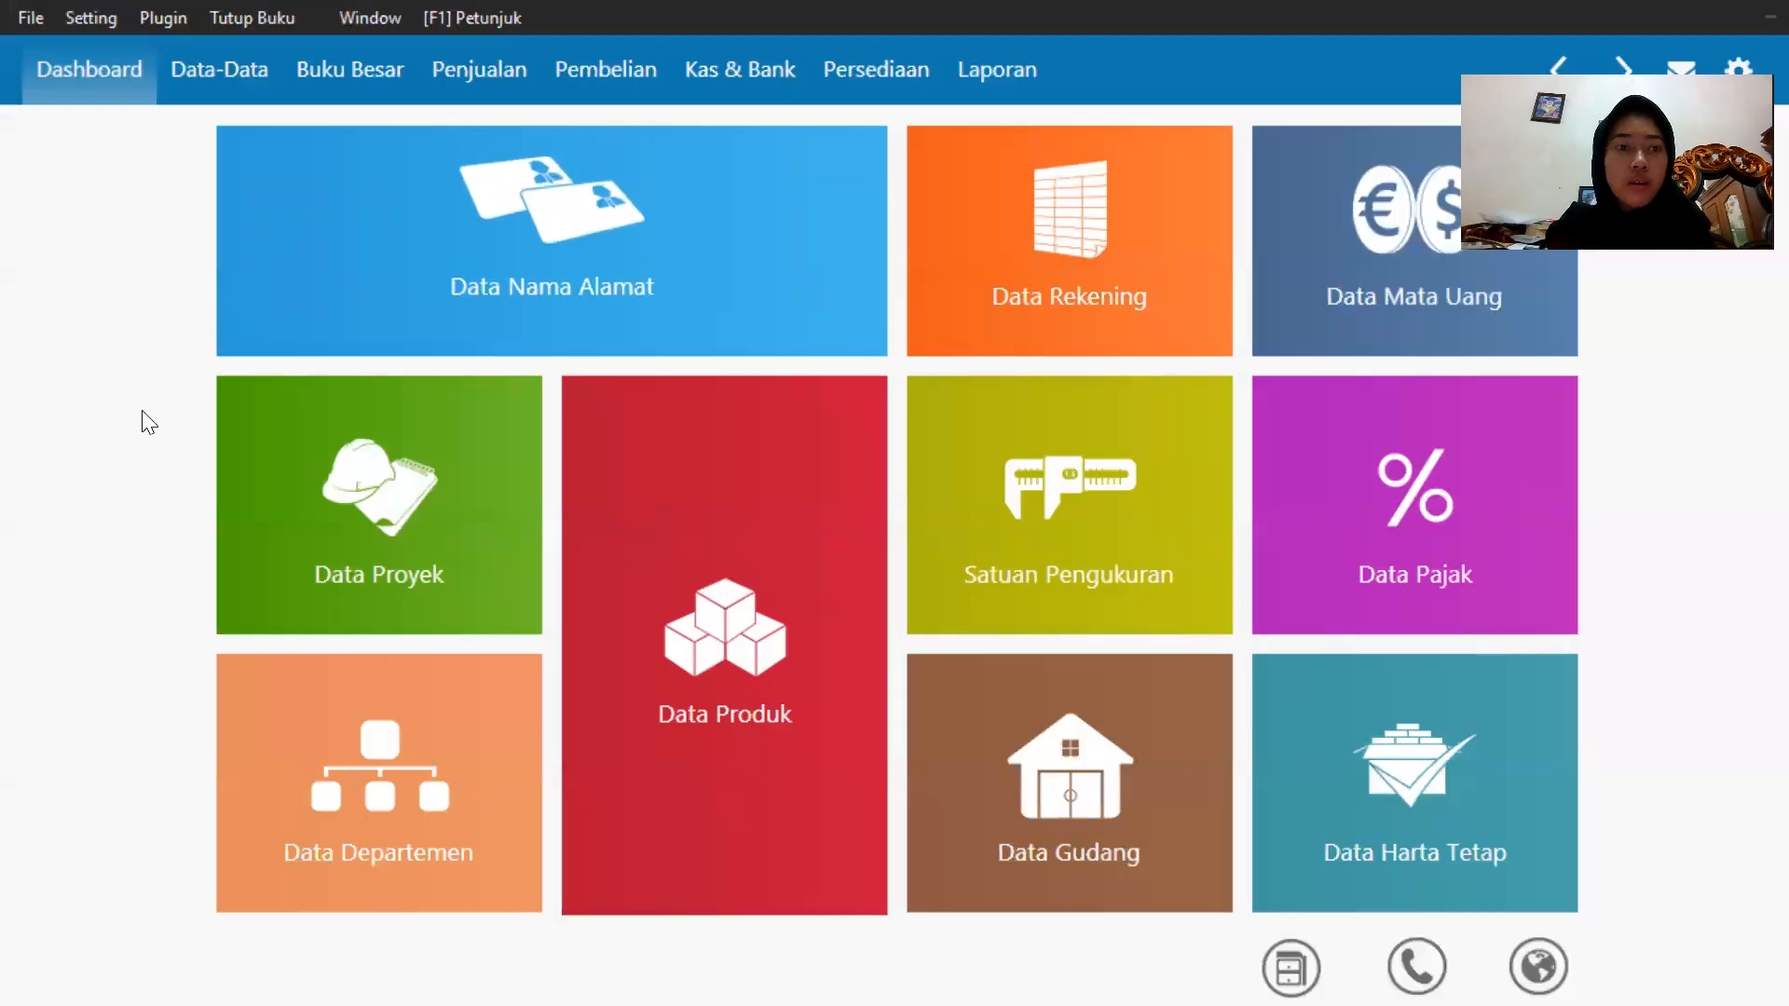
# Add a second employee record, entering the employee's name, and save it despite the missing NPWP.
pyautogui.moveTo(260, 327)
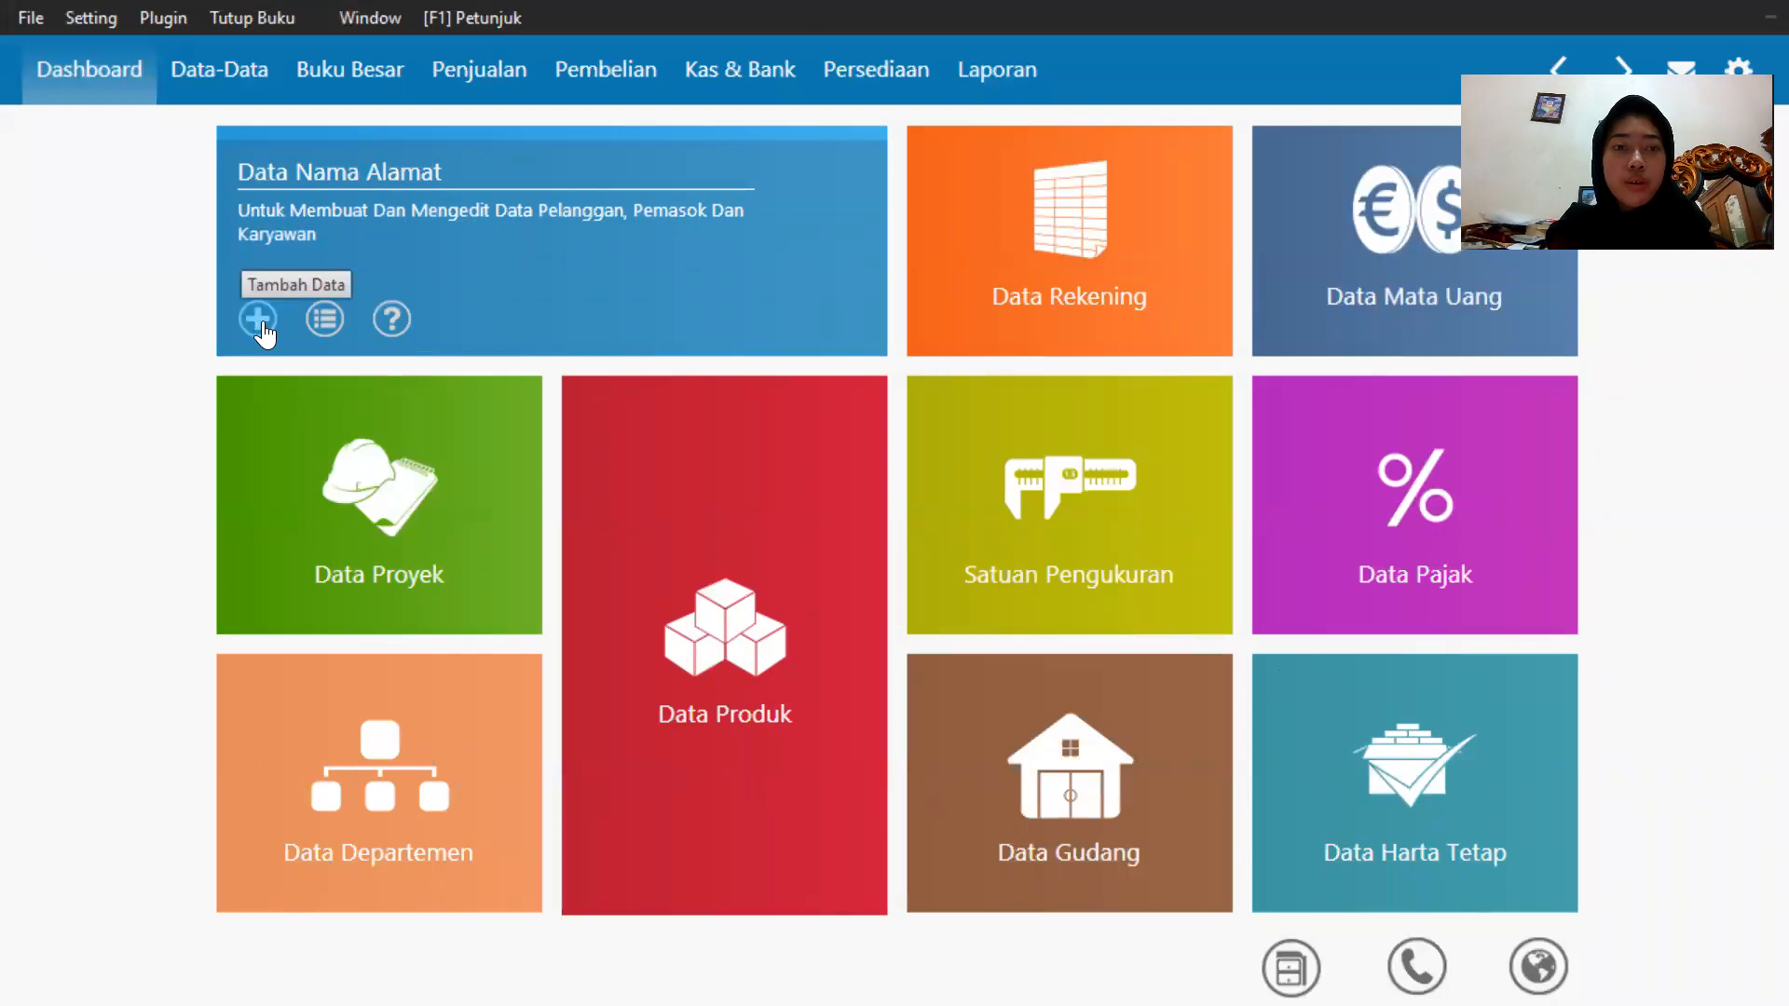
pyautogui.click(258, 320)
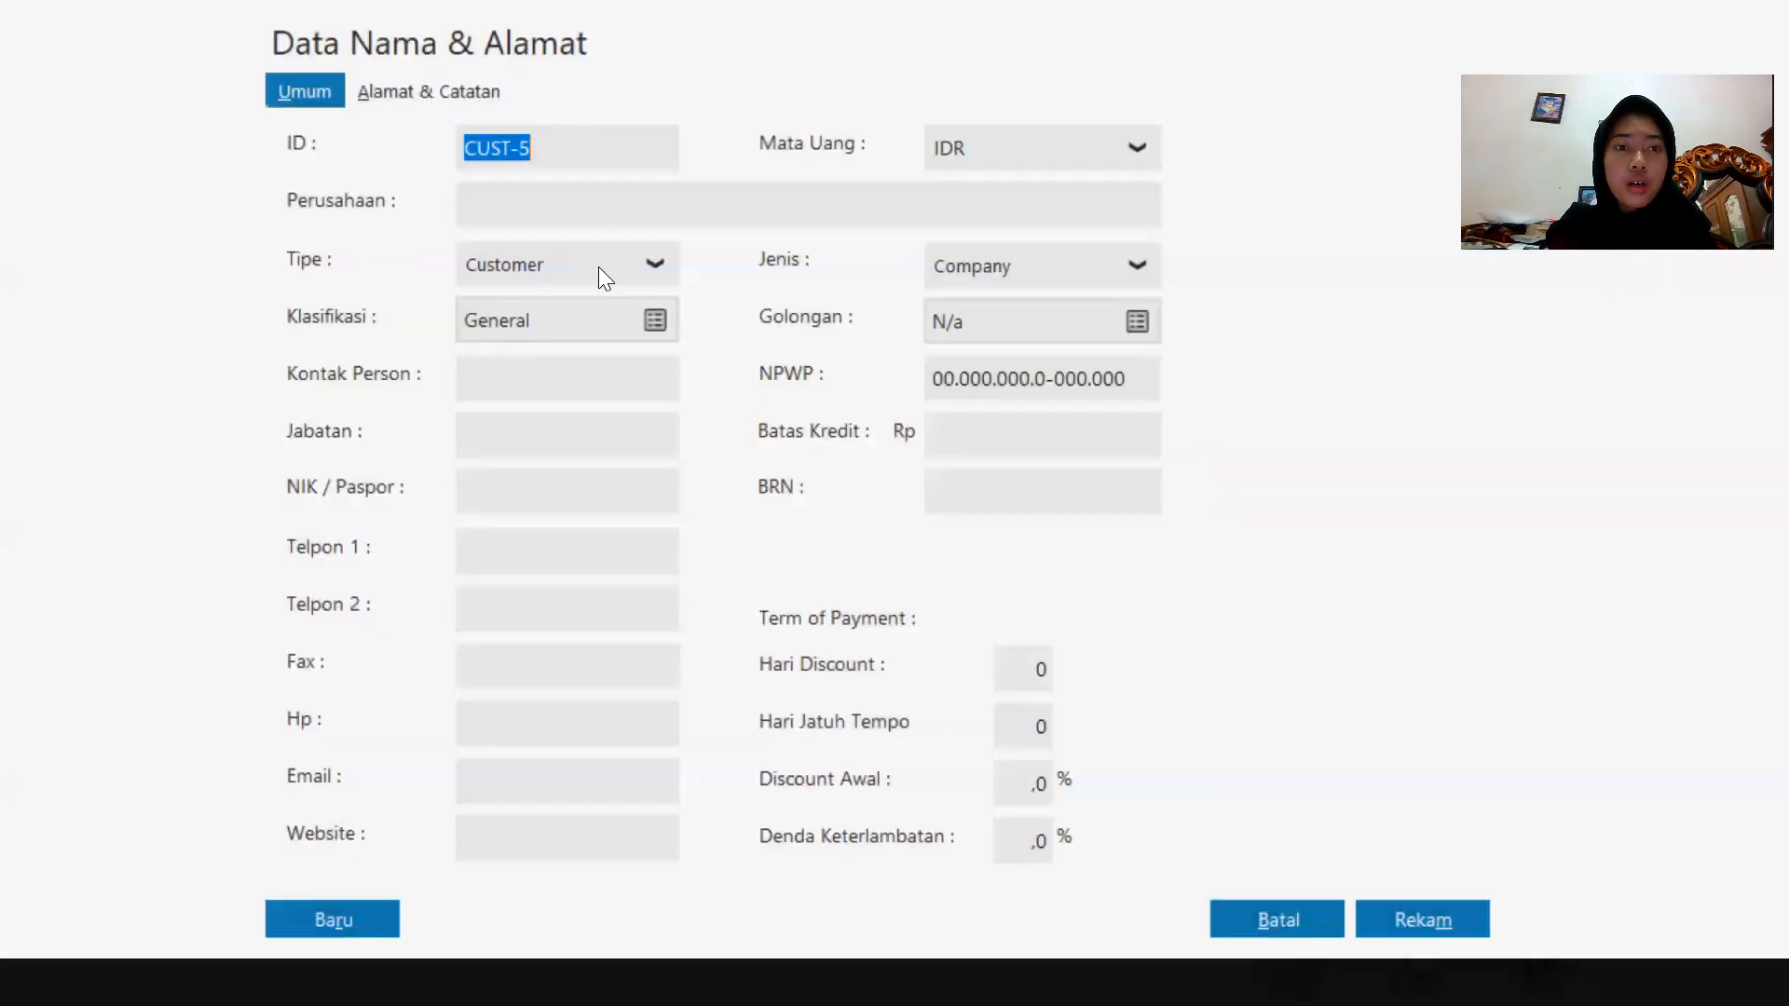
pyautogui.click(591, 265)
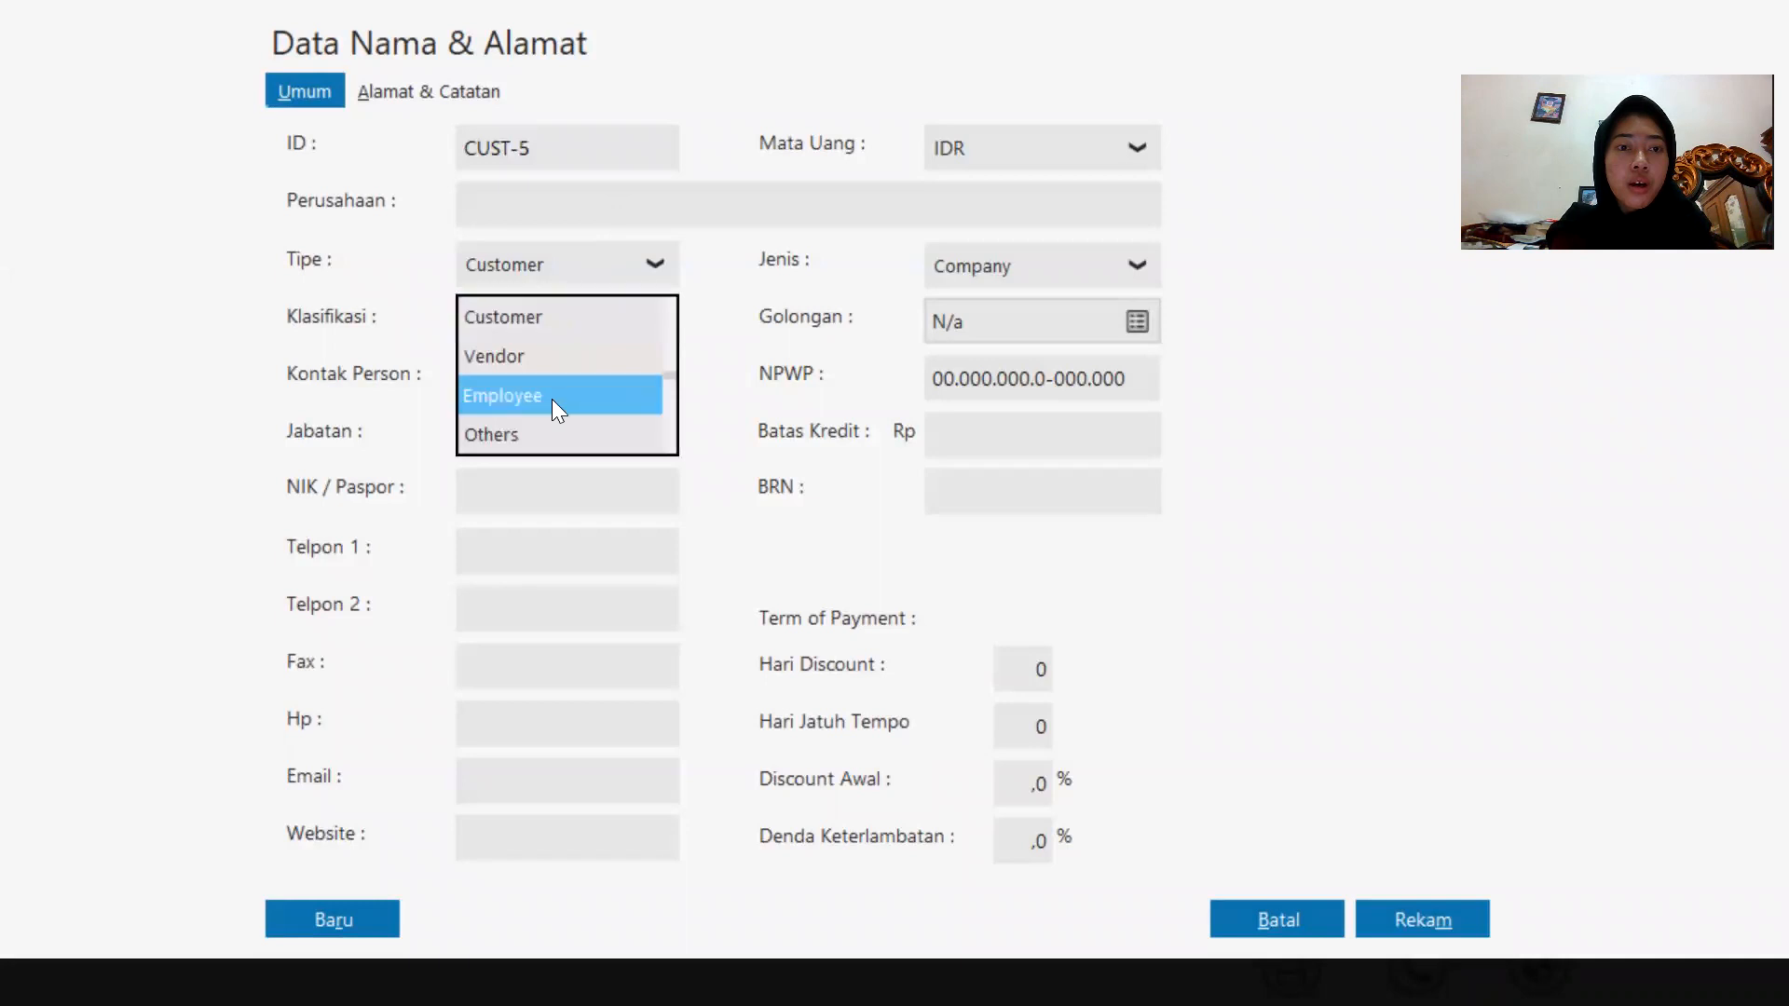
pyautogui.click(551, 398)
pyautogui.click(546, 199)
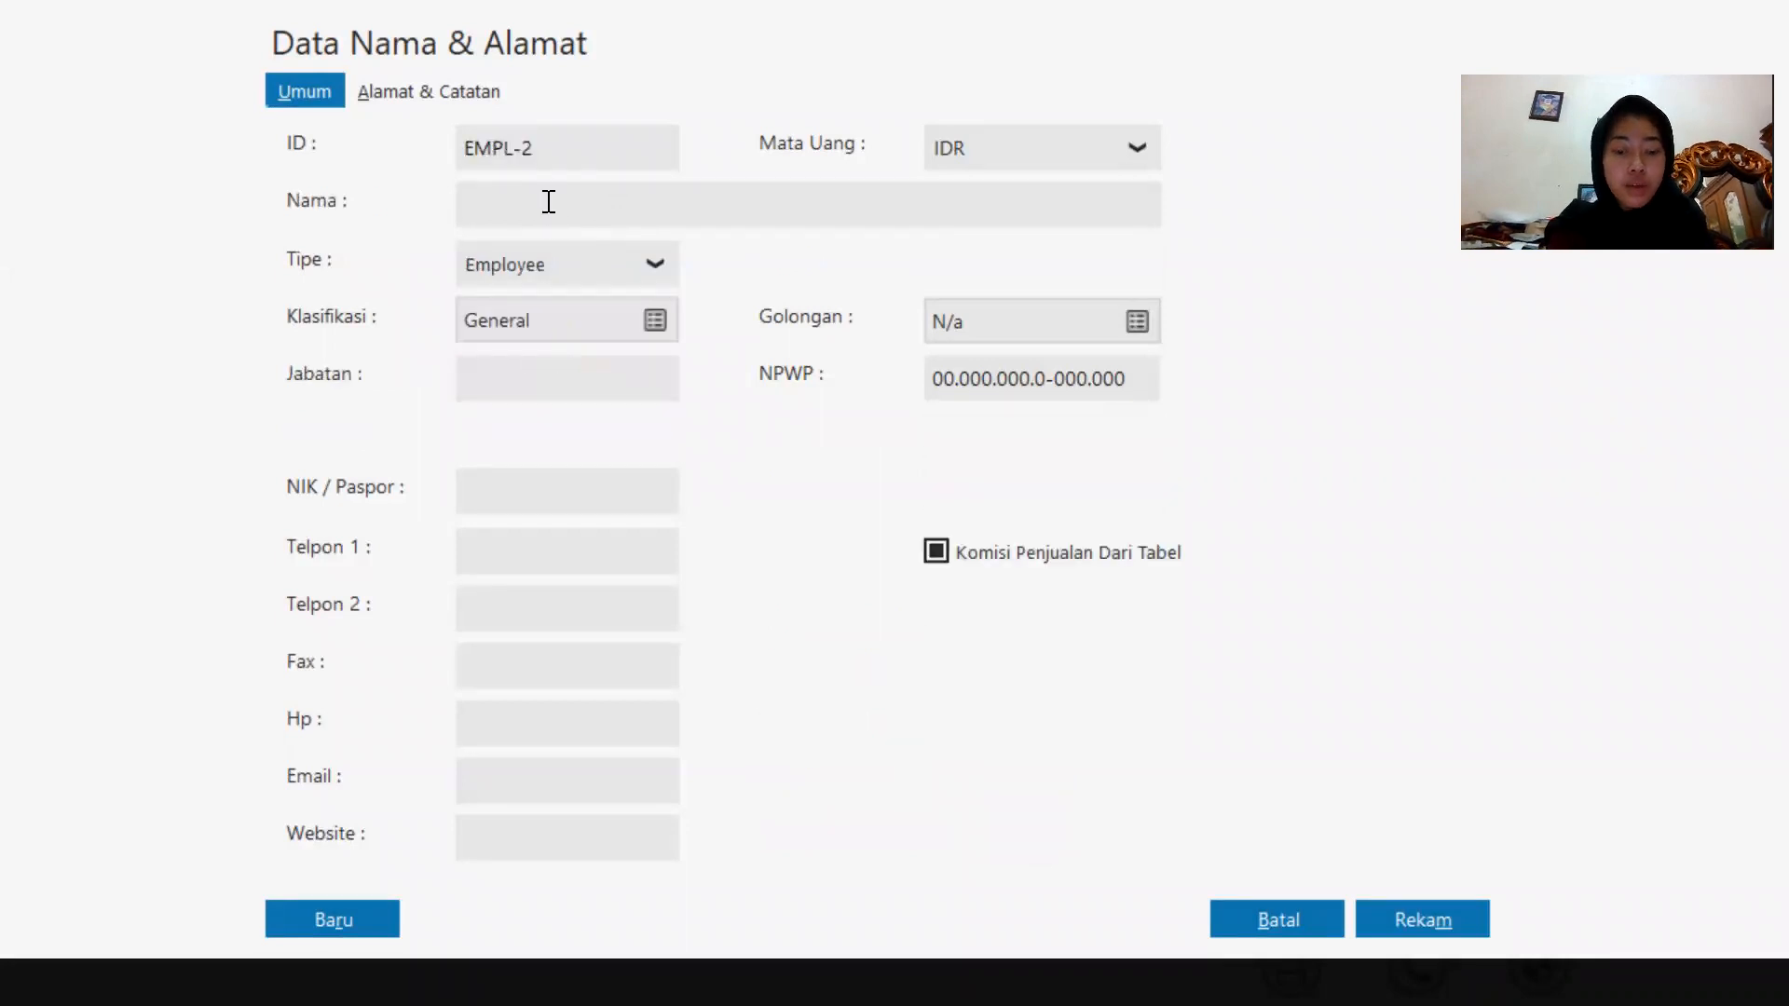
pyautogui.press('capslock')
pyautogui.write('Badu')
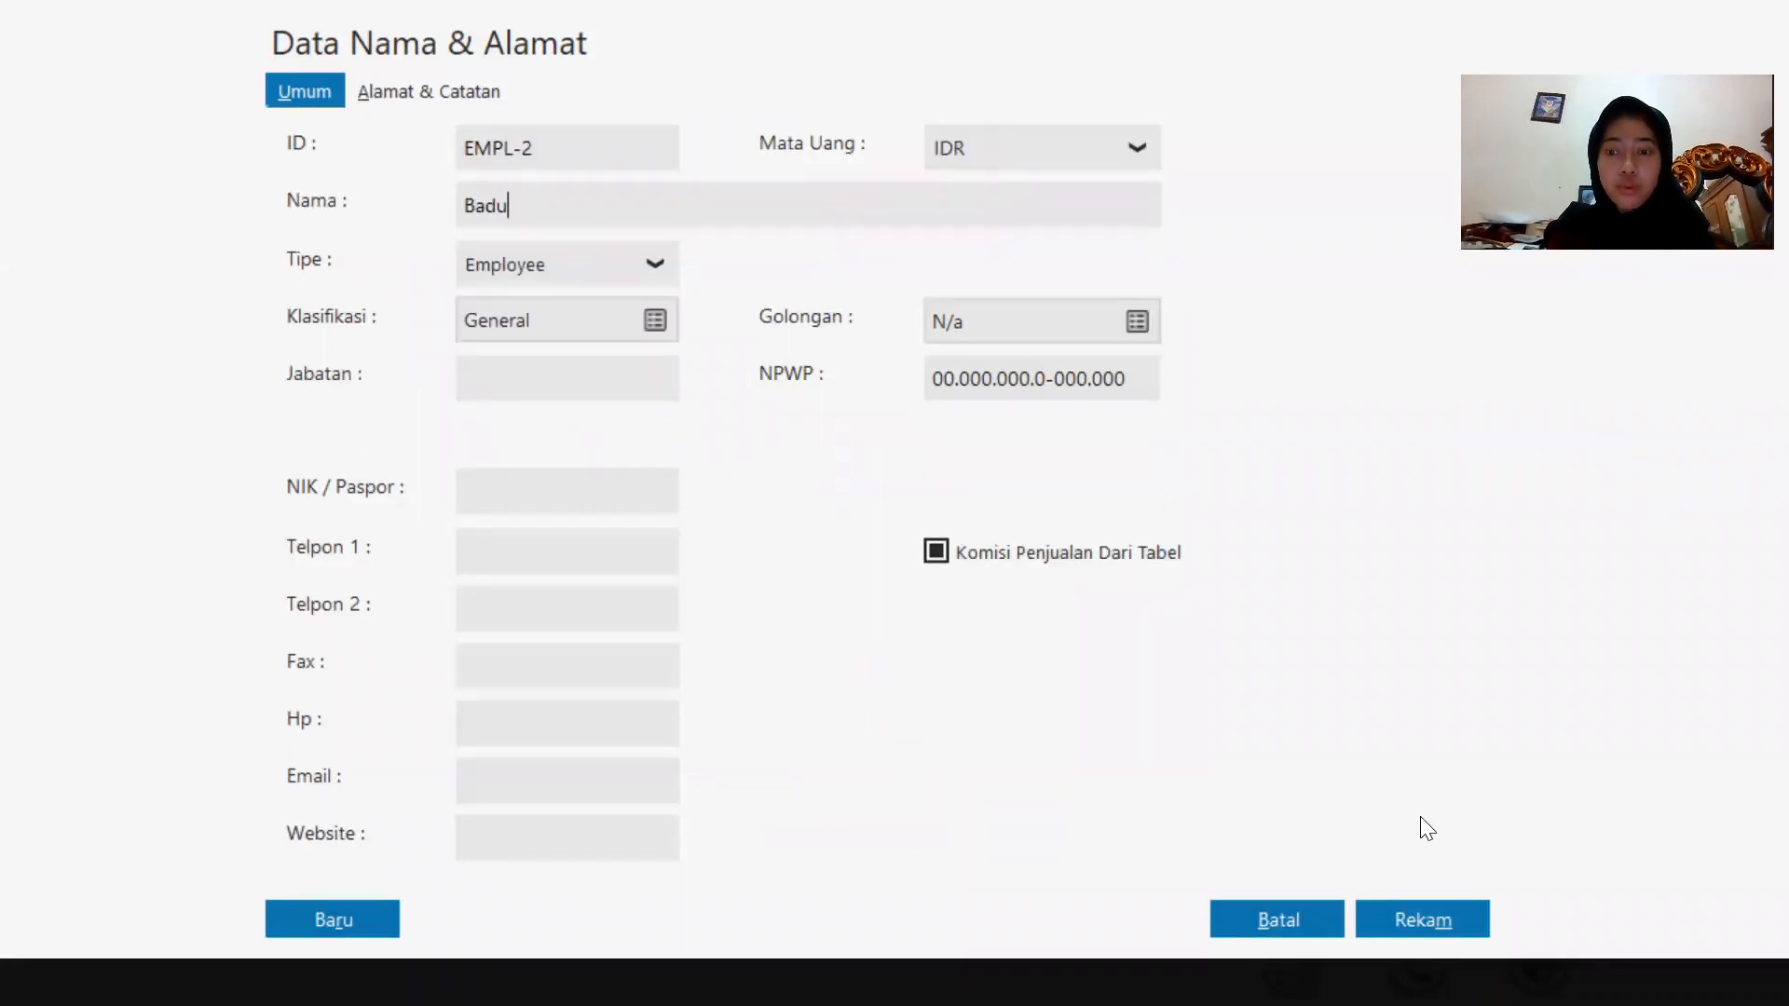
pyautogui.click(1416, 908)
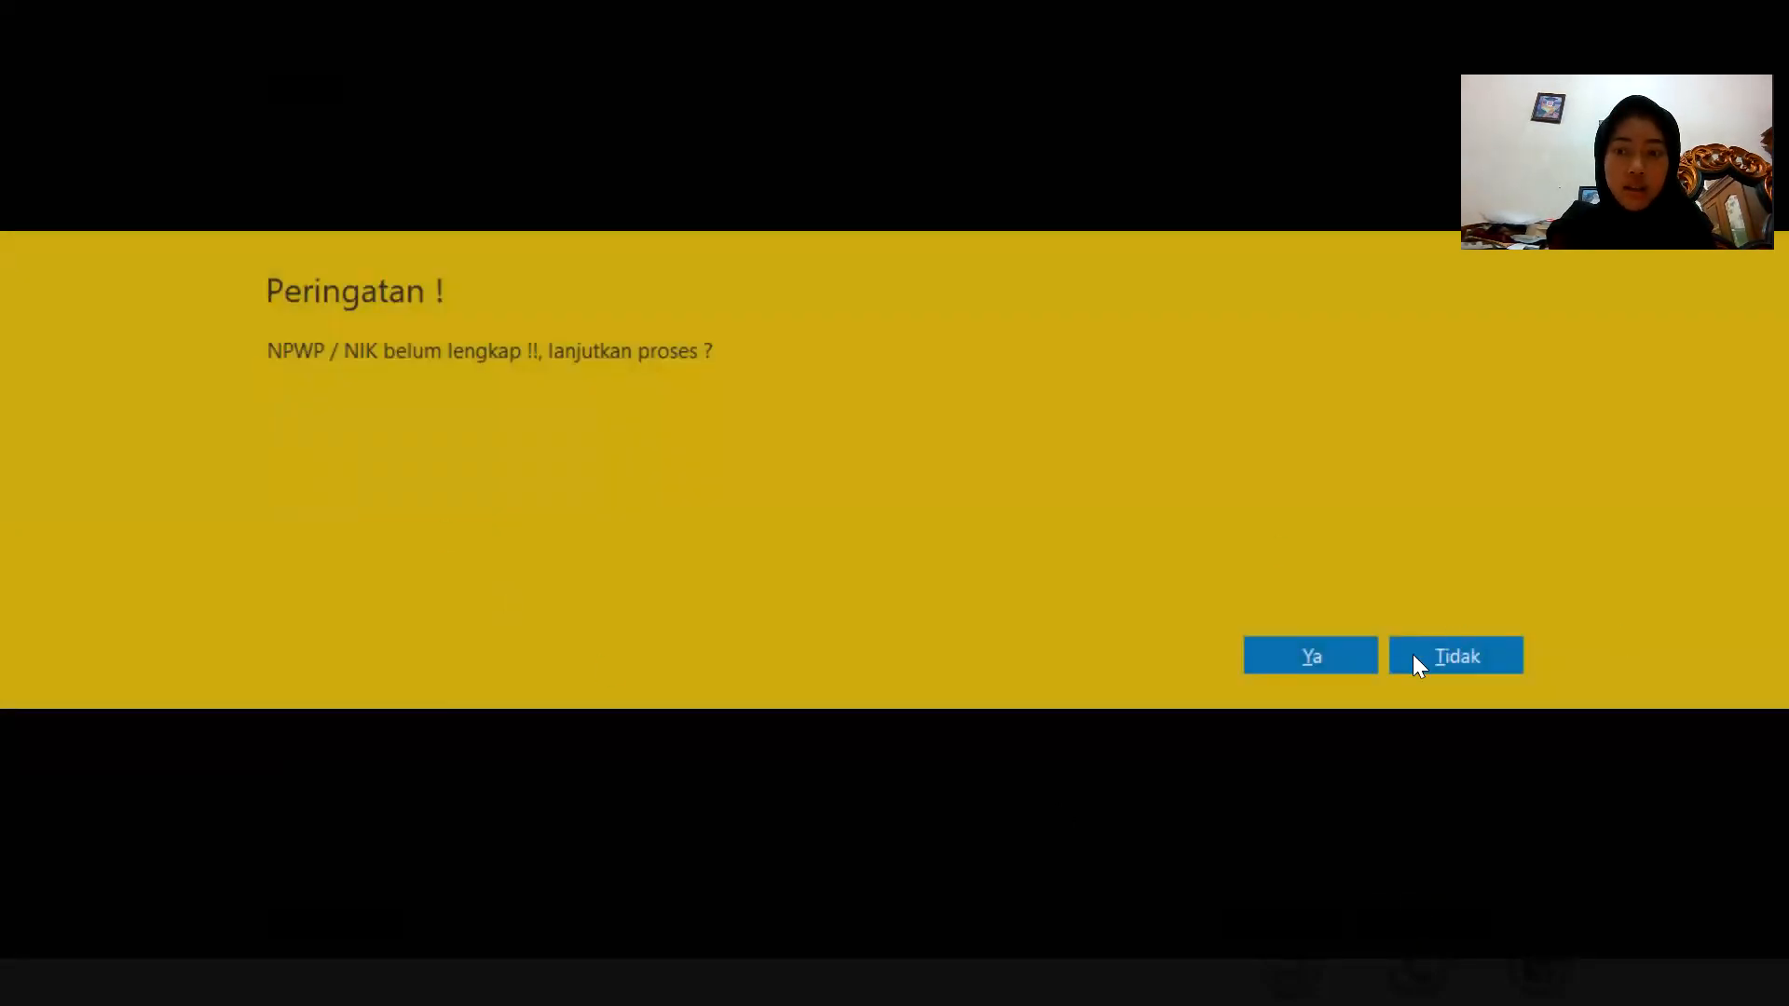
pyautogui.click(1337, 663)
# Add a third employee record, entering the employee's name, and save it despite the missing NPWP.
pyautogui.moveTo(311, 351)
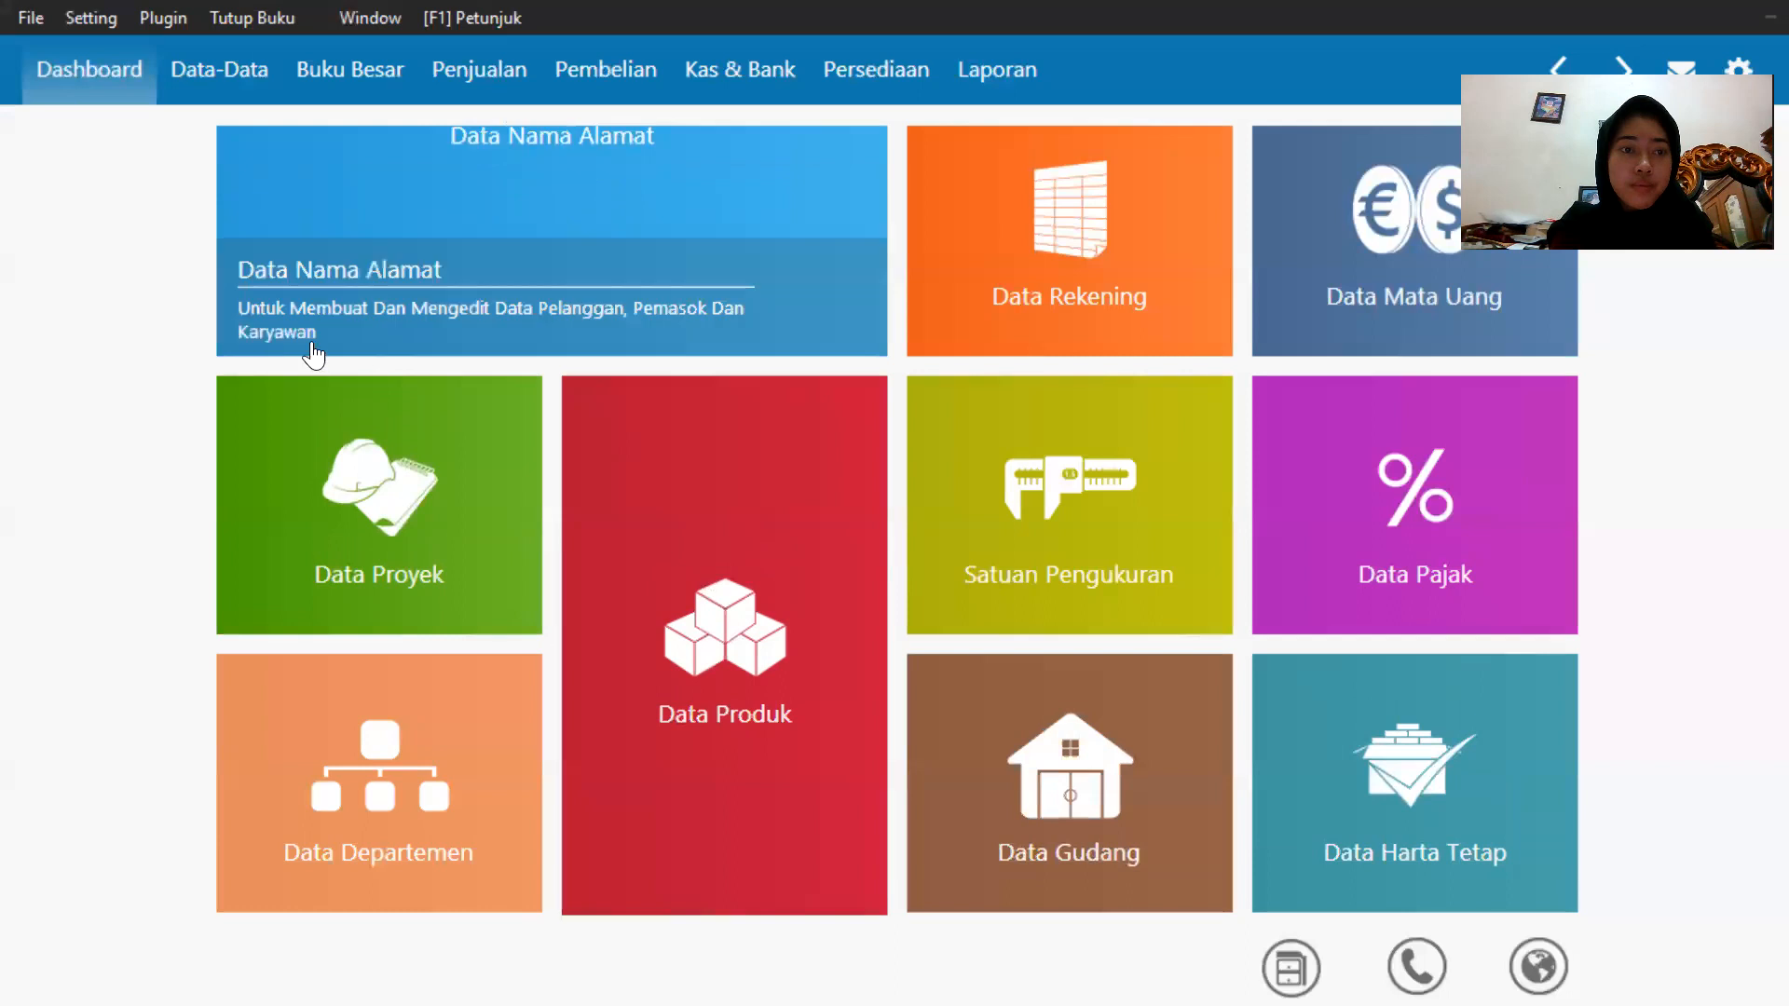
pyautogui.click(264, 319)
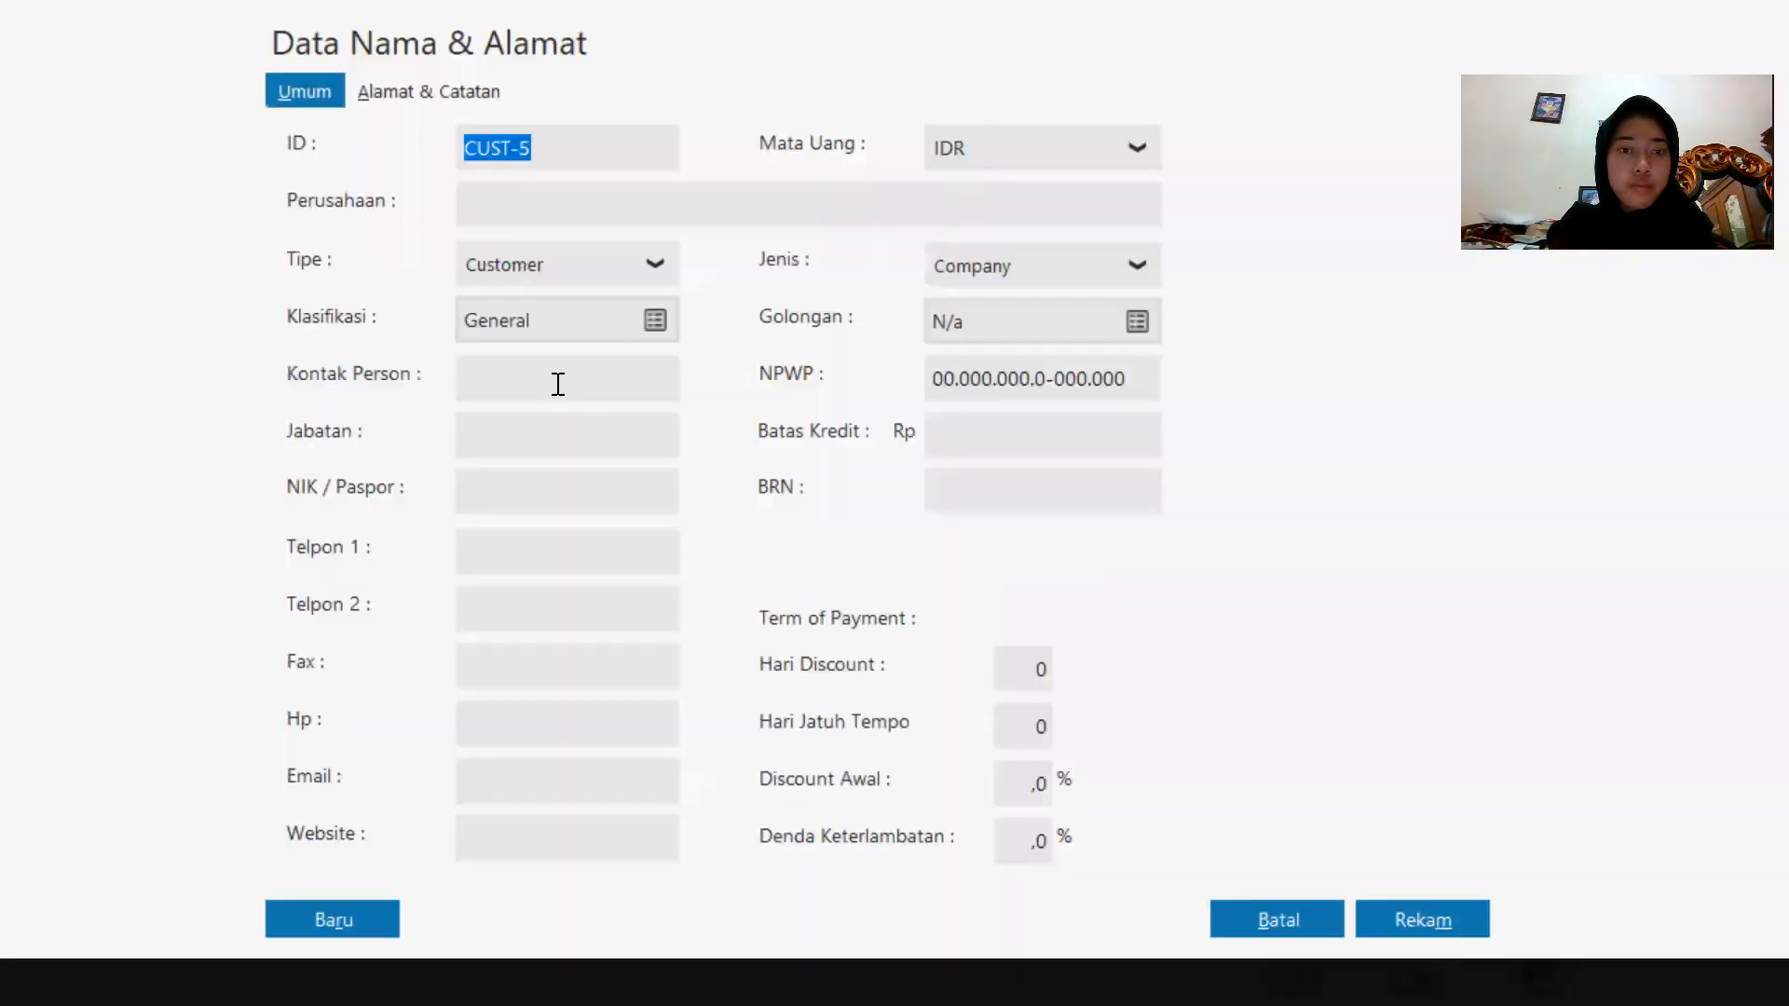
pyautogui.click(587, 267)
pyautogui.click(583, 395)
pyautogui.click(566, 205)
pyautogui.write('Tari')
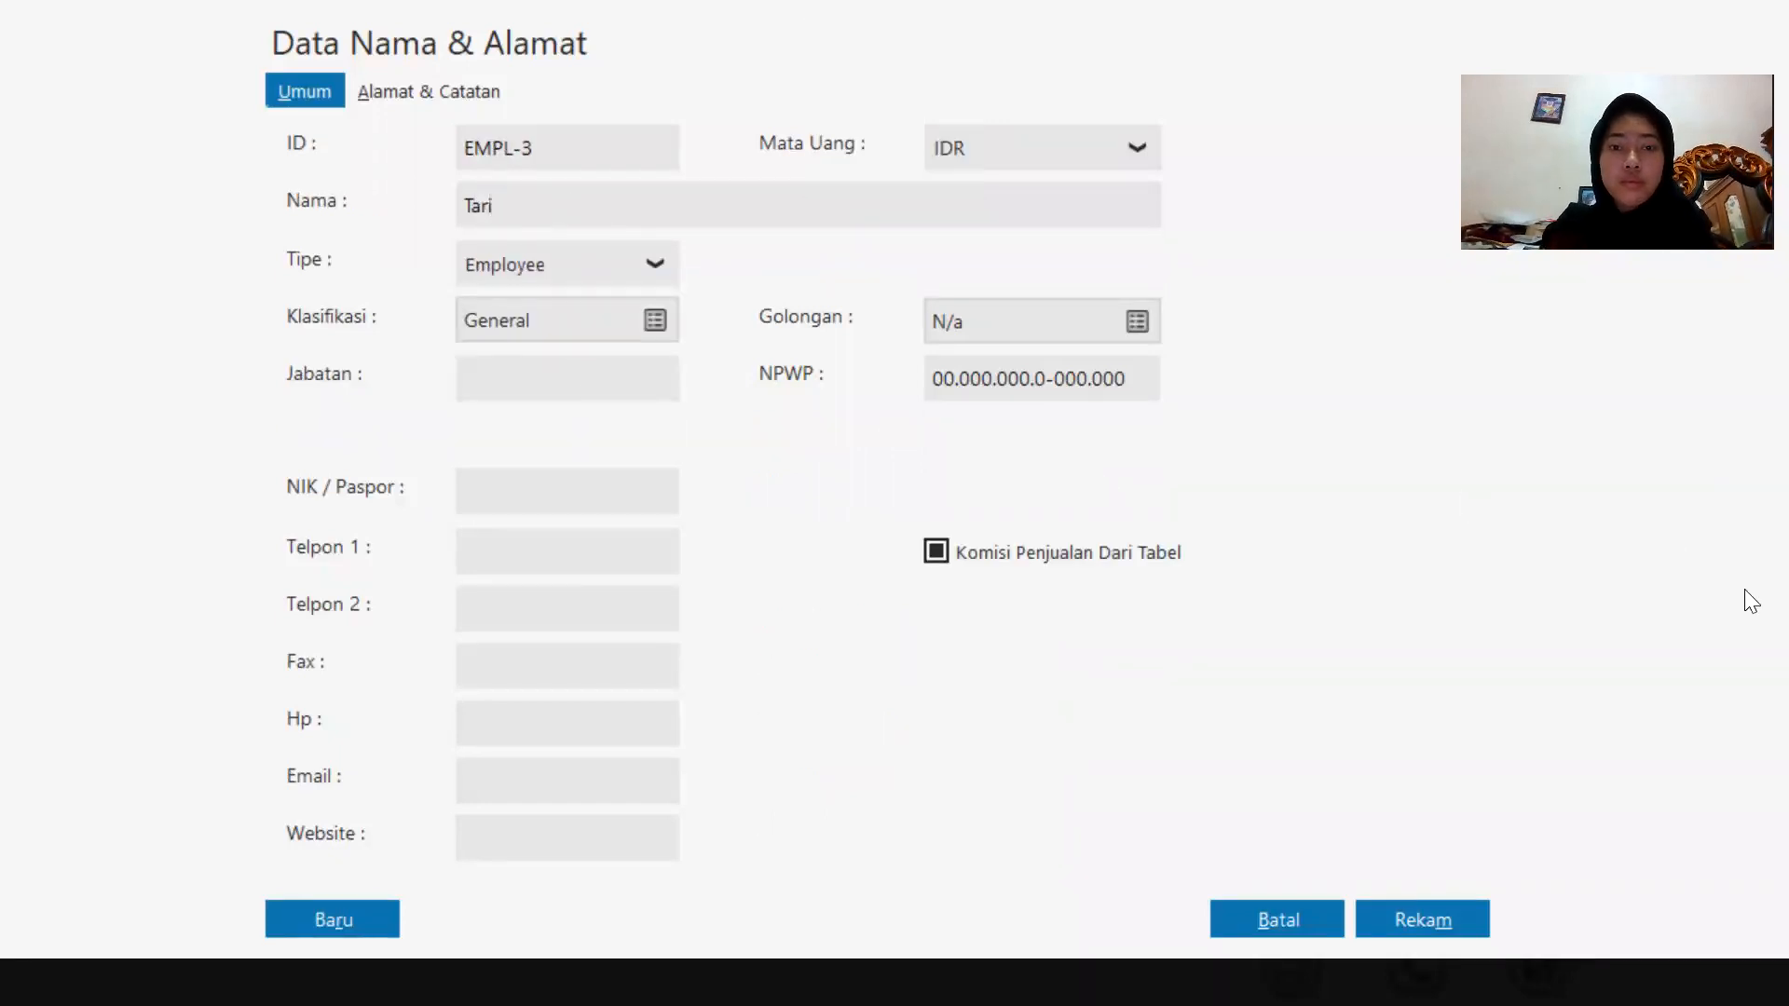
pyautogui.click(1430, 927)
pyautogui.click(1301, 661)
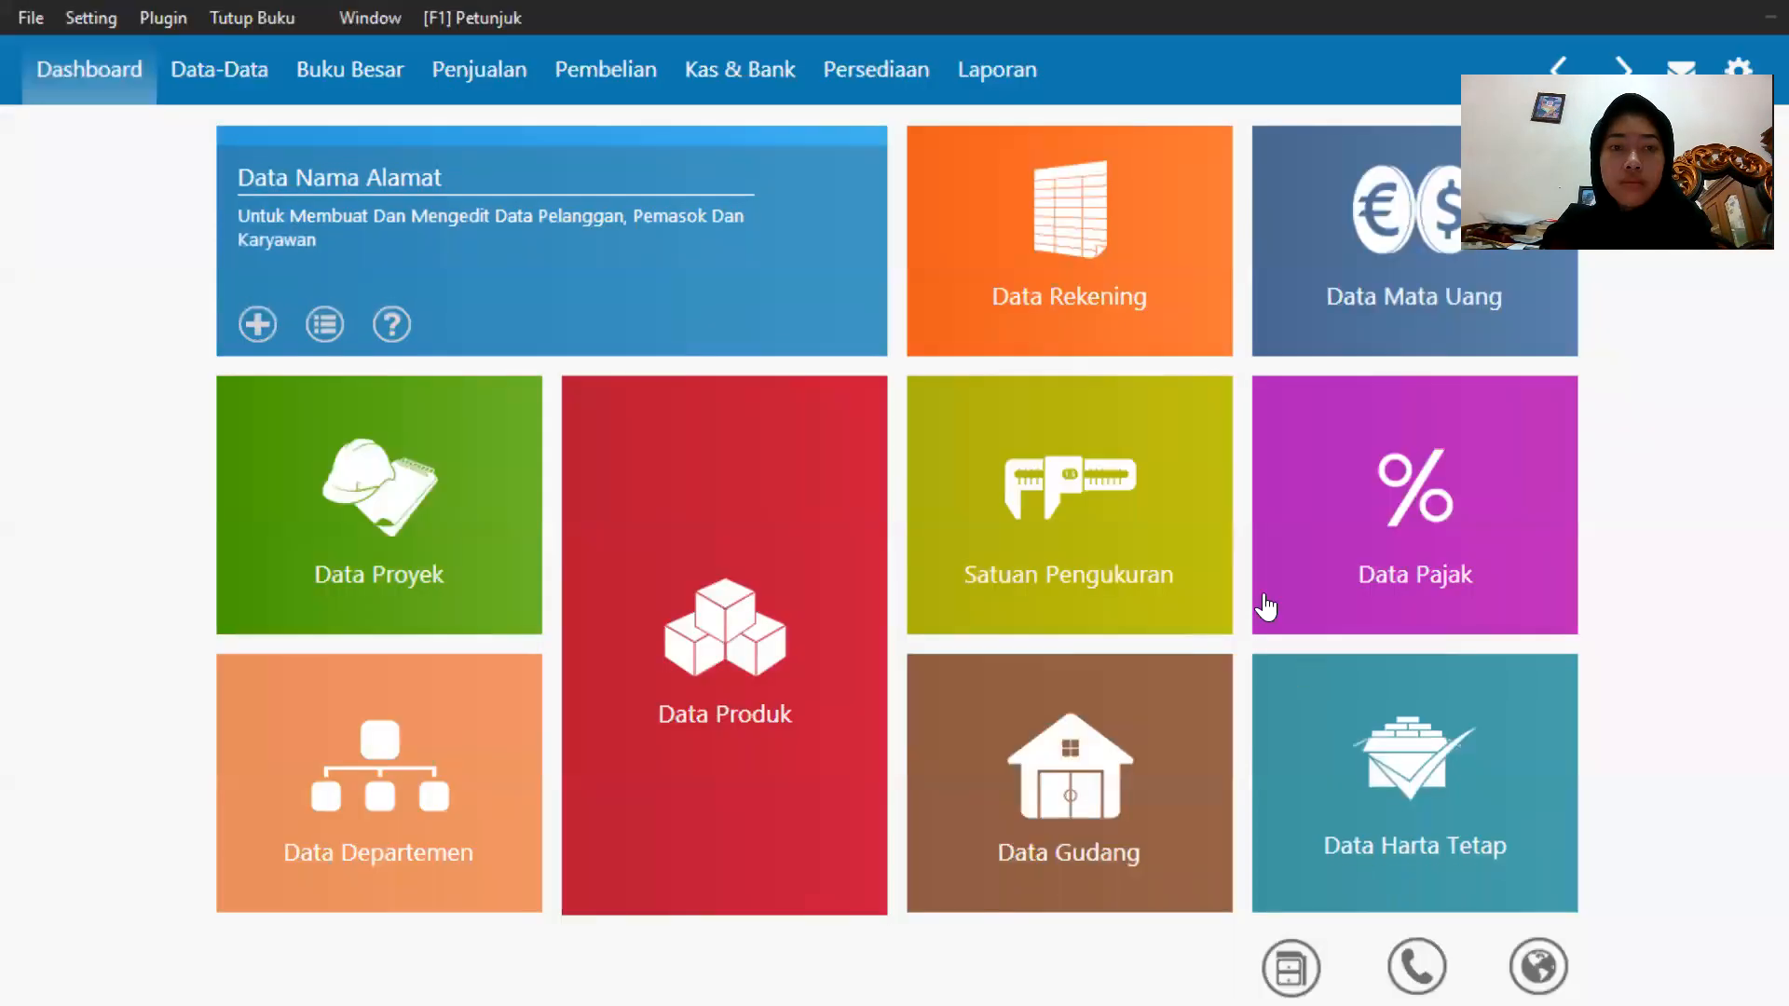
# Add a fourth employee record, entering the employee's name, and save it despite the missing NPWP.
pyautogui.moveTo(263, 351)
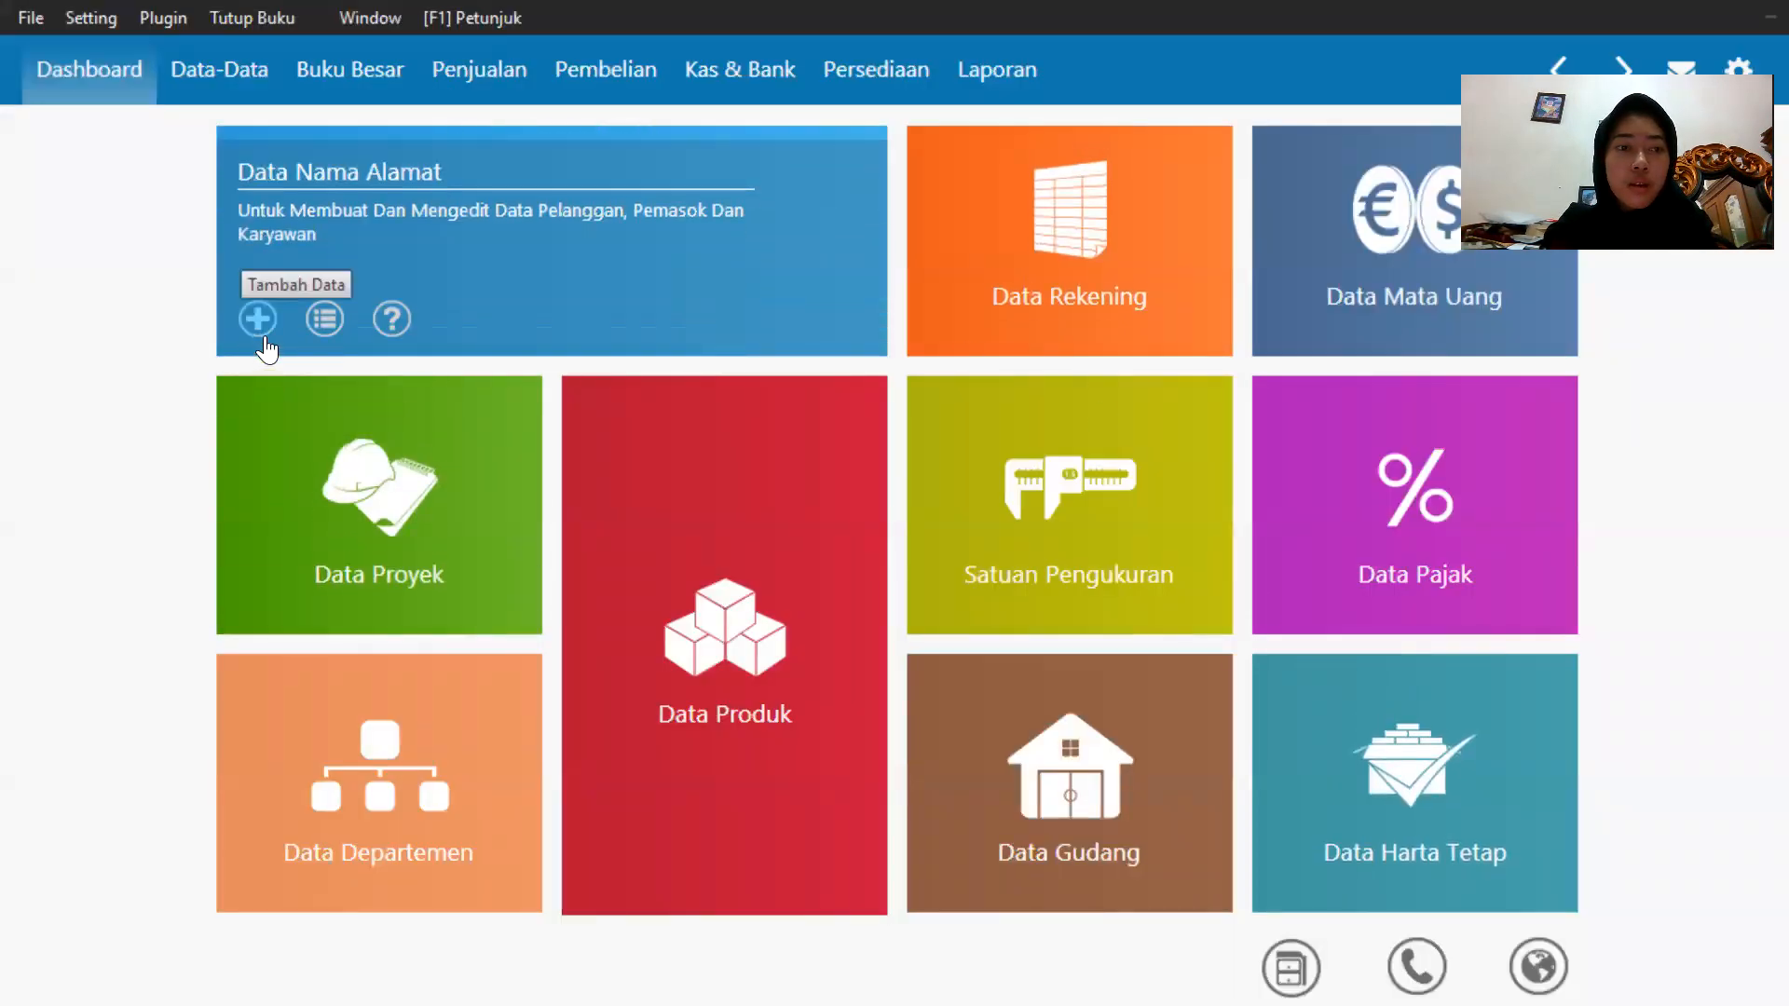
pyautogui.click(264, 340)
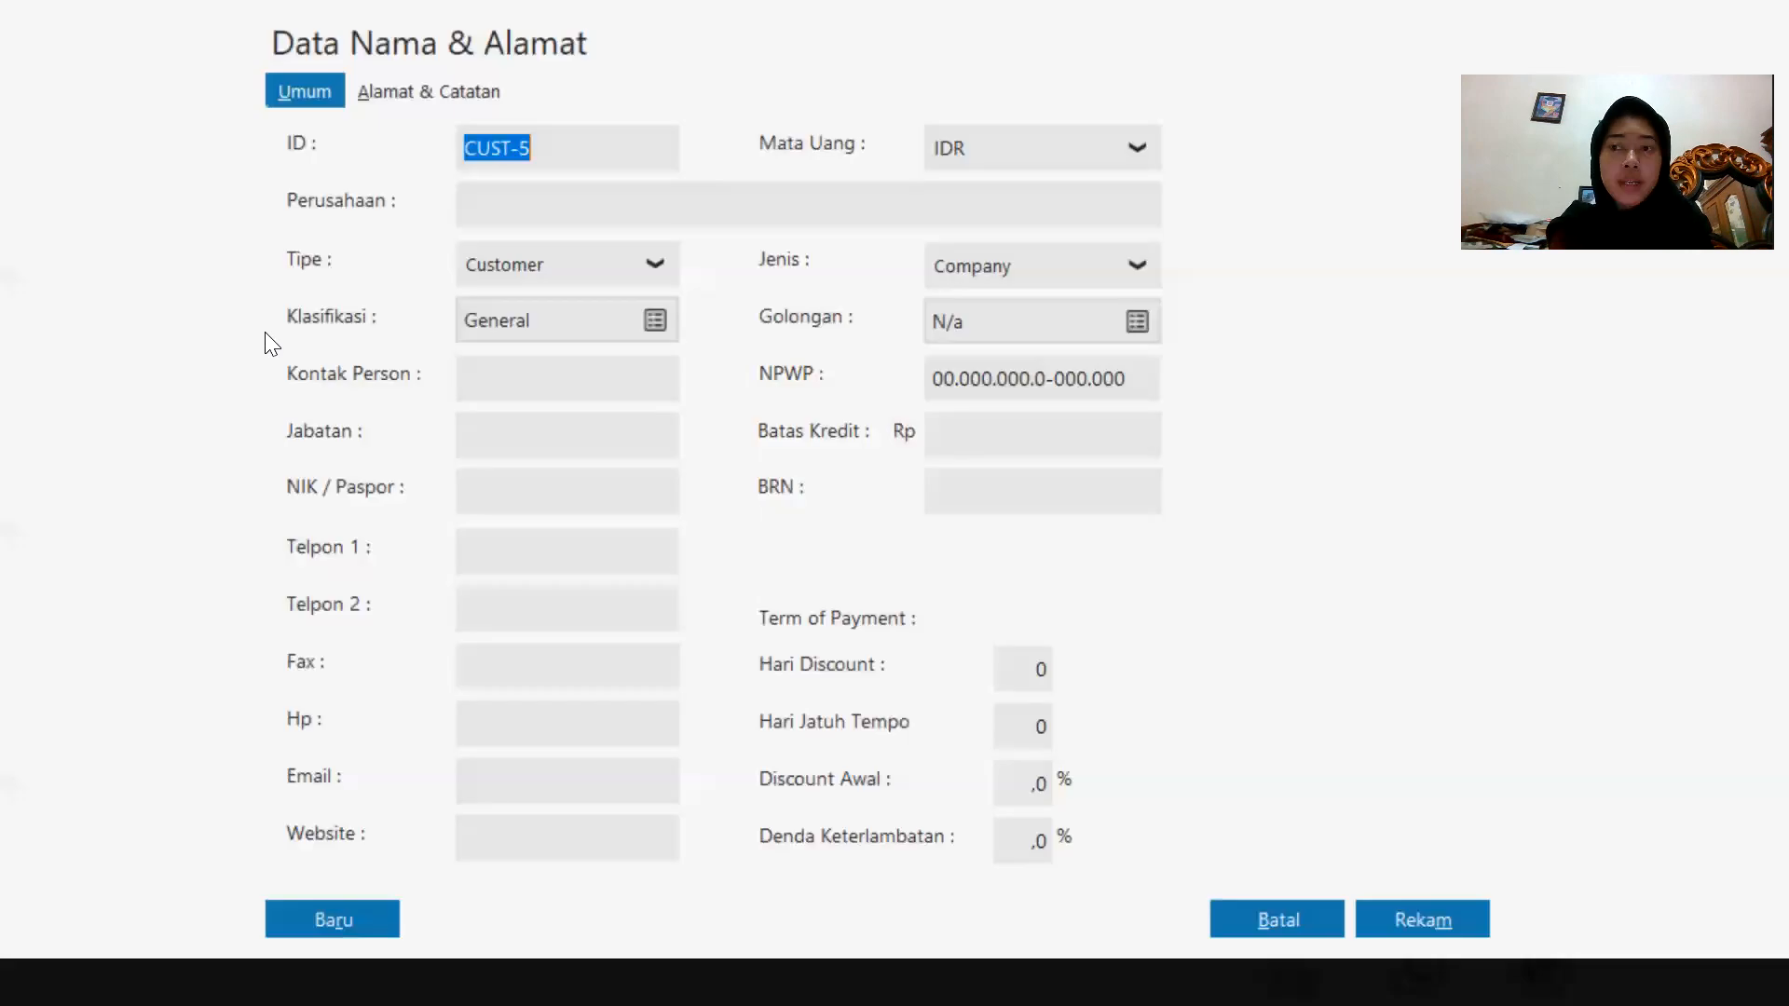
pyautogui.click(613, 273)
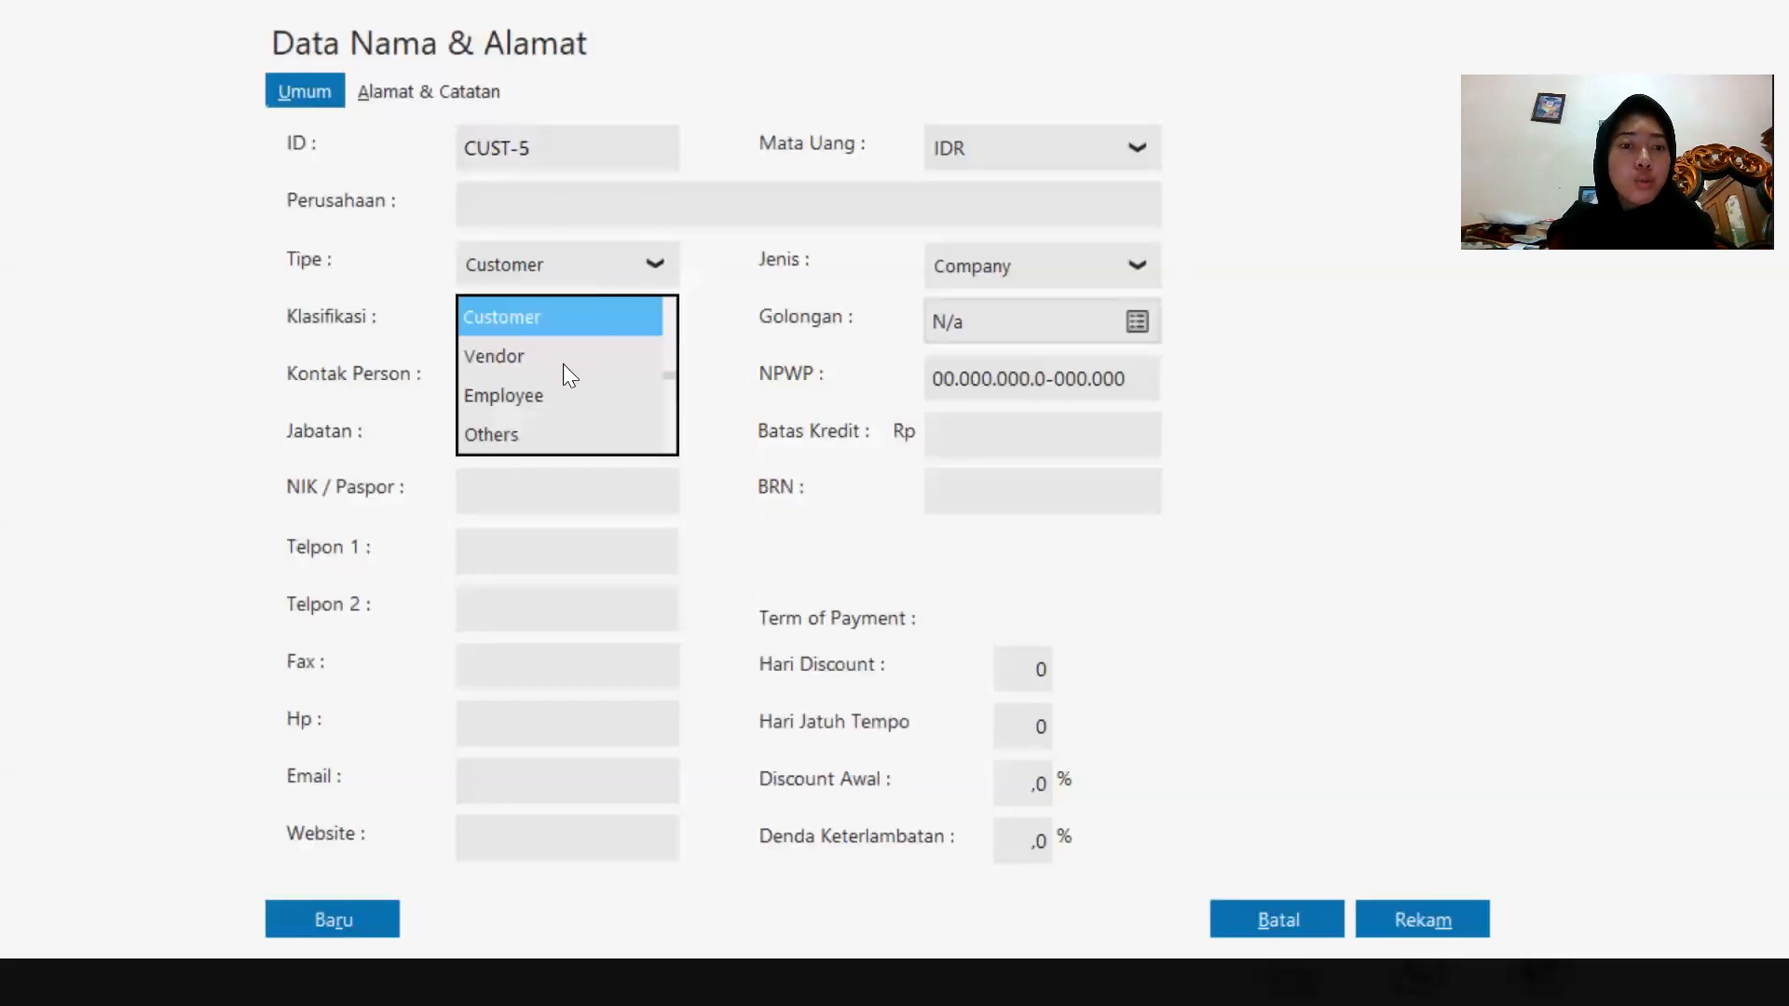
pyautogui.click(531, 403)
pyautogui.click(547, 211)
pyautogui.press('capslock')
pyautogui.write('Agus')
pyautogui.click(1427, 907)
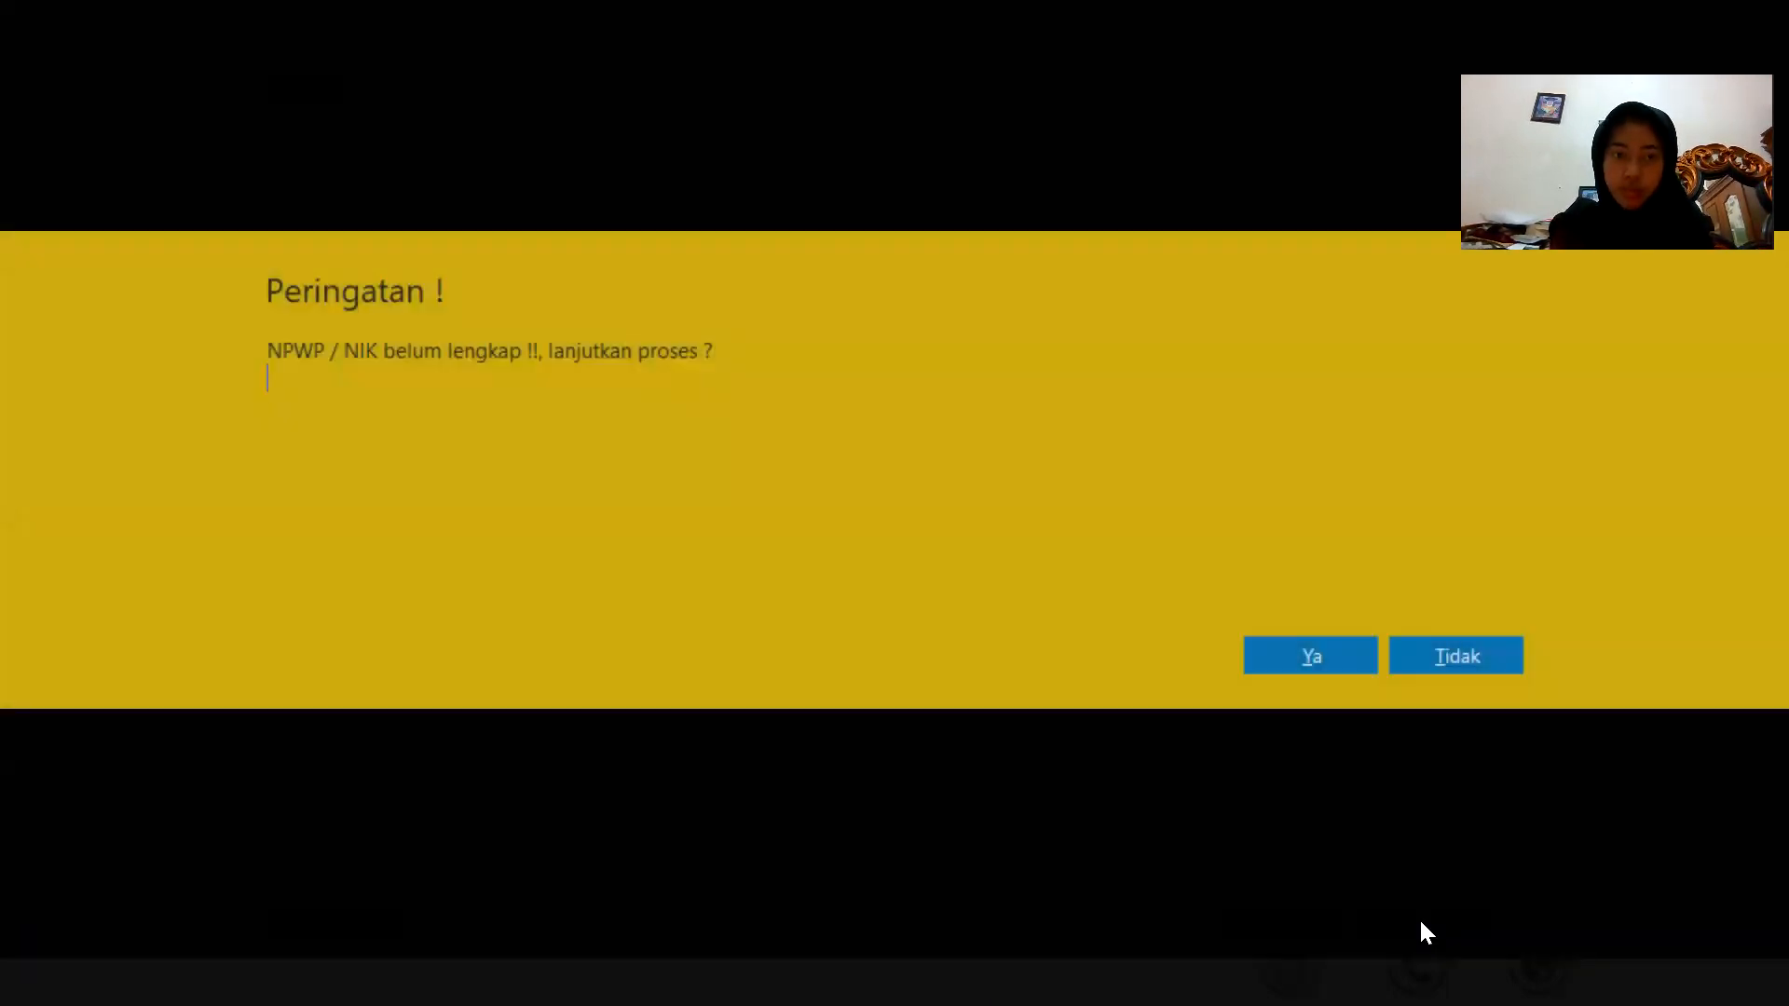
pyautogui.click(1302, 649)
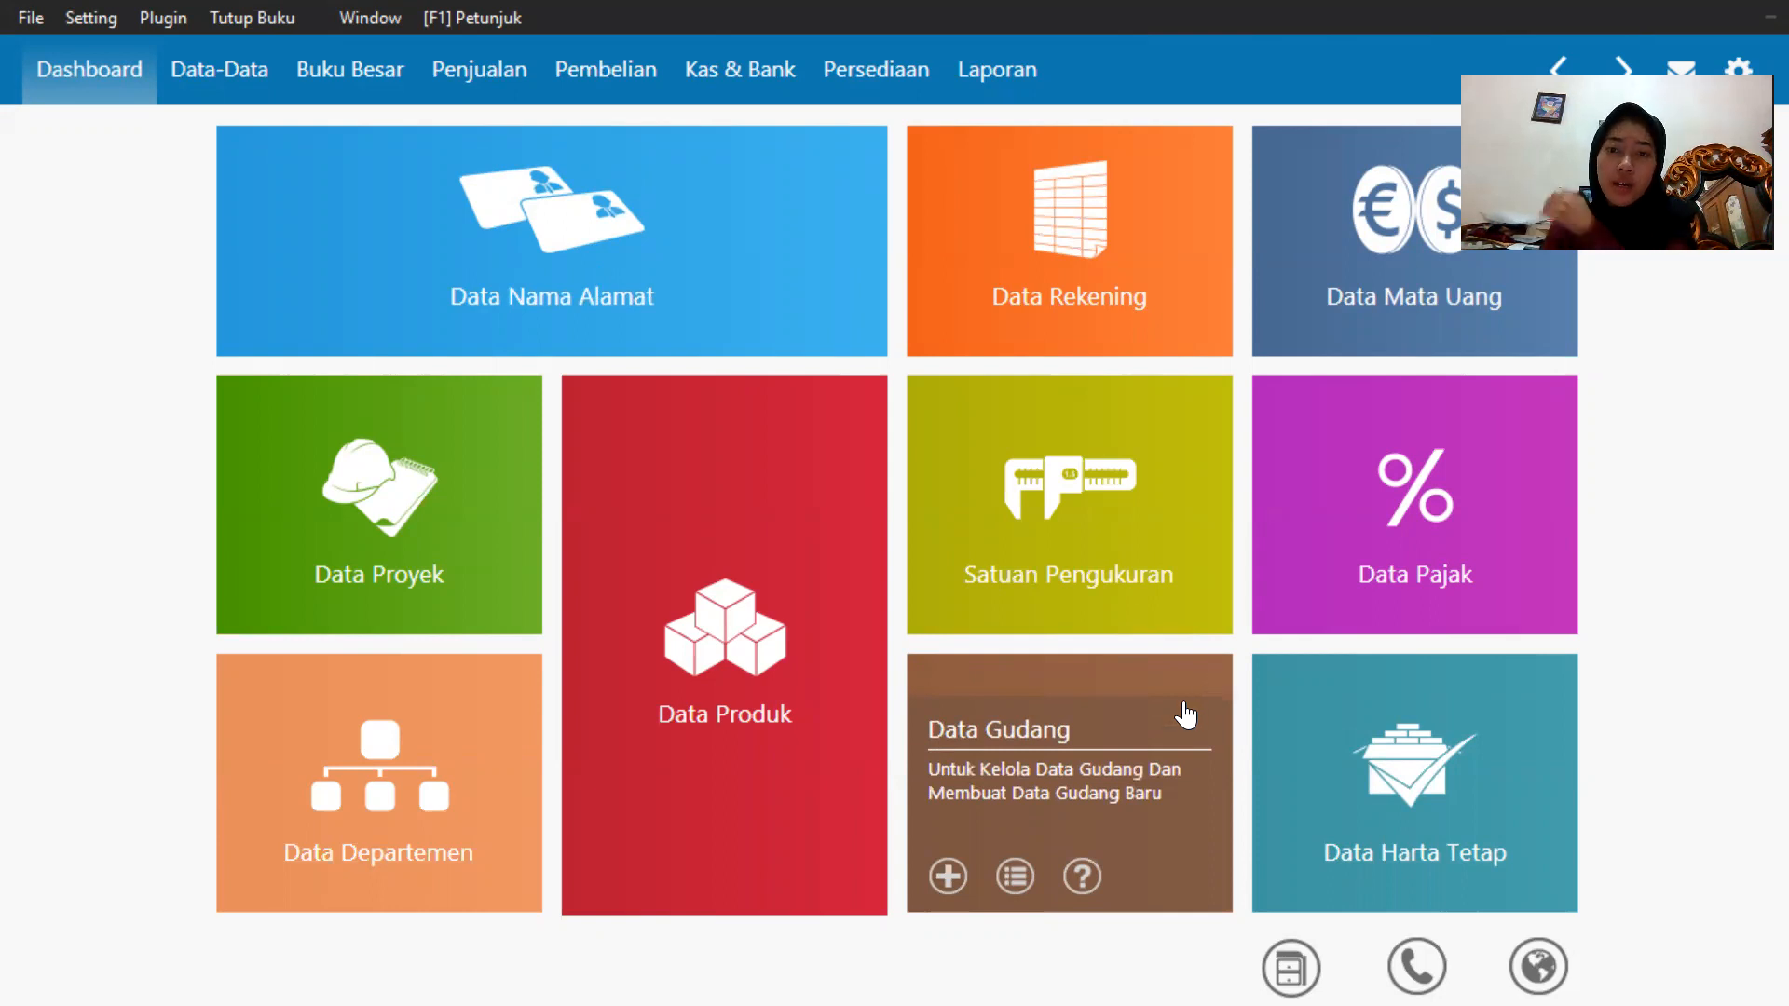
# Open the measurement units list and view the conversions of the Pcs unit.
pyautogui.moveTo(1063, 503)
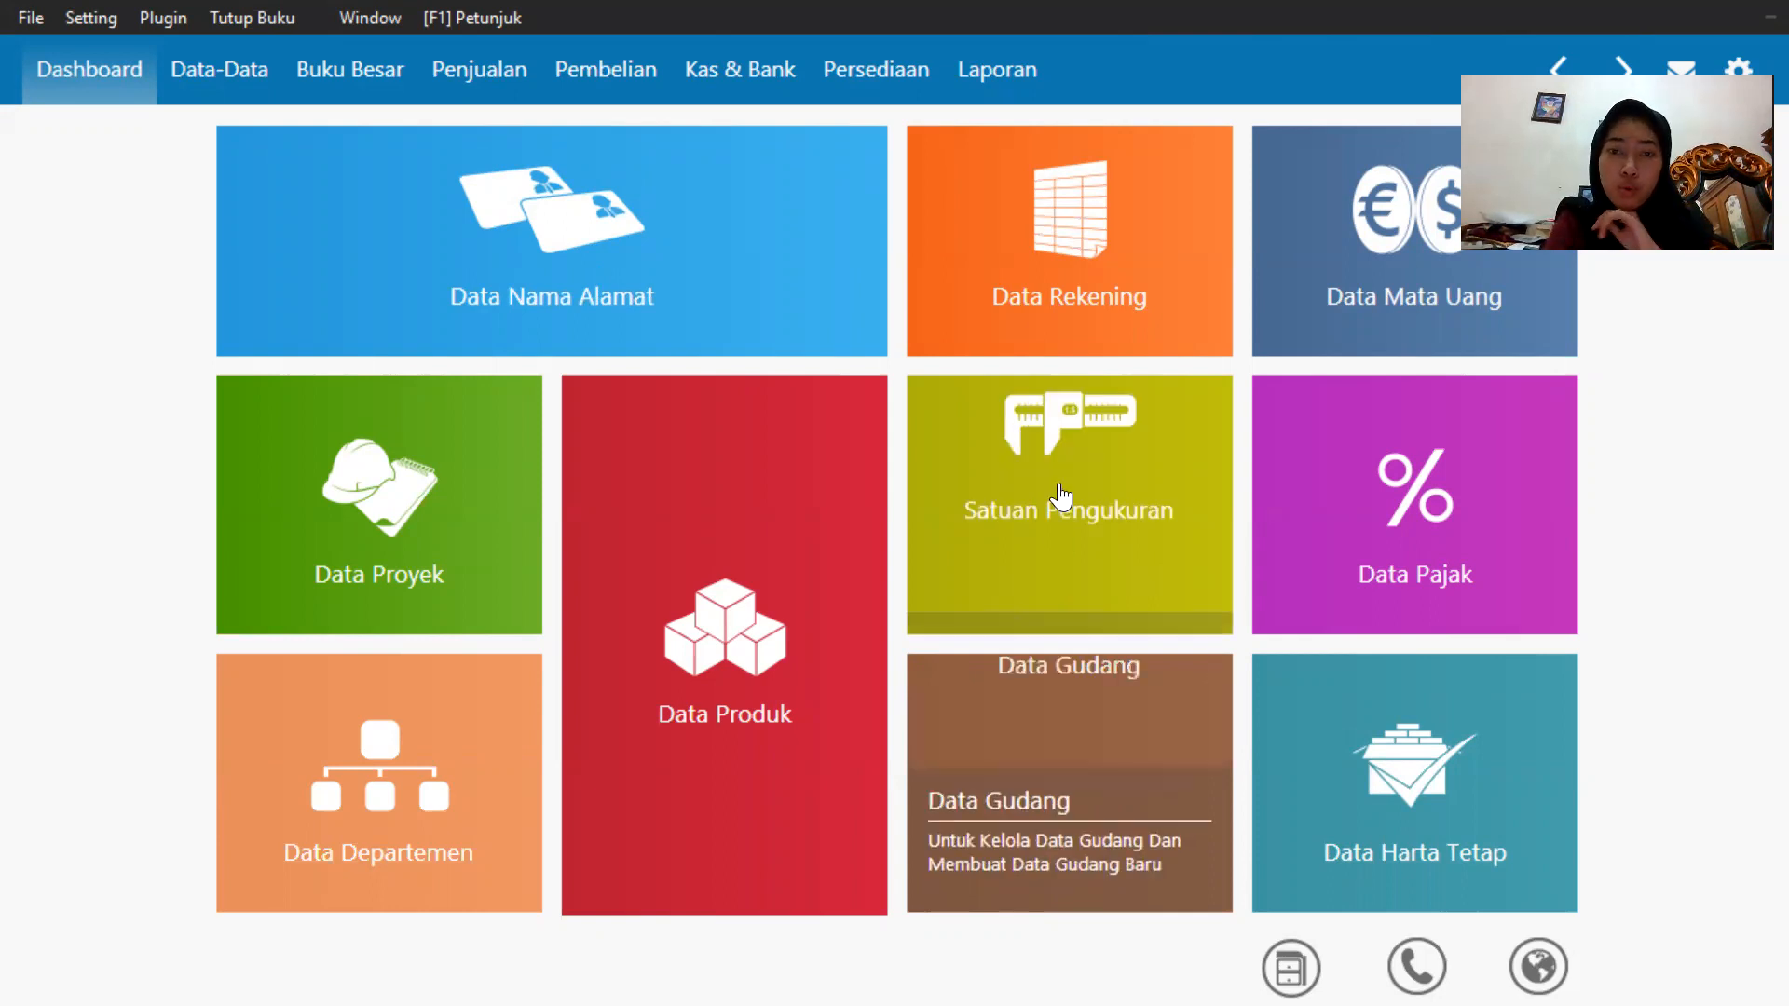
pyautogui.click(1110, 456)
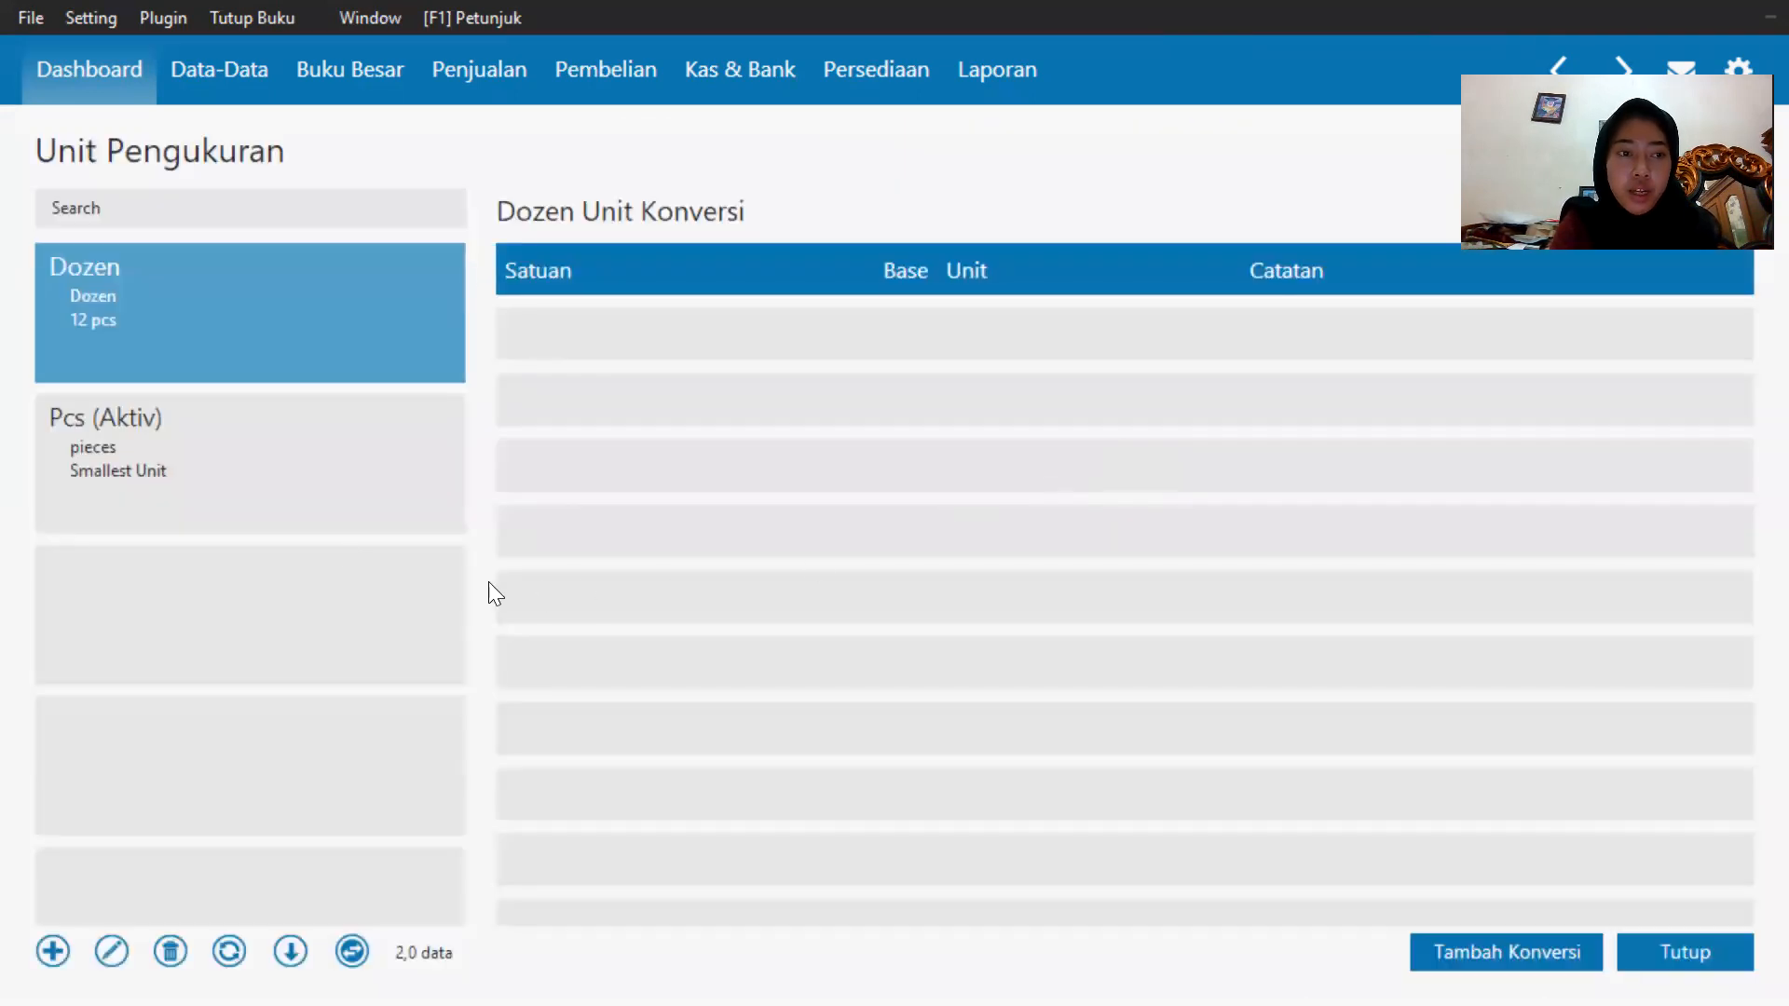
pyautogui.click(302, 417)
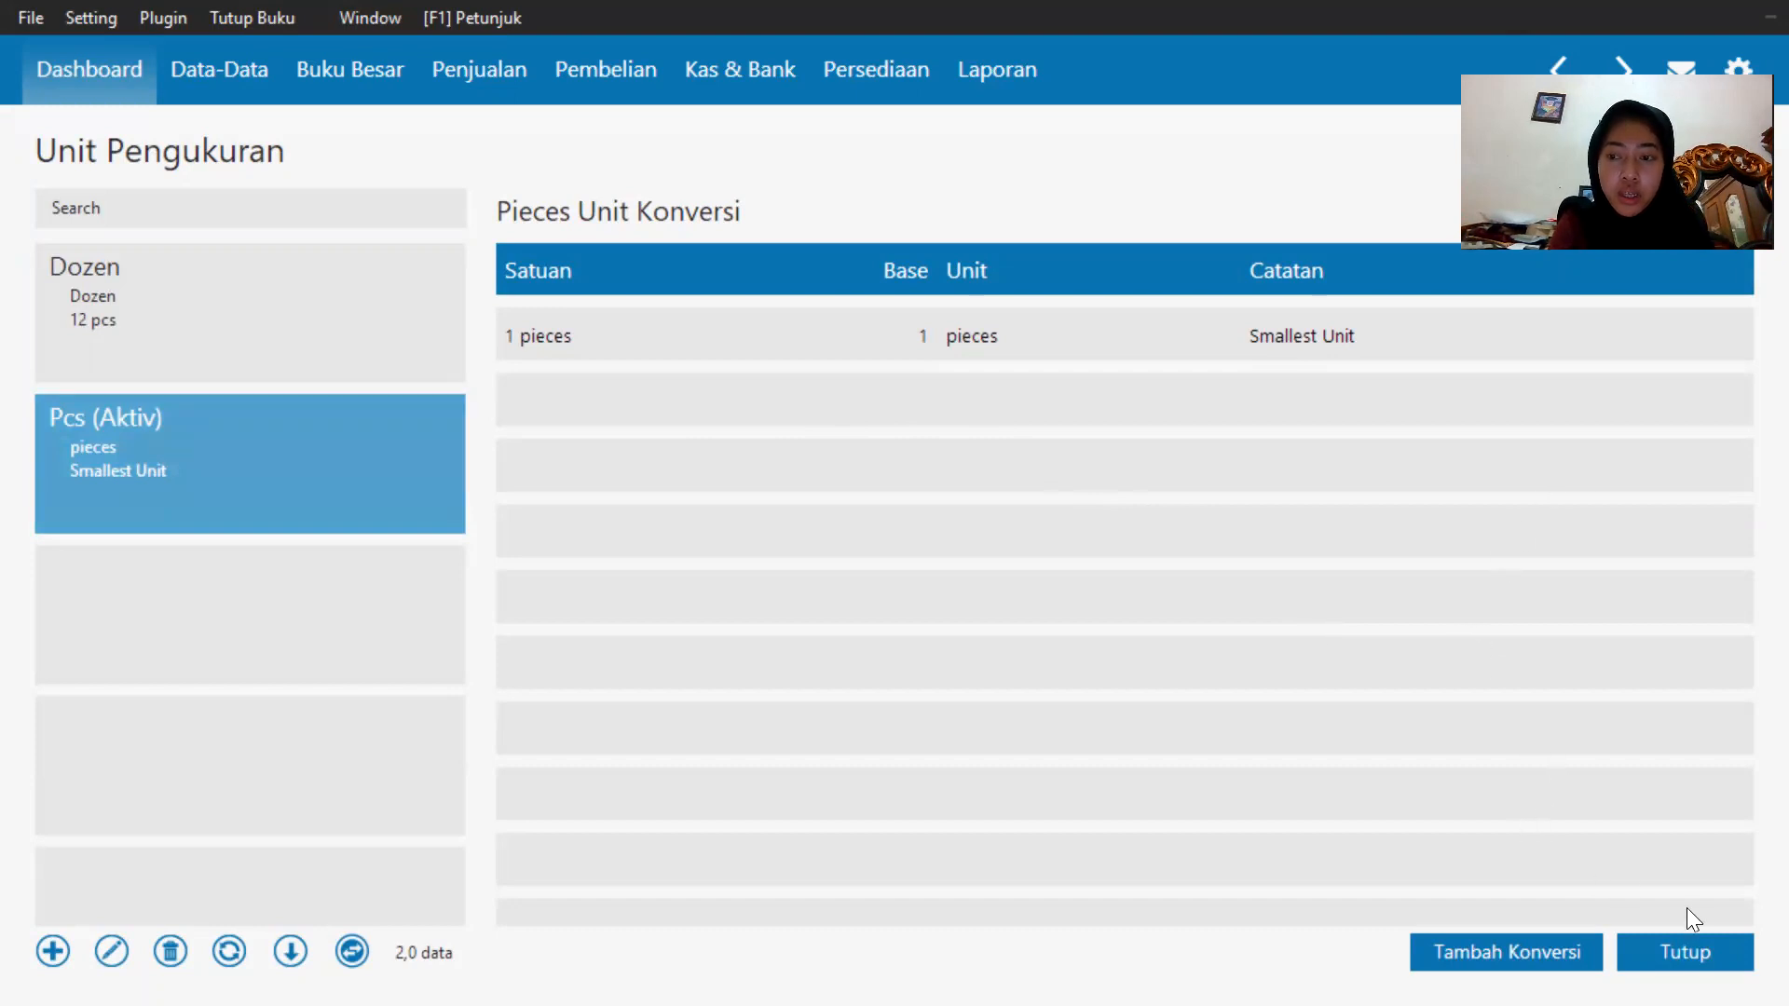
# Close the units list, start a new inventory item and set its item code to H-001.
pyautogui.click(1693, 950)
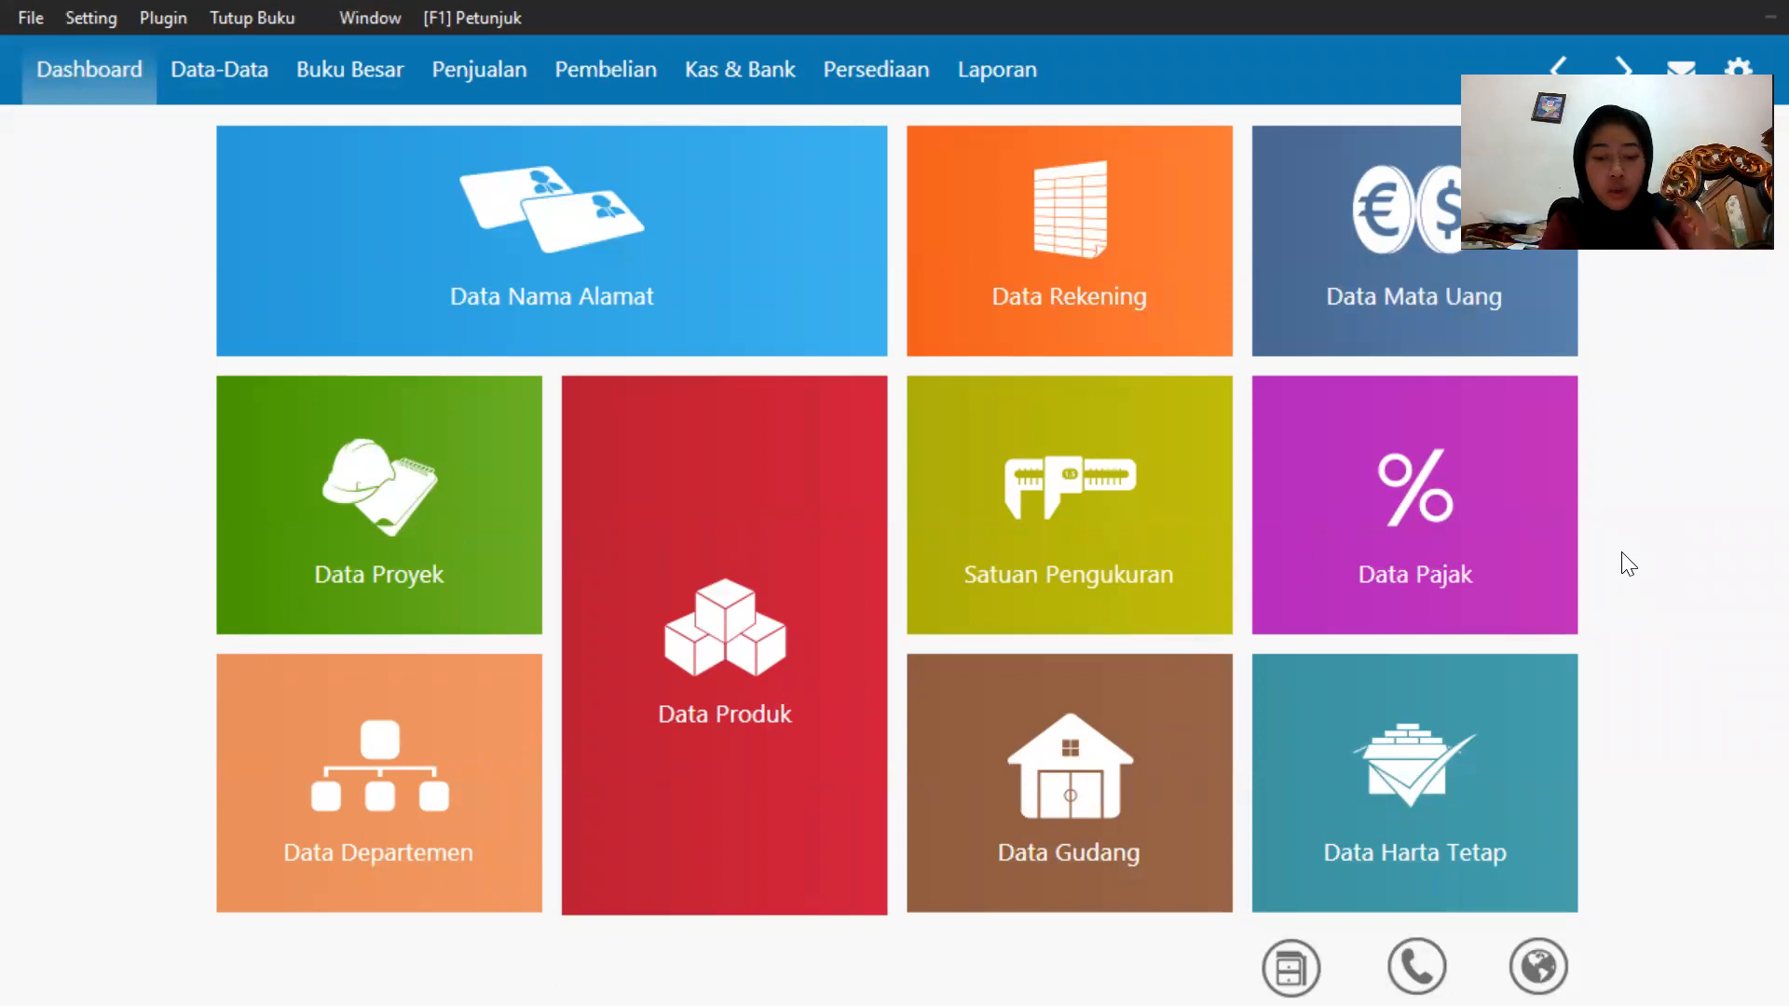
pyautogui.moveTo(820, 876)
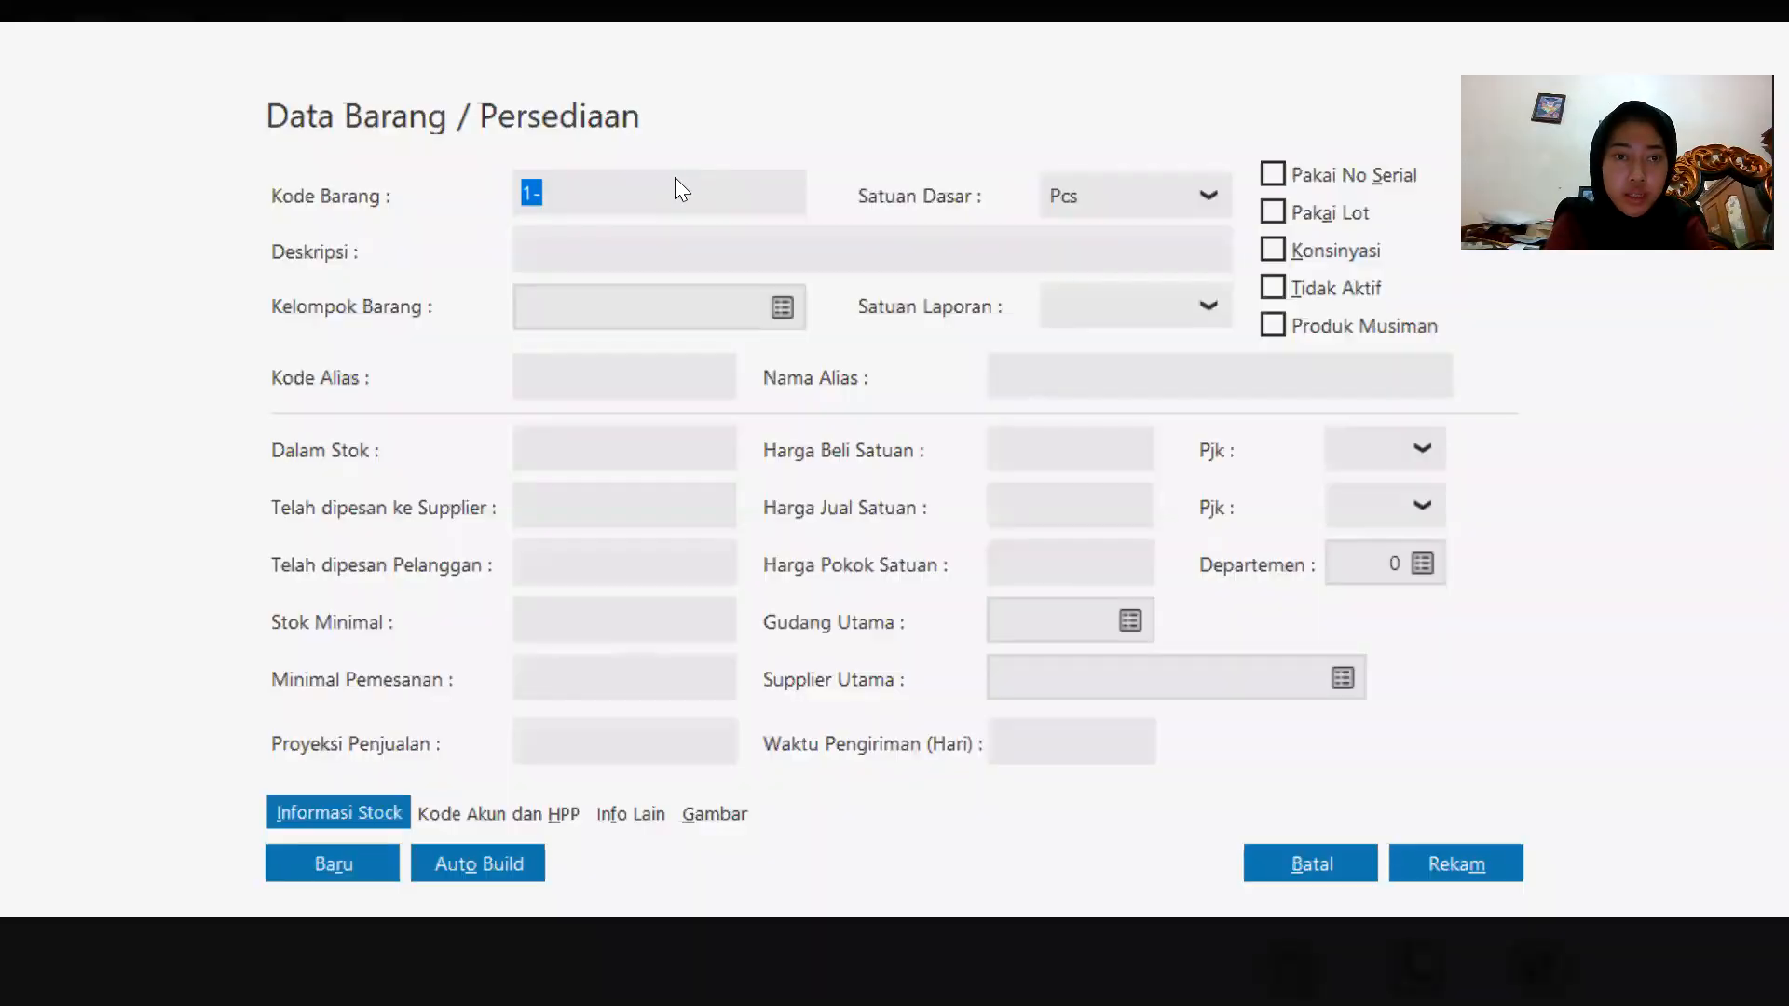
pyautogui.click(678, 189)
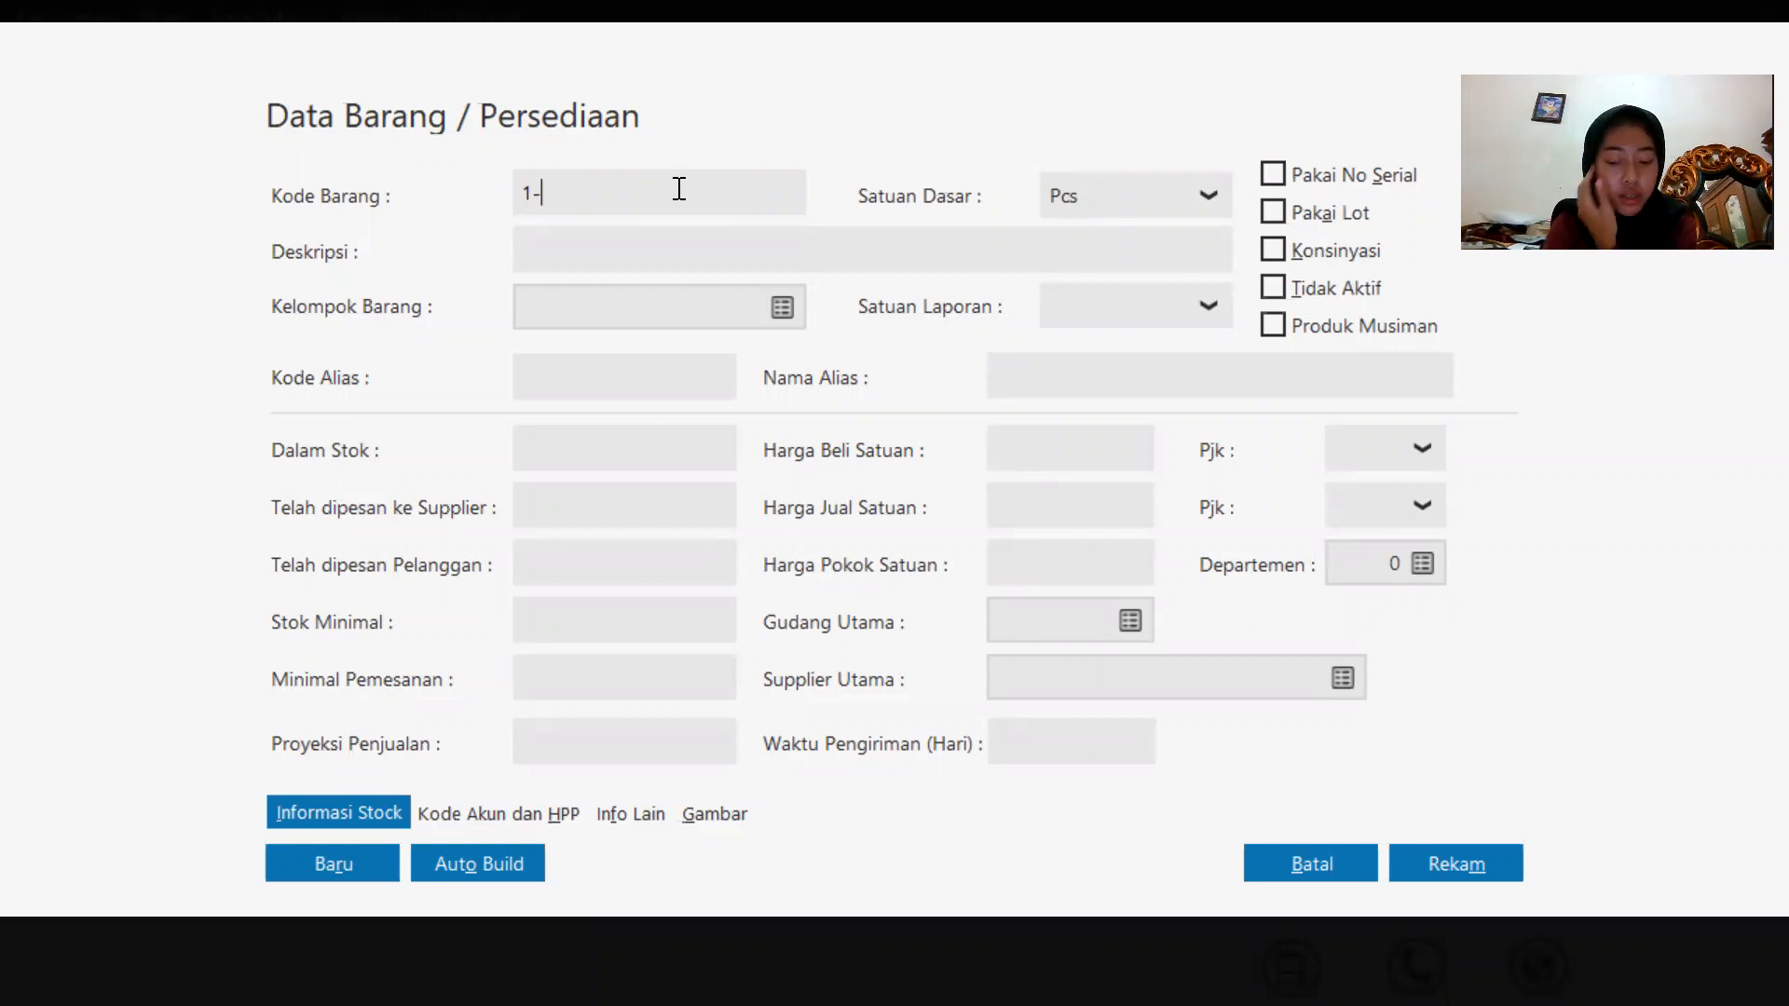
pyautogui.rightClick(685, 189)
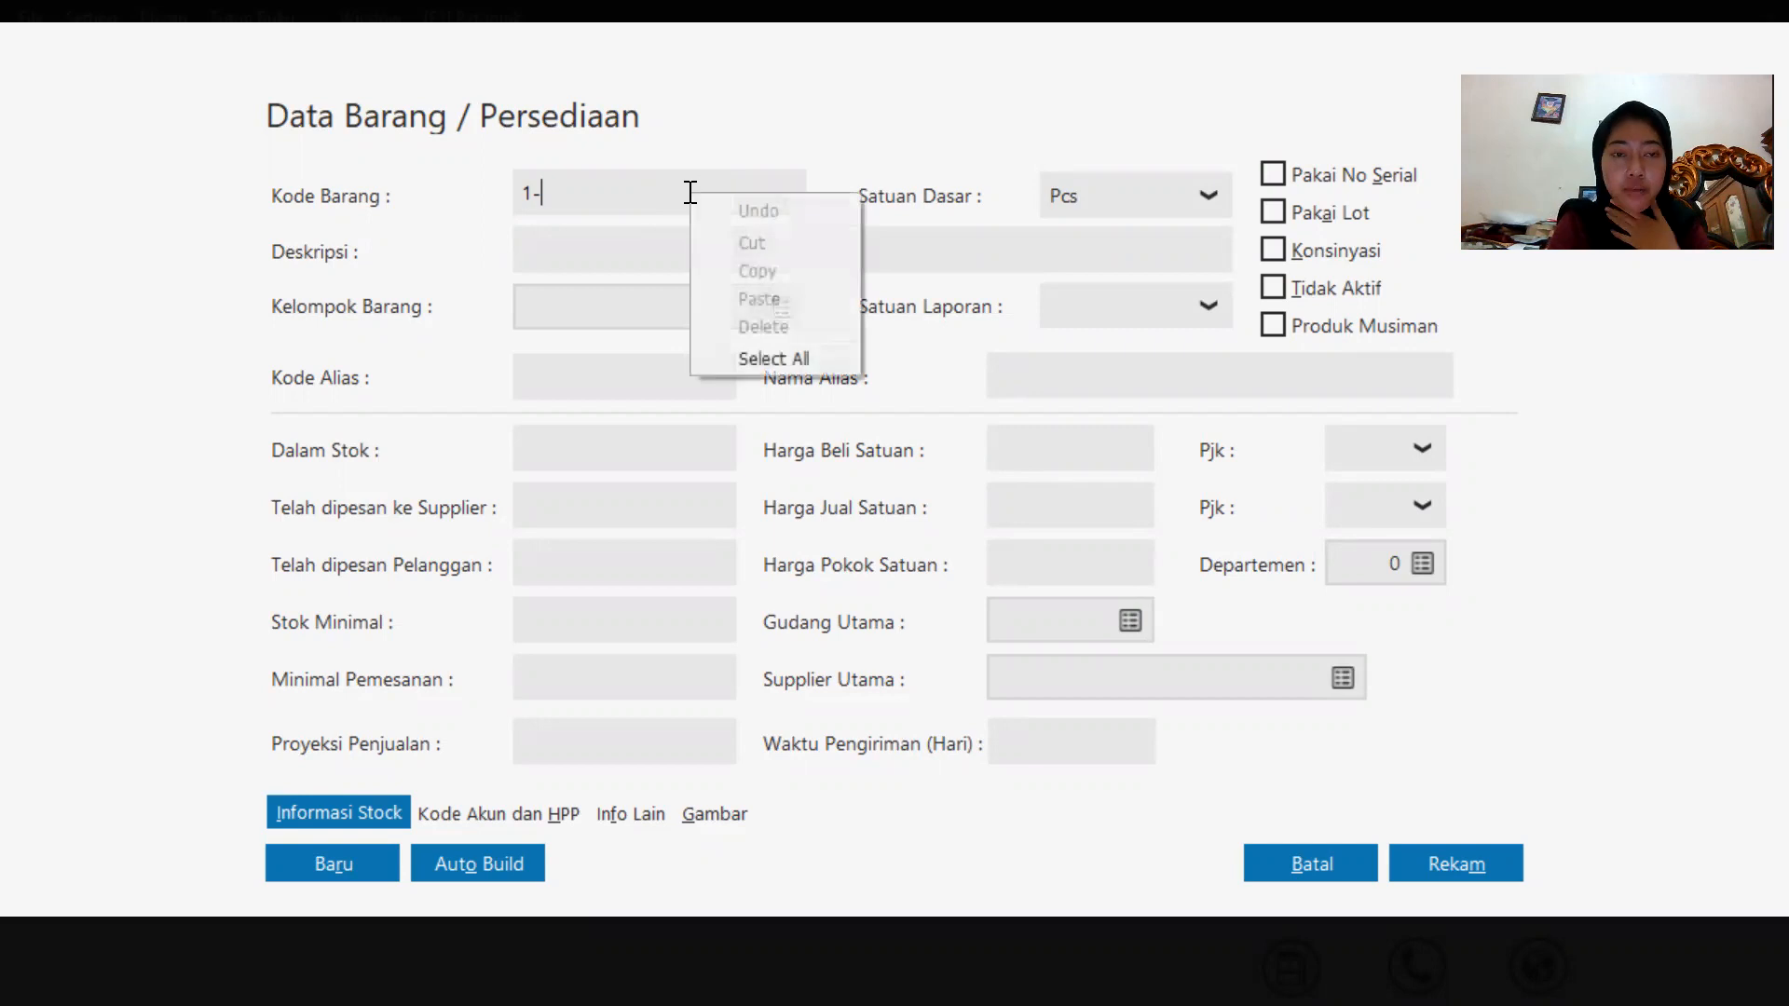
pyautogui.click(667, 192)
pyautogui.hotkey('ctrl', 'a')
pyautogui.press('BackSpace')
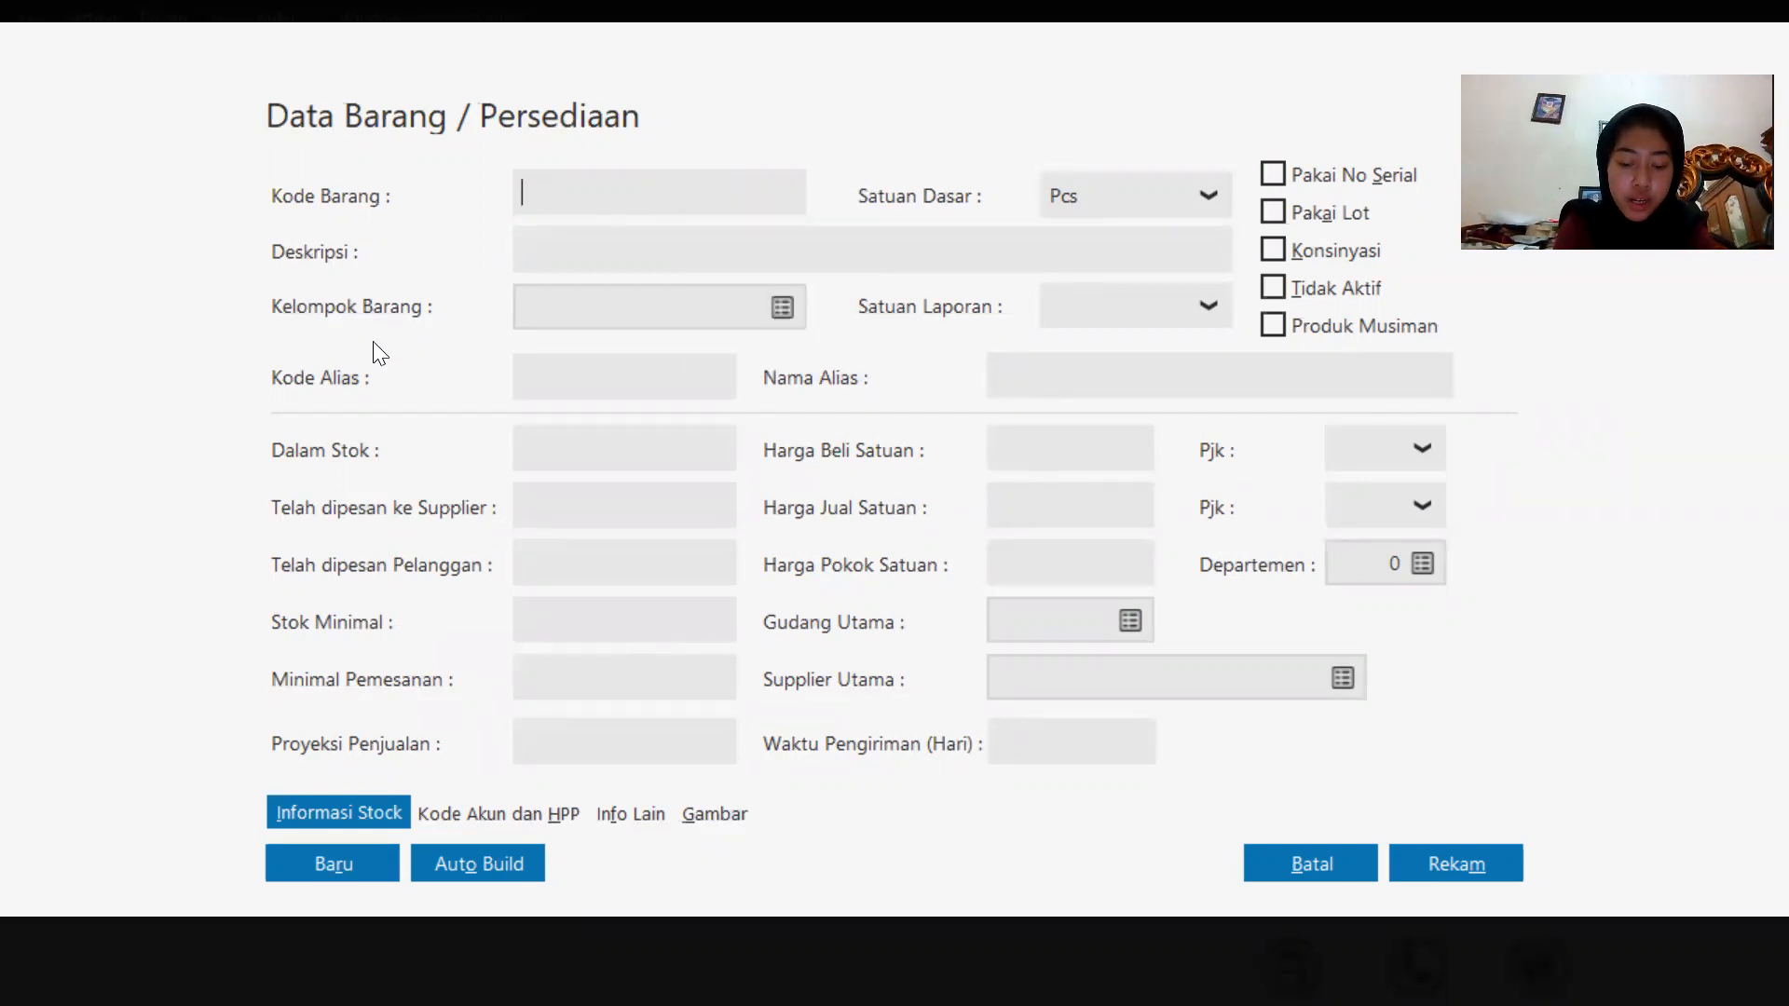
pyautogui.press('capslock')
pyautogui.write('H-001')
# Enter Samsung Galaxy J1 as the item's description.
pyautogui.click(686, 238)
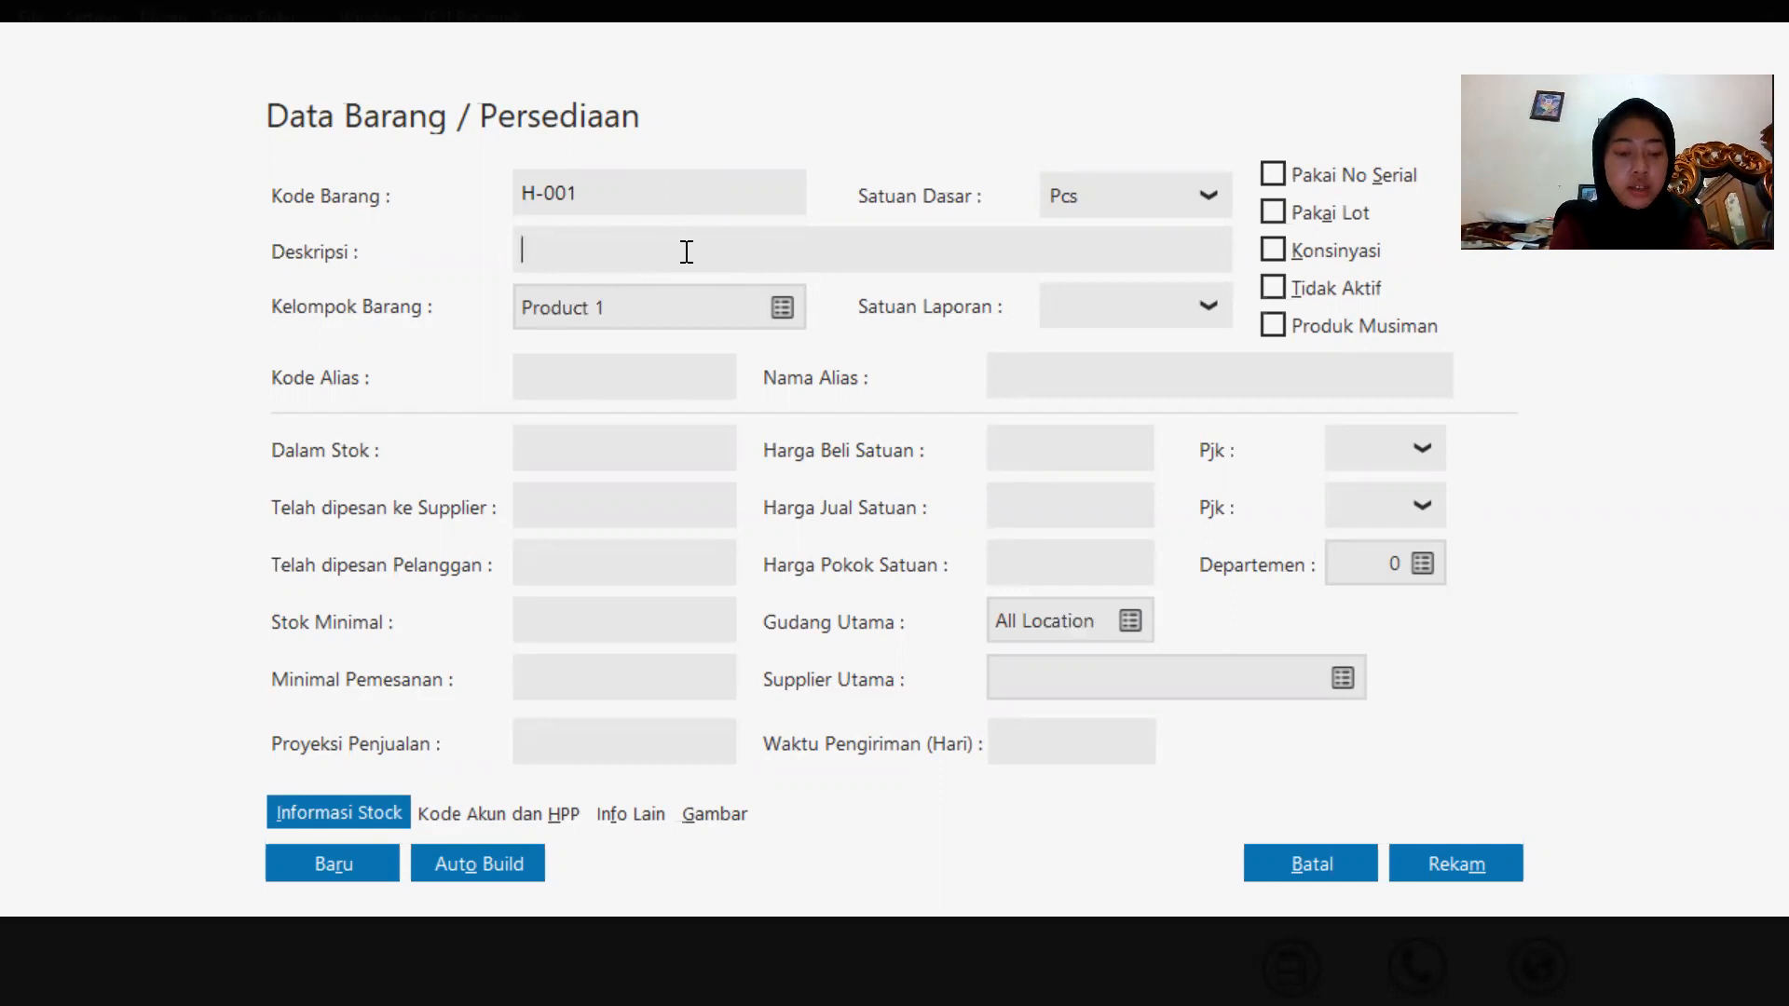
pyautogui.write('s')
pyautogui.press('capslock')
pyautogui.write('A')
pyautogui.press('BackSpace')
pyautogui.press('BackSpace')
pyautogui.write('S')
pyautogui.press('capslock')
pyautogui.write('a')
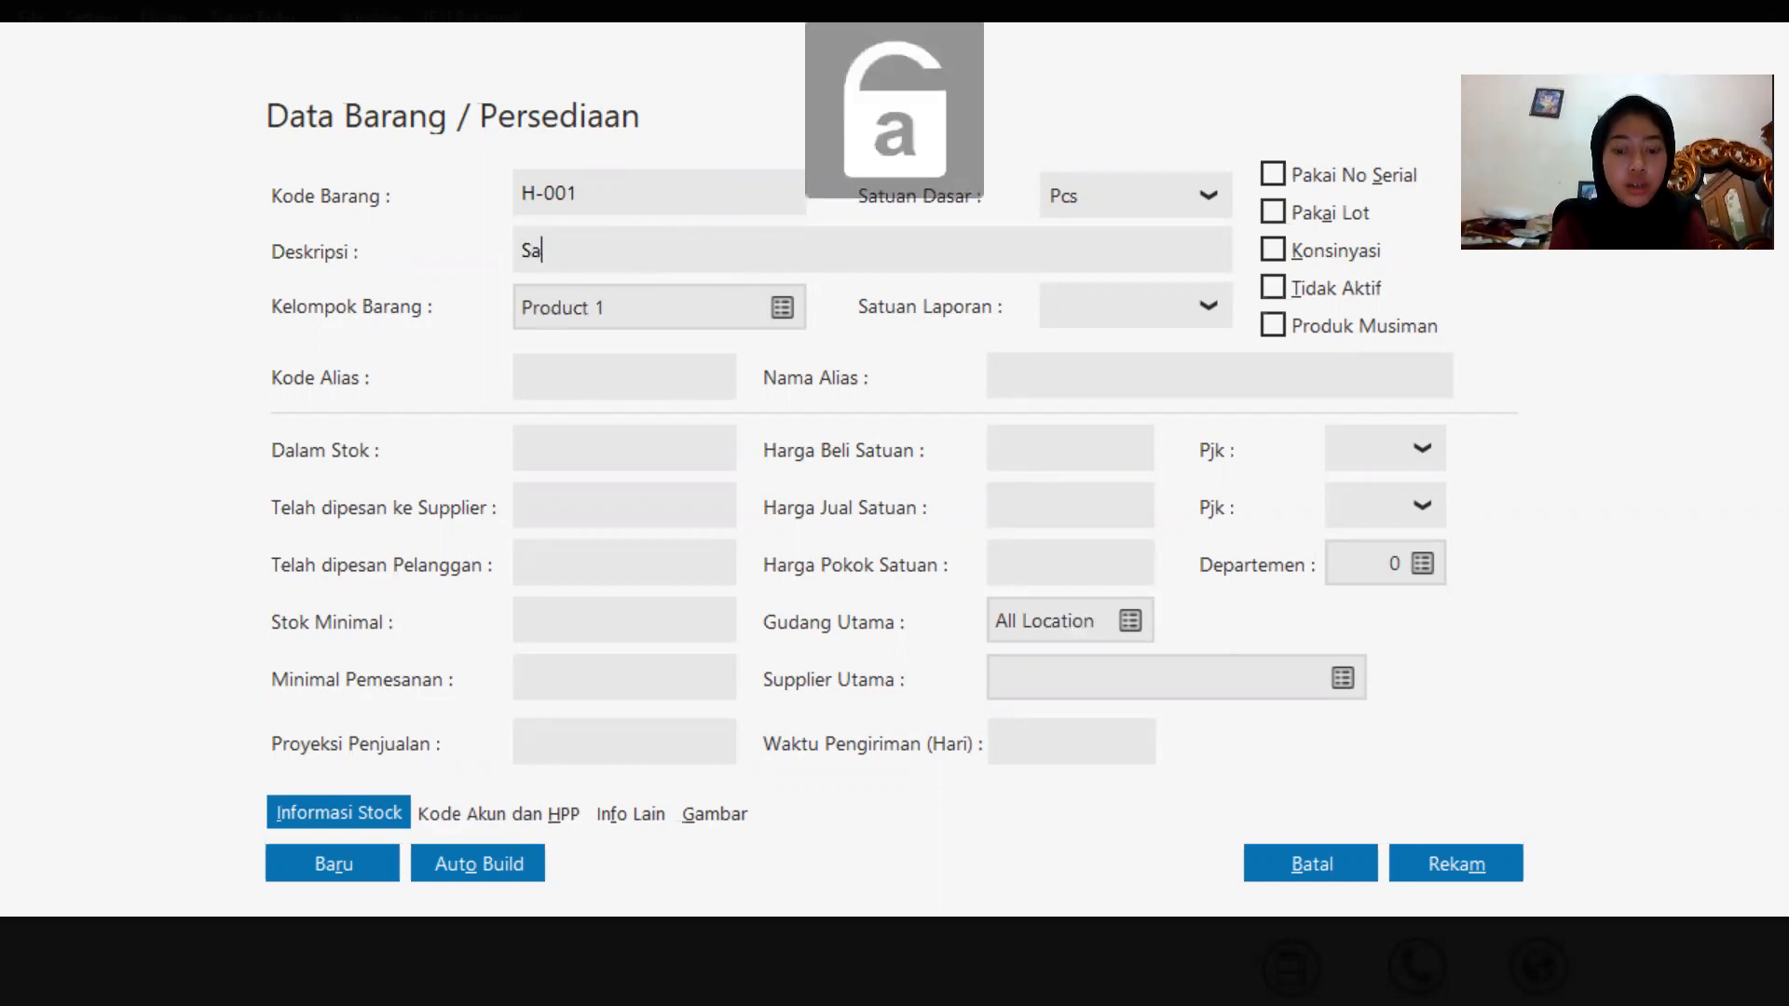
pyautogui.write('msung')
pyautogui.press('capslock')
pyautogui.write('G')
pyautogui.press('capslock')
pyautogui.write('alaxy')
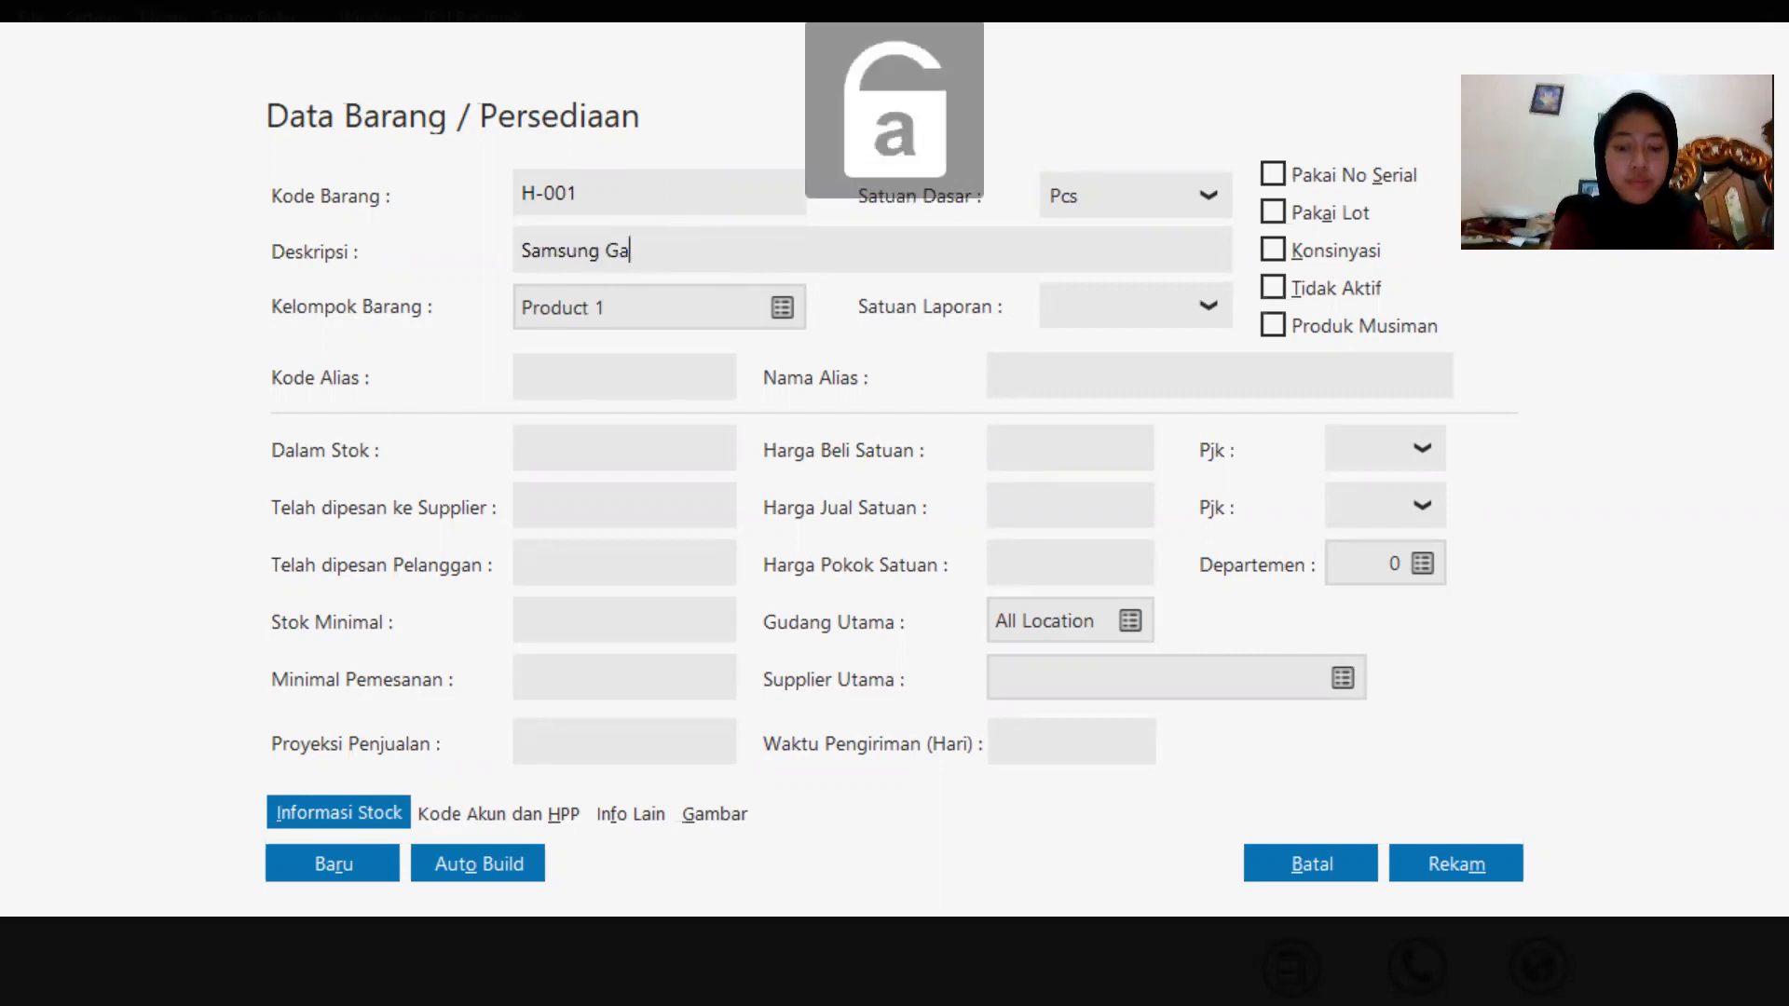
pyautogui.press('capslock')
pyautogui.write('J1')
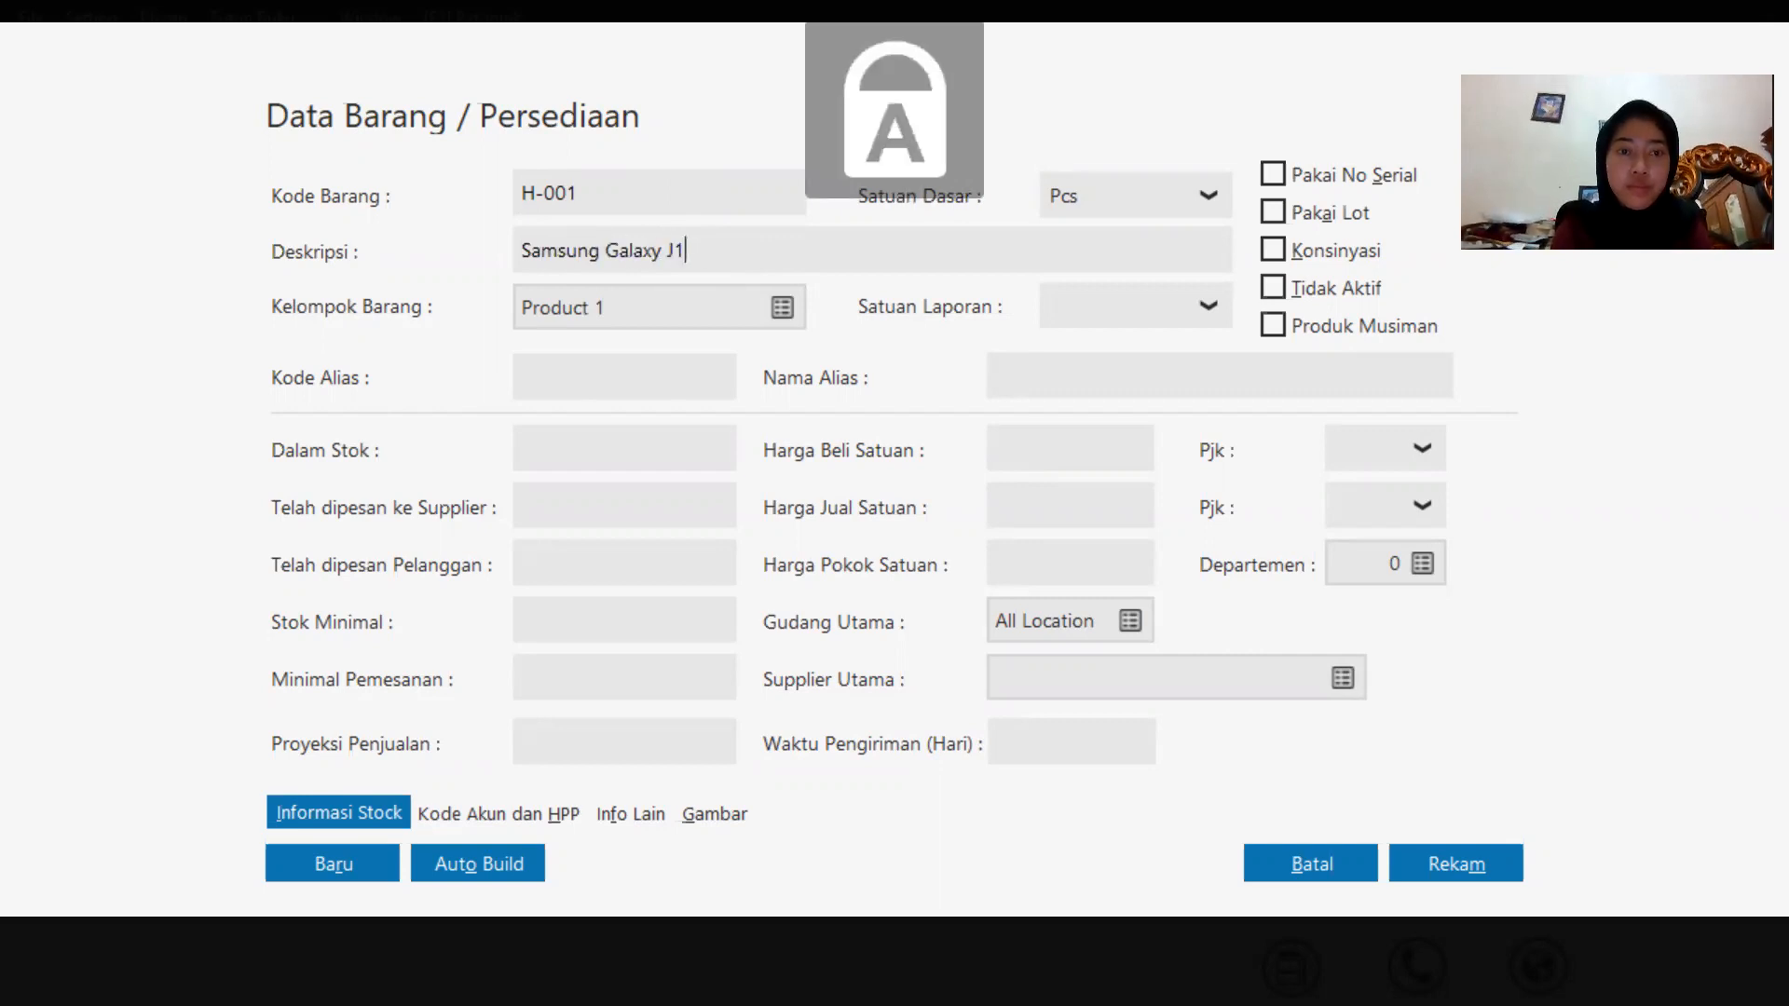
# Open the item group list and create a new item group named Barang Elektronik.
pyautogui.click(782, 307)
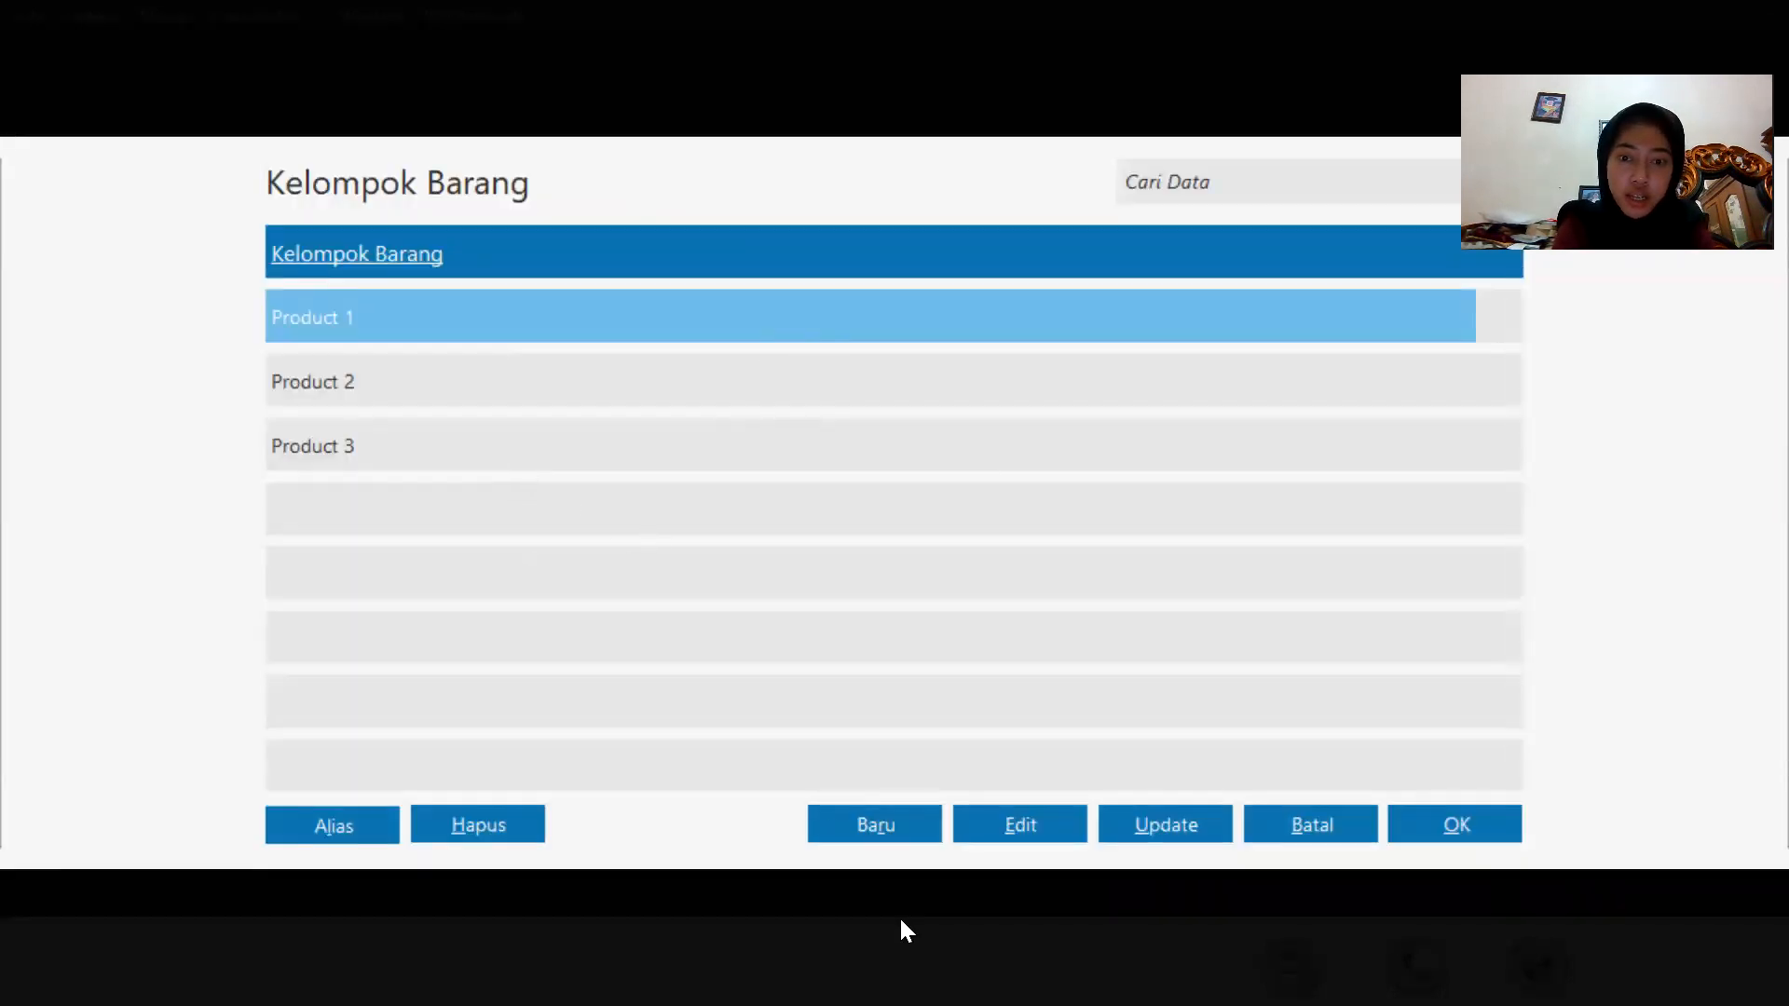
pyautogui.click(915, 820)
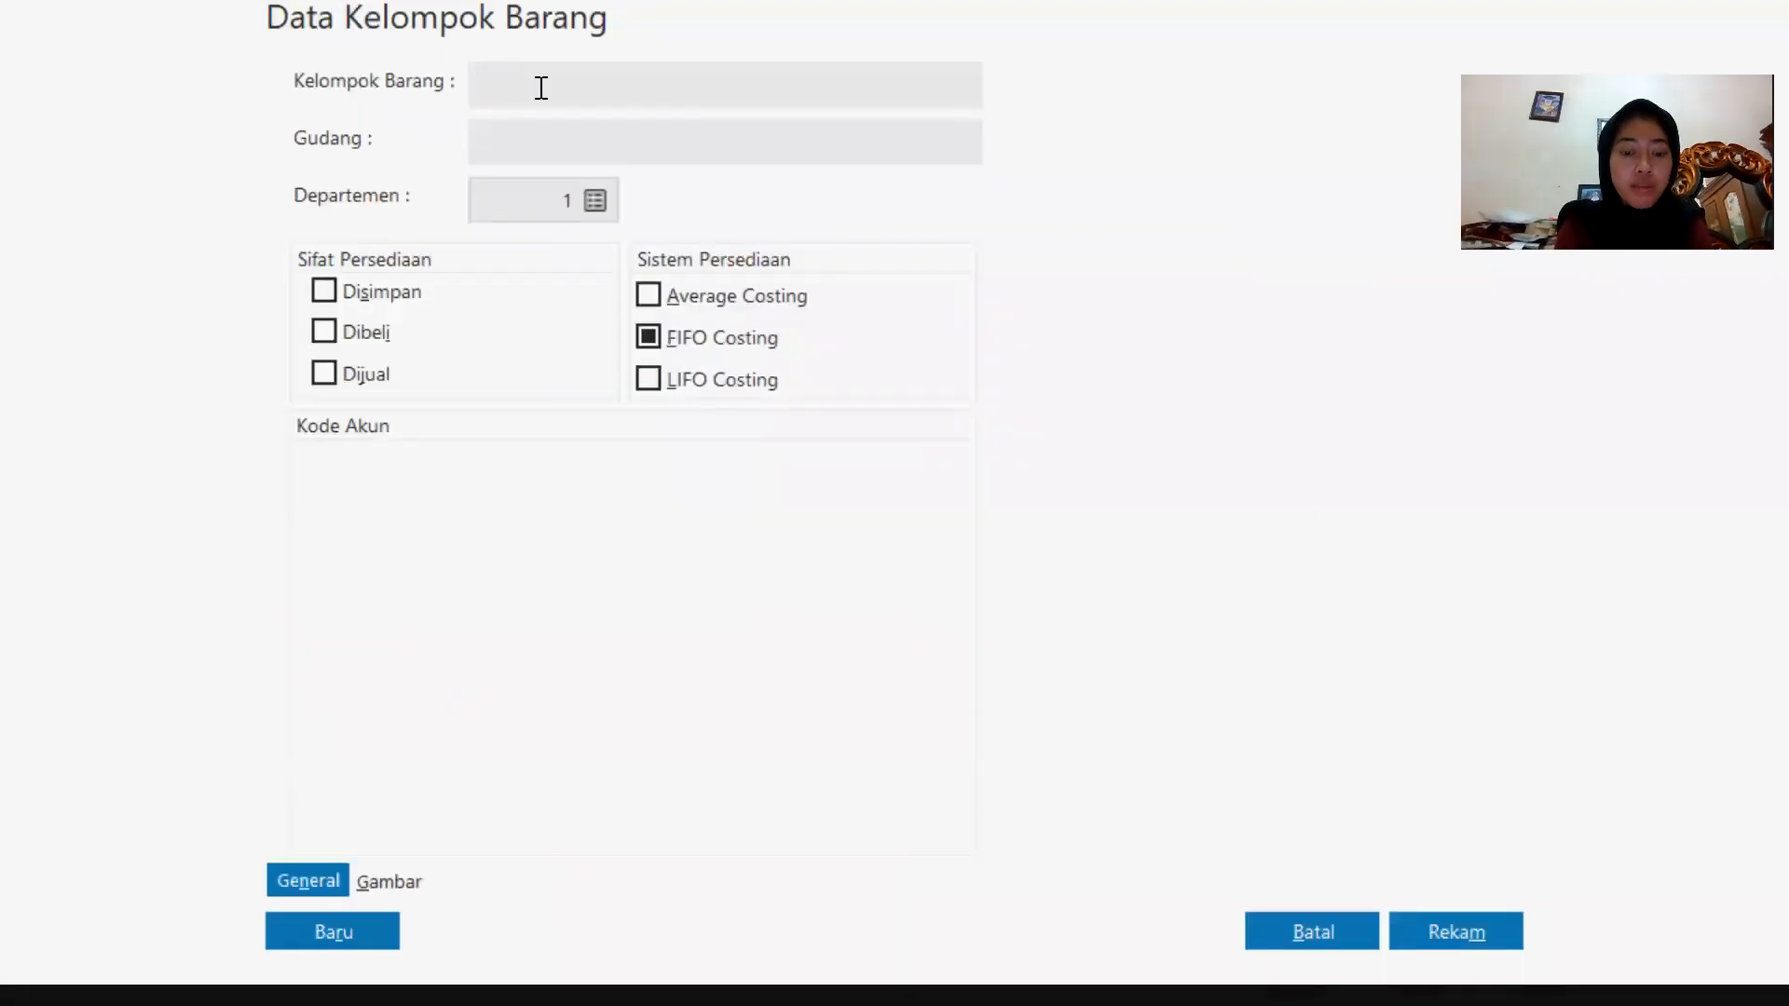
pyautogui.press('capslock')
pyautogui.write('bARA')
pyautogui.press('BackSpace')
pyautogui.press('BackSpace')
pyautogui.press('BackSpace')
pyautogui.press('BackSpace')
pyautogui.press('capslock')
pyautogui.write('Barang')
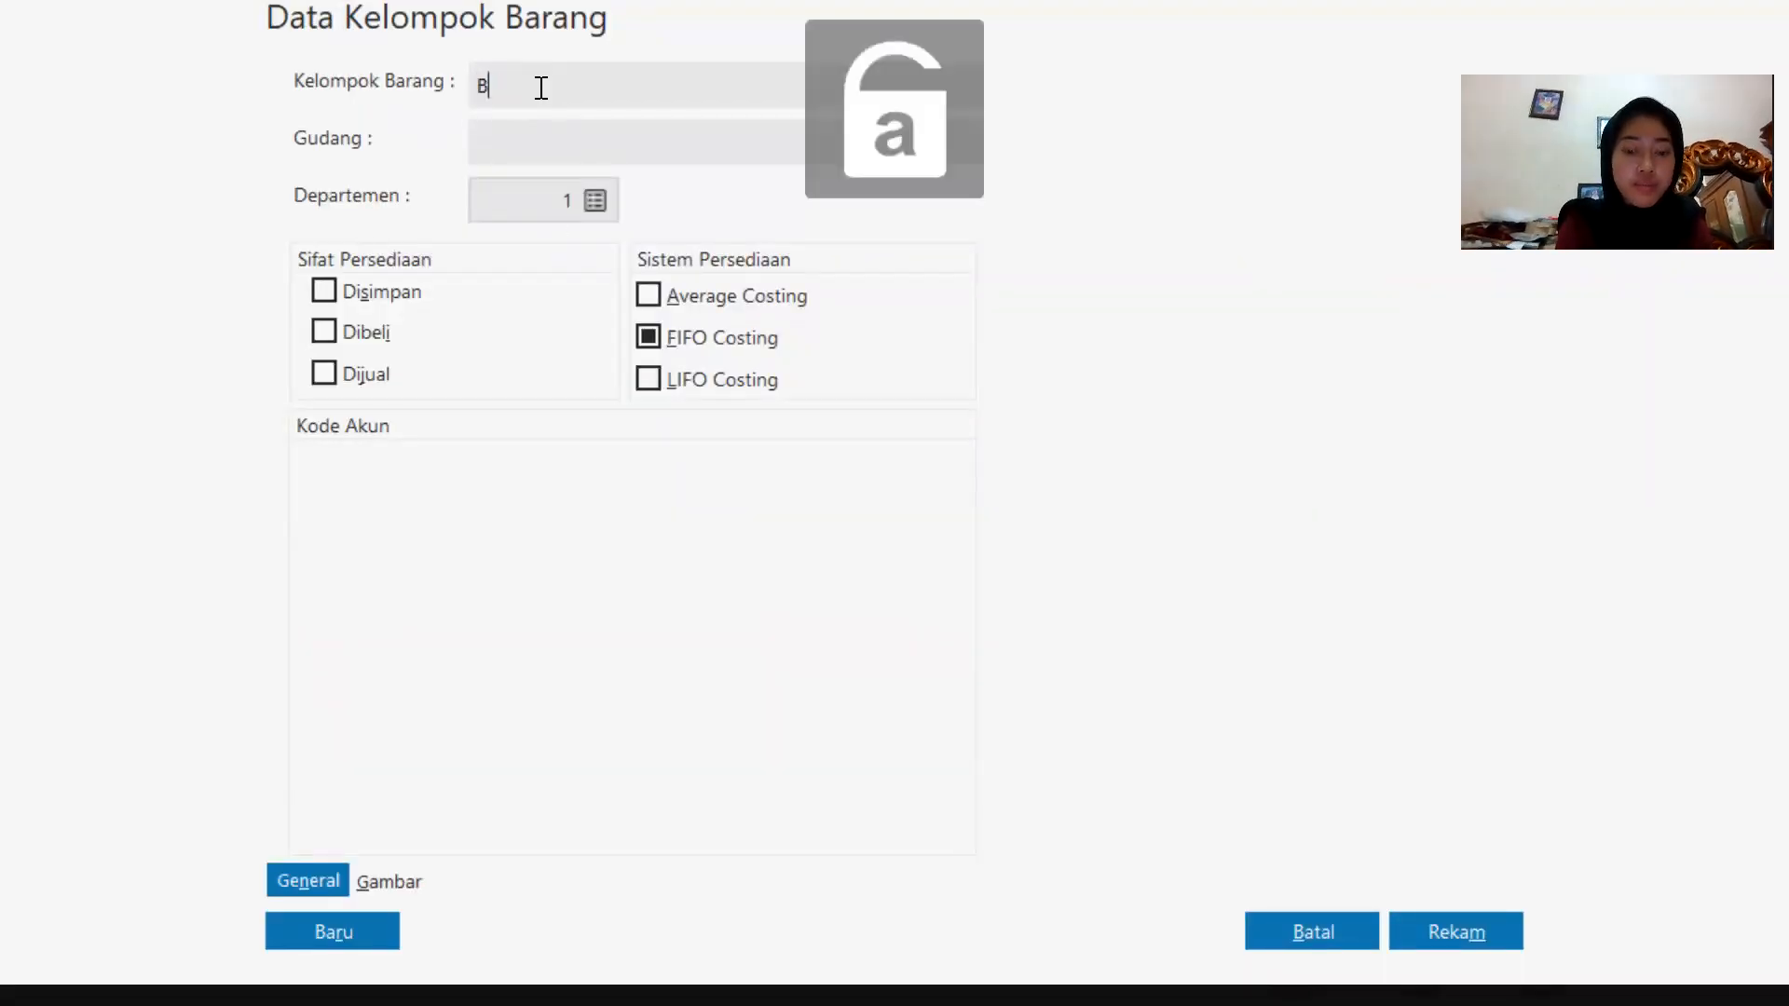
pyautogui.press('capslock')
pyautogui.write('E')
pyautogui.press('capslock')
pyautogui.write('lek')
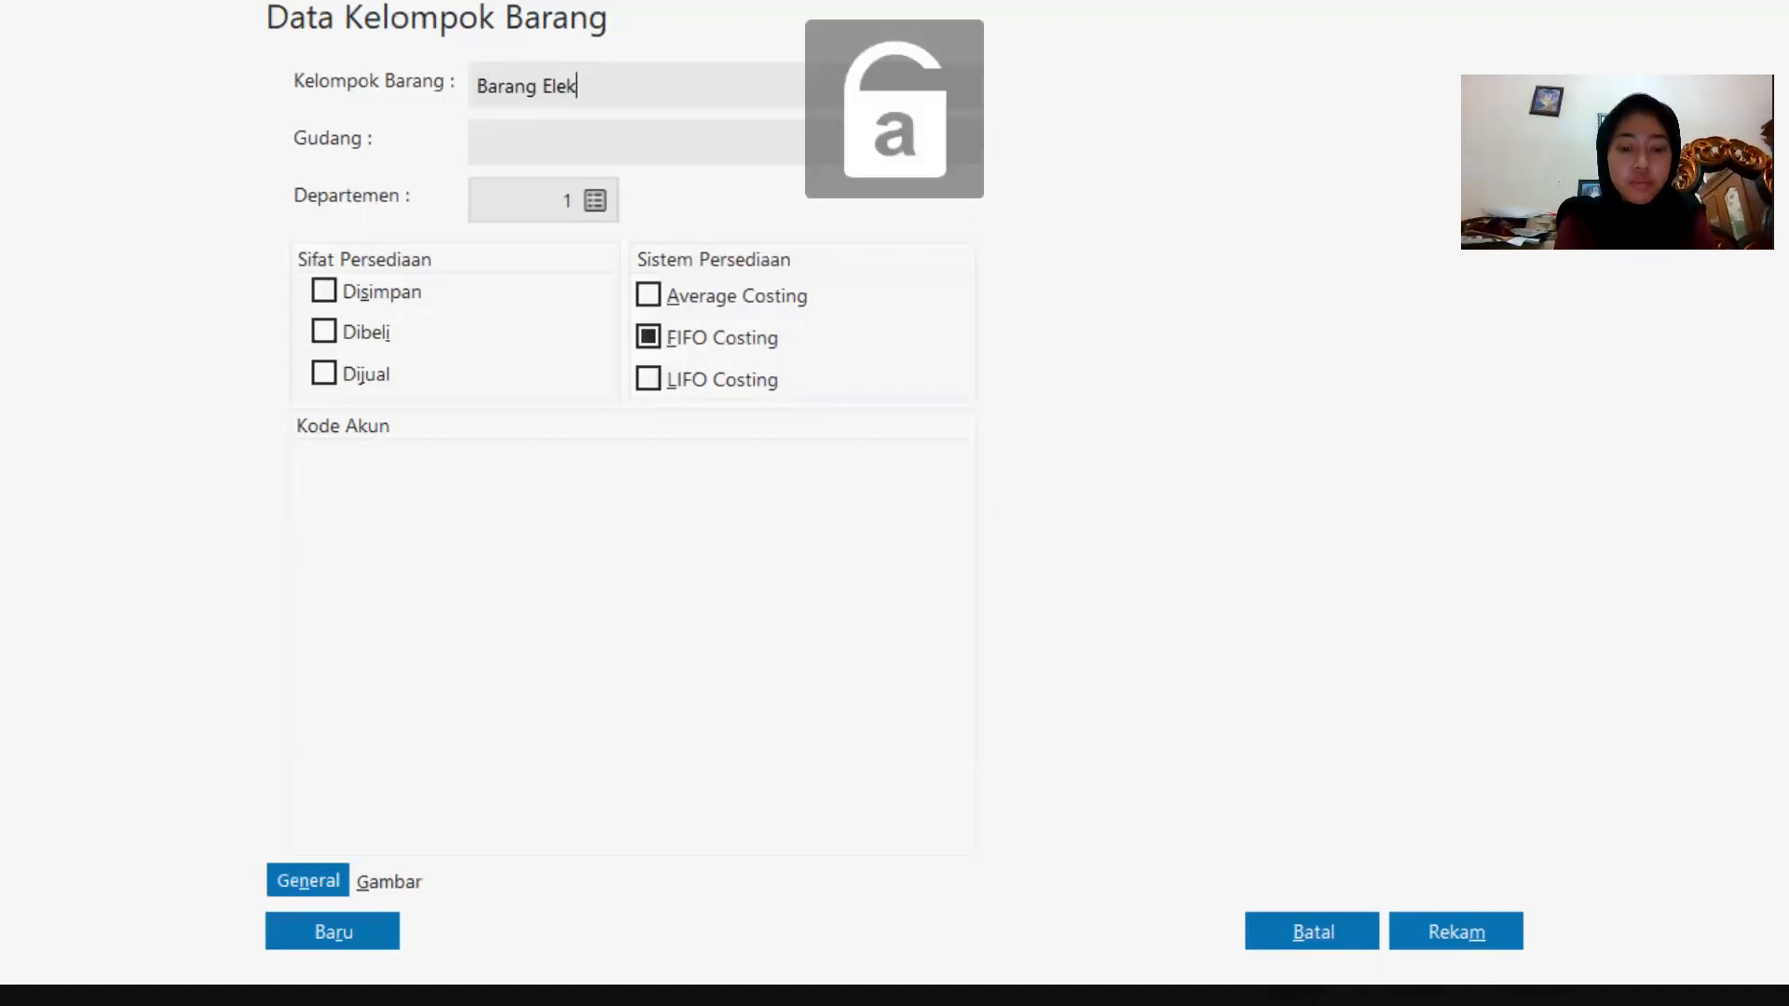
pyautogui.write('tronik')
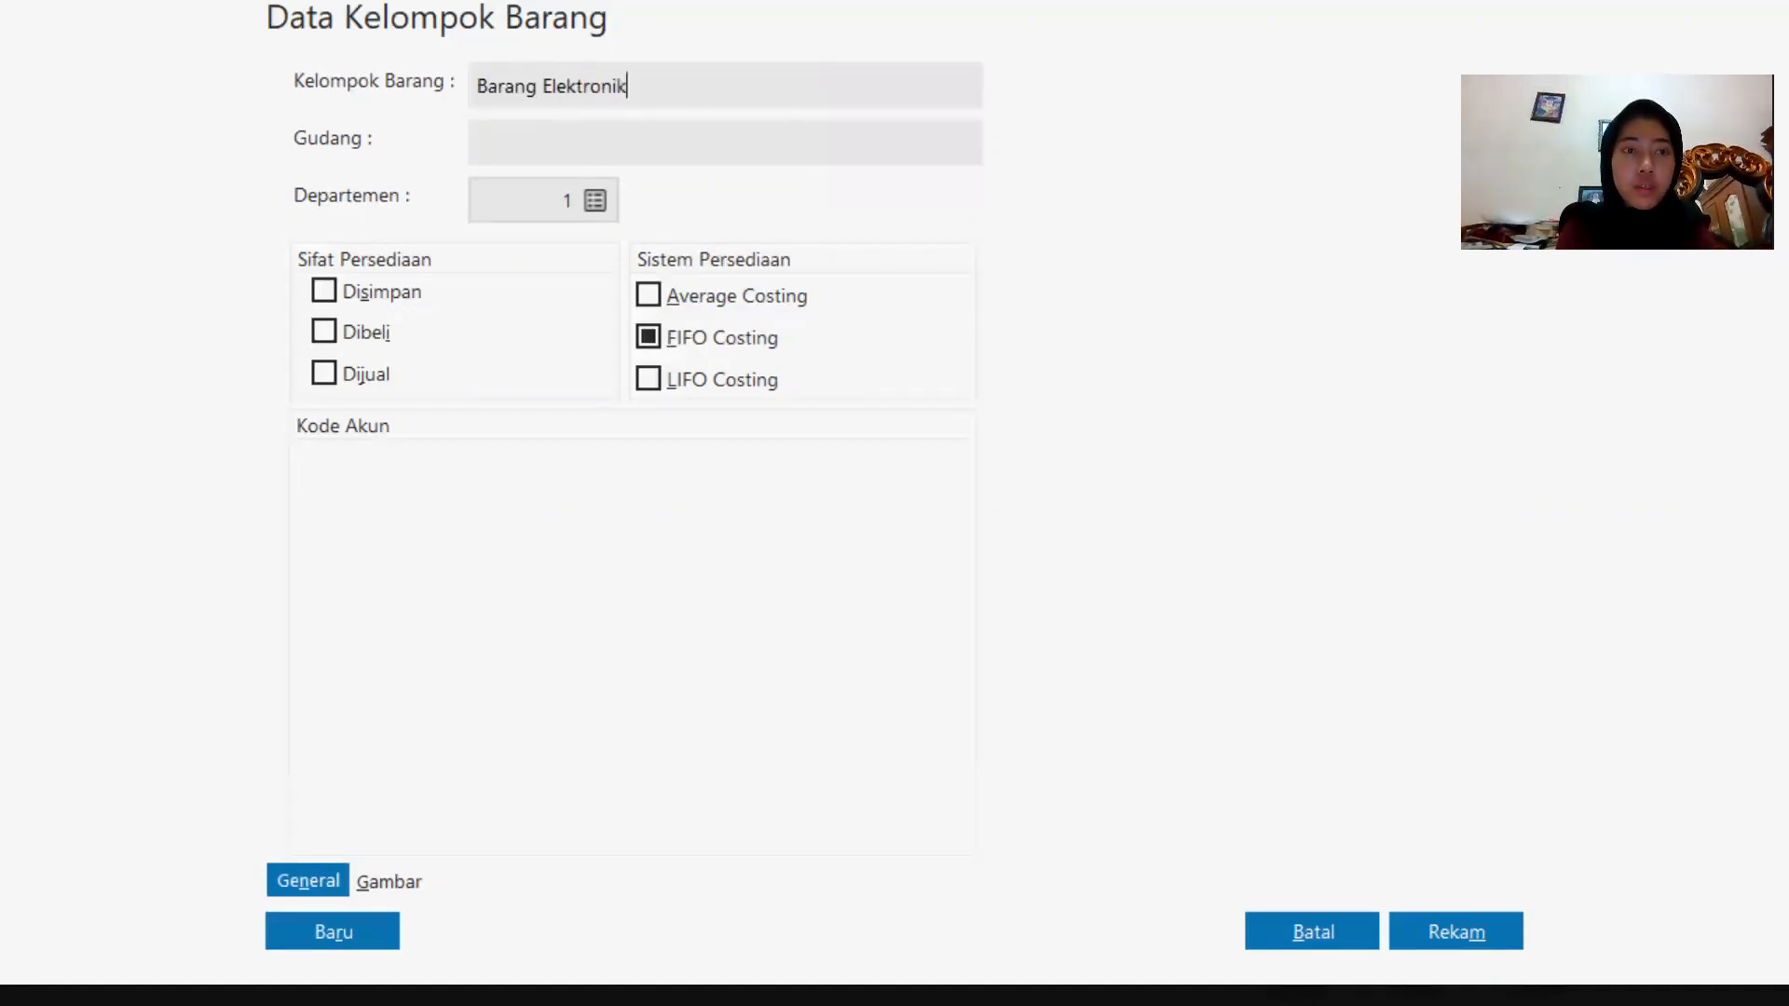
# Mark the Barang Elektronik group's inventory as stored (Disimpan), purchased (Dibeli) and sold (Dijual).
pyautogui.click(479, 218)
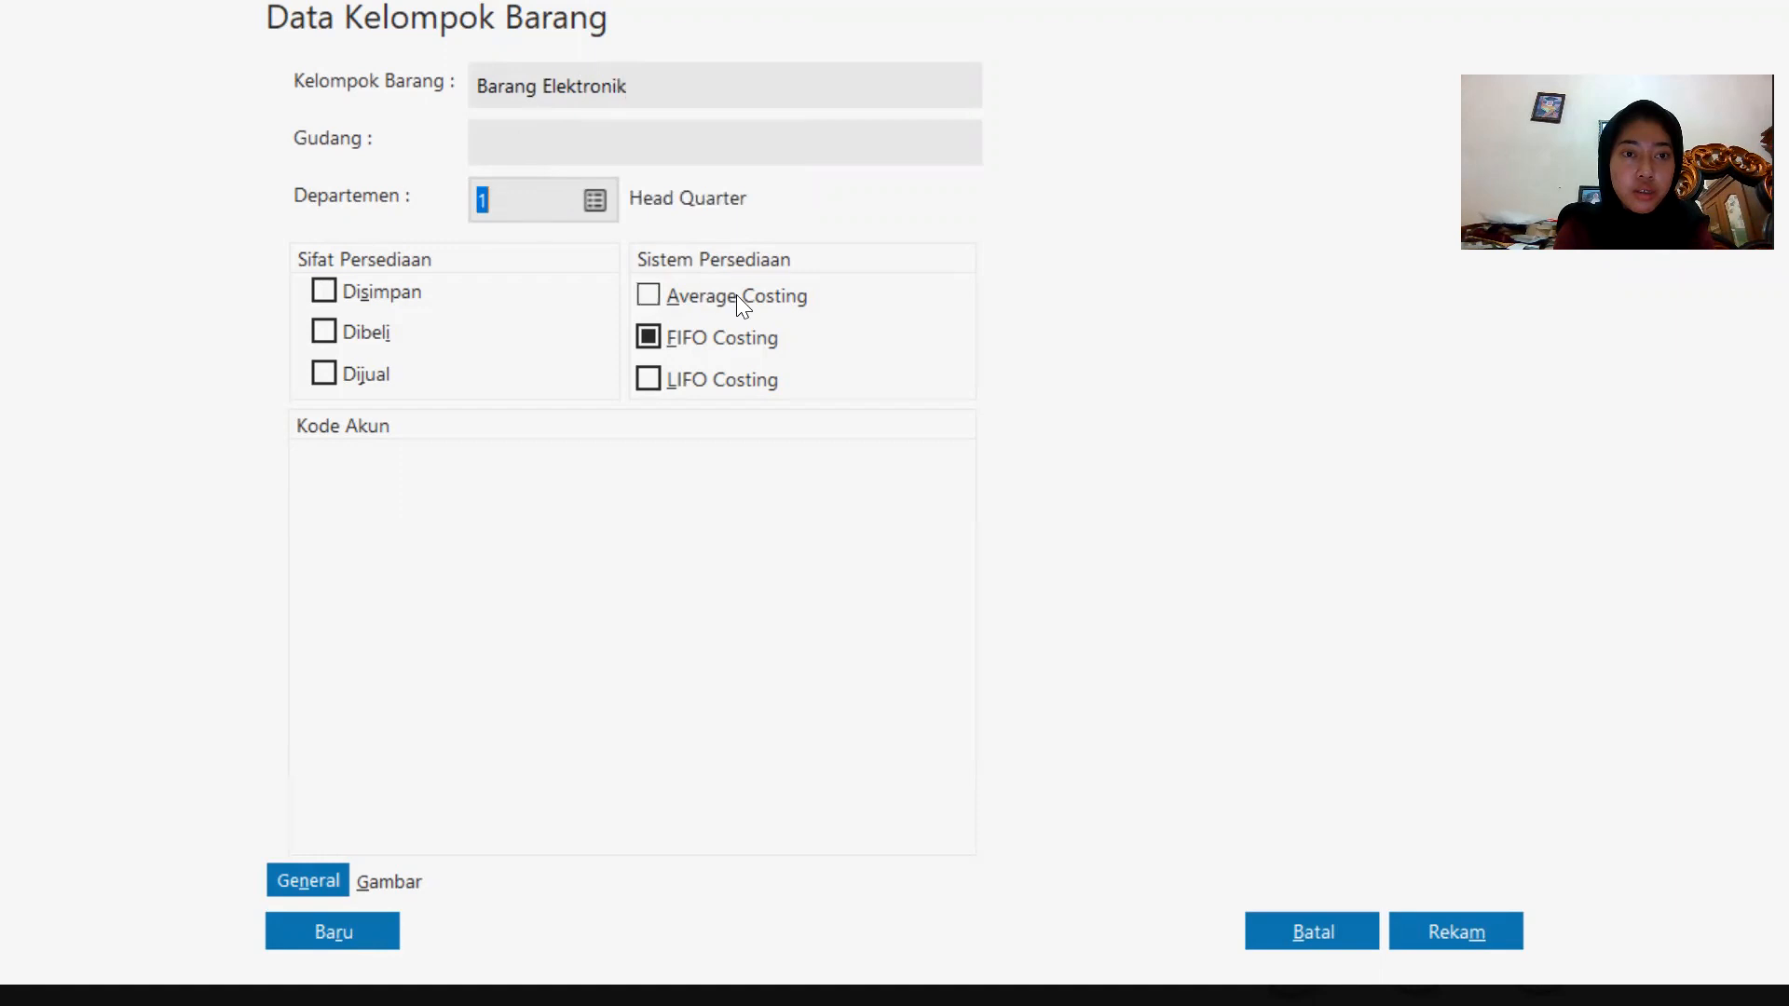
pyautogui.click(326, 292)
pyautogui.click(324, 332)
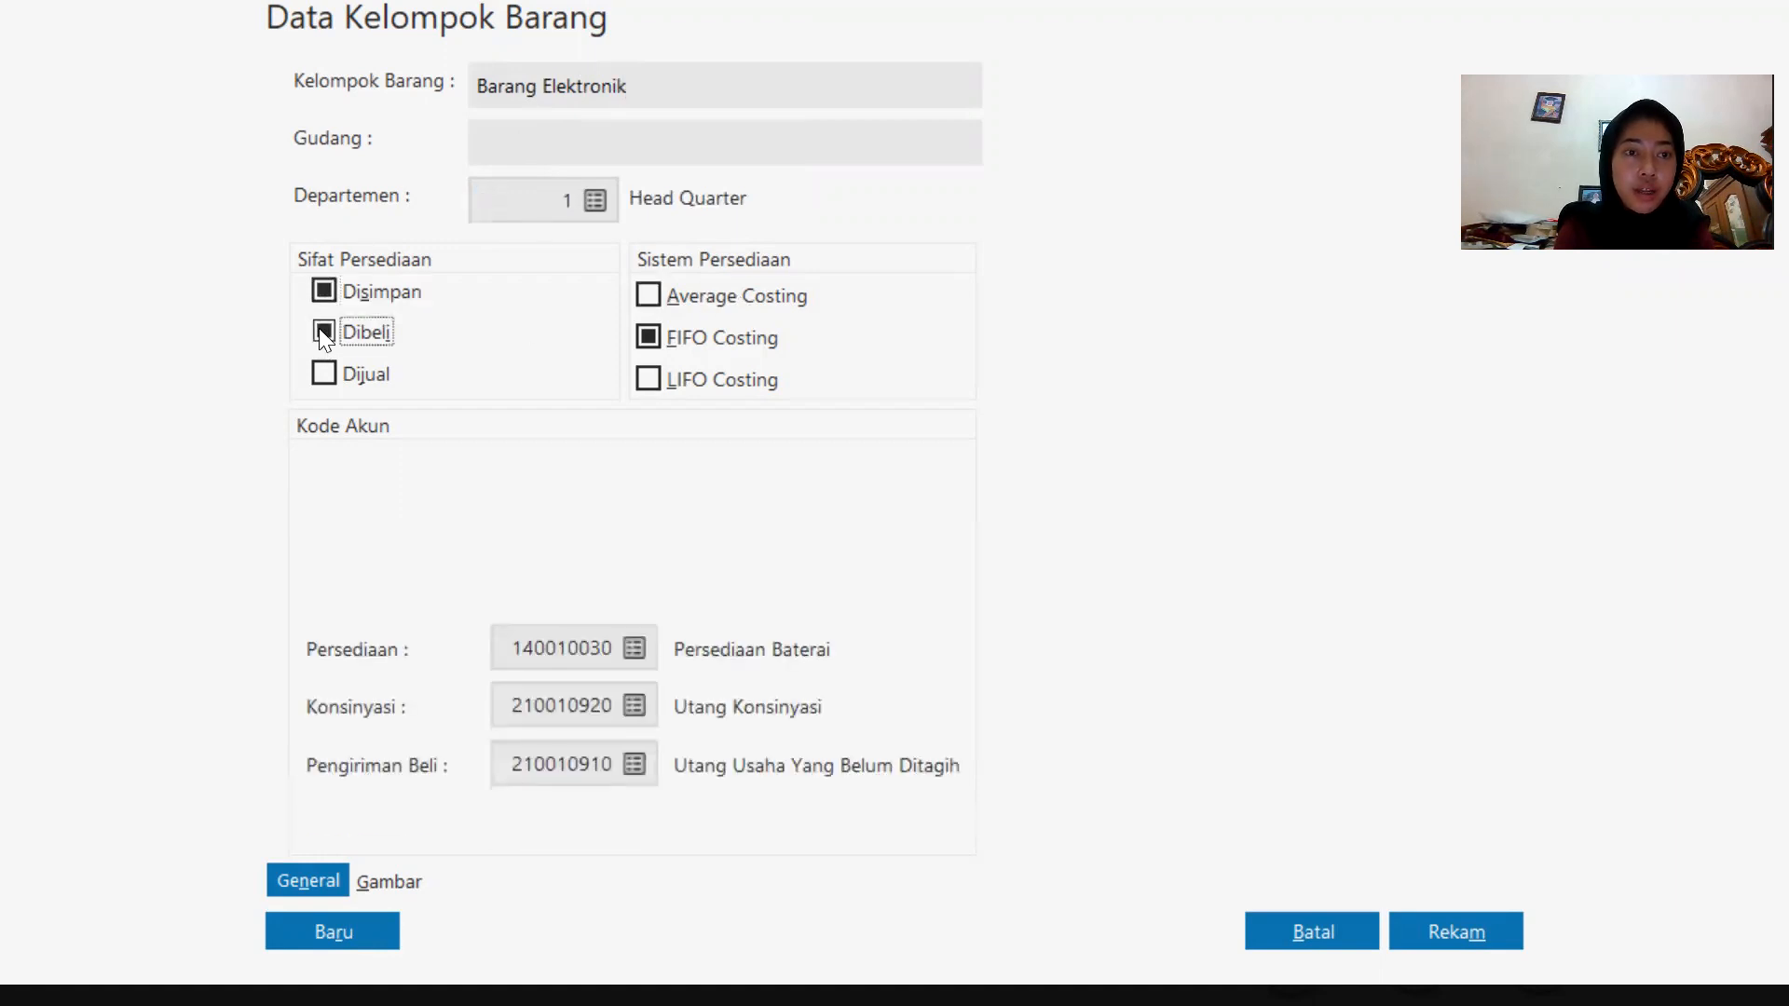
pyautogui.click(318, 378)
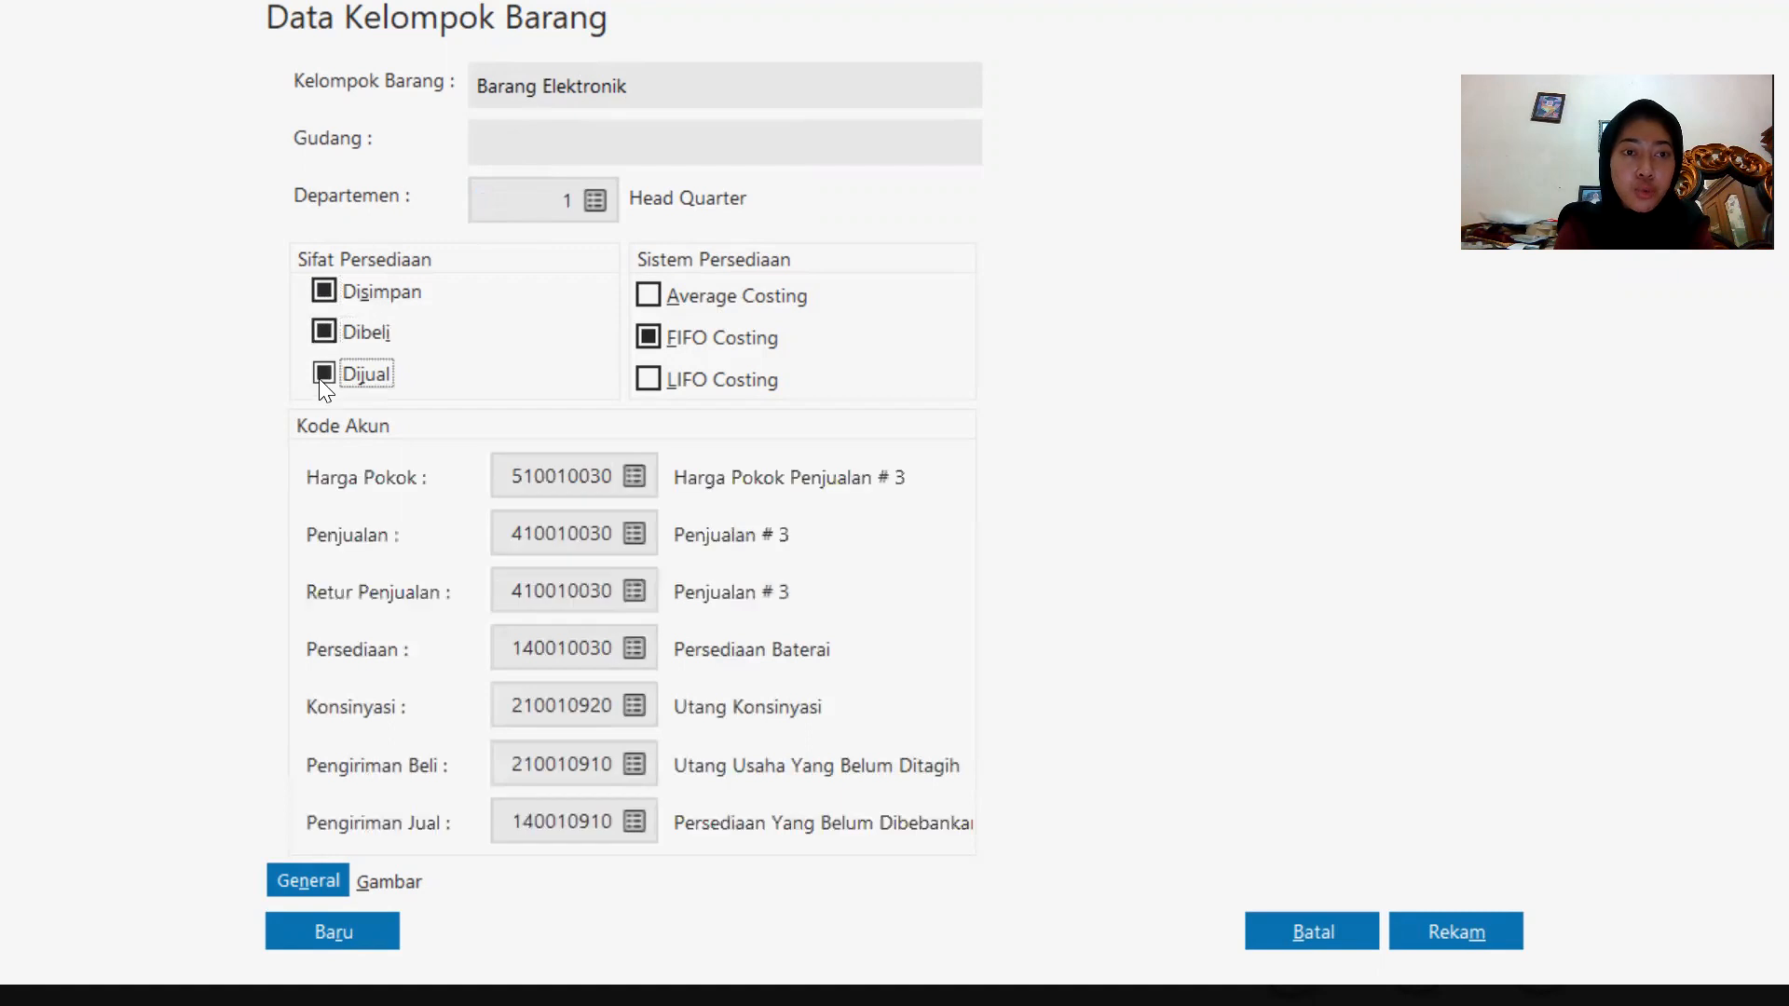
# Set the group's Harga Pokok account to 140010040 Persediaan Barang Dagang from the account list.
pyautogui.click(579, 466)
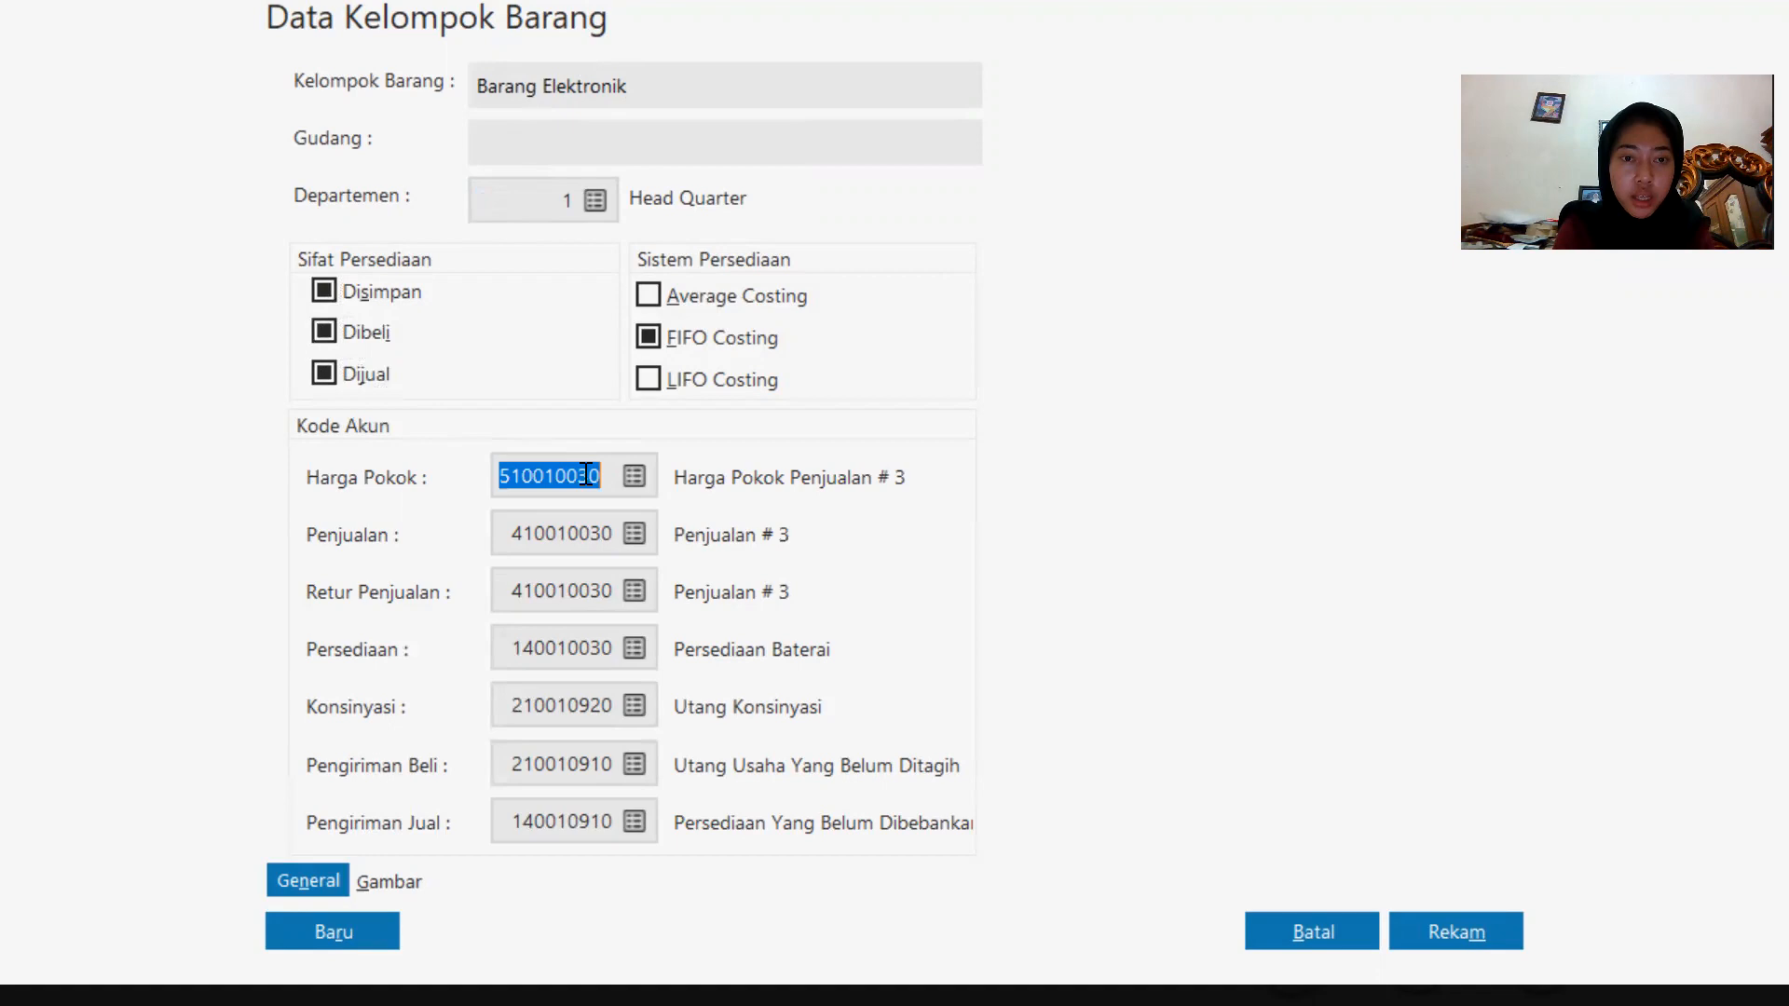
pyautogui.click(652, 477)
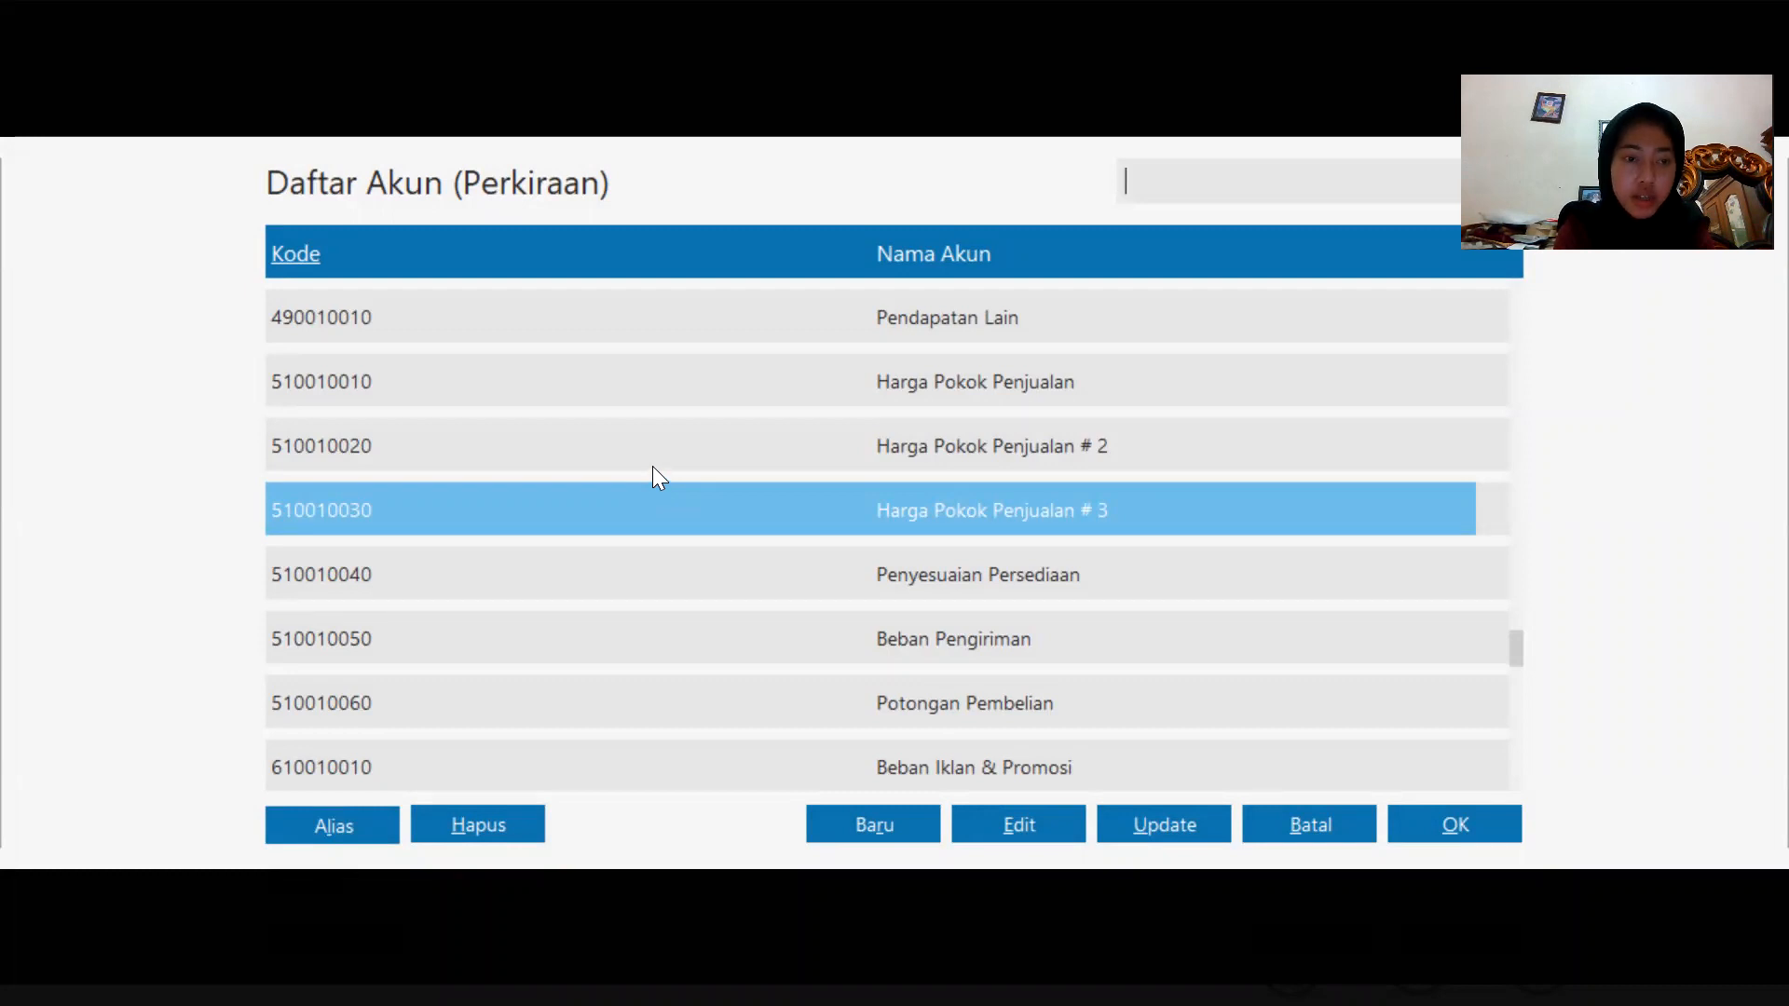
pyautogui.press('Down')
pyautogui.press('Down')
pyautogui.press('Down')
pyautogui.press('Down')
pyautogui.press('Down')
pyautogui.press('Down')
pyautogui.press('Down')
pyautogui.press('Down')
pyautogui.press('Down')
pyautogui.press('Down')
pyautogui.press('Down')
pyautogui.press('Down')
pyautogui.press('Down')
pyautogui.press('Down')
pyautogui.press('Down')
pyautogui.press('Down')
pyautogui.press('Down')
pyautogui.press('Down')
pyautogui.press('Down')
pyautogui.press('Down')
pyautogui.press('Down')
pyautogui.press('Down')
pyautogui.press('Down')
pyautogui.press('Down')
pyautogui.press('Up')
pyautogui.press('Up')
pyautogui.press('Up')
pyautogui.press('Up')
pyautogui.press('Up')
pyautogui.press('Up')
pyautogui.press('Up')
pyautogui.press('Up')
pyautogui.press('Up')
pyautogui.press('Up')
pyautogui.press('Up')
pyautogui.press('Up')
pyautogui.press('Up')
pyautogui.press('Up')
pyautogui.press('Up')
pyautogui.press('Up')
pyautogui.press('Up')
pyautogui.press('Up')
pyautogui.press('Up')
pyautogui.press('Up')
pyautogui.press('Up')
pyautogui.press('Up')
pyautogui.press('Up')
pyautogui.press('Up')
pyautogui.press('Up')
pyautogui.press('Up')
pyautogui.press('Up')
pyautogui.press('Up')
pyautogui.press('Up')
pyautogui.press('Up')
pyautogui.press('Up')
pyautogui.press('Up')
pyautogui.press('Up')
pyautogui.press('Up')
pyautogui.press('Up')
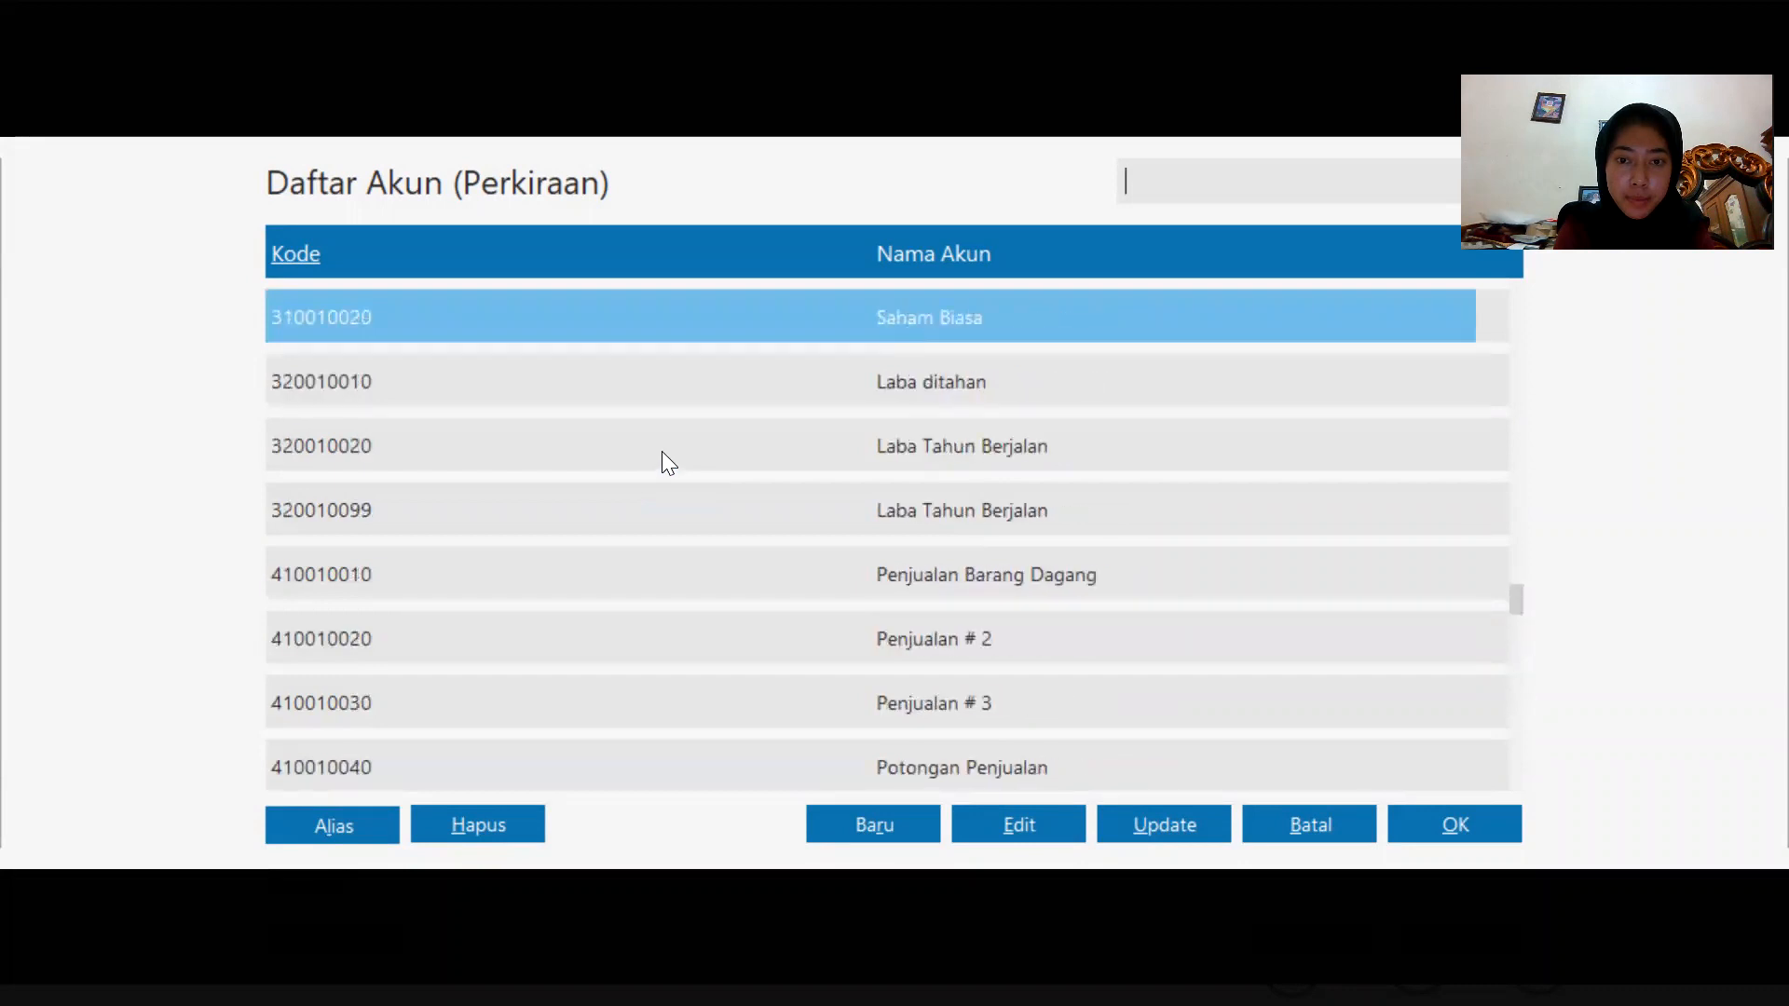
pyautogui.press('Up')
pyautogui.press('Up')
pyautogui.press('Up')
pyautogui.press('Up')
pyautogui.press('Up')
pyautogui.press('Up')
pyautogui.press('Up')
pyautogui.press('Up')
pyautogui.press('Up')
pyautogui.press('Up')
pyautogui.press('Up')
pyautogui.press('Up')
pyautogui.press('Up')
pyautogui.press('Up')
pyautogui.press('Up')
pyautogui.press('Up')
pyautogui.press('Up')
pyautogui.press('Up')
pyautogui.press('Up')
pyautogui.press('Up')
pyautogui.press('Up')
pyautogui.press('Up')
pyautogui.press('Up')
pyautogui.press('Up')
pyautogui.press('Up')
pyautogui.press('Up')
pyautogui.press('Up')
pyautogui.press('Up')
pyautogui.press('Up')
pyautogui.press('Up')
pyautogui.press('Up')
pyautogui.press('Up')
pyautogui.press('Up')
pyautogui.press('Up')
pyautogui.press('Up')
pyautogui.press('Up')
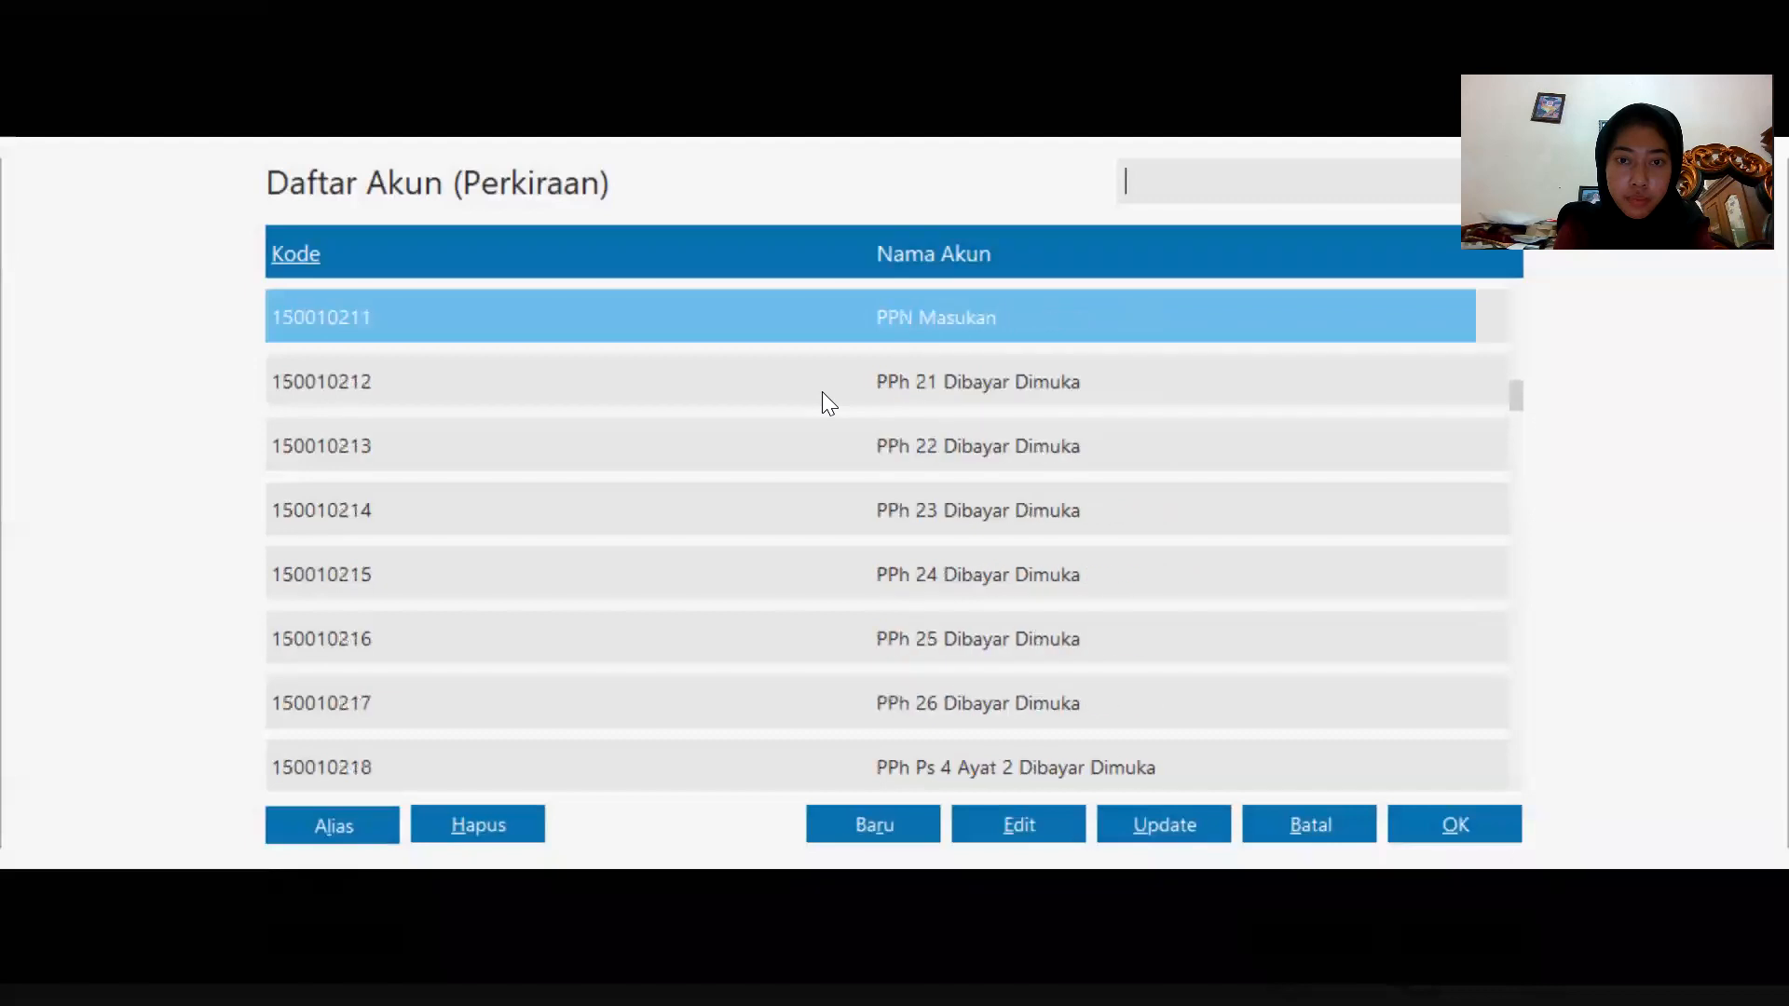
pyautogui.press('Up')
pyautogui.press('Up')
pyautogui.press('Up')
pyautogui.press('Up')
pyautogui.press('Up')
pyautogui.press('Up')
pyautogui.press('Up')
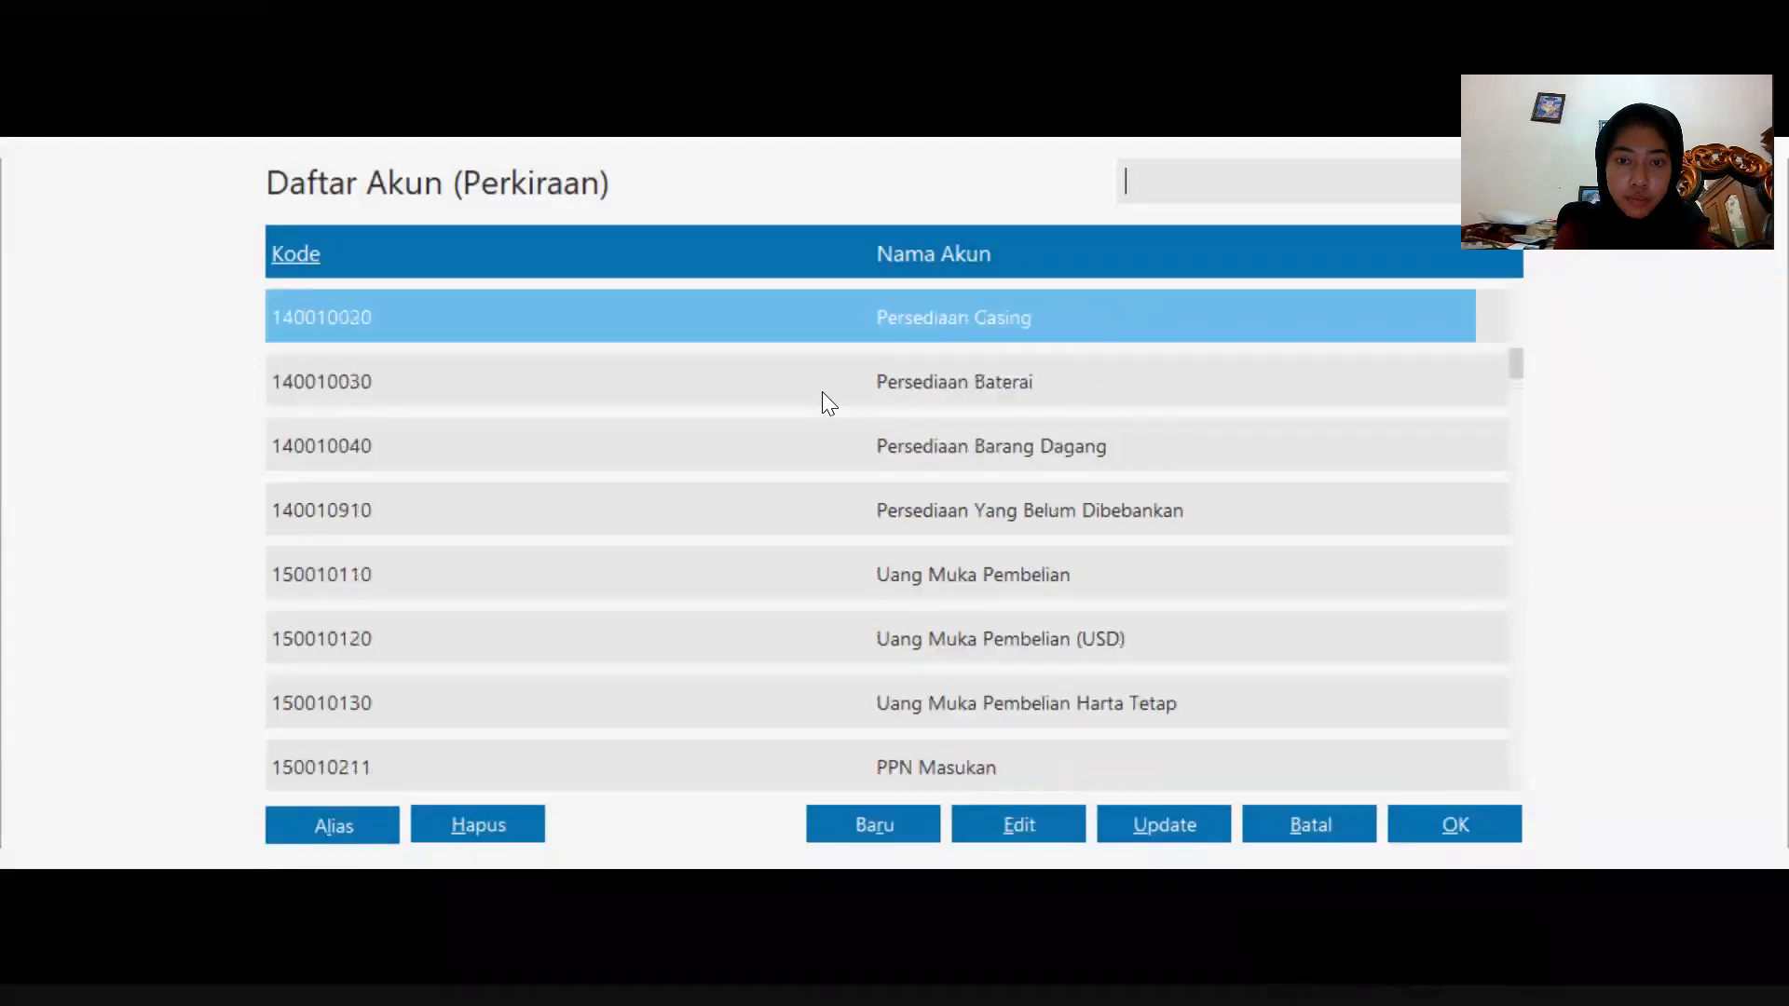
pyautogui.click(858, 431)
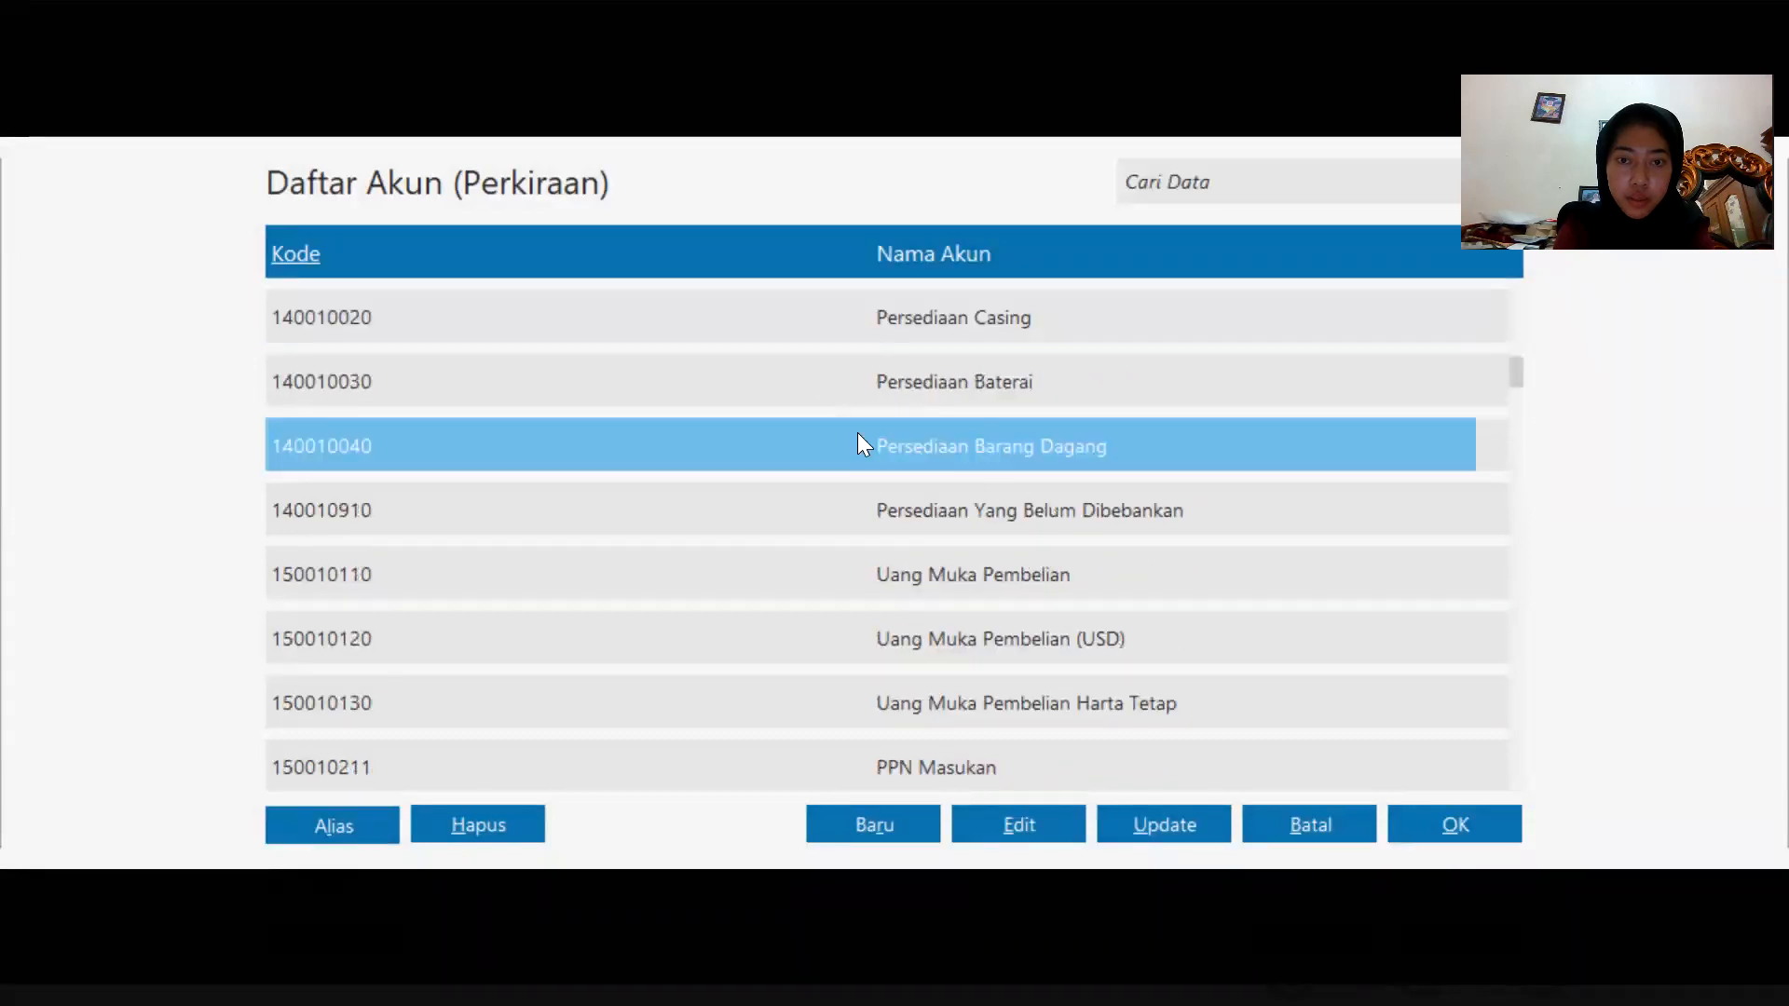
pyautogui.click(1487, 826)
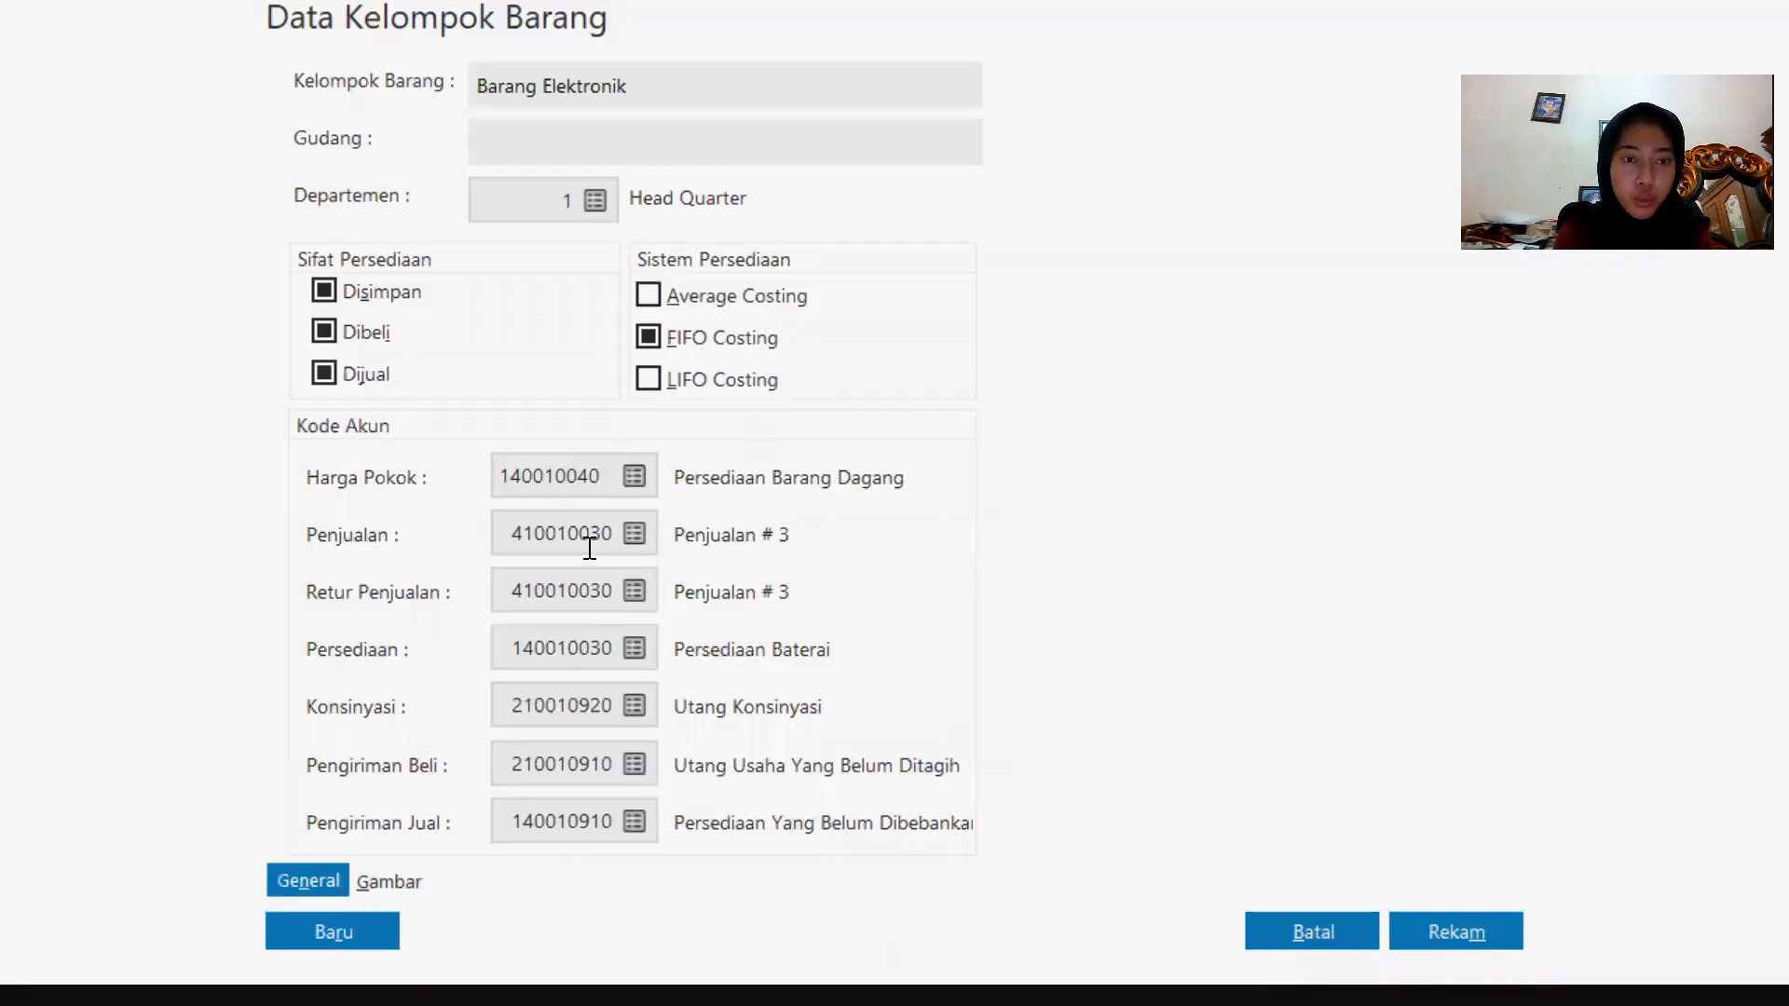
# Set both the Penjualan and Retur Penjualan accounts to 410010010 Penjualan Barang Dagang.
pyautogui.doubleClick(589, 545)
pyautogui.click(637, 533)
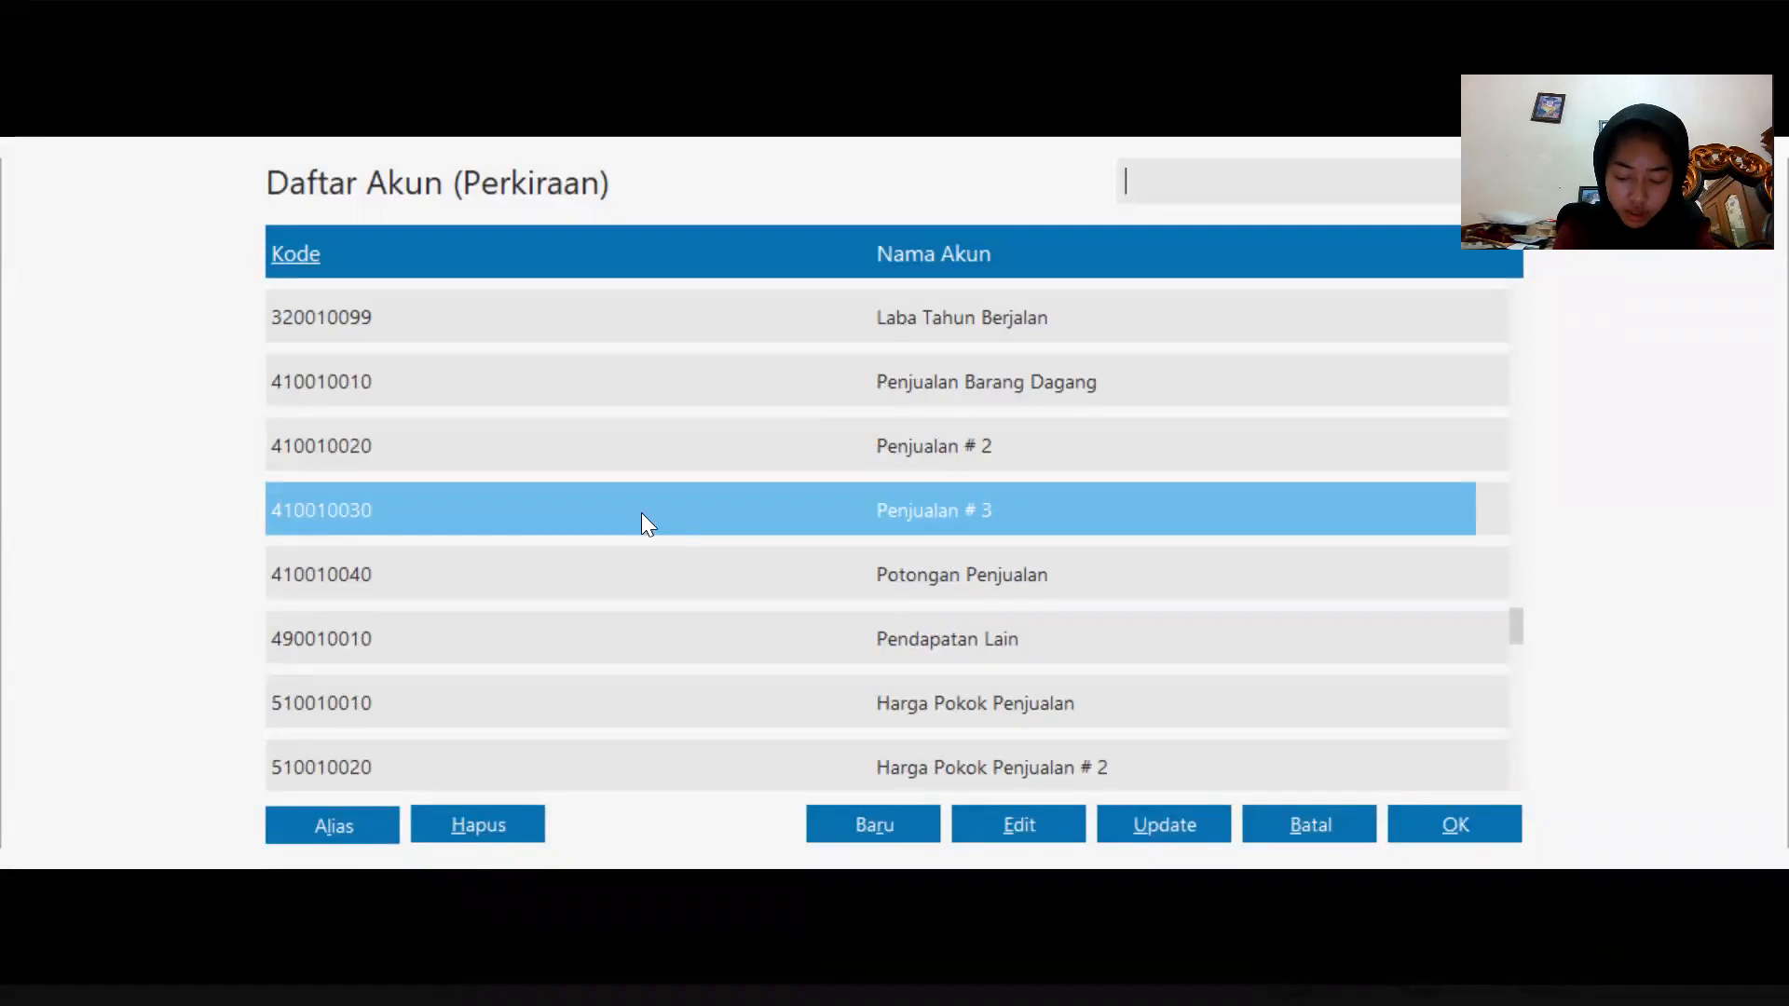
pyautogui.click(882, 368)
pyautogui.click(1454, 825)
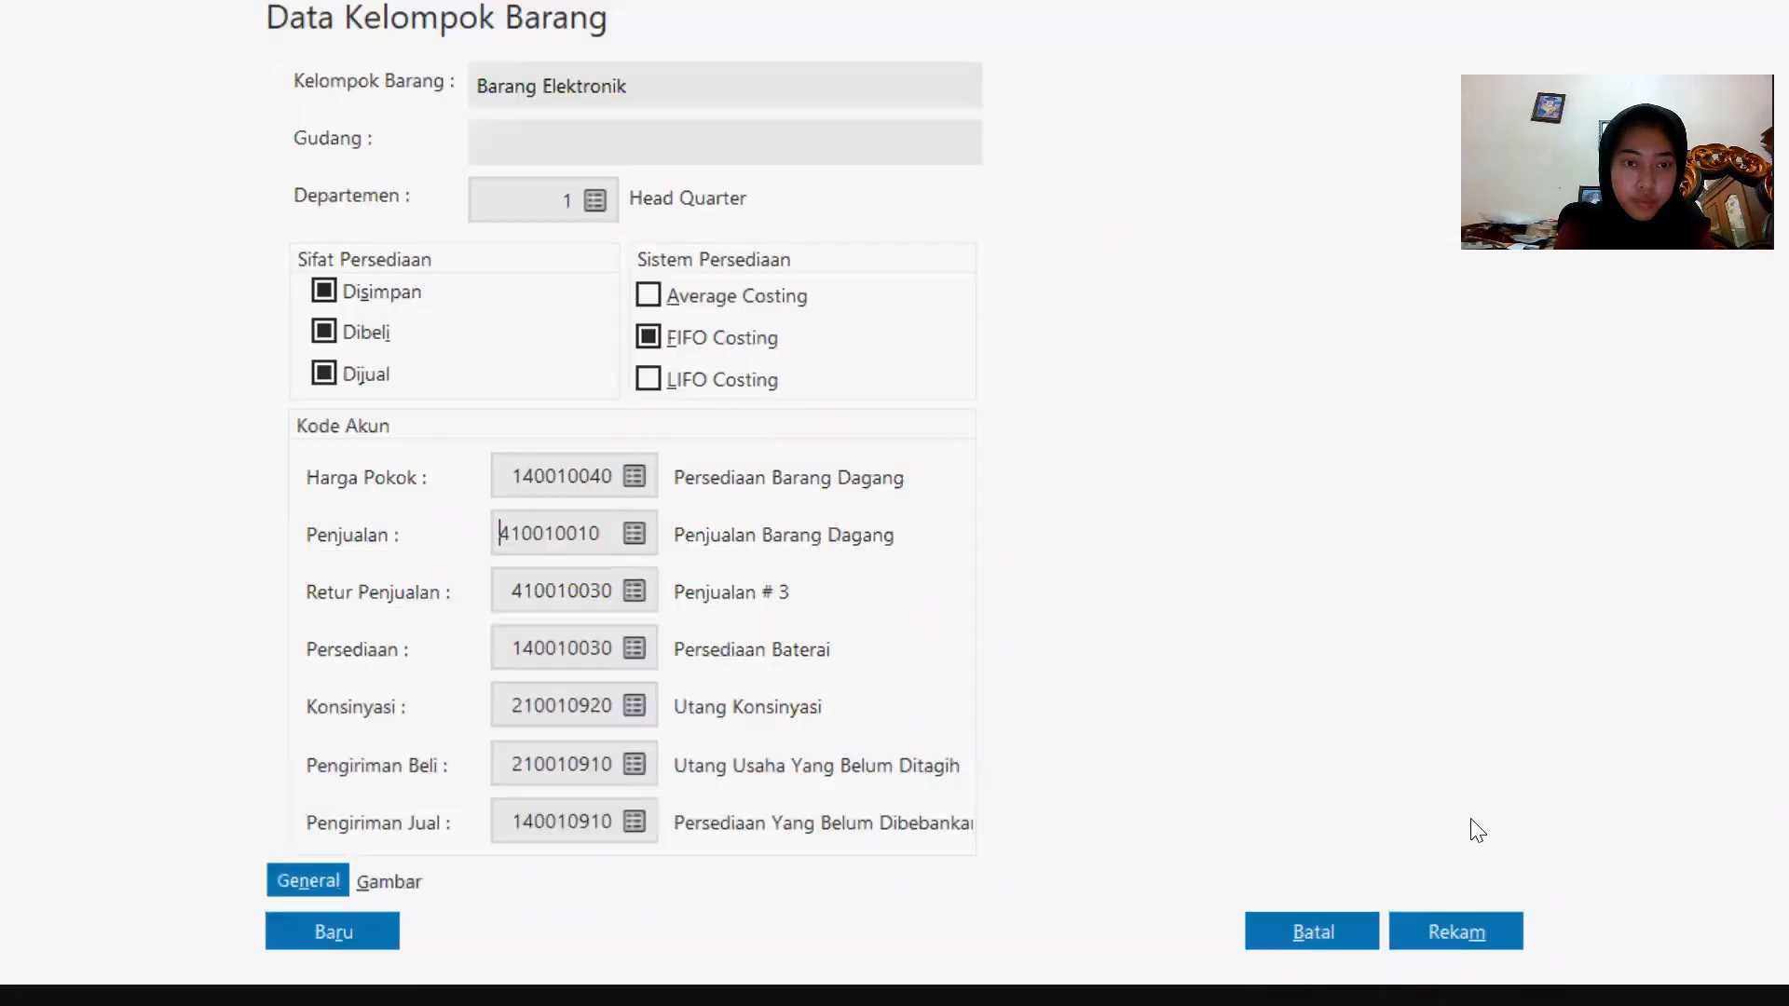
pyautogui.press('Tab')
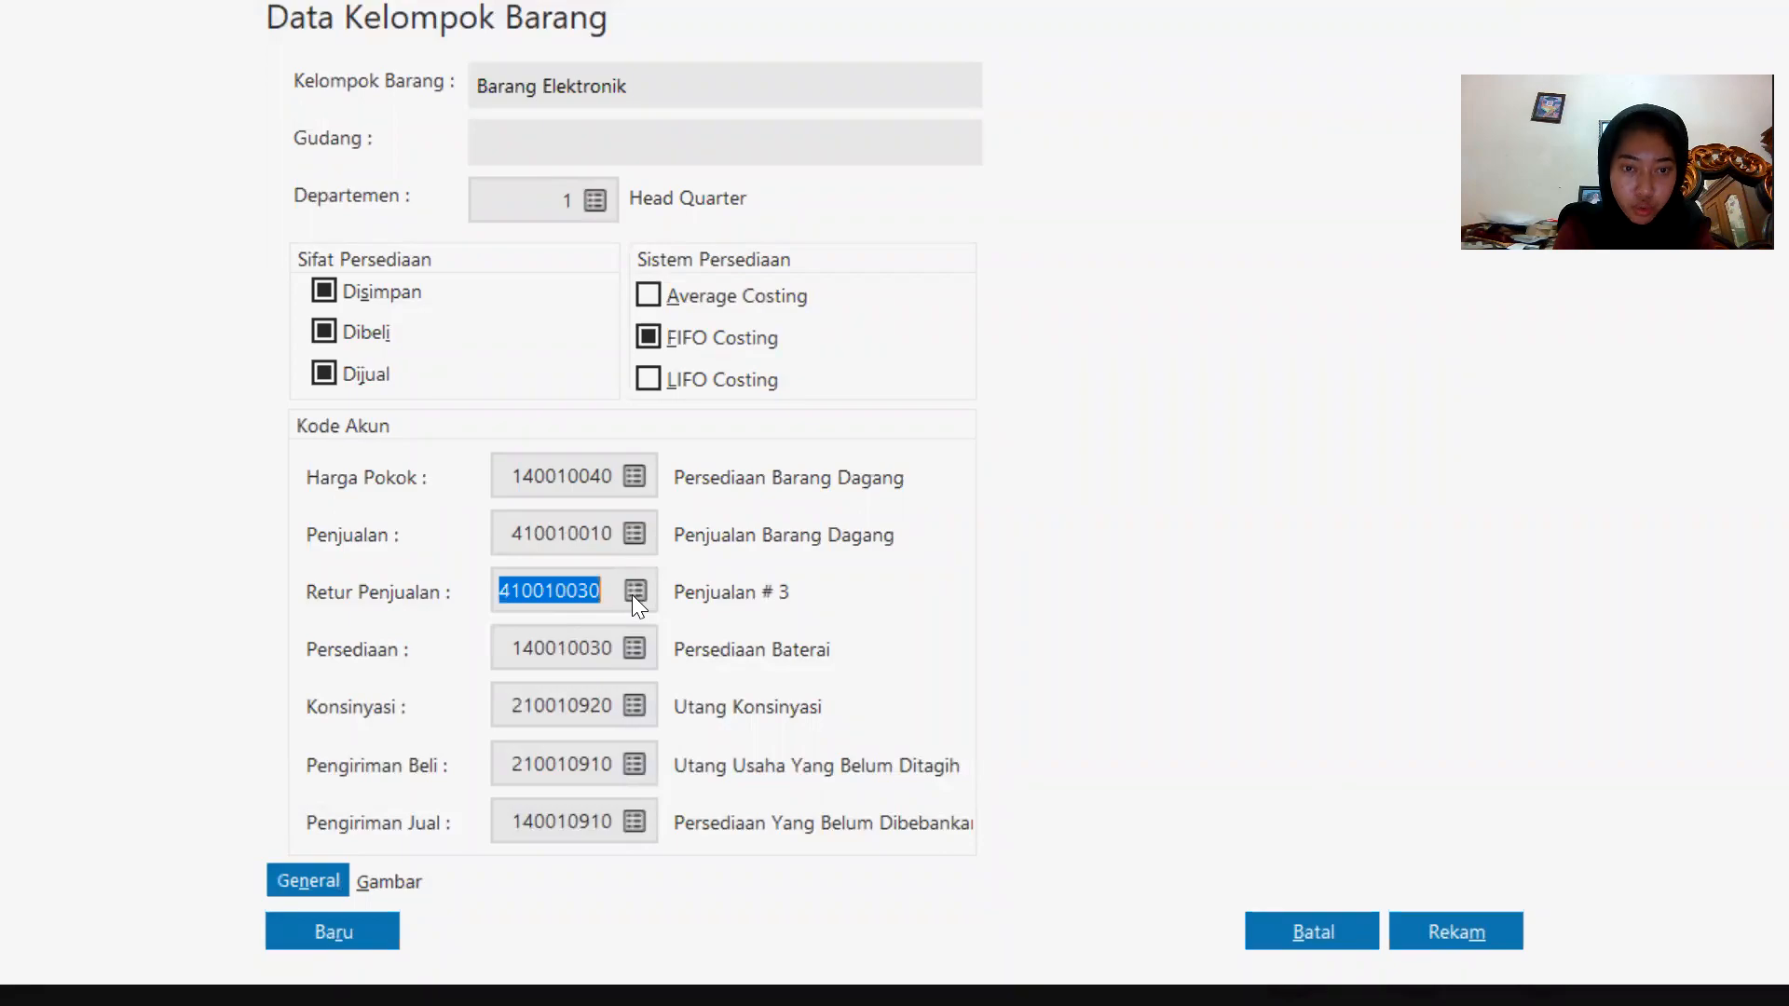
pyautogui.click(633, 594)
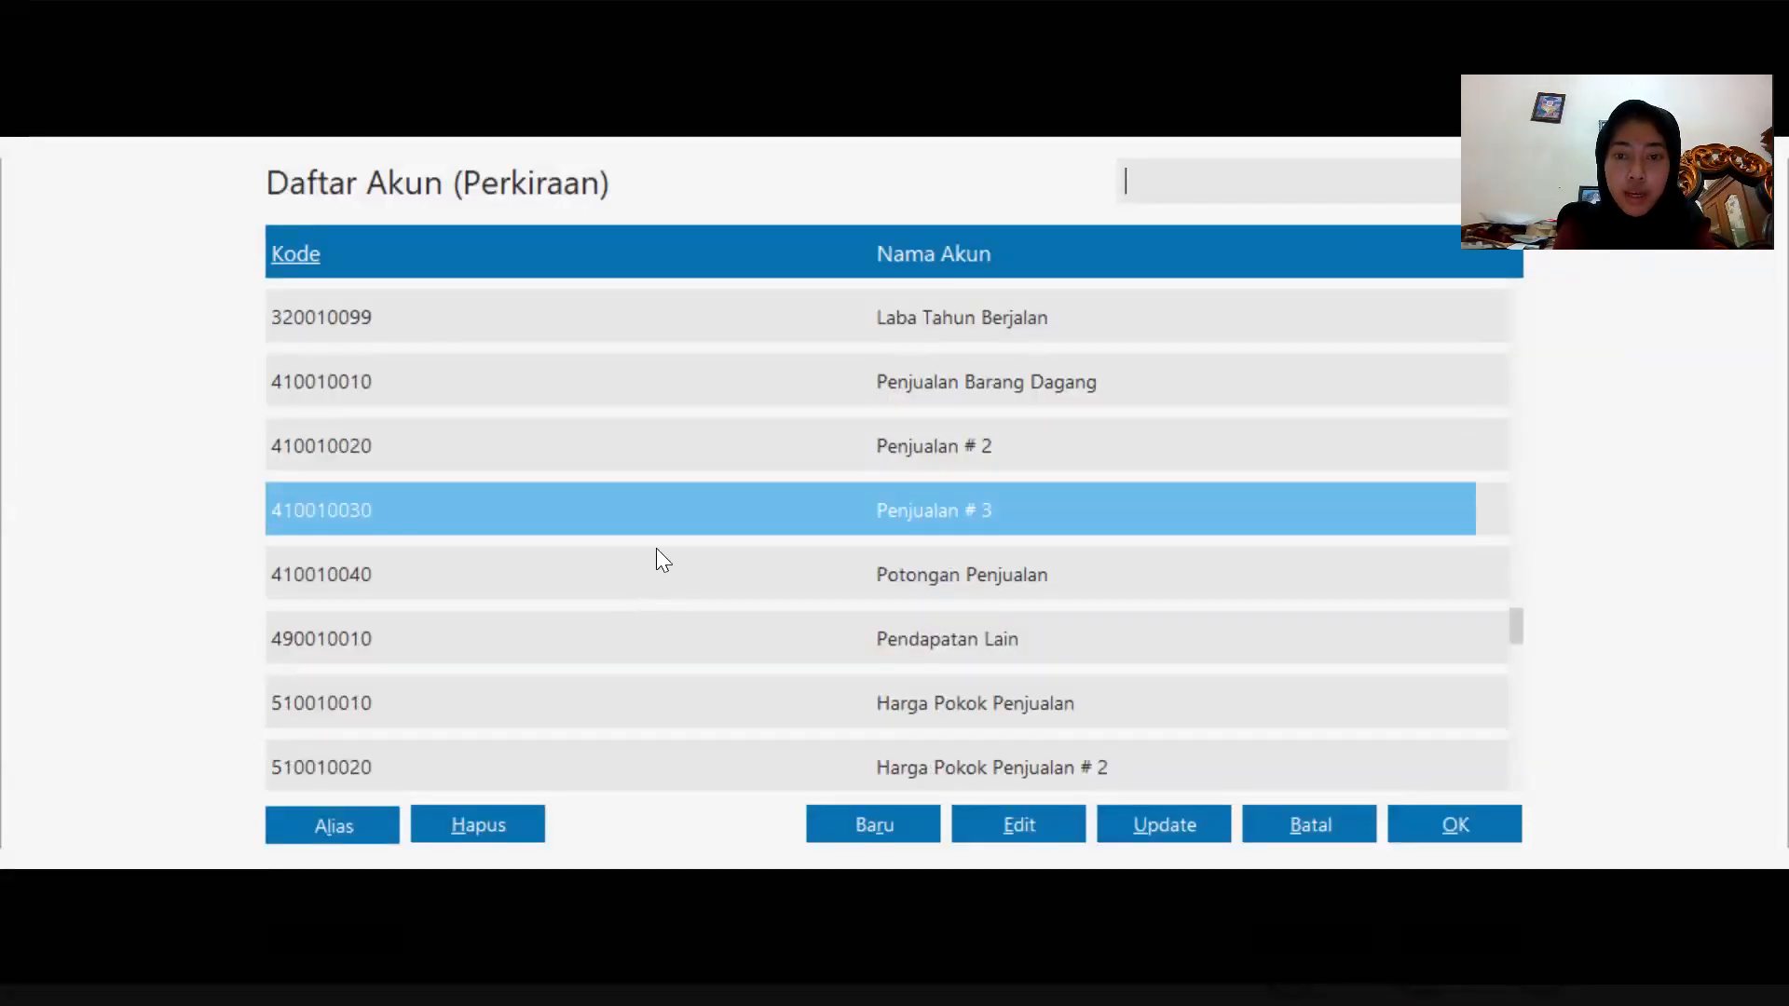
pyautogui.click(943, 381)
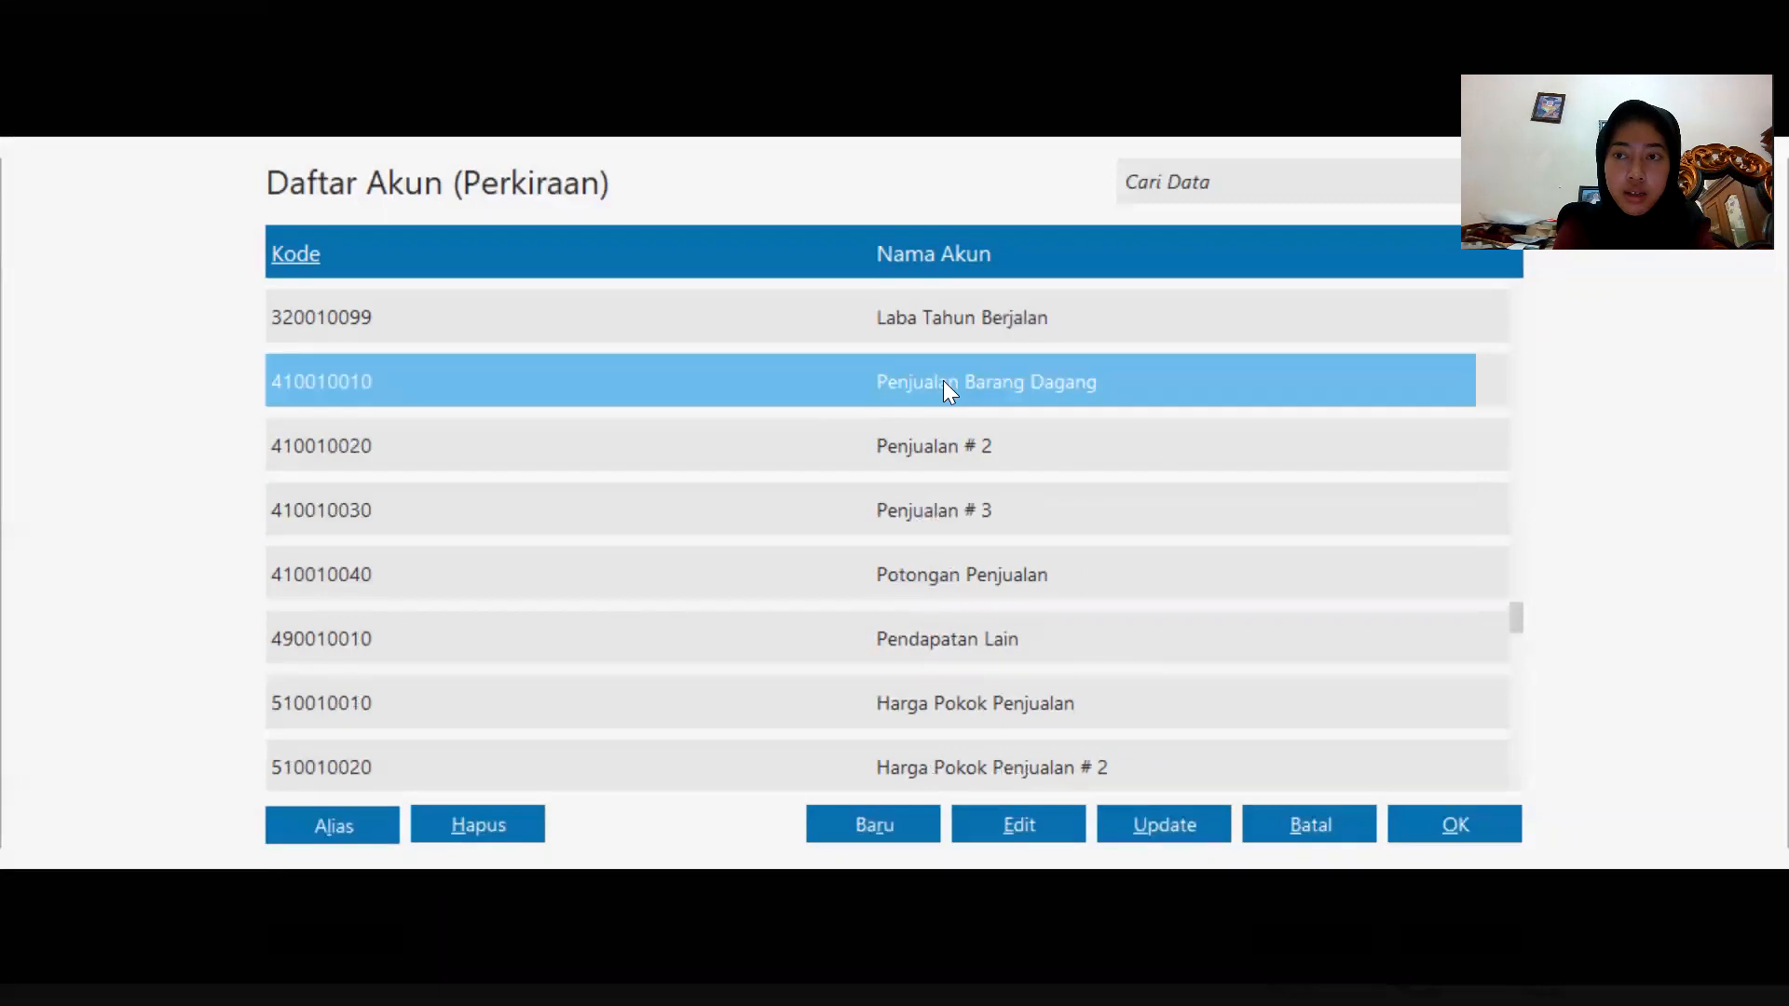
pyautogui.click(1453, 820)
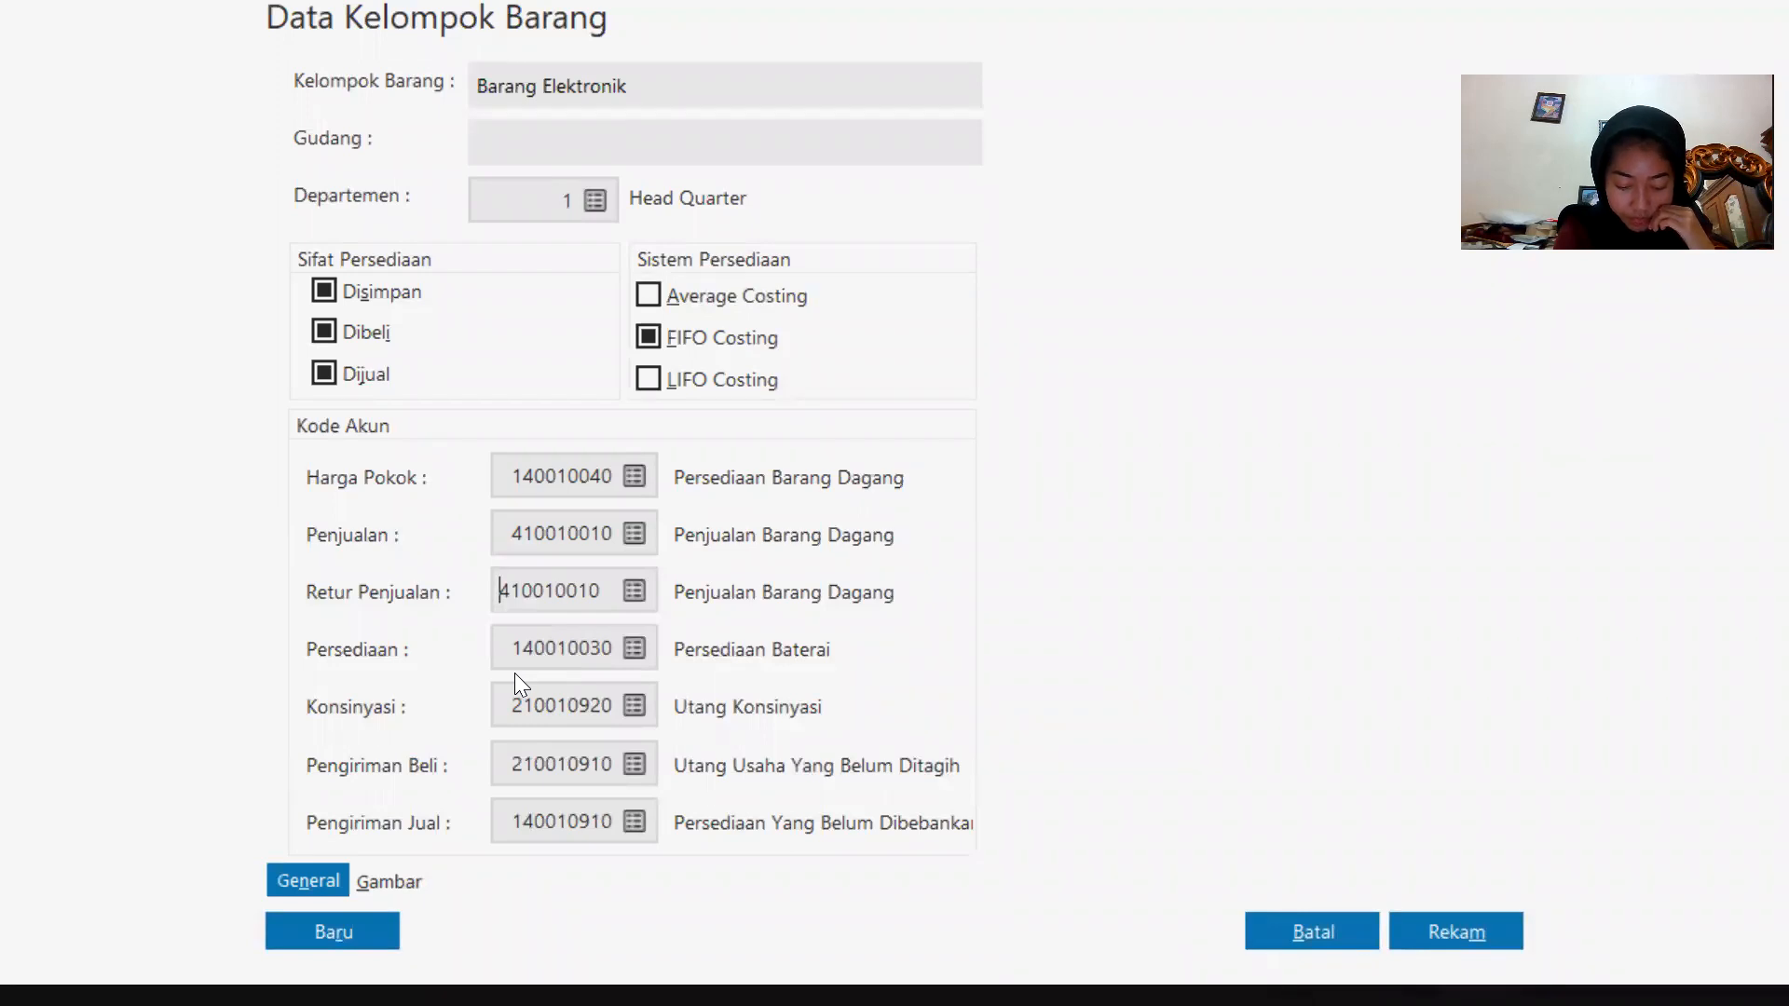
# Set the Persediaan account to 140010040 Persediaan Barang Dagang, then save the group, applying its accounts to all its products.
pyautogui.click(636, 654)
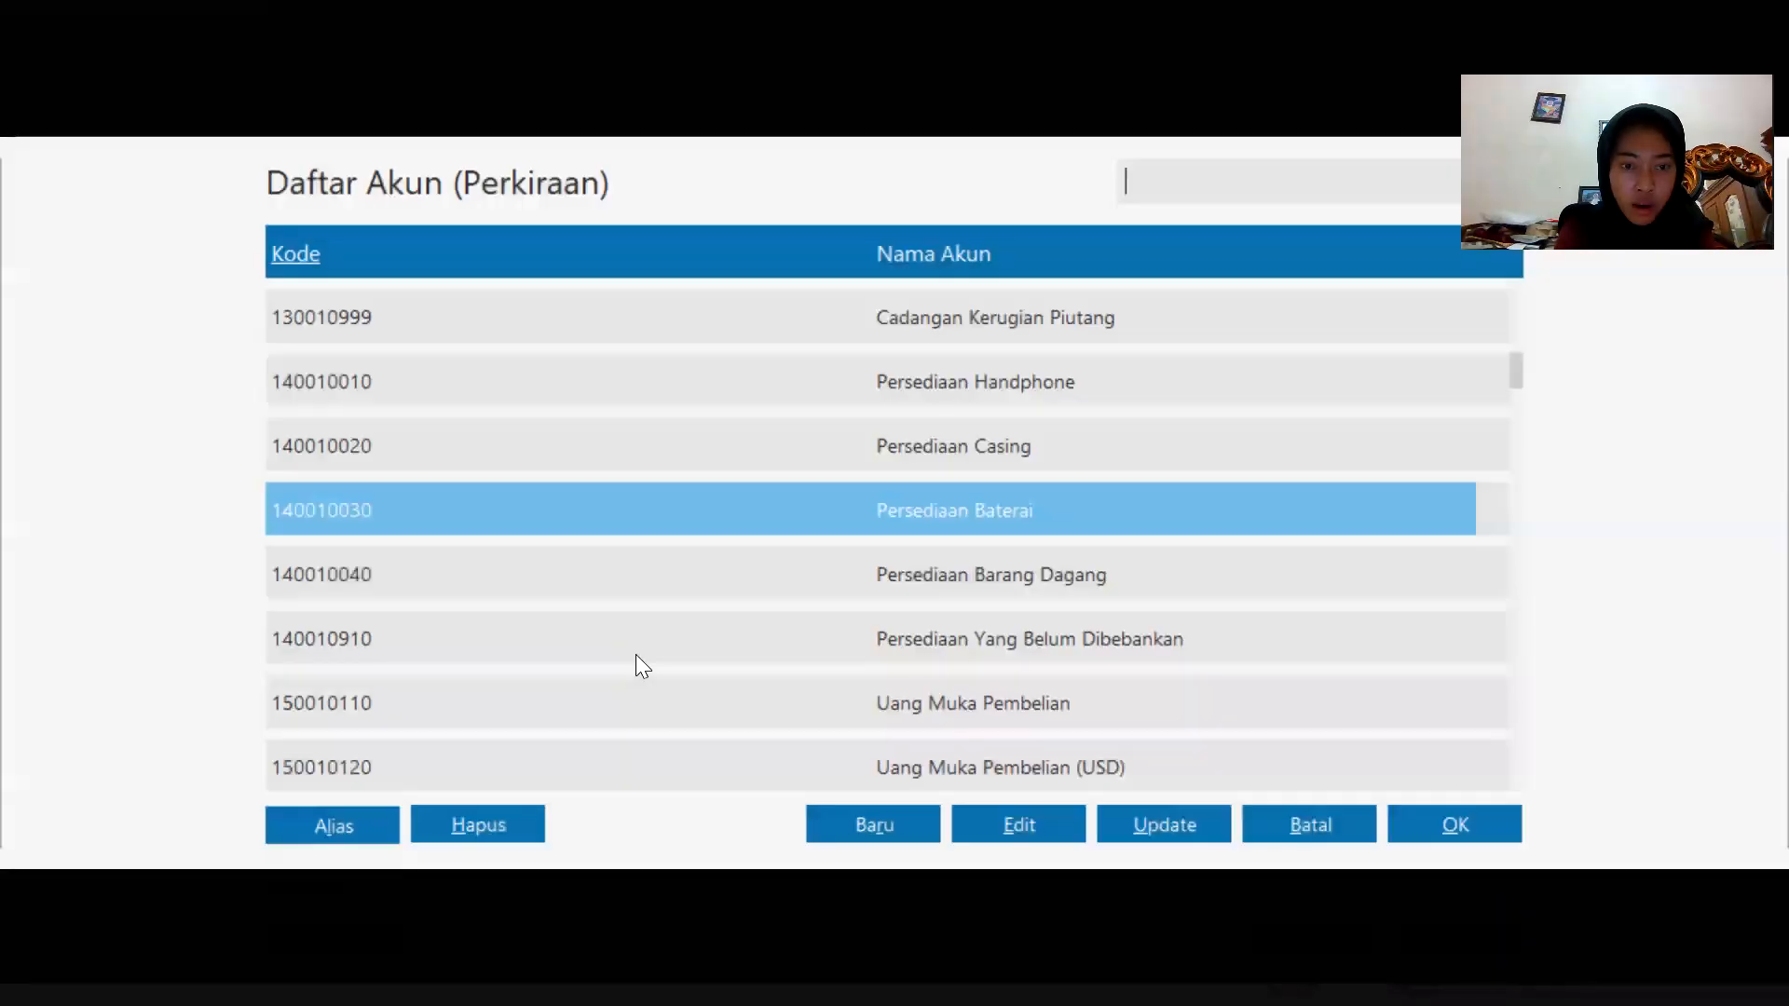
pyautogui.press('Down')
pyautogui.press('Down')
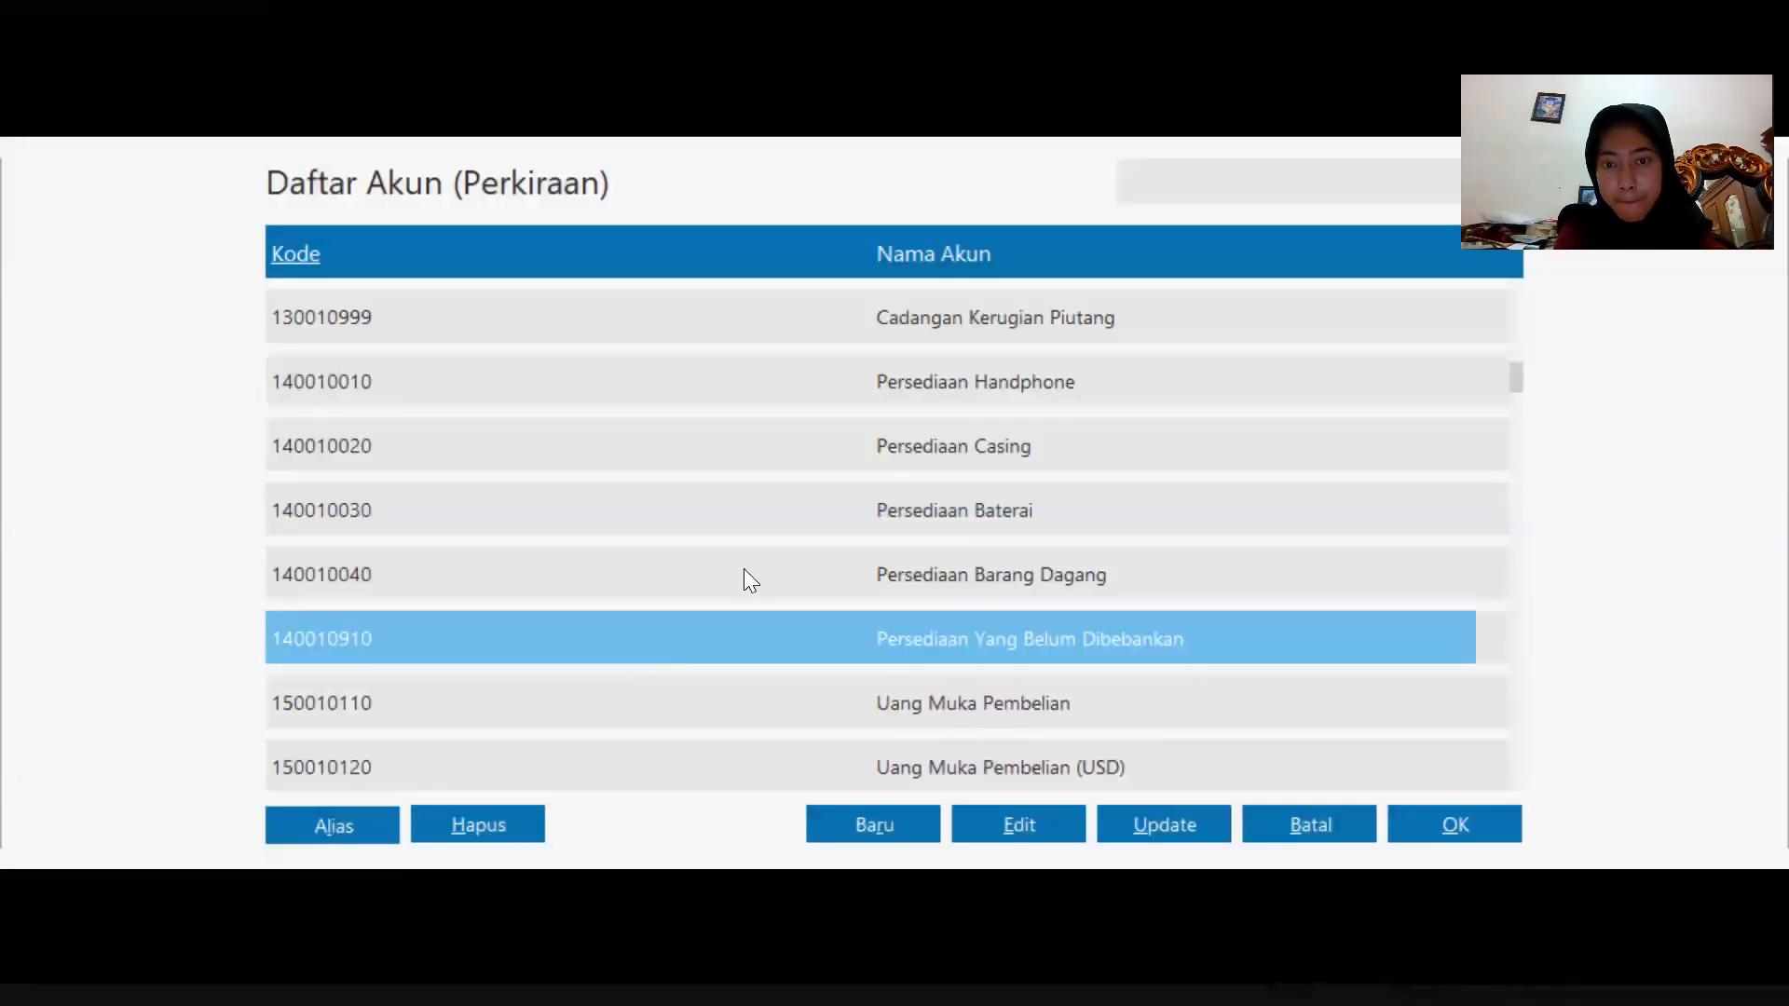
pyautogui.click(752, 574)
pyautogui.click(1445, 827)
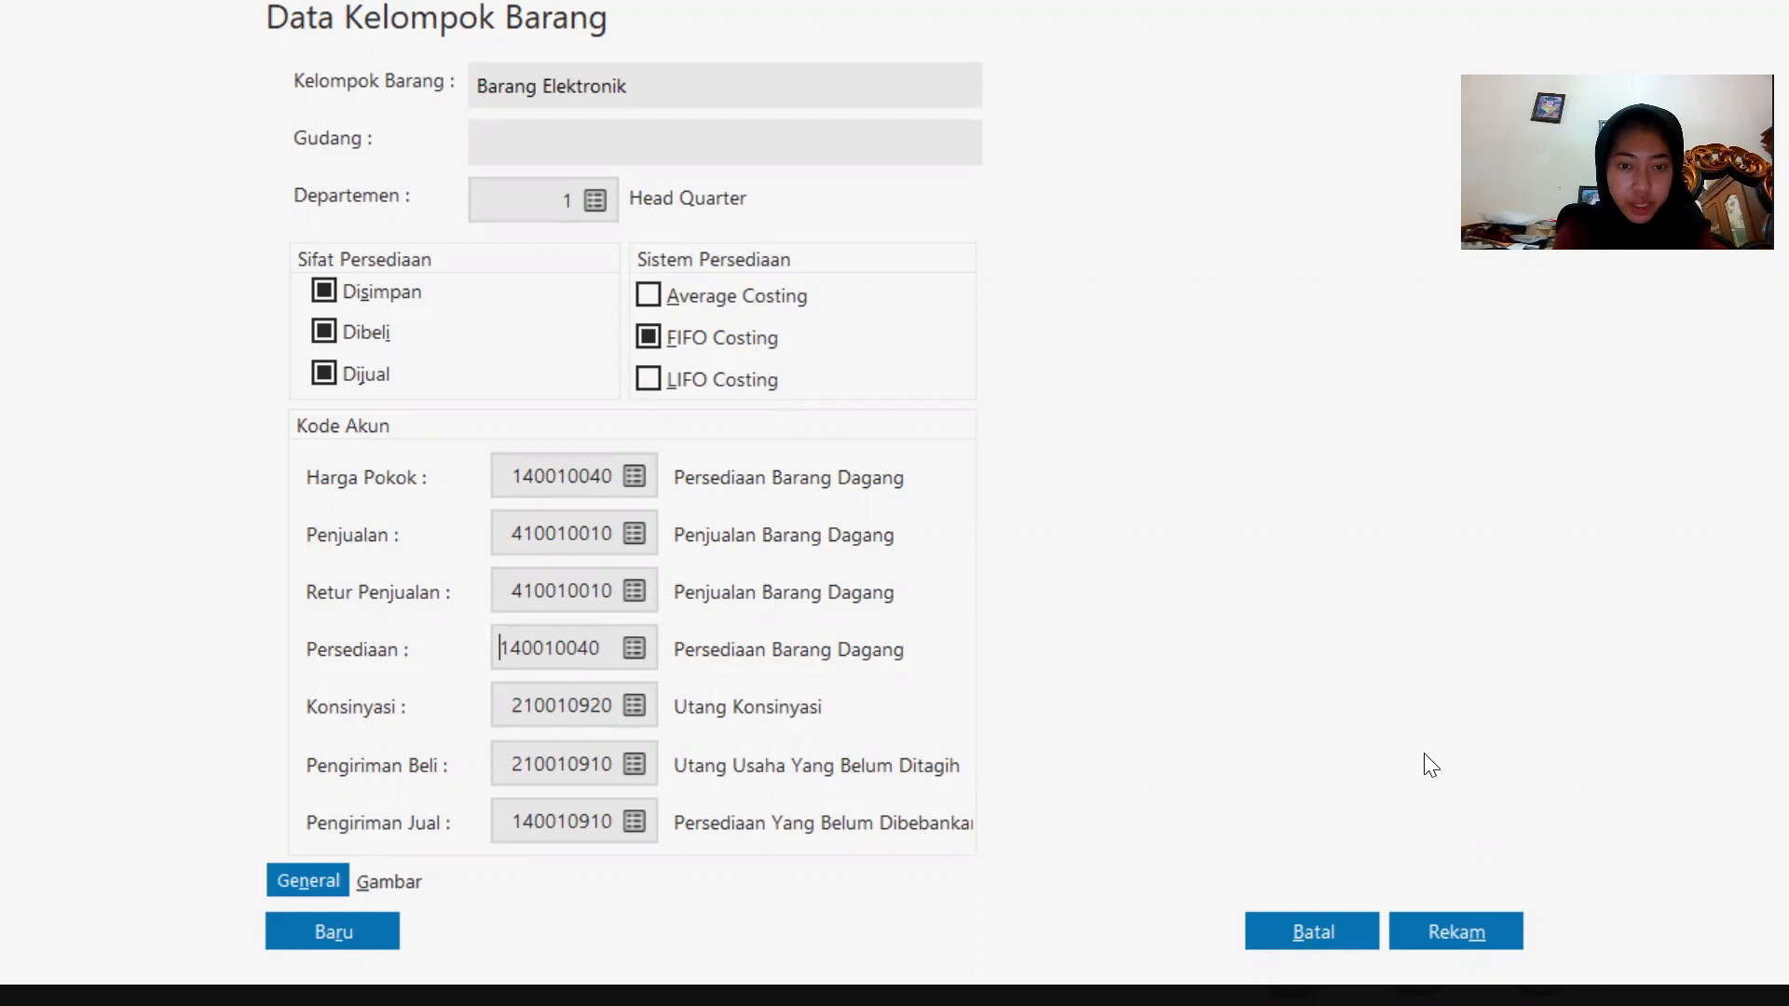
pyautogui.click(1424, 922)
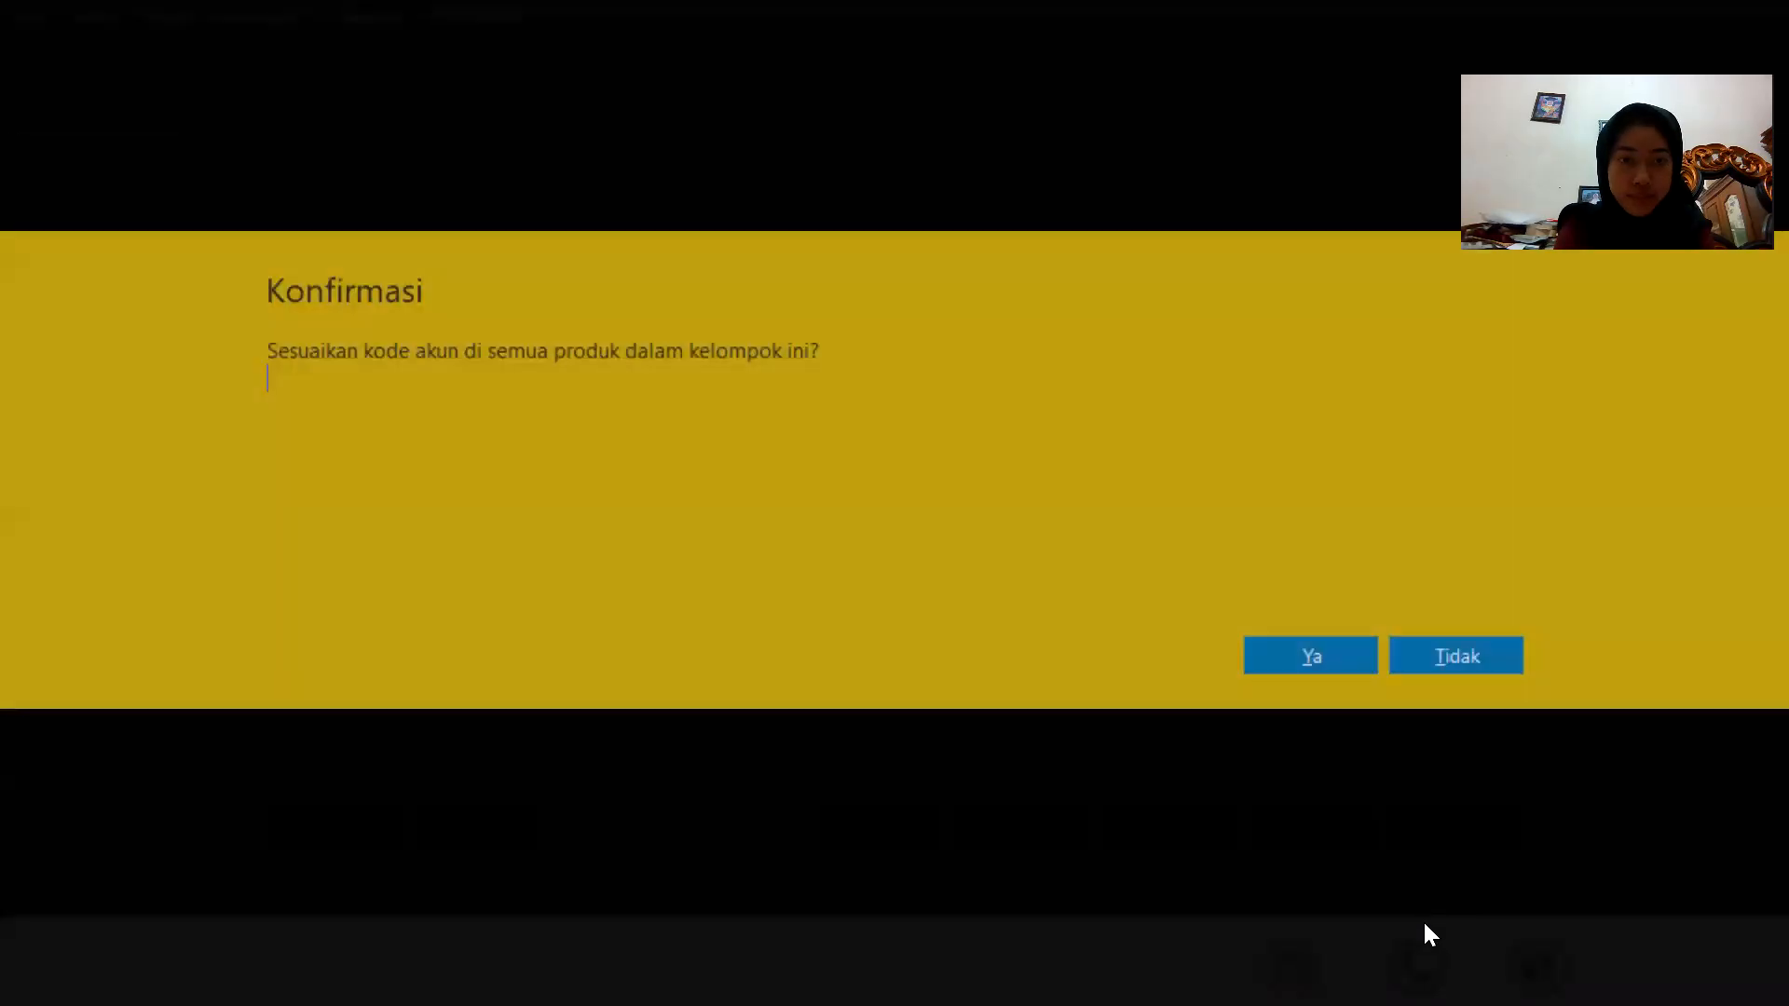
pyautogui.click(1302, 664)
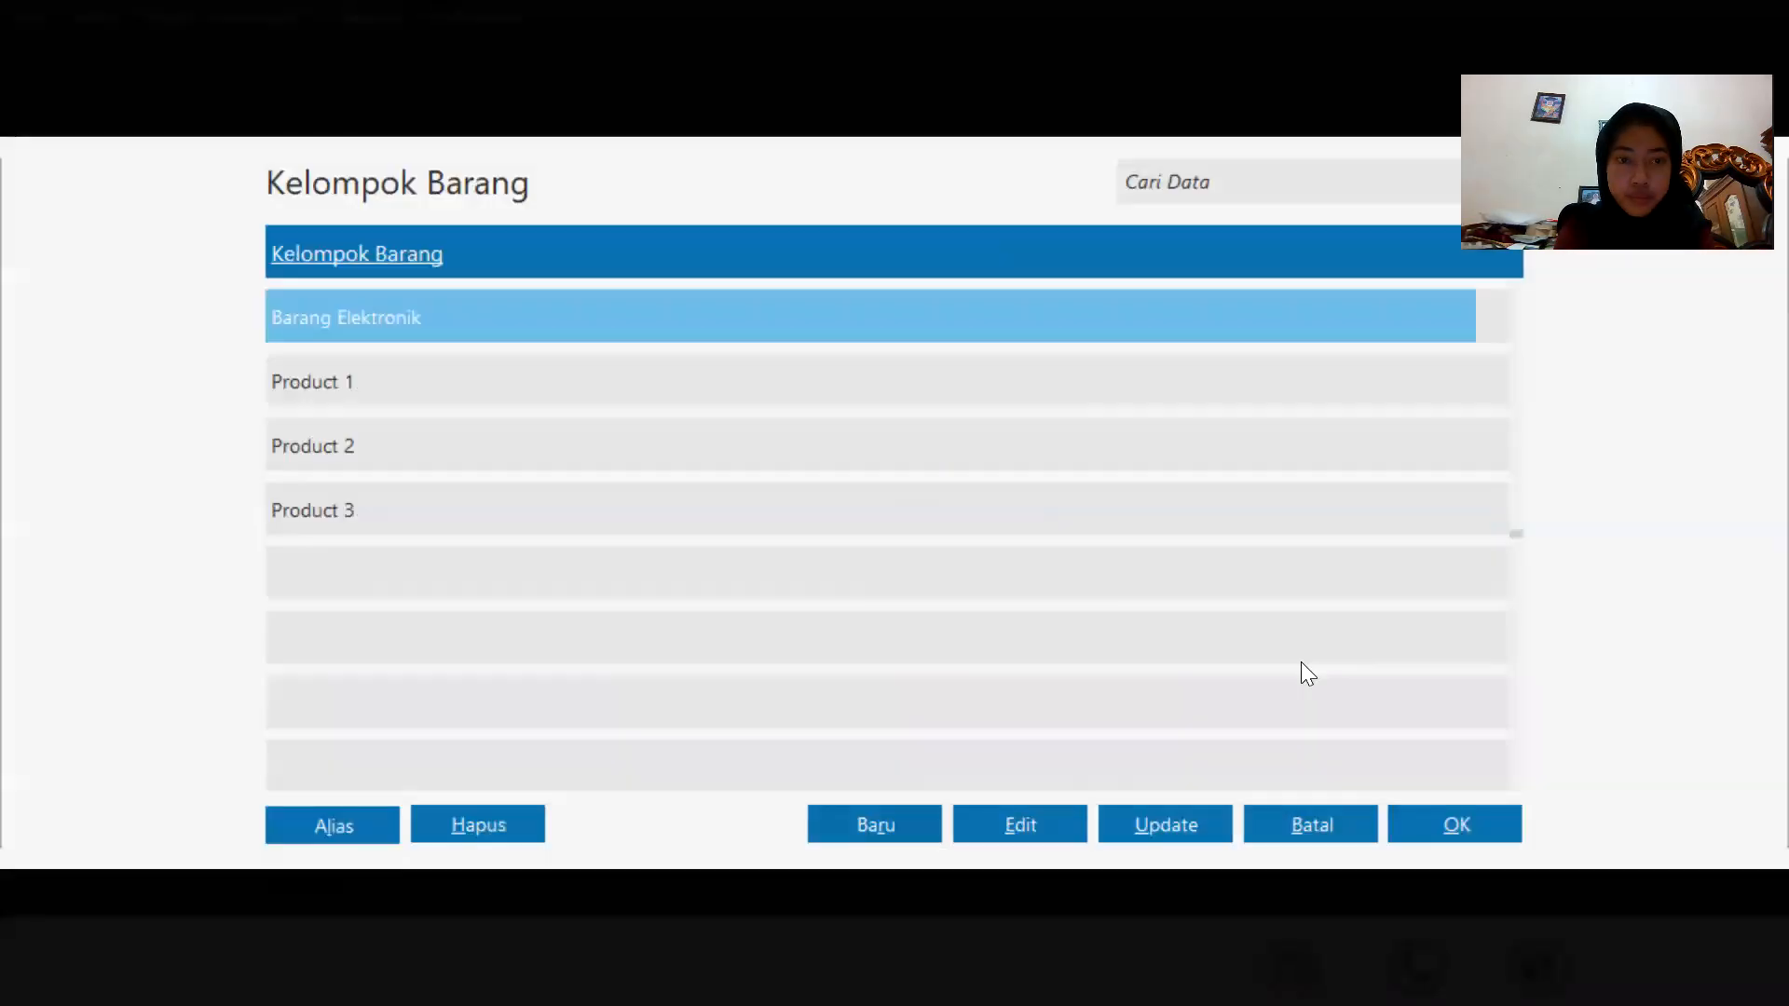
# Assign the Barang Elektronik group to product H-001 Samsung Galaxy J1 and save the product.
pyautogui.doubleClick(657, 324)
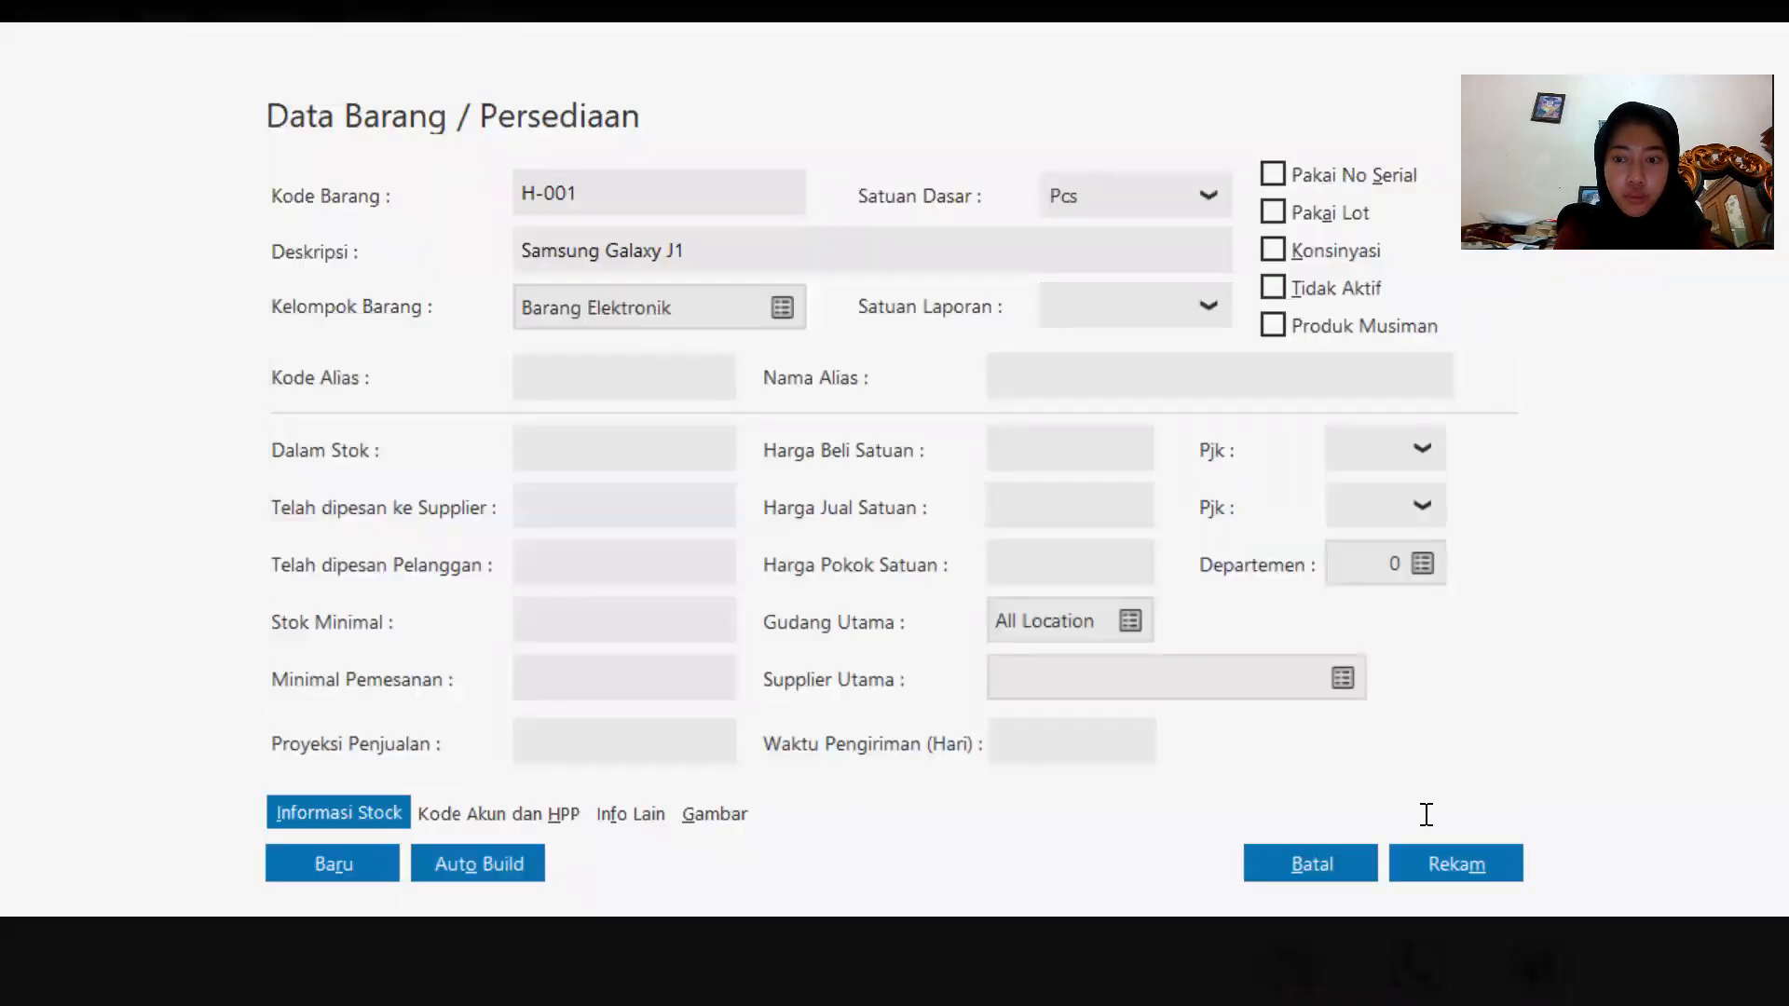
pyautogui.click(1419, 873)
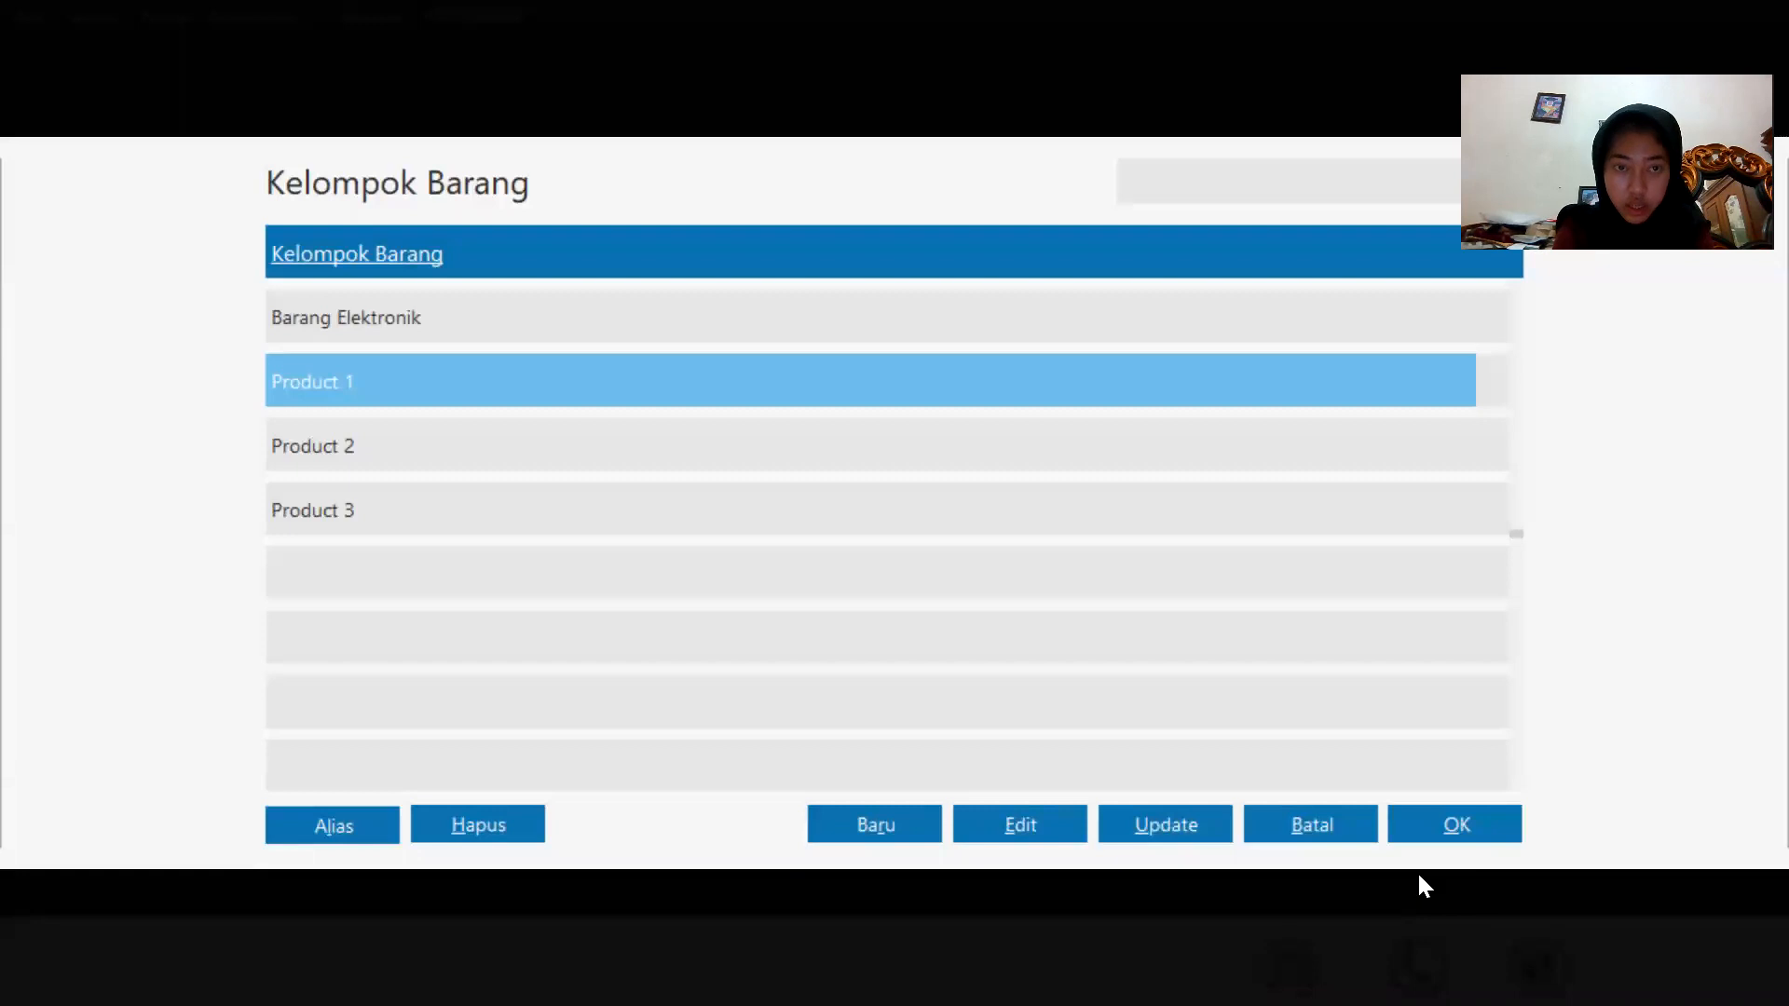
pyautogui.doubleClick(909, 307)
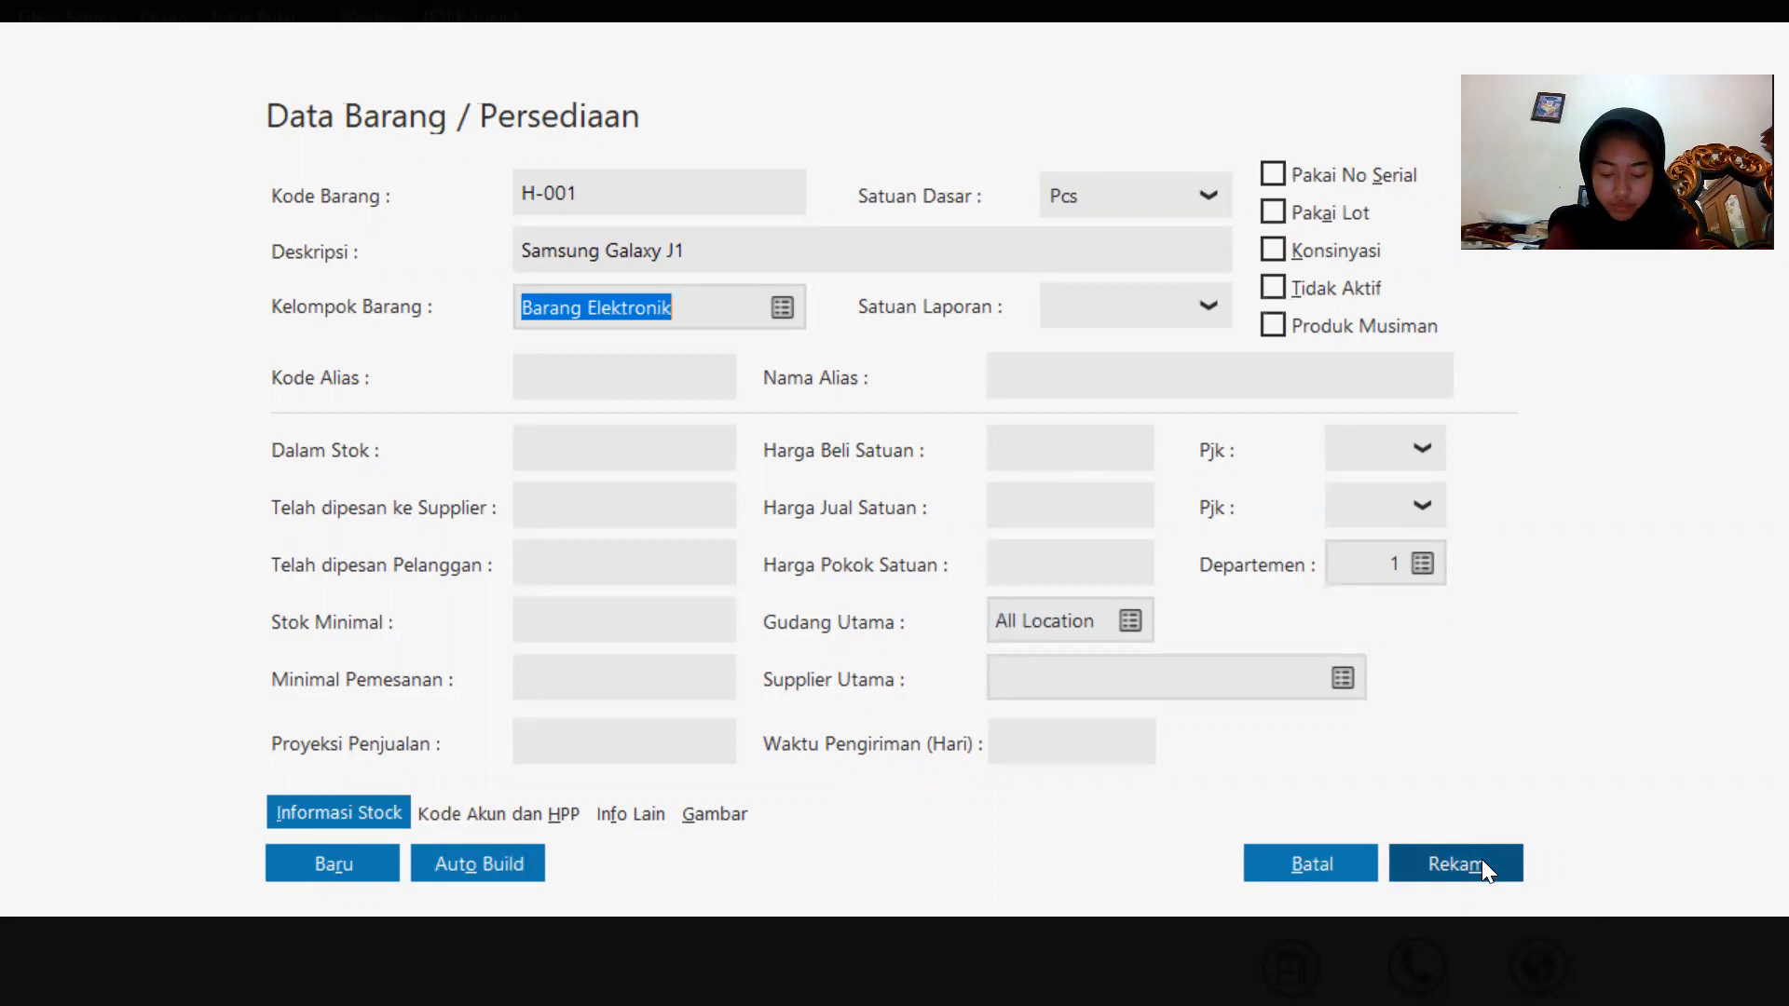
pyautogui.click(1437, 855)
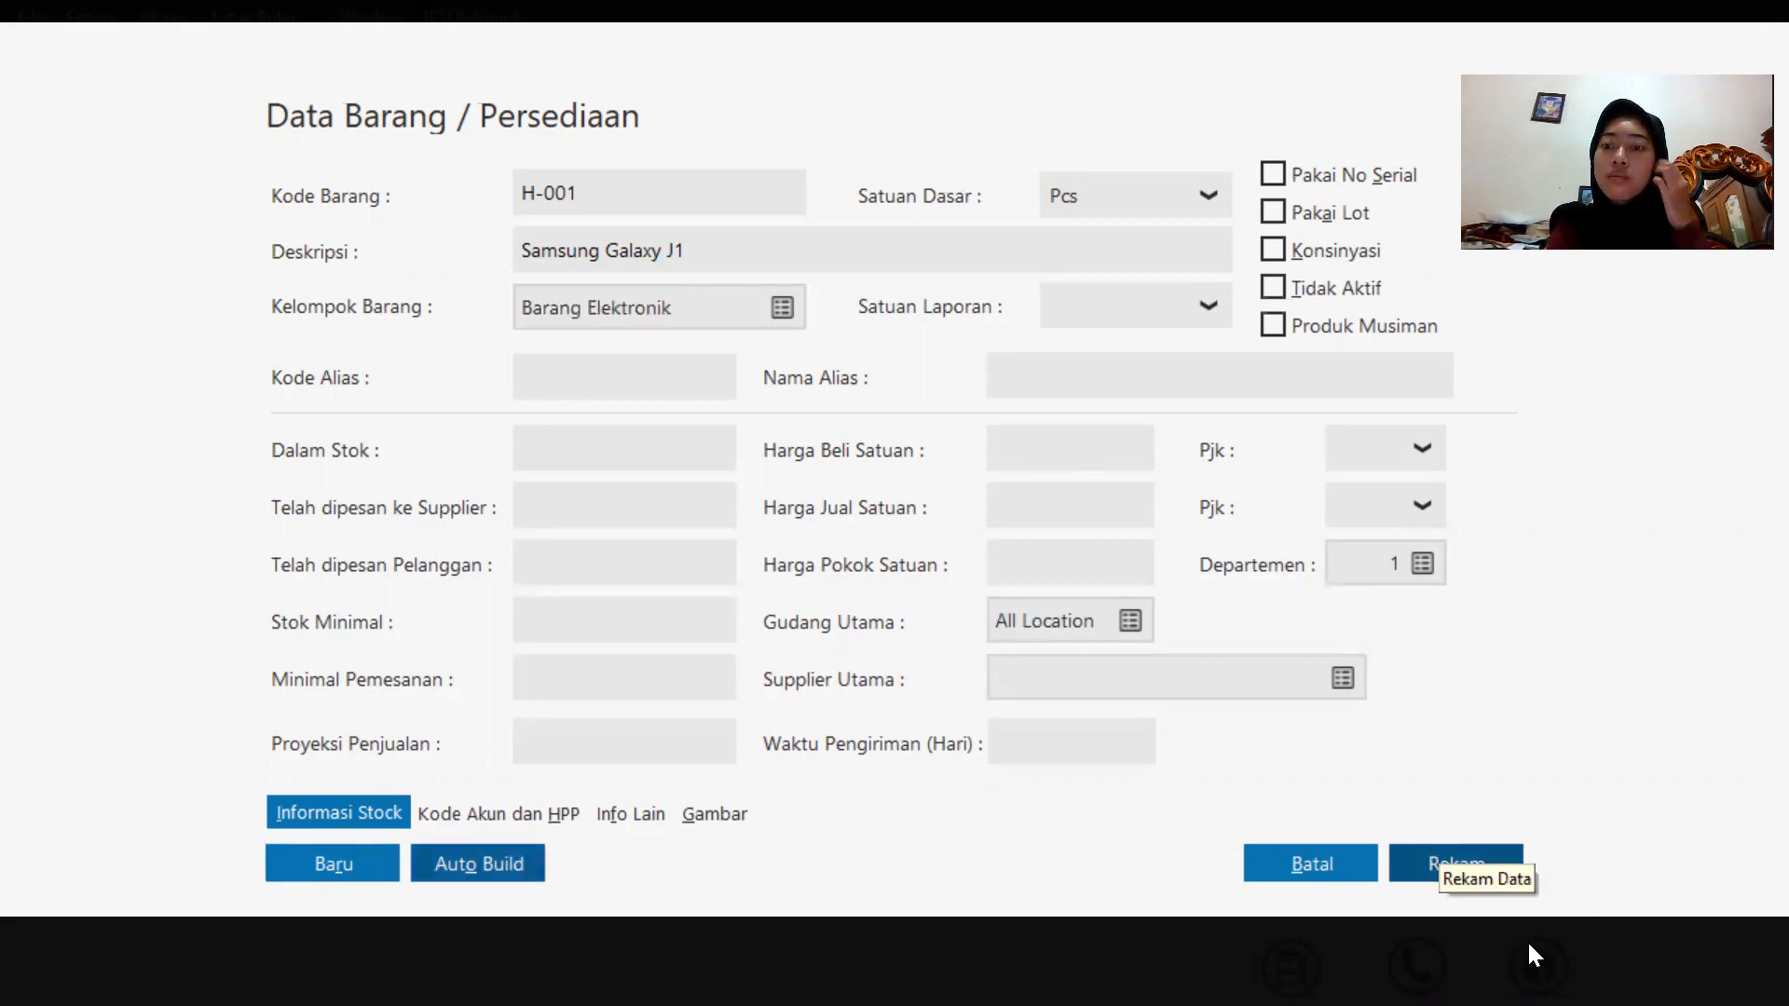
pyautogui.click(1511, 874)
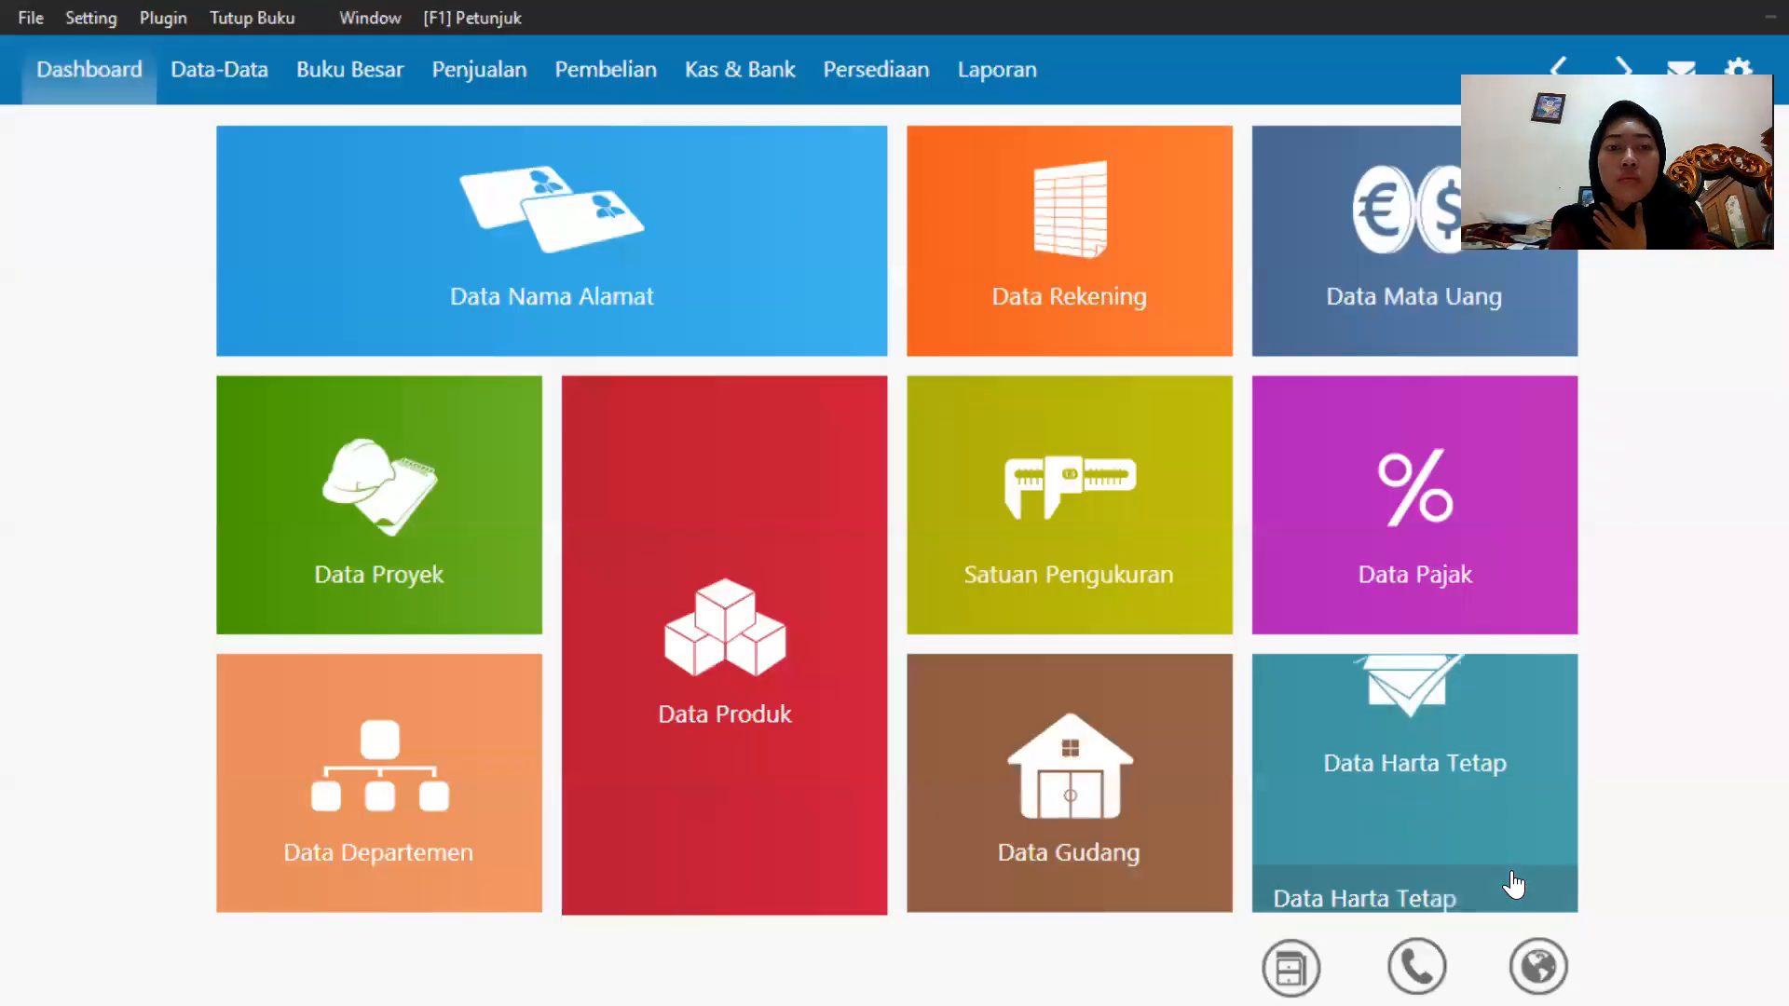
# Add a new product with code H-002 and description Samsung Galaxy J7 in Barang Elektronik, and save it.
pyautogui.moveTo(638, 887)
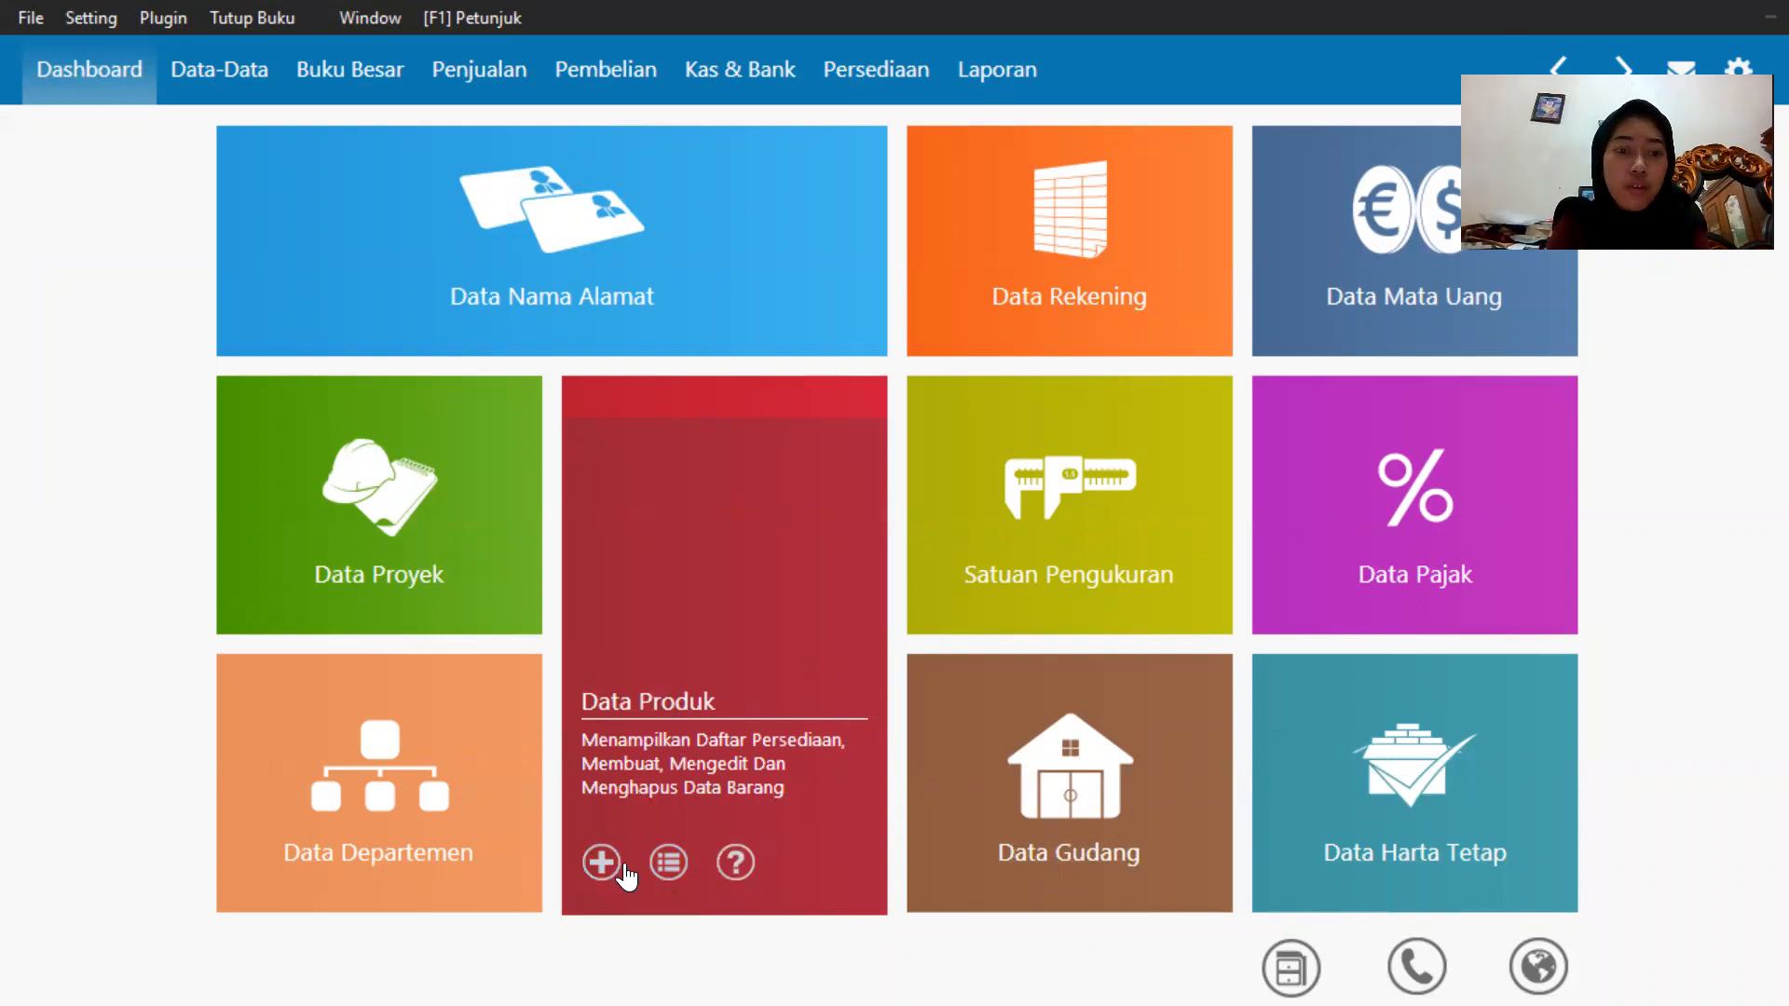
pyautogui.click(602, 863)
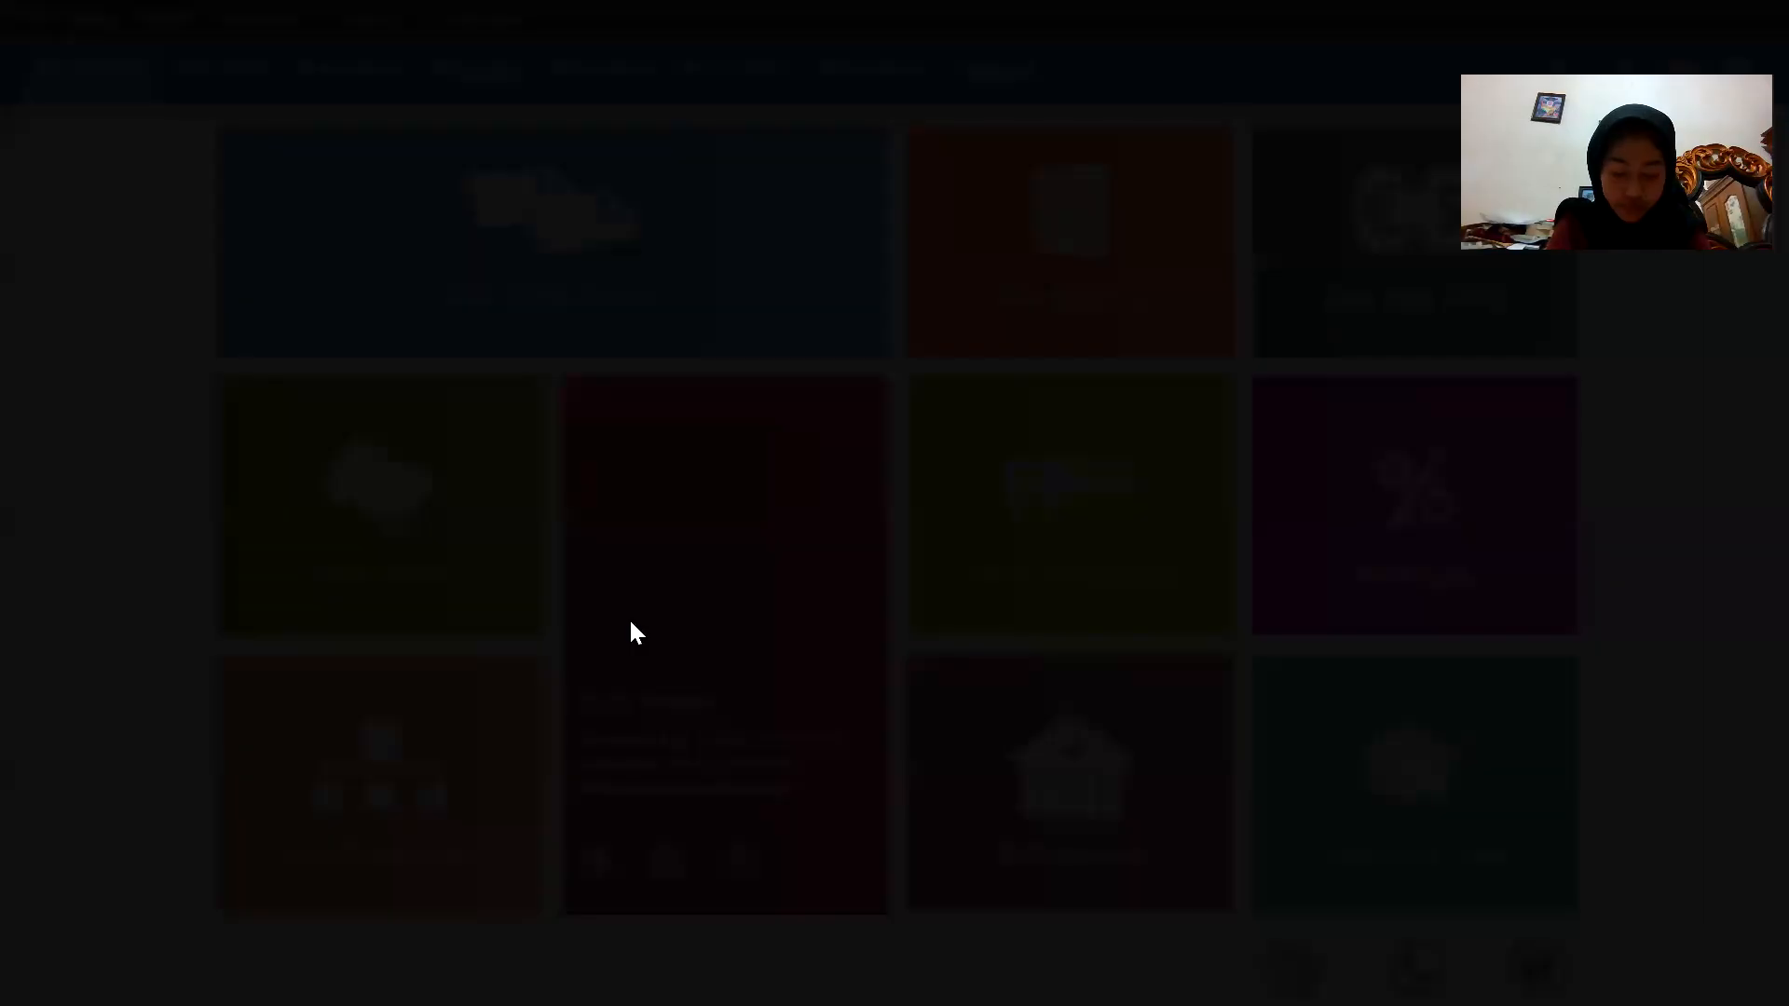
pyautogui.write('h')
pyautogui.press('BackSpace')
pyautogui.press('capslock')
pyautogui.write('H-002')
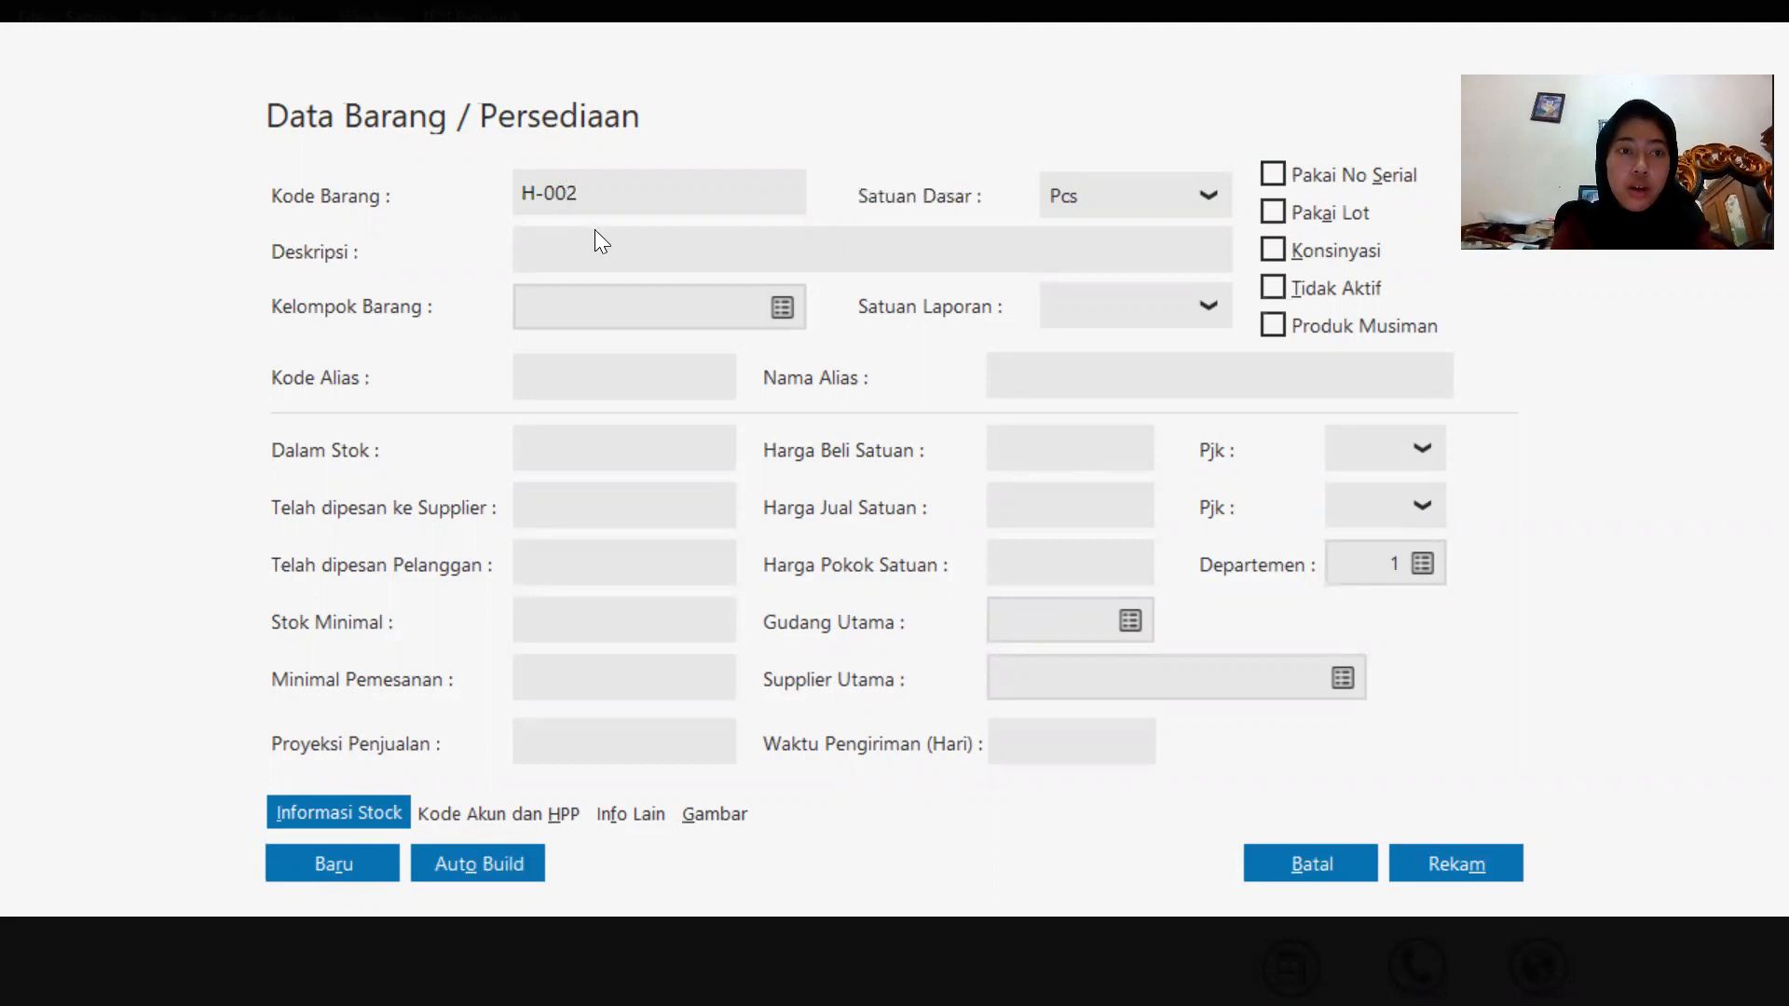
pyautogui.click(606, 251)
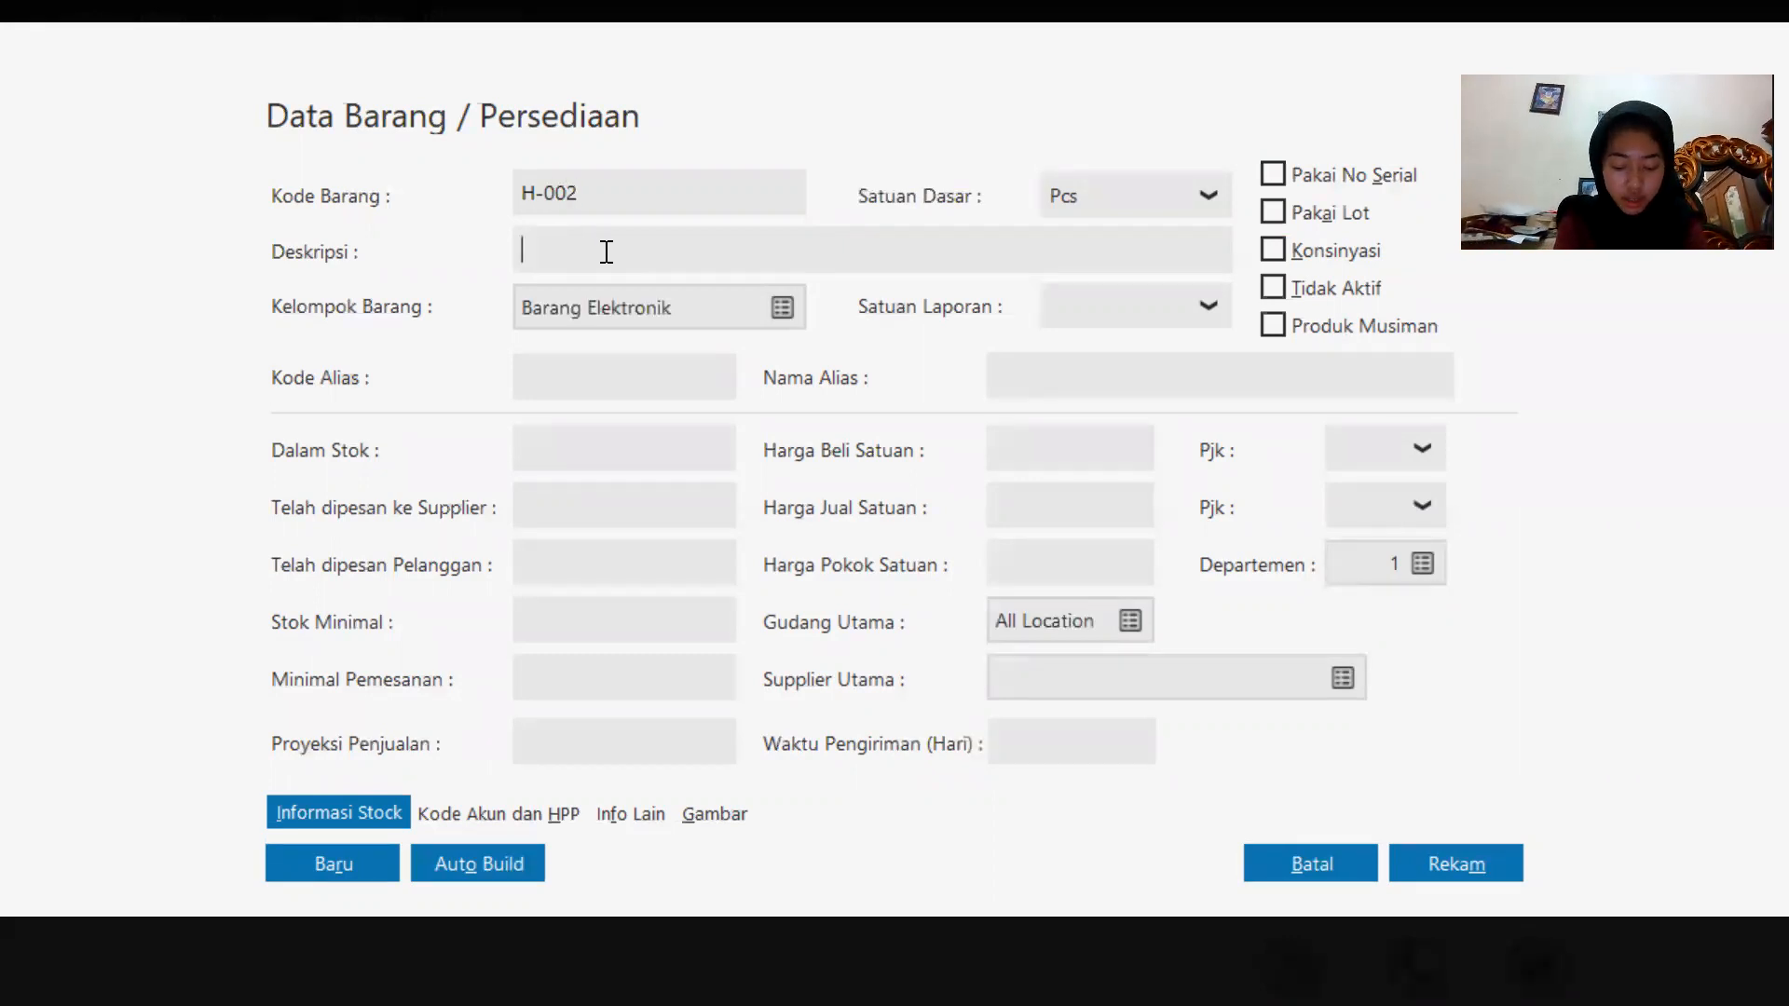
pyautogui.press('capslock')
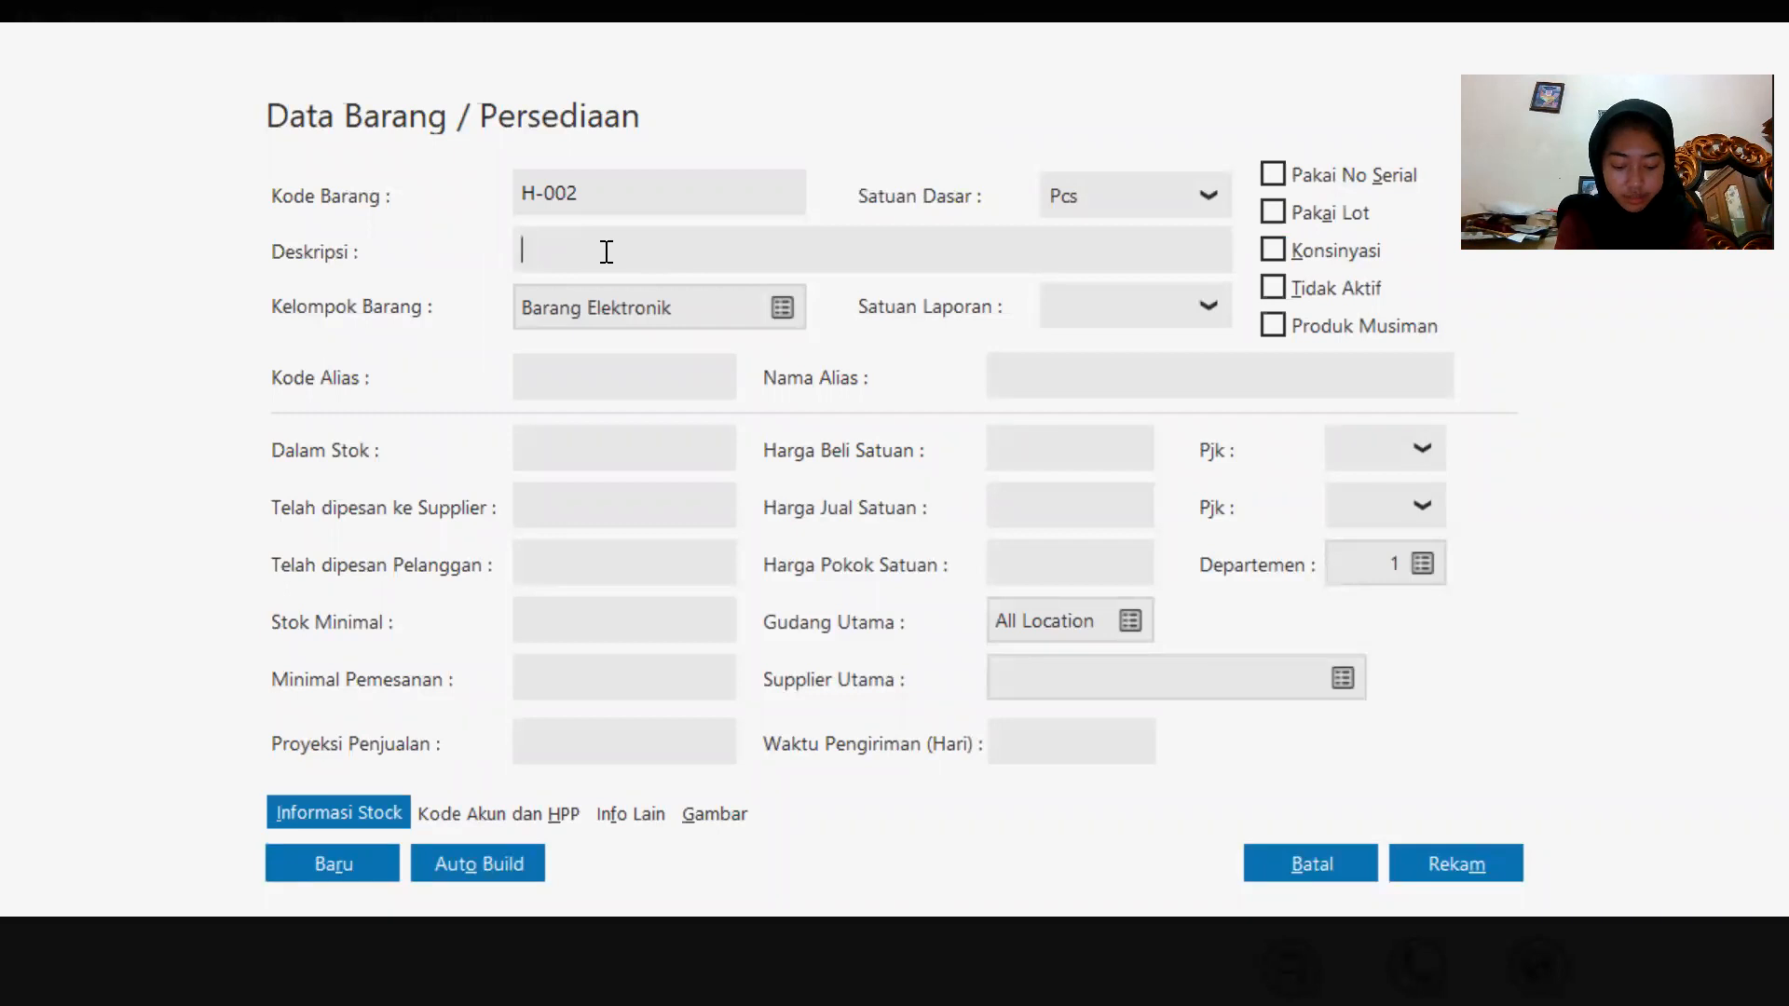
pyautogui.press('capslock')
pyautogui.write('S')
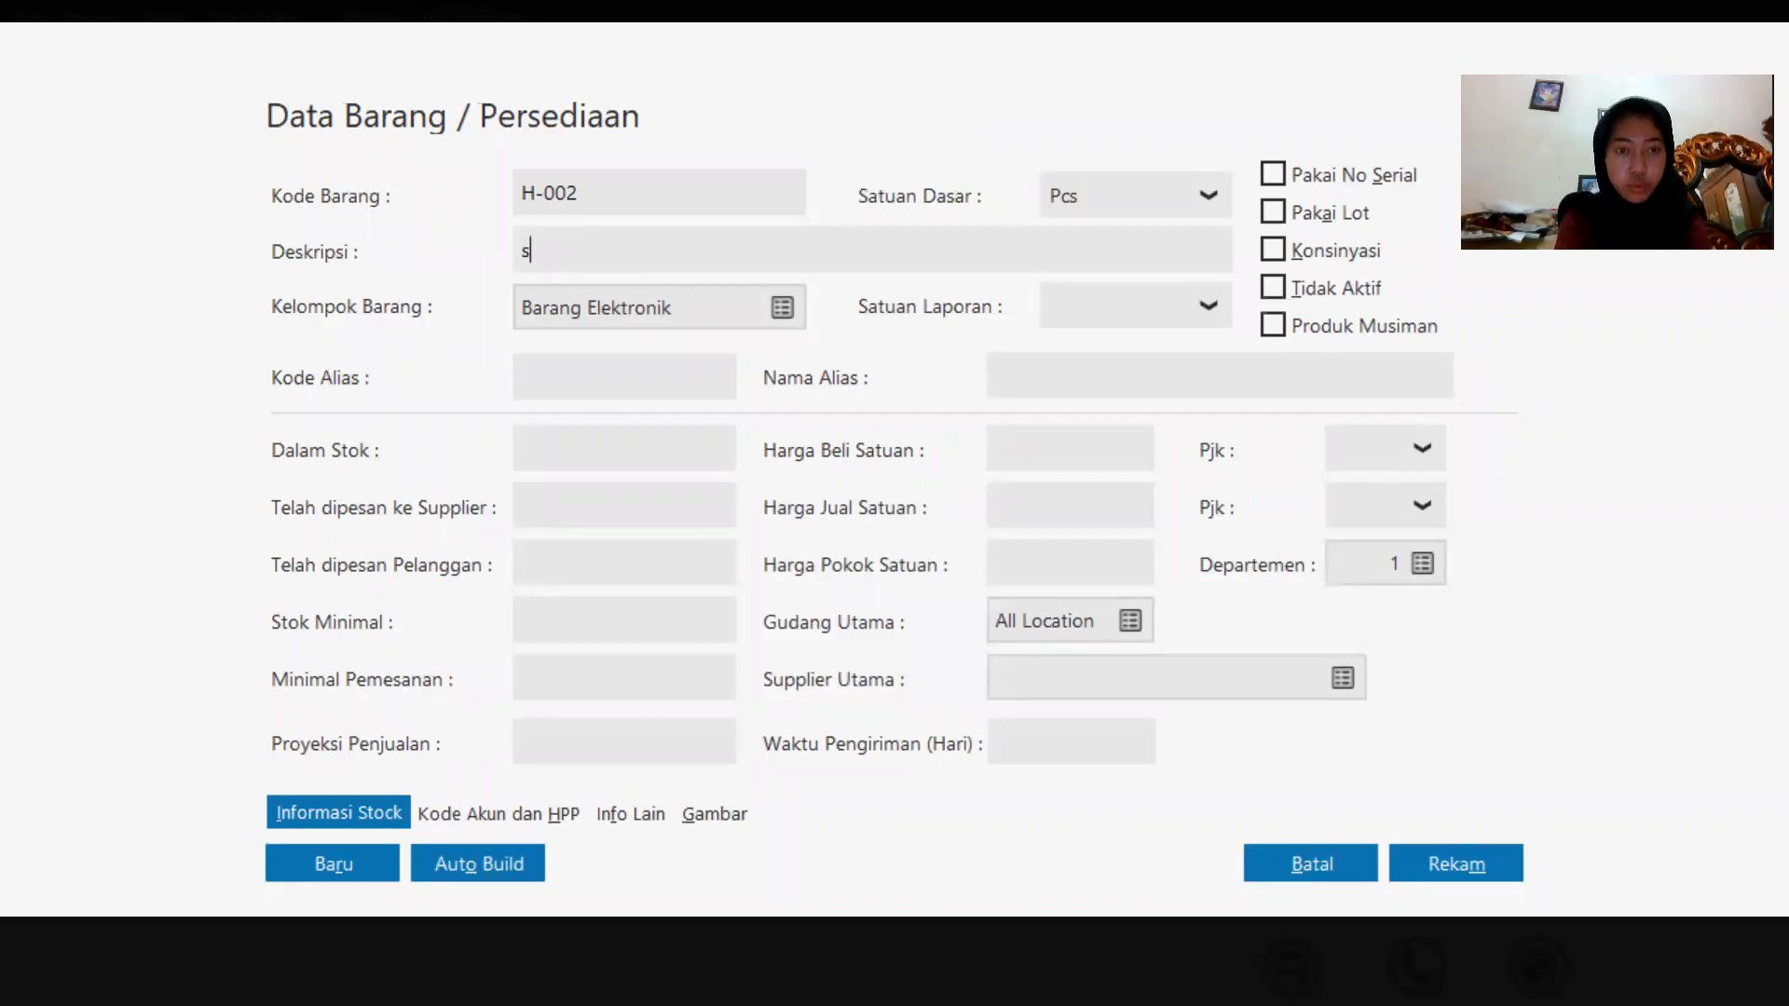
pyautogui.press('capslock')
pyautogui.write('amsung')
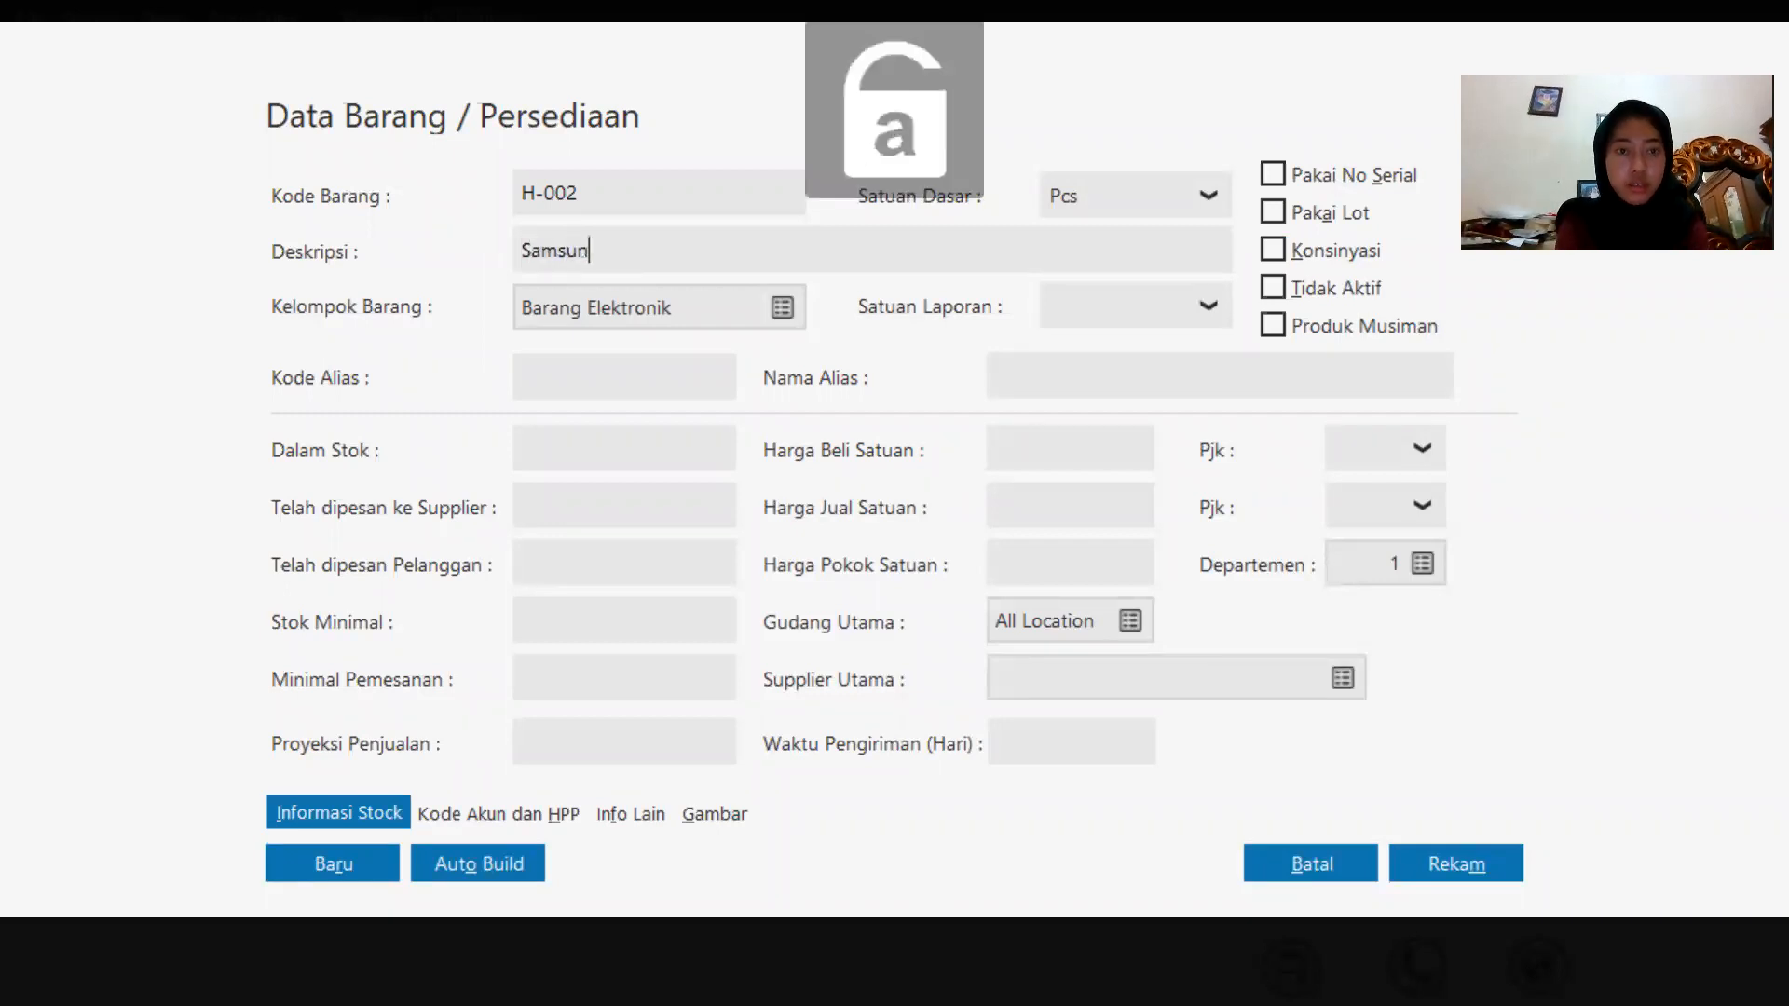
pyautogui.press('capslock')
pyautogui.write('G')
pyautogui.press('capslock')
pyautogui.write('alaxy')
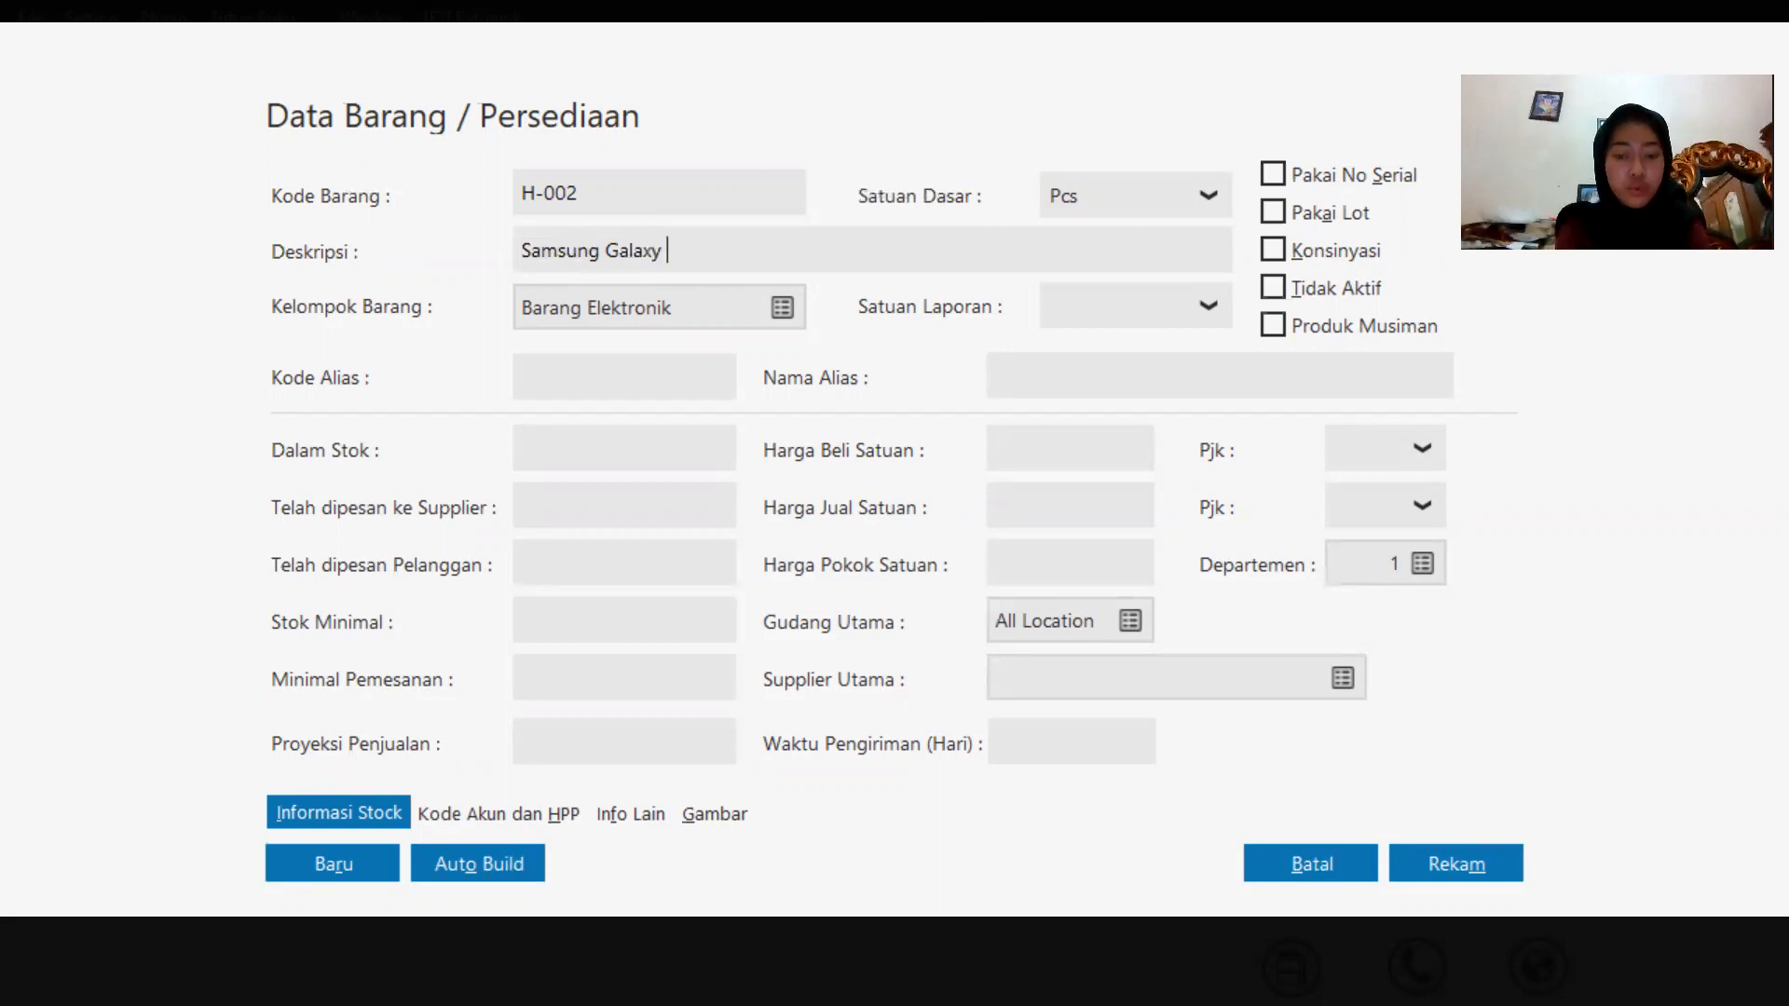
pyautogui.press('capslock')
pyautogui.write('J7')
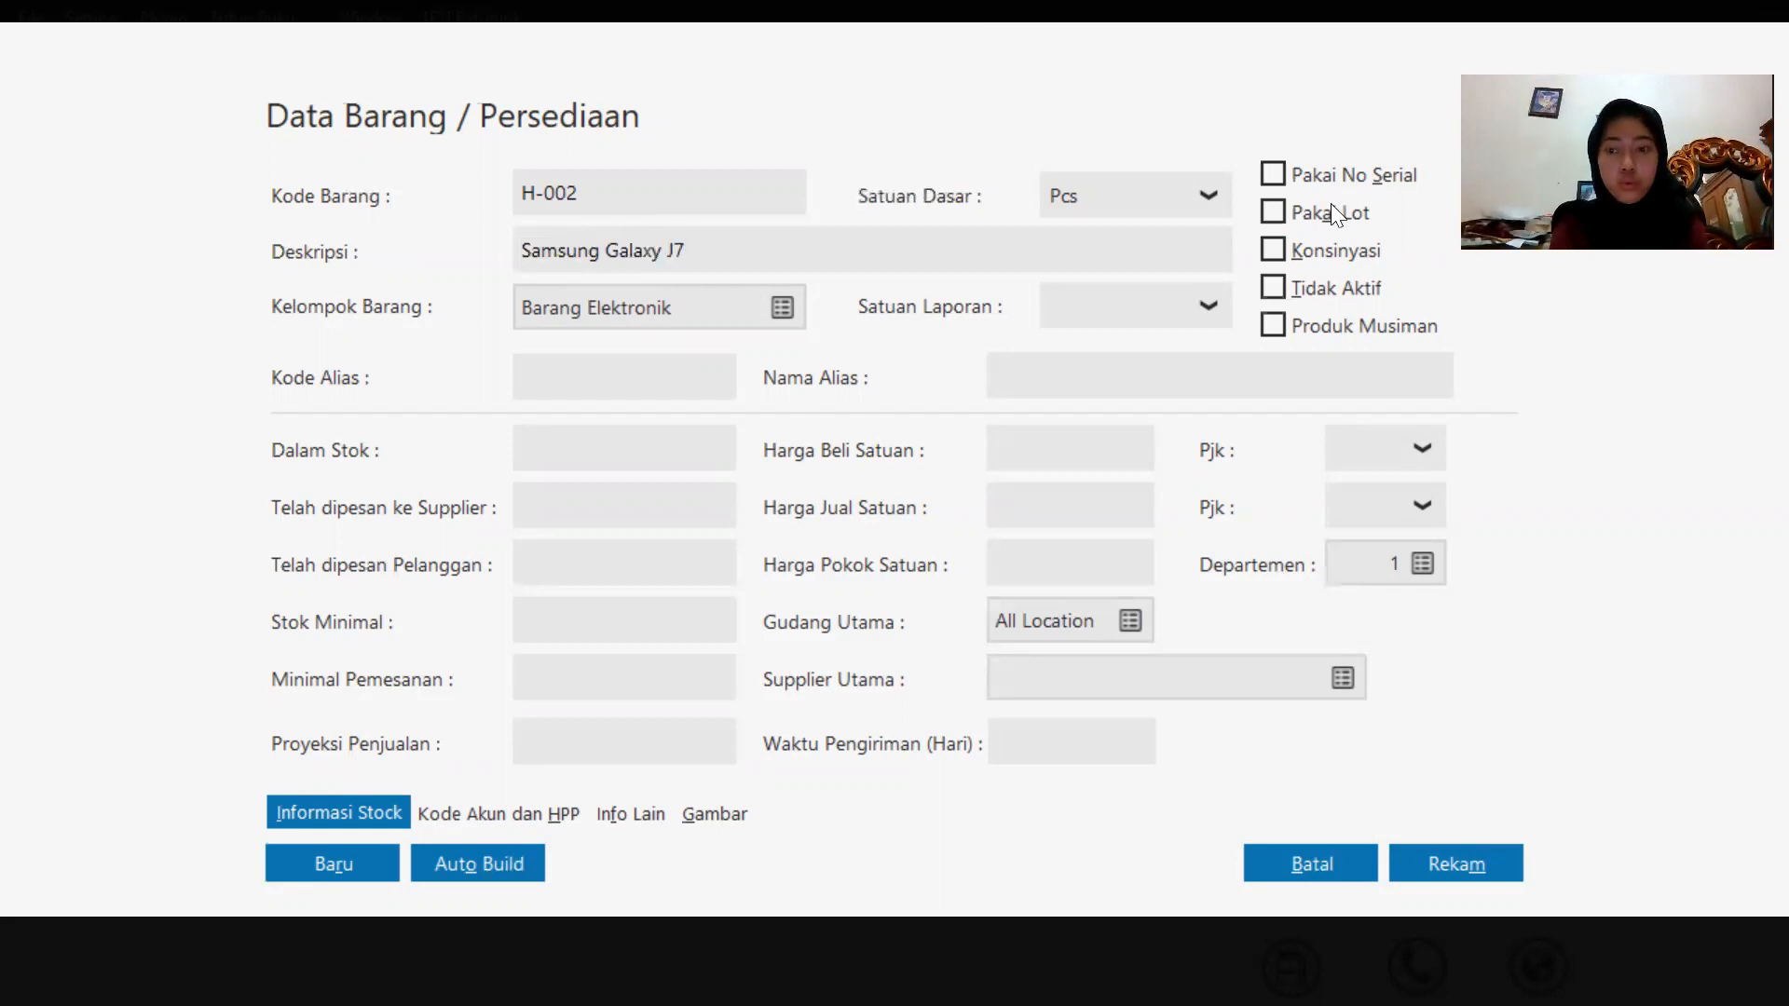
pyautogui.click(1480, 857)
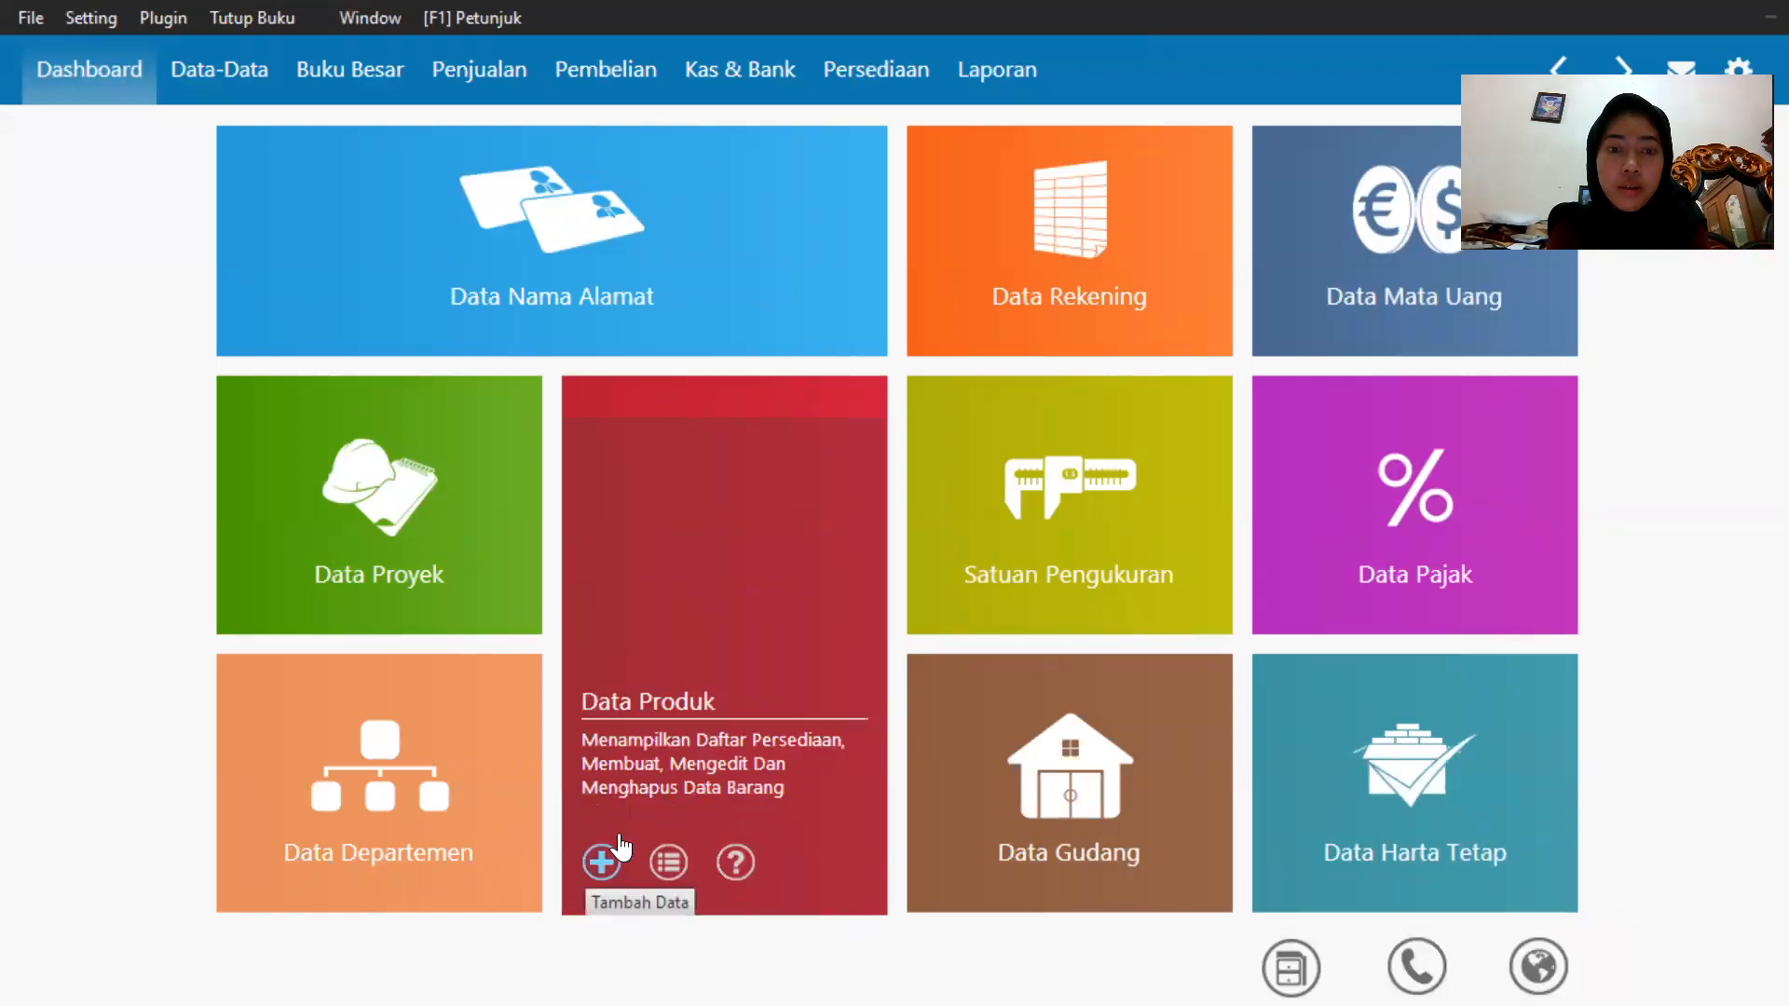
# Add a new product with code H-003 and description Oppo F1 Plus, and save it.
pyautogui.click(602, 862)
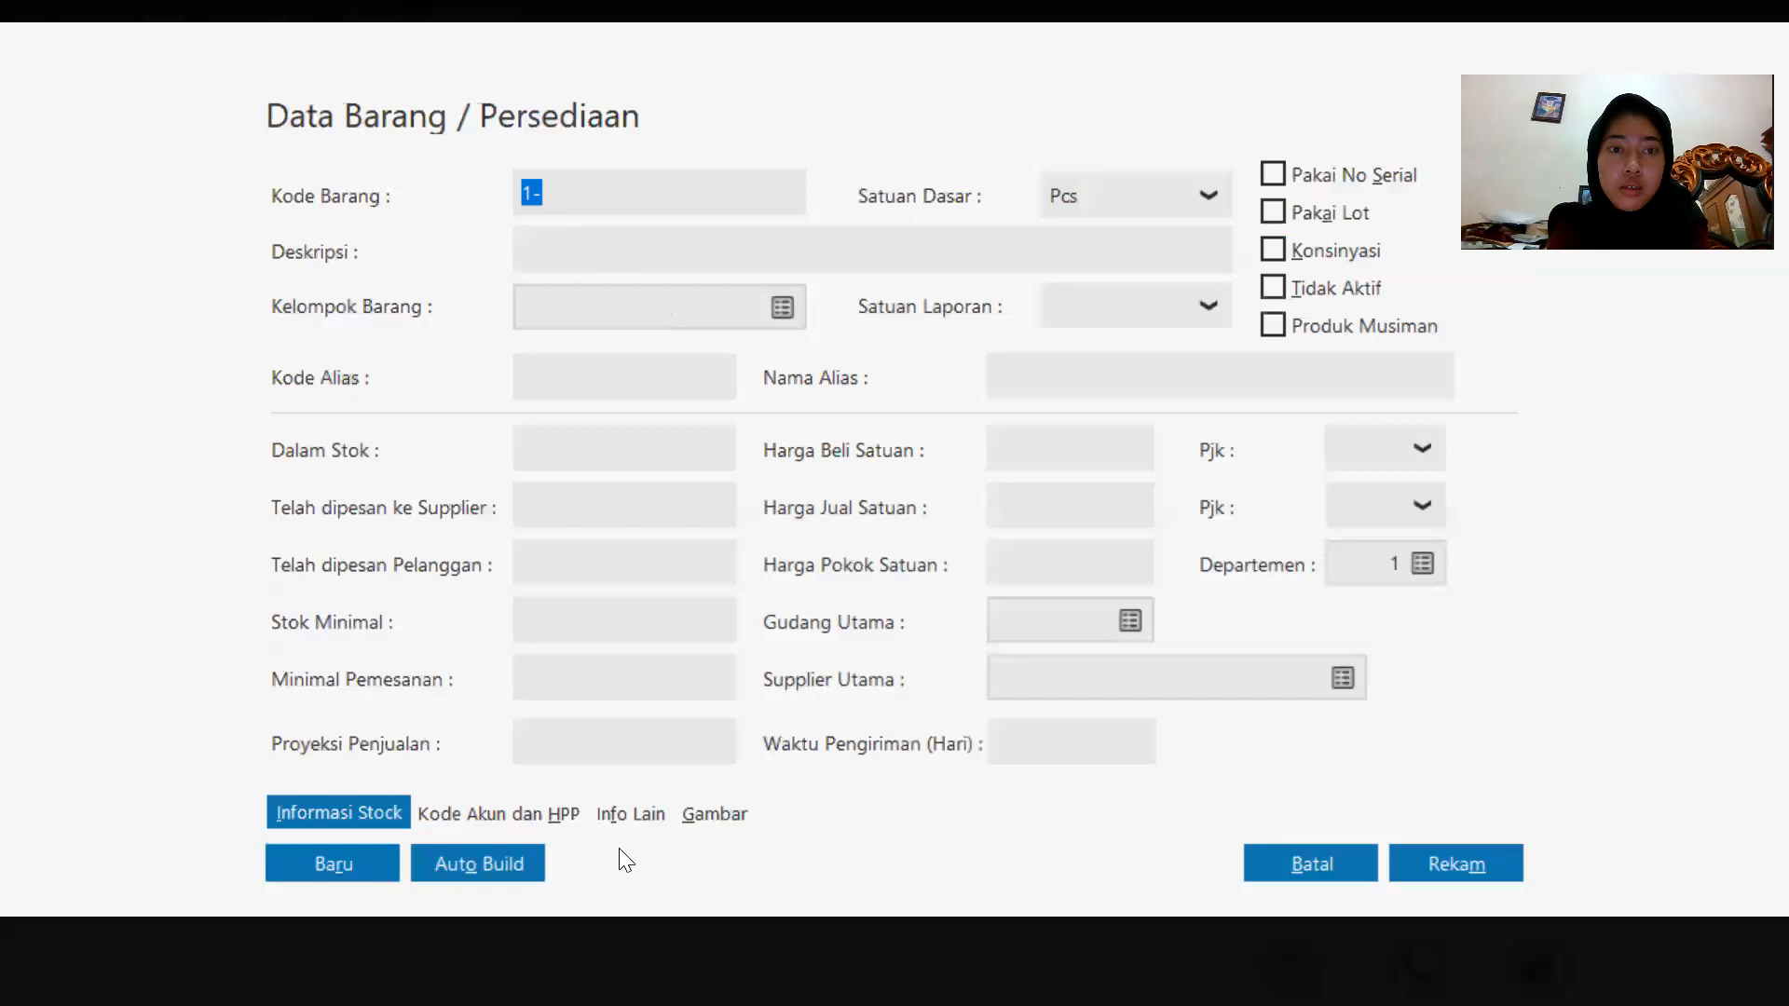
pyautogui.press('BackSpace')
pyautogui.write('H-003')
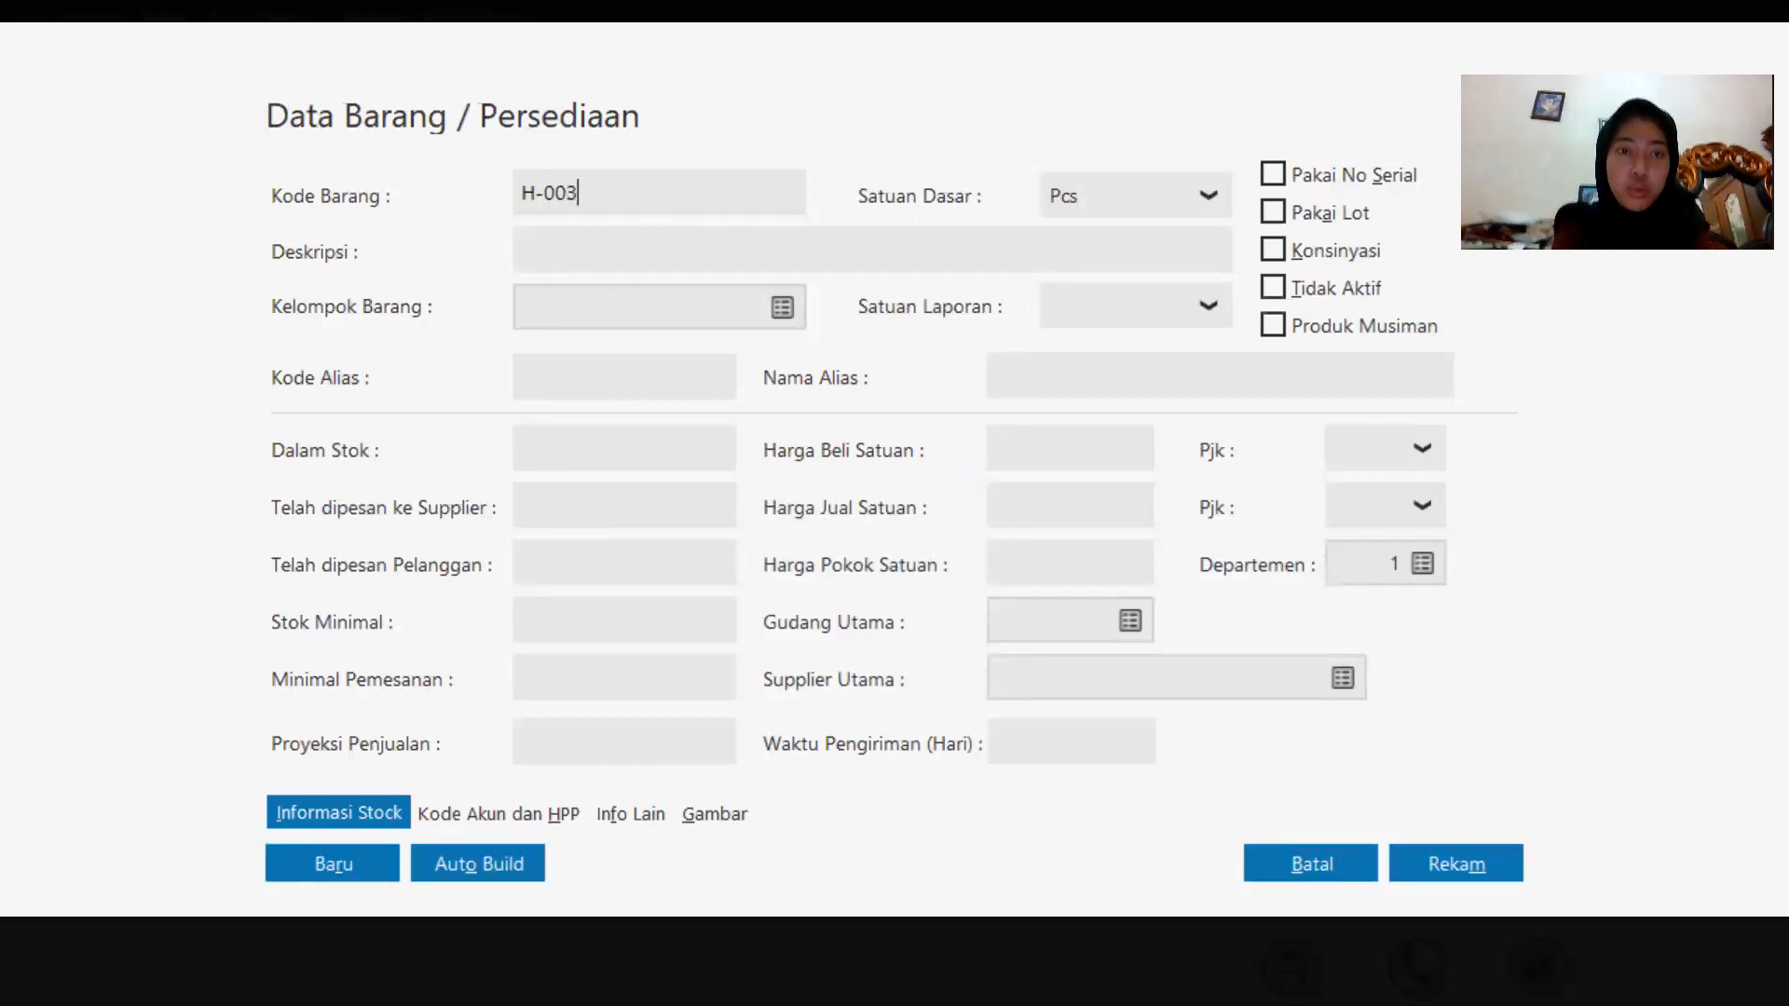
pyautogui.click(594, 258)
pyautogui.rightClick(596, 259)
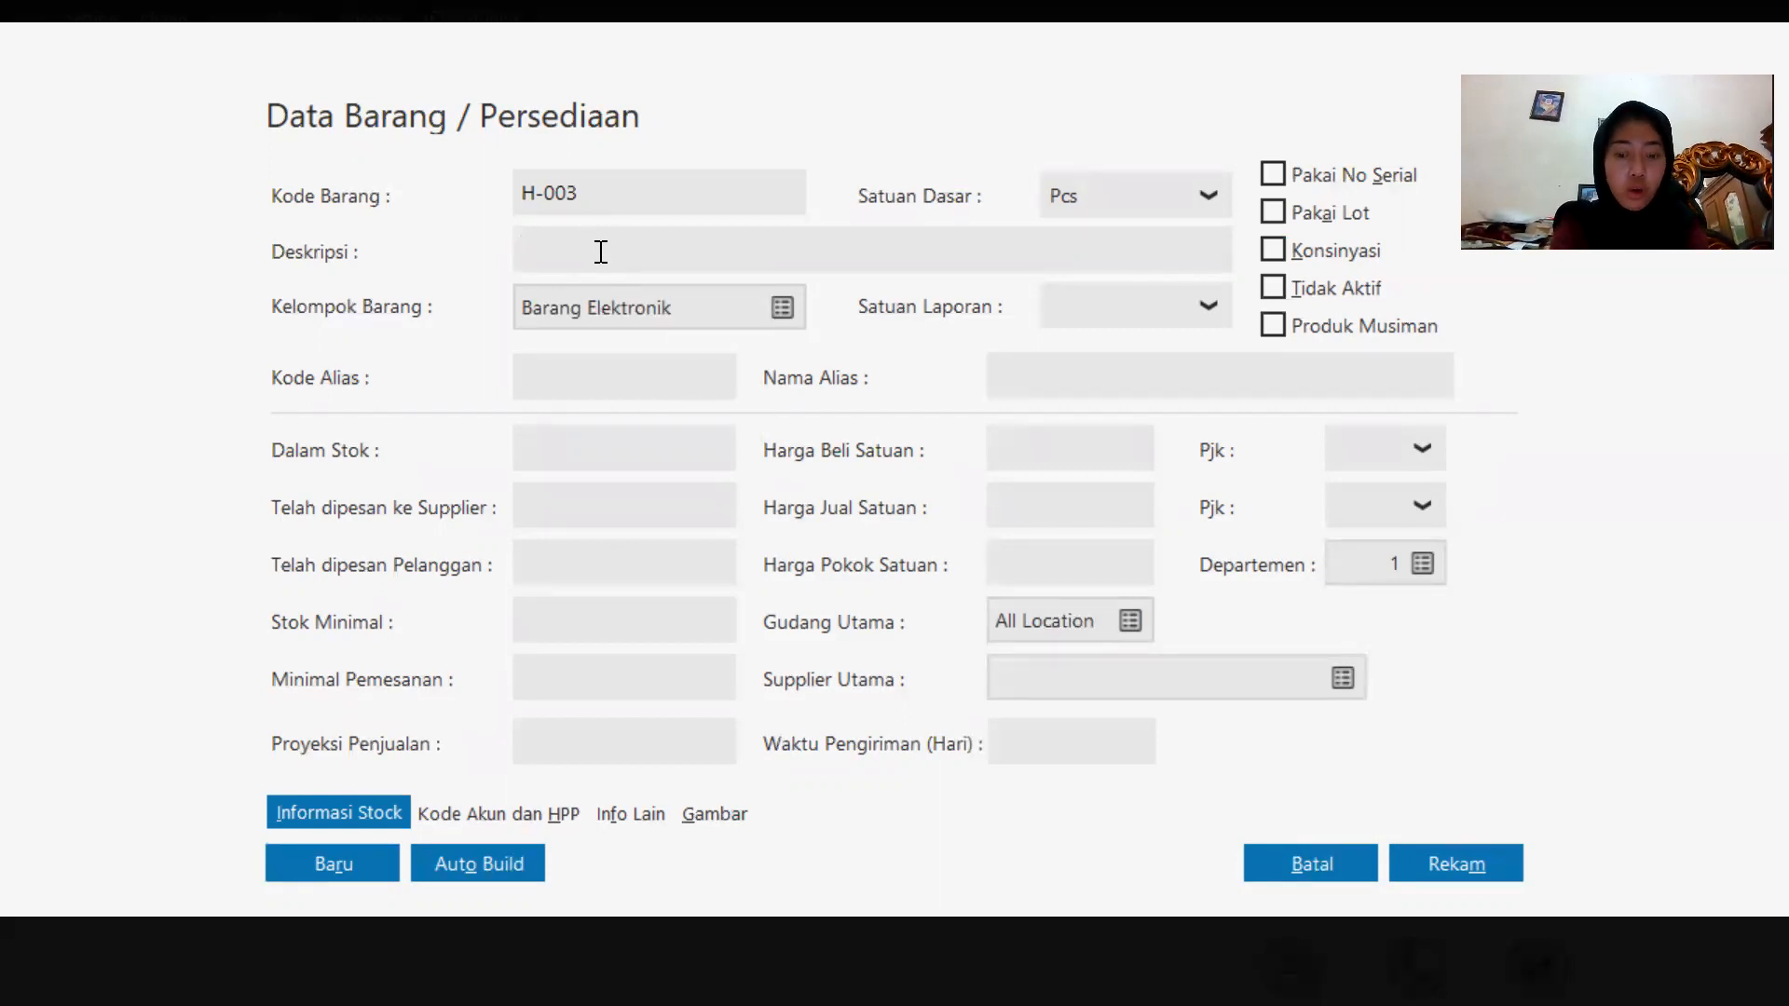
pyautogui.write('O')
pyautogui.press('capslock')
pyautogui.write('ppo')
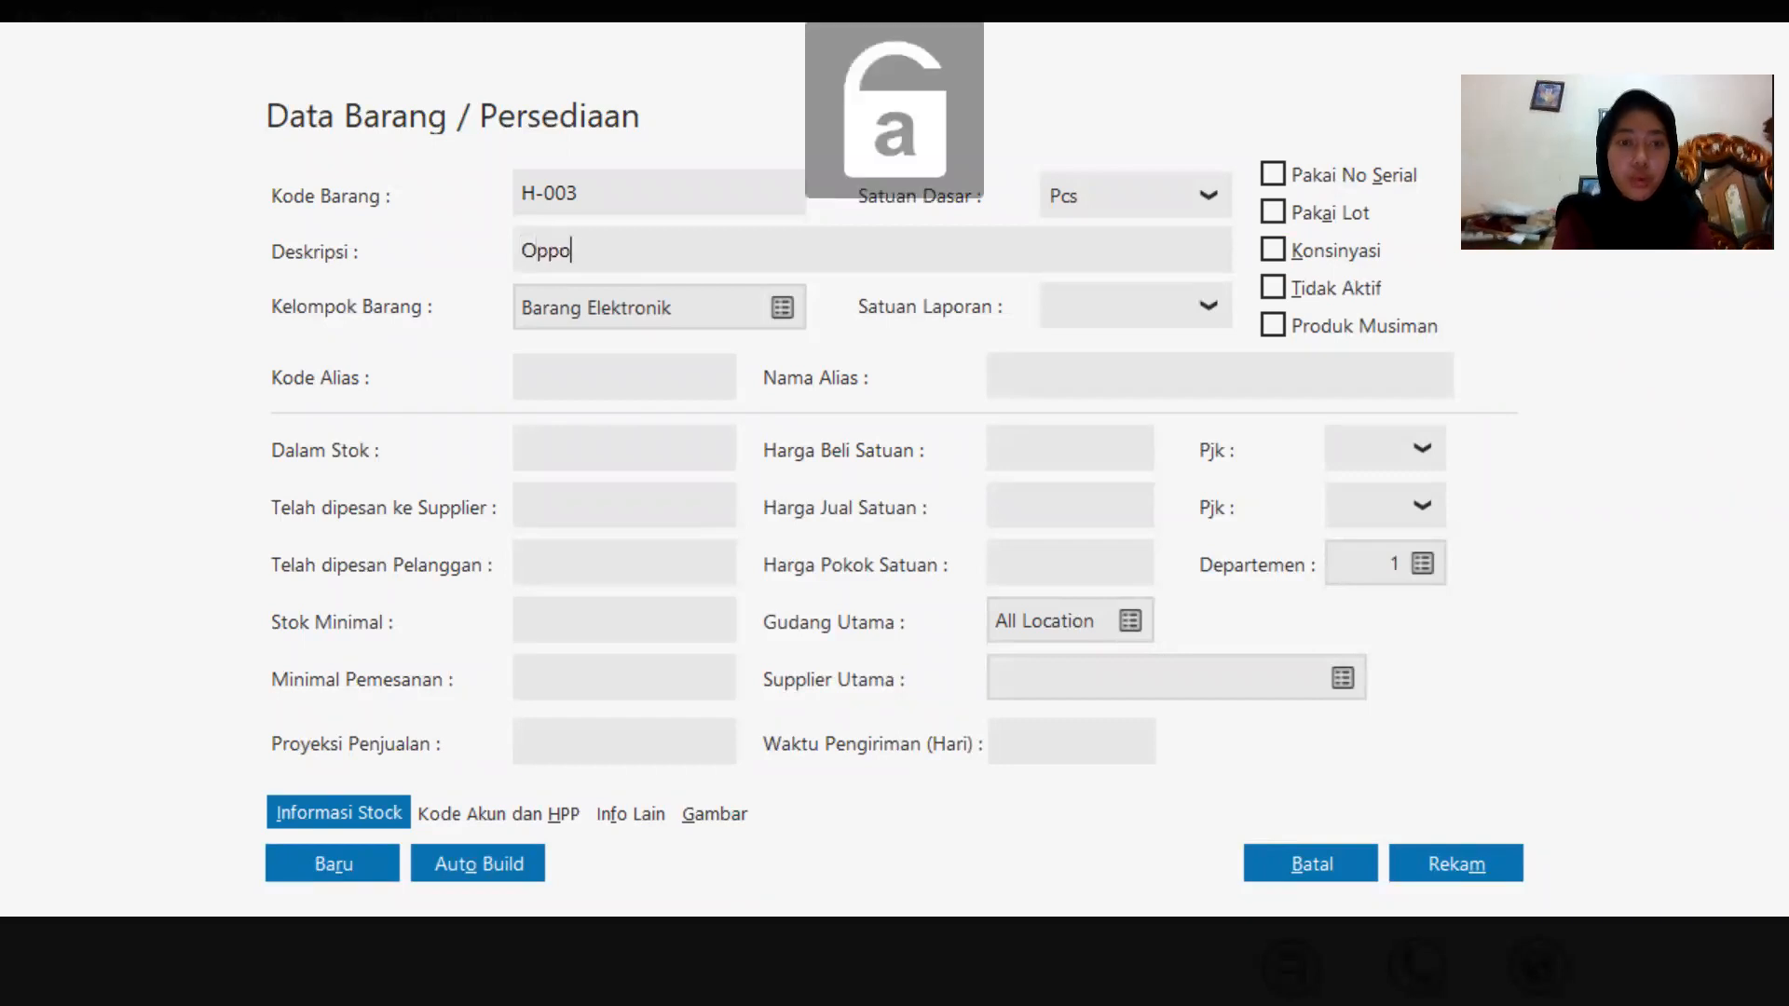
pyautogui.press('capslock')
pyautogui.write('F1 P')
pyautogui.press('capslock')
pyautogui.write('lus')
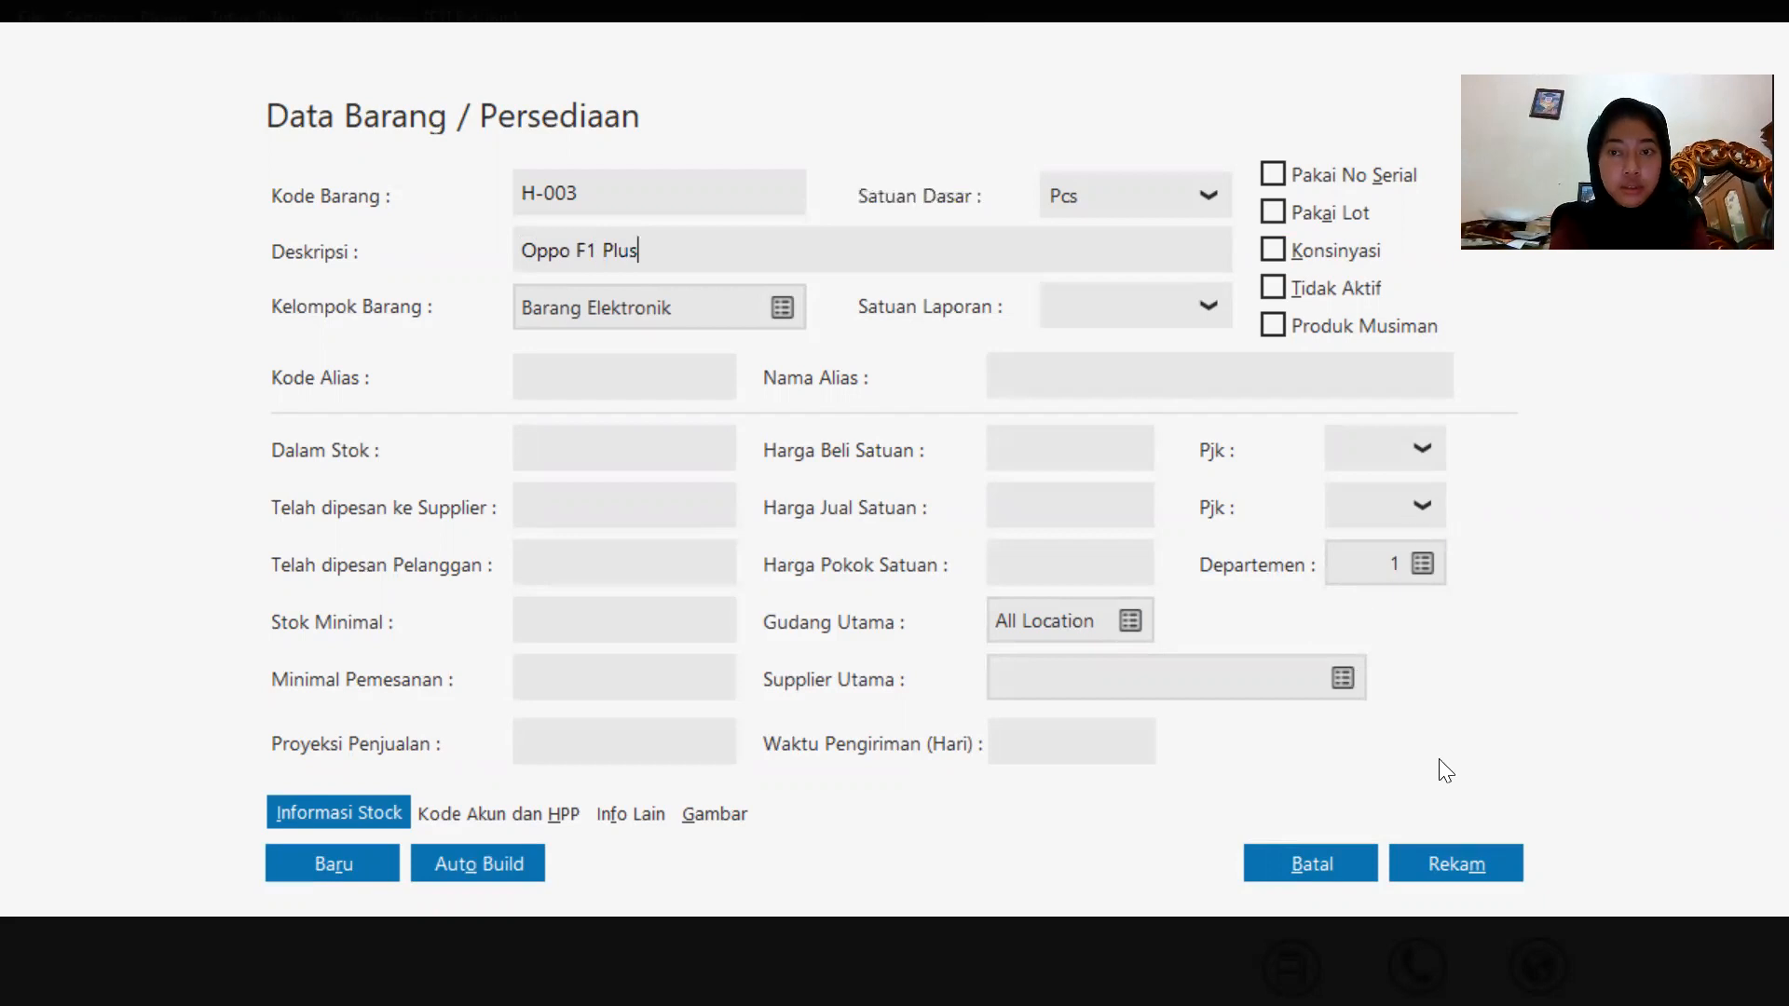
pyautogui.click(1469, 847)
pyautogui.click(1469, 846)
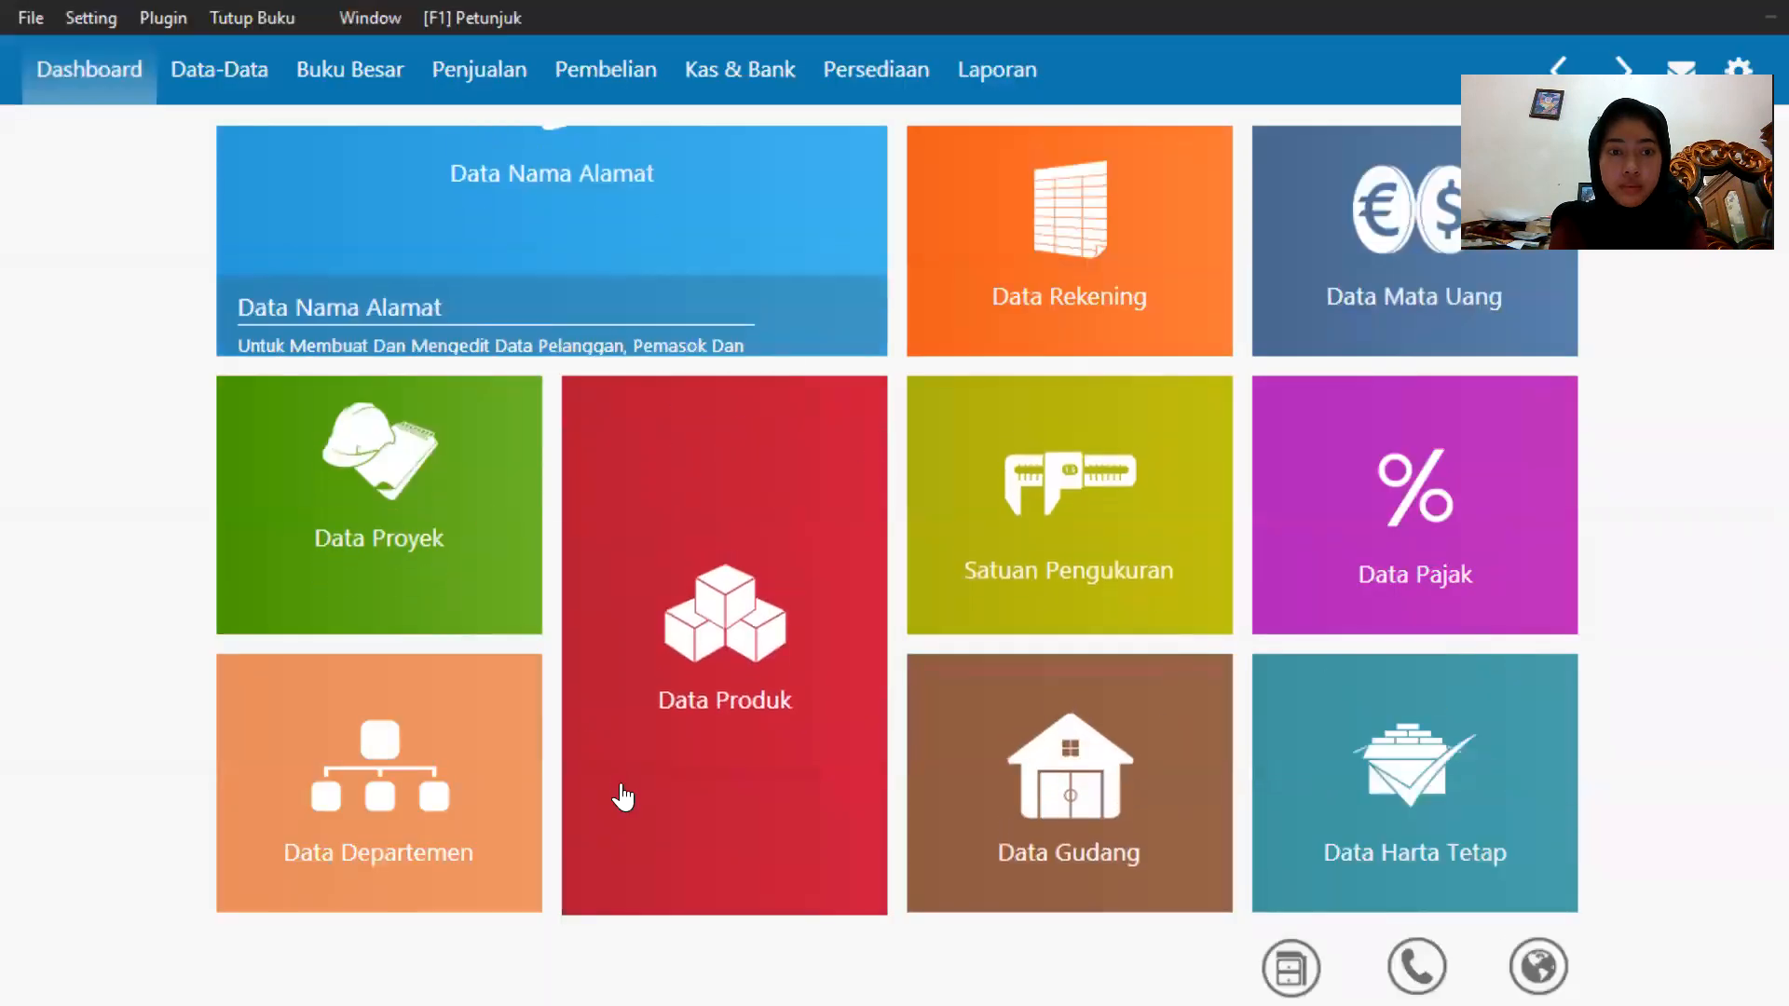
# Add a new product with code H-004 and description Oppo F1S, and save it.
pyautogui.moveTo(617, 871)
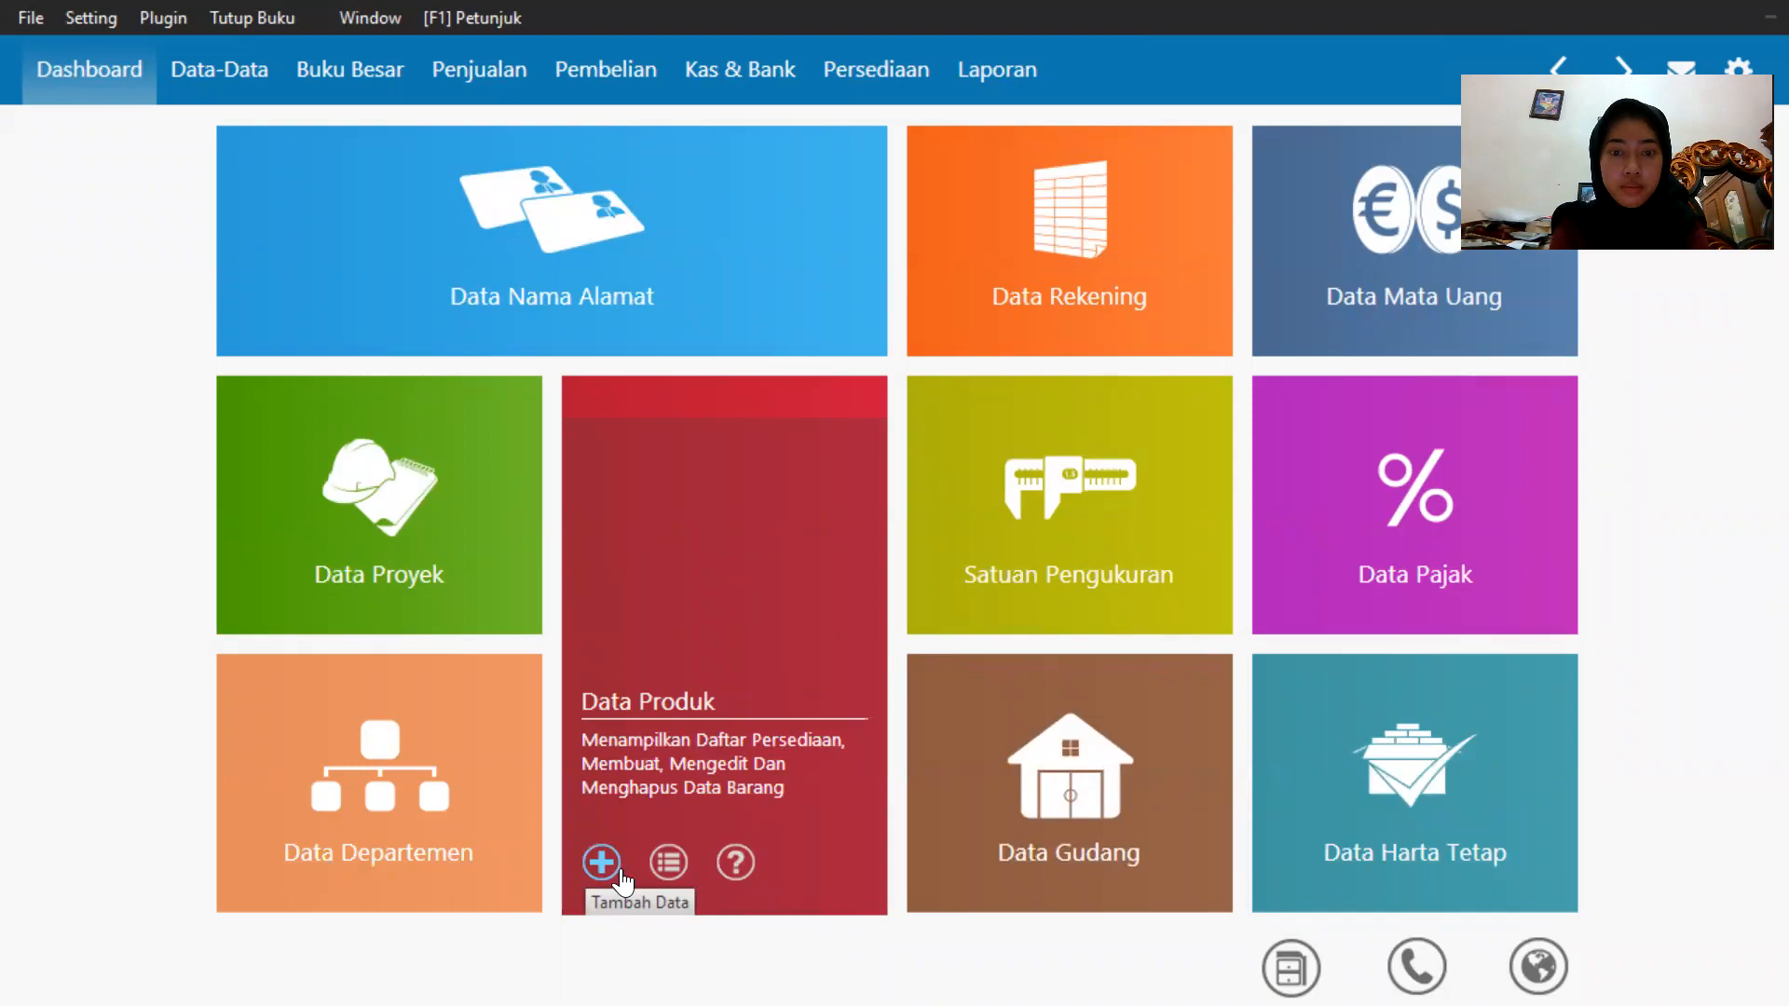
pyautogui.click(620, 871)
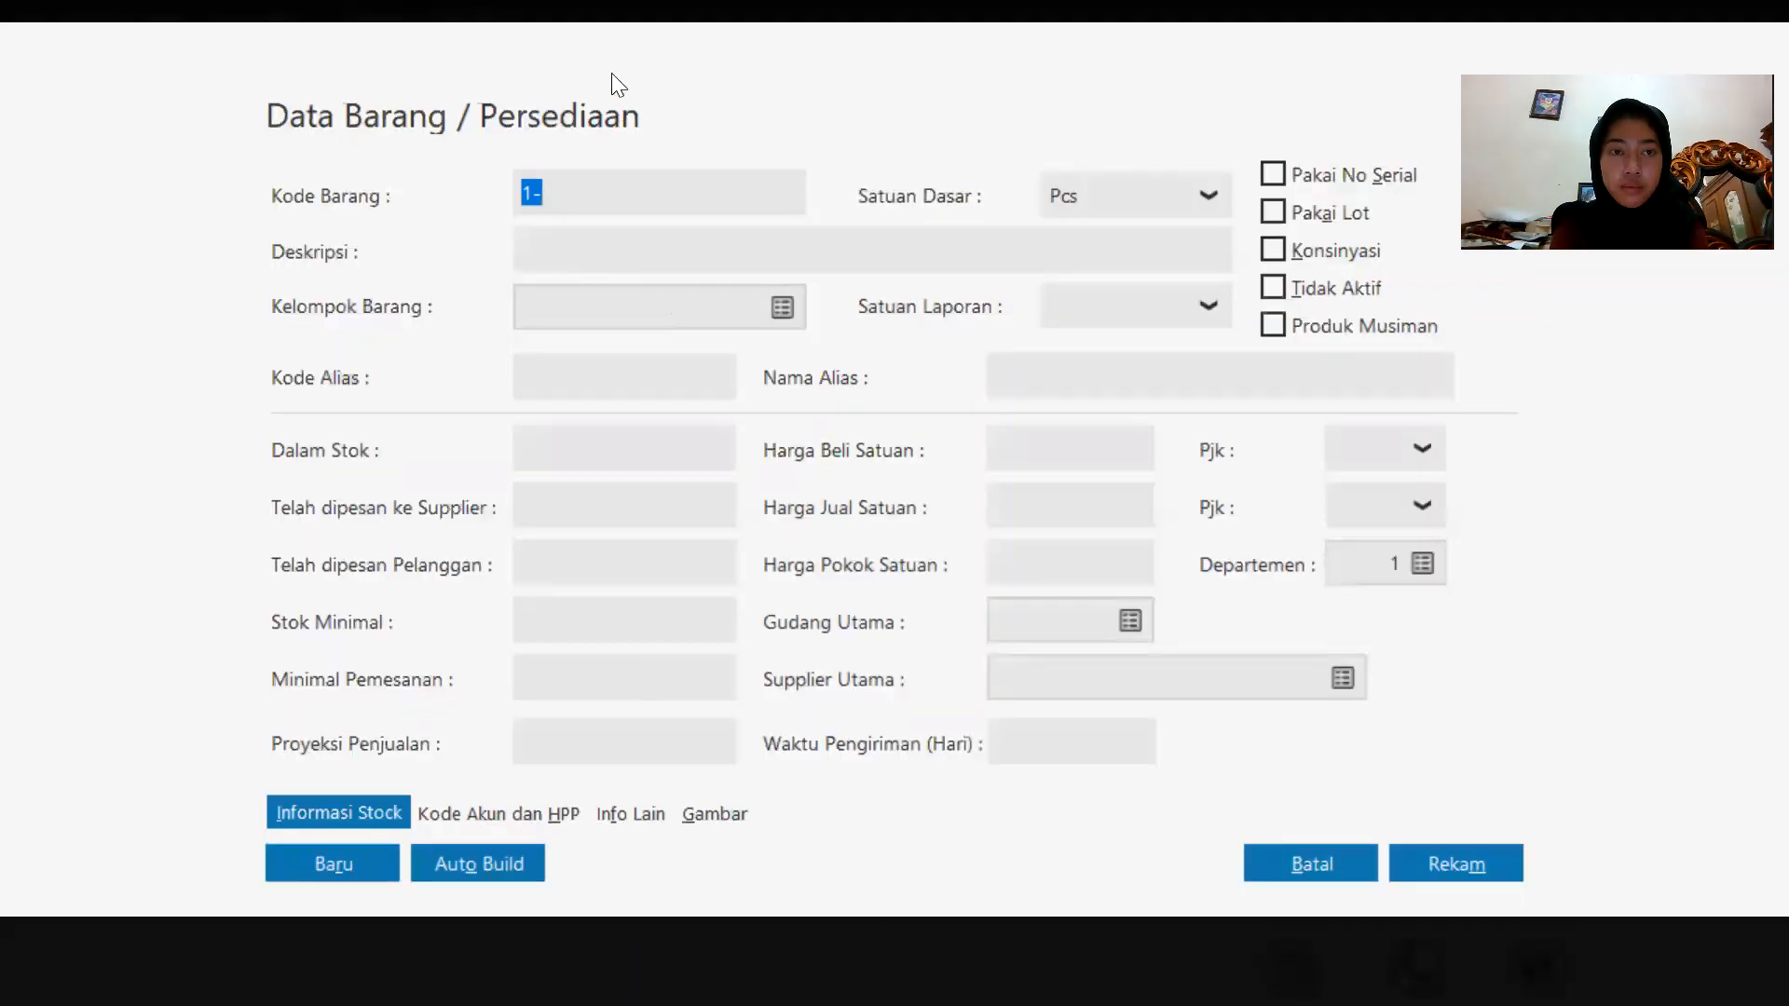
pyautogui.press('BackSpace')
pyautogui.write('h')
pyautogui.press('BackSpace')
pyautogui.press('capslock')
pyautogui.write('H-')
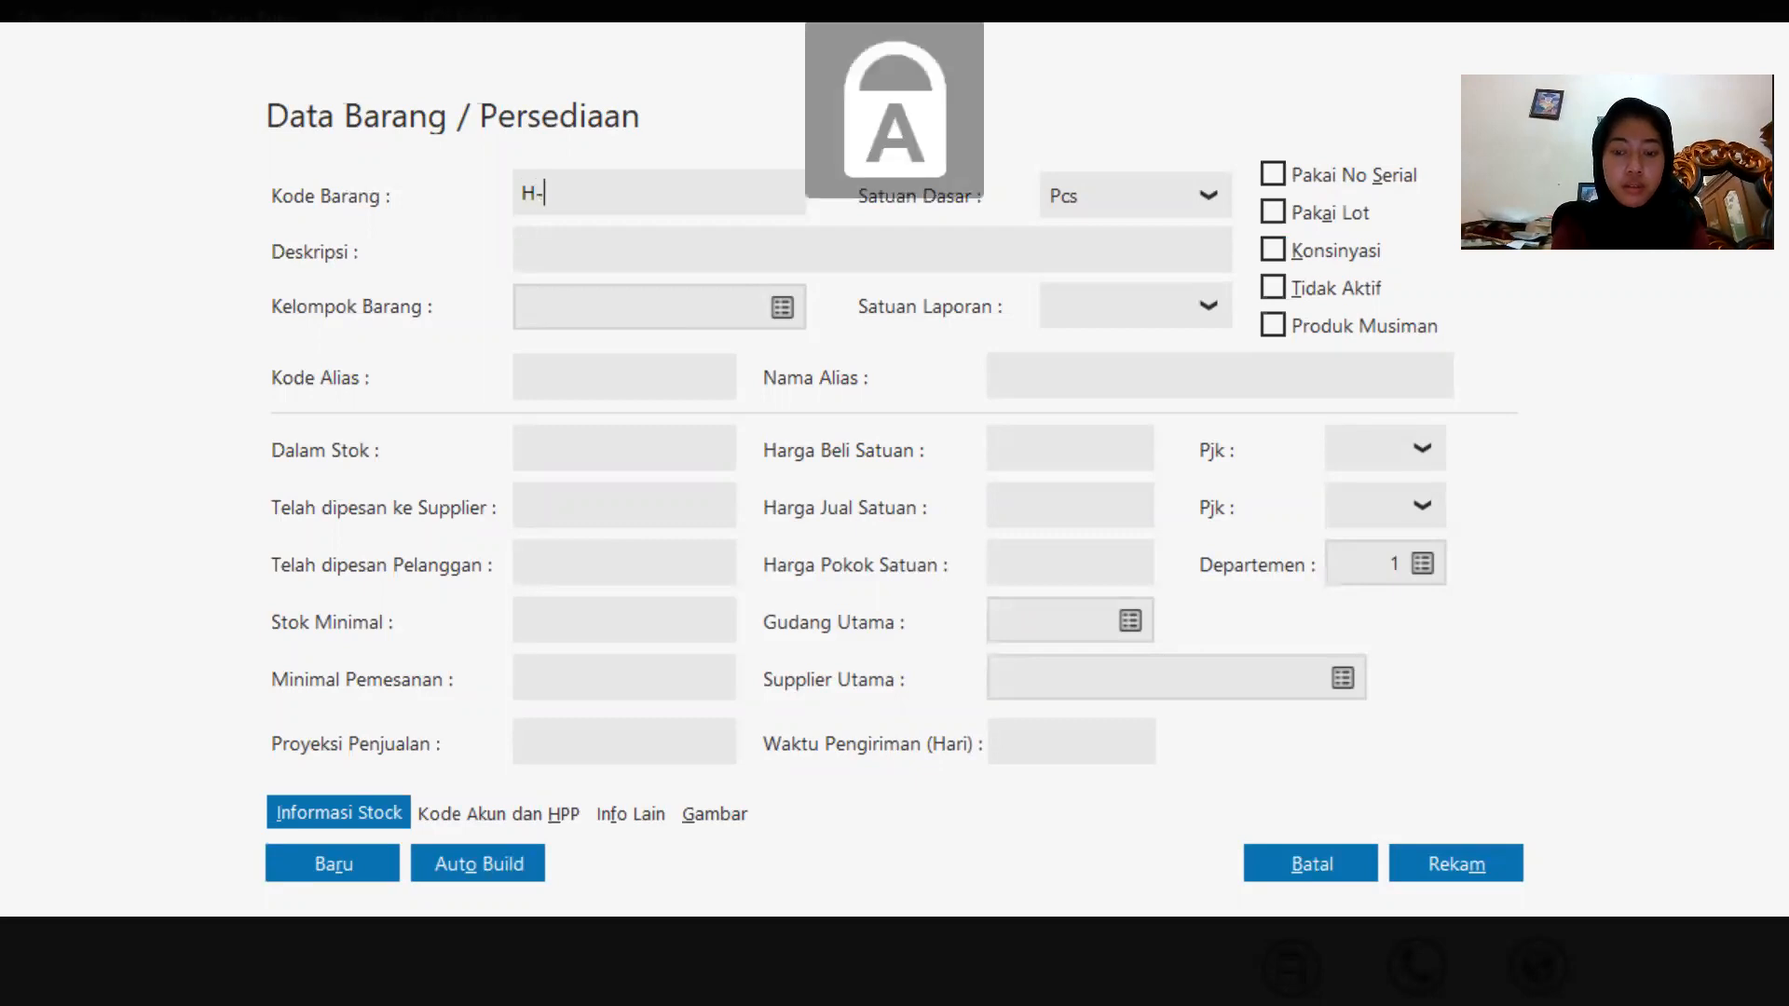
pyautogui.write('004')
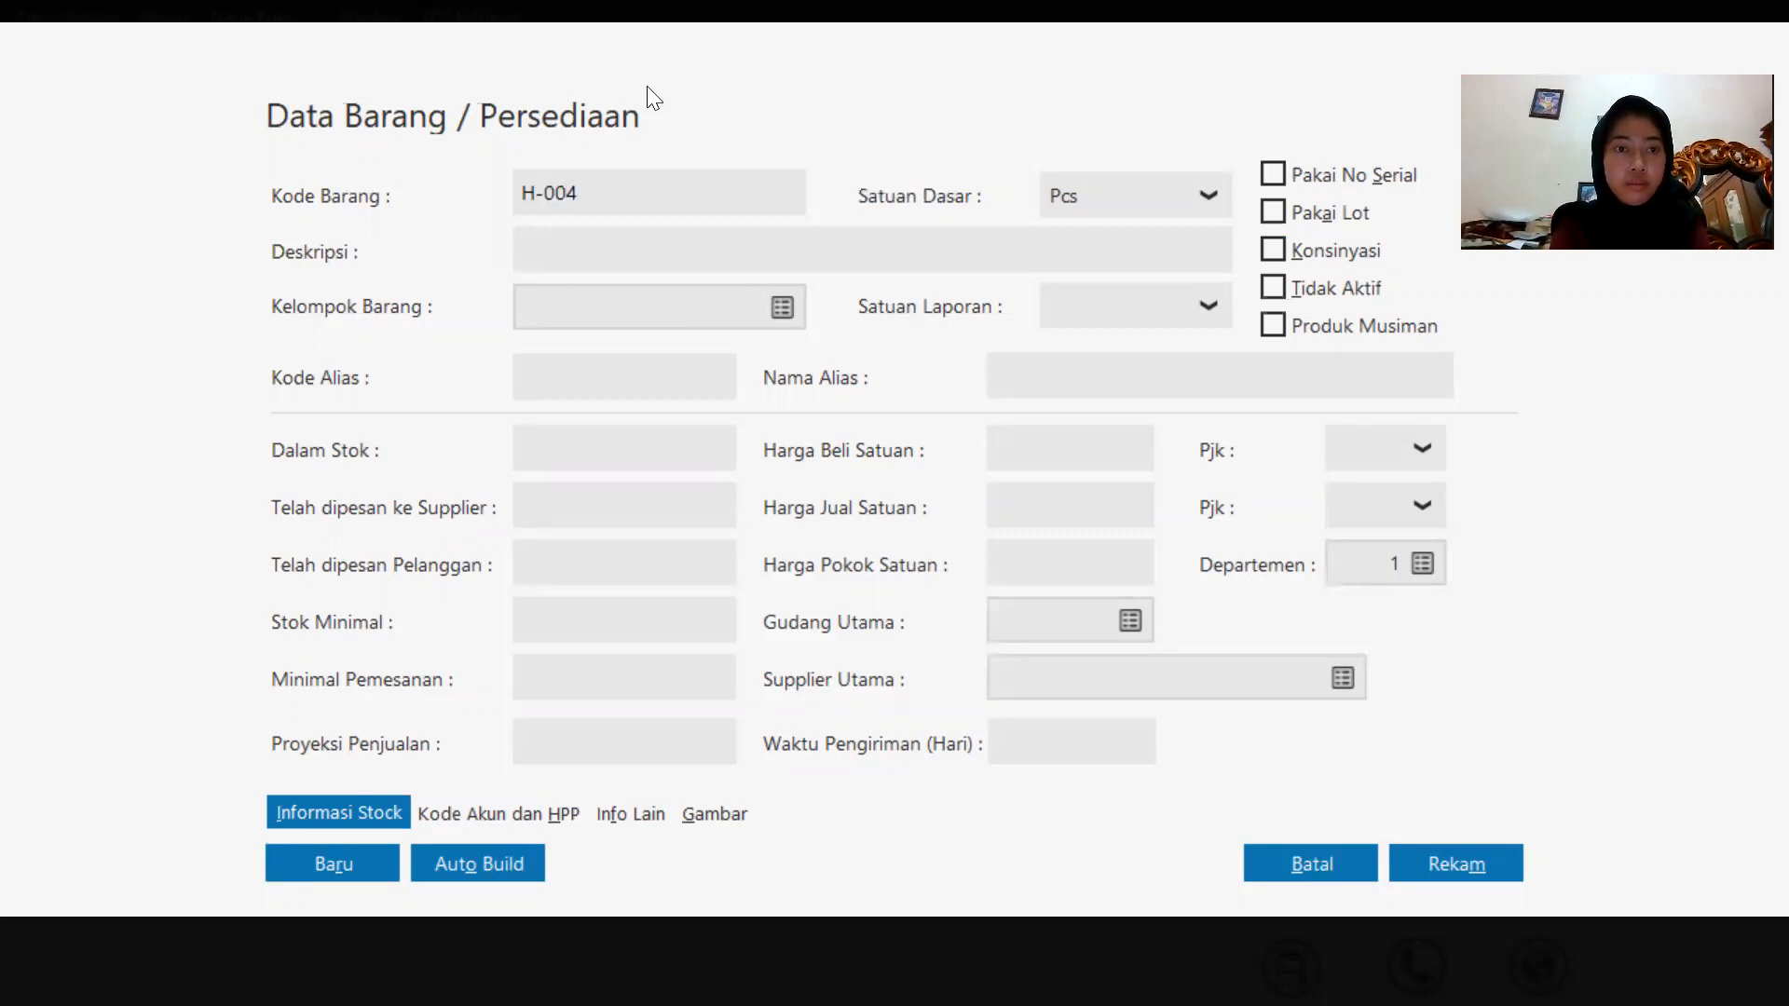
pyautogui.click(707, 247)
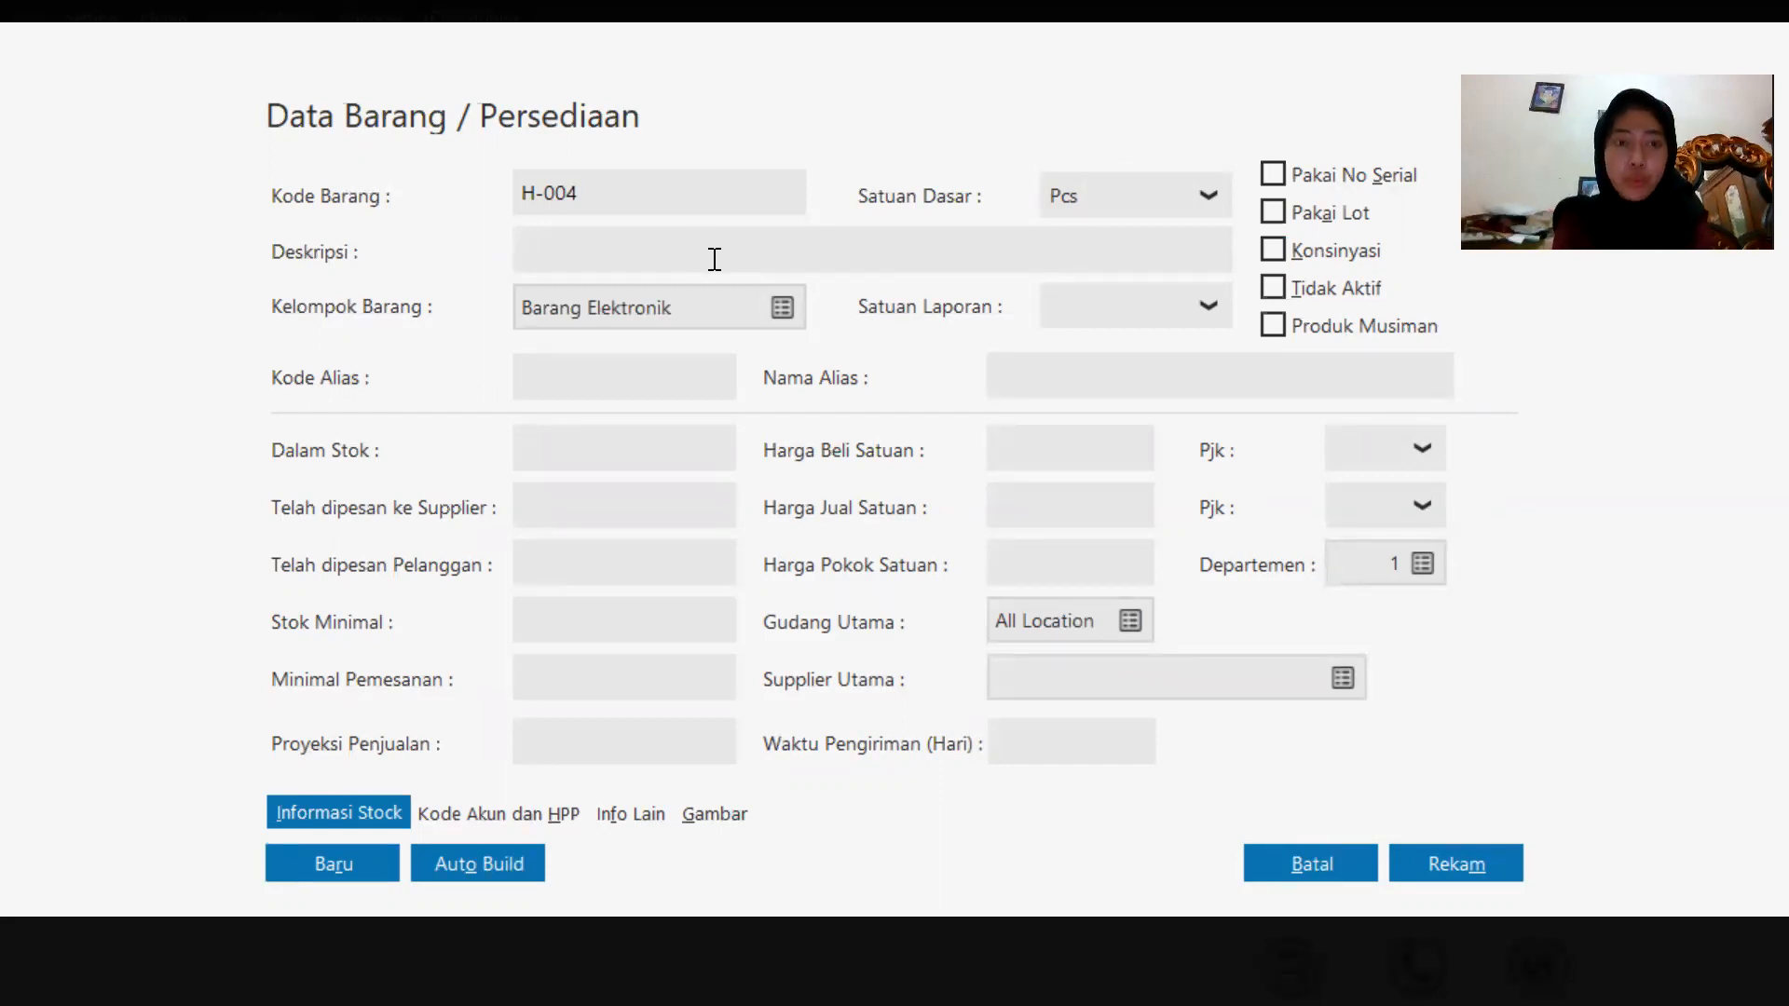
pyautogui.write('Oppo')
pyautogui.press('capslock')
pyautogui.write('F1S')
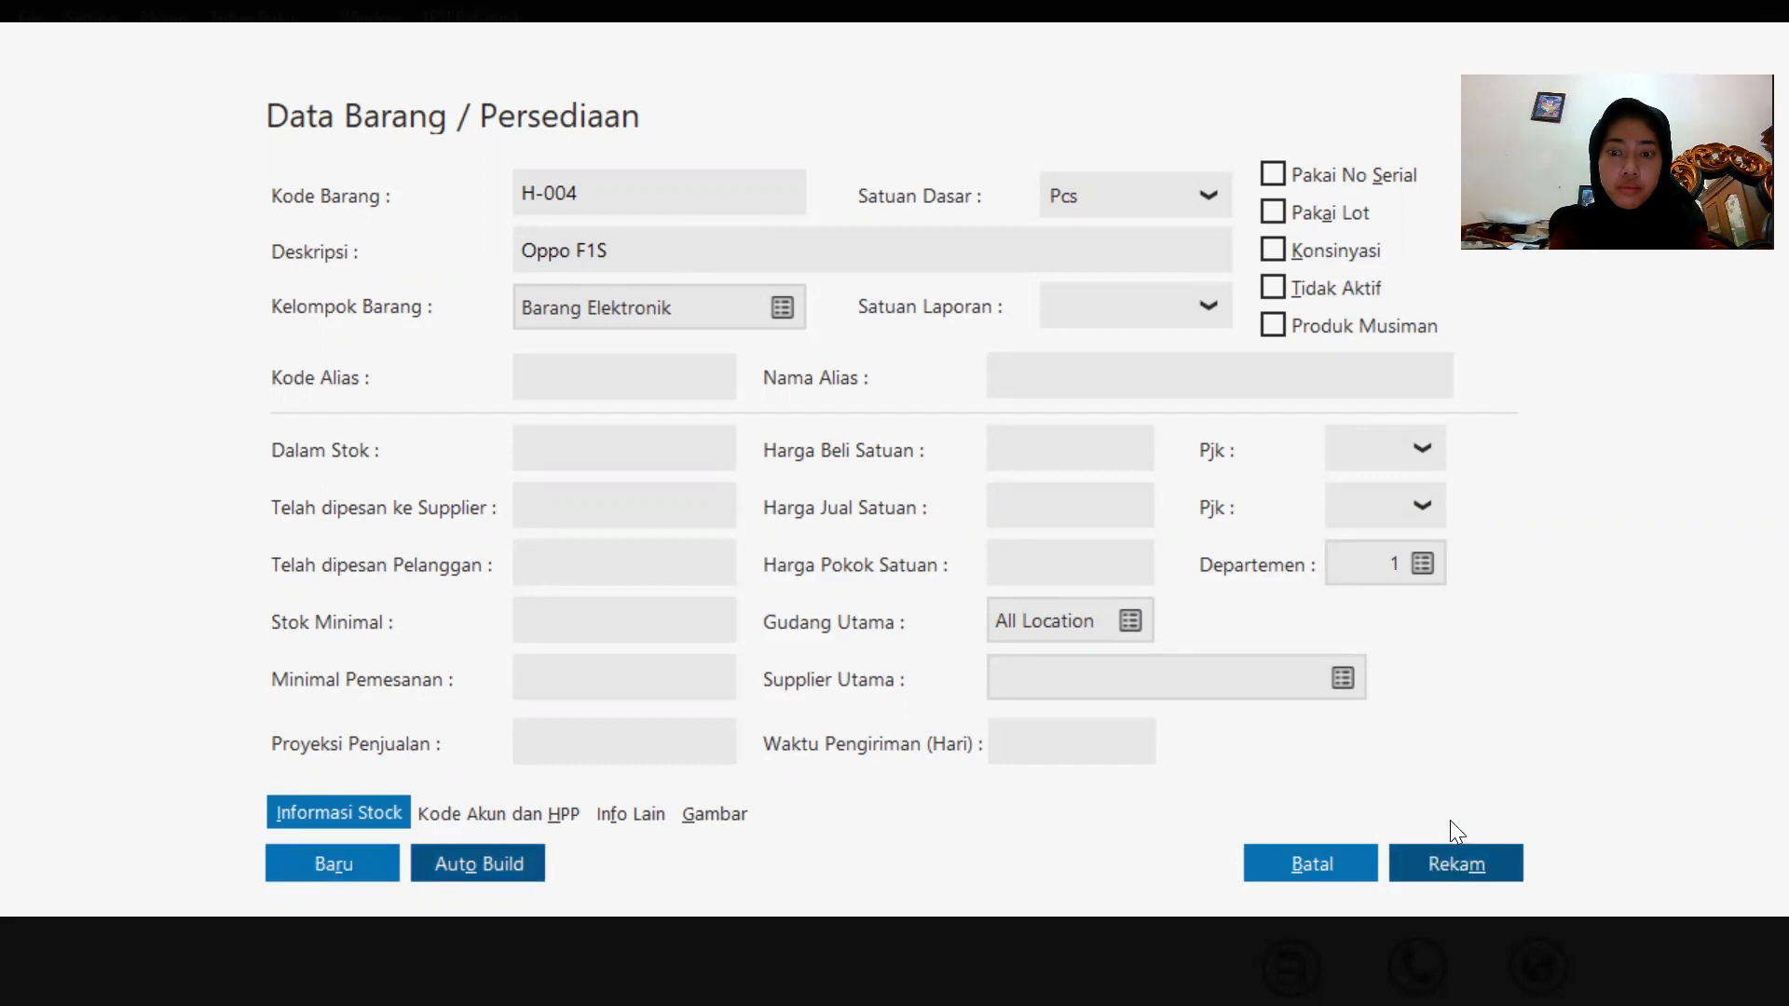
pyautogui.click(1448, 855)
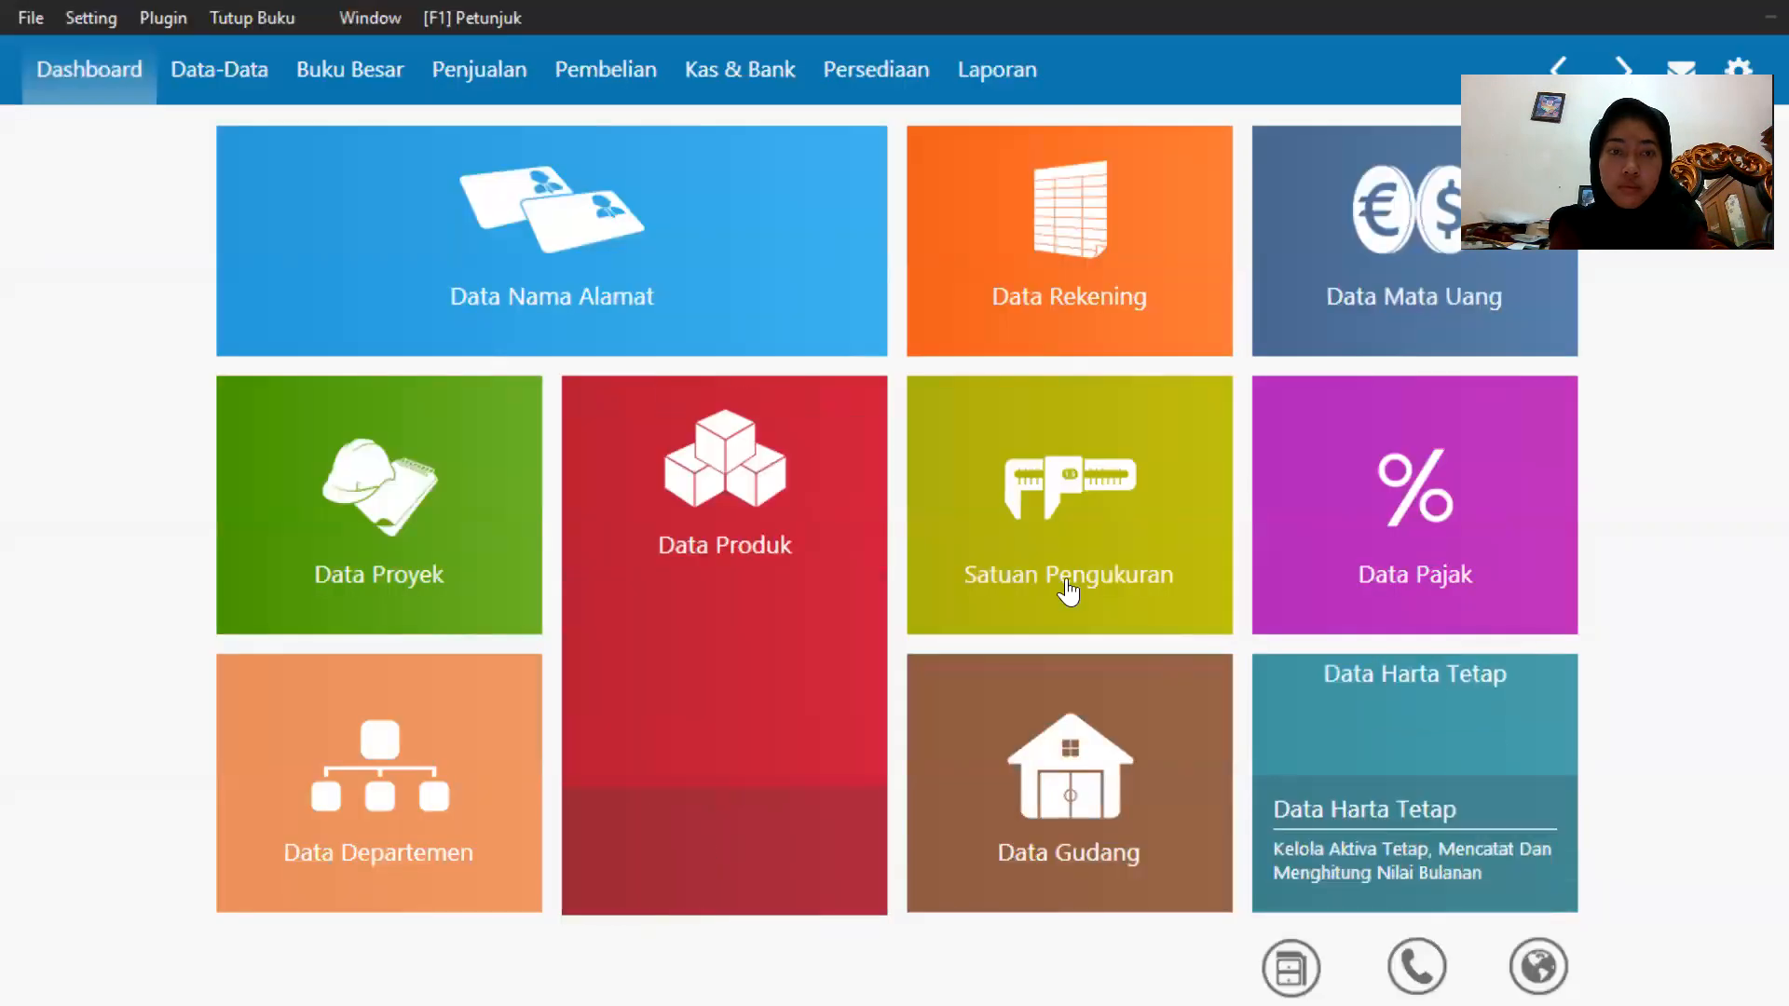
# Add a new product with code C-001 and description Casing Samsung in Barang Elektronik, and save it.
pyautogui.moveTo(607, 898)
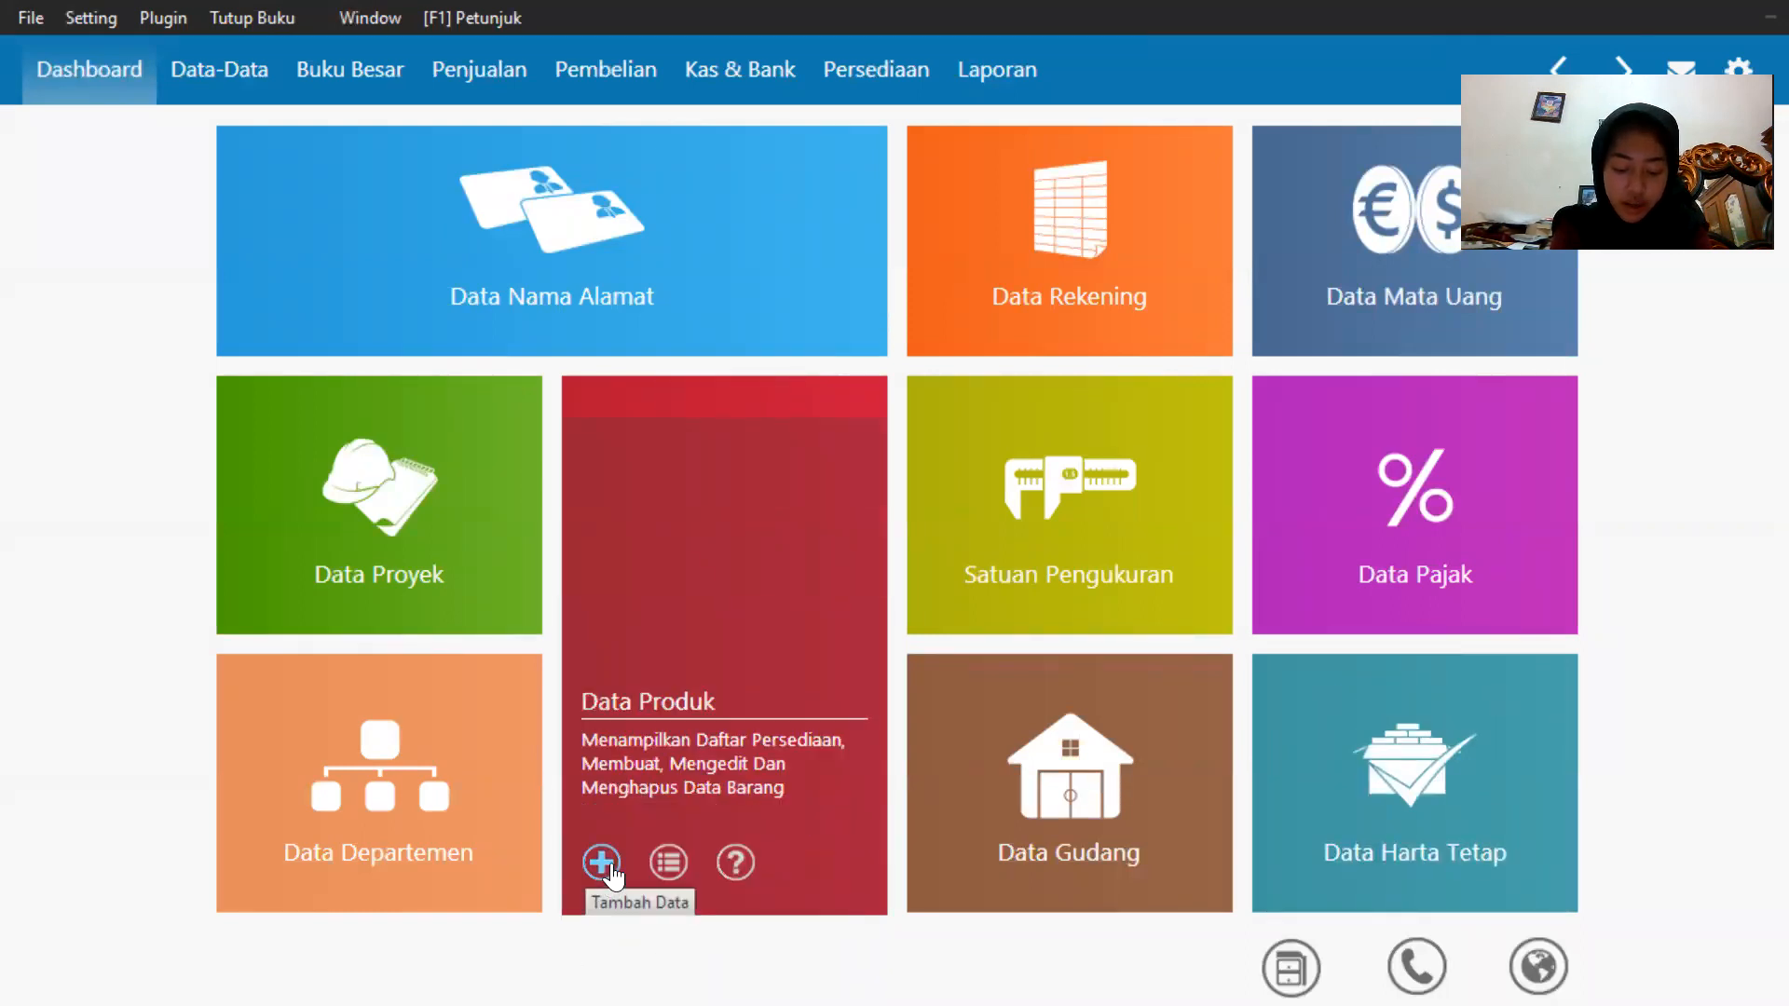
pyautogui.click(602, 862)
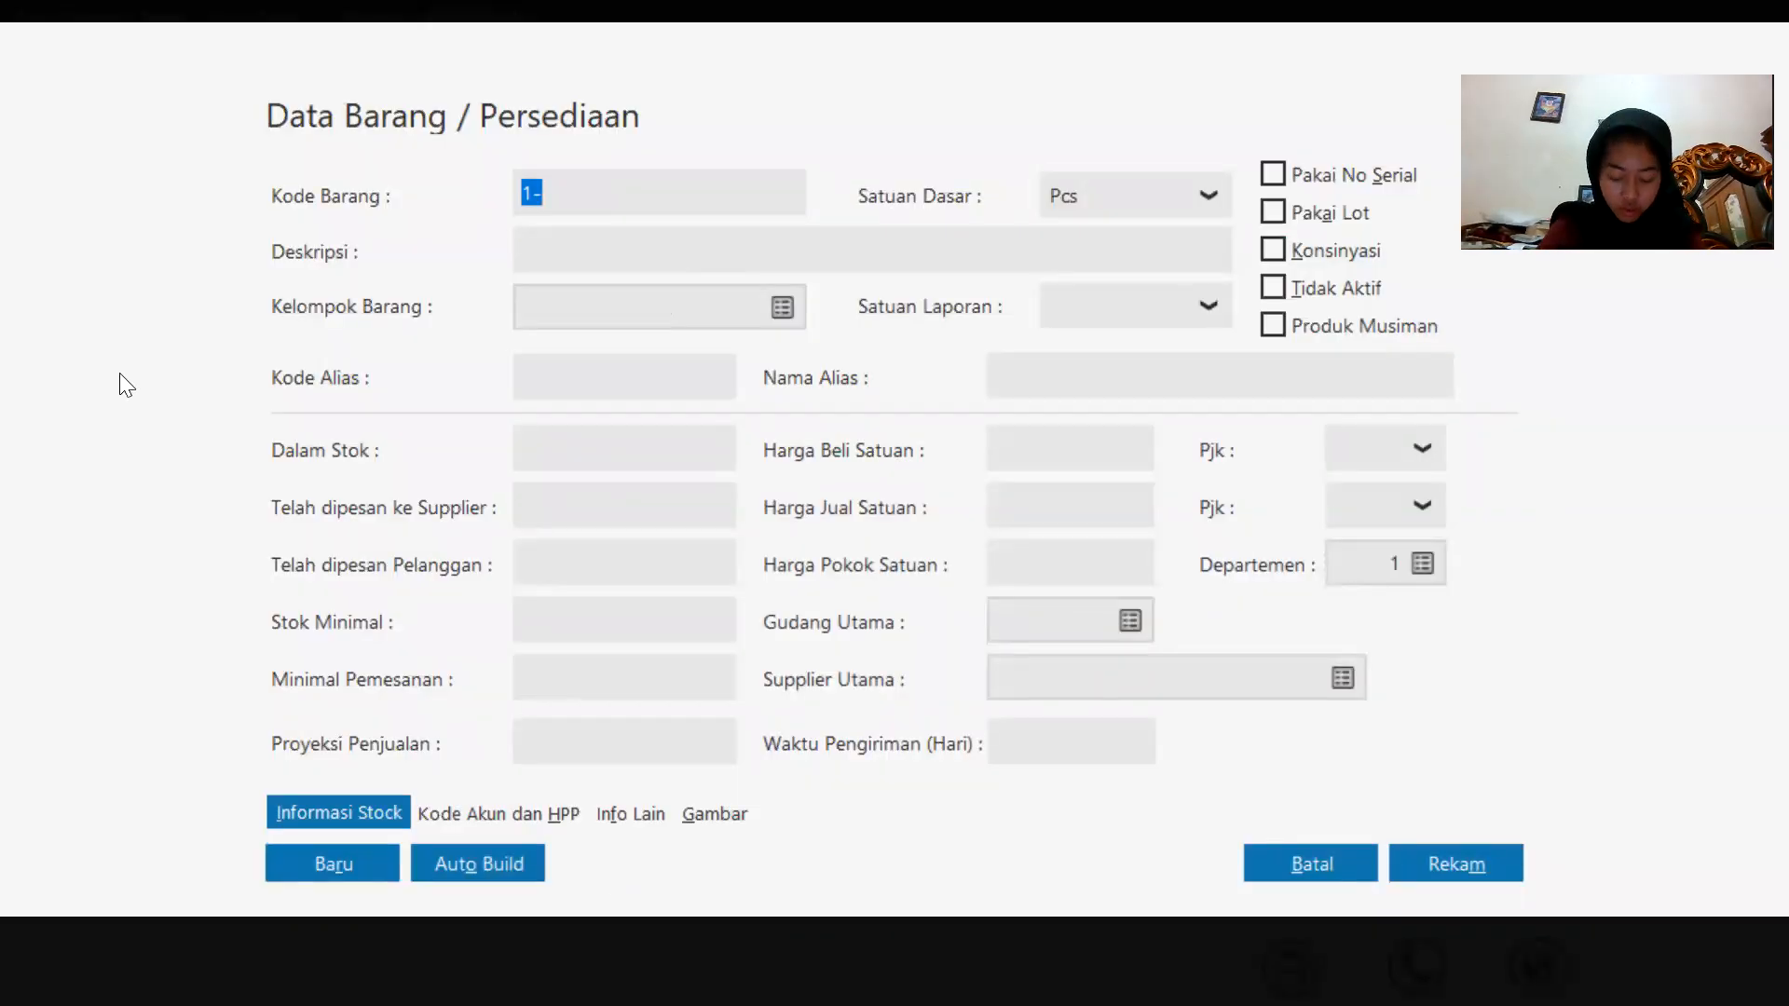
pyautogui.press('BackSpace')
pyautogui.write('C')
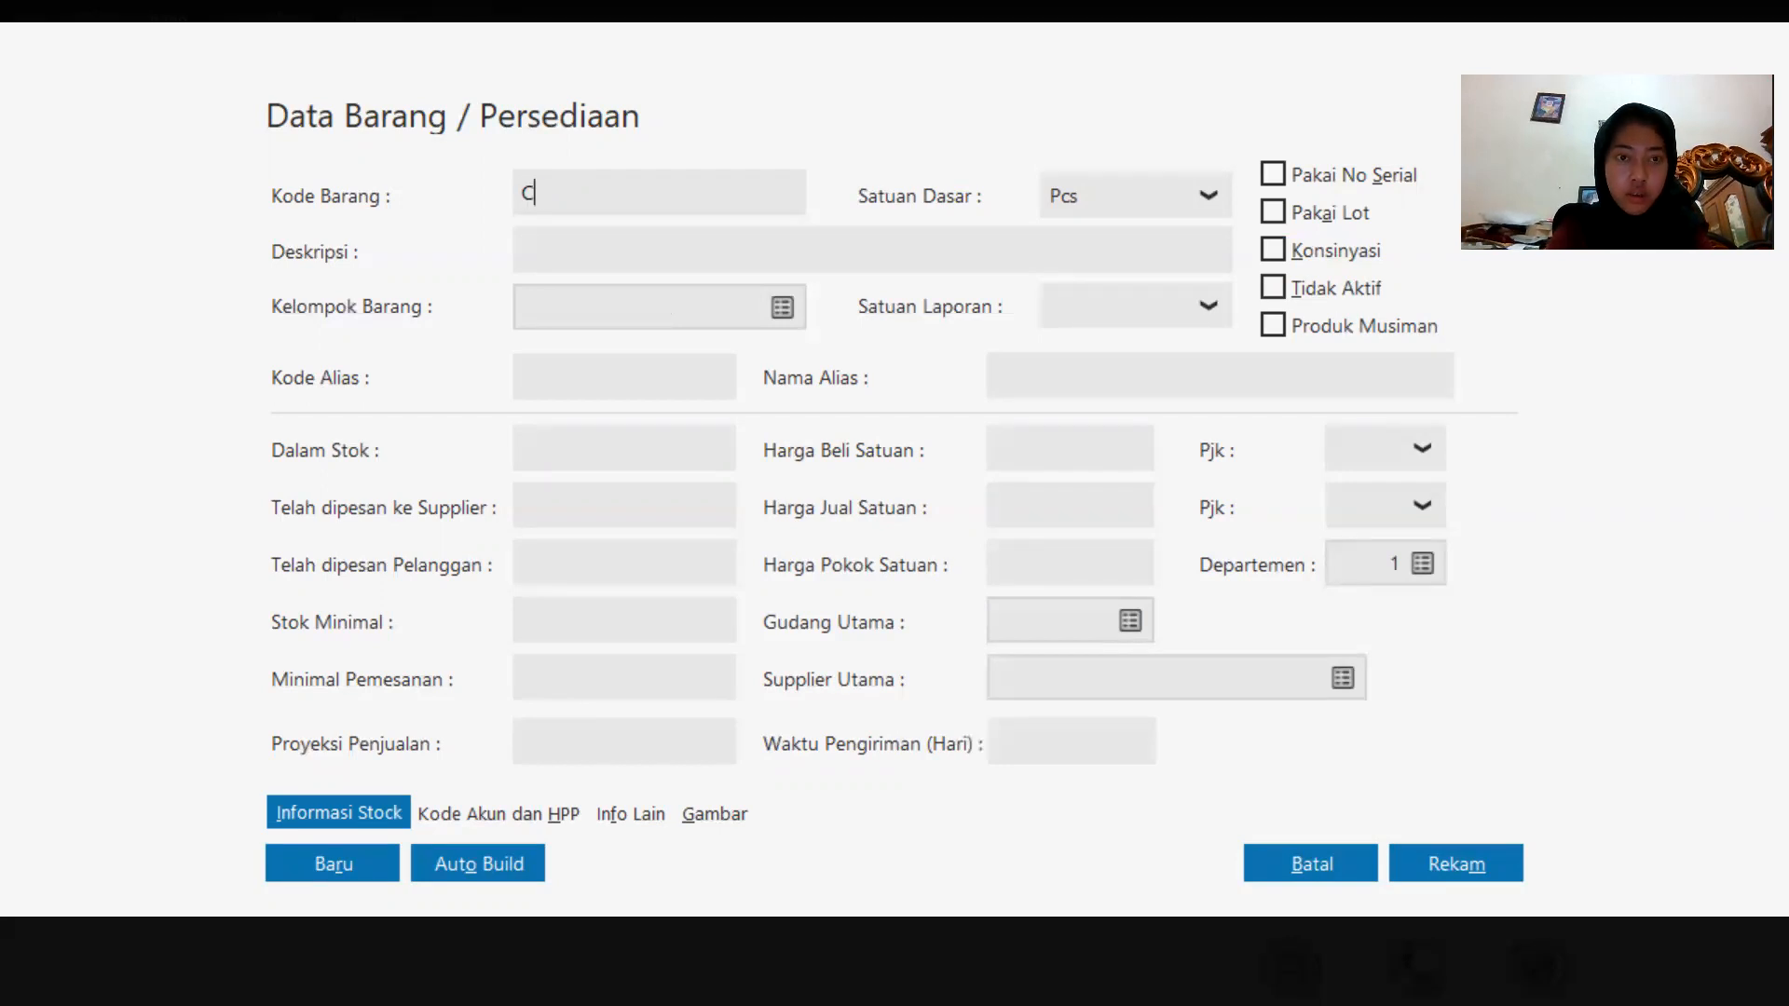
pyautogui.write('-001')
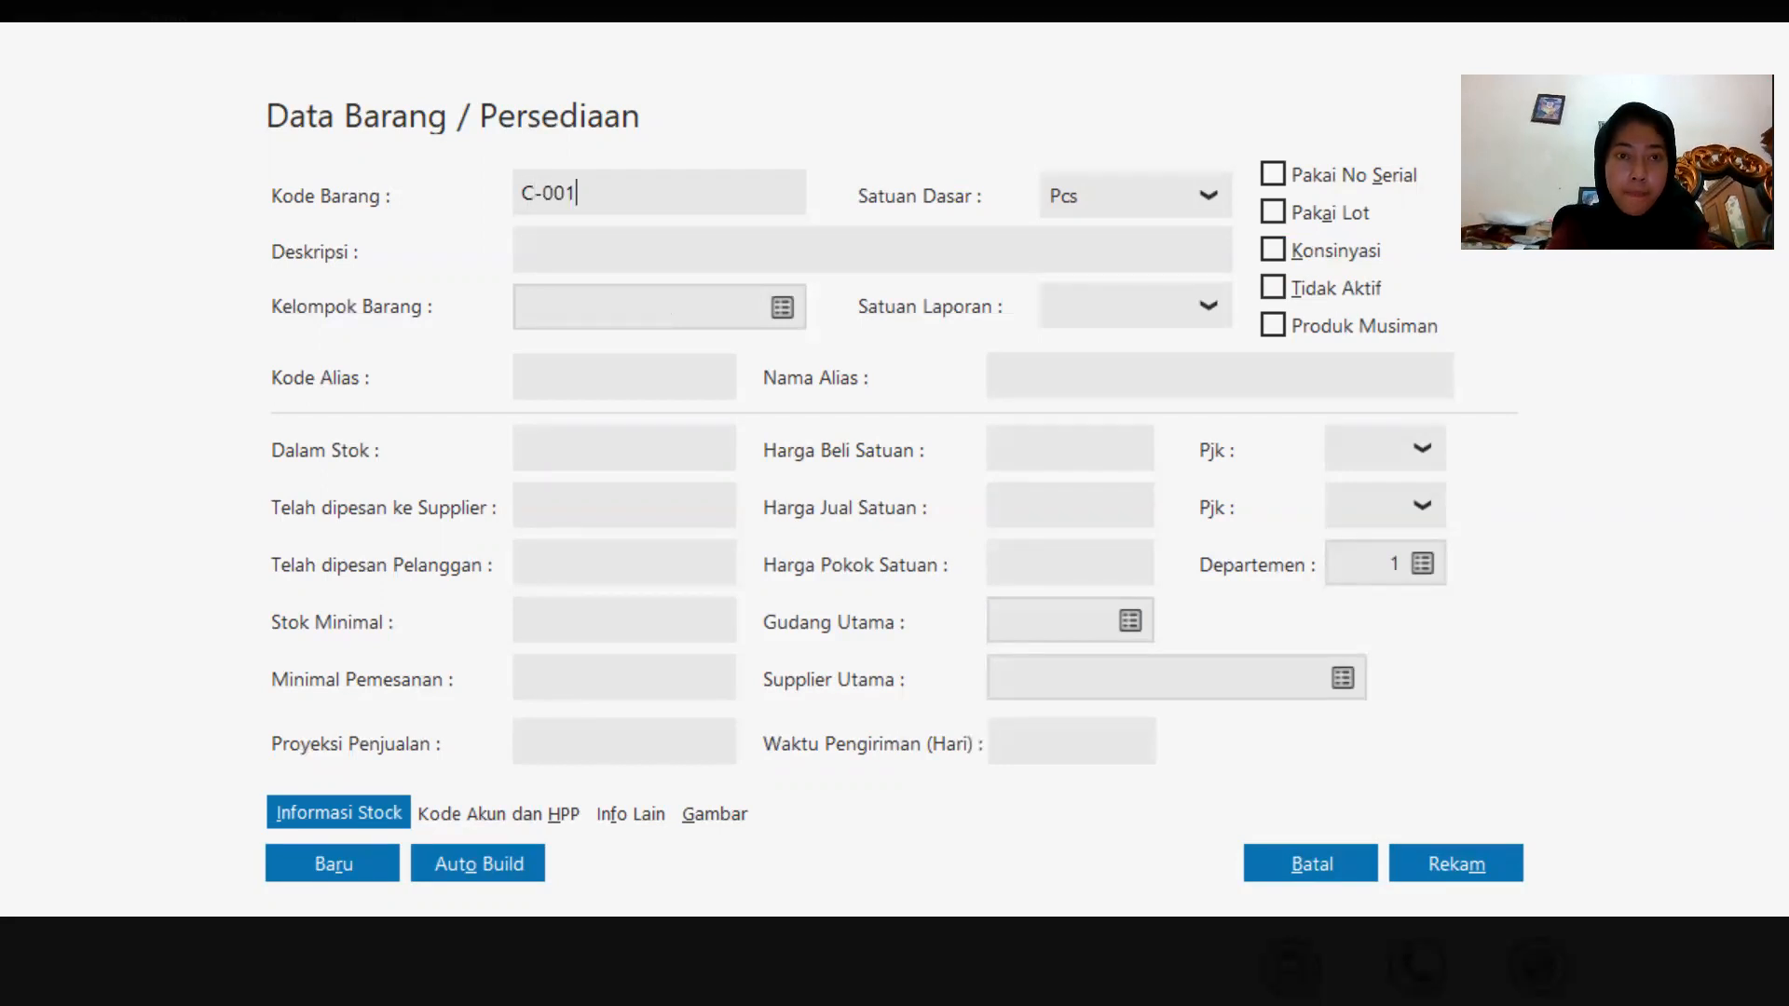
pyautogui.click(695, 260)
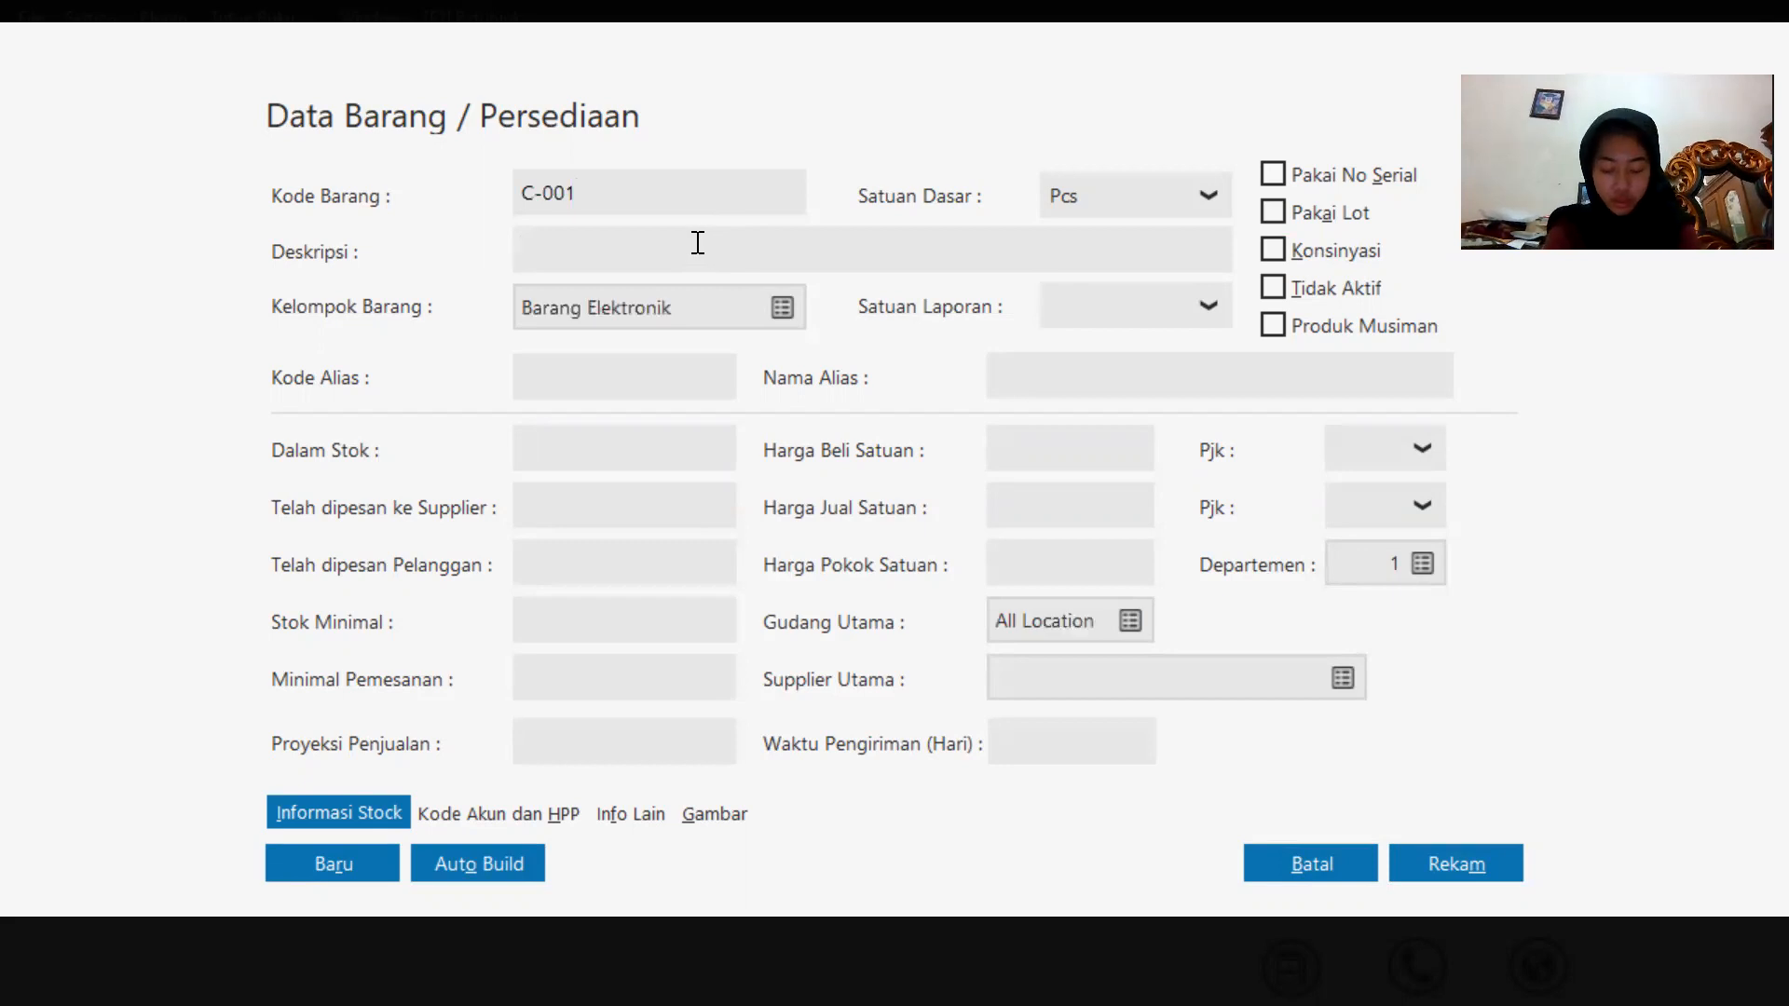
pyautogui.press('capslock')
pyautogui.write('c')
pyautogui.press('capslock')
pyautogui.write('ASO')
pyautogui.press('BackSpace')
pyautogui.press('BackSpace')
pyautogui.press('BackSpace')
pyautogui.press('BackSpace')
pyautogui.write('C')
pyautogui.press('capslock')
pyautogui.write('asing')
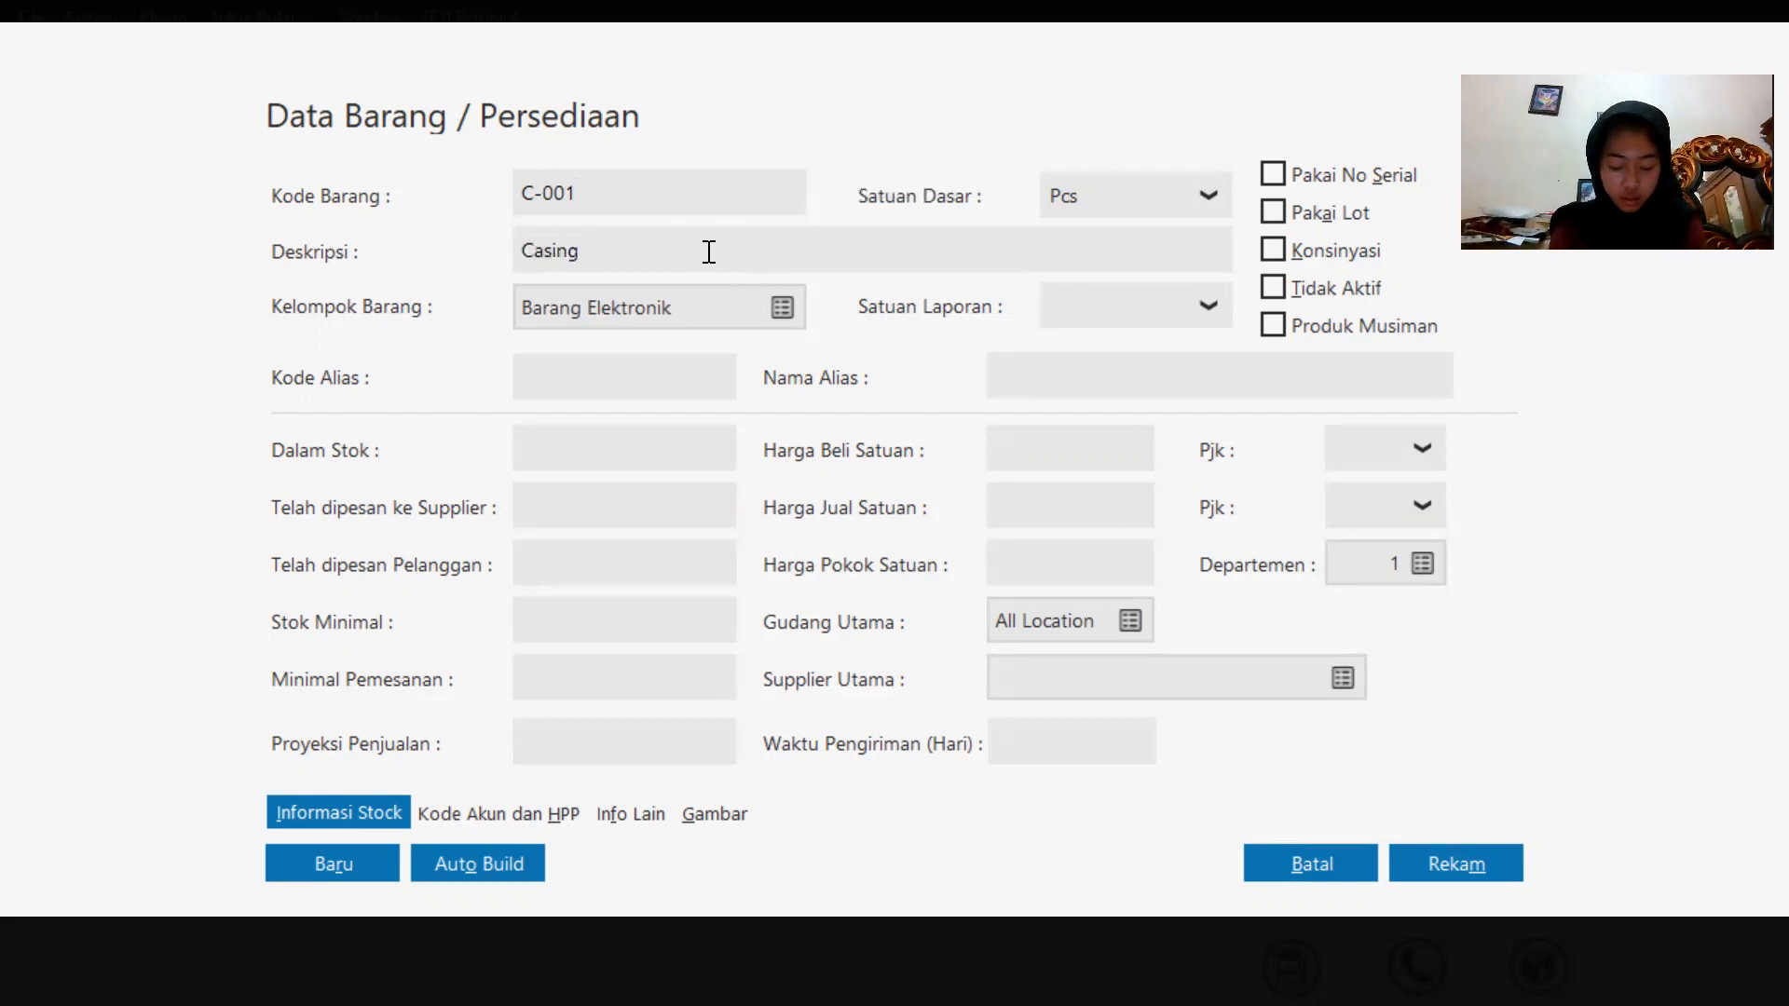
pyautogui.press('capslock')
pyautogui.write('S')
pyautogui.press('capslock')
pyautogui.write('amsum')
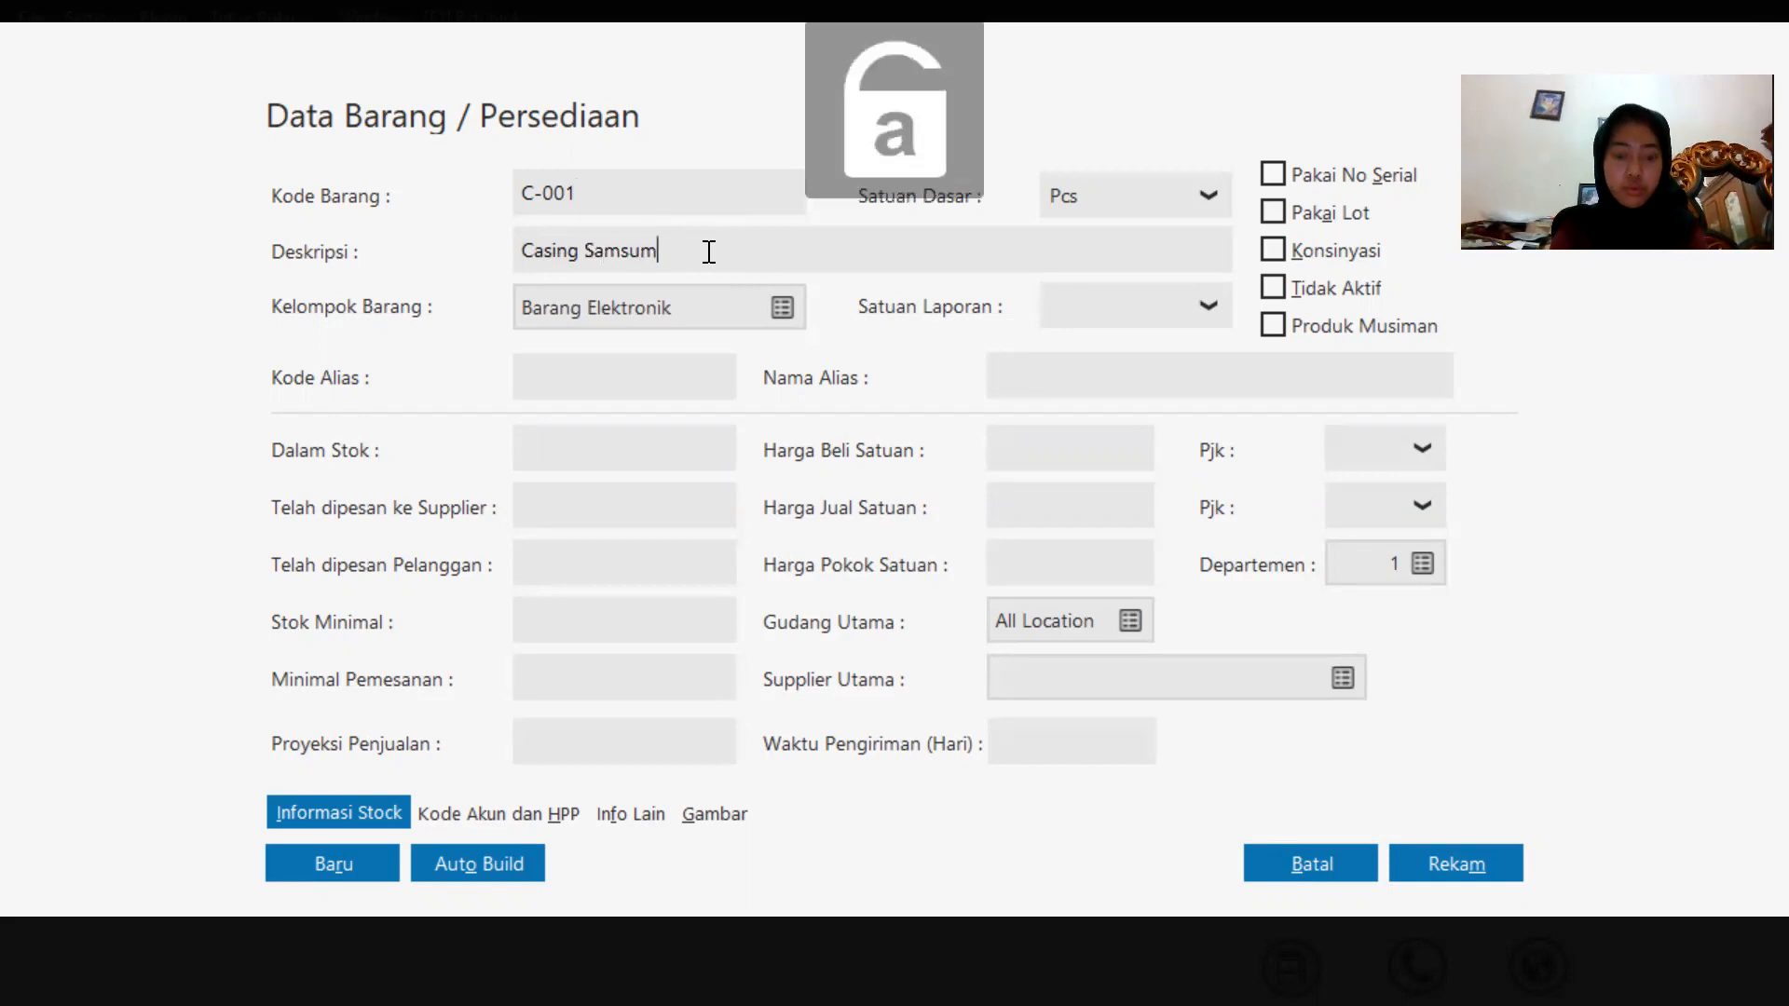
pyautogui.press('BackSpace')
pyautogui.write('ng')
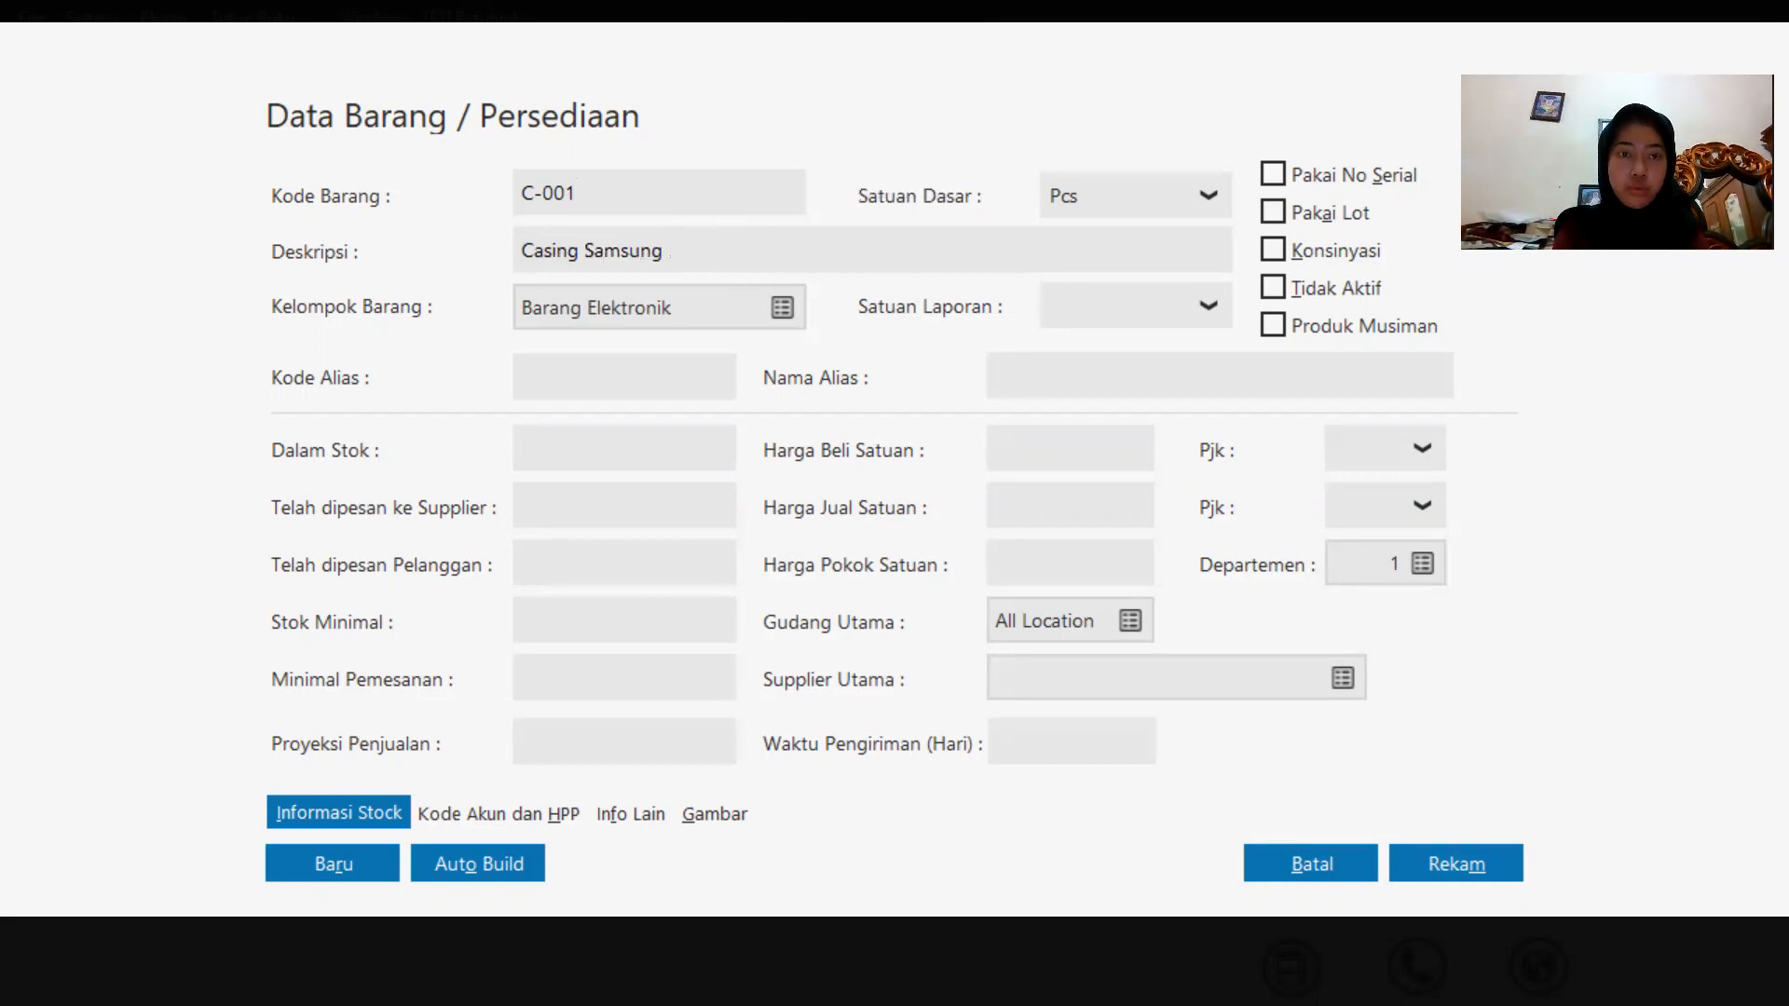
pyautogui.click(1491, 854)
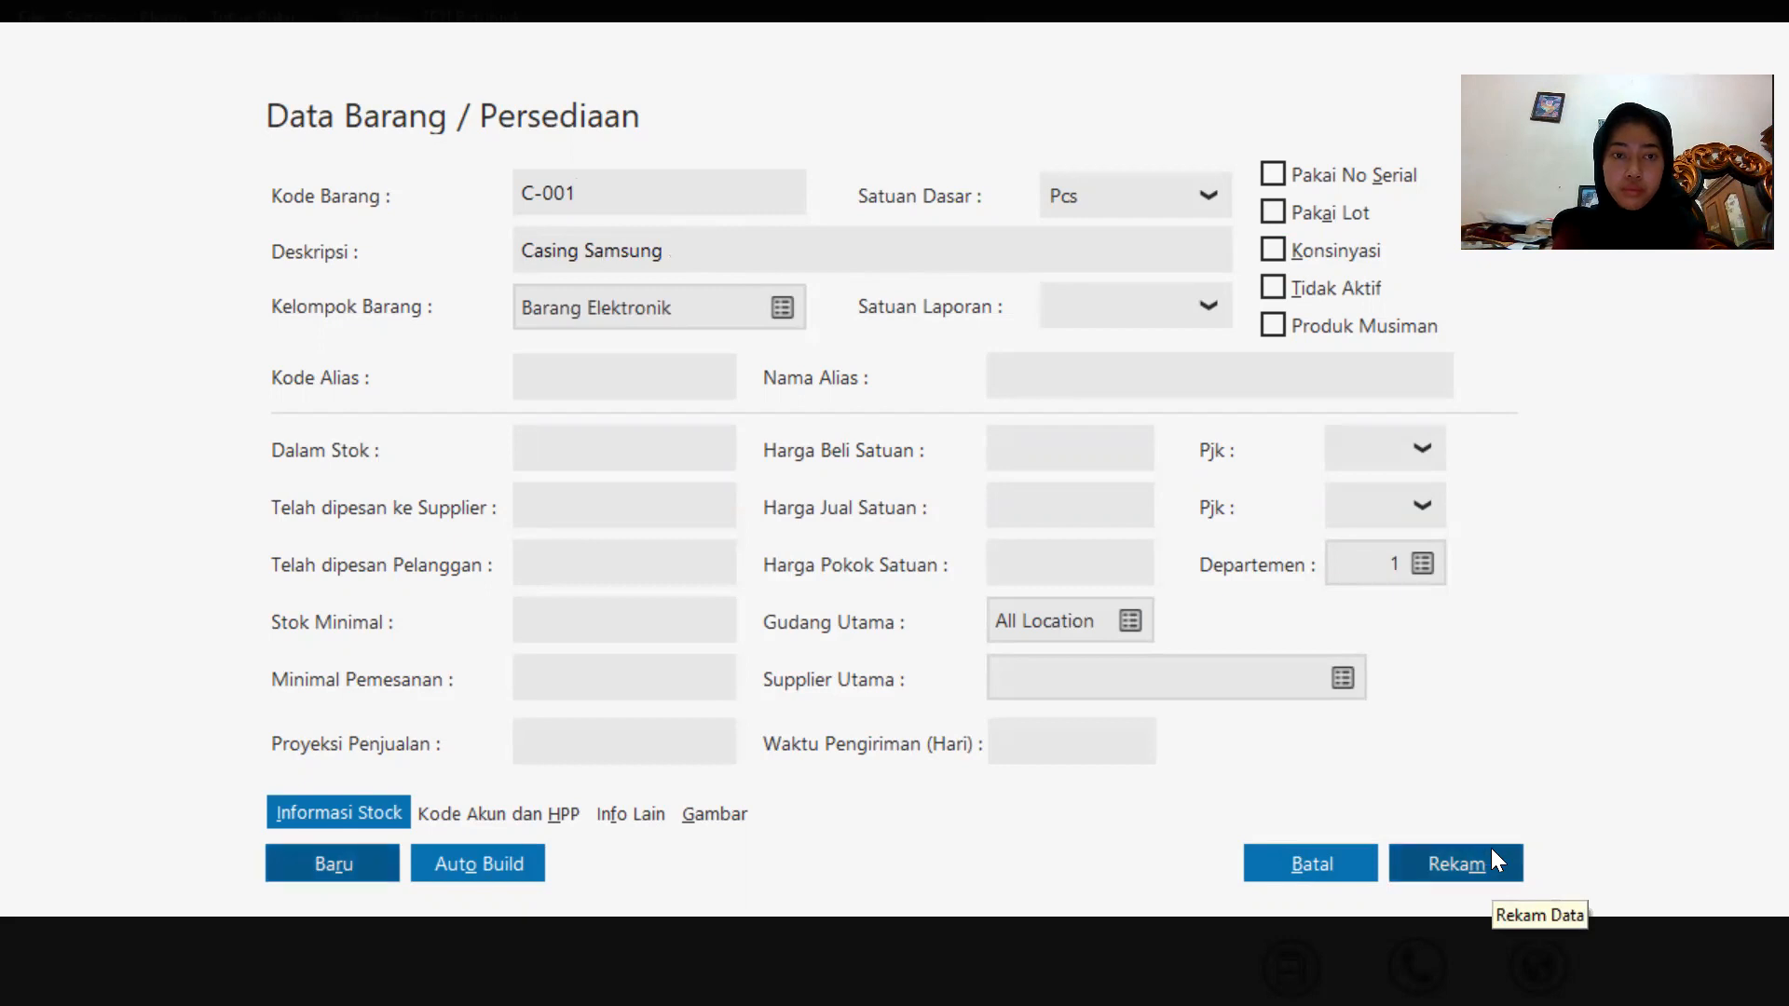
pyautogui.press('Tab')
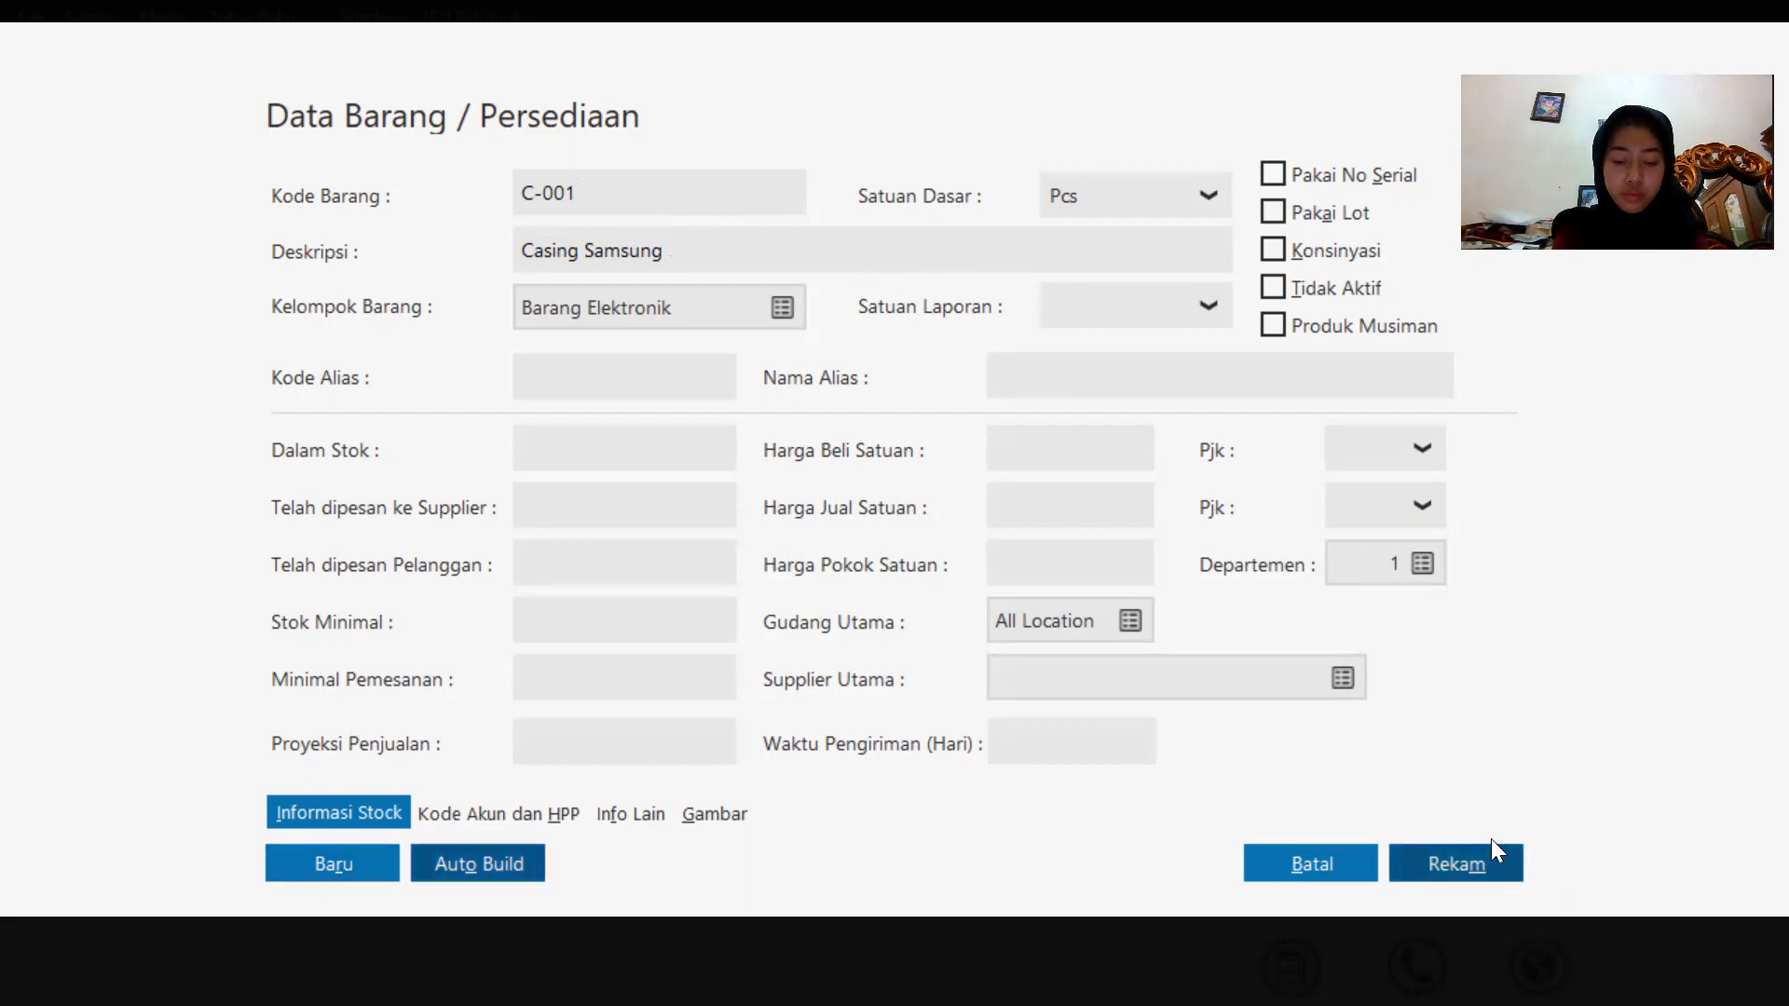
pyautogui.click(1443, 864)
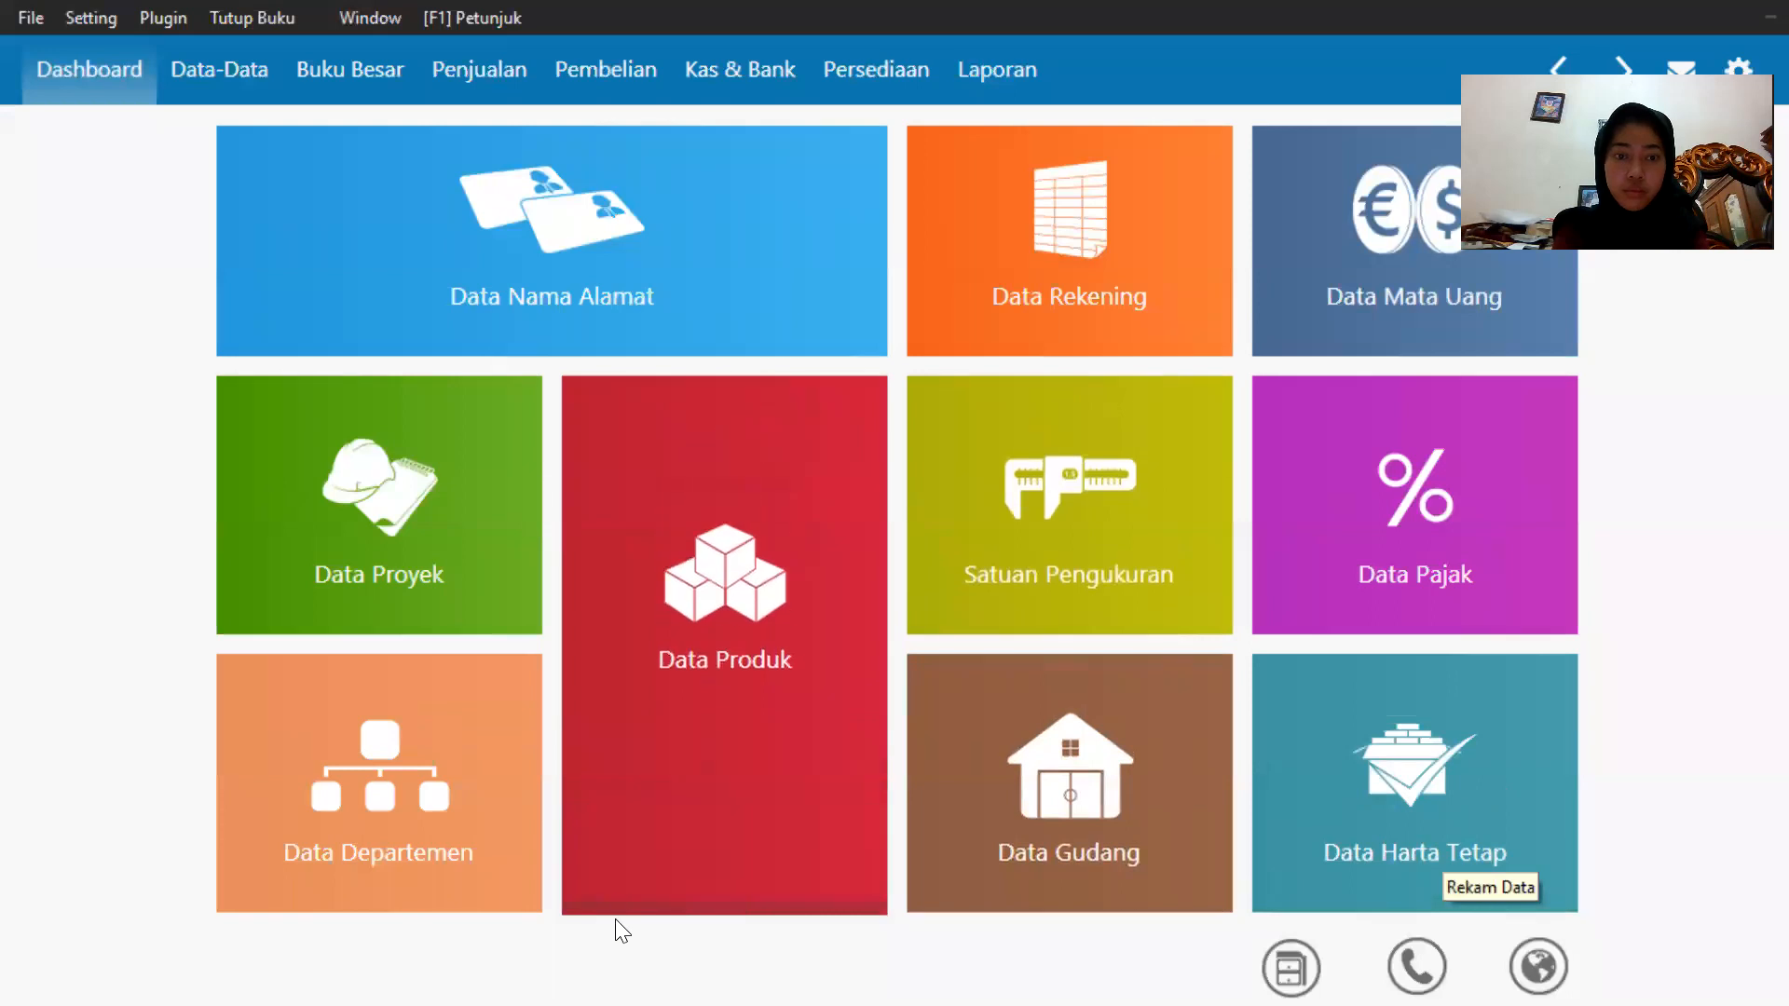
# Add a new product with code C-002 and description Casing Oppo, and save it.
pyautogui.moveTo(606, 880)
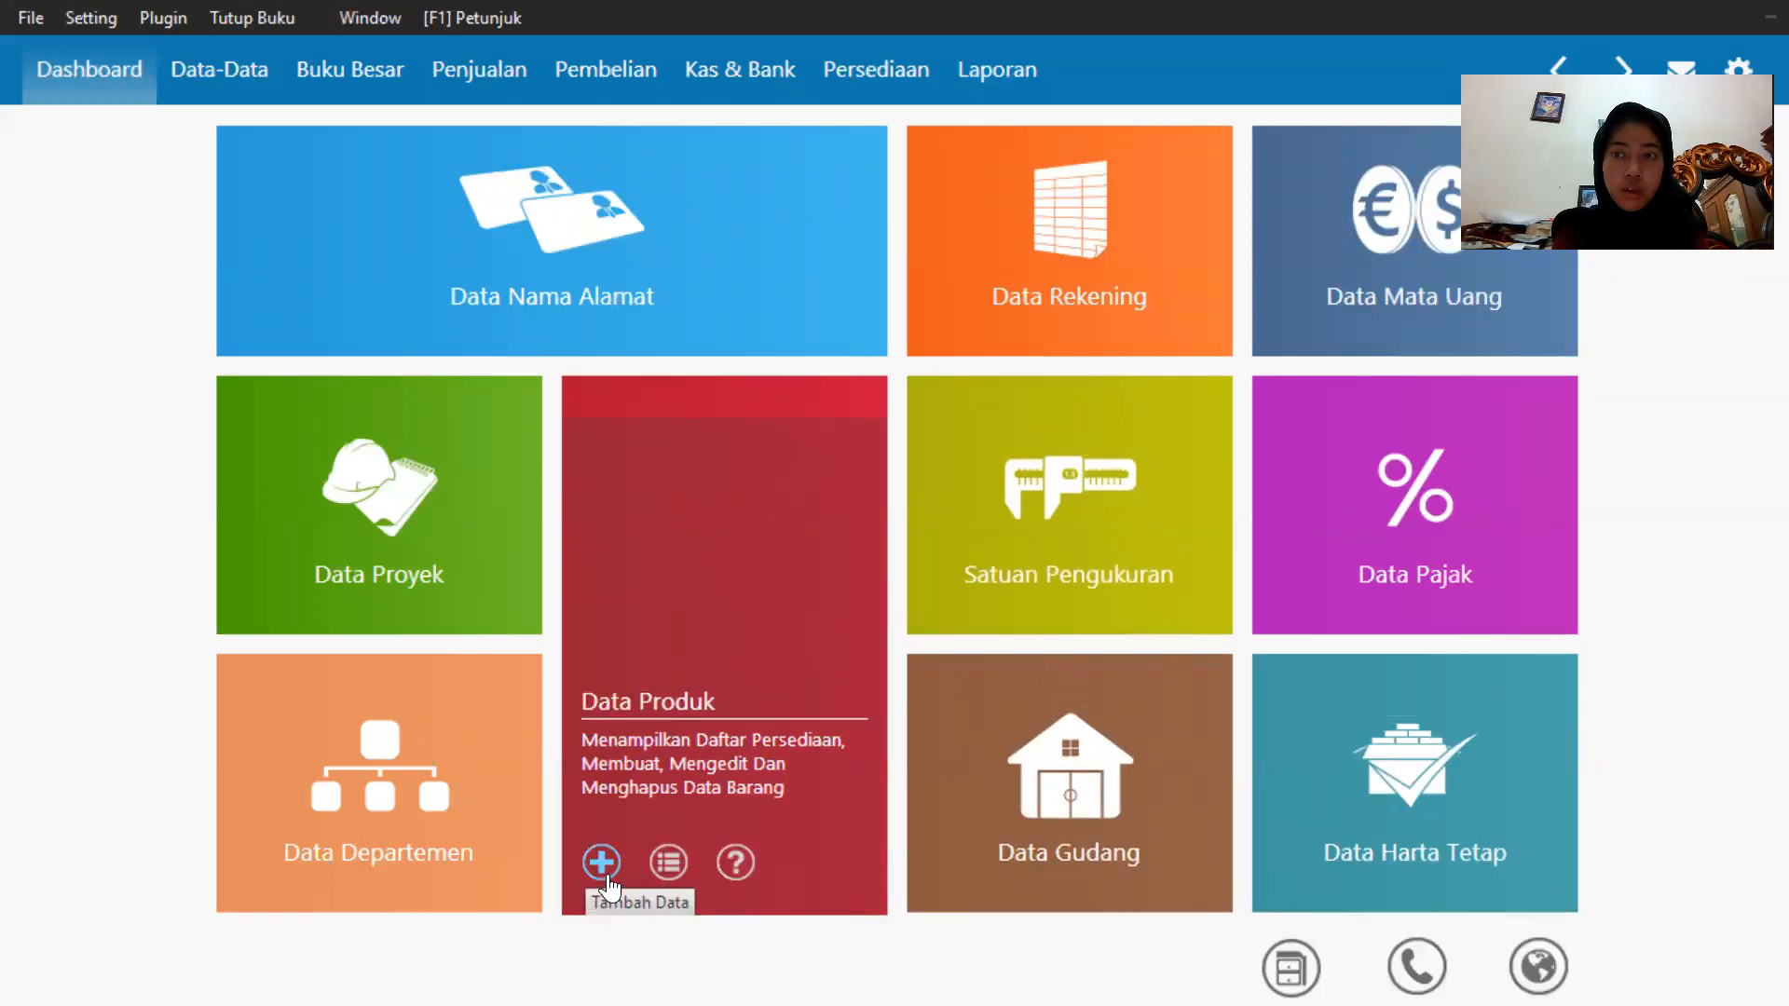
pyautogui.click(603, 871)
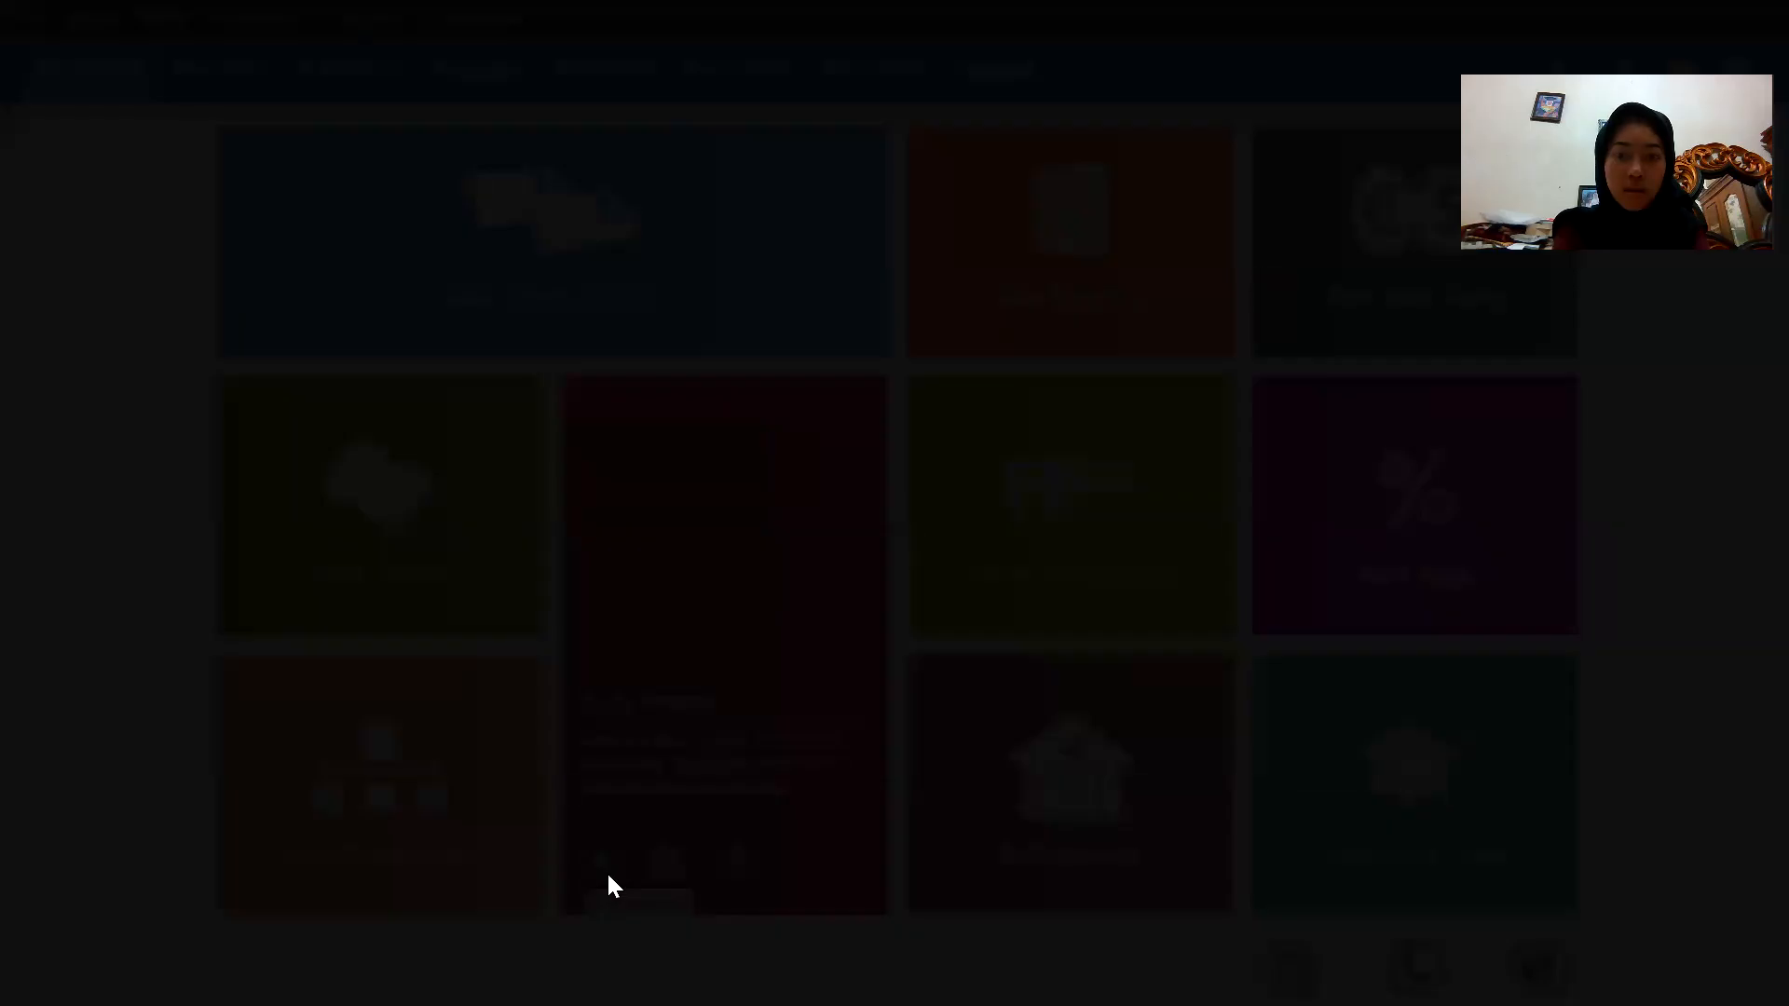
pyautogui.write('cc')
pyautogui.press('BackSpace')
pyautogui.press('BackSpace')
pyautogui.press('capslock')
pyautogui.write('C-0')
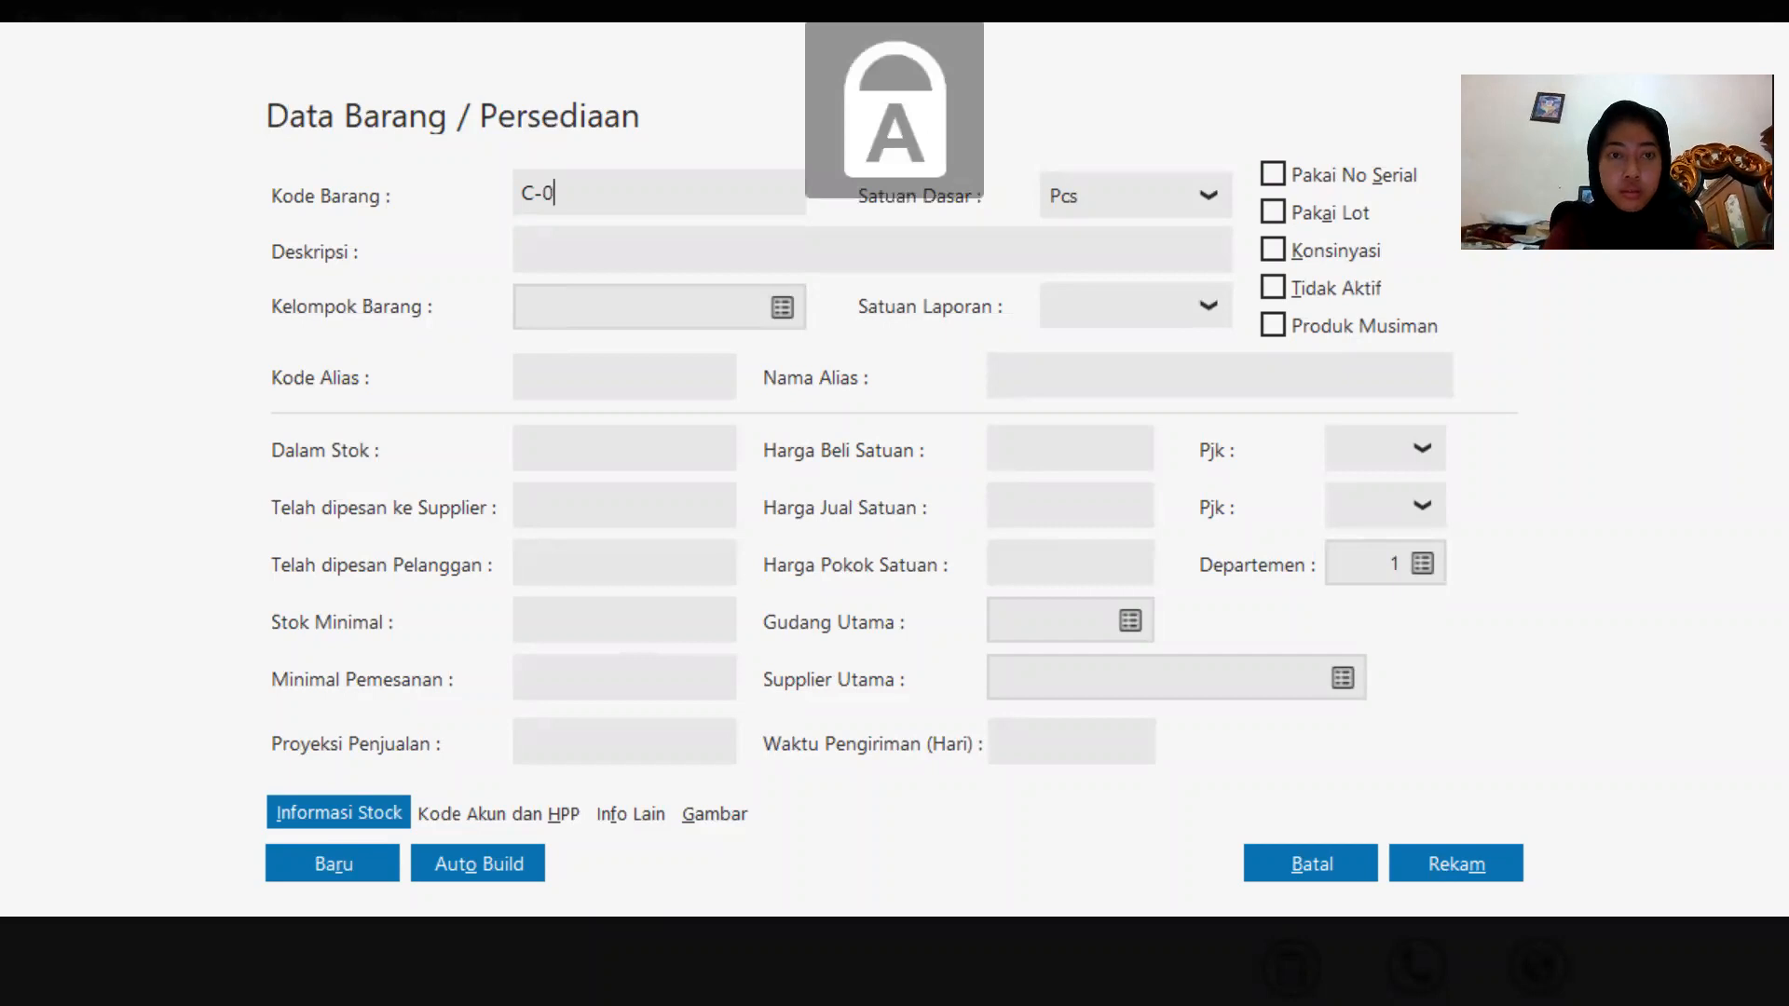
pyautogui.write('02')
pyautogui.click(709, 269)
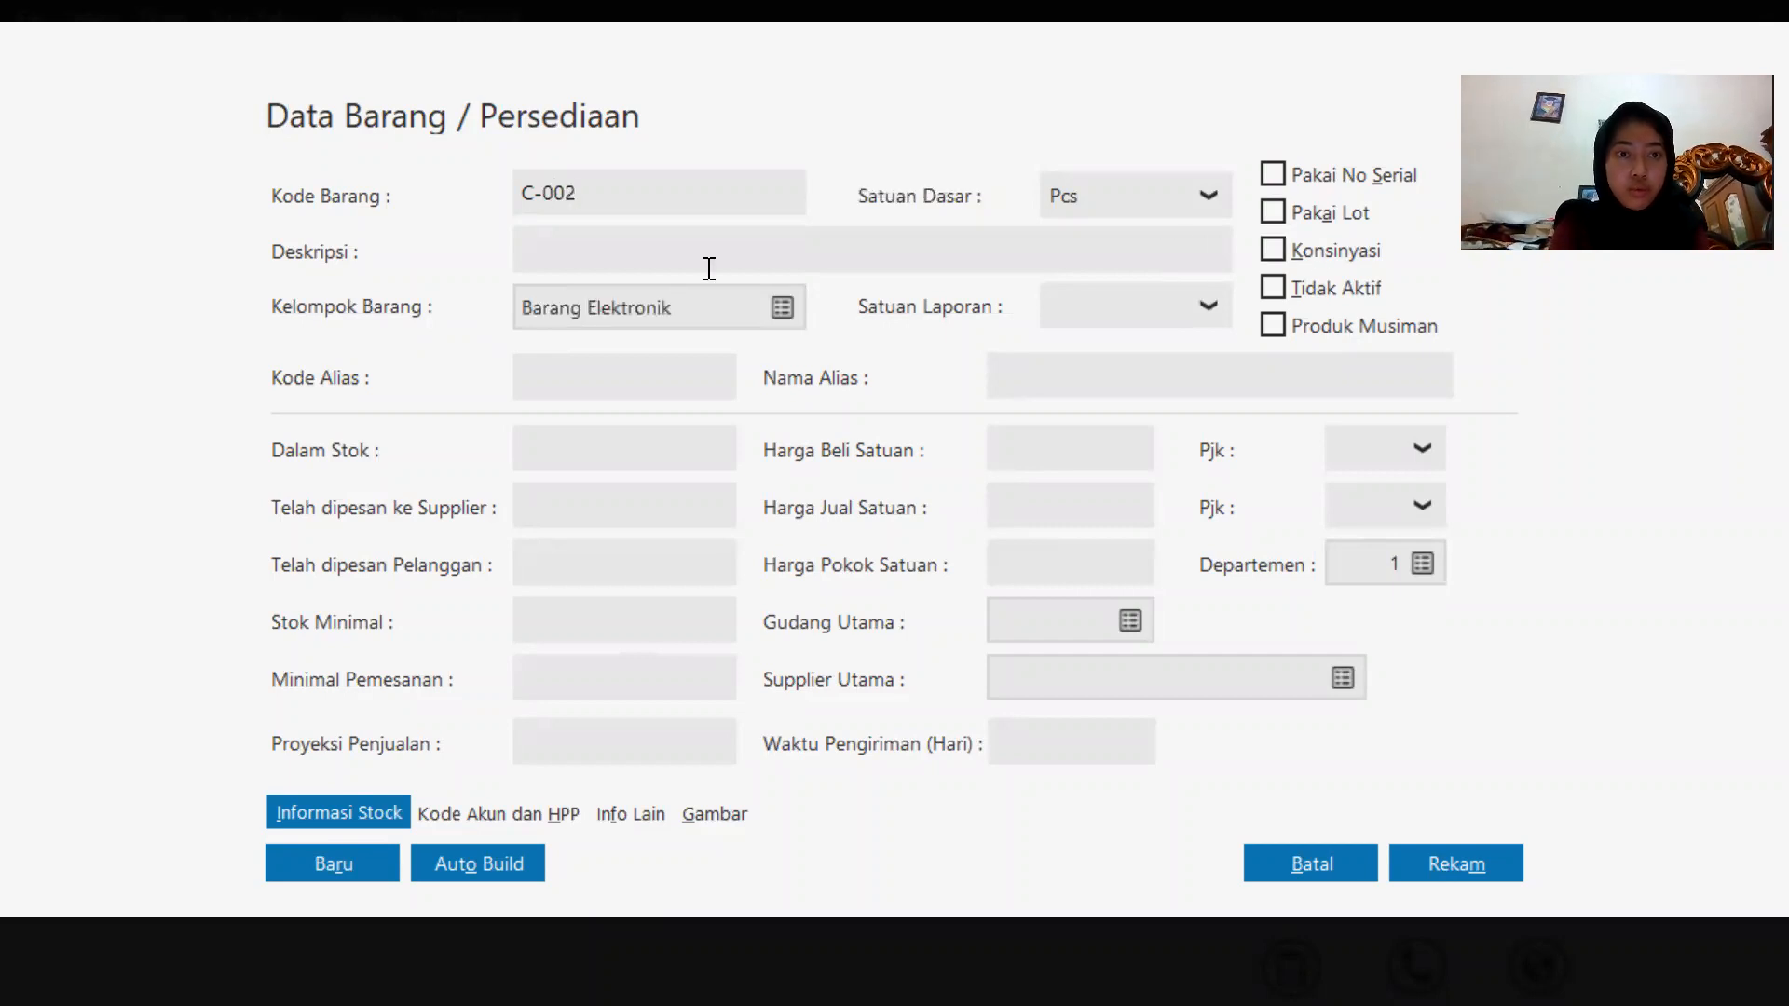
pyautogui.press('capslock')
pyautogui.write('cAS')
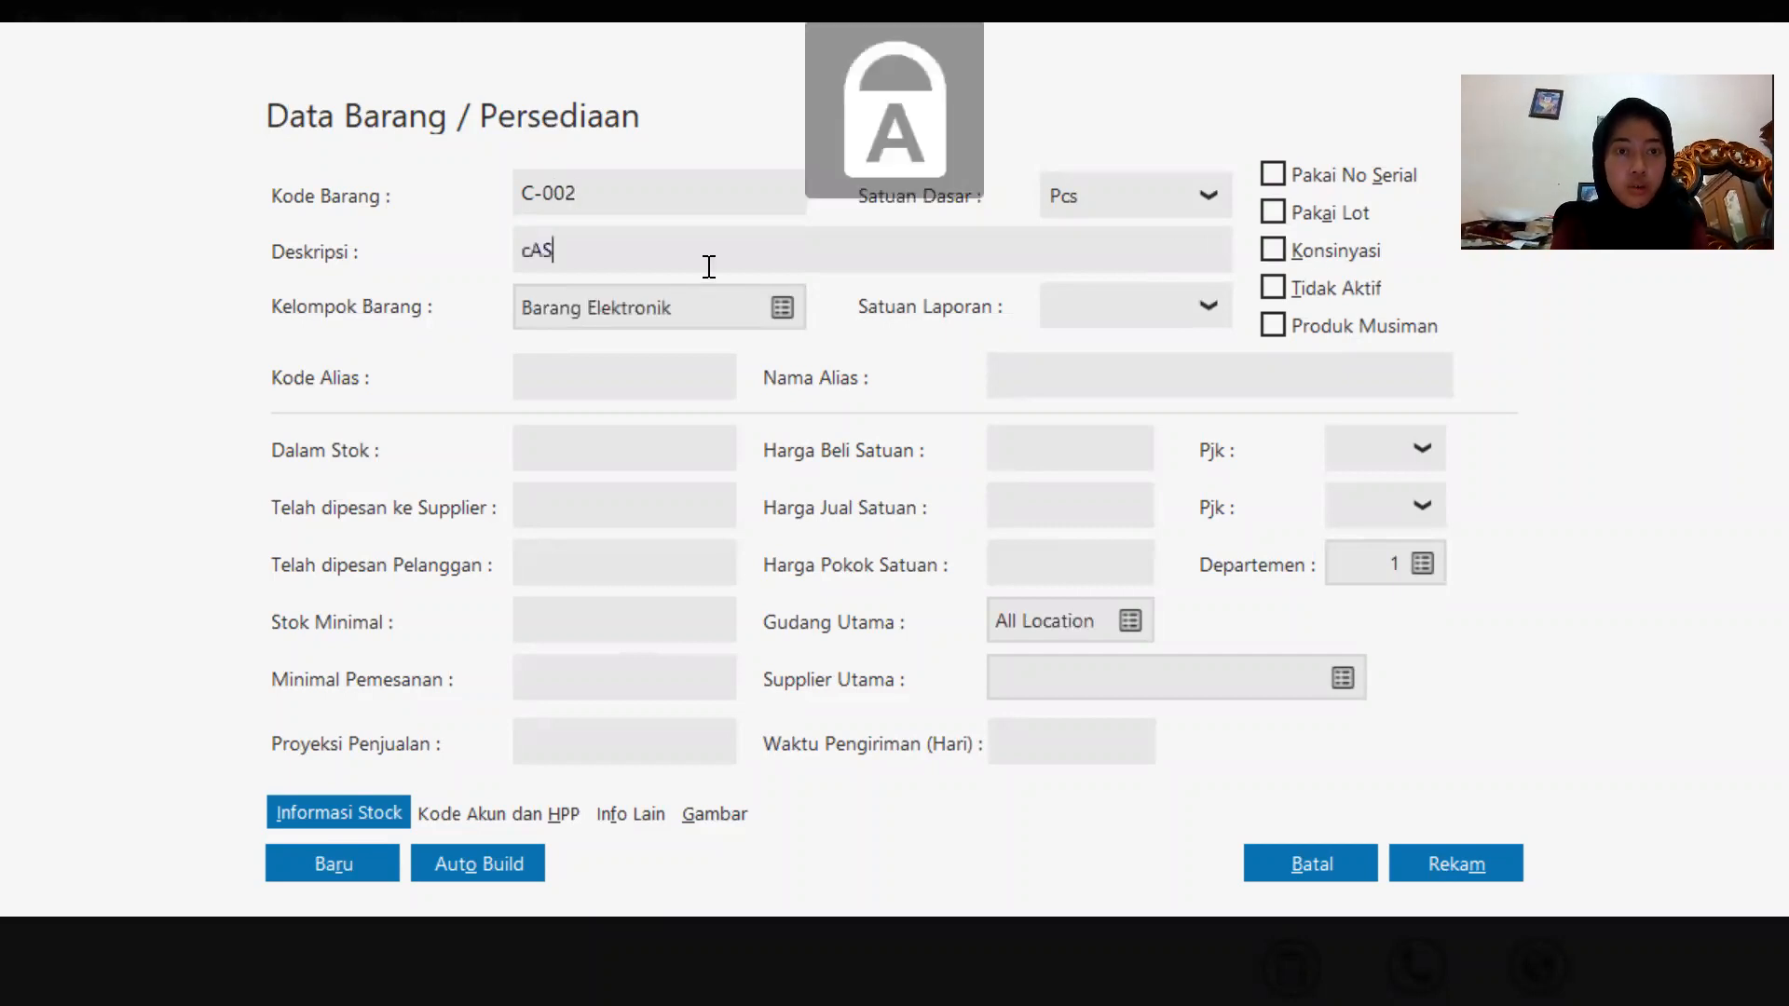
pyautogui.press('BackSpace')
pyautogui.press('BackSpace')
pyautogui.press('BackSpace')
pyautogui.write('C')
pyautogui.press('capslock')
pyautogui.write('asing')
pyautogui.press('capslock')
pyautogui.write('O')
pyautogui.press('capslock')
pyautogui.write('ppo')
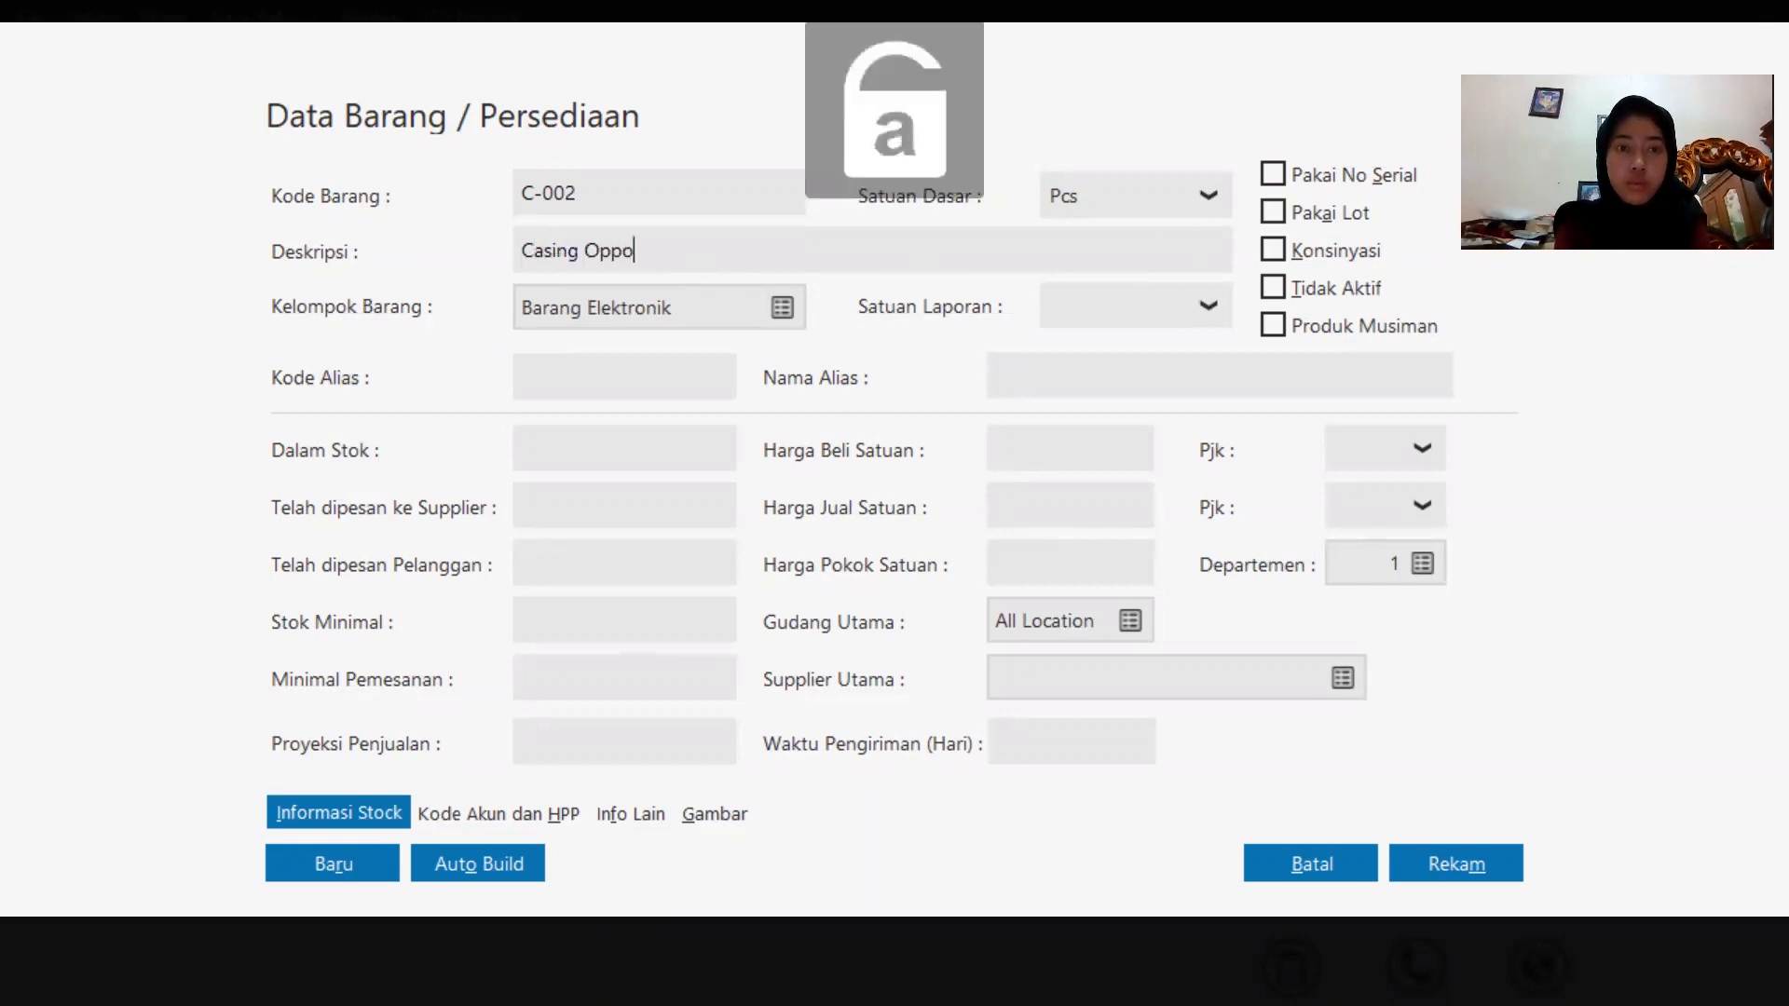
pyautogui.click(1478, 865)
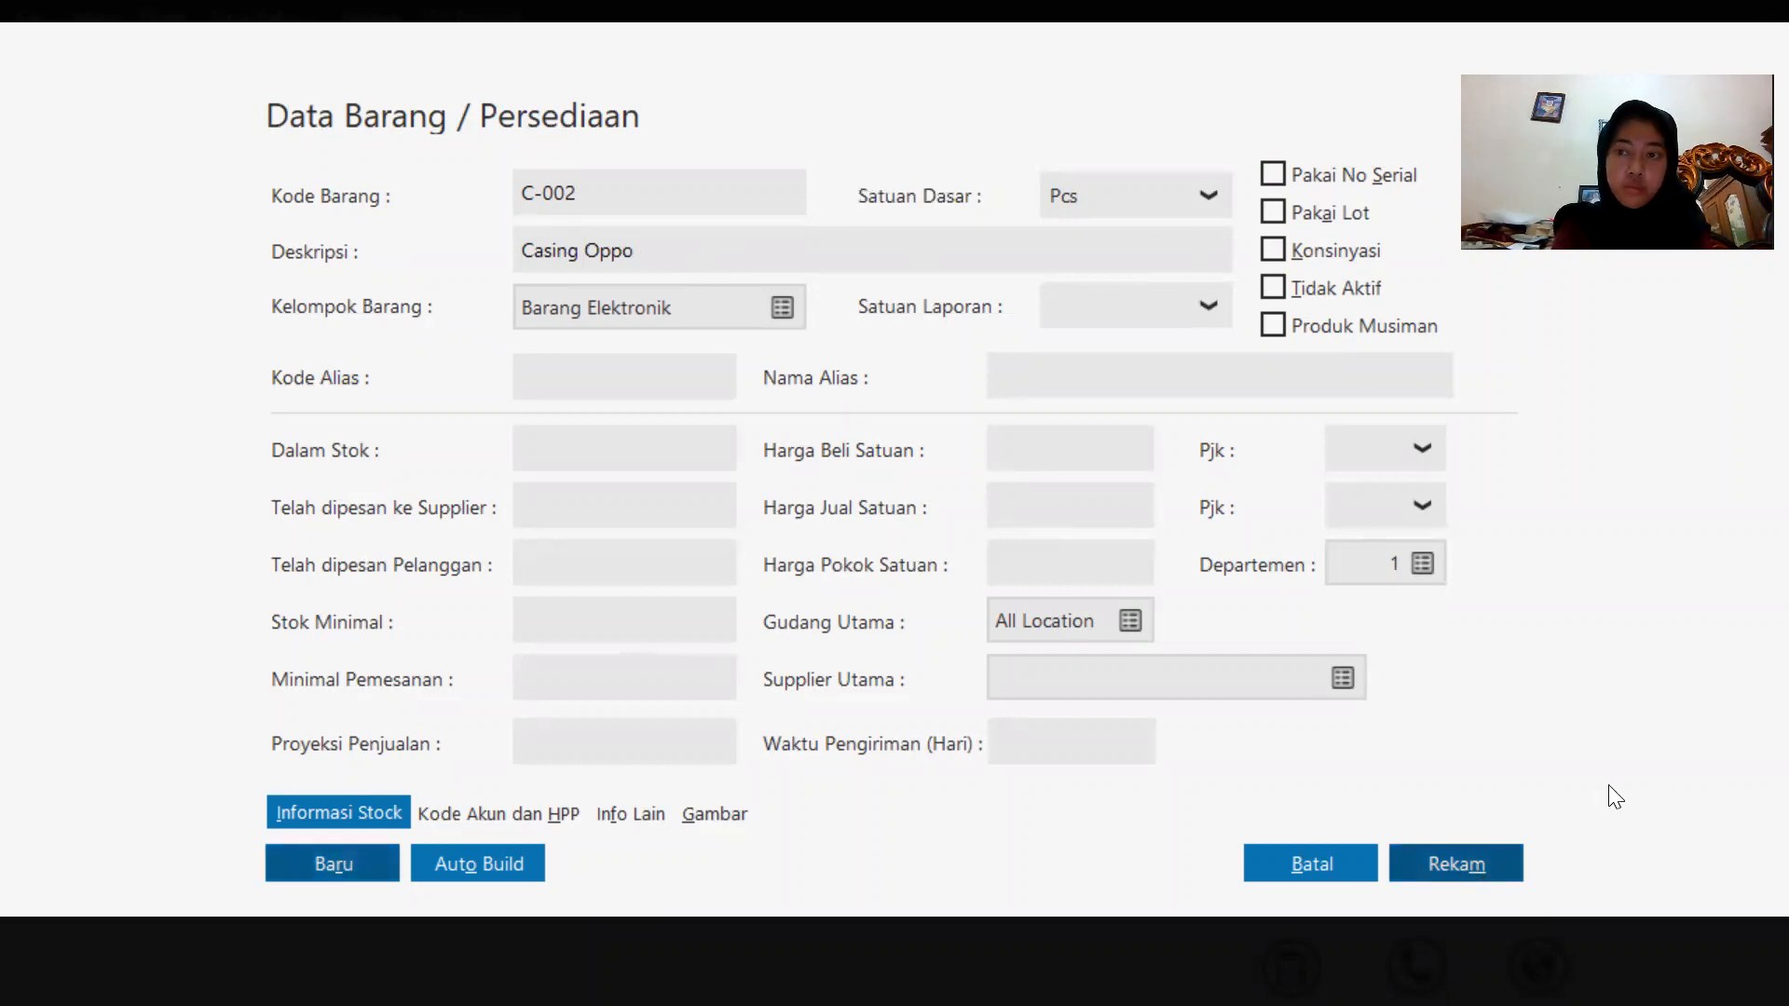
pyautogui.press('Tab')
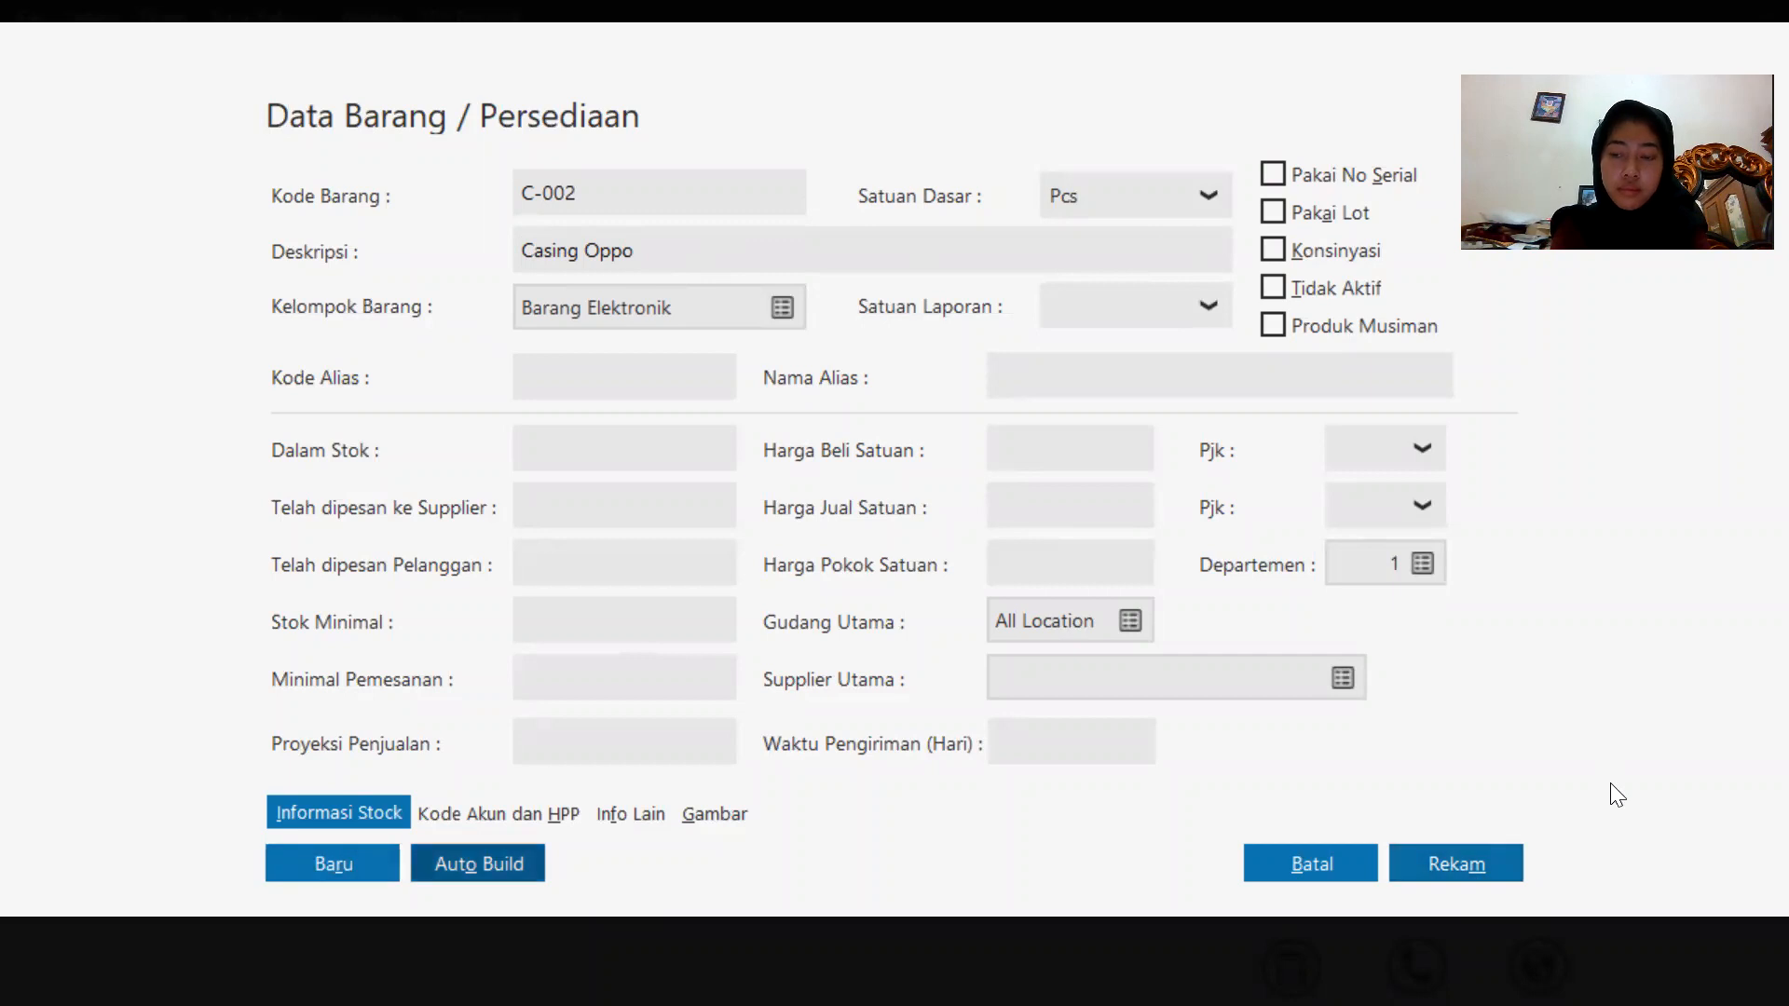
pyautogui.click(1478, 864)
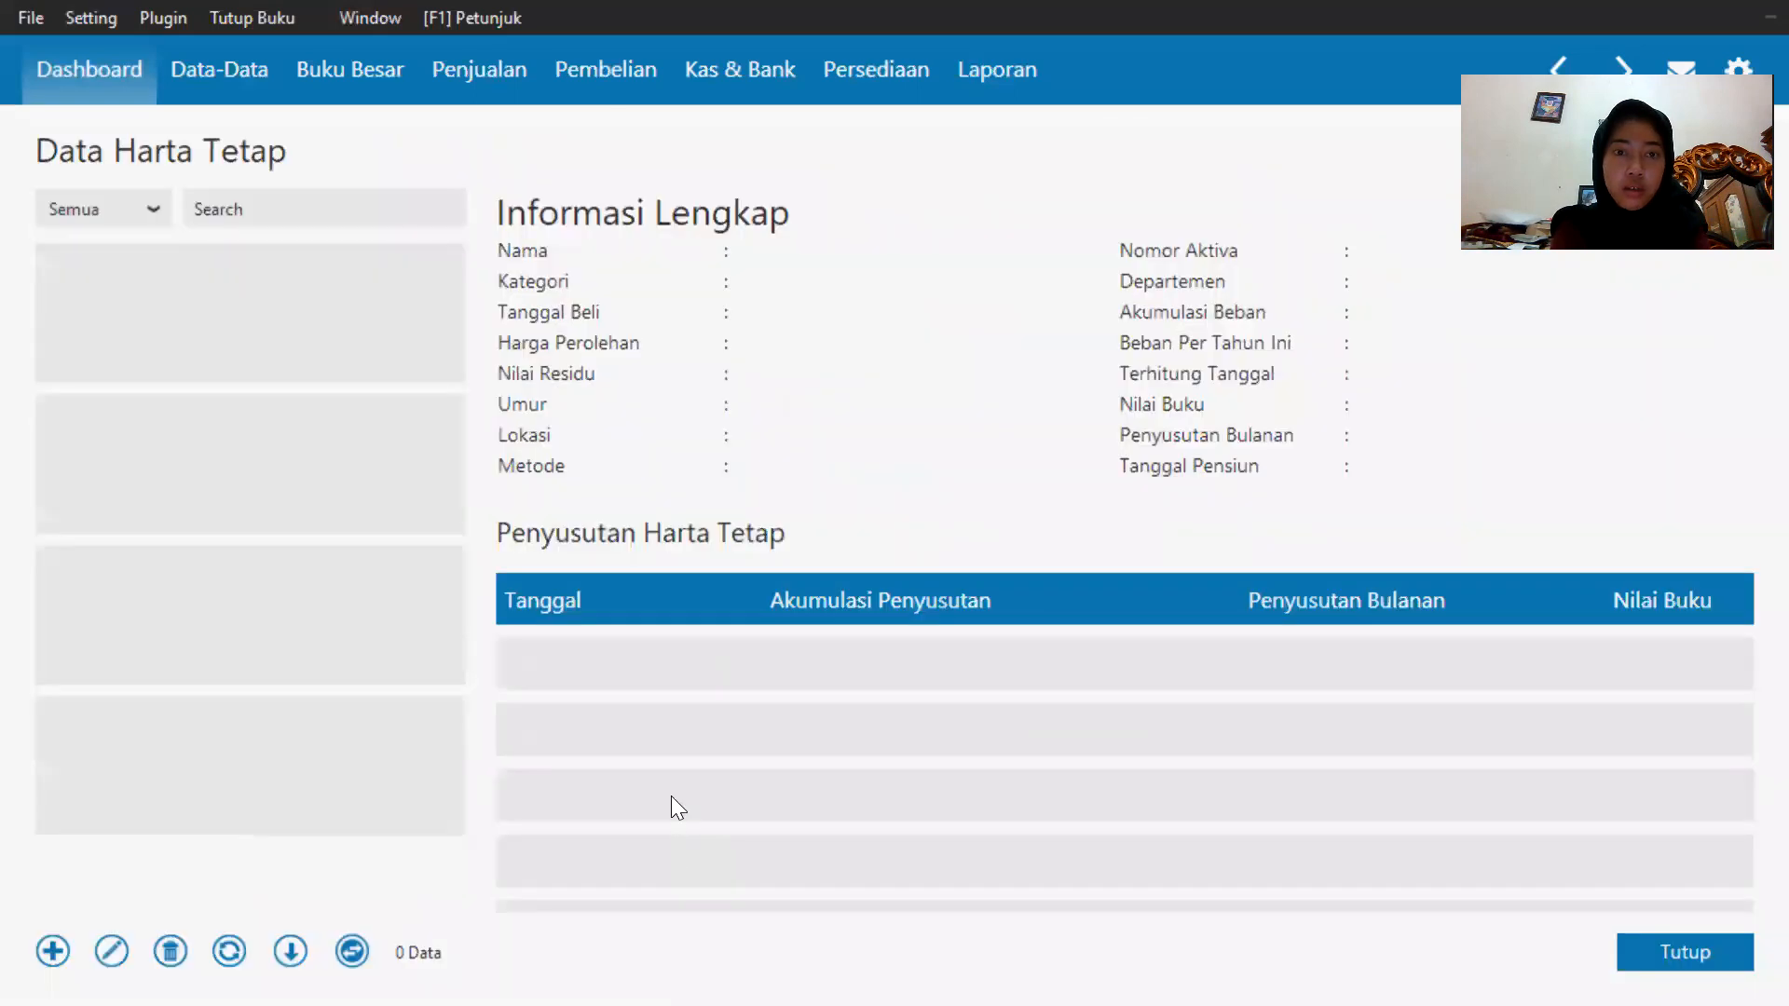
# Return to the dashboard and add a new product with code B-001 and description Baterai Samsung, then save it.
pyautogui.click(69, 67)
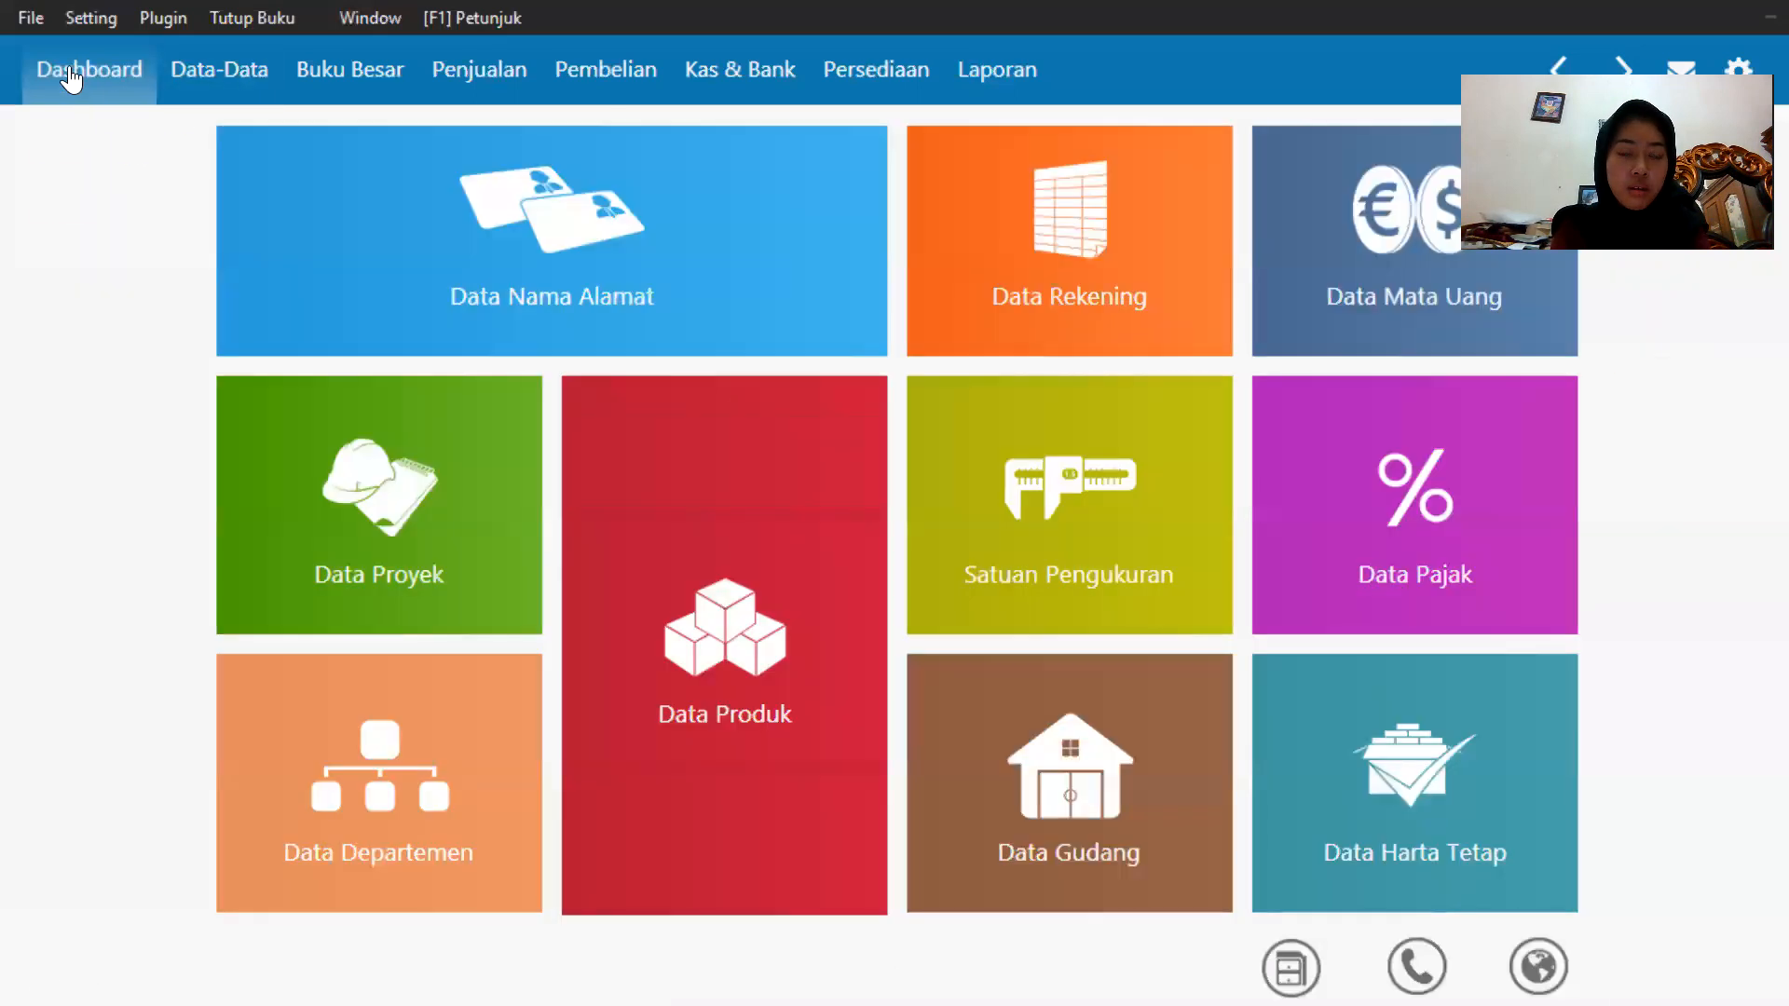
pyautogui.click(160, 80)
pyautogui.moveTo(691, 826)
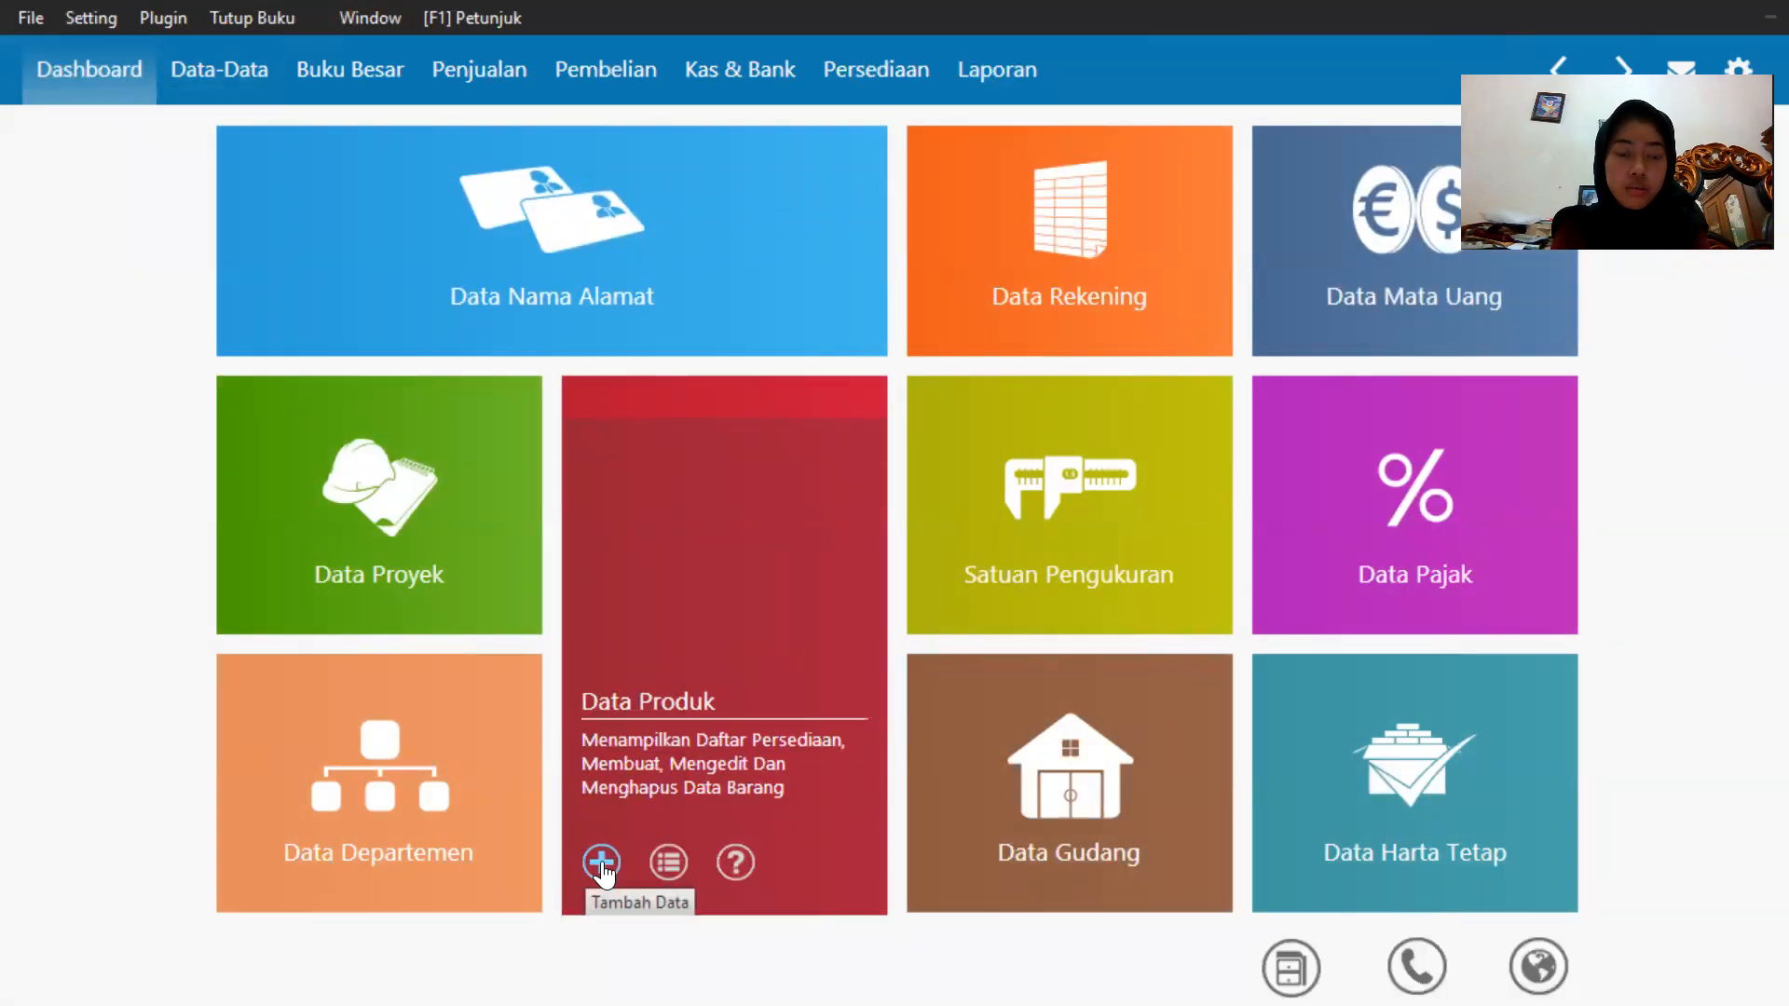
pyautogui.click(602, 862)
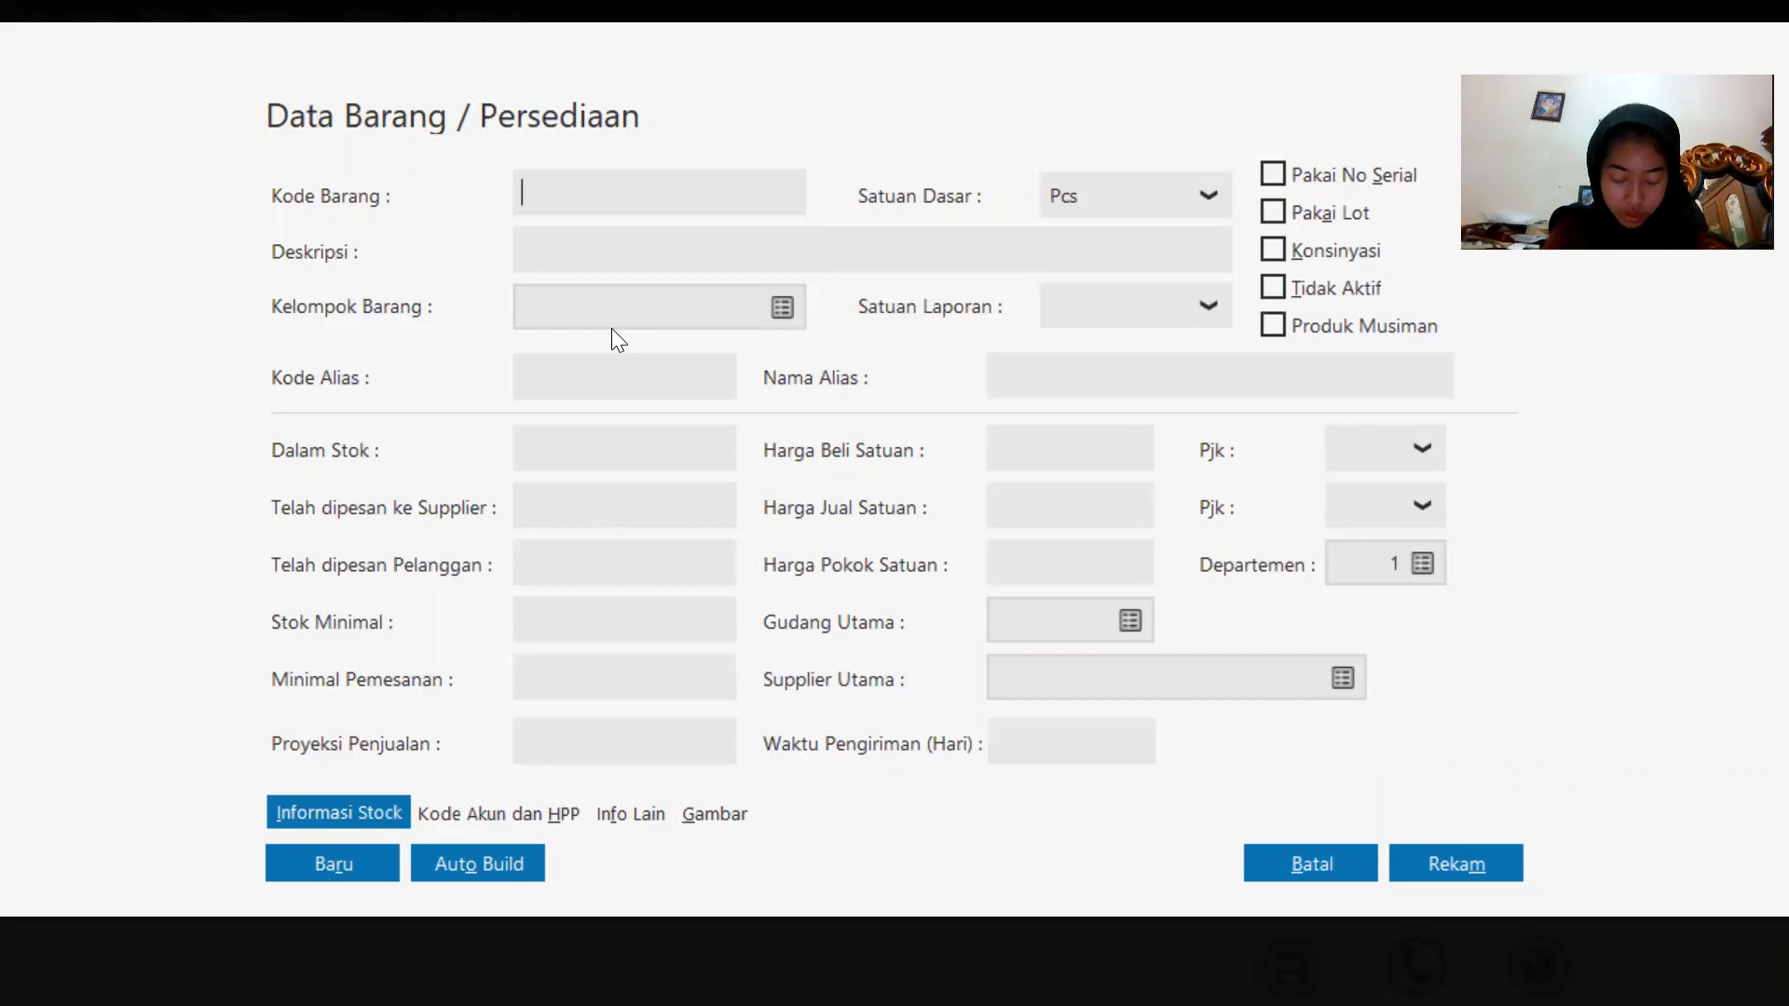
pyautogui.press('capslock')
pyautogui.write('B-001')
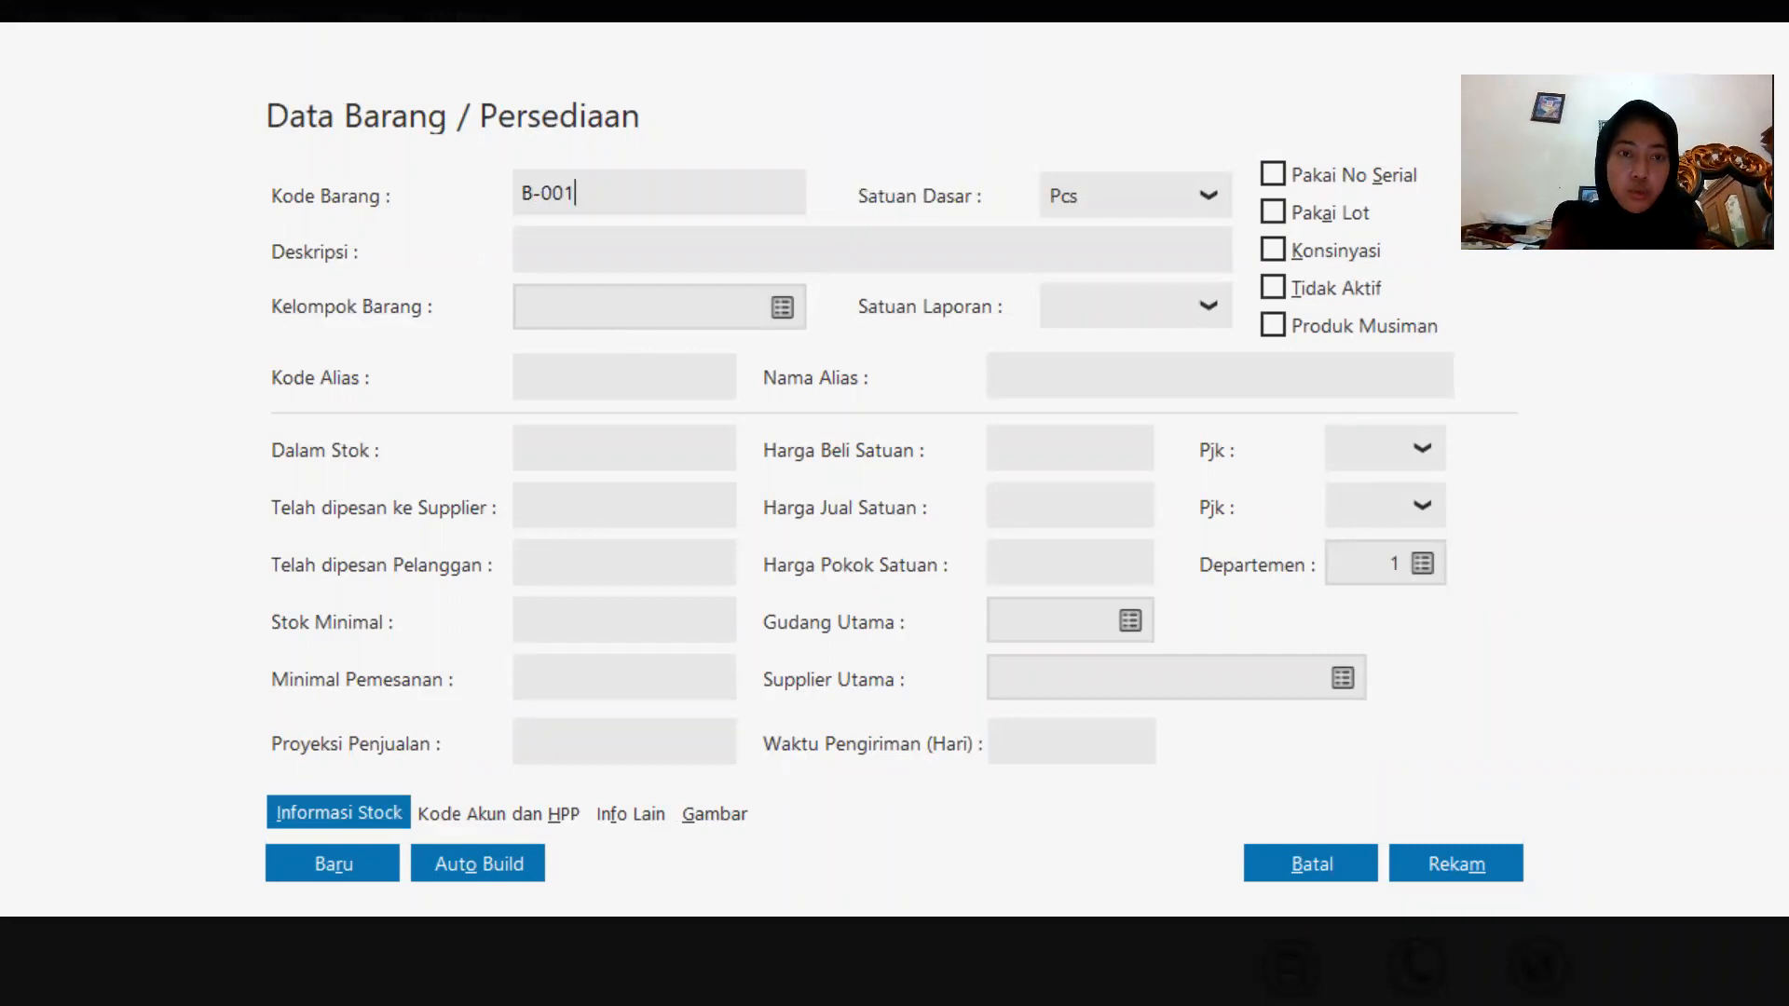
pyautogui.click(739, 237)
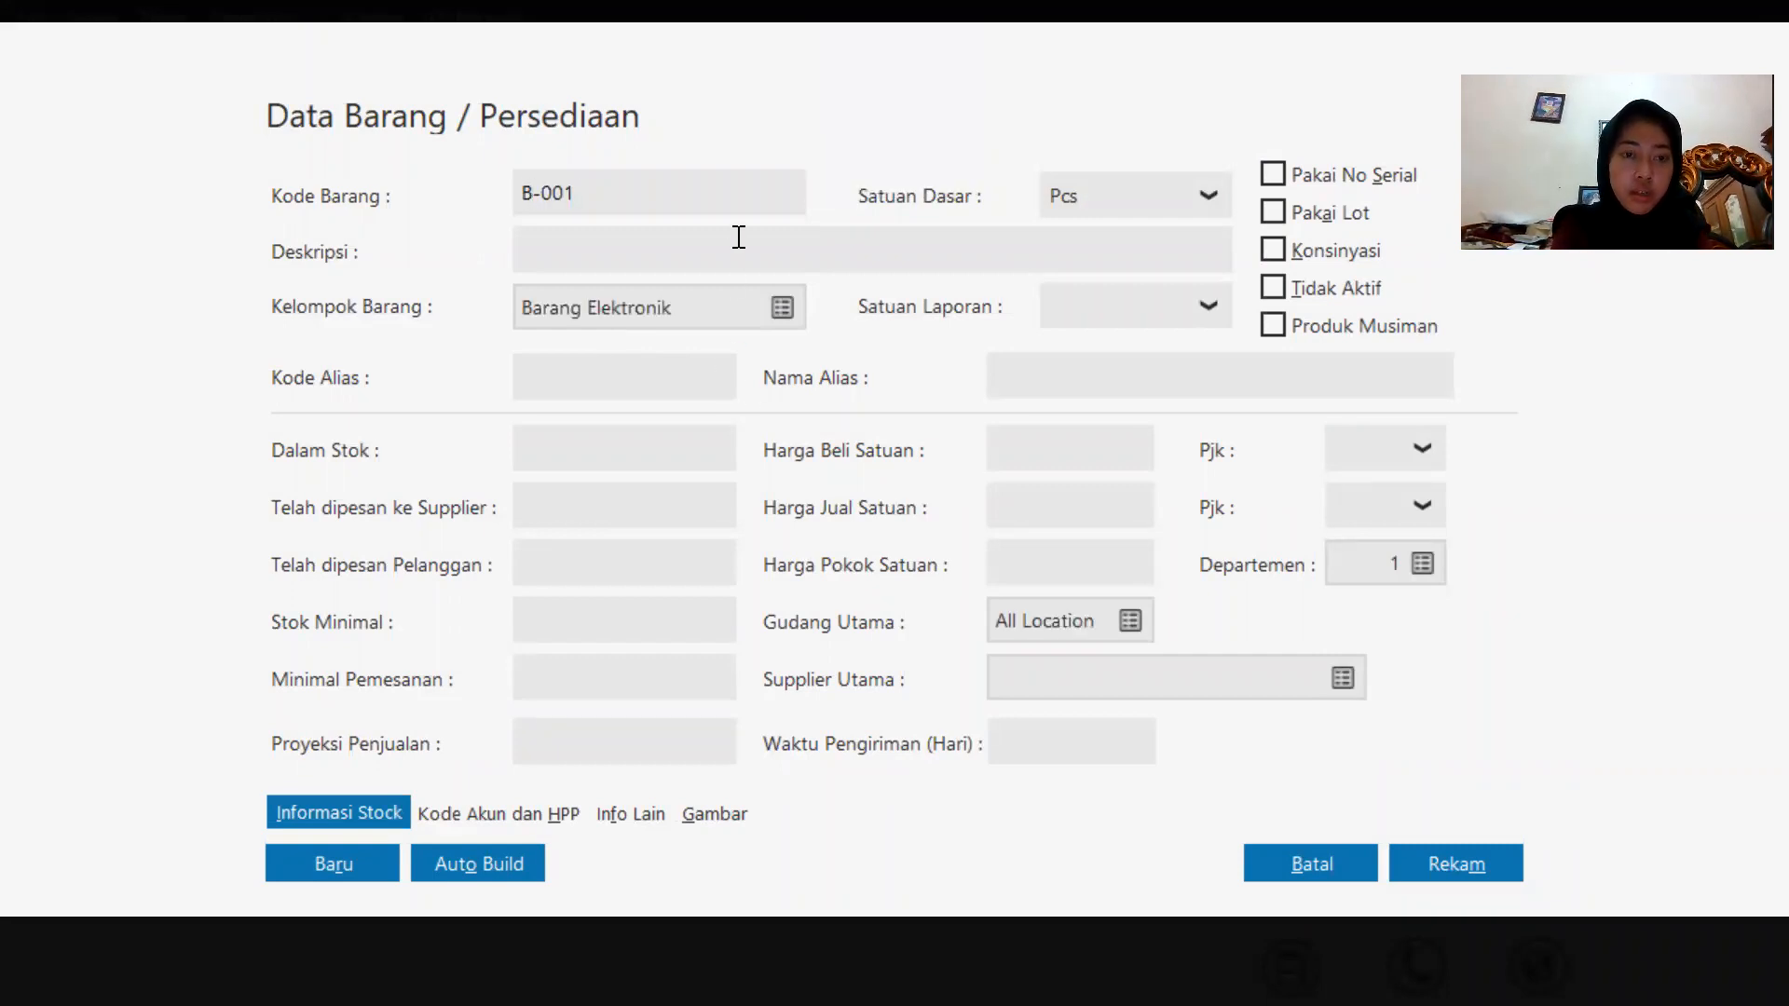
pyautogui.press('capslock')
pyautogui.write('Baterai Samsung')
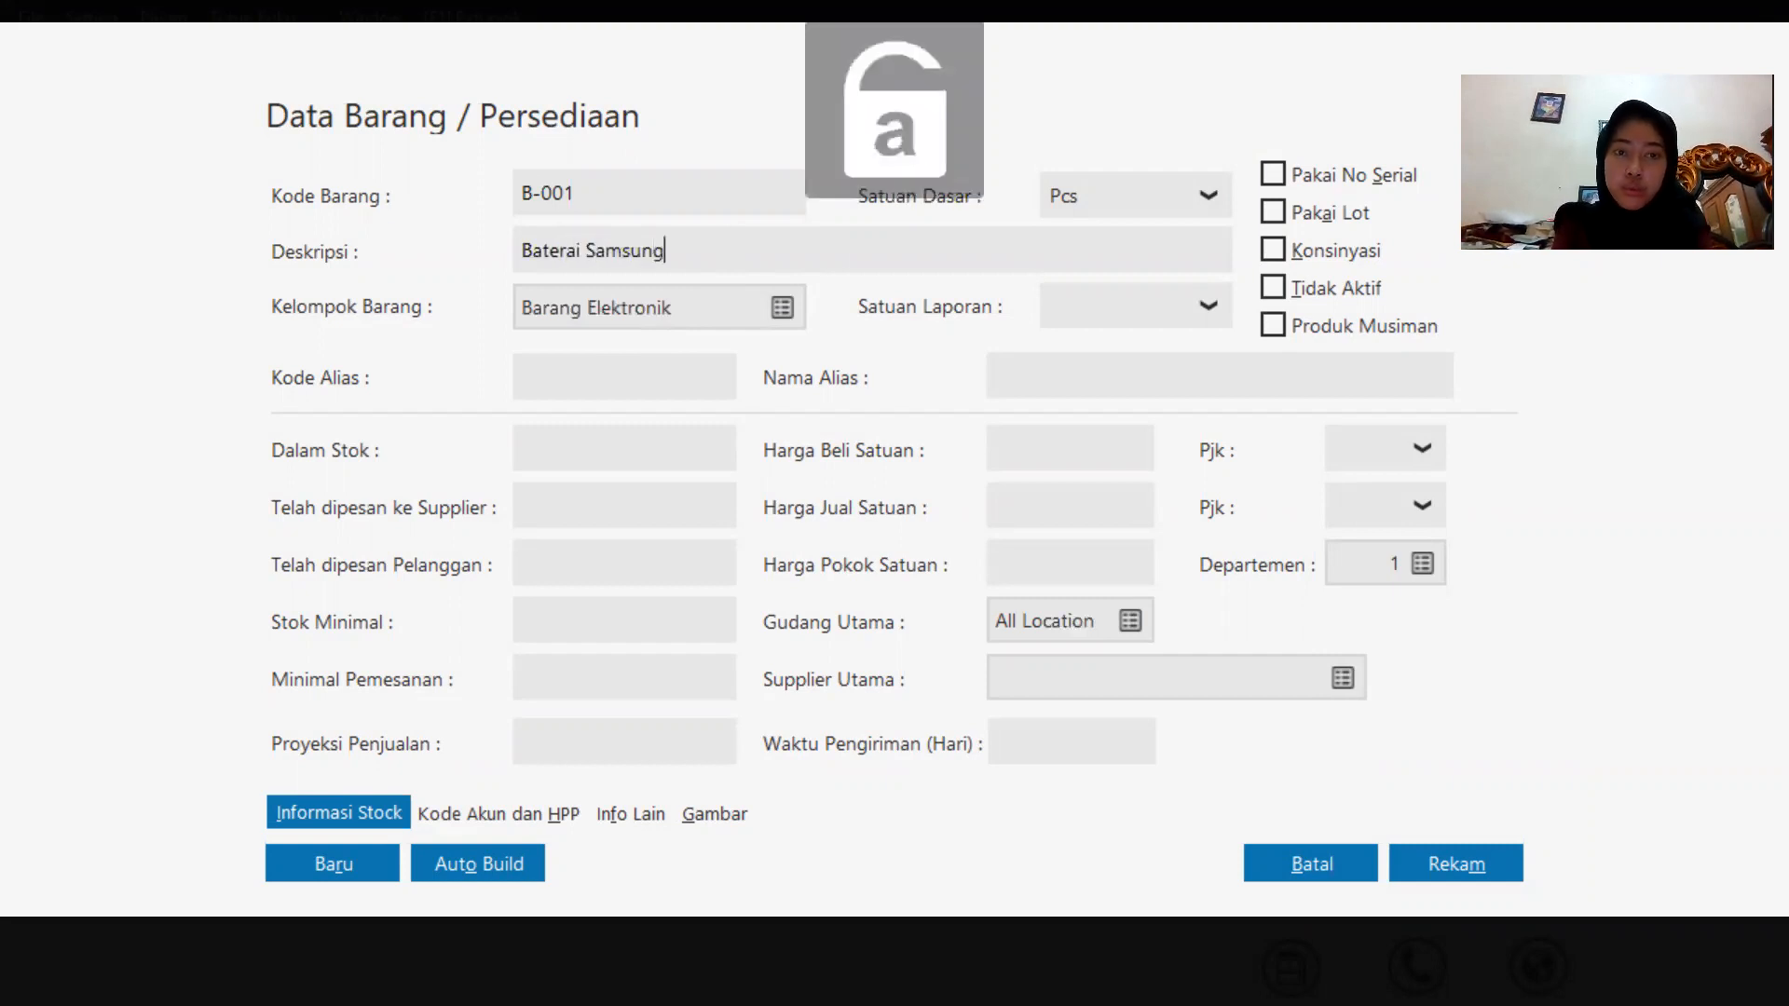
pyautogui.click(1453, 865)
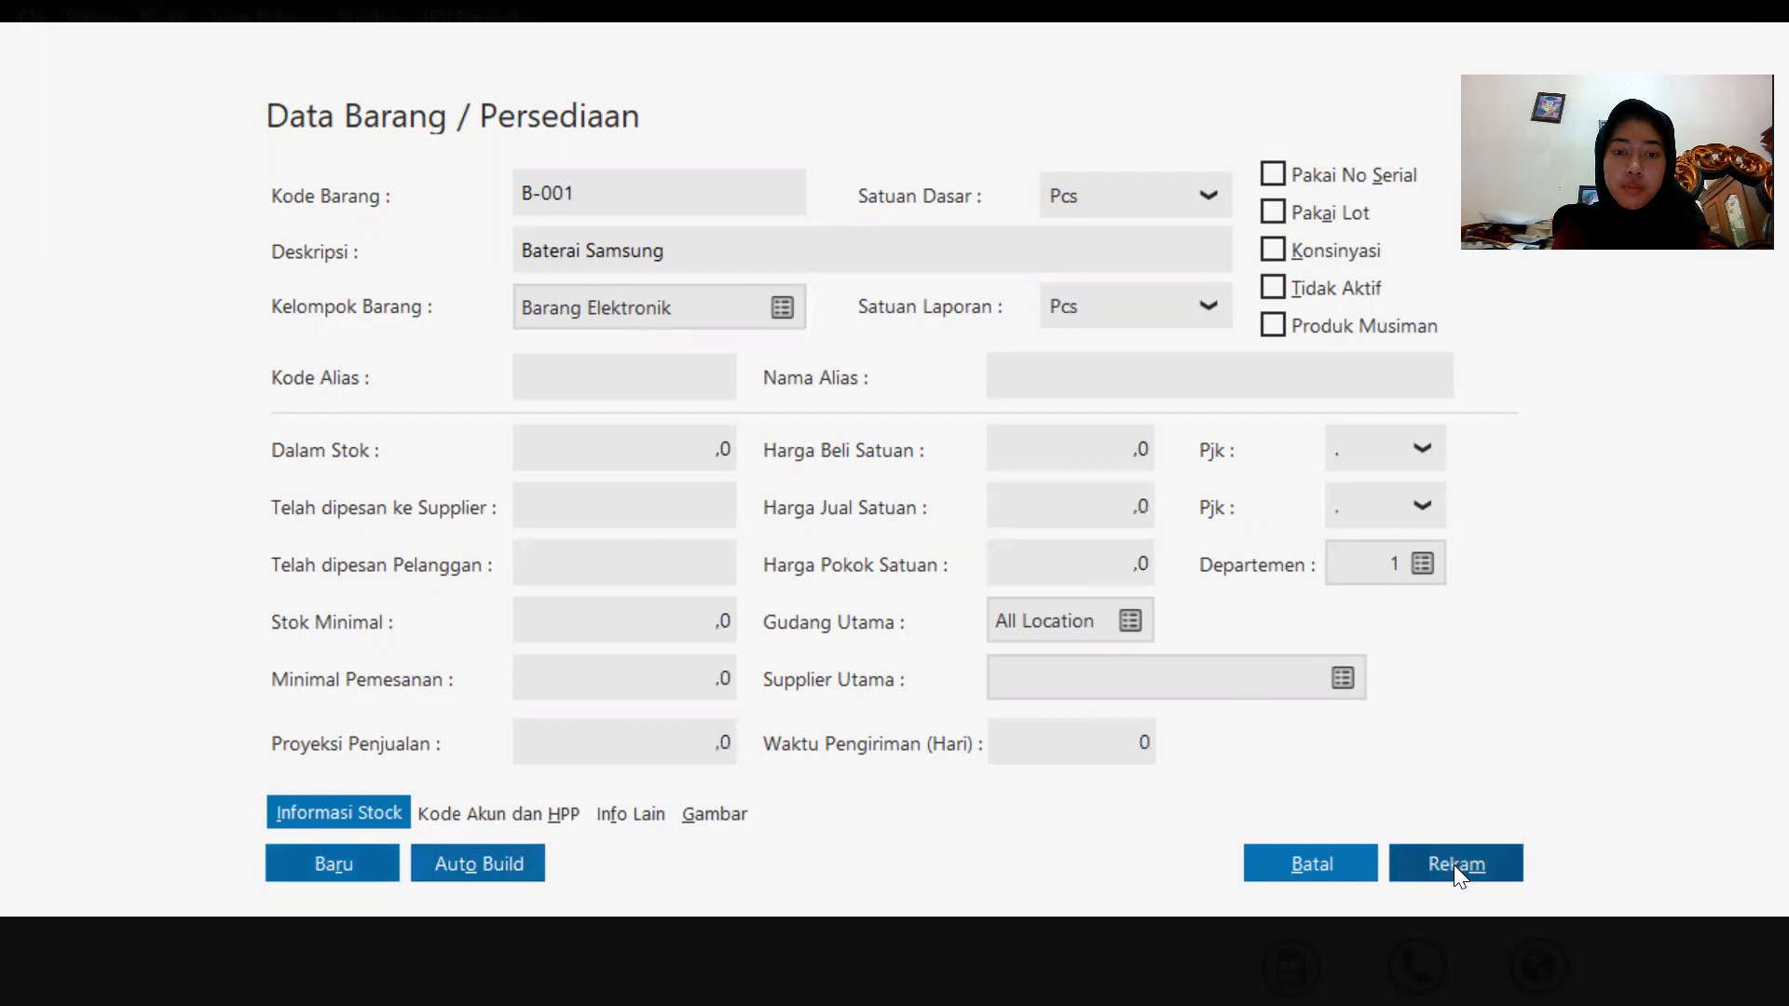
# Add a new product with code B-002 and description Baterai Oppo, and save it.
pyautogui.moveTo(571, 858)
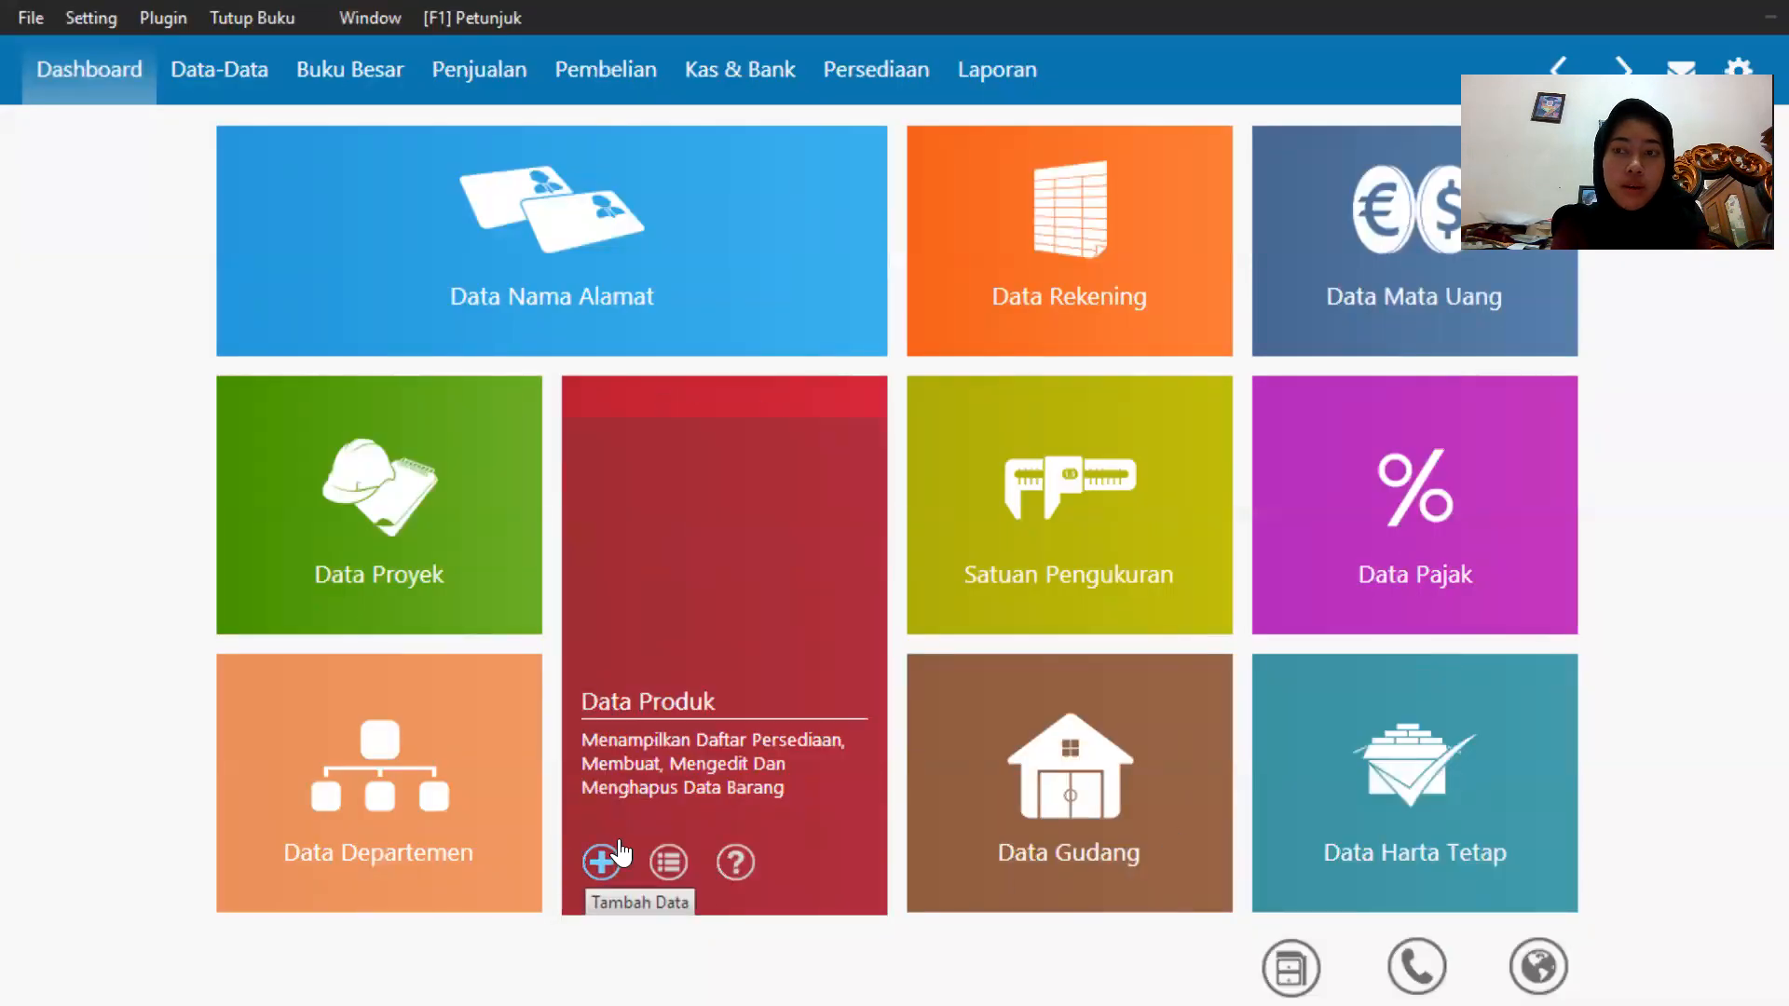
pyautogui.click(602, 861)
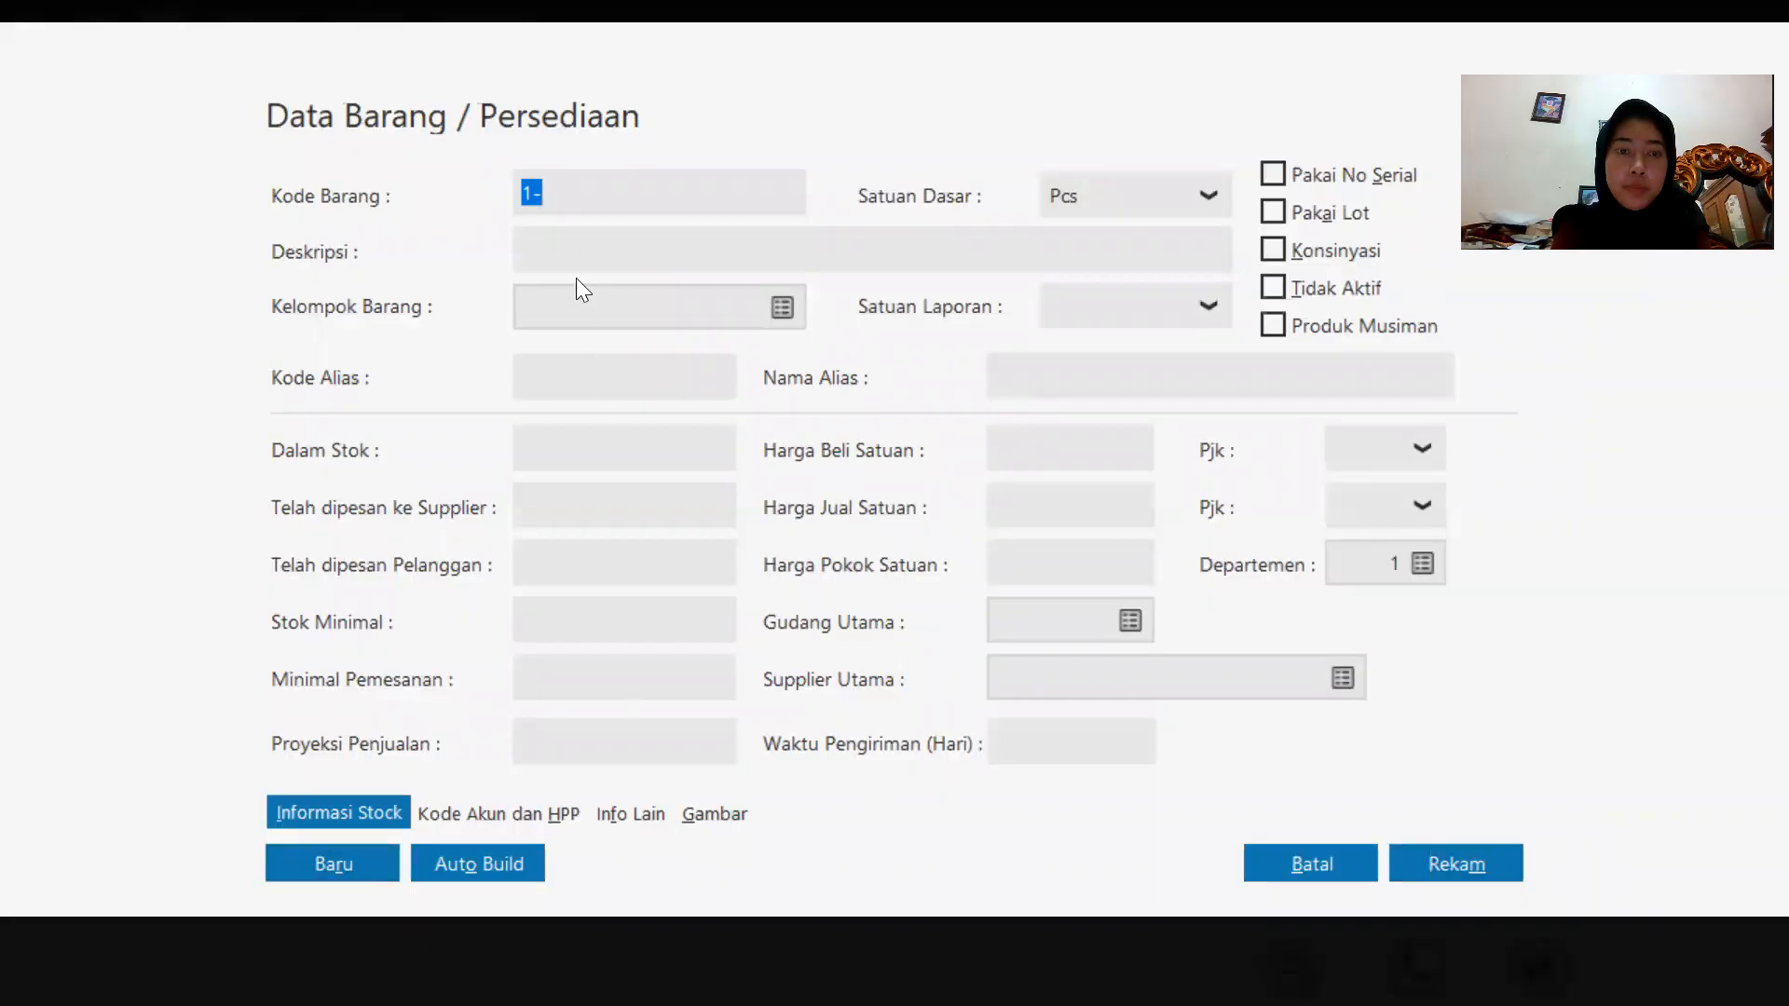
pyautogui.write('b')
pyautogui.press('BackSpace')
pyautogui.press('capslock')
pyautogui.write('B--')
pyautogui.press('BackSpace')
pyautogui.write('002')
pyautogui.press('Tab')
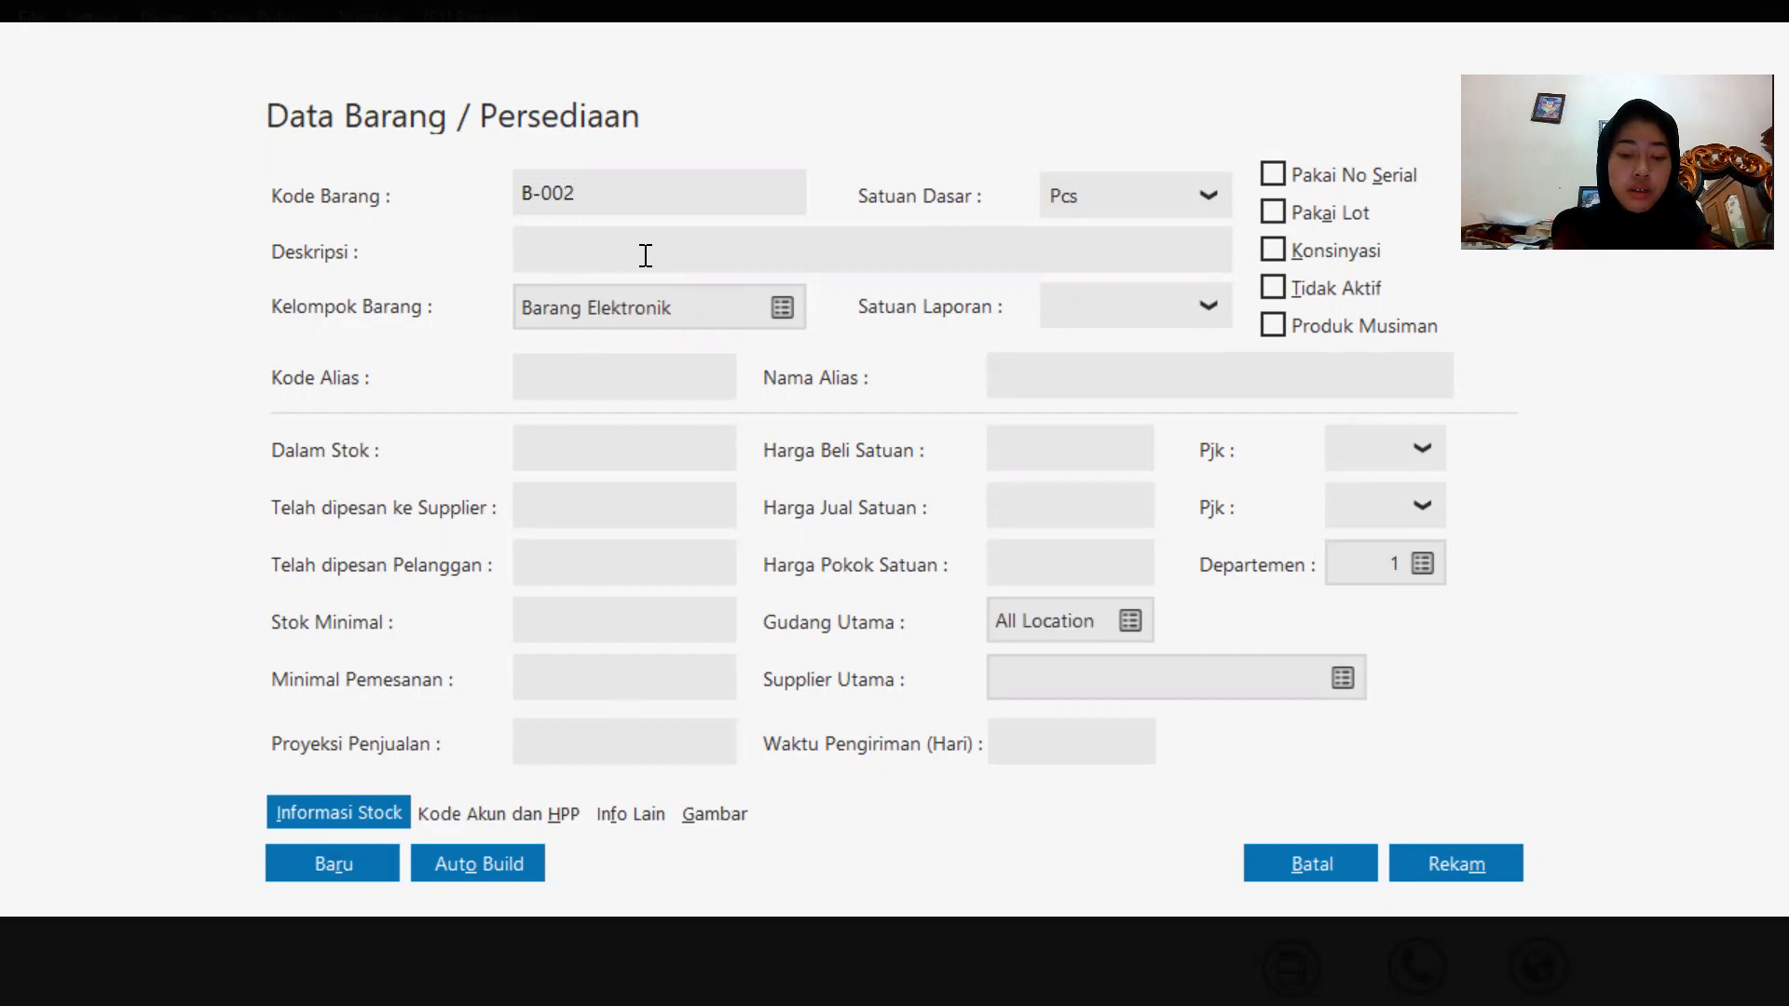
pyautogui.write('B')
pyautogui.press('capslock')
pyautogui.write('a')
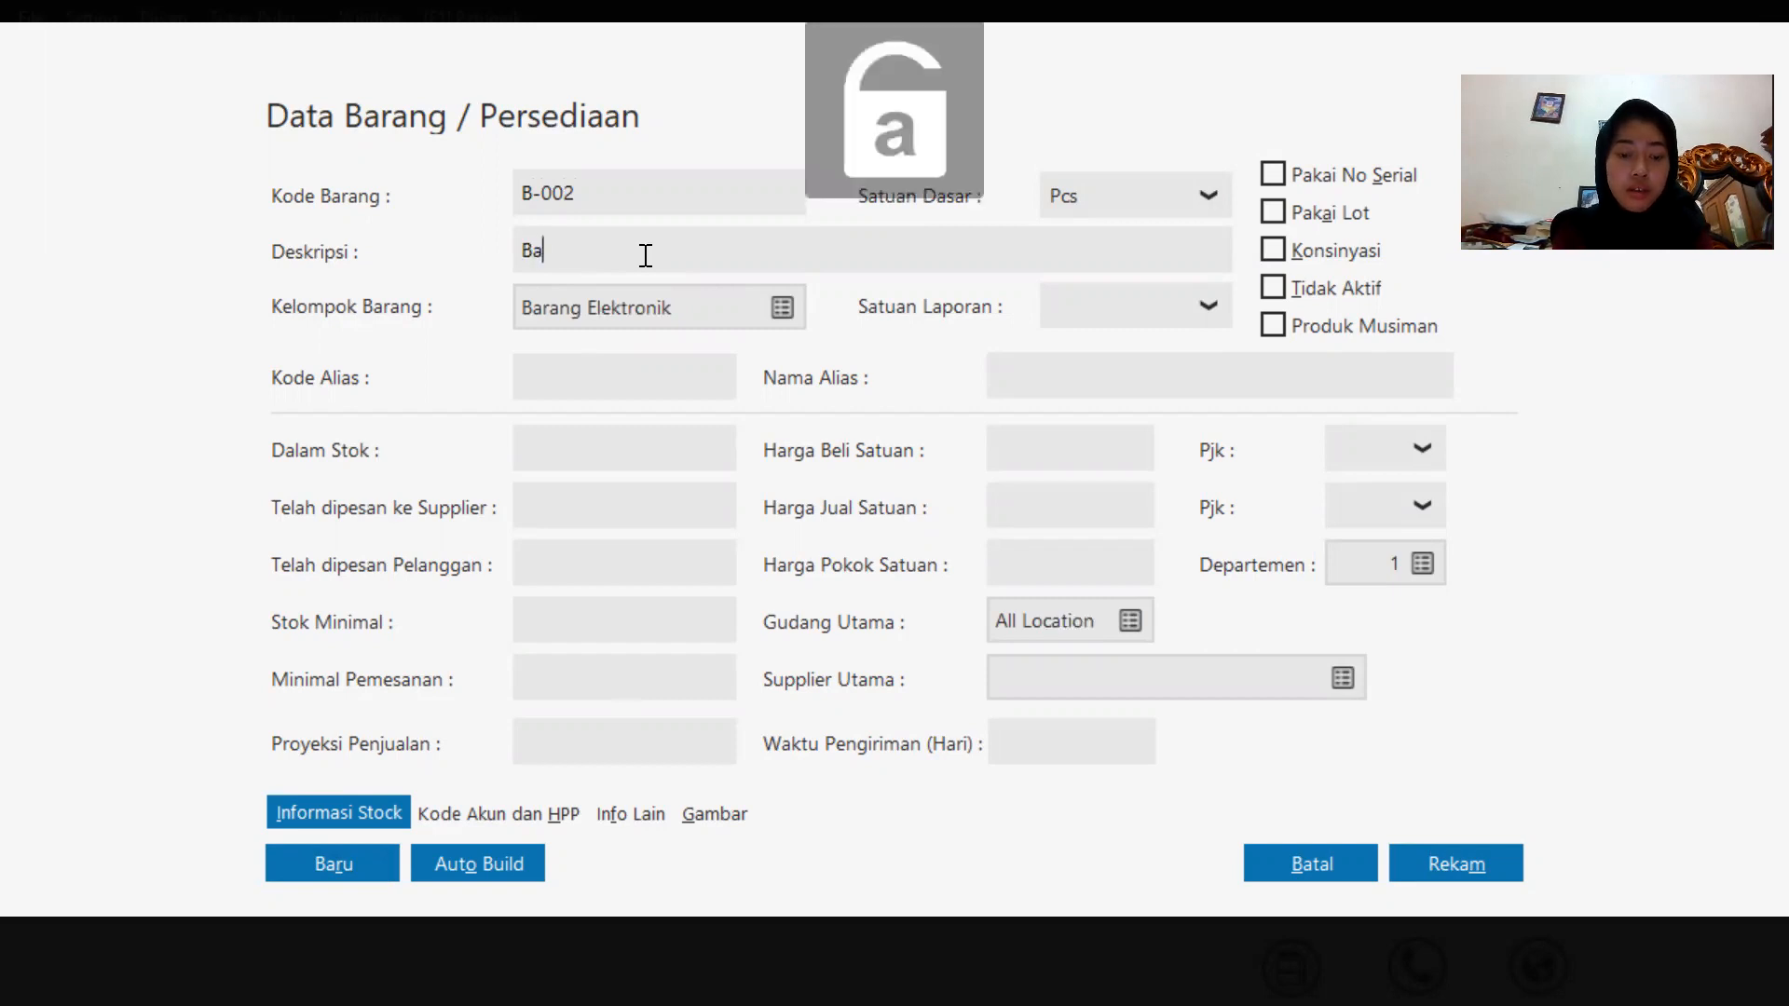
pyautogui.write('terai')
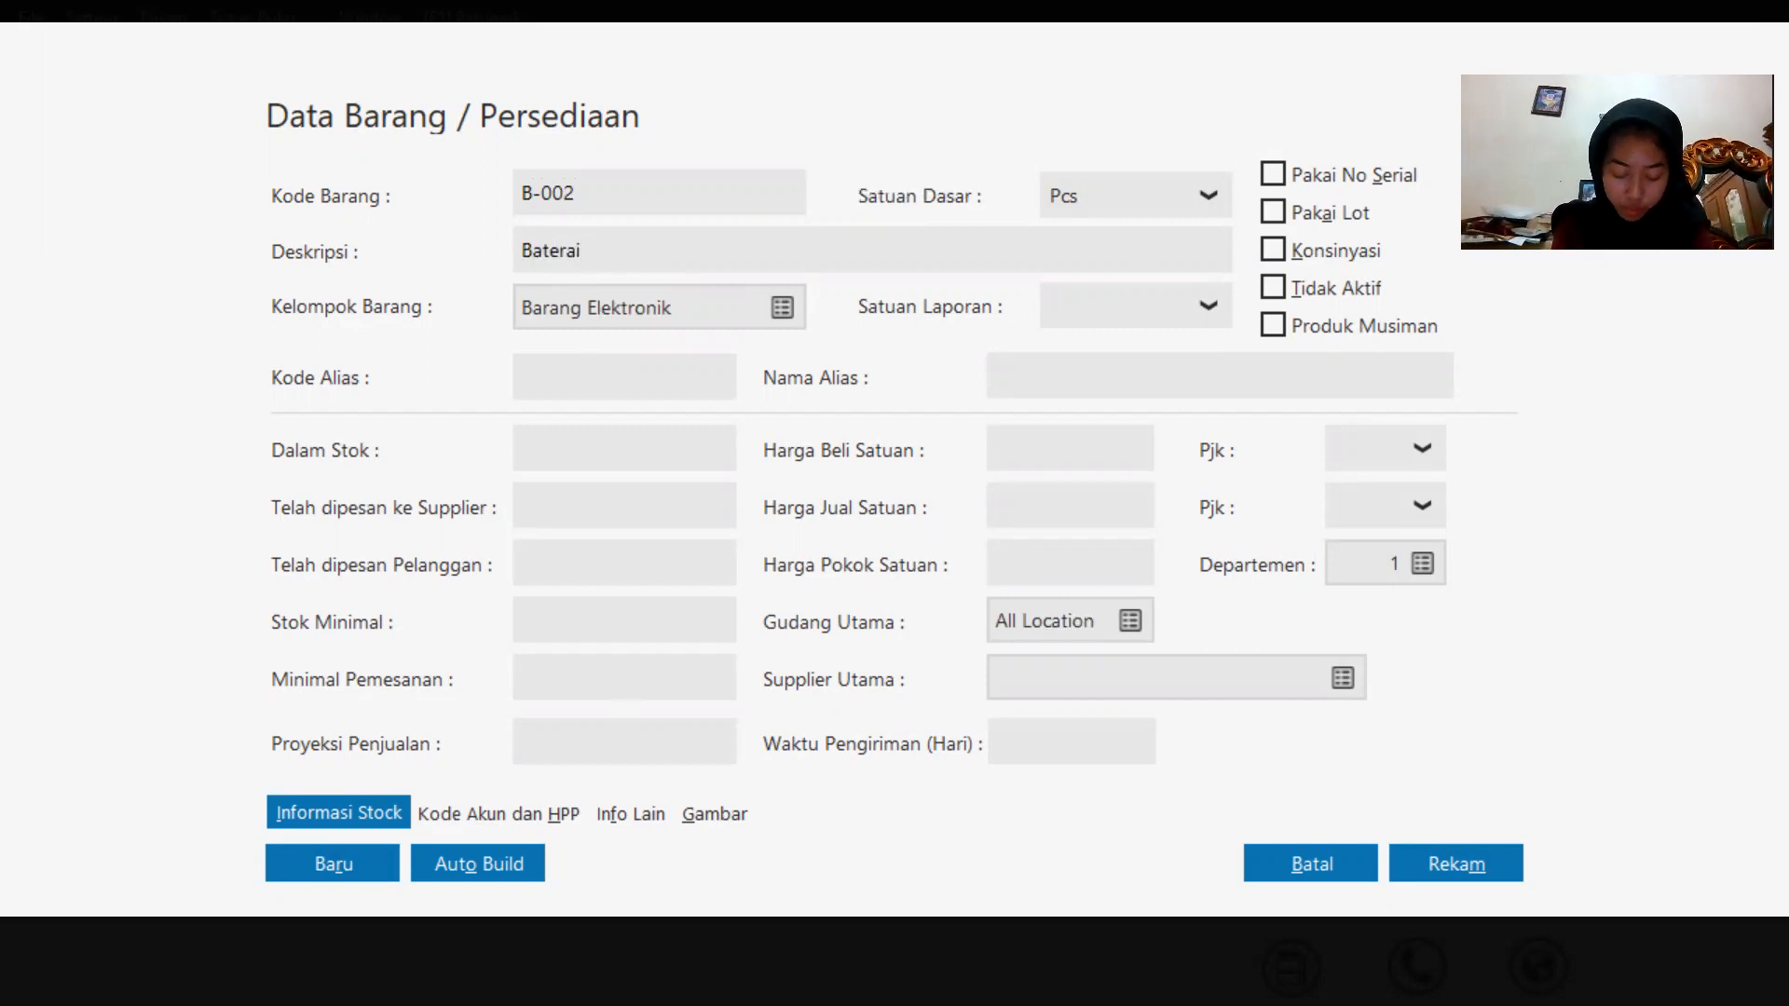
pyautogui.press('capslock')
pyautogui.write('OPPO')
pyautogui.press('BackSpace')
pyautogui.press('BackSpace')
pyautogui.press('BackSpace')
pyautogui.press('capslock')
pyautogui.write('ppo')
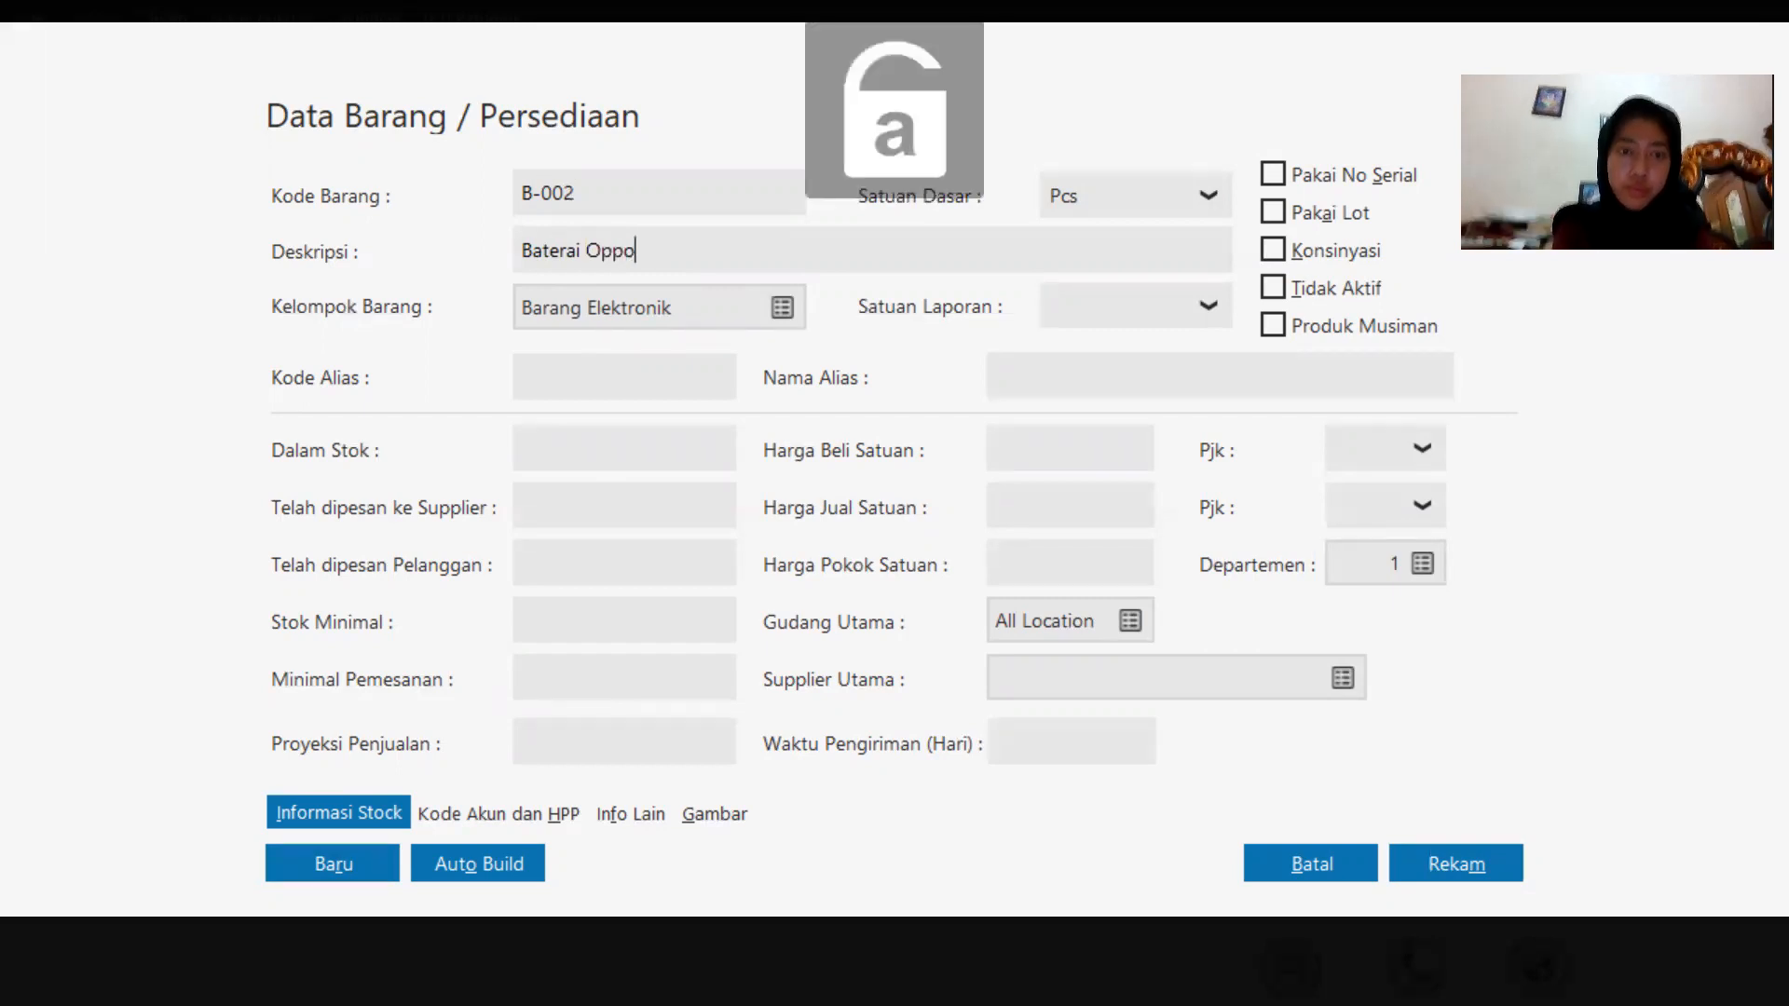
pyautogui.click(1445, 850)
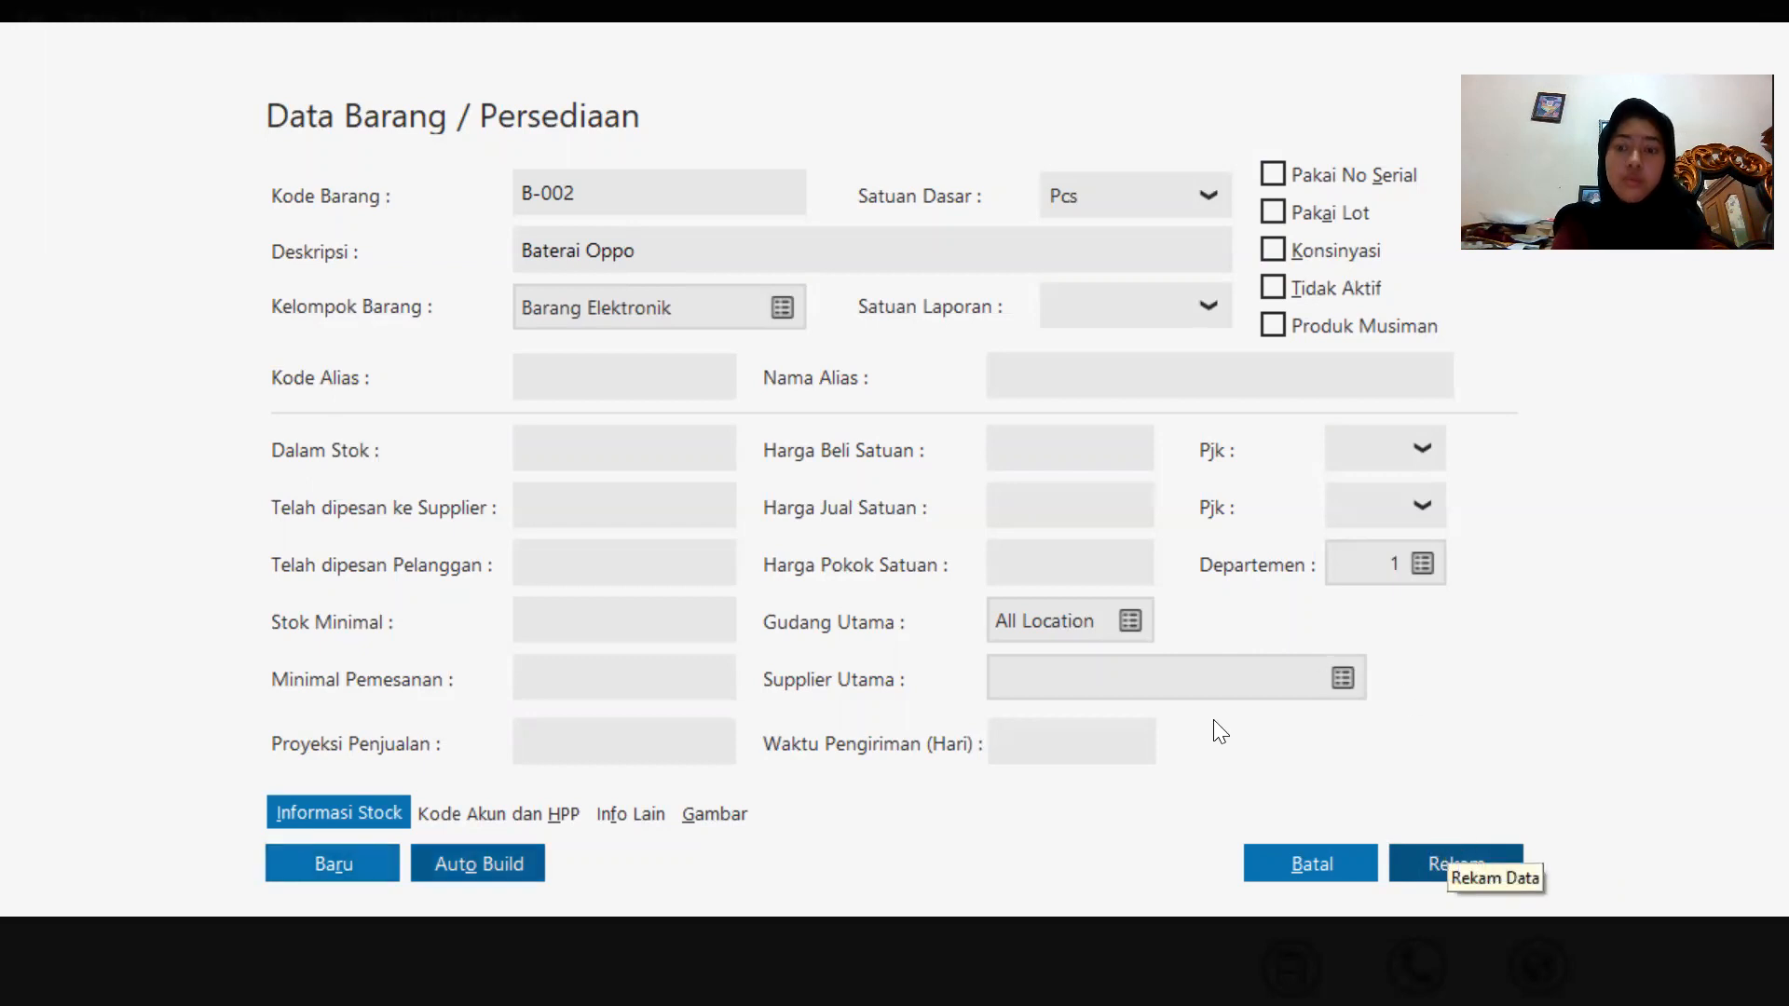
pyautogui.click(1491, 871)
pyautogui.click(1494, 866)
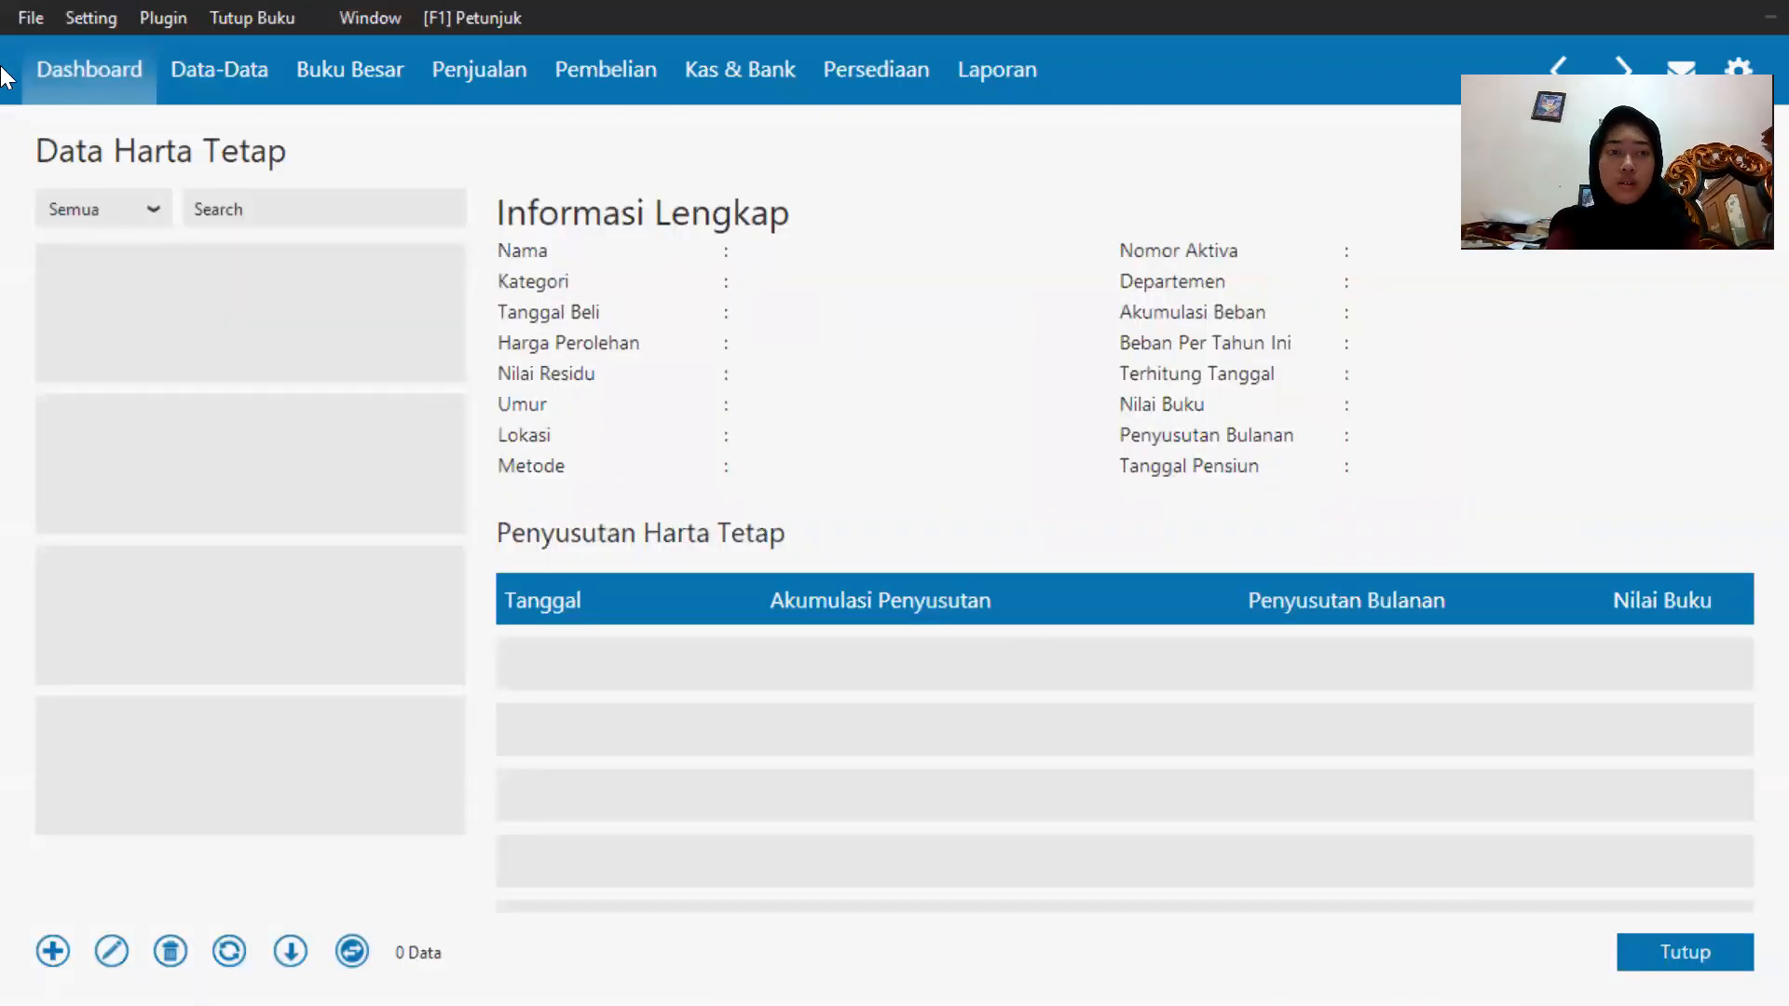
# Return to the dashboard from the fixed assets list.
pyautogui.click(31, 98)
pyautogui.click(31, 98)
pyautogui.click(31, 98)
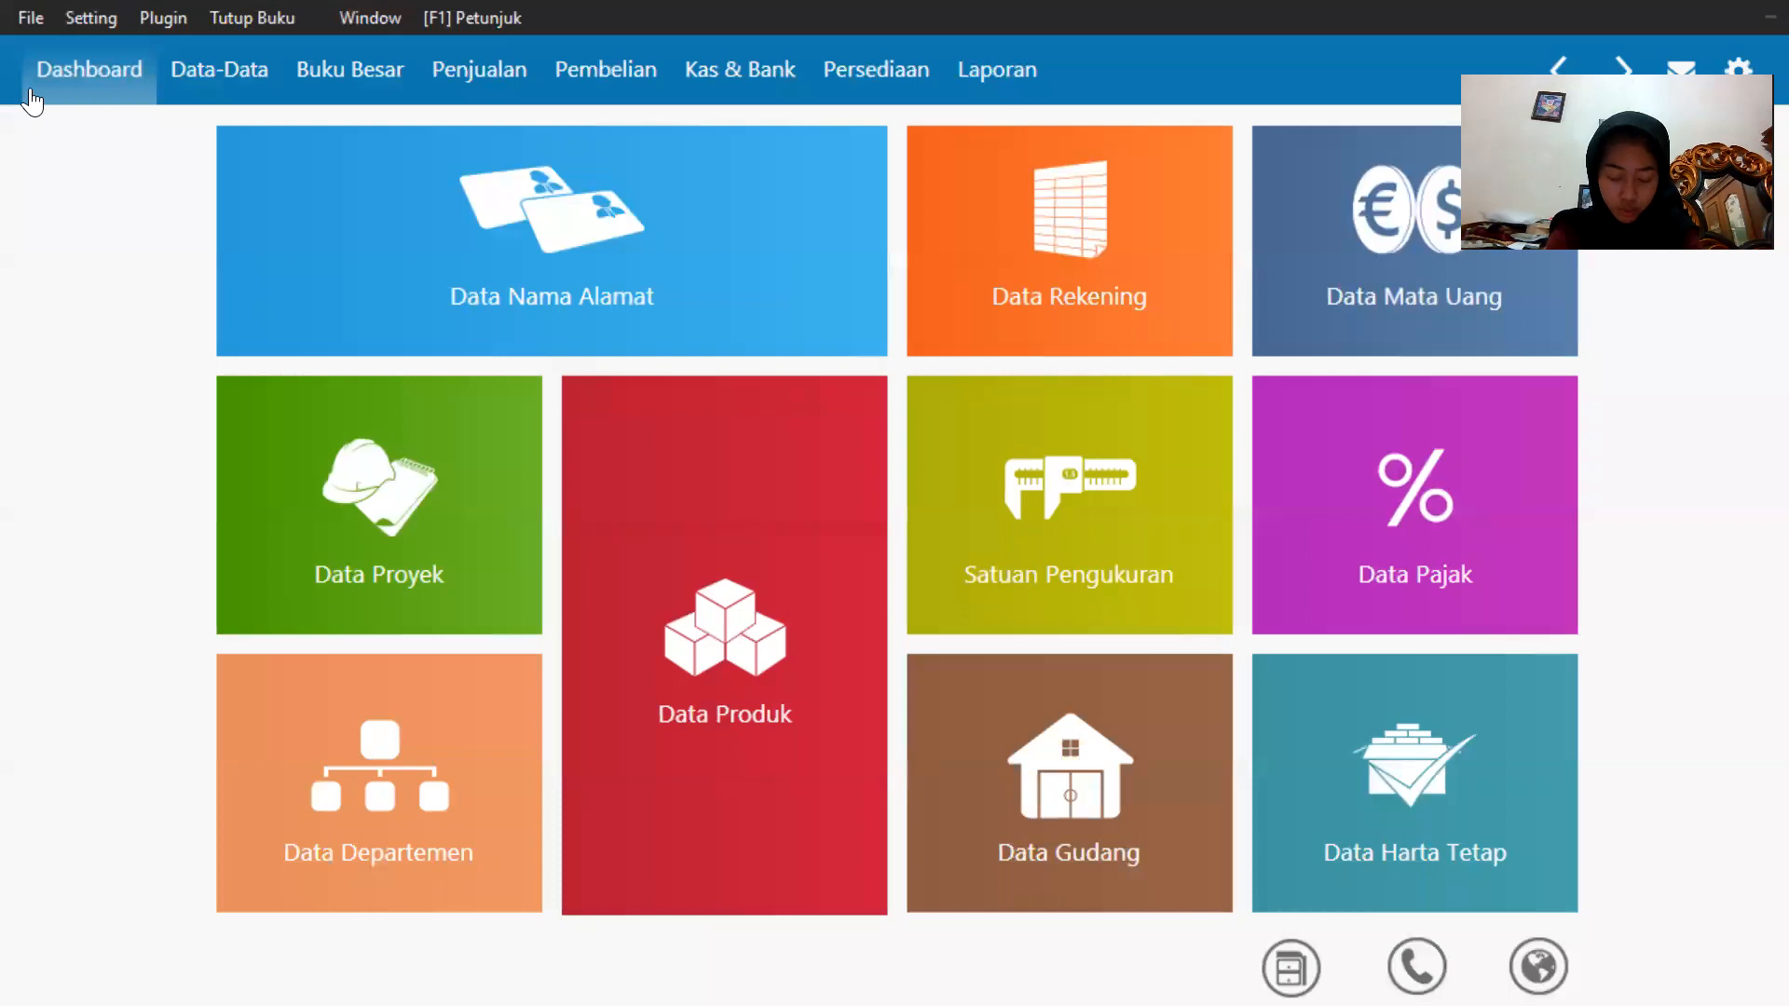
pyautogui.click(88, 20)
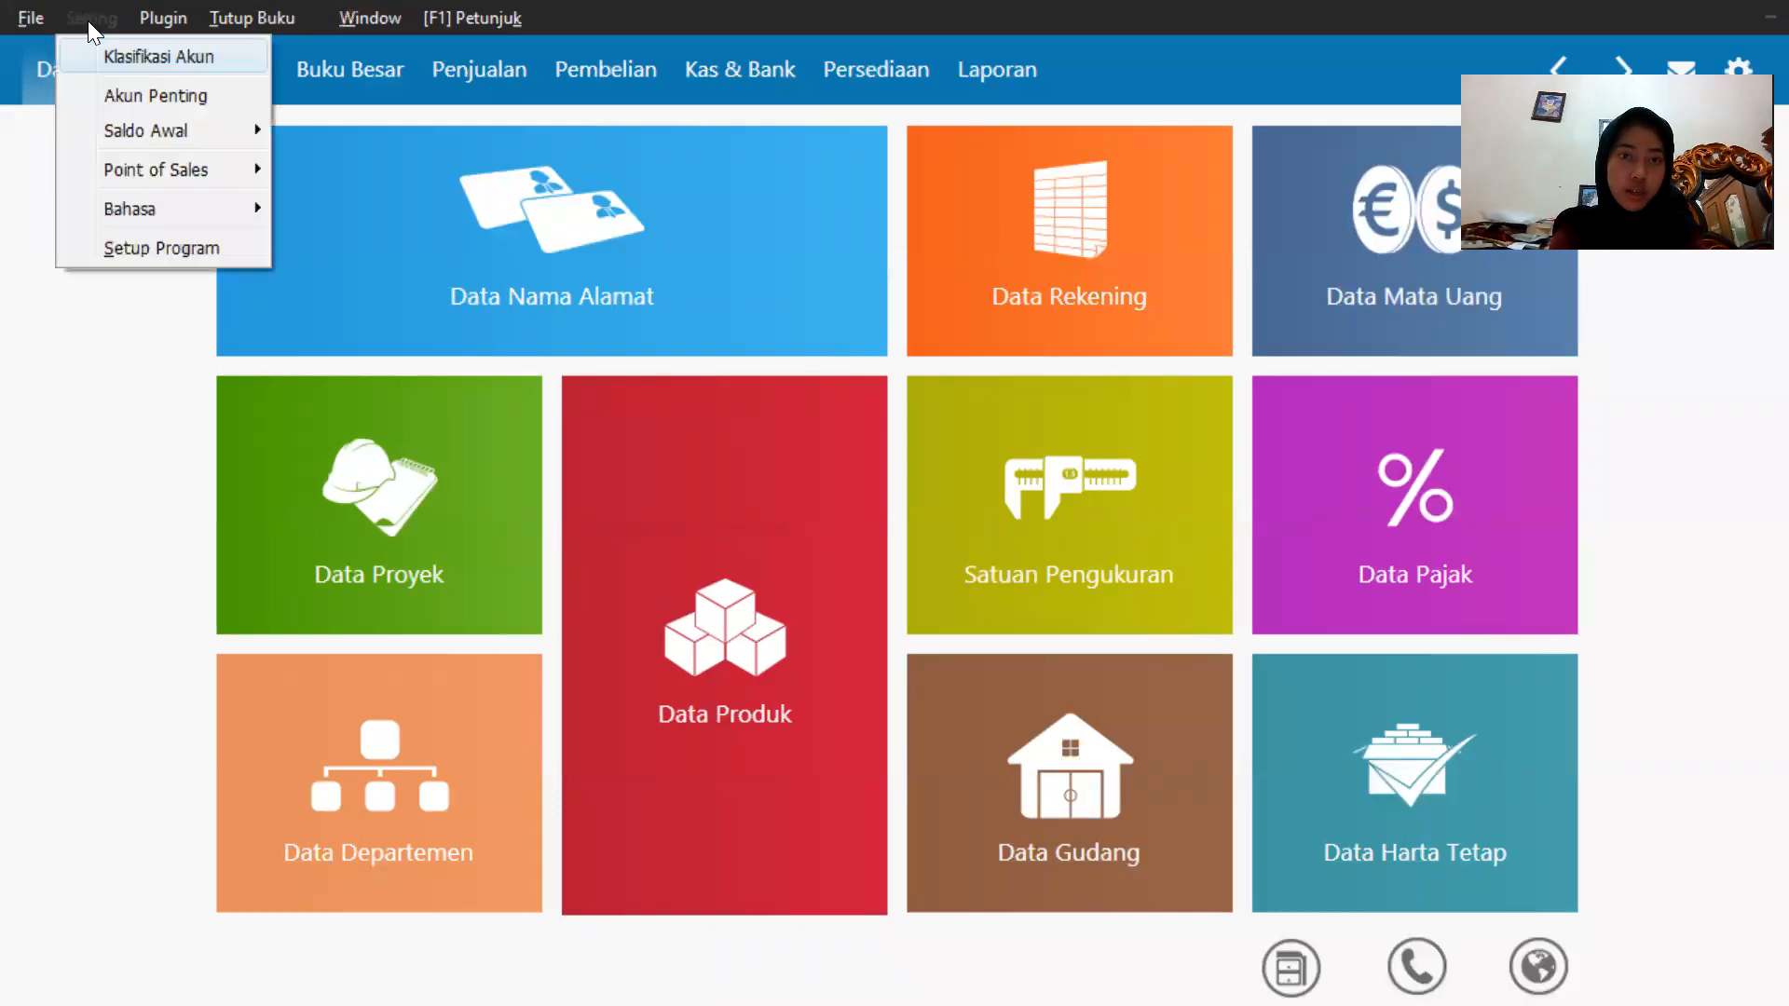
pyautogui.moveTo(156, 128)
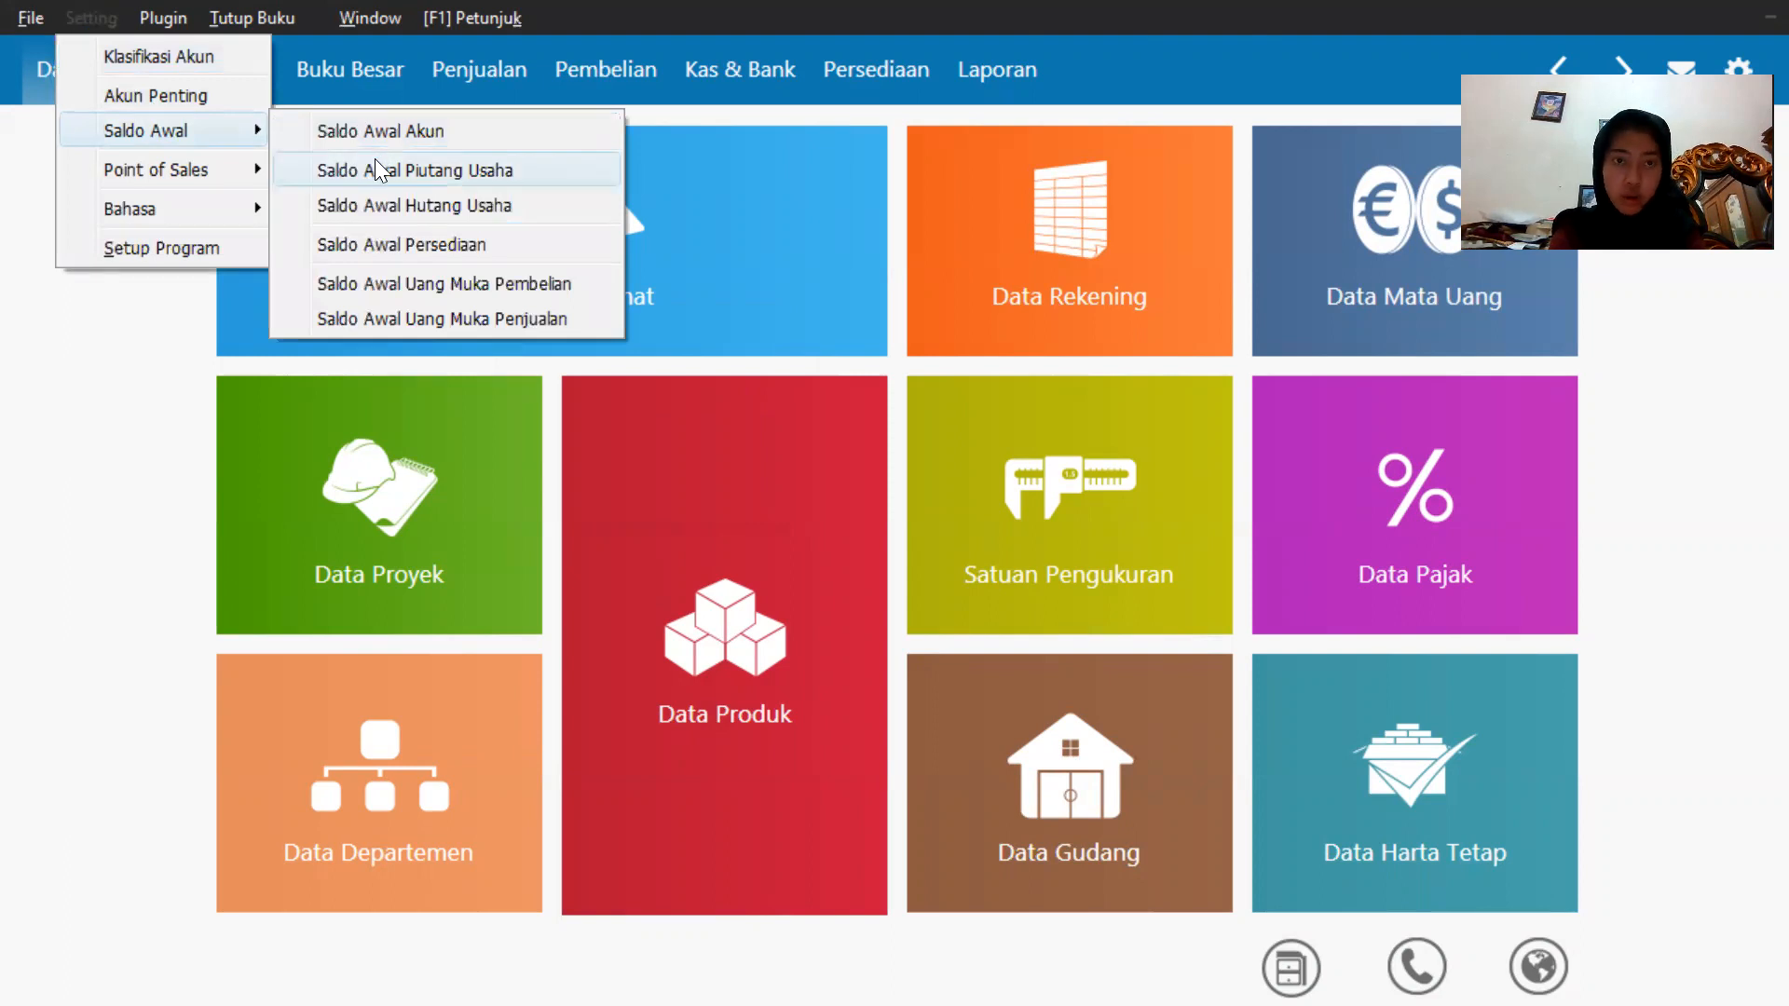
pyautogui.click(375, 168)
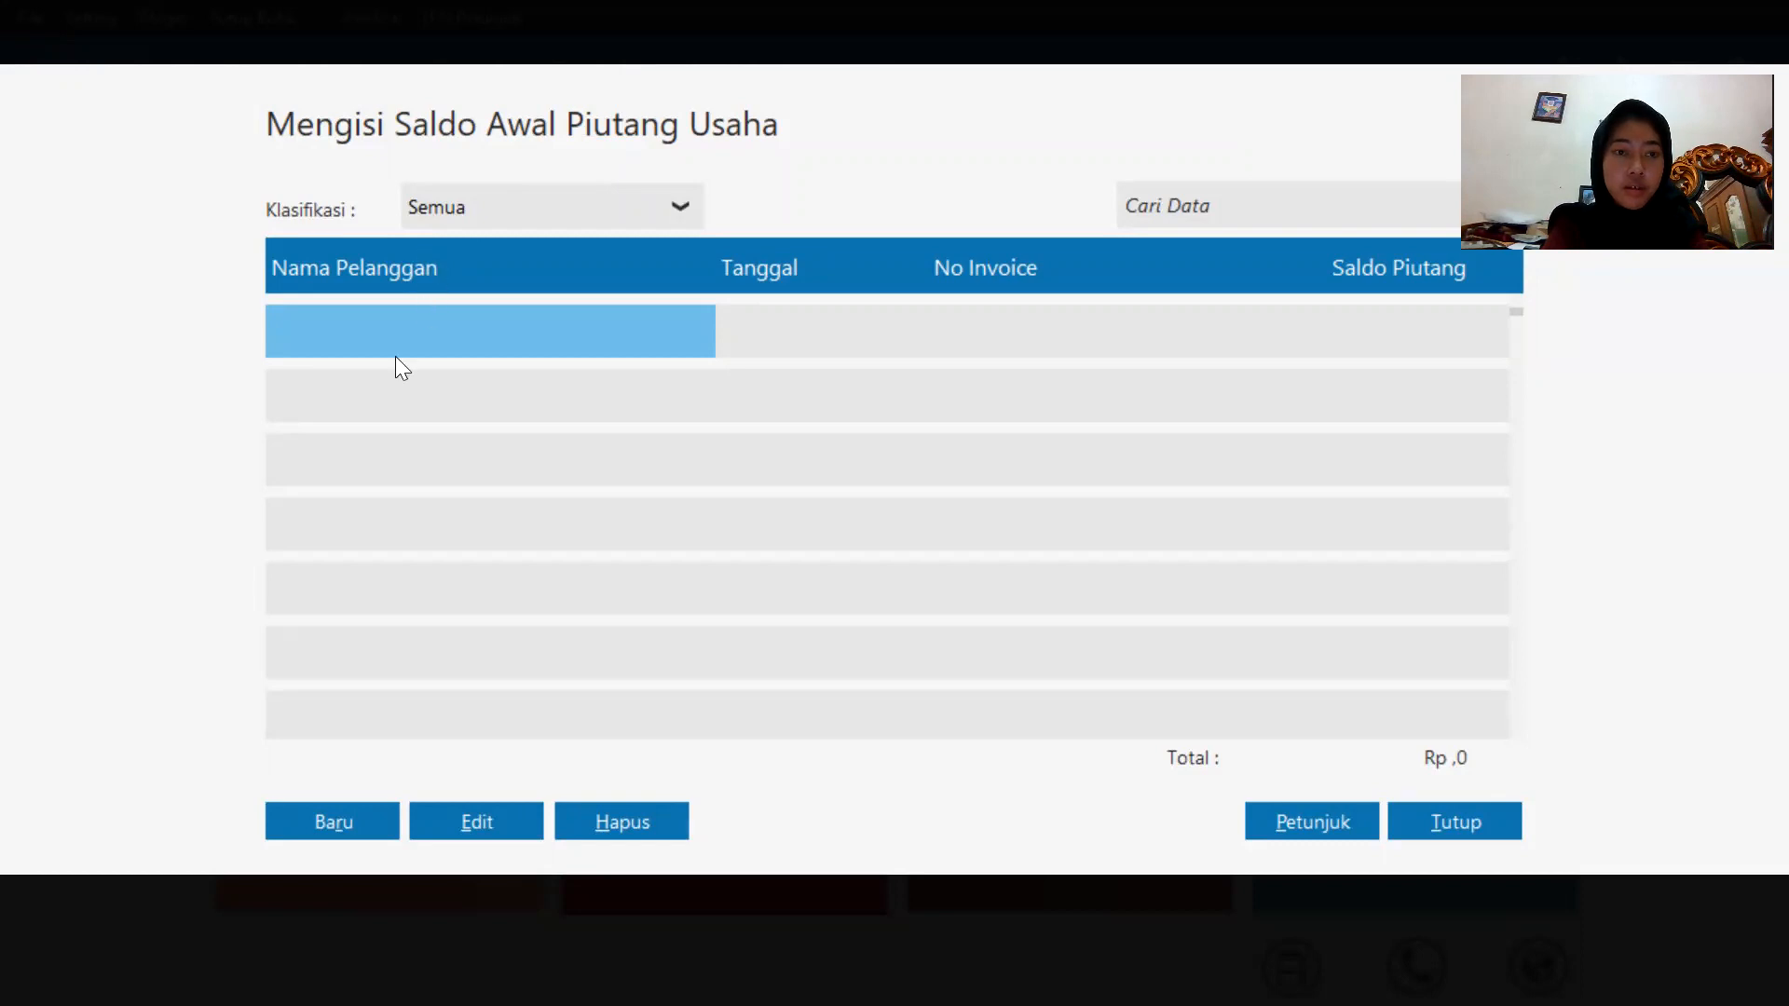
pyautogui.press('Escape')
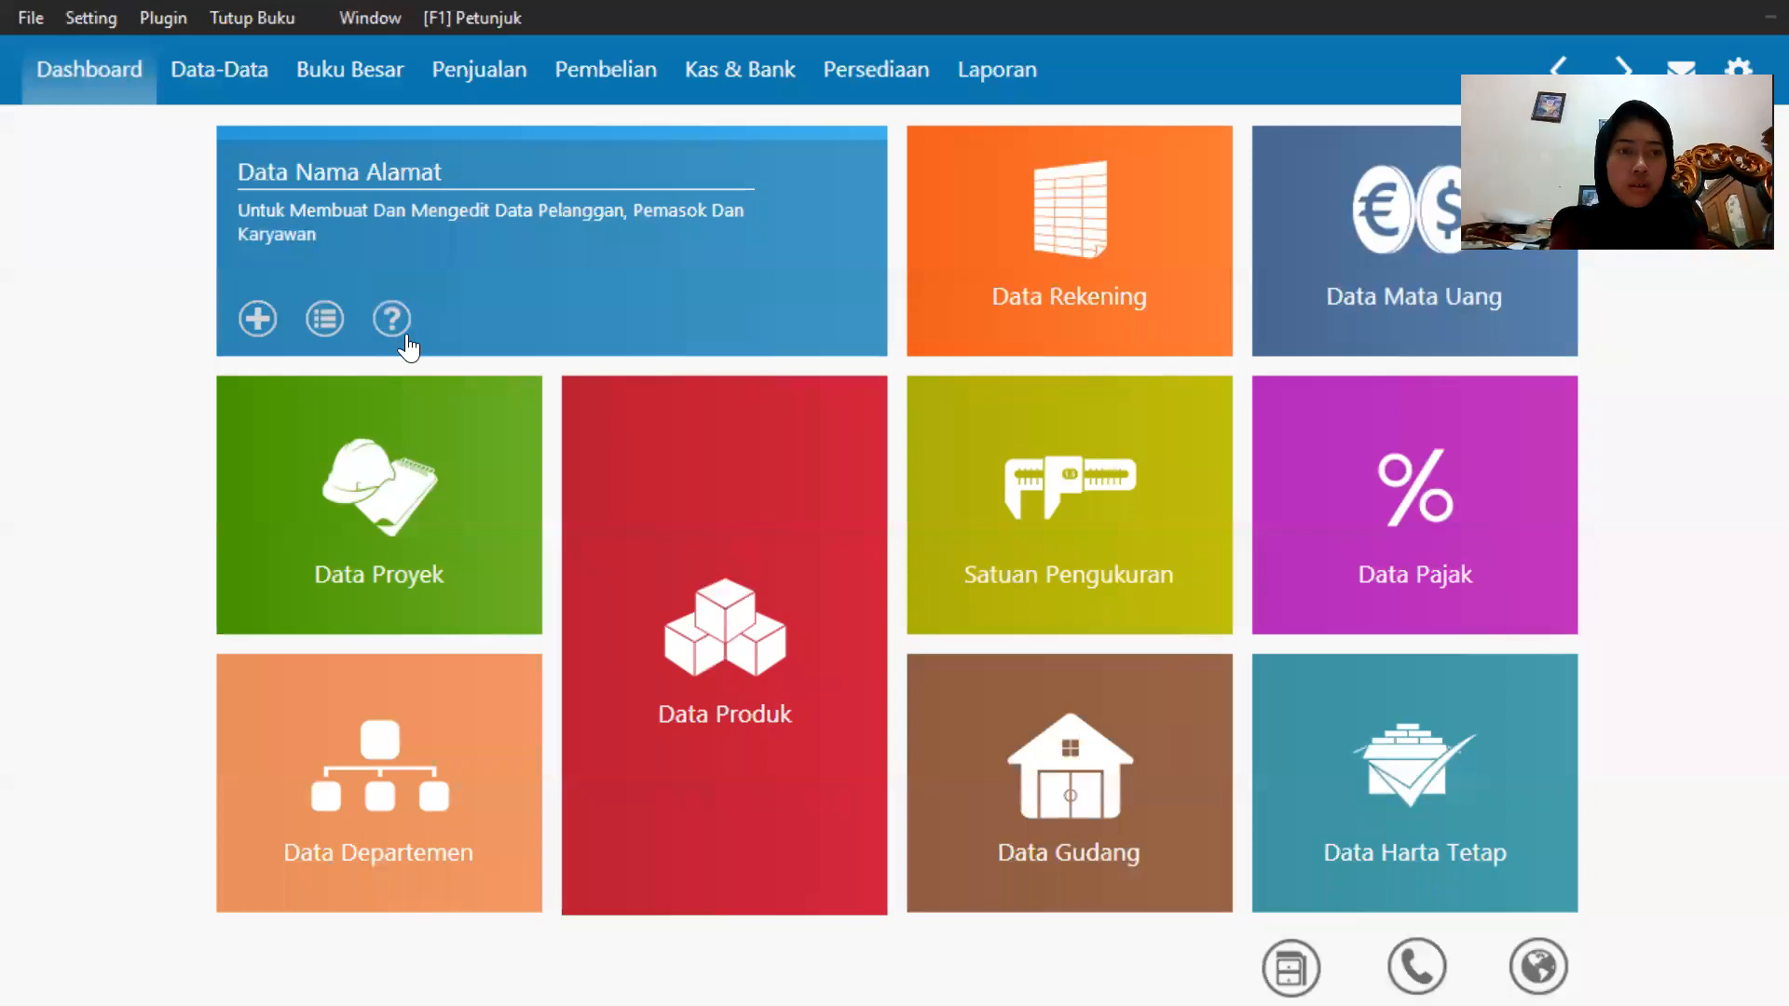
# Open the opening accounts receivable balances, start a new entry and pick customer Toko Anugrah.
pyautogui.click(88, 16)
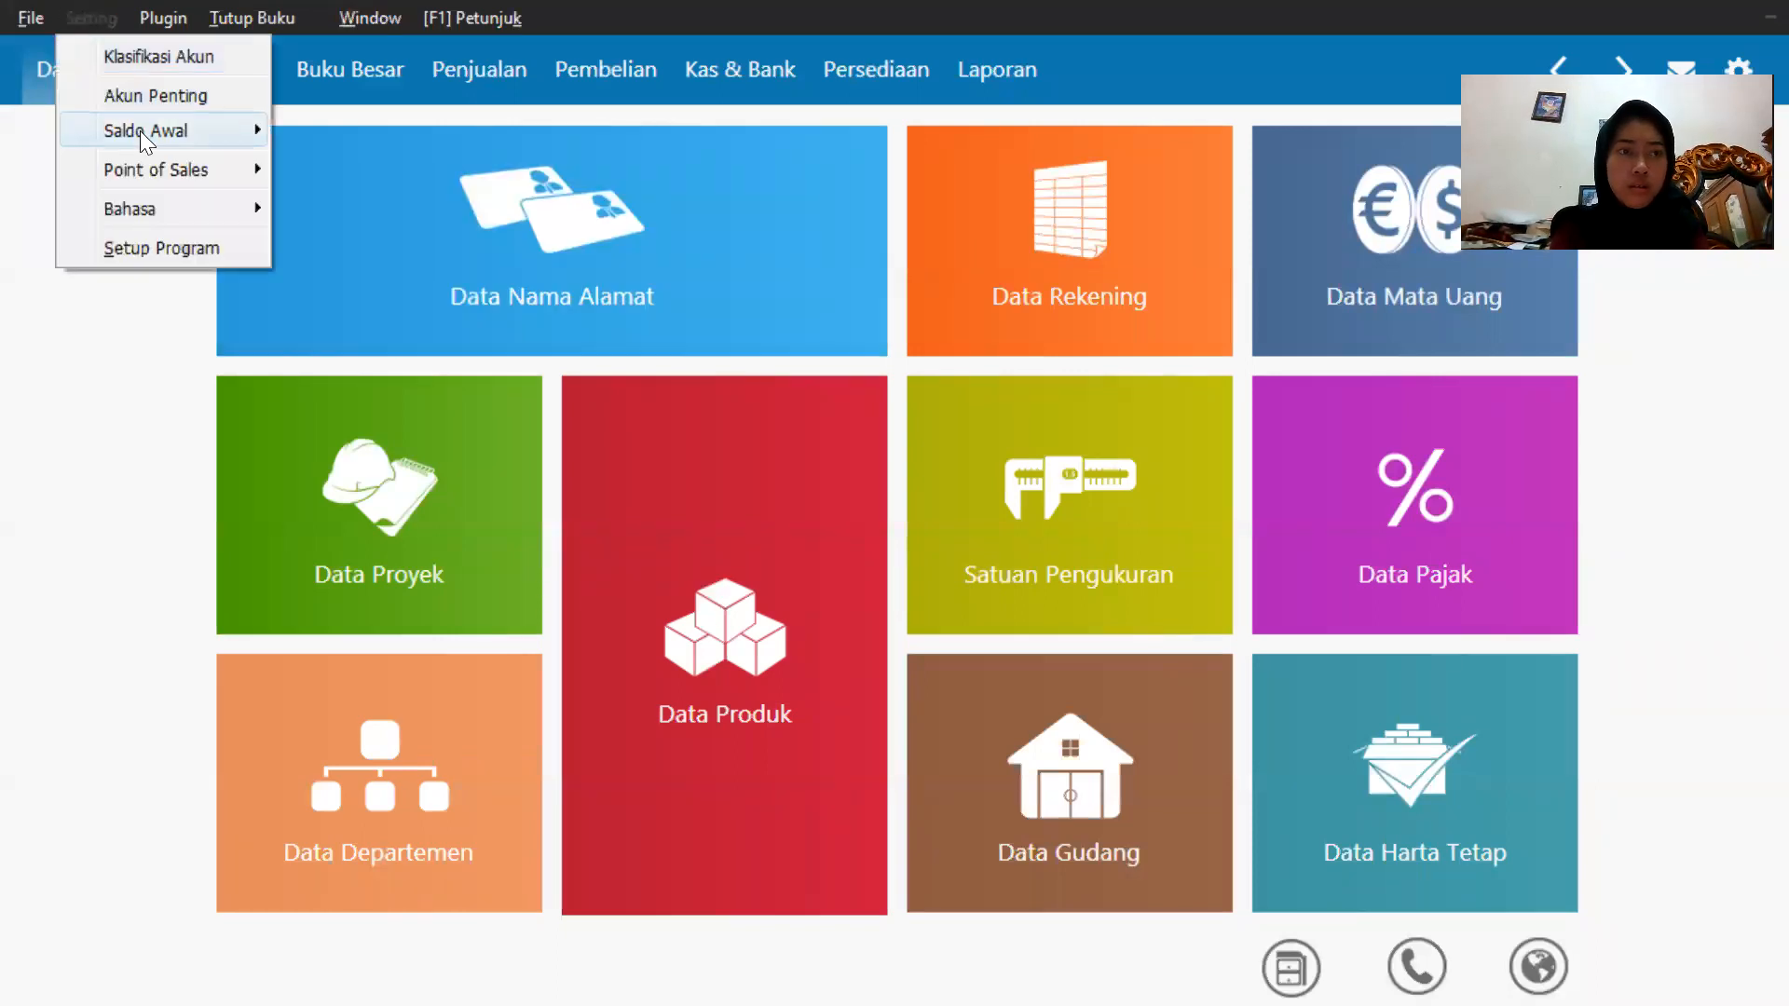
pyautogui.moveTo(139, 130)
pyautogui.click(347, 169)
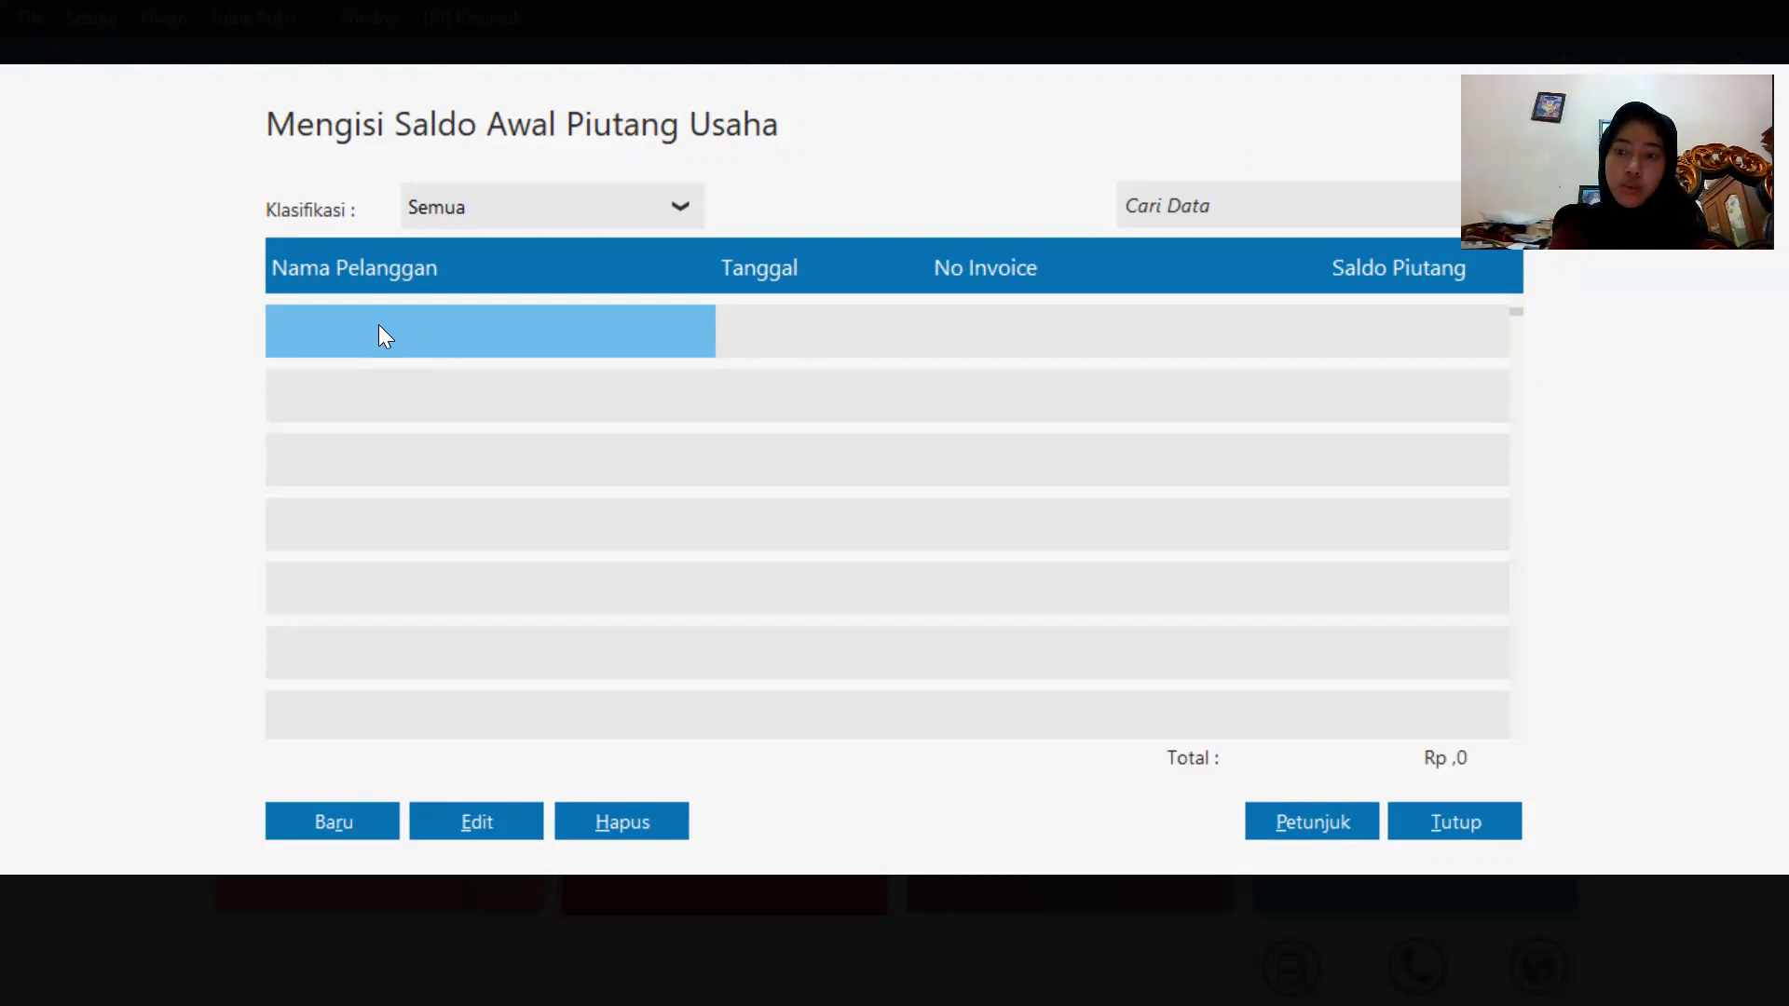
pyautogui.click(324, 821)
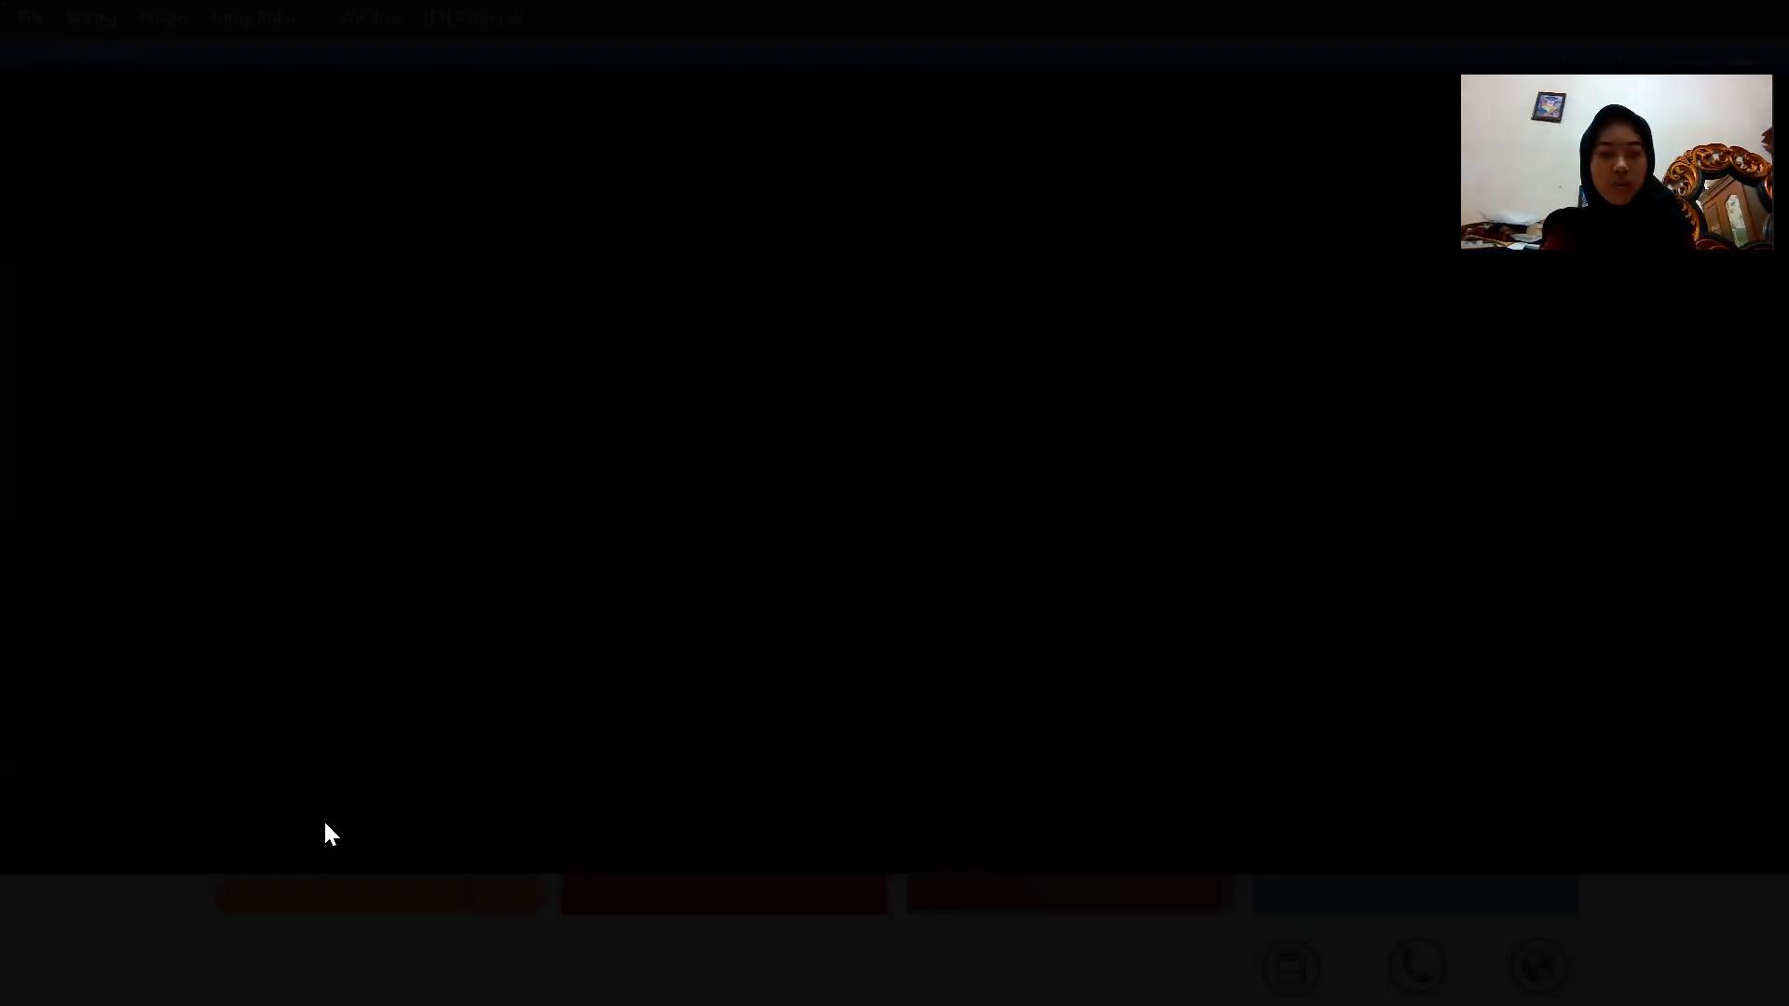
pyautogui.click(690, 310)
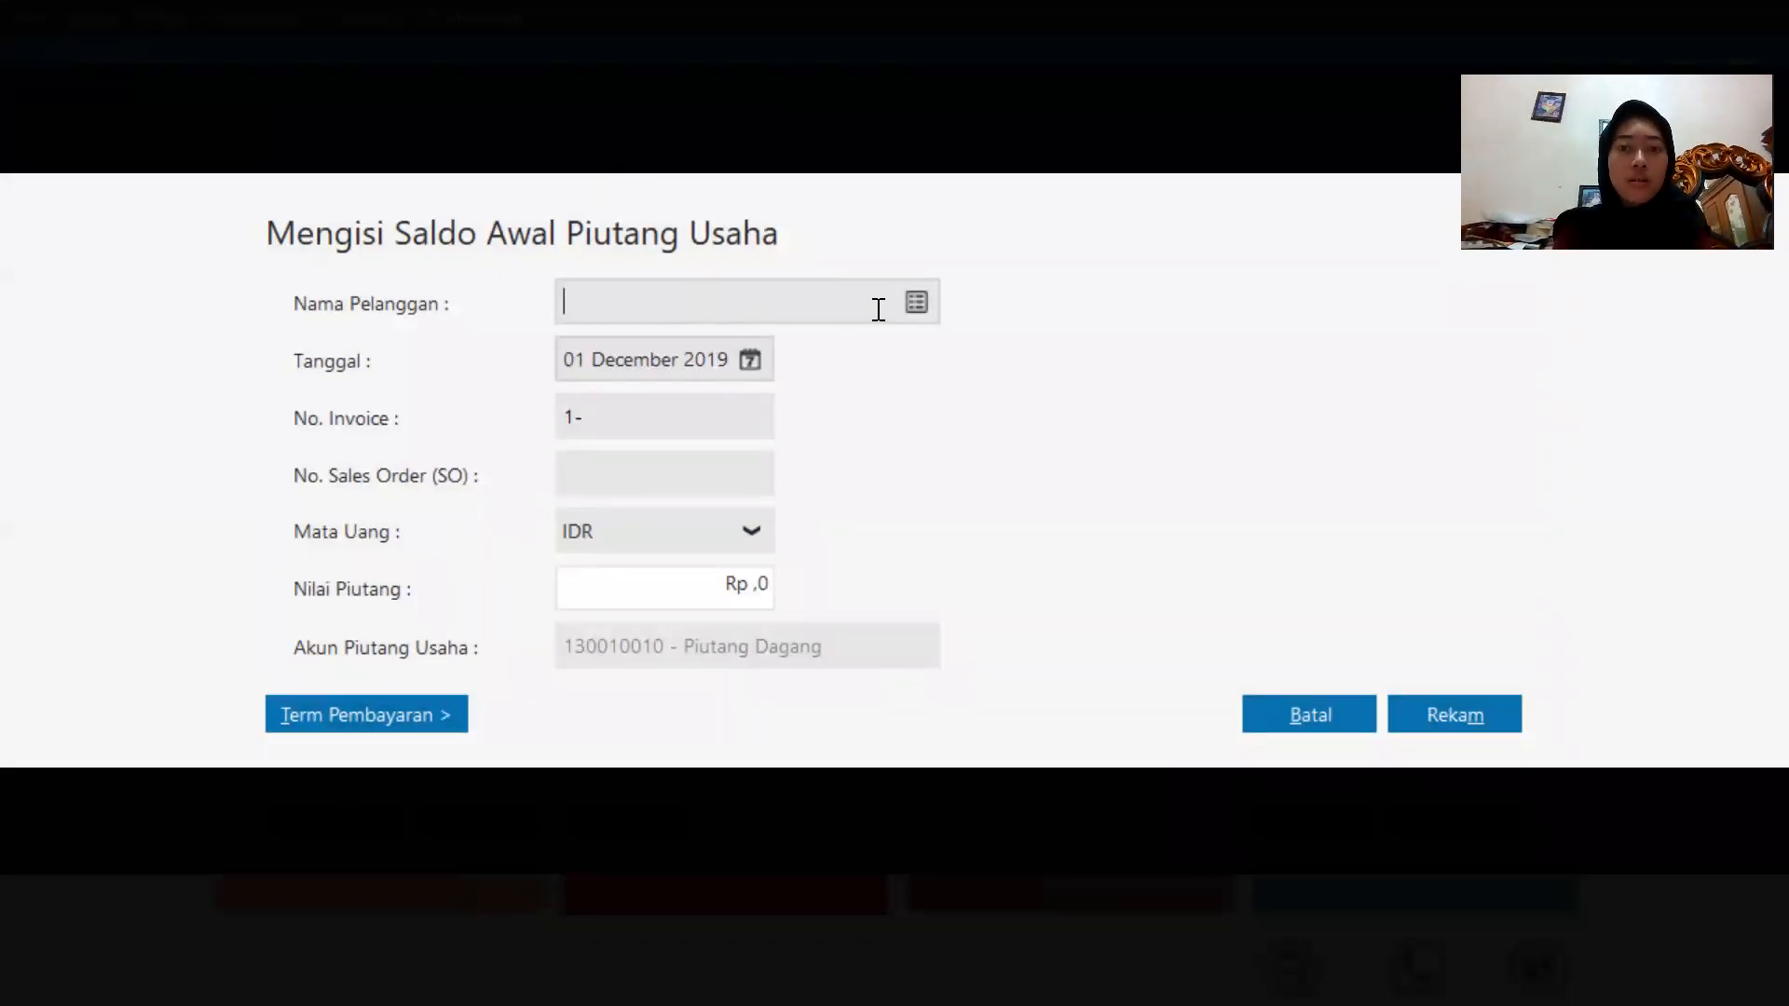
pyautogui.click(915, 300)
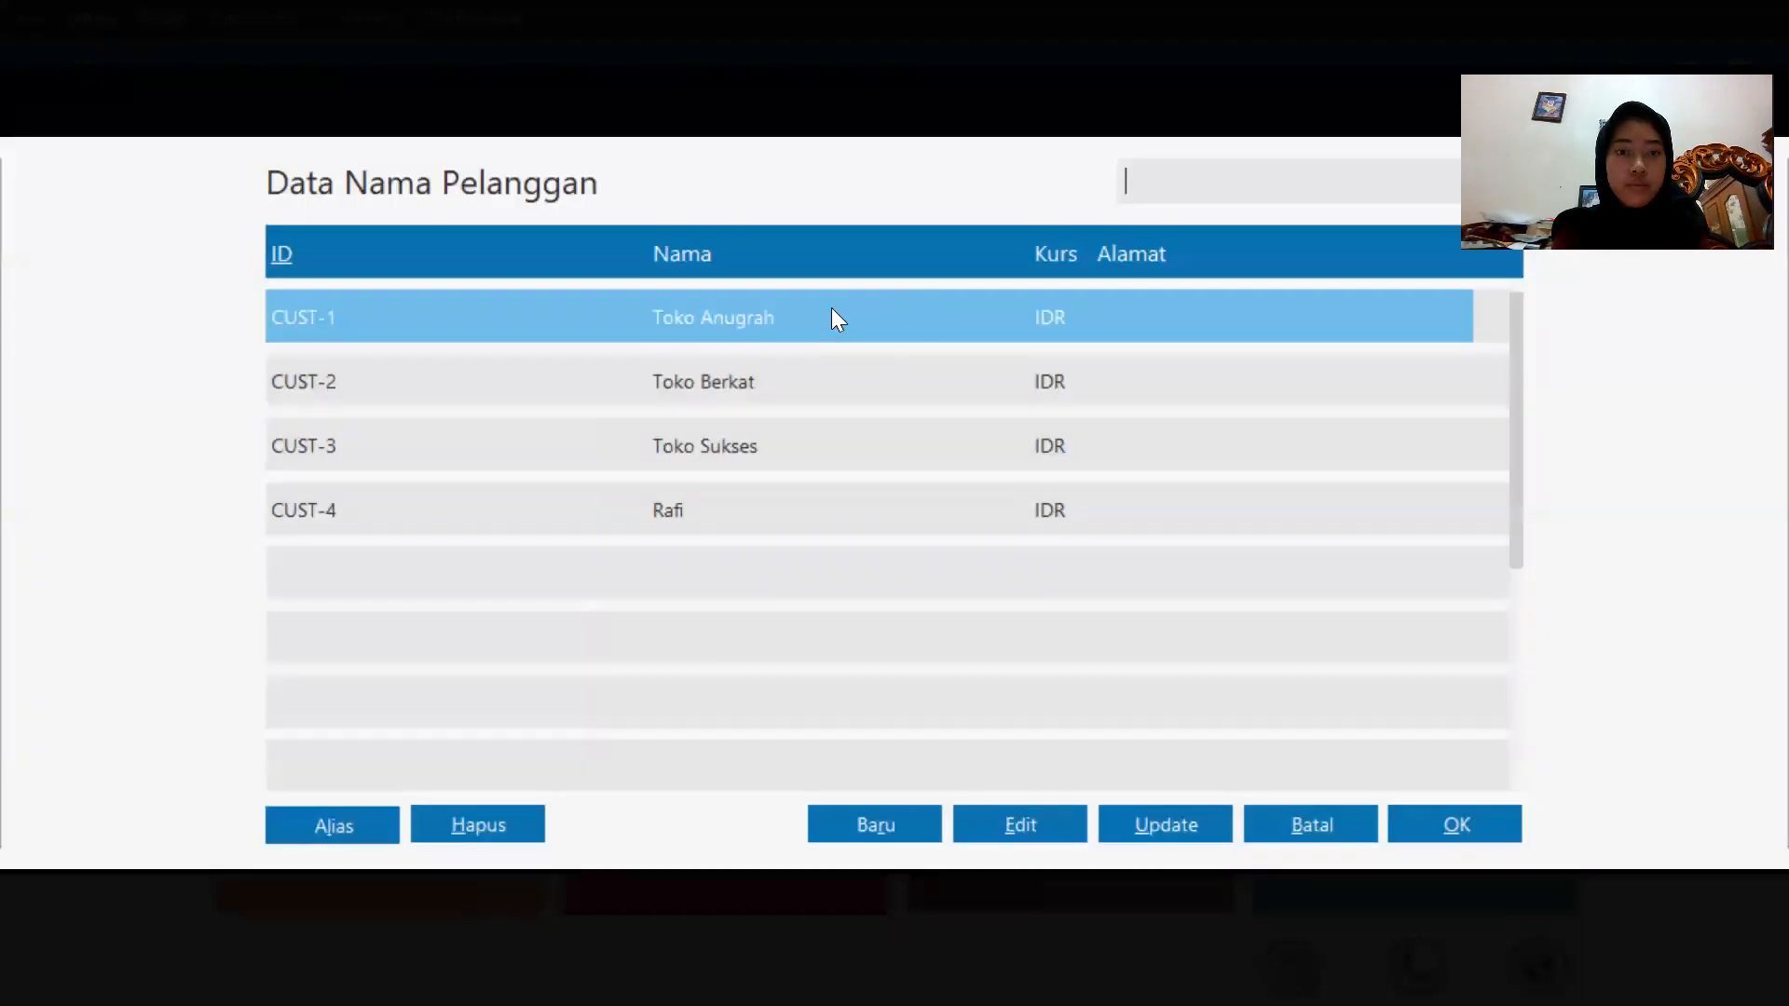
pyautogui.doubleClick(831, 311)
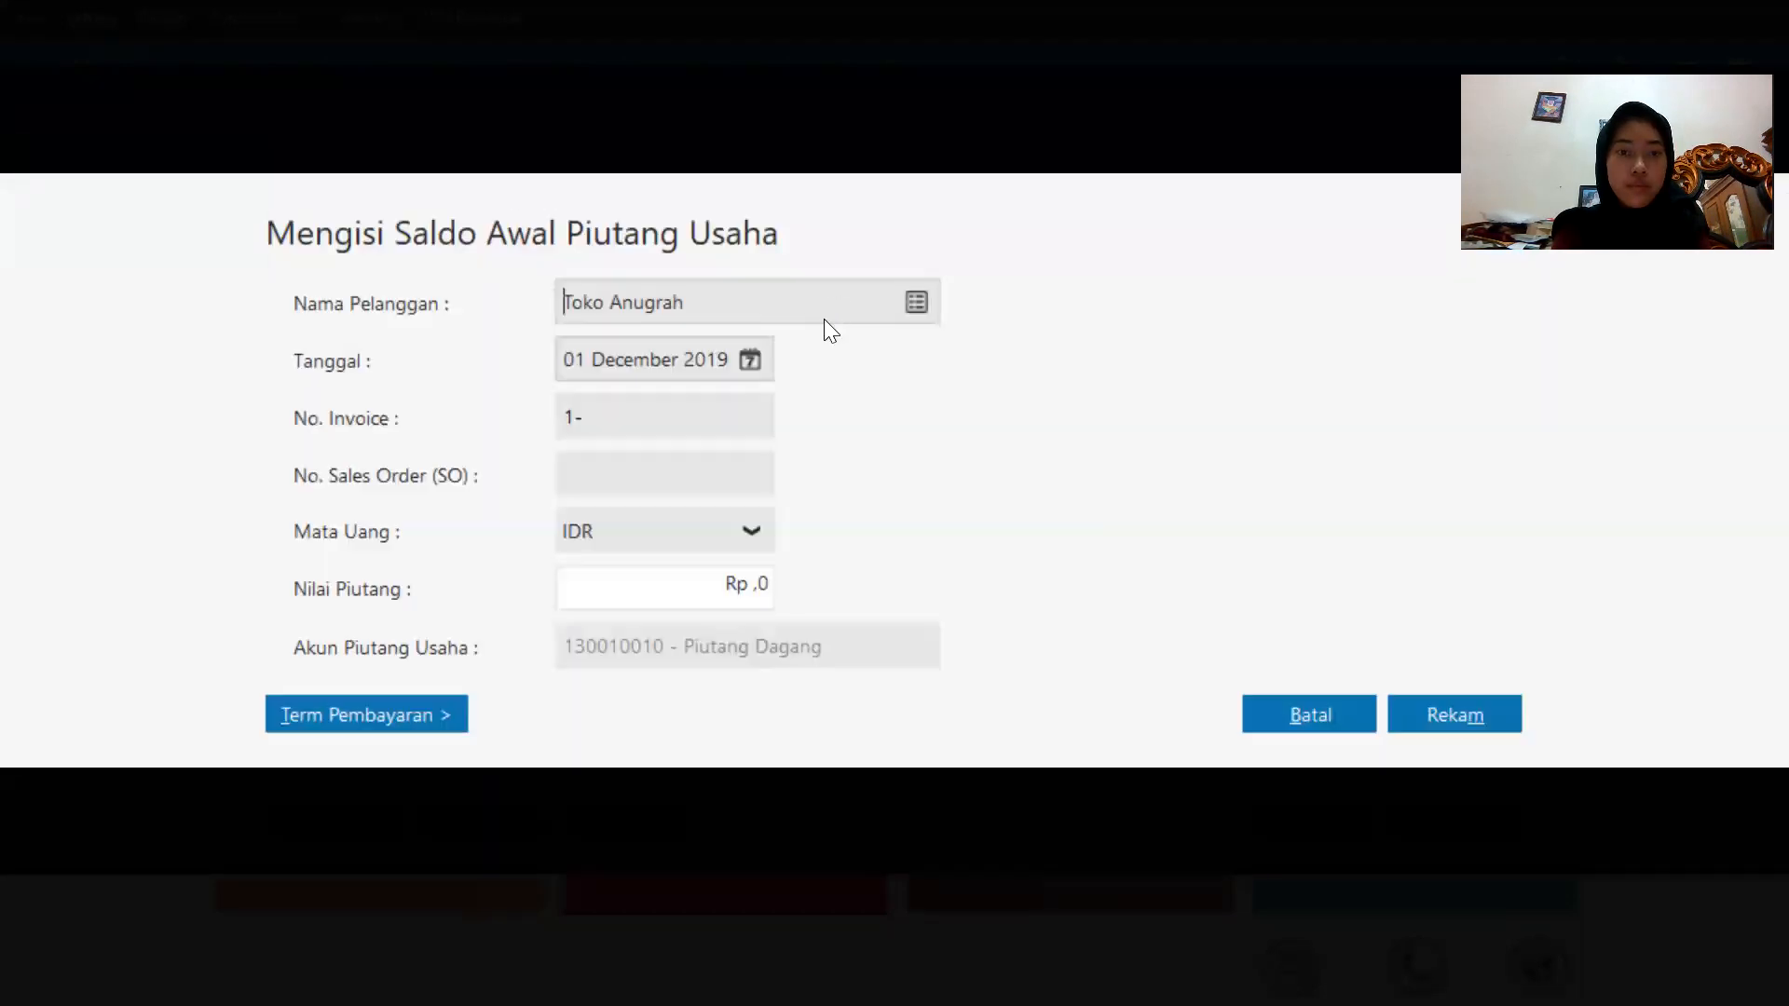
# Set the receivable's date to 11 November 2019 and its invoice number to INV-001.
pyautogui.click(717, 357)
pyautogui.click(754, 361)
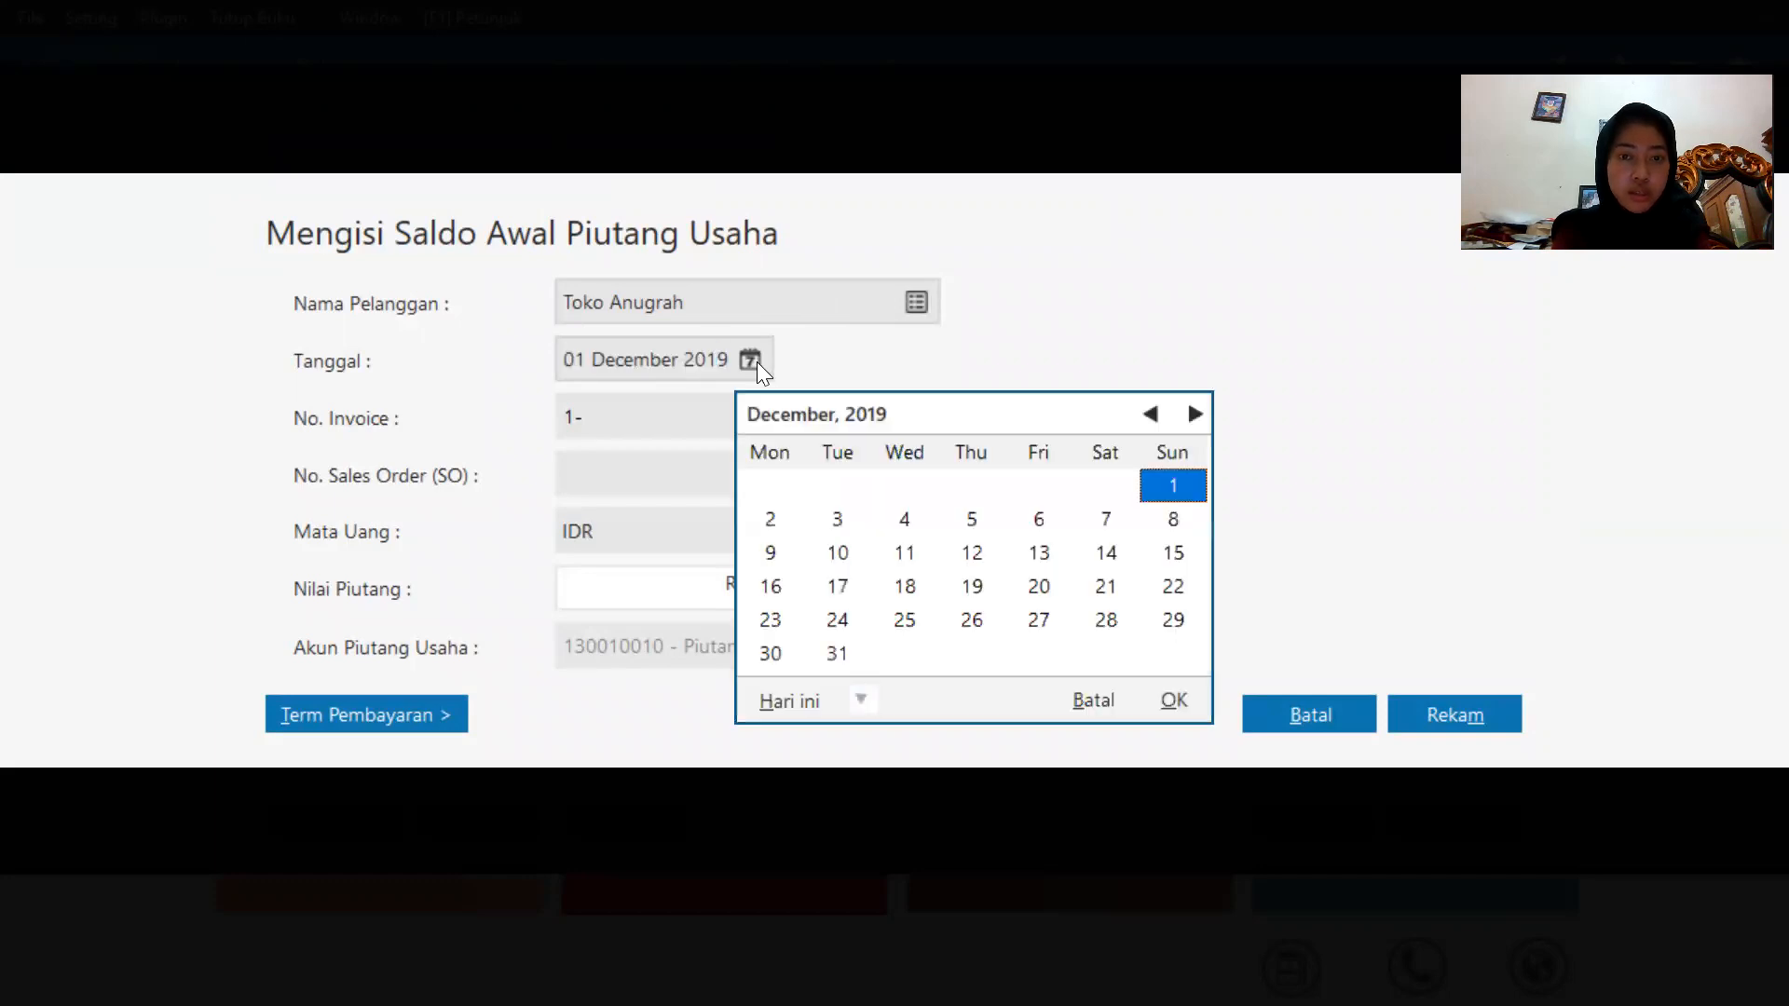
pyautogui.click(1147, 413)
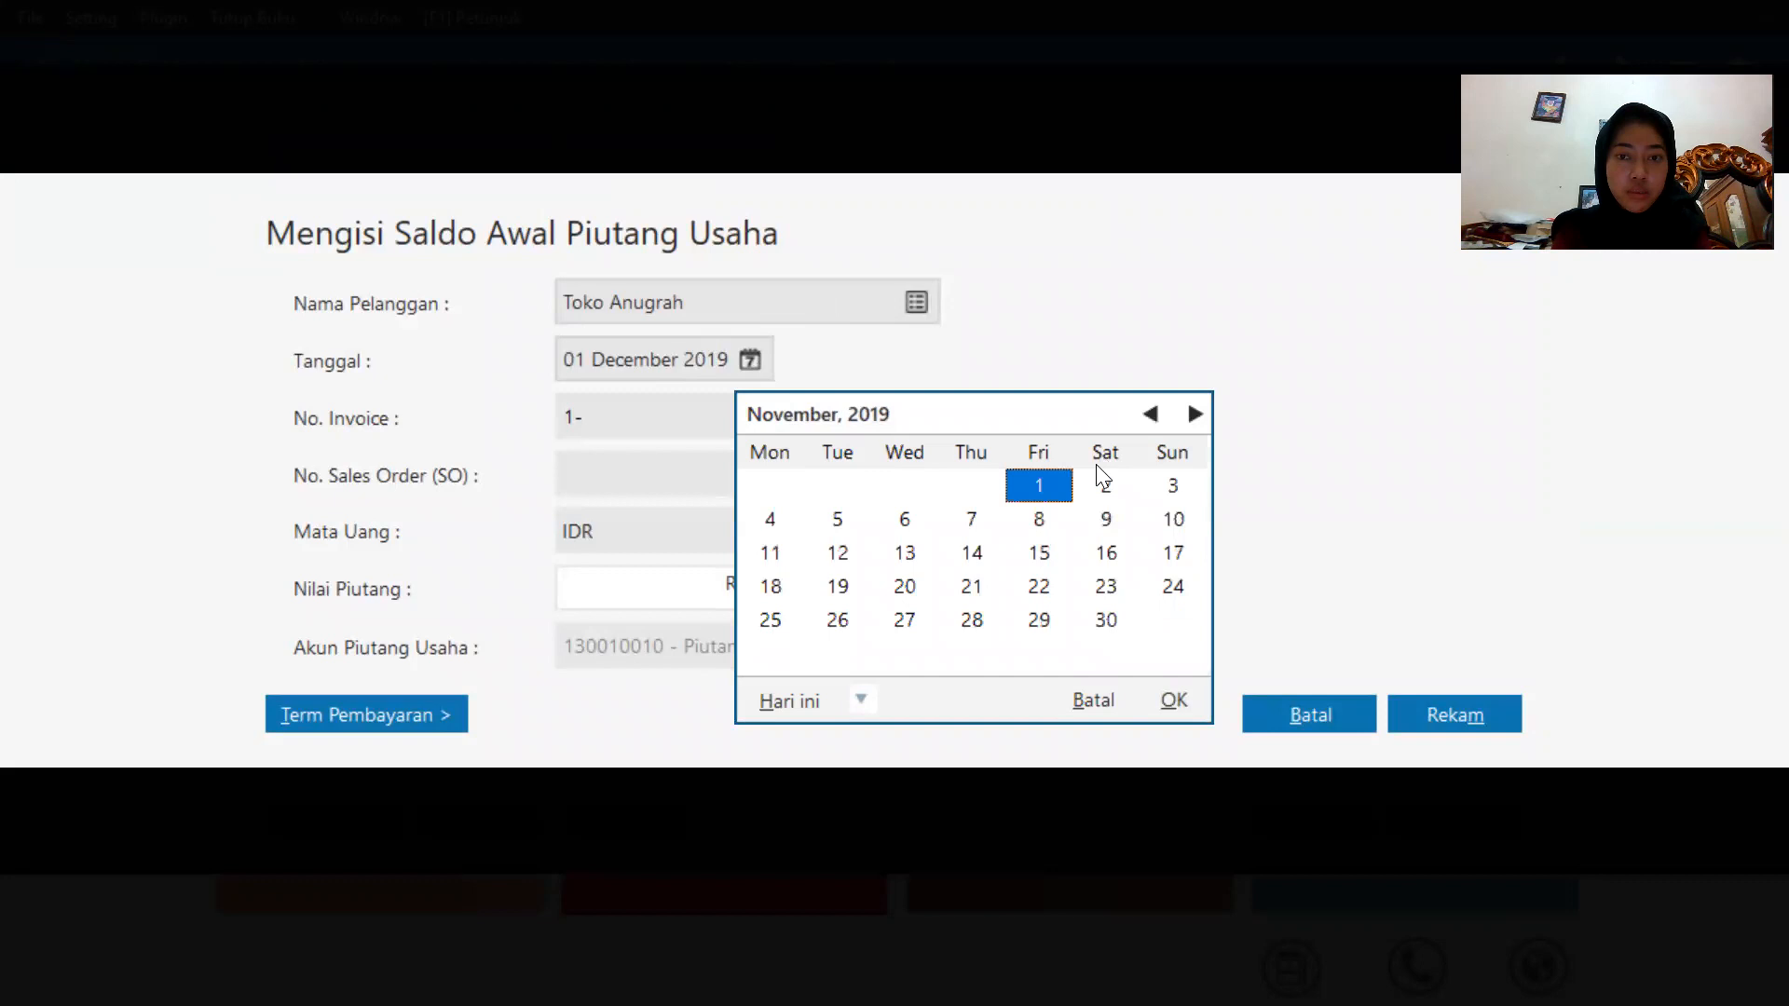
pyautogui.click(770, 557)
pyautogui.click(1168, 700)
pyautogui.click(622, 411)
pyautogui.press('BackSpace')
pyautogui.press('capslock')
pyautogui.write('IN')
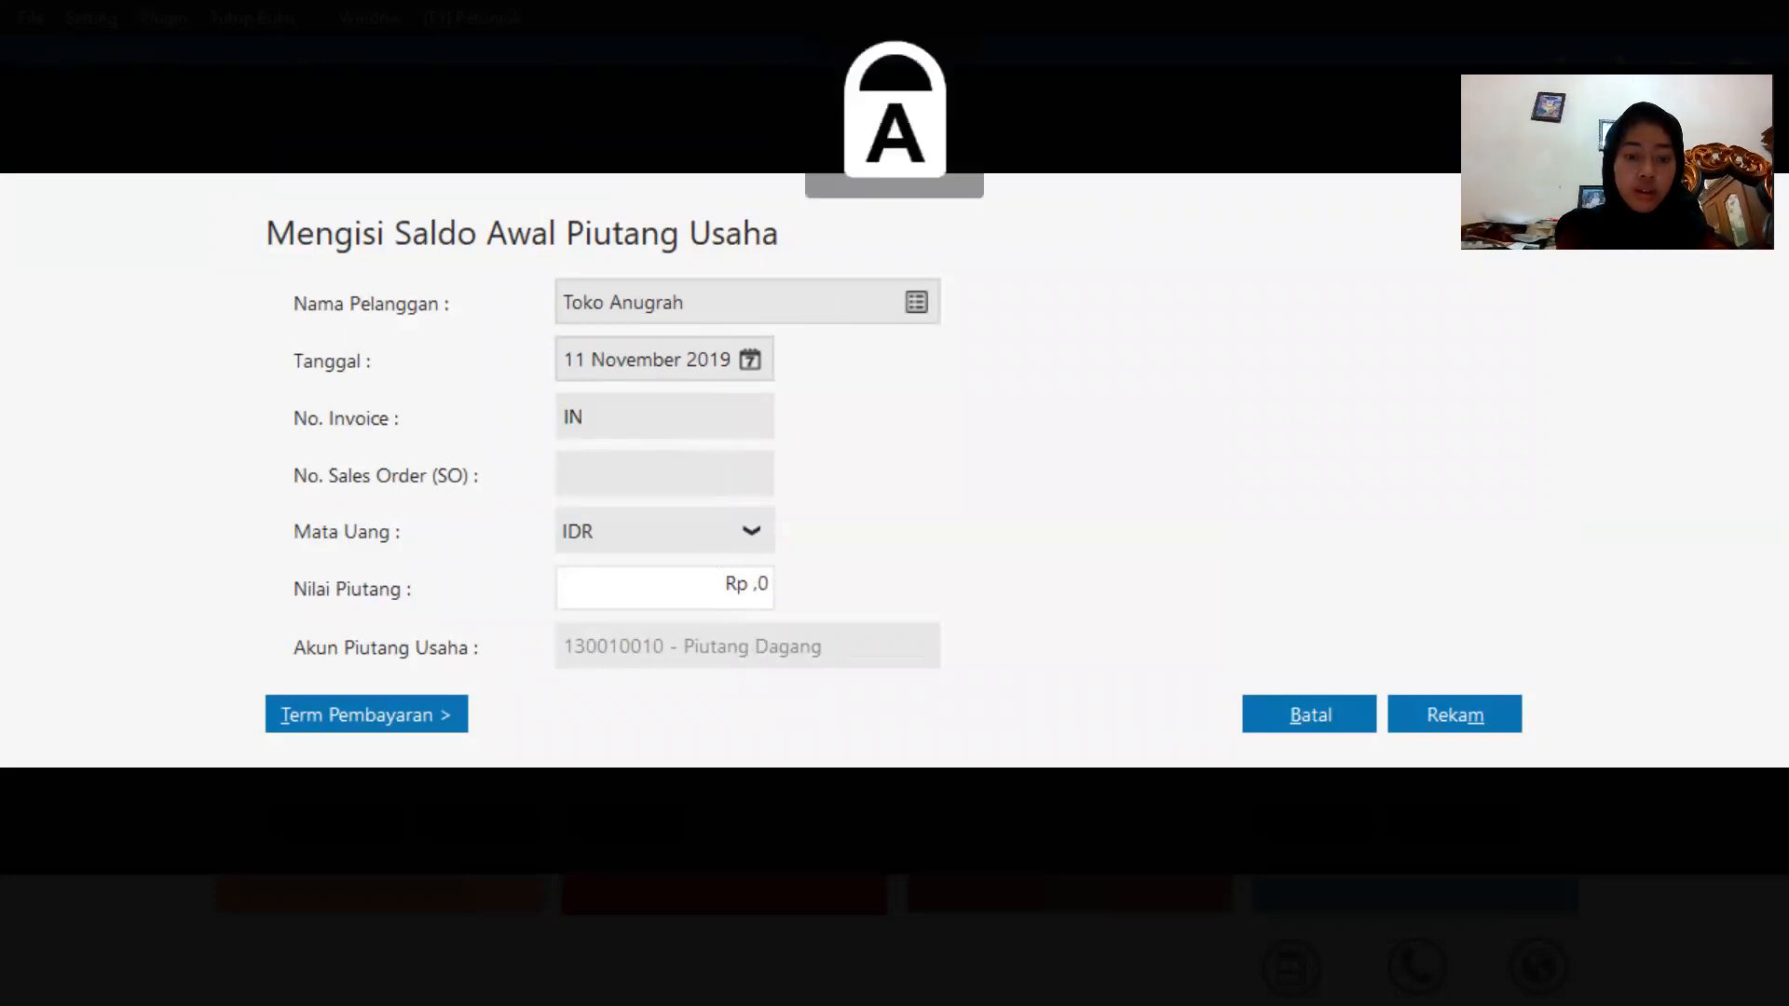
pyautogui.write('V-0')
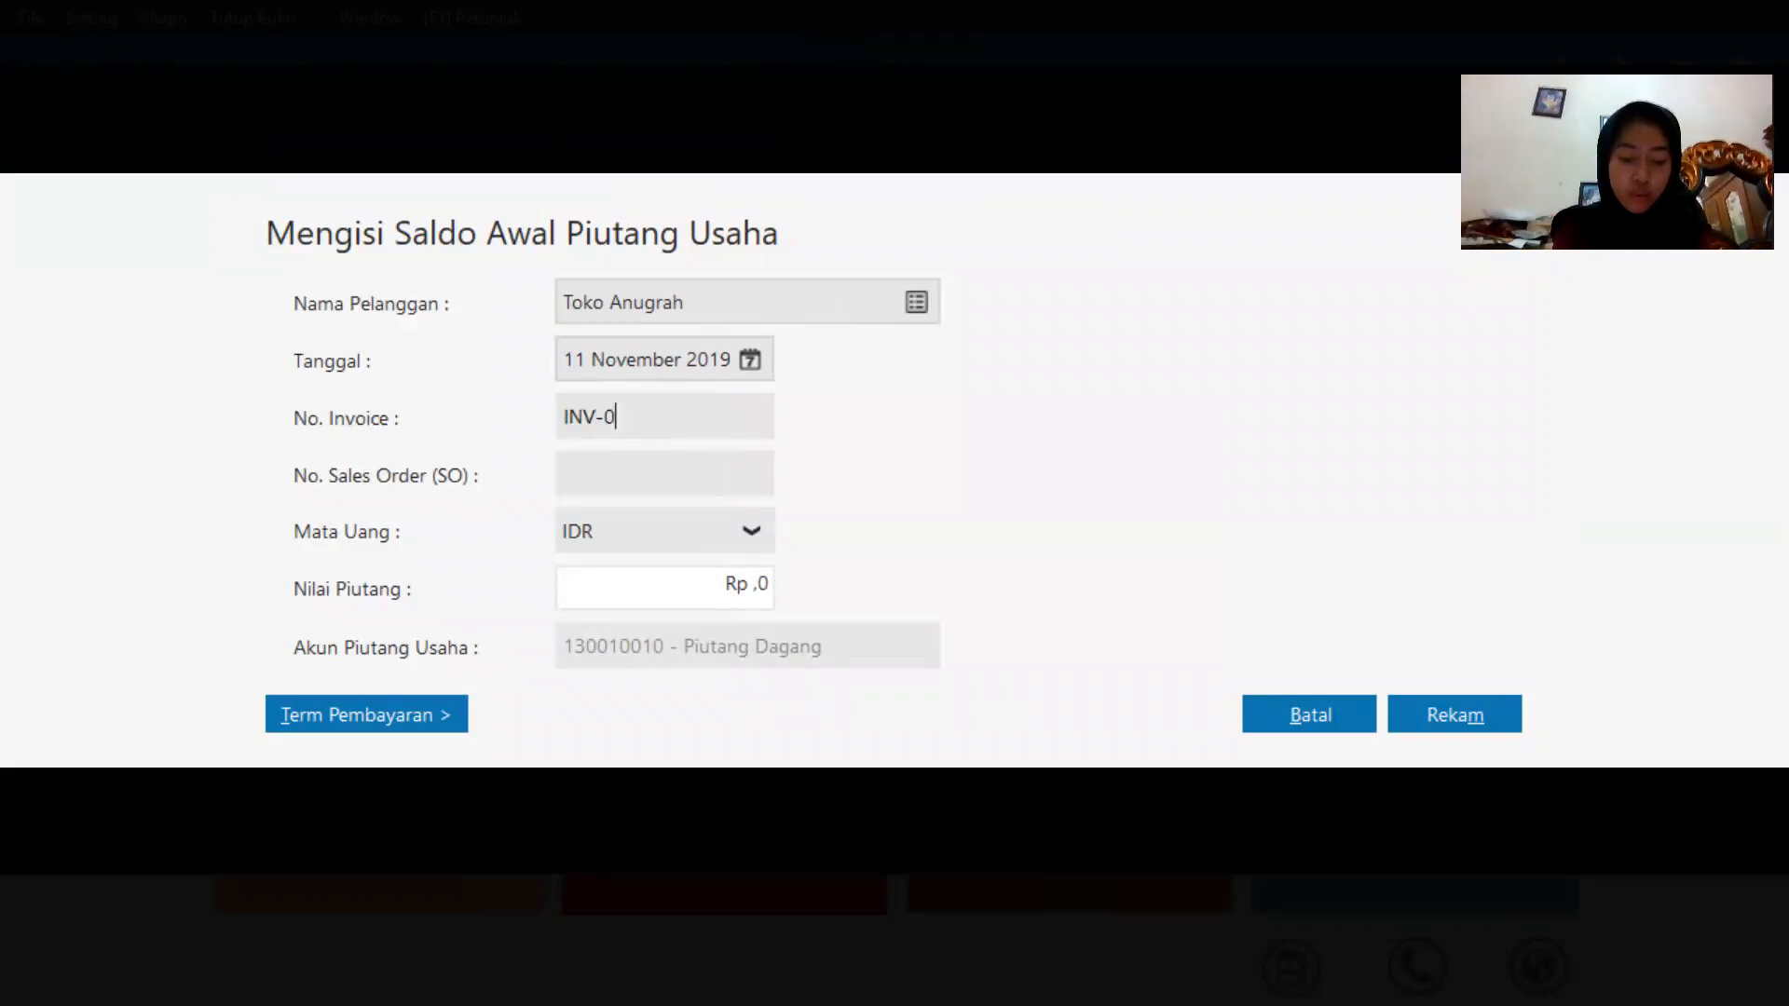
pyautogui.write('01')
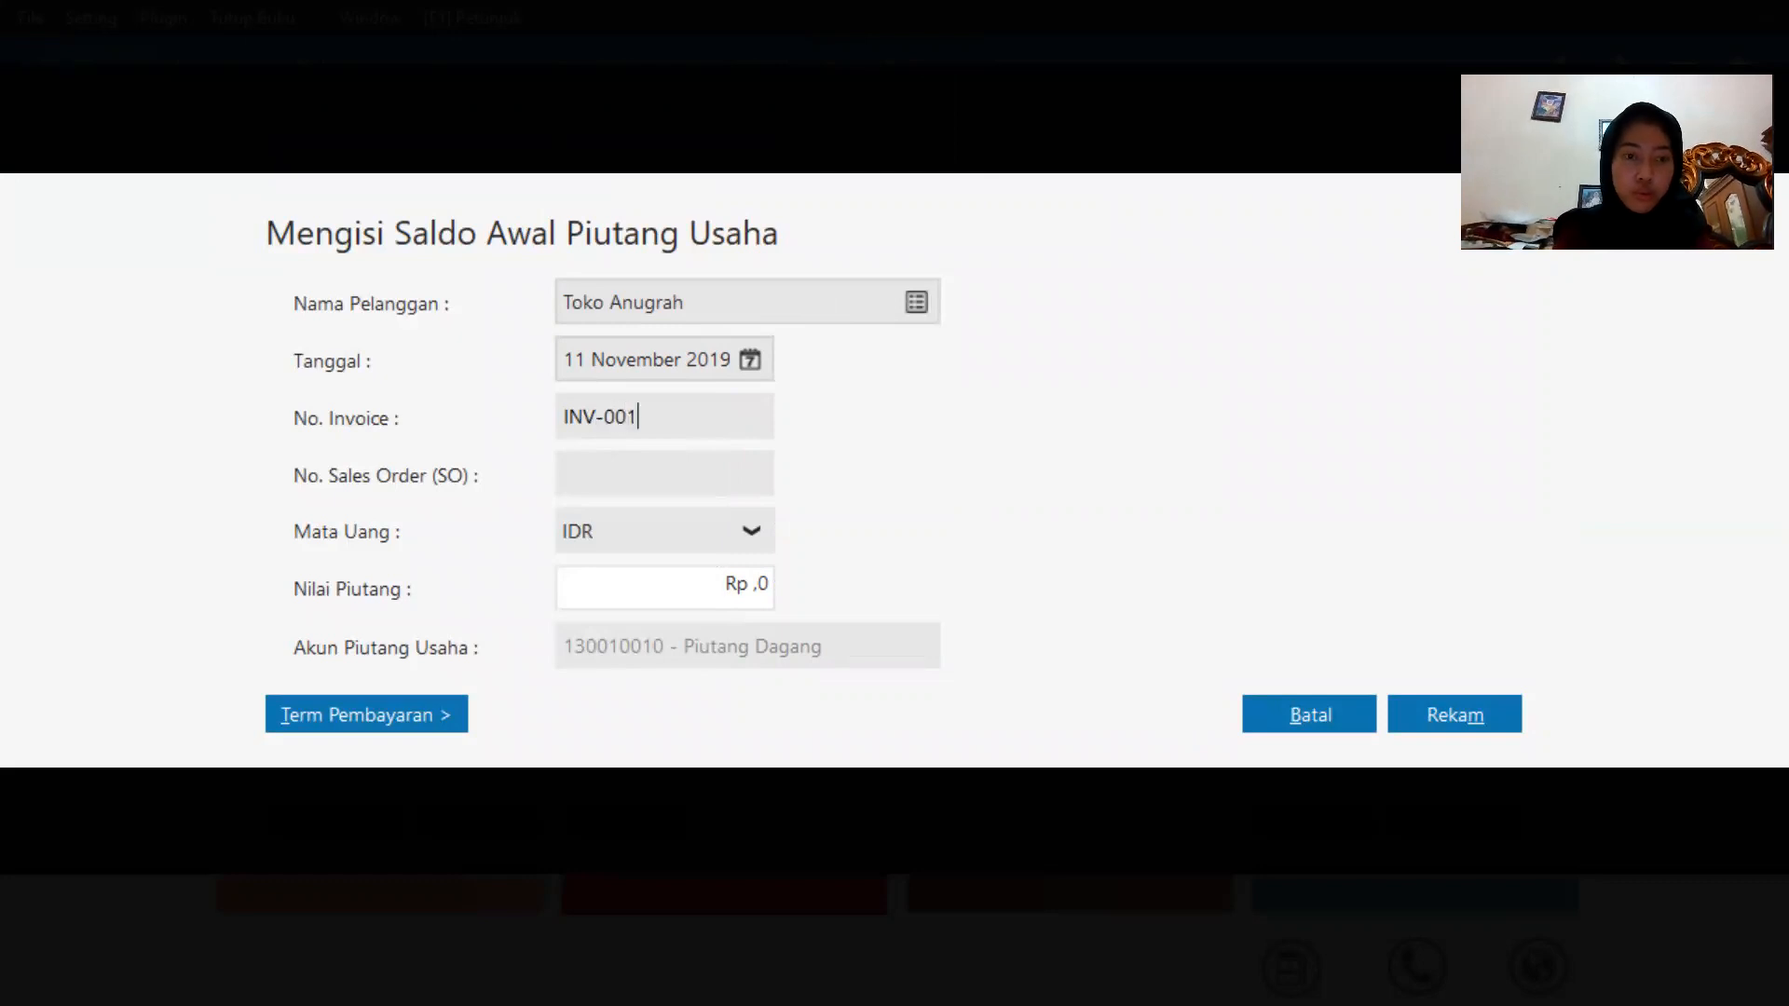
# Enter a receivable value of 2000000 and record the opening receivable entry.
pyautogui.click(605, 591)
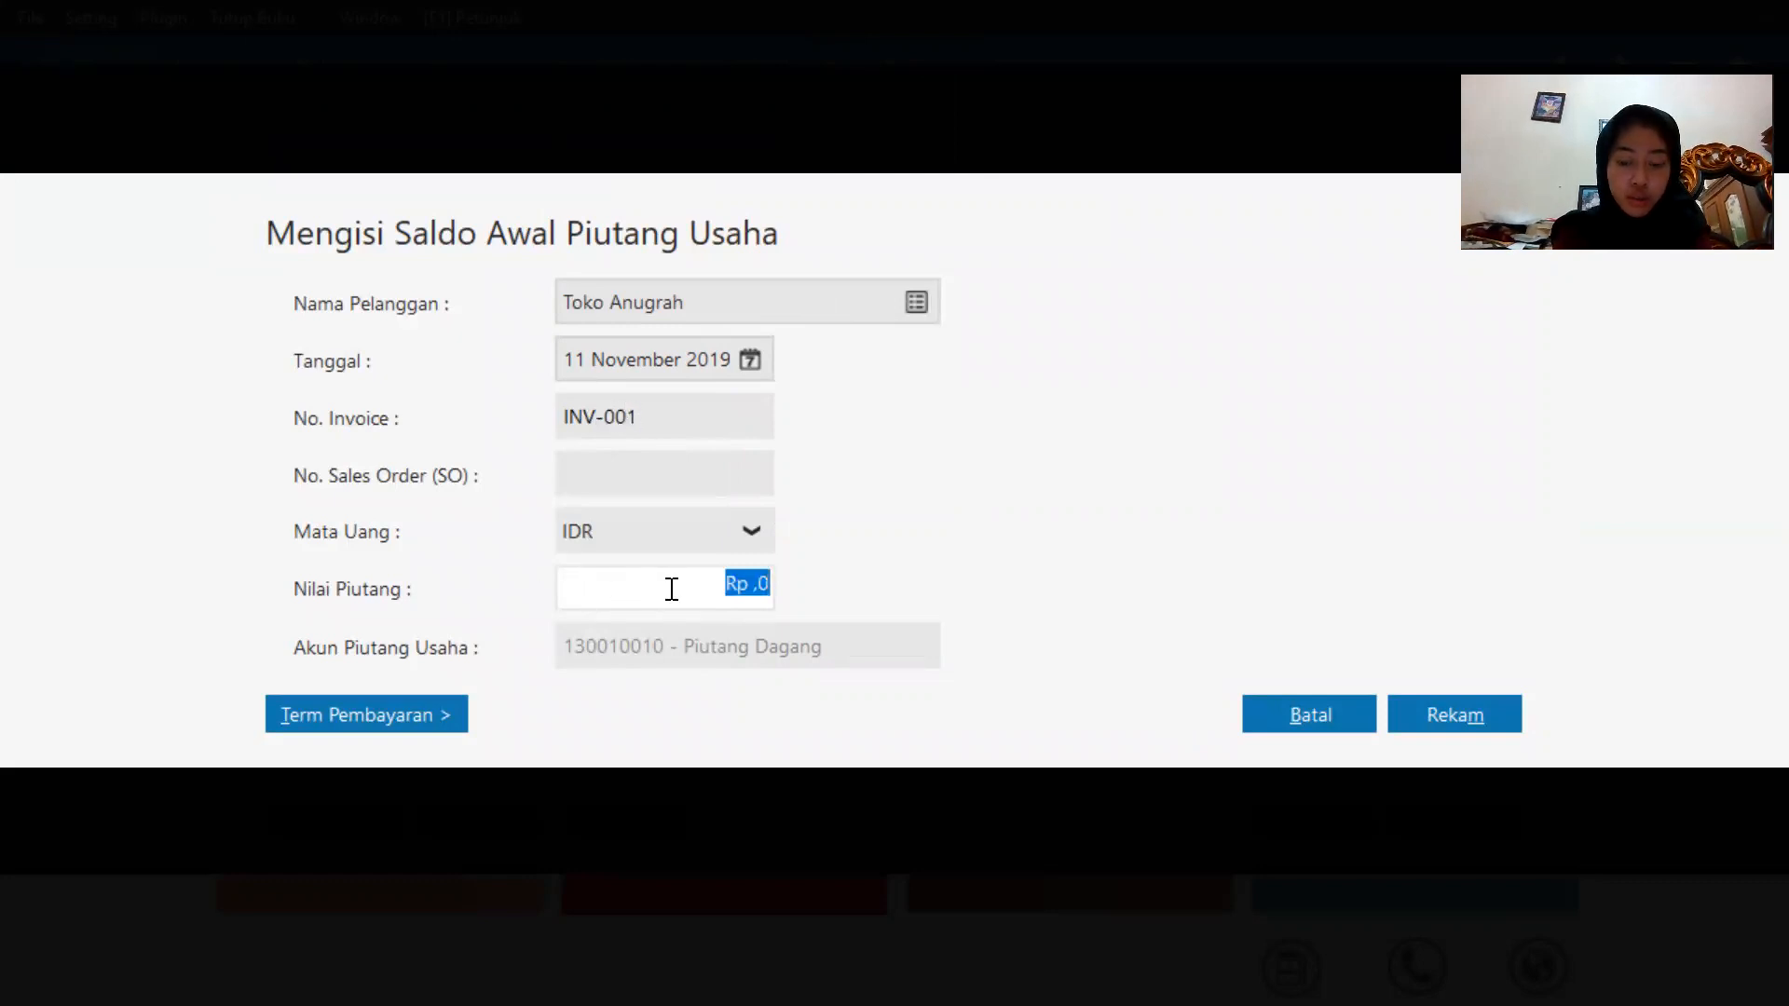
pyautogui.write('2')
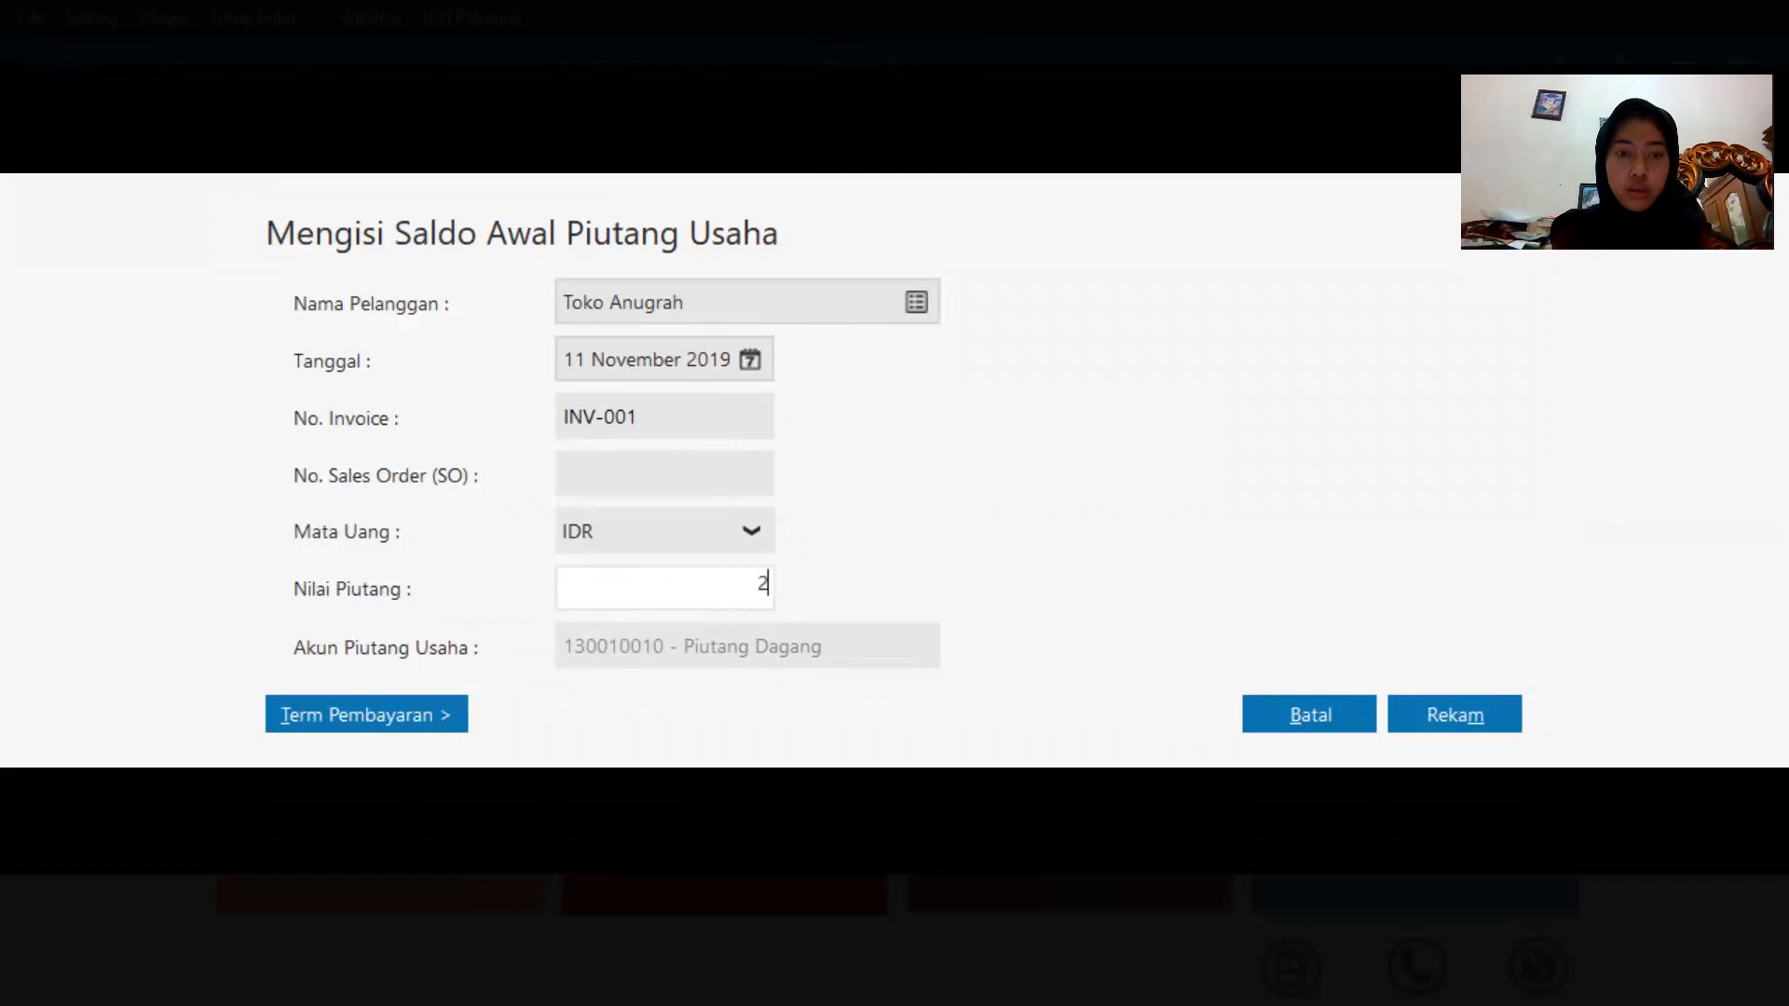
pyautogui.write('00000')
pyautogui.press('BackSpace')
pyautogui.press('BackSpace')
pyautogui.press('BackSpace')
pyautogui.press('BackSpace')
pyautogui.write('00')
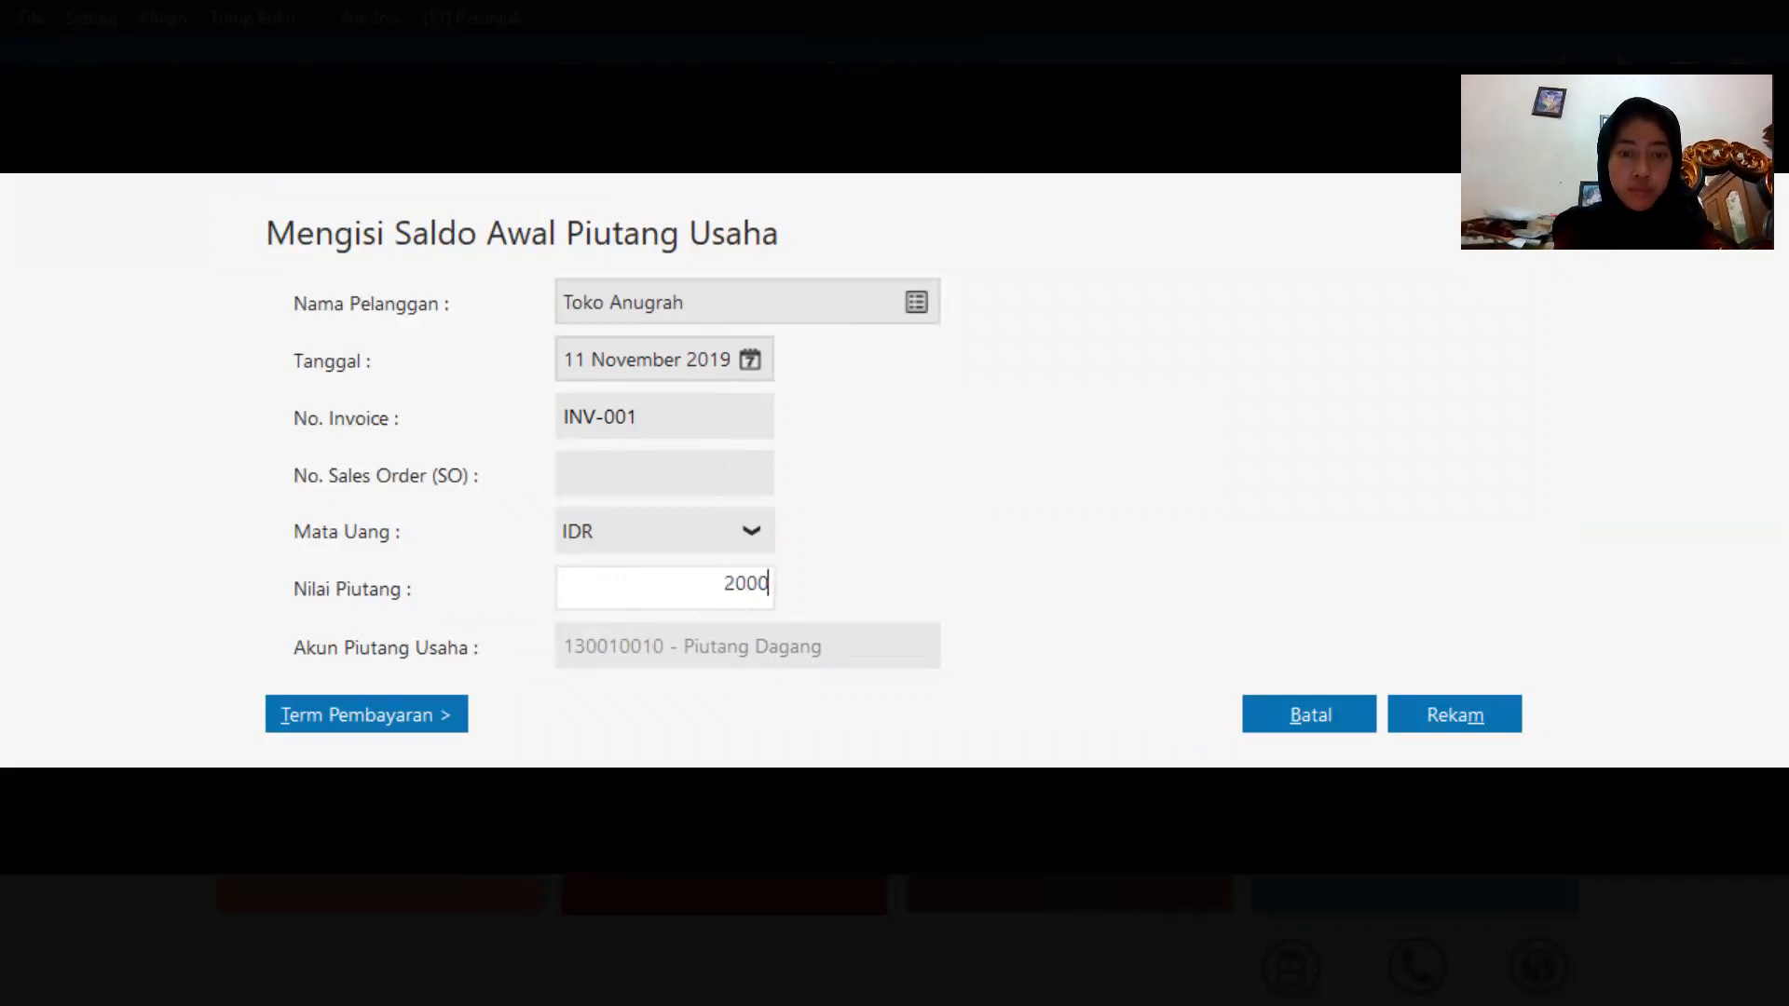
pyautogui.write('000')
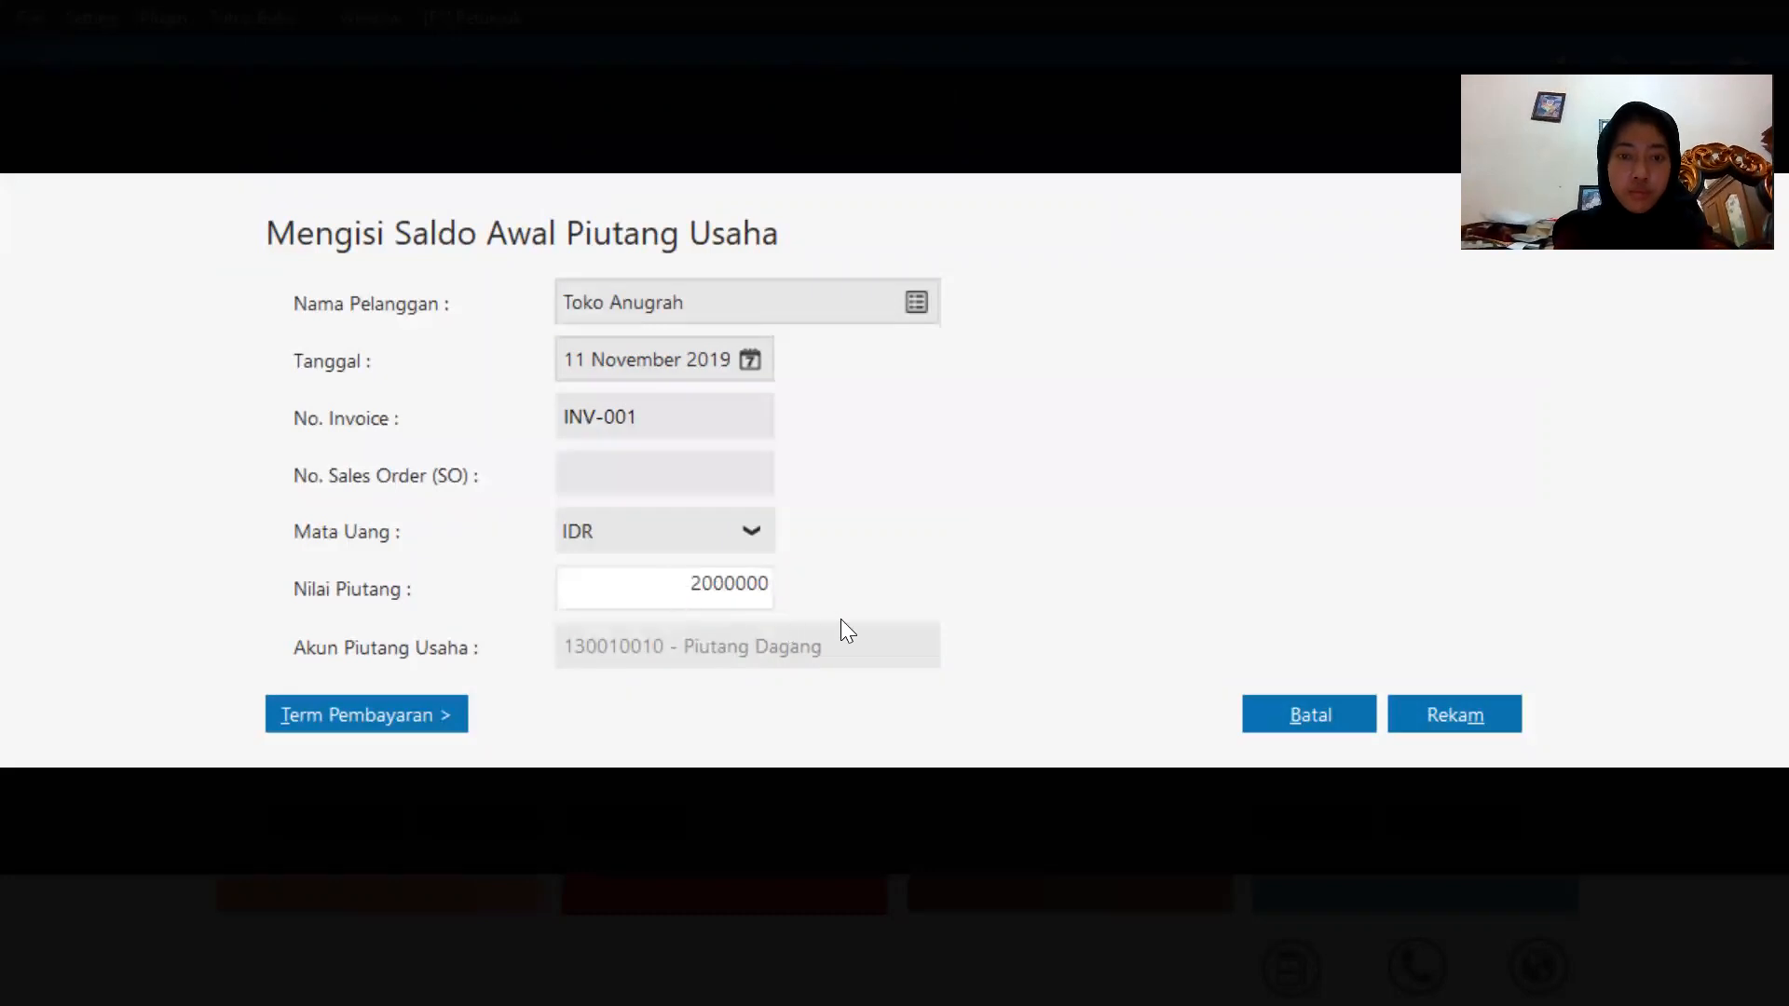
pyautogui.doubleClick(705, 584)
pyautogui.click(1465, 705)
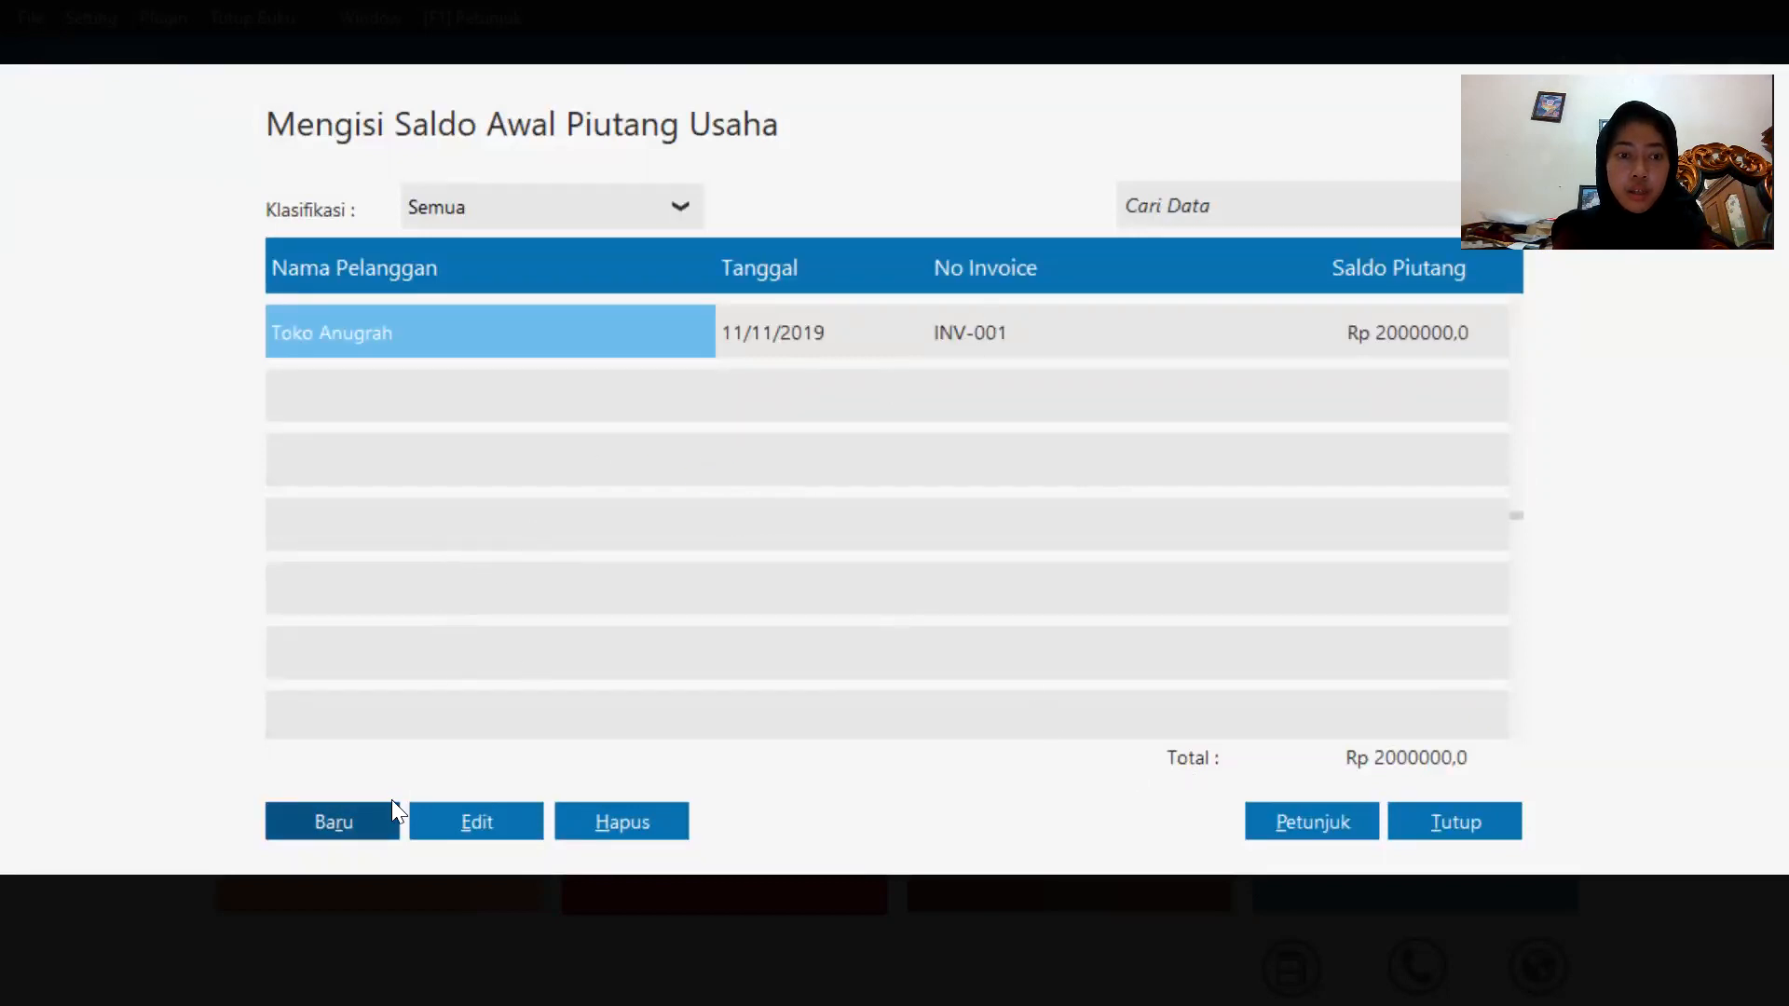
# Add another opening receivable for Toko Anugrah dated 12 December 2019 with invoice number INV-022.
pyautogui.click(360, 818)
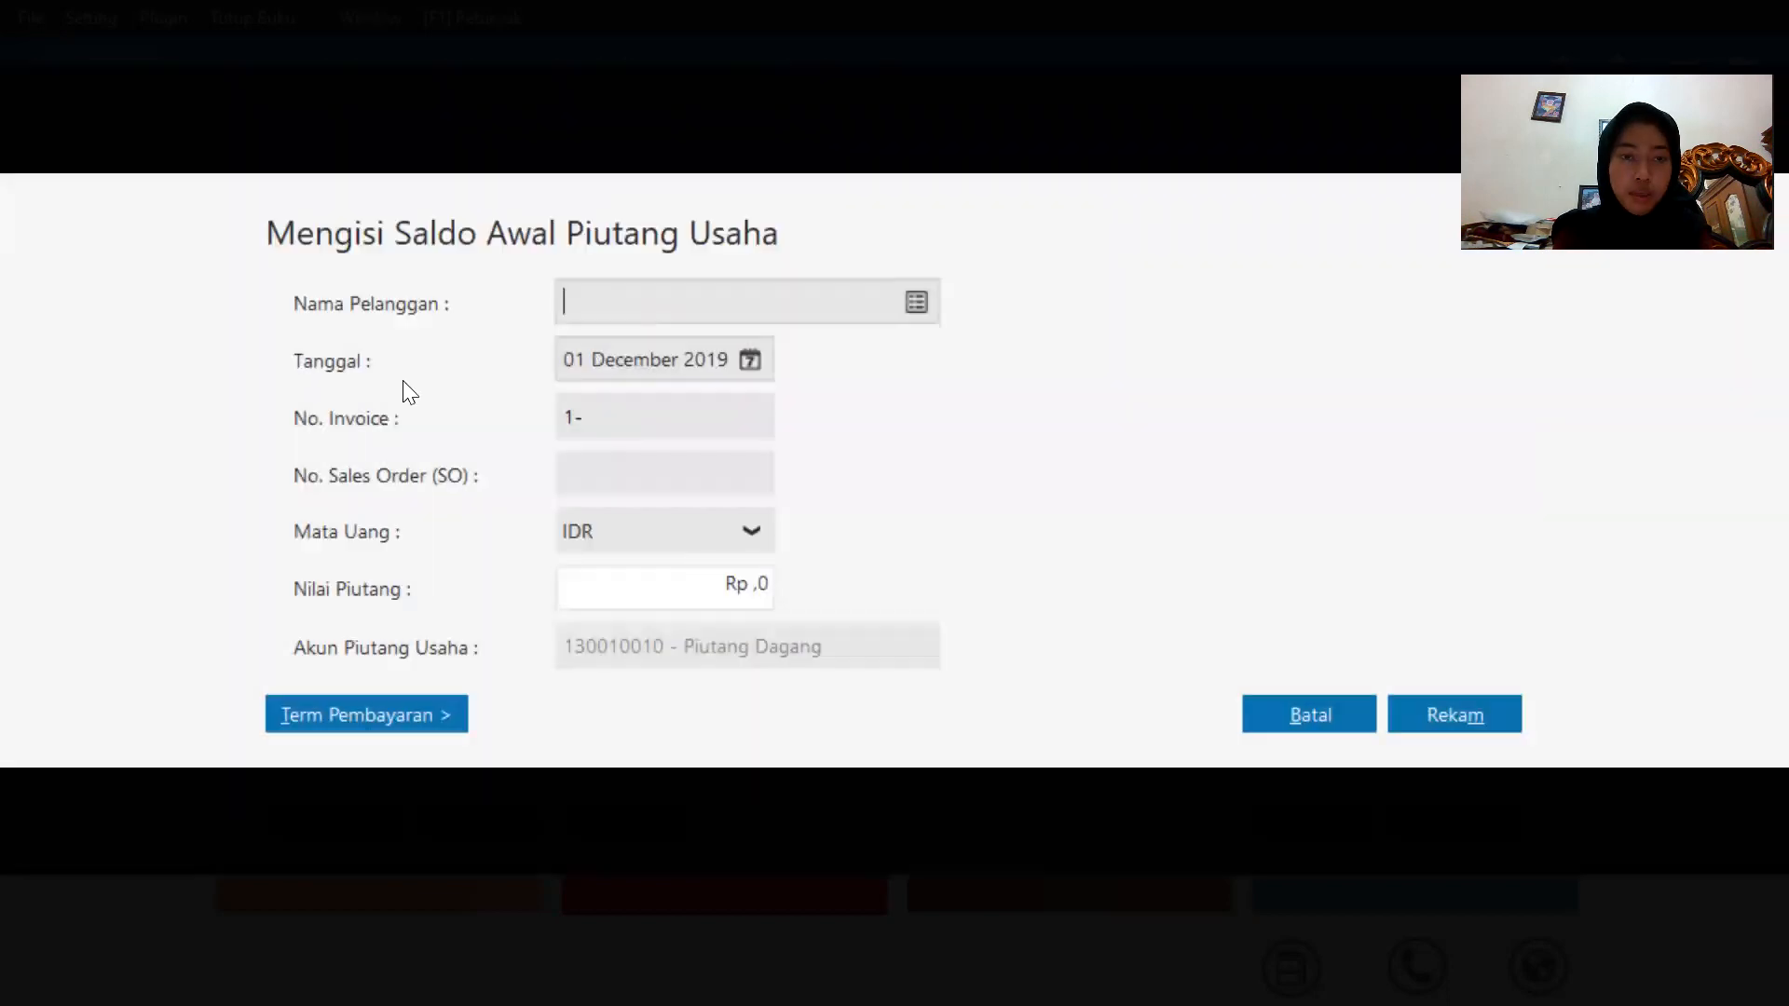
pyautogui.click(925, 294)
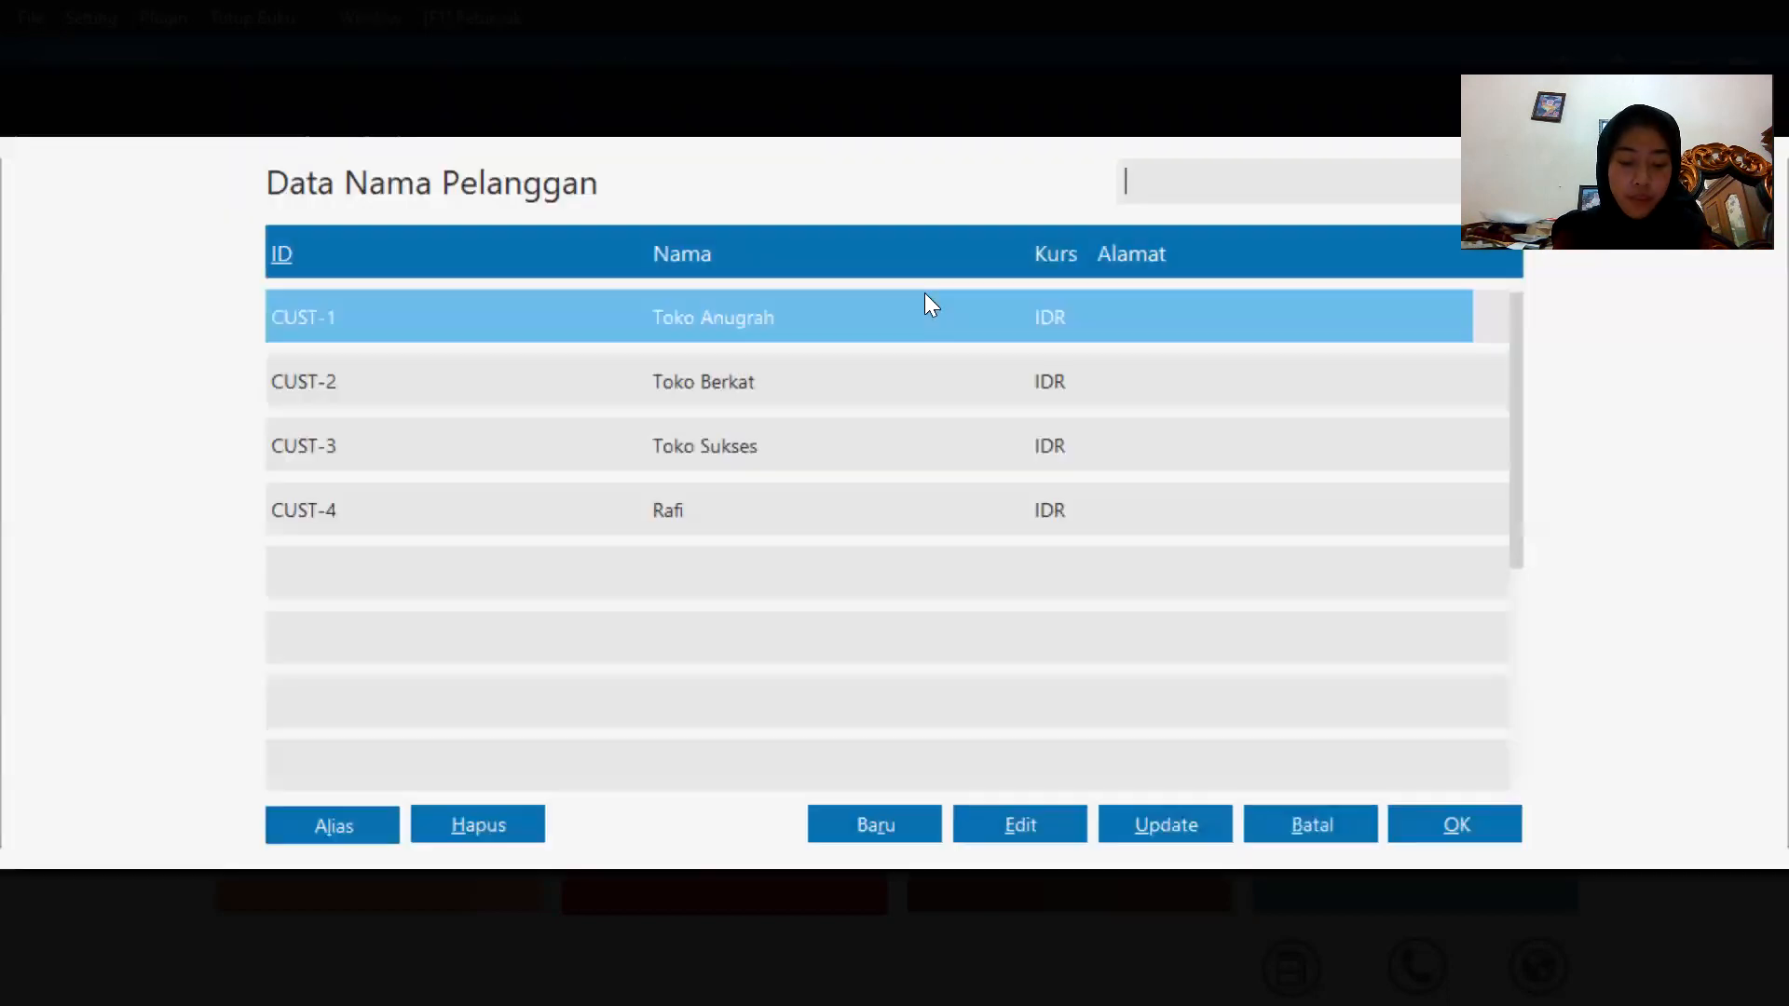
pyautogui.doubleClick(693, 327)
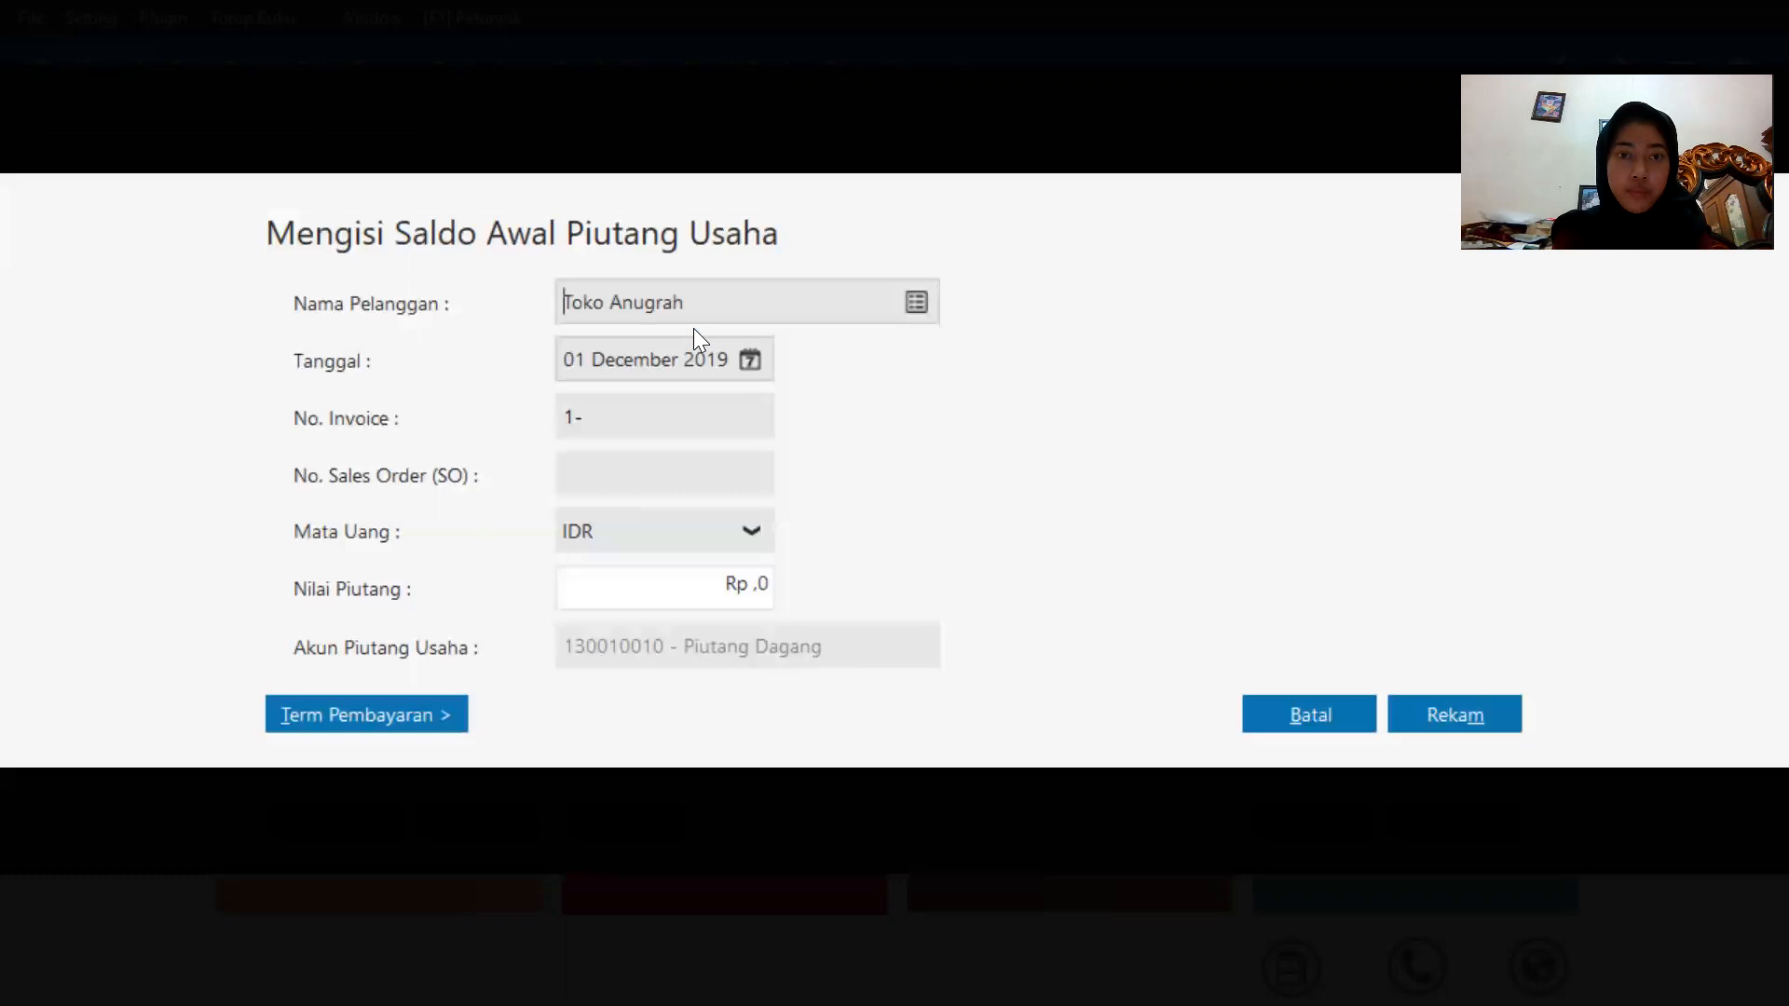
pyautogui.click(752, 361)
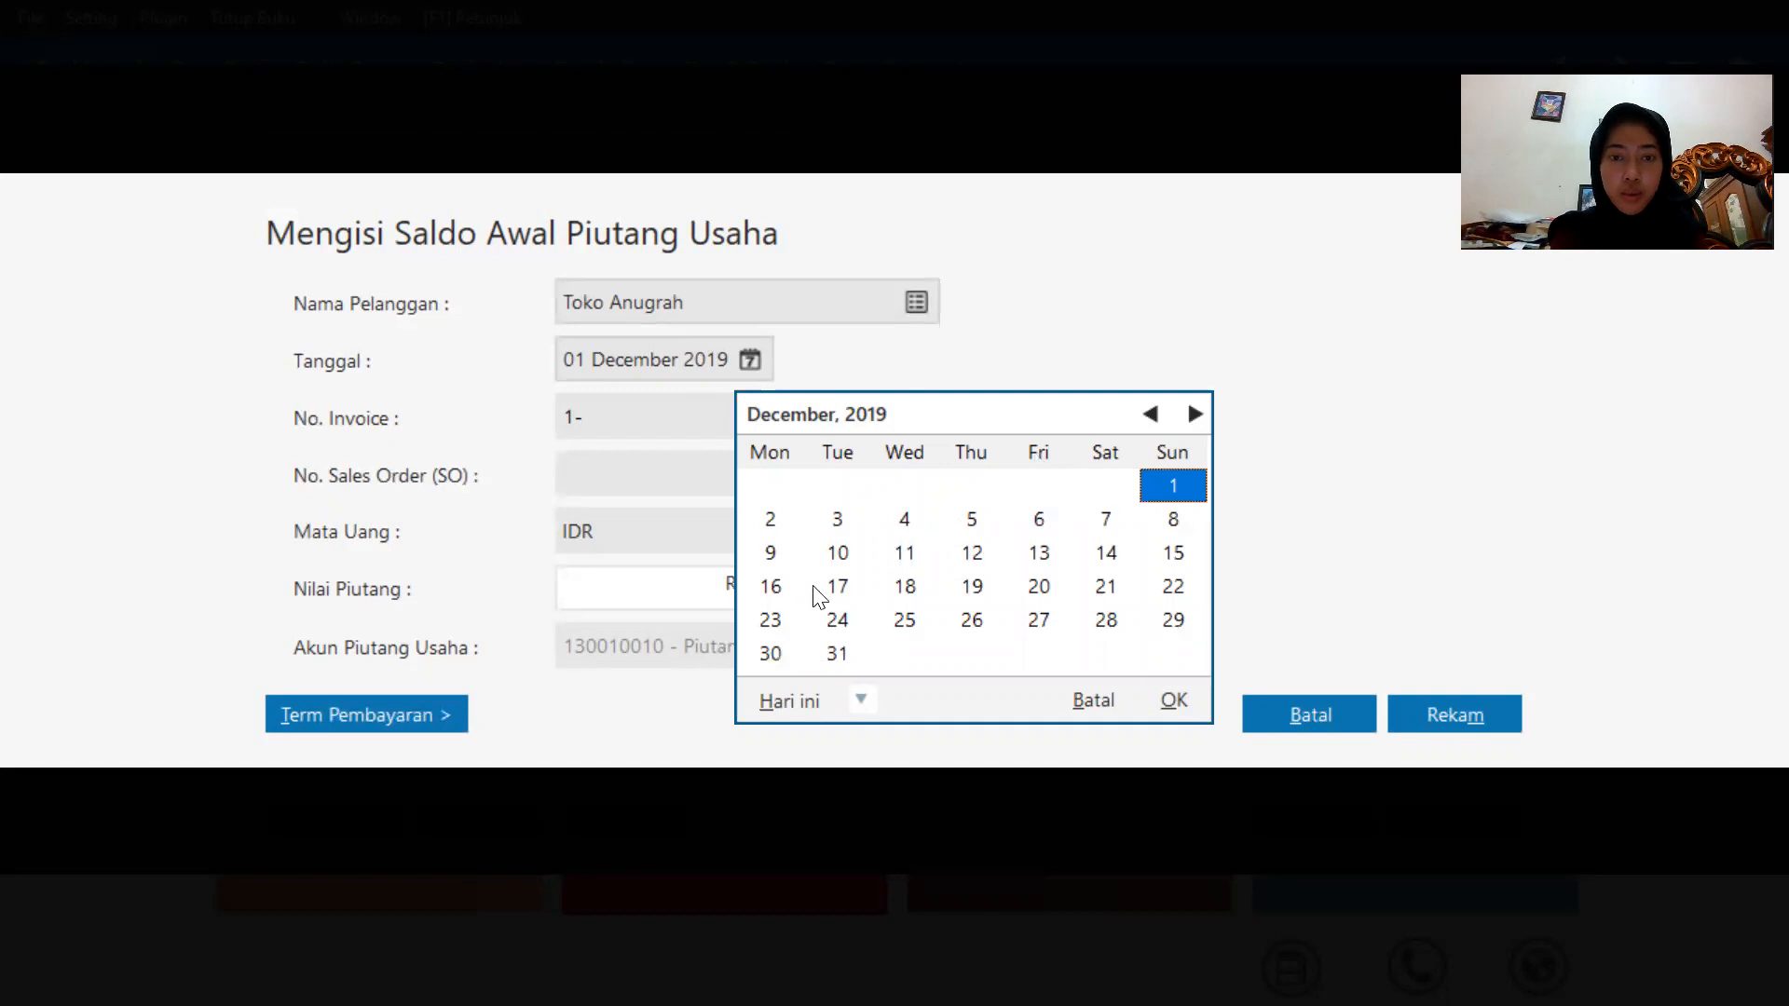
pyautogui.click(972, 552)
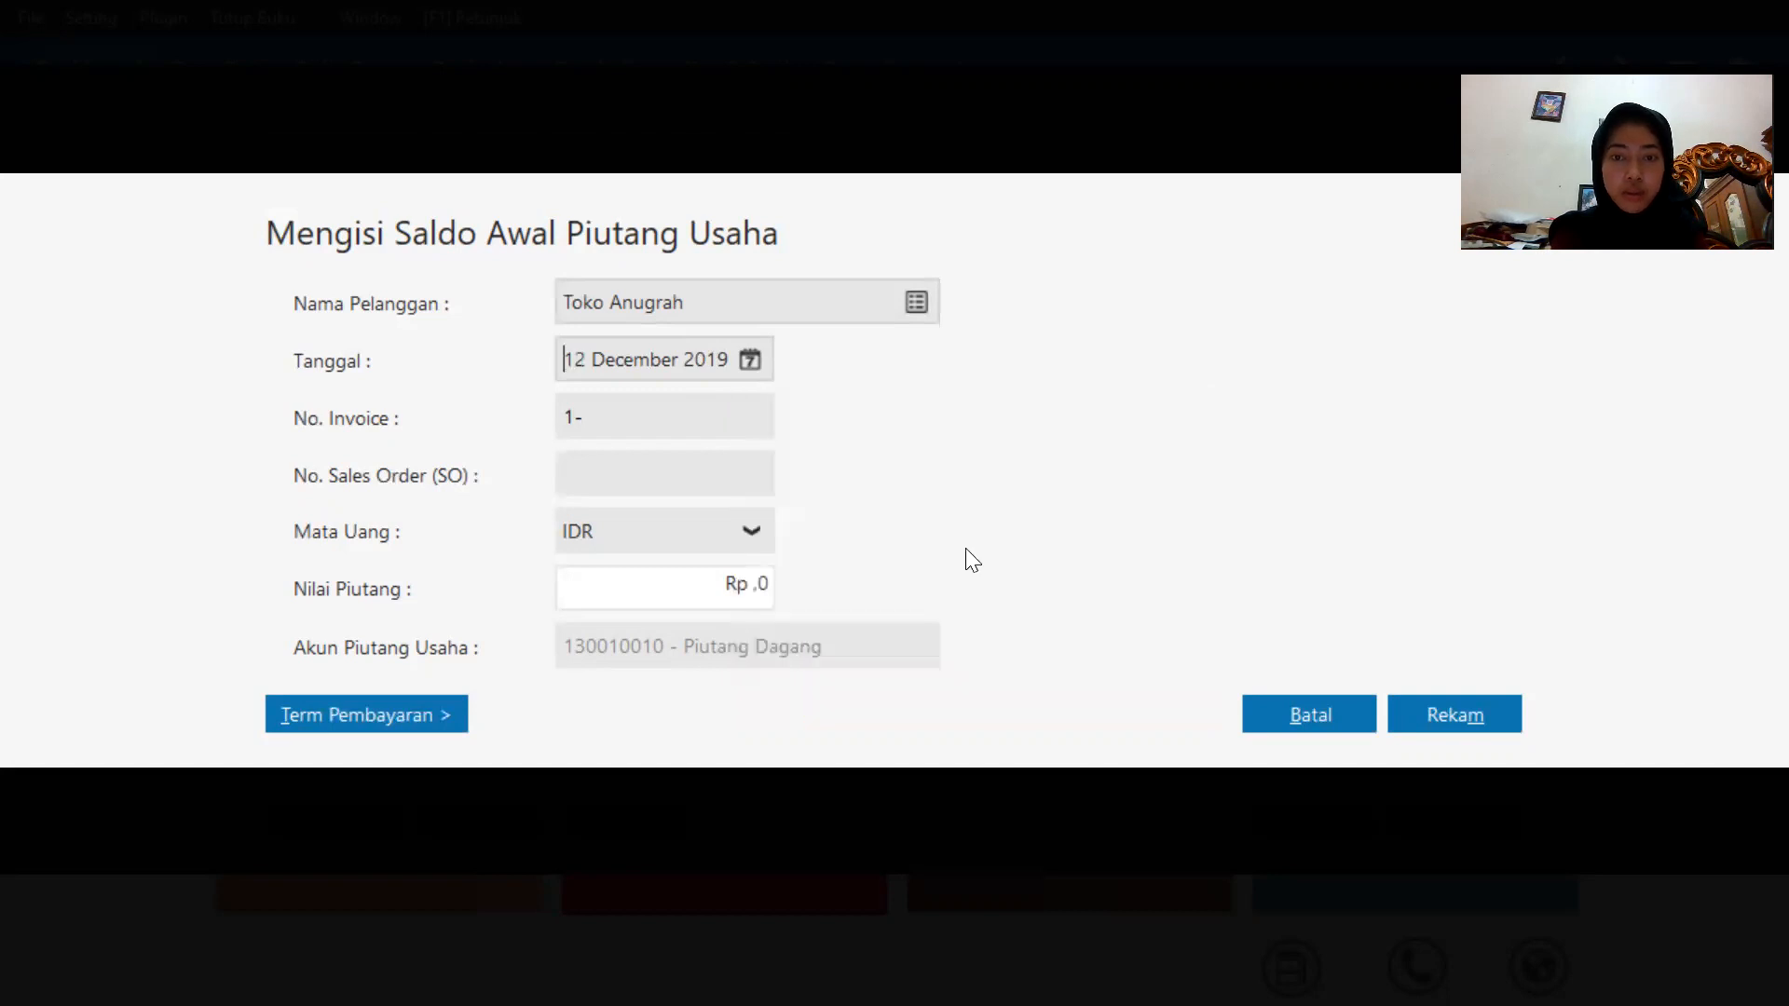
pyautogui.click(642, 417)
pyautogui.press('BackSpace')
pyautogui.write('IN')
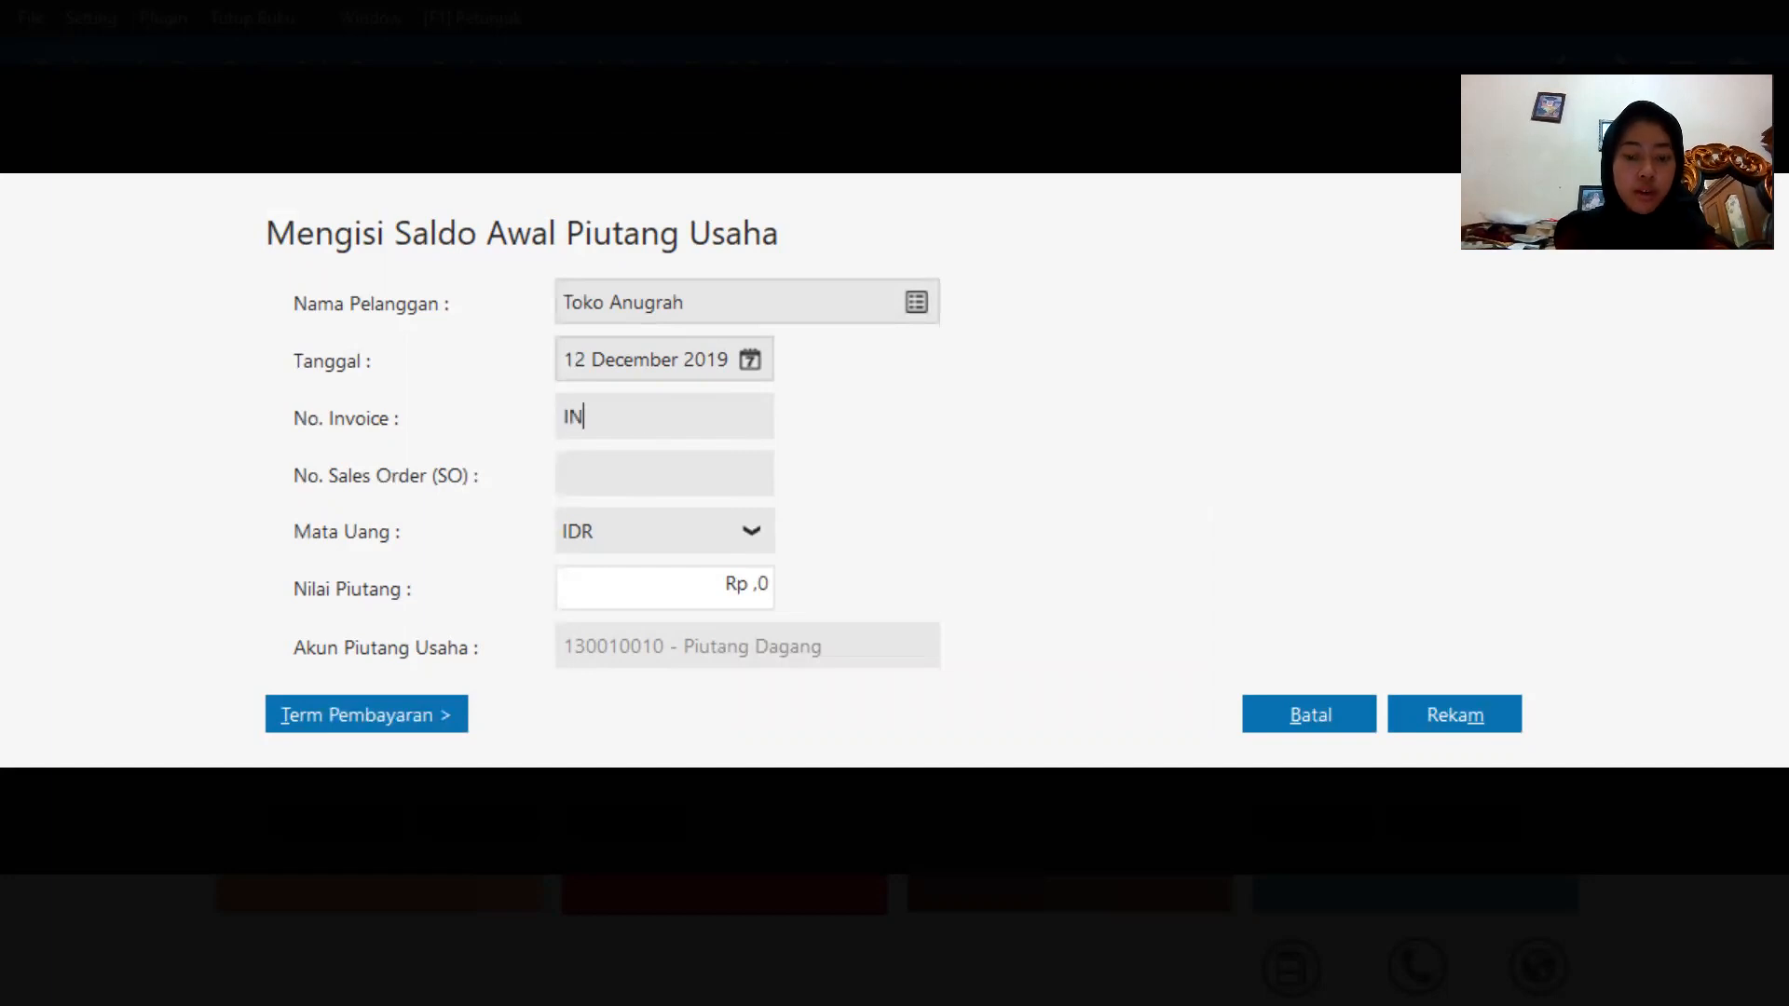
pyautogui.write('V-022')
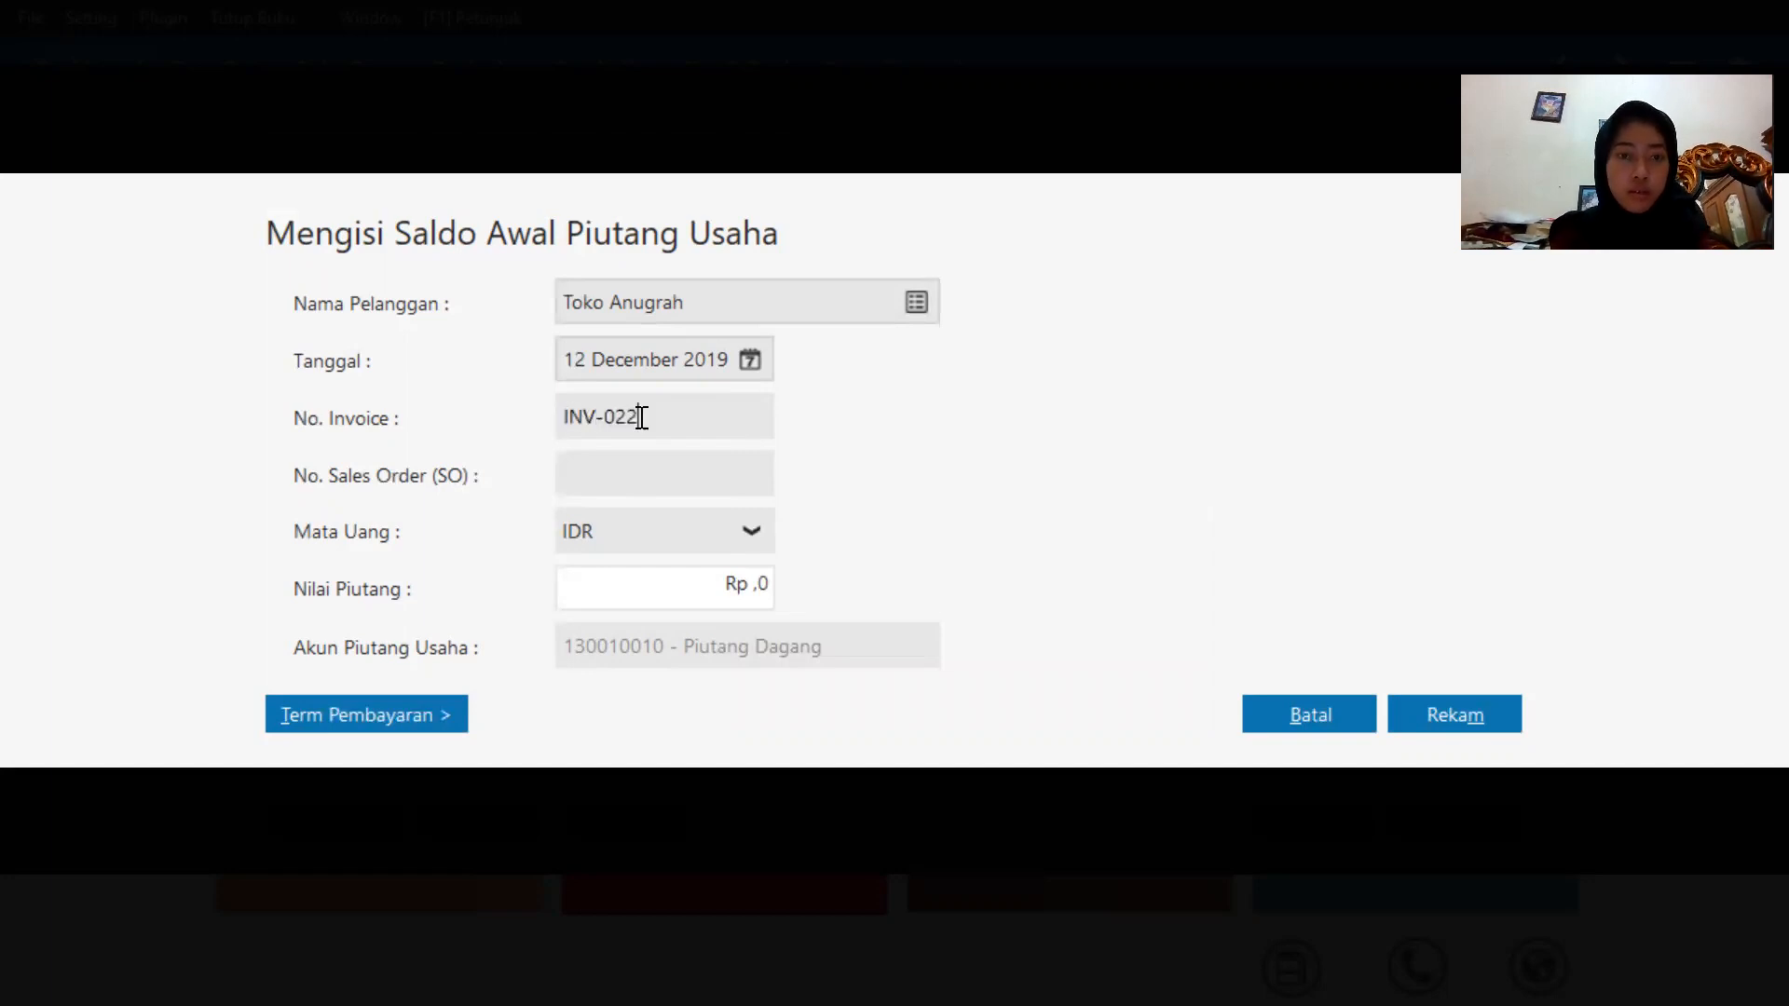
# Set this receivable's value to 43000000 and record the entry.
pyautogui.click(699, 587)
pyautogui.click(749, 585)
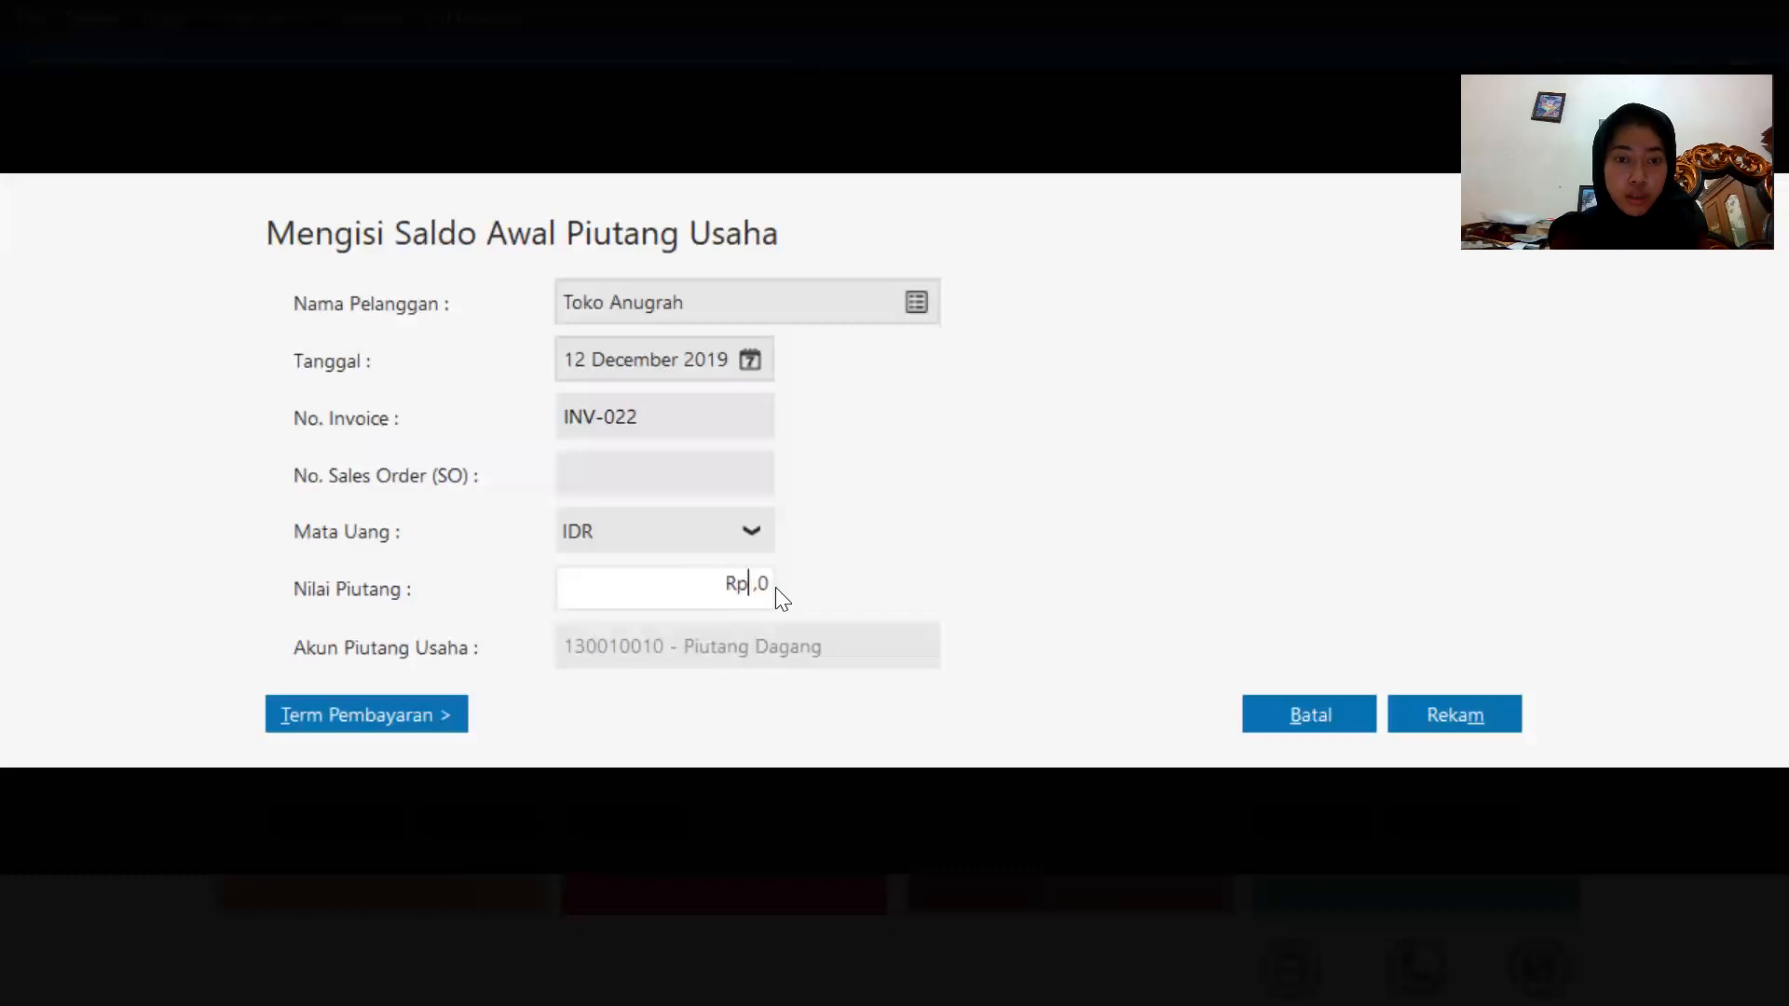
pyautogui.click(767, 587)
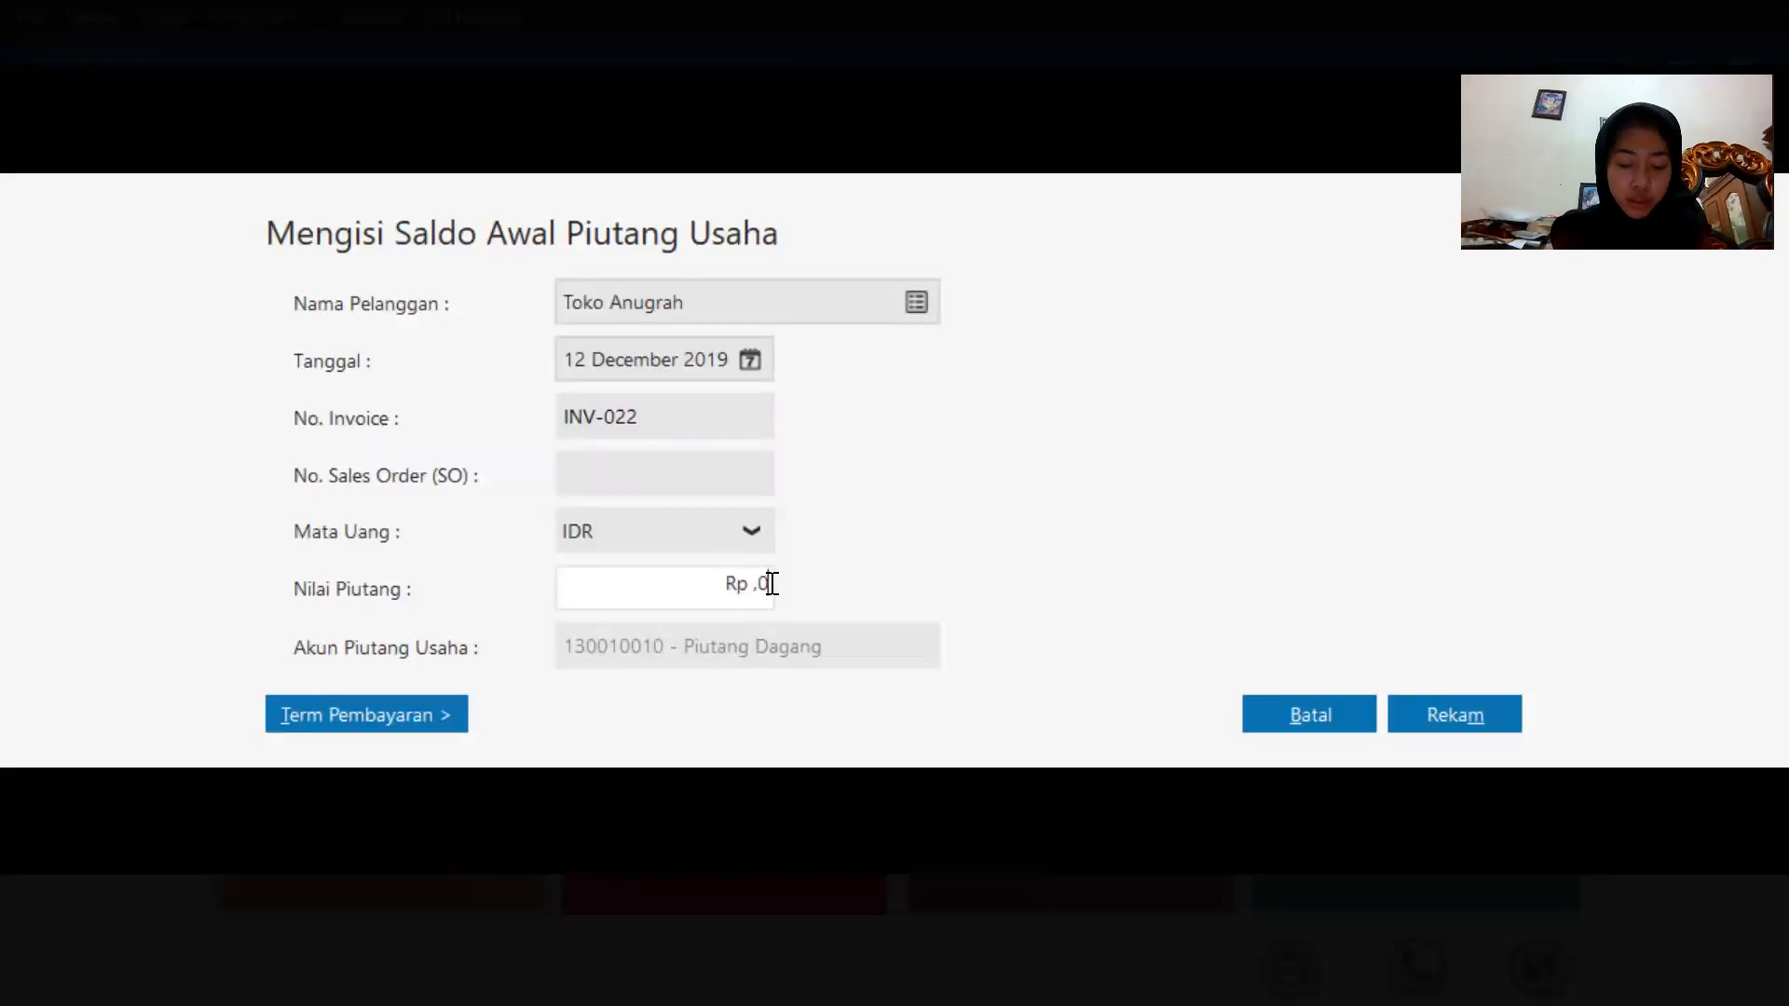
pyautogui.press('BackSpace')
pyautogui.press('BackSpace')
pyautogui.press('BackSpace')
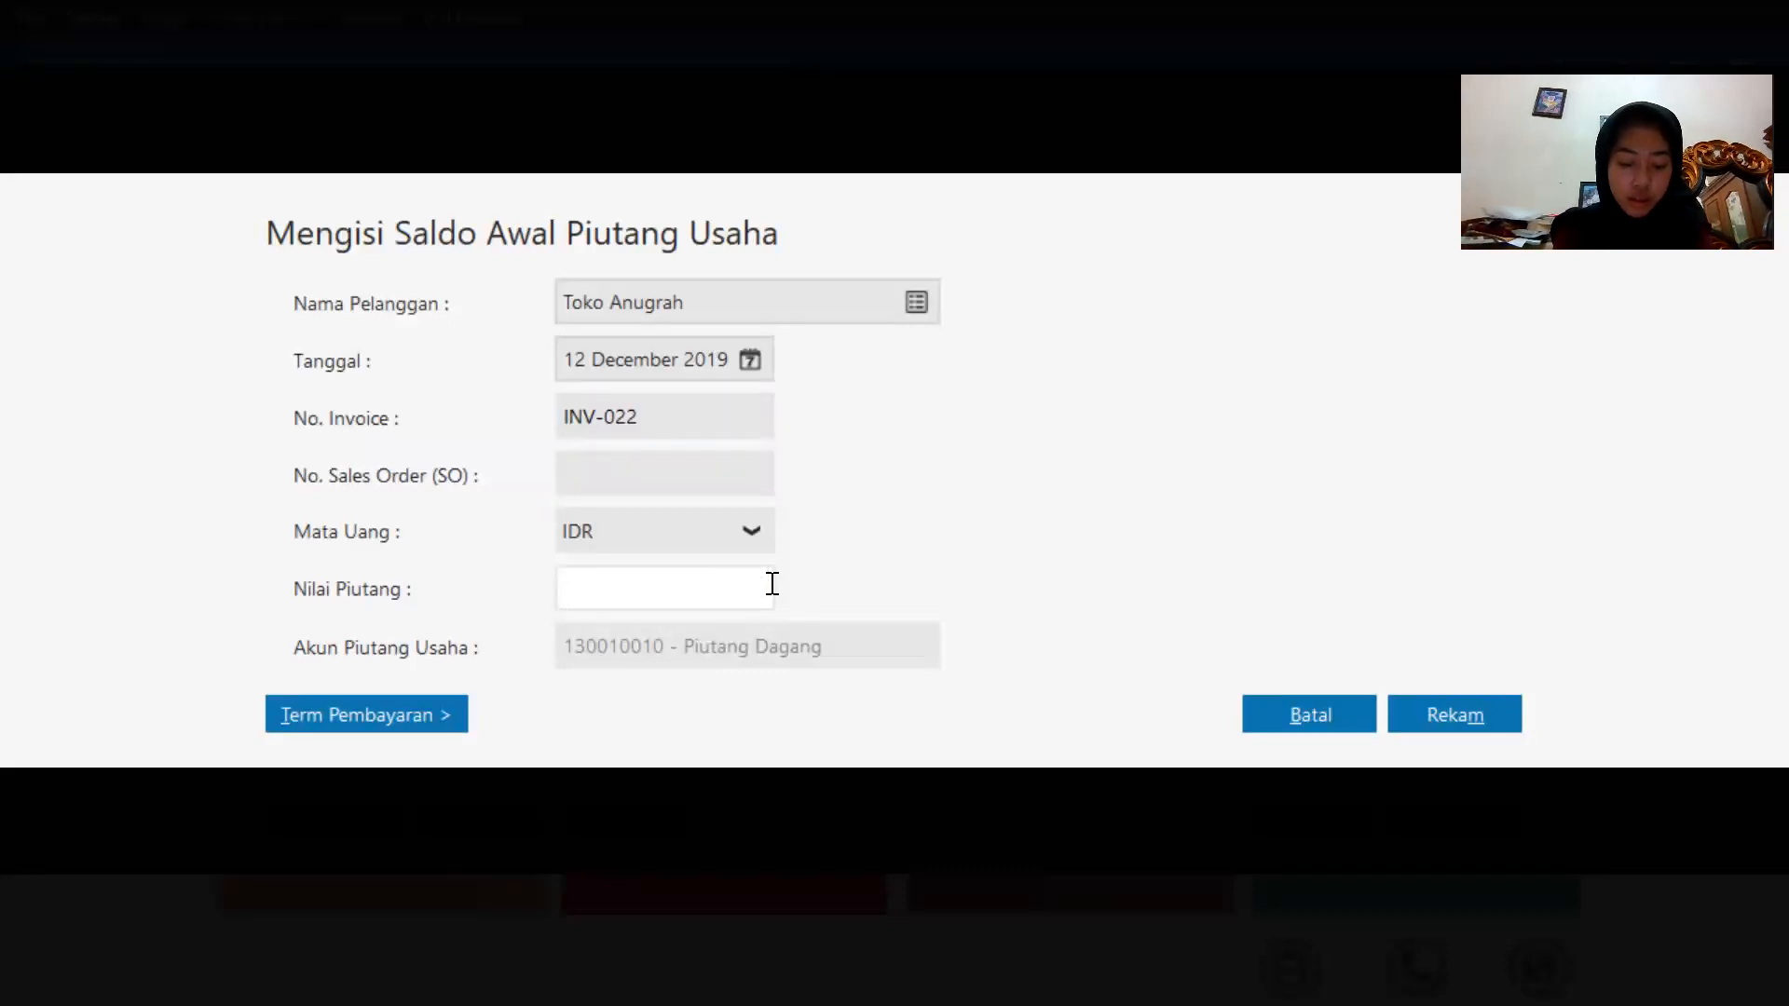
pyautogui.write('43')
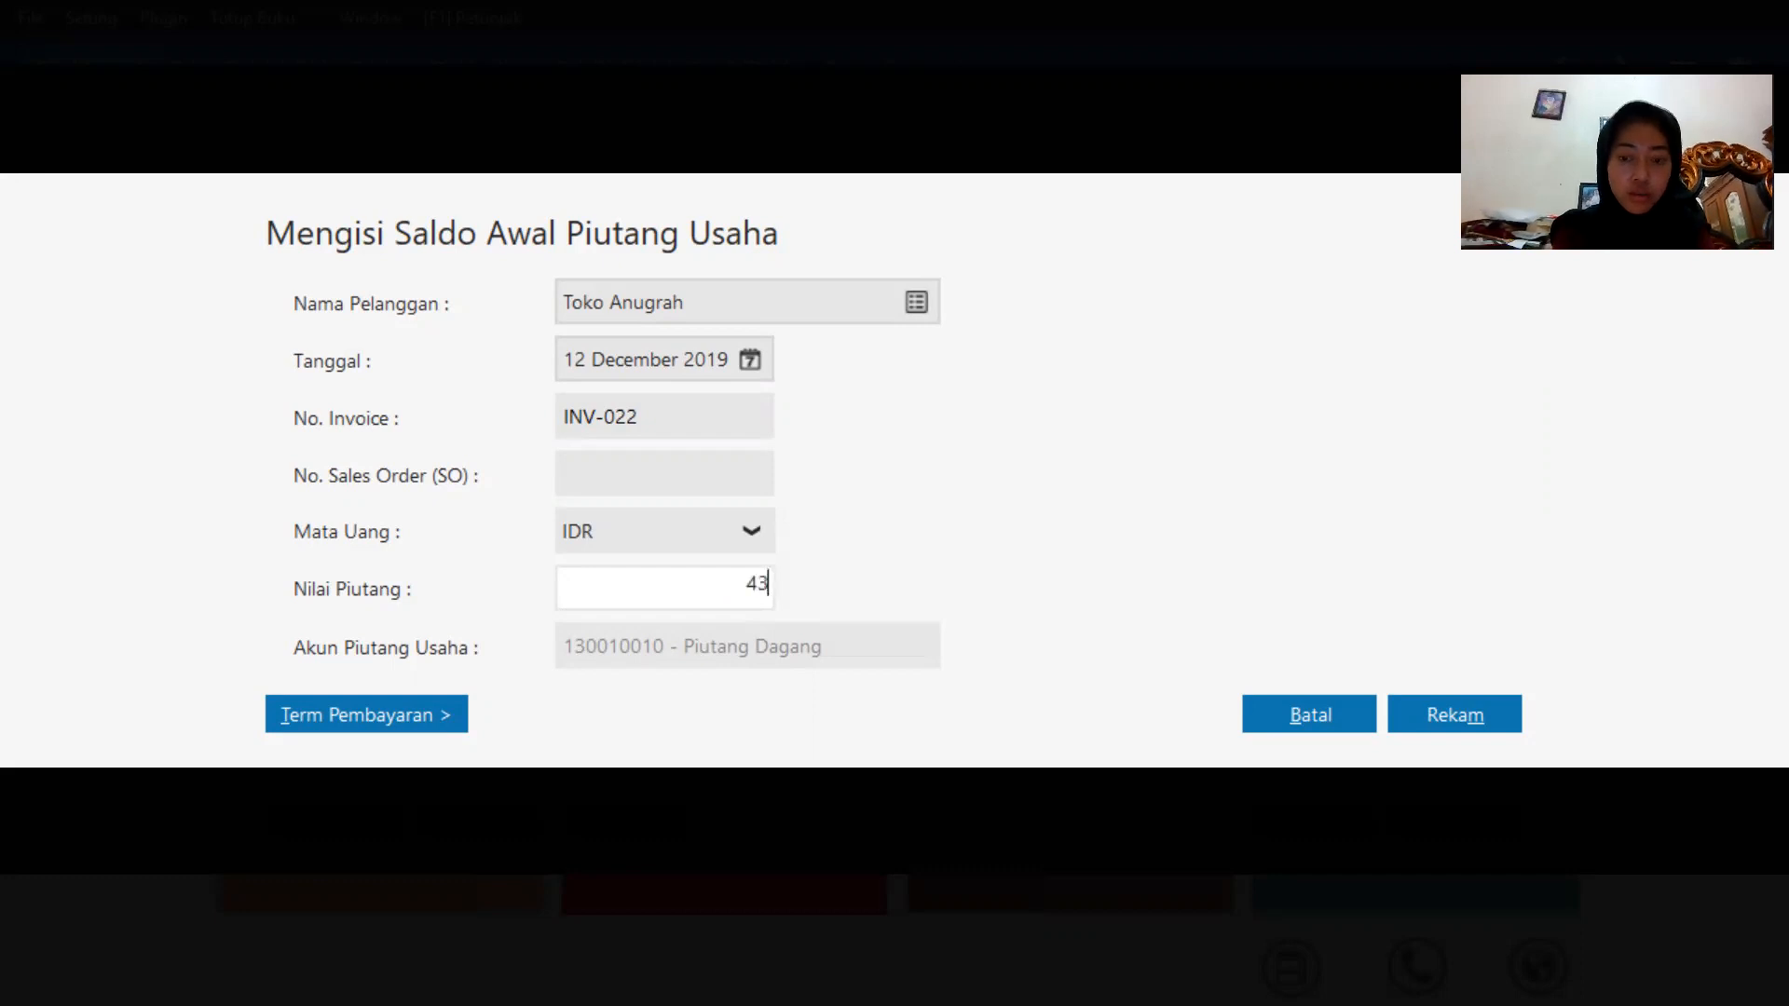
pyautogui.write('000000')
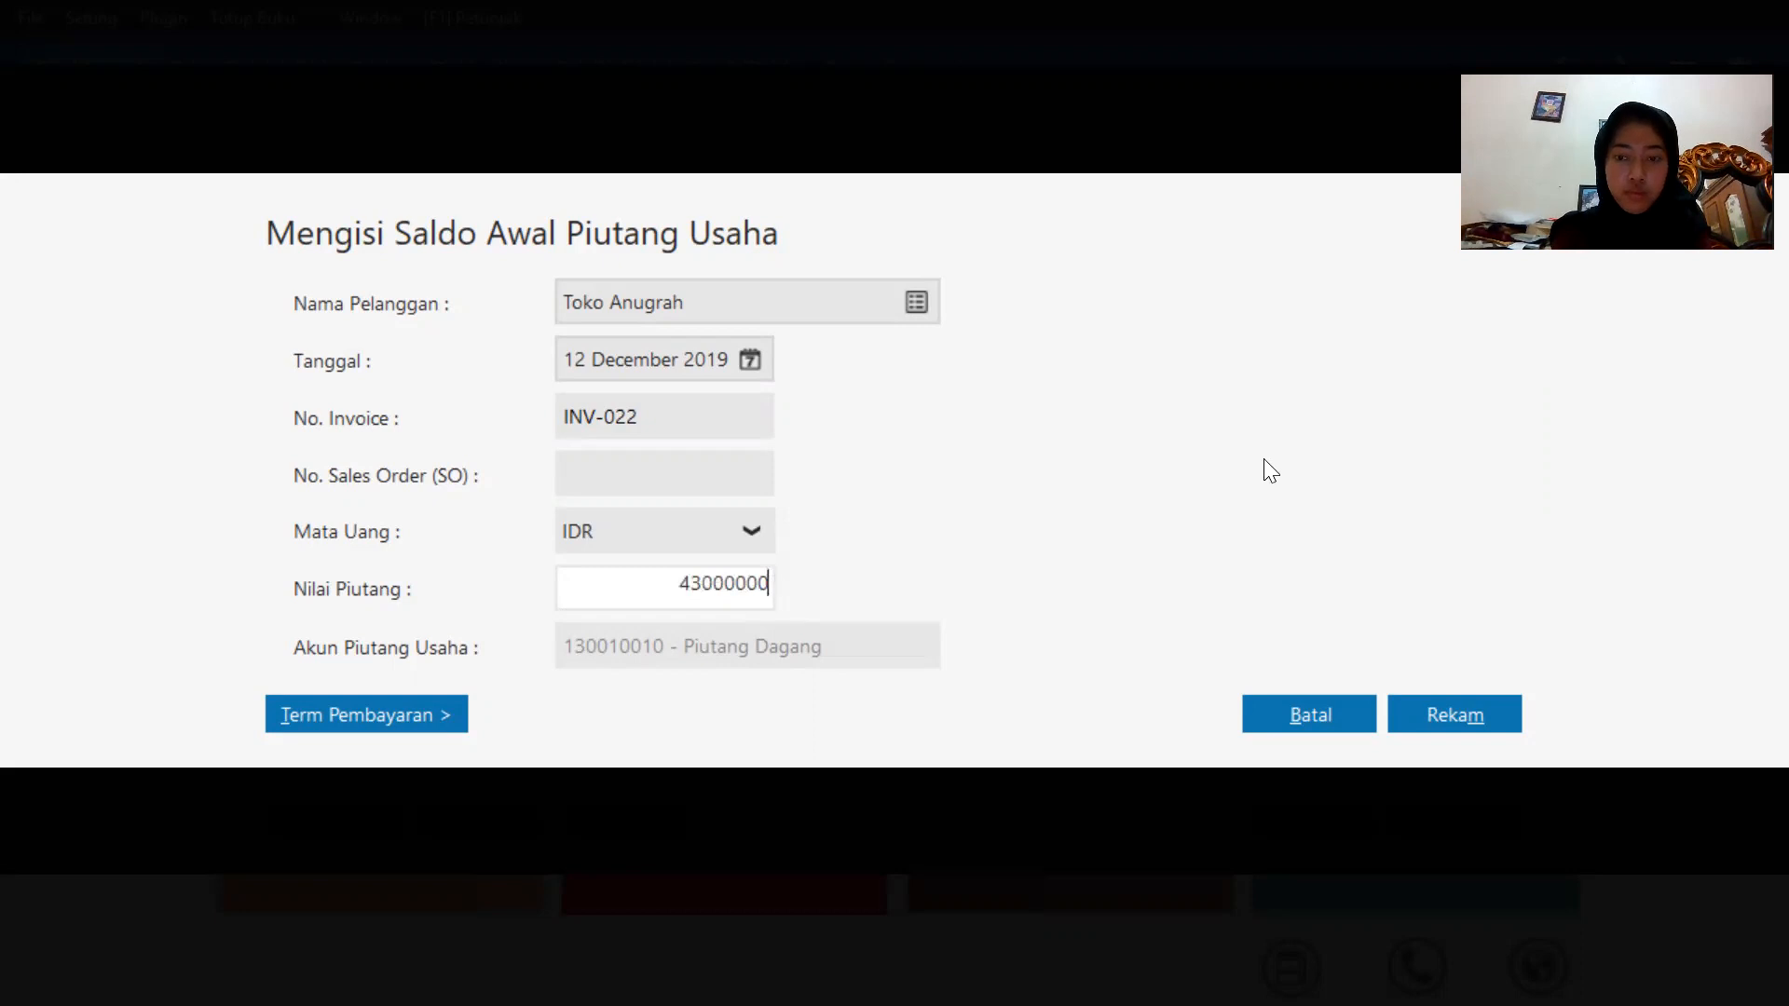
pyautogui.click(1458, 722)
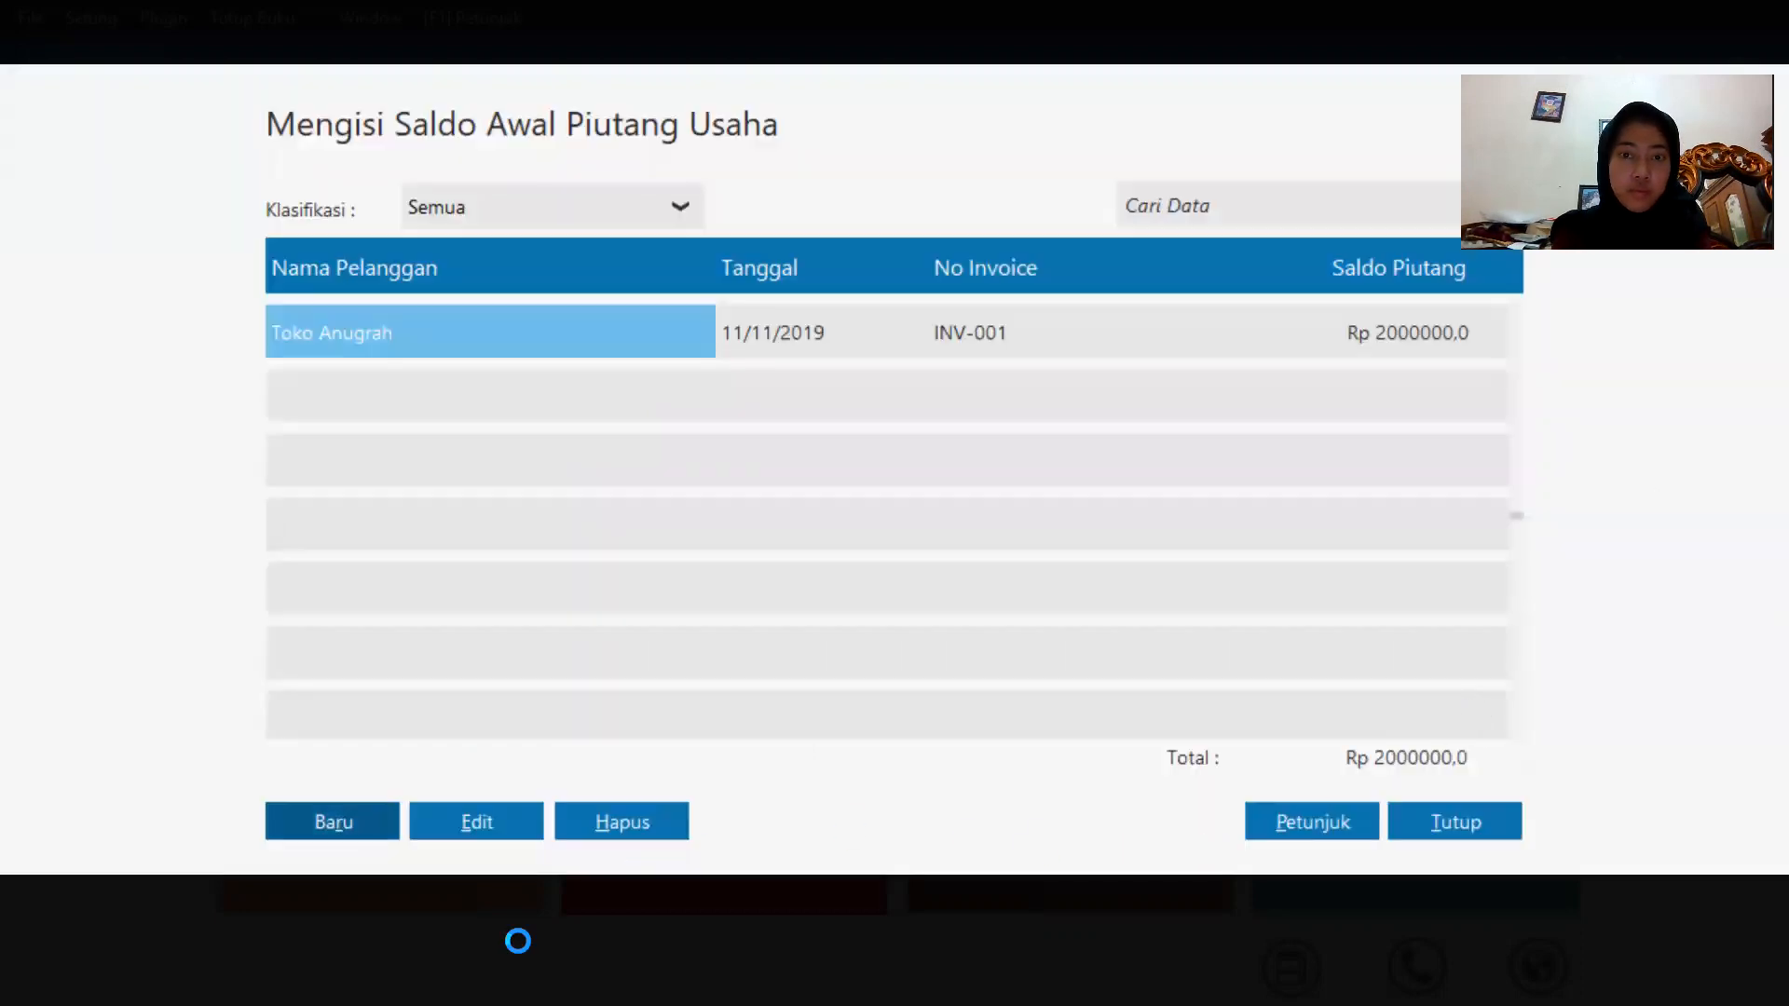
# Add a new opening receivable for customer Toko Berkat dated 13 December 2019.
pyautogui.click(352, 829)
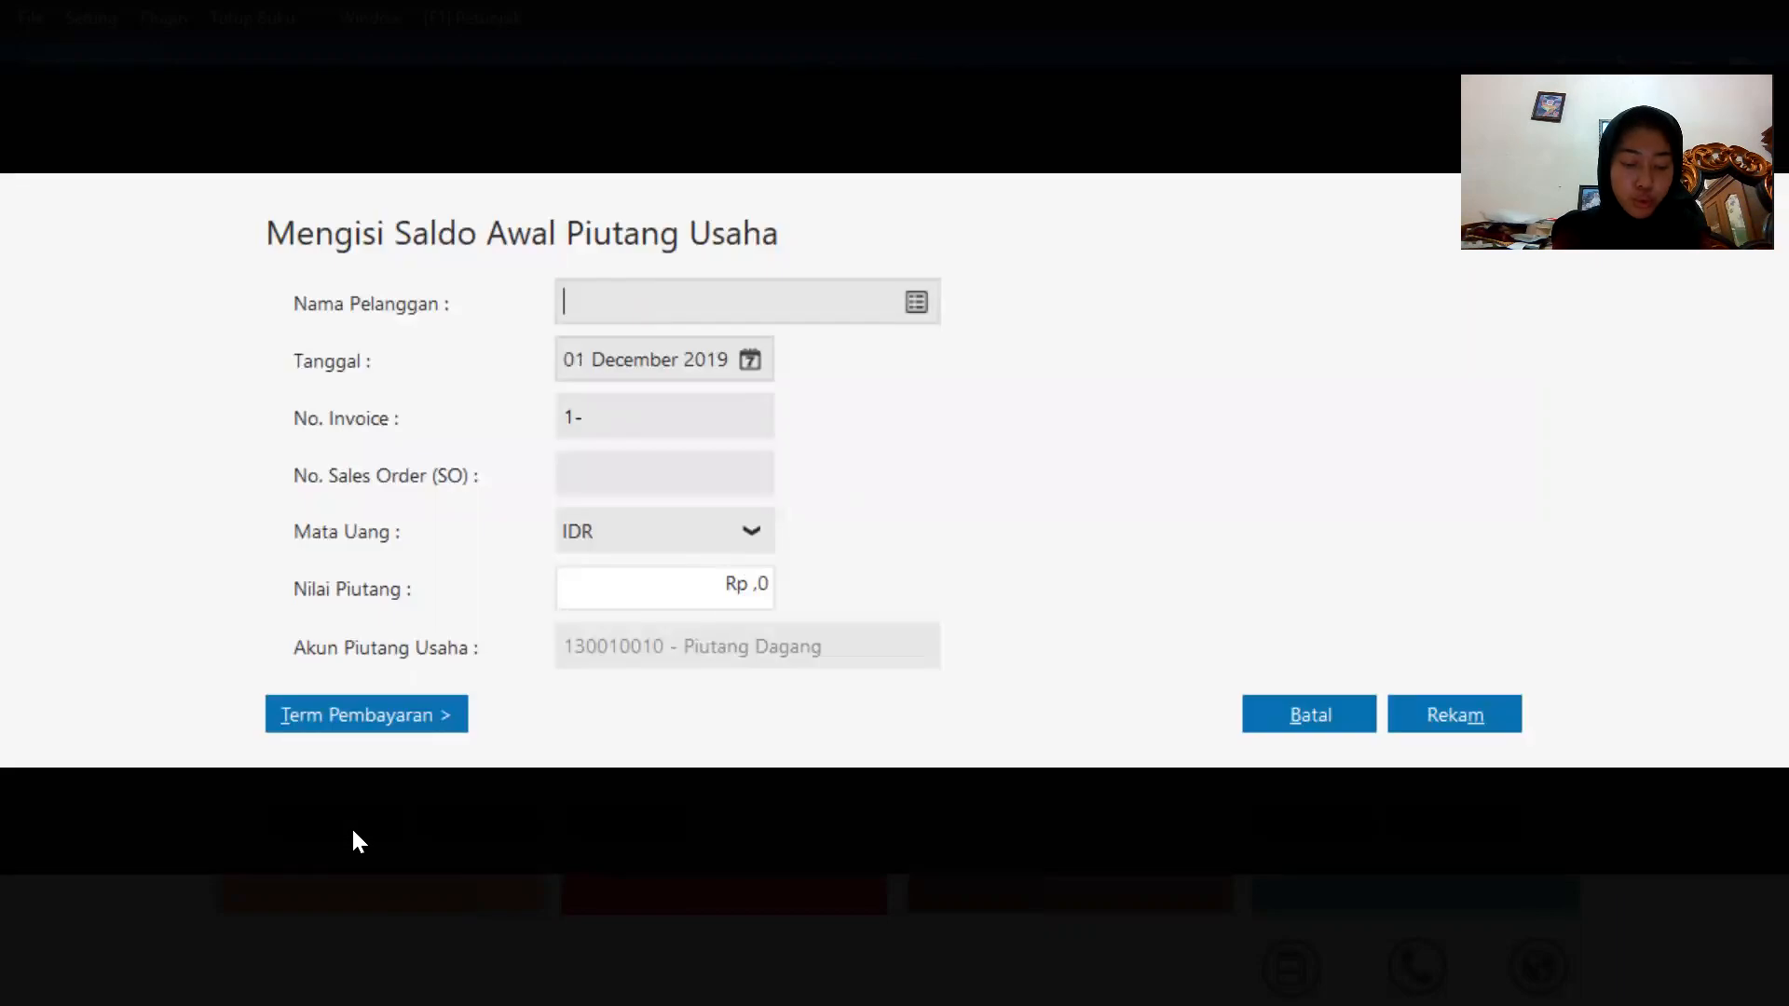
pyautogui.click(918, 305)
pyautogui.doubleClick(859, 376)
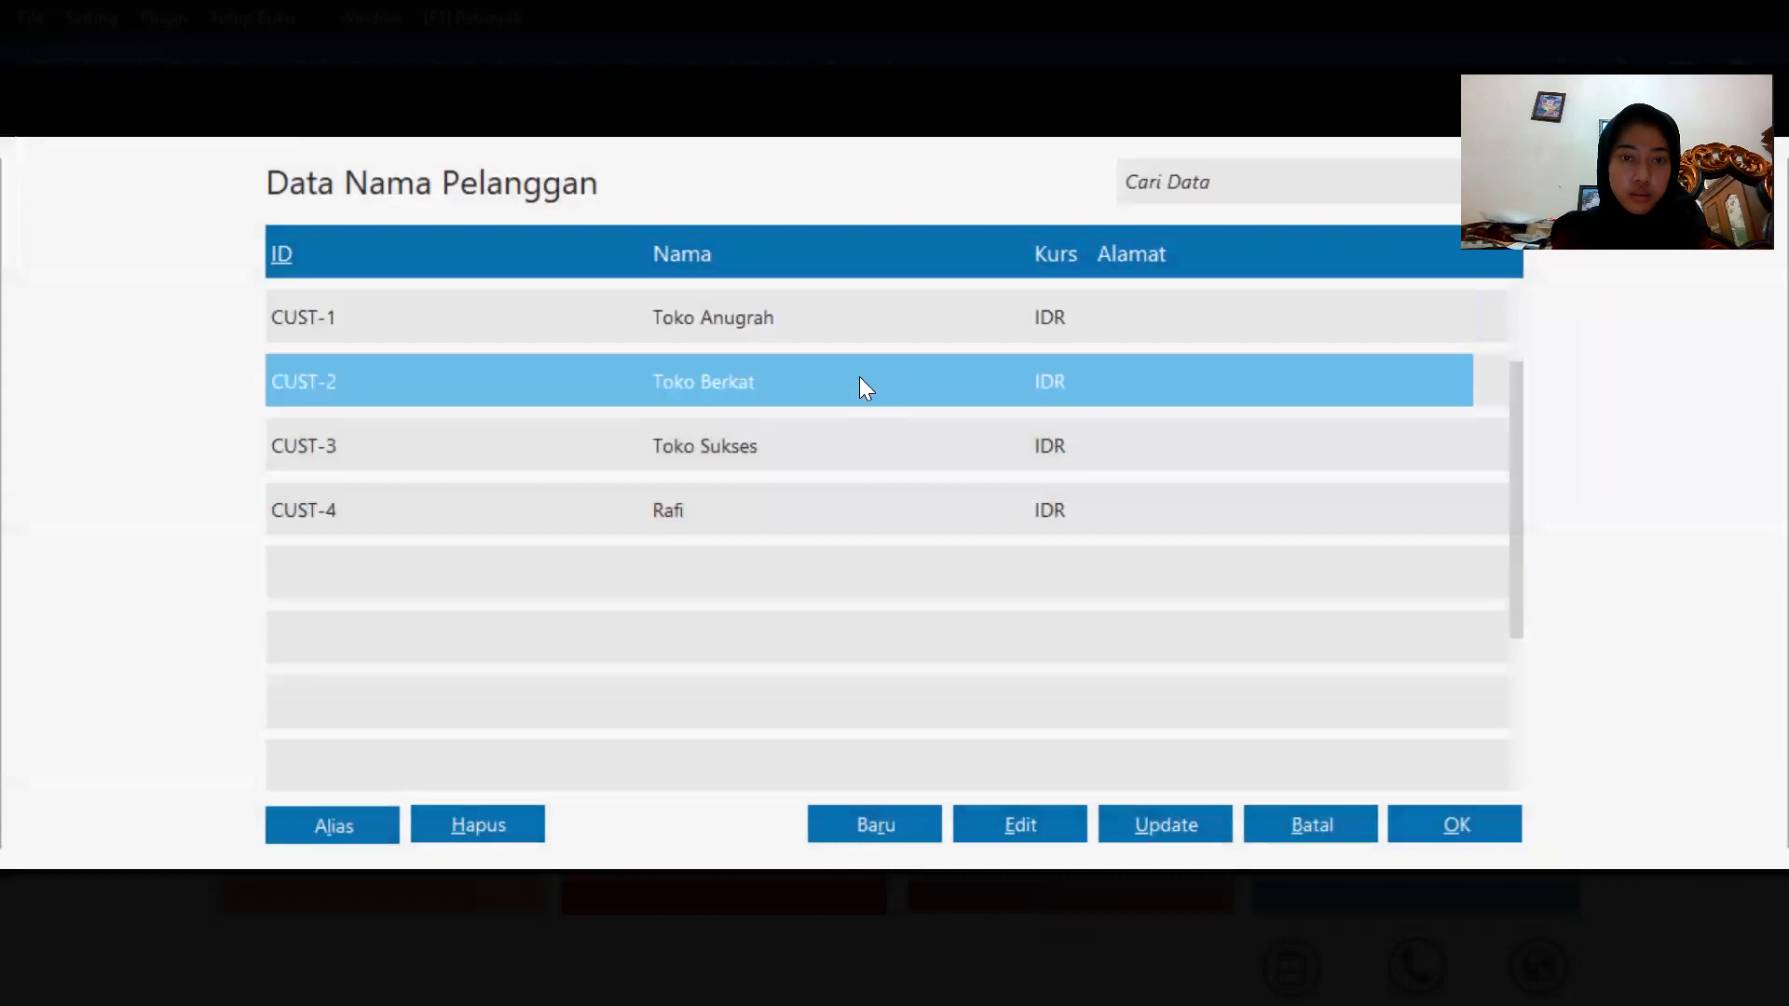
pyautogui.click(744, 369)
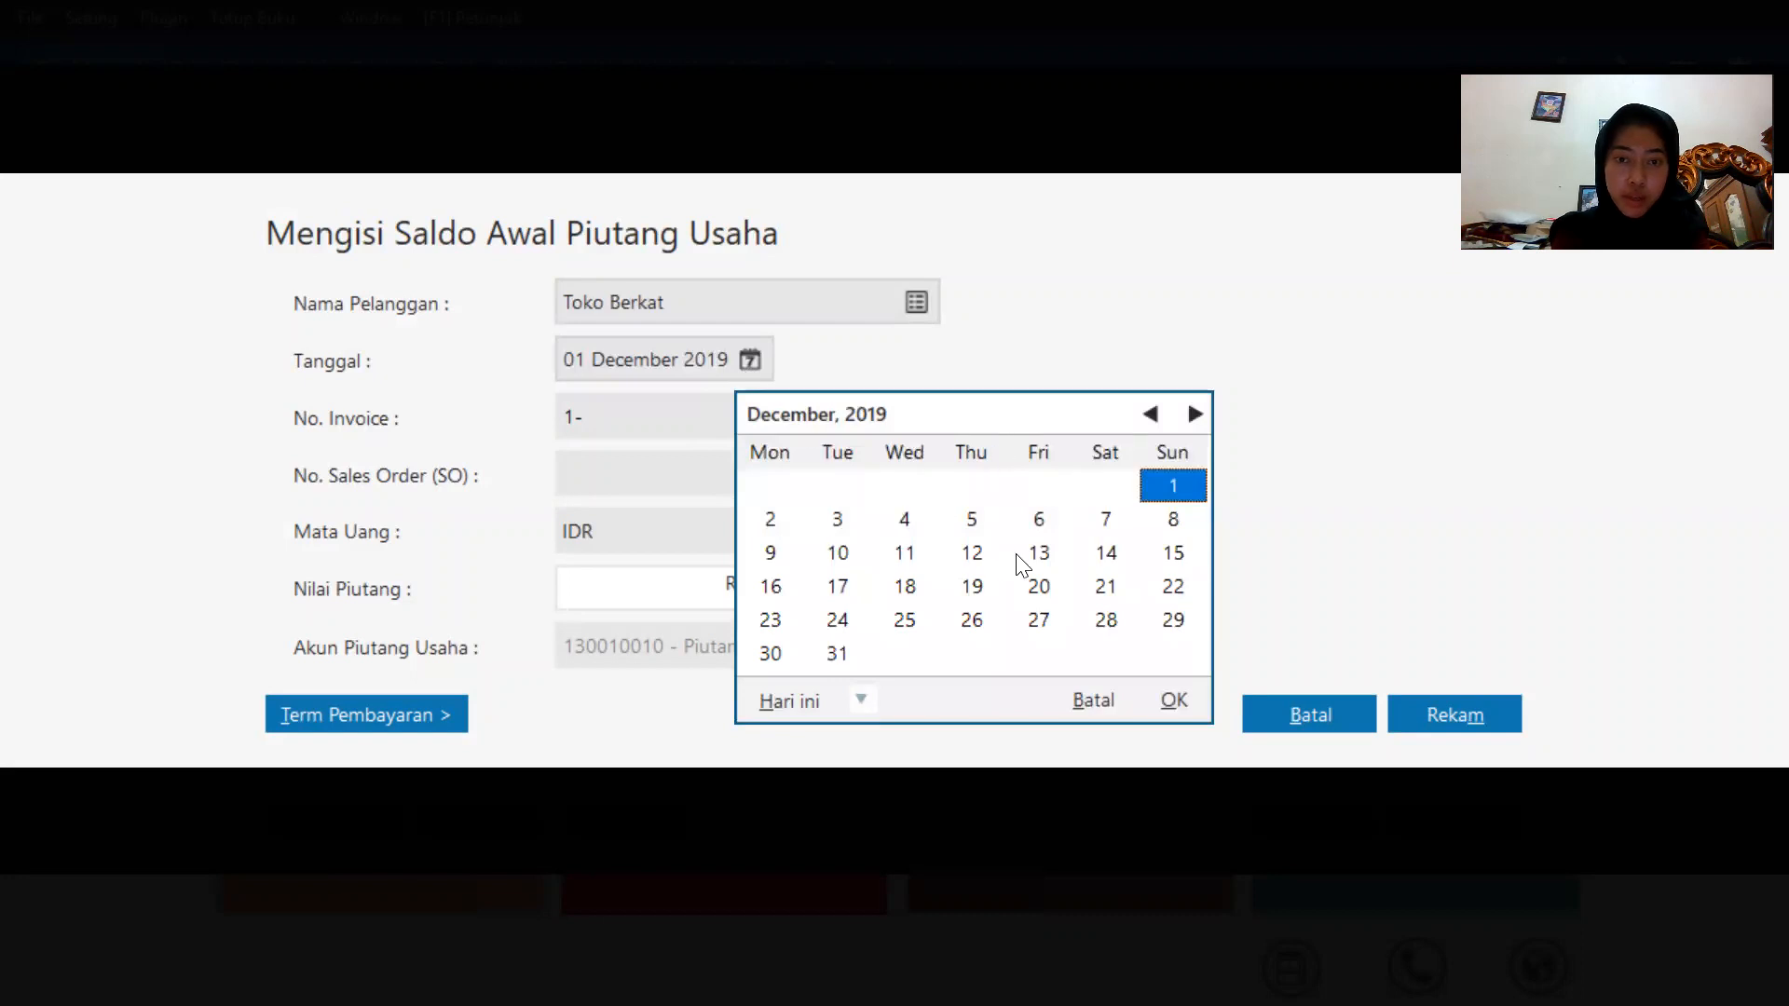
pyautogui.click(1042, 554)
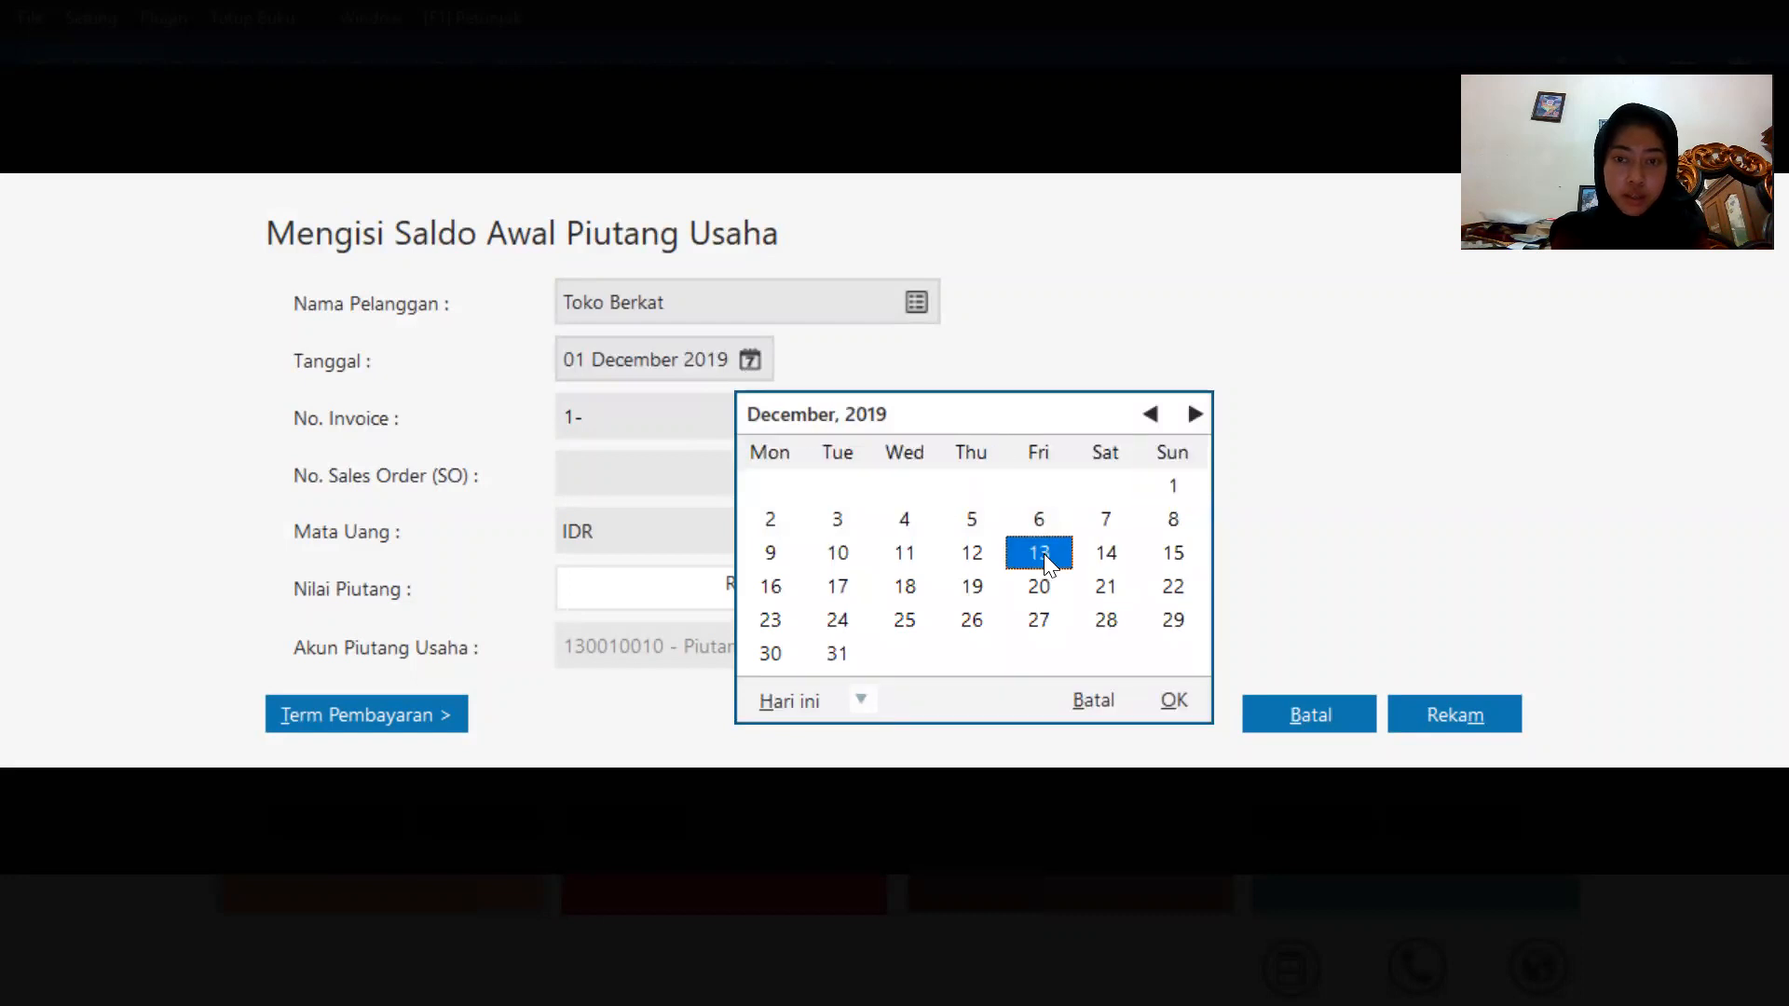
pyautogui.click(1172, 699)
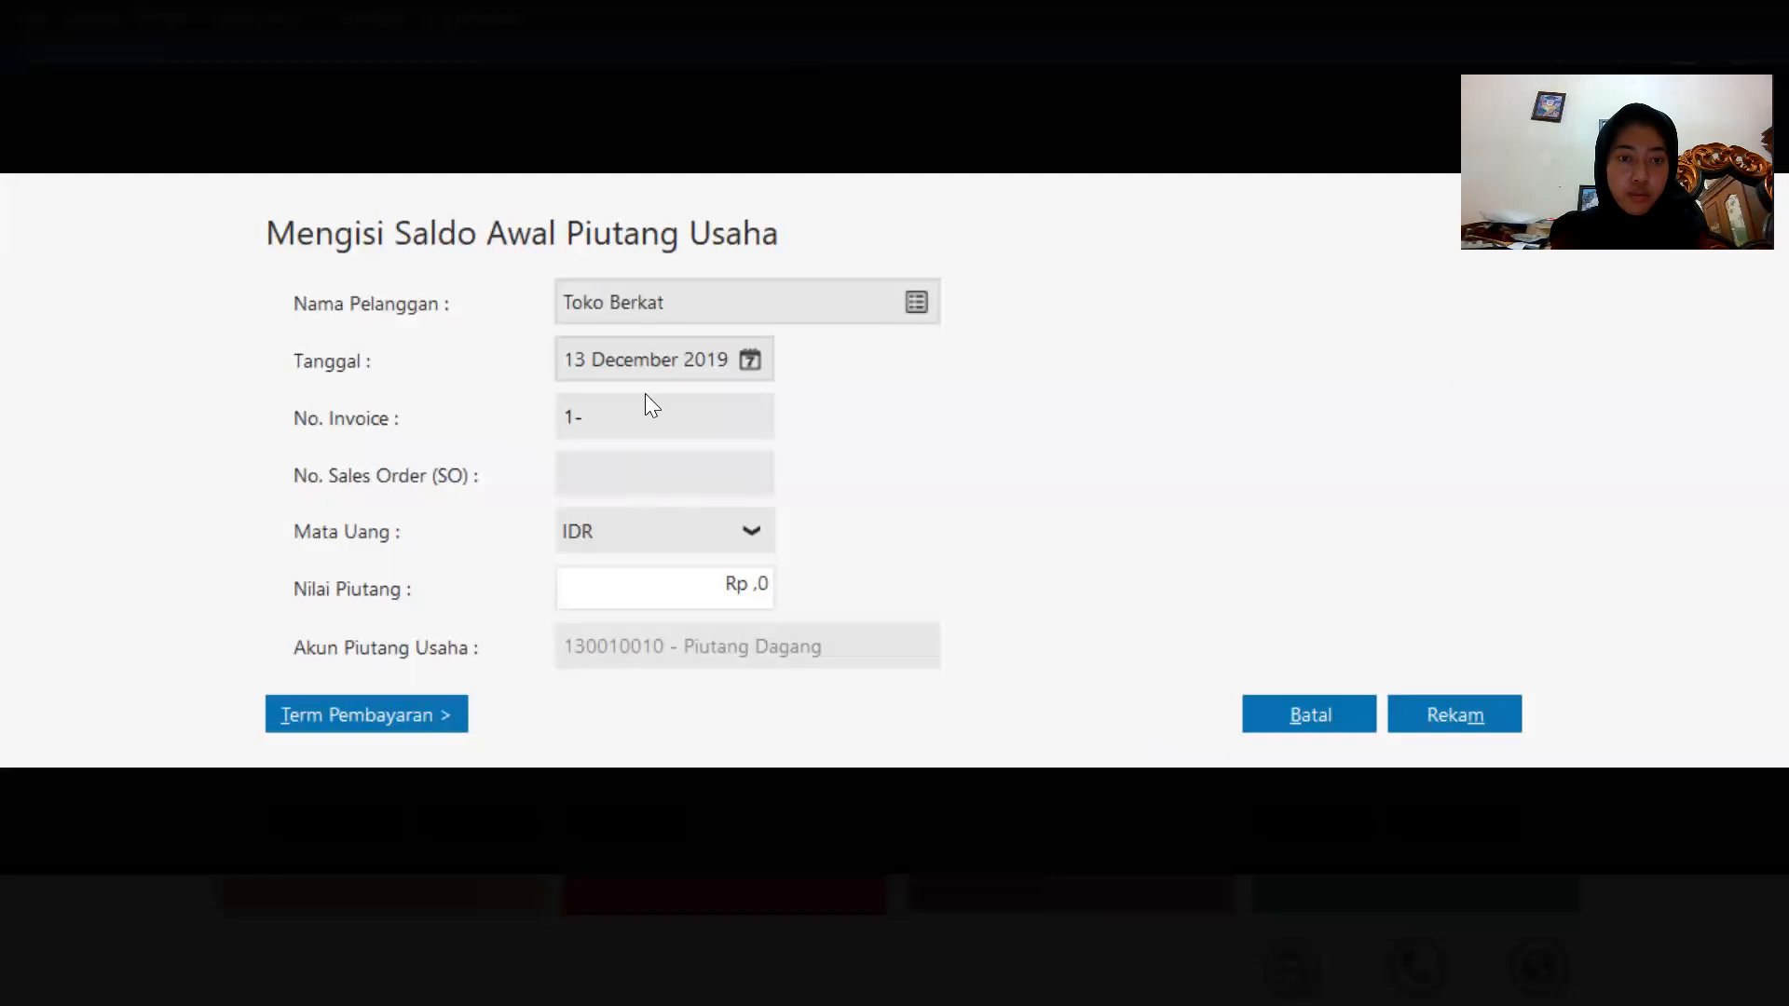
# Set this receivable's invoice number to INV-03.
pyautogui.click(657, 421)
pyautogui.press('BackSpace')
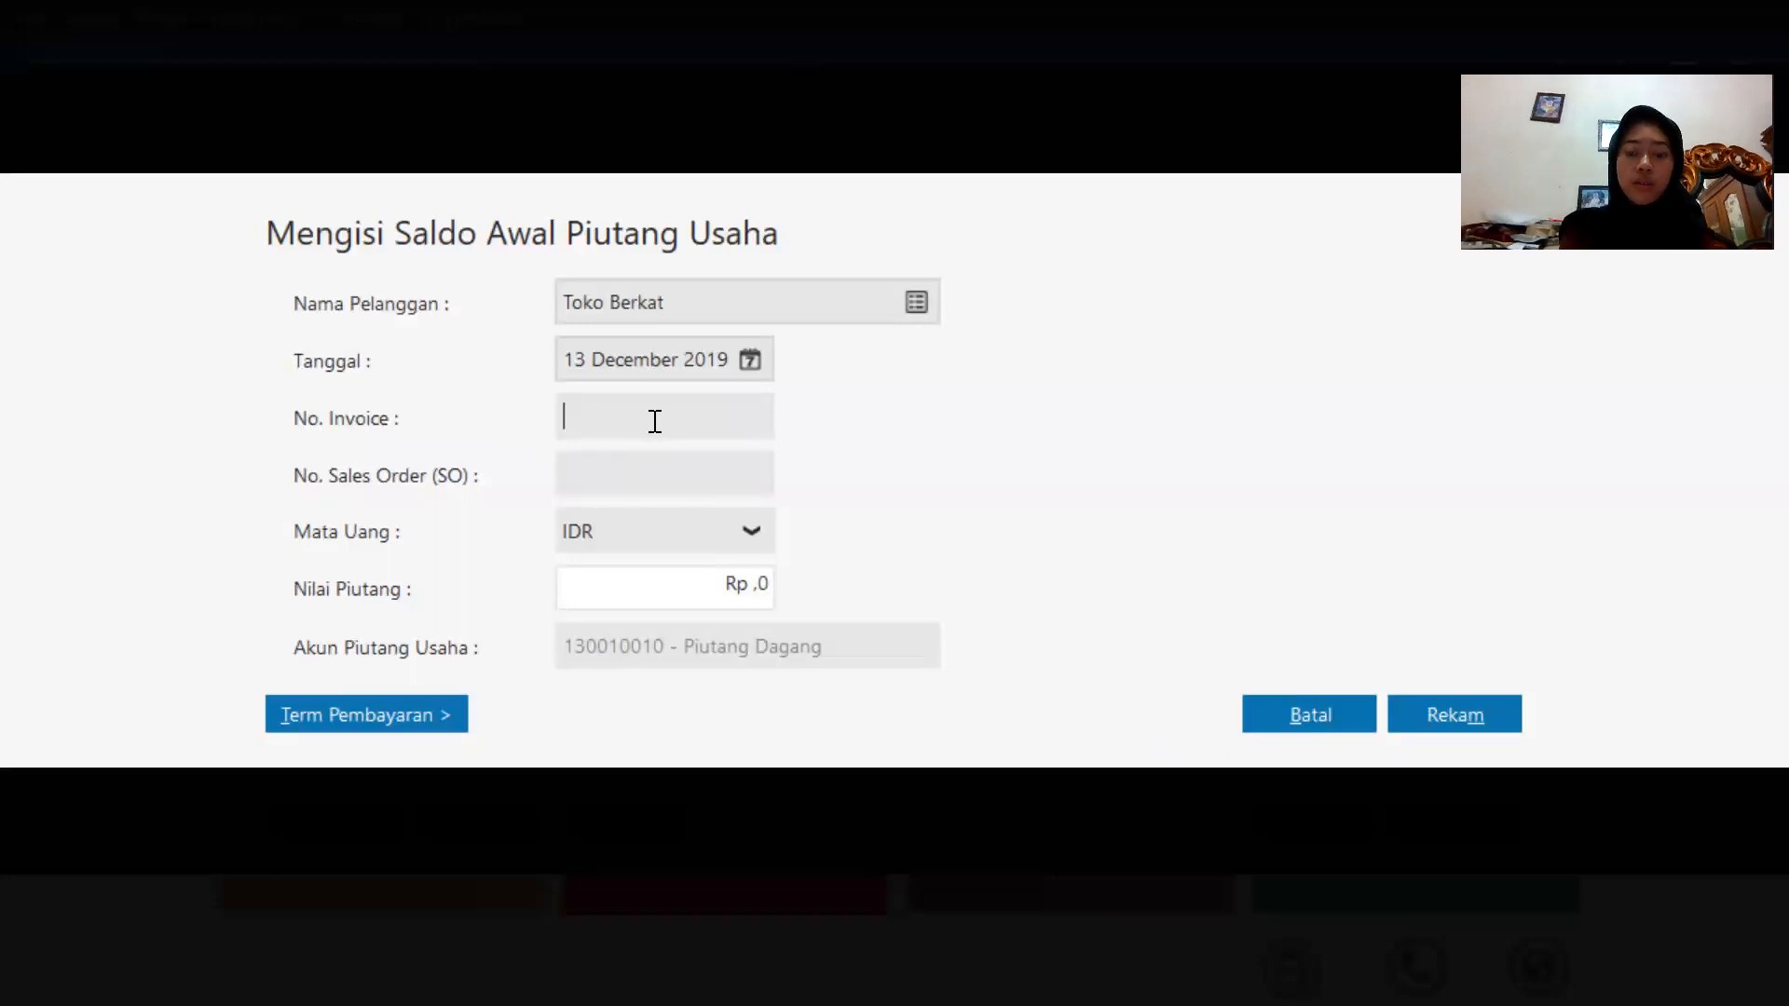
pyautogui.press('capslock')
pyautogui.write('inv')
pyautogui.press('BackSpace')
pyautogui.press('BackSpace')
pyautogui.press('BackSpace')
pyautogui.press('capslock')
pyautogui.write('INV-03')
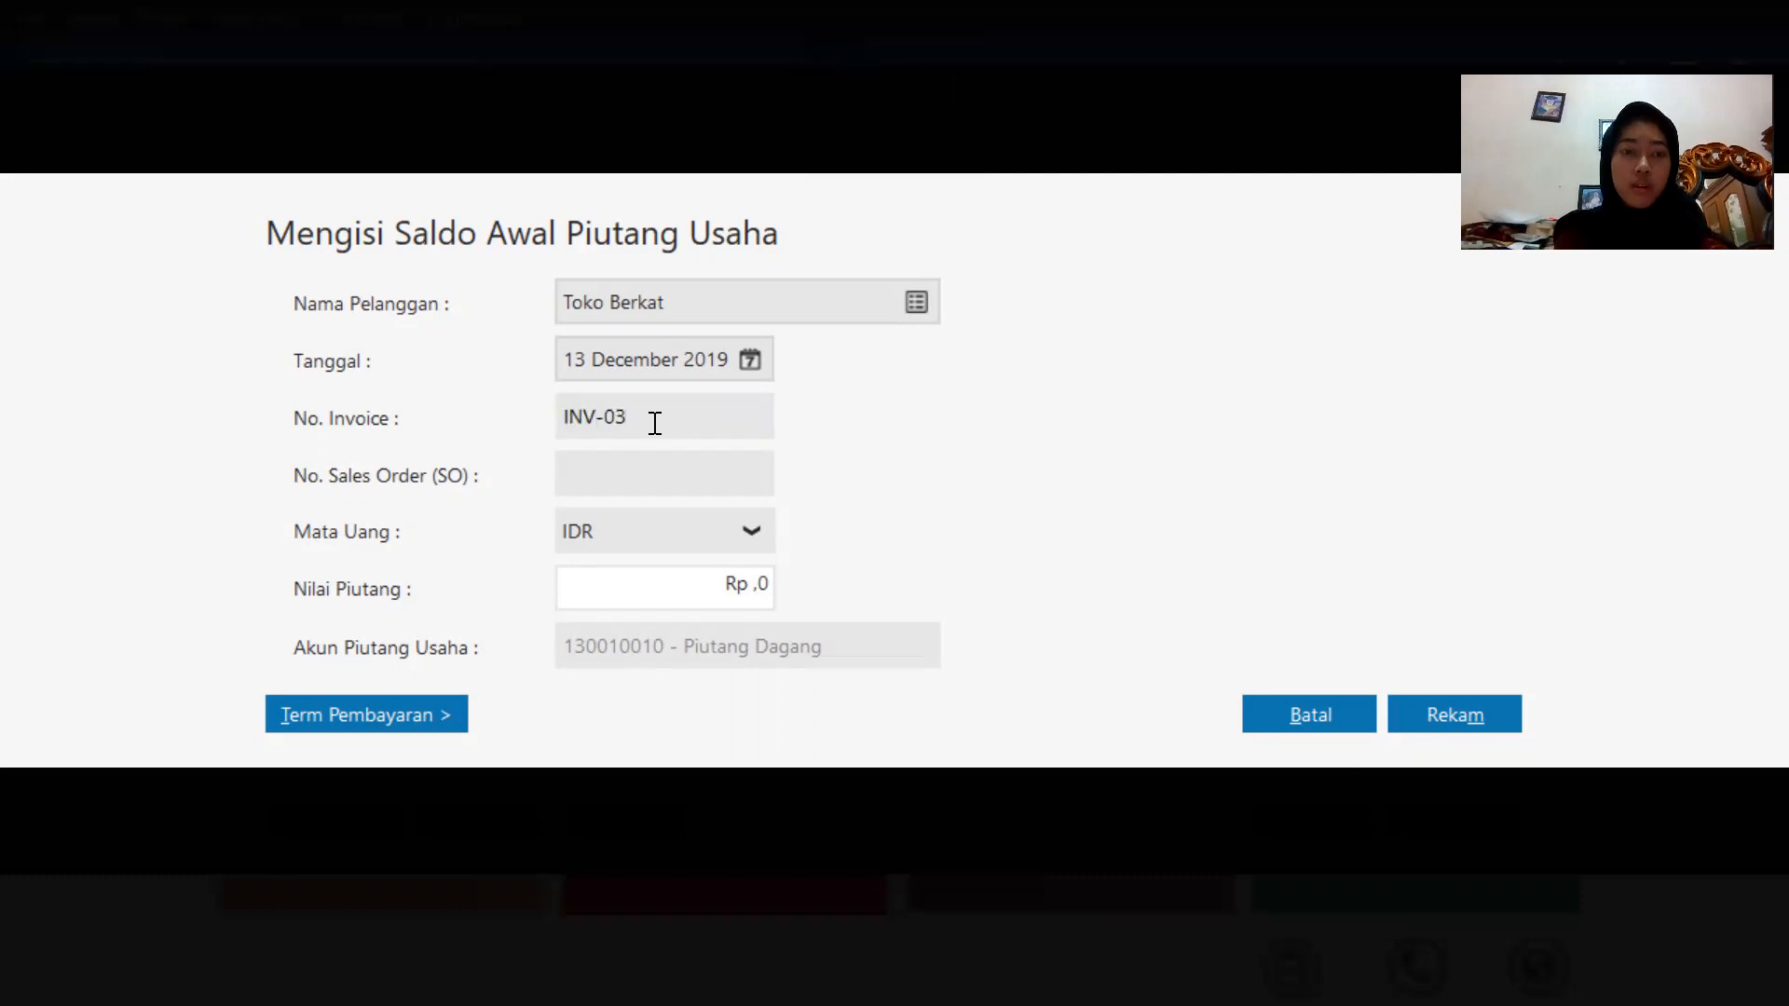
# Enter a receivable value of 3200000 and record the entry.
pyautogui.doubleClick(736, 584)
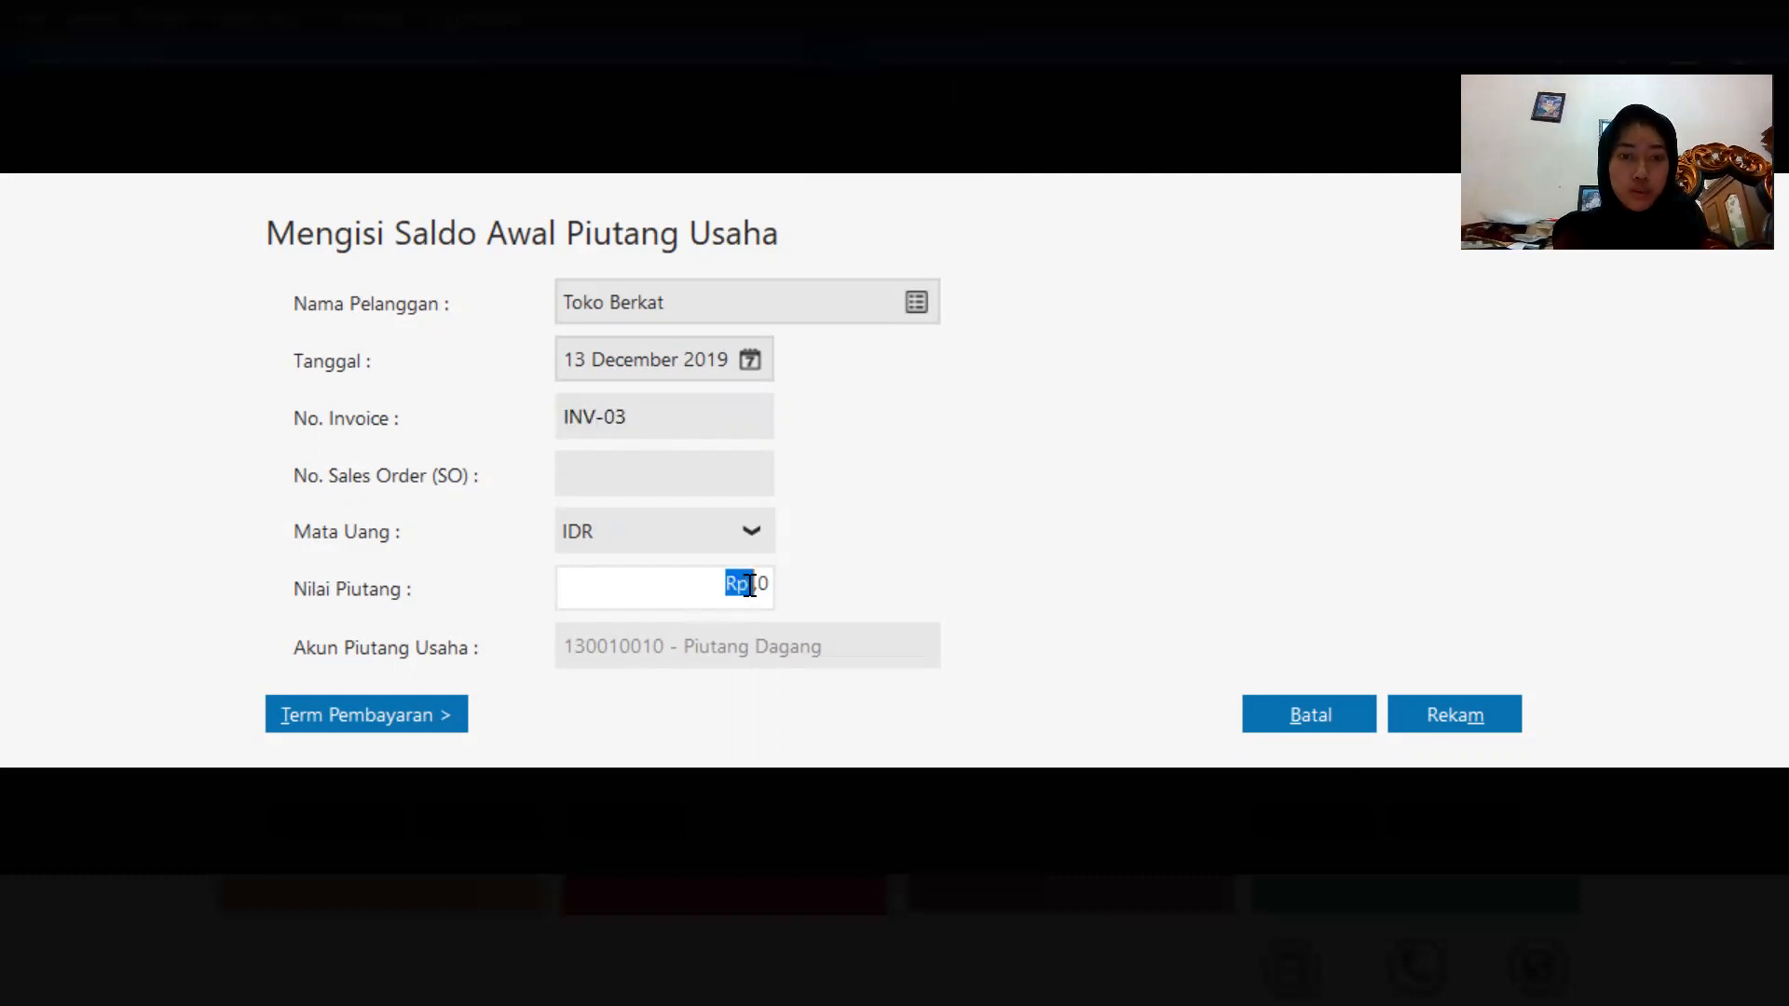
pyautogui.click(769, 585)
pyautogui.press('BackSpace')
pyautogui.press('BackSpace')
pyautogui.press('BackSpace')
pyautogui.press('BackSpace')
pyautogui.press('BackSpace')
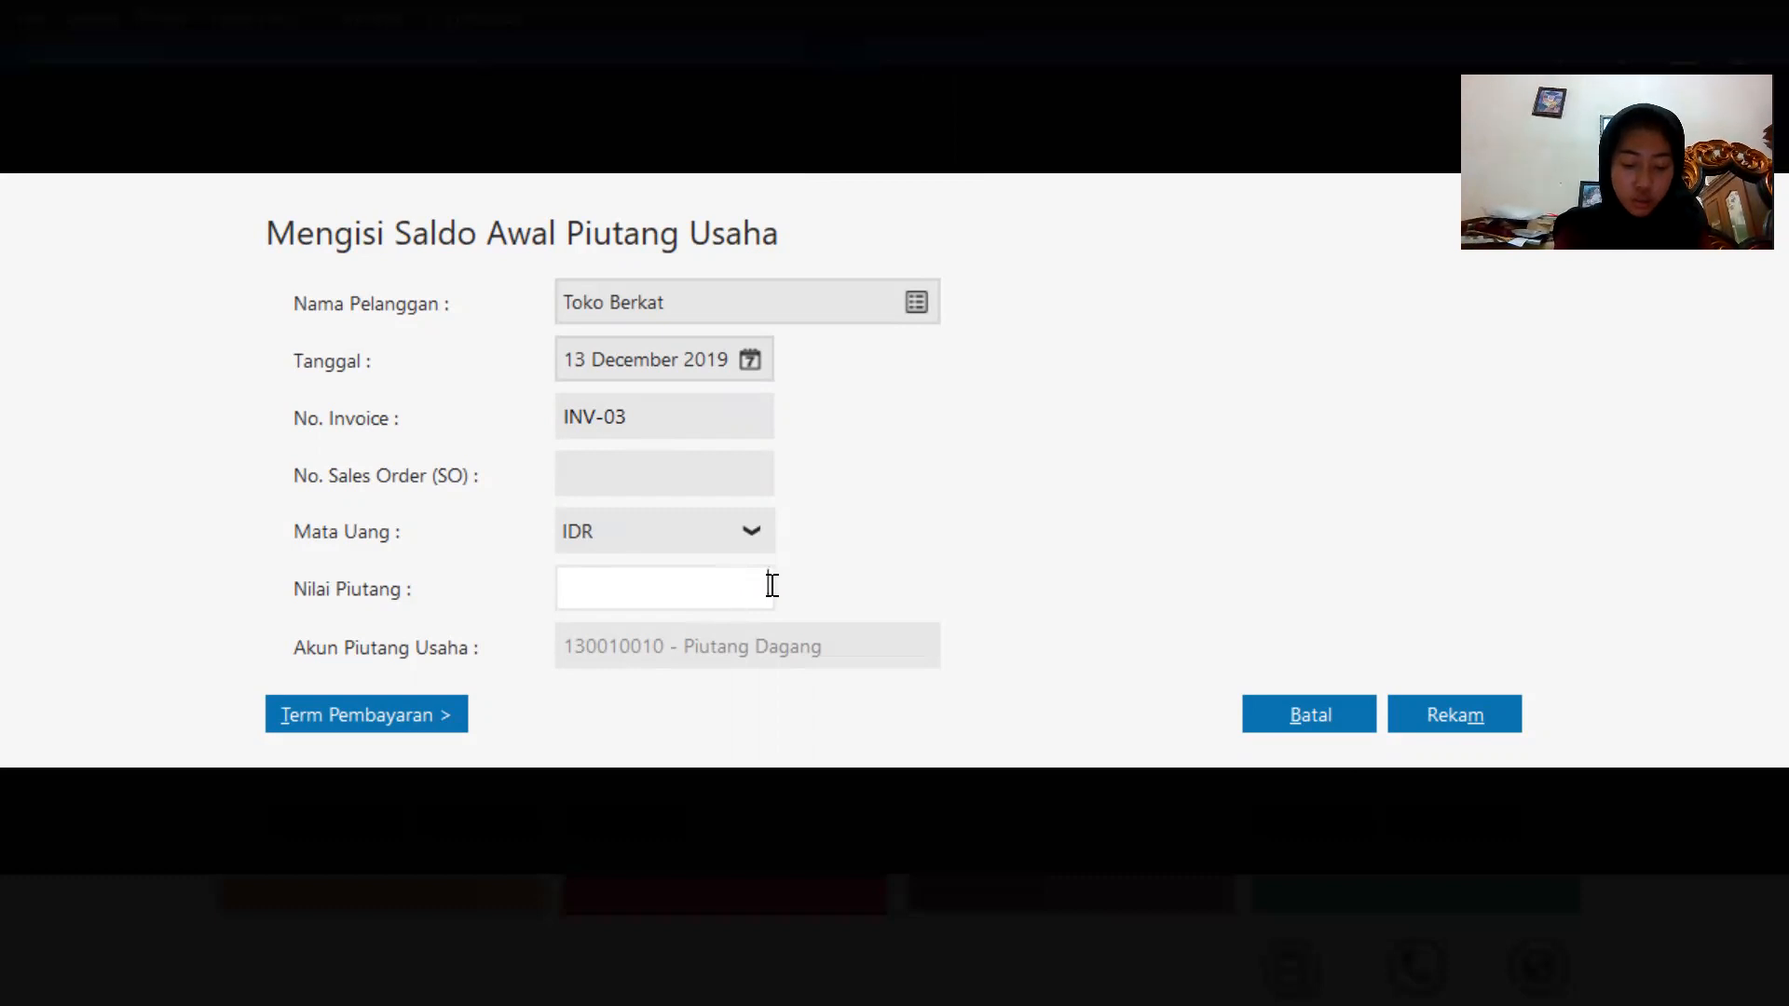
pyautogui.write('3')
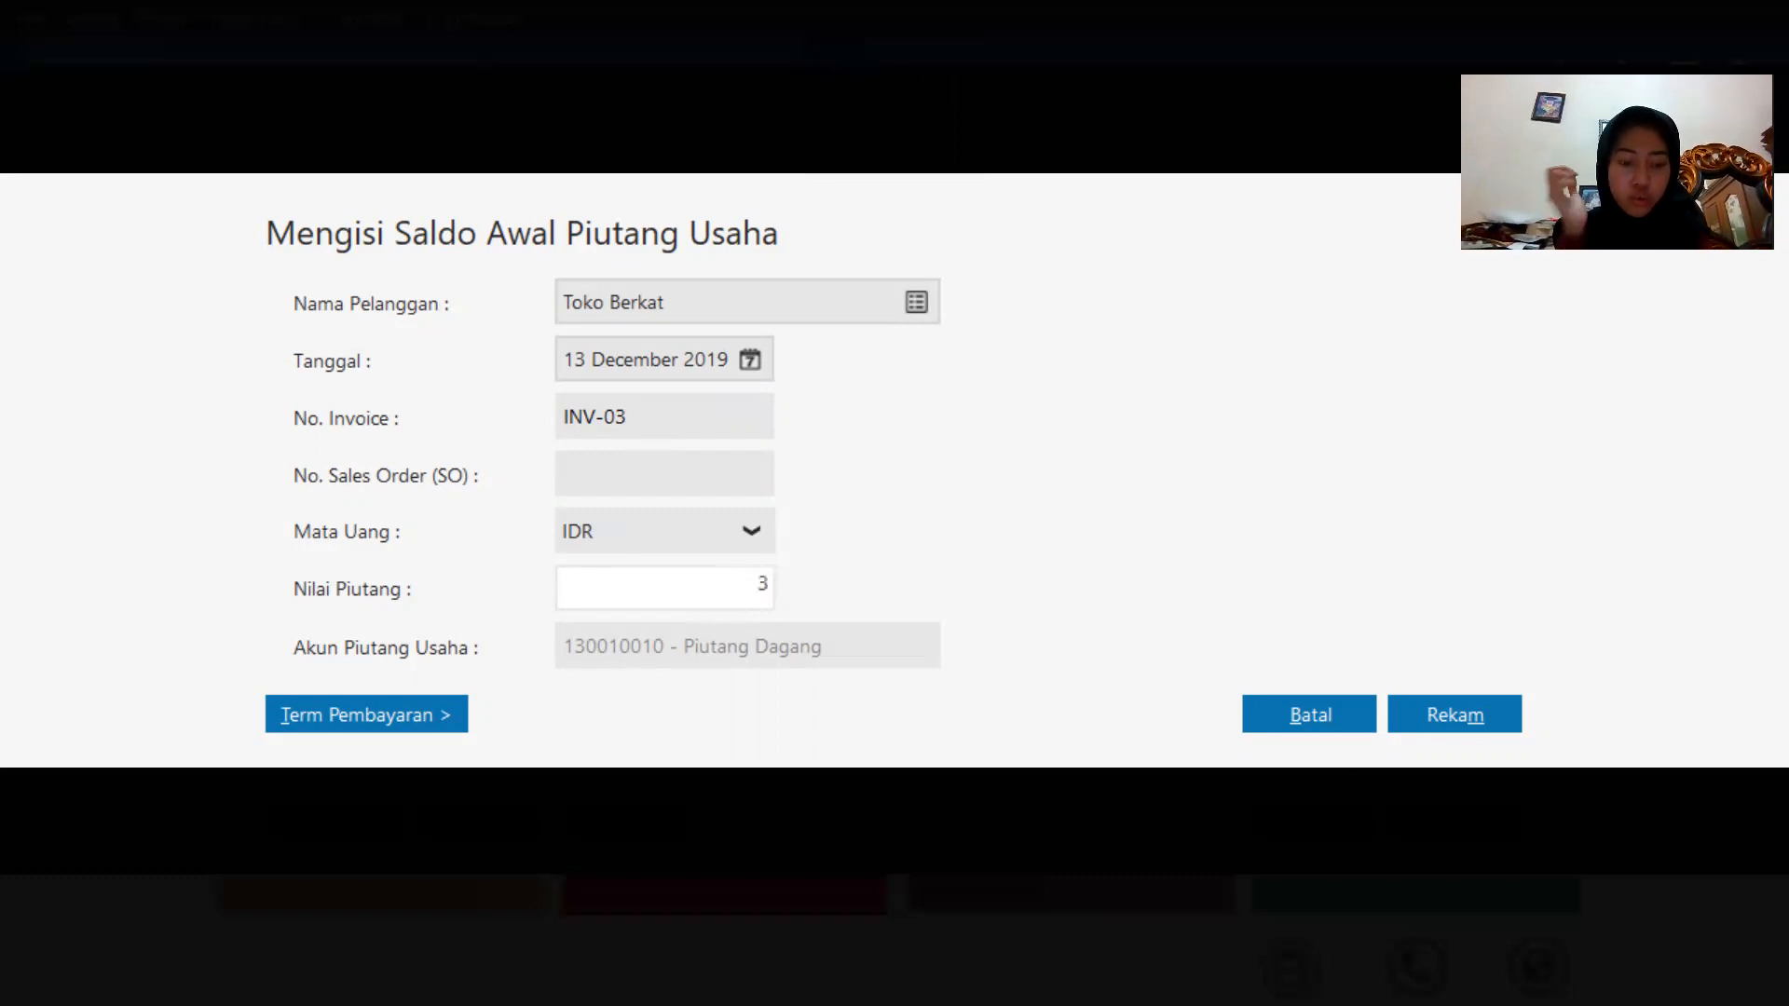
pyautogui.write('200000')
pyautogui.click(1490, 714)
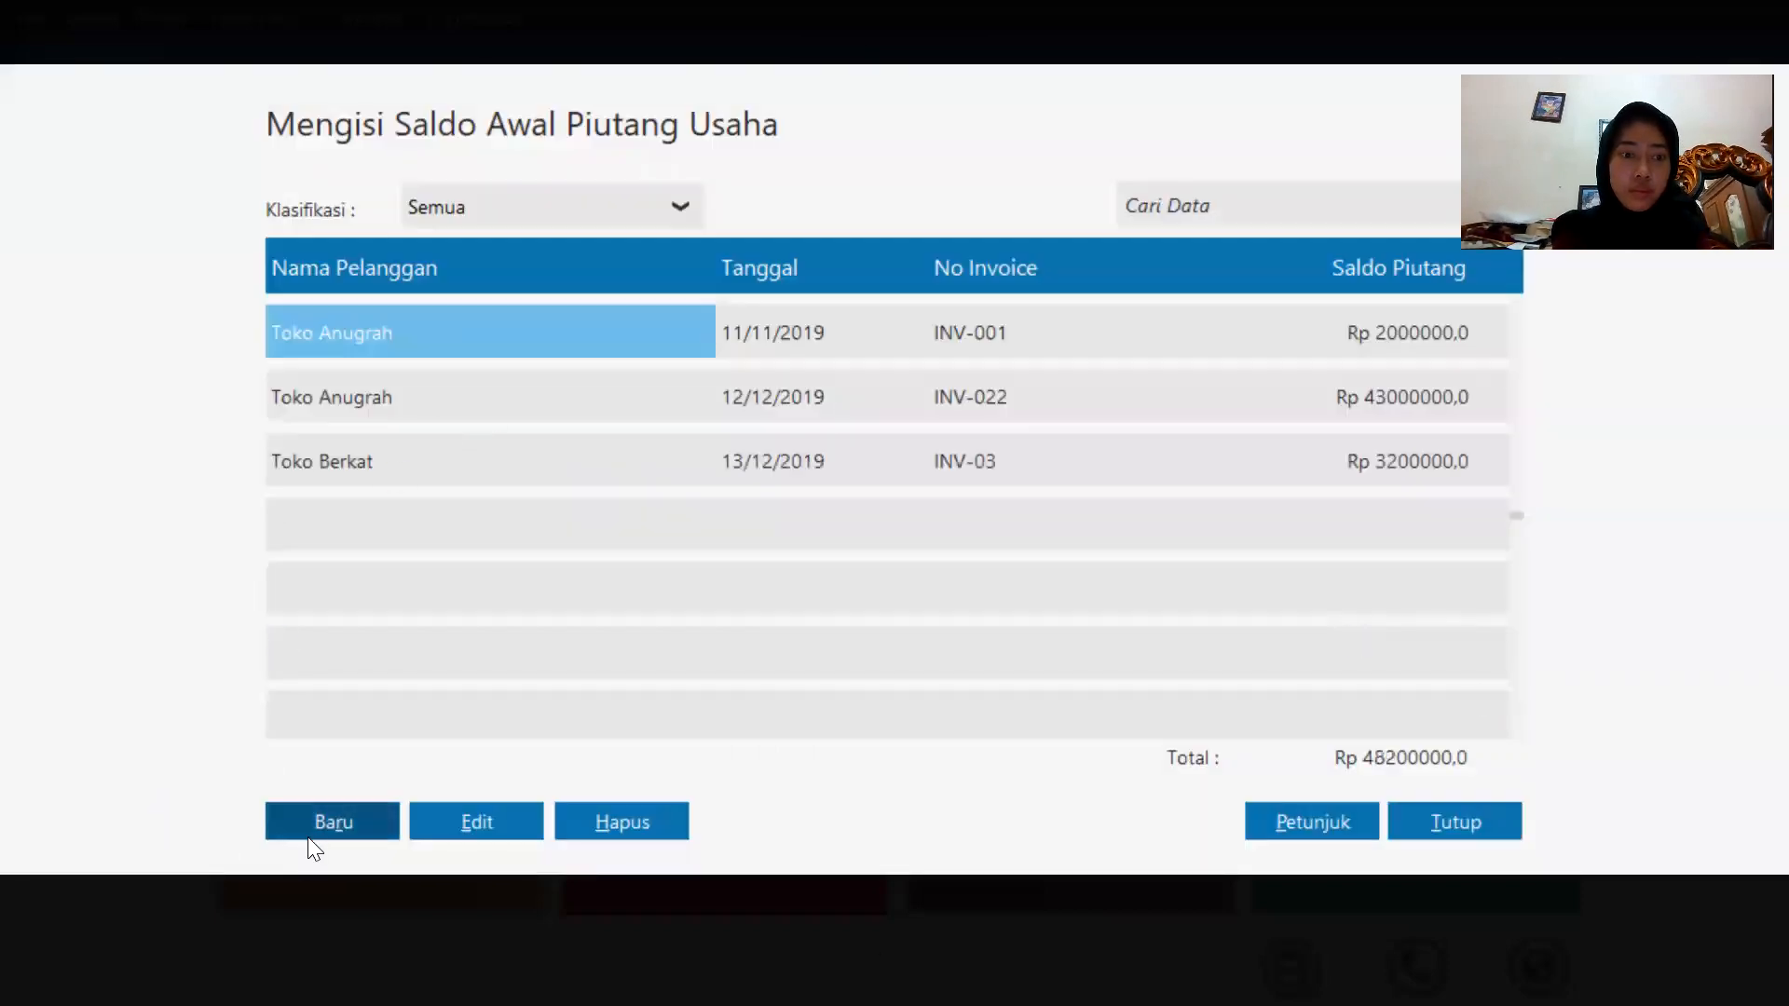
# Add a new opening receivable for Toko Sukses with invoice number INV-04.
pyautogui.click(318, 819)
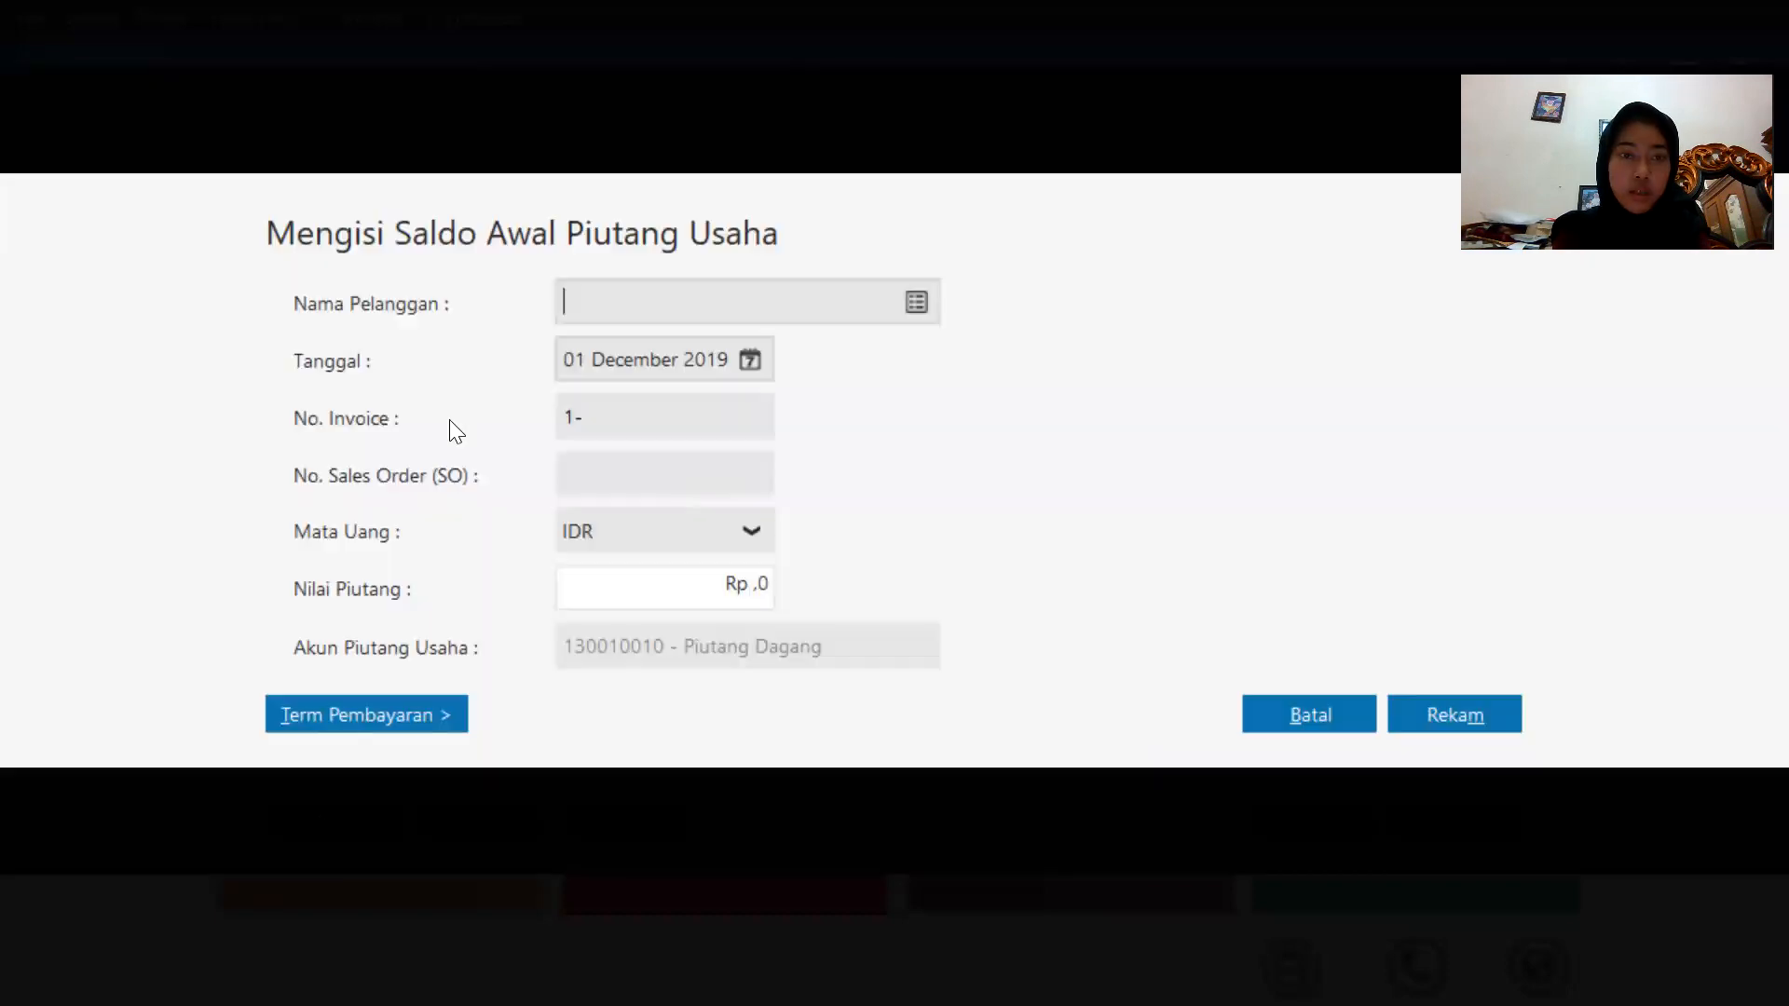
pyautogui.click(931, 309)
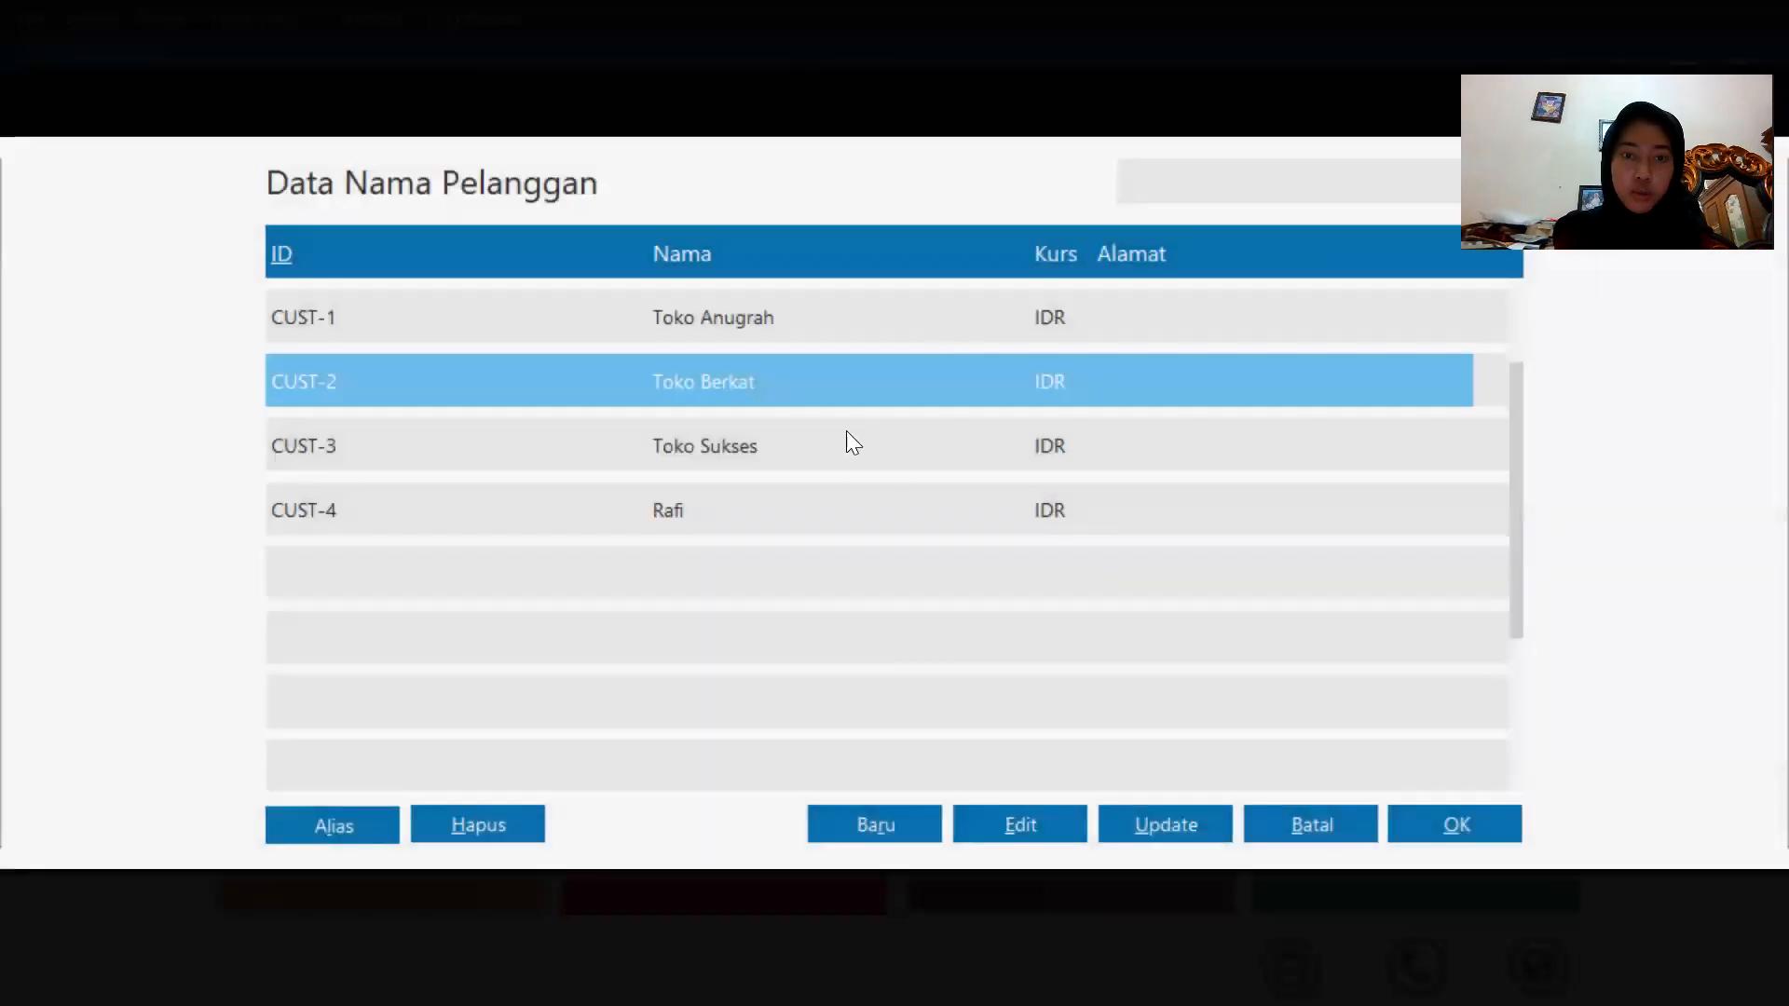
pyautogui.doubleClick(838, 438)
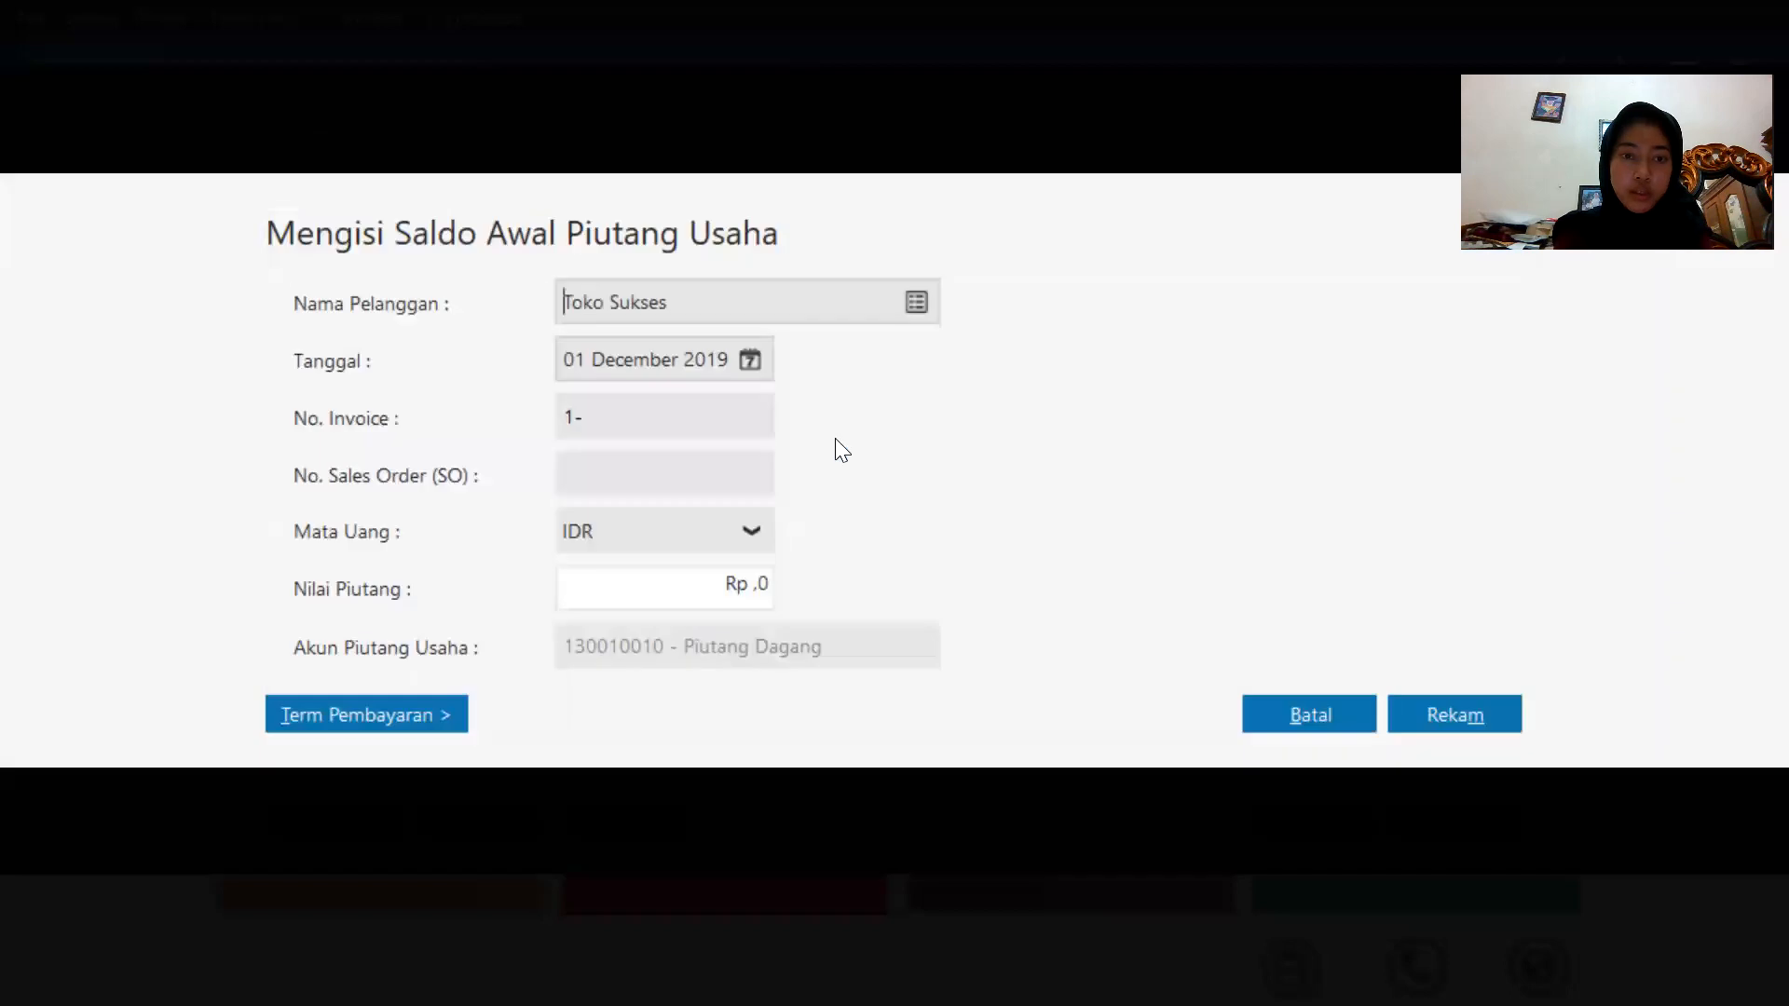
pyautogui.doubleClick(710, 419)
pyautogui.press('BackSpace')
pyautogui.write('INV-04')
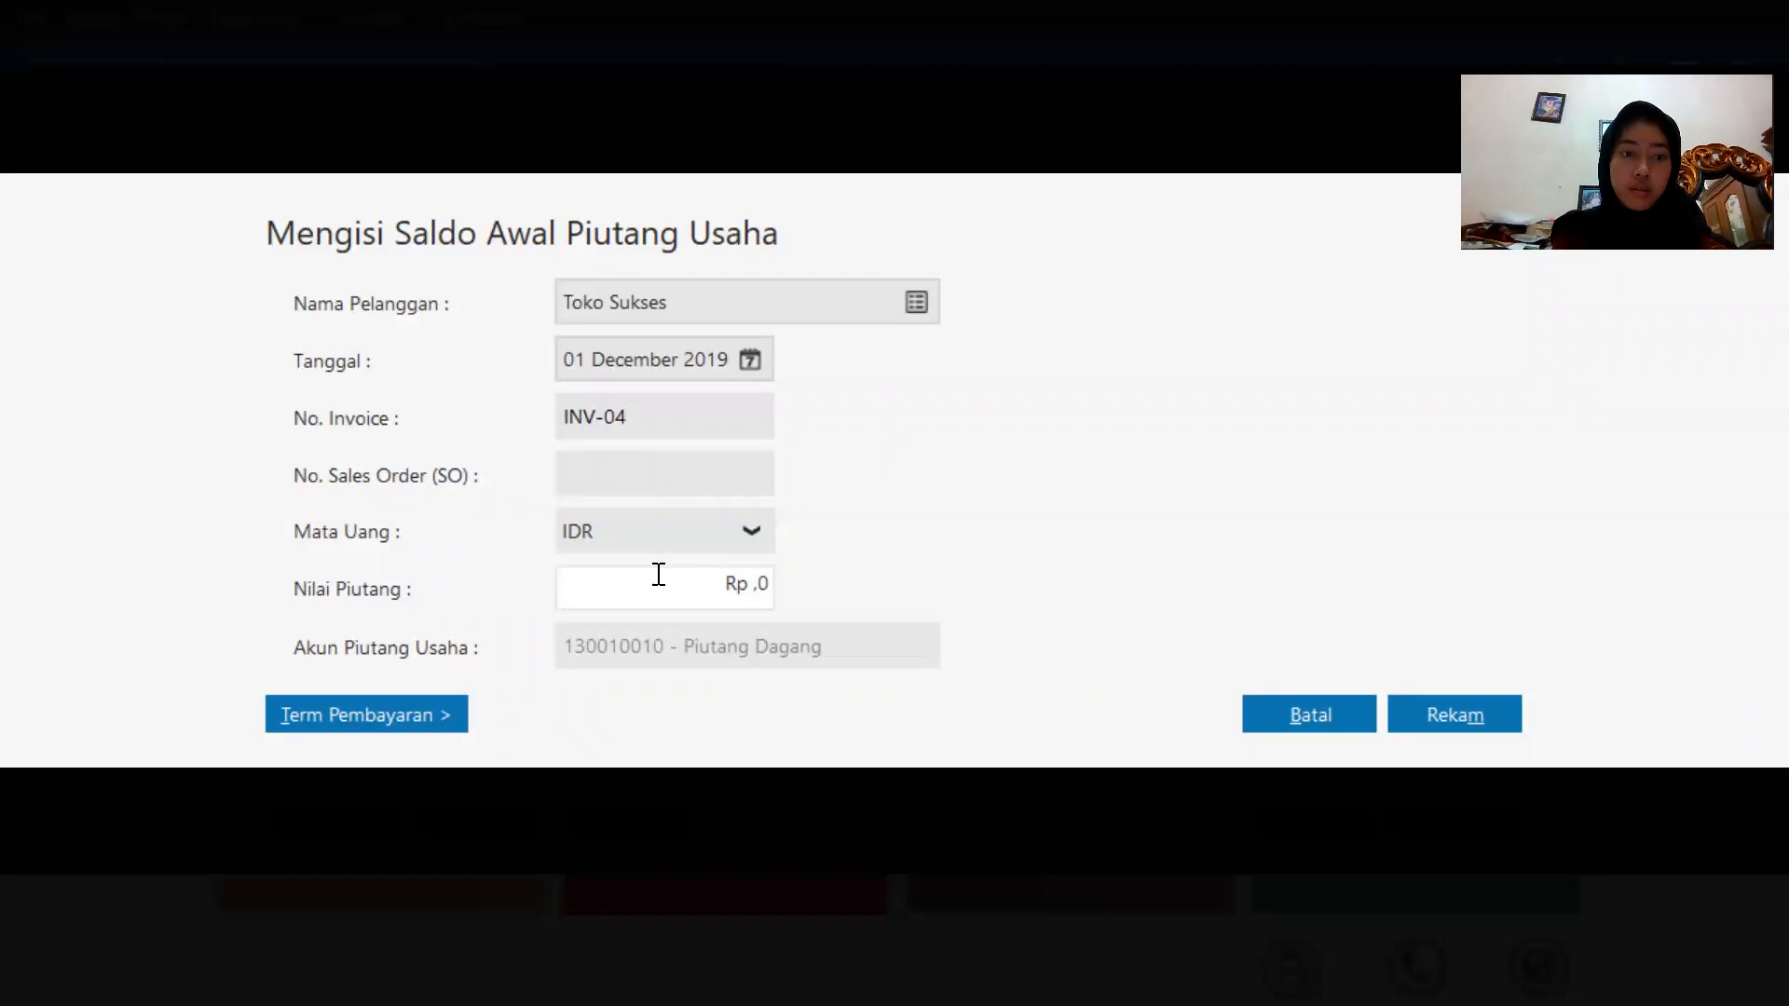
# Set this receivable's value to 750000 and record the entry.
pyautogui.click(740, 592)
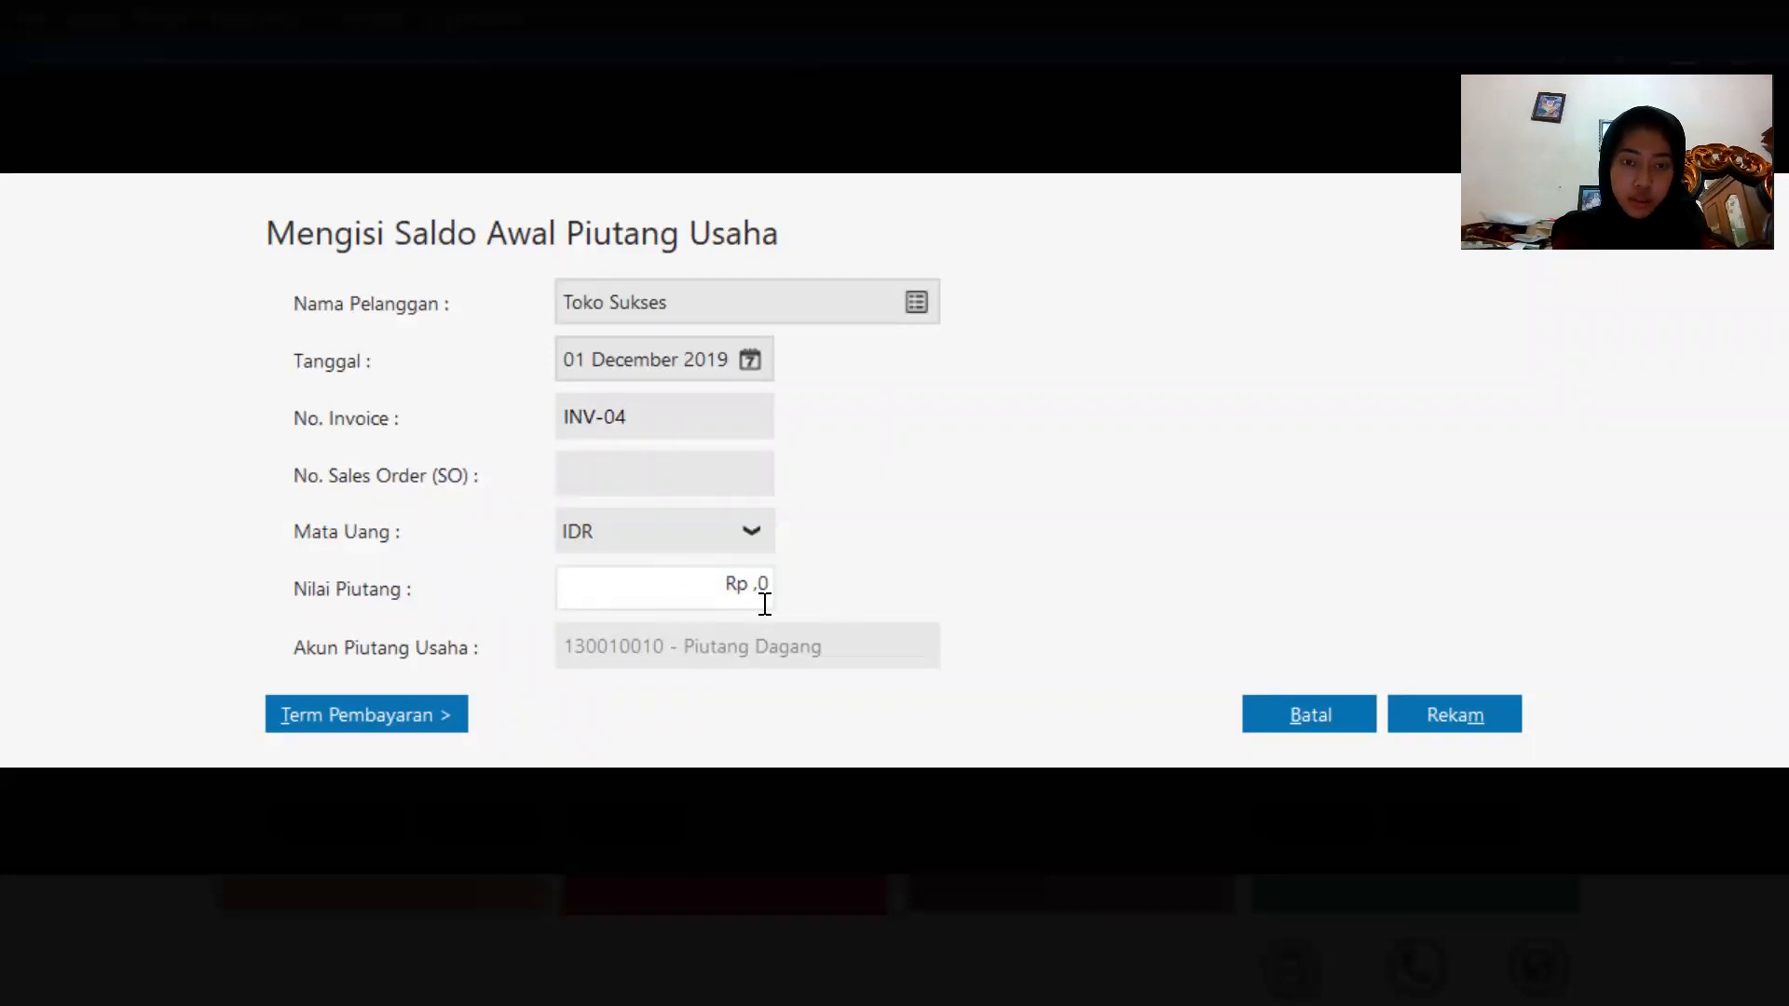
pyautogui.moveTo(762, 589); pyautogui.dragTo(624, 643)
pyautogui.write('750')
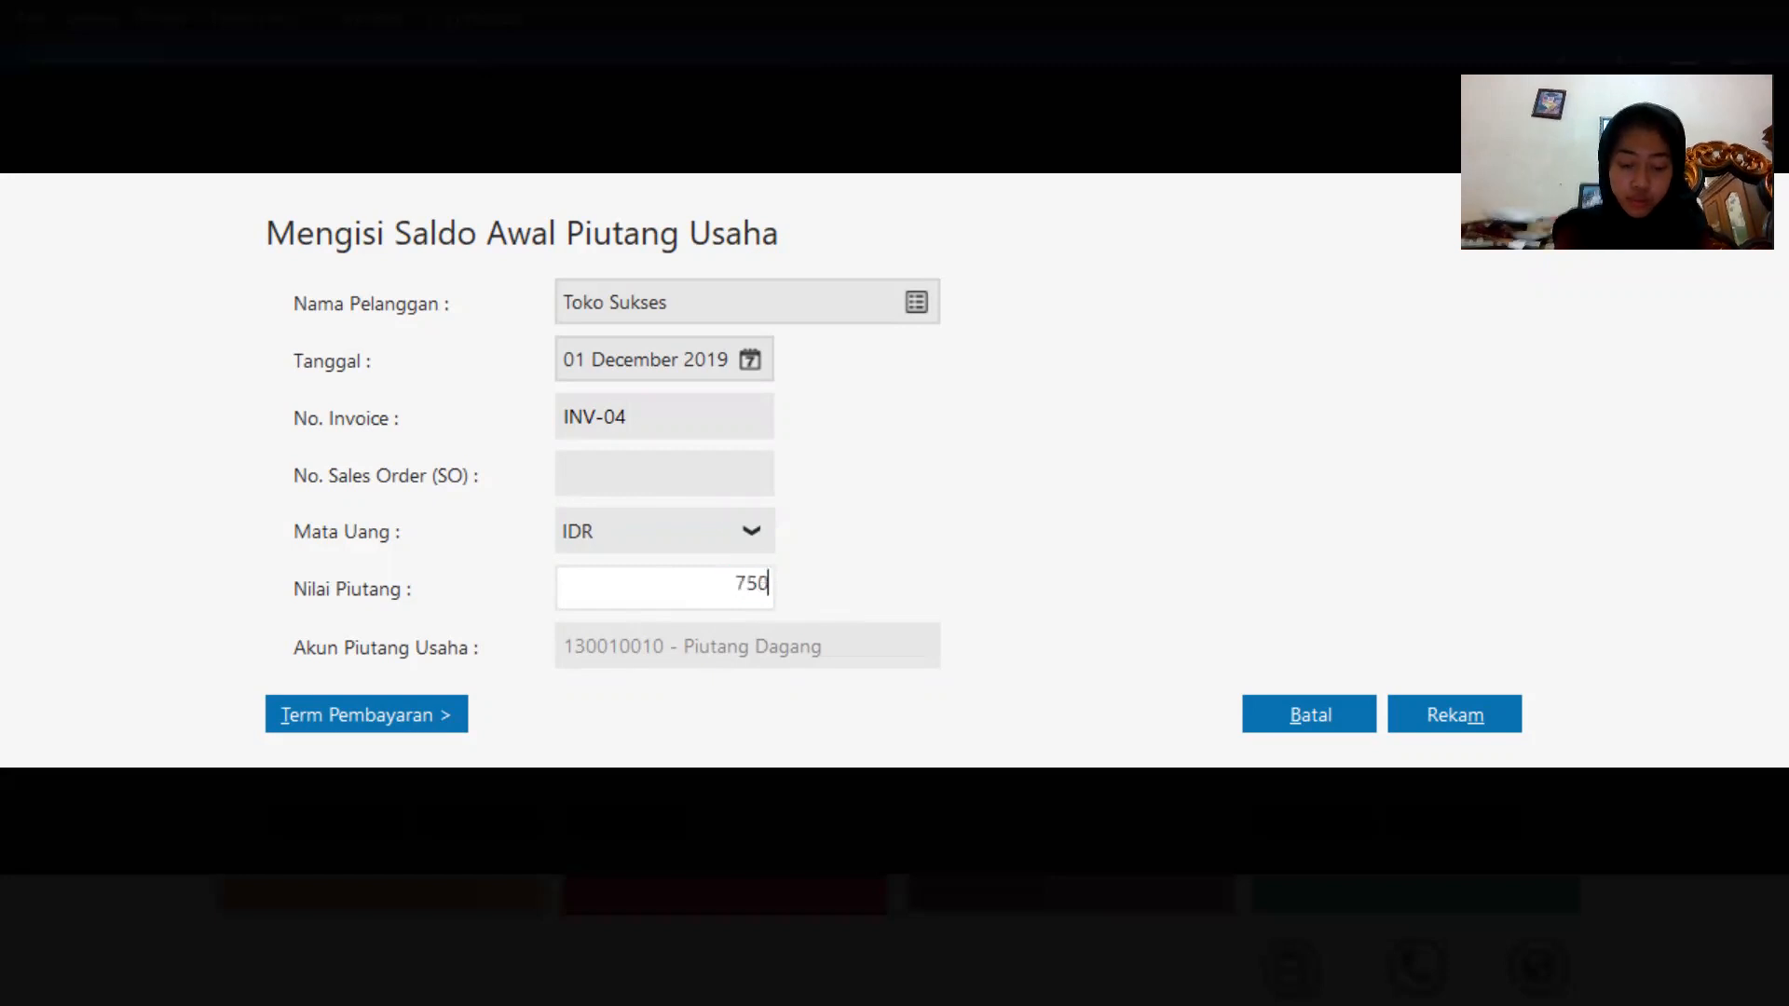
pyautogui.write('000')
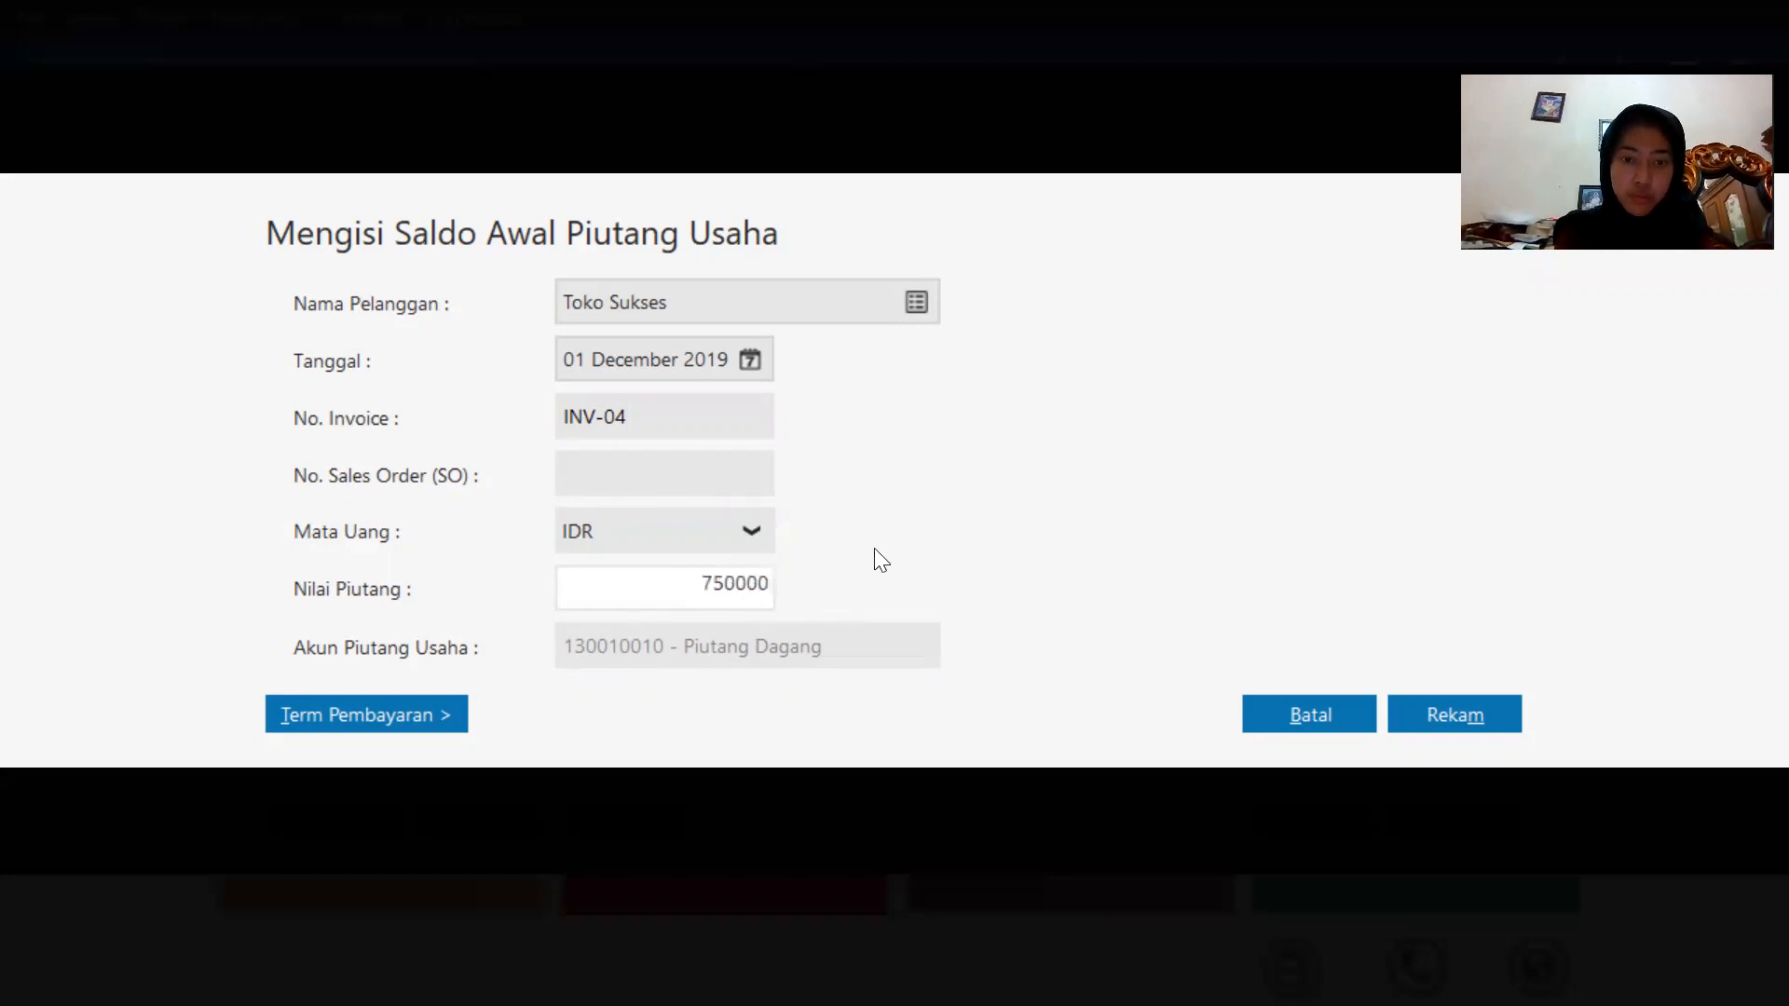
pyautogui.click(1482, 713)
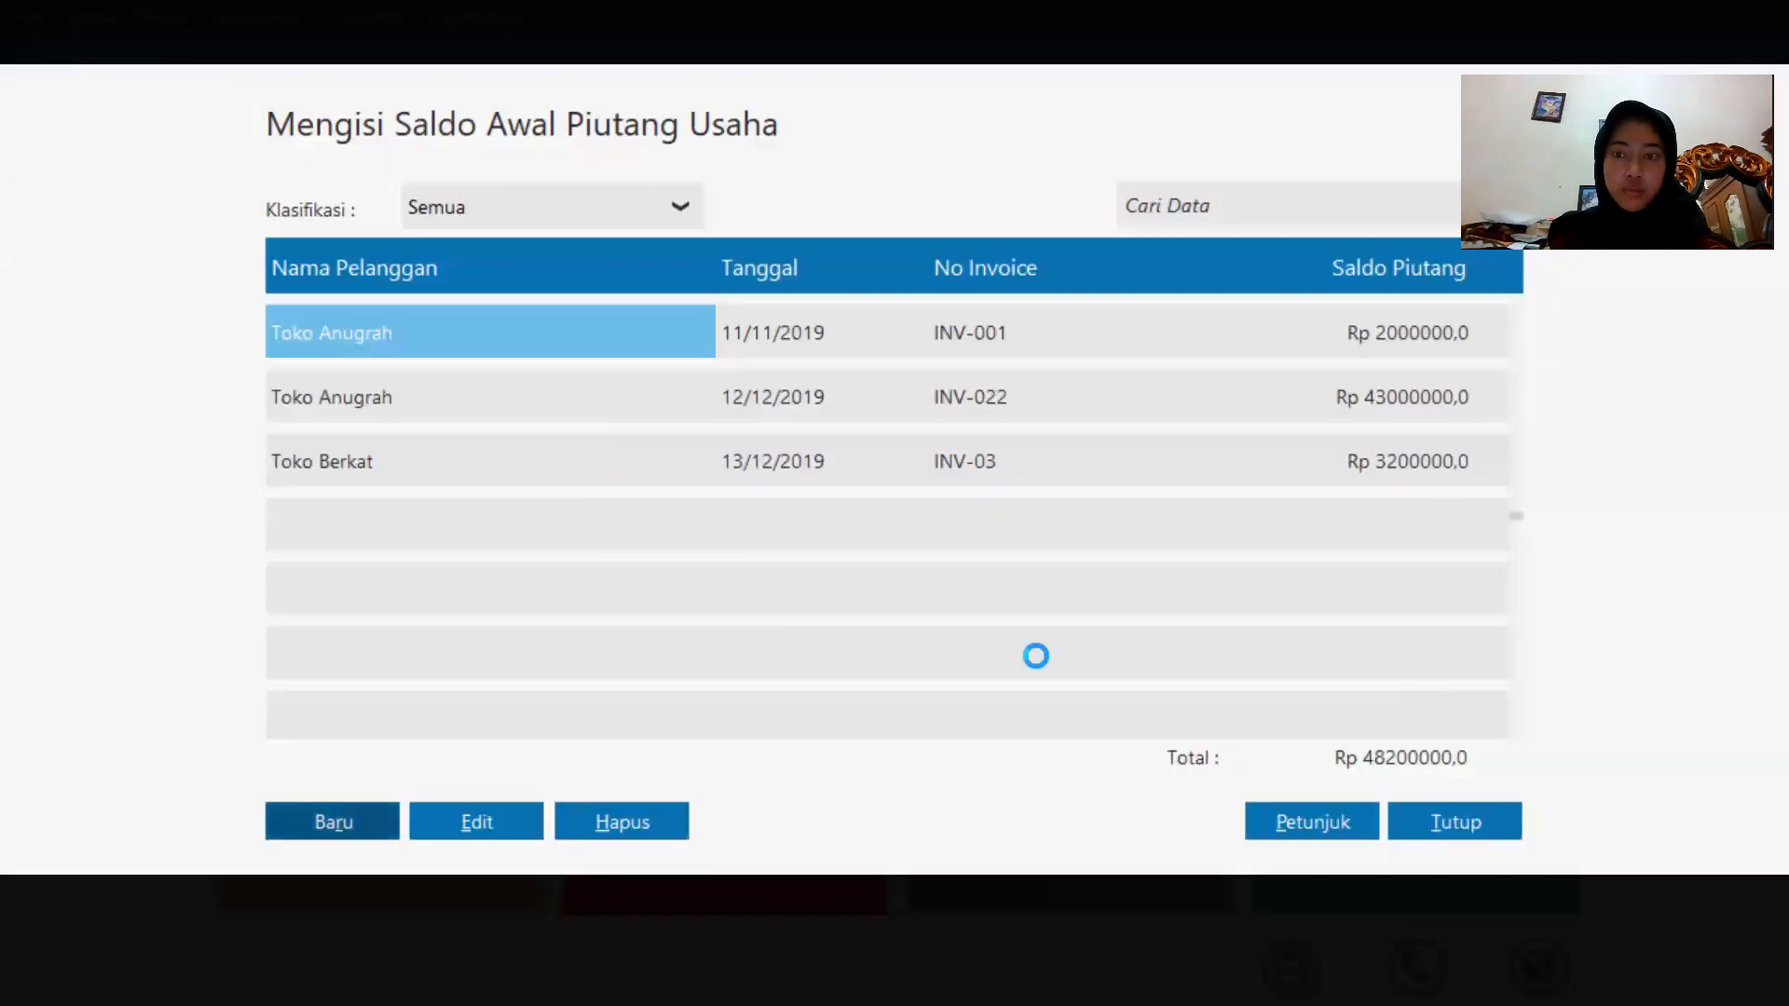
# Add a new opening receivable for customer Rafi with invoice number INV-05.
pyautogui.click(334, 823)
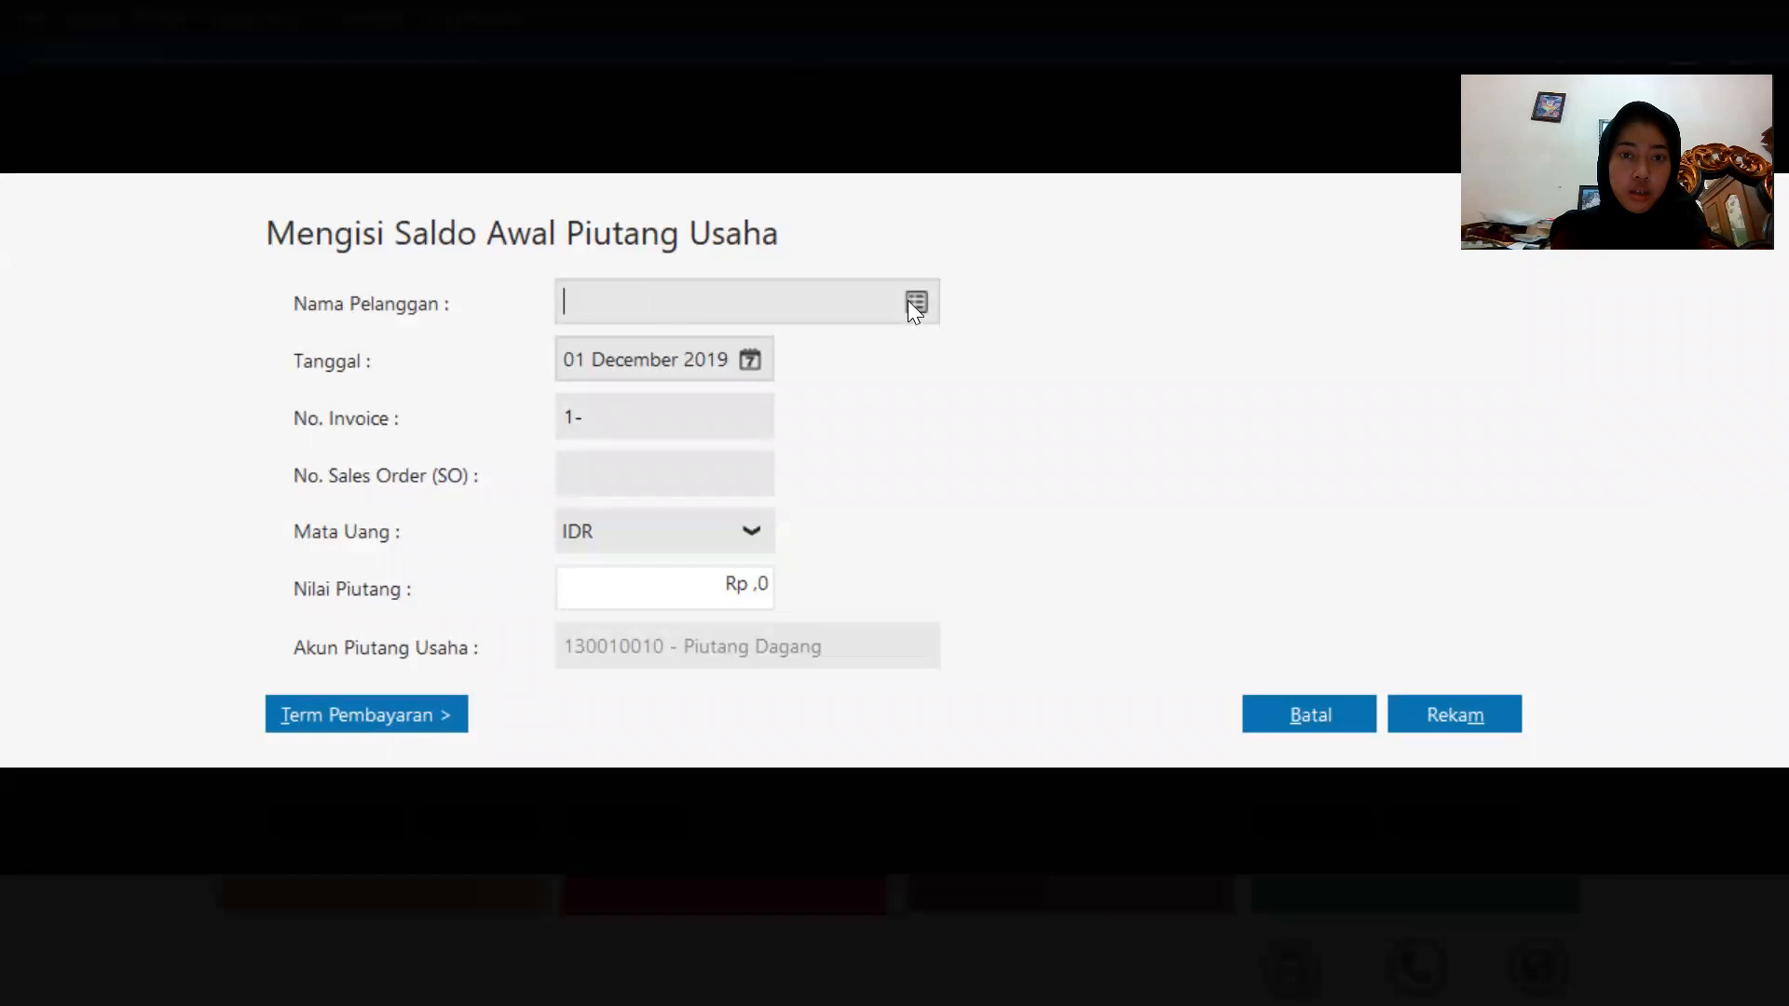
pyautogui.click(915, 304)
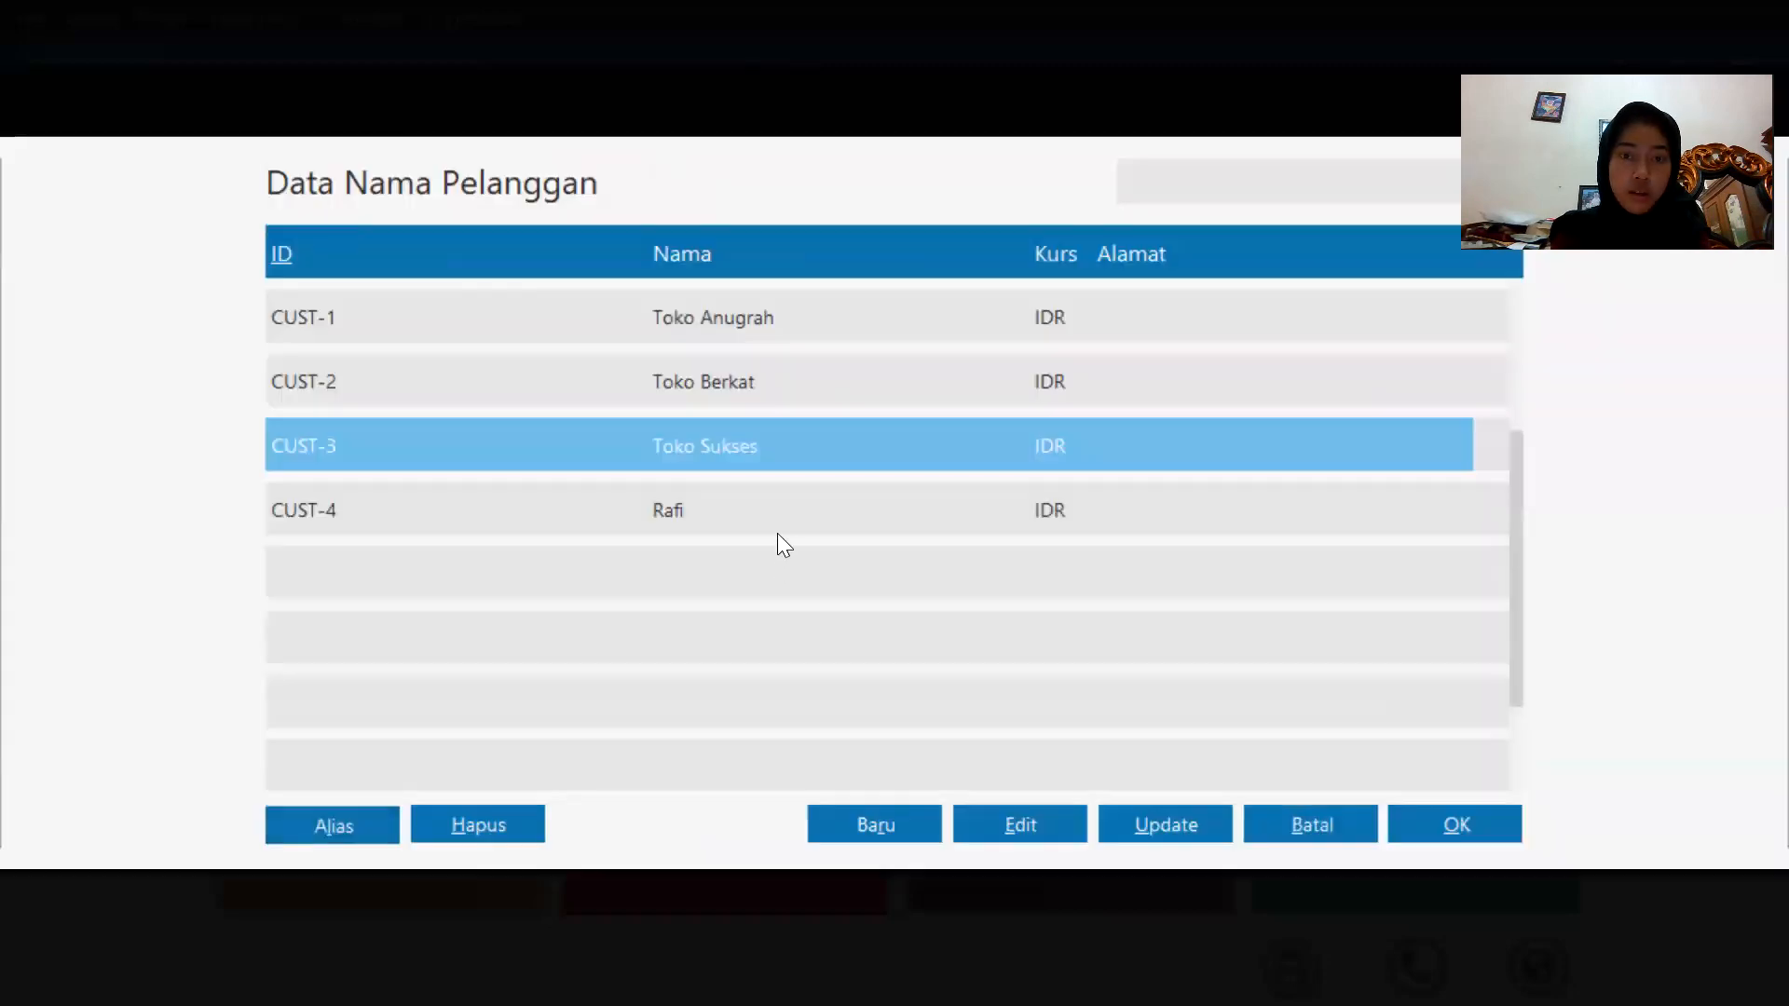
pyautogui.doubleClick(777, 533)
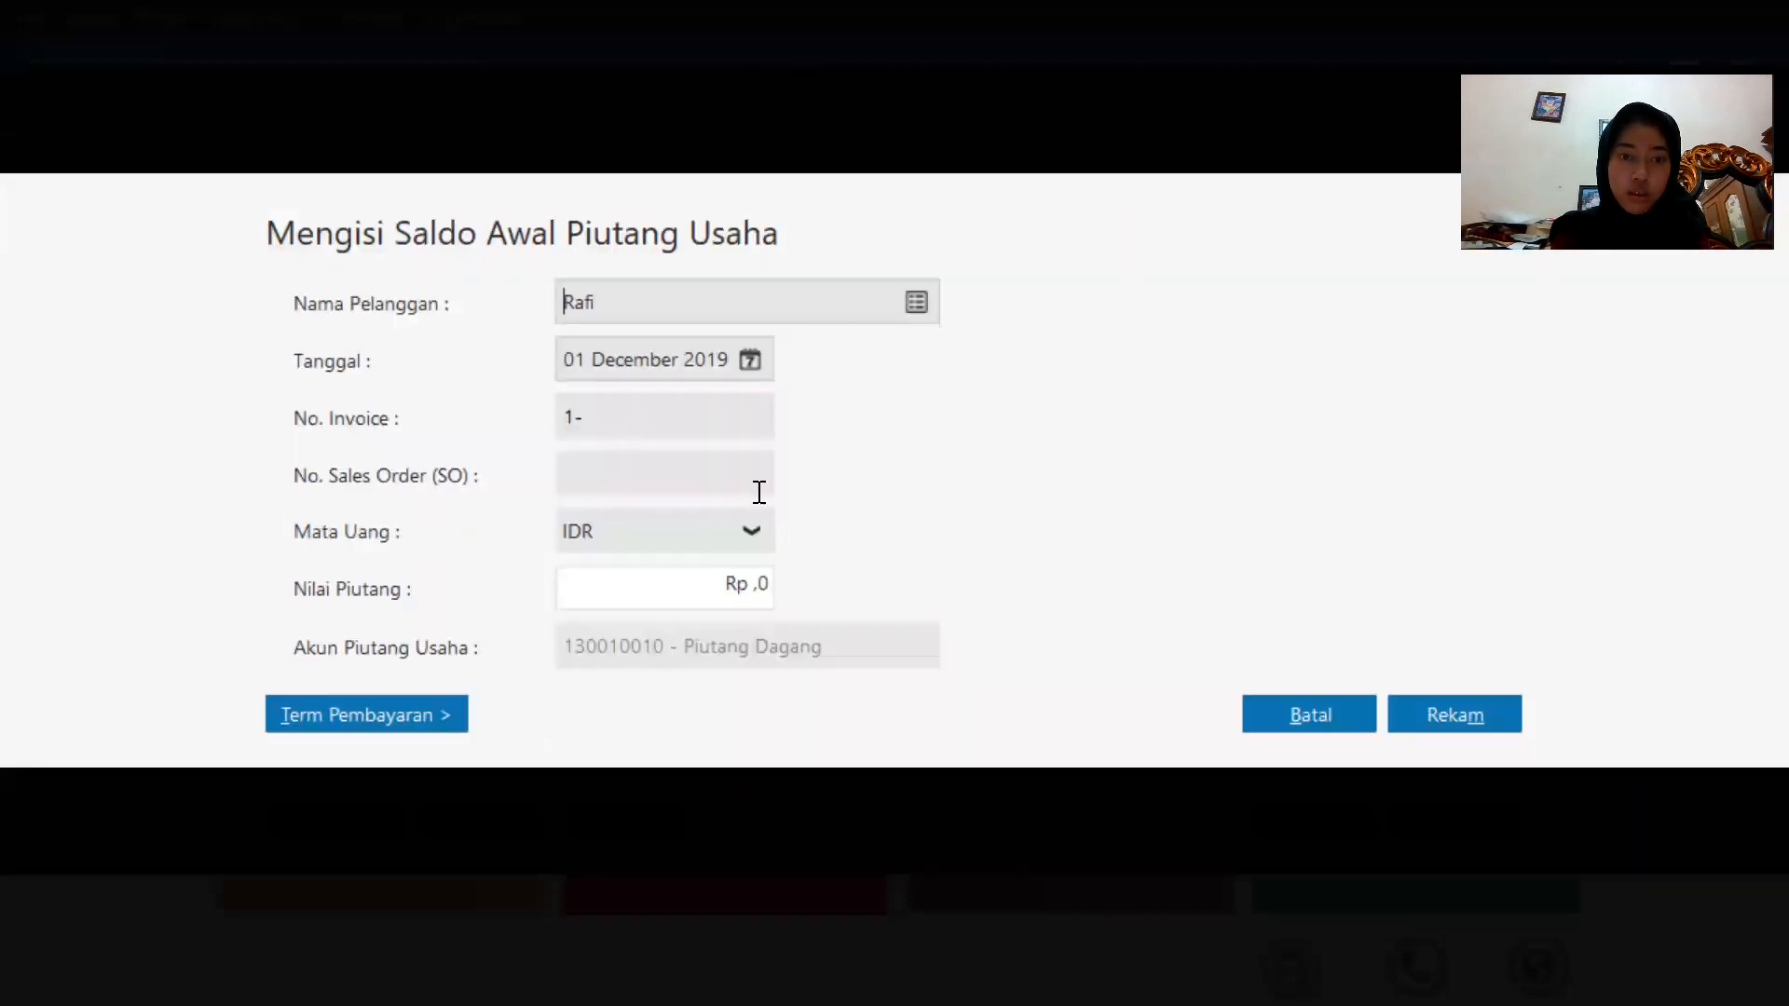
pyautogui.click(724, 425)
pyautogui.press('BackSpace')
pyautogui.write('INV-0')
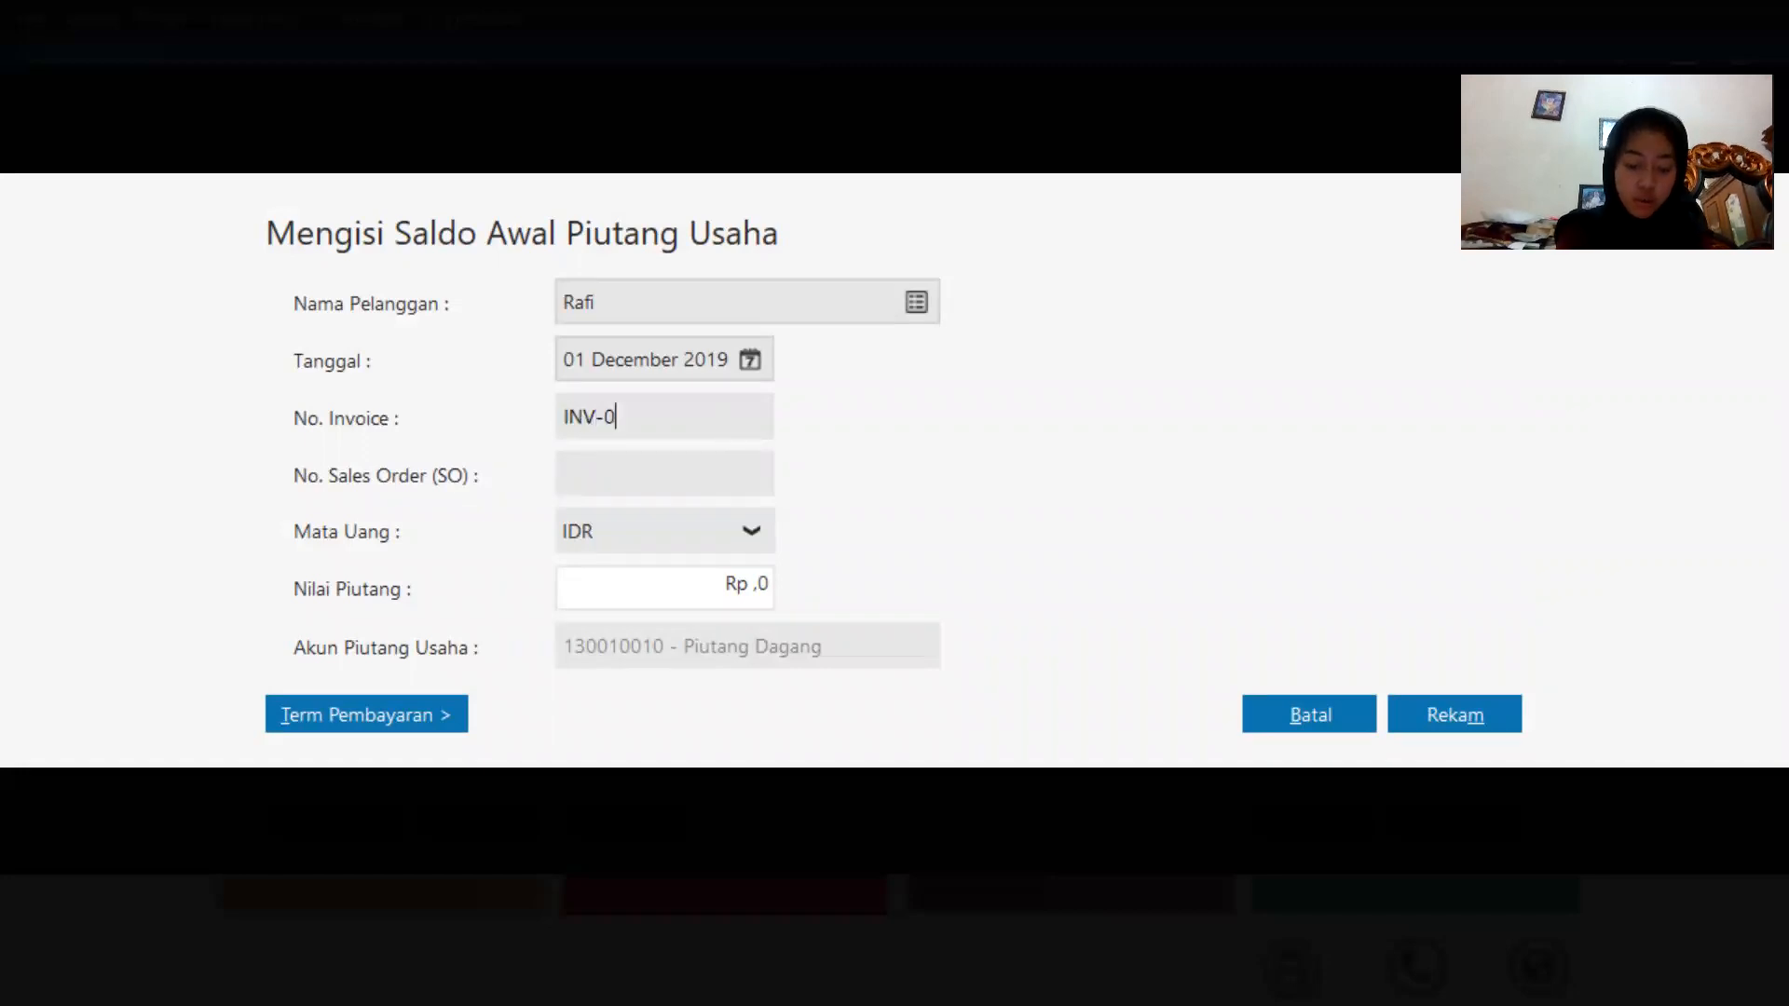
pyautogui.write('5')
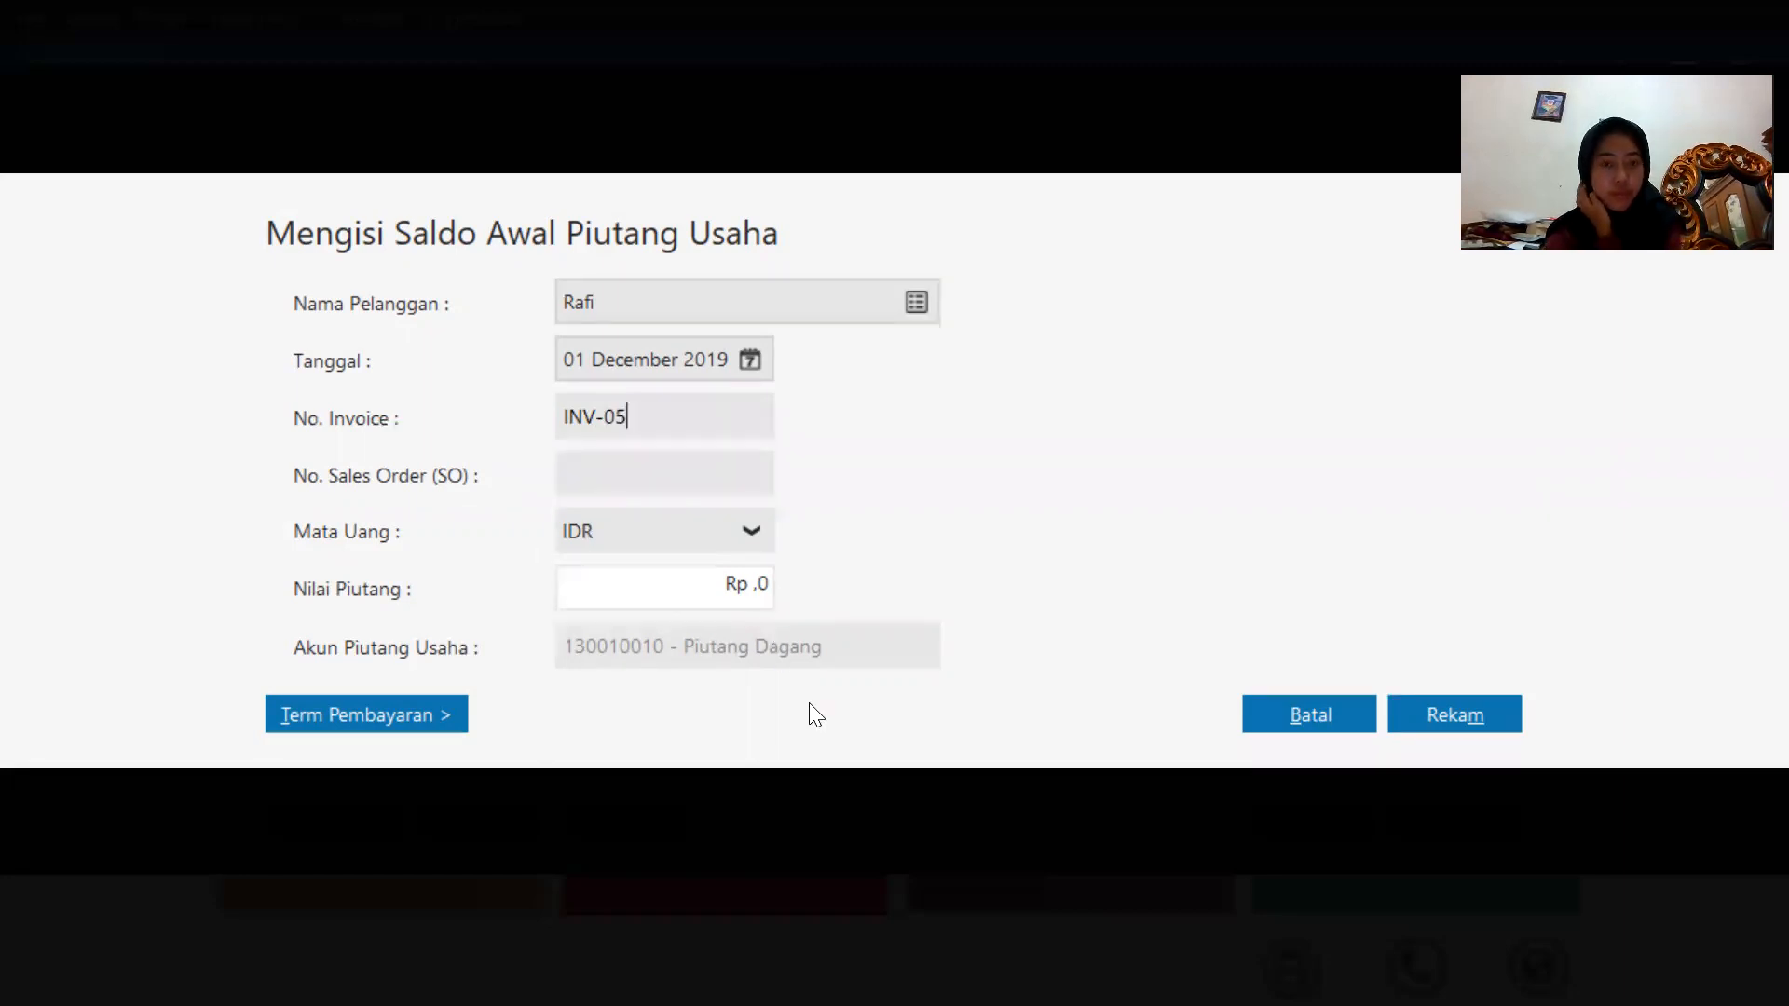
# Enter a receivable value of 4750000 and record the entry.
pyautogui.click(760, 585)
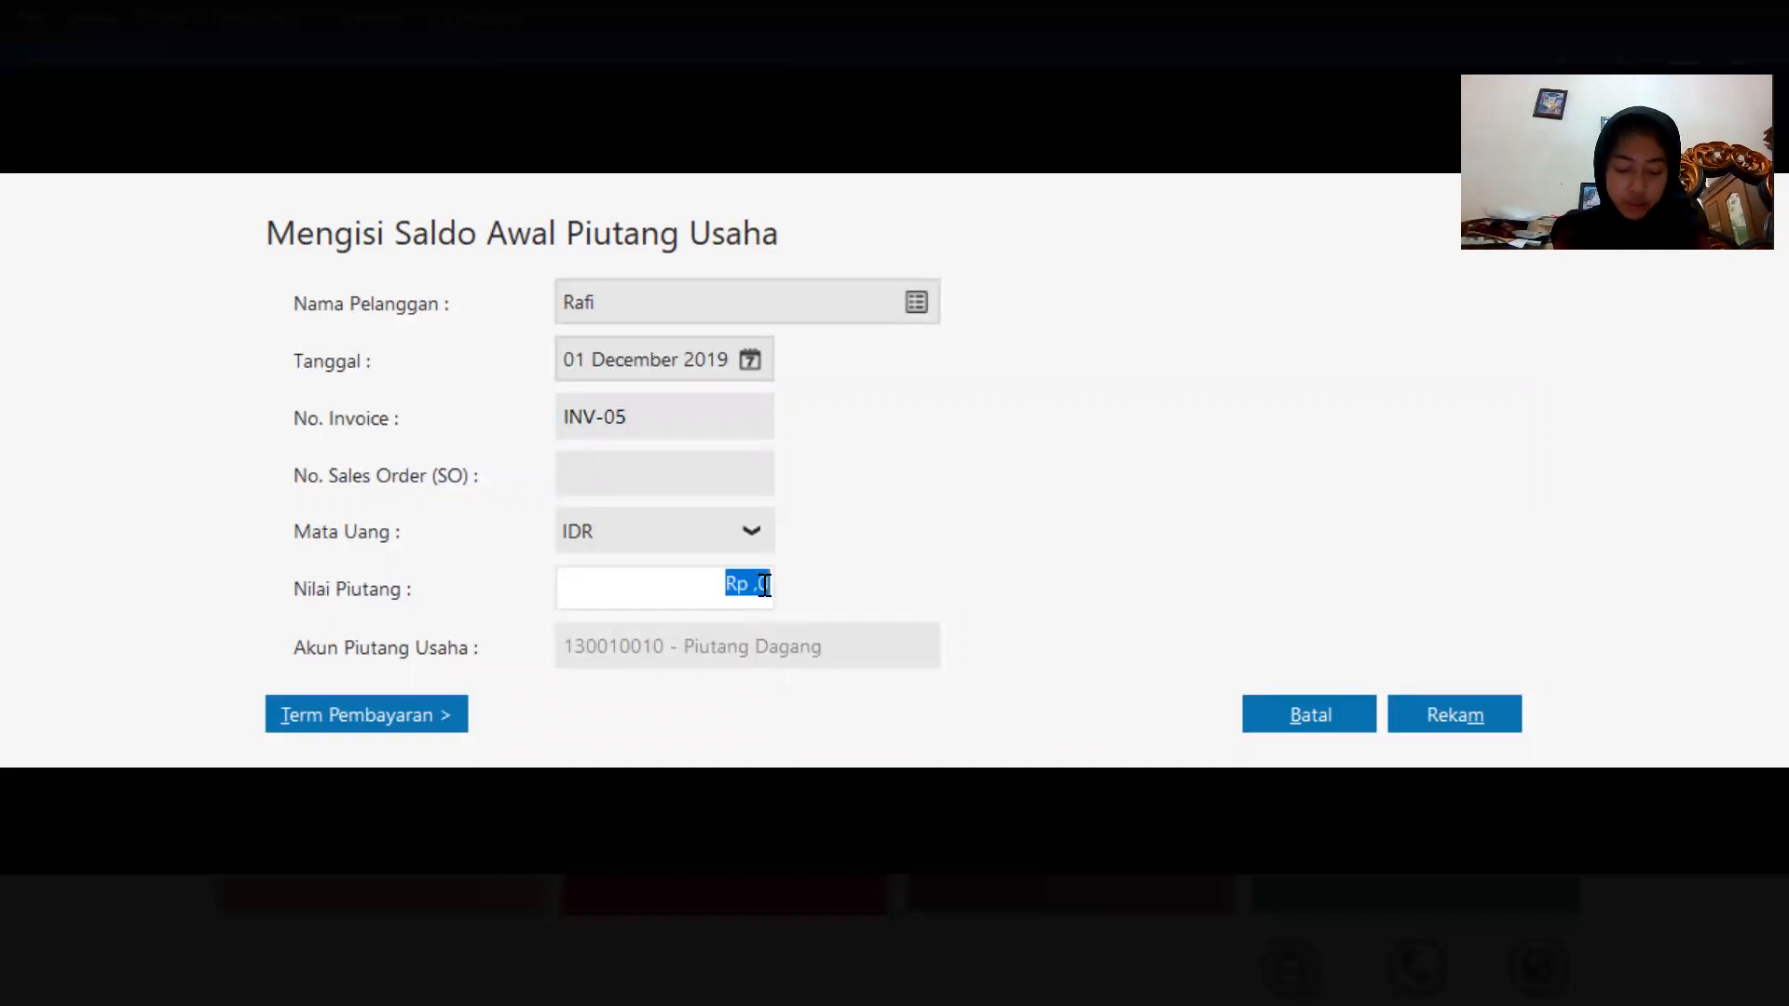
pyautogui.press('BackSpace')
pyautogui.write('4750000')
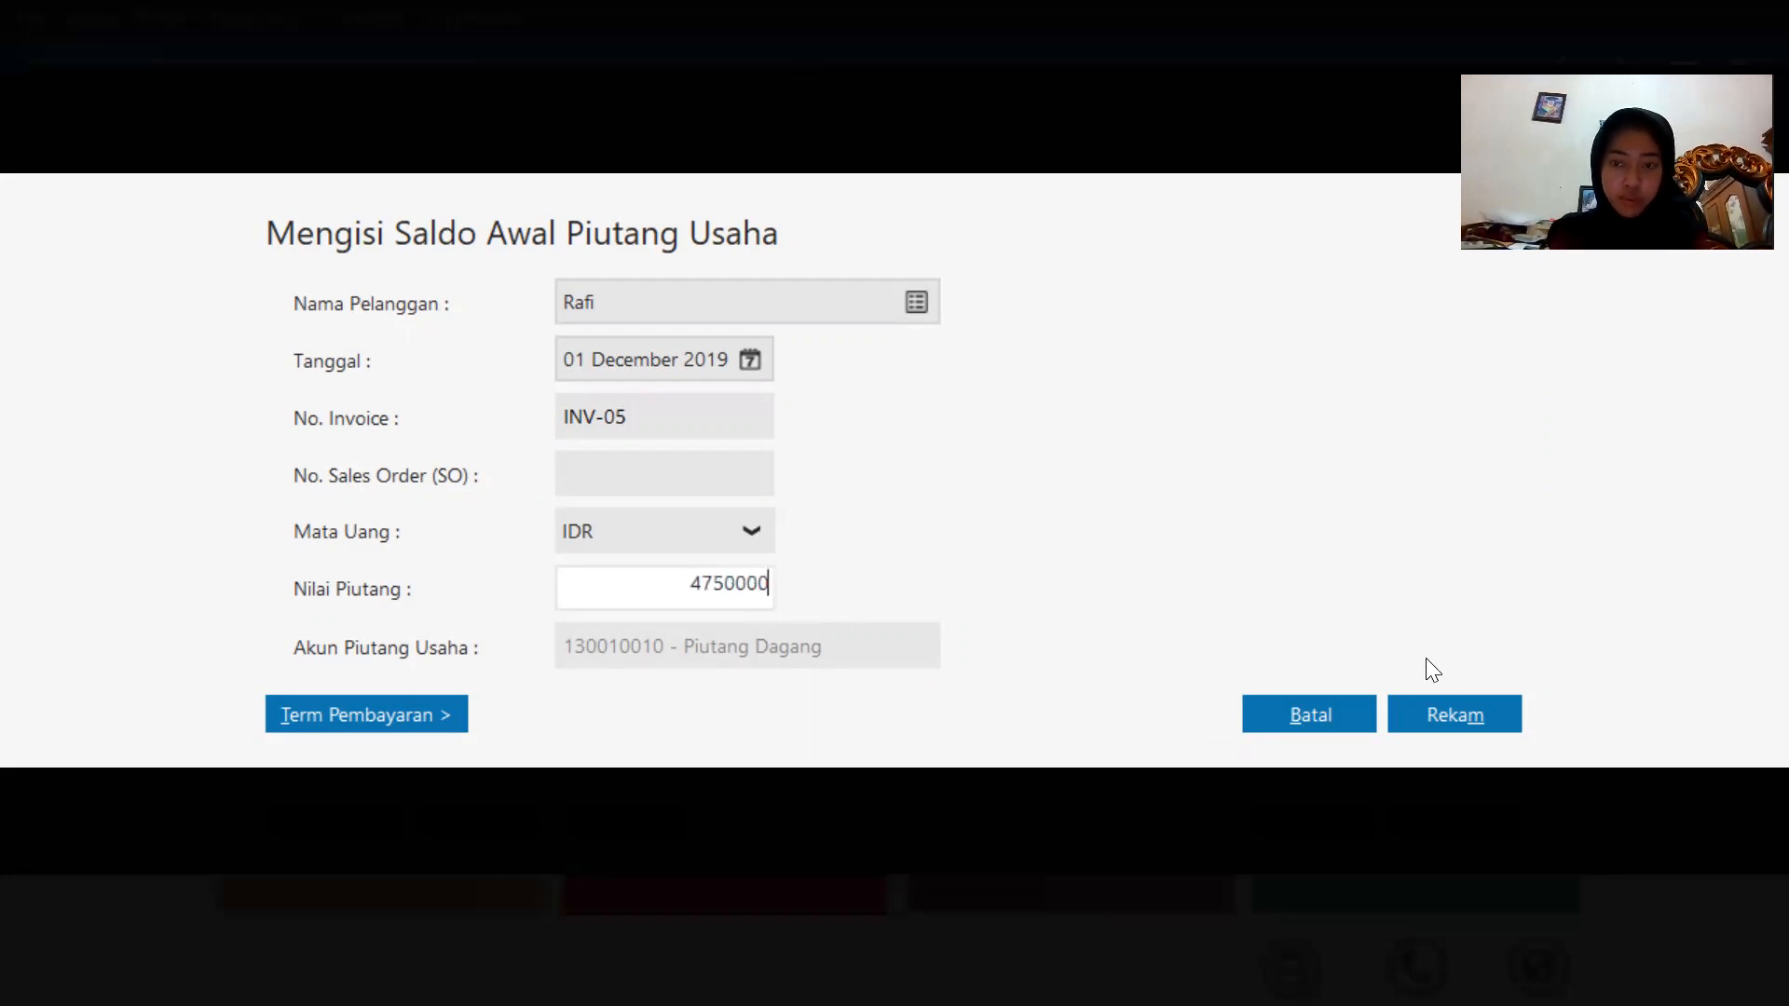
pyautogui.click(1448, 710)
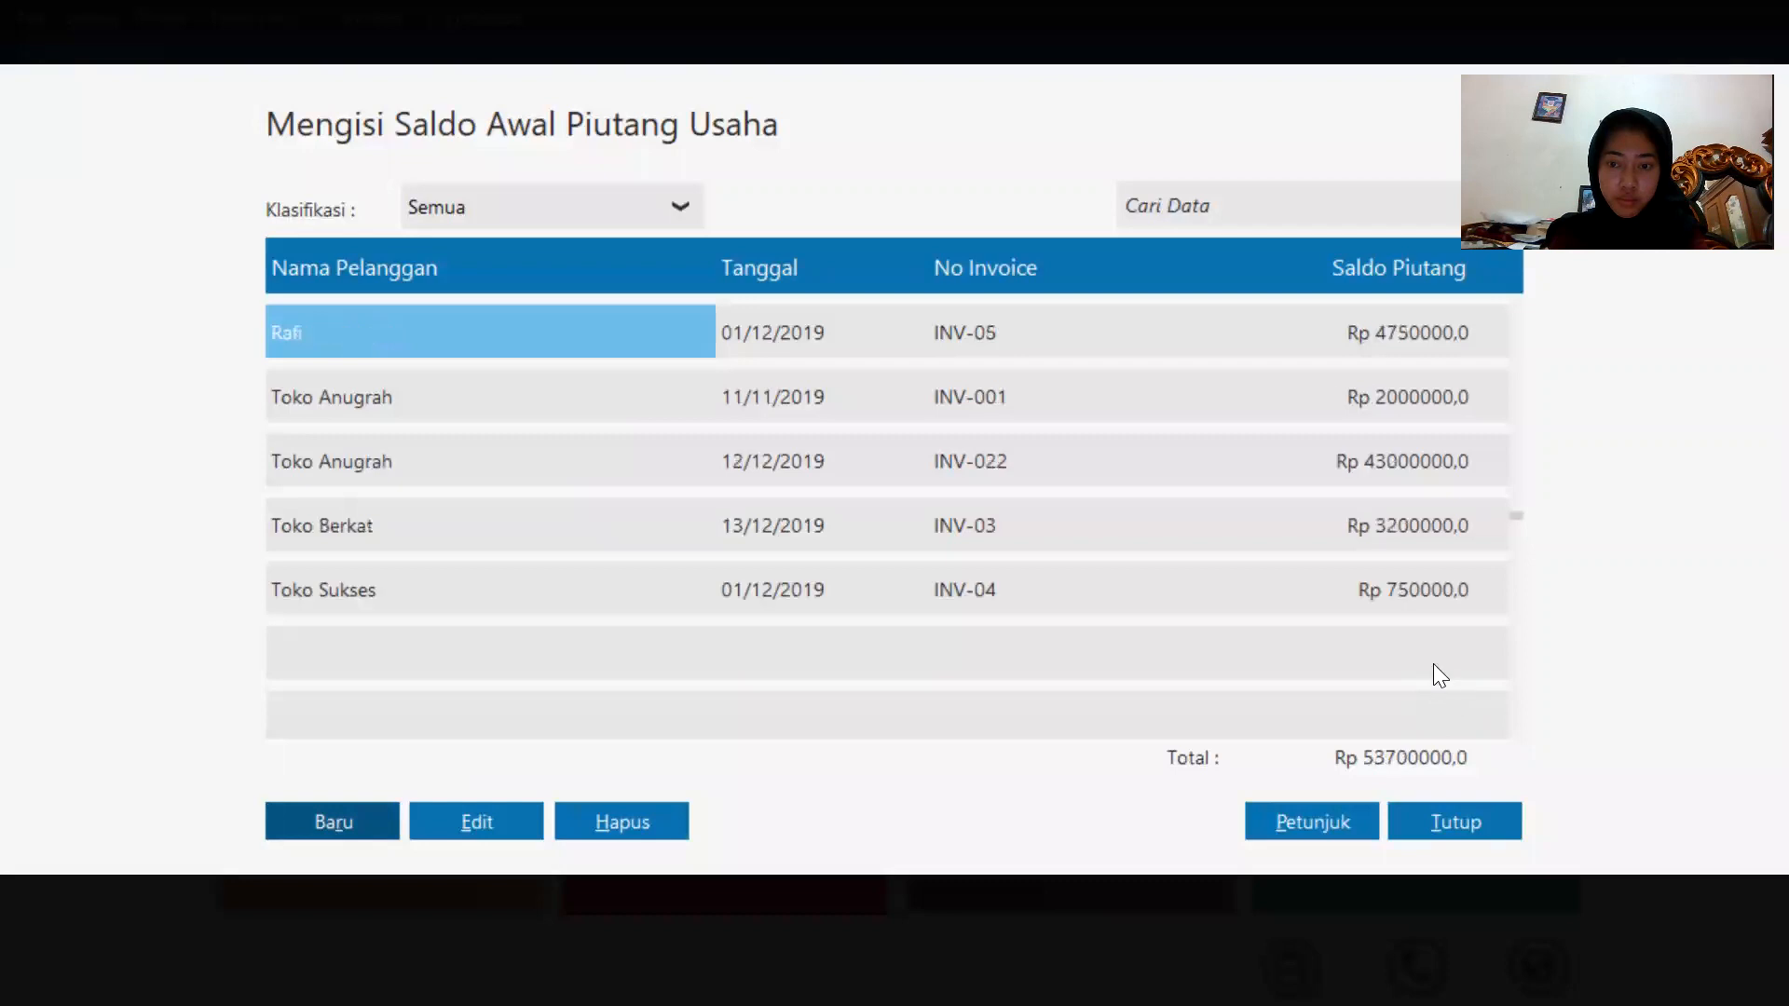
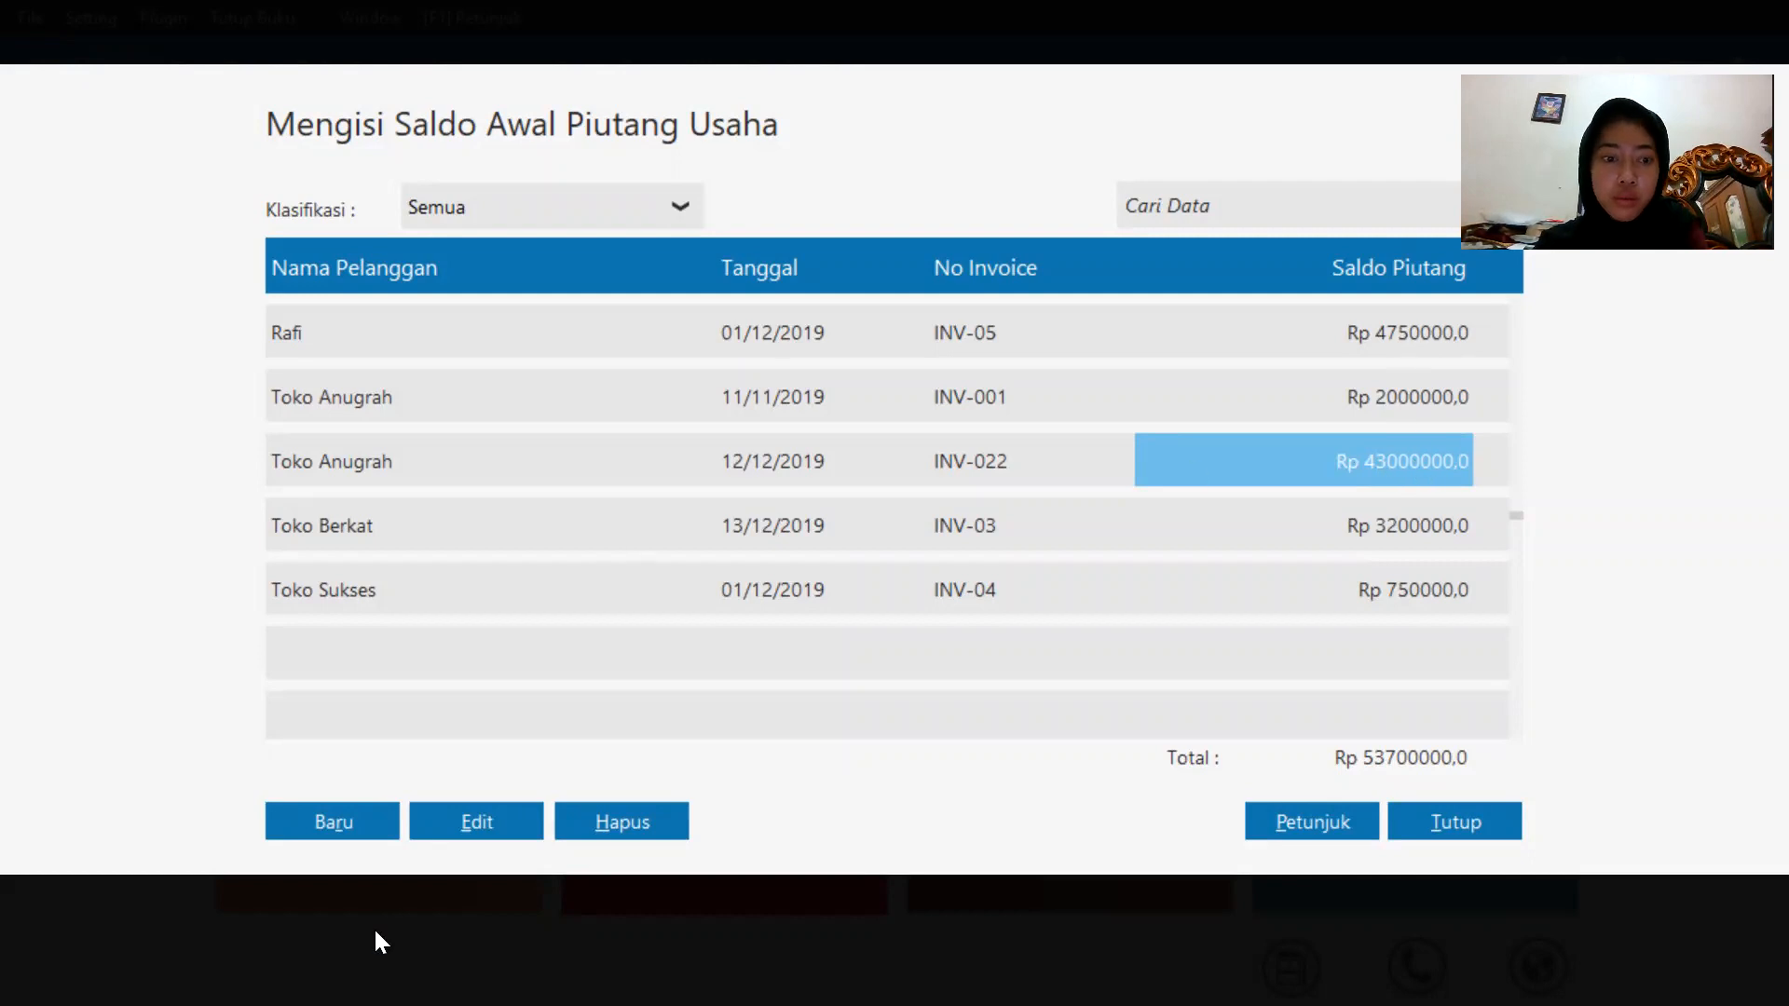
# Edit the Toko Anugrah receivable dated 12/12/2019, setting its value to 4300000.
pyautogui.click(458, 818)
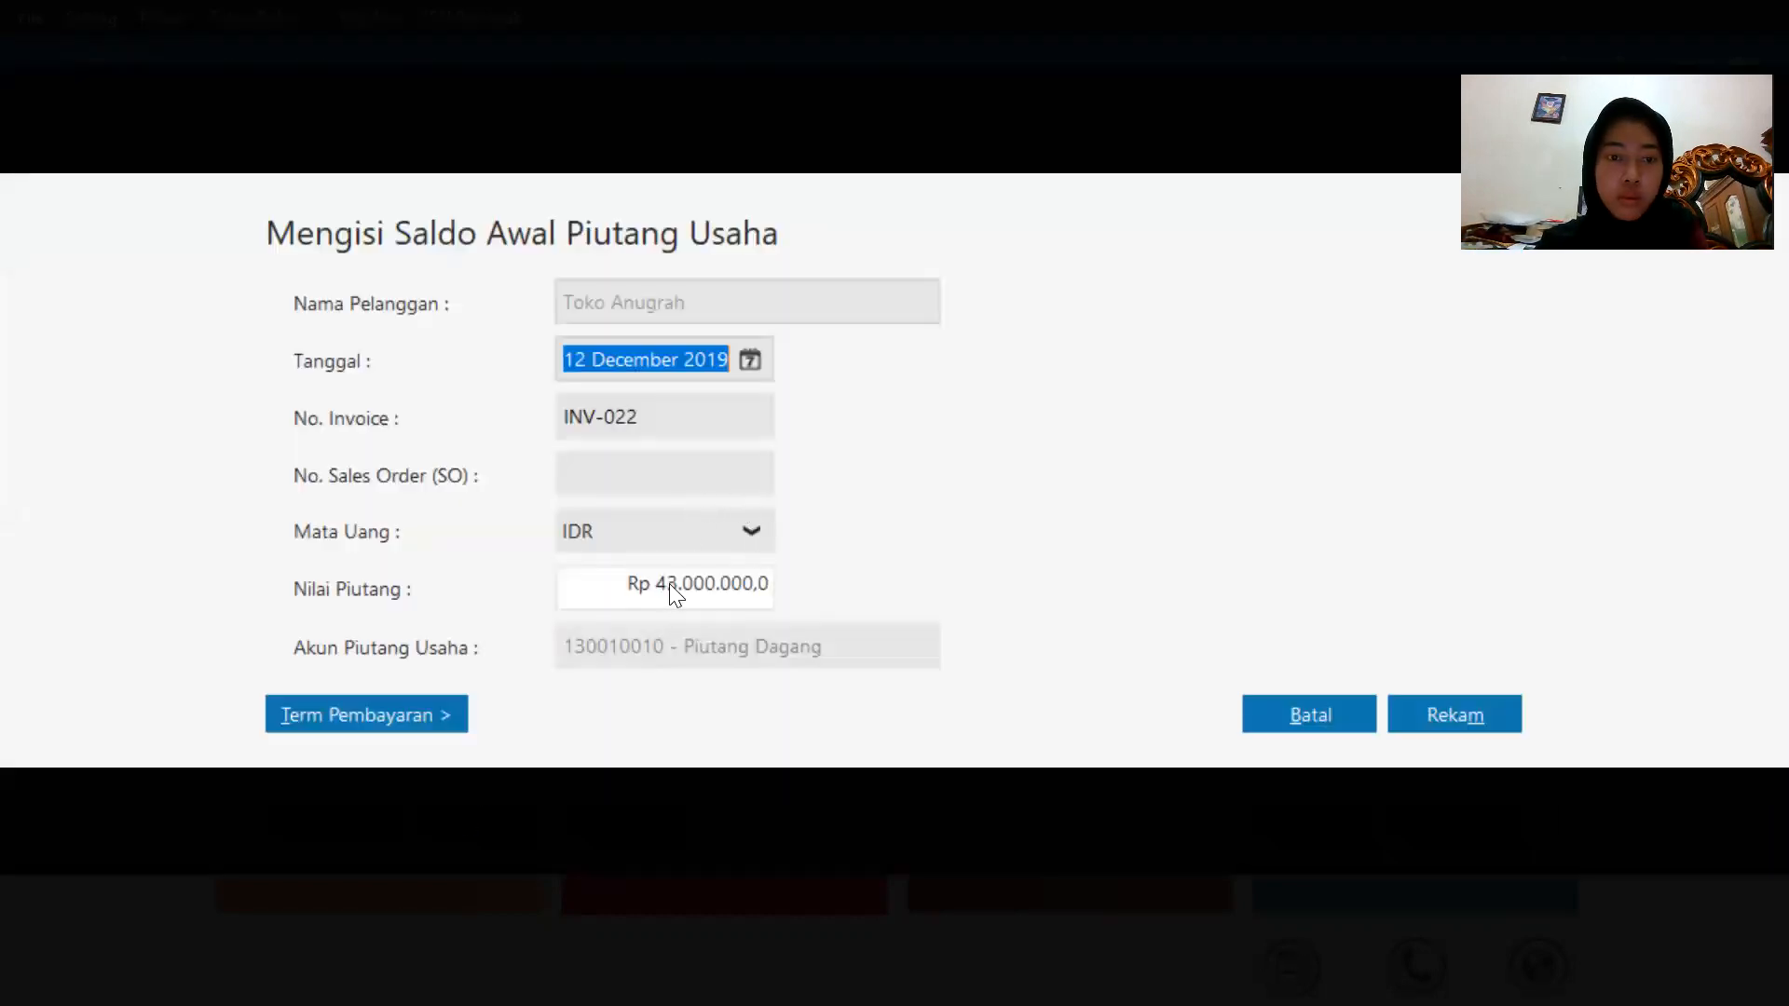
pyautogui.click(669, 583)
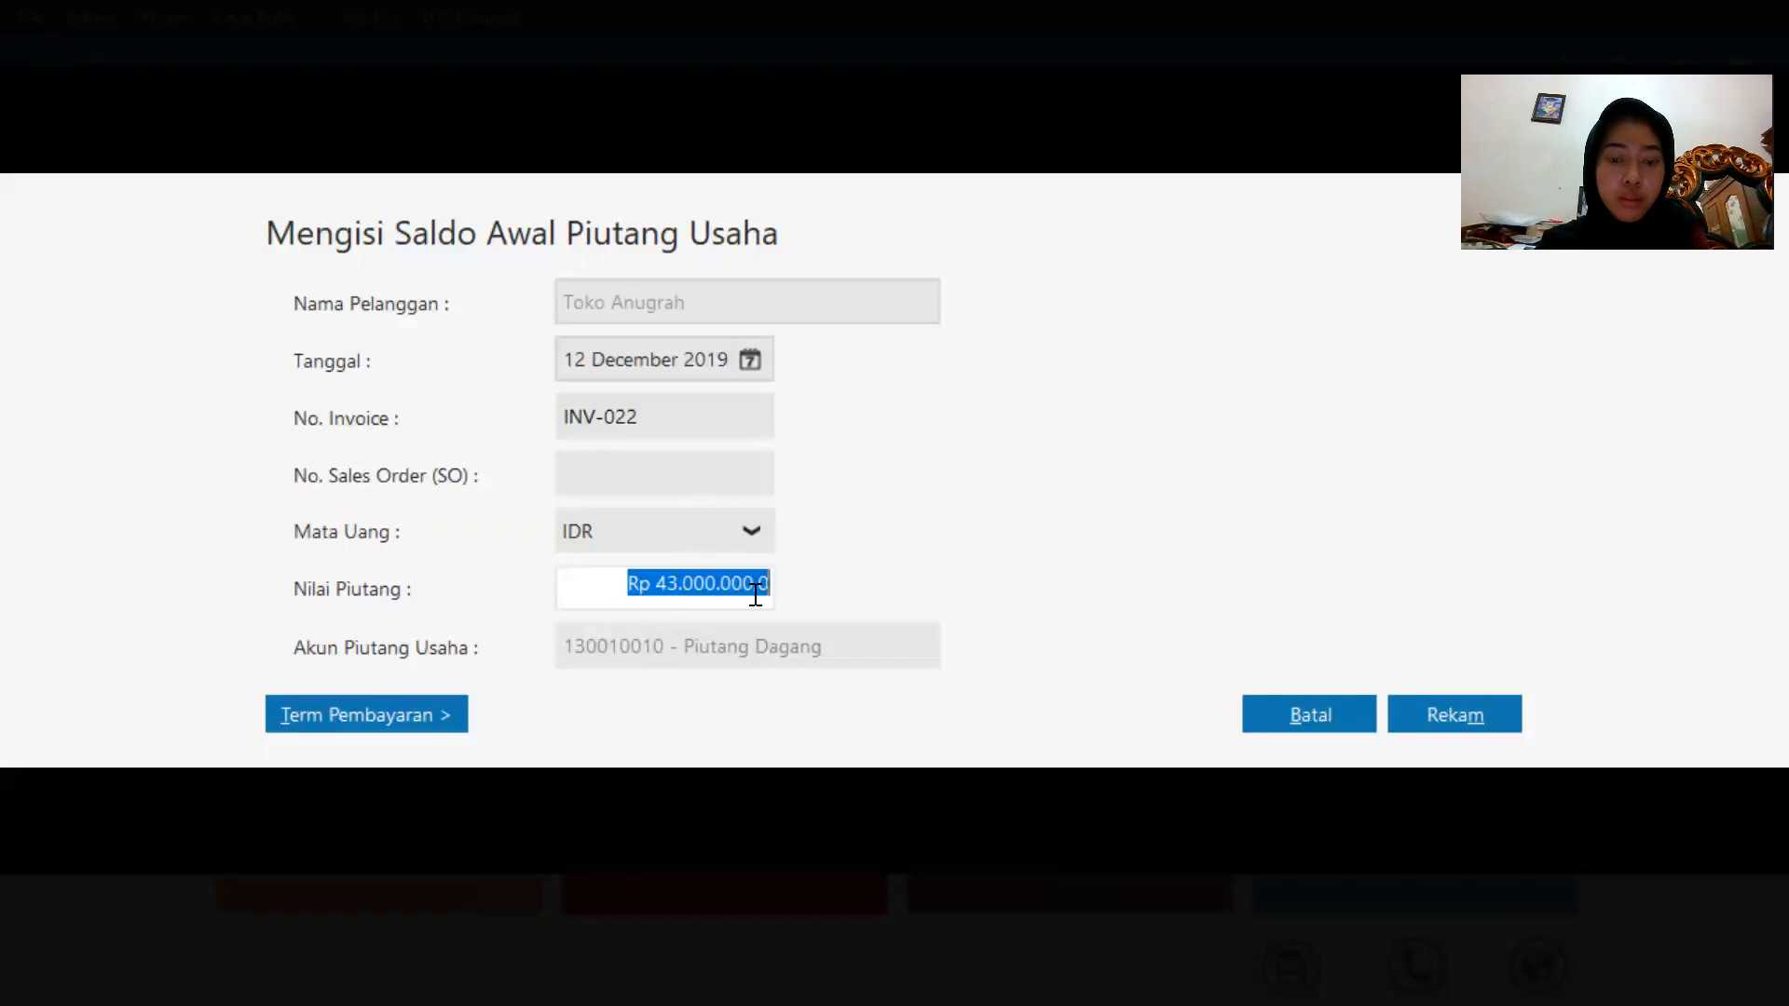
pyautogui.write('4300000')
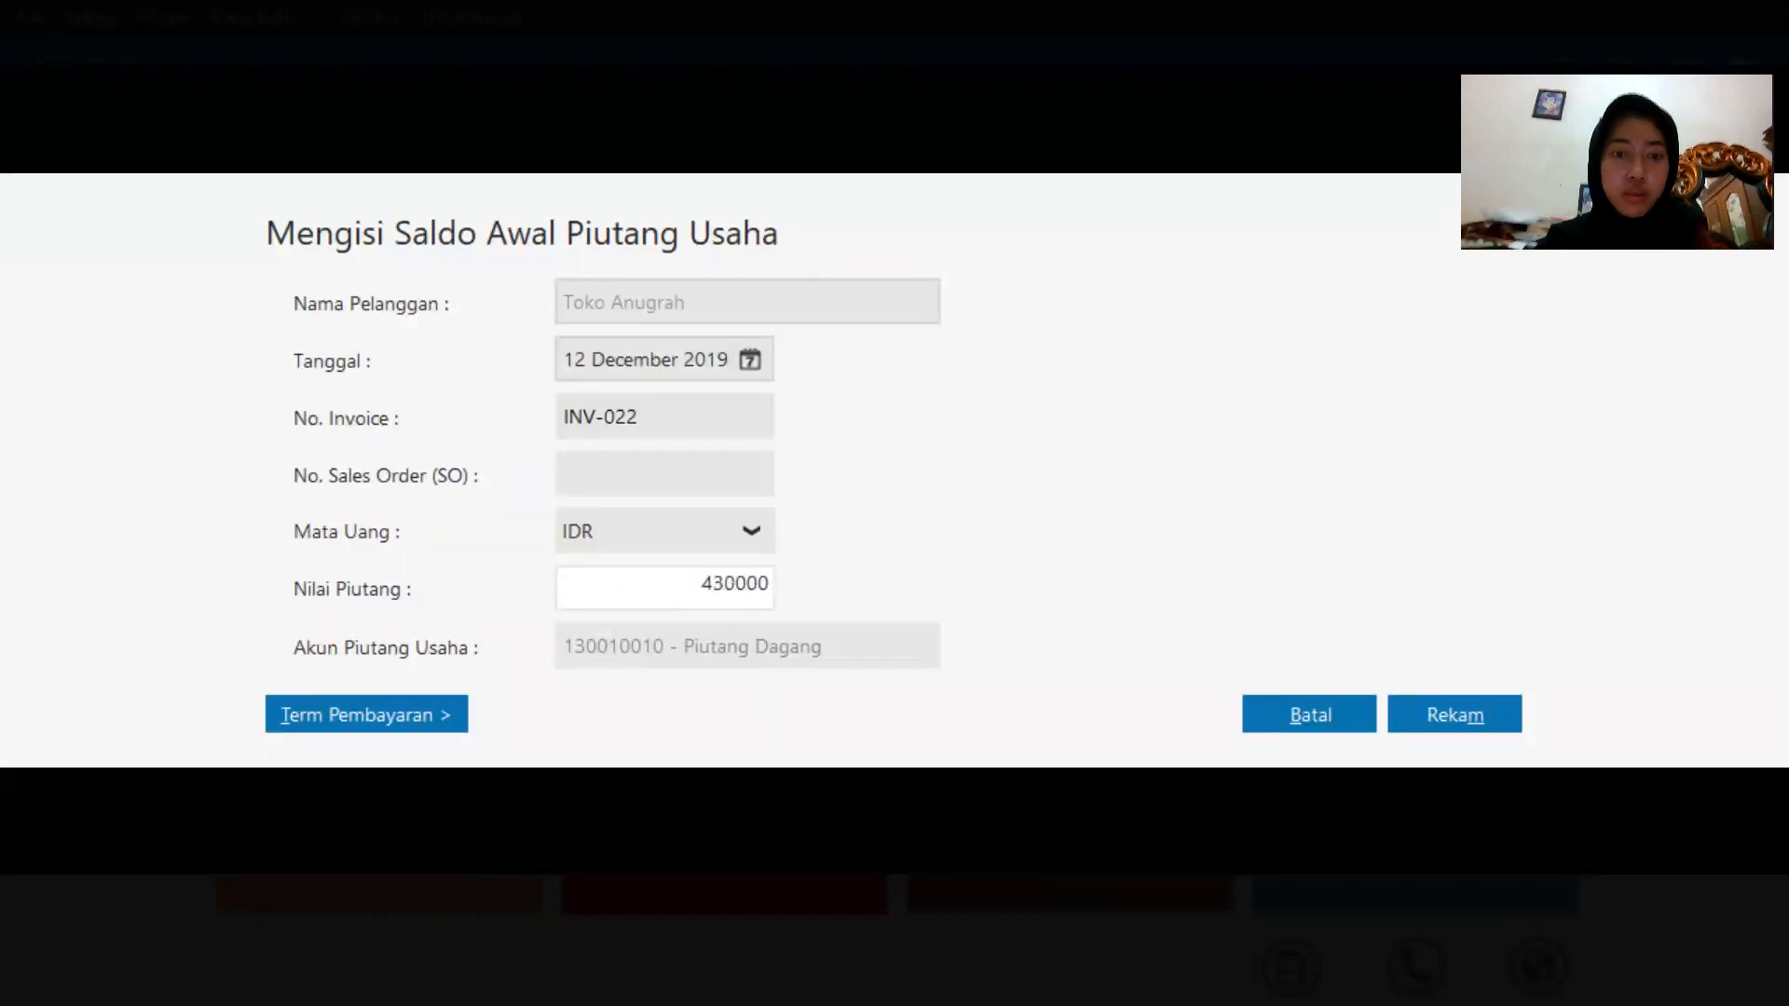
# Change that receivable's invoice number to INV-002 and record the entry.
pyautogui.click(743, 407)
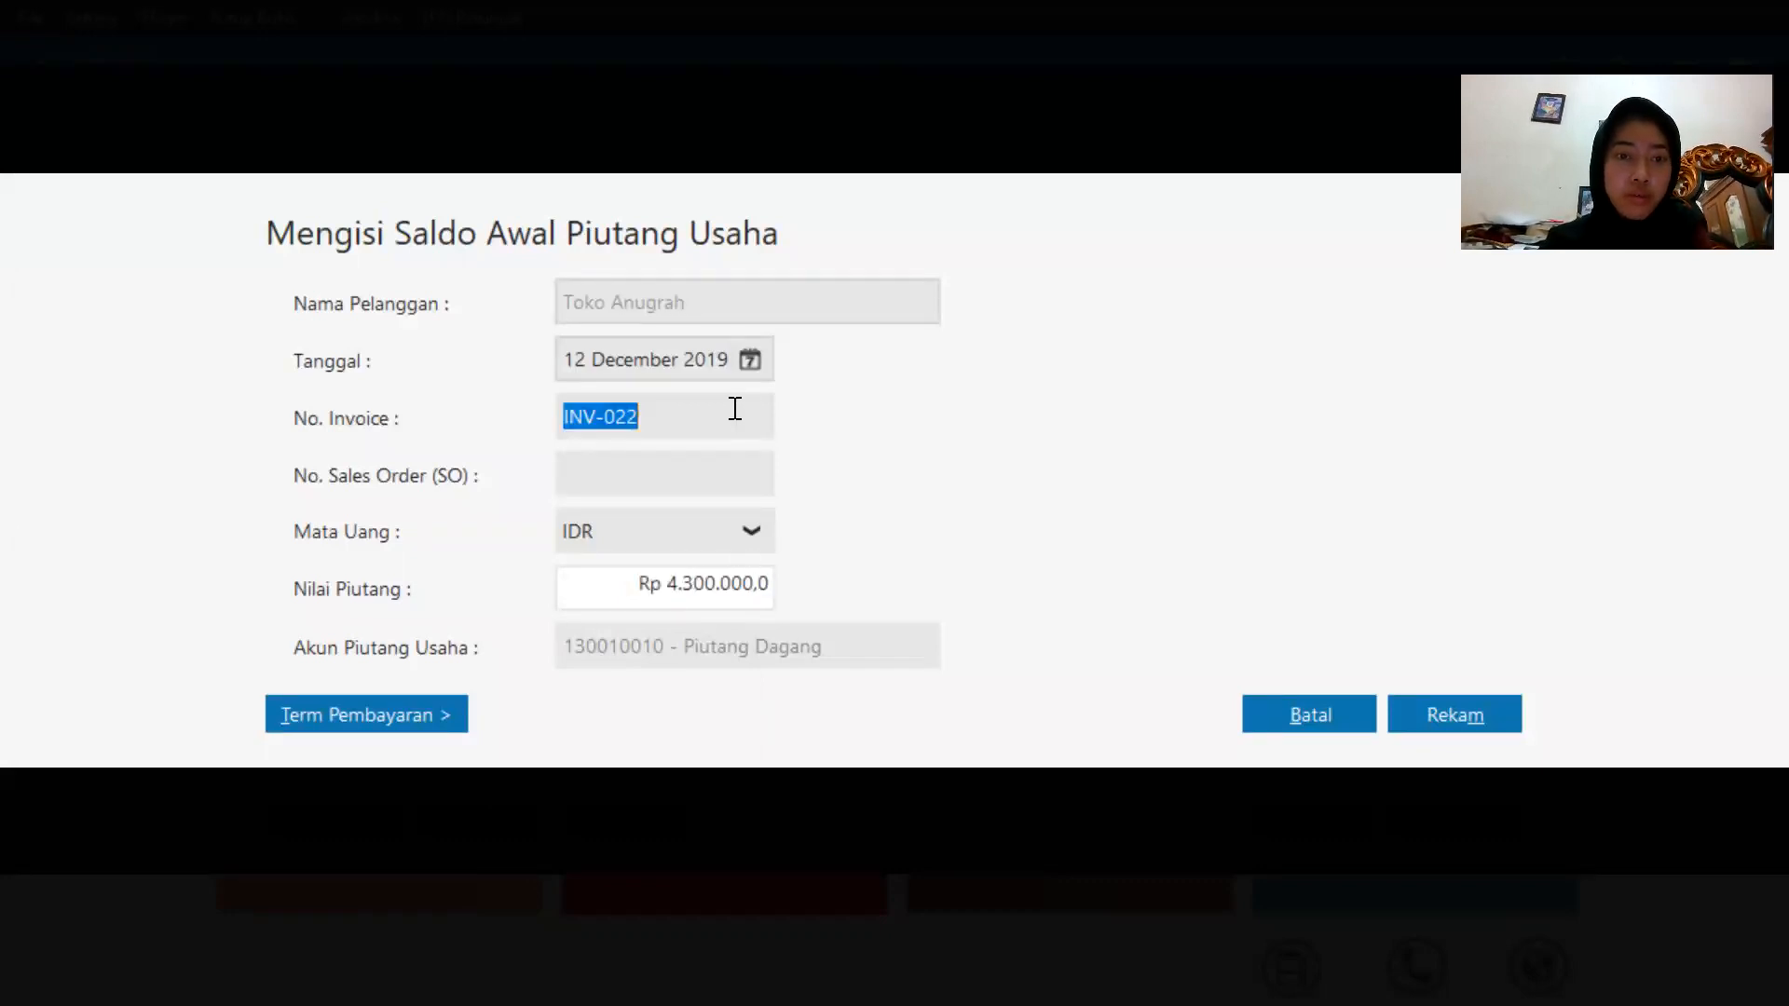
pyautogui.doubleClick(675, 413)
pyautogui.click(676, 414)
pyautogui.press('BackSpace')
pyautogui.press('BackSpace')
pyautogui.write('02')
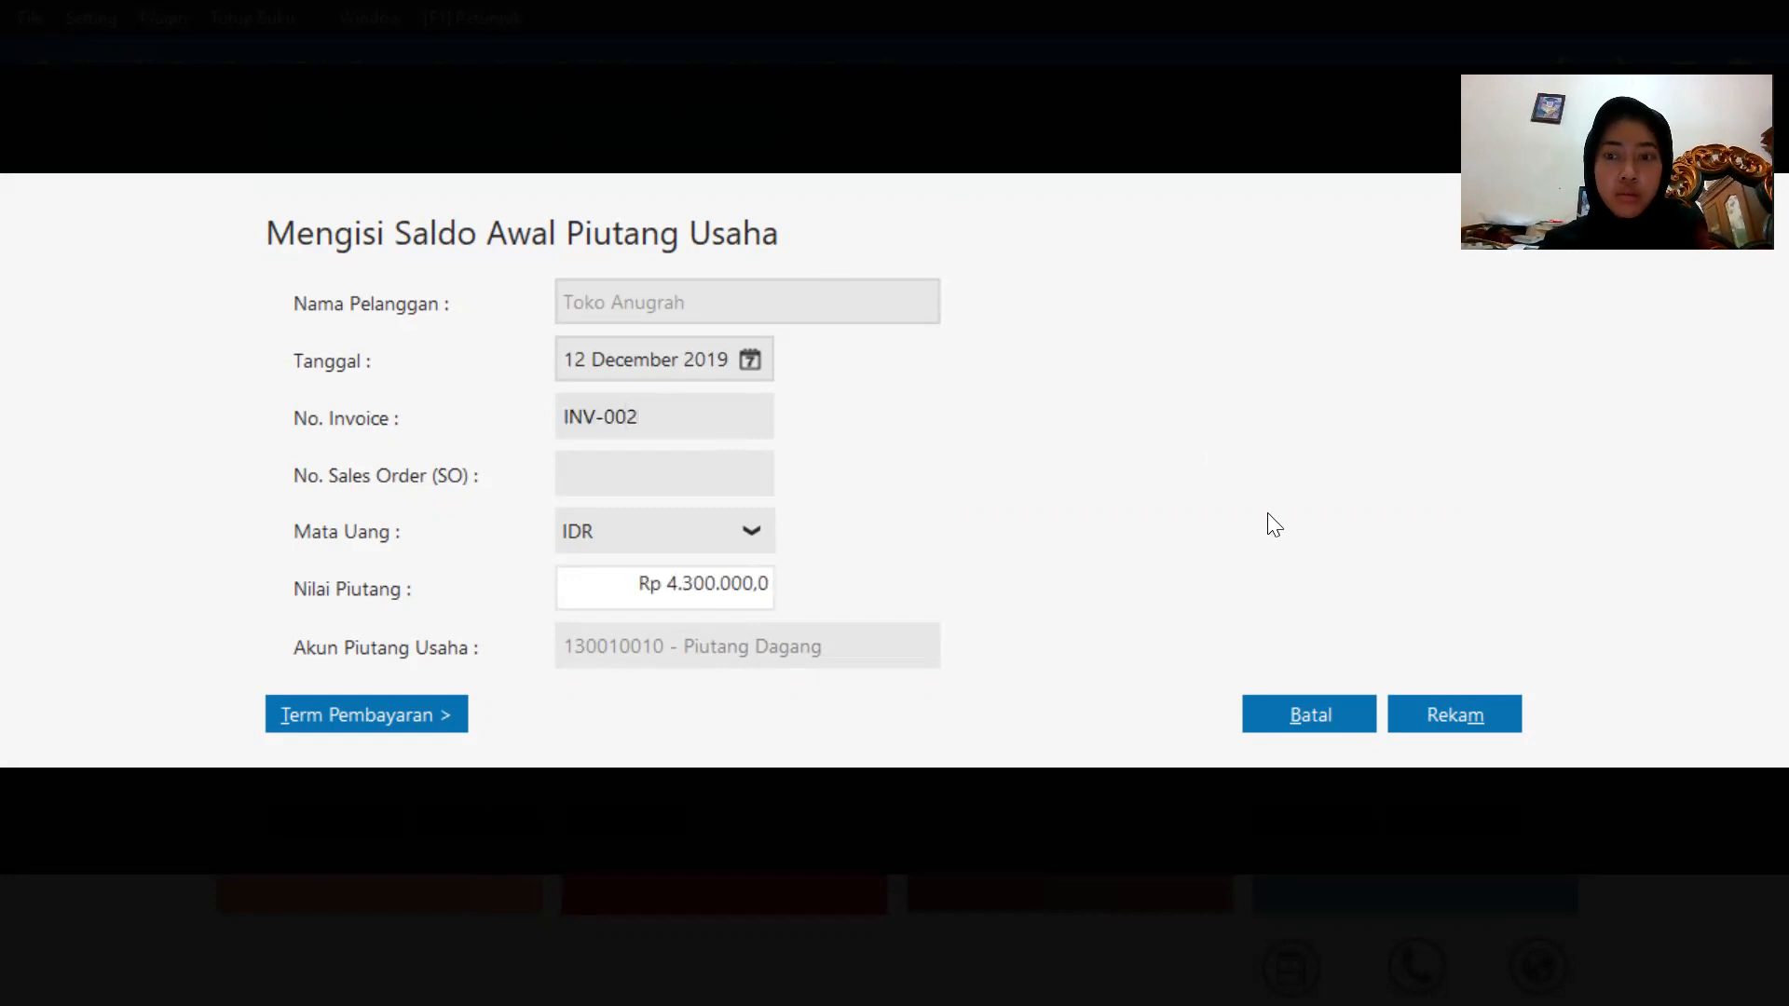
pyautogui.click(1430, 715)
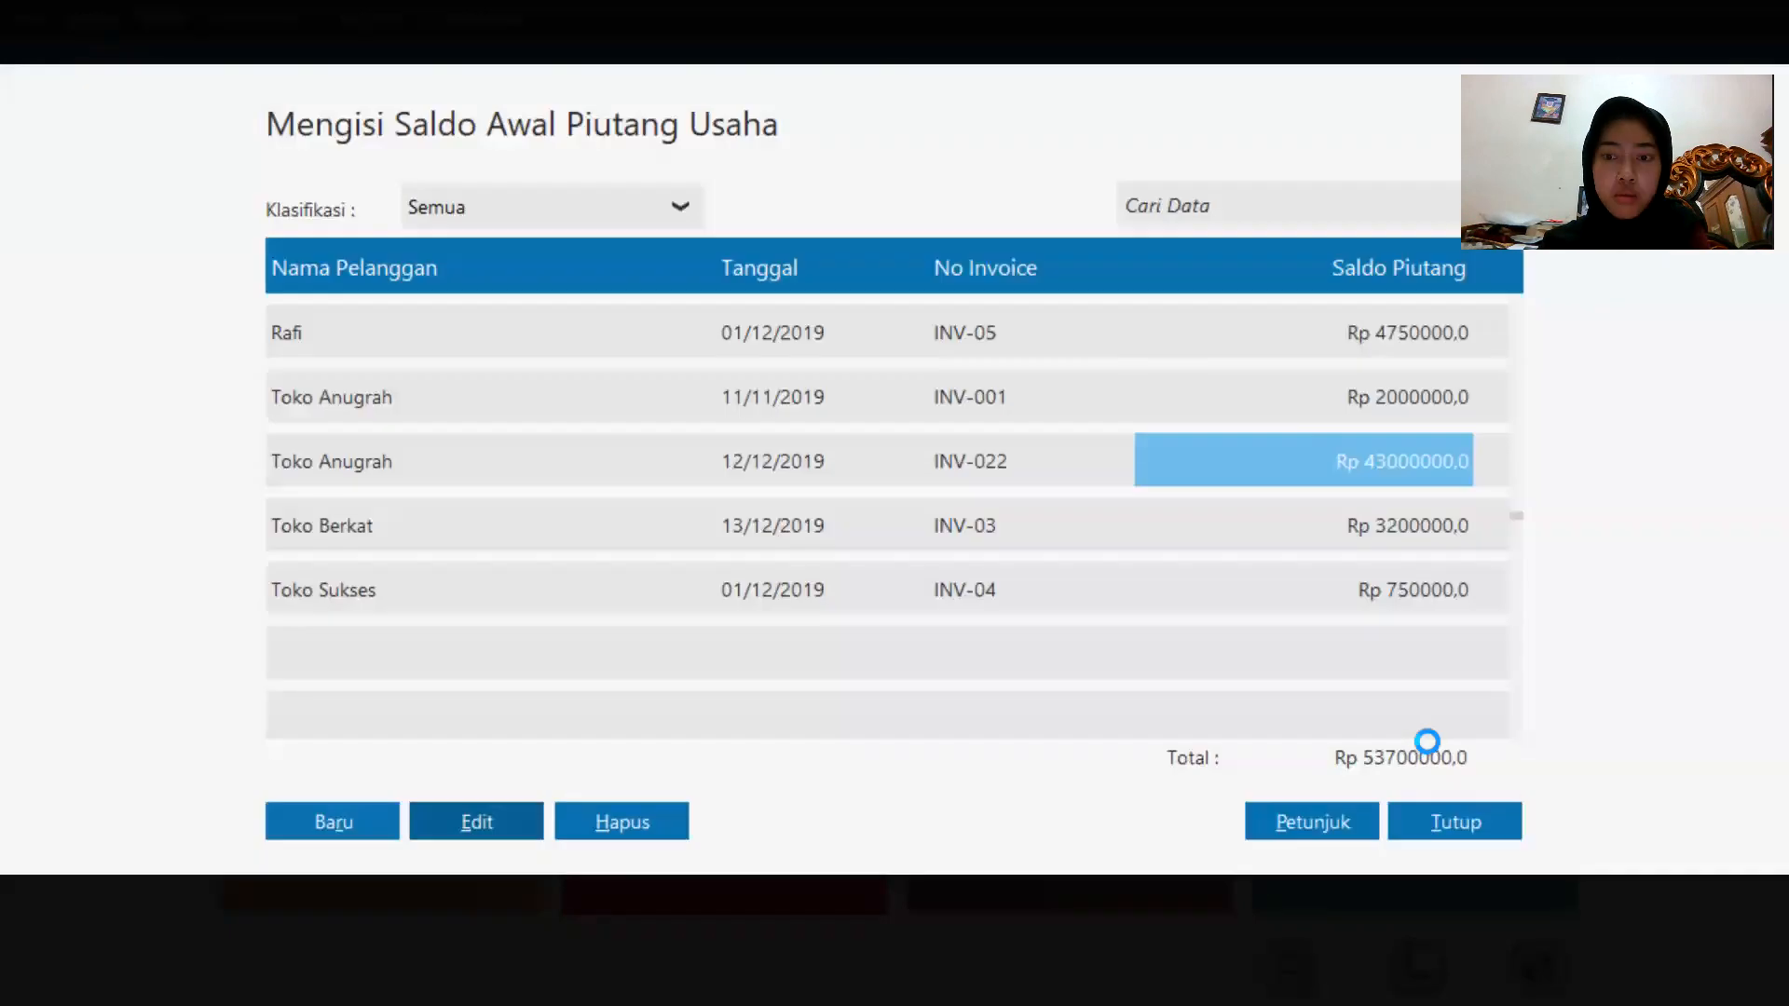
# Edit Toko Berkat's receivable, changing its invoice number to INV-003, and record the entry.
pyautogui.click(1390, 530)
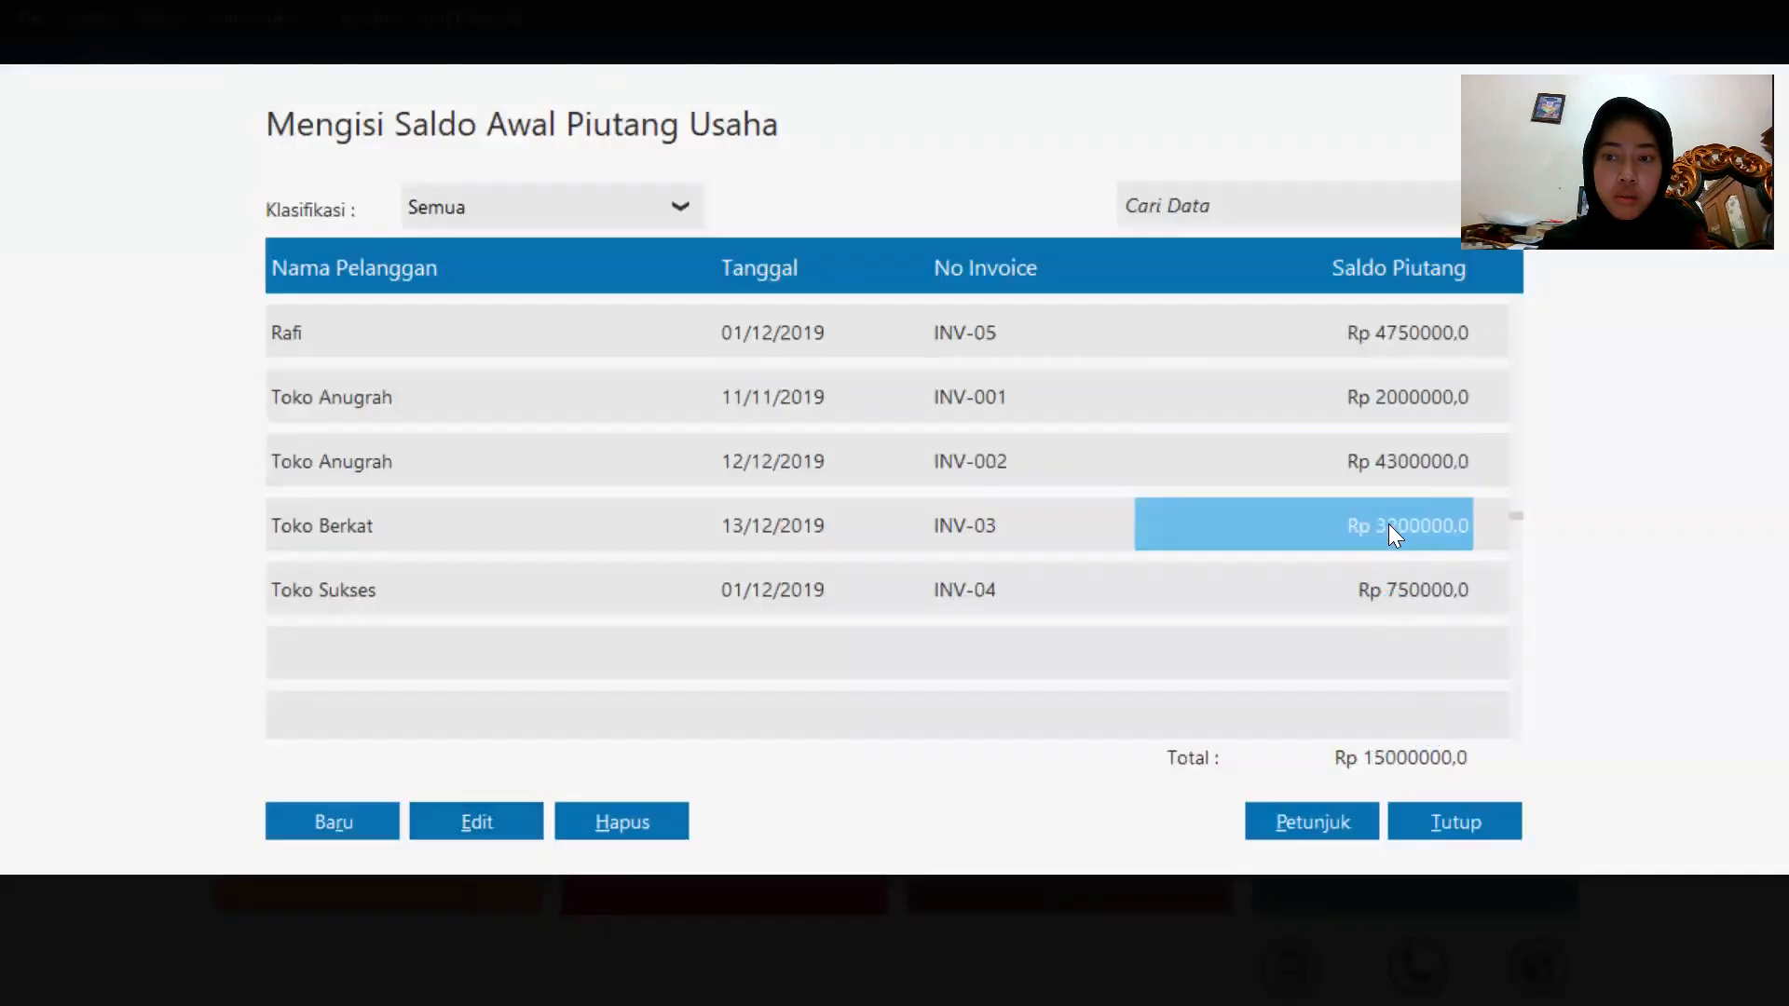
pyautogui.click(1011, 533)
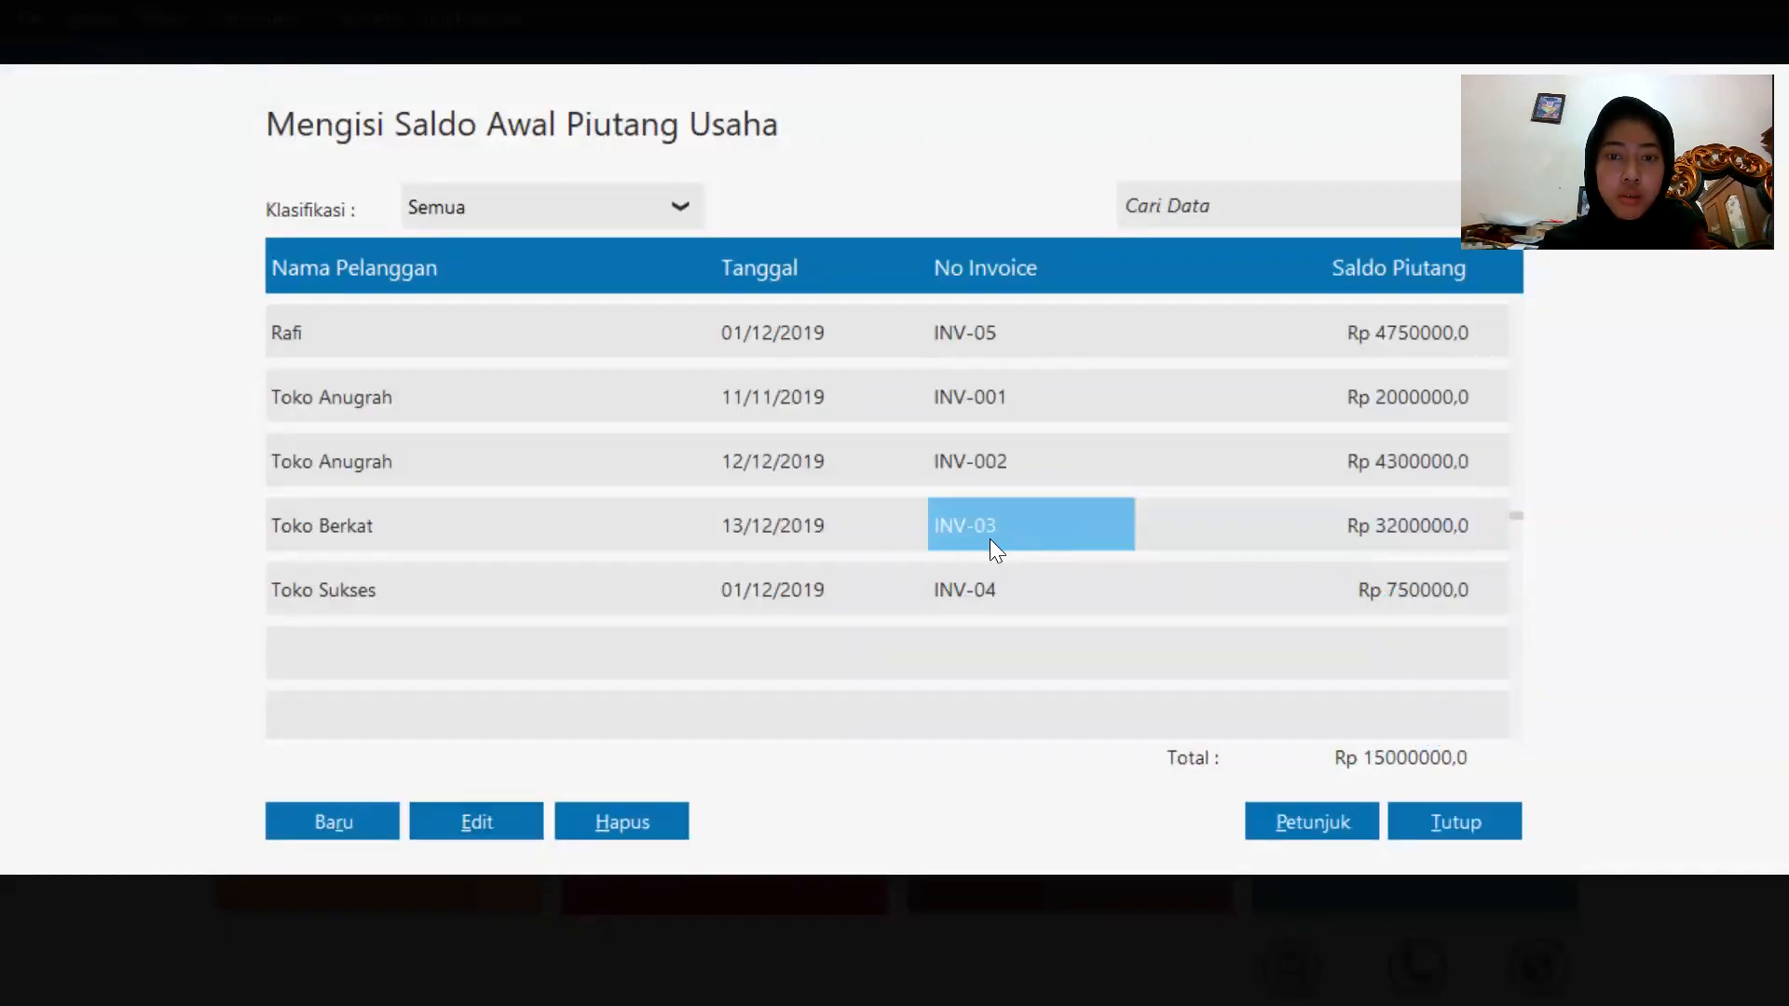
pyautogui.click(476, 820)
pyautogui.click(612, 420)
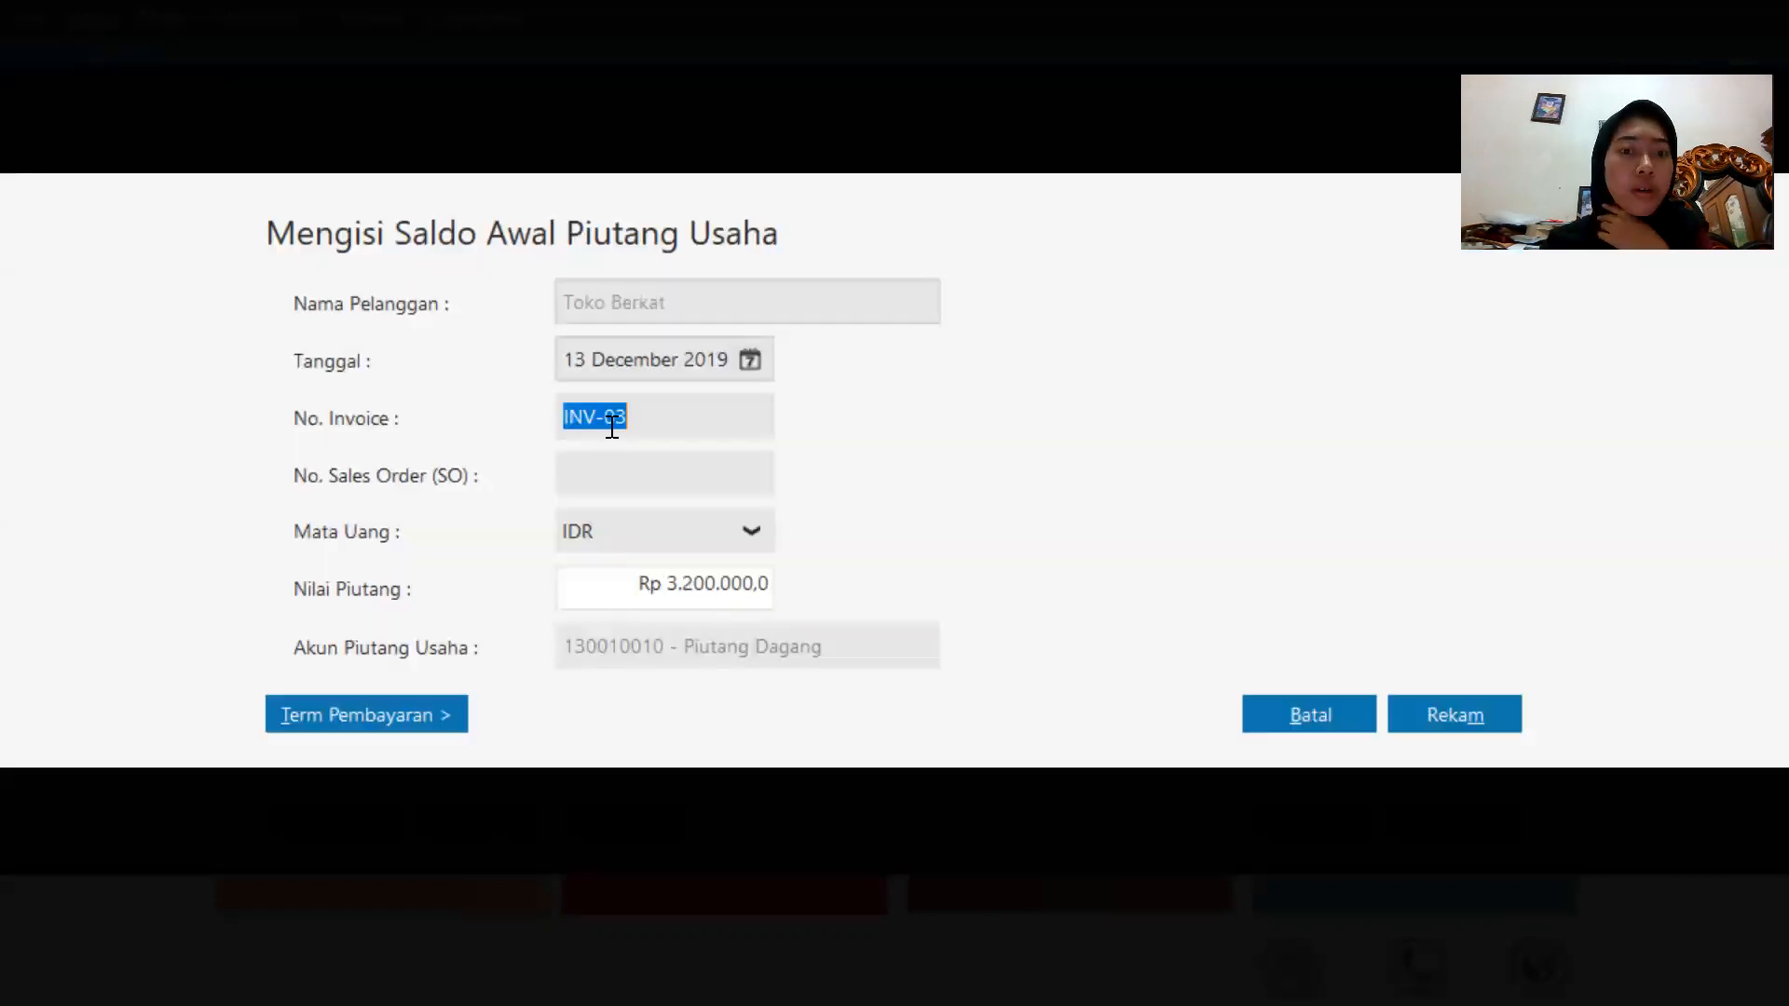
pyautogui.click(615, 421)
pyautogui.write('0')
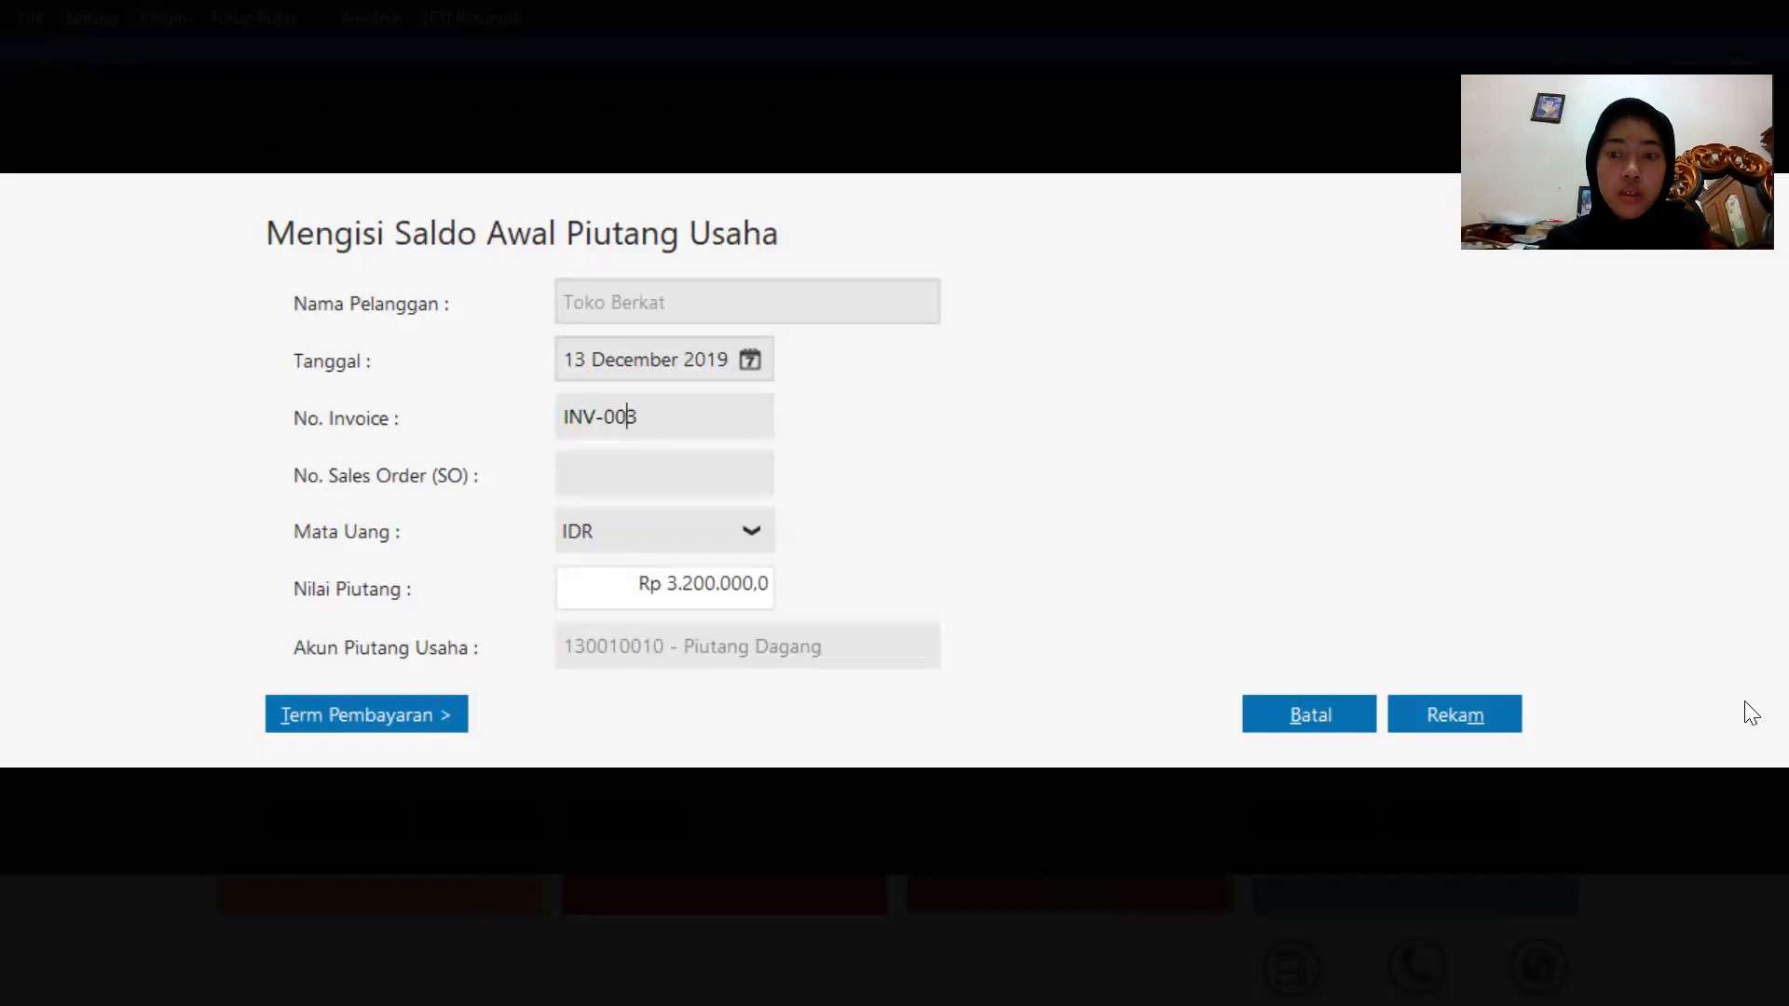
pyautogui.click(1446, 712)
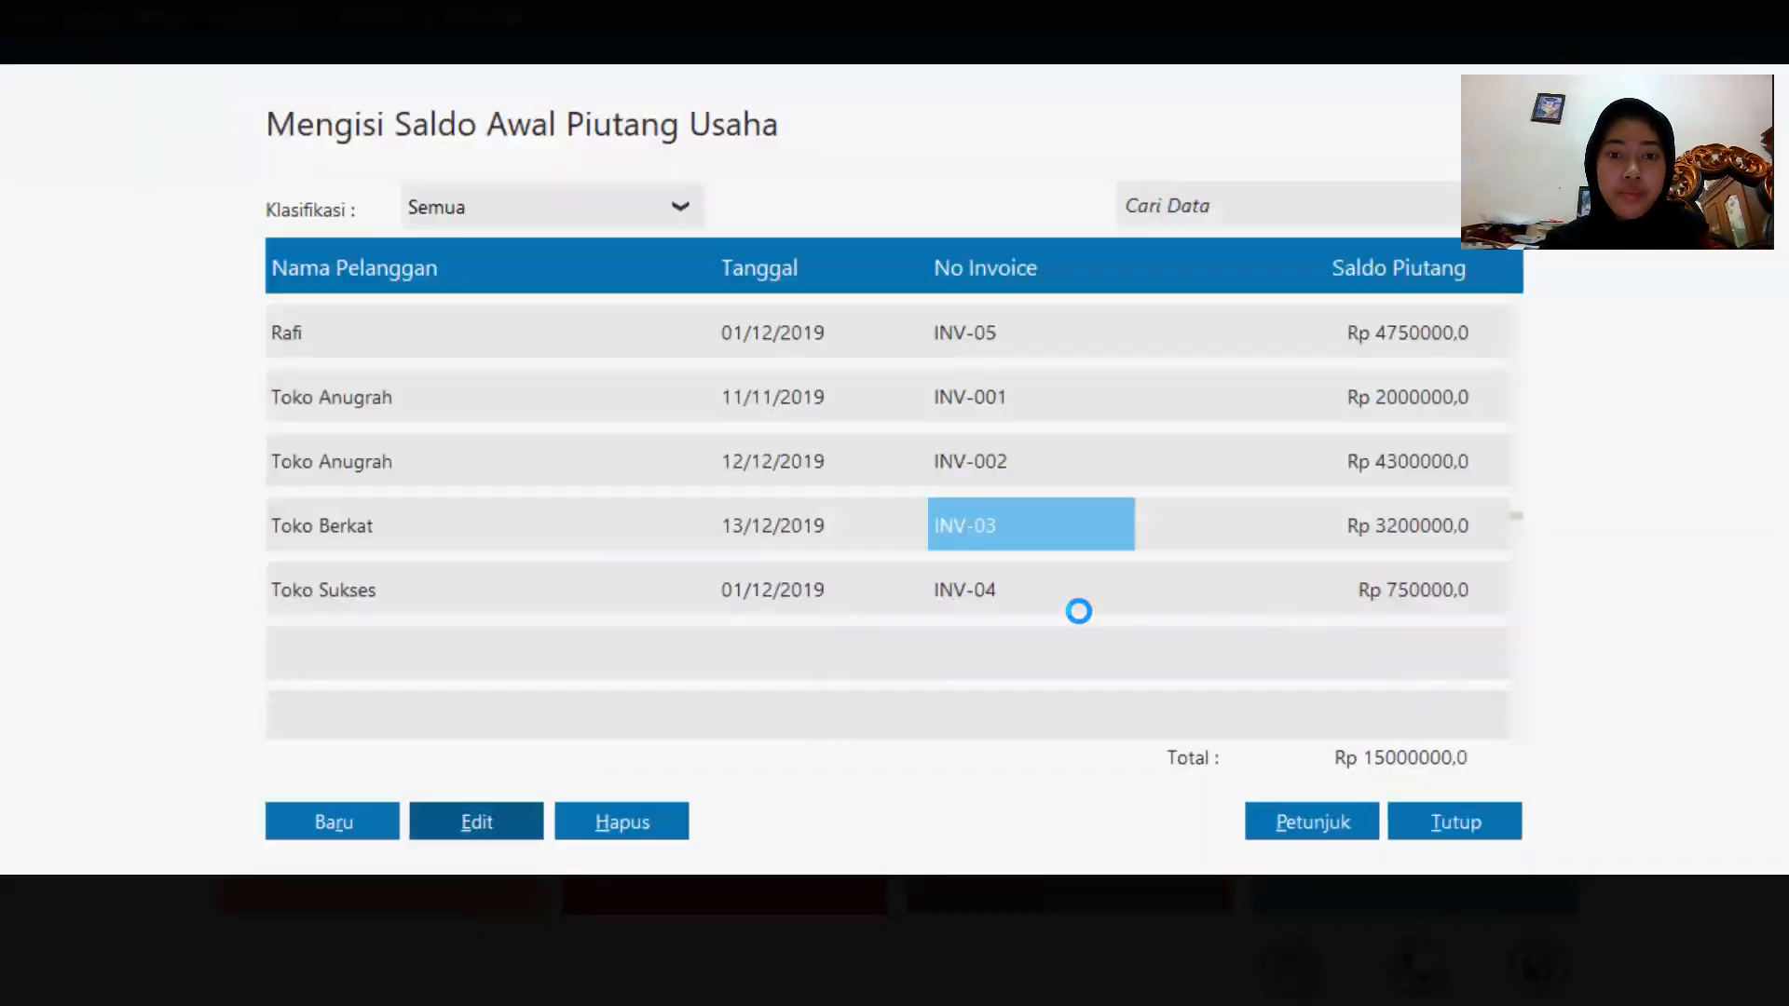
# Edit Toko Sukses's receivable, changing its invoice number to INV-004, and record the entry.
pyautogui.click(1024, 591)
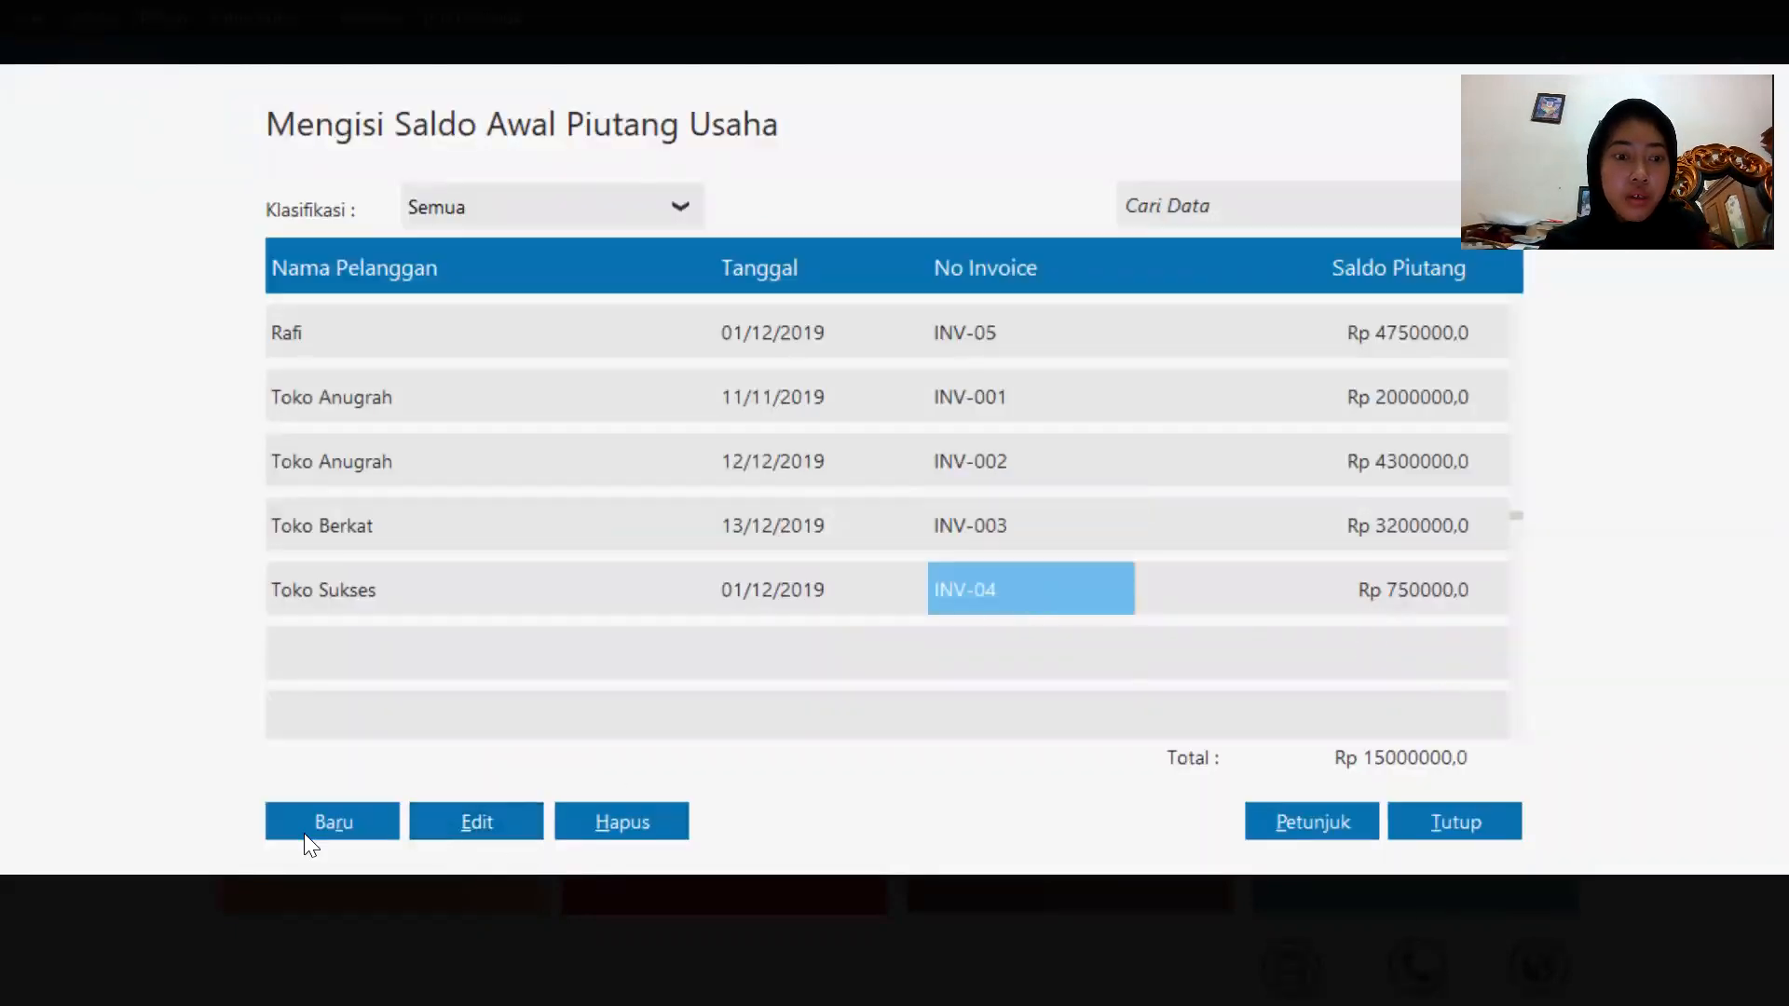
pyautogui.click(451, 831)
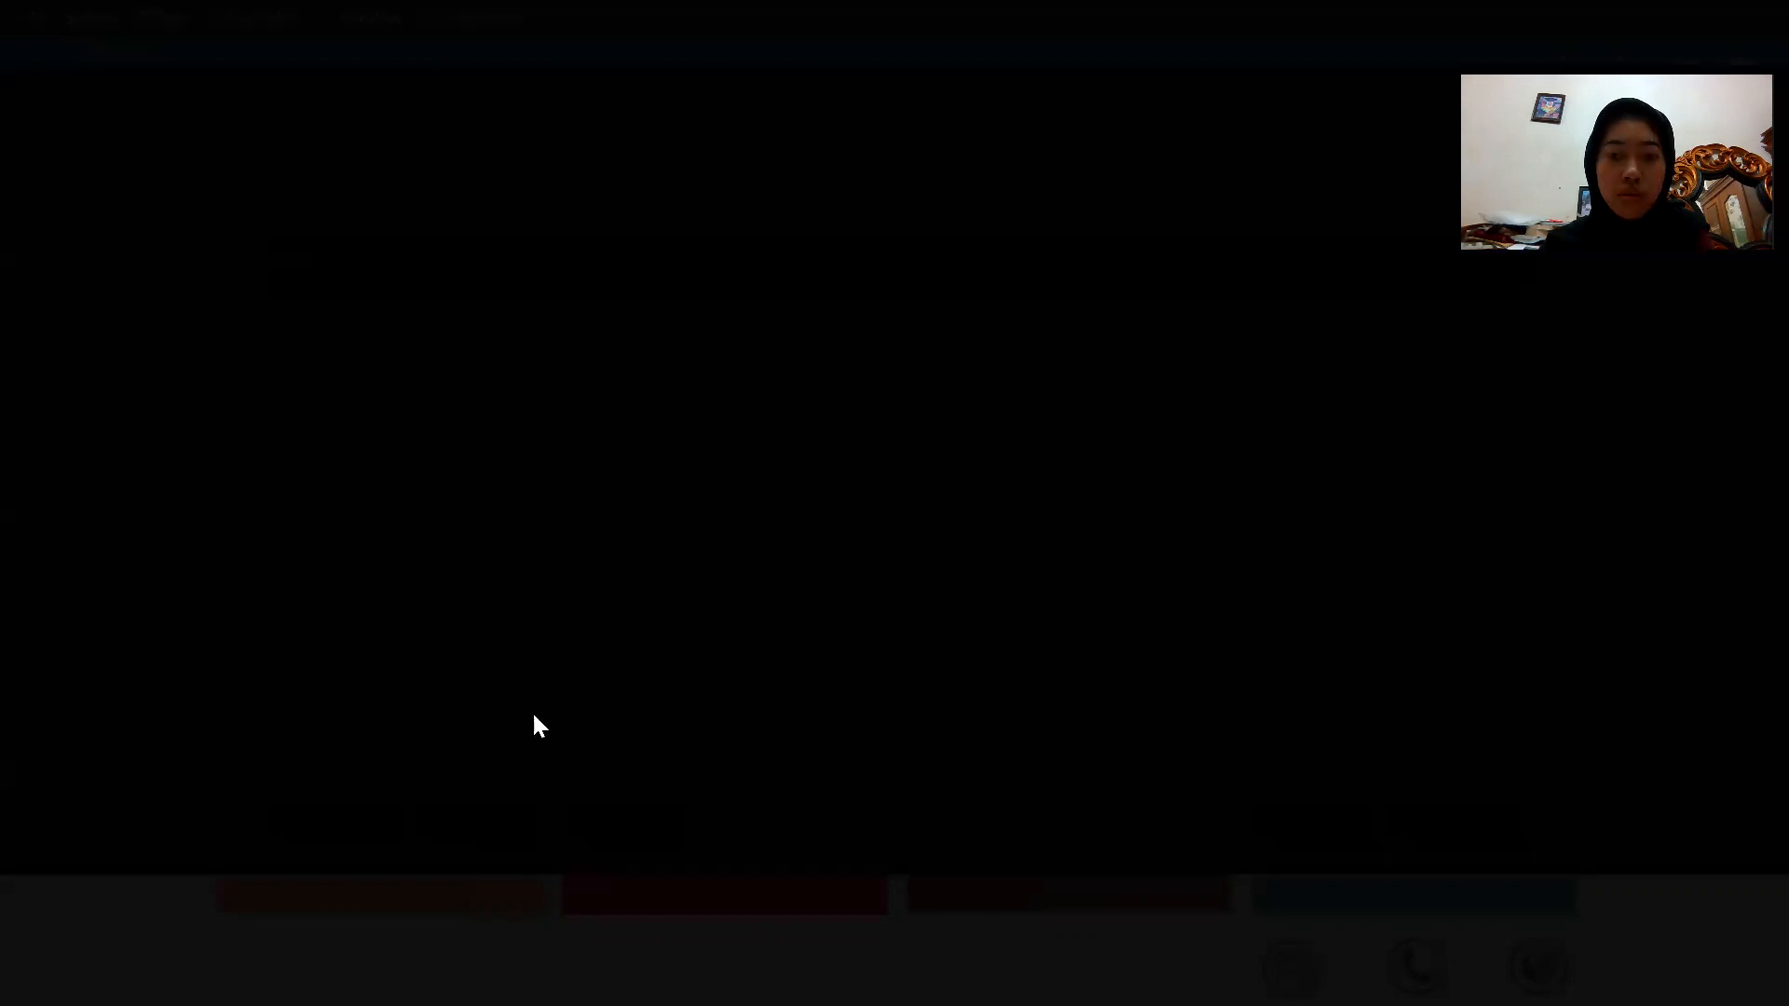
pyautogui.click(671, 427)
pyautogui.click(624, 431)
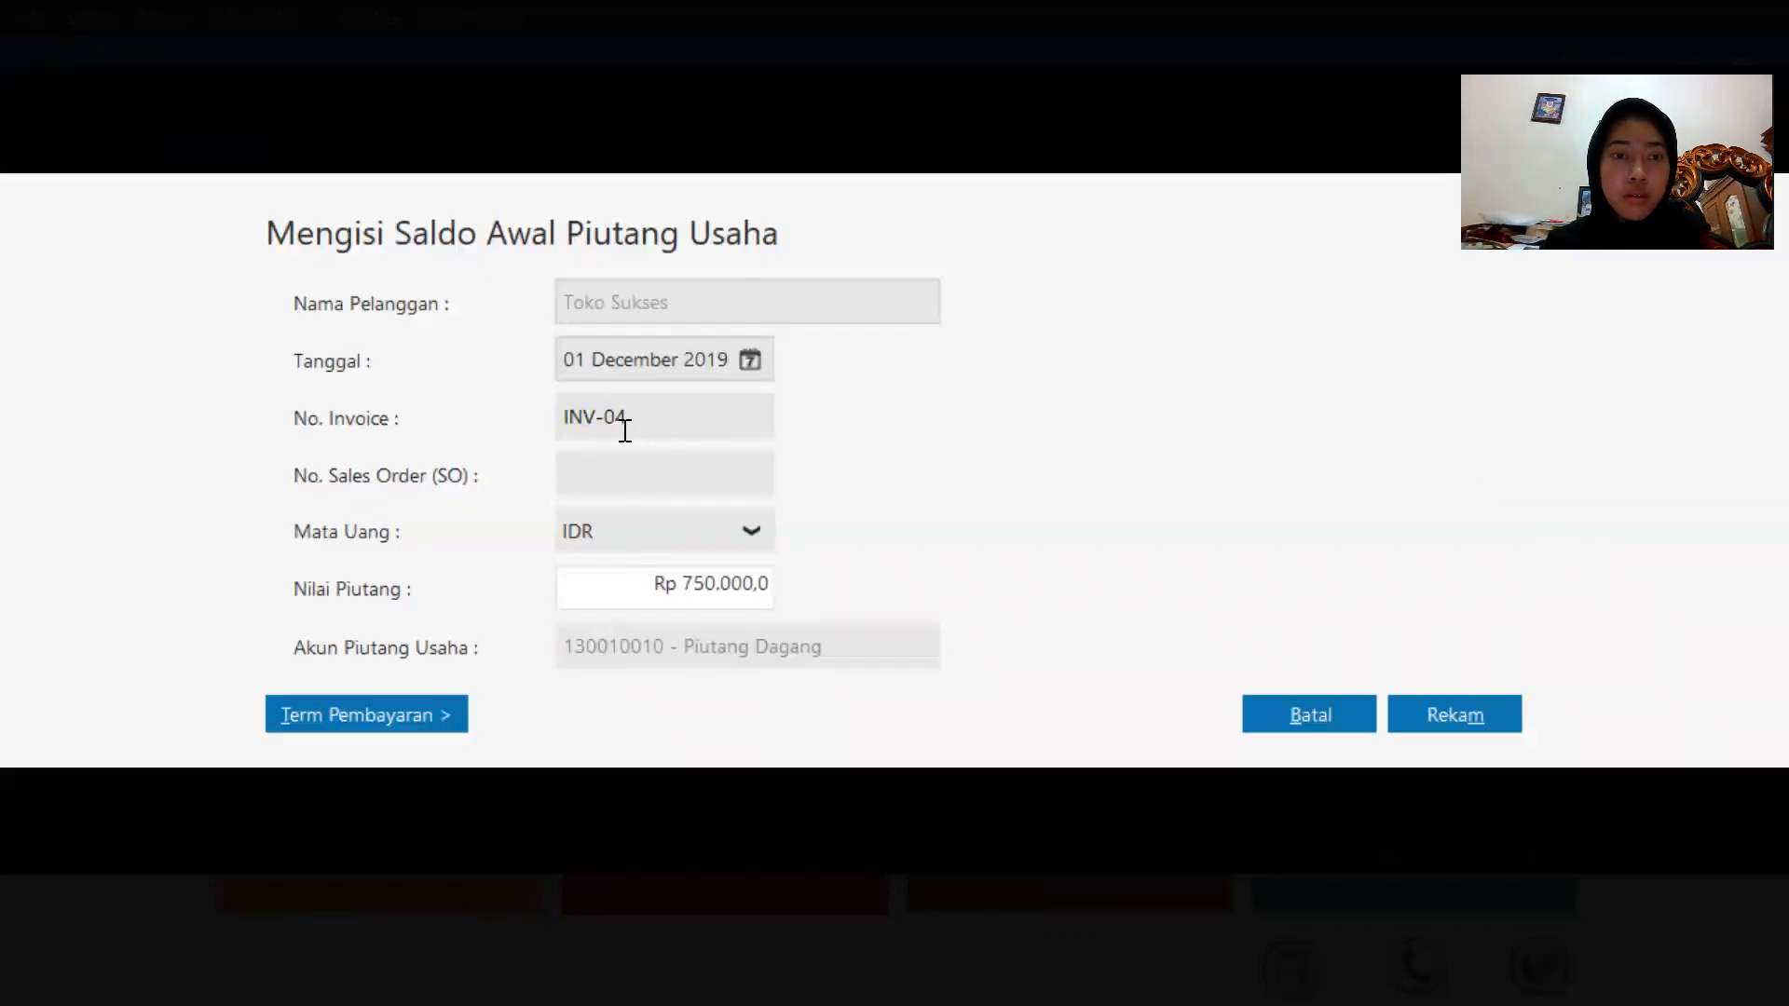
pyautogui.click(616, 419)
pyautogui.write('0')
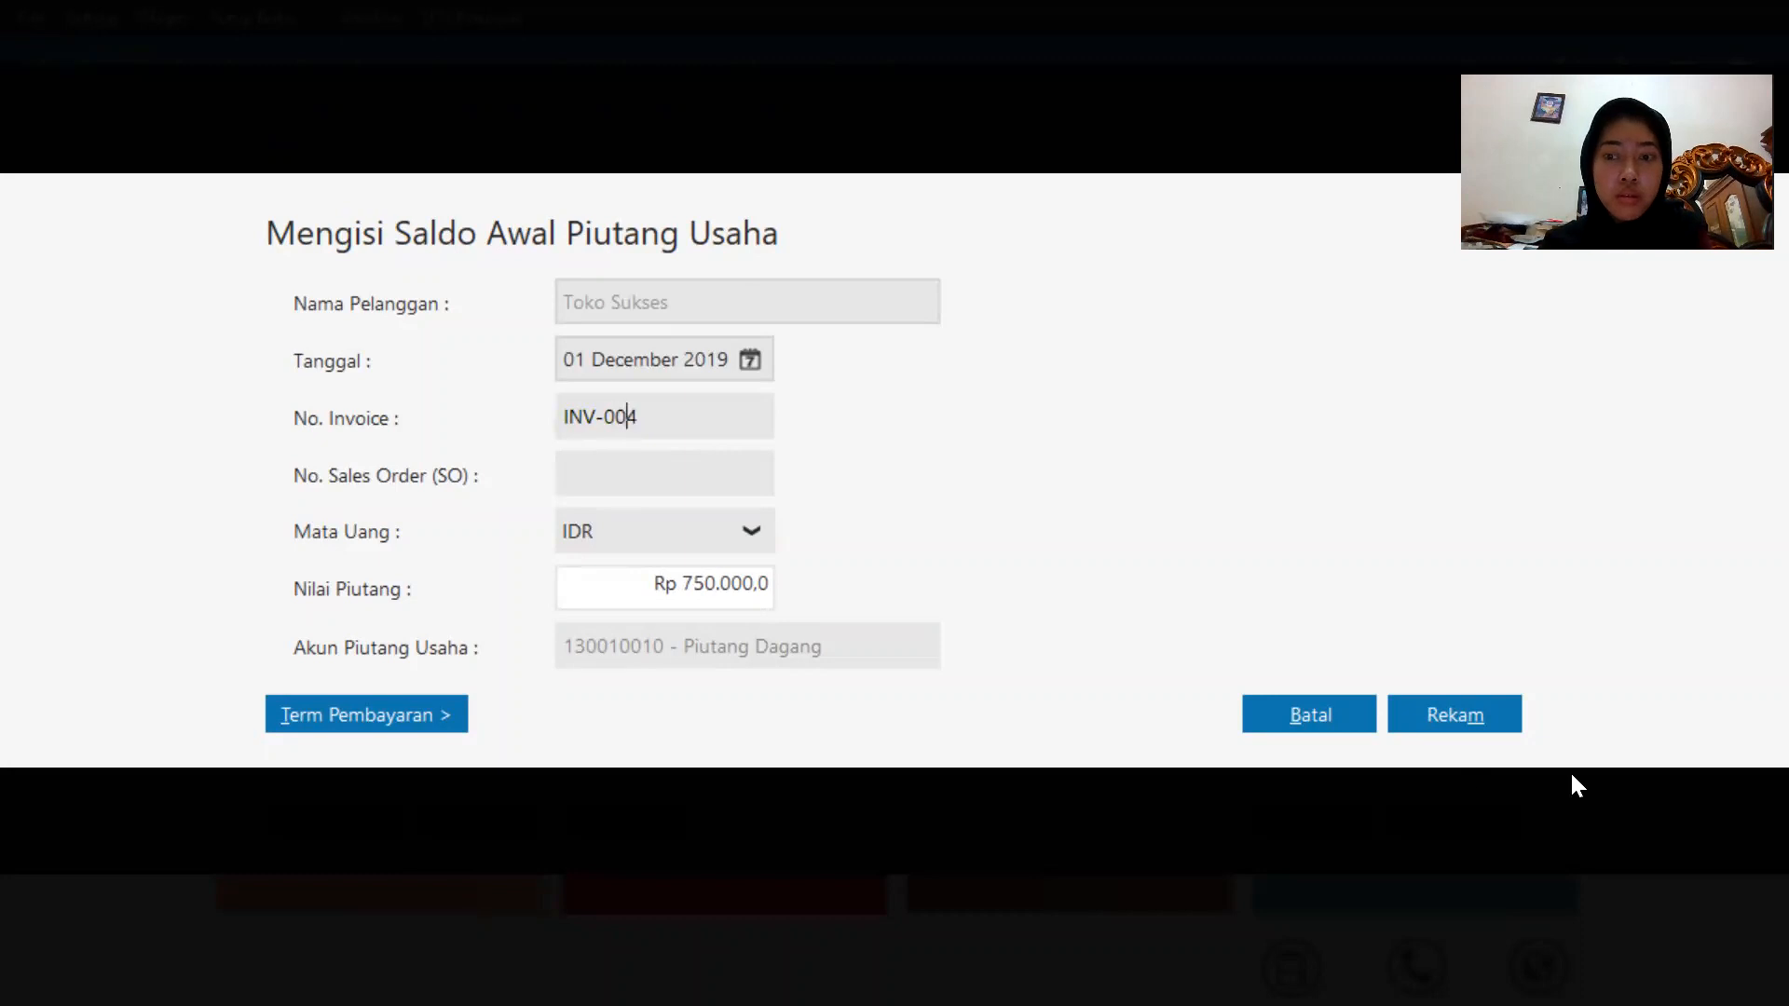
pyautogui.click(1492, 694)
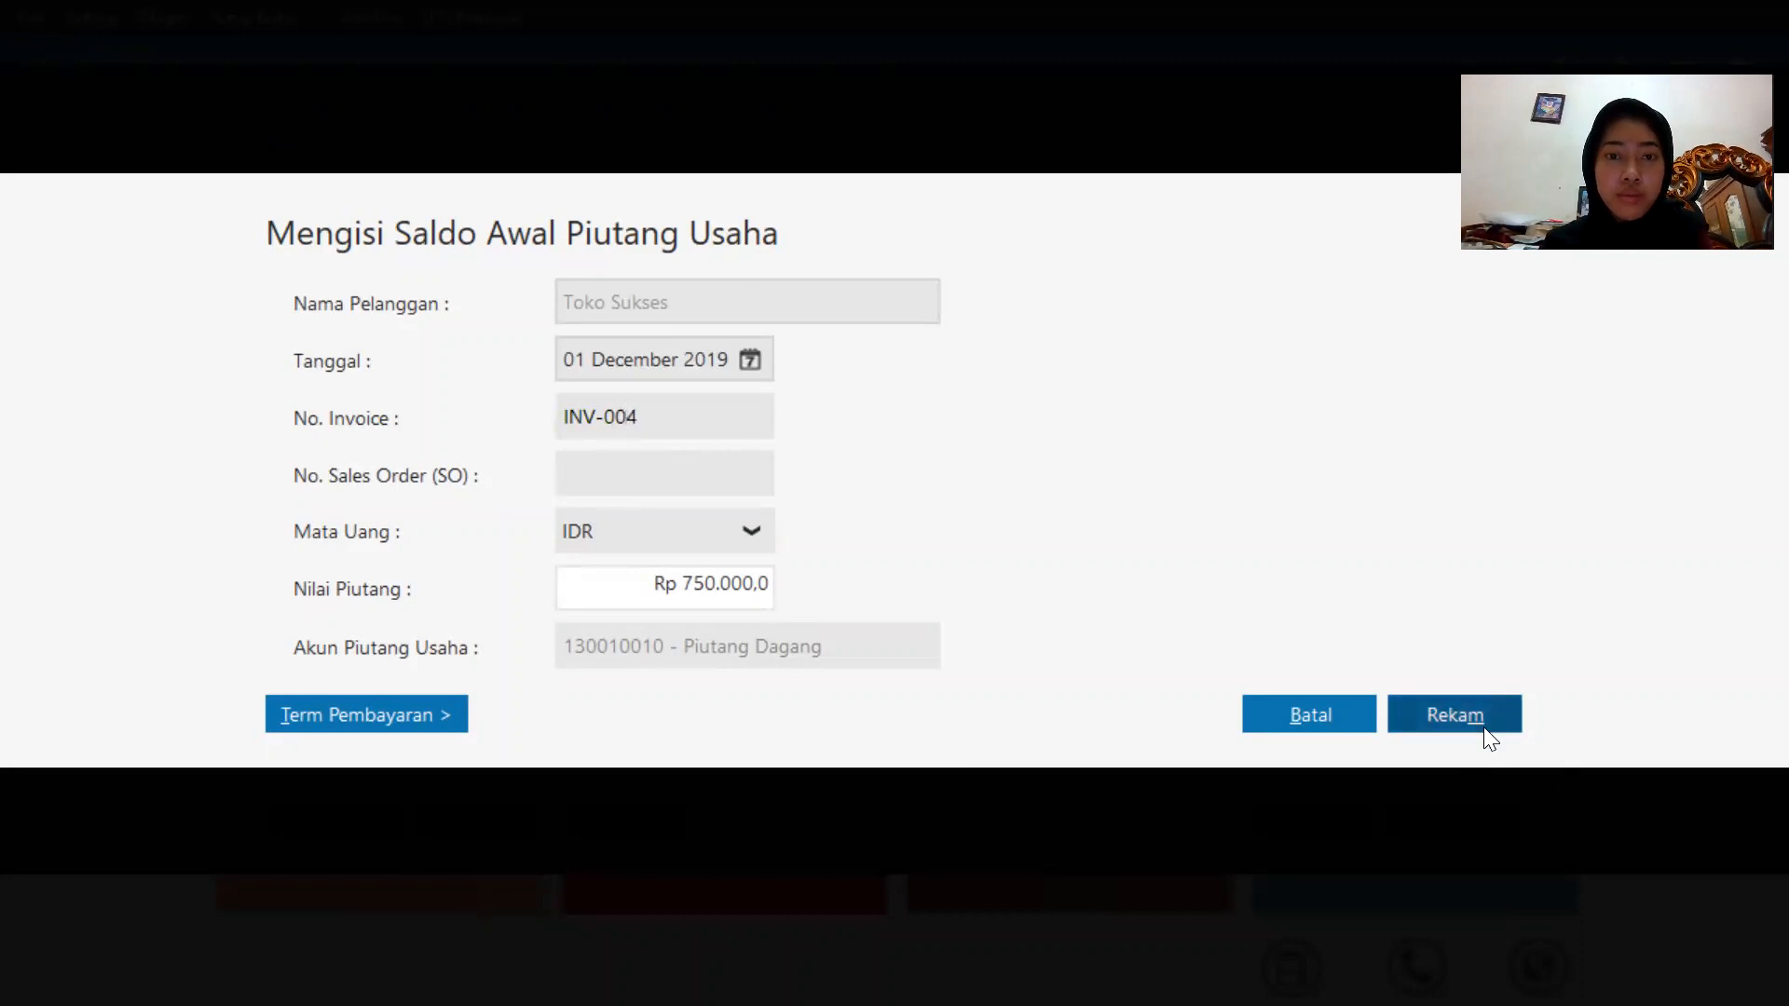
# Edit Rafi's receivable, changing its invoice number to INV-005, and record the entry.
pyautogui.click(1152, 346)
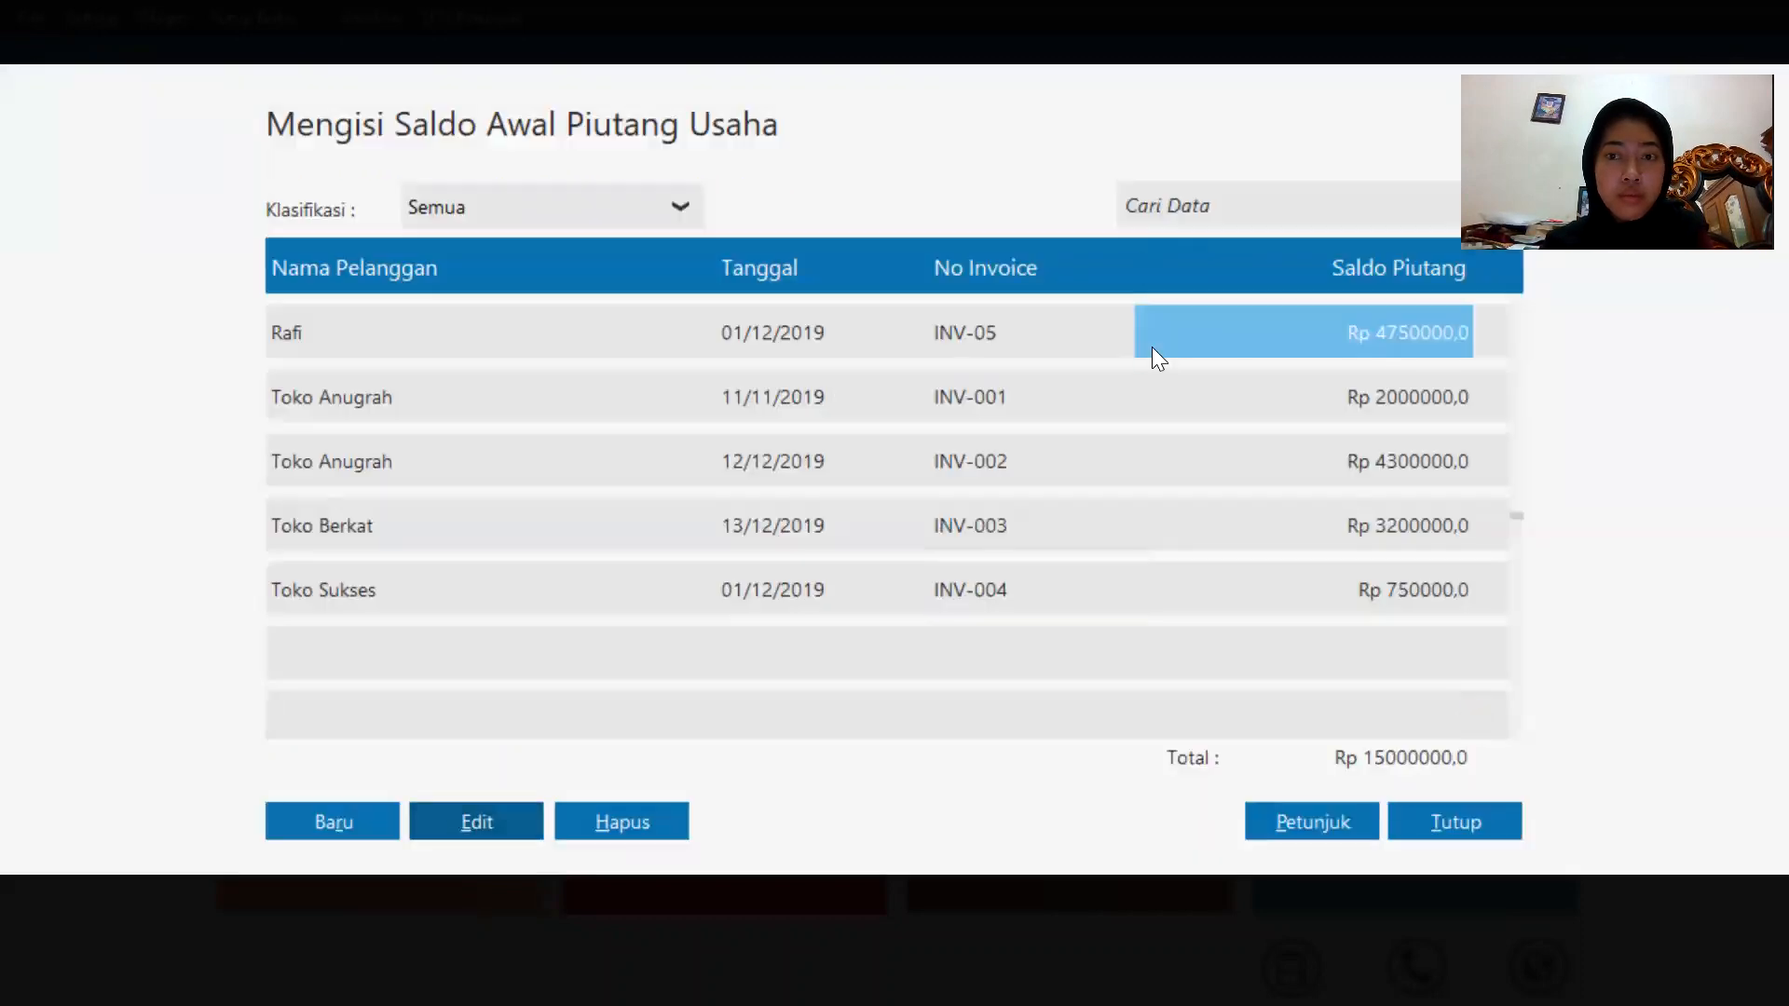
pyautogui.click(1051, 337)
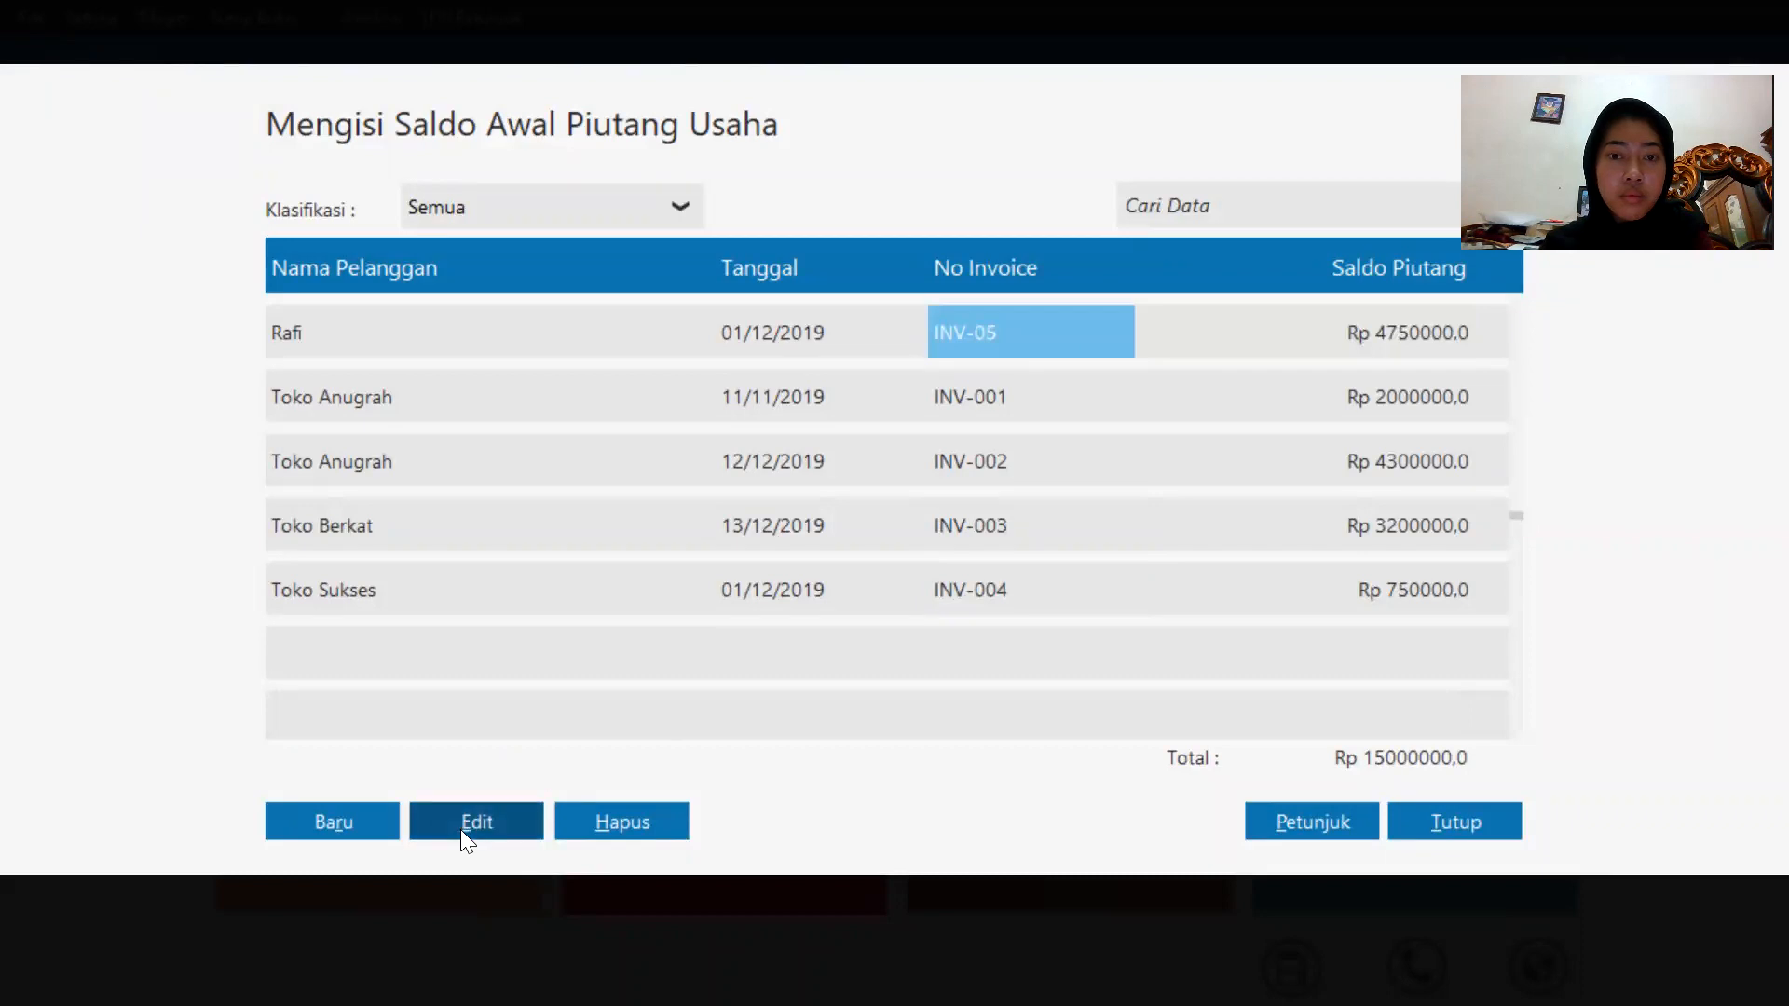
pyautogui.click(498, 794)
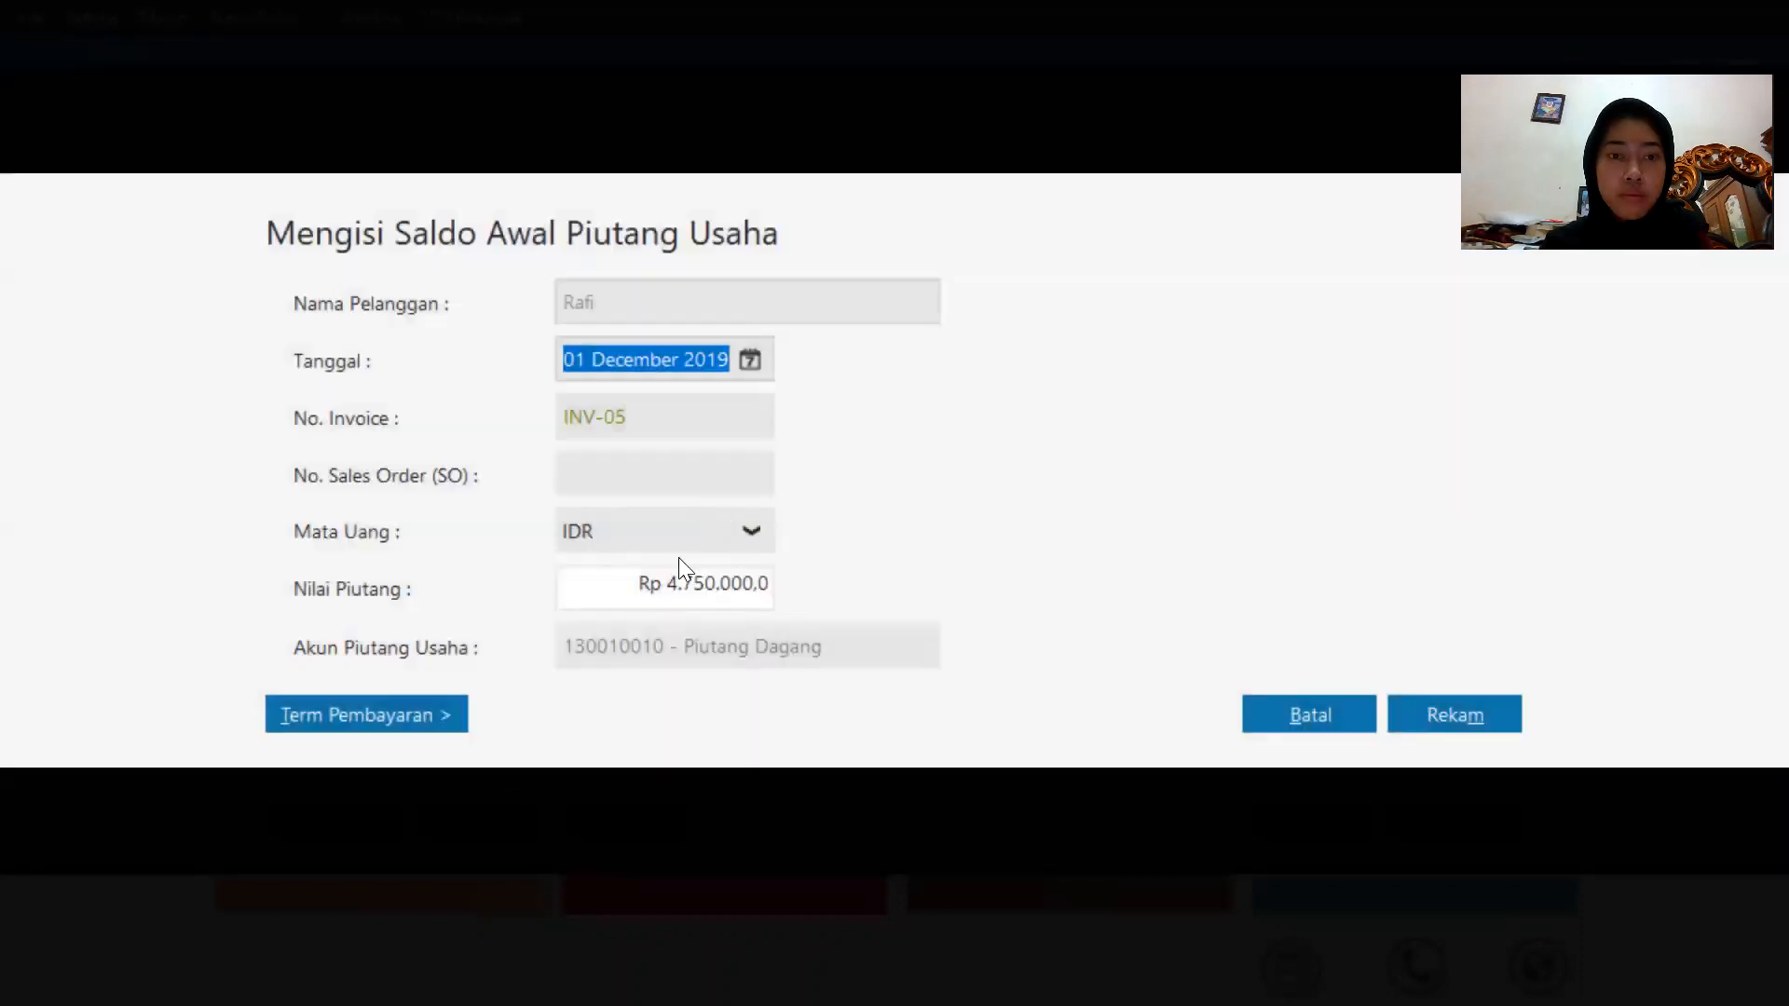
pyautogui.moveTo(616, 418); pyautogui.dragTo(561, 420)
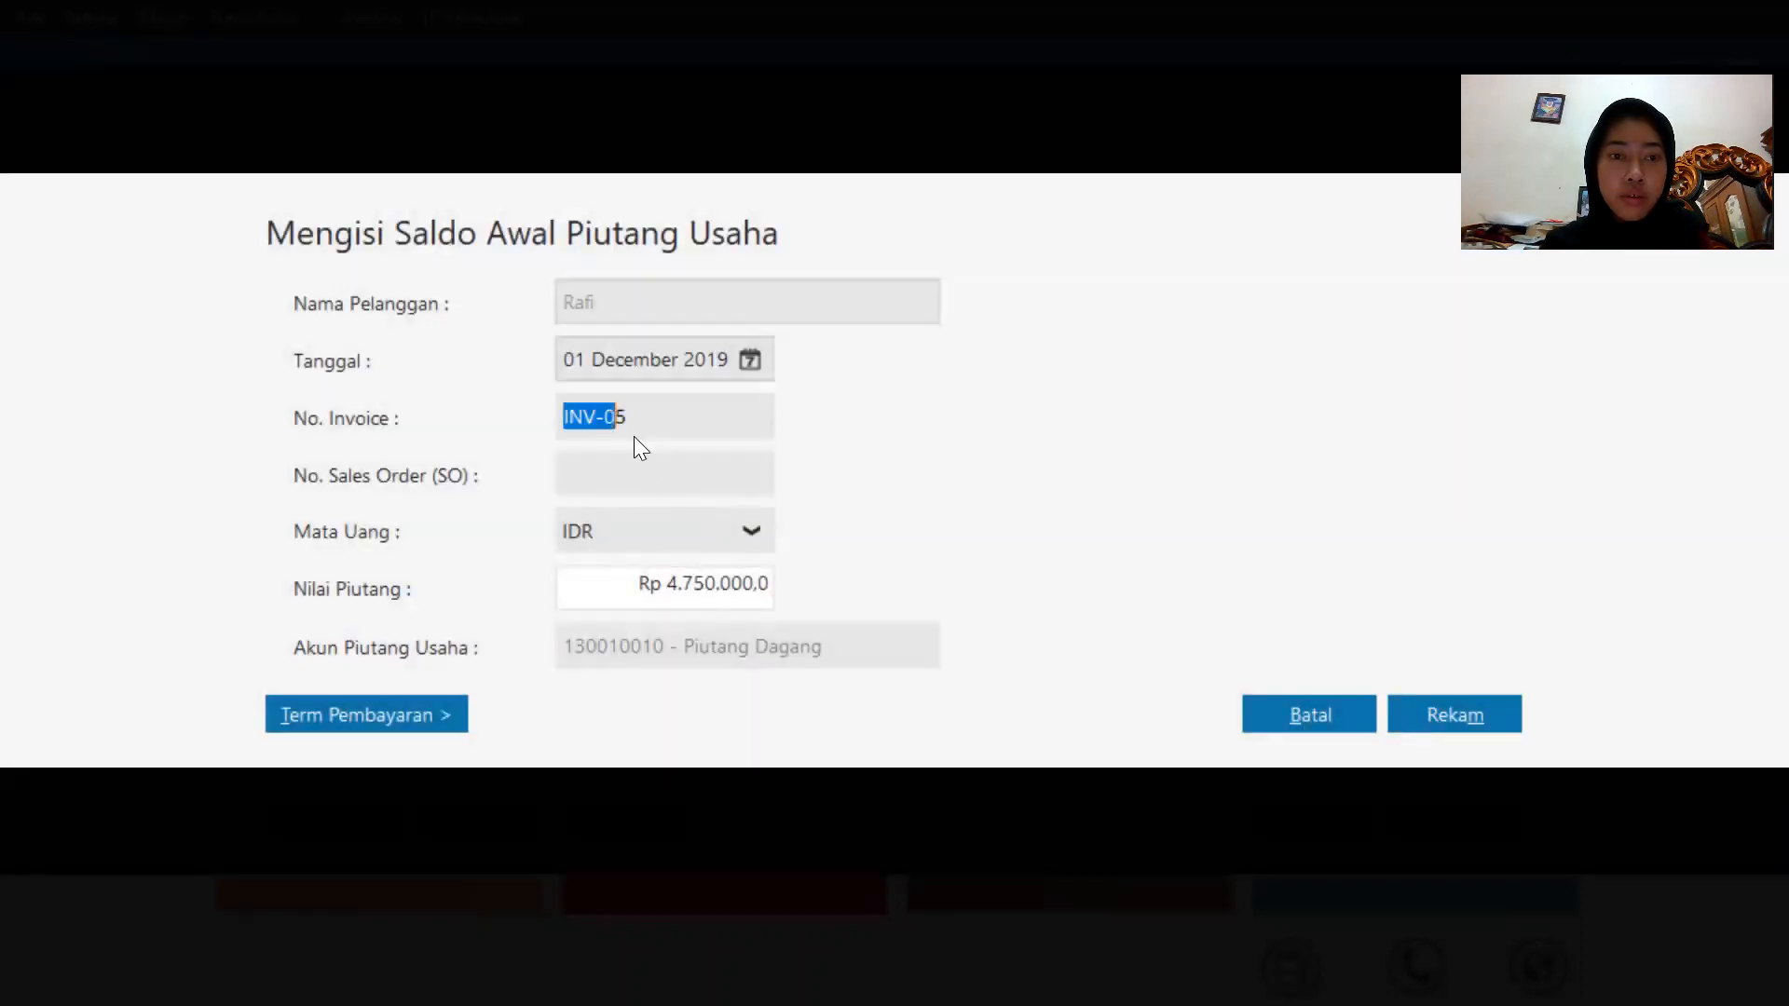
pyautogui.click(614, 419)
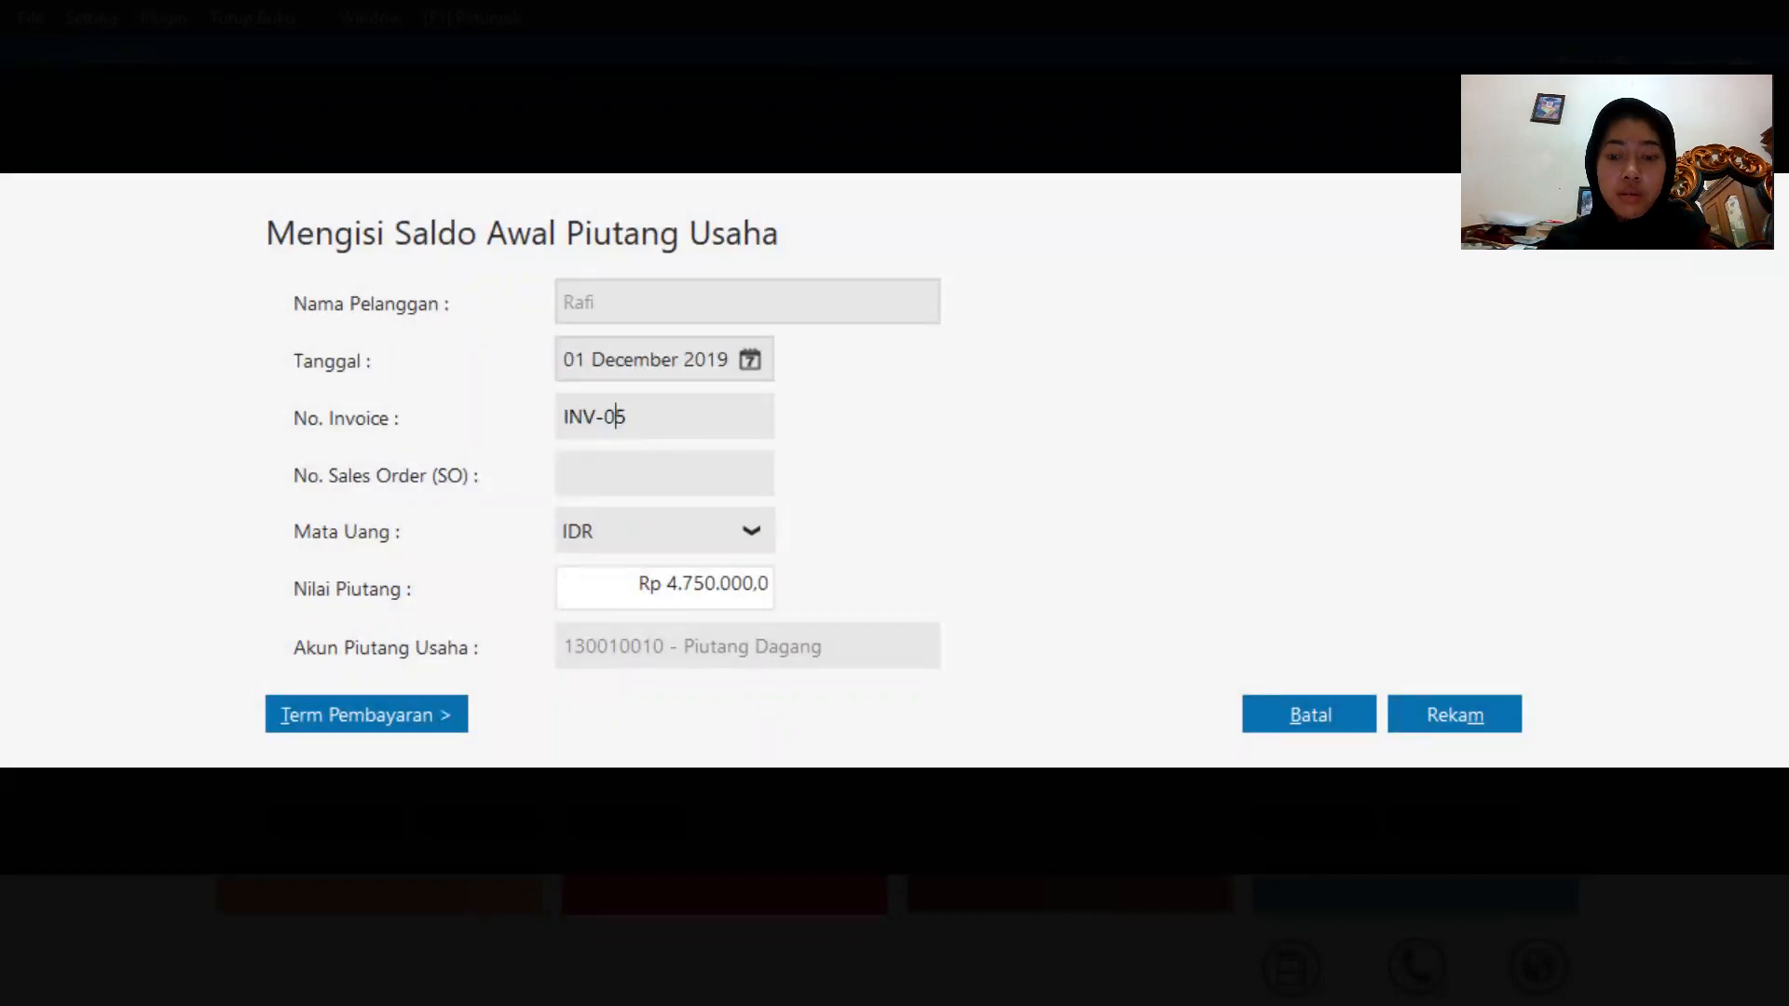
pyautogui.click(1465, 725)
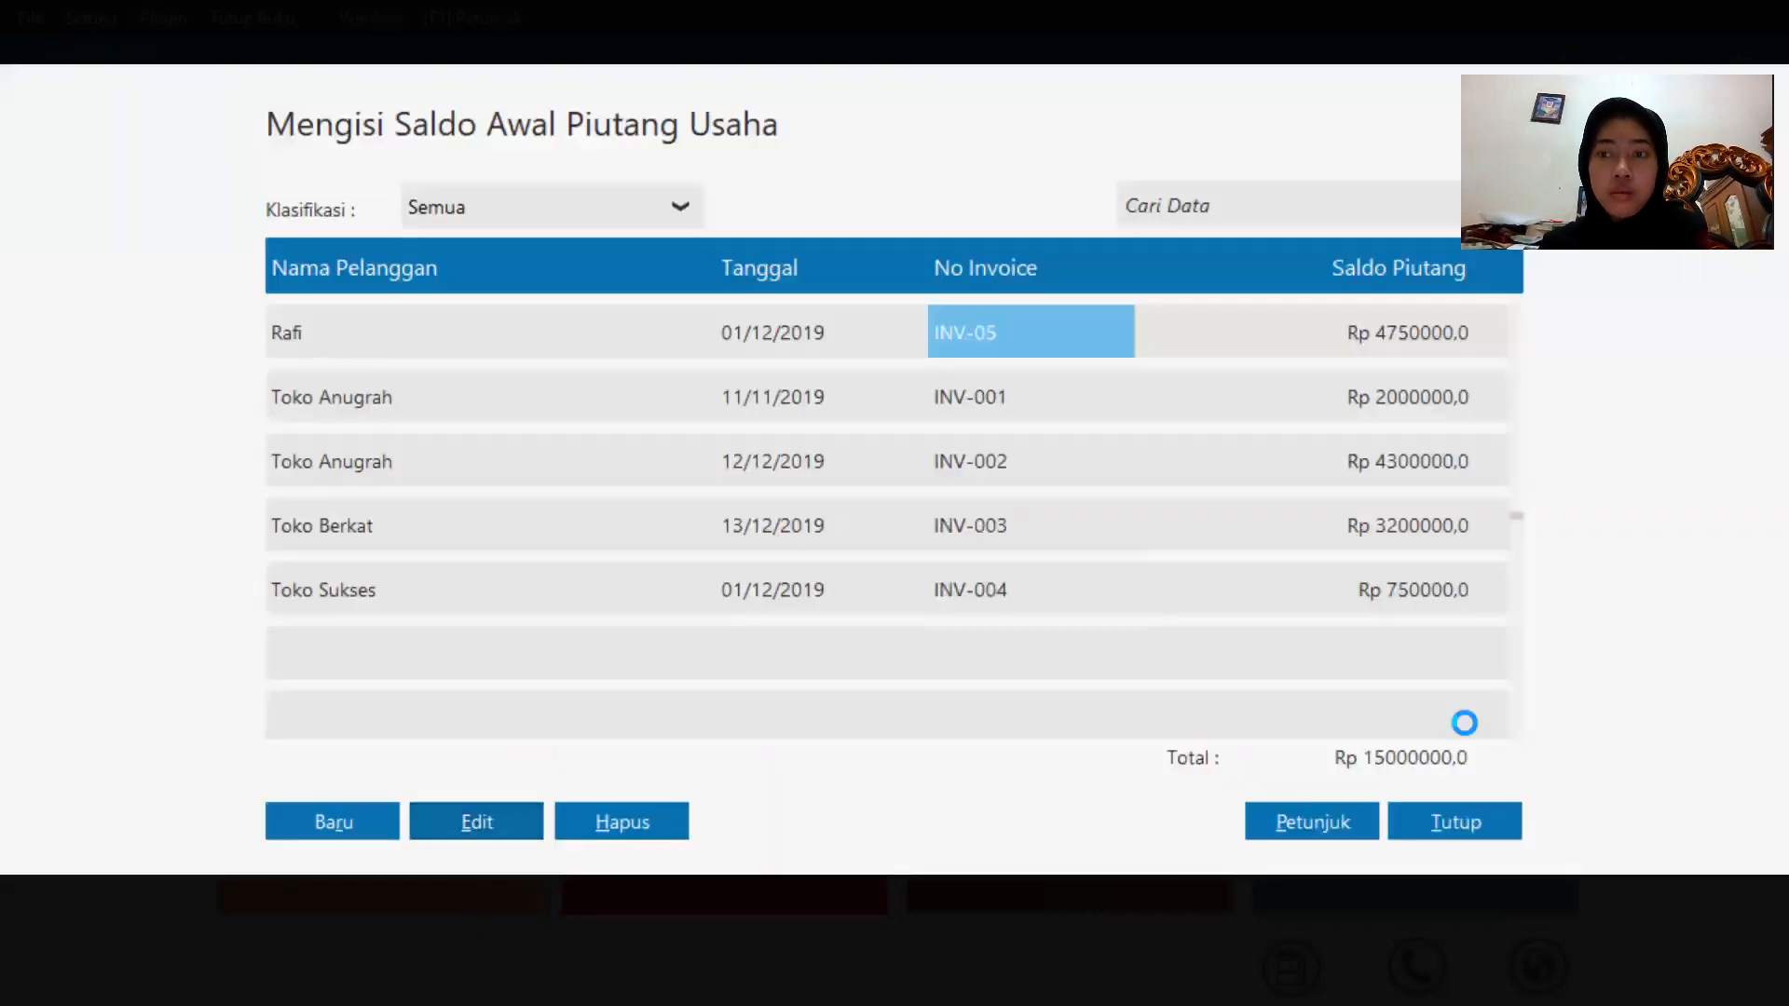
# Close the opening receivables list and open the opening accounts payable balances.
pyautogui.click(1254, 544)
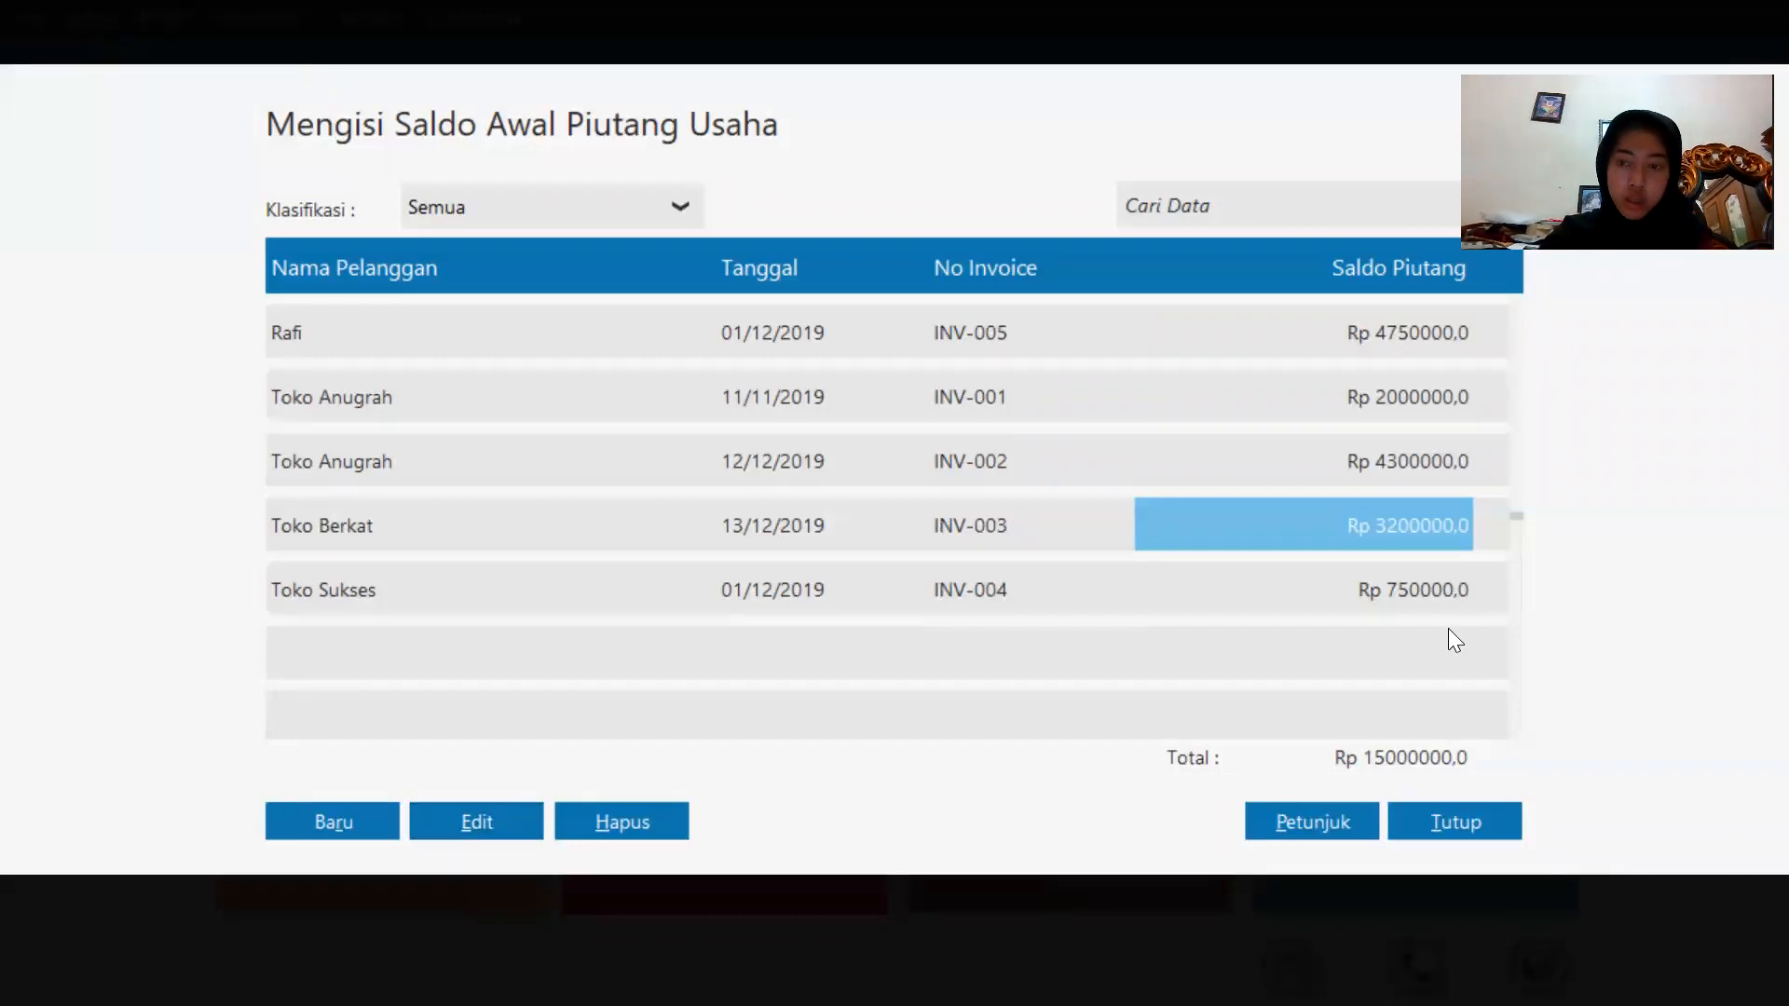
pyautogui.click(1448, 823)
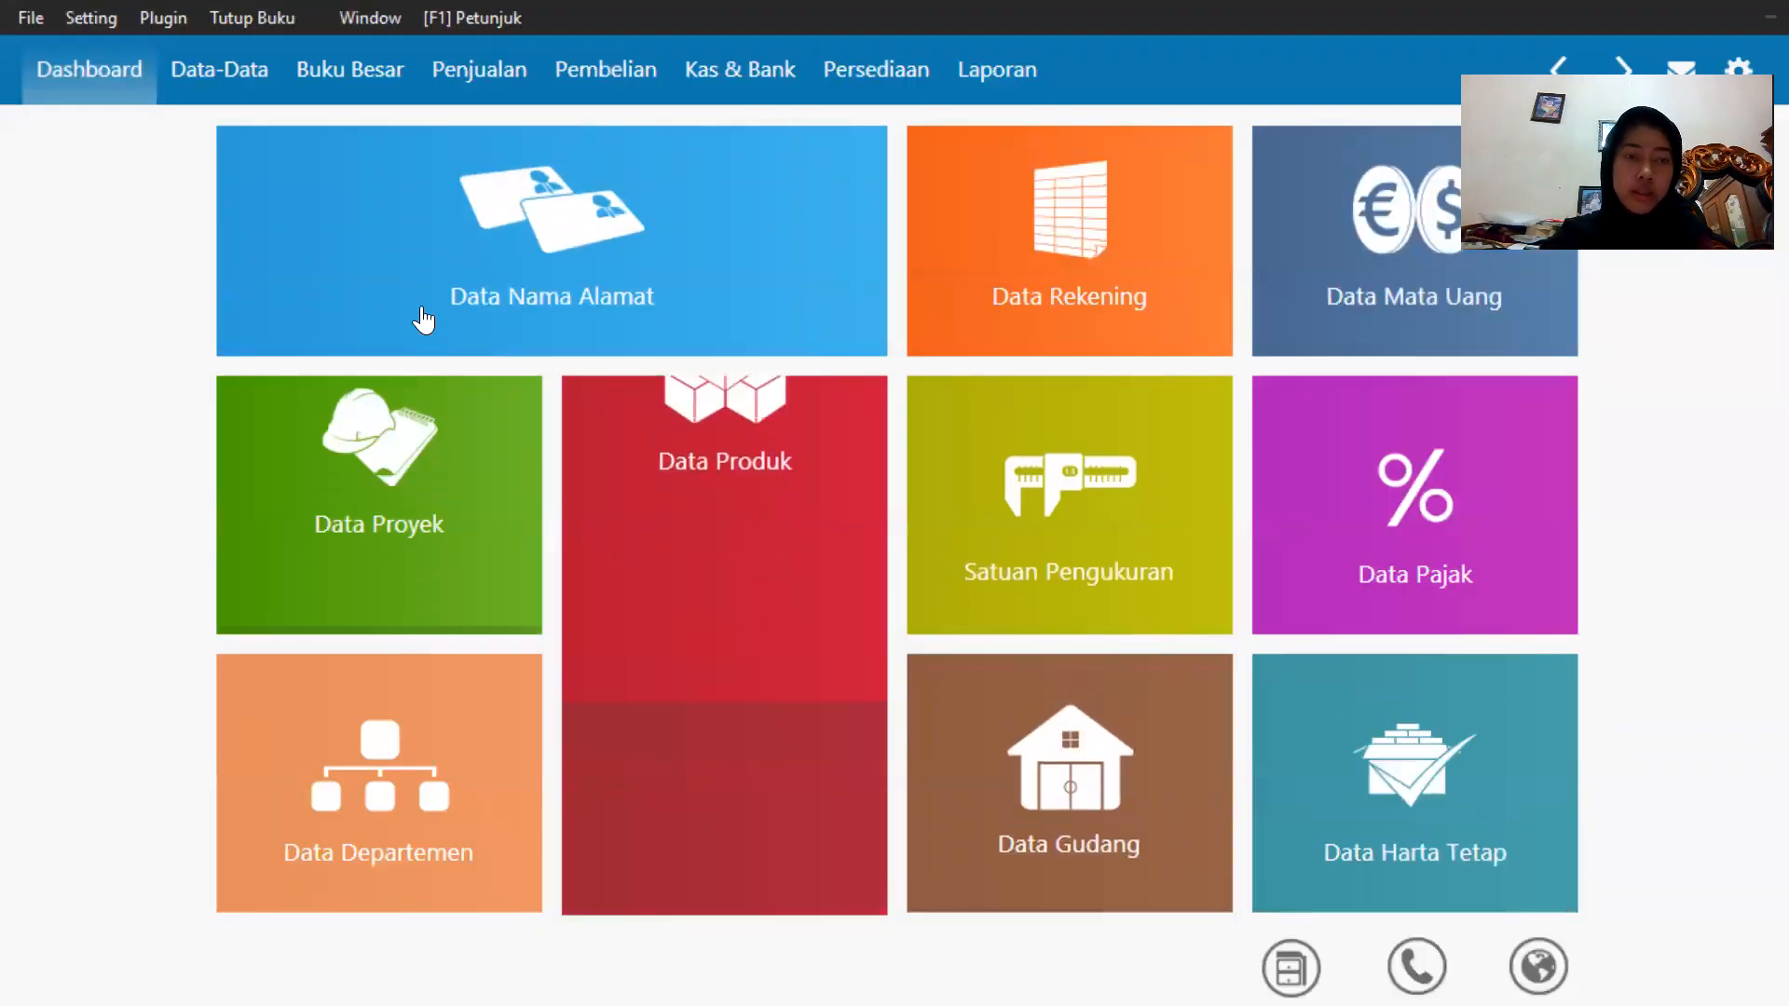
pyautogui.click(108, 16)
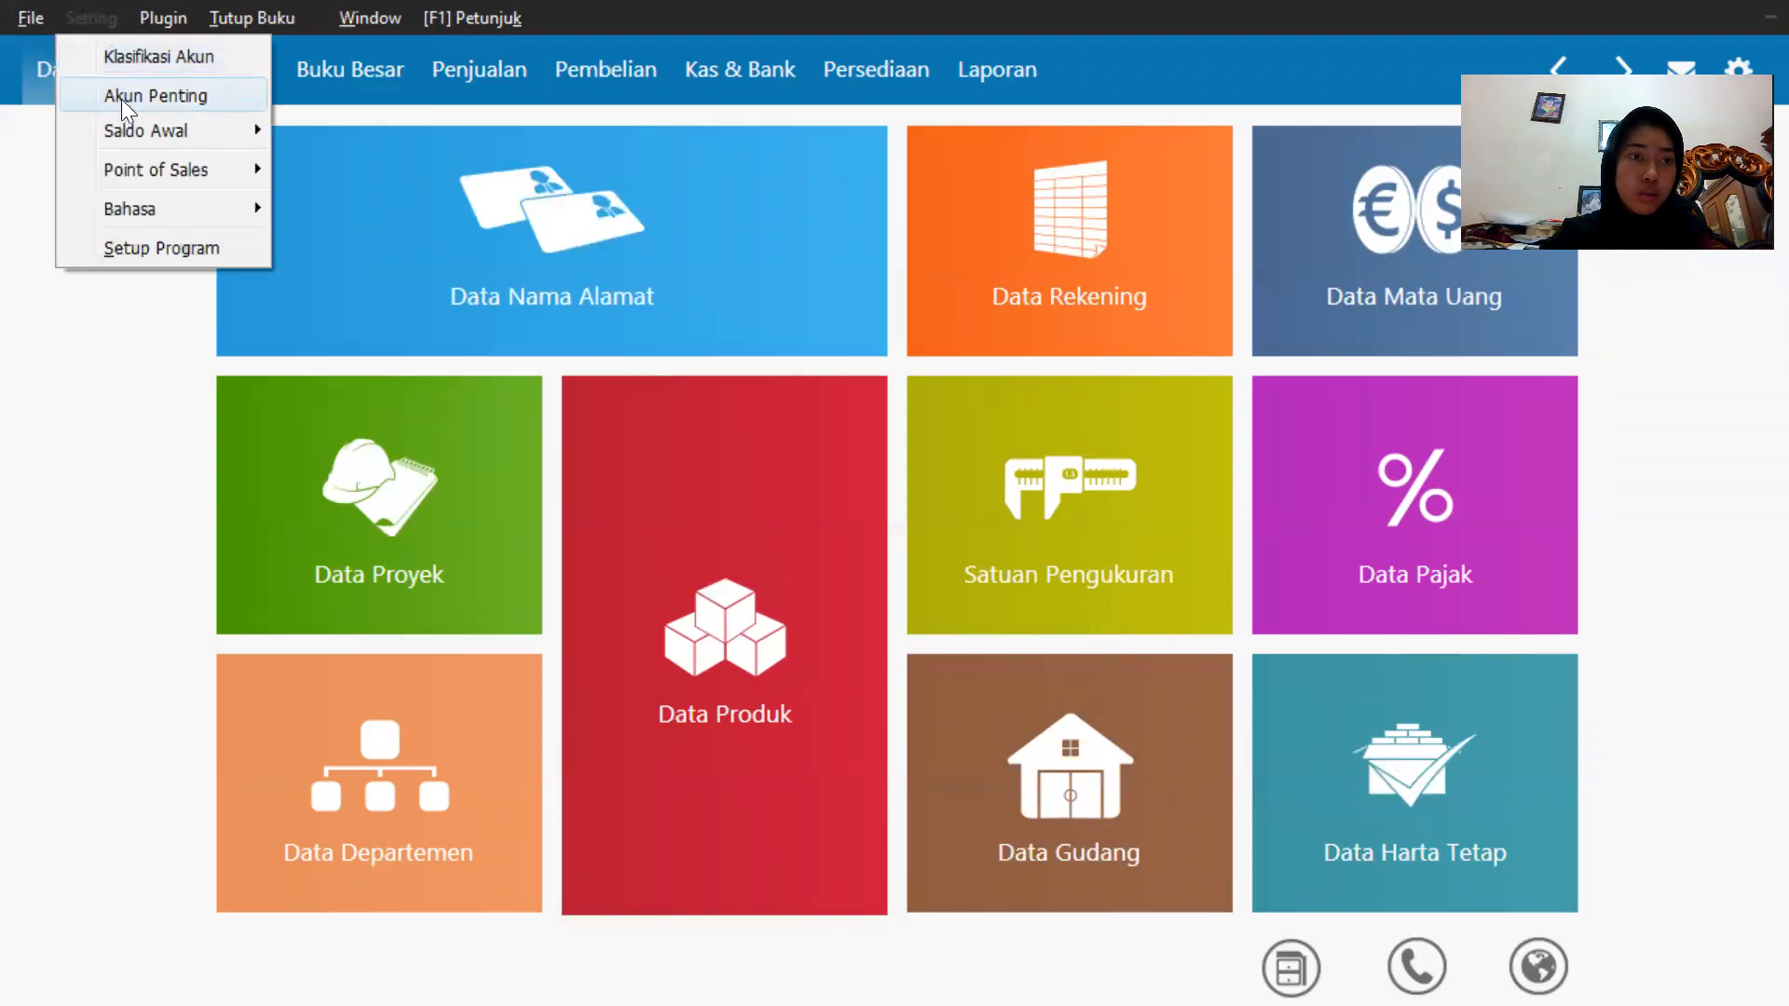
pyautogui.moveTo(123, 128)
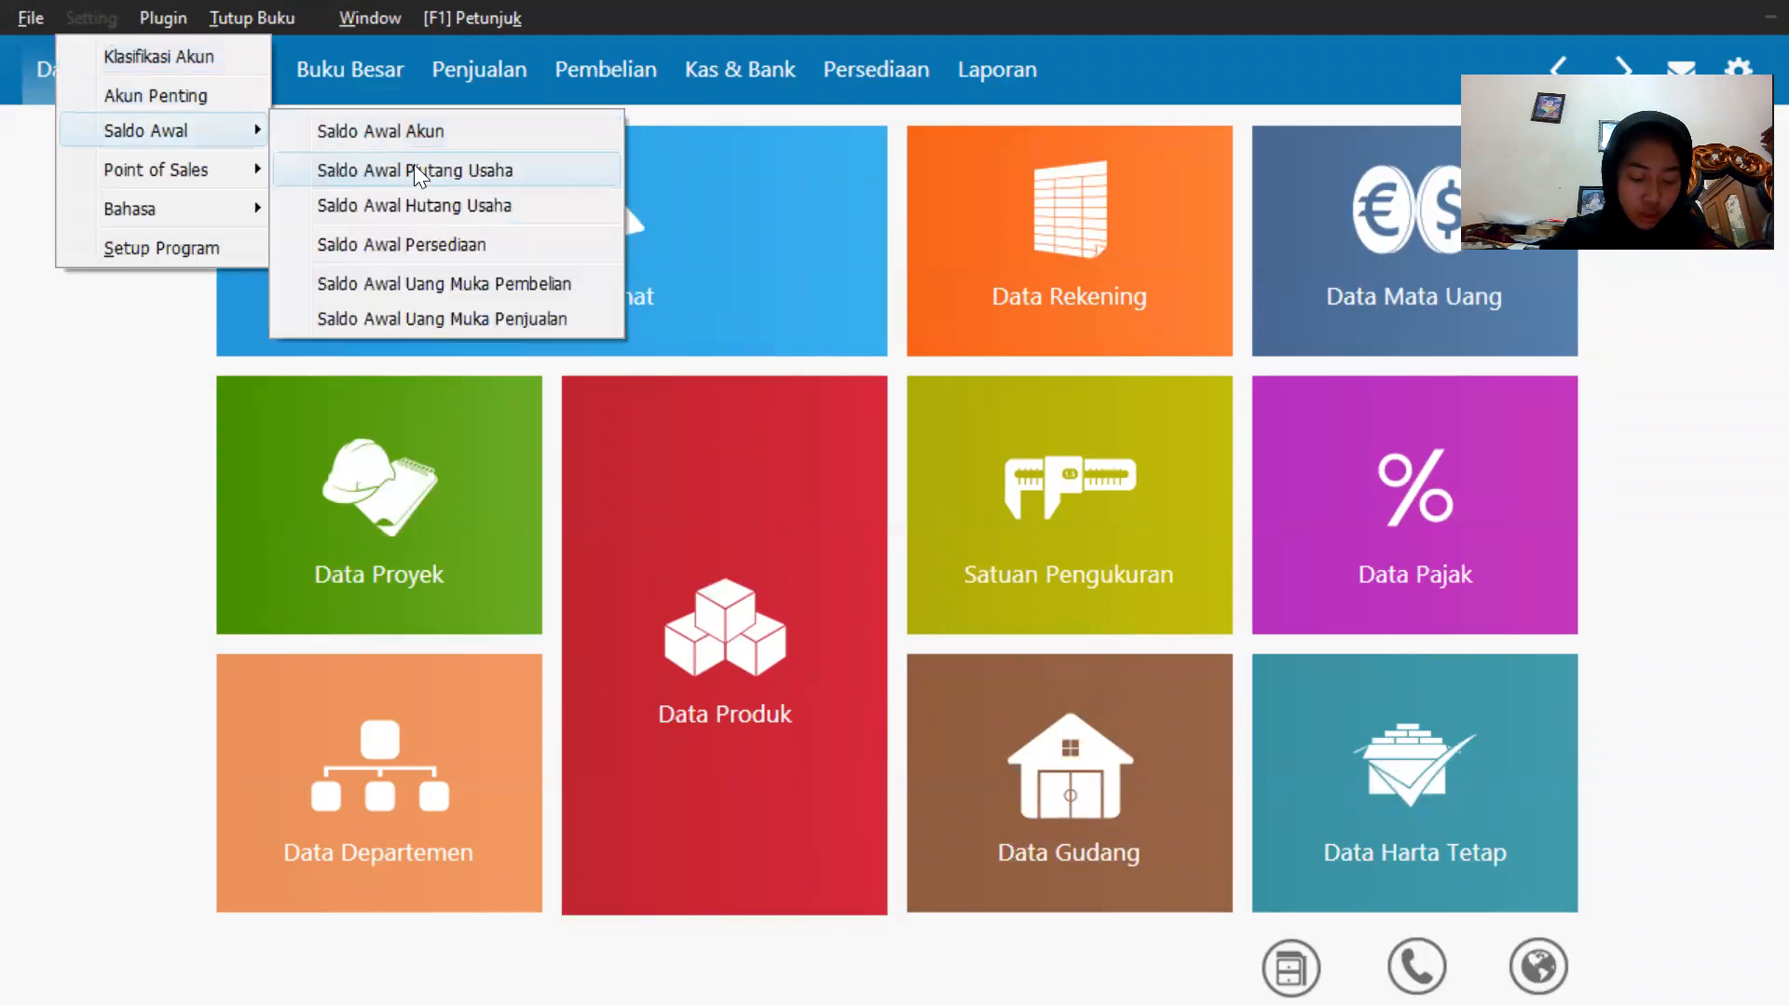
pyautogui.click(421, 196)
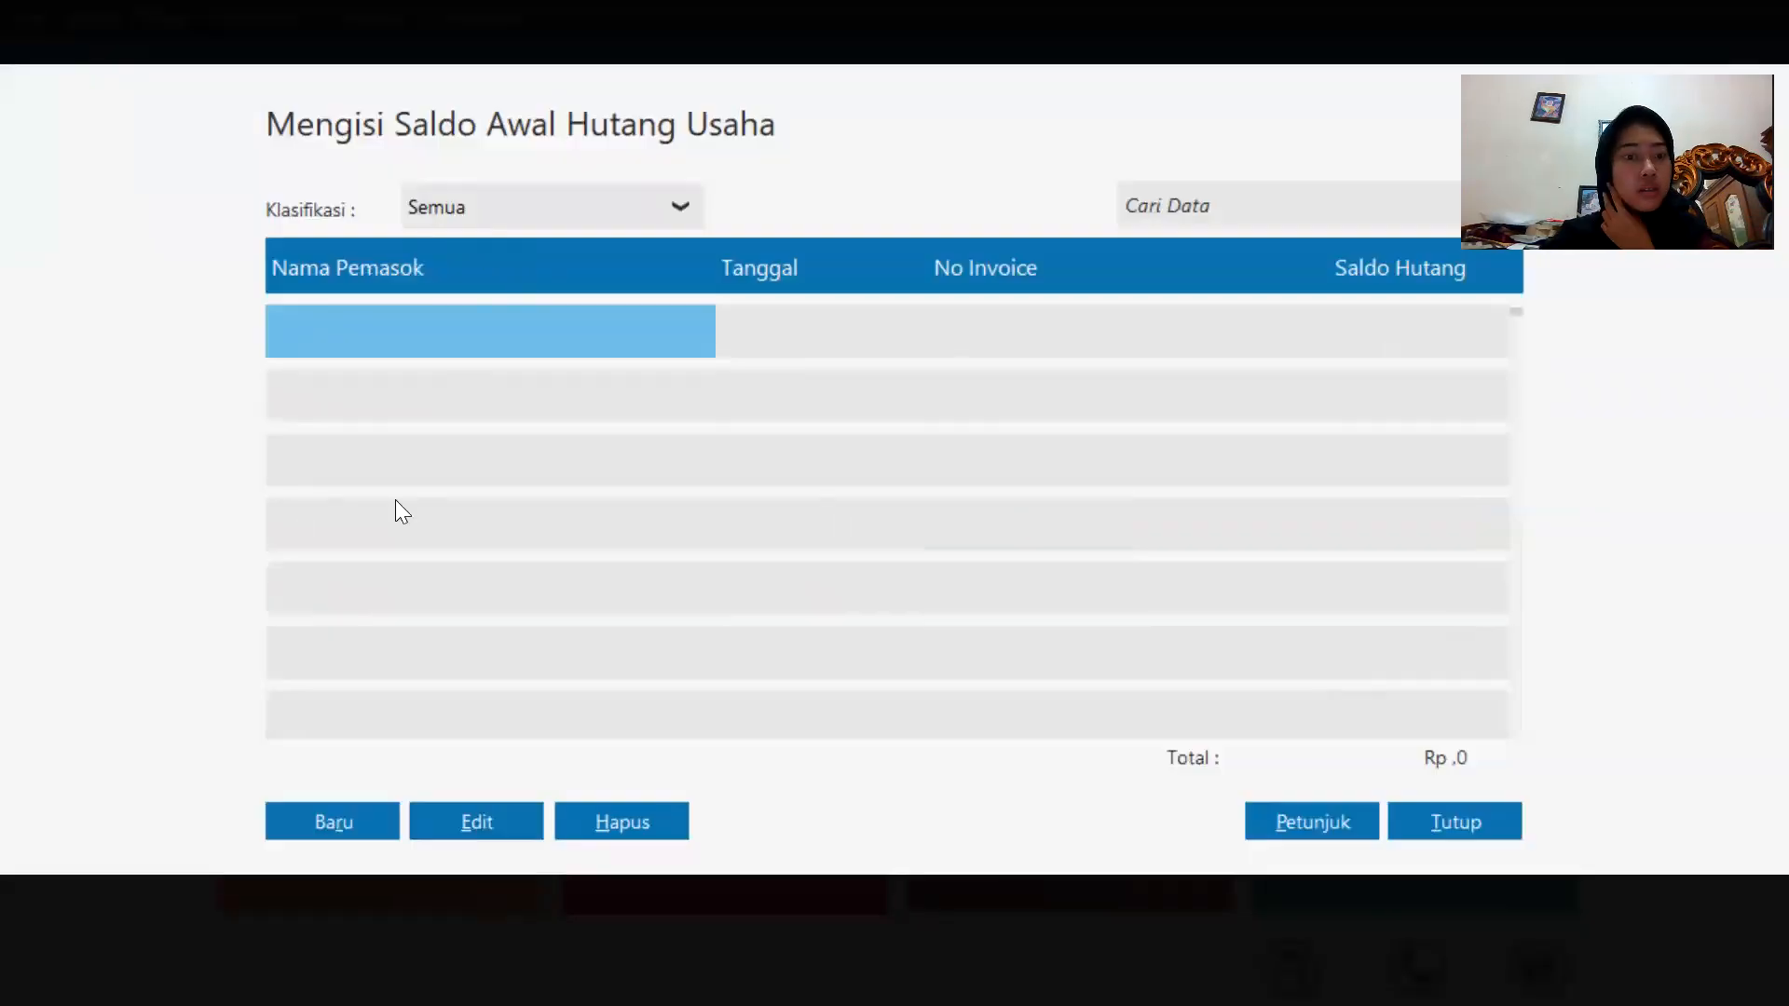
# Add a new opening payable for supplier Sephia Phone.
pyautogui.click(347, 838)
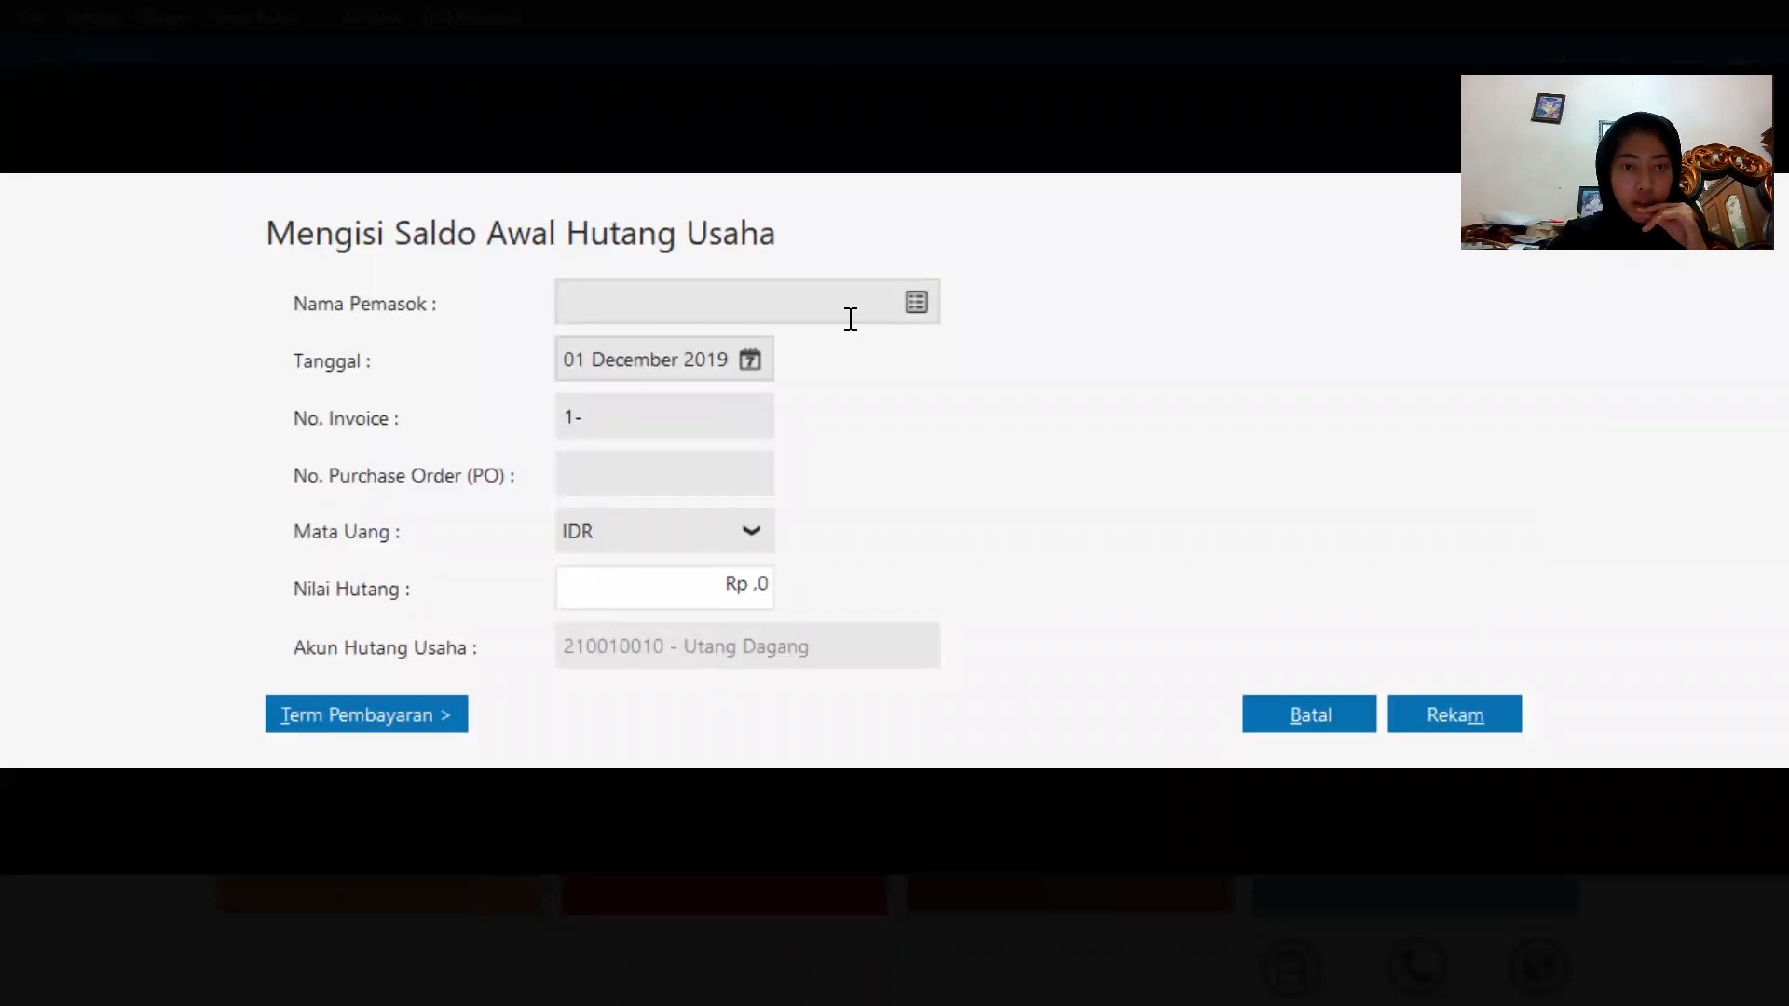
pyautogui.click(917, 304)
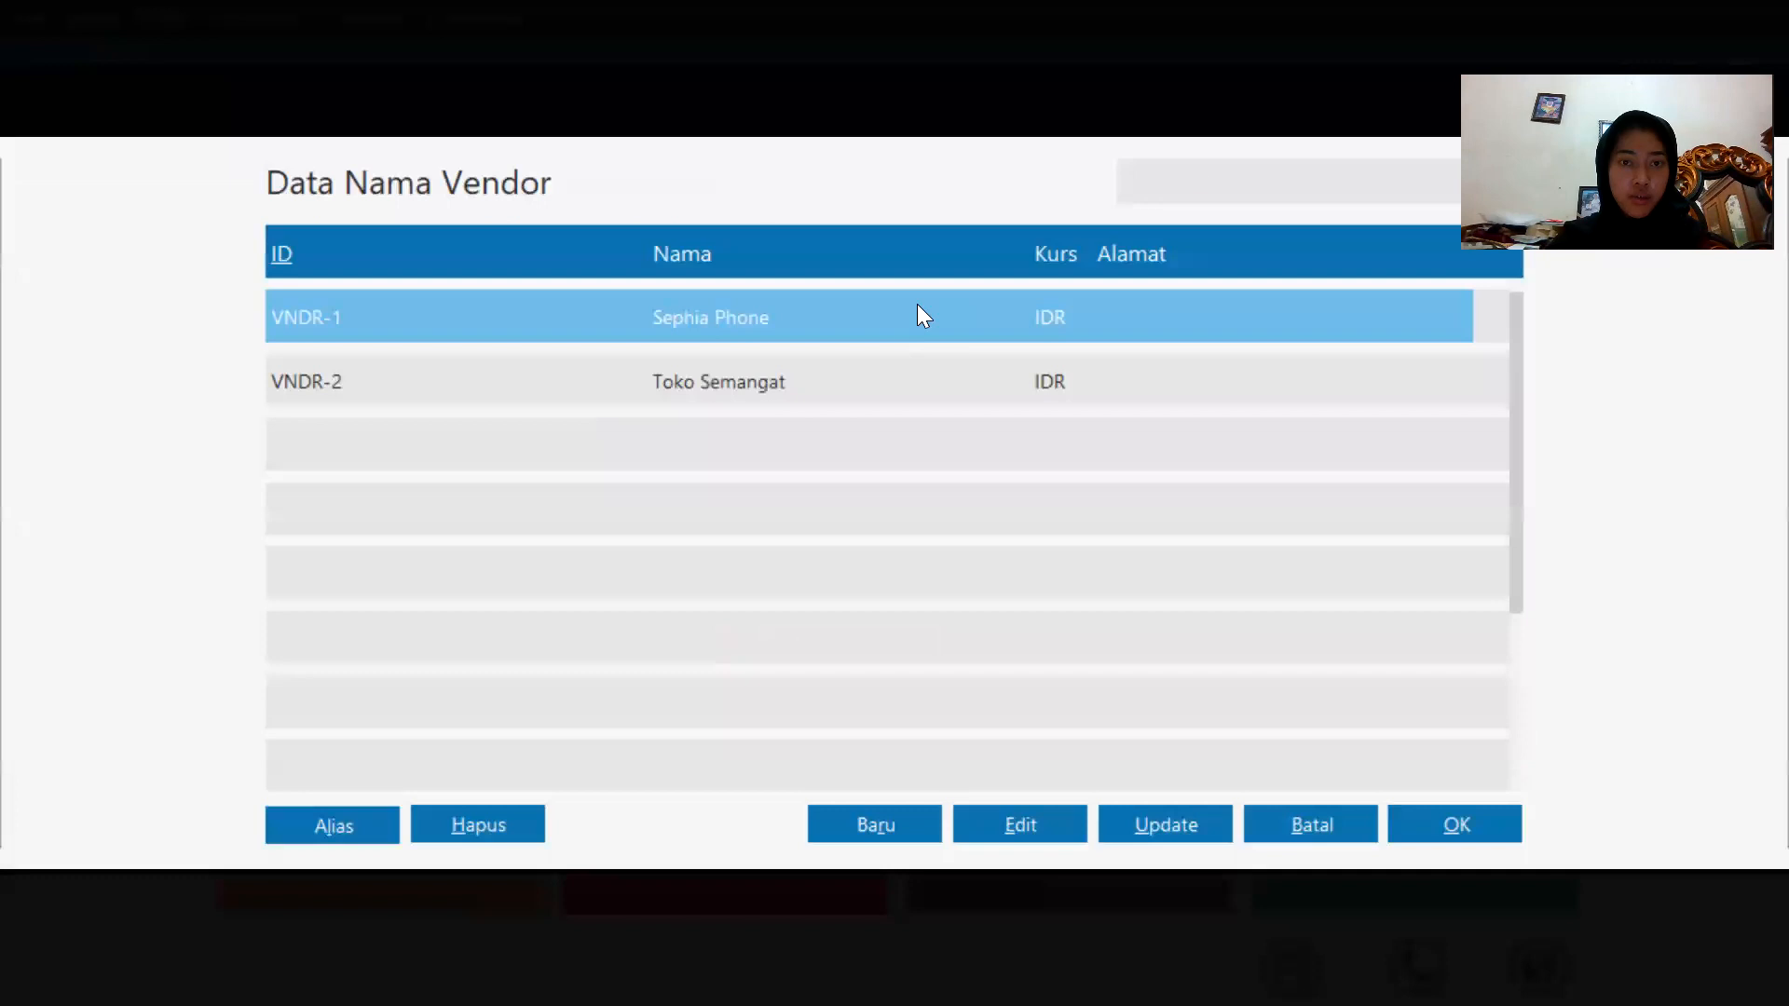
pyautogui.doubleClick(917, 307)
# Set the payable's date to 18 November 2019.
pyautogui.click(678, 361)
pyautogui.click(750, 360)
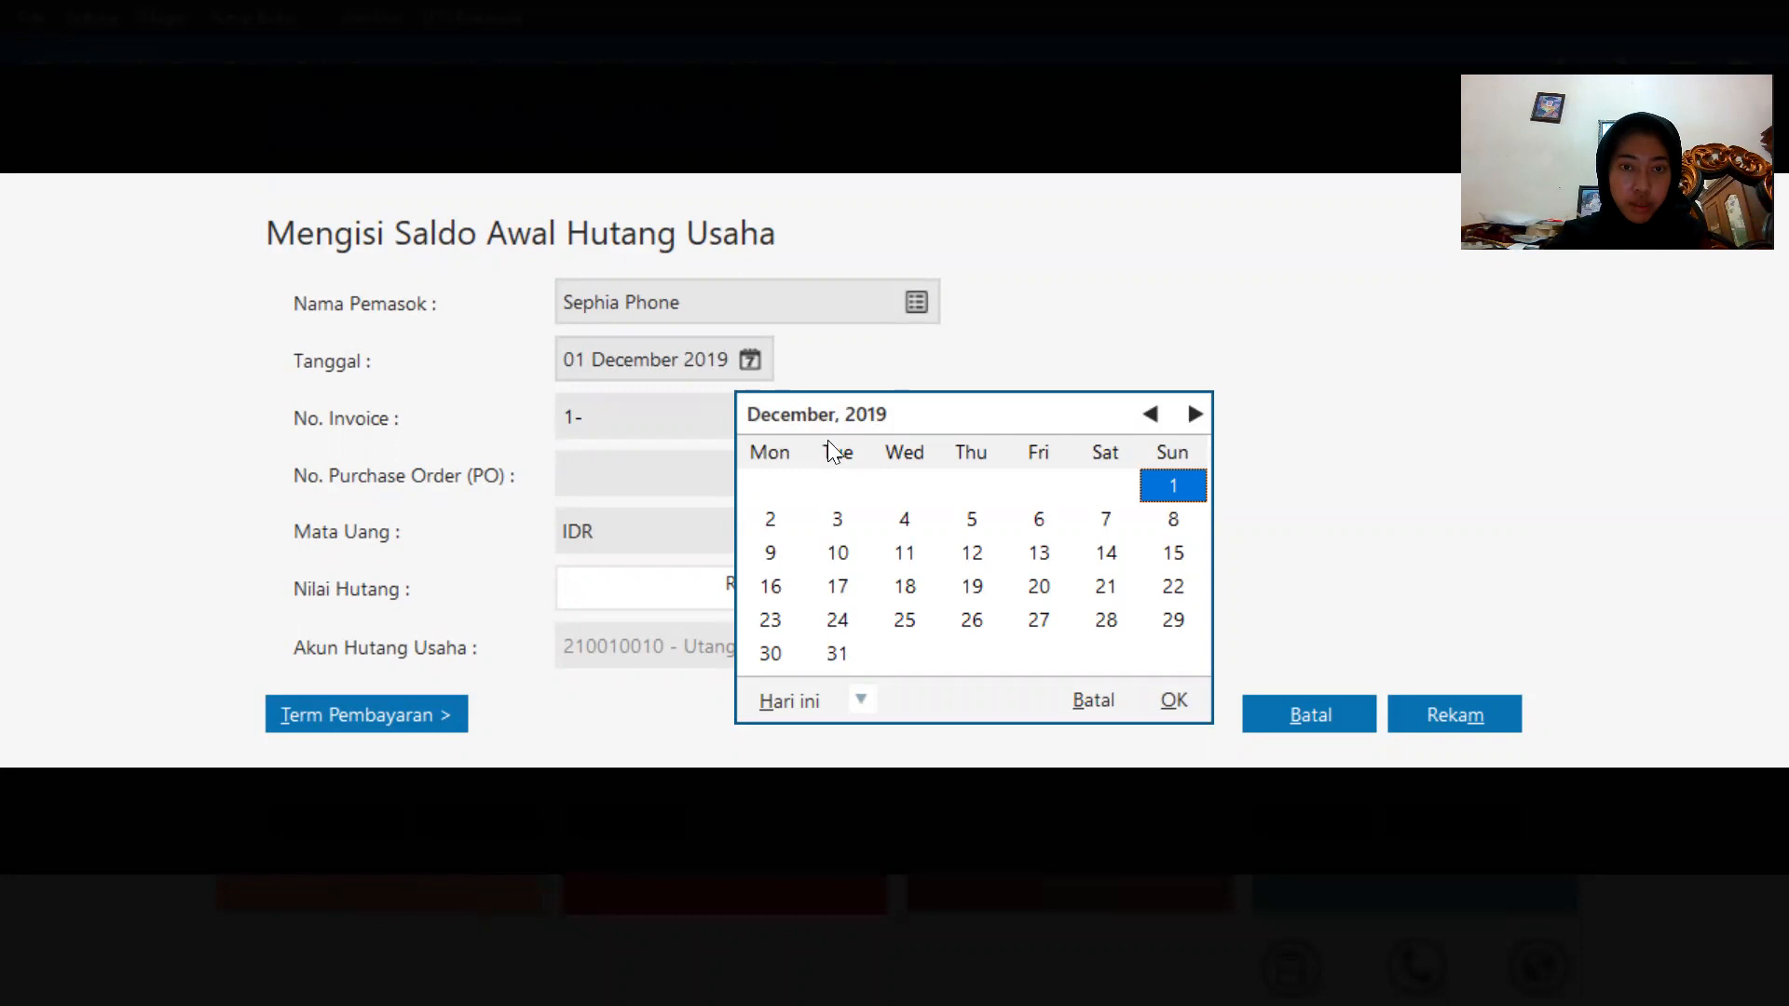
pyautogui.click(1151, 415)
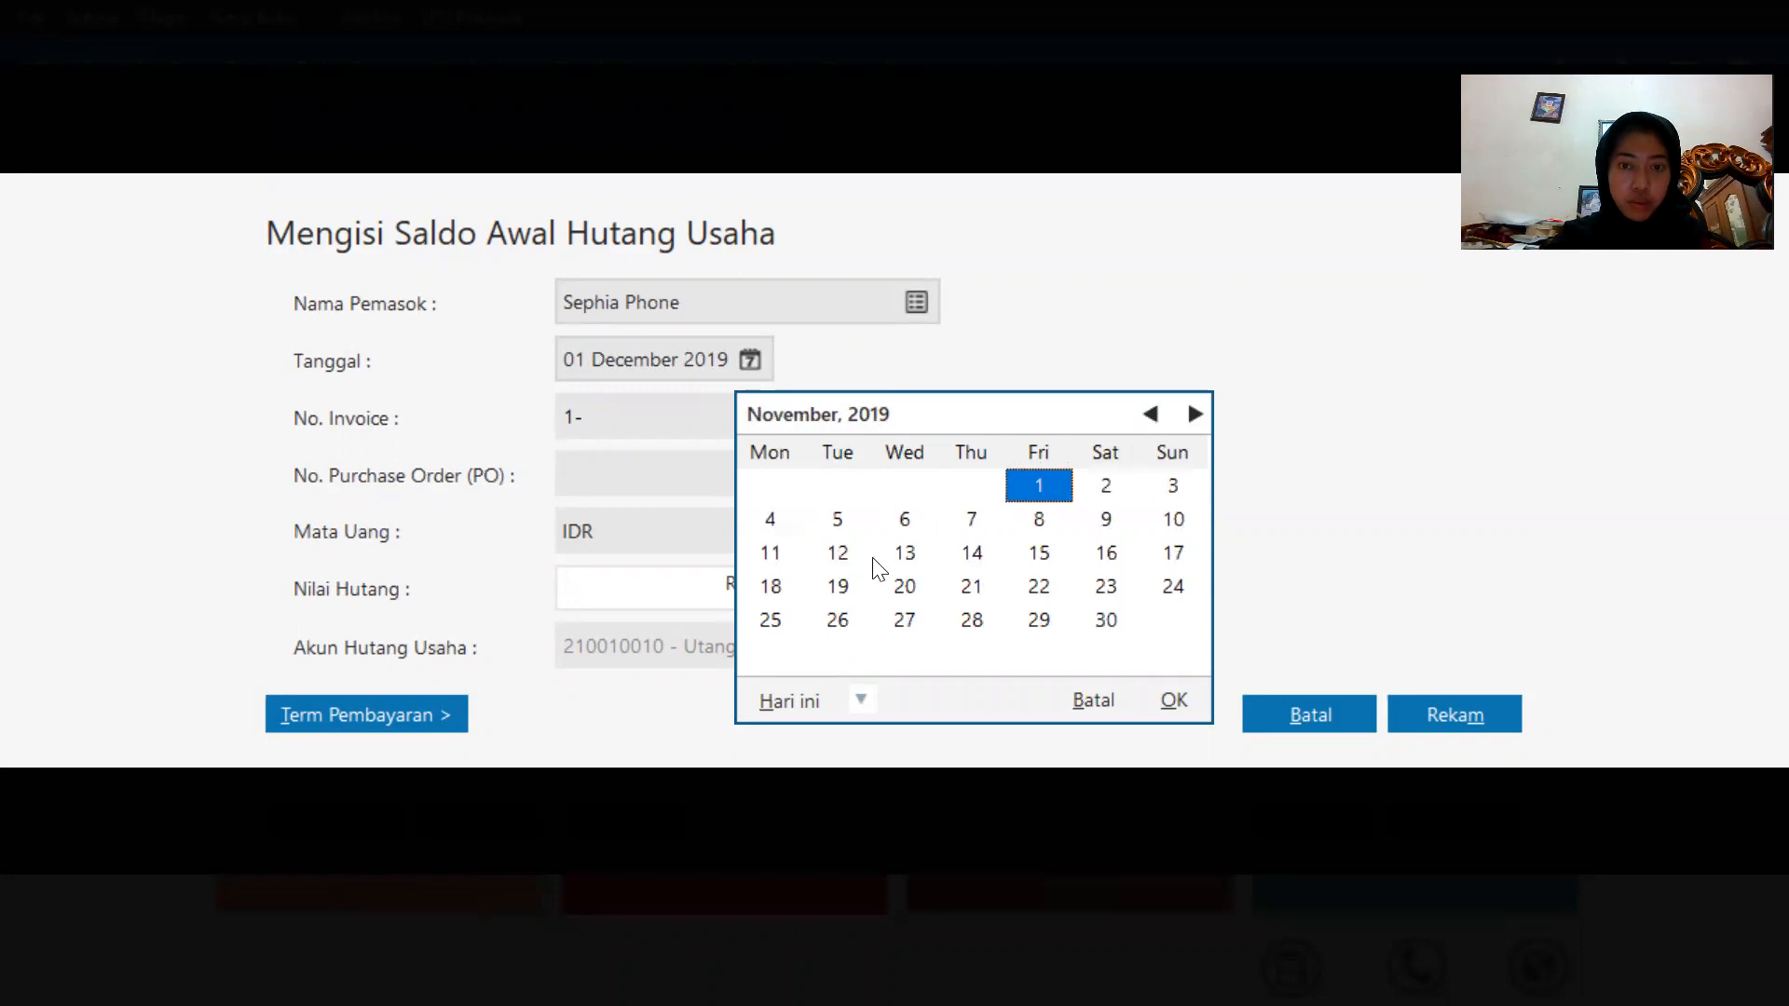
pyautogui.click(797, 596)
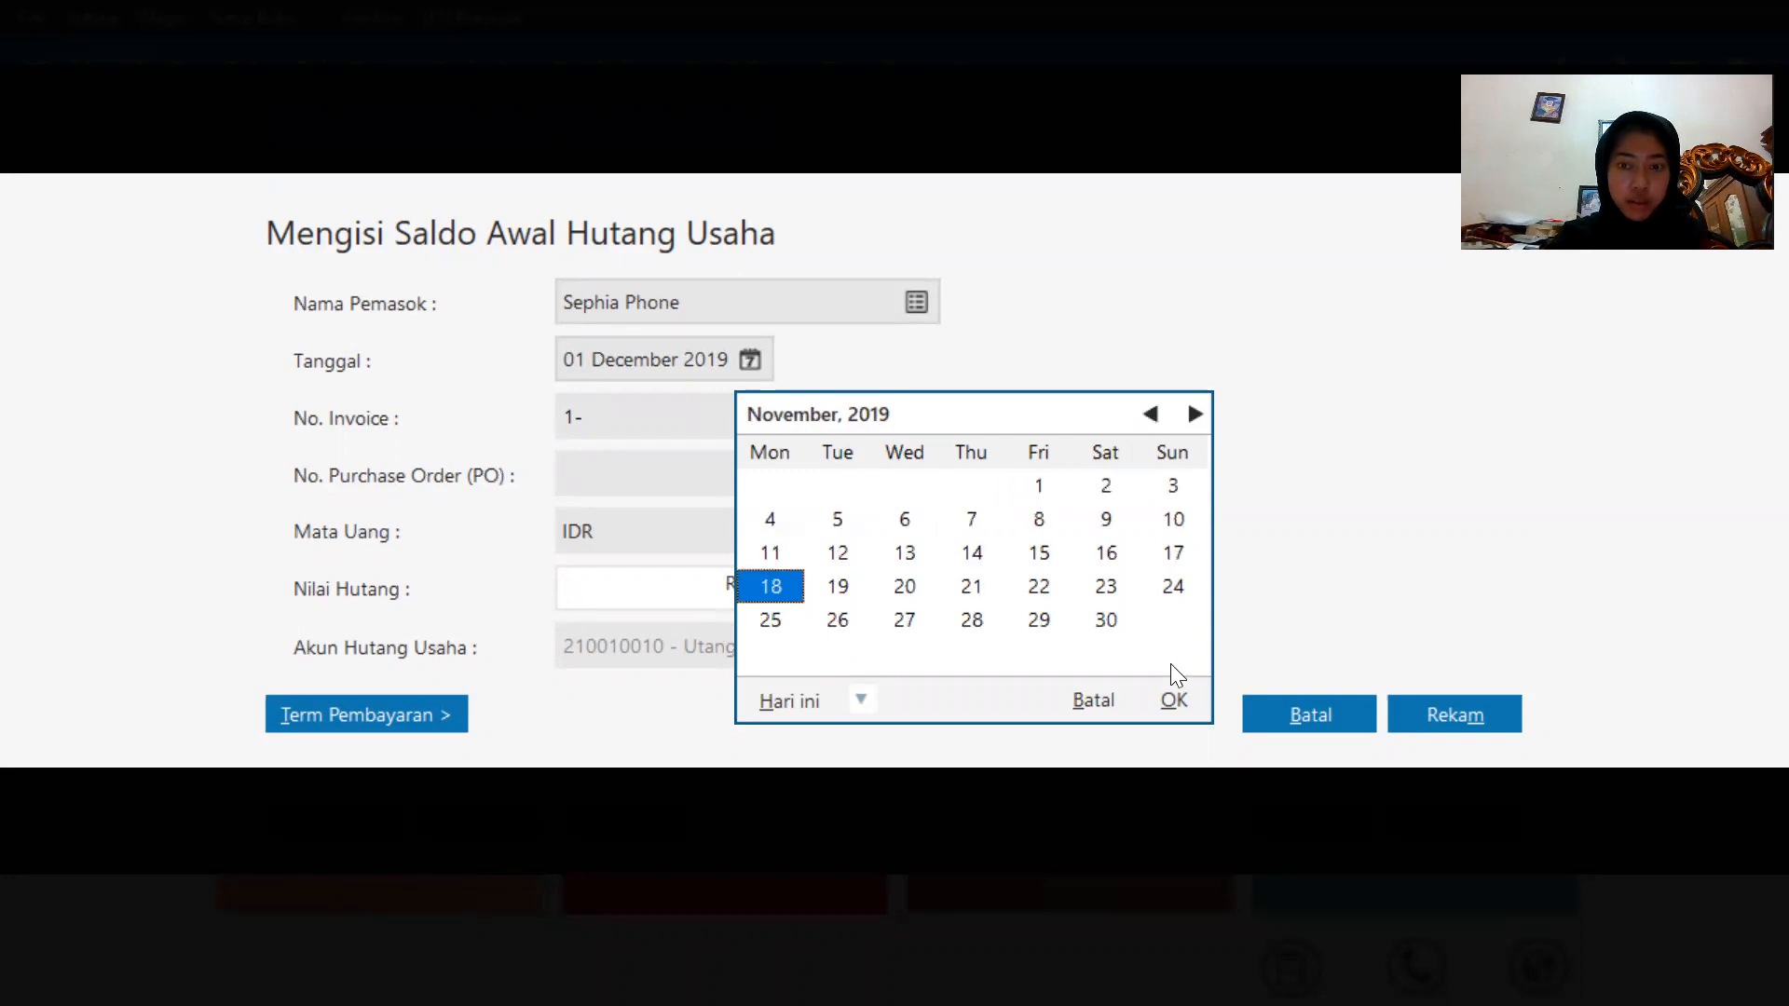
pyautogui.click(1170, 701)
# Enter invoice number INV-023 and a payable amount of 2300000 for Sephia Phone, then record the entry.
pyautogui.click(653, 414)
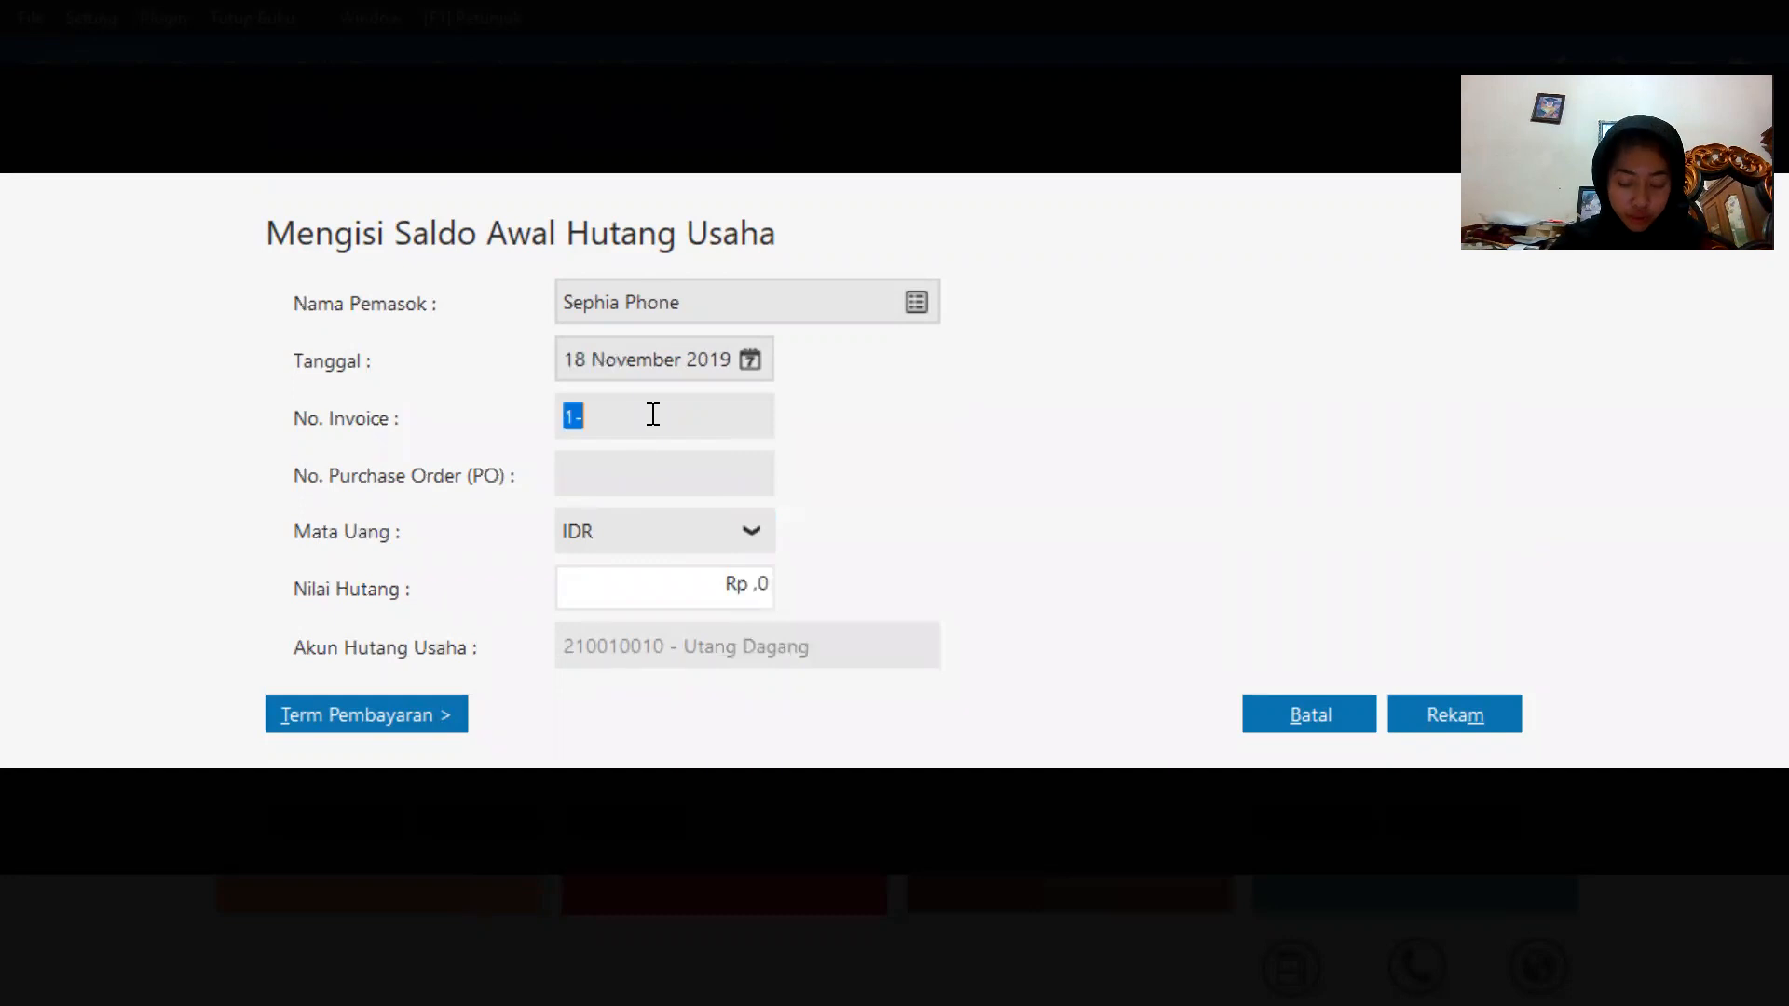
pyautogui.press('BackSpace')
pyautogui.write('INV-023')
pyautogui.click(702, 582)
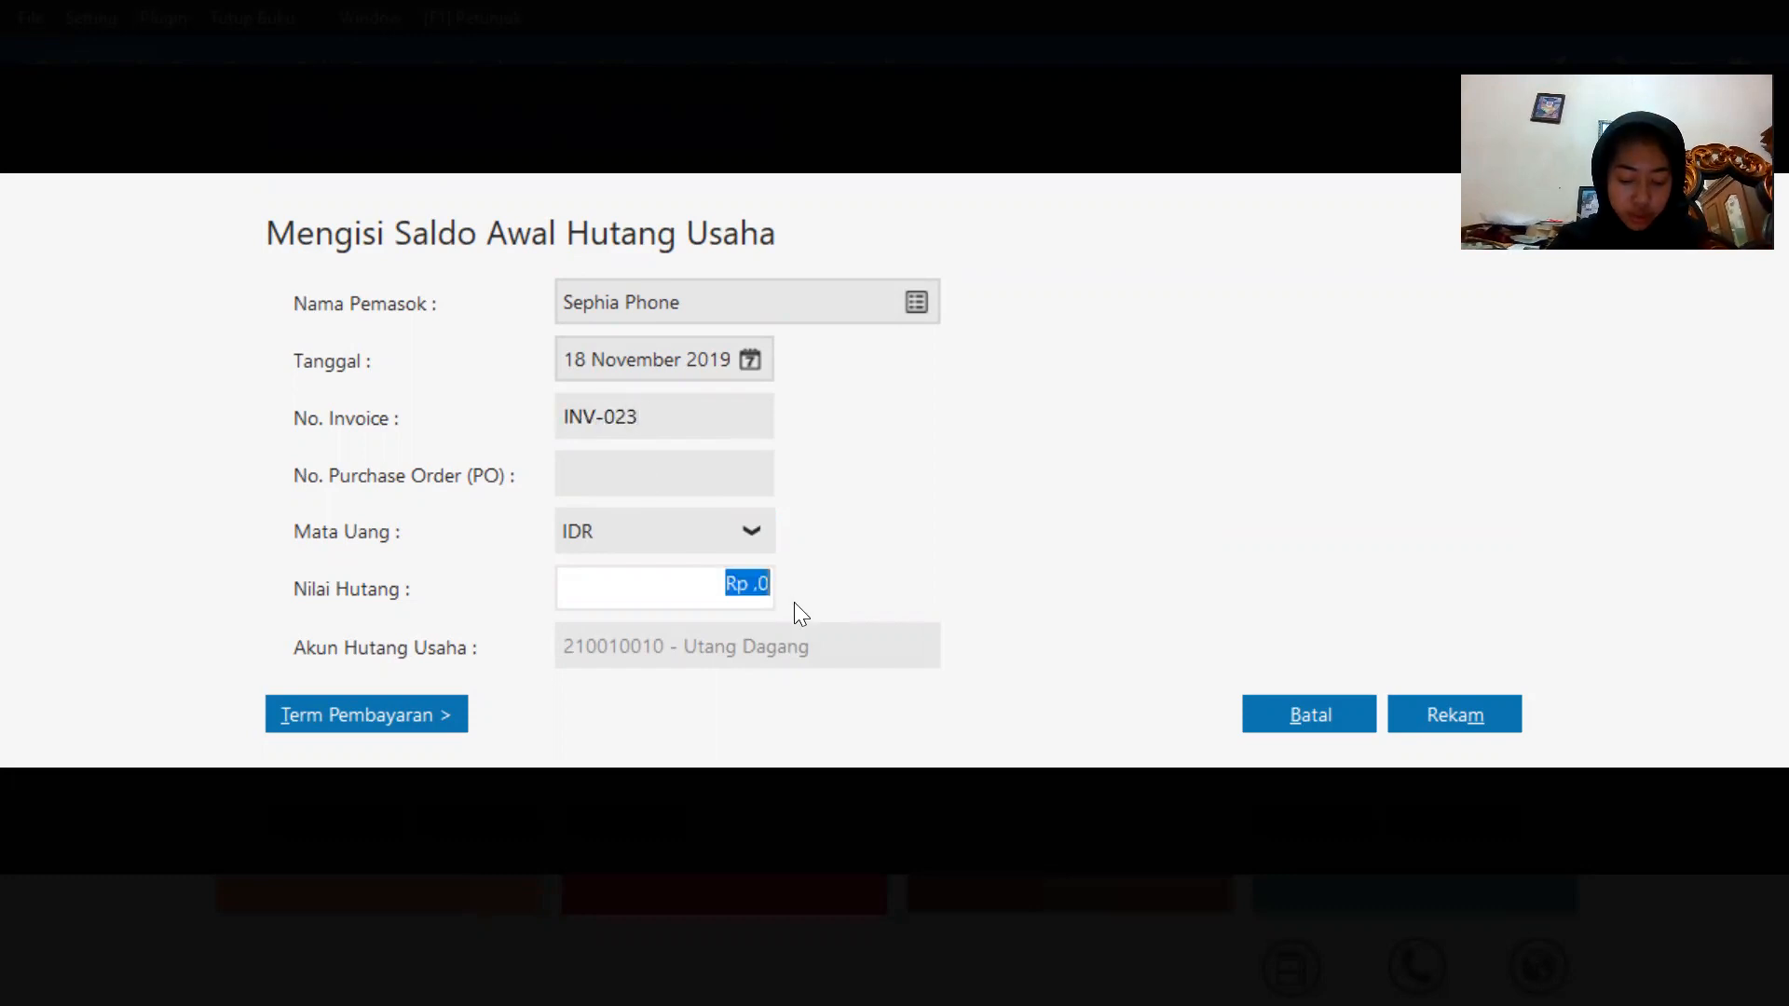
pyautogui.write('2300')
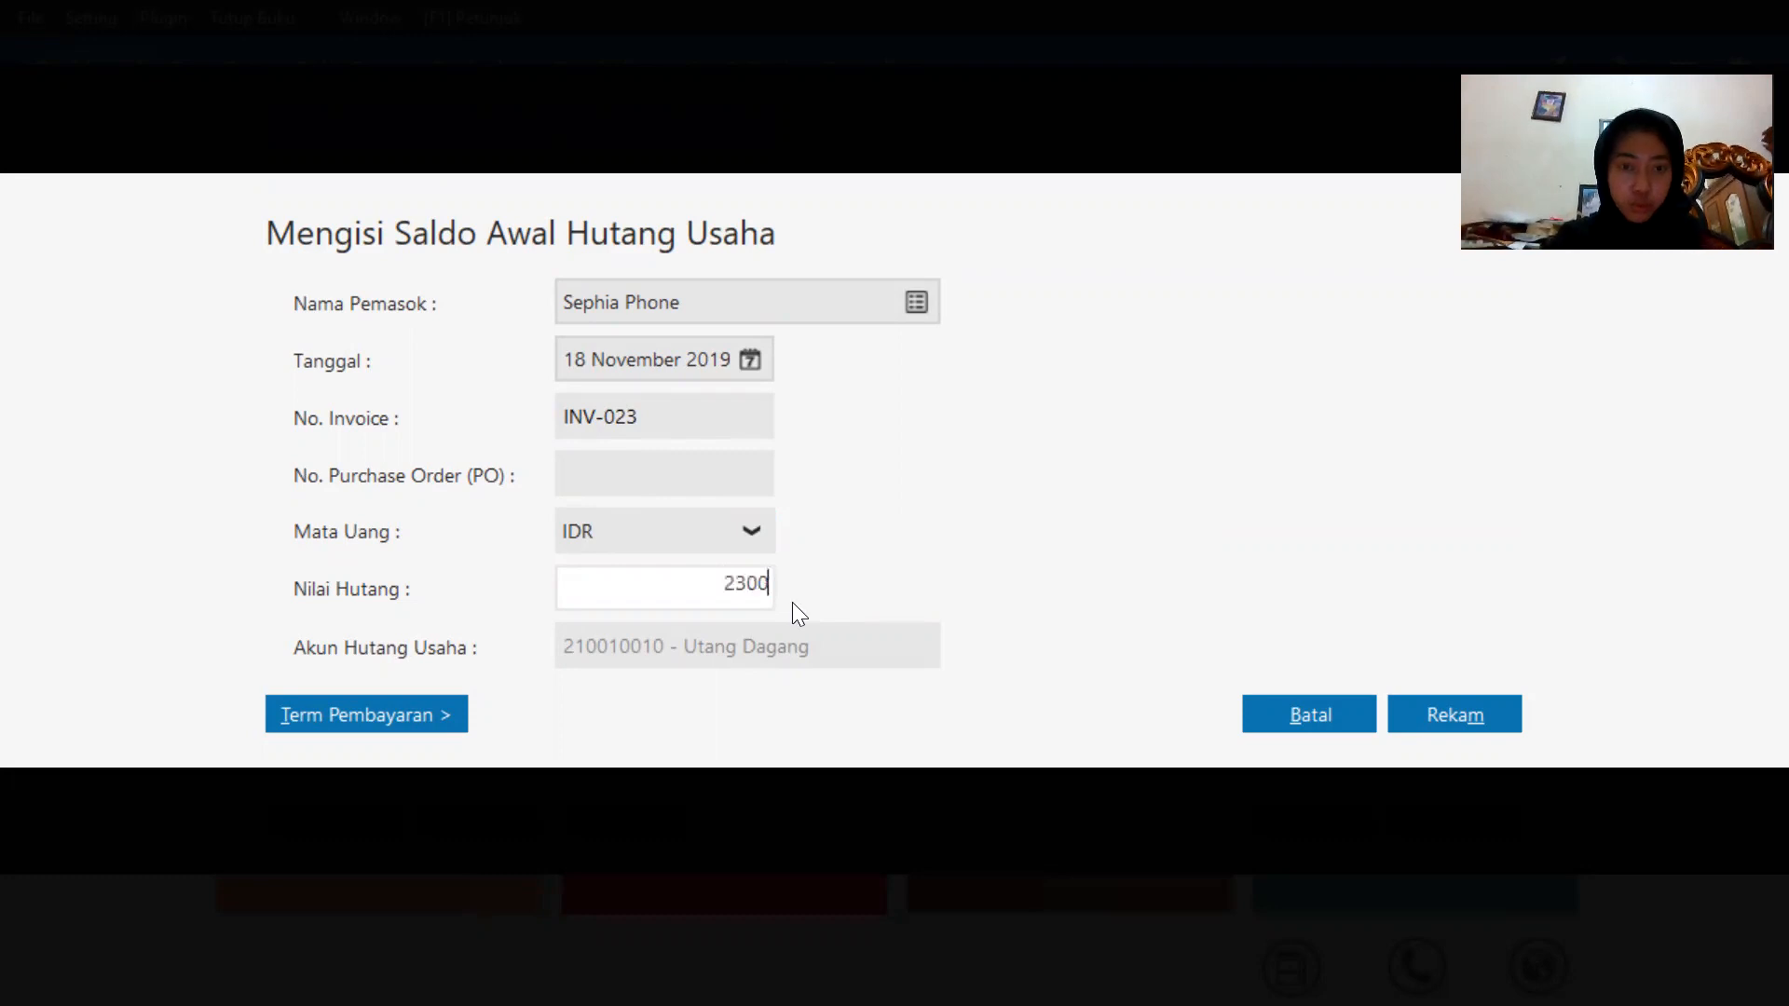
pyautogui.write('000')
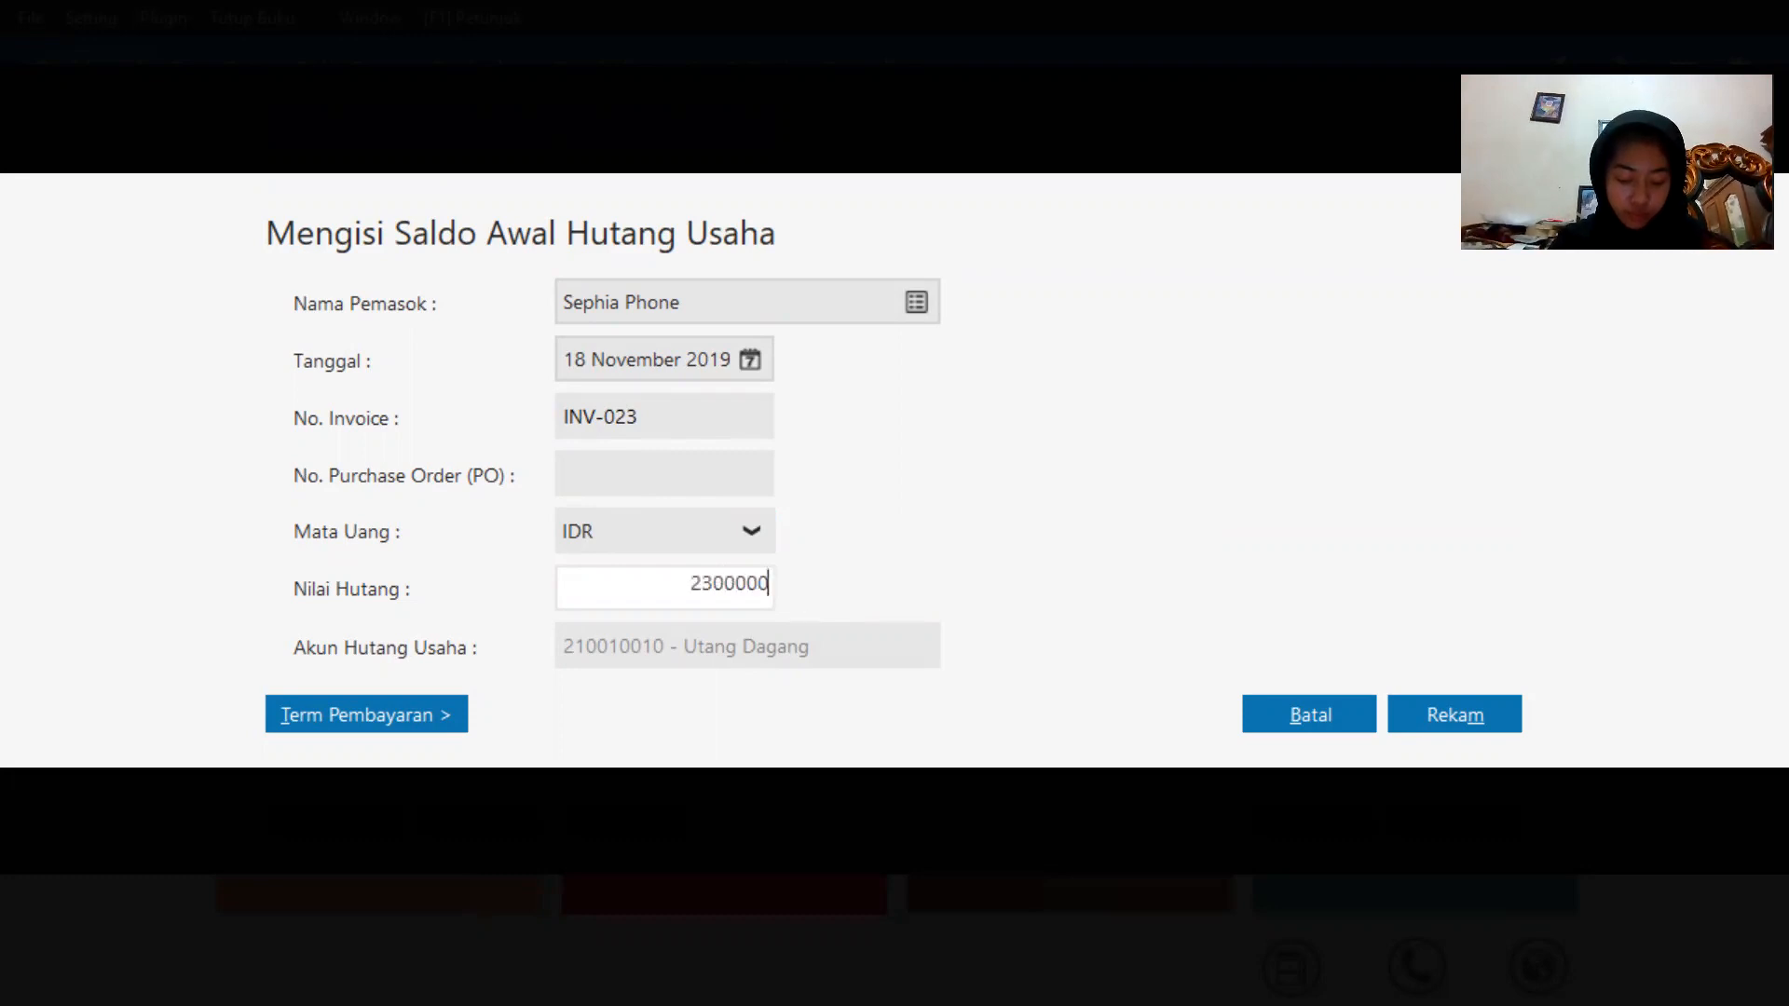
pyautogui.click(1442, 714)
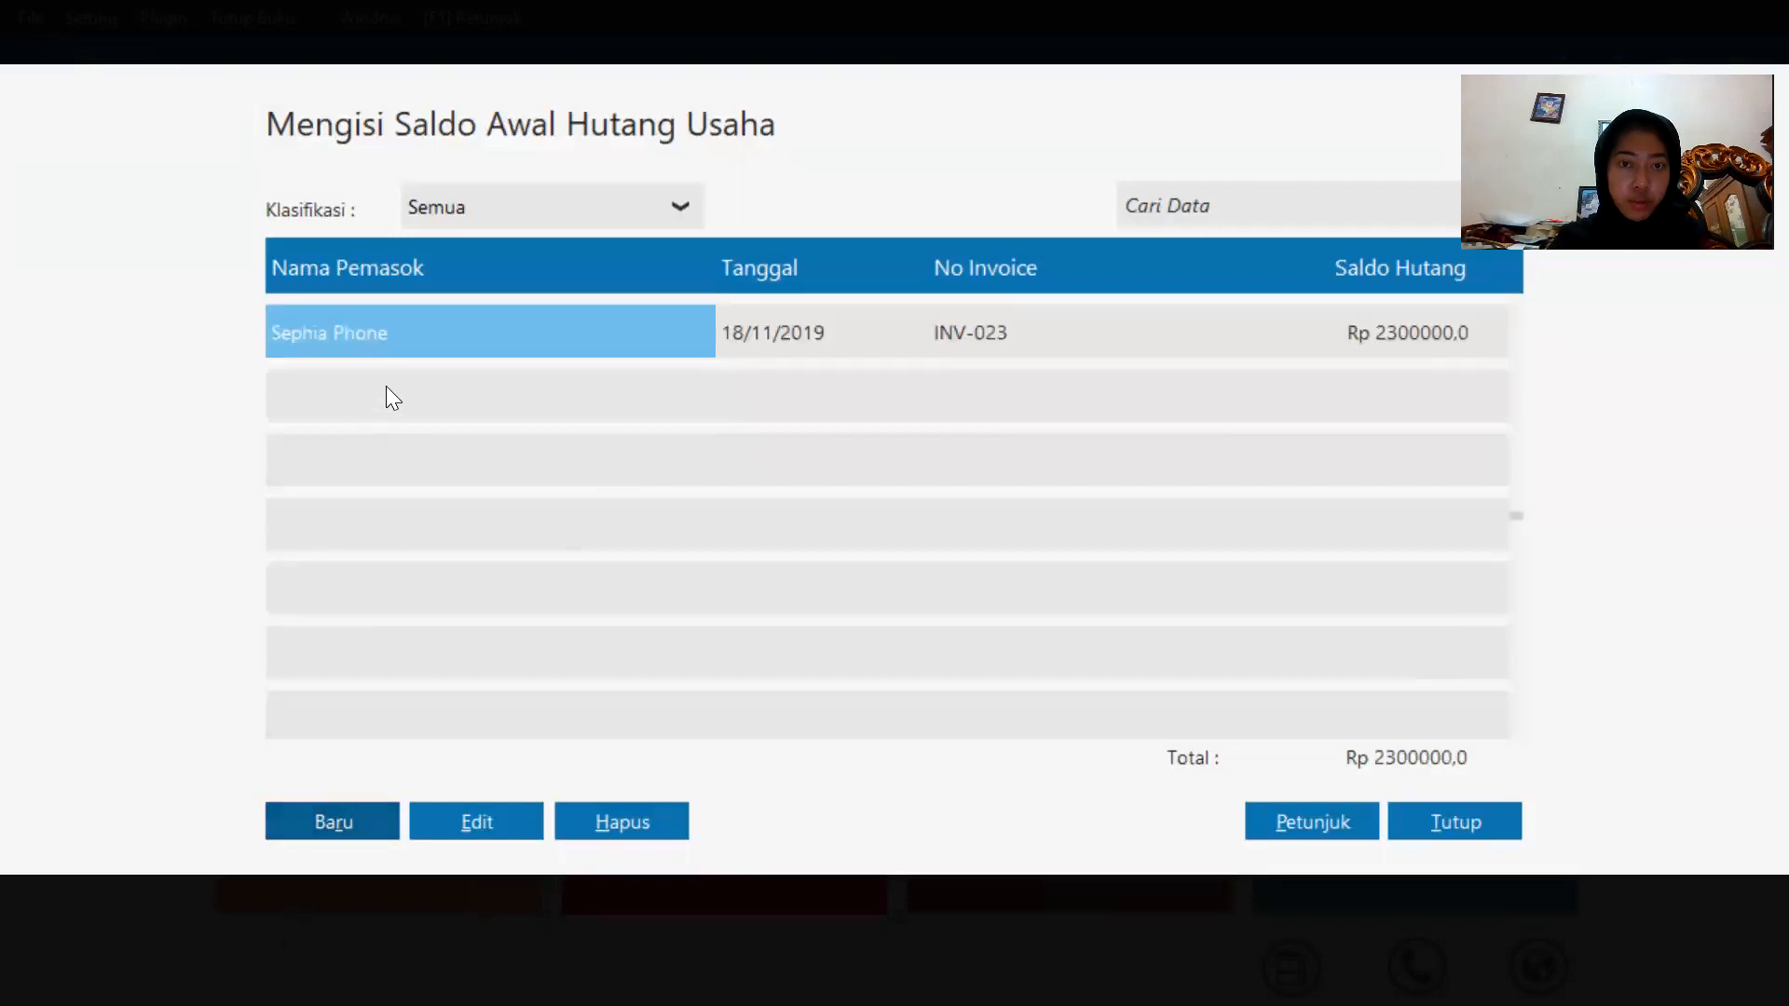
# Add a new opening payable for supplier Toko Semangat dated 11 December 2019.
pyautogui.click(328, 820)
pyautogui.click(920, 300)
pyautogui.click(742, 374)
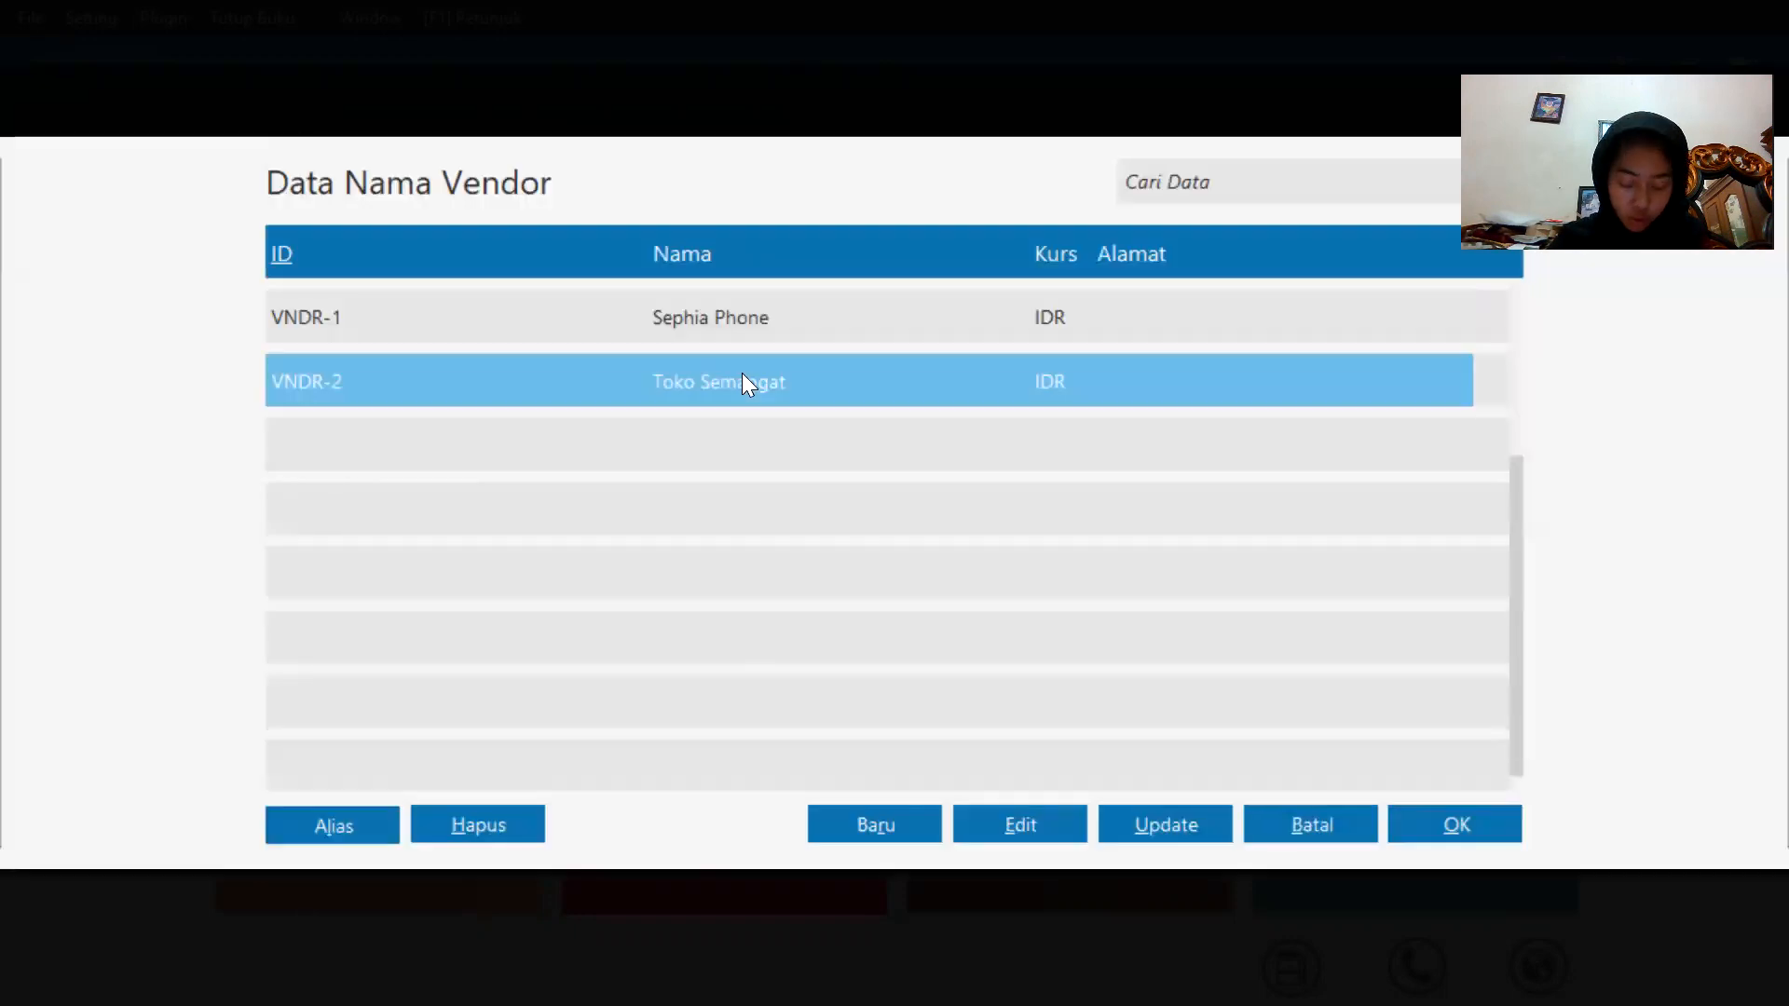
pyautogui.doubleClick(745, 382)
pyautogui.click(750, 359)
pyautogui.click(904, 553)
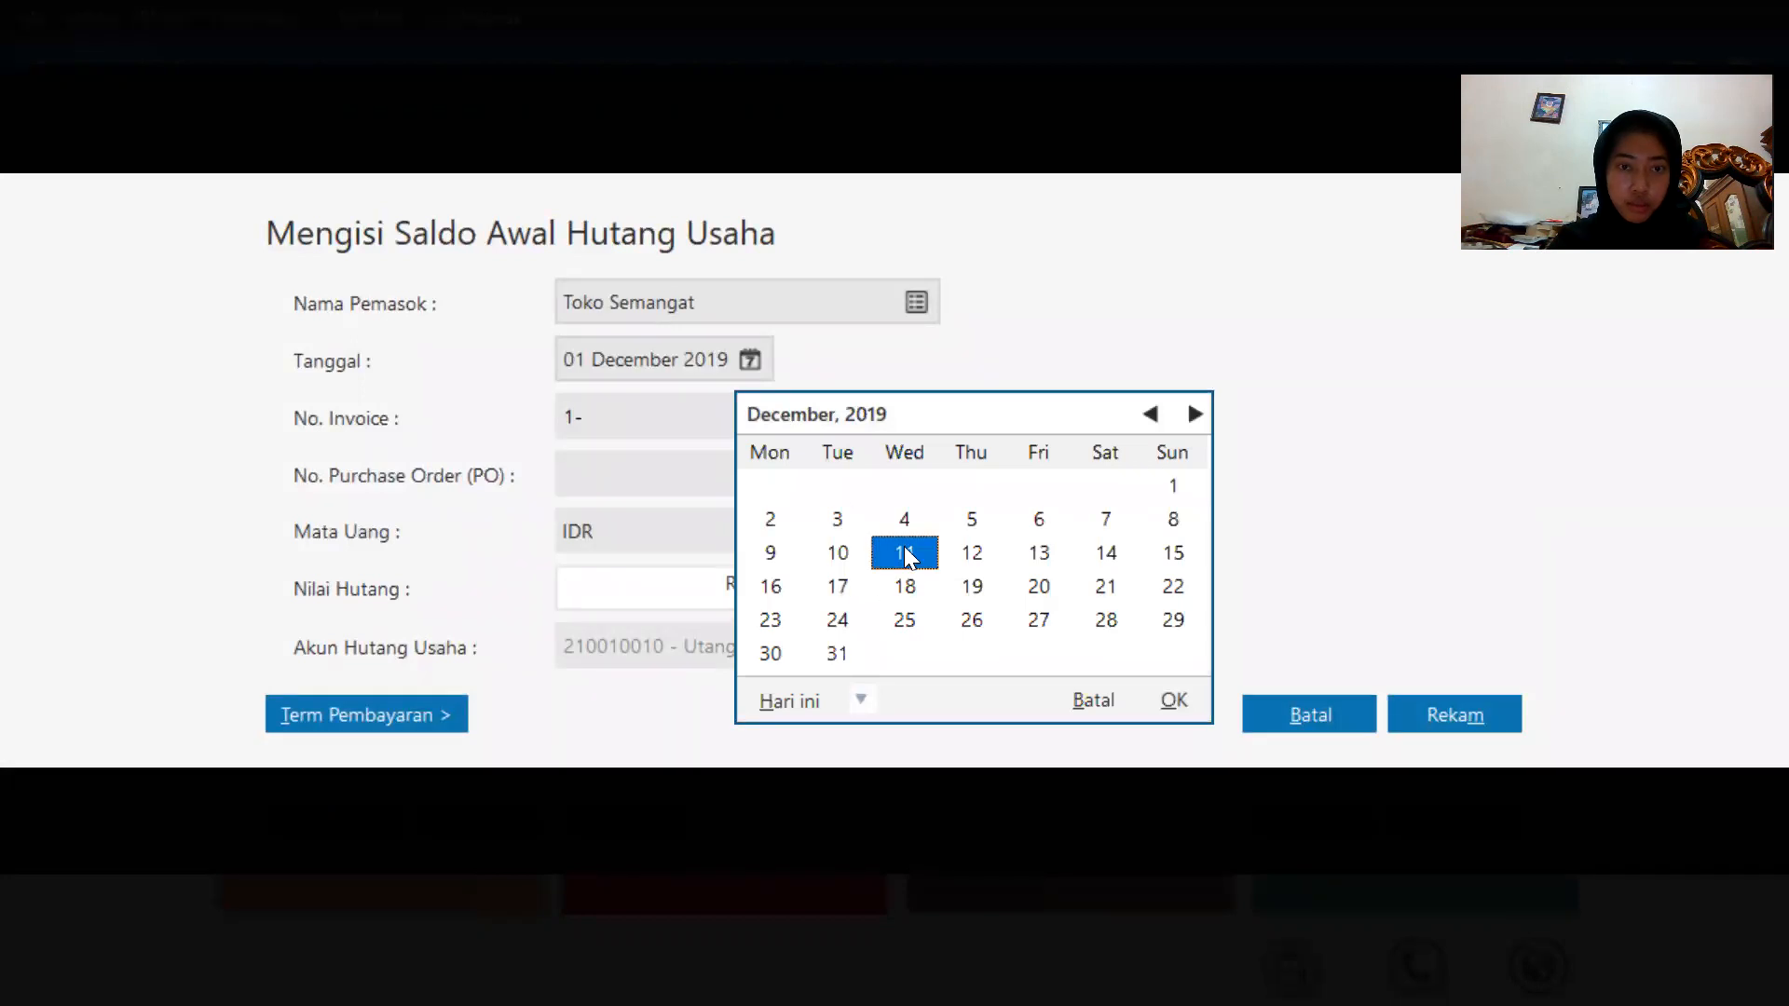
pyautogui.click(1172, 700)
# Set the Toko Semangat payable's invoice number to XII/243.
pyautogui.click(655, 407)
pyautogui.press('BackSpace')
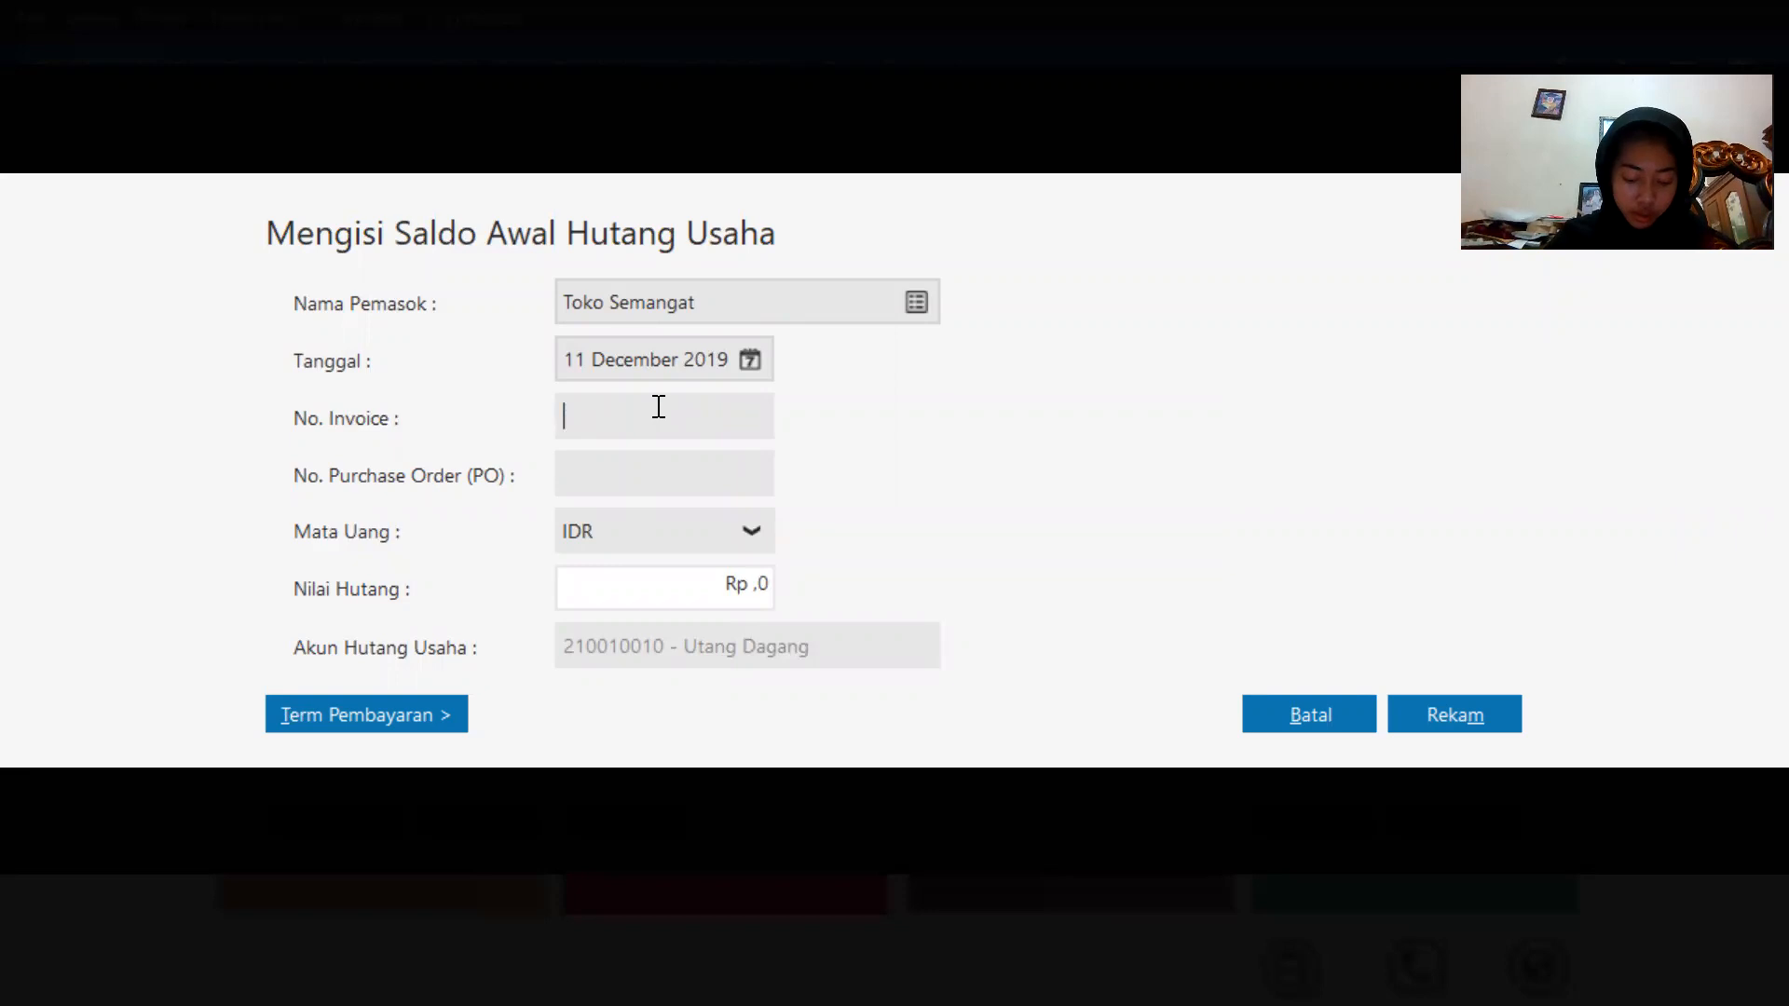
pyautogui.write('X')
pyautogui.press('capslock')
pyautogui.press('capslock')
pyautogui.press('capslock')
pyautogui.write('ii')
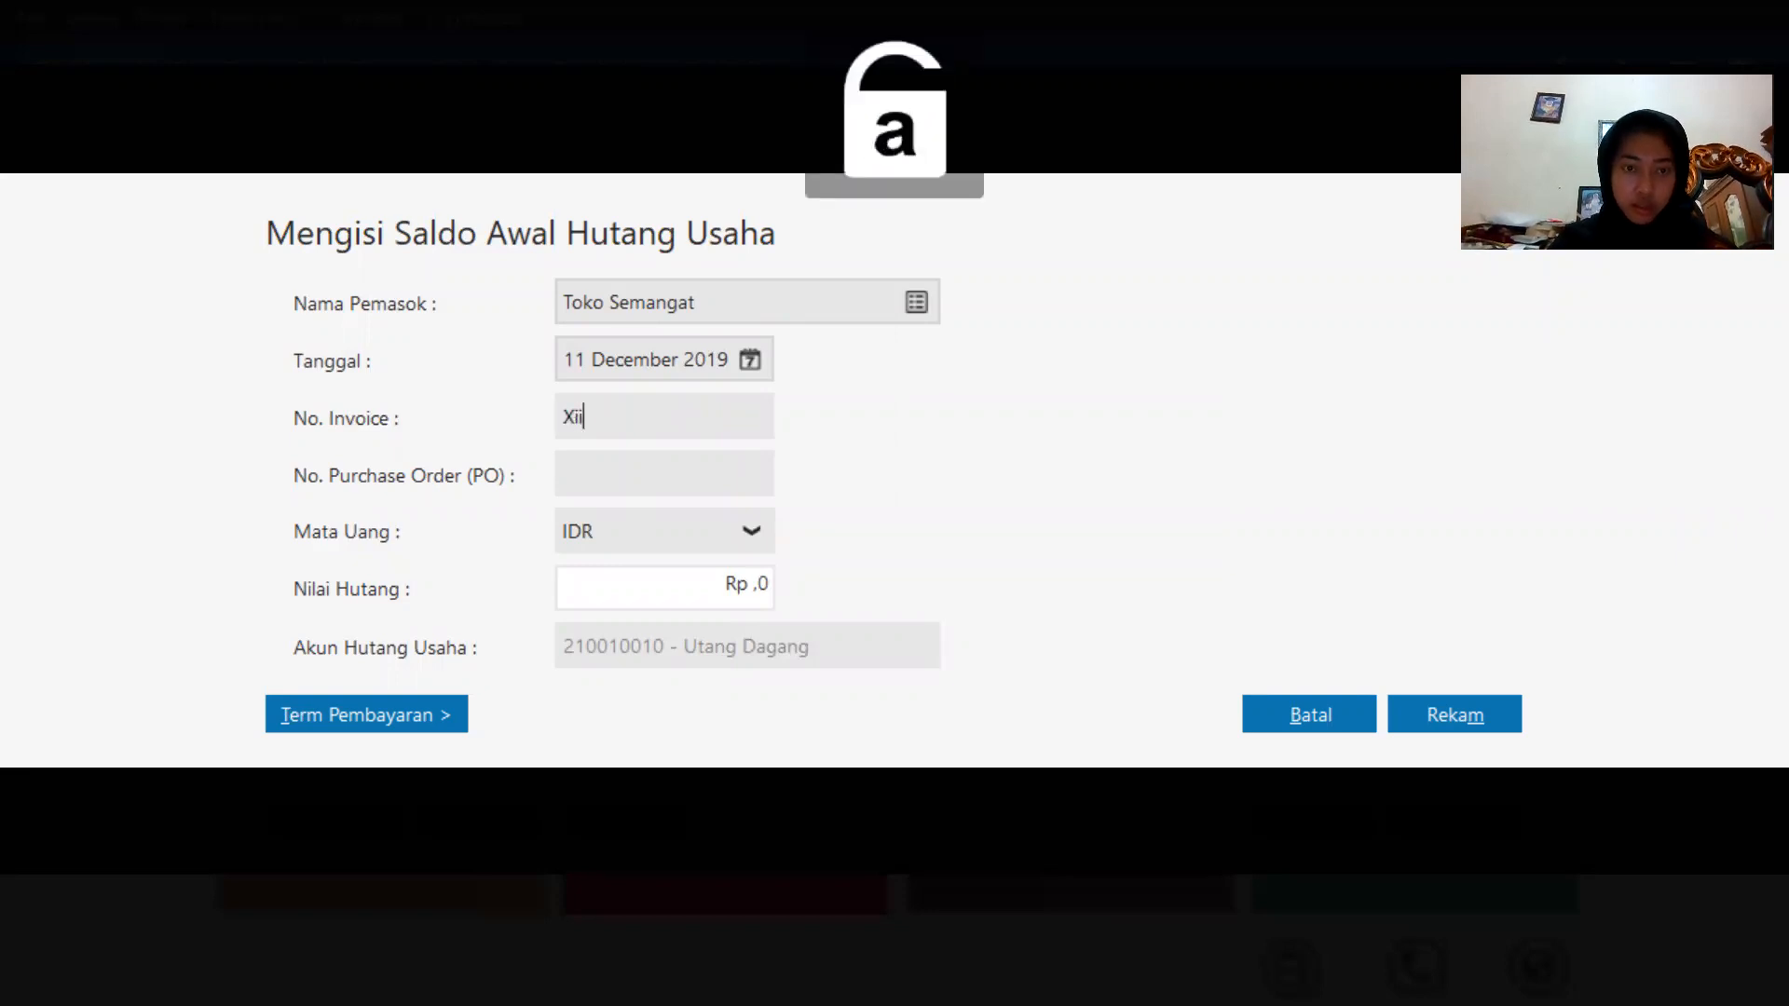
pyautogui.press('BackSpace')
pyautogui.press('capslock')
pyautogui.press('BackSpace')
pyautogui.write('II')
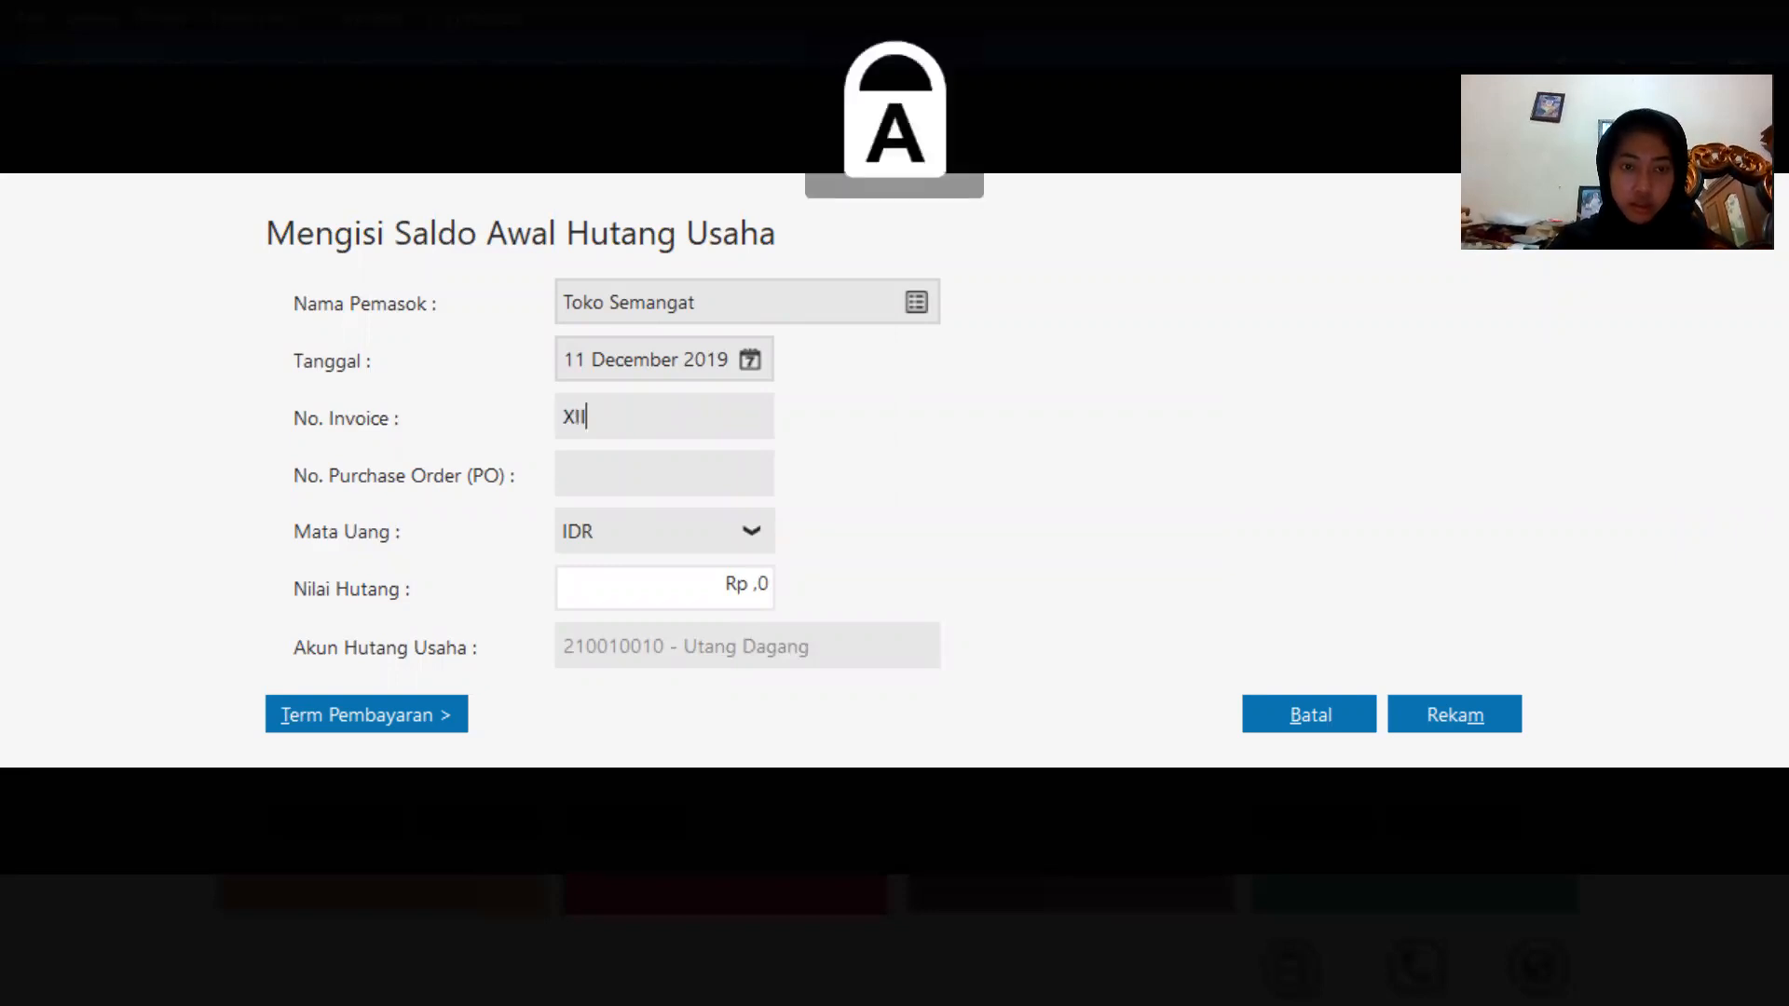
pyautogui.write('/243')
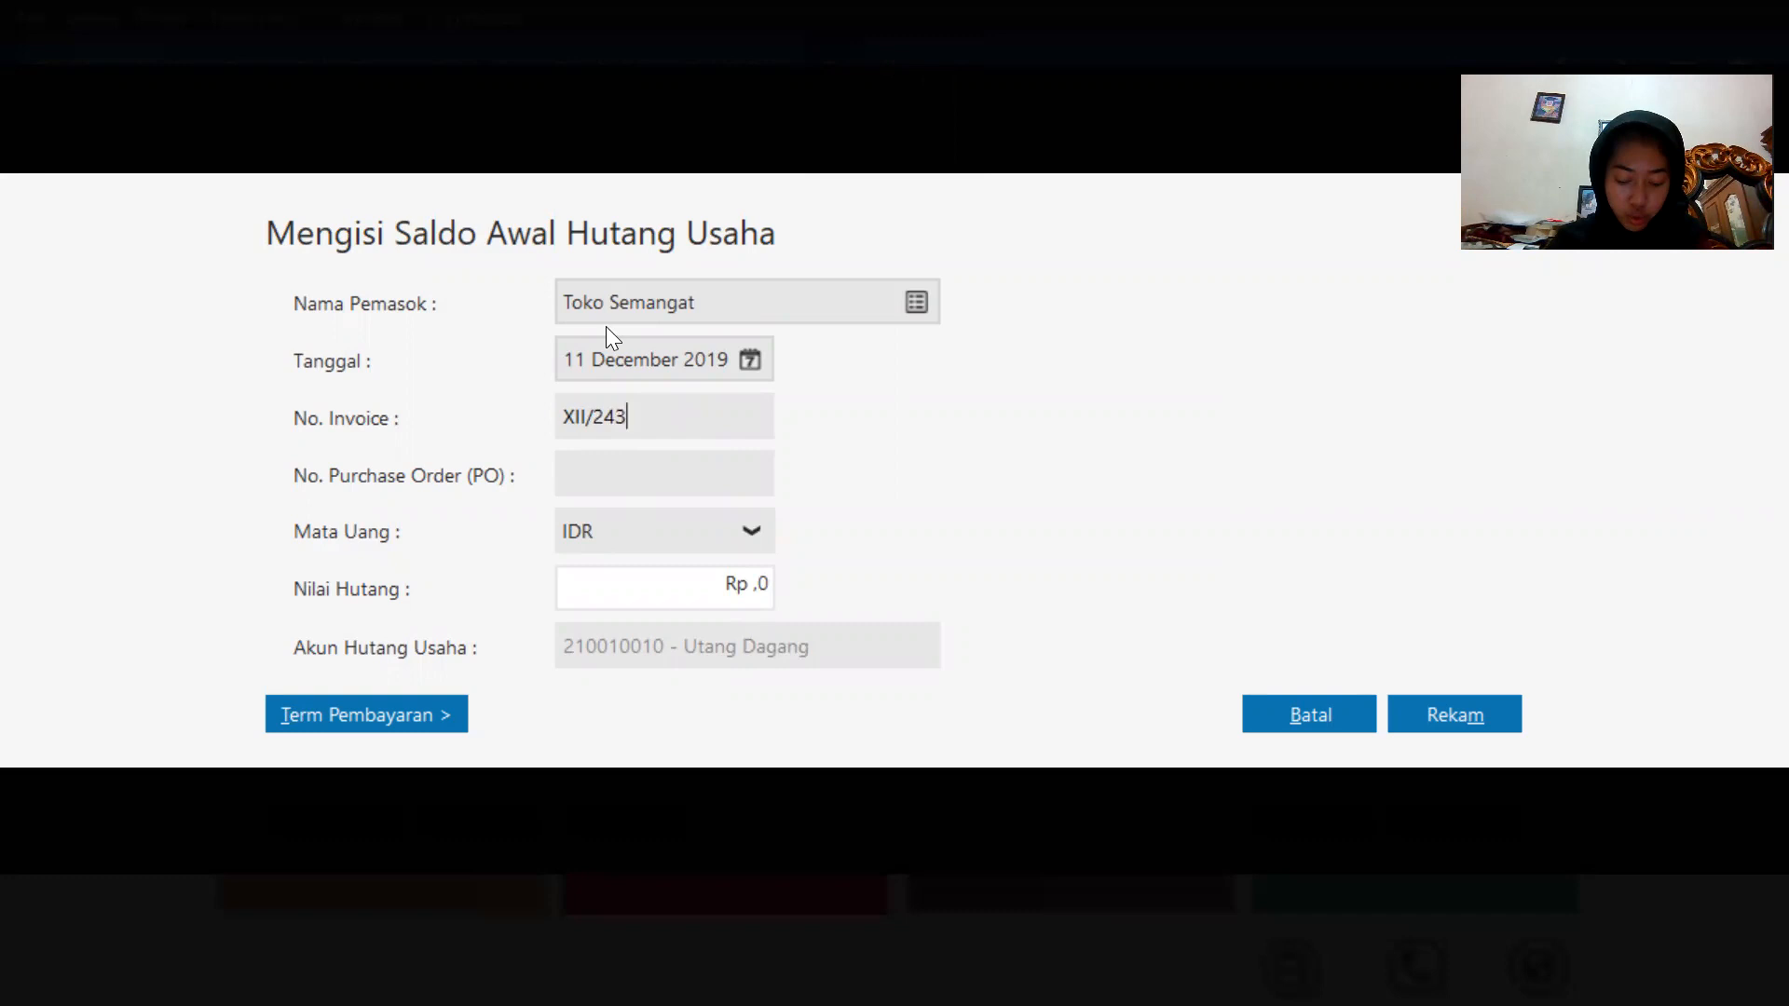
# Set the payable amount to 5400000 and record the Toko Semangat entry.
pyautogui.click(755, 593)
pyautogui.click(767, 596)
pyautogui.press('BackSpace')
pyautogui.press('BackSpace')
pyautogui.press('BackSpace')
pyautogui.press('BackSpace')
pyautogui.press('BackSpace')
pyautogui.write('5400000')
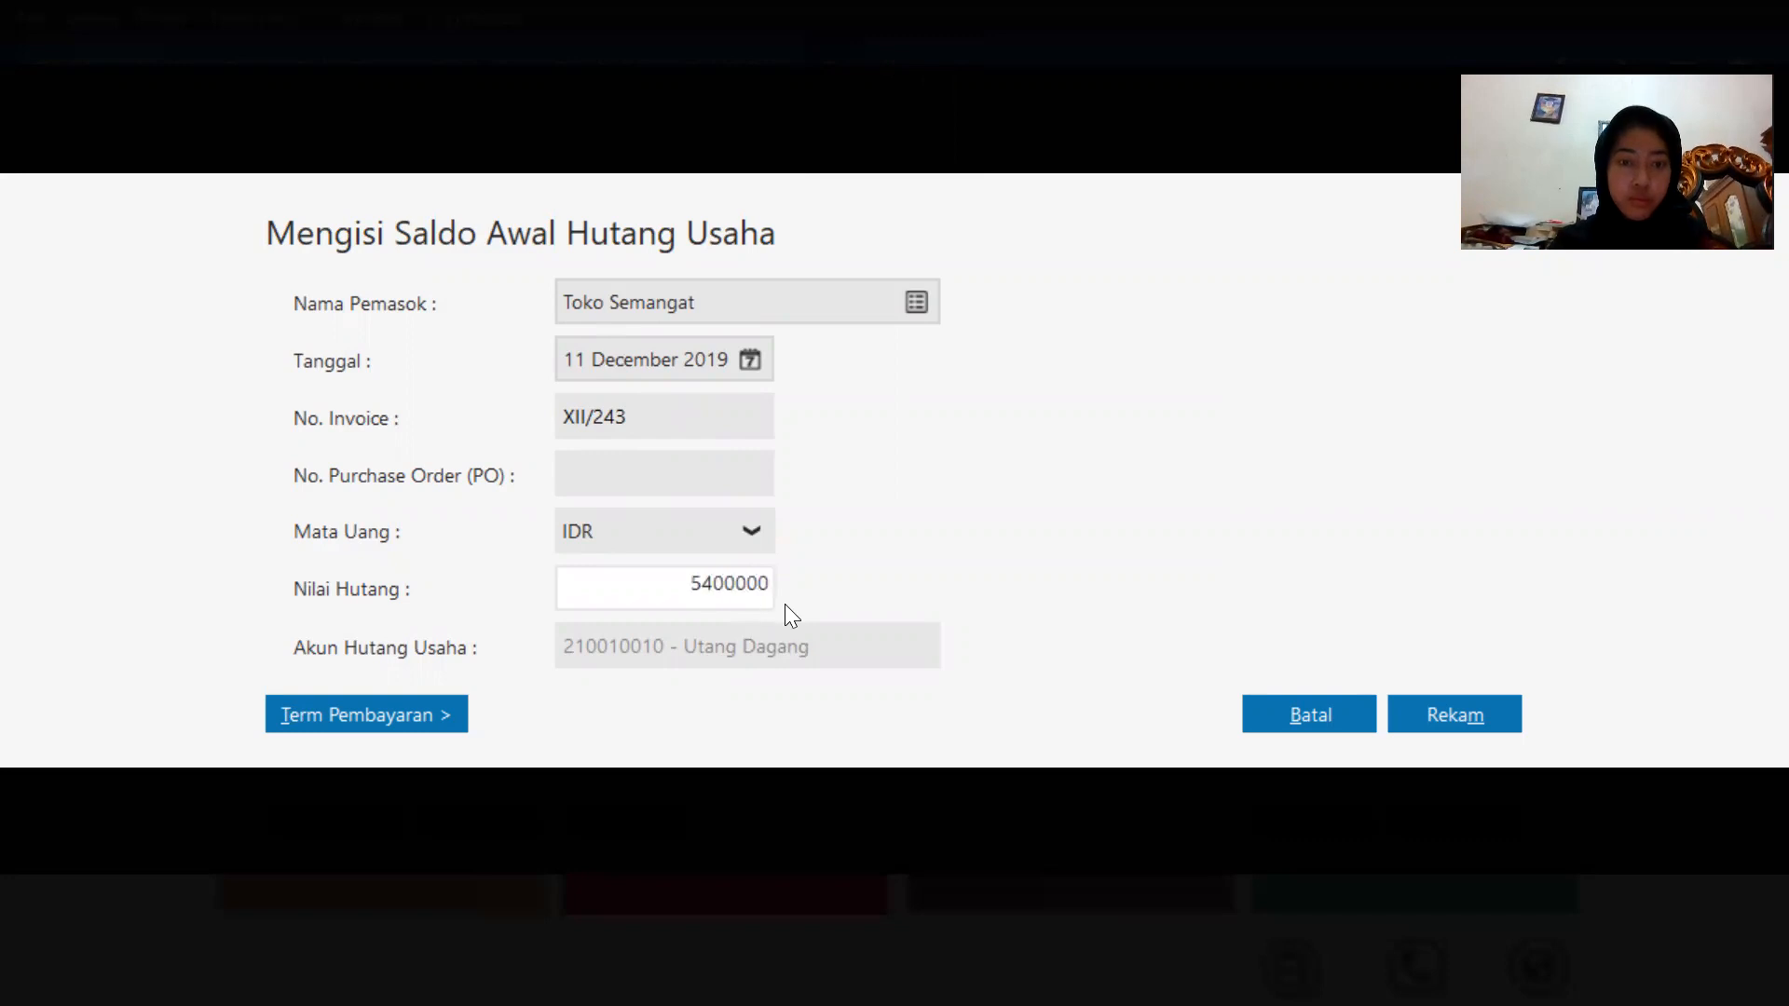
pyautogui.click(1413, 712)
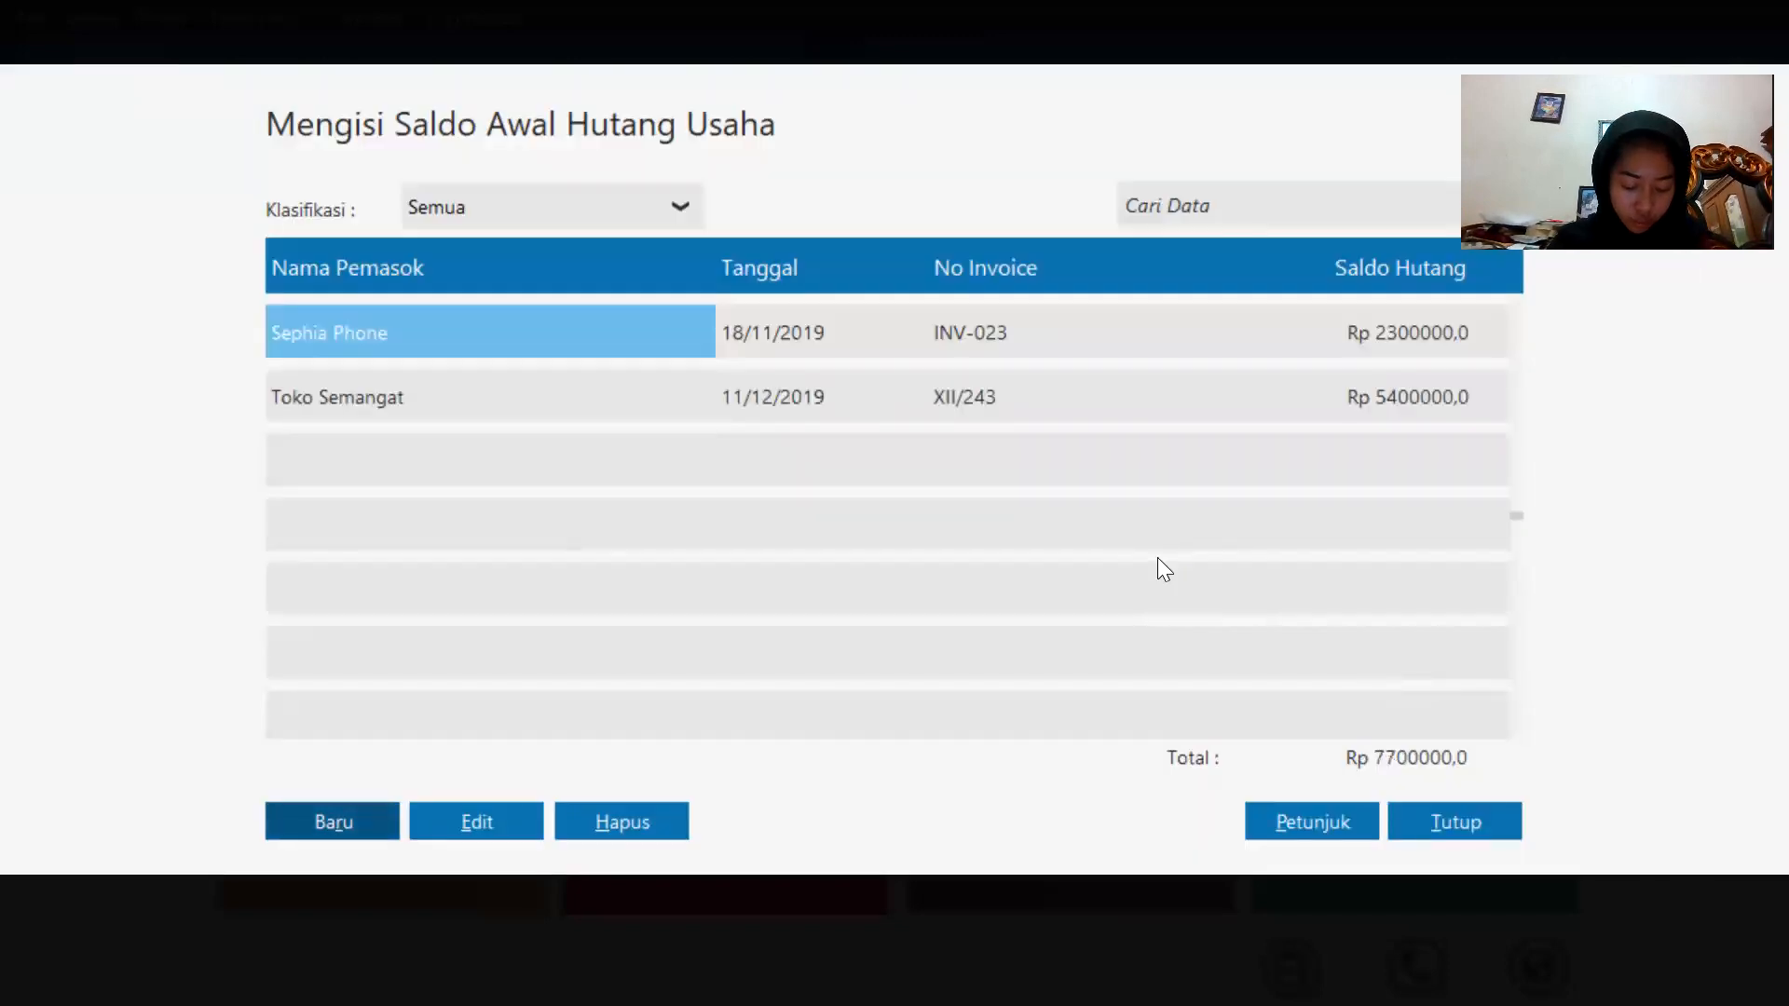
# Close the opening payables list and open the opening inventory balances.
pyautogui.click(1485, 823)
pyautogui.click(117, 15)
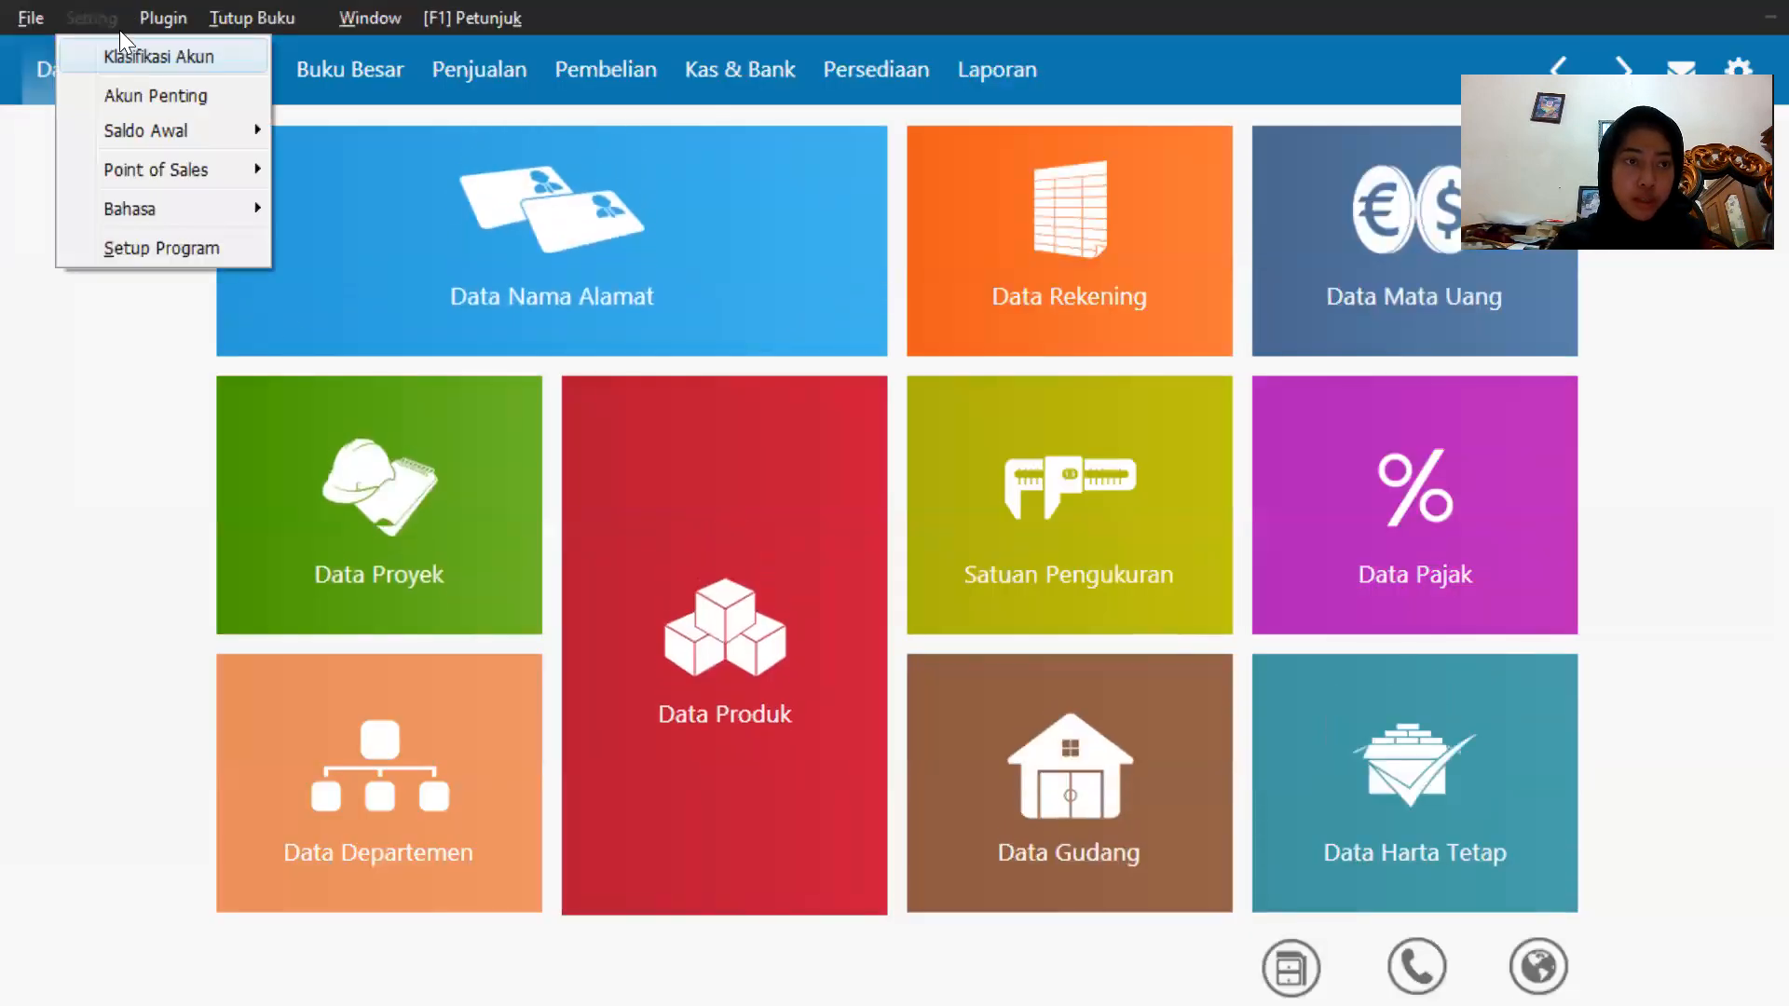
pyautogui.moveTo(117, 138)
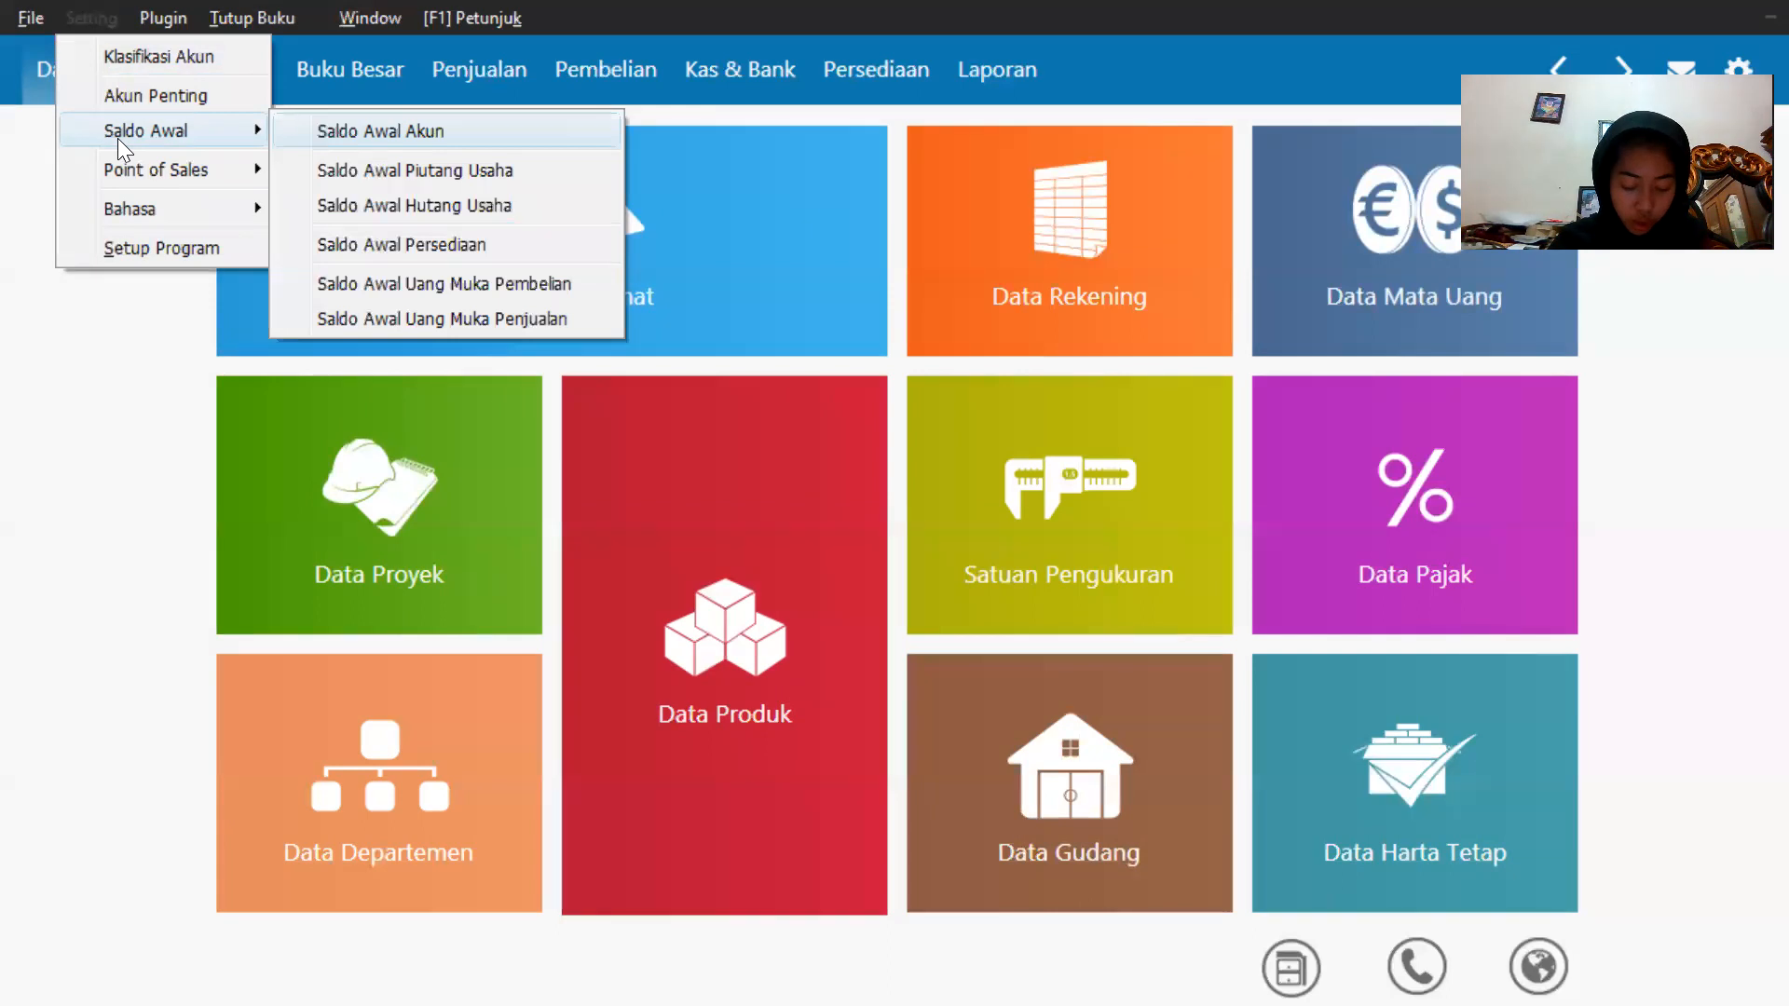
pyautogui.click(403, 244)
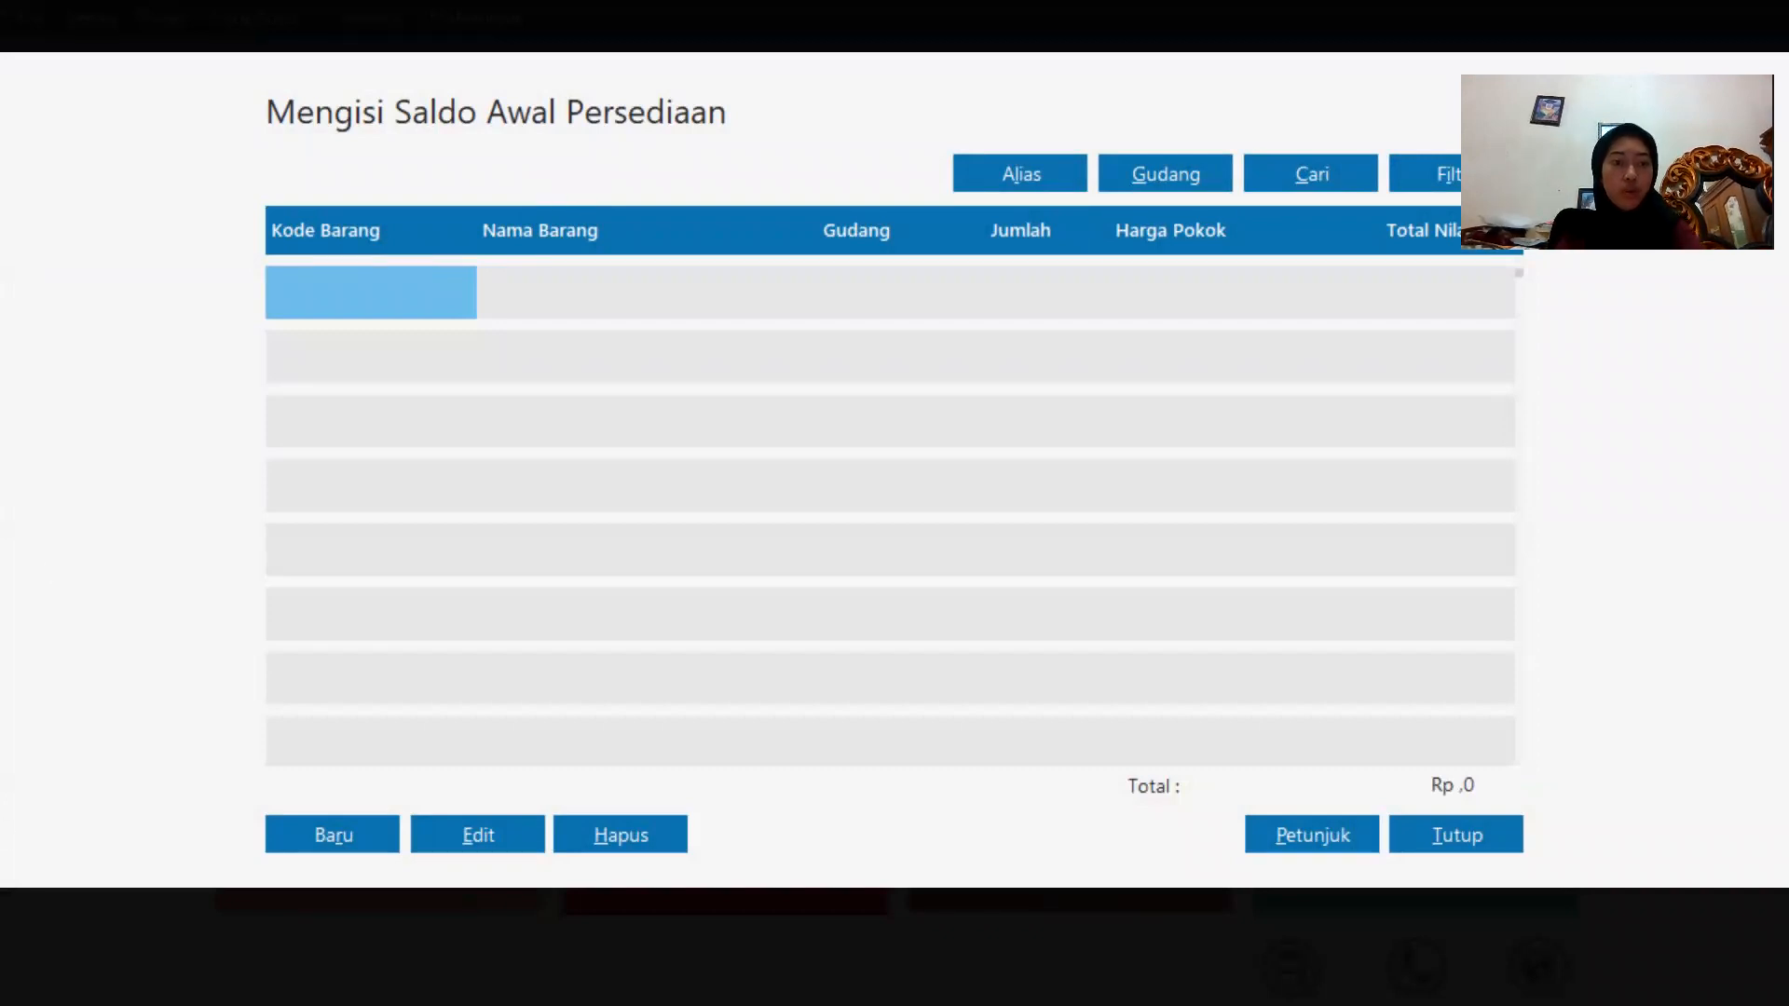
# Add opening stock of 4 units of H-001 Samsung Galaxy J1 at Head Quarter with unit cost 1500000, and record it.
pyautogui.click(332, 834)
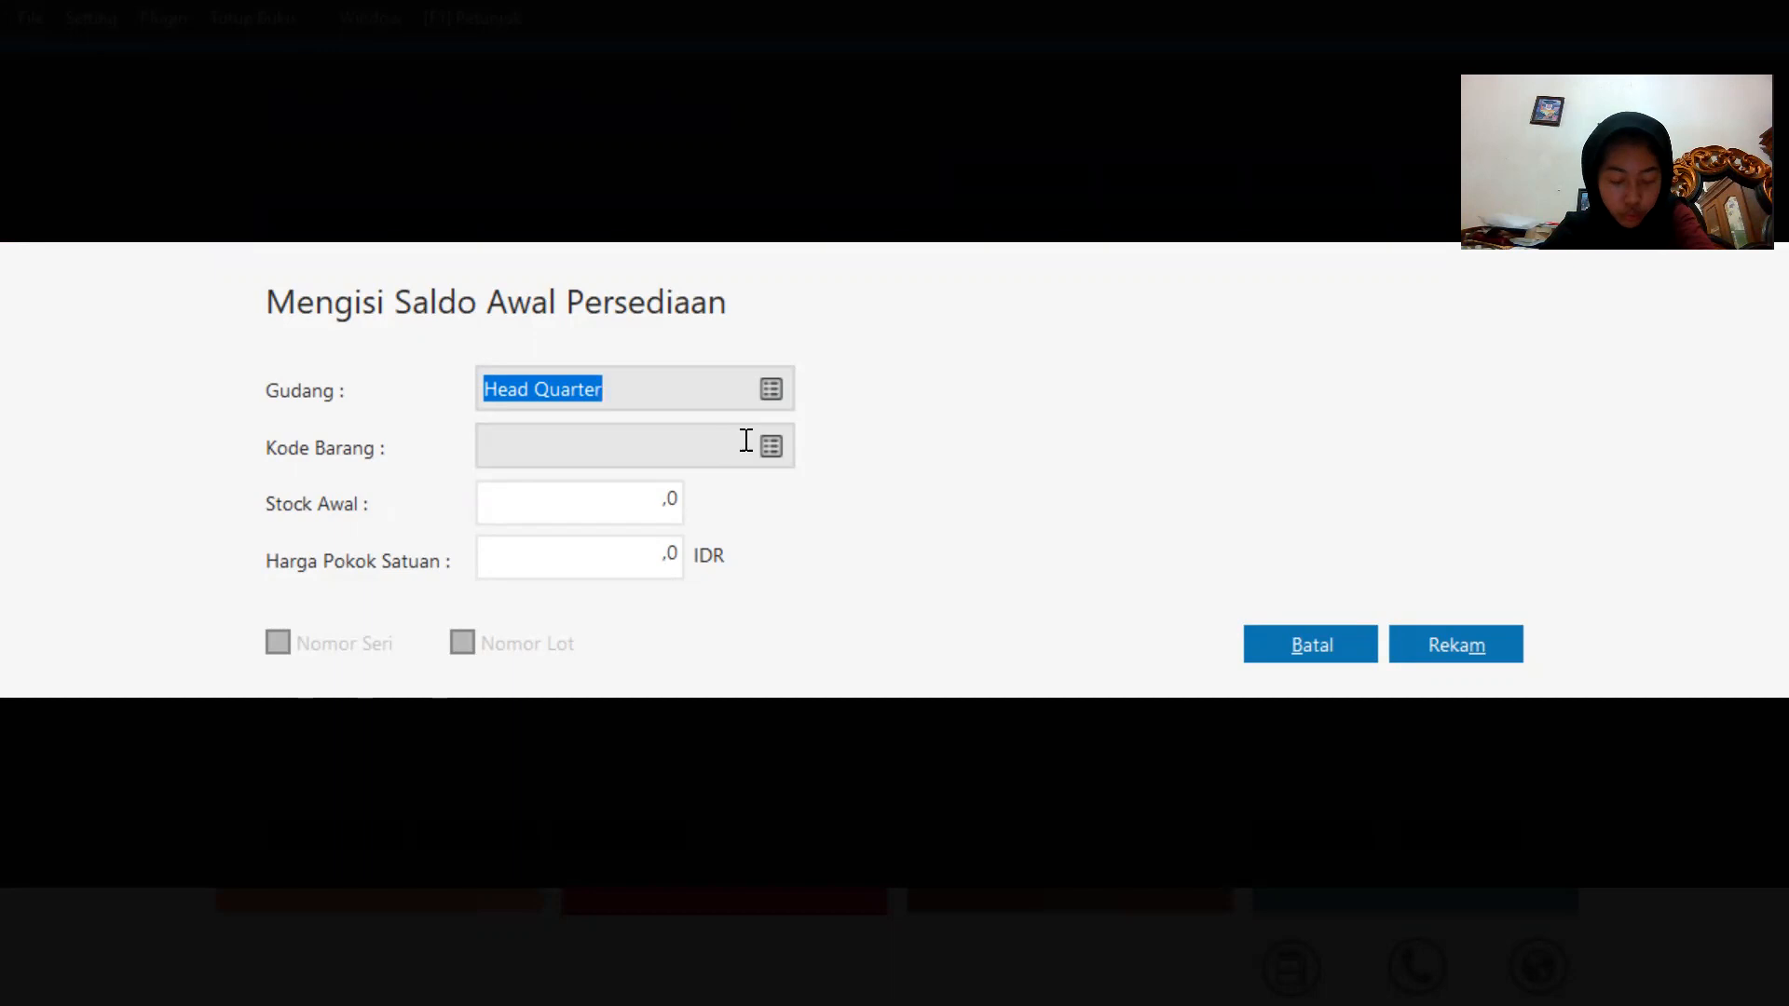
pyautogui.click(751, 442)
pyautogui.click(752, 441)
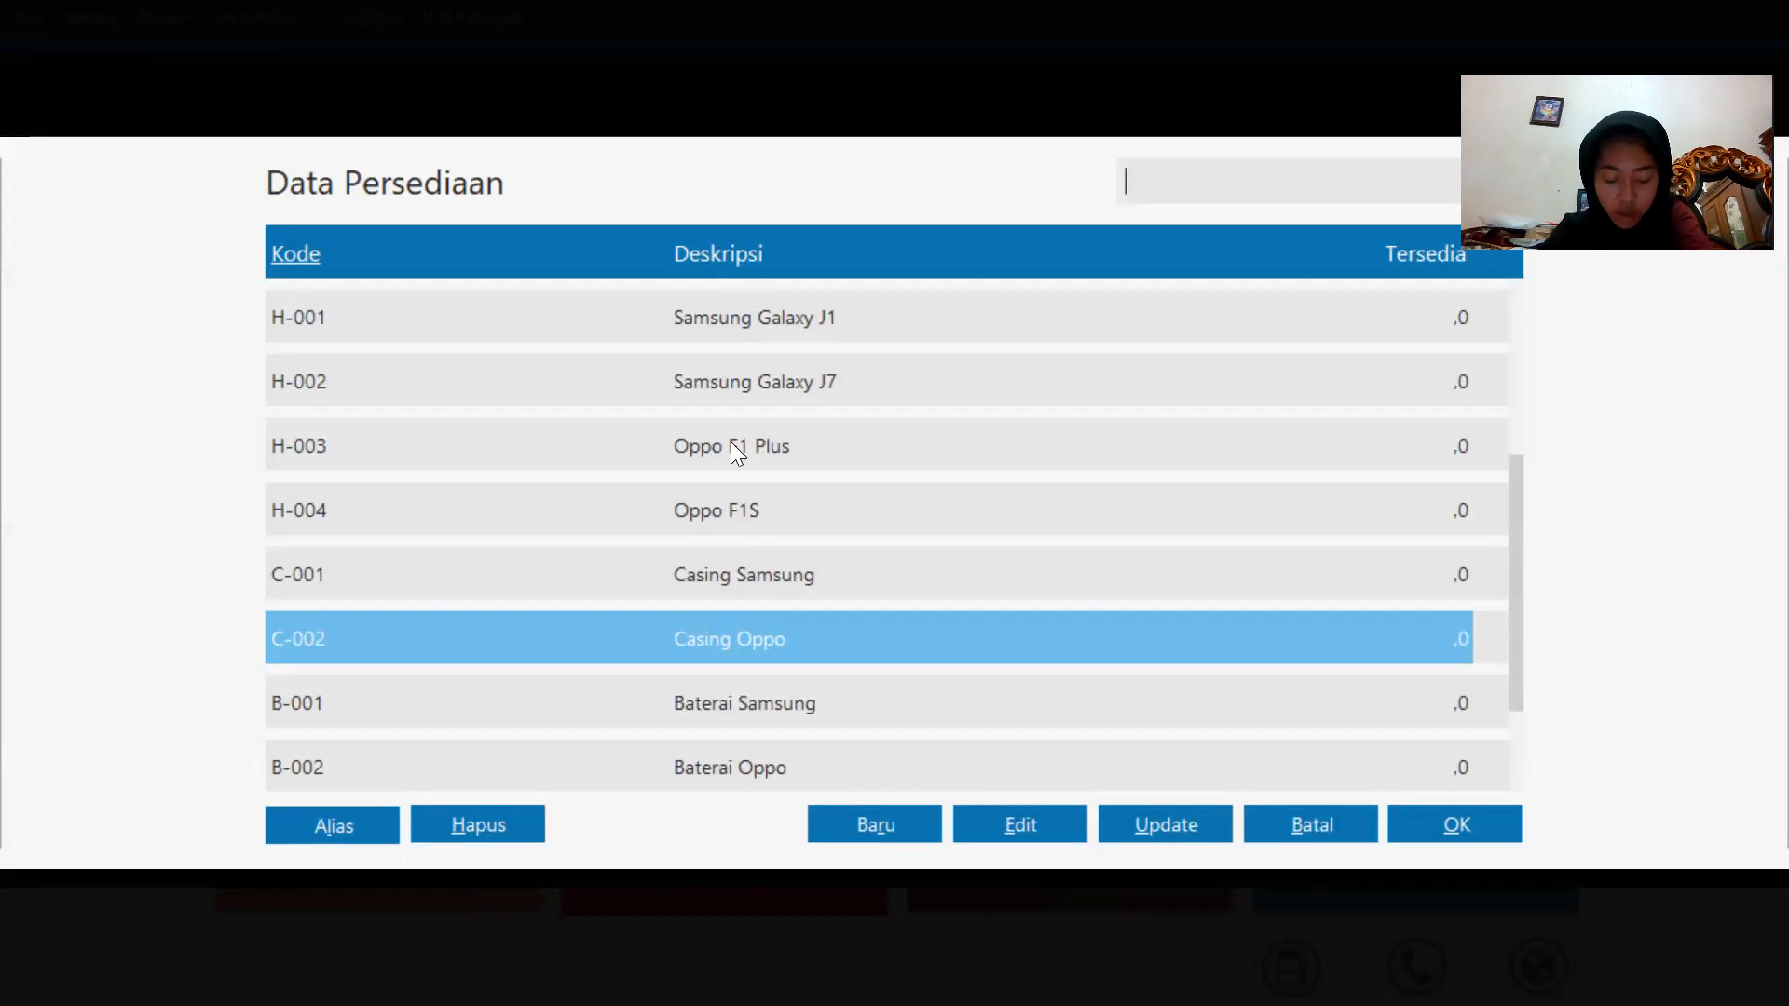
pyautogui.press('Home')
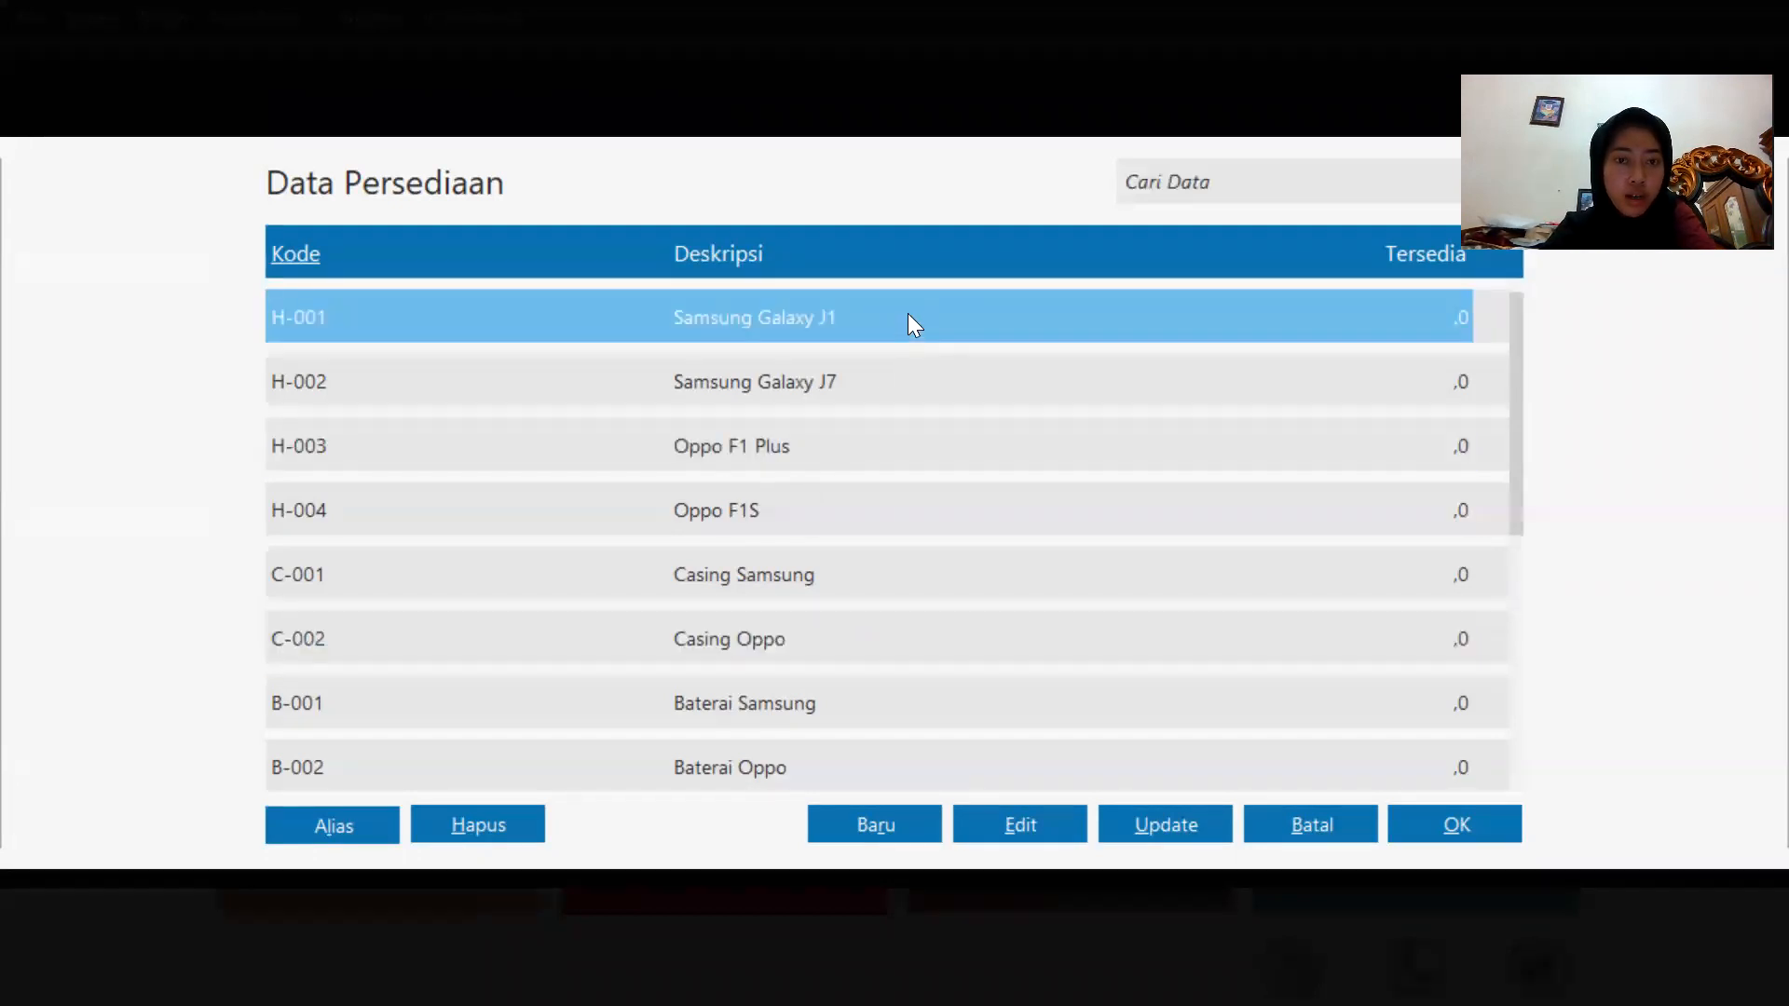
pyautogui.click(1393, 832)
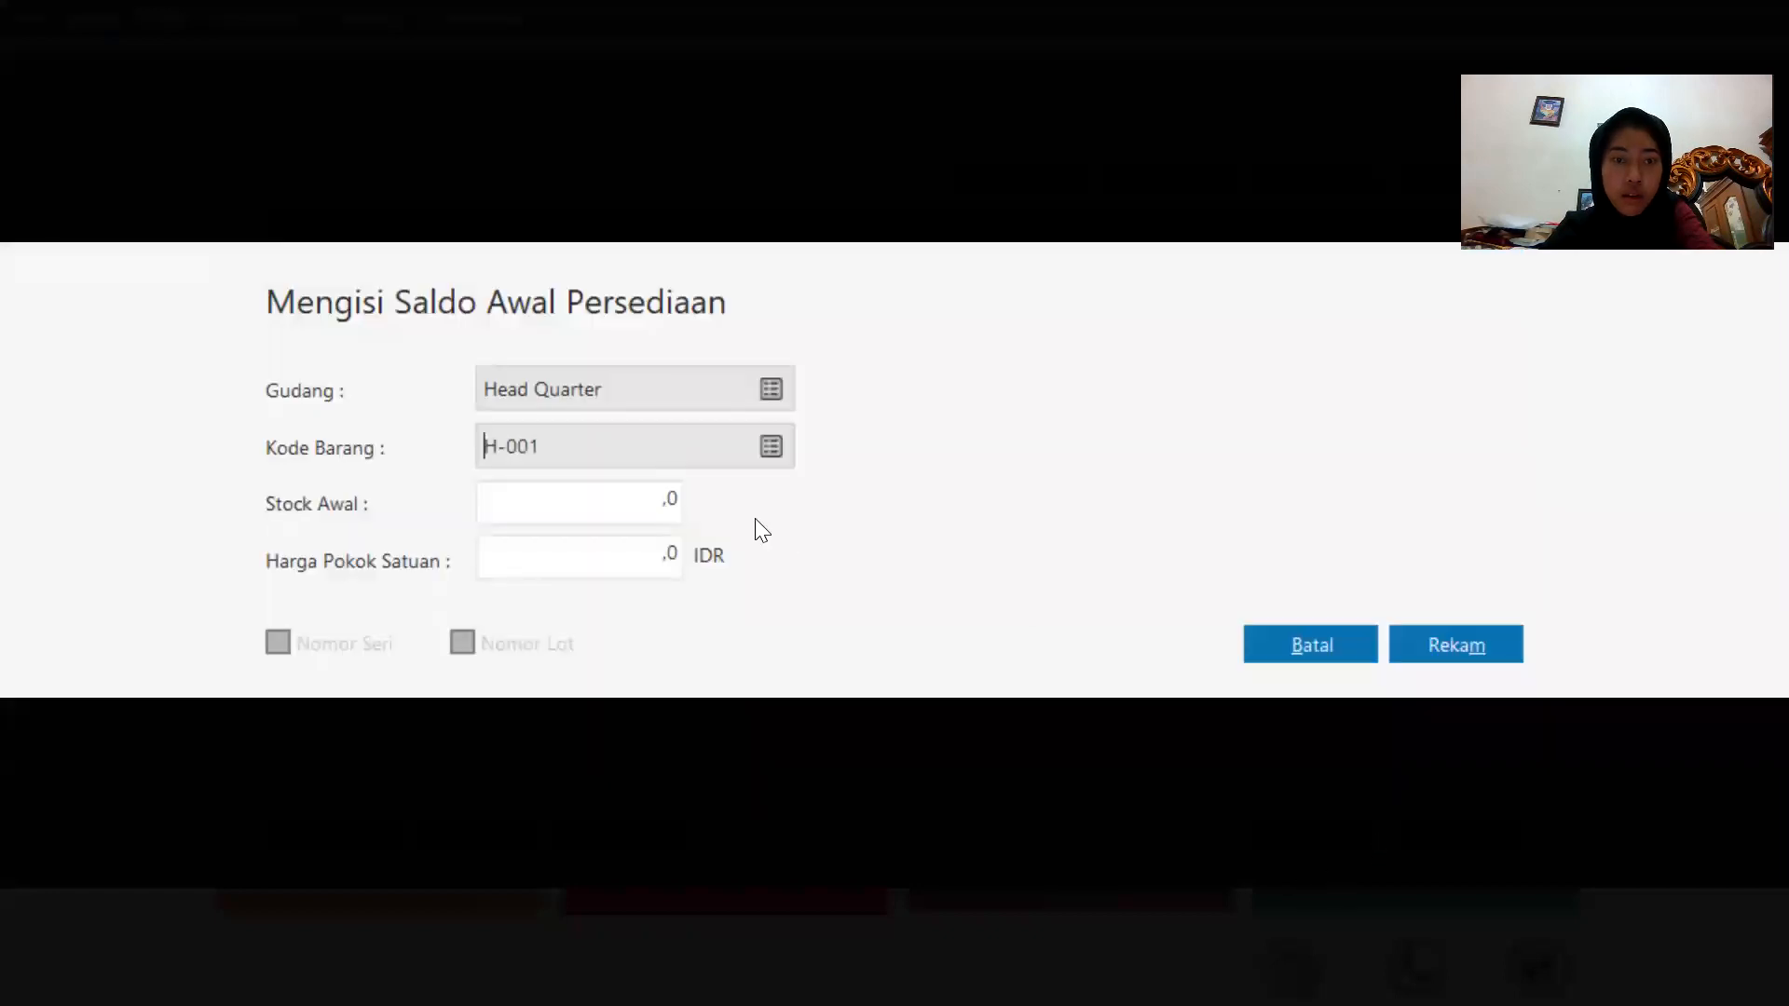
pyautogui.click(681, 505)
pyautogui.write('4')
pyautogui.press('Tab')
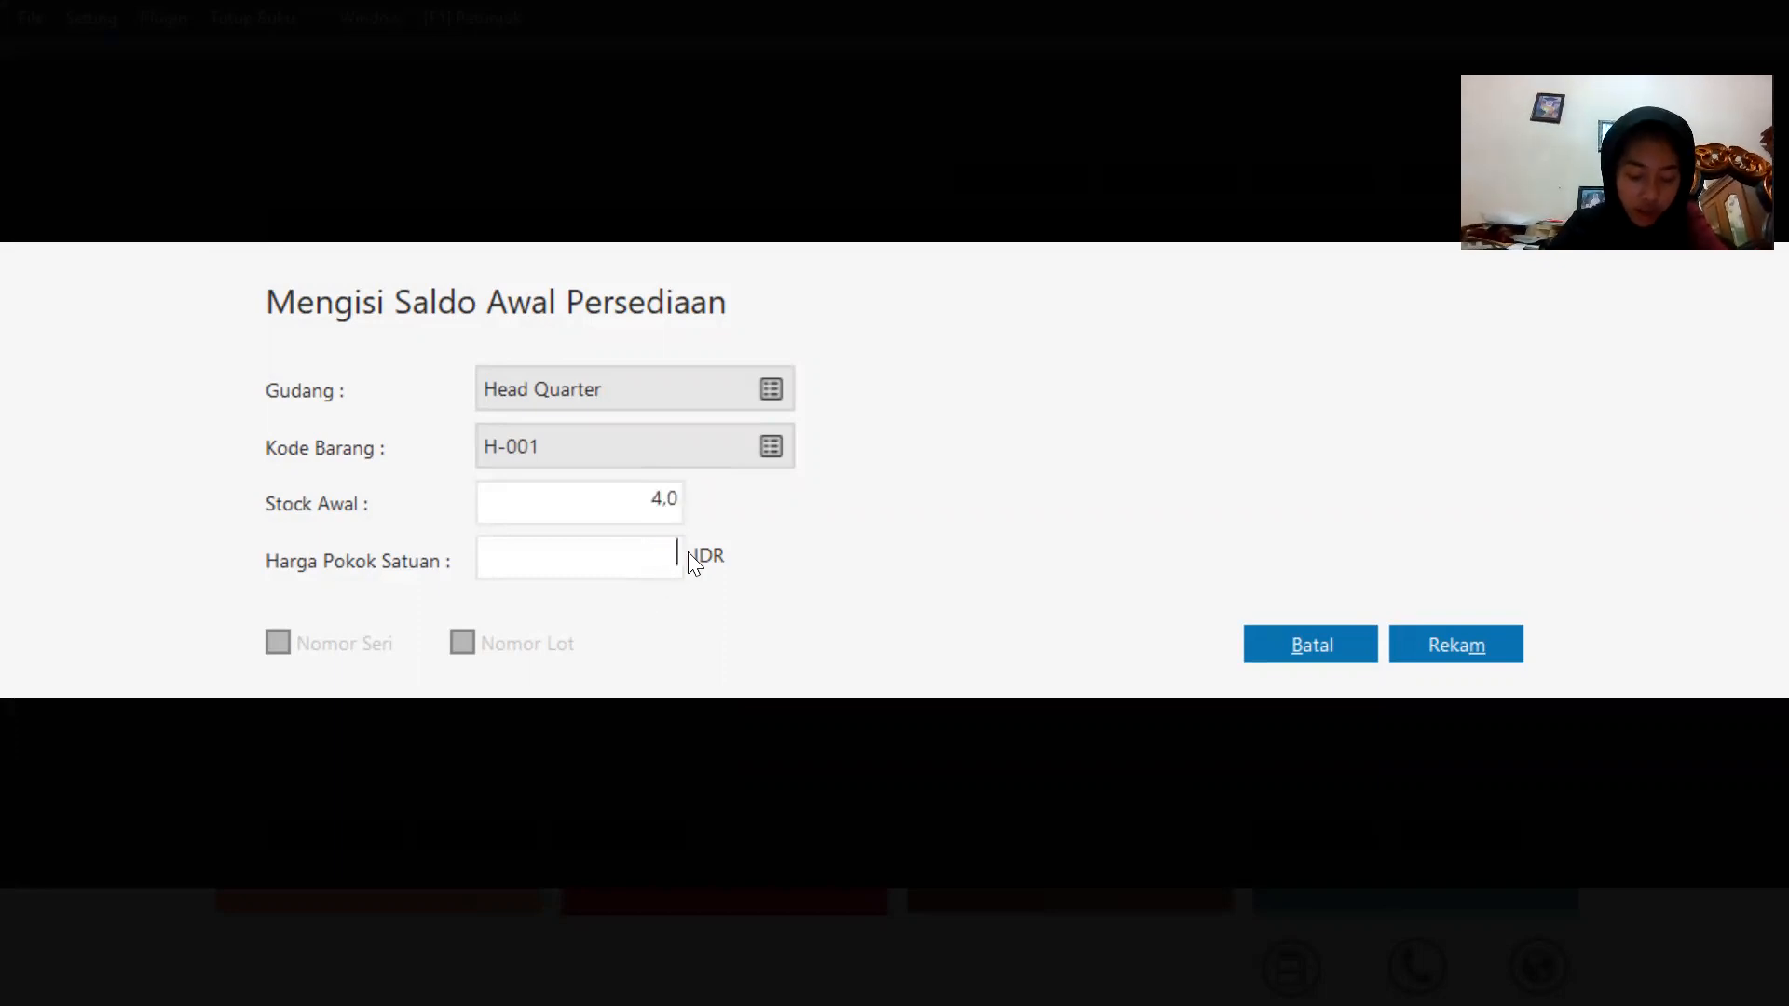
pyautogui.write('1500000')
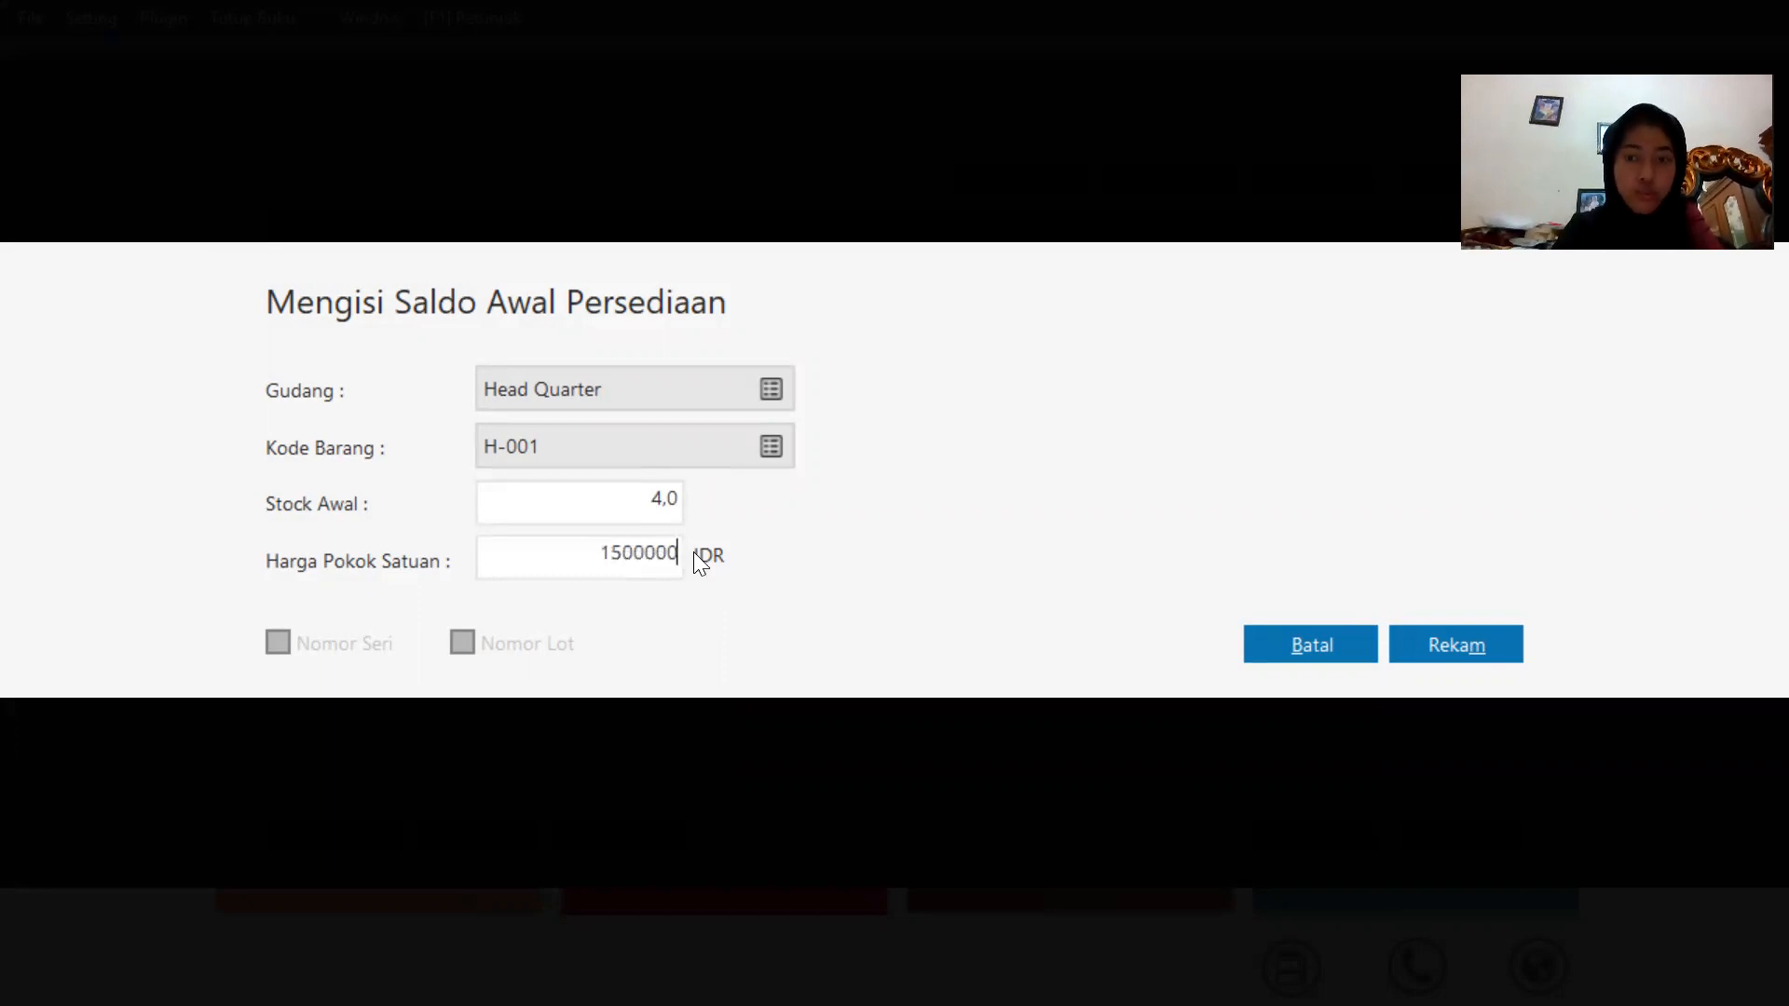
pyautogui.click(1462, 654)
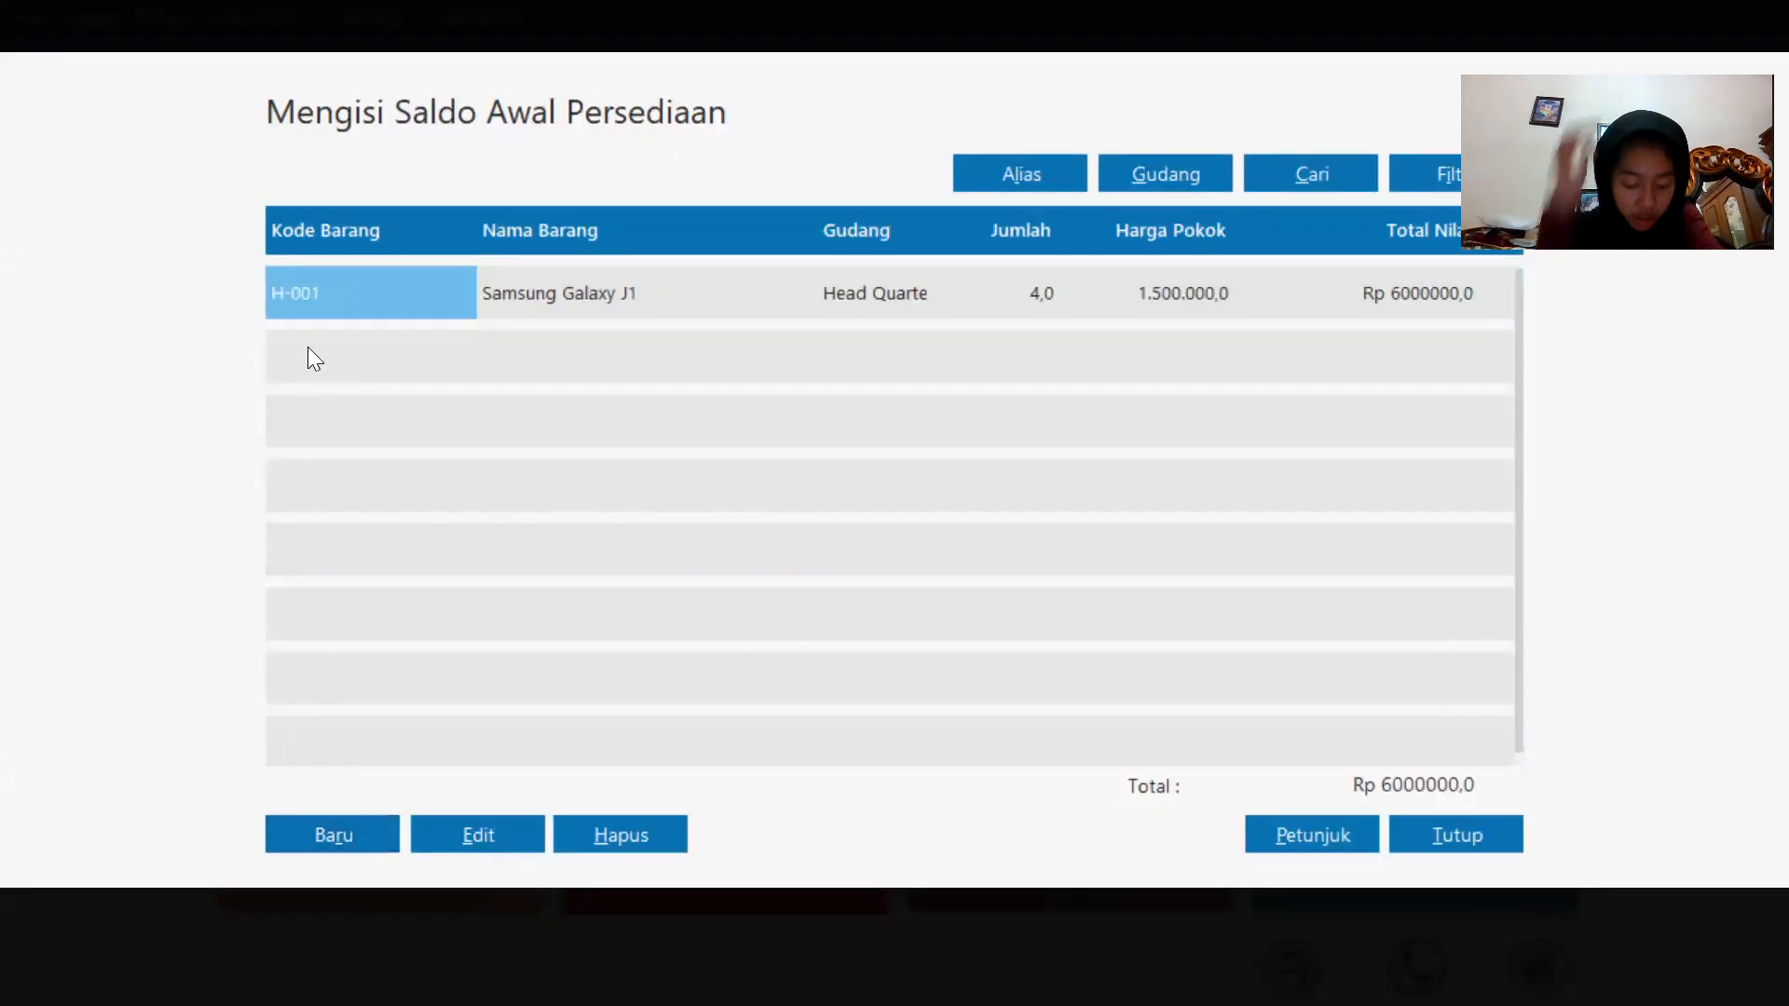
# Add opening stock of 2 units of H-002 Samsung Galaxy J7 with unit cost 2800000, and record it.
pyautogui.click(324, 832)
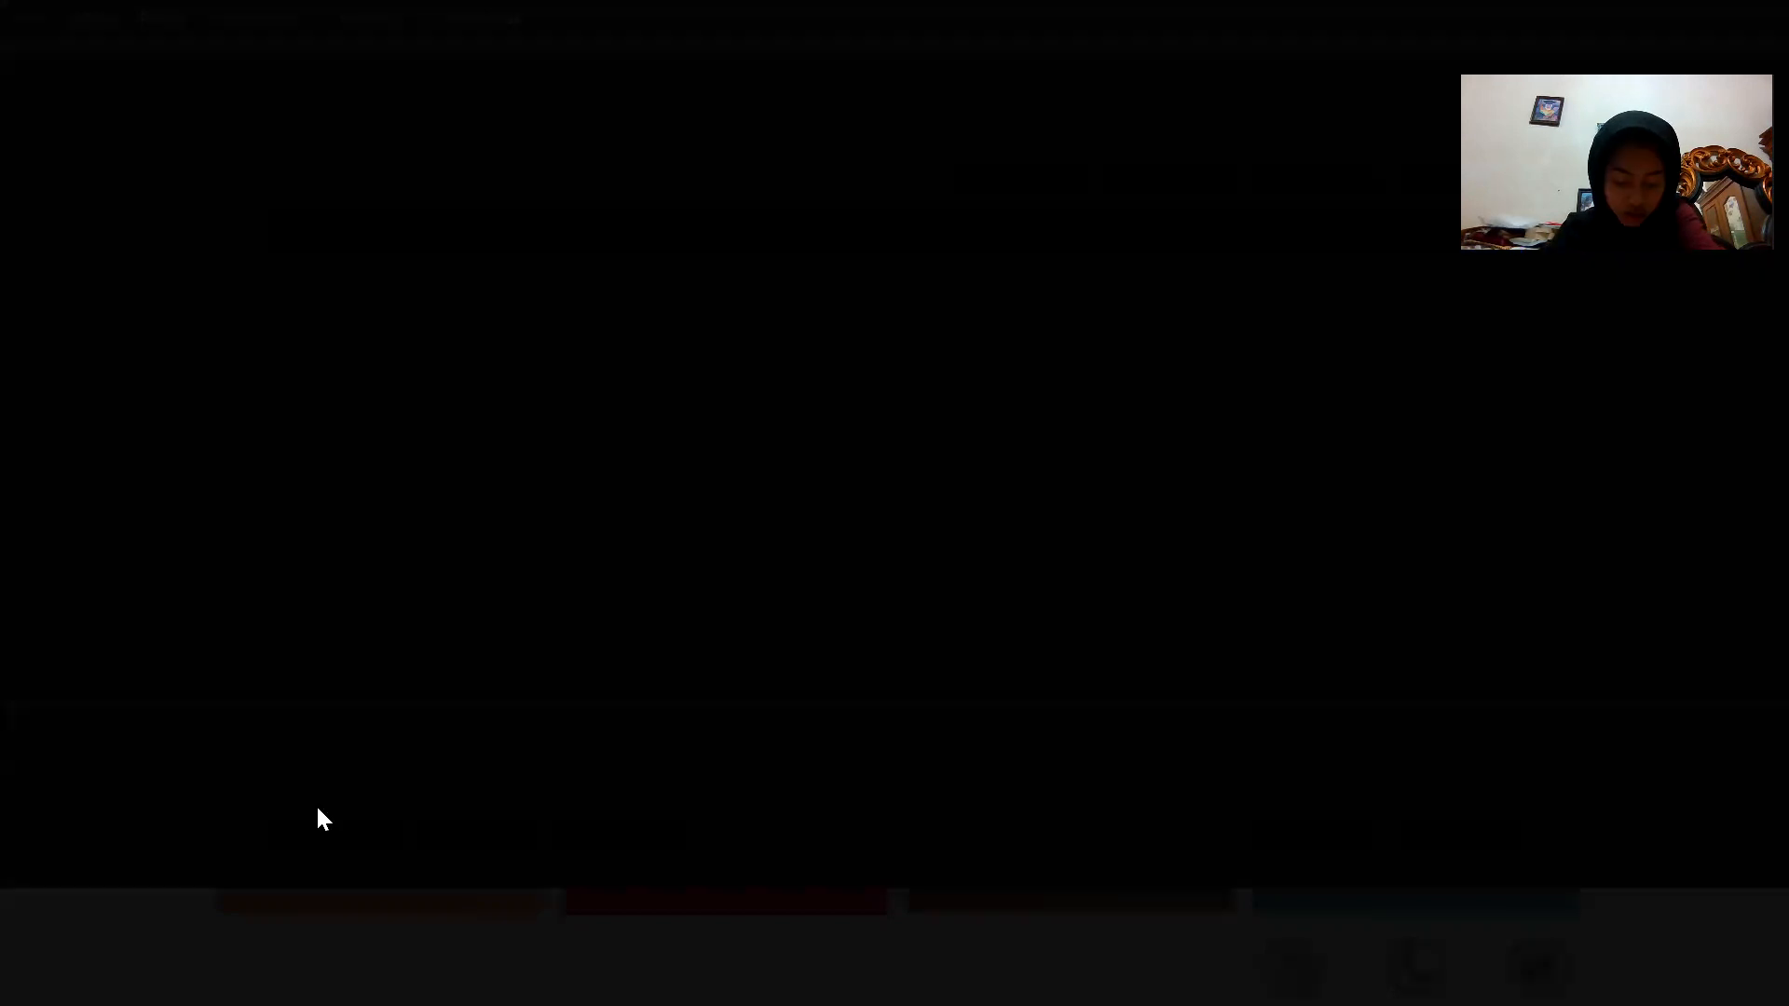
pyautogui.click(759, 449)
pyautogui.click(772, 386)
pyautogui.click(1476, 826)
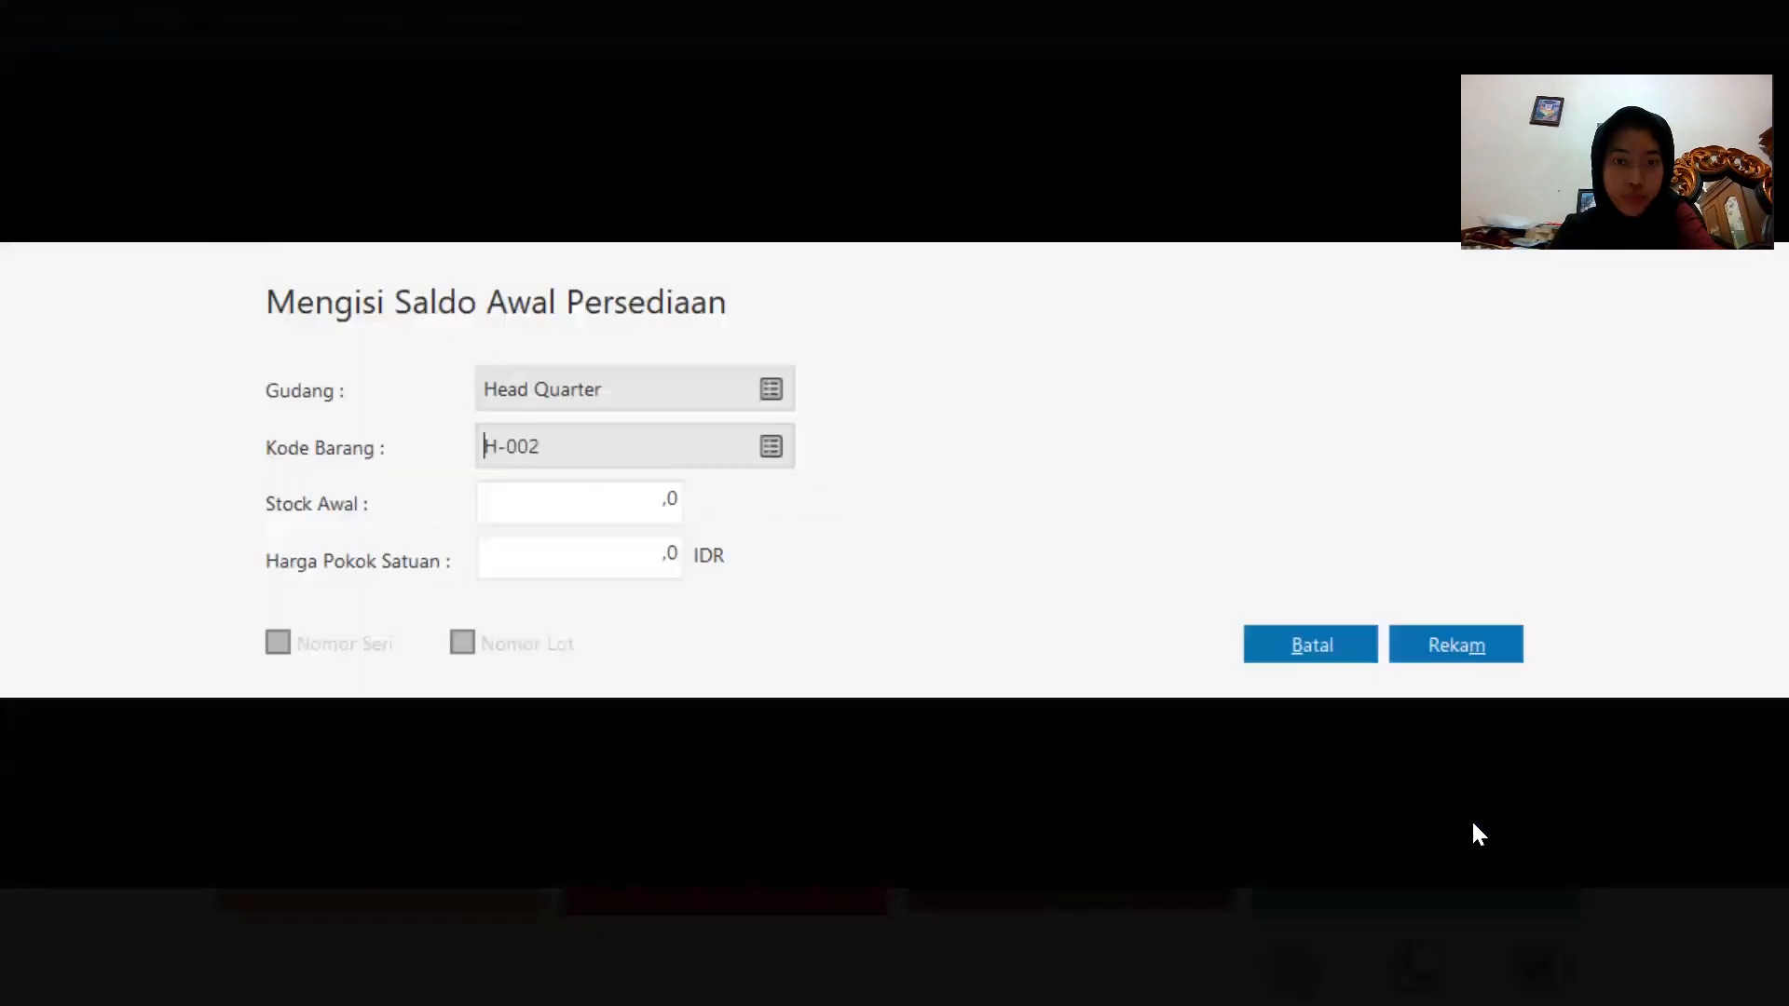
pyautogui.click(561, 511)
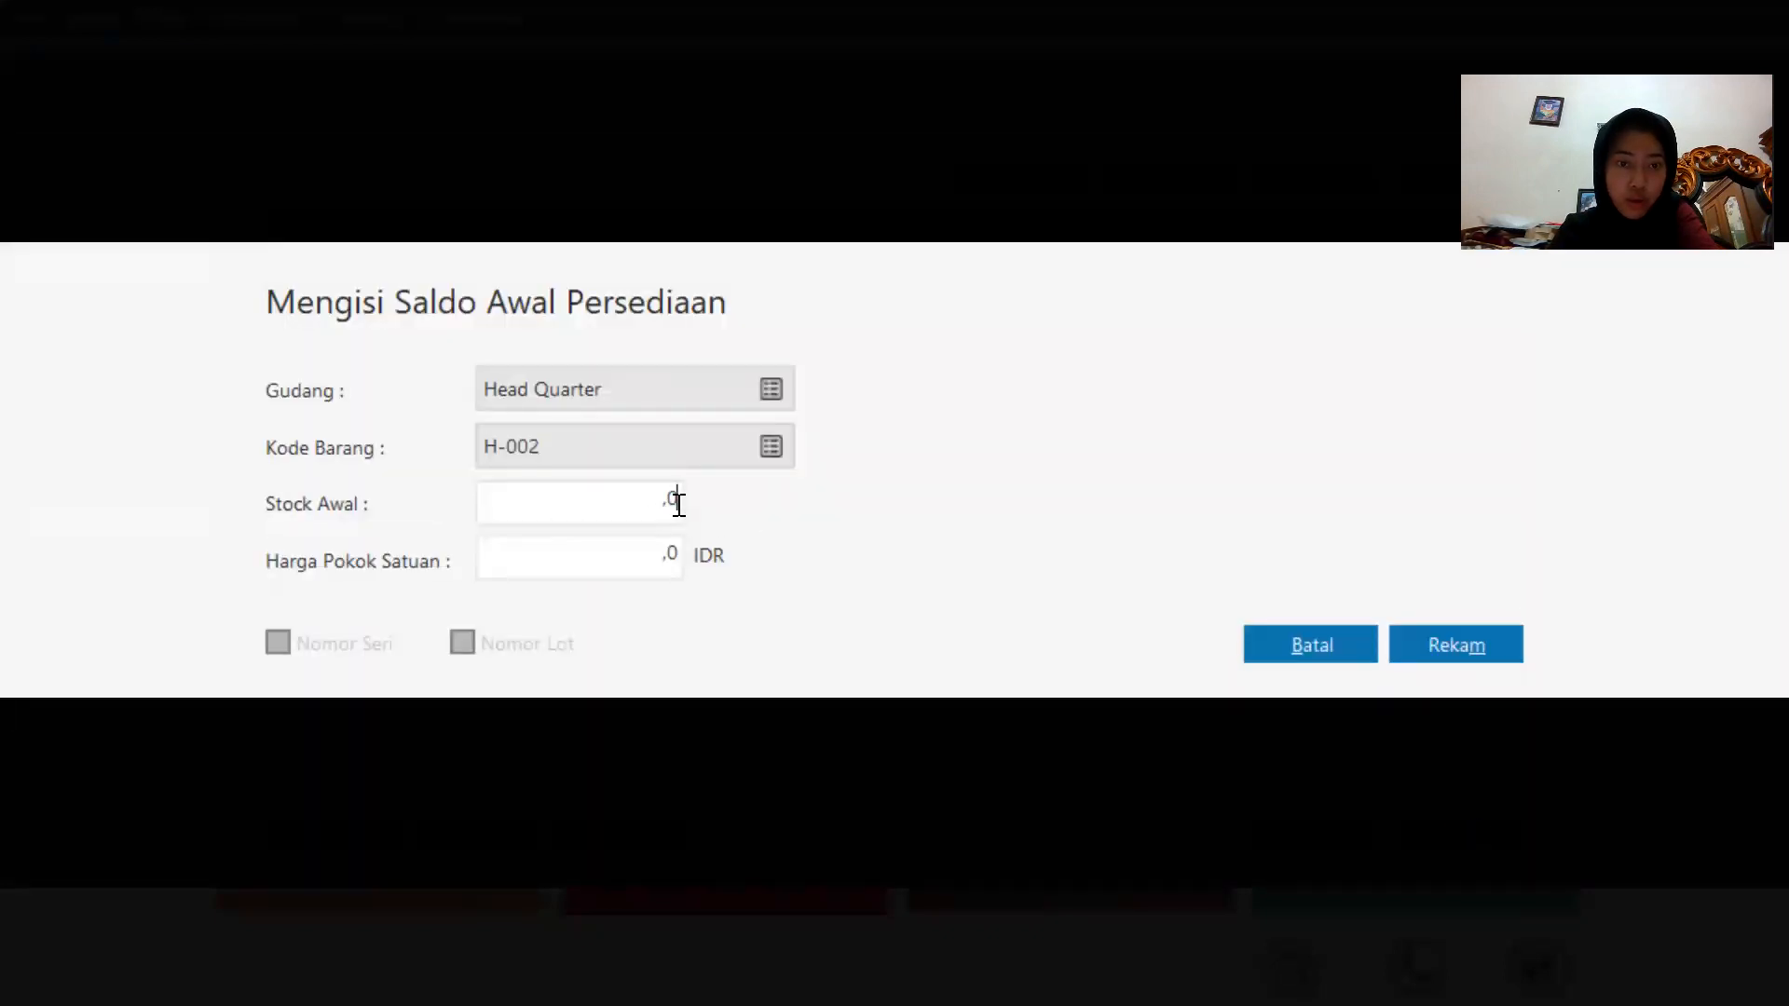
pyautogui.press('BackSpace')
pyautogui.press('BackSpace')
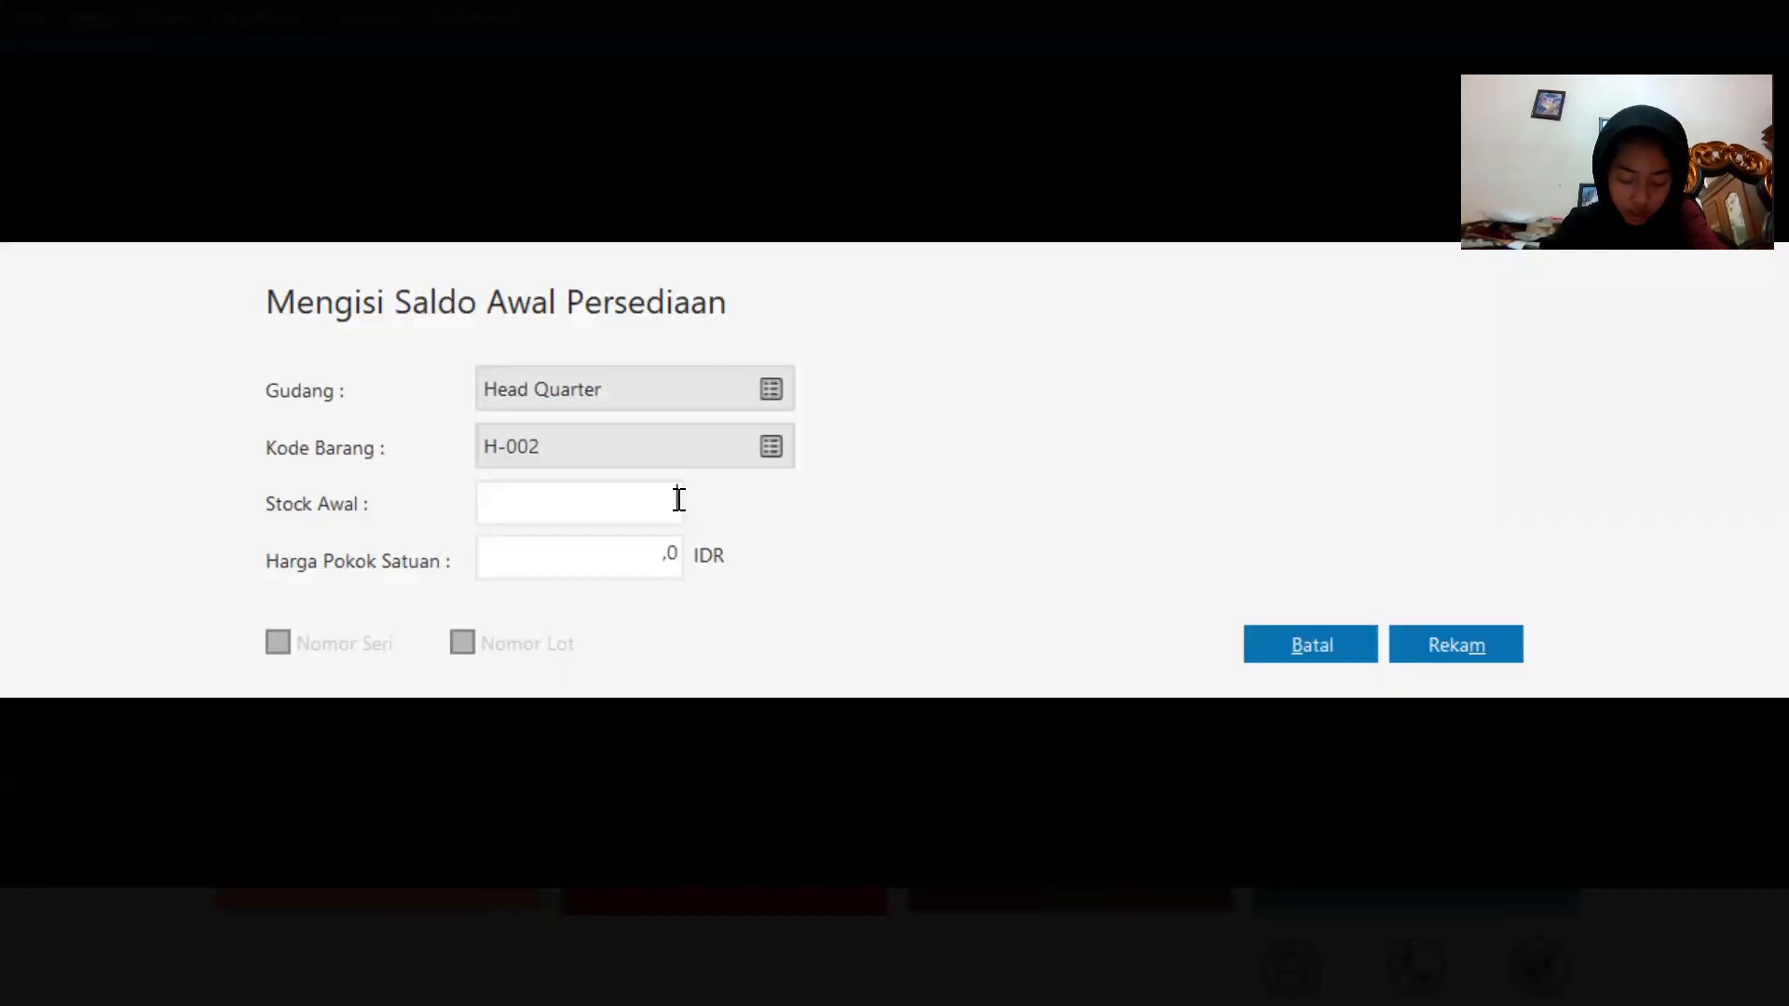
pyautogui.write('2')
pyautogui.click(651, 559)
pyautogui.press('BackSpace')
pyautogui.write('2')
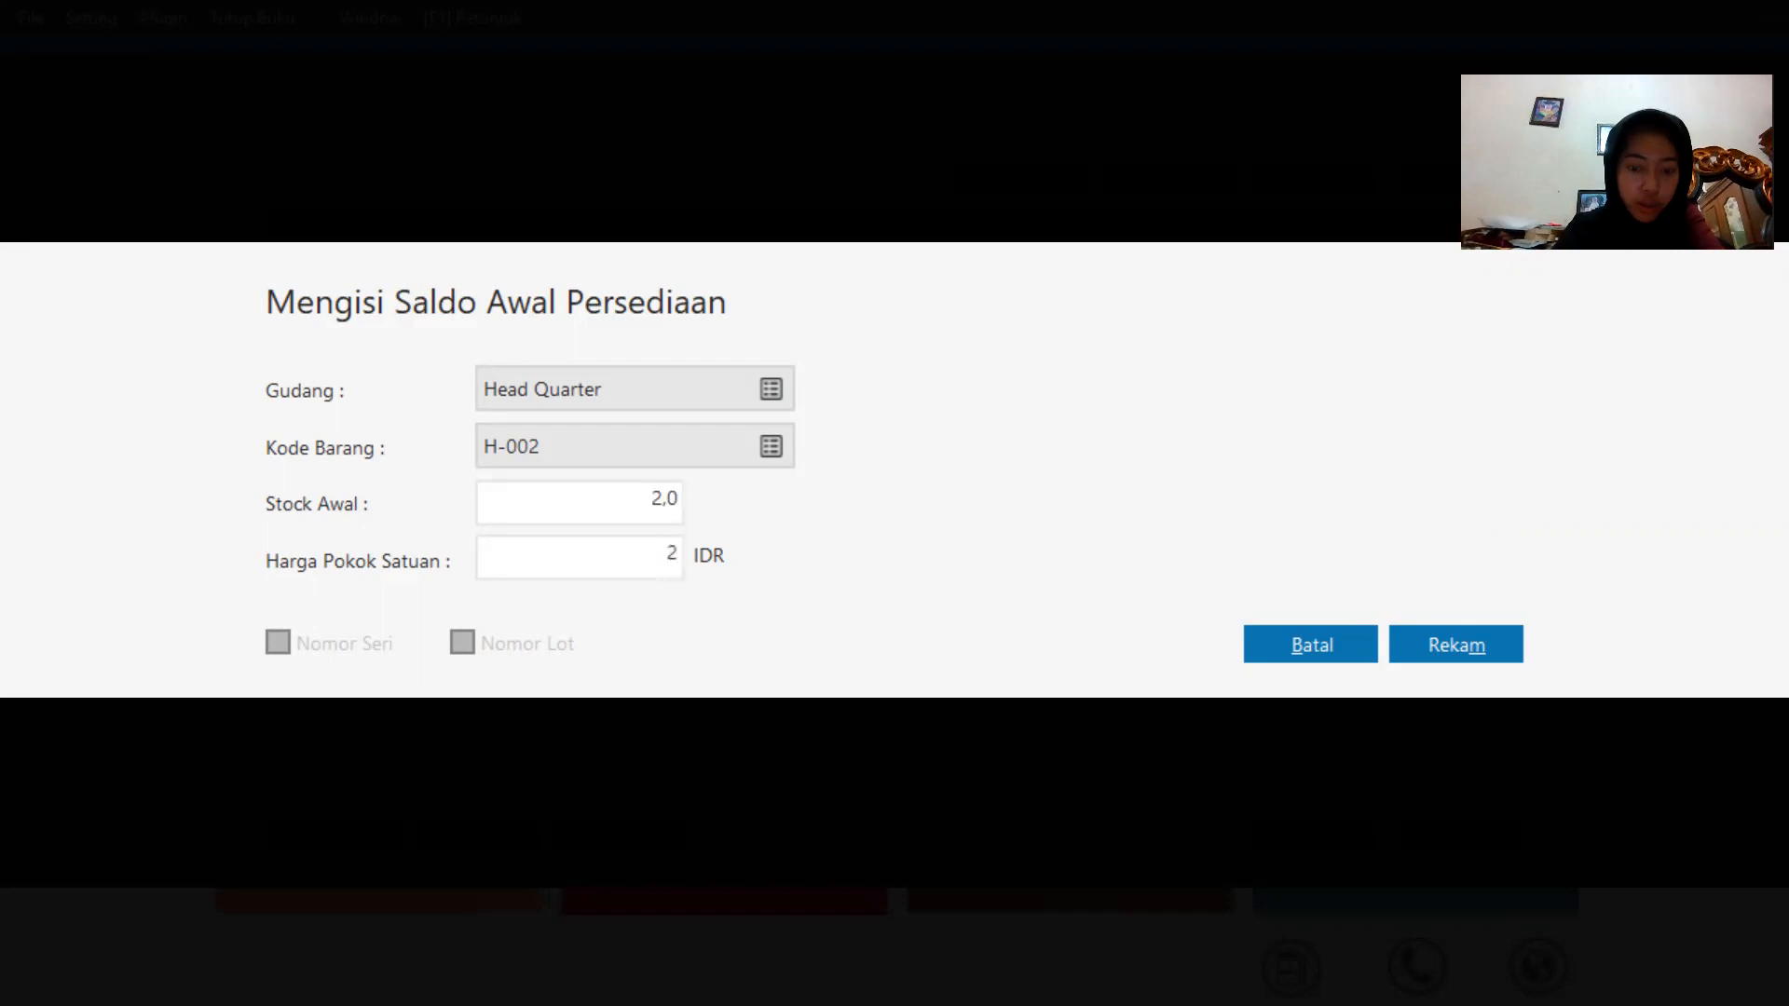
pyautogui.write('800000')
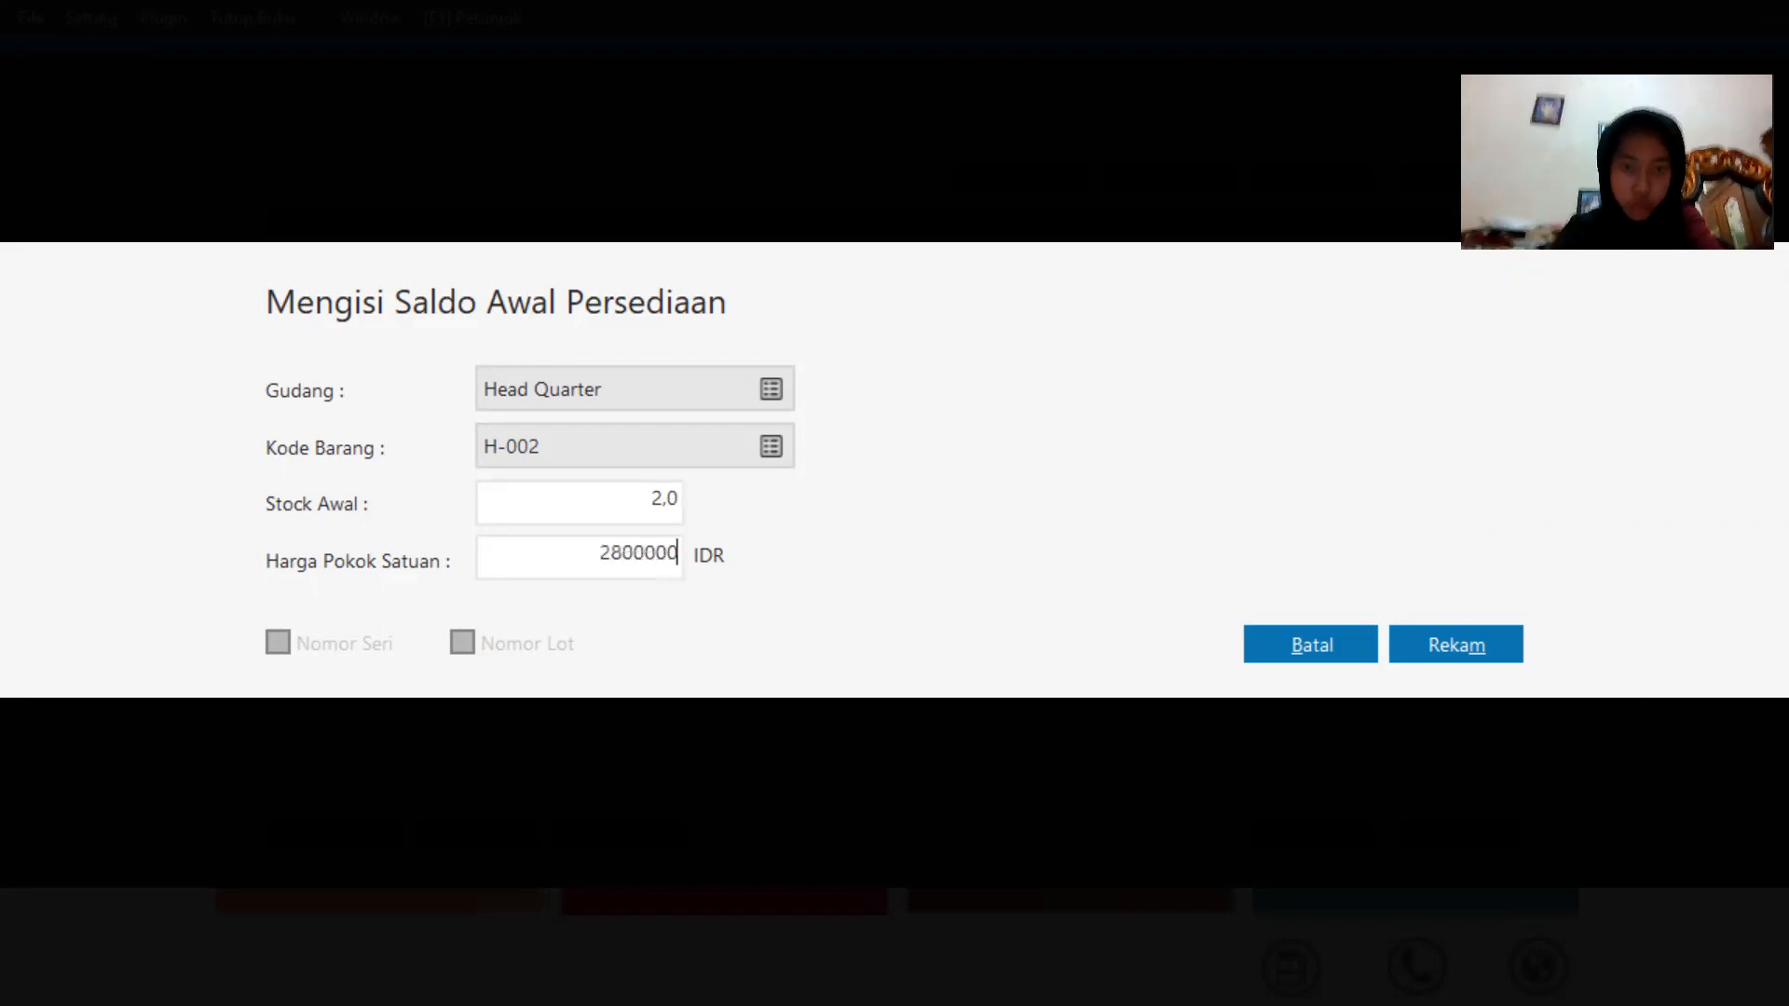
pyautogui.click(1503, 627)
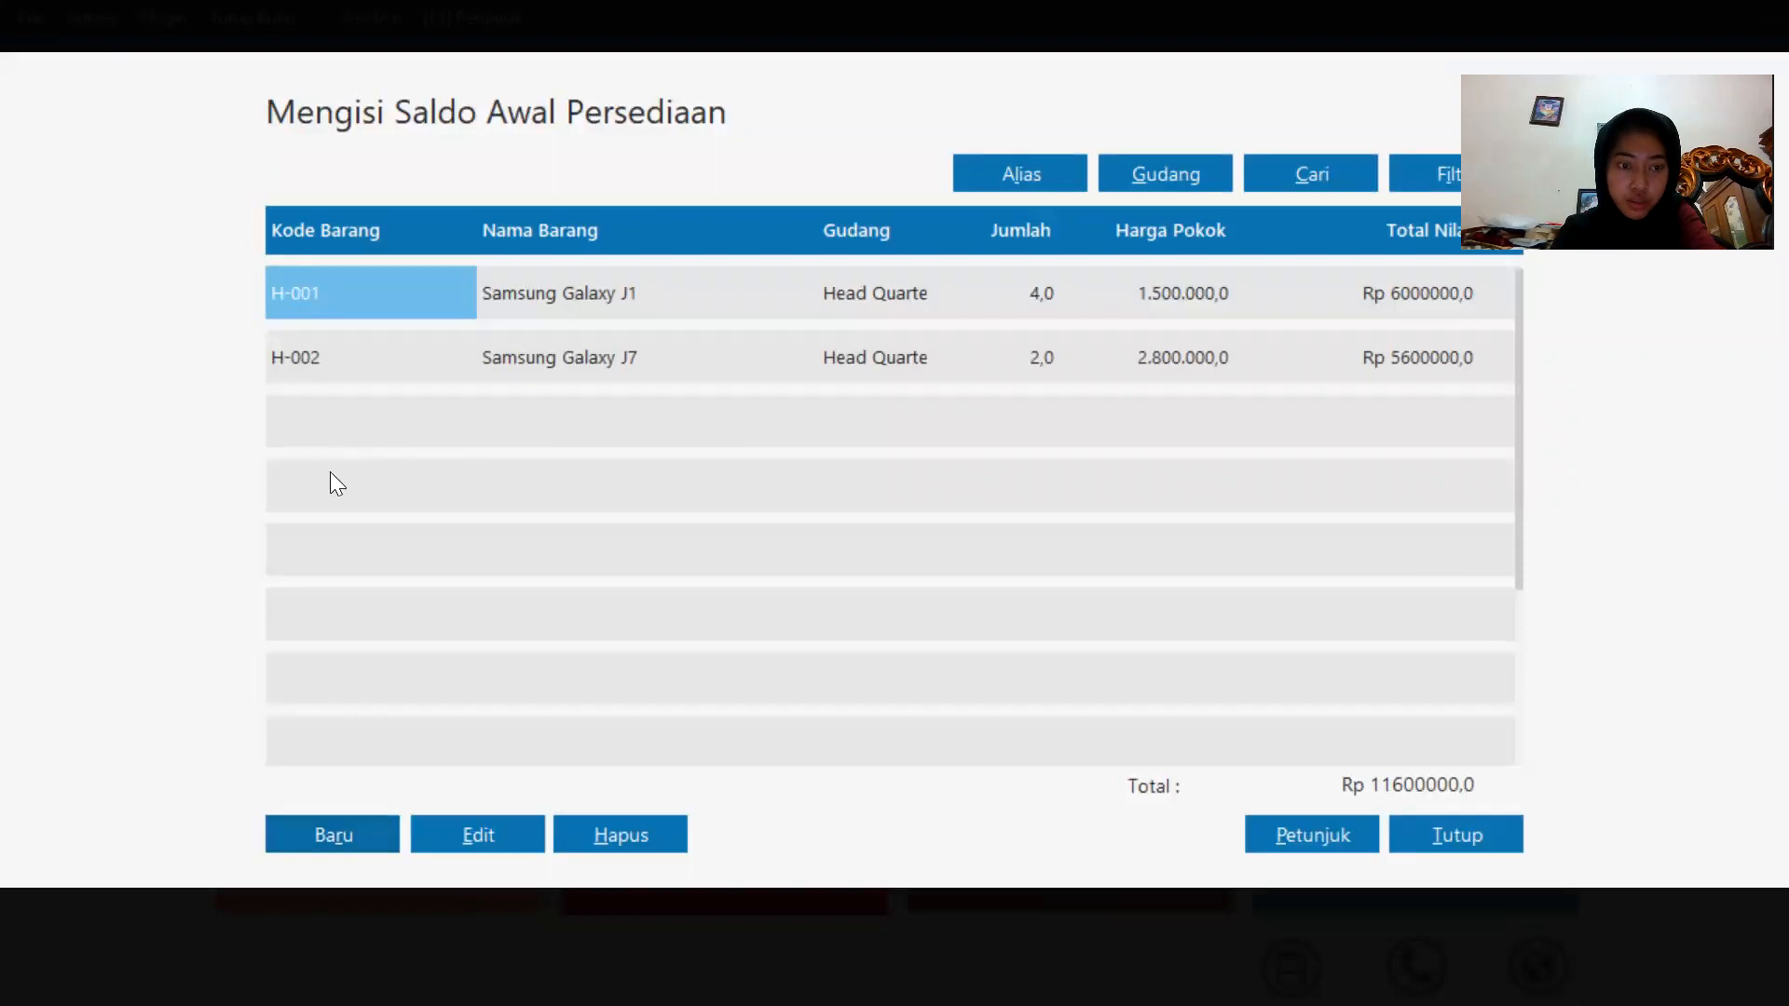
# Add opening stock of 5 units of H-003 Oppo F1 Plus with unit cost 1100000, and record it.
pyautogui.click(298, 842)
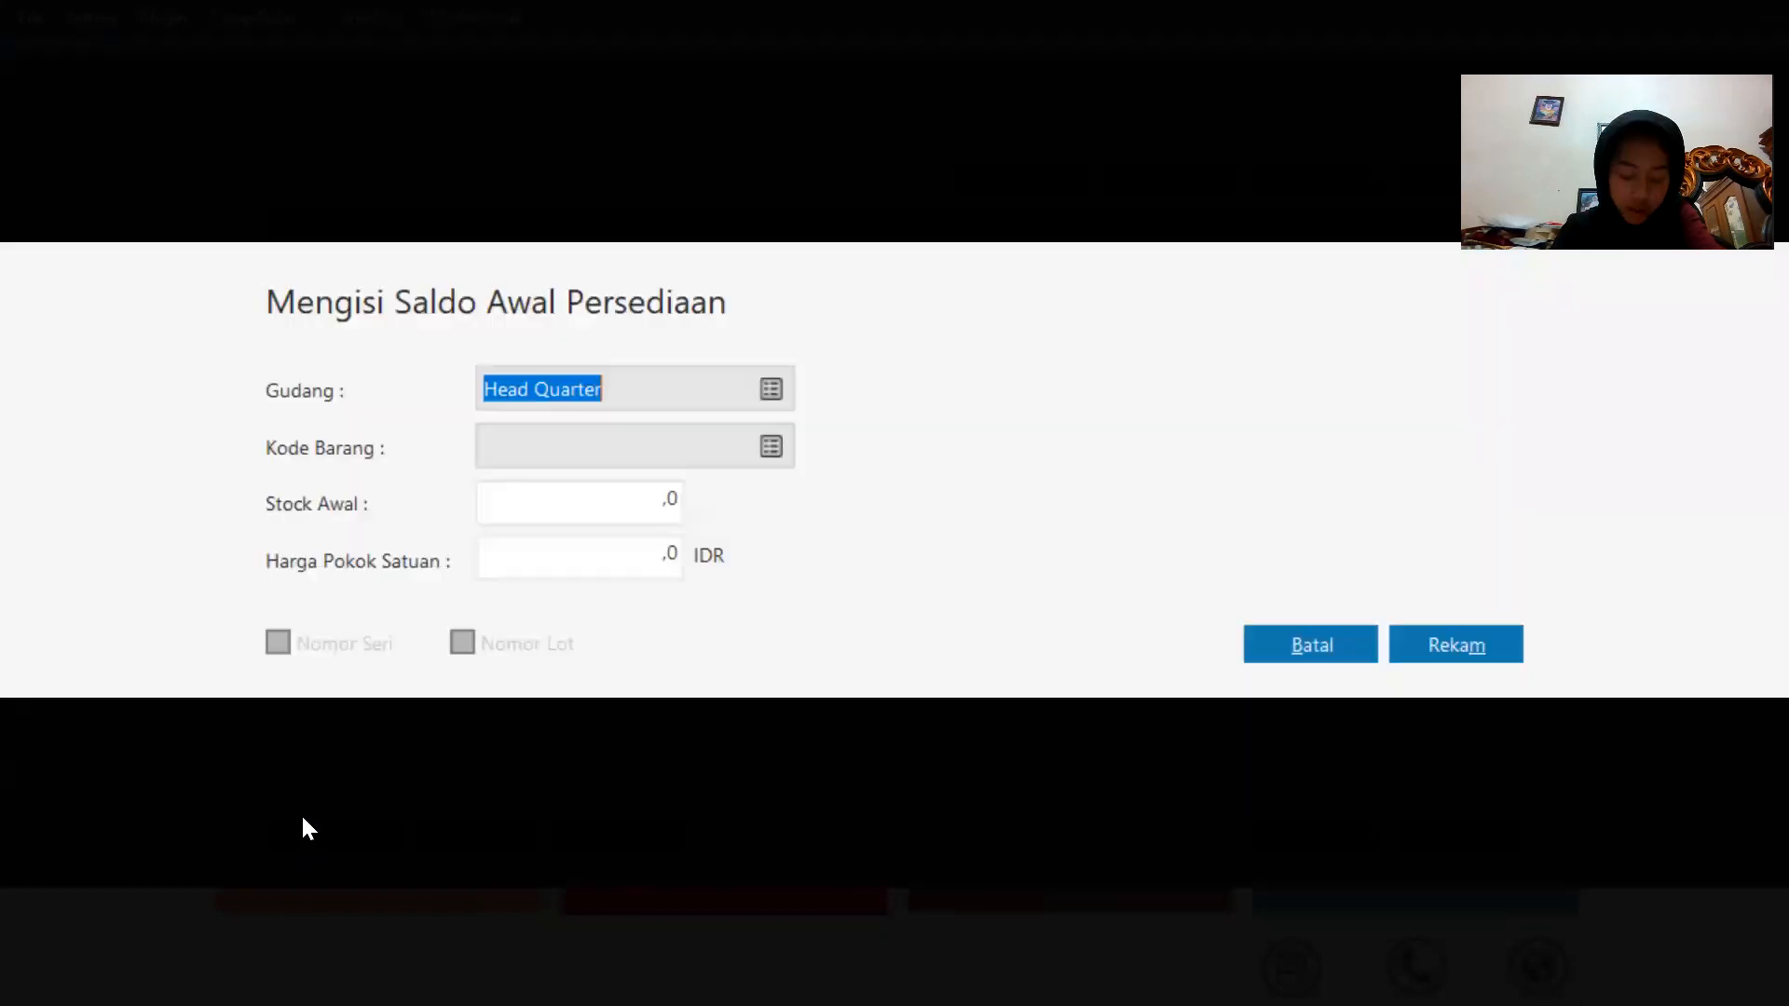
pyautogui.click(770, 447)
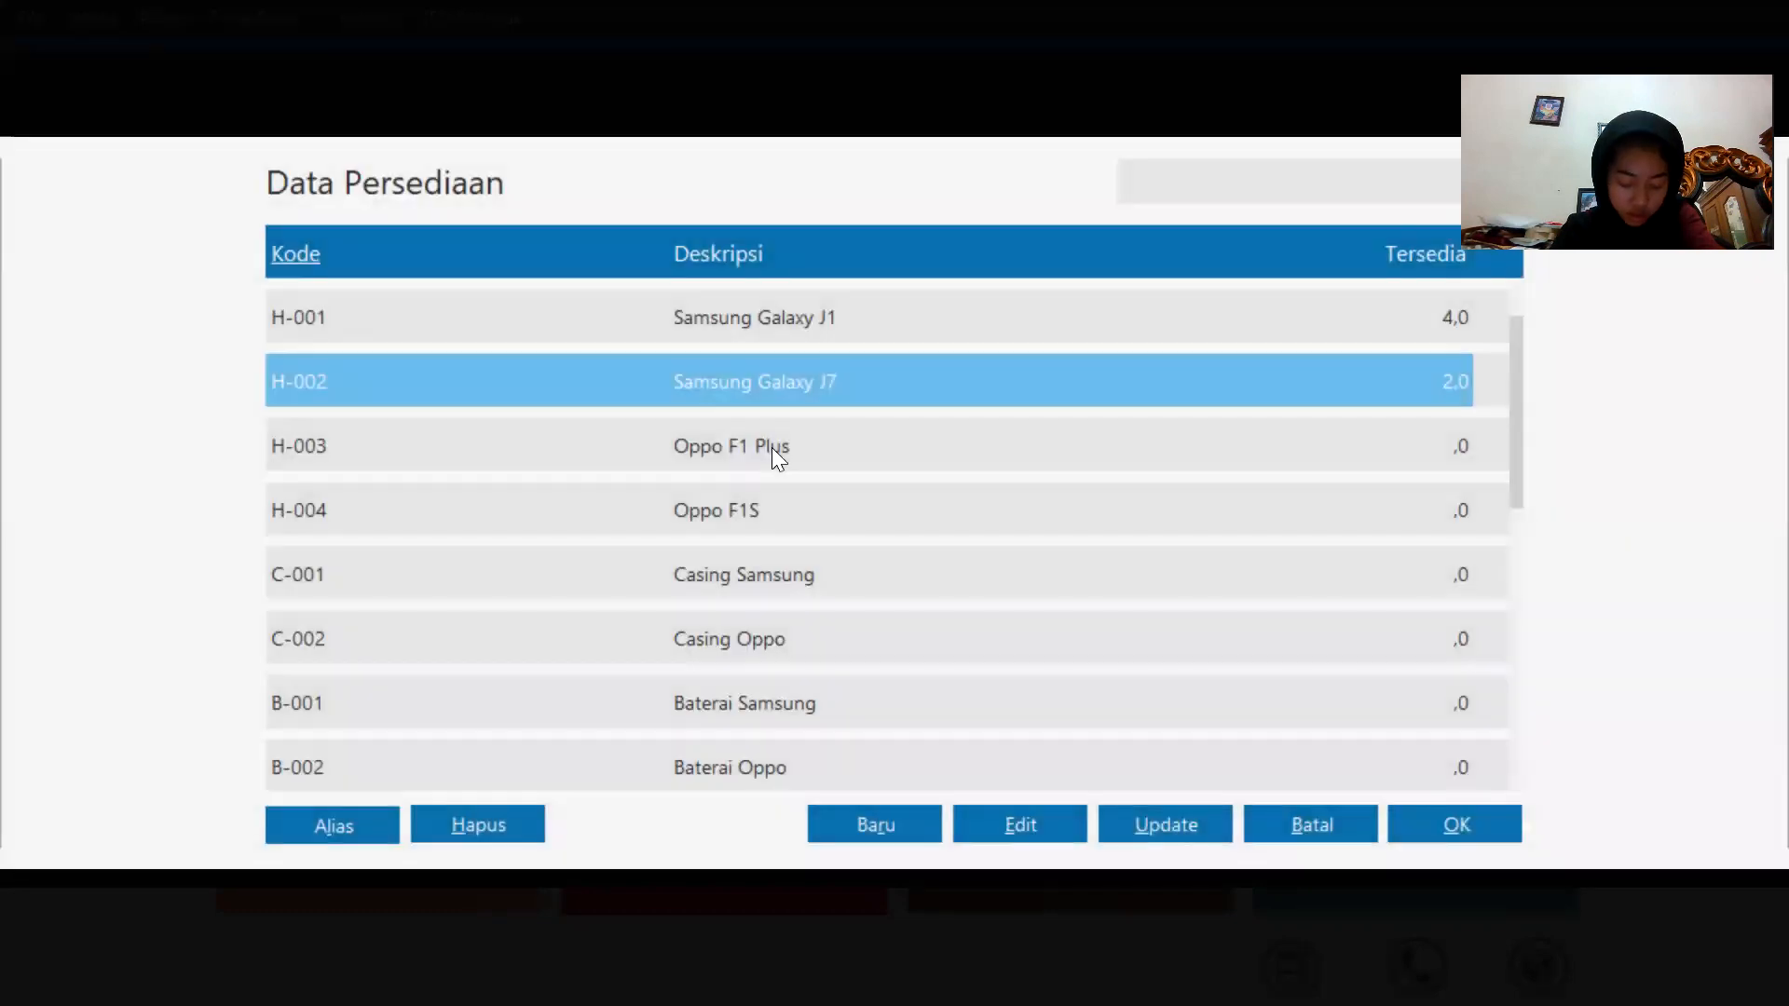
pyautogui.doubleClick(771, 453)
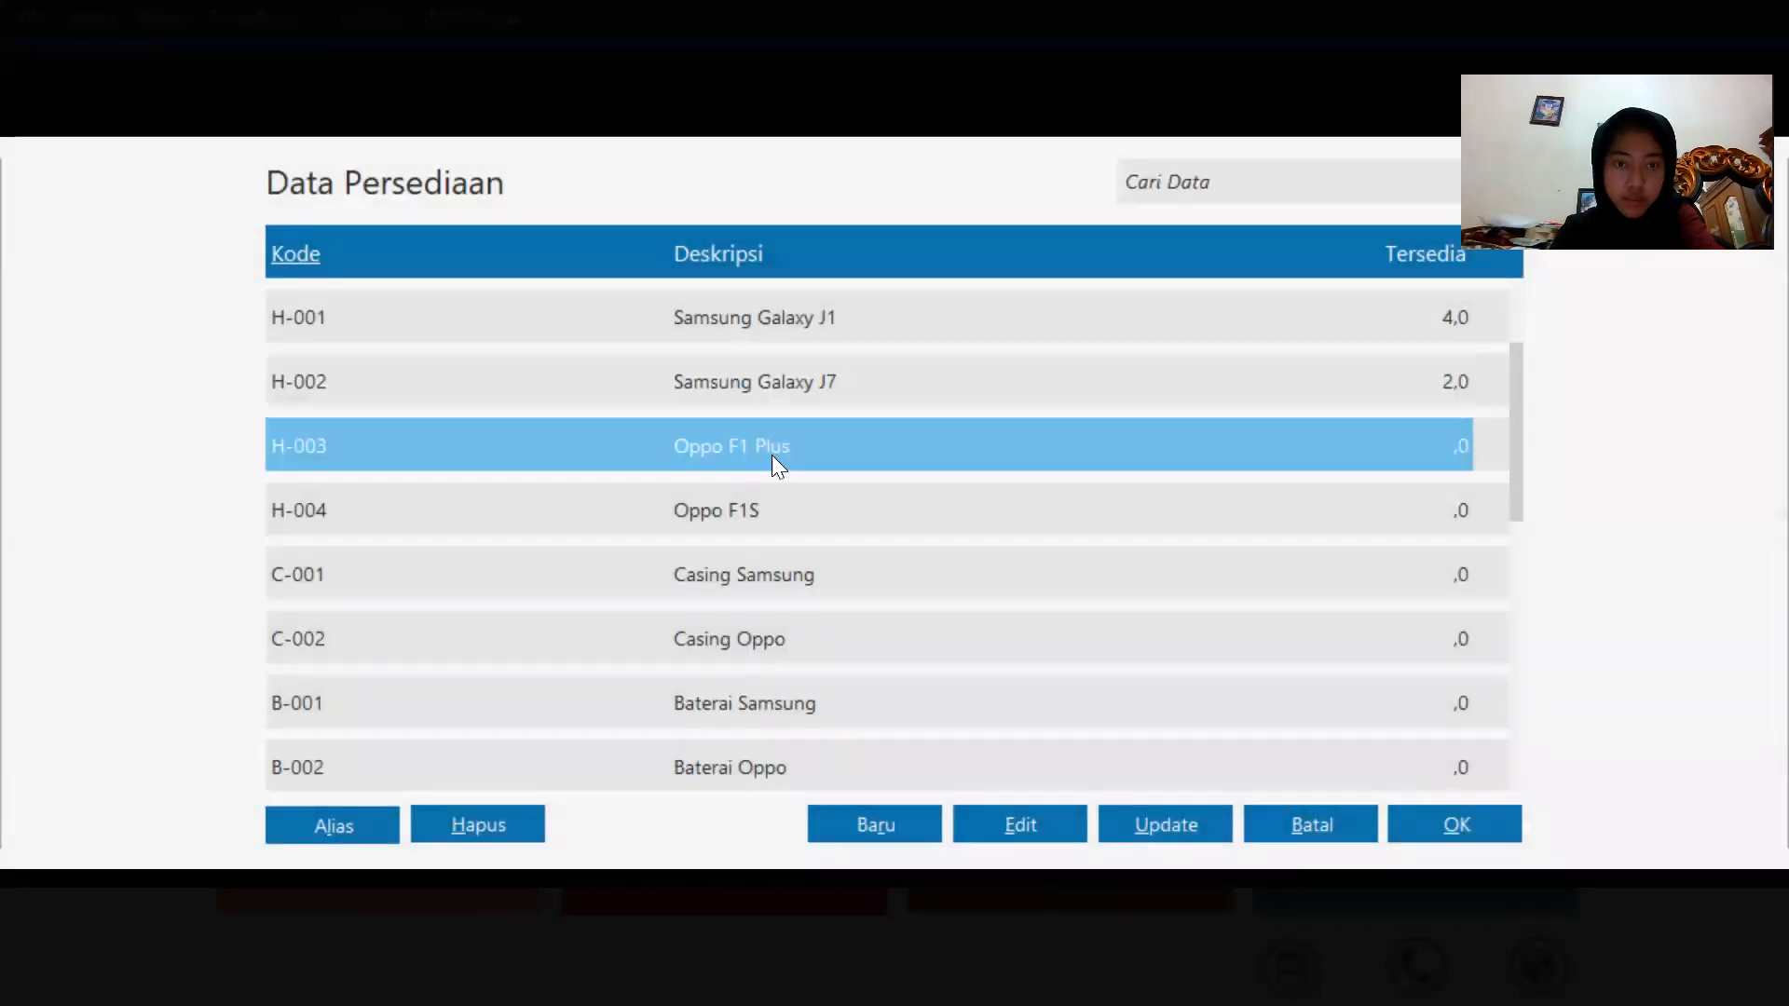
pyautogui.click(671, 518)
pyautogui.press('BackSpace')
pyautogui.press('BackSpace')
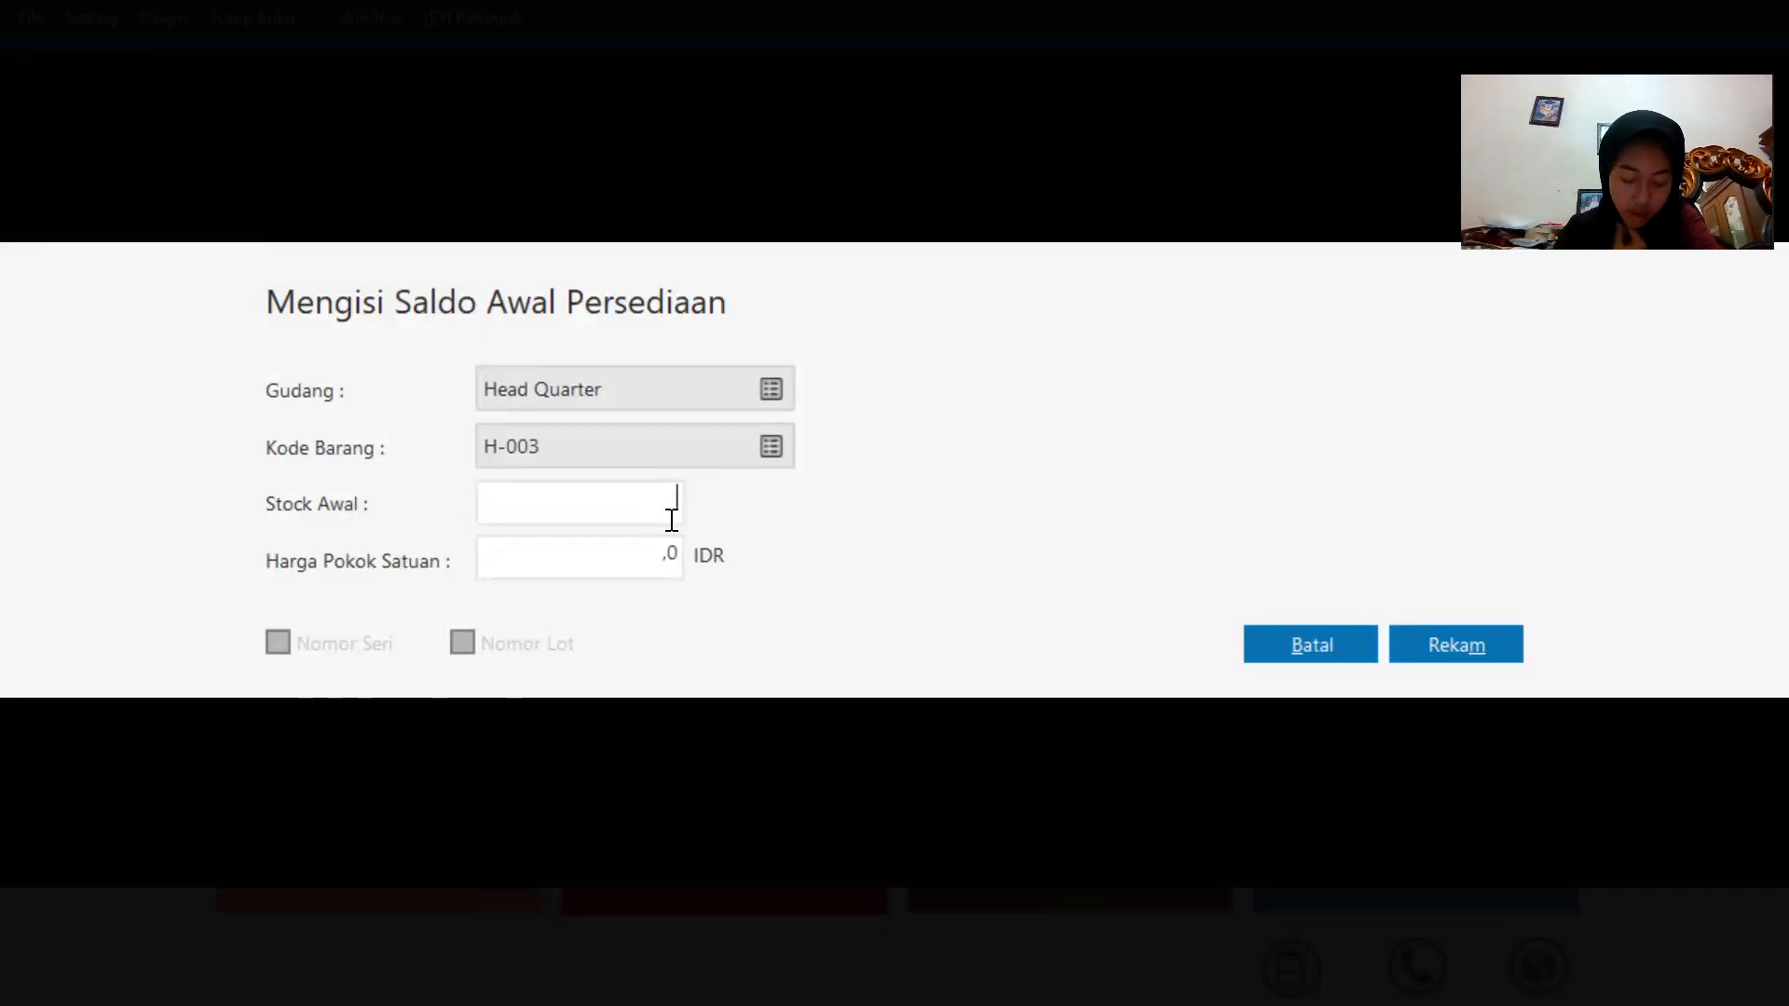
pyautogui.write('5')
pyautogui.click(662, 563)
pyautogui.doubleClick(668, 571)
pyautogui.write('1')
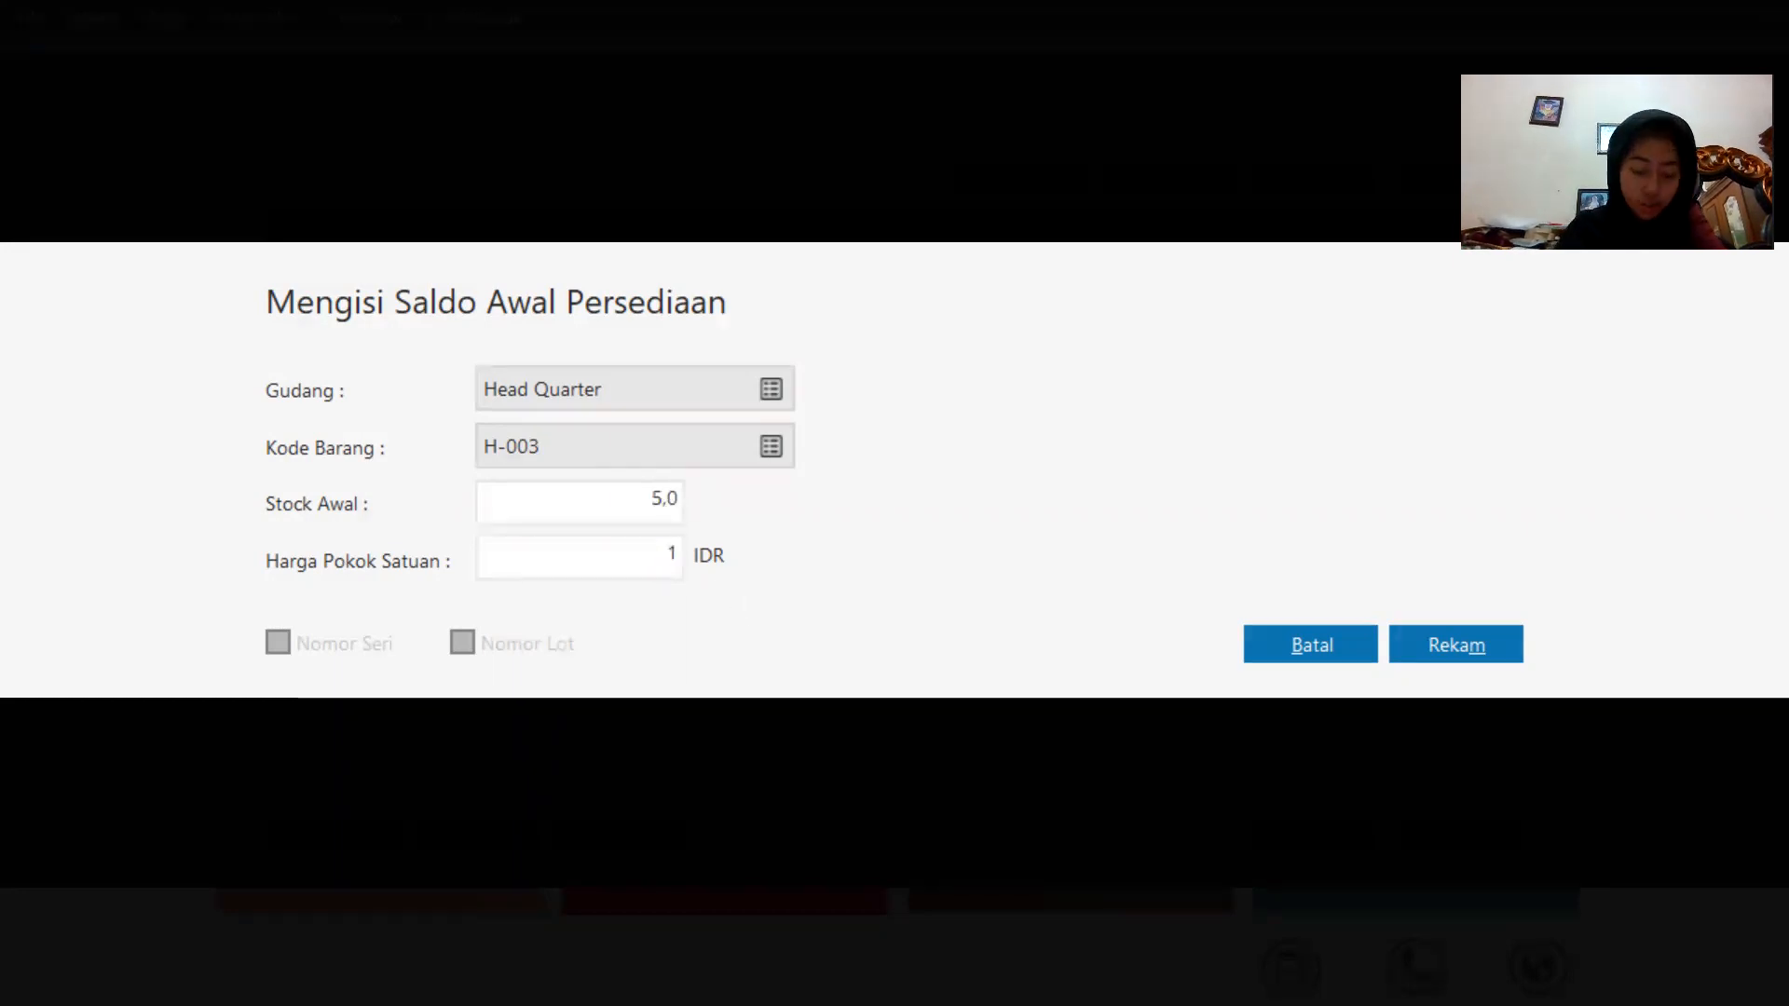
pyautogui.write('100000')
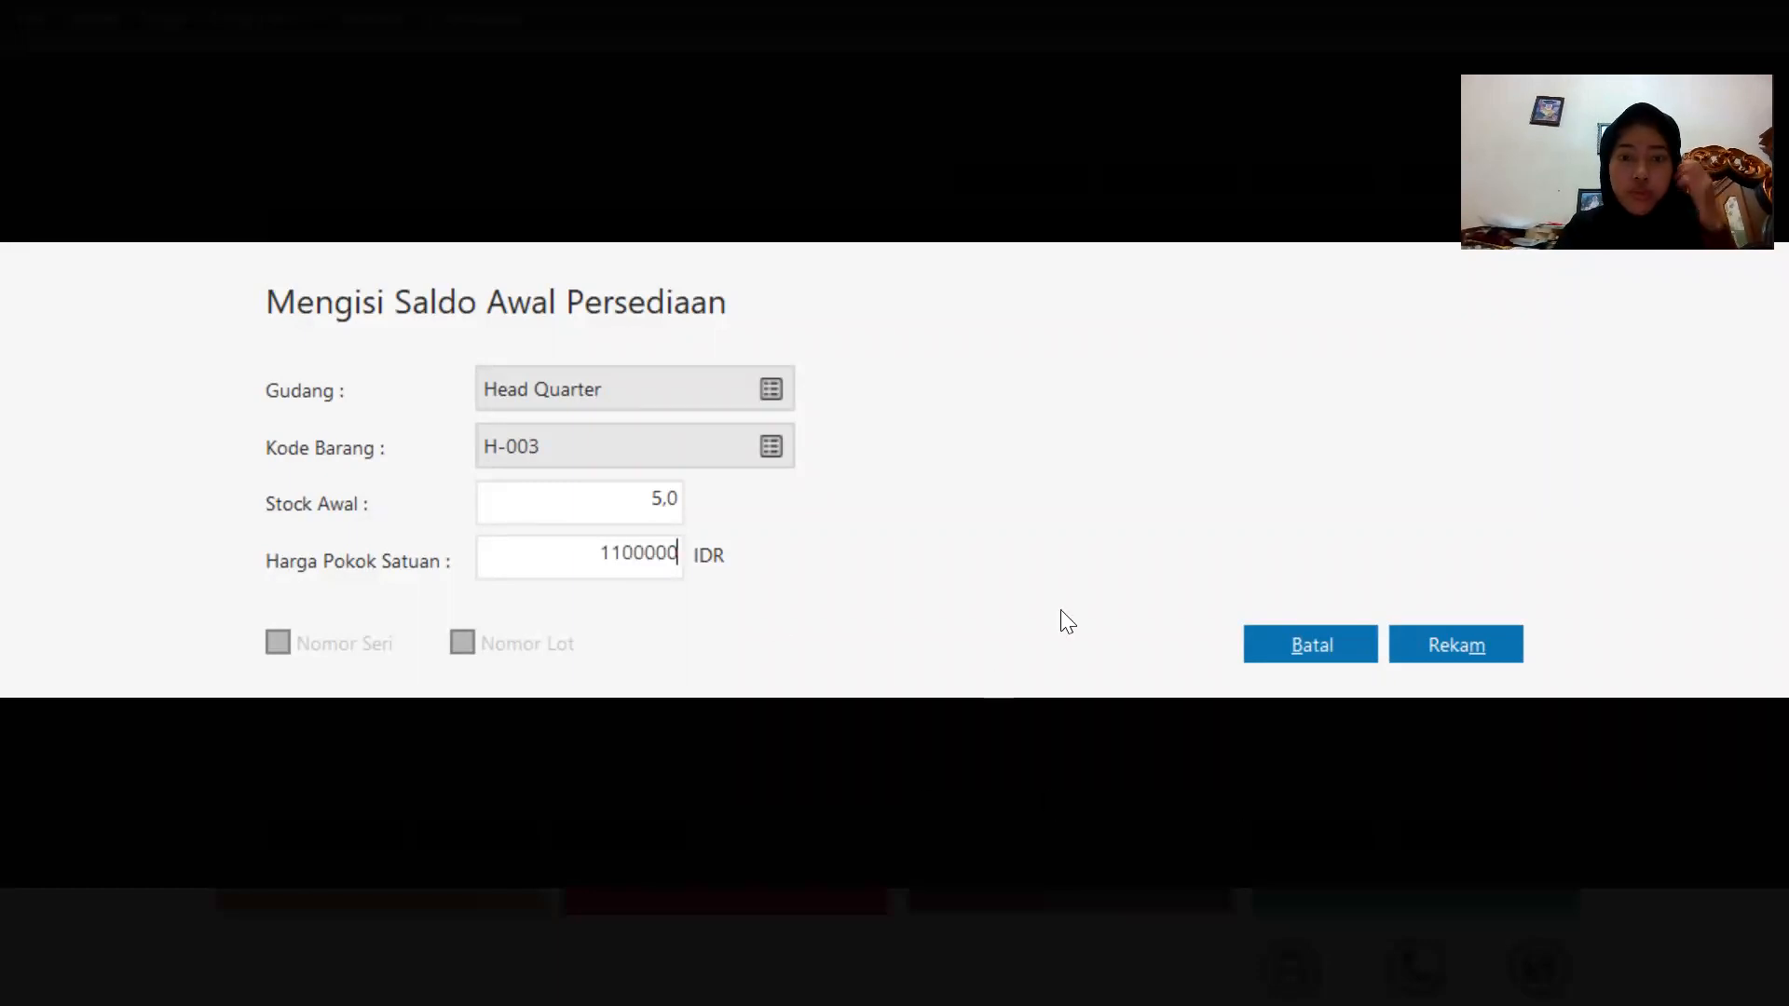
pyautogui.click(1505, 643)
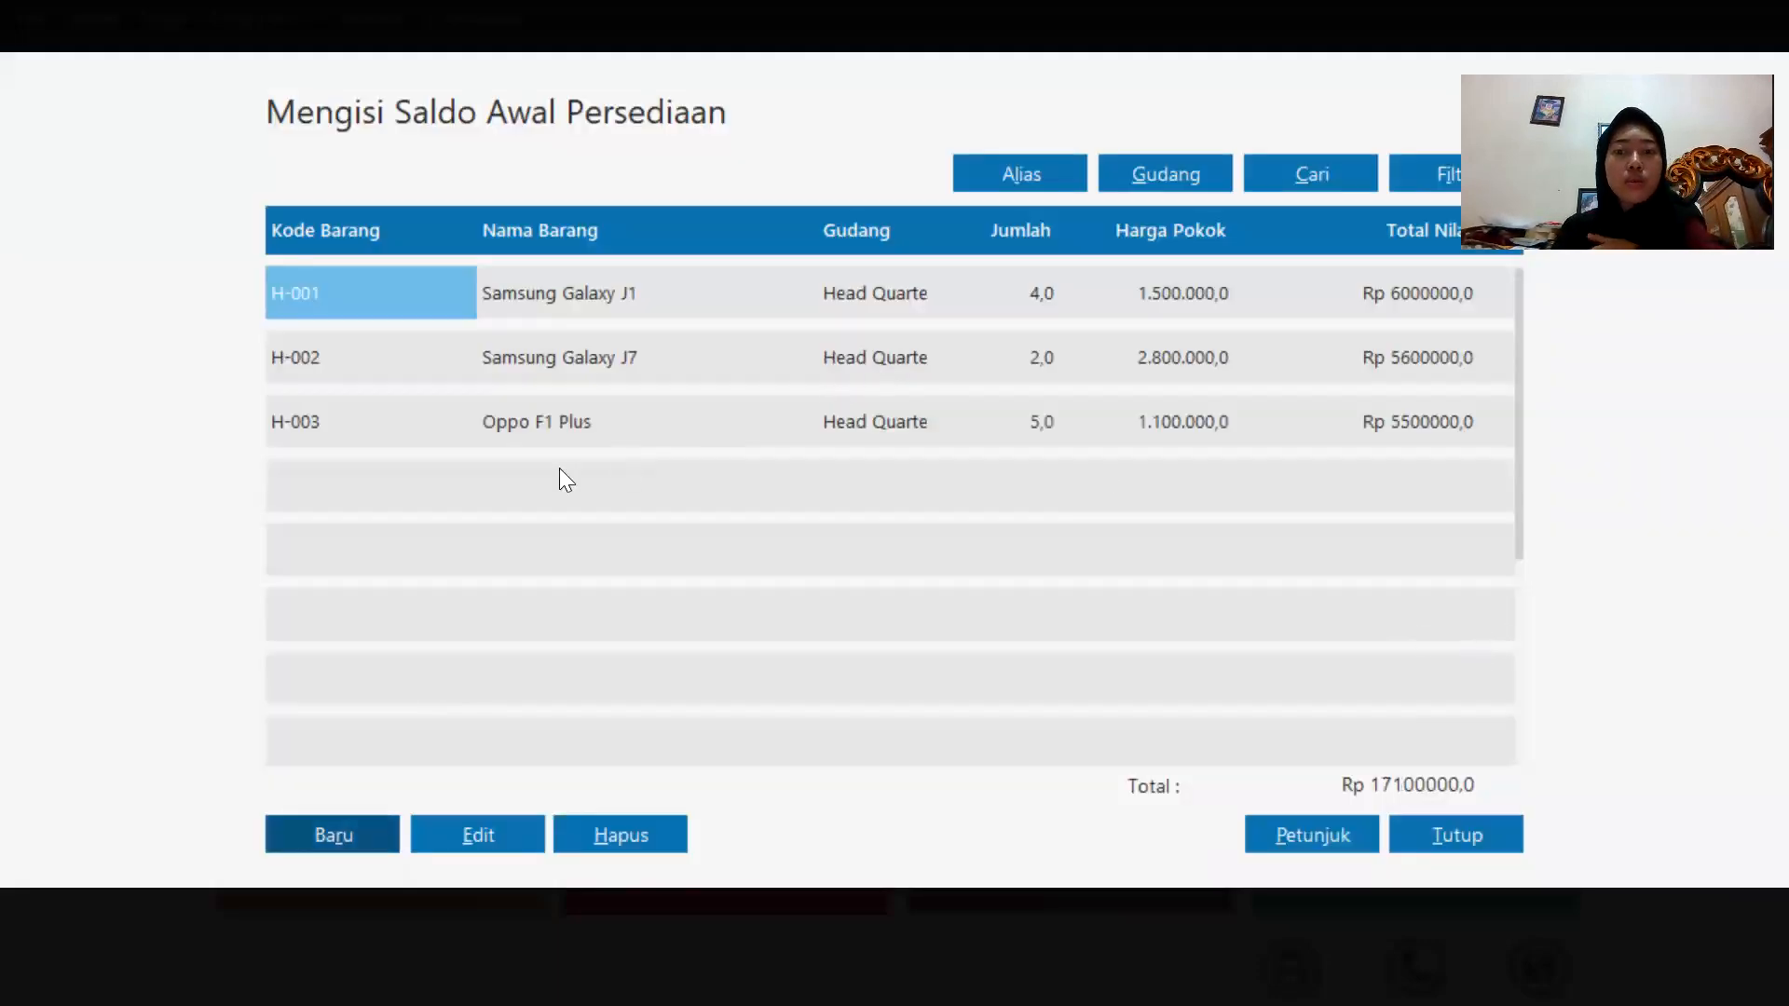
# Add opening stock of 1 unit of H-004 Oppo F1S with unit cost 3100000, and record it.
pyautogui.click(335, 820)
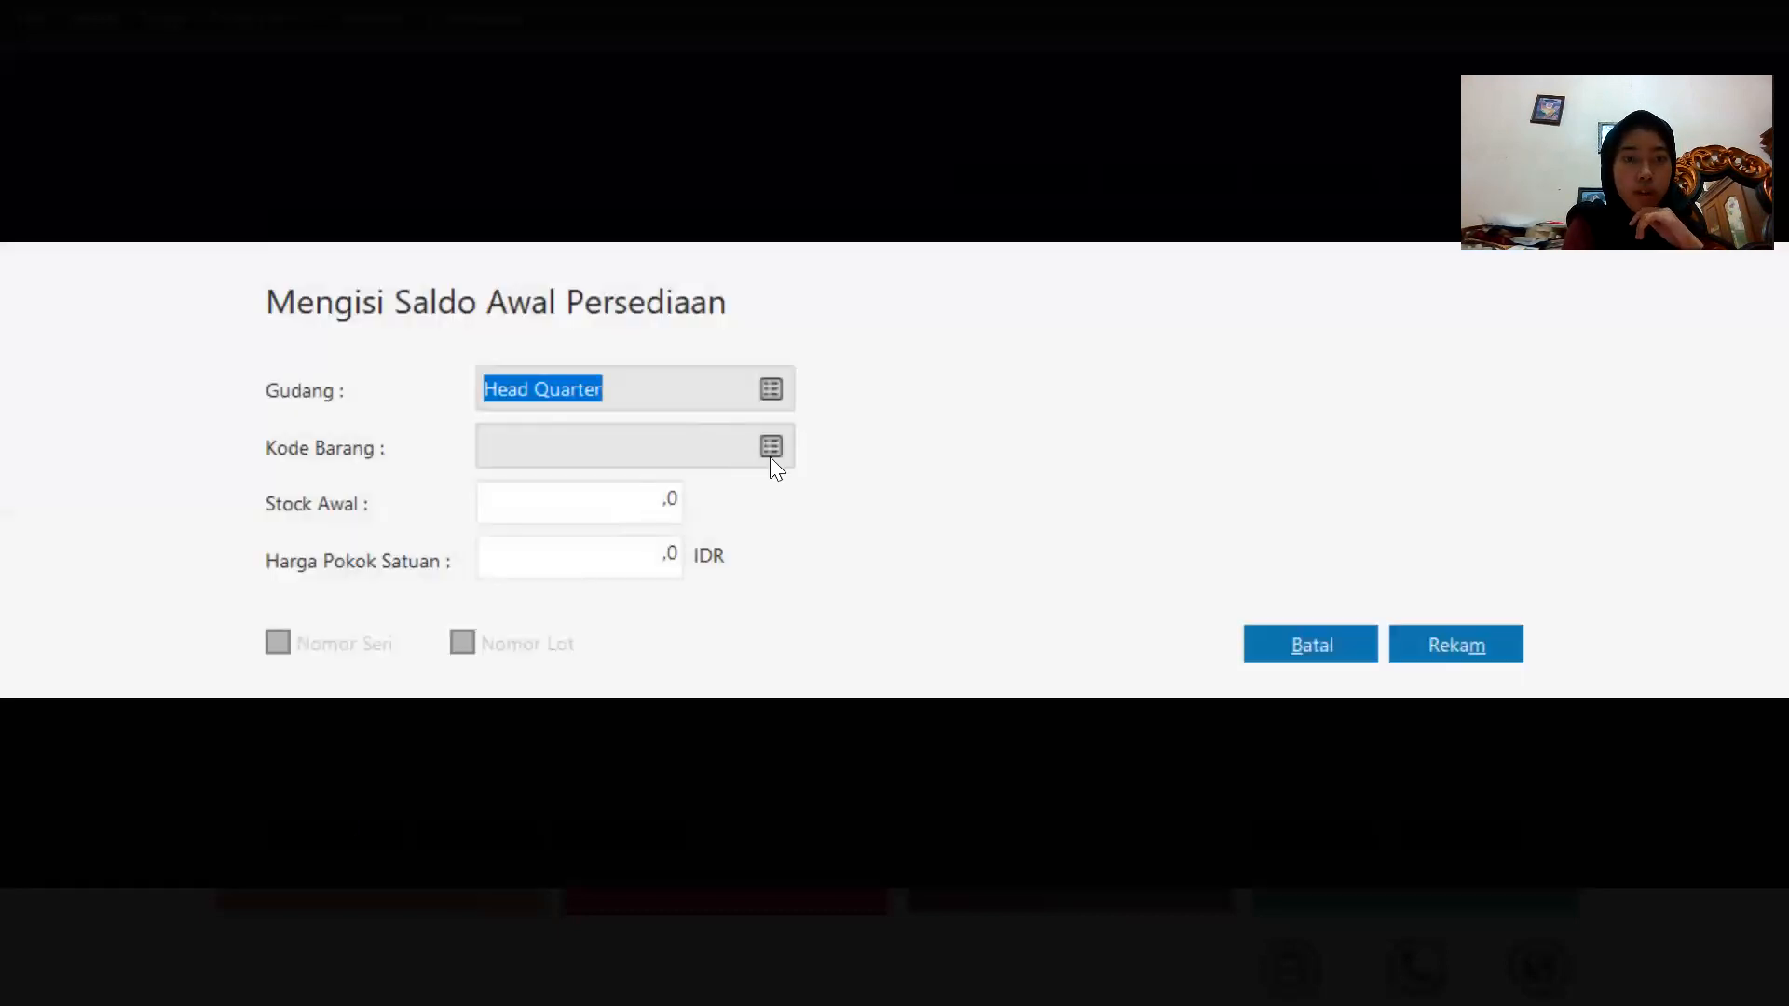
pyautogui.click(771, 447)
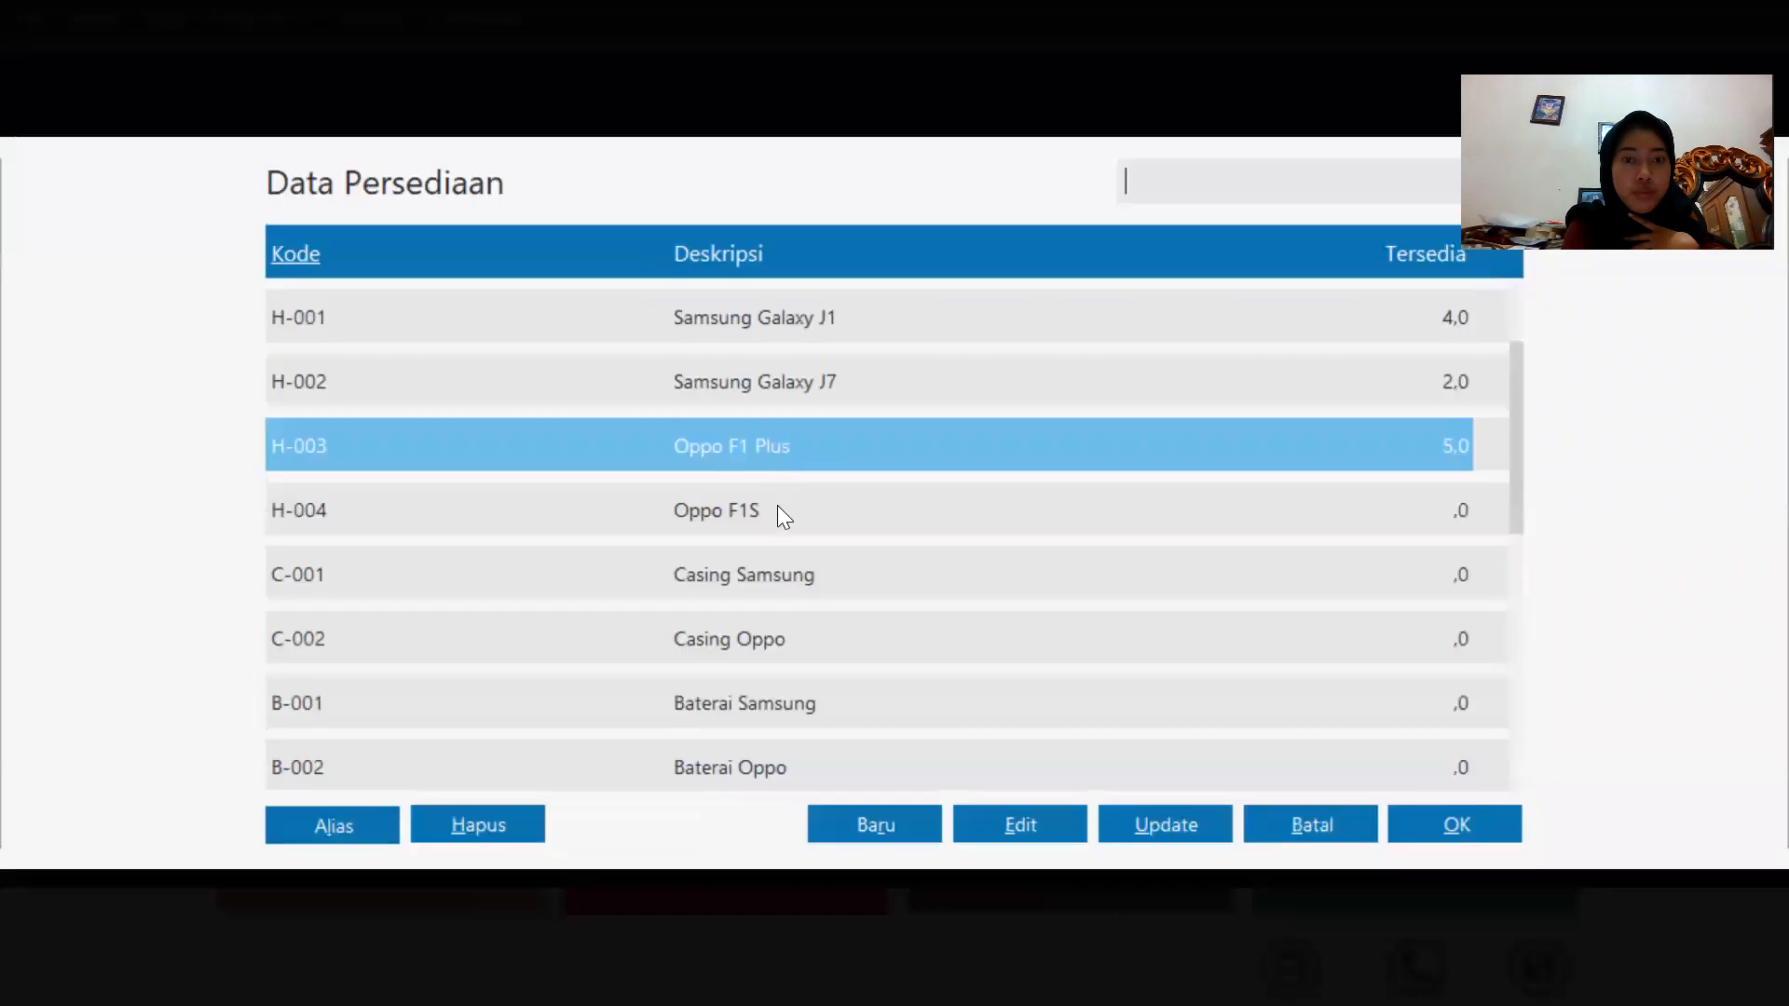
pyautogui.doubleClick(777, 507)
pyautogui.click(637, 512)
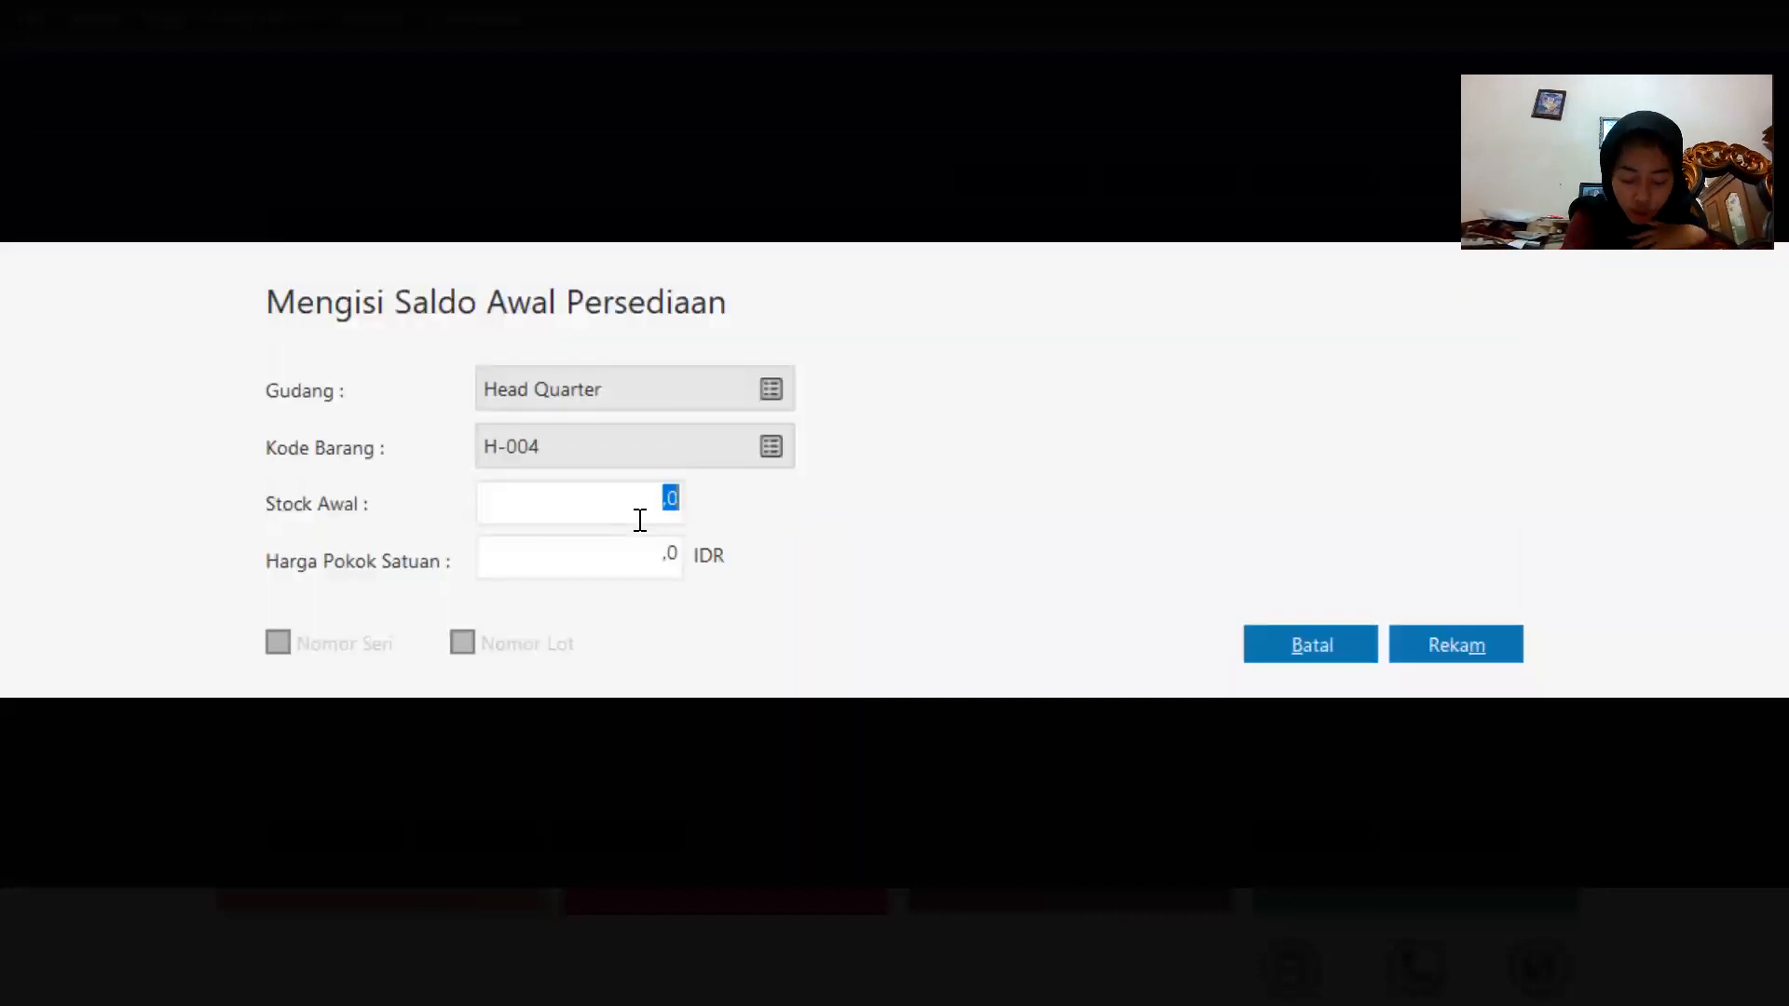
pyautogui.press('BackSpace')
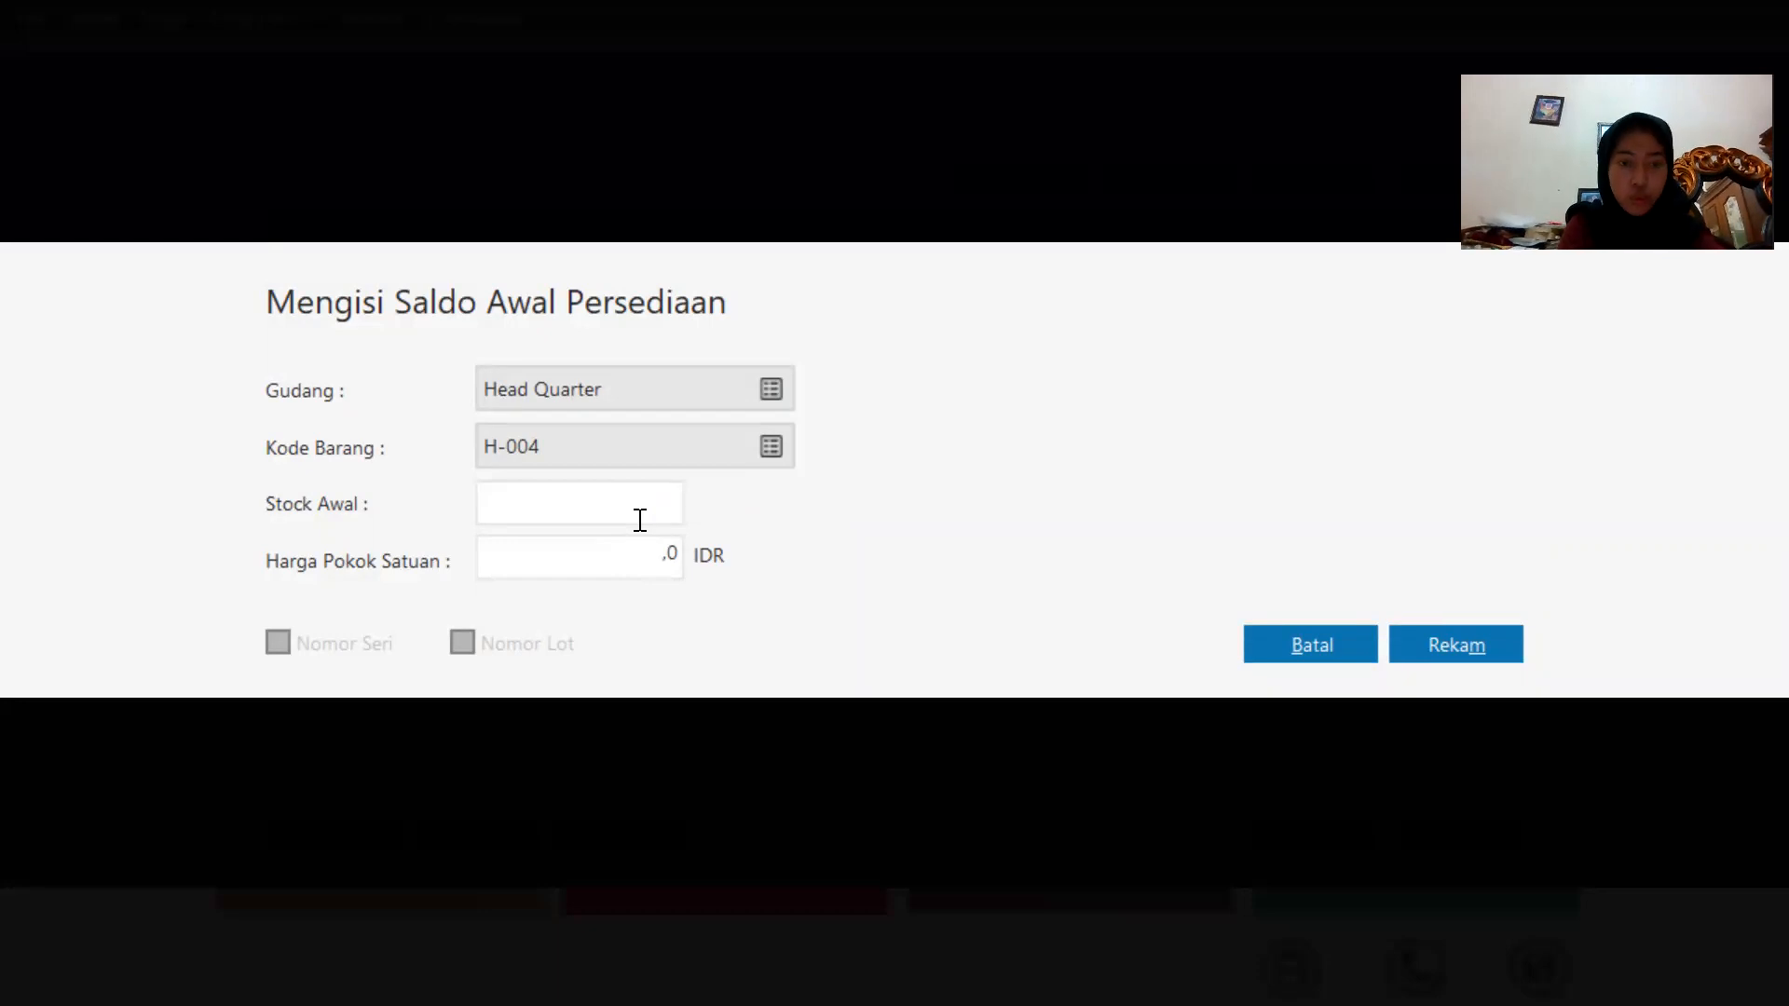
pyautogui.write('1')
pyautogui.click(659, 563)
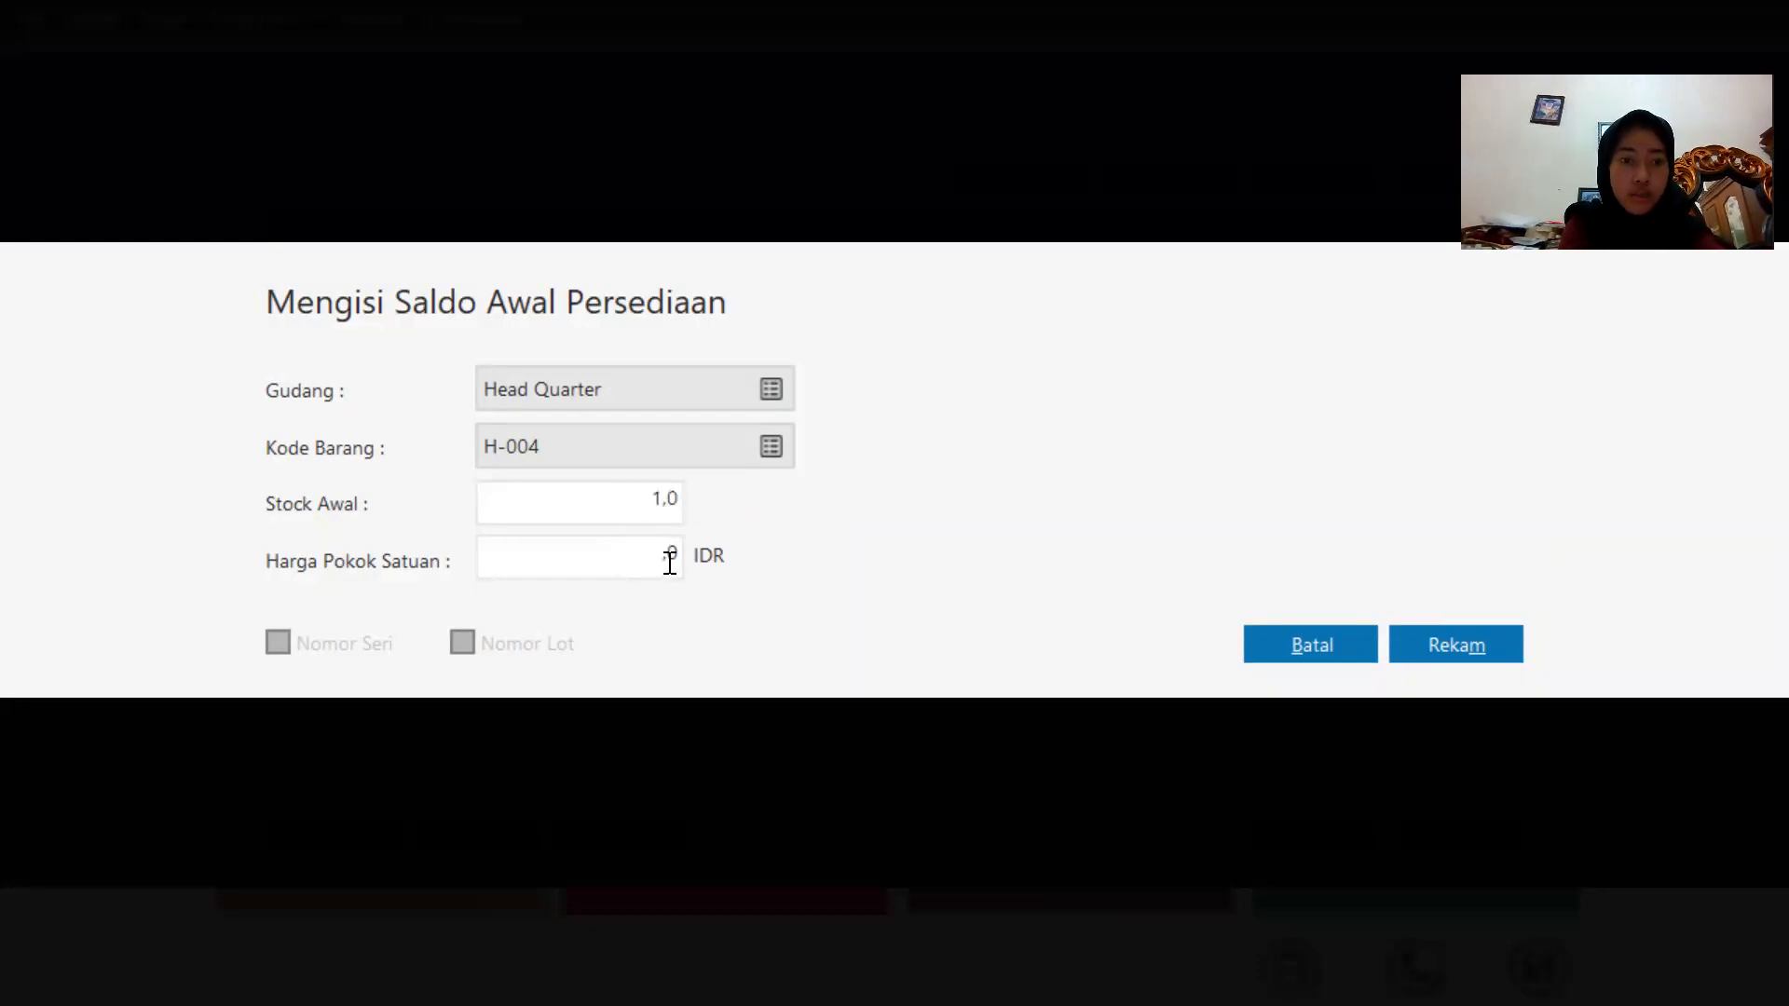
pyautogui.press('BackSpace')
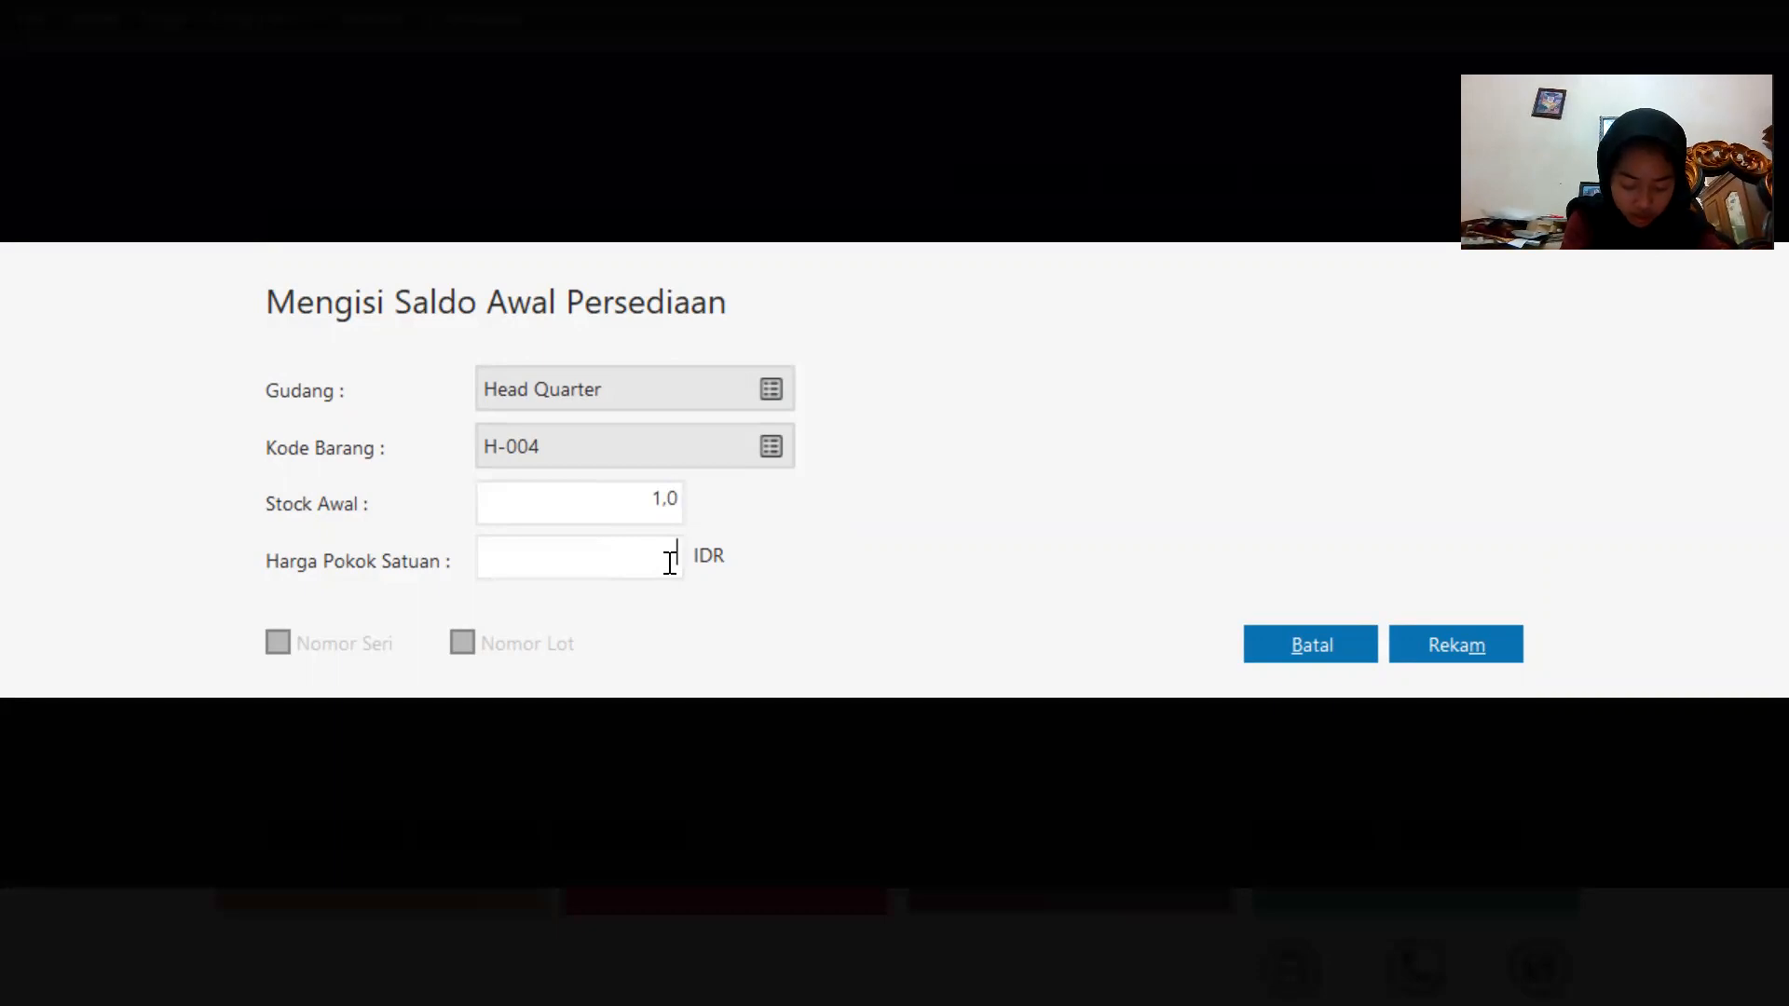
pyautogui.write('31')
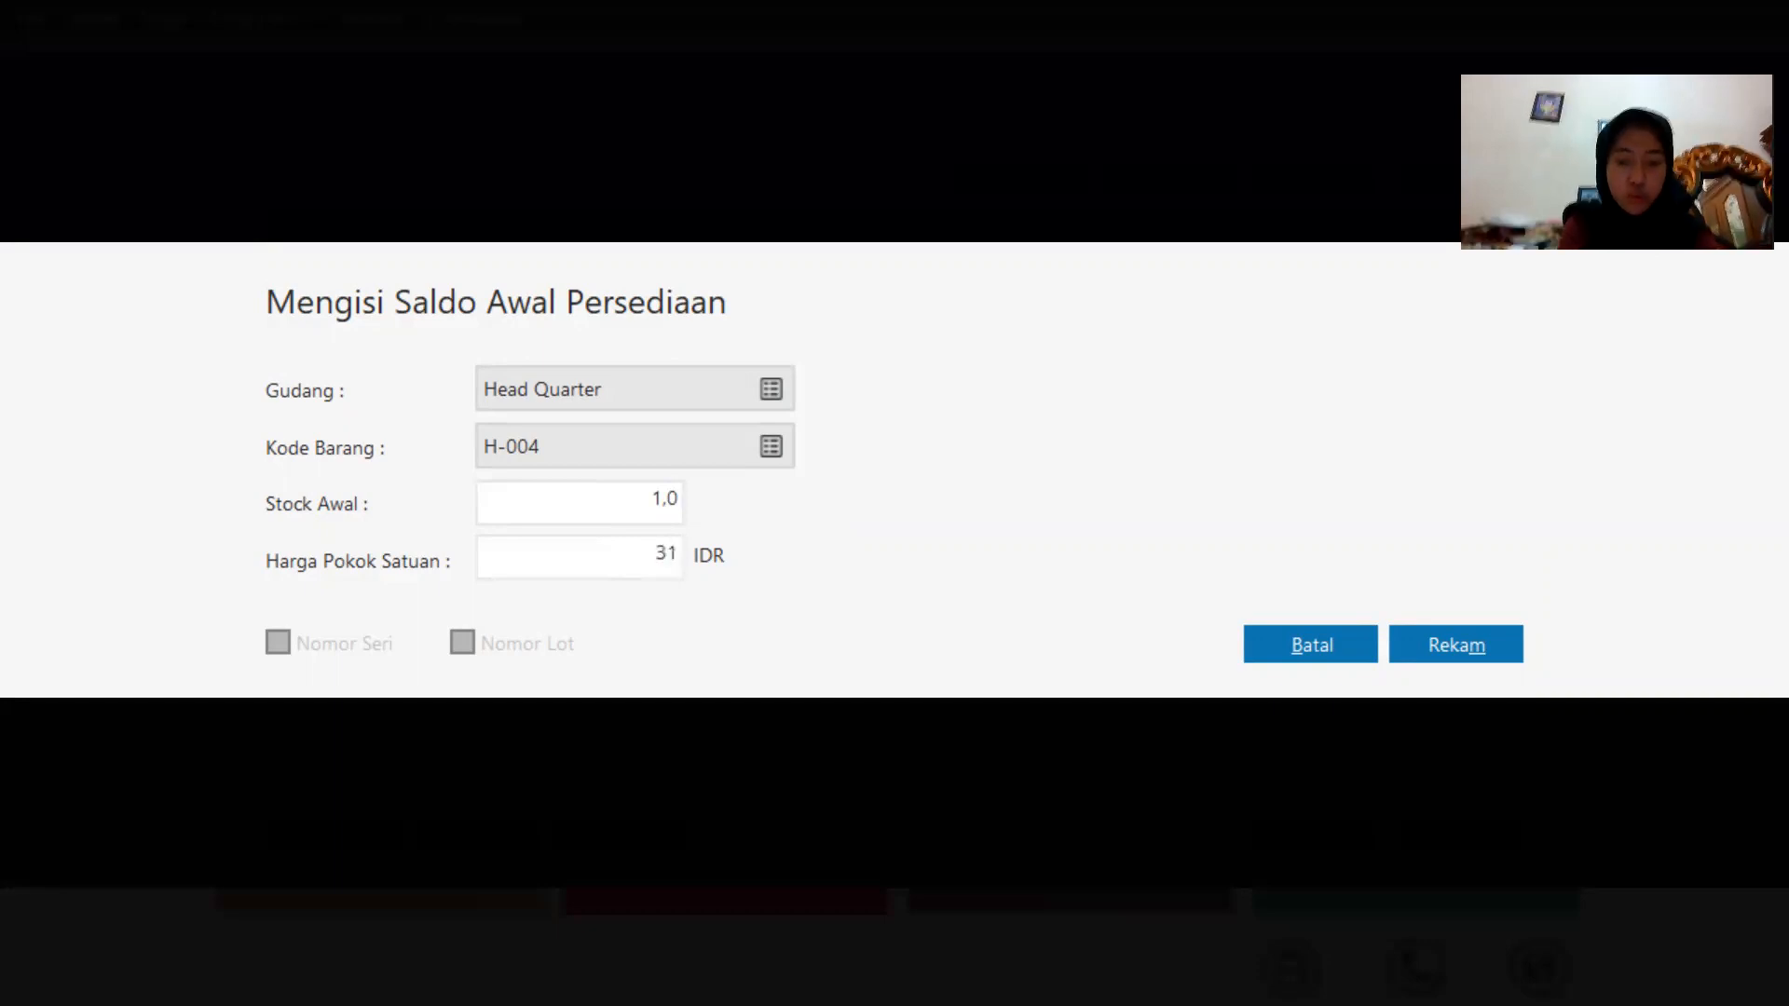
pyautogui.write('00000')
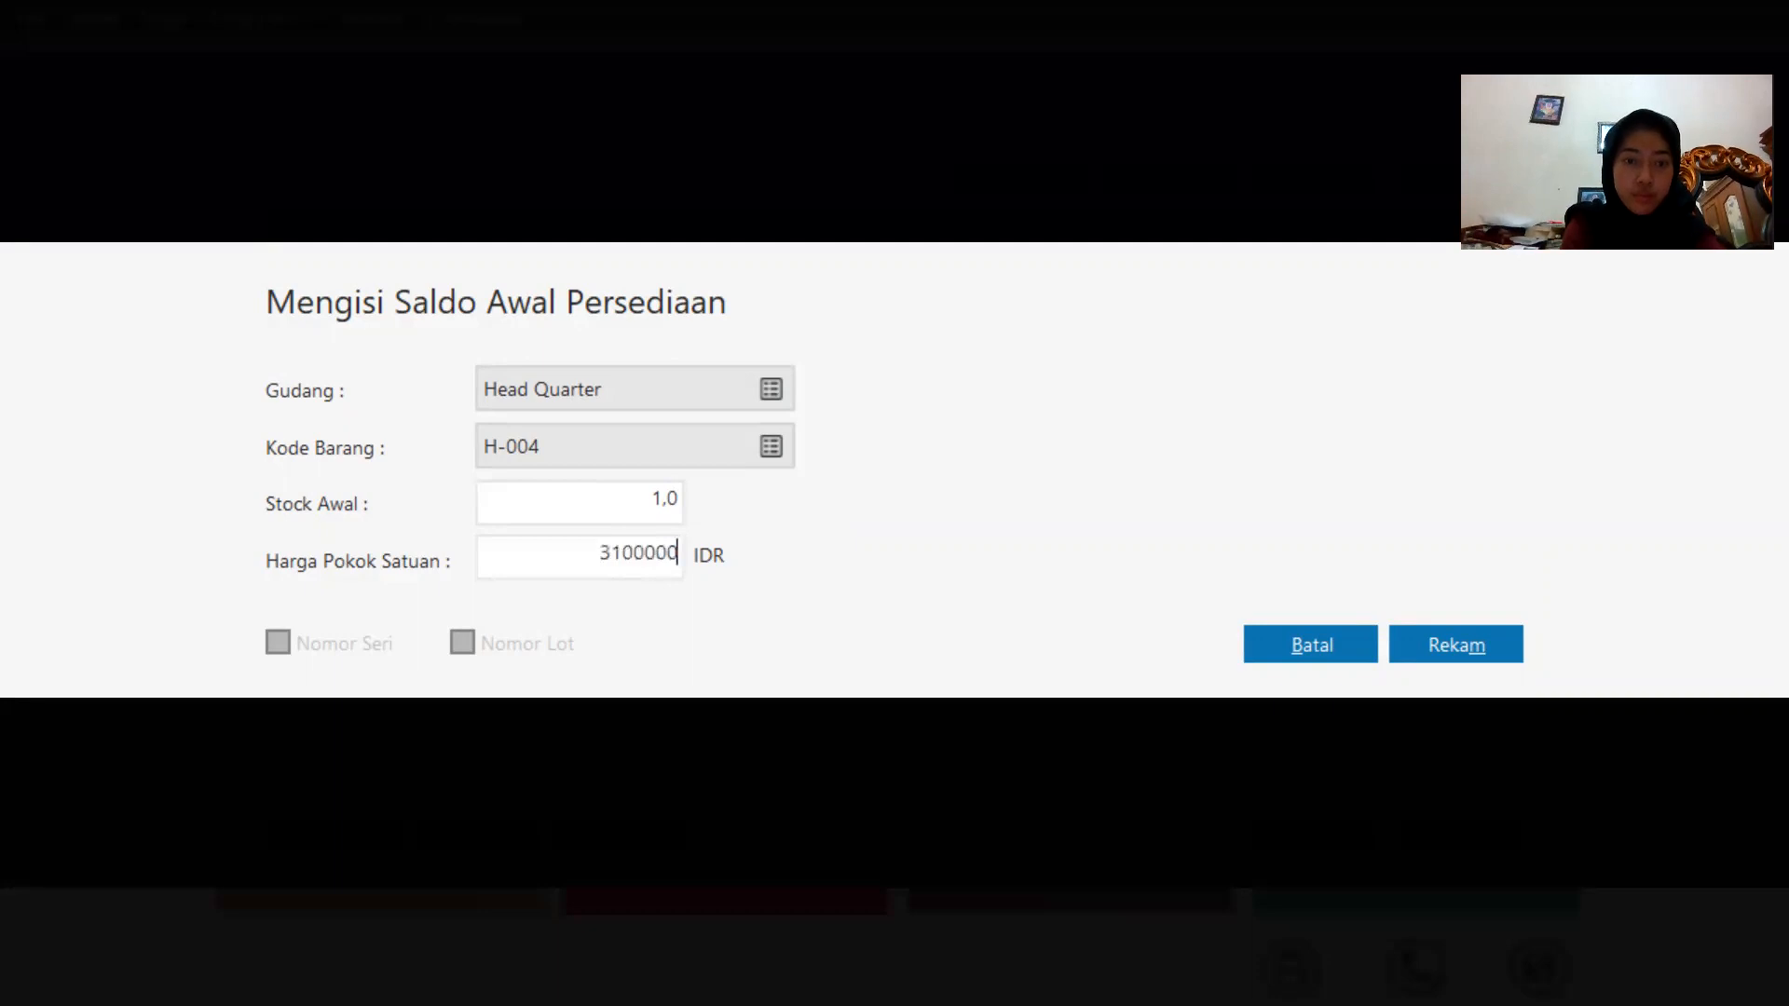
pyautogui.click(1452, 645)
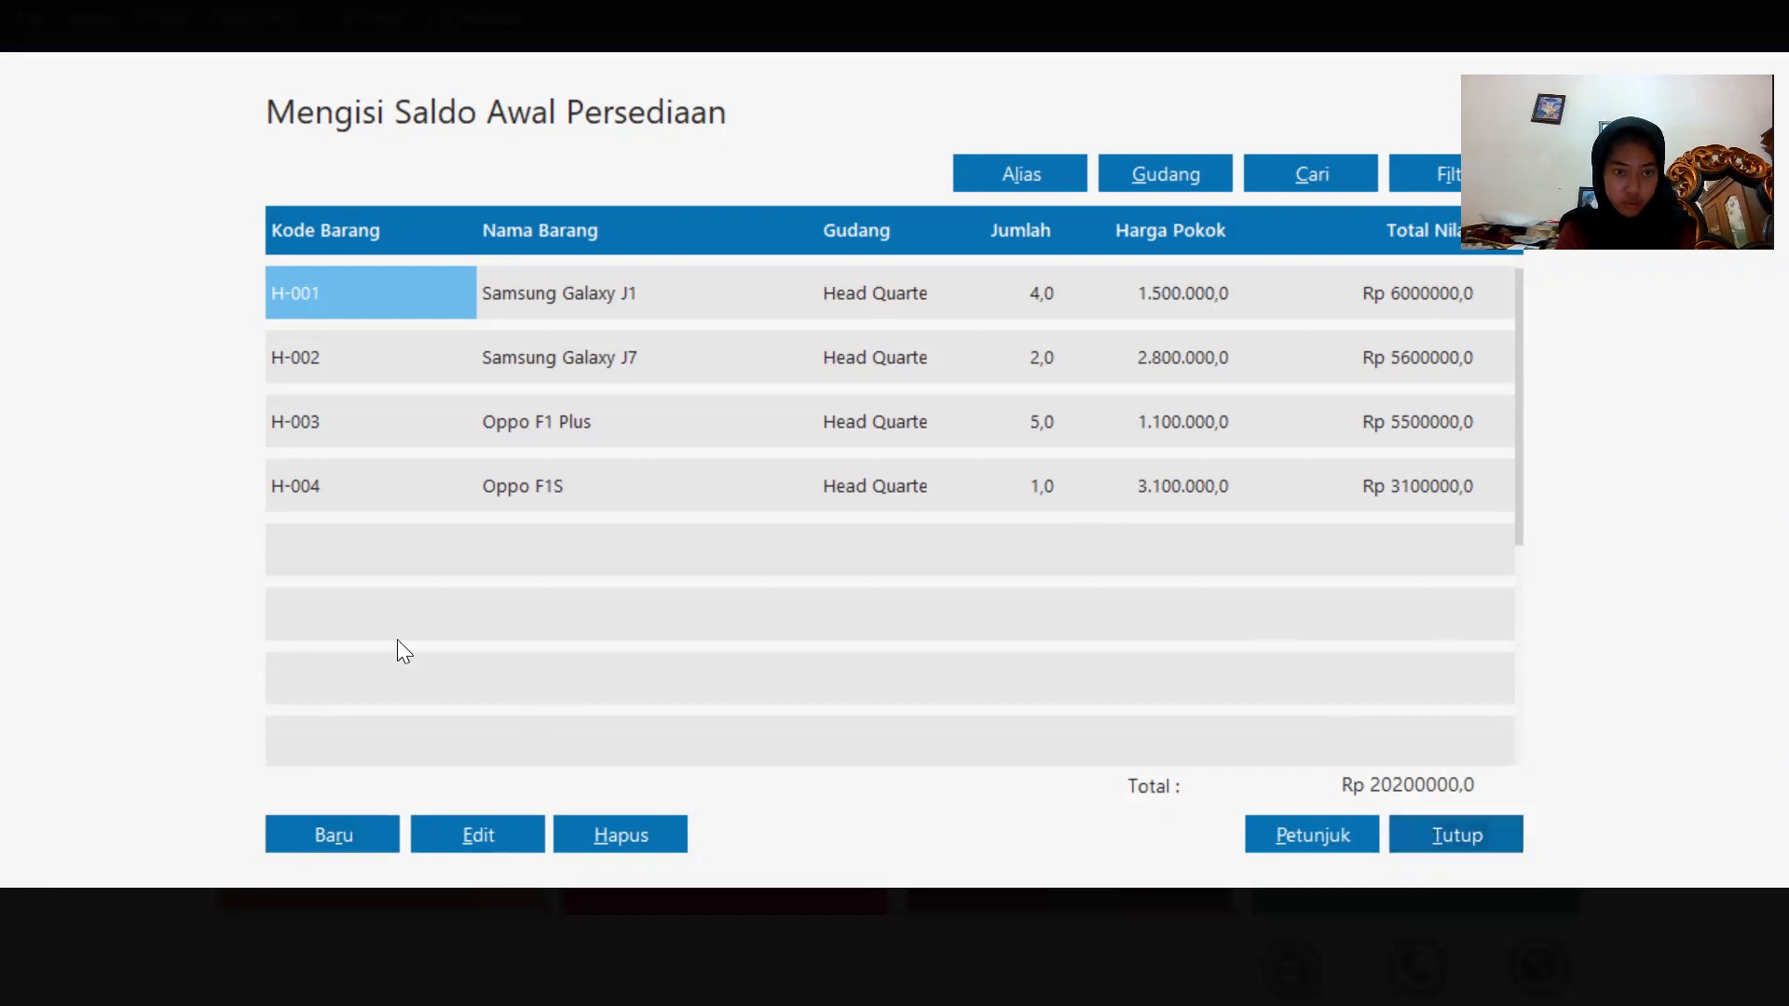
# Add opening stock of 10 units of C-001 Casing Samsung with unit cost 100000, and record it.
pyautogui.click(361, 836)
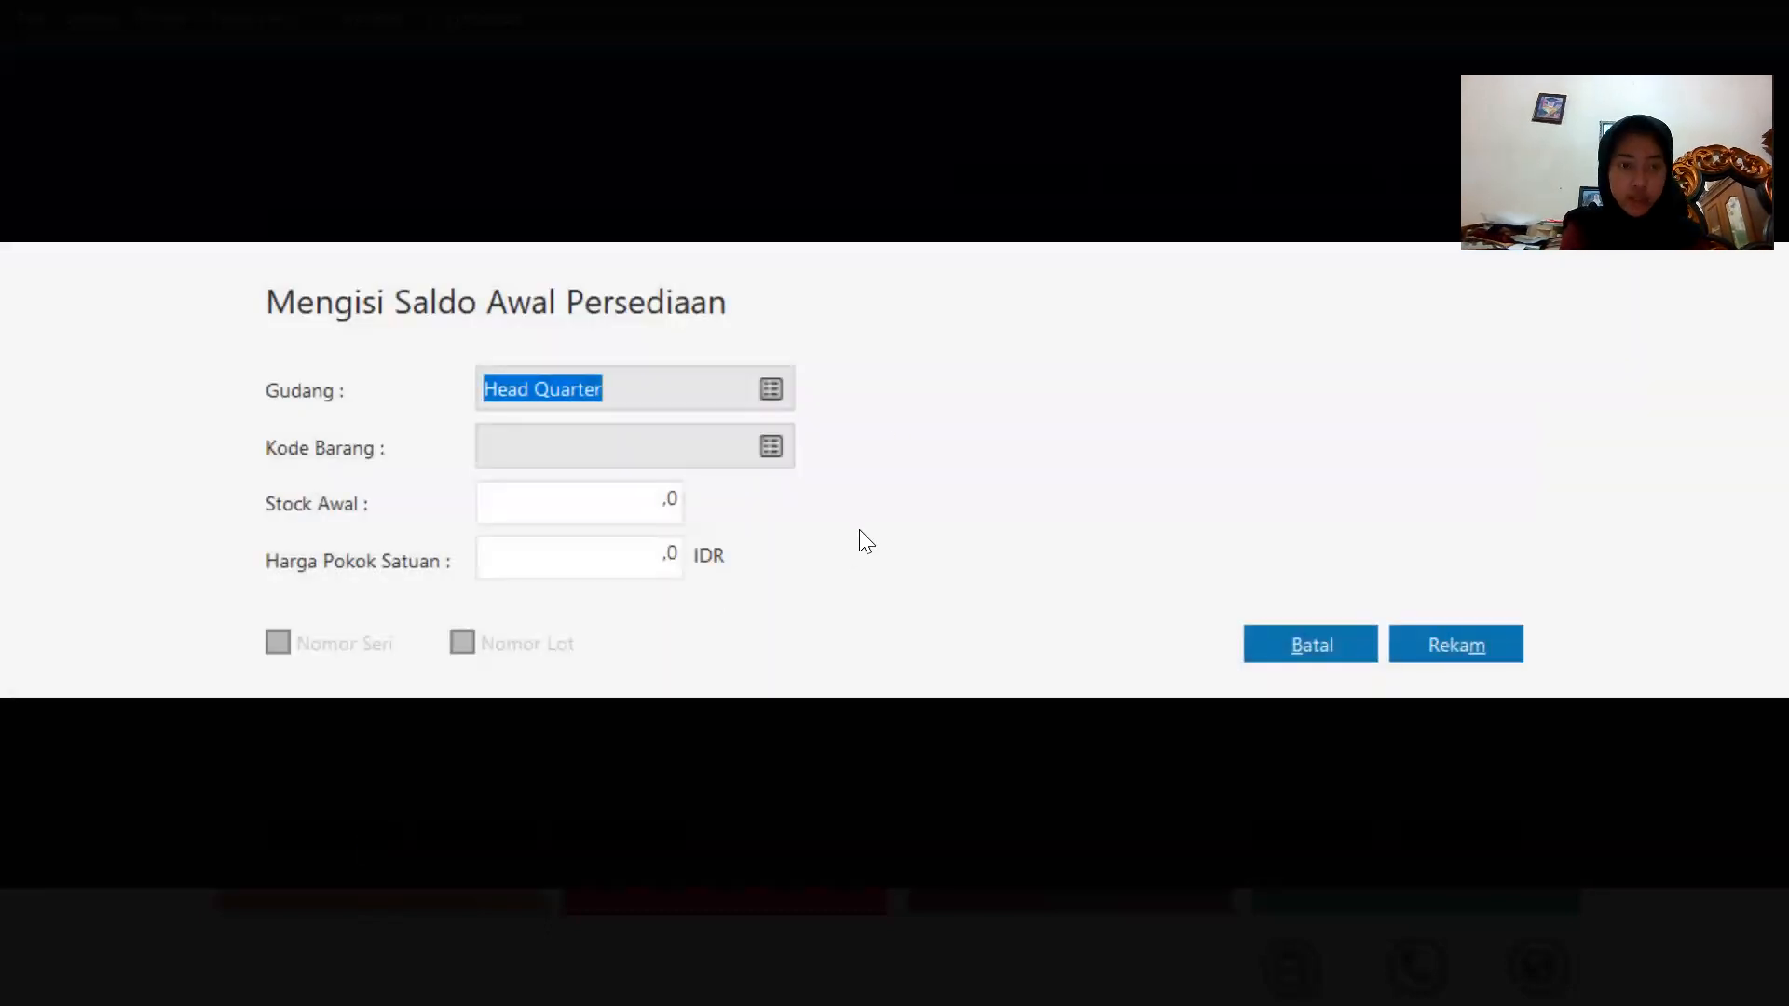
pyautogui.click(777, 441)
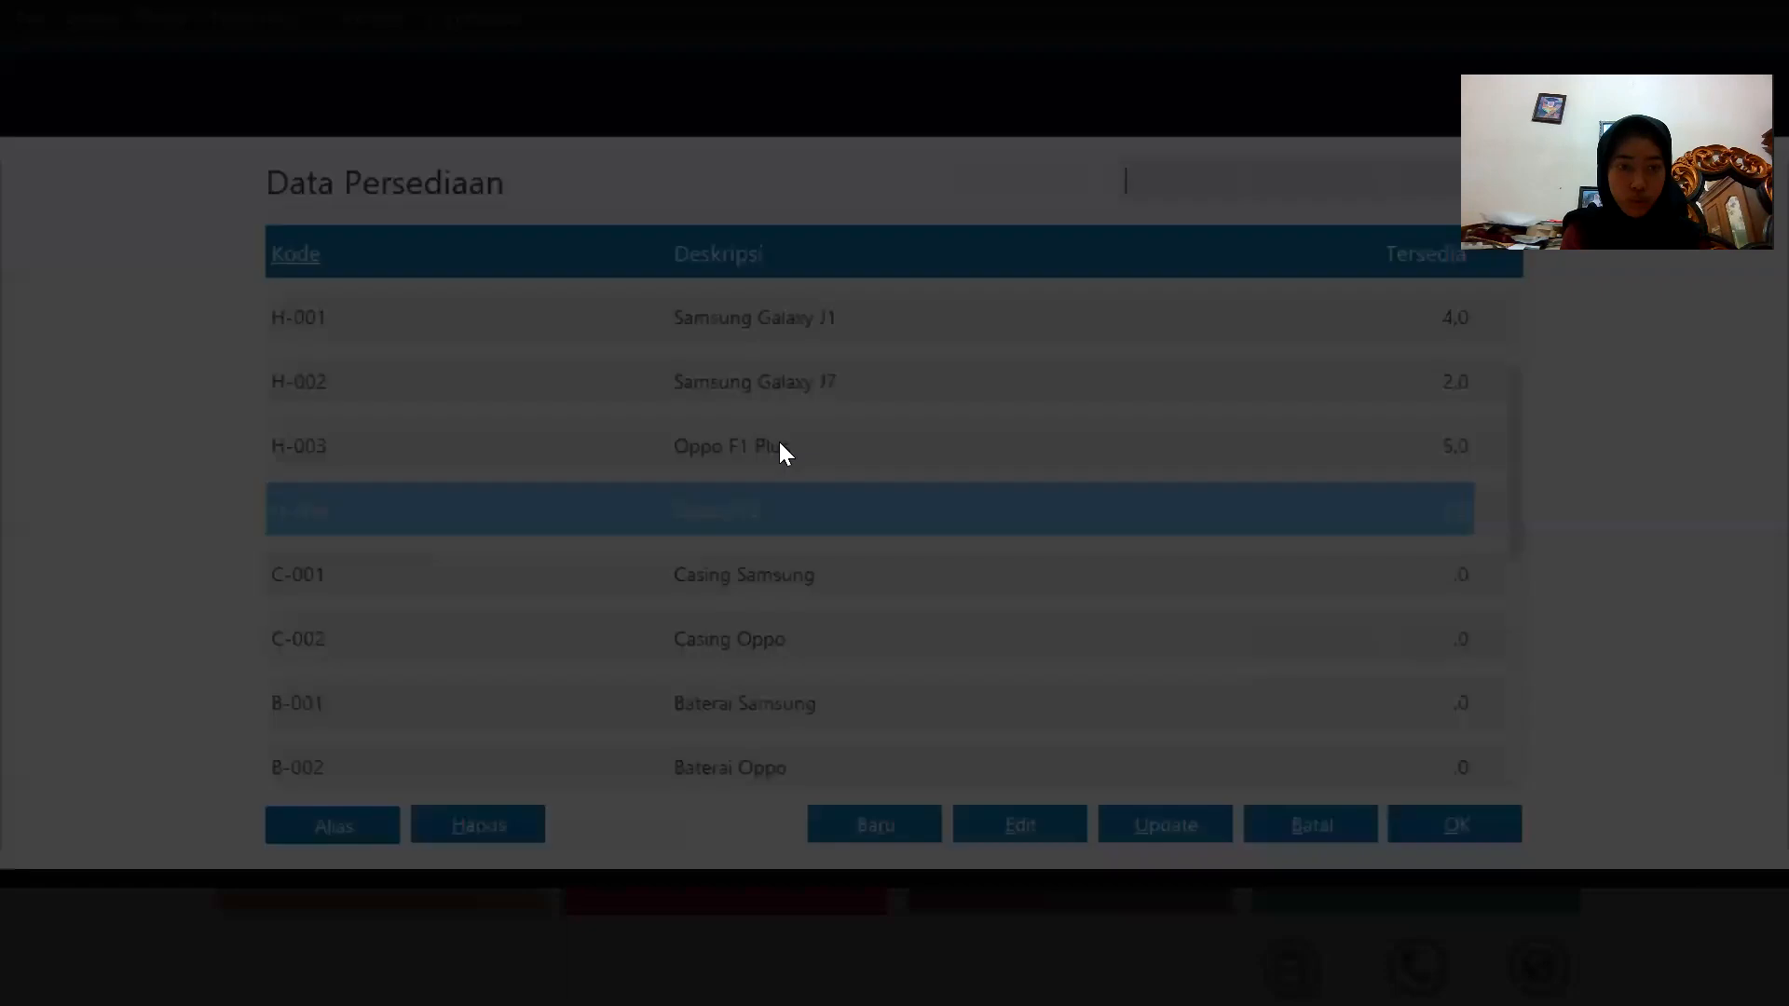
pyautogui.click(785, 578)
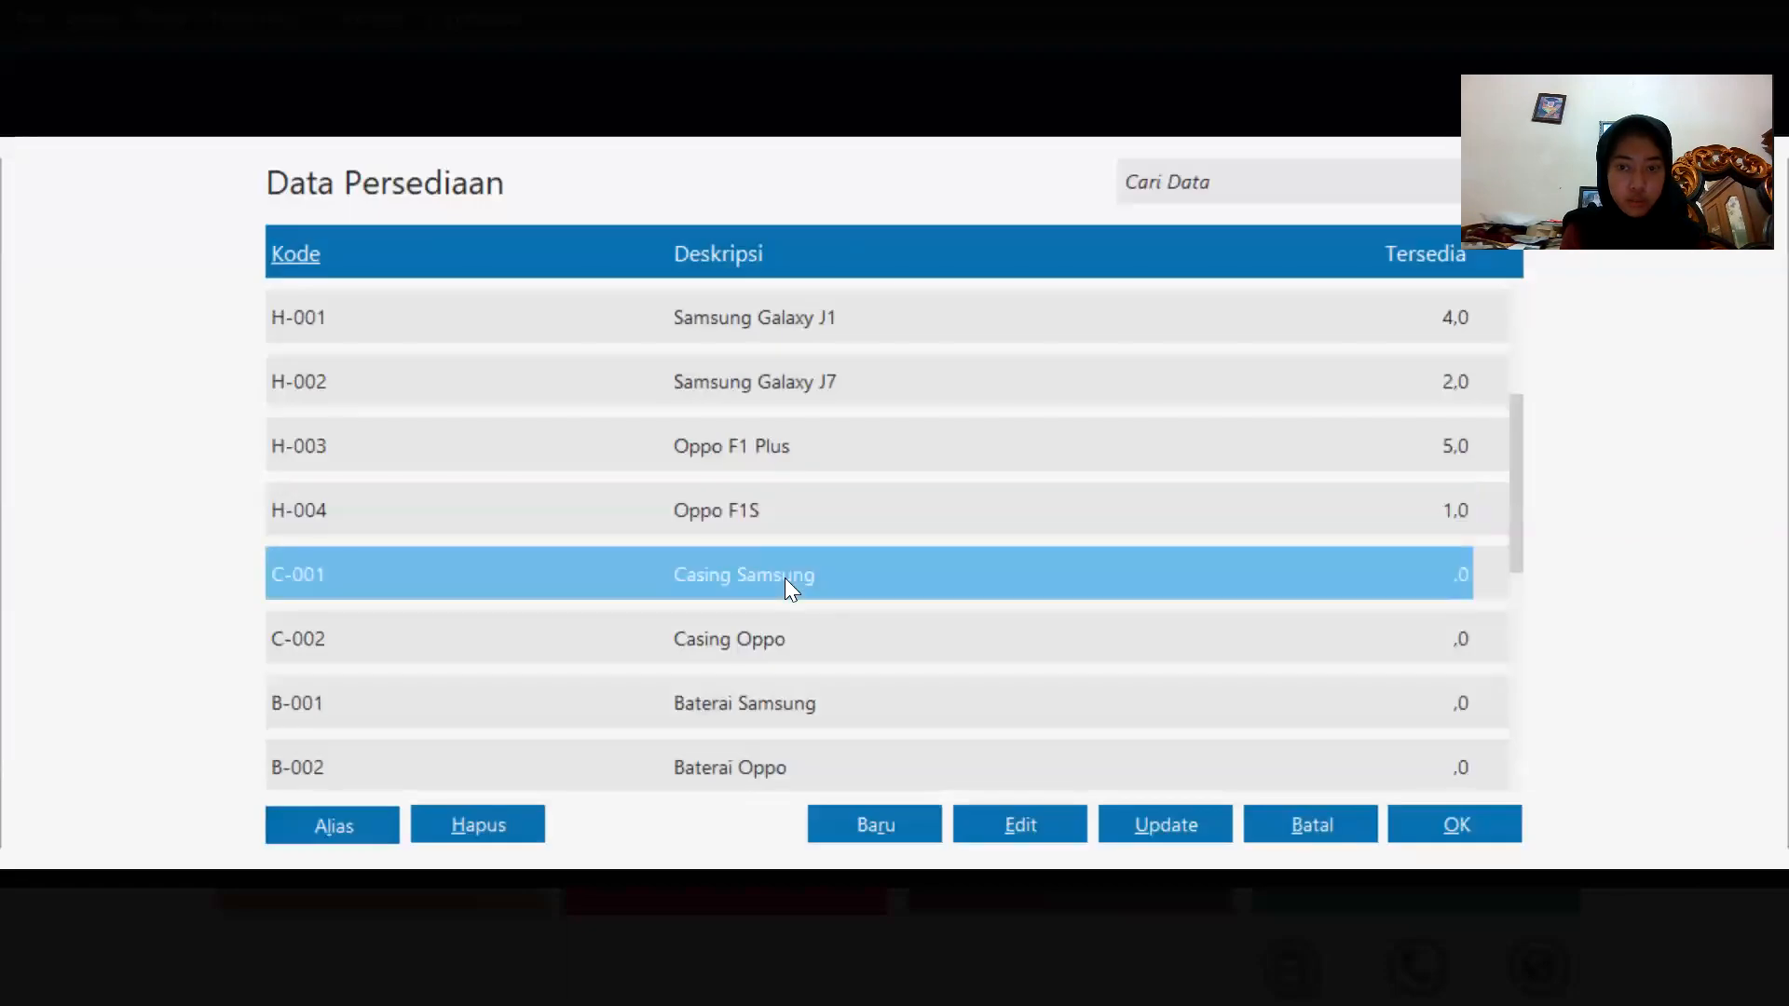
pyautogui.doubleClick(785, 578)
pyautogui.click(631, 503)
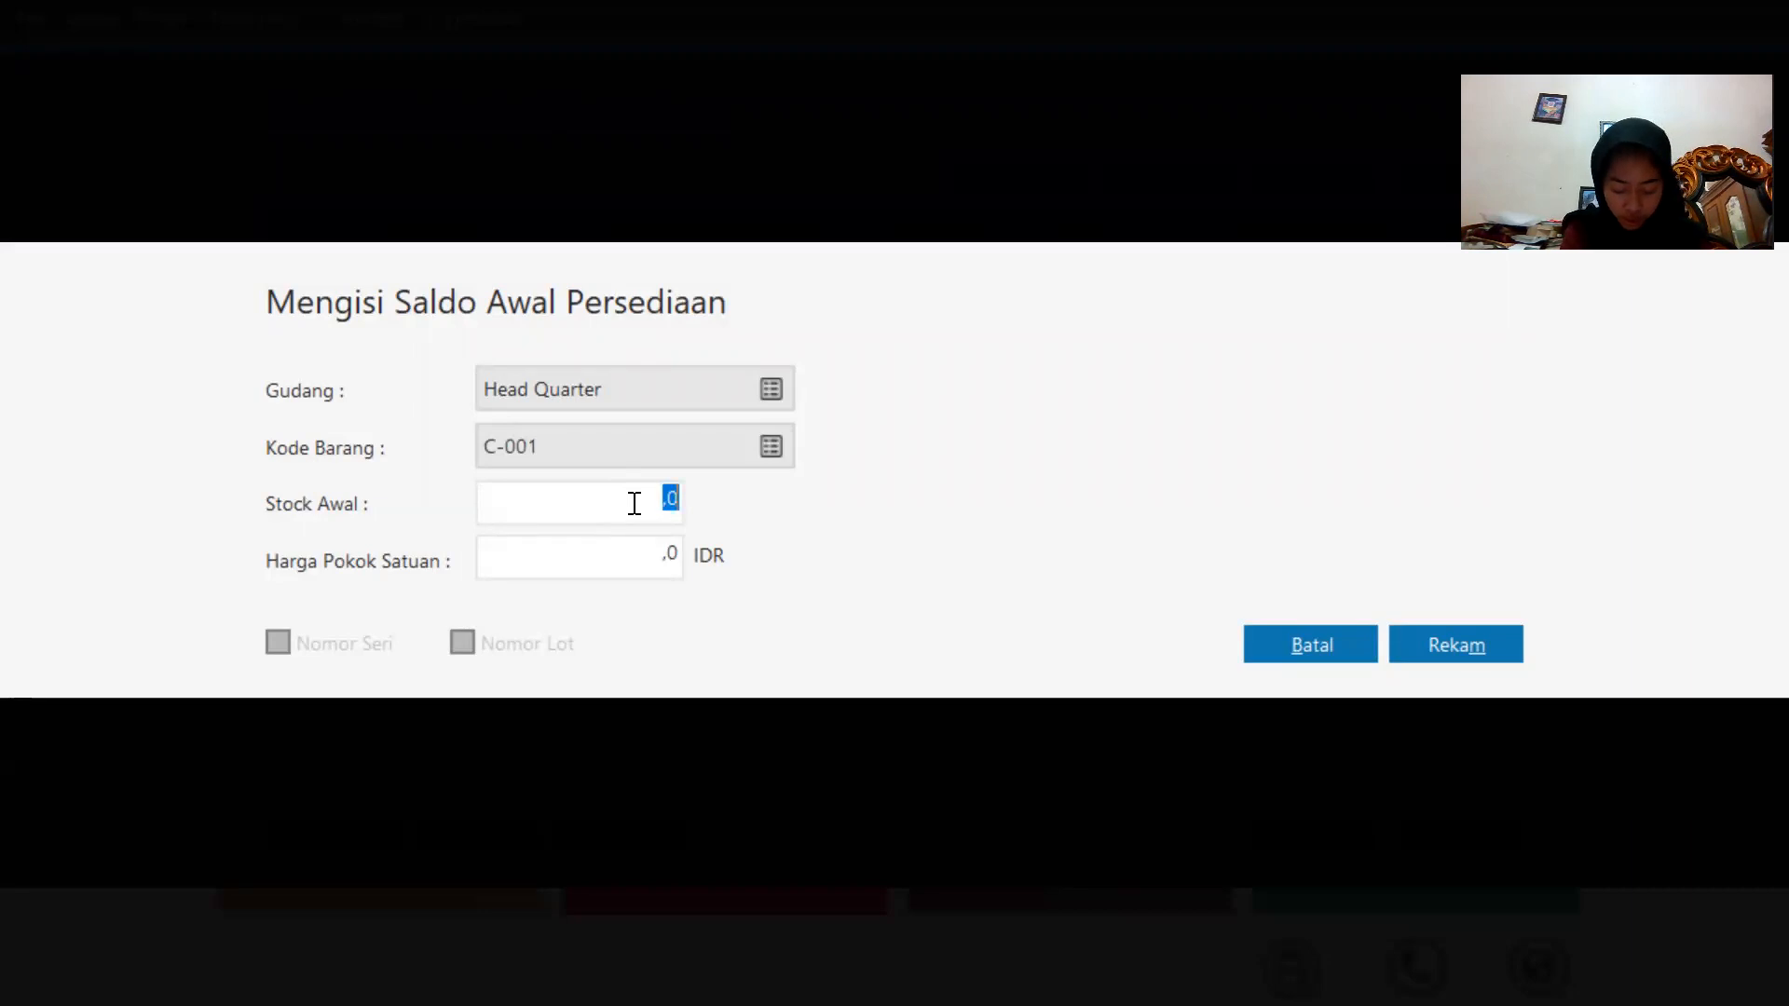
pyautogui.write('10')
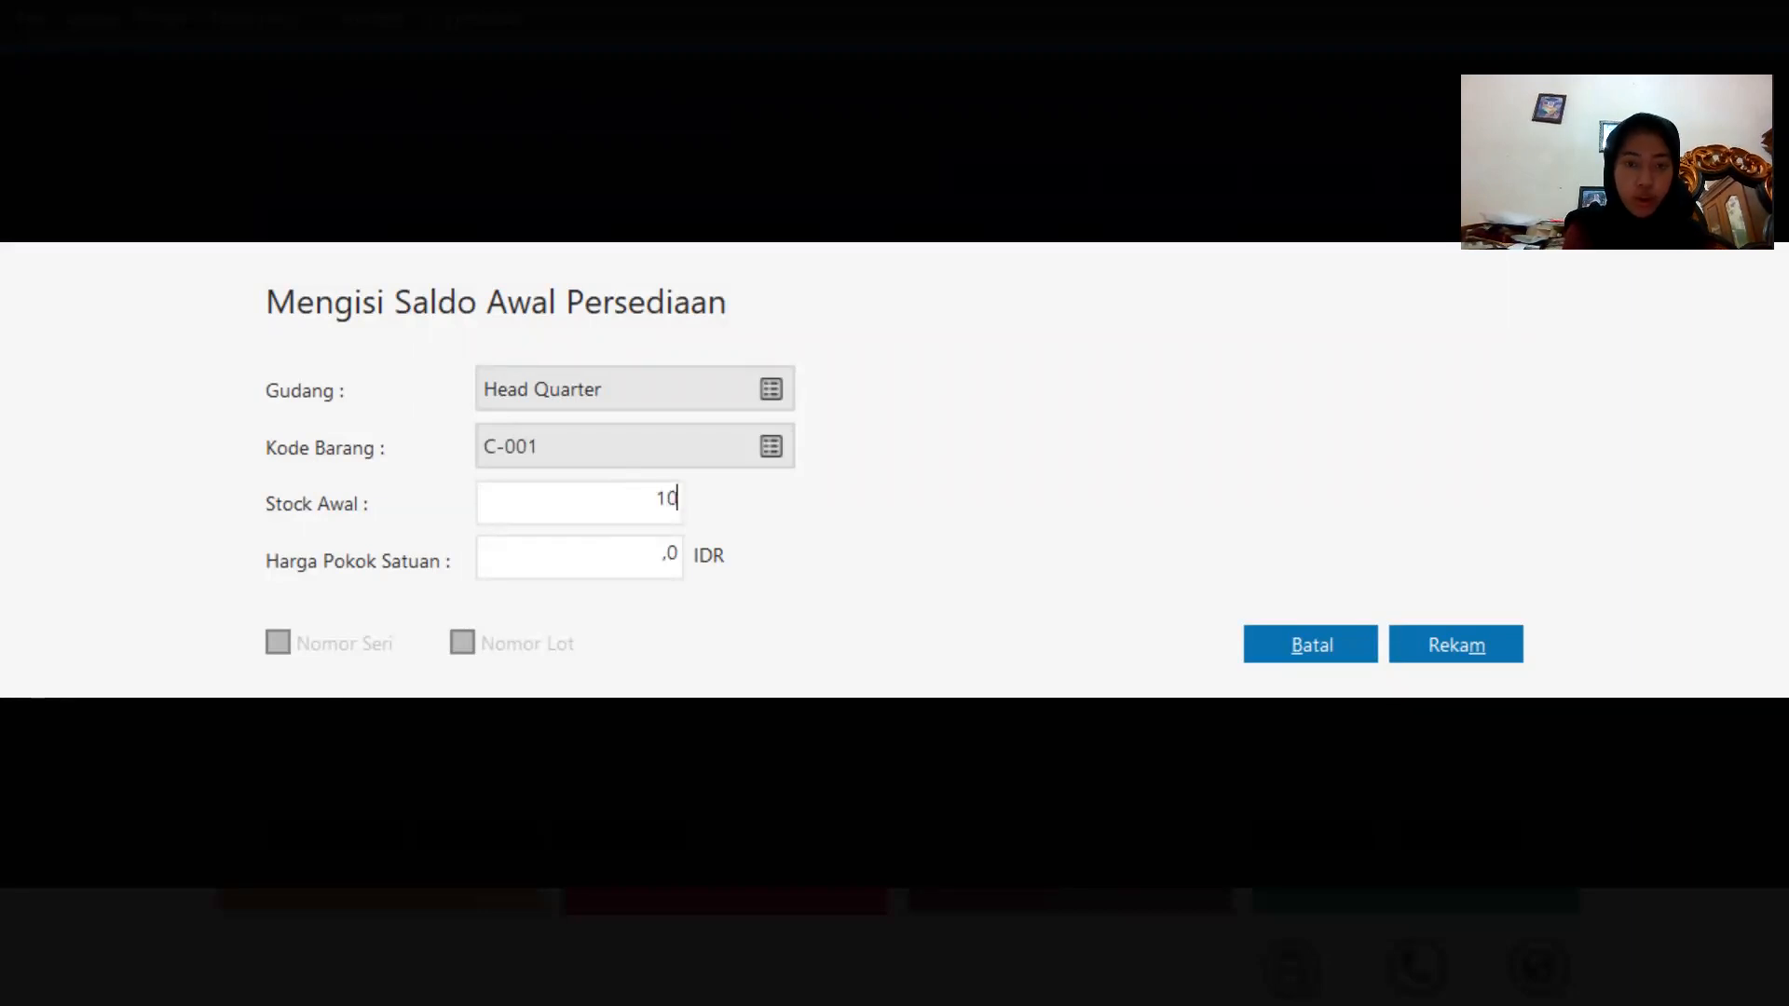
pyautogui.click(636, 575)
pyautogui.write('100000')
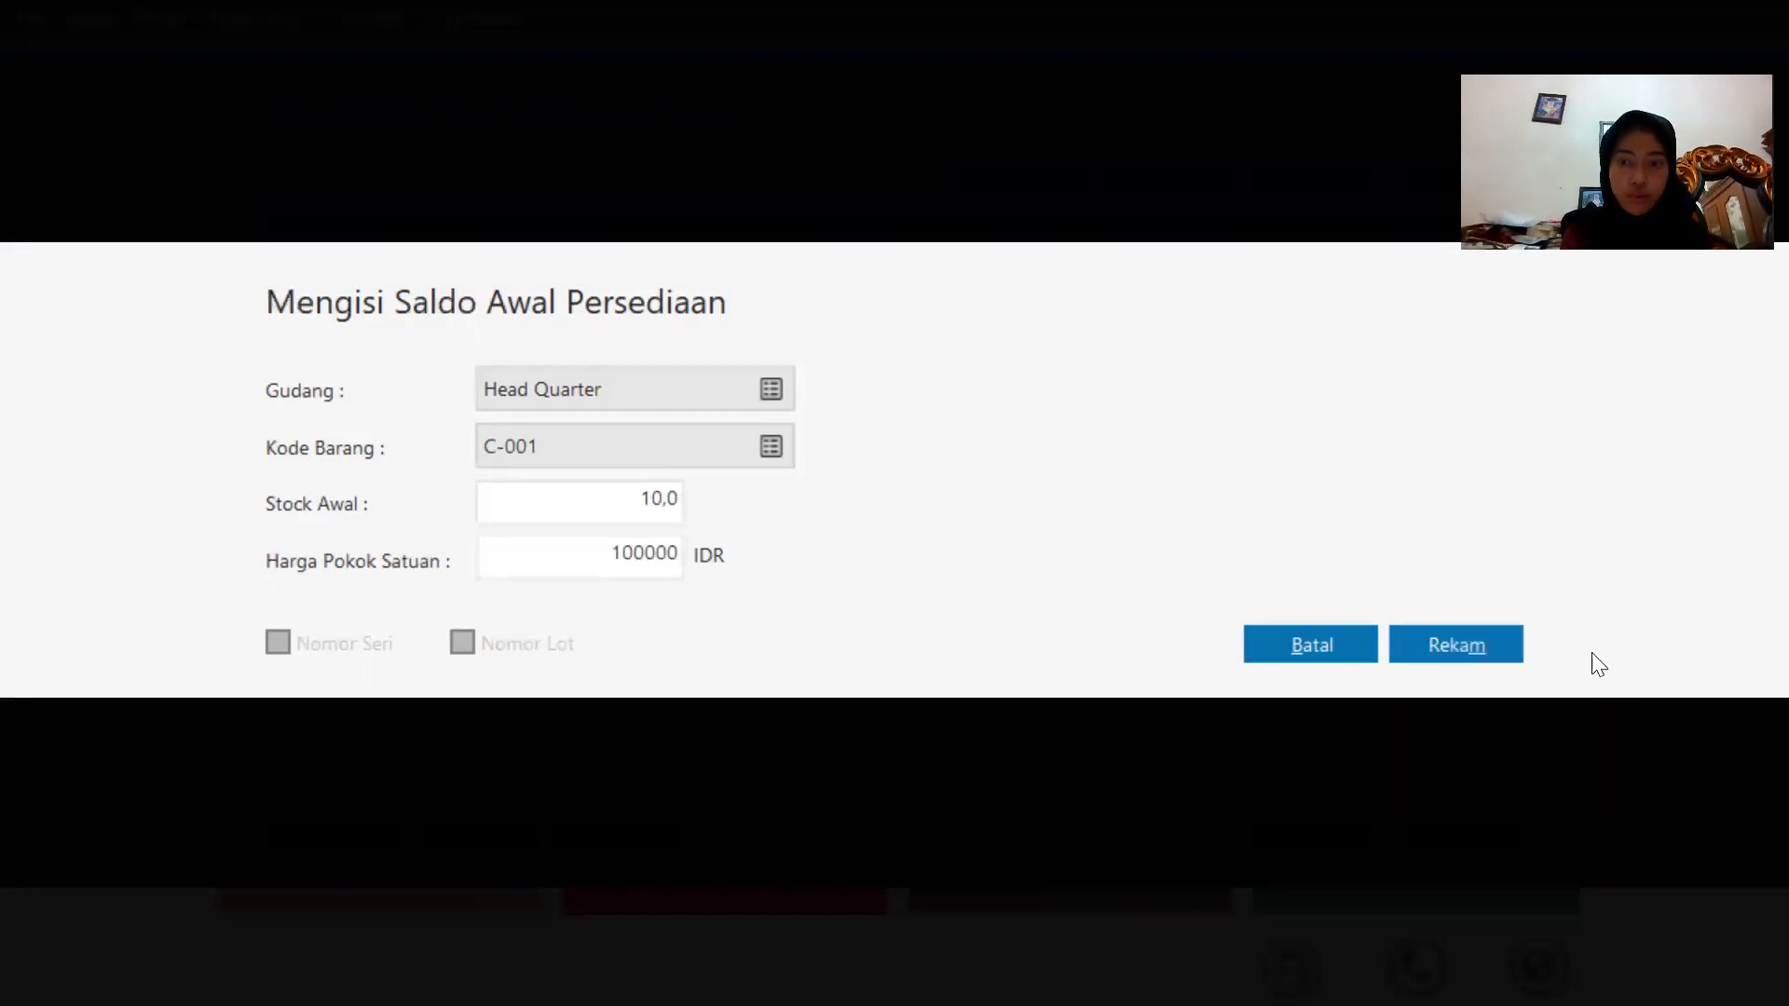
pyautogui.click(1449, 638)
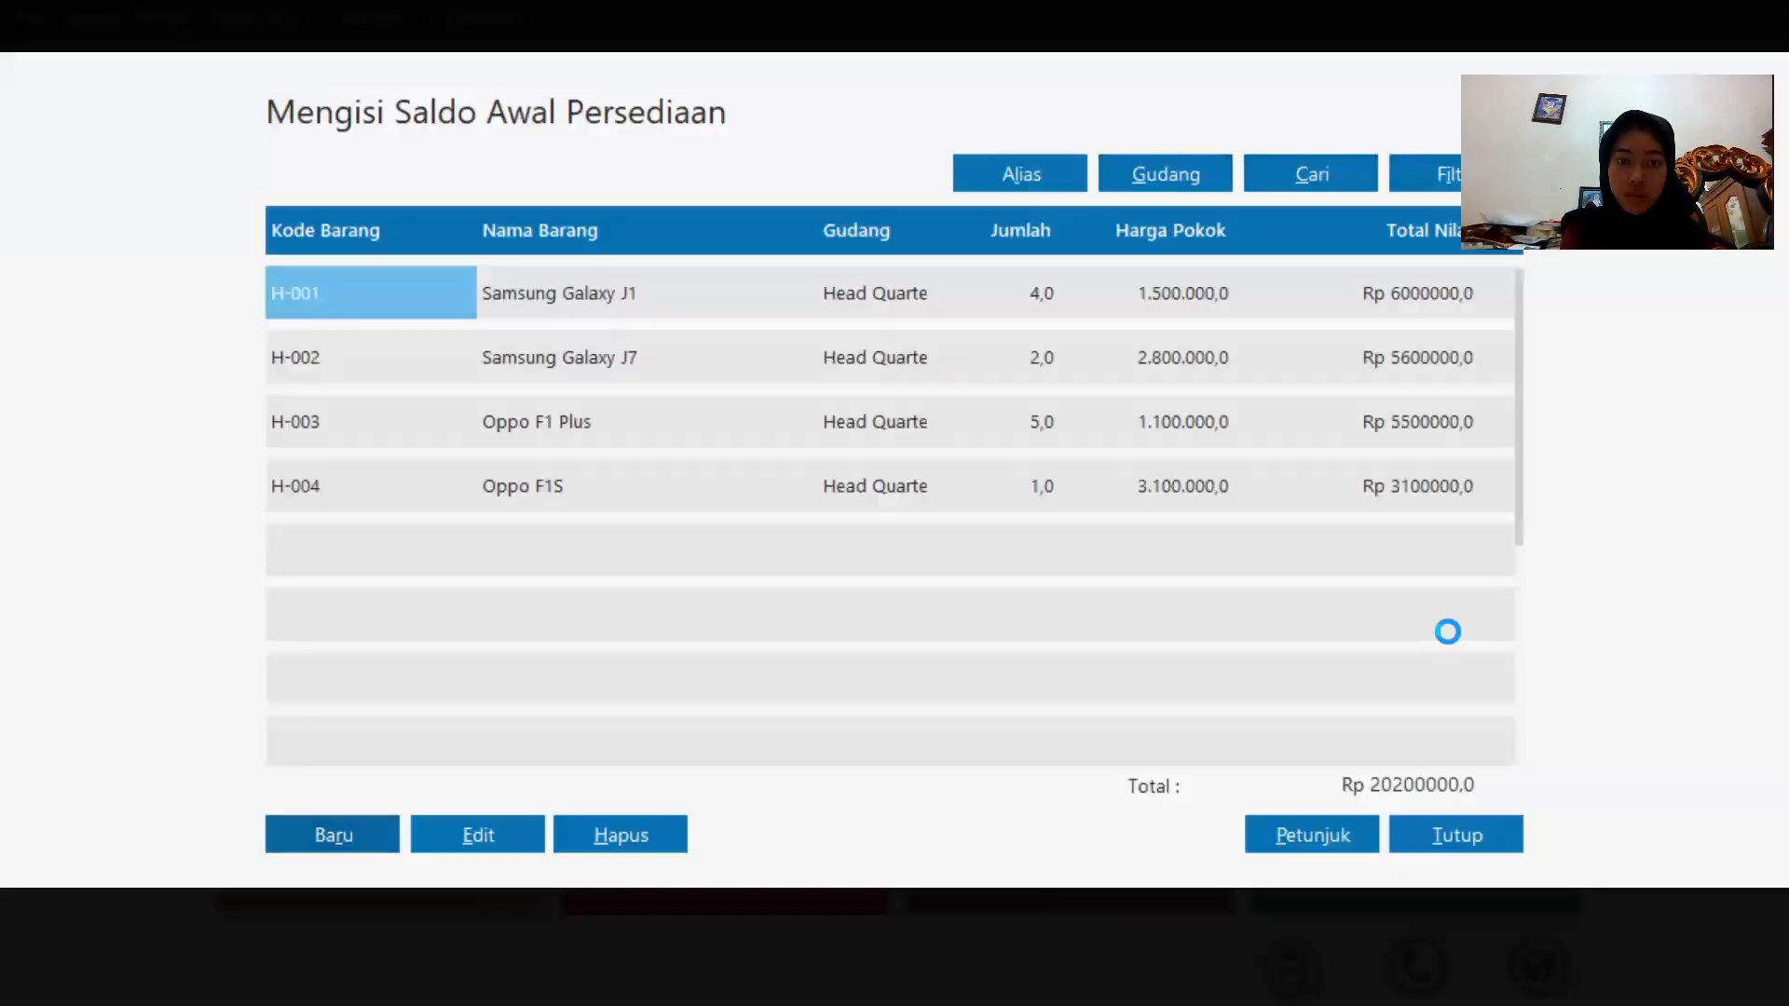
# Add opening stock of 10 units of C-002 Casing Oppo at Head Quarter with unit cost 50000, and record it.
pyautogui.click(331, 834)
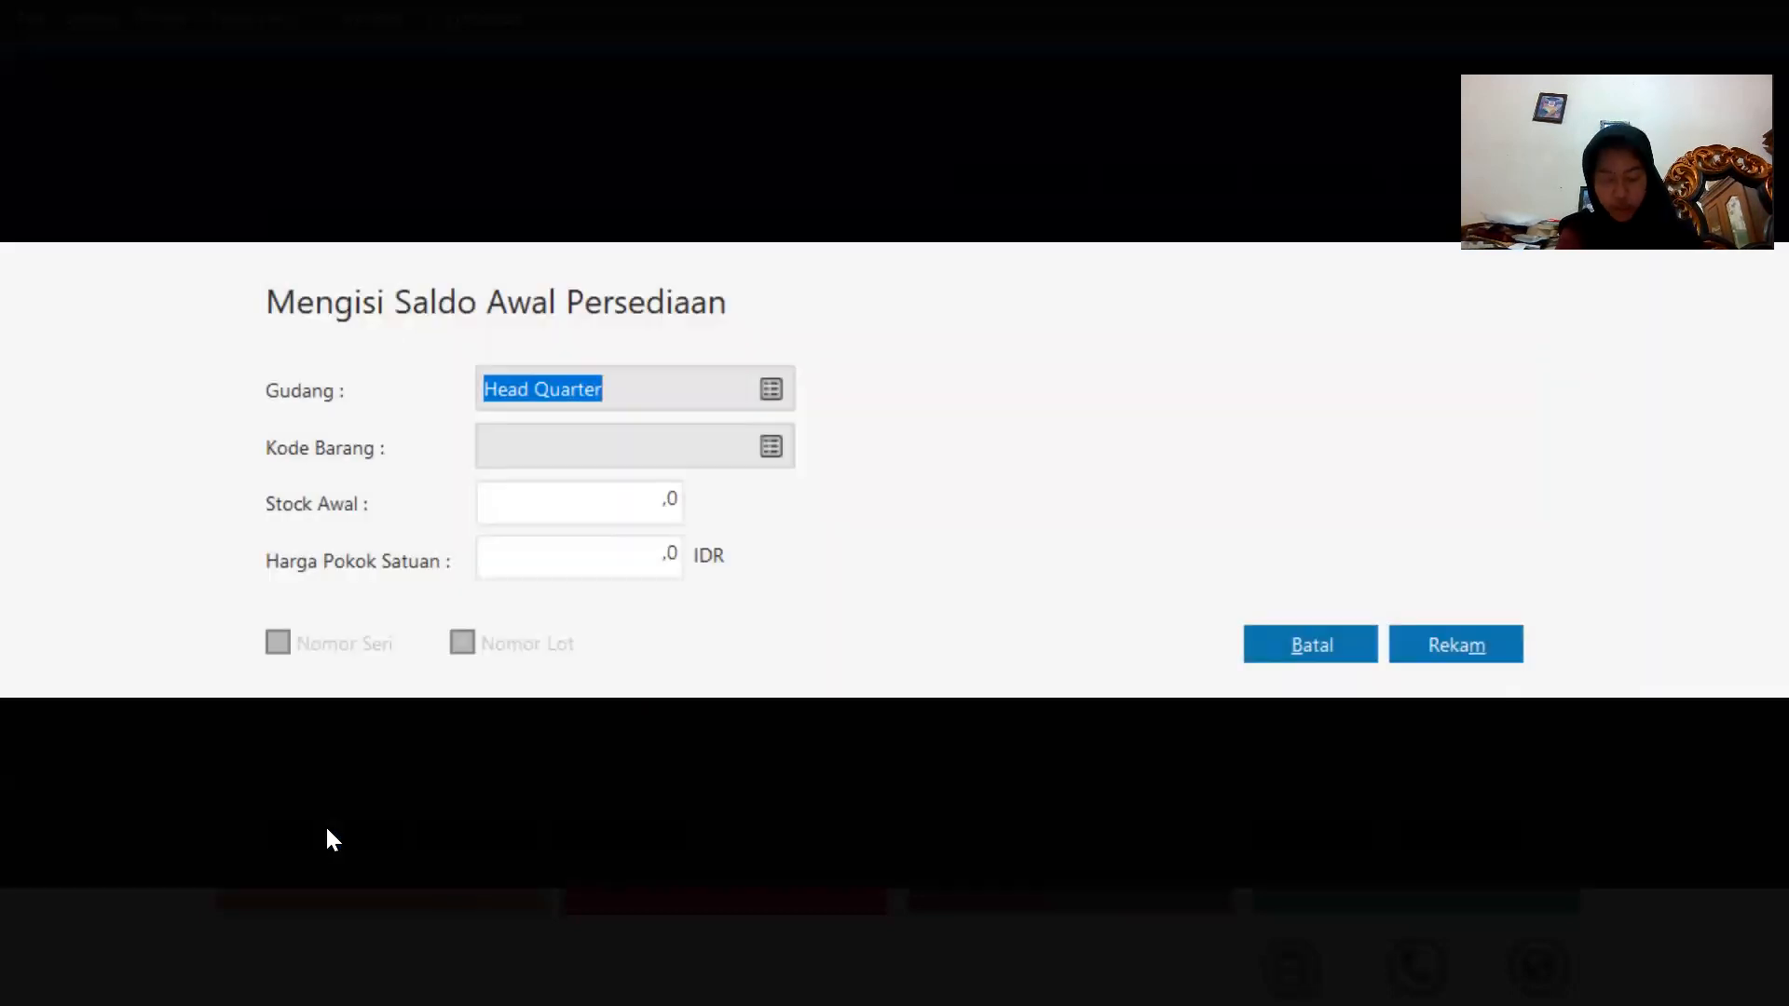
pyautogui.click(770, 389)
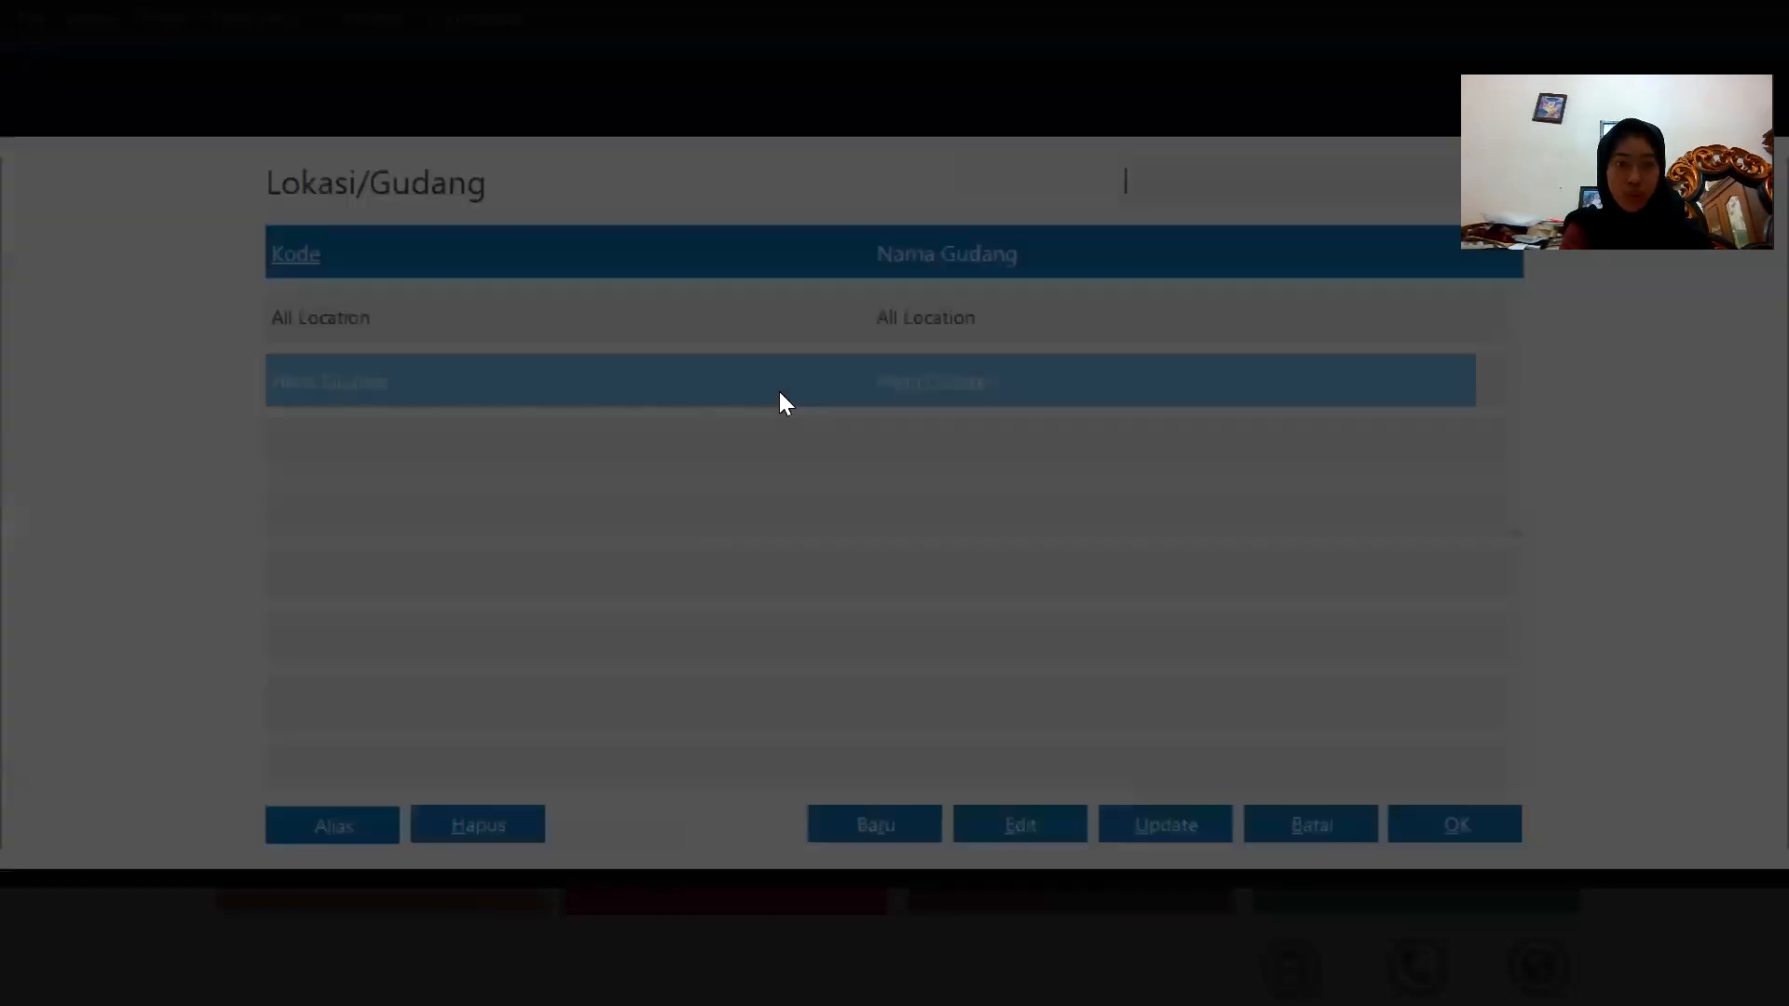
pyautogui.doubleClick(779, 414)
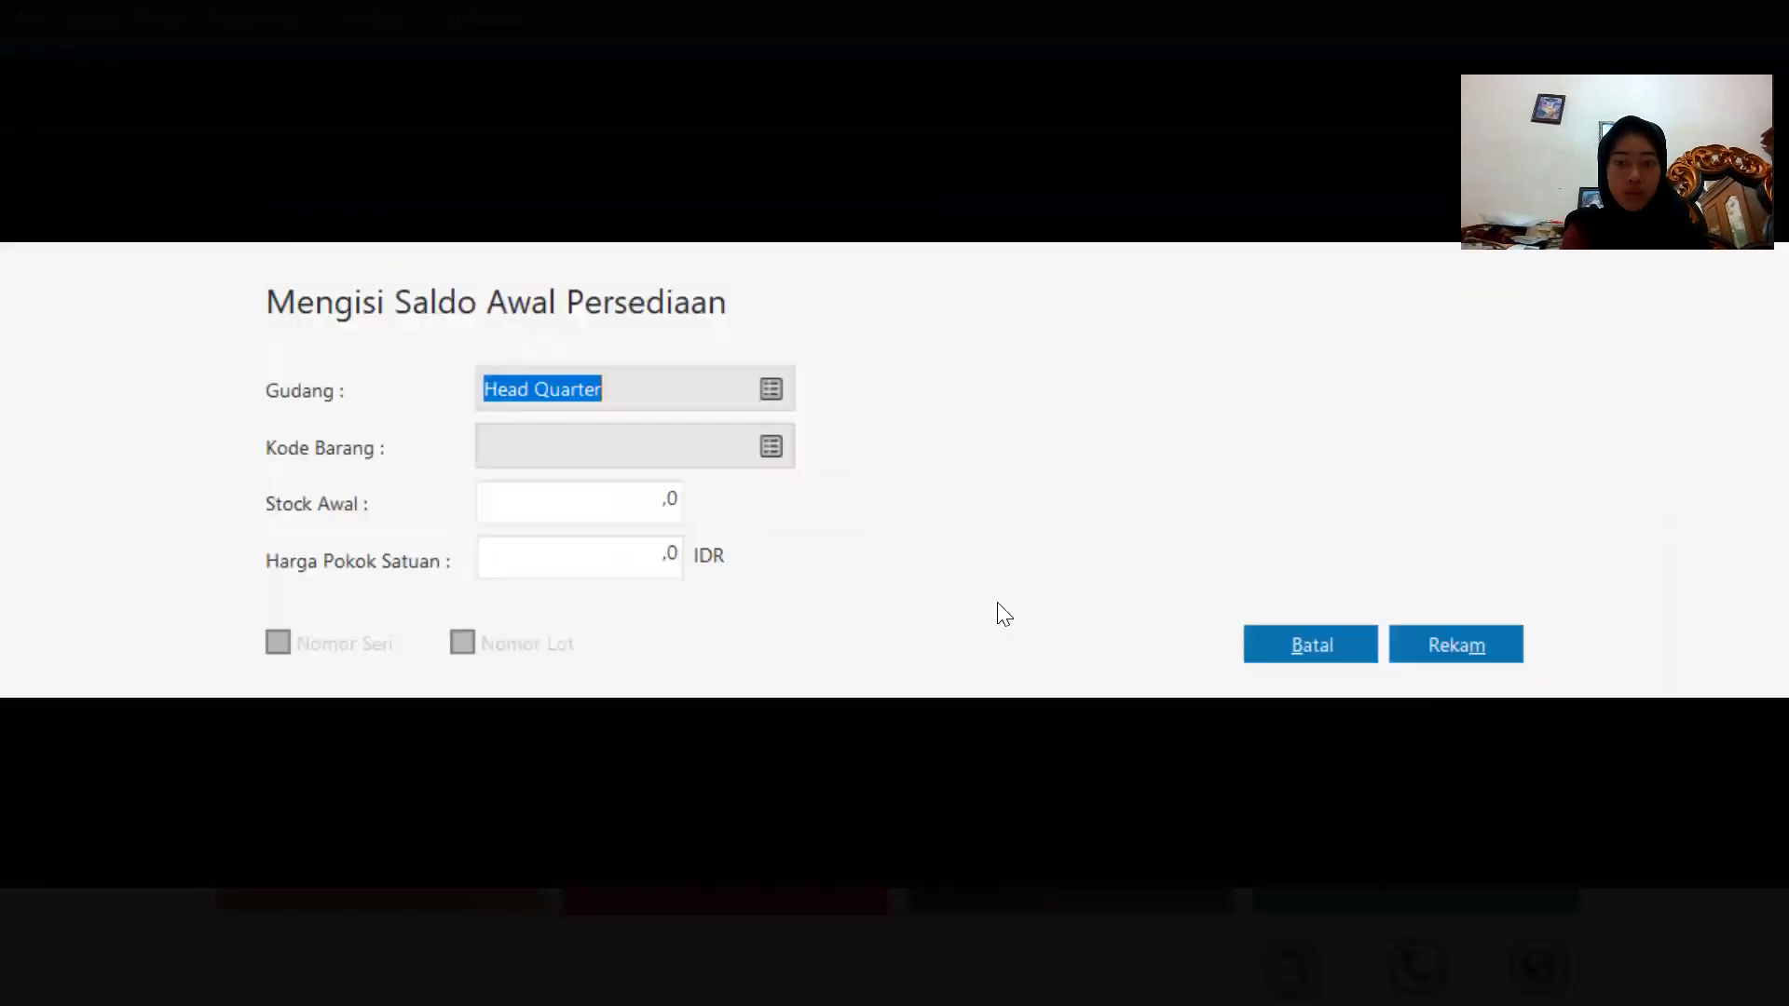
pyautogui.click(756, 453)
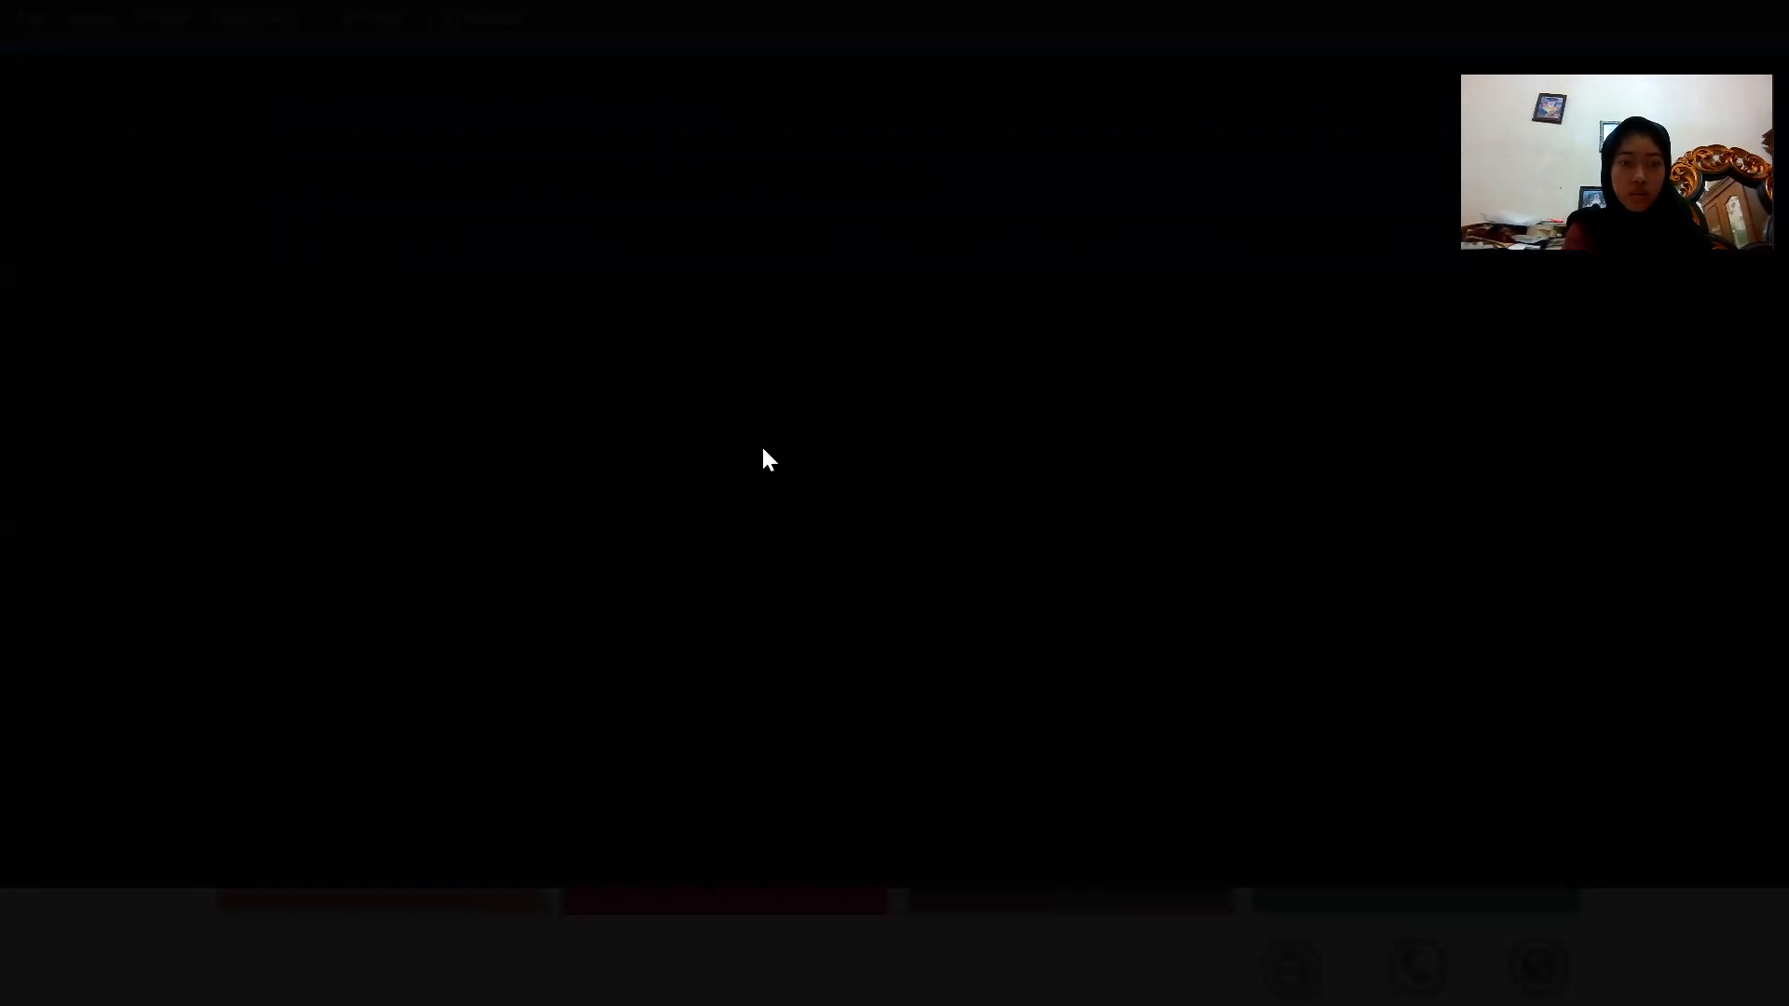
pyautogui.doubleClick(807, 640)
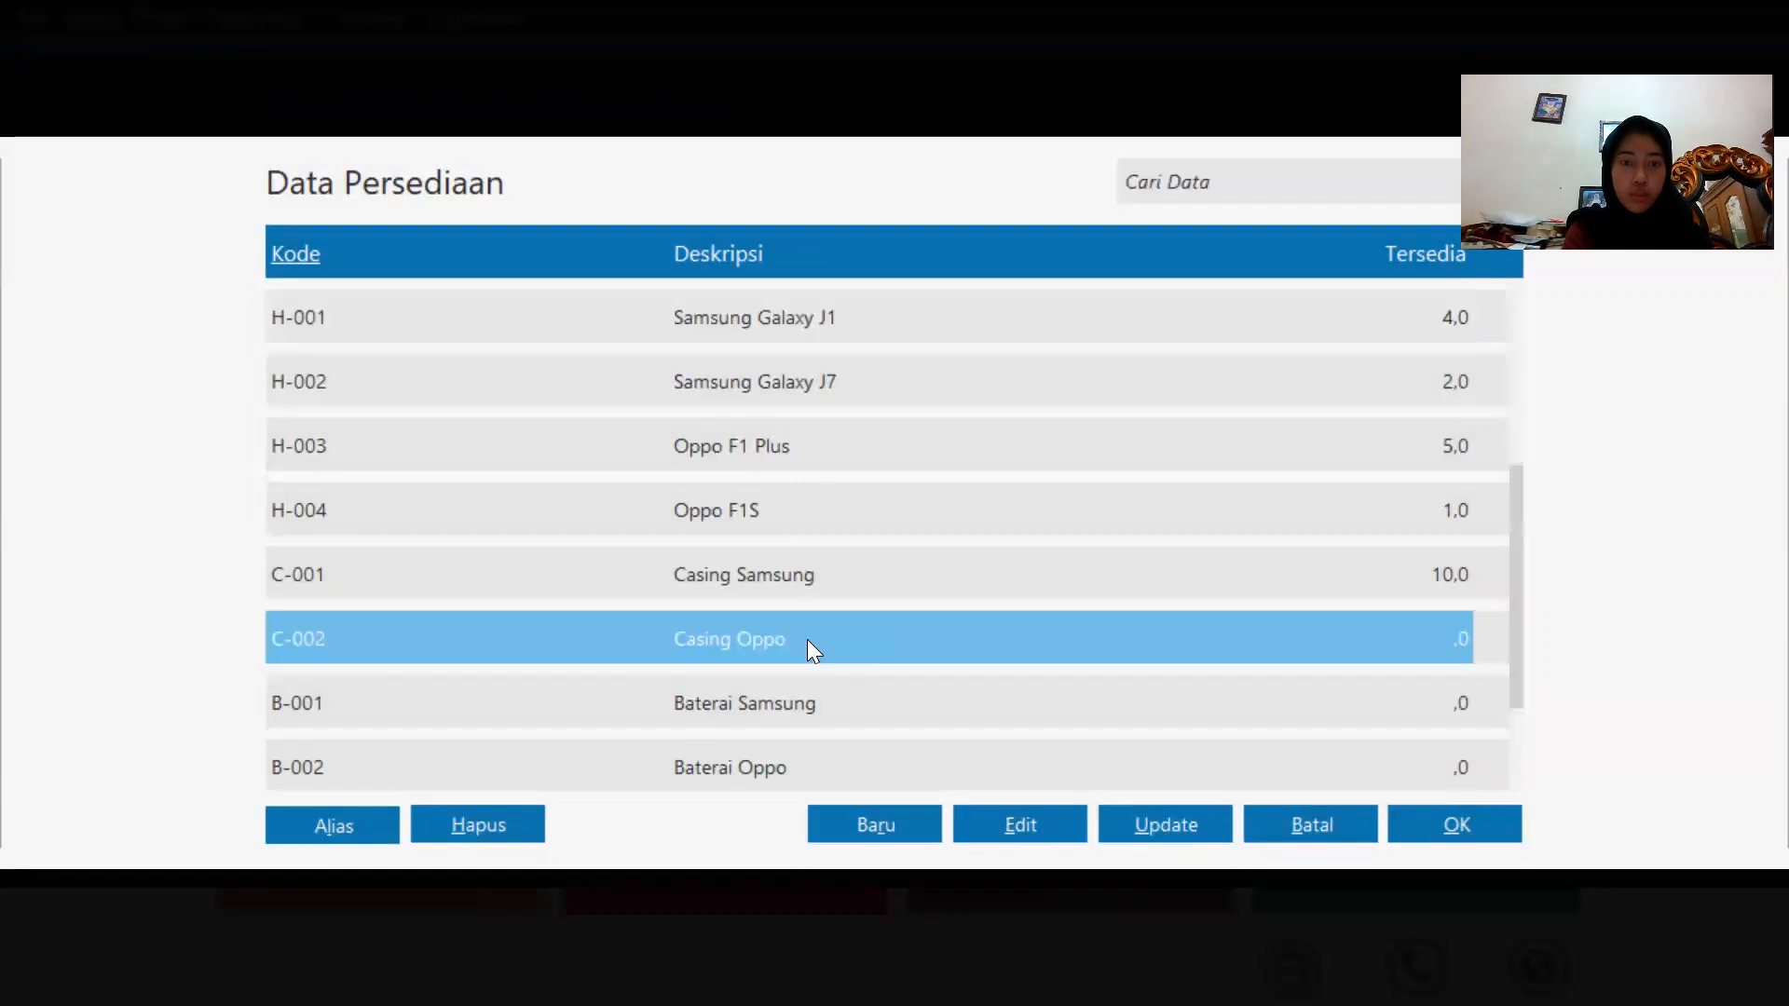
pyautogui.click(671, 518)
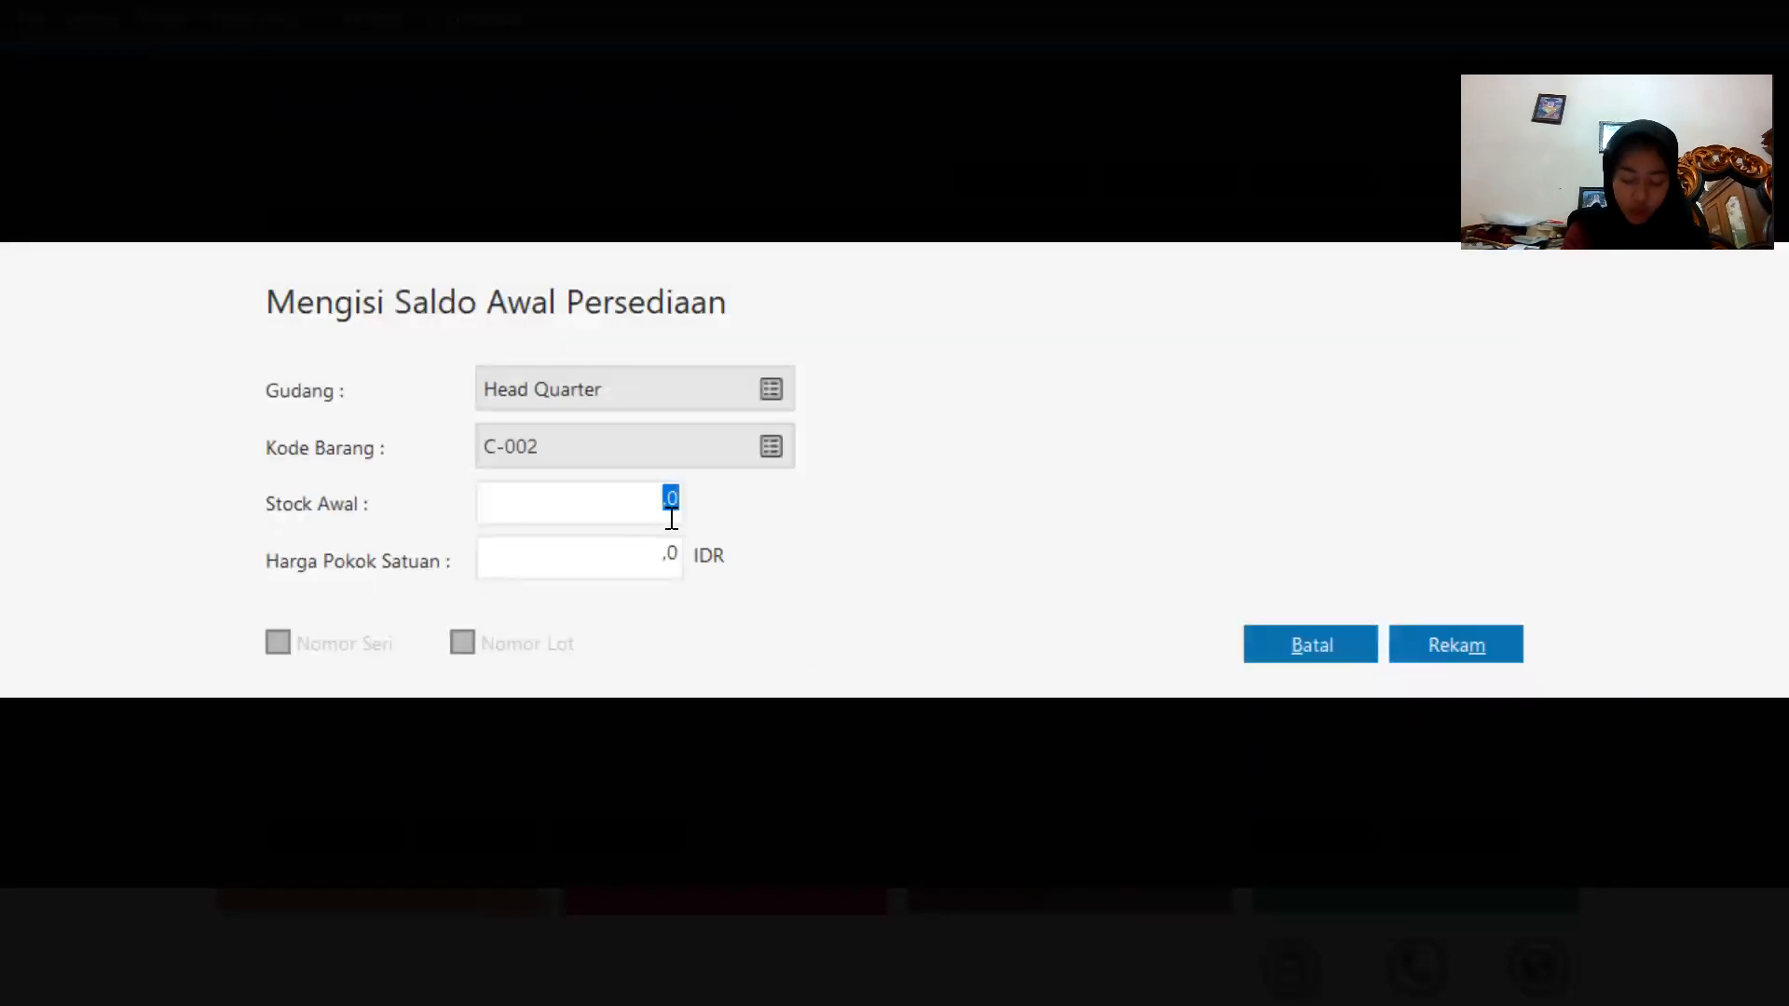
pyautogui.write('10')
pyautogui.click(669, 547)
pyautogui.press('BackSpace')
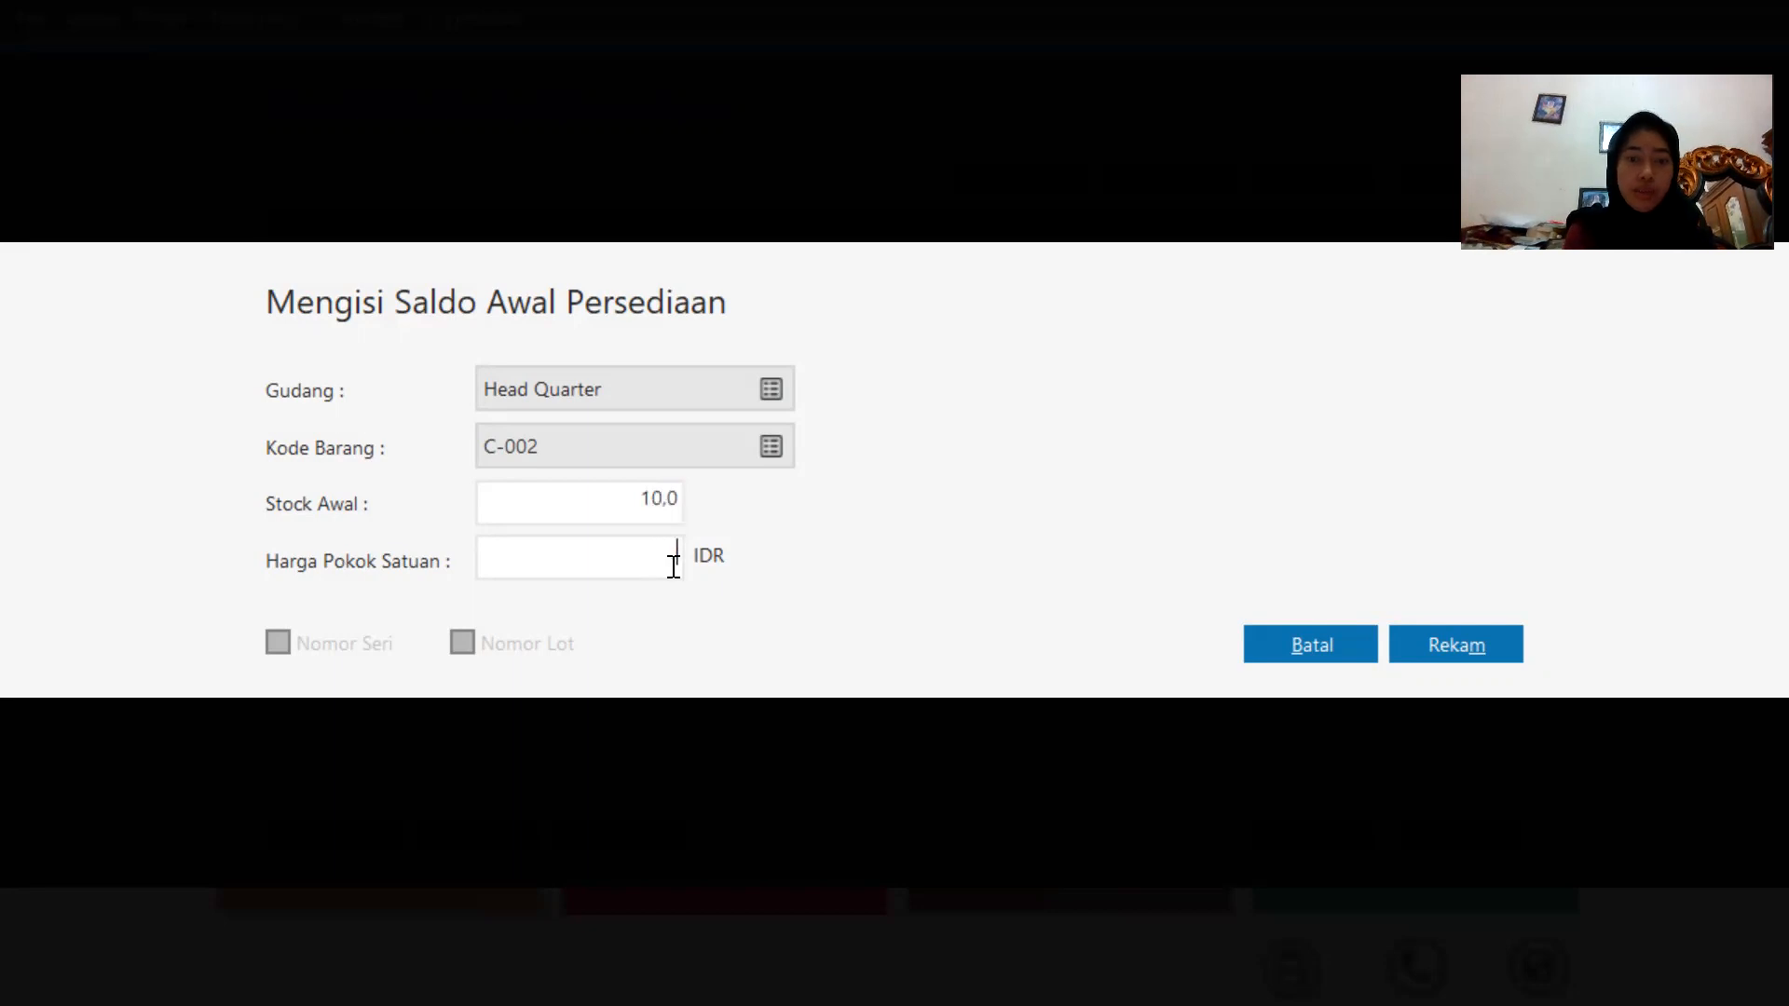
pyautogui.write('500')
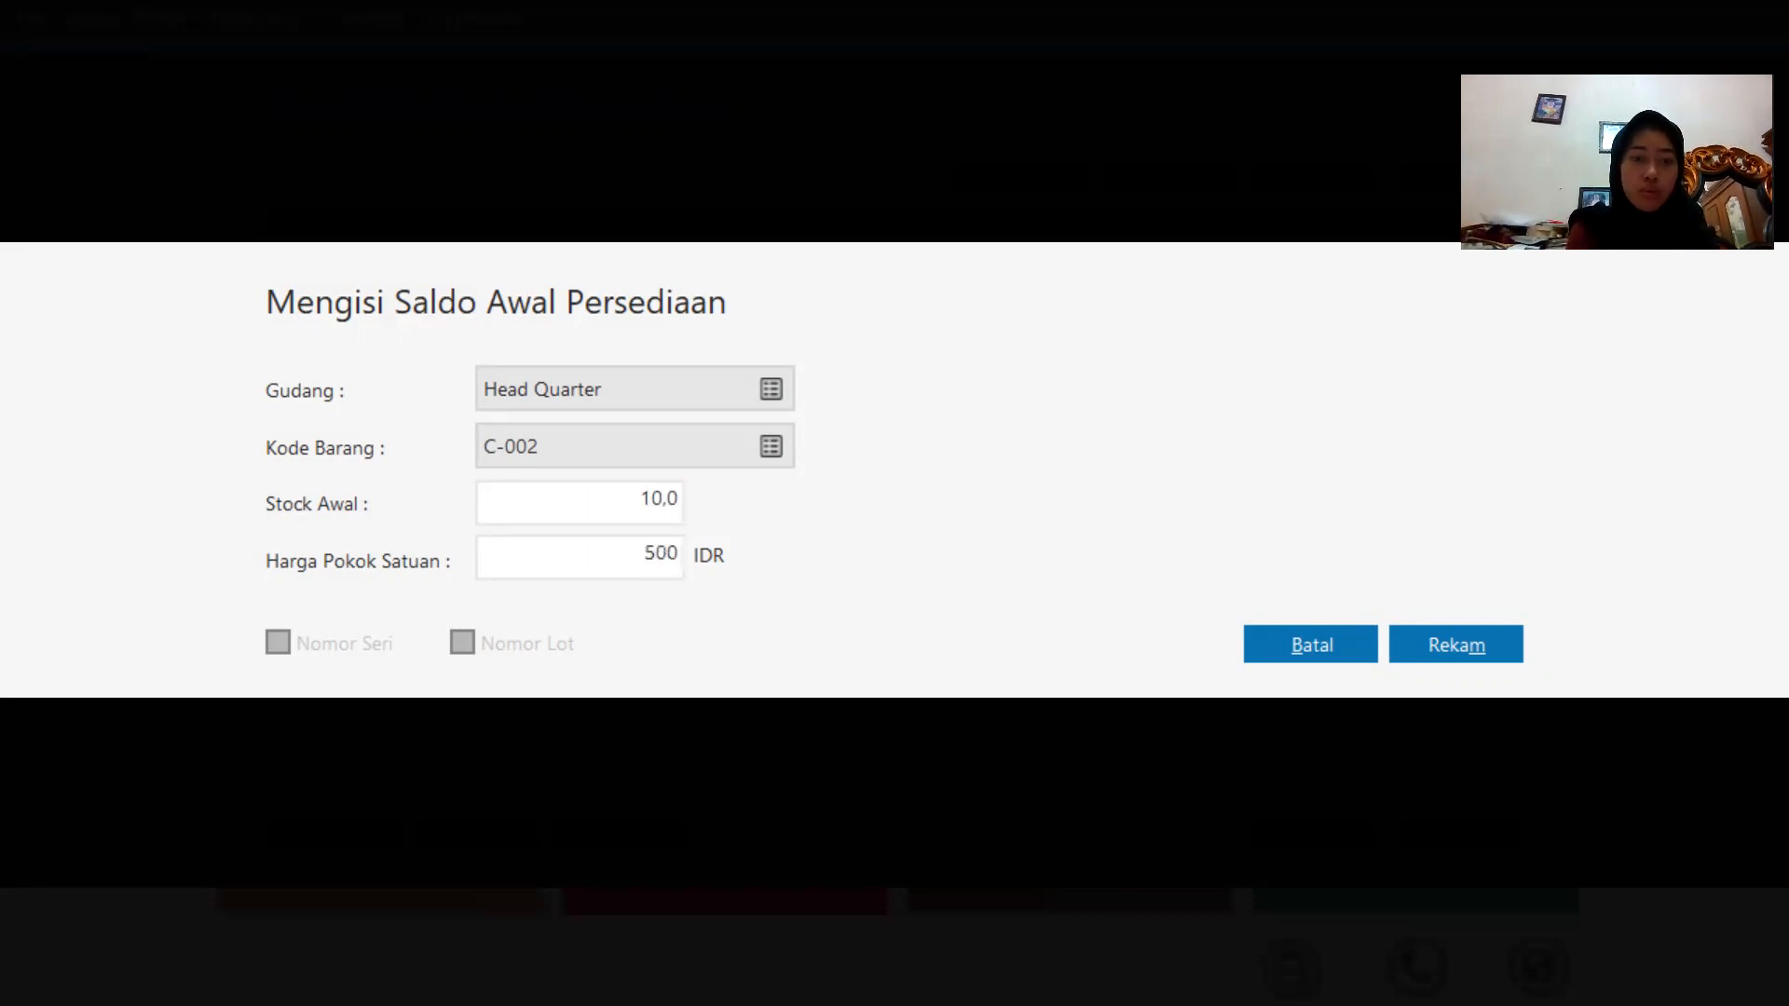
pyautogui.write('00')
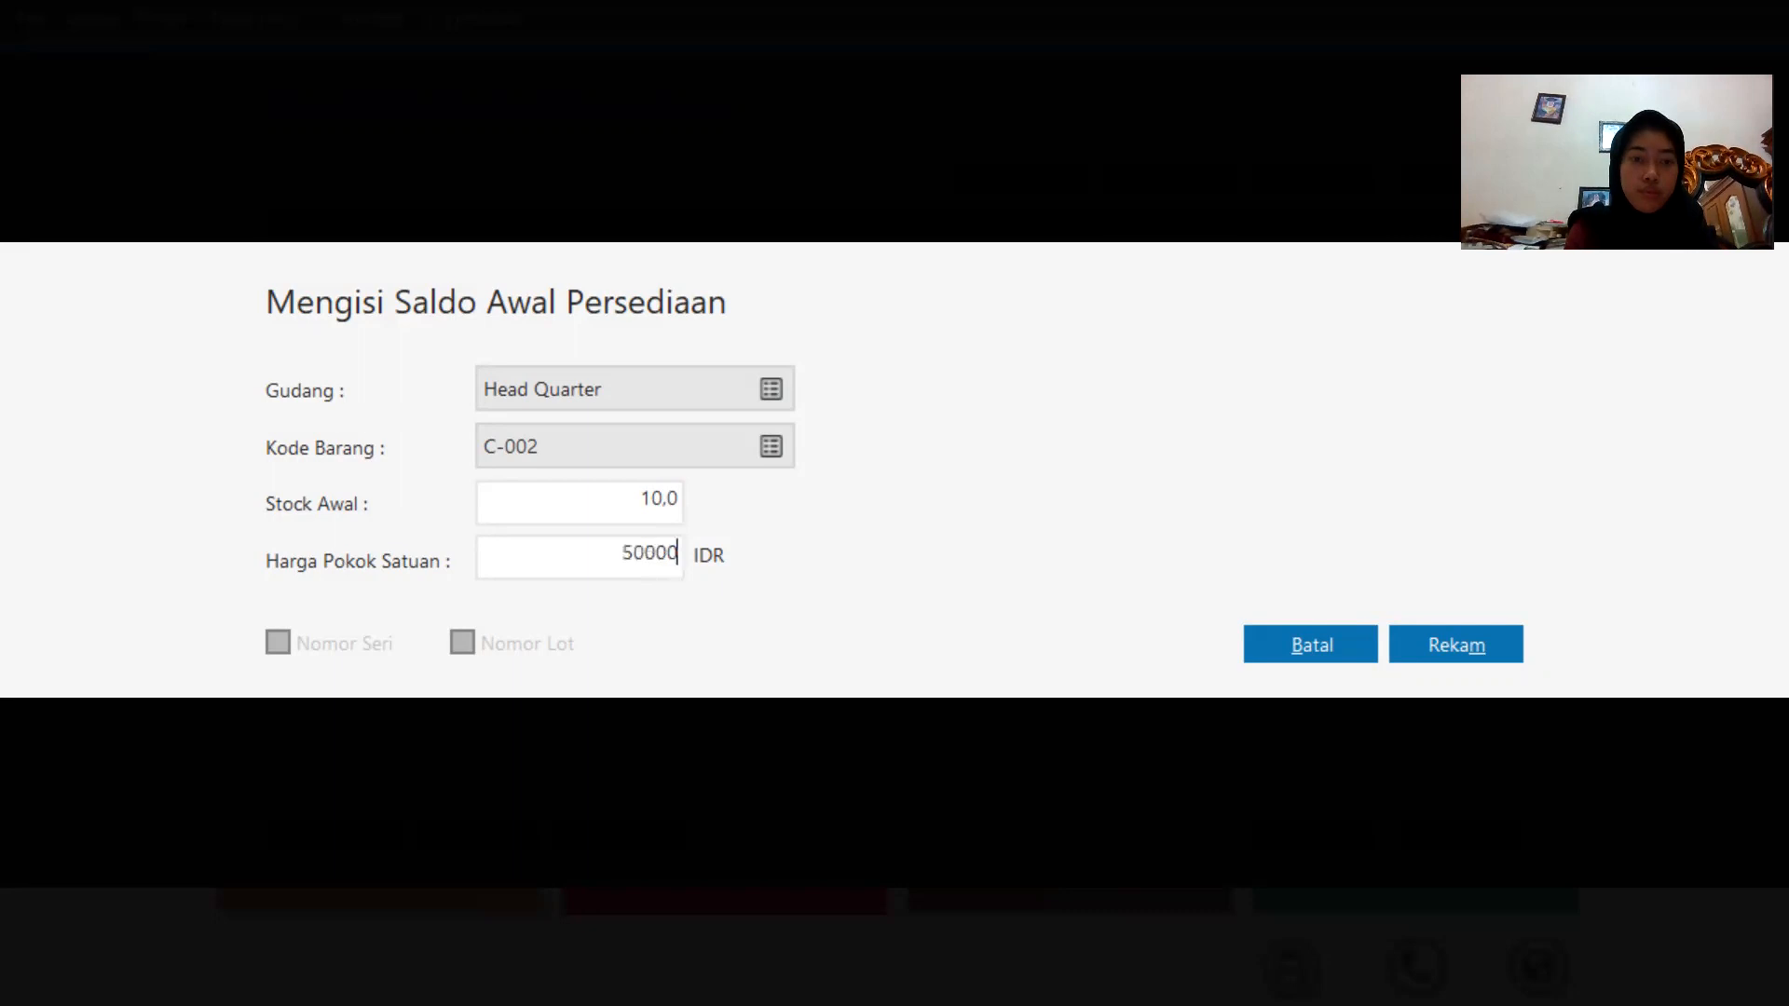
pyautogui.click(1457, 642)
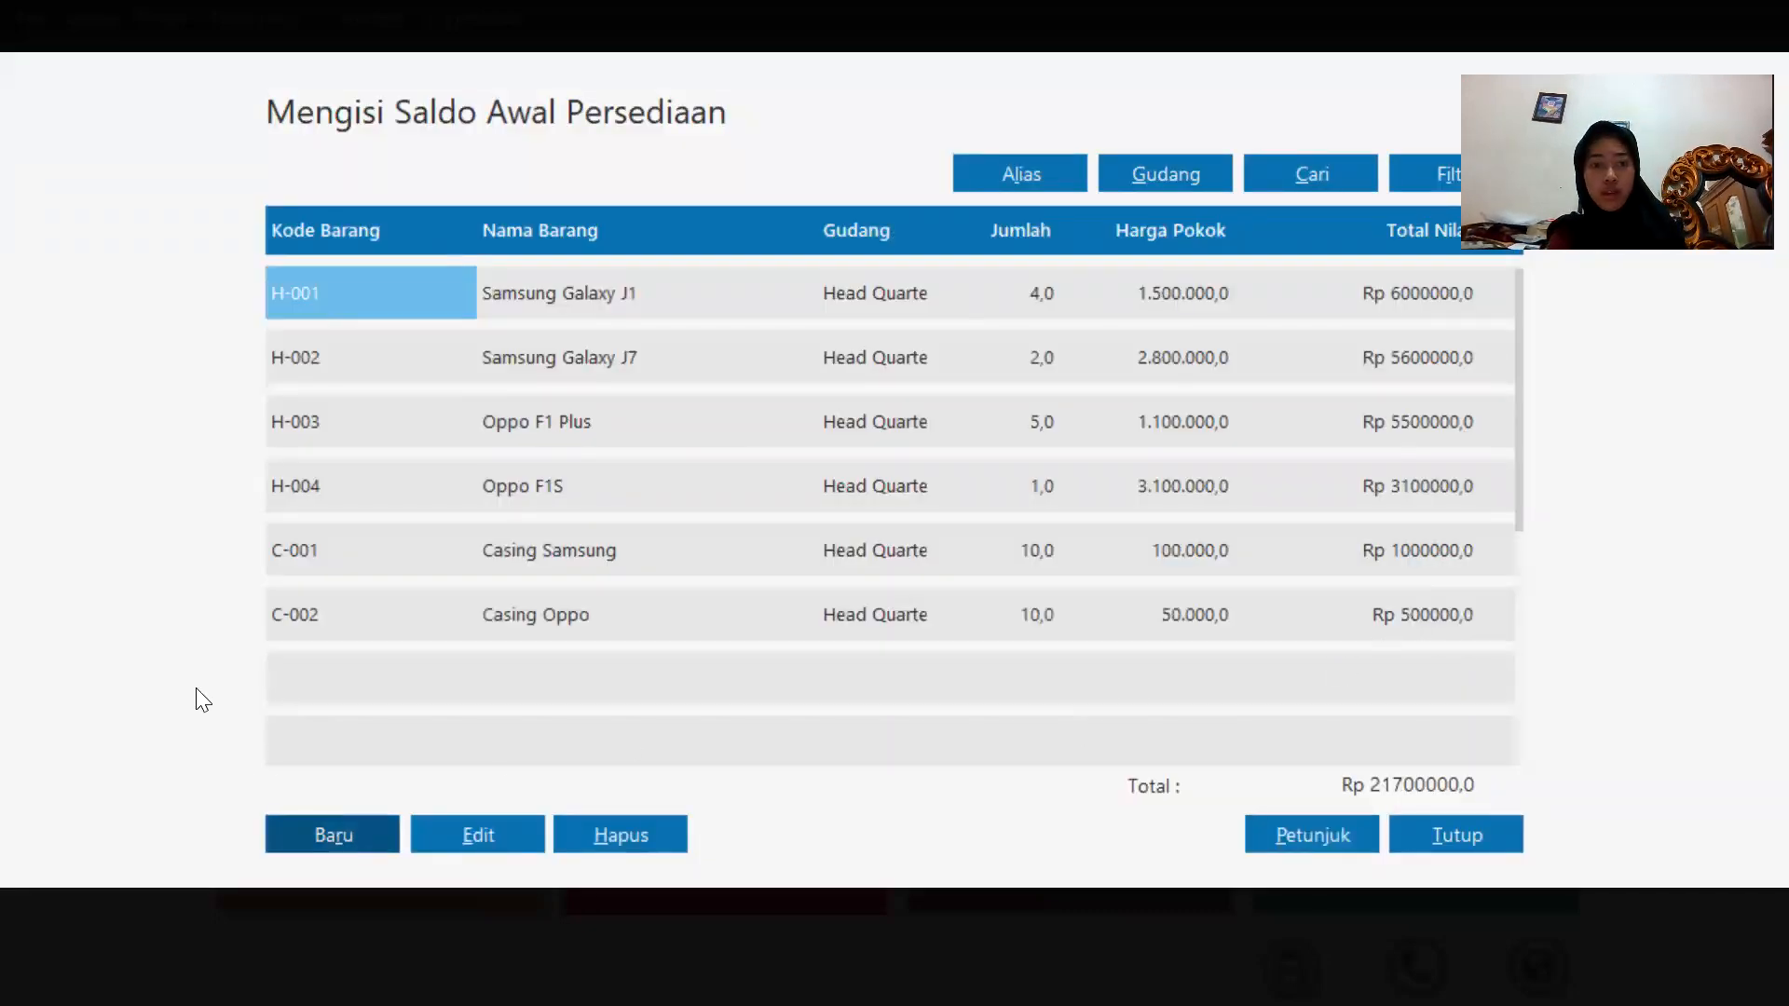
# Add opening stock of 5 units of B-001 Baterai Samsung with unit cost 50000, and record it.
pyautogui.click(363, 833)
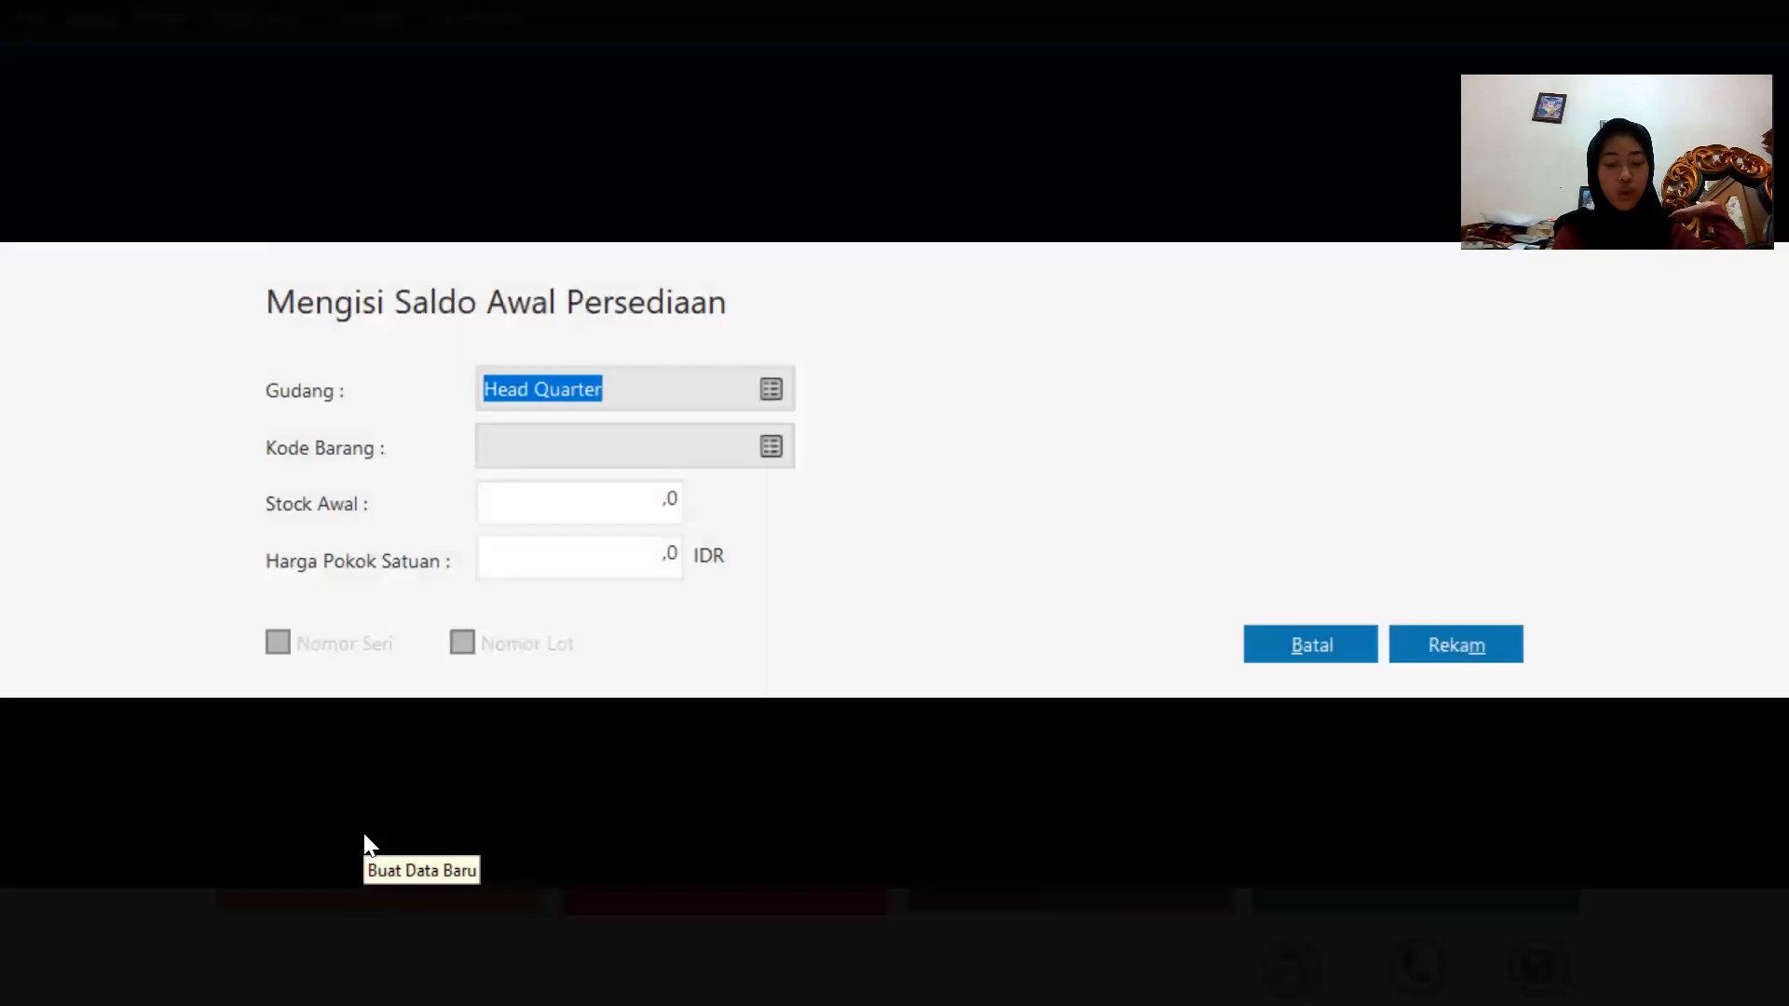
pyautogui.click(770, 449)
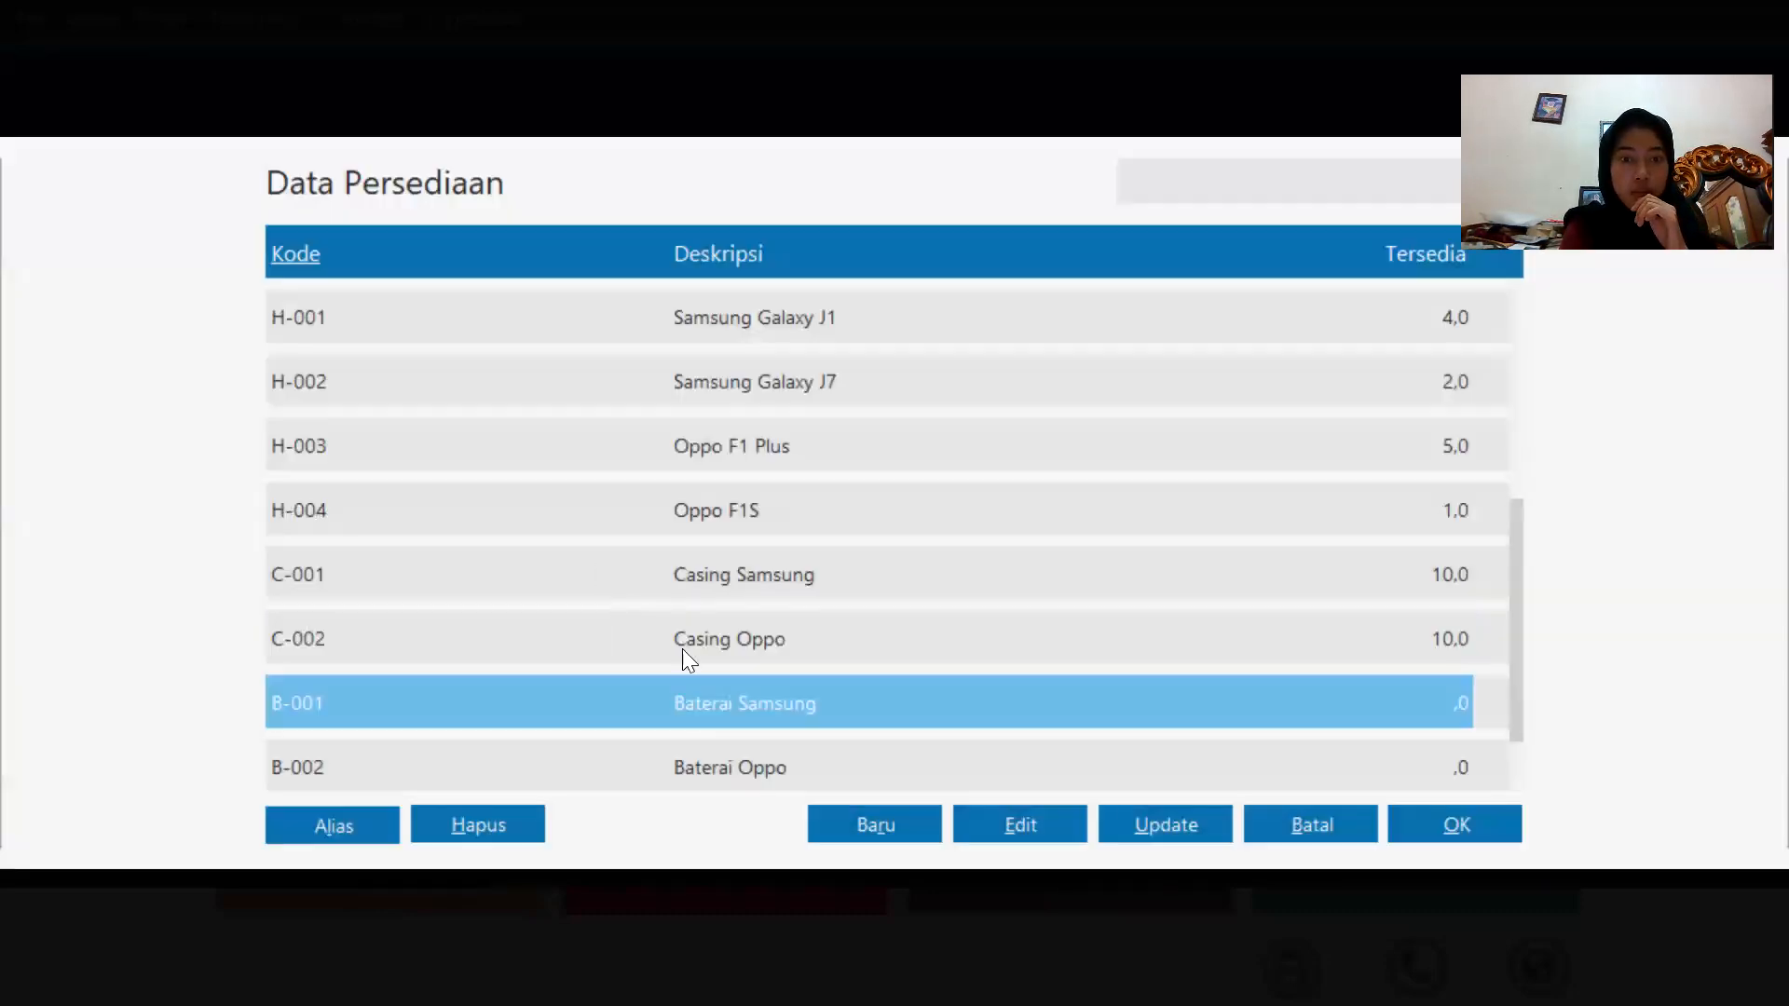
pyautogui.click(686, 699)
pyautogui.click(657, 512)
pyautogui.write('5')
pyautogui.click(670, 557)
pyautogui.write('50.0')
pyautogui.write('0000')
pyautogui.click(1490, 643)
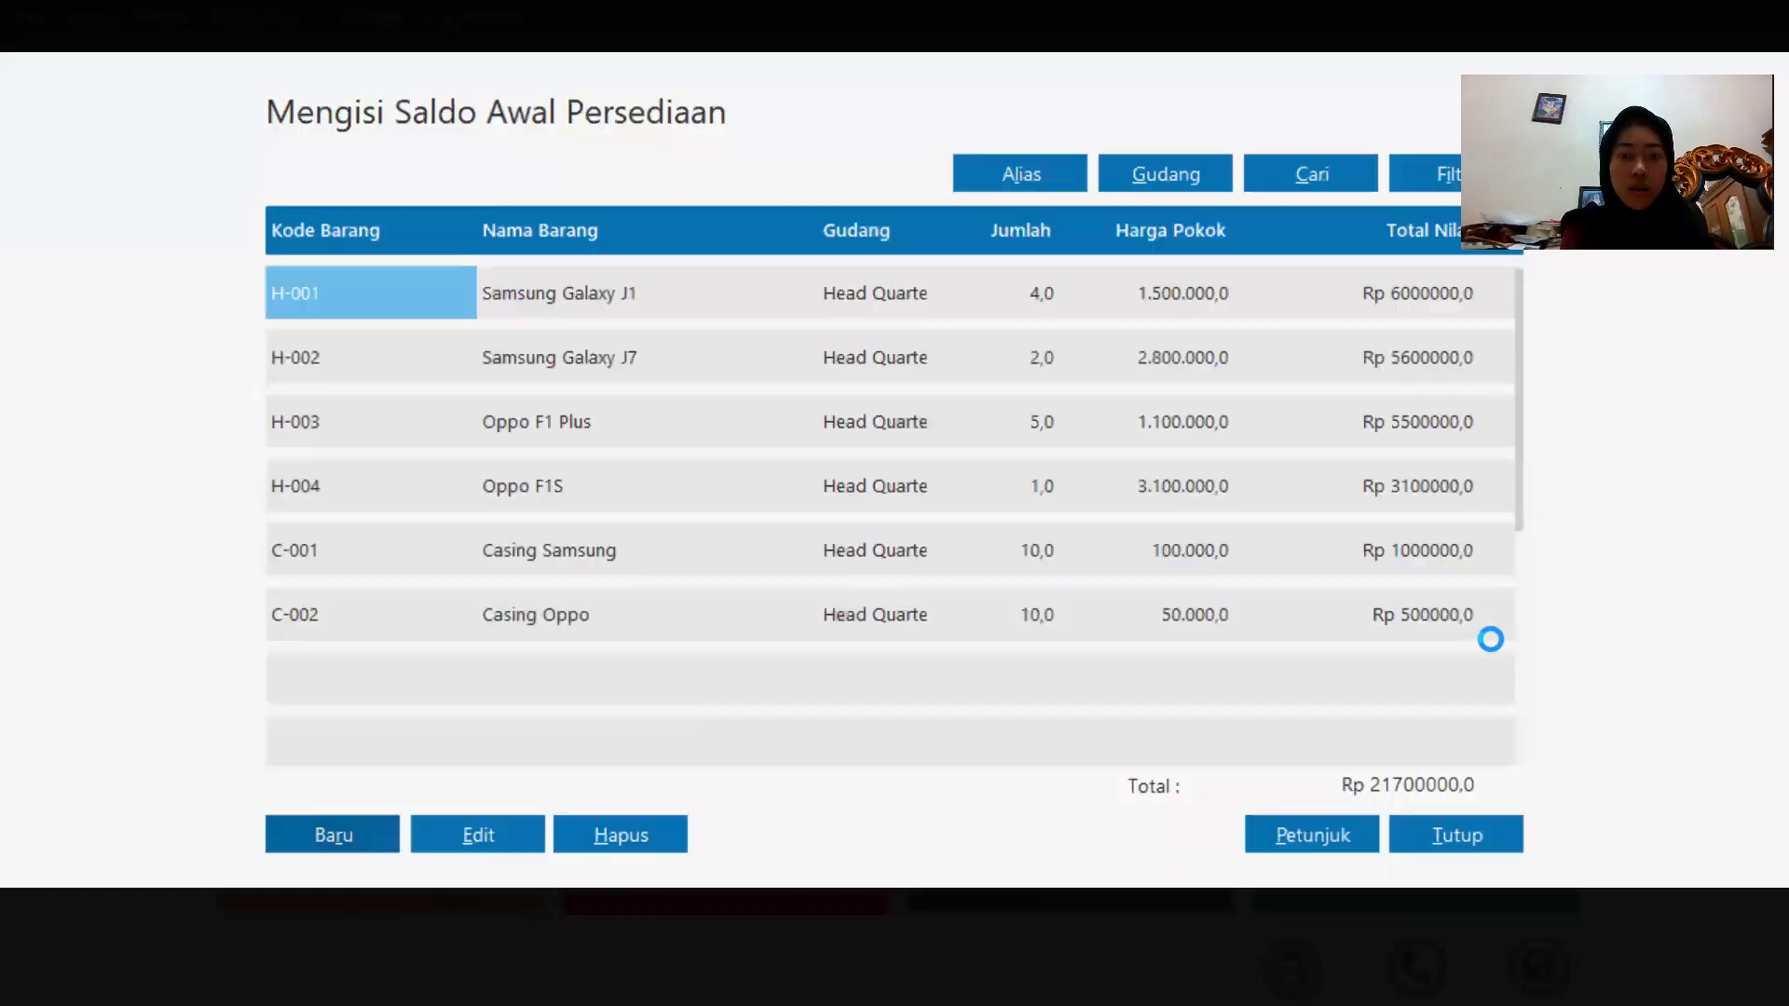
# Add opening stock of 10 units of B-002 Baterai Oppo with unit cost 50000, and record it.
pyautogui.click(331, 827)
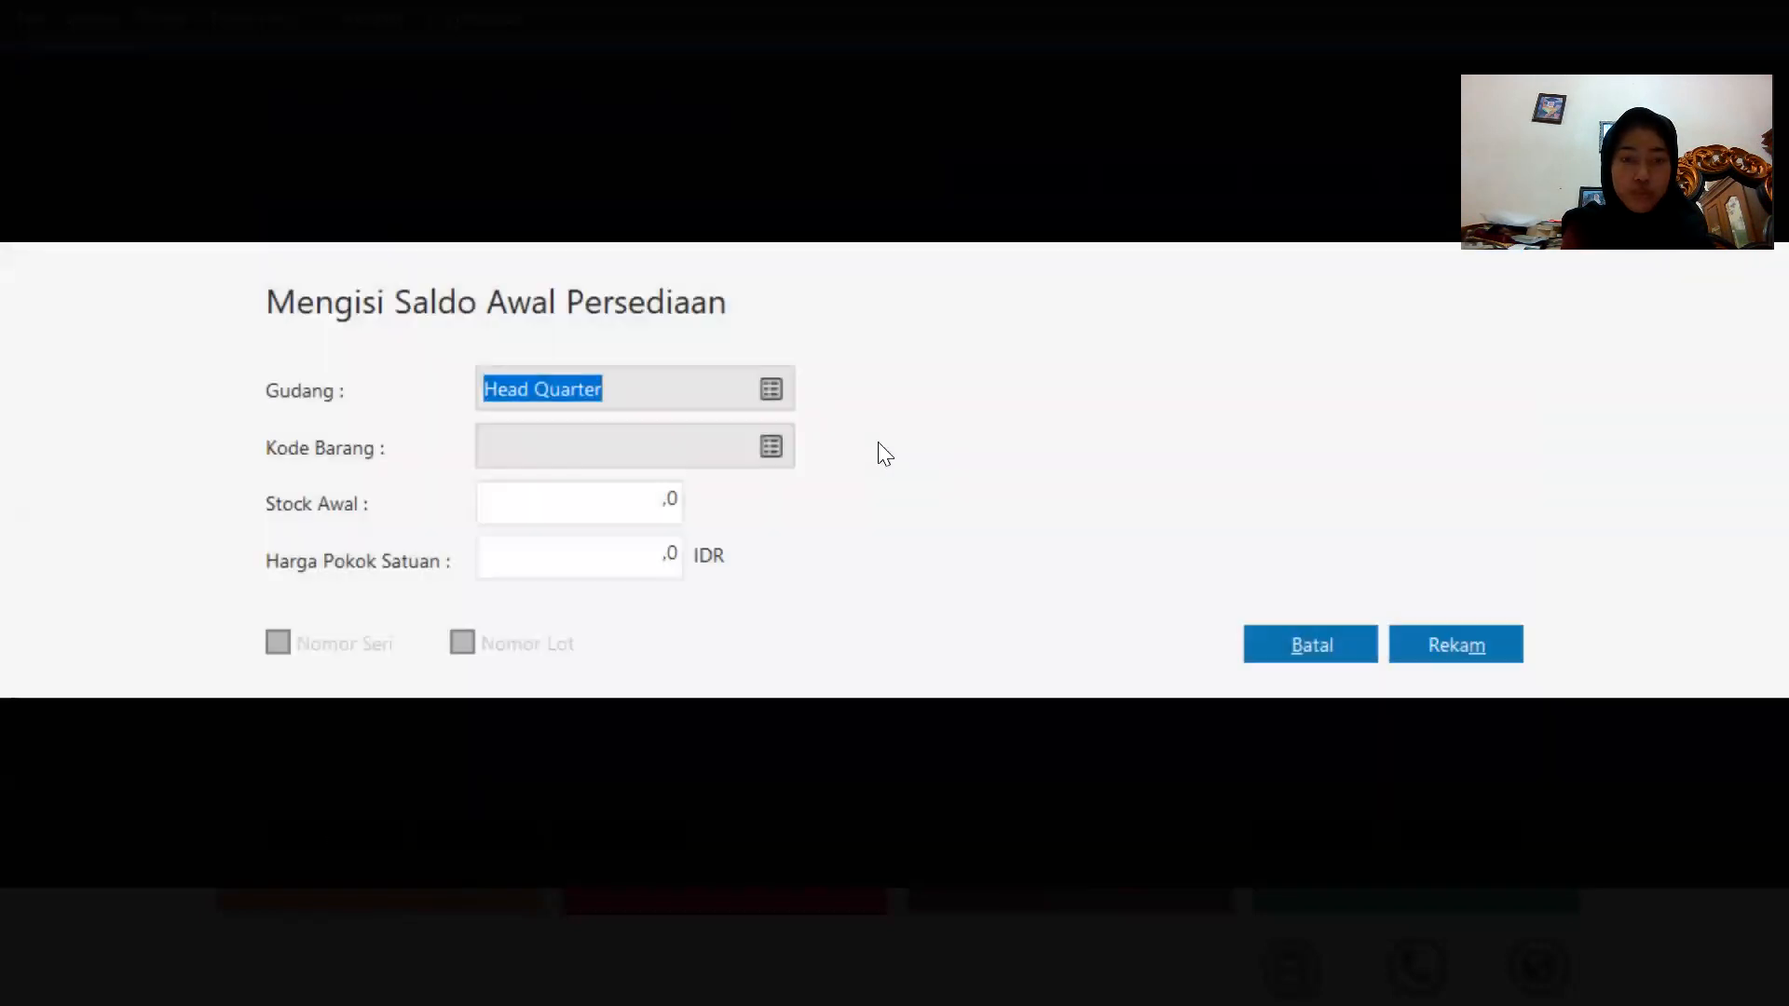
pyautogui.click(764, 449)
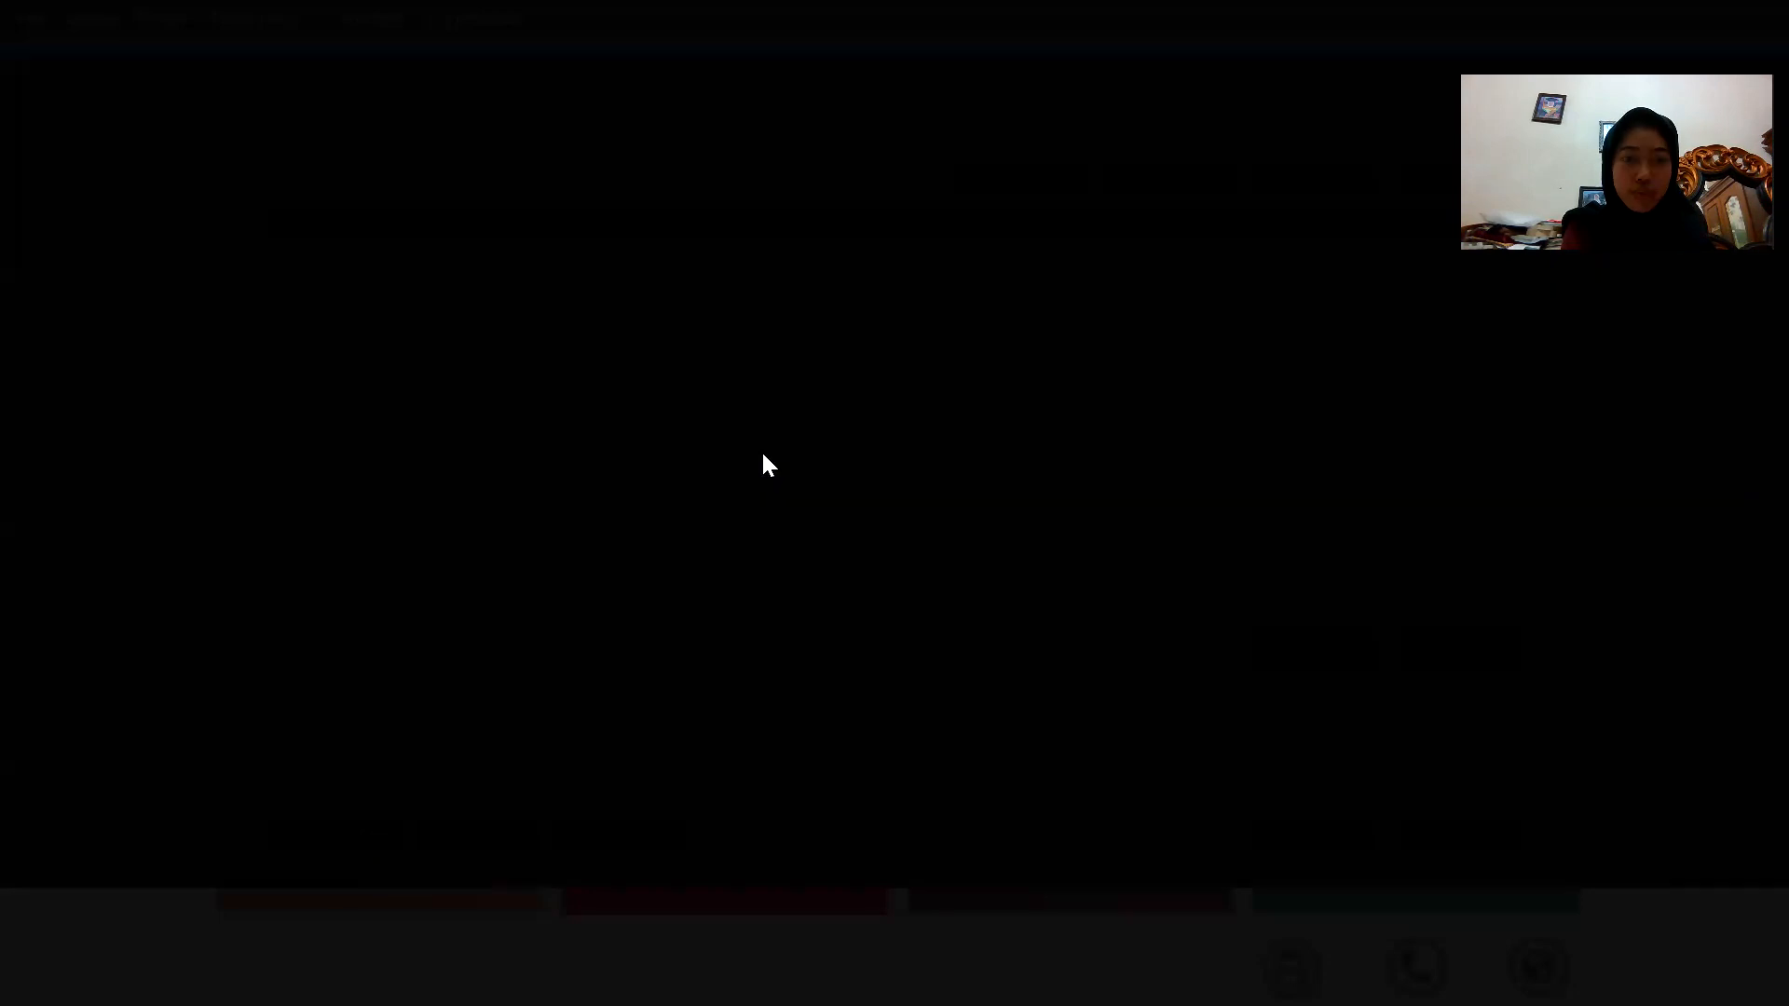
pyautogui.doubleClick(799, 756)
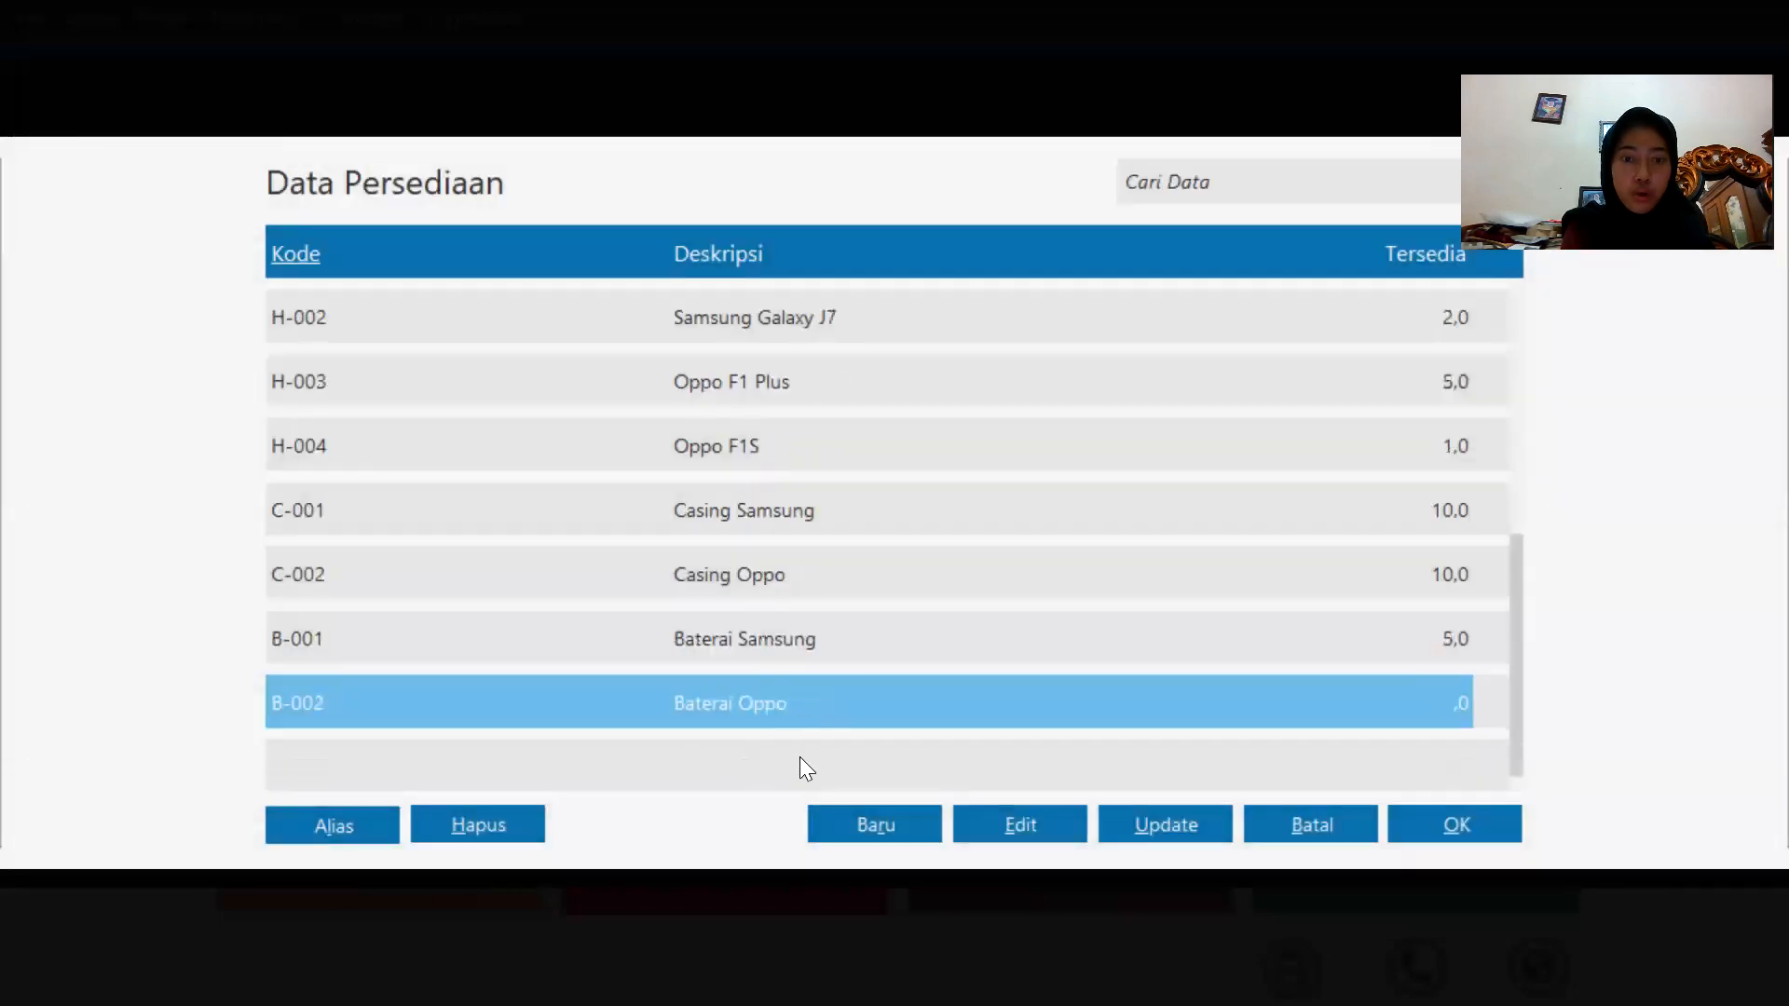
pyautogui.moveTo(618, 504); pyautogui.dragTo(674, 506)
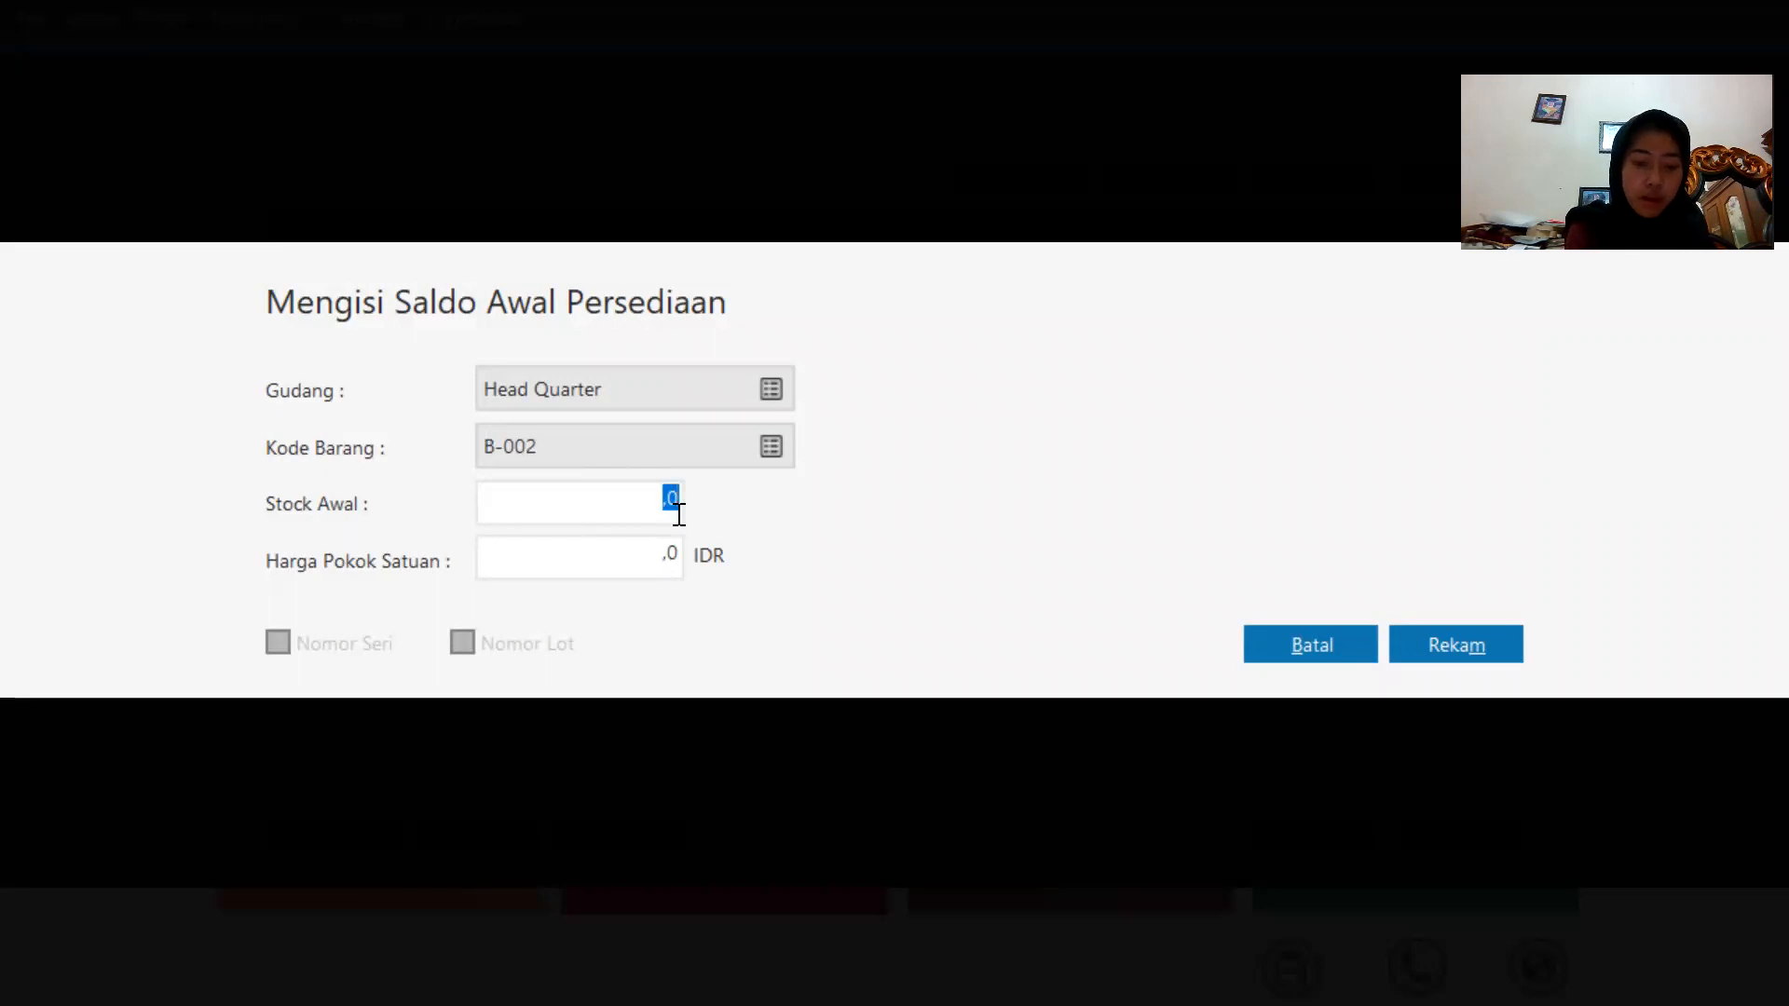
pyautogui.write('10')
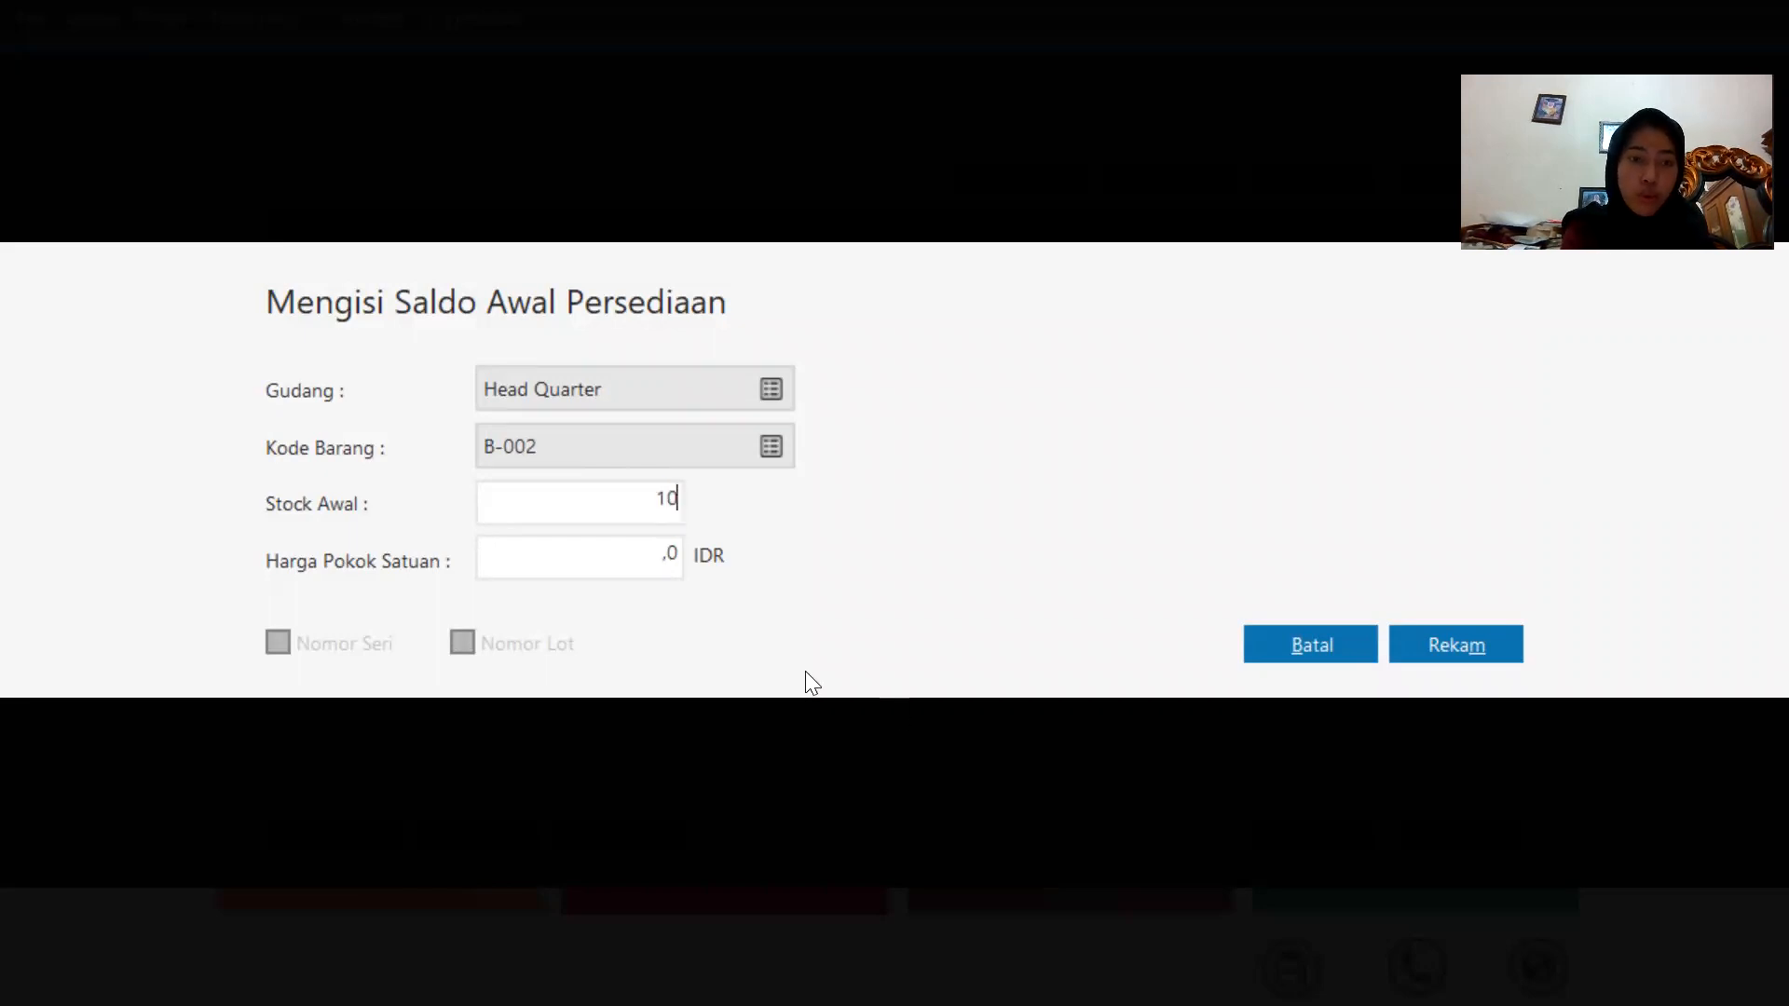
pyautogui.click(670, 545)
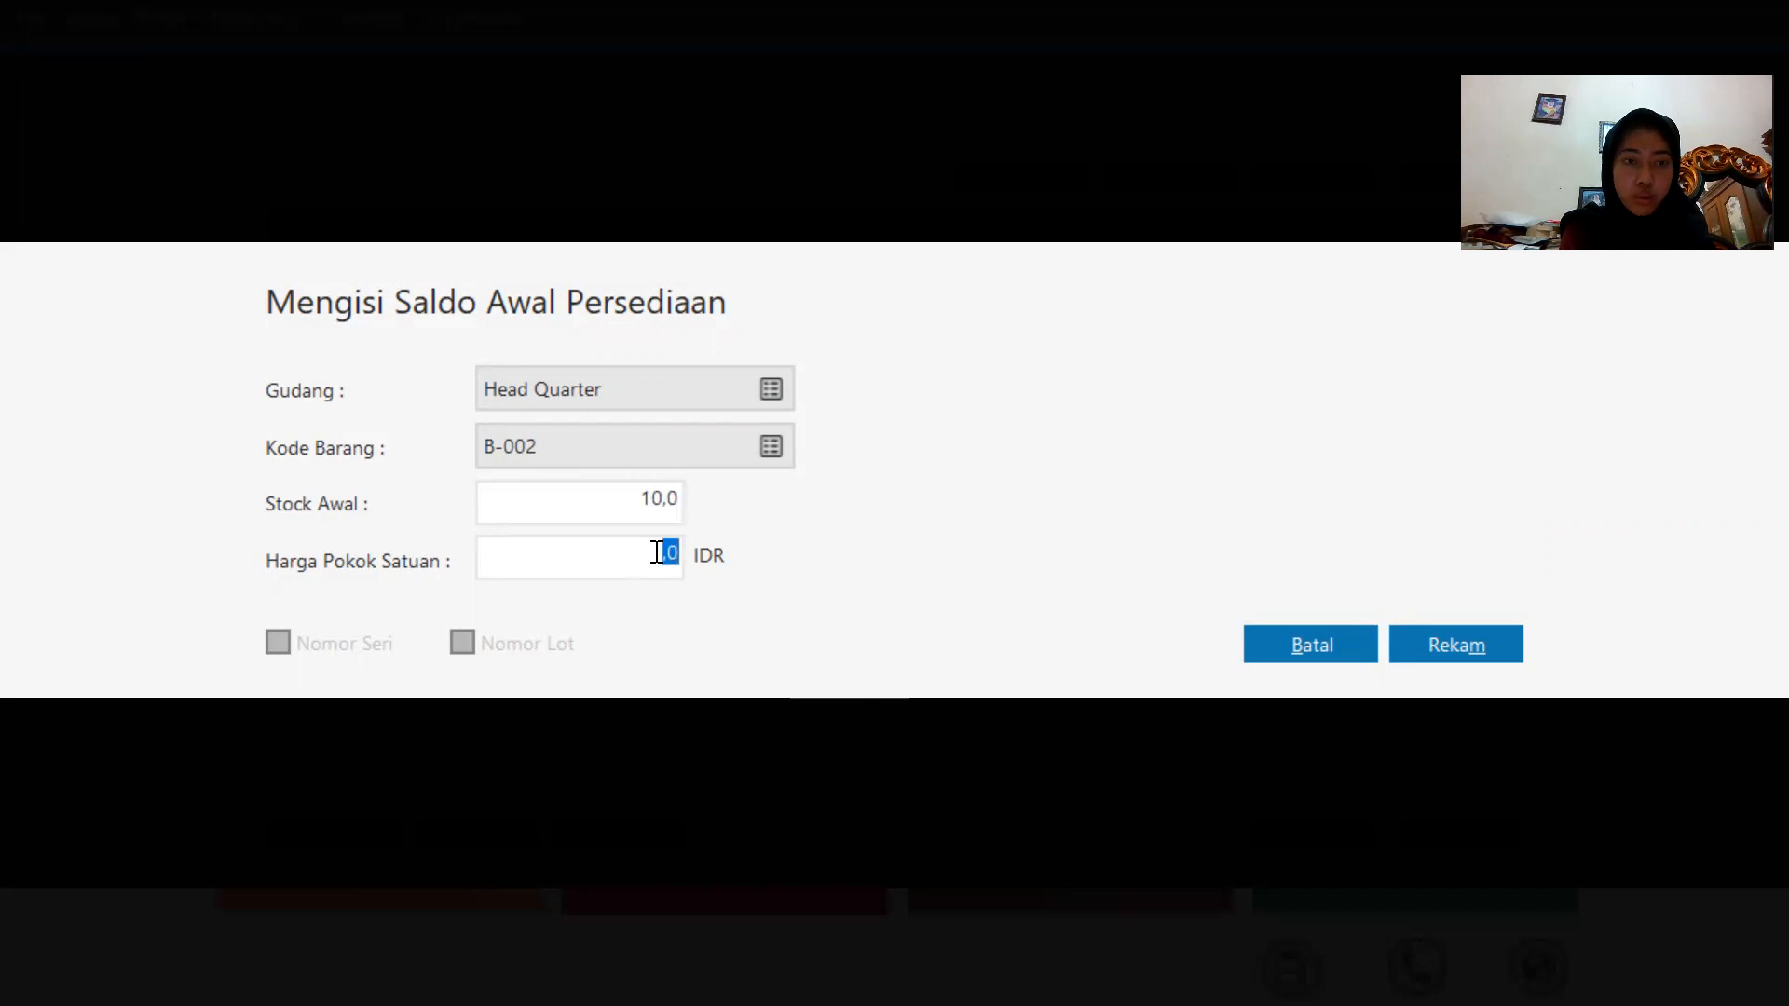
pyautogui.write('50000')
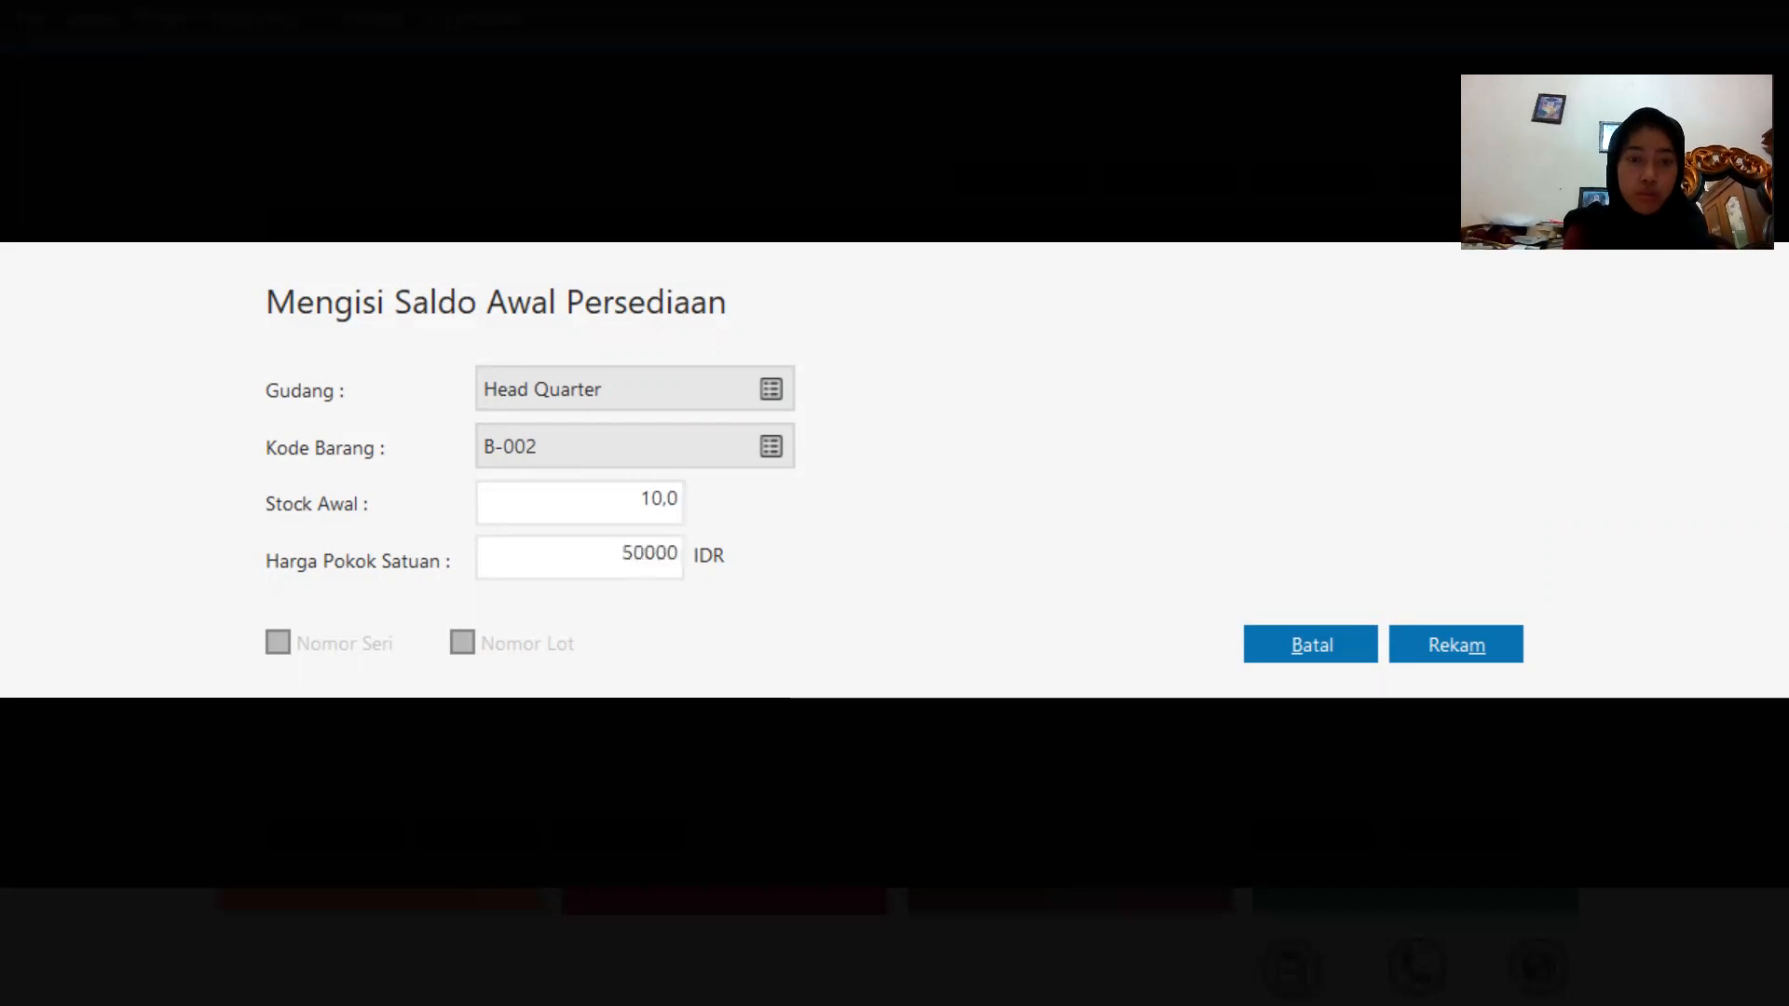
pyautogui.click(1432, 654)
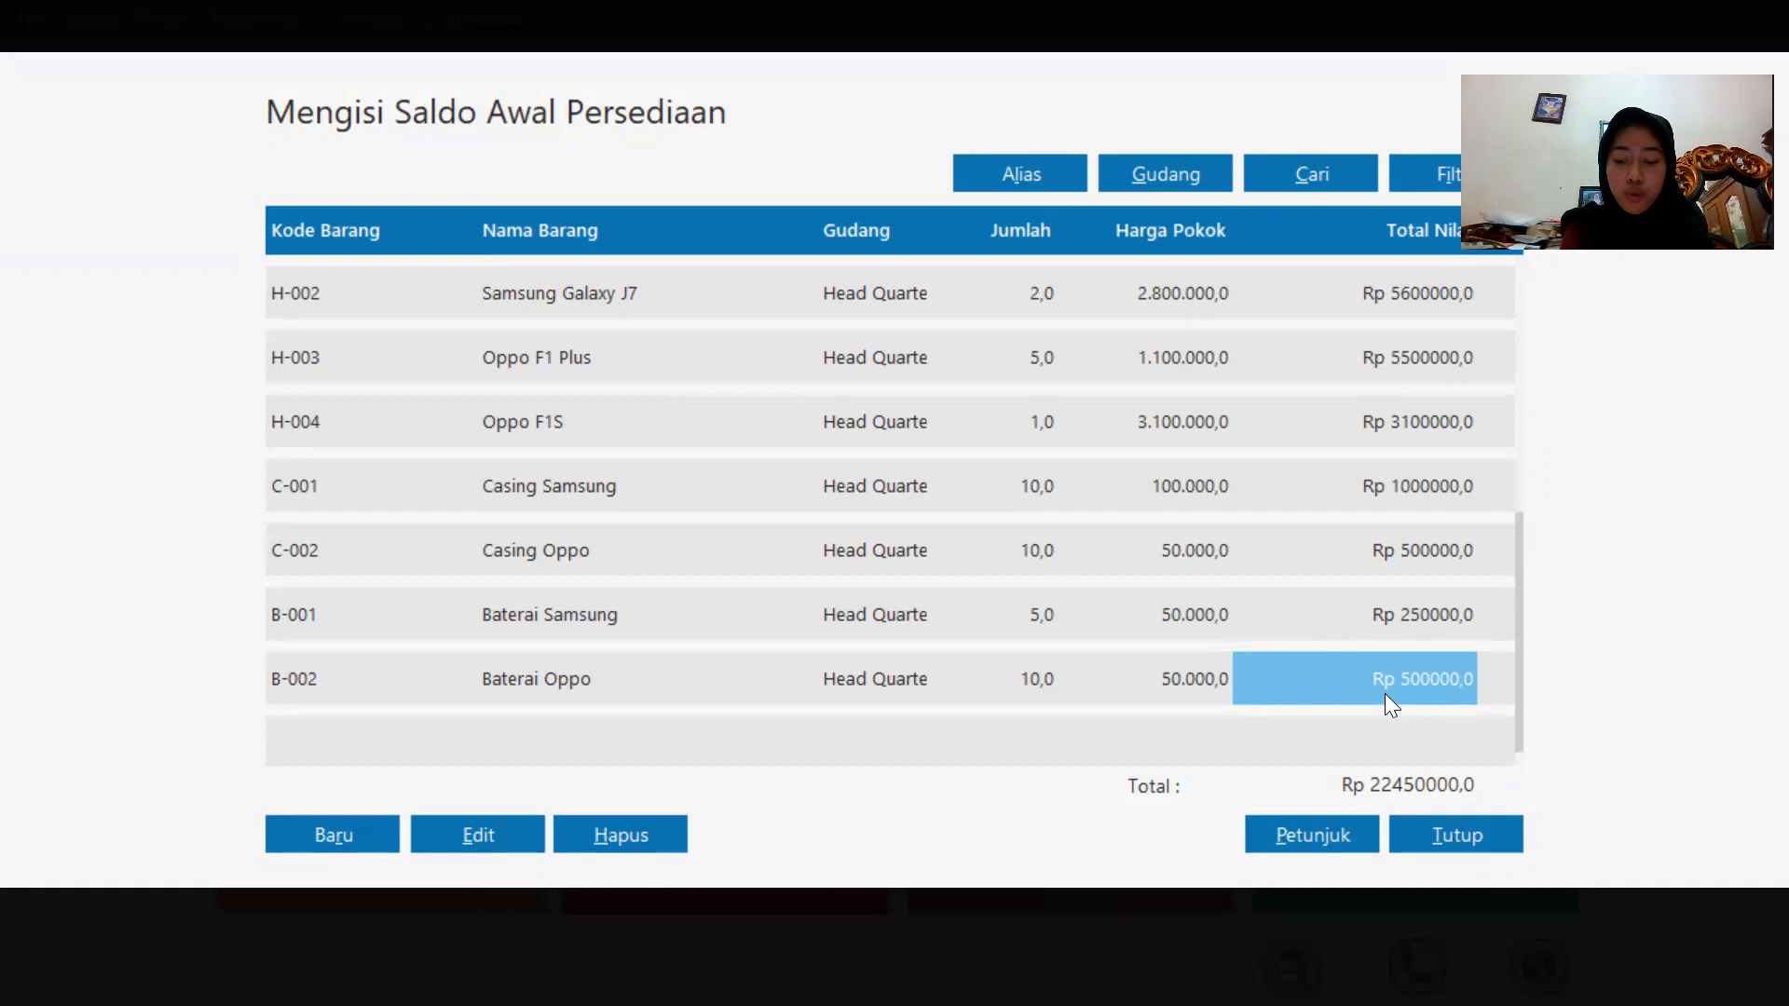
# Close the opening inventory list and confirm recalculating the inventory ending balances.
pyautogui.click(1455, 835)
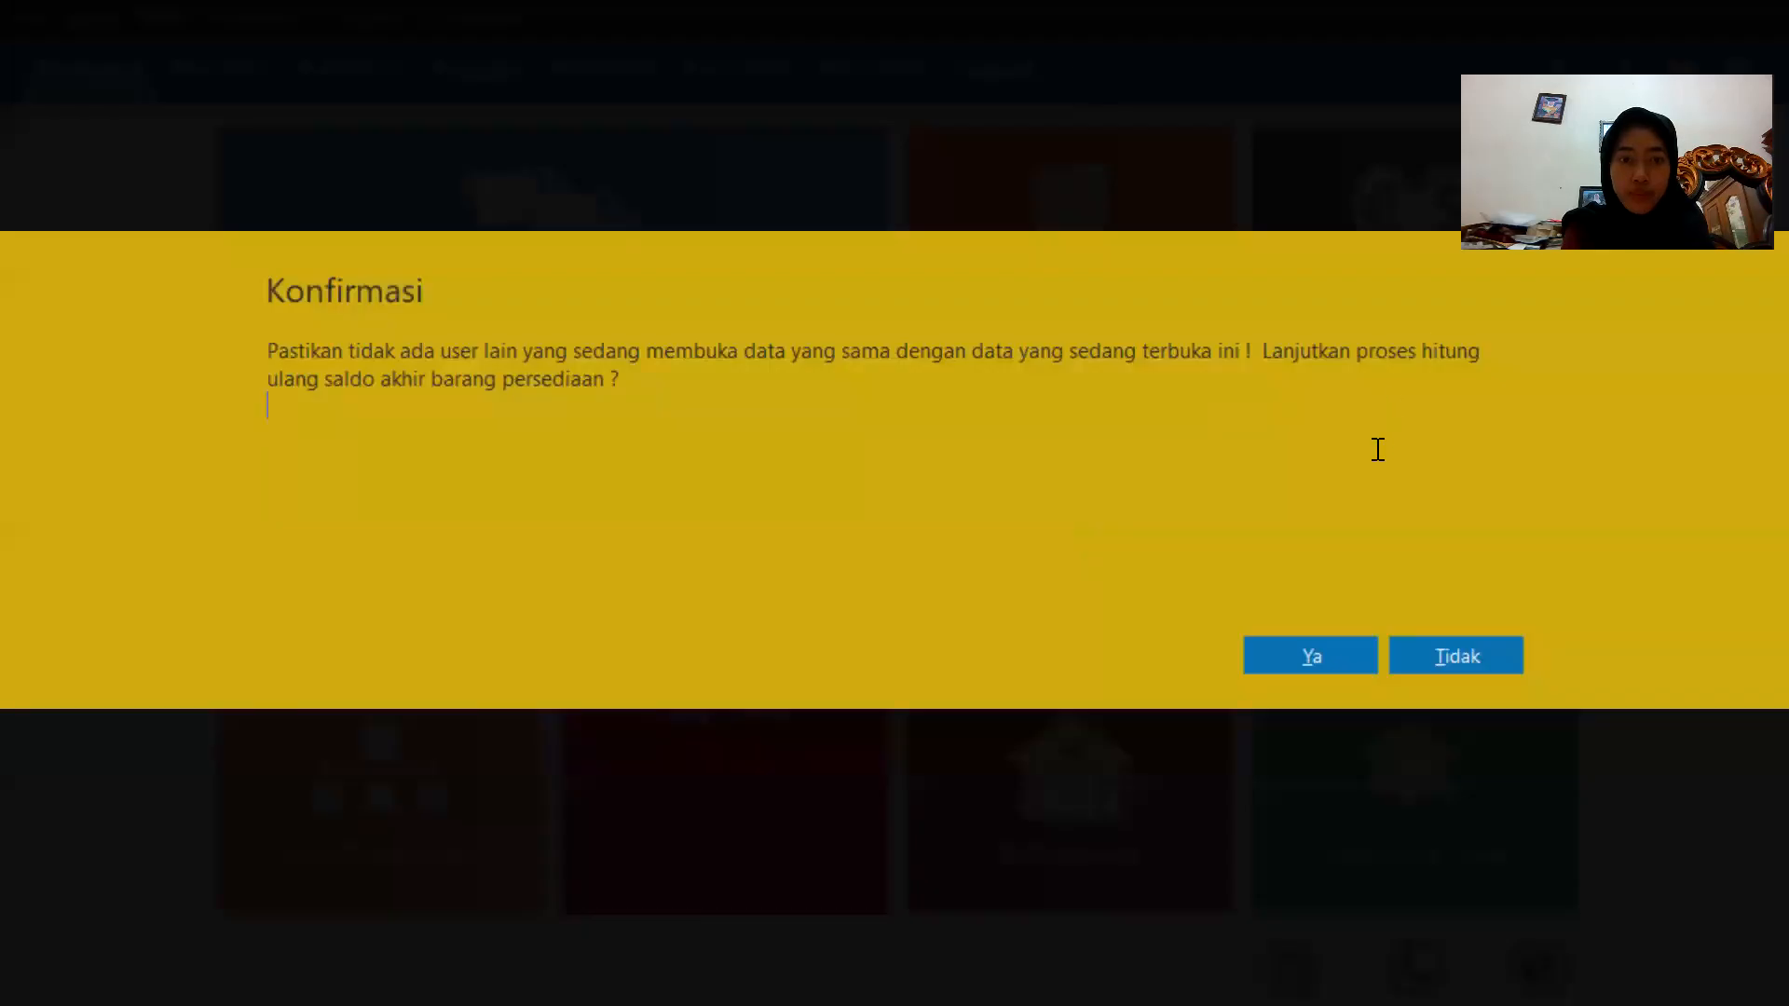
pyautogui.click(1336, 665)
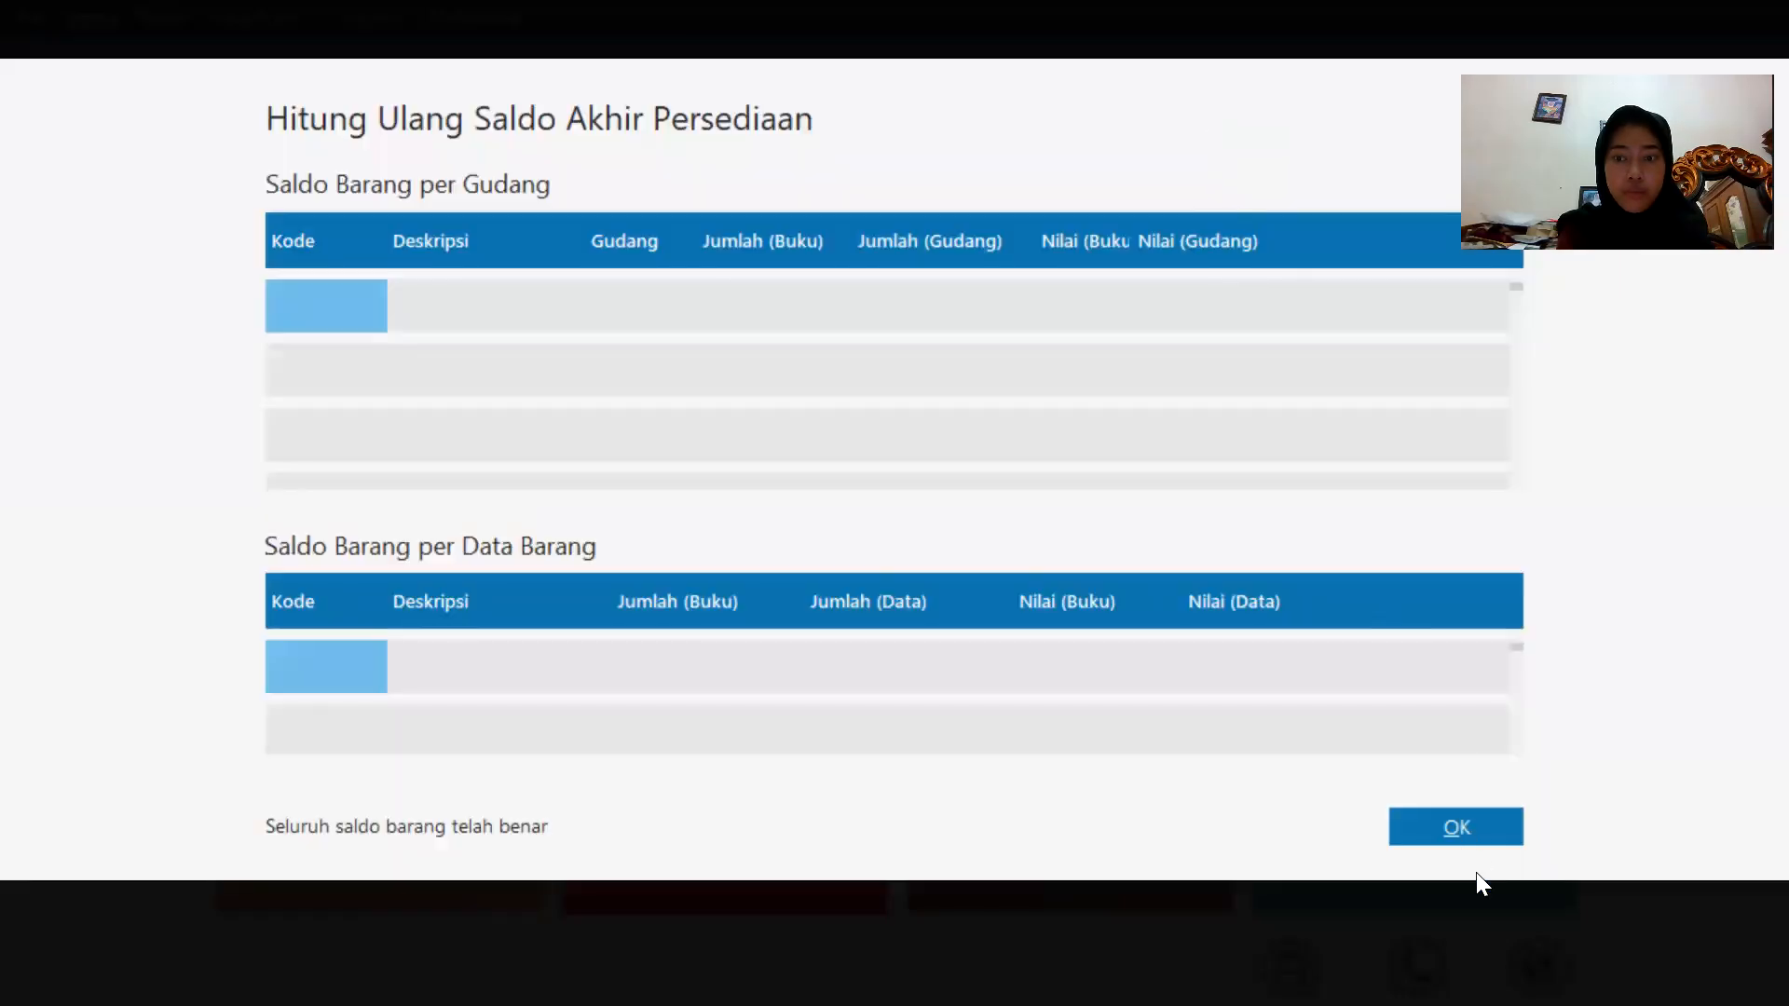
pyautogui.click(1482, 823)
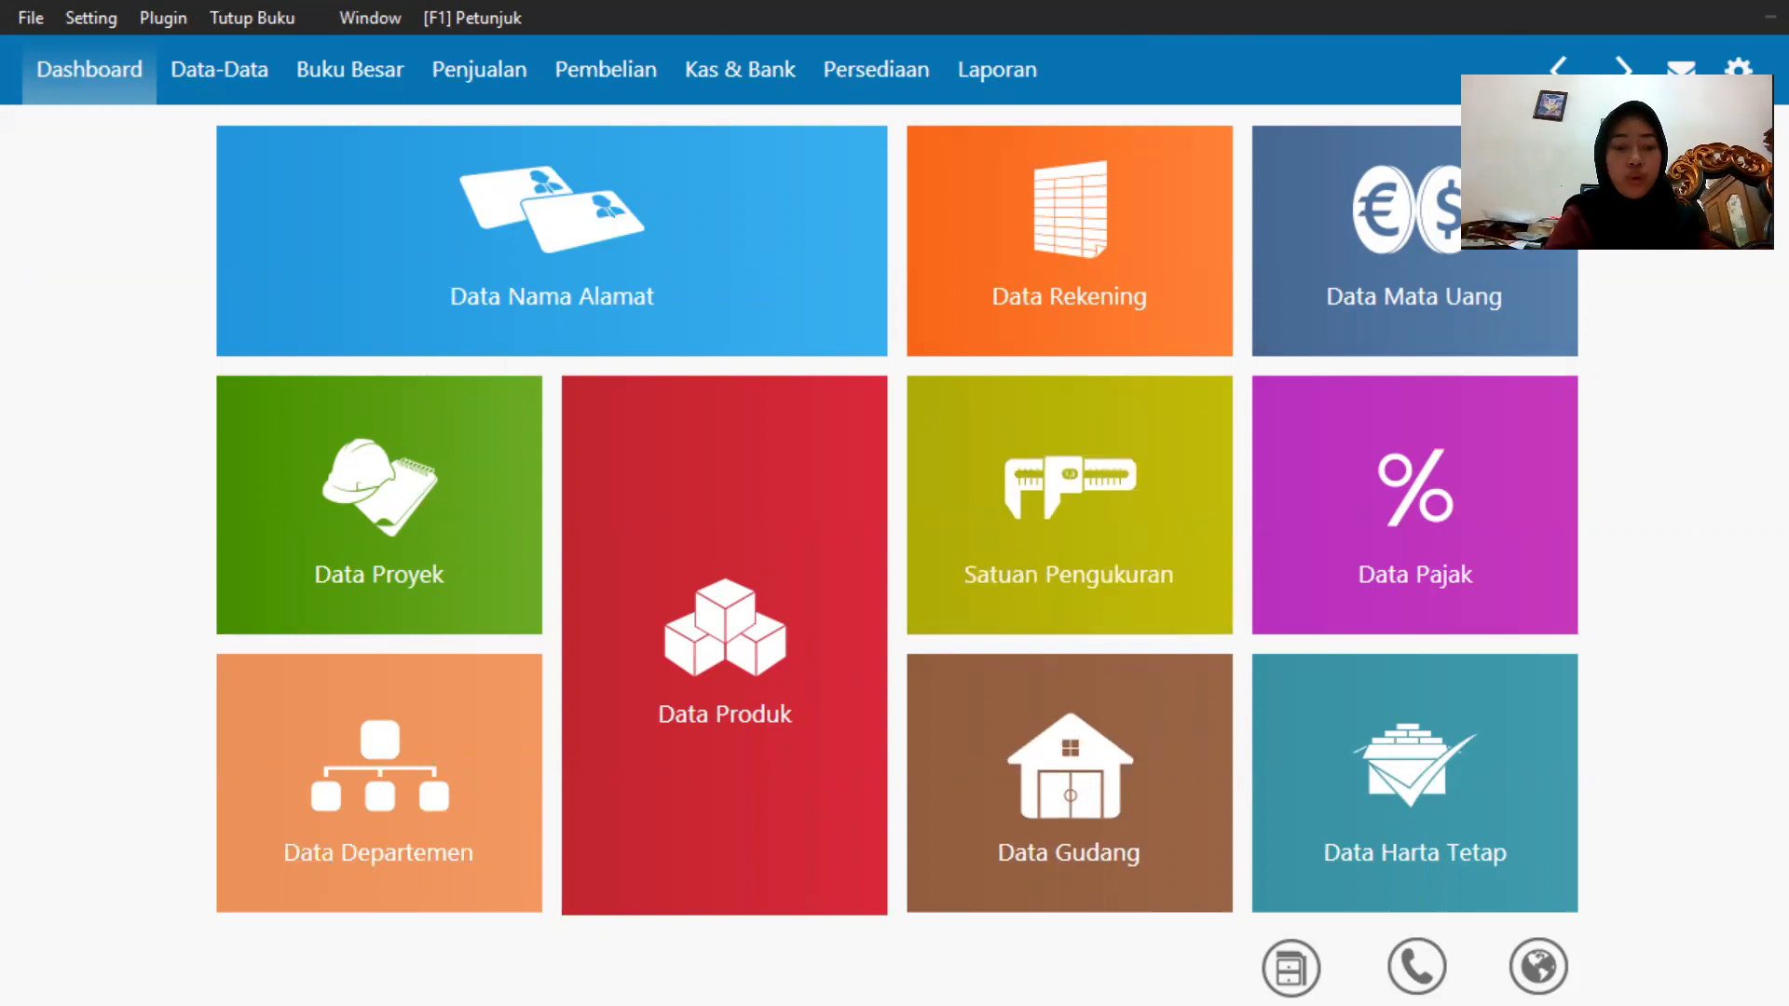
# Review the January transactions listed in the exam PDF in the browser, then return to Zahir.
pyautogui.press('super')
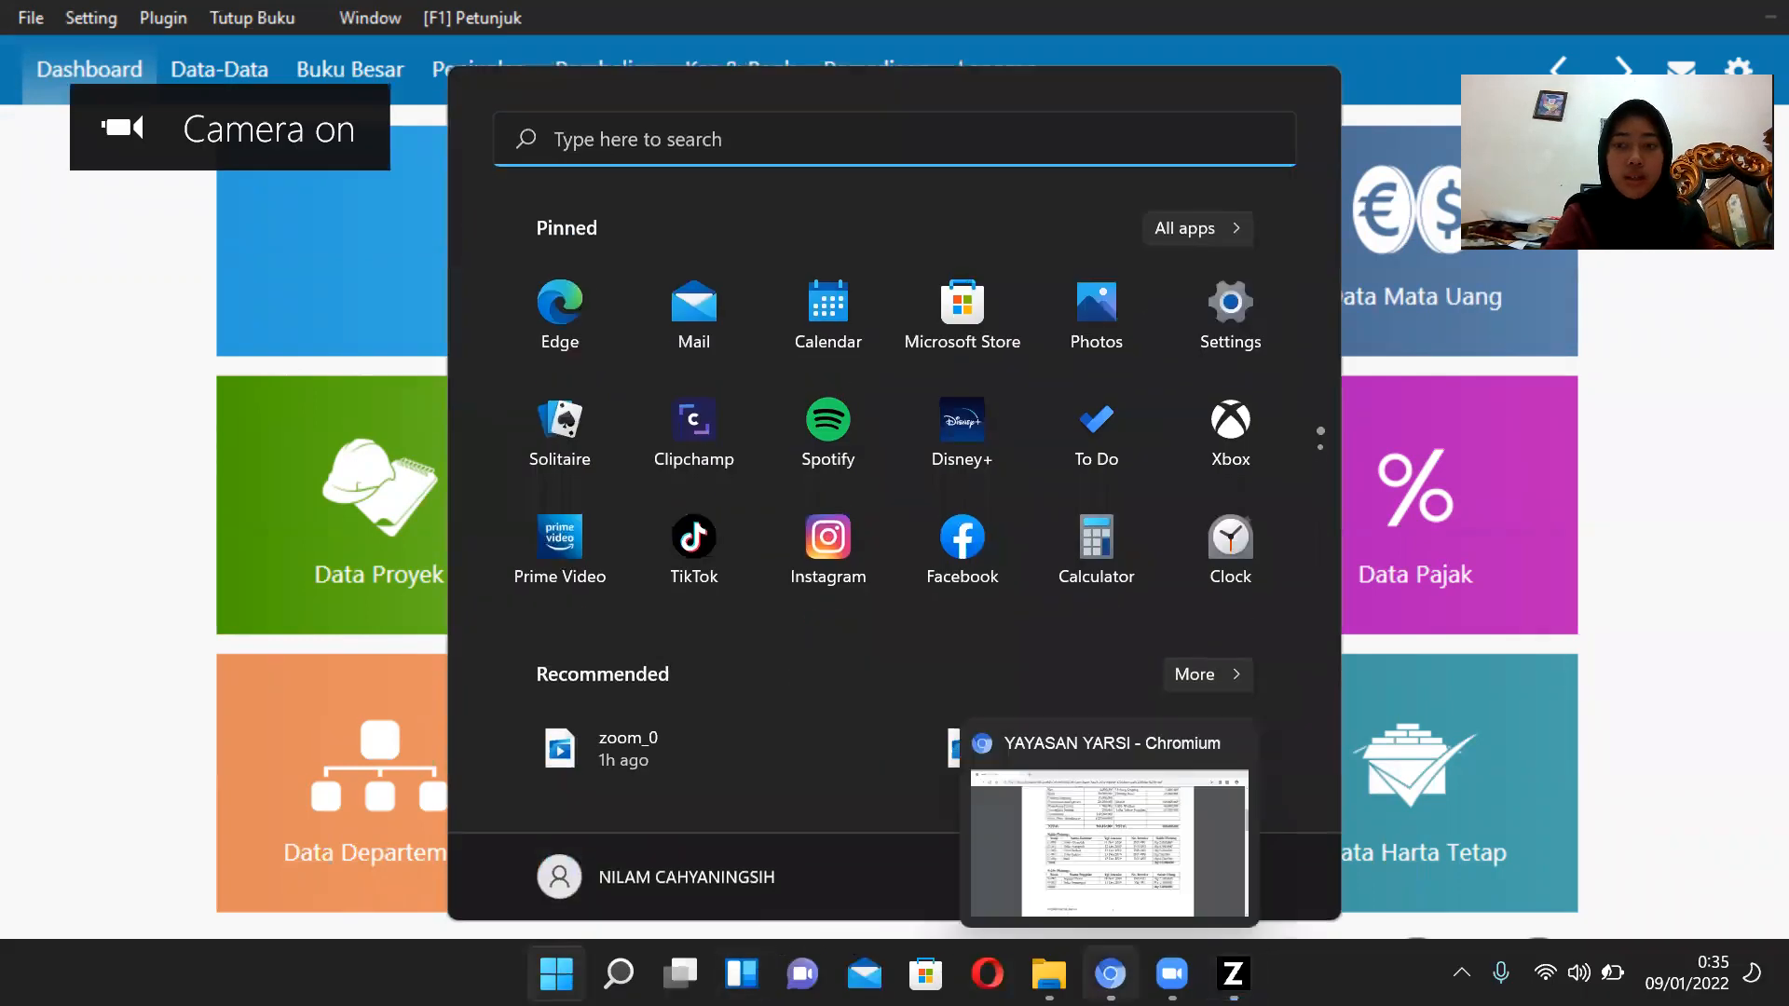
pyautogui.click(1111, 974)
pyautogui.scroll(-8, 882, 526)
pyautogui.scroll(-5, 883, 527)
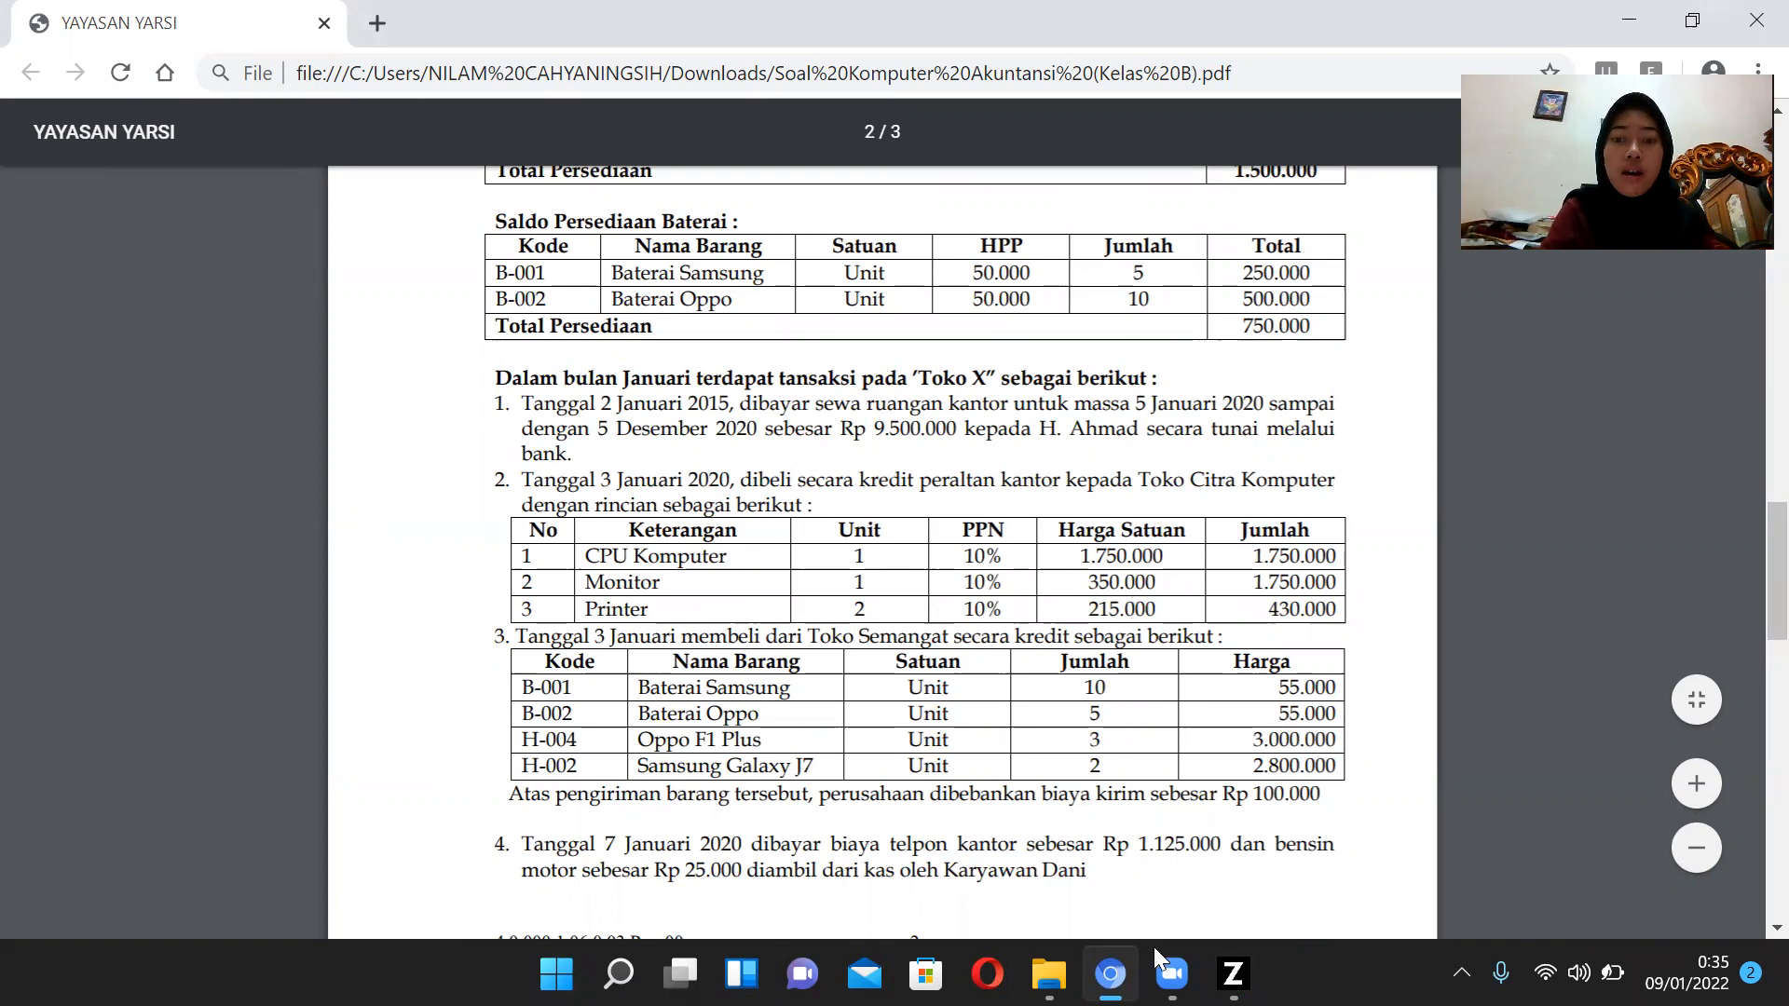
pyautogui.click(1232, 973)
pyautogui.moveTo(1150, 671)
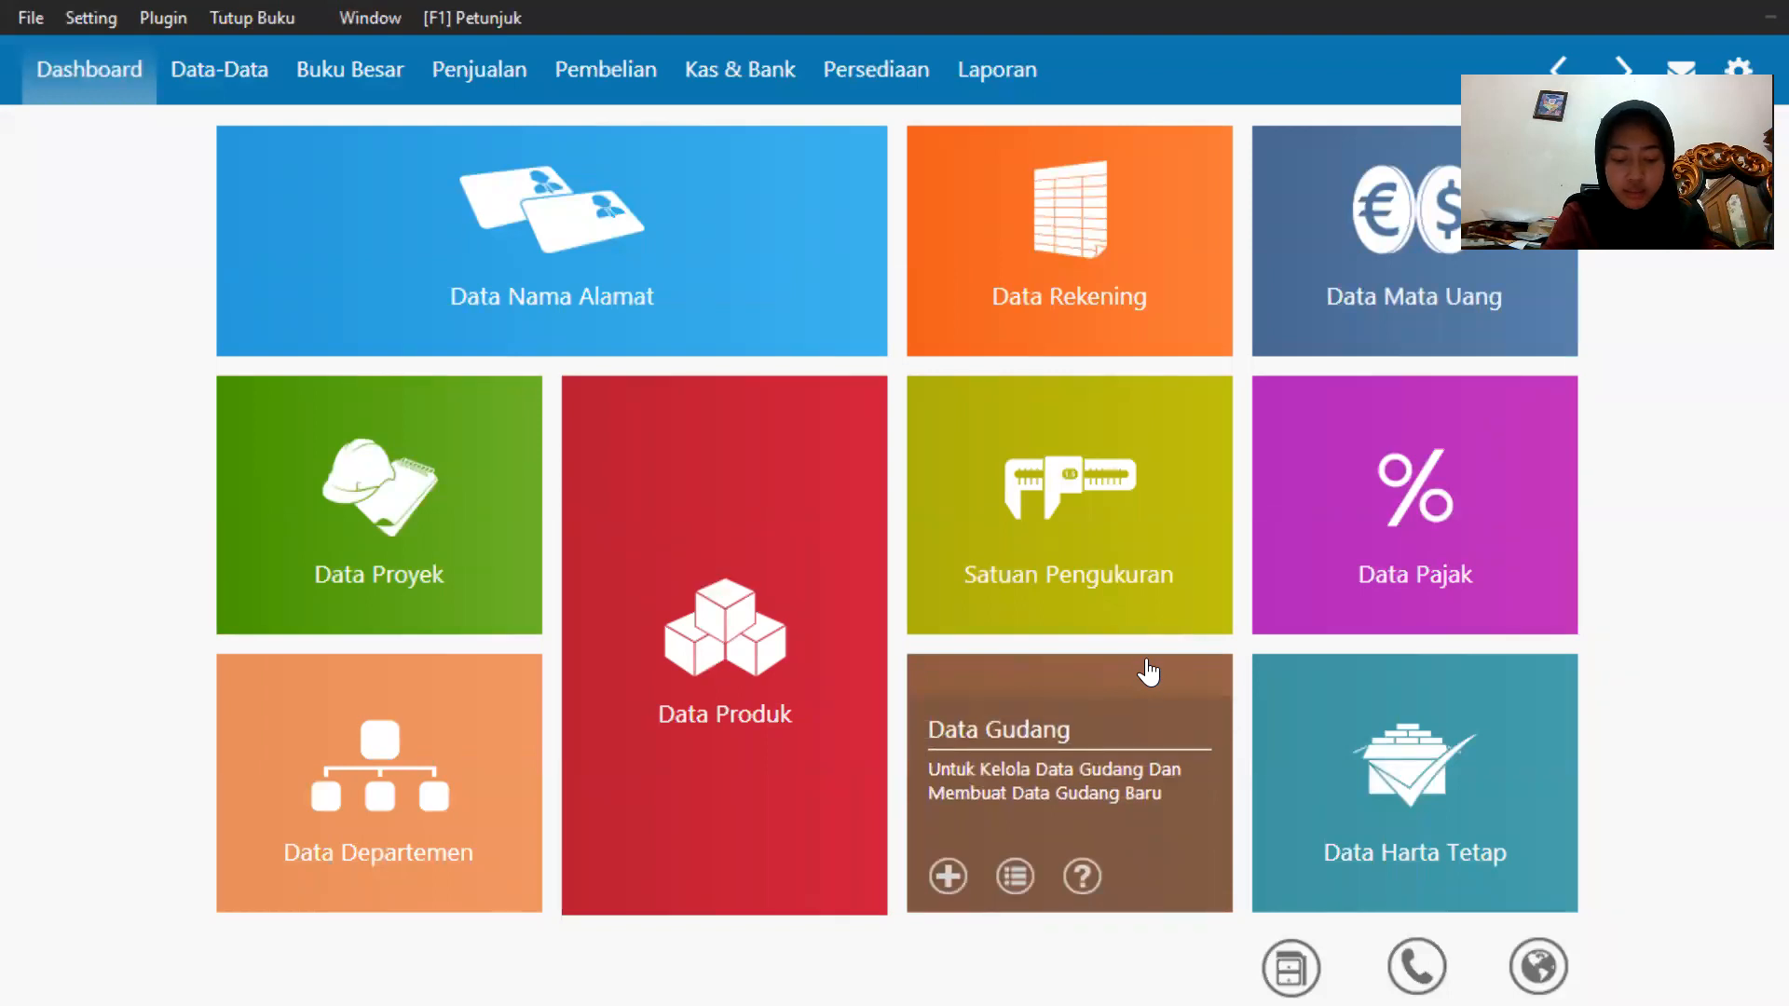
# Start a new Kas Keluar payment from Bank and create a new customer contact for the landlord as its recipient.
pyautogui.click(783, 80)
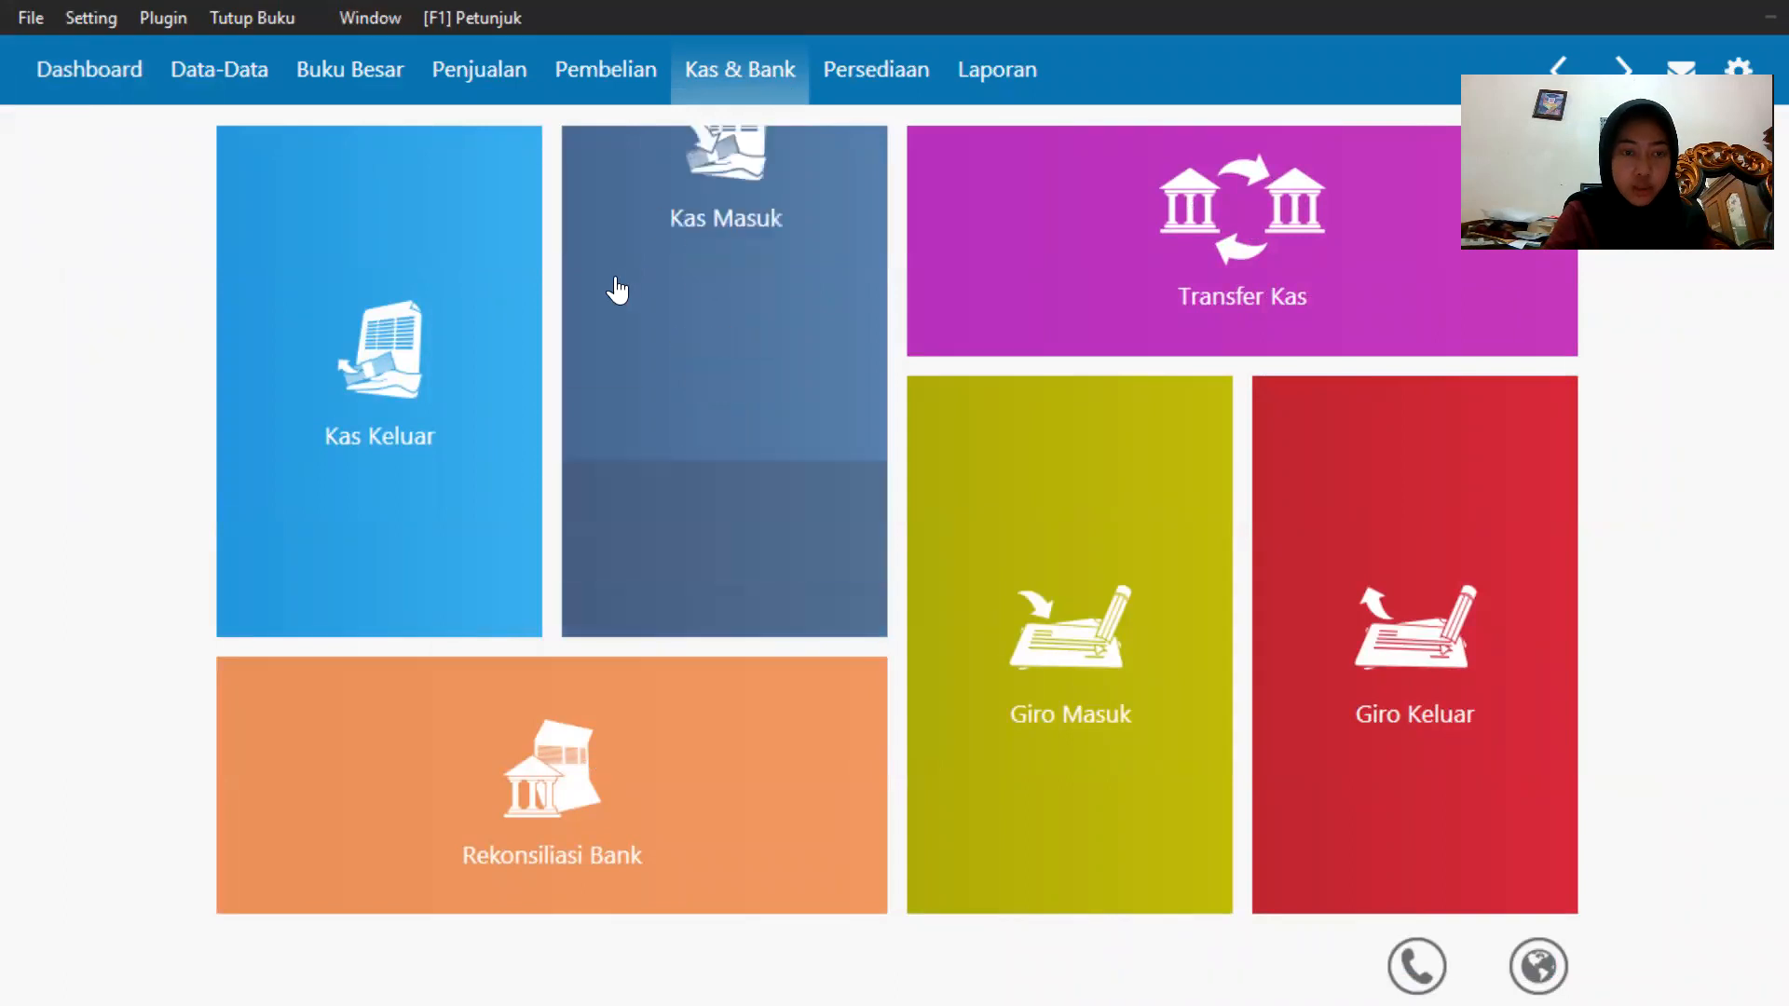
pyautogui.moveTo(300, 571)
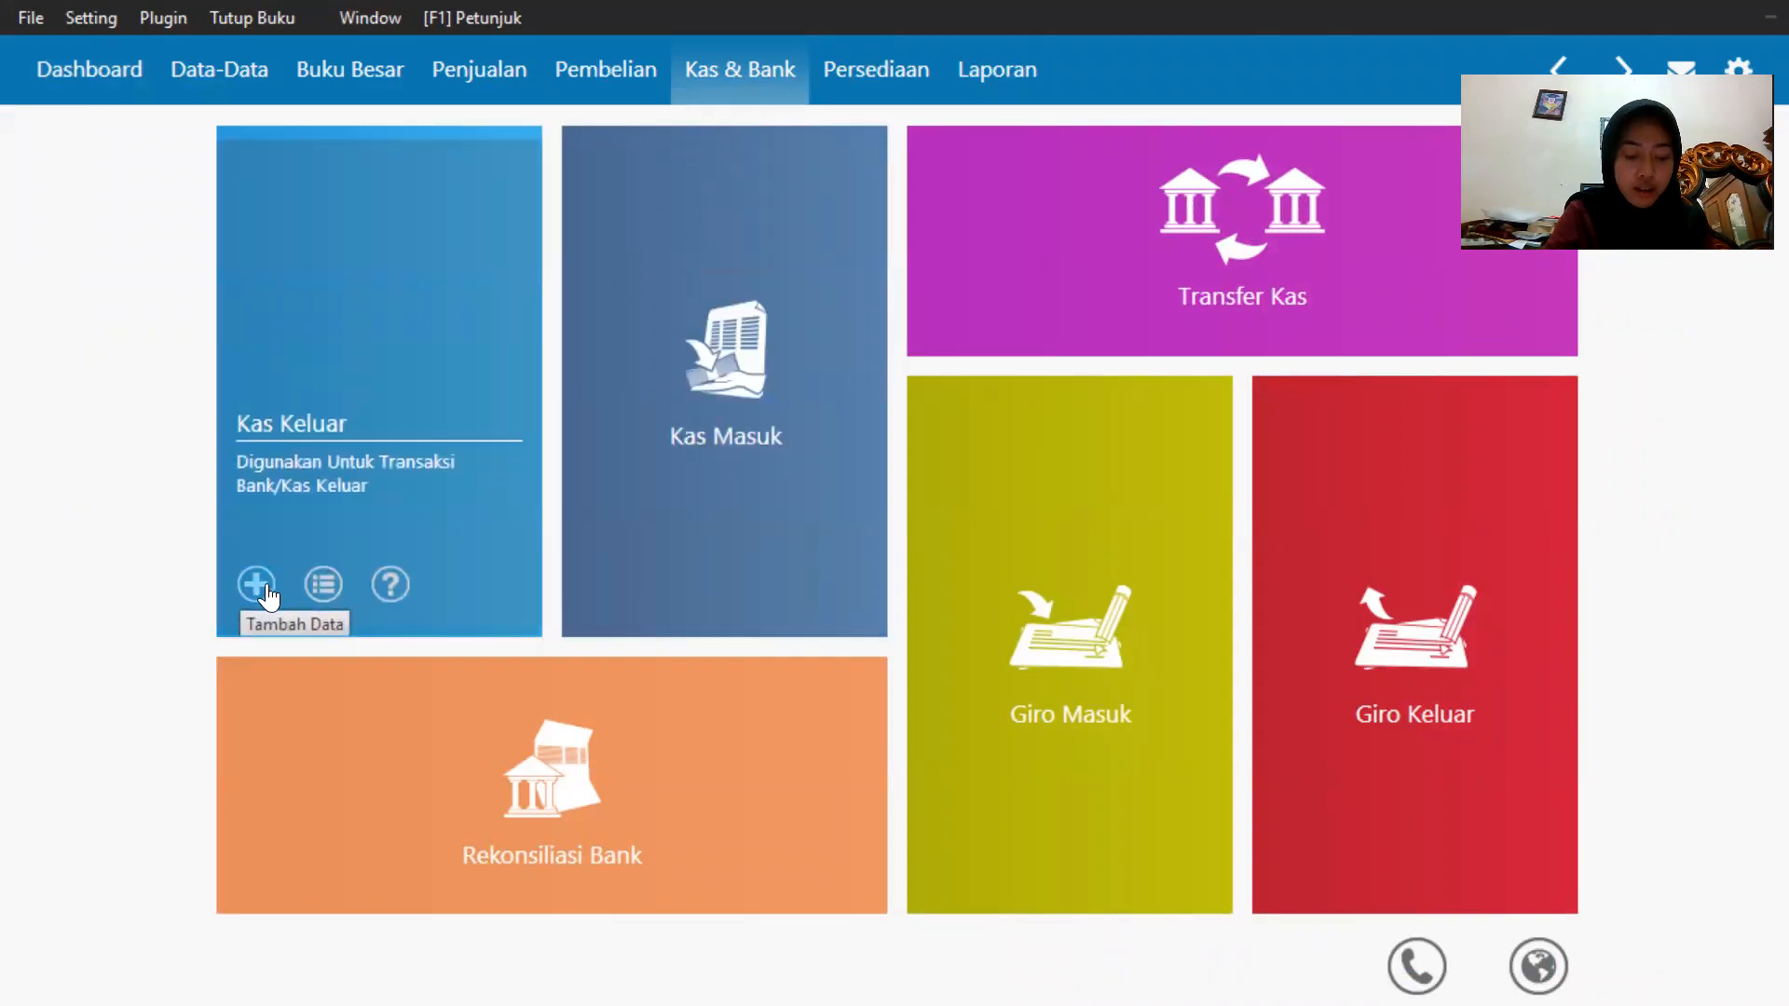
pyautogui.click(264, 585)
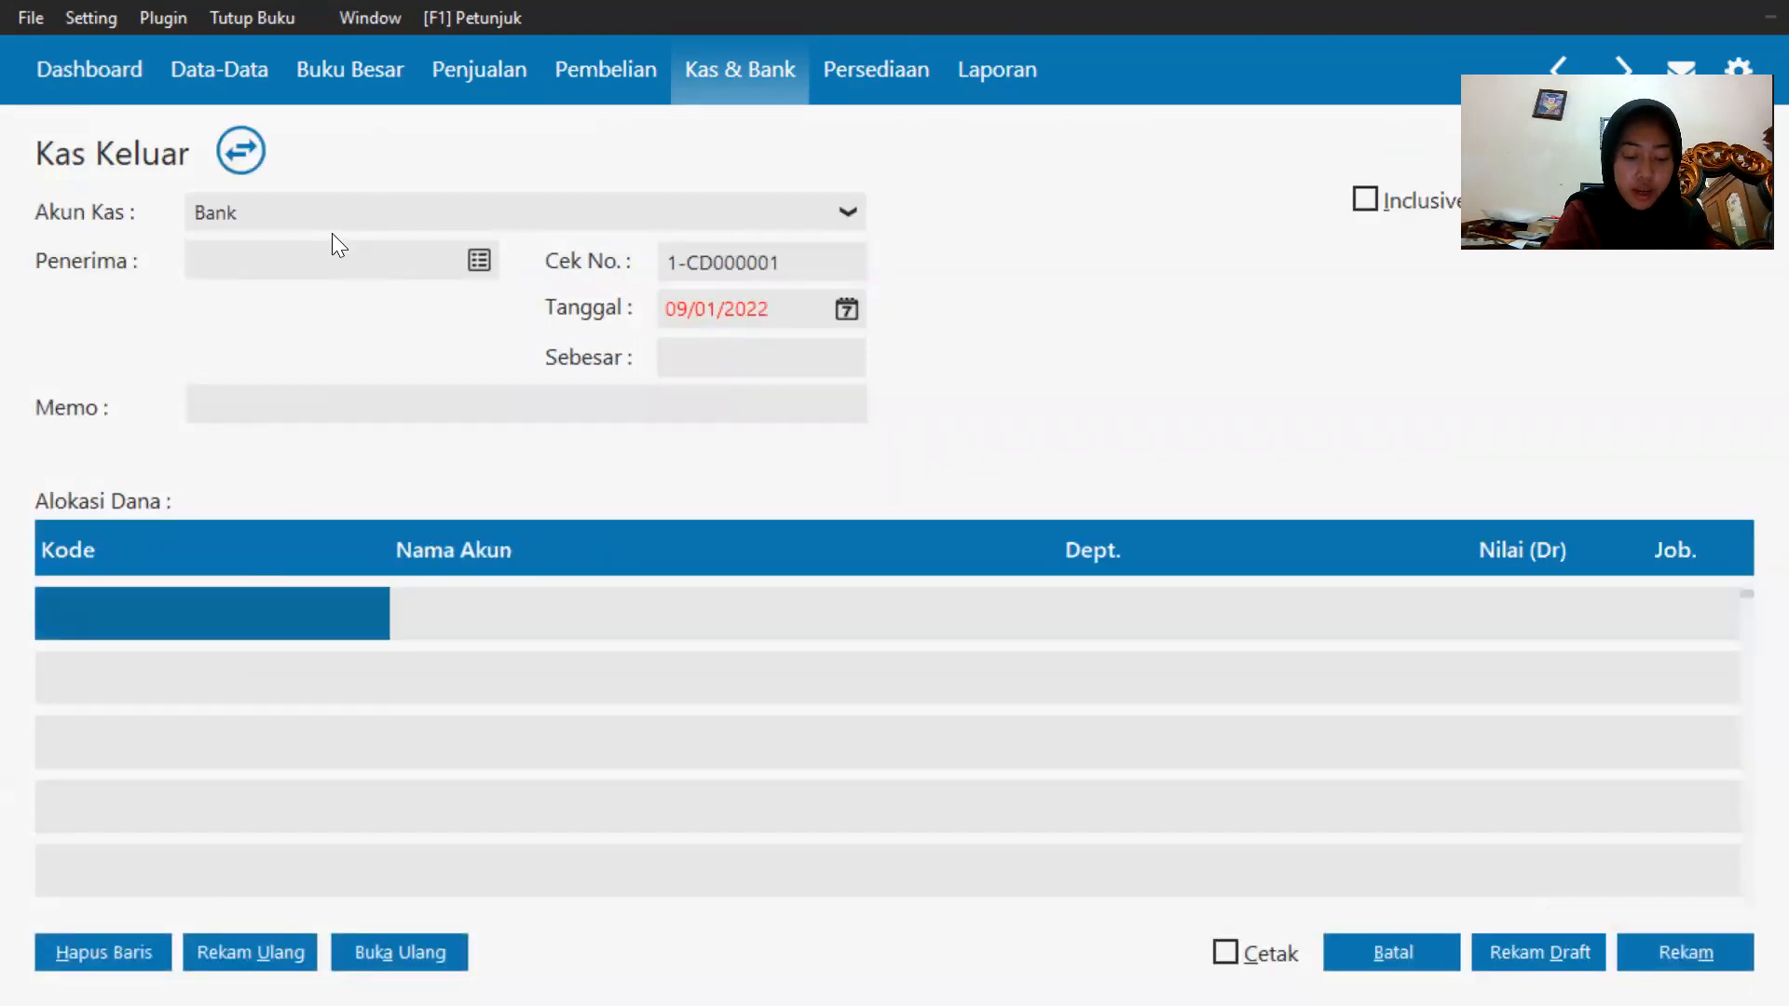
pyautogui.click(481, 259)
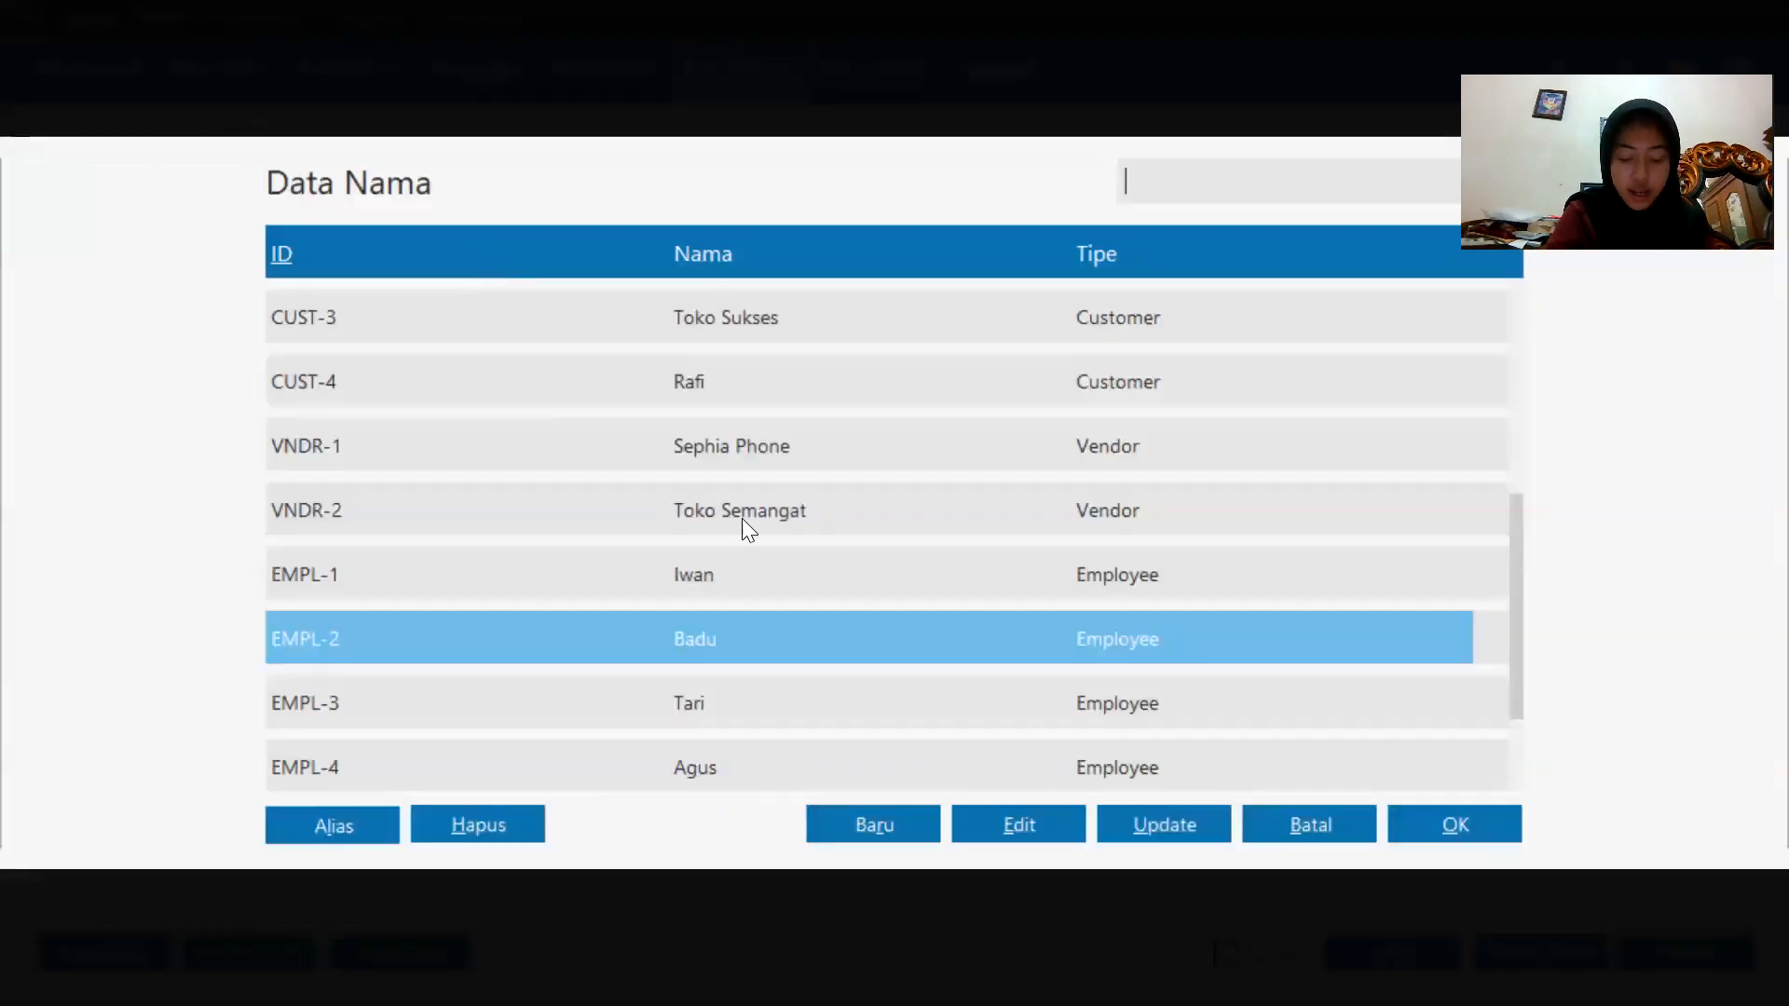
pyautogui.press('Down')
pyautogui.press('Down')
pyautogui.click(873, 825)
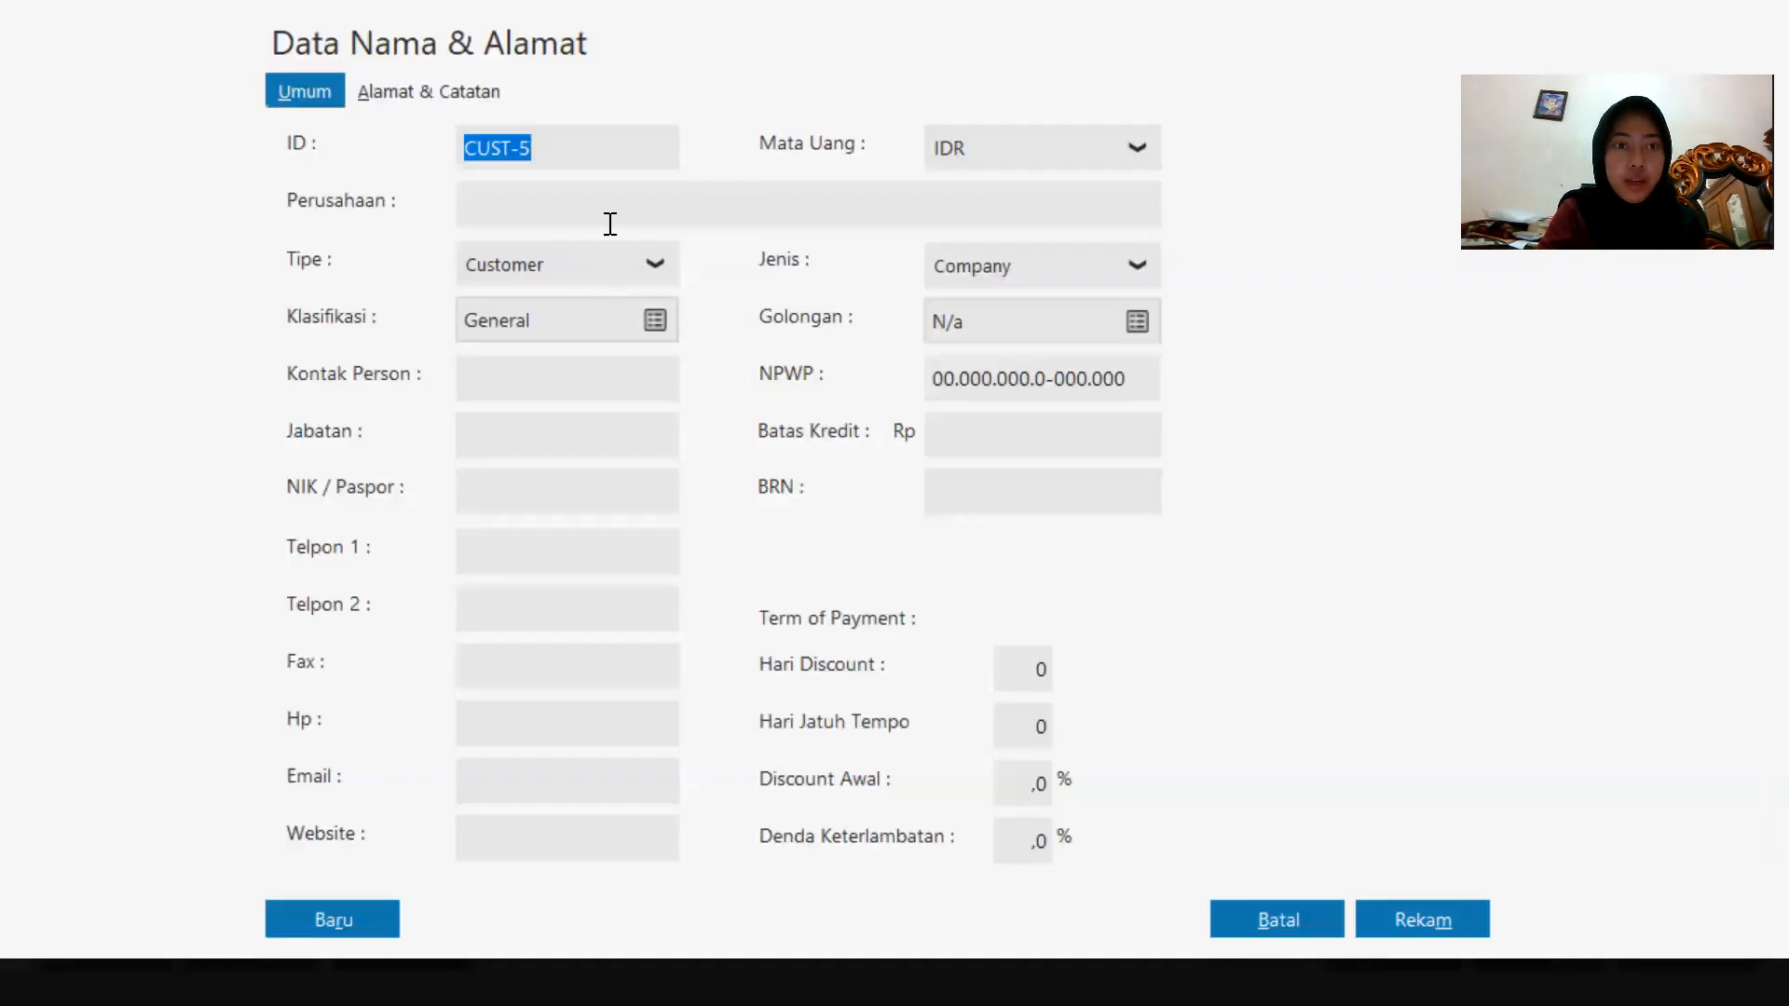
pyautogui.click(610, 224)
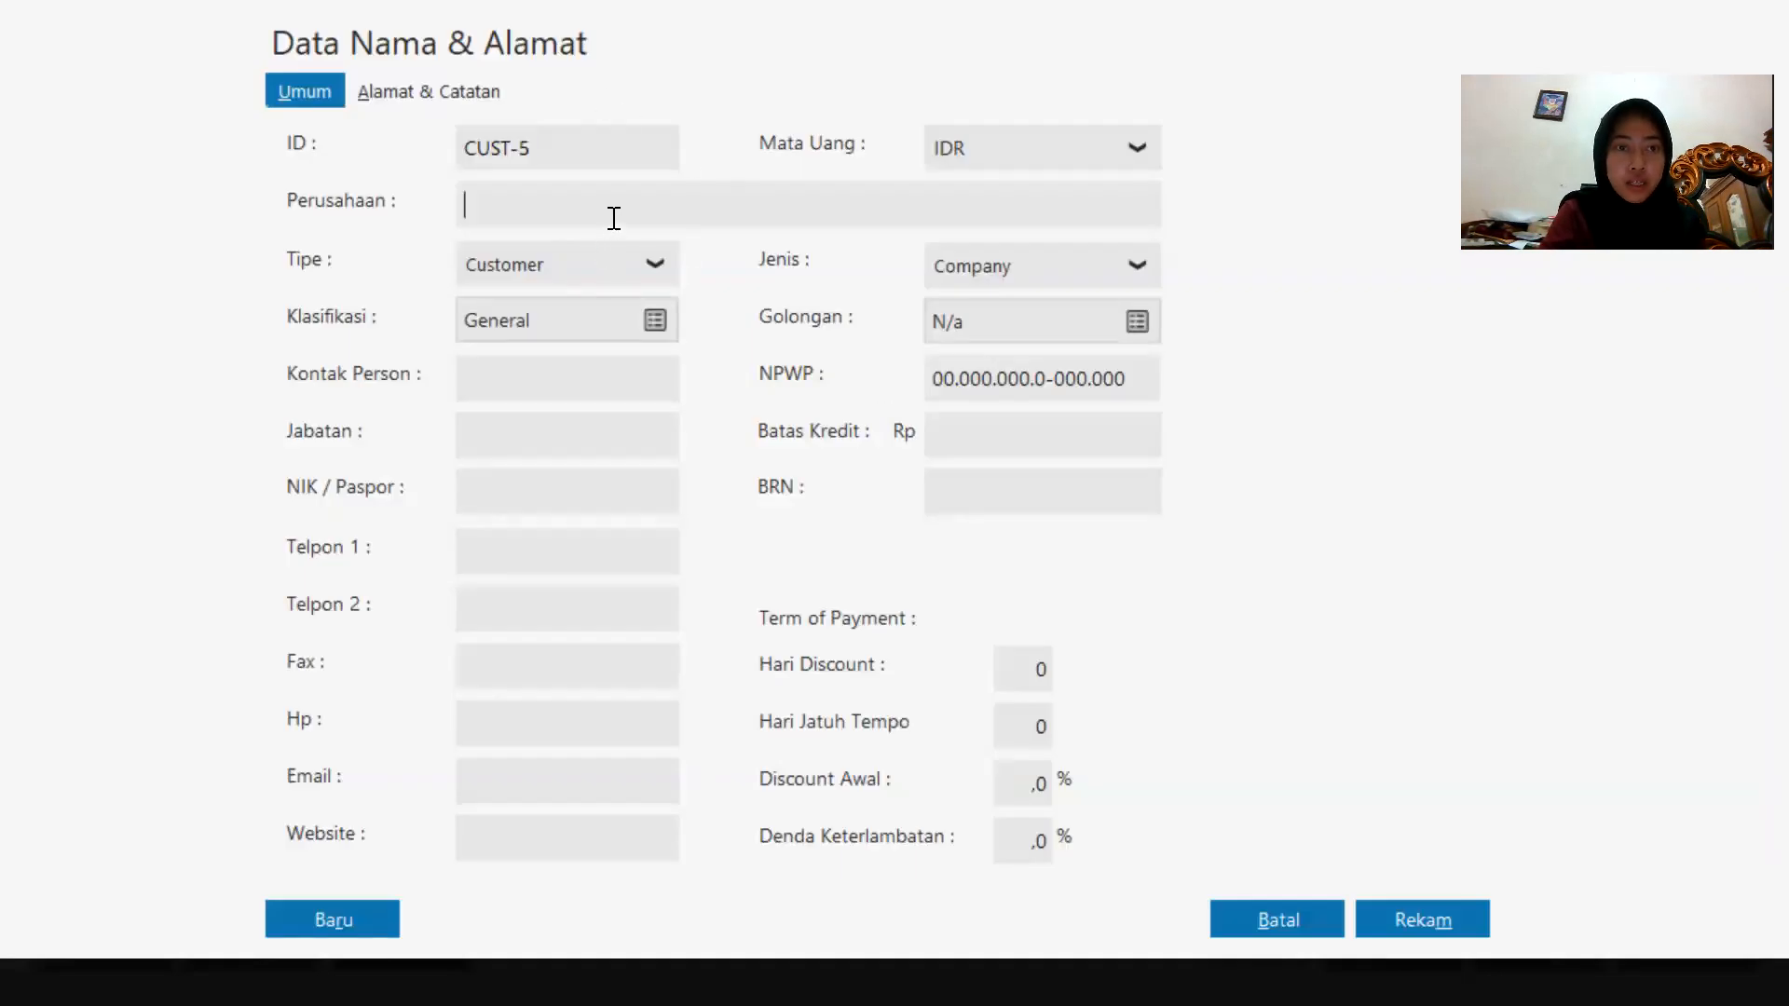
pyautogui.write('H. AH')
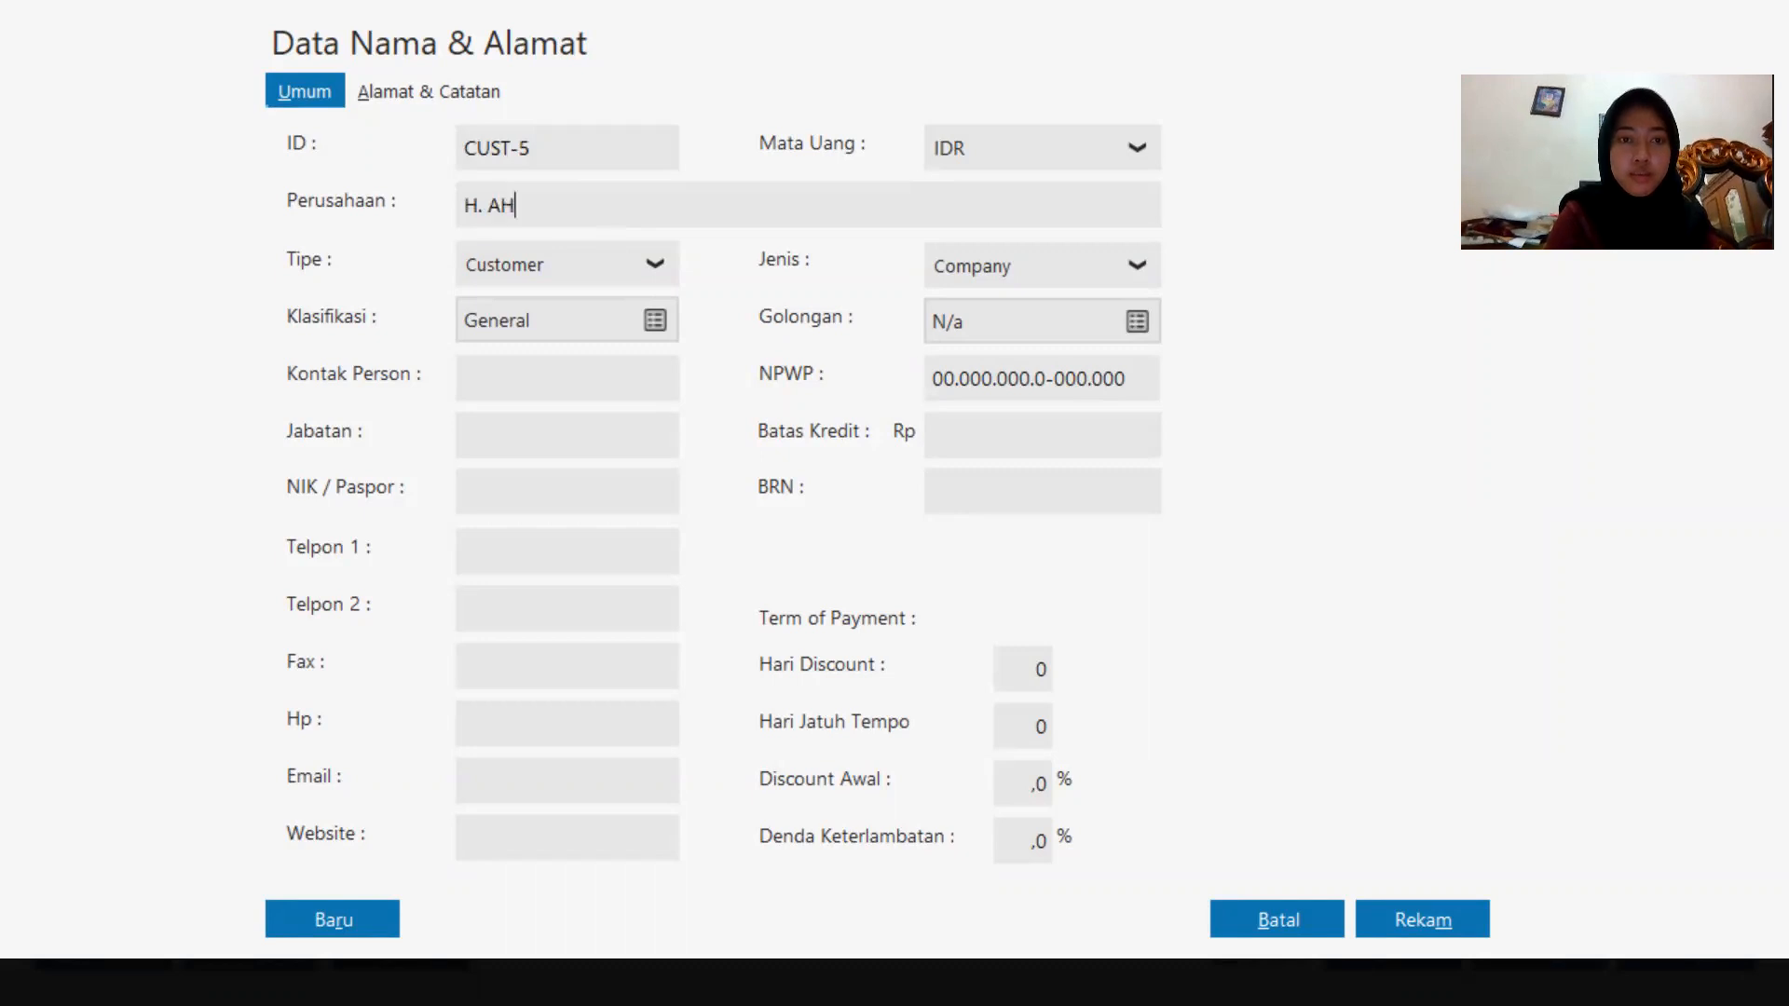
pyautogui.press('capslock')
pyautogui.press('BackSpace')
pyautogui.write('hmad')
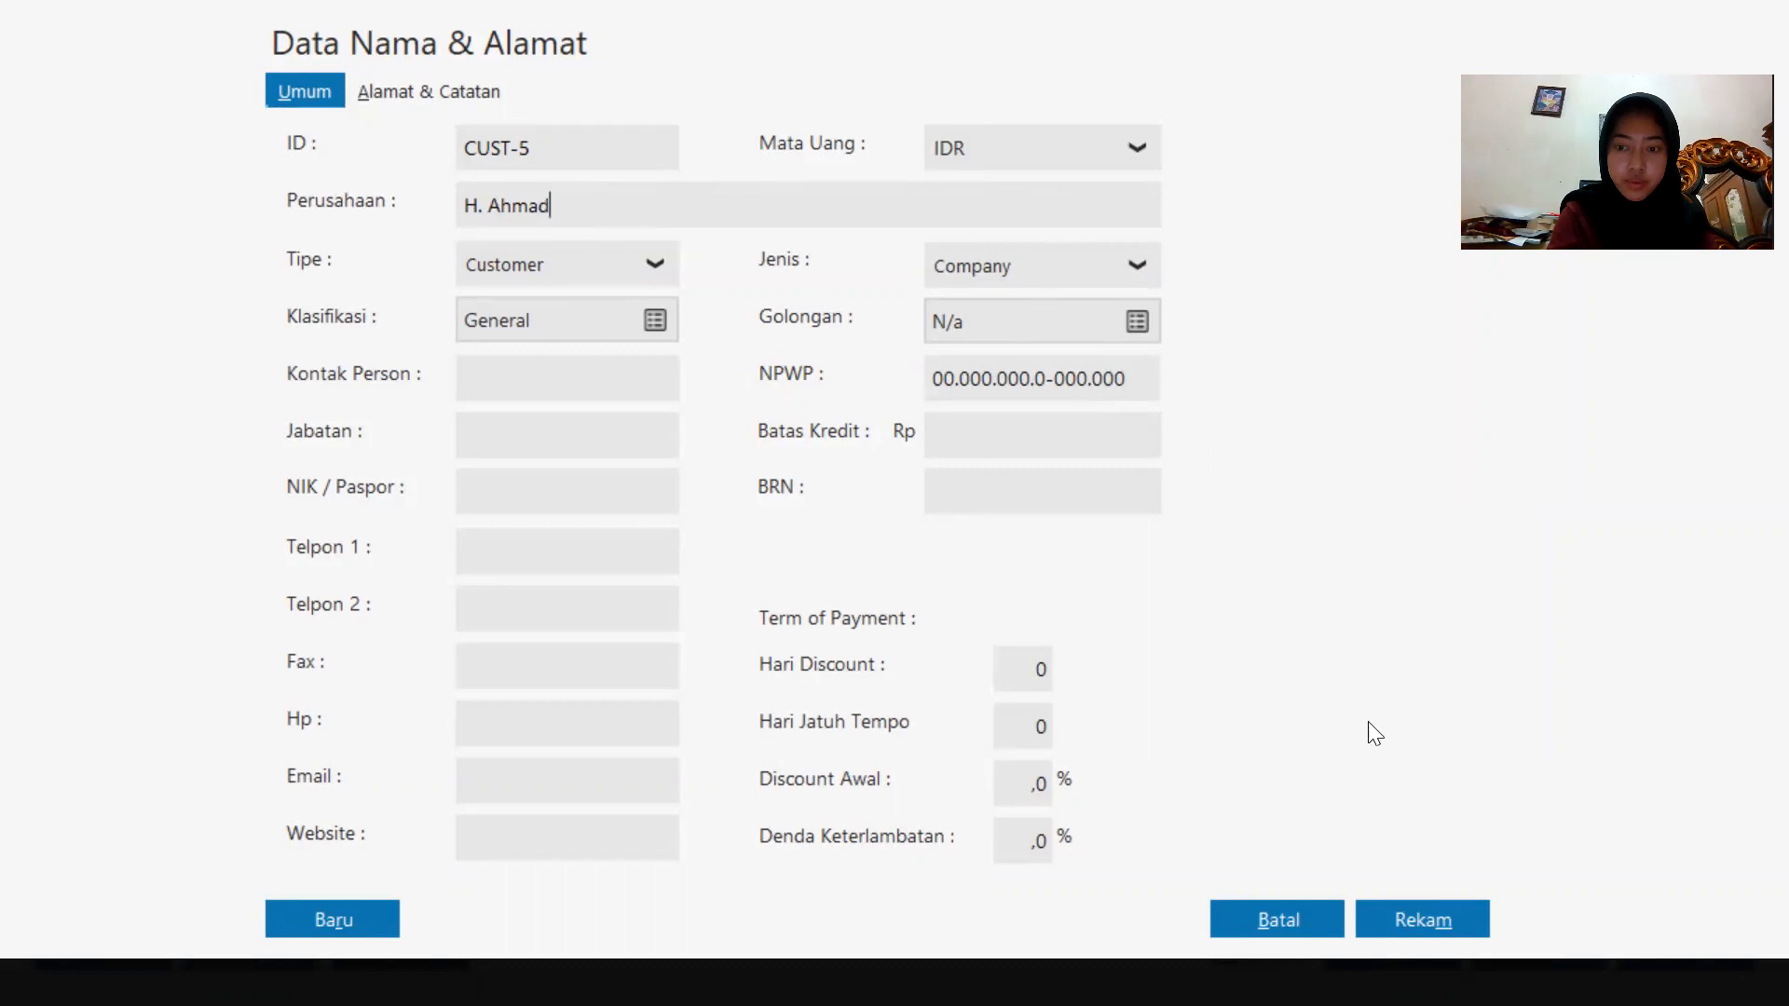
pyautogui.click(1423, 923)
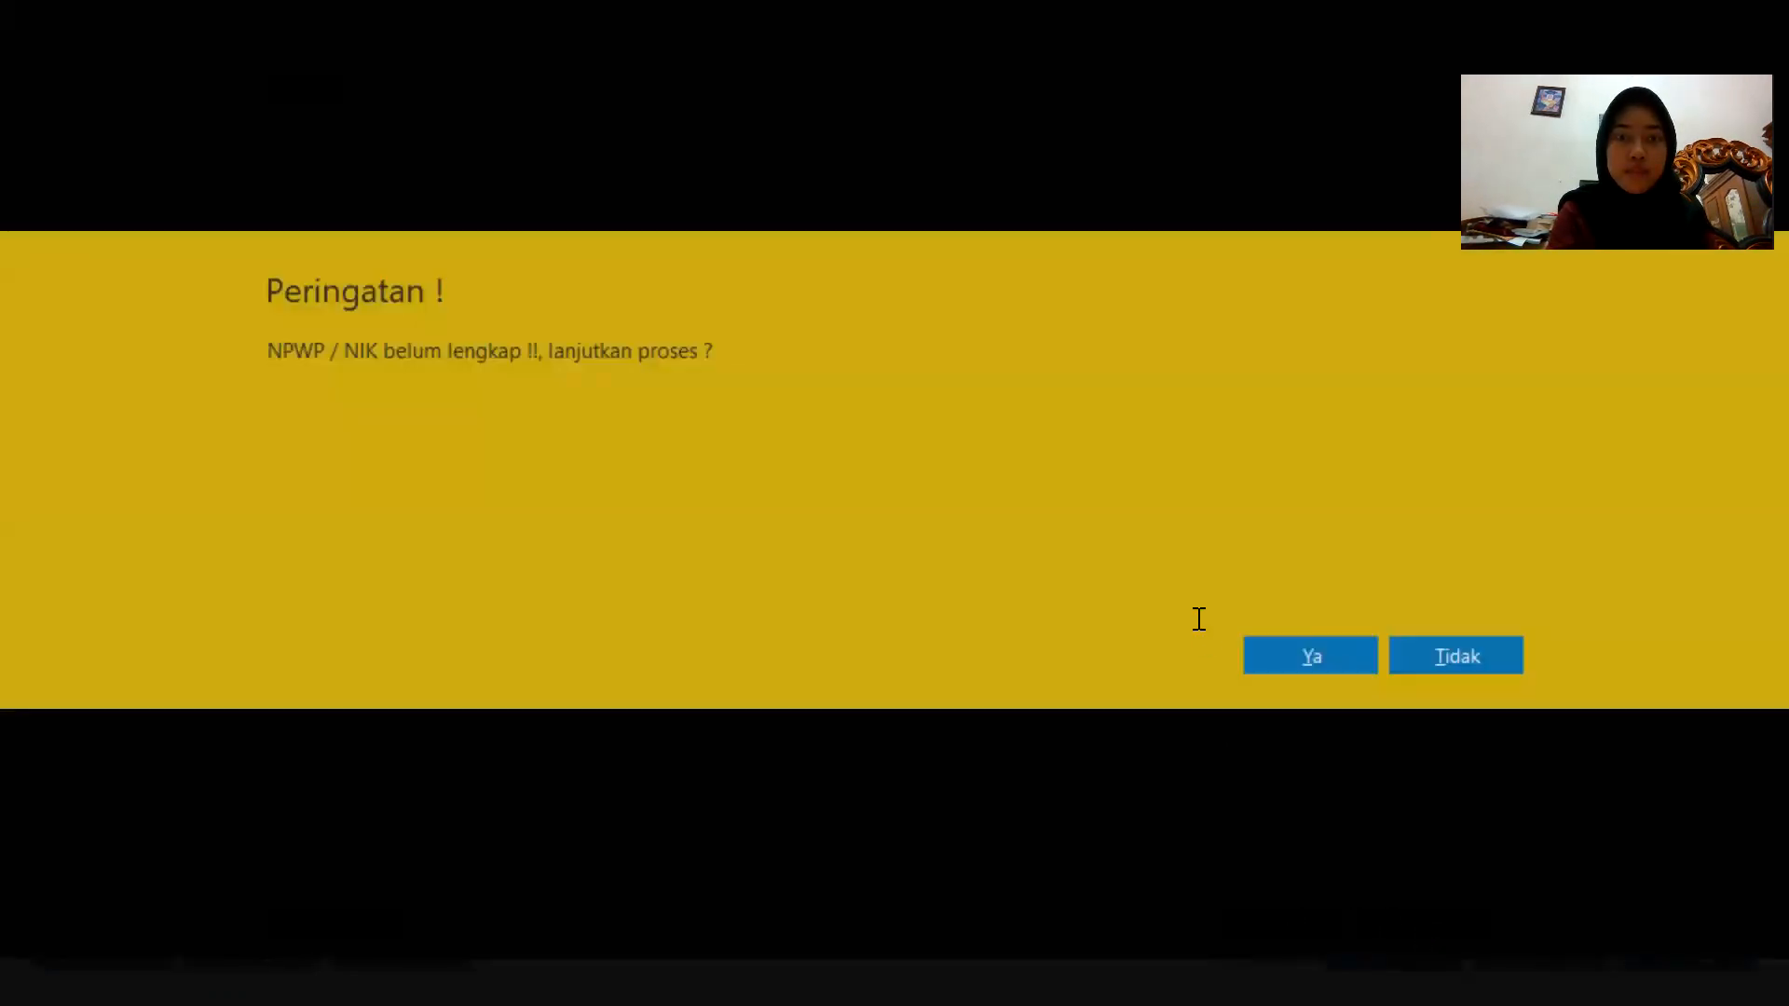
pyautogui.click(1301, 667)
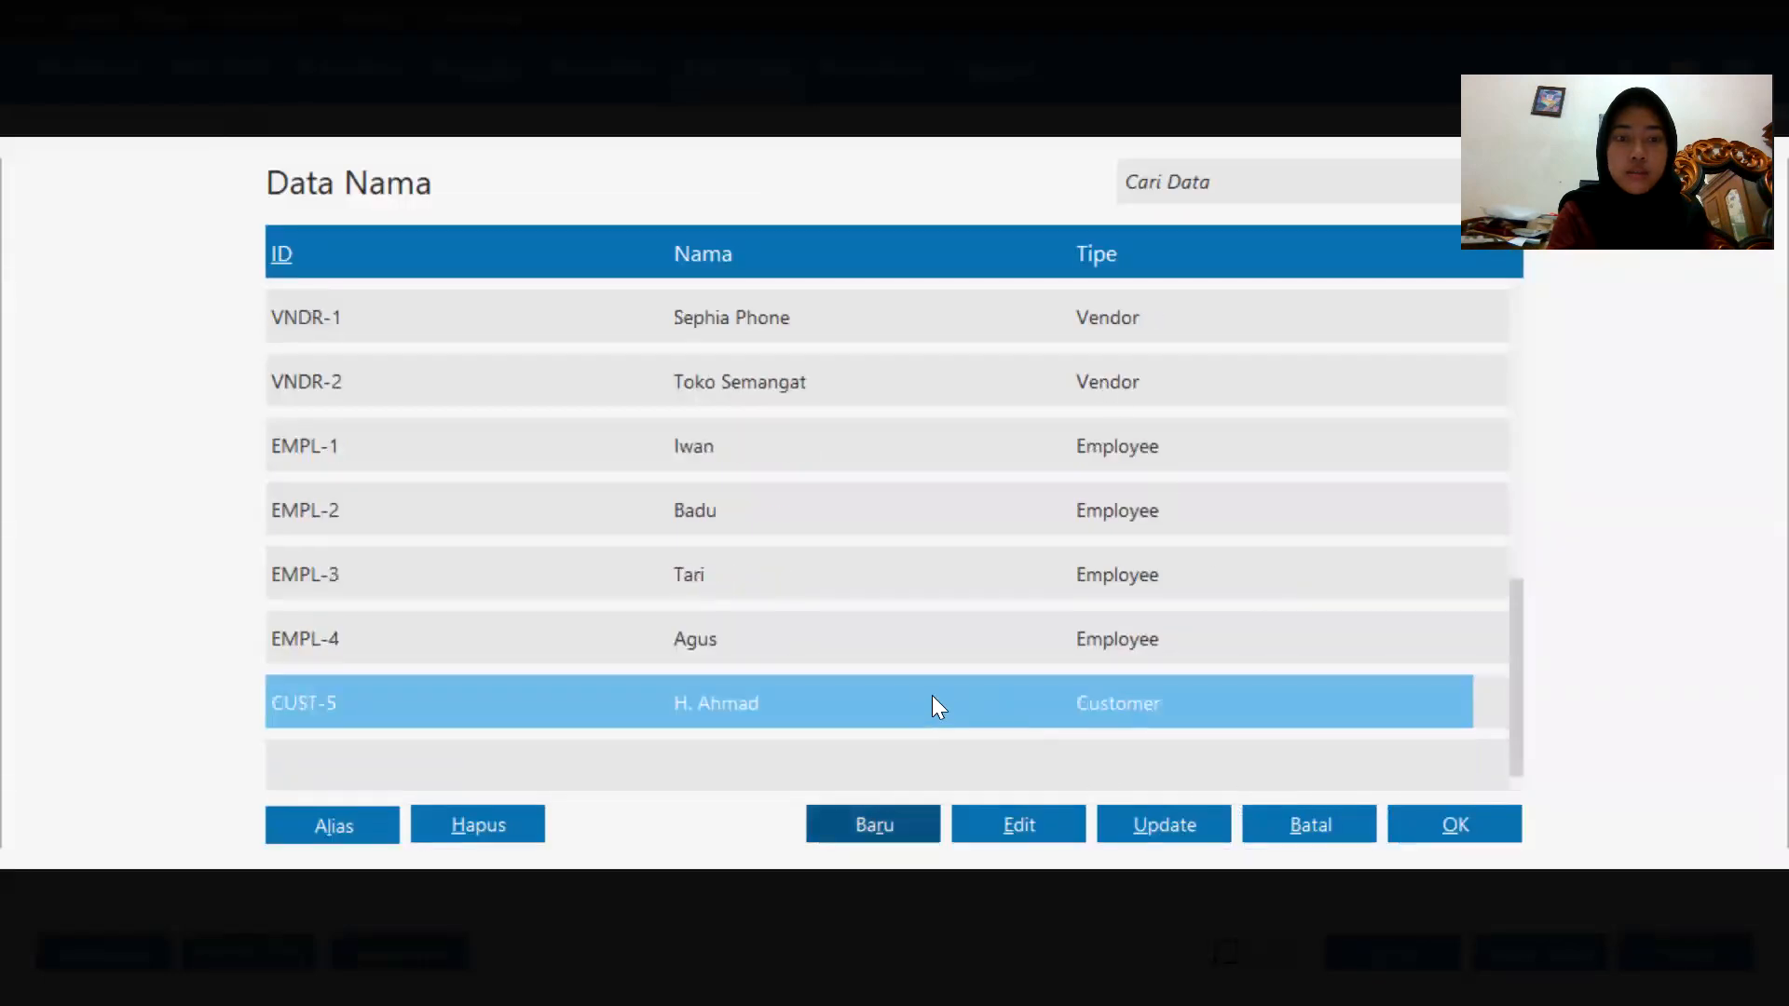
pyautogui.doubleClick(937, 704)
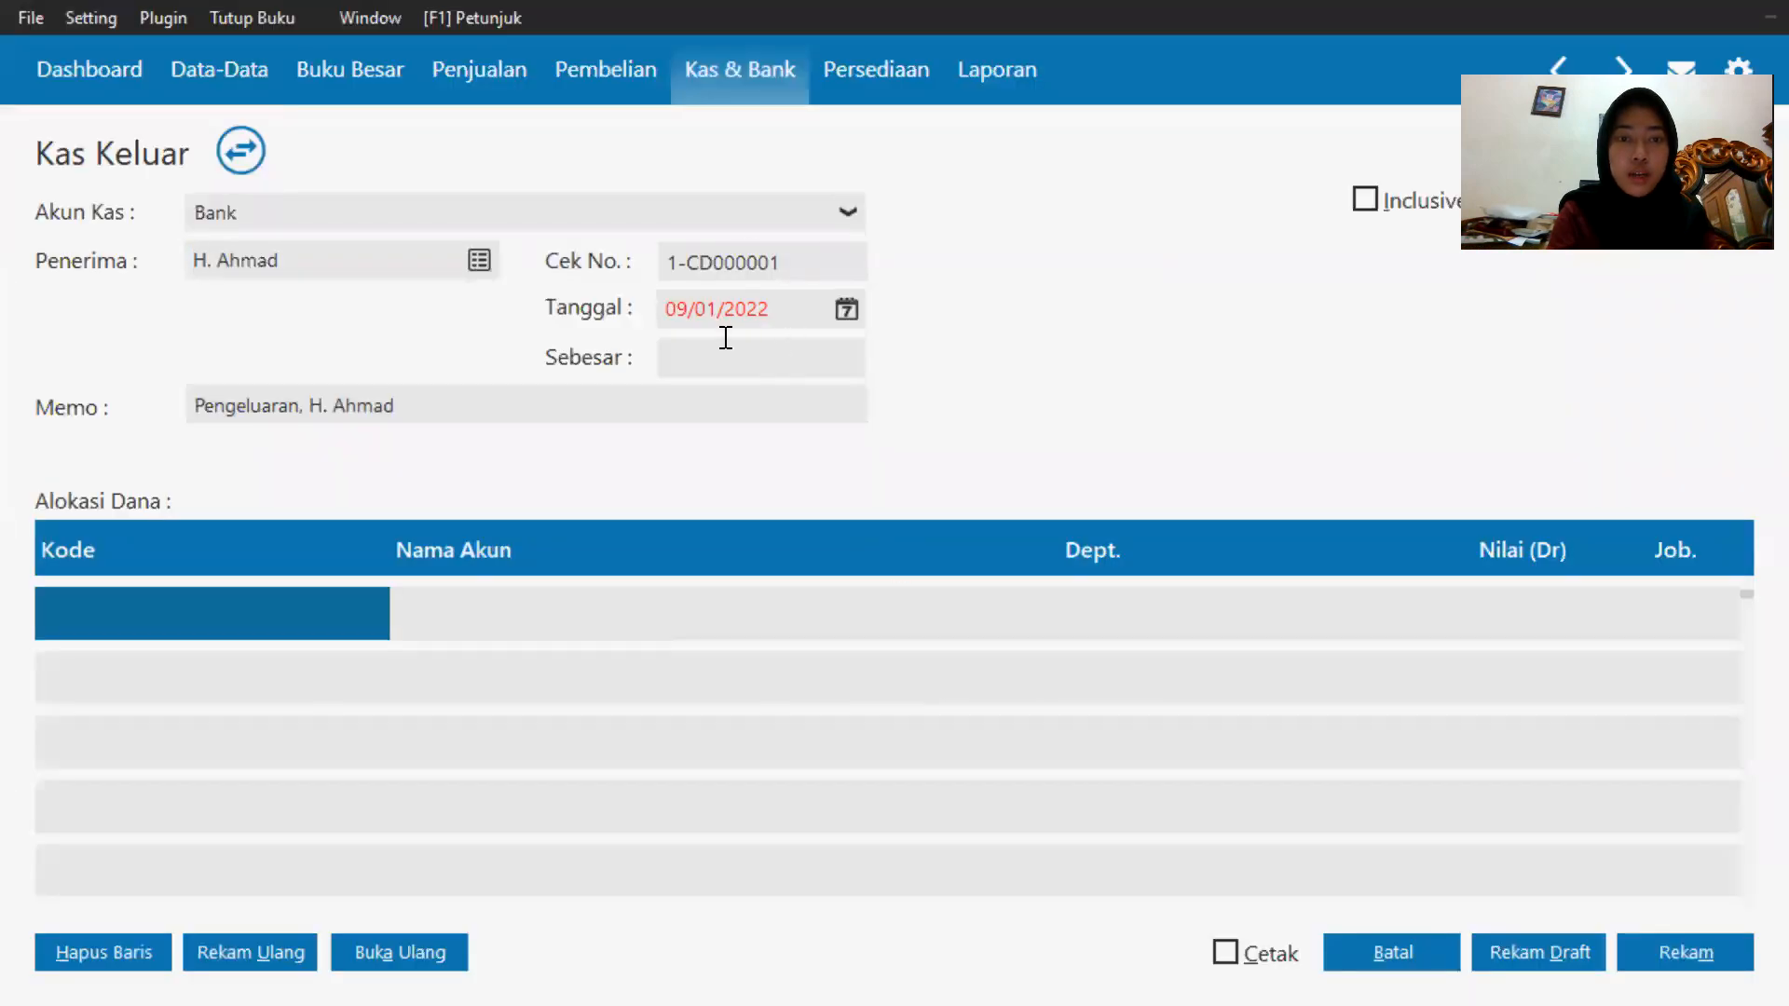
# Set the payment date to 02/01/2020.
pyautogui.click(848, 309)
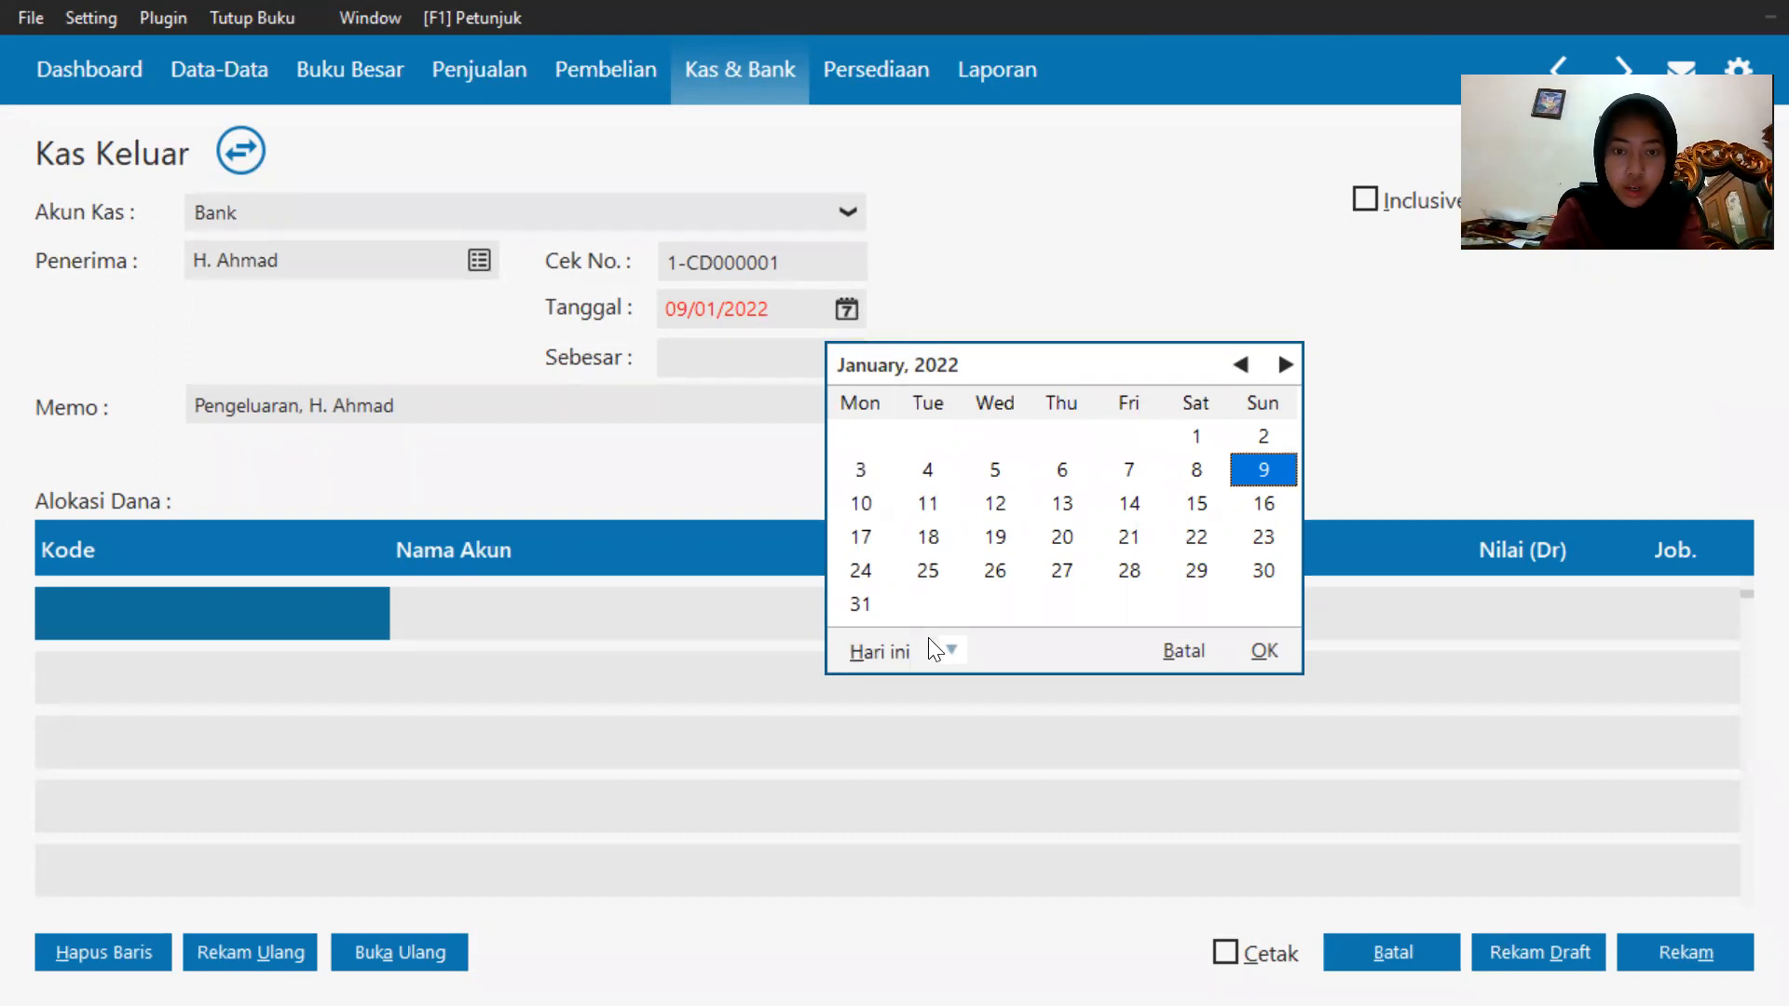
pyautogui.click(950, 650)
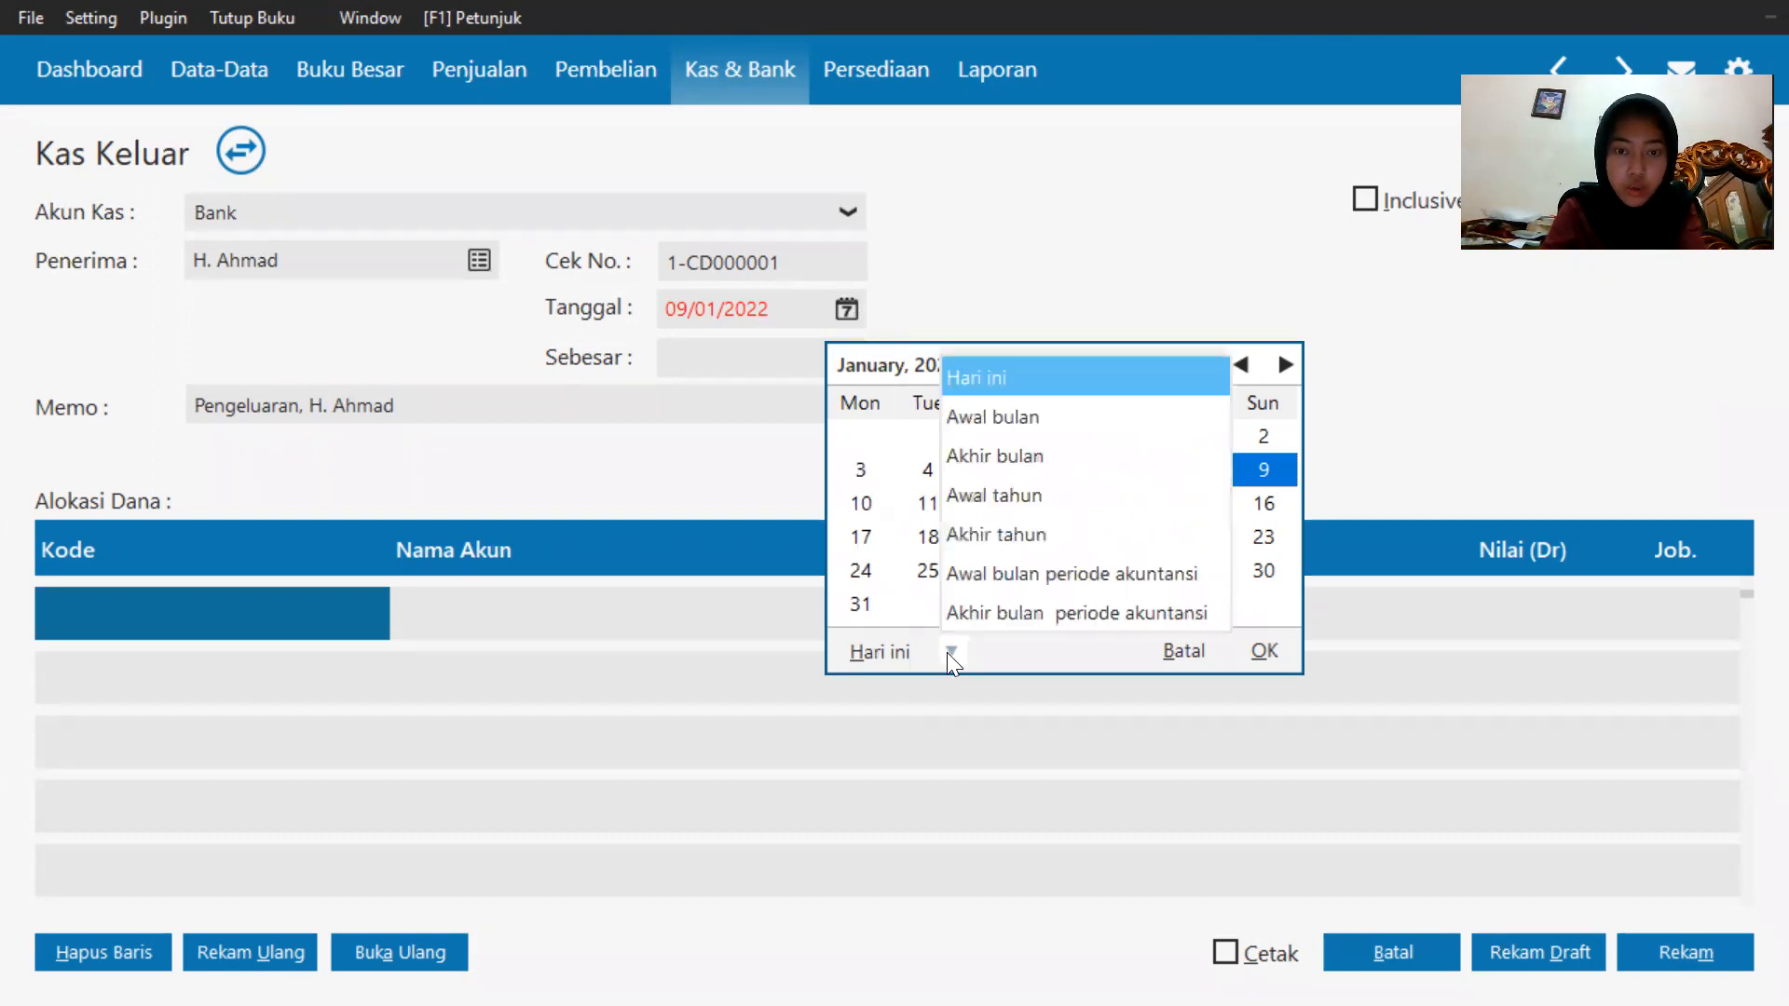
pyautogui.click(972, 612)
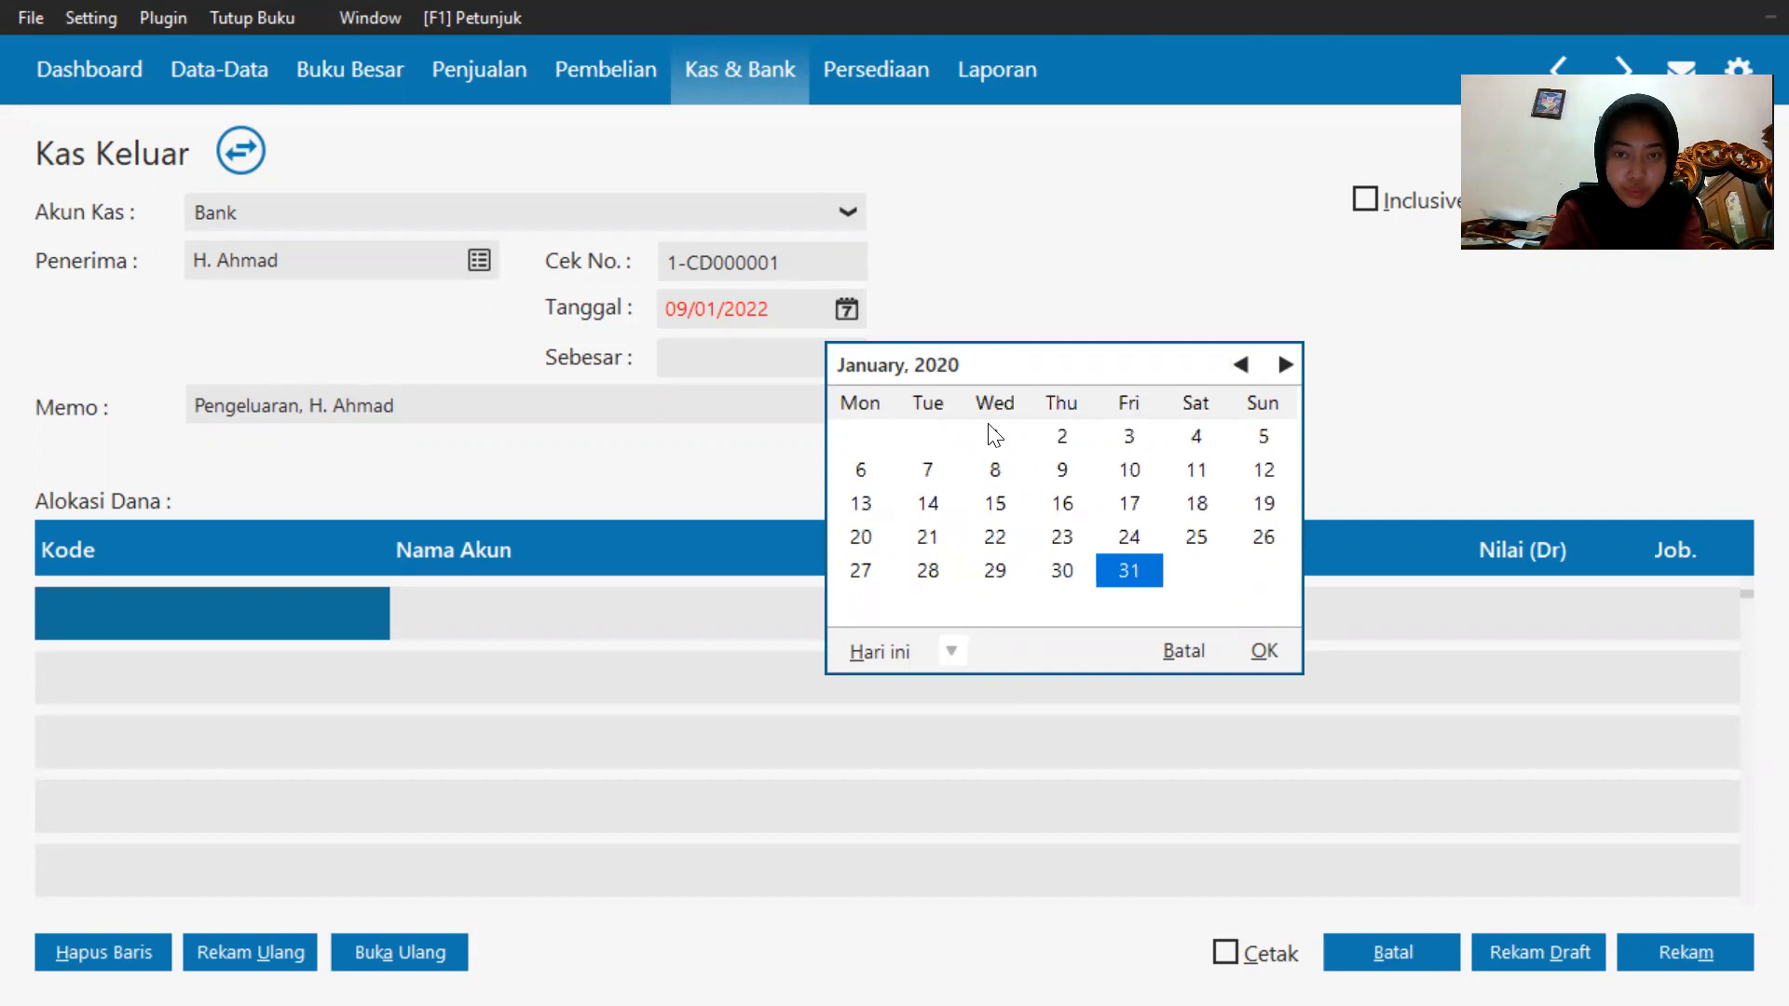
pyautogui.click(1063, 437)
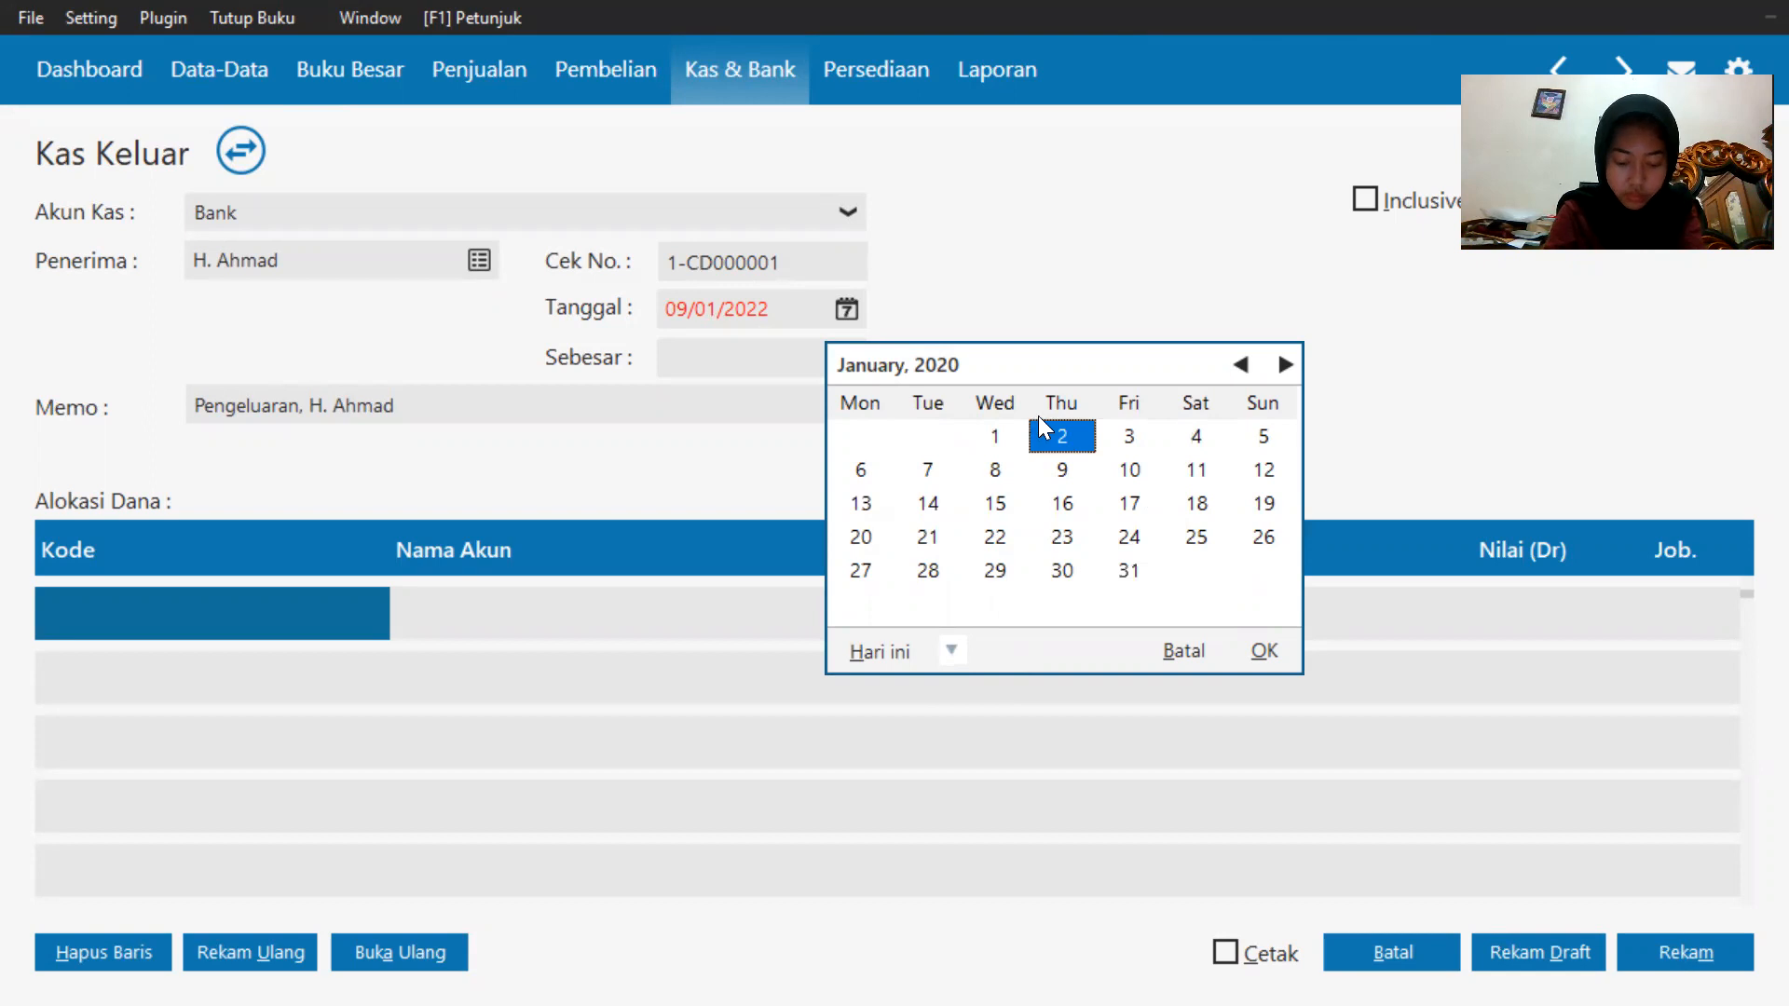
pyautogui.click(1259, 658)
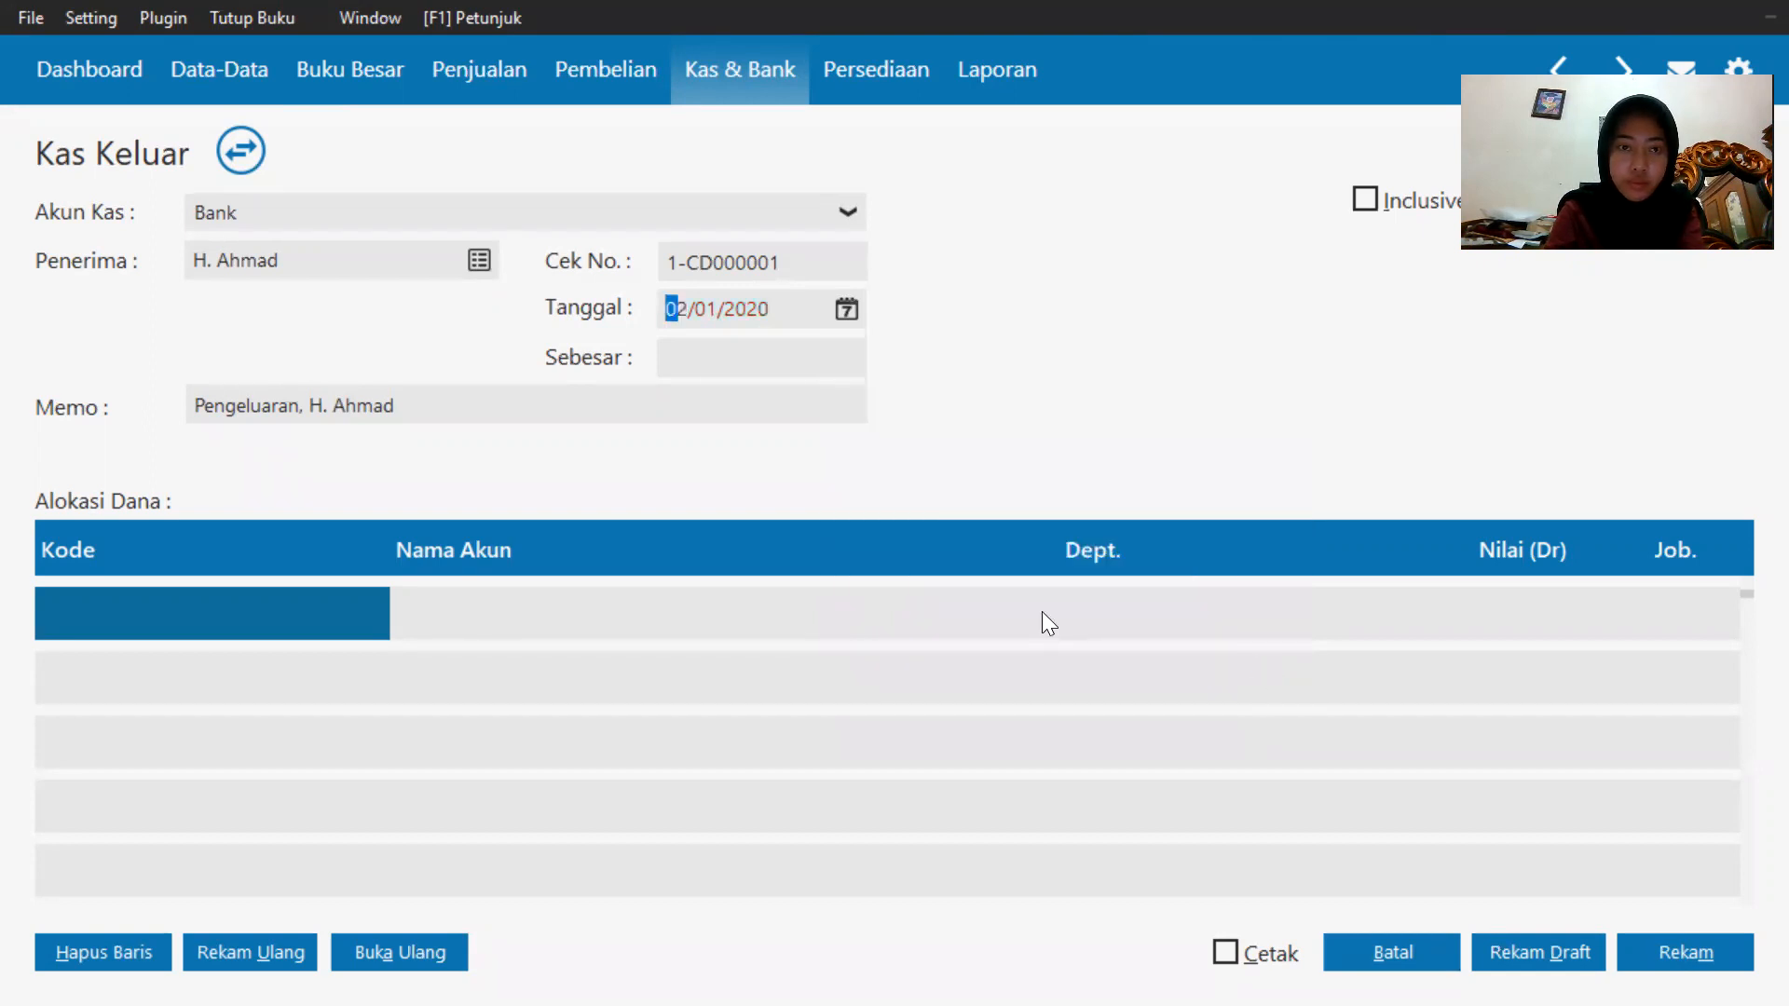
# Allocate the Kas Keluar payment to the Sewa Dibayar di Muka account from the account list.
pyautogui.click(120, 615)
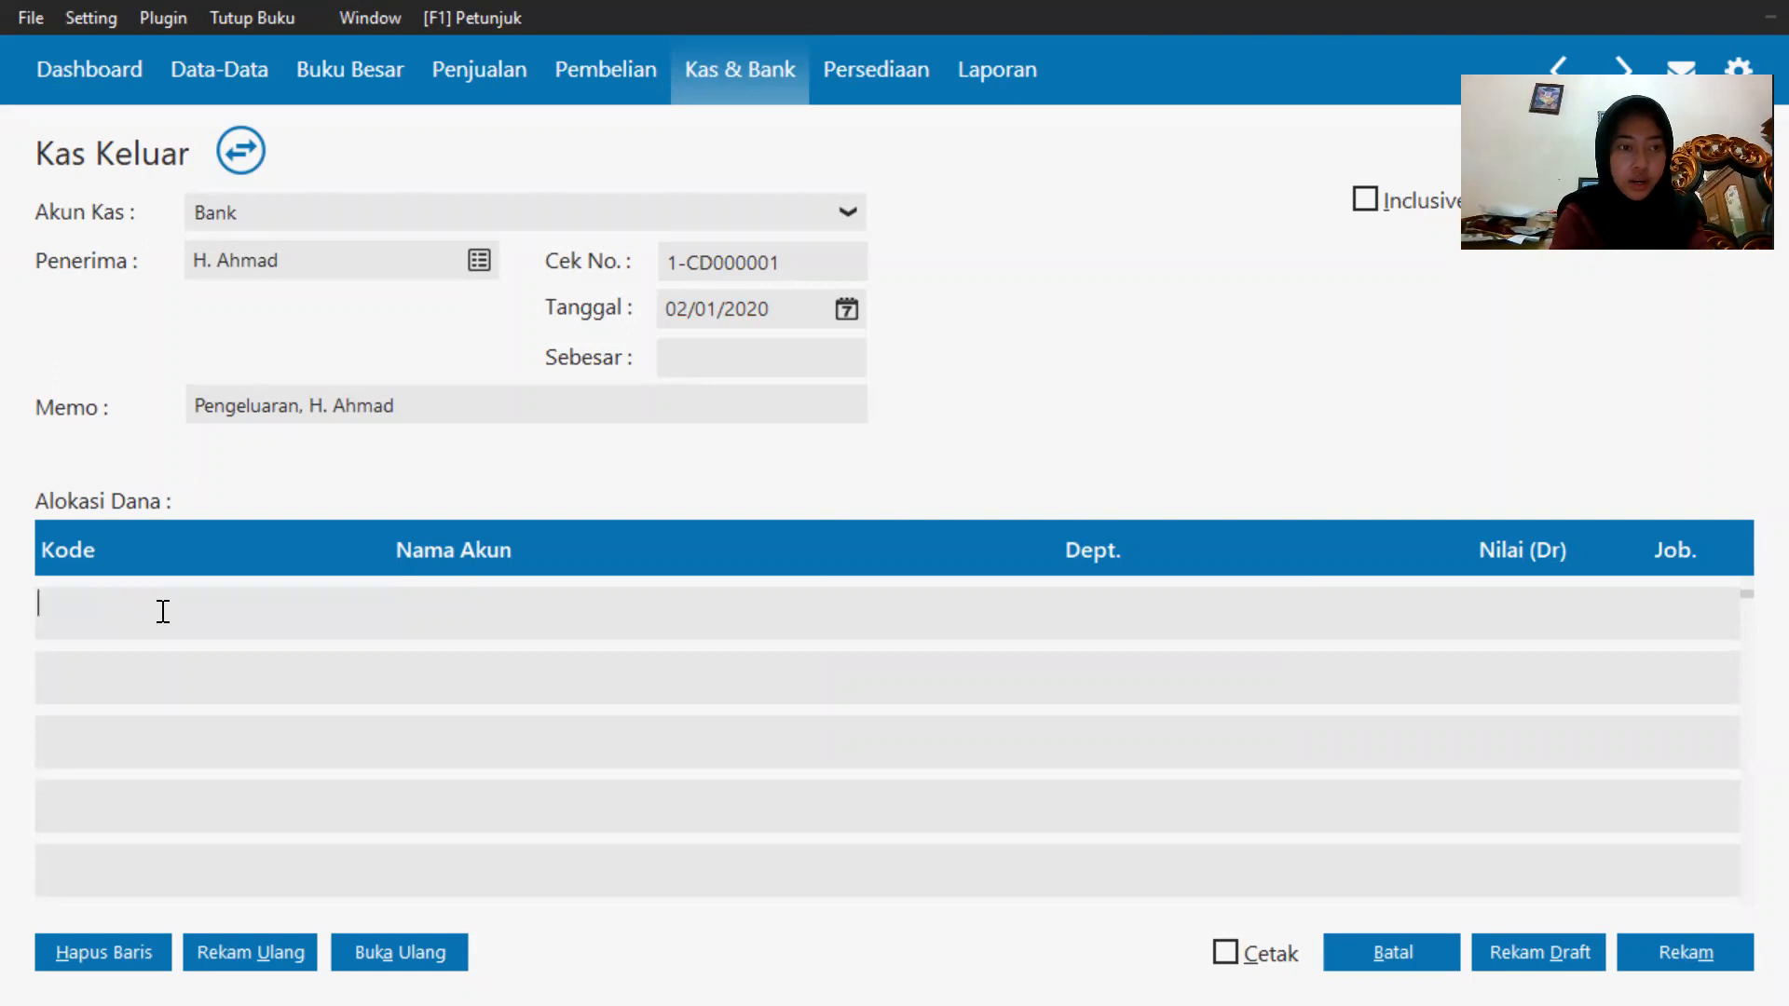
pyautogui.doubleClick(161, 610)
pyautogui.scroll(-9, 827, 473)
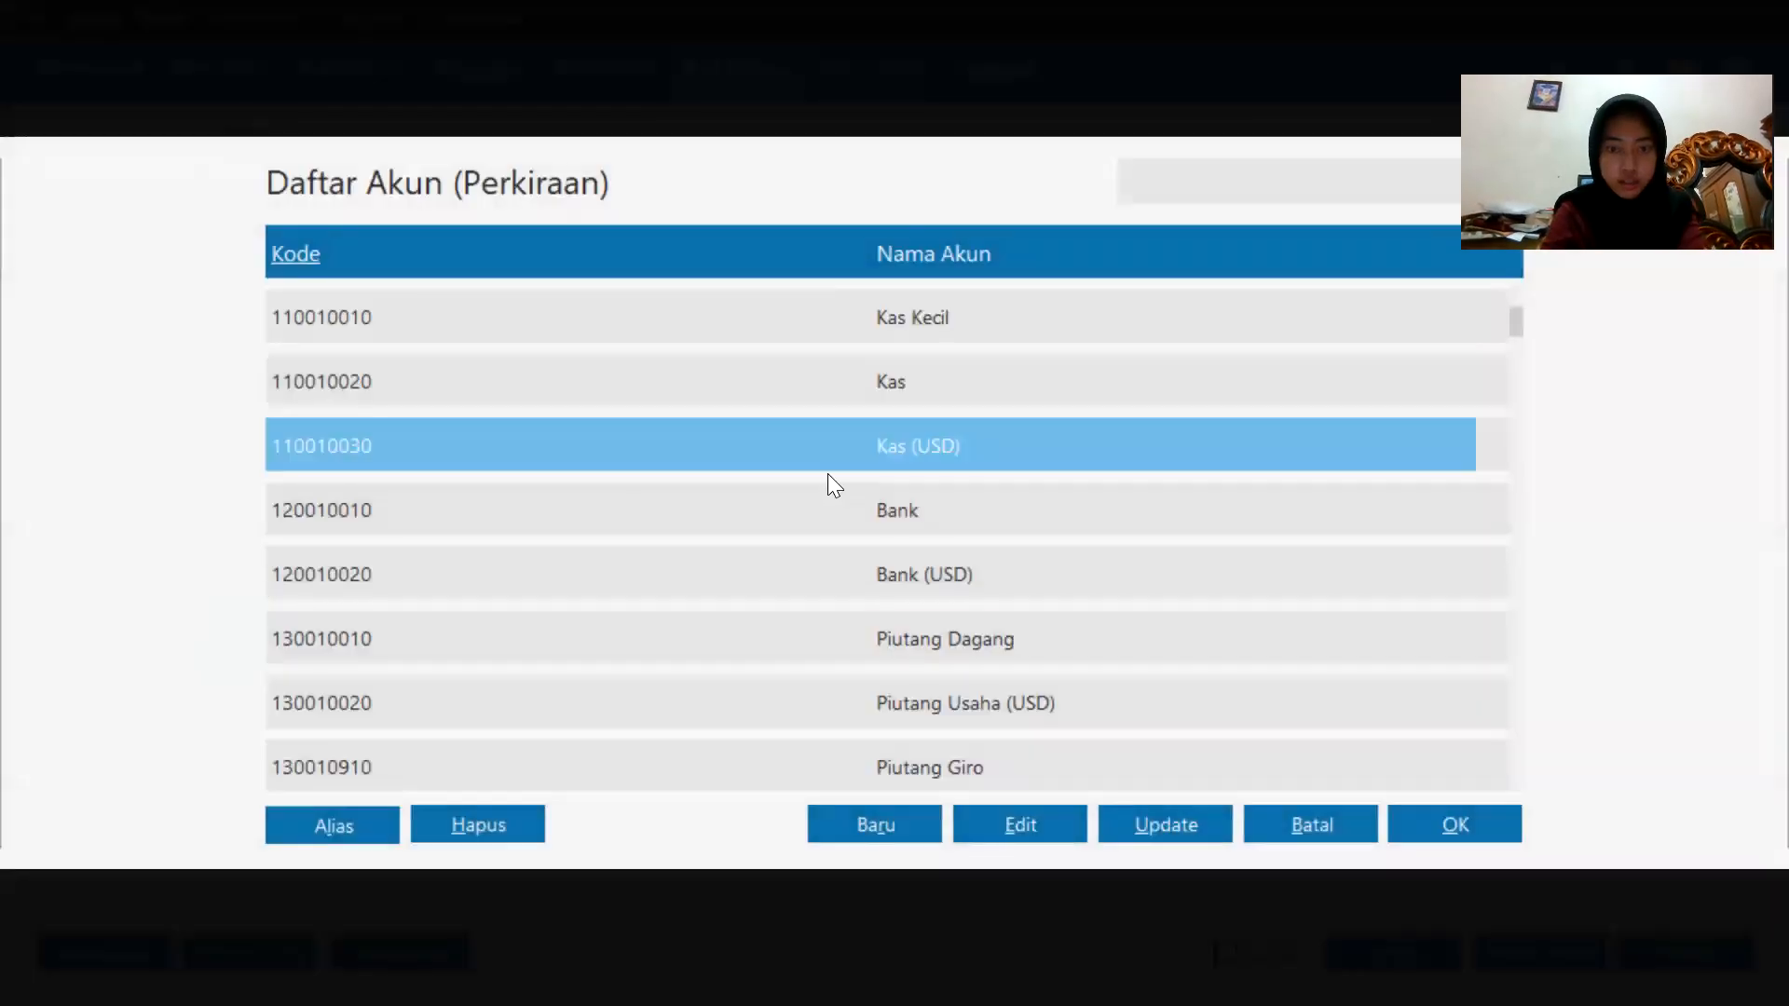
pyautogui.scroll(-20, 828, 473)
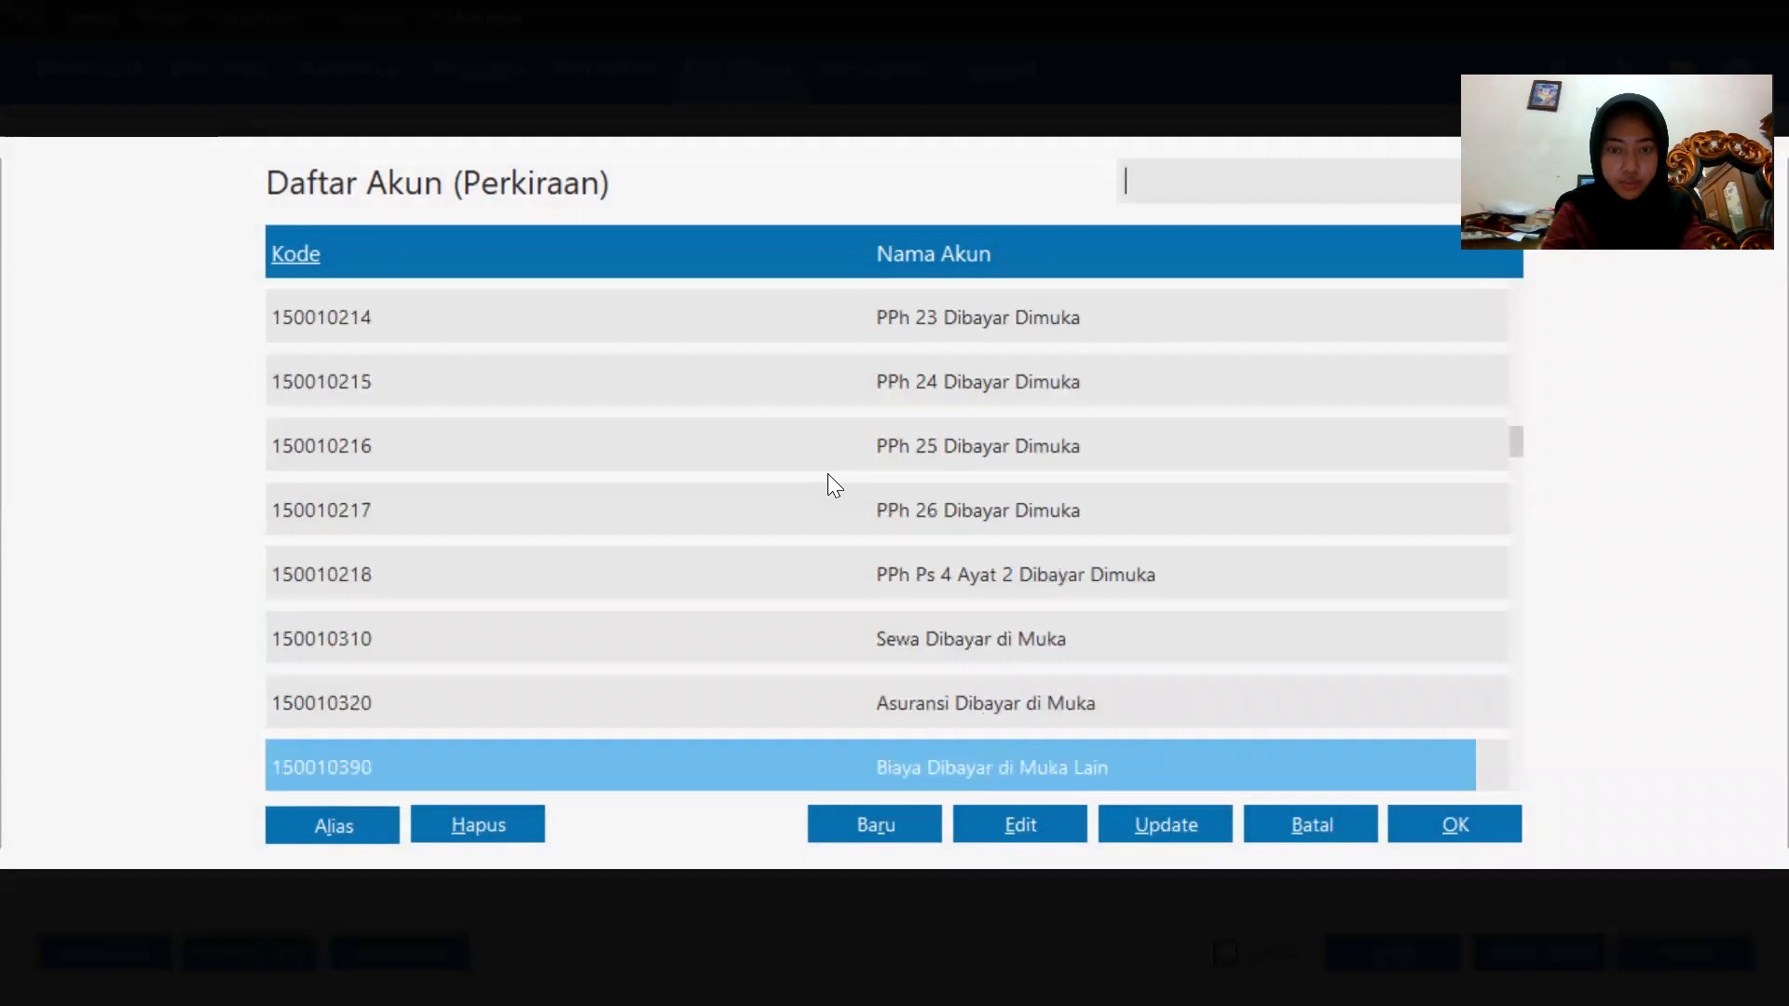
pyautogui.scroll(-20, 874, 508)
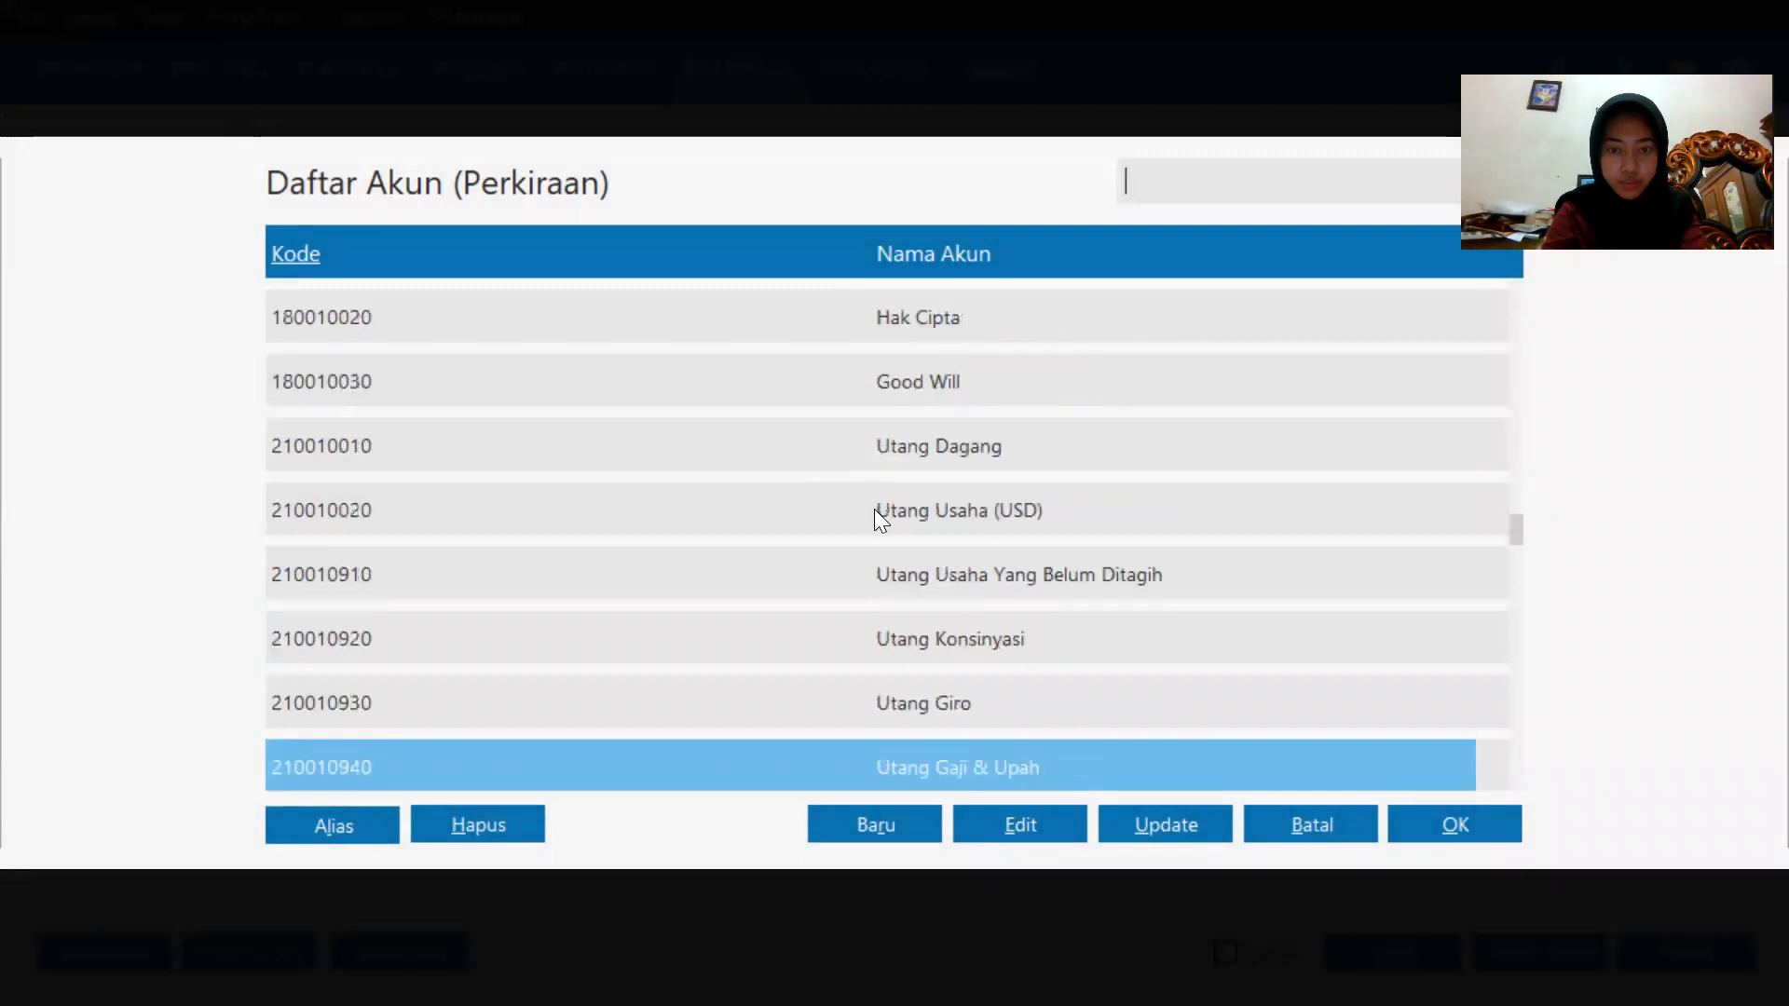
pyautogui.scroll(-8, 875, 509)
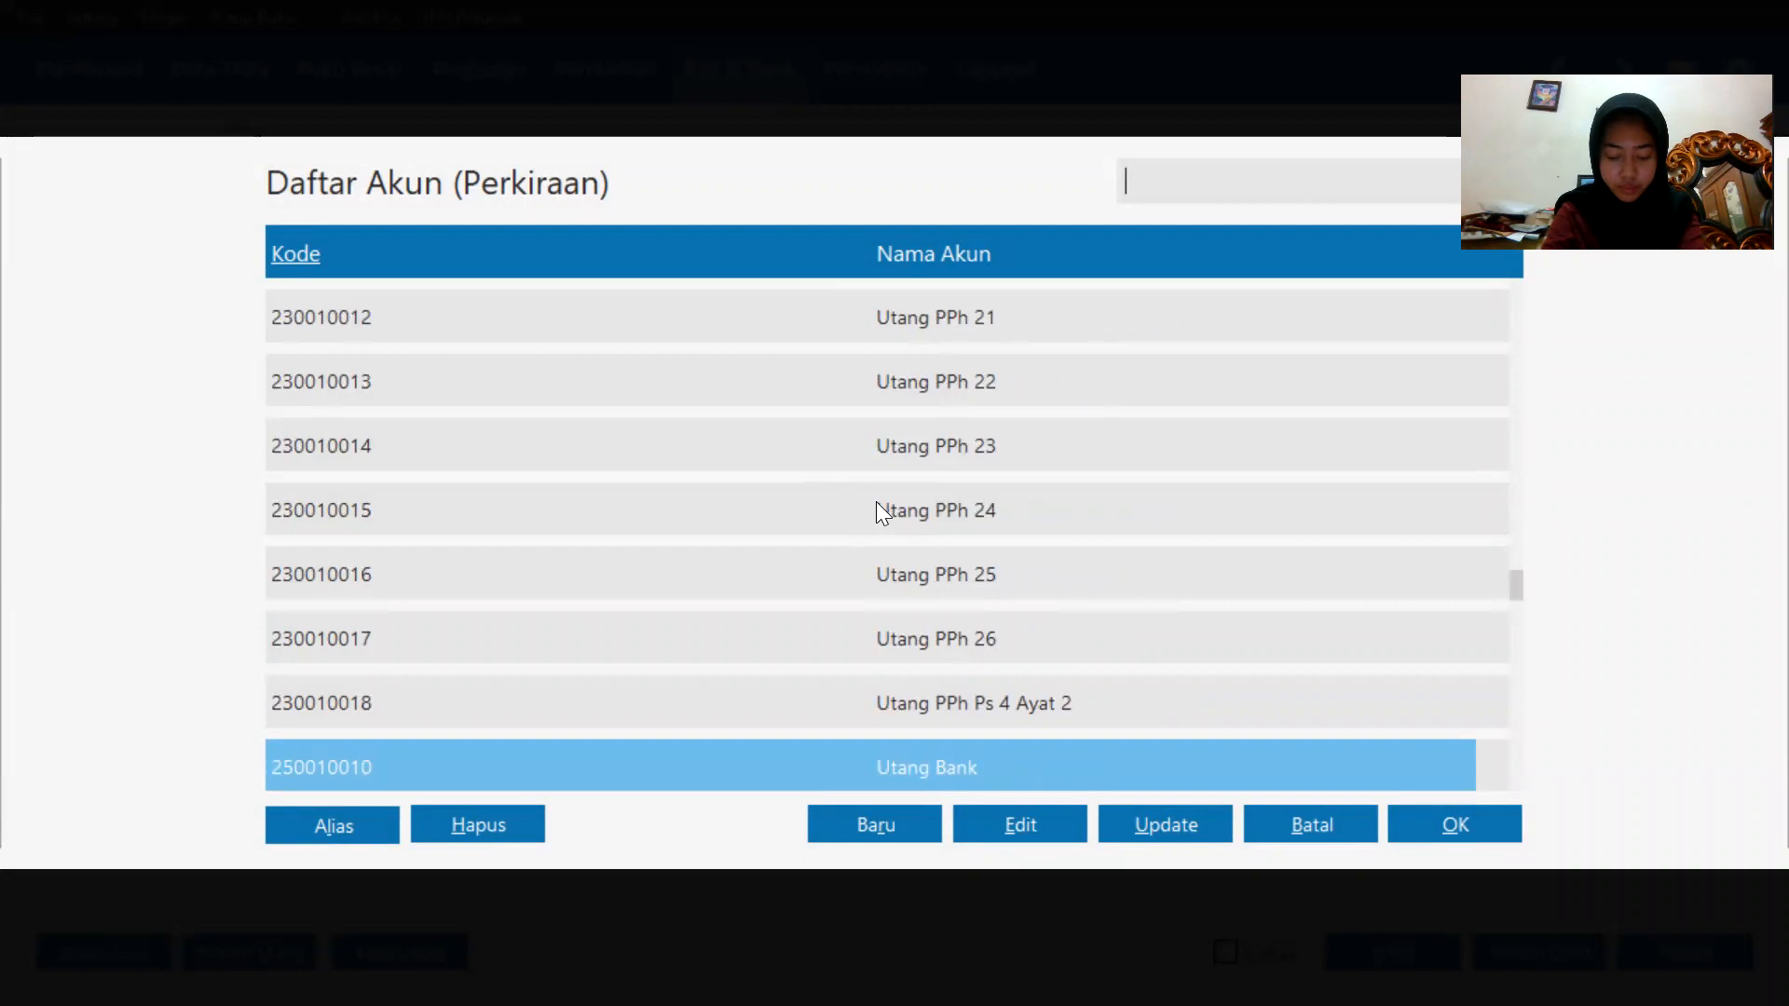
pyautogui.scroll(-18, 877, 501)
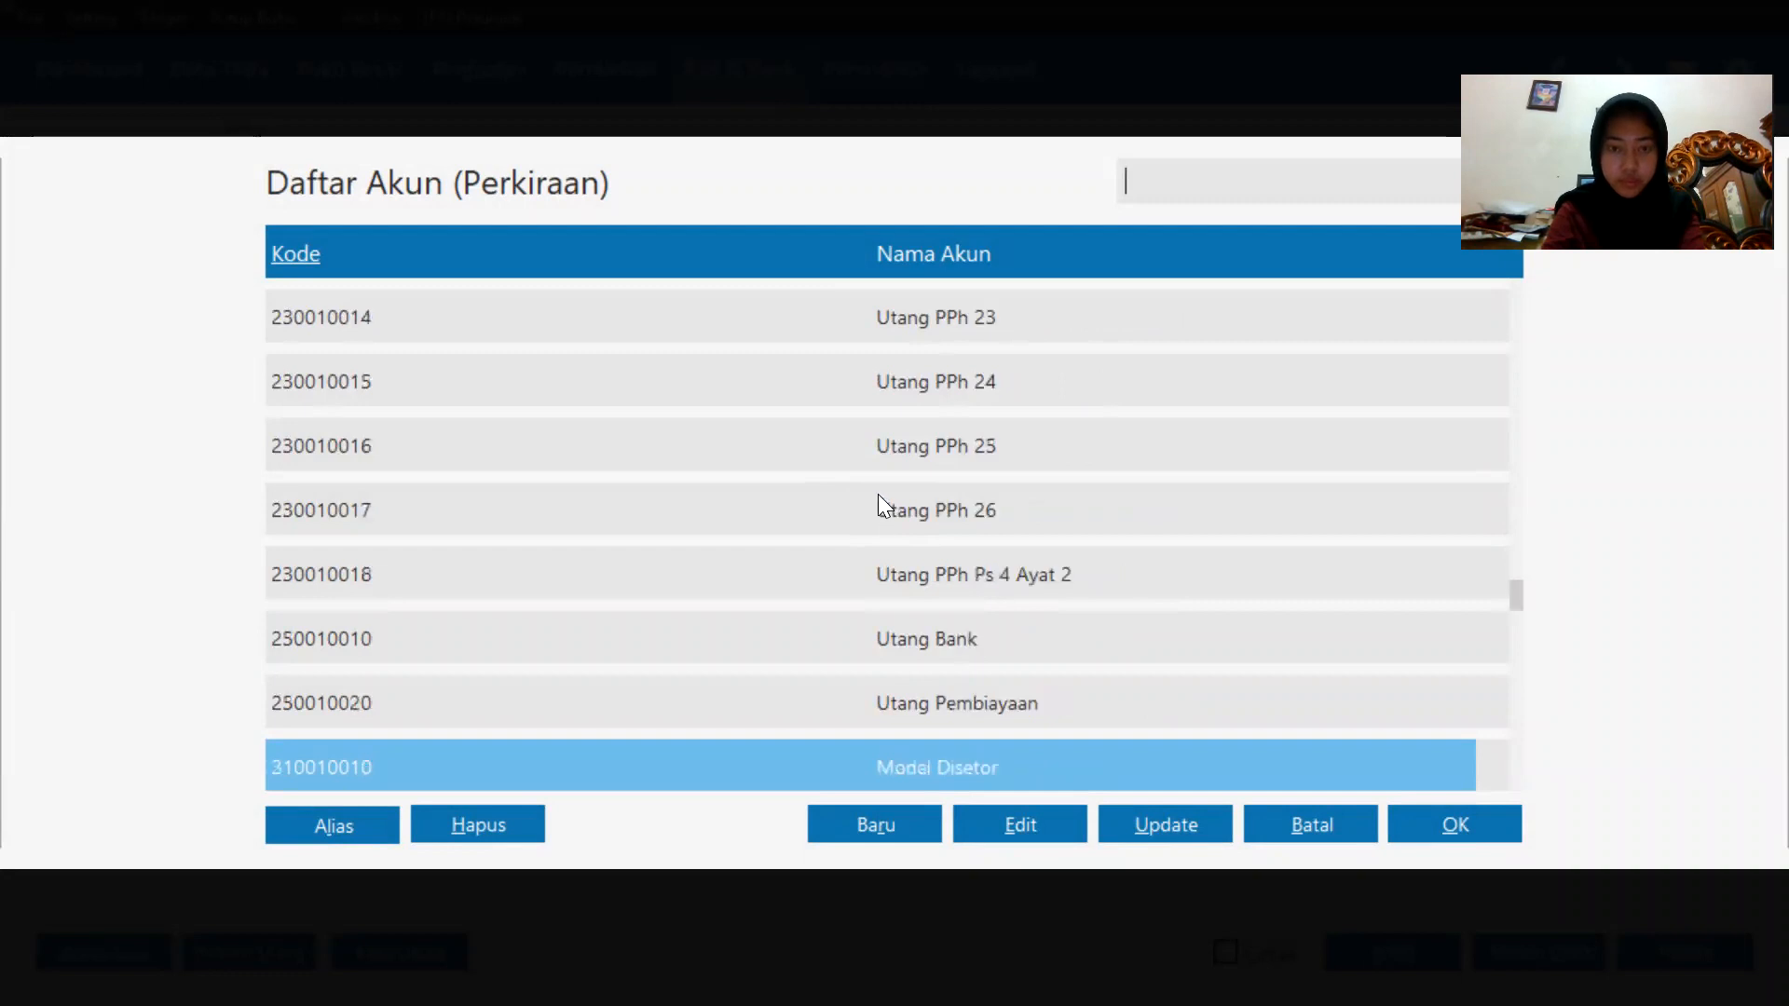
pyautogui.scroll(-10, 878, 503)
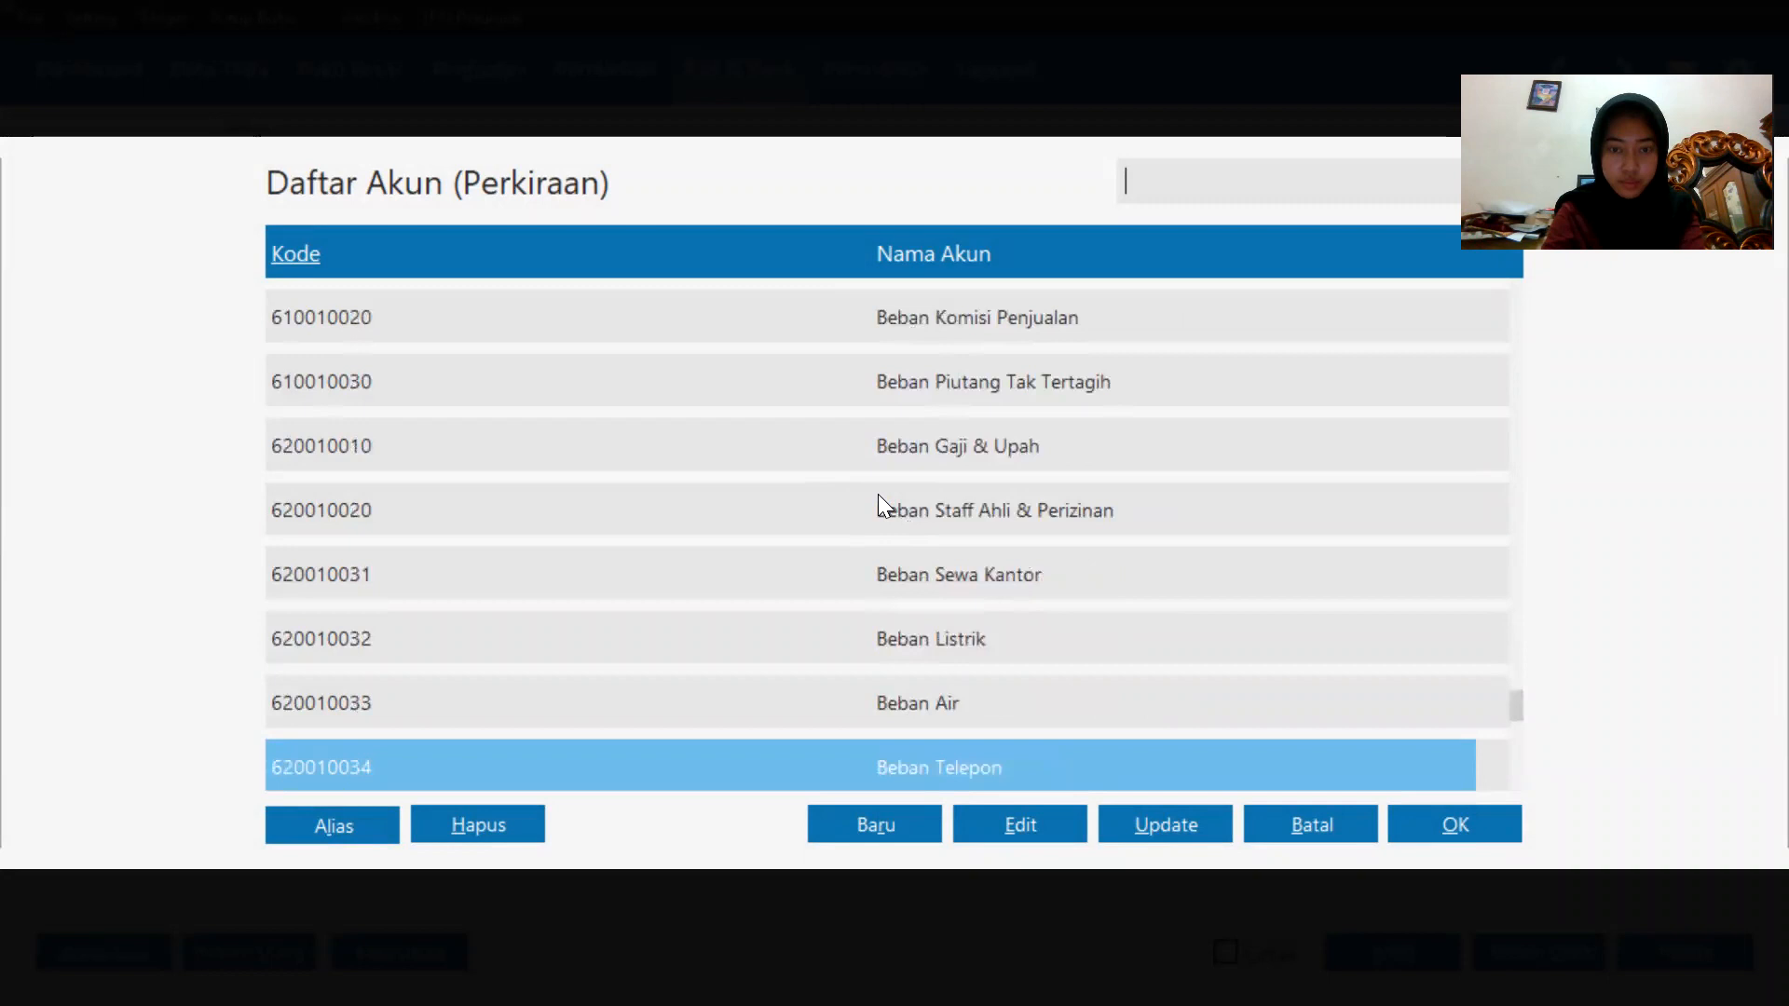
pyautogui.scroll(-10, 881, 503)
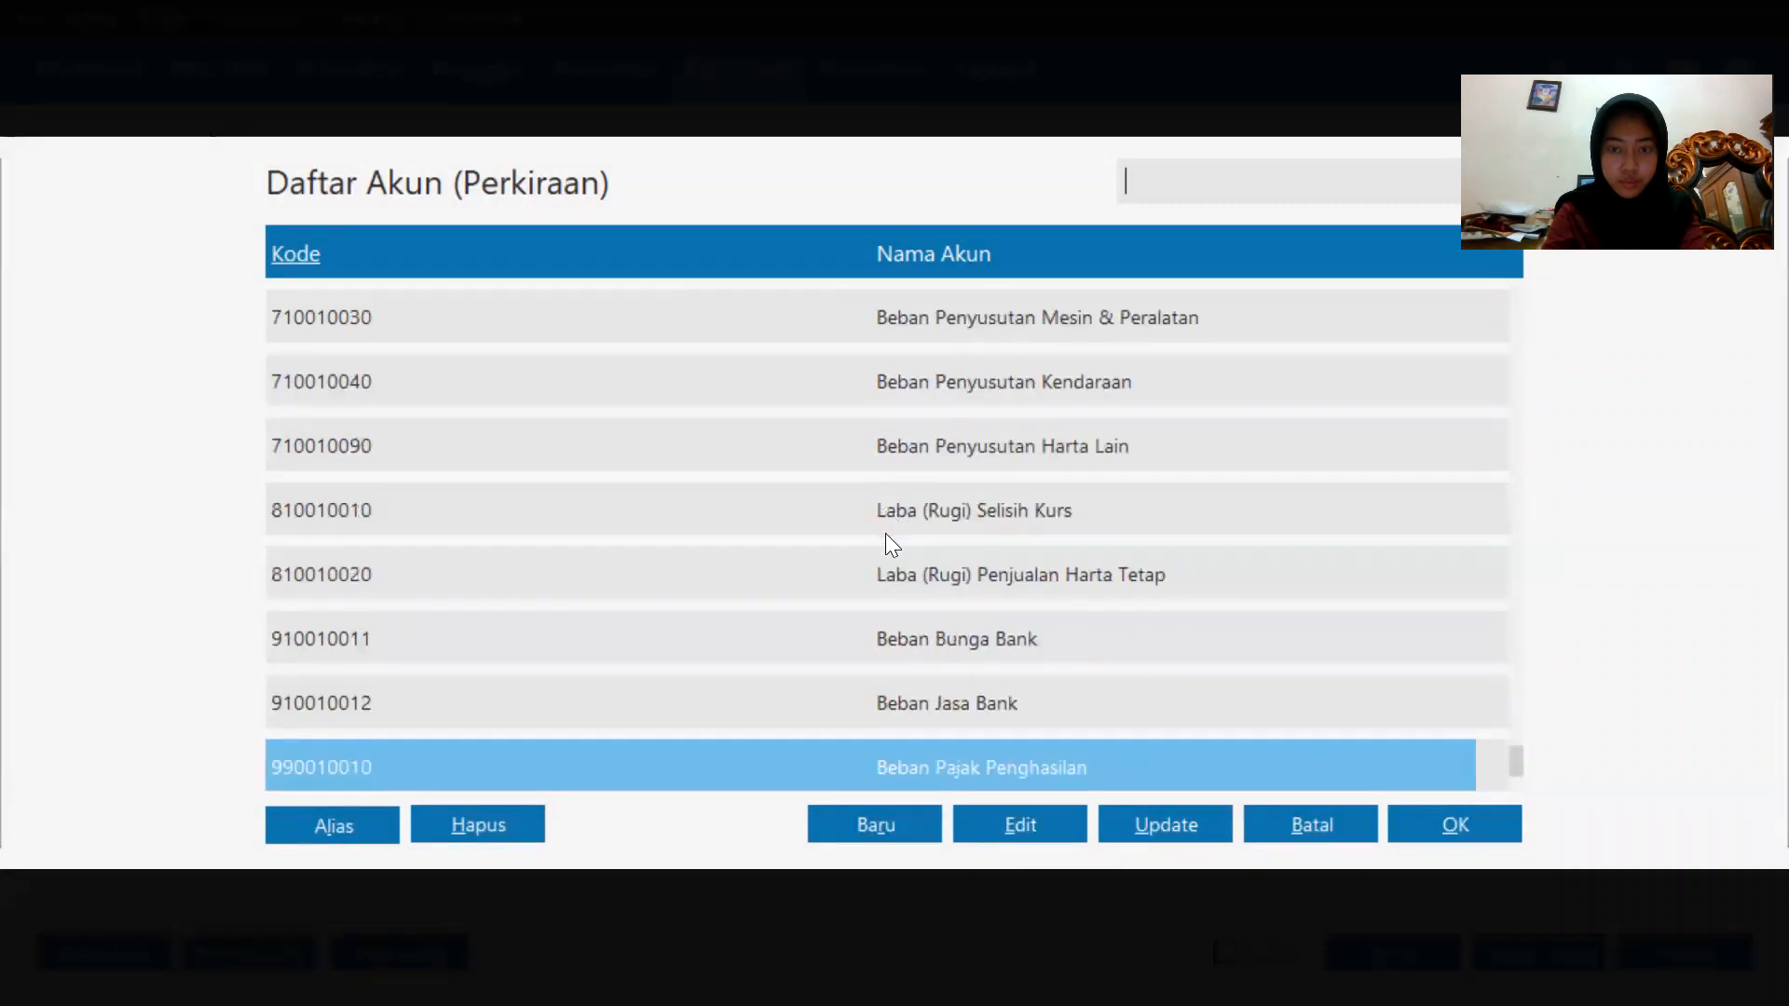
pyautogui.scroll(20, 889, 533)
pyautogui.scroll(20, 889, 533)
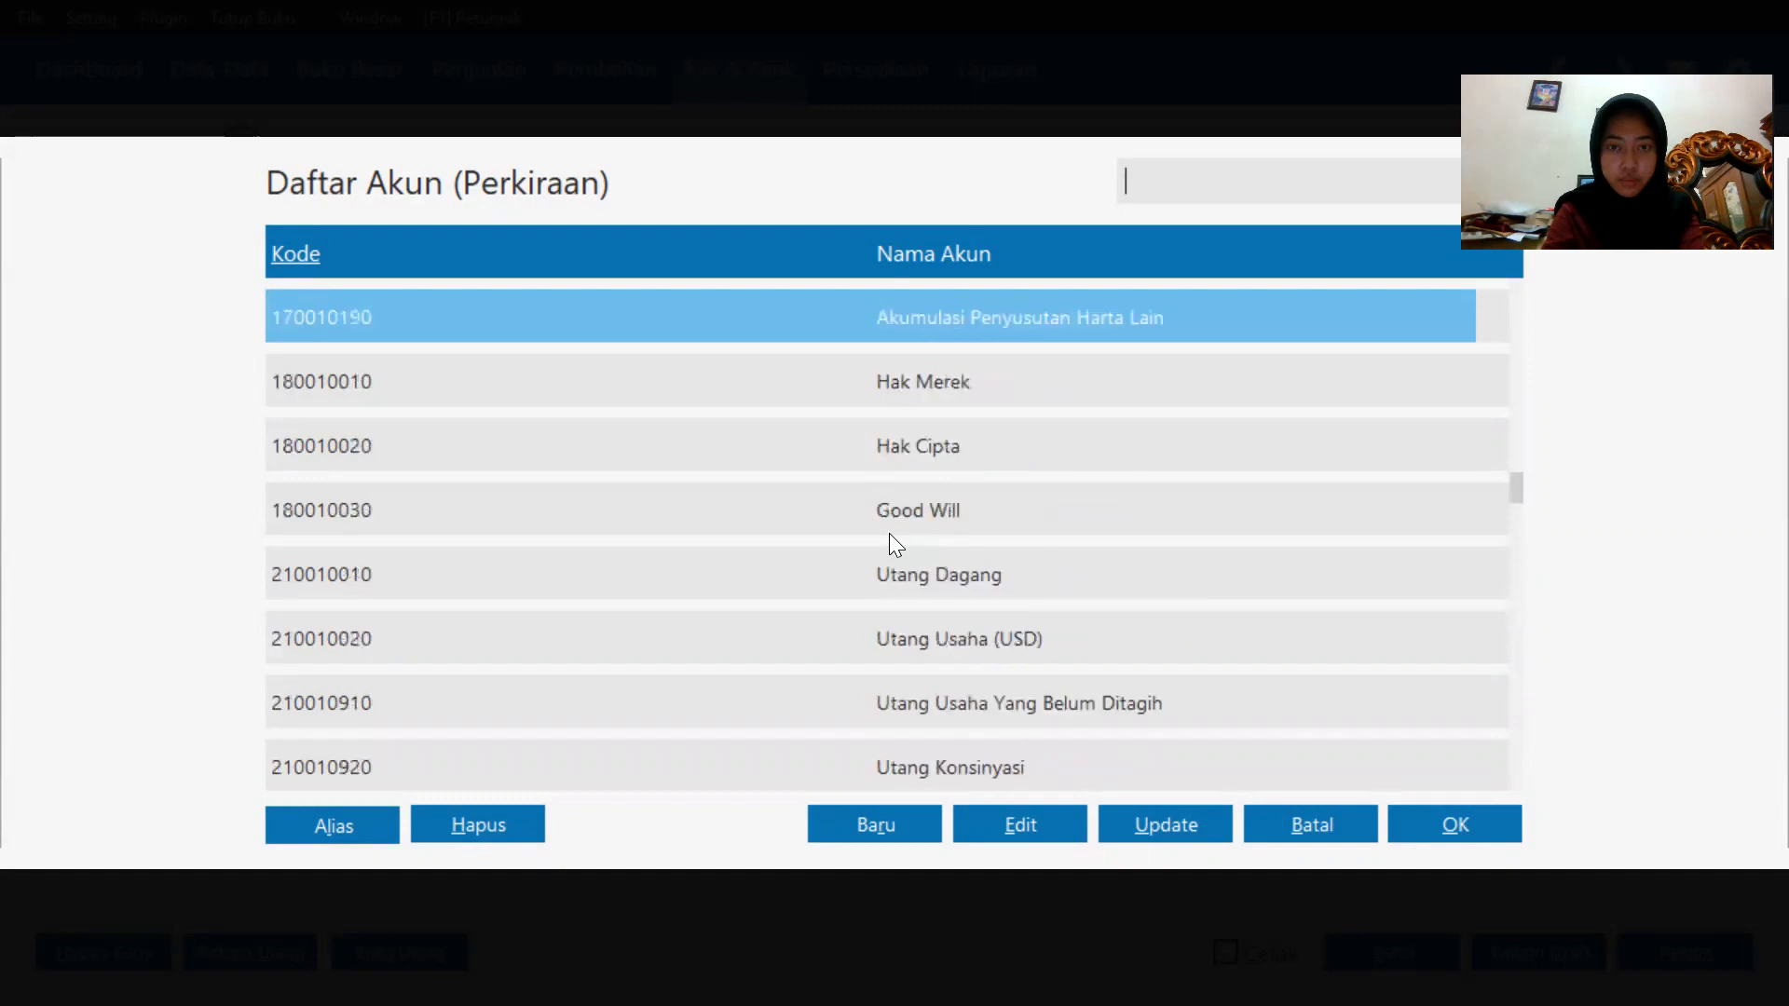
pyautogui.scroll(3, 889, 533)
pyautogui.scroll(3, 888, 532)
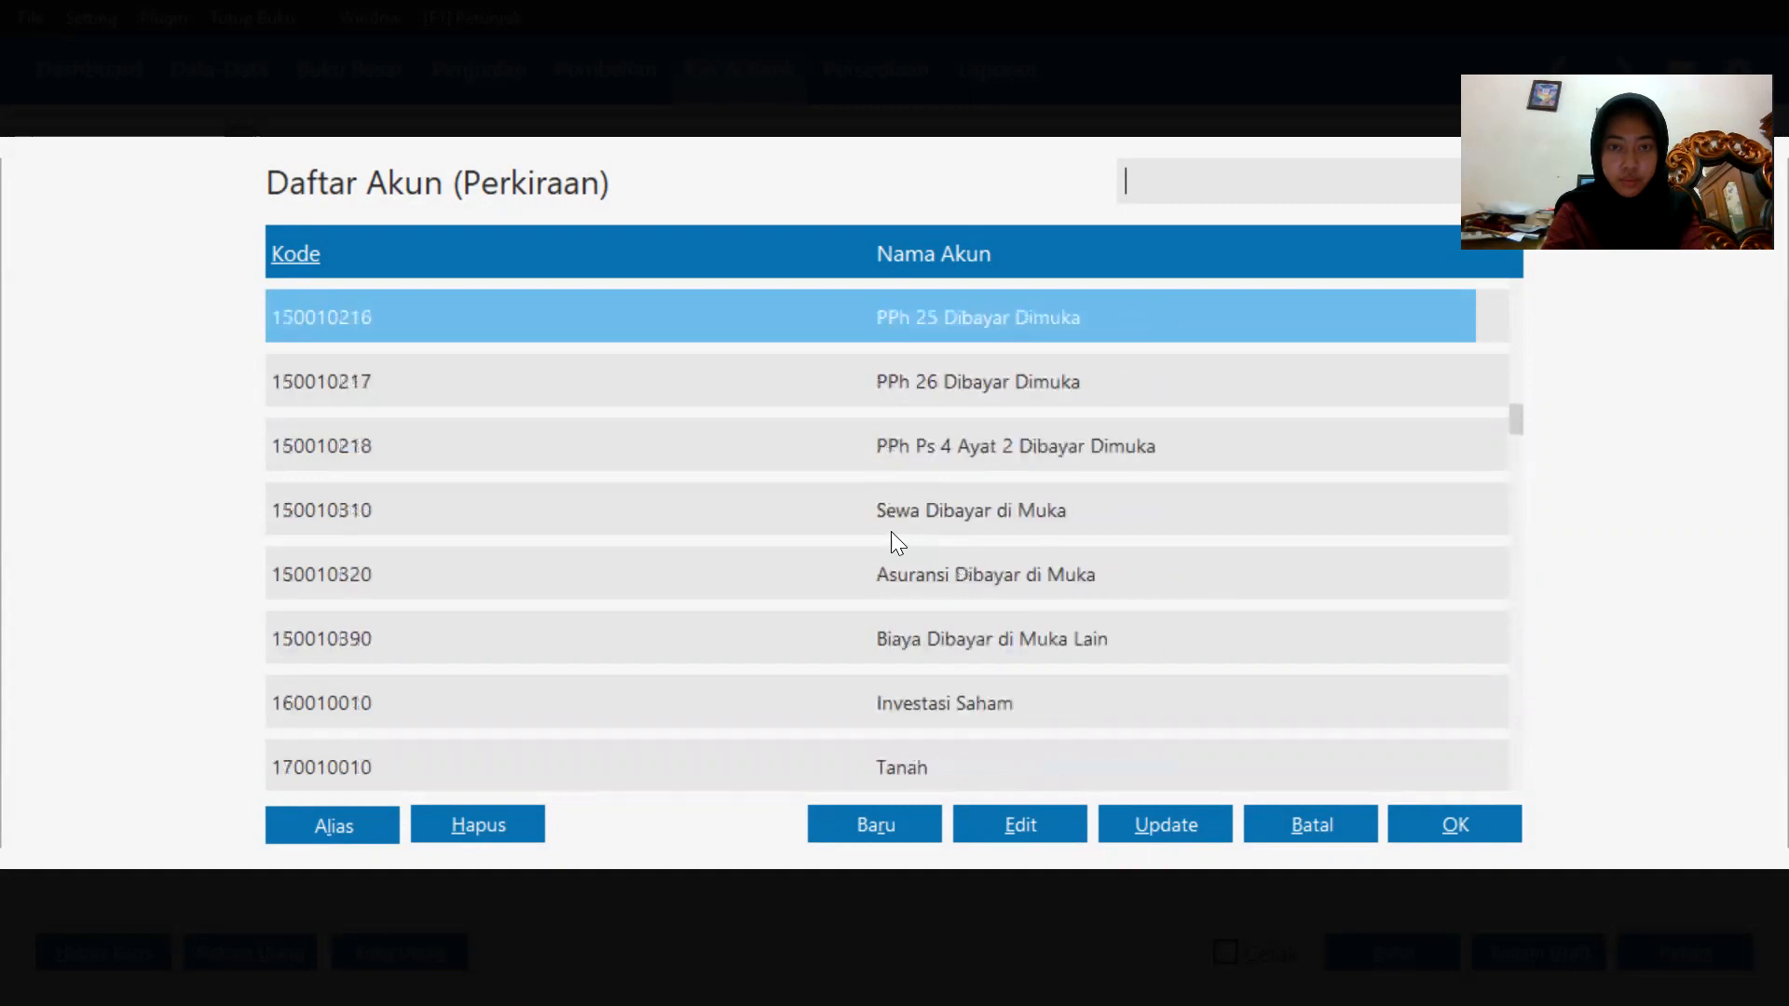
pyautogui.doubleClick(920, 510)
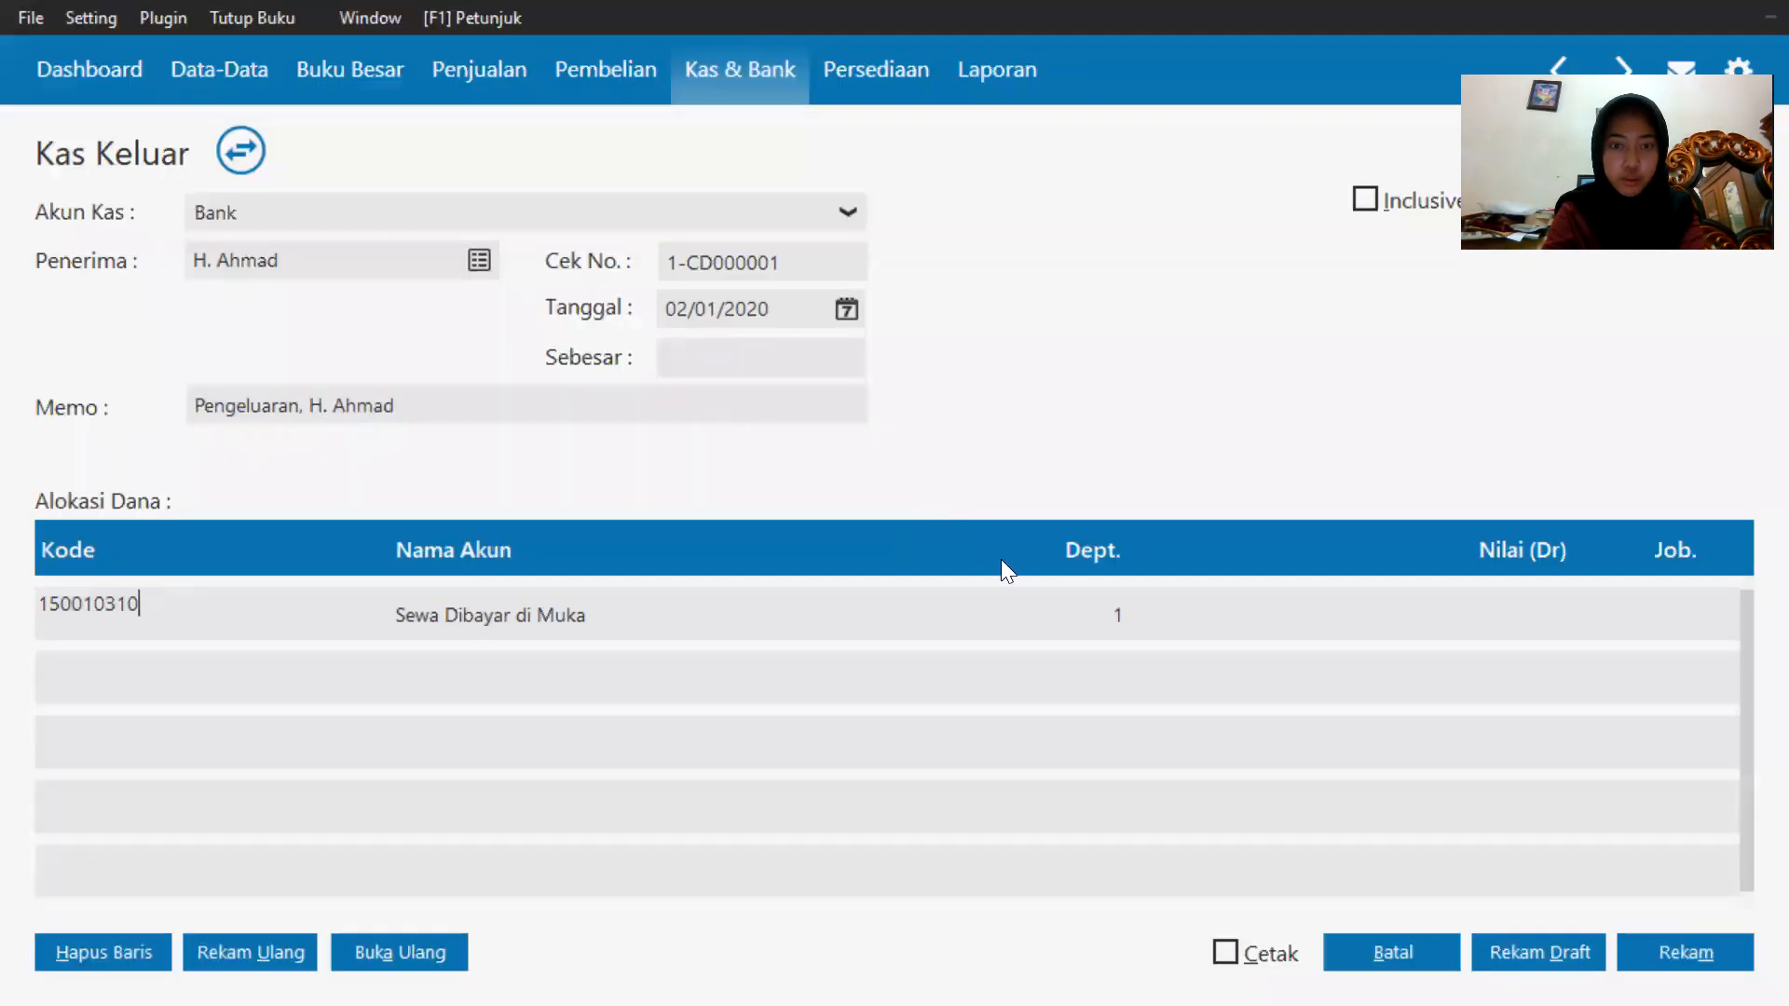
# Set the allocation amount to 9500000, record the payment, and close the next blank payment form.
pyautogui.click(1139, 598)
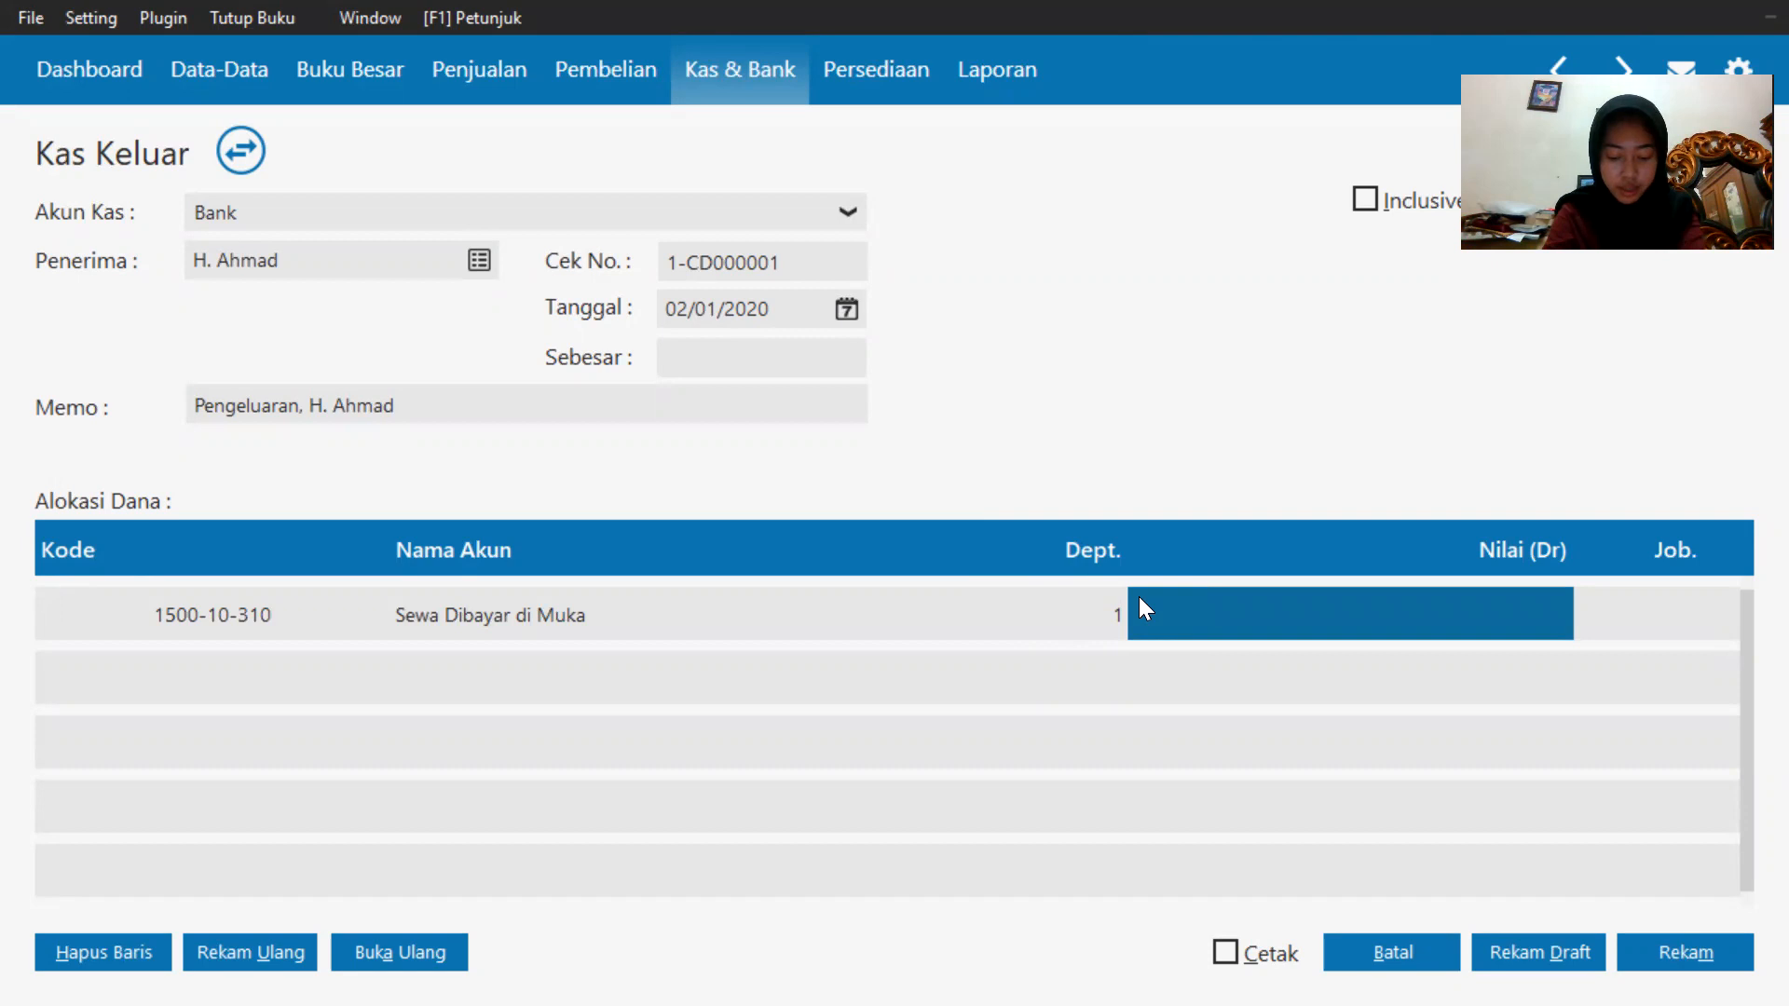
pyautogui.click(1129, 594)
pyautogui.write('9500000')
pyautogui.press('BackSpace')
pyautogui.press('BackSpace')
pyautogui.press('BackSpace')
pyautogui.press('BackSpace')
pyautogui.press('BackSpace')
pyautogui.press('BackSpace')
pyautogui.press('BackSpace')
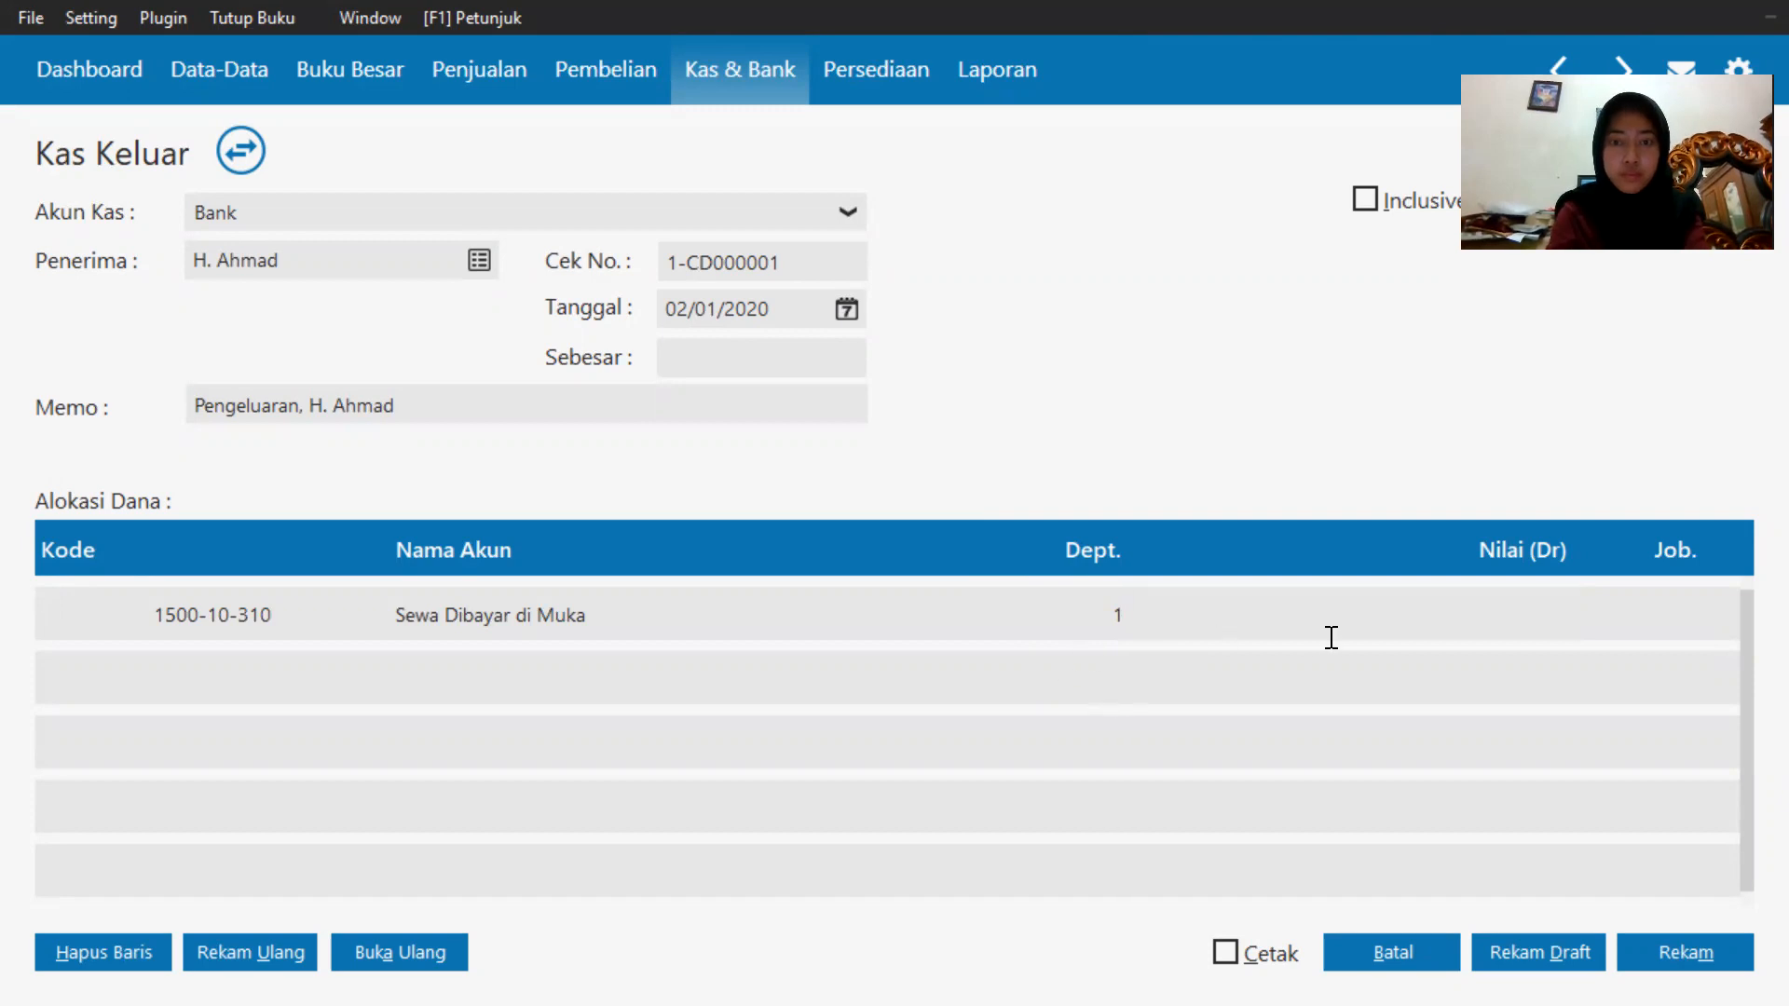
pyautogui.write('950')
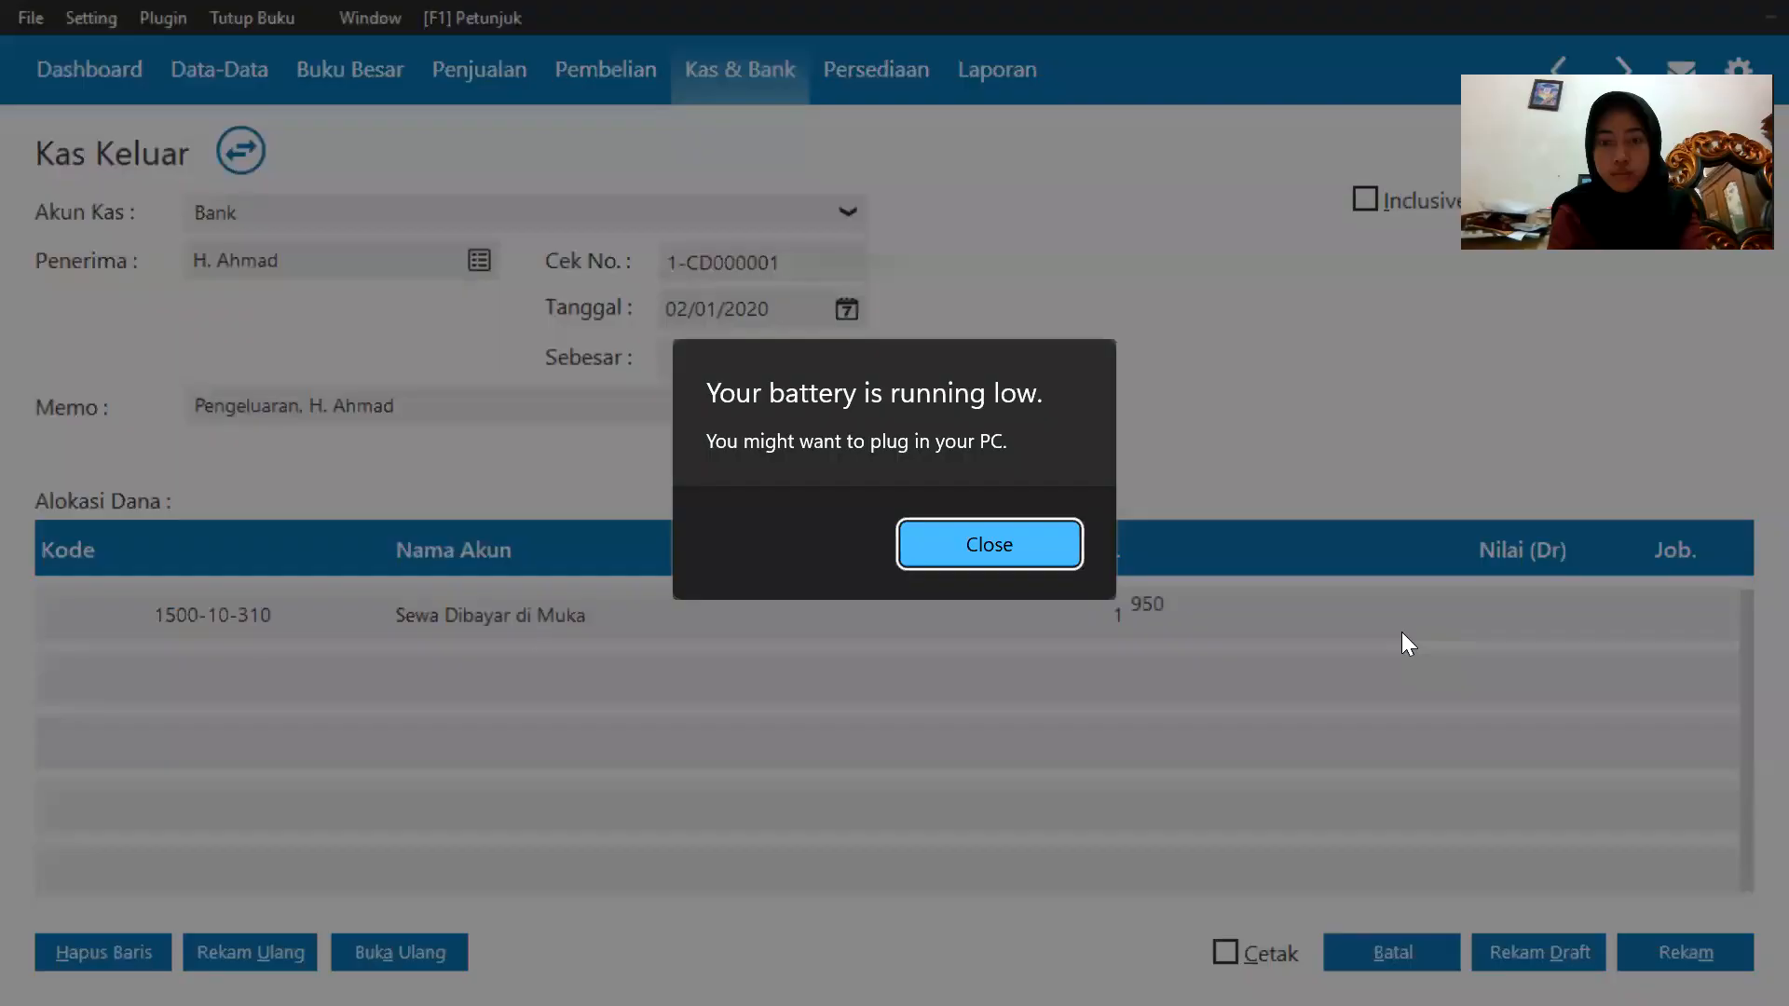
pyautogui.click(1016, 548)
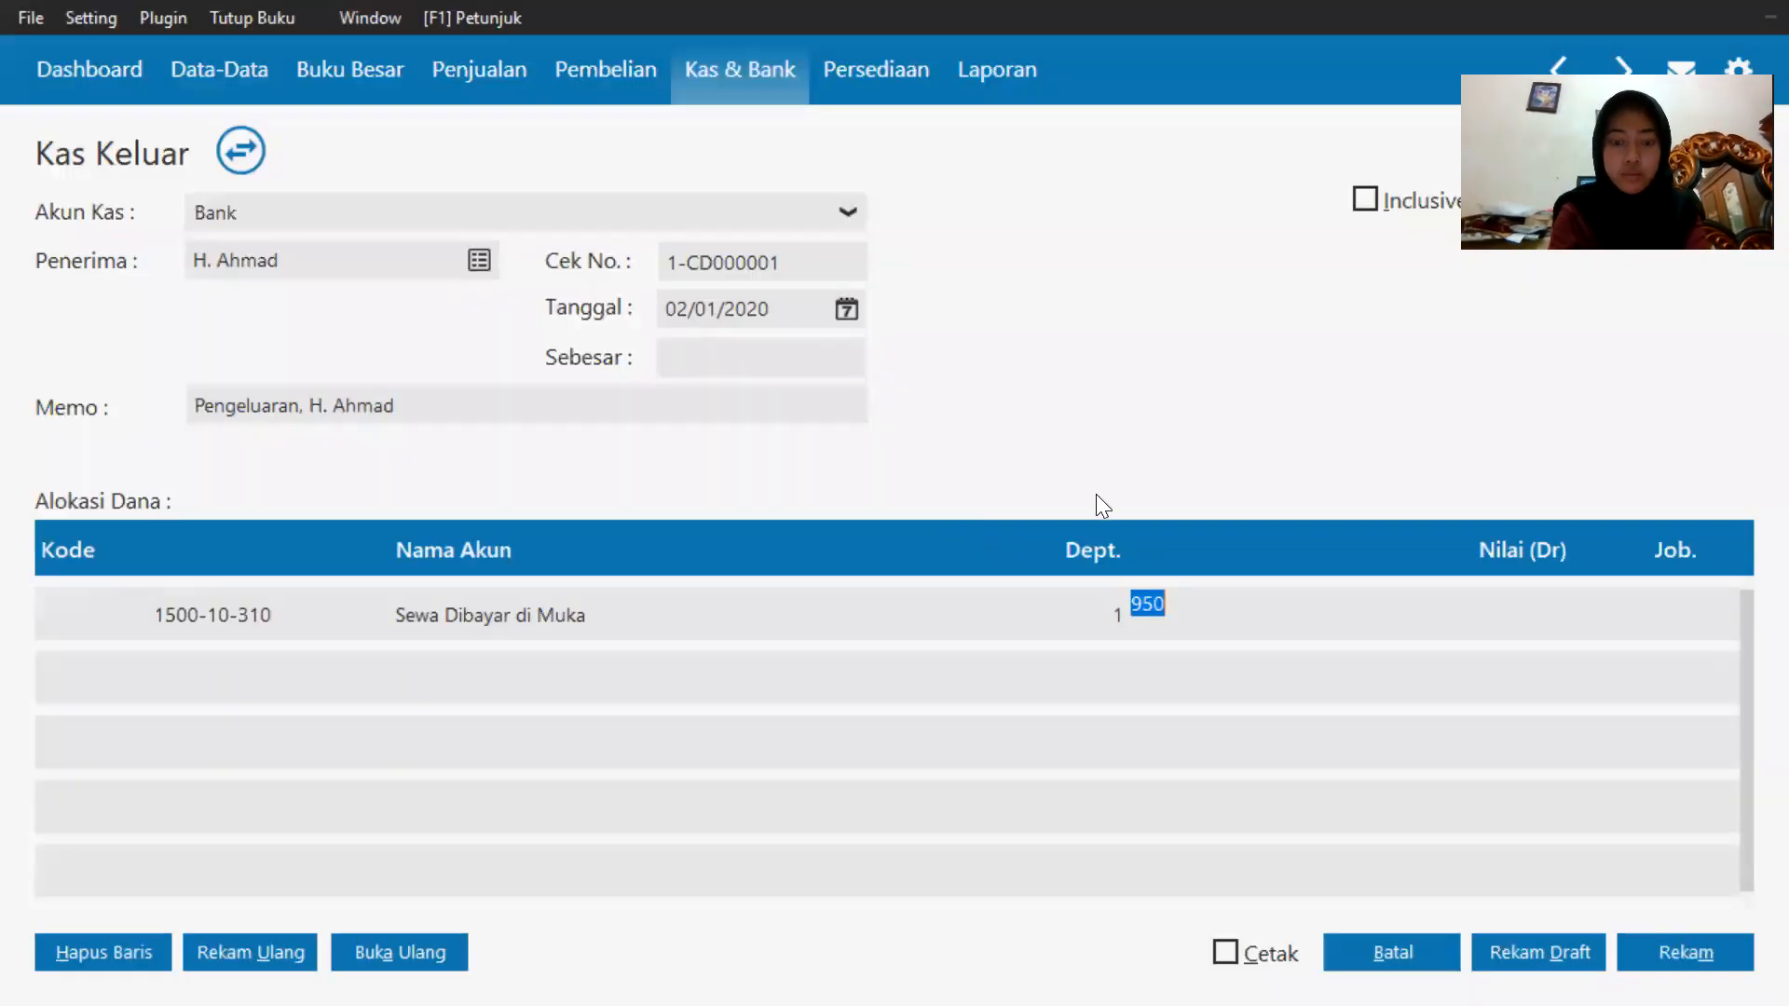
pyautogui.press('End')
pyautogui.write('0000')
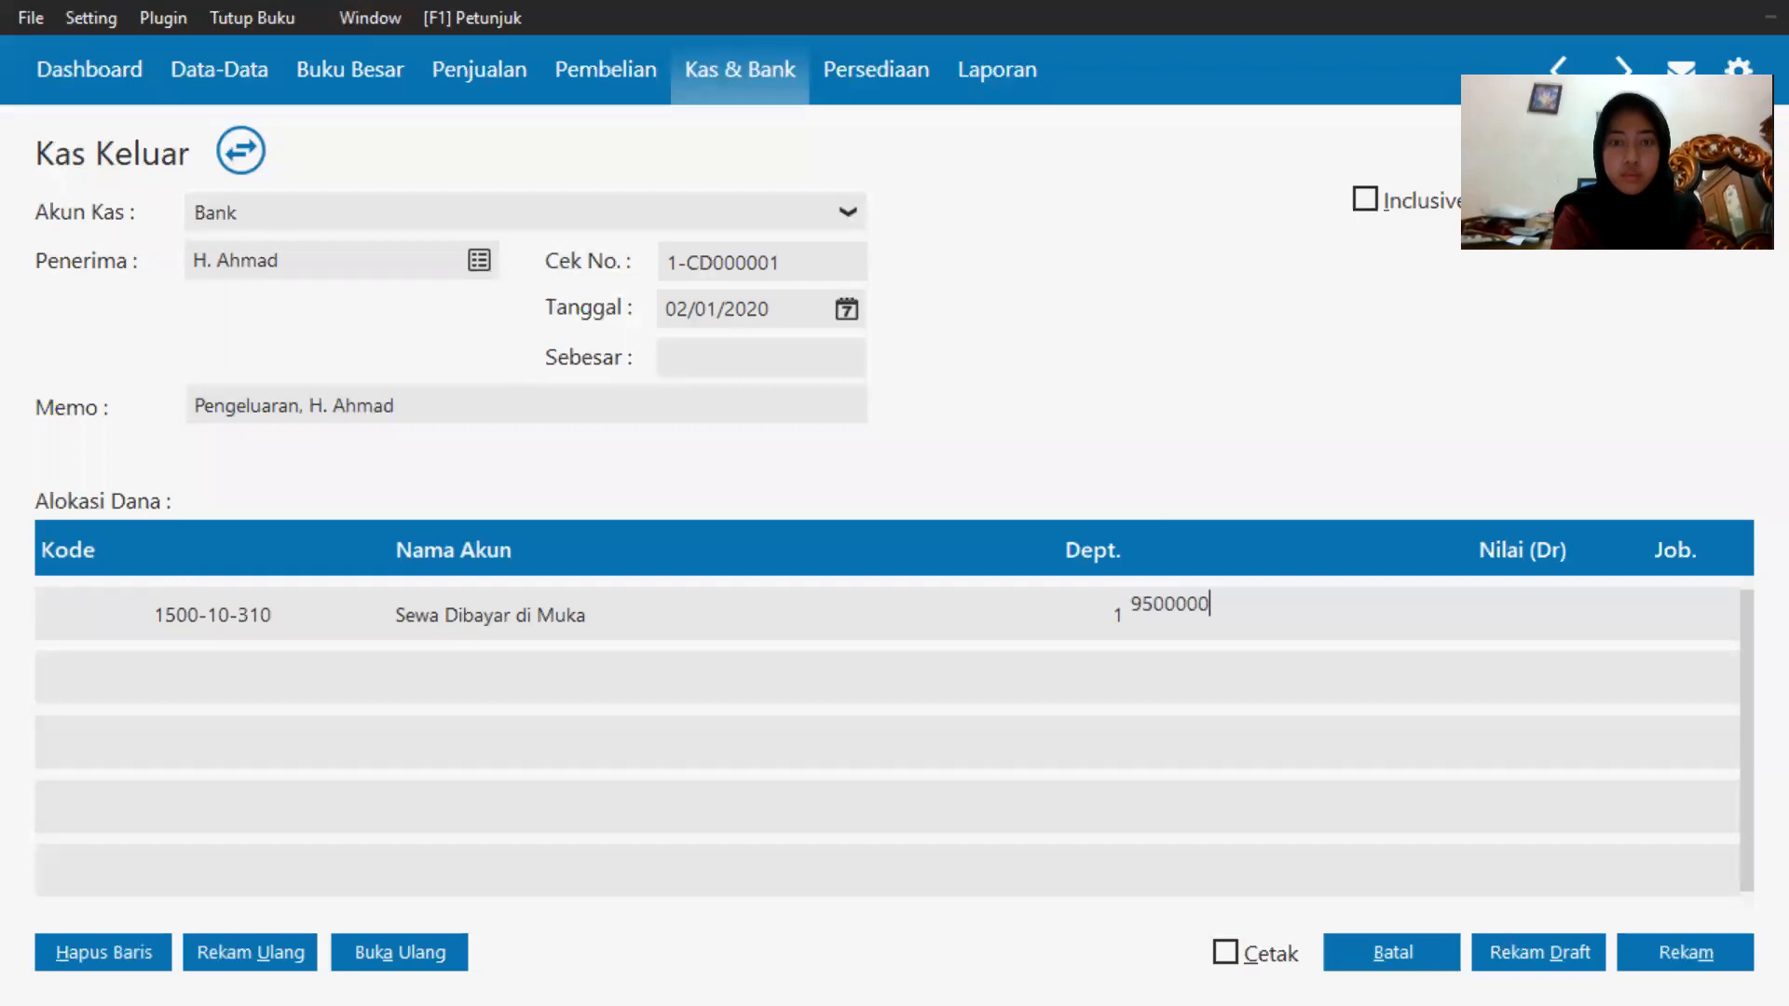
pyautogui.click(1675, 616)
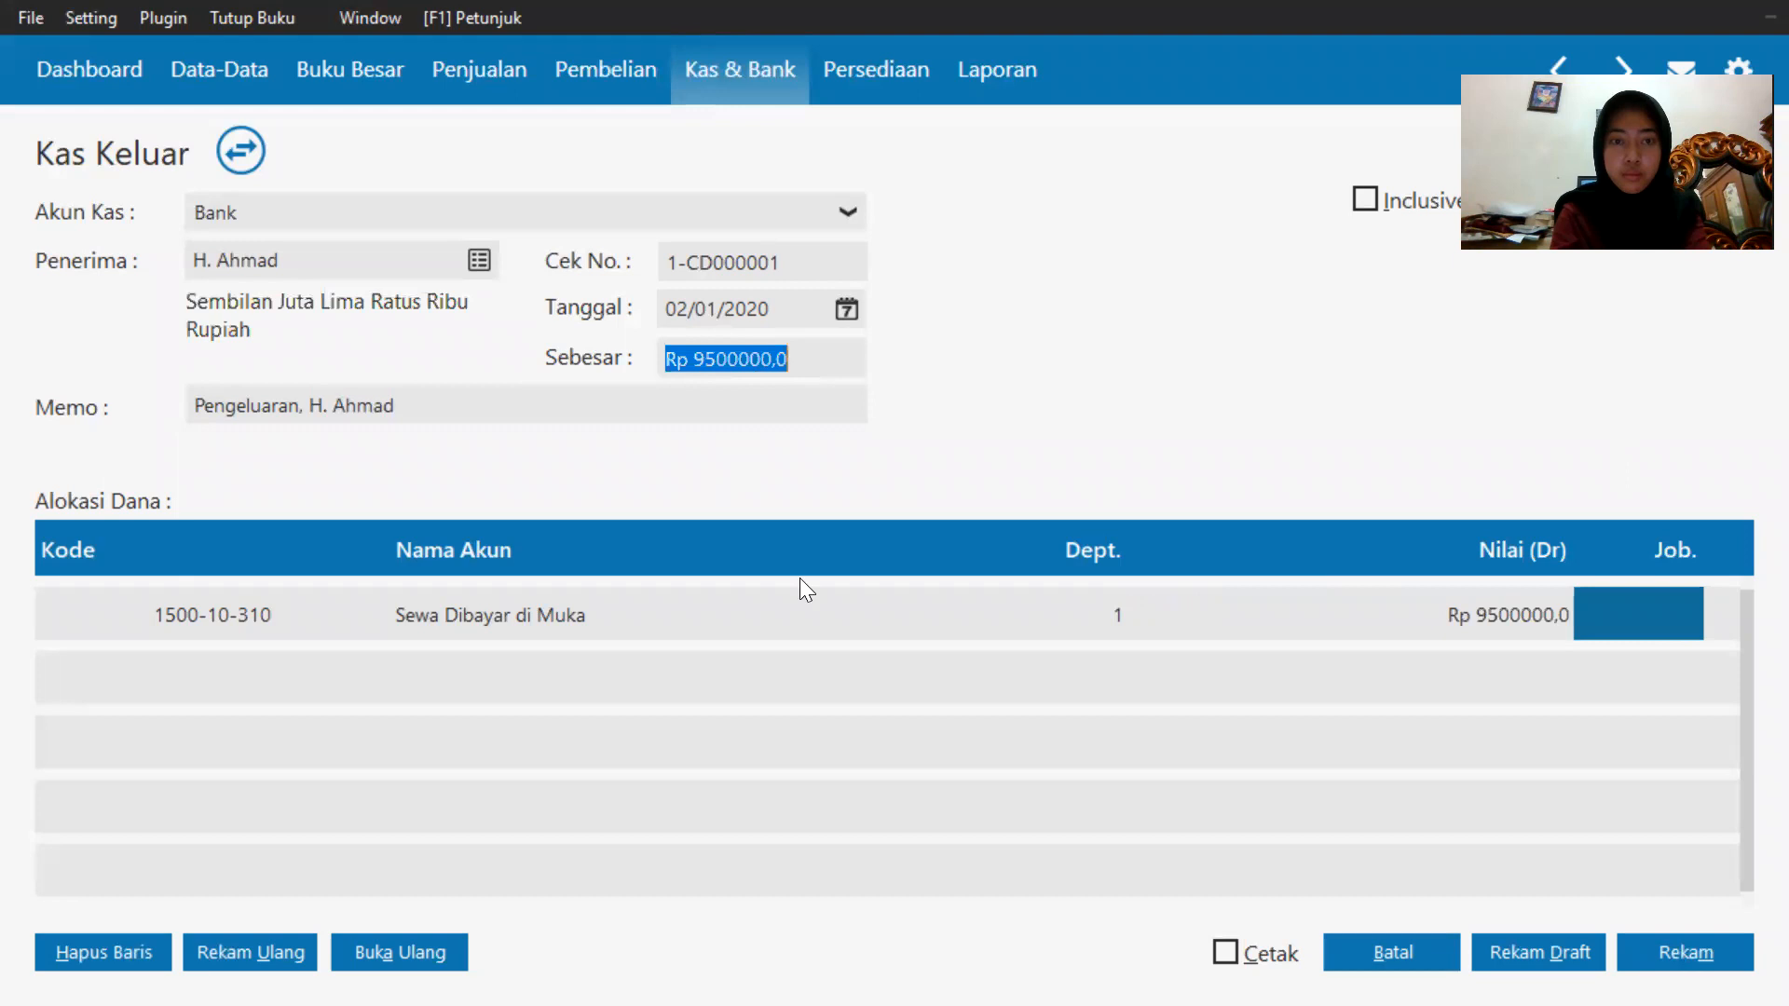
pyautogui.click(1430, 605)
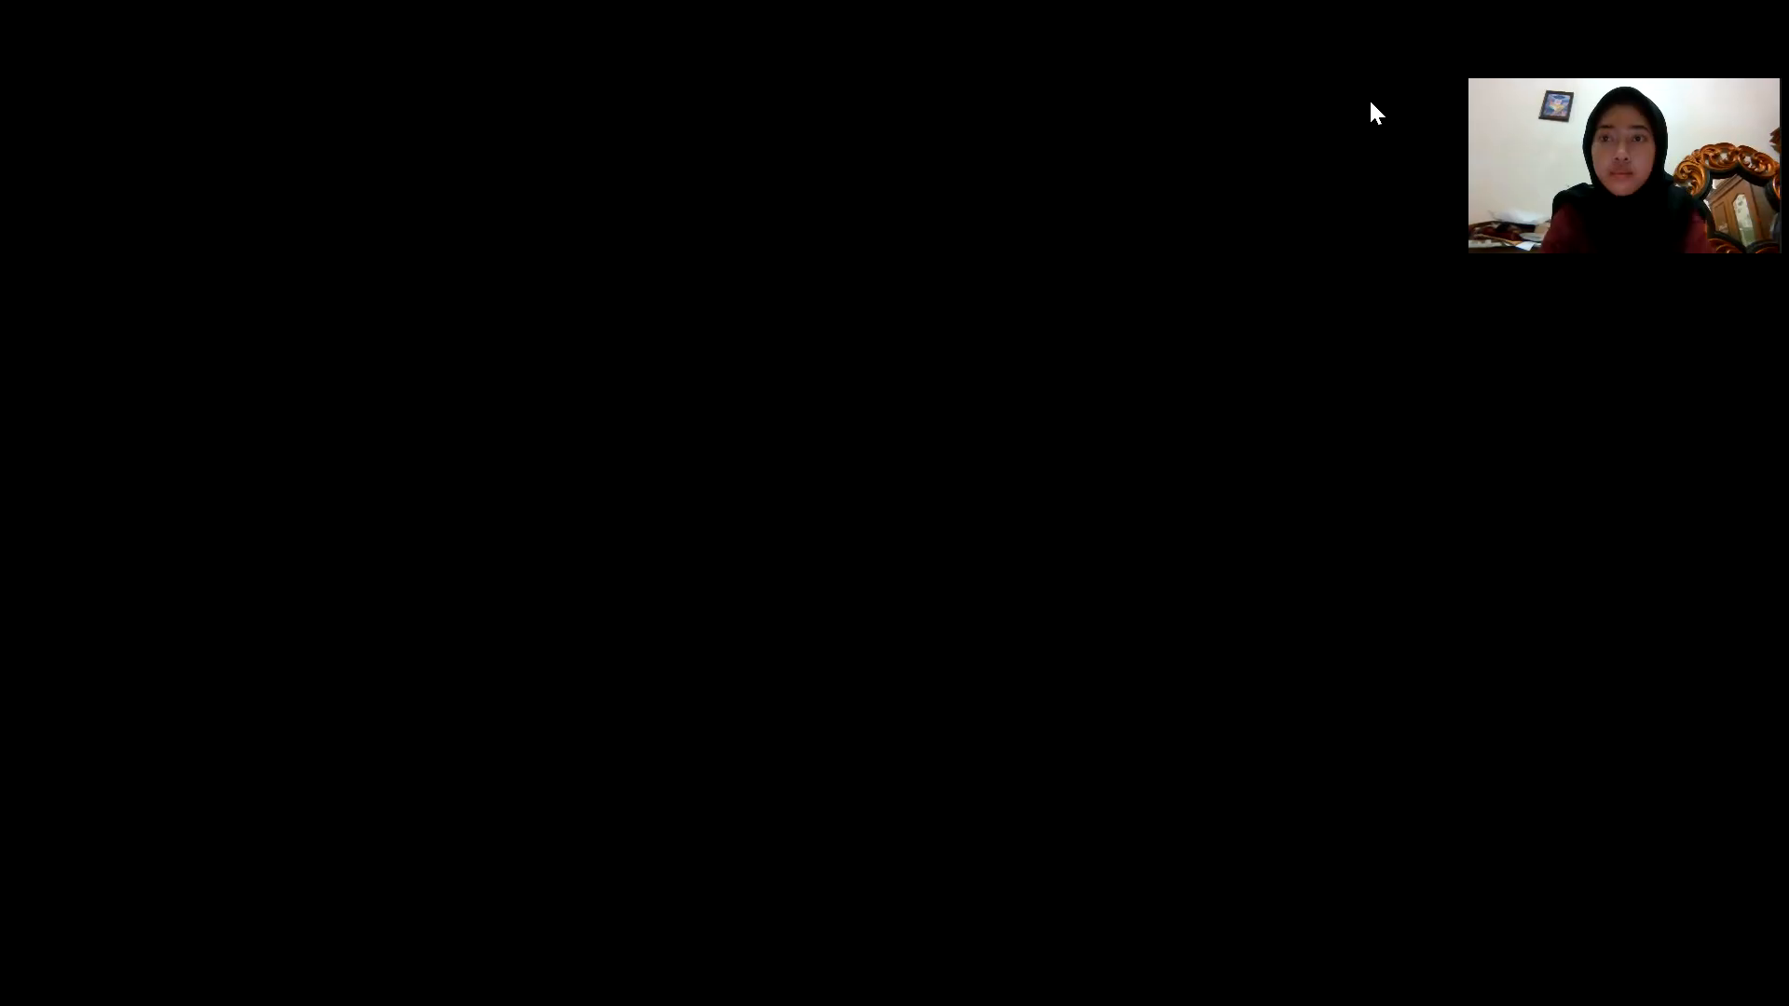
pyautogui.press('Return')
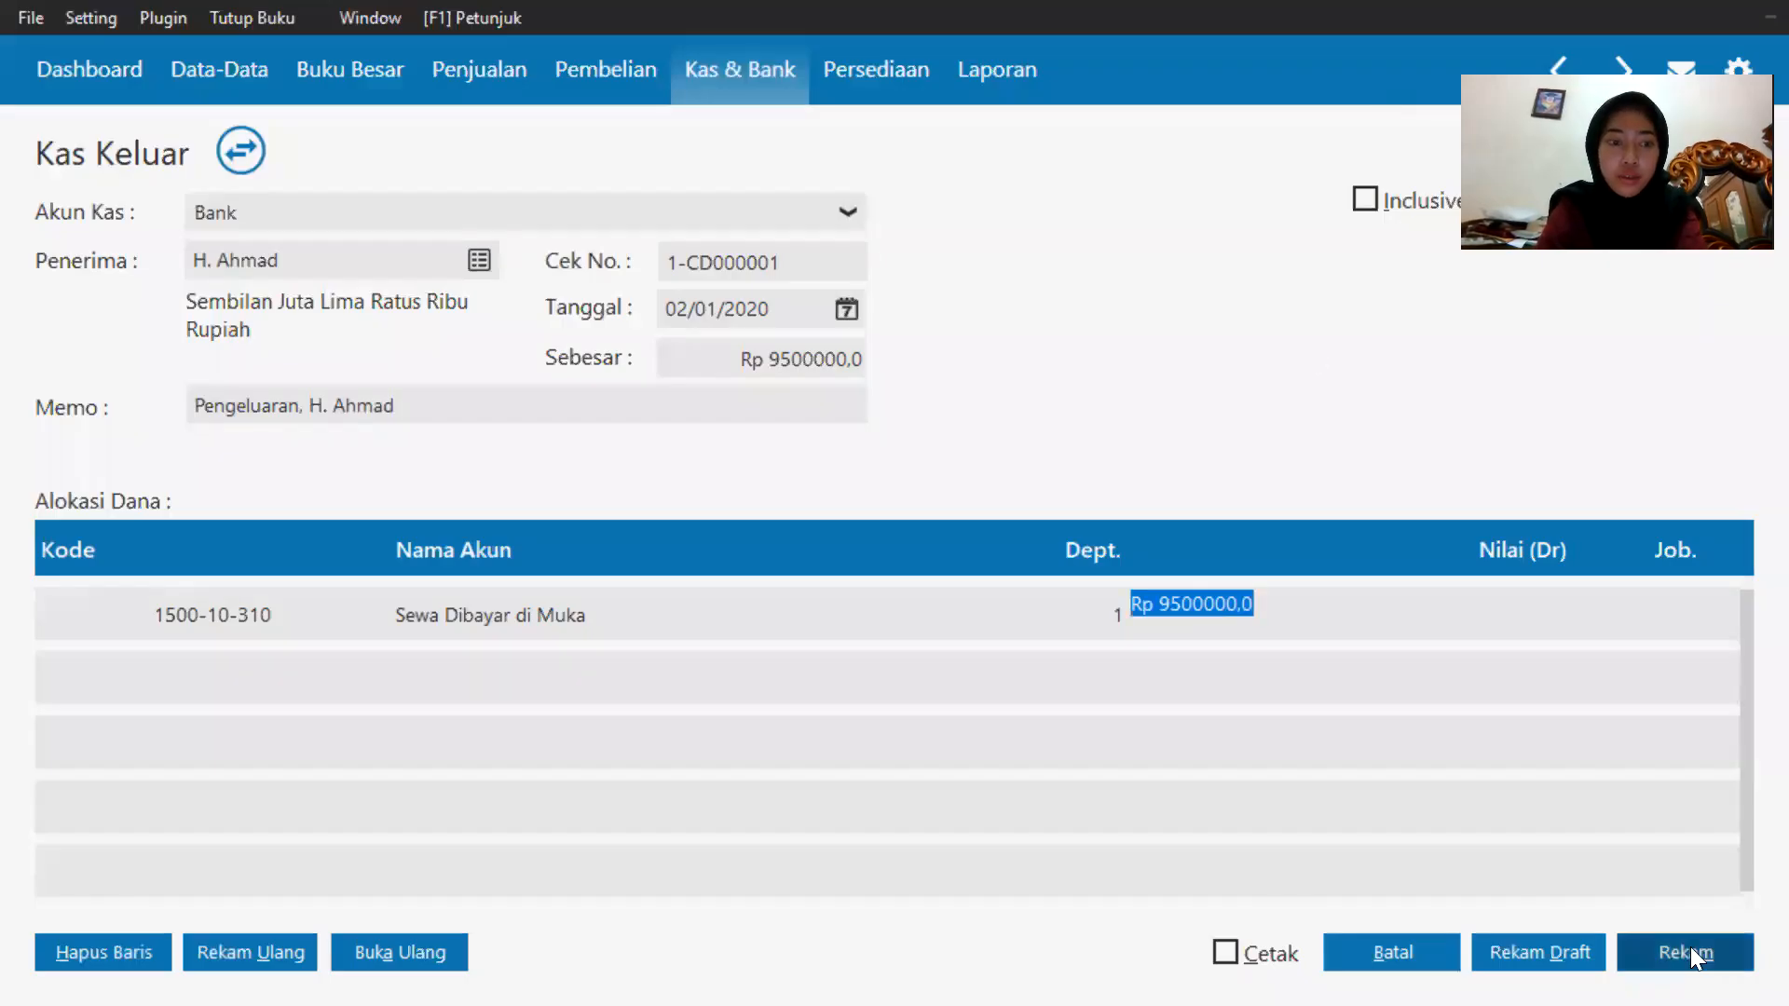
pyautogui.click(1690, 946)
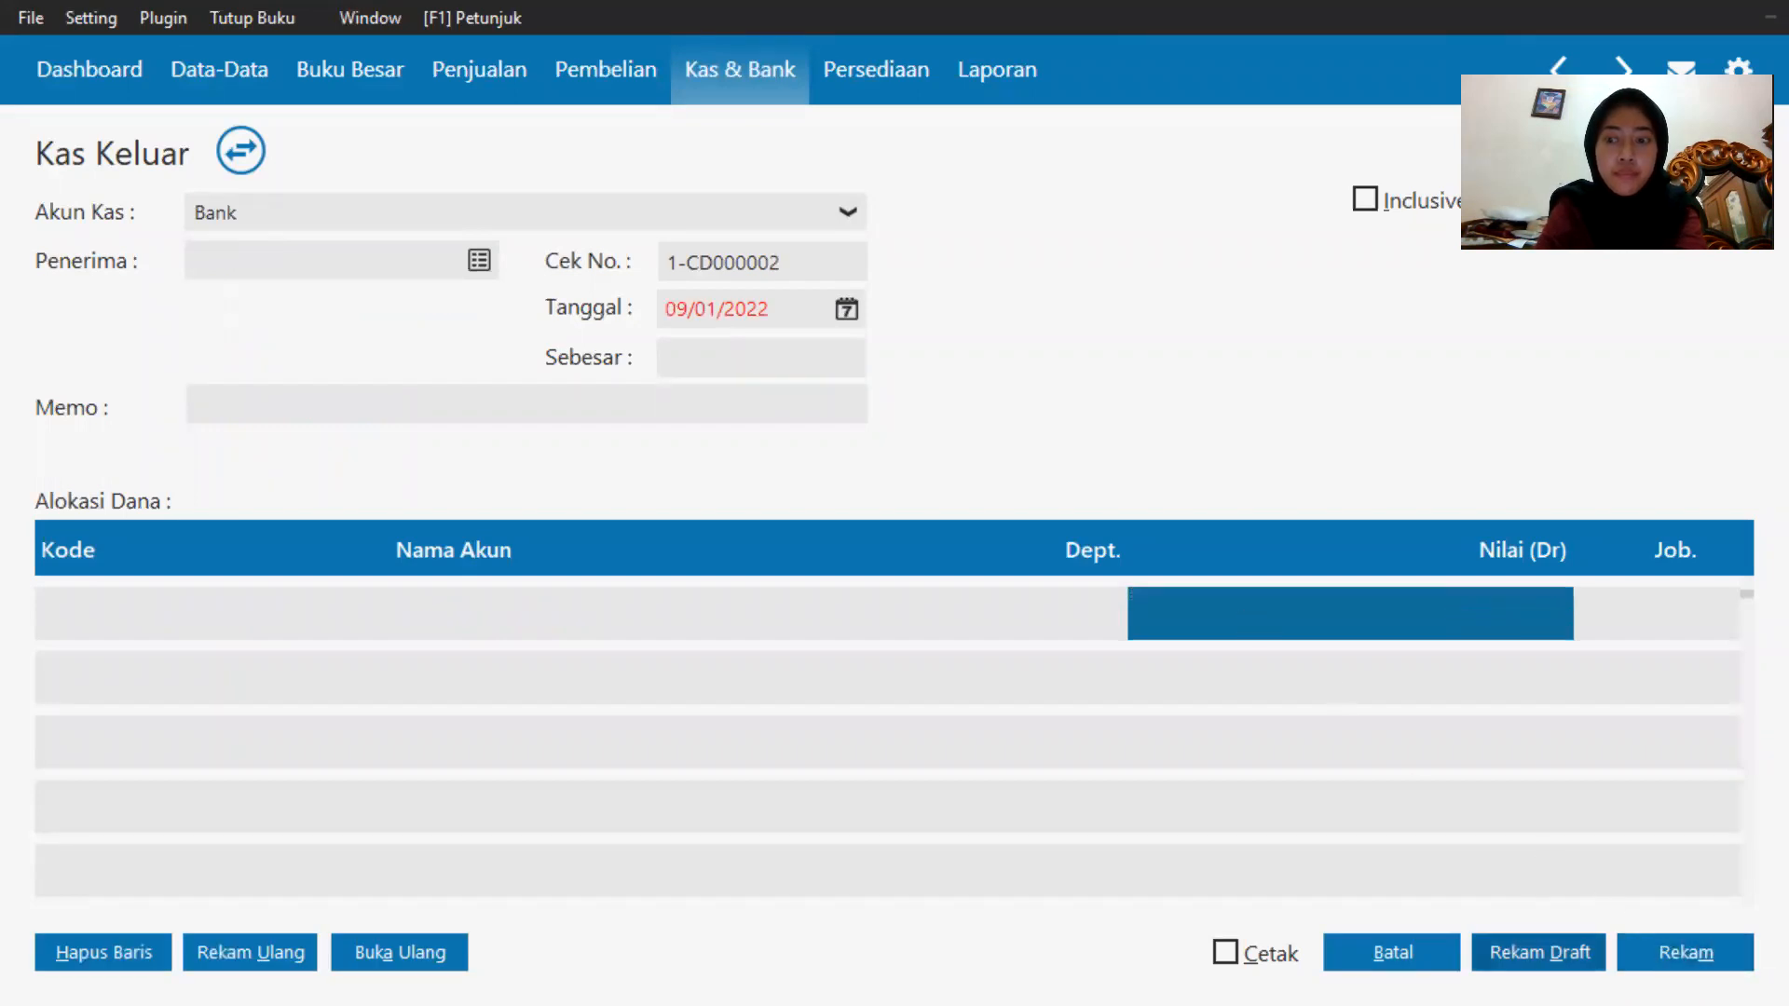
pyautogui.click(1406, 954)
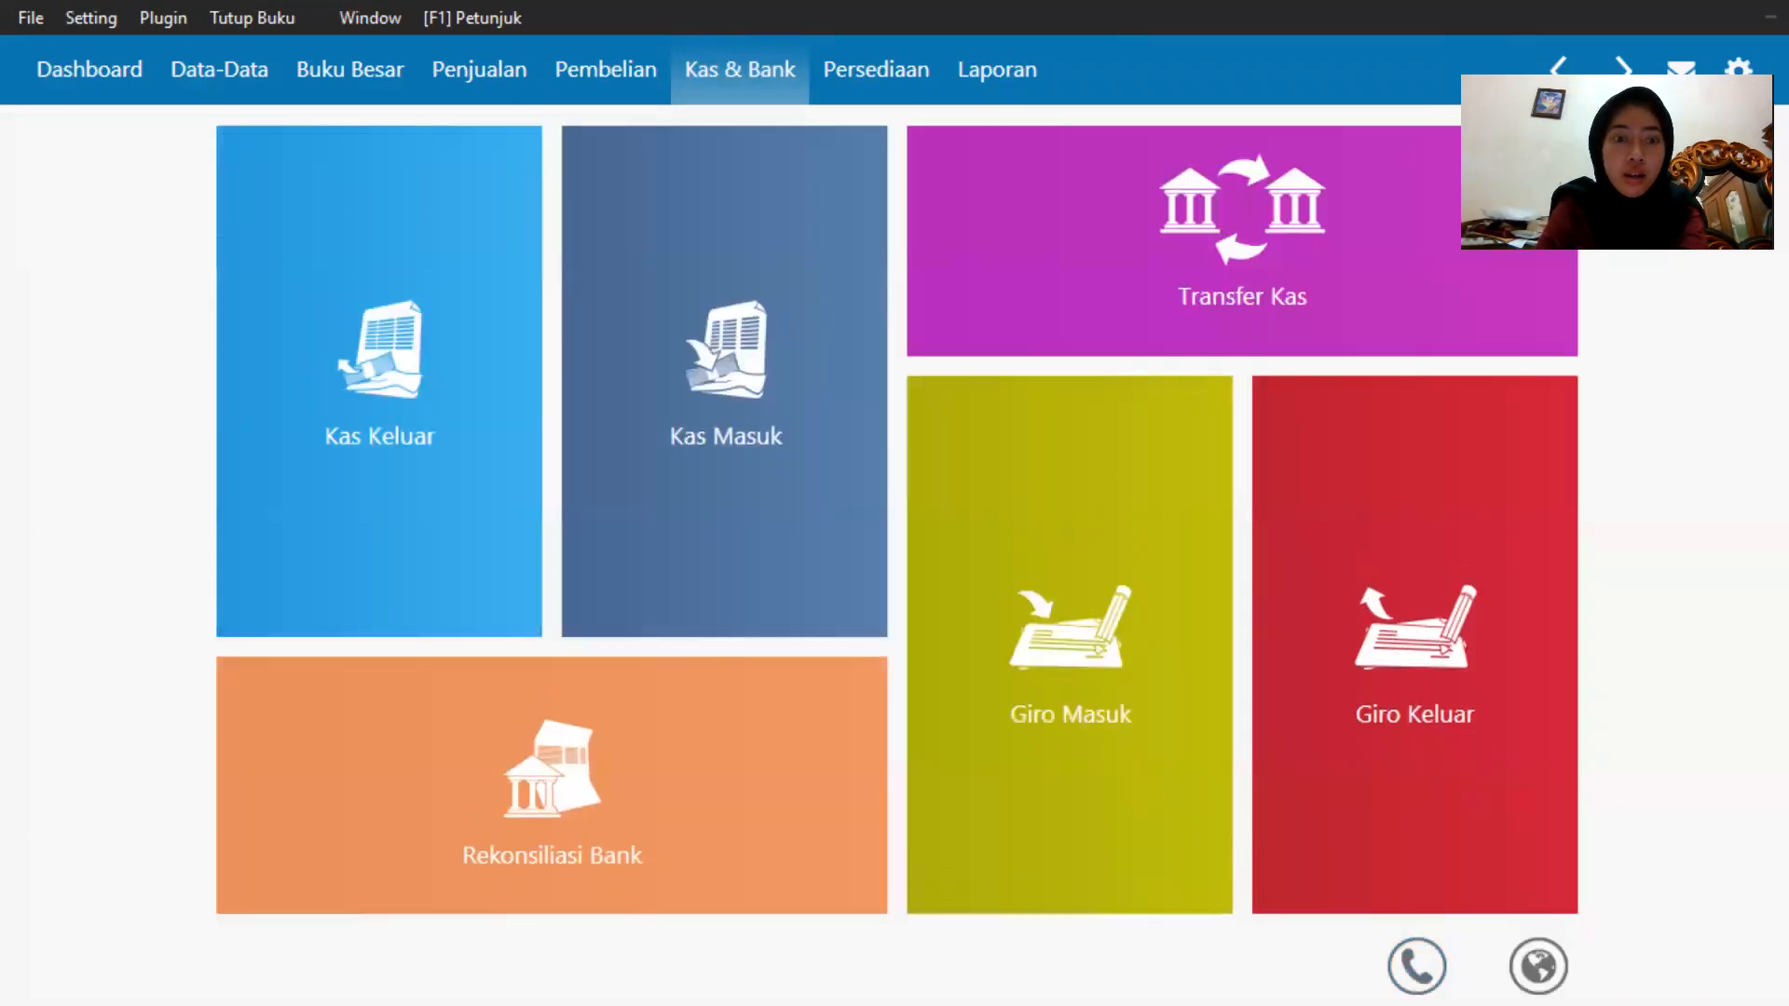
# Review the next January transaction in the exam PDF in the browser, then return to Zahir.
pyautogui.press('super')
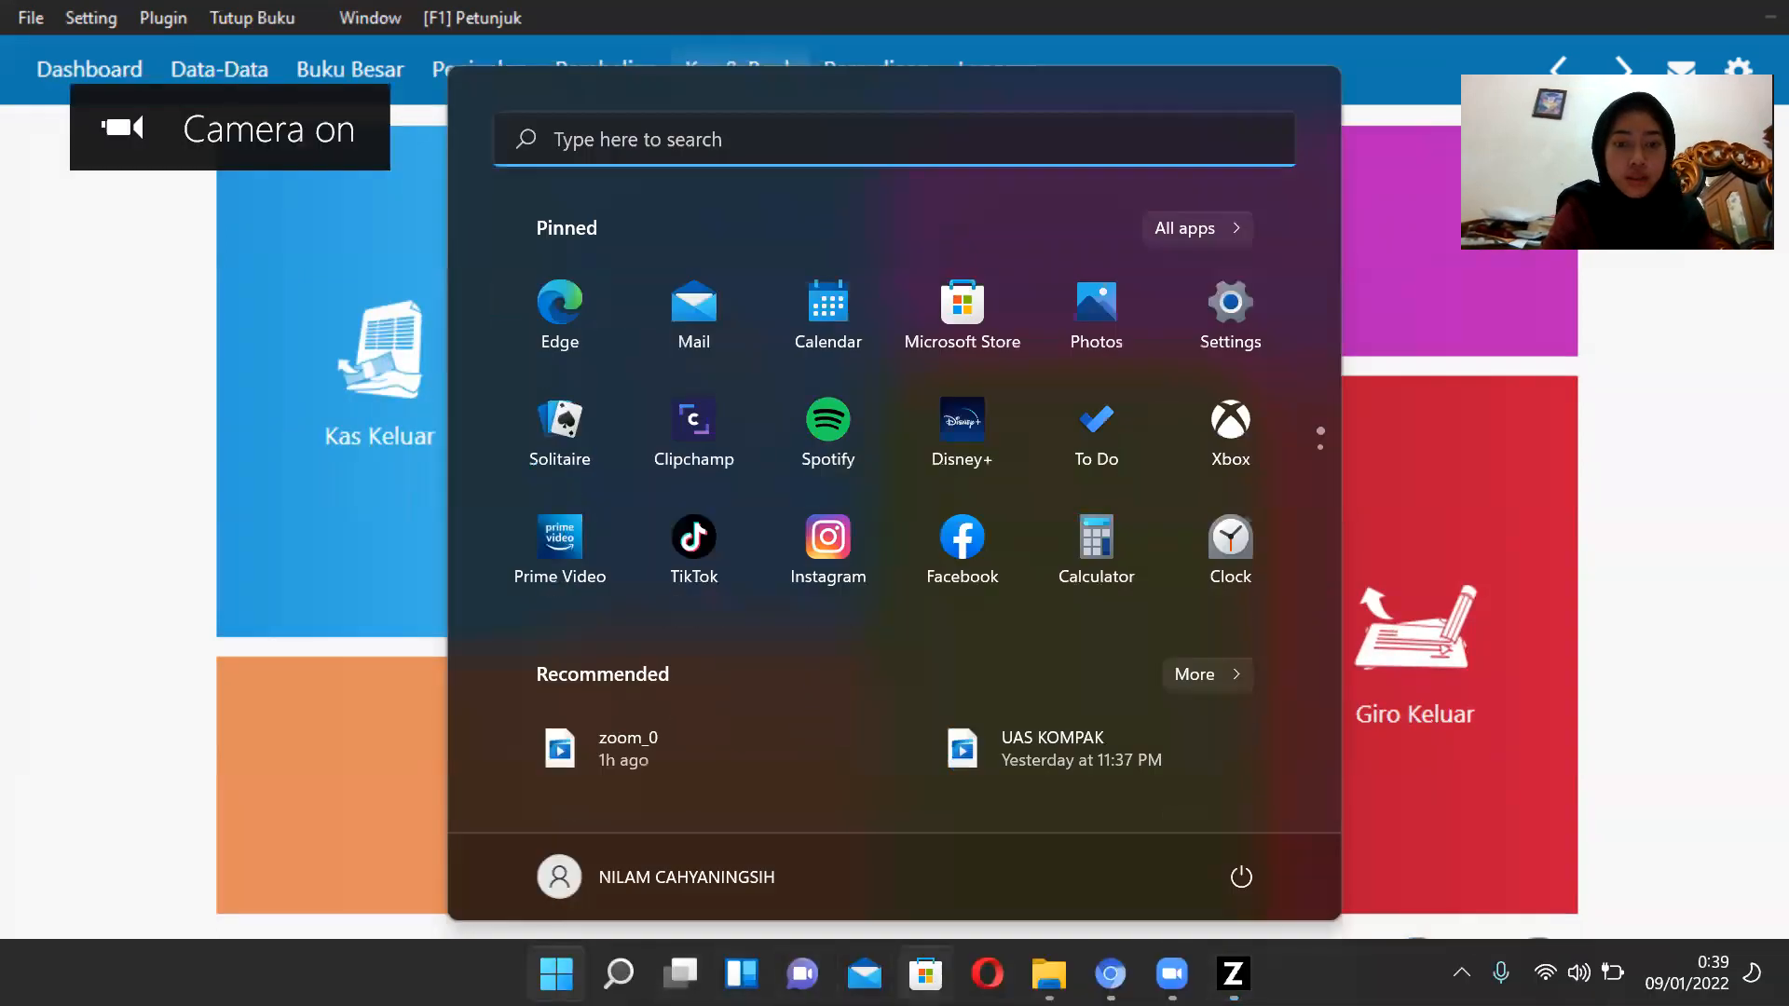
pyautogui.click(1109, 974)
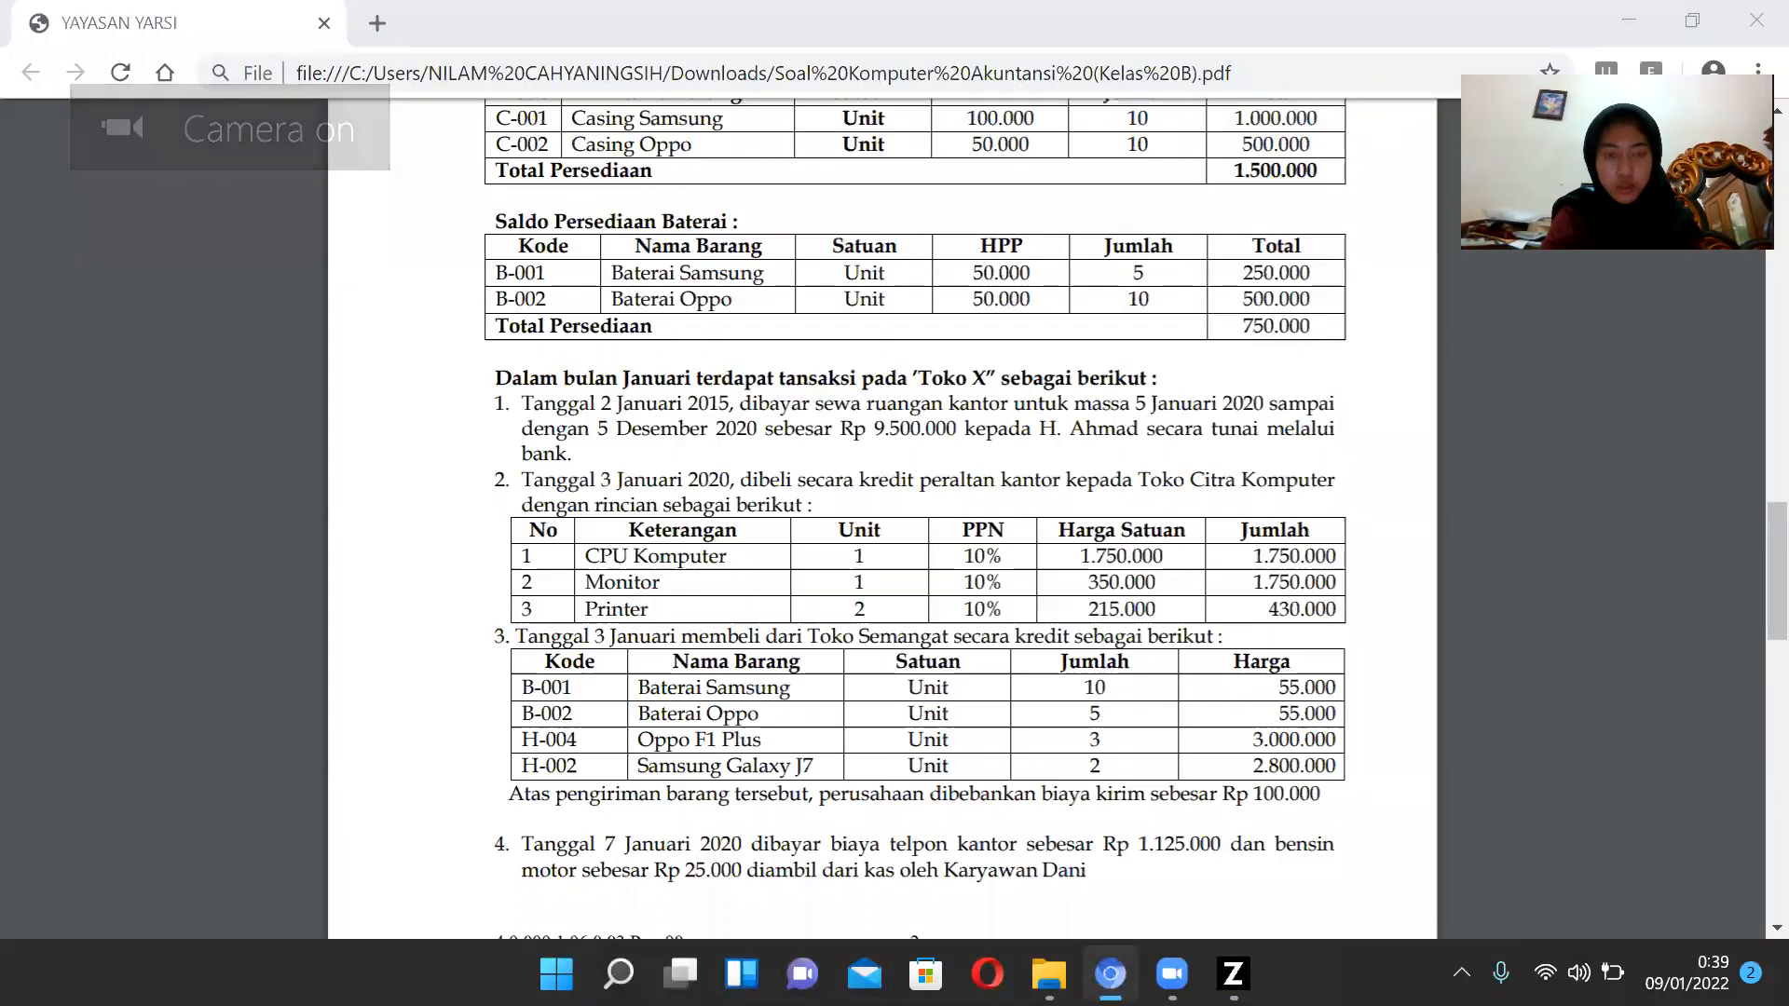
pyautogui.scroll(-1, 748, 632)
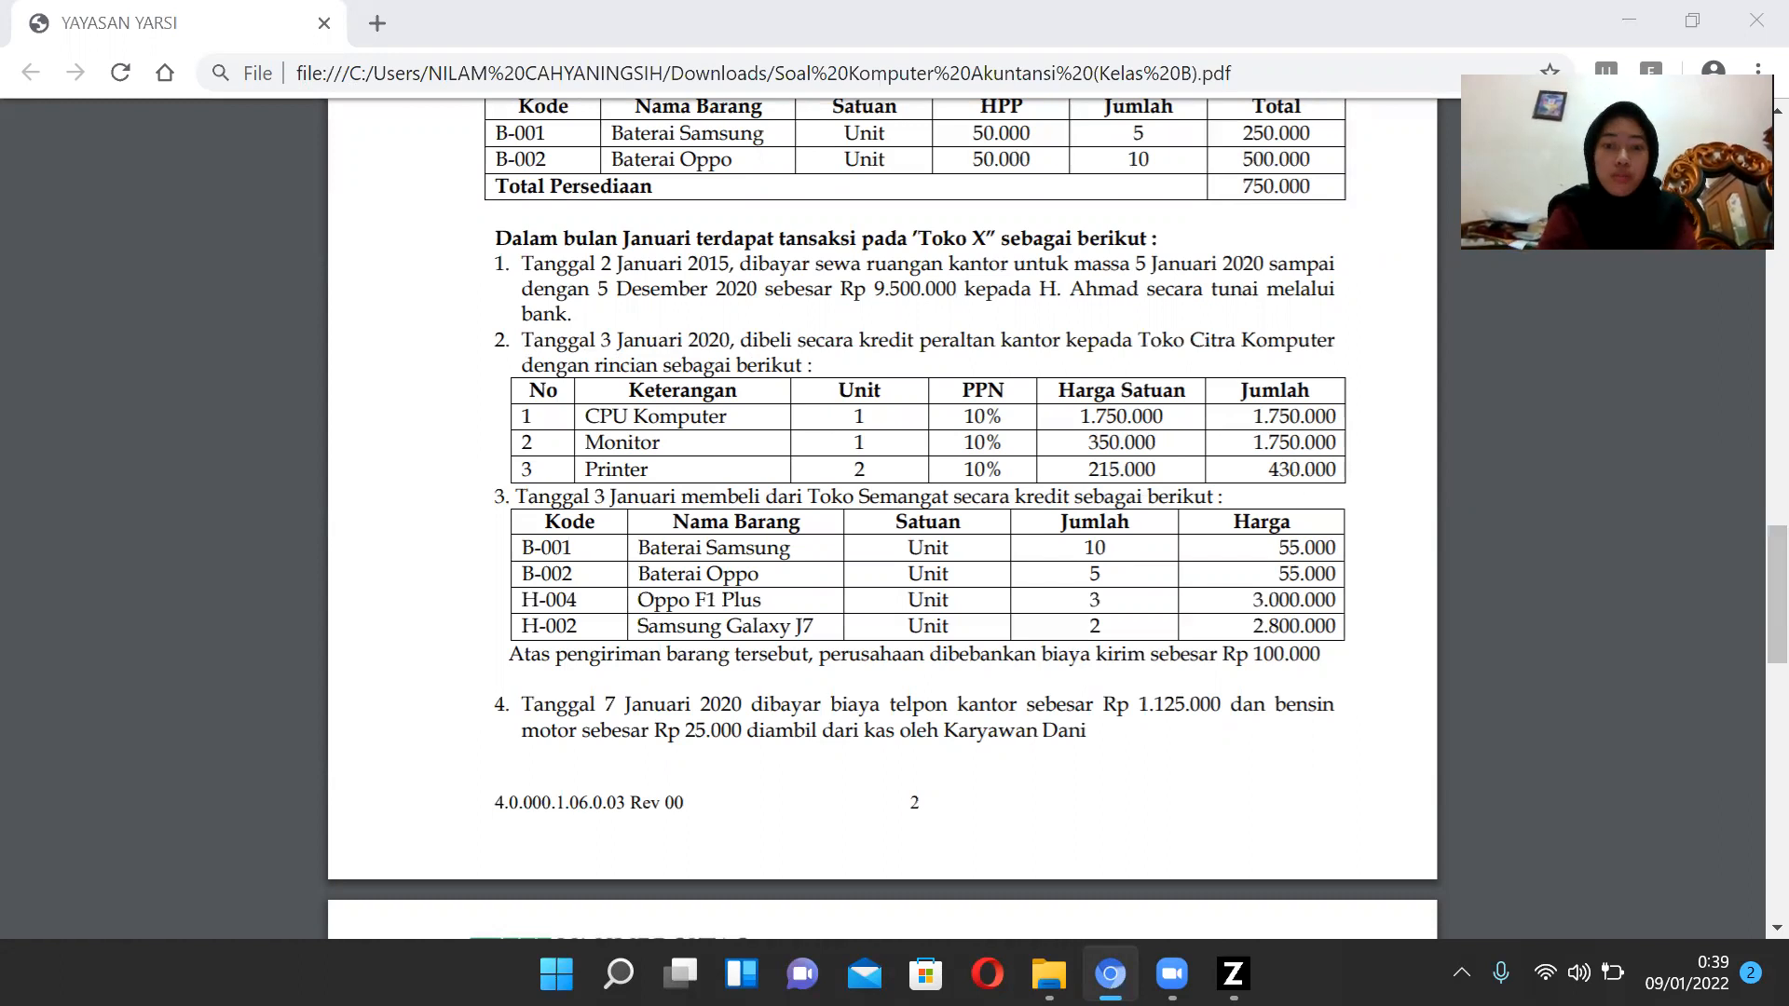
pyautogui.click(1233, 974)
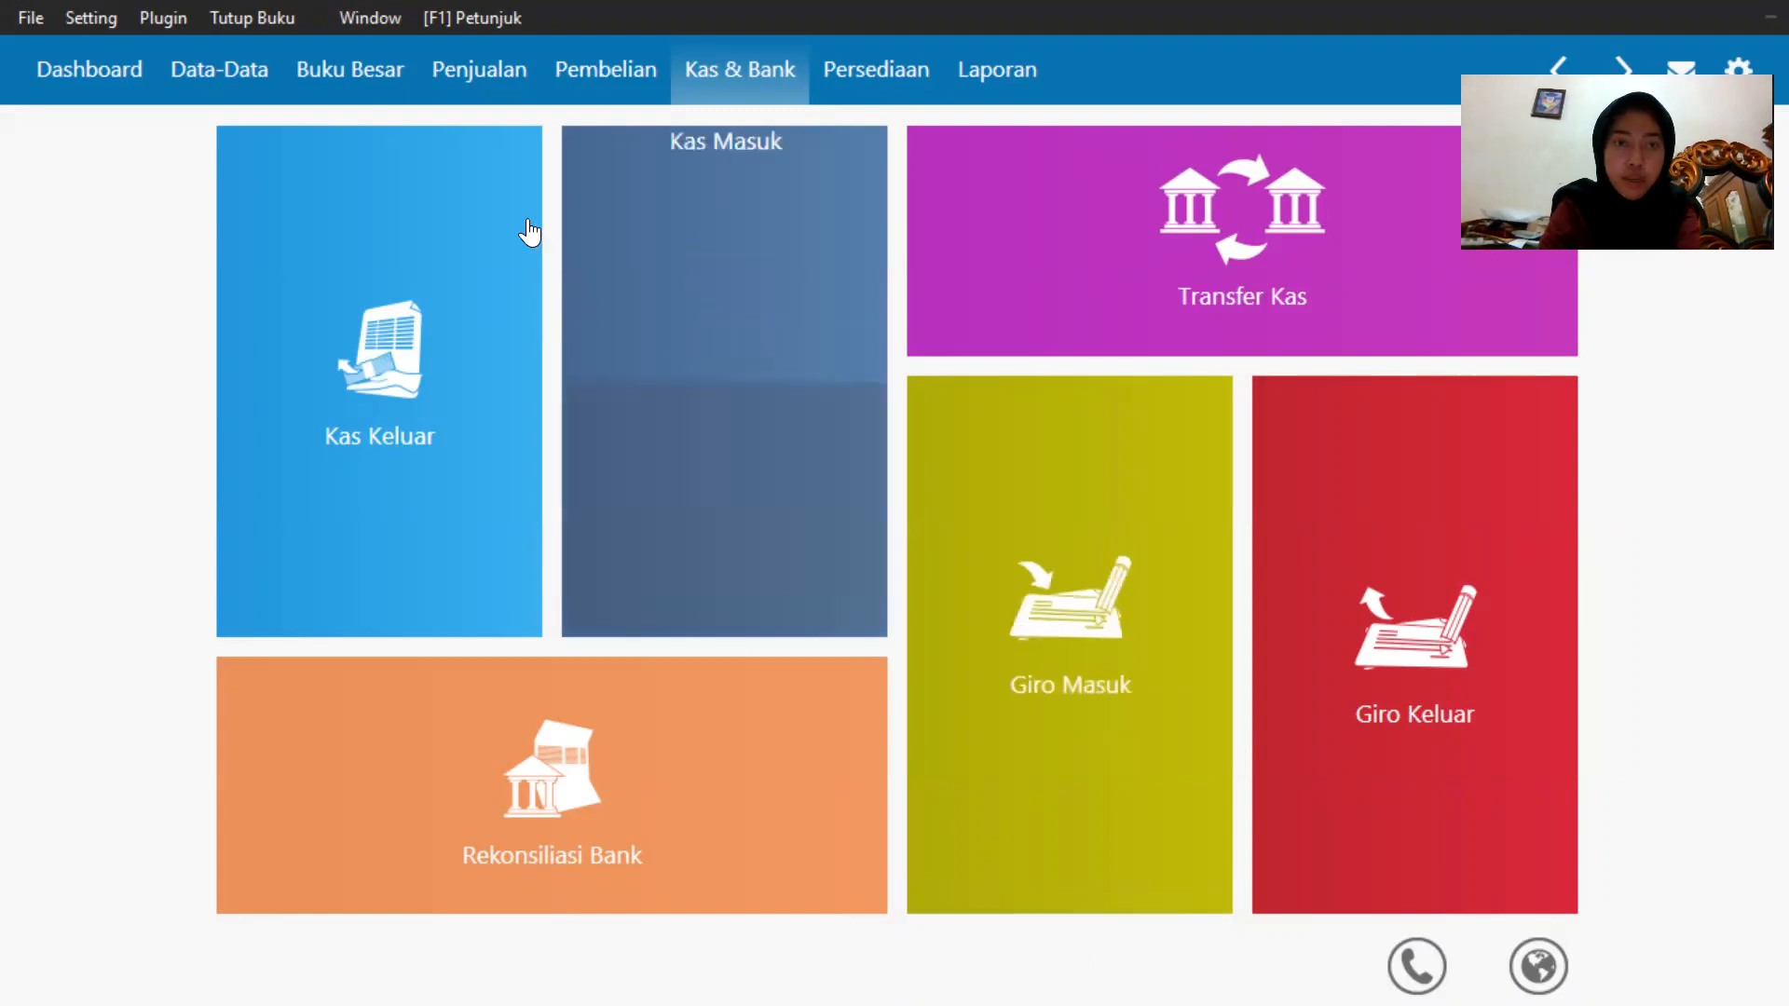
# Open a new purchase invoice and start creating a new vendor from the supplier list.
pyautogui.click(596, 73)
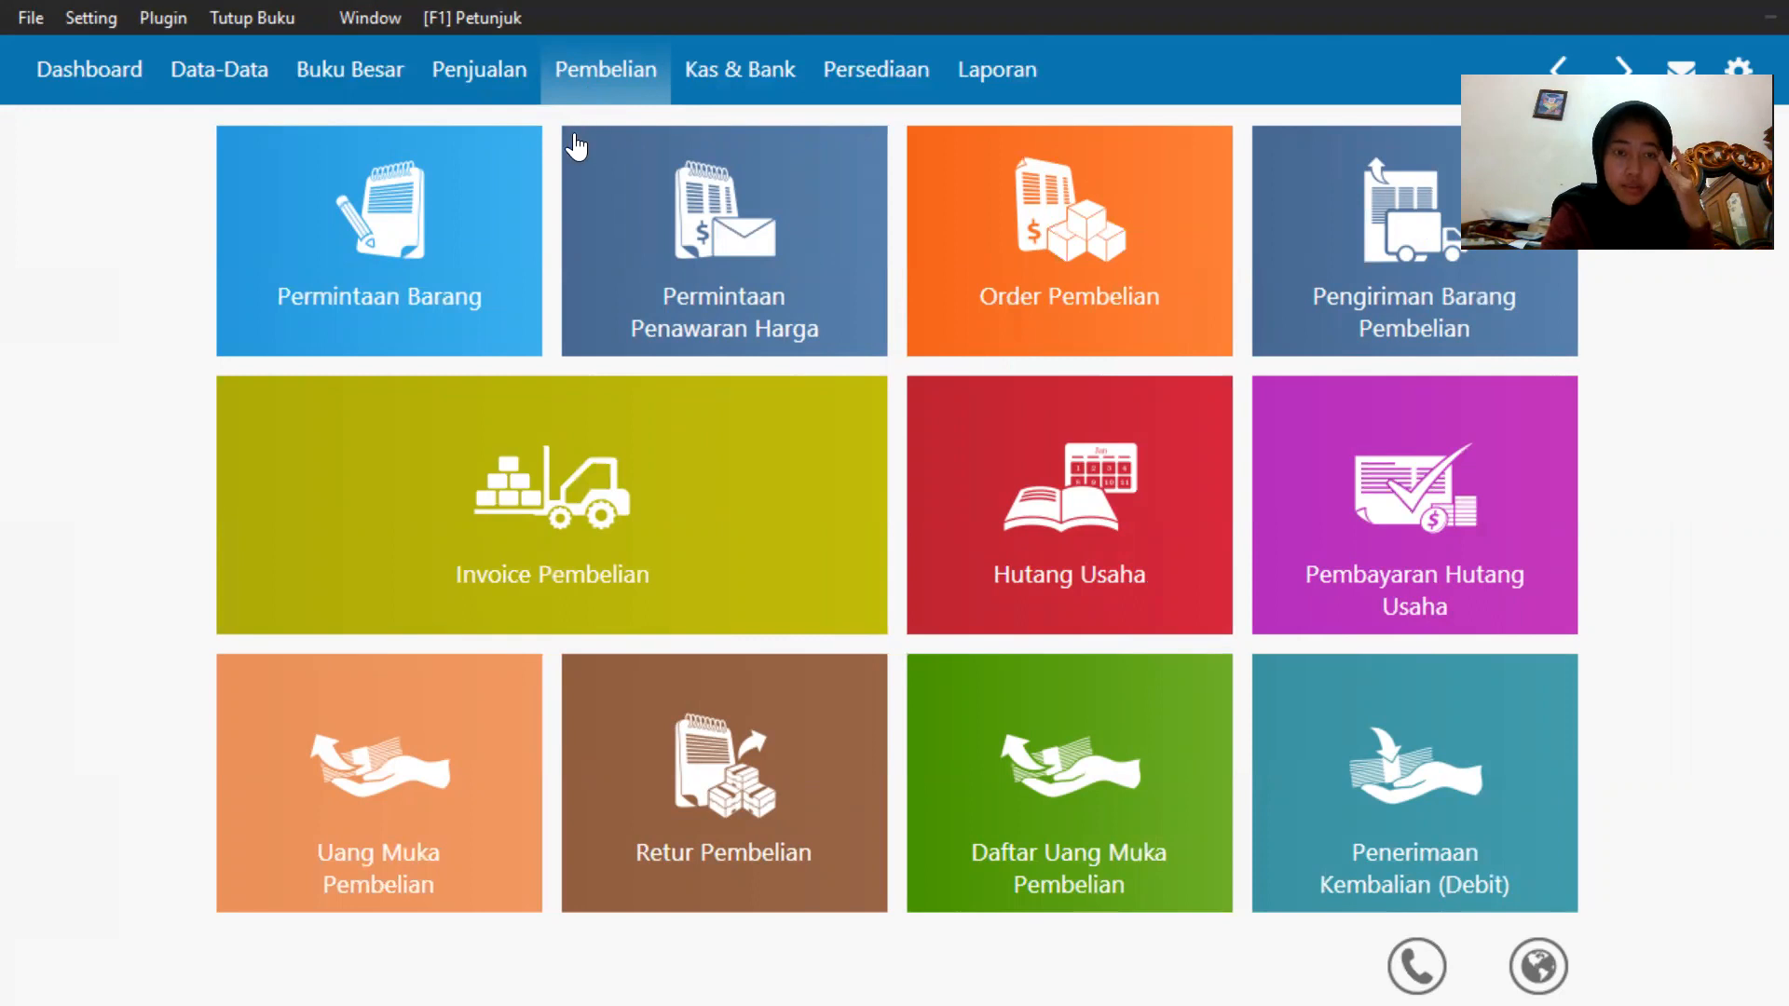
pyautogui.moveTo(393, 261)
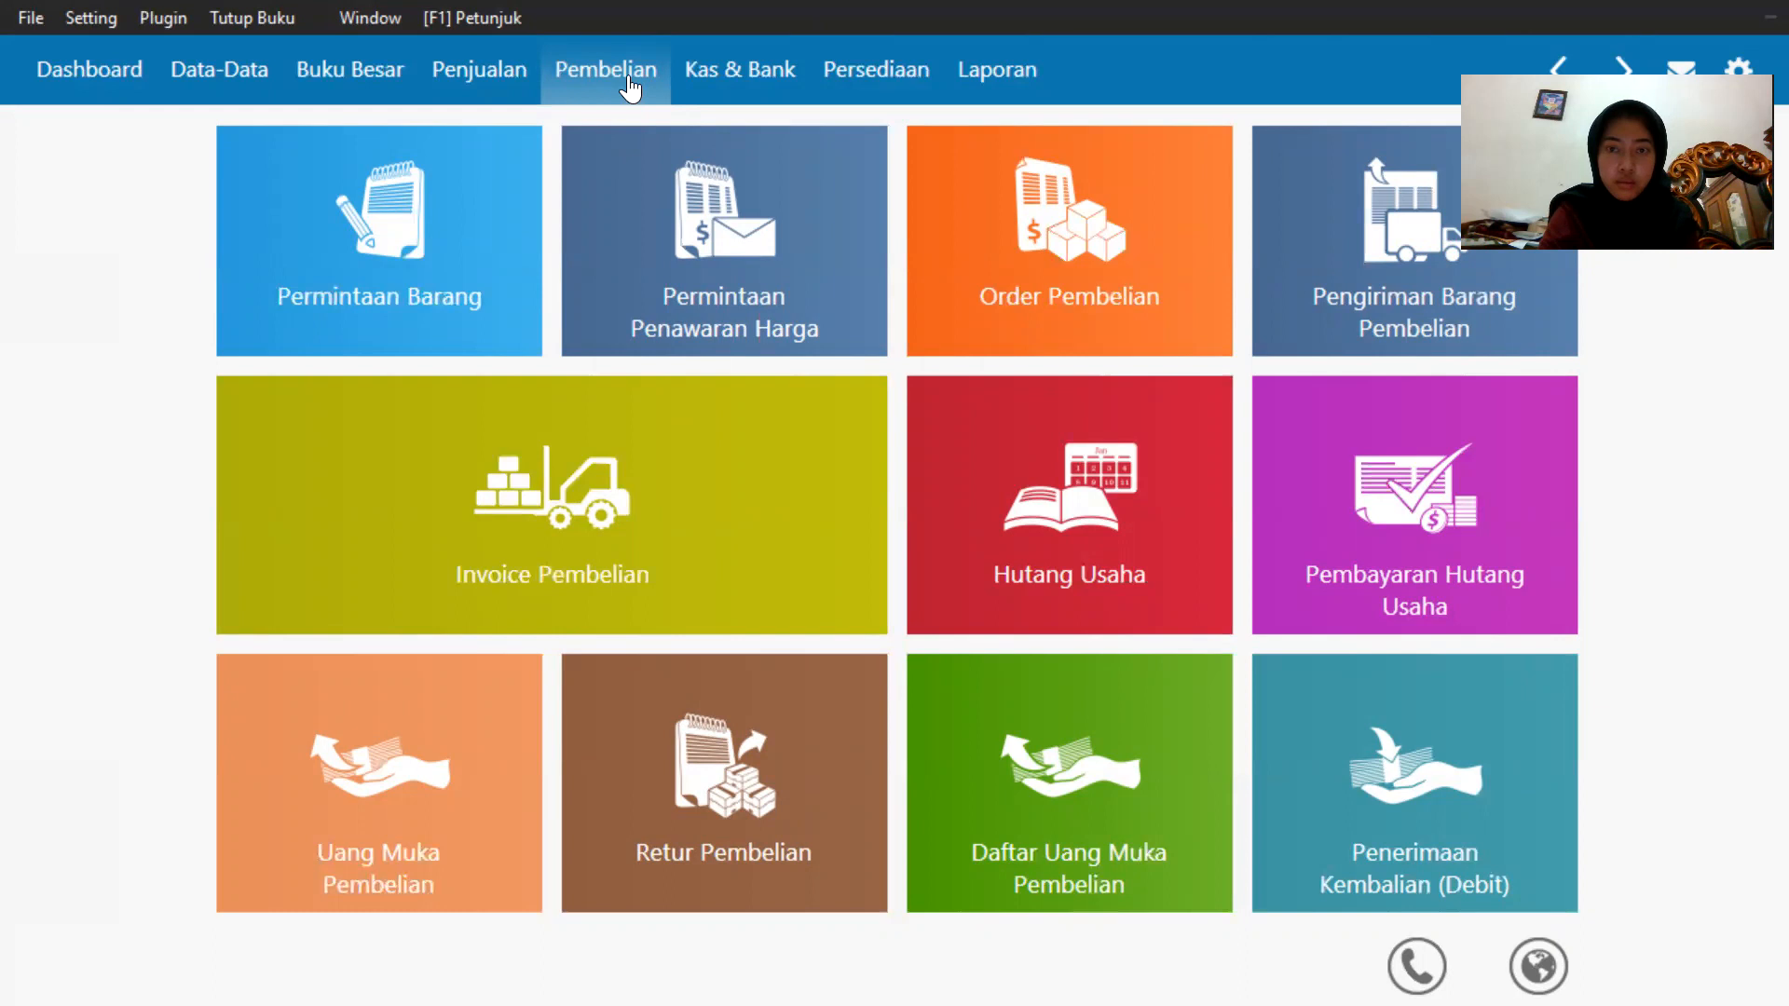
pyautogui.click(495, 83)
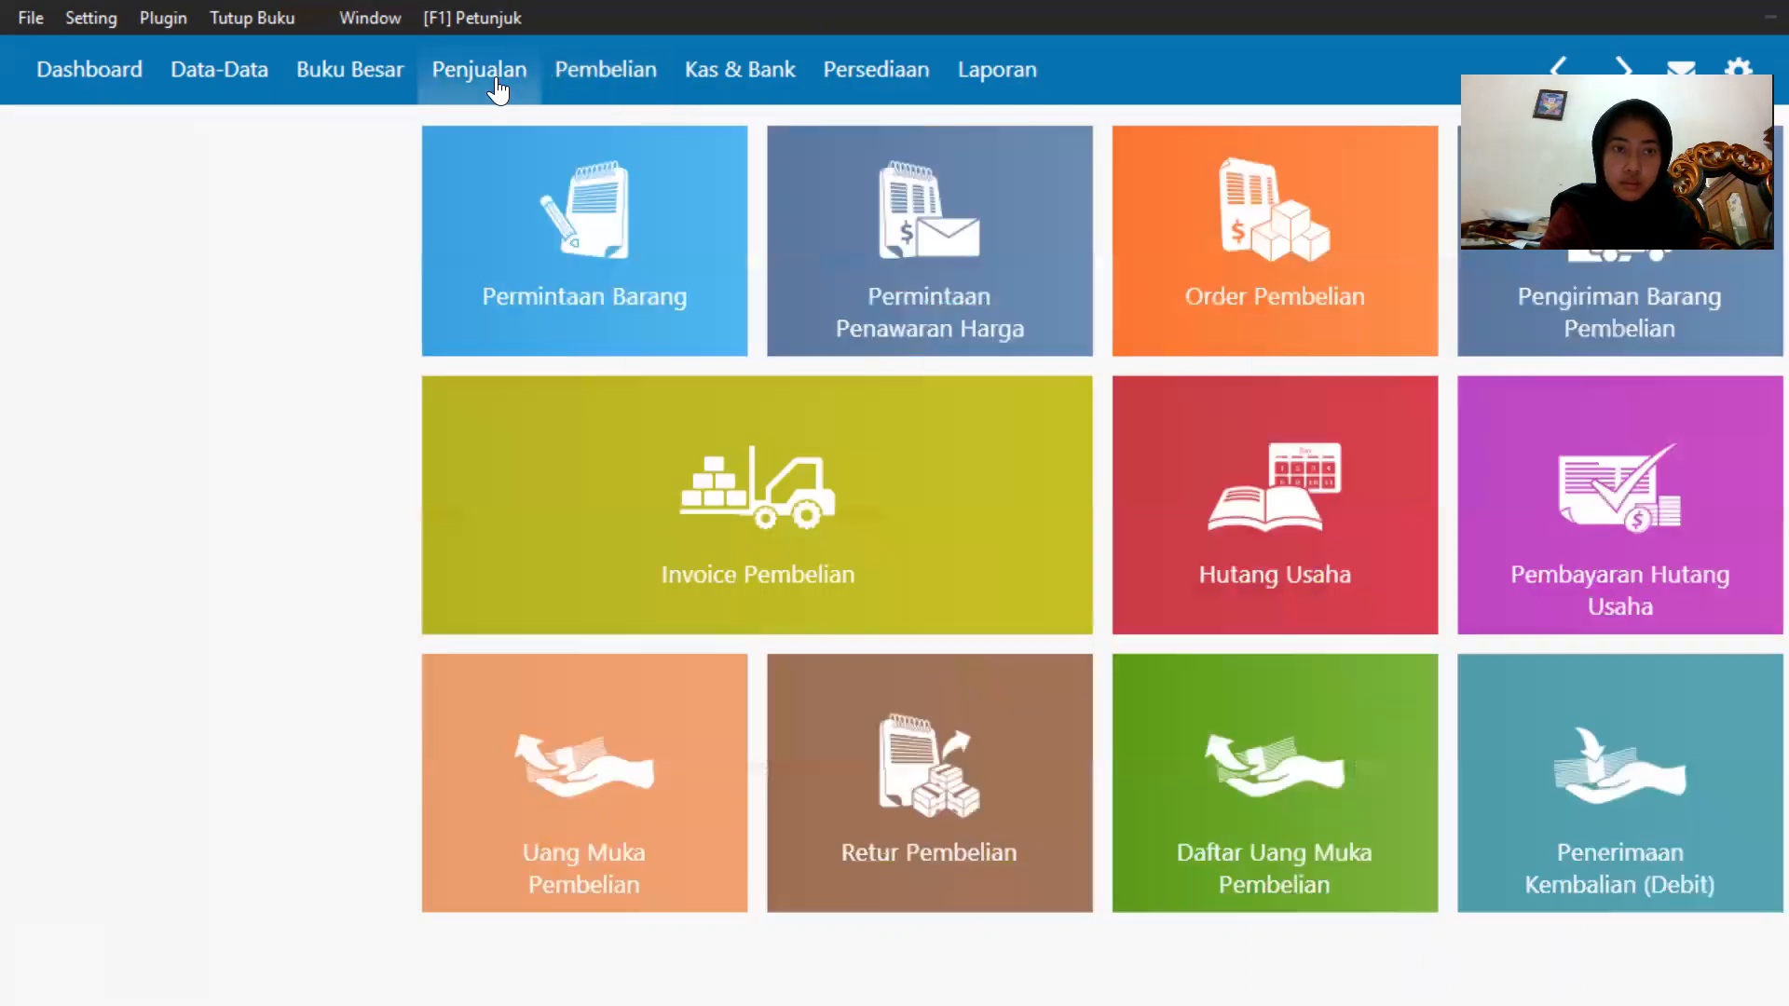
pyautogui.click(572, 82)
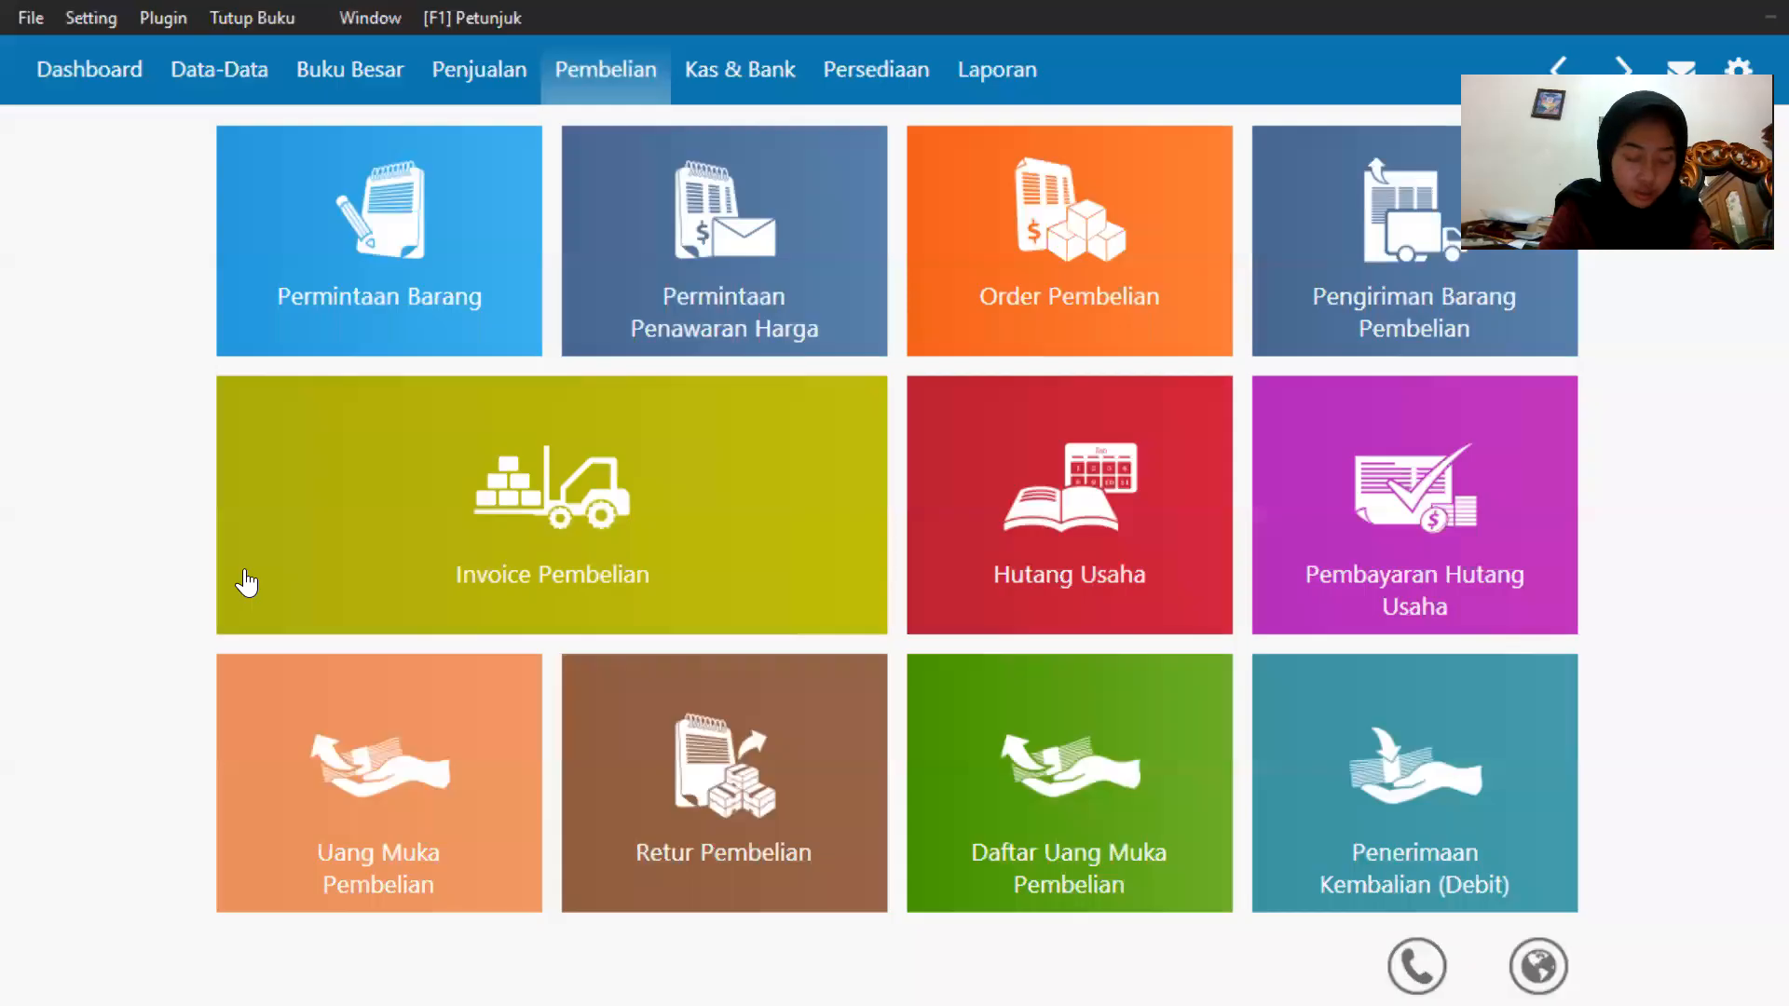
pyautogui.click(259, 597)
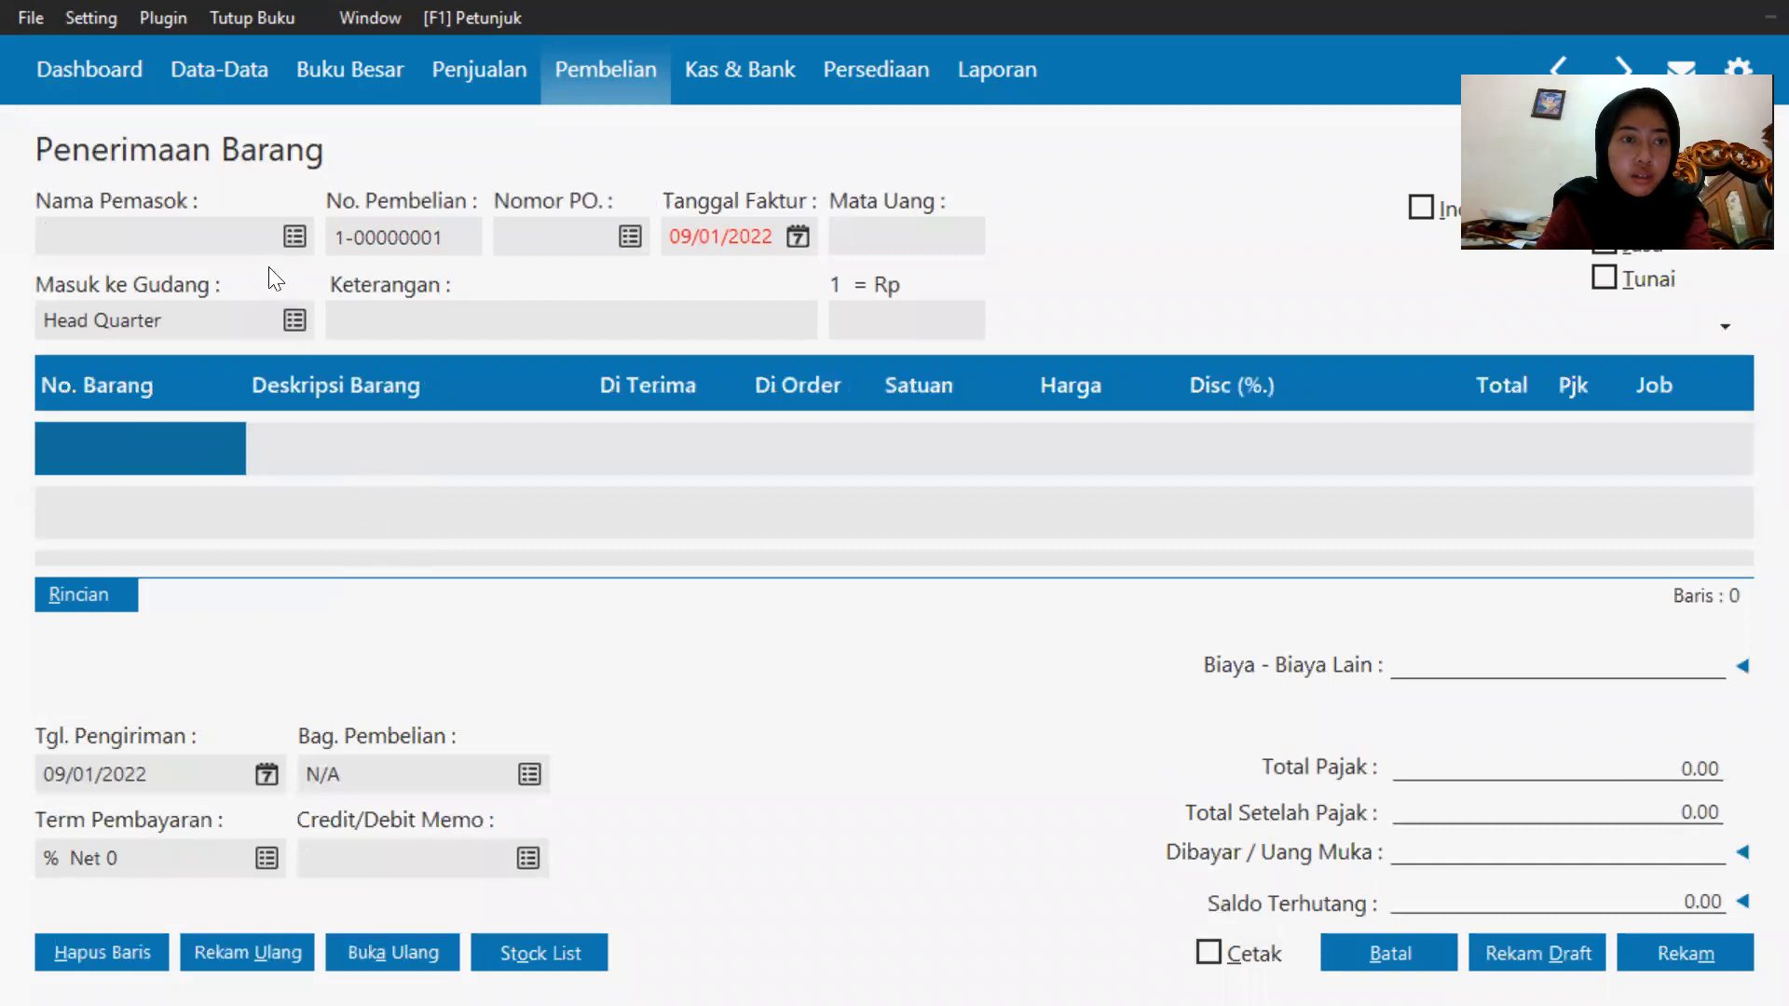
pyautogui.click(296, 238)
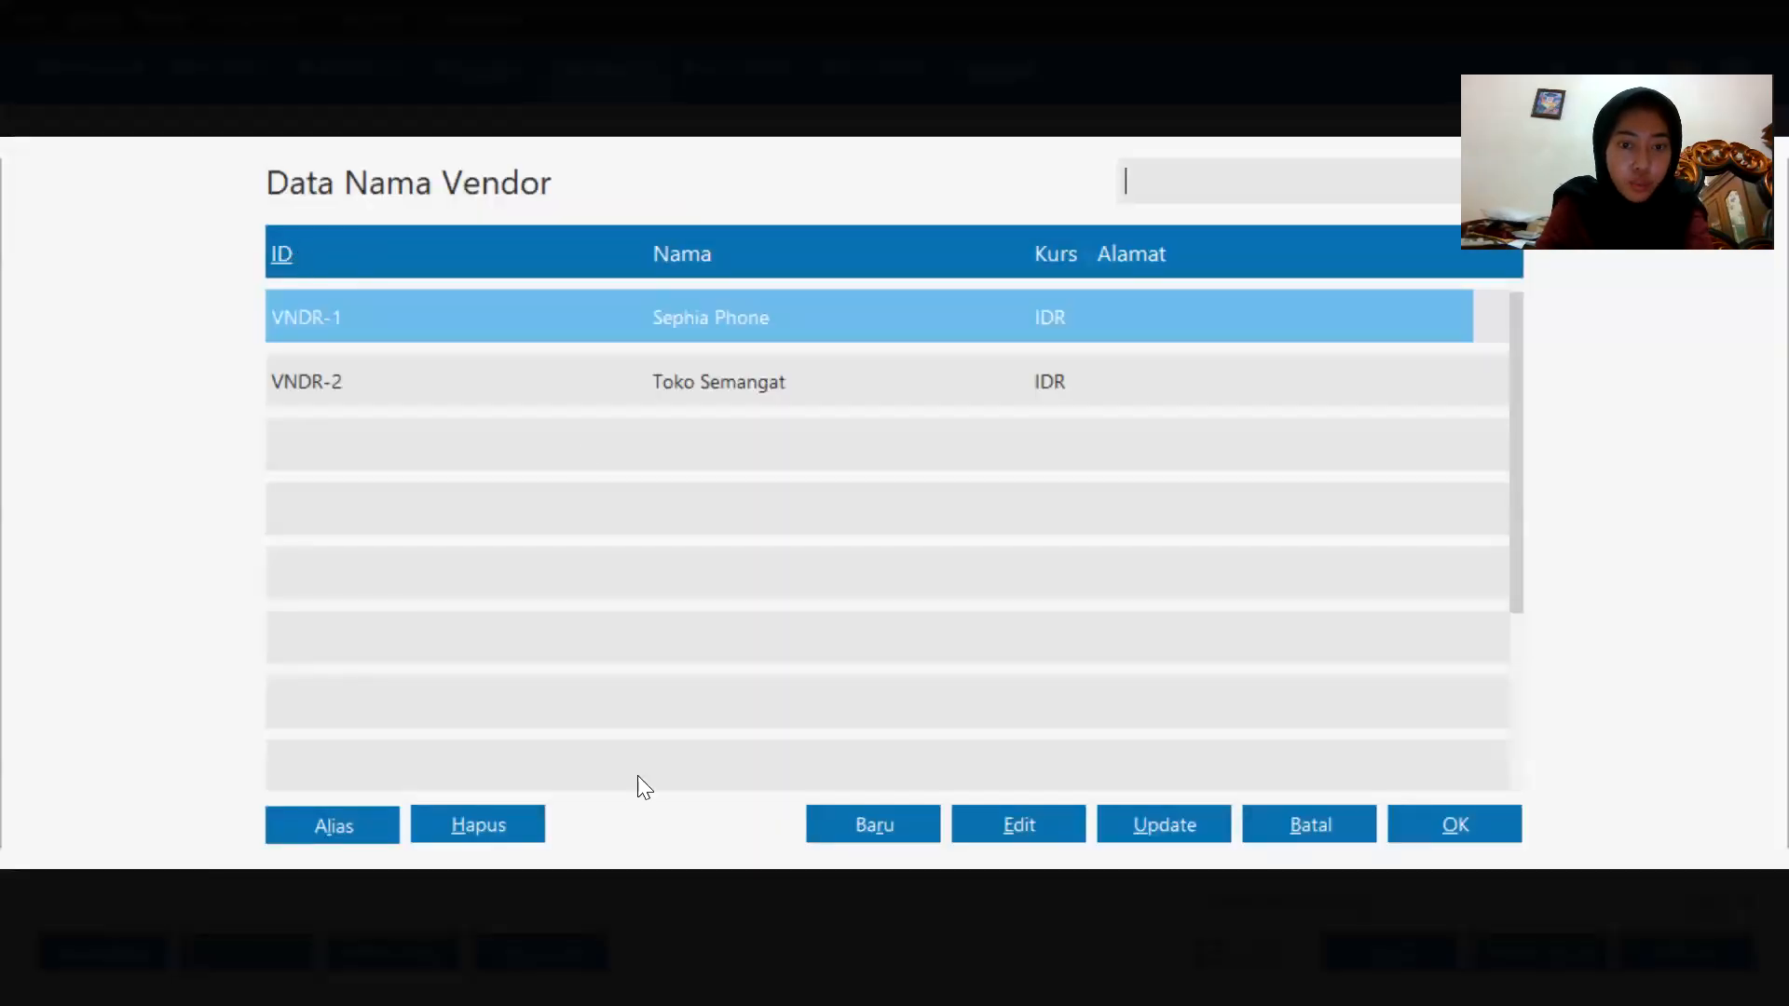
pyautogui.click(882, 819)
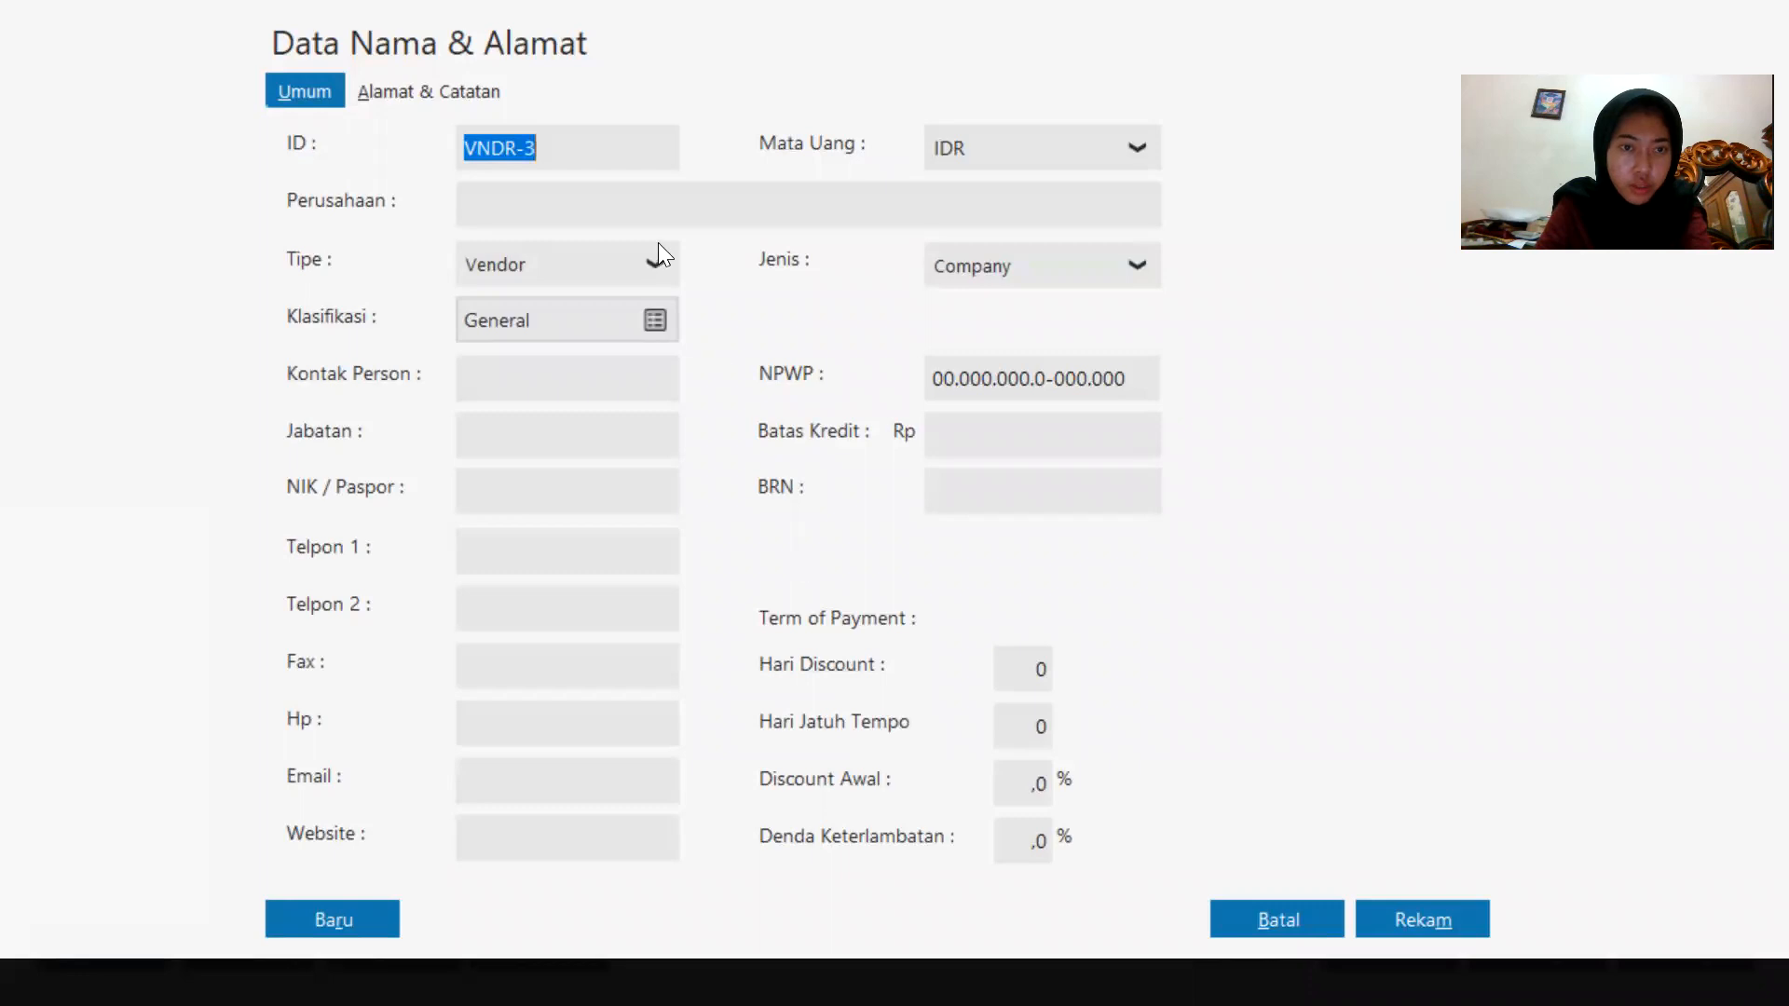
# Create vendor Toko Citra Komputer, accept the incomplete NPWP warning, and pick it as the invoice supplier.
pyautogui.click(659, 207)
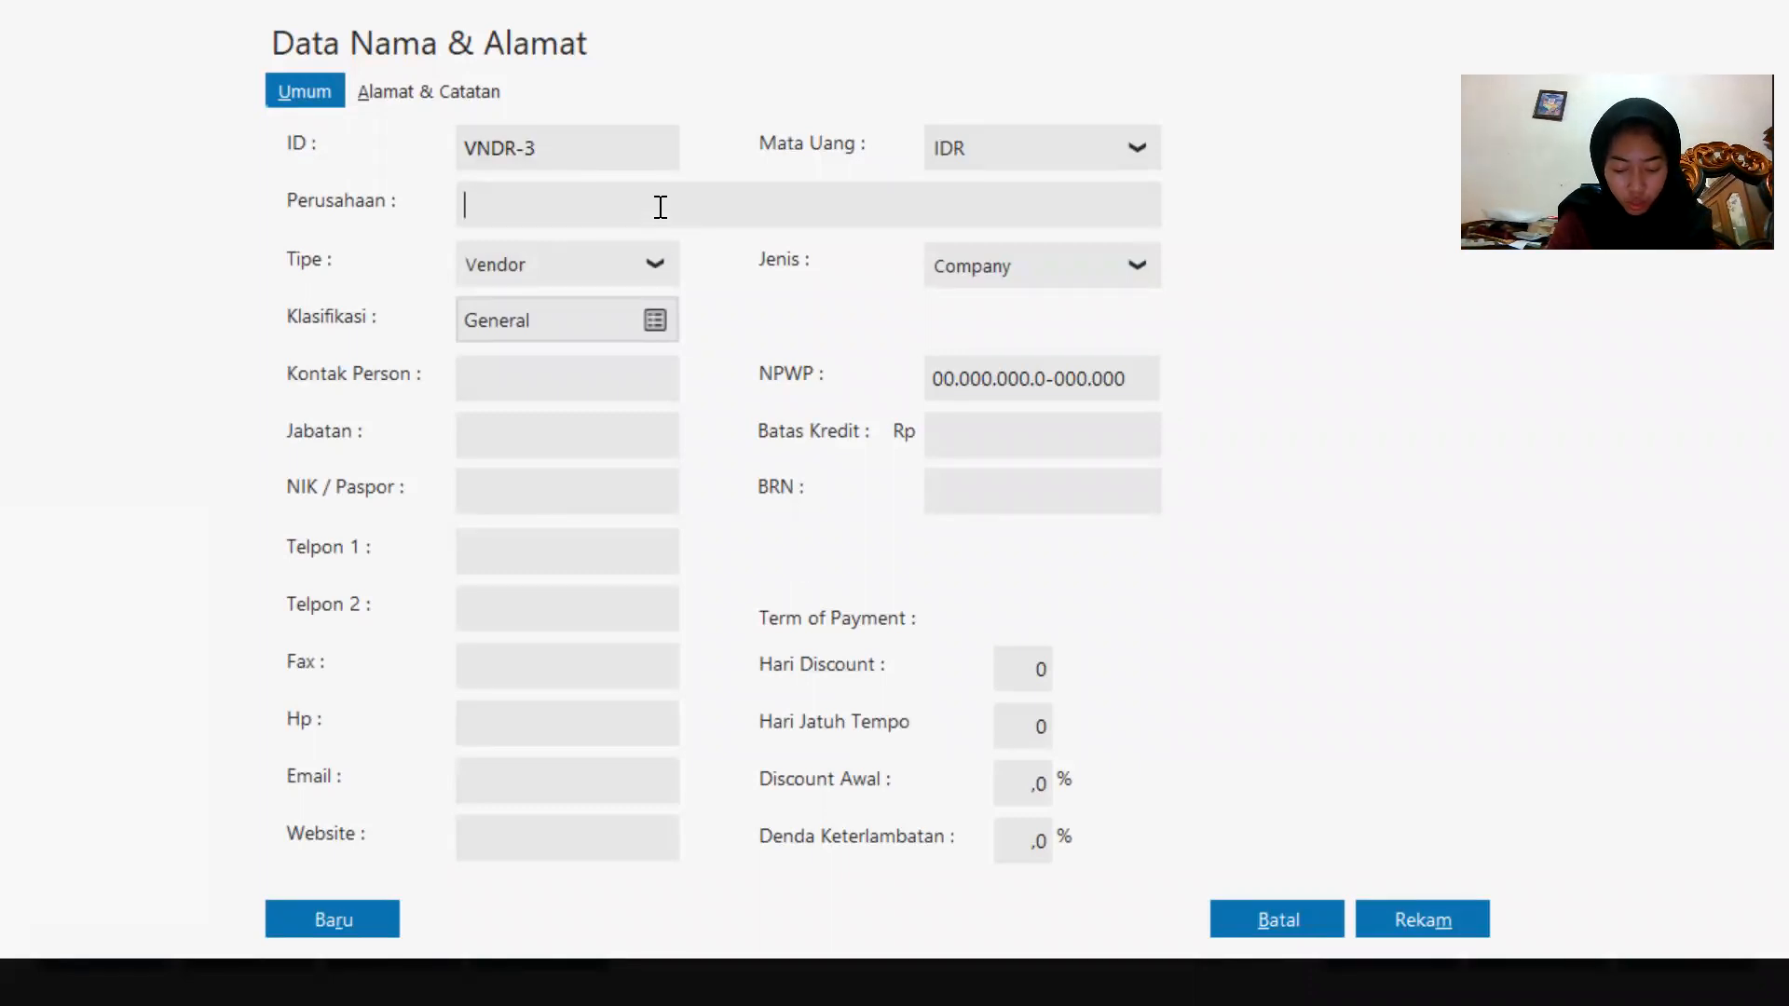
pyautogui.write('t')
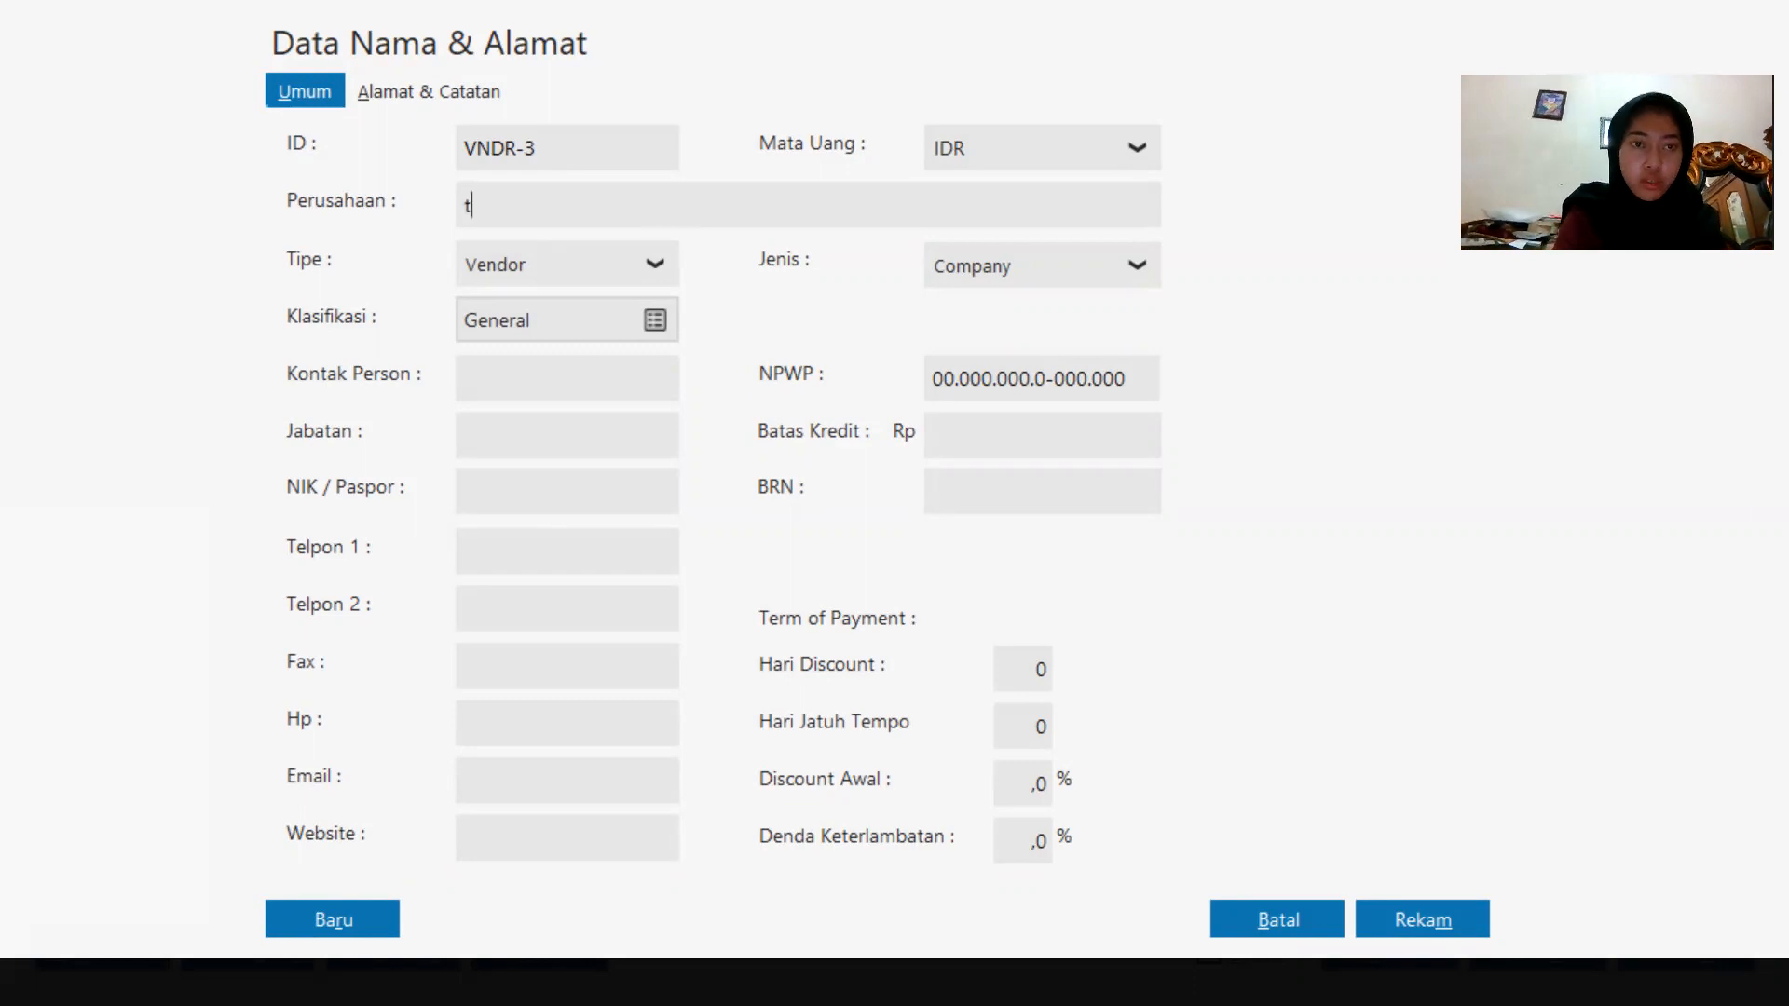
pyautogui.press('BackSpace')
pyautogui.press('capslock')
pyautogui.write('T')
pyautogui.press('capslock')
pyautogui.write('oko Citra')
pyautogui.press('capslock')
pyautogui.write('K')
pyautogui.press('capslock')
pyautogui.write('omput')
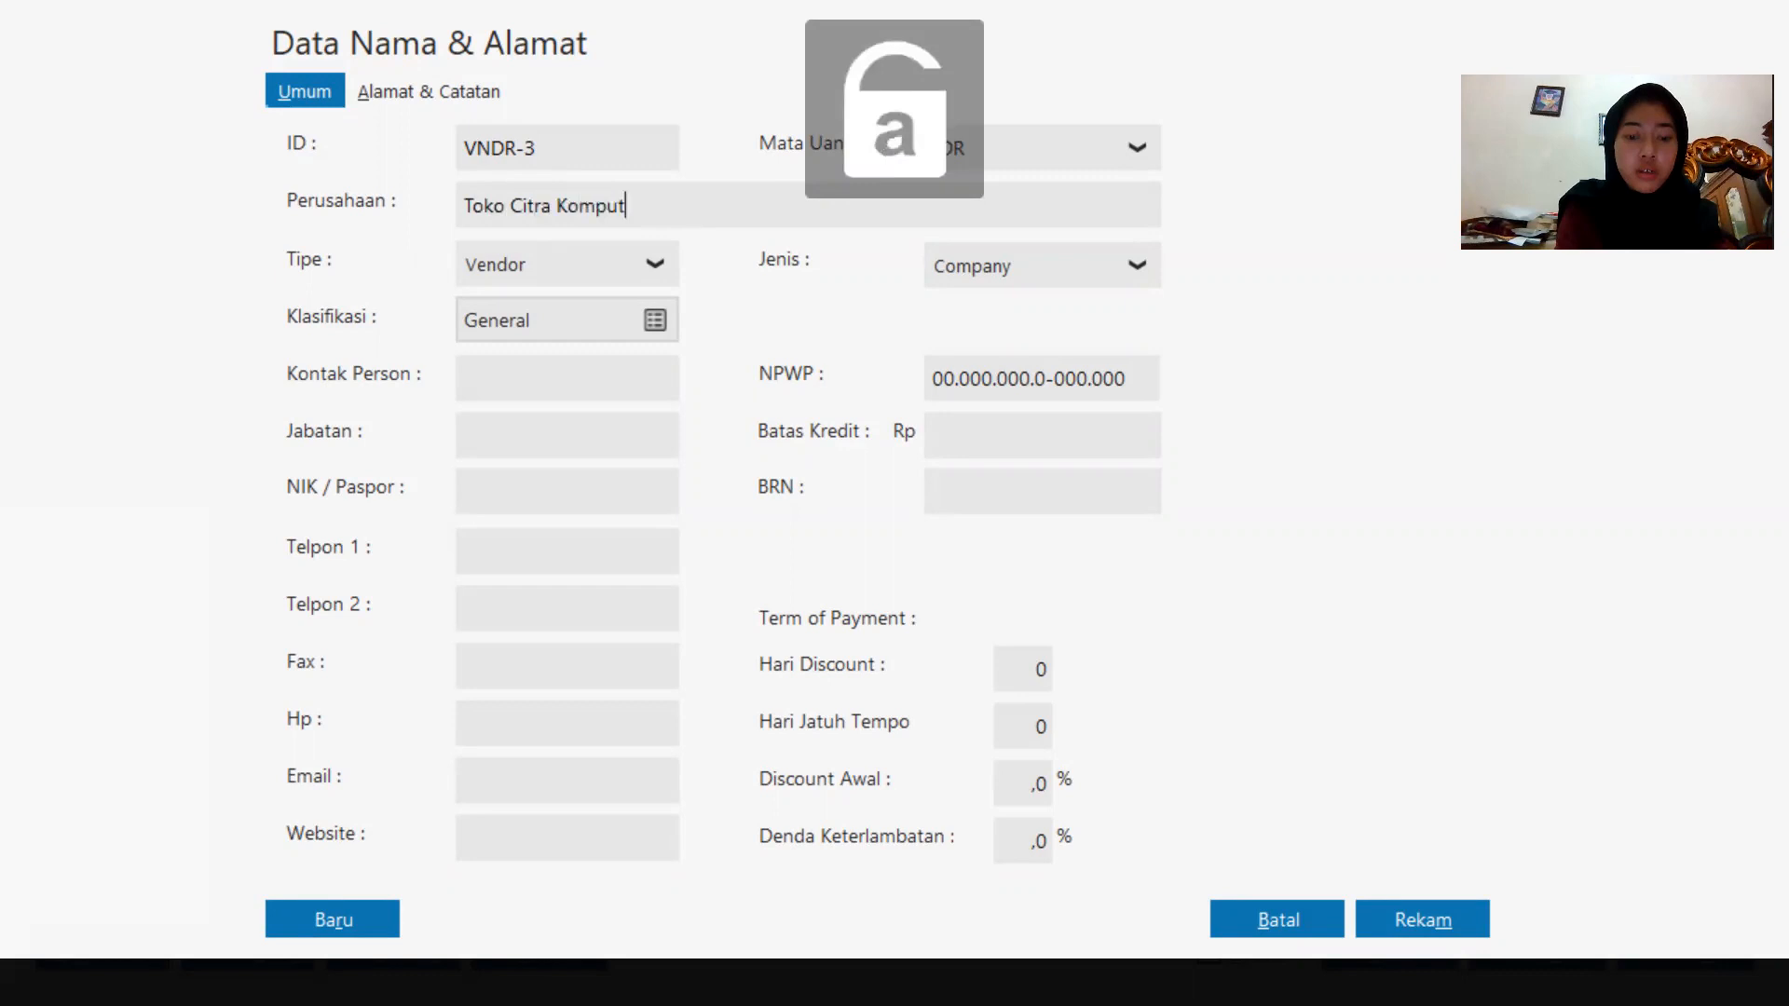
pyautogui.write('er')
pyautogui.click(1459, 915)
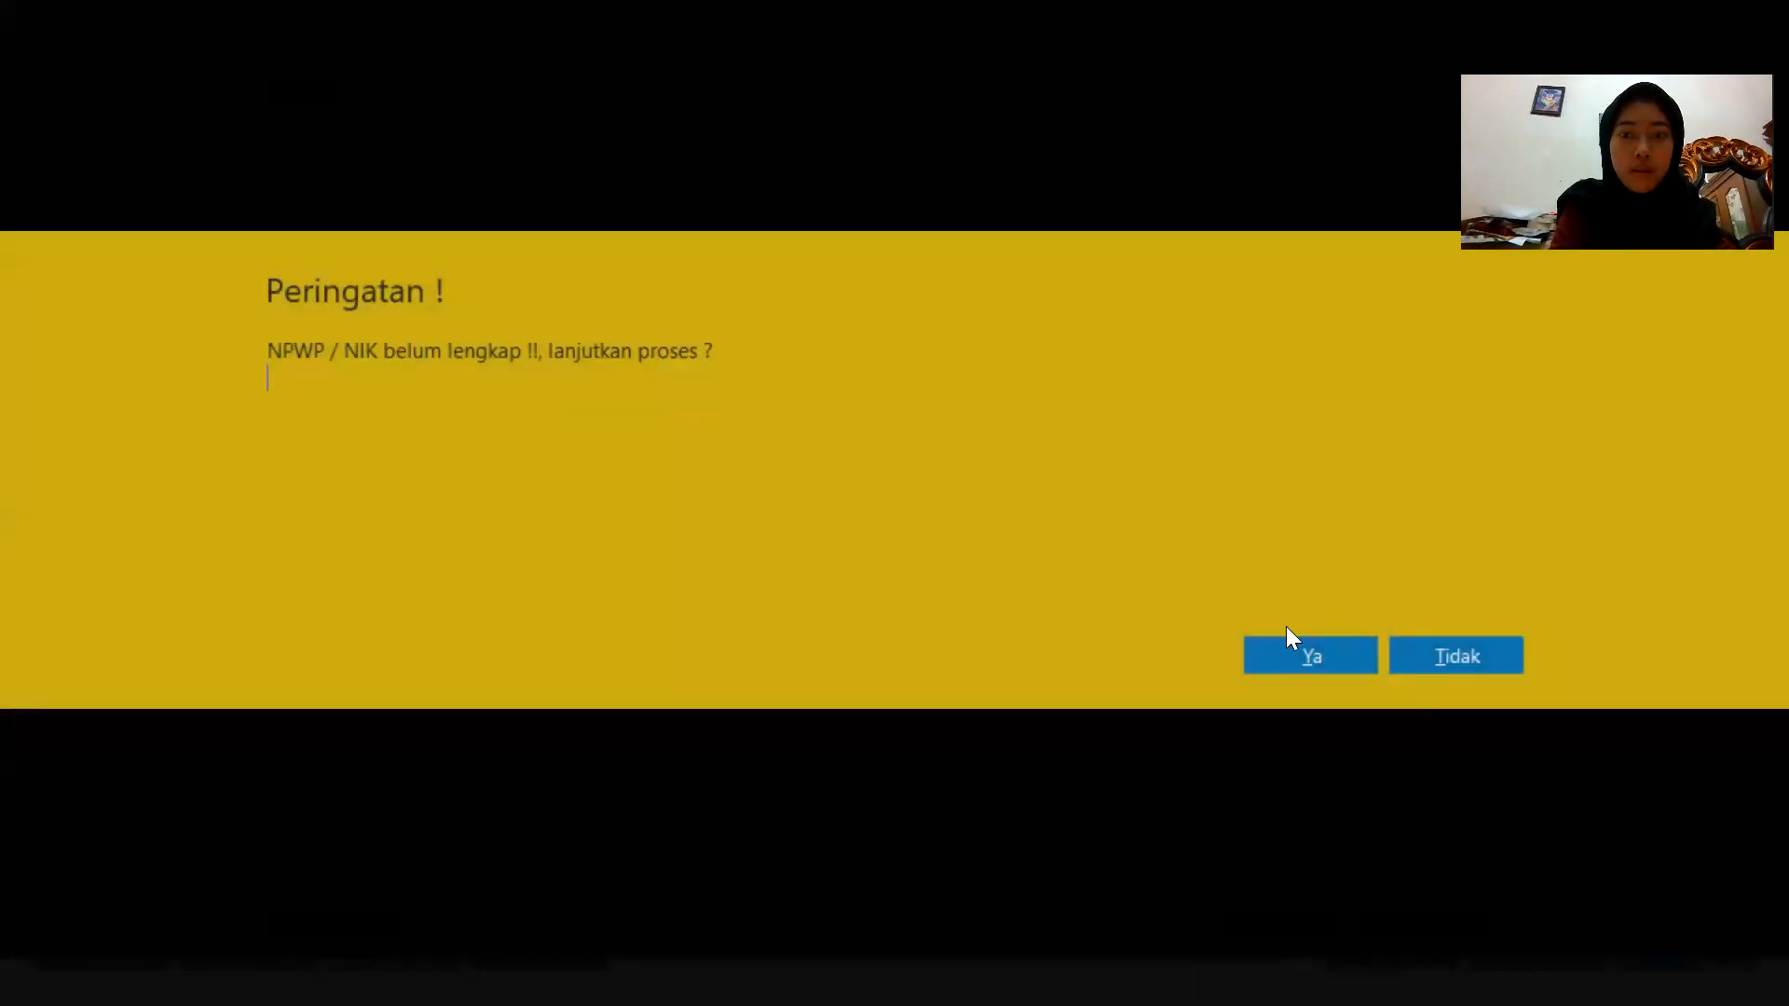
pyautogui.click(1282, 656)
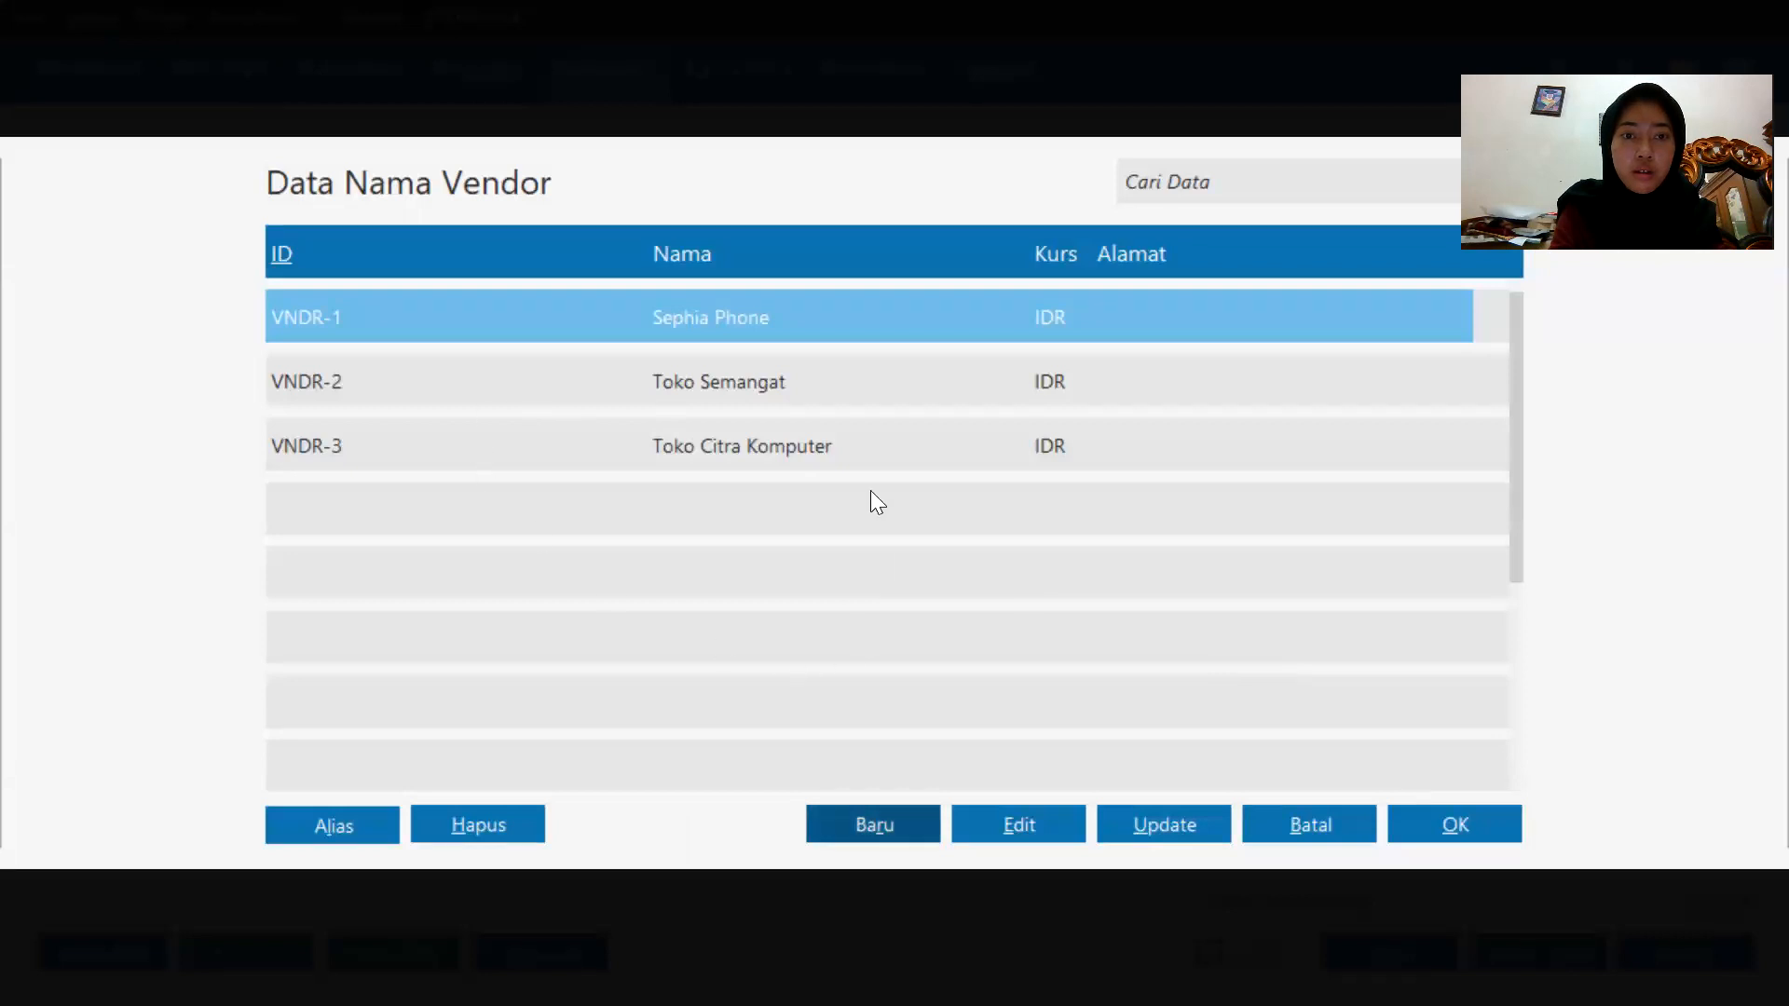
pyautogui.doubleClick(870, 447)
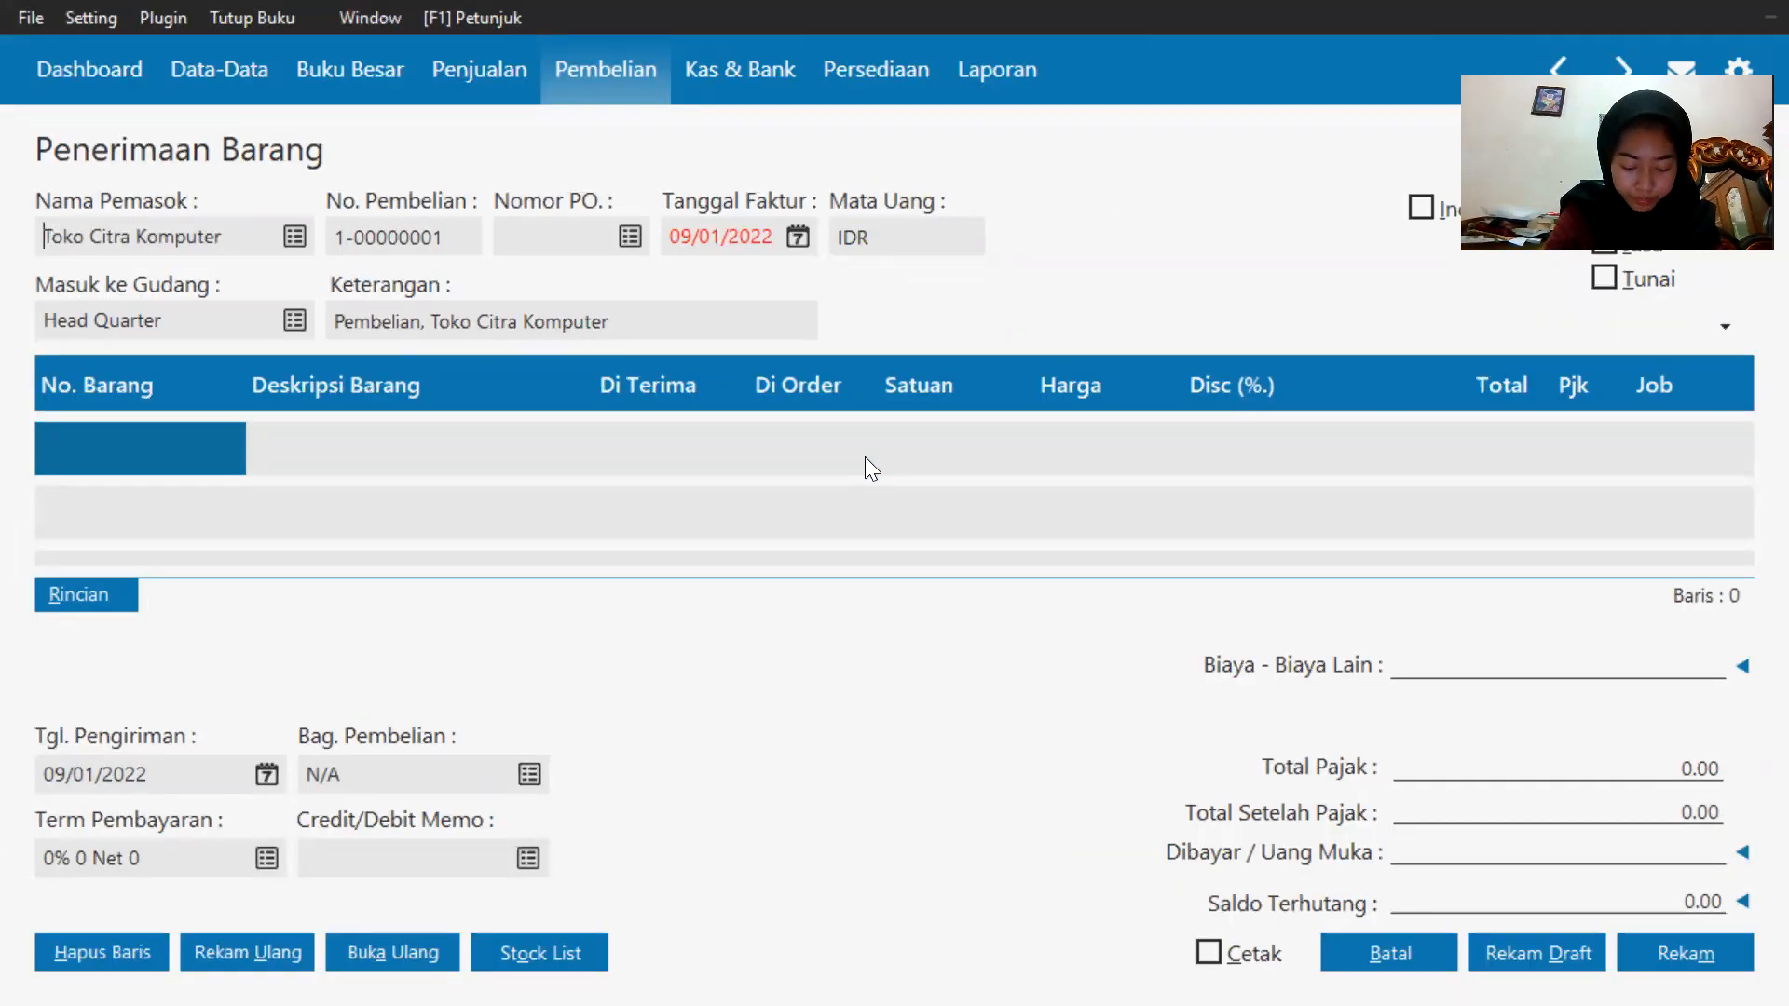
# Set the invoice date to 03/01/2020 using the calendar.
pyautogui.click(796, 236)
pyautogui.click(799, 575)
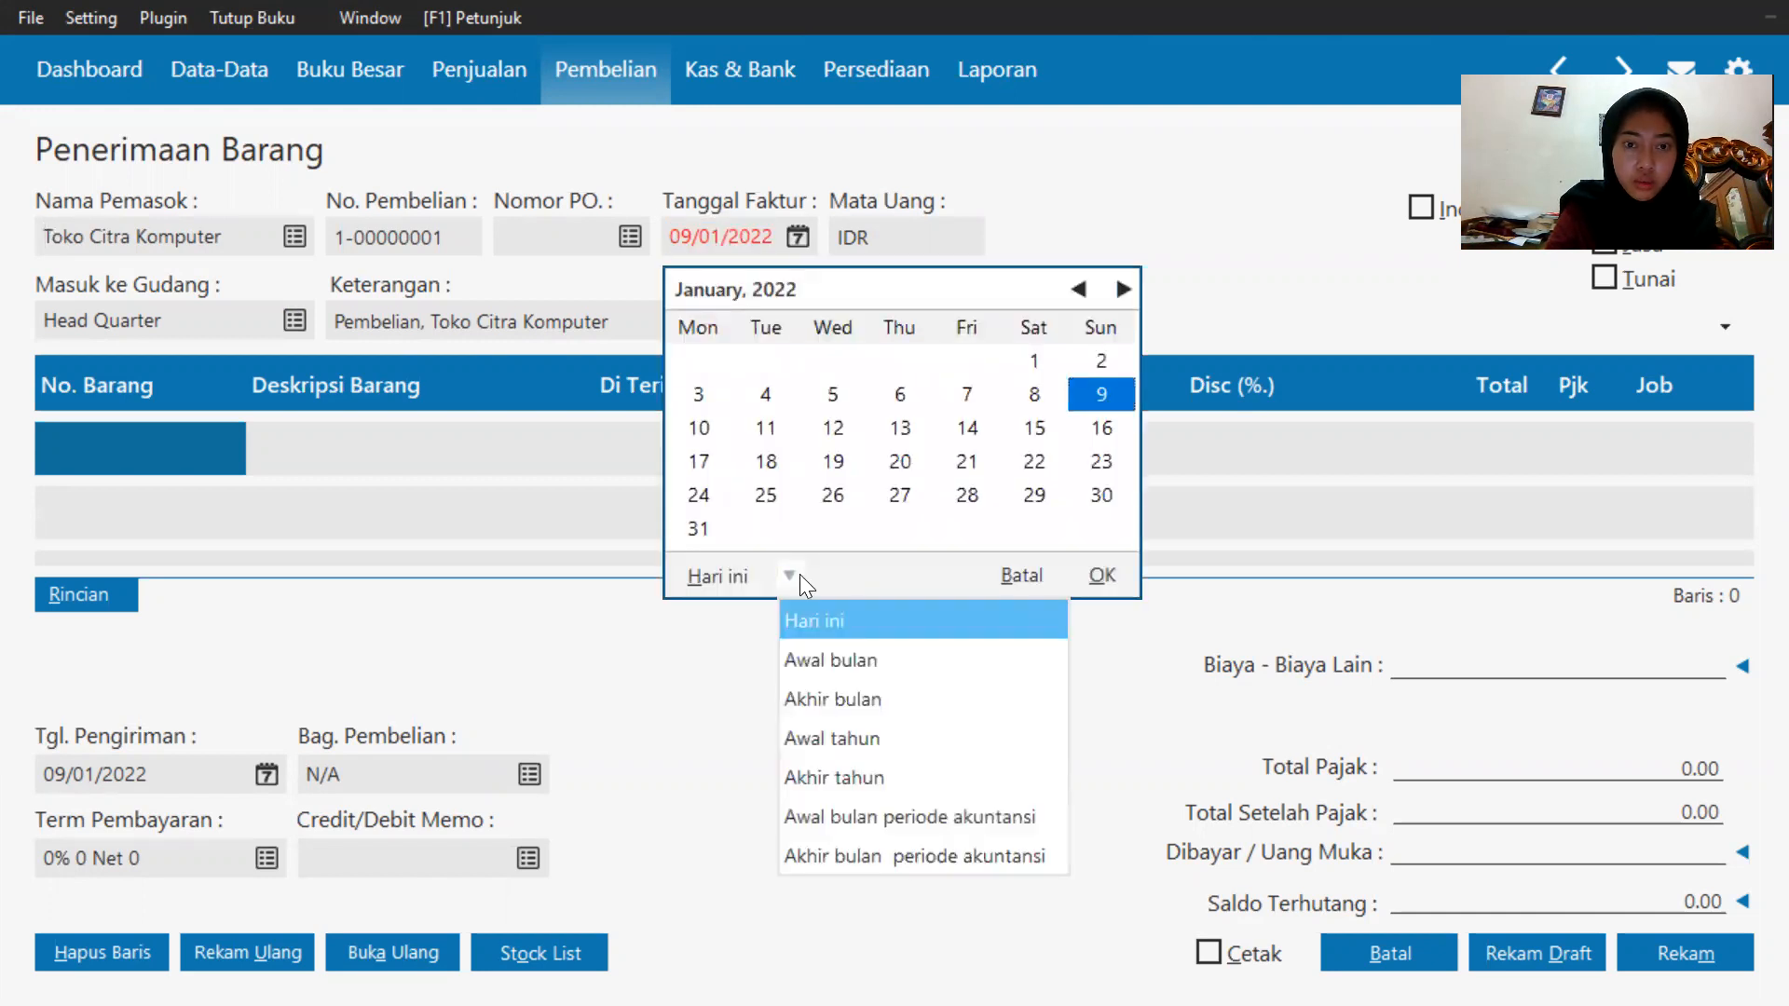
pyautogui.click(832, 855)
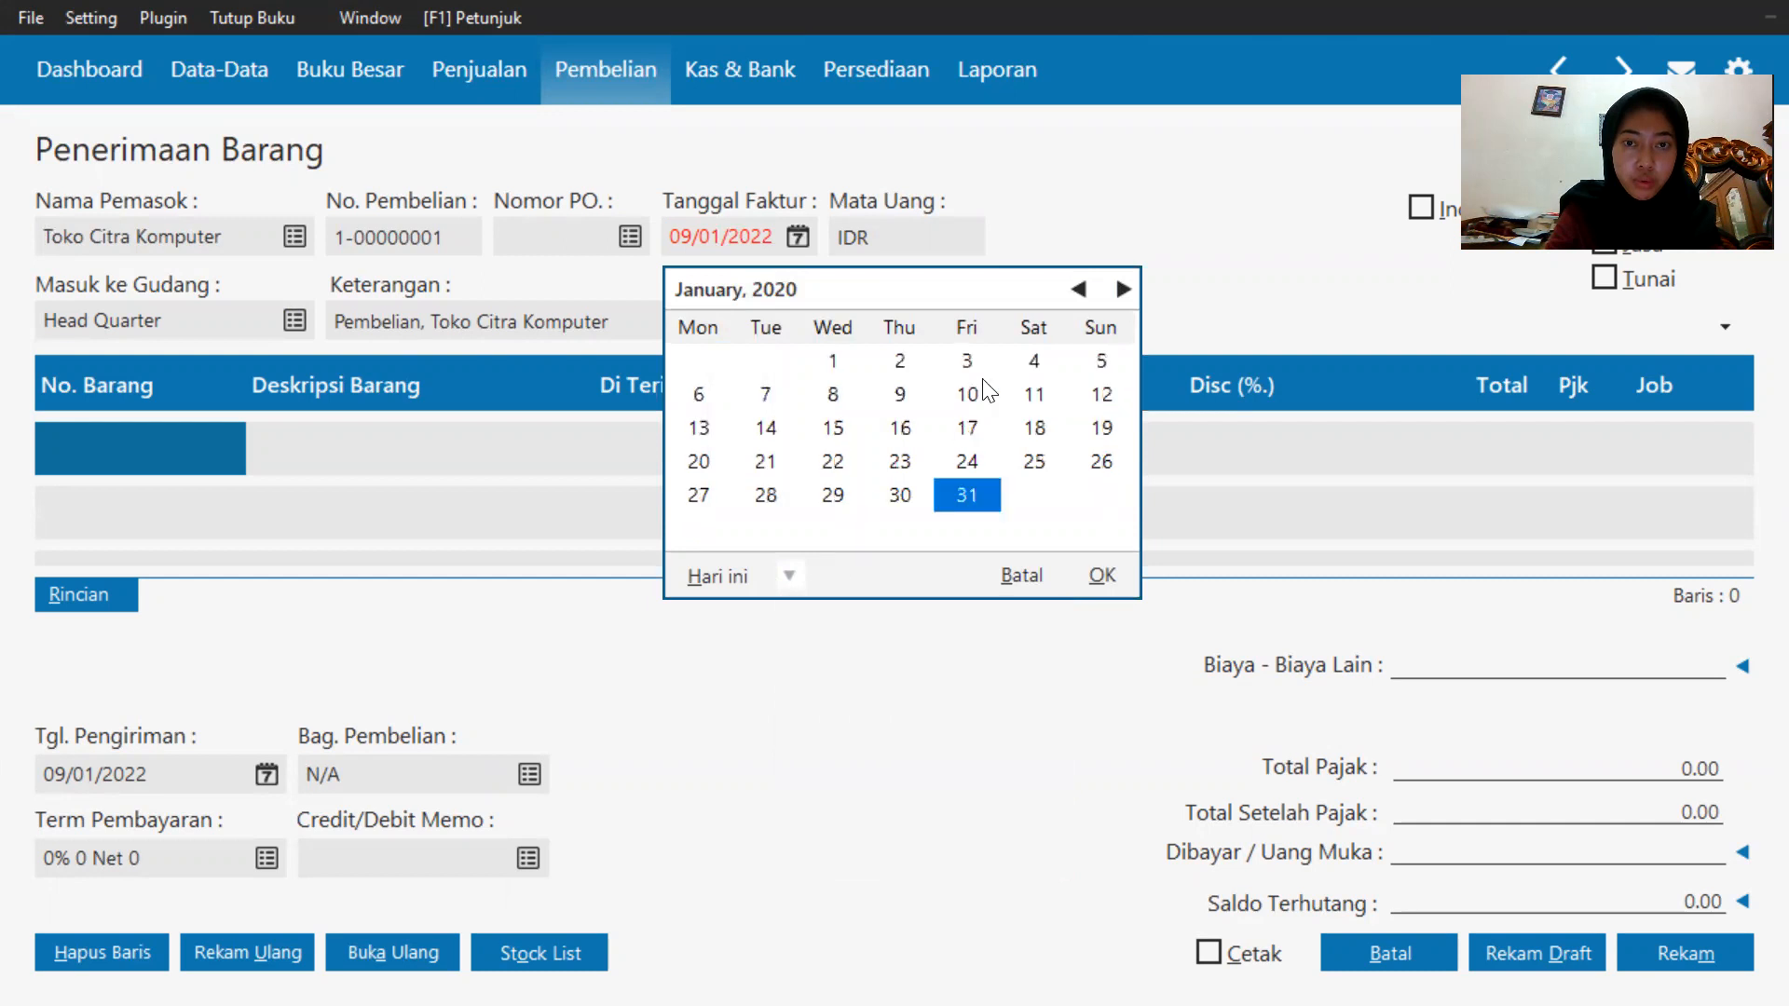
pyautogui.click(984, 352)
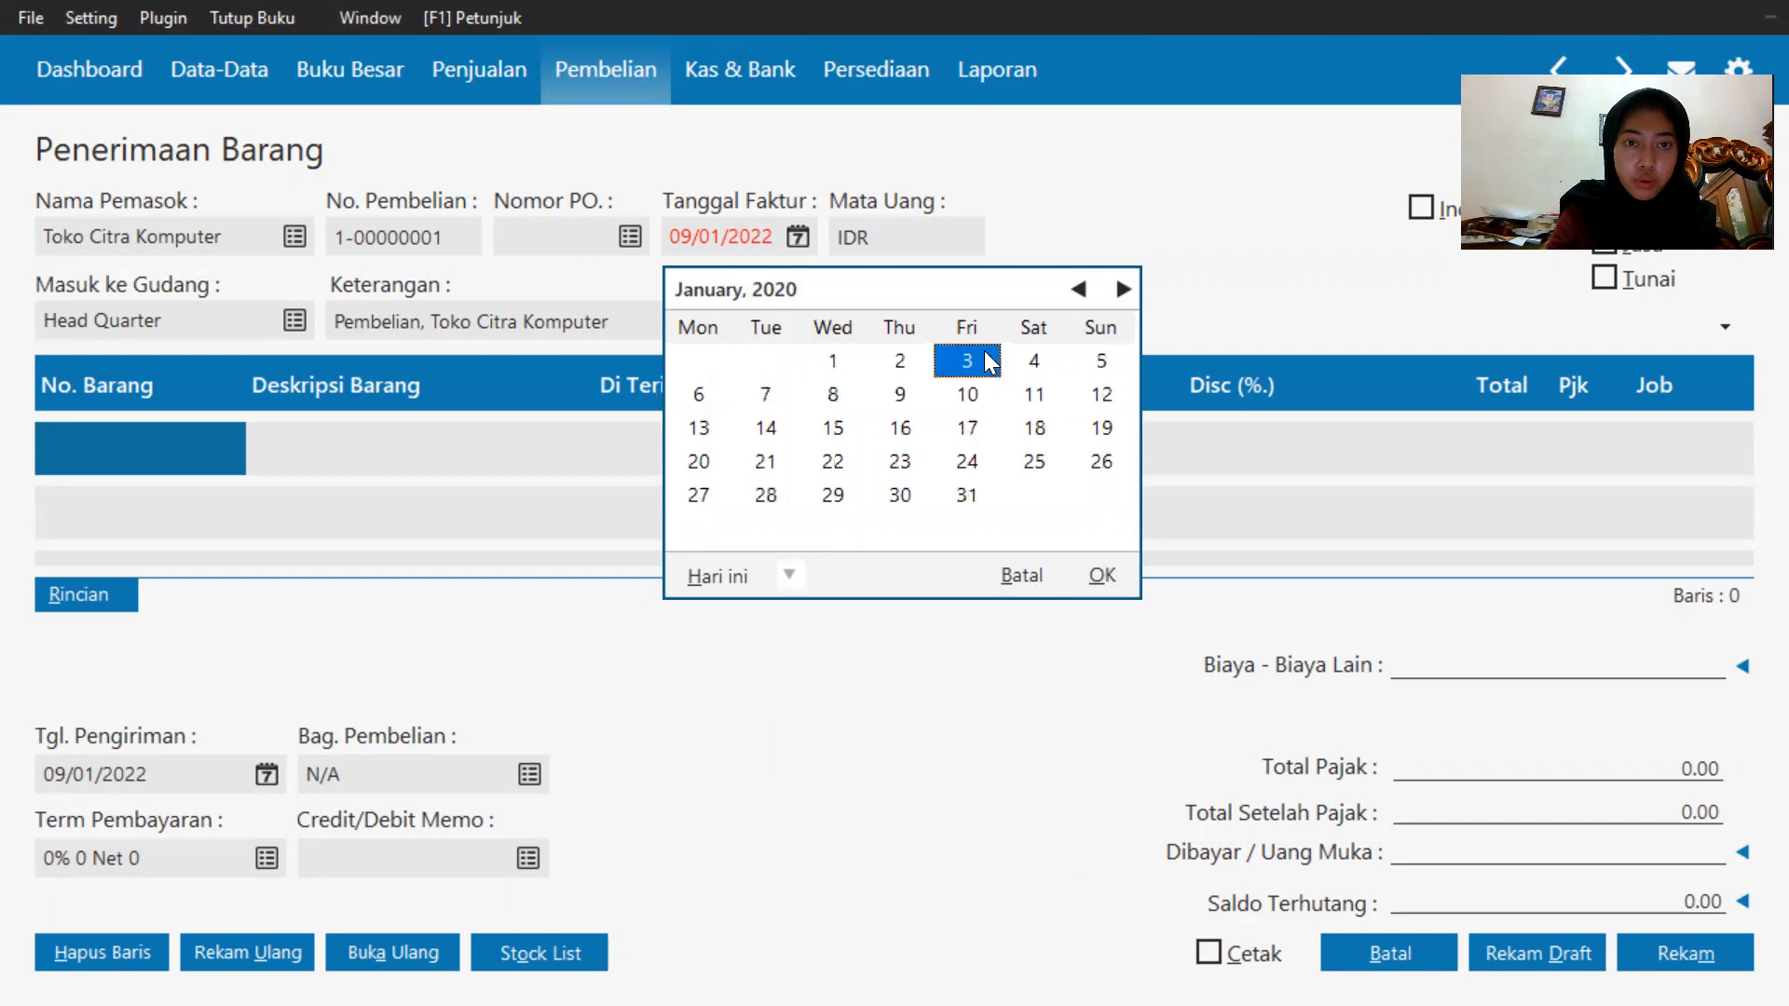
pyautogui.click(1094, 574)
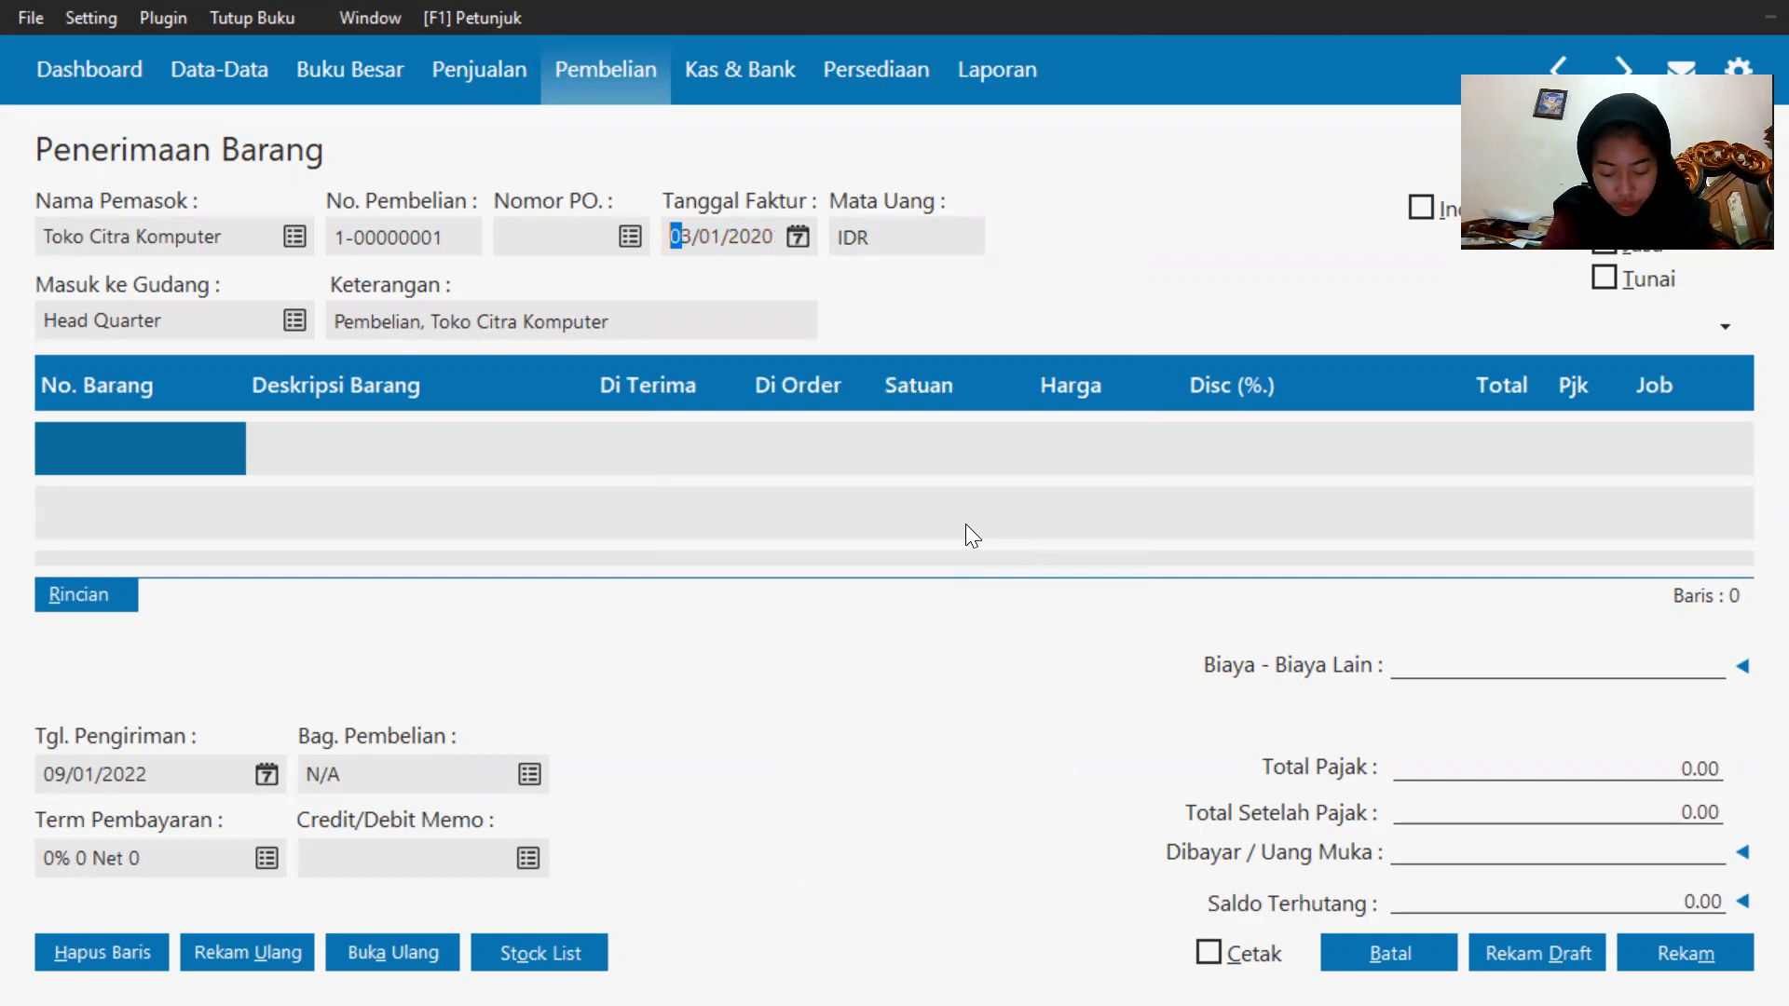
# Create a new inventory item described CPU Komputer in the Barang Elektronik item group.
pyautogui.doubleClick(52, 453)
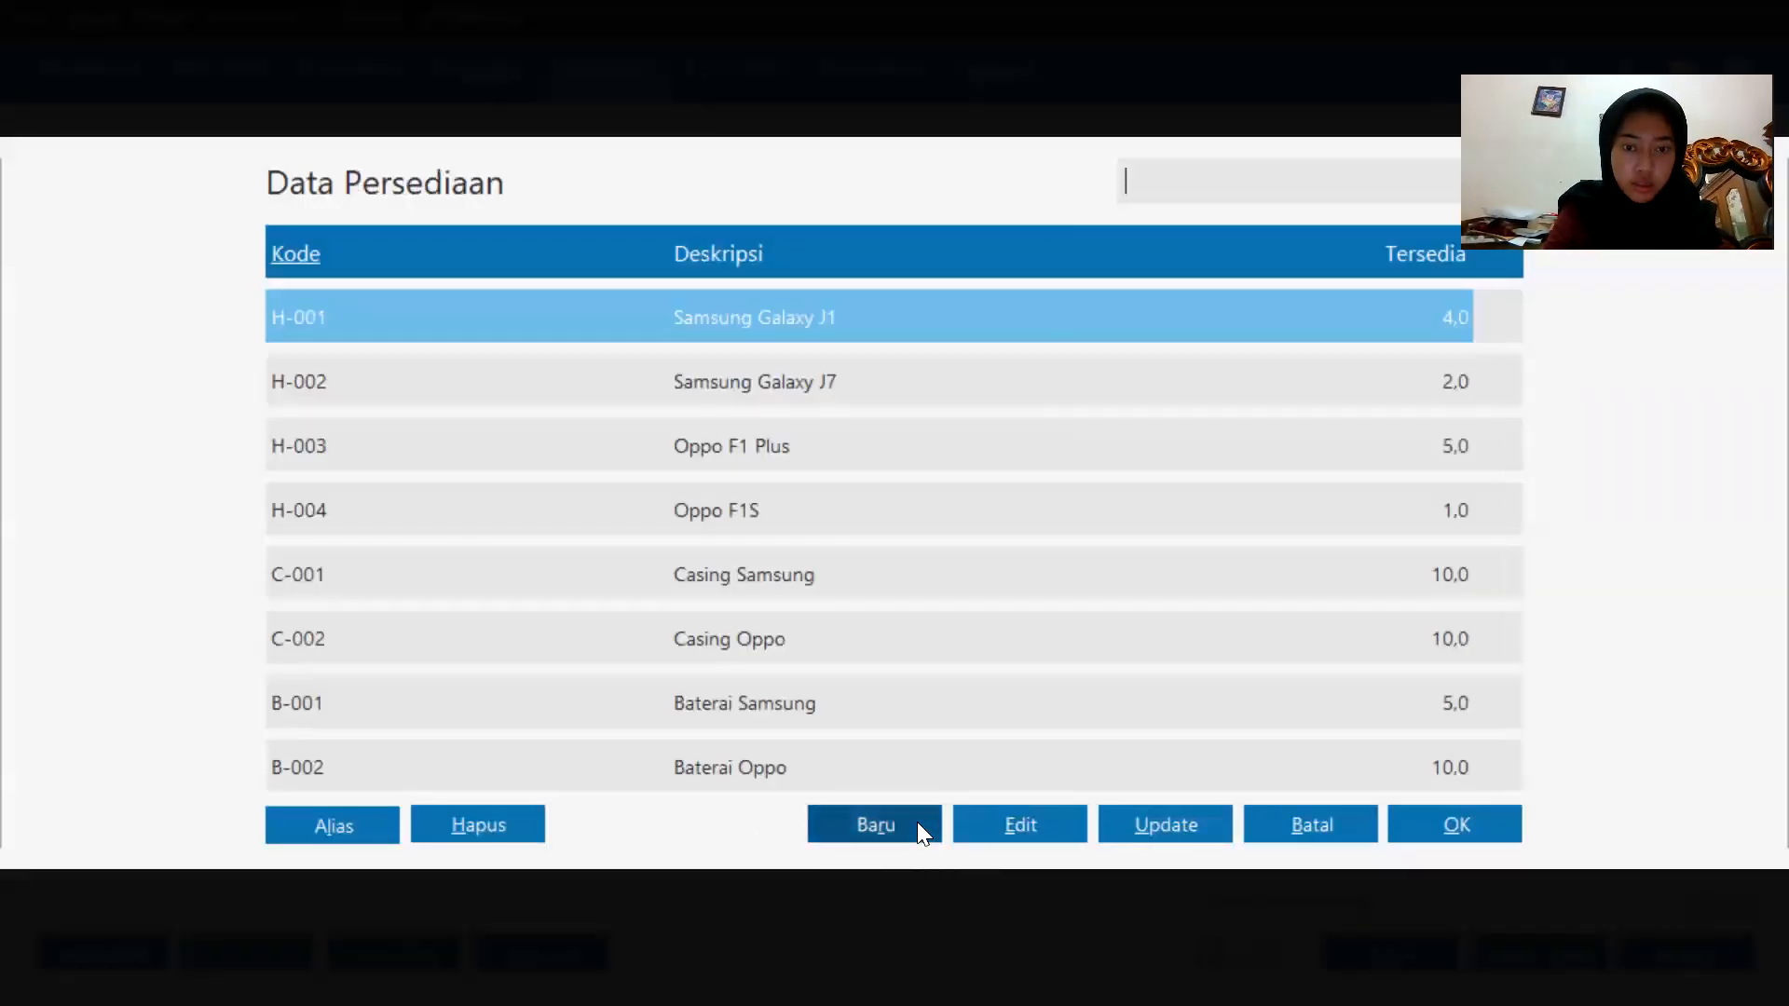
pyautogui.click(916, 824)
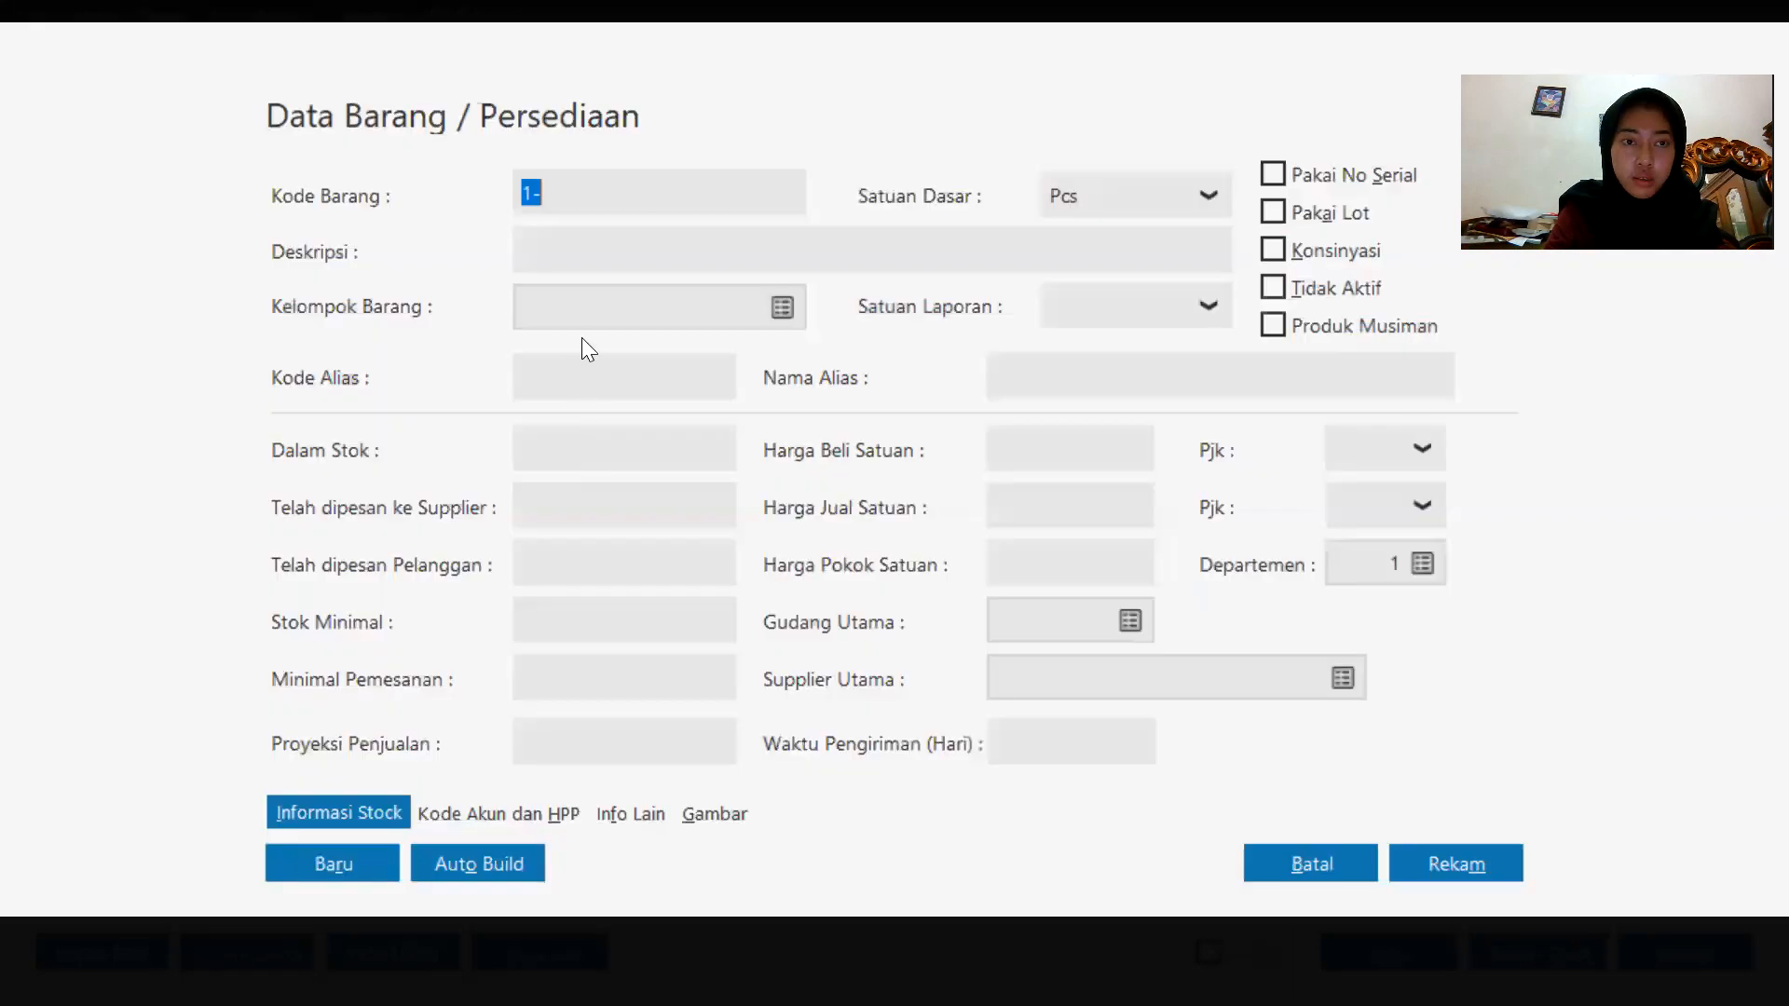
pyautogui.click(611, 241)
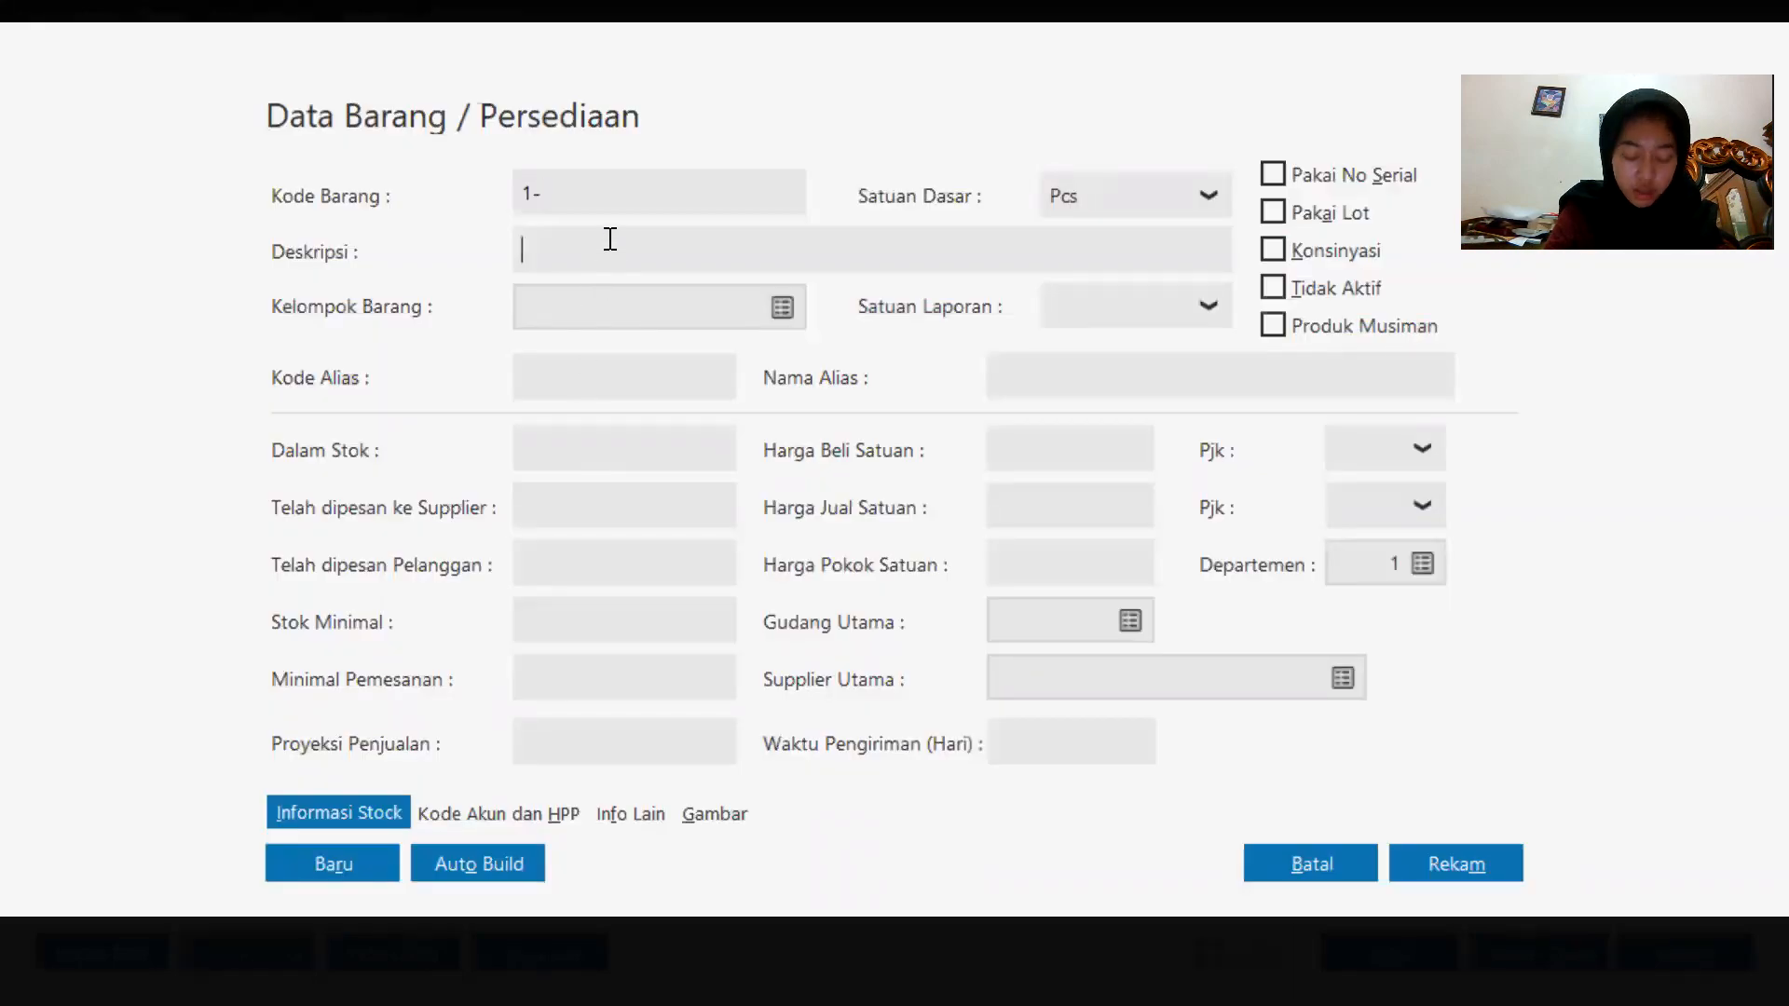
pyautogui.write('c')
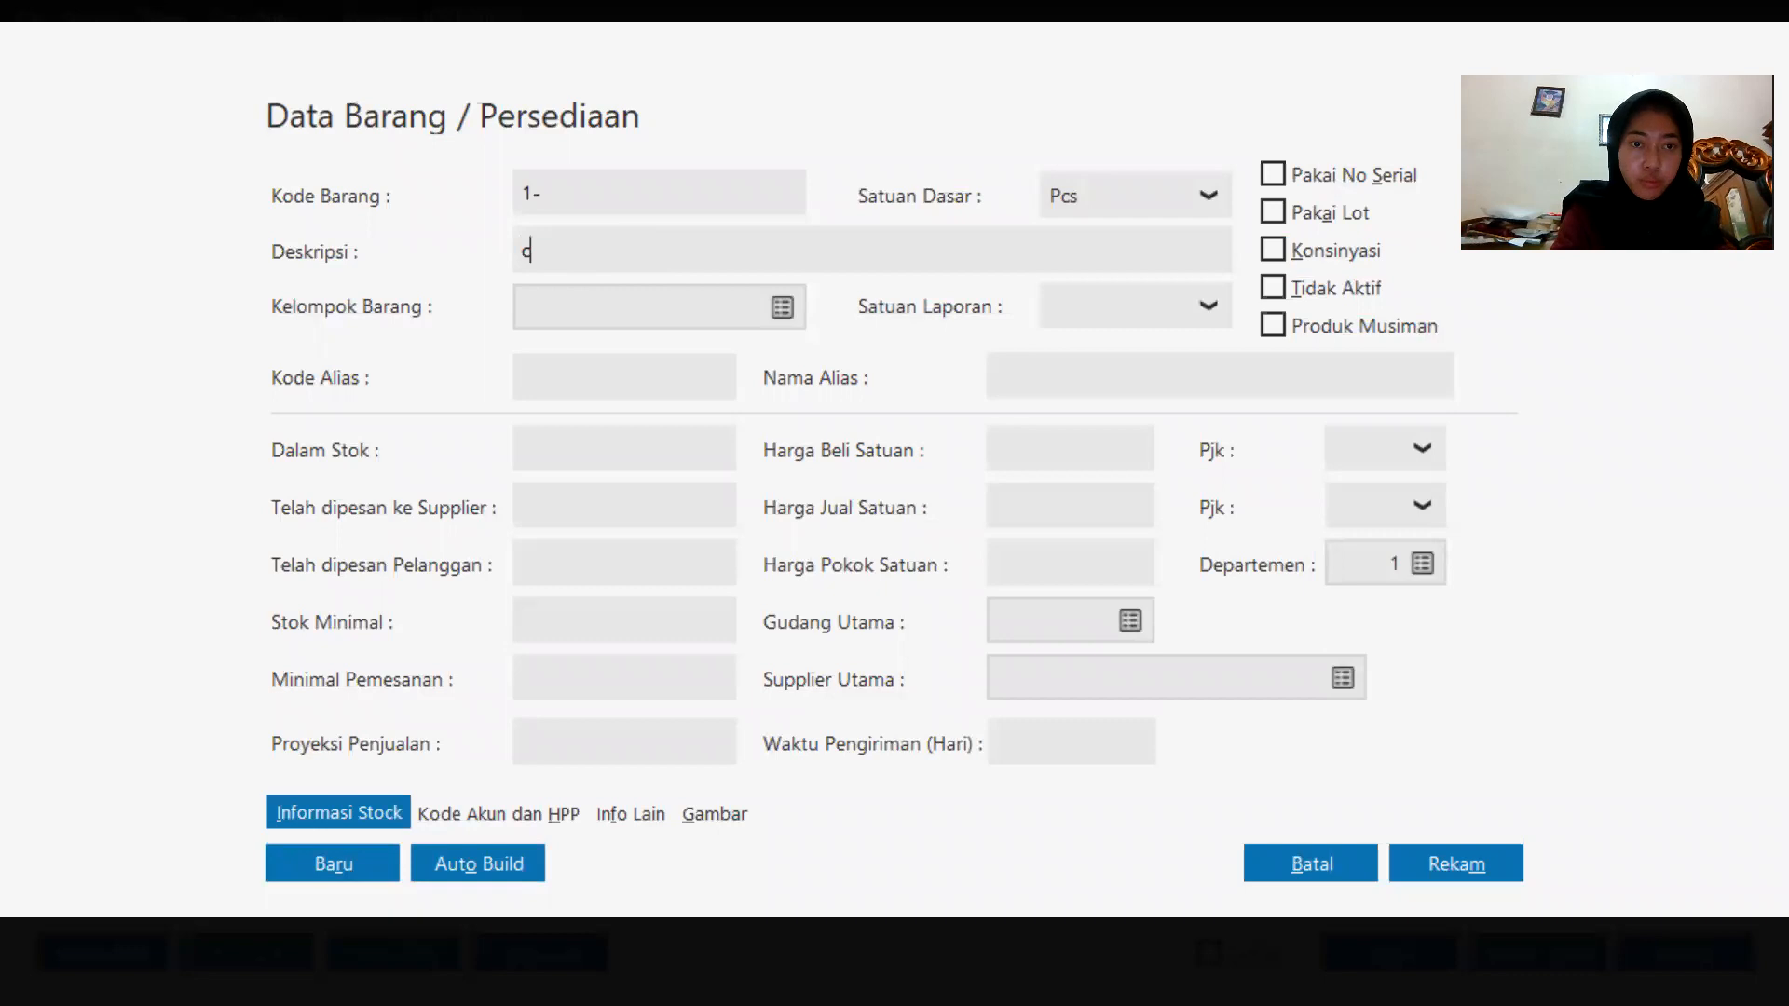
pyautogui.press('BackSpace')
pyautogui.press('capslock')
pyautogui.write('CPU KO')
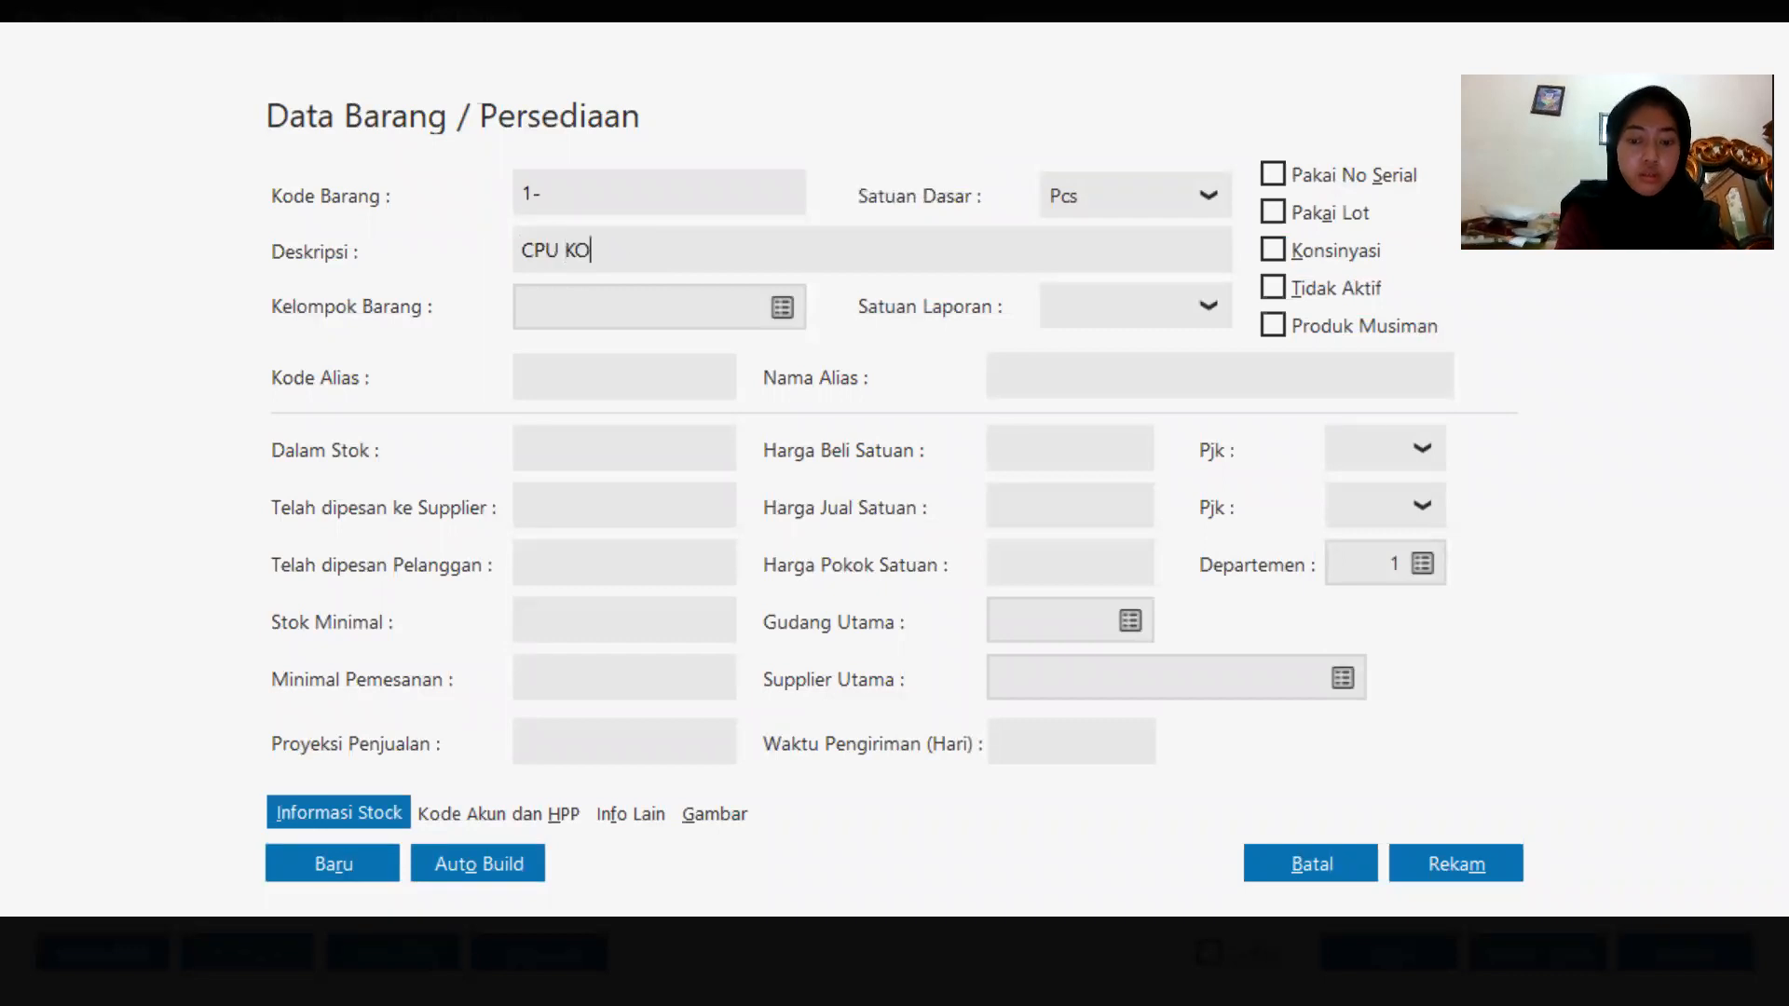
pyautogui.write('MPUTER')
pyautogui.press('BackSpace')
pyautogui.press('BackSpace')
pyautogui.press('BackSpace')
pyautogui.press('BackSpace')
pyautogui.press('BackSpace')
pyautogui.press('BackSpace')
pyautogui.press('BackSpace')
pyautogui.press('capslock')
pyautogui.write('omputer')
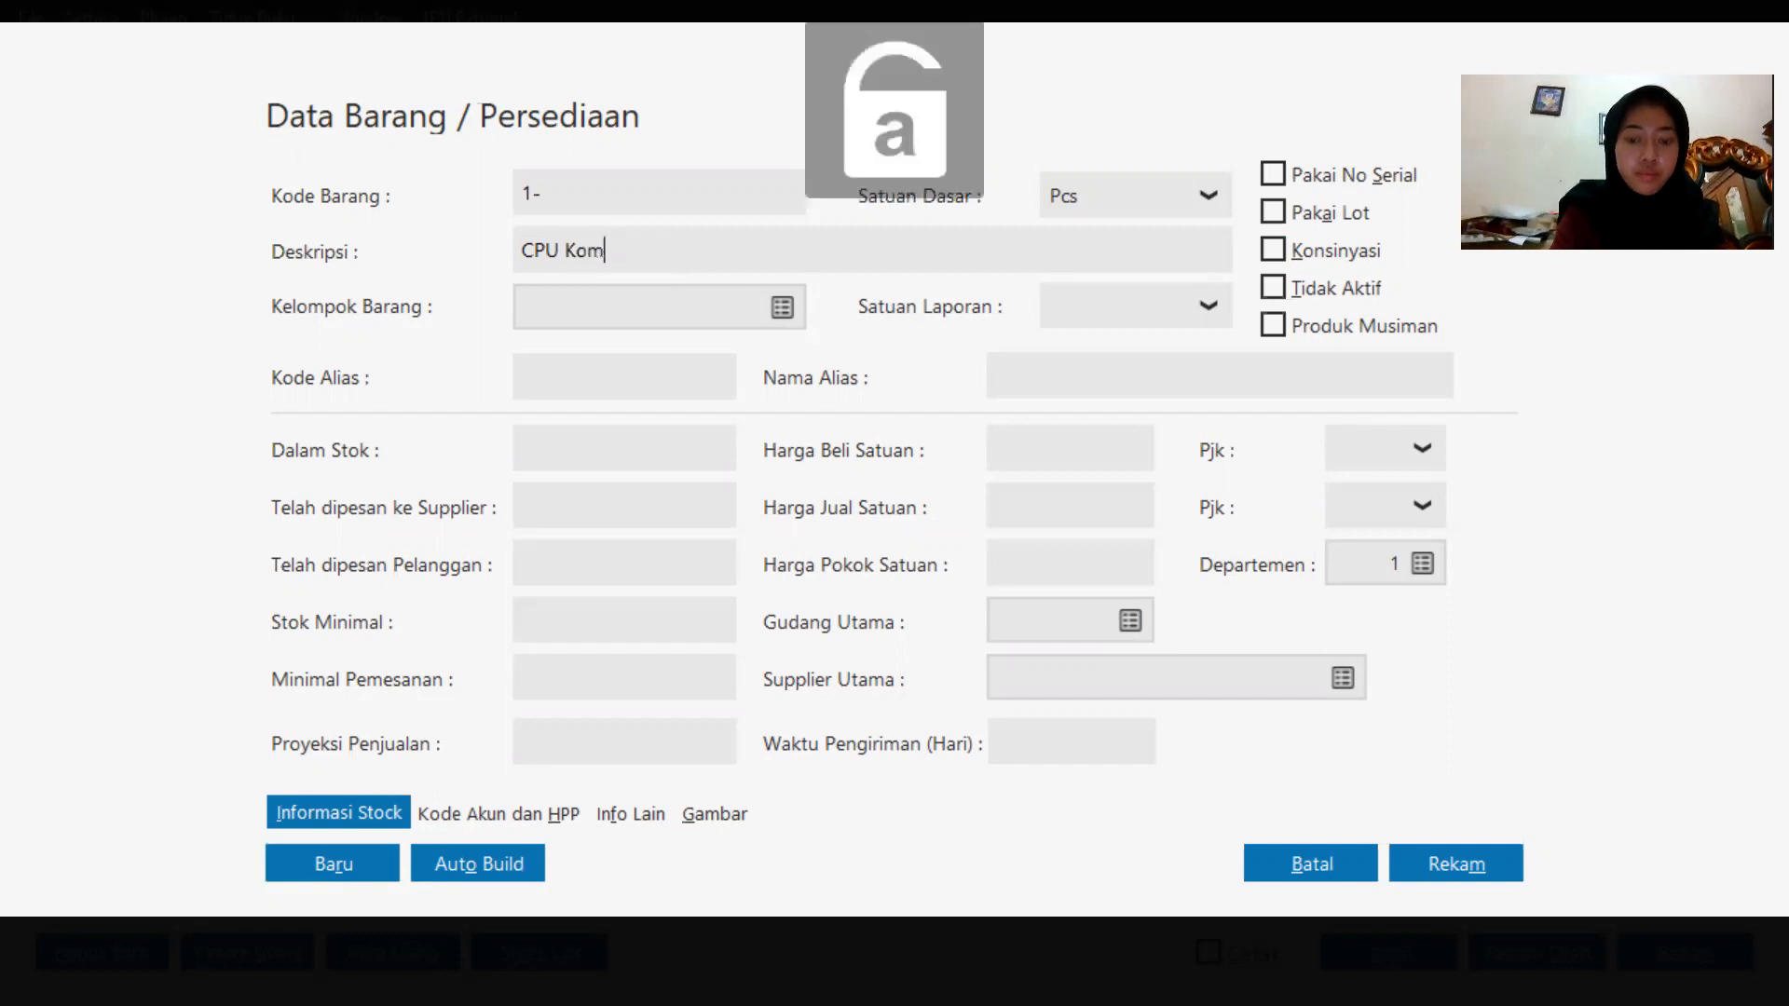
pyautogui.click(781, 313)
pyautogui.click(1448, 868)
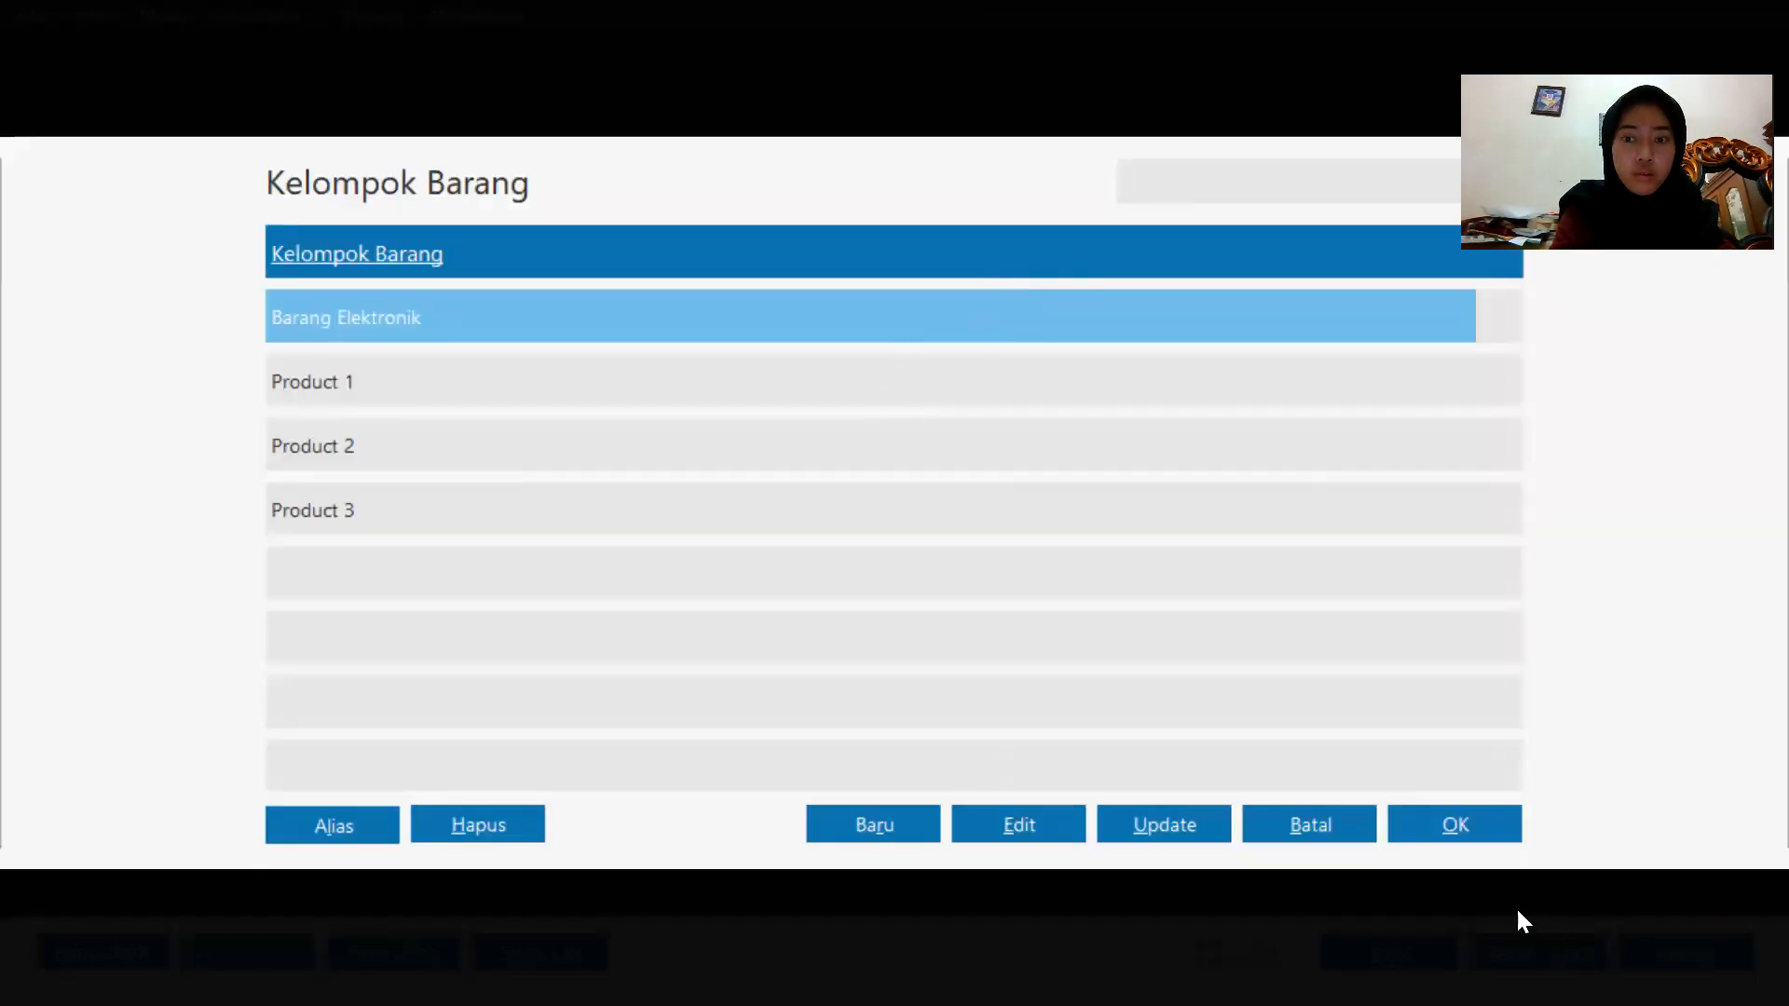
pyautogui.click(1476, 825)
# Set the new item's code to 1, save it, and add it to the invoice line.
pyautogui.click(586, 198)
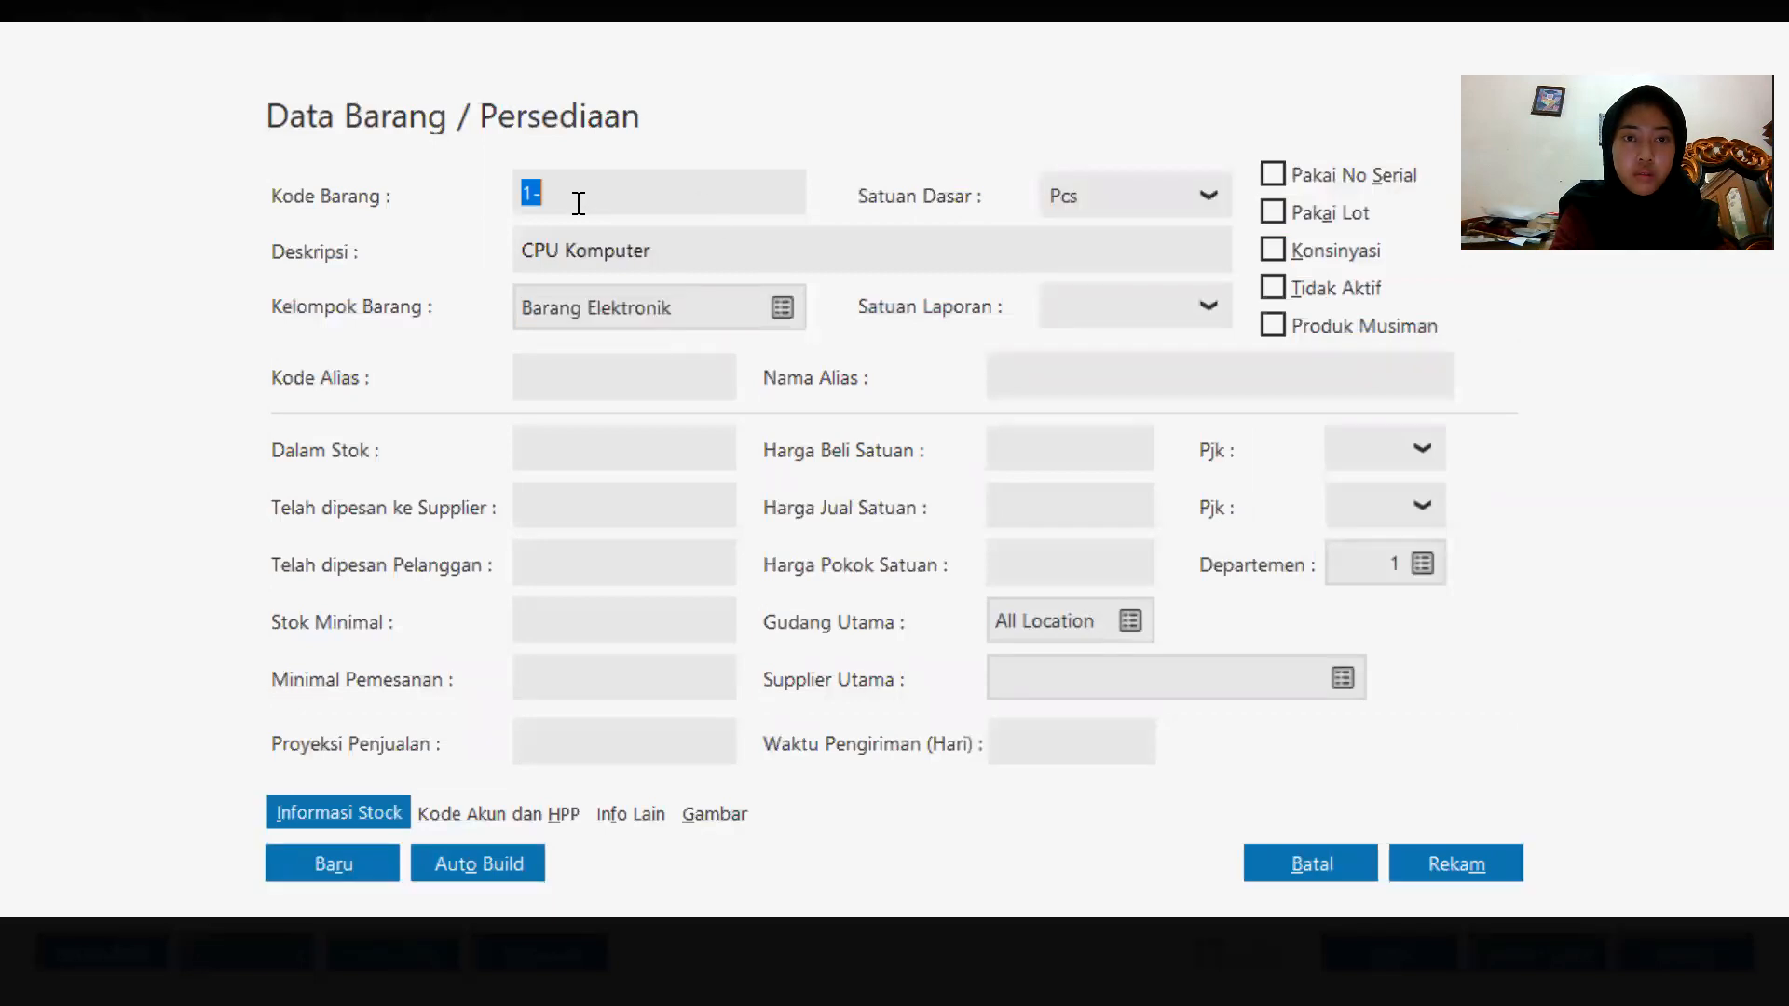
pyautogui.press('BackSpace')
pyautogui.press('BackSpace')
pyautogui.write('1')
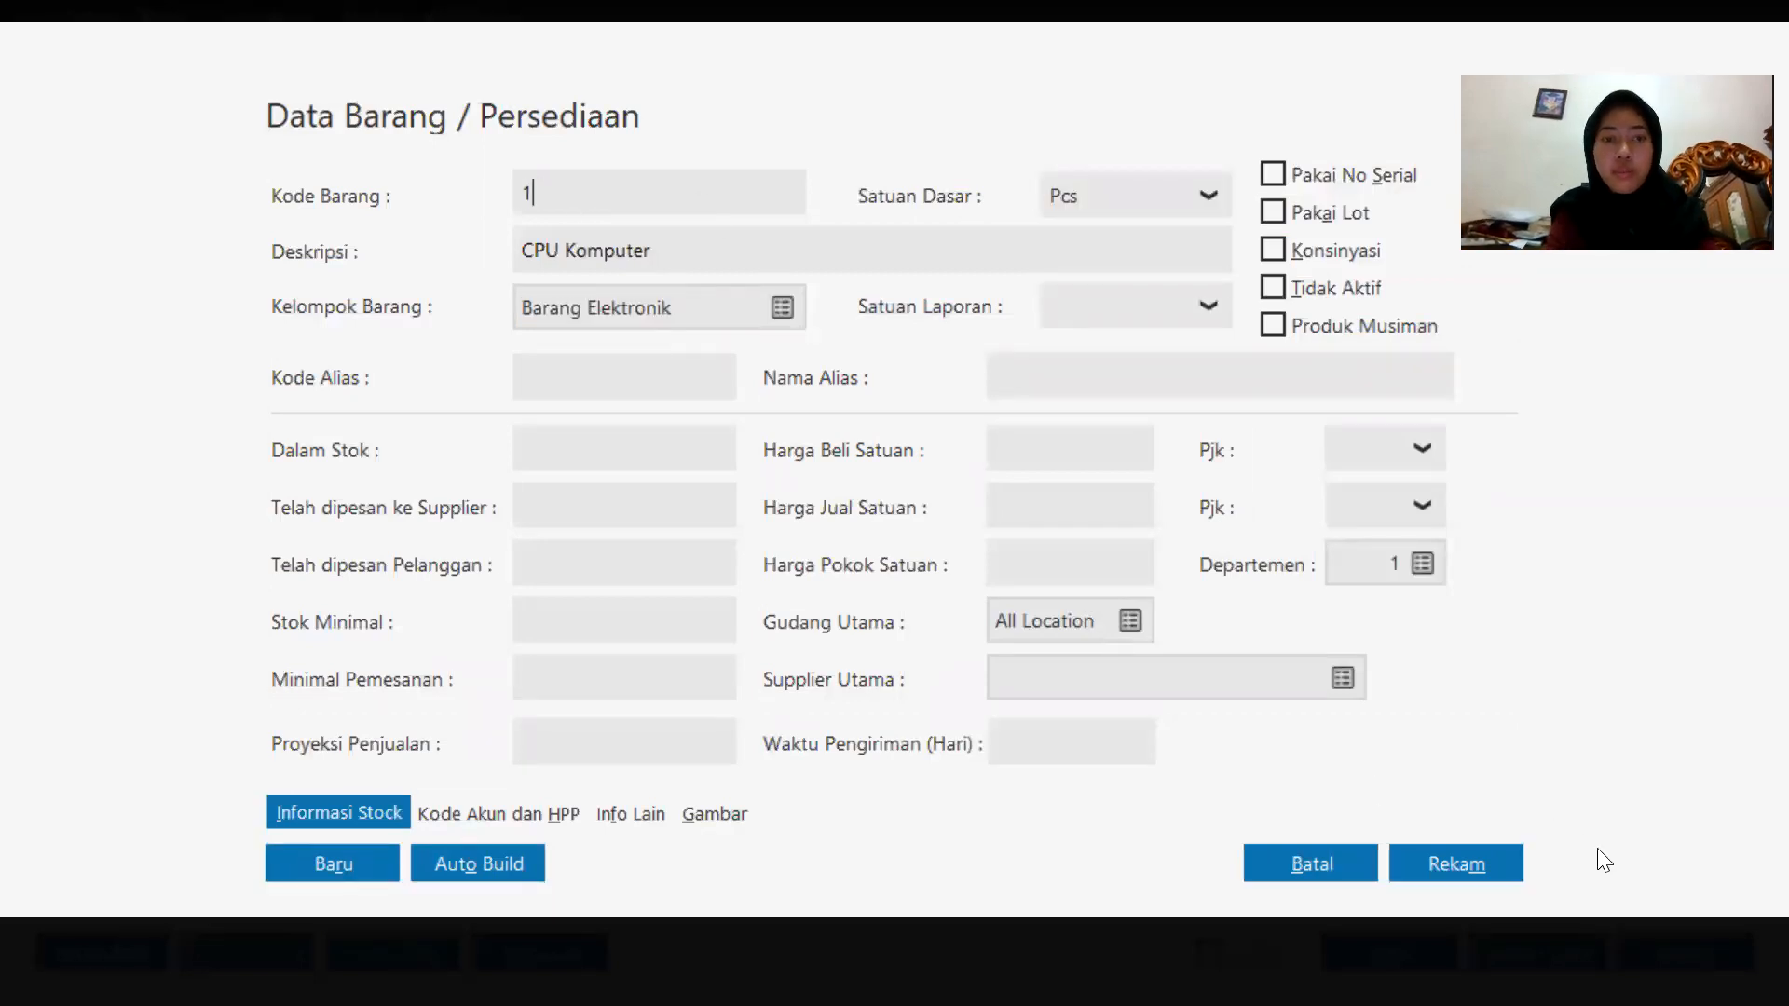
pyautogui.click(1472, 864)
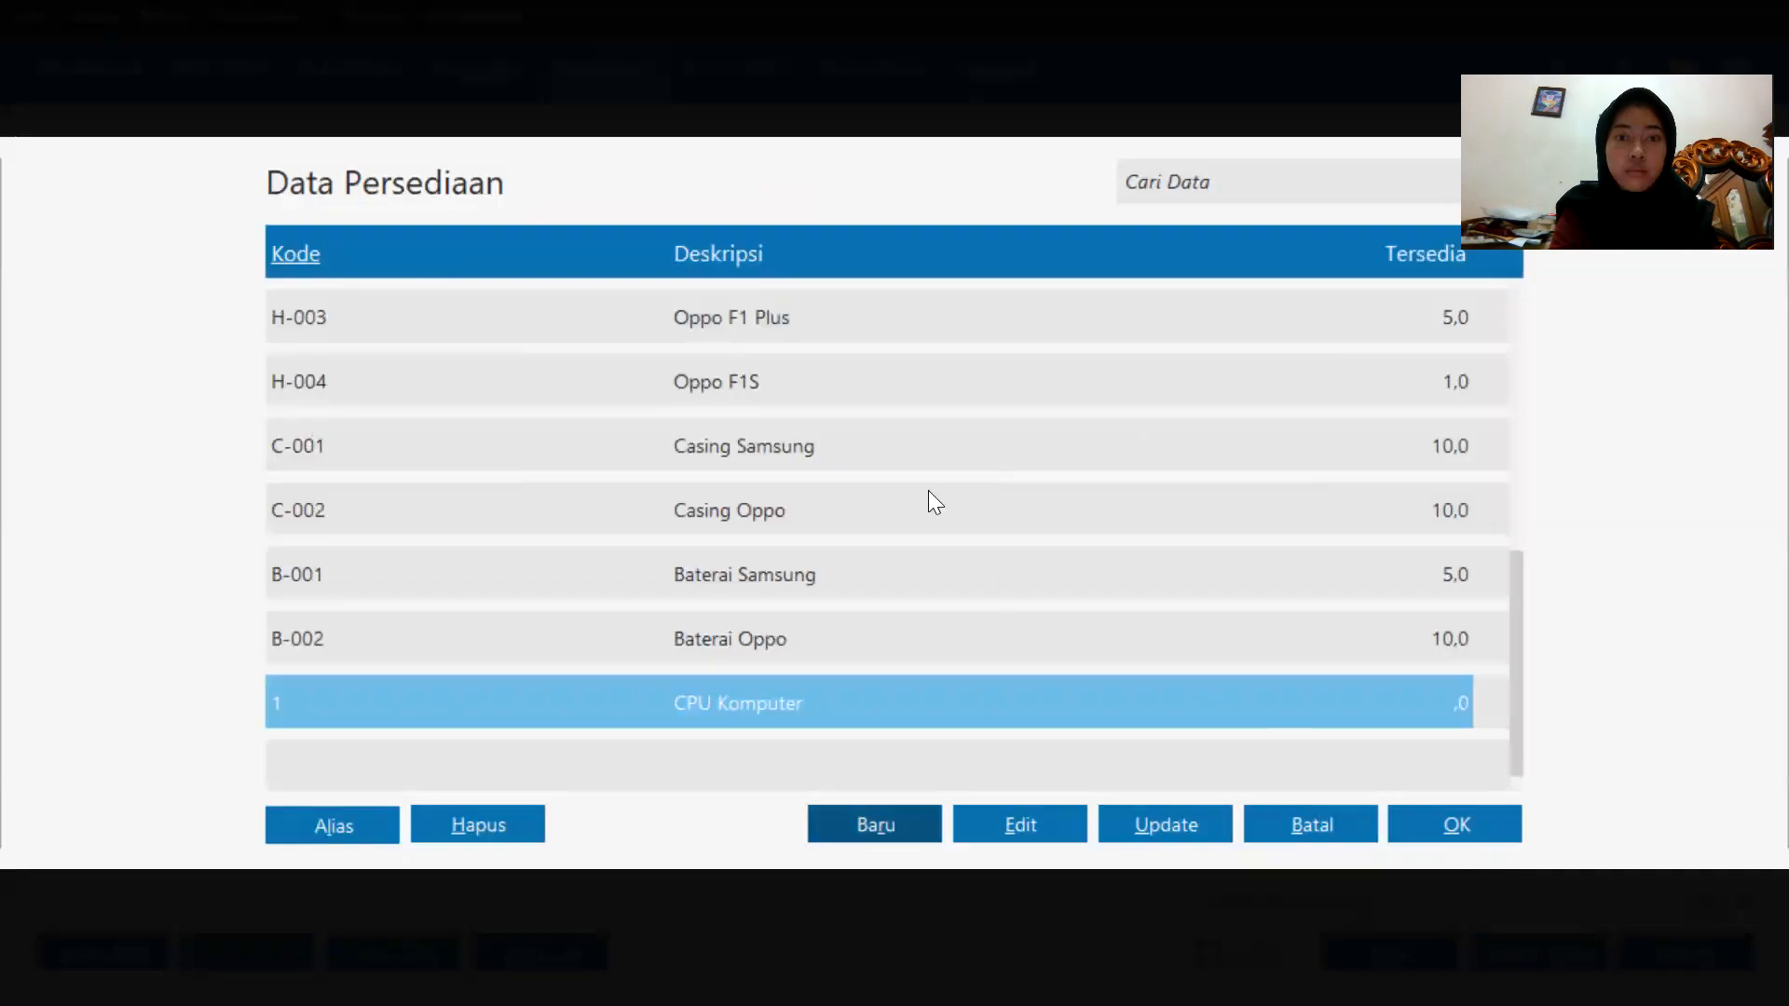
pyautogui.doubleClick(1056, 701)
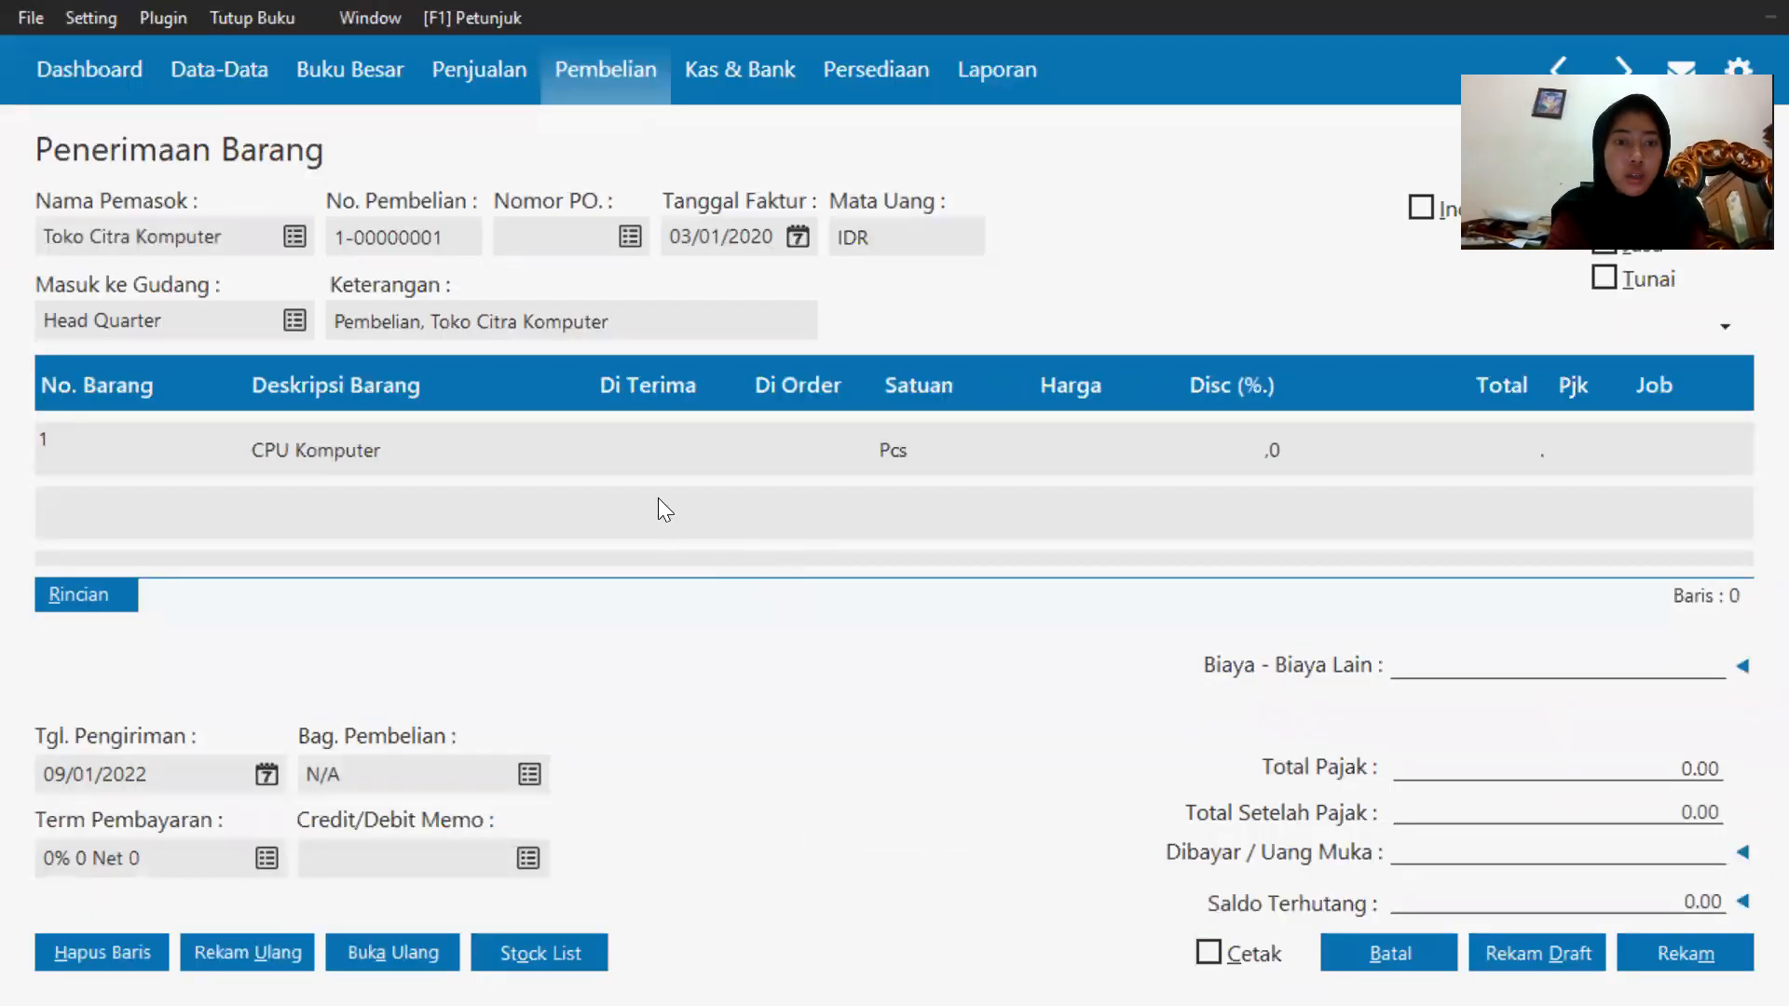
# Enter a received quantity of 1 for the CPU Komputer line.
pyautogui.click(669, 438)
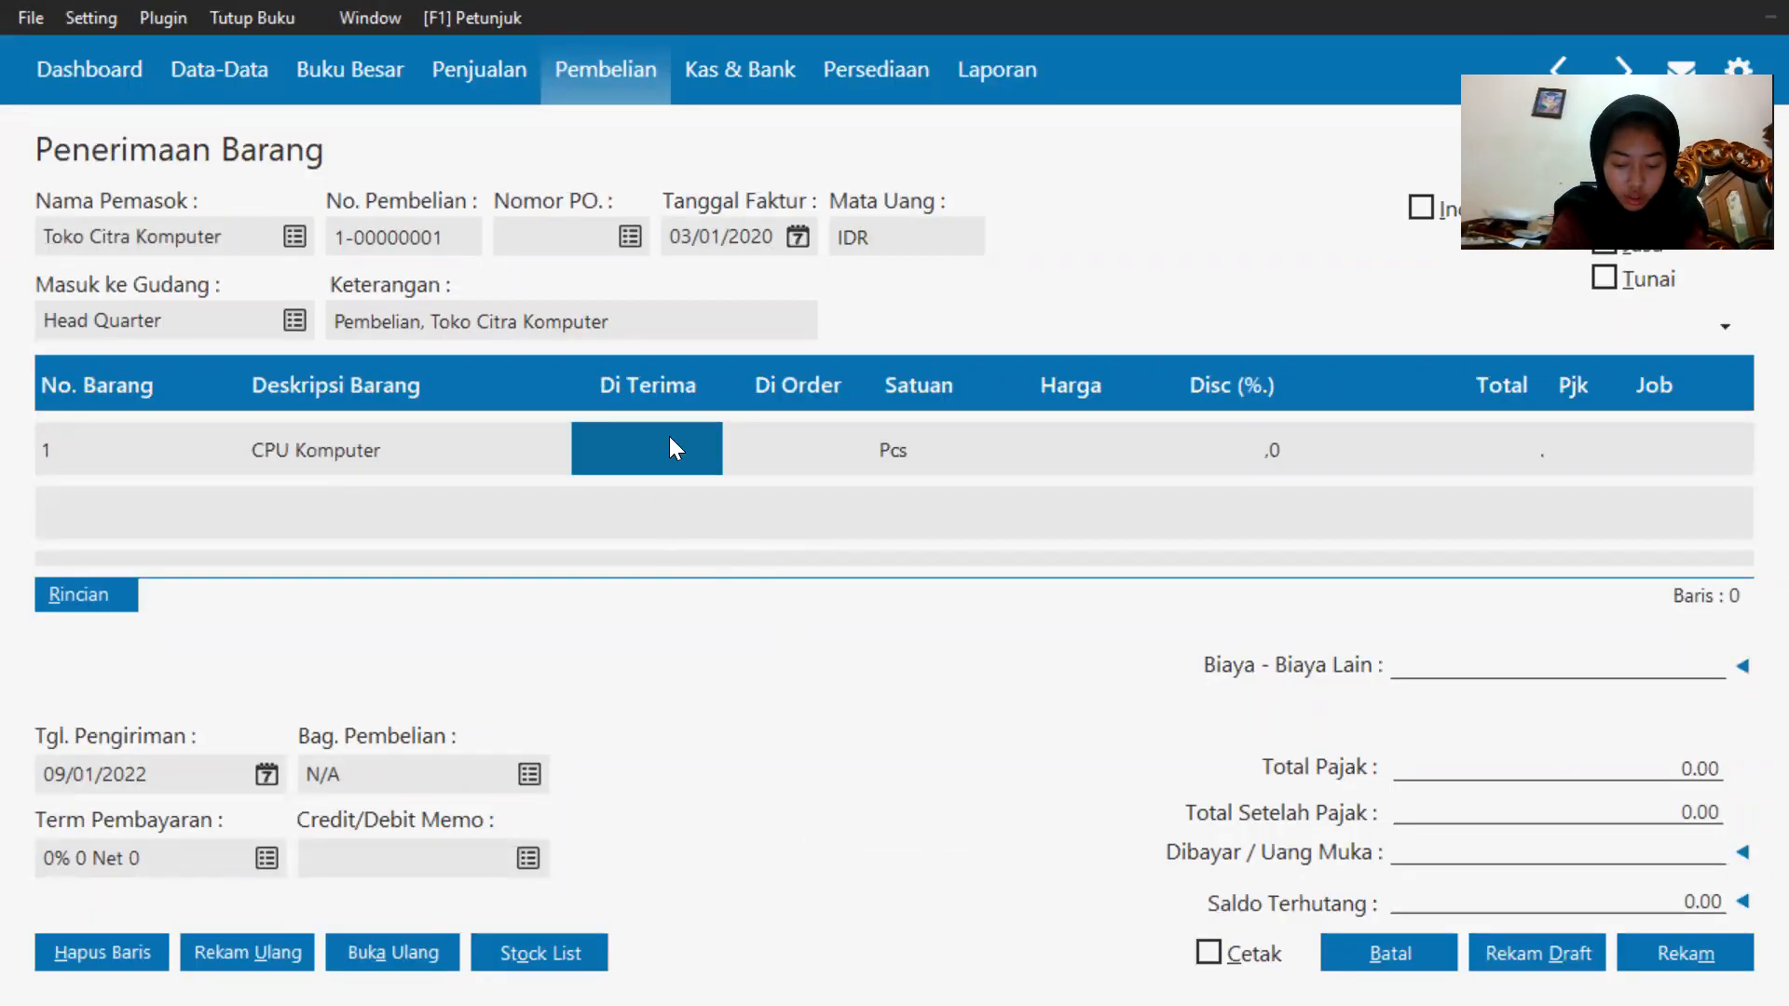
pyautogui.click(668, 436)
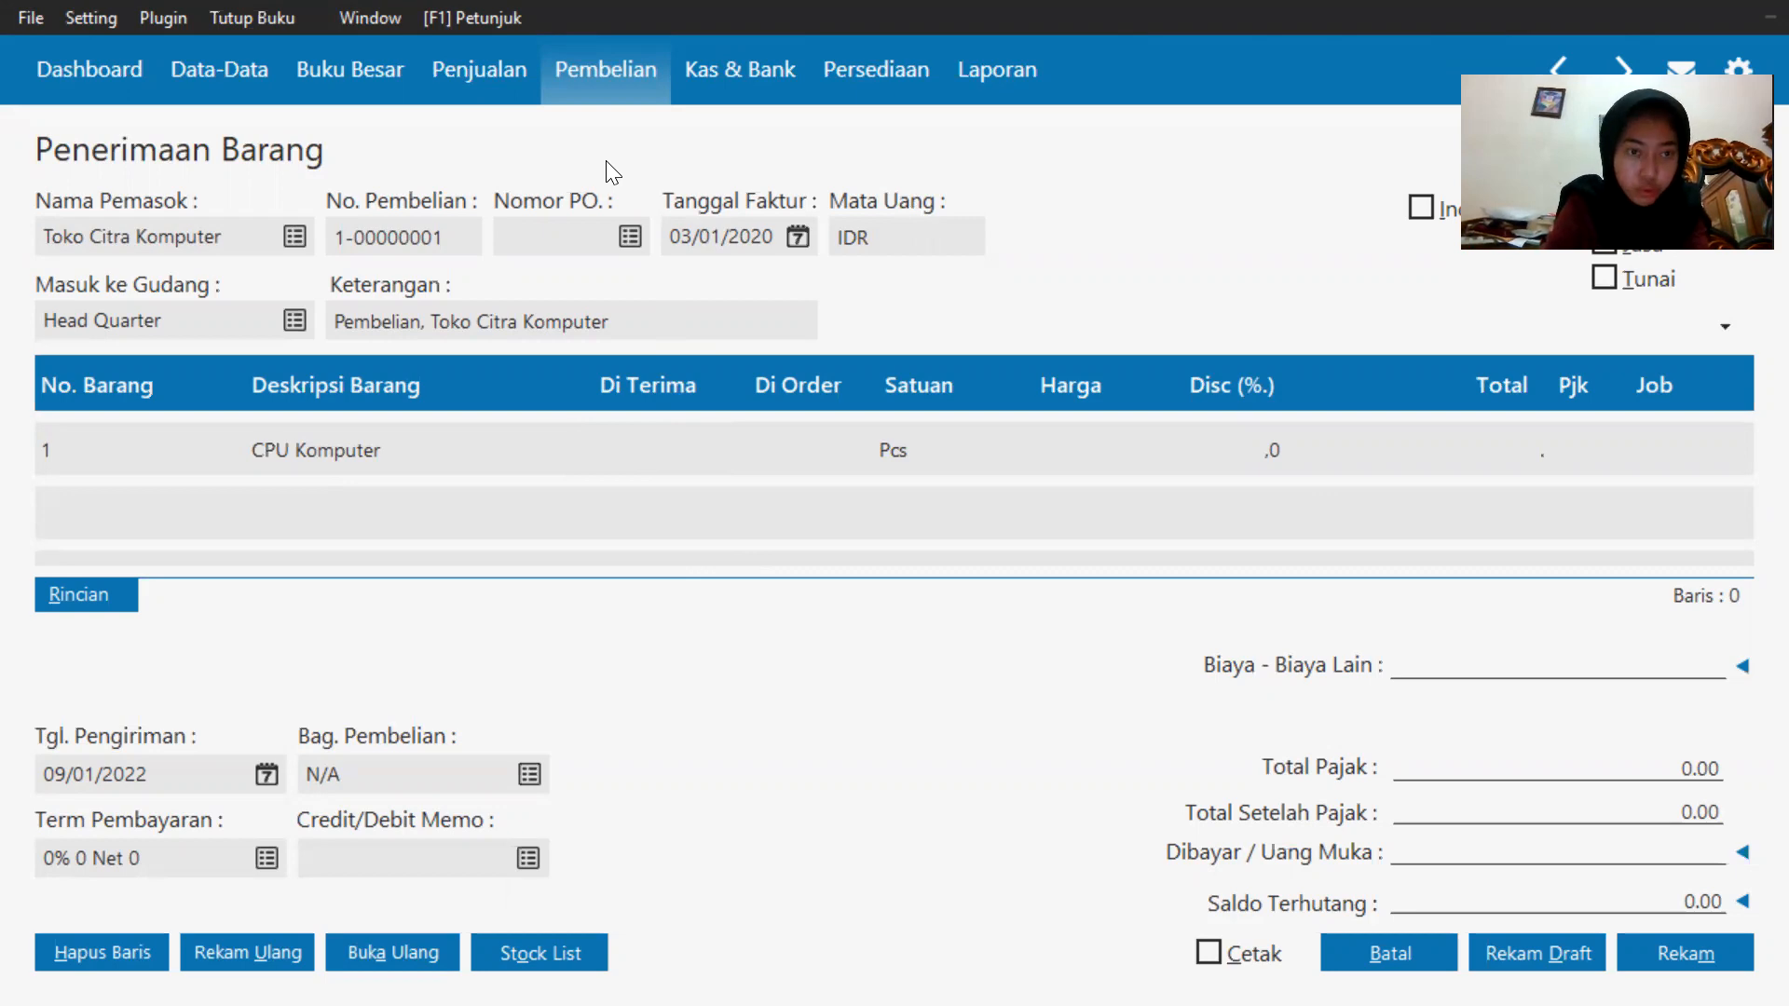
pyautogui.press('Return')
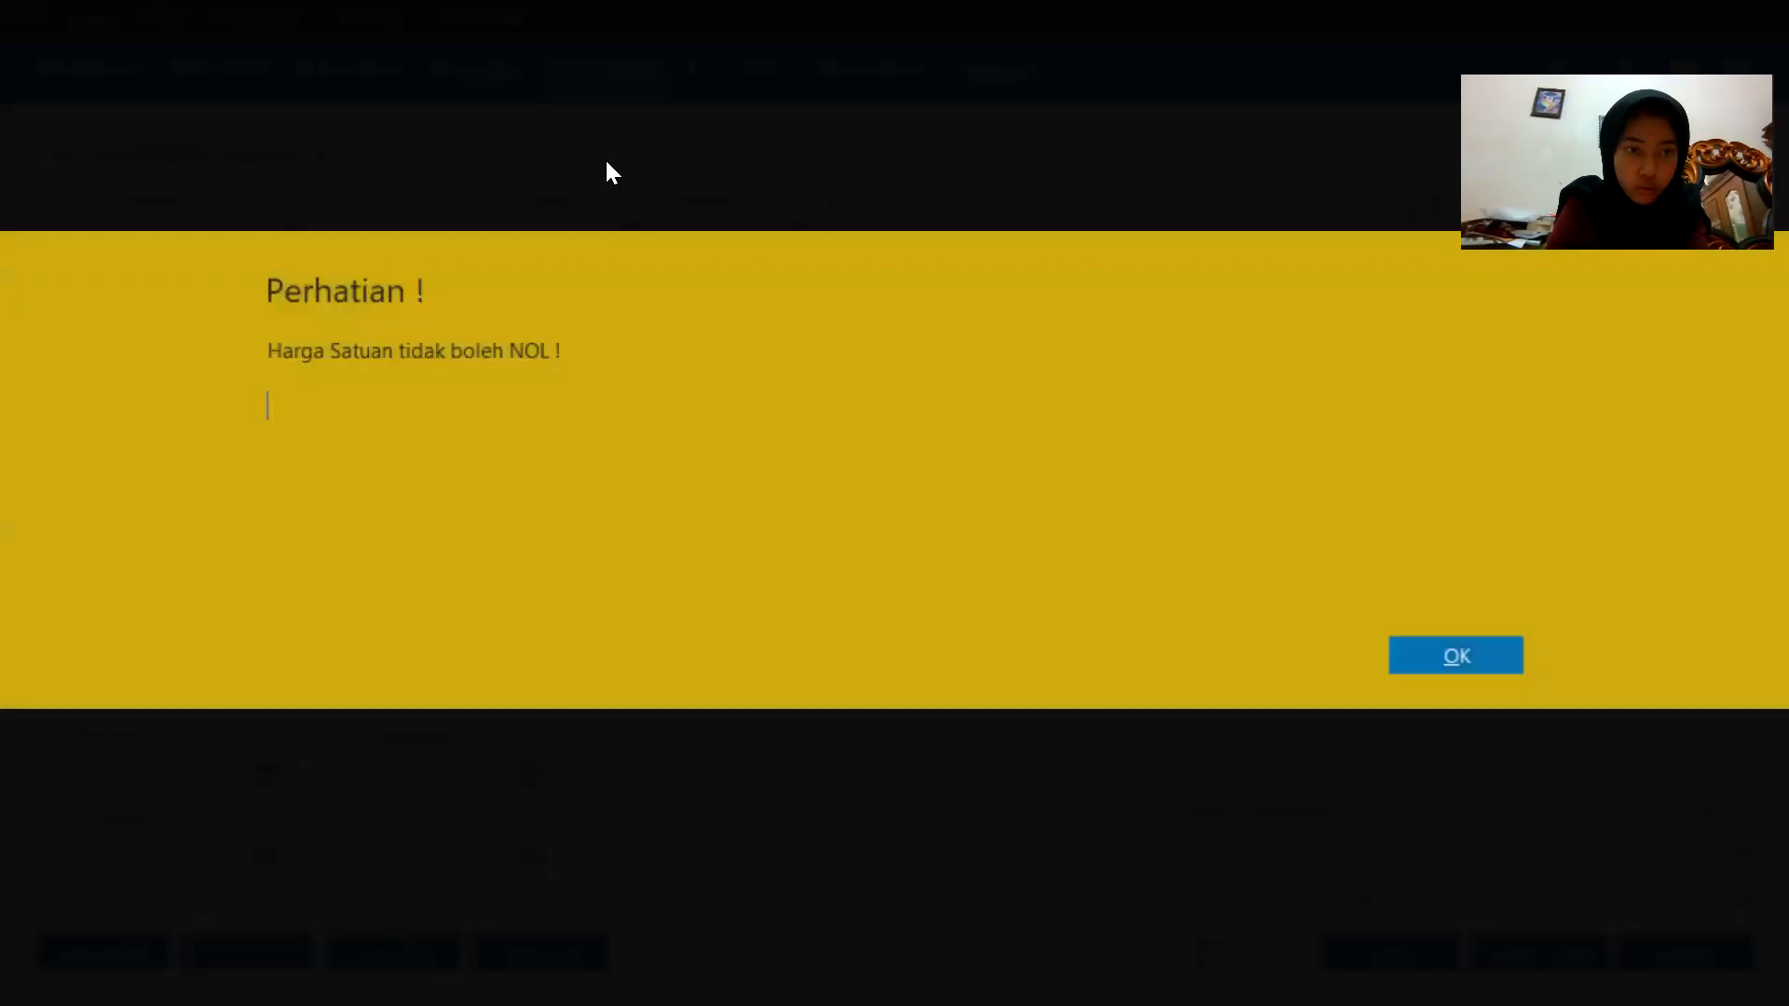
pyautogui.click(1467, 670)
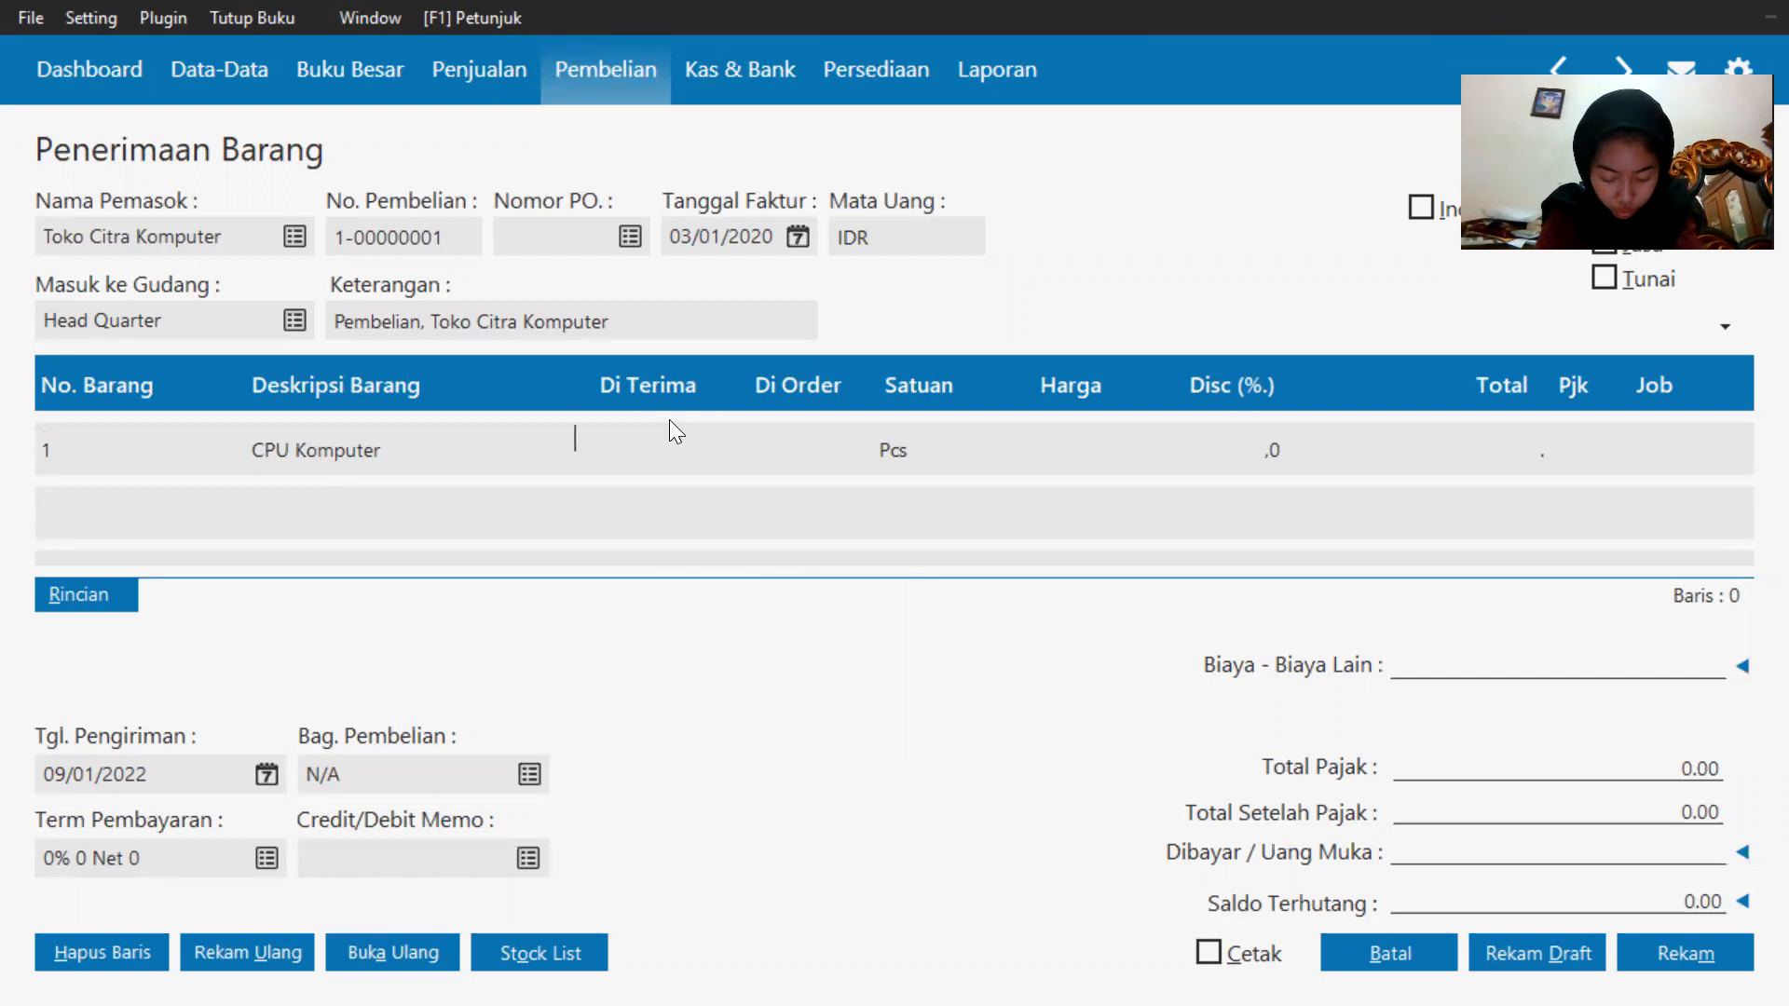
pyautogui.write('1')
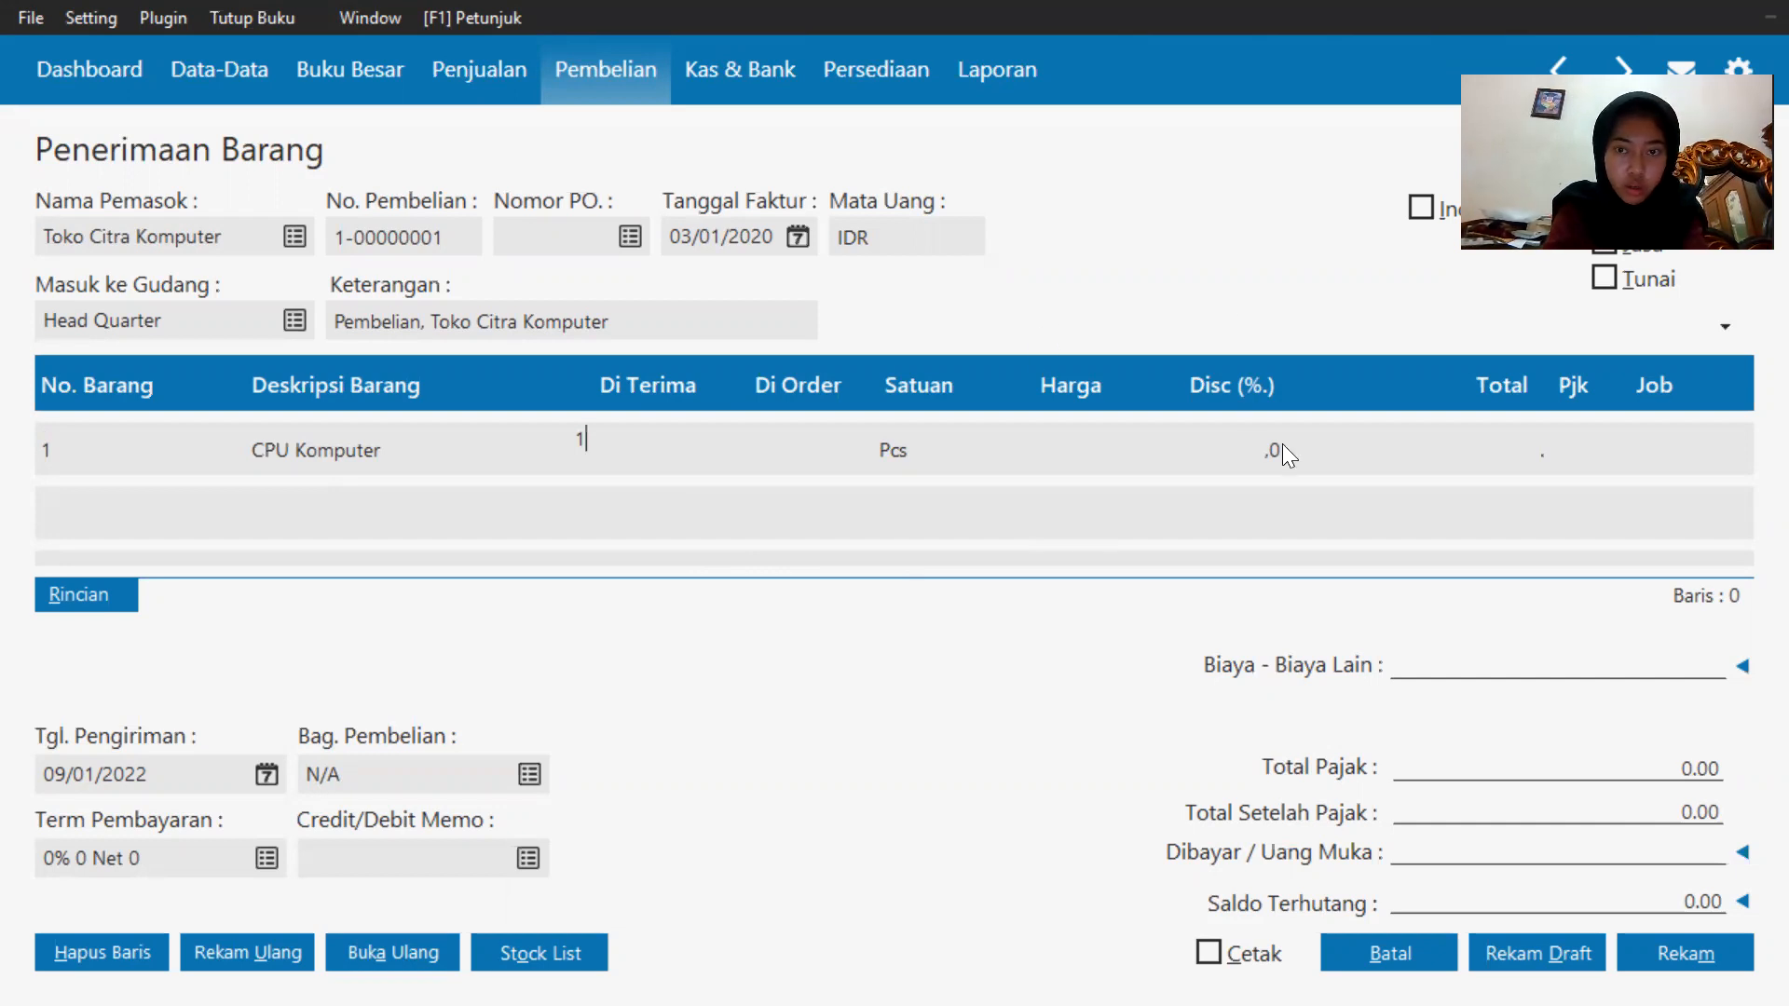
# Set the CPU Komputer unit price to 1750000.
pyautogui.click(1055, 443)
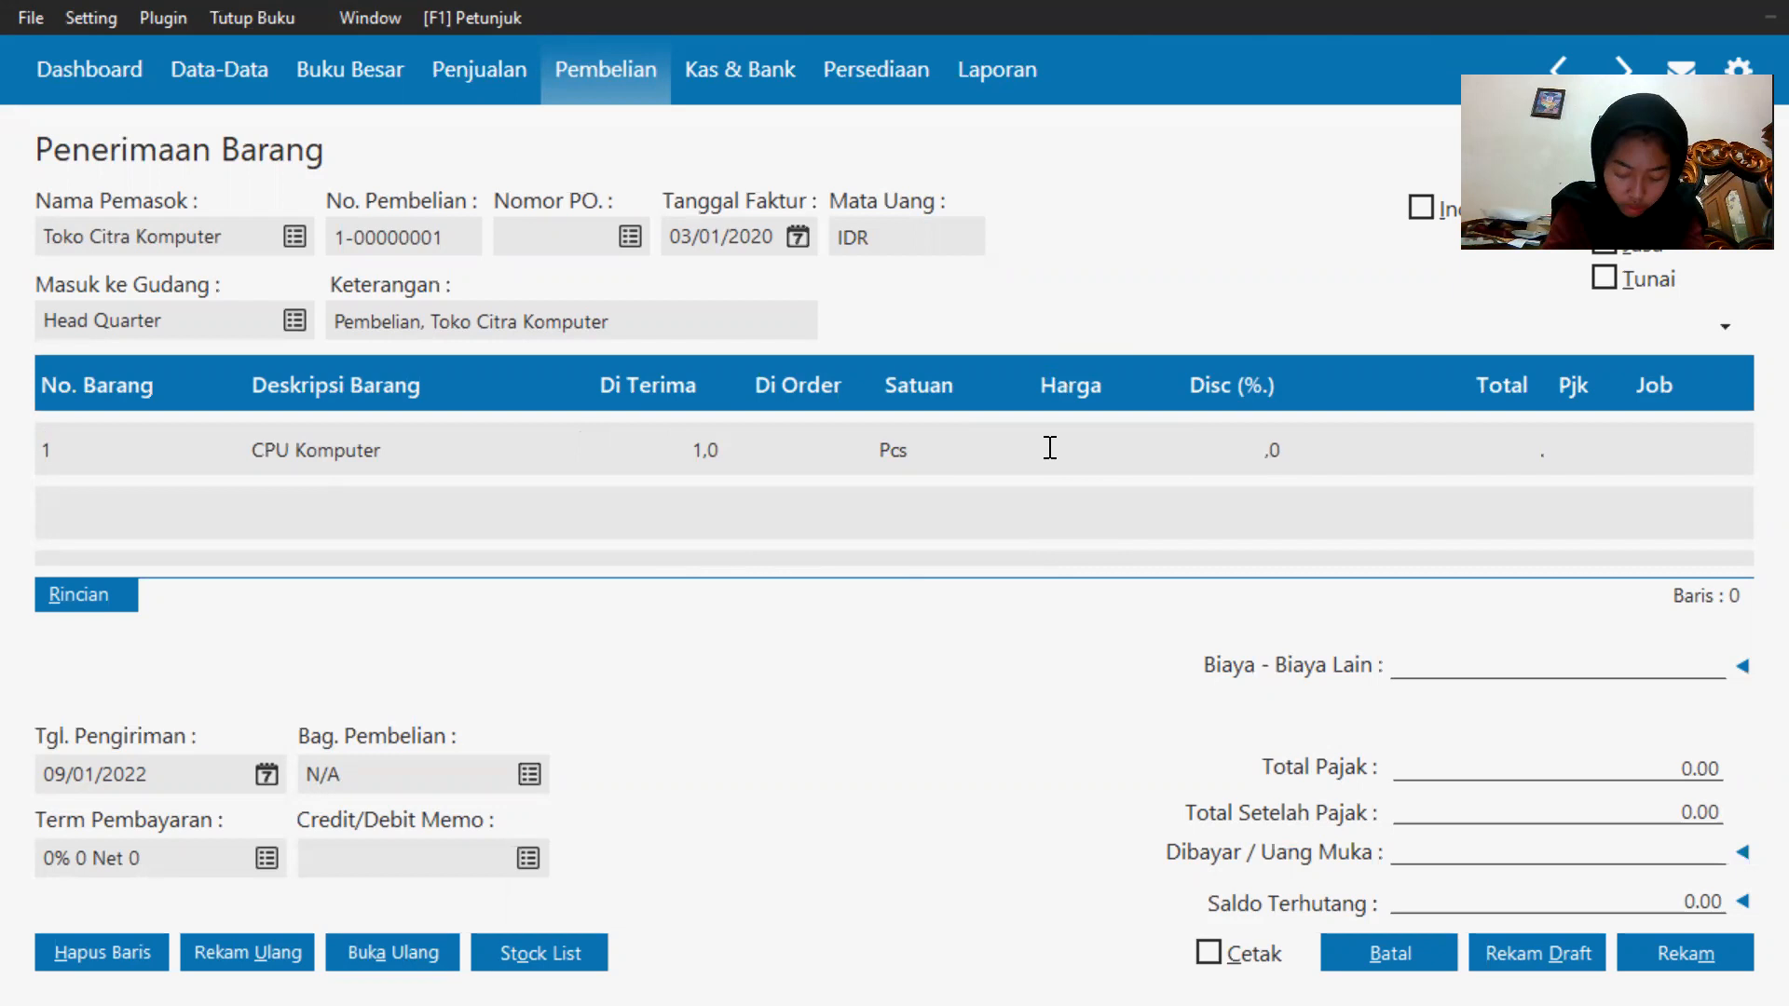
pyautogui.write('1750000')
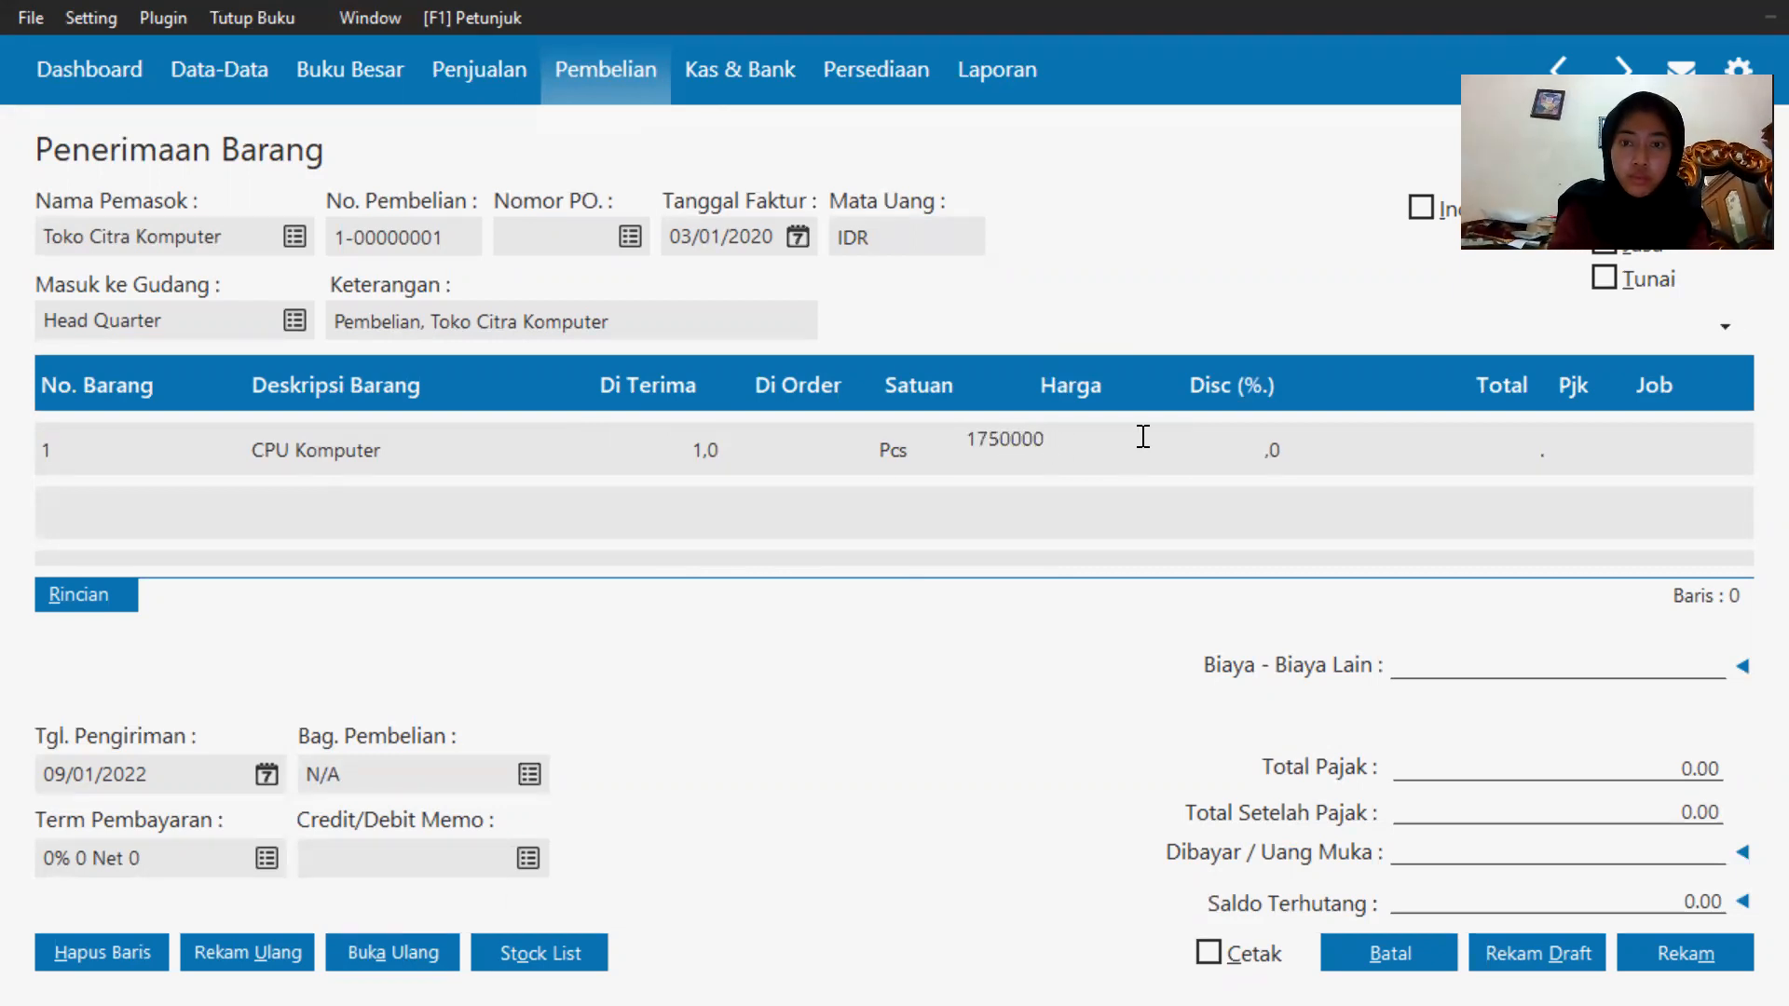
pyautogui.press('BackSpace')
pyautogui.press('BackSpace')
pyautogui.press('BackSpace')
pyautogui.press('BackSpace')
pyautogui.press('BackSpace')
pyautogui.press('BackSpace')
pyautogui.press('BackSpace')
pyautogui.write('1750000')
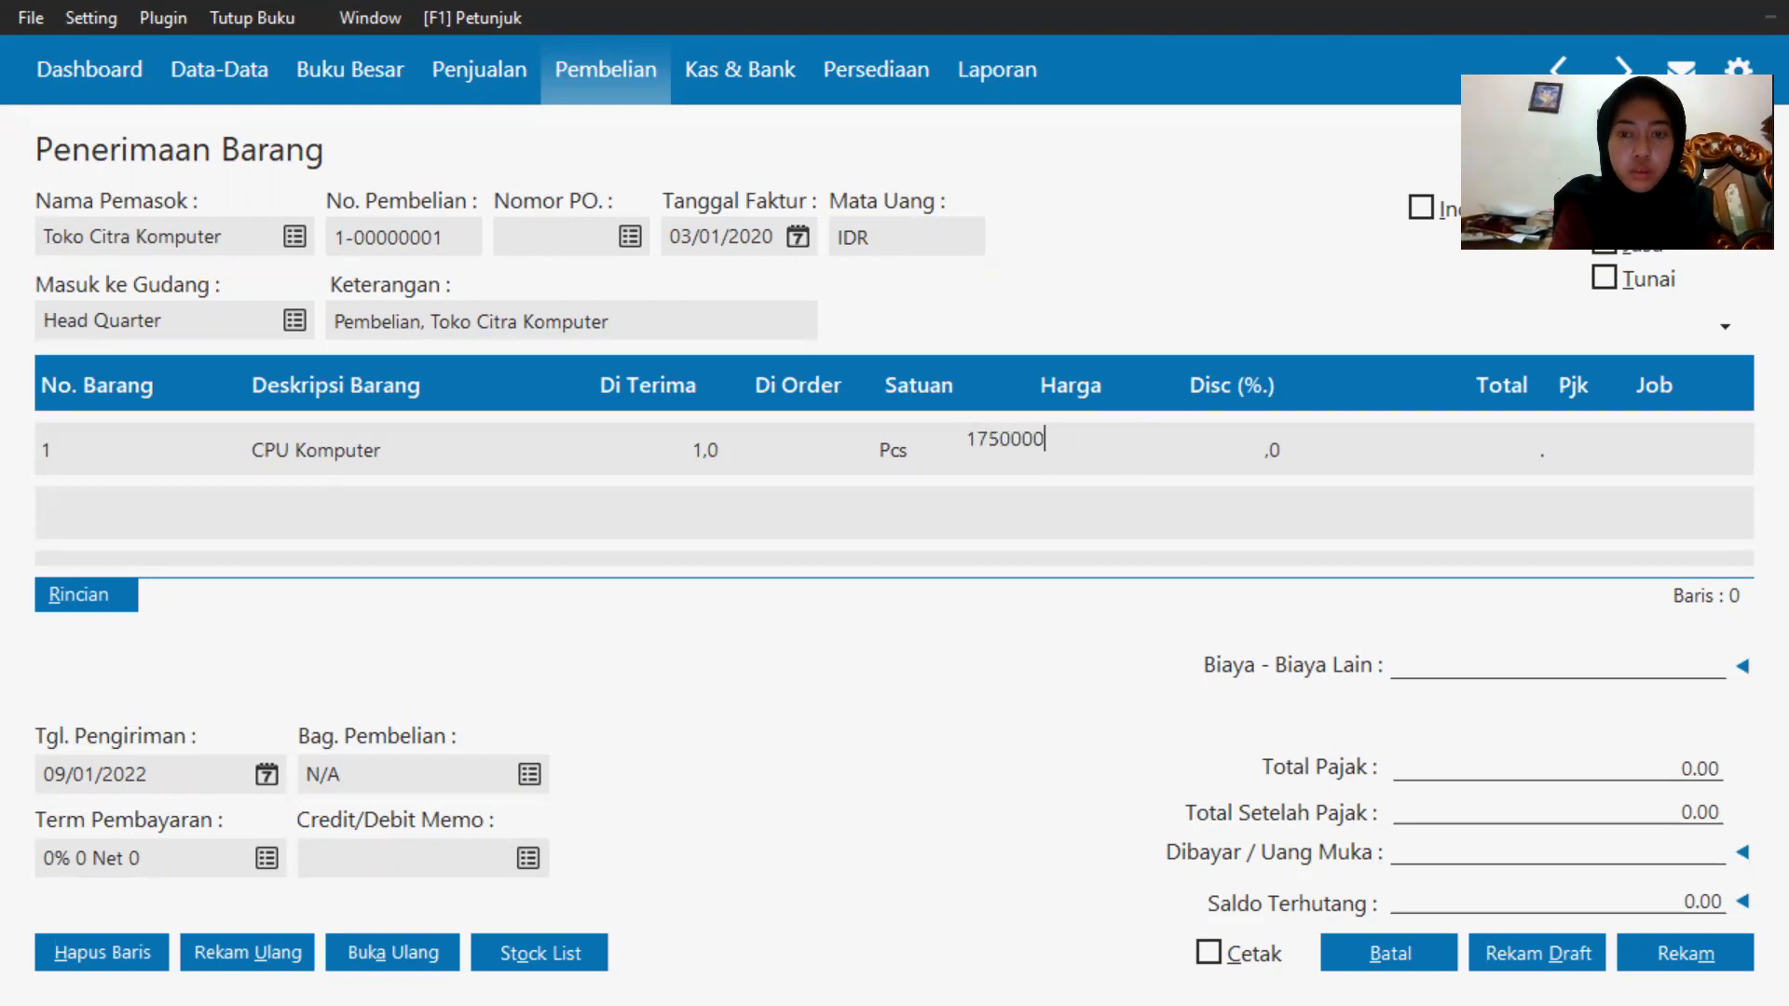
# Apply the VAT(1) tax code to the CPU Komputer line.
pyautogui.click(1584, 447)
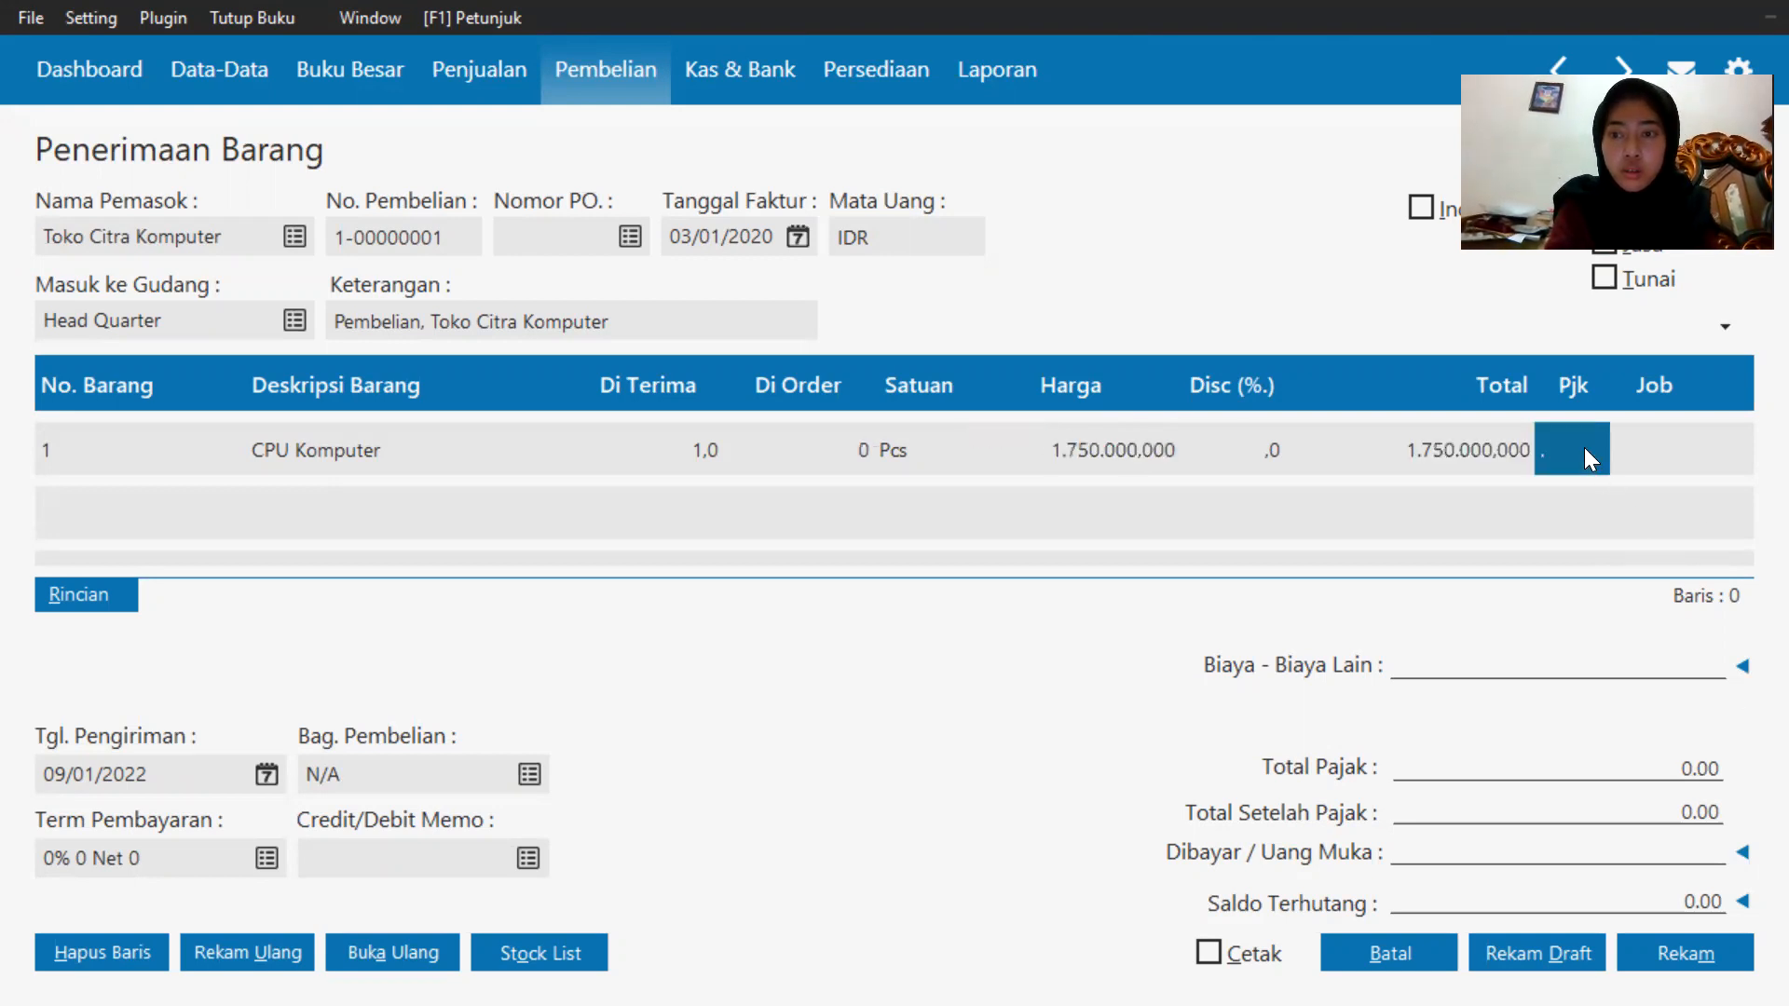
pyautogui.click(1584, 447)
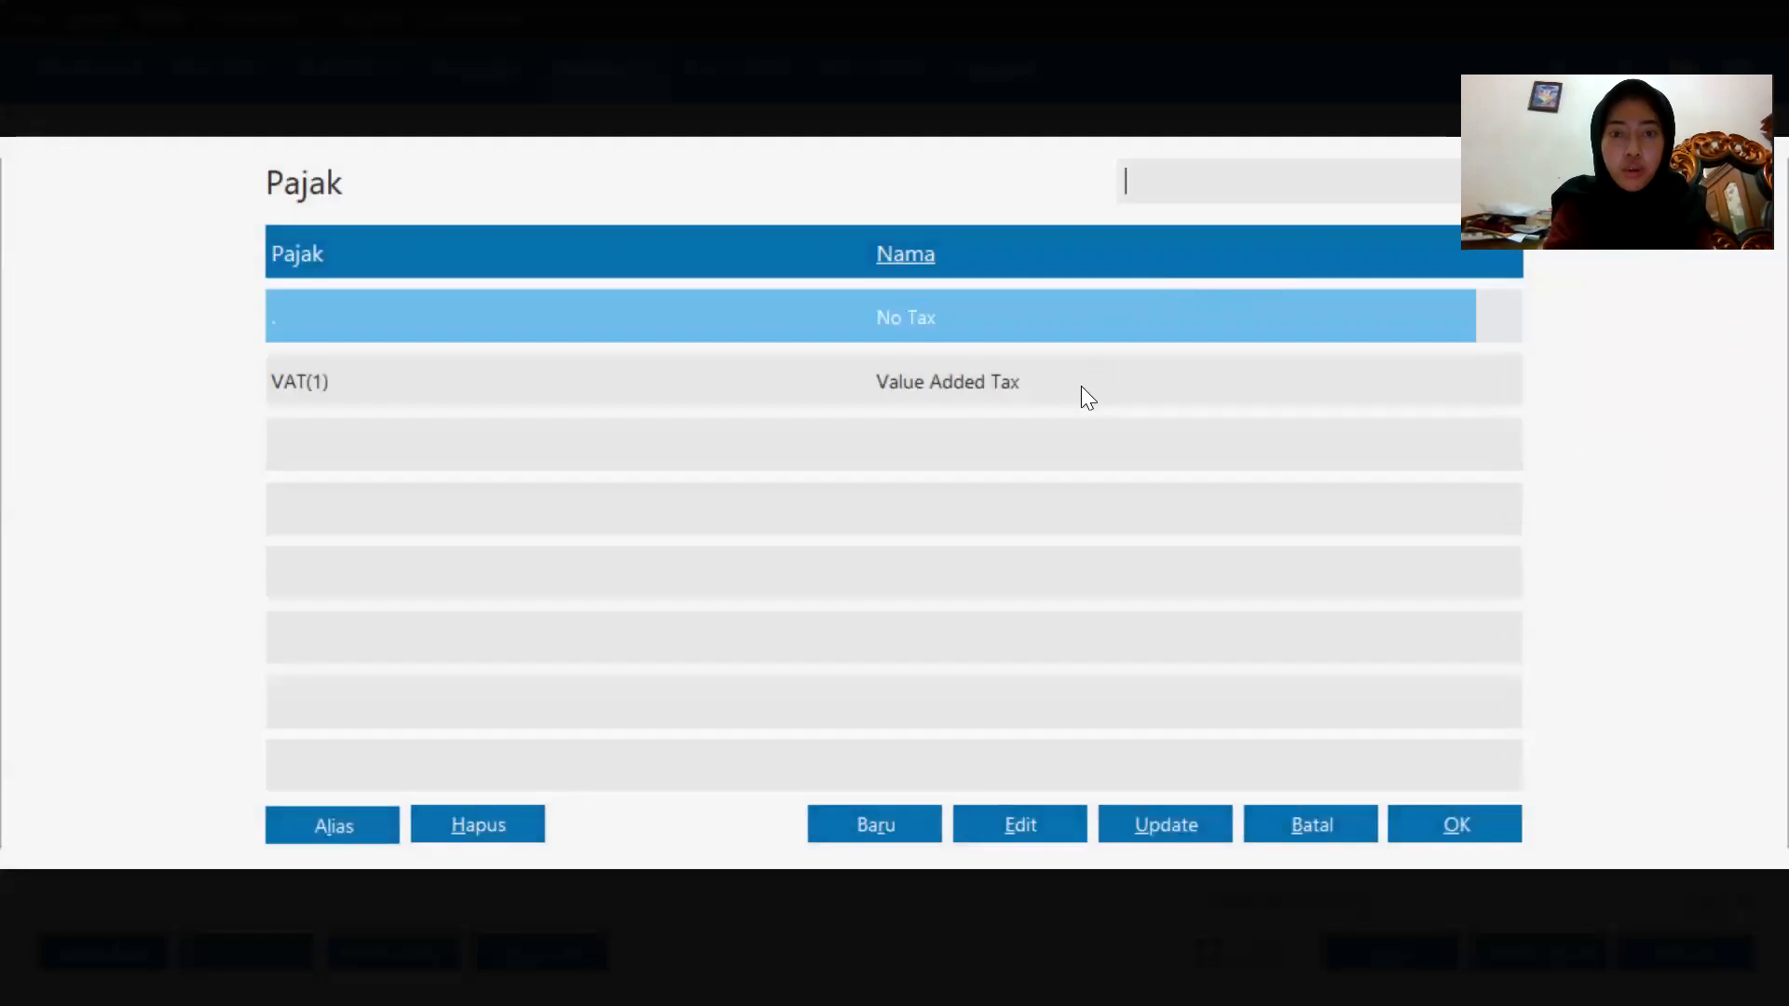
pyautogui.doubleClick(1080, 387)
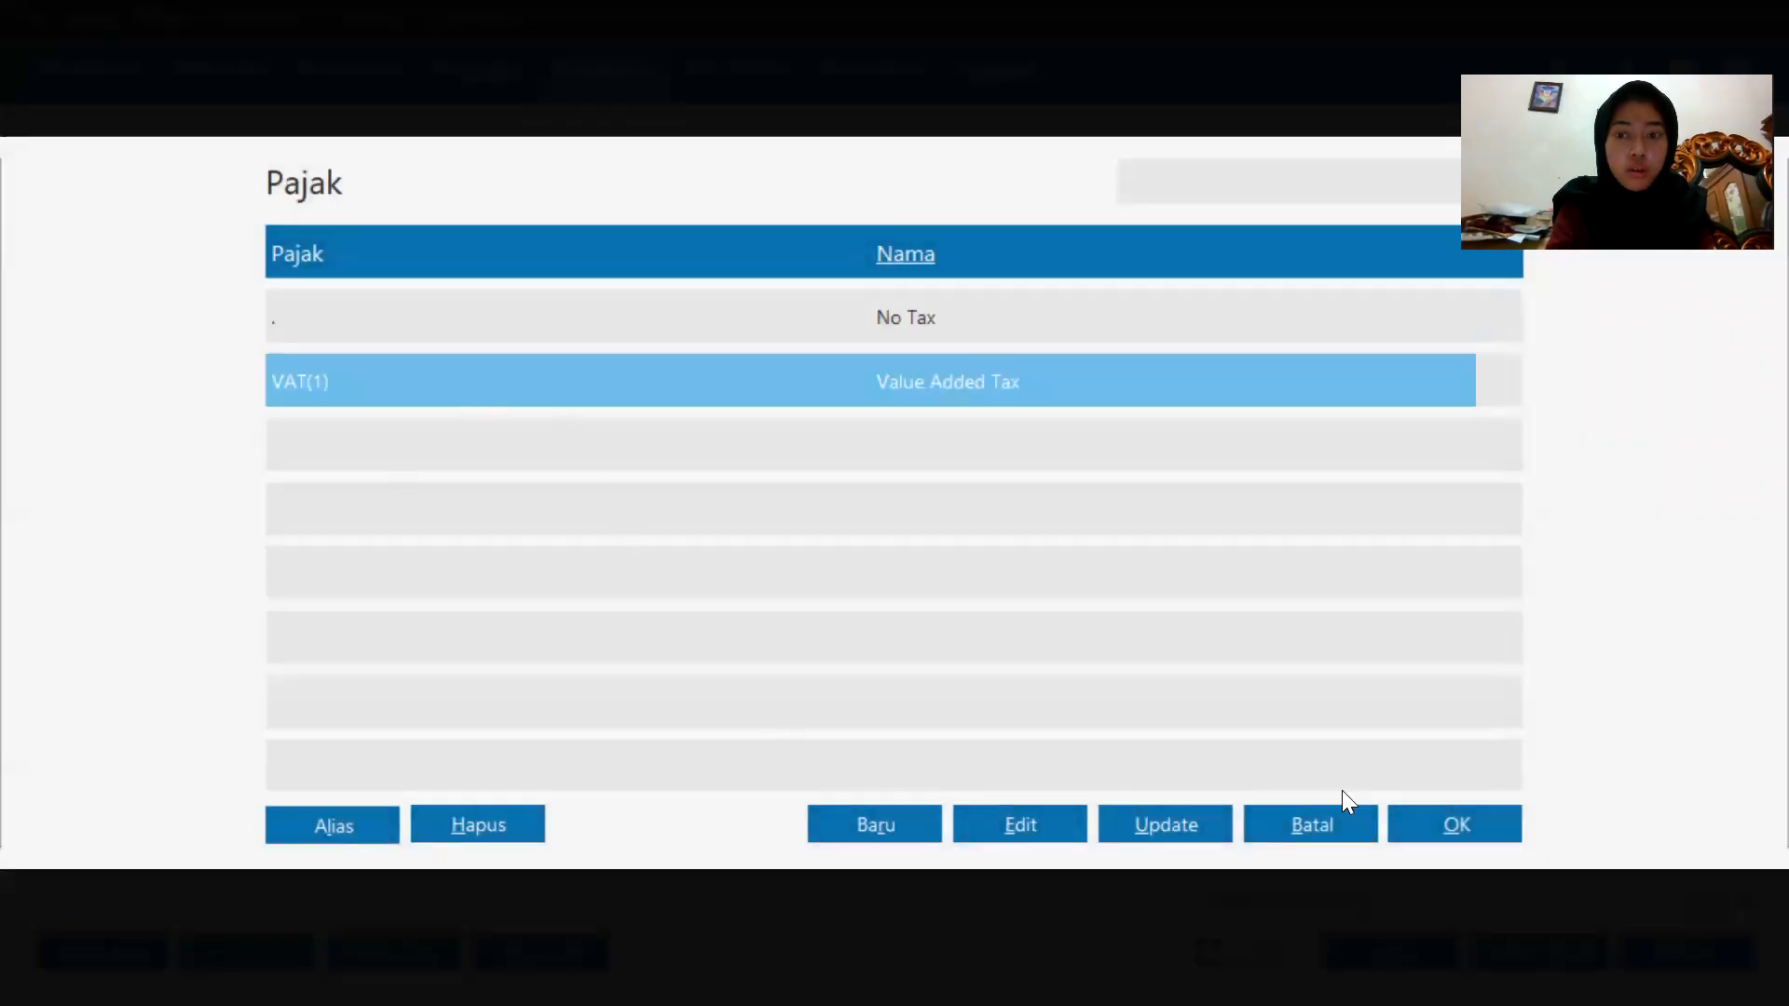
pyautogui.click(1454, 825)
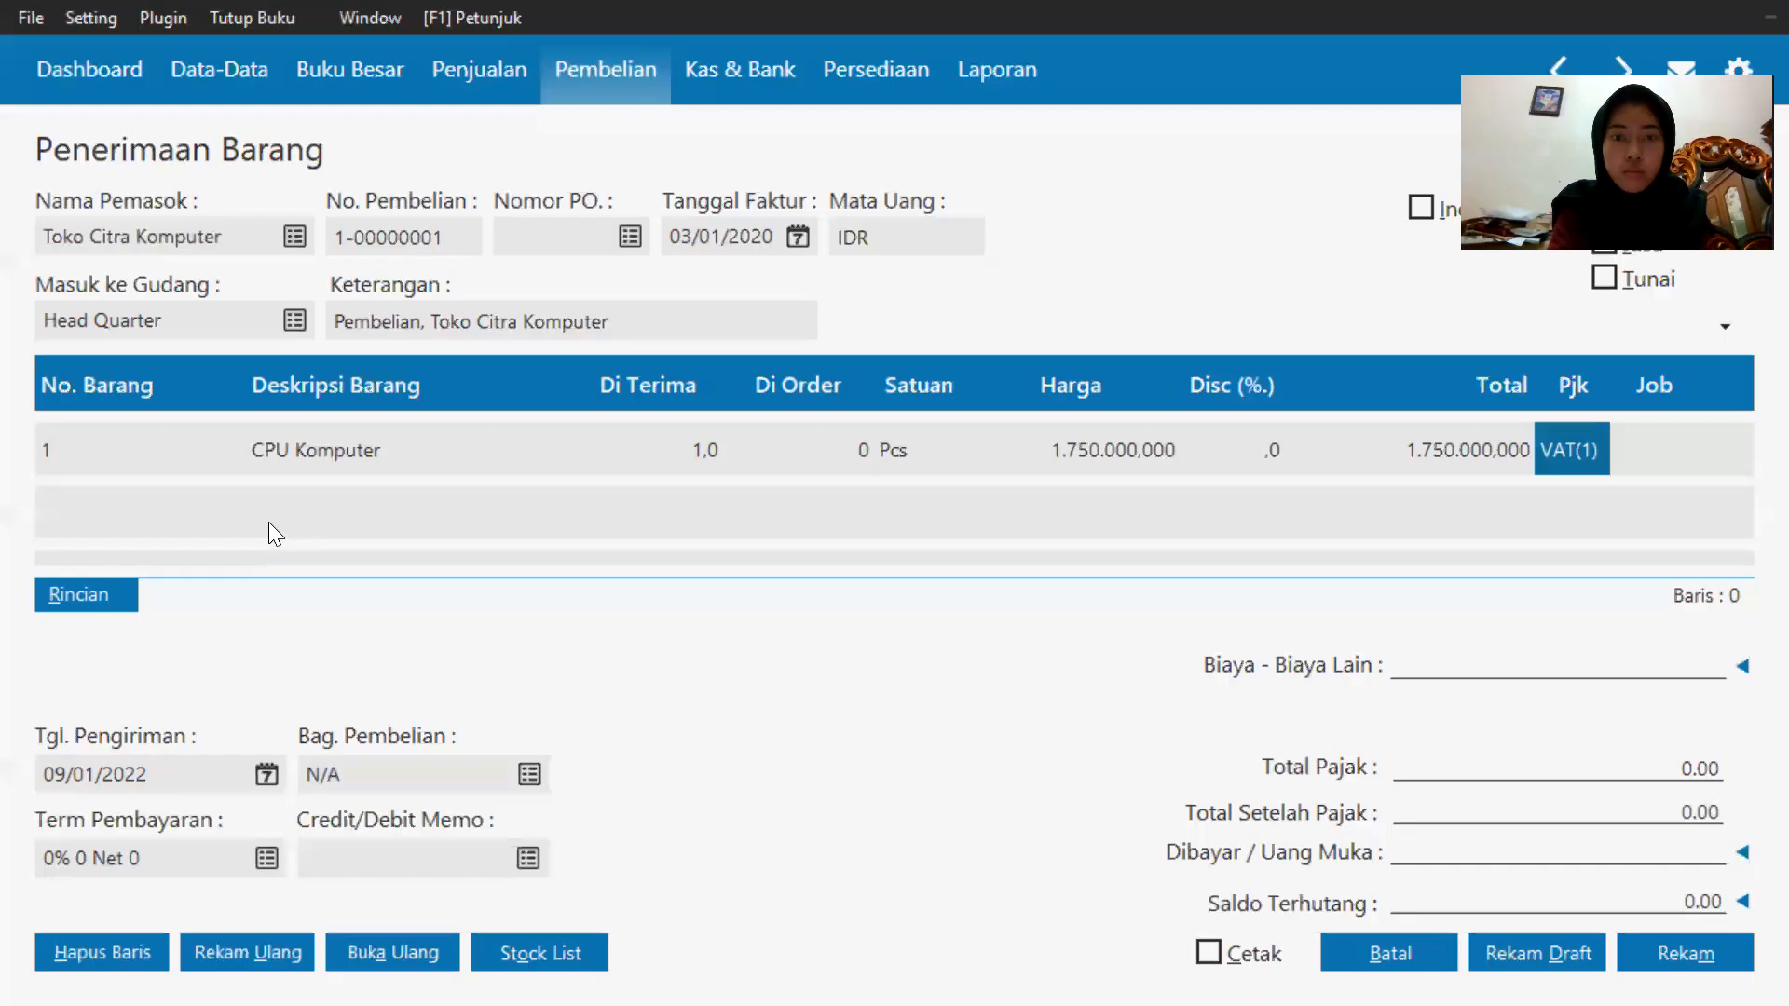
# Create a new inventory item with code 2 and description Monitor Komputer, save it, and confirm putting it on the invoice line.
pyautogui.click(142, 453)
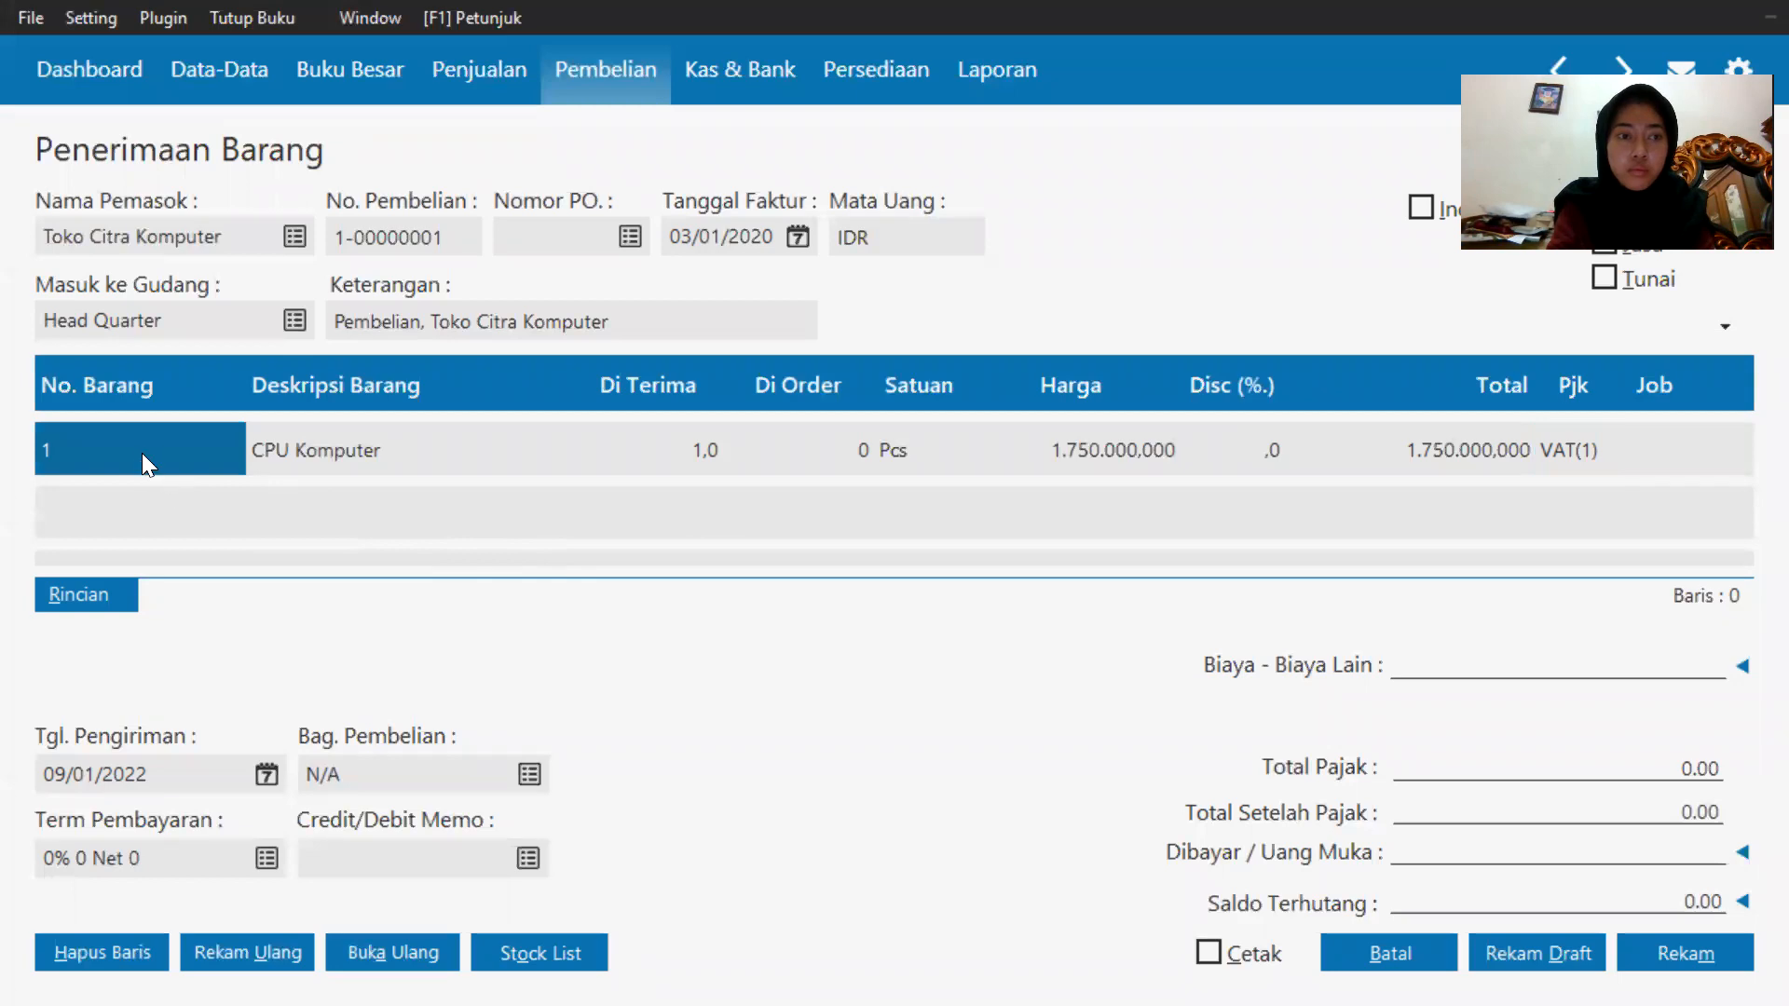
pyautogui.doubleClick(100, 508)
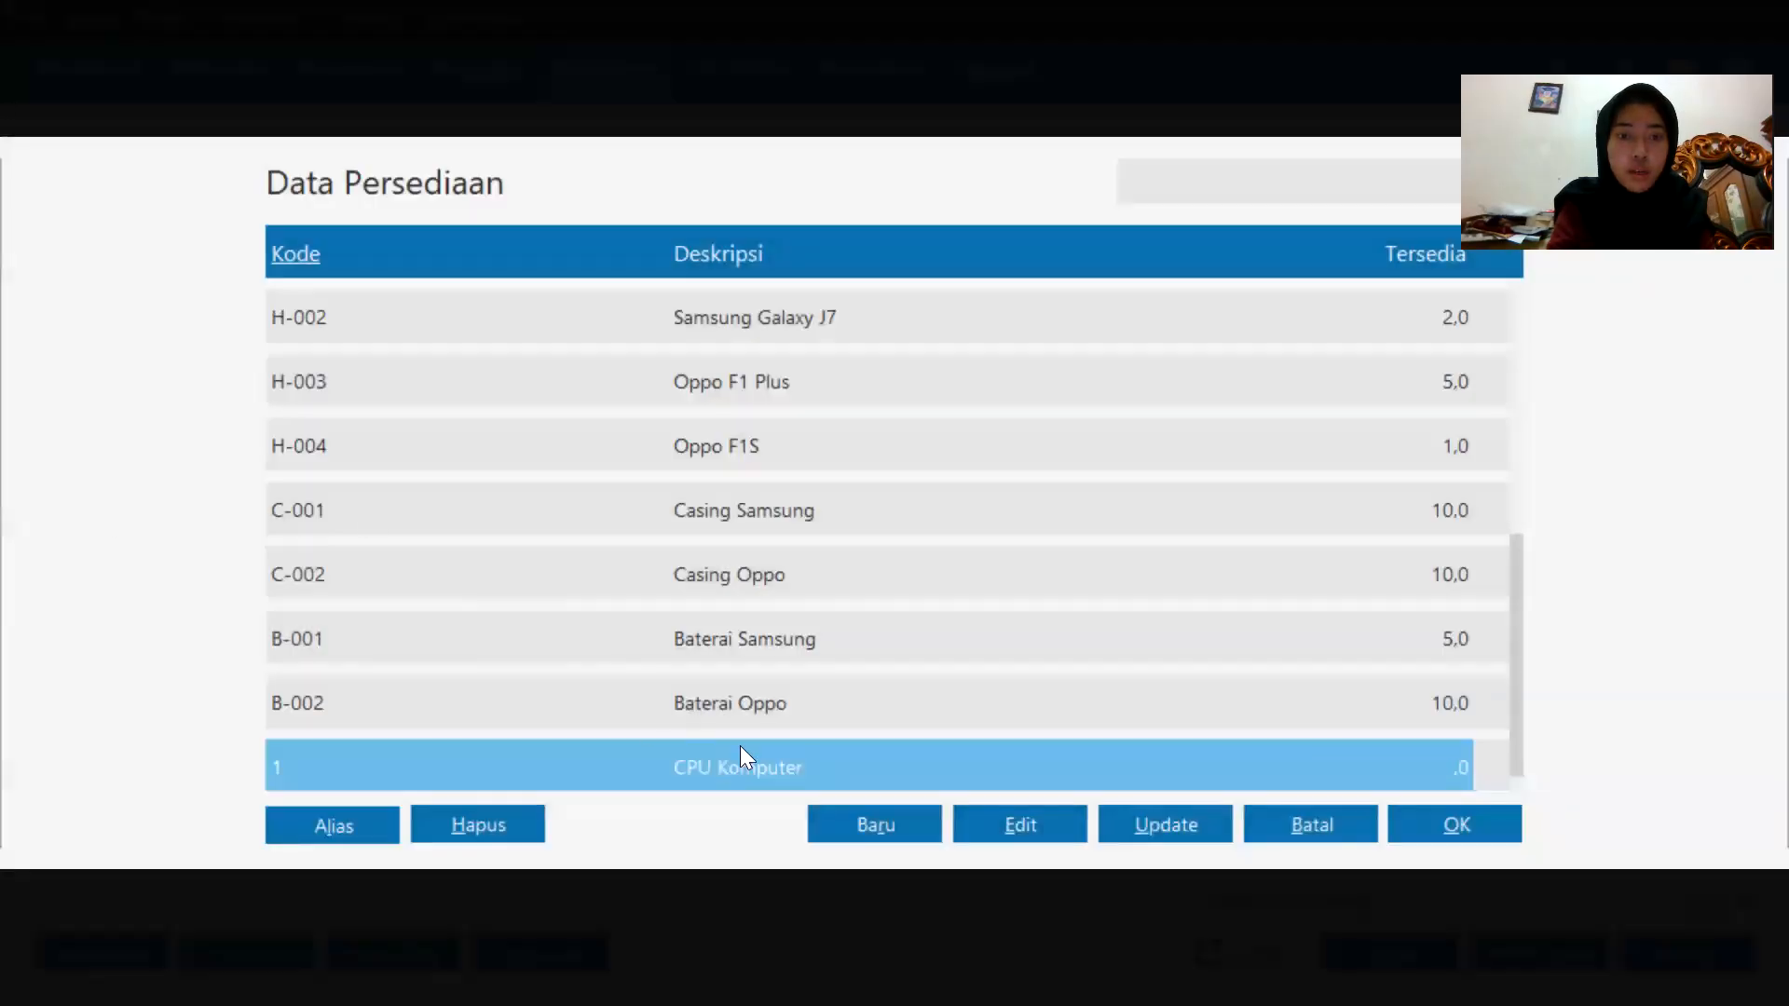
pyautogui.click(844, 820)
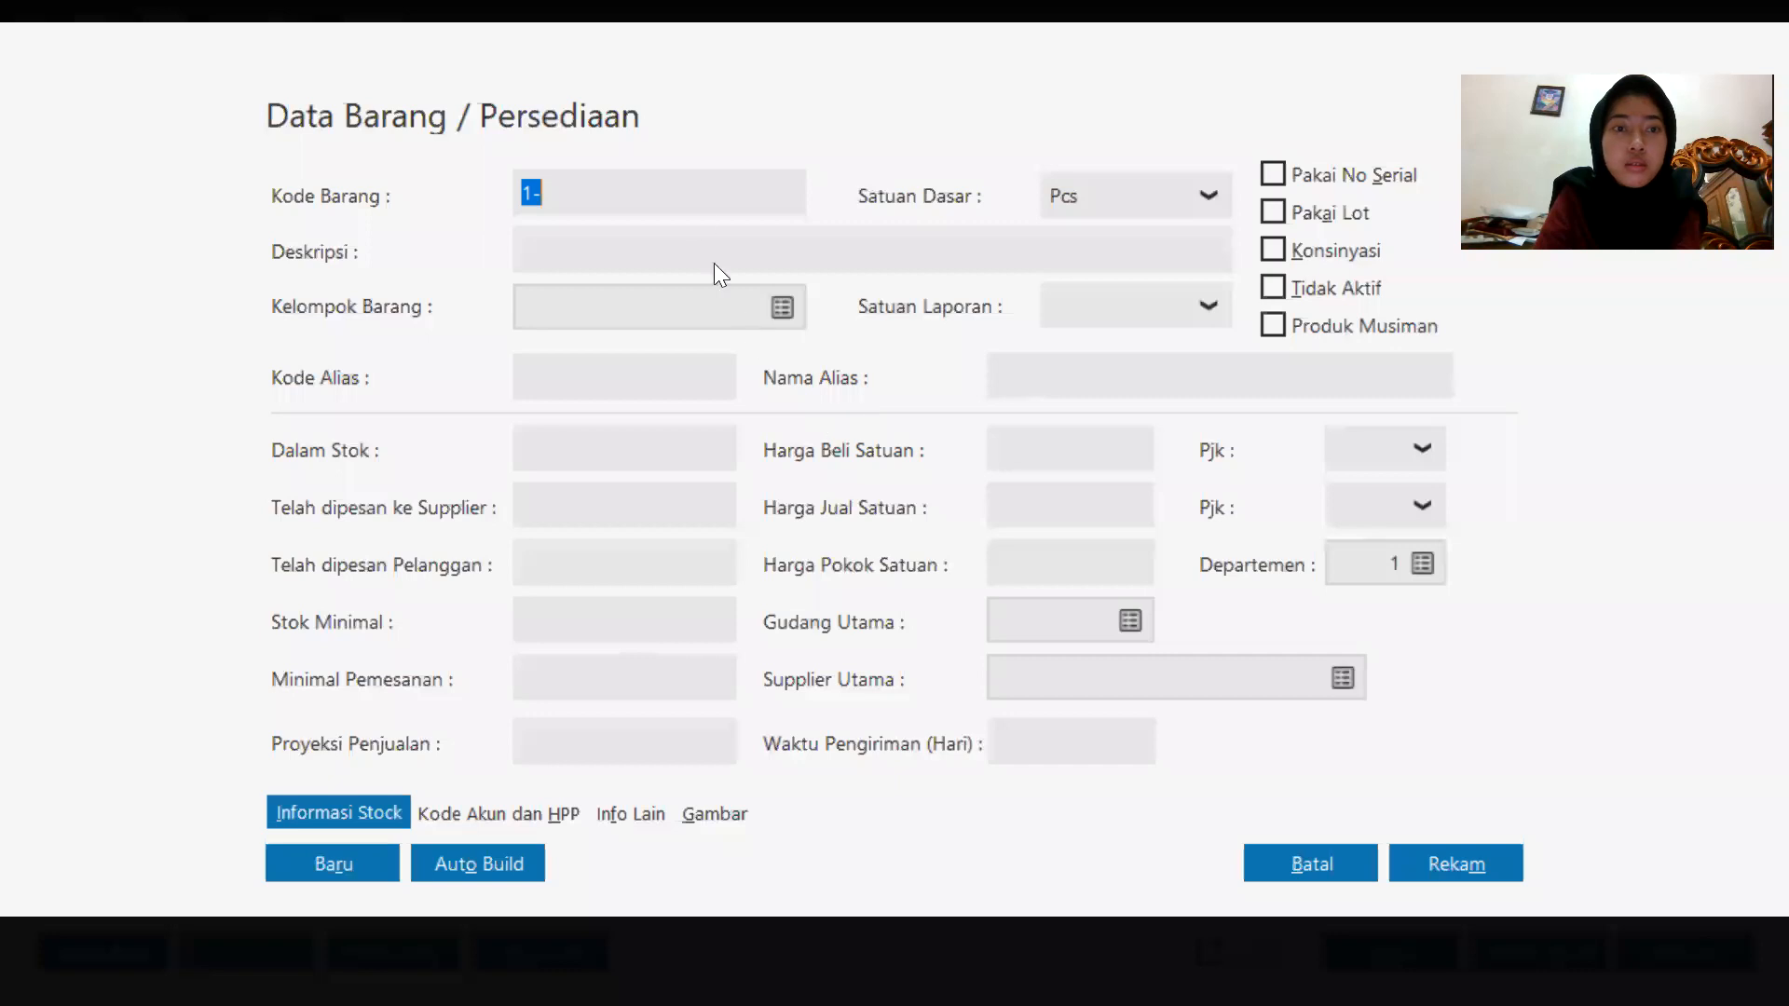
pyautogui.click(695, 207)
pyautogui.press('BackSpace')
pyautogui.press('BackSpace')
pyautogui.write('2')
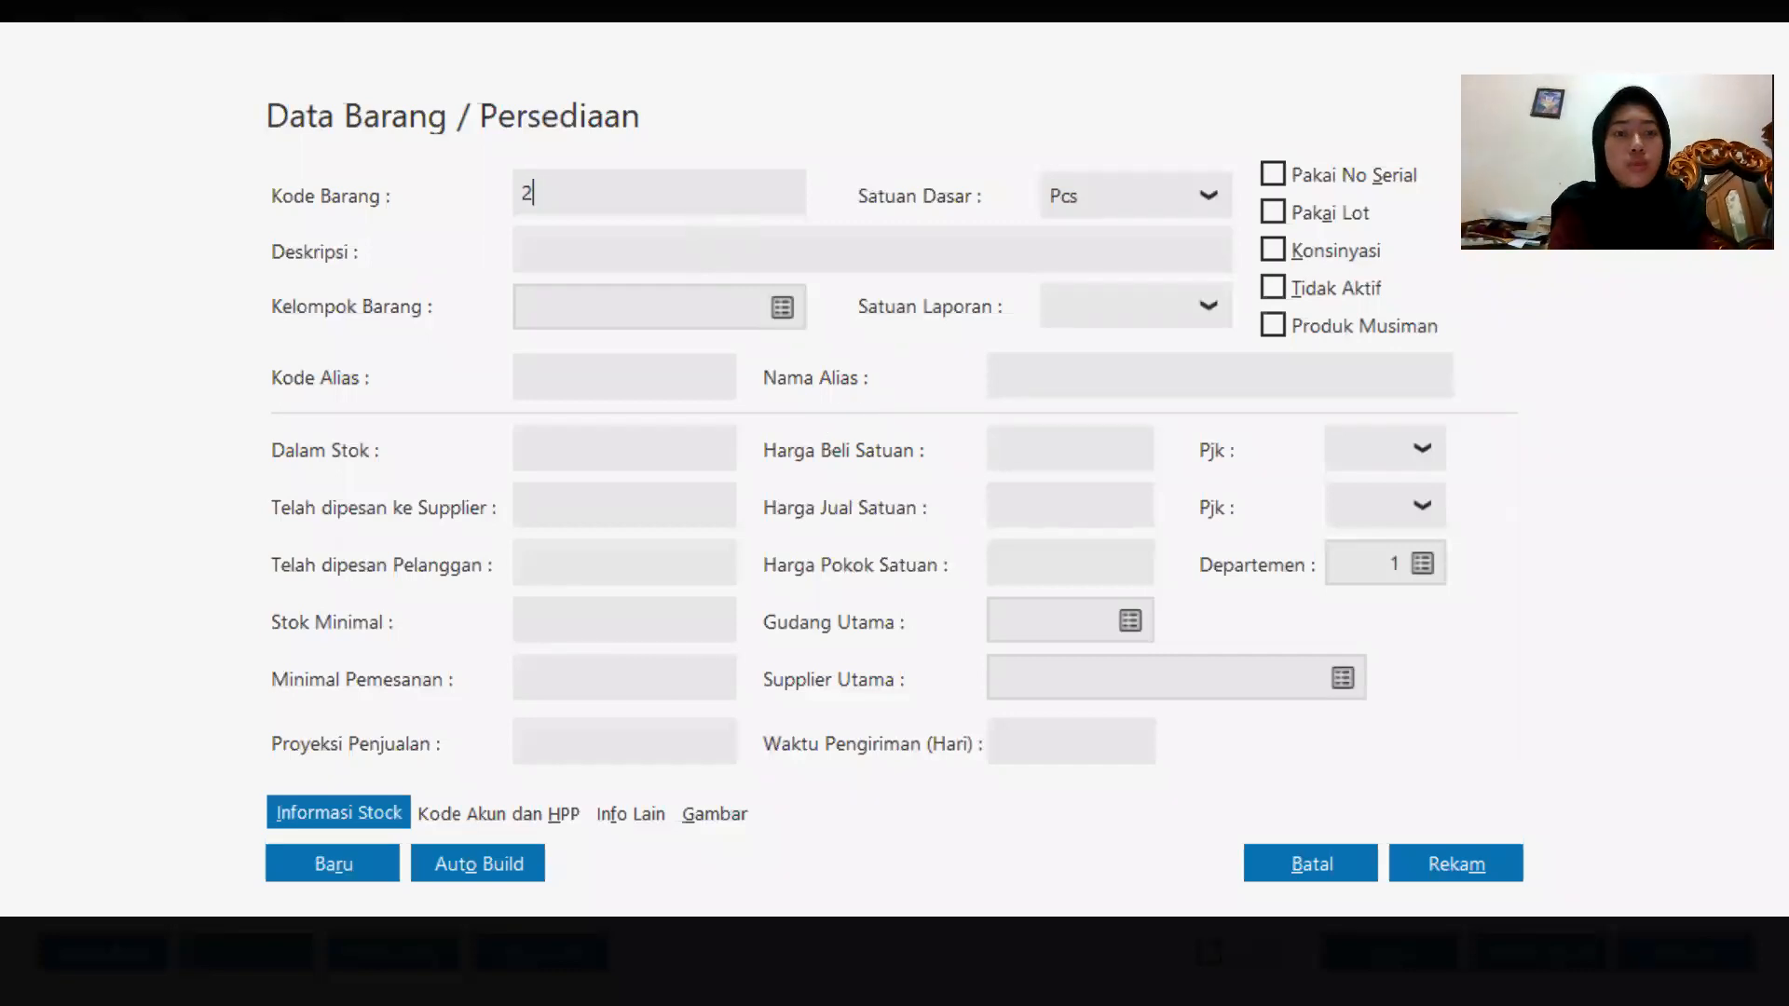
pyautogui.click(535, 252)
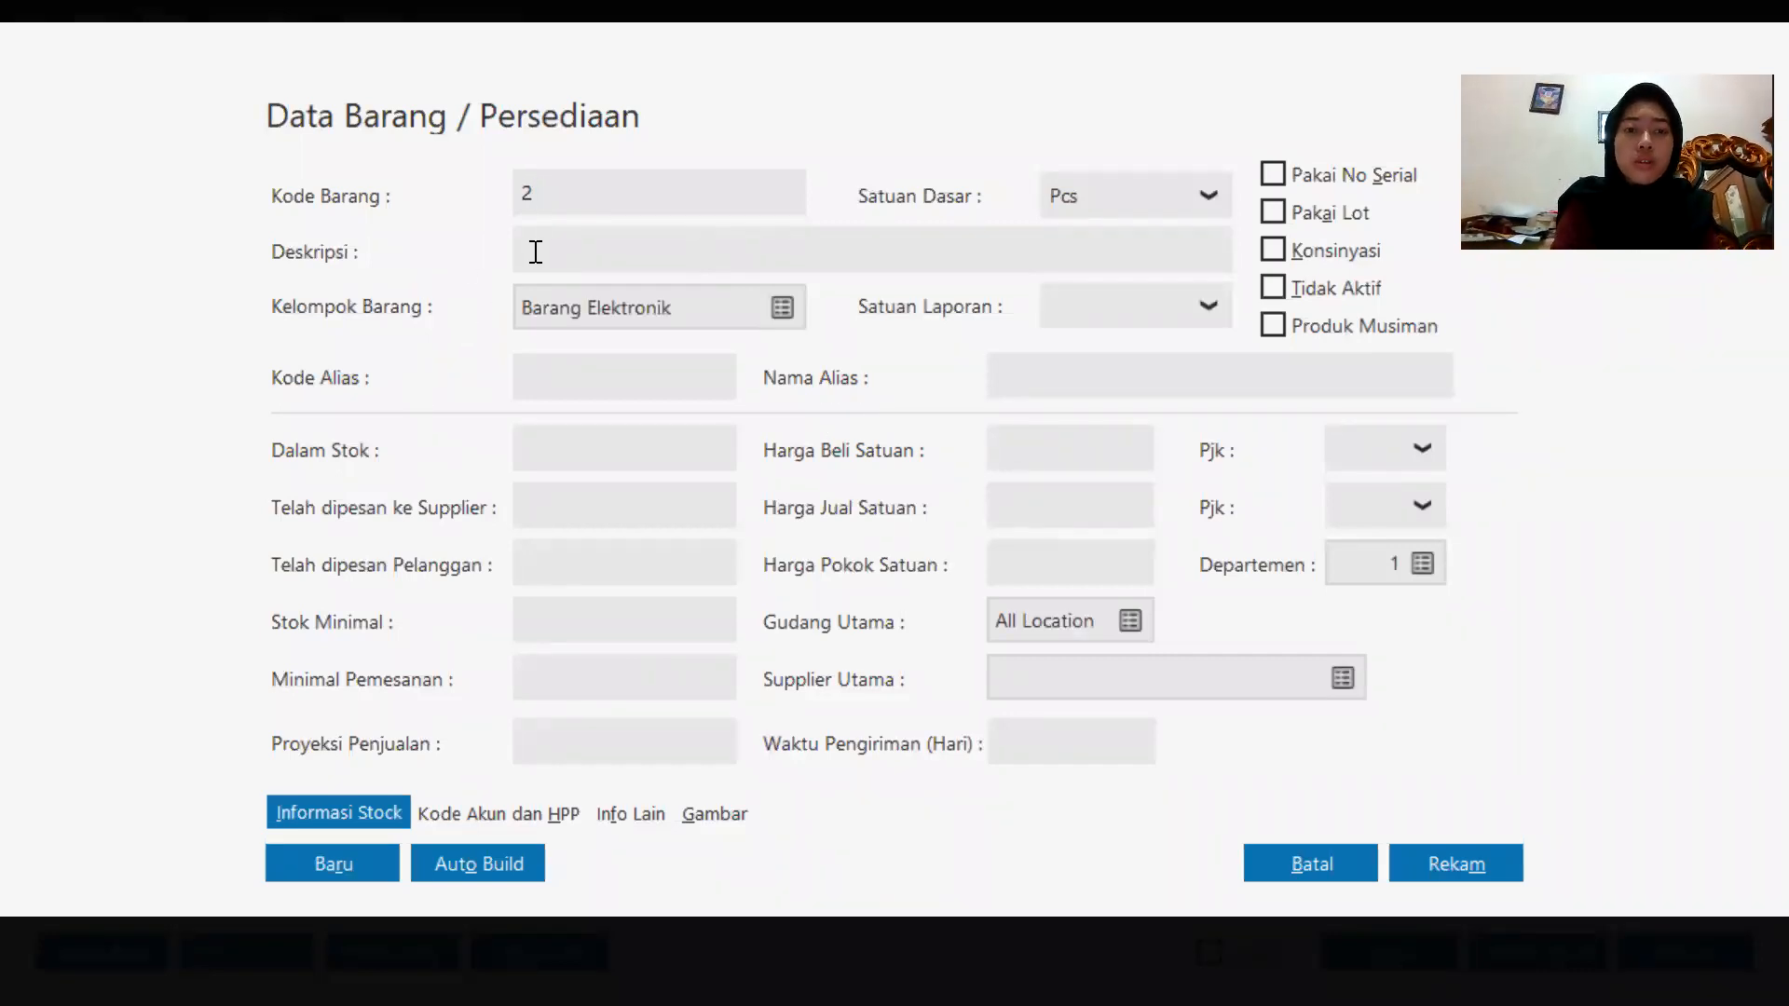
pyautogui.write('Monitor Komputer')
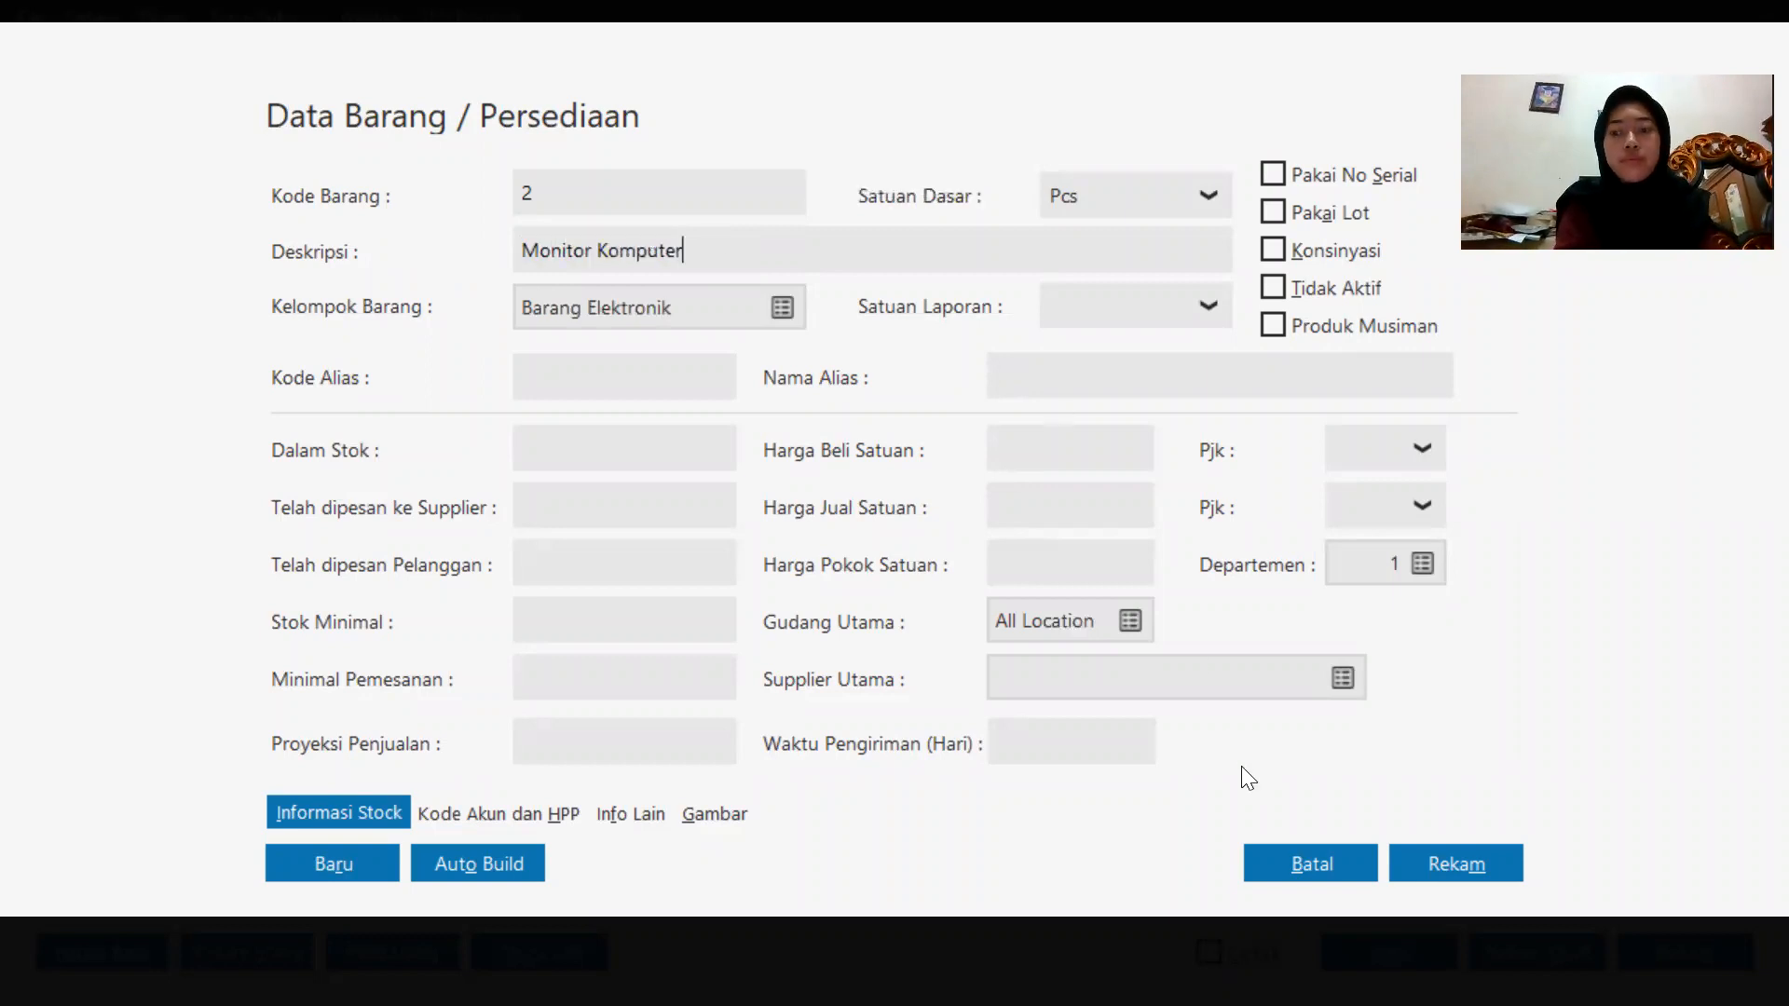
pyautogui.click(1456, 860)
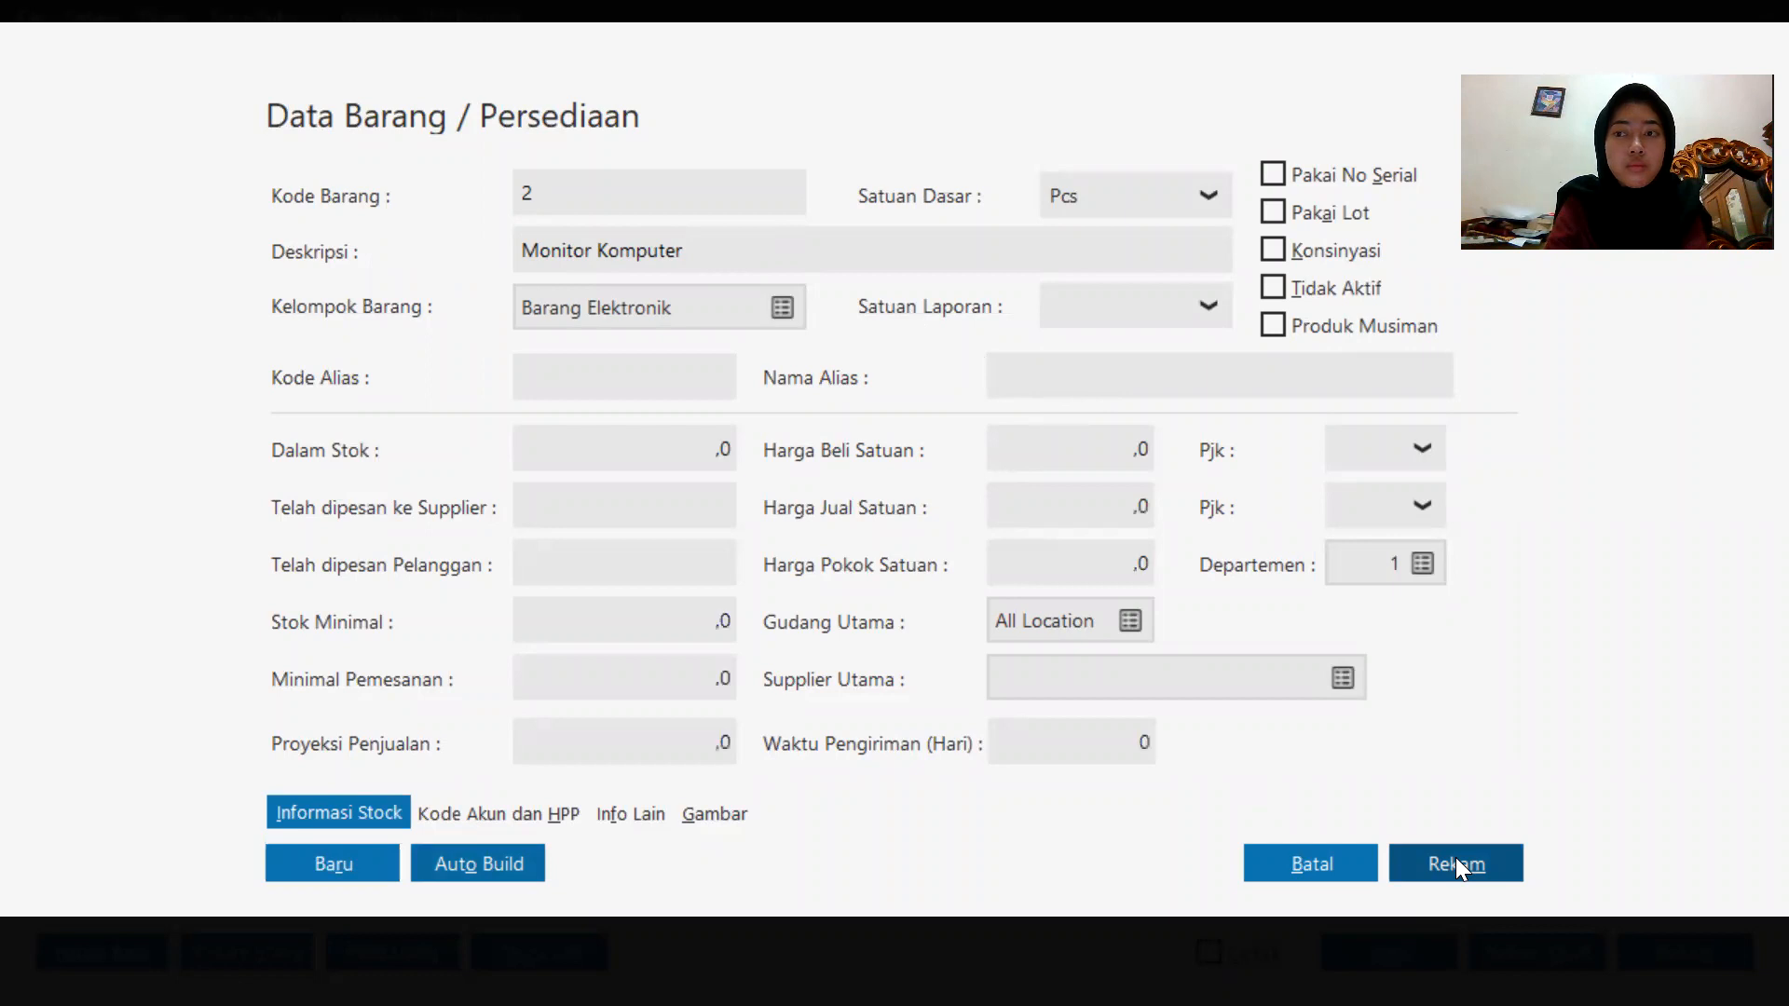
pyautogui.doubleClick(1000, 712)
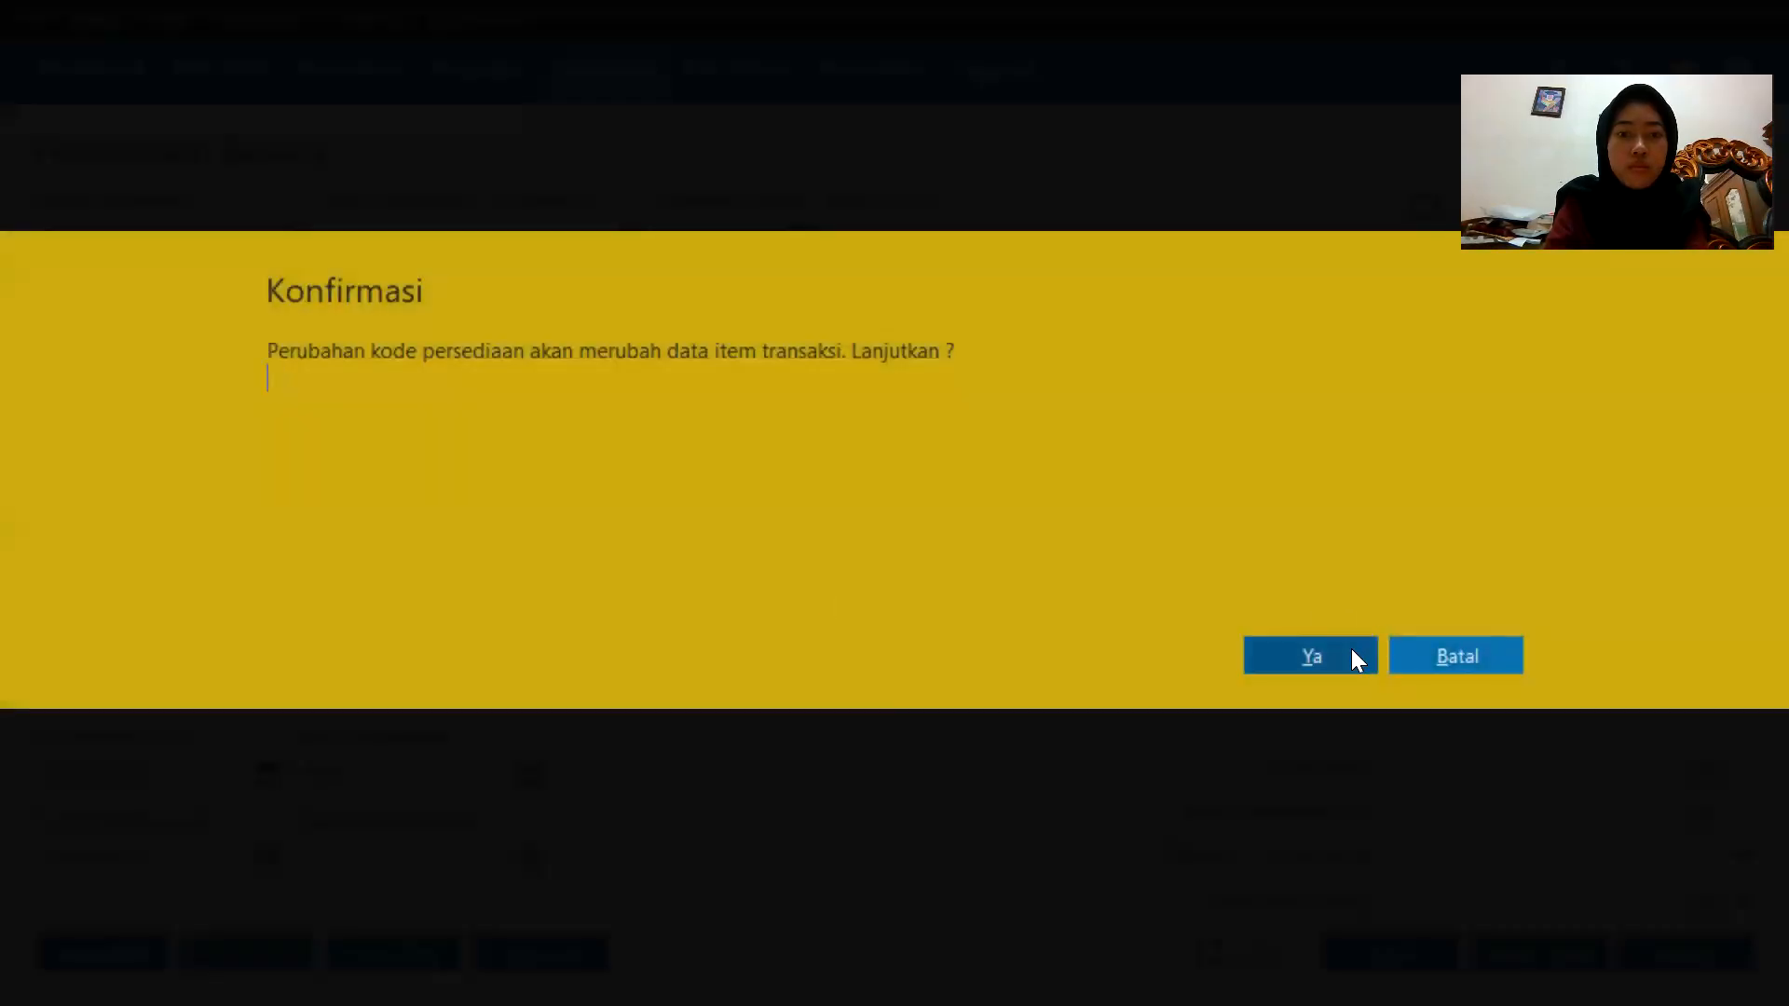
pyautogui.click(1351, 651)
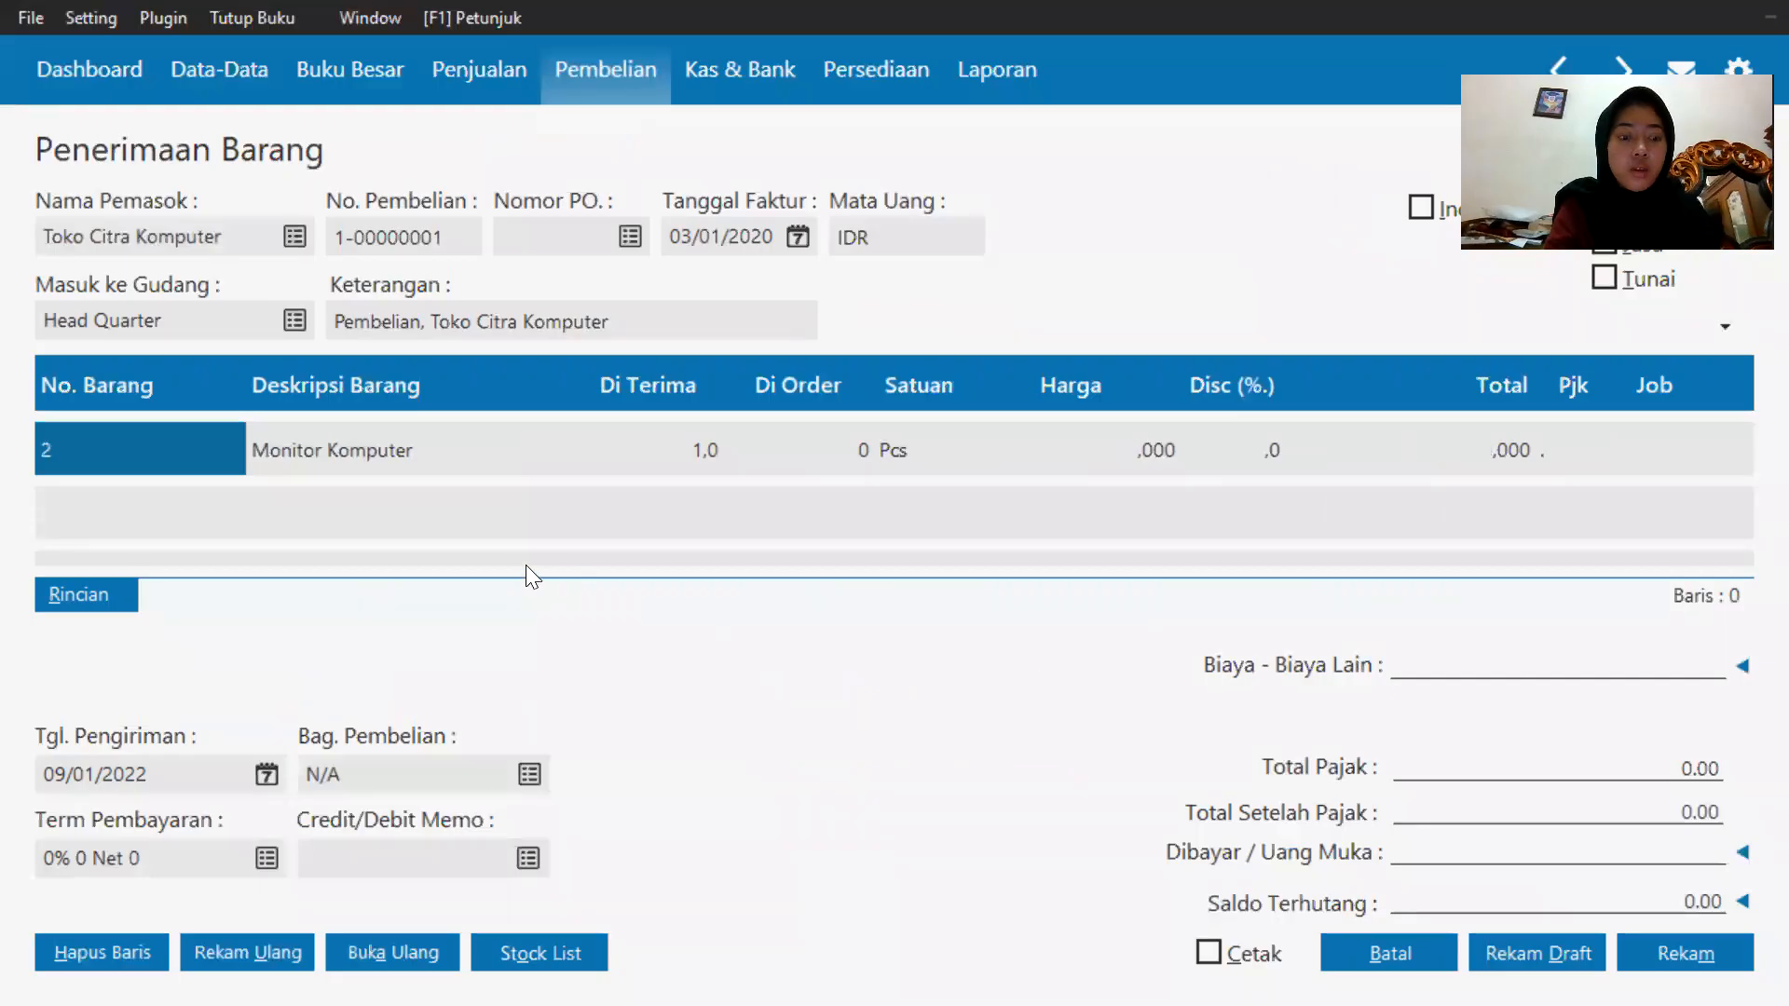
# Dismiss the zero unit price warnings and revert the first invoice line back to CPU Komputer, keeping Monitor Komputer on the second line.
pyautogui.click(405, 455)
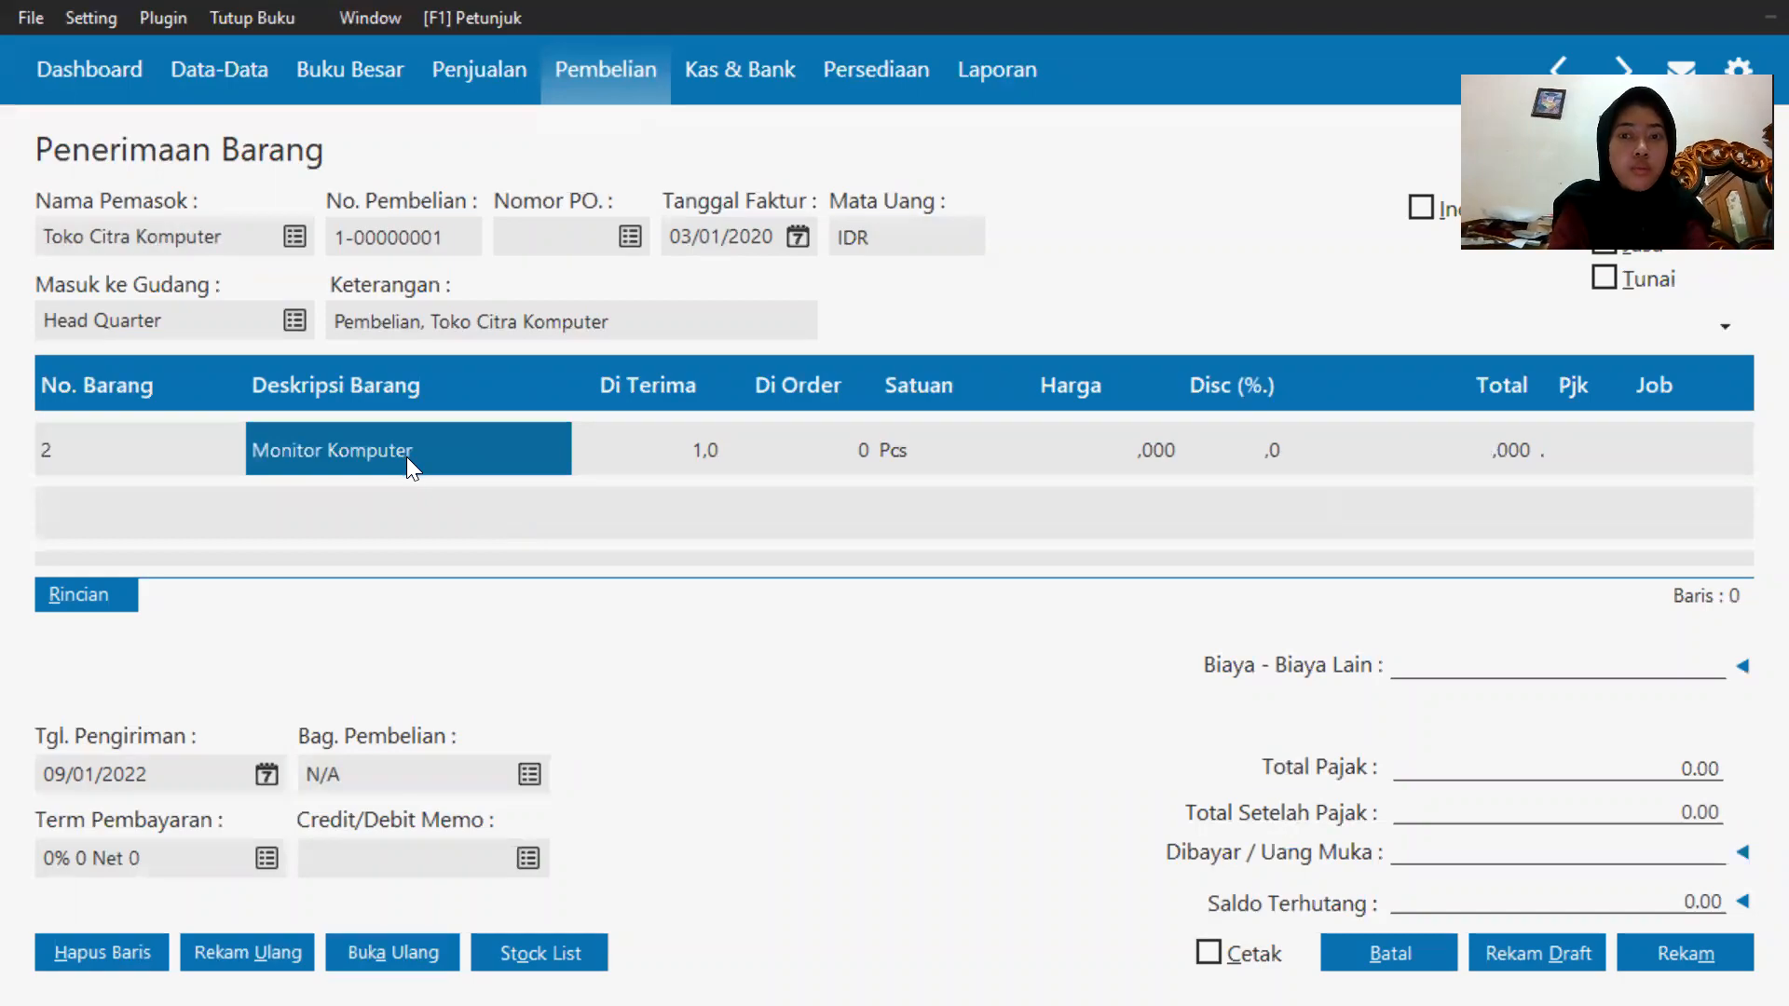
pyautogui.click(406, 457)
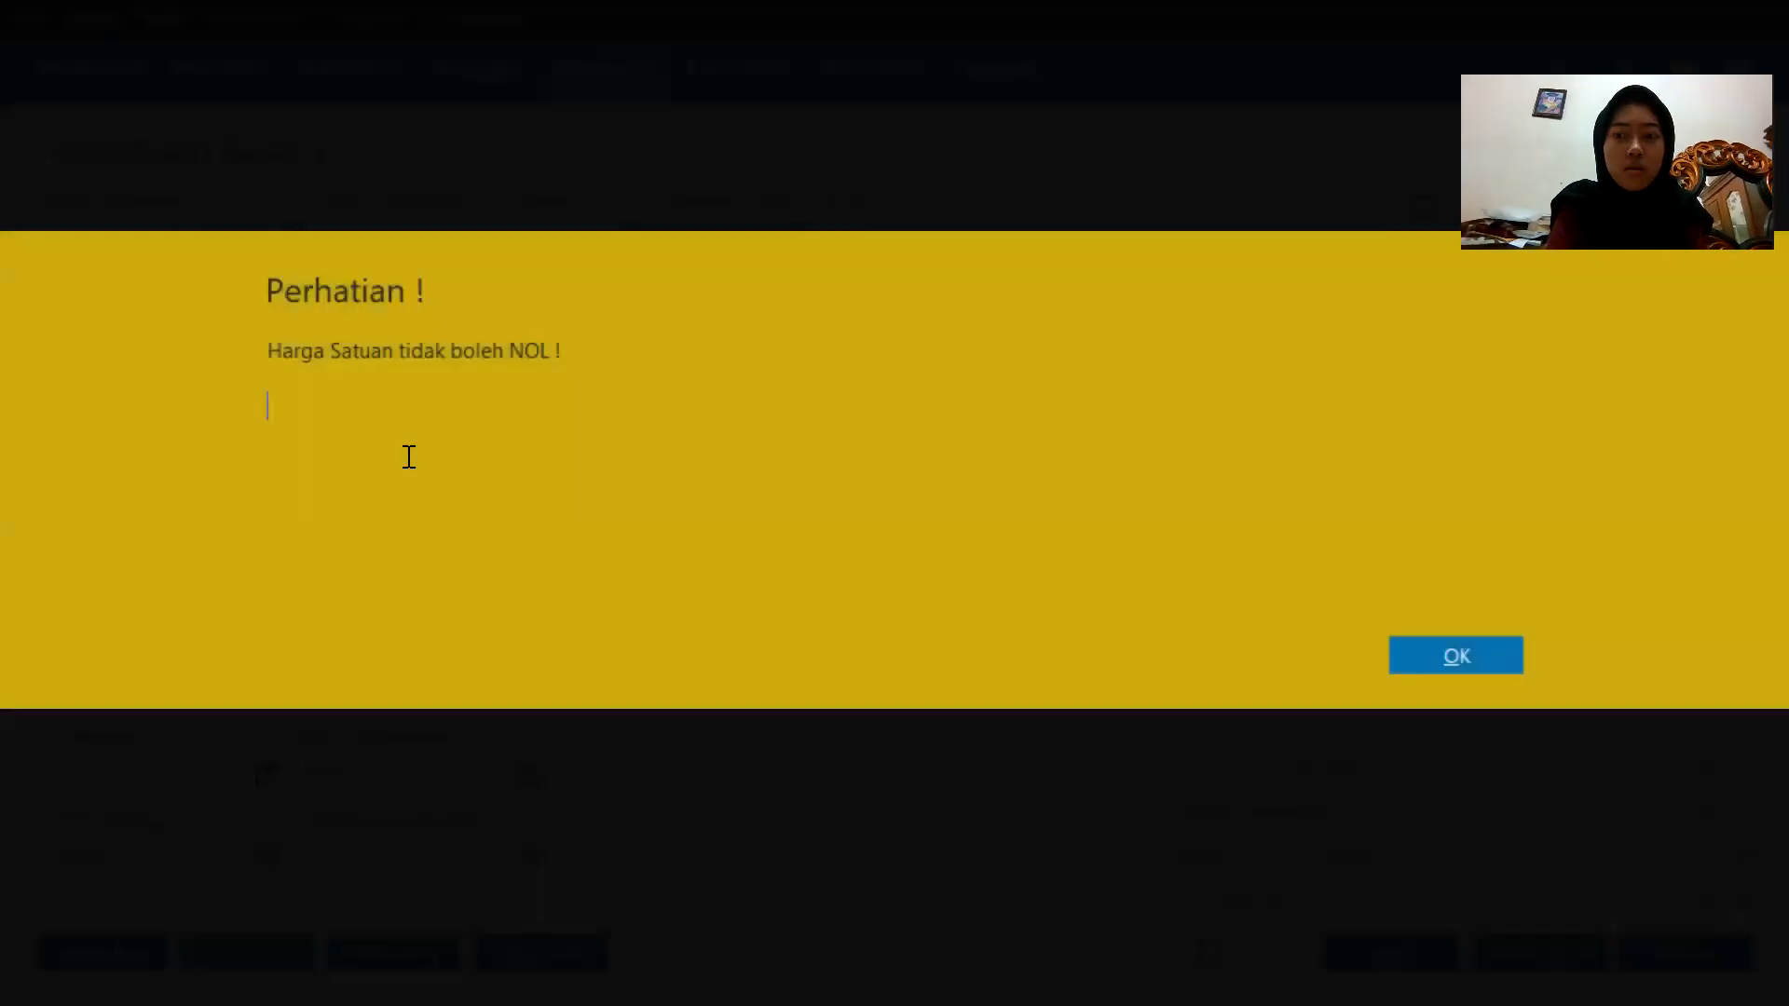
pyautogui.click(1436, 670)
pyautogui.click(244, 440)
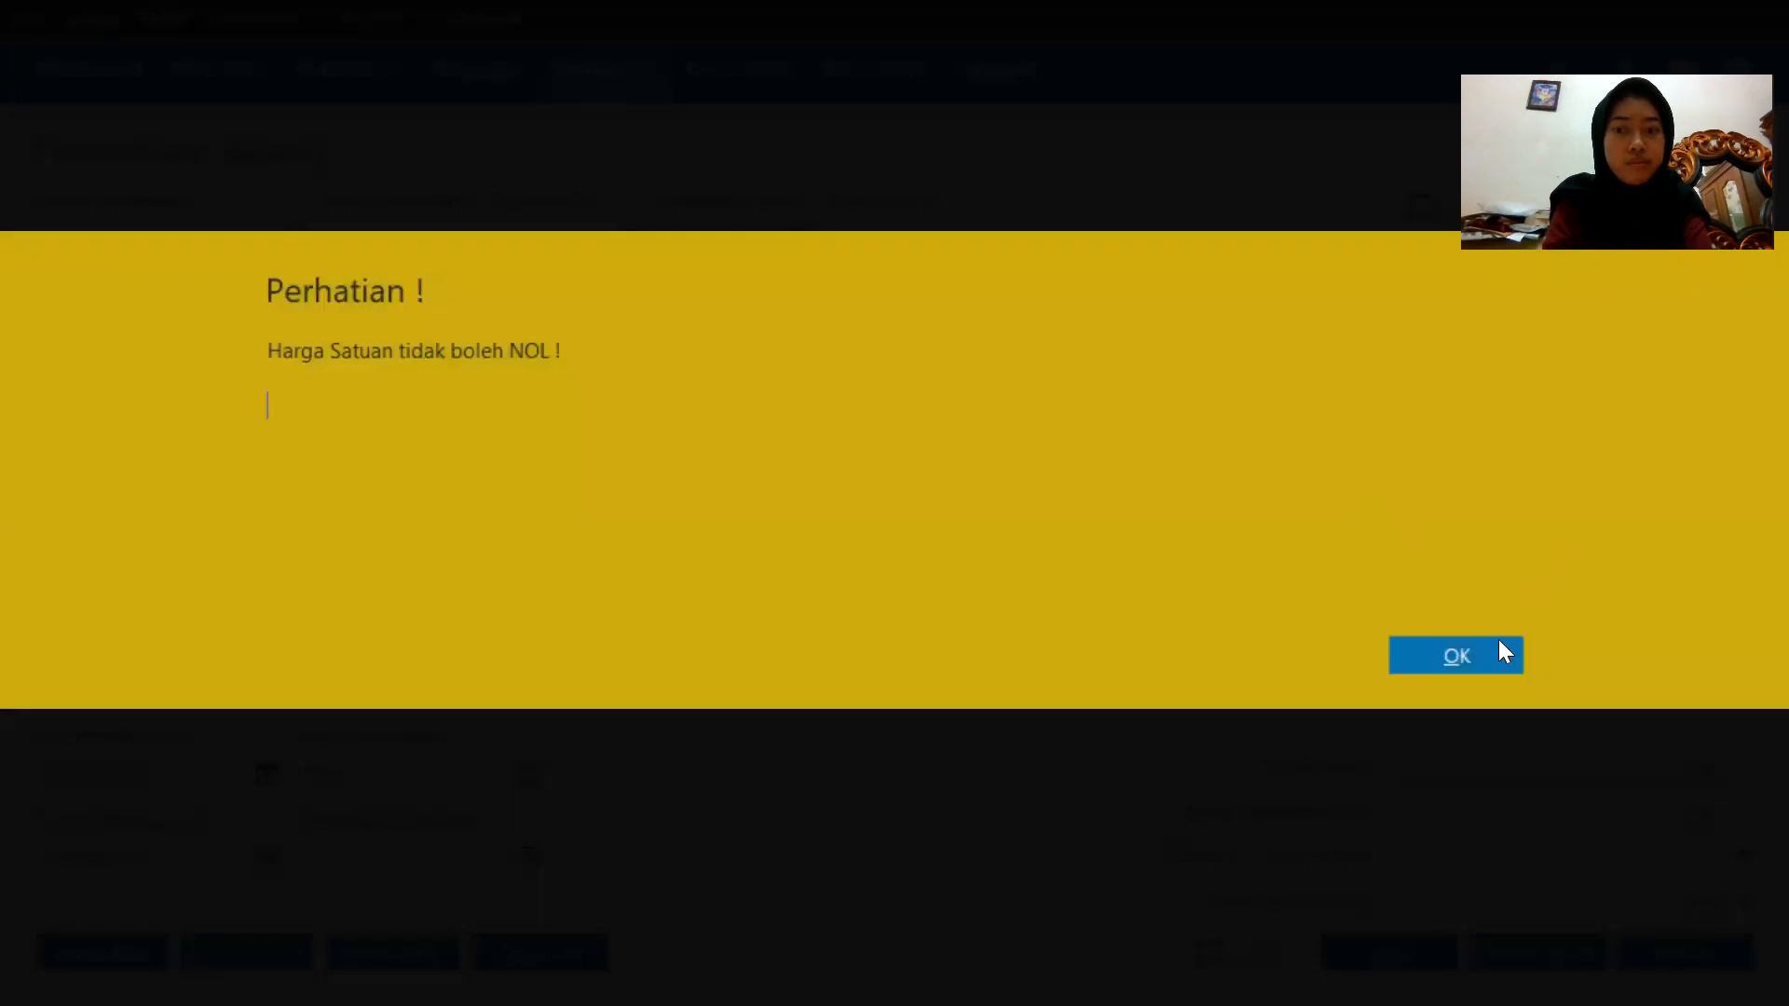
pyautogui.click(1504, 652)
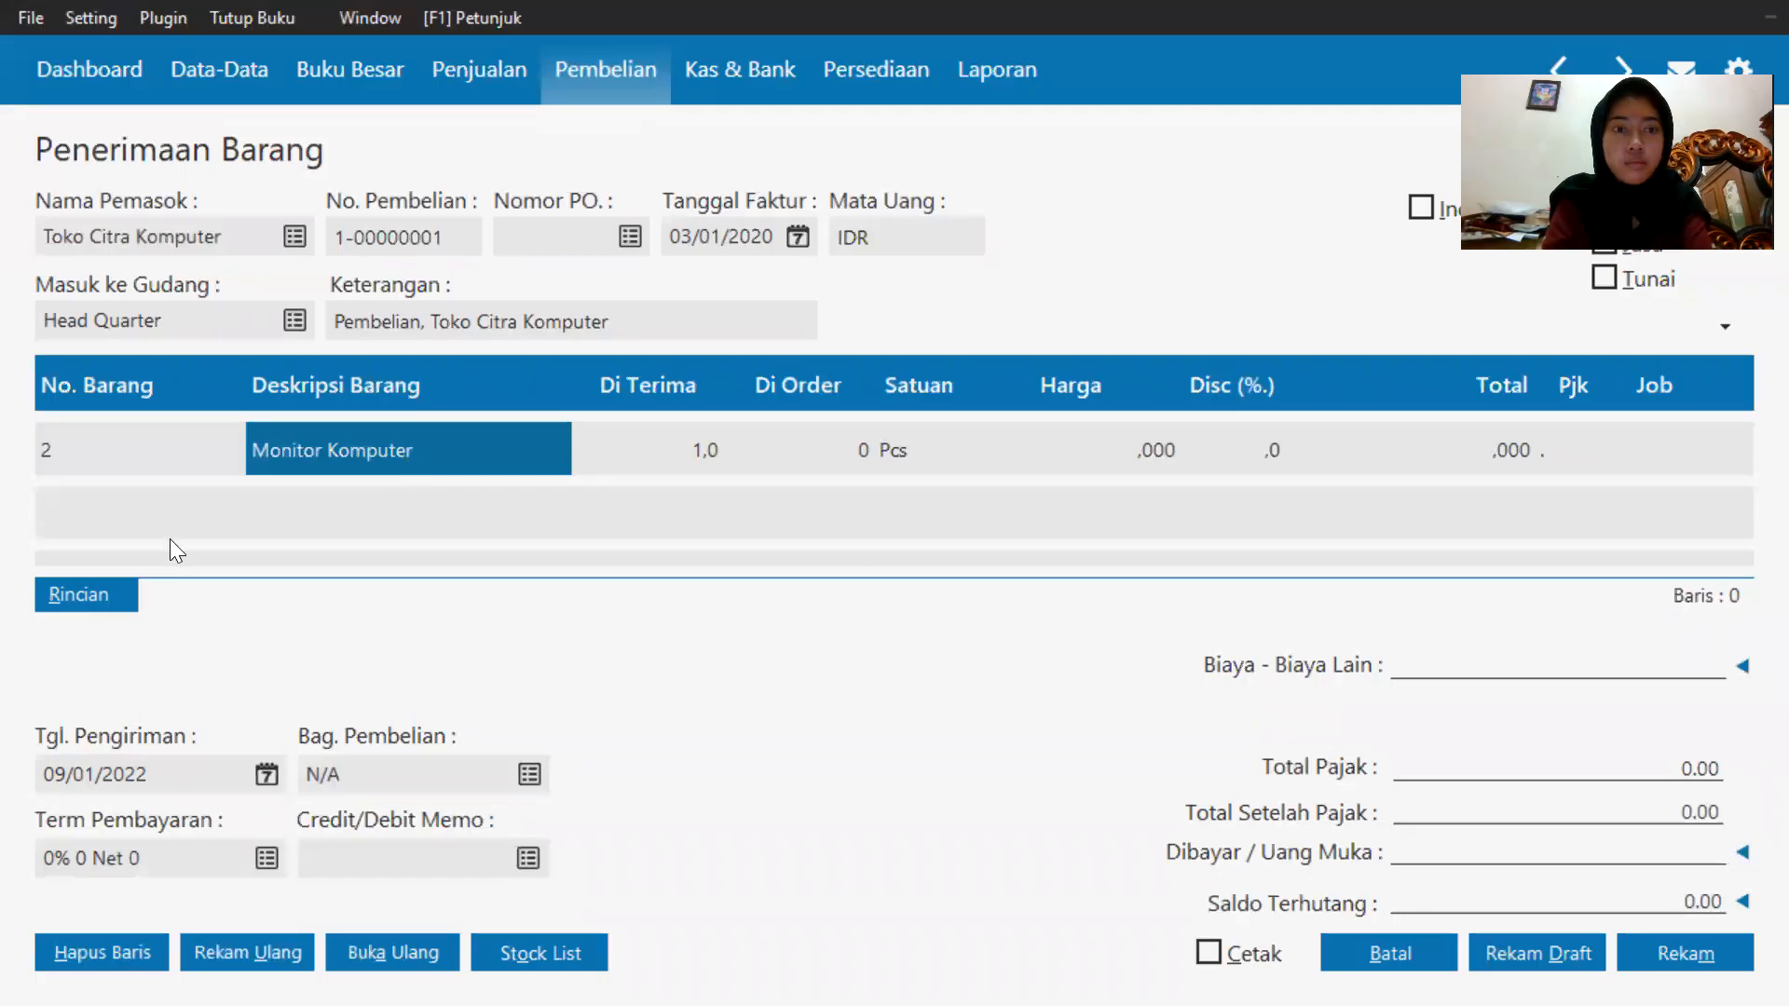
pyautogui.click(140, 445)
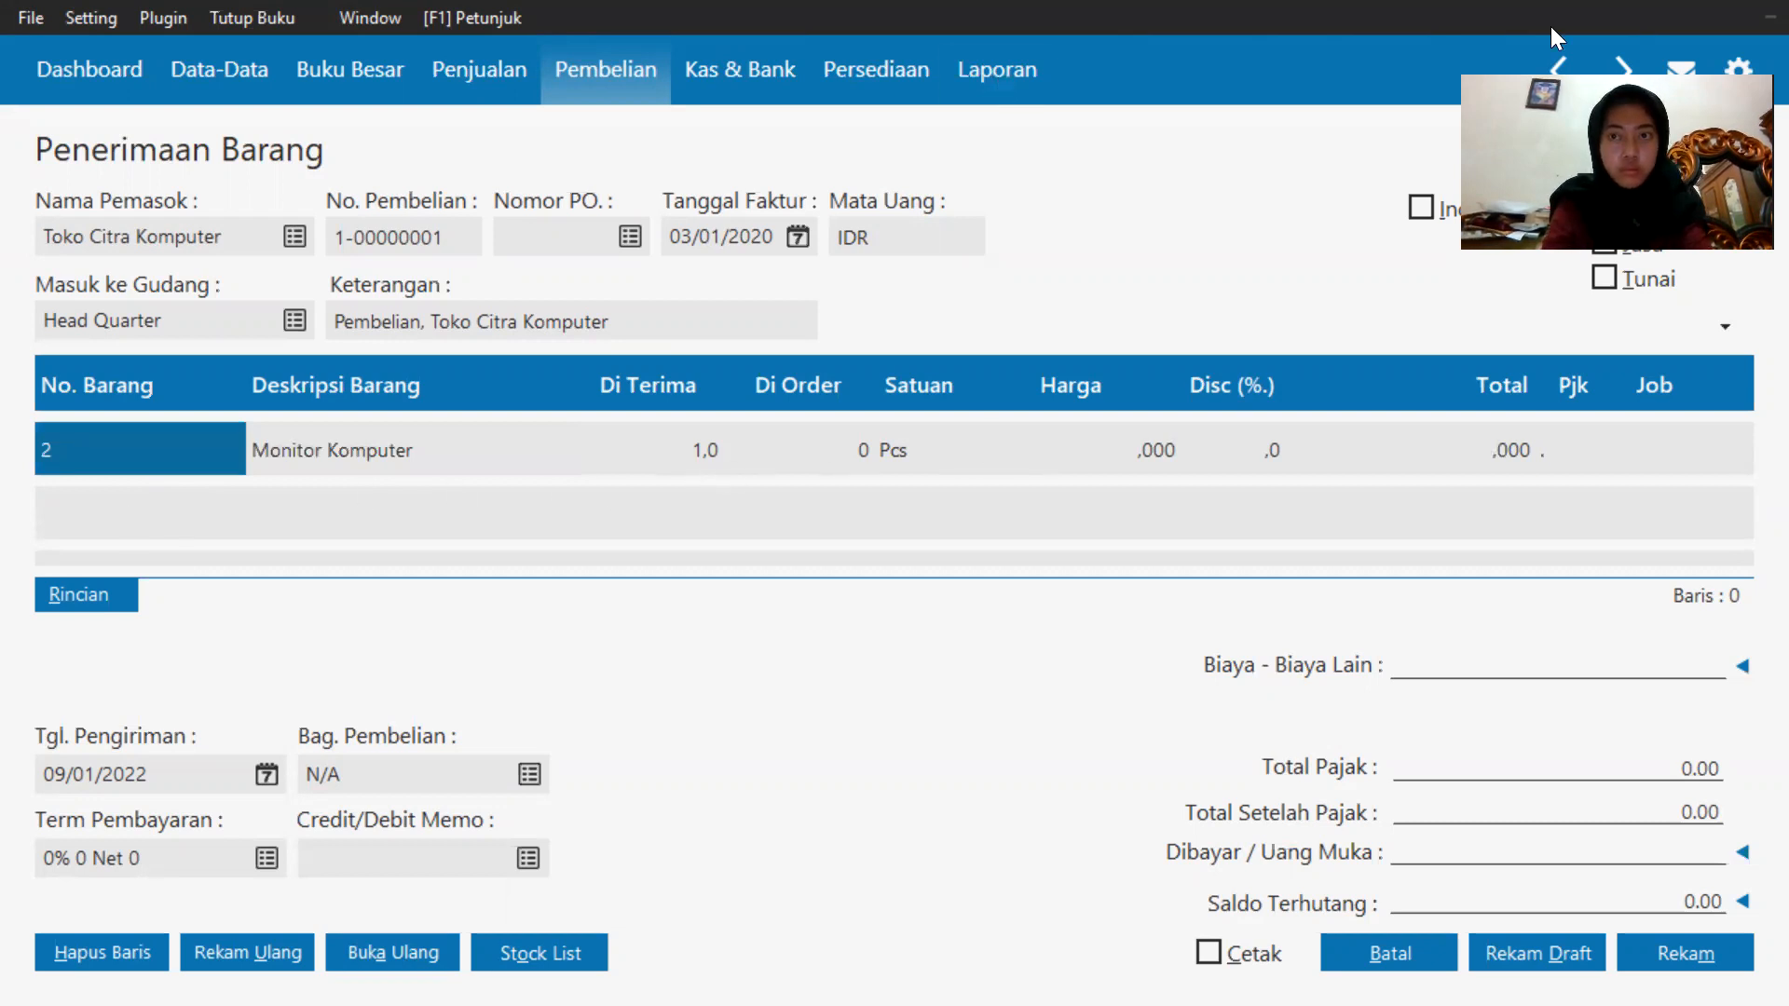
pyautogui.press('Return')
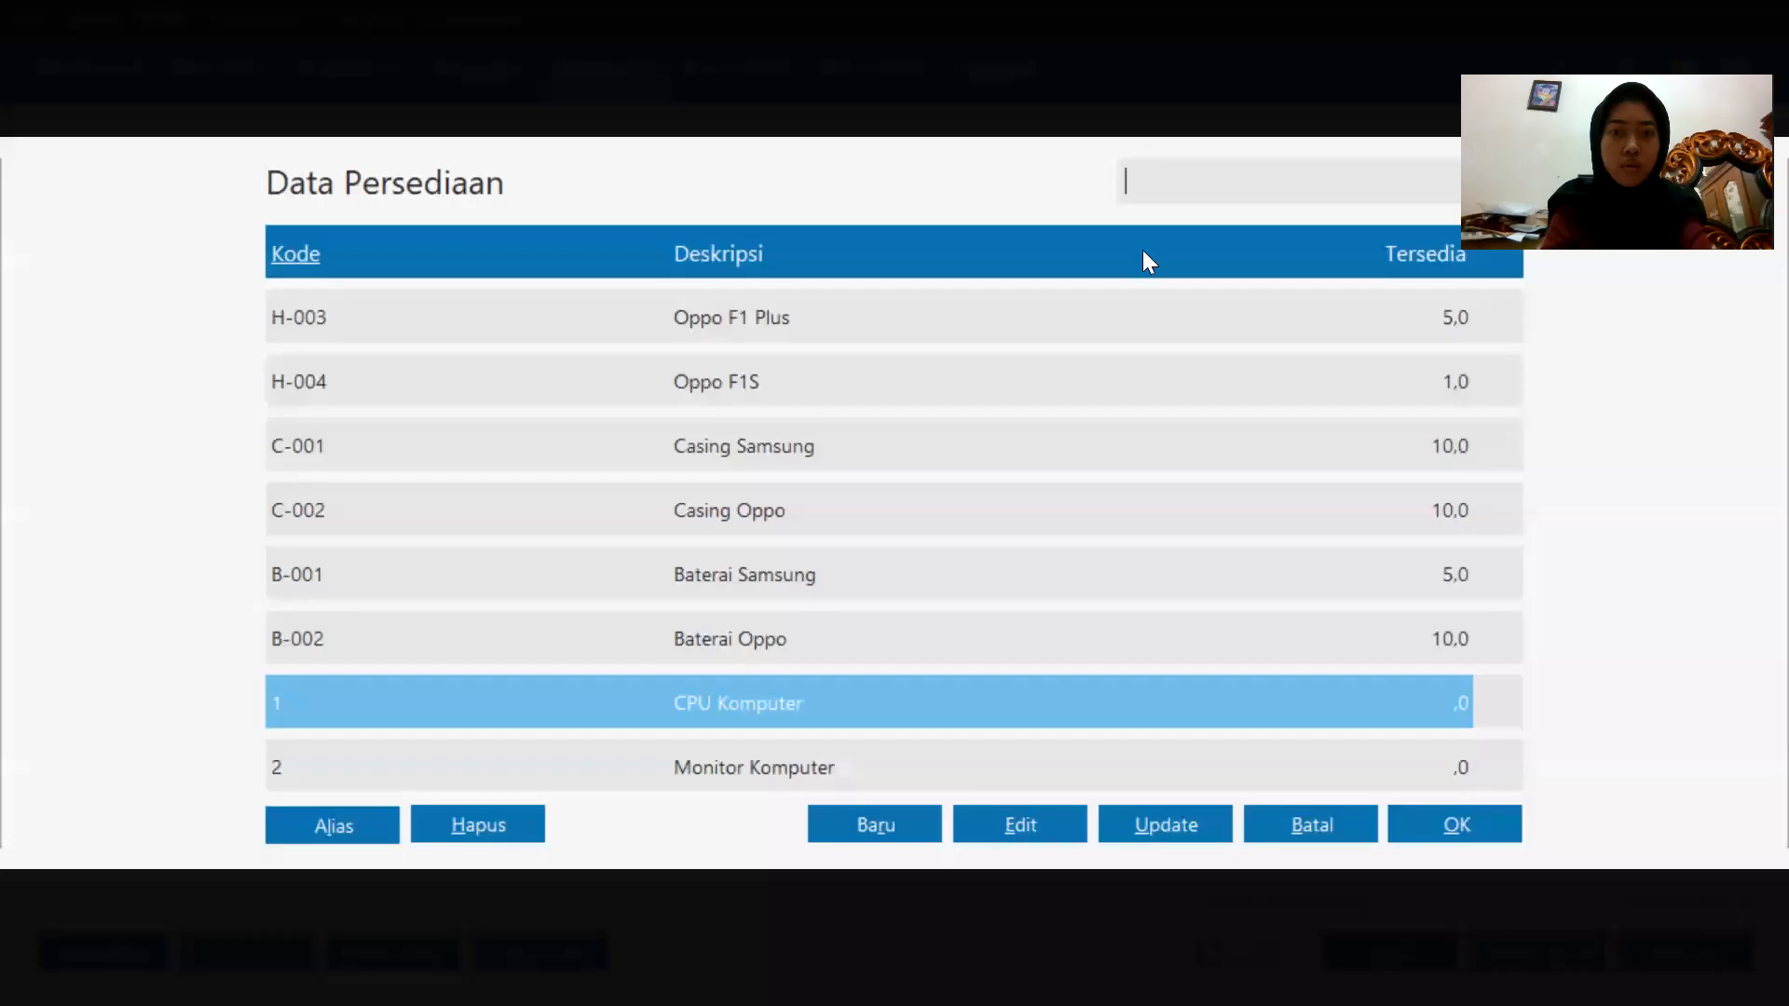
pyautogui.click(980, 264)
pyautogui.press('End')
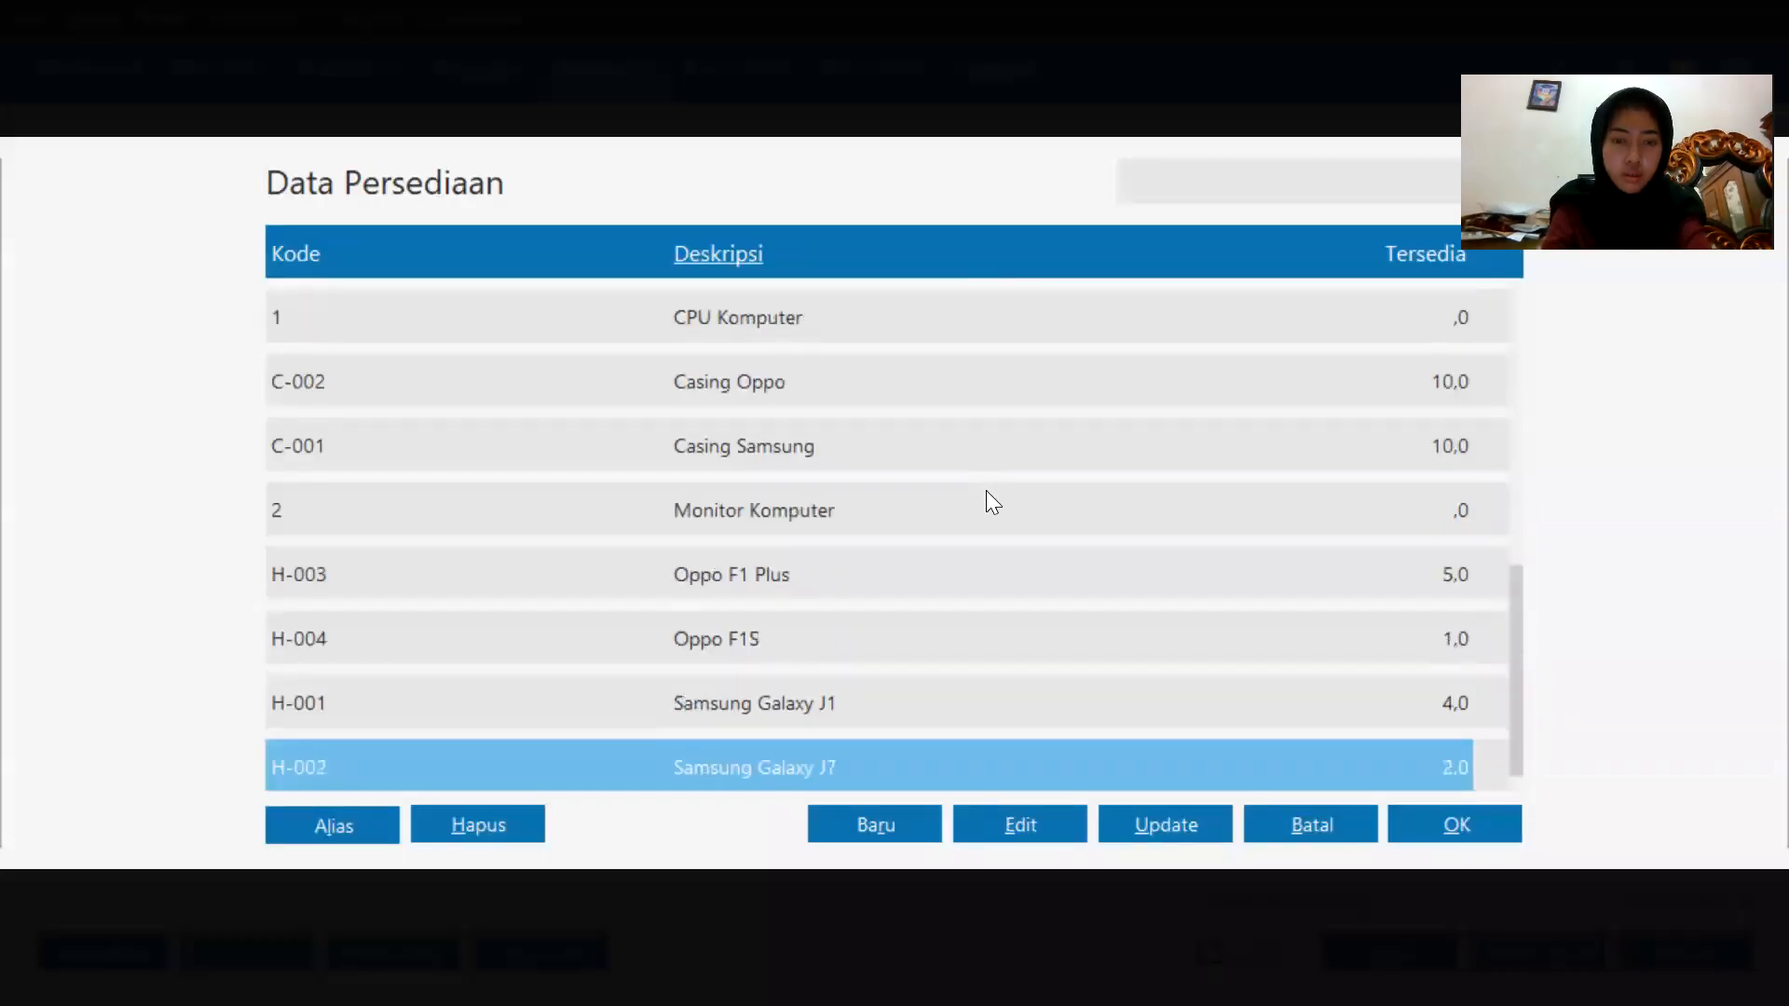
pyautogui.press('Home')
pyautogui.press('End')
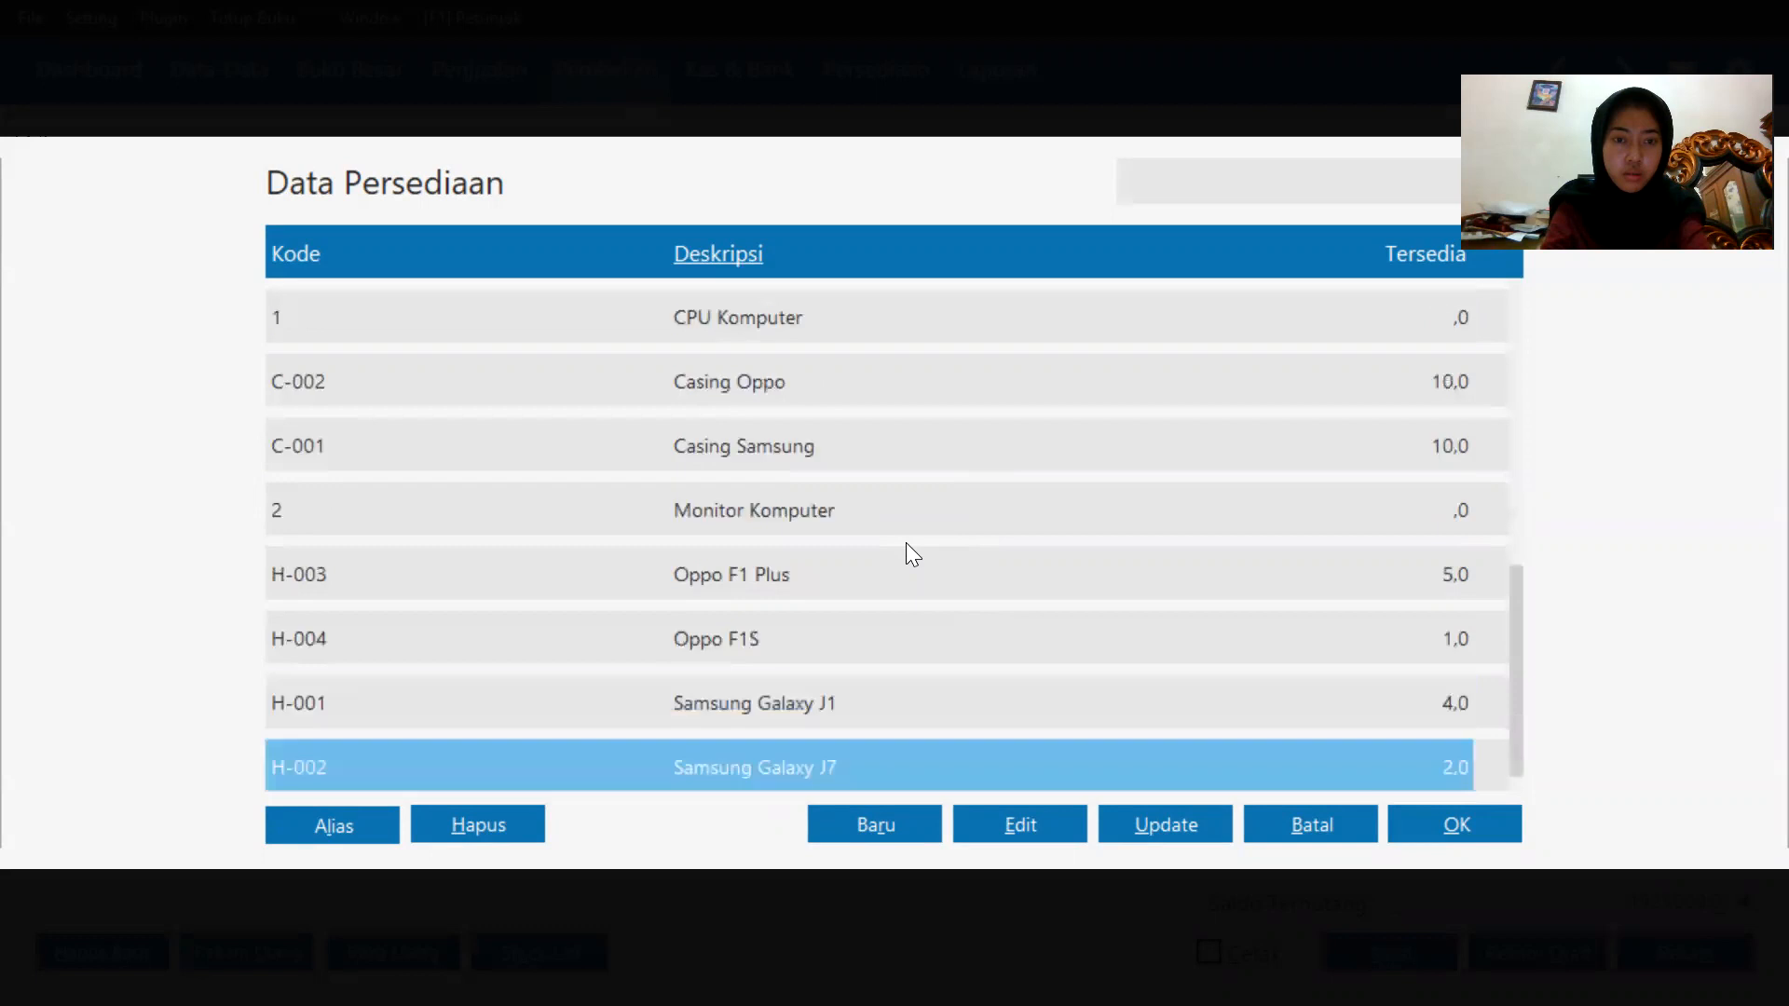
pyautogui.press('Escape')
pyautogui.click(658, 503)
pyautogui.click(657, 503)
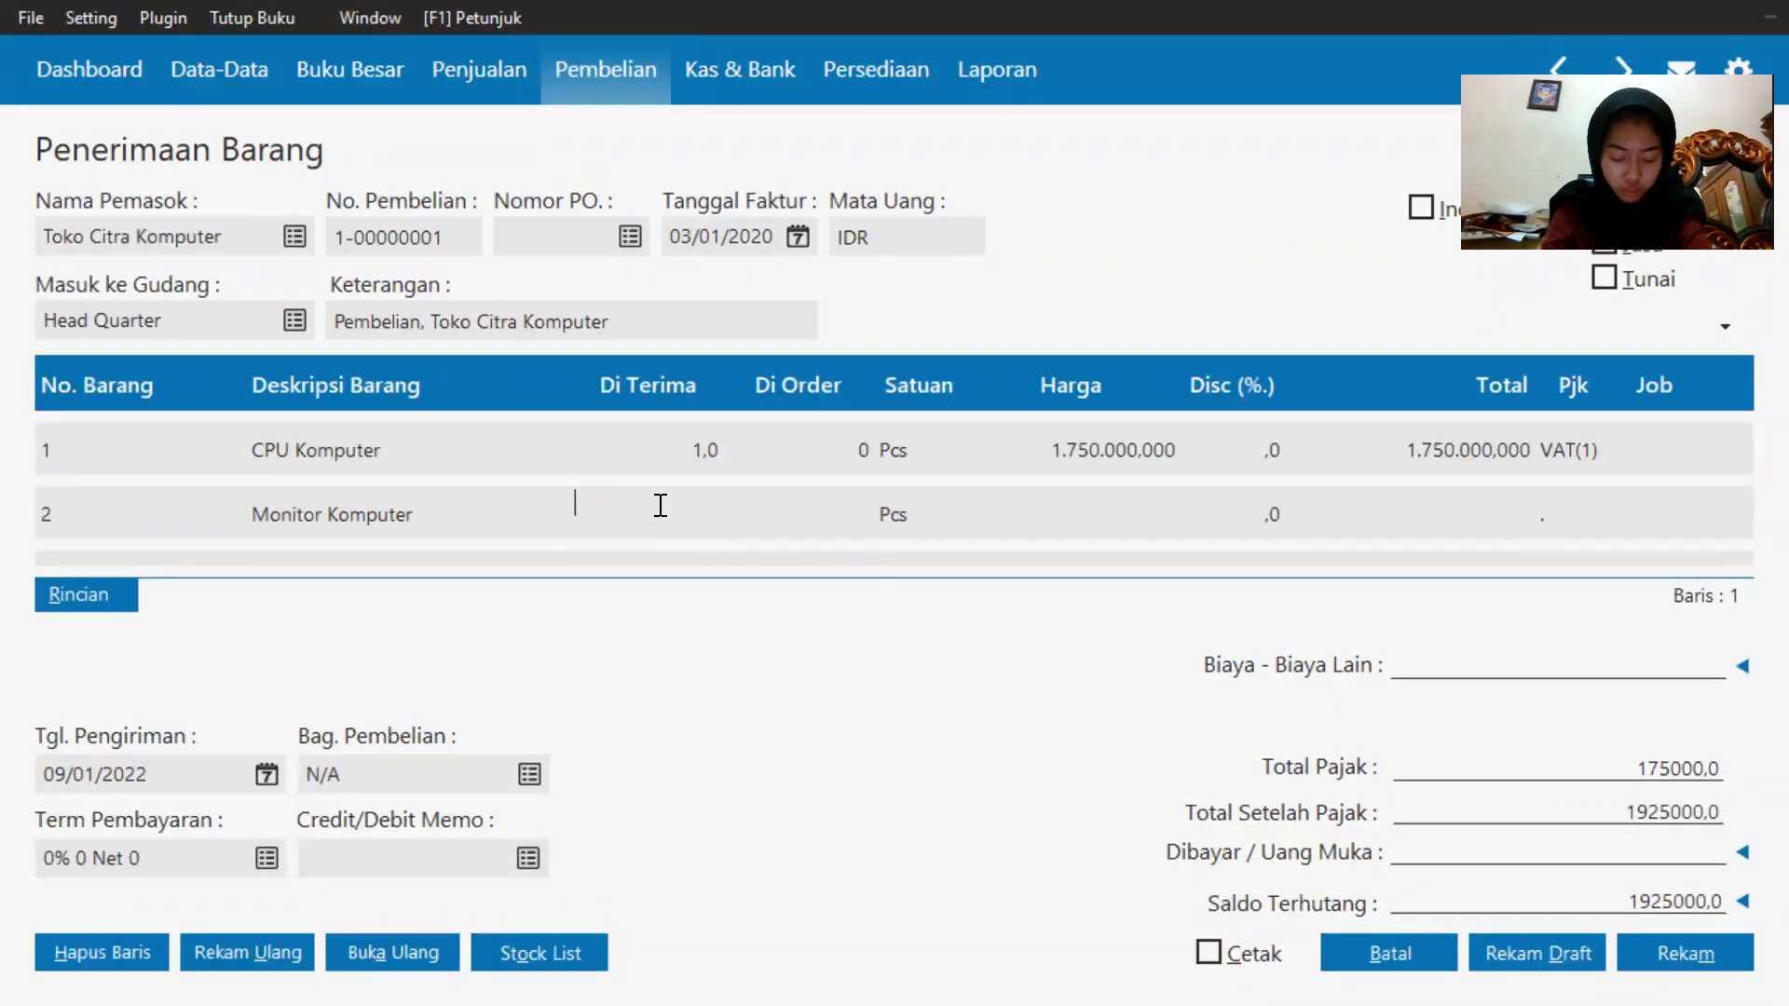
# Enter a received quantity of 1 and a unit price of 350000 for the Monitor Komputer line.
pyautogui.write('1')
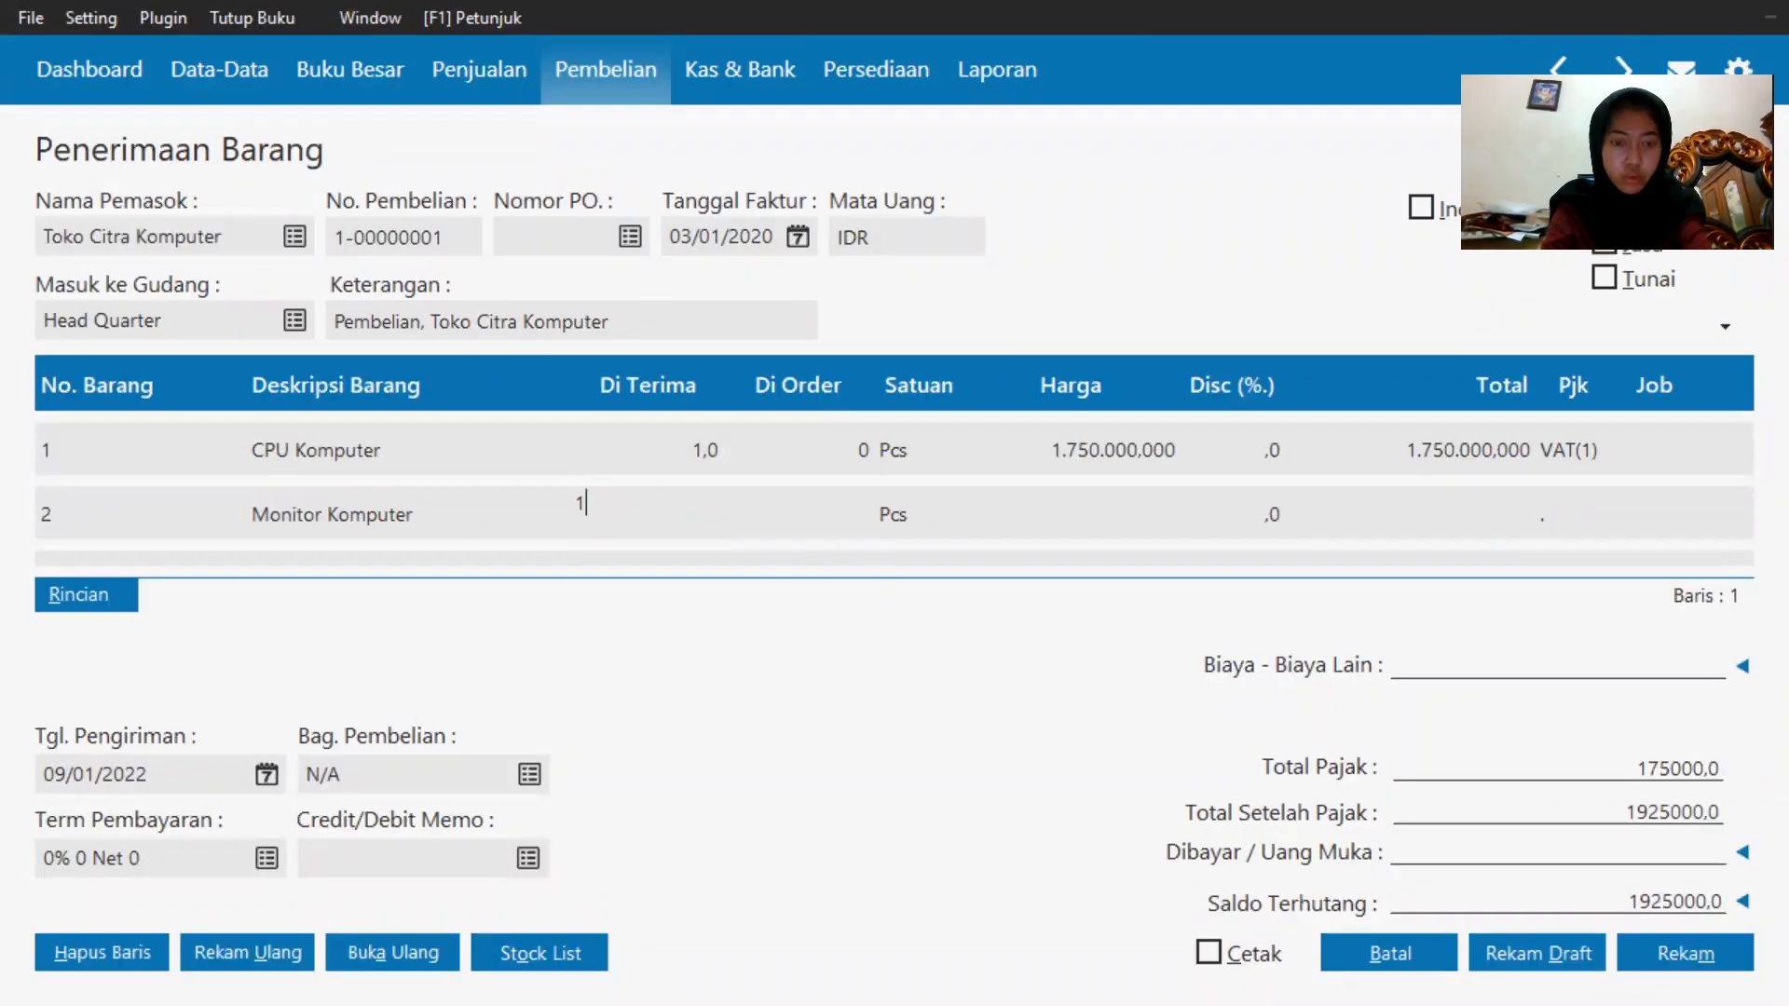
pyautogui.click(1124, 508)
pyautogui.write('3')
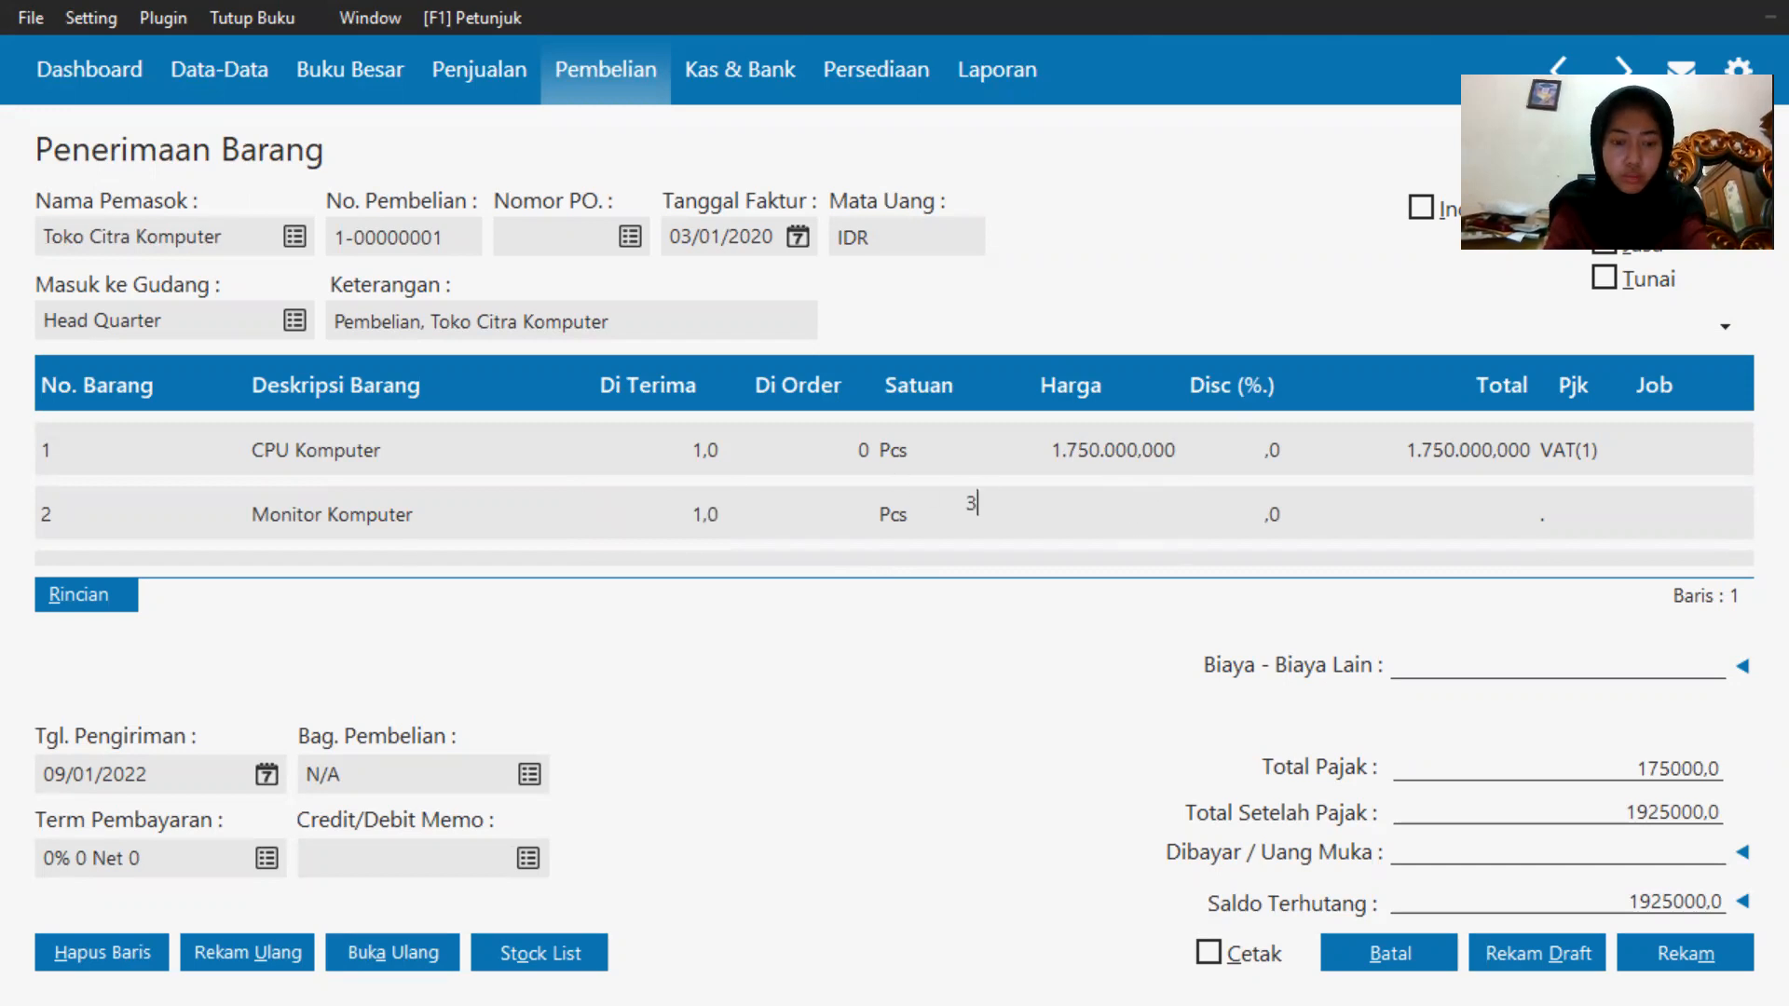
pyautogui.write('50.00000')
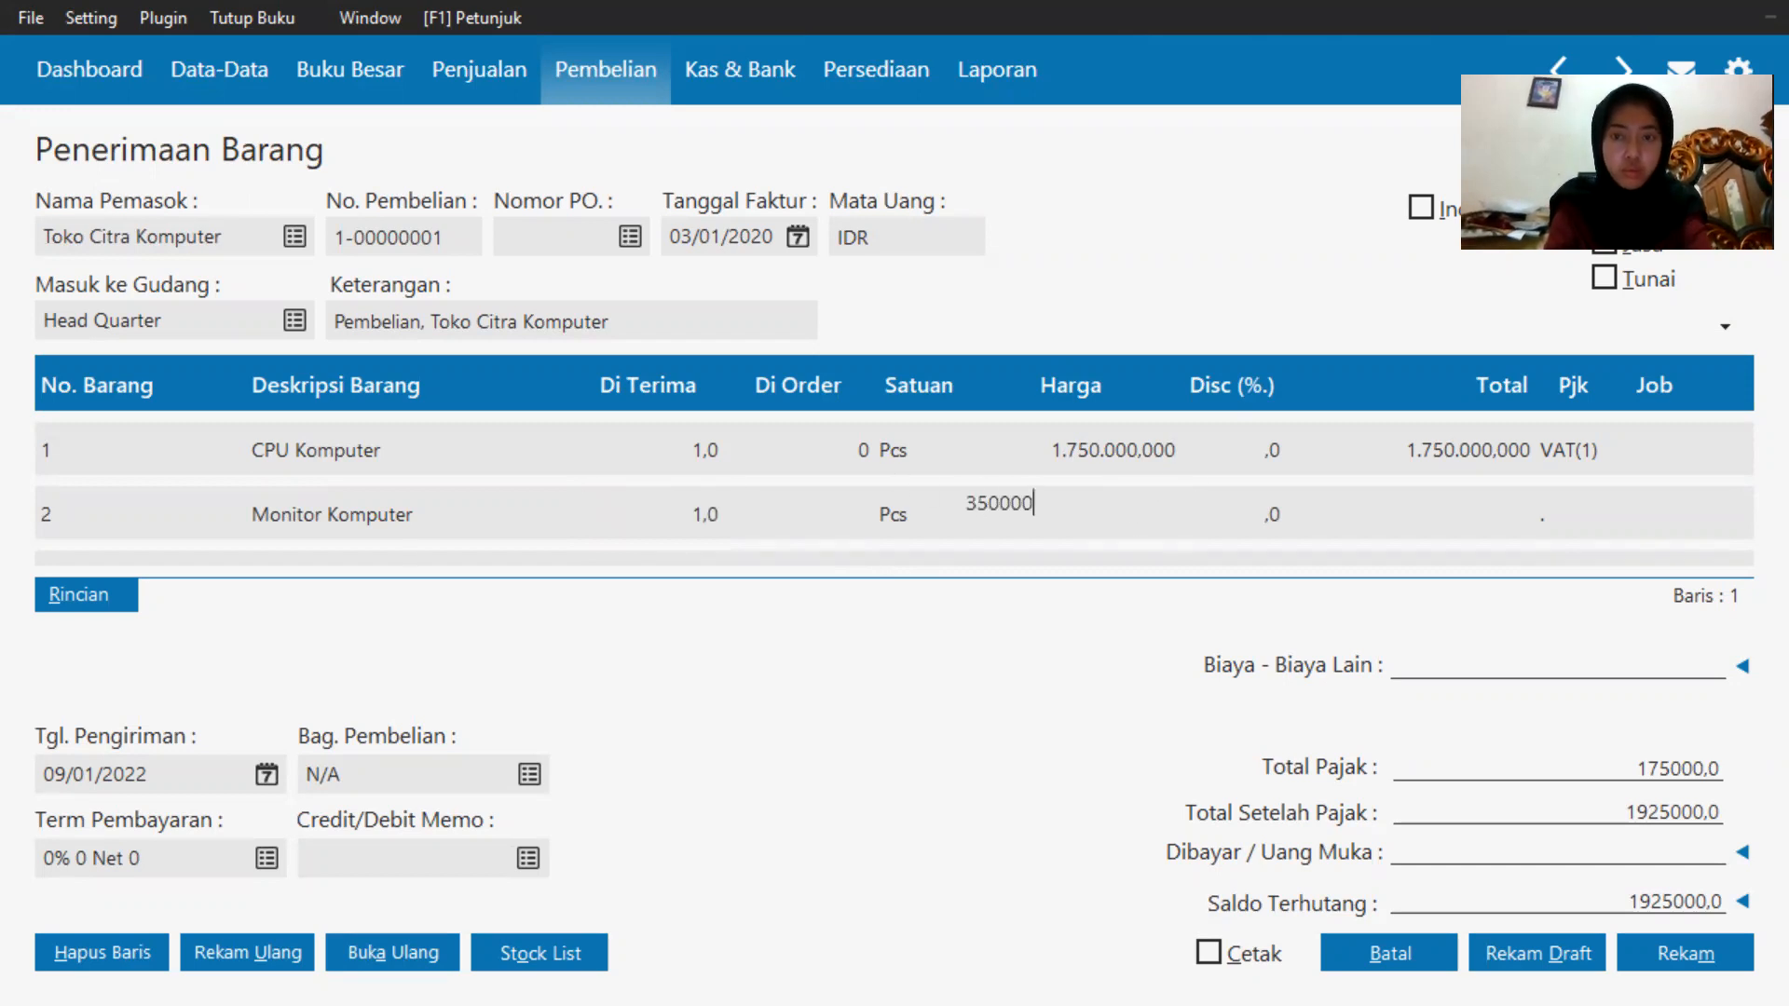
# Apply the VAT(1) tax code to the Monitor Komputer line.
pyautogui.click(1416, 514)
pyautogui.click(1558, 507)
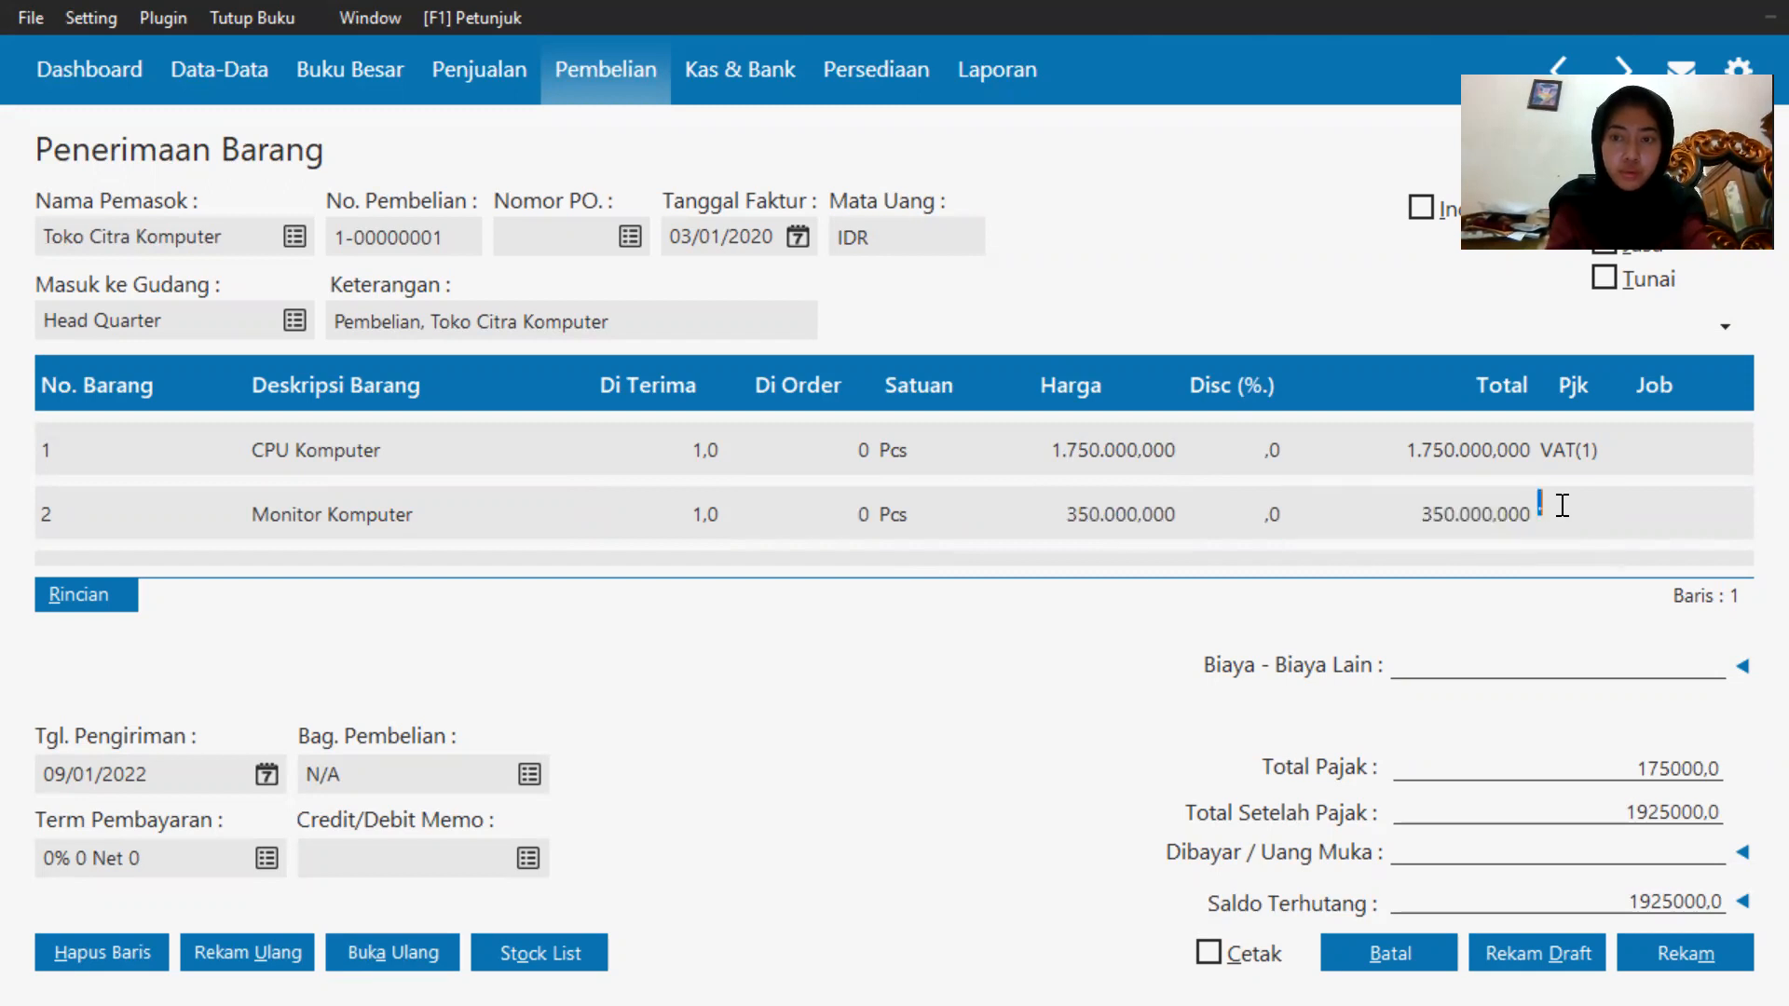
pyautogui.click(1558, 508)
pyautogui.doubleClick(952, 397)
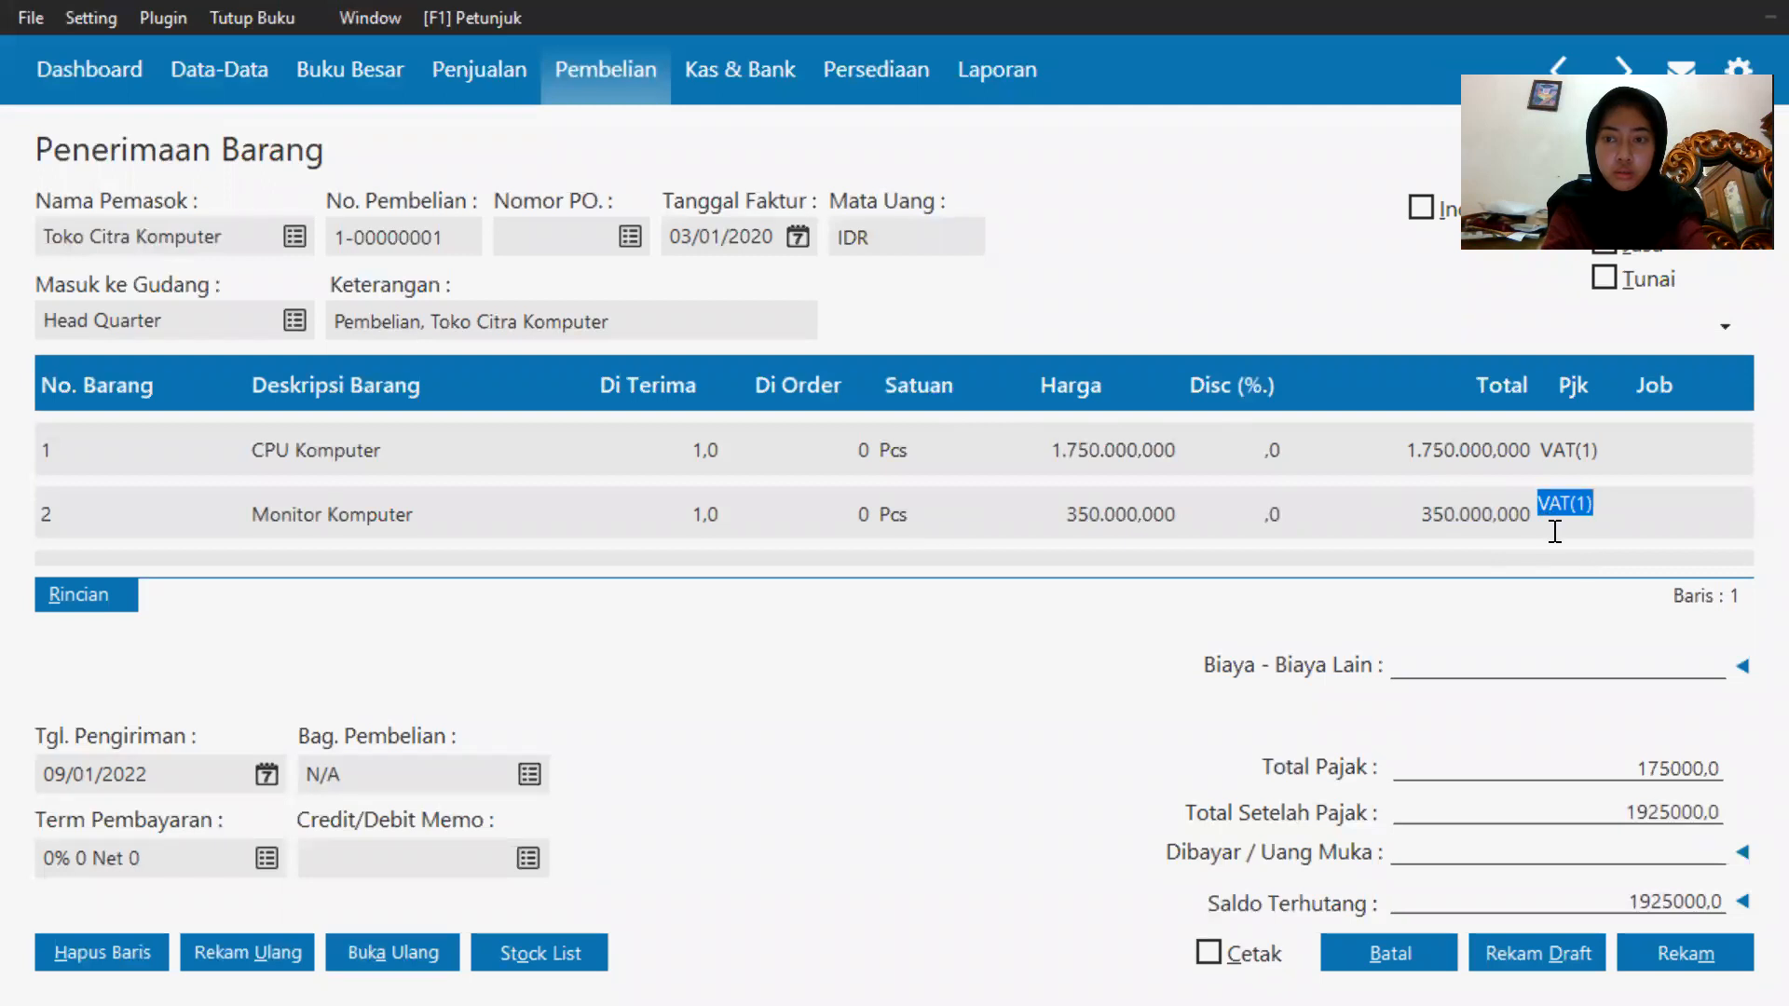
# Re-enter the Monitor Komputer unit price as 350000.
pyautogui.click(1404, 511)
pyautogui.click(1159, 511)
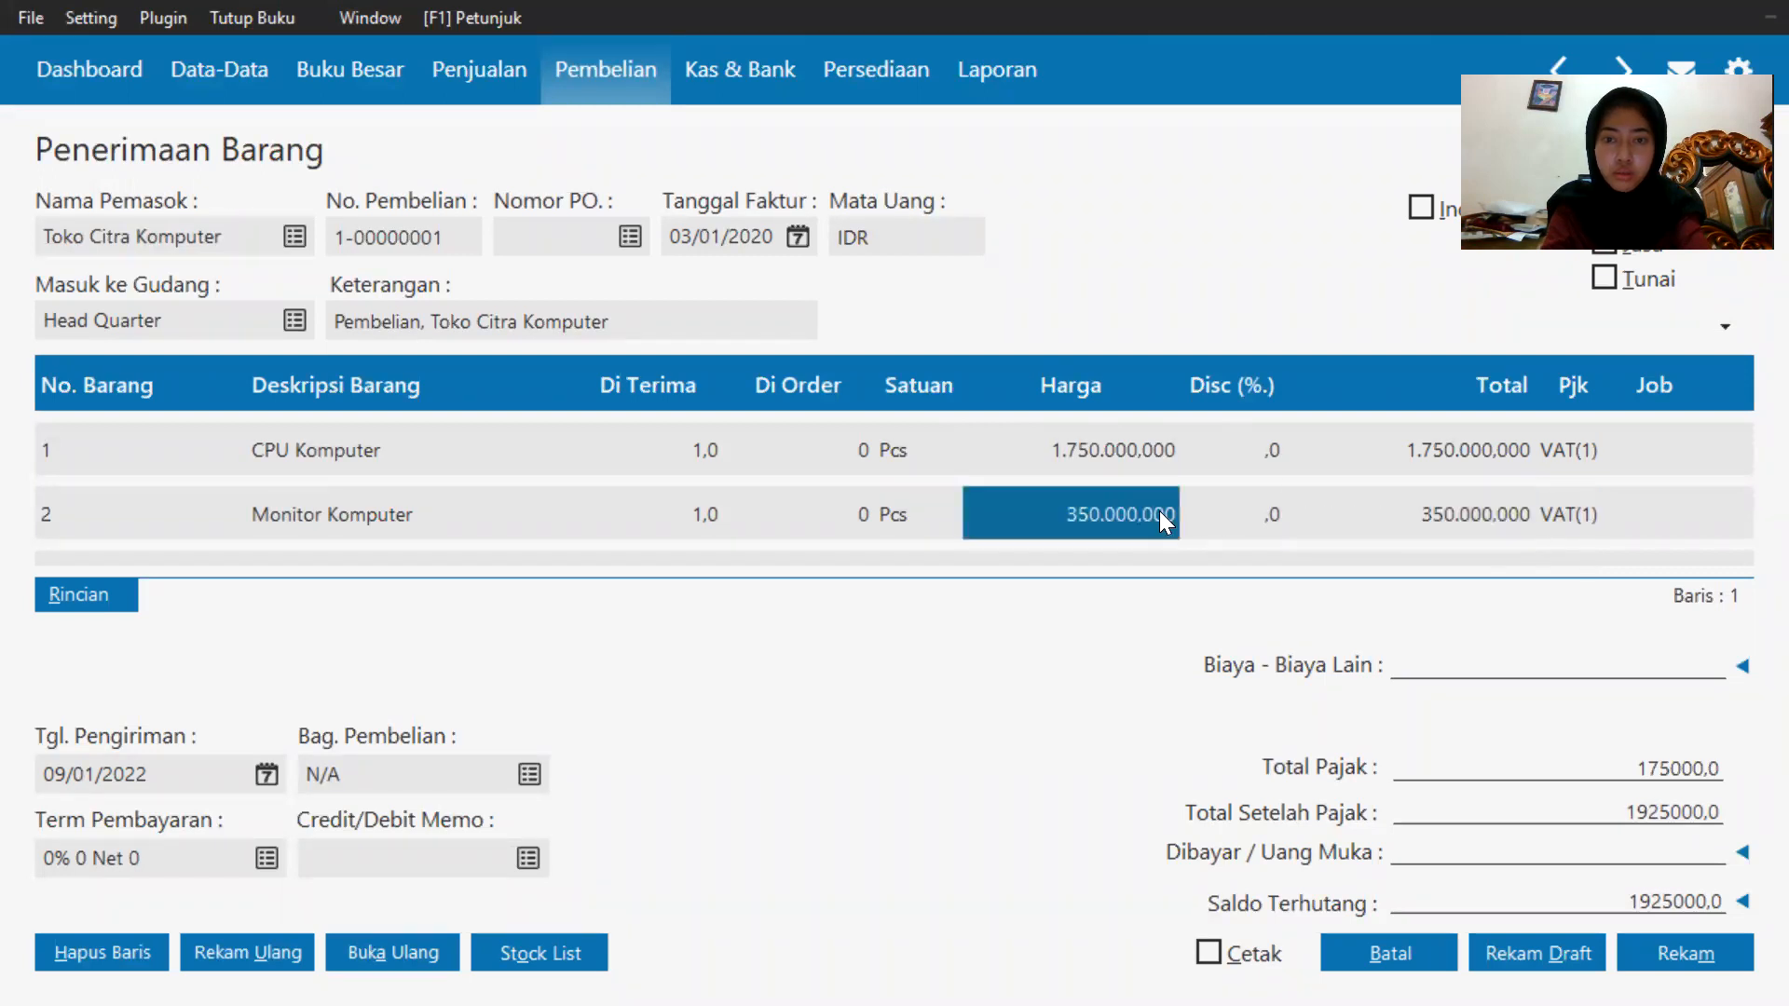
pyautogui.write('350000')
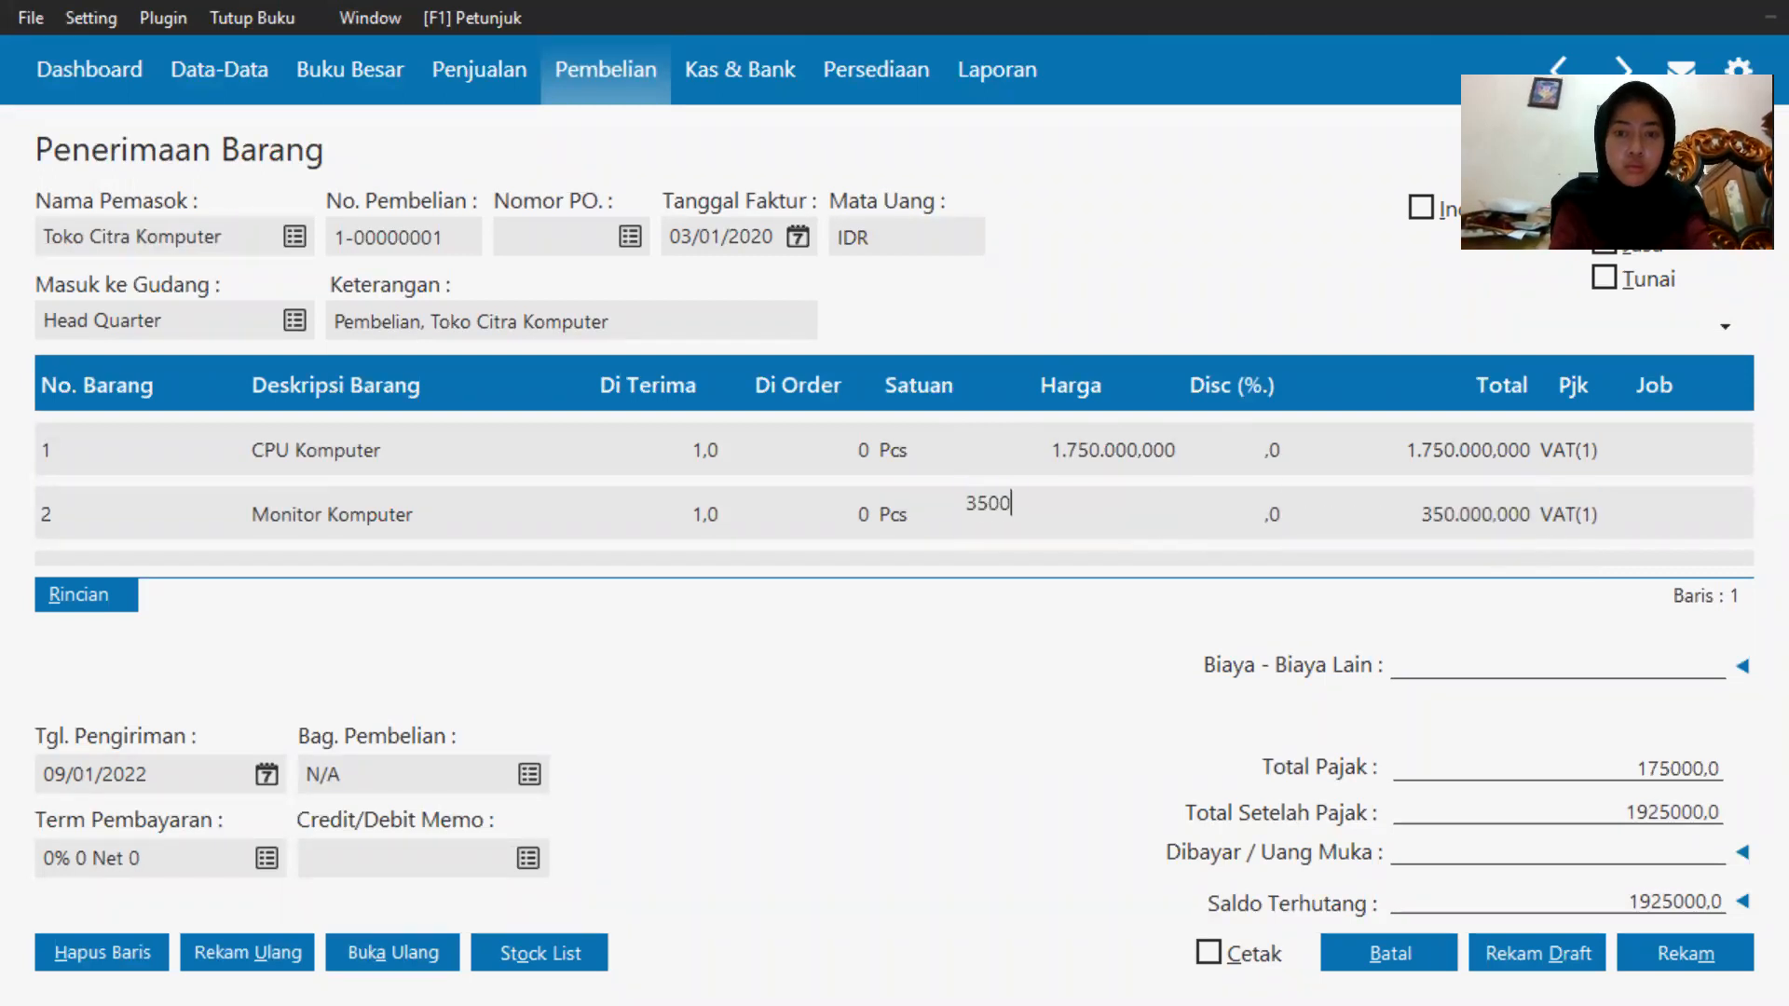
pyautogui.click(1513, 516)
pyautogui.click(1514, 516)
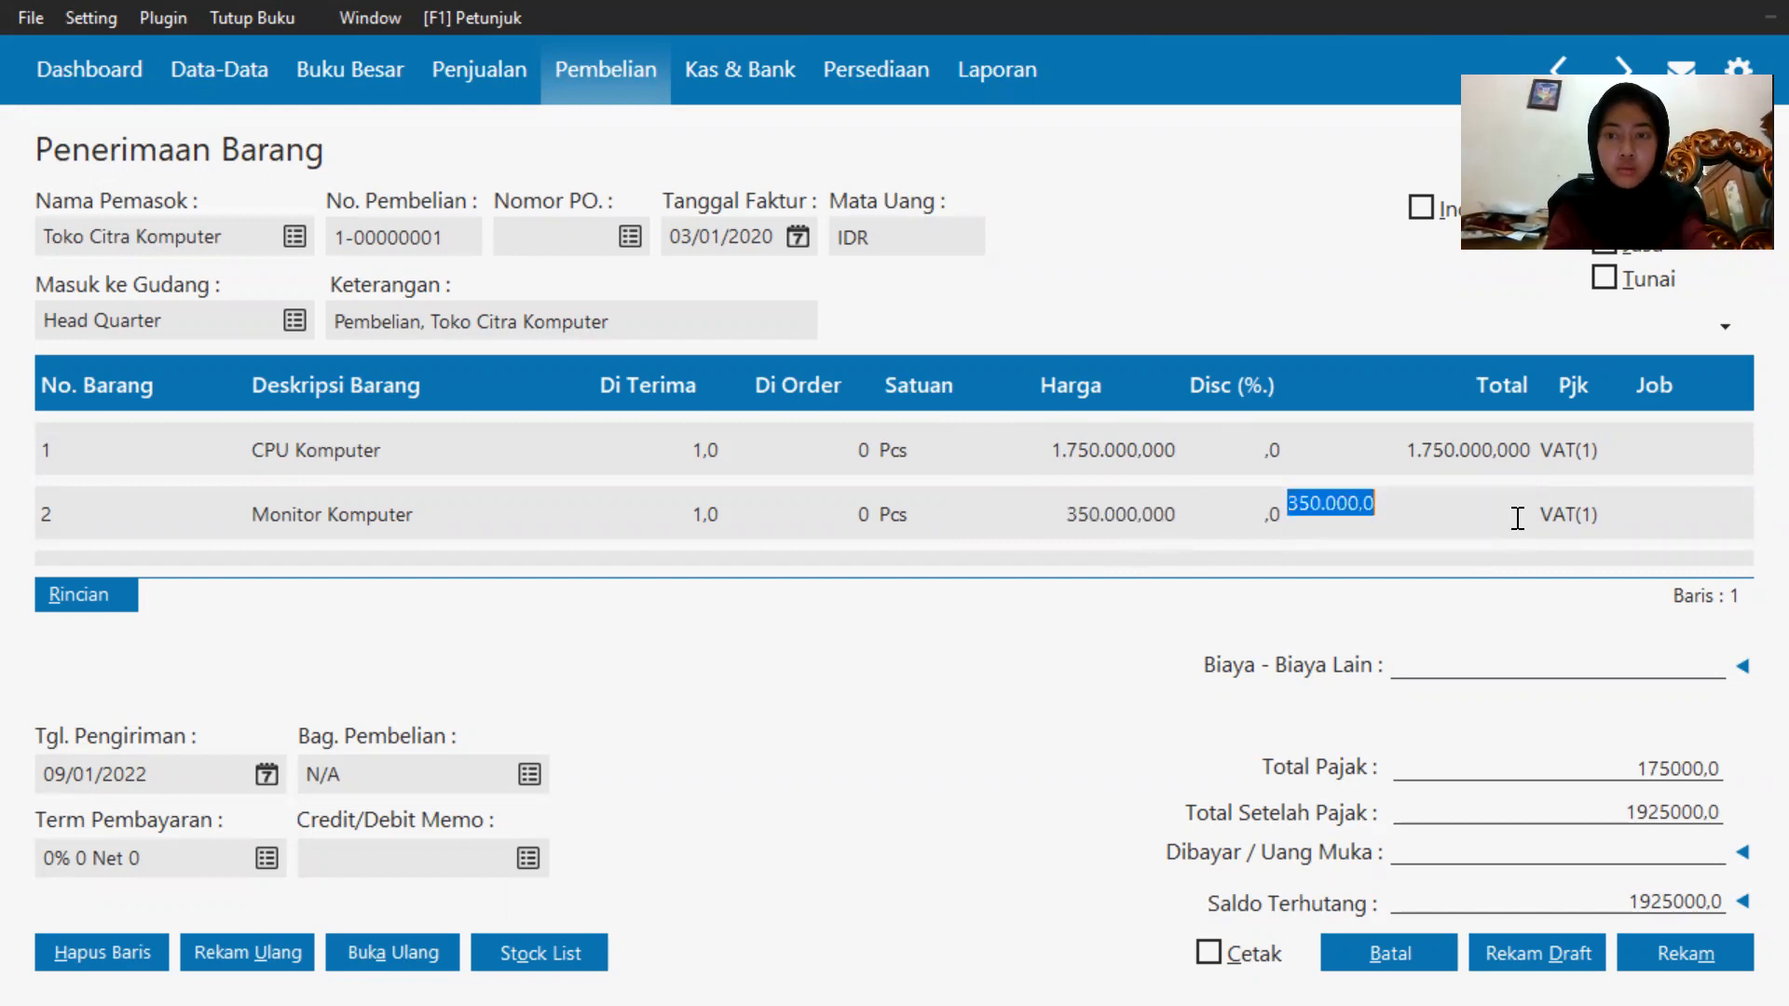
pyautogui.click(982, 529)
pyautogui.click(326, 524)
pyautogui.click(73, 519)
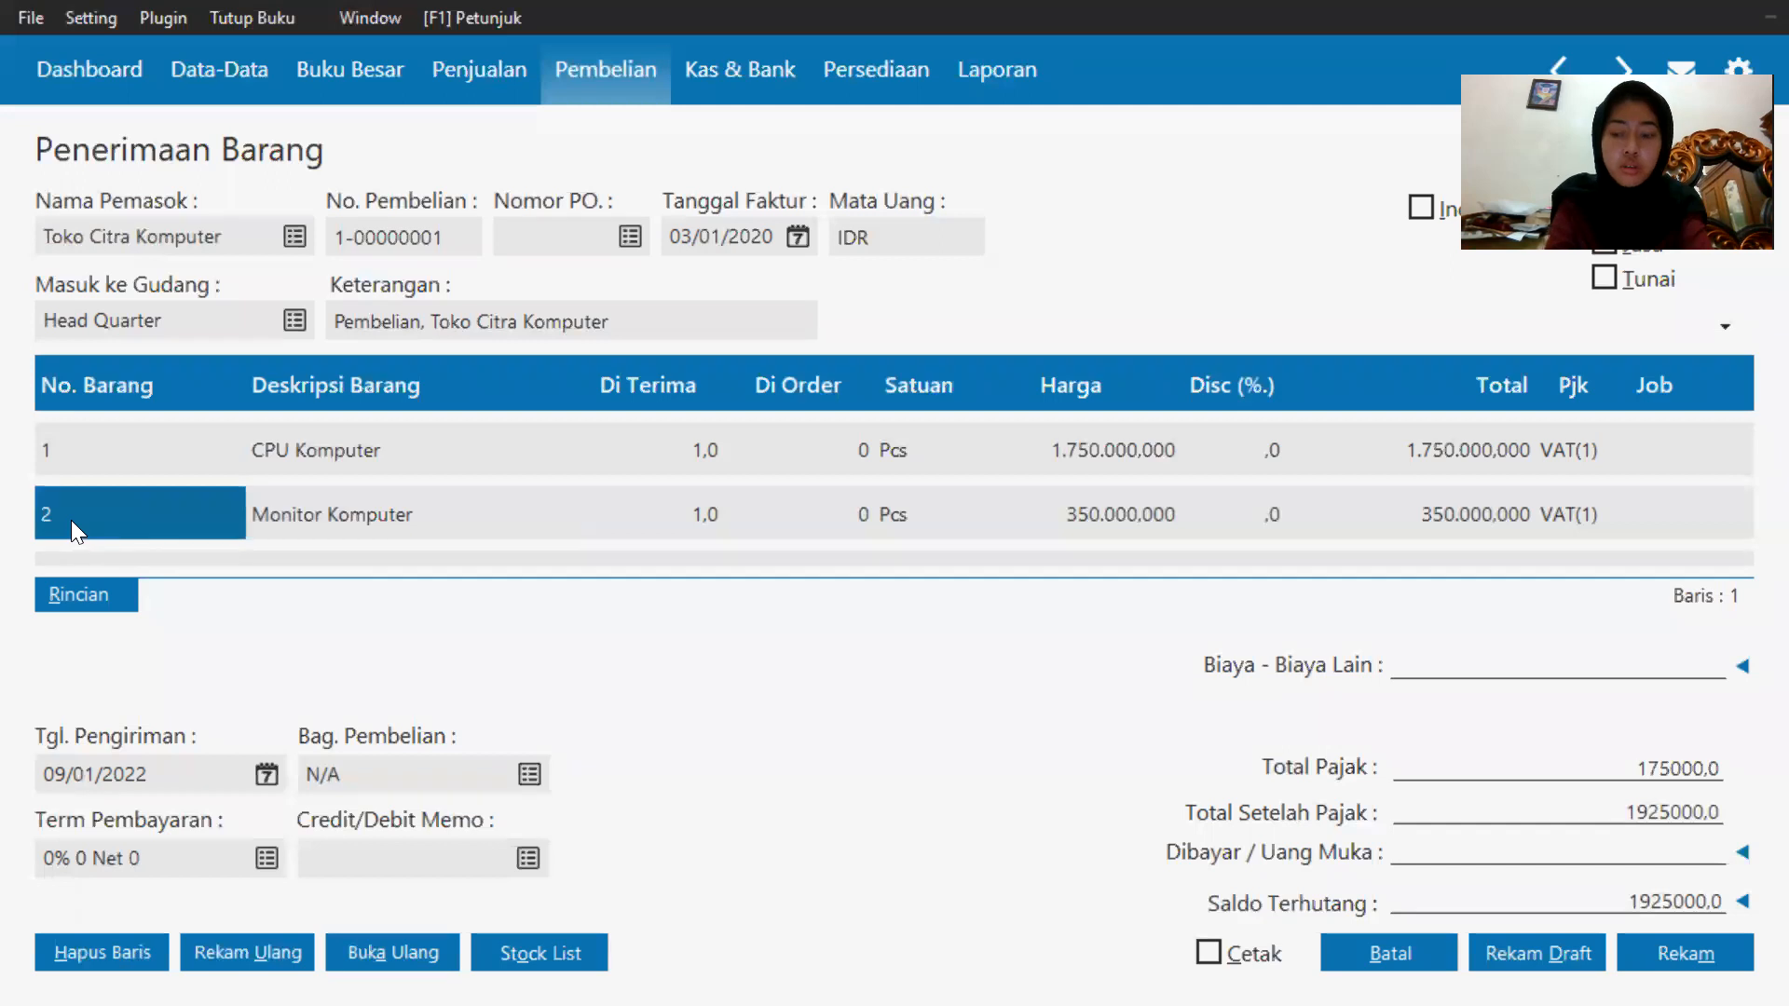
# Add a third invoice line and create a new inventory item with code 3 and description Printer, then save it.
pyautogui.press('Down')
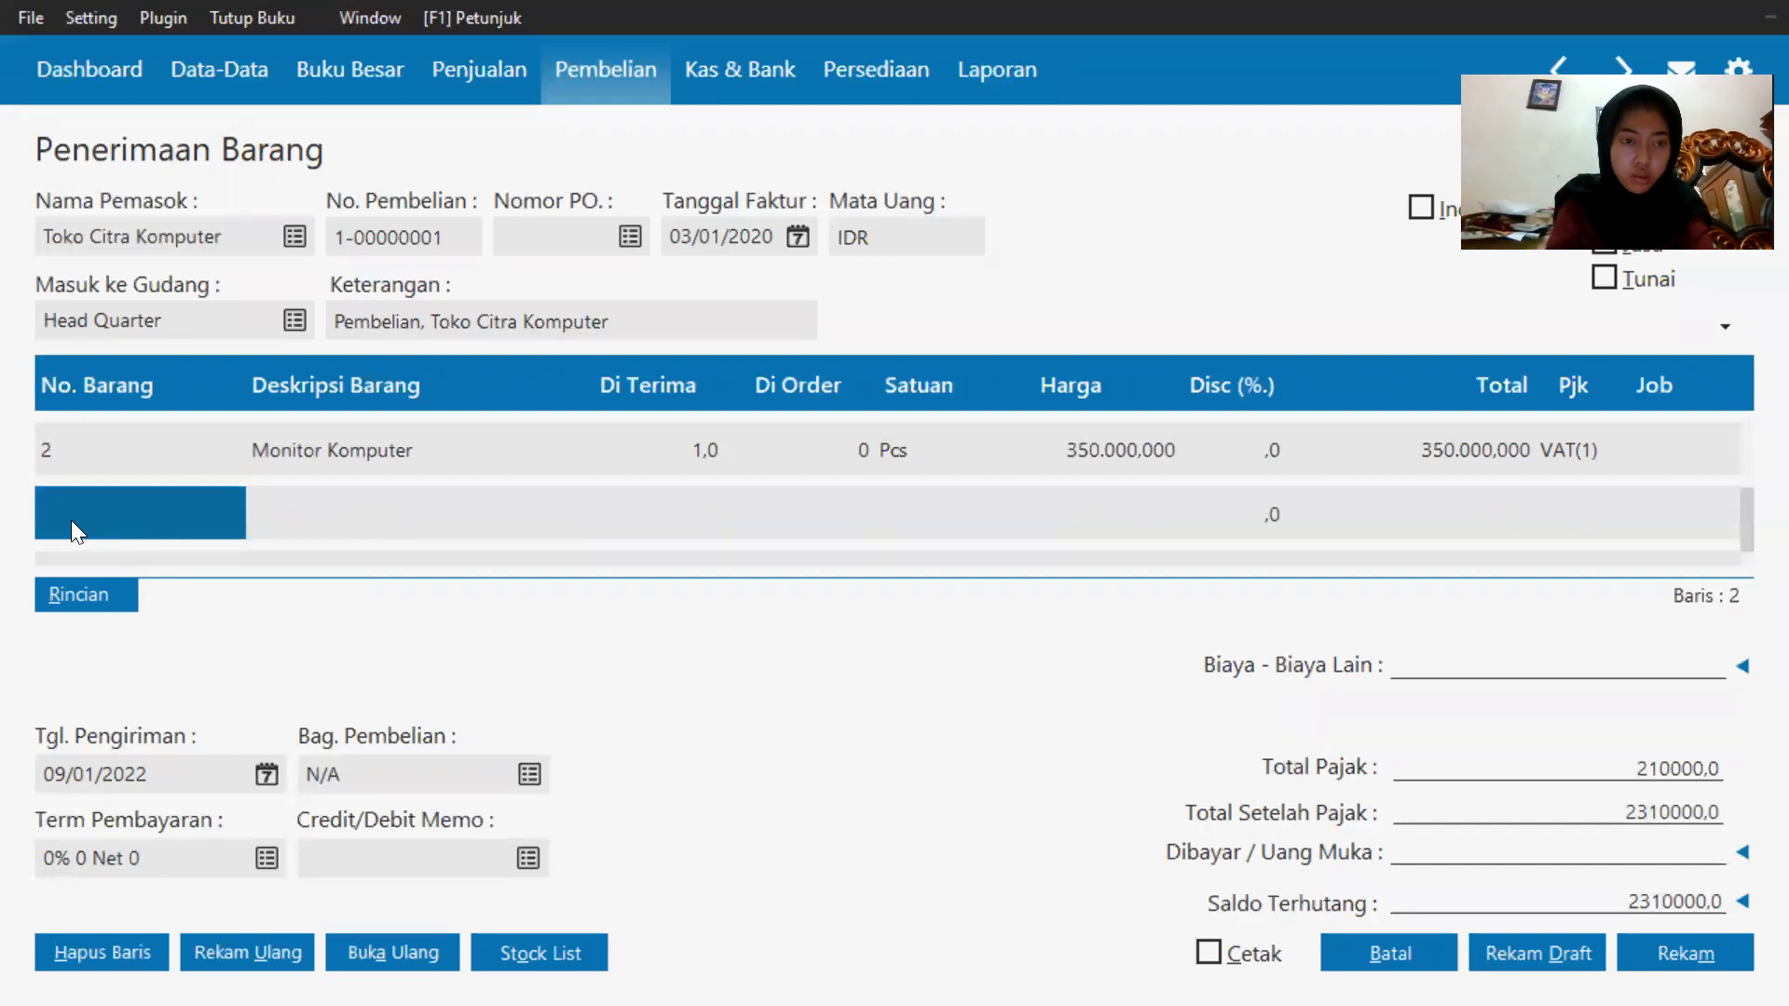
pyautogui.click(59, 520)
pyautogui.press('Return')
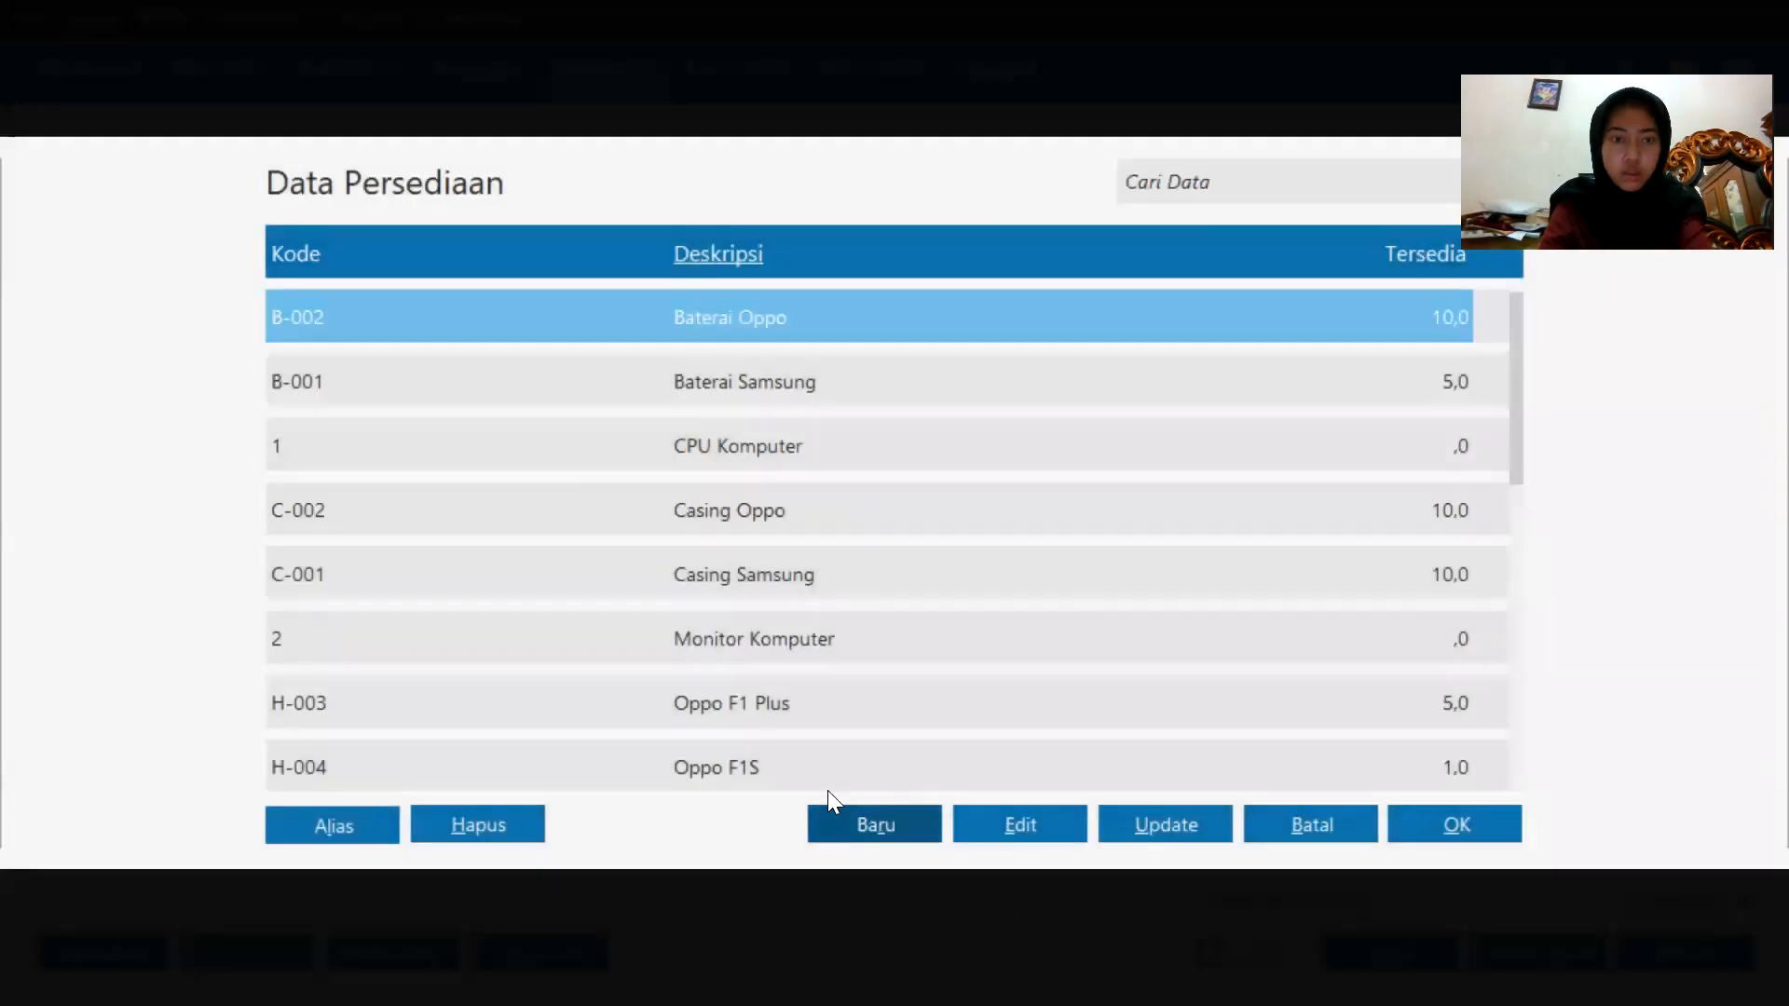
pyautogui.doubleClick(700, 461)
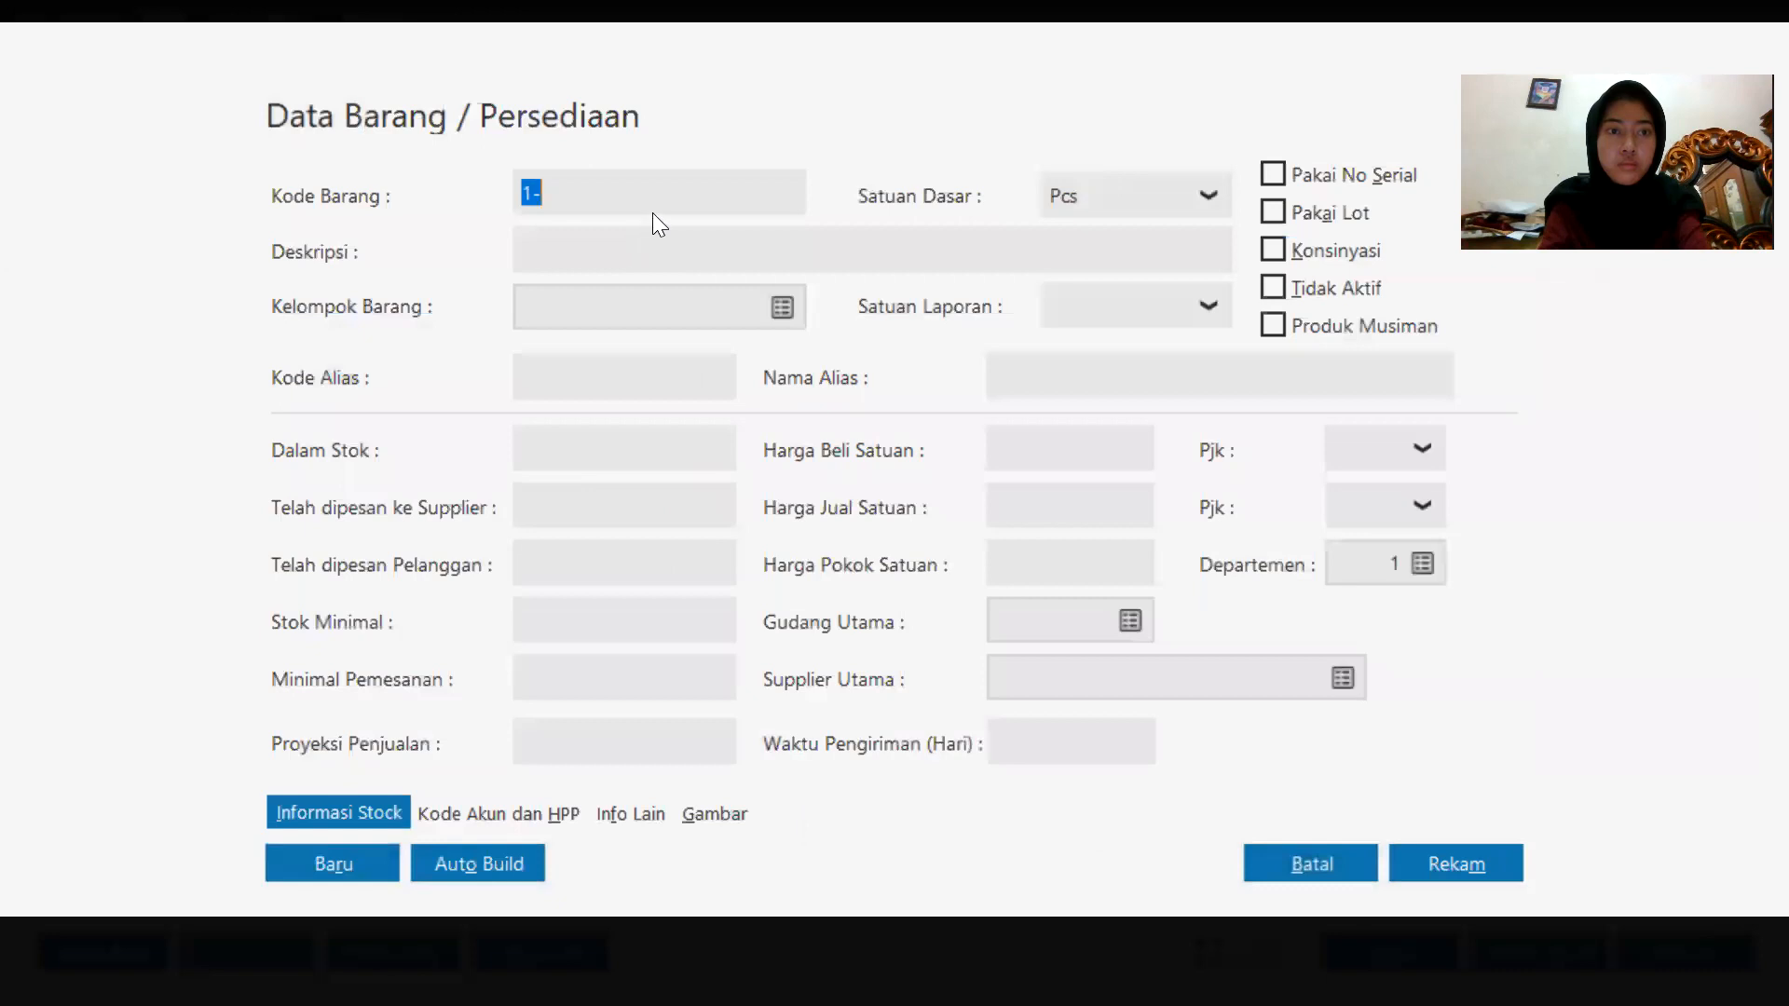
pyautogui.write('3')
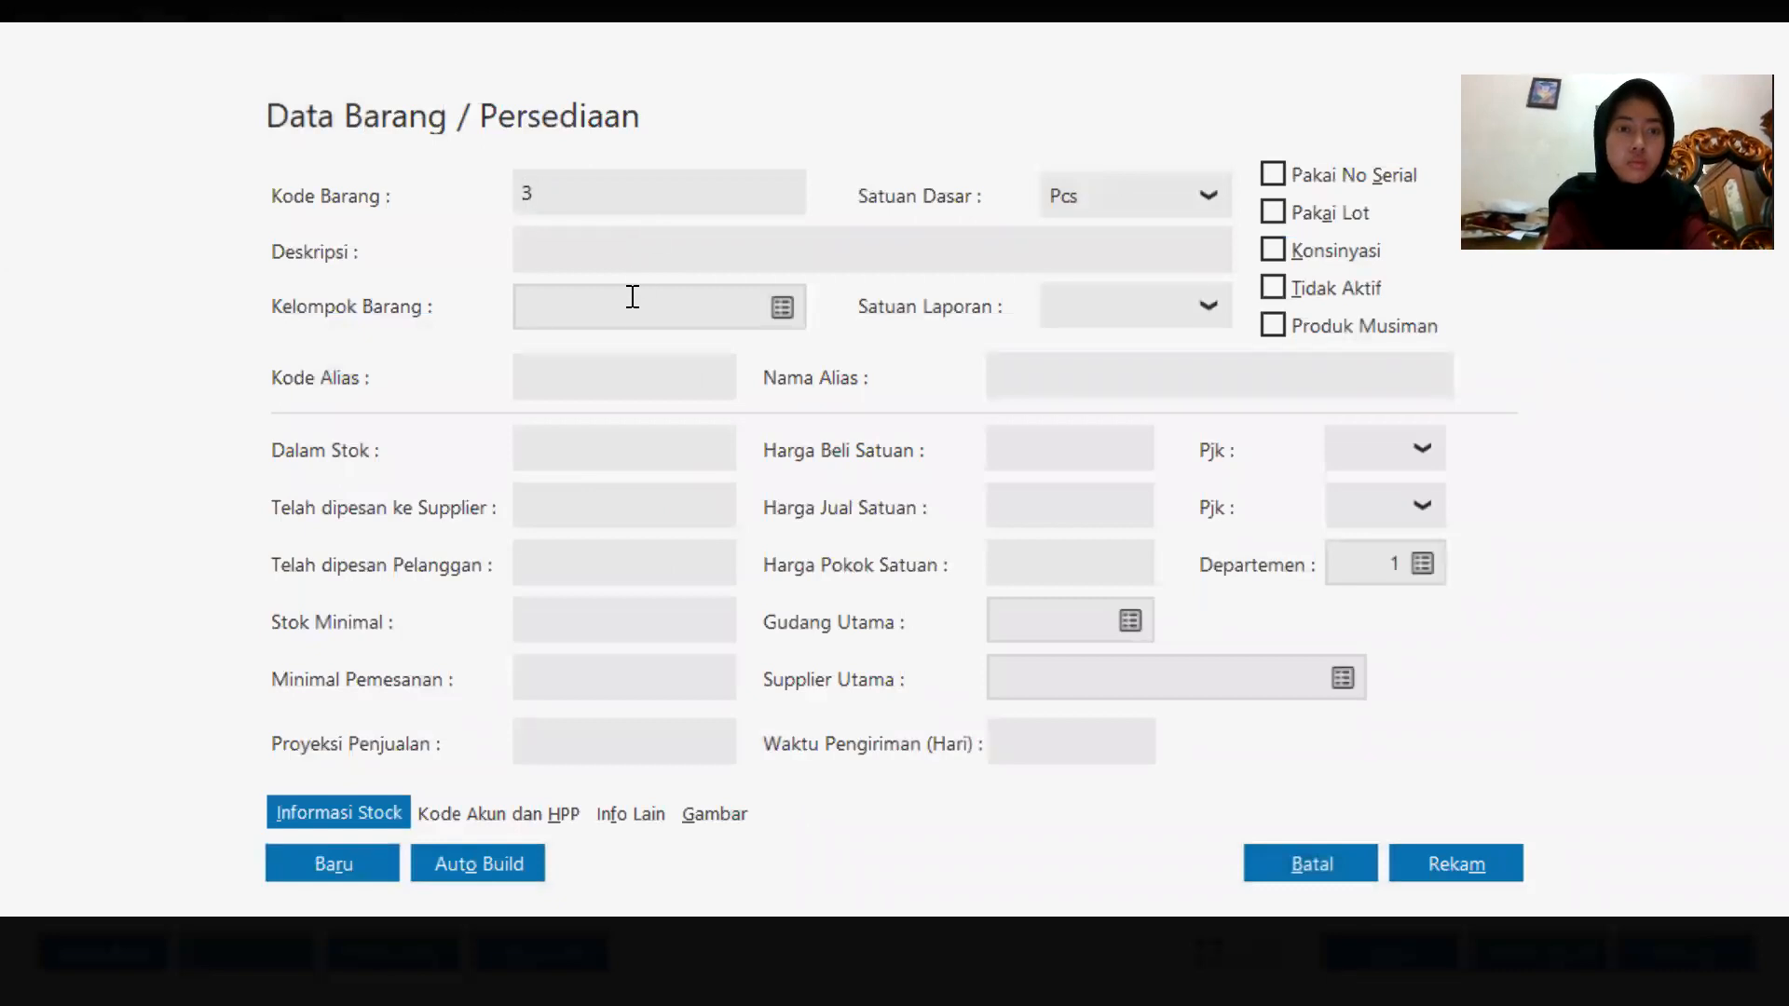
pyautogui.click(641, 239)
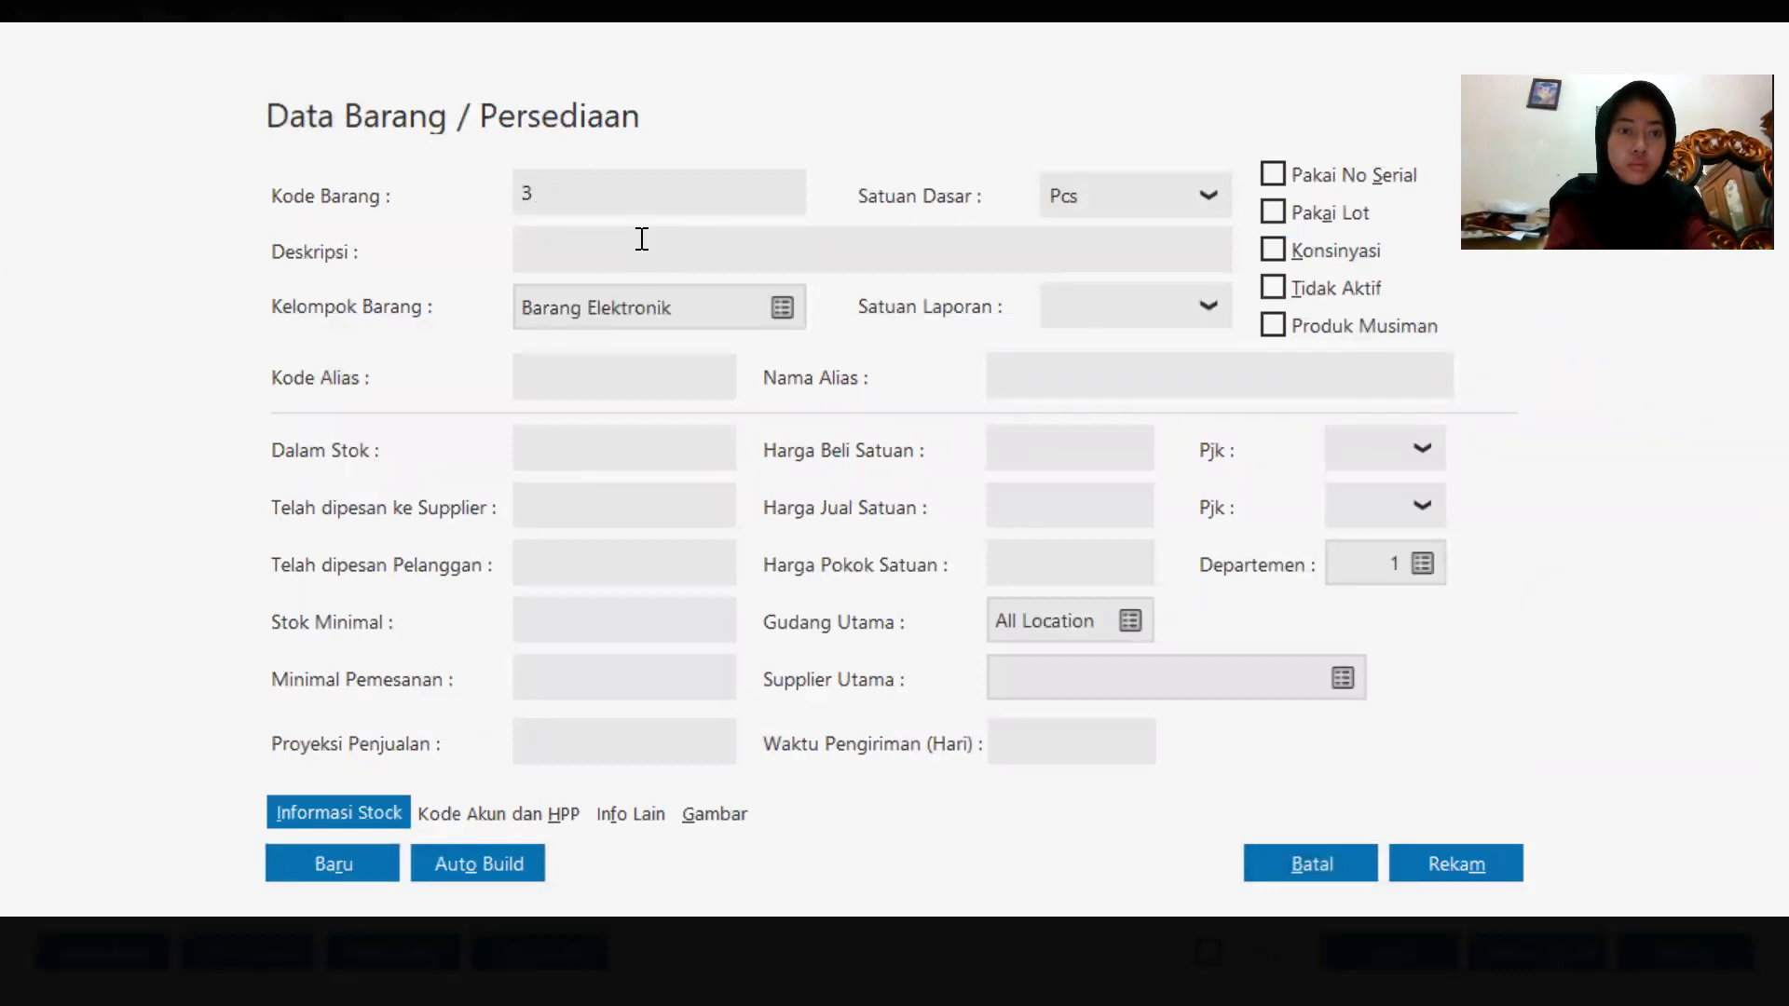
pyautogui.write('P')
pyautogui.press('capslock')
pyautogui.write('rin')
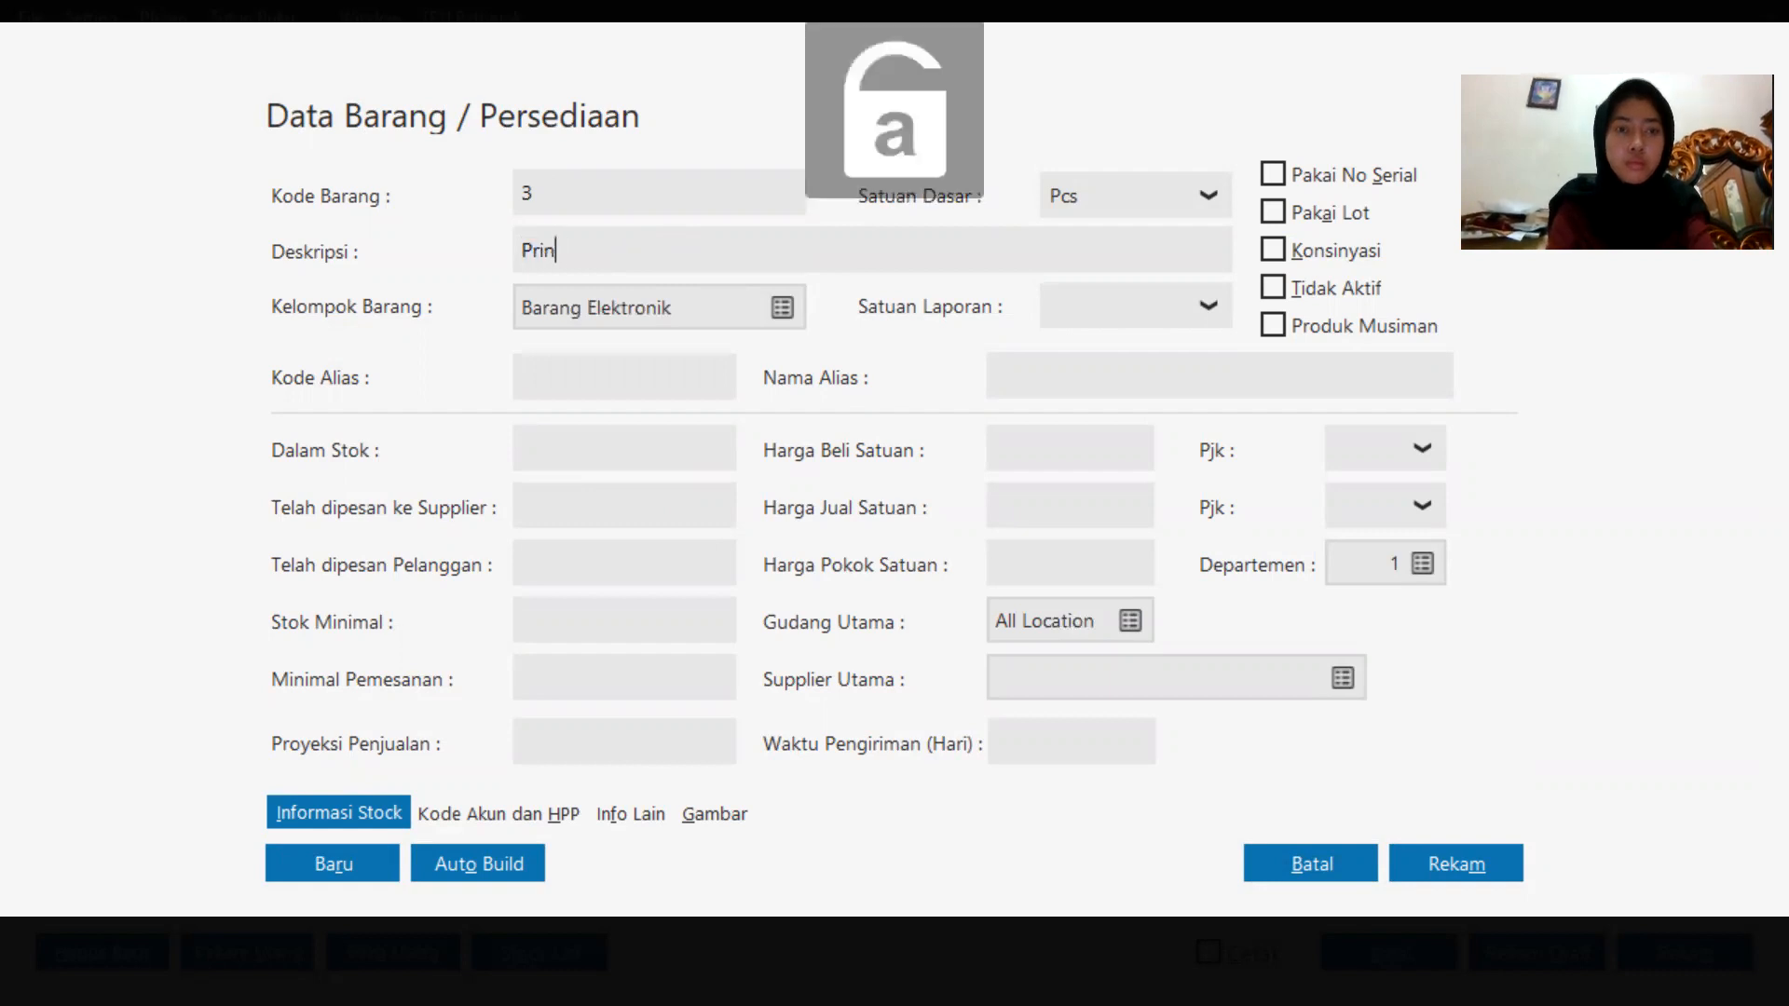
pyautogui.write('ter')
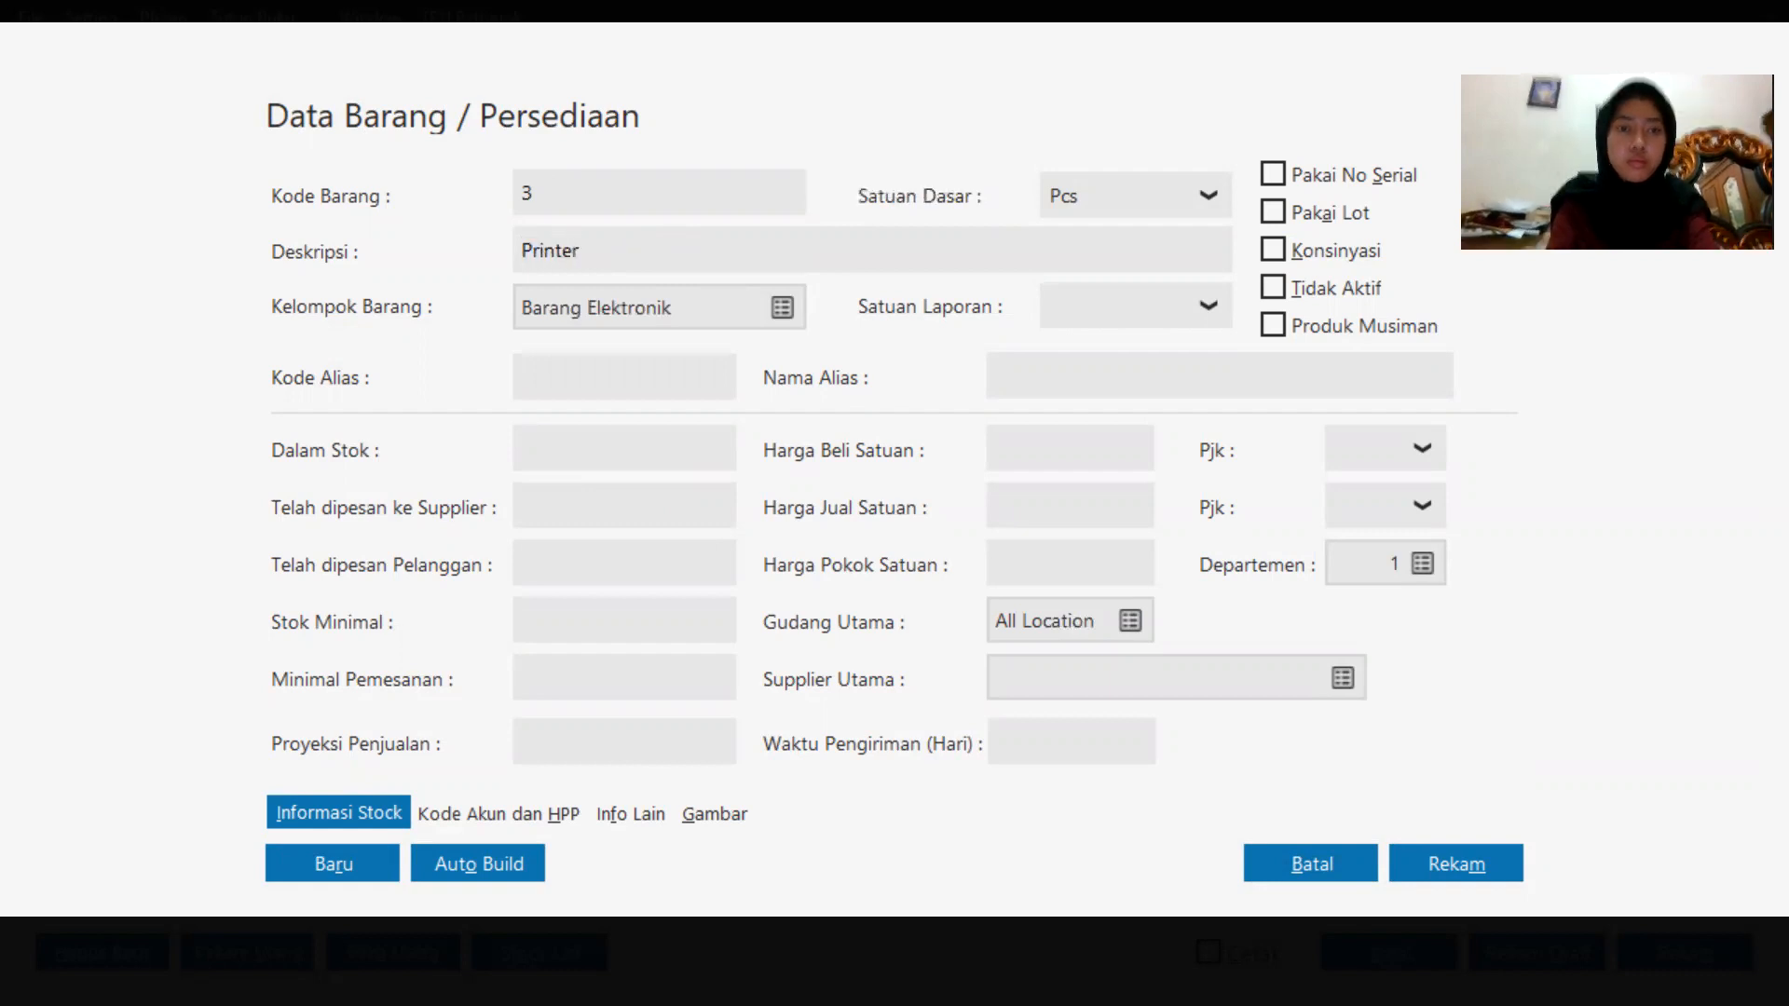
pyautogui.click(1474, 852)
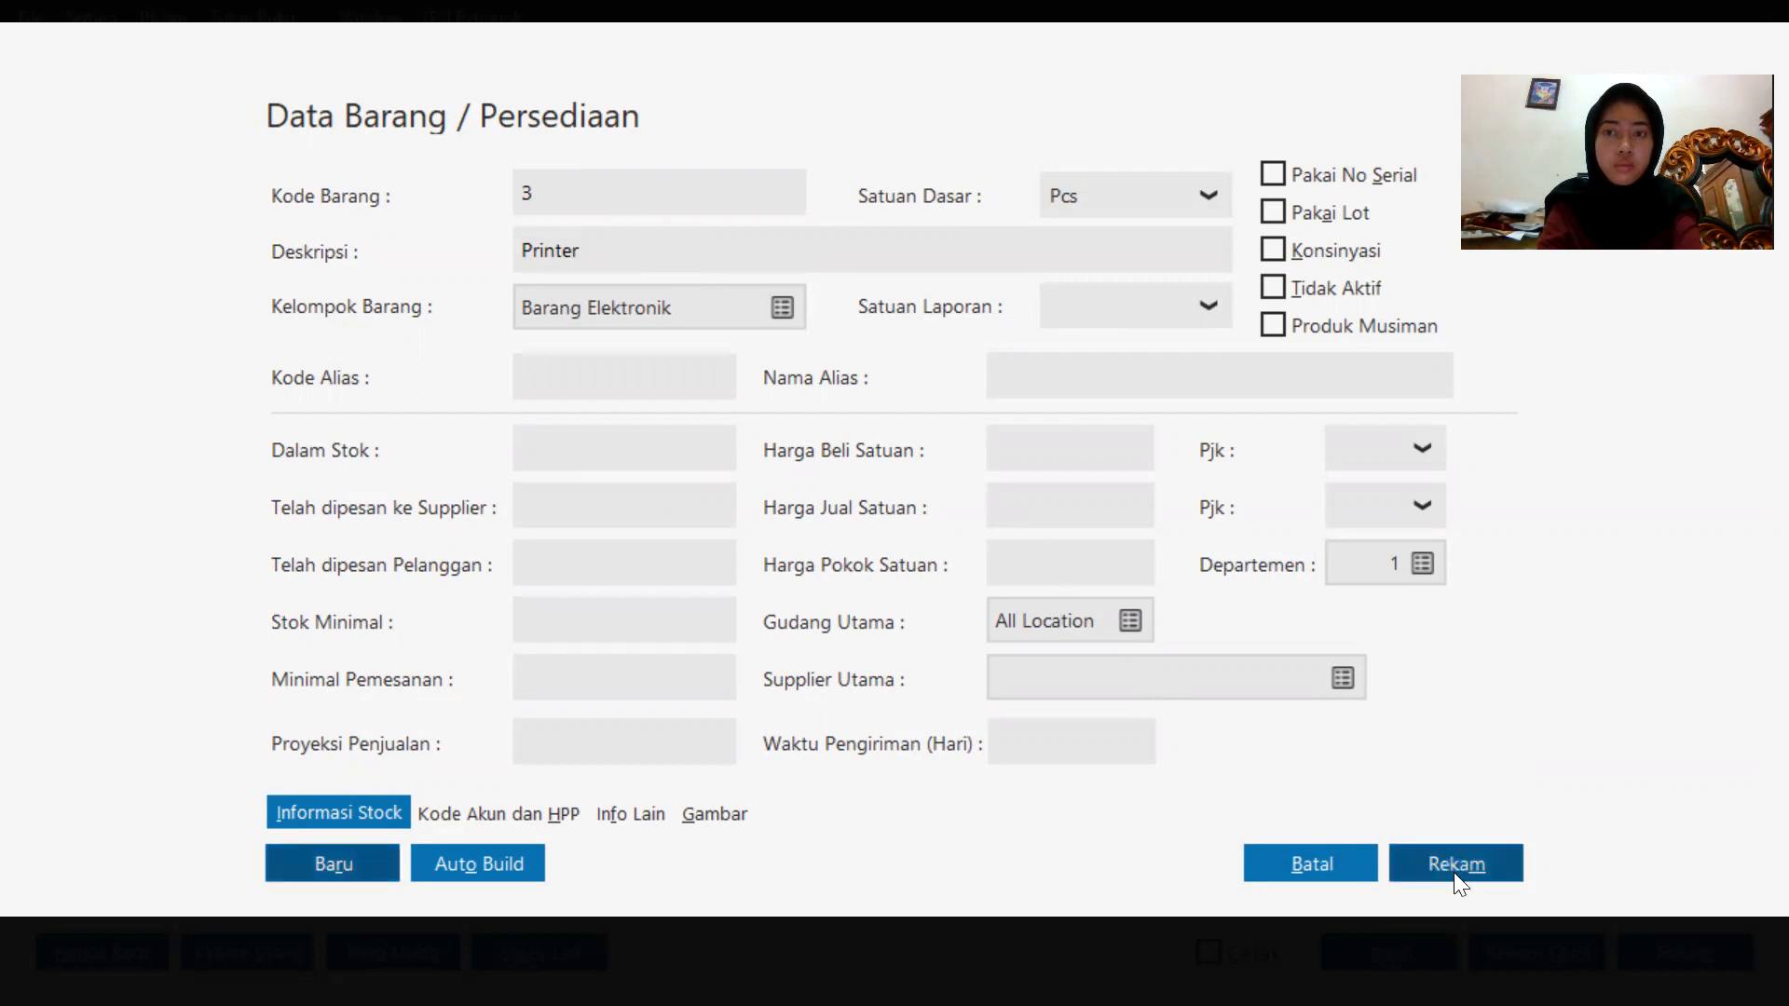
# Save the new Printer item and select it as the item on the third invoice line.
pyautogui.click(1454, 866)
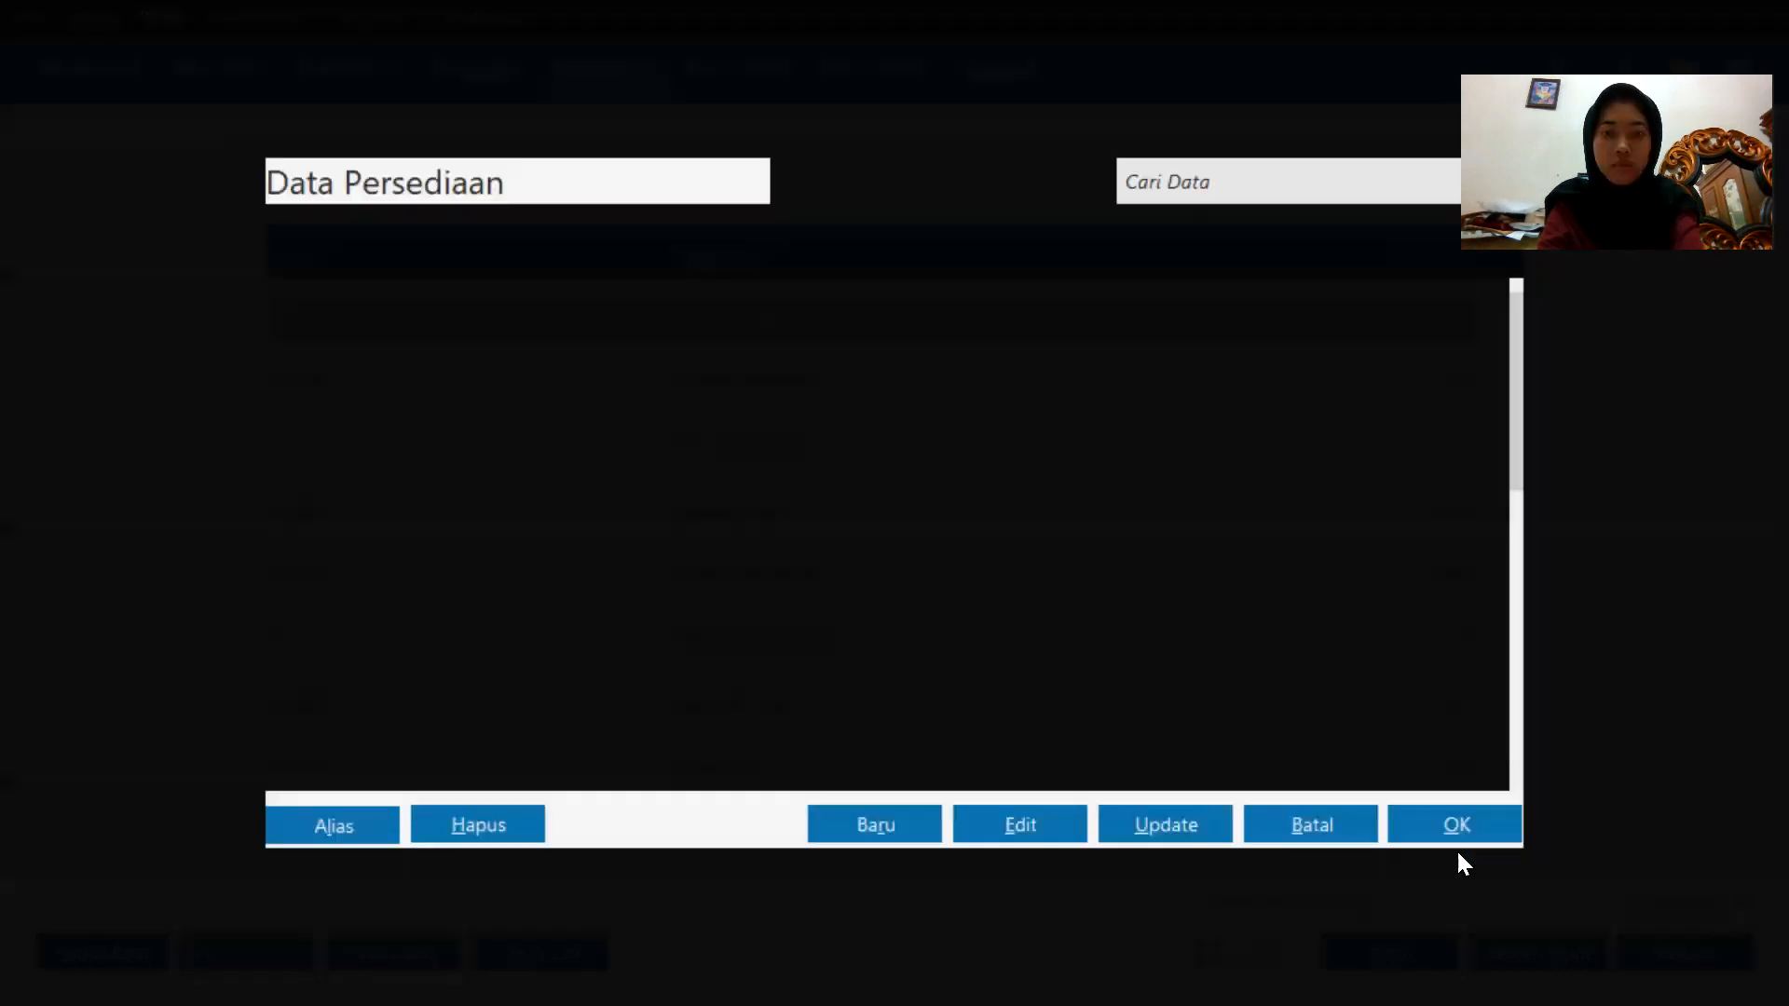
pyautogui.doubleClick(988, 574)
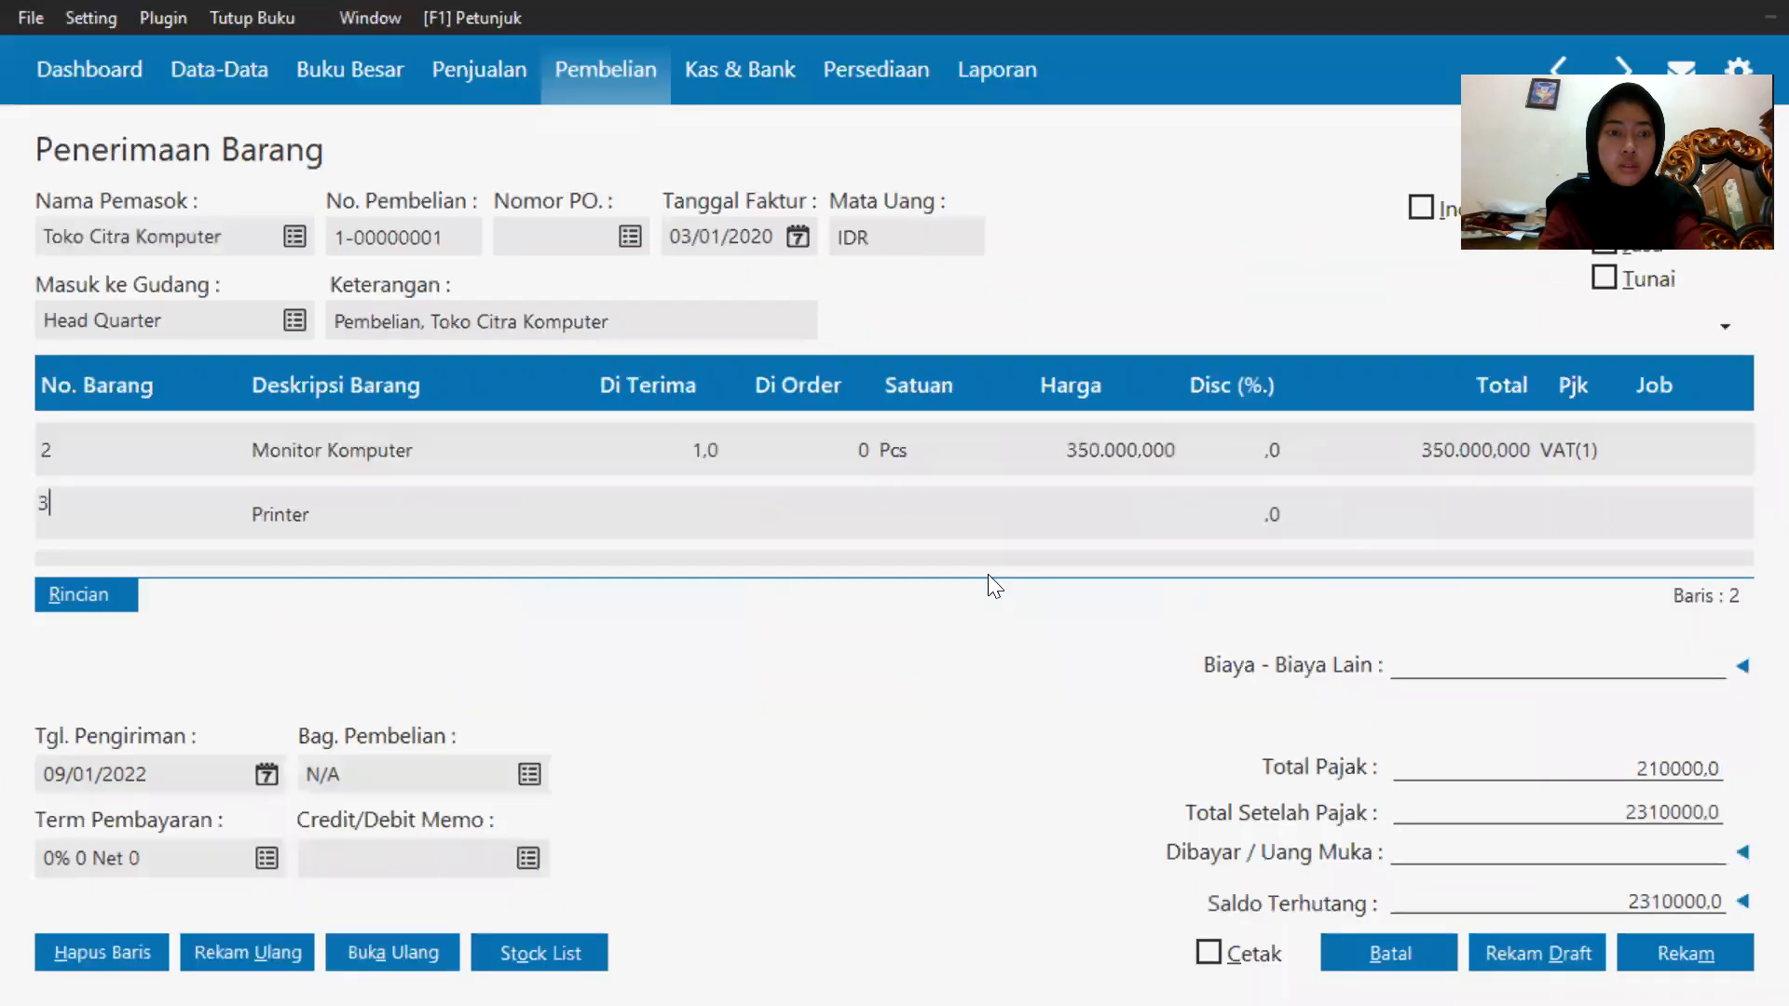
pyautogui.click(665, 515)
pyautogui.click(664, 513)
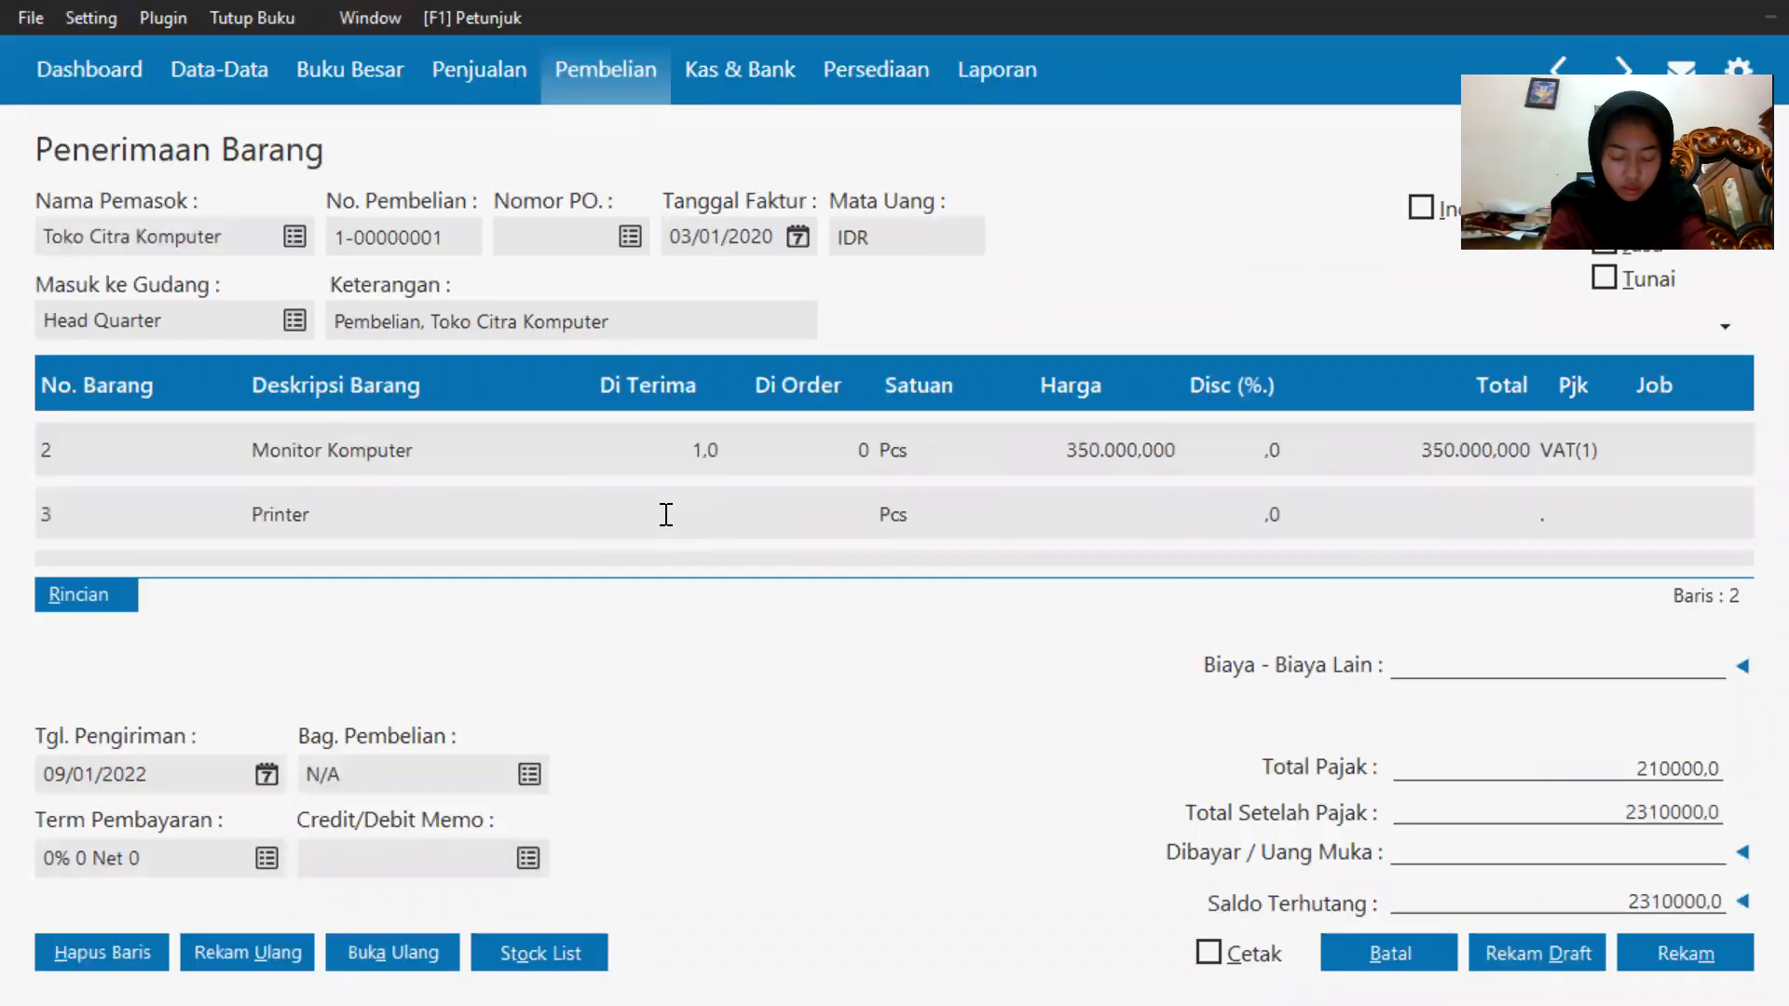
# Enter a received quantity of 2 and a unit price of 215000 for the Printer line.
pyautogui.write('2')
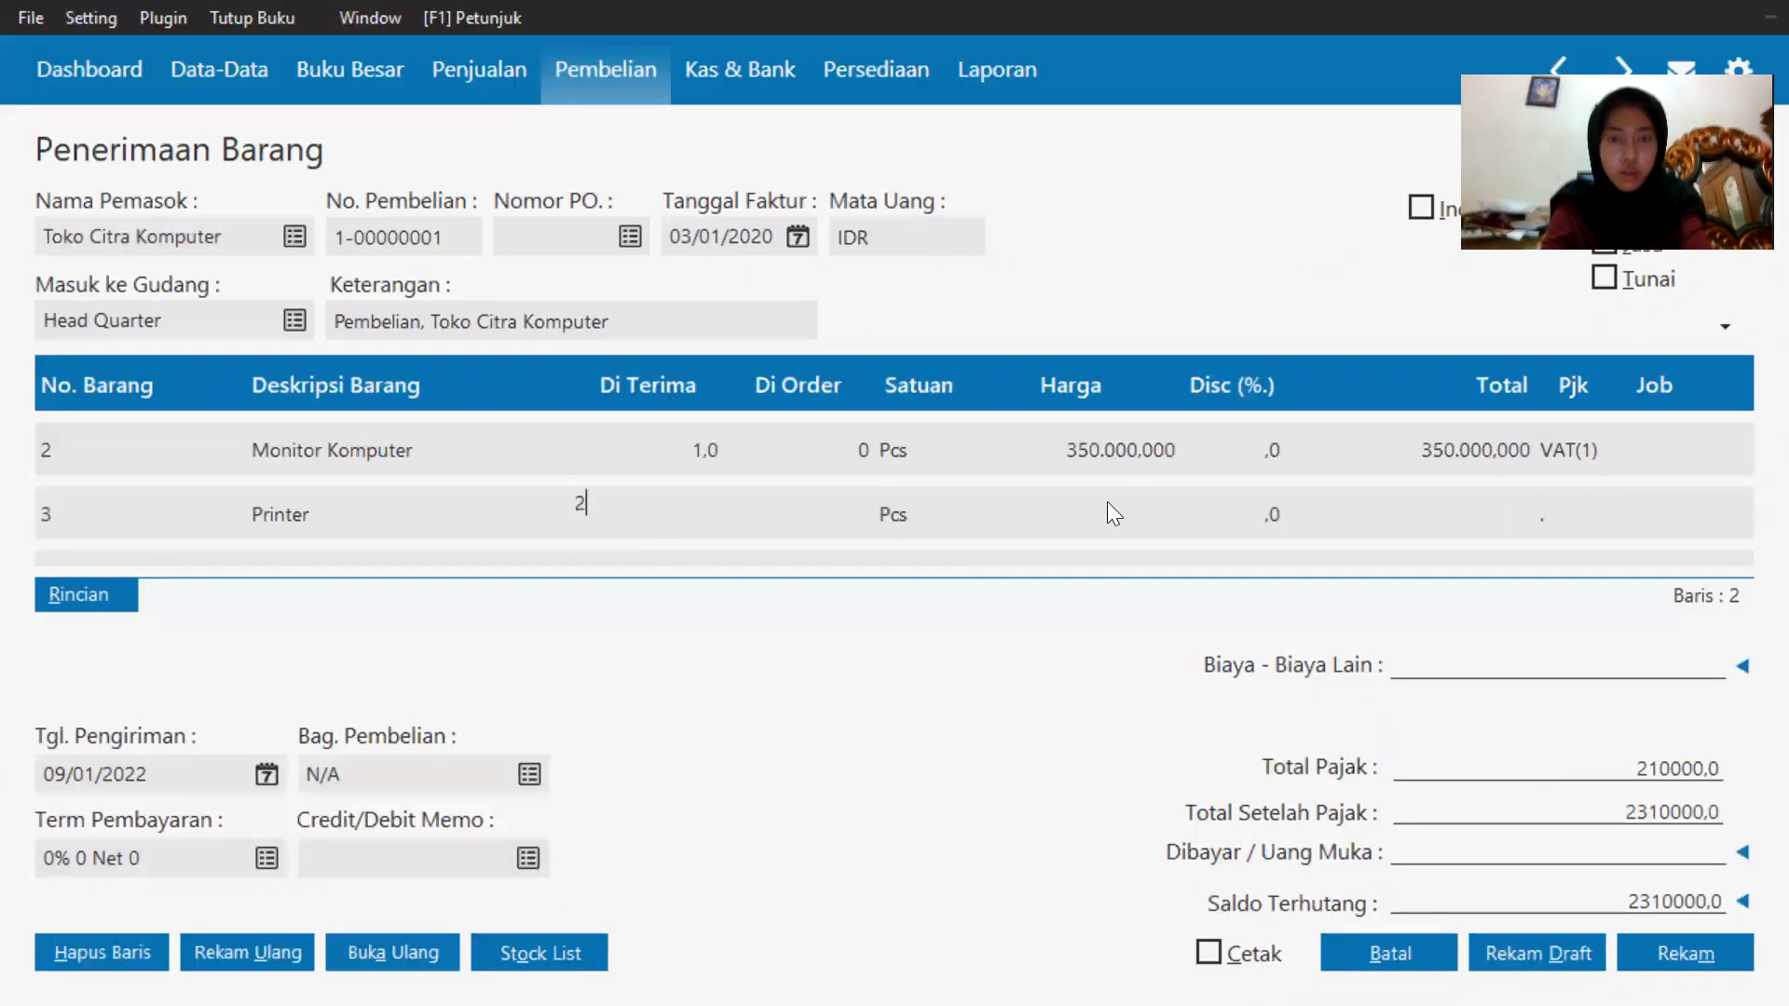
pyautogui.press('Tab')
pyautogui.write('21')
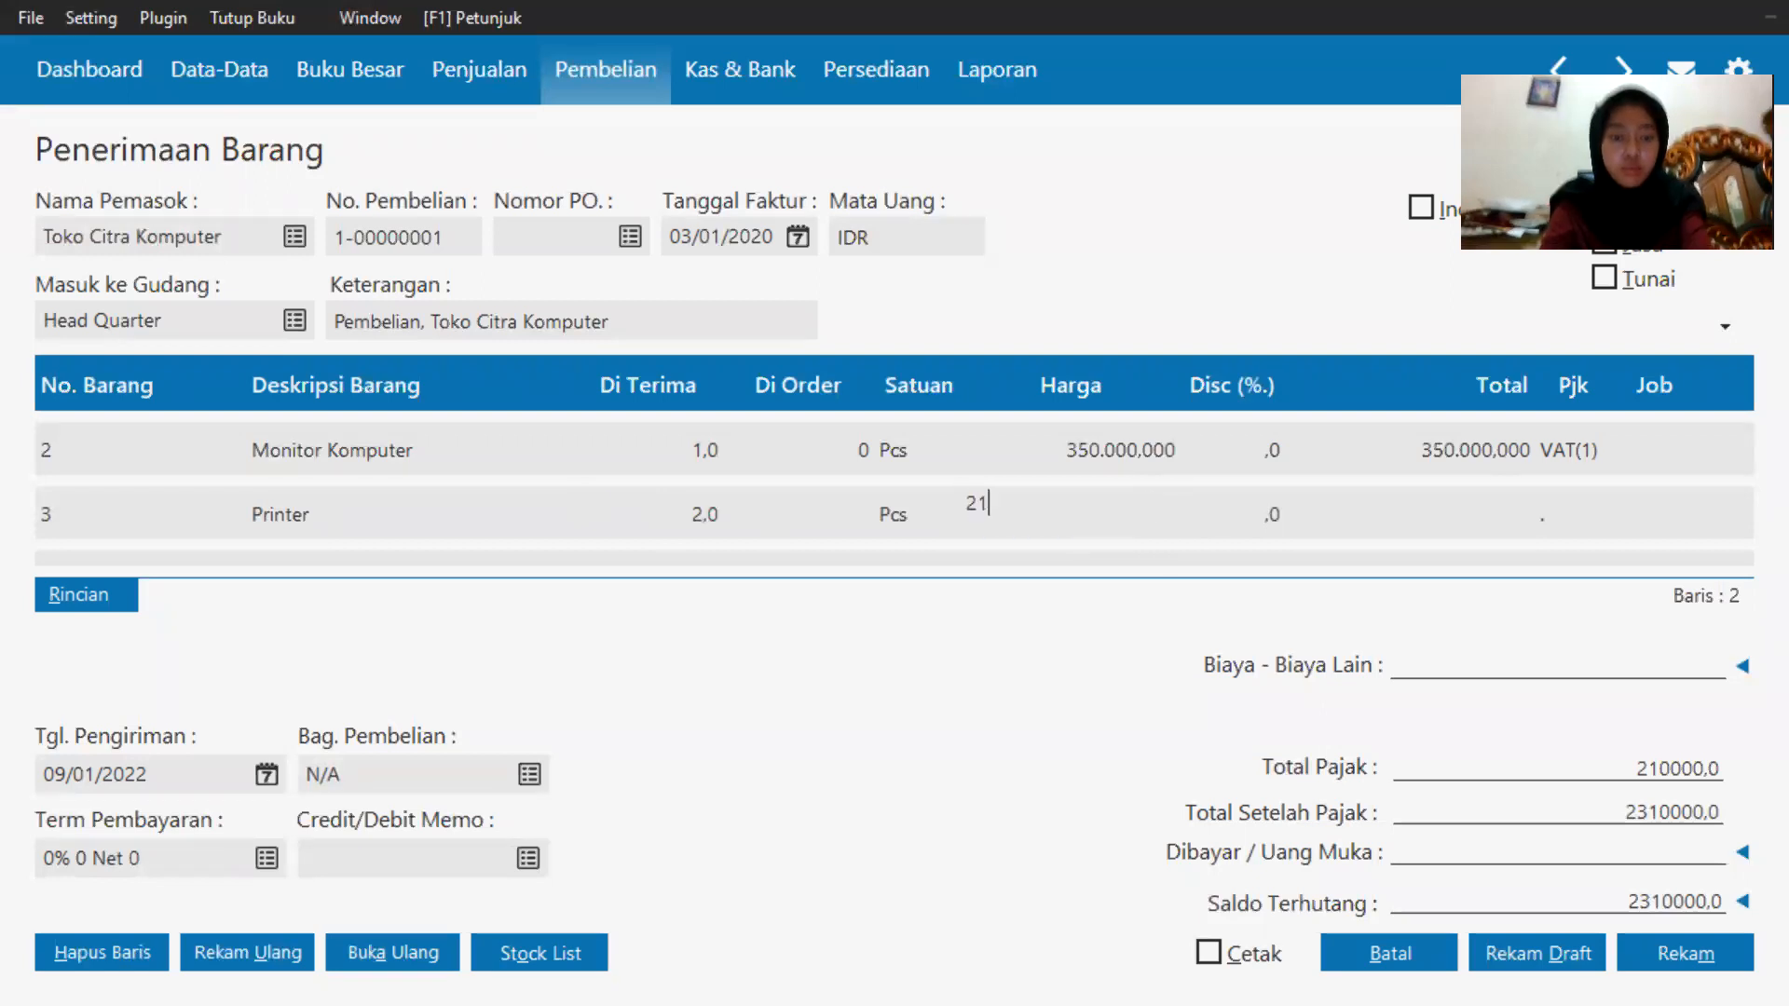
pyautogui.write('5.000.000')
pyautogui.press('Tab')
# Record the goods receipt from Toko Citra Komputer and close the purchase form.
pyautogui.click(1573, 510)
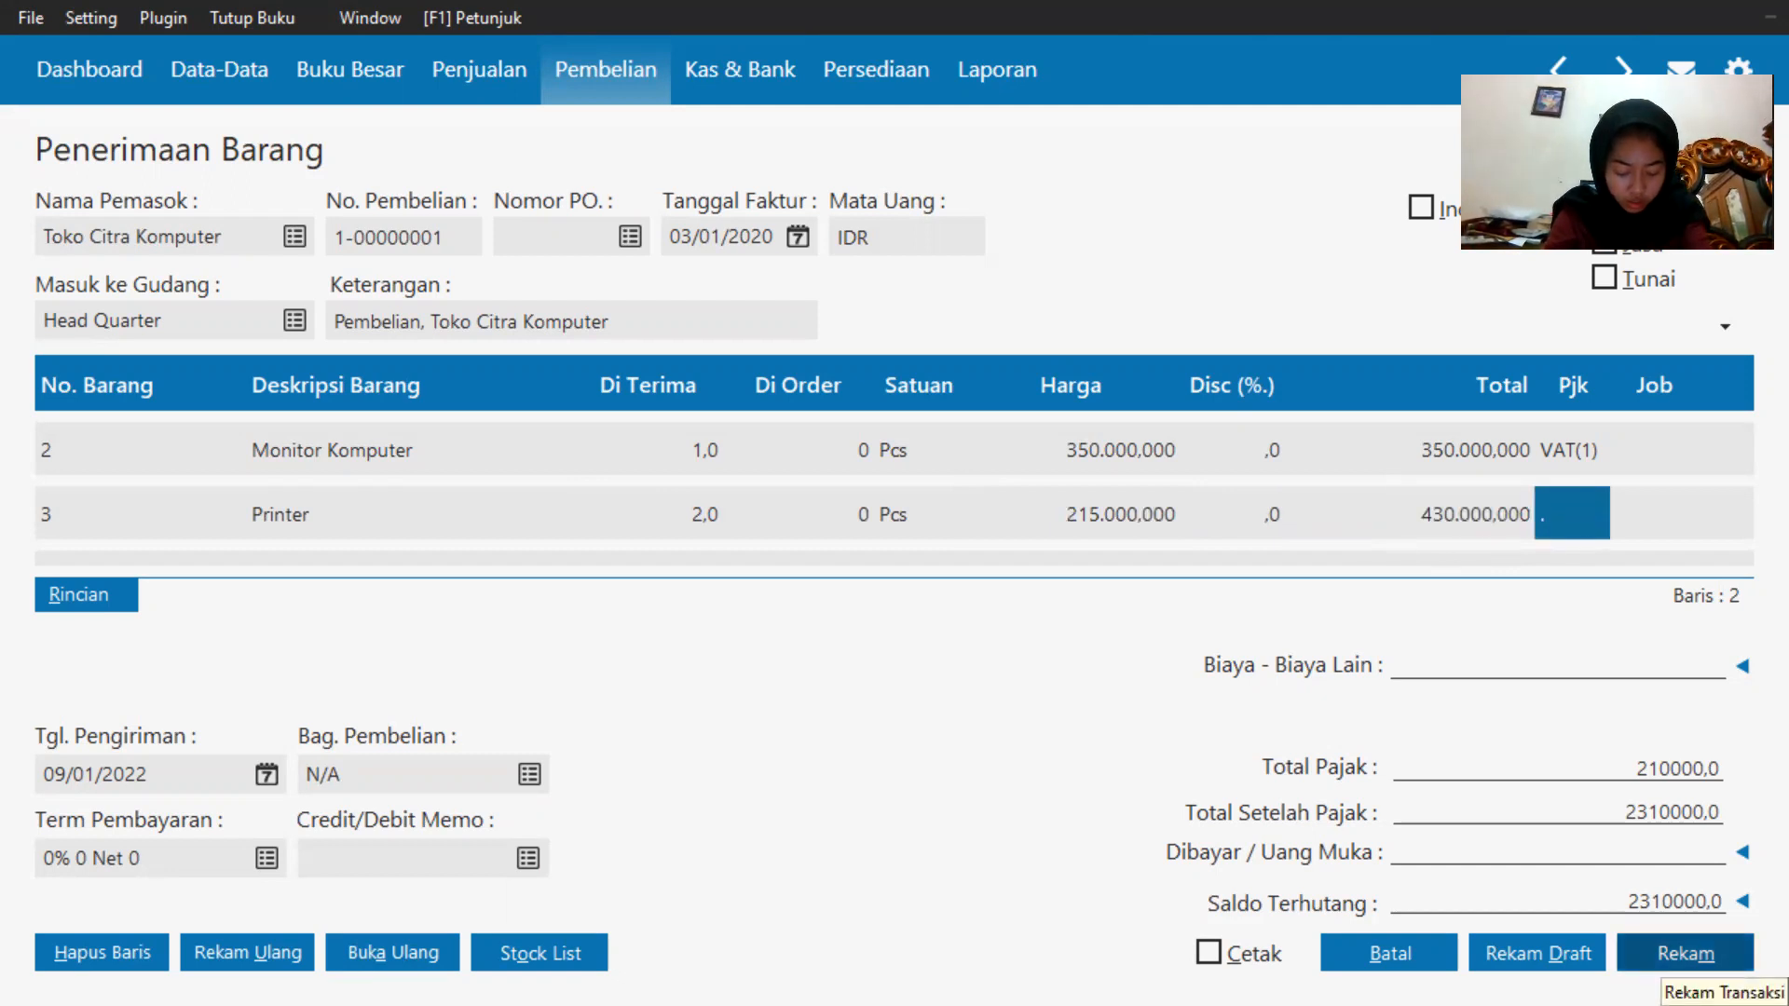
pyautogui.click(1676, 953)
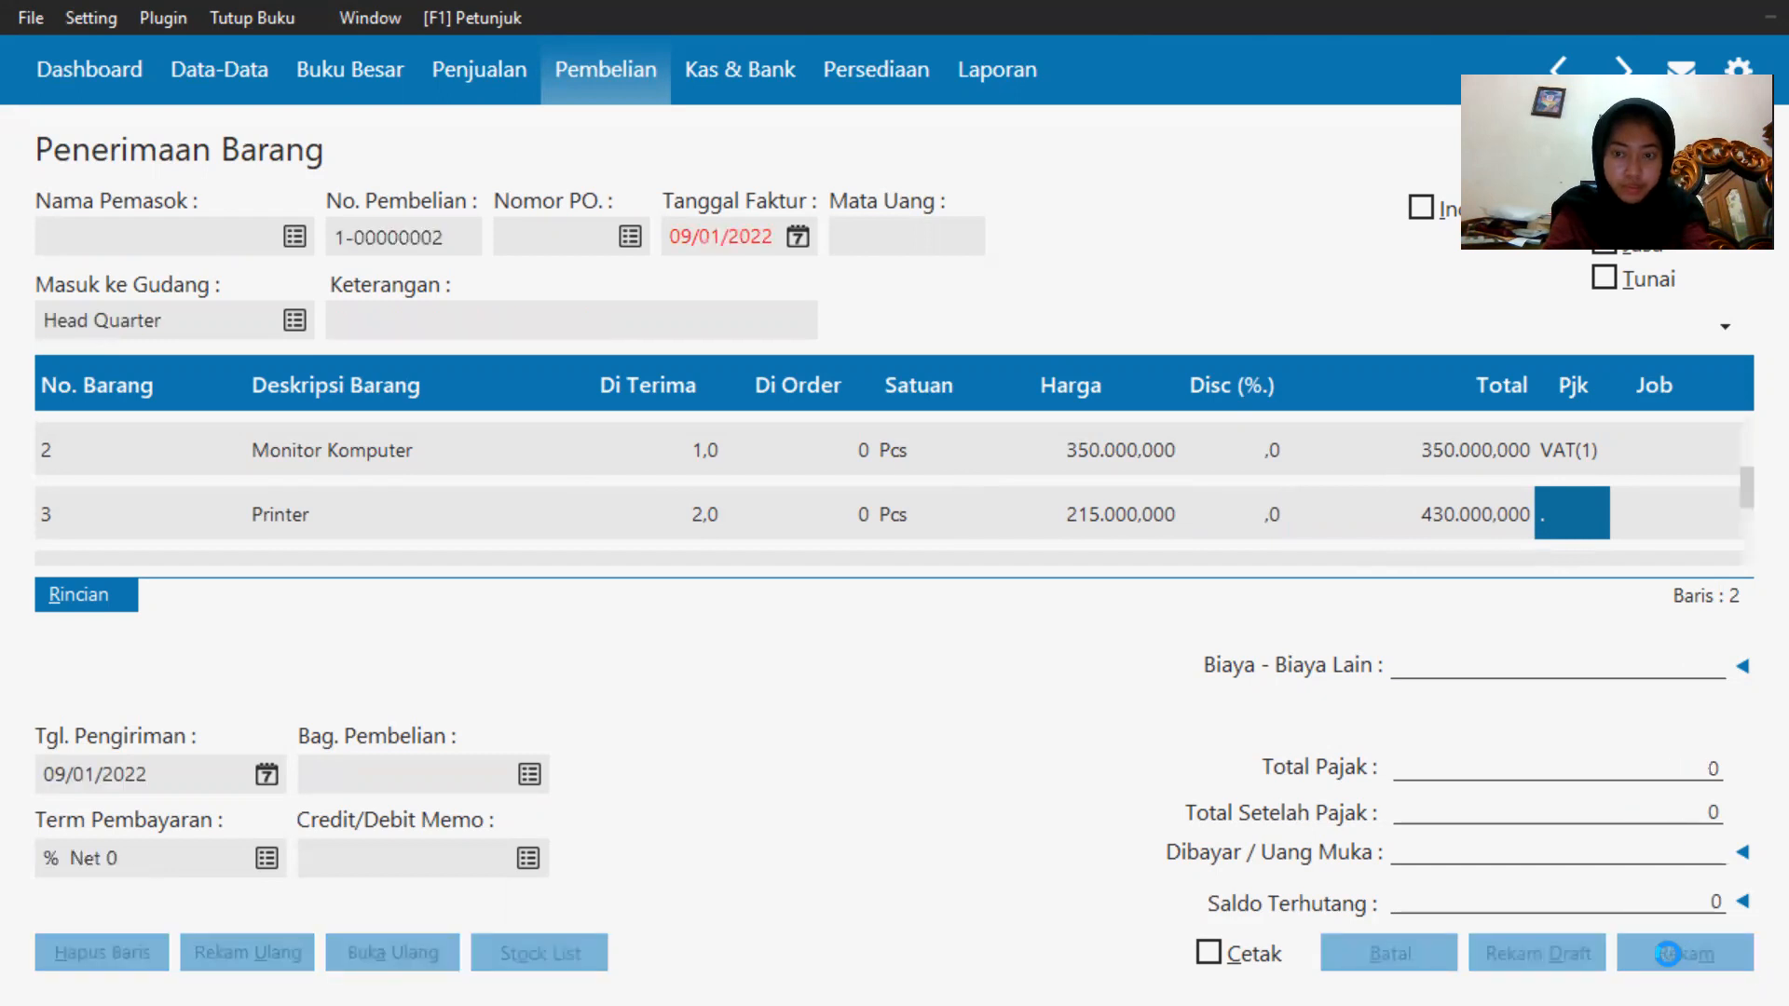
pyautogui.click(1357, 947)
pyautogui.moveTo(1323, 797)
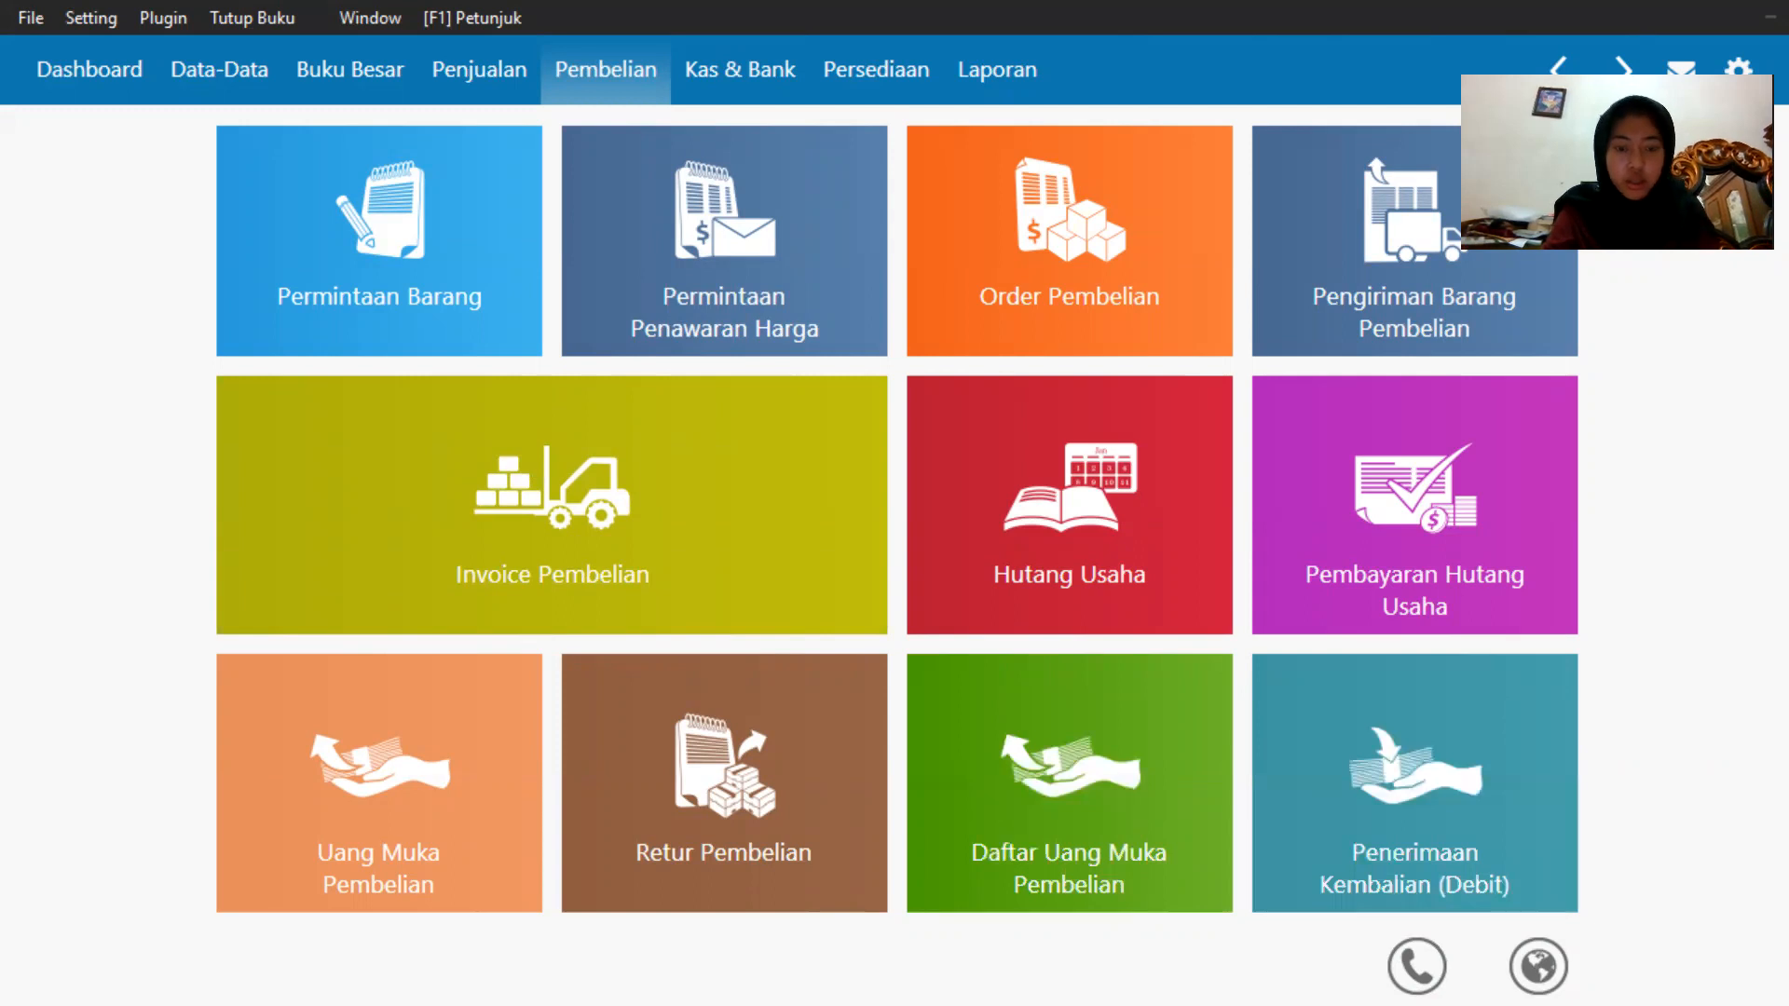
# Switch to the exam PDF in the browser and review the January transaction list for the next purchase.
pyautogui.press('super')
pyautogui.click(1110, 973)
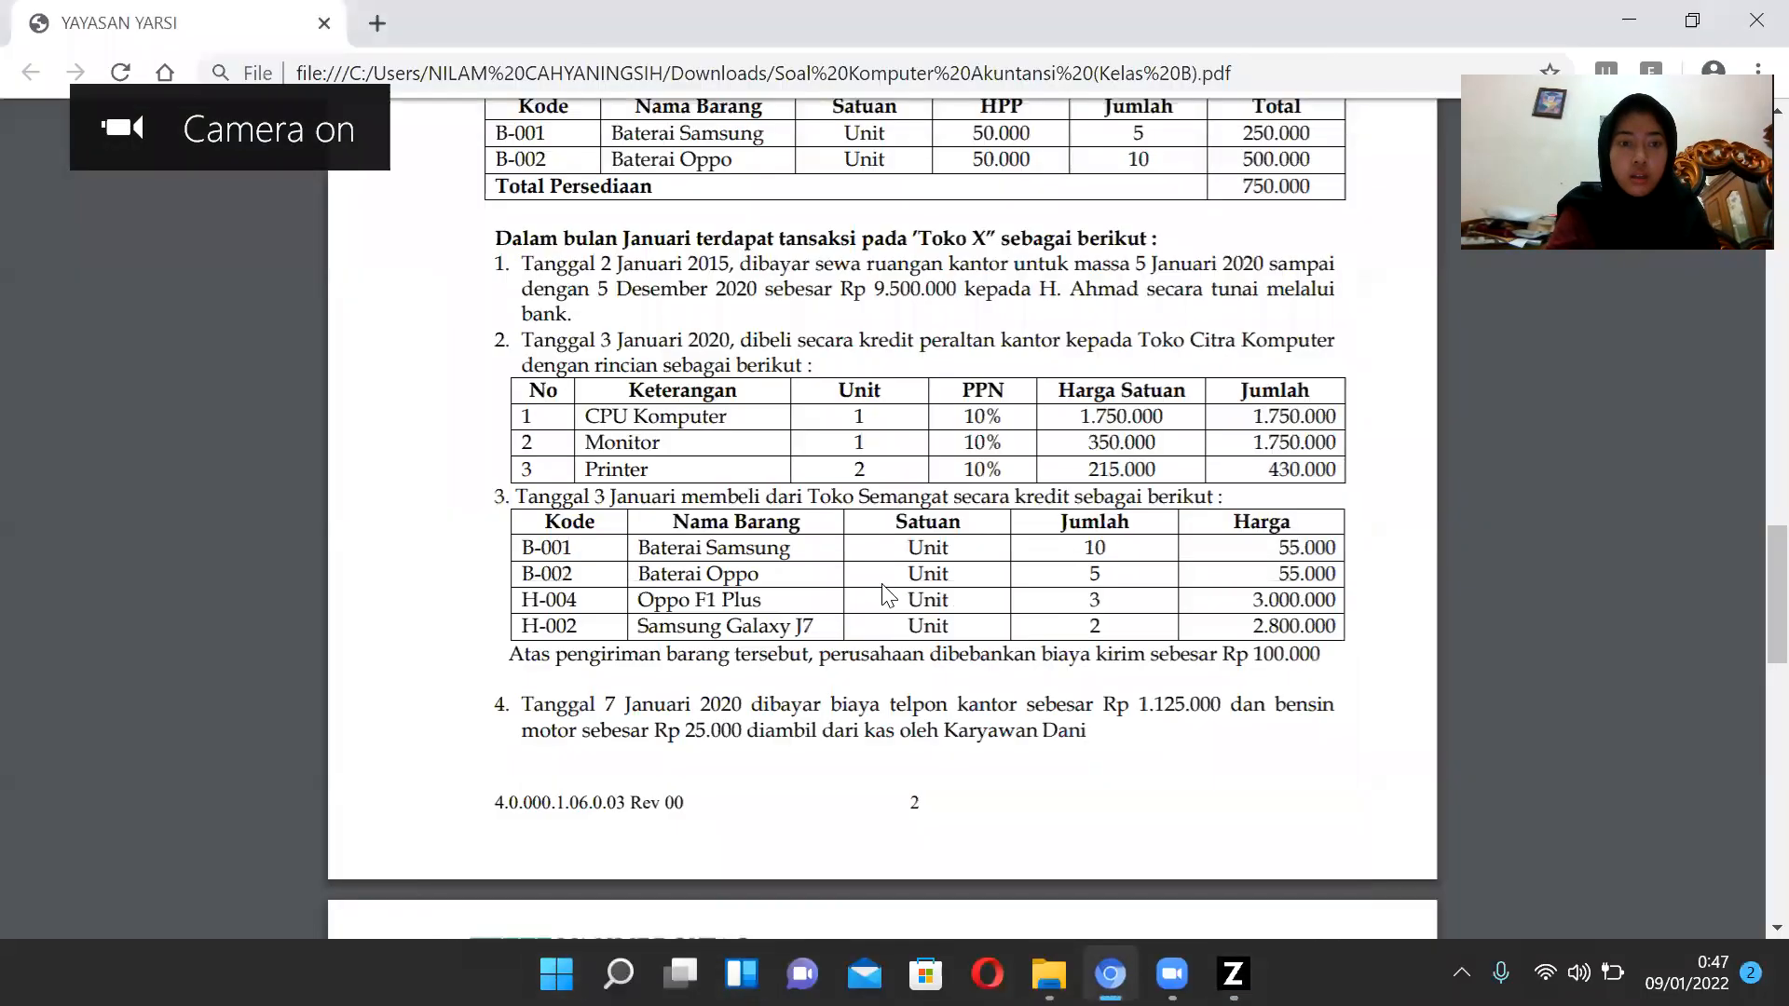
pyautogui.scroll(-3, 887, 595)
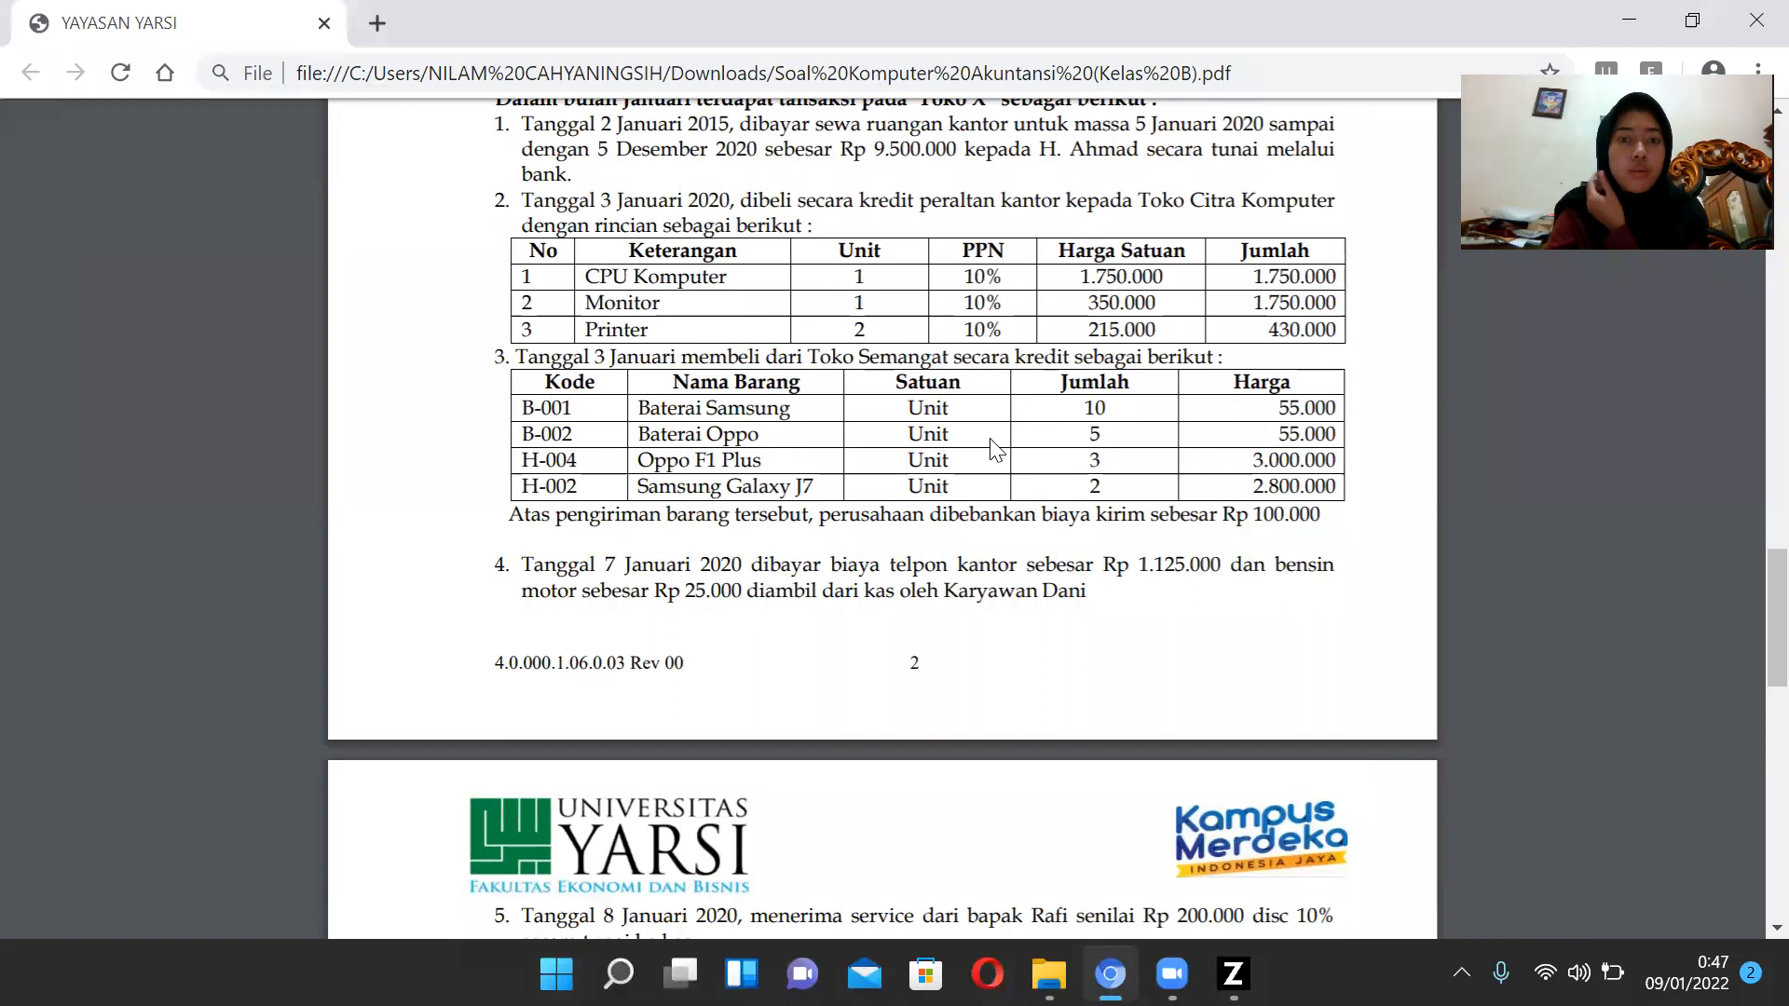
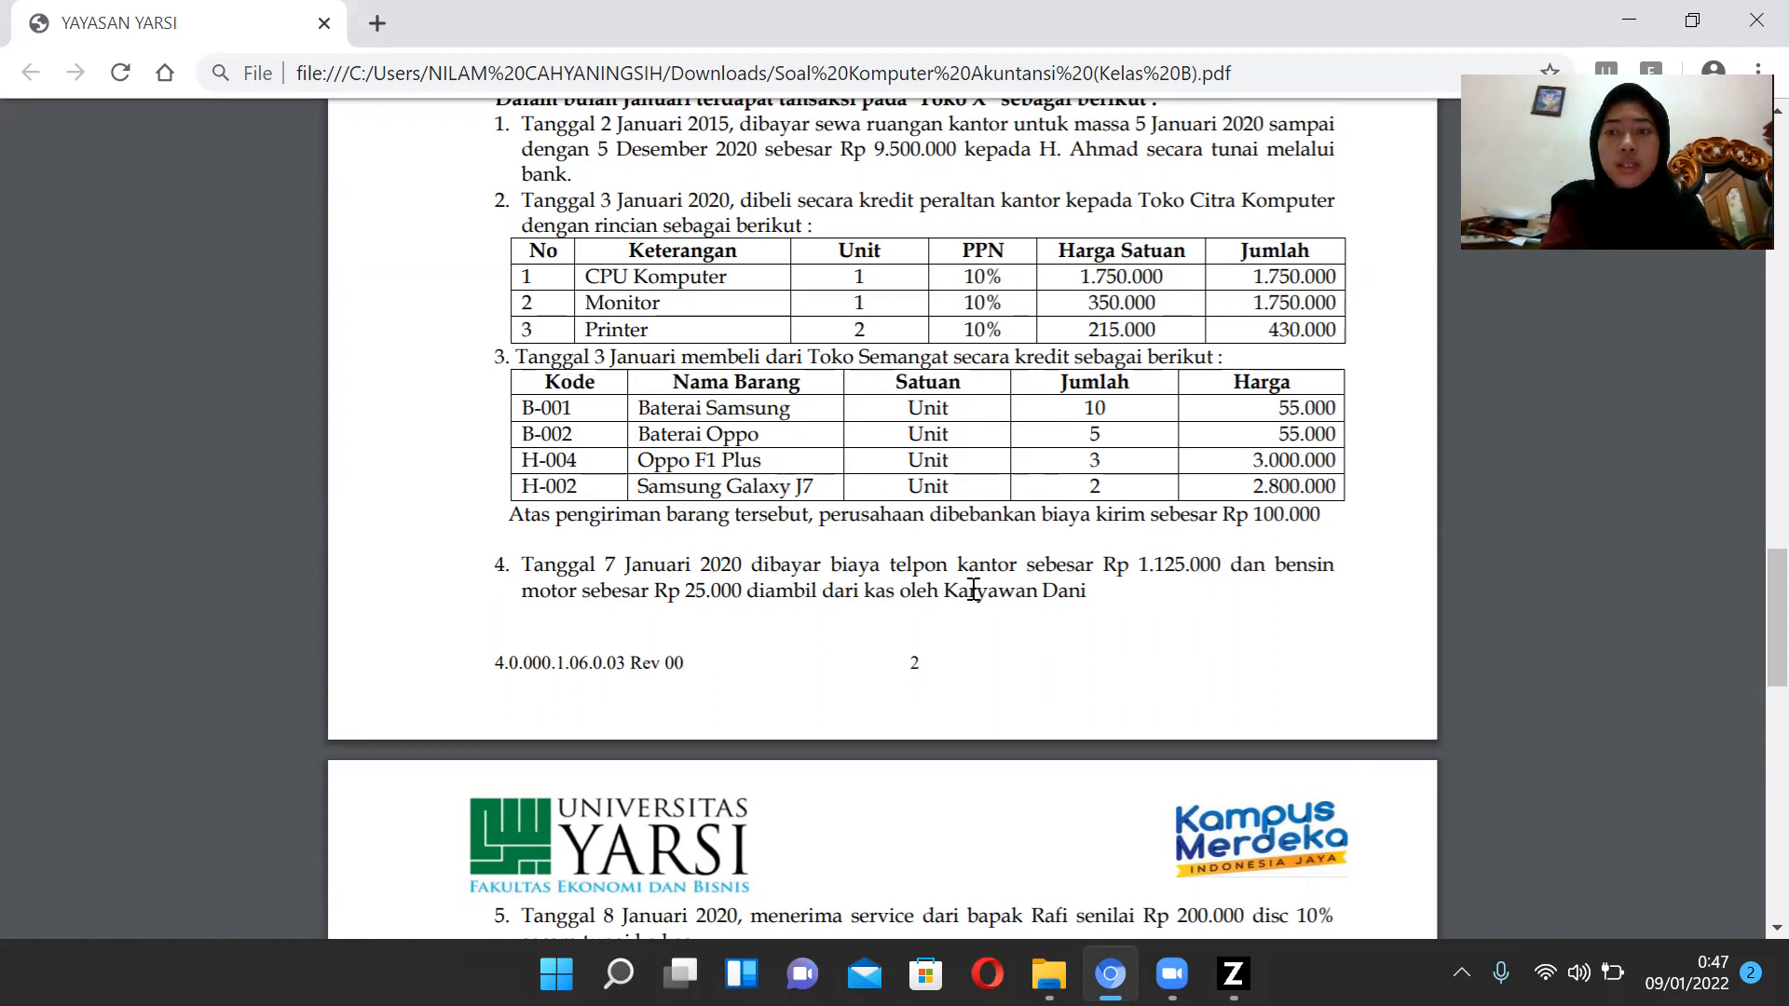
# Return to Zahir and start a new purchase invoice with Toko Semangat as the supplier.
pyautogui.click(1228, 965)
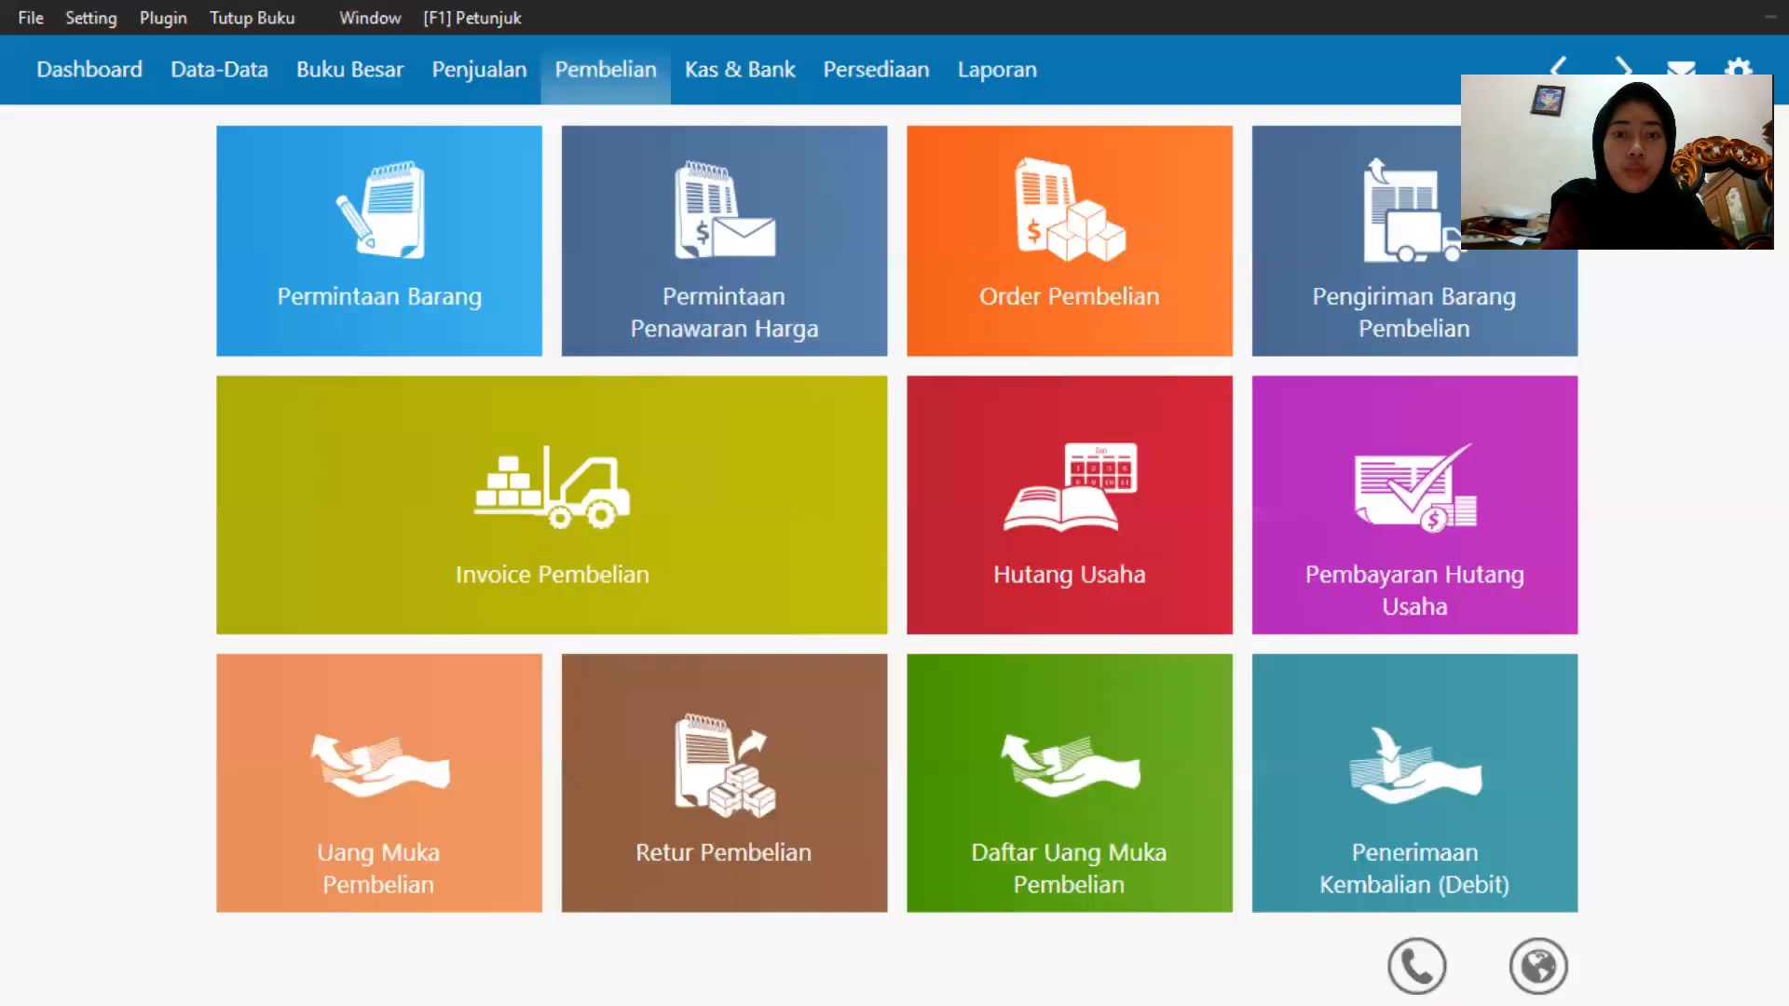
pyautogui.moveTo(1172, 909)
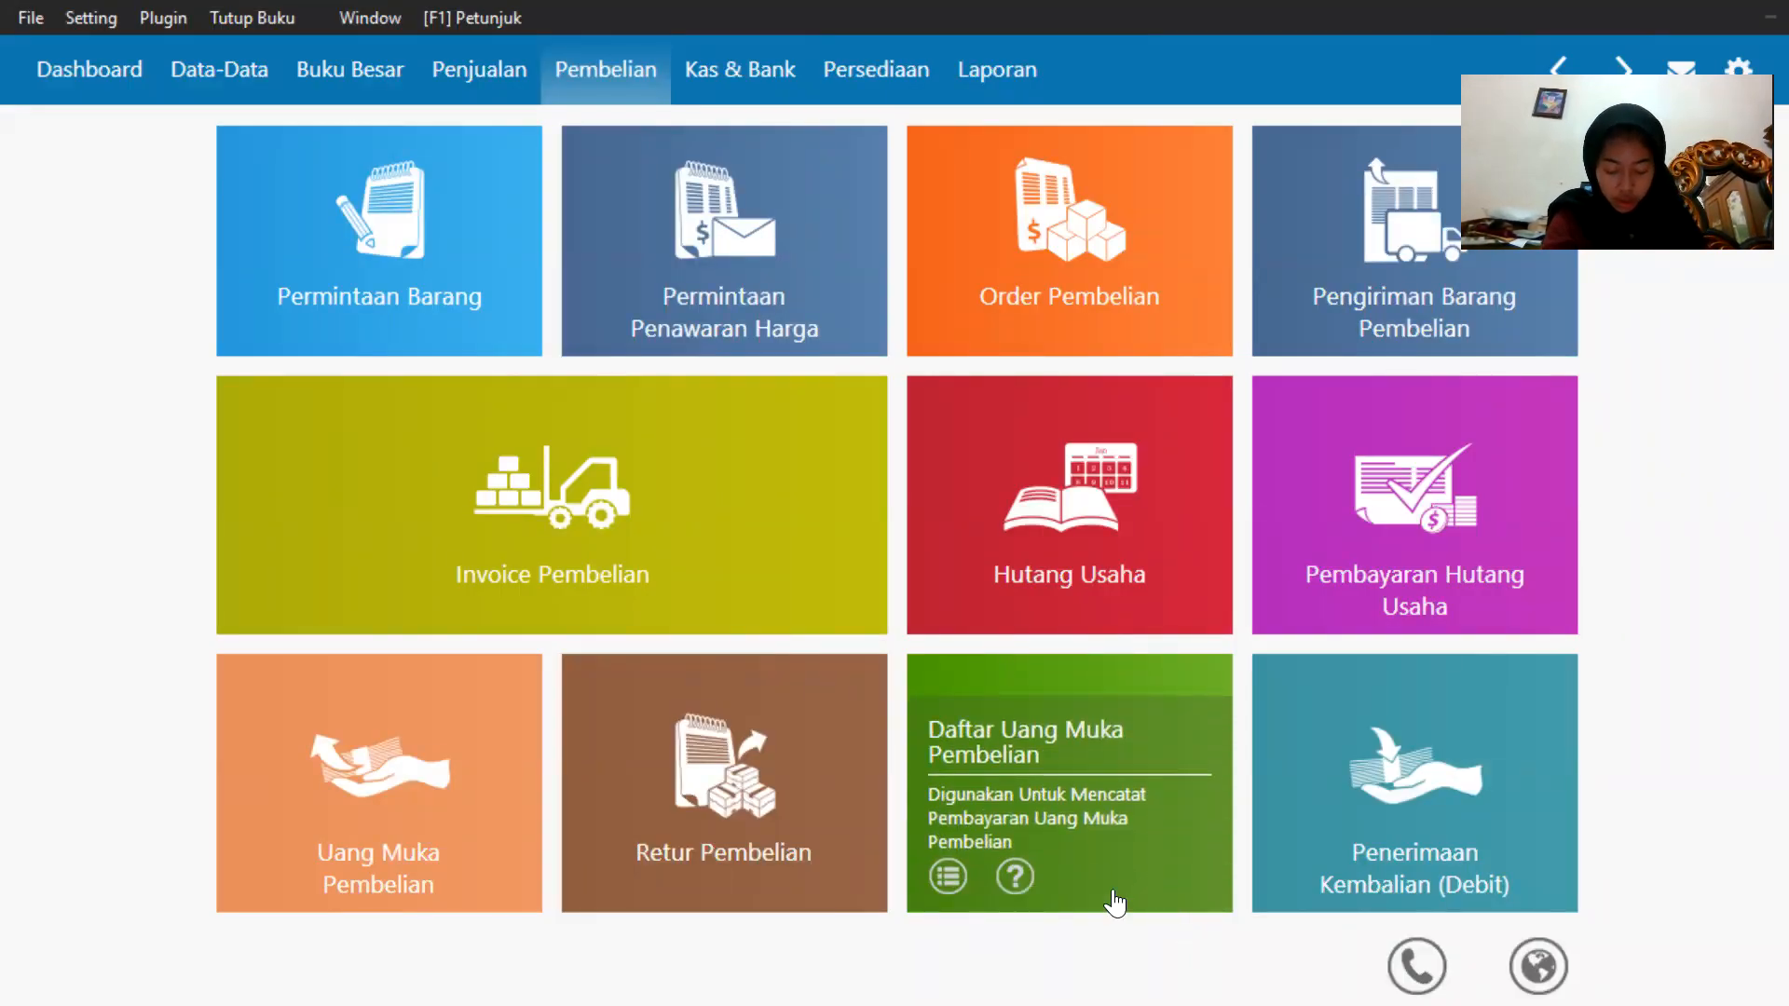
pyautogui.moveTo(811, 580)
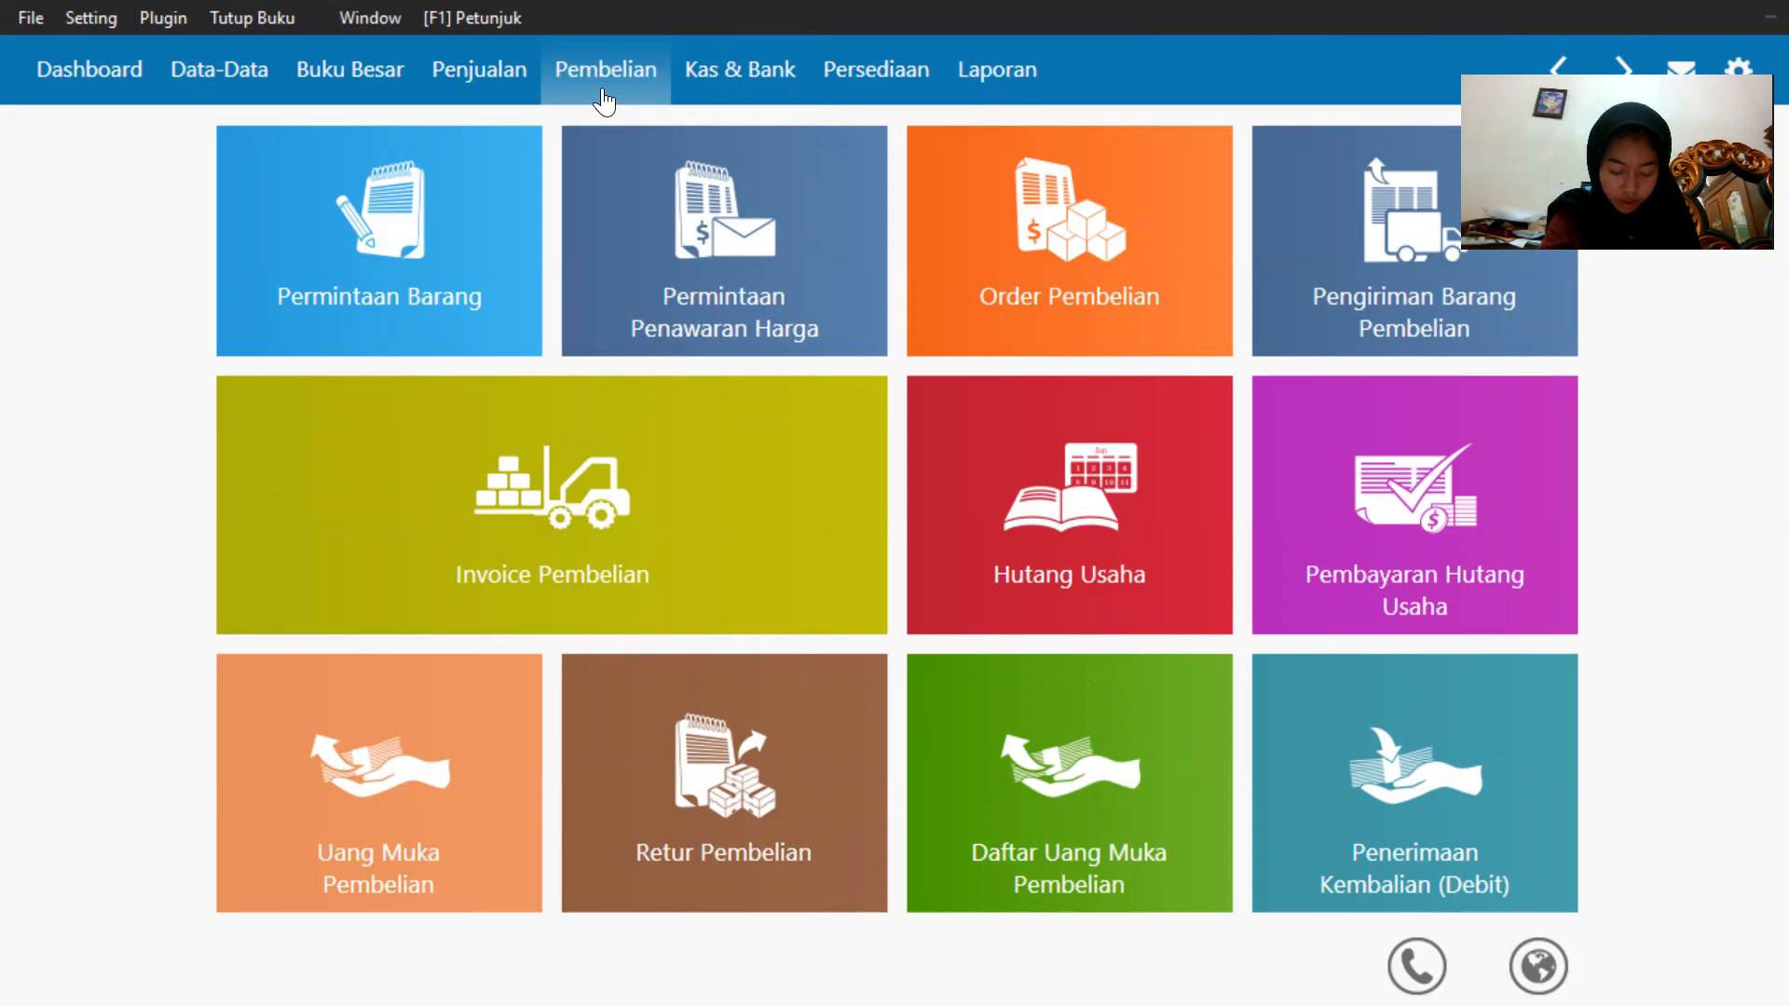
pyautogui.moveTo(280, 582)
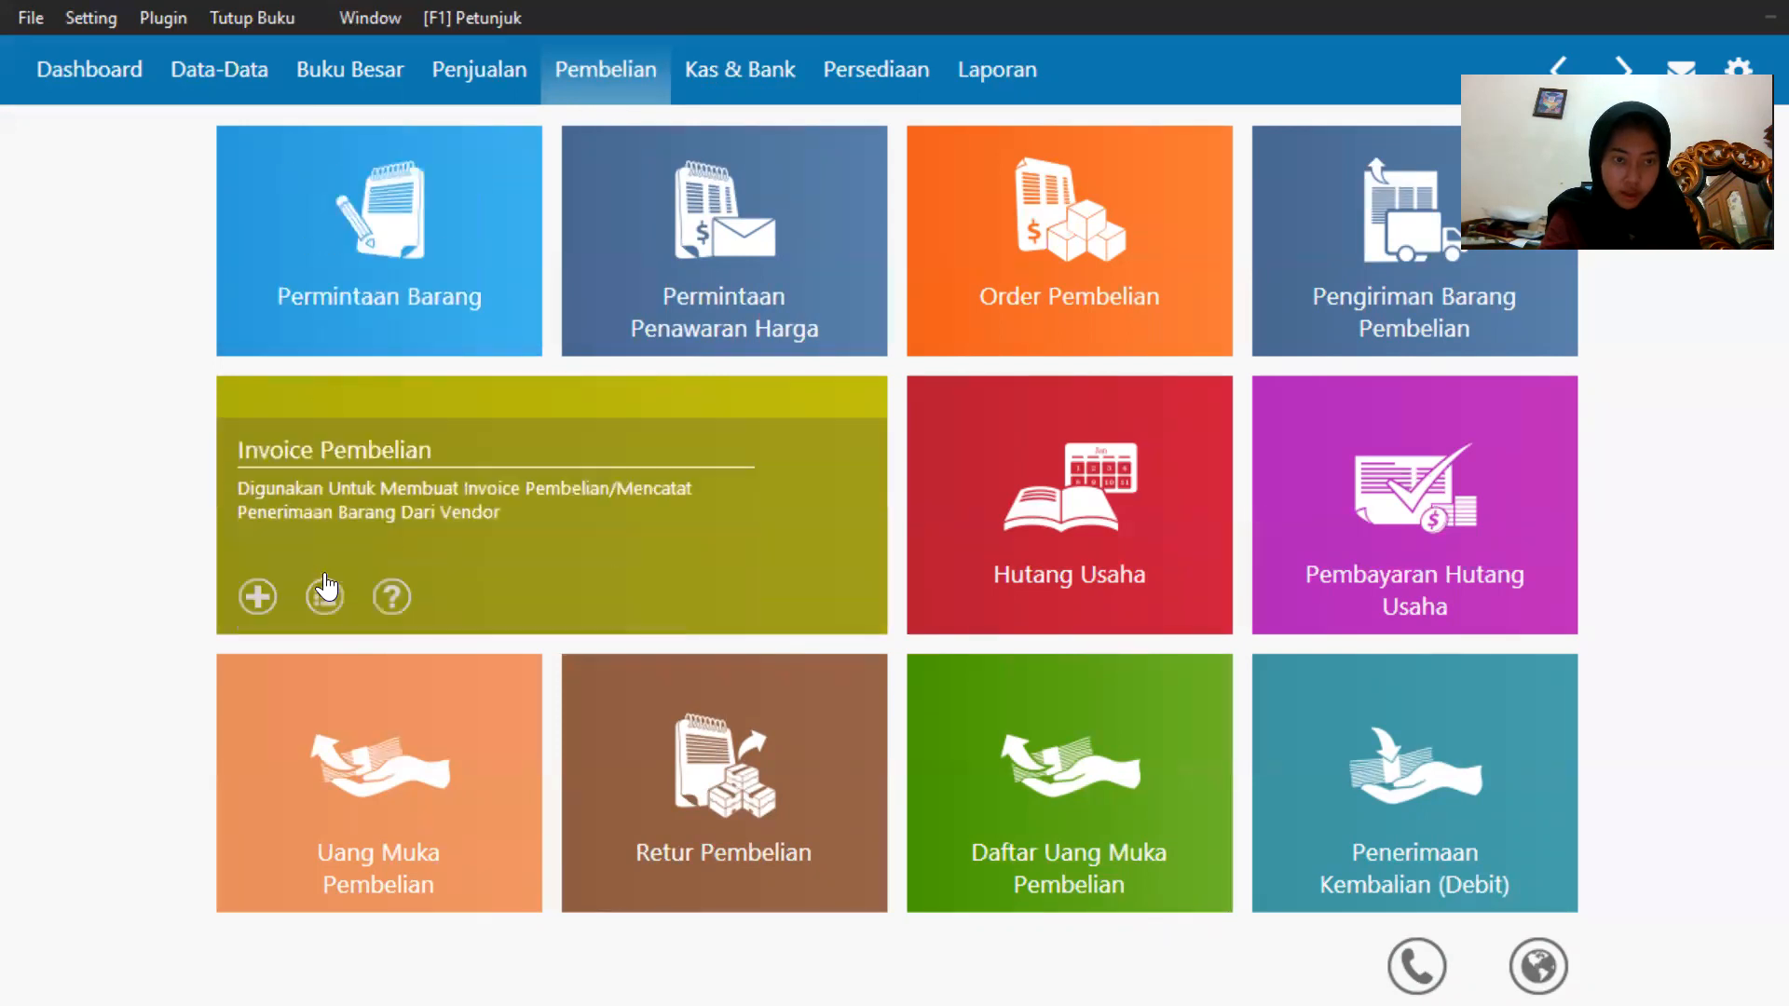
pyautogui.click(261, 589)
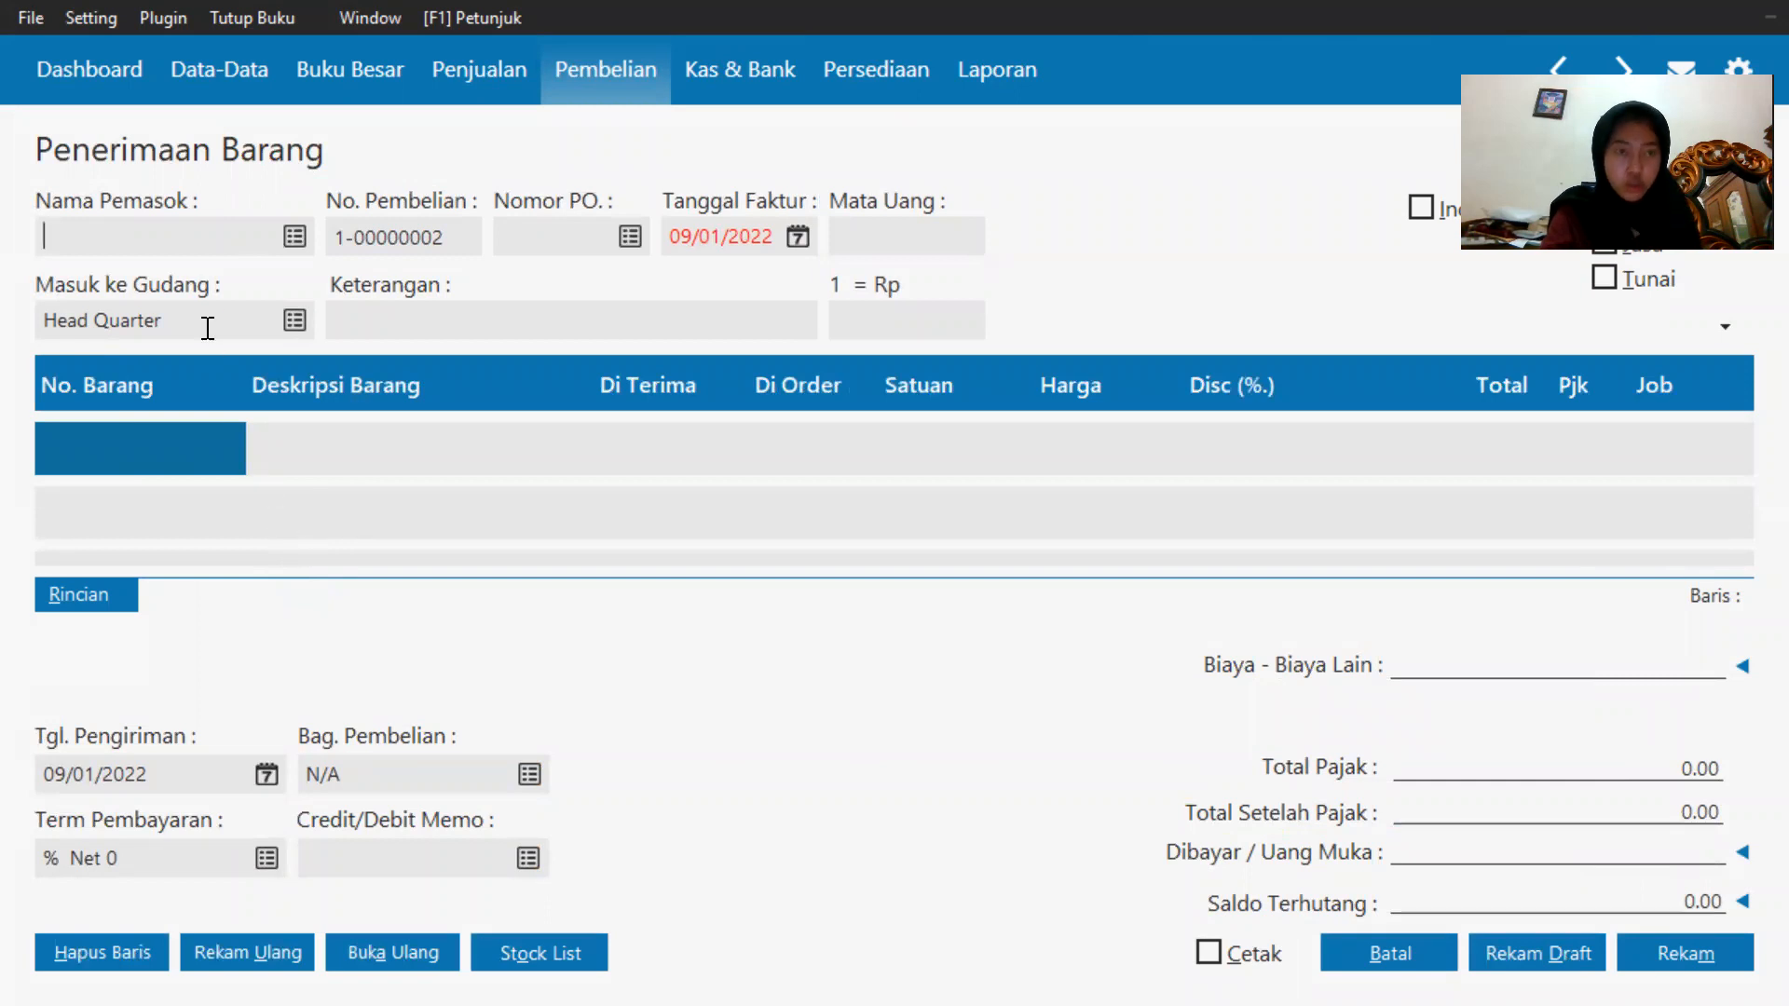
pyautogui.click(294, 237)
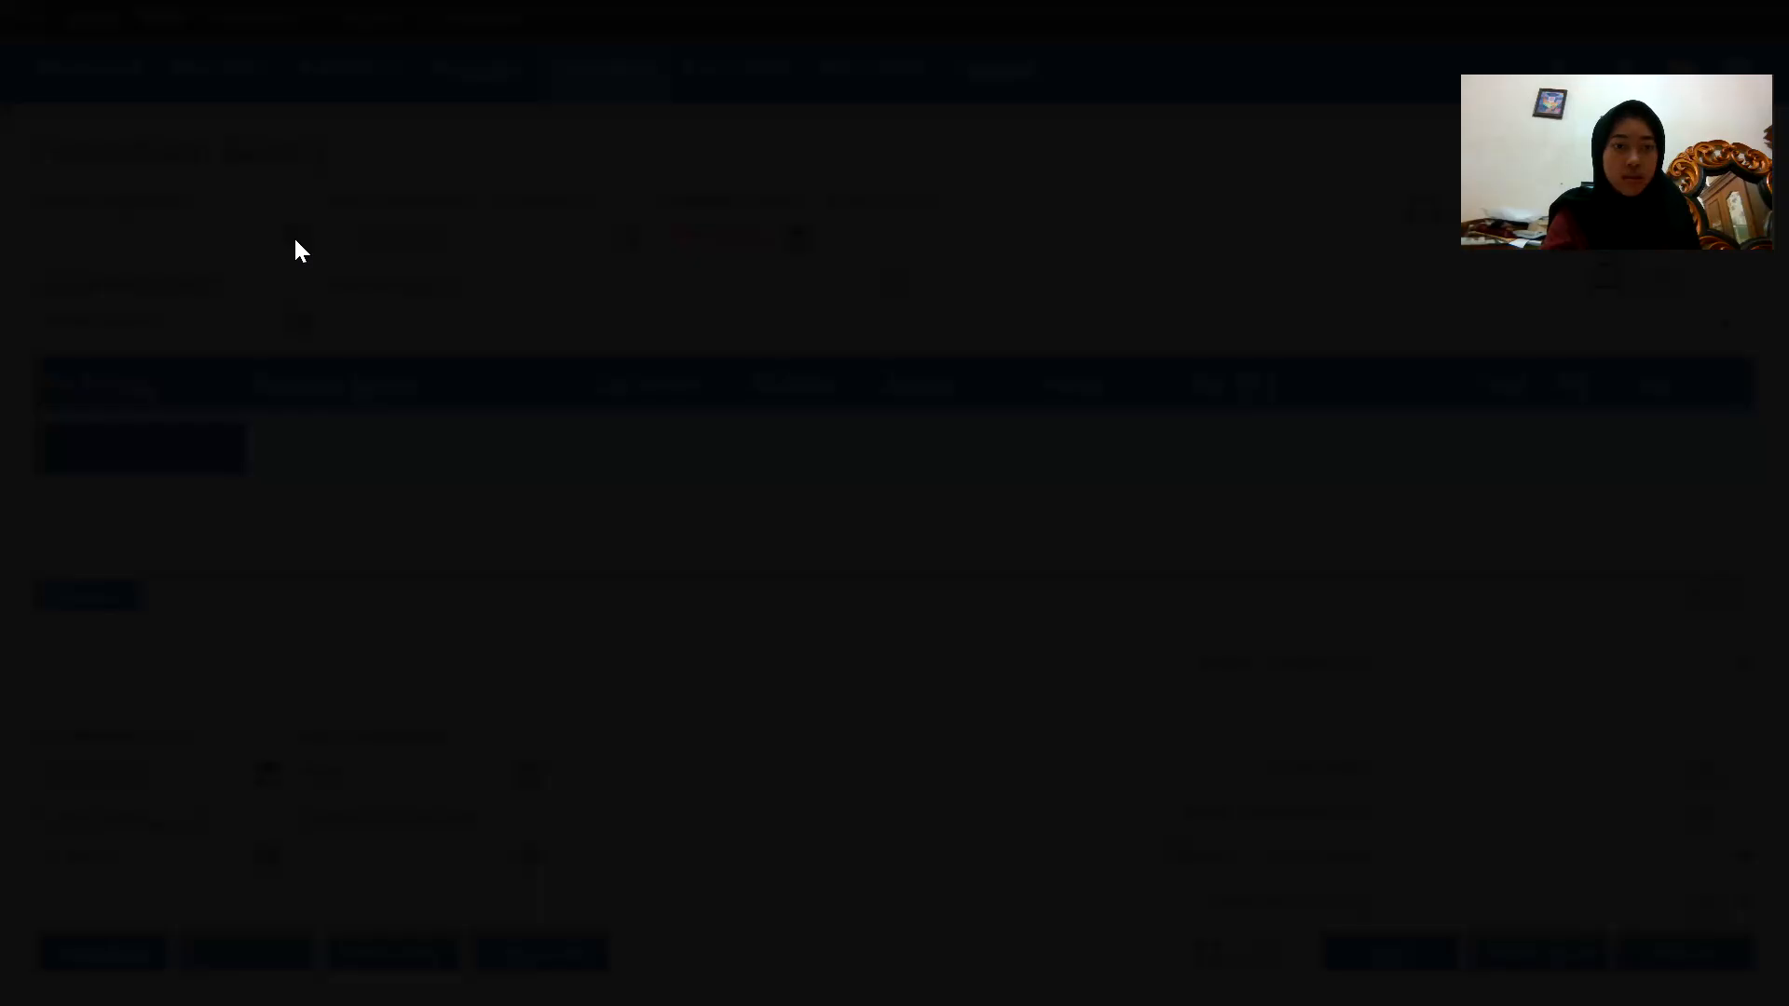
pyautogui.doubleClick(689, 387)
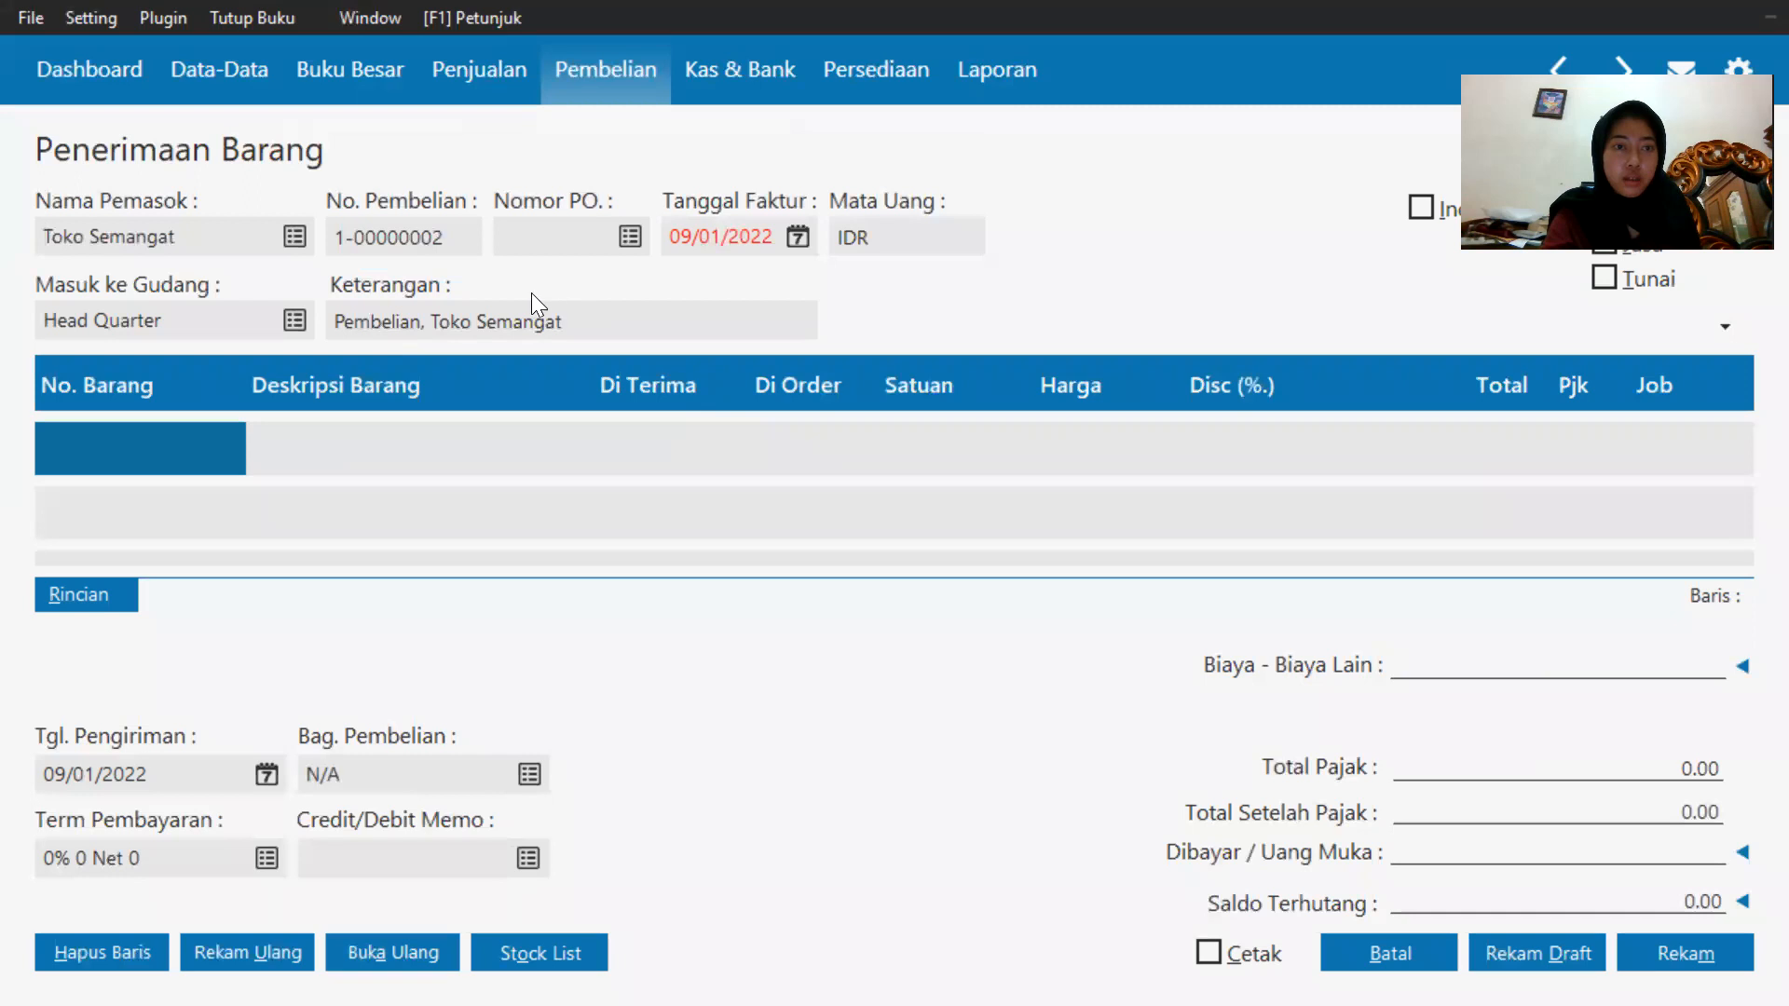
# Set the invoice date to 03/01/2020 by jumping to the accounting period and picking the 3rd.
pyautogui.click(797, 236)
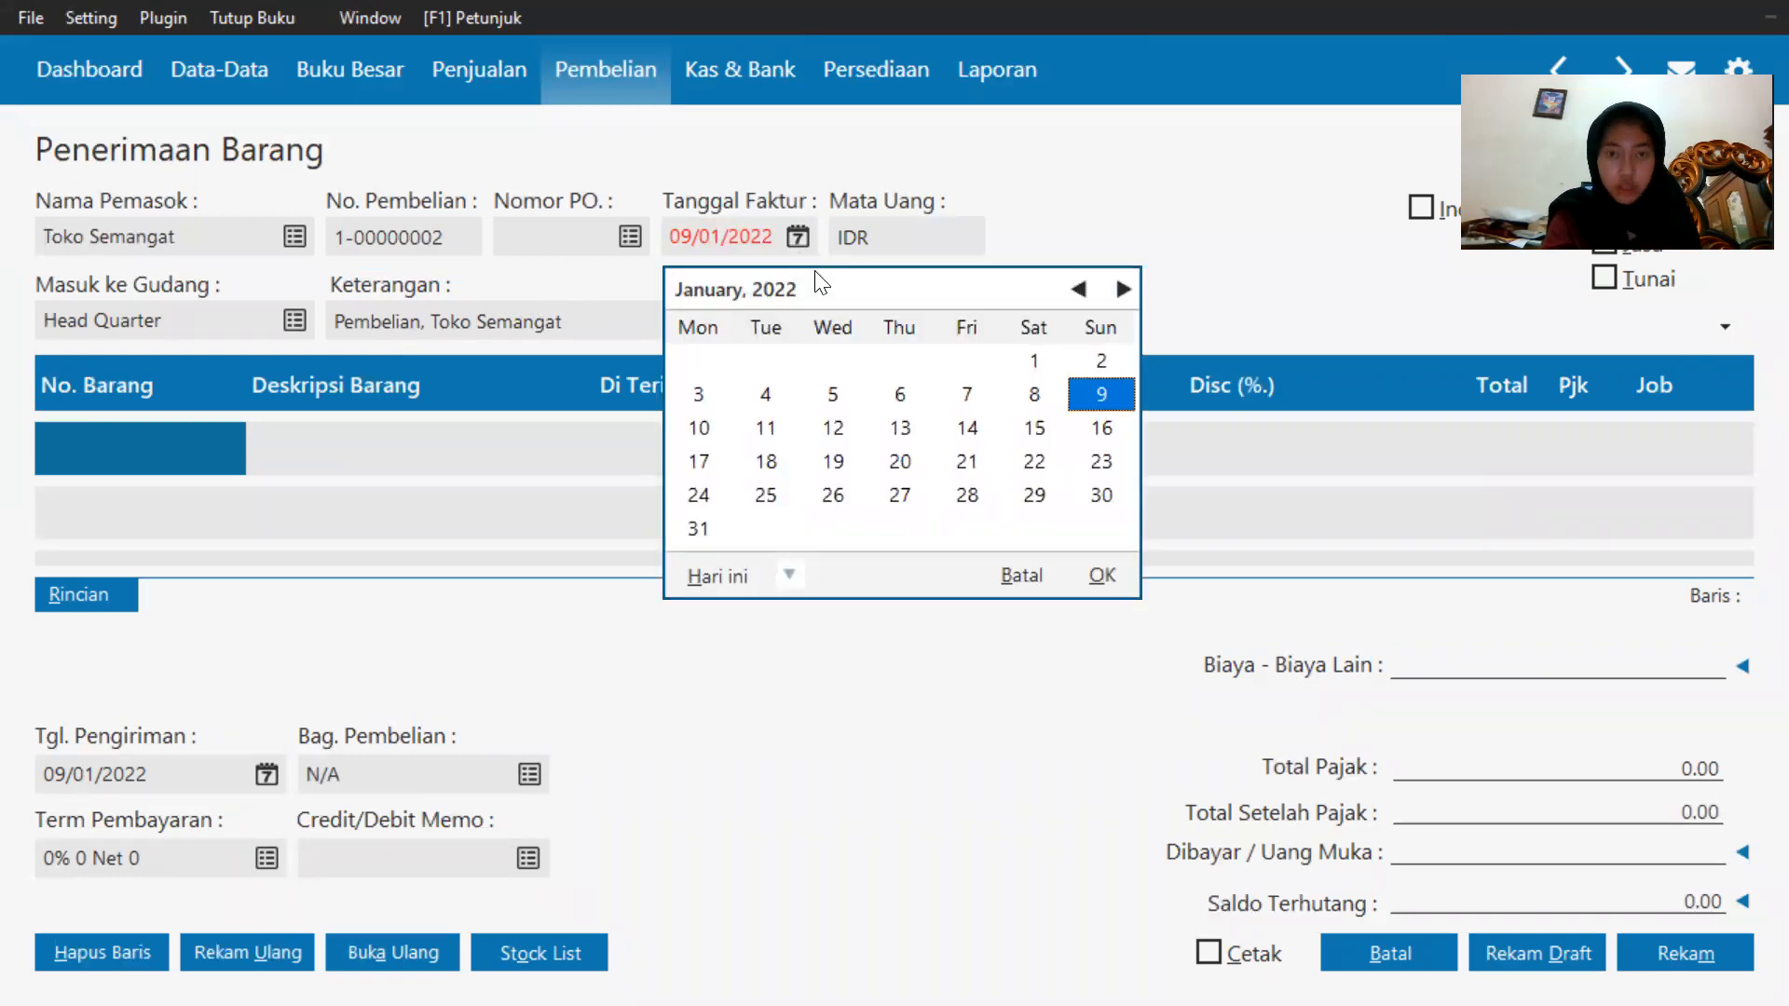
pyautogui.click(789, 576)
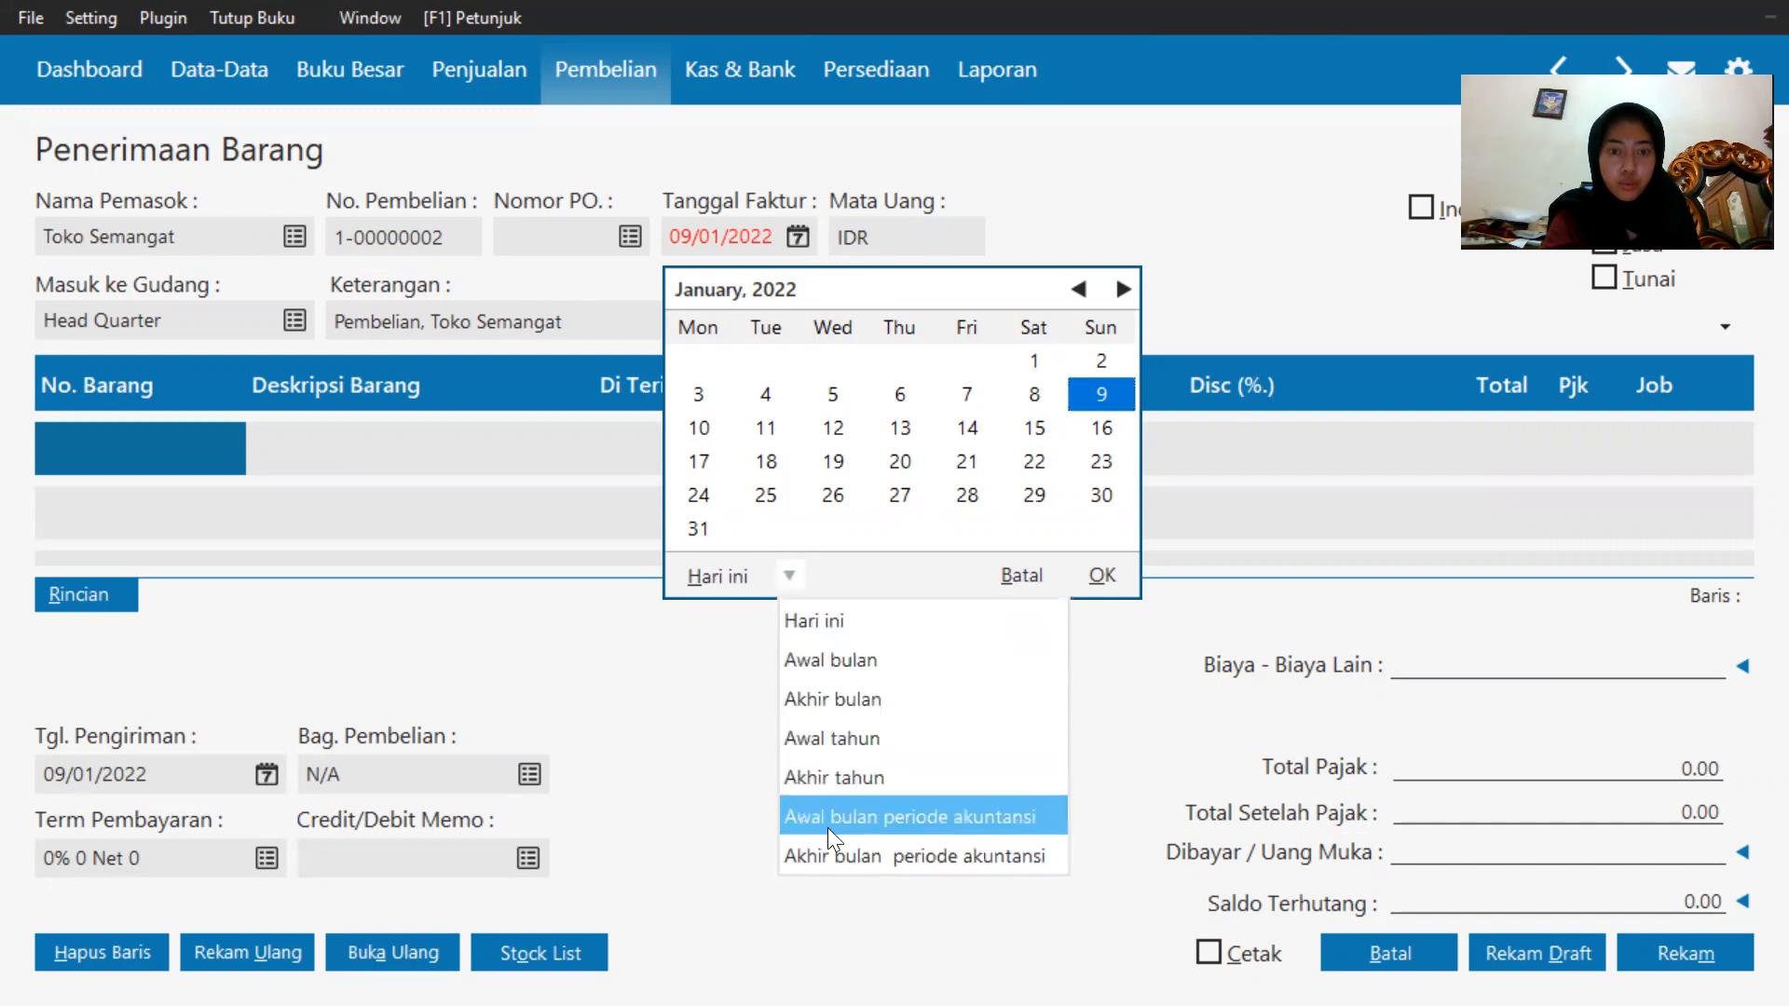
pyautogui.click(828, 853)
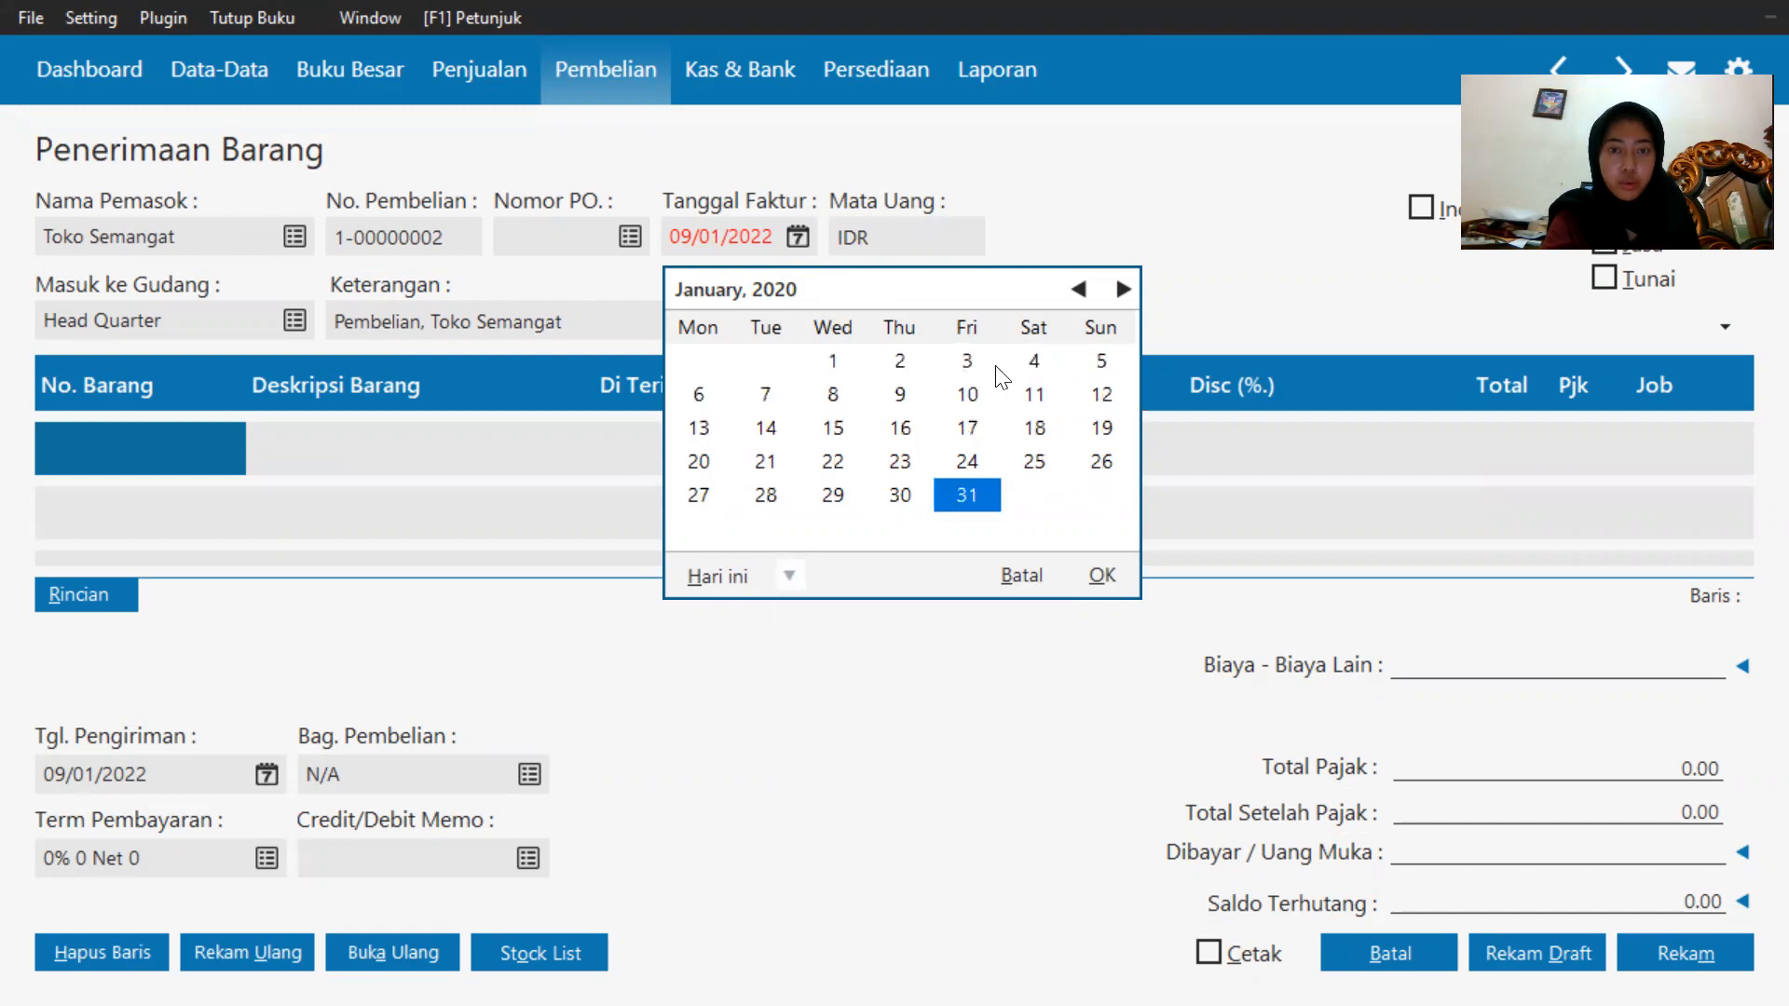
pyautogui.click(968, 363)
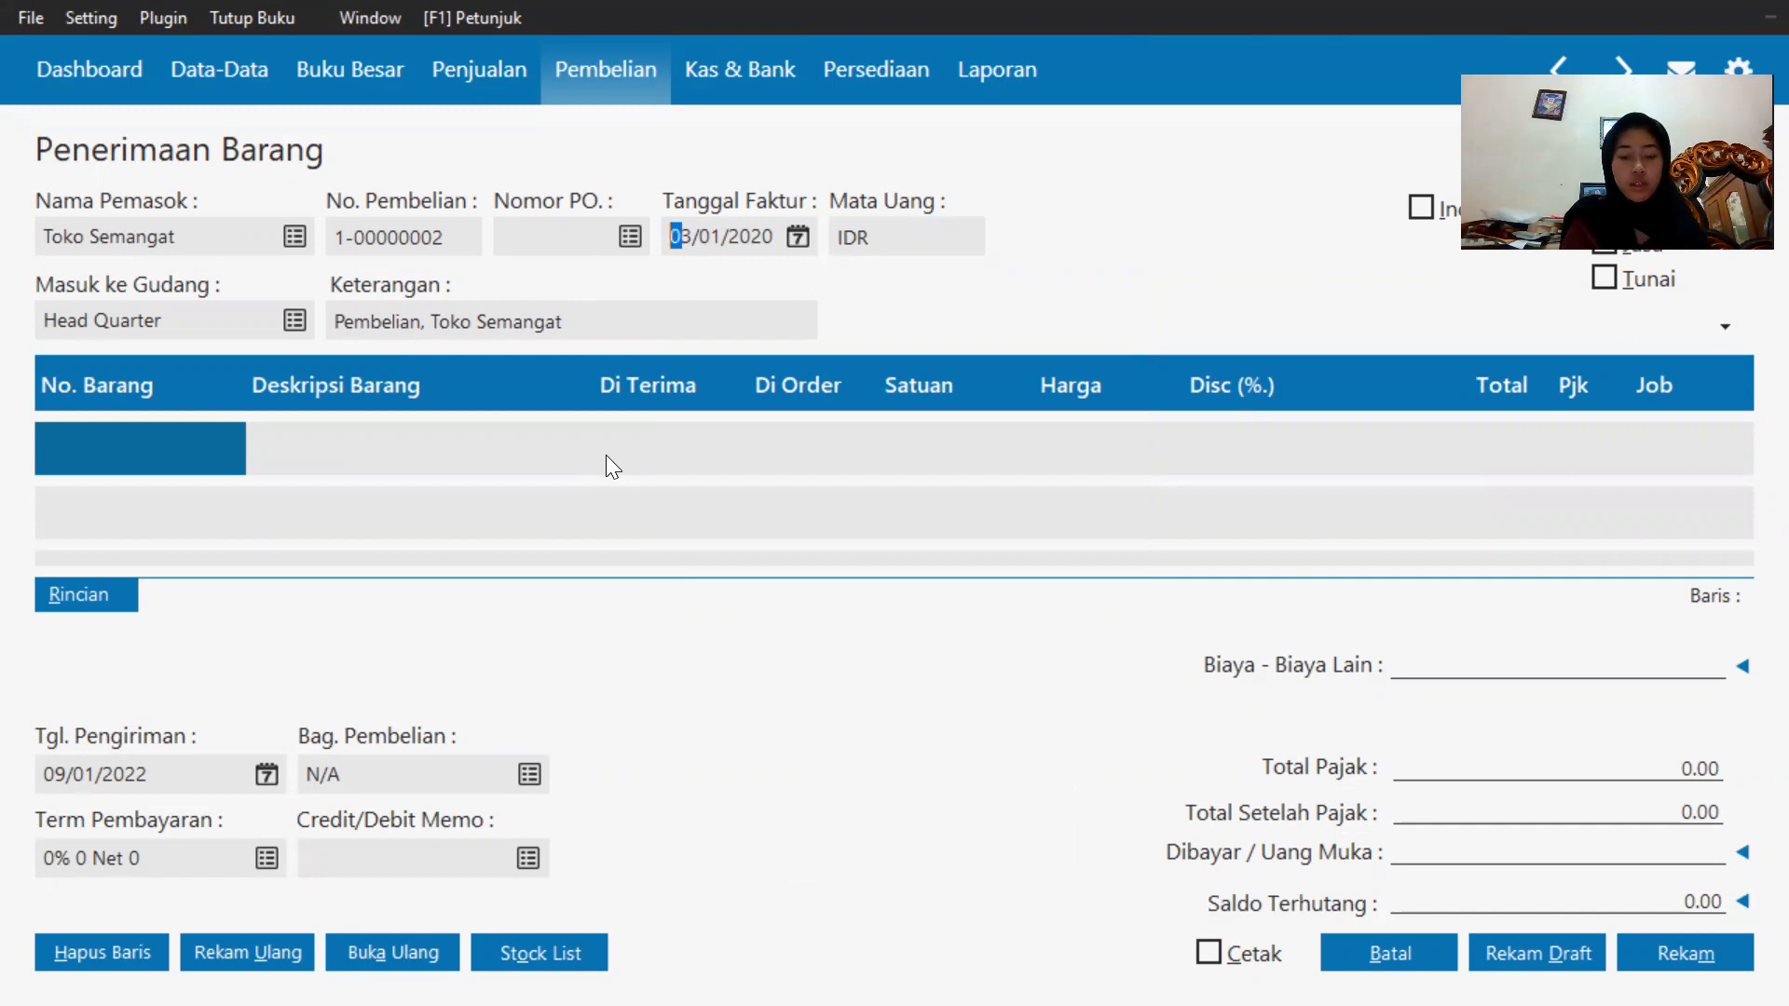
# Add Baterai Samsung (B-001) as the first line with a received quantity of 10 and unit price 55000.
pyautogui.doubleClick(51, 443)
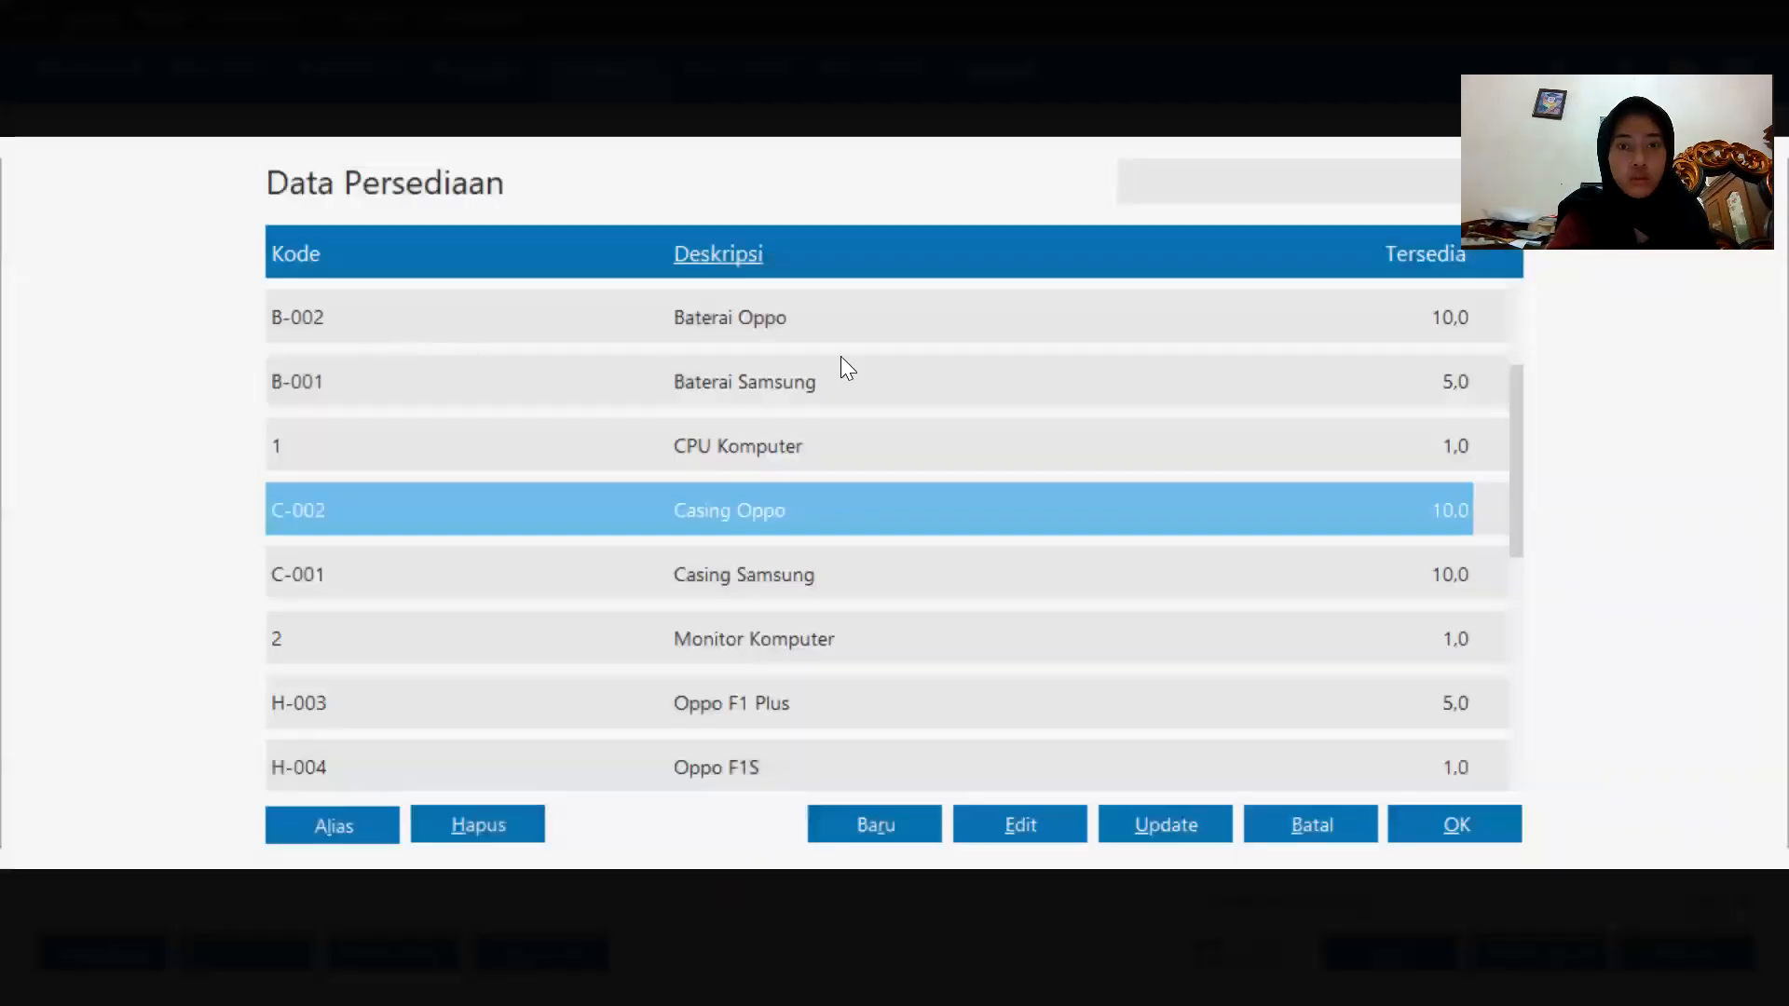
pyautogui.doubleClick(838, 369)
pyautogui.click(647, 451)
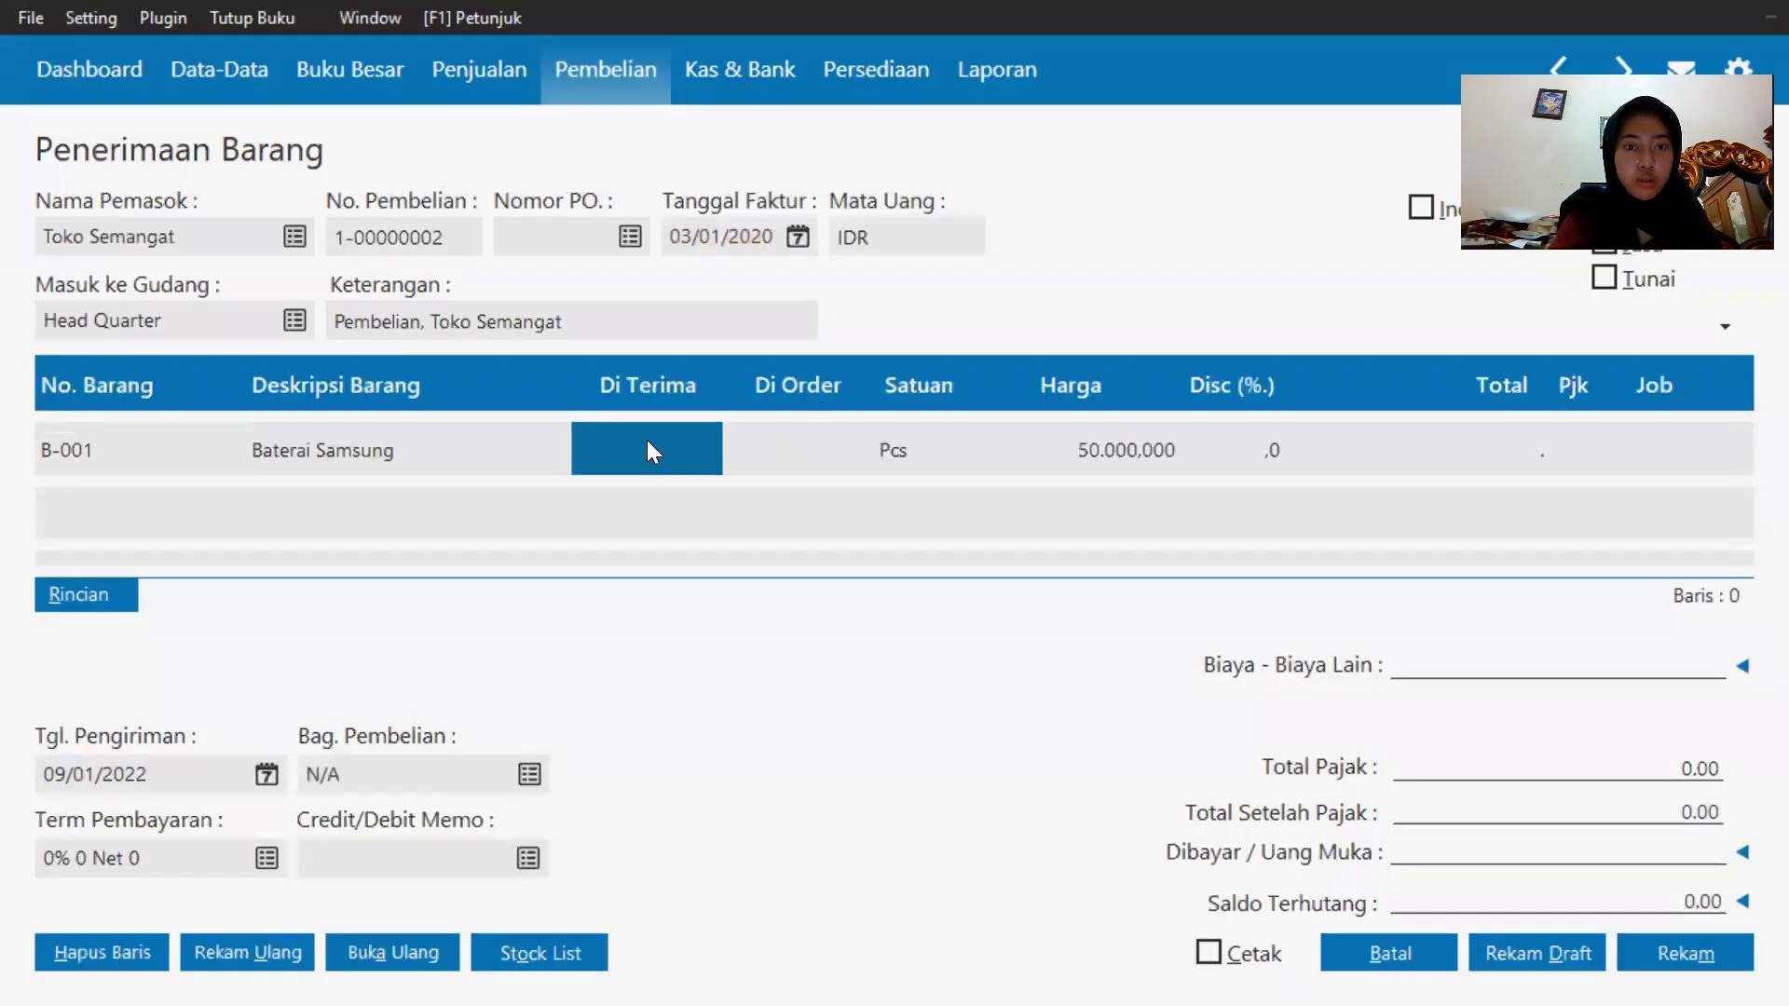
pyautogui.click(647, 442)
pyautogui.write('10')
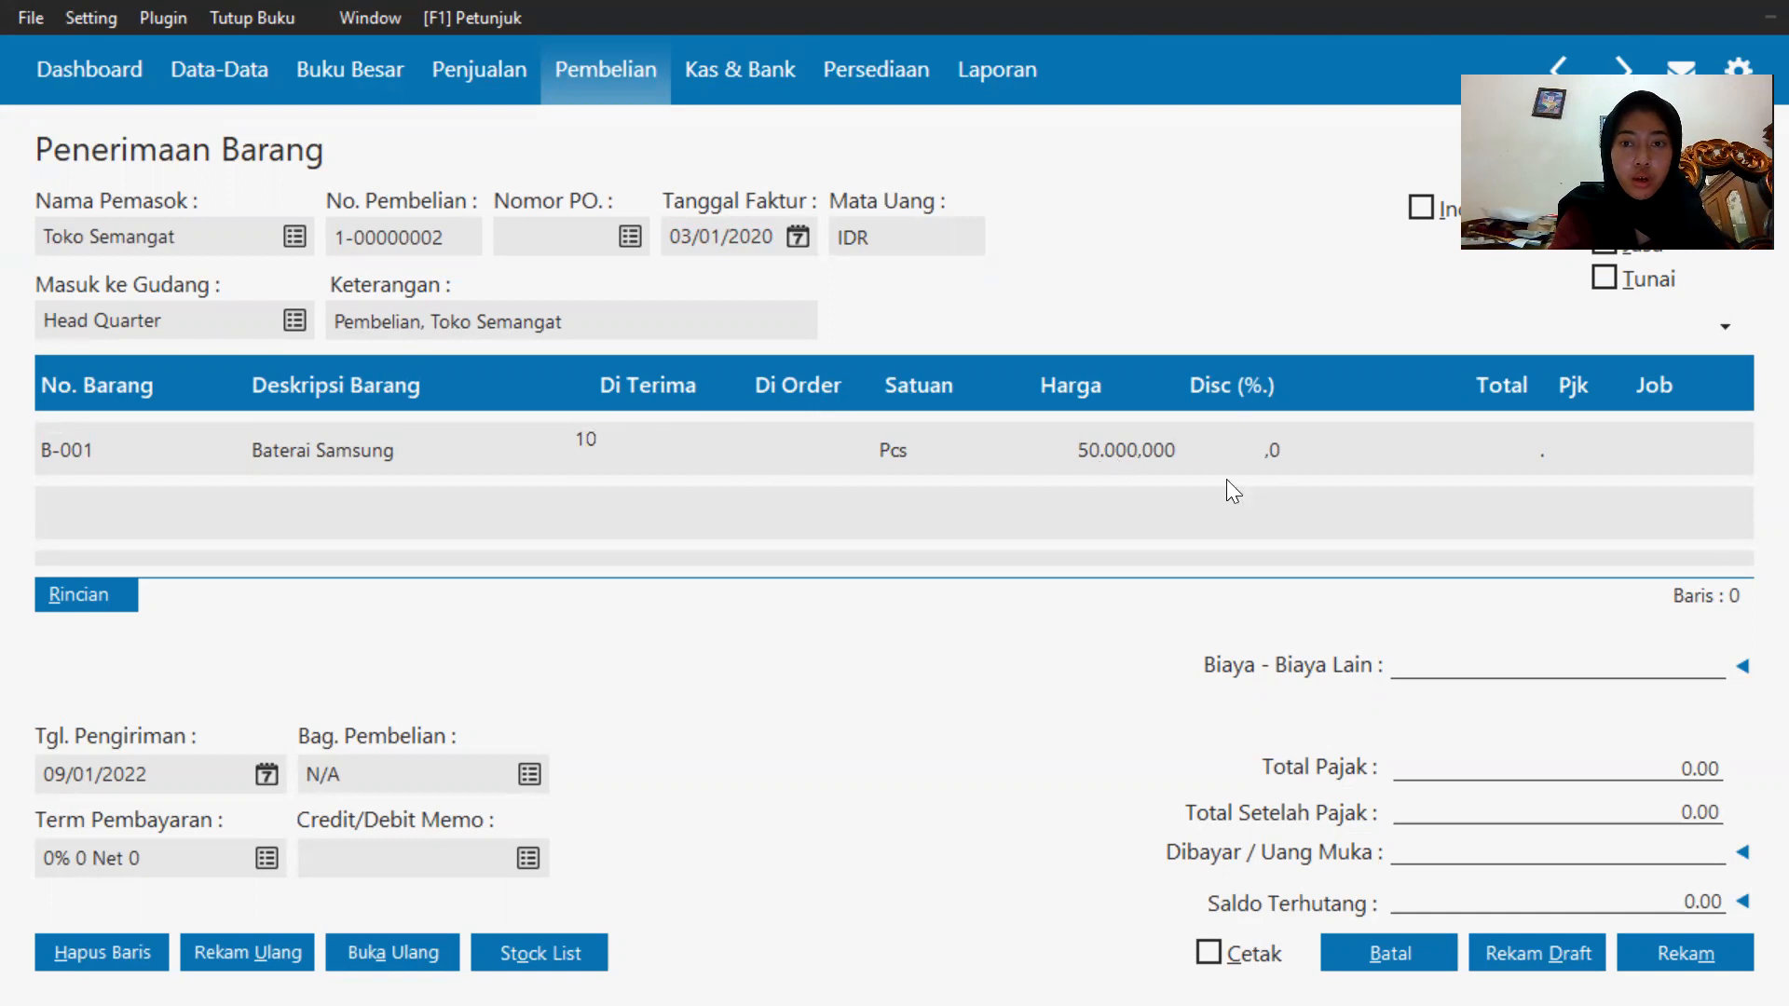
pyautogui.click(1127, 431)
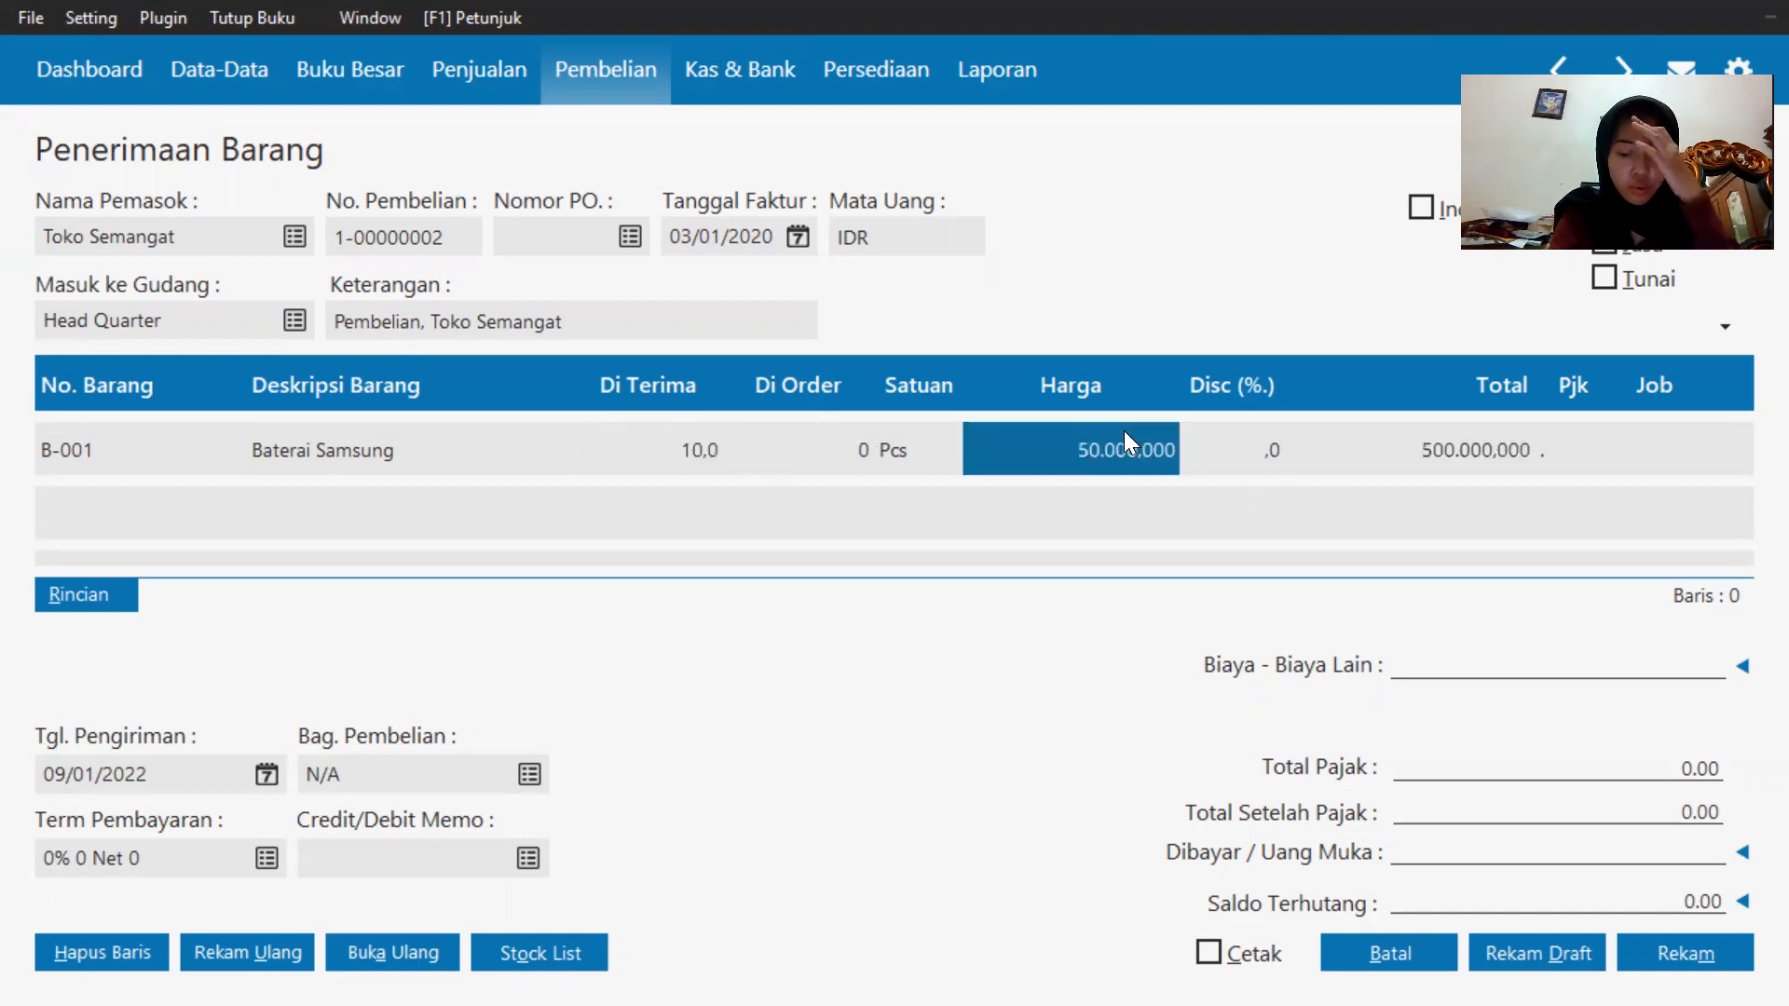
pyautogui.write('55.00')
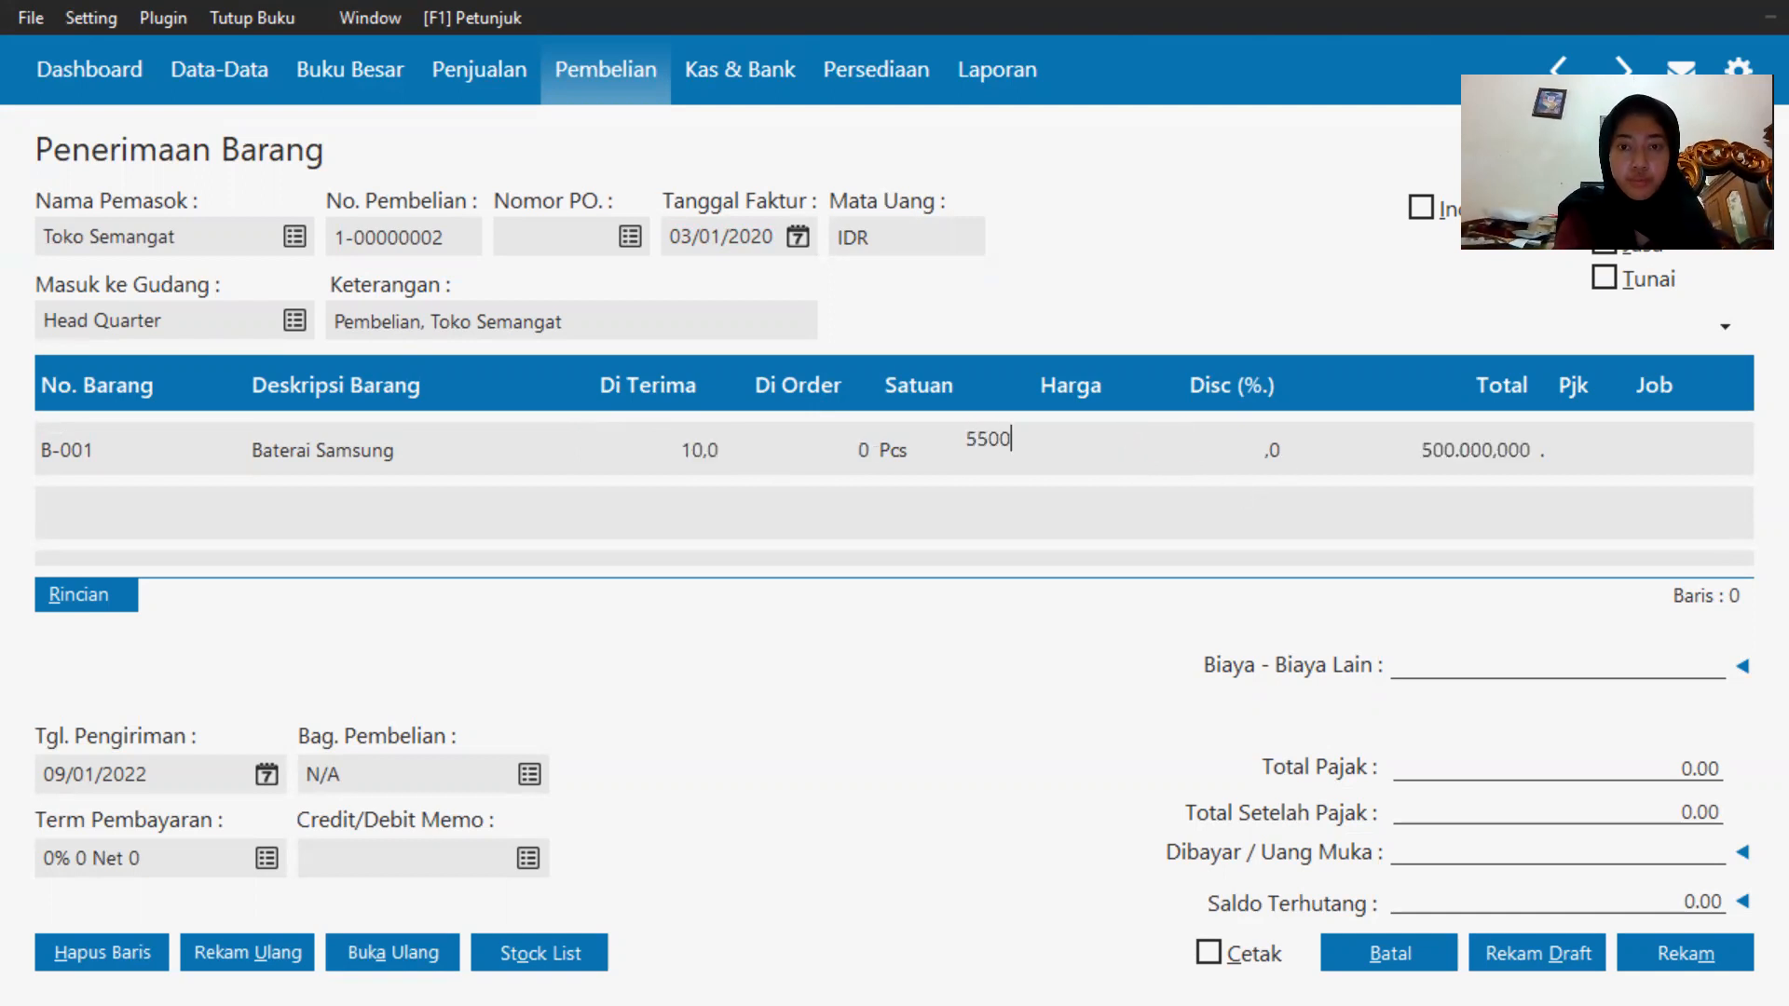
pyautogui.write('0')
pyautogui.press('Return')
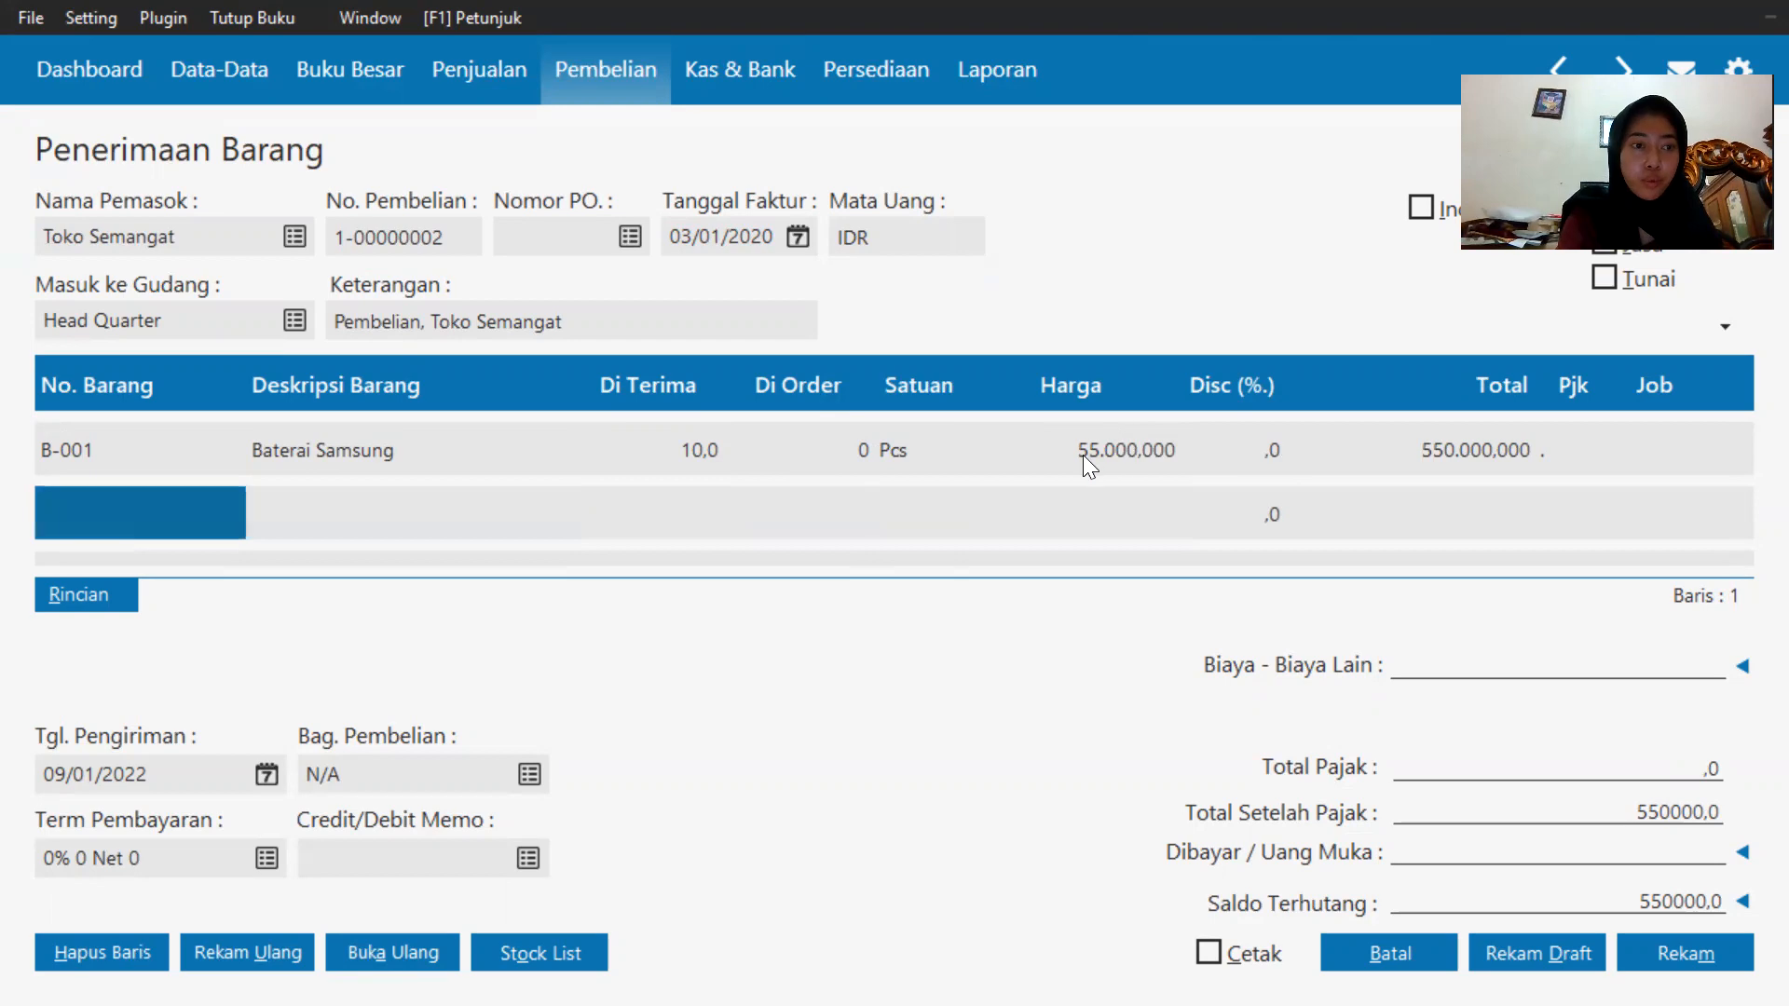
# Add Baterai Oppo (B-002) on the next line with a received quantity of 5 and unit price 55000.
pyautogui.click(85, 510)
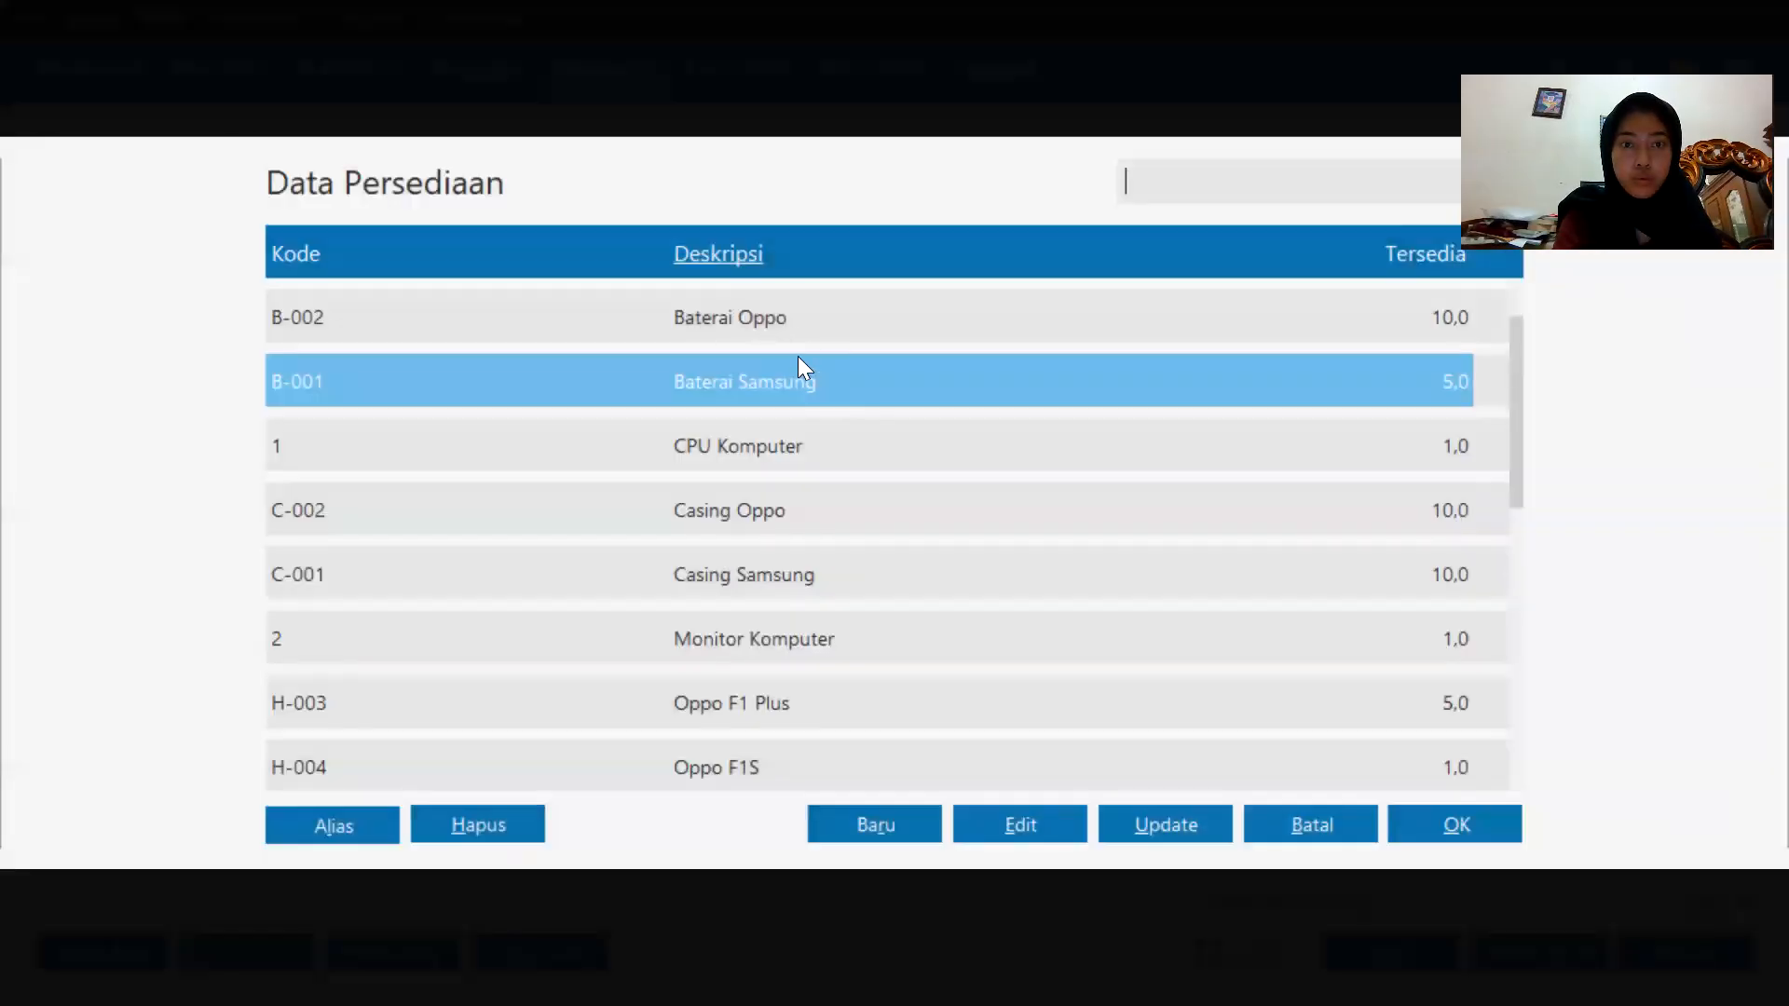
pyautogui.doubleClick(811, 317)
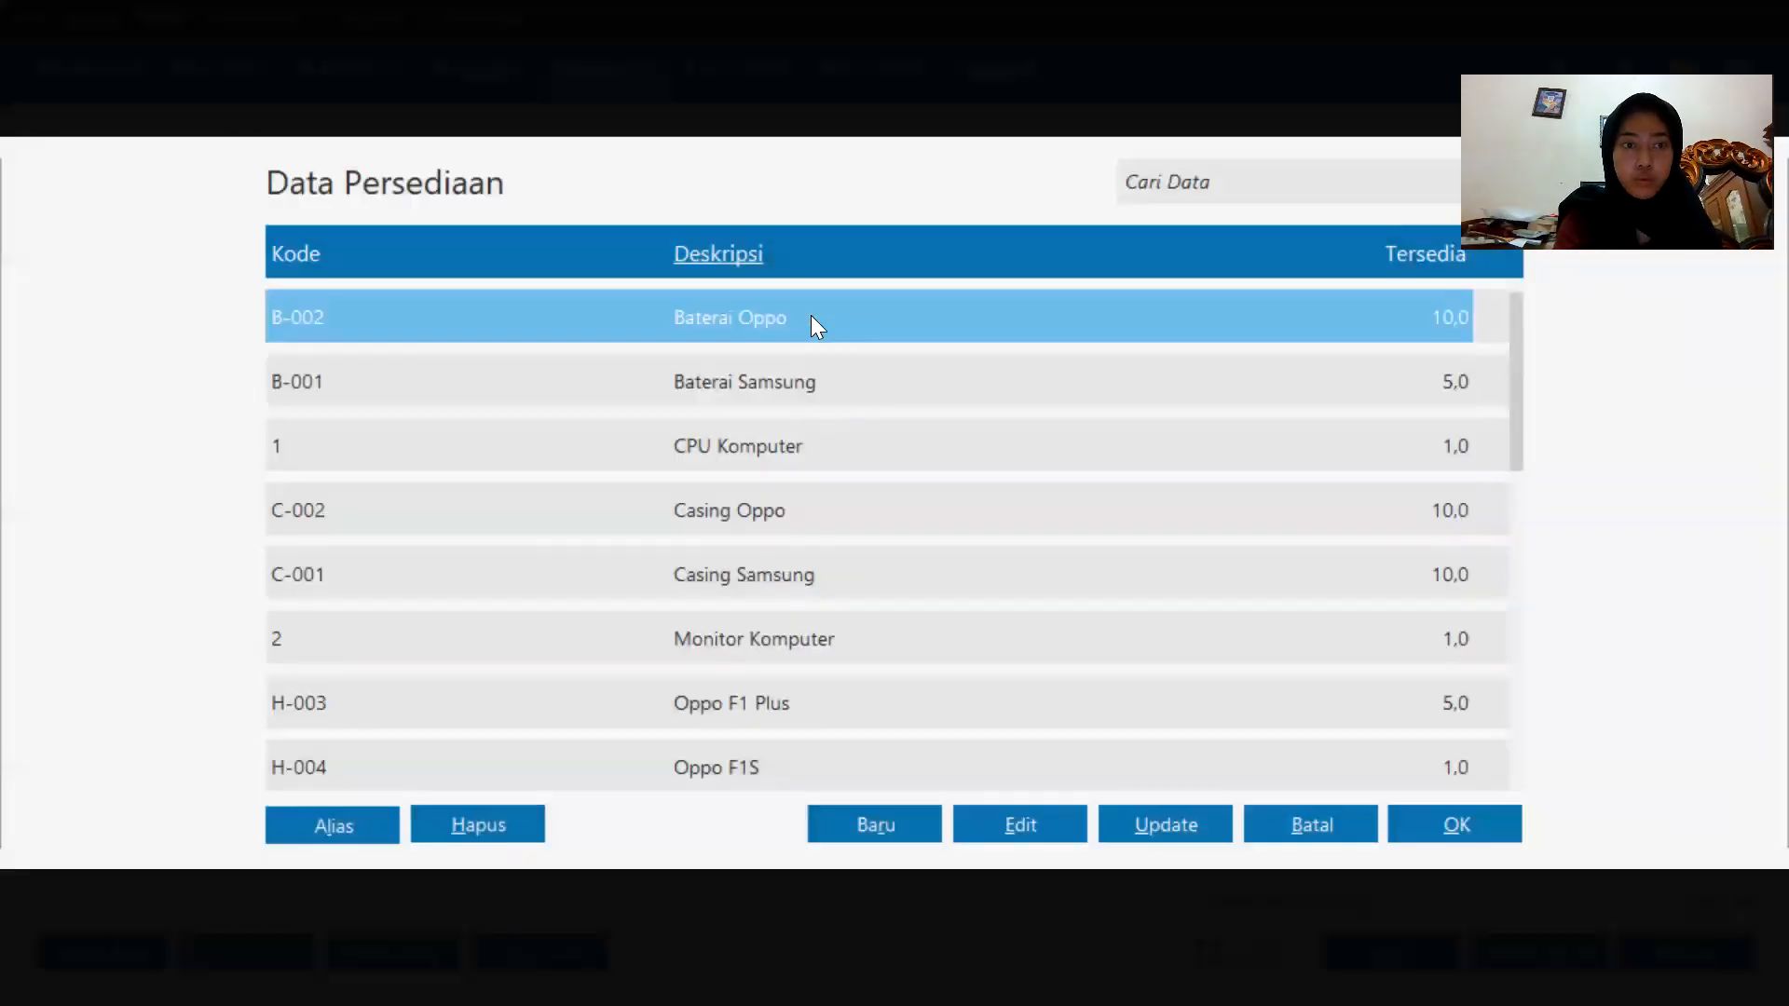
pyautogui.click(690, 514)
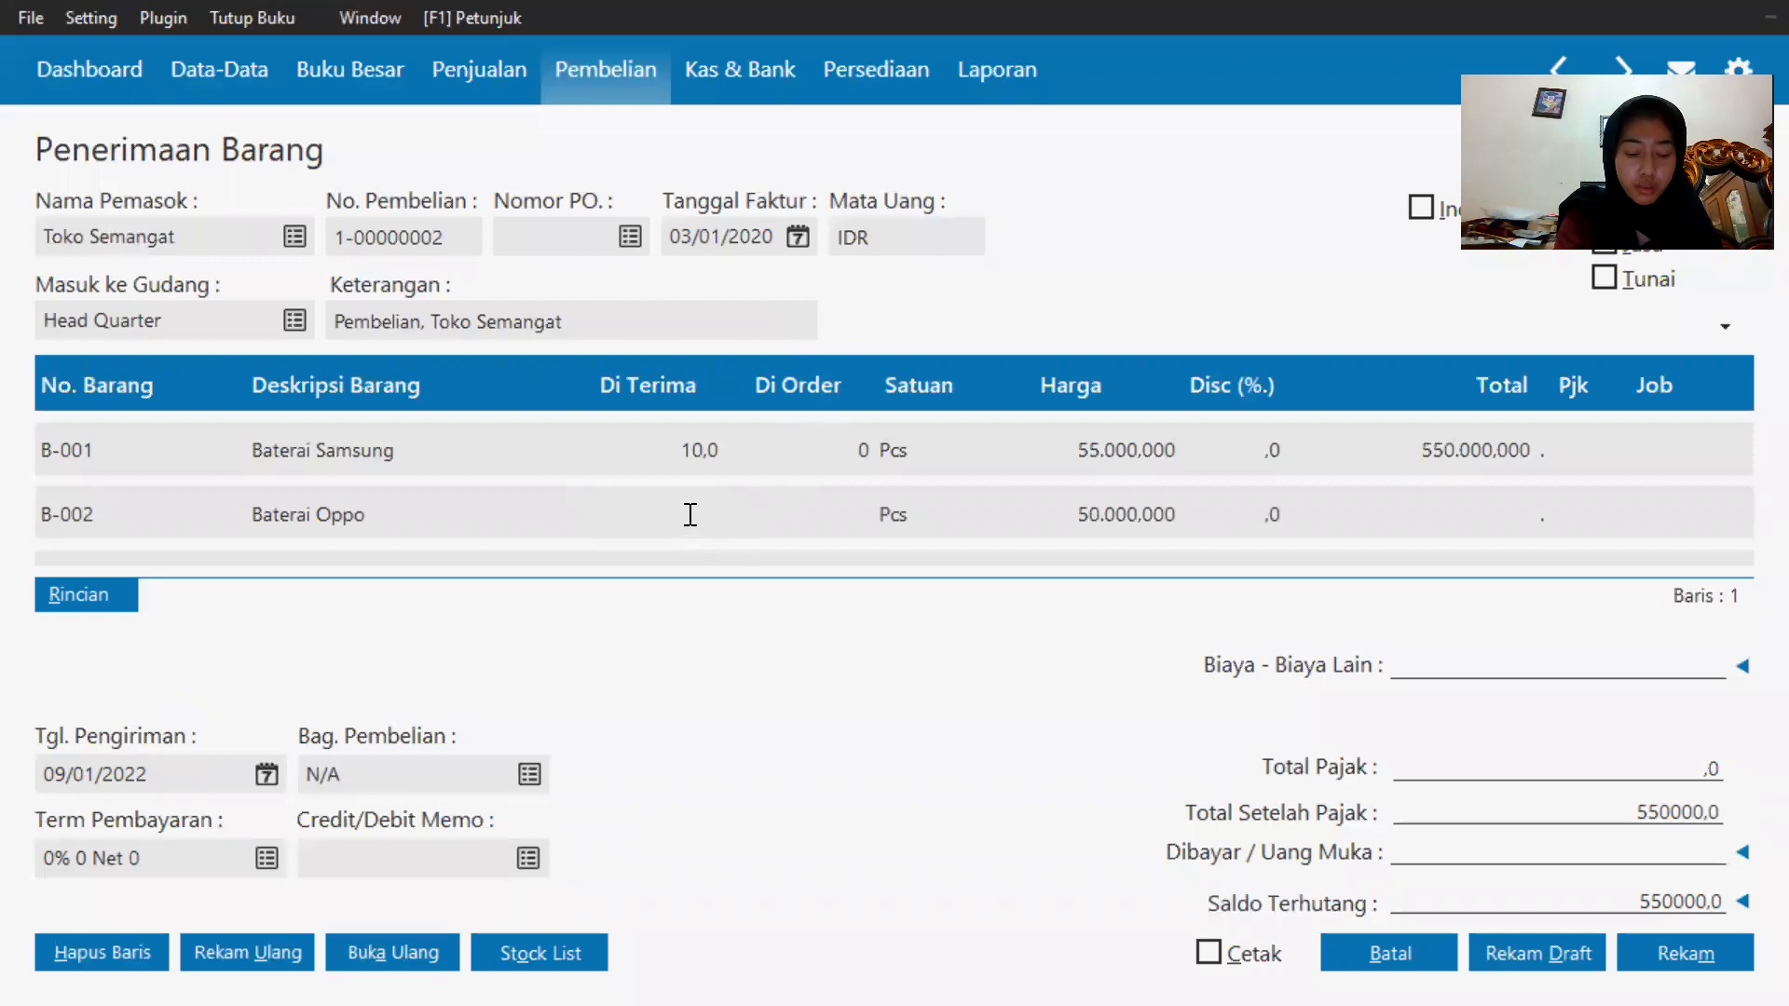
pyautogui.write('5')
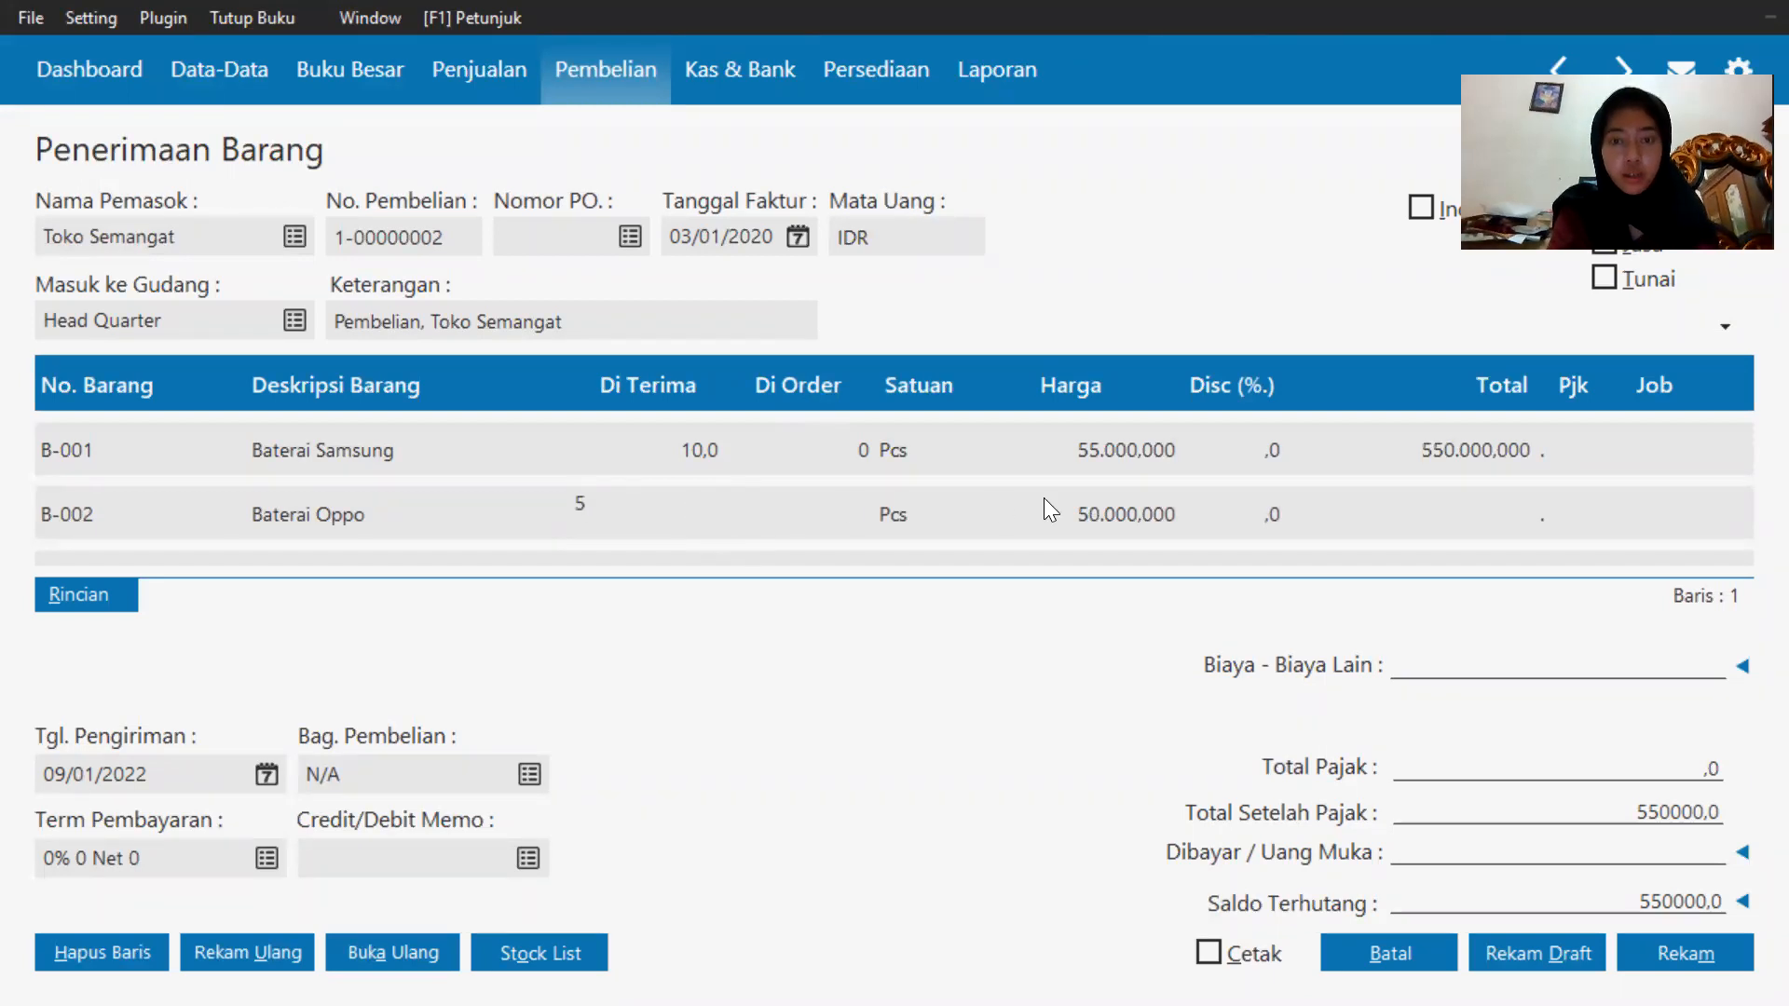
pyautogui.click(1085, 499)
pyautogui.write('55000')
pyautogui.press('Return')
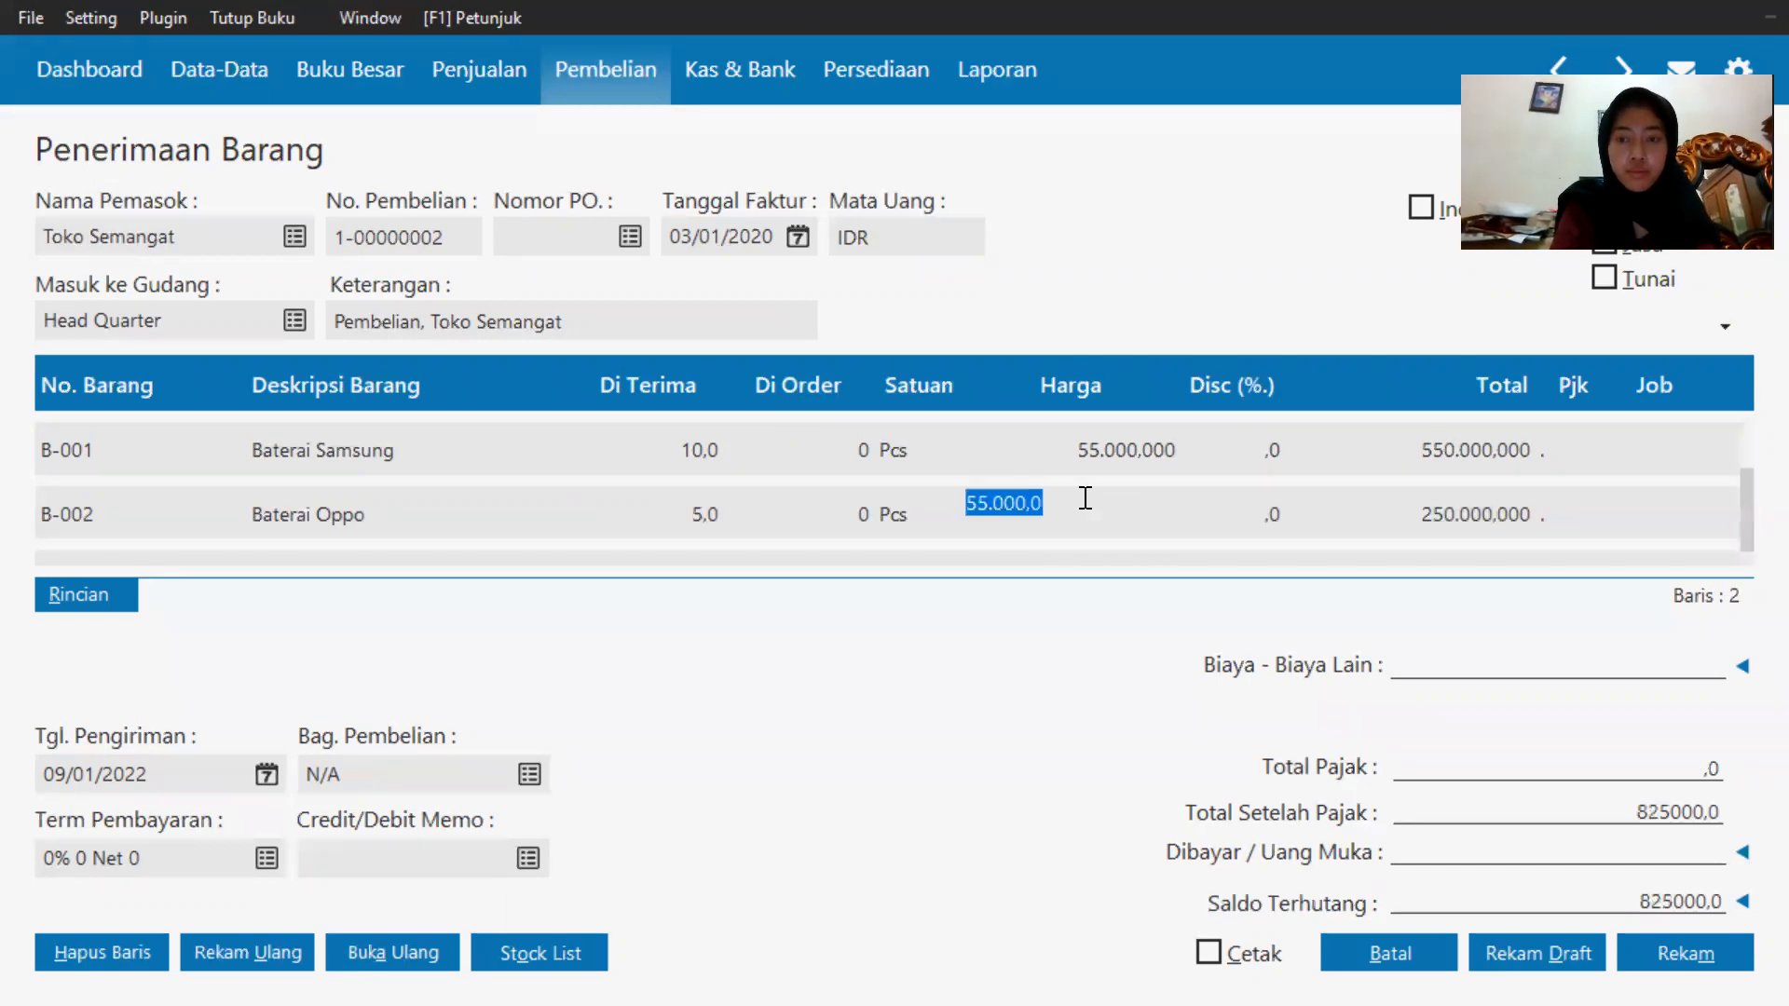
# Search the item list for opp, add Oppo F1 Plus (H-003) on a new line, and enter a quantity of 3.
pyautogui.press('Down')
pyautogui.click(92, 490)
pyautogui.click(93, 490)
pyautogui.press('Return')
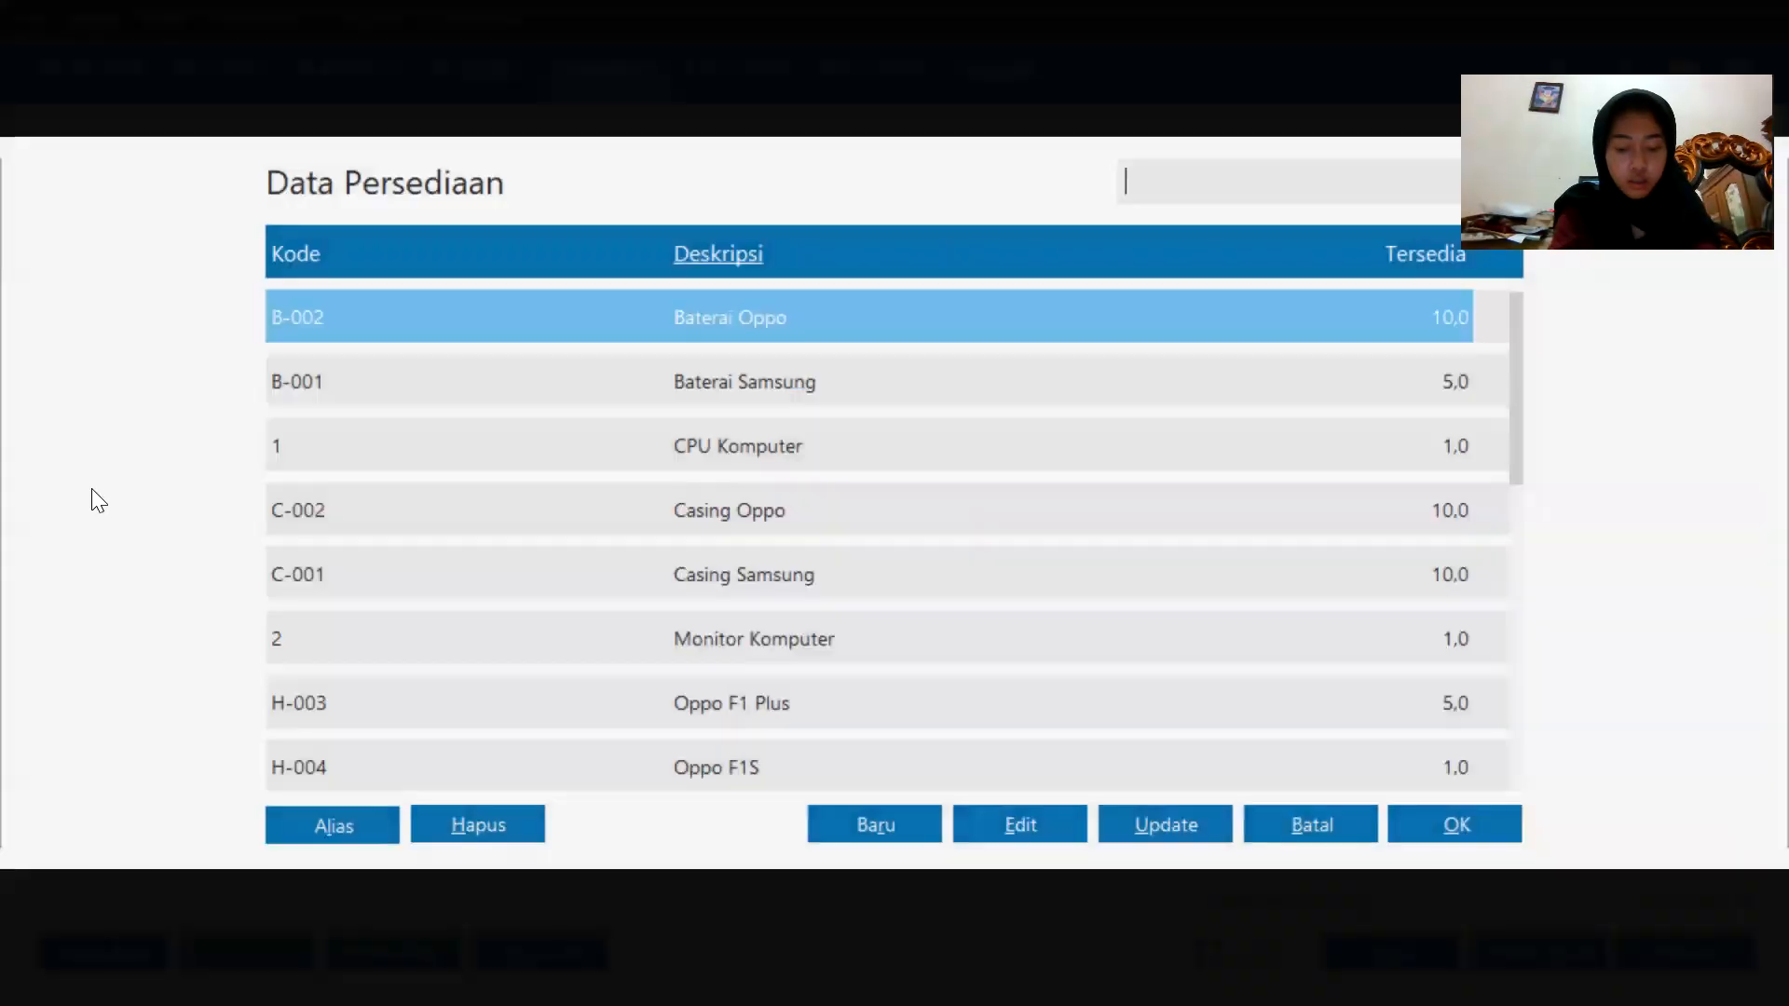
pyautogui.write('opp')
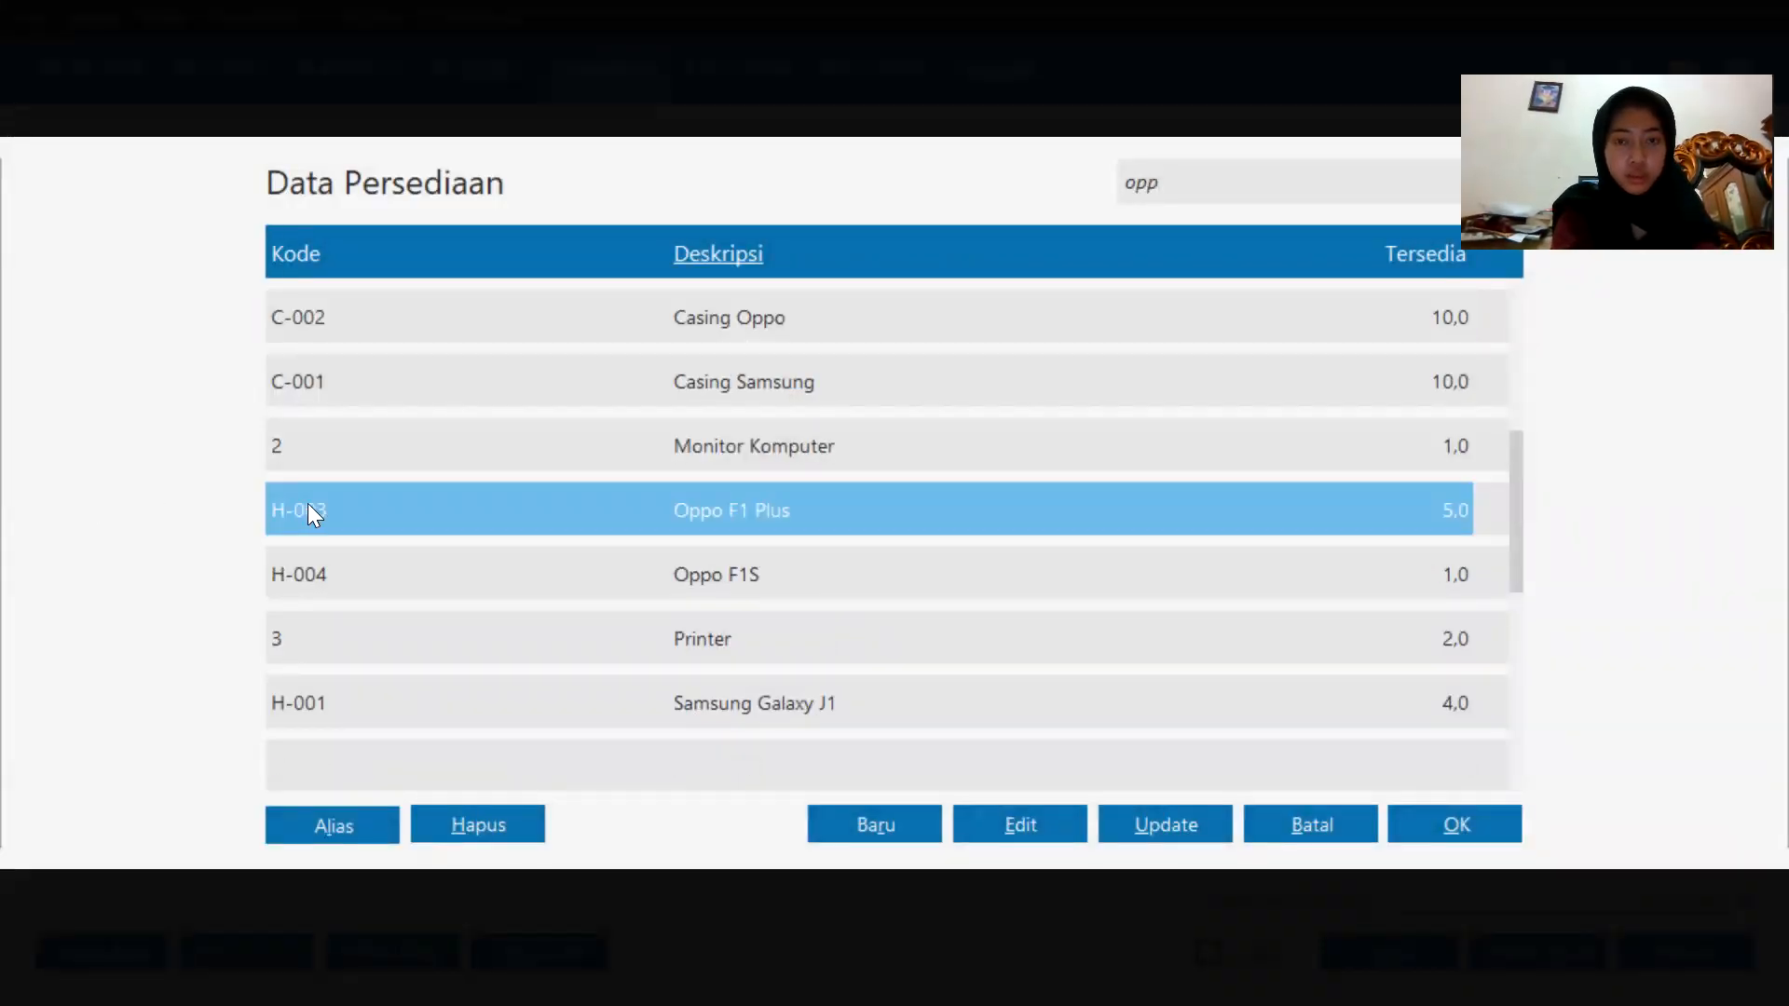
pyautogui.doubleClick(645, 503)
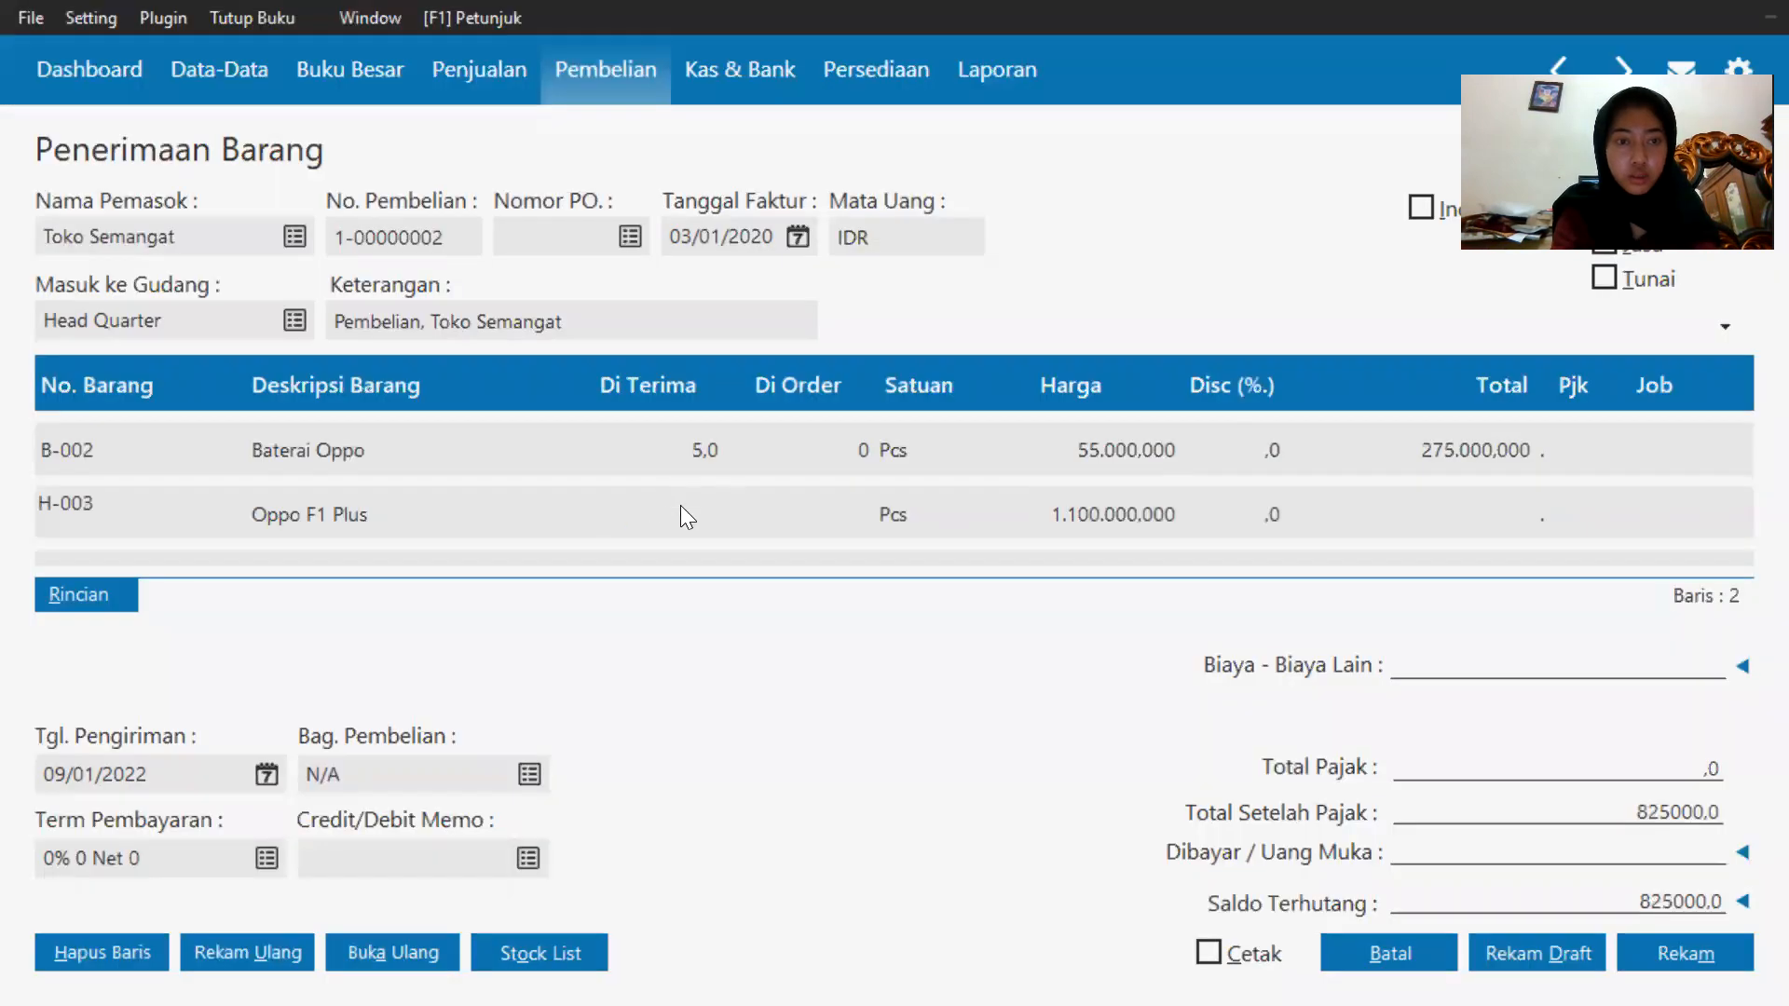
pyautogui.click(680, 507)
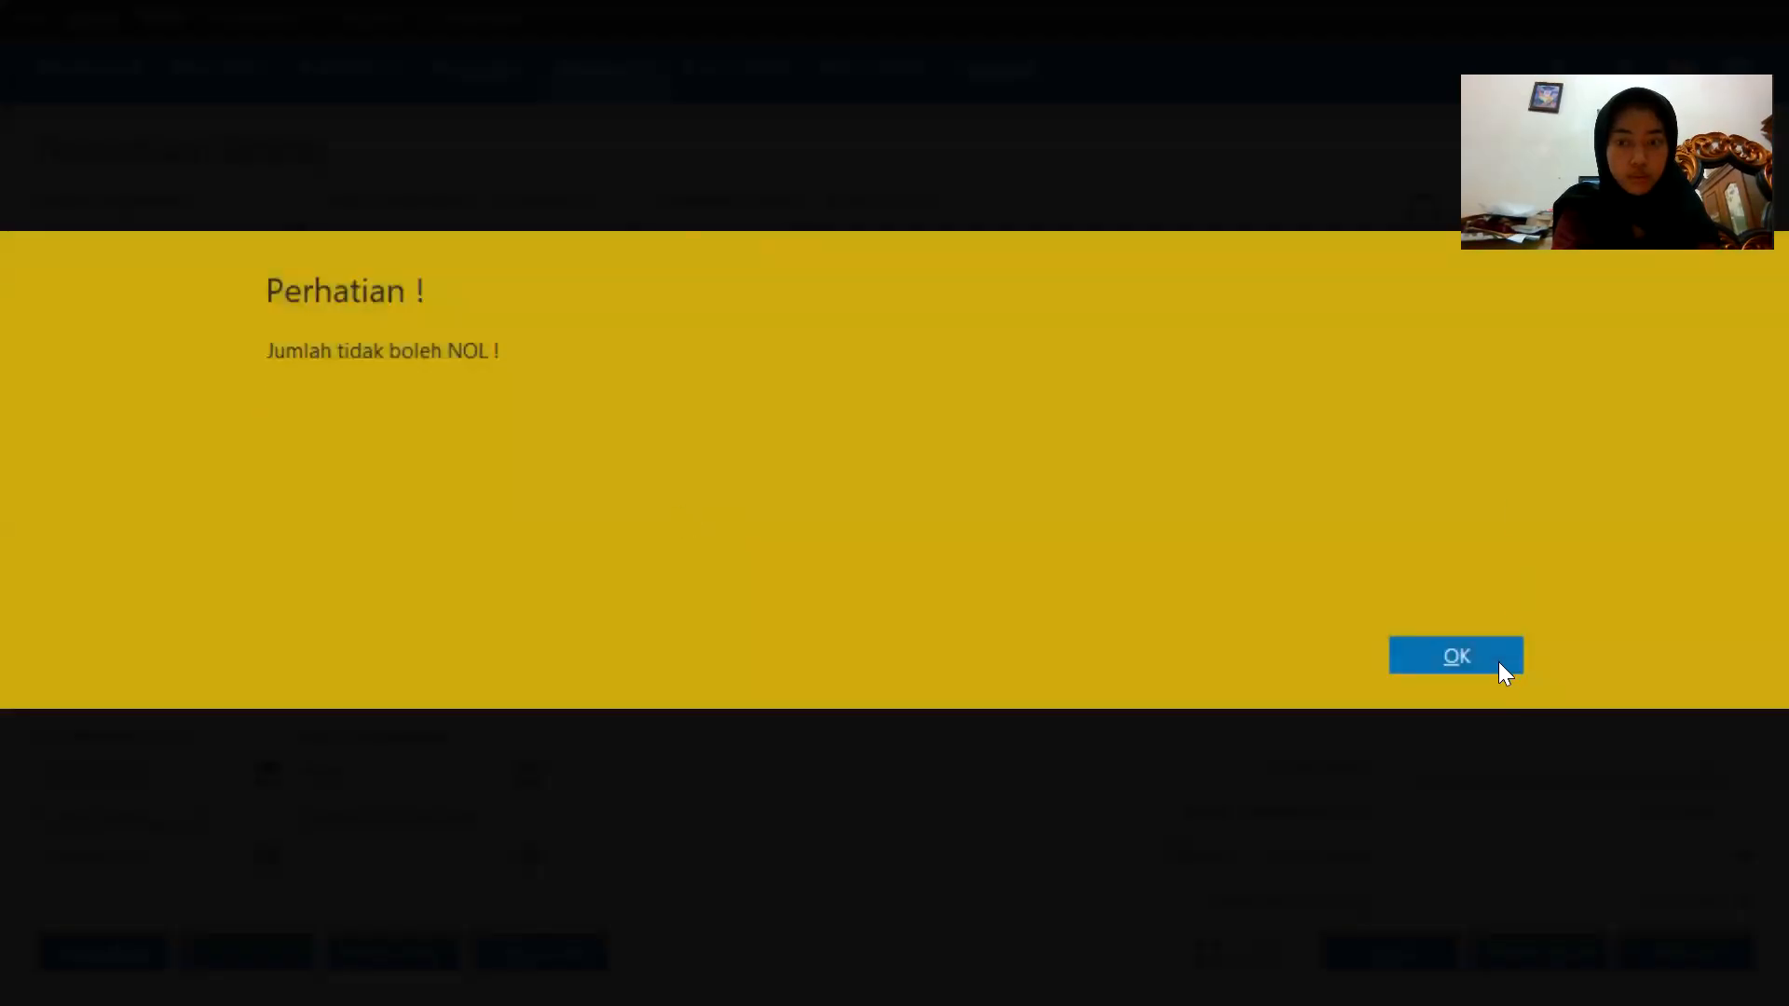
pyautogui.click(1500, 663)
pyautogui.click(680, 511)
pyautogui.click(680, 510)
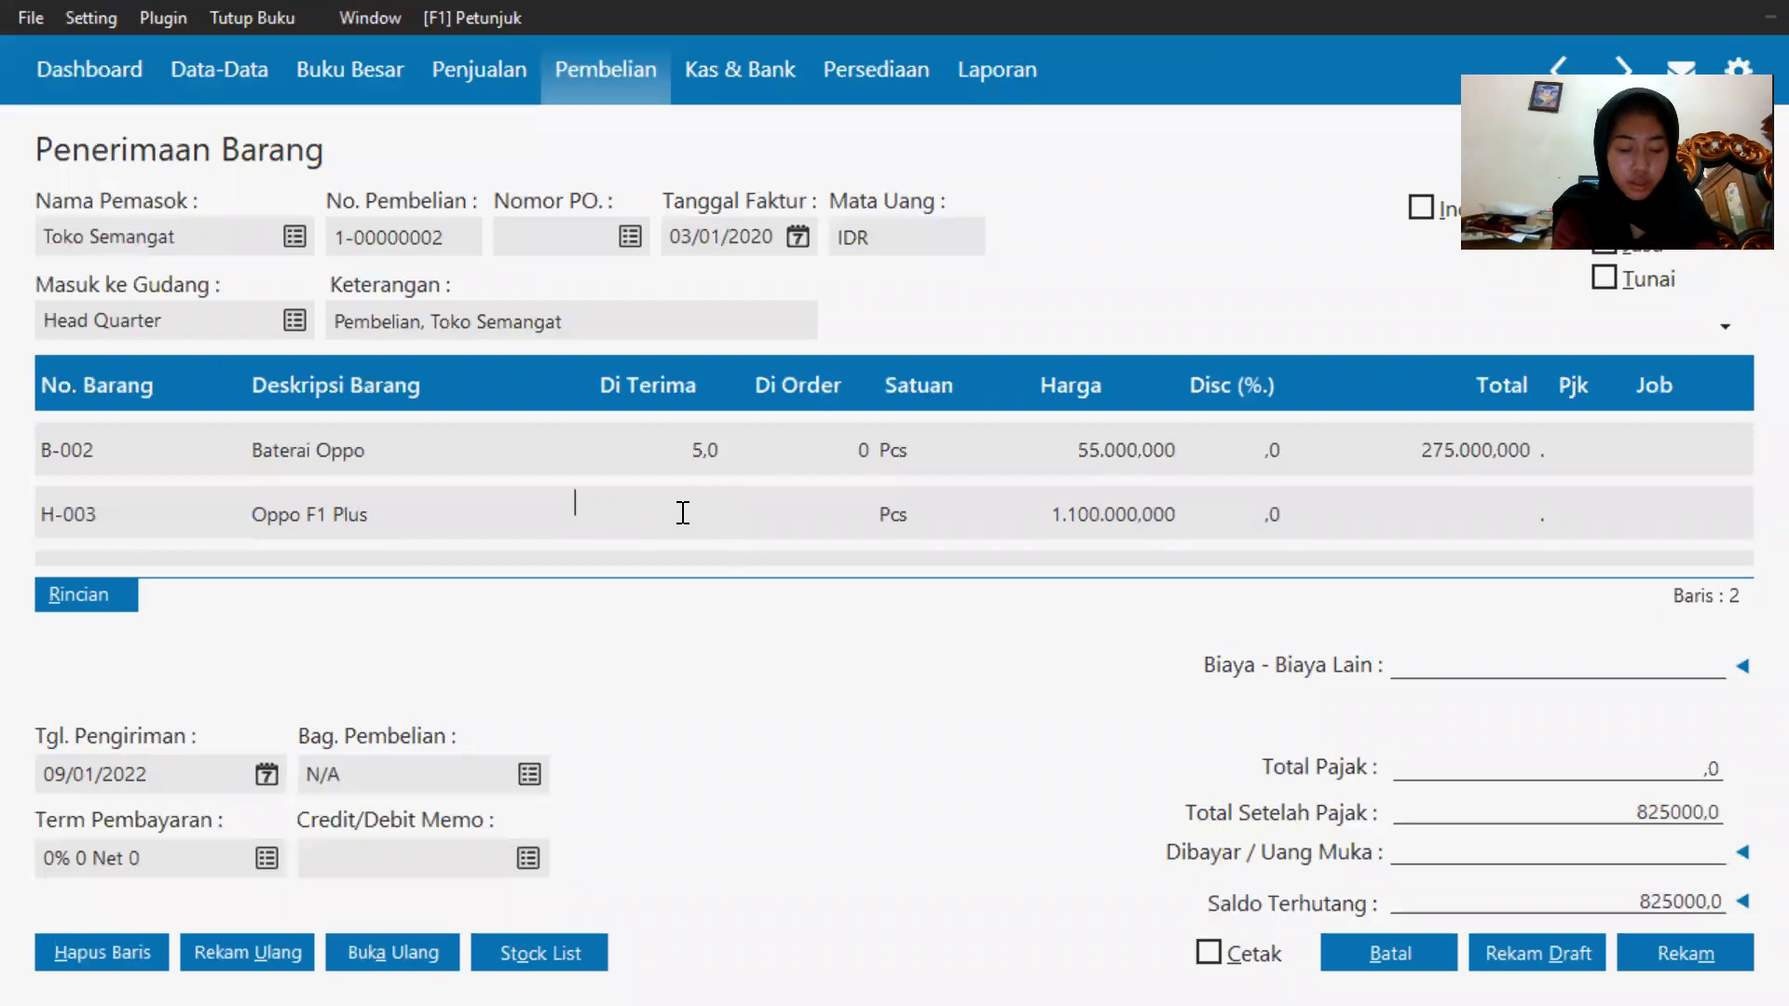
pyautogui.write('3')
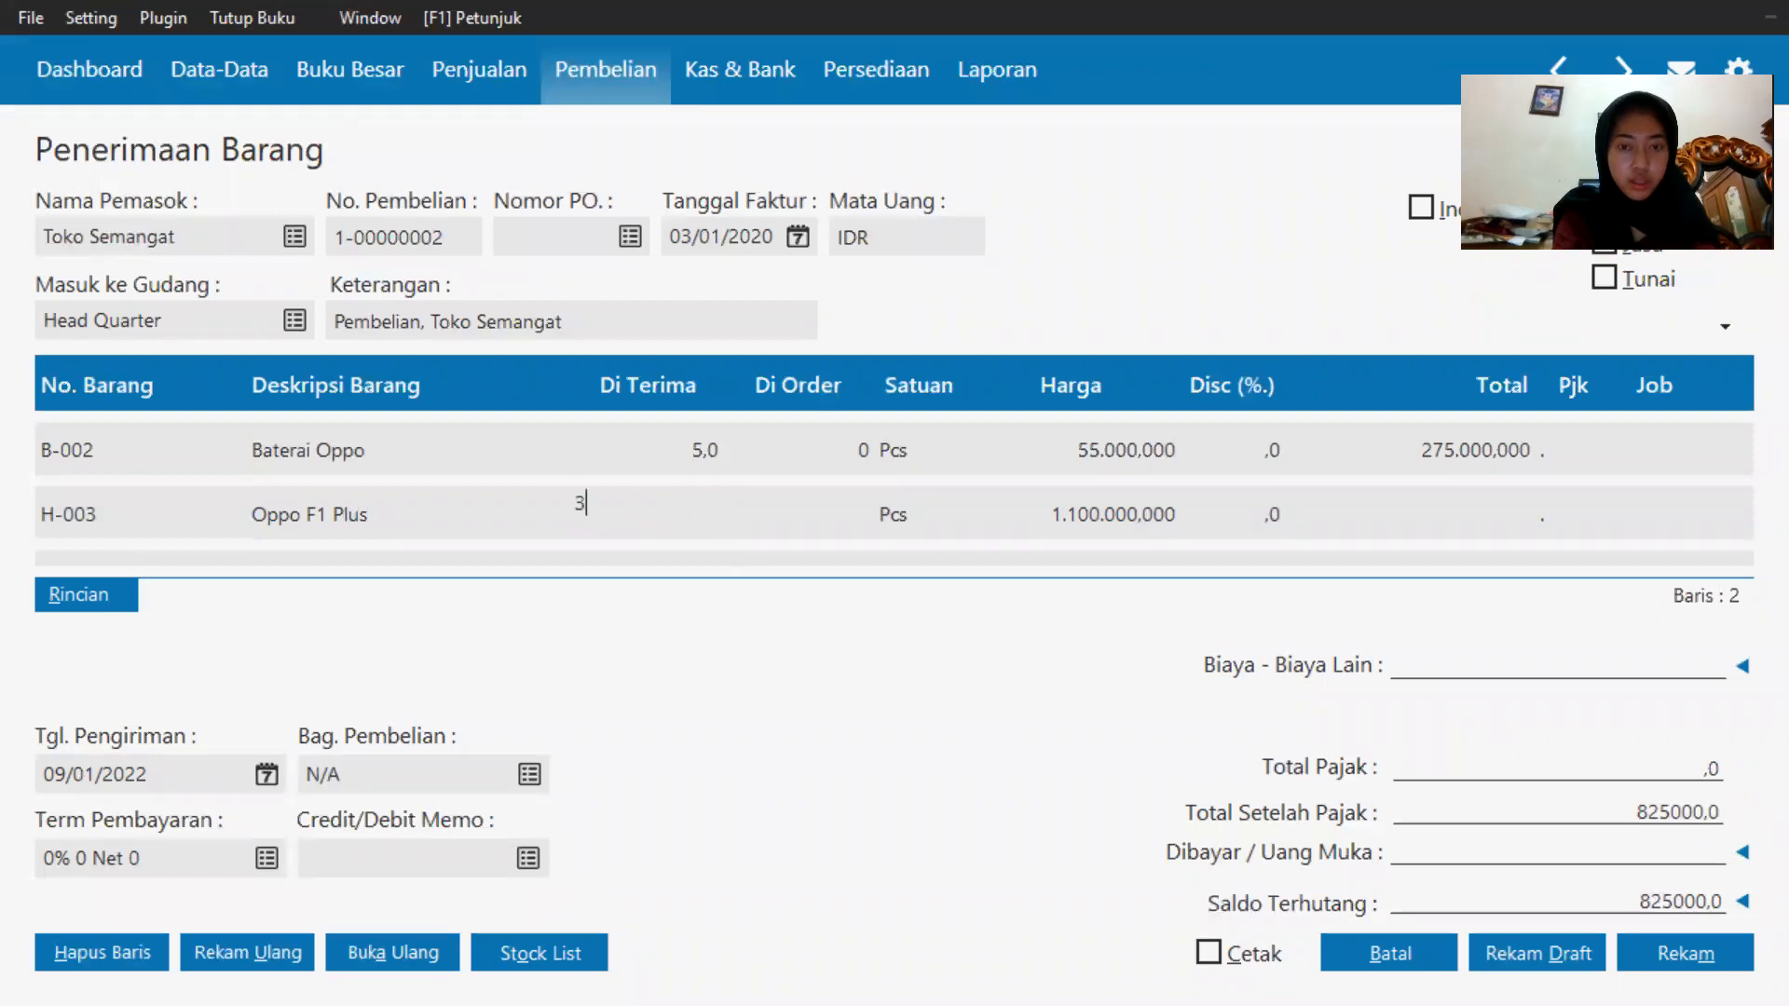
# Enter a unit price of 300000000 for the Oppo F1 Plus line.
pyautogui.click(1072, 505)
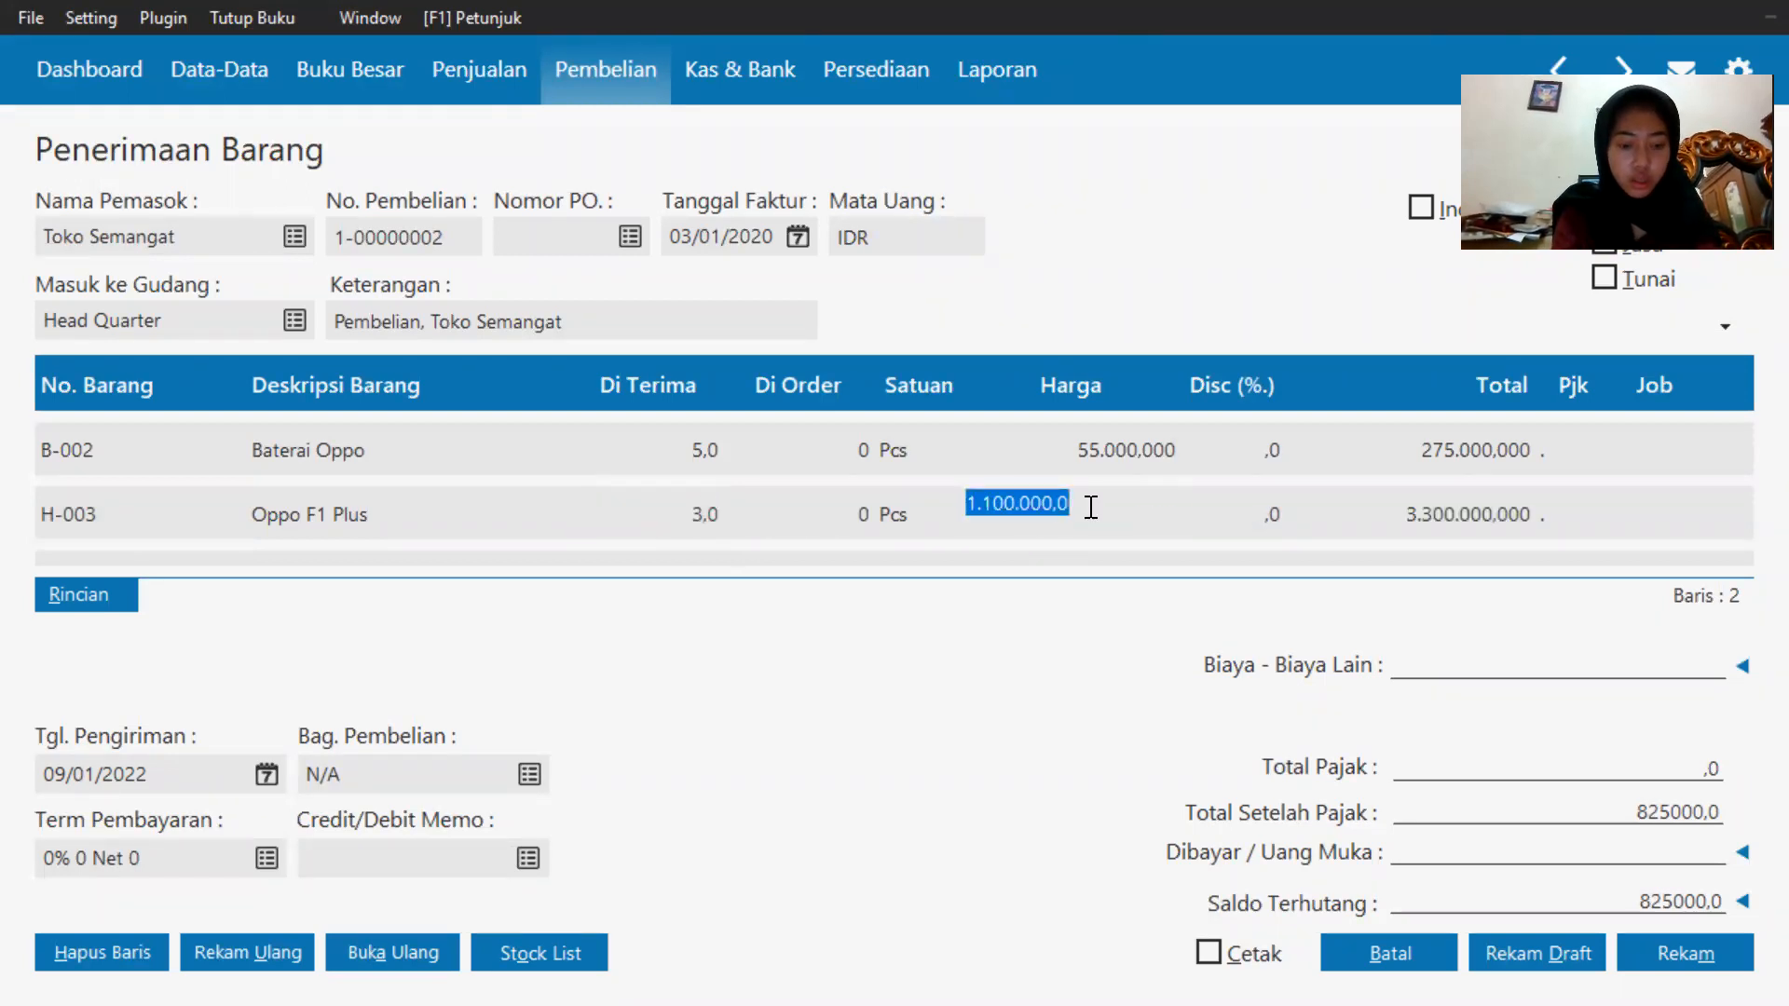
pyautogui.write('300.000.00')
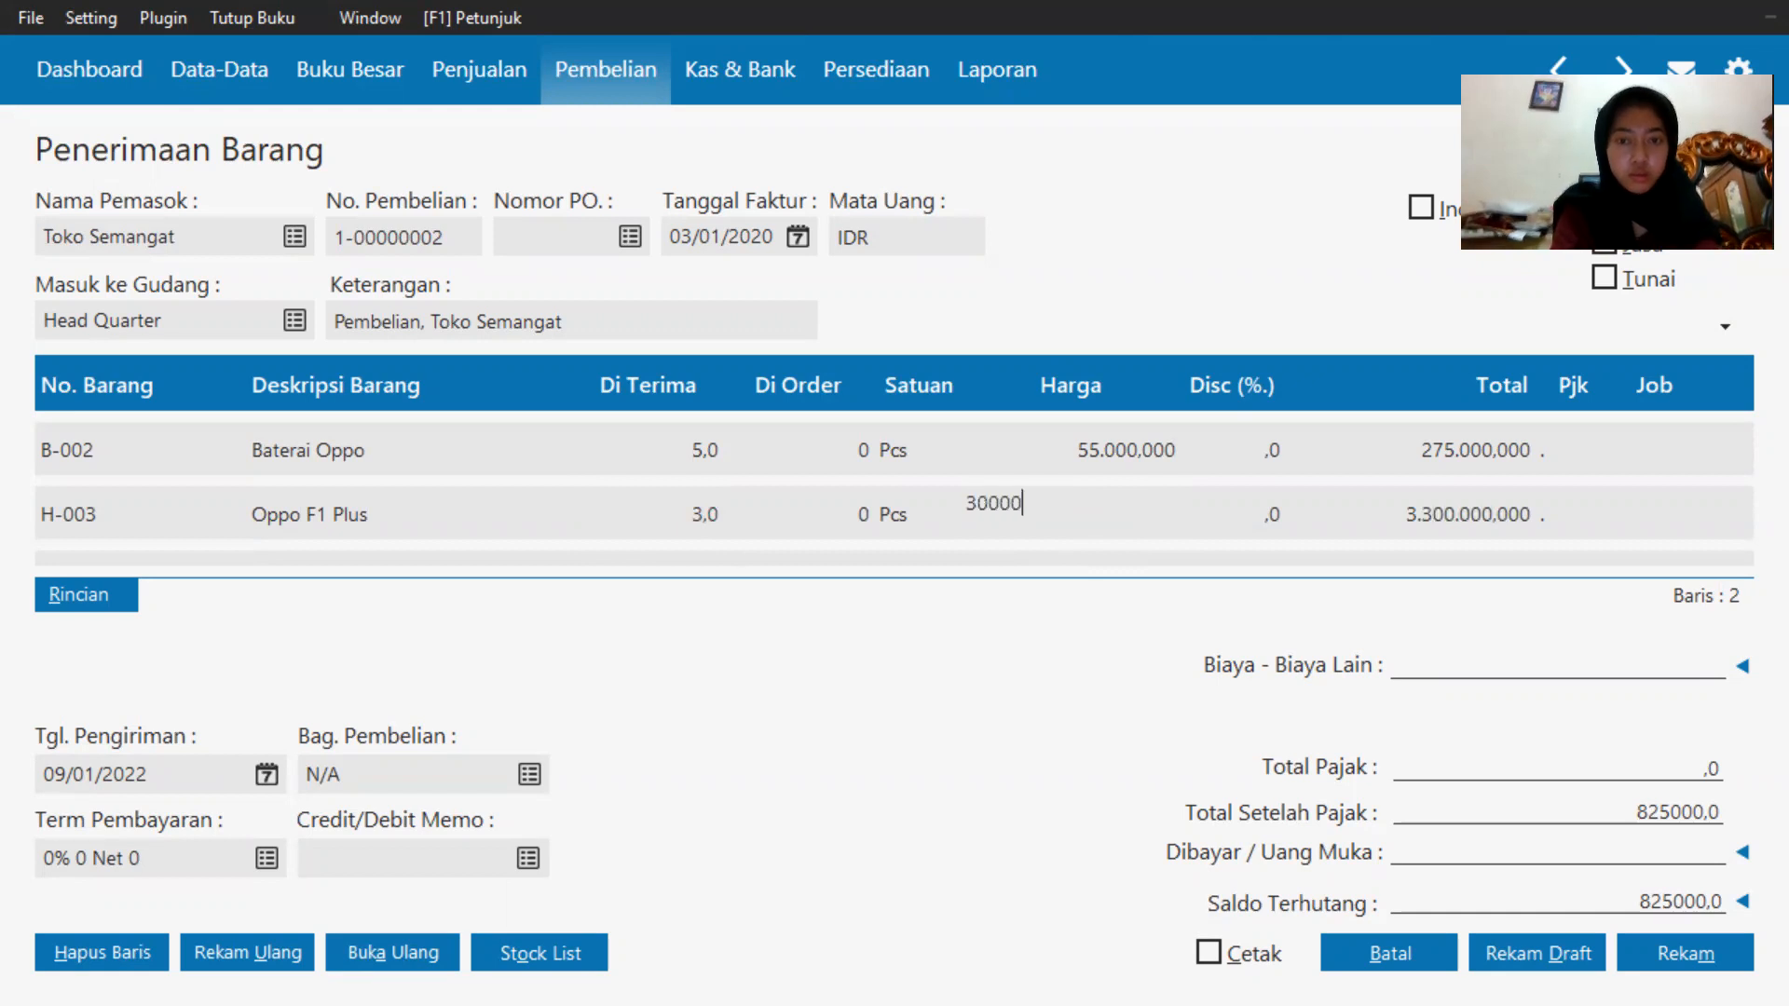
pyautogui.write('0000')
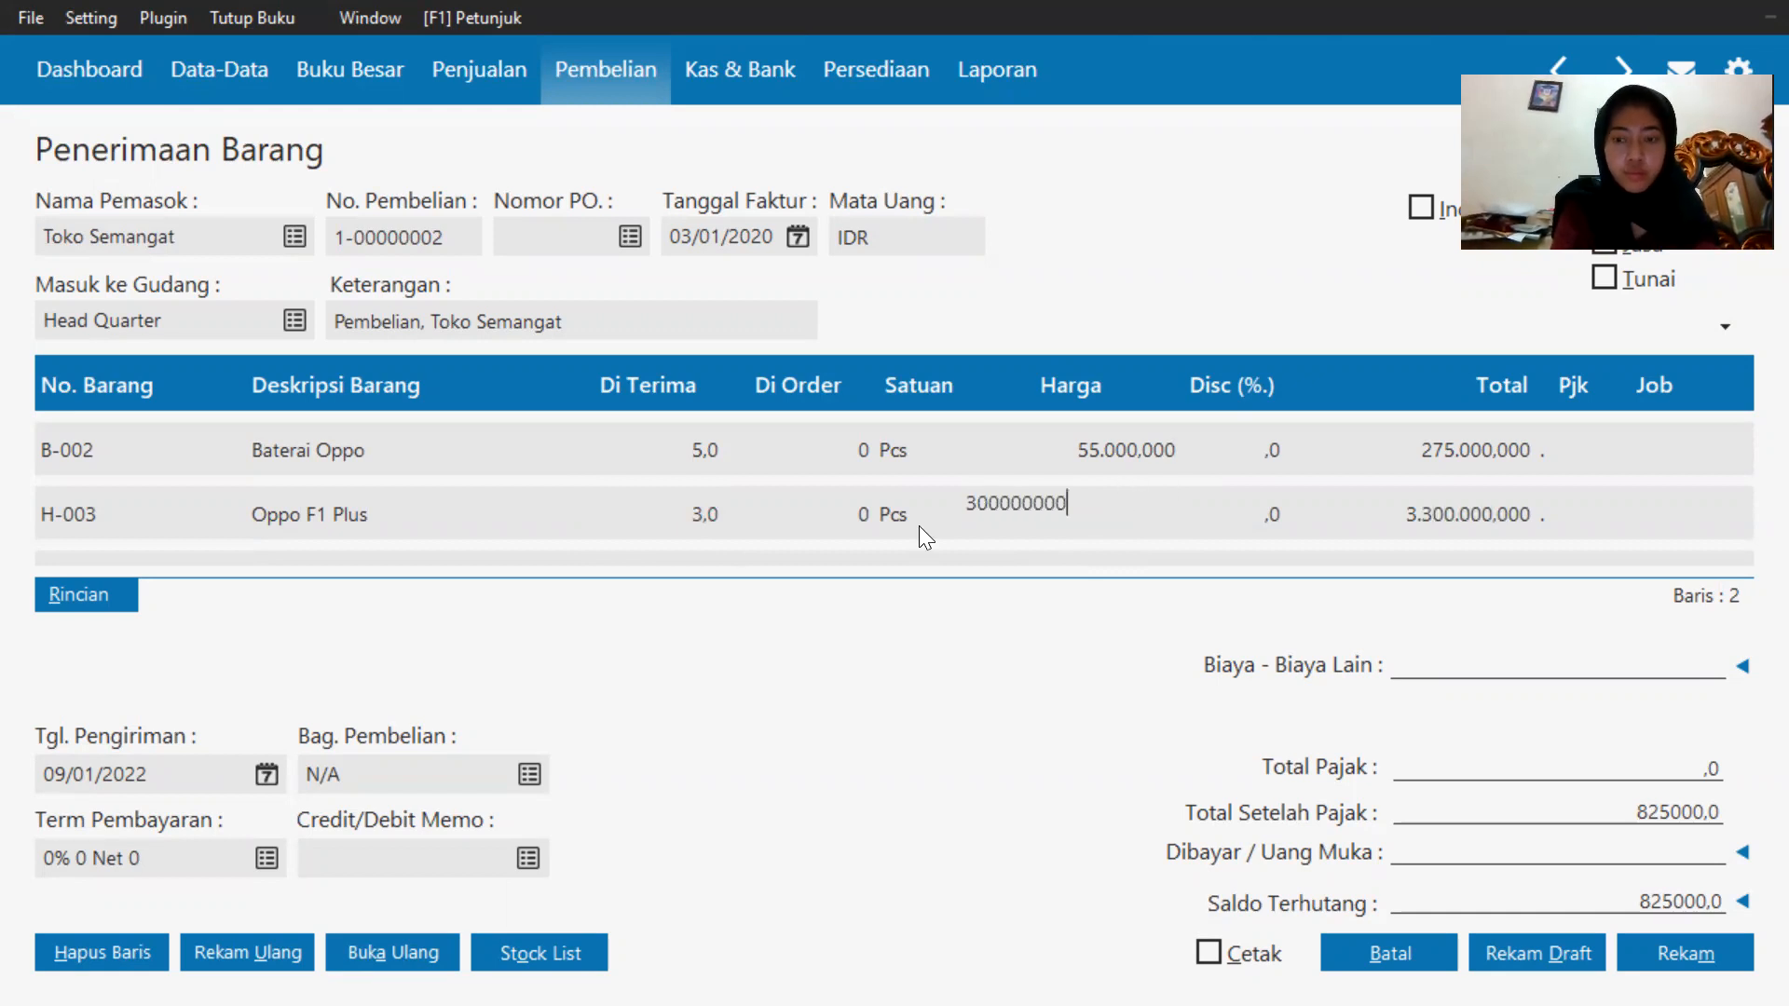
pyautogui.press('Return')
# Correct the Oppo F1 Plus unit price to 3000000.
pyautogui.scroll(1, 1082, 453)
pyautogui.click(1082, 451)
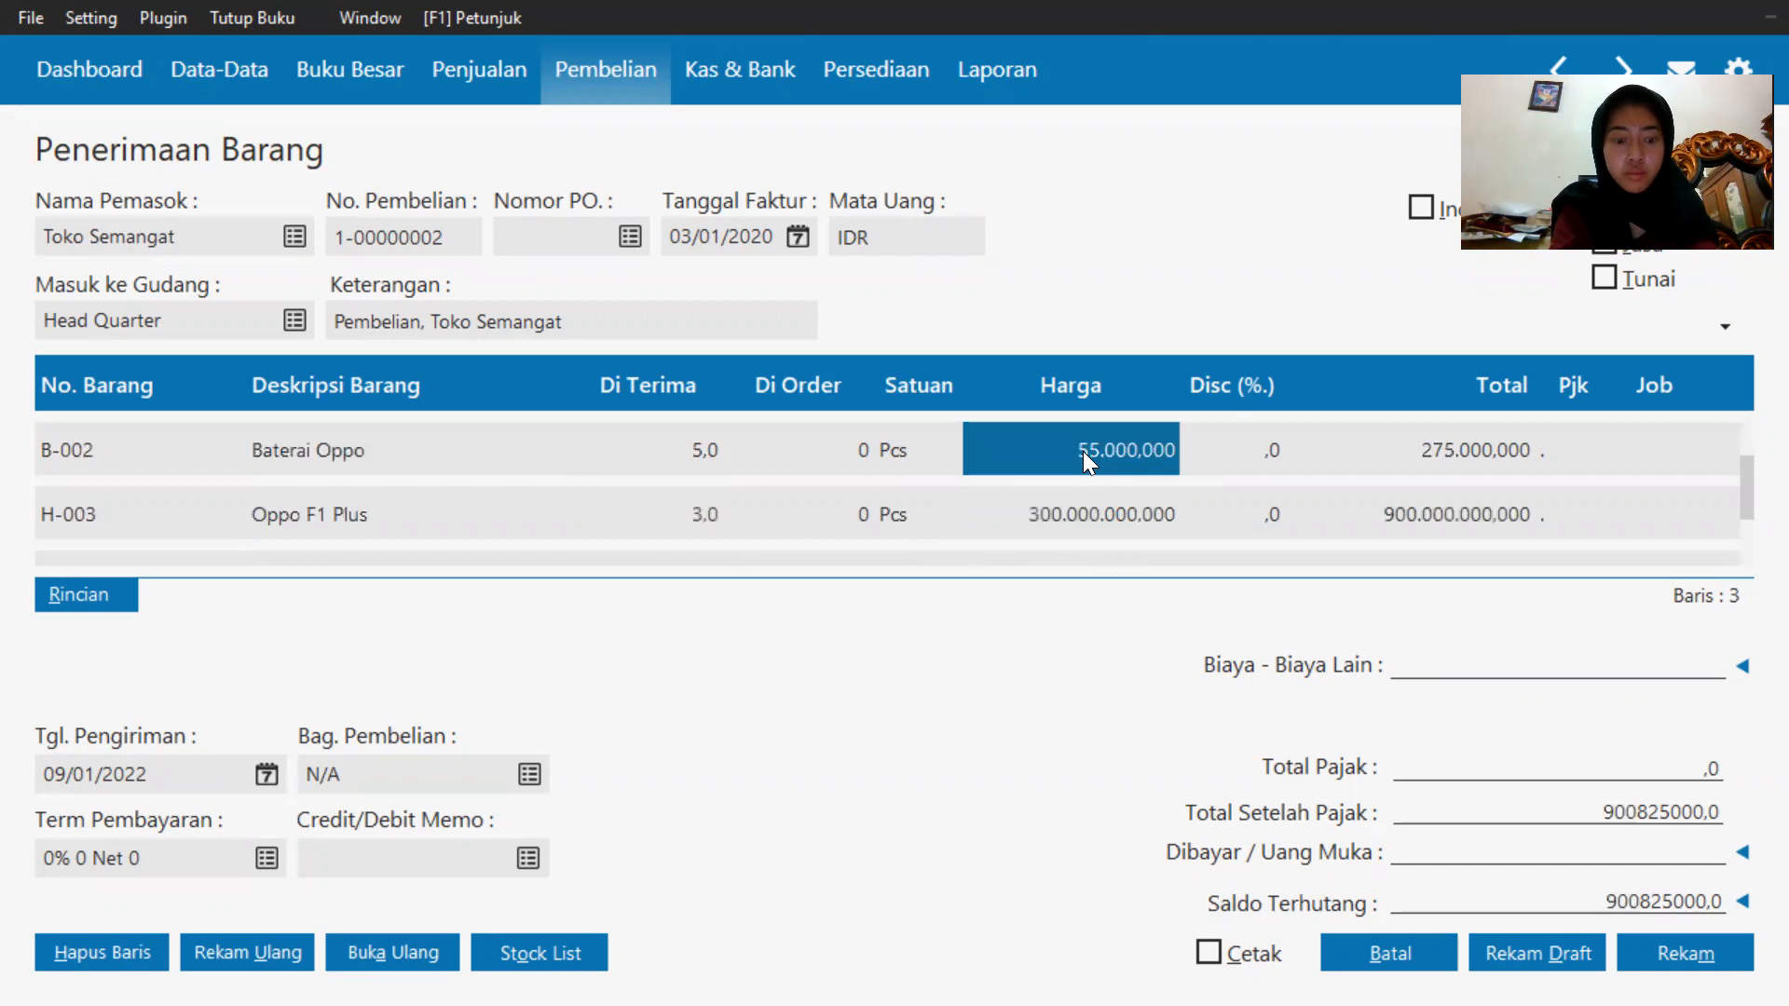
pyautogui.click(1070, 513)
pyautogui.write('30')
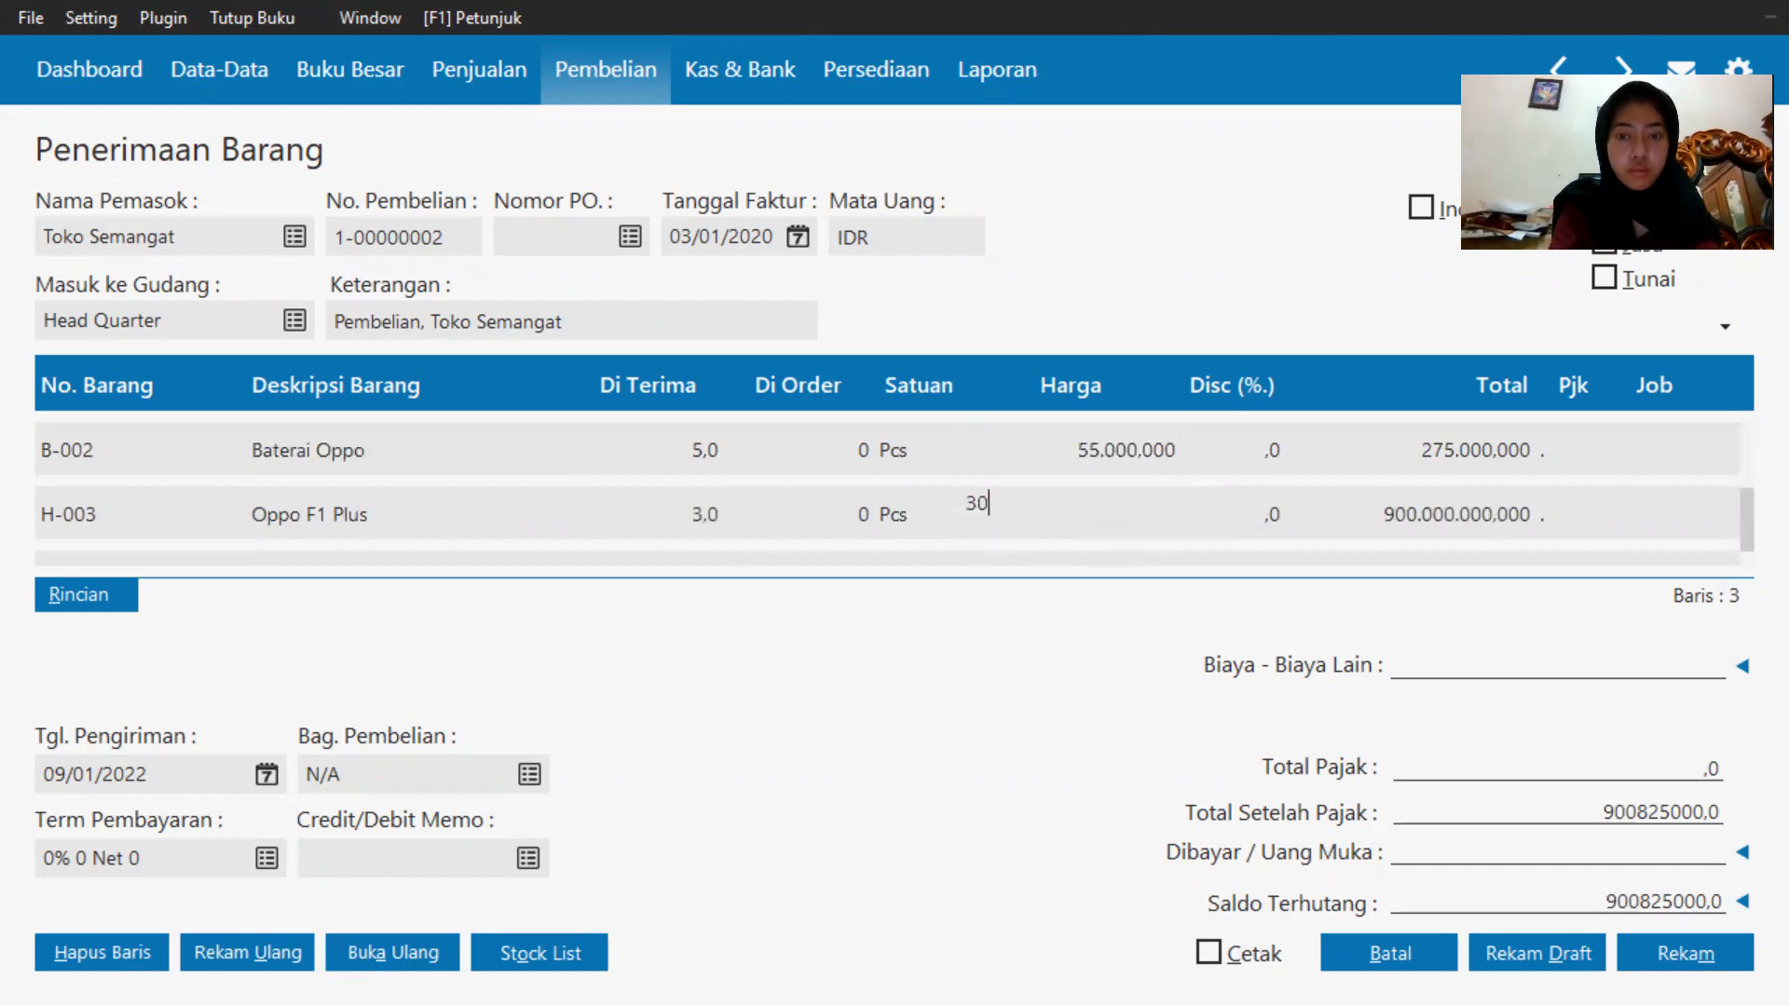
pyautogui.write('00000')
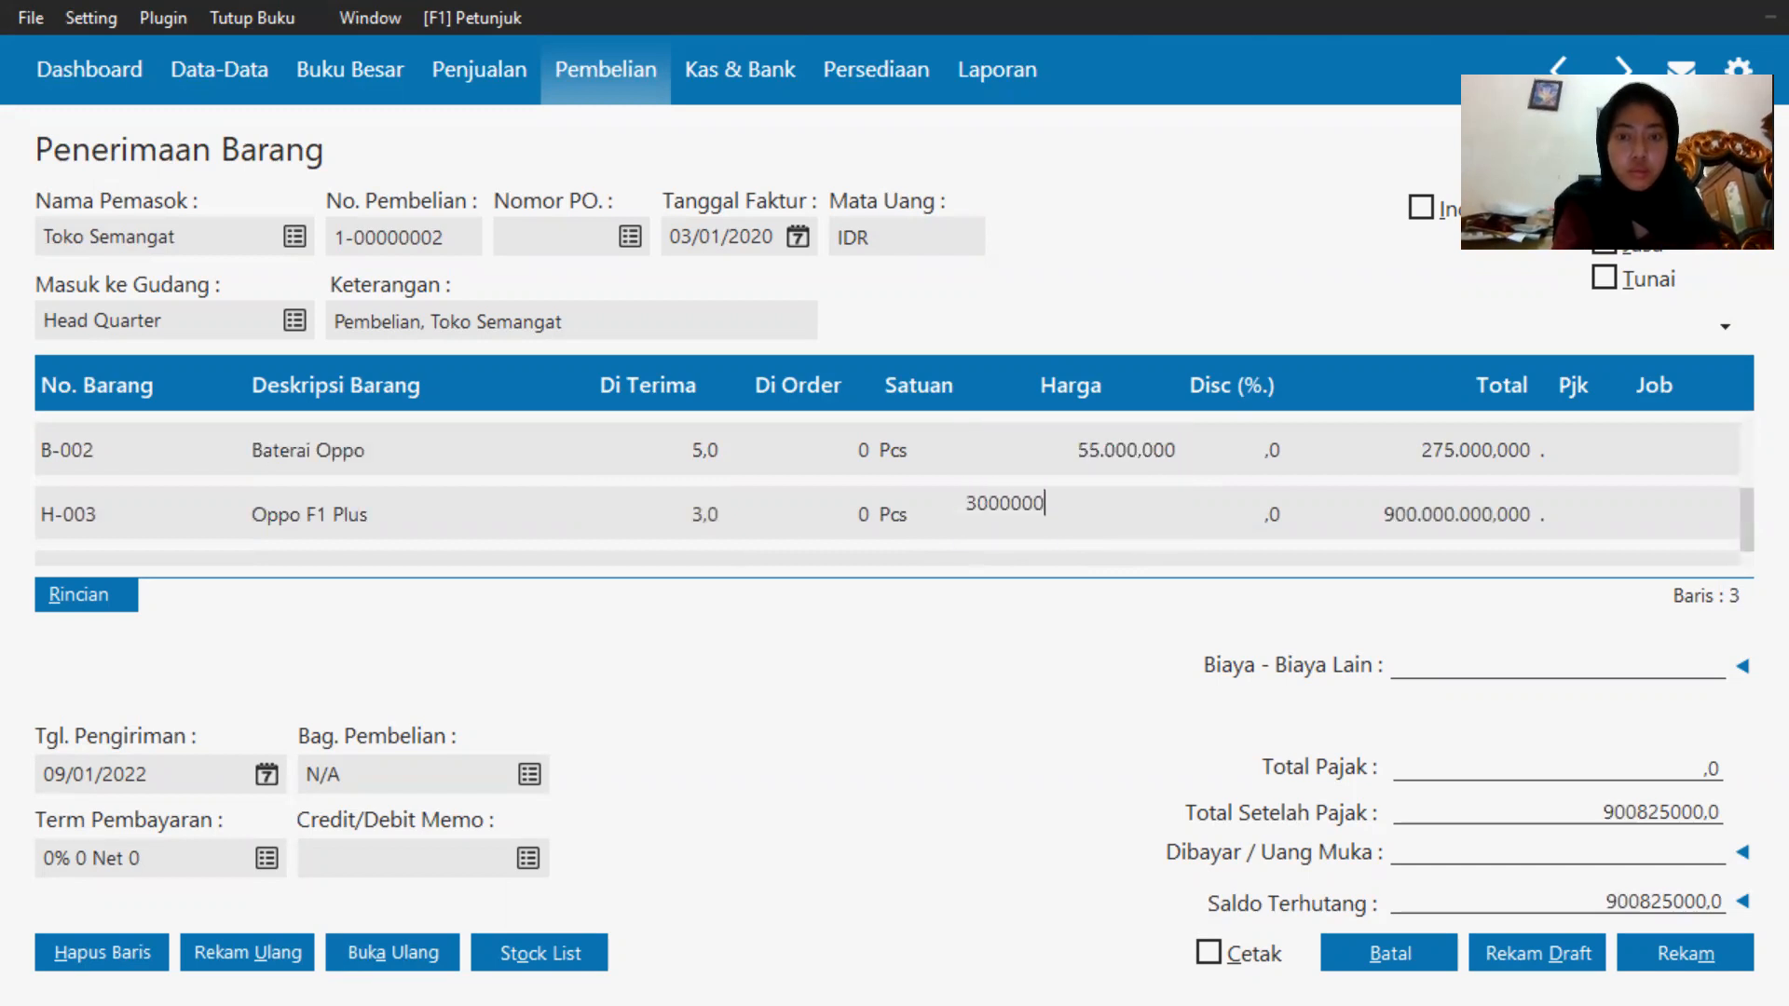
pyautogui.press('Return')
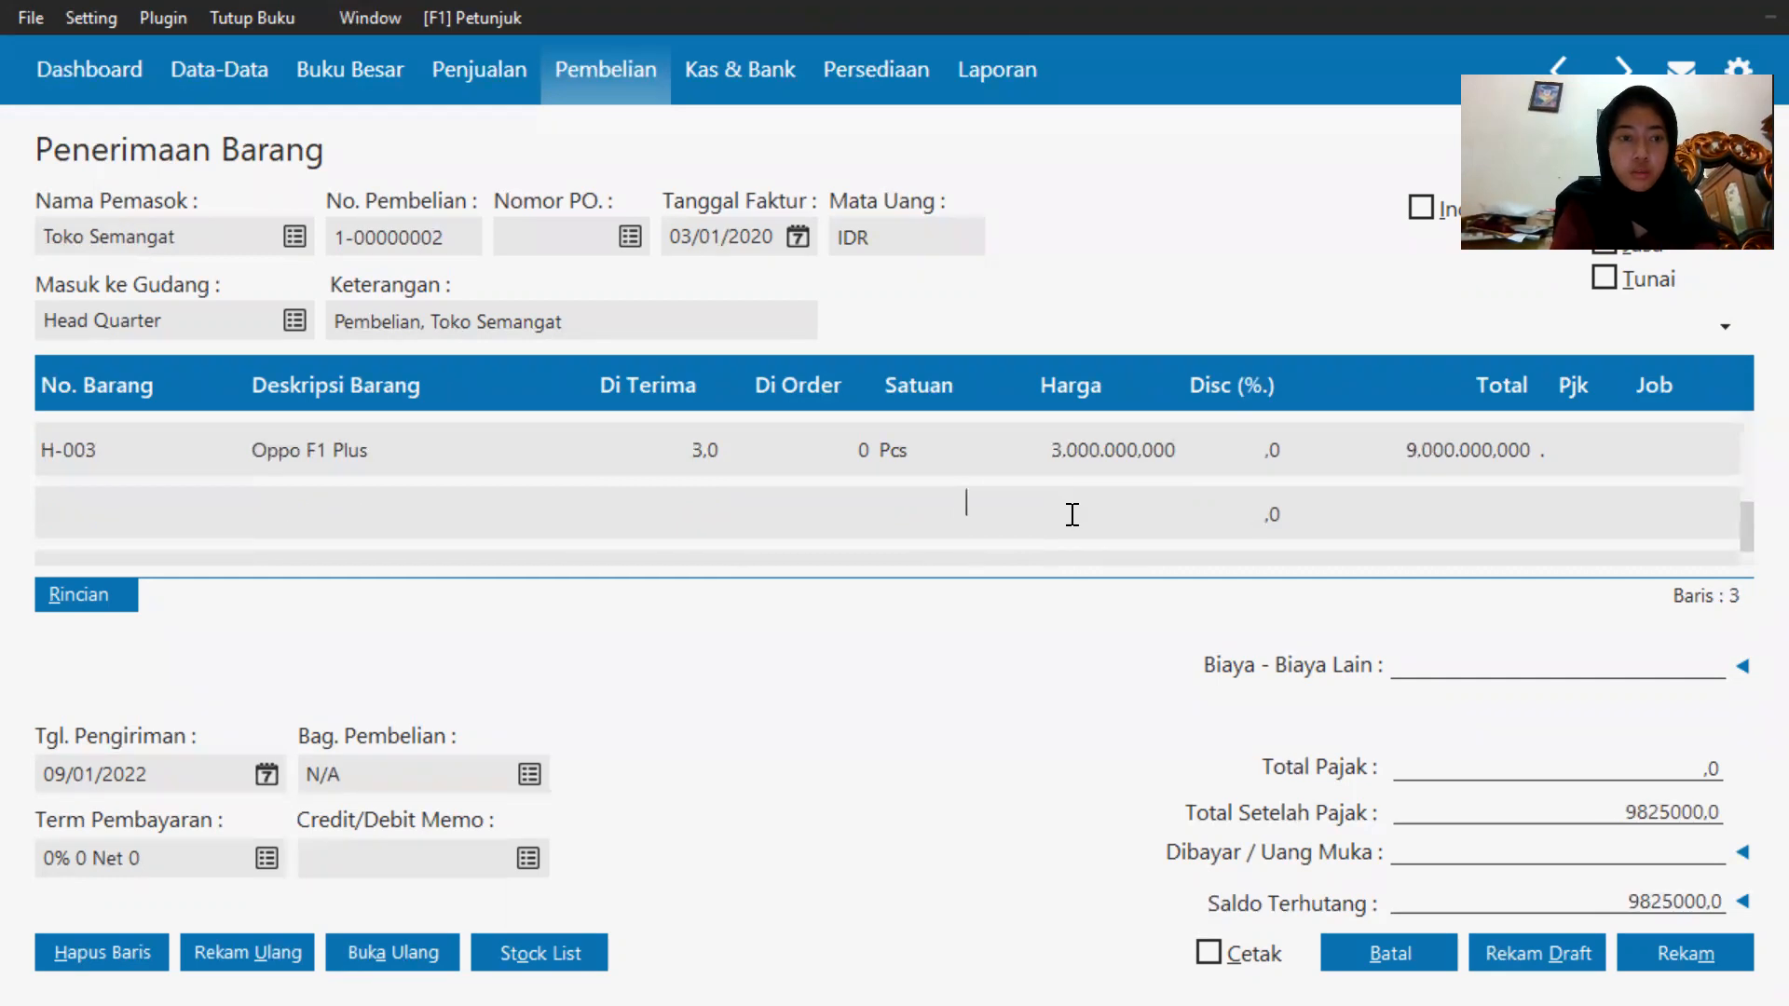
# Search the item list for Ga, add Samsung Galaxy J7 (H-002) on a new line, and enter a quantity of 2.
pyautogui.click(116, 518)
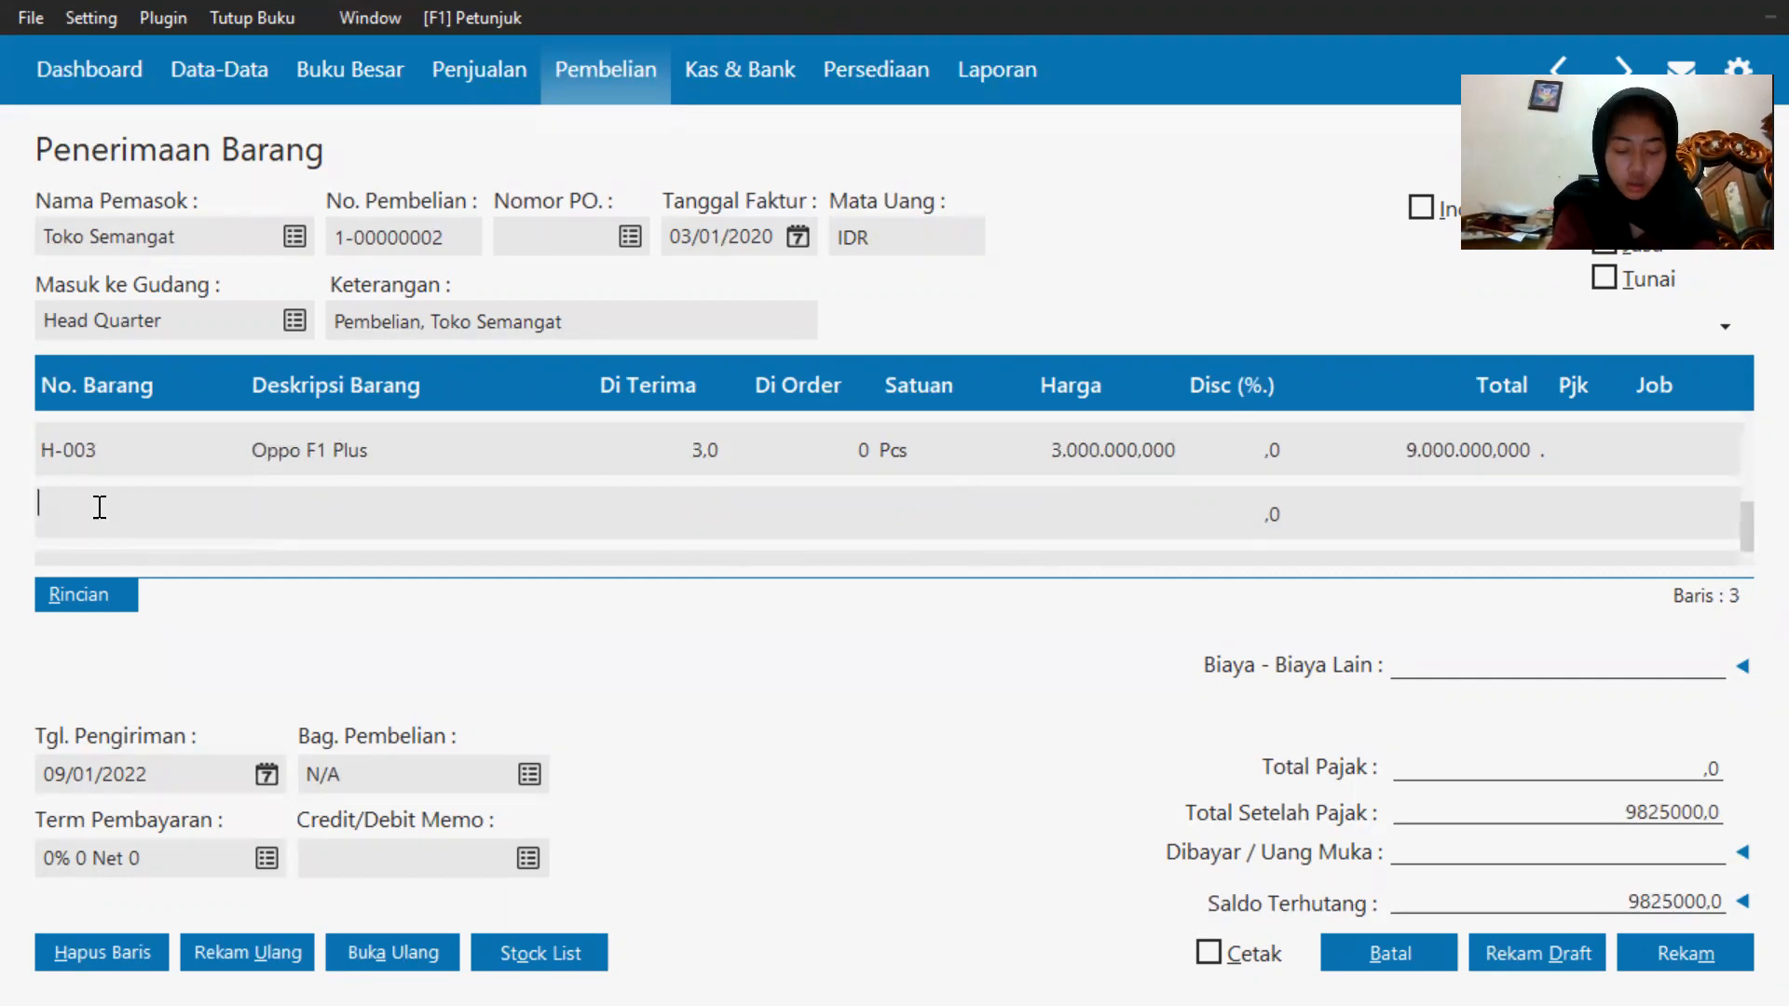
pyautogui.write('Ga')
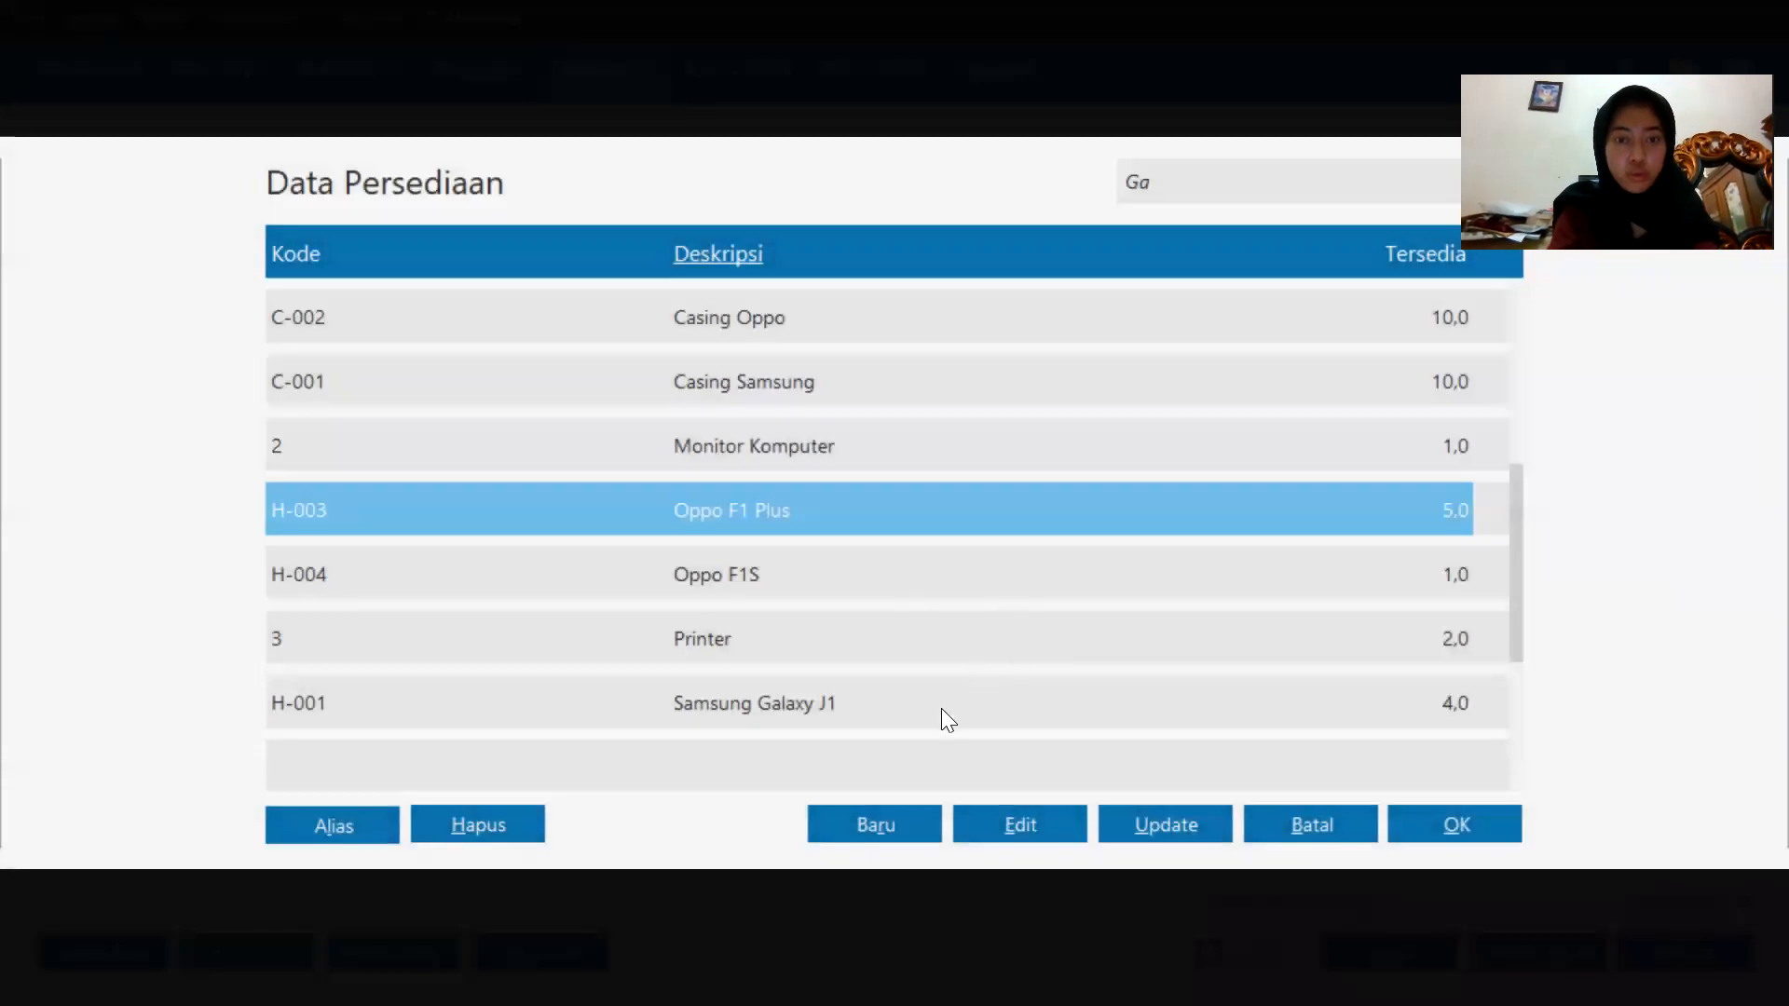
pyautogui.scroll(-4, 815, 540)
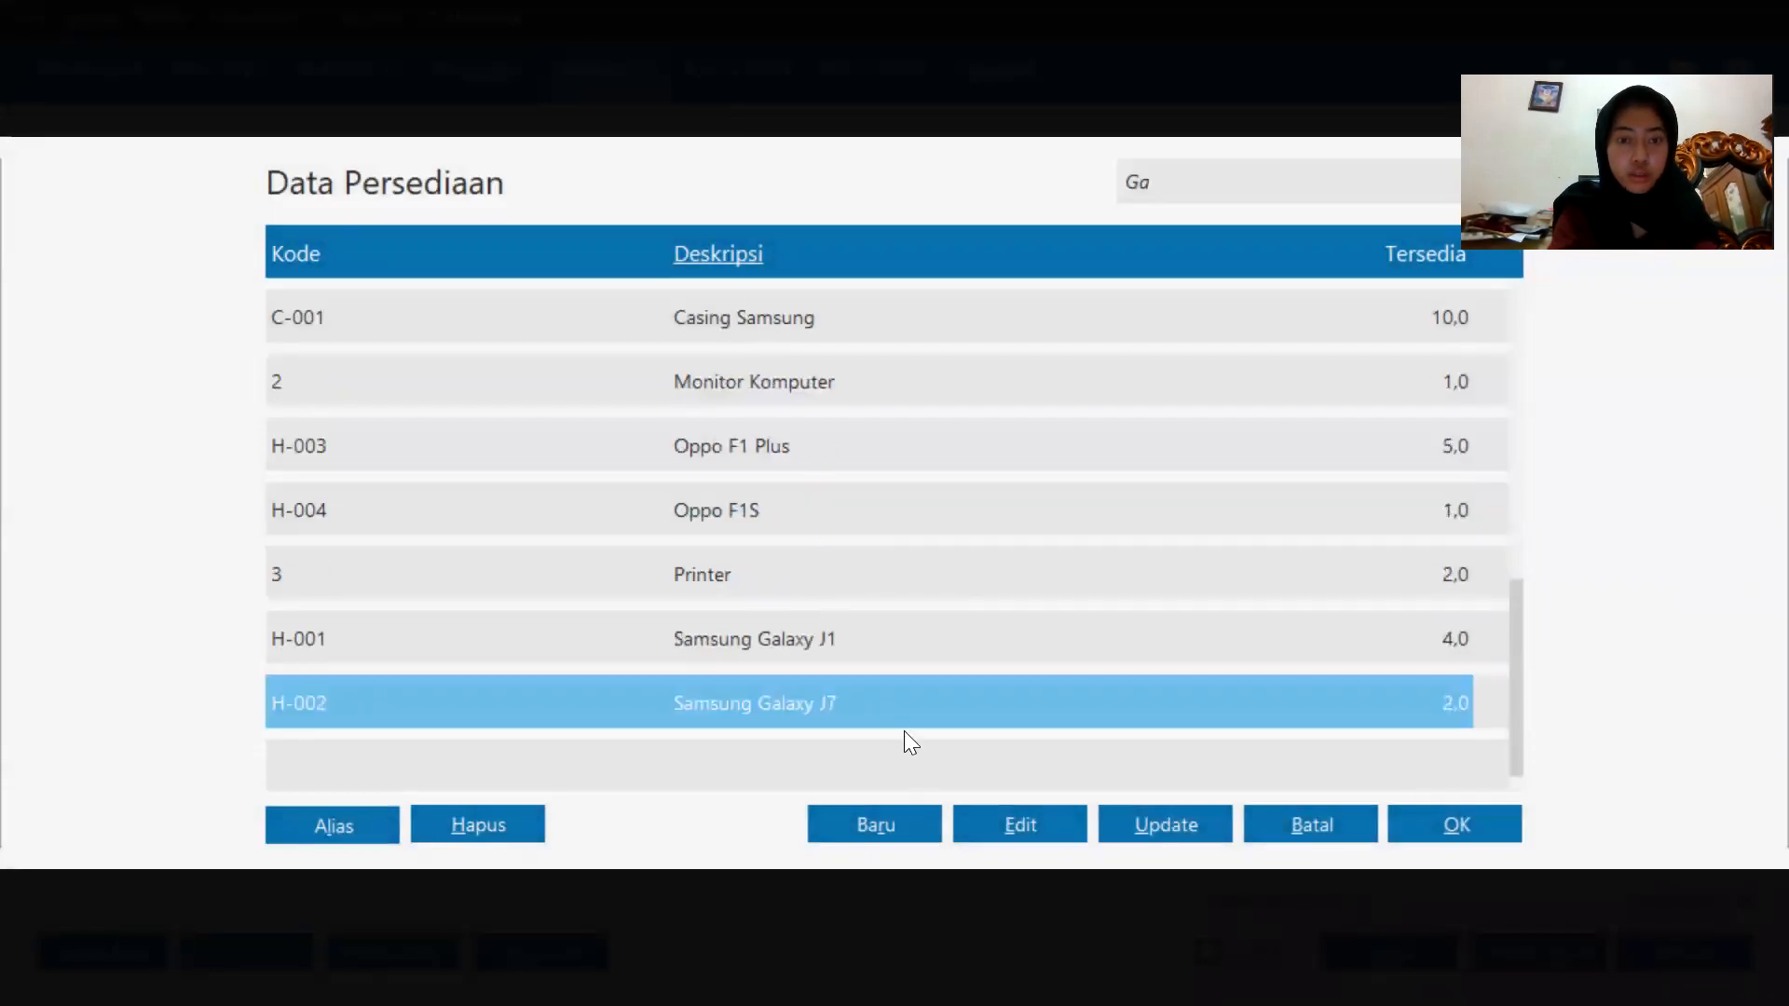
pyautogui.doubleClick(906, 703)
pyautogui.click(688, 522)
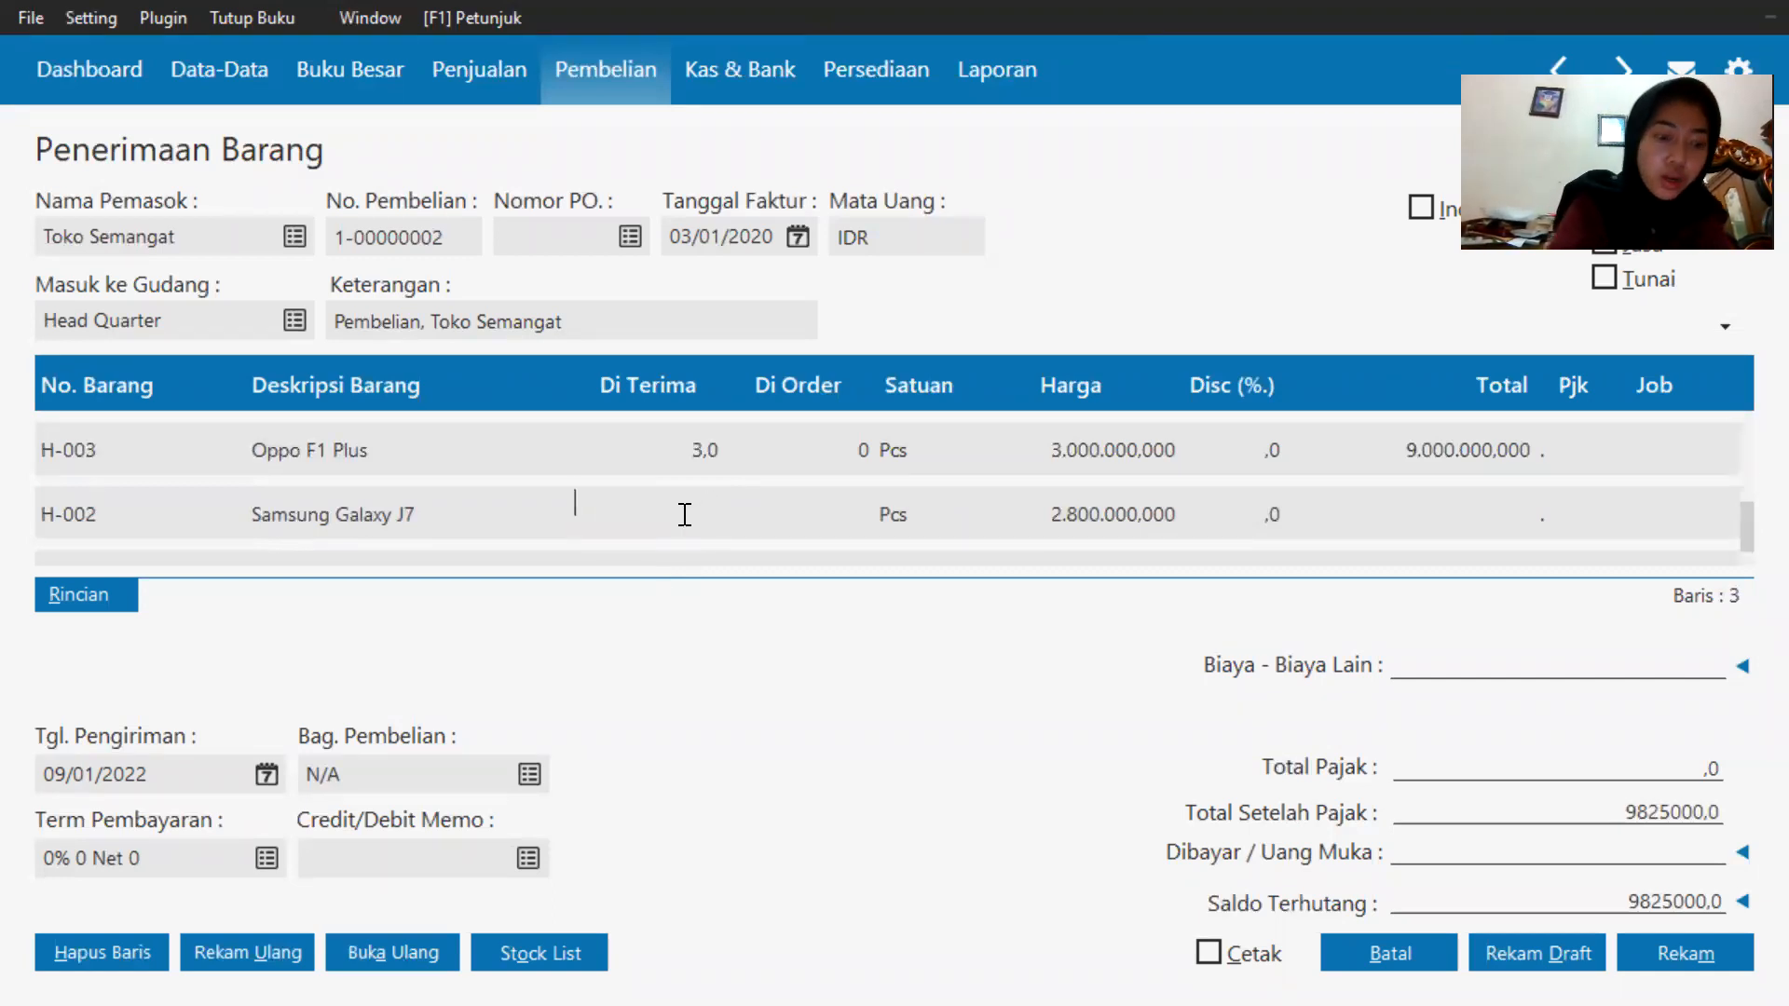
pyautogui.write('2')
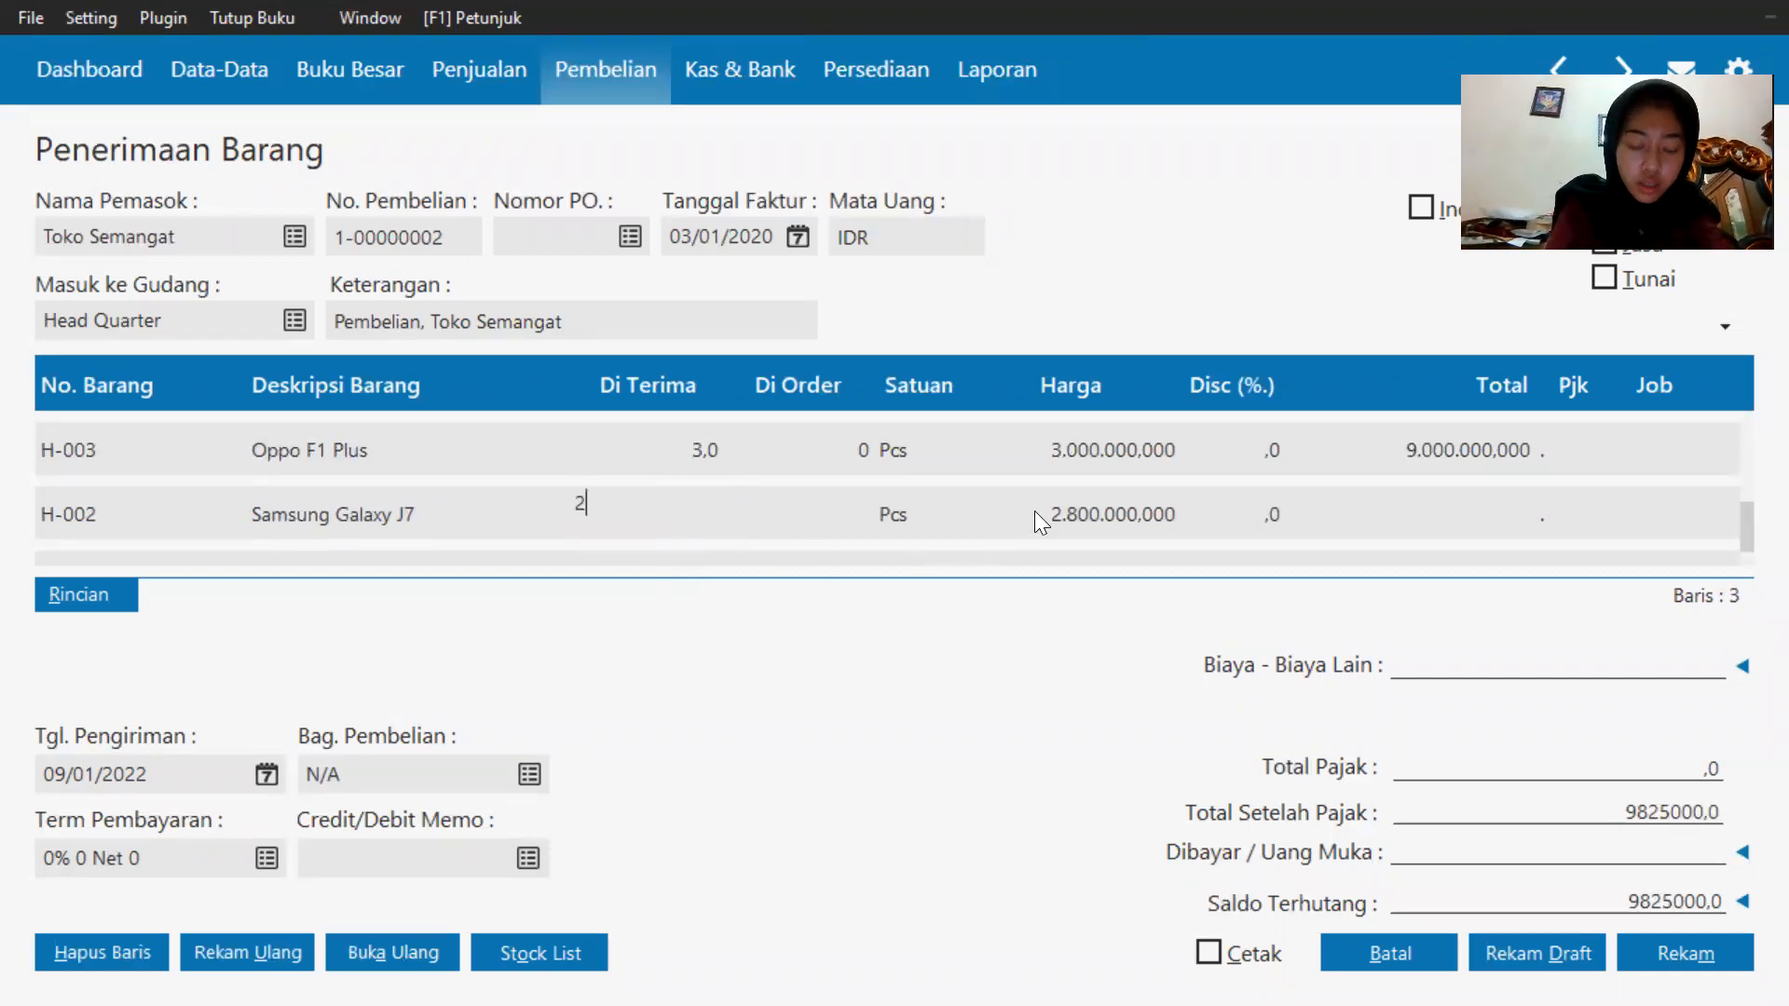
# Enter 100000 as other costs (shipping), record the goods receipt, and close the new blank form.
pyautogui.click(1084, 497)
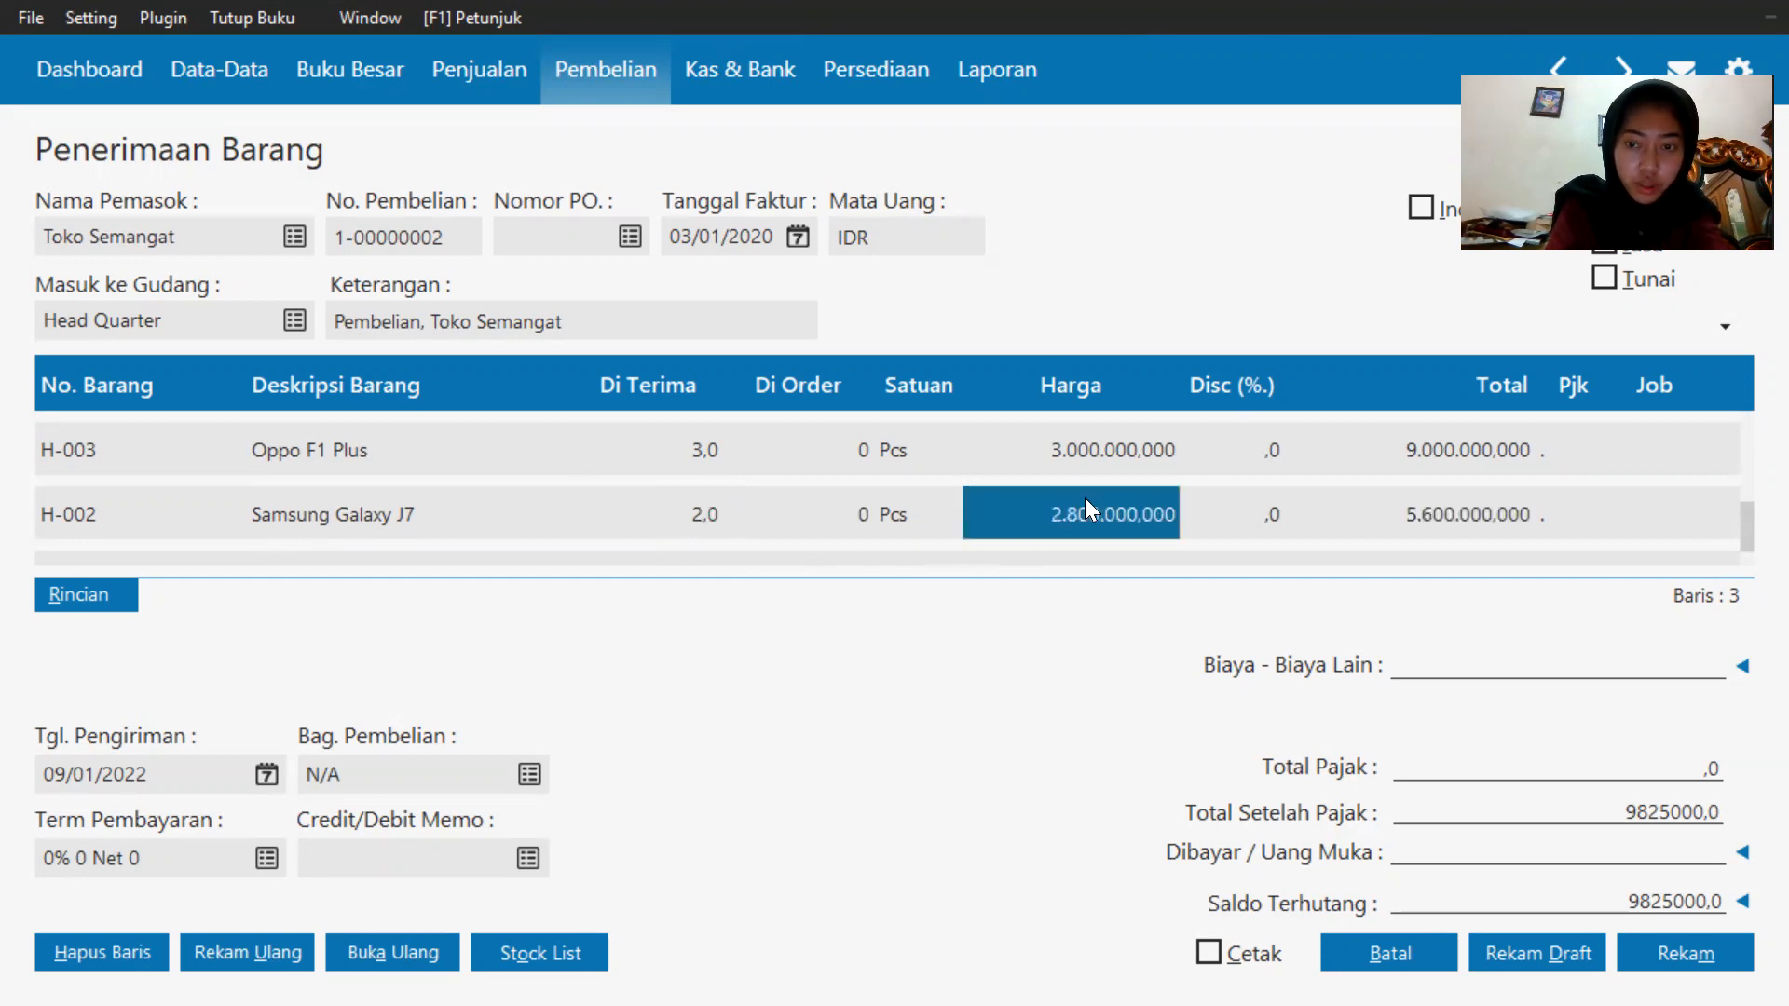
pyautogui.click(1295, 514)
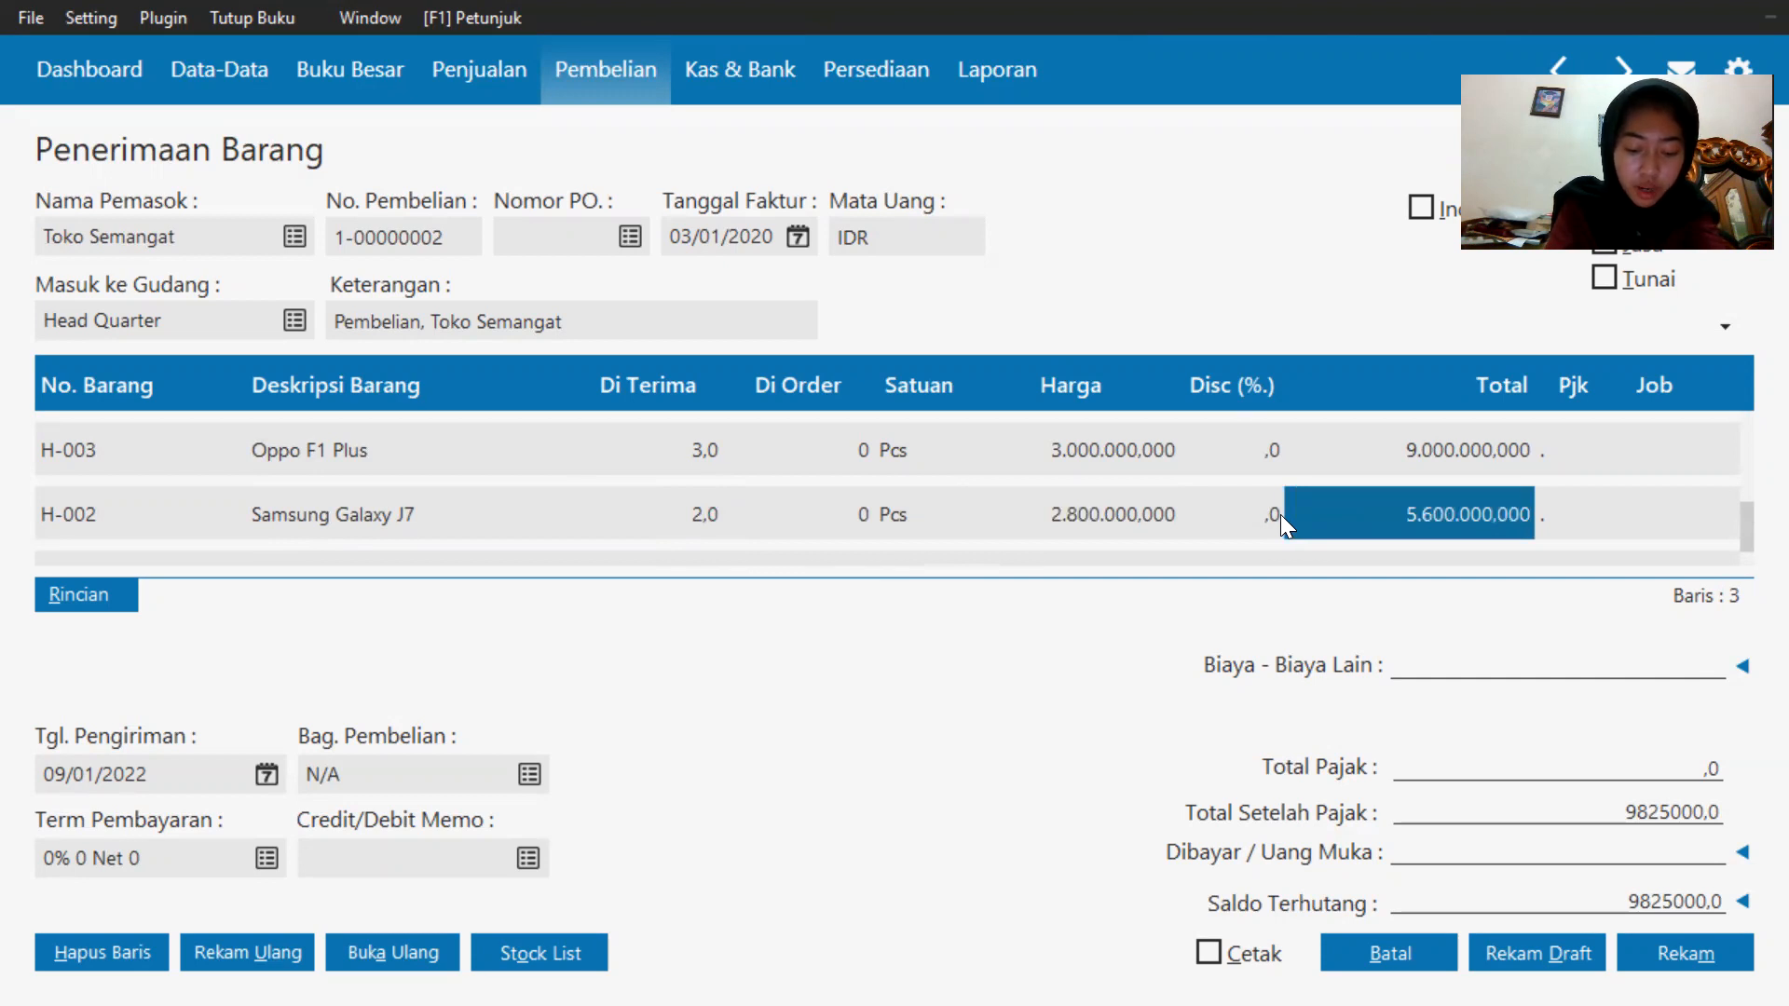
pyautogui.click(1453, 671)
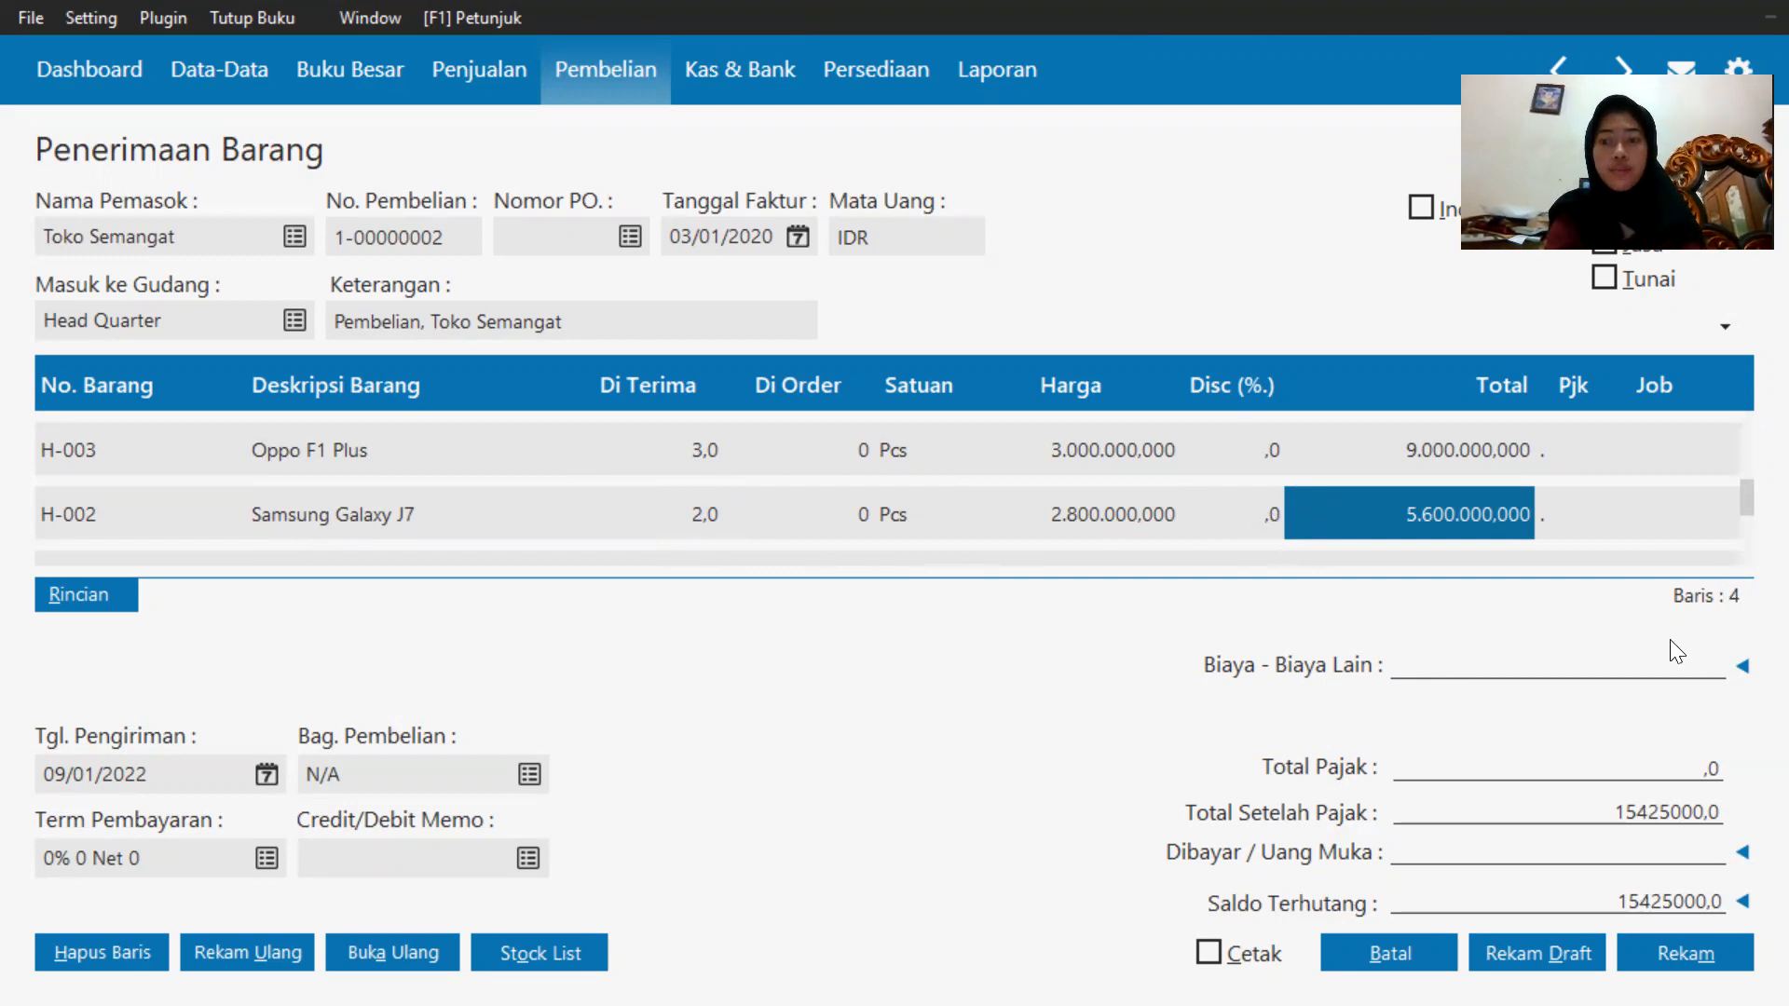
pyautogui.write('100000')
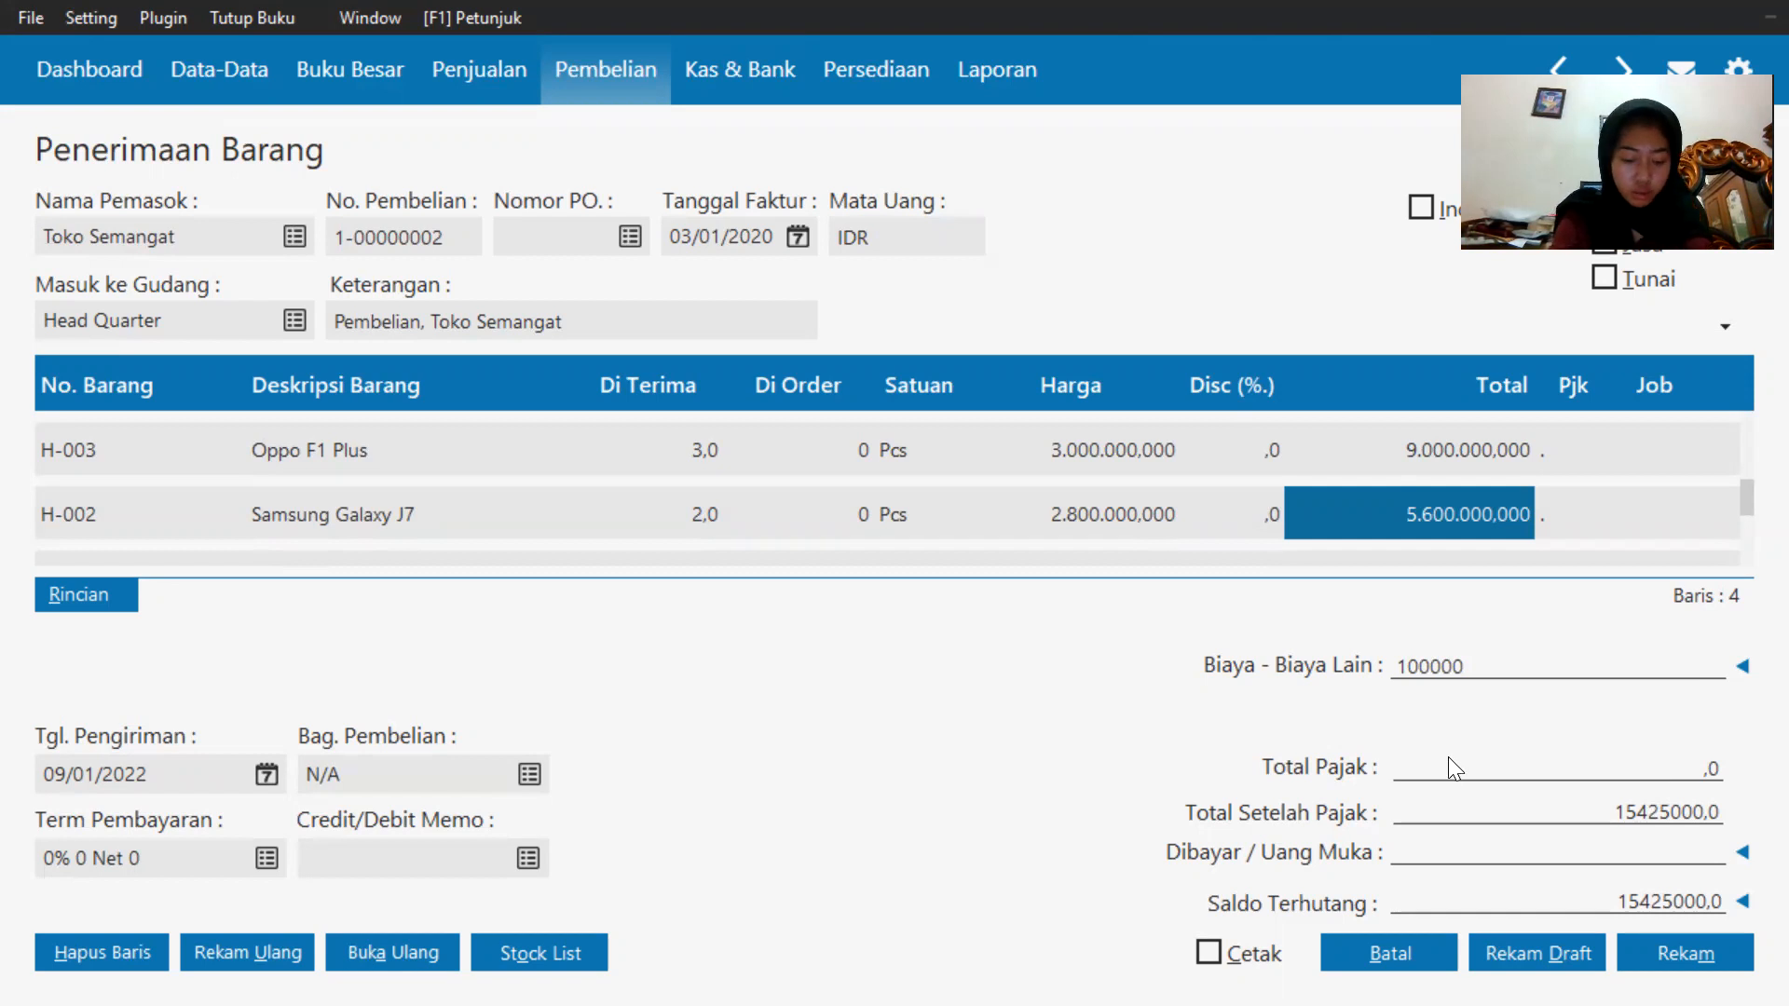
pyautogui.click(1686, 953)
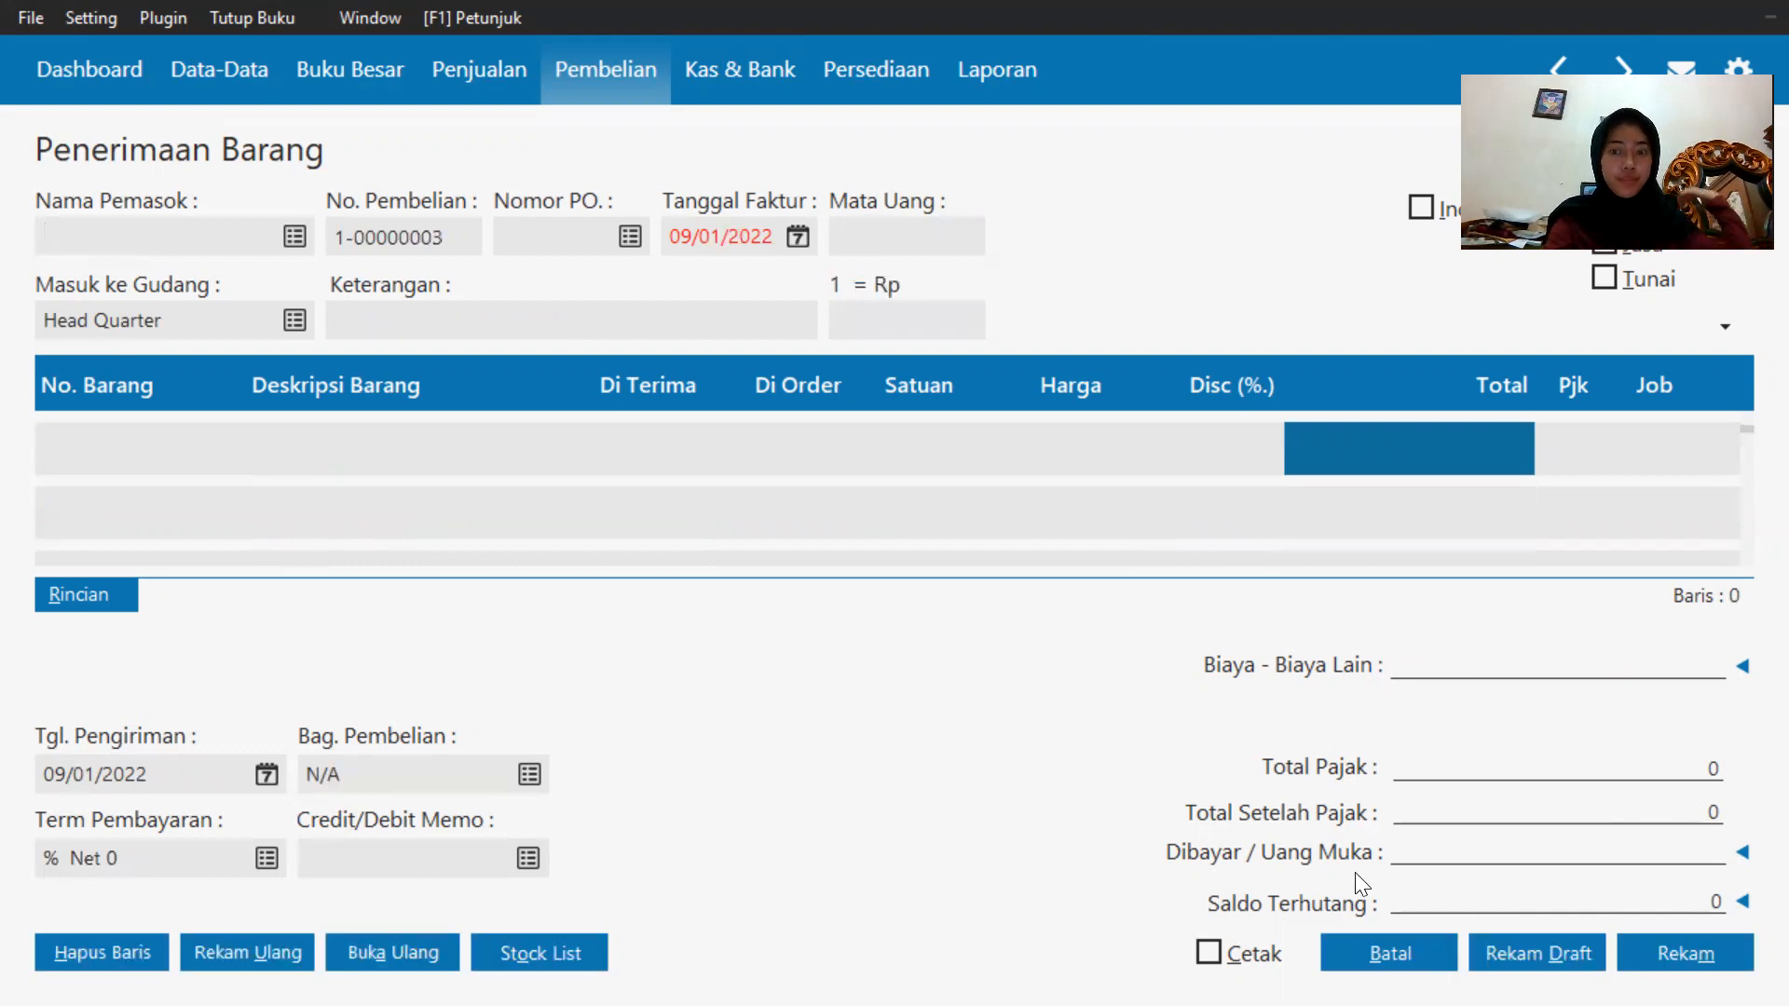
pyautogui.click(1388, 953)
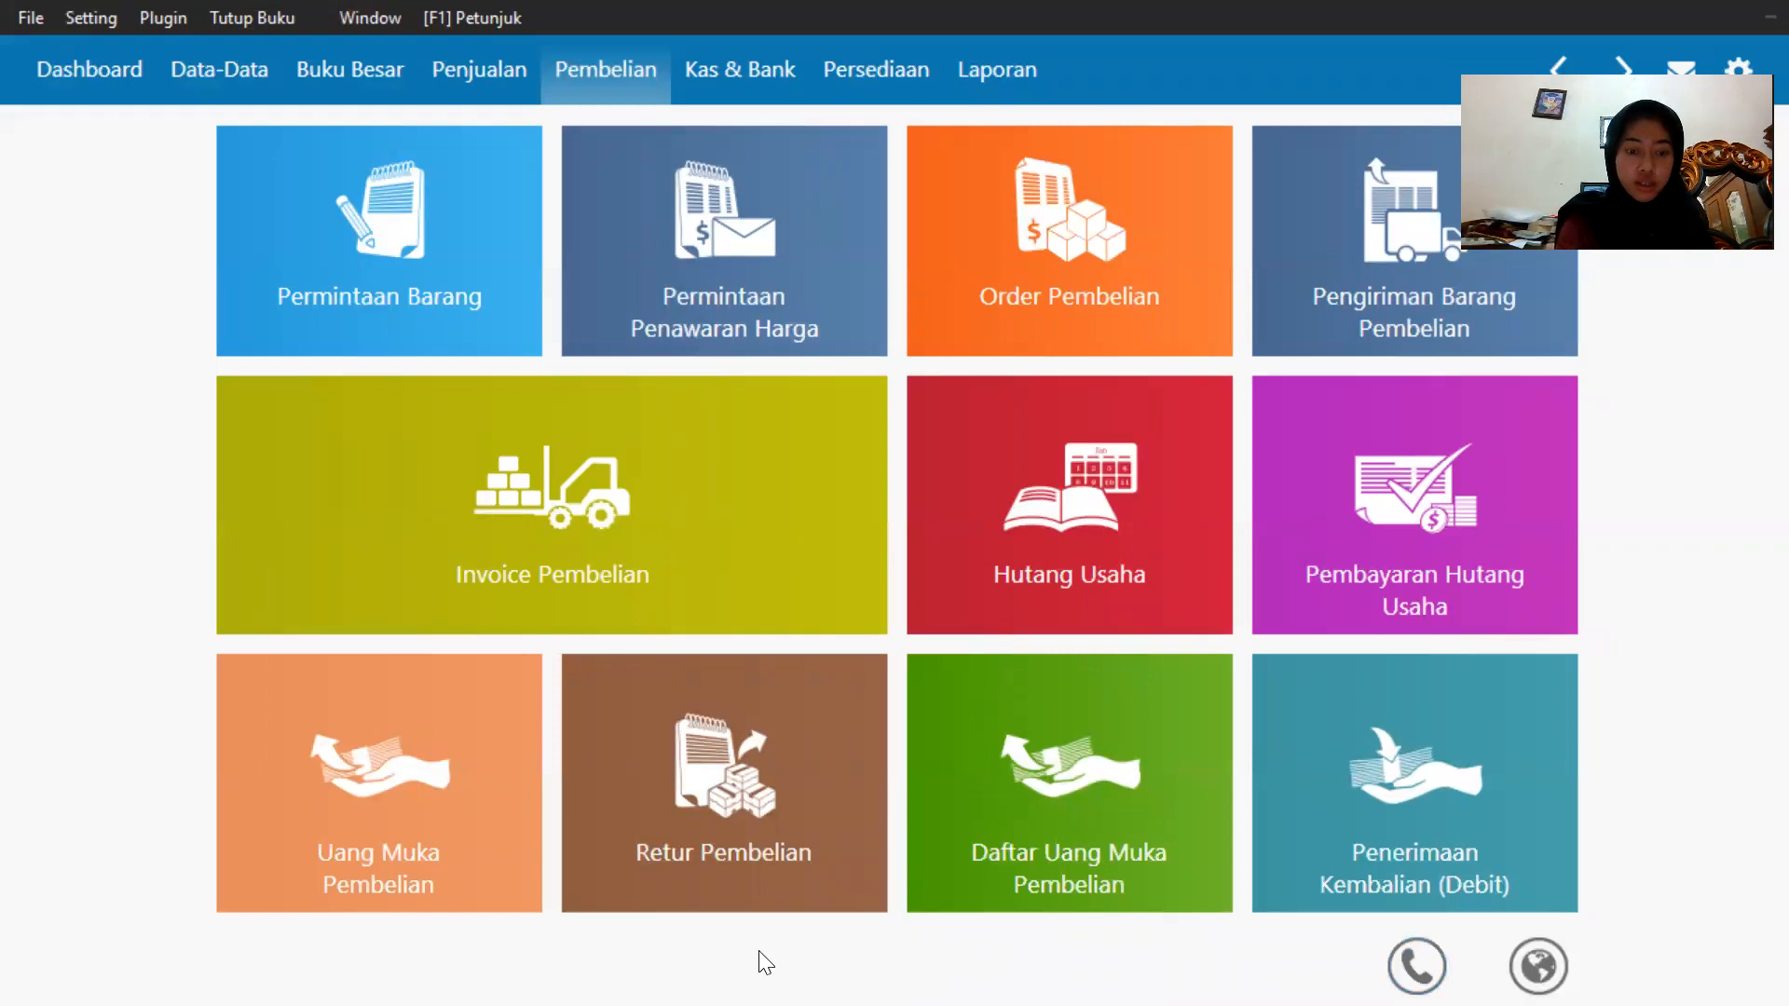
# Switch to the exam question PDF and review transaction 4 about the 7 January telephone and fuel payments.
pyautogui.press('super')
pyautogui.click(1110, 974)
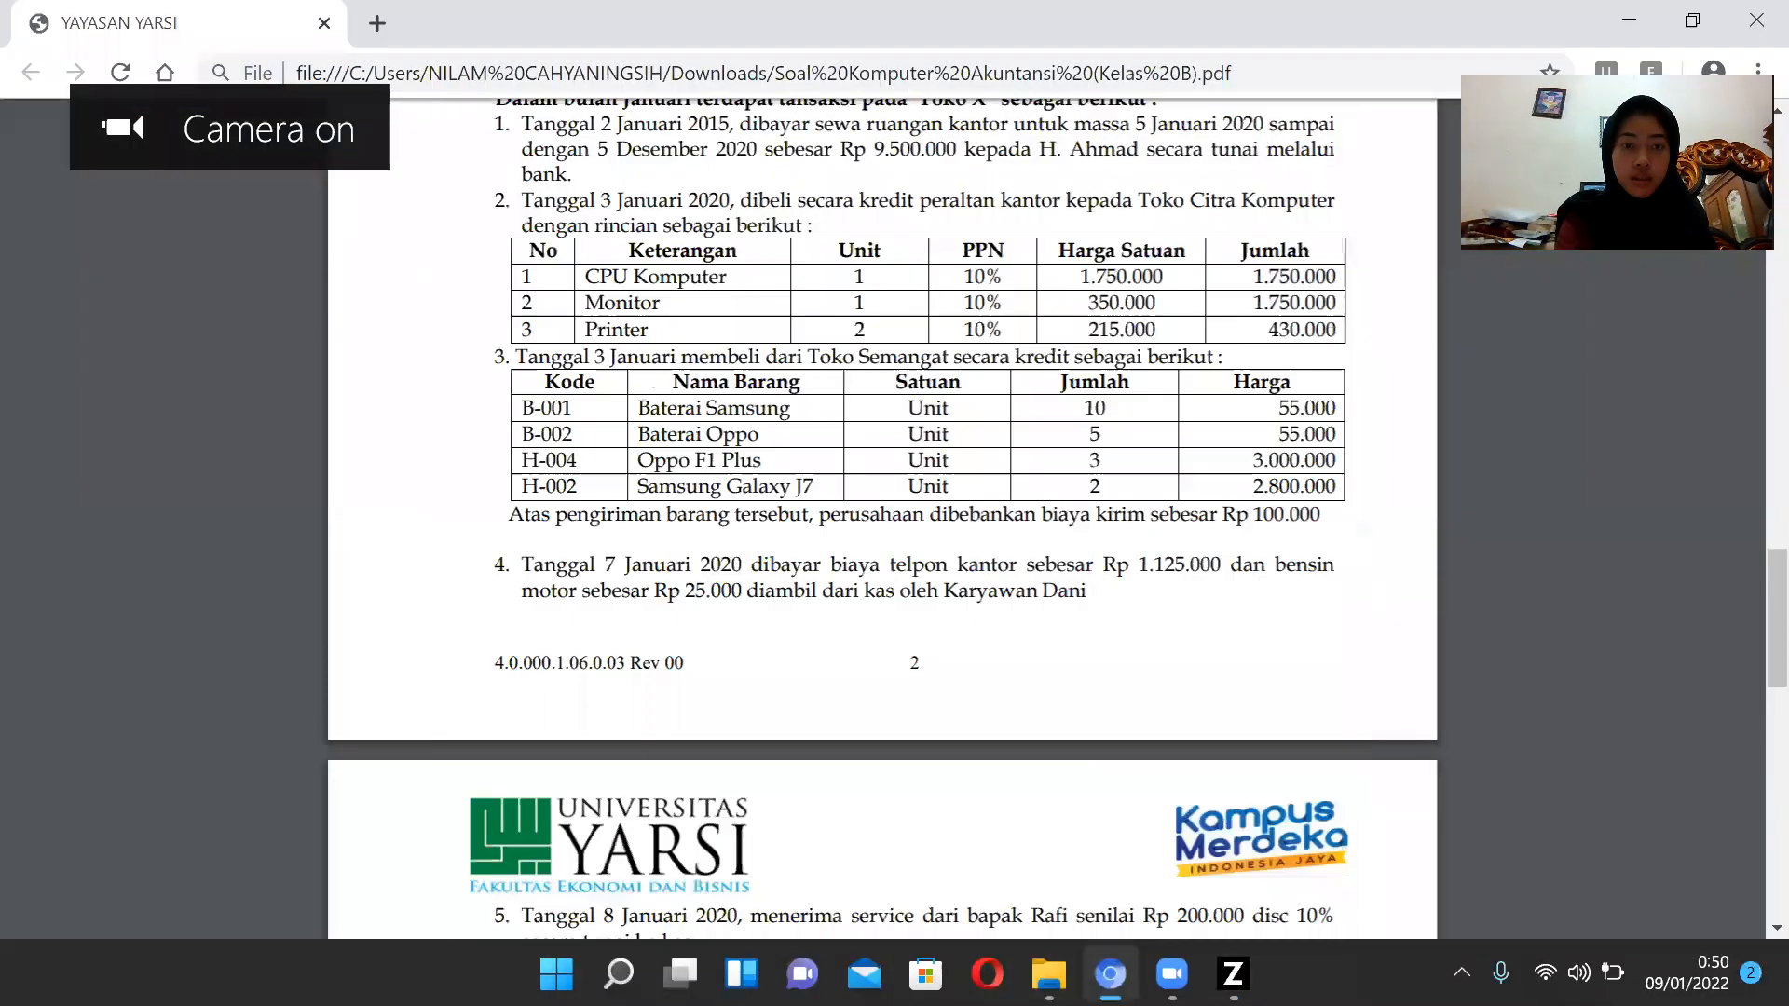
pyautogui.scroll(-2, 816, 463)
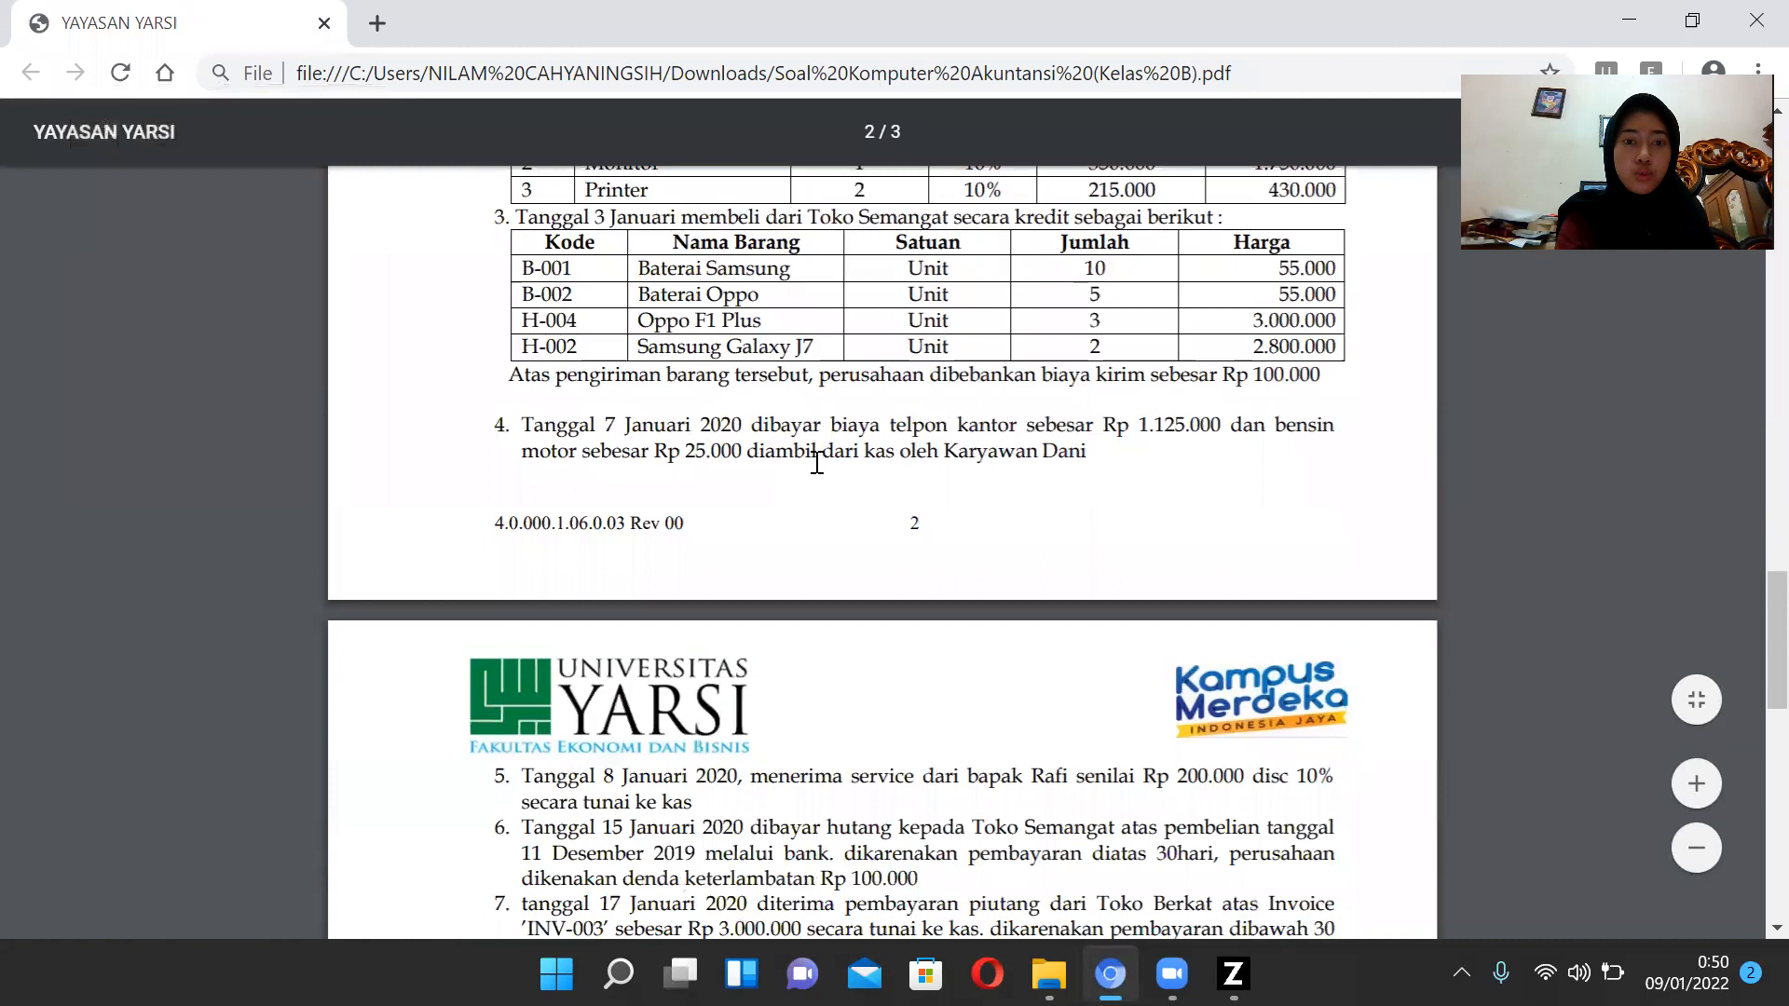
pyautogui.scroll(-2, 816, 463)
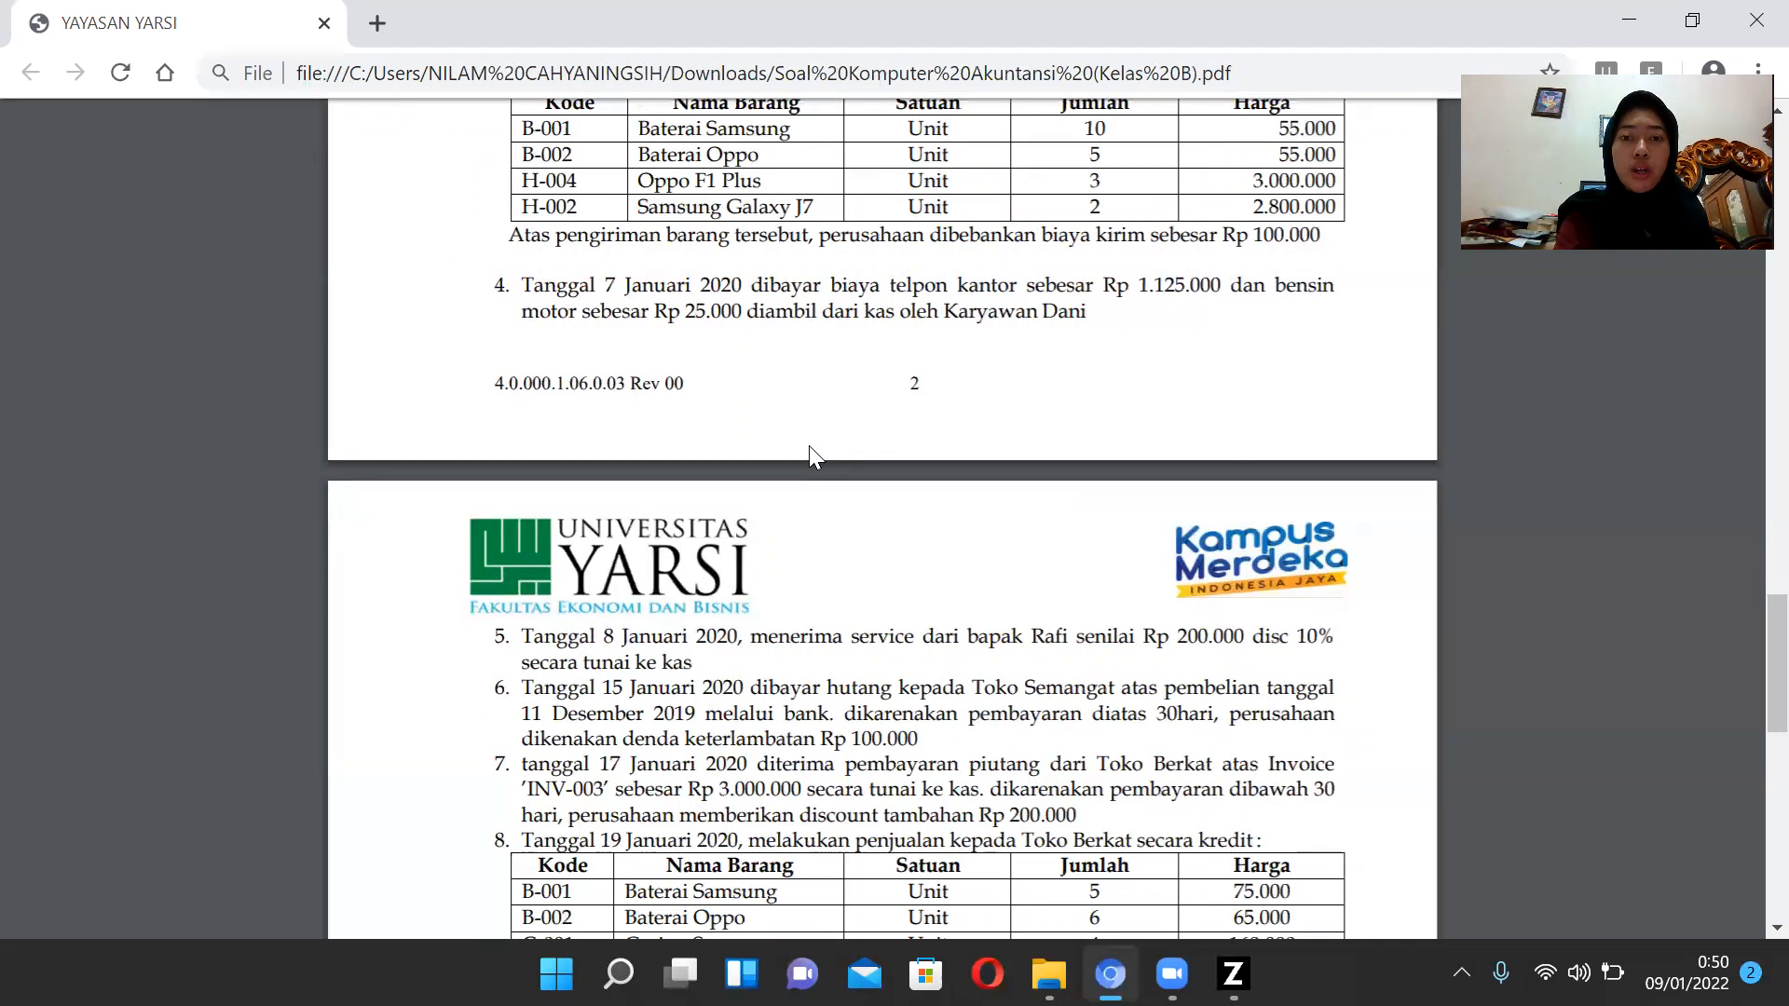
pyautogui.moveTo(1172, 974)
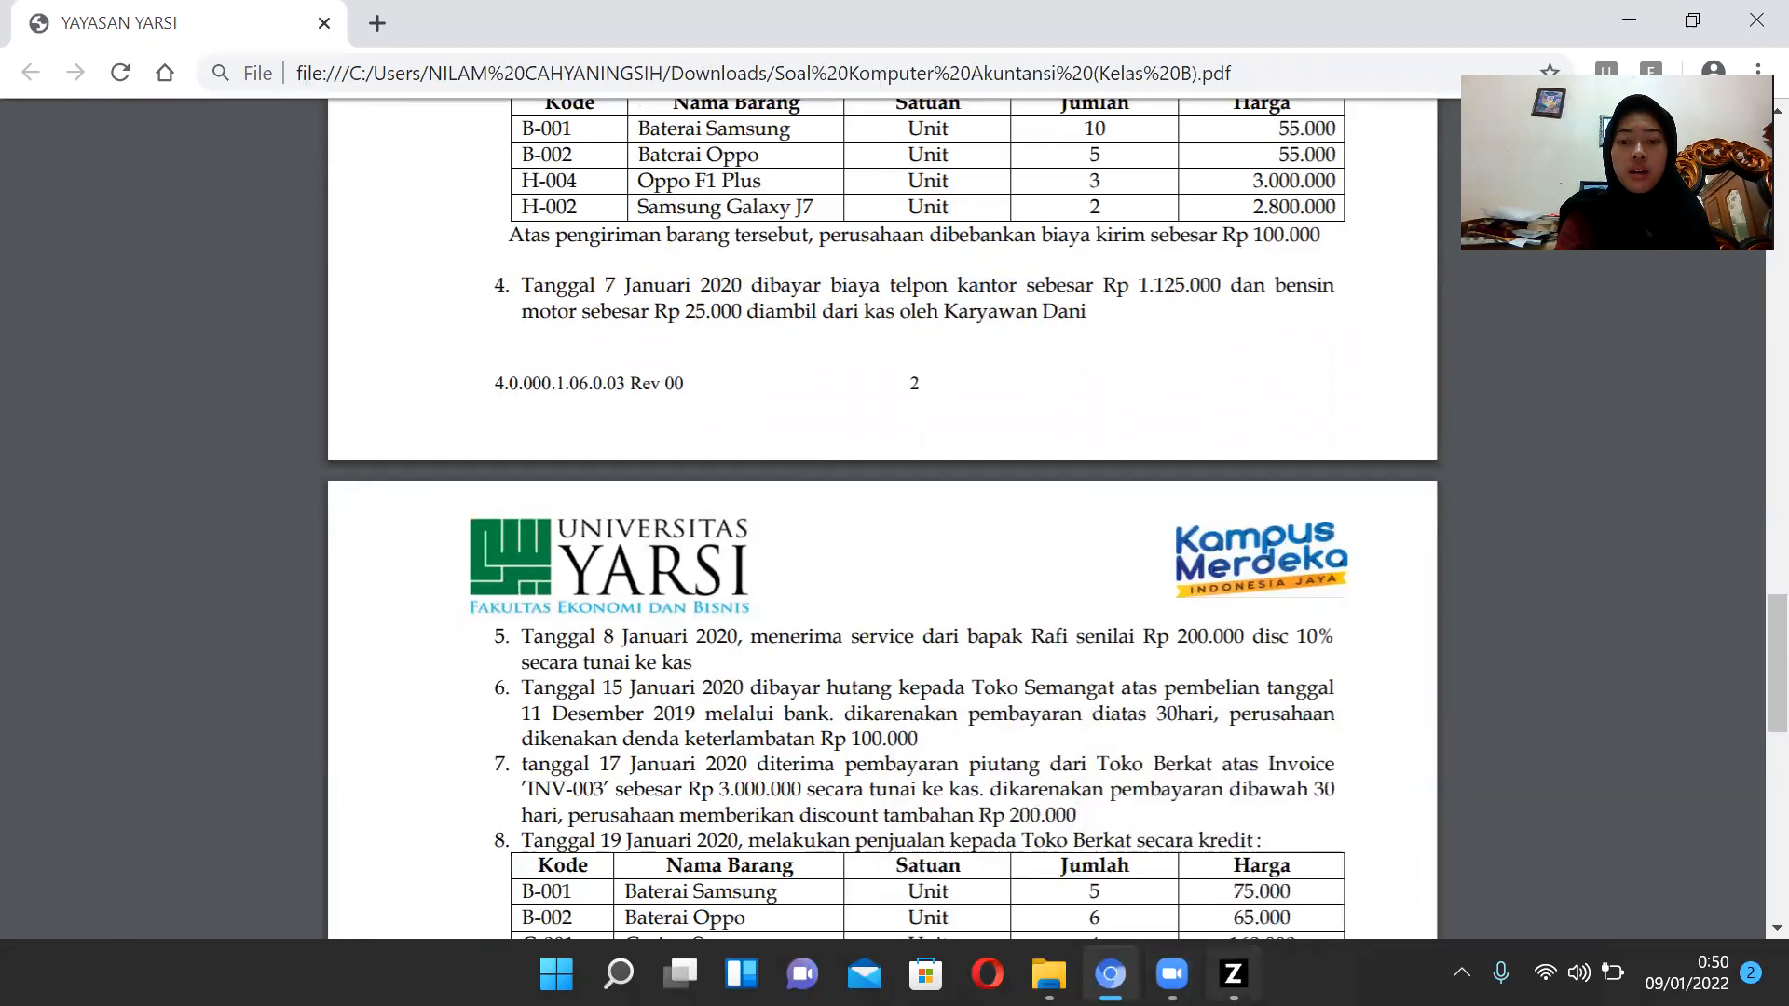
pyautogui.click(1232, 973)
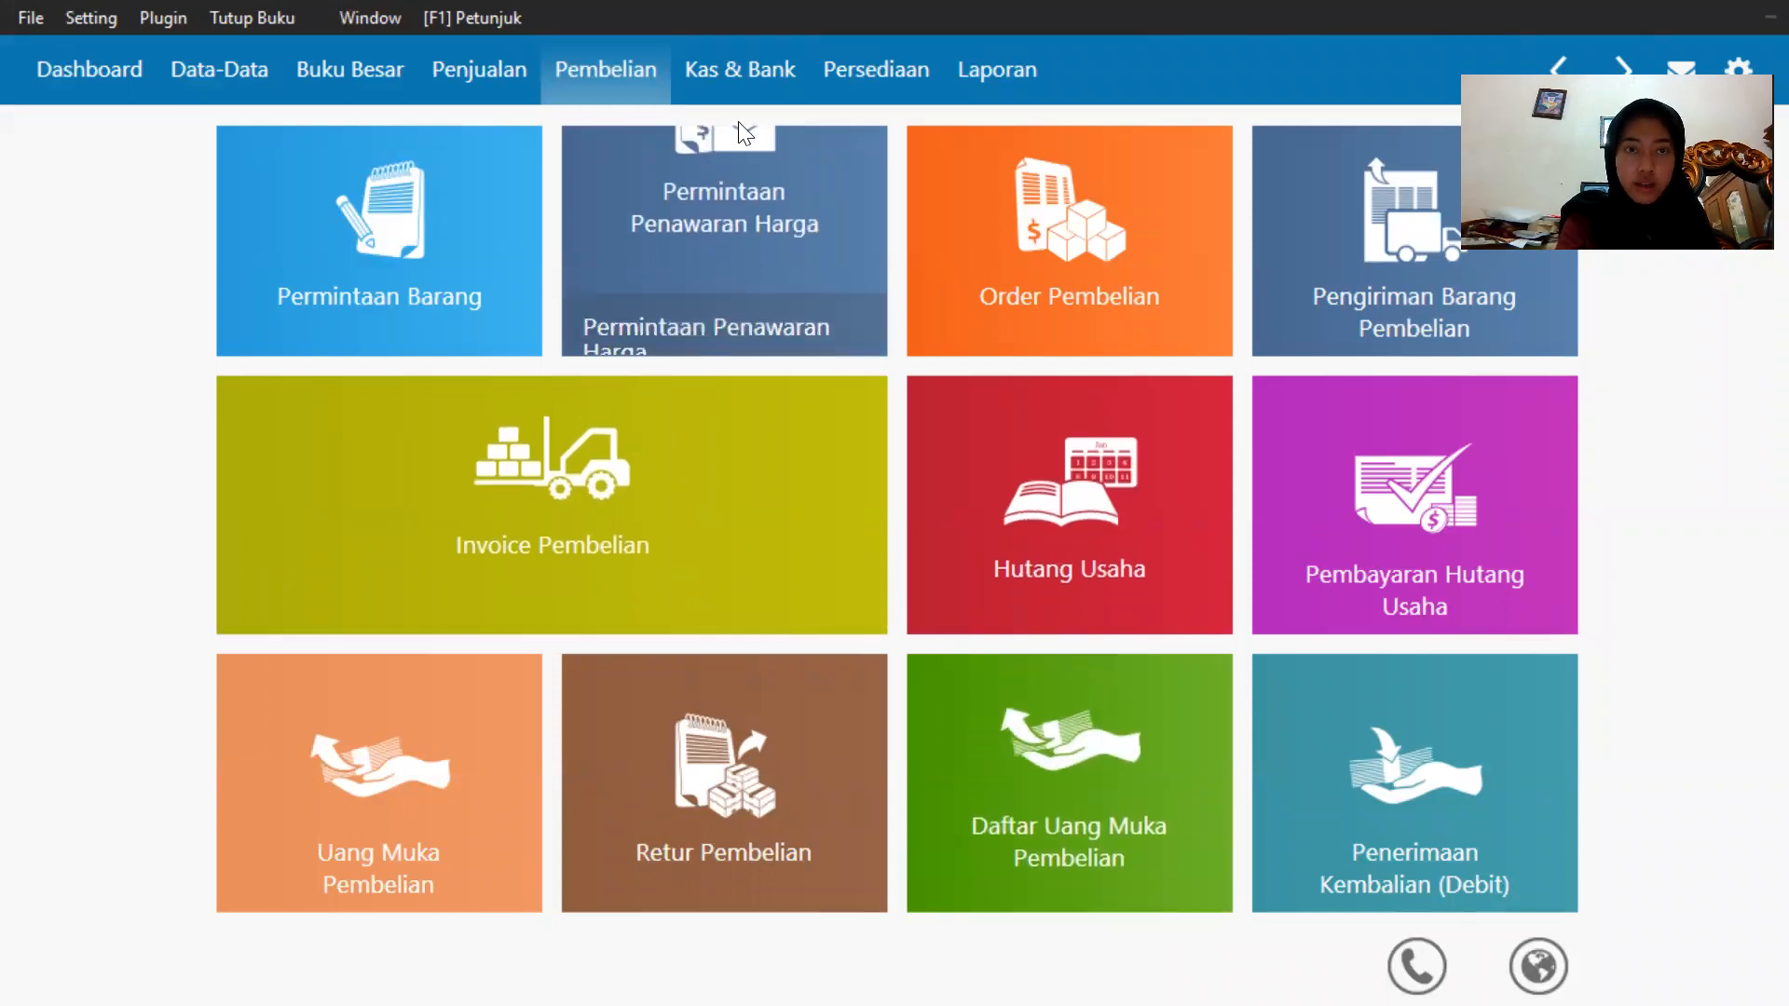
# Start a new Kas Keluar entry and, from the payee list, add a new employee named Dani and save it.
pyautogui.click(783, 73)
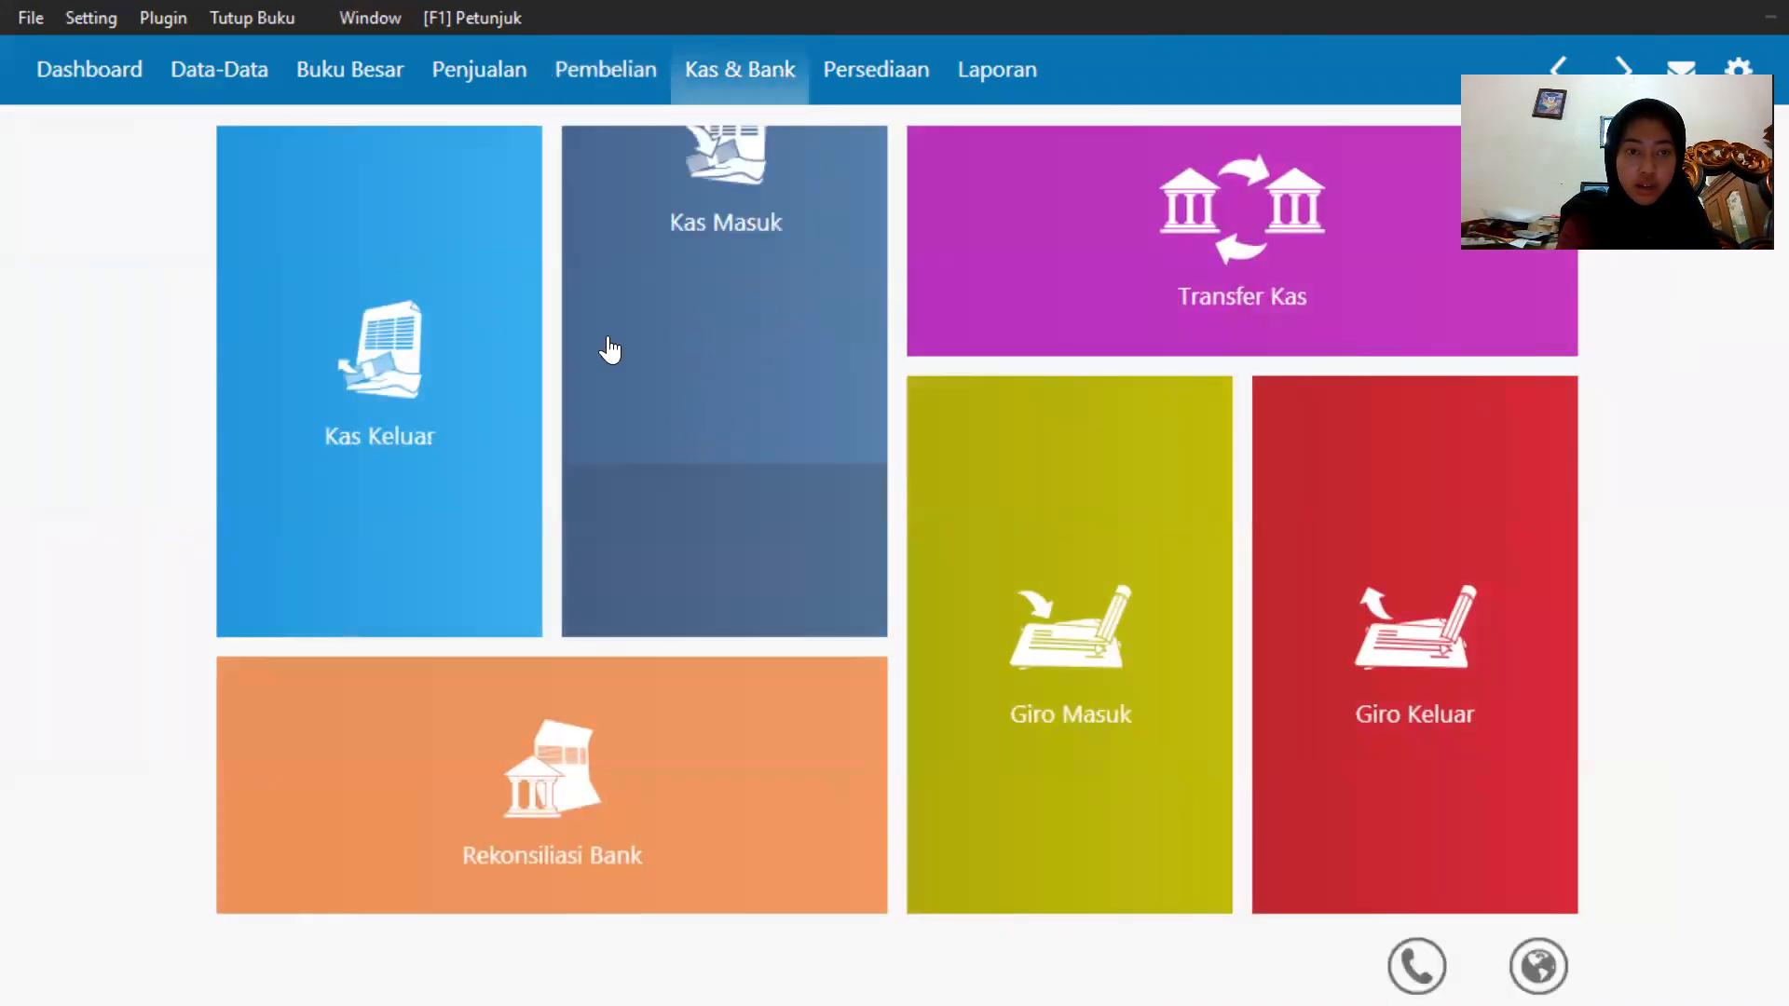
pyautogui.moveTo(262, 604)
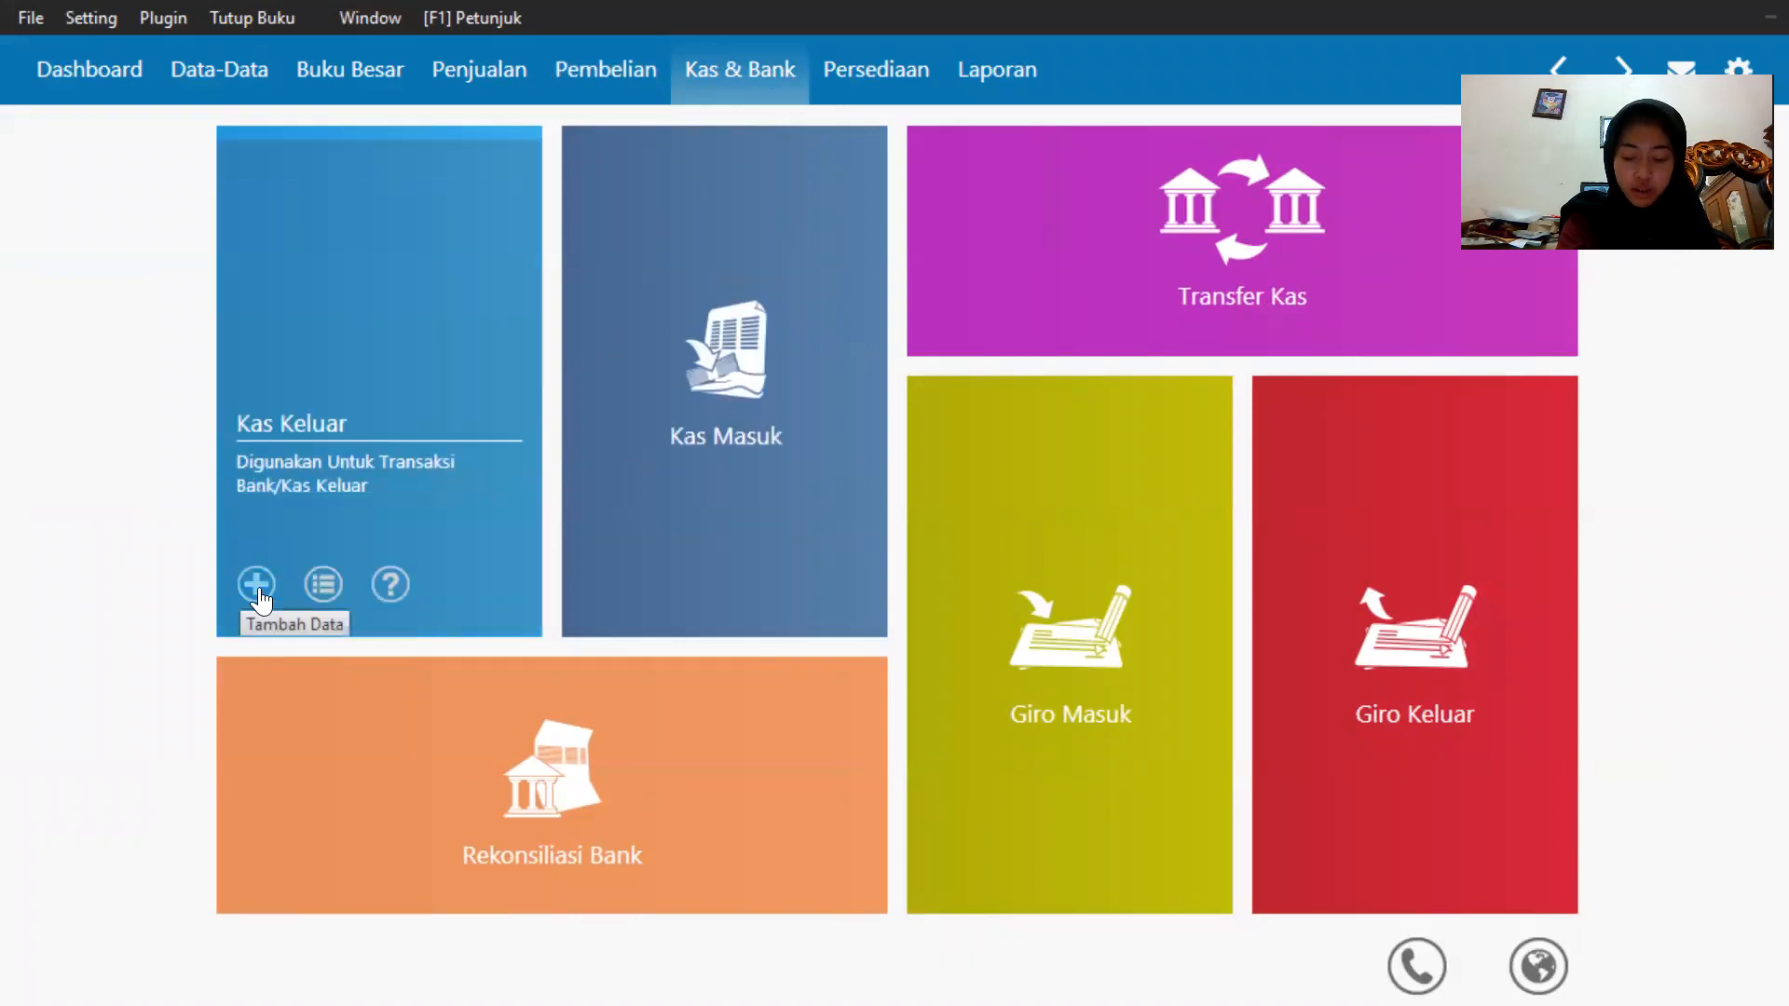
pyautogui.click(257, 584)
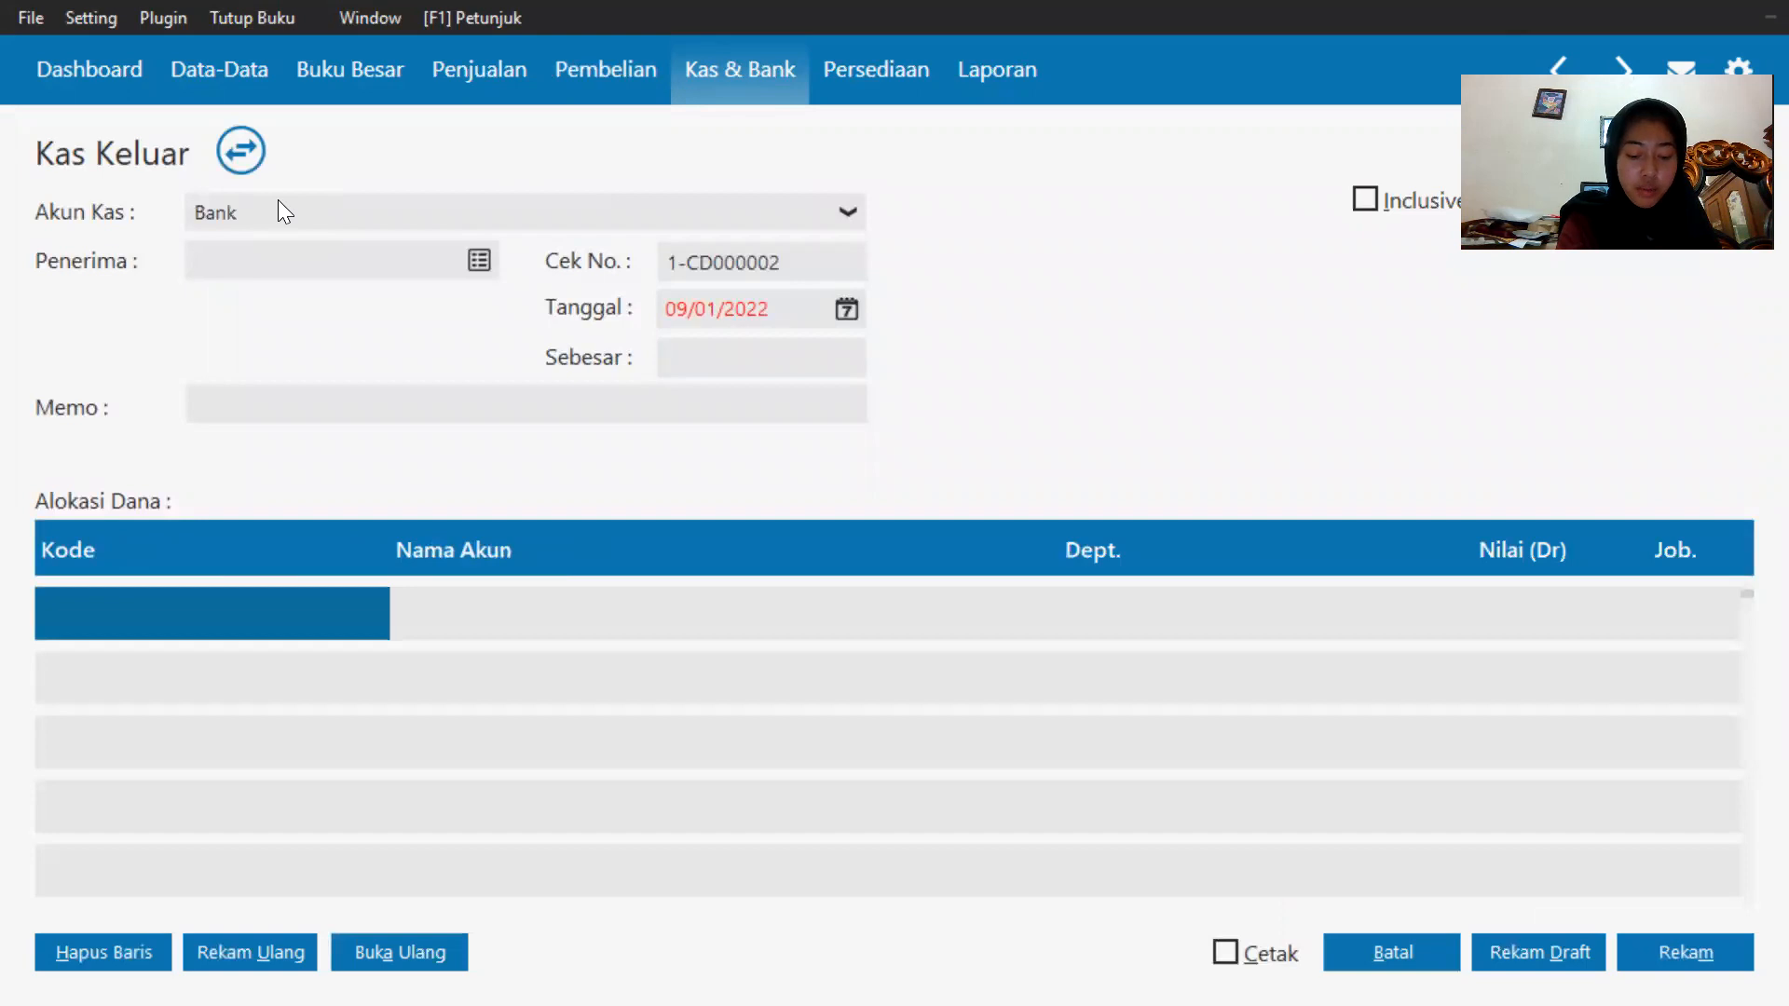
pyautogui.click(477, 250)
pyautogui.scroll(-10, 682, 628)
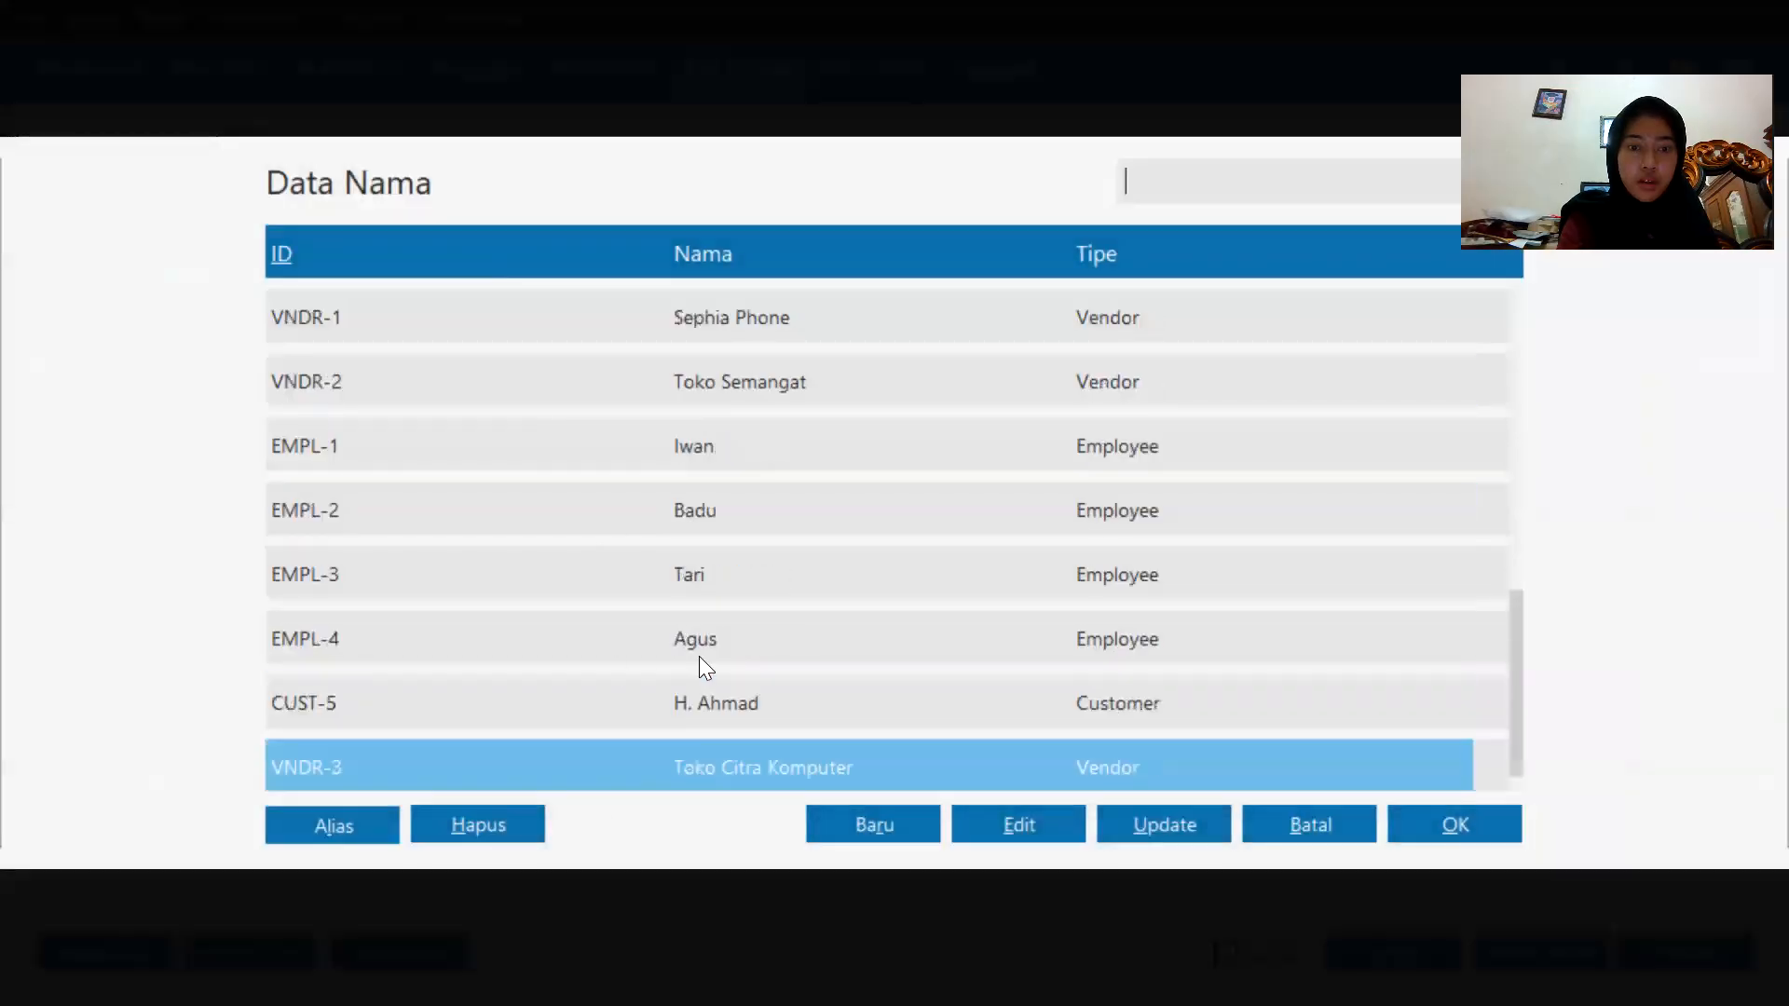
pyautogui.click(885, 823)
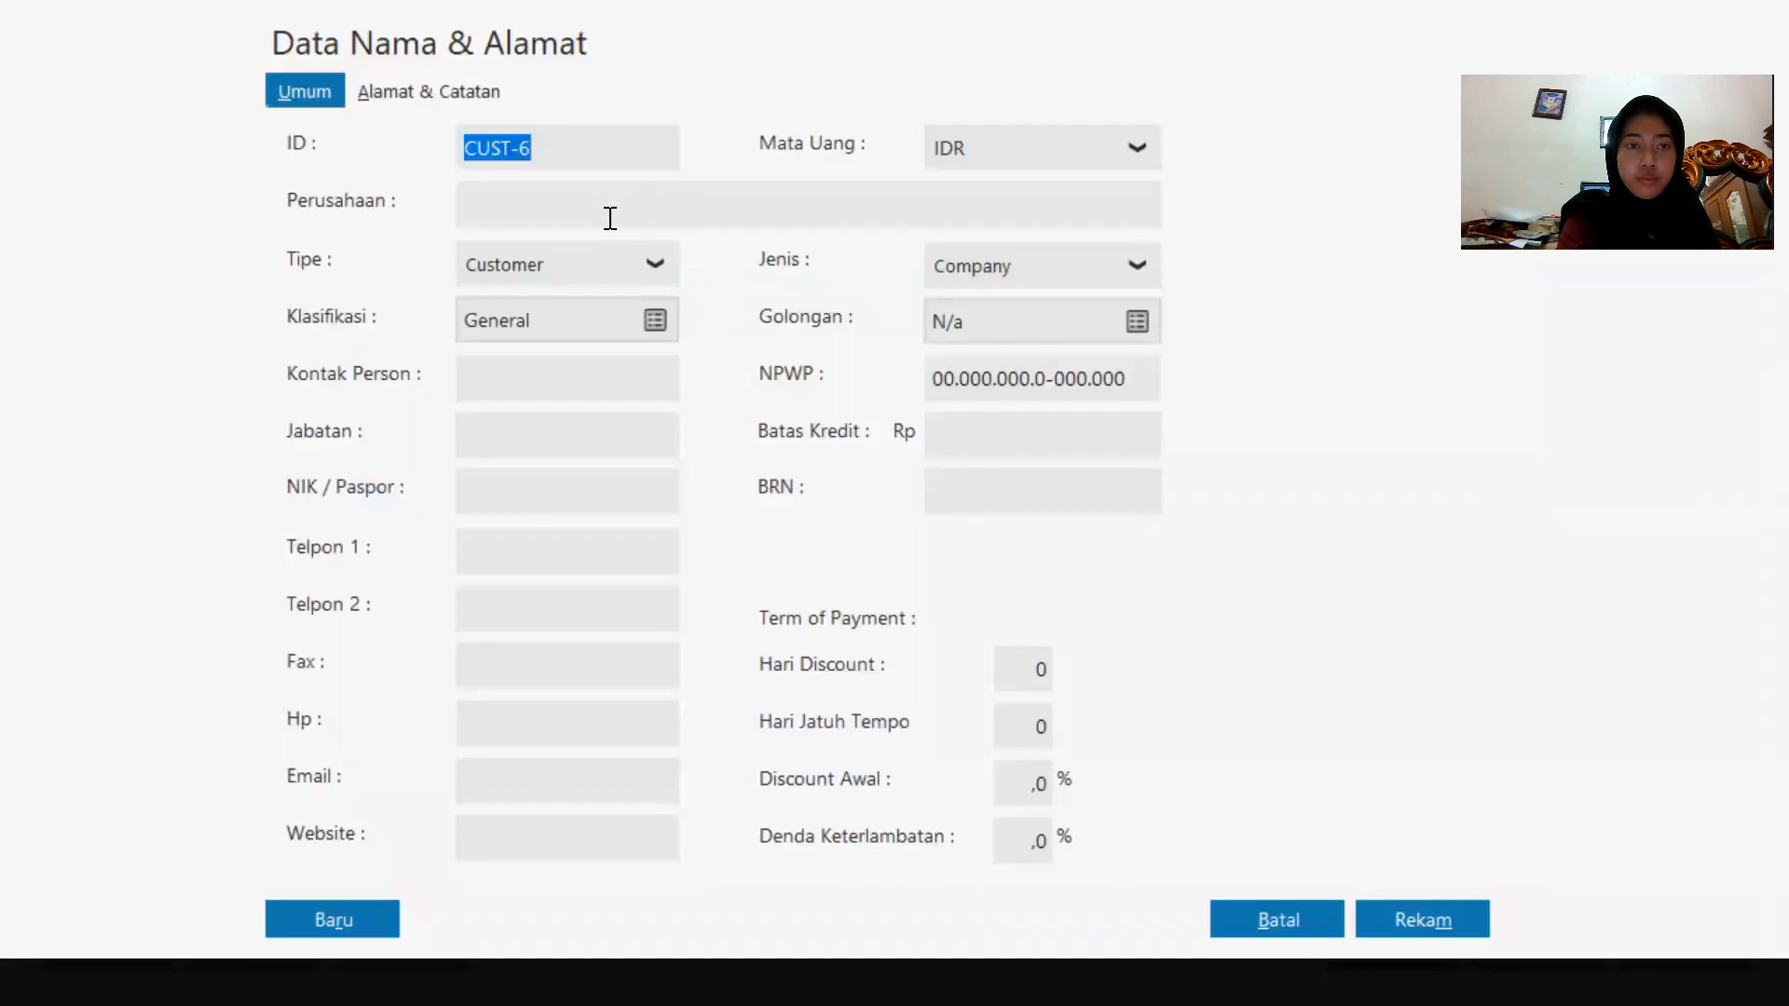
pyautogui.click(610, 218)
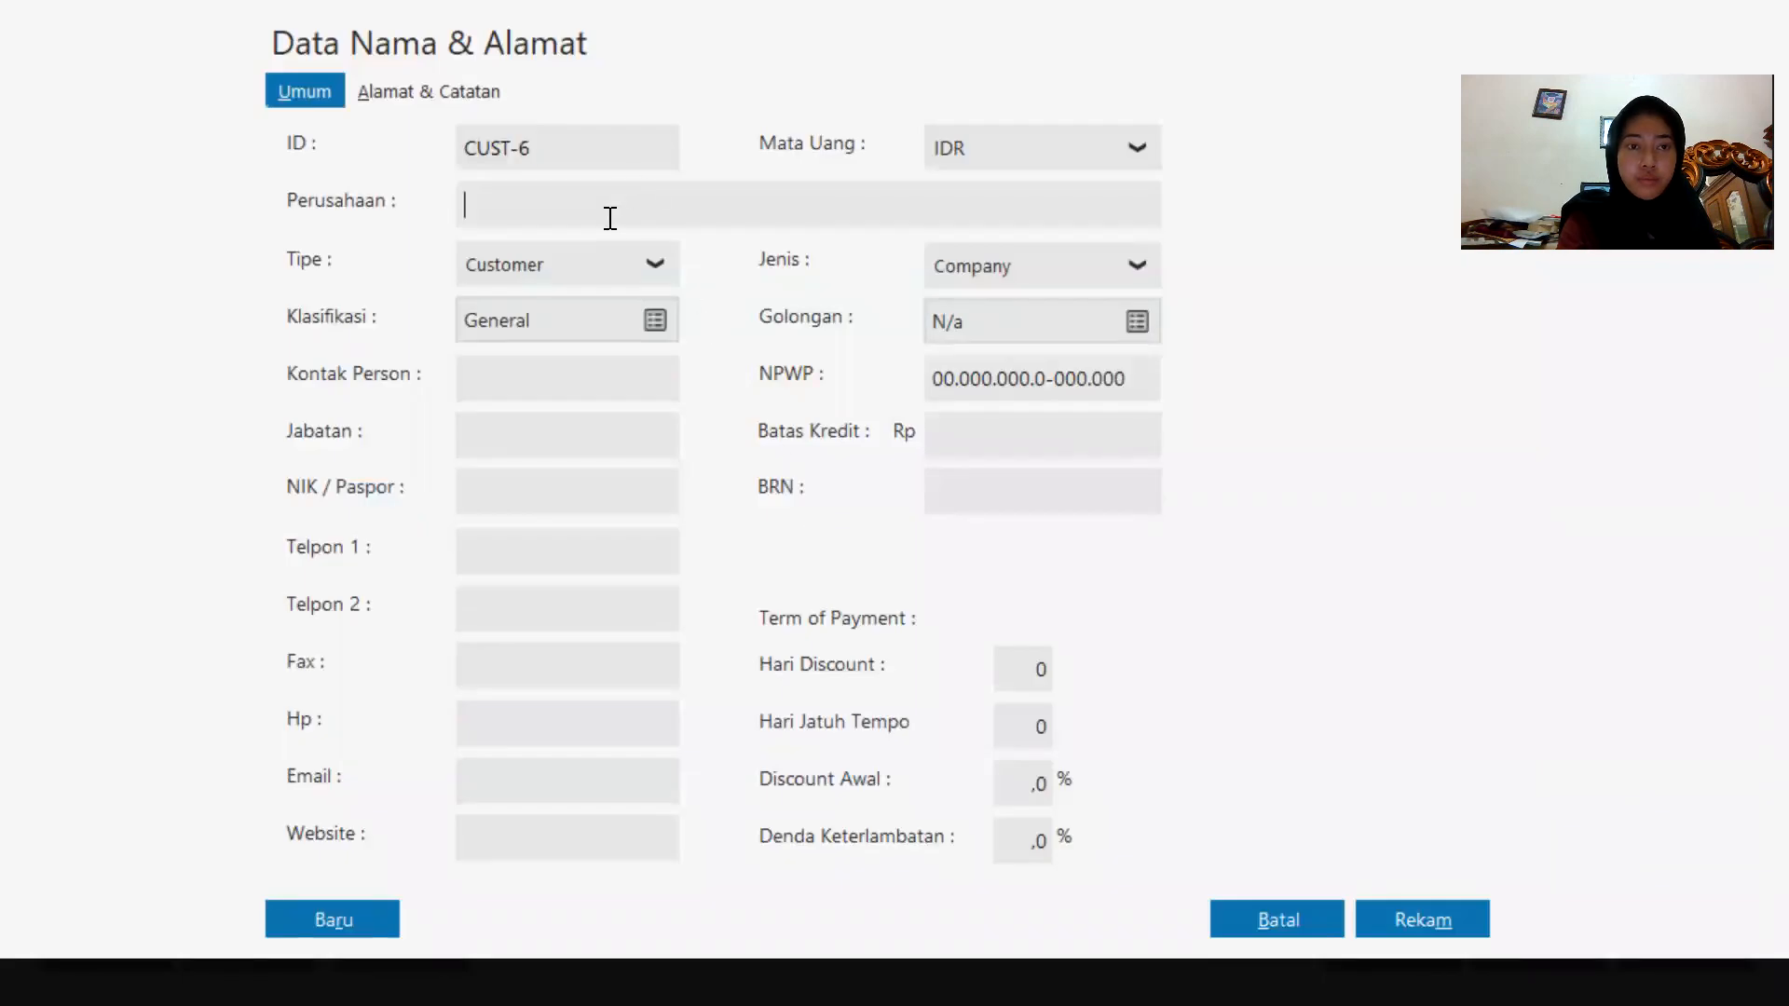
pyautogui.click(595, 260)
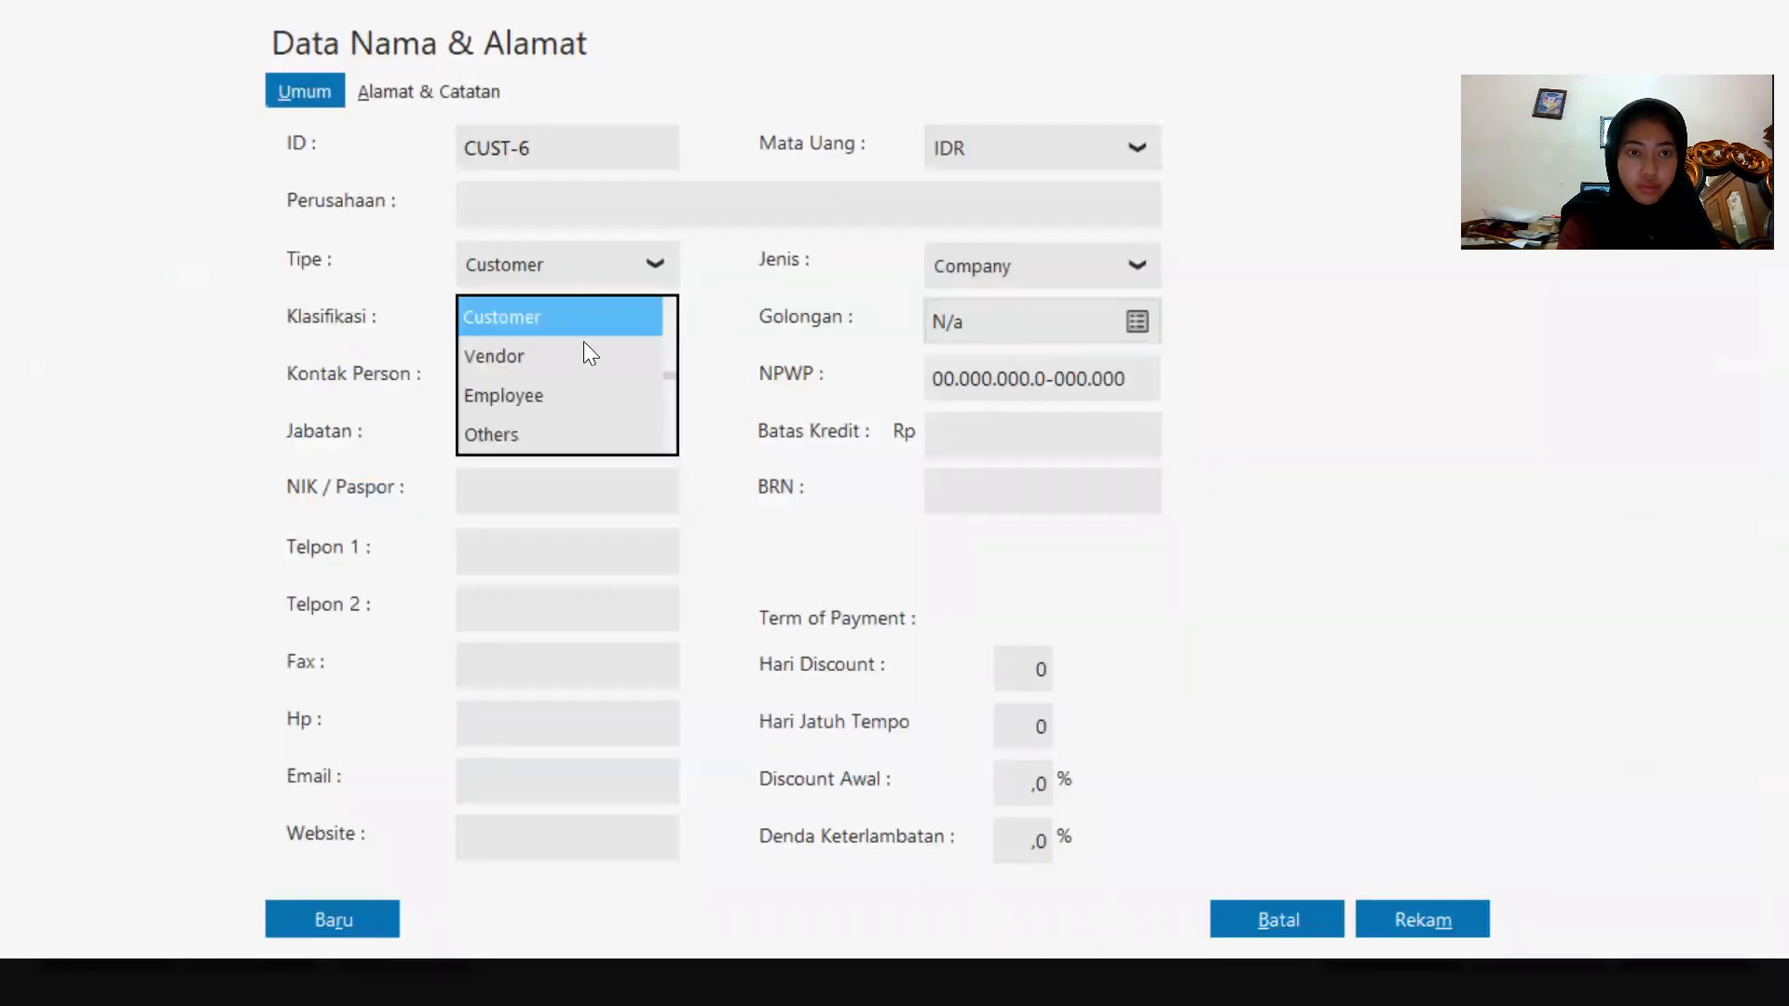
pyautogui.click(569, 395)
pyautogui.click(562, 207)
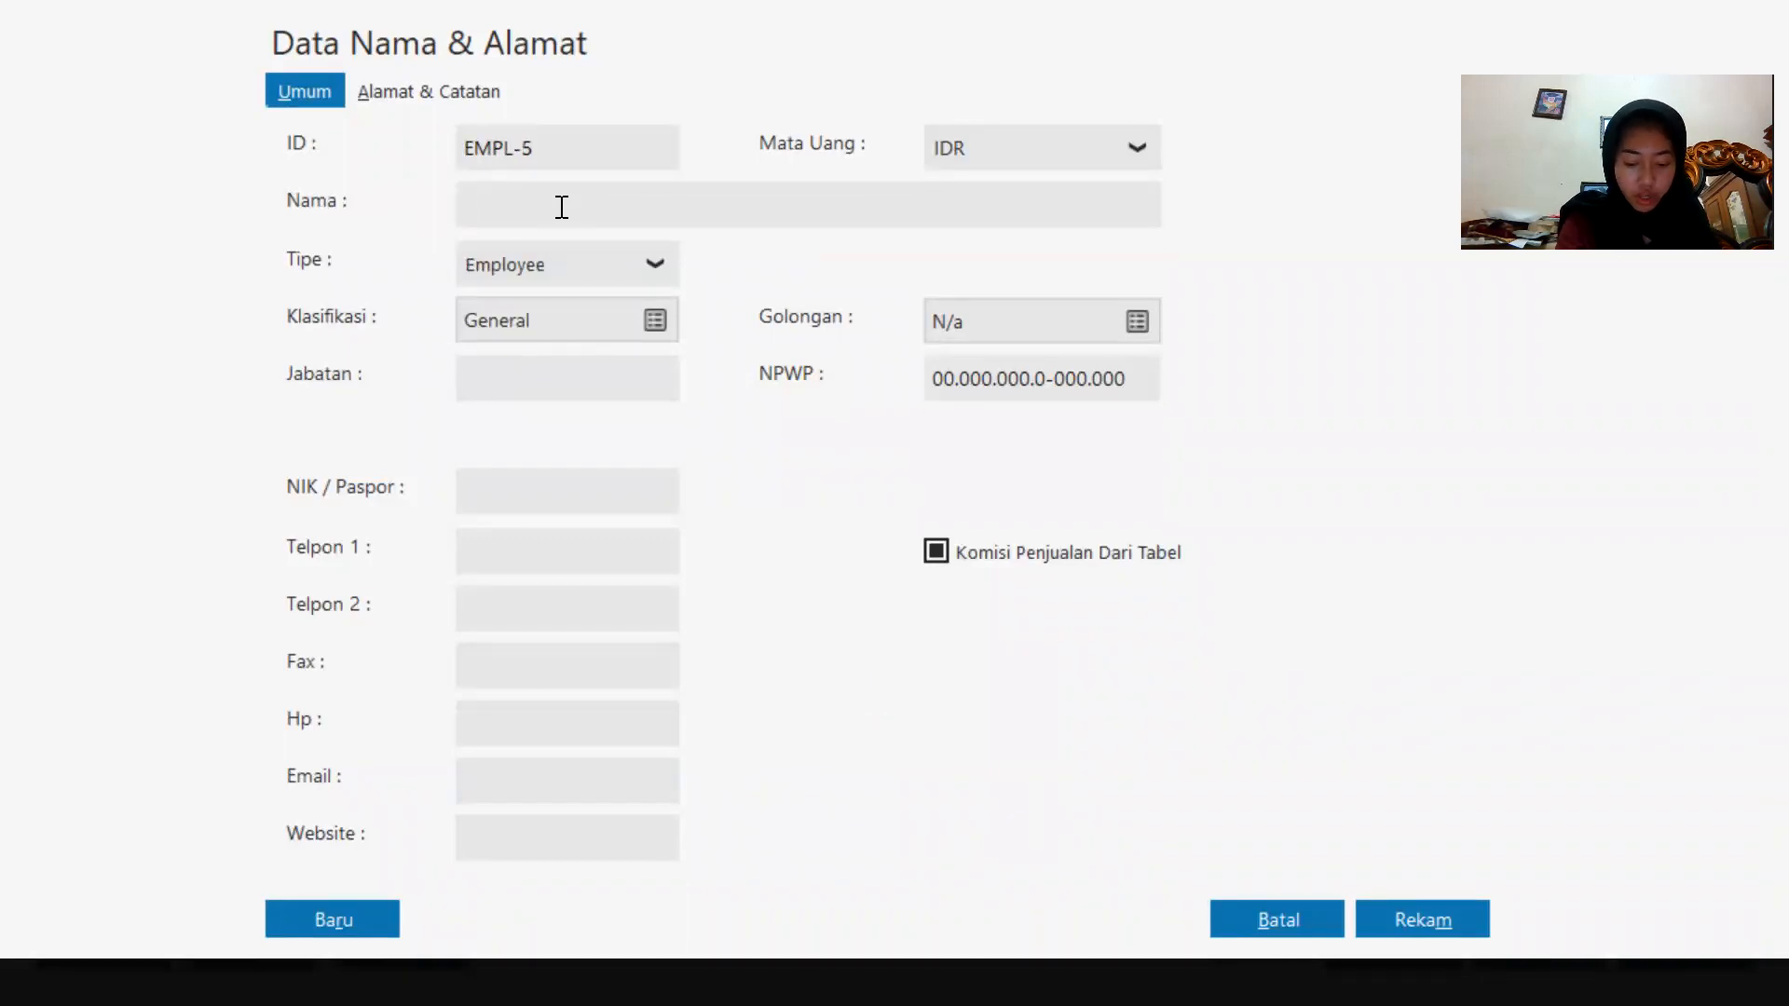
pyautogui.write('d')
pyautogui.press('BackSpace')
pyautogui.press('capslock')
pyautogui.write('D')
pyautogui.press('capslock')
pyautogui.write('ani')
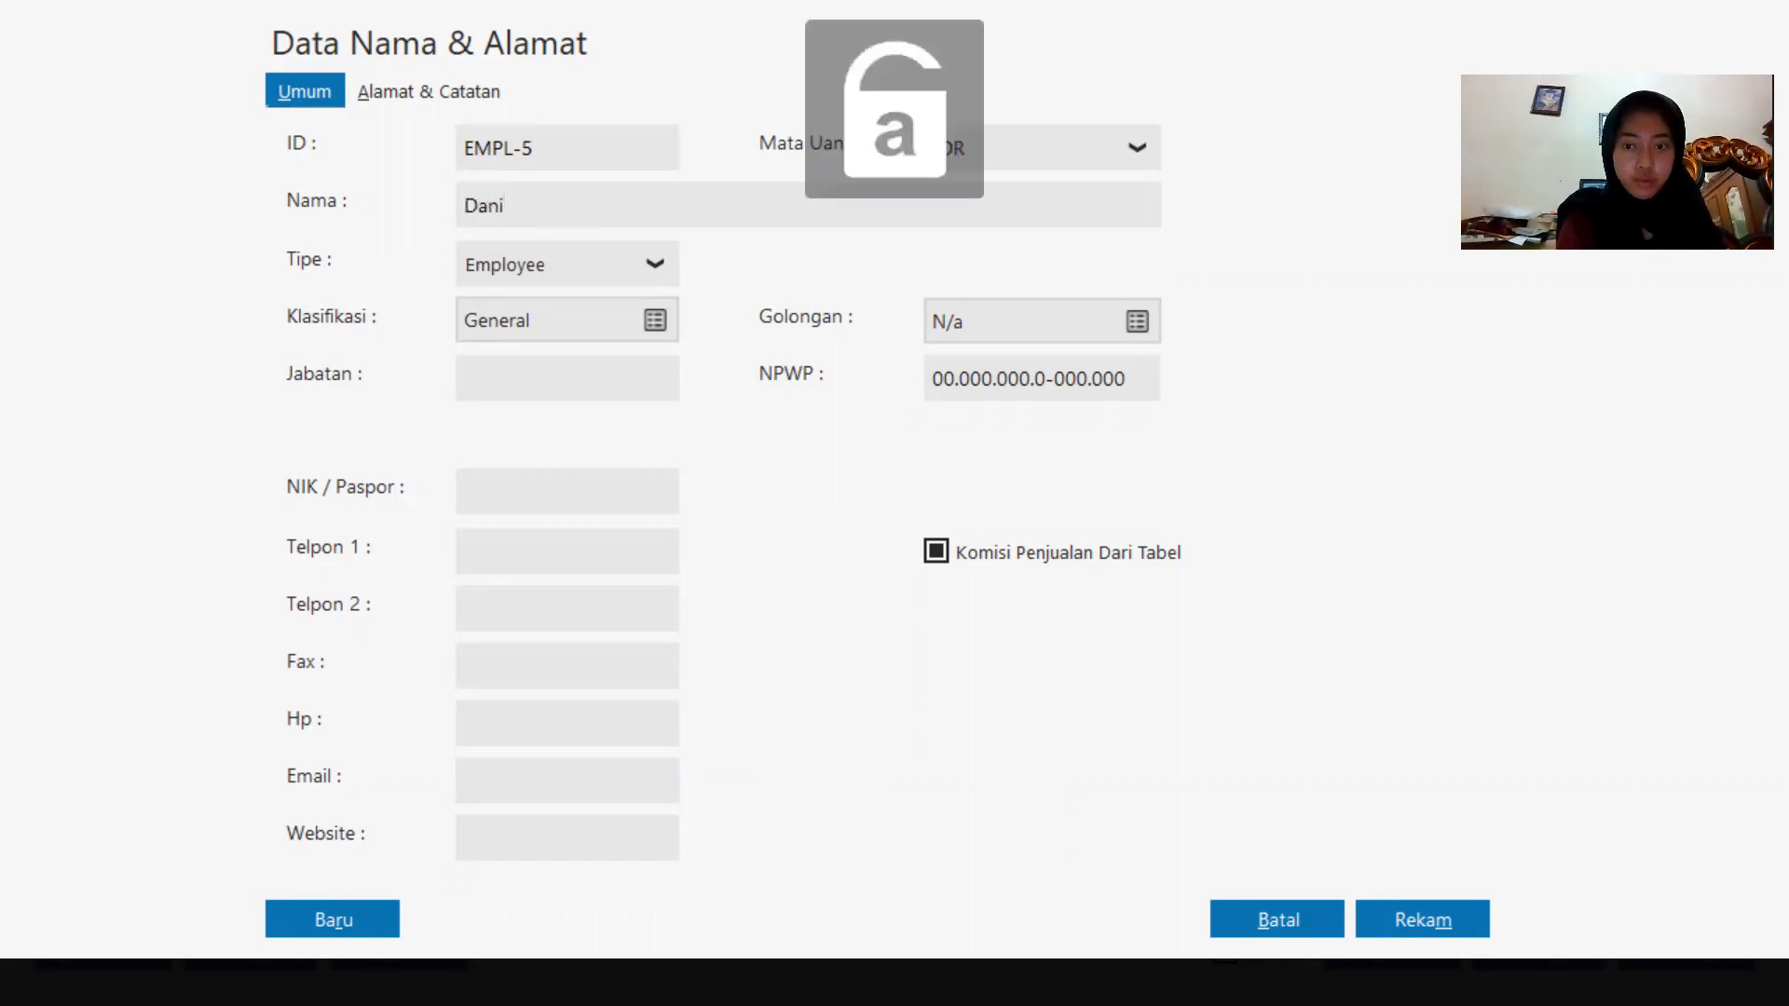
pyautogui.click(1399, 917)
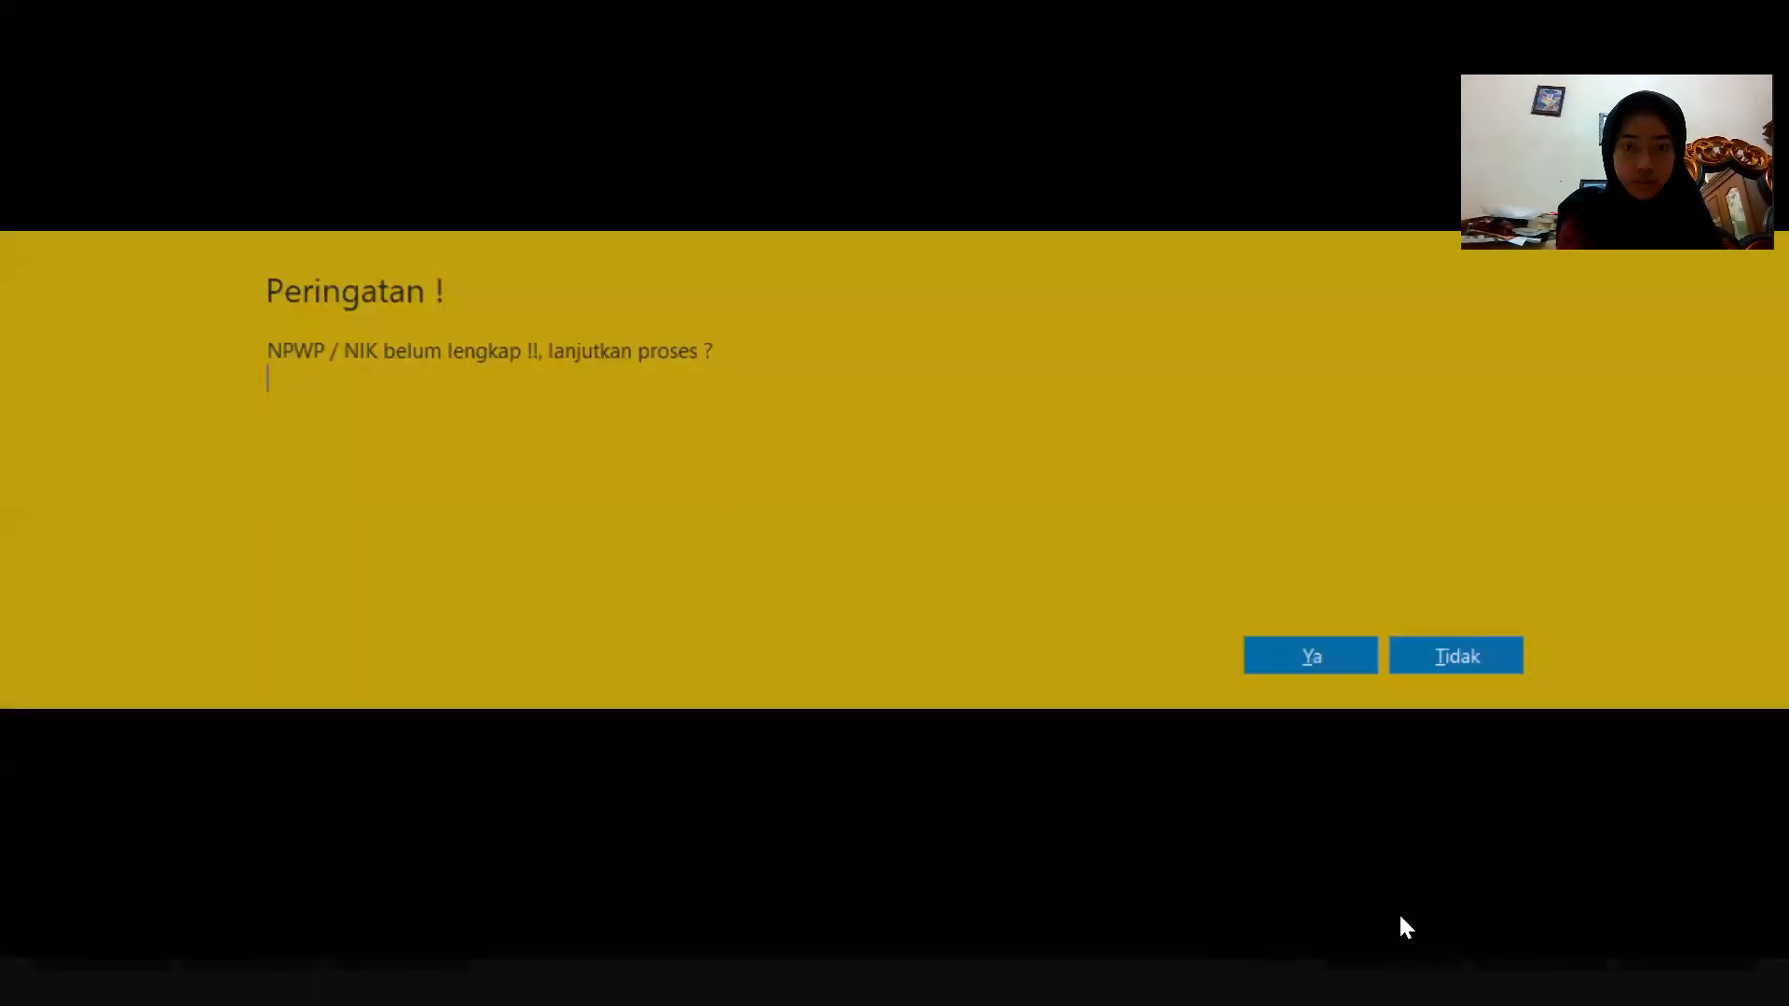
pyautogui.click(1312, 667)
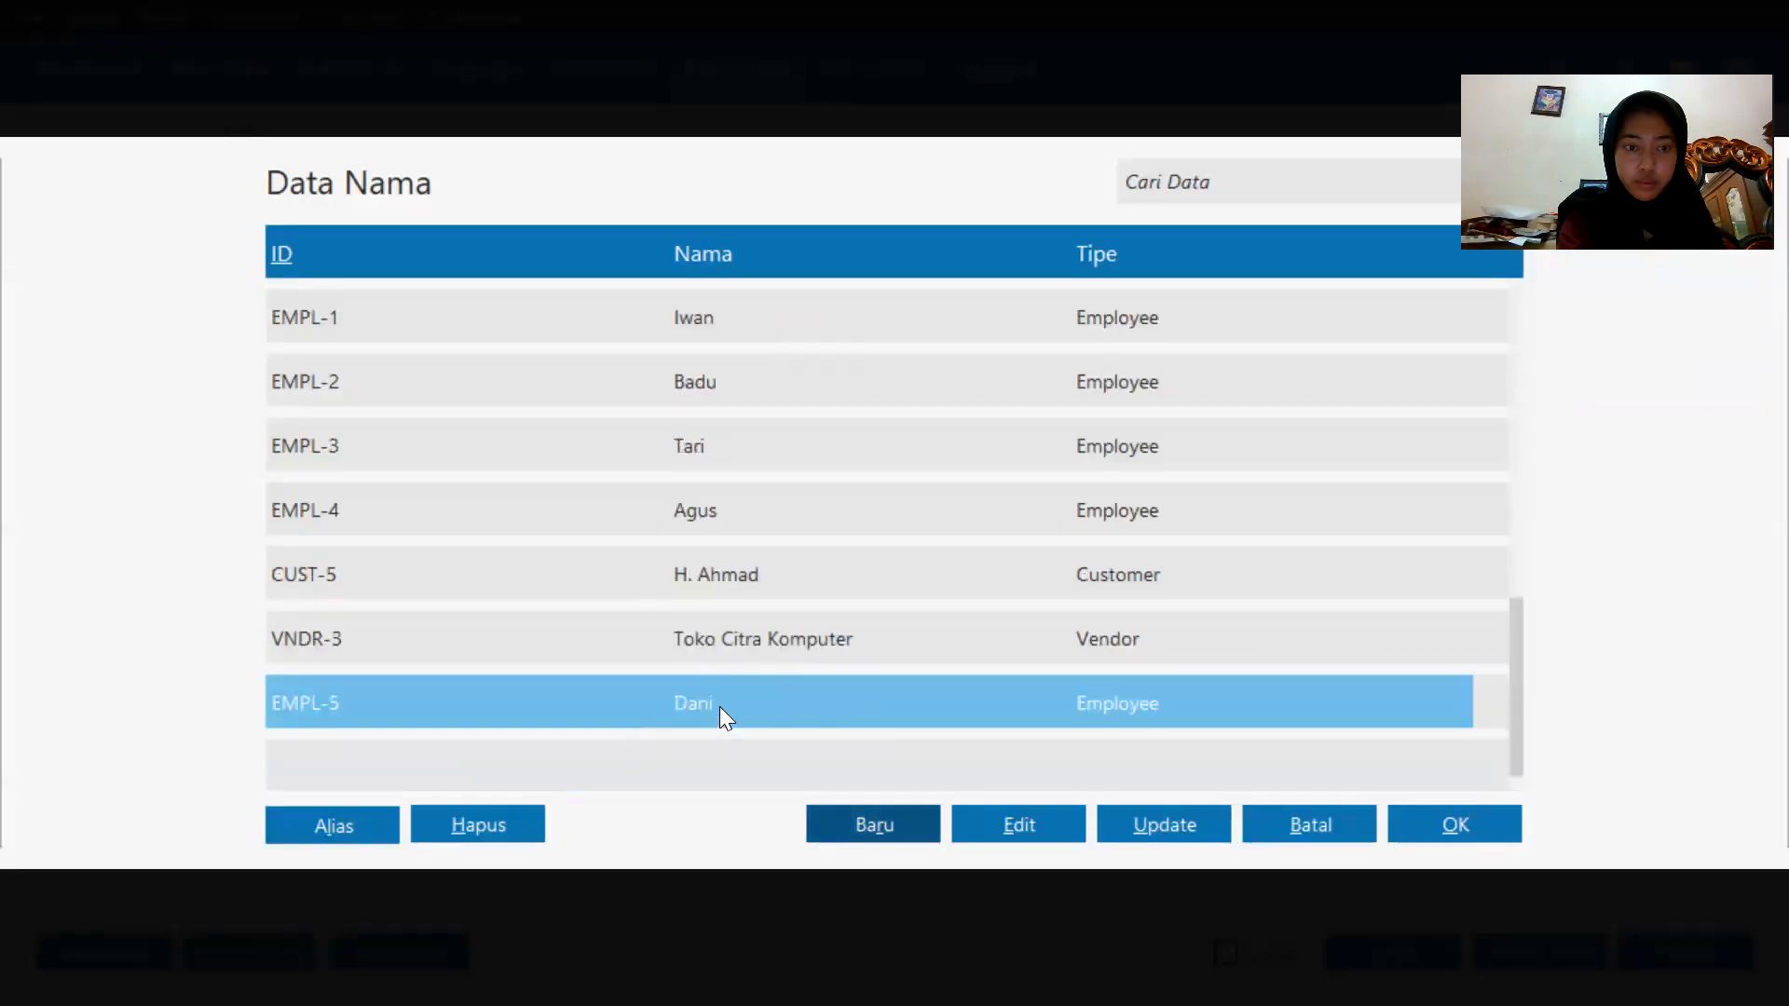
# Select Dani as the payee and set the transaction date to 07/01/2020.
pyautogui.doubleClick(719, 706)
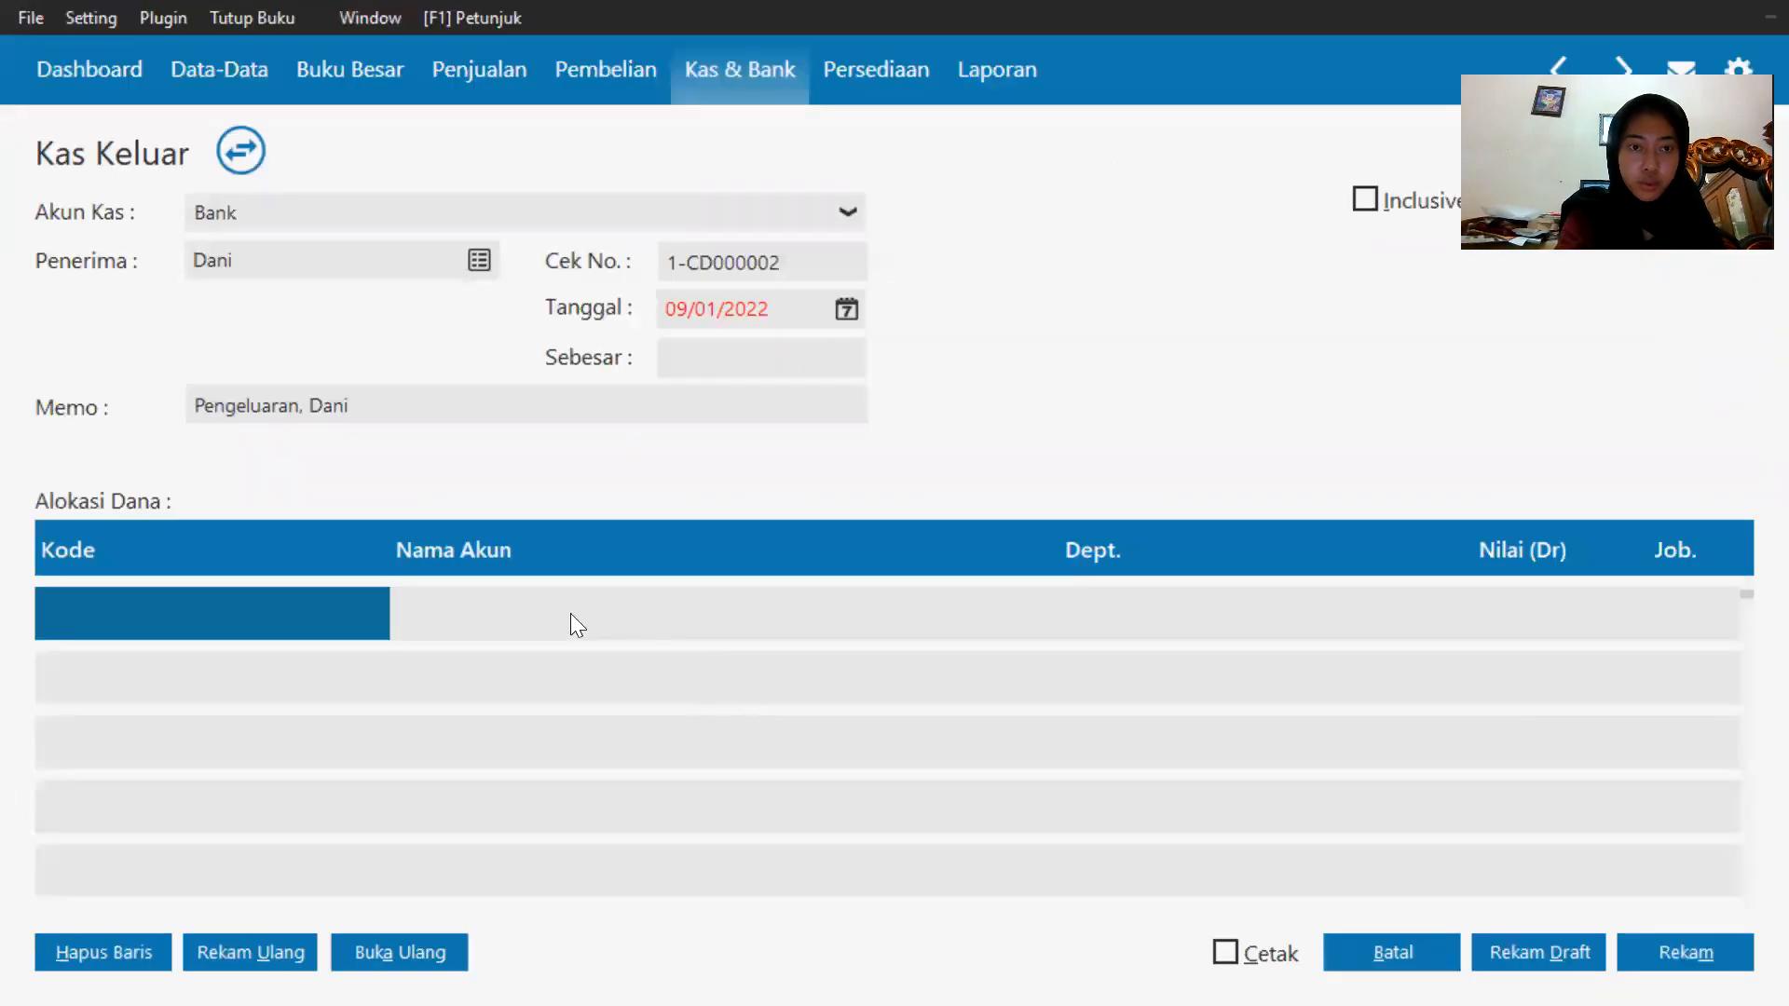
pyautogui.click(843, 300)
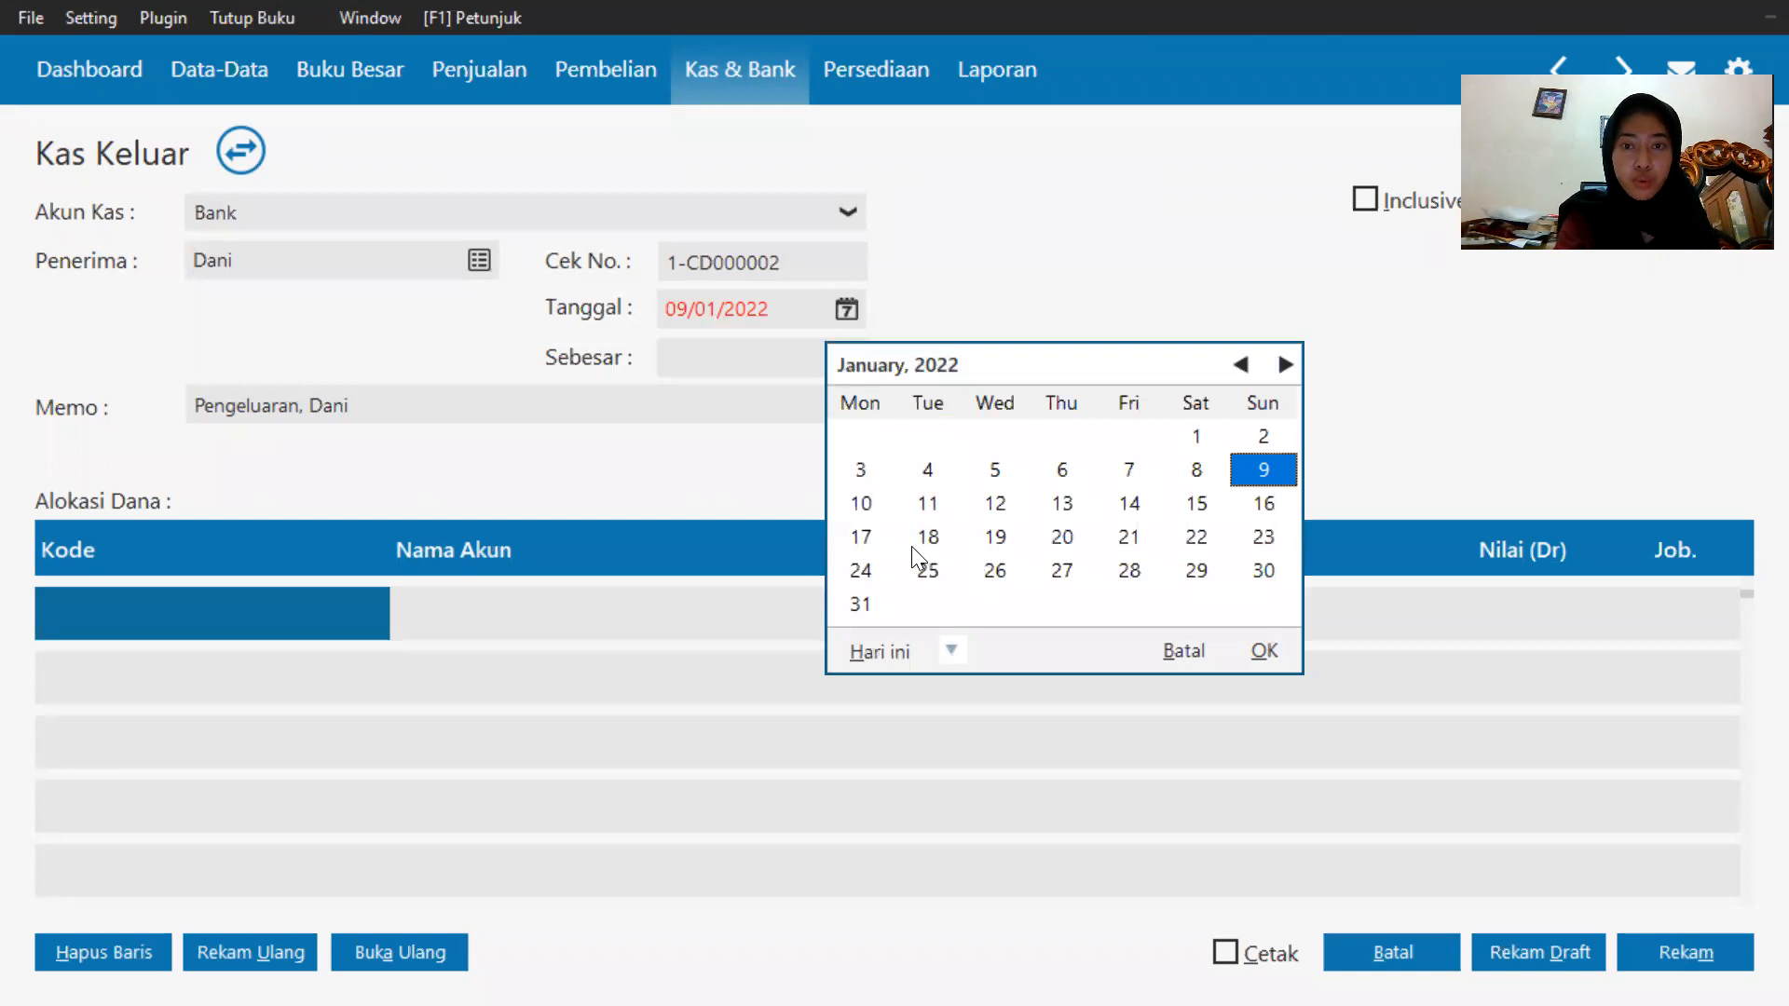
pyautogui.click(950, 649)
pyautogui.click(971, 611)
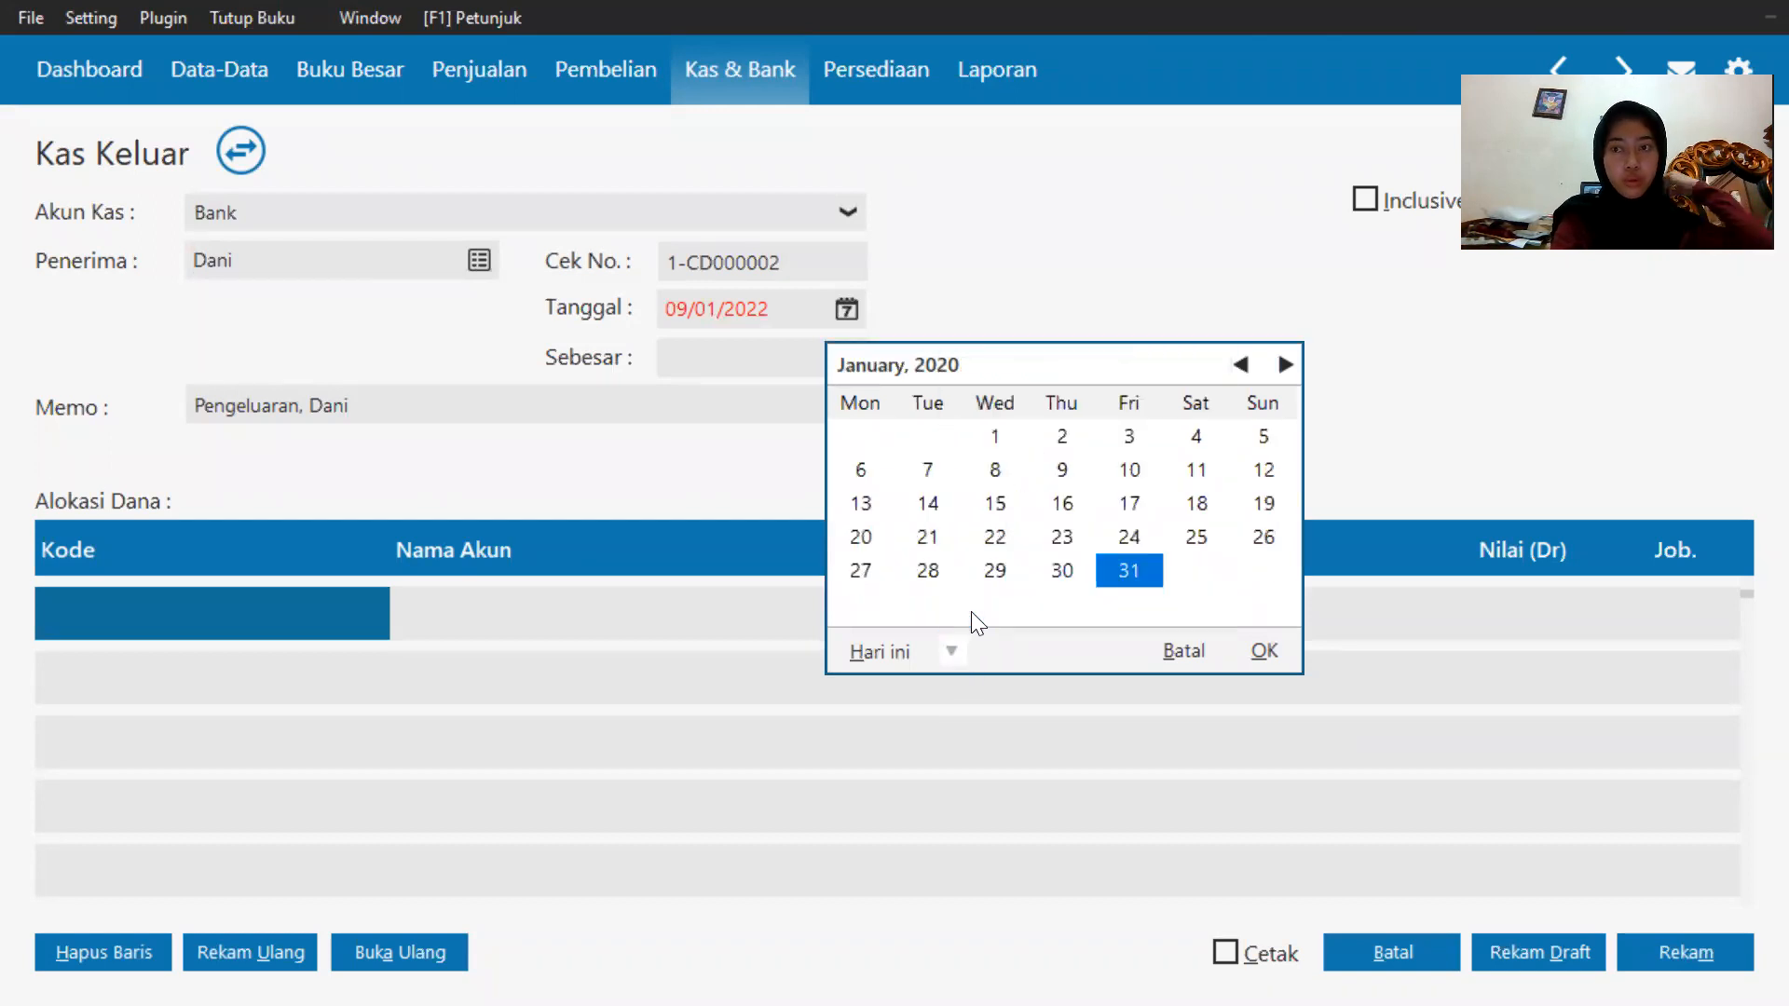
pyautogui.click(934, 475)
pyautogui.click(933, 475)
pyautogui.click(311, 611)
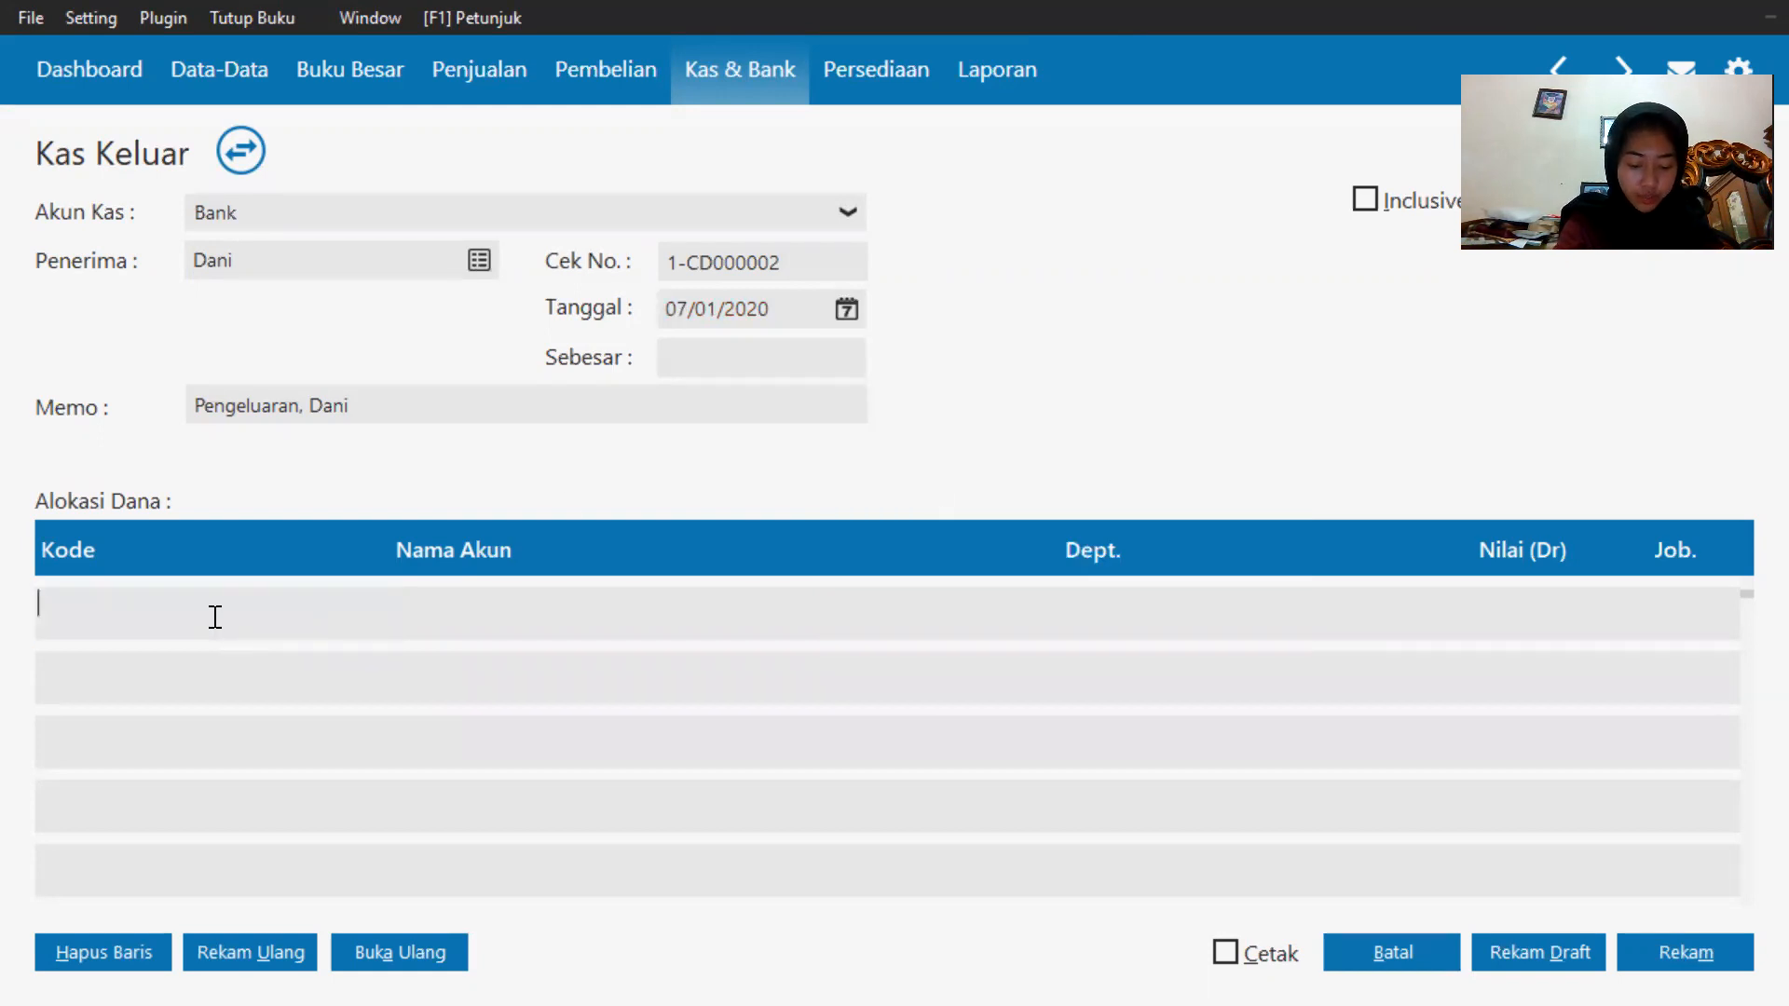
# Allocate the first fund line of the Kas Keluar entry to the Beban Telepon expense account (620010034).
pyautogui.doubleClick(177, 622)
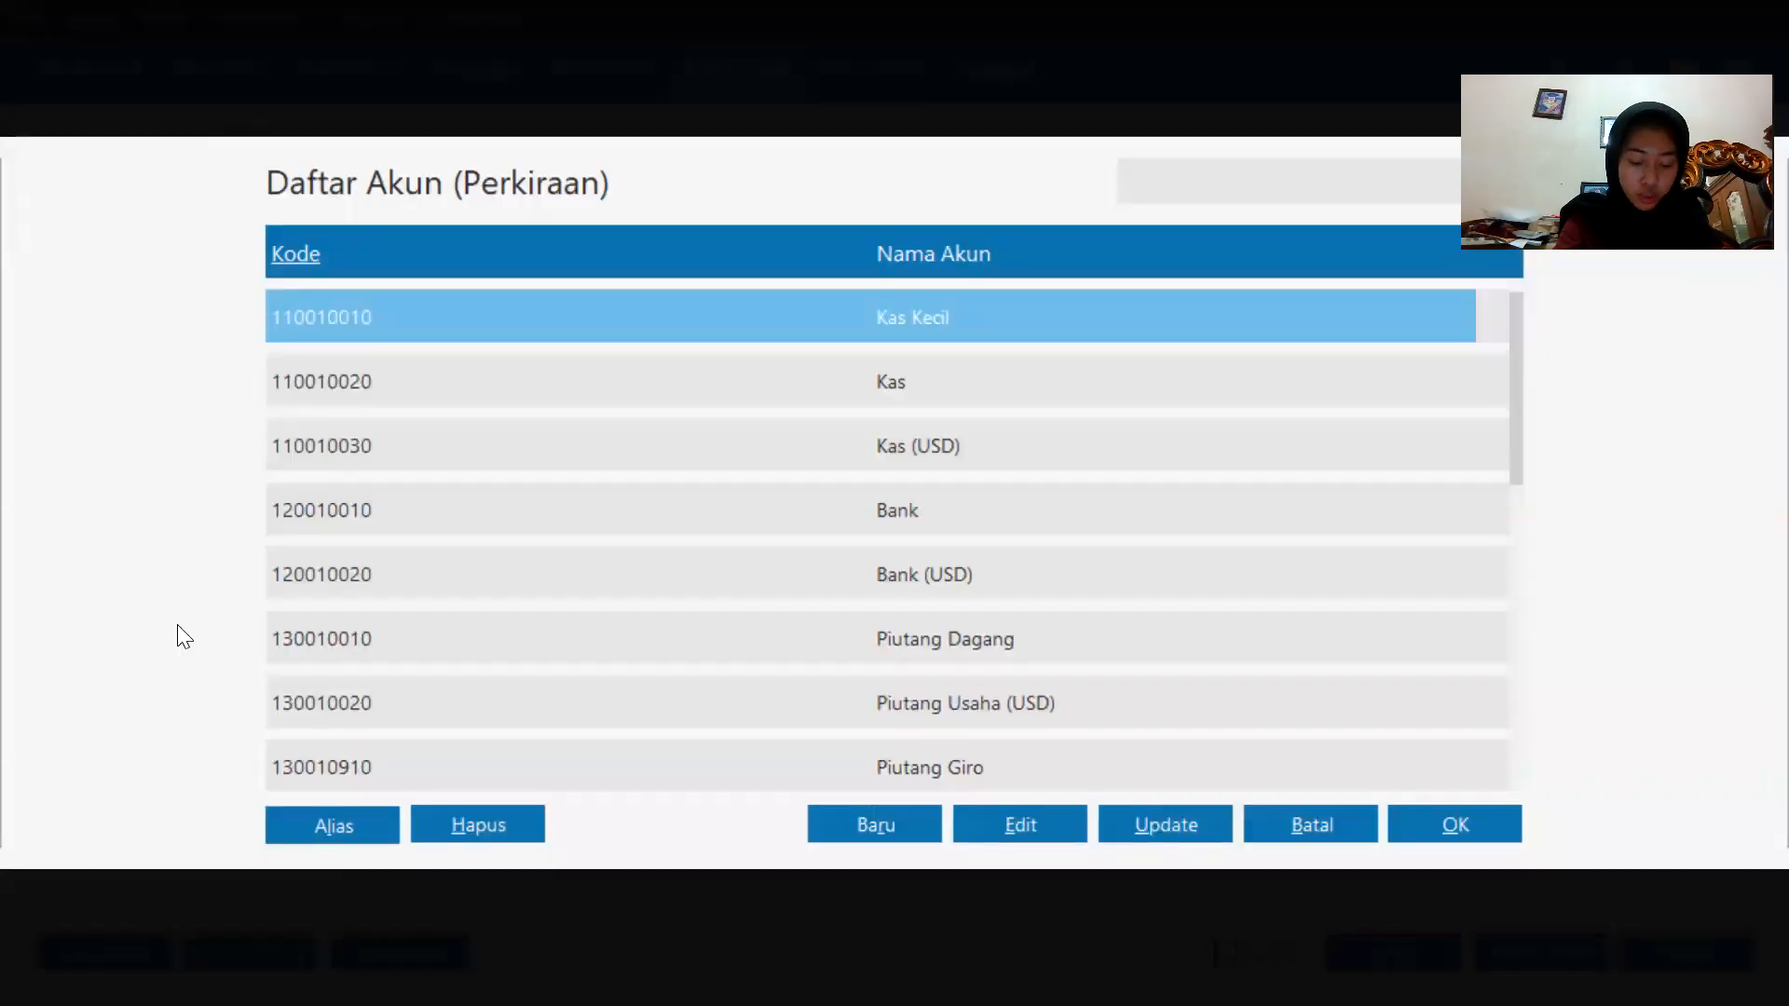
pyautogui.scroll(-5, 786, 593)
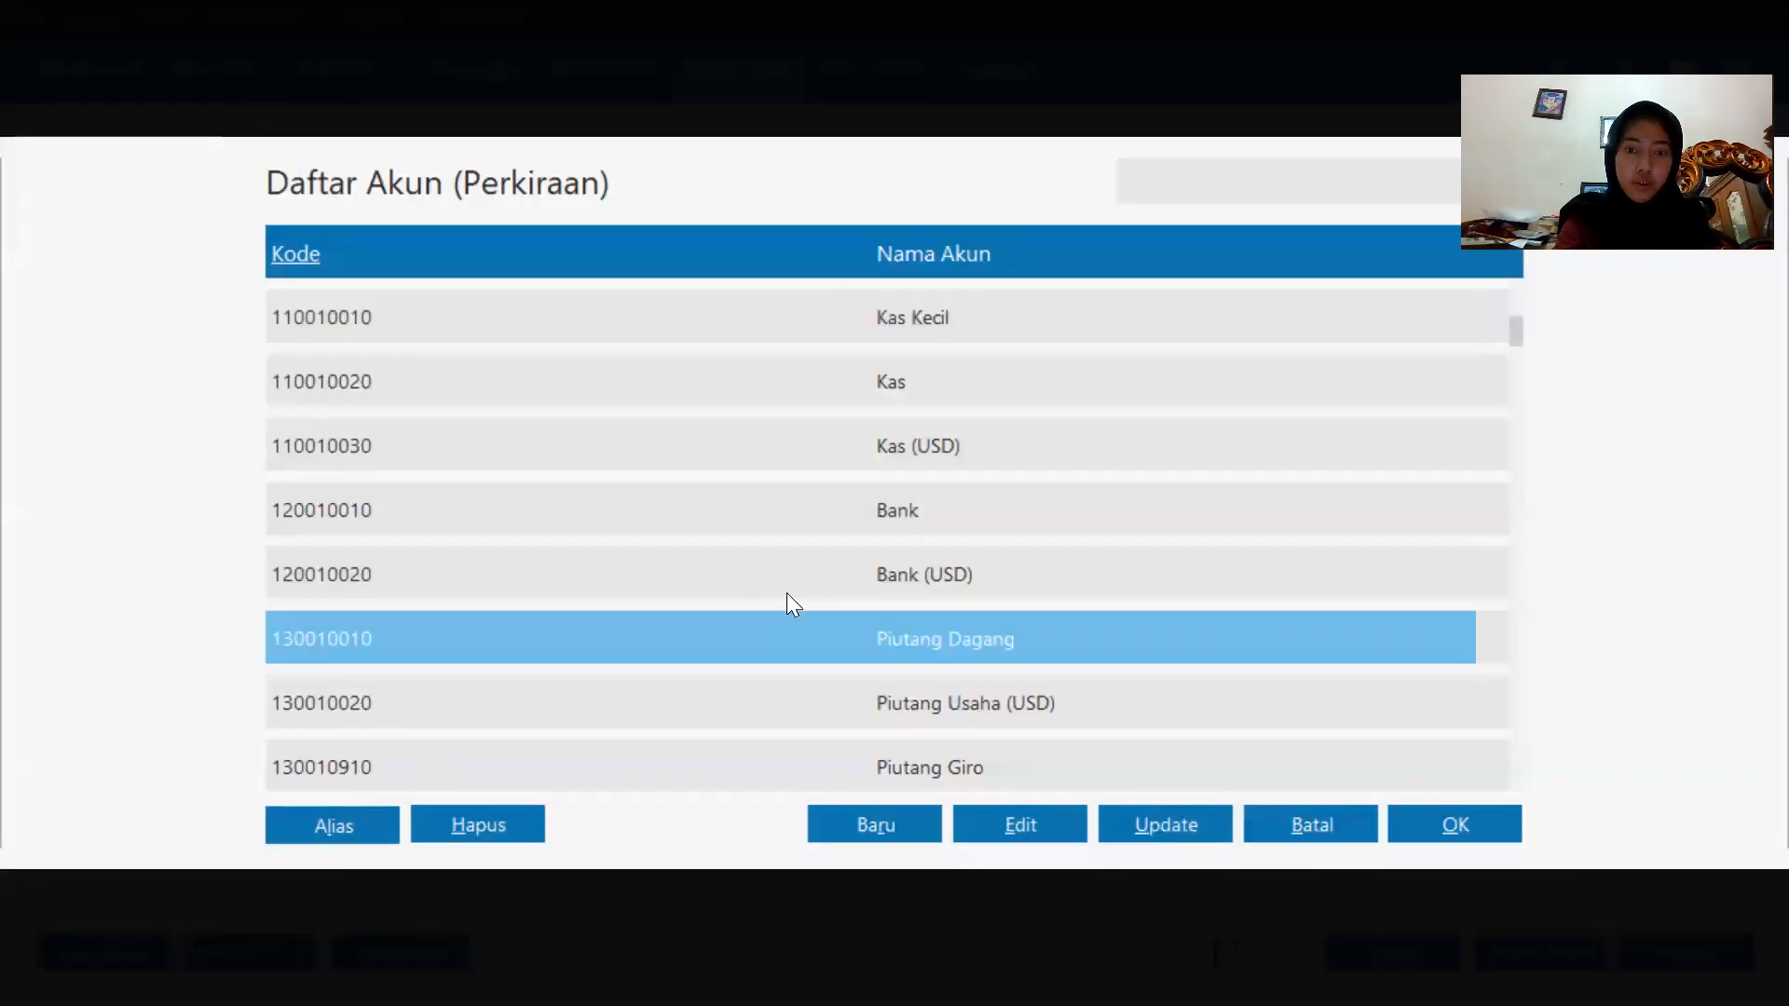
pyautogui.scroll(-6, 787, 592)
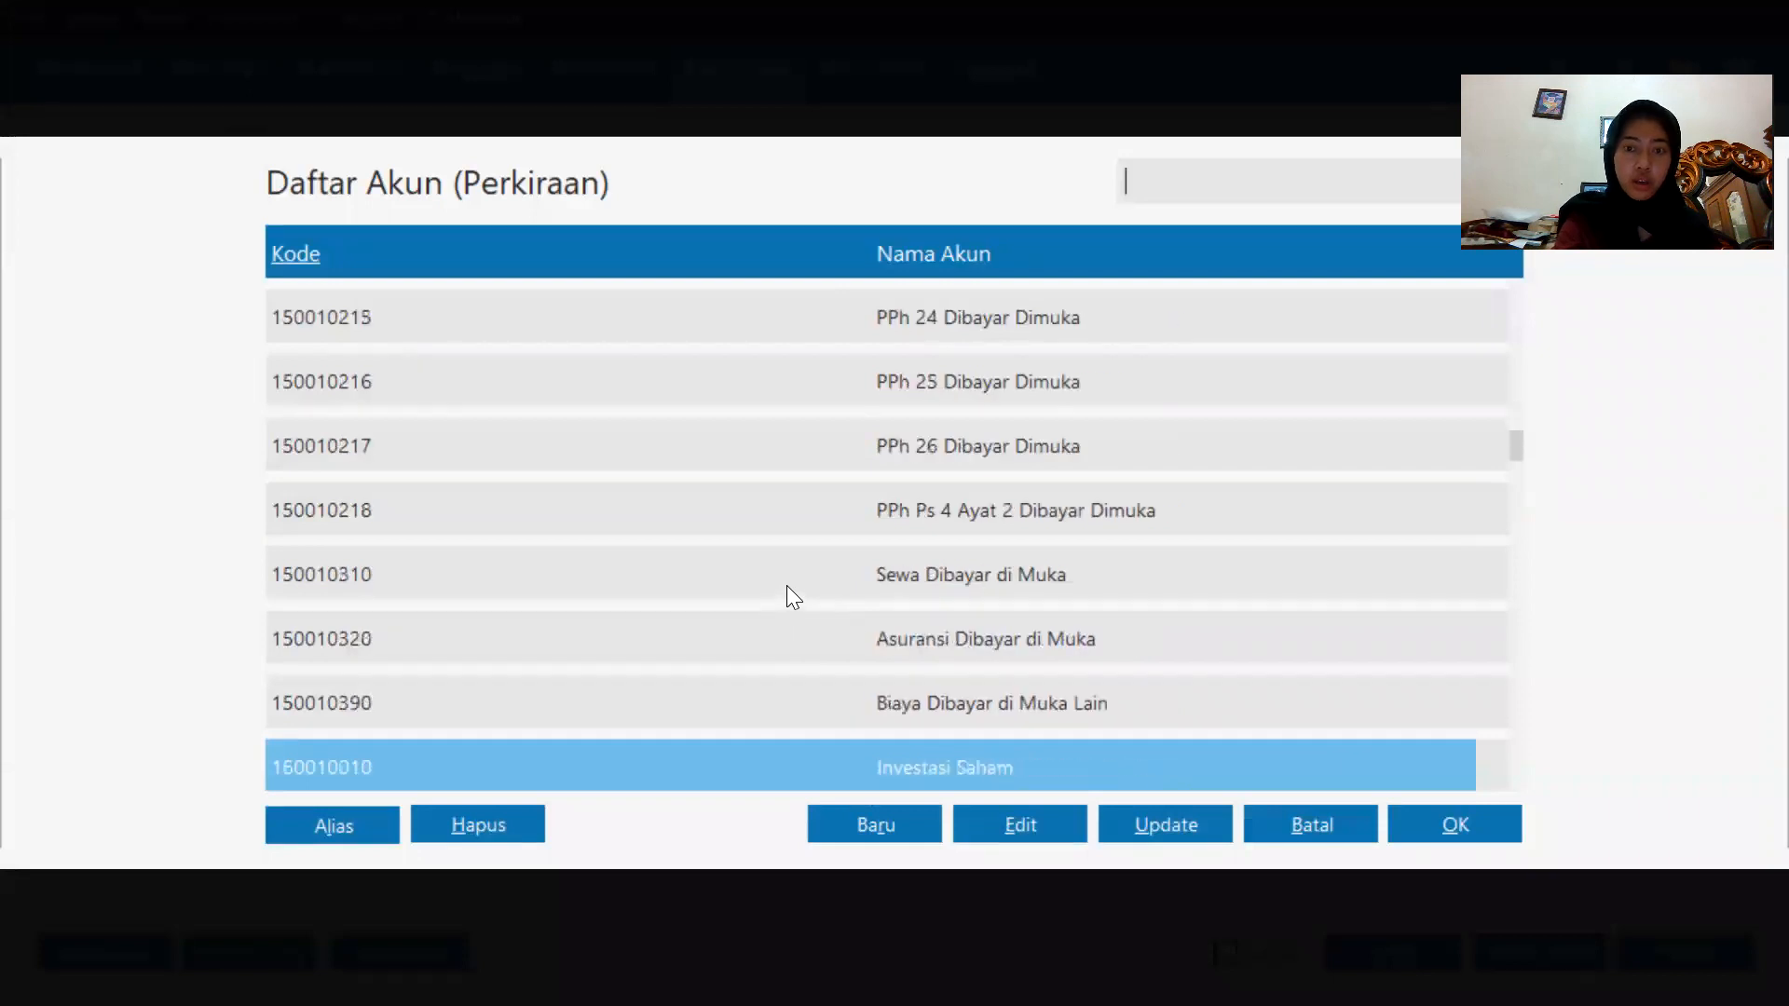
pyautogui.scroll(-9, 788, 581)
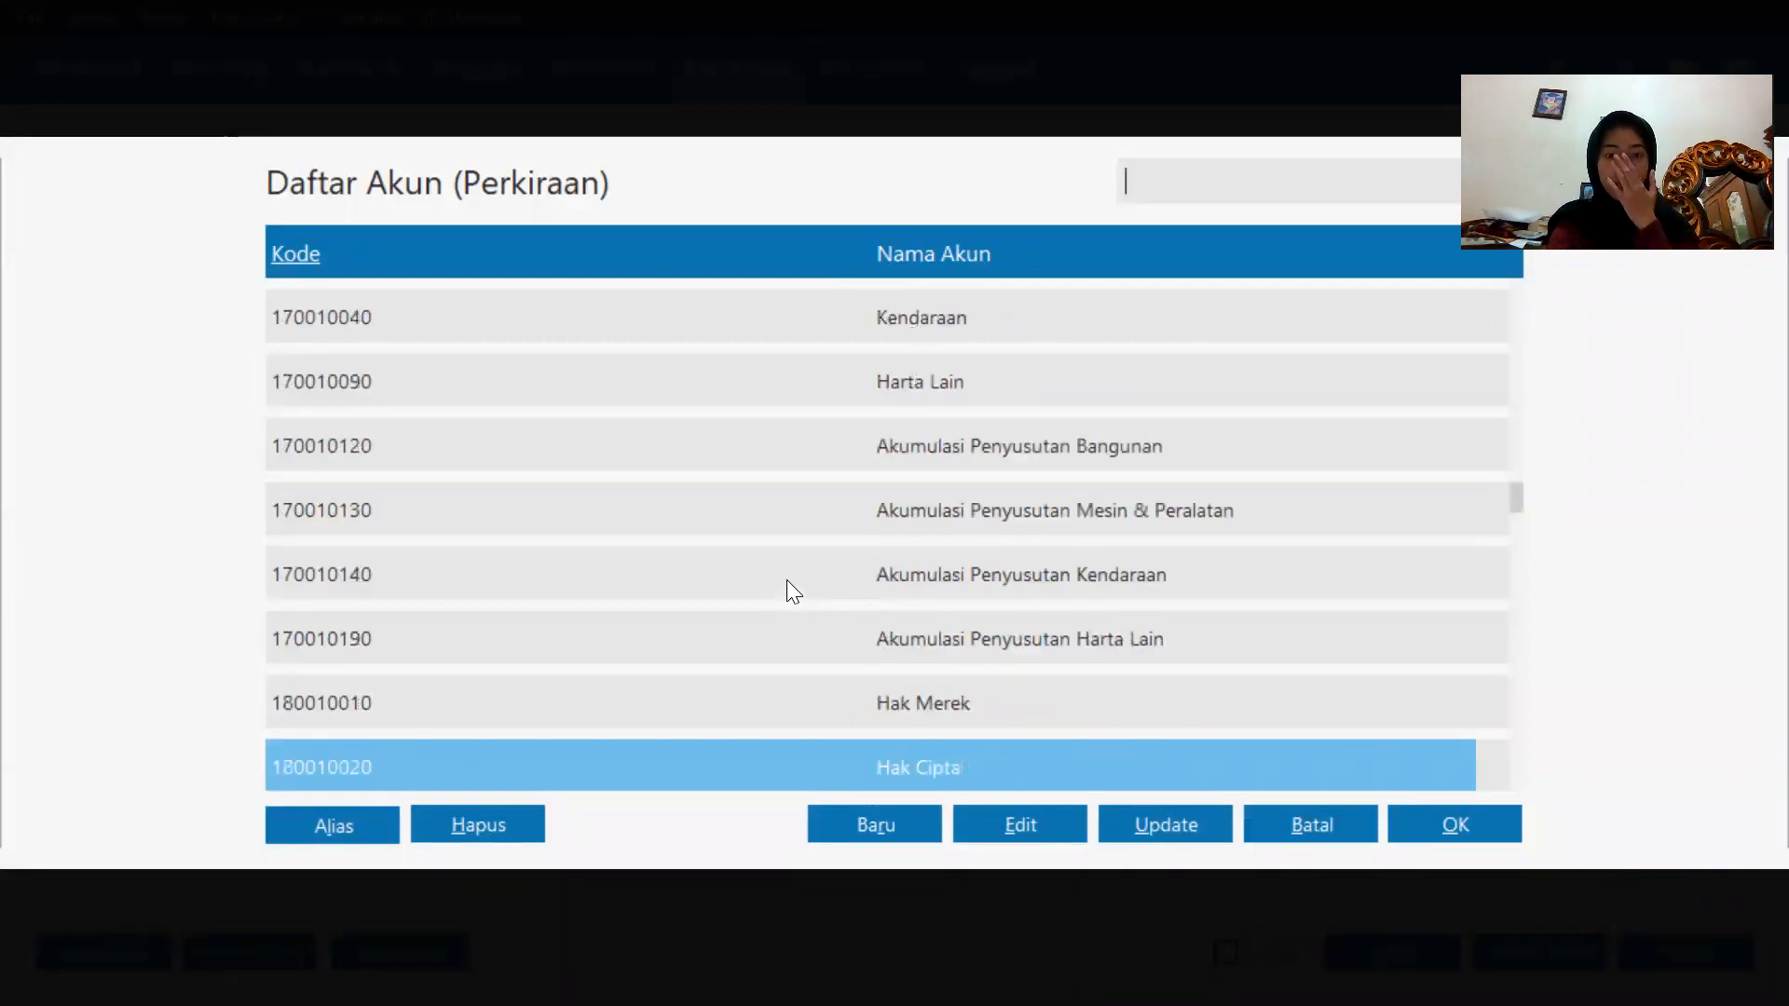
pyautogui.scroll(-8, 787, 582)
pyautogui.press('Down')
pyautogui.press('Down')
pyautogui.press('Down')
pyautogui.press('Down')
pyautogui.press('Down')
pyautogui.press('Down')
pyautogui.press('Down')
pyautogui.press('Down')
pyautogui.press('Down')
pyautogui.press('Down')
pyautogui.press('Down')
pyautogui.press('Down')
pyautogui.press('Down')
pyautogui.press('Down')
pyautogui.press('Down')
pyautogui.press('Down')
pyautogui.press('Down')
pyautogui.press('Down')
pyautogui.press('Down')
pyautogui.press('Down')
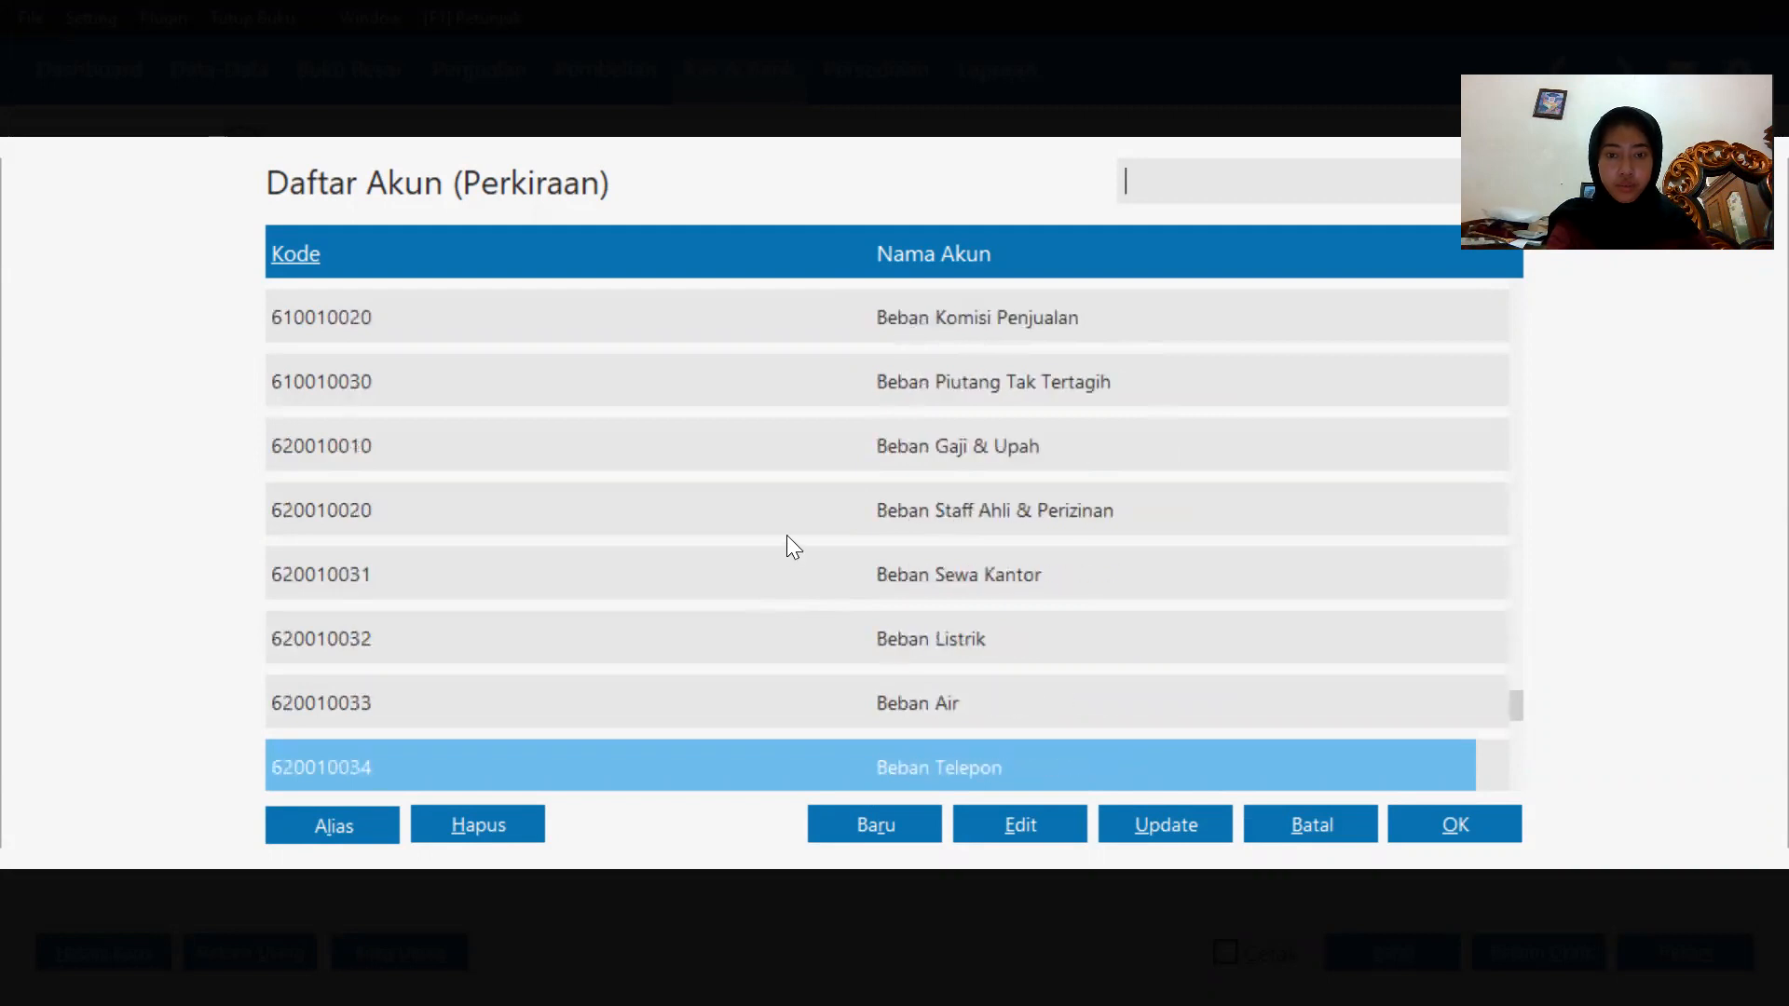
pyautogui.press('Down')
pyautogui.press('Down')
pyautogui.press('Down')
pyautogui.press('Down')
pyautogui.press('Down')
pyautogui.press('Down')
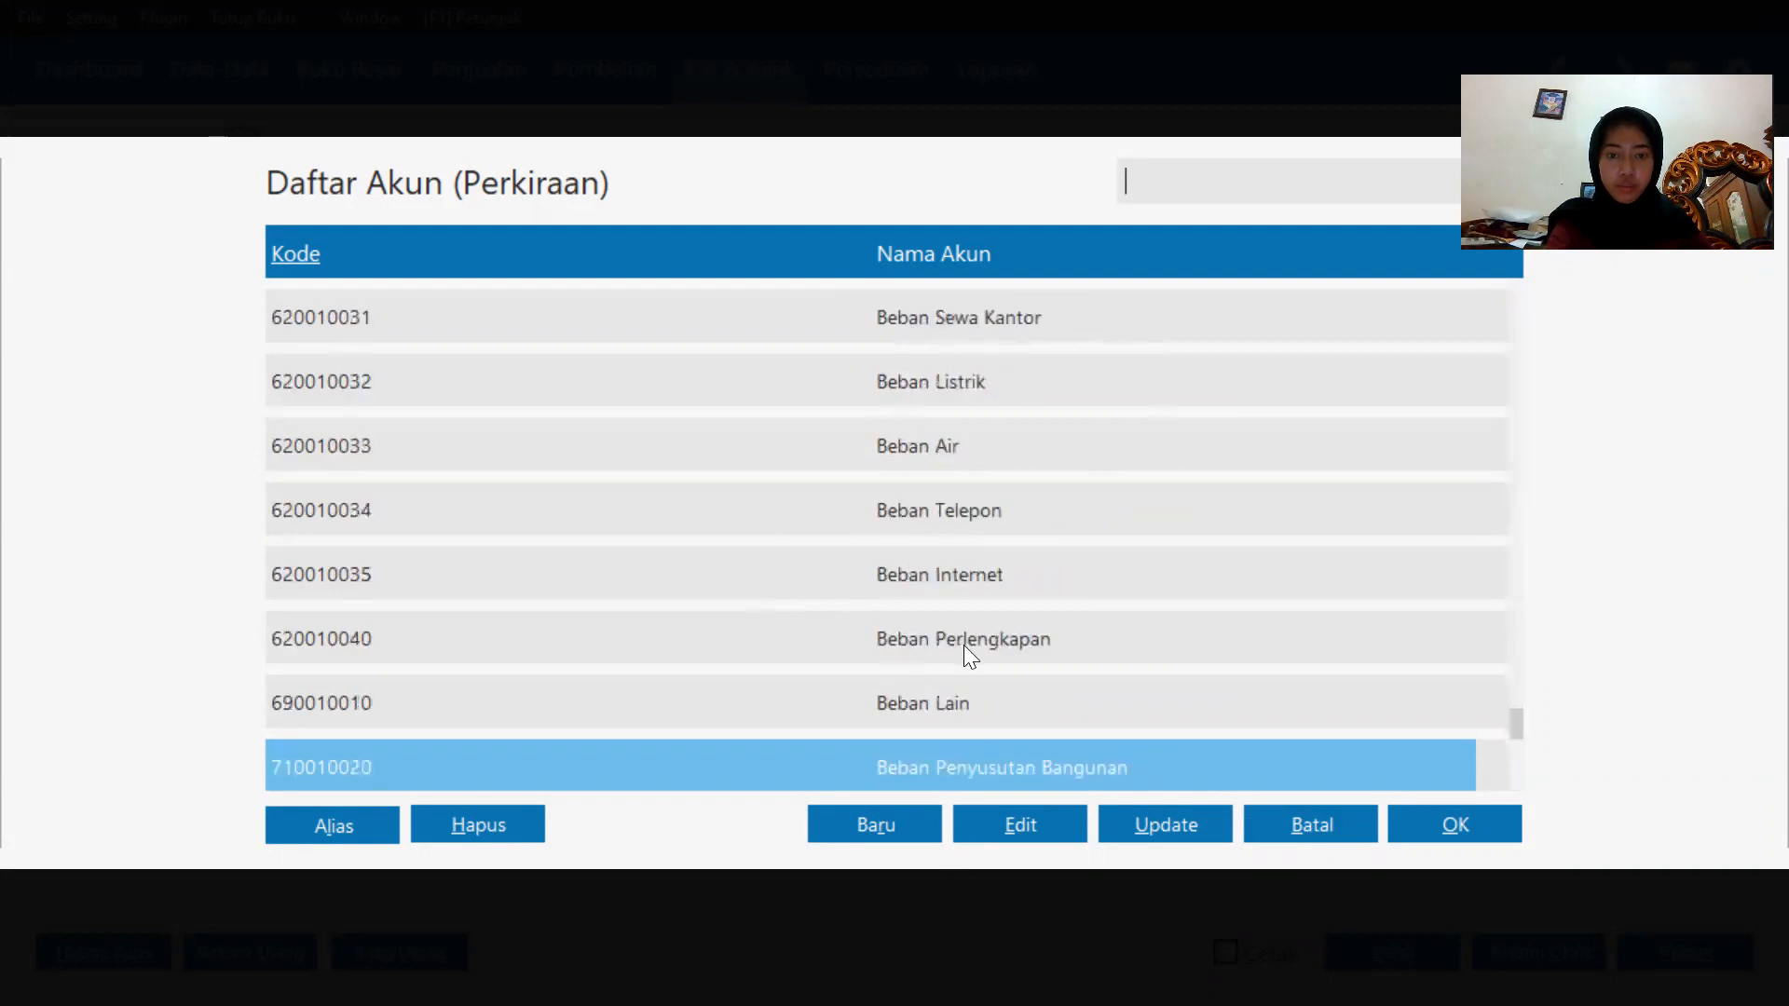
pyautogui.press('Down')
pyautogui.press('Down')
pyautogui.press('Down')
pyautogui.press('Down')
pyautogui.press('Down')
pyautogui.press('Down')
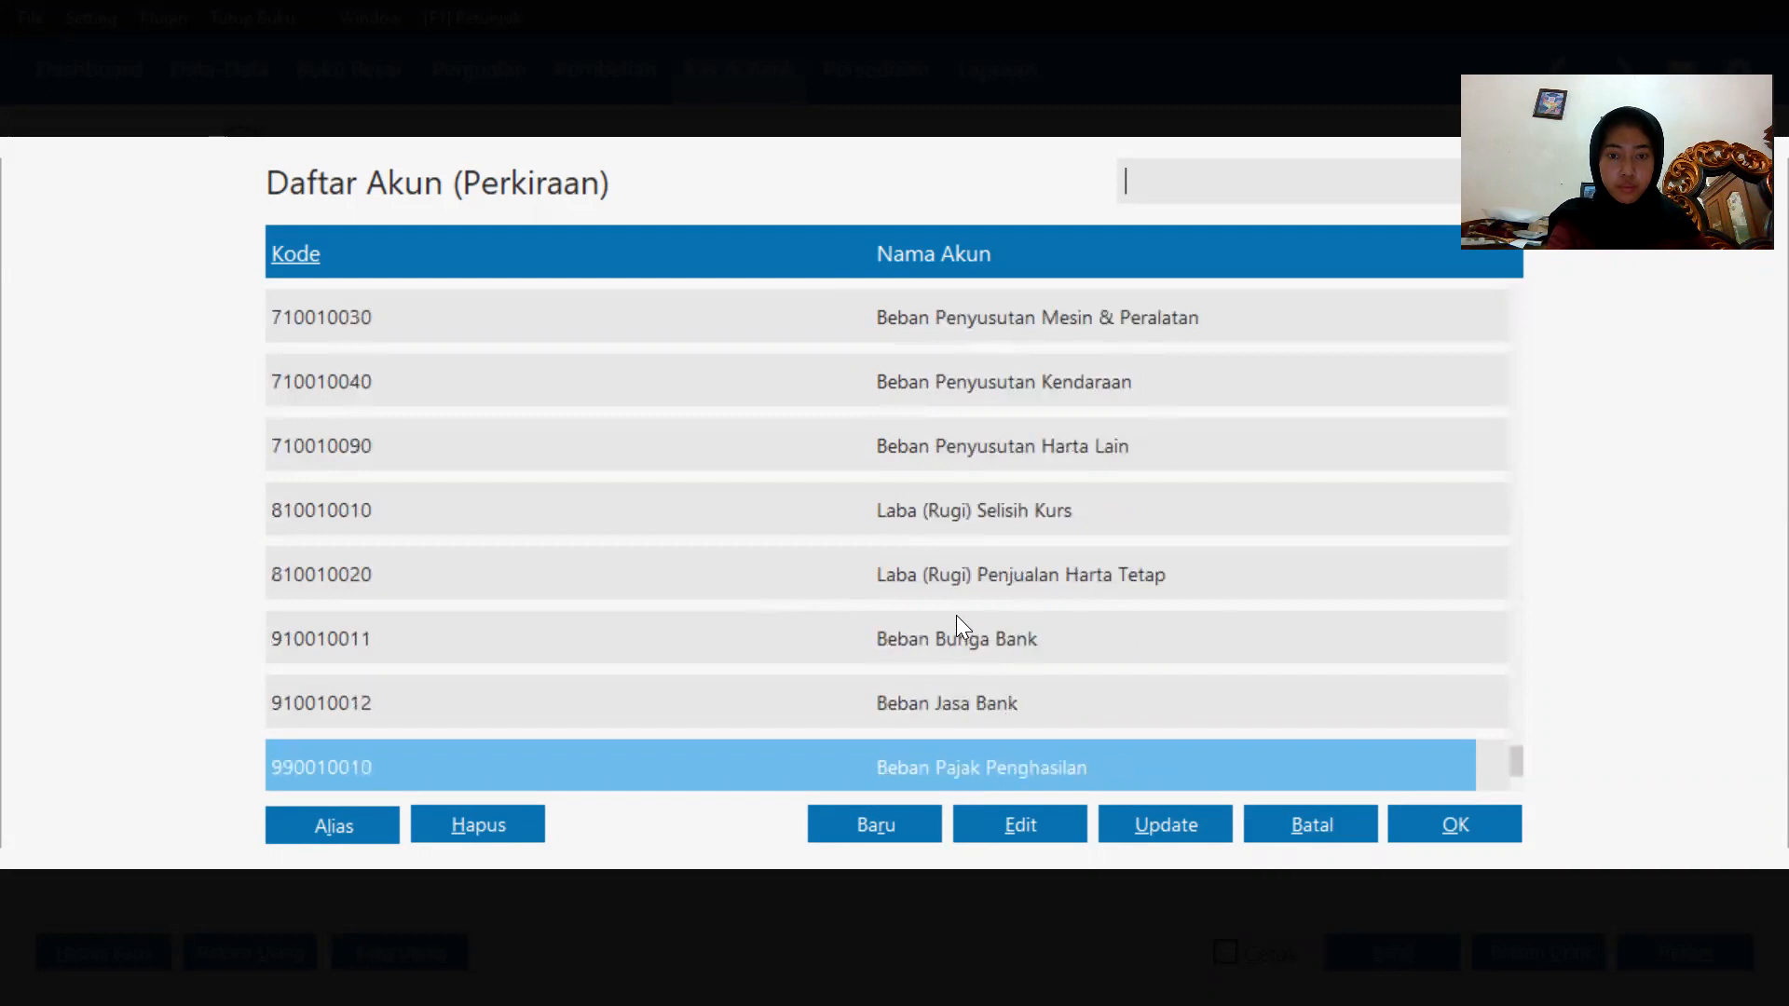
pyautogui.press('Up')
pyautogui.press('Up')
pyautogui.press('Up')
pyautogui.press('Up')
pyautogui.press('Up')
pyautogui.press('Up')
pyautogui.press('Up')
pyautogui.press('Up')
pyautogui.press('Up')
pyautogui.press('Up')
pyautogui.press('Up')
pyautogui.press('Up')
pyautogui.press('Up')
pyautogui.press('Up')
pyautogui.press('Up')
pyautogui.press('Up')
pyautogui.press('Up')
pyautogui.press('Up')
pyautogui.press('Up')
pyautogui.press('Up')
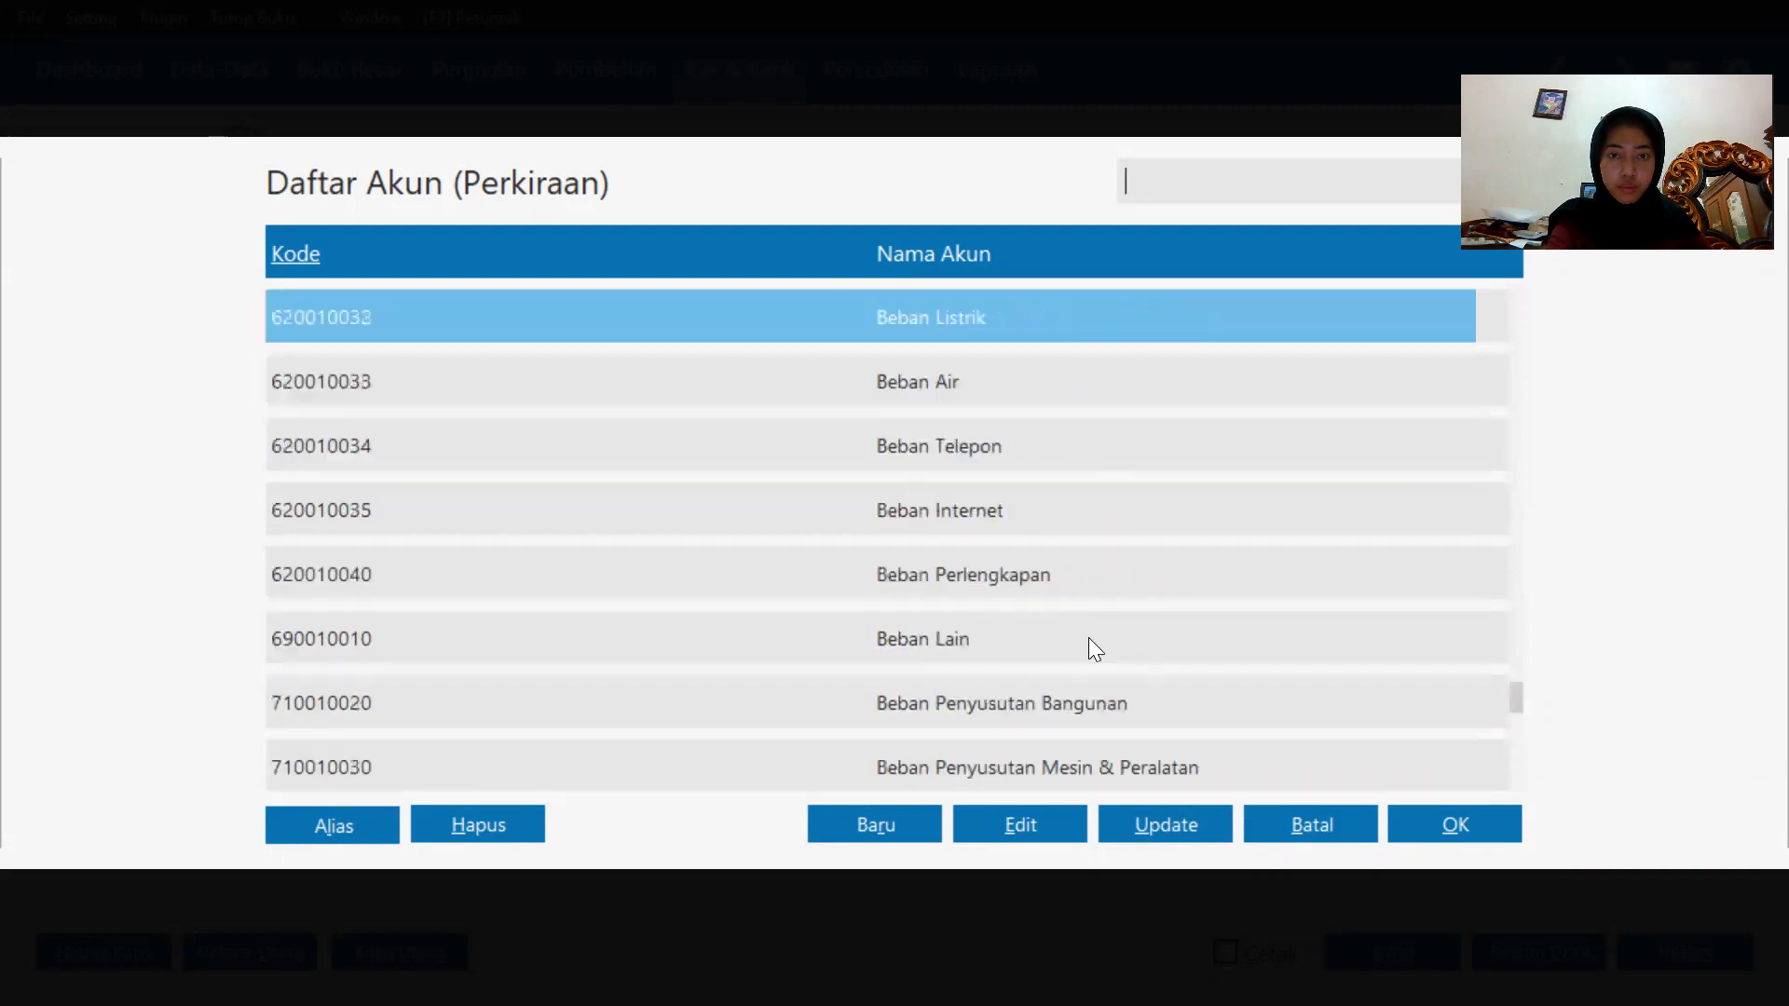
pyautogui.press('Up')
pyautogui.press('Up')
pyautogui.press('Up')
pyautogui.press('Up')
pyautogui.press('Up')
pyautogui.press('Up')
pyautogui.press('Up')
pyautogui.press('Up')
pyautogui.press('Up')
pyautogui.press('Up')
pyautogui.press('Up')
pyautogui.press('Up')
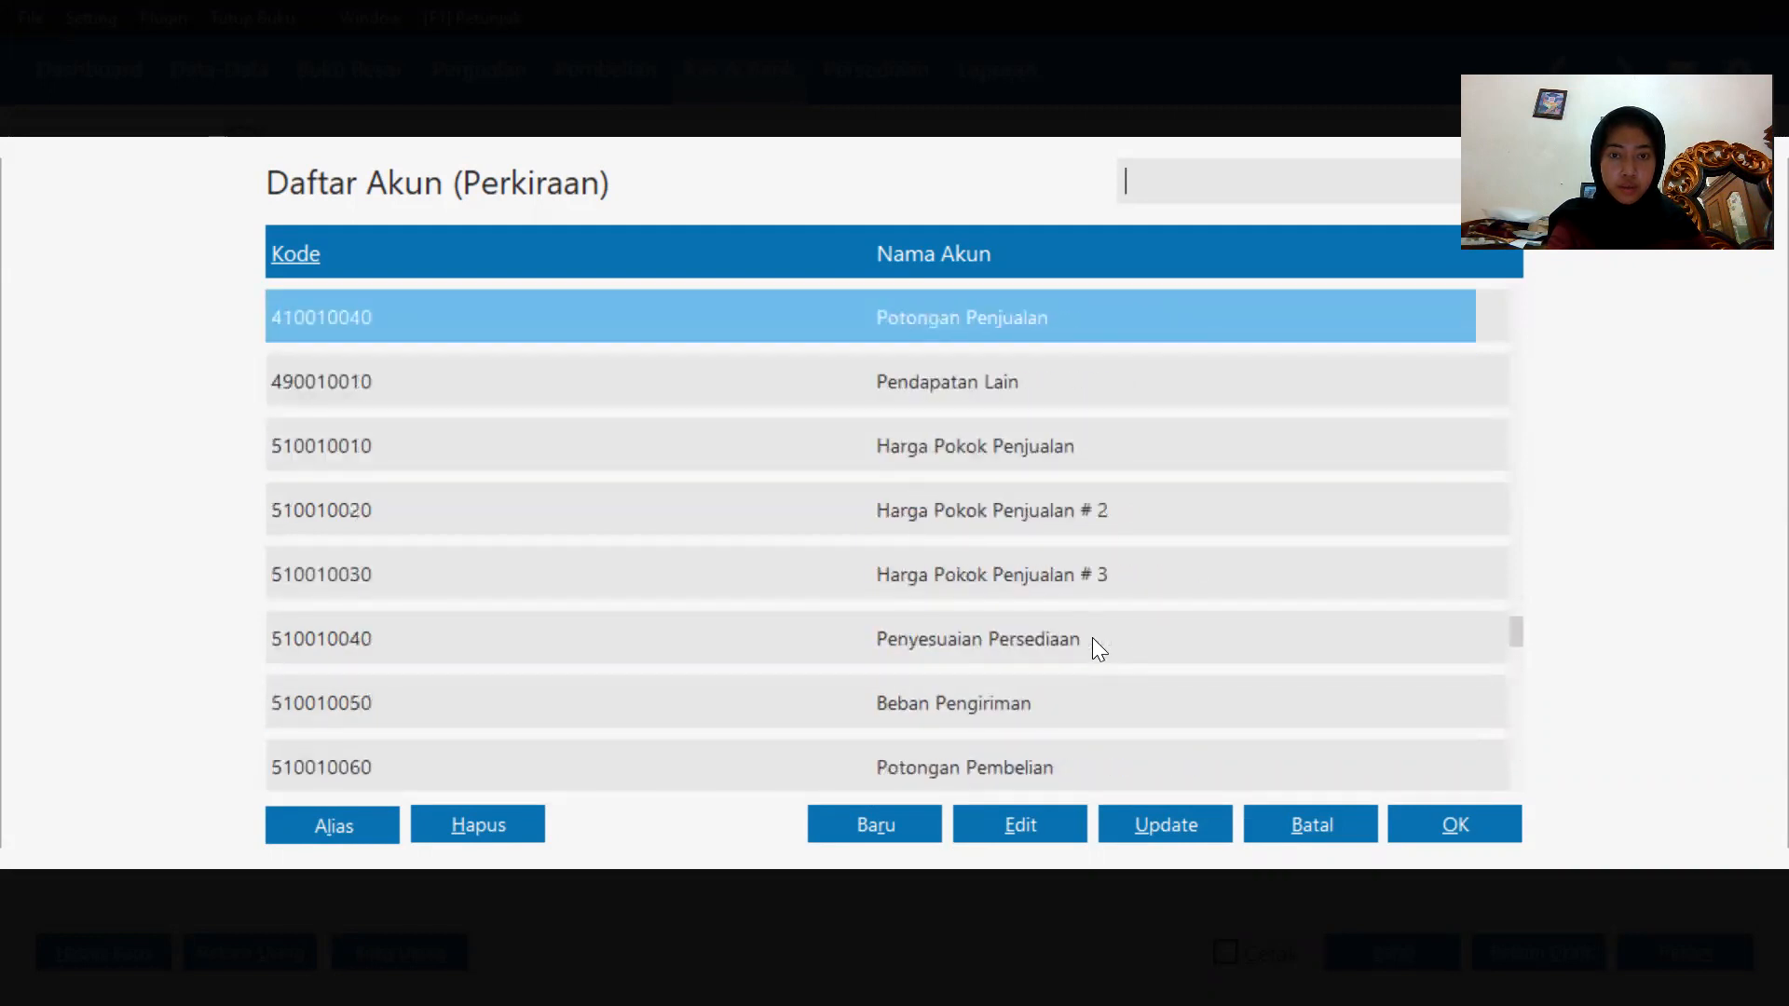
pyautogui.press('Up')
pyautogui.press('Up')
pyautogui.press('Up')
pyautogui.press('Up')
pyautogui.press('Up')
pyautogui.press('Up')
pyautogui.press('Up')
pyautogui.press('Up')
pyautogui.press('Up')
pyautogui.press('Up')
pyautogui.press('Up')
pyautogui.press('Up')
pyautogui.press('Up')
pyautogui.press('Up')
pyautogui.press('Up')
pyautogui.press('Up')
pyautogui.press('Up')
pyautogui.press('Up')
pyautogui.press('Up')
pyautogui.press('Up')
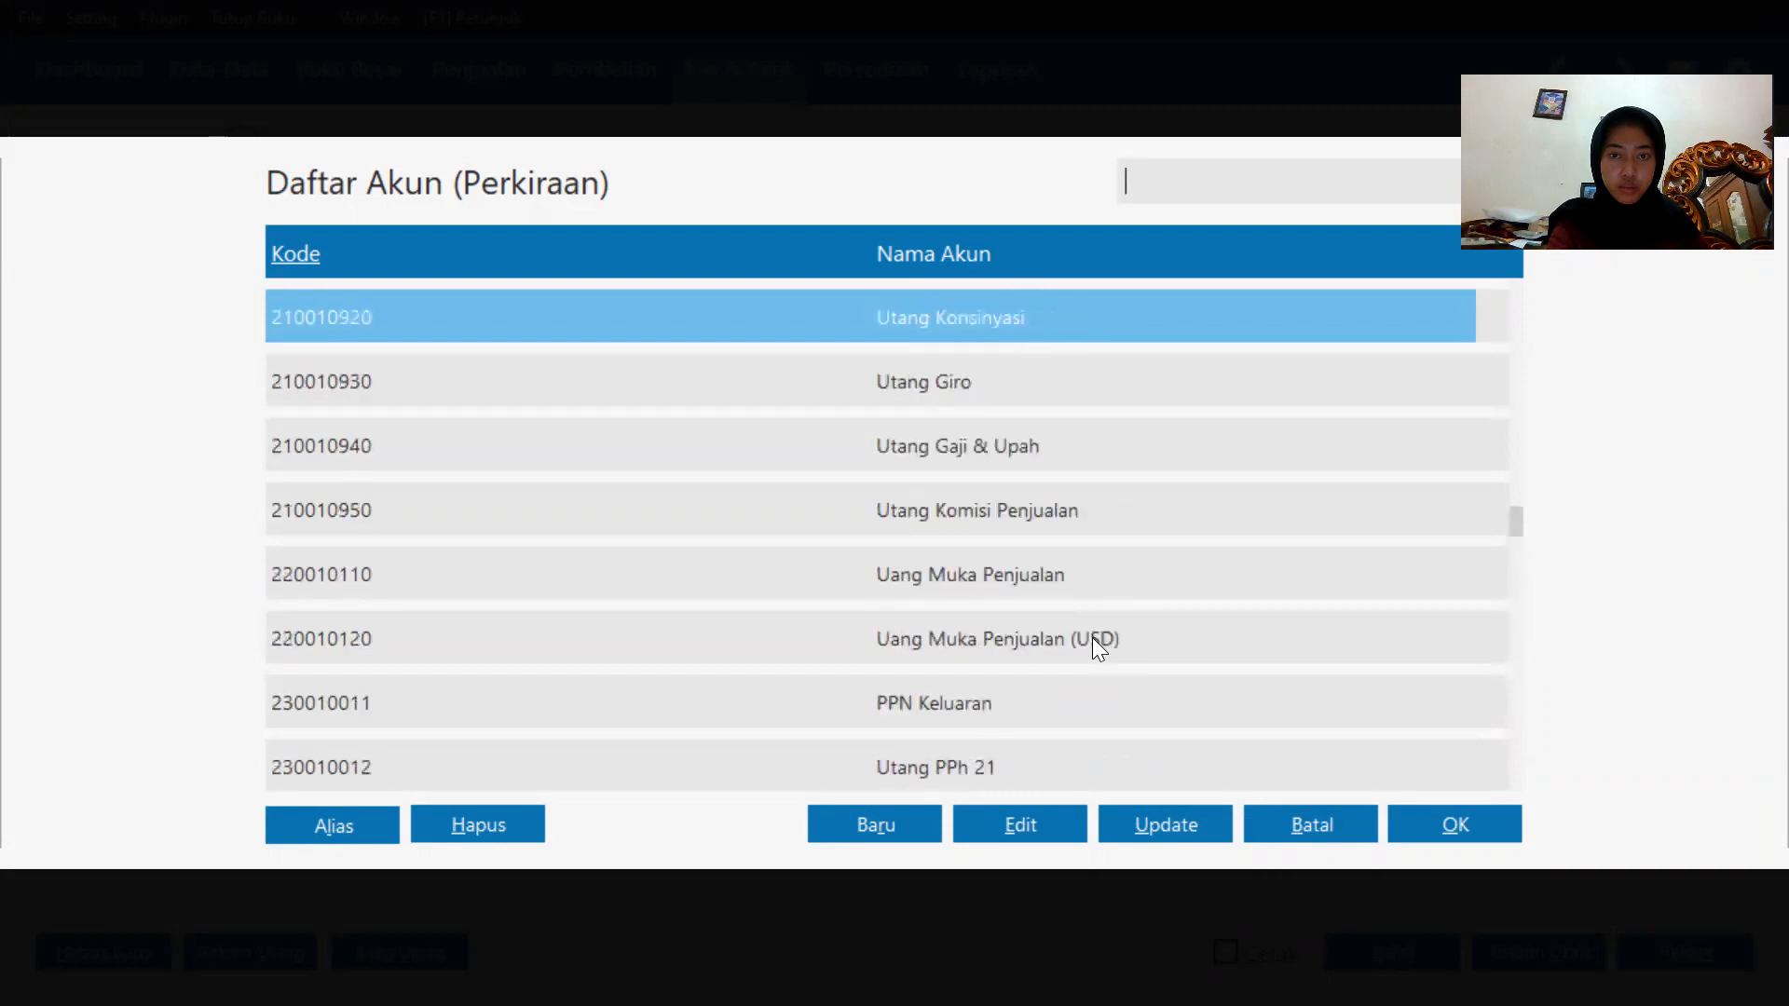
pyautogui.press('Up')
pyautogui.press('Up')
pyautogui.press('Up')
pyautogui.press('Up')
pyautogui.press('Up')
pyautogui.press('Up')
pyautogui.press('Up')
pyautogui.press('Up')
pyautogui.press('Up')
pyautogui.press('Up')
pyautogui.press('Up')
pyautogui.press('Up')
pyautogui.press('Up')
pyautogui.press('Up')
pyautogui.press('Up')
pyautogui.press('Up')
pyautogui.press('Up')
pyautogui.press('Up')
pyautogui.press('Up')
pyautogui.press('Up')
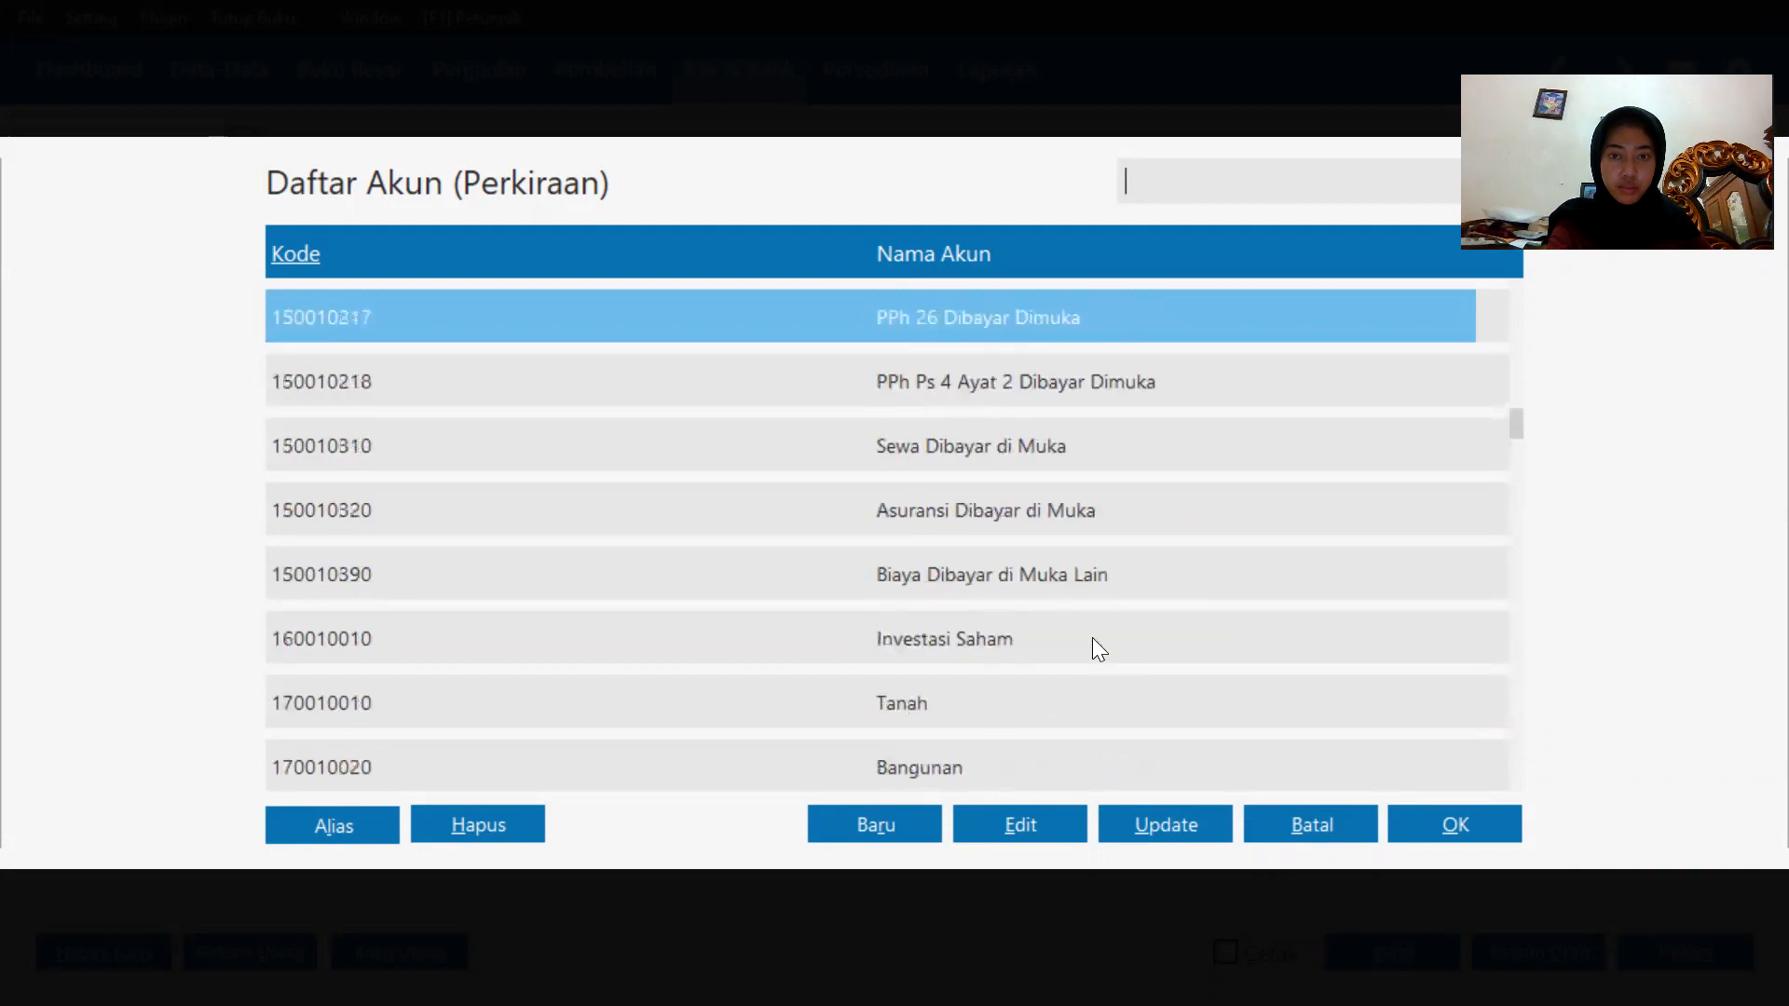
pyautogui.press('Up')
pyautogui.press('Up')
pyautogui.press('Up')
pyautogui.press('Up')
pyautogui.press('Up')
pyautogui.press('Up')
pyautogui.press('Up')
pyautogui.press('Up')
pyautogui.press('Up')
pyautogui.press('Up')
pyautogui.press('Up')
pyautogui.press('Up')
pyautogui.press('Up')
pyautogui.press('Up')
pyautogui.press('Up')
pyautogui.press('Up')
pyautogui.press('Up')
pyautogui.press('Up')
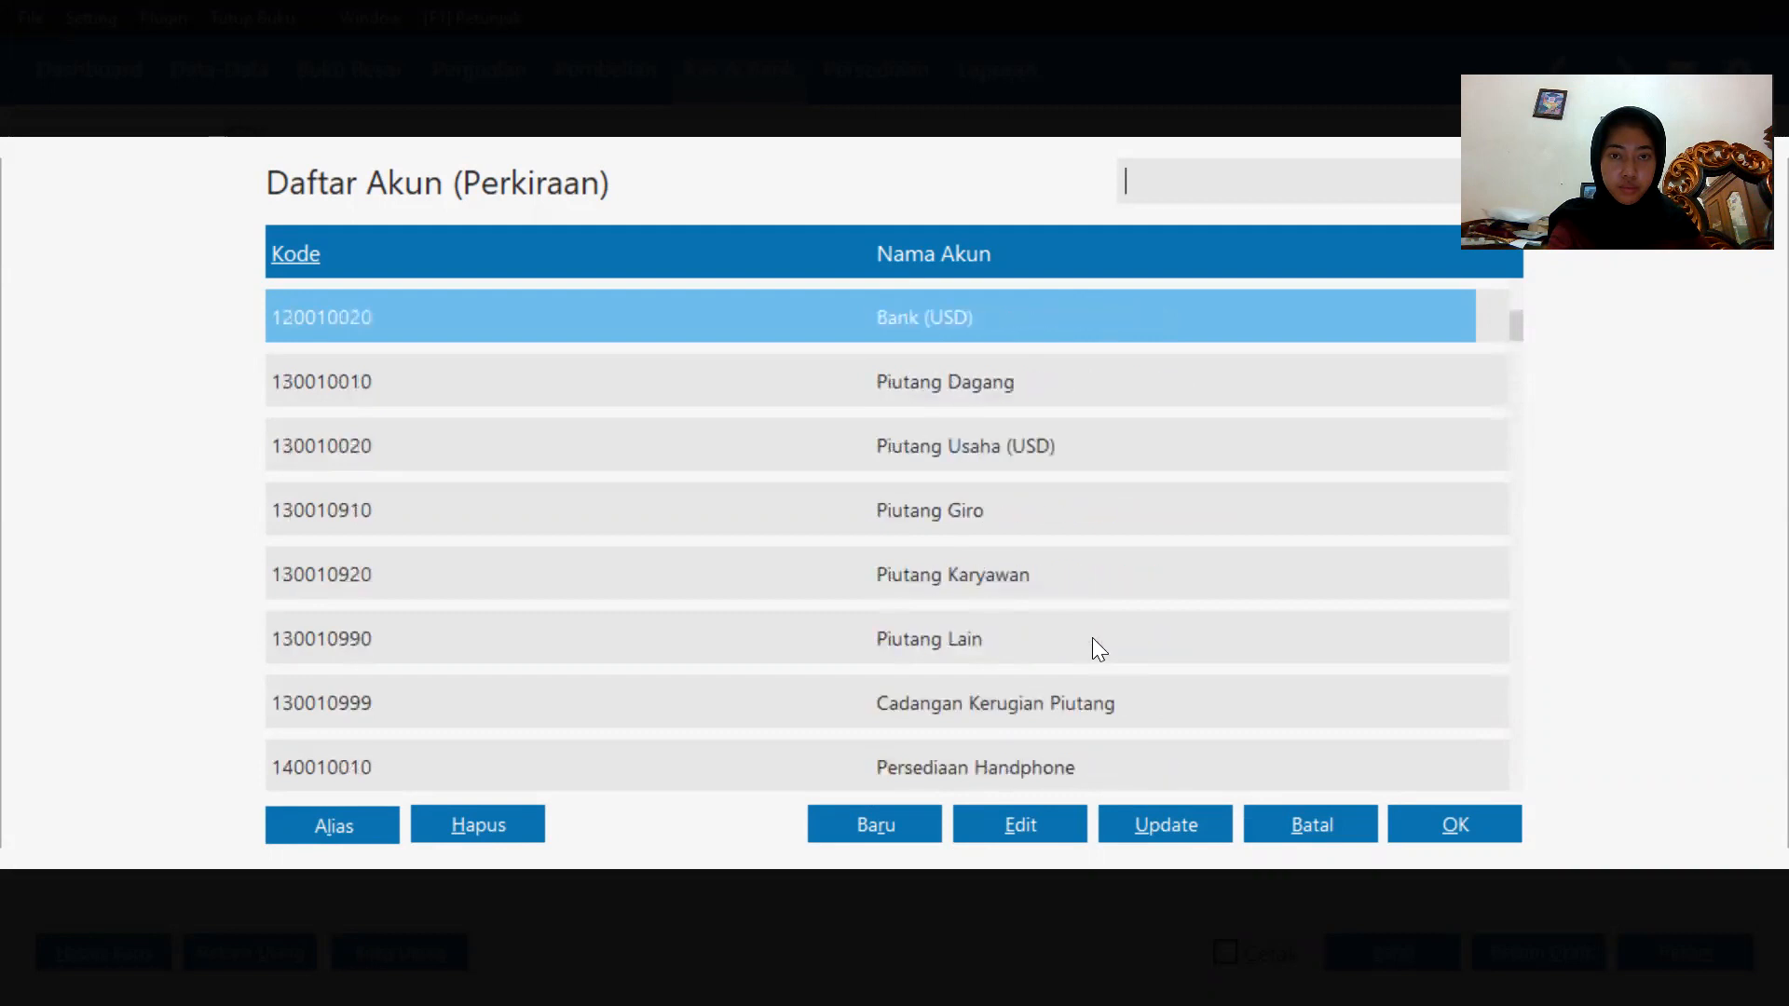
pyautogui.press('Down')
pyautogui.press('Down')
pyautogui.press('Down')
pyautogui.press('Down')
pyautogui.press('Down')
pyautogui.press('Down')
pyautogui.press('Down')
pyautogui.press('Down')
pyautogui.press('Down')
pyautogui.press('Down')
pyautogui.press('Down')
pyautogui.press('Down')
pyautogui.press('Down')
pyautogui.press('Down')
pyautogui.press('Down')
pyautogui.press('Down')
pyautogui.press('Down')
pyautogui.press('Down')
pyautogui.press('Down')
pyautogui.press('Down')
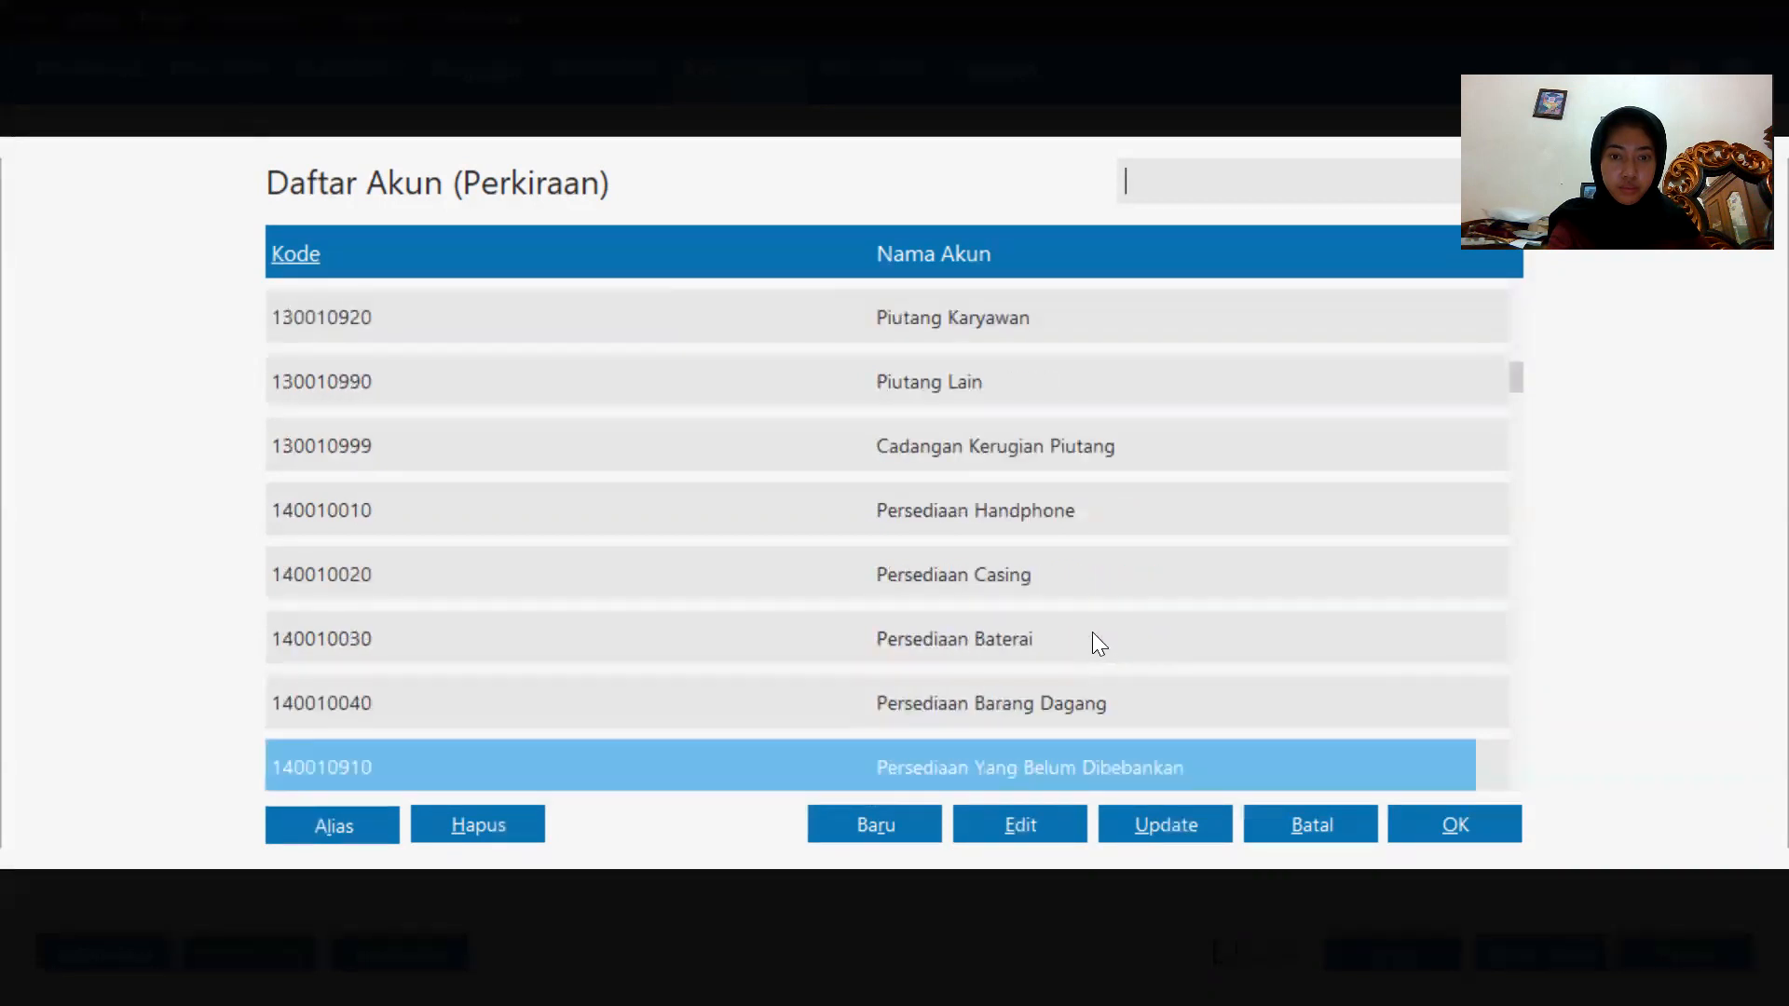
pyautogui.press('Down')
pyautogui.press('Down')
pyautogui.press('Down')
pyautogui.press('Down')
pyautogui.press('Down')
pyautogui.press('Down')
pyautogui.press('Down')
pyautogui.press('Down')
pyautogui.press('Down')
pyautogui.press('Down')
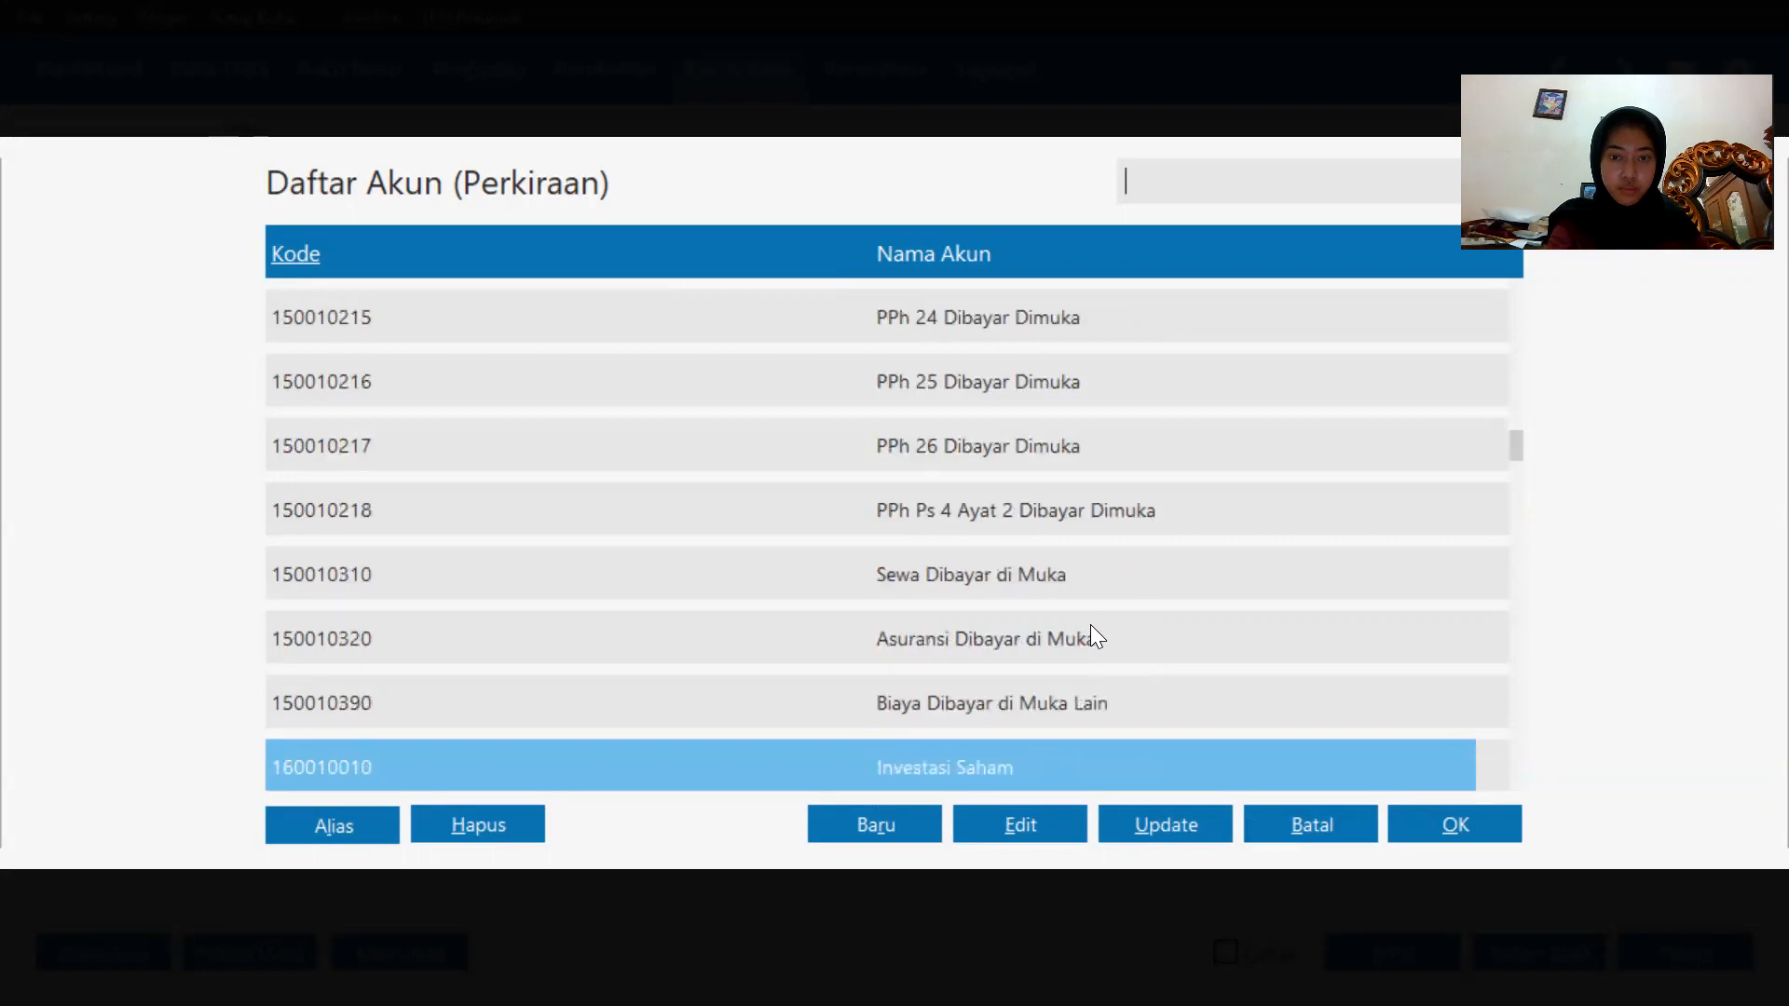
pyautogui.press('Down')
pyautogui.press('Down')
pyautogui.press('Down')
pyautogui.press('Down')
pyautogui.press('Down')
pyautogui.press('Down')
pyautogui.press('Down')
pyautogui.press('Down')
pyautogui.press('Down')
pyautogui.press('Down')
pyautogui.press('Down')
pyautogui.press('Down')
pyautogui.press('Down')
pyautogui.press('Down')
pyautogui.press('Down')
pyautogui.press('Down')
pyautogui.press('Down')
pyautogui.press('Down')
pyautogui.press('Down')
pyautogui.press('Down')
pyautogui.press('Down')
pyautogui.press('Down')
pyautogui.press('Down')
pyautogui.press('Down')
pyautogui.press('Down')
pyautogui.press('Down')
pyautogui.press('Down')
pyautogui.press('Down')
pyautogui.press('Down')
pyautogui.press('Down')
pyautogui.press('Down')
pyautogui.press('Down')
pyautogui.press('Down')
pyautogui.press('Down')
pyautogui.press('Down')
pyautogui.press('Down')
pyautogui.press('Down')
pyautogui.press('Down')
pyautogui.press('Down')
pyautogui.press('Down')
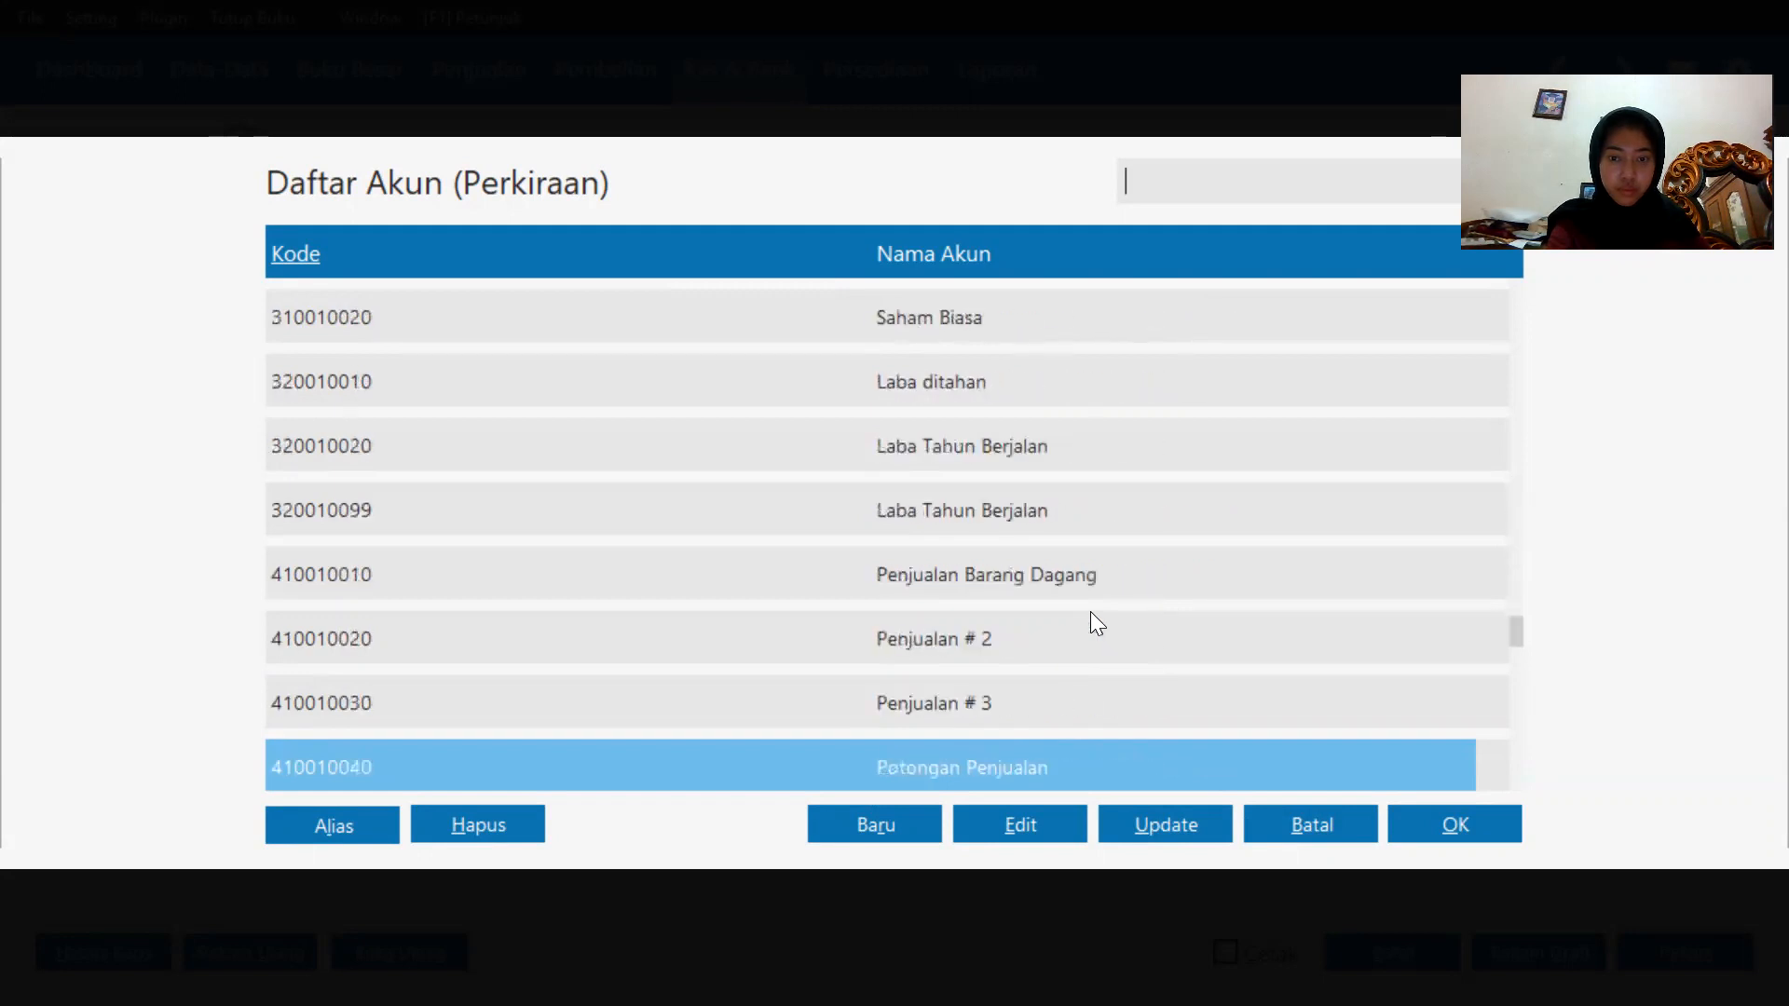
pyautogui.press('Down')
pyautogui.press('Down')
pyautogui.press('Down')
pyautogui.press('Down')
pyautogui.press('Down')
pyautogui.press('Down')
pyautogui.press('Down')
pyautogui.press('Down')
pyautogui.press('Down')
pyautogui.press('Down')
pyautogui.press('Down')
pyautogui.press('Down')
pyautogui.press('Down')
pyautogui.click(1098, 596)
pyautogui.press('Down')
pyautogui.press('Down')
pyautogui.press('Down')
pyautogui.press('Down')
pyautogui.press('Down')
pyautogui.press('Down')
pyautogui.press('Down')
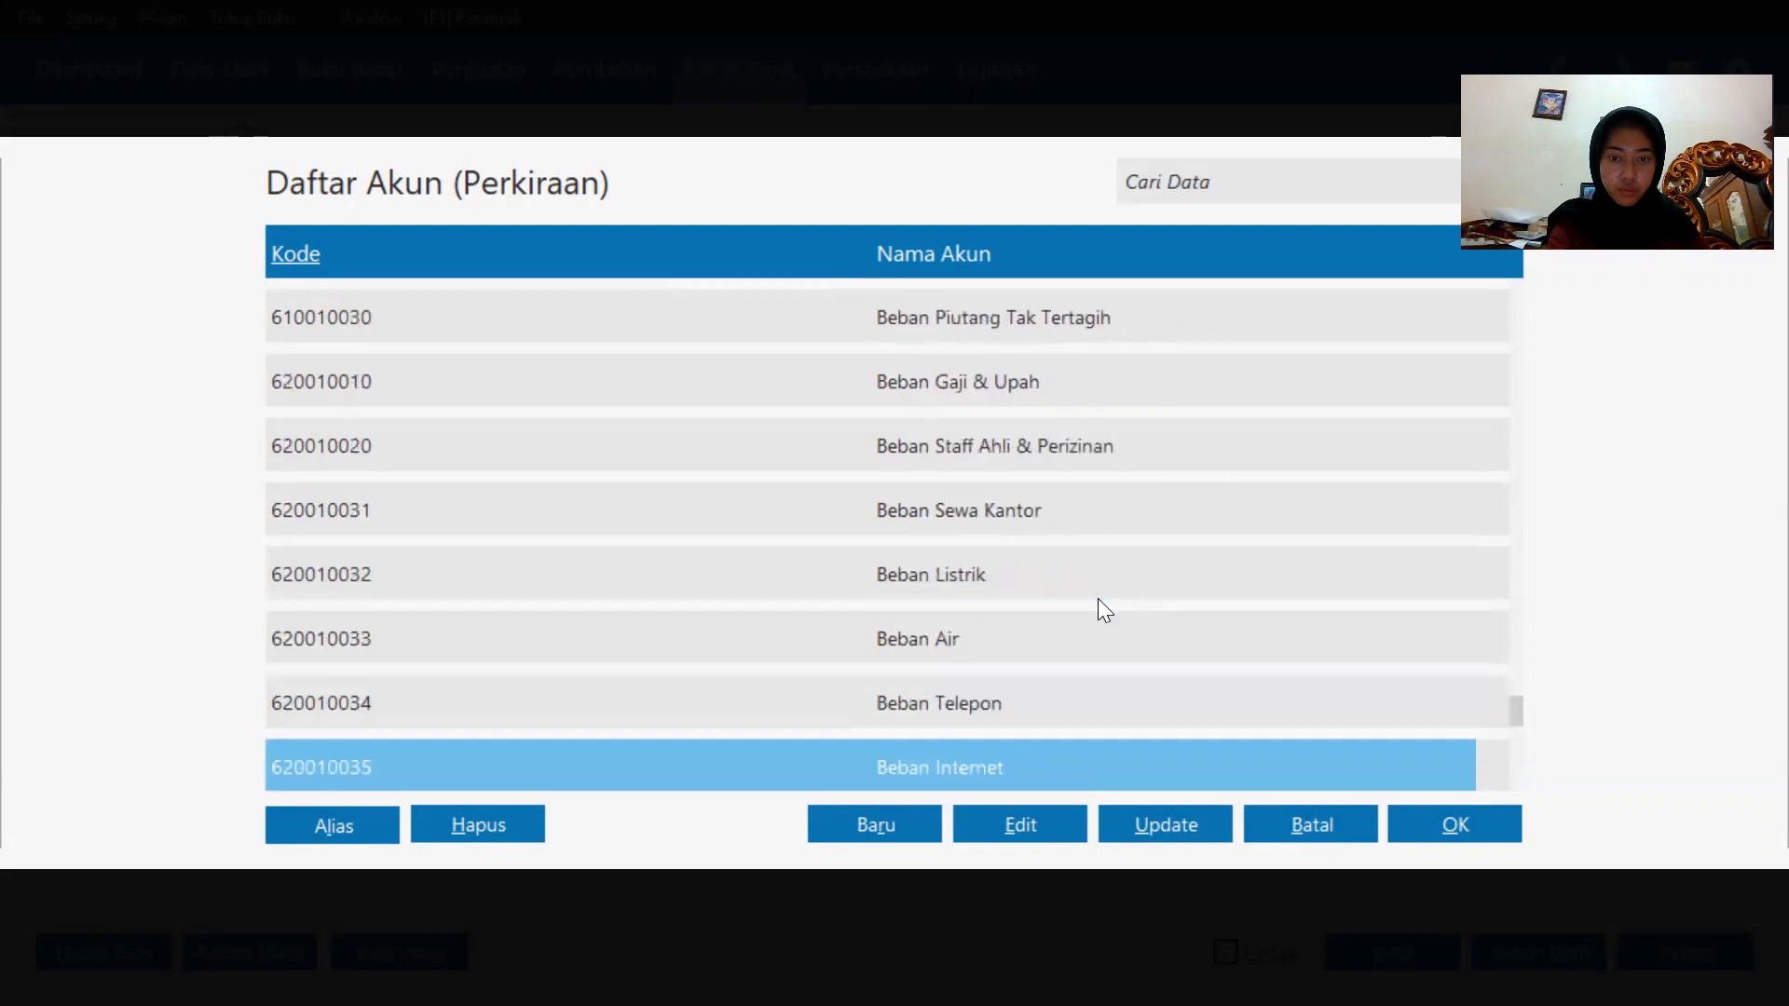
pyautogui.doubleClick(1003, 700)
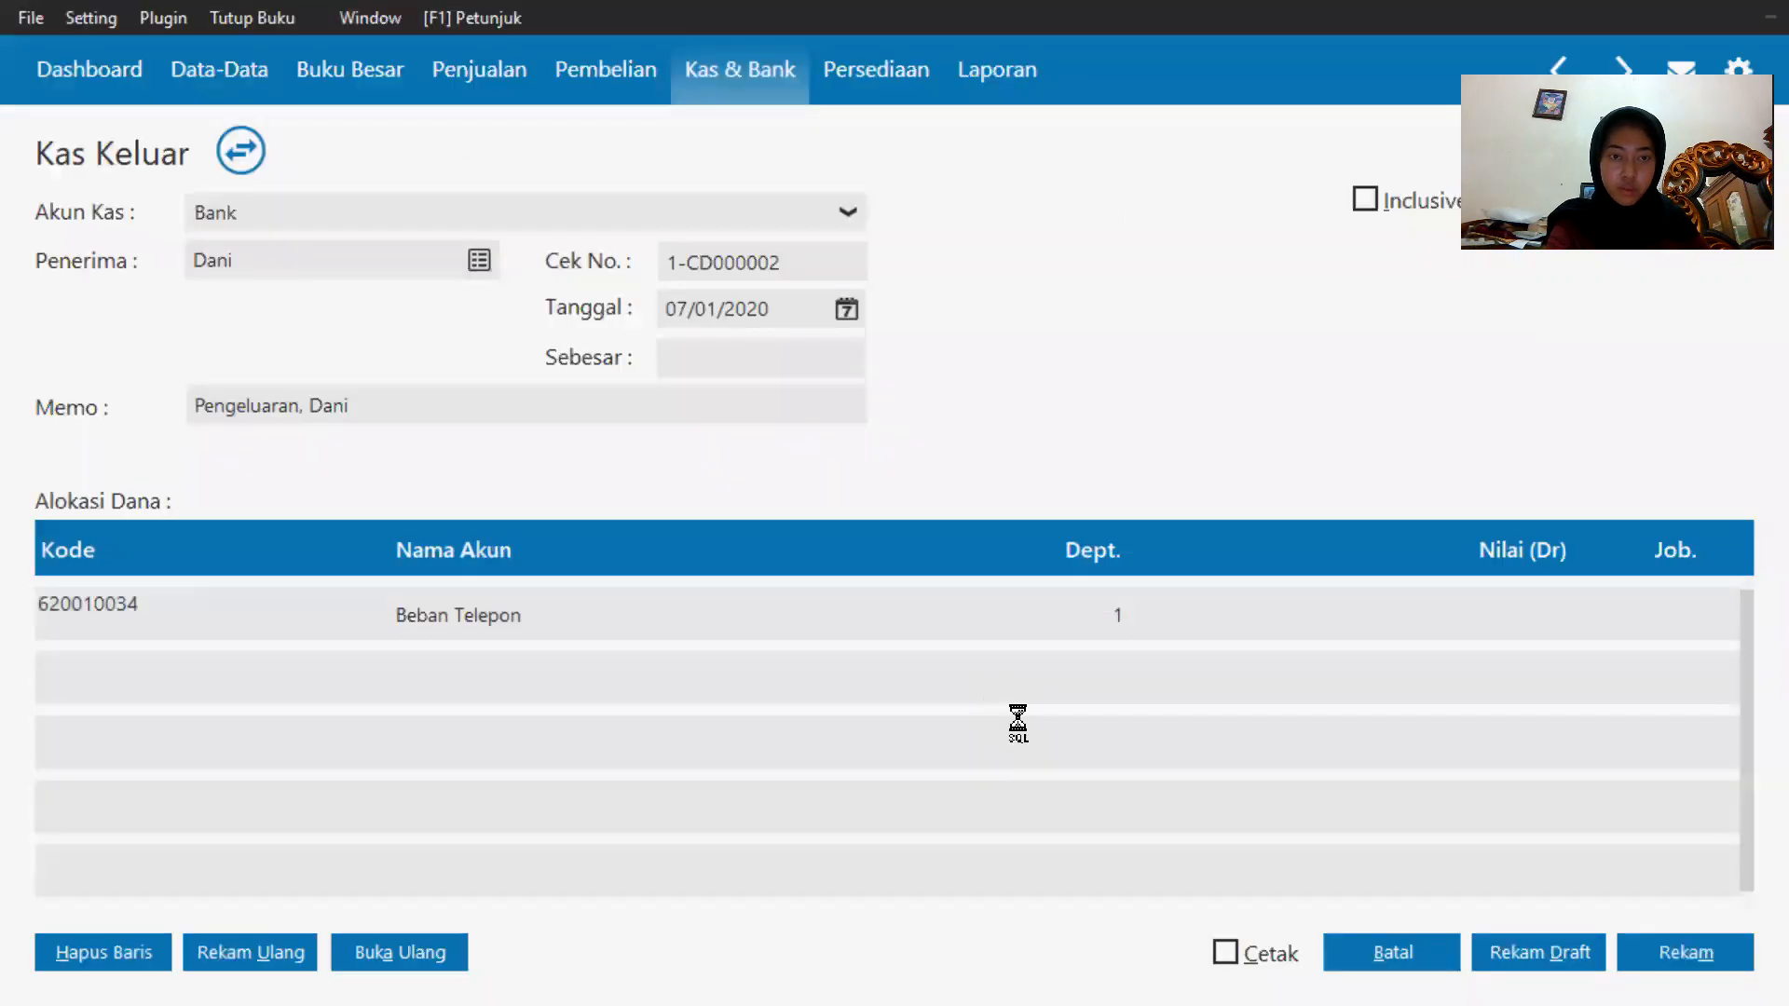
pyautogui.click(1085, 615)
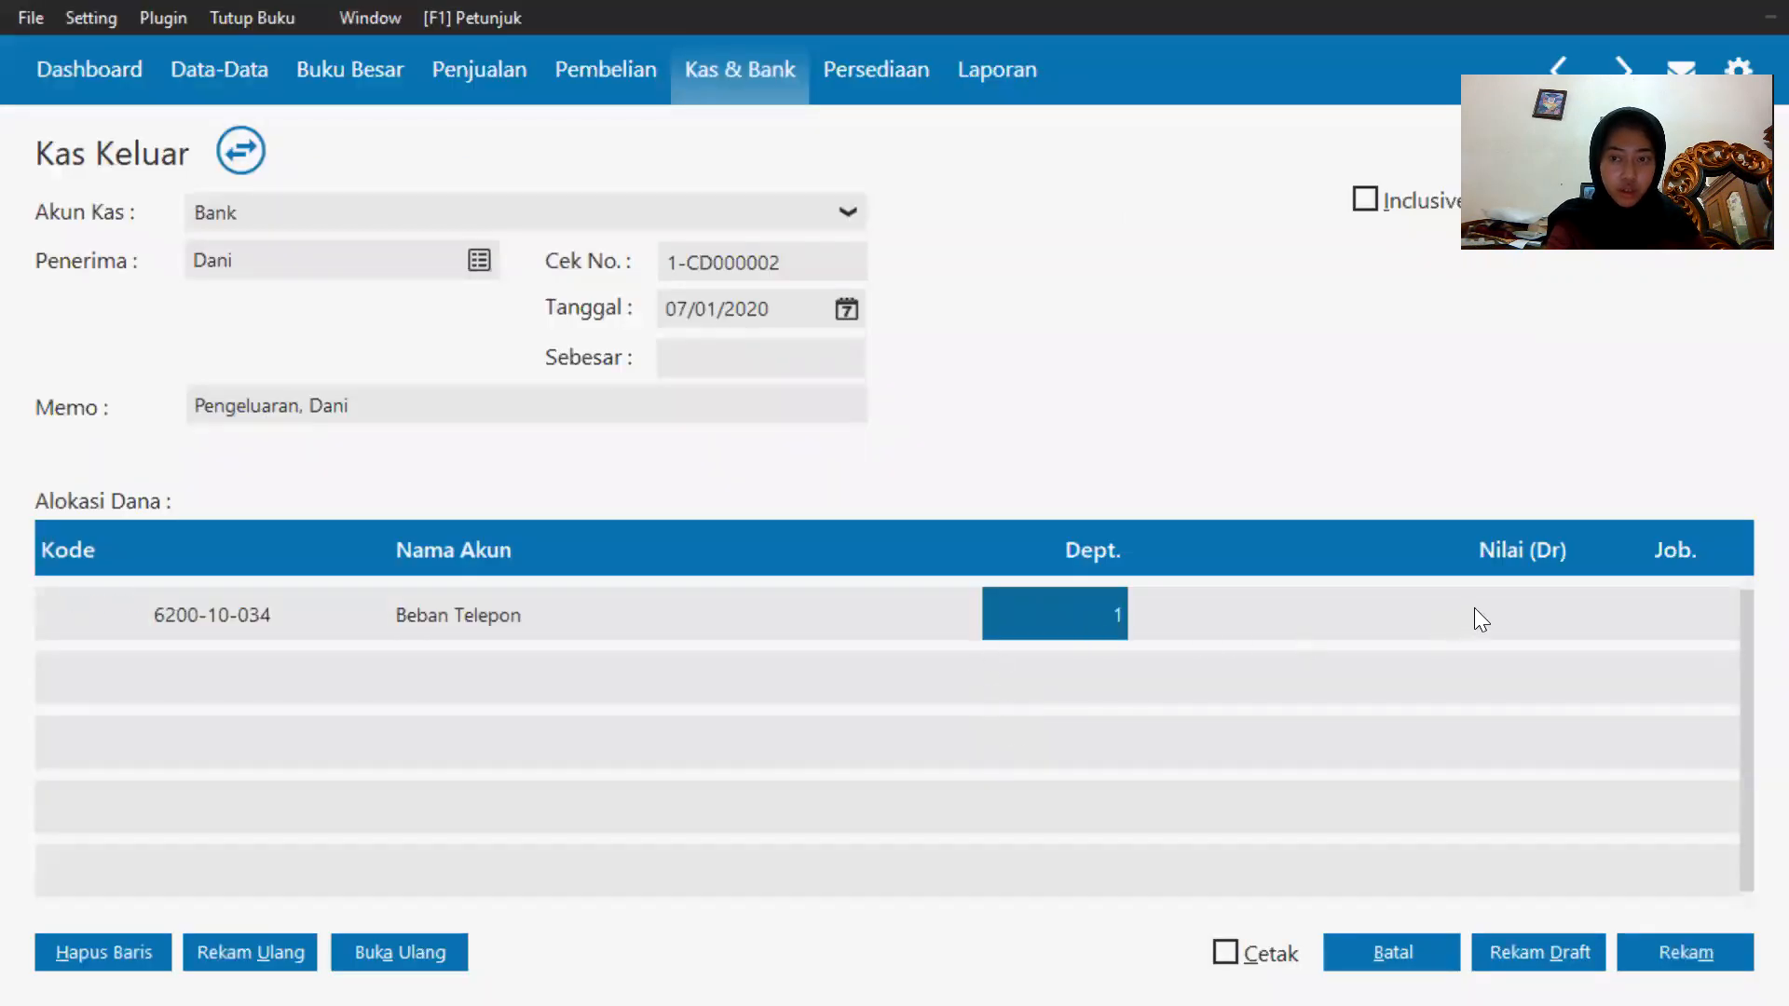
# Enter 1125000 as the debit amount for the Beban Telepon line.
pyautogui.click(1537, 608)
pyautogui.click(1534, 596)
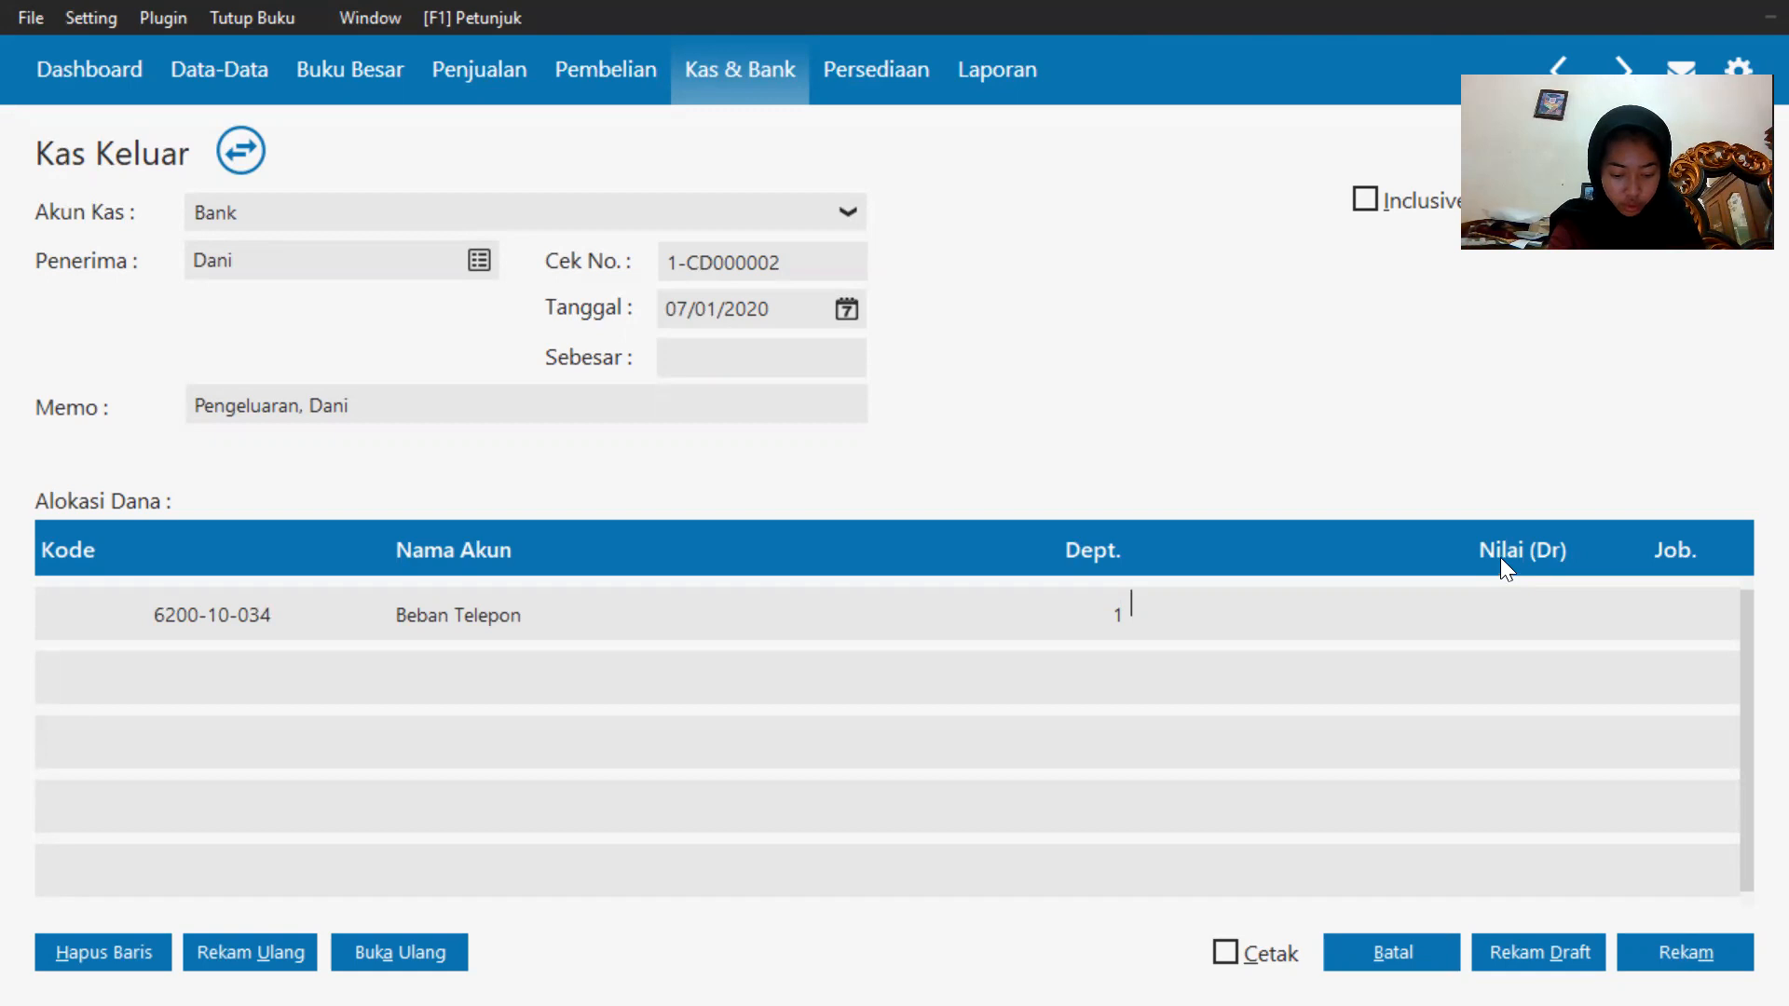
pyautogui.write('112')
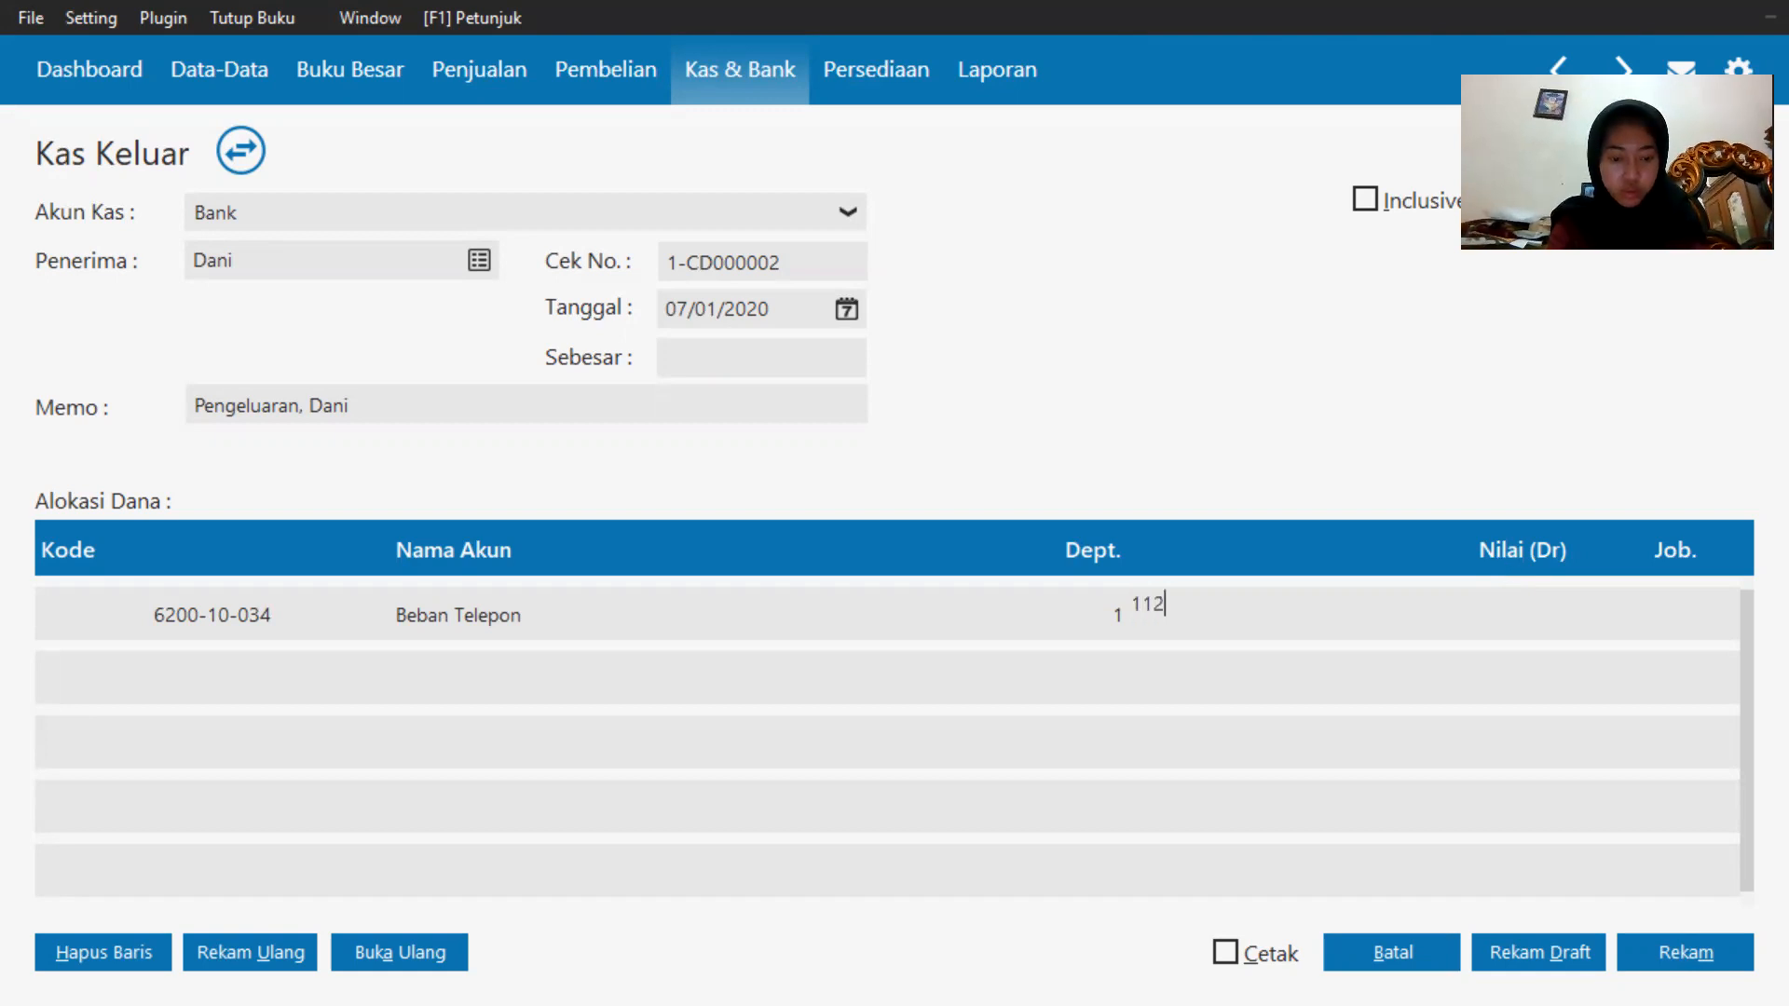
pyautogui.write('5000')
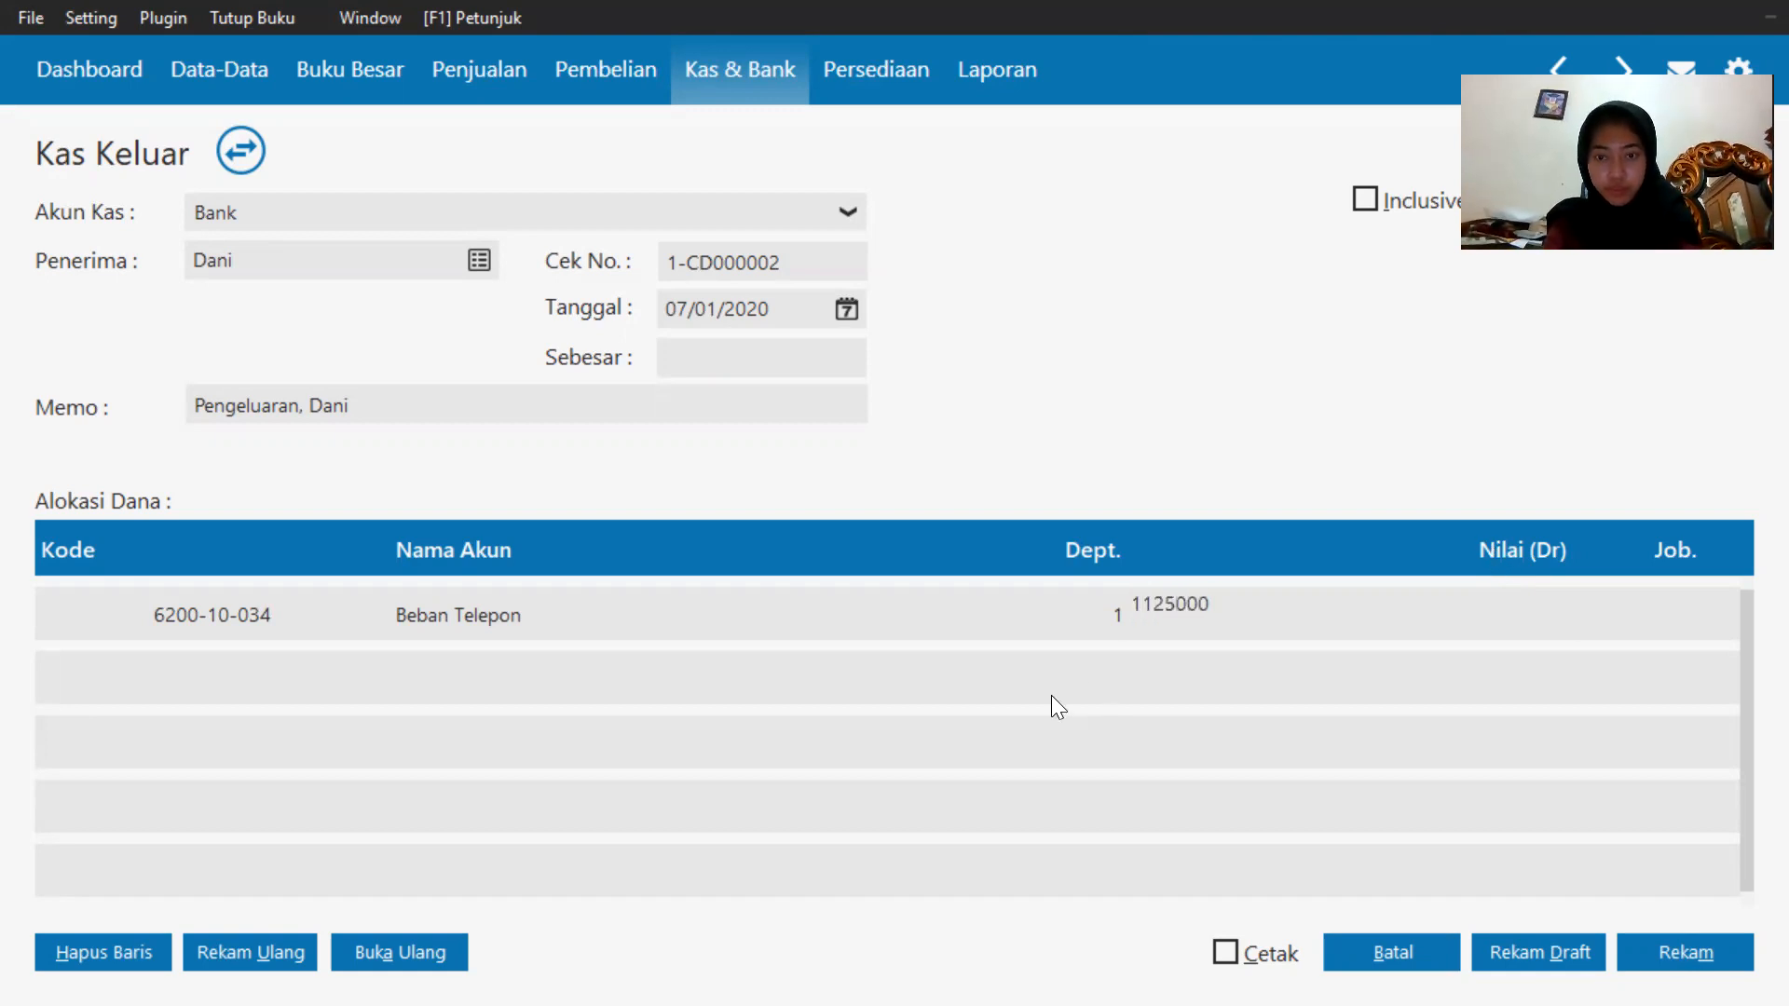
pyautogui.press('BackSpace')
pyautogui.press('BackSpace')
pyautogui.press('BackSpace')
pyautogui.press('BackSpace')
pyautogui.press('BackSpace')
pyautogui.press('BackSpace')
pyautogui.press('BackSpace')
pyautogui.write('1125000')
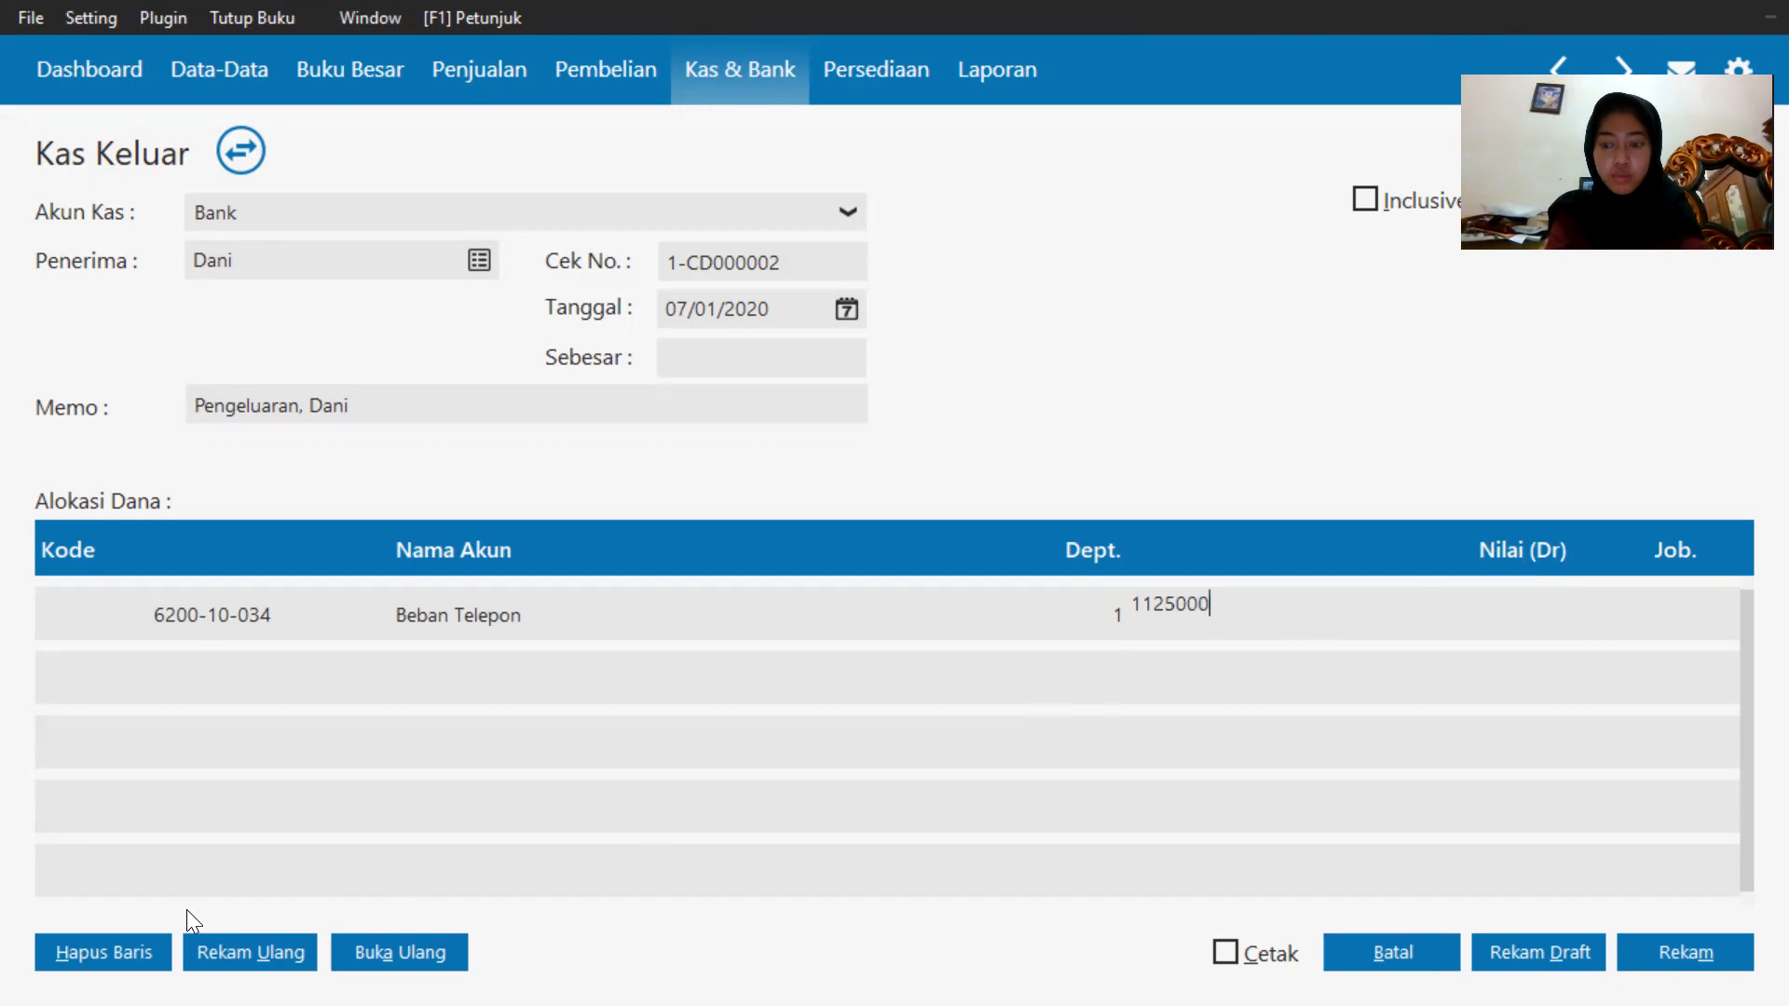
pyautogui.hotkey('ctrl', 'a')
pyautogui.press('BackSpace')
pyautogui.write('1125000')
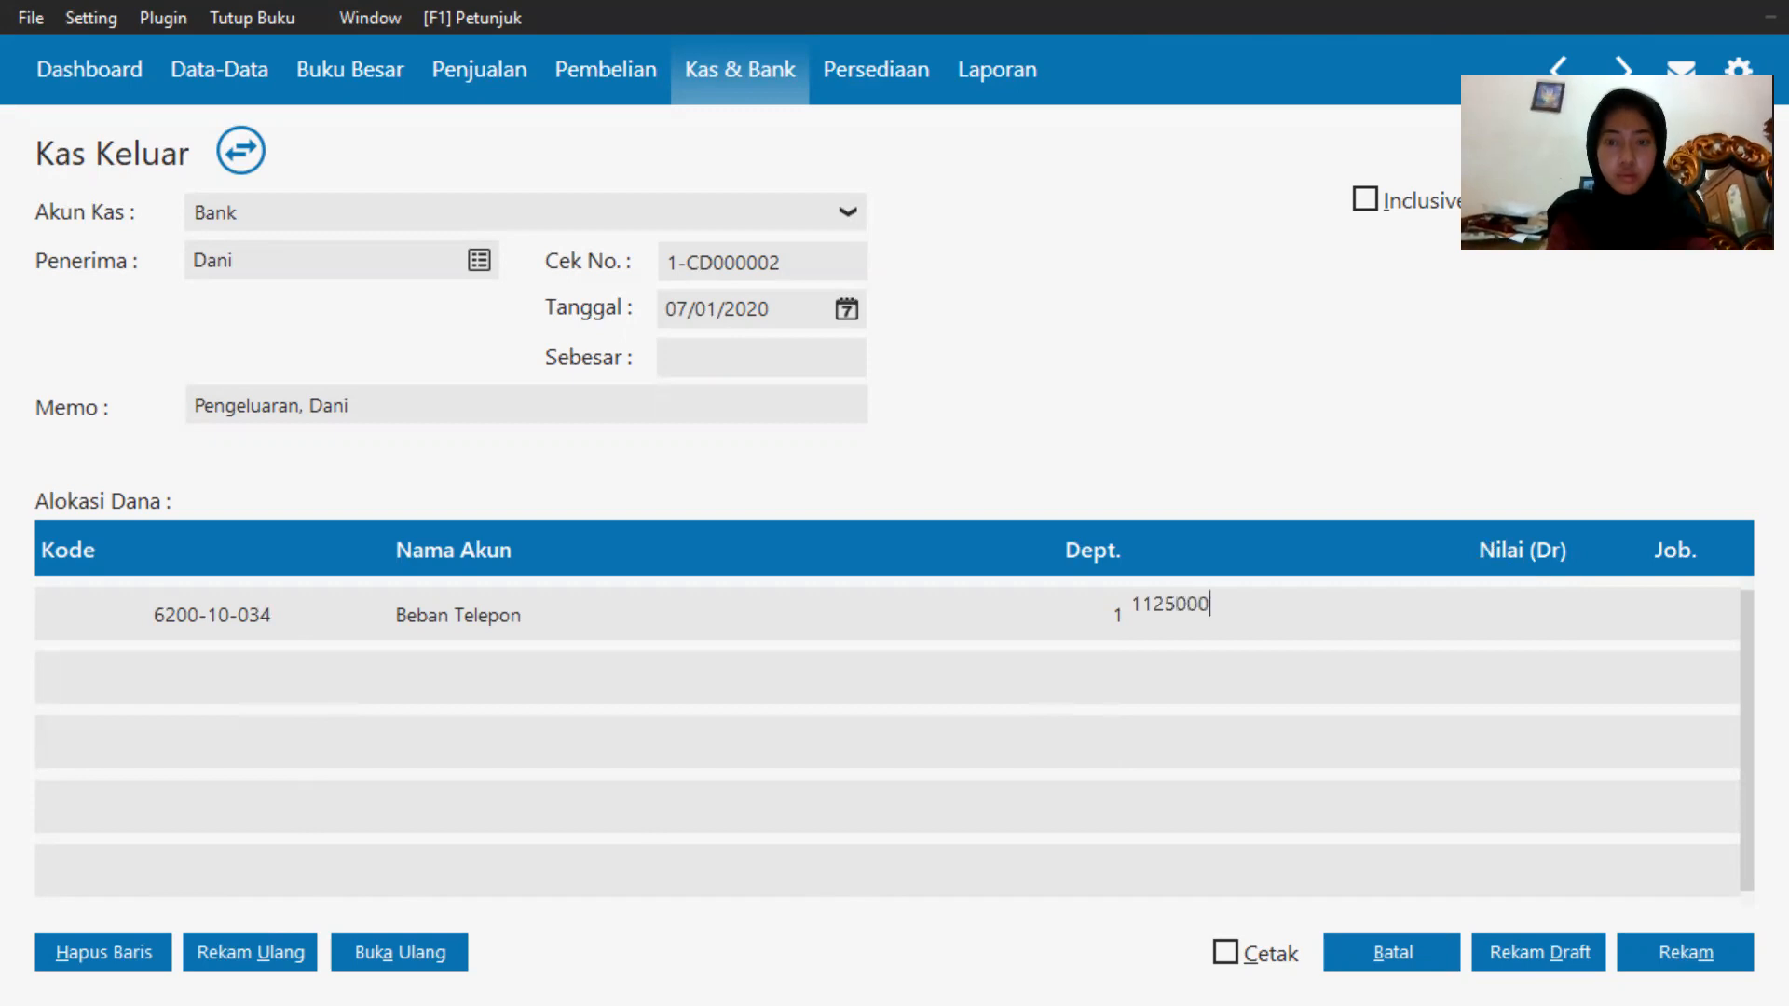
pyautogui.hotkey('ctrl', 'a')
pyautogui.press('BackSpace')
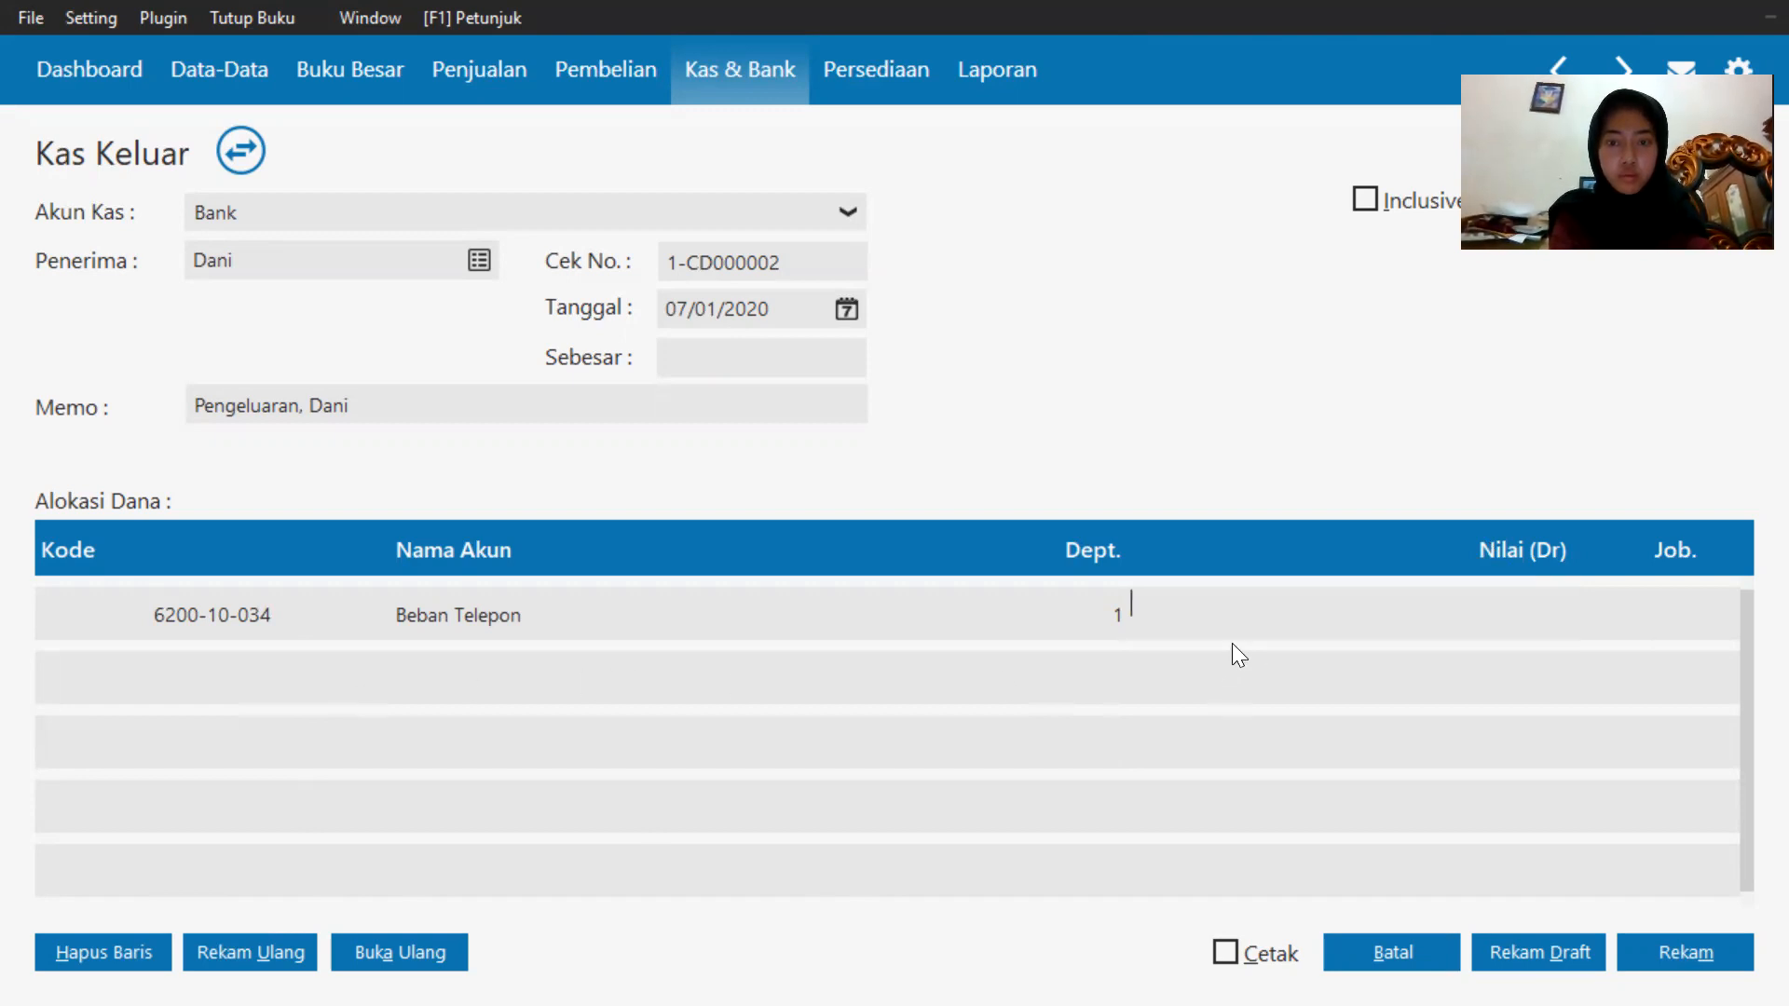
pyautogui.write('1125000')
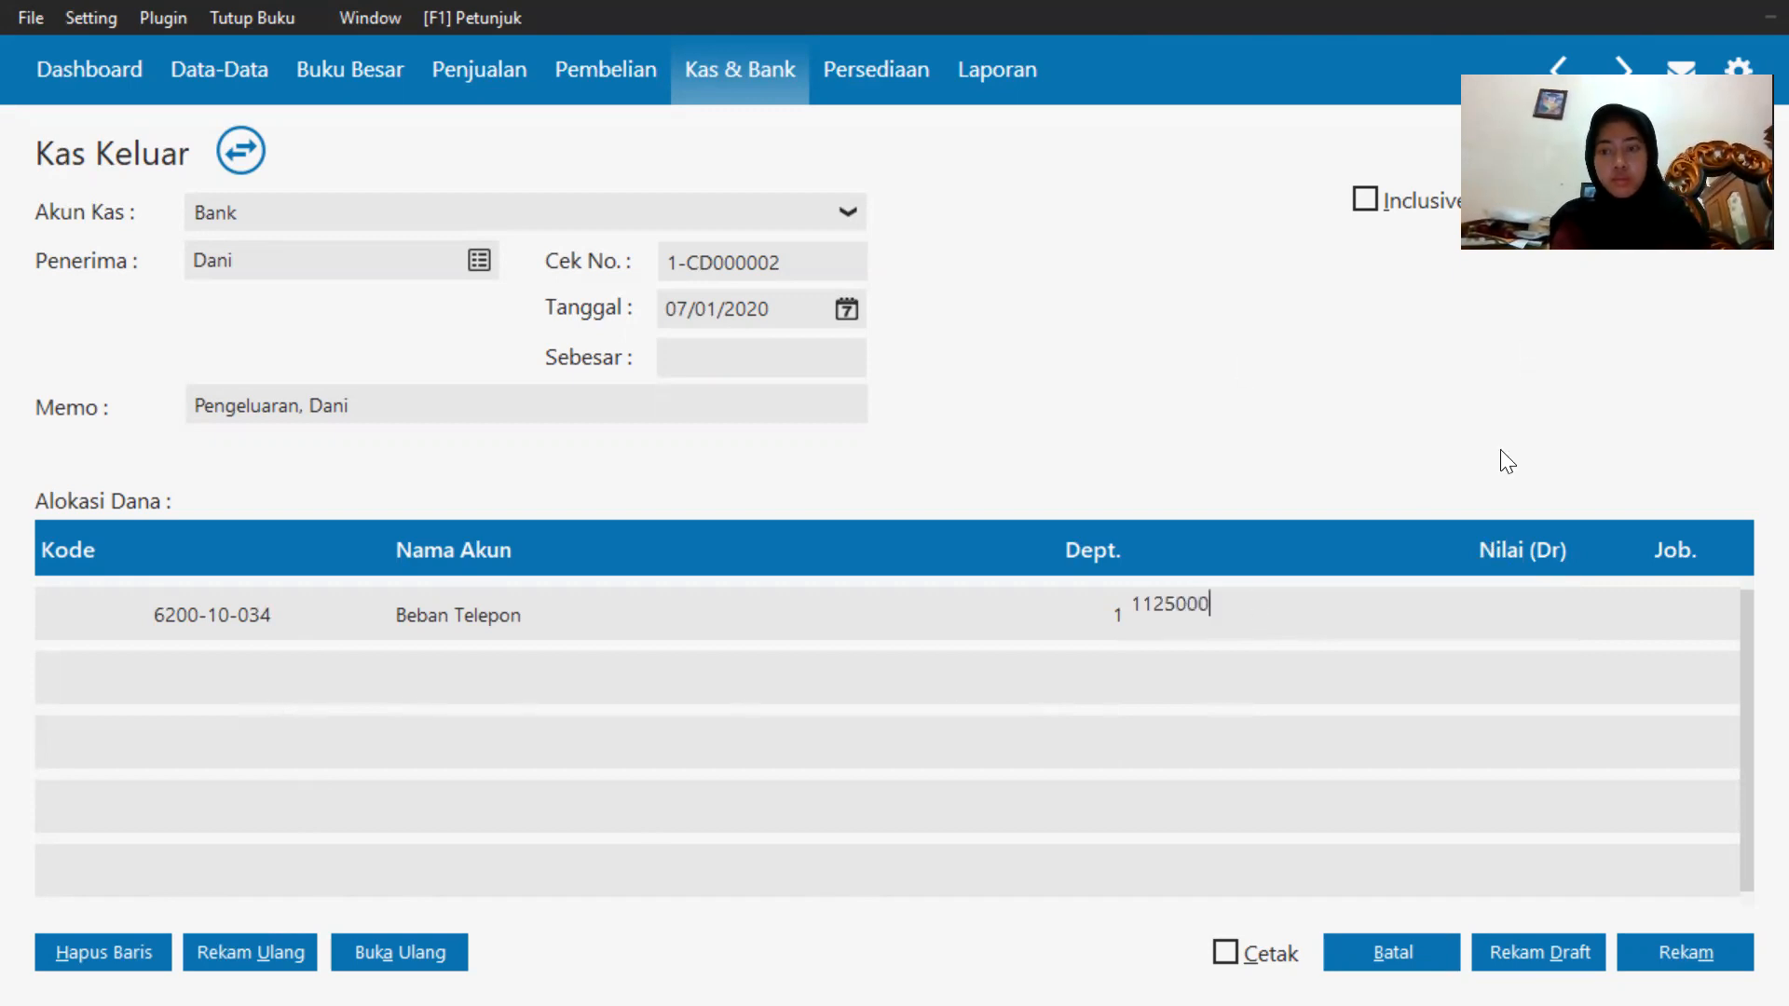
pyautogui.click(1666, 600)
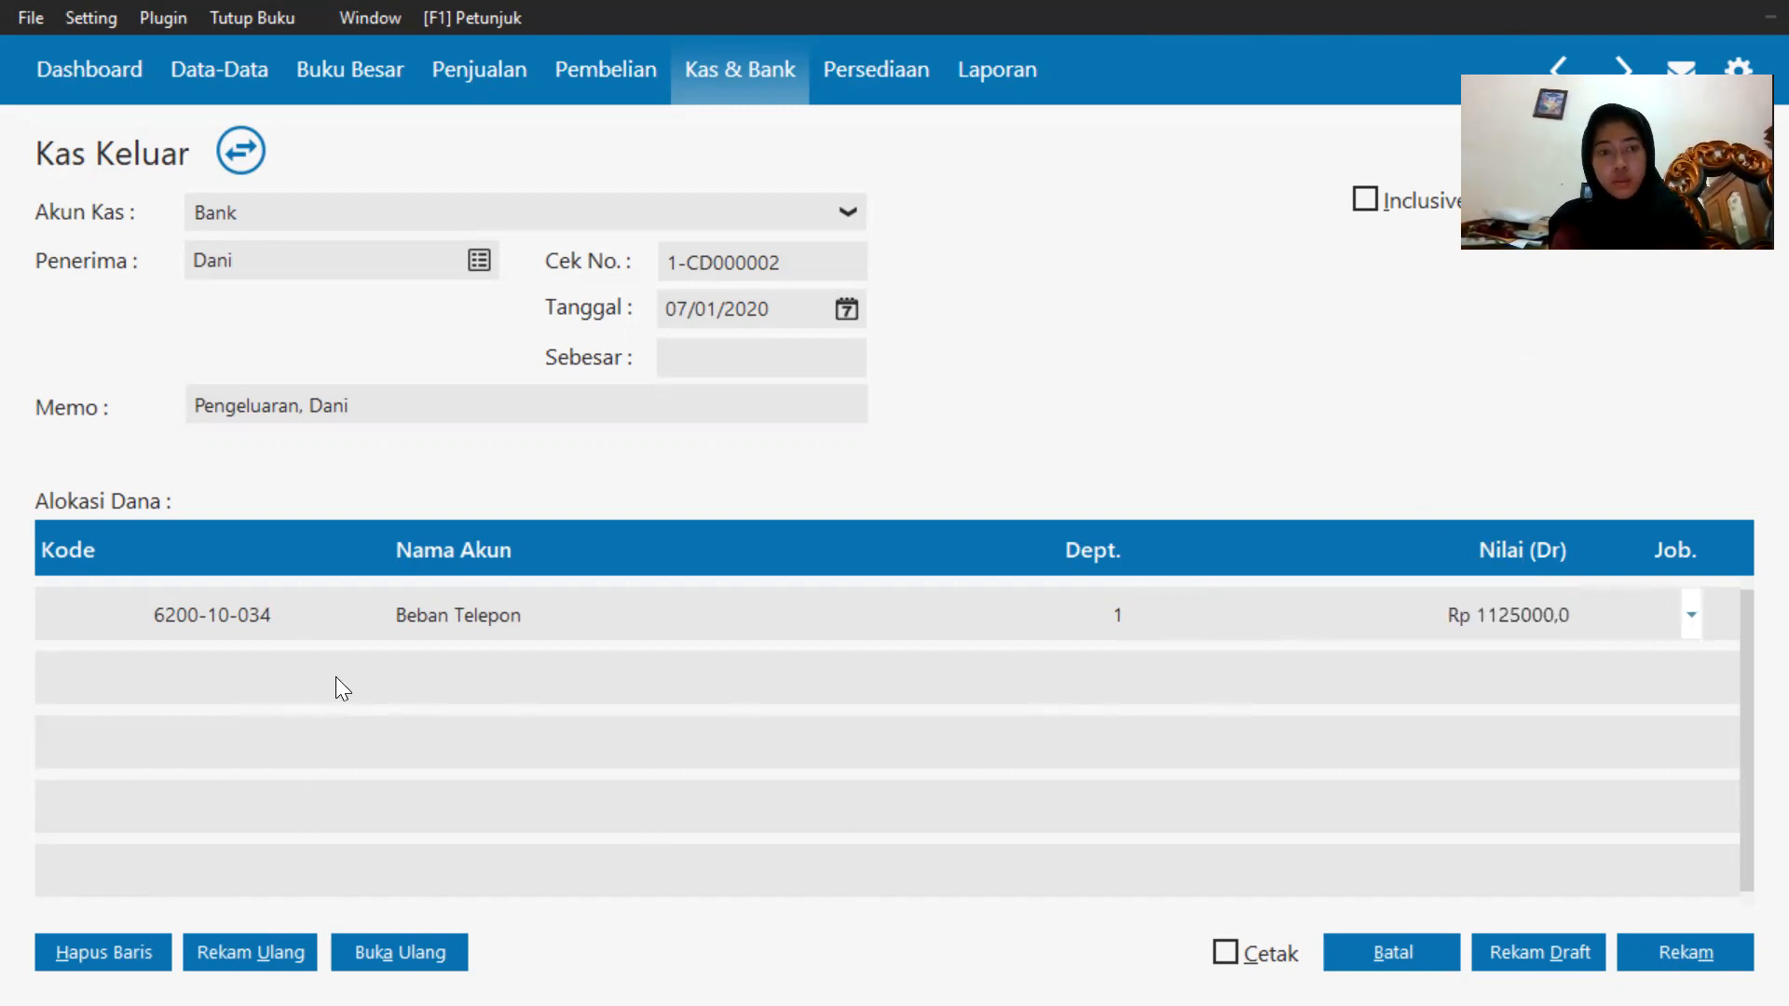
pyautogui.click(178, 676)
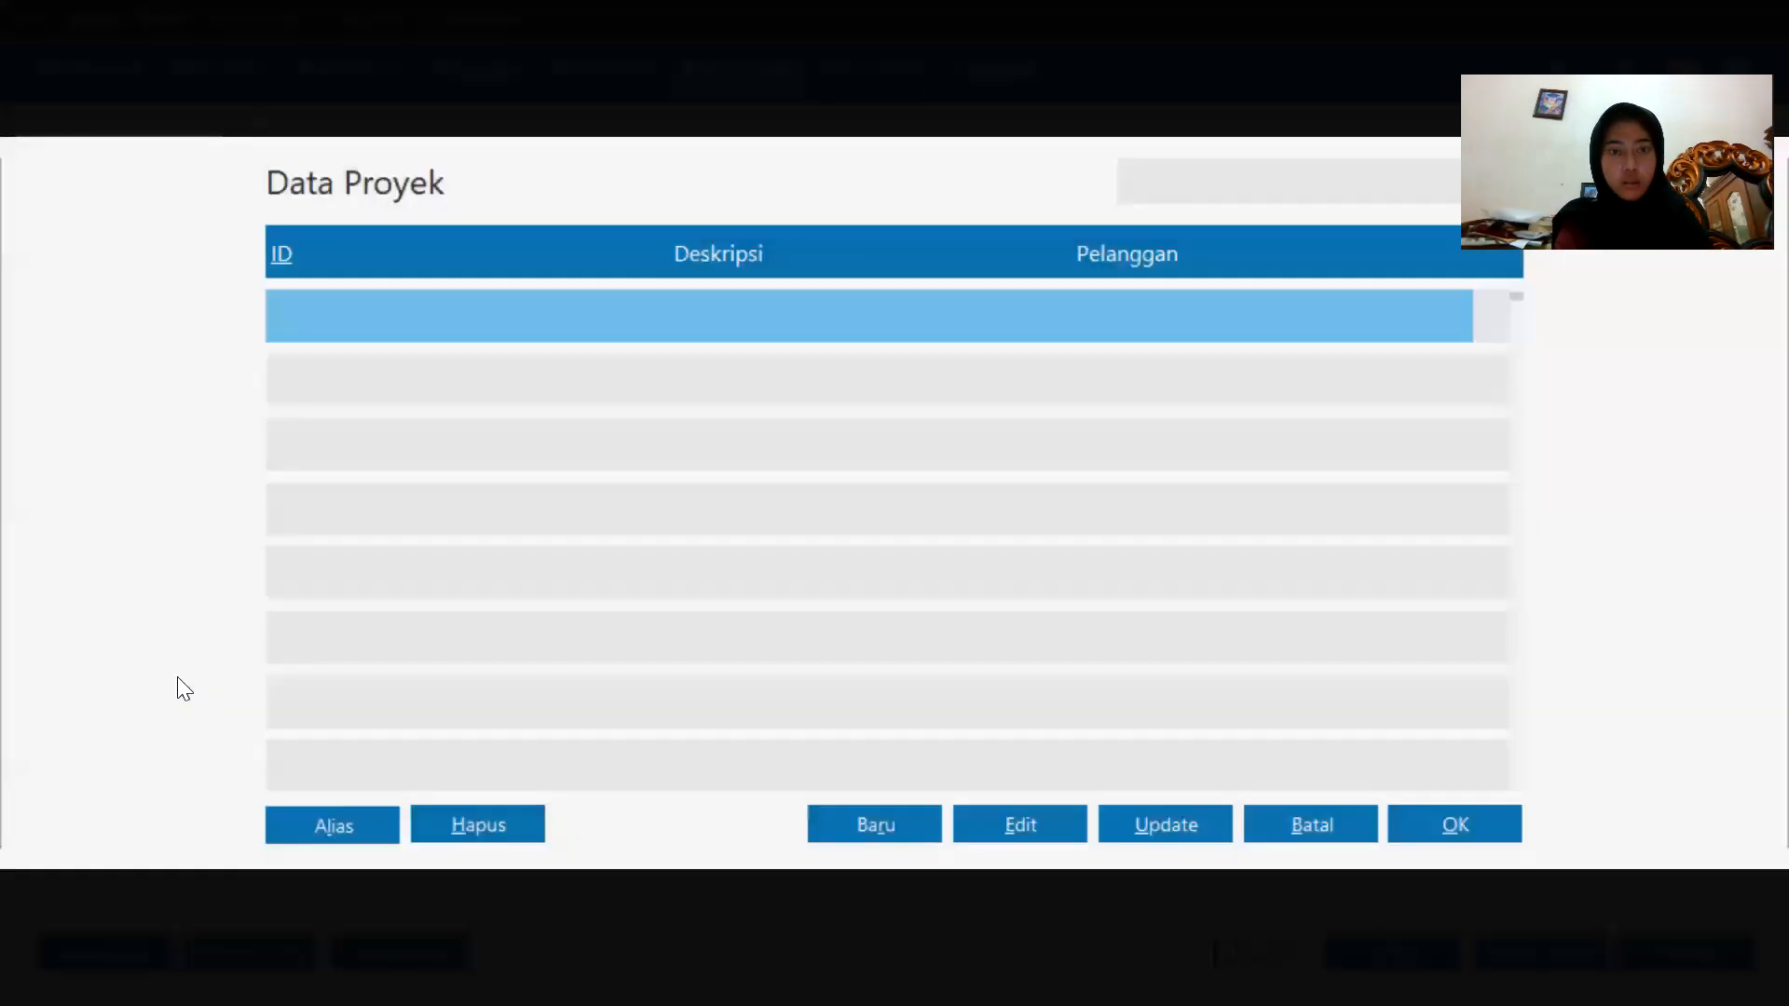
pyautogui.press('Escape')
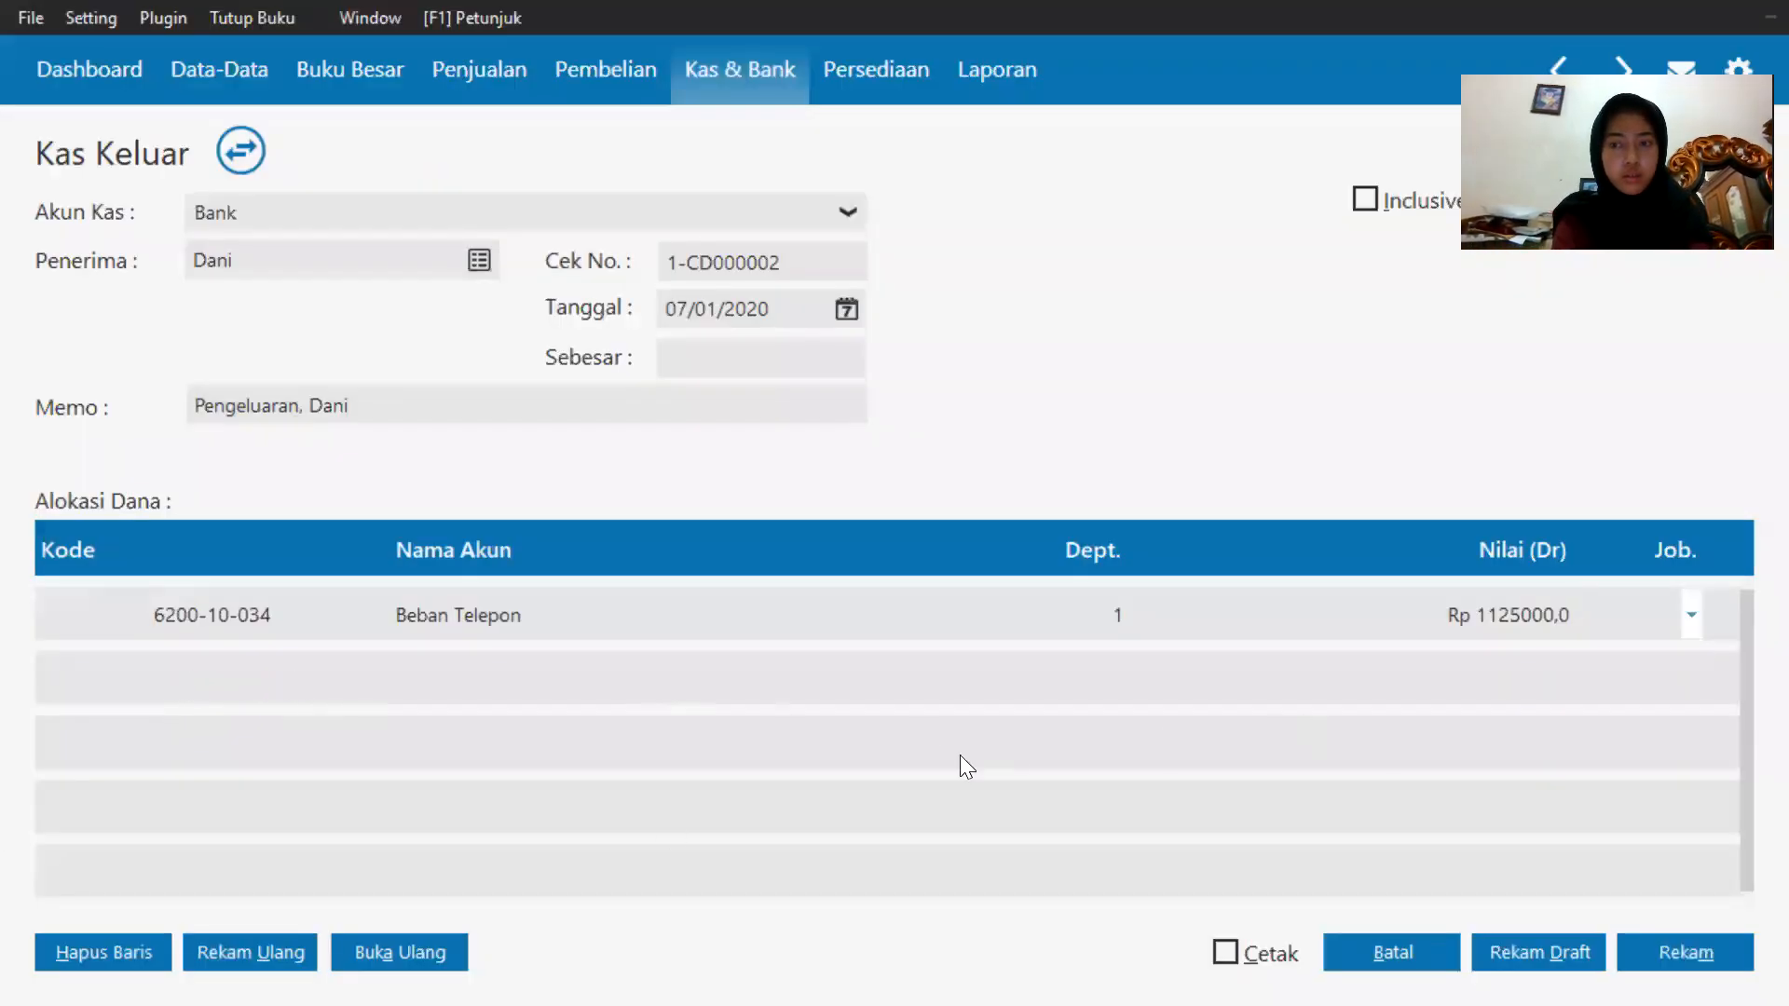
# Add a second fund line to the Kas Keluar entry and allocate it to the Beban Lain account (690010010).
pyautogui.click(158, 593)
pyautogui.press('Down')
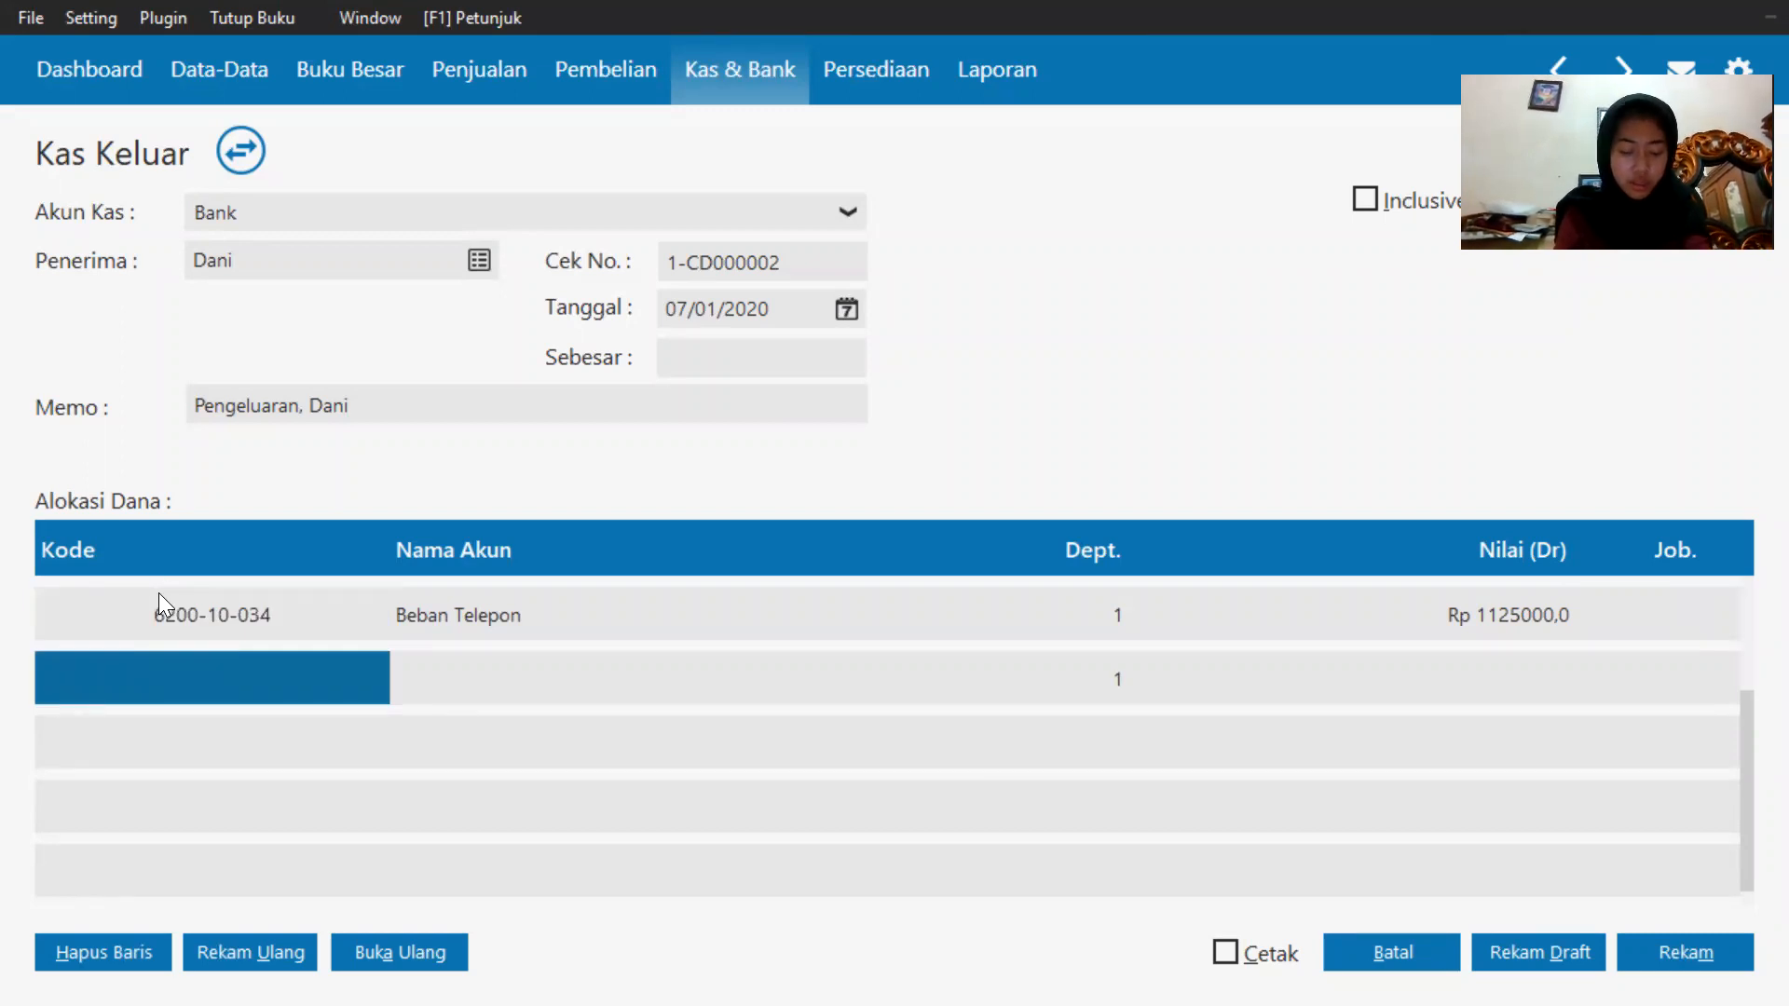
pyautogui.doubleClick(144, 669)
pyautogui.press('Down')
pyautogui.press('Down')
pyautogui.press('Down')
pyautogui.press('Down')
pyautogui.press('Down')
pyautogui.press('Down')
pyautogui.press('Down')
pyautogui.press('Down')
pyautogui.press('Down')
pyautogui.press('Down')
pyautogui.press('Down')
pyautogui.press('Down')
pyautogui.press('Down')
pyautogui.press('Down')
pyautogui.press('Down')
pyautogui.press('Down')
pyautogui.press('Down')
pyautogui.press('Down')
pyautogui.press('Down')
pyautogui.press('Down')
pyautogui.press('Down')
pyautogui.press('Down')
pyautogui.press('Down')
pyautogui.press('Down')
pyautogui.press('Down')
pyautogui.press('Down')
pyautogui.press('Down')
pyautogui.press('Down')
pyautogui.press('Down')
pyautogui.press('Down')
pyautogui.press('Down')
pyautogui.press('Down')
pyautogui.press('Down')
pyautogui.press('Down')
pyautogui.press('Down')
pyautogui.press('Down')
pyautogui.press('Down')
pyautogui.press('Down')
pyautogui.press('Down')
pyautogui.press('Down')
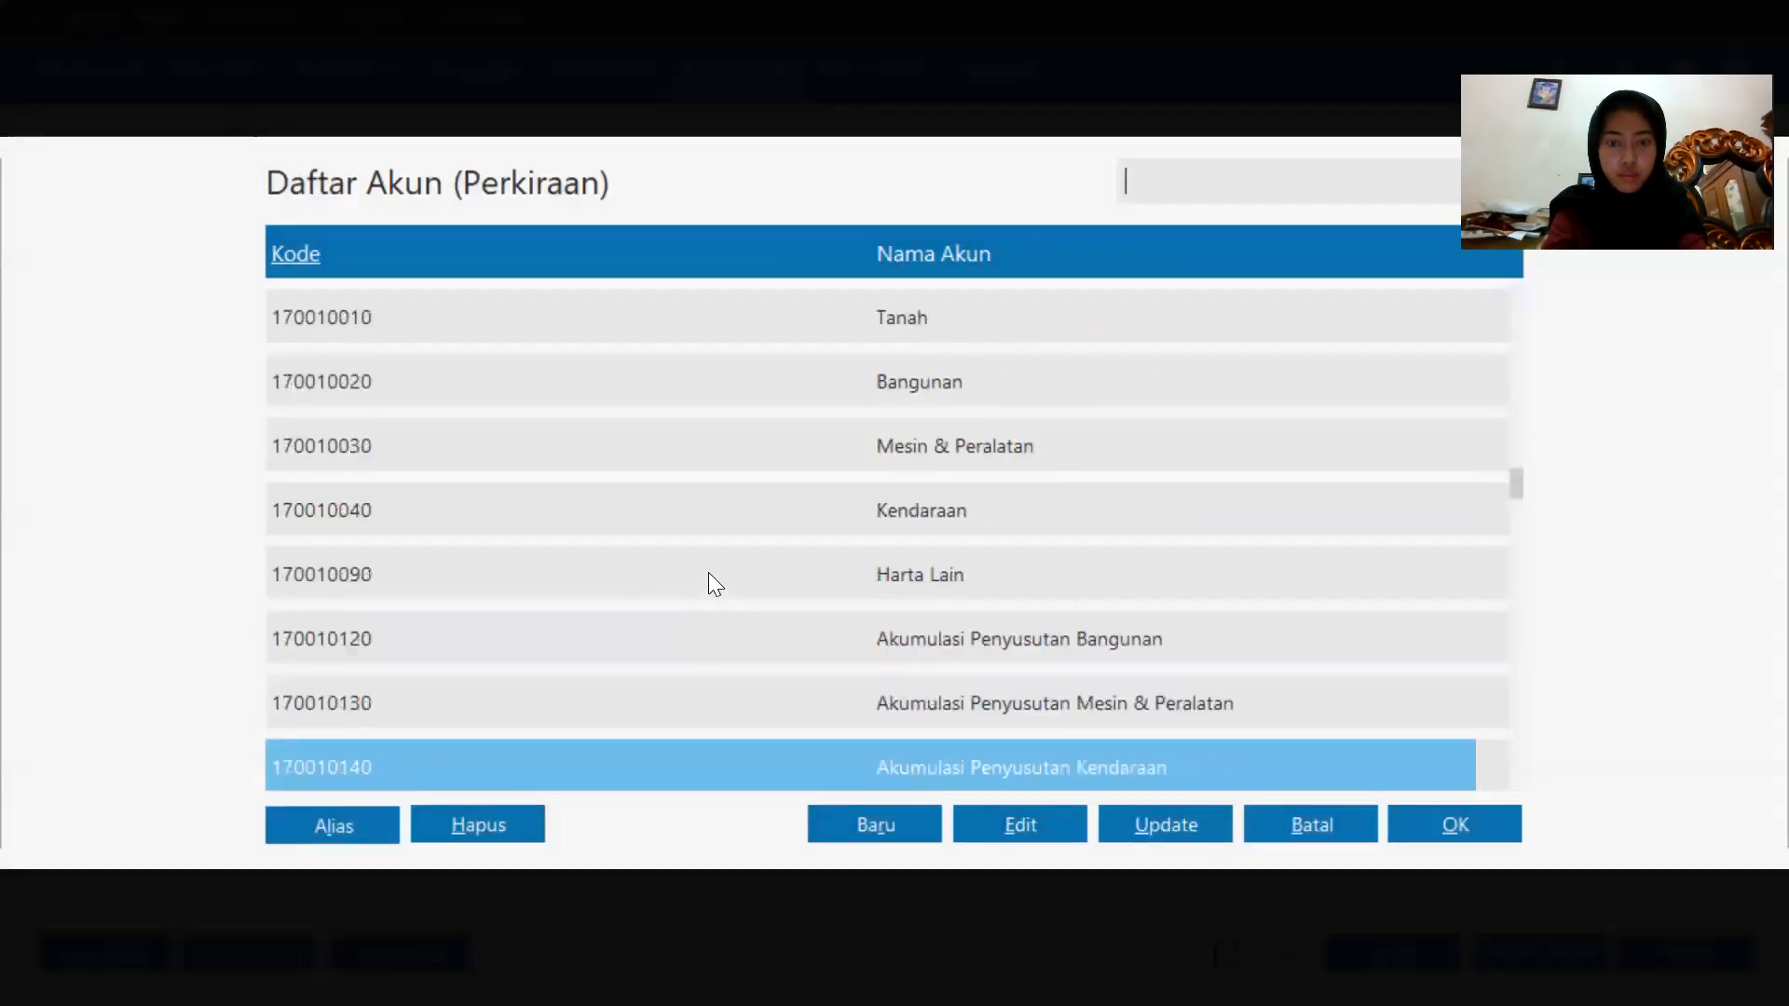
pyautogui.press('Down')
pyautogui.press('Down')
pyautogui.press('Down')
pyautogui.press('Down')
pyautogui.press('Down')
pyautogui.press('Down')
pyautogui.press('Down')
pyautogui.press('Down')
pyautogui.press('Down')
pyautogui.press('Down')
pyautogui.press('Down')
pyautogui.press('Down')
pyautogui.press('Down')
pyautogui.press('Down')
pyautogui.press('Down')
pyautogui.press('Down')
pyautogui.press('Down')
pyautogui.press('Down')
pyautogui.press('Down')
pyautogui.press('Down')
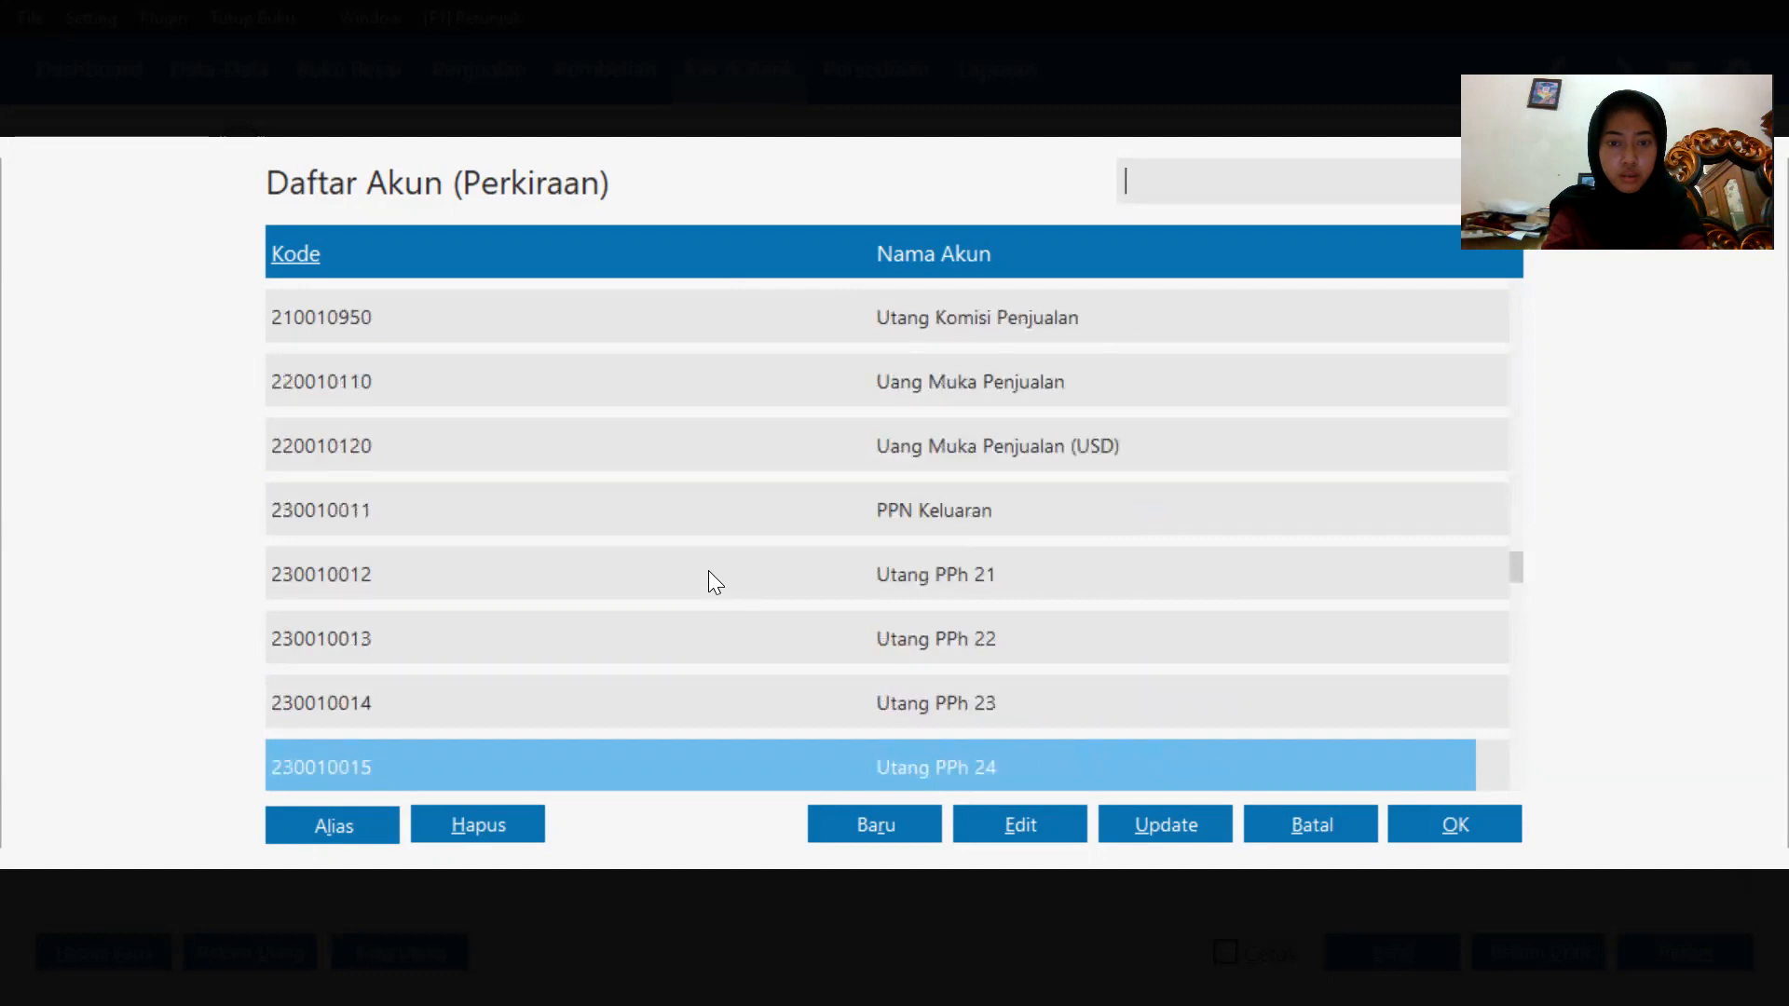
pyautogui.press('Down')
pyautogui.press('Down')
pyautogui.press('Down')
pyautogui.press('Down')
pyautogui.press('Down')
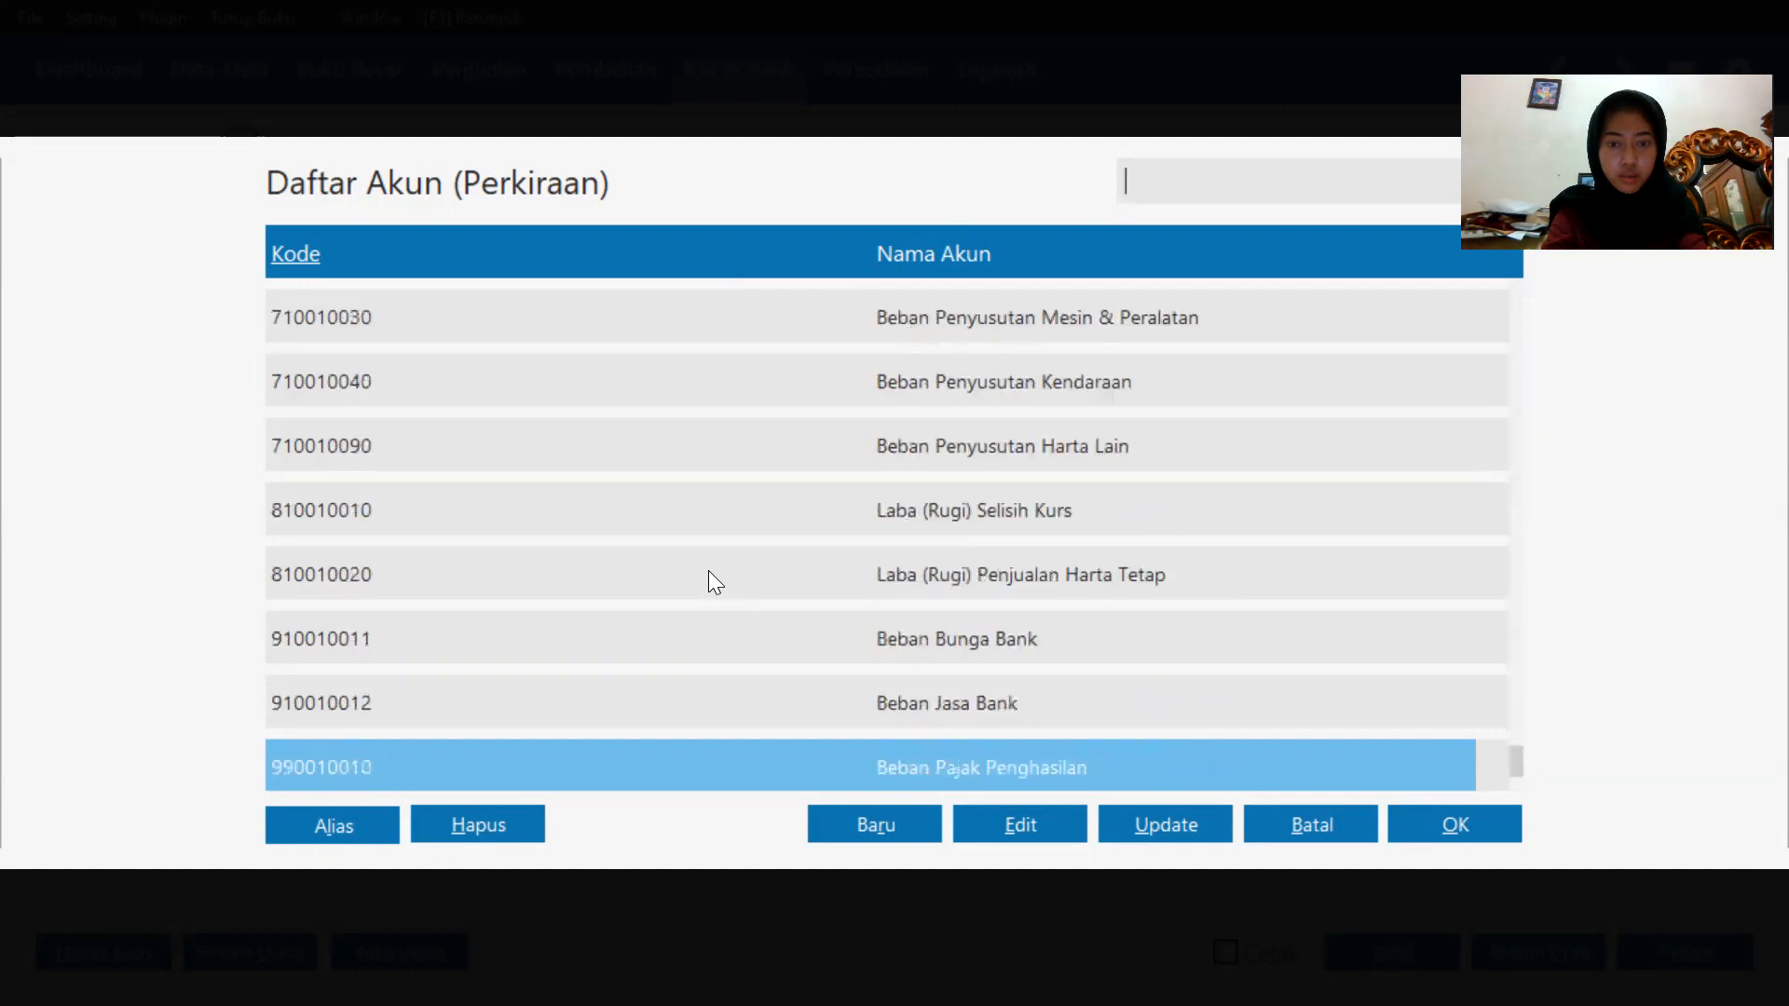
pyautogui.press('Up')
pyautogui.press('Up')
pyautogui.press('Up')
pyautogui.press('Up')
pyautogui.press('Up')
pyautogui.press('Up')
pyautogui.press('Up')
pyautogui.press('Up')
pyautogui.press('Up')
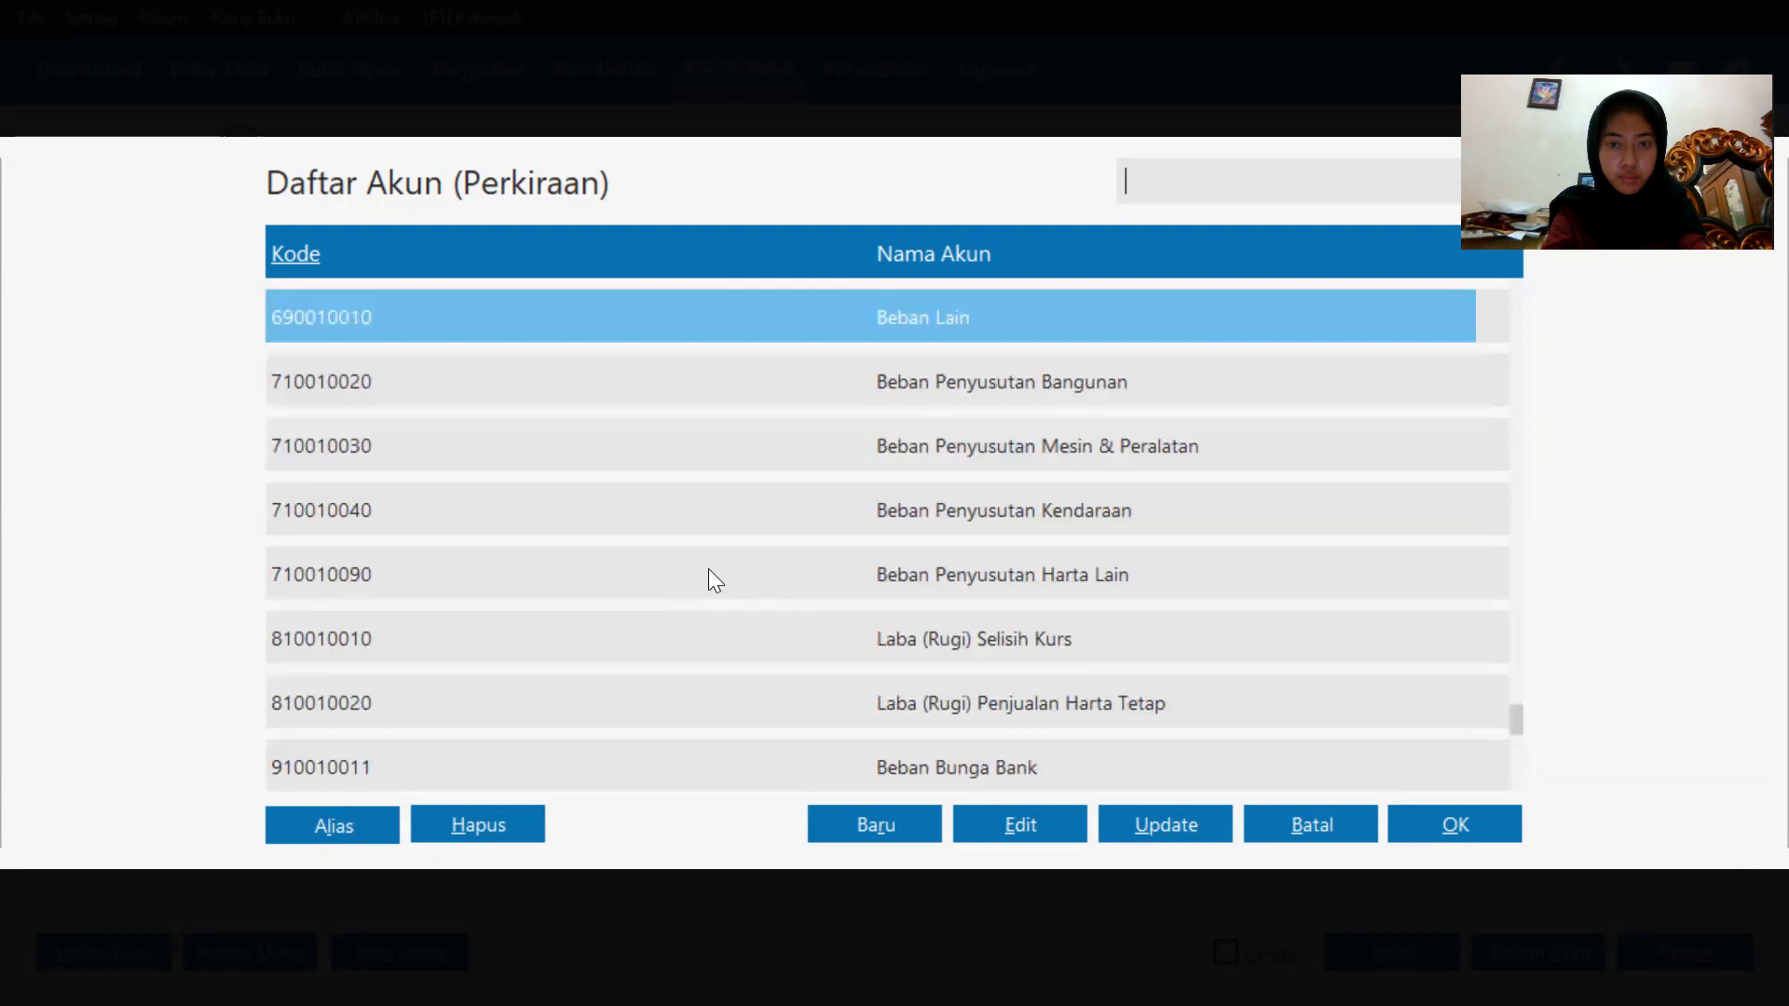
pyautogui.doubleClick(1102, 281)
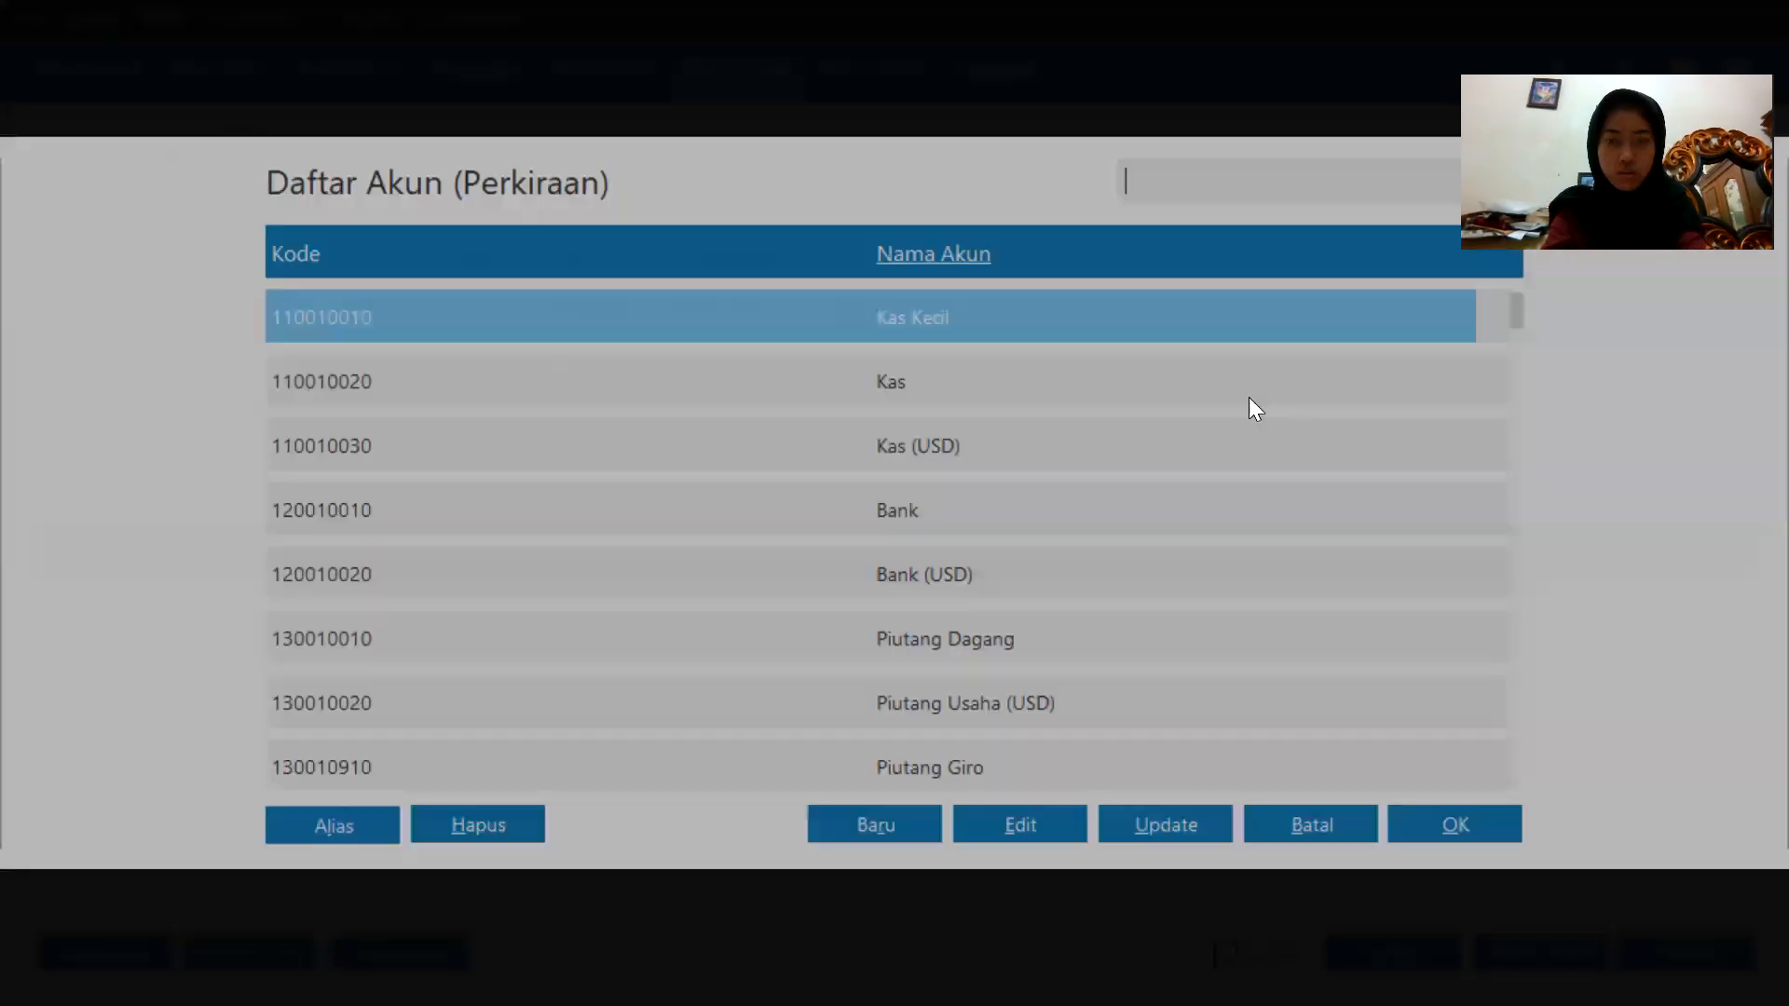
pyautogui.press('pagedown')
pyautogui.press('pagedown')
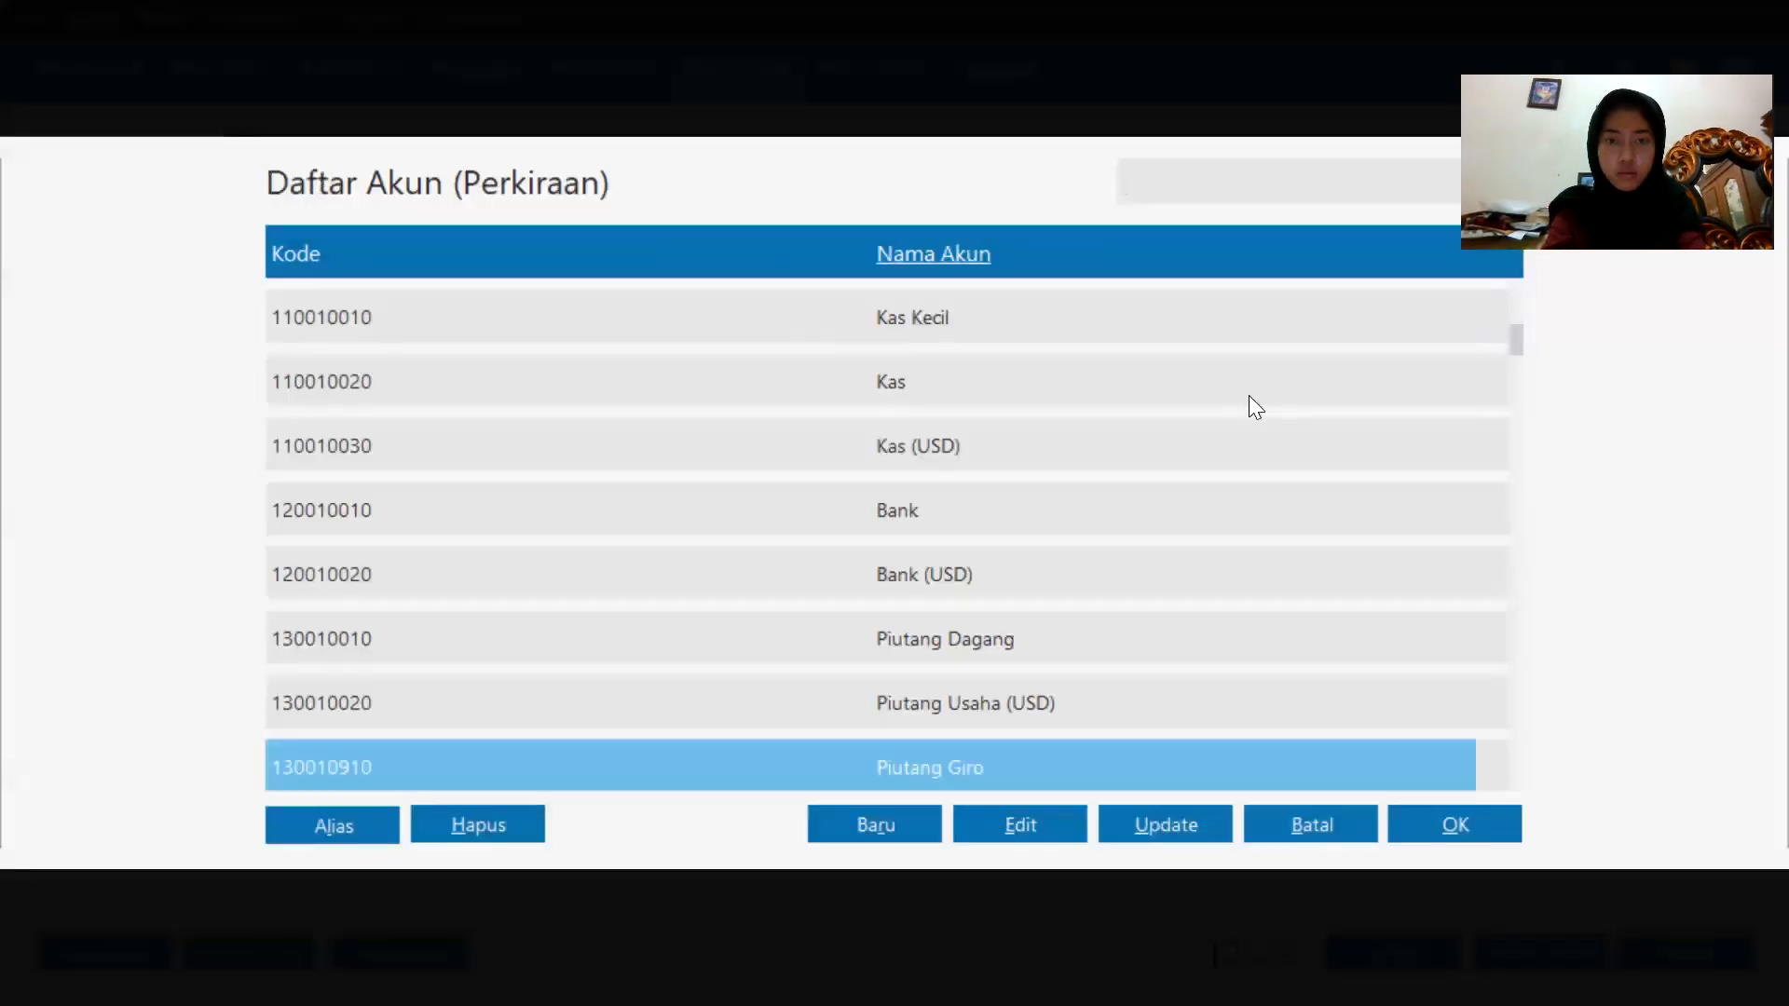
pyautogui.press('pagedown')
pyautogui.press('pagedown')
pyautogui.press('pagedown')
pyautogui.press('pagedown')
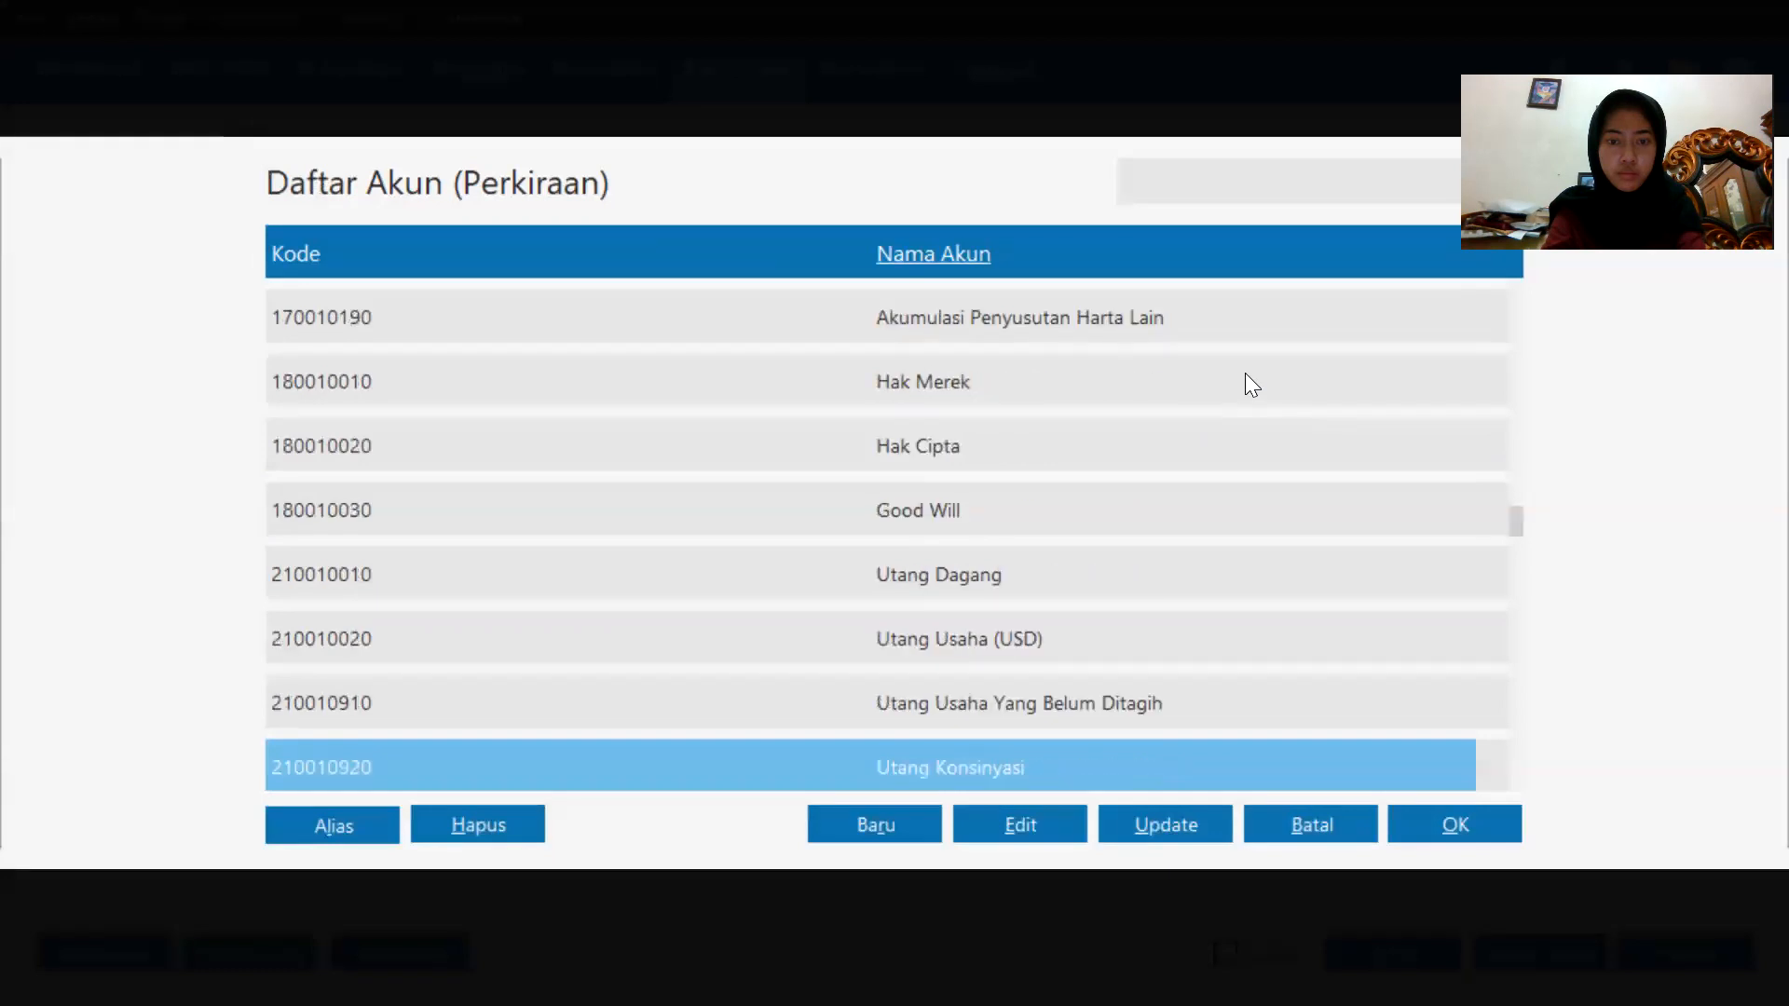
pyautogui.press('pagedown')
pyautogui.press('pagedown')
pyautogui.press('pagedown')
pyautogui.press('Down')
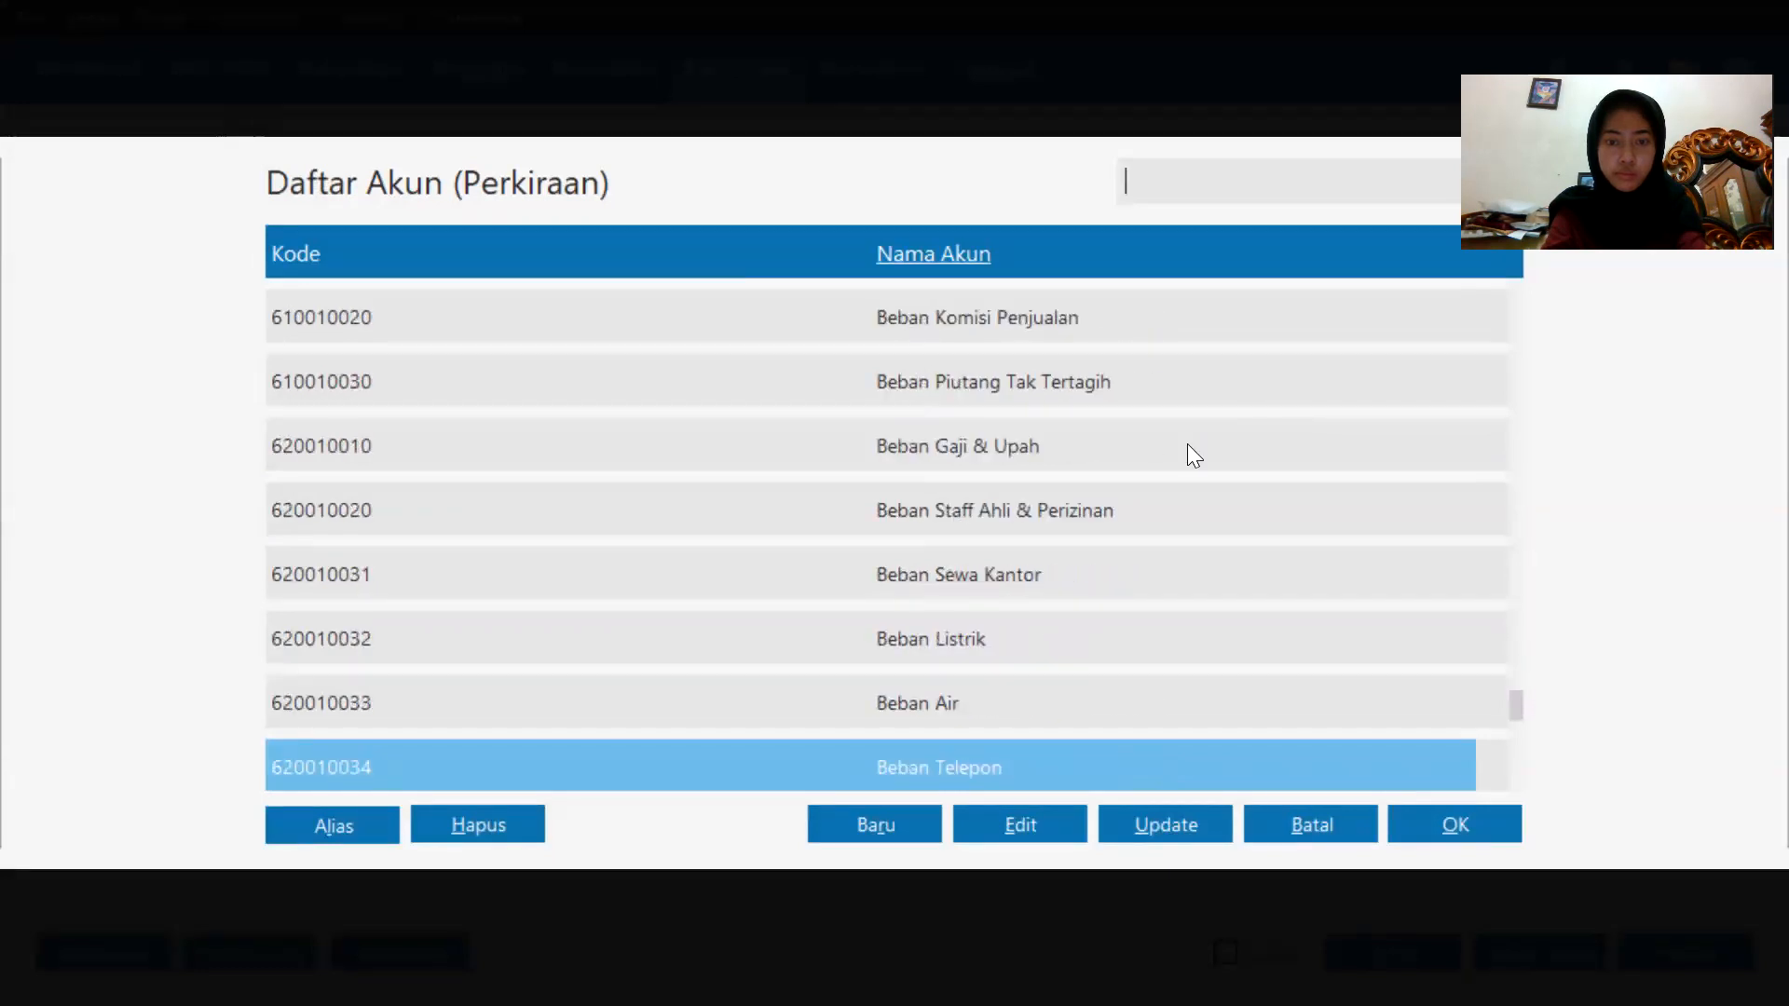
pyautogui.press('pagedown')
pyautogui.press('Down')
pyautogui.press('Down')
pyautogui.press('Down')
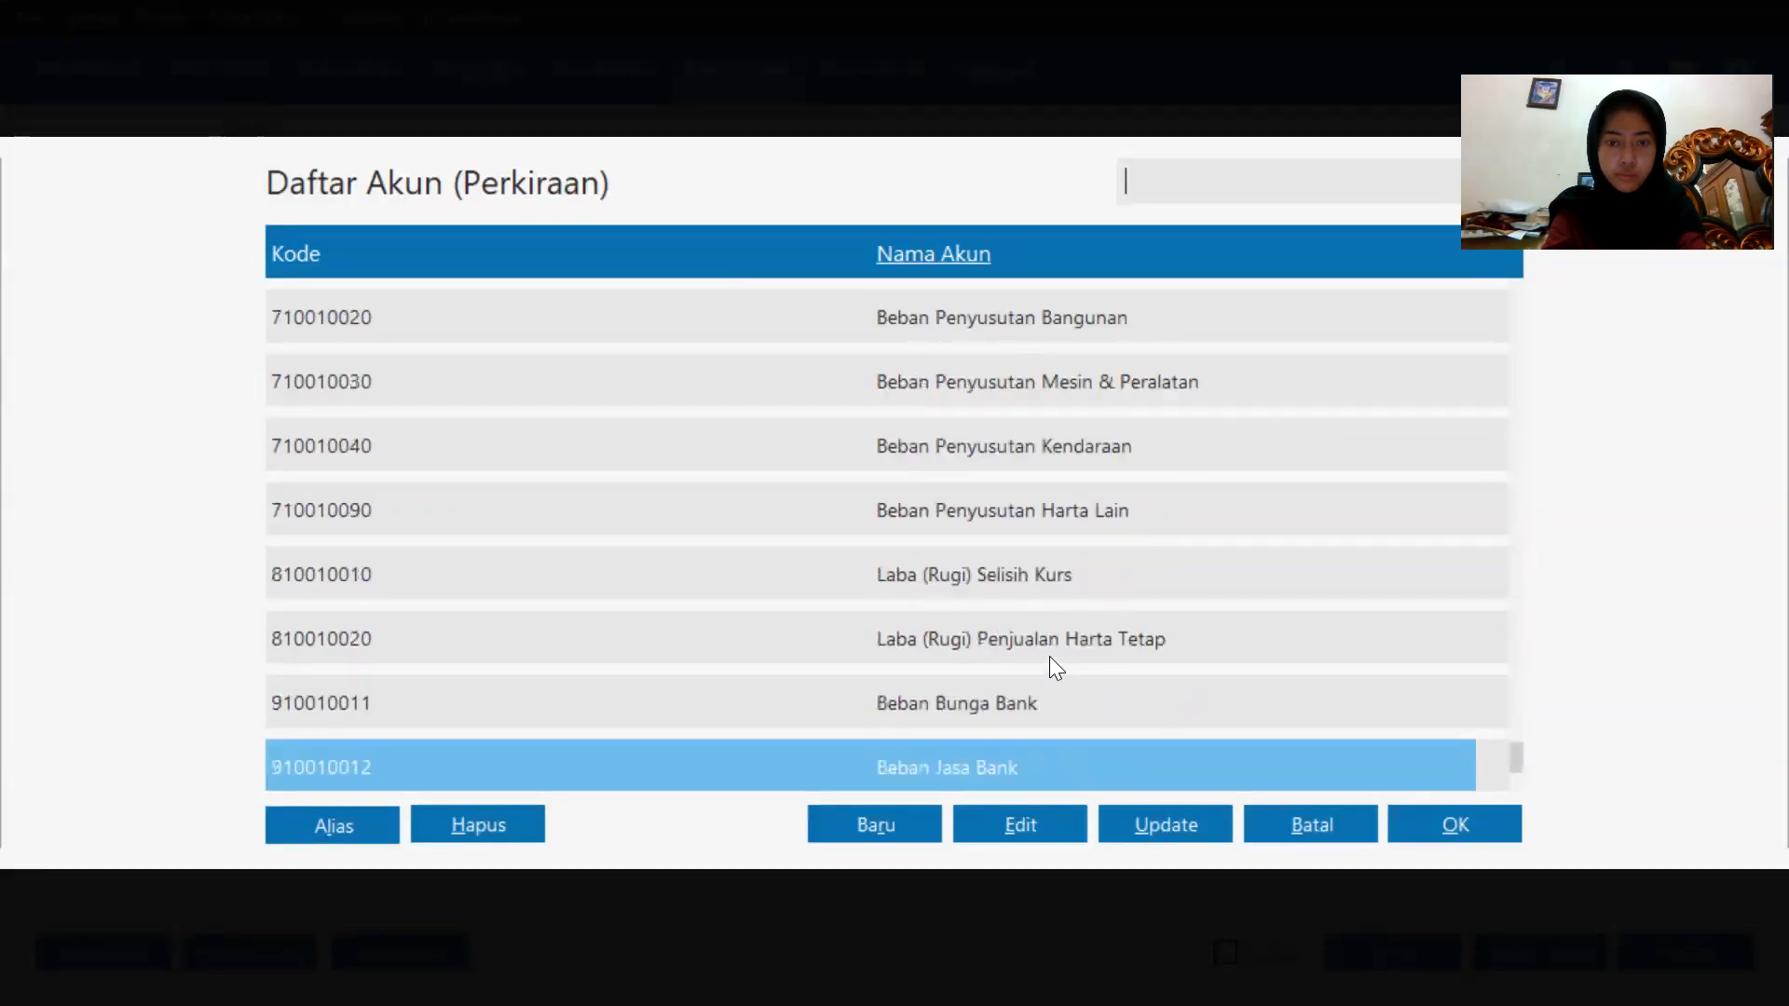
pyautogui.press('Up')
pyautogui.press('Up')
pyautogui.press('Up')
pyautogui.press('Up')
pyautogui.press('Up')
pyautogui.press('Up')
pyautogui.press('Up')
pyautogui.press('Up')
pyautogui.press('Up')
pyautogui.press('Up')
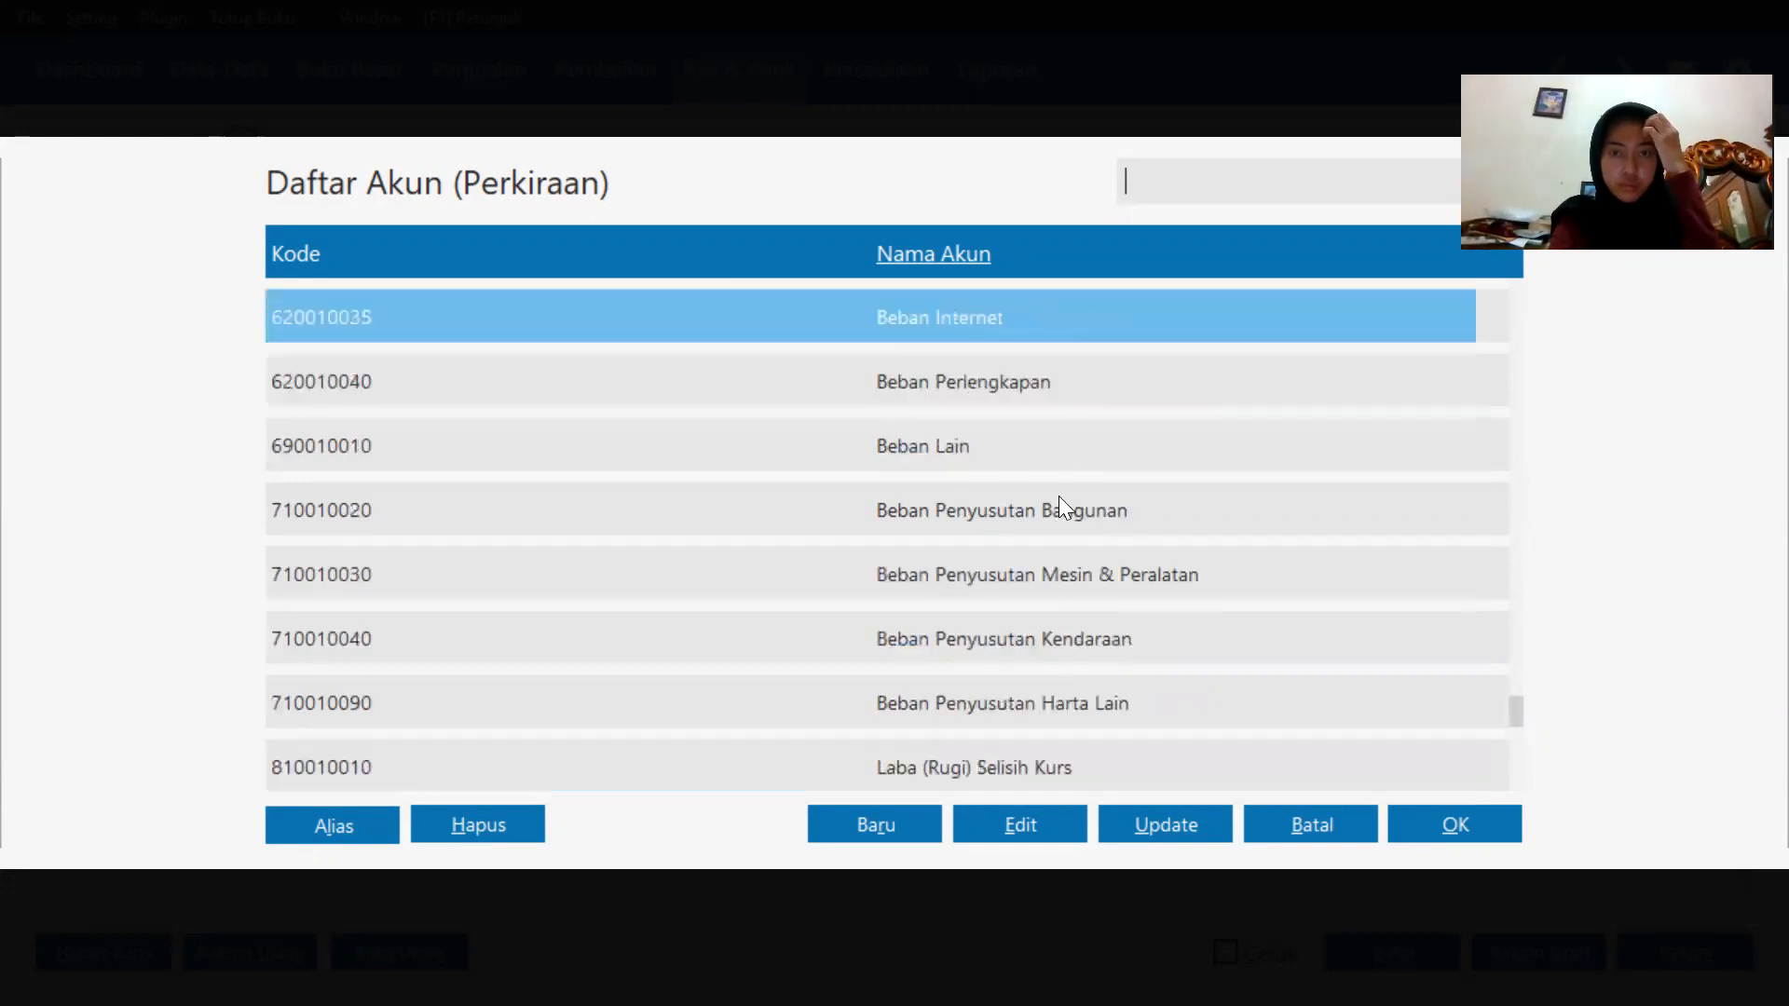
pyautogui.doubleClick(1066, 456)
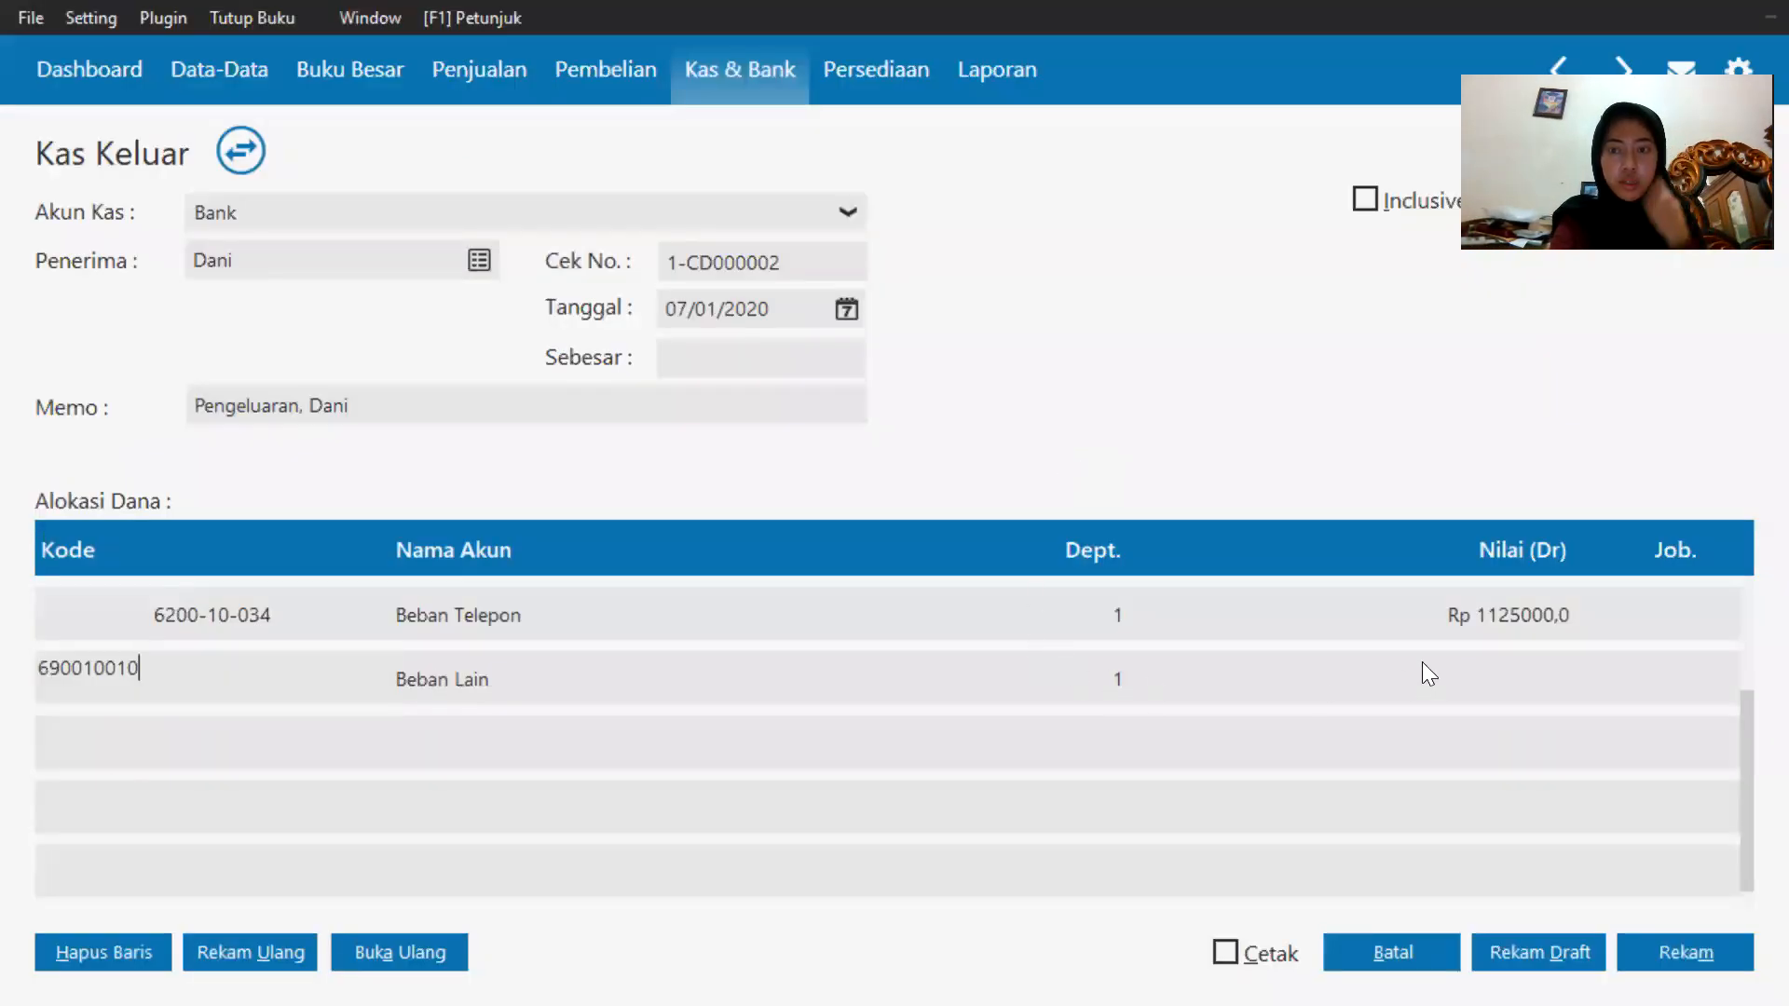
# Enter 25000 as the debit amount for the Beban Lain line.
pyautogui.click(1548, 667)
pyautogui.click(1548, 667)
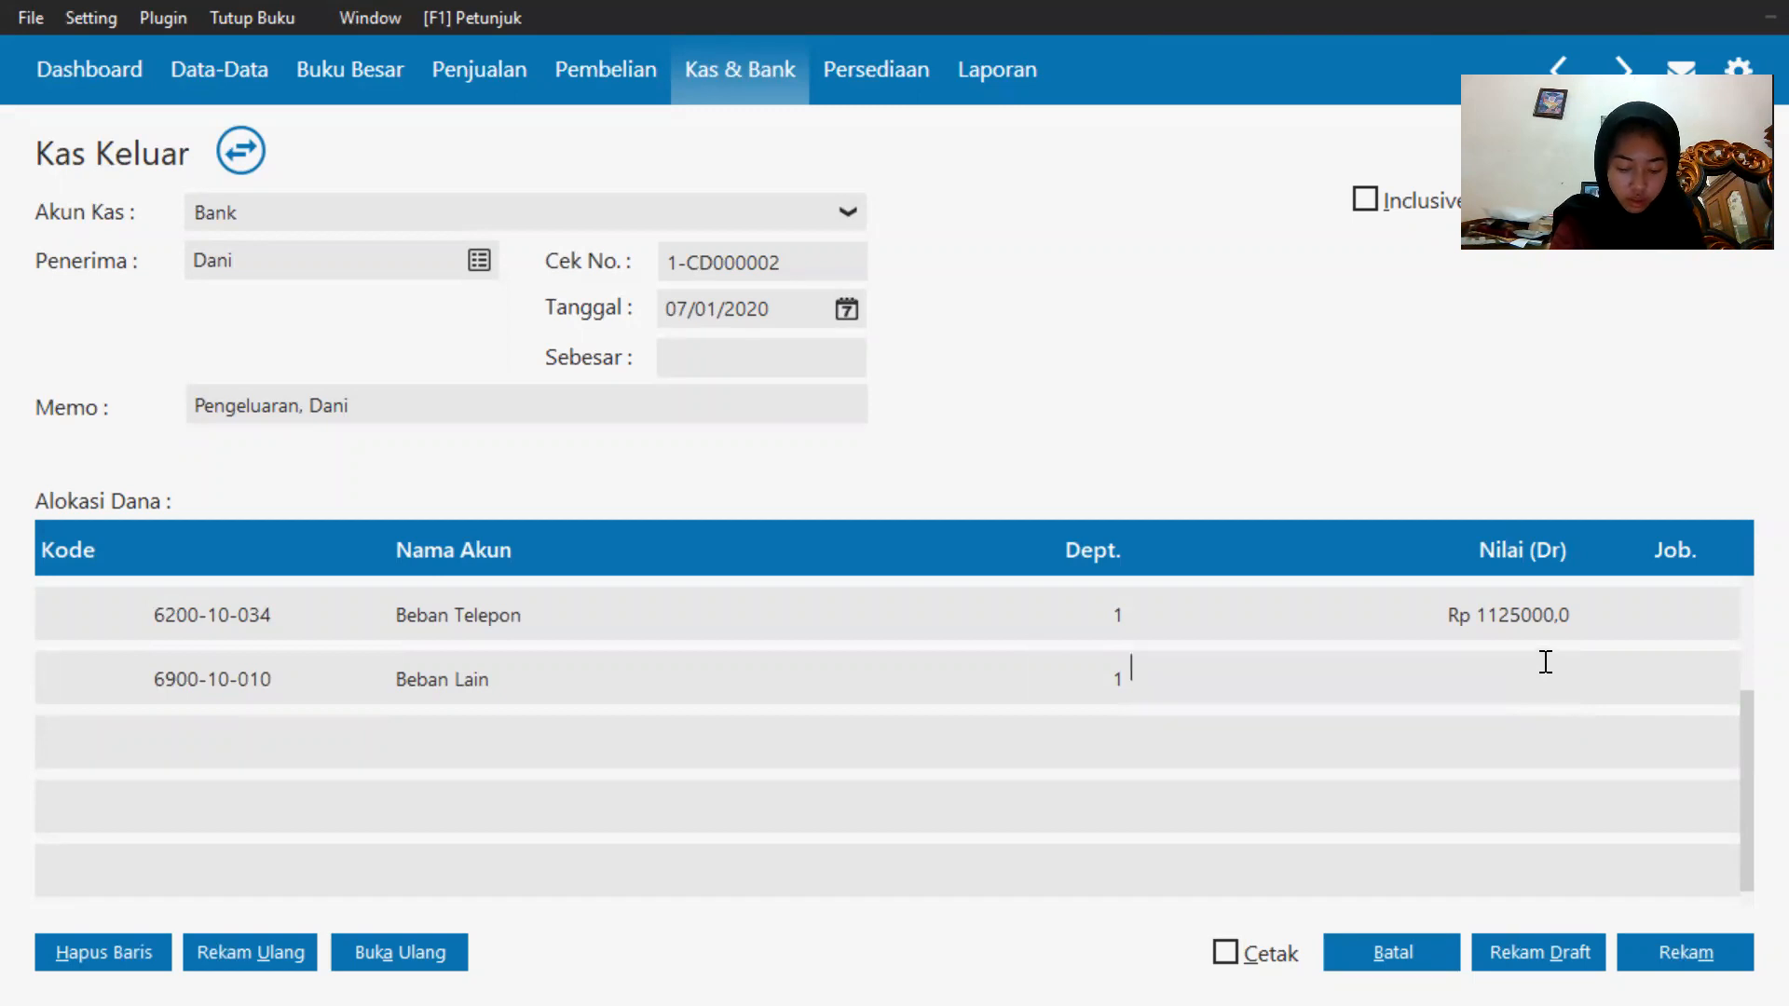
pyautogui.write('25000')
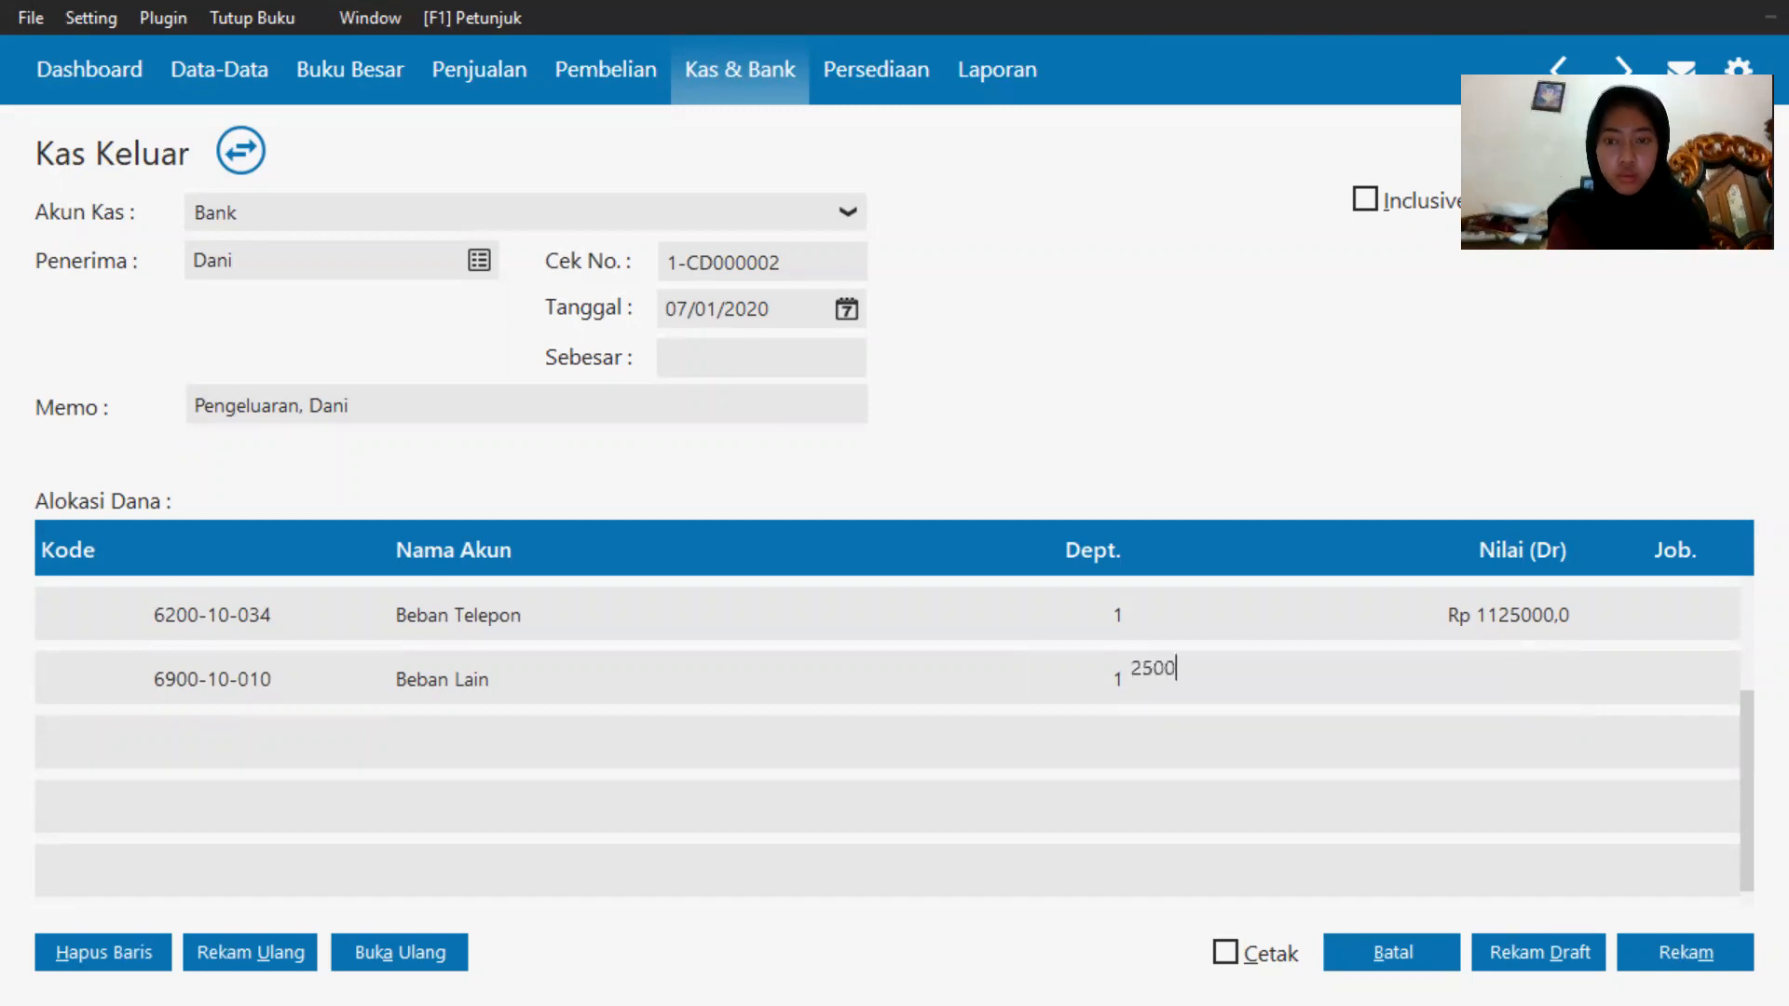
pyautogui.click(819, 351)
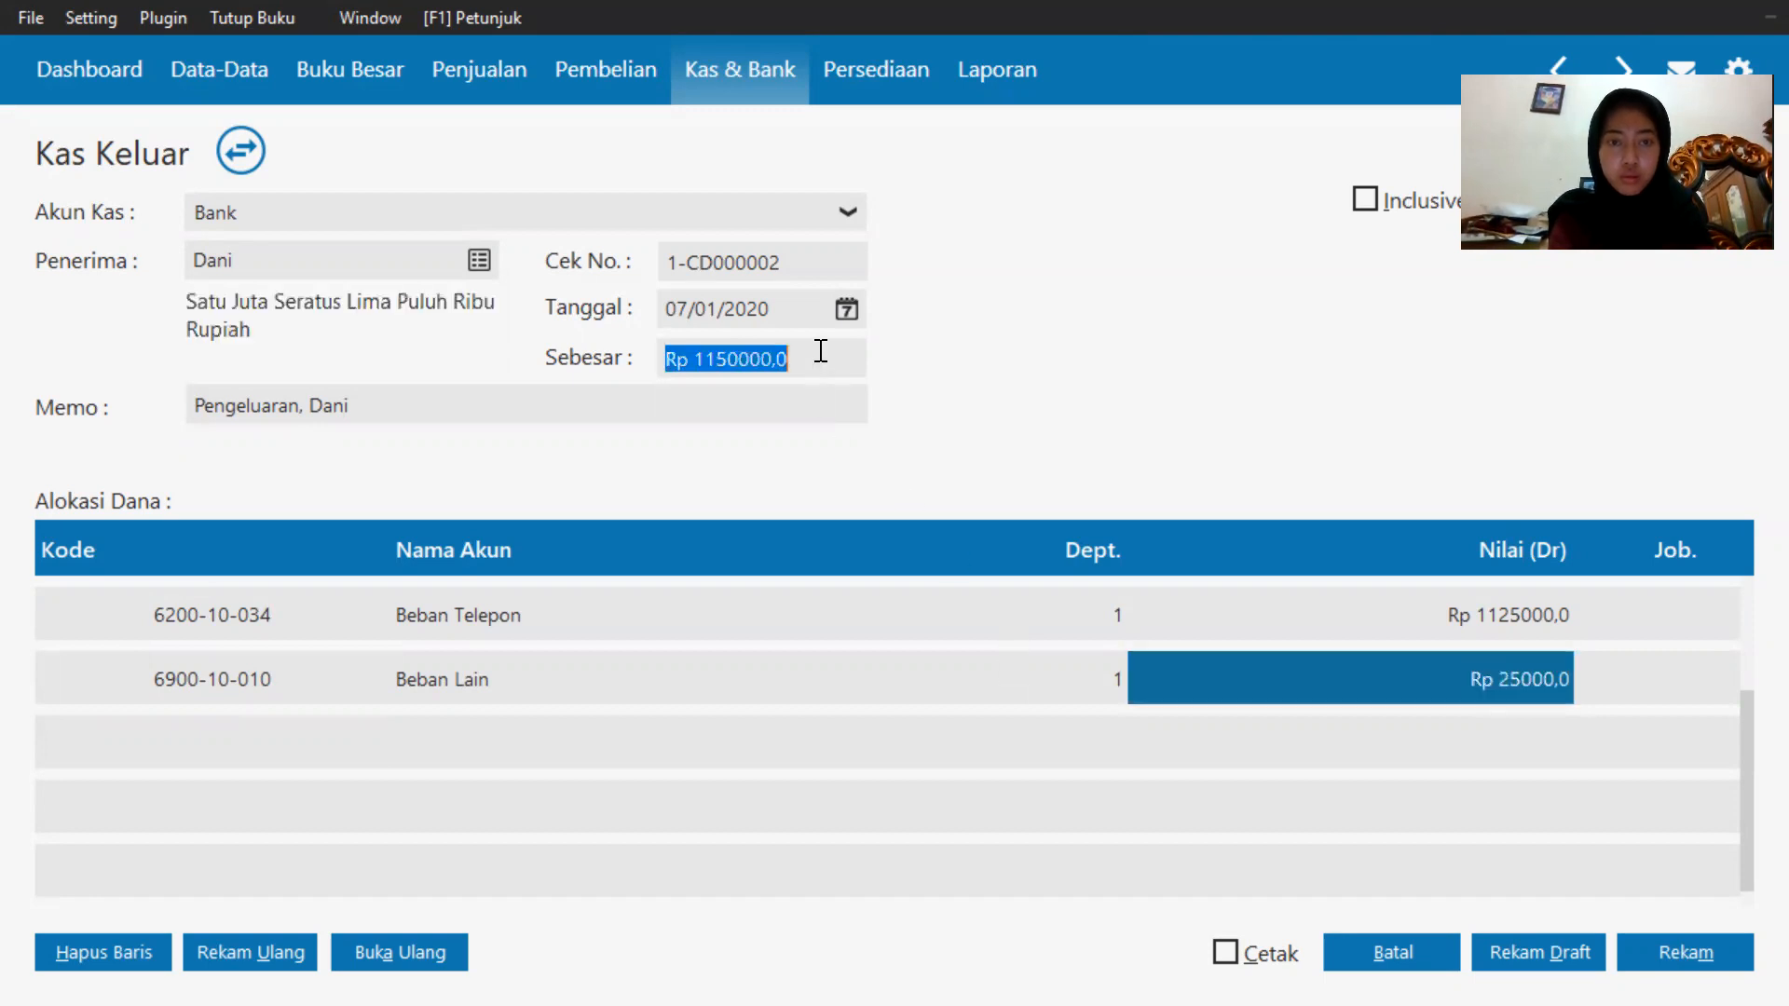
pyautogui.click(1083, 779)
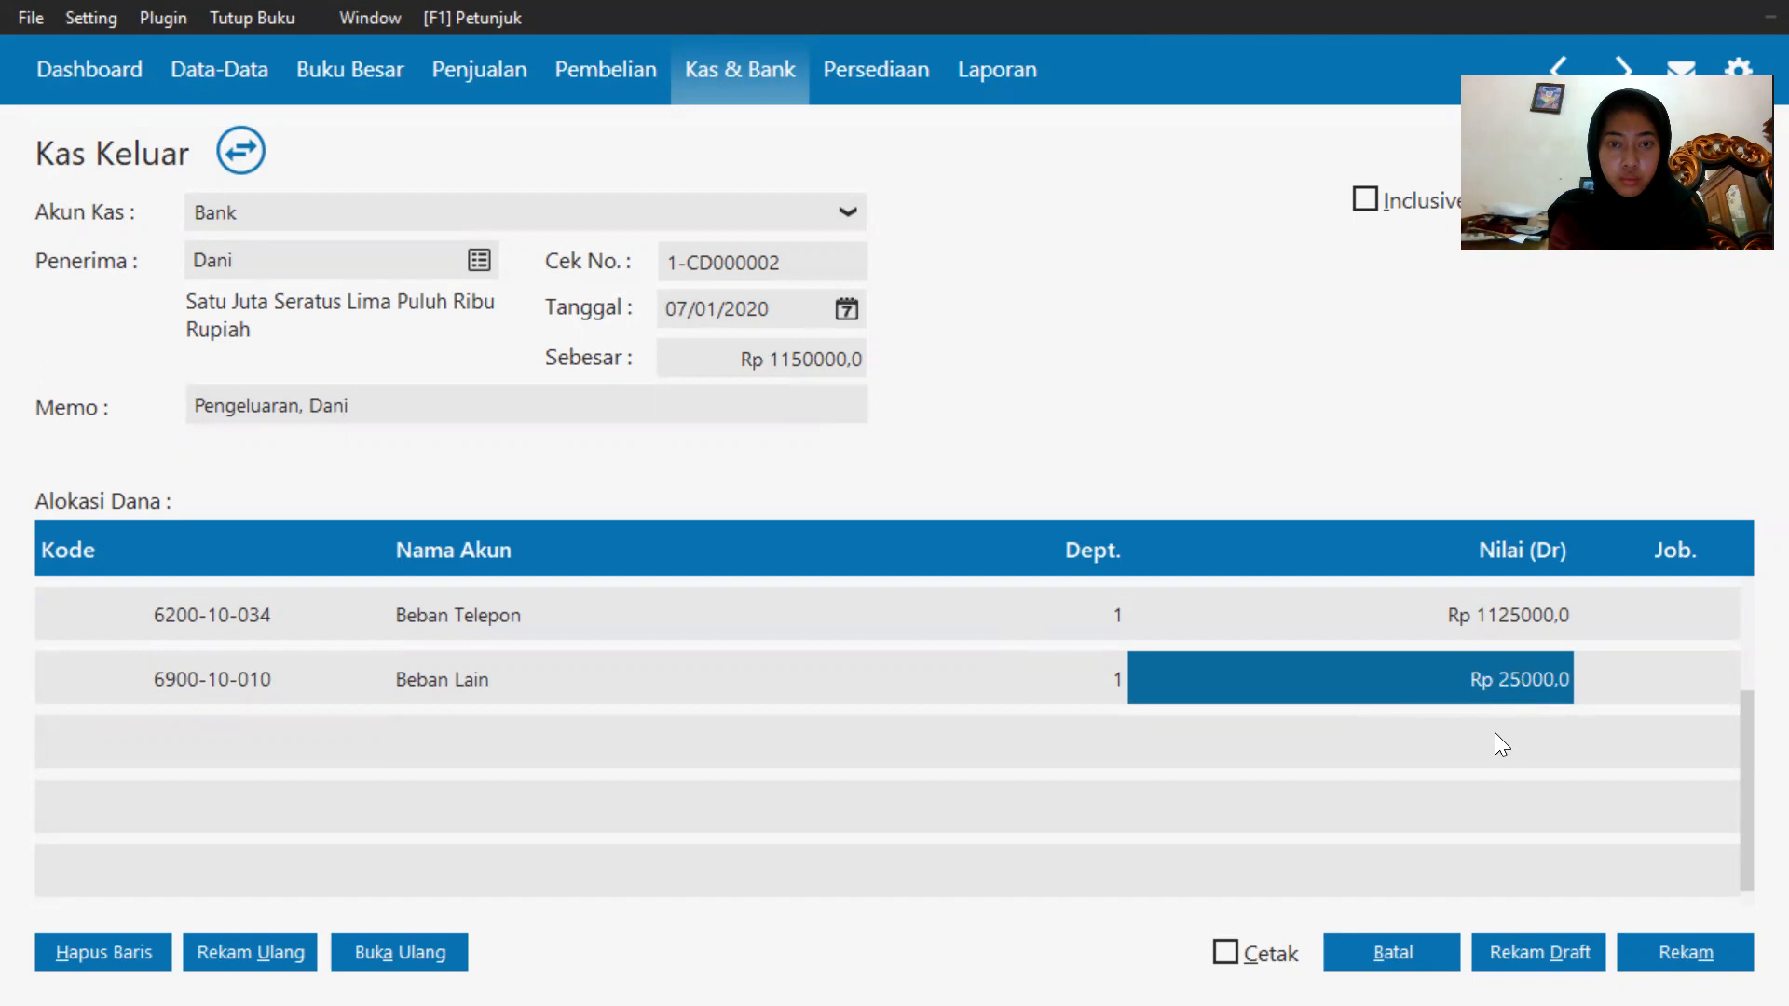
# Record the Kas Keluar transaction and close the blank entry form that follows.
pyautogui.click(1532, 617)
pyautogui.click(820, 365)
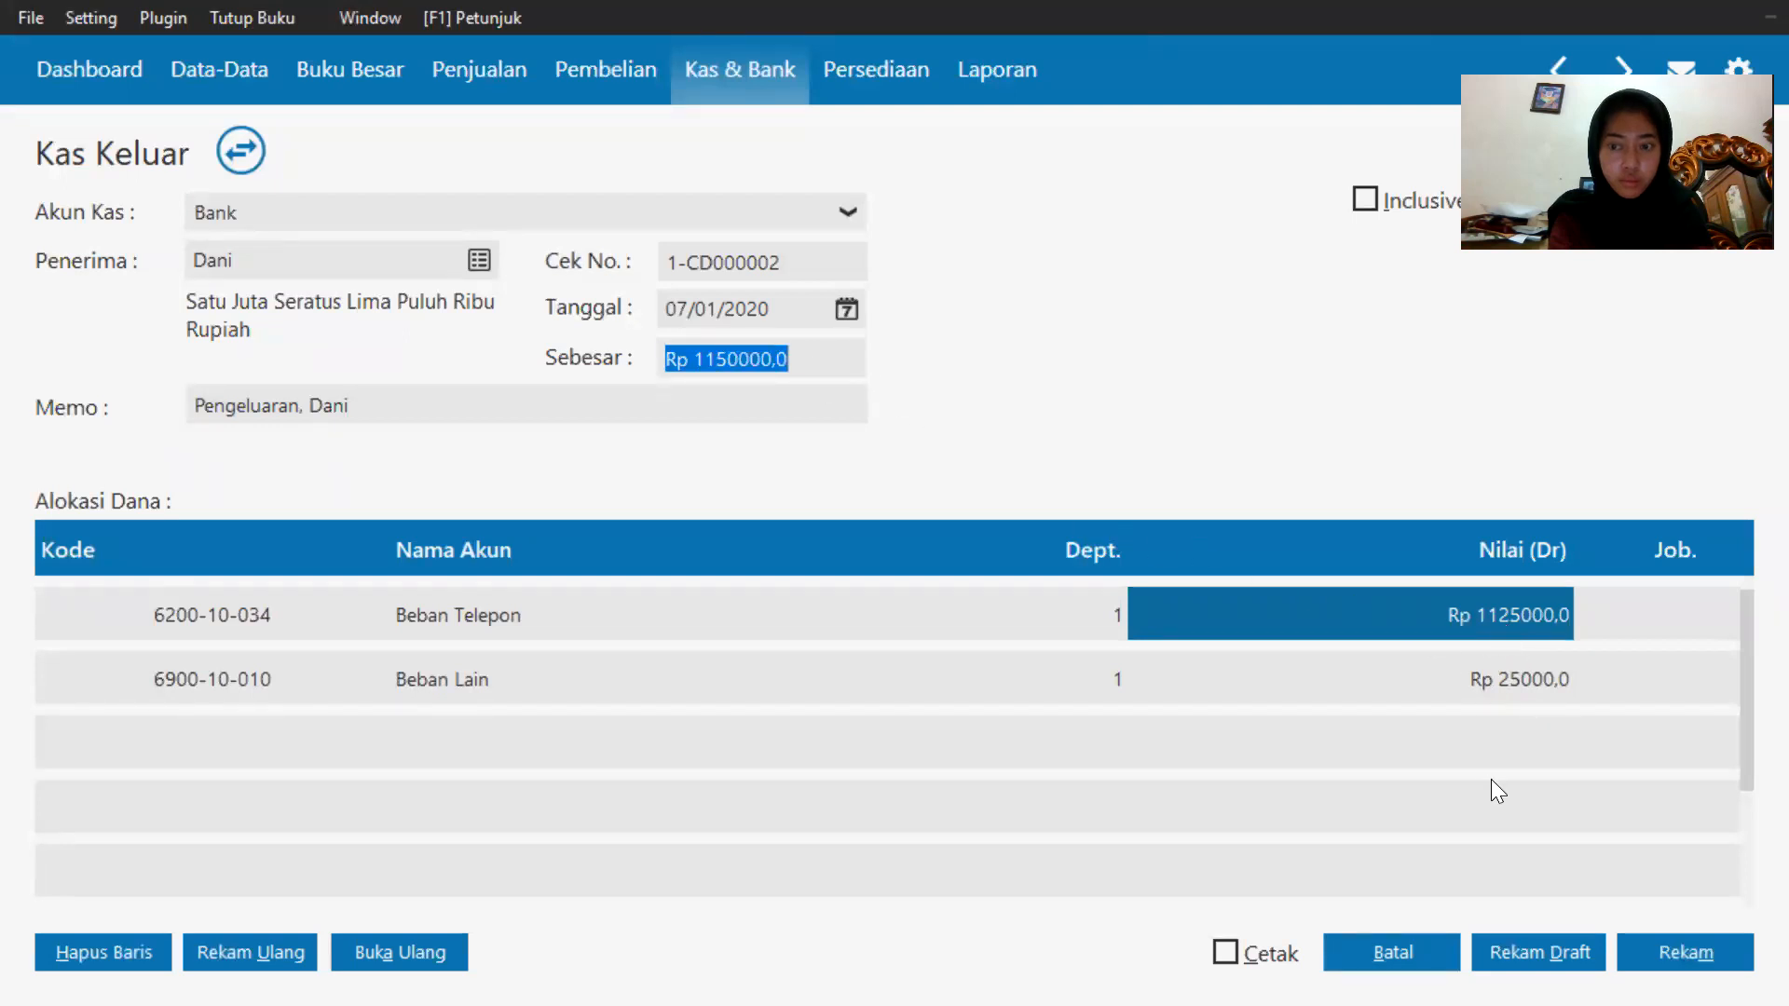
pyautogui.click(1684, 952)
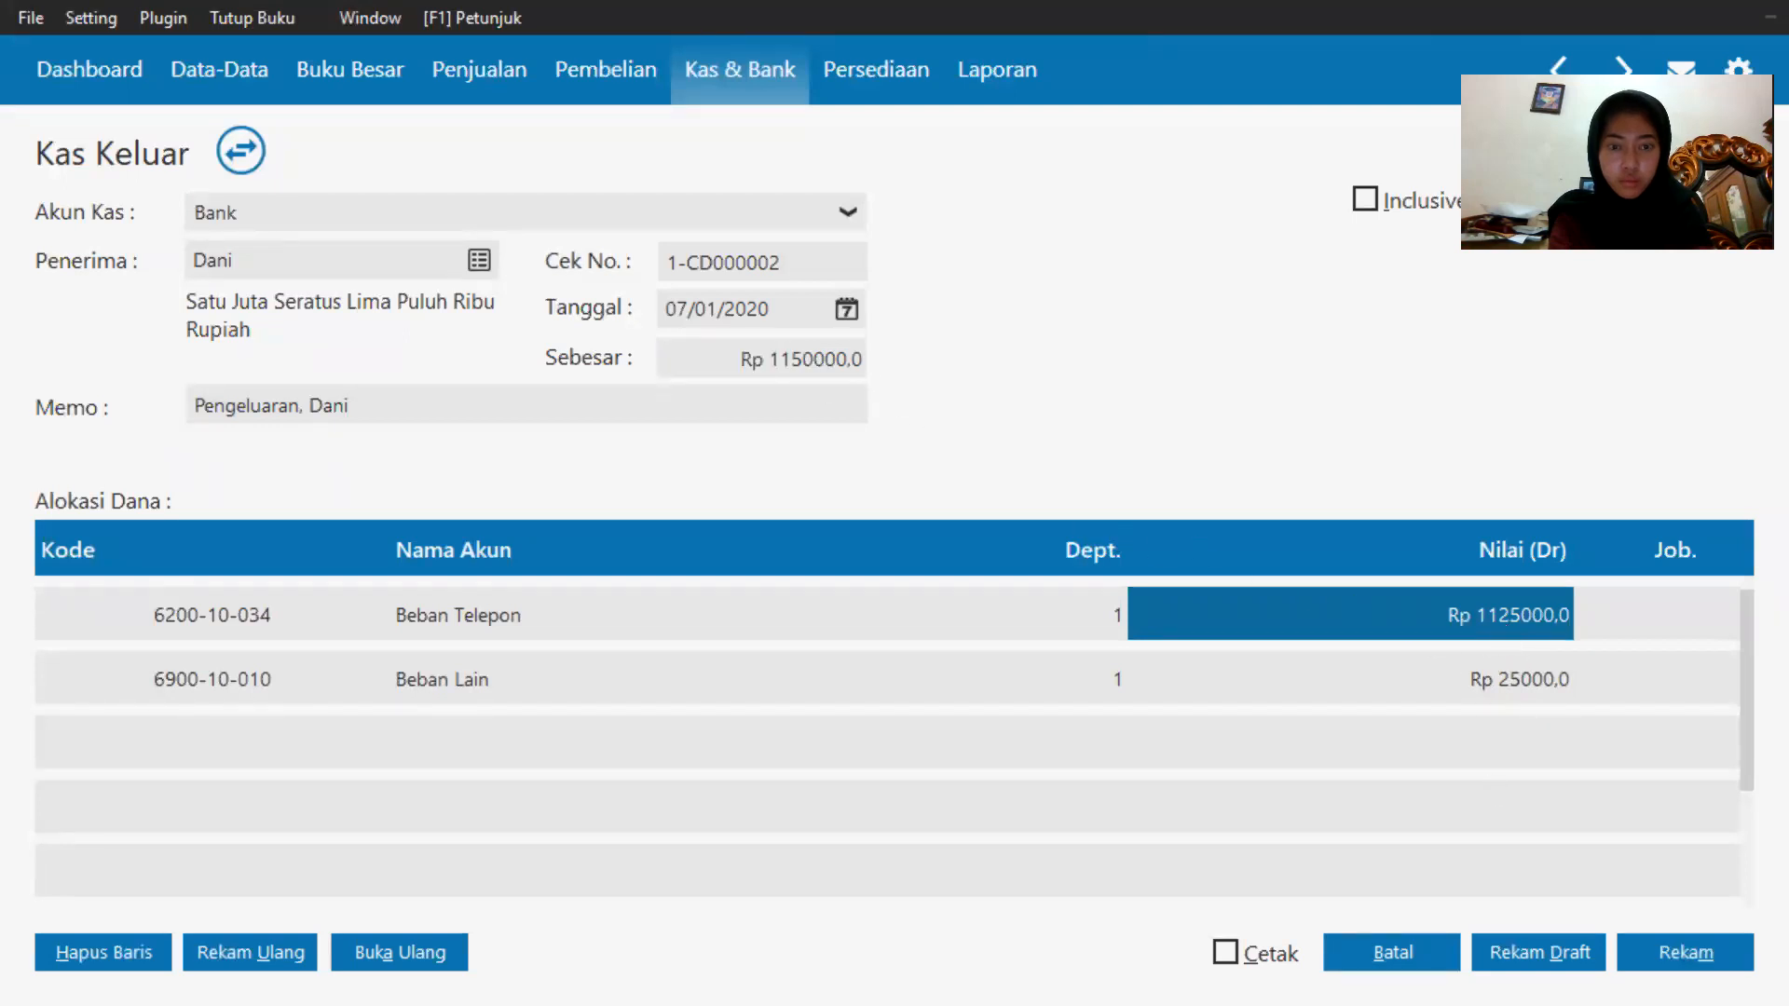
pyautogui.click(1449, 697)
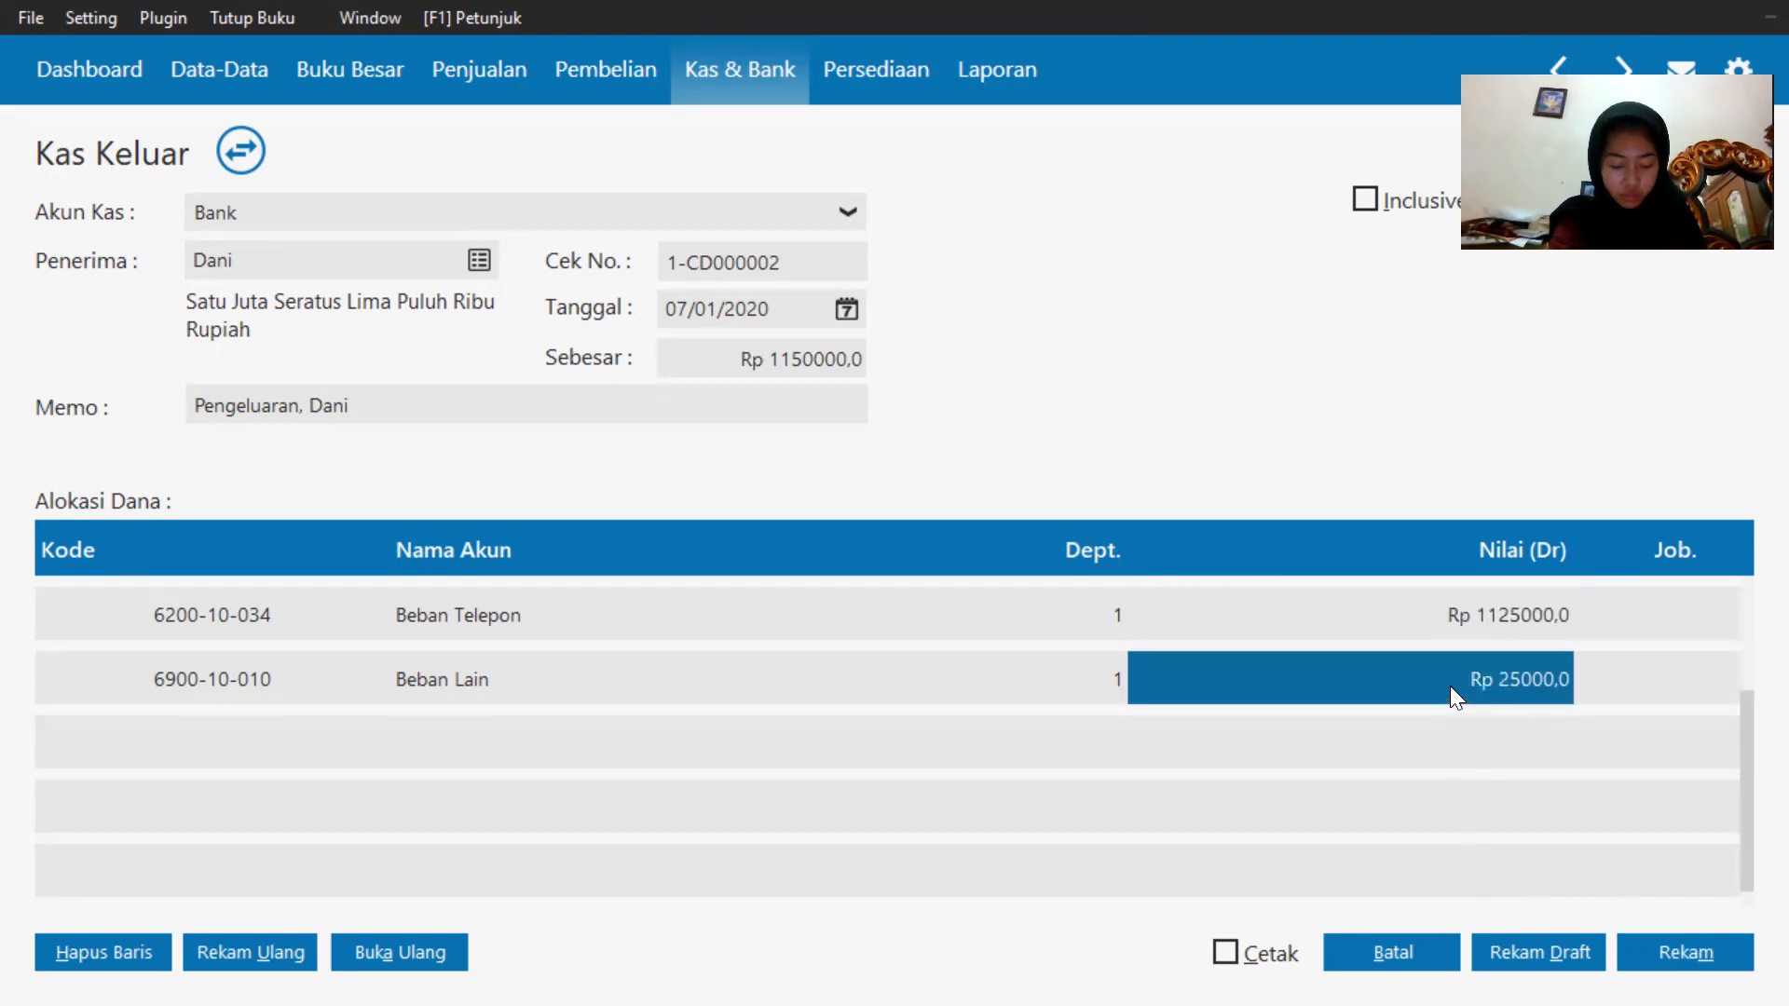
pyautogui.click(1625, 952)
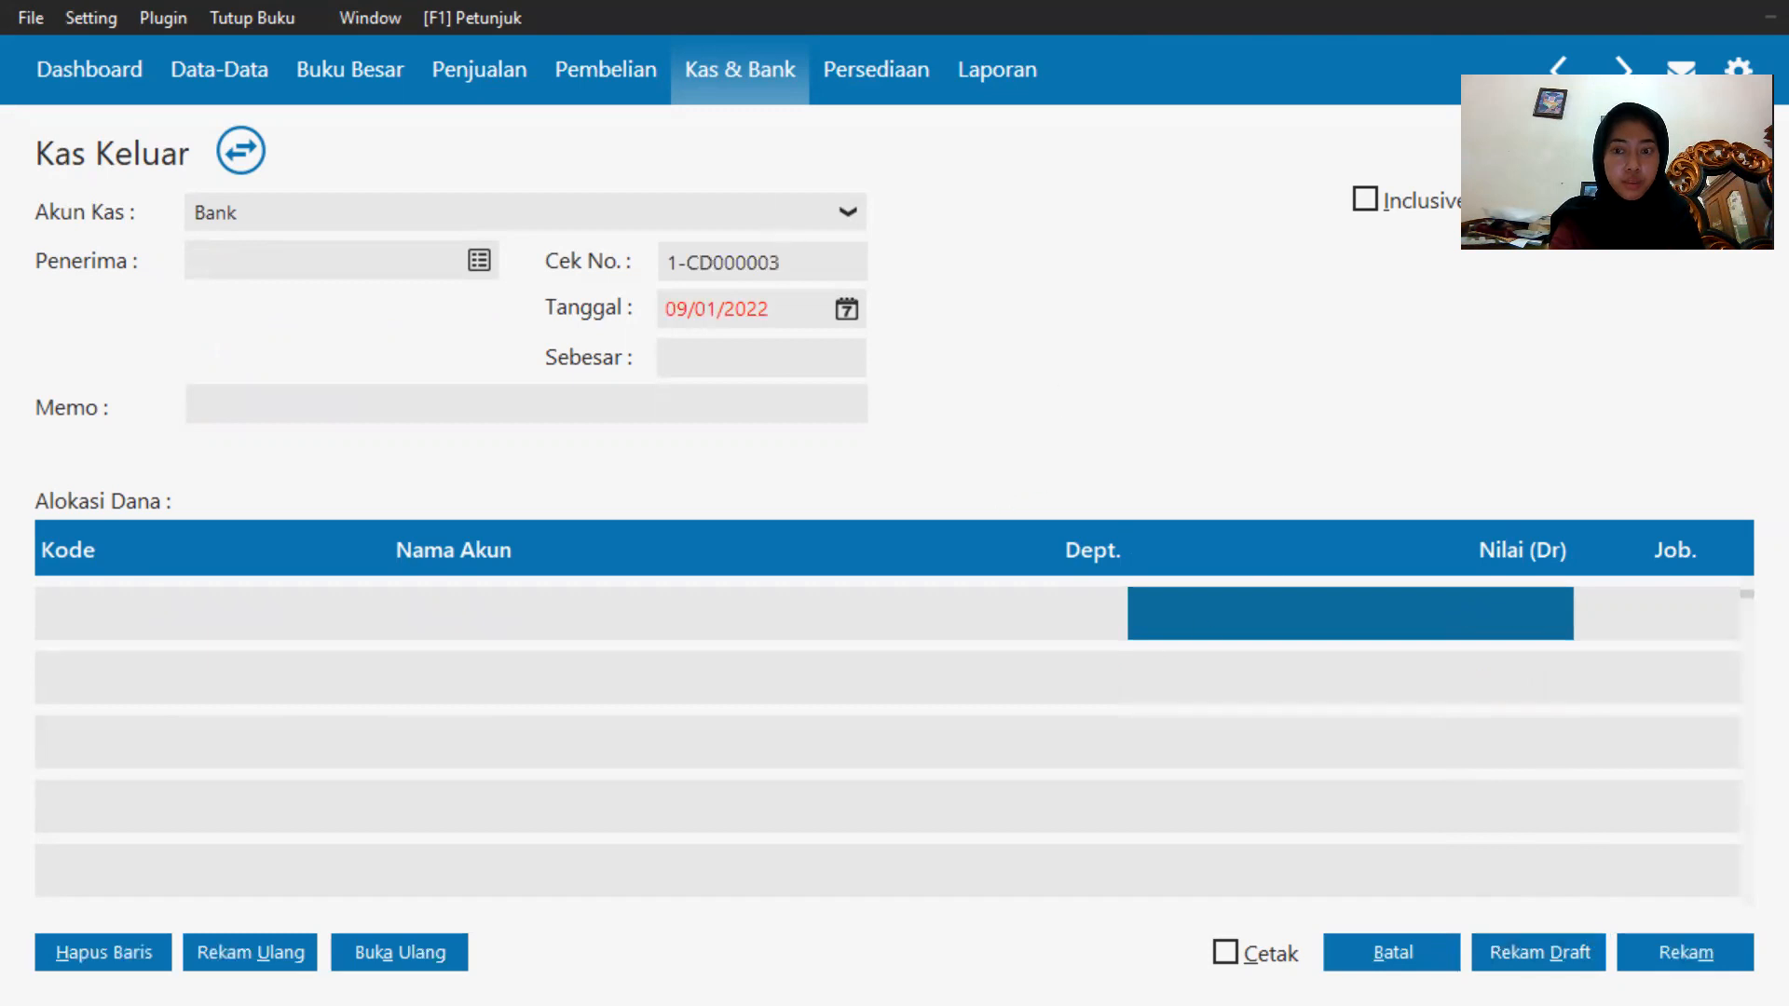
pyautogui.click(1343, 942)
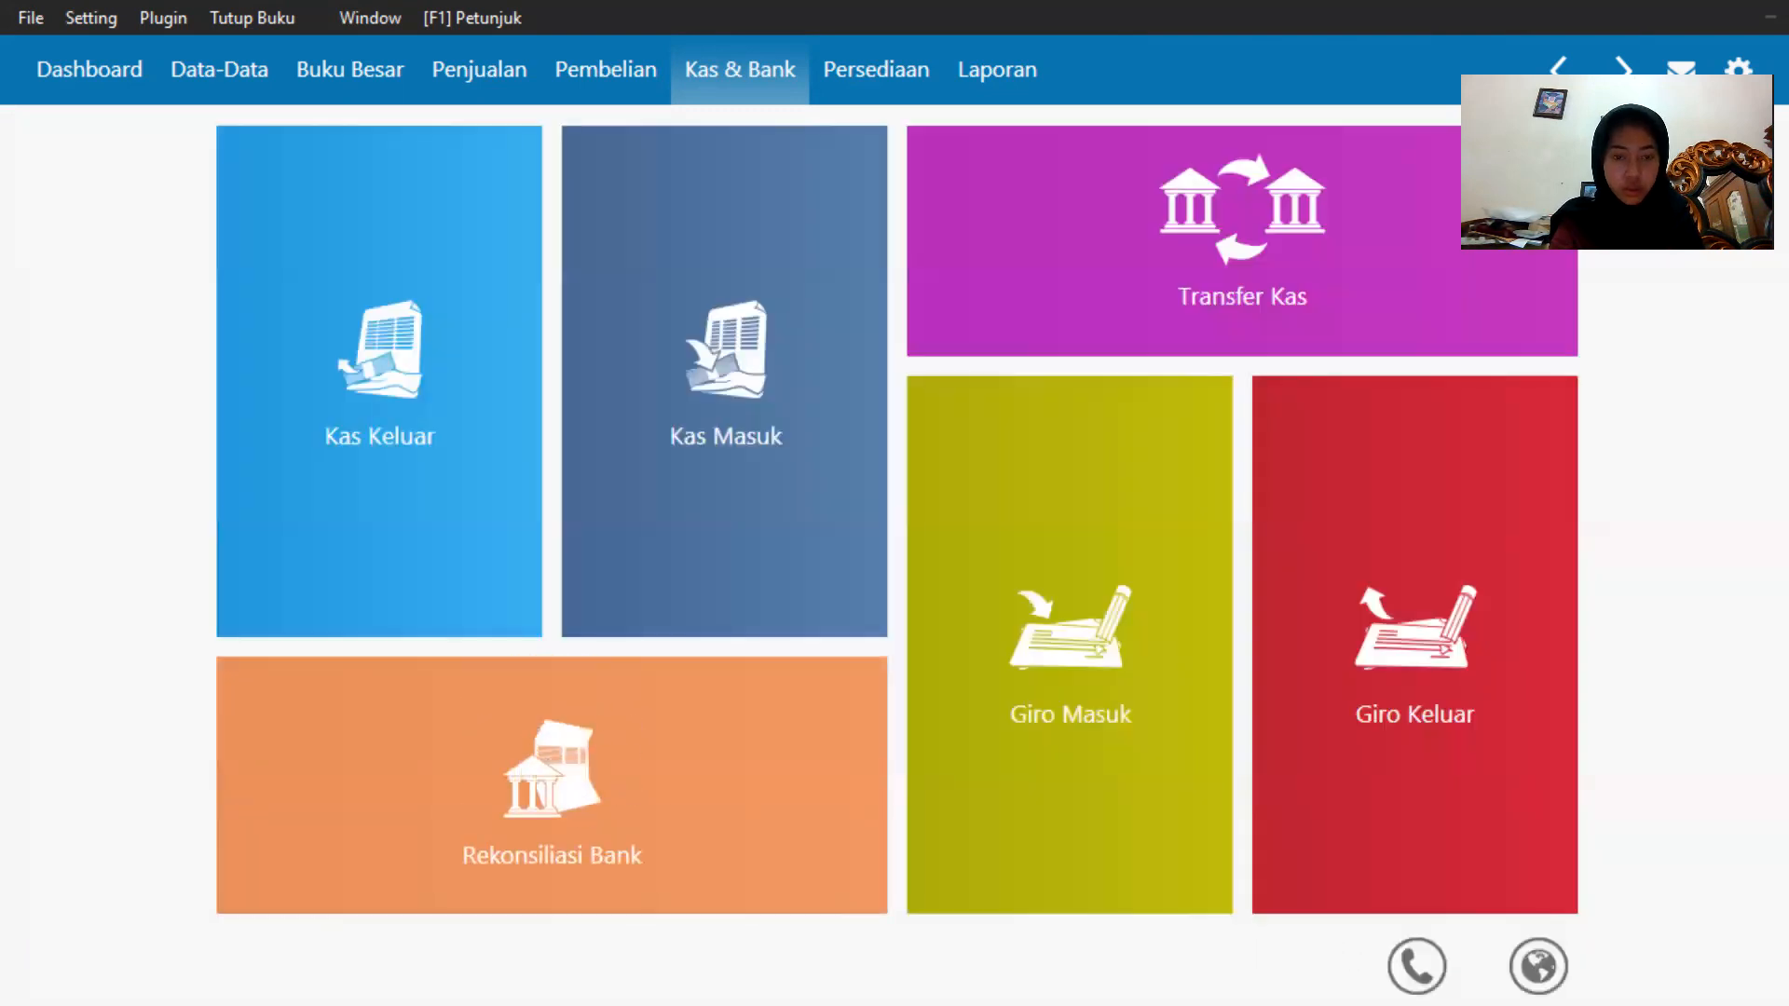
# Switch to the exam PDF in the browser to review the next transaction items, then return.
pyautogui.press('super')
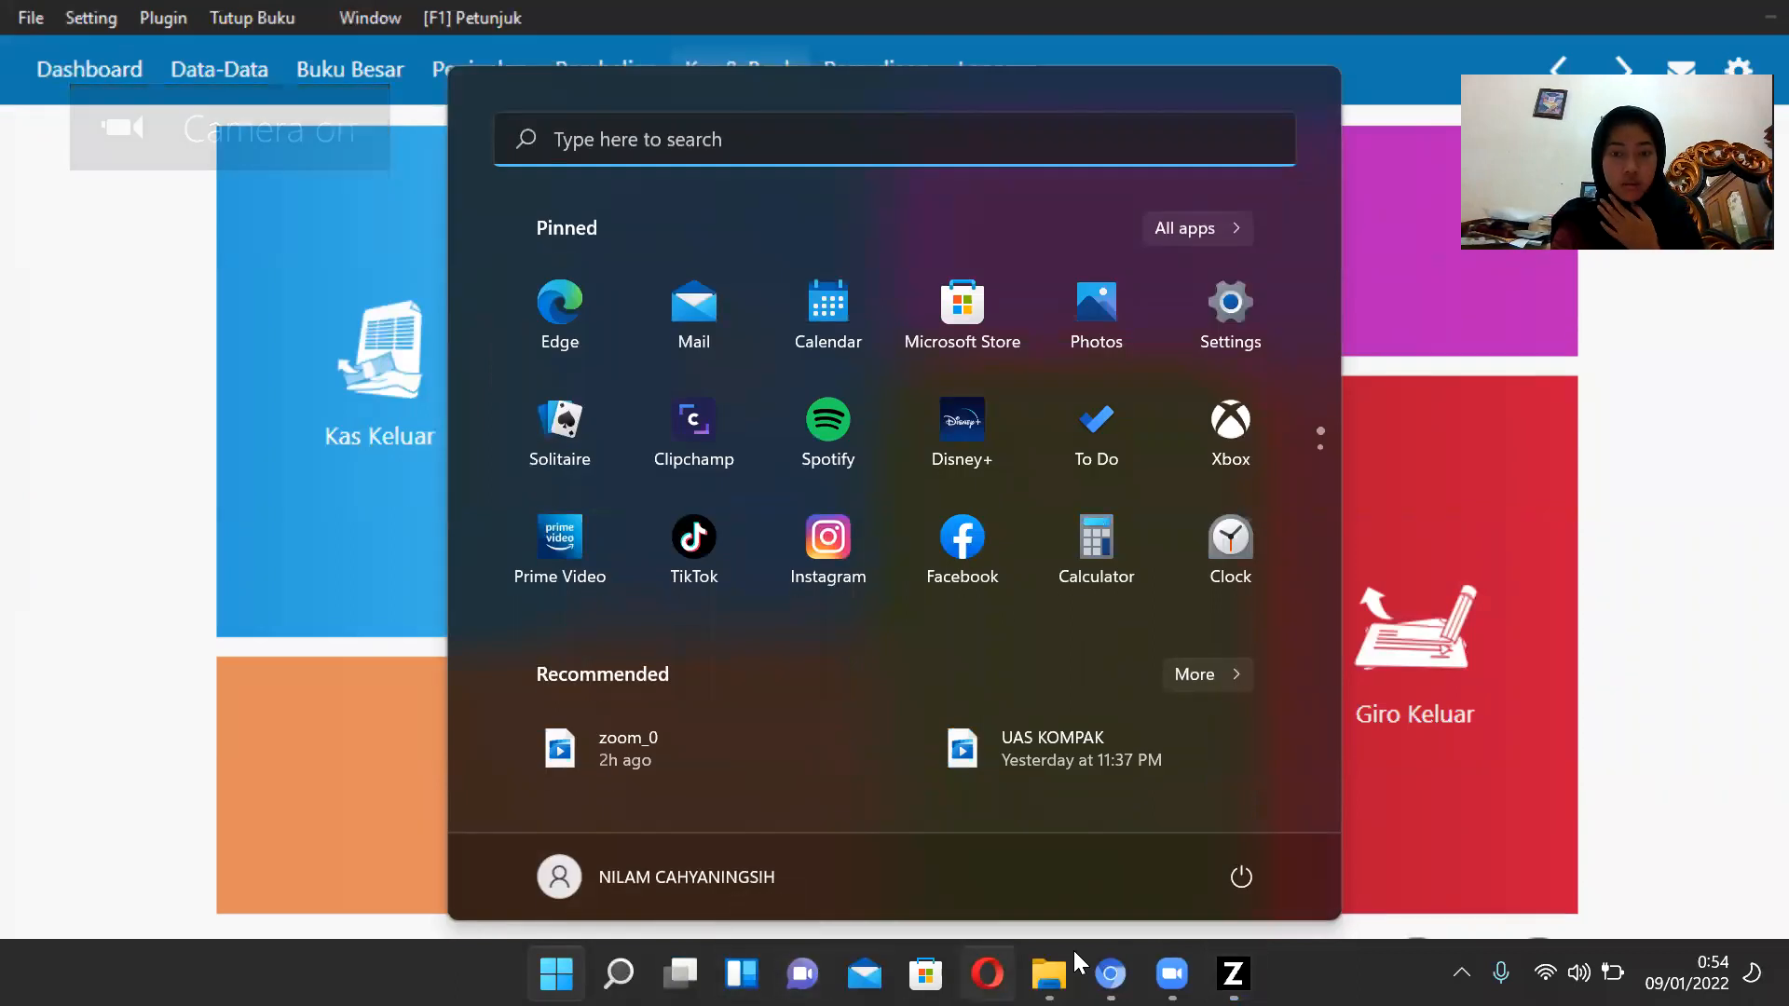
pyautogui.click(1114, 959)
pyautogui.scroll(-3, 881, 388)
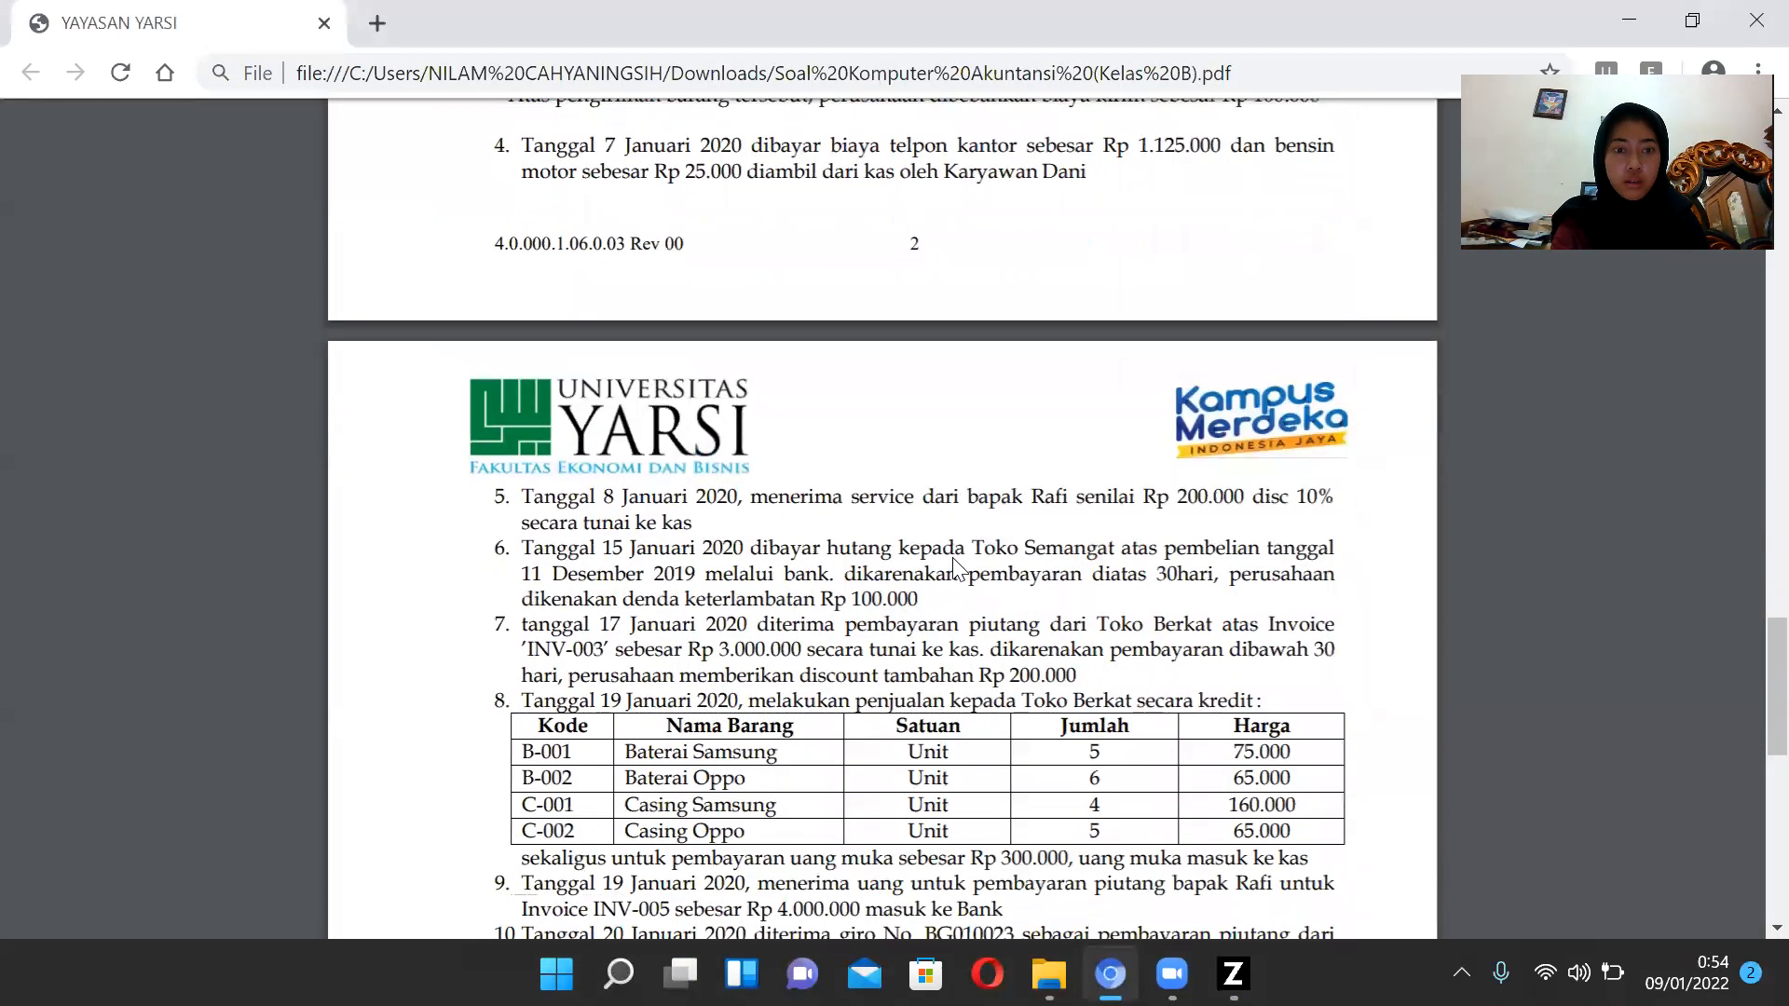
pyautogui.scroll(-2, 881, 387)
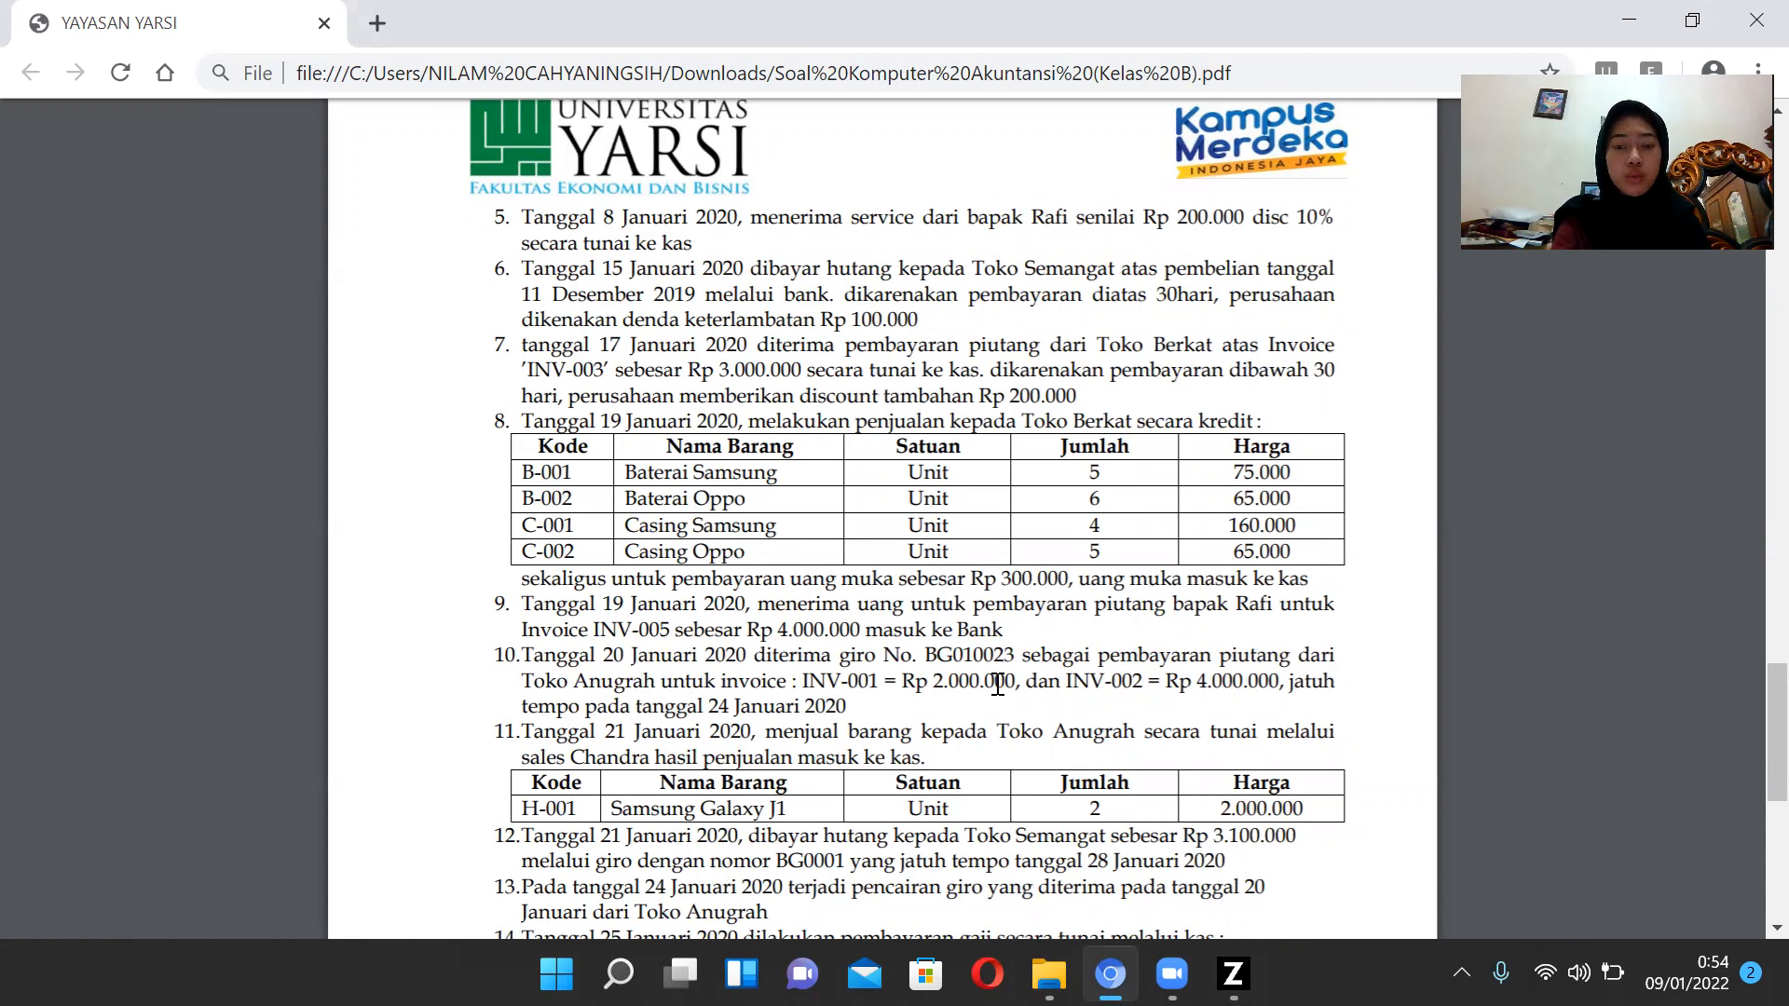
pyautogui.click(1233, 973)
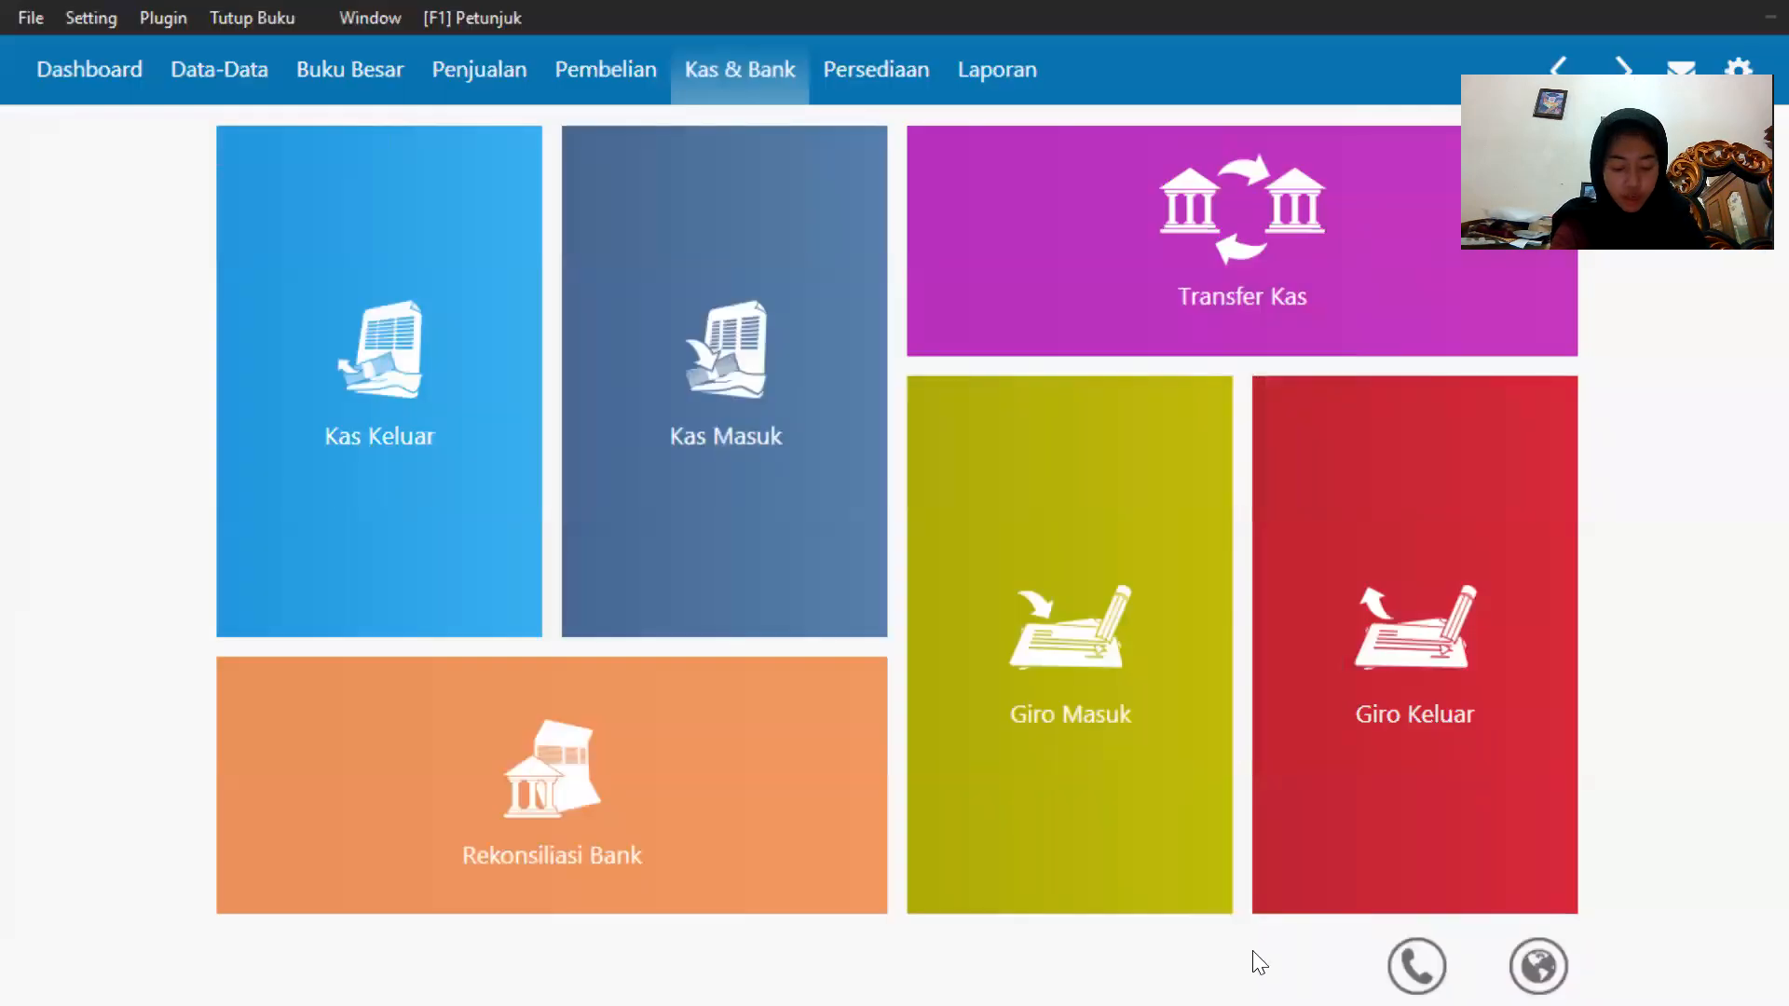
# Start a new Kas Masuk entry and set its cash account to Kas.
pyautogui.moveTo(1230, 911)
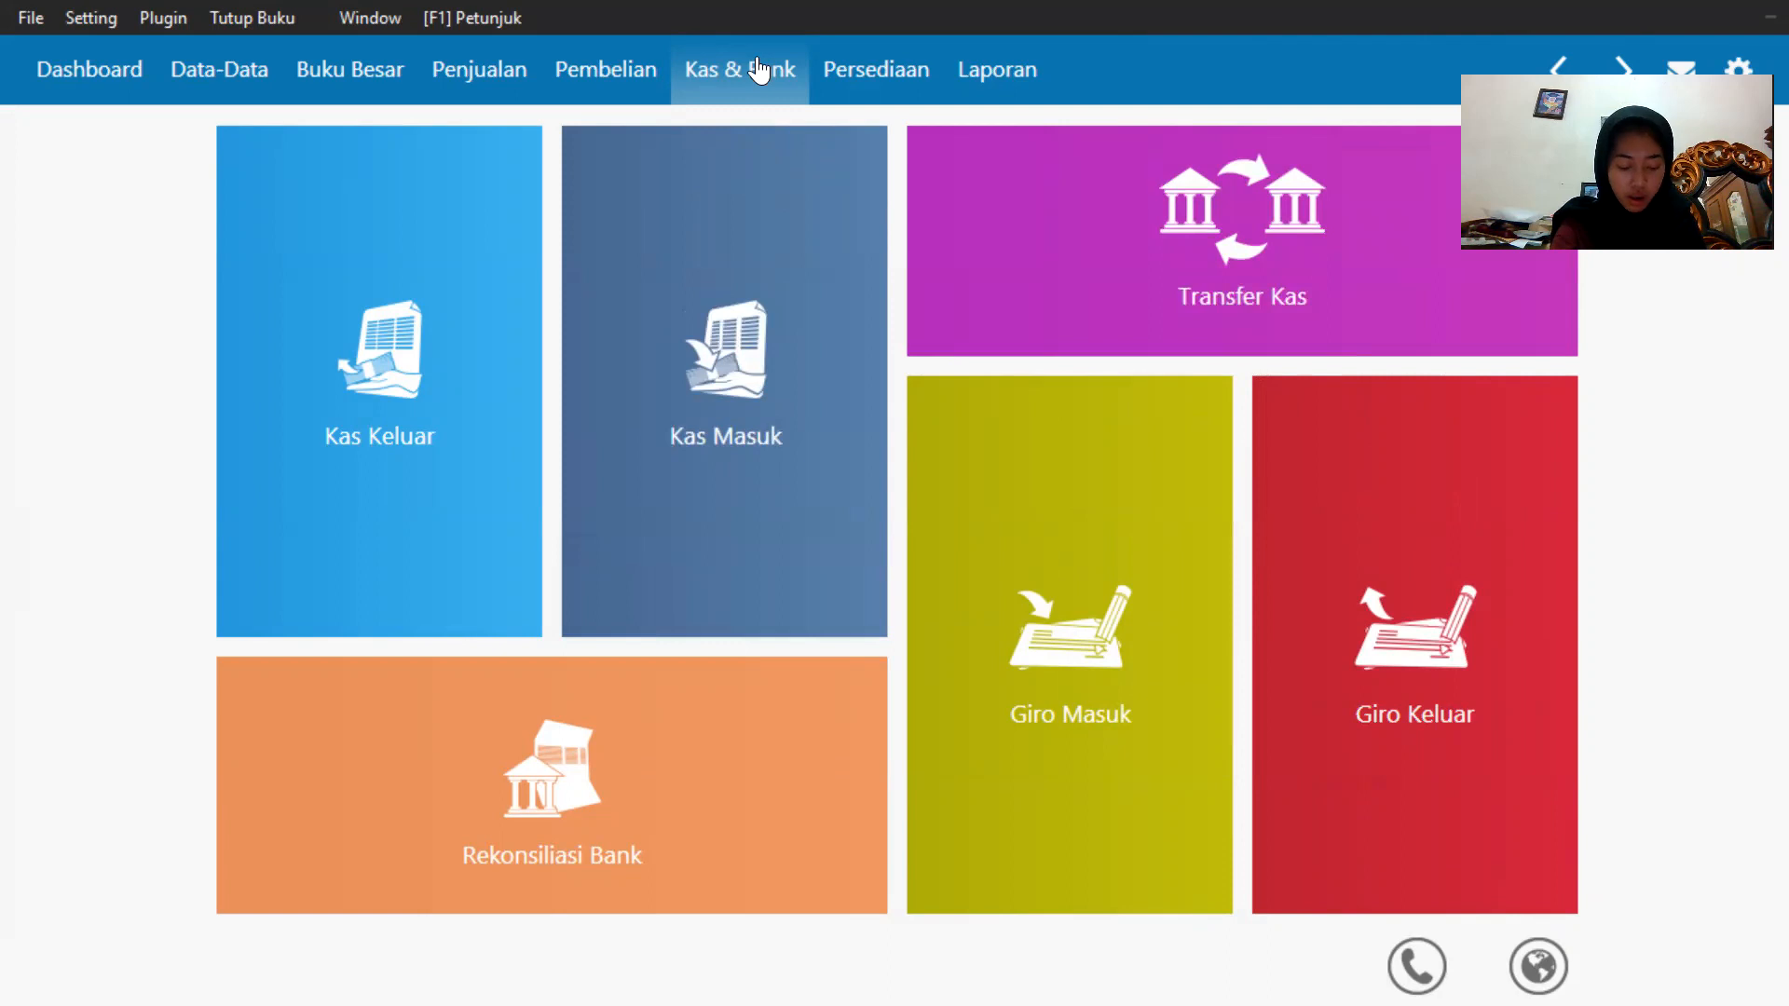
pyautogui.moveTo(627, 611)
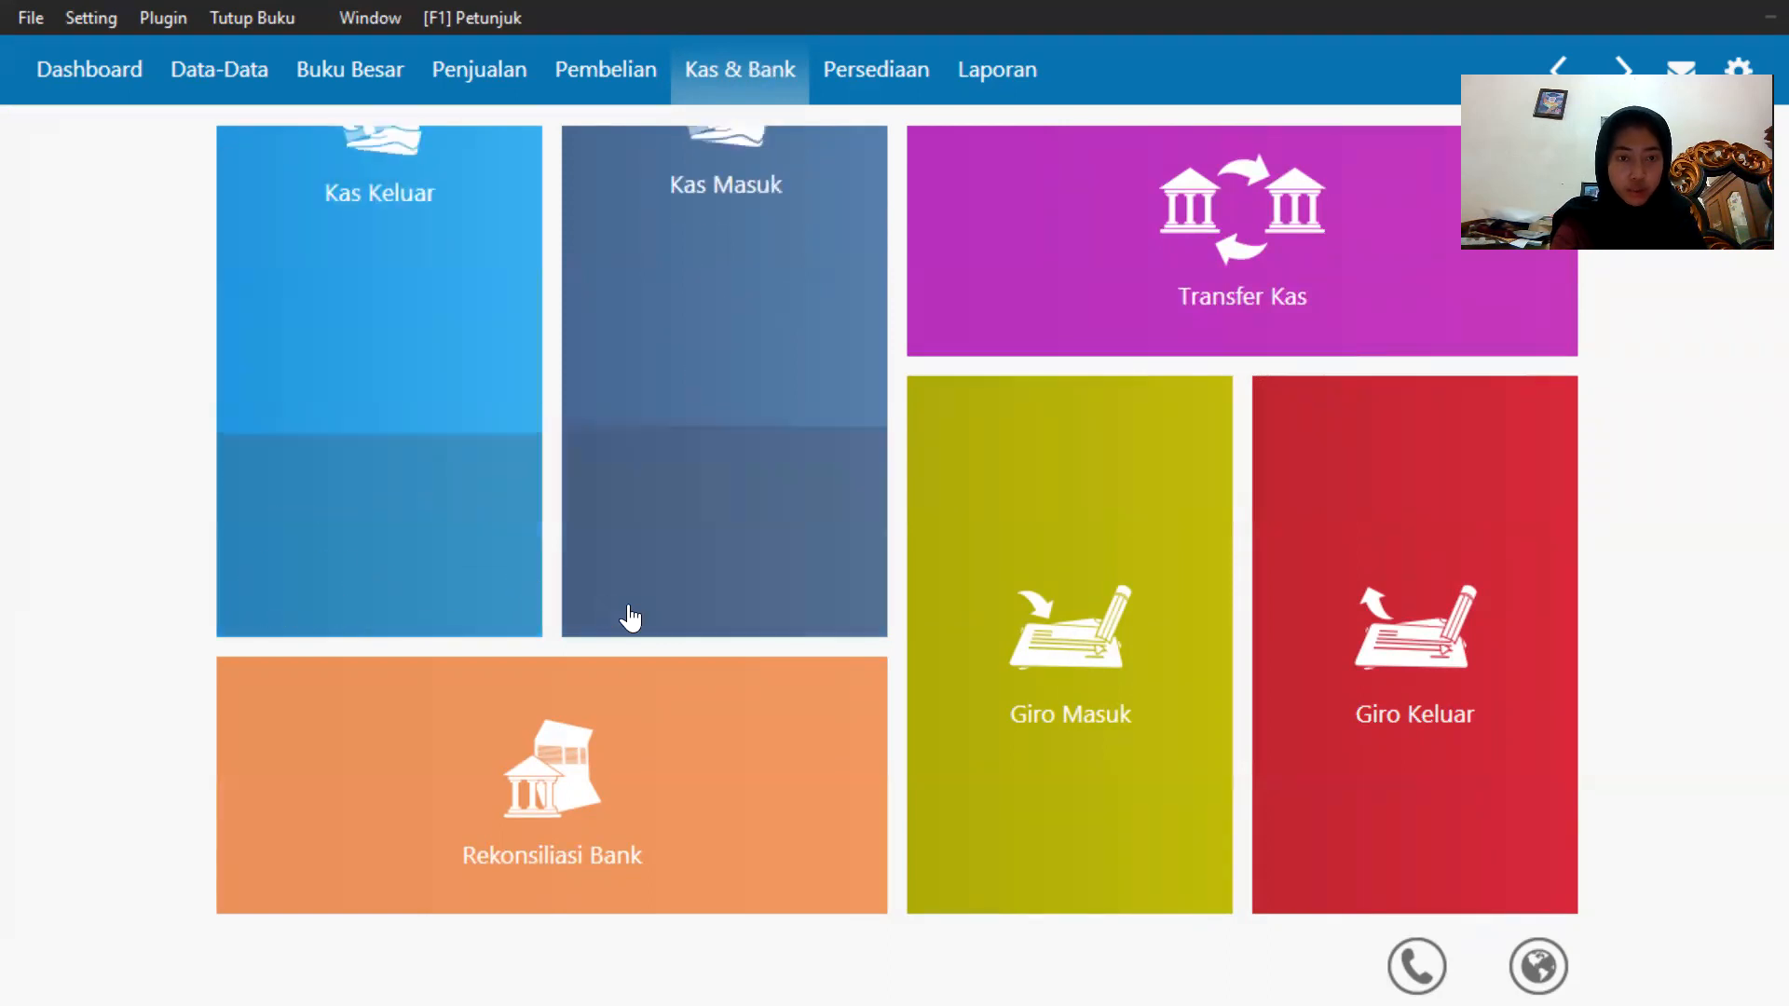
pyautogui.click(613, 578)
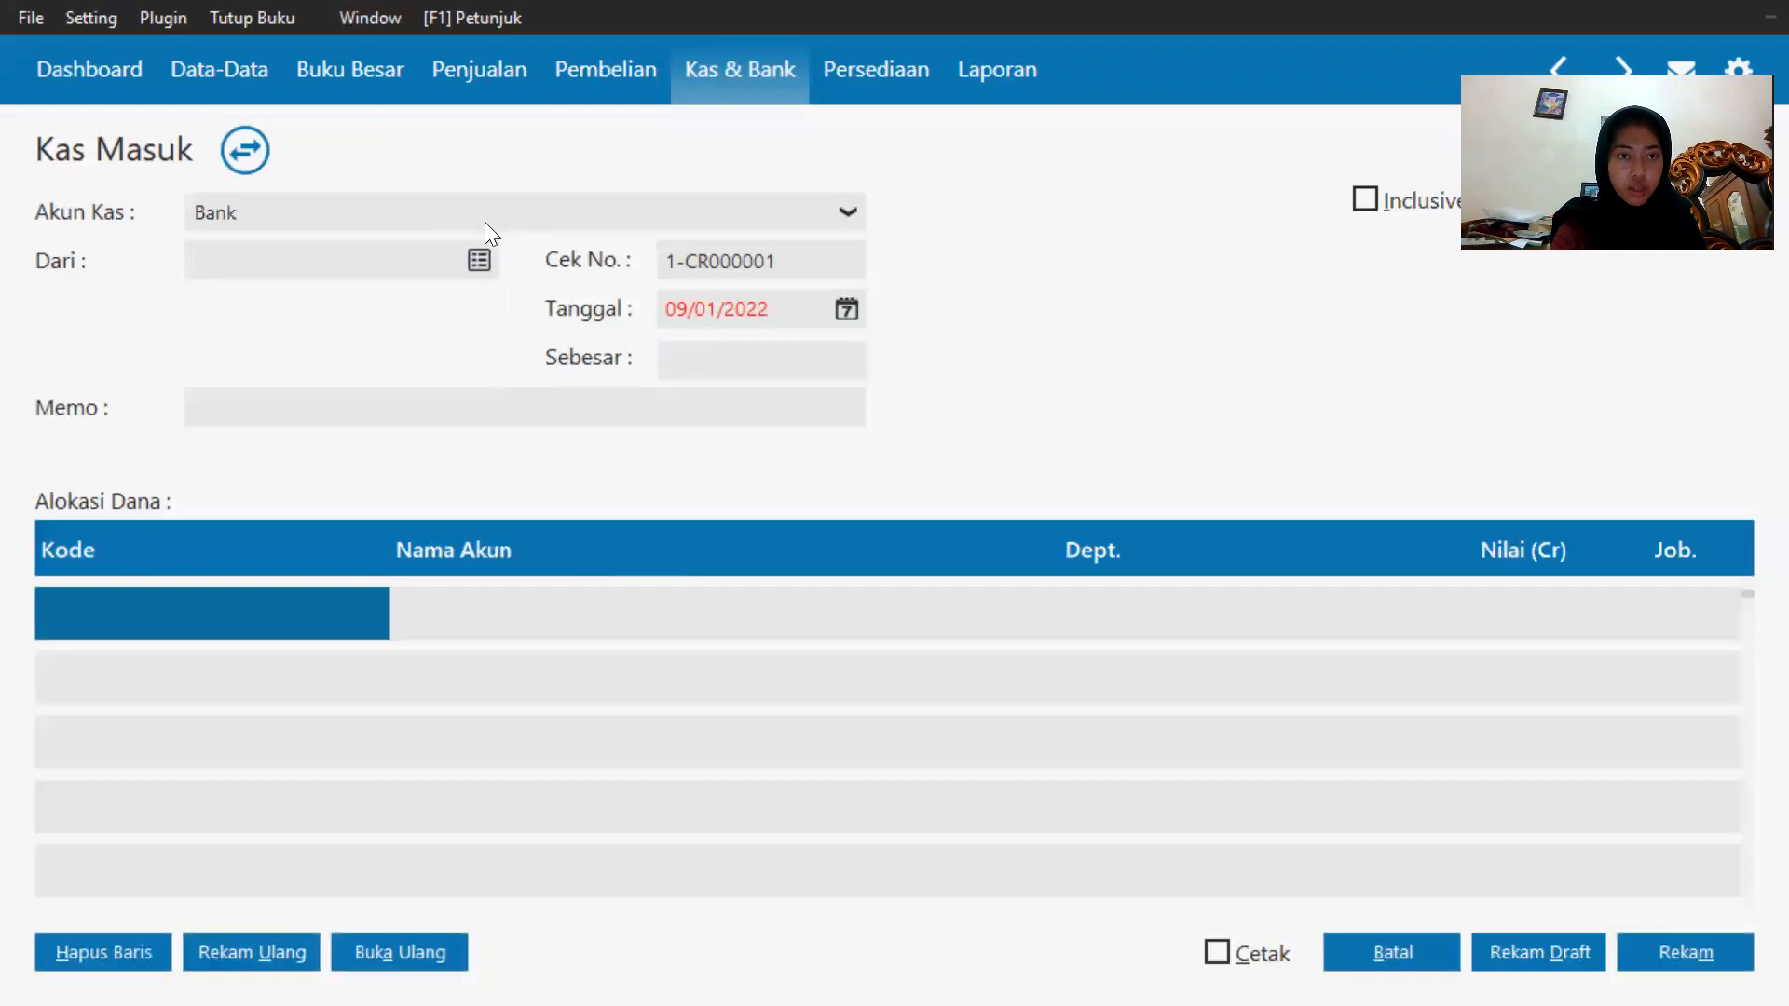
pyautogui.click(484, 220)
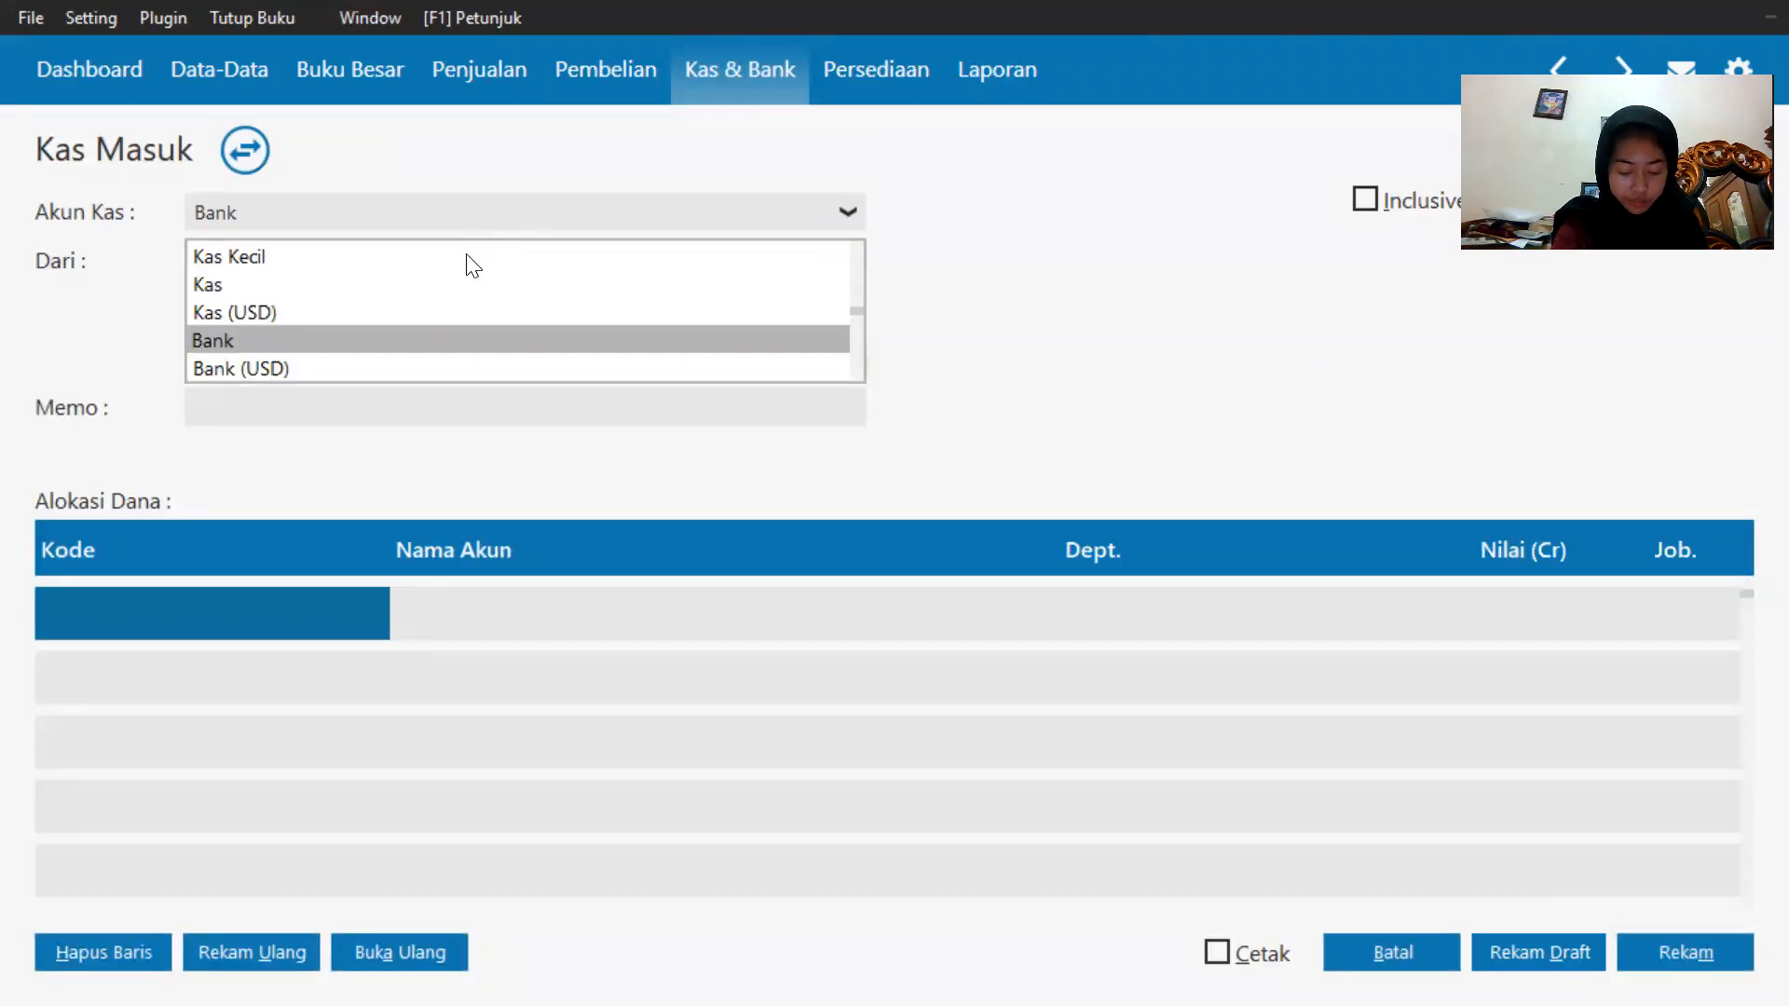
pyautogui.click(428, 284)
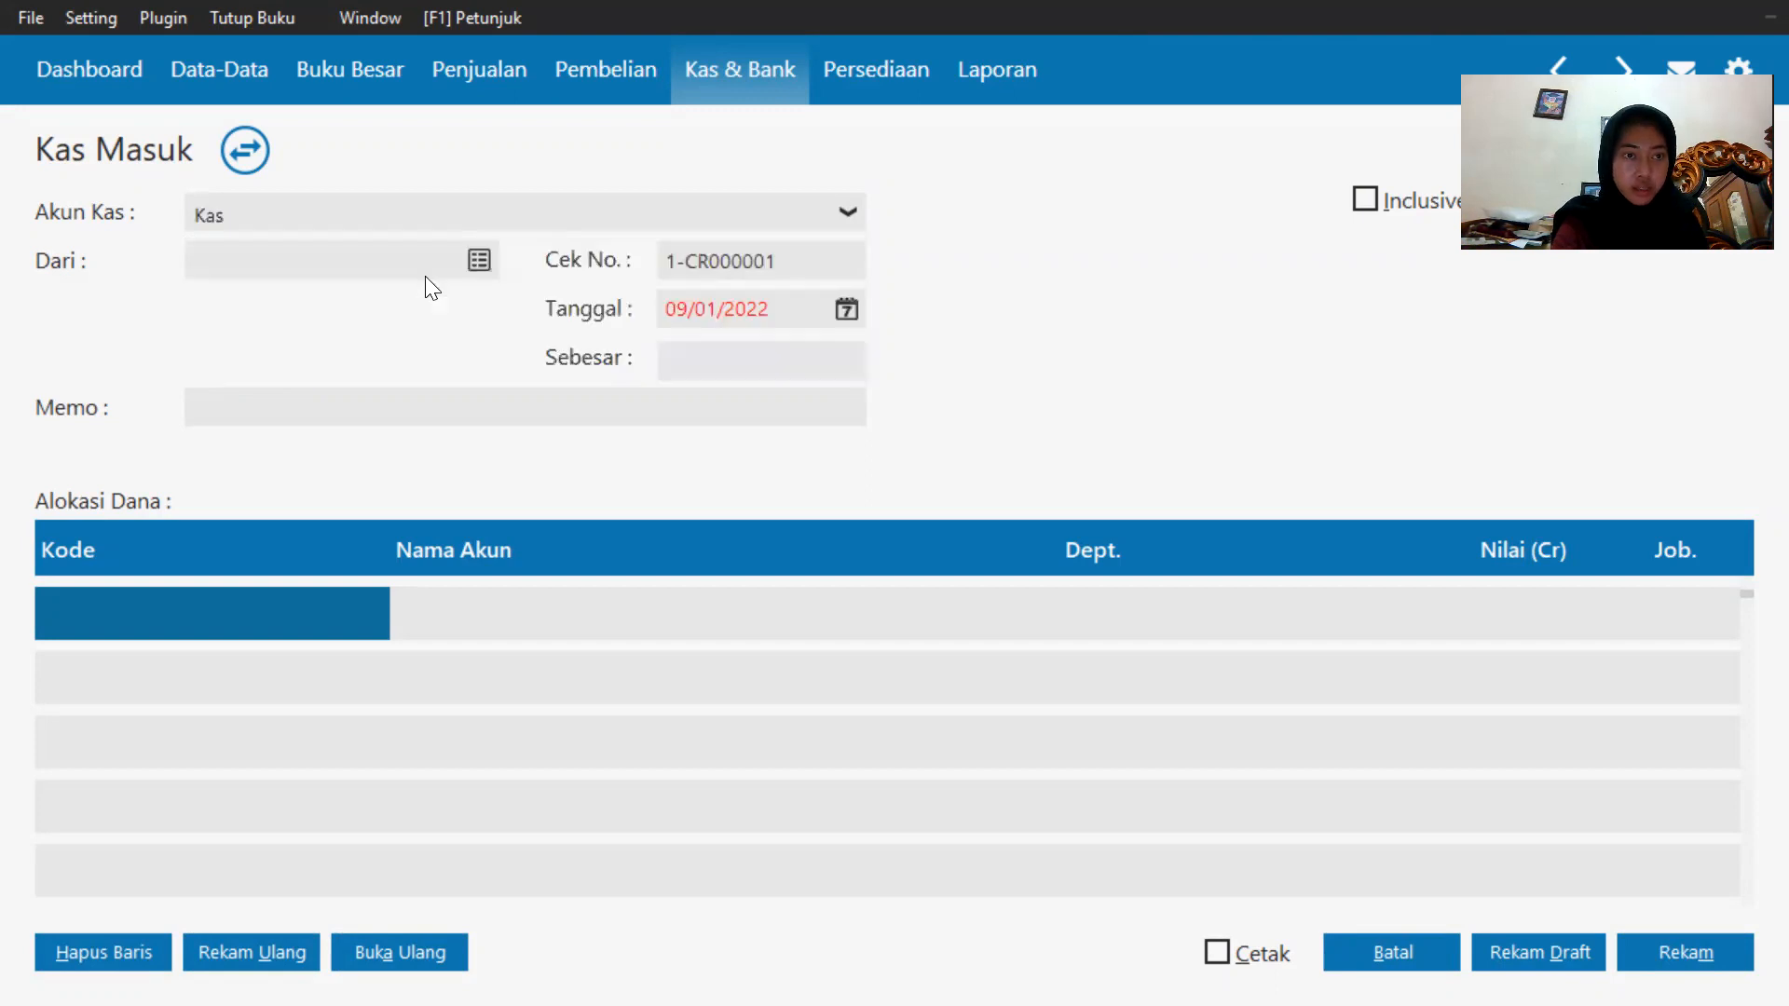
# Select the service customer as the payer from the contact list.
pyautogui.click(382, 267)
pyautogui.click(479, 261)
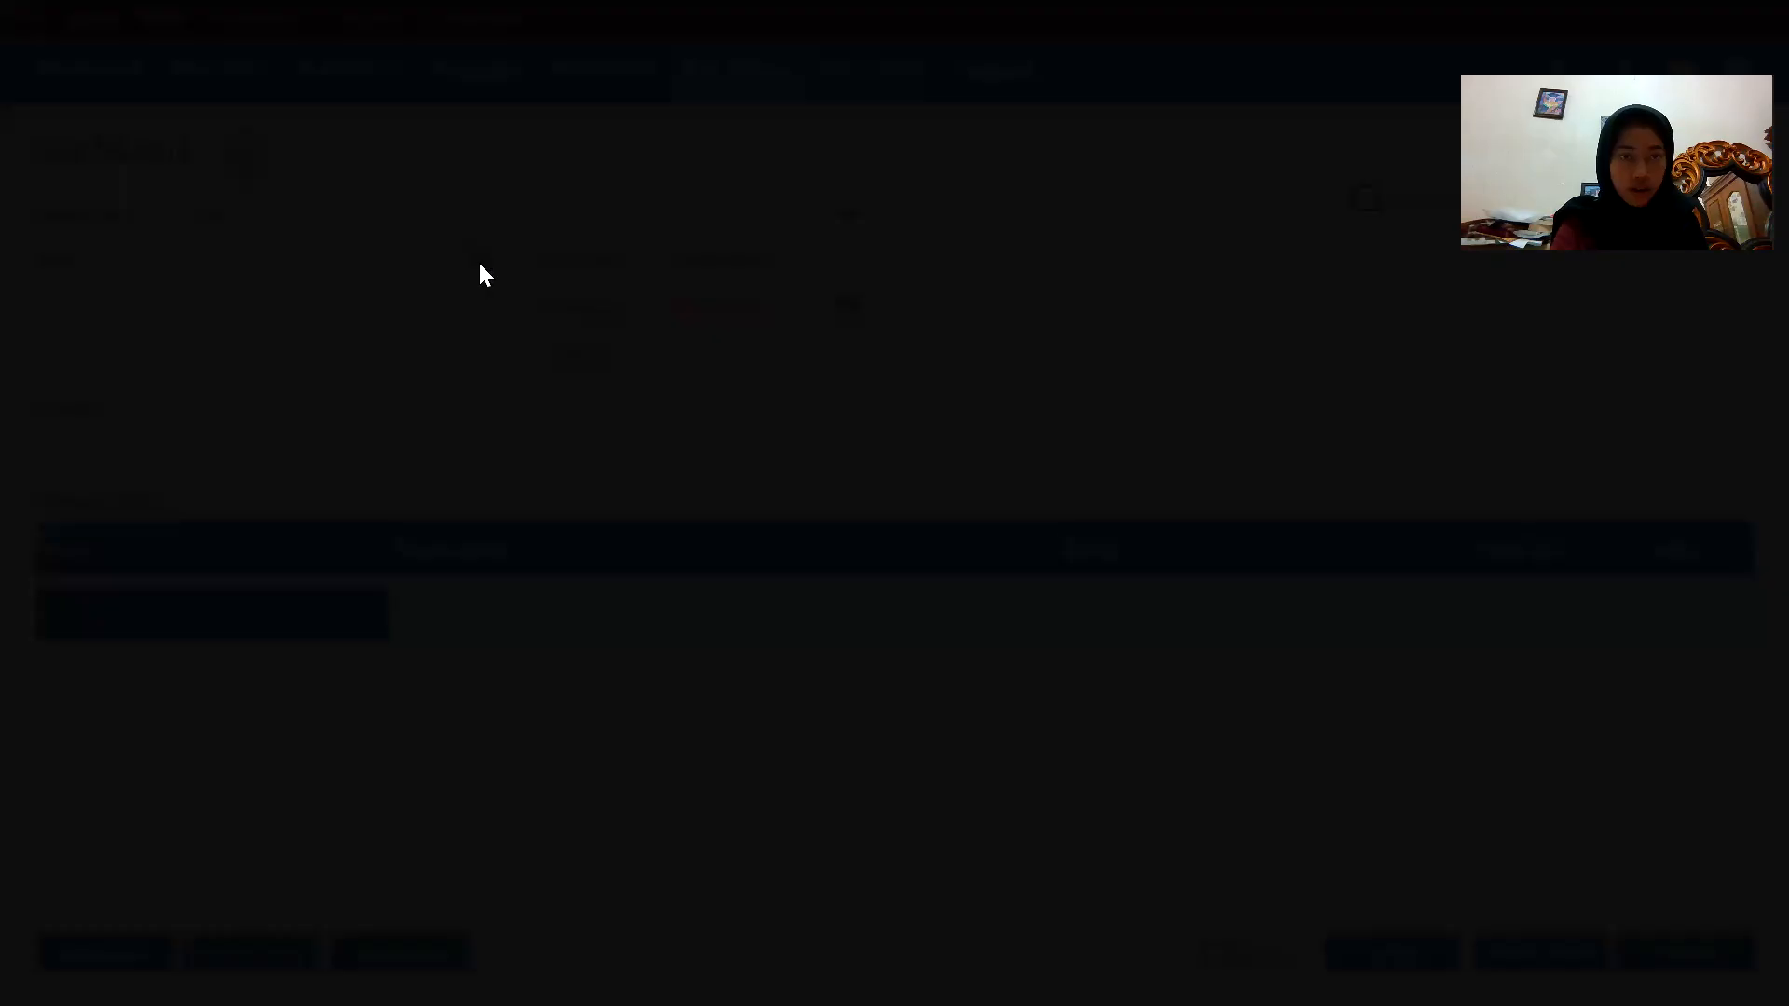
pyautogui.click(614, 455)
pyautogui.doubleClick(678, 522)
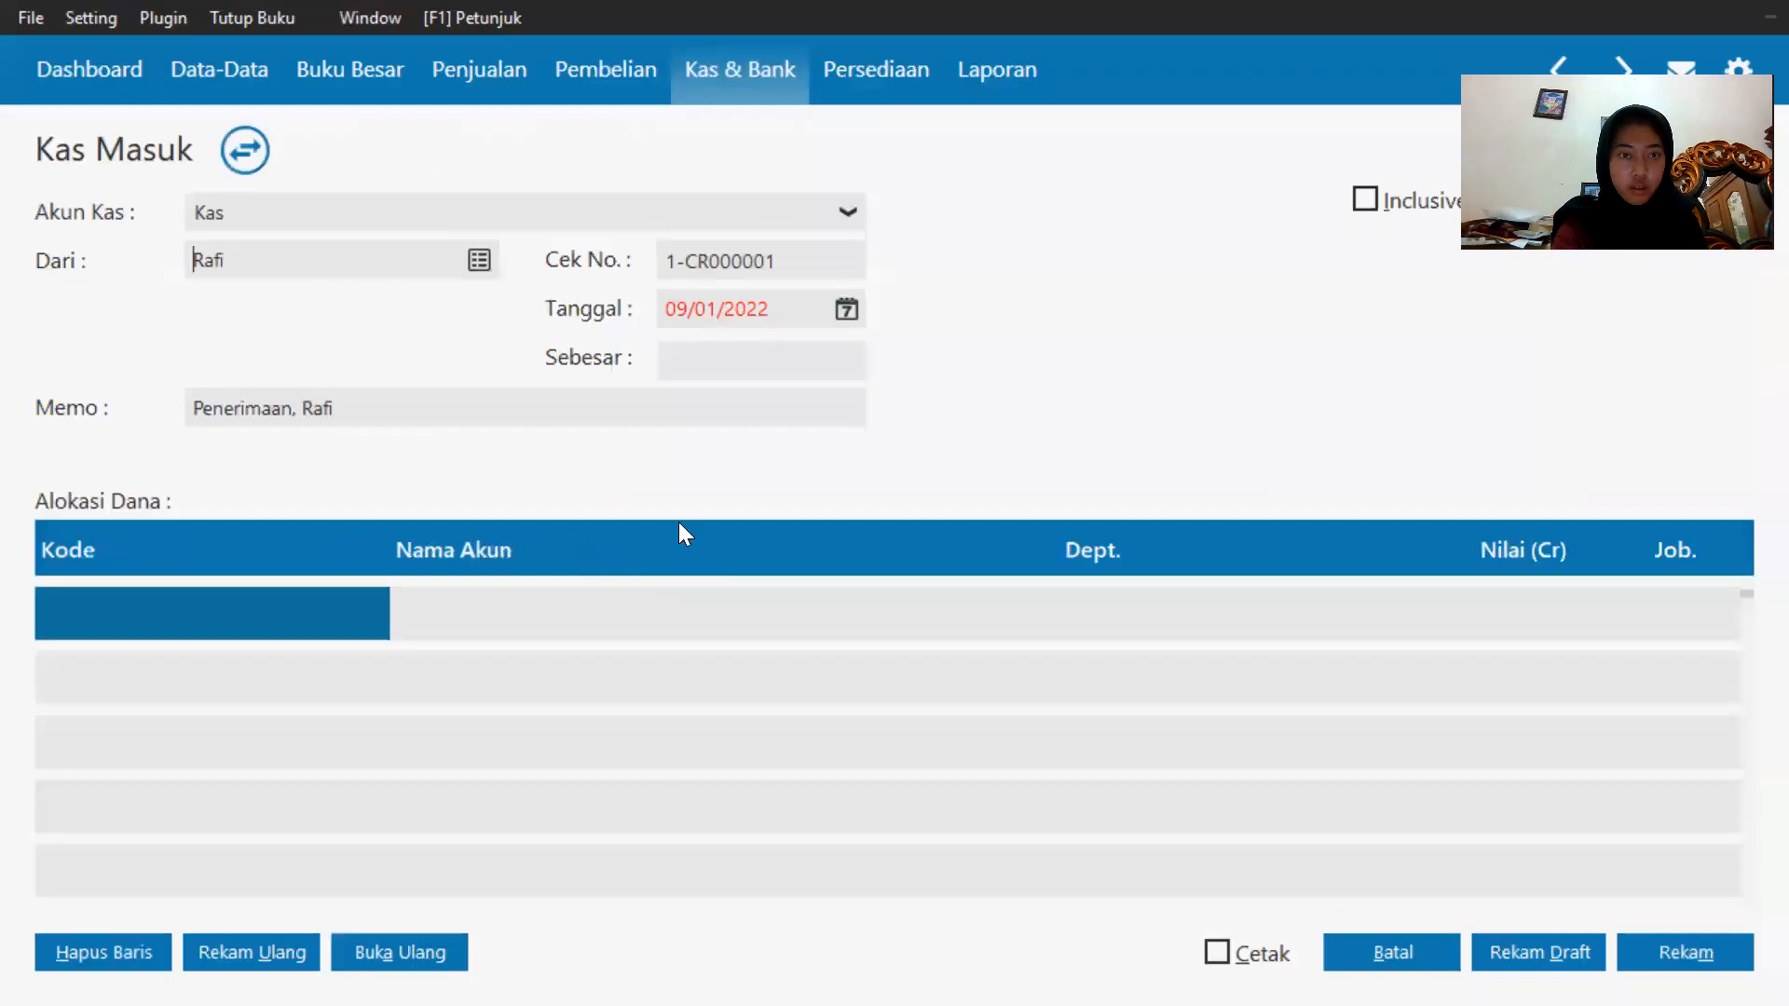
# Set the Kas Masuk transaction date to 8 January 2020.
pyautogui.click(850, 302)
pyautogui.click(945, 649)
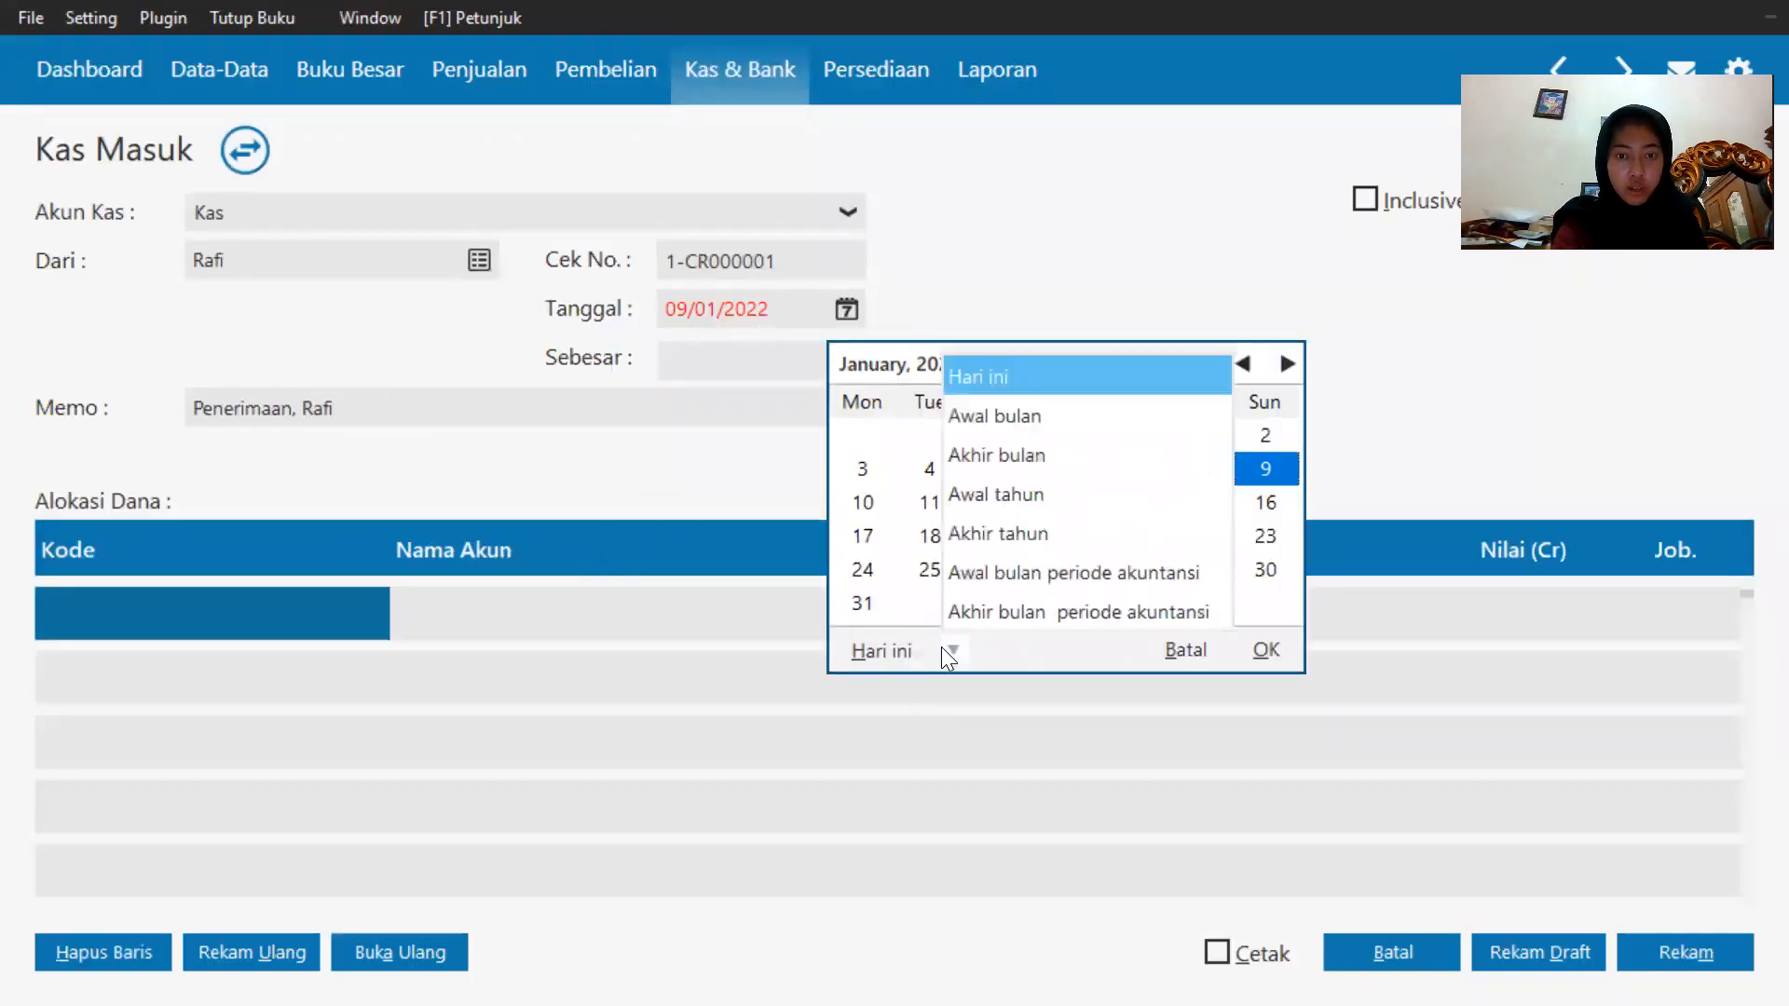
pyautogui.click(1001, 603)
pyautogui.click(997, 468)
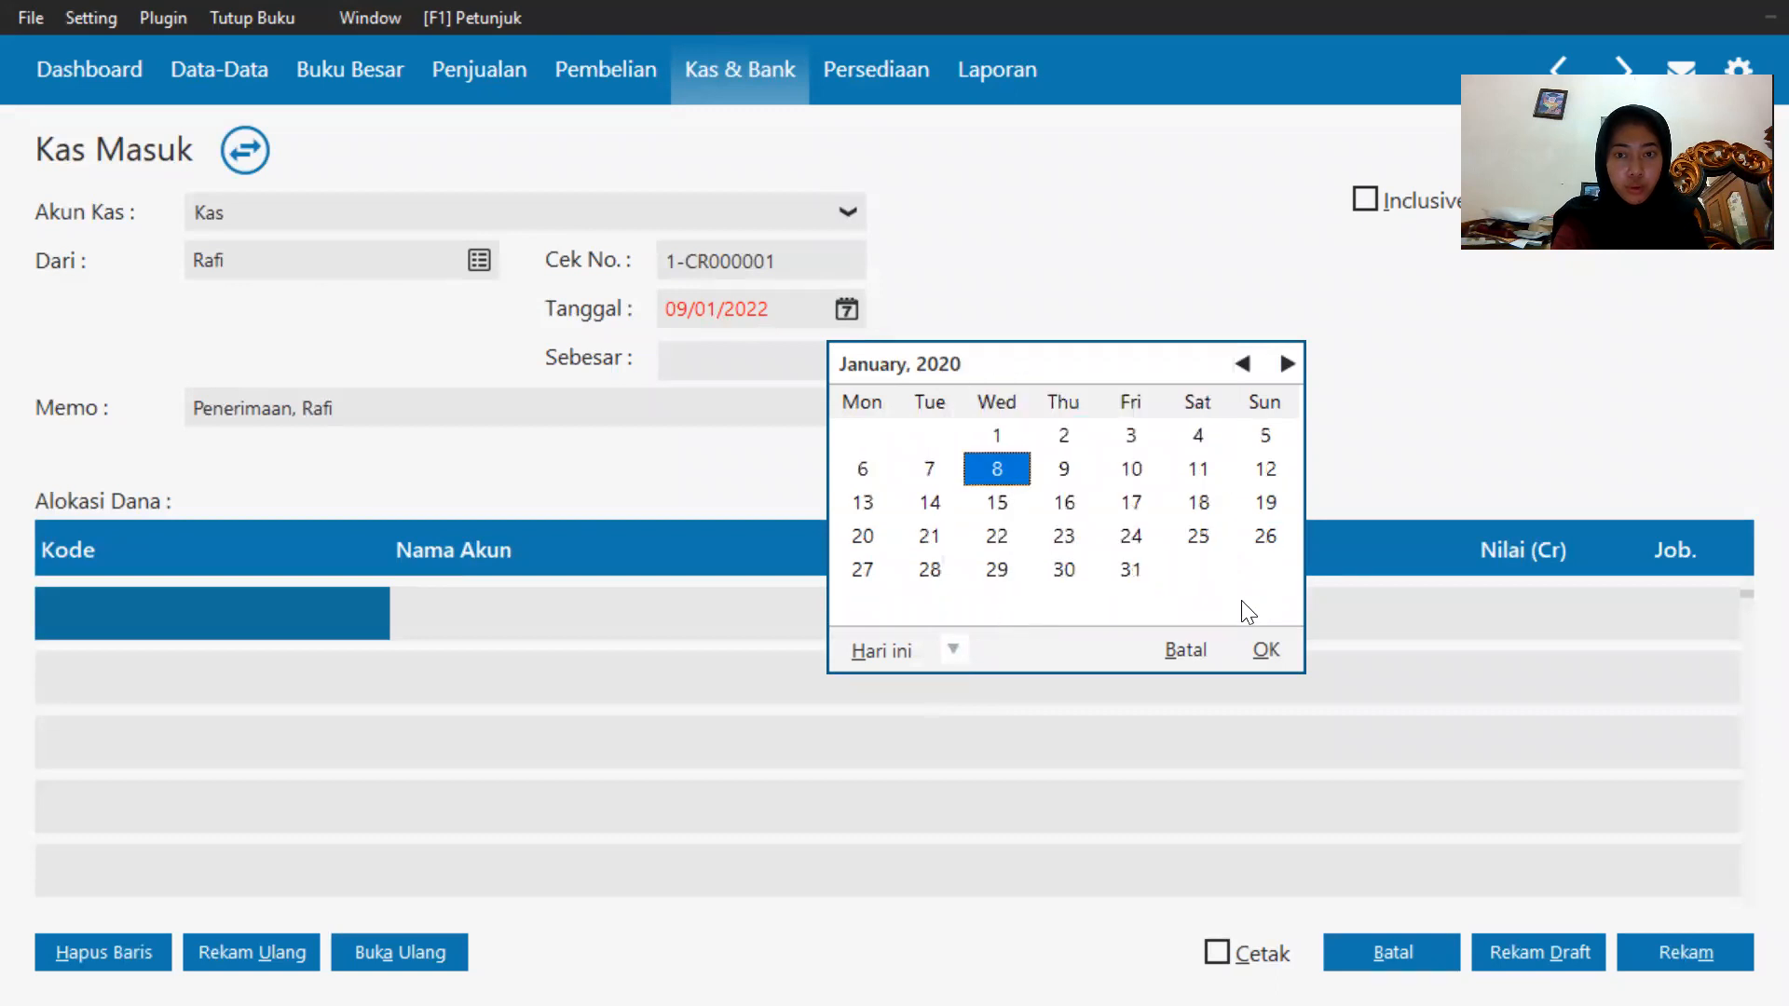
pyautogui.click(1267, 652)
# Open the account list for the first fund-allocation line and scroll through the chart of accounts.
pyautogui.doubleClick(102, 611)
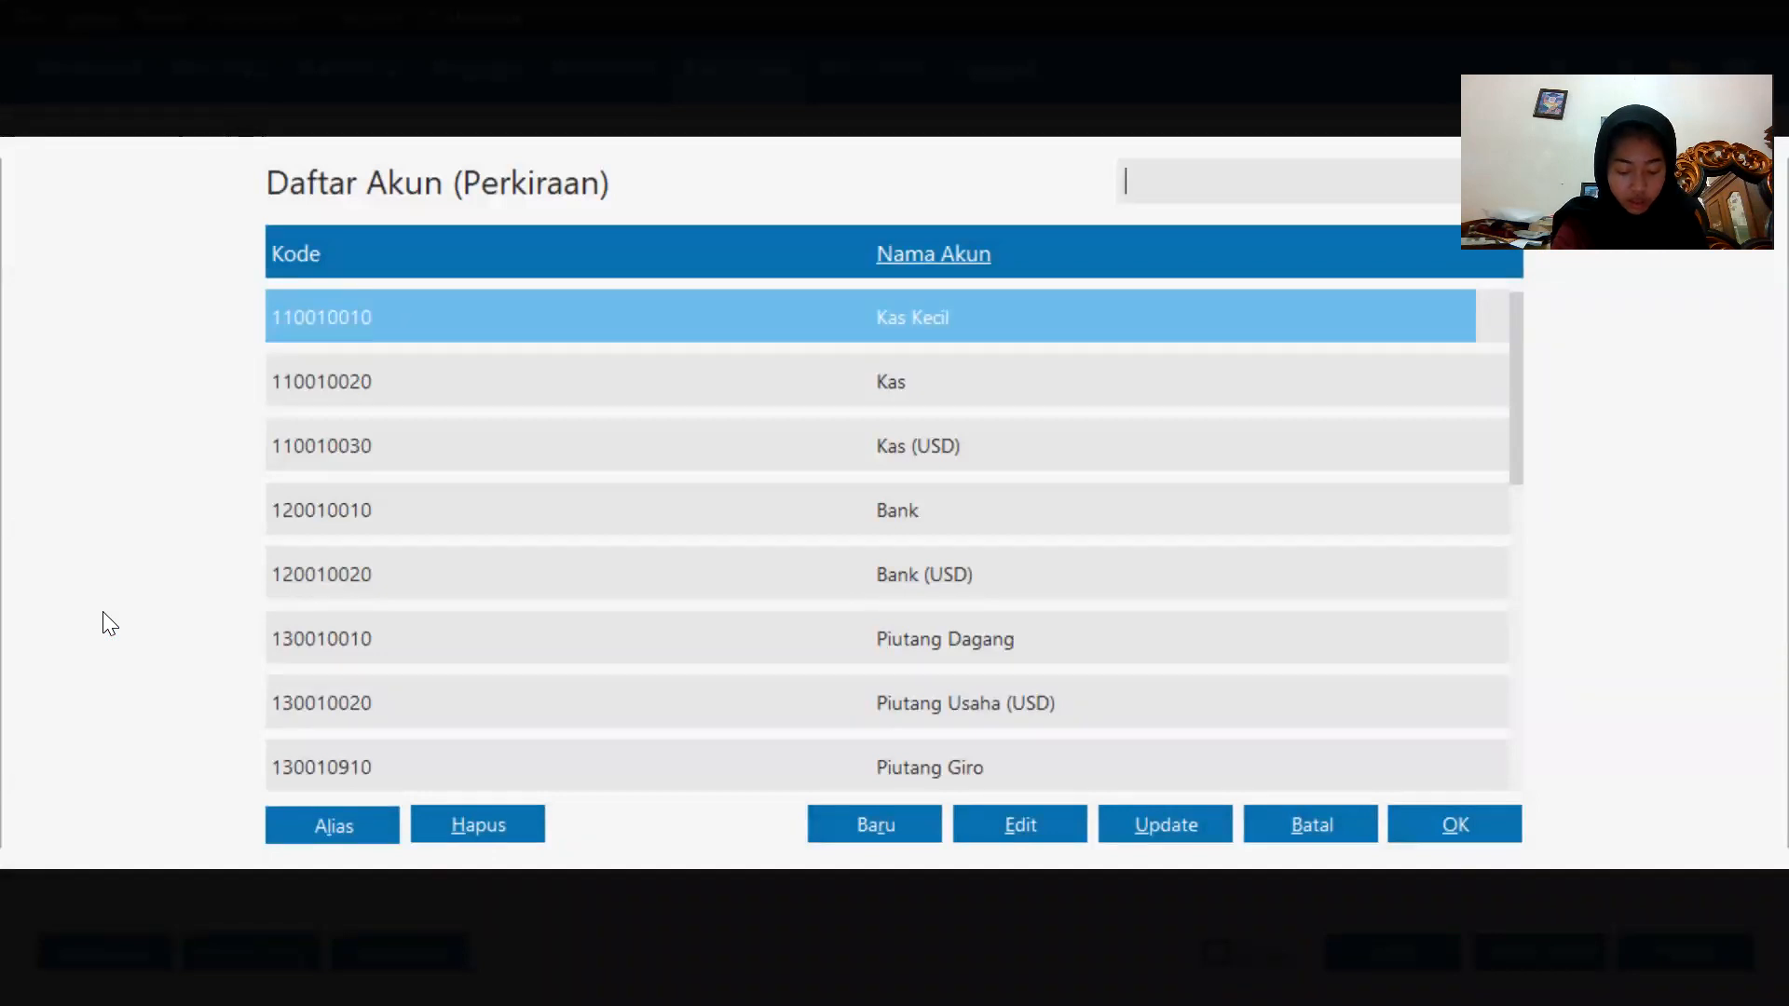
pyautogui.press('Down')
pyautogui.press('Down')
pyautogui.press('Down')
pyautogui.press('Down')
pyautogui.press('Down')
pyautogui.press('Down')
pyautogui.press('Down')
pyautogui.press('Down')
pyautogui.press('Down')
pyautogui.press('Down')
pyautogui.press('Down')
pyautogui.press('Down')
pyautogui.press('Down')
pyautogui.press('Down')
pyautogui.press('Down')
pyautogui.press('Down')
pyautogui.press('Down')
pyautogui.press('Down')
pyautogui.press('Down')
pyautogui.press('Down')
pyautogui.press('Down')
pyautogui.press('Down')
pyautogui.press('Down')
pyautogui.press('Down')
pyautogui.press('Down')
pyautogui.press('Down')
pyautogui.press('Down')
pyautogui.press('Down')
pyautogui.press('Down')
pyautogui.press('Down')
pyautogui.press('Down')
pyautogui.press('Down')
pyautogui.press('Down')
pyautogui.press('Down')
pyautogui.press('Down')
pyautogui.press('Down')
pyautogui.press('Down')
pyautogui.press('Down')
pyautogui.press('Down')
pyautogui.press('Down')
pyautogui.press('Down')
pyautogui.press('Down')
pyautogui.press('Down')
pyautogui.press('Down')
pyautogui.press('Down')
pyautogui.press('Down')
pyautogui.press('Down')
pyautogui.press('Down')
pyautogui.press('Down')
pyautogui.press('Down')
pyautogui.press('Down')
pyautogui.press('Down')
pyautogui.press('Down')
pyautogui.press('Down')
pyautogui.press('Down')
pyautogui.press('Down')
pyautogui.press('Down')
pyautogui.press('Down')
pyautogui.press('Down')
pyautogui.press('Down')
pyautogui.press('Down')
pyautogui.press('Down')
pyautogui.press('Down')
pyautogui.press('Down')
pyautogui.press('Down')
pyautogui.press('Down')
pyautogui.press('Down')
pyautogui.press('Down')
pyautogui.press('Down')
pyautogui.press('Down')
pyautogui.press('Down')
pyautogui.press('Down')
pyautogui.press('Down')
pyautogui.press('Down')
pyautogui.press('Down')
pyautogui.press('Down')
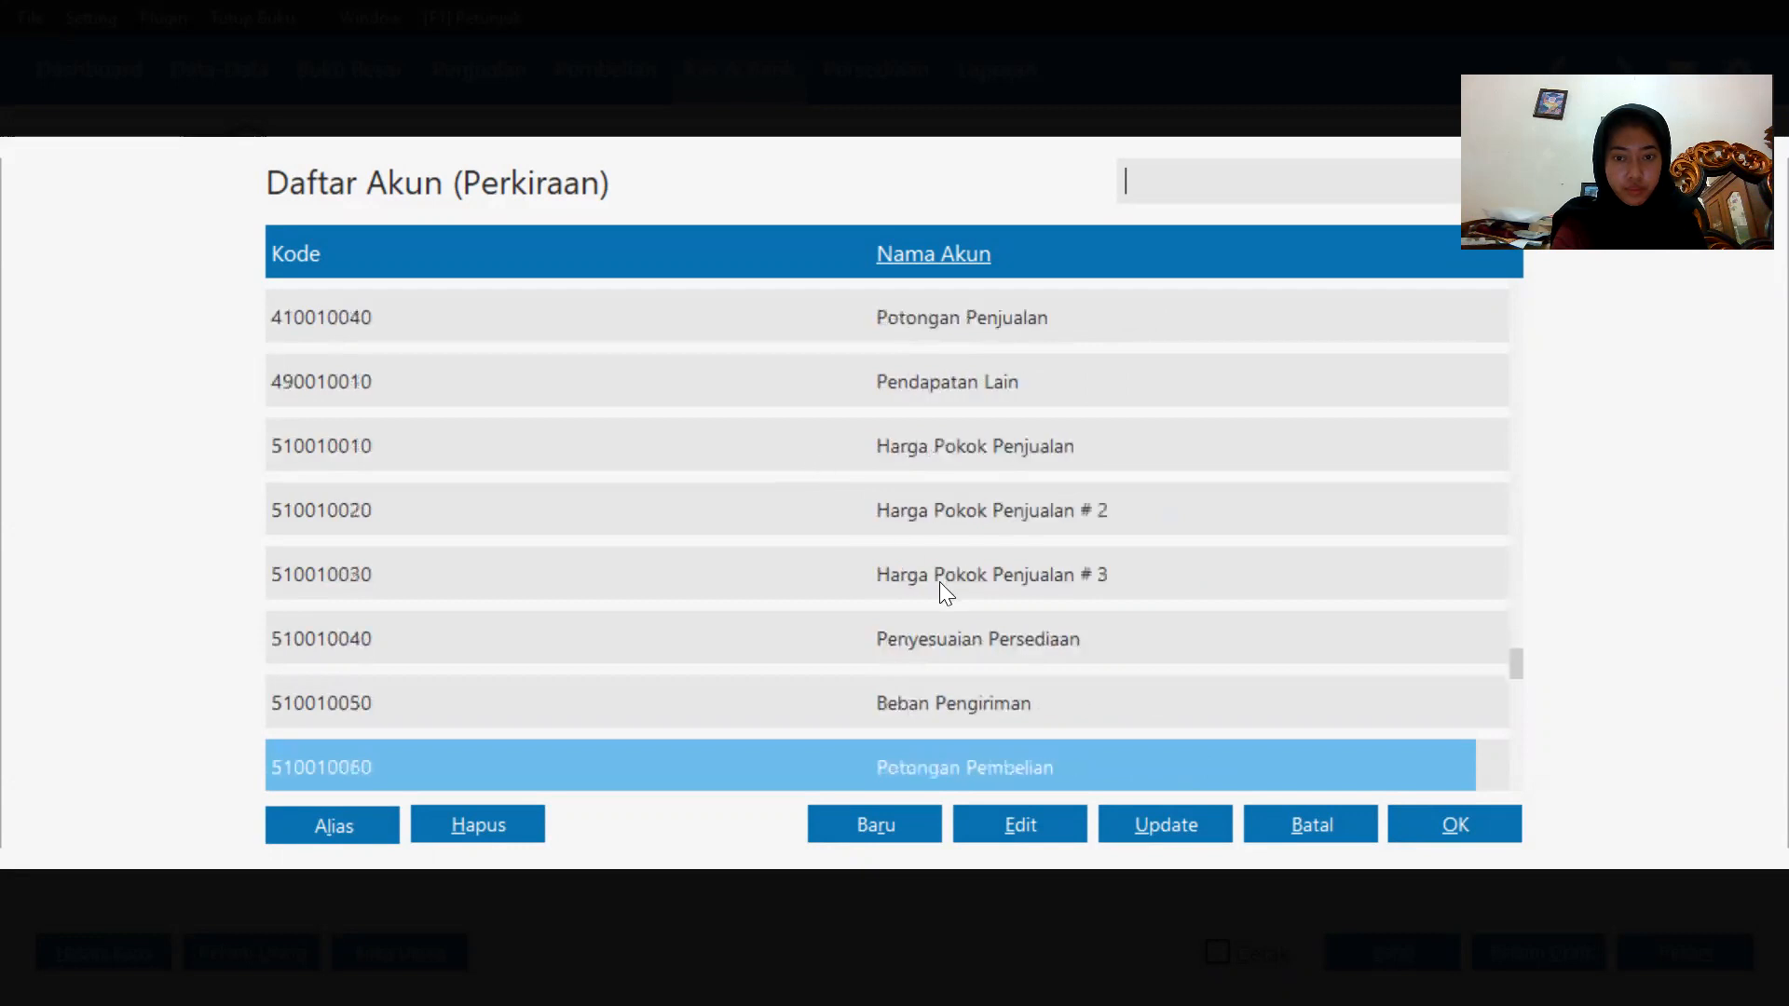
pyautogui.press('Down')
pyautogui.press('Down')
pyautogui.press('Down')
pyautogui.press('Down')
pyautogui.press('Down')
pyautogui.press('Down')
pyautogui.press('Down')
pyautogui.press('Down')
pyautogui.press('Down')
pyautogui.press('Down')
pyautogui.press('Down')
pyautogui.press('Down')
pyautogui.press('Down')
pyautogui.press('Down')
pyautogui.press('Down')
pyautogui.press('Down')
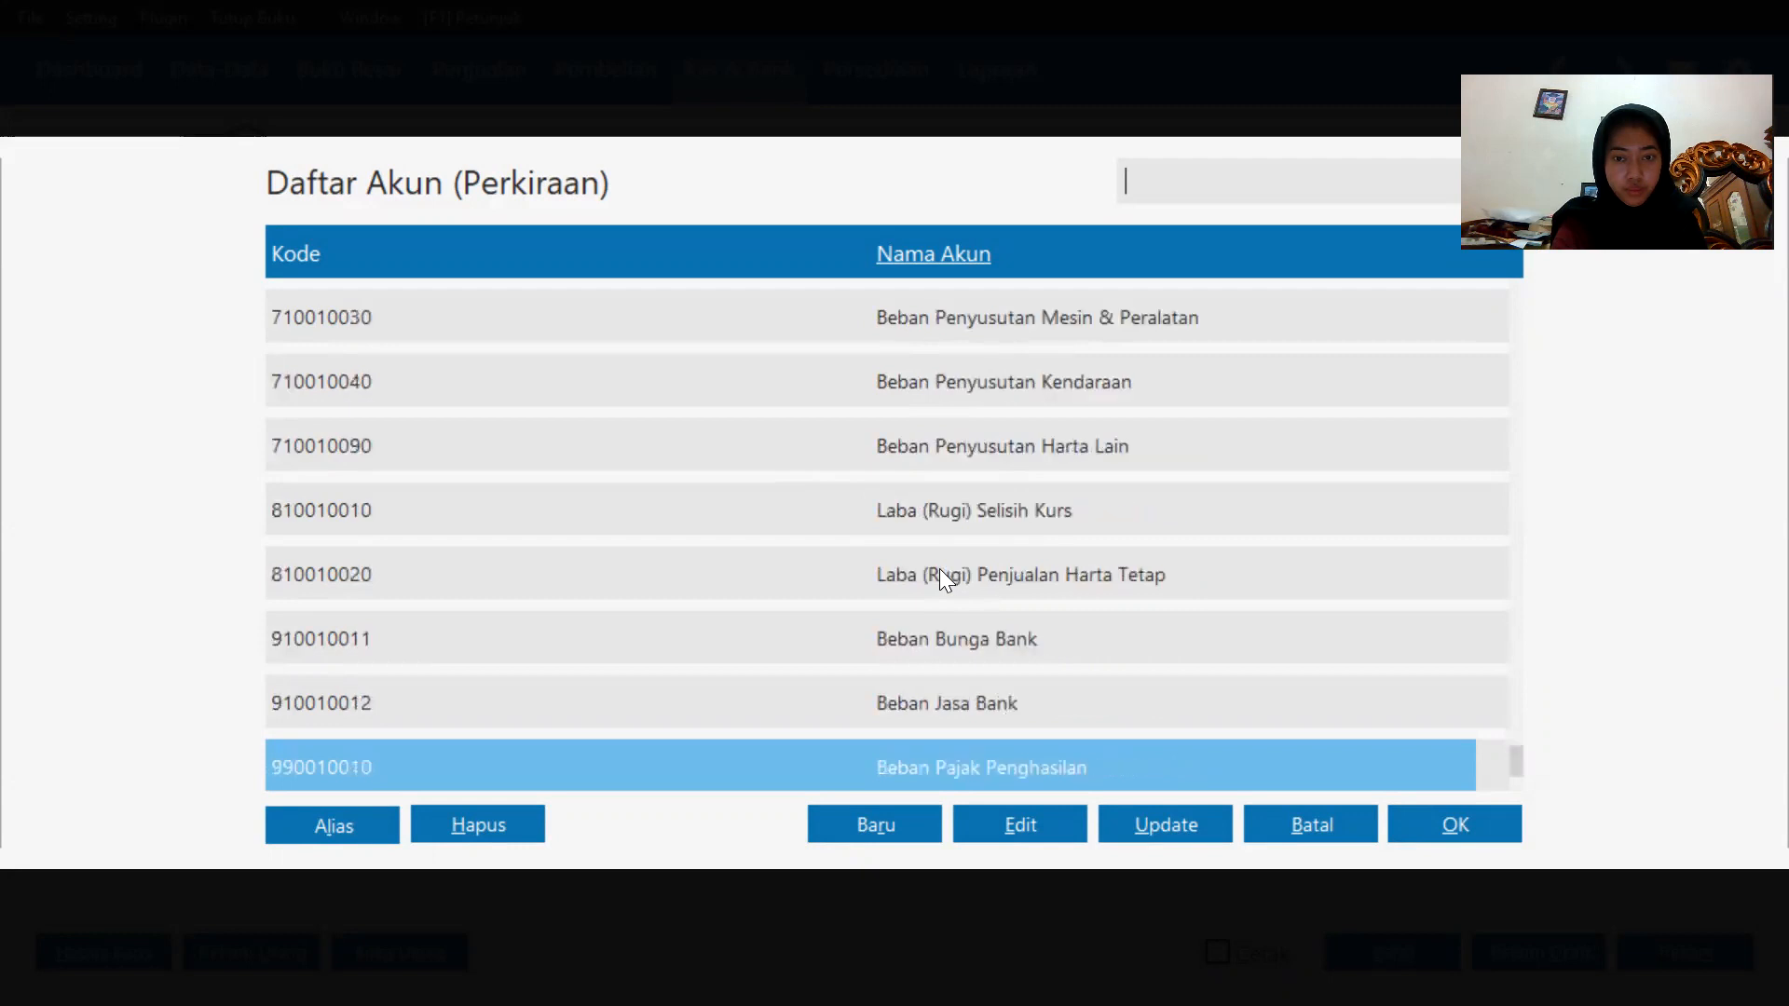
pyautogui.press('Up')
pyautogui.press('Up')
pyautogui.press('Up')
pyautogui.press('Up')
pyautogui.press('Up')
pyautogui.press('Up')
pyautogui.press('Up')
pyautogui.press('Up')
pyautogui.press('Up')
pyautogui.press('Up')
pyautogui.press('Up')
pyautogui.press('Up')
pyautogui.press('Up')
pyautogui.press('Up')
pyautogui.press('Up')
pyautogui.press('Up')
pyautogui.press('Up')
pyautogui.press('Up')
pyautogui.press('Up')
pyautogui.press('Up')
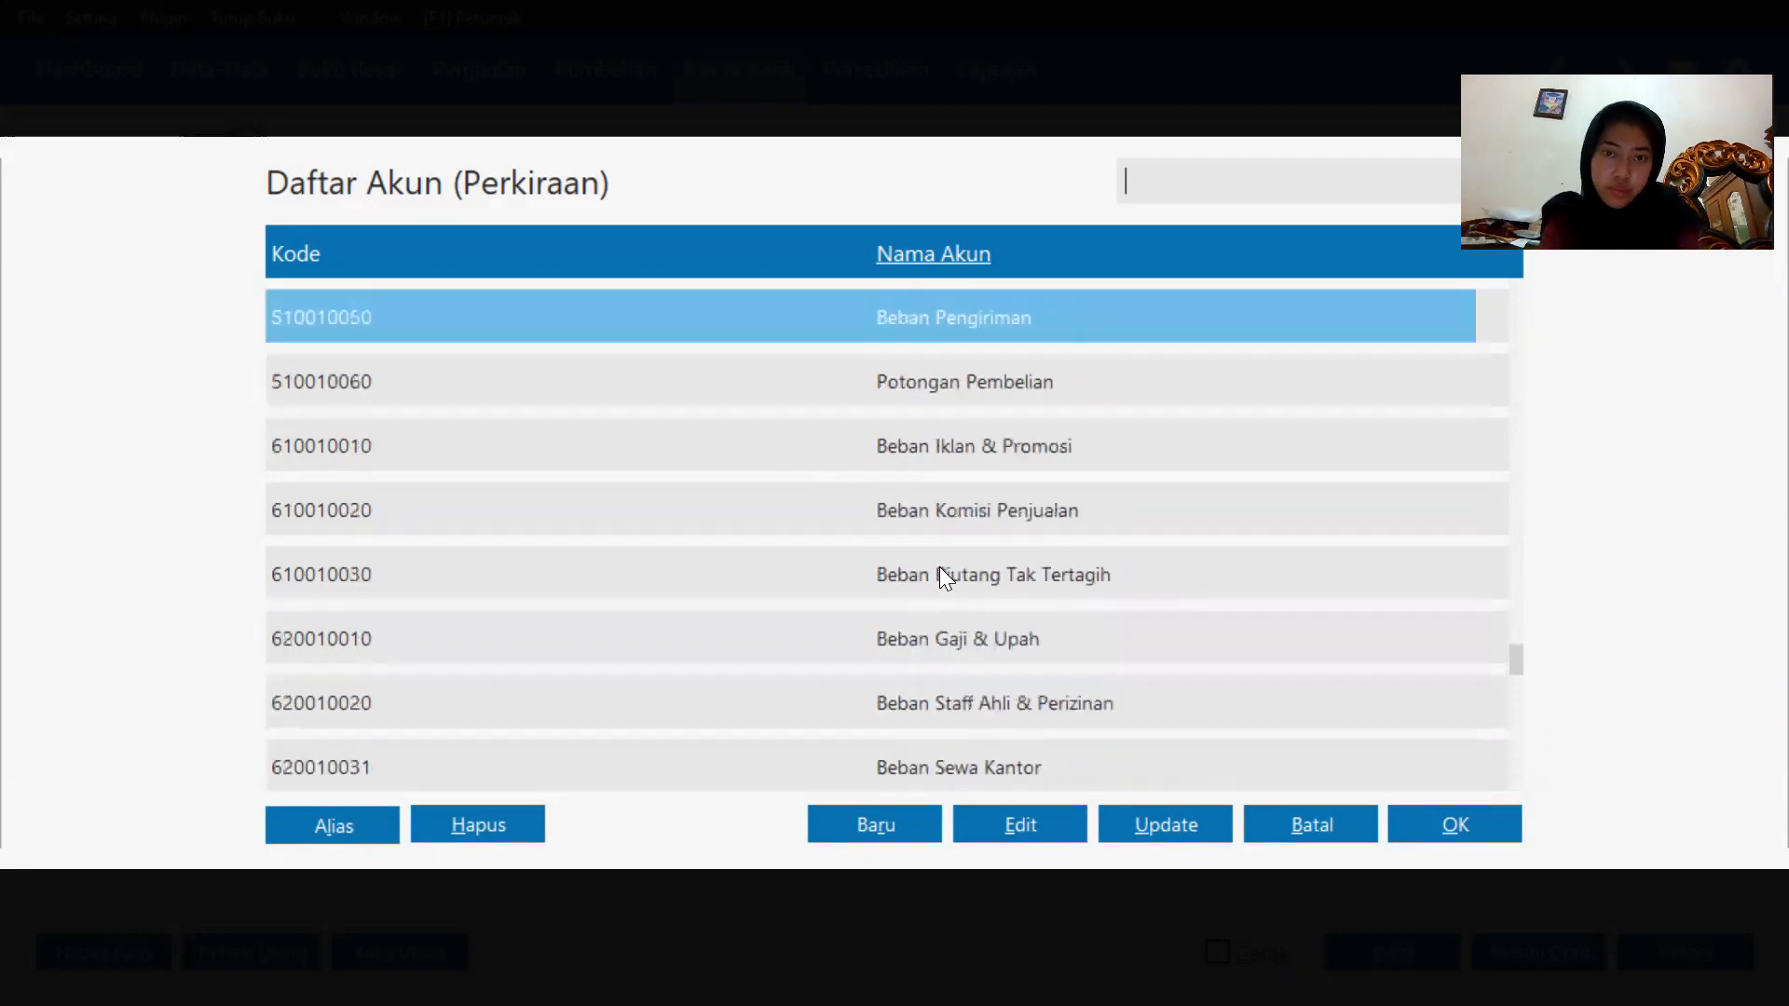
pyautogui.press('Up')
pyautogui.press('Up')
pyautogui.press('Up')
pyautogui.press('Up')
pyautogui.press('Up')
pyautogui.press('Up')
pyautogui.press('Up')
pyautogui.press('Up')
pyautogui.press('Up')
pyautogui.press('Up')
pyautogui.press('Up')
pyautogui.press('Up')
pyautogui.press('Up')
pyautogui.press('Up')
pyautogui.press('Up')
pyautogui.press('Up')
pyautogui.press('Up')
pyautogui.press('Up')
pyautogui.press('Up')
pyautogui.press('Up')
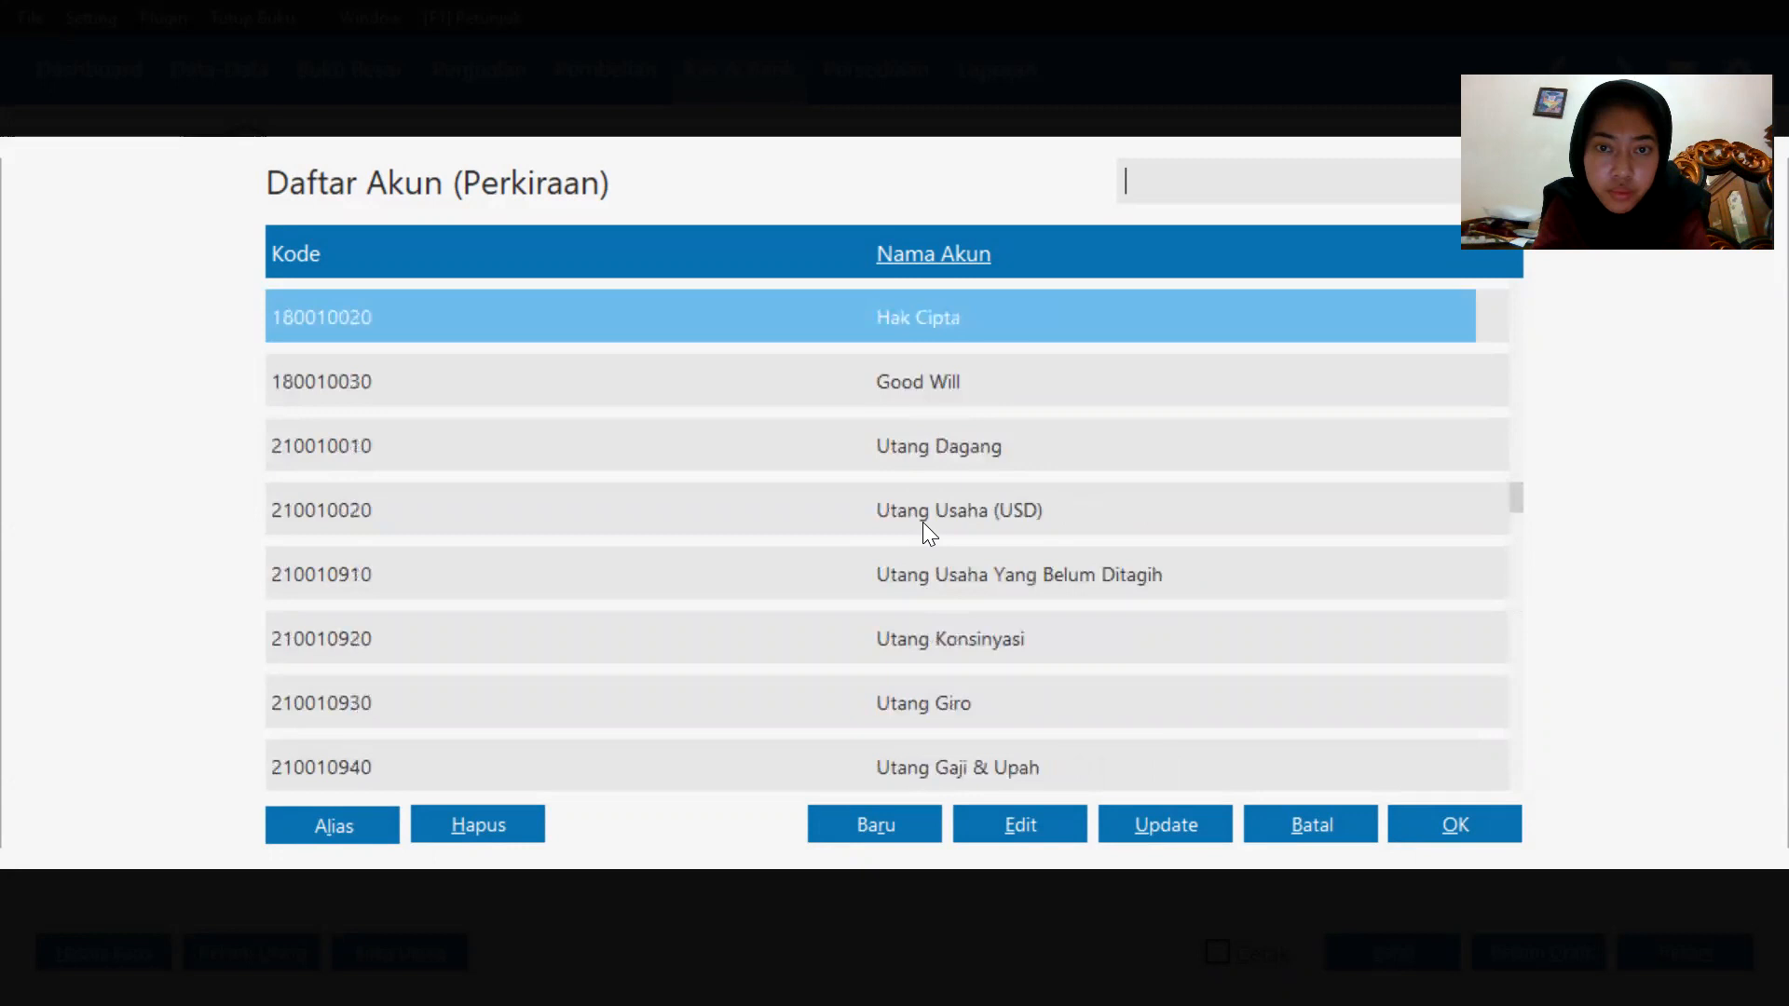
pyautogui.press('Up')
pyautogui.press('Up')
pyautogui.press('Up')
pyautogui.press('Up')
pyautogui.press('Up')
pyautogui.press('Up')
pyautogui.press('Up')
pyautogui.press('Up')
pyautogui.press('Up')
pyautogui.press('Up')
pyautogui.press('Up')
pyautogui.press('Up')
pyautogui.press('Up')
pyautogui.press('Up')
pyautogui.press('Up')
pyautogui.press('Up')
pyautogui.press('Up')
pyautogui.press('Up')
pyautogui.press('Up')
pyautogui.press('Up')
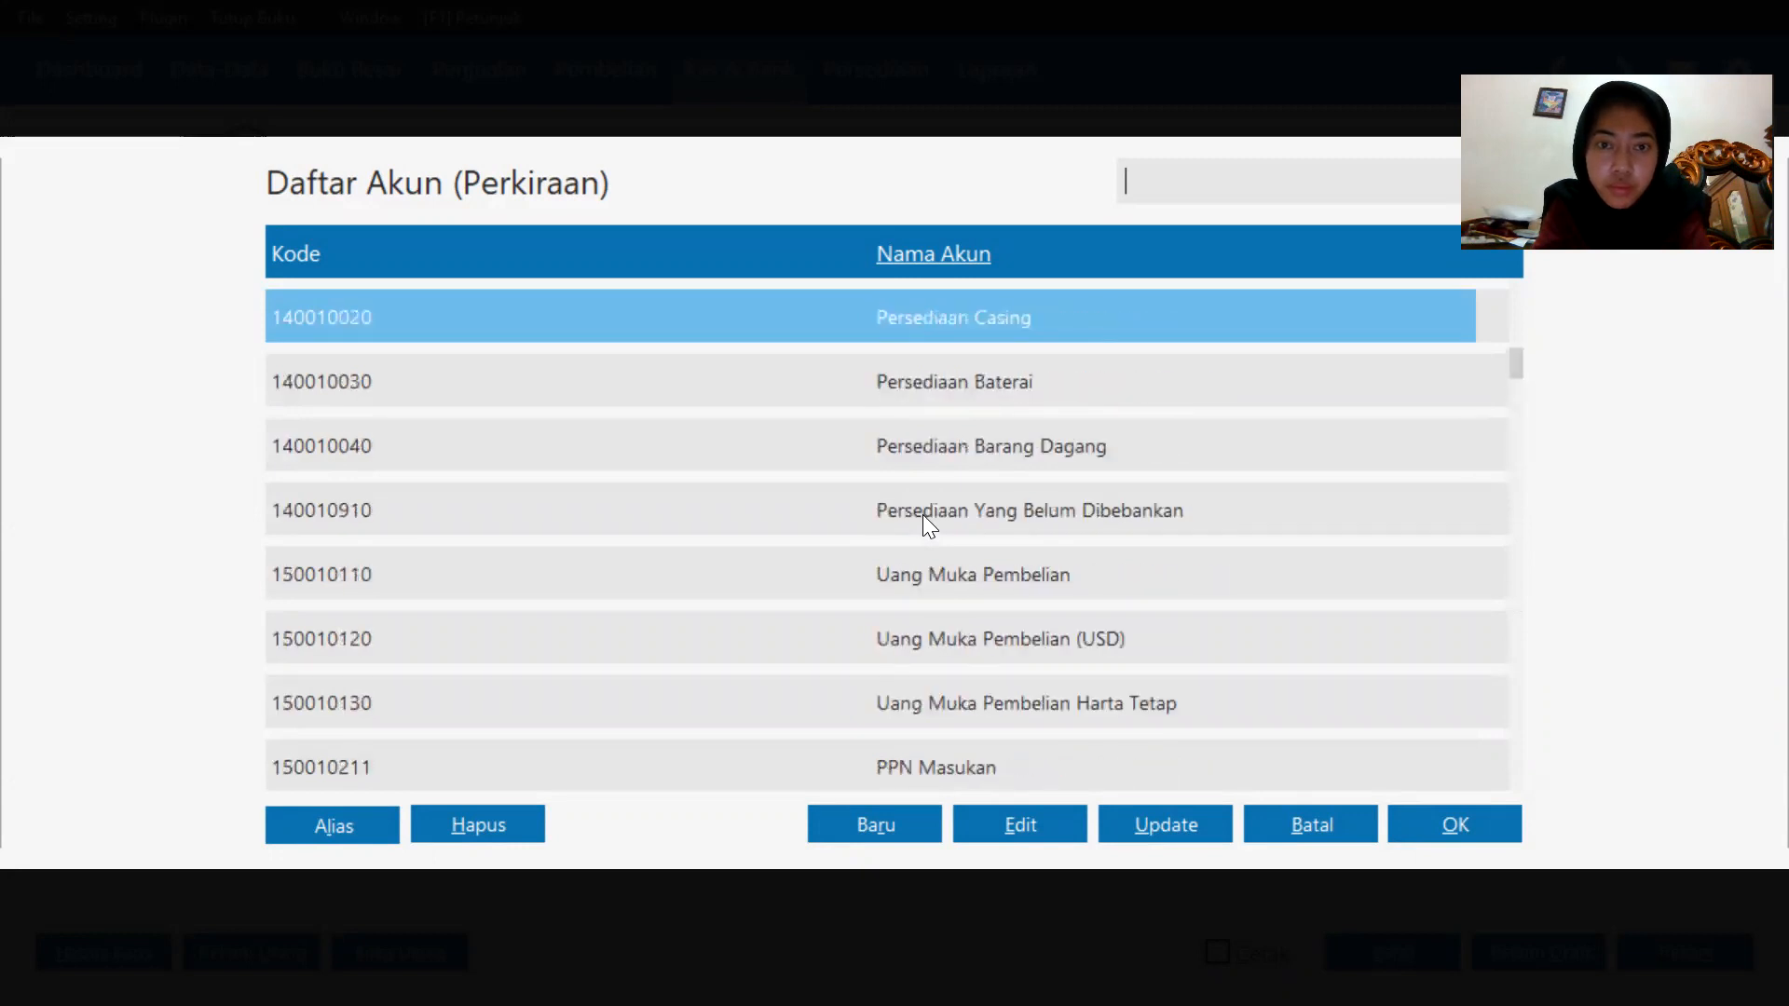
pyautogui.press('Down')
pyautogui.press('Down')
pyautogui.press('Down')
pyautogui.press('Down')
pyautogui.press('Down')
pyautogui.press('Down')
pyautogui.press('Down')
pyautogui.press('Down')
pyautogui.press('Down')
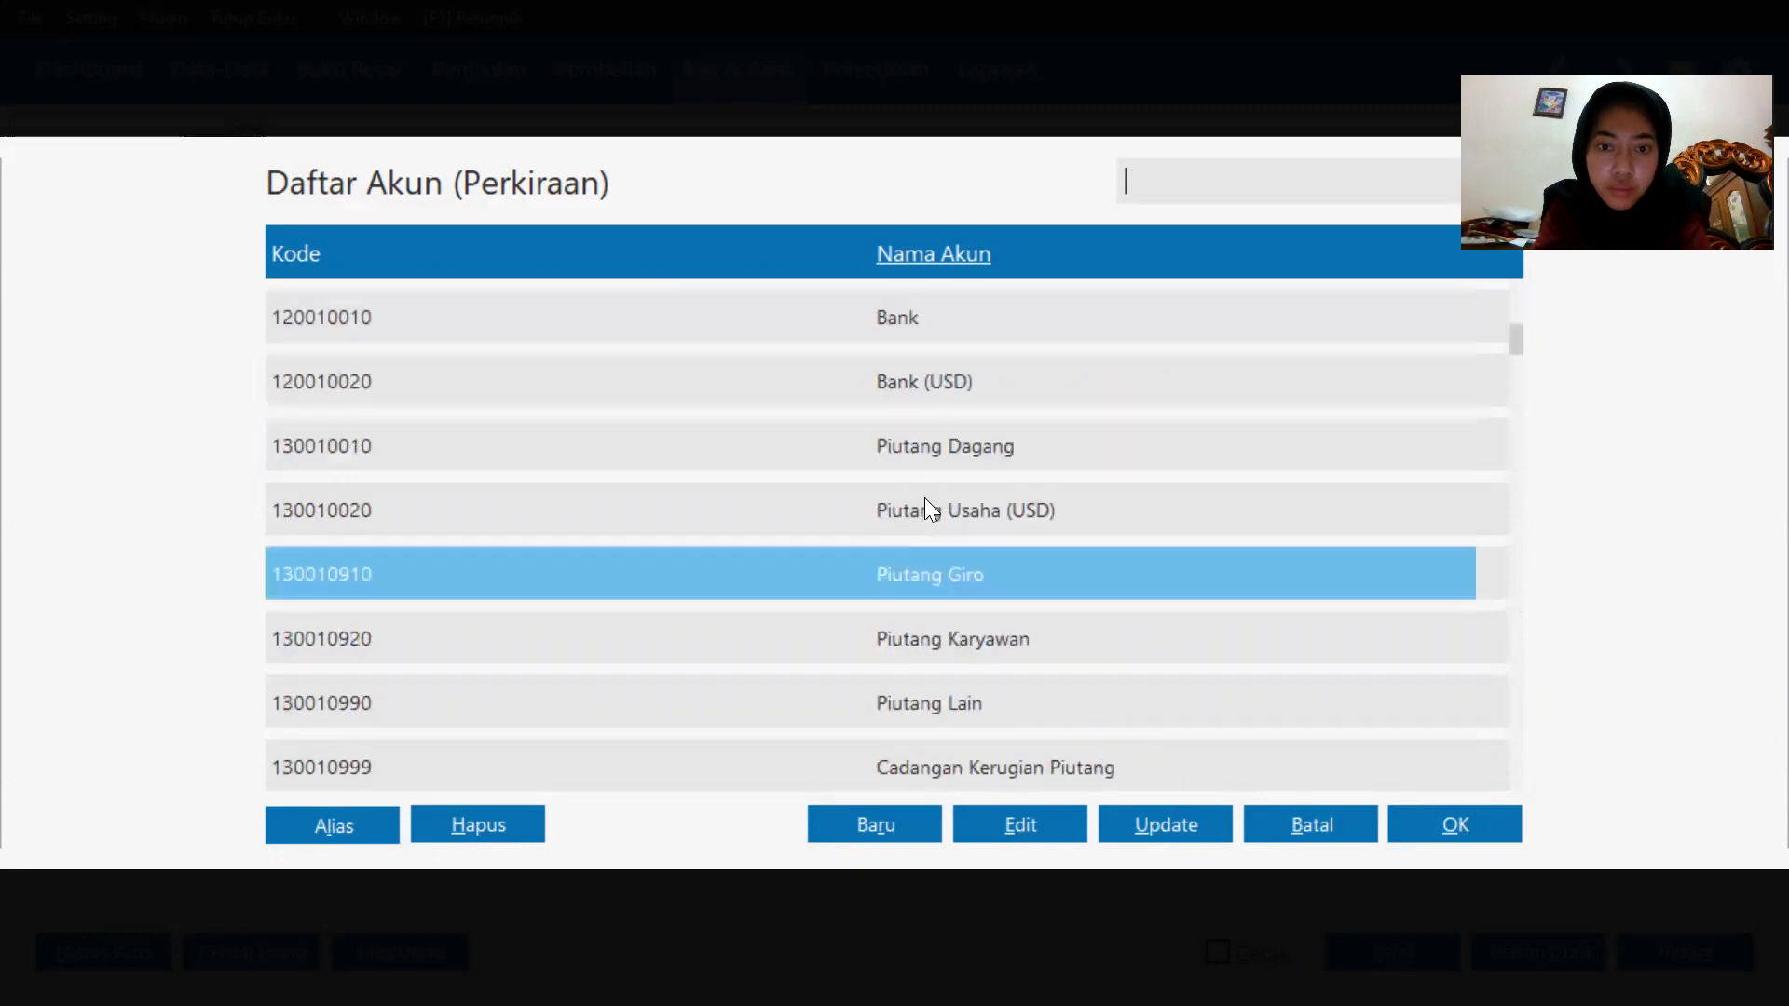
pyautogui.press('Down')
pyautogui.press('Down')
pyautogui.press('Down')
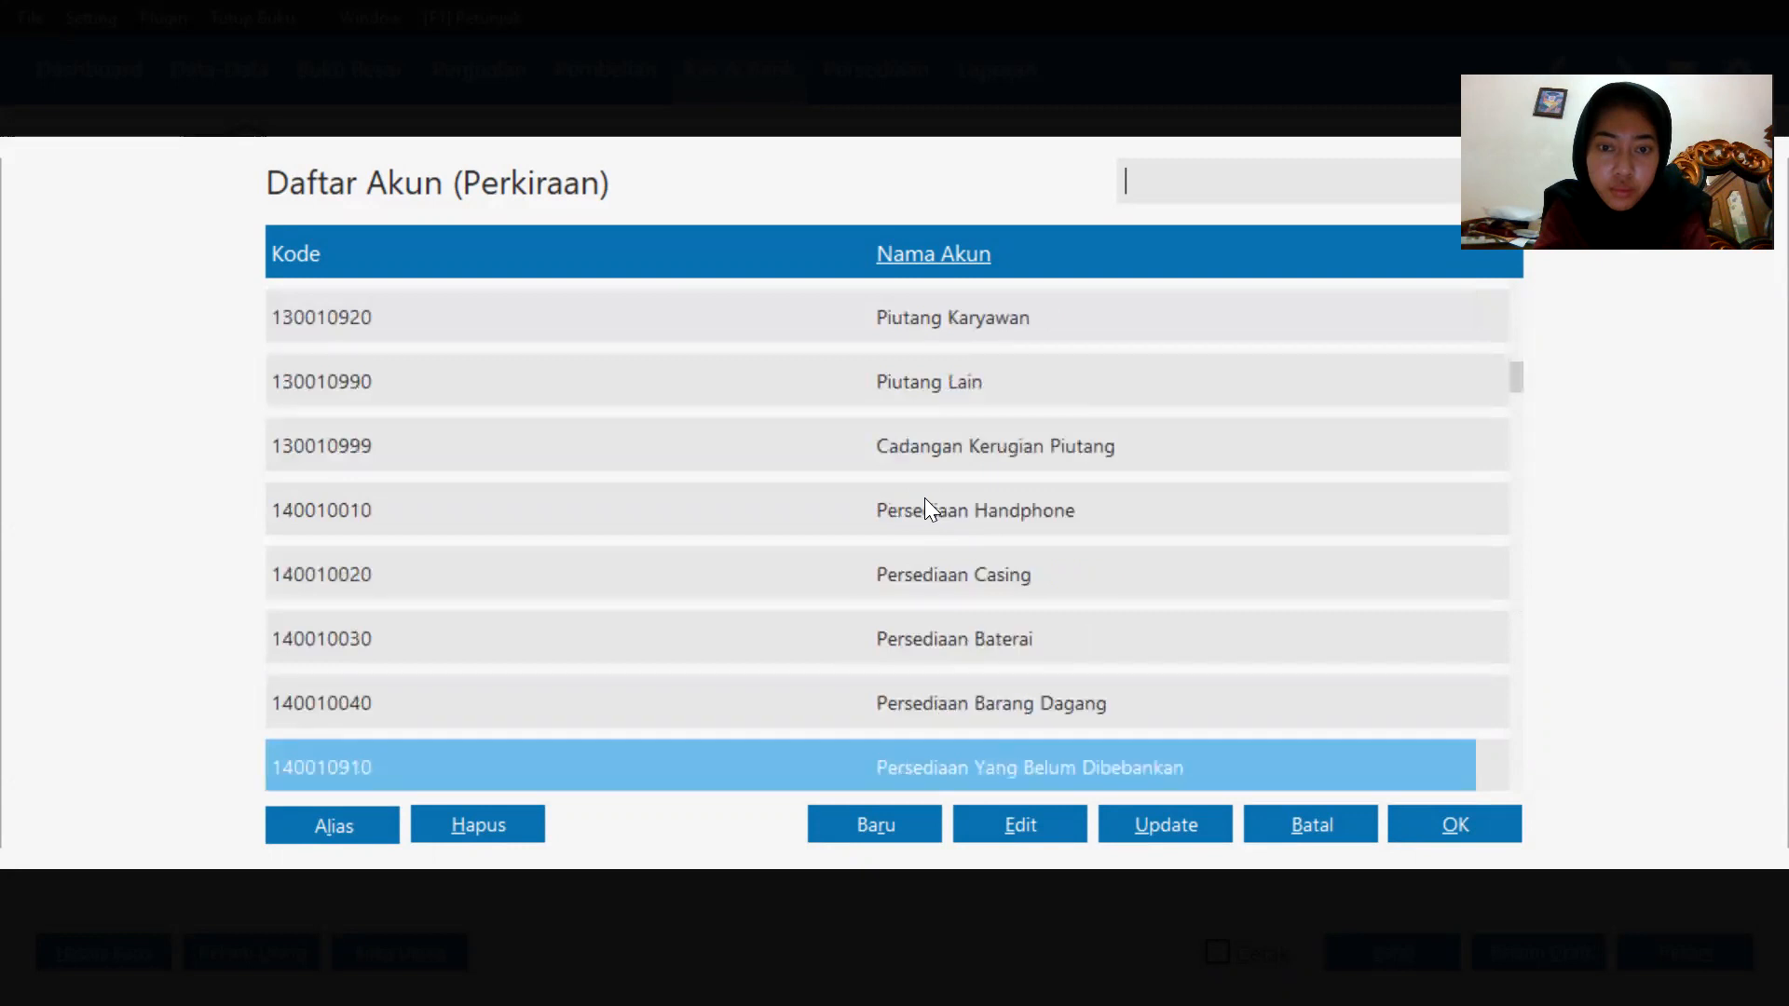
pyautogui.press('Up')
pyautogui.press('Up')
pyautogui.press('Up')
pyautogui.press('Up')
pyautogui.press('Up')
pyautogui.press('Up')
pyautogui.press('Up')
pyautogui.press('Up')
pyautogui.press('Up')
pyautogui.press('Up')
pyautogui.press('Up')
pyautogui.press('Up')
pyautogui.press('Up')
pyautogui.press('Up')
pyautogui.press('Up')
pyautogui.press('Down')
pyautogui.press('Down')
pyautogui.press('Down')
pyautogui.press('Down')
pyautogui.press('Down')
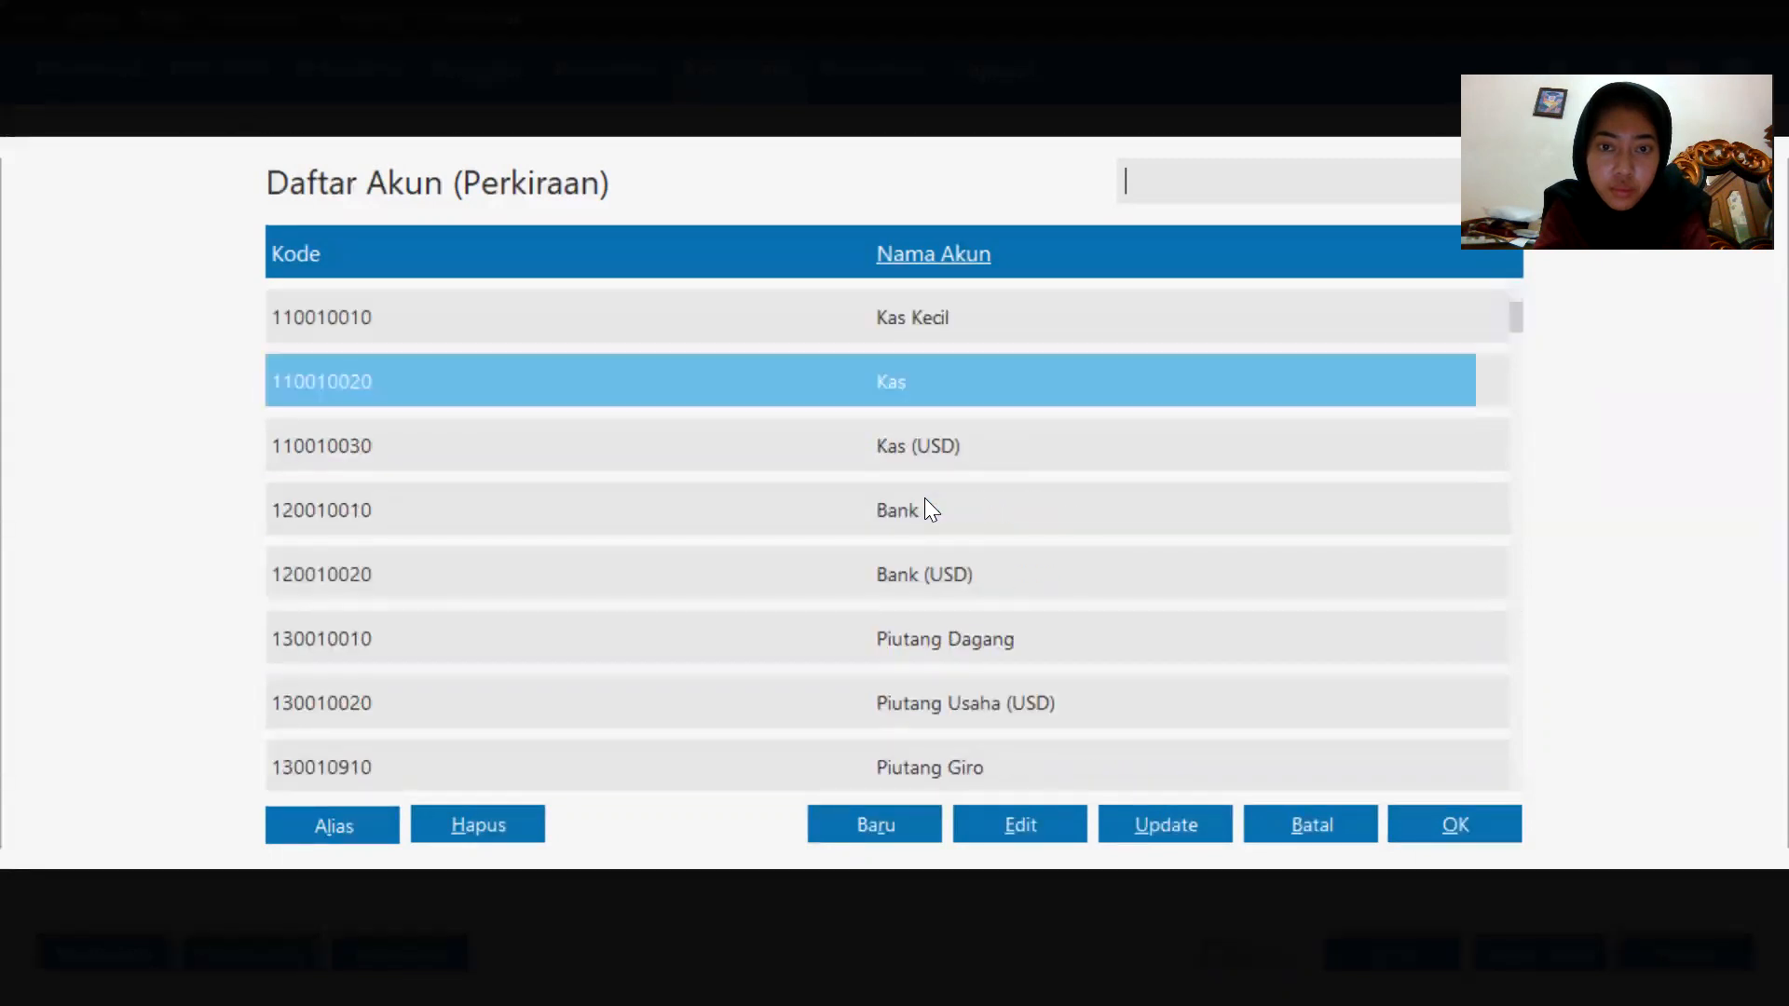
pyautogui.press('Down')
pyautogui.press('Down')
pyautogui.press('Down')
pyautogui.press('Down')
pyautogui.press('Down')
pyautogui.press('Down')
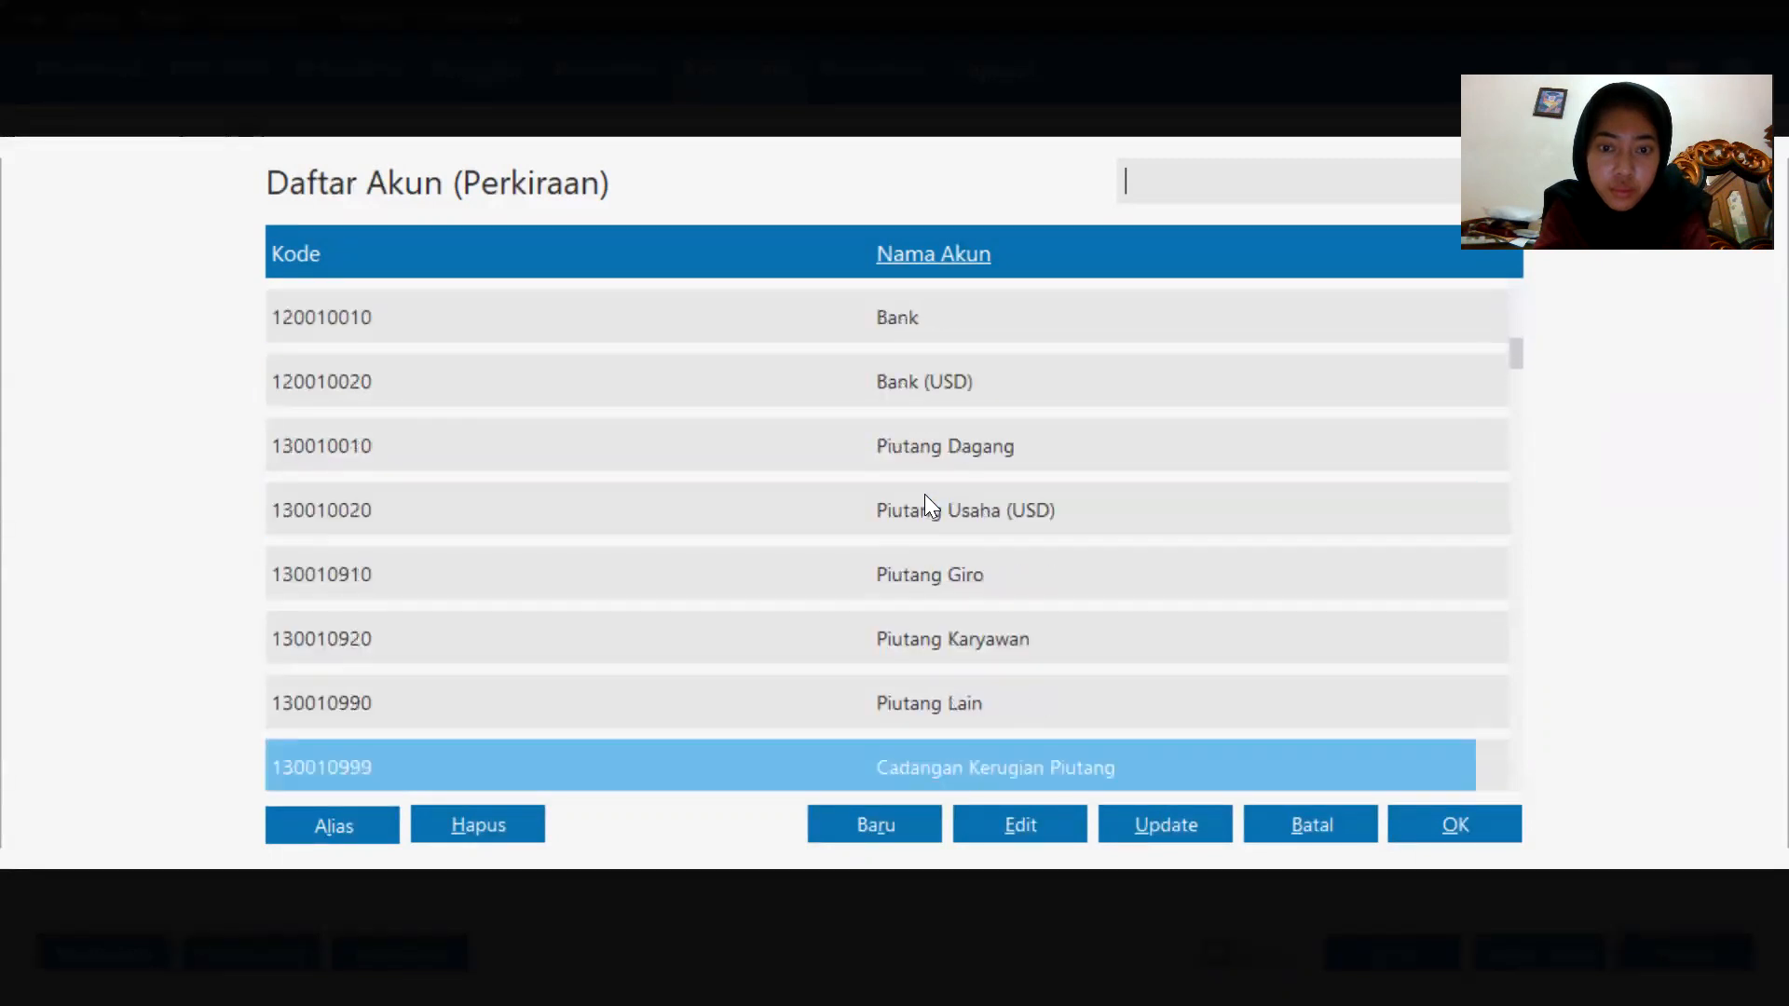
pyautogui.press('Down')
pyautogui.press('Down')
pyautogui.press('Down')
pyautogui.press('Down')
pyautogui.press('Down')
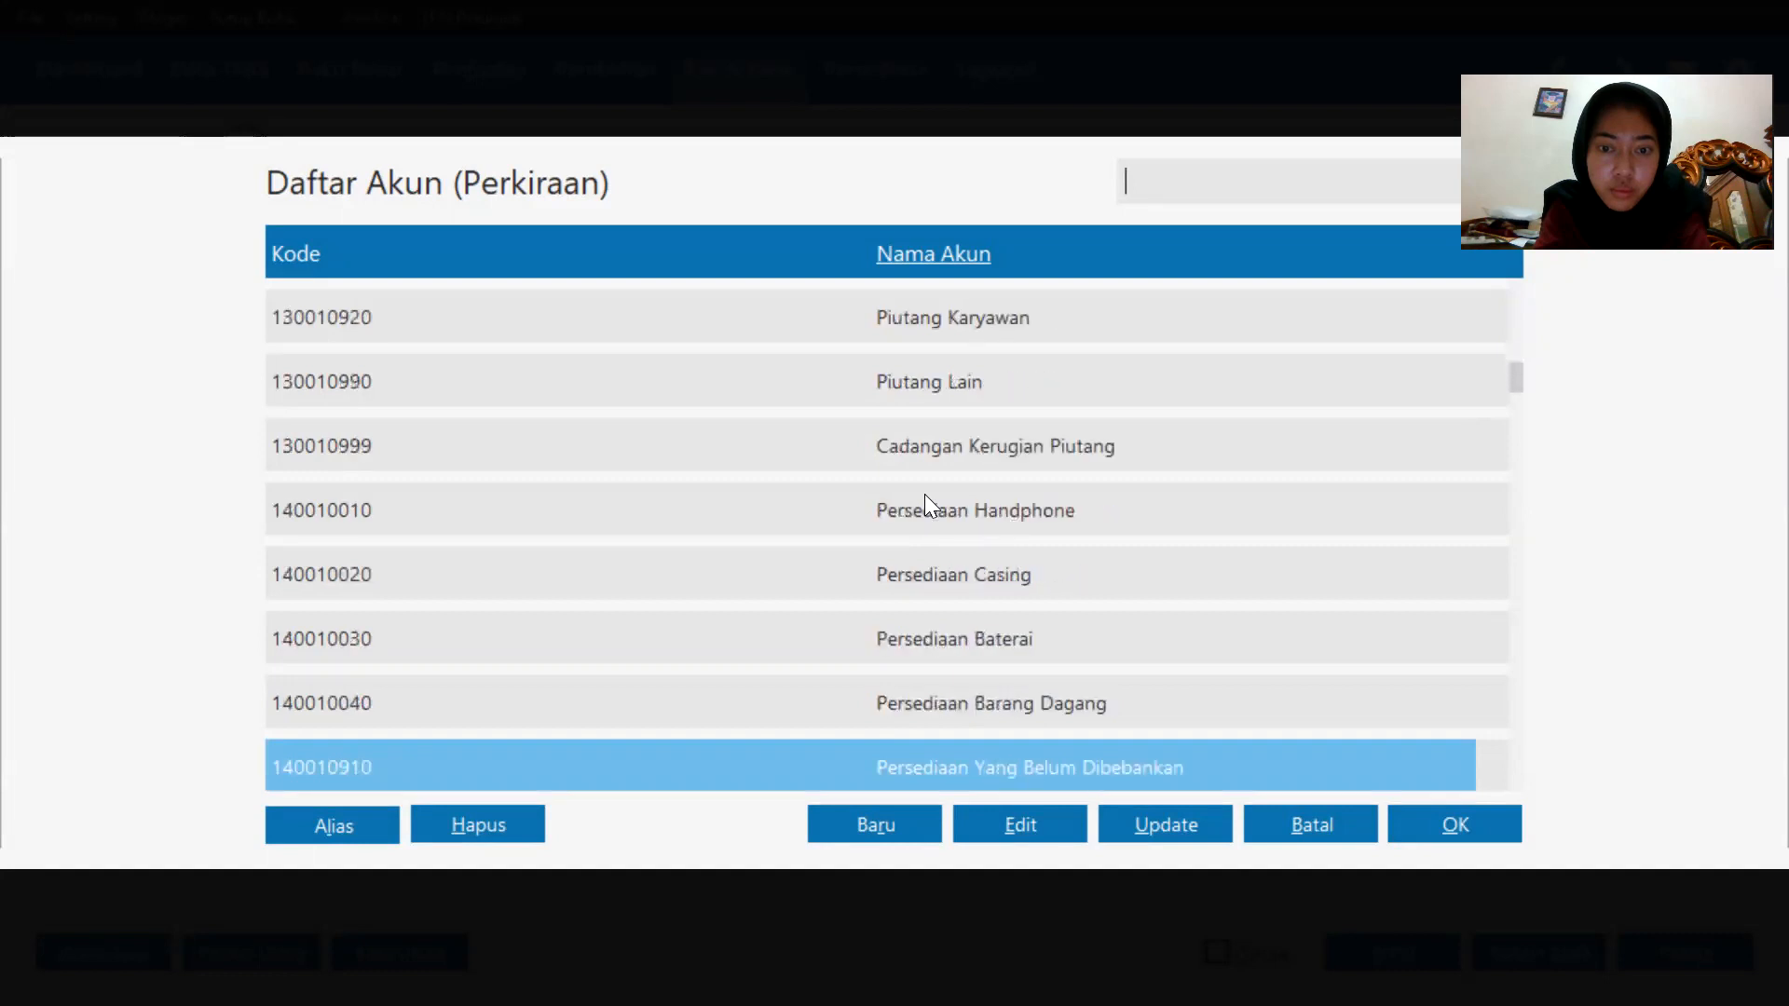
pyautogui.press('Down')
pyautogui.press('Down')
pyautogui.press('Down')
pyautogui.press('Down')
pyautogui.press('Down')
pyautogui.press('Down')
pyautogui.press('Down')
pyautogui.press('Down')
pyautogui.press('Down')
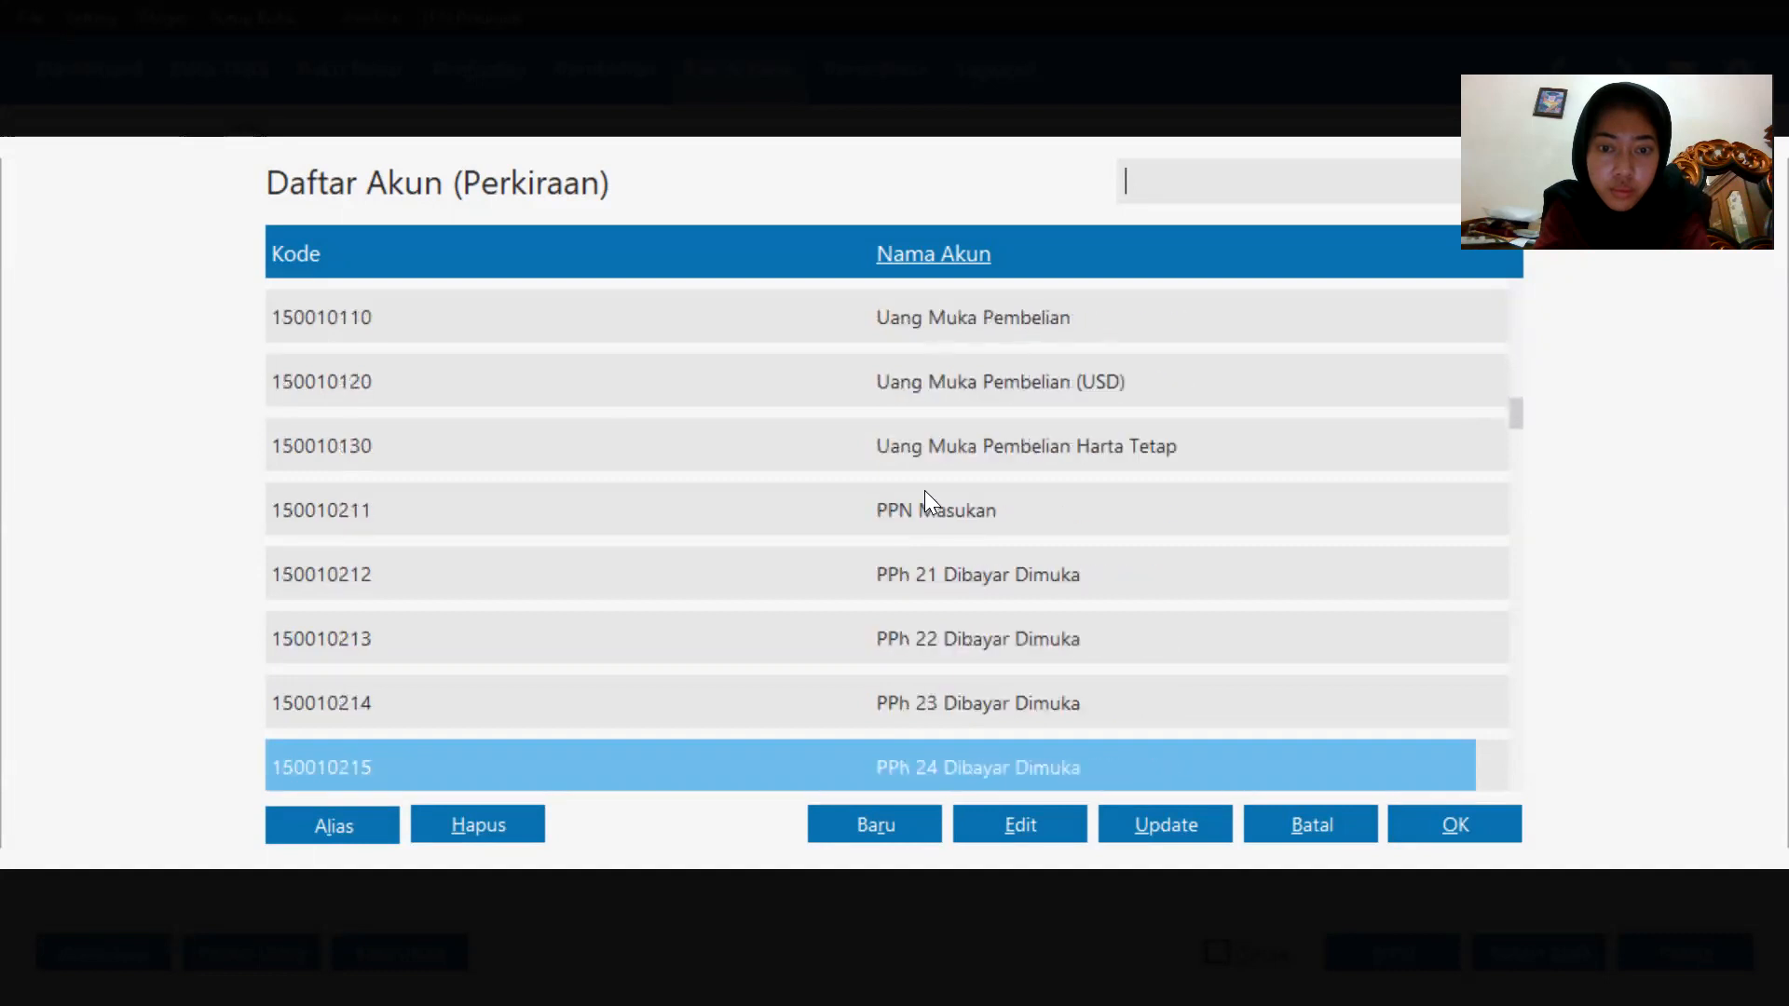
pyautogui.press('Down')
pyautogui.press('Down')
pyautogui.press('Down')
pyautogui.press('Down')
pyautogui.press('Down')
pyautogui.press('Down')
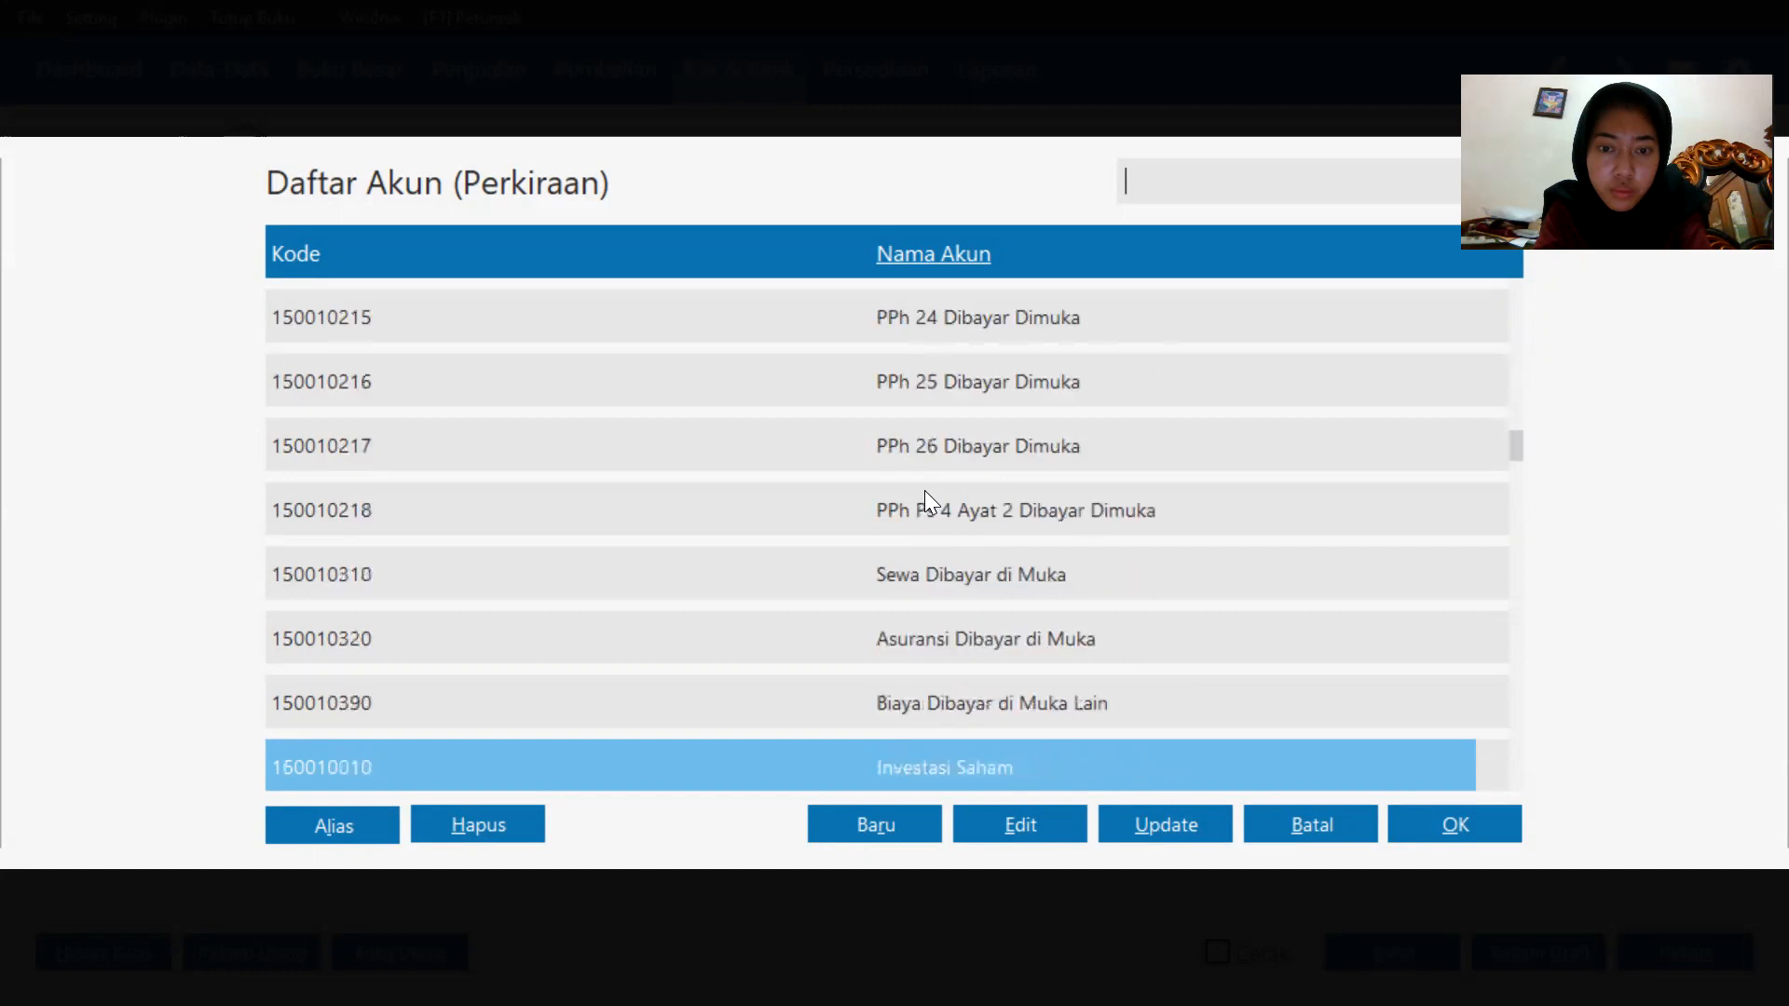
pyautogui.press('Down')
pyautogui.press('Down')
pyautogui.press('Down')
pyautogui.press('Down')
pyautogui.press('Down')
pyautogui.press('Down')
pyautogui.press('Down')
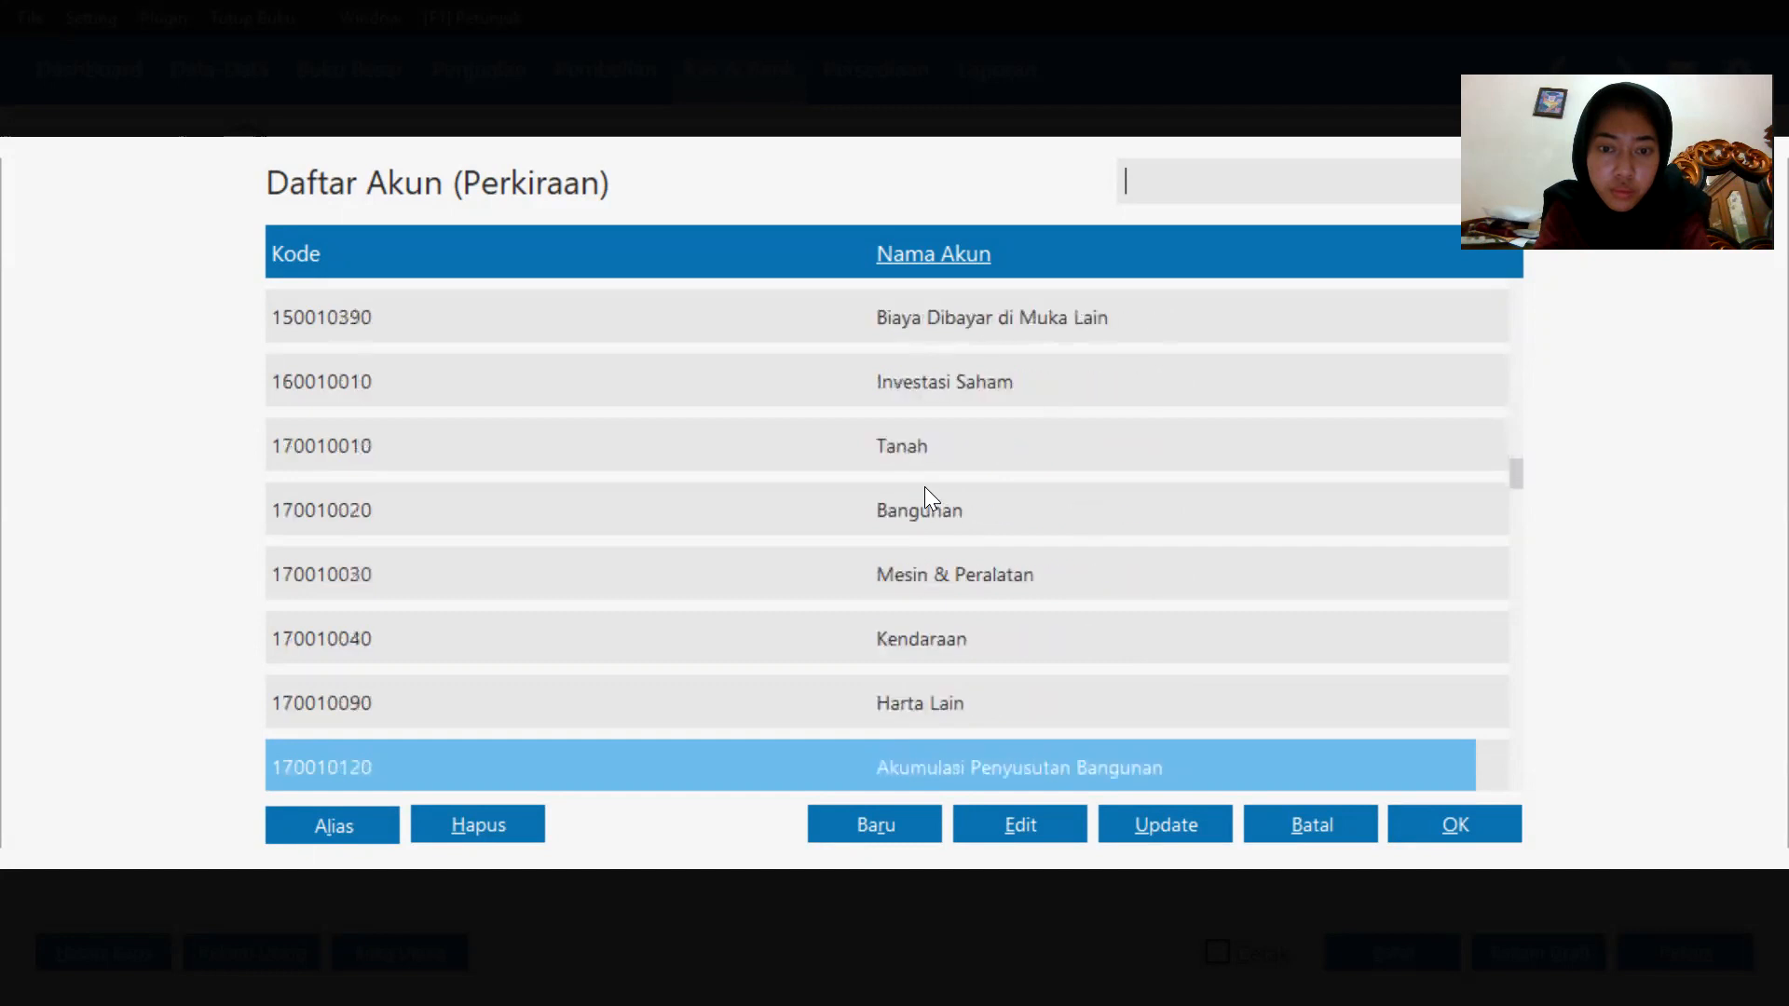
pyautogui.press('Down')
pyautogui.press('Down')
pyautogui.press('Down')
pyautogui.press('Down')
pyautogui.press('Down')
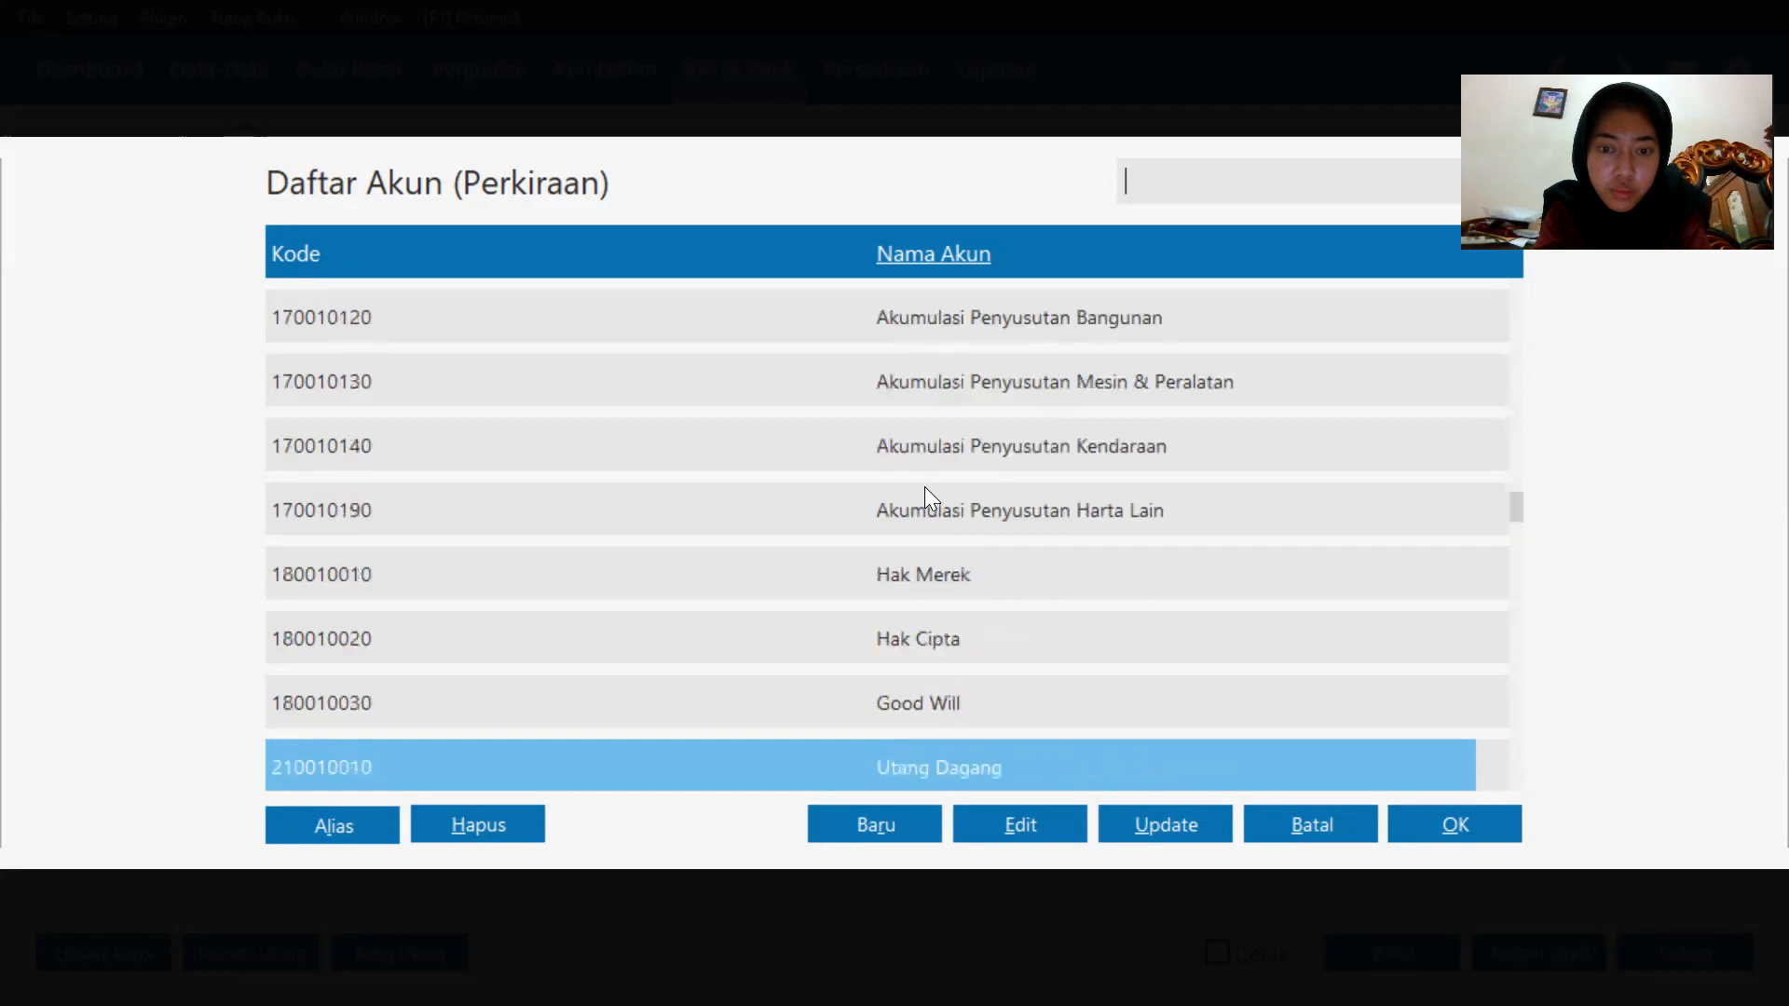
pyautogui.press('Down')
pyautogui.press('Down')
pyautogui.press('Down')
pyautogui.press('Down')
pyautogui.press('Down')
pyautogui.press('Down')
pyautogui.press('Down')
pyautogui.press('Down')
pyautogui.press('Down')
pyautogui.press('Down')
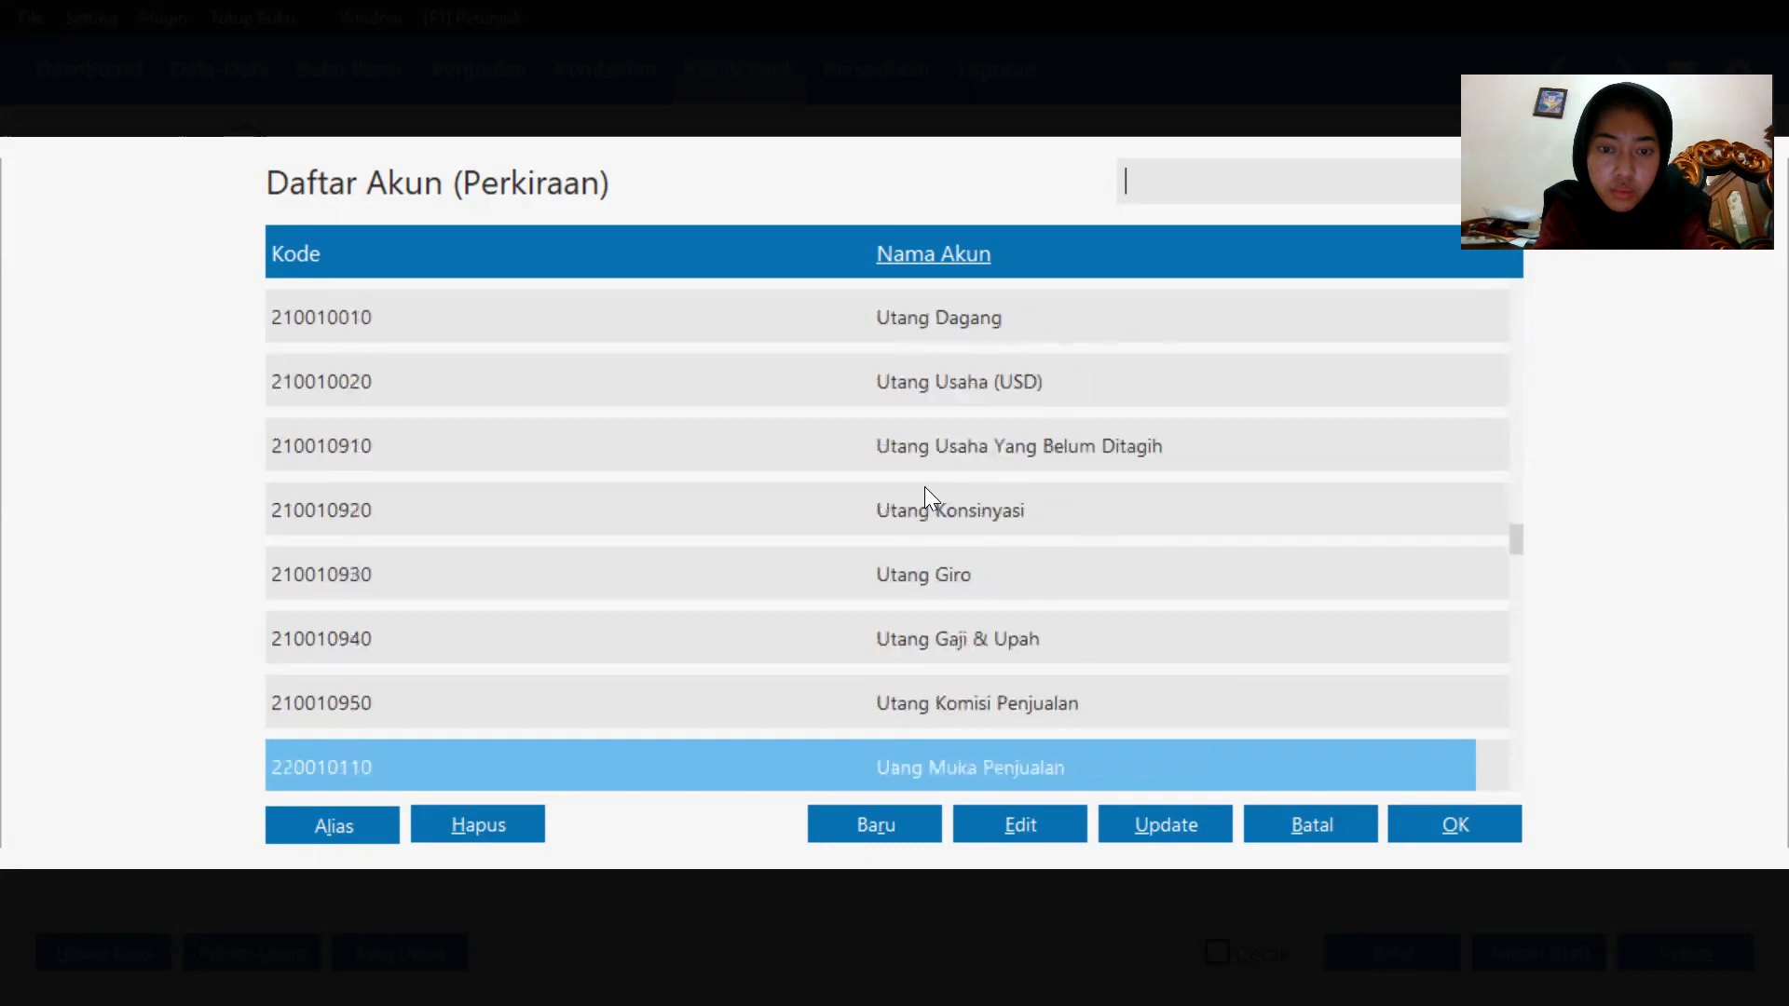
pyautogui.press('Down')
pyautogui.press('Down')
pyautogui.press('Down')
pyautogui.press('Down')
pyautogui.press('Down')
pyautogui.press('Down')
pyautogui.press('Down')
pyautogui.press('Down')
pyautogui.press('Down')
pyautogui.press('Down')
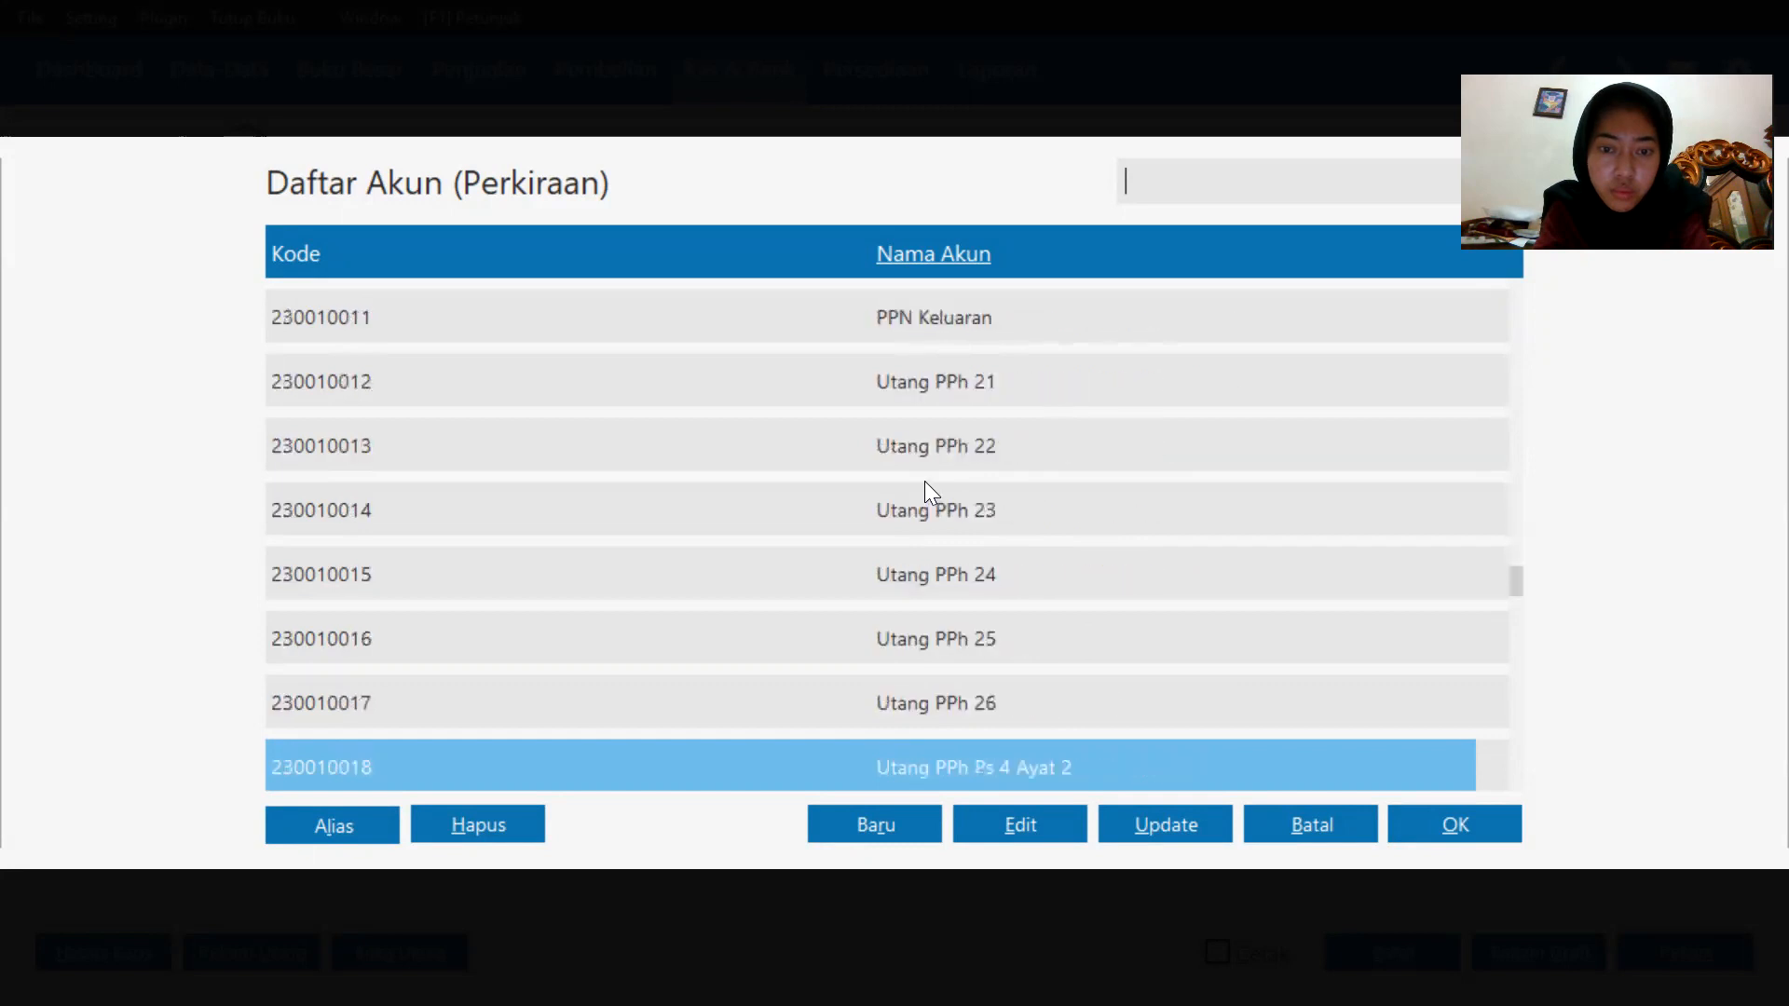
pyautogui.press('Down')
pyautogui.press('Down')
pyautogui.press('Down')
pyautogui.press('Down')
pyautogui.press('Down')
pyautogui.press('Down')
pyautogui.press('Down')
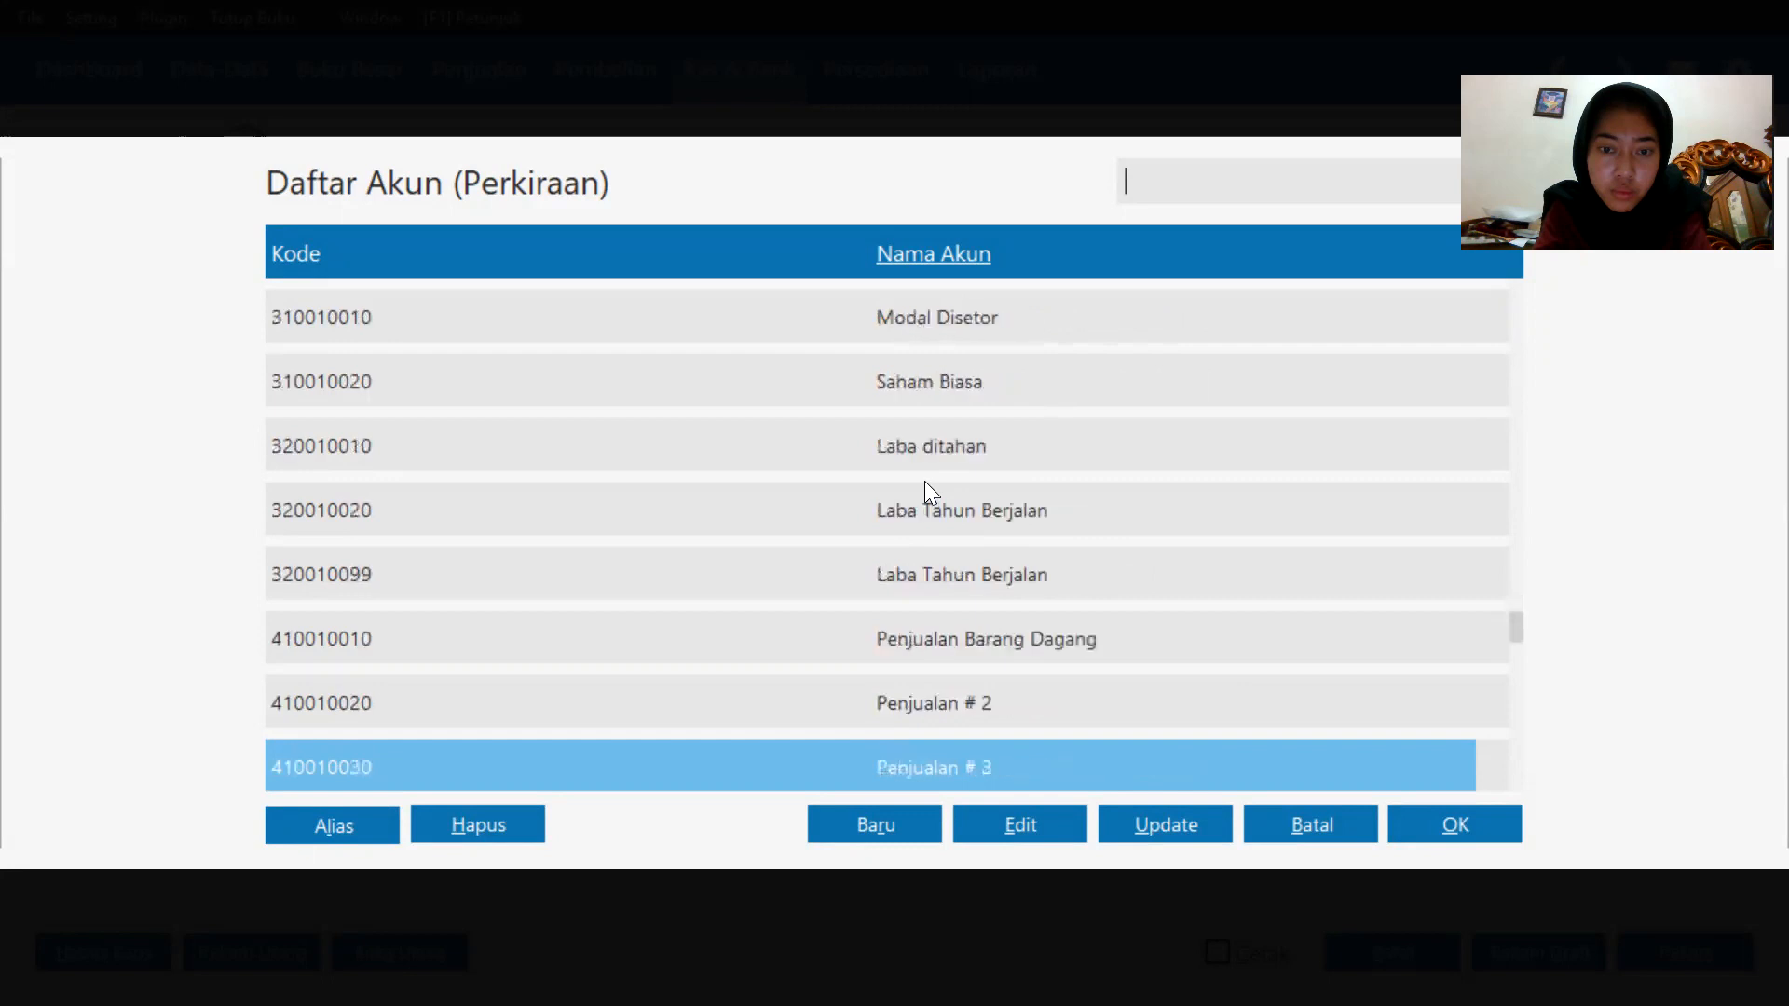
pyautogui.press('Down')
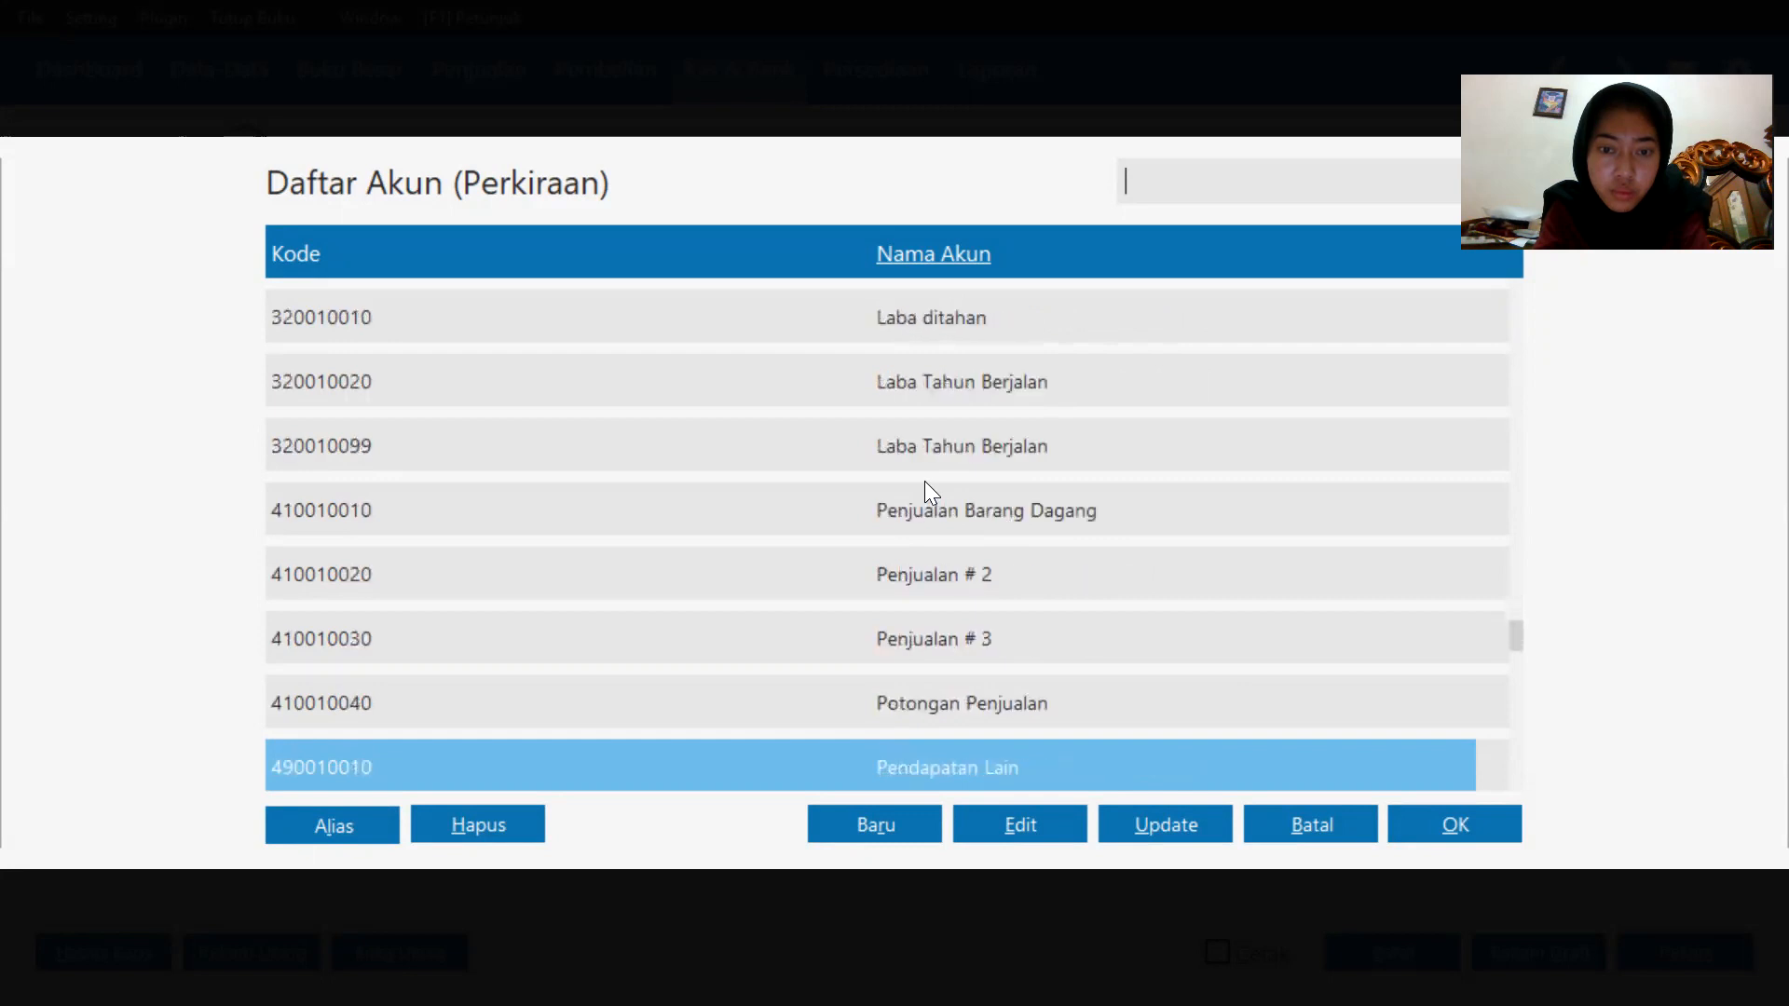
pyautogui.press('Down')
pyautogui.press('Down')
pyautogui.press('Down')
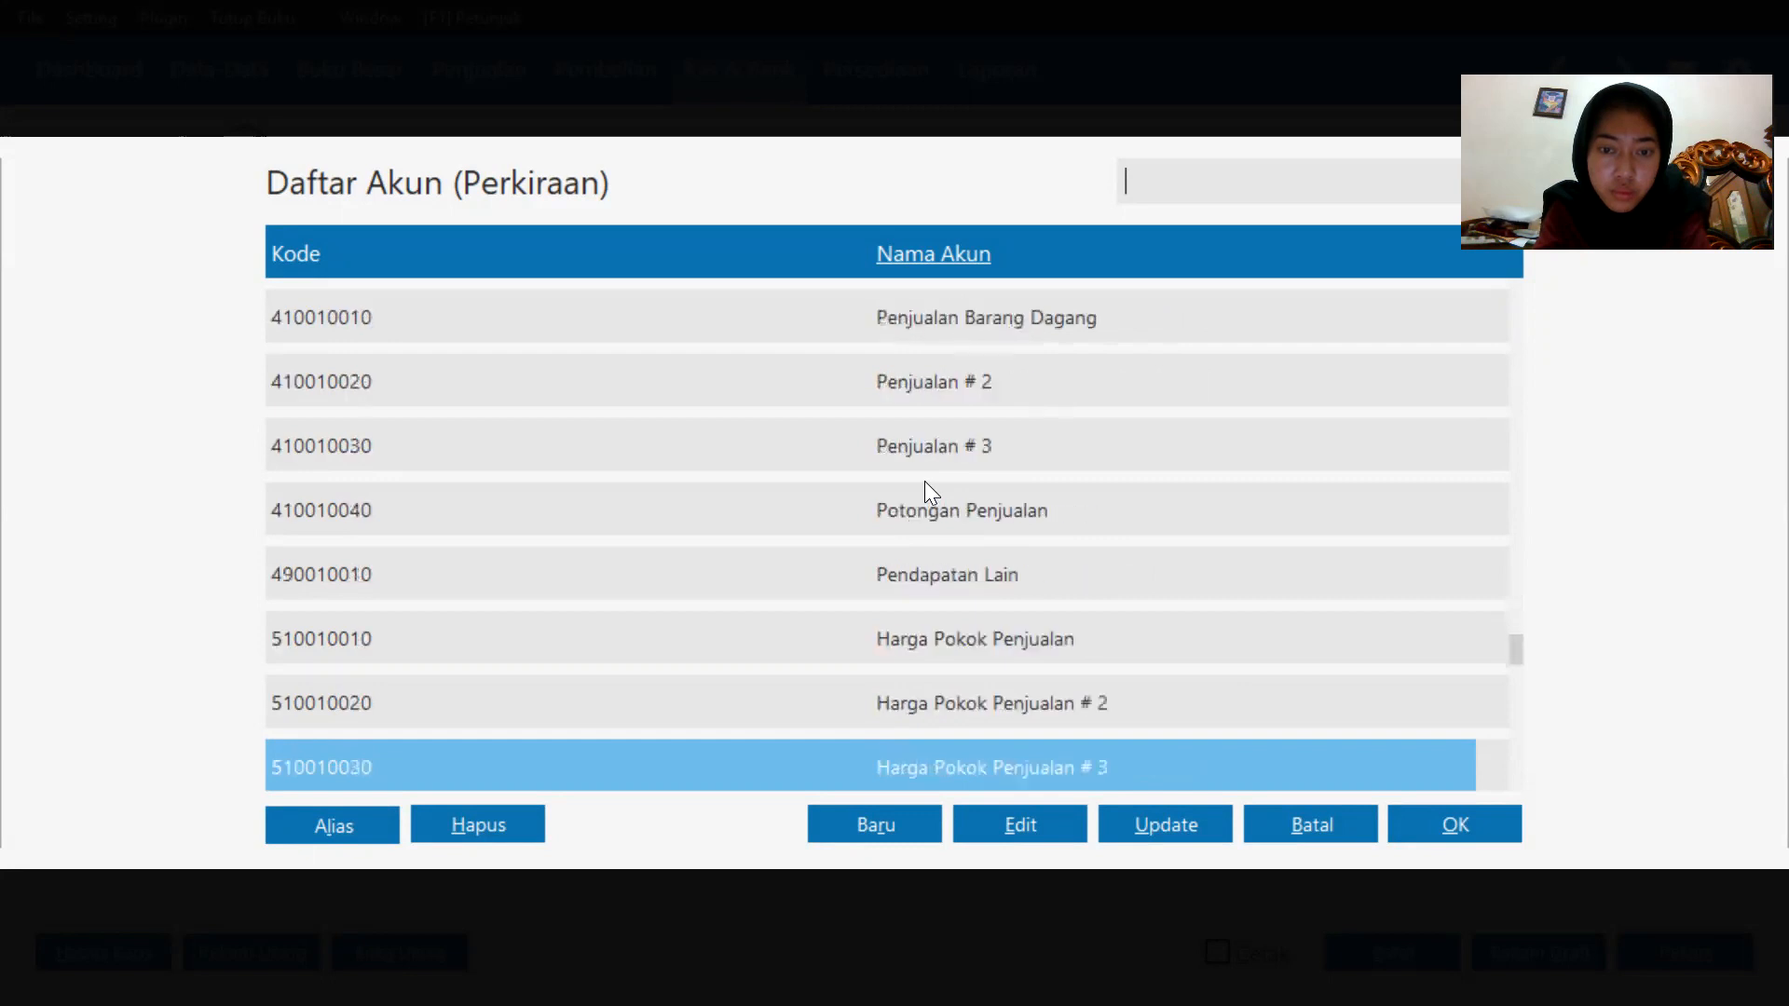
pyautogui.press('Down')
pyautogui.press('Down')
pyautogui.press('Down')
pyautogui.press('Down')
pyautogui.press('Down')
pyautogui.press('Down')
pyautogui.press('Down')
pyautogui.press('Down')
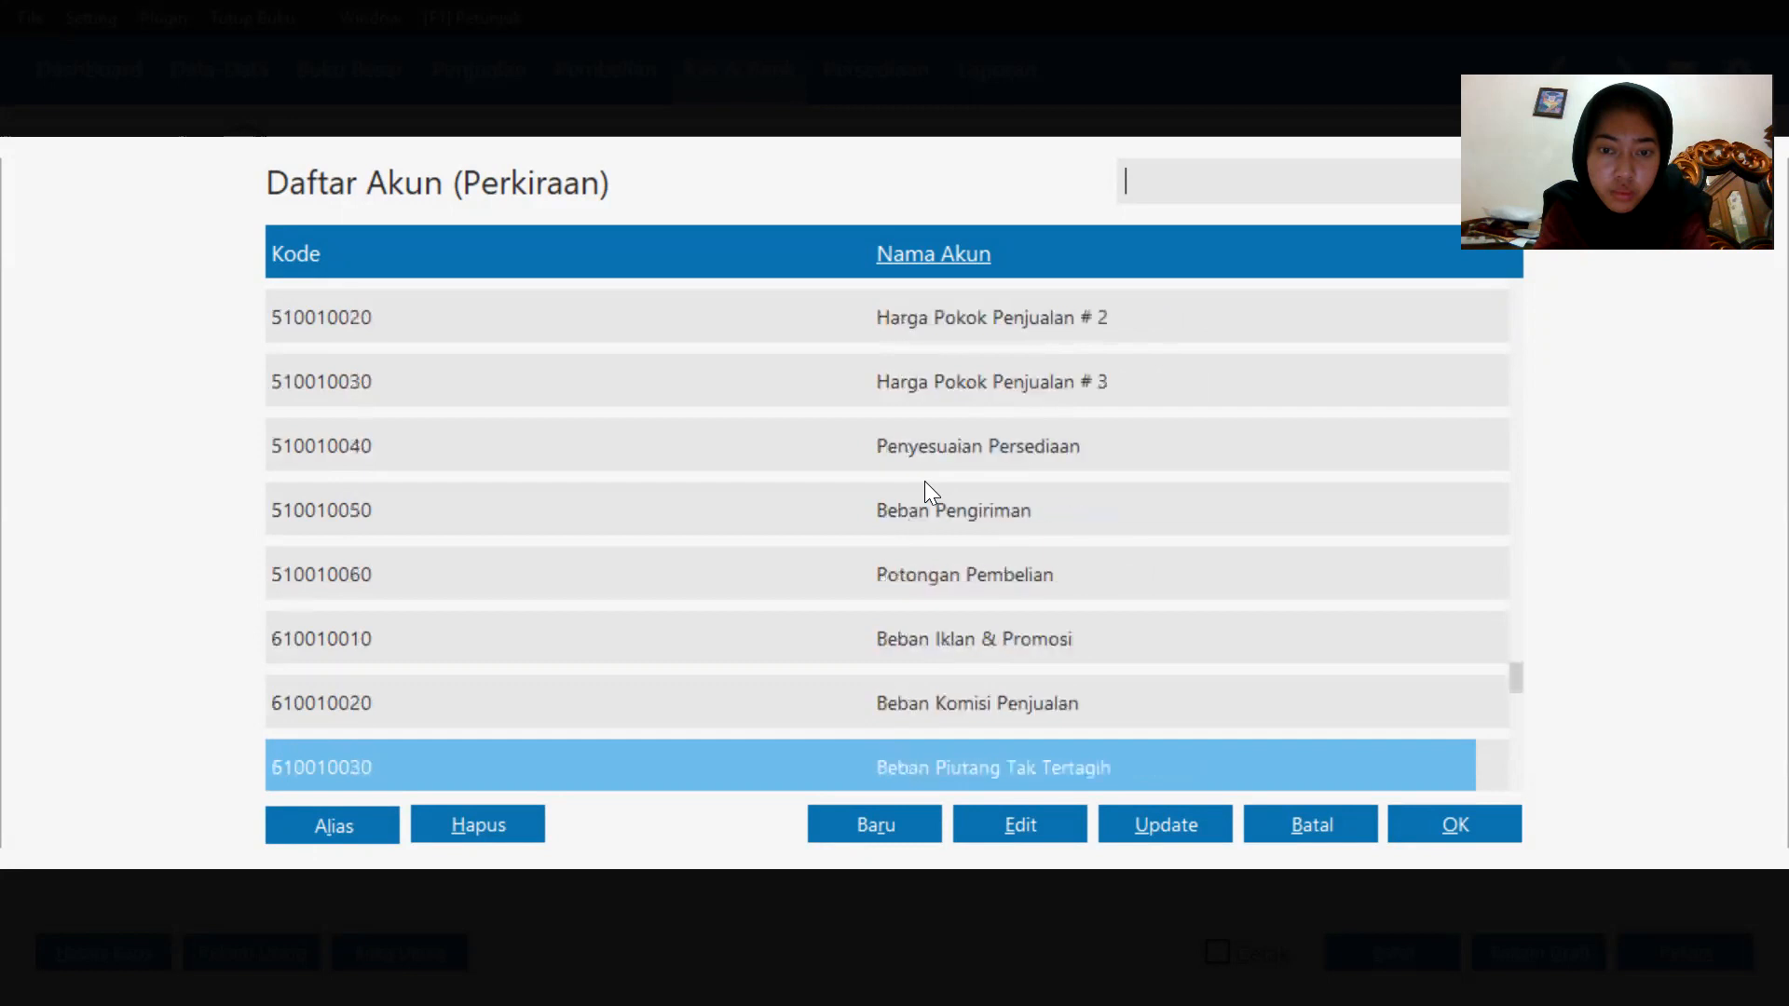
pyautogui.press('Down')
pyautogui.press('Down')
pyautogui.press('Down')
pyautogui.press('Down')
pyautogui.press('Down')
pyautogui.press('Down')
pyautogui.press('Down')
pyautogui.press('Down')
pyautogui.press('Down')
pyautogui.press('Down')
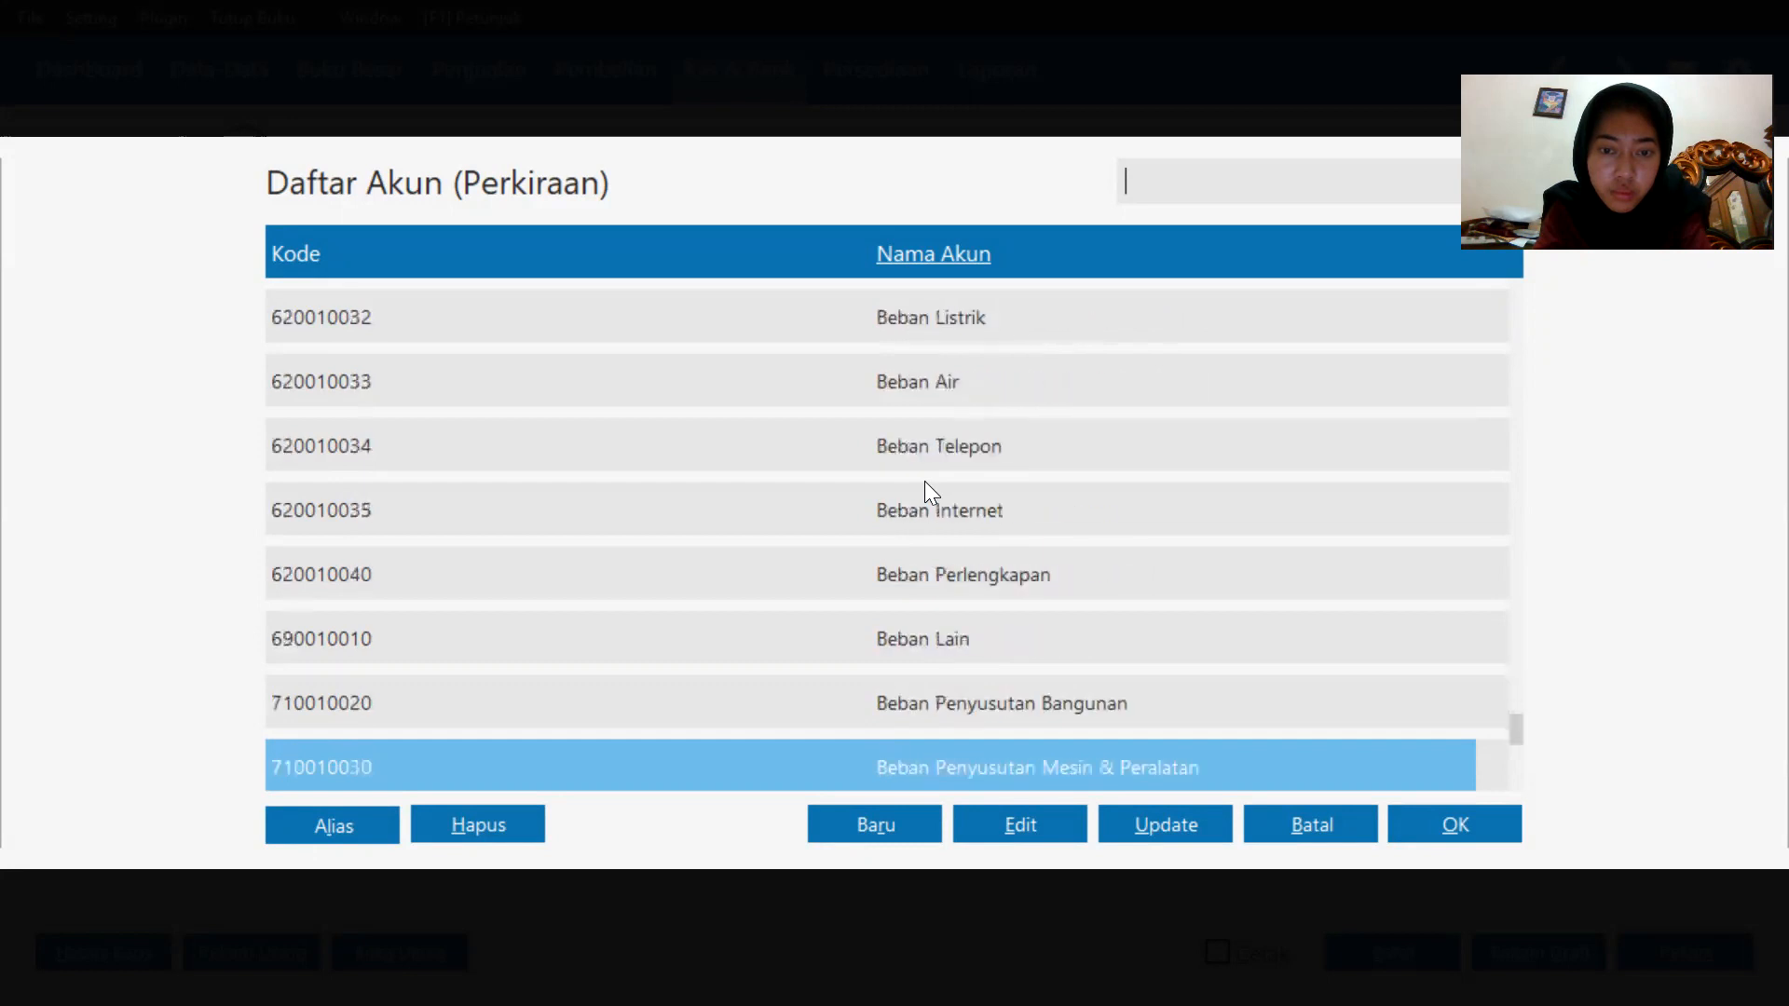
pyautogui.press('Down')
pyautogui.press('Down')
pyautogui.press('Up')
pyautogui.press('Up')
pyautogui.press('Up')
pyautogui.press('Up')
pyautogui.press('Up')
pyautogui.press('Up')
pyautogui.press('Up')
pyautogui.press('Up')
pyautogui.press('Up')
pyautogui.press('Up')
pyautogui.press('Up')
pyautogui.press('Up')
pyautogui.press('Up')
pyautogui.press('Up')
pyautogui.press('Up')
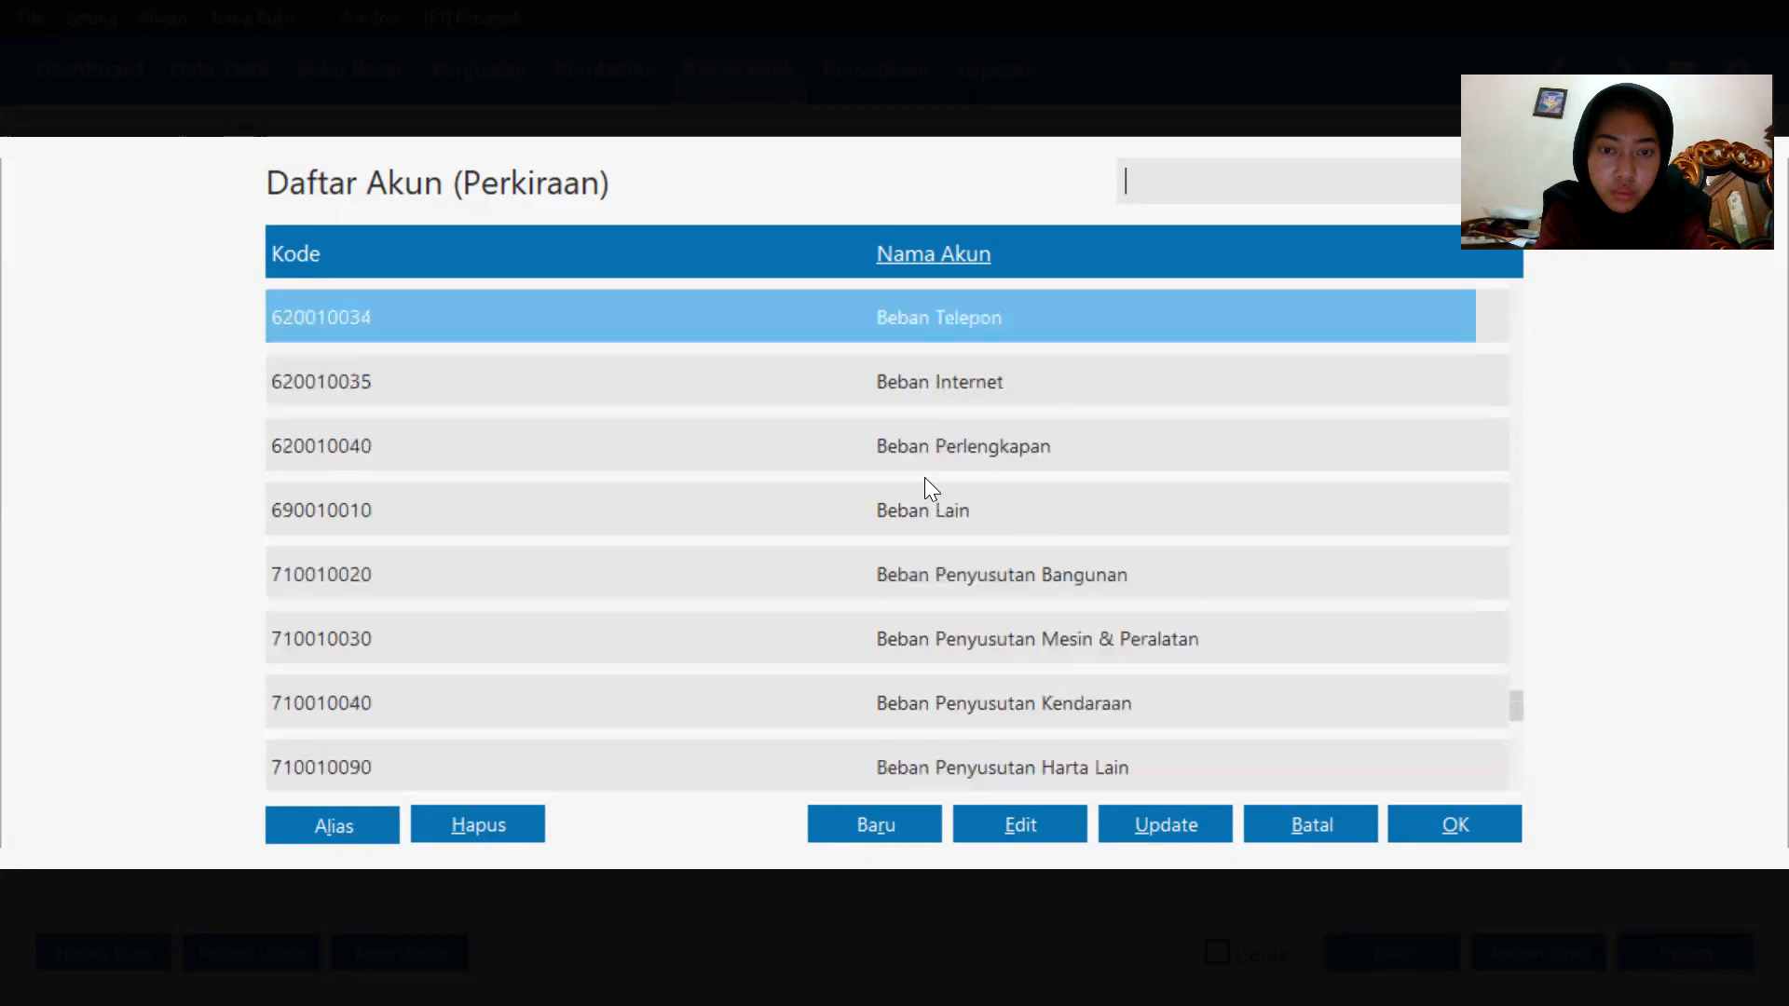
pyautogui.press('Up')
pyautogui.press('Up')
pyautogui.press('Up')
pyautogui.press('Up')
pyautogui.press('Up')
pyautogui.press('Up')
pyautogui.press('Up')
pyautogui.press('Up')
pyautogui.press('Up')
pyautogui.press('Up')
pyautogui.press('Up')
pyautogui.press('Up')
pyautogui.press('Up')
pyautogui.press('Up')
pyautogui.press('Up')
pyautogui.press('Up')
pyautogui.press('Up')
pyautogui.press('Up')
pyautogui.press('Up')
pyautogui.press('Up')
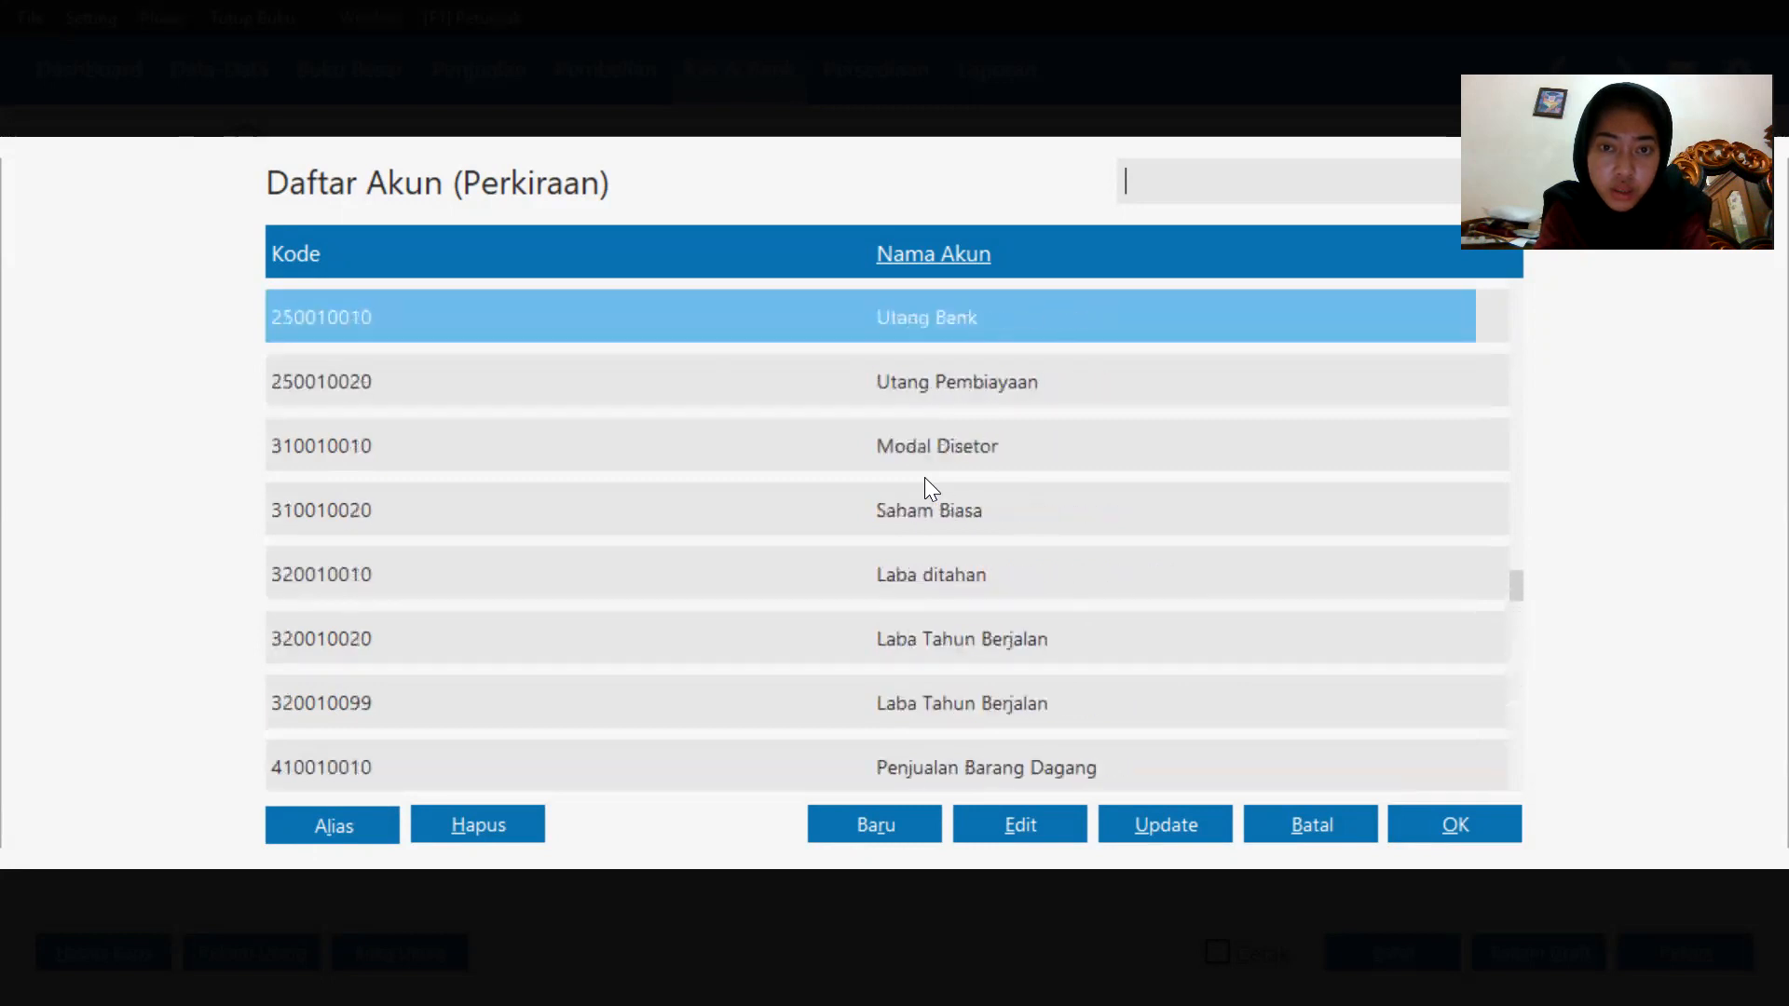
pyautogui.press('Up')
pyautogui.press('Up')
pyautogui.press('Up')
pyautogui.press('Up')
pyautogui.press('Up')
pyautogui.press('Up')
pyautogui.press('Up')
pyautogui.press('Up')
pyautogui.press('Up')
pyautogui.press('Up')
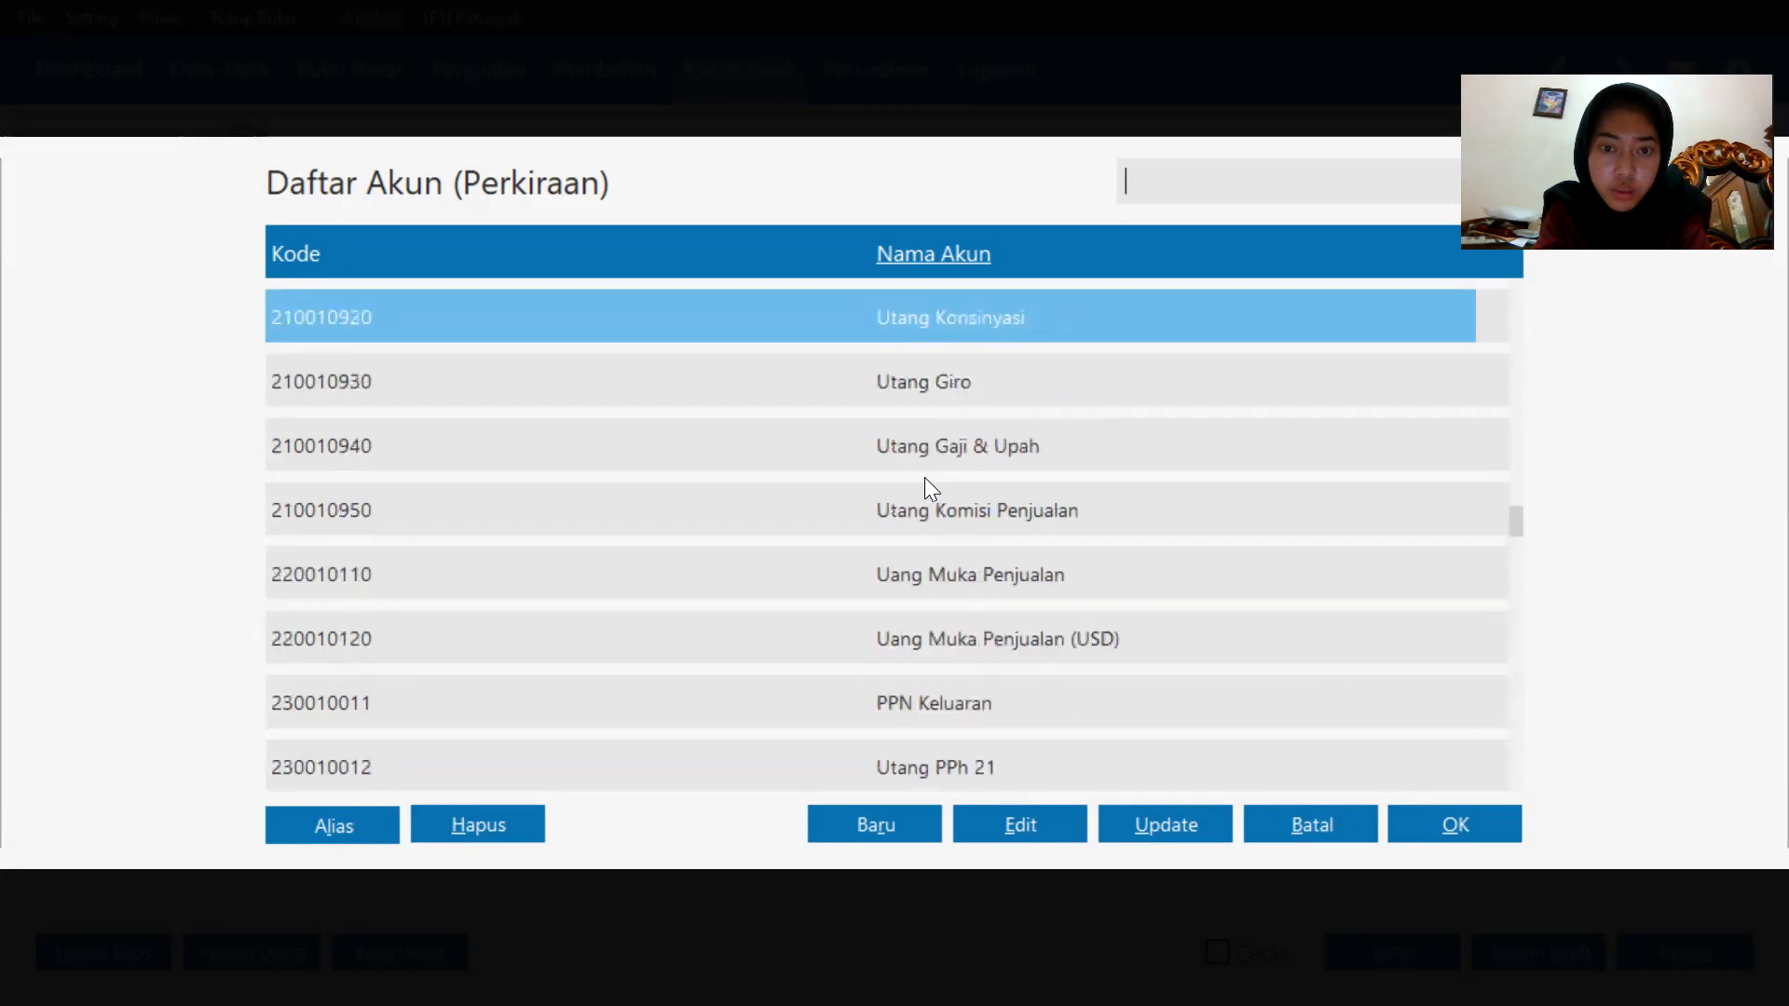
pyautogui.press('Up')
pyautogui.press('Up')
pyautogui.press('Up')
pyautogui.press('Up')
pyautogui.press('Up')
pyautogui.press('Up')
pyautogui.press('Up')
pyautogui.press('Up')
pyautogui.press('Up')
pyautogui.press('Up')
pyautogui.press('Up')
pyautogui.press('Up')
pyautogui.press('Up')
pyautogui.press('Up')
pyautogui.press('Up')
pyautogui.press('Up')
pyautogui.press('Up')
pyautogui.press('Up')
pyautogui.press('Up')
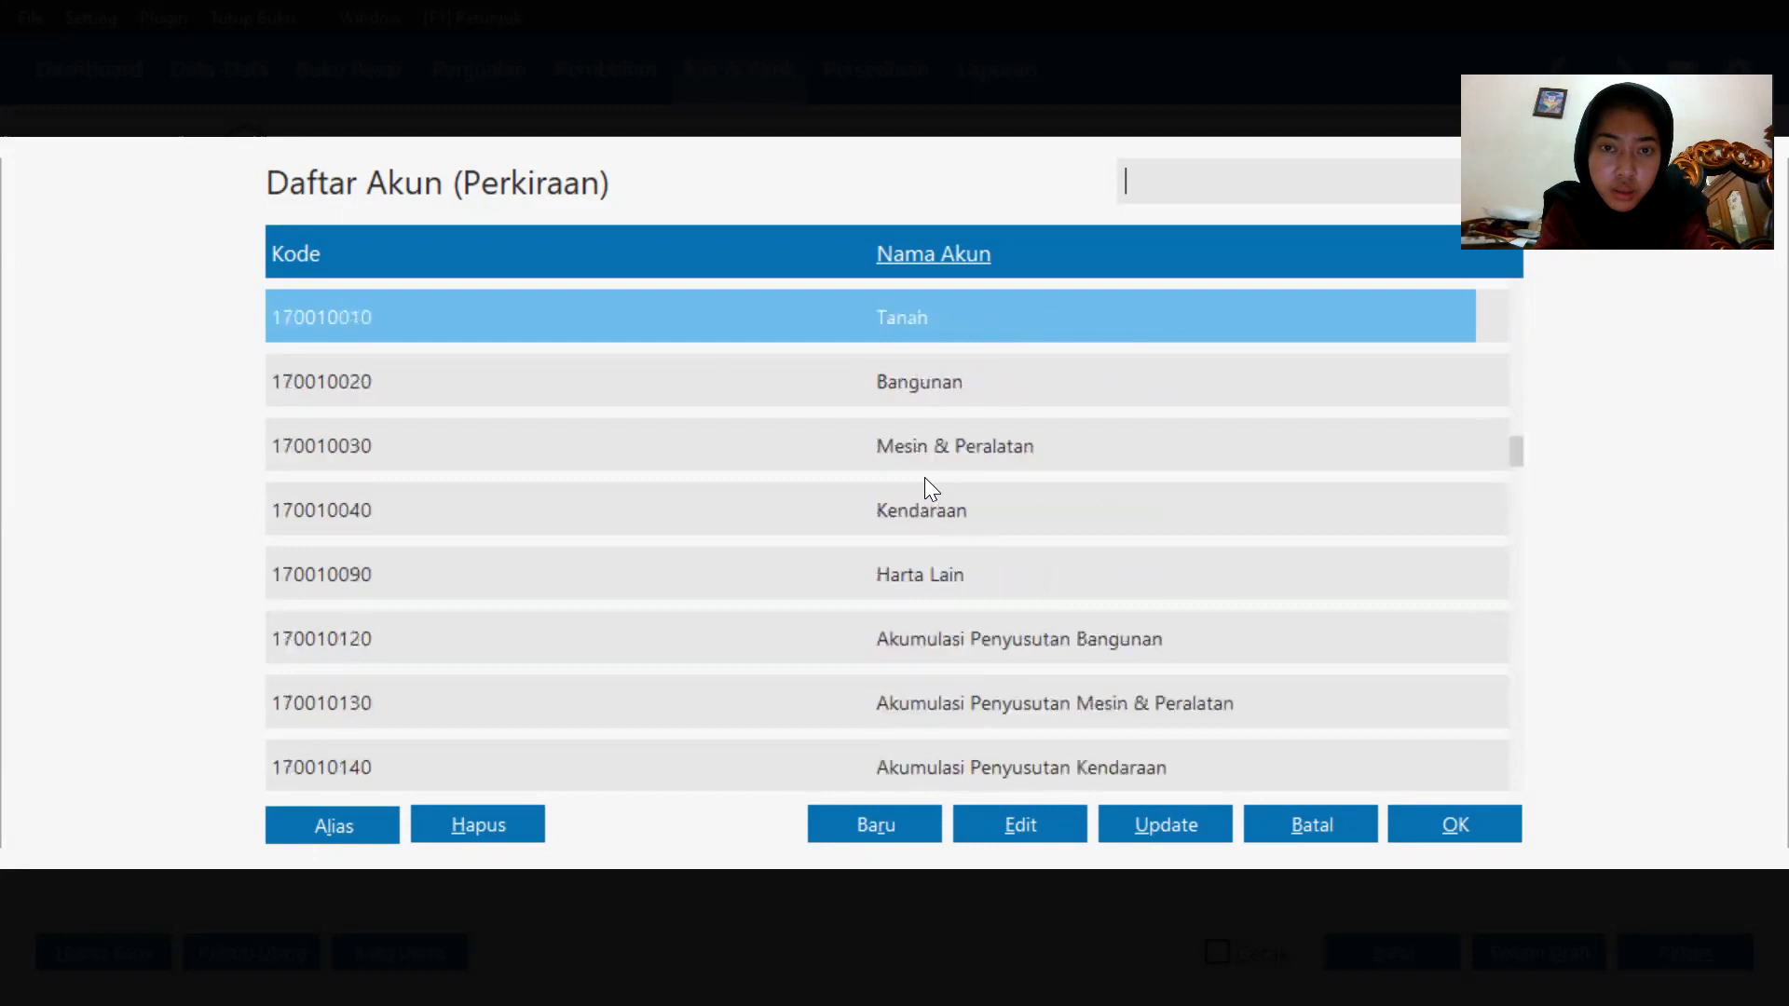
pyautogui.press('Up')
pyautogui.press('Up')
pyautogui.press('Up')
pyautogui.press('Up')
pyautogui.press('Up')
pyautogui.press('Up')
pyautogui.press('Up')
pyautogui.press('Up')
pyautogui.press('Up')
pyautogui.press('Up')
pyautogui.press('Up')
pyautogui.press('Up')
pyautogui.press('Up')
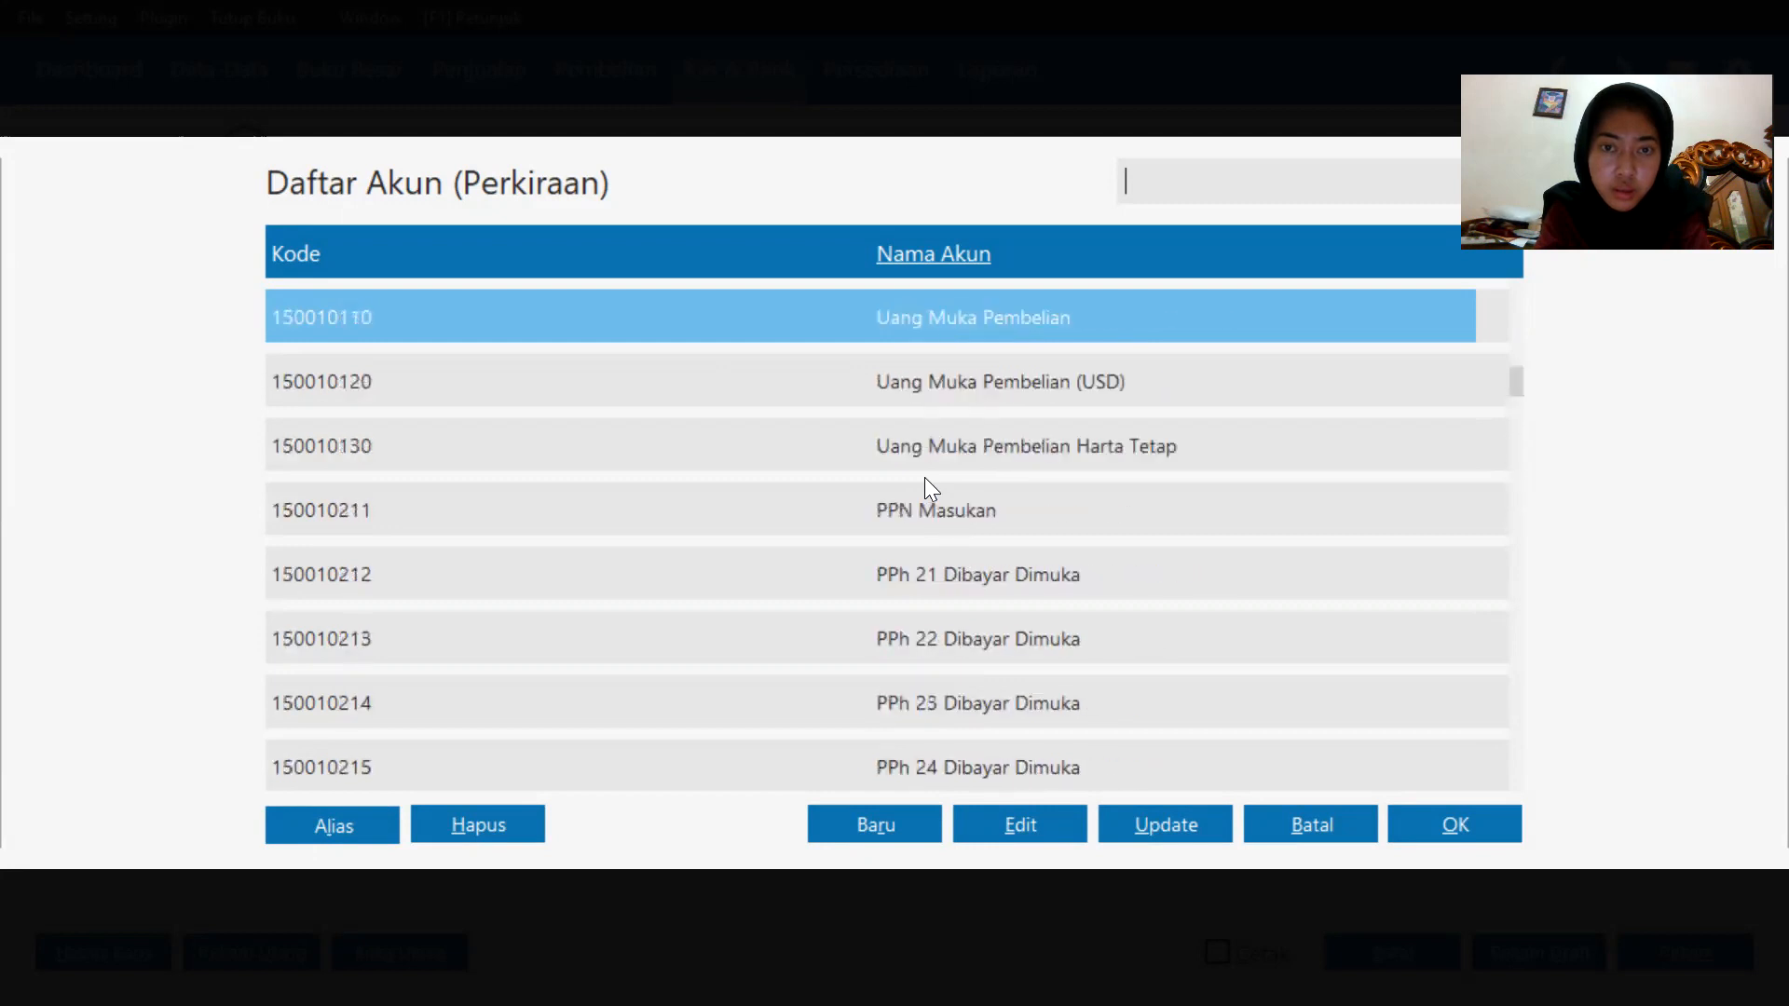
pyautogui.press('Up')
pyautogui.press('Up')
pyautogui.press('Up')
pyautogui.press('Up')
pyautogui.press('Up')
pyautogui.press('Up')
pyautogui.press('Up')
pyautogui.press('Up')
pyautogui.press('Up')
pyautogui.press('Up')
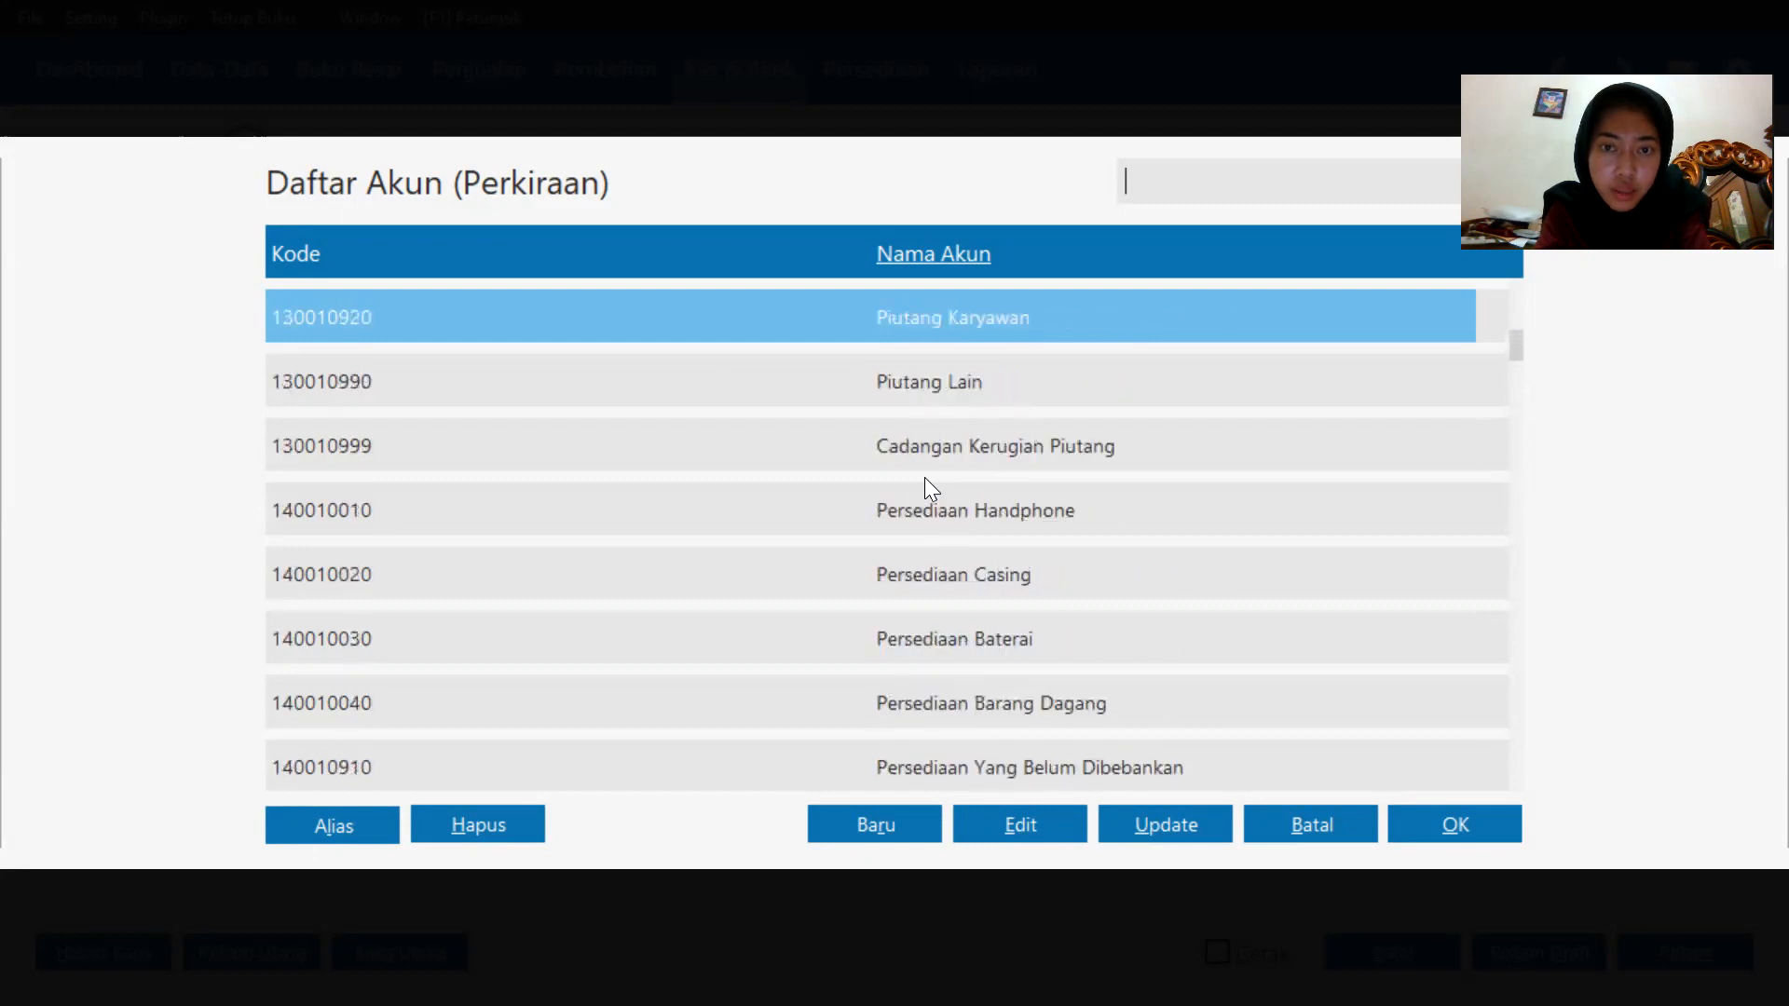
pyautogui.press('Up')
pyautogui.press('Up')
pyautogui.press('Up')
pyautogui.press('Up')
pyautogui.press('Down')
pyautogui.press('Down')
pyautogui.press('Down')
pyautogui.press('Down')
pyautogui.press('Down')
pyautogui.press('Down')
pyautogui.press('Down')
pyautogui.press('Down')
pyautogui.press('Down')
pyautogui.press('Down')
pyautogui.press('Down')
pyautogui.press('Down')
pyautogui.press('Down')
pyautogui.press('Down')
pyautogui.press('Down')
pyautogui.press('Down')
pyautogui.press('Down')
pyautogui.press('Down')
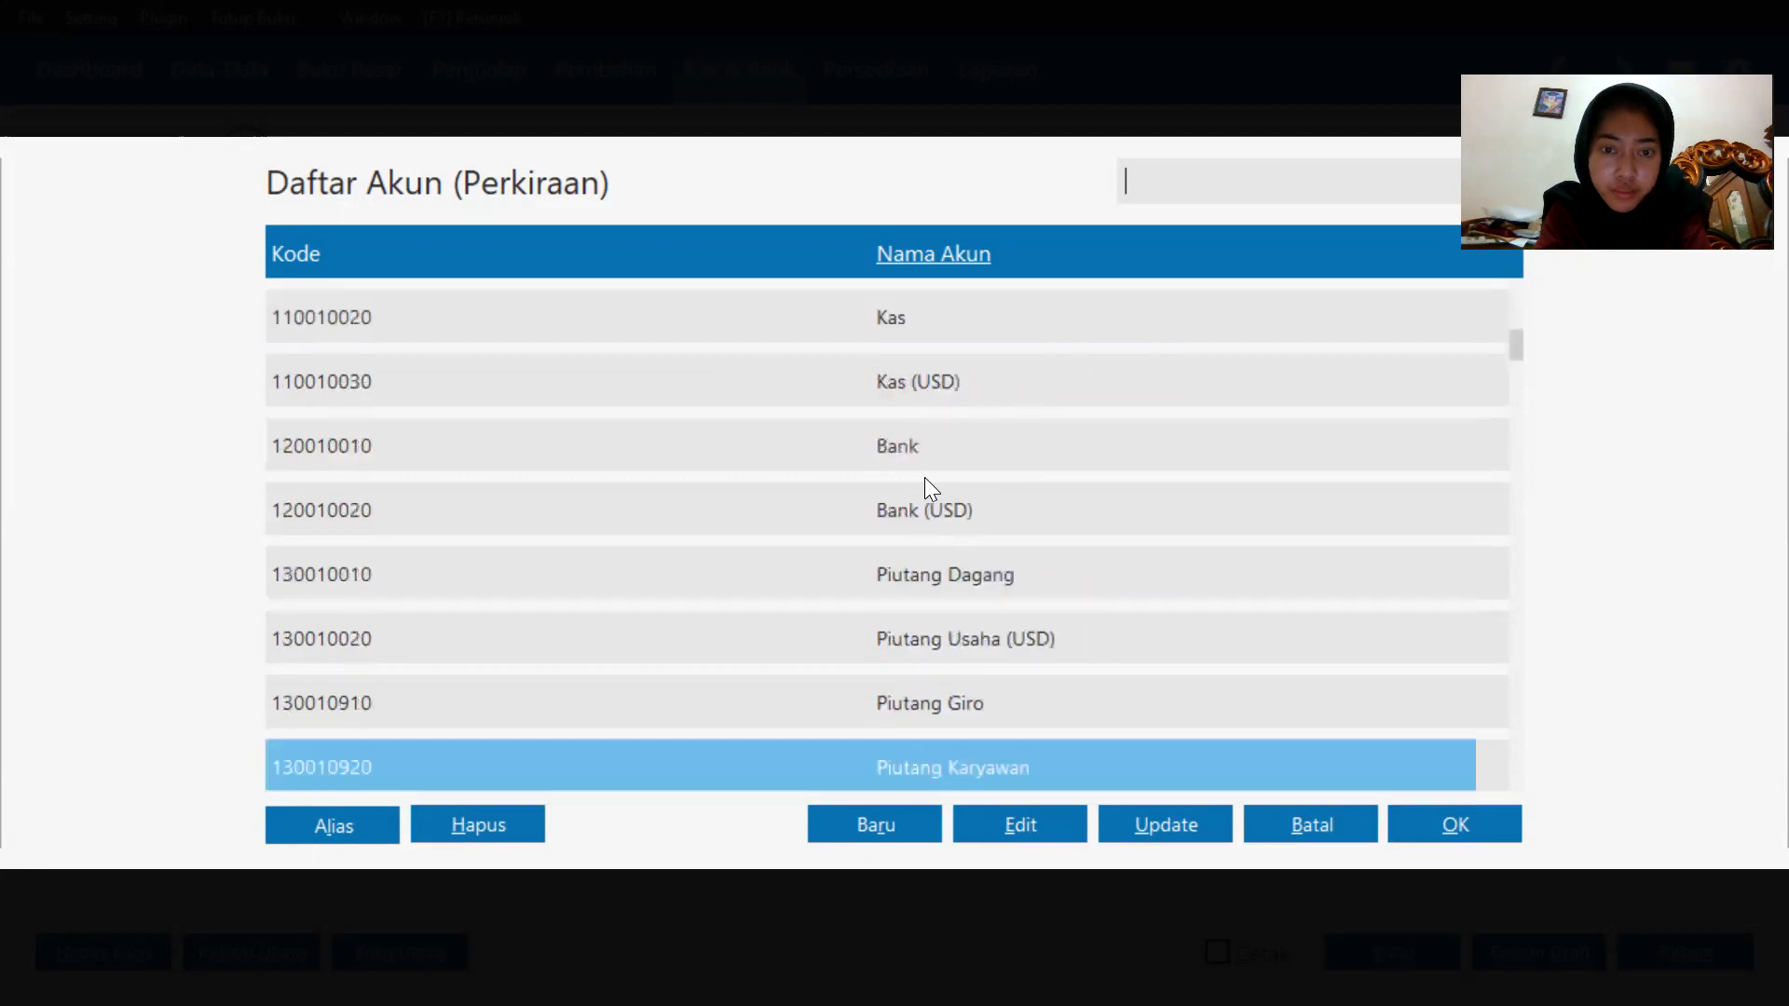
pyautogui.press('Down')
pyautogui.press('Down')
pyautogui.press('Down')
pyautogui.press('Down')
pyautogui.press('Down')
pyautogui.press('Down')
pyautogui.press('Down')
pyautogui.press('Down')
pyautogui.press('Down')
pyautogui.press('Down')
pyautogui.press('Down')
pyautogui.press('Down')
pyautogui.press('Down')
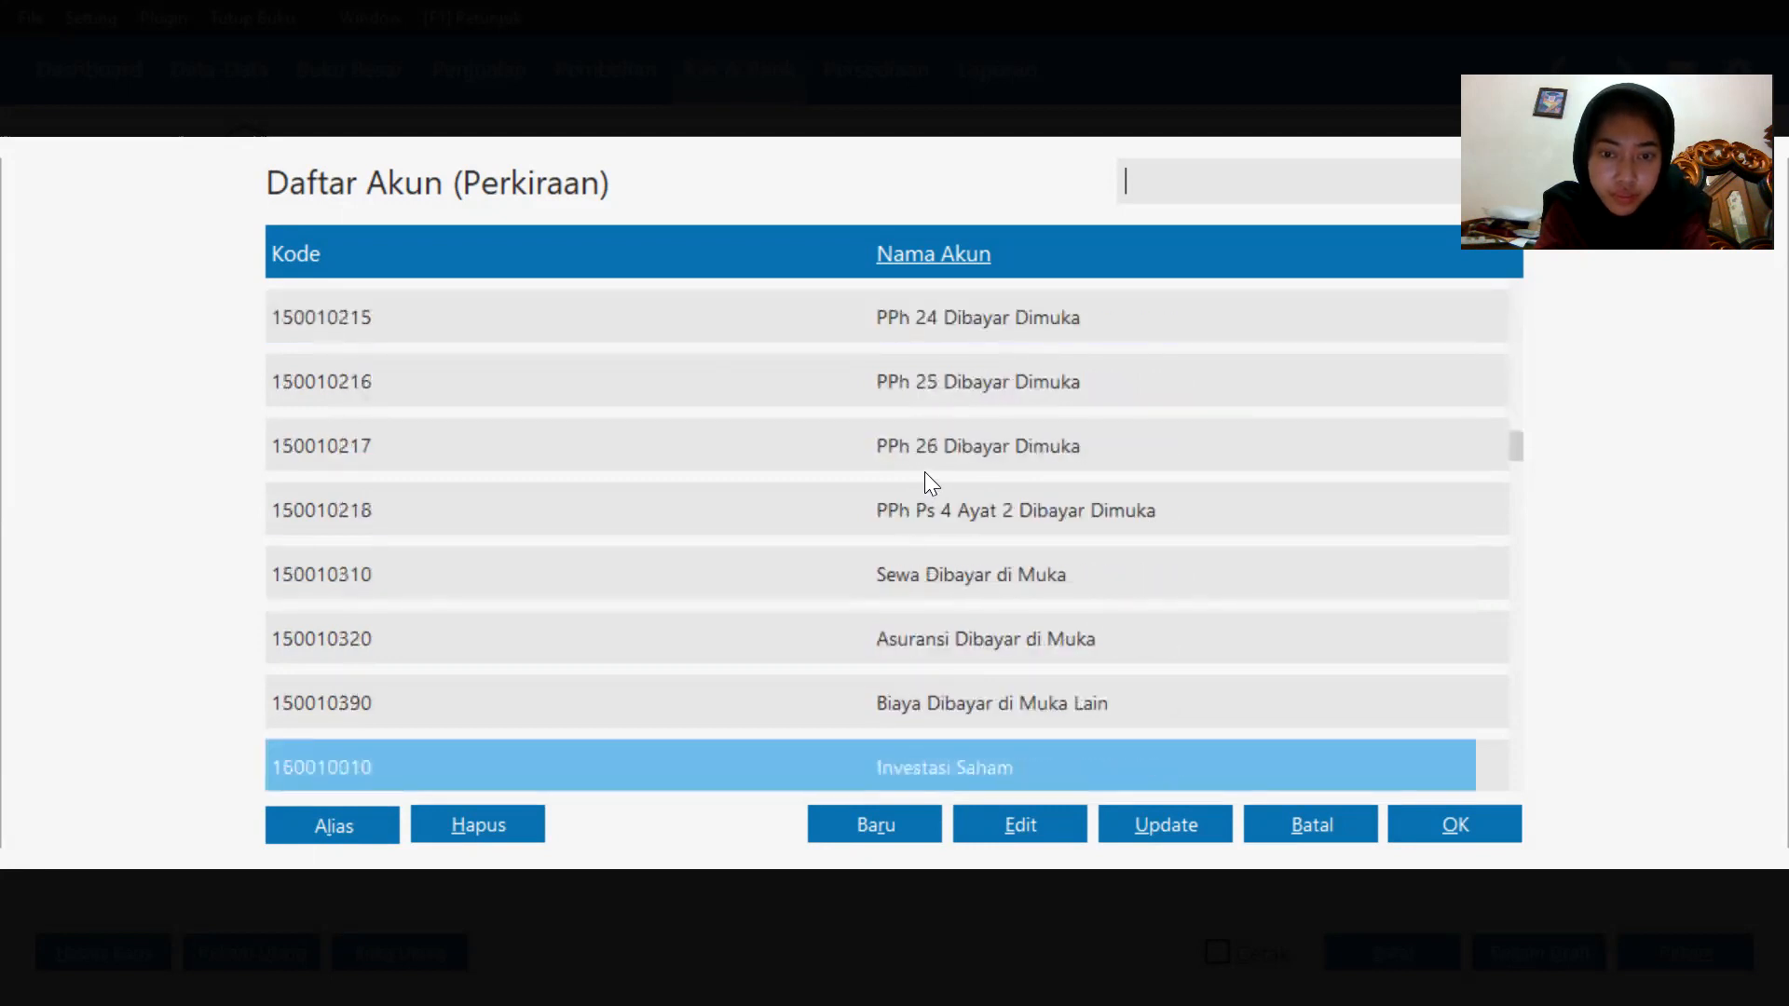
pyautogui.press('Down')
pyautogui.press('Down')
pyautogui.press('Down')
pyautogui.press('Down')
pyautogui.press('Down')
pyautogui.press('Down')
pyautogui.press('Down')
pyautogui.press('Down')
pyautogui.press('Down')
pyautogui.press('Down')
pyautogui.press('Down')
pyautogui.press('Down')
pyautogui.press('Down')
pyautogui.press('Down')
pyautogui.press('Down')
pyautogui.press('Down')
pyautogui.press('Down')
pyautogui.press('Down')
pyautogui.press('Down')
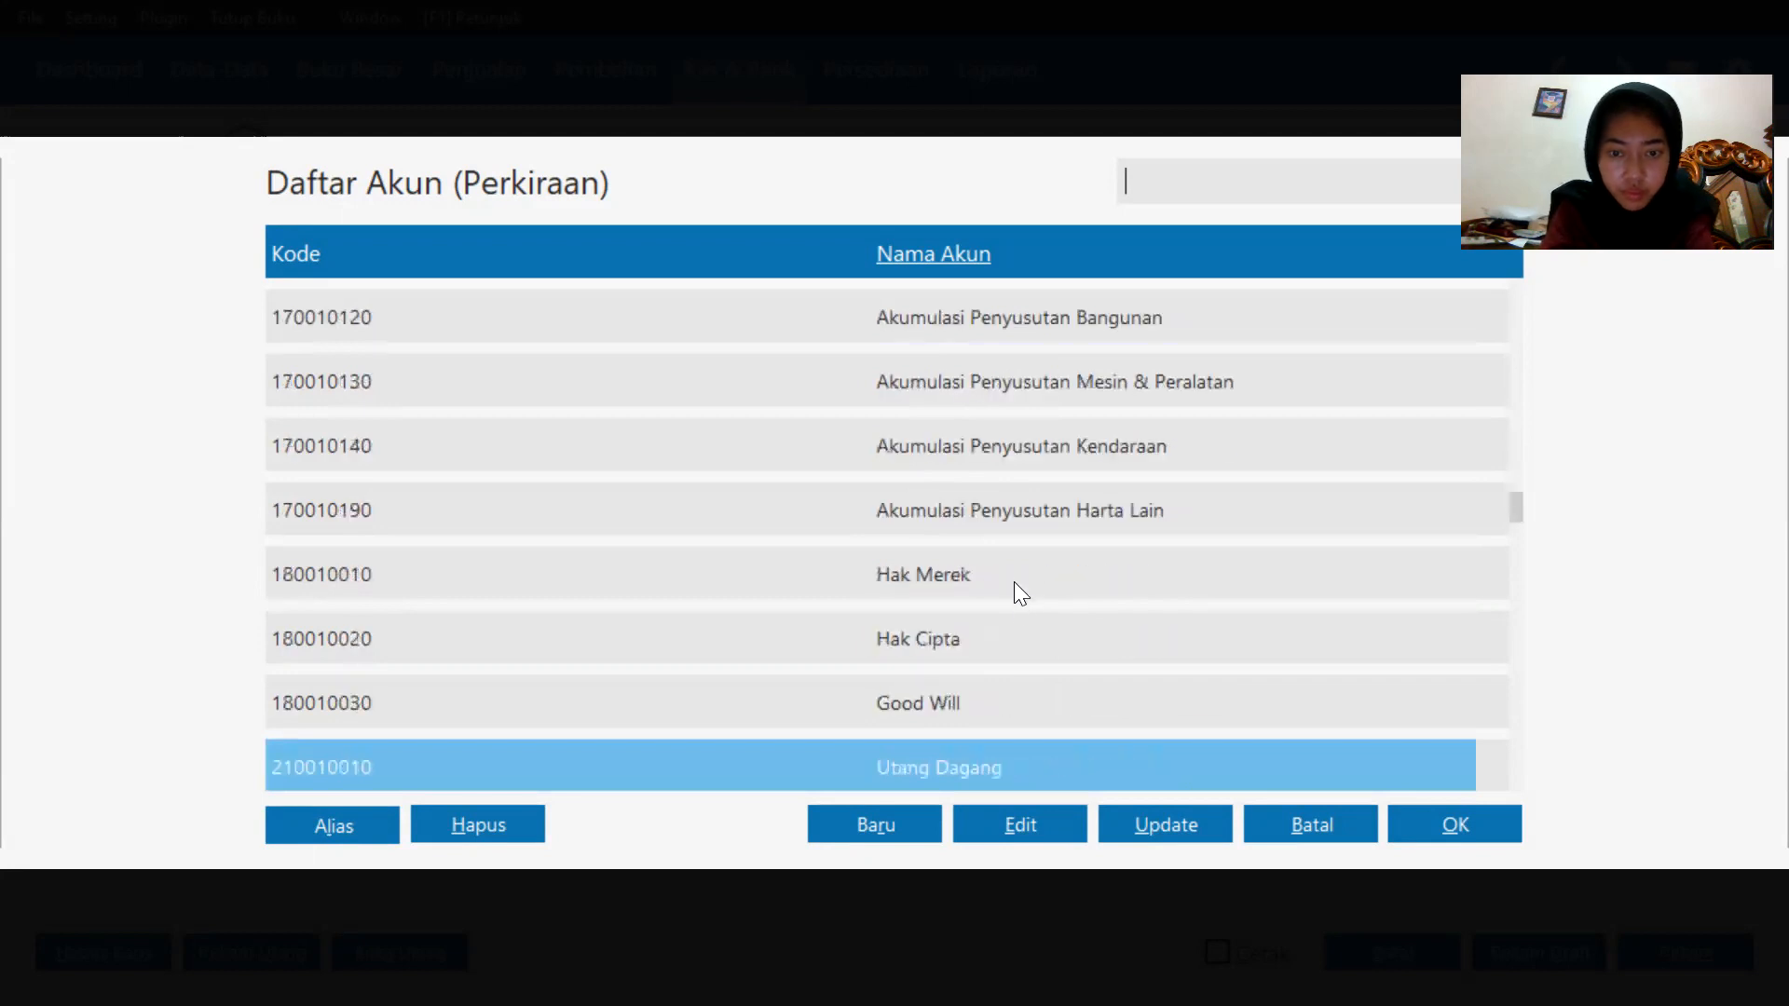
pyautogui.press('Down')
pyautogui.press('Down')
pyautogui.press('Down')
pyautogui.press('Down')
pyautogui.press('Down')
pyautogui.press('Down')
pyautogui.press('Down')
pyautogui.press('Down')
pyautogui.press('Down')
pyautogui.press('Down')
pyautogui.press('Down')
pyautogui.press('Down')
pyautogui.press('Down')
pyautogui.press('Down')
pyautogui.press('Down')
pyautogui.press('Down')
pyautogui.press('Down')
pyautogui.press('Down')
pyautogui.press('Down')
pyautogui.press('Down')
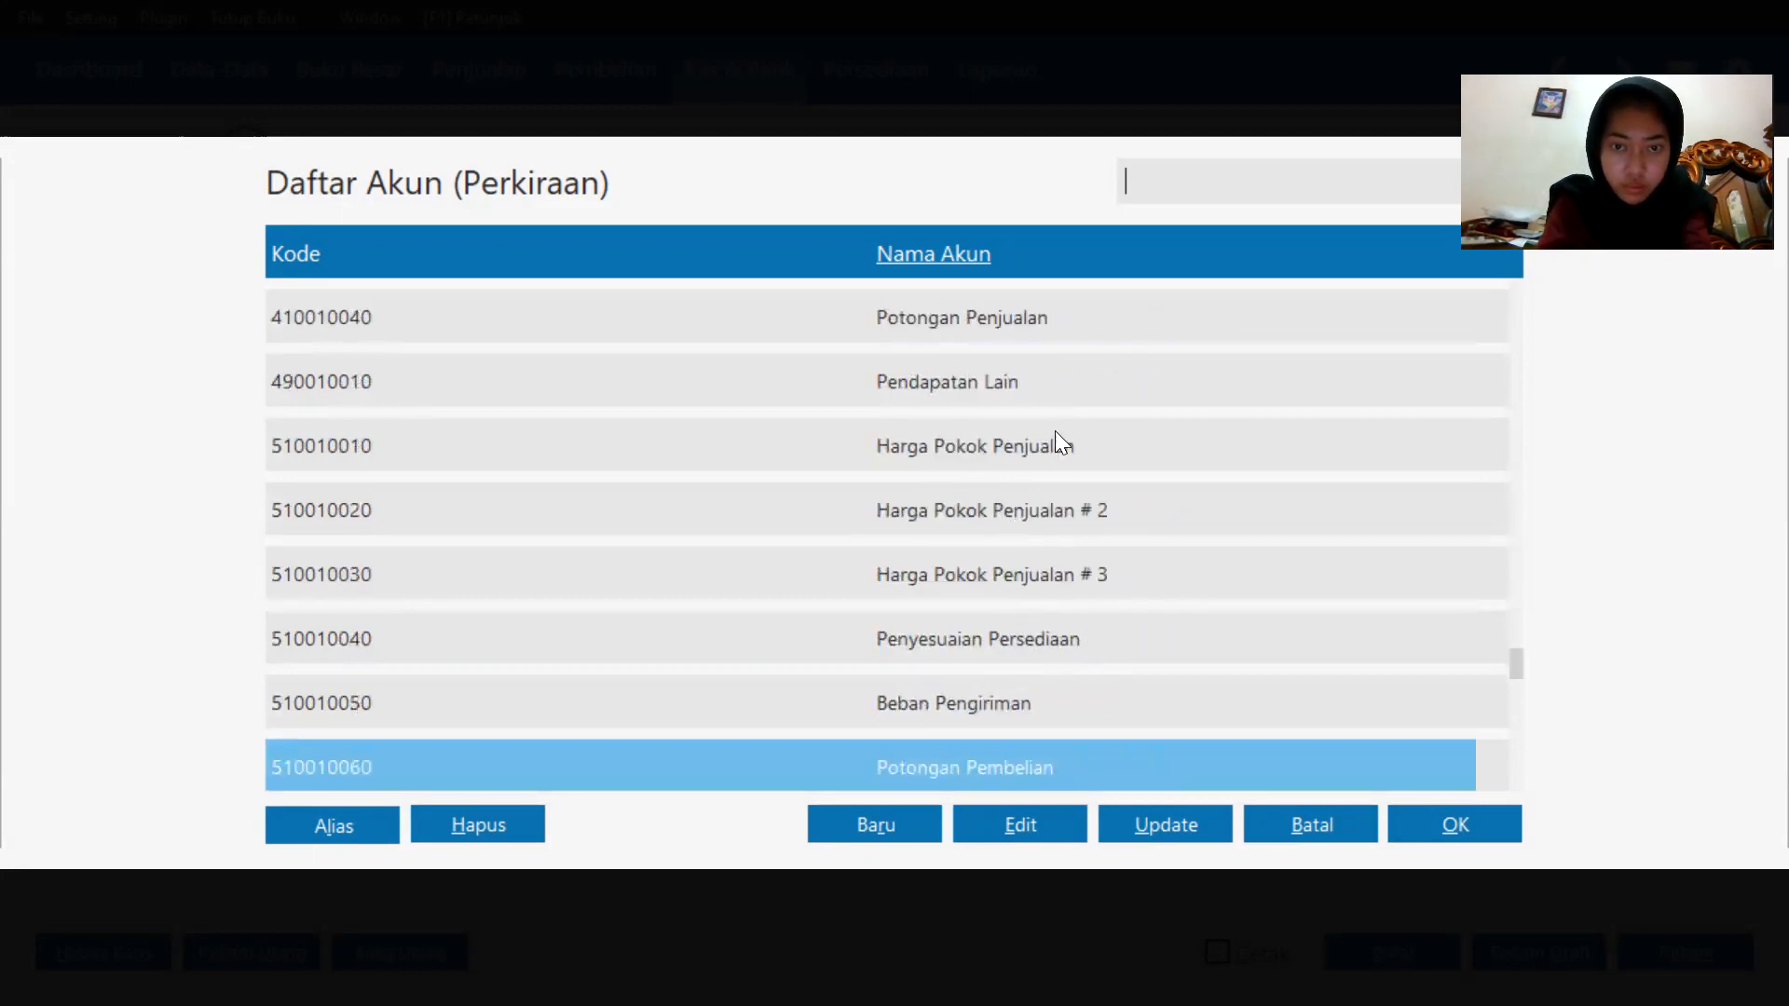
# Rename the account 4900-10-010 as Pendapatan Jasa.
pyautogui.click(1067, 387)
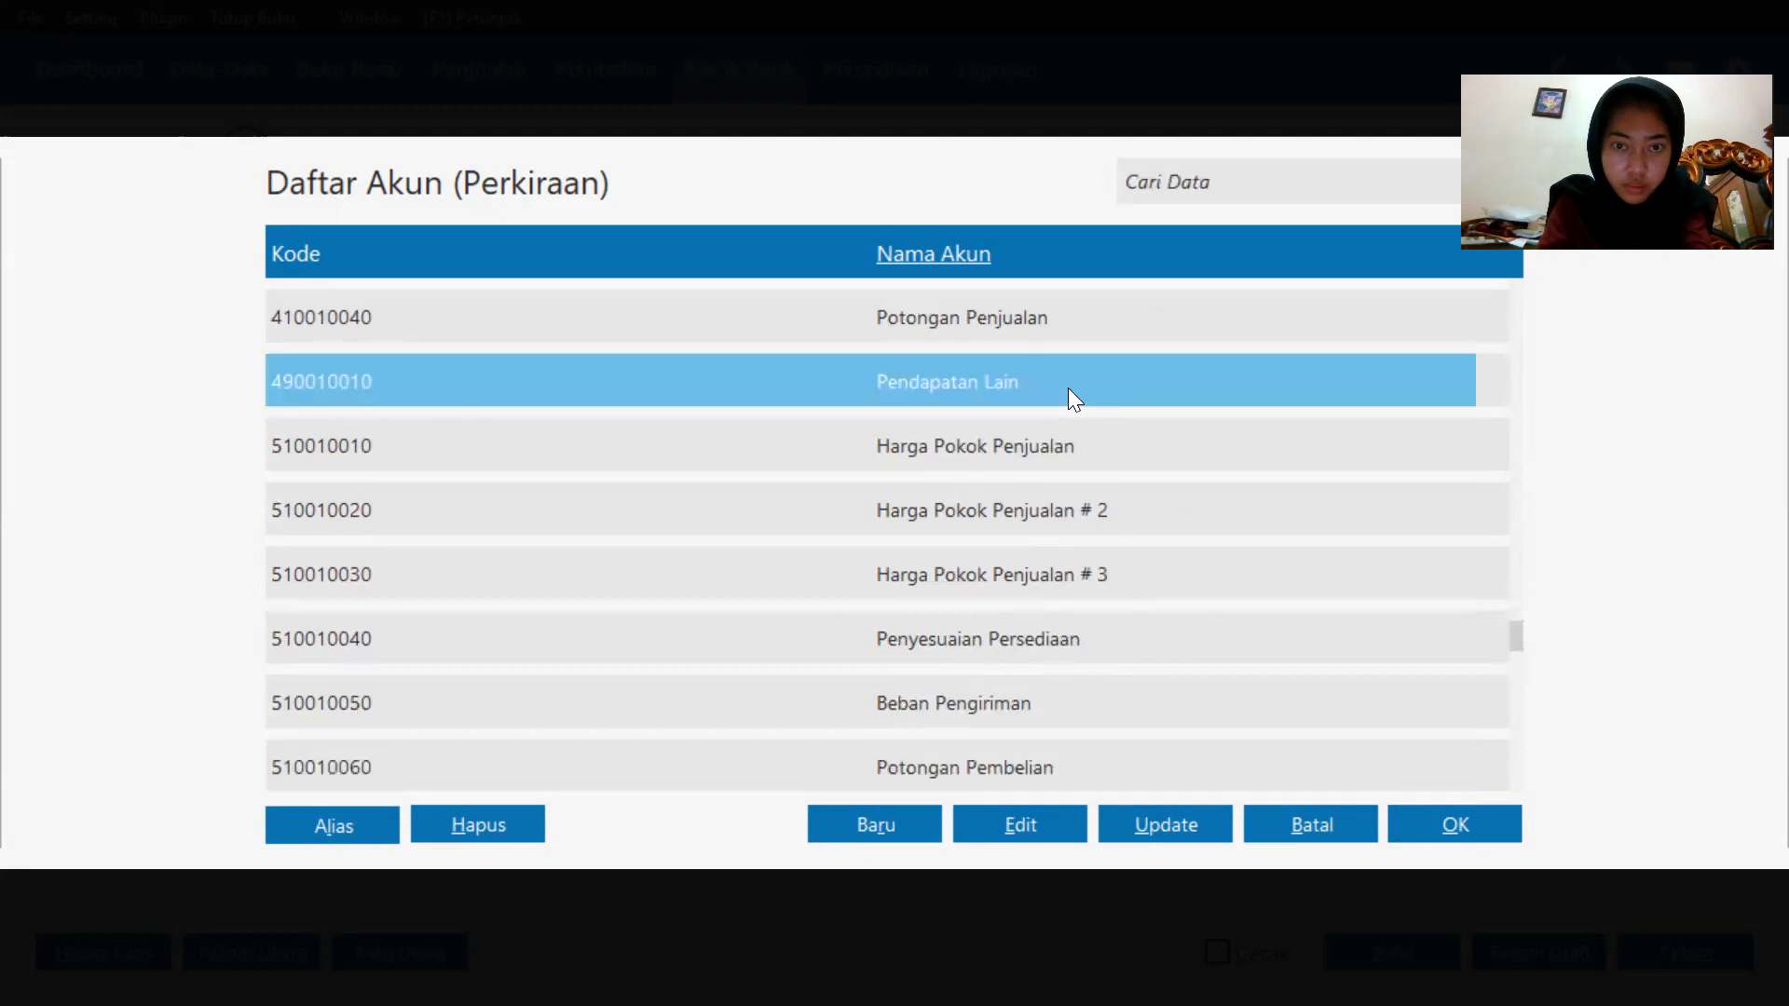
pyautogui.click(1054, 824)
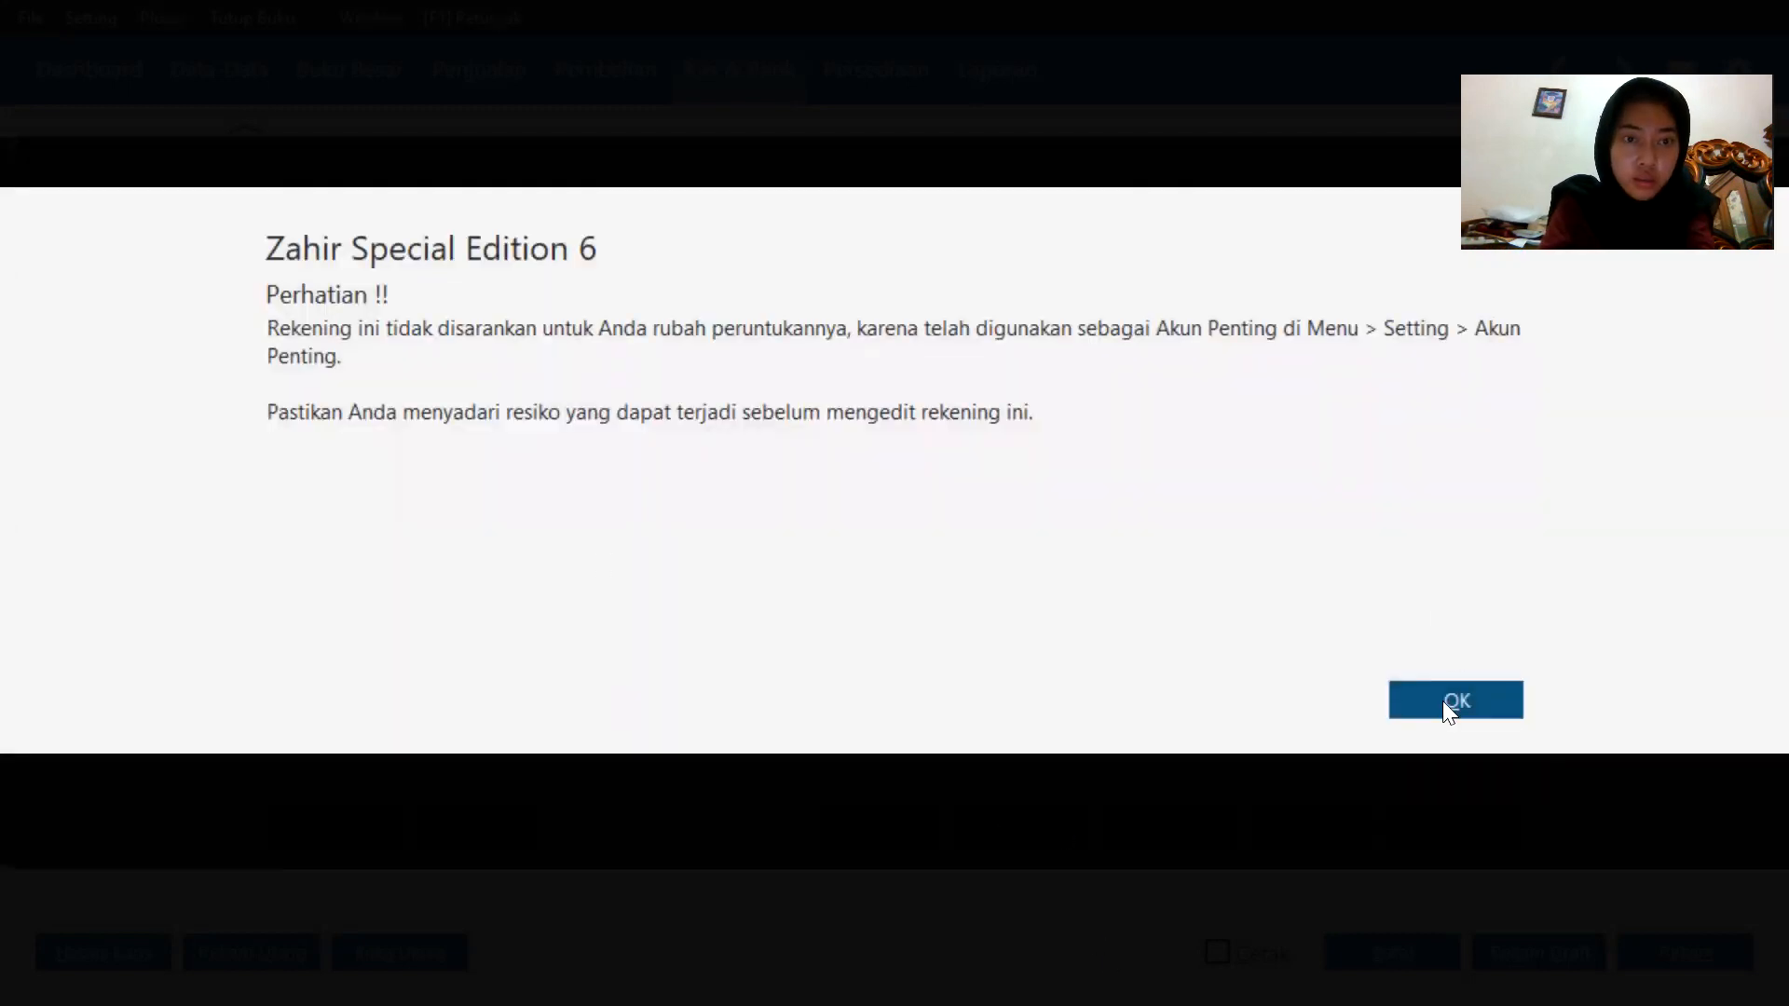
pyautogui.click(1451, 701)
pyautogui.doubleClick(1071, 380)
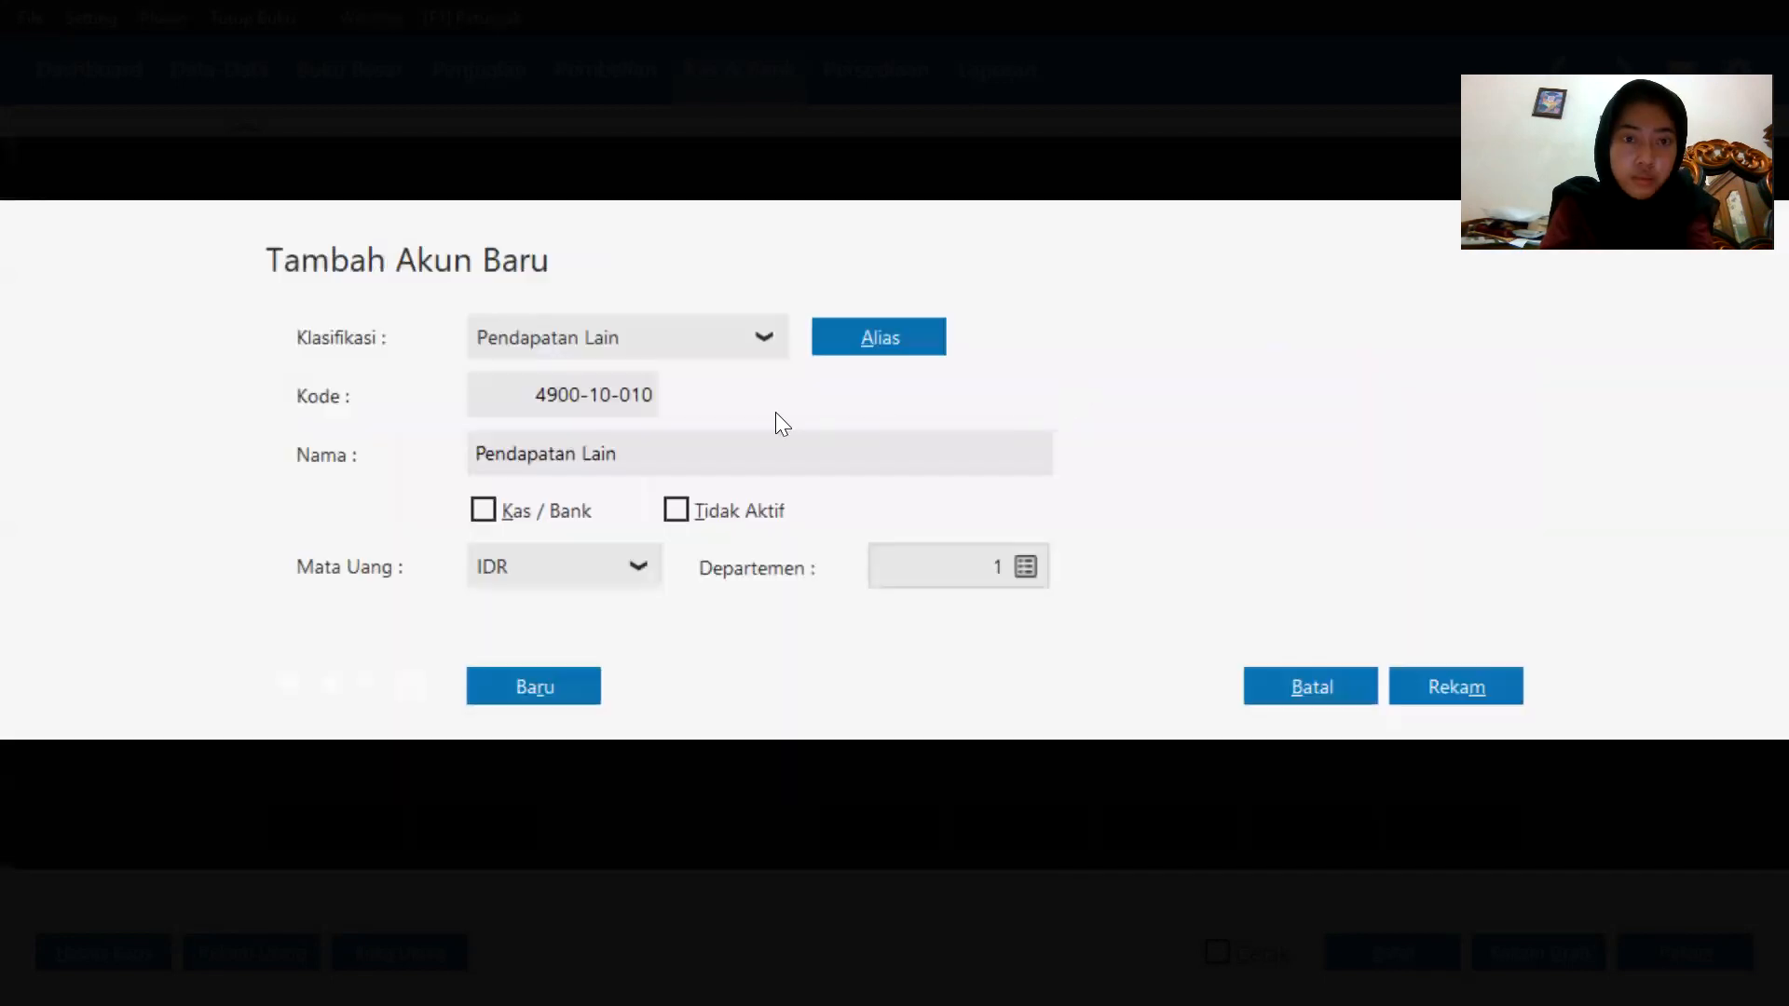
pyautogui.click(716, 462)
pyautogui.doubleClick(716, 462)
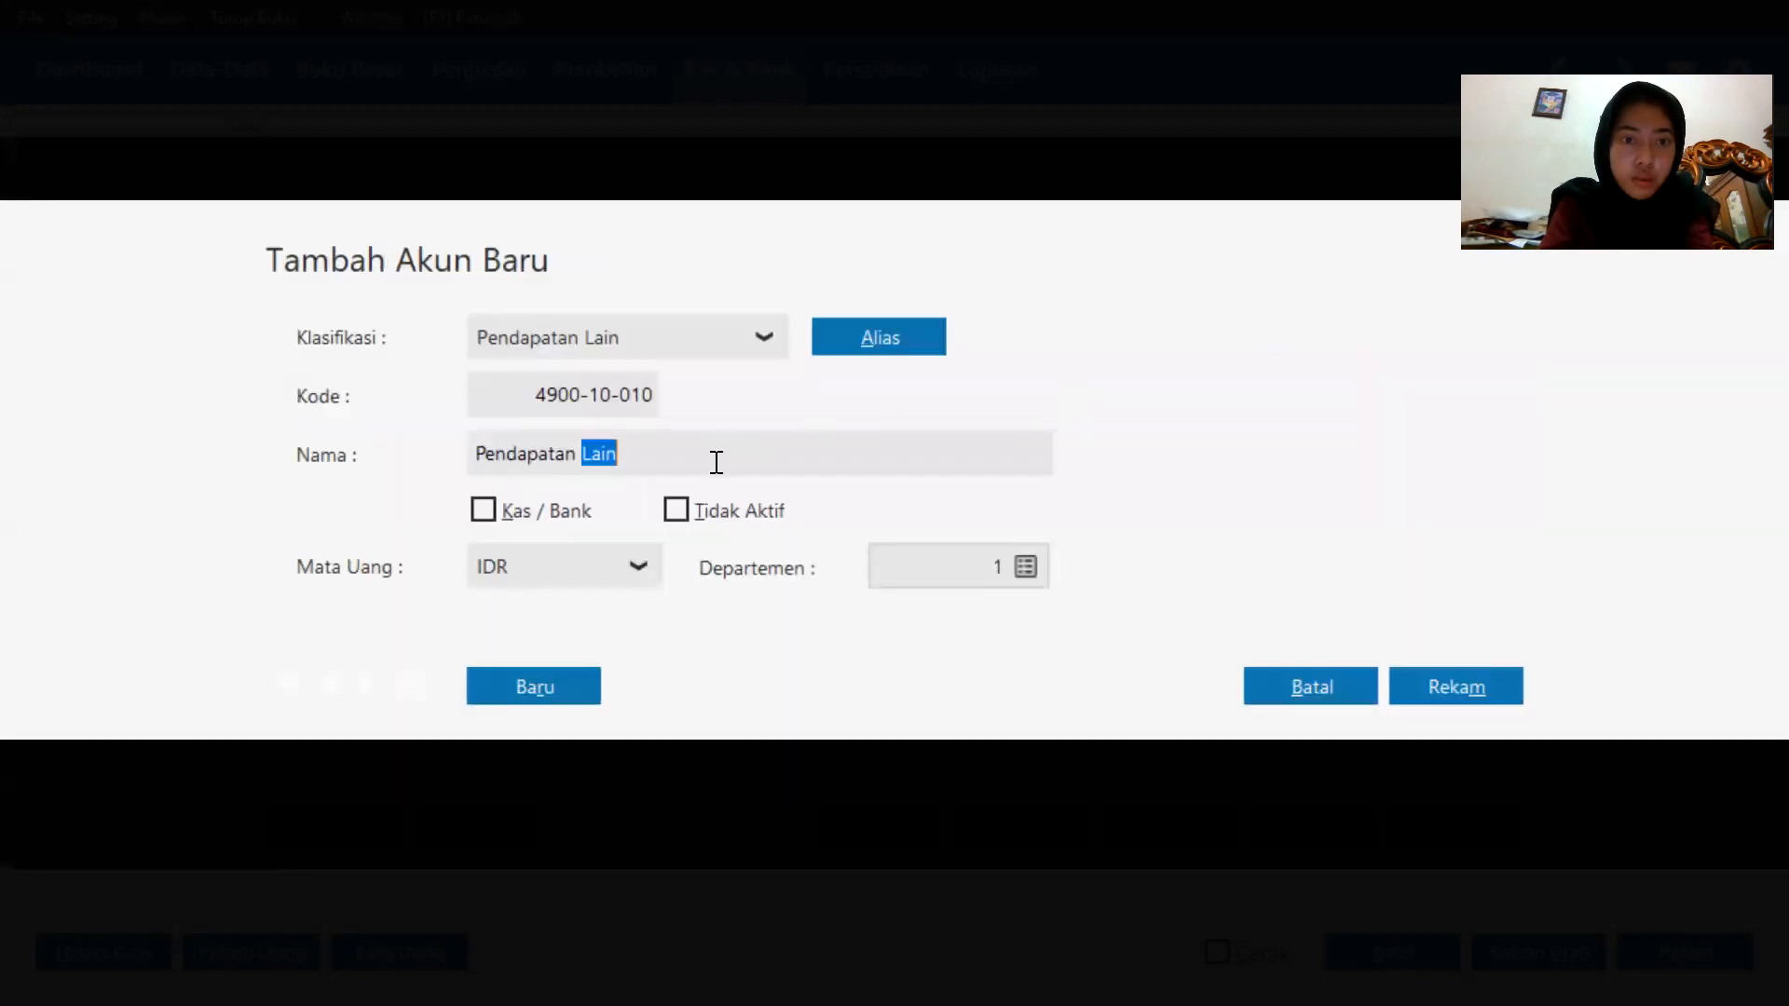
pyautogui.press('BackSpace')
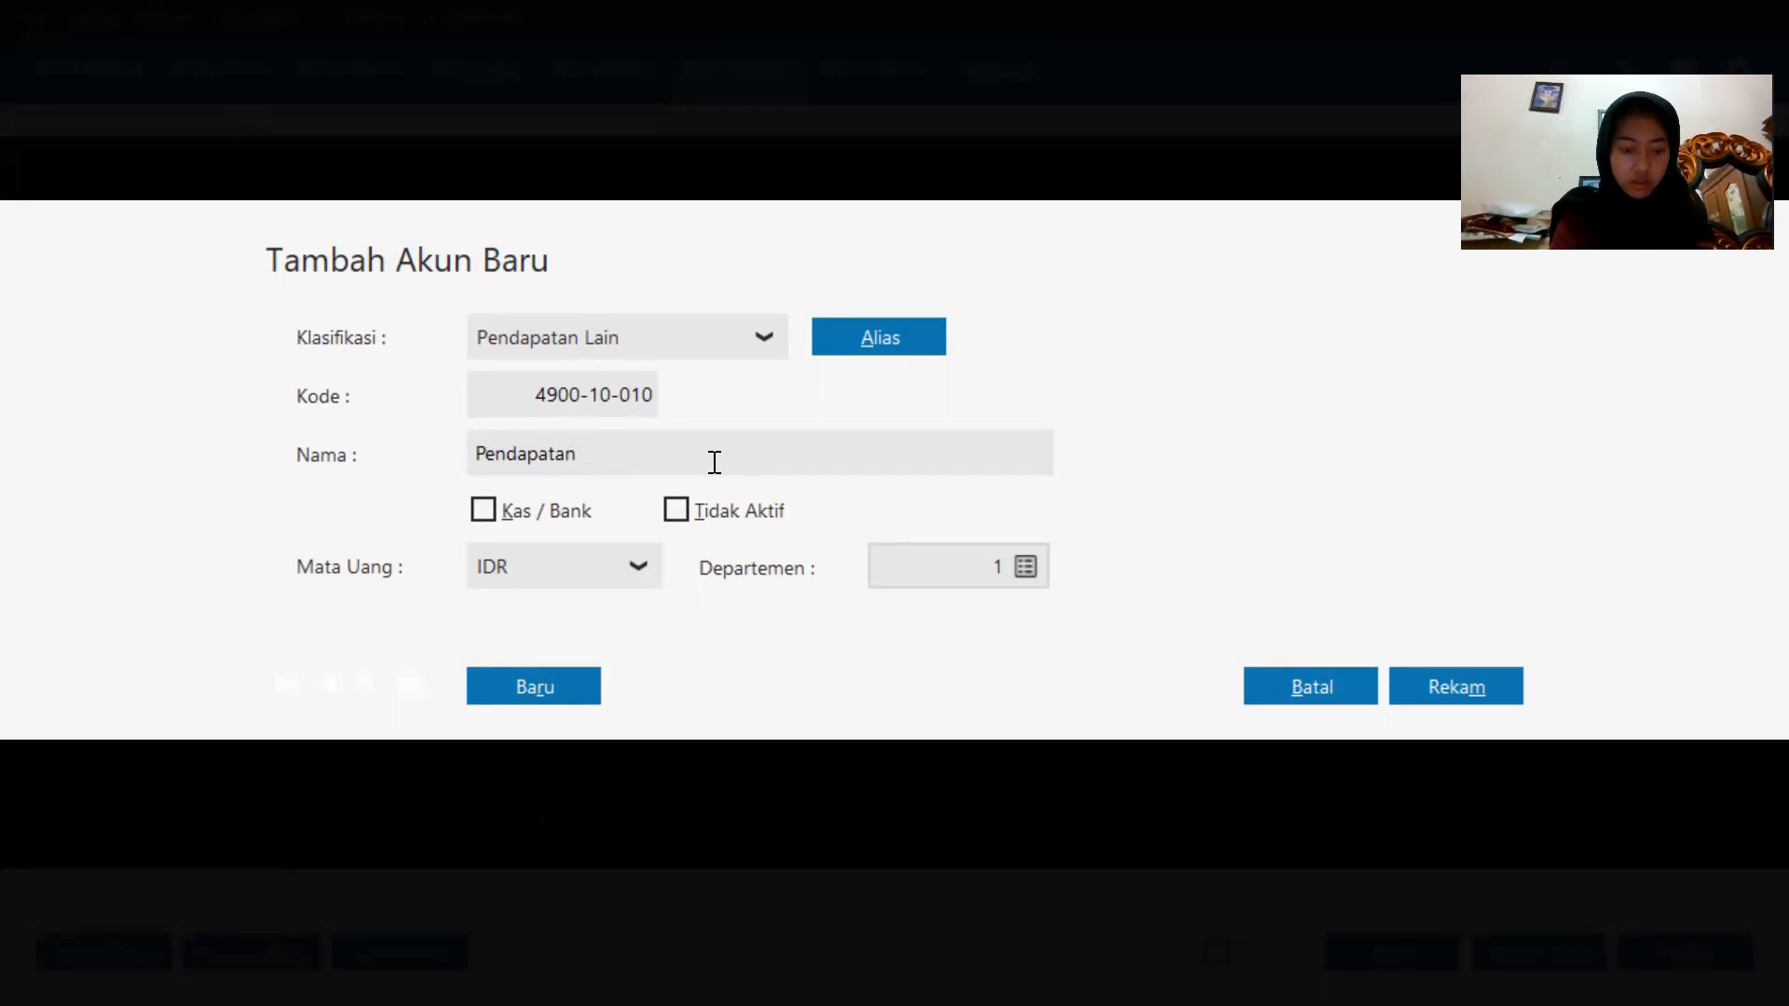
pyautogui.write('Jasa')
pyautogui.click(1439, 672)
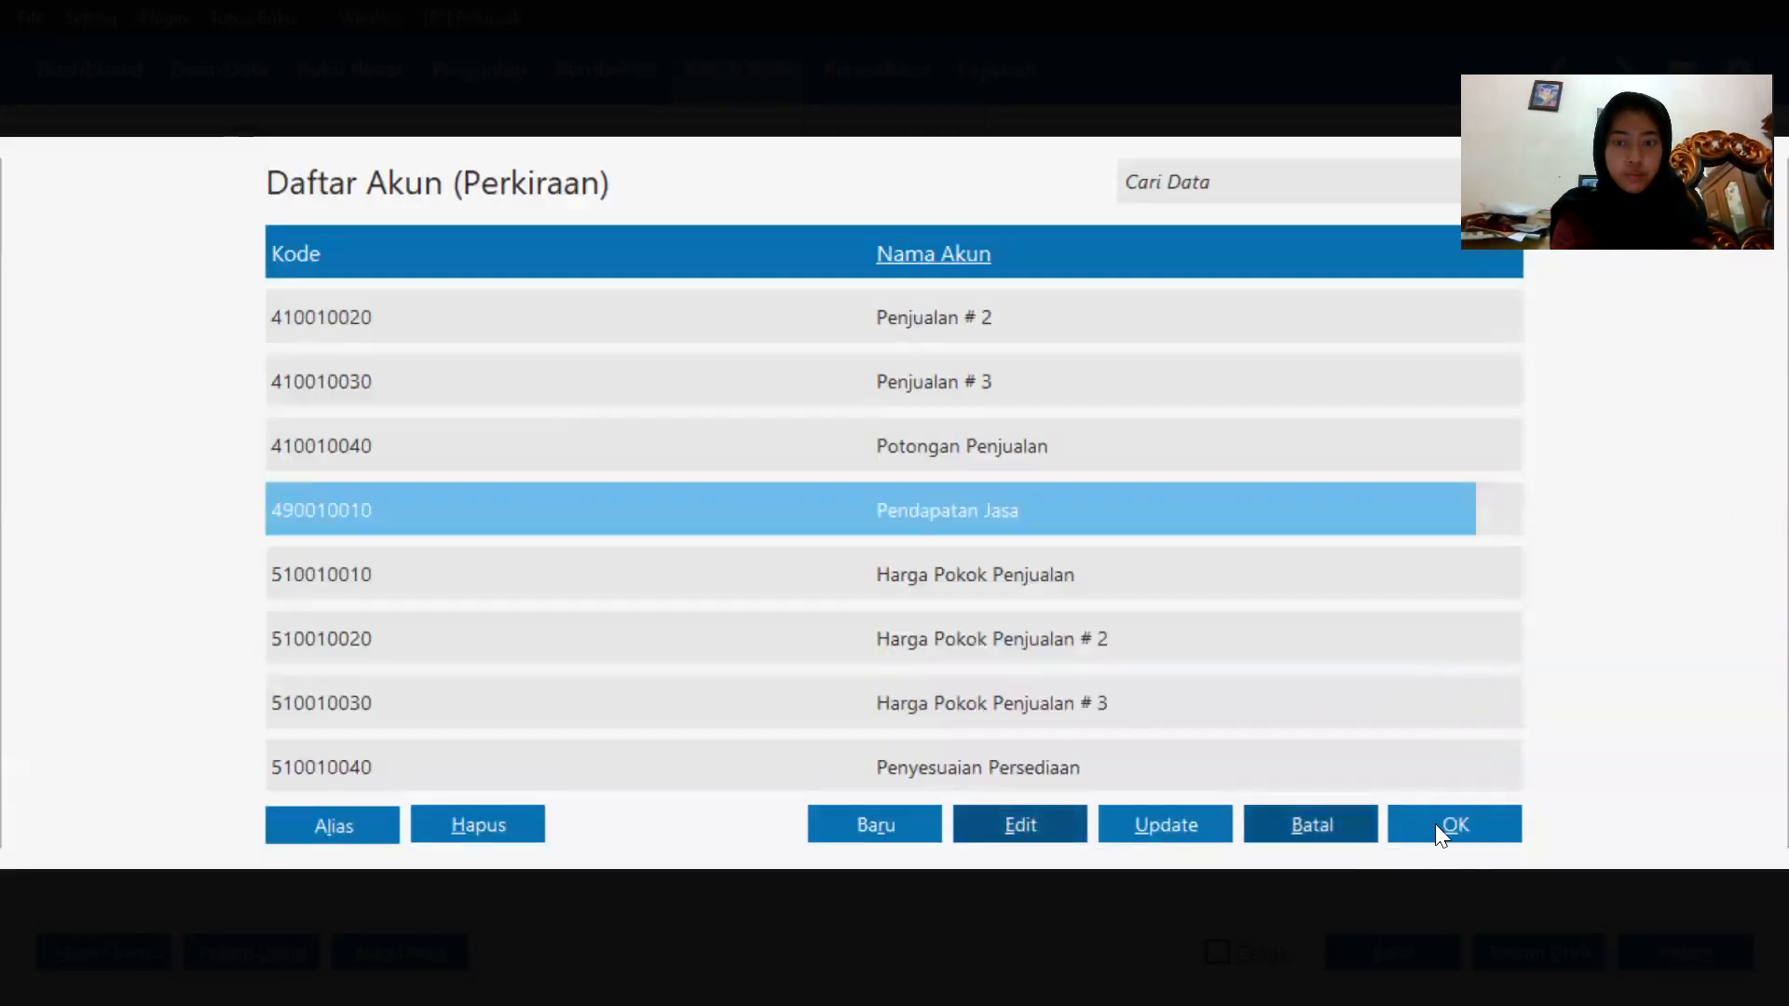
# Allocate the first line to Pendapatan Jasa with a credit value of 180000, record the Kas Masuk entry and close the form.
pyautogui.click(1440, 824)
pyautogui.click(1522, 601)
pyautogui.write('180000')
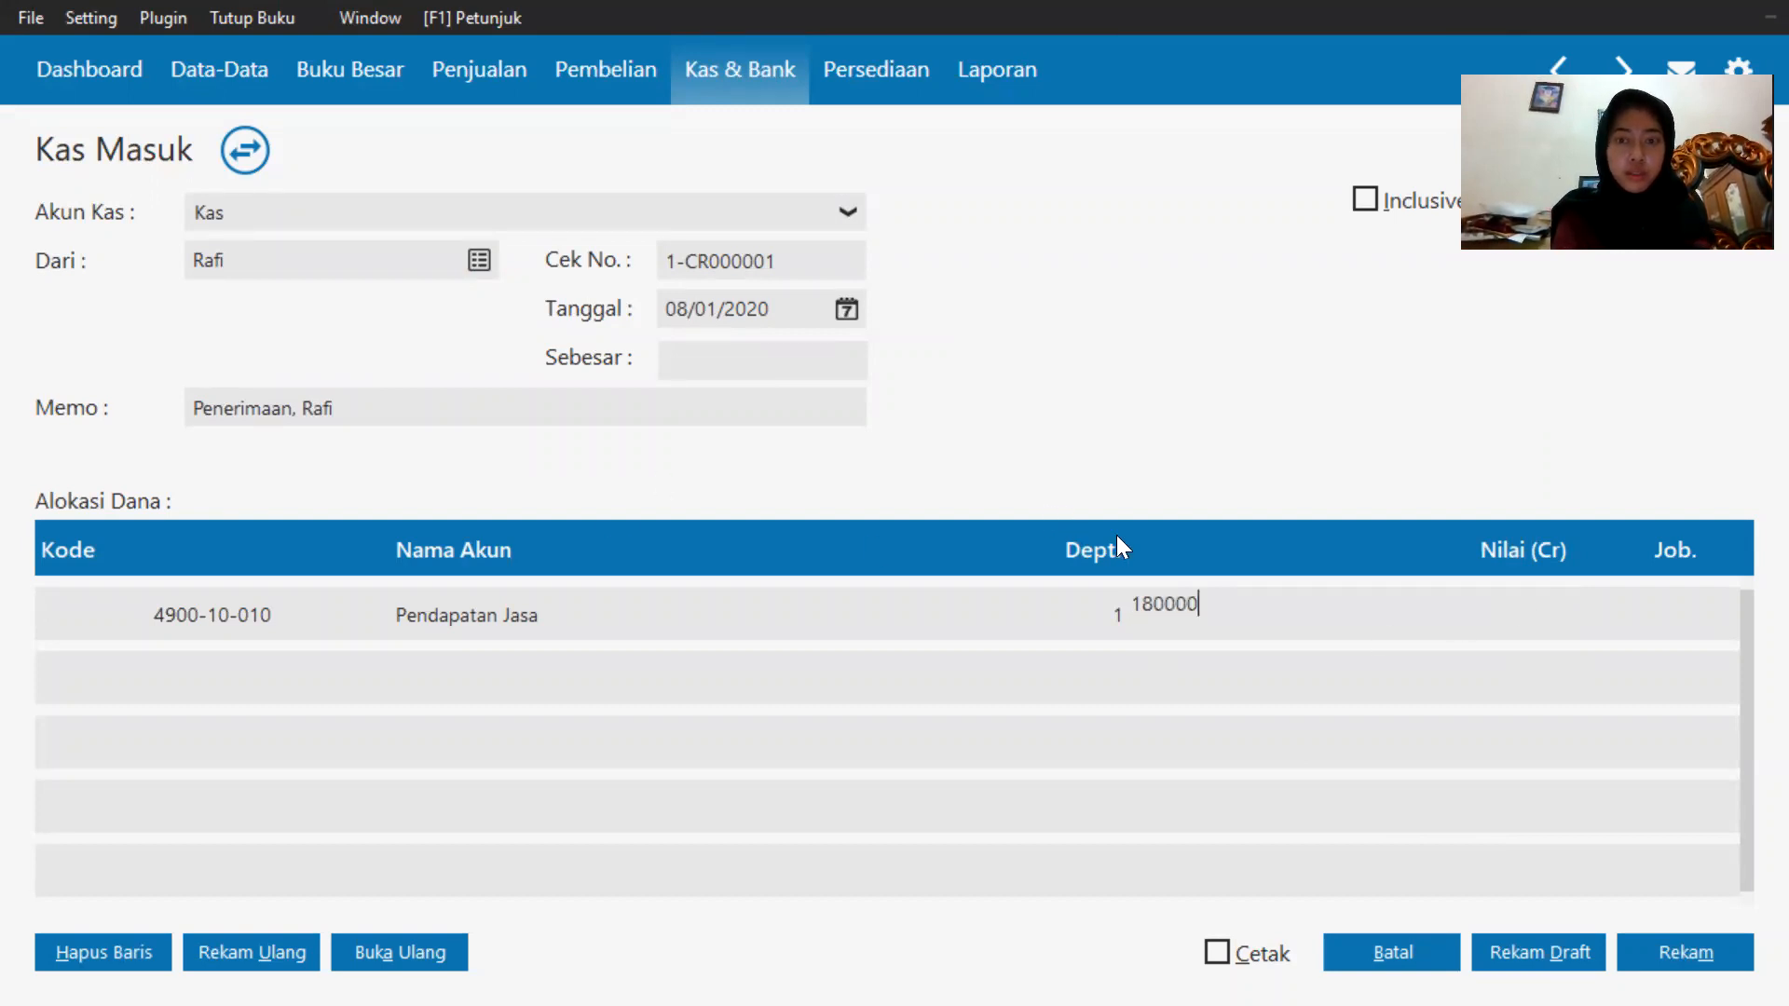
pyautogui.click(827, 372)
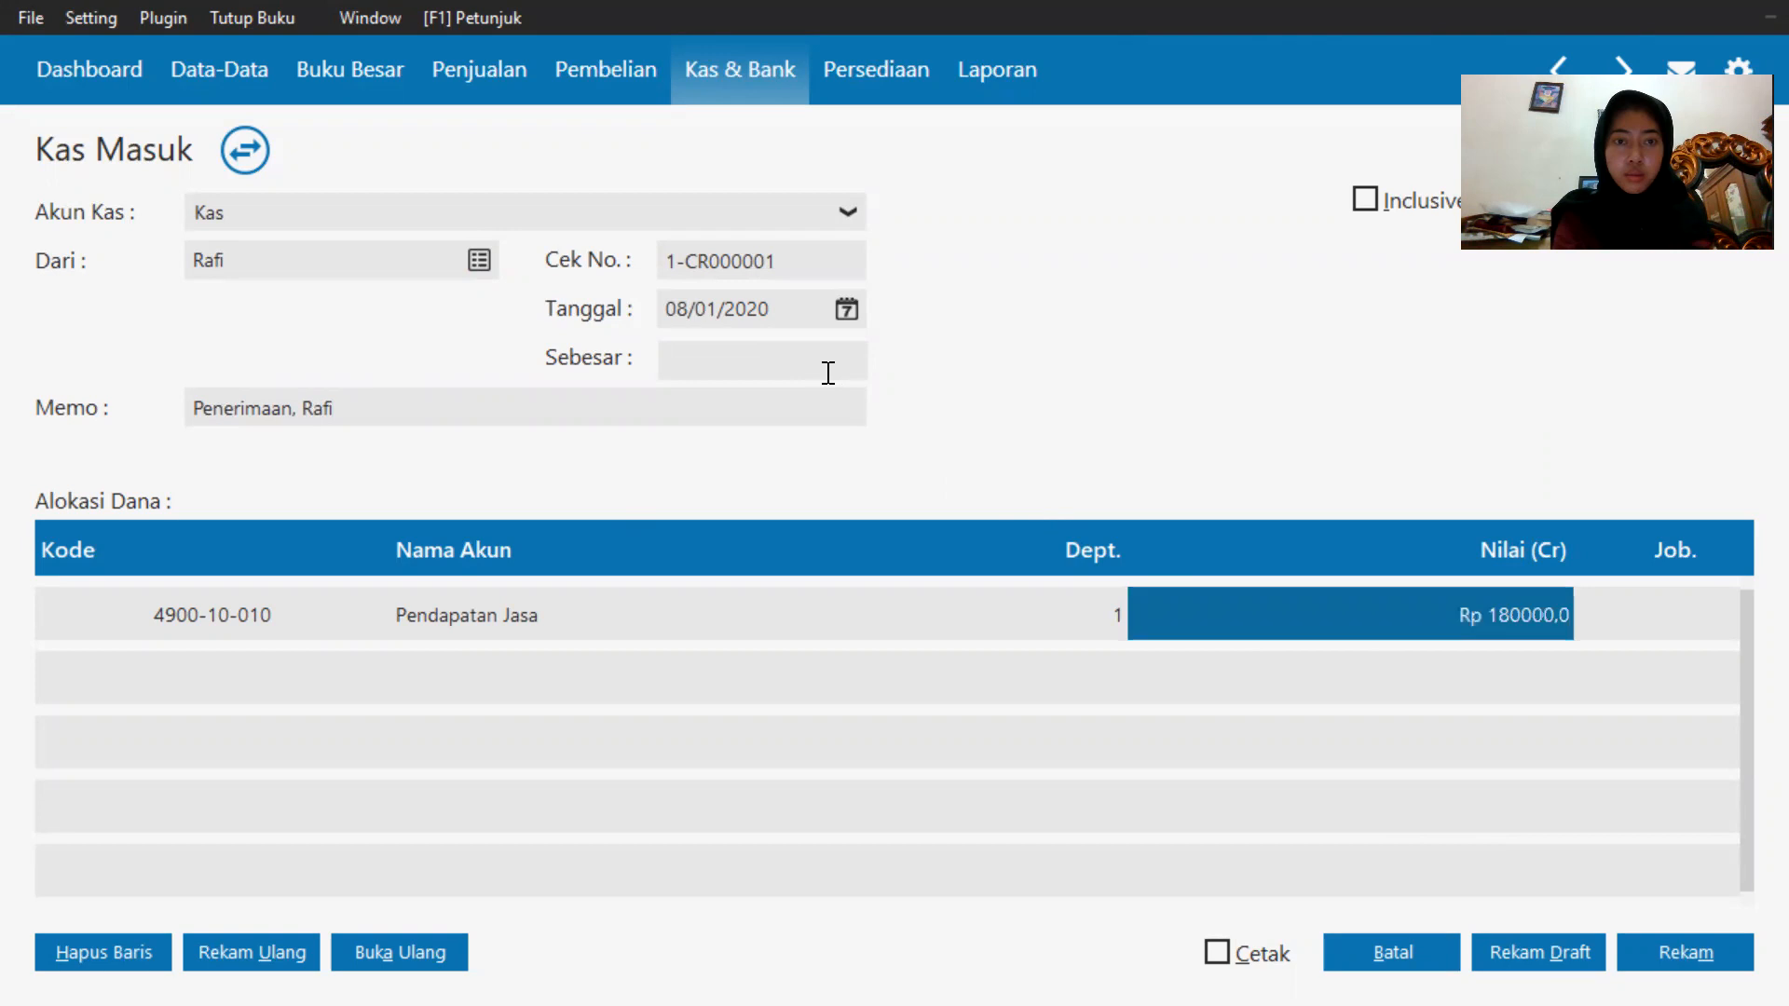
pyautogui.click(1632, 951)
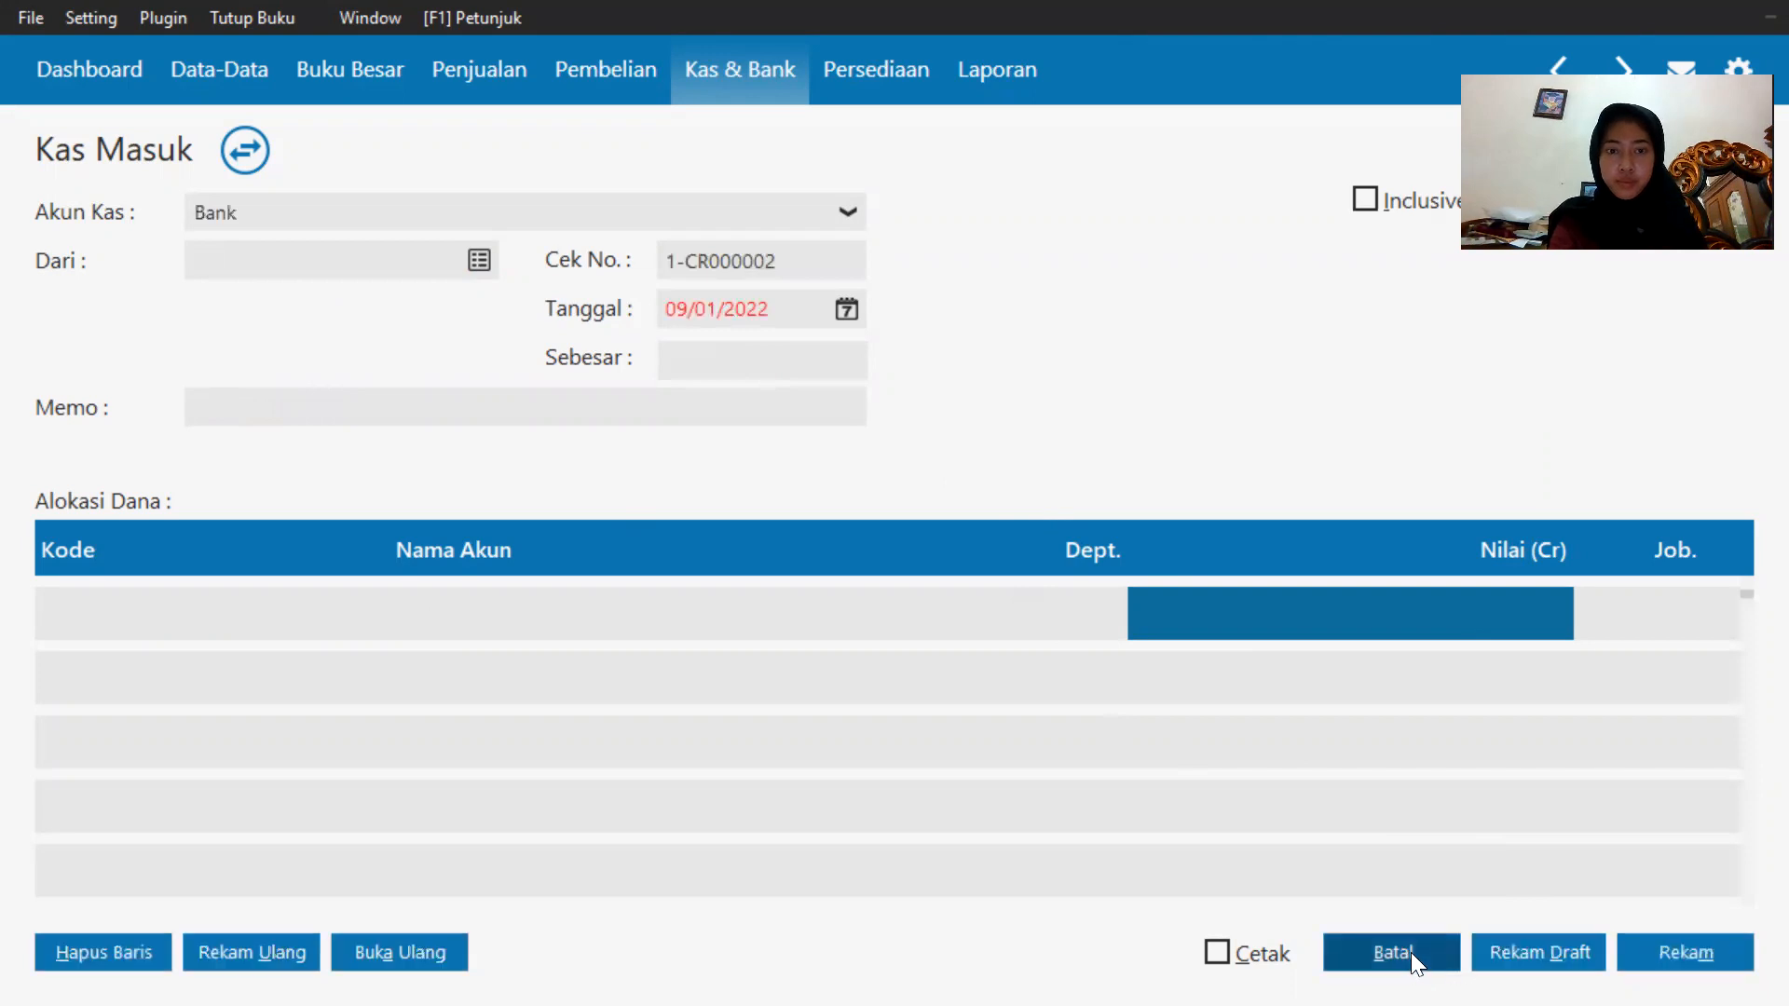
pyautogui.click(1411, 953)
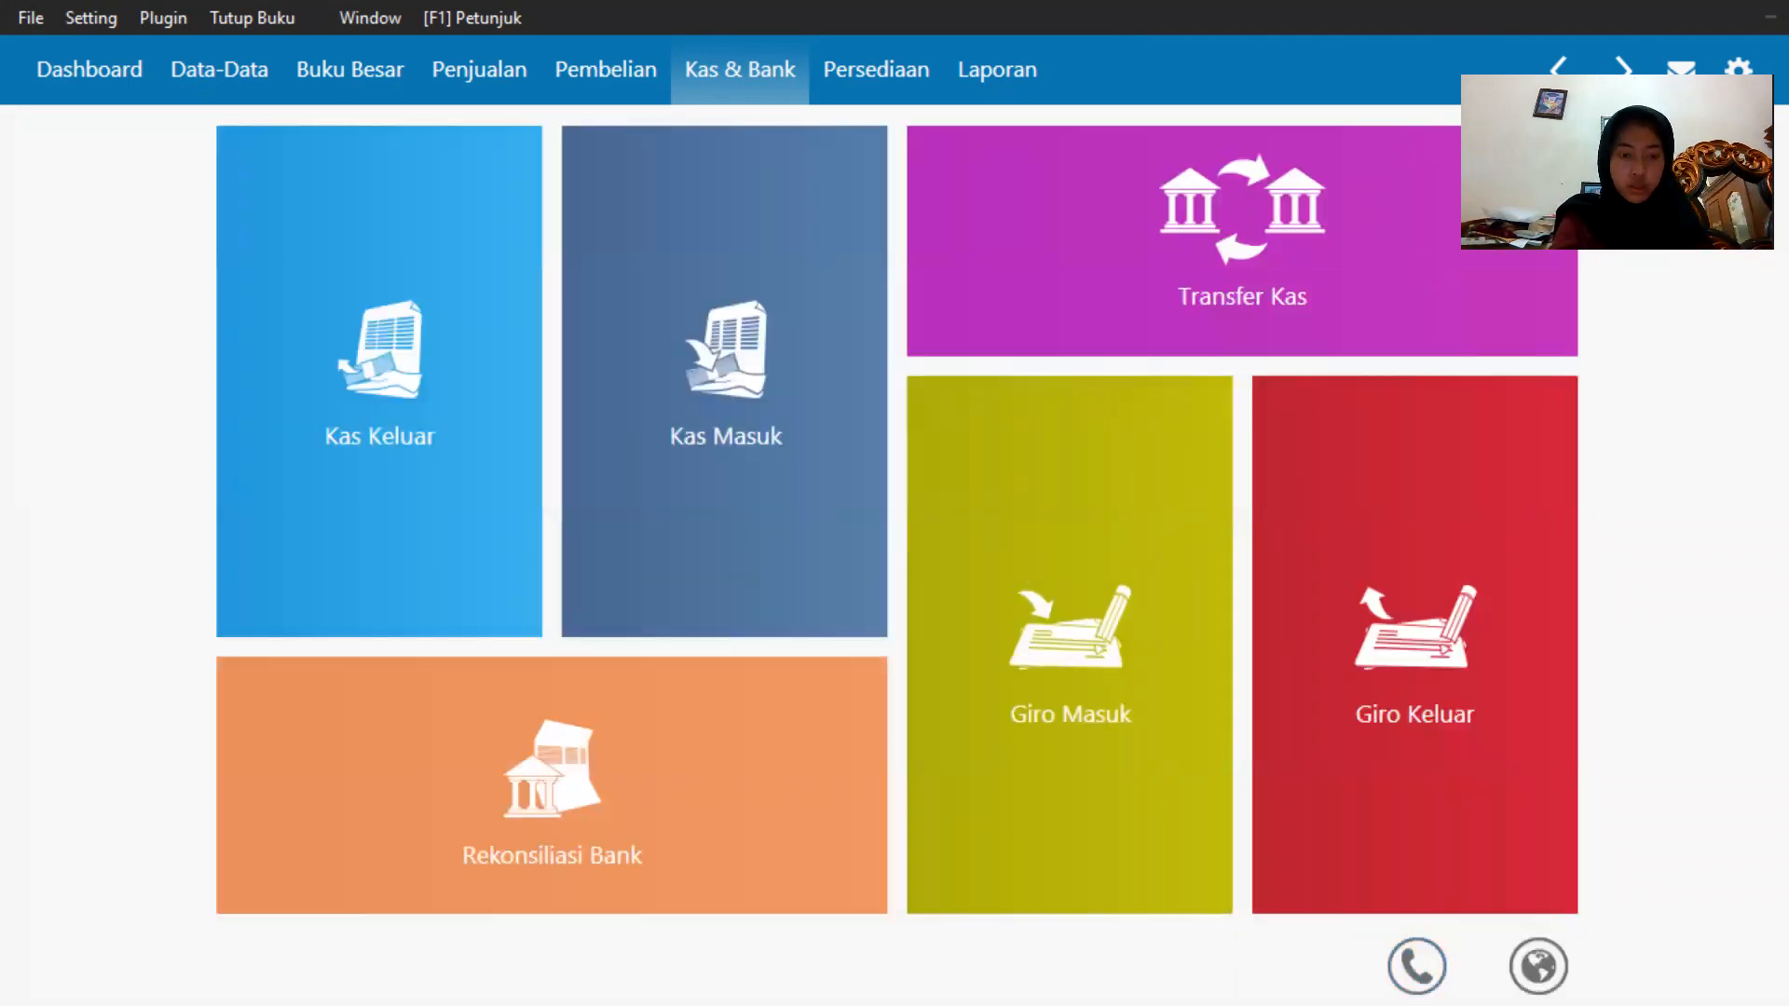
# Switch to the browser to review the exam question sheet for the next transaction, then return.
pyautogui.press('super')
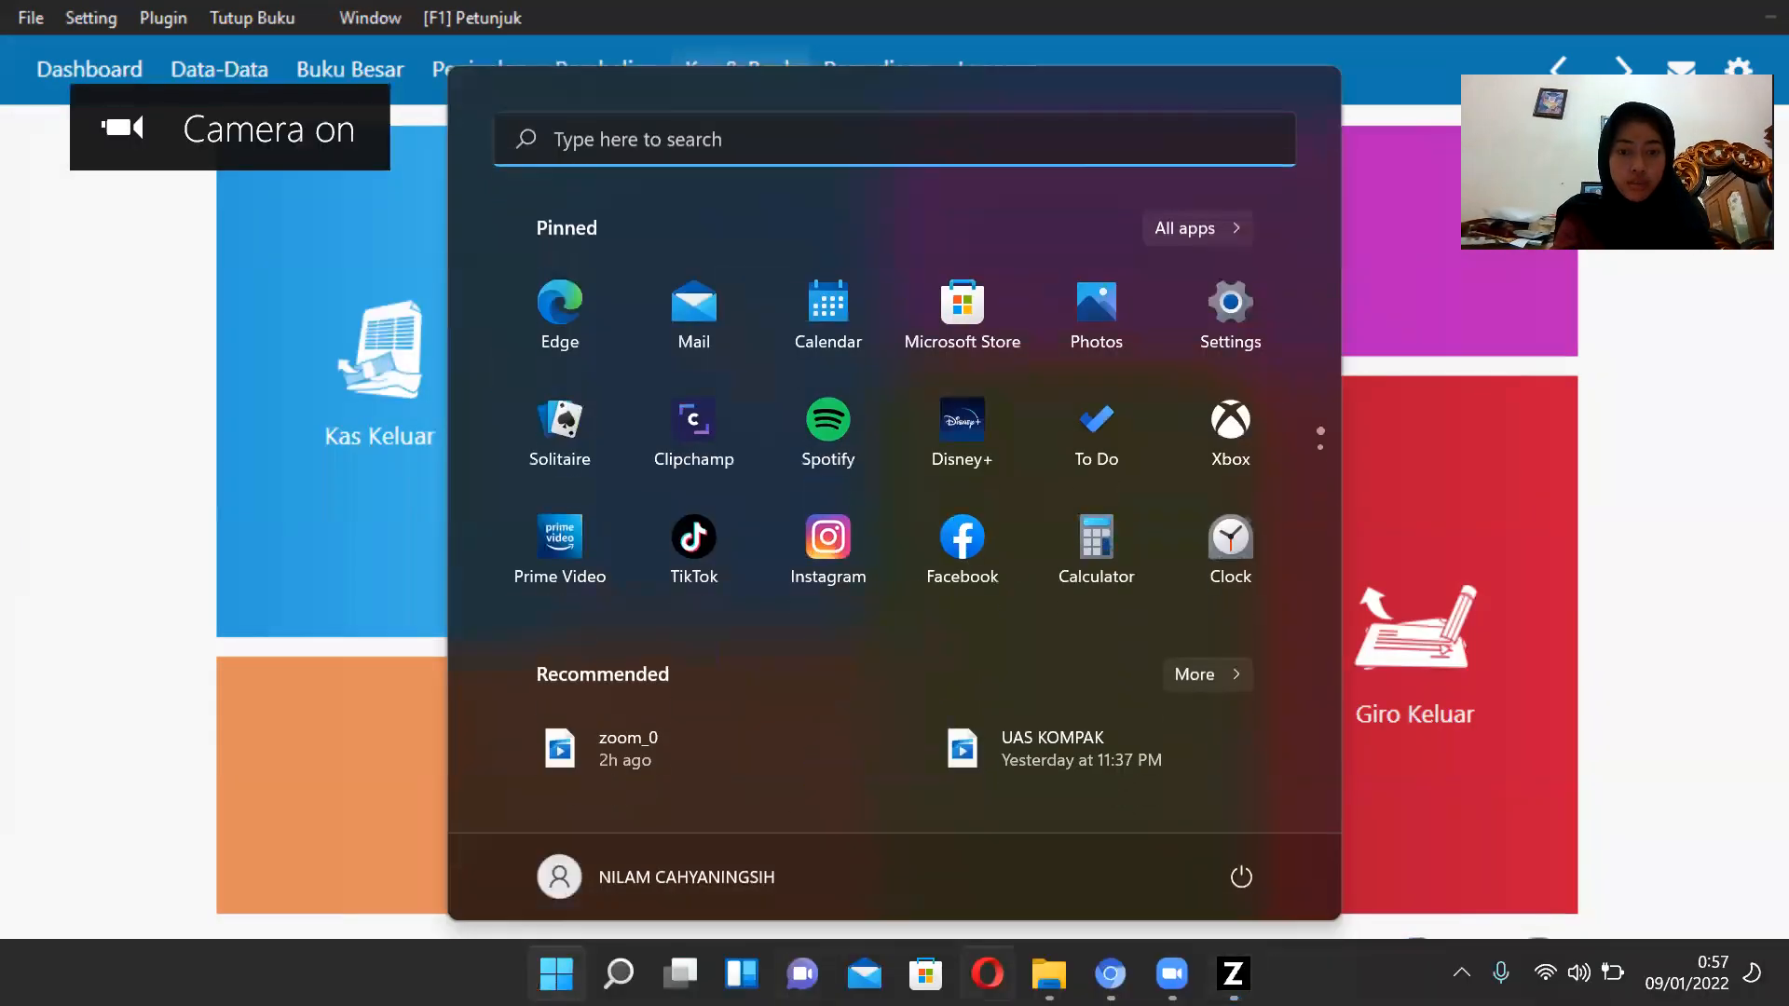
pyautogui.click(1110, 973)
pyautogui.scroll(-3, 939, 699)
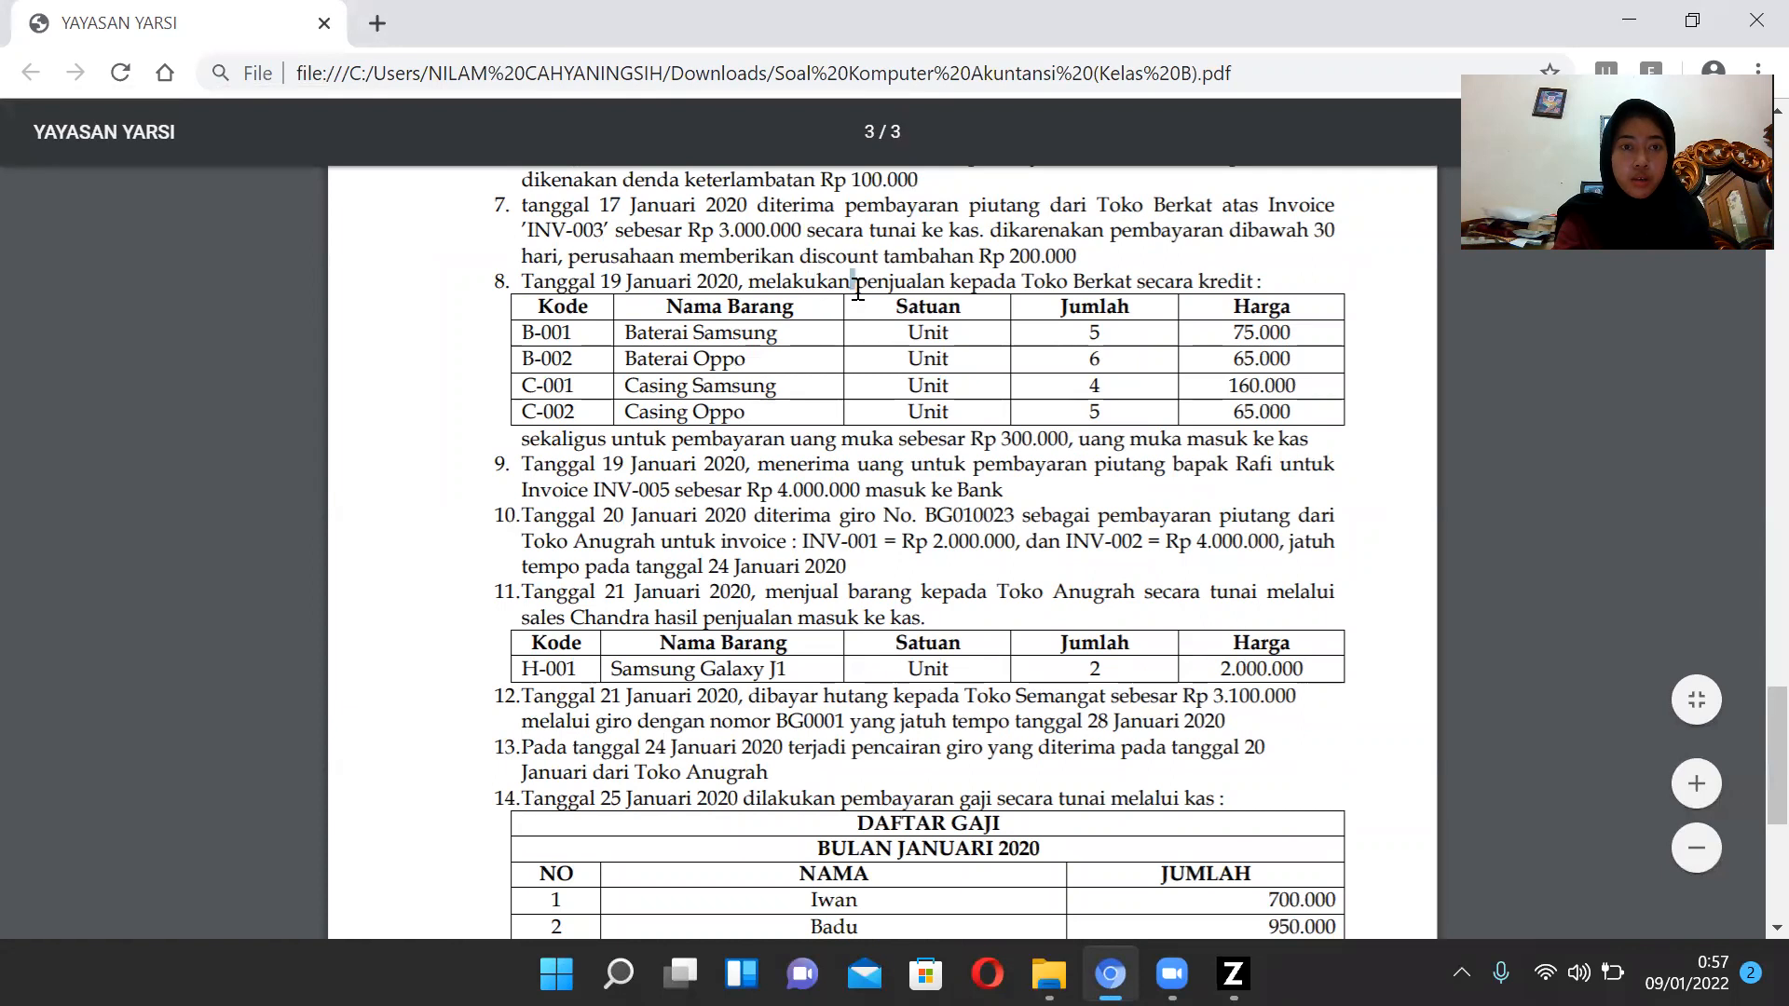
pyautogui.scroll(3, 858, 306)
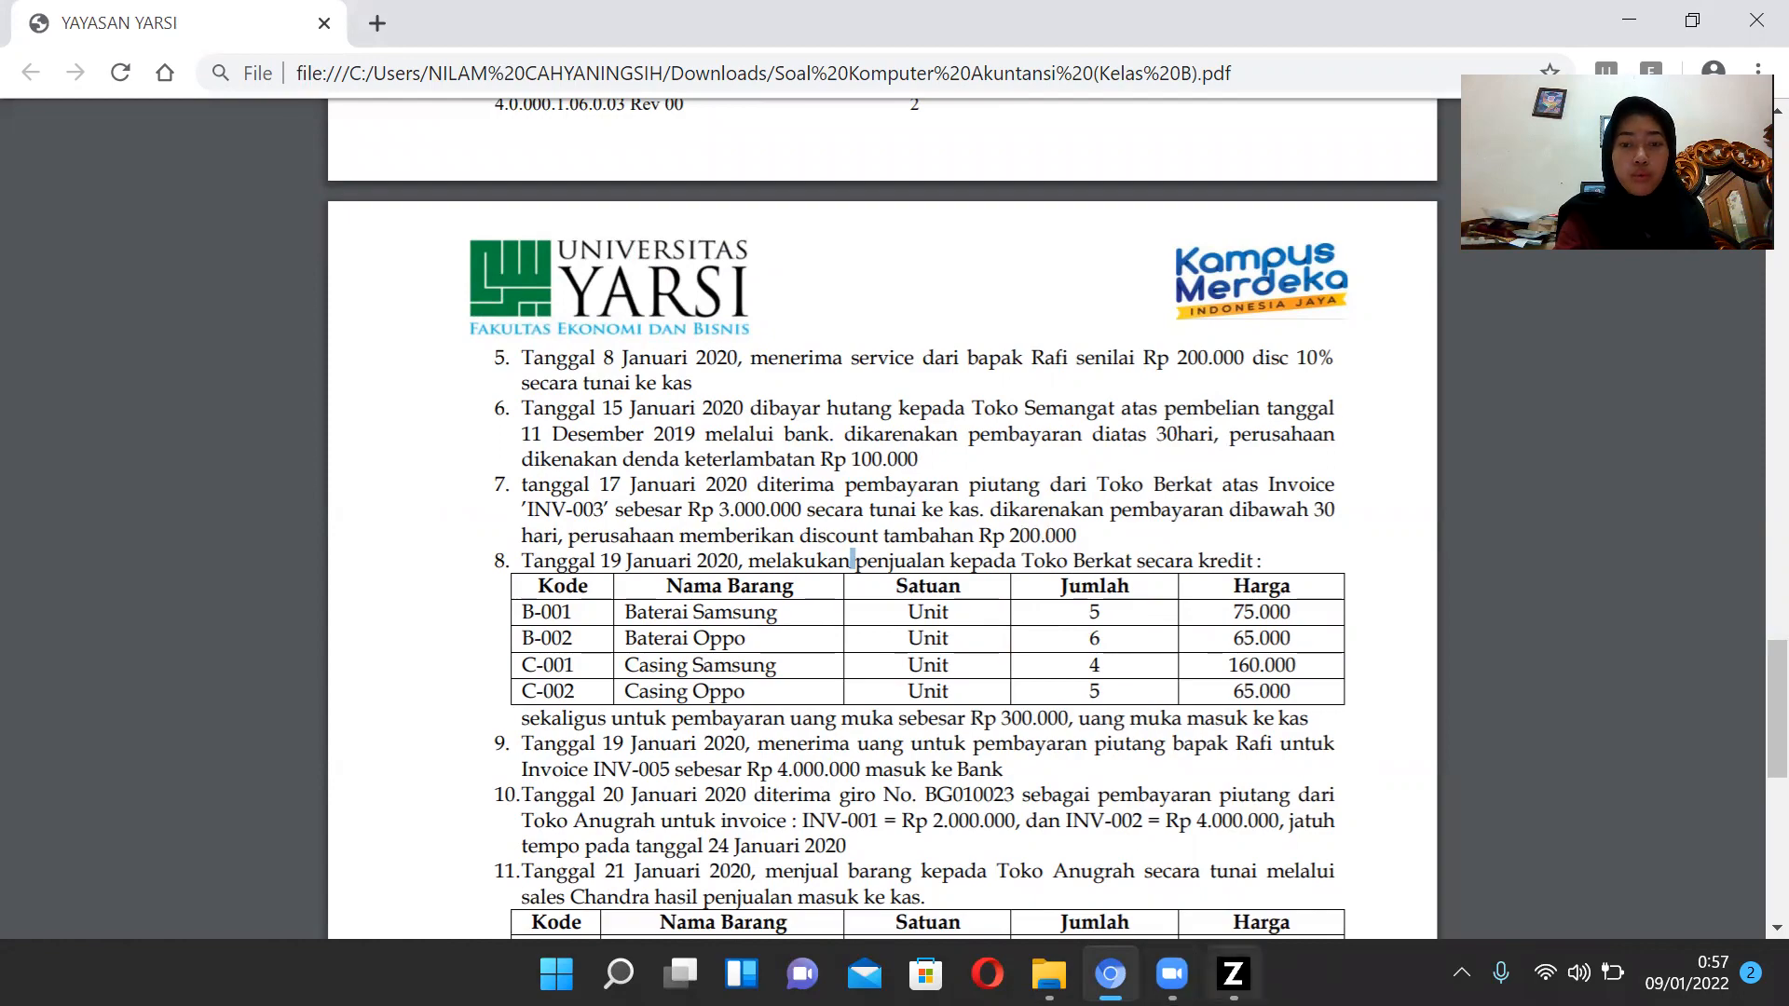
pyautogui.click(1233, 974)
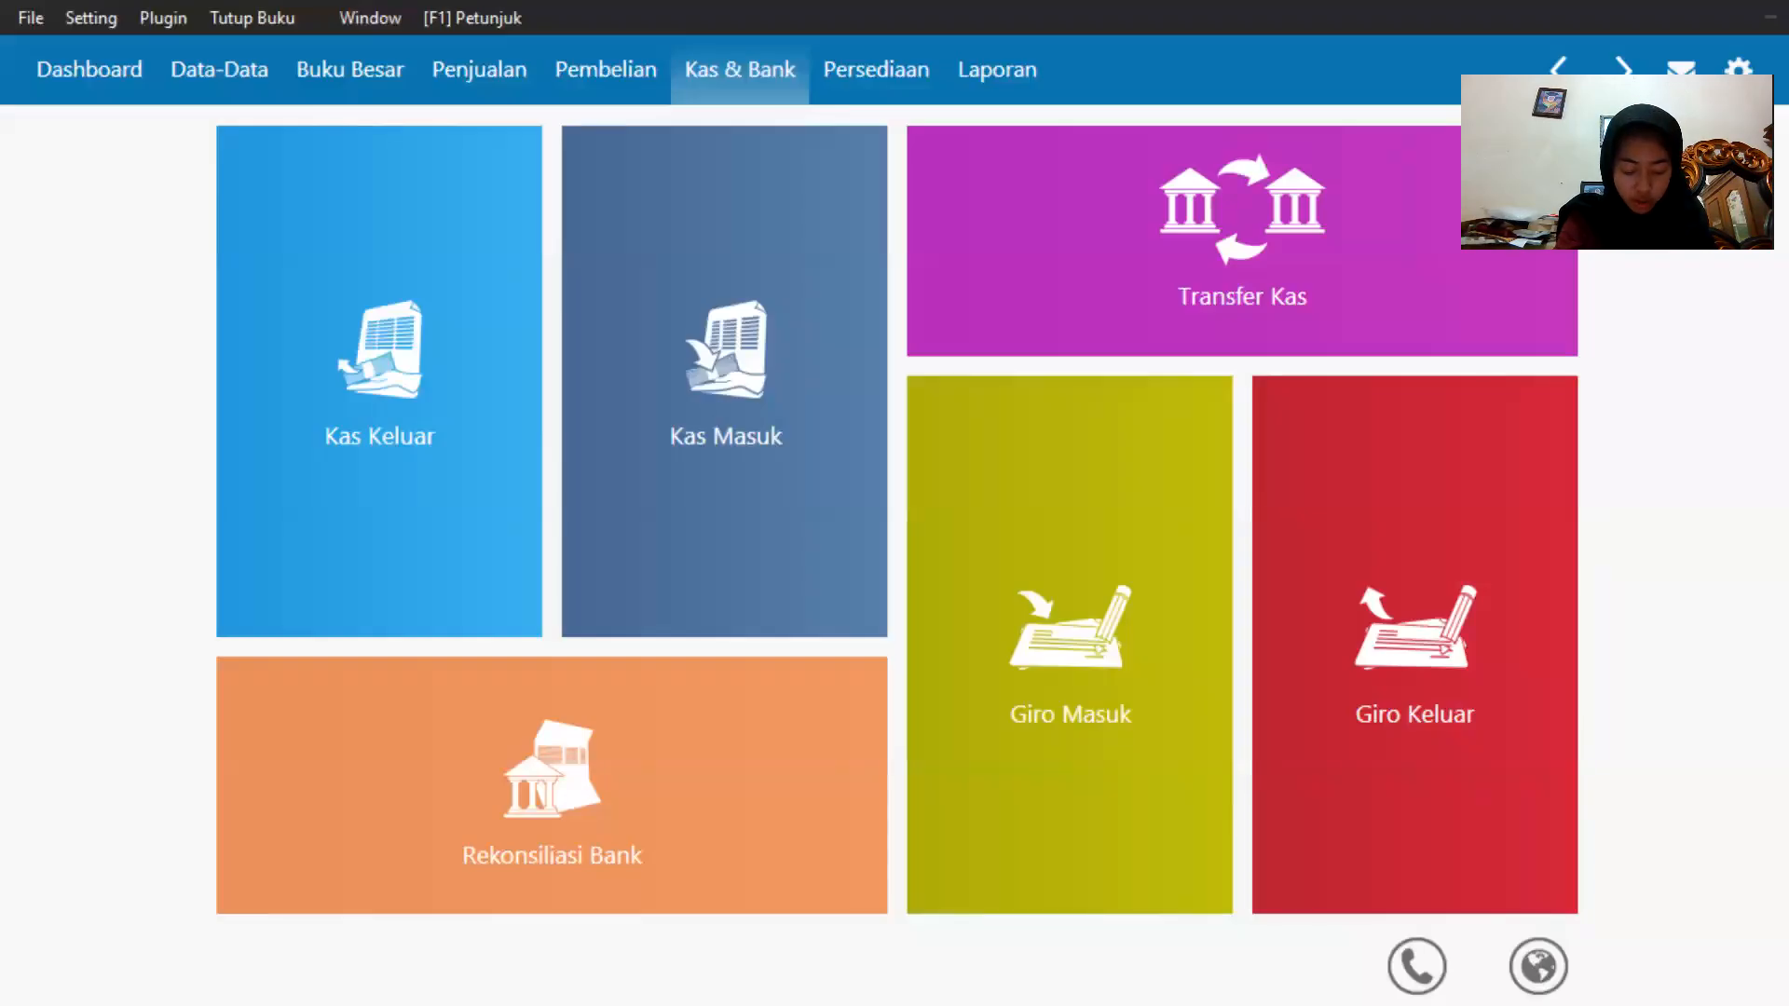
# Start a new payables payment and choose Toko Semangat as the recipient.
pyautogui.click(642, 78)
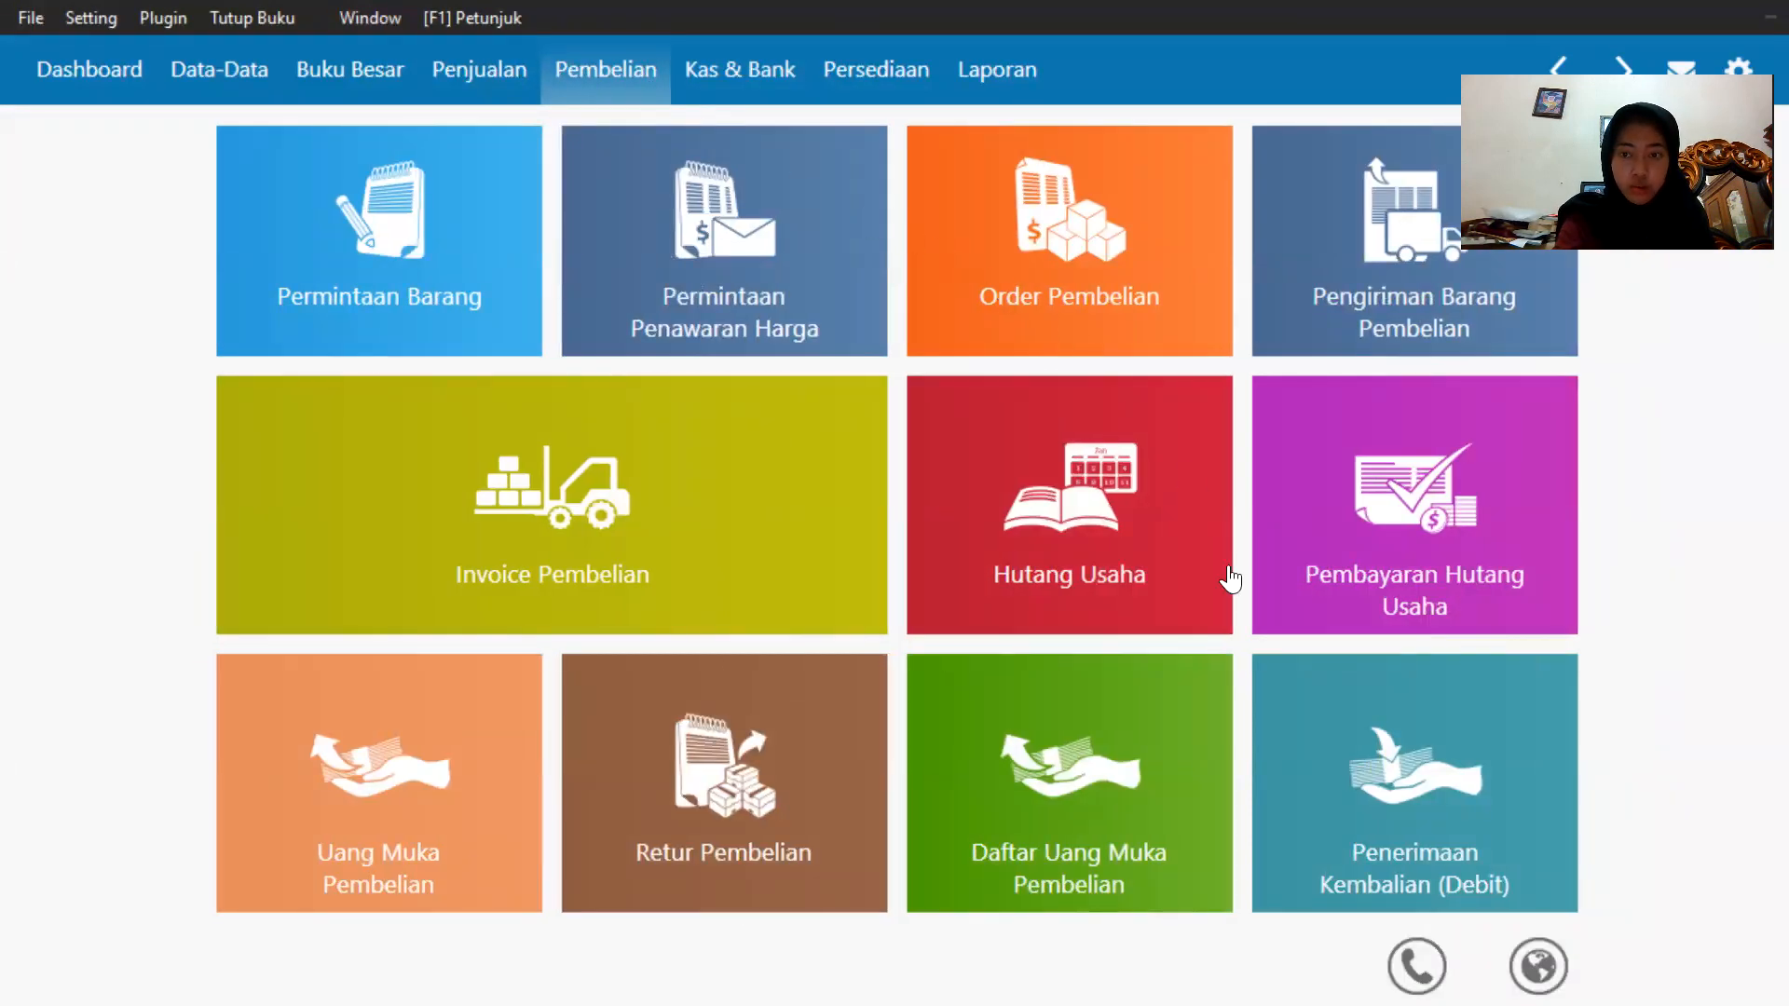
pyautogui.click(1311, 604)
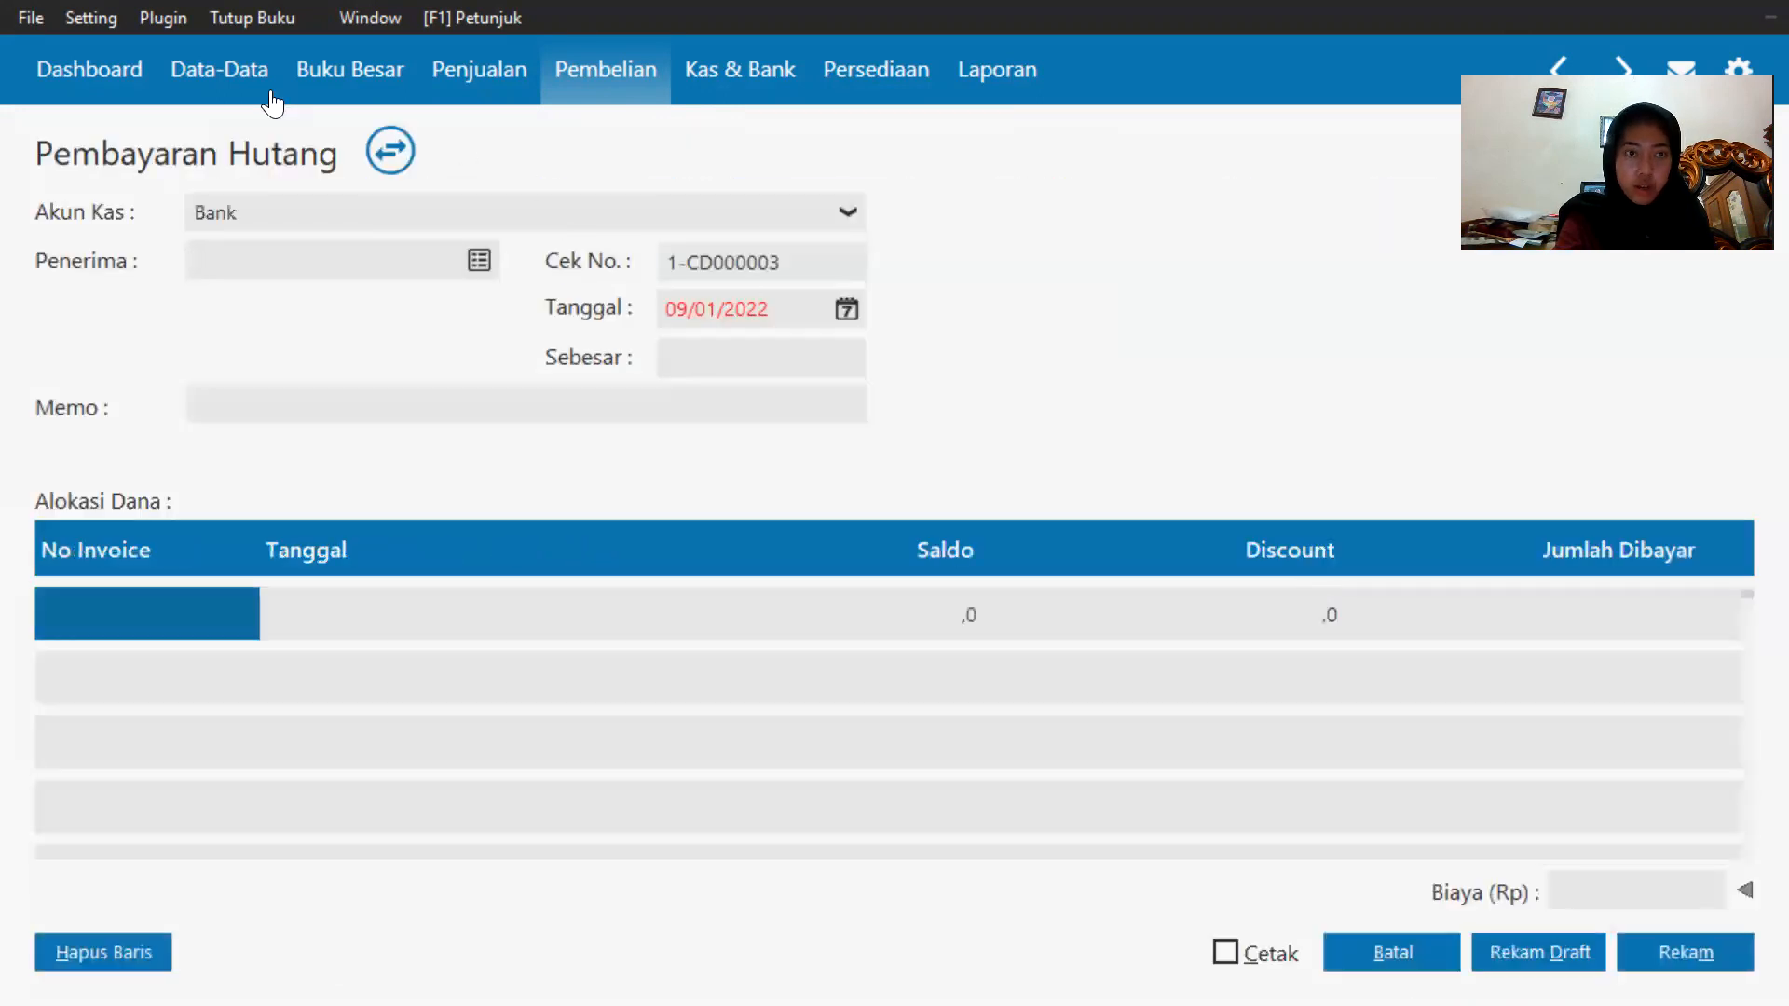
pyautogui.click(481, 260)
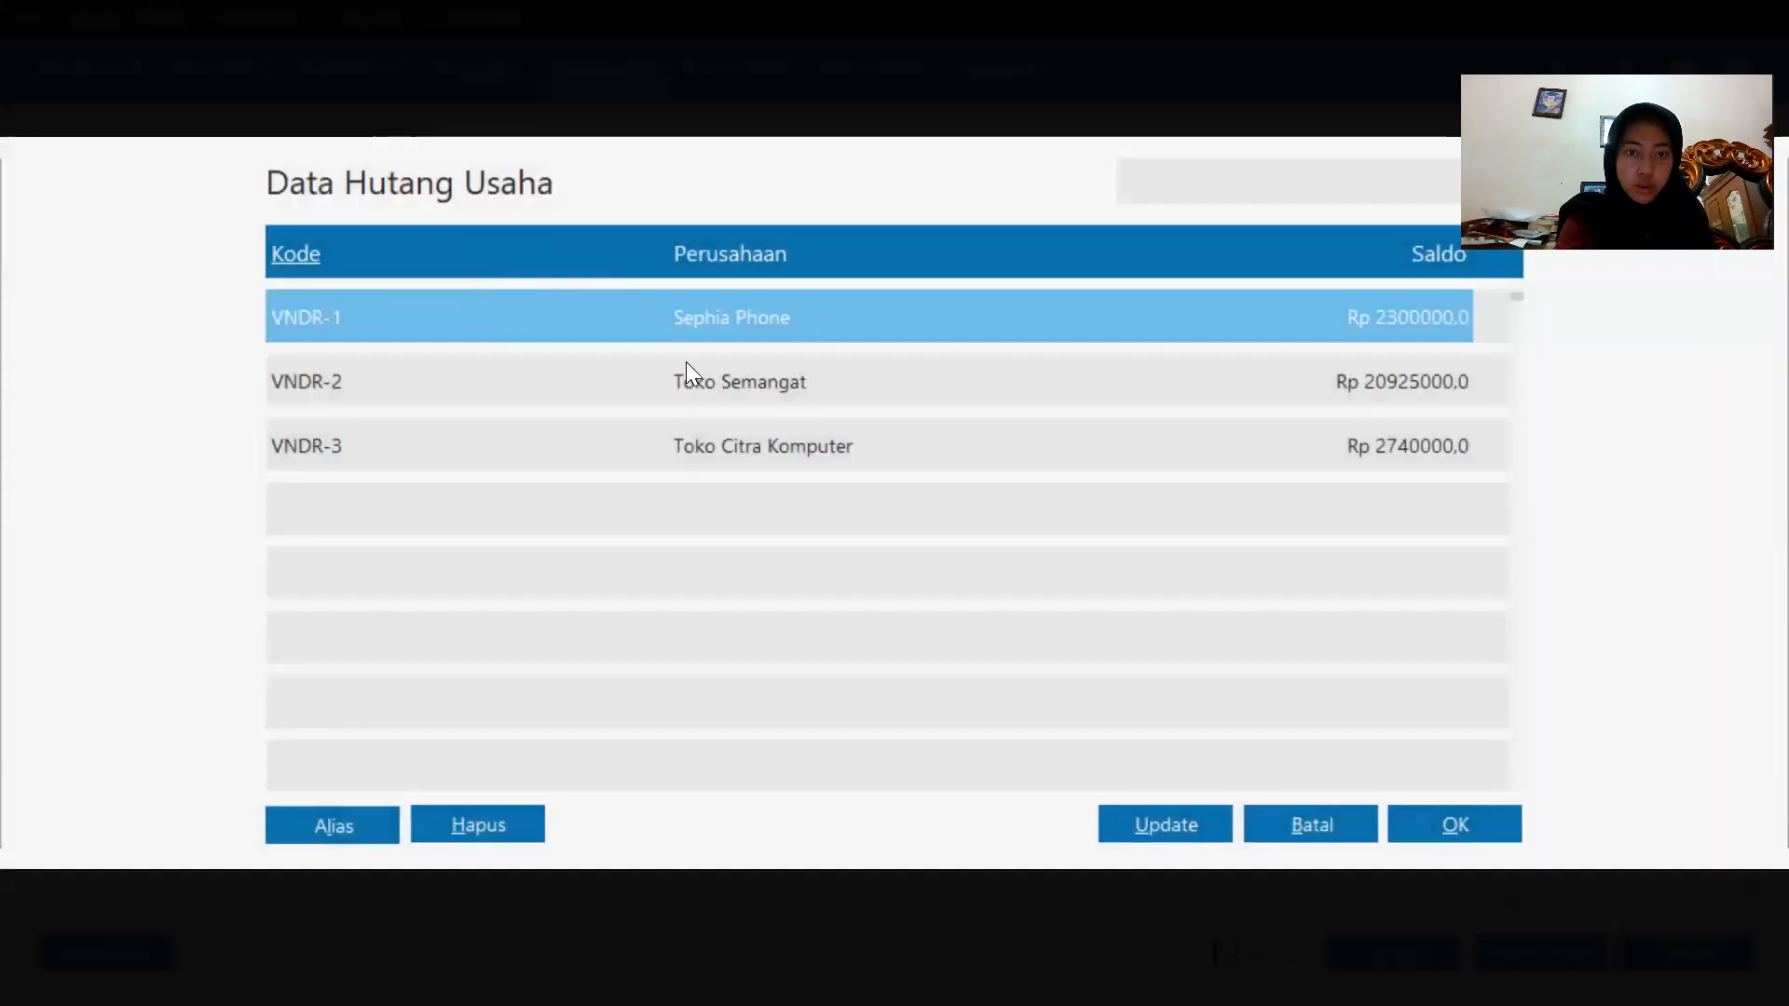
pyautogui.doubleClick(708, 397)
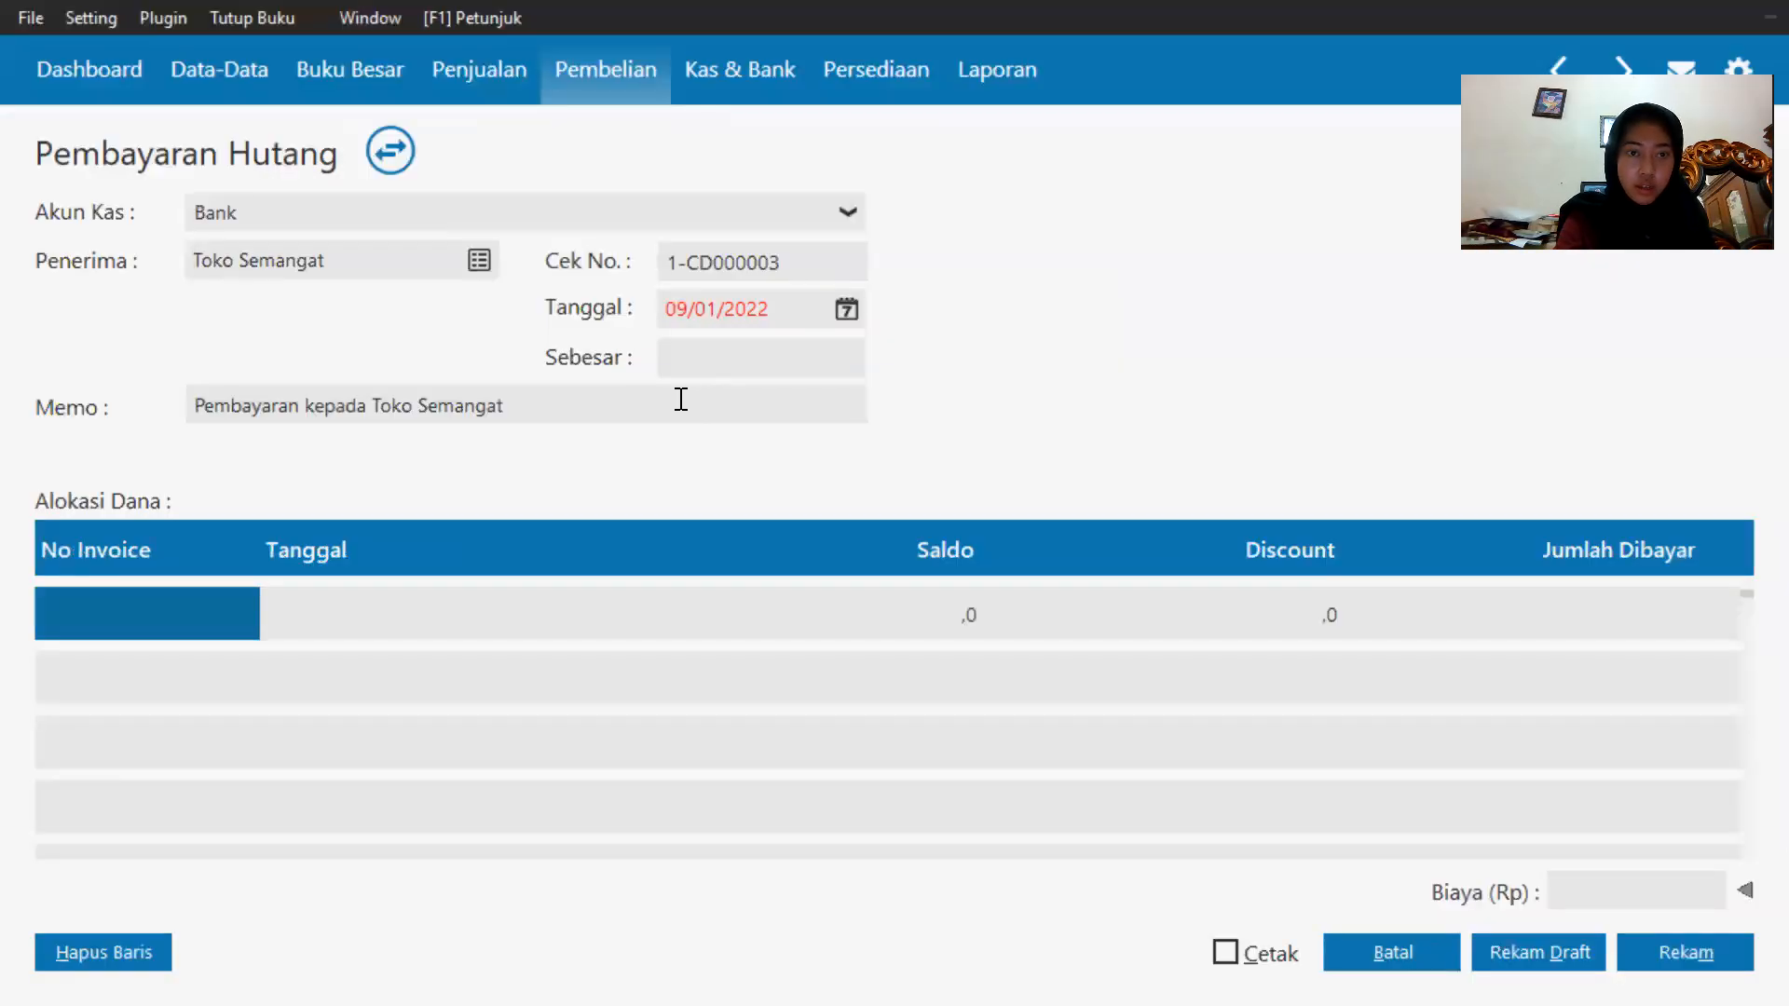
# Set the payment date to 15 January 2020.
pyautogui.click(850, 313)
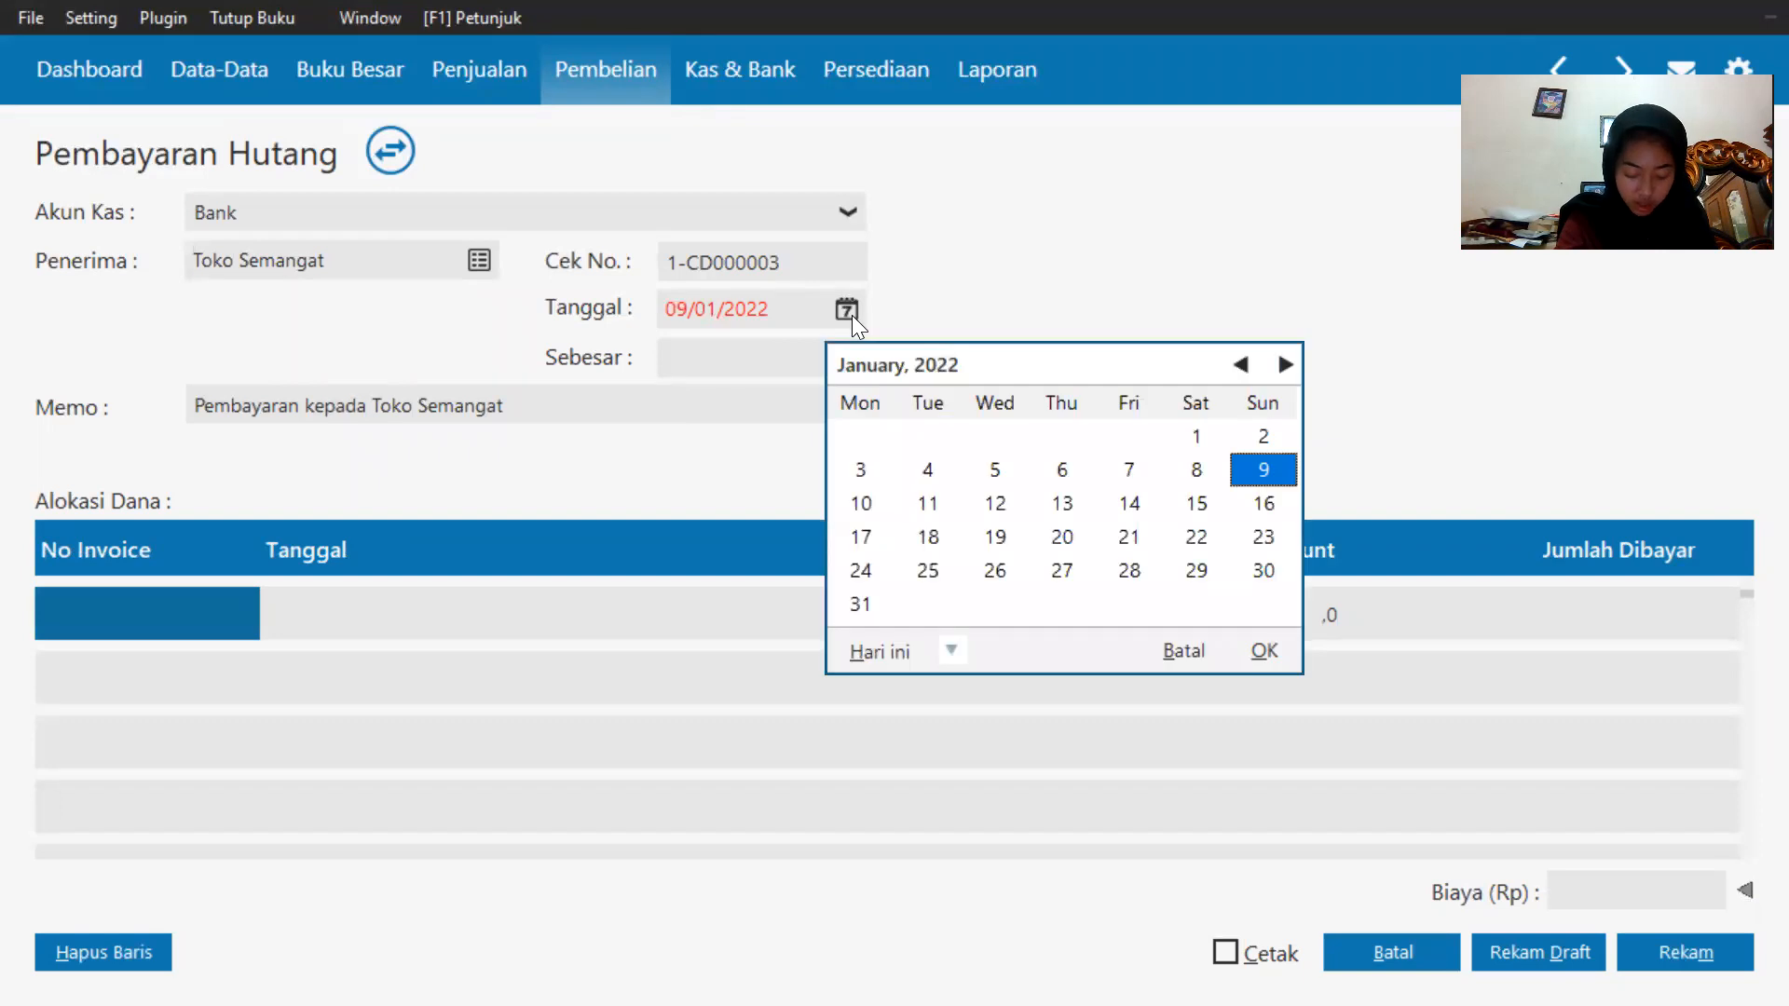
pyautogui.click(952, 646)
pyautogui.click(969, 604)
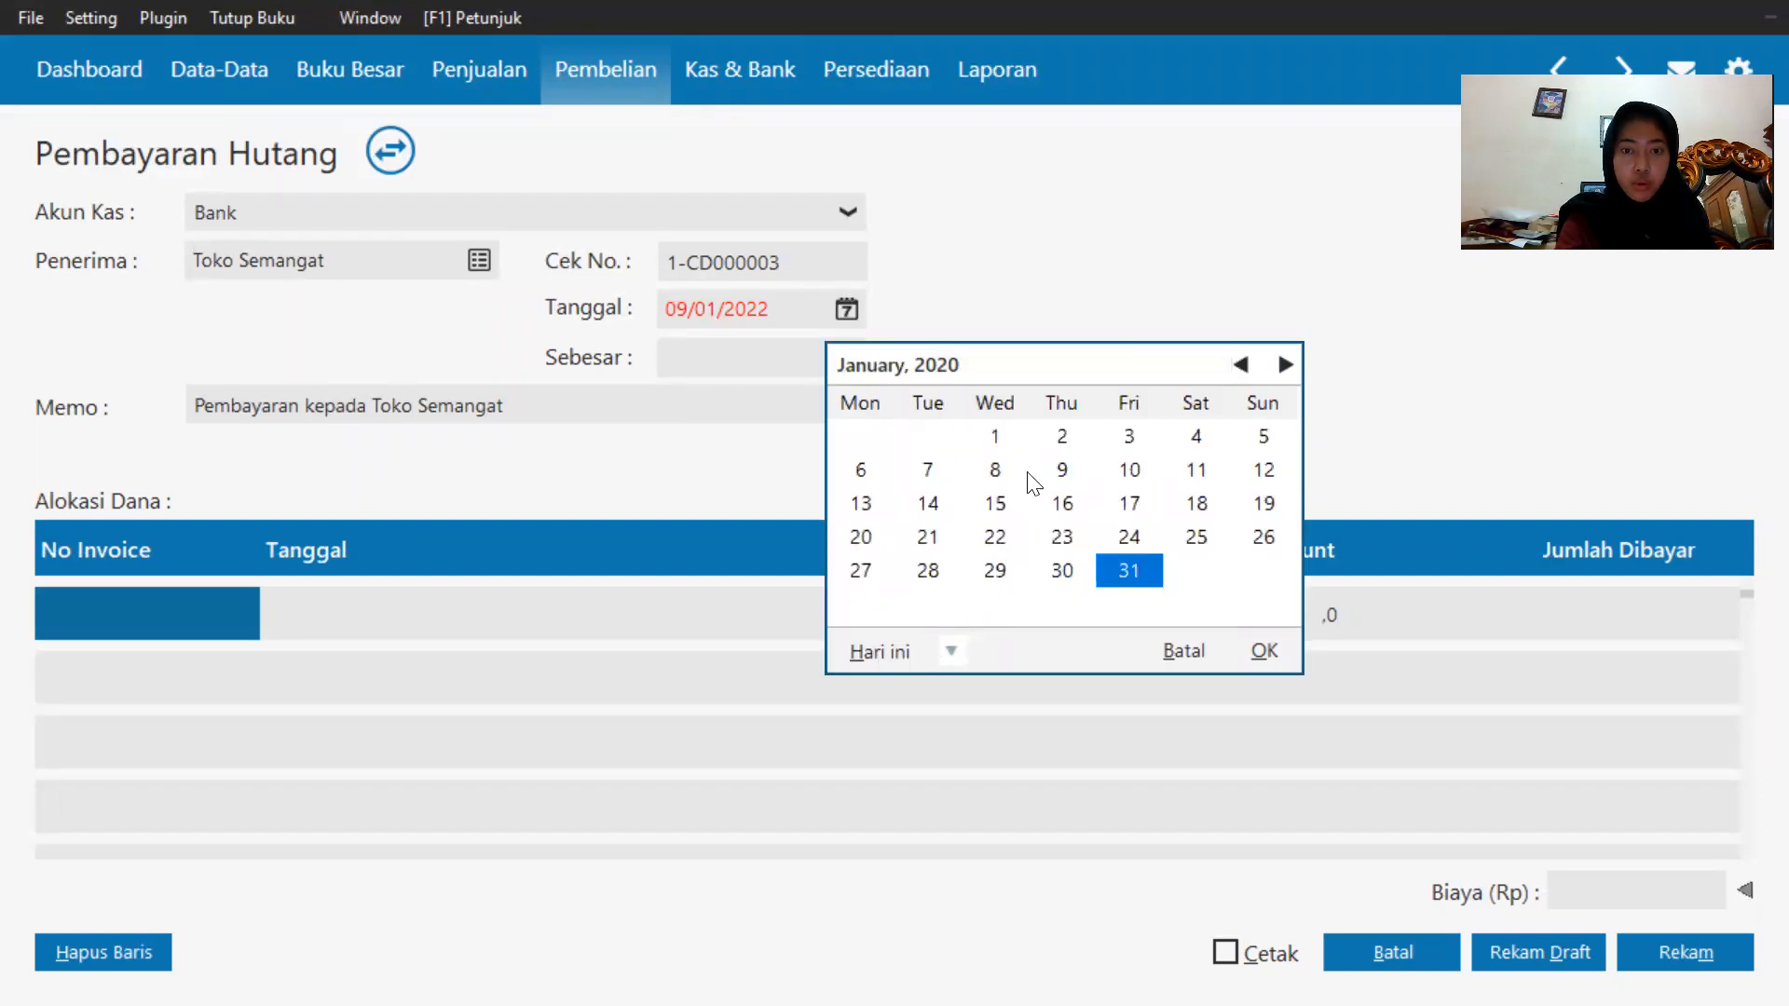
pyautogui.click(988, 505)
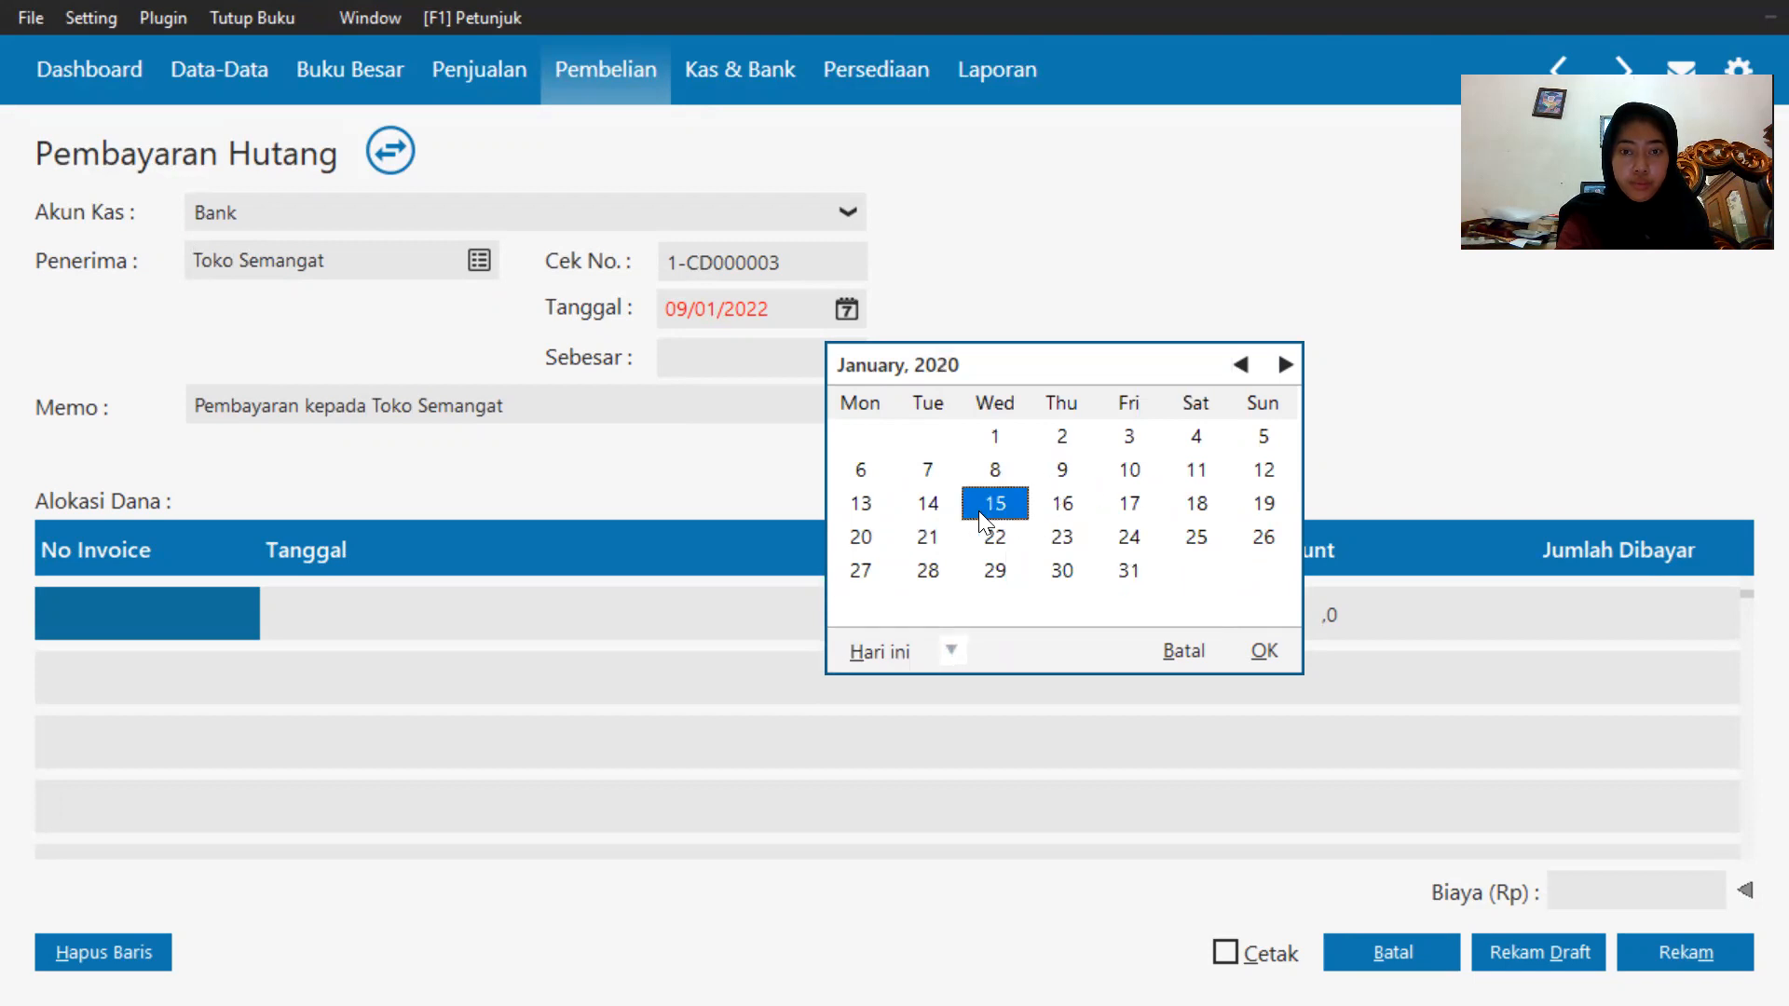
pyautogui.click(1255, 650)
# Select invoice XII/243 for payment and set its amount paid to 3100000.
pyautogui.doubleClick(38, 597)
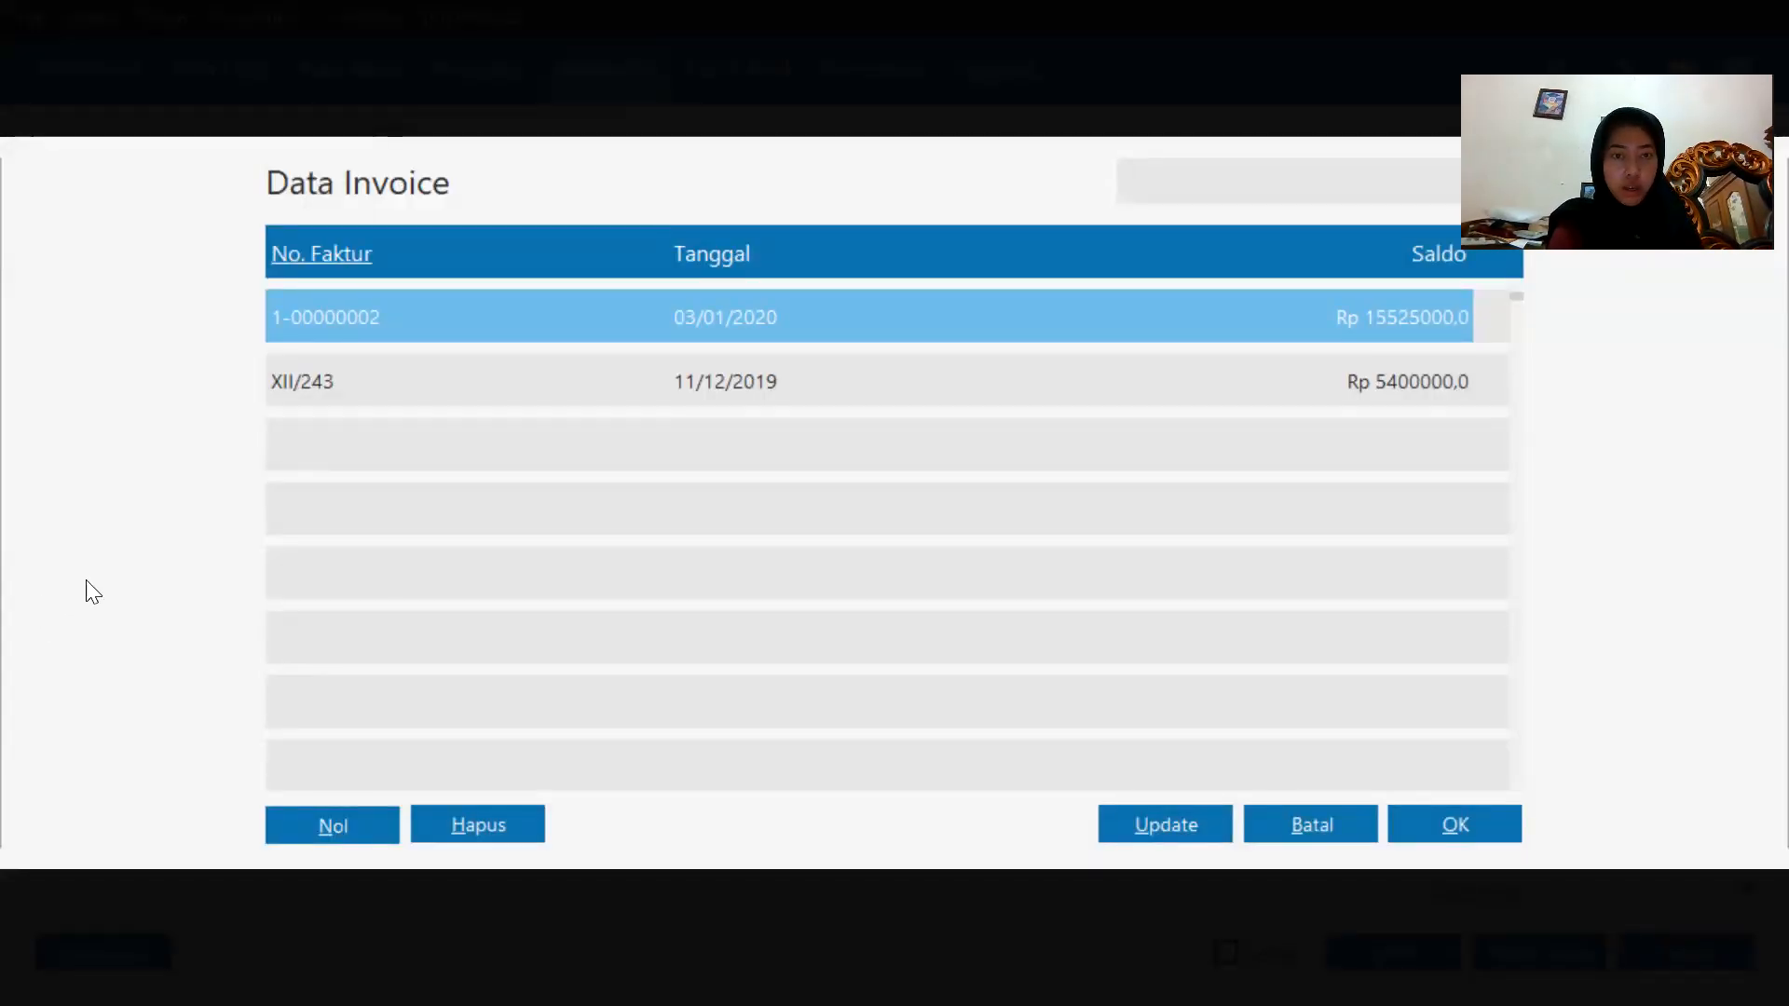
pyautogui.click(831, 382)
pyautogui.doubleClick(831, 381)
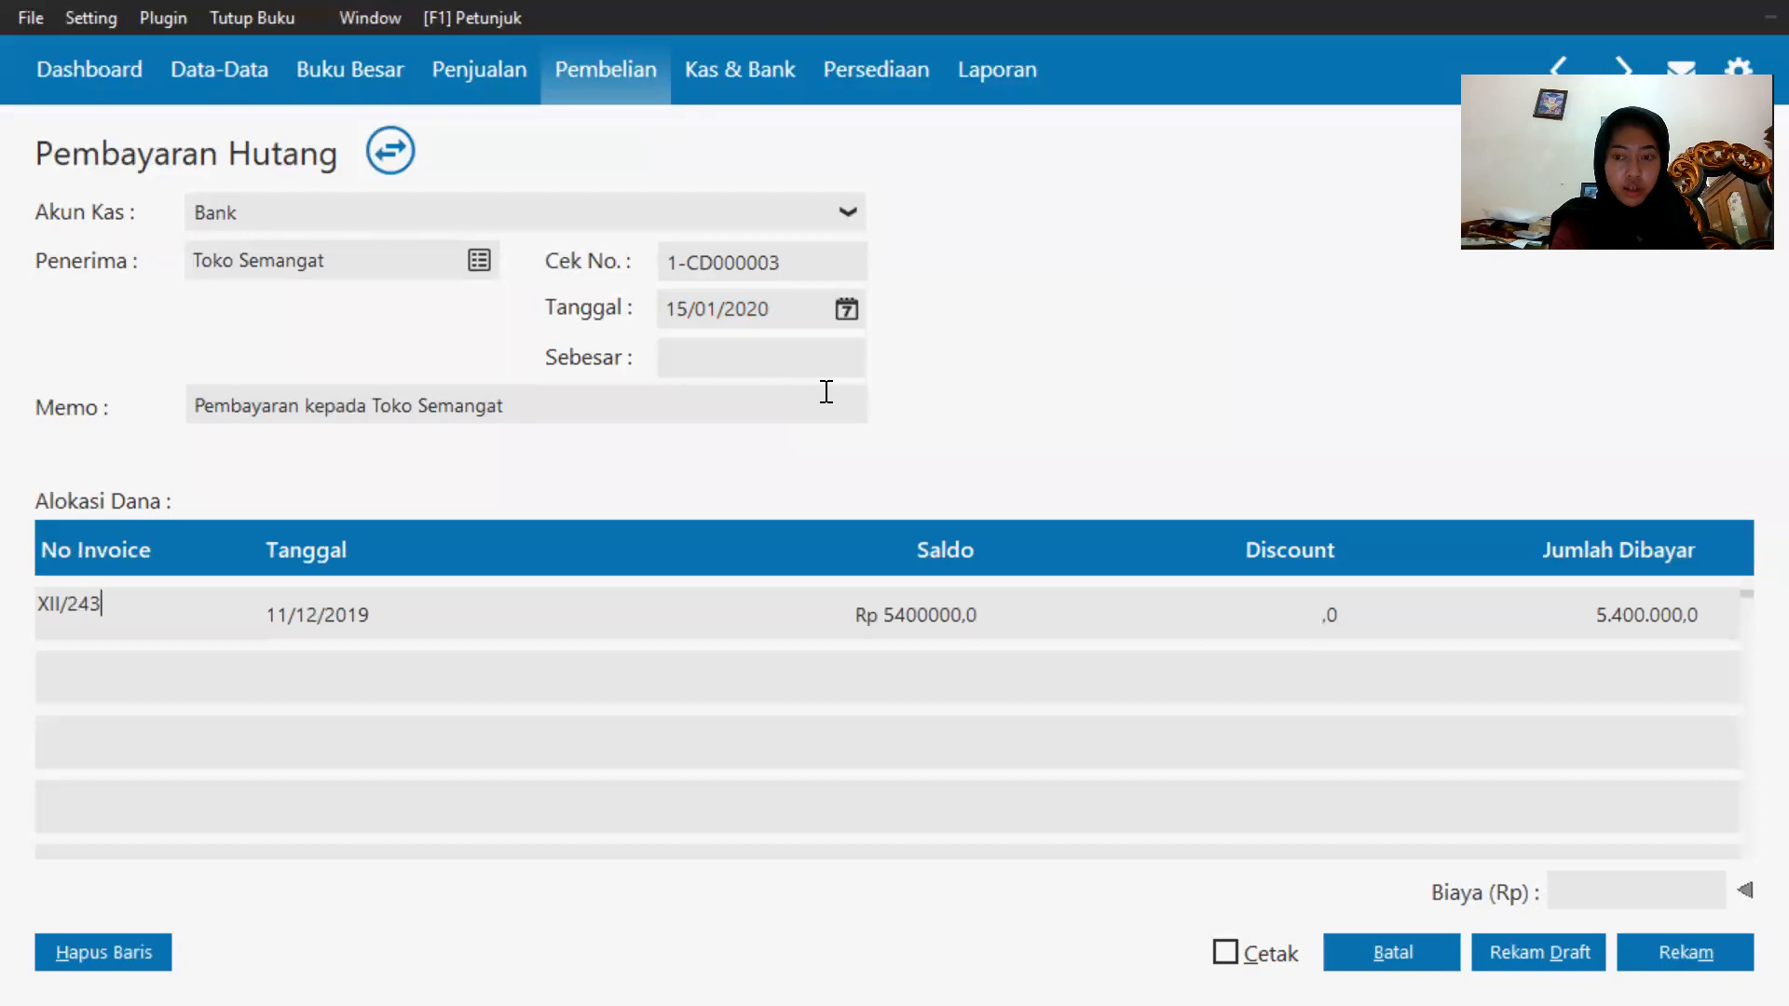
pyautogui.click(1637, 617)
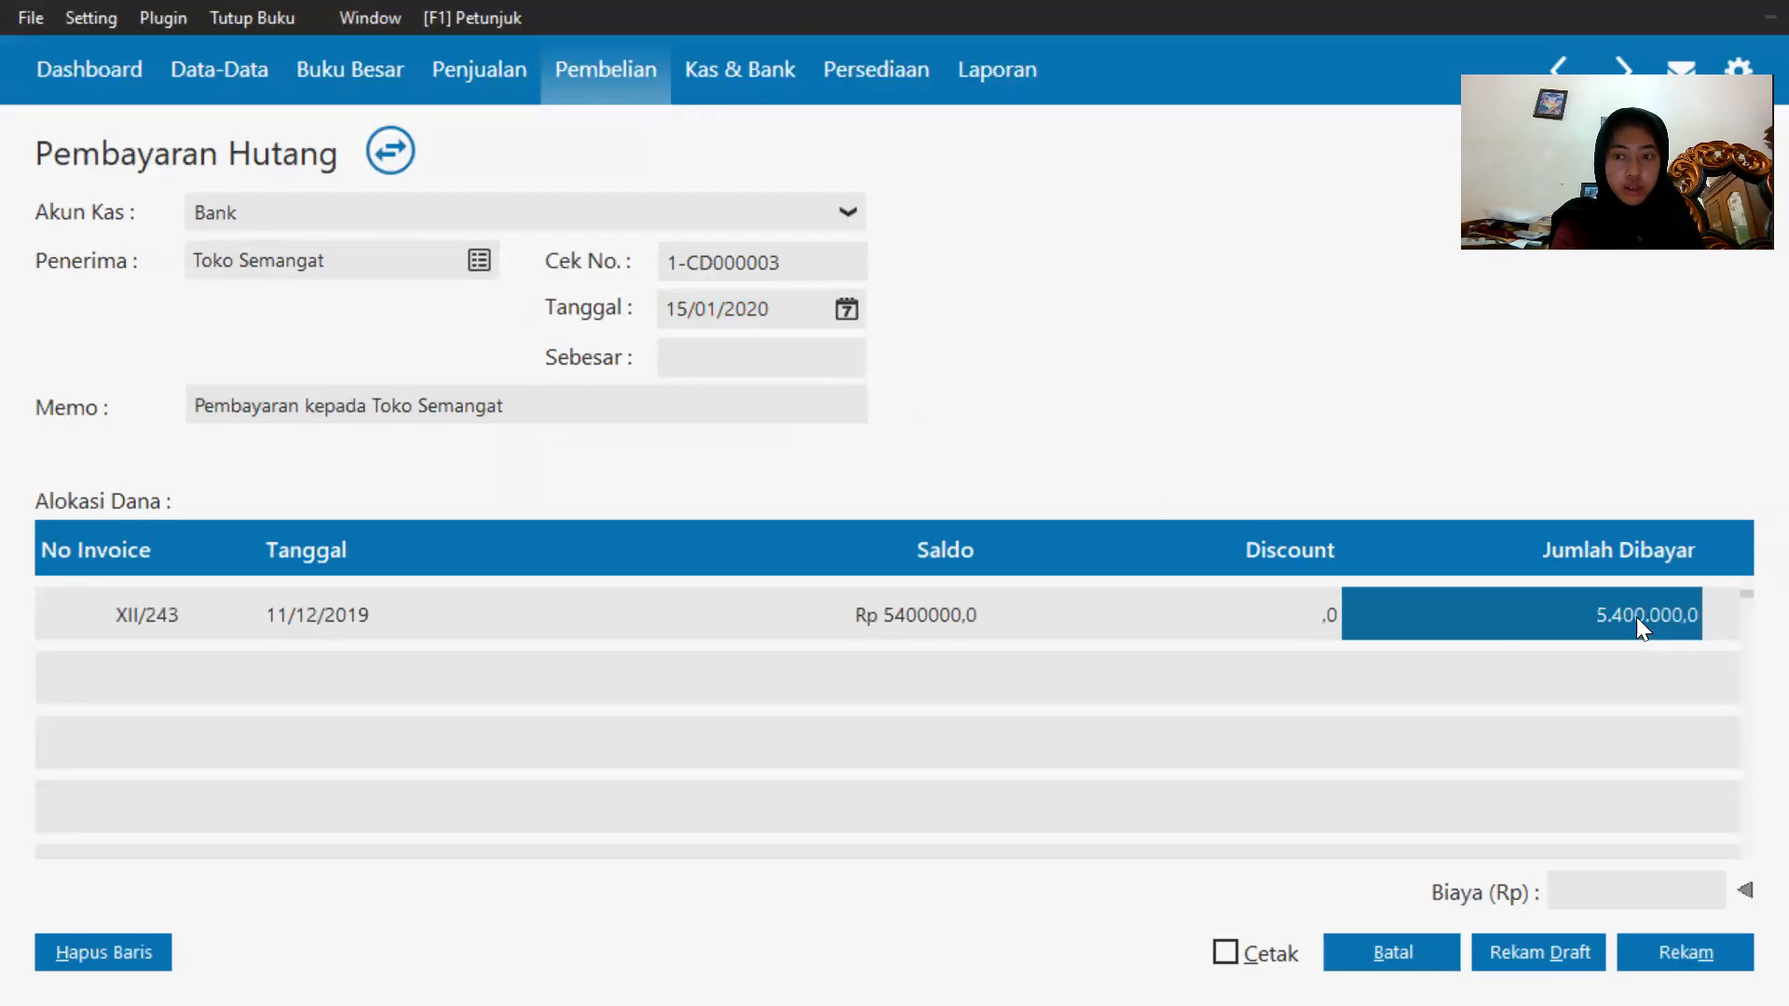
pyautogui.doubleClick(1637, 618)
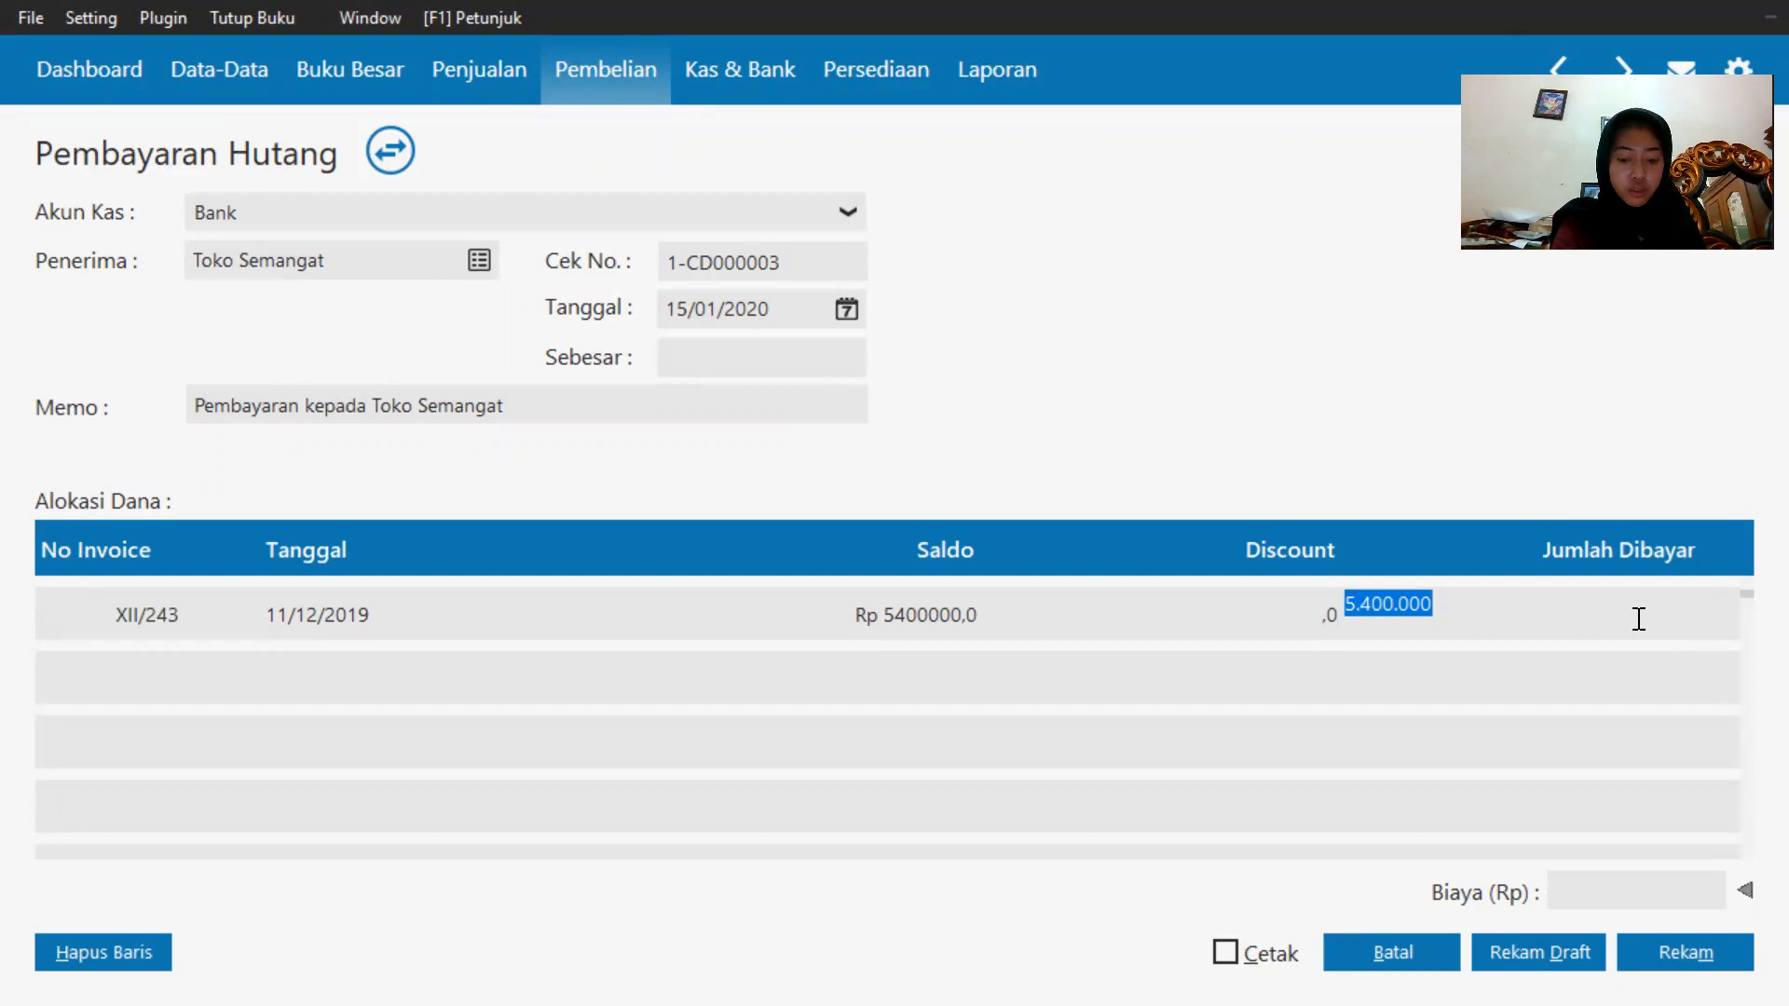
pyautogui.write('31')
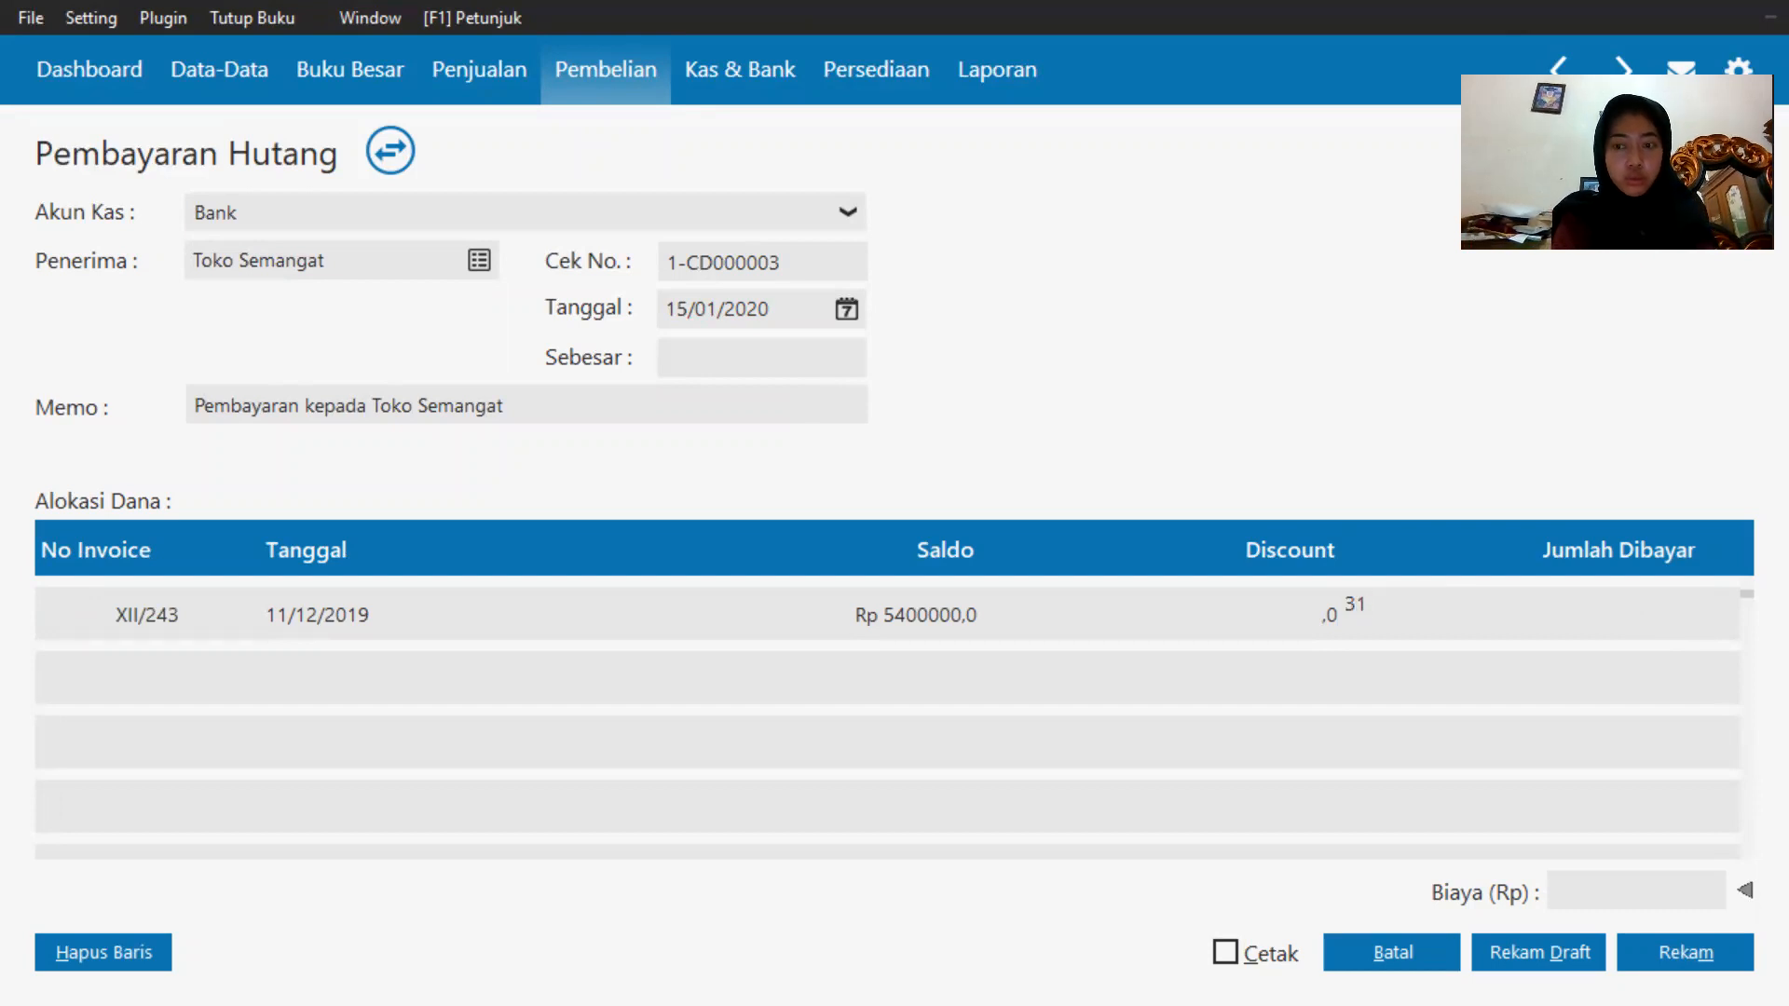
pyautogui.write('000')
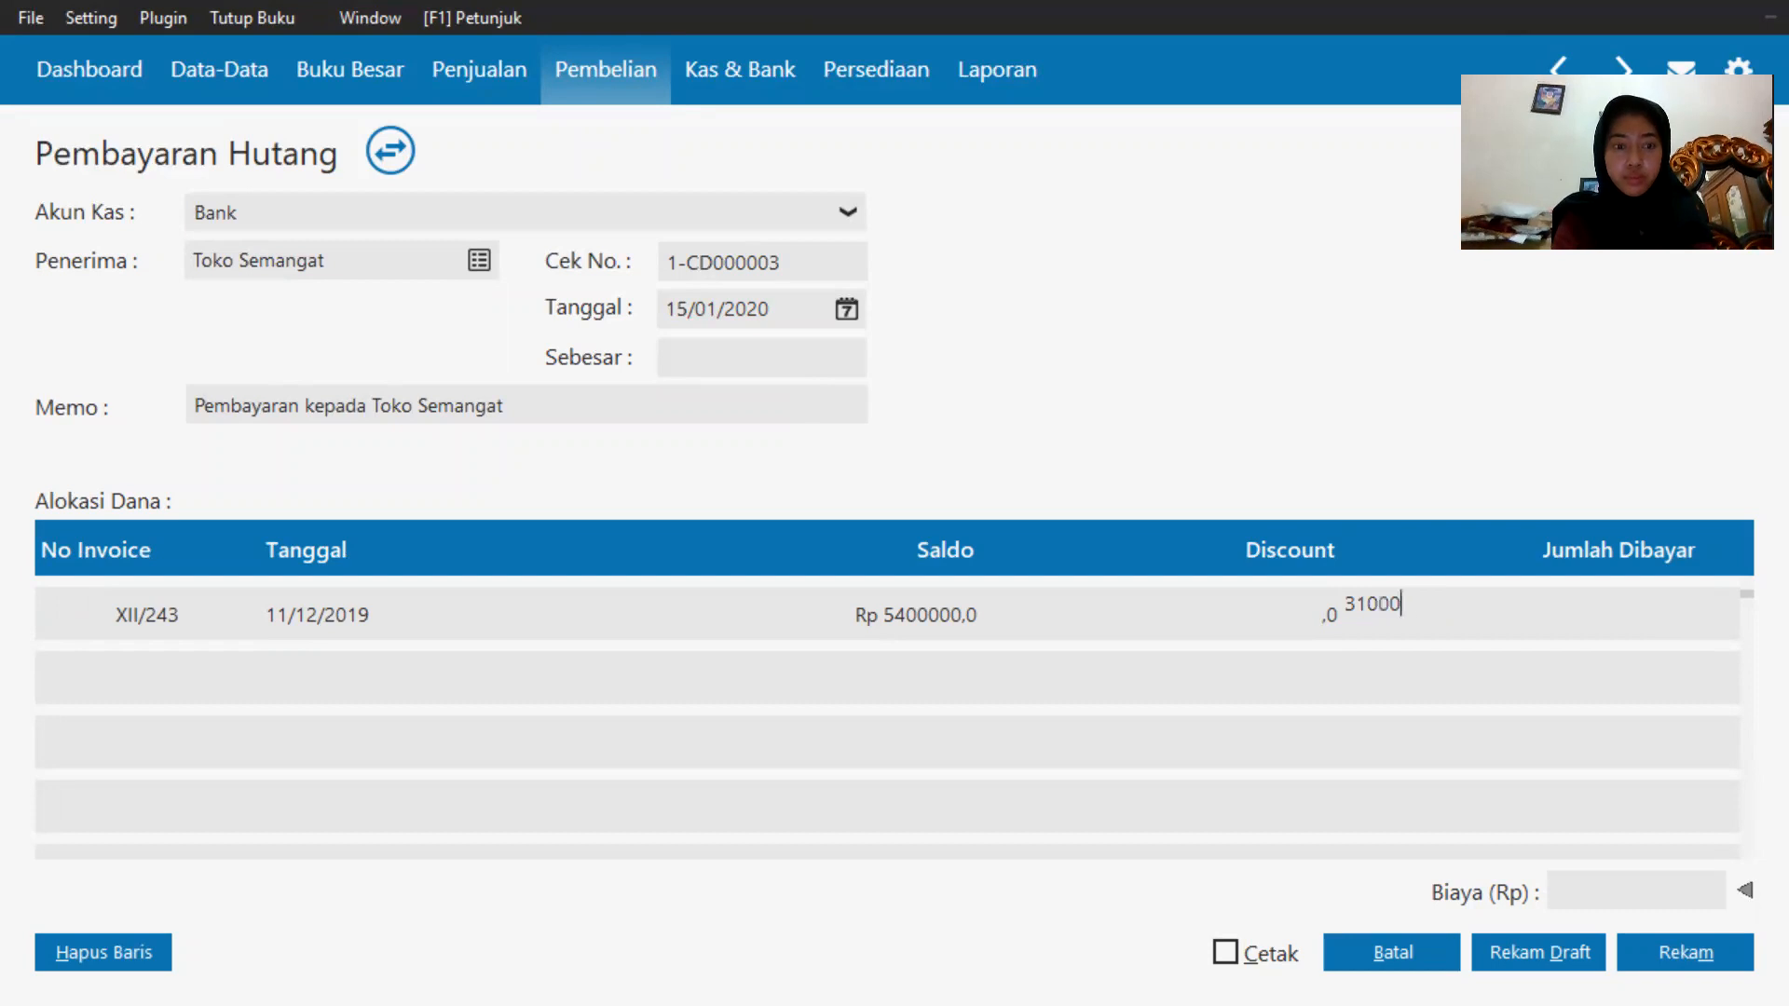
pyautogui.write('00')
# Enter an extra charge of 100000 and record the payables payment.
pyautogui.click(1597, 885)
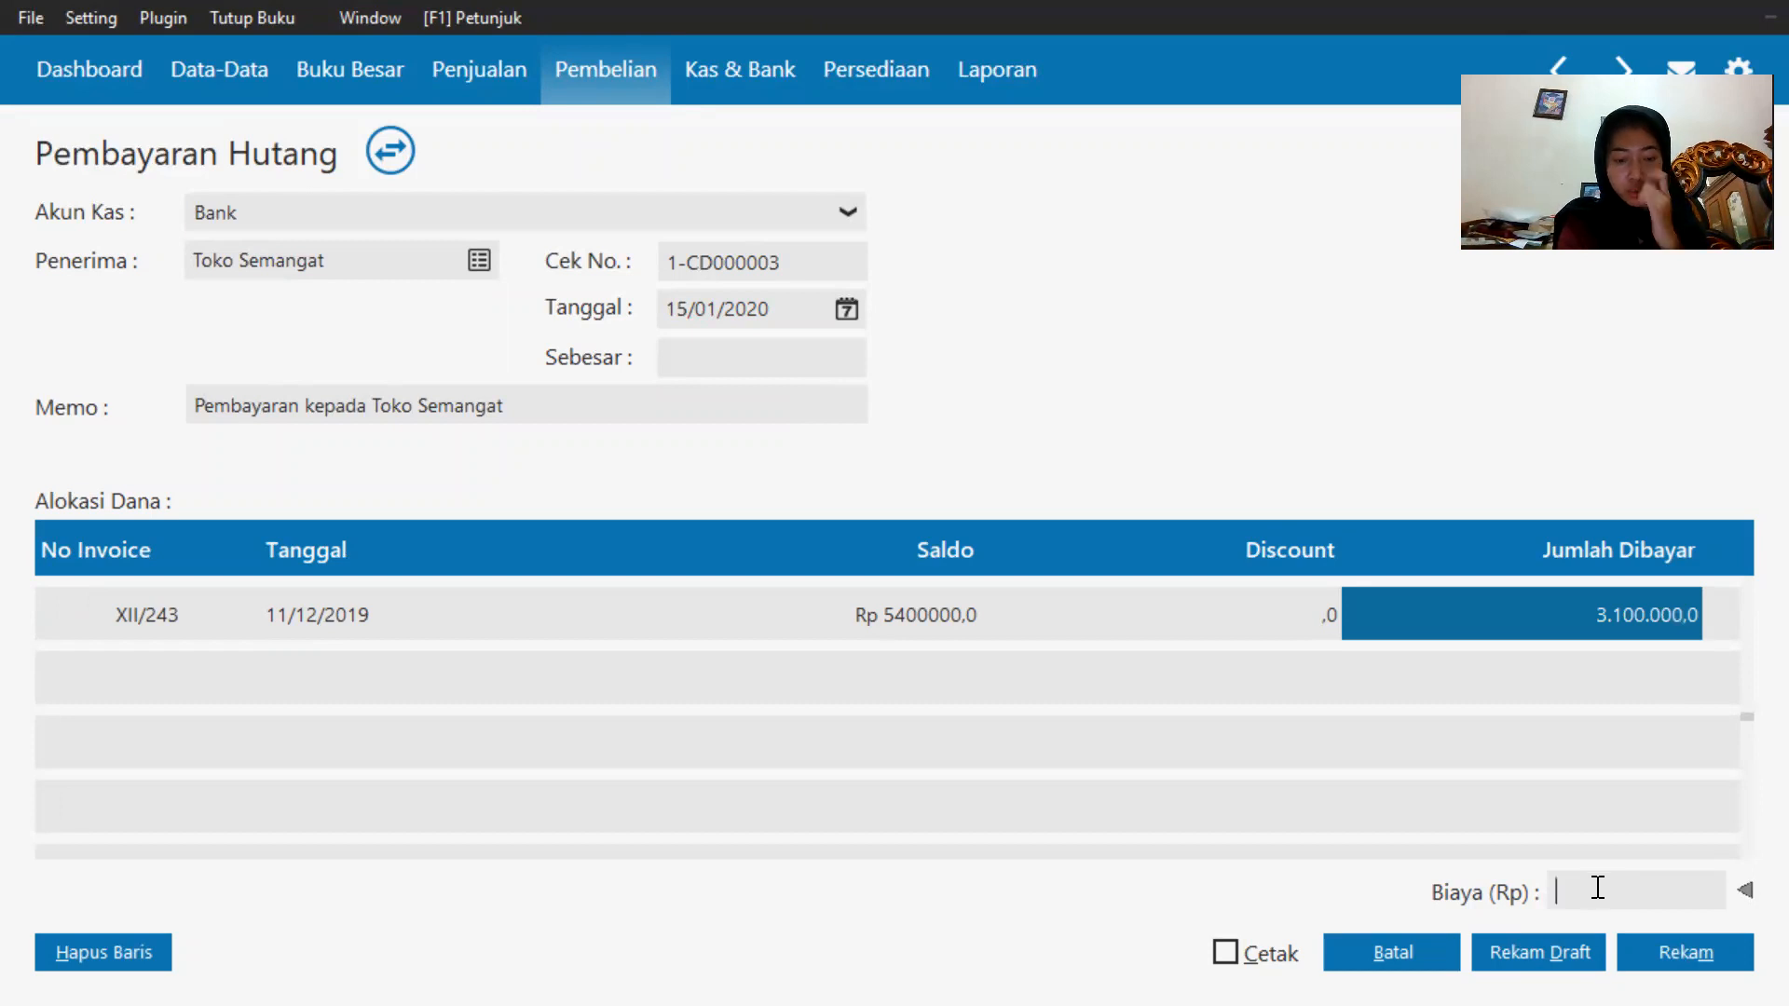
pyautogui.write('100000')
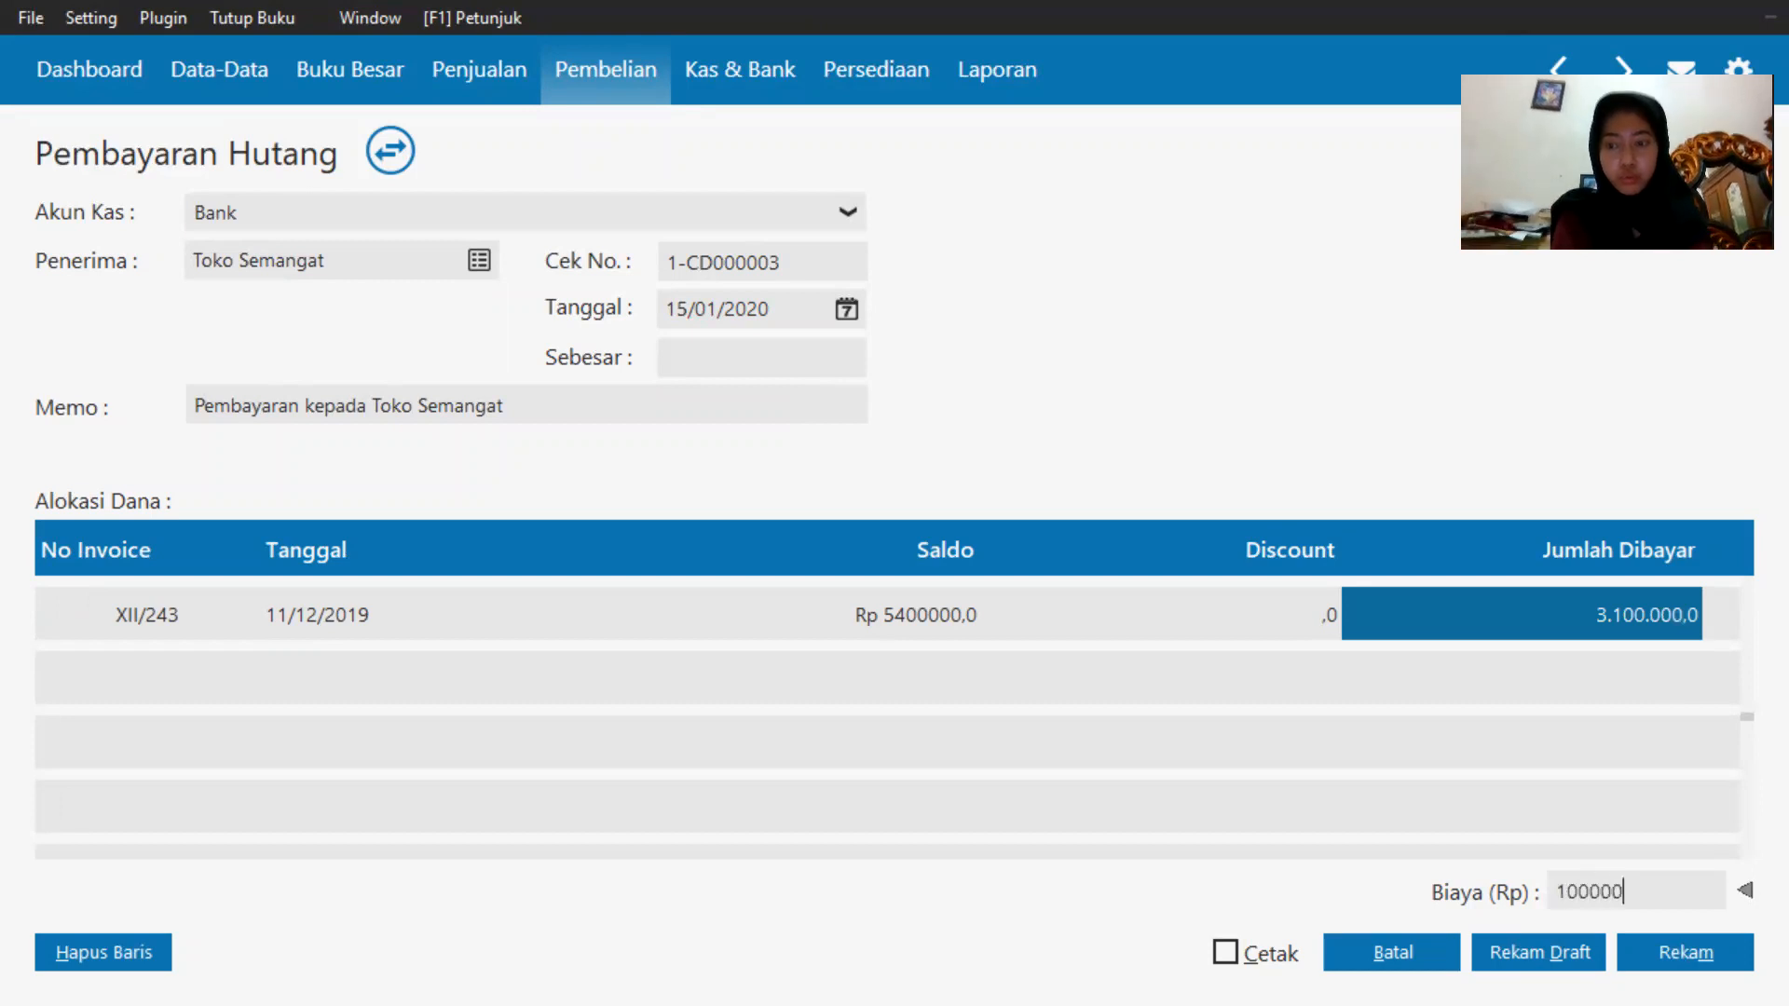
pyautogui.click(736, 364)
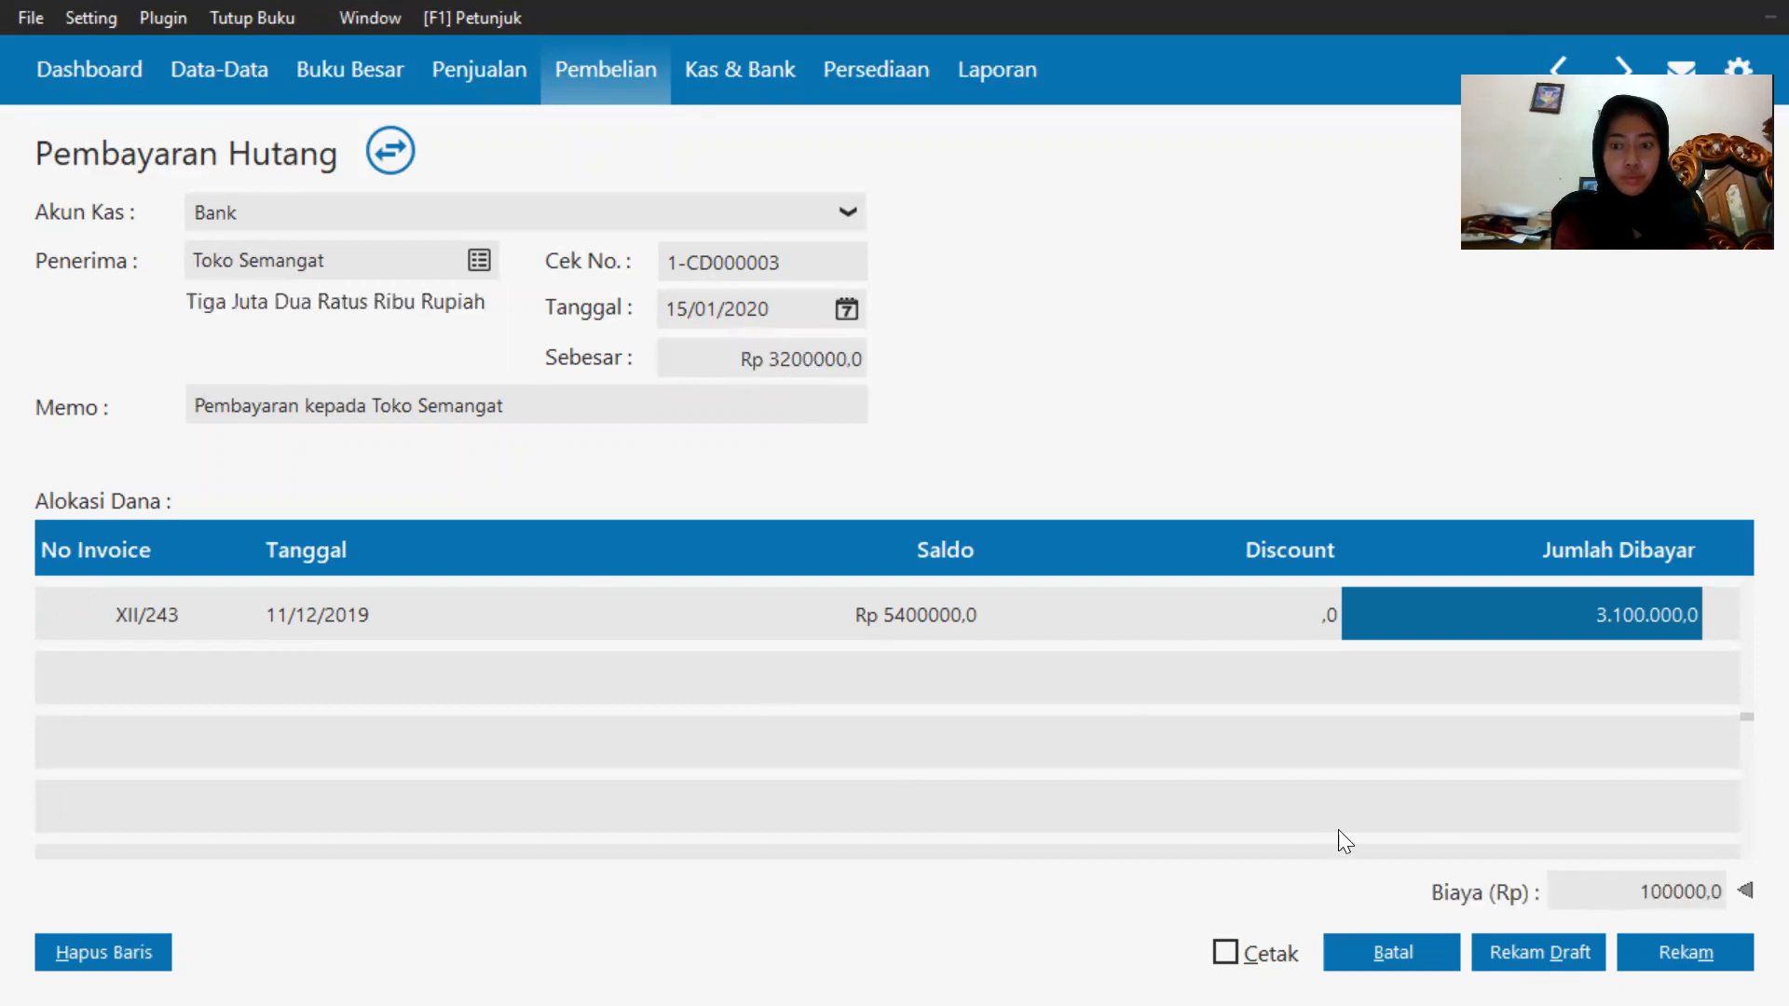
pyautogui.click(1723, 946)
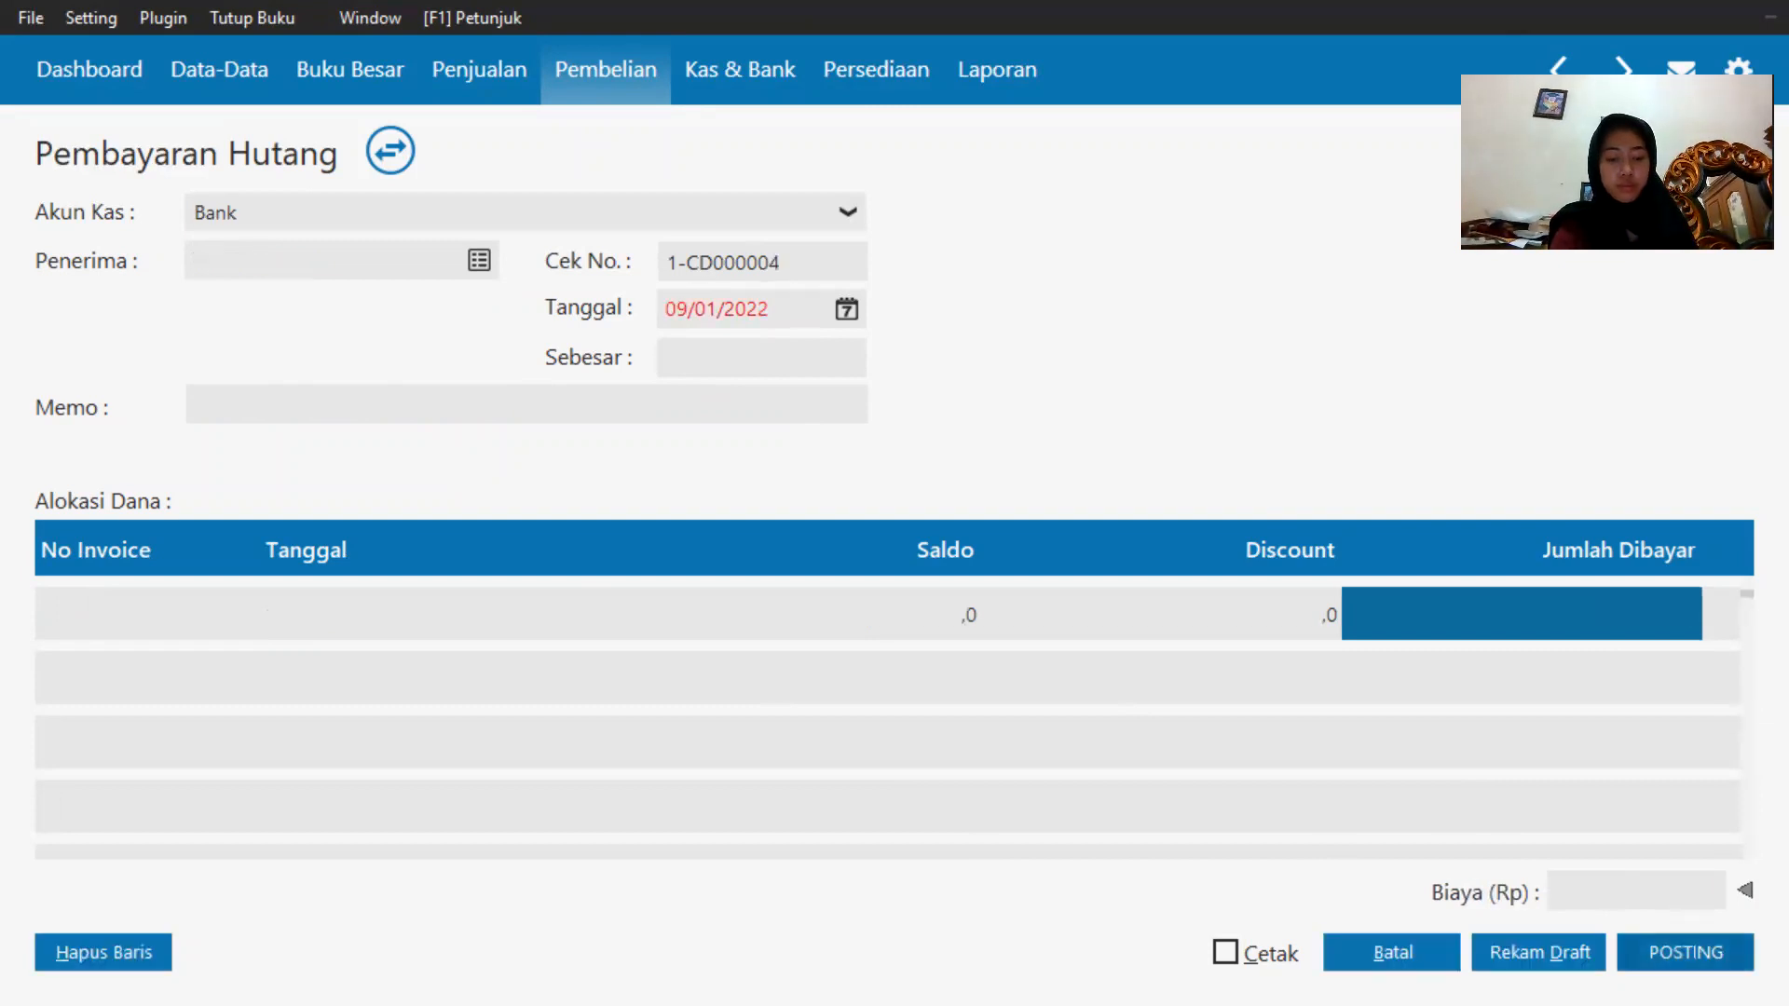
# Switch to the browser to read the next transactions on the exam sheet, then return.
pyautogui.press('super')
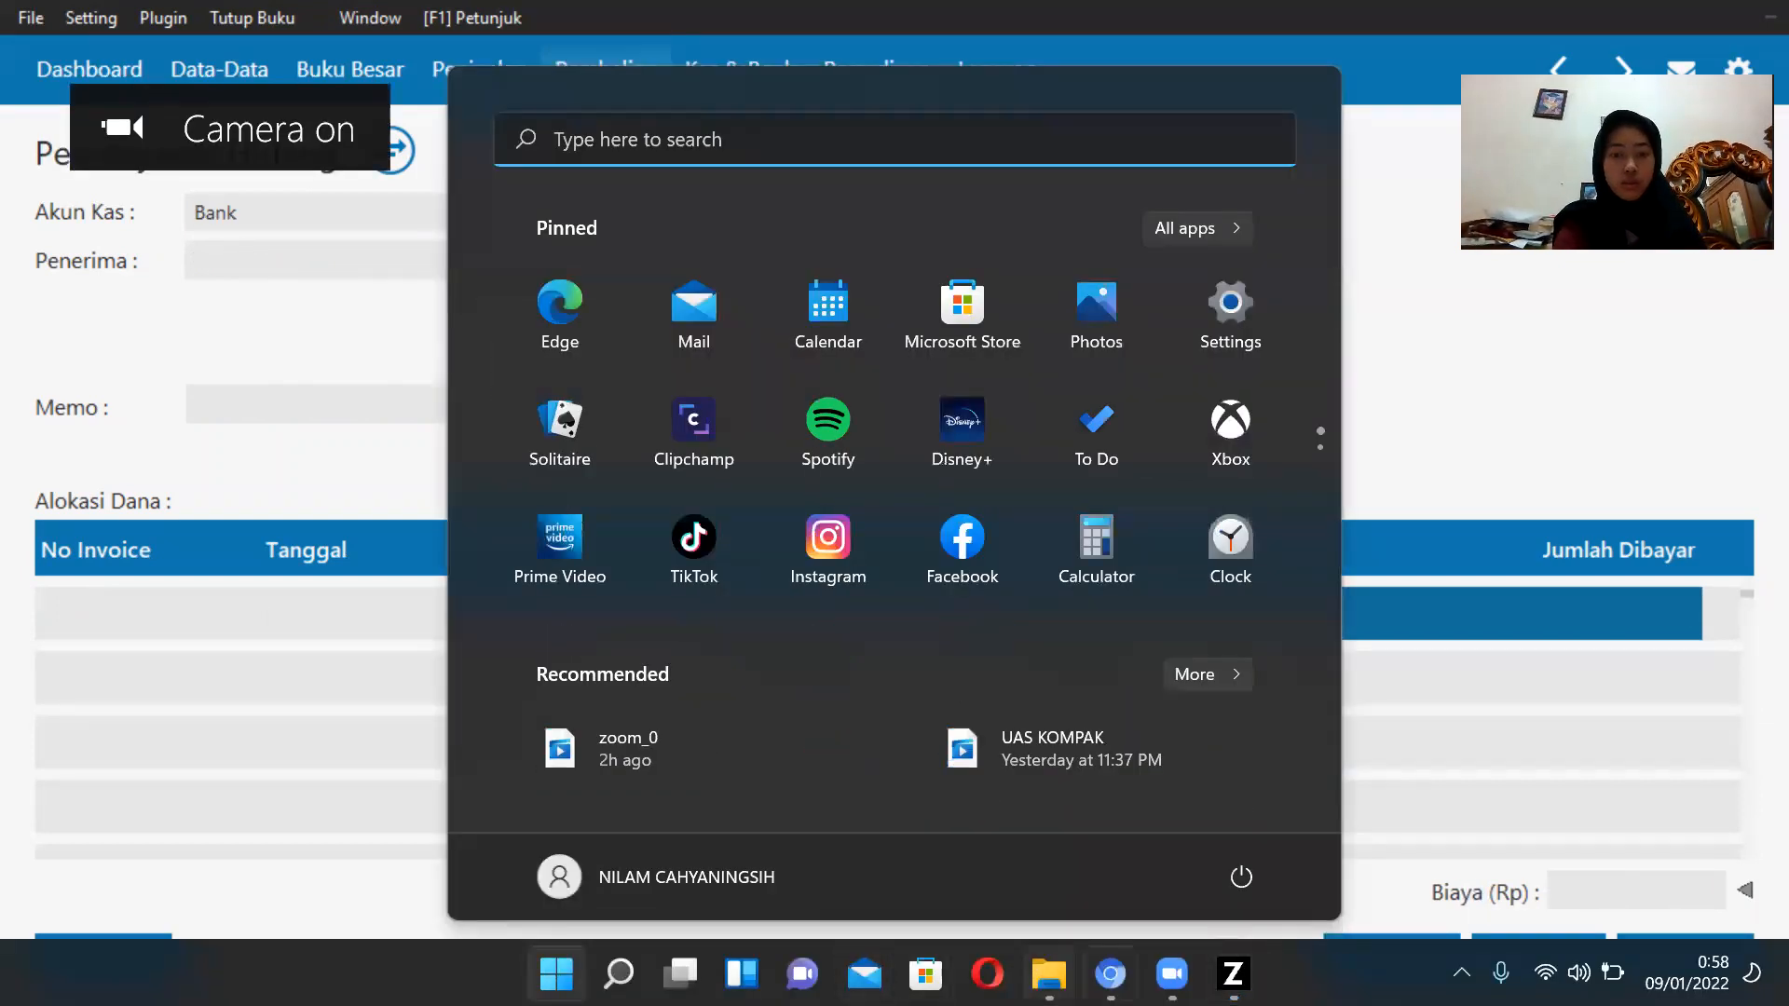
pyautogui.click(1107, 971)
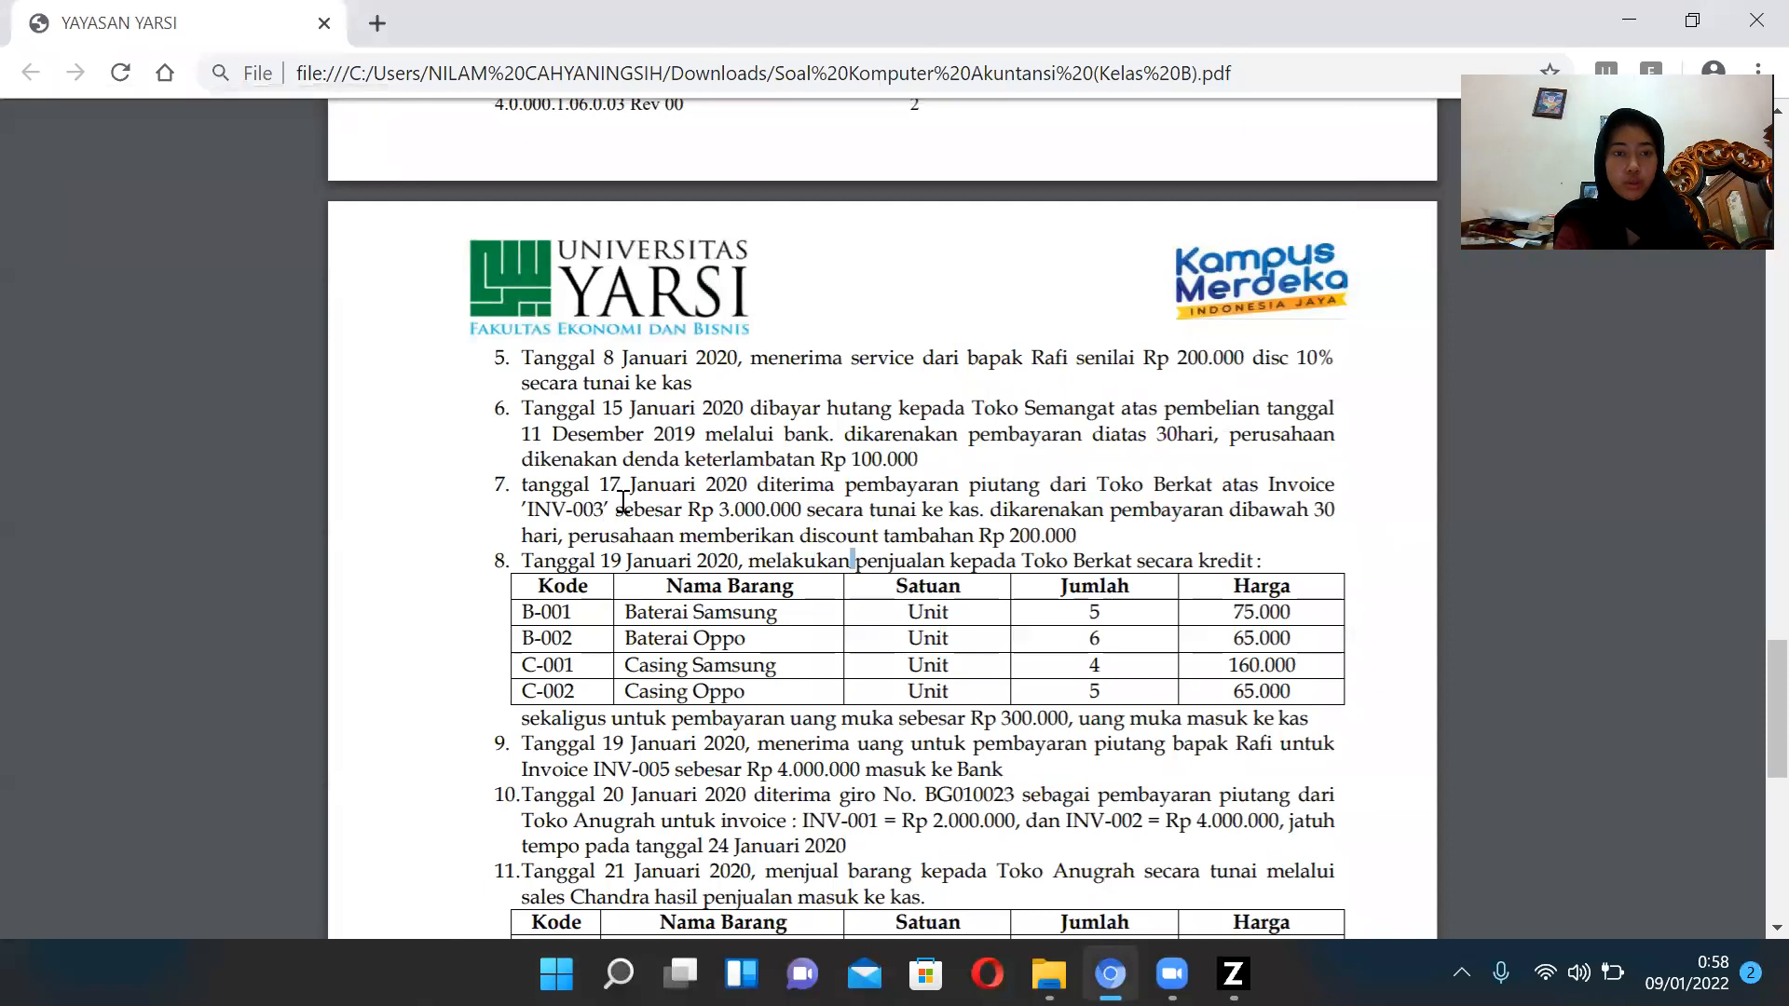
pyautogui.scroll(-1, 620, 504)
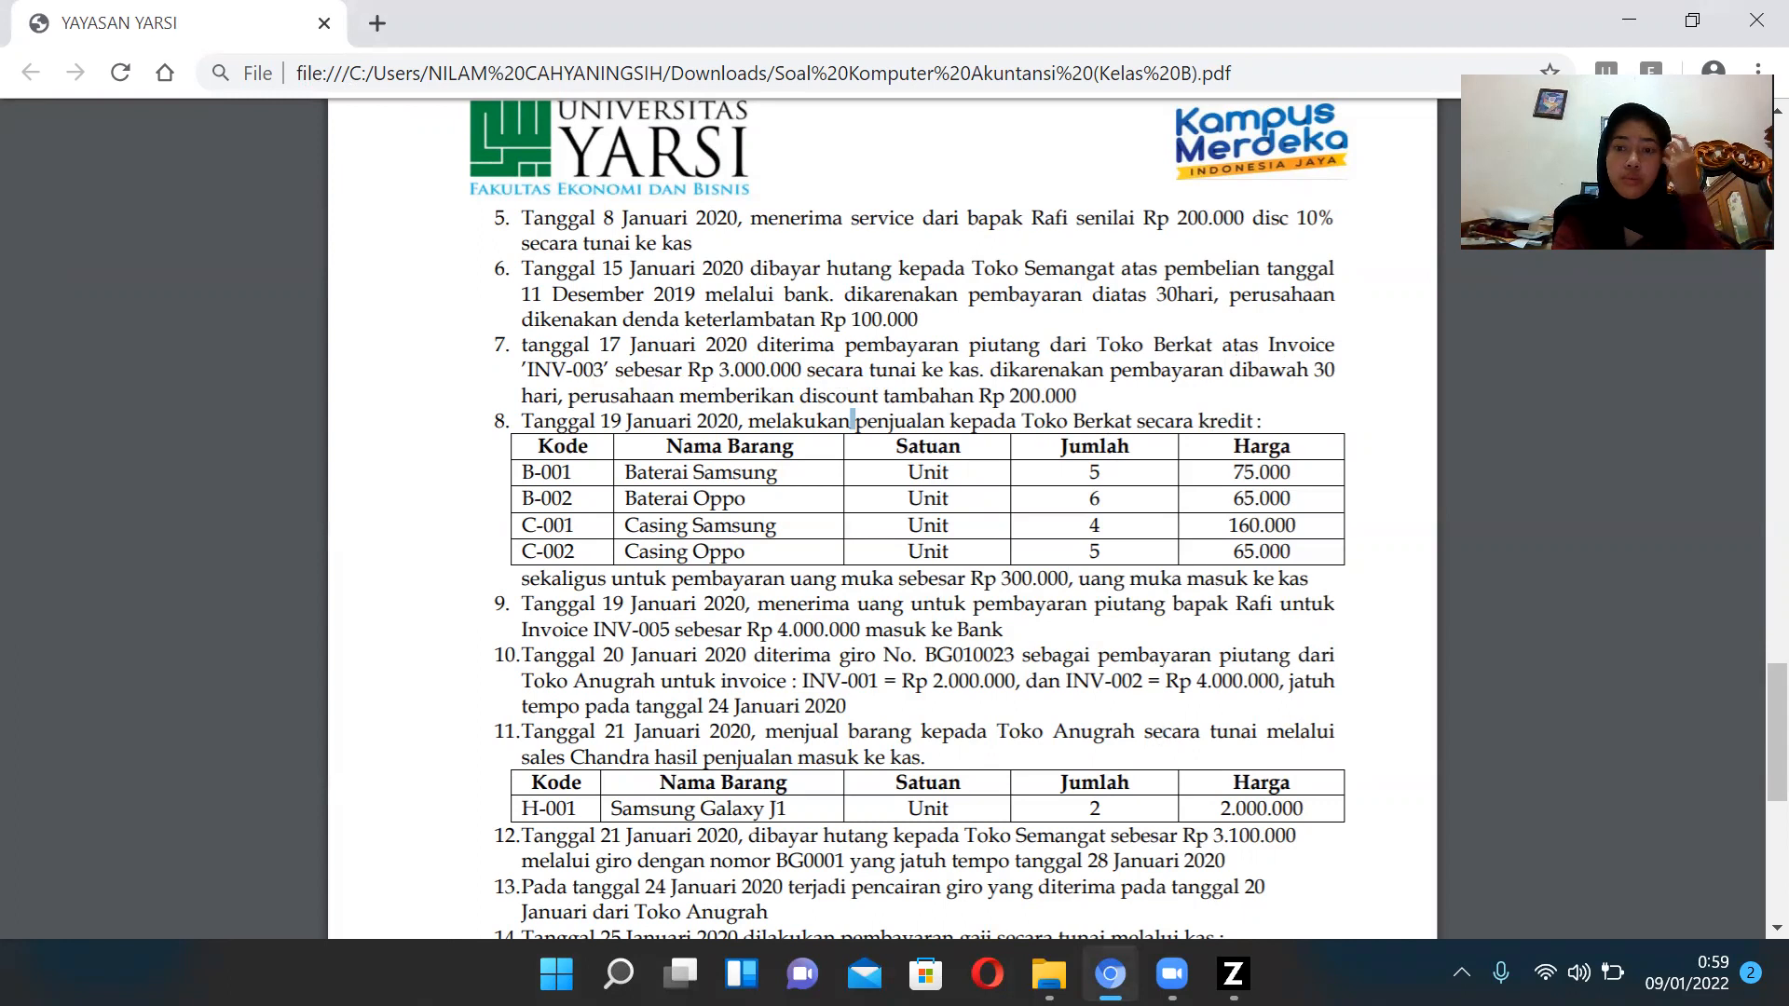
pyautogui.click(1232, 974)
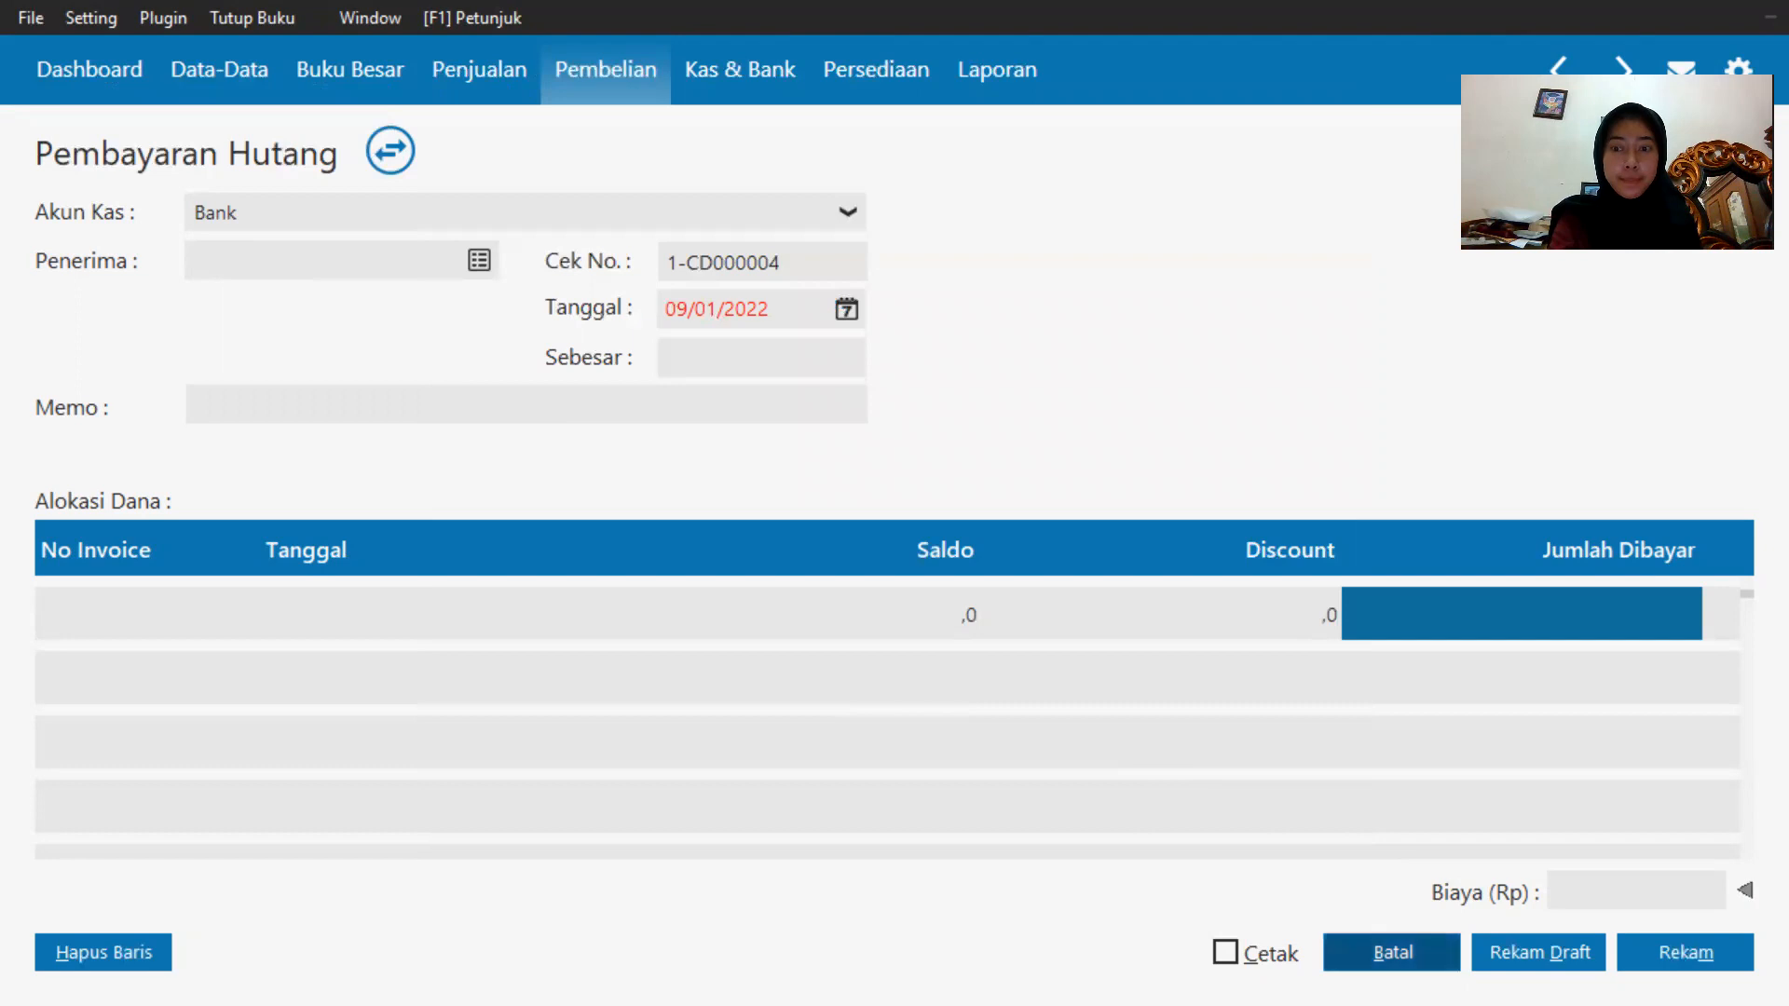
# Start a new receivables payment received into the Kas account from customer Toko Berkat.
pyautogui.click(1369, 950)
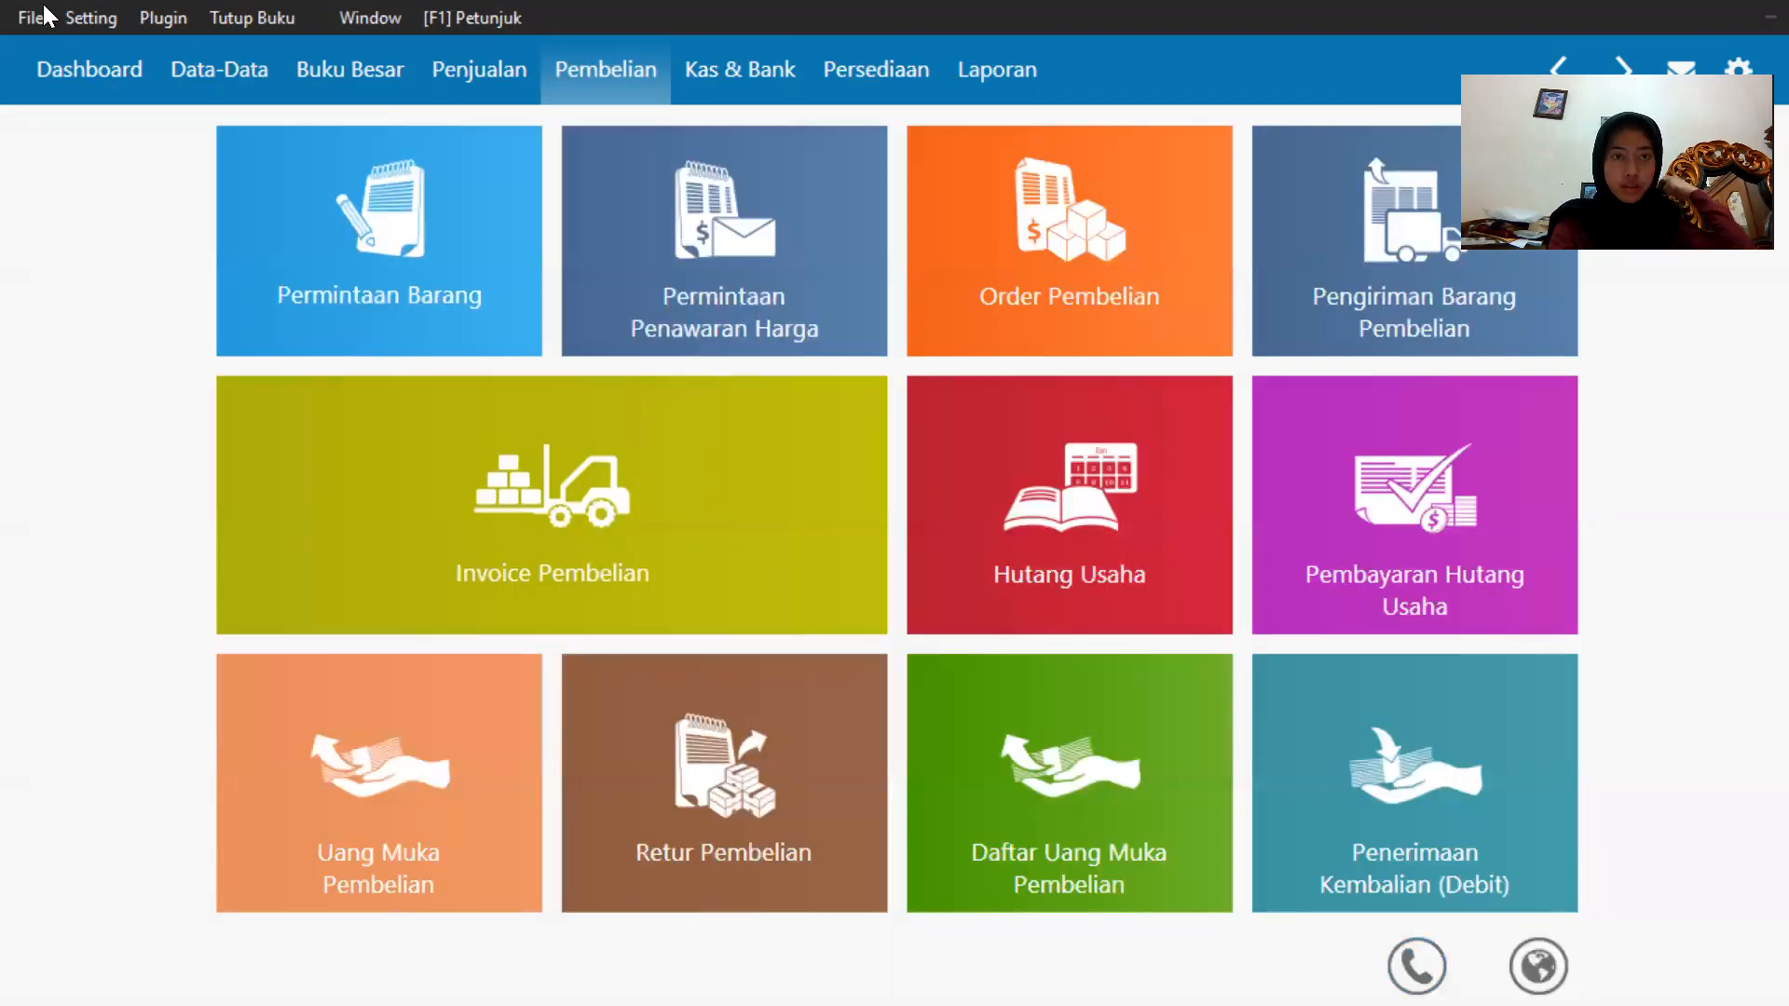
pyautogui.click(491, 84)
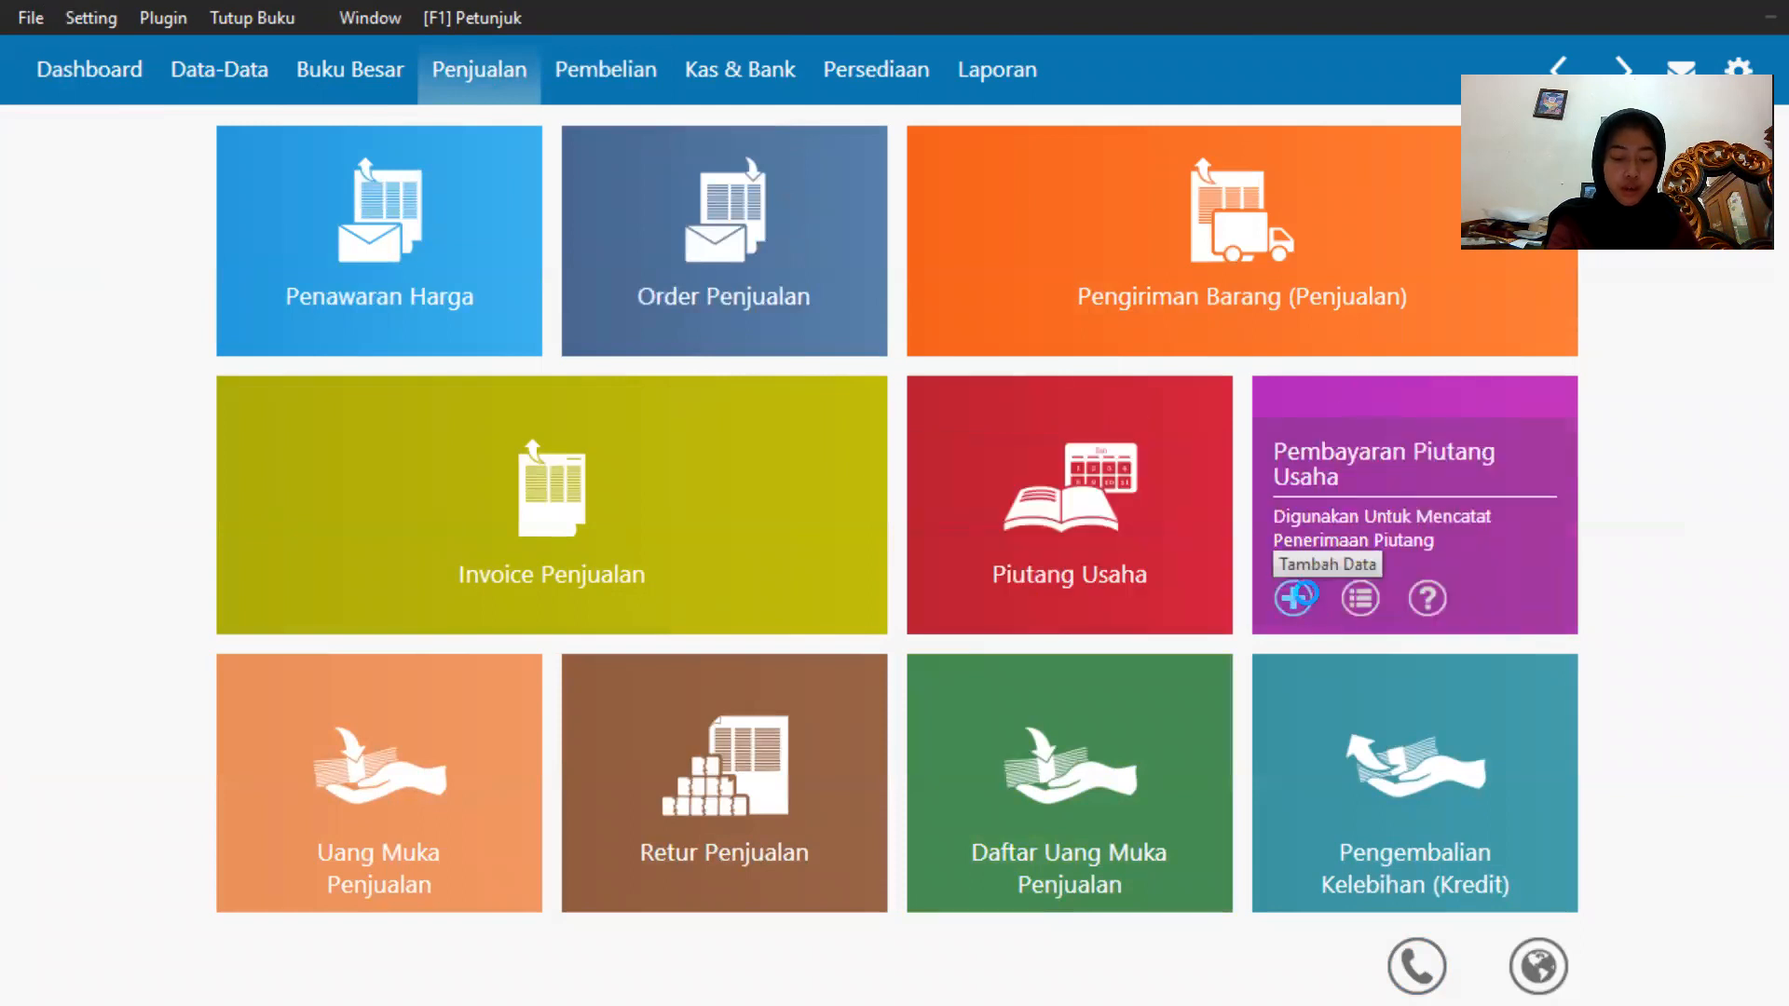
pyautogui.click(1295, 597)
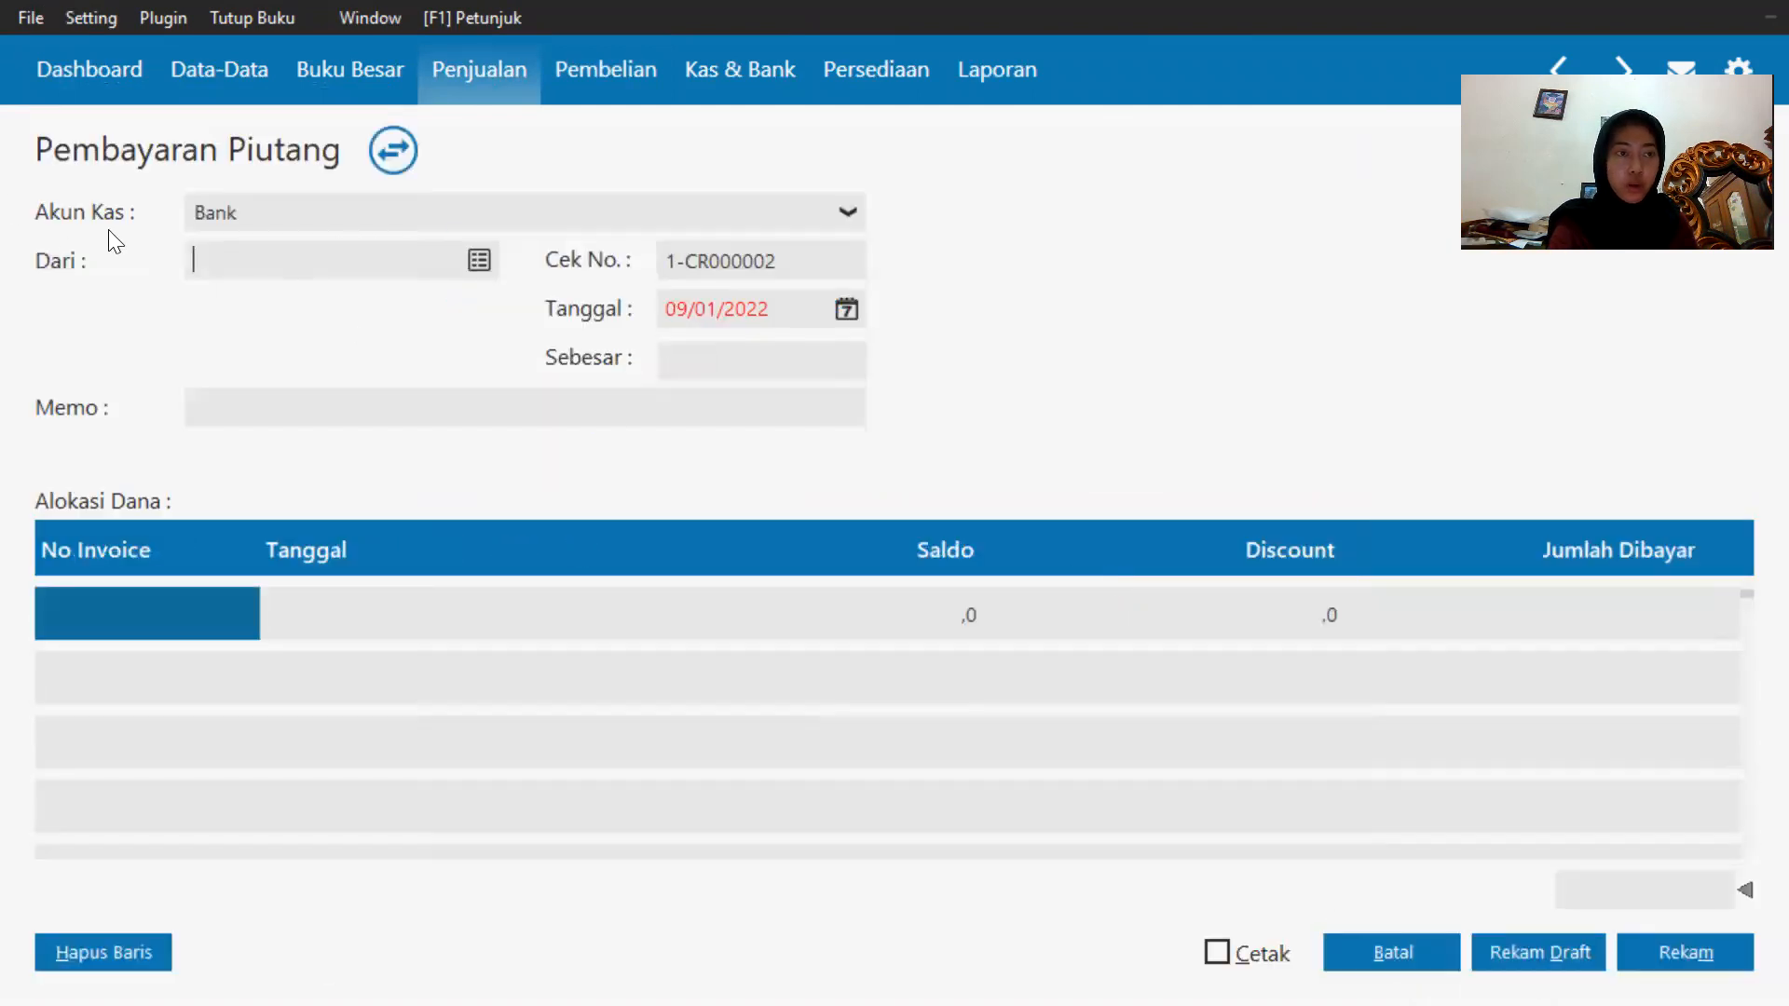
pyautogui.click(300, 214)
pyautogui.click(288, 284)
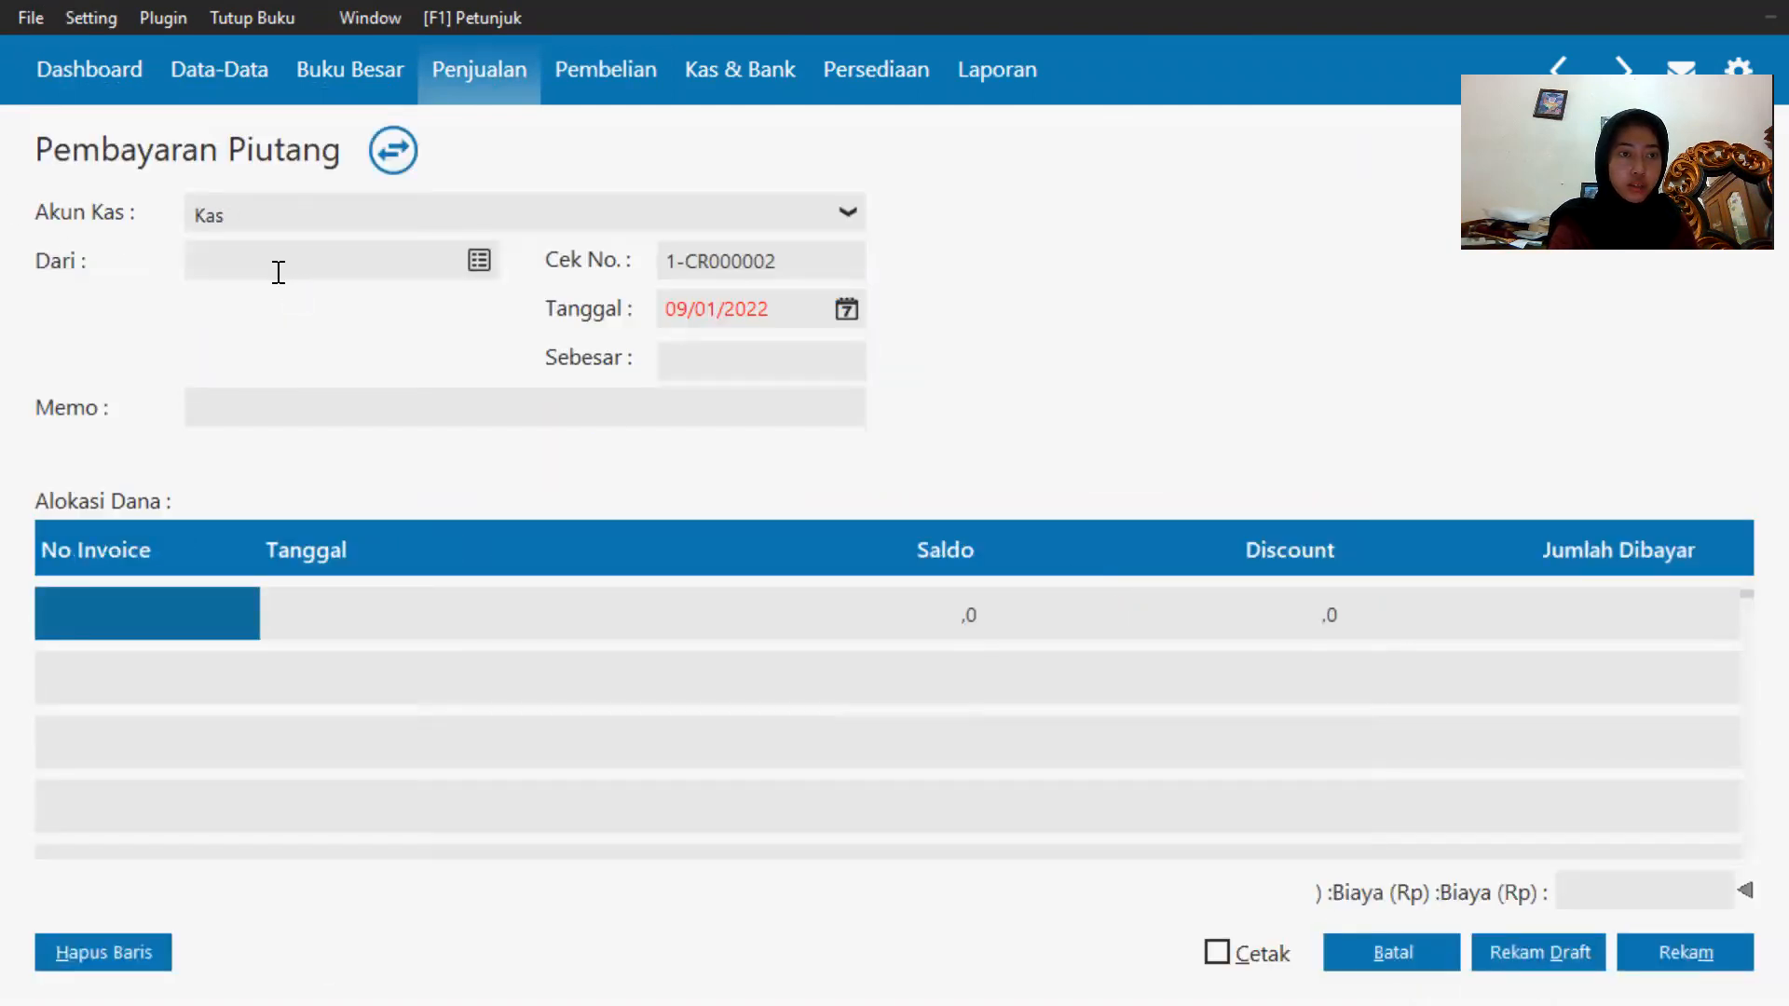
pyautogui.click(479, 263)
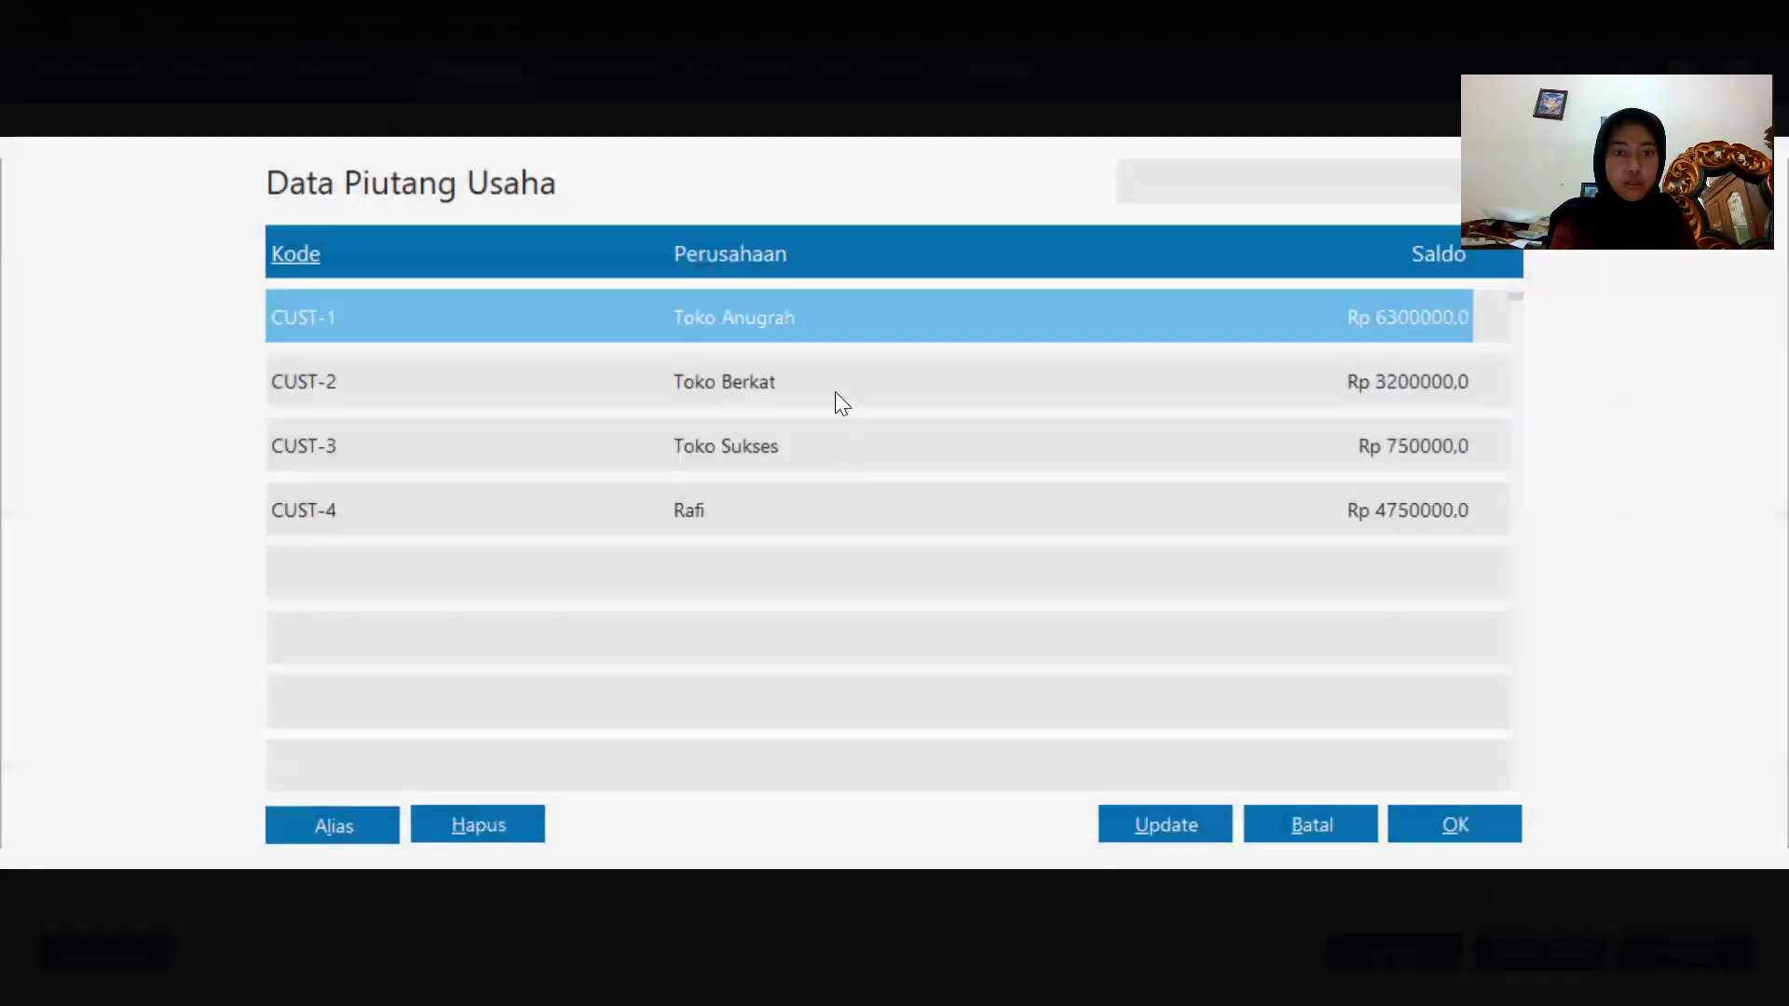
pyautogui.doubleClick(836, 392)
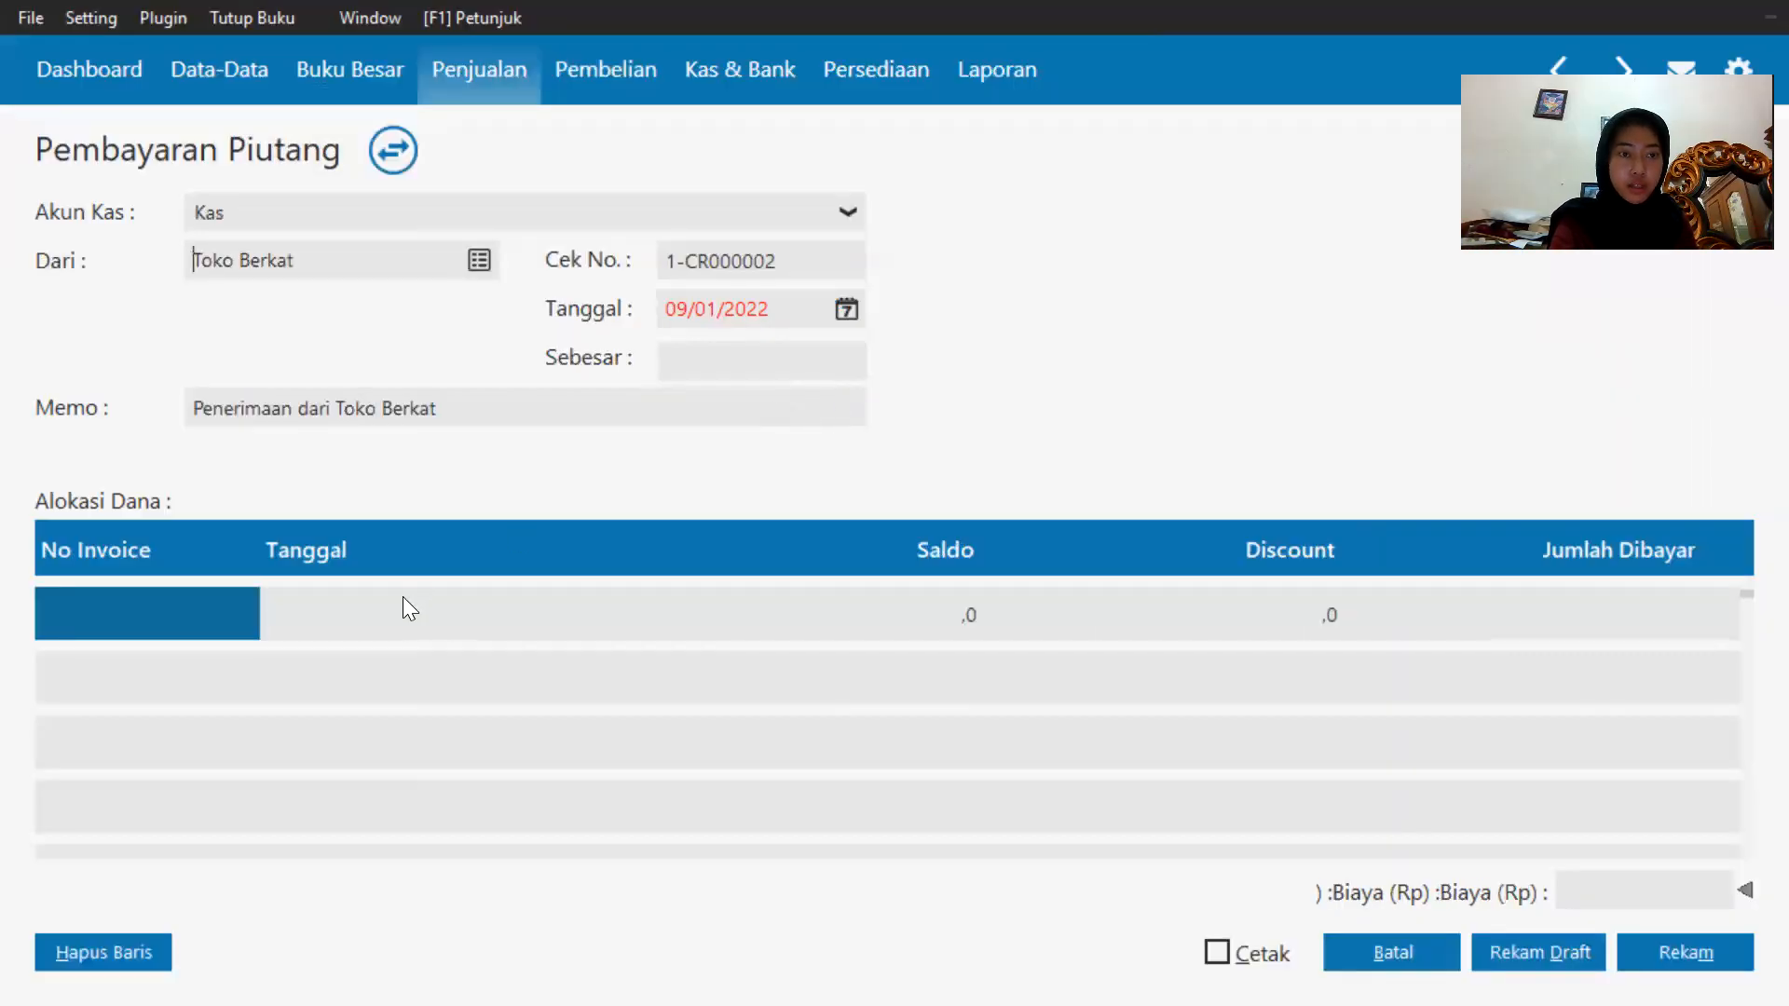
# Set the receipt date to 17 January 2020.
pyautogui.click(836, 315)
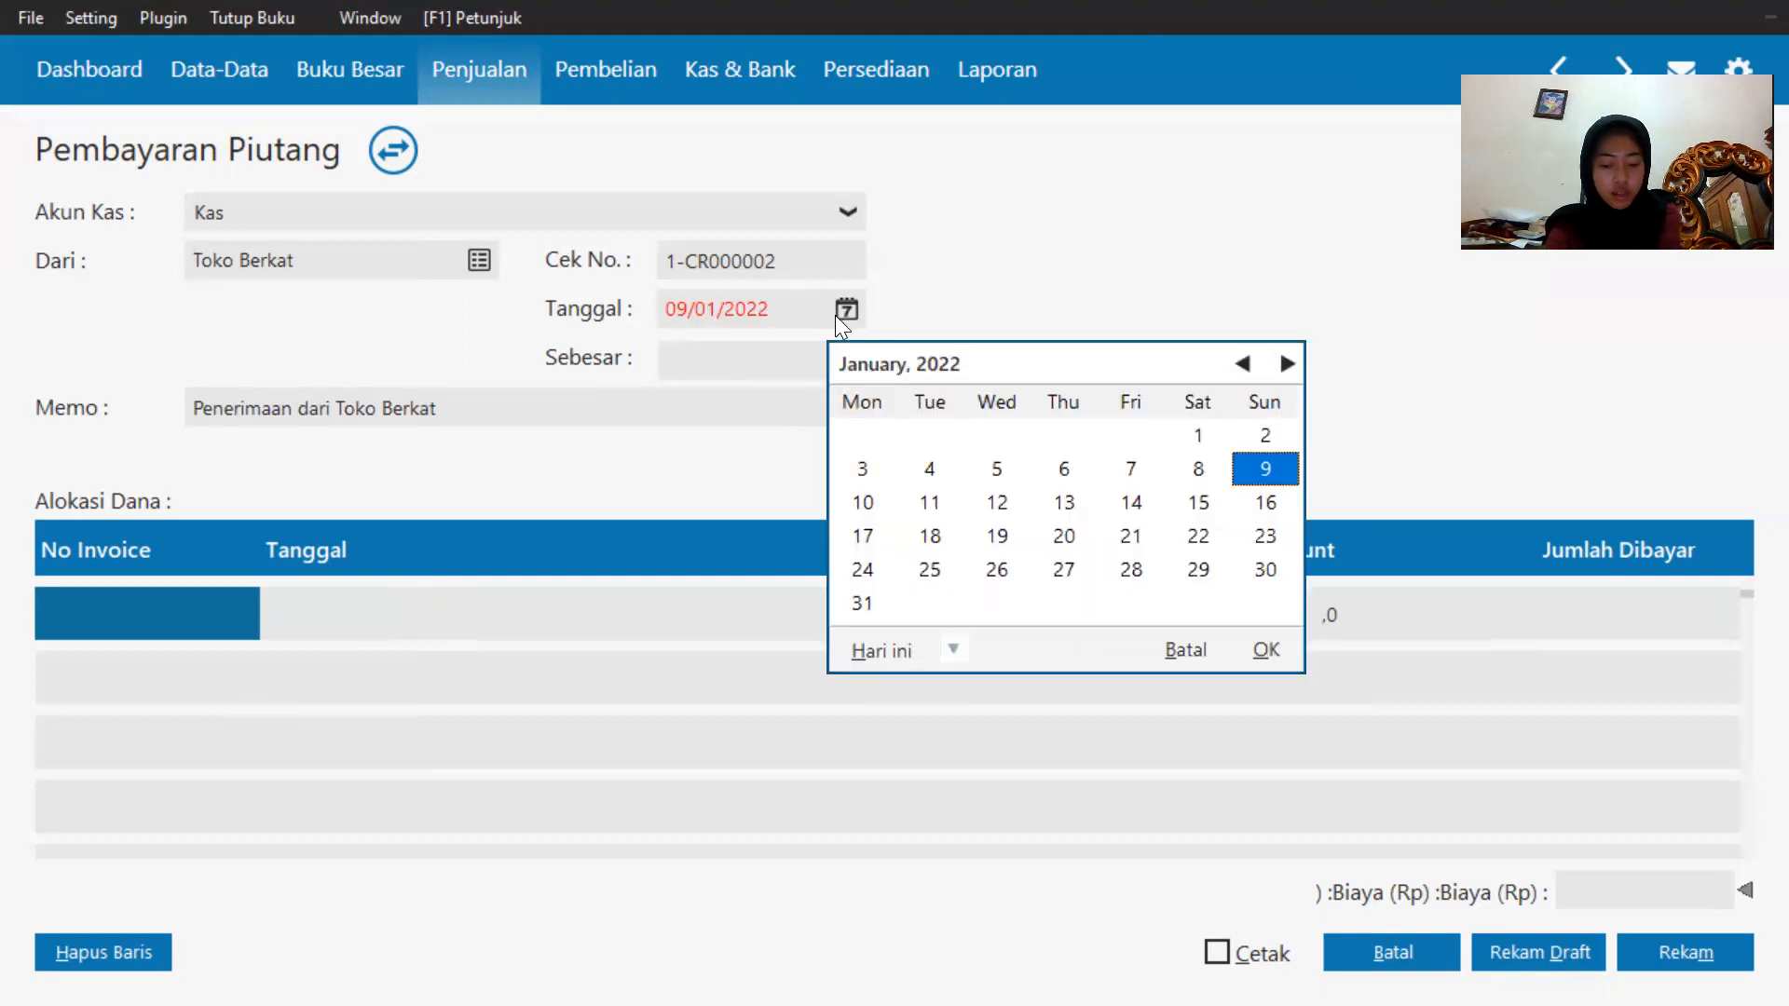
pyautogui.click(952, 656)
pyautogui.click(985, 604)
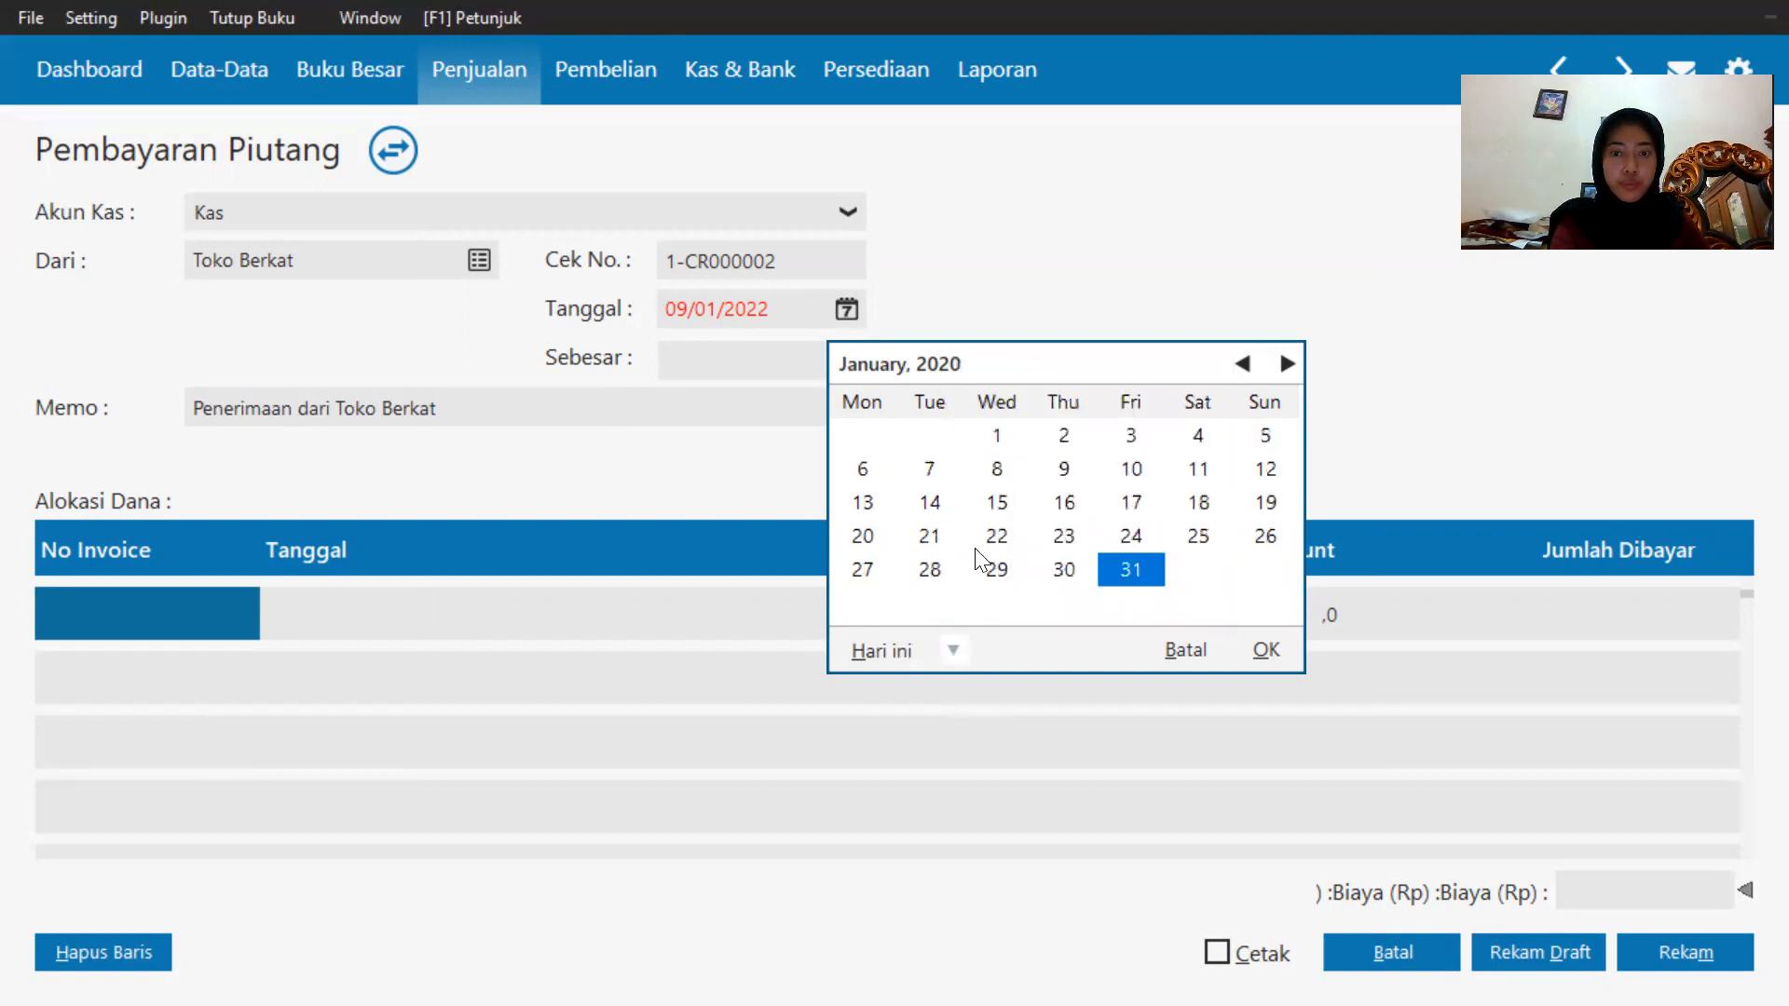
pyautogui.click(1134, 504)
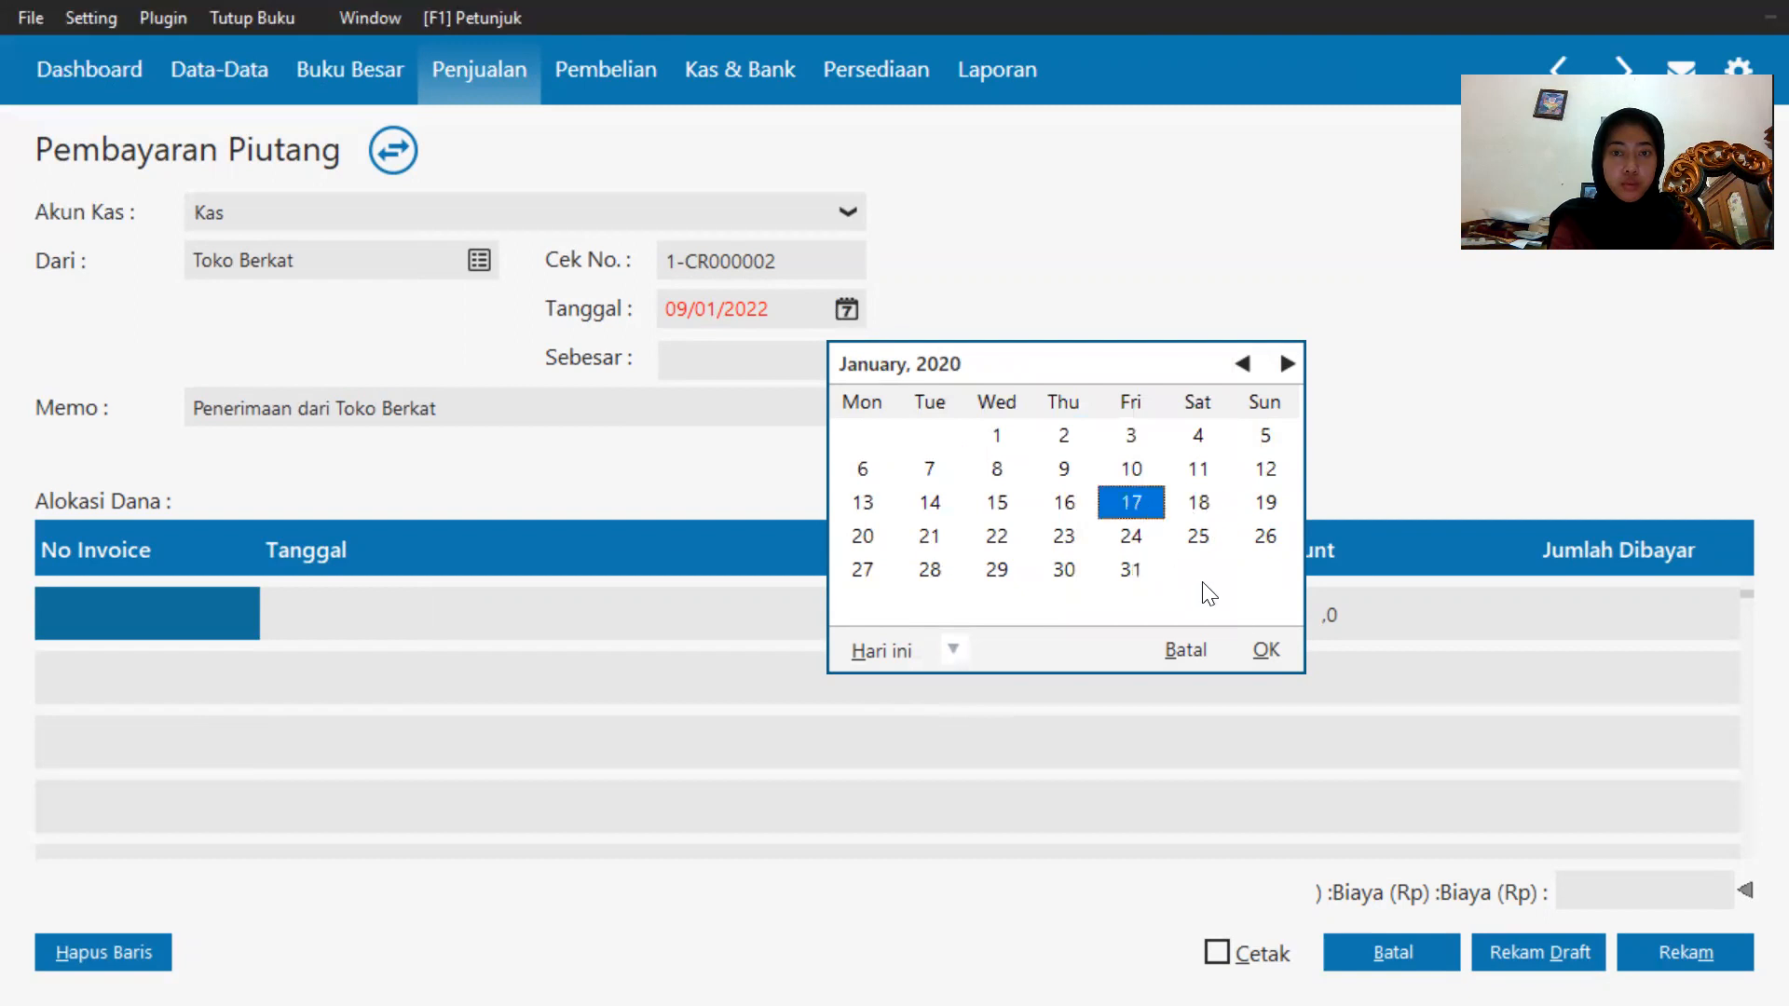
pyautogui.click(1260, 652)
# Allocate the receipt to invoice INV-003 with a discount of 200000 and record the receivables payment.
pyautogui.doubleClick(137, 607)
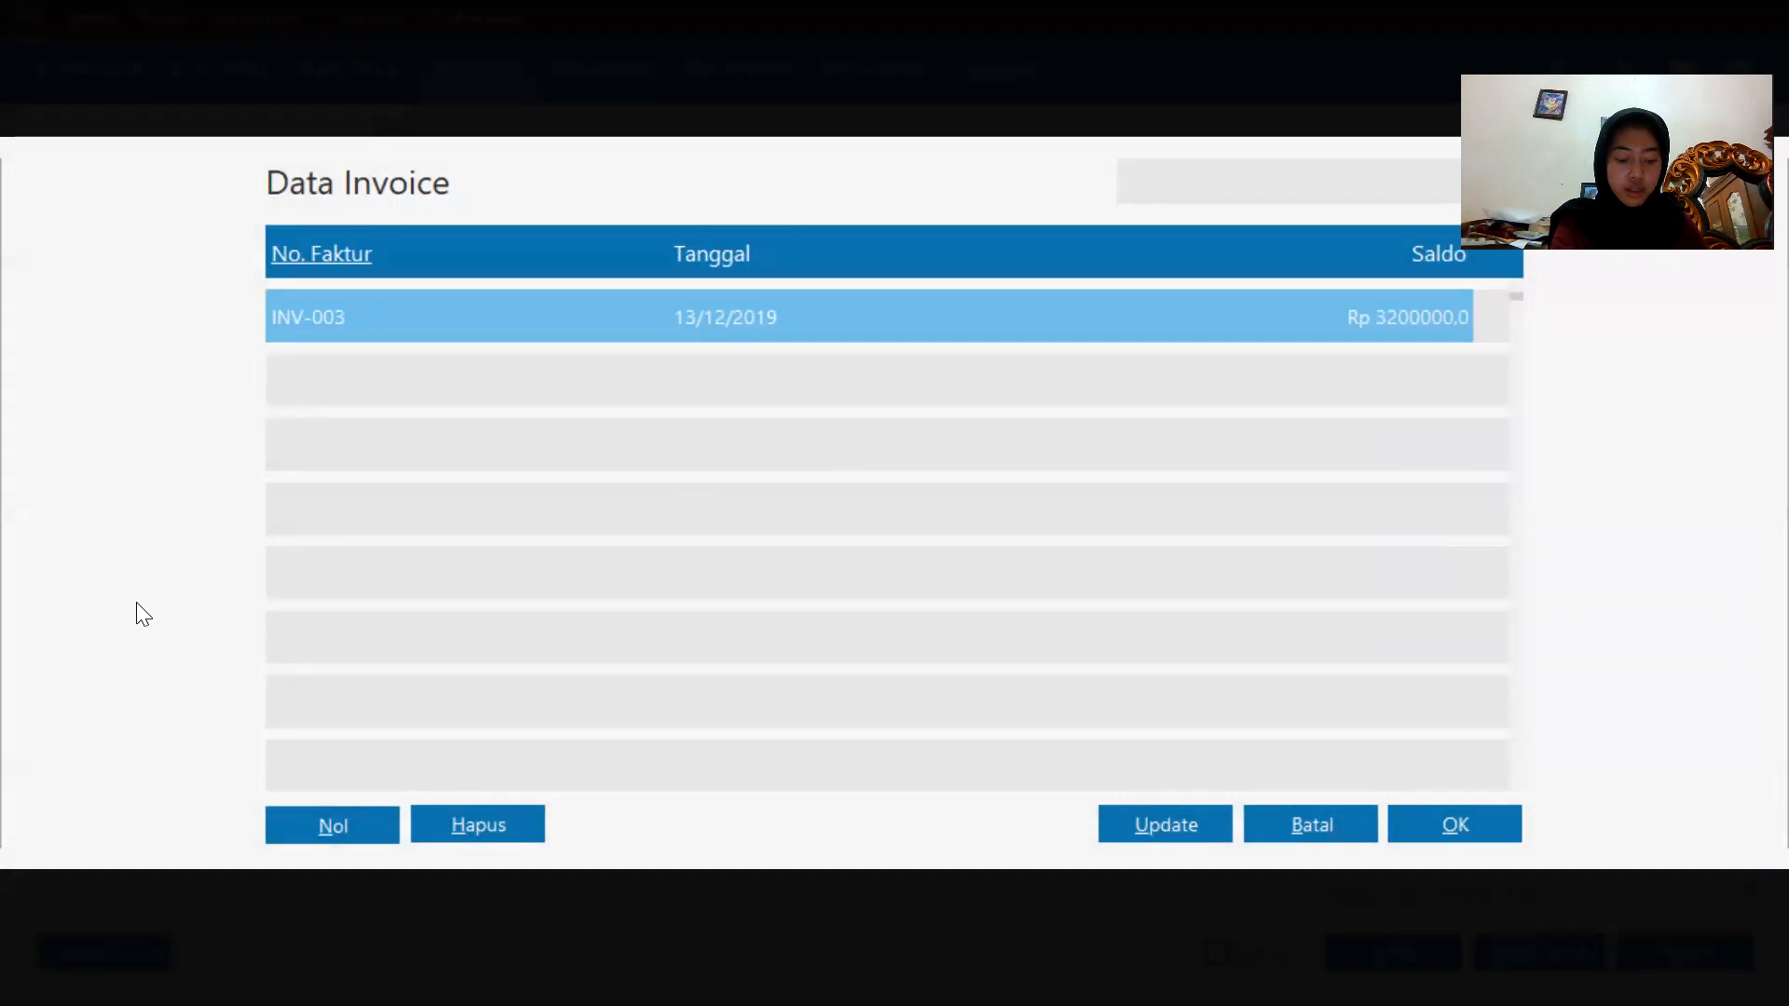
pyautogui.doubleClick(684, 315)
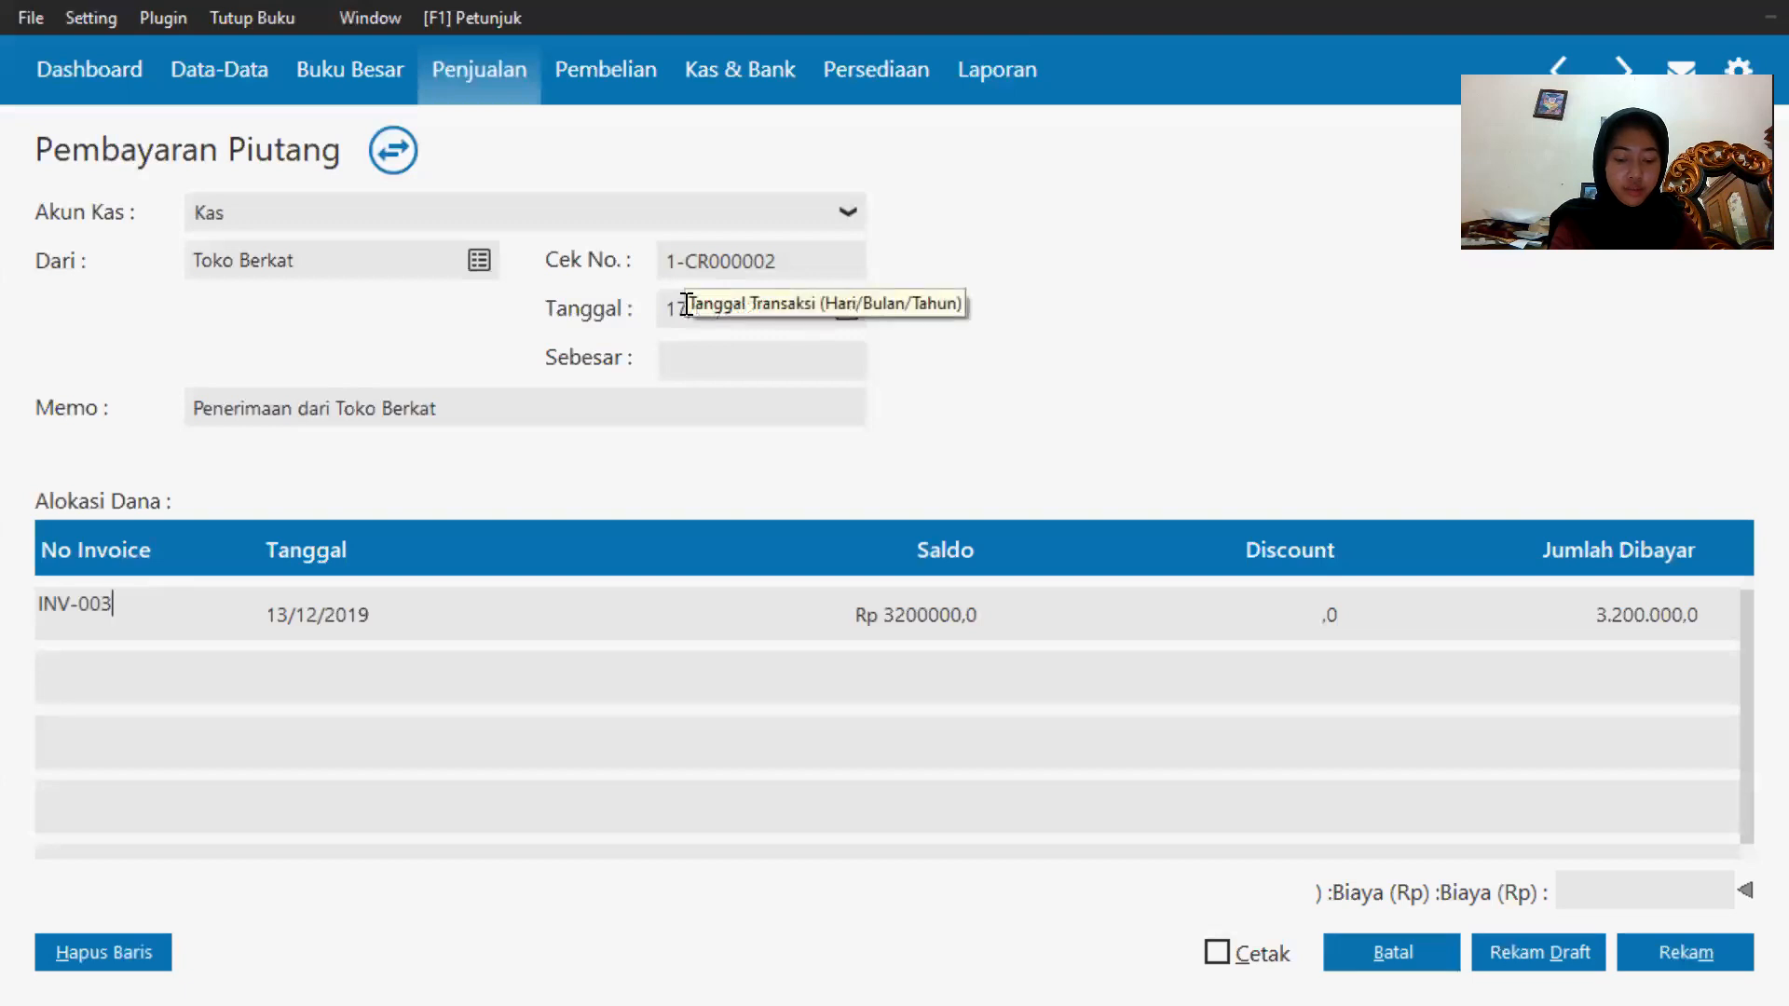
pyautogui.click(1281, 610)
pyautogui.click(1283, 610)
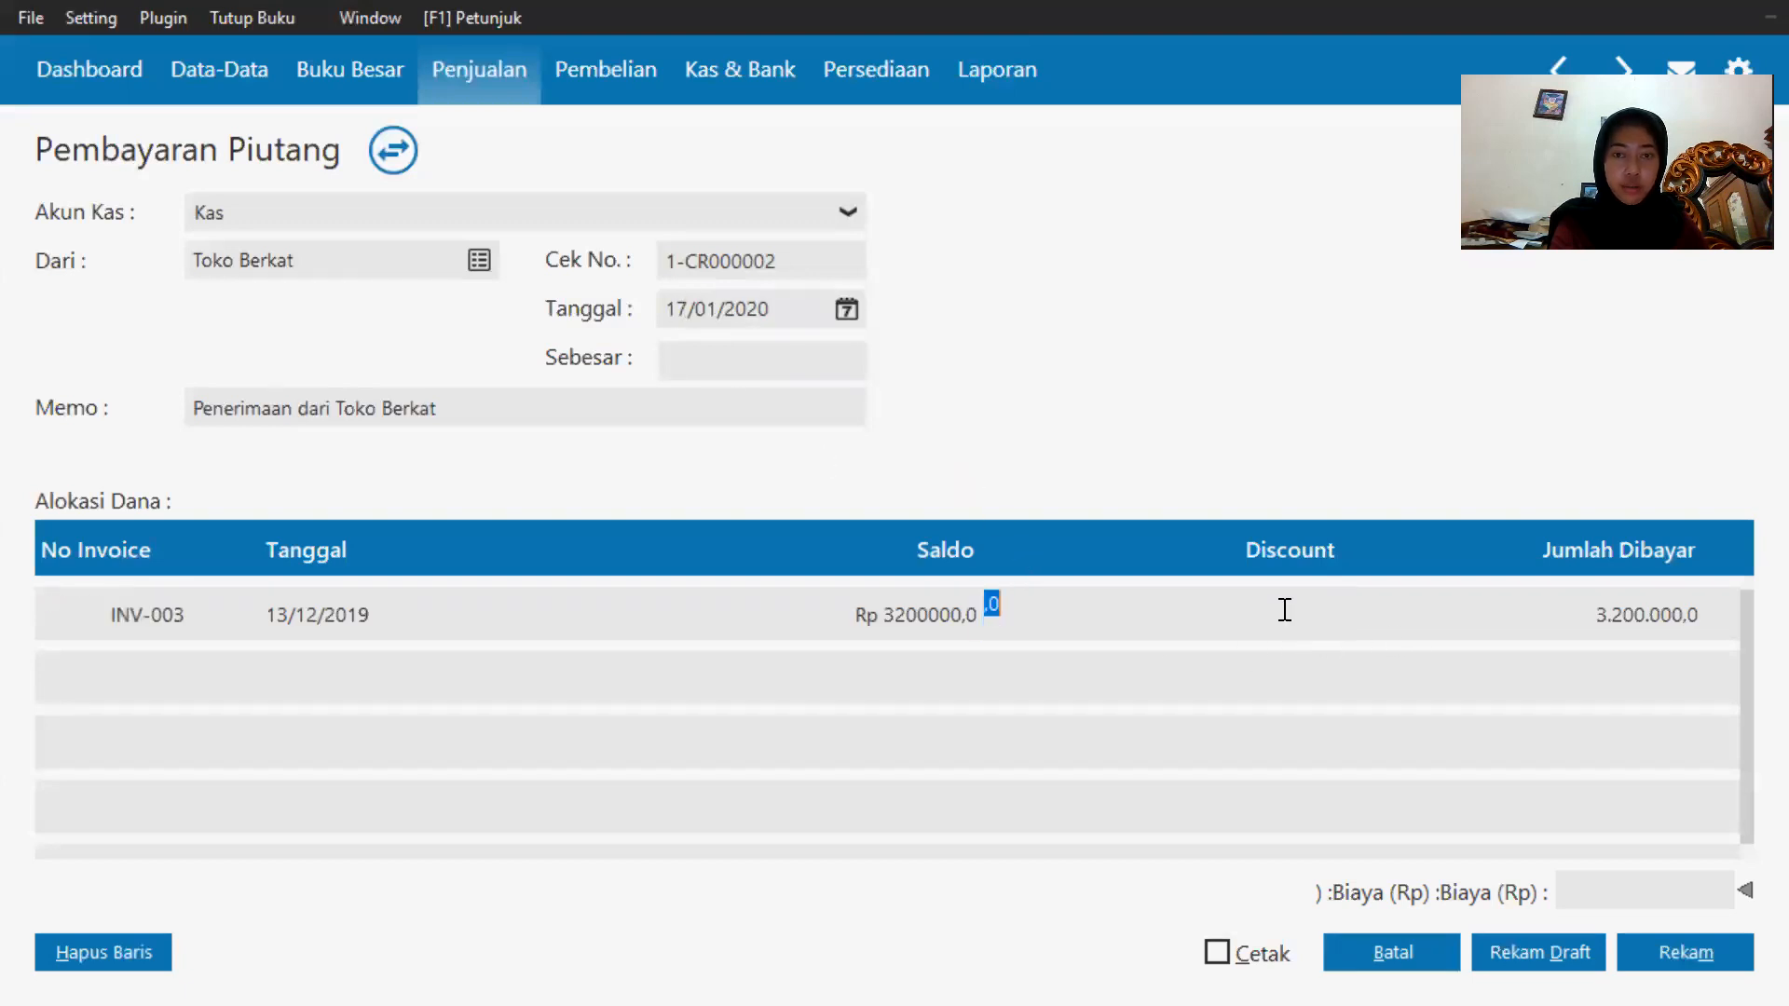
pyautogui.write('200000')
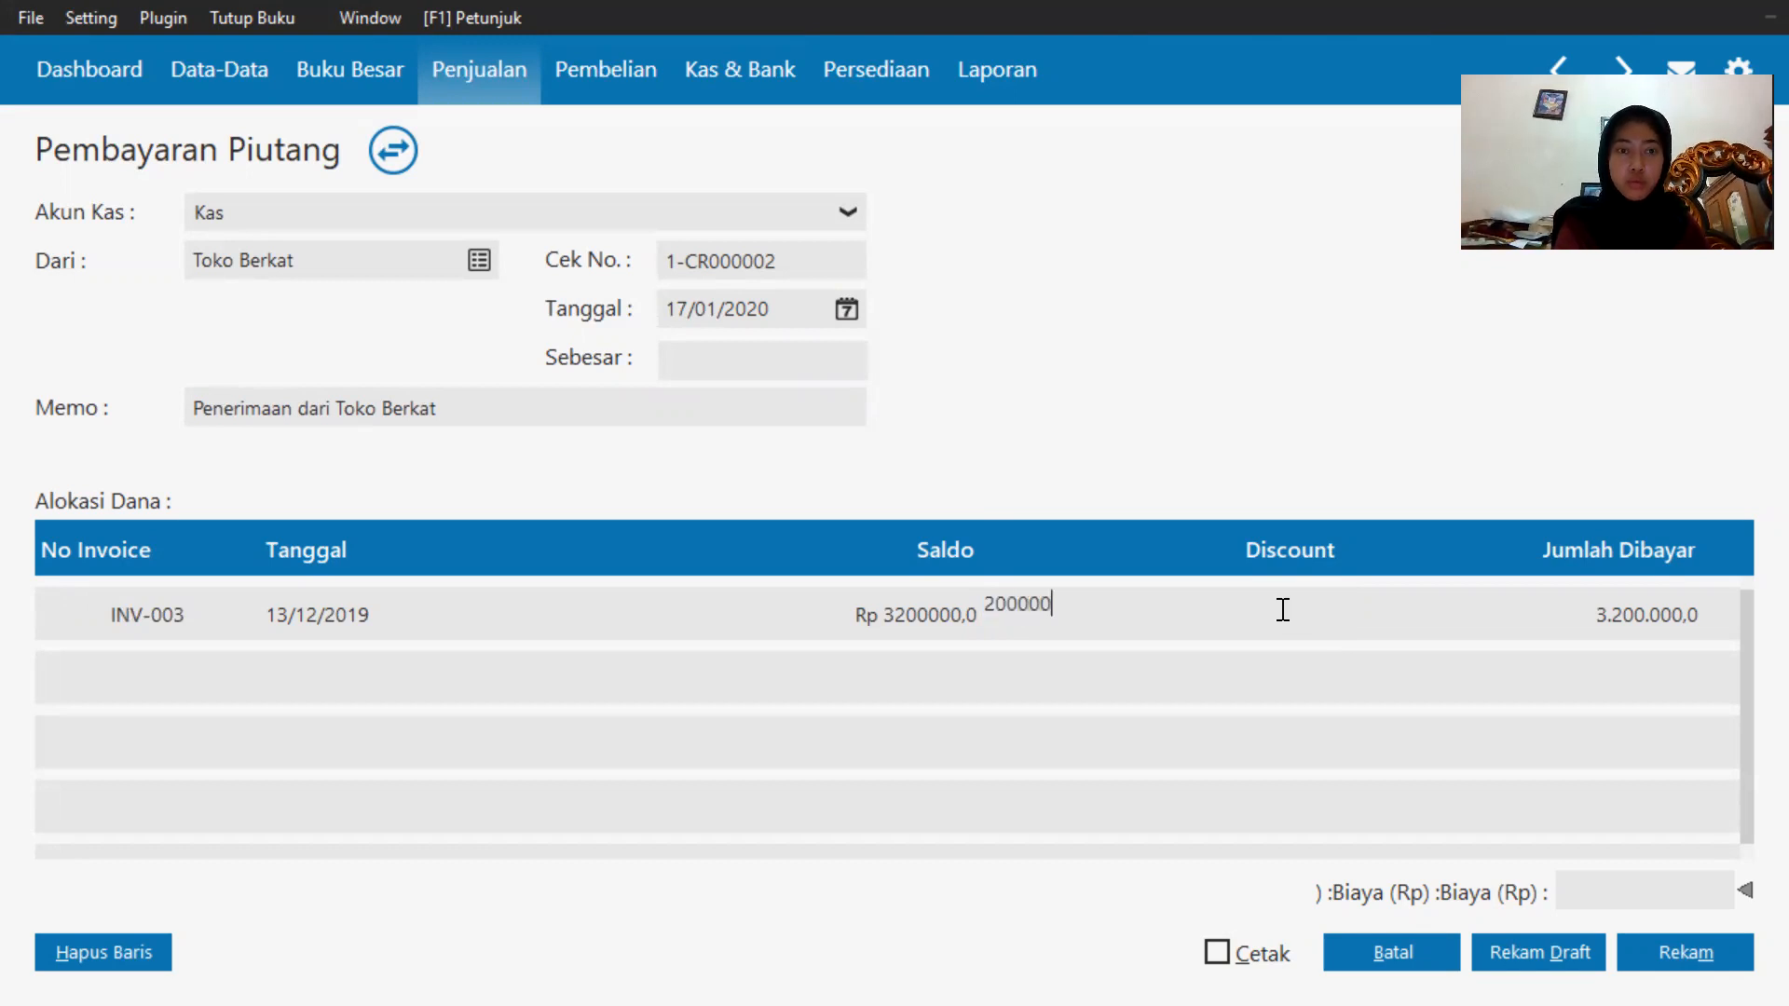
pyautogui.click(791, 352)
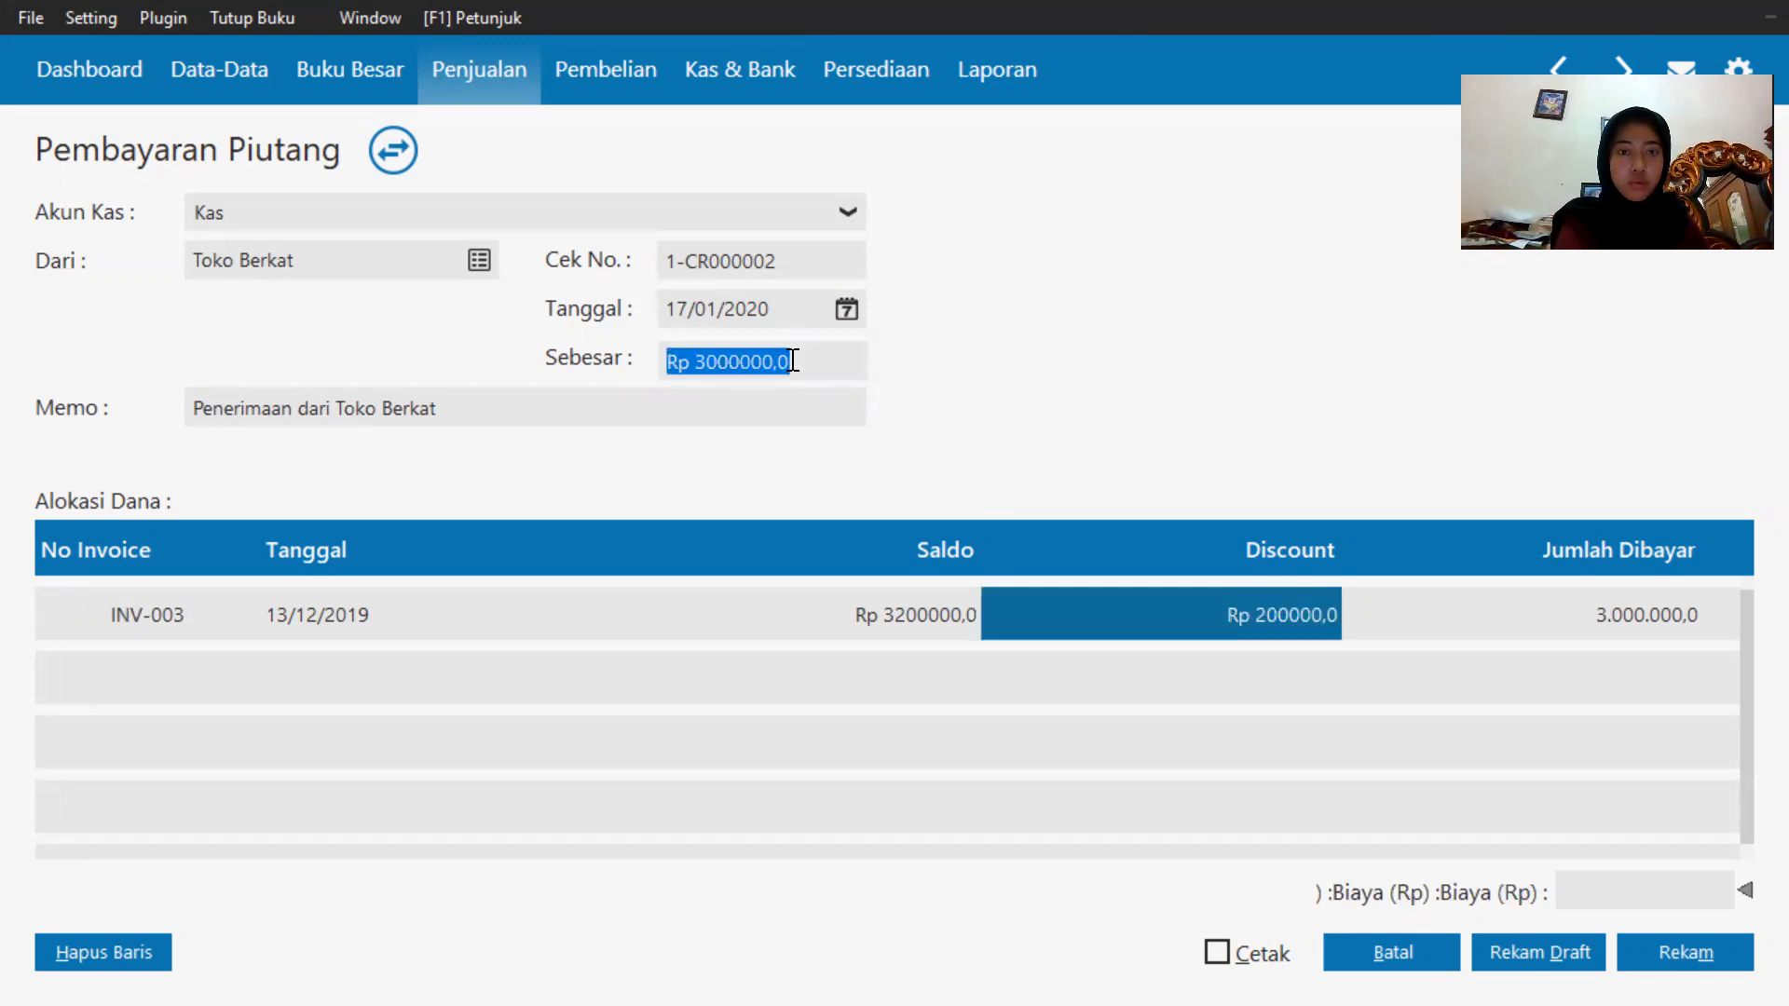
pyautogui.click(1213, 794)
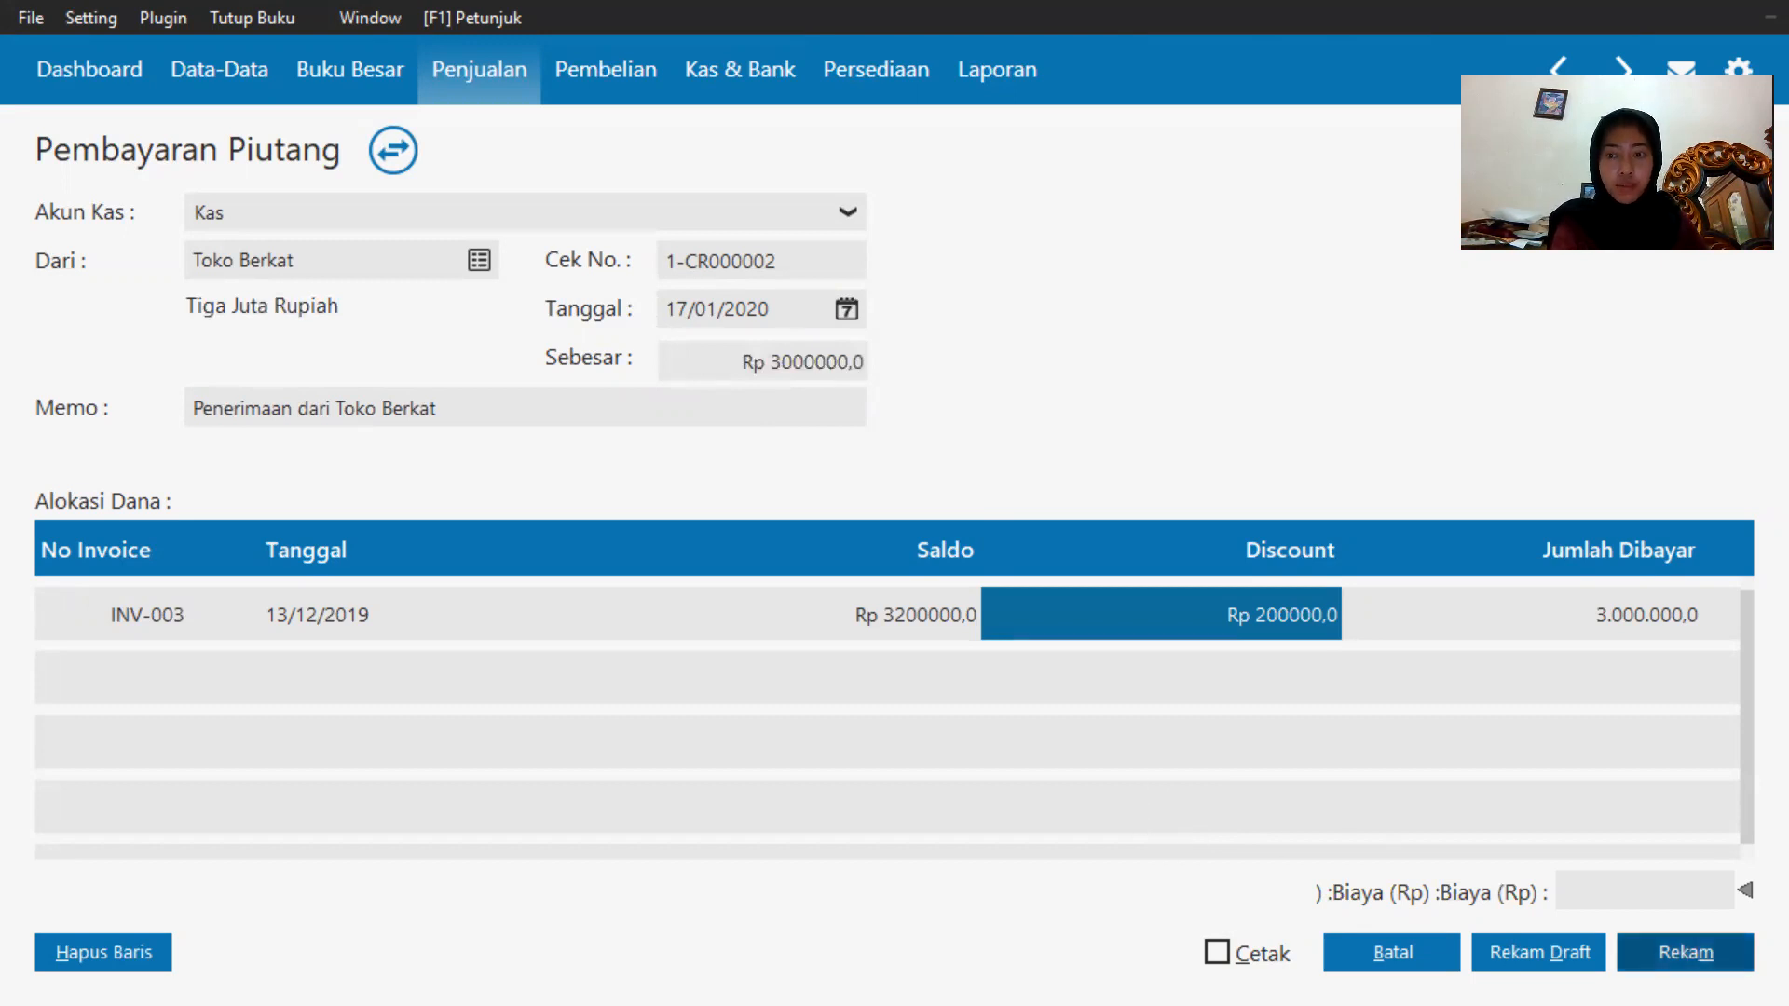
pyautogui.click(1685, 952)
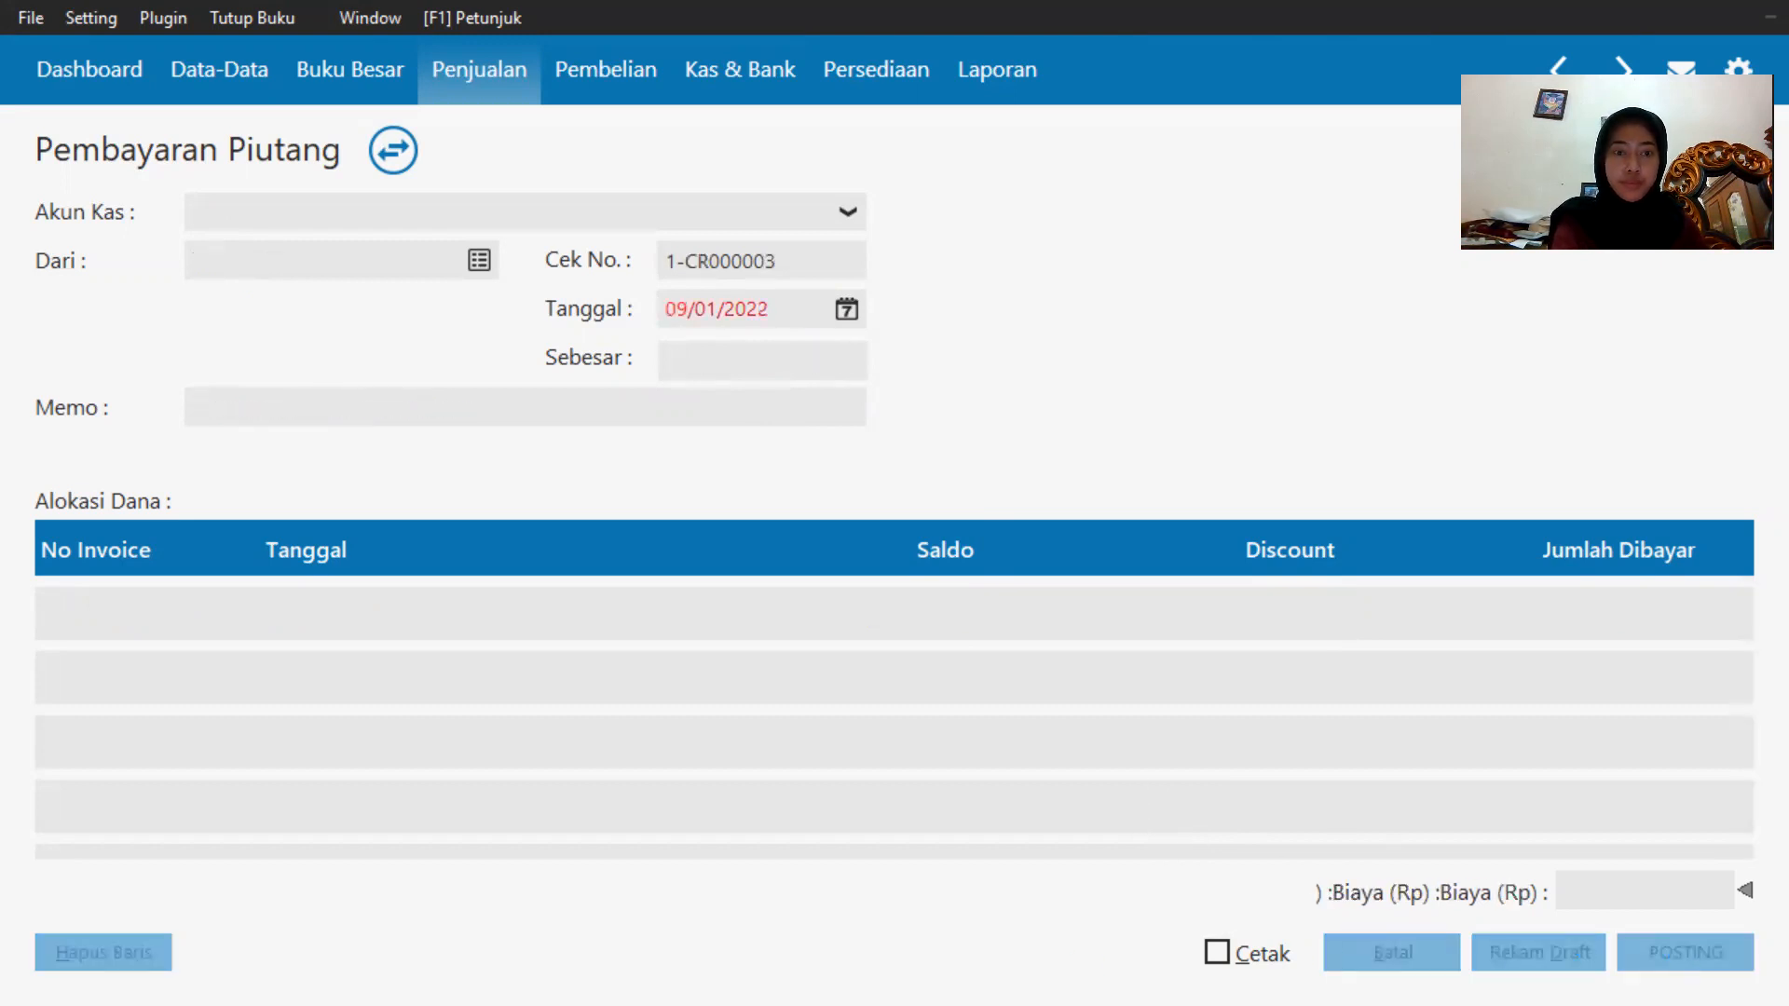
# Check the next transactions on the exam sheet in the browser, then return to the sales module.
pyautogui.press('super')
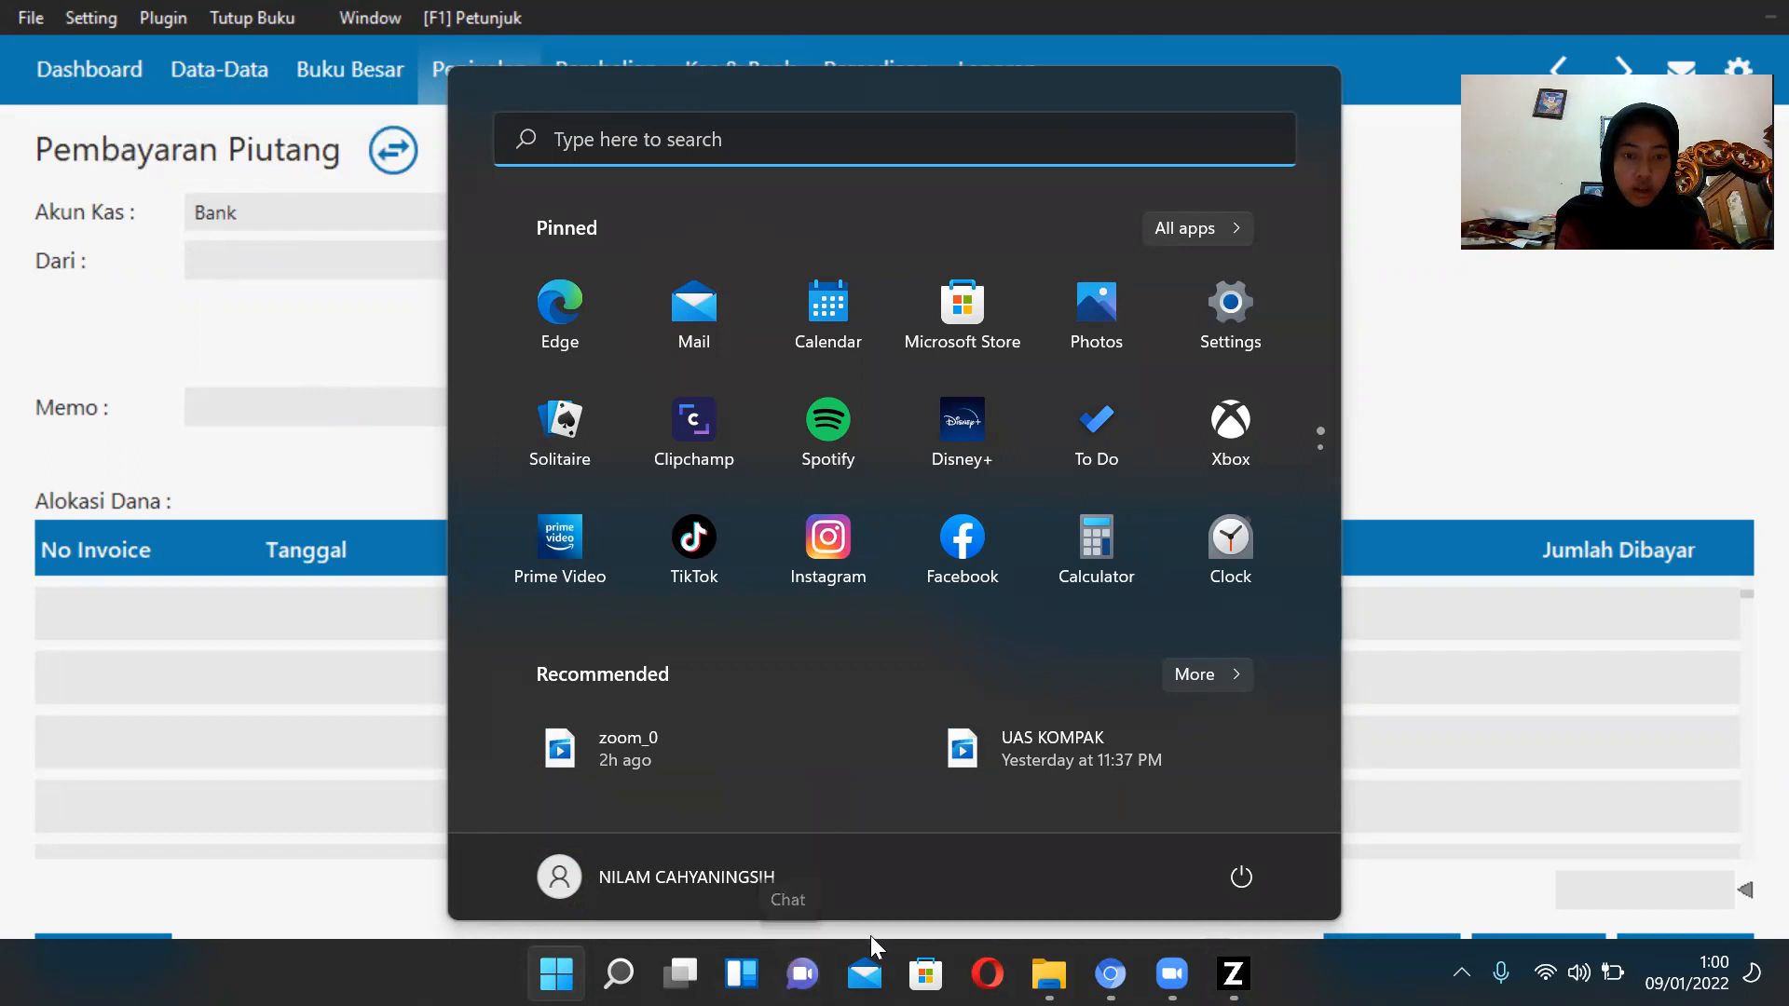
pyautogui.click(1110, 974)
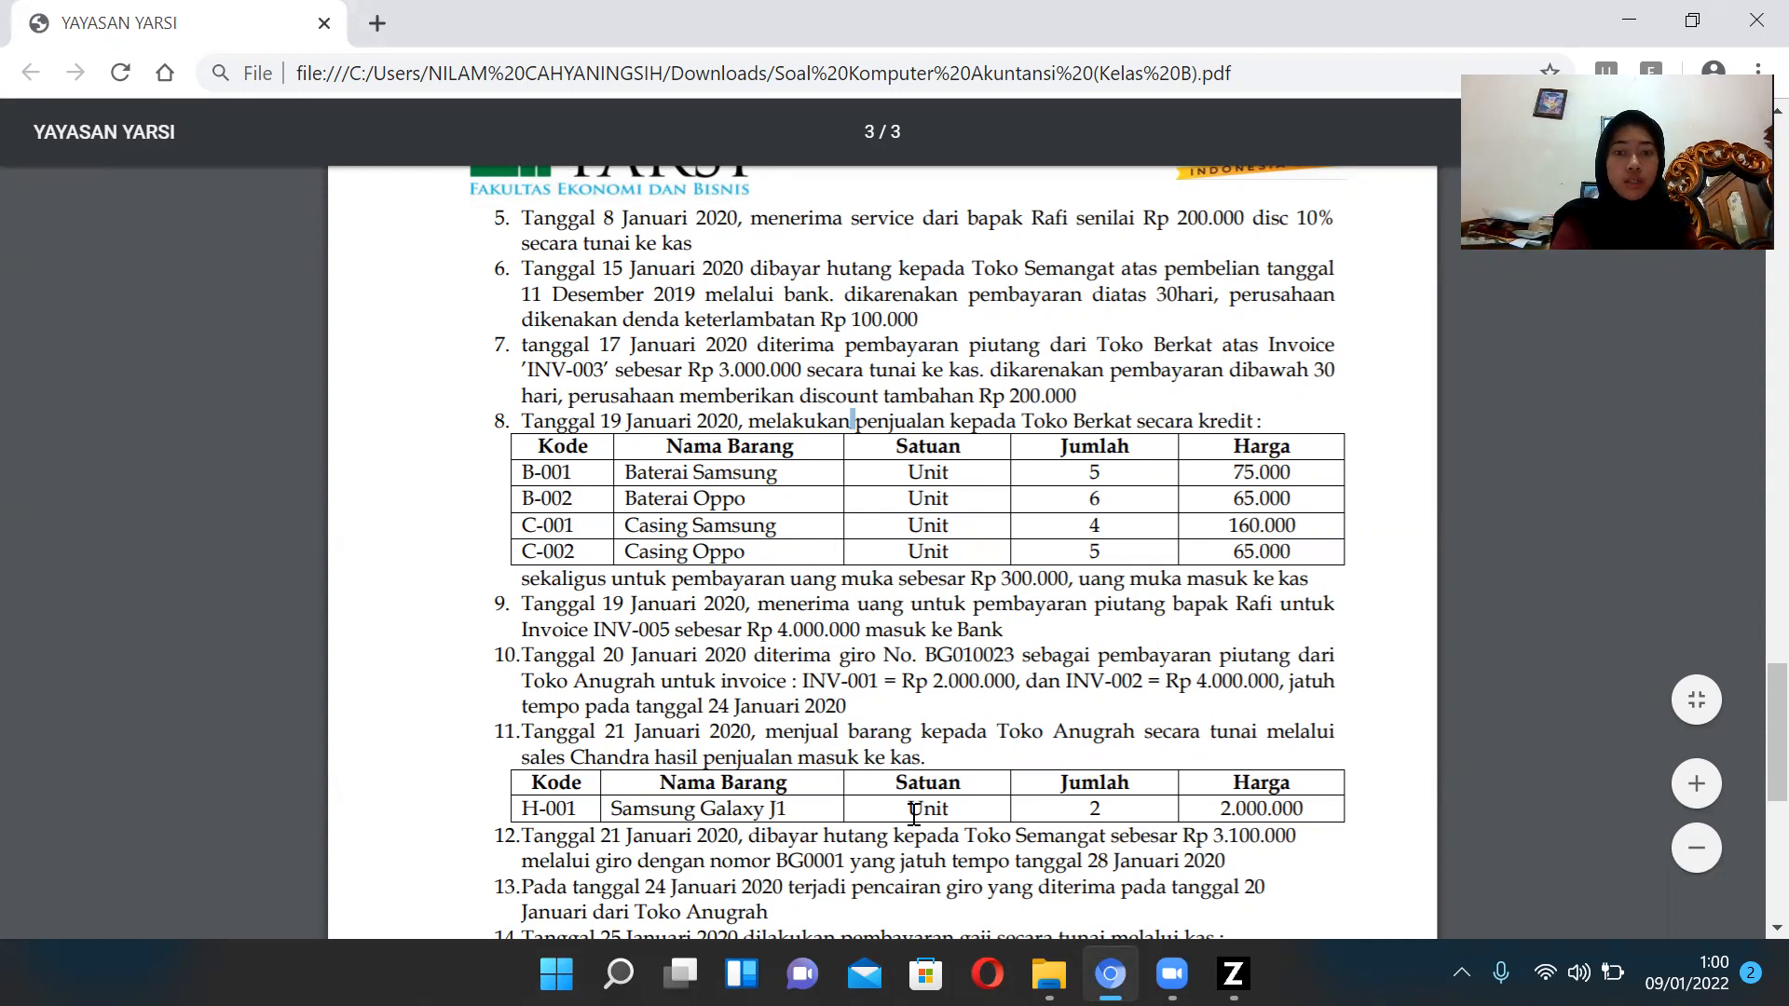
pyautogui.click(1232, 974)
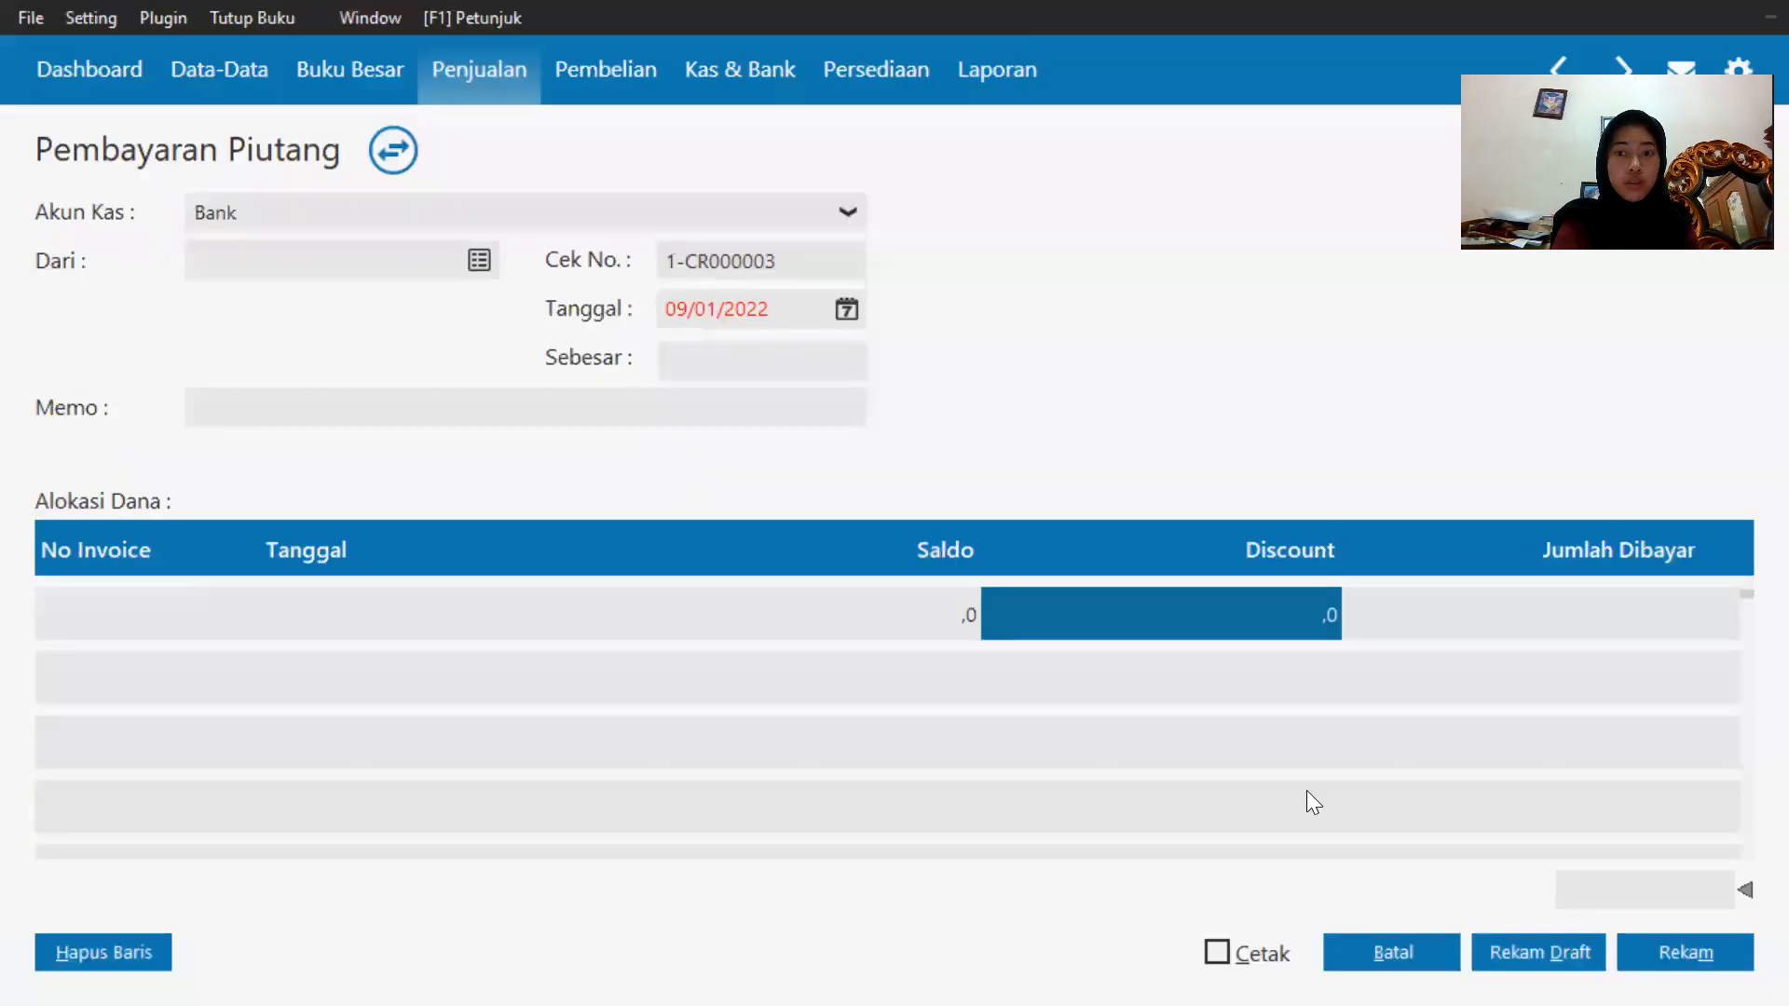
pyautogui.click(1392, 954)
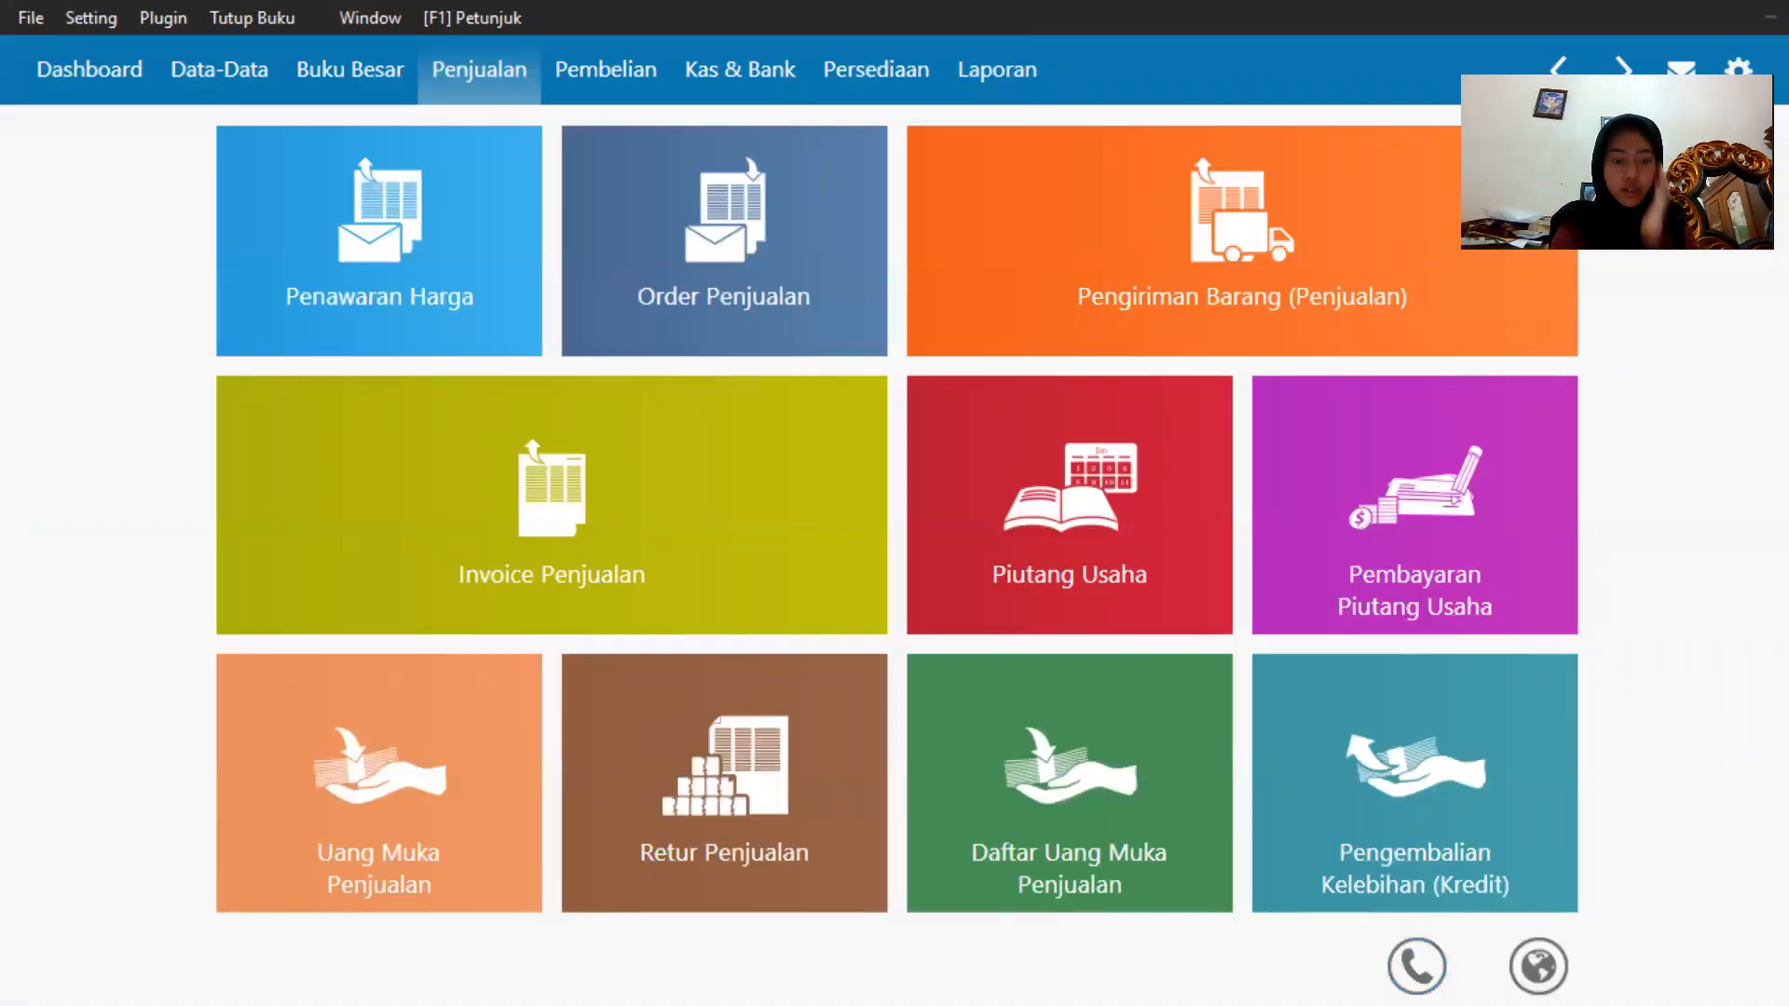
pyautogui.press('super')
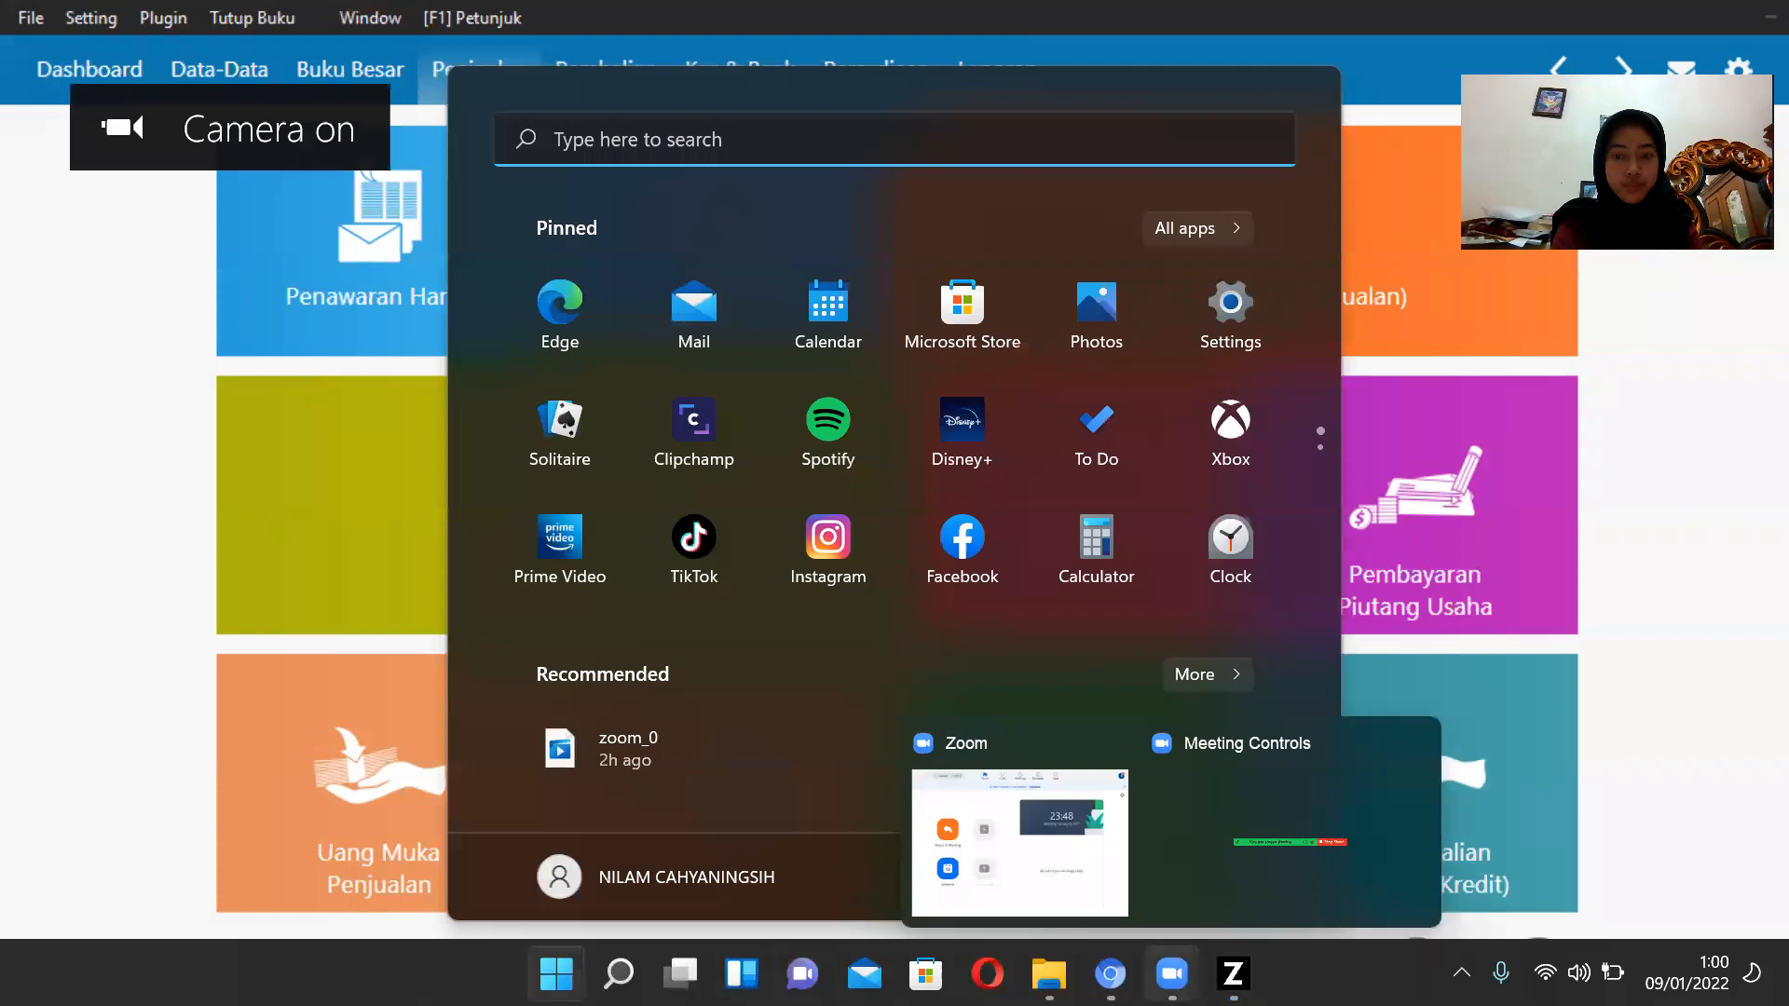
pyautogui.click(1110, 974)
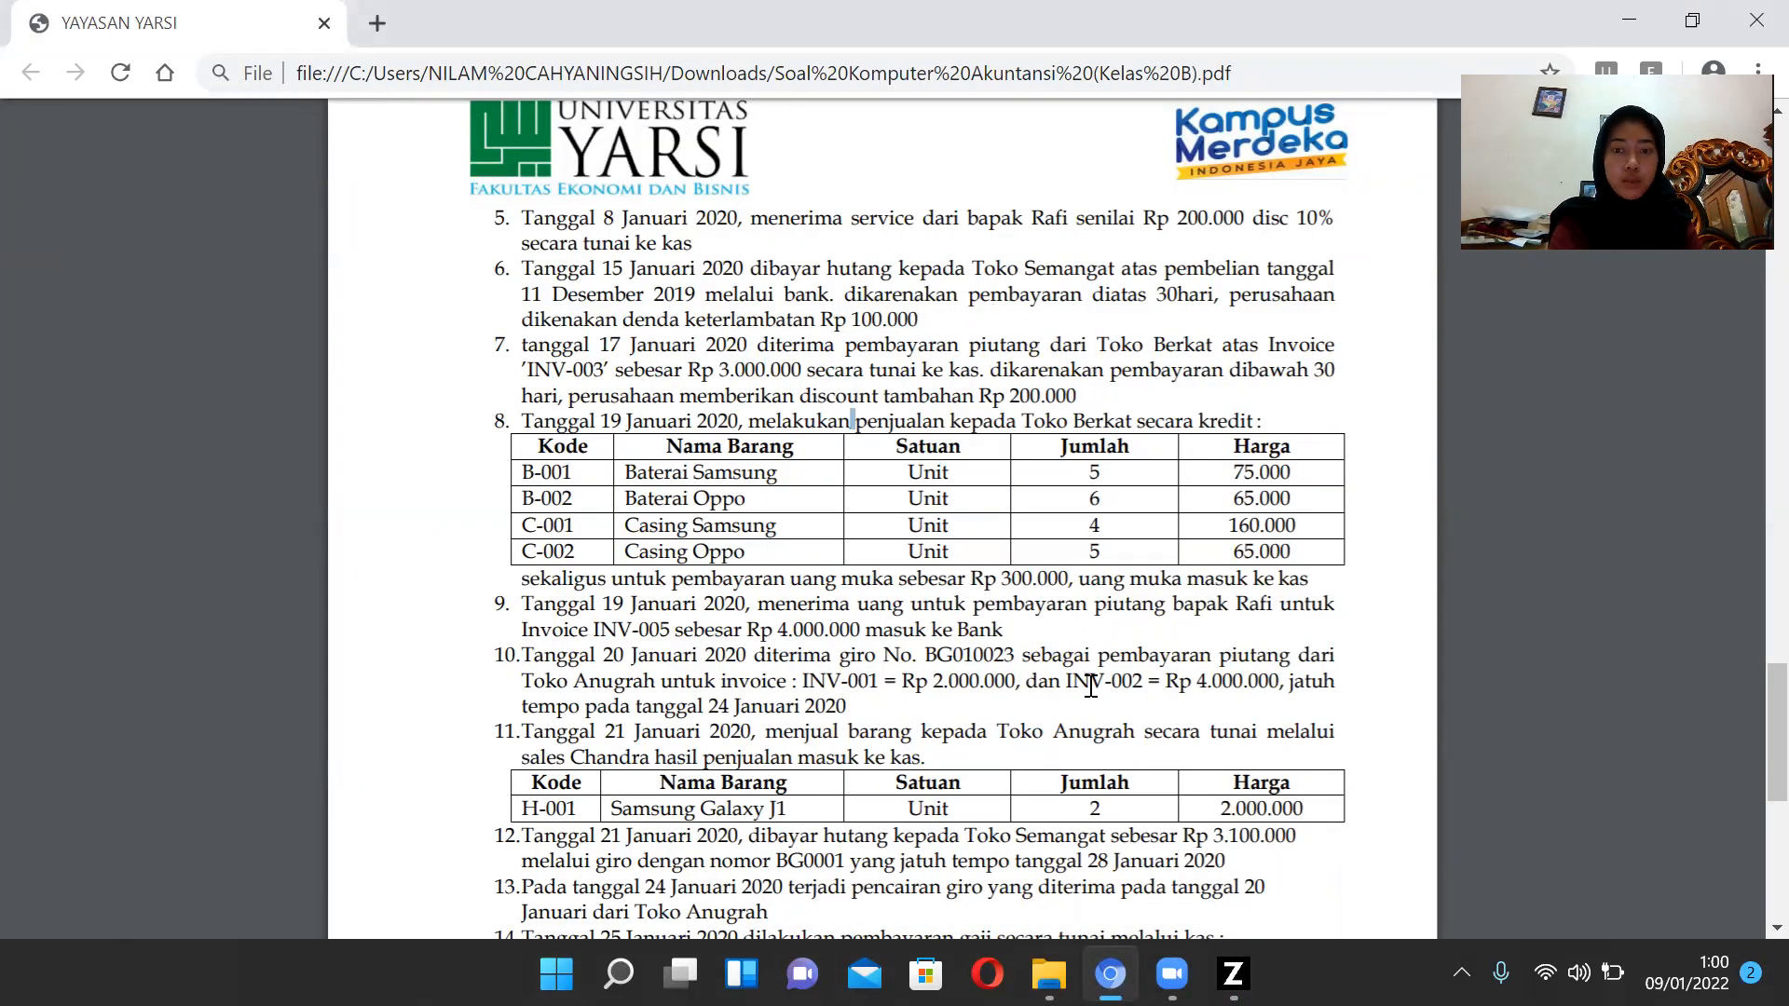
pyautogui.click(1232, 973)
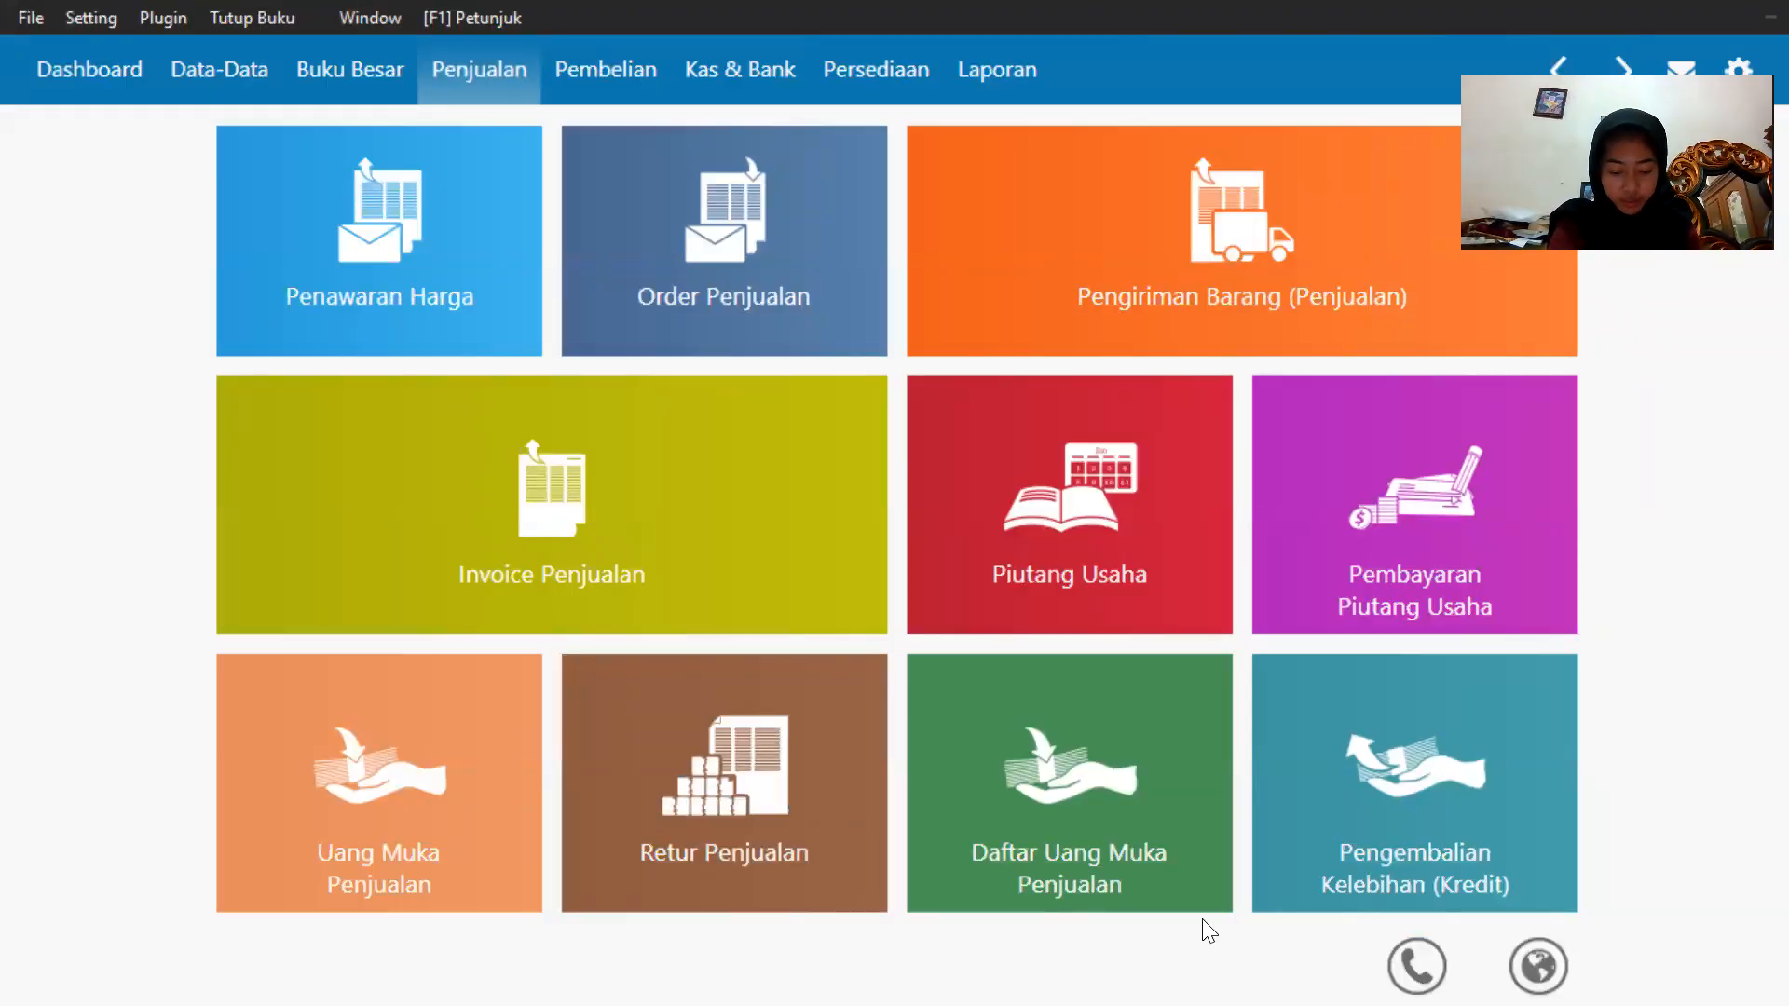
# Open the sales down-payment list and go back to the sales menu.
pyautogui.moveTo(1181, 908)
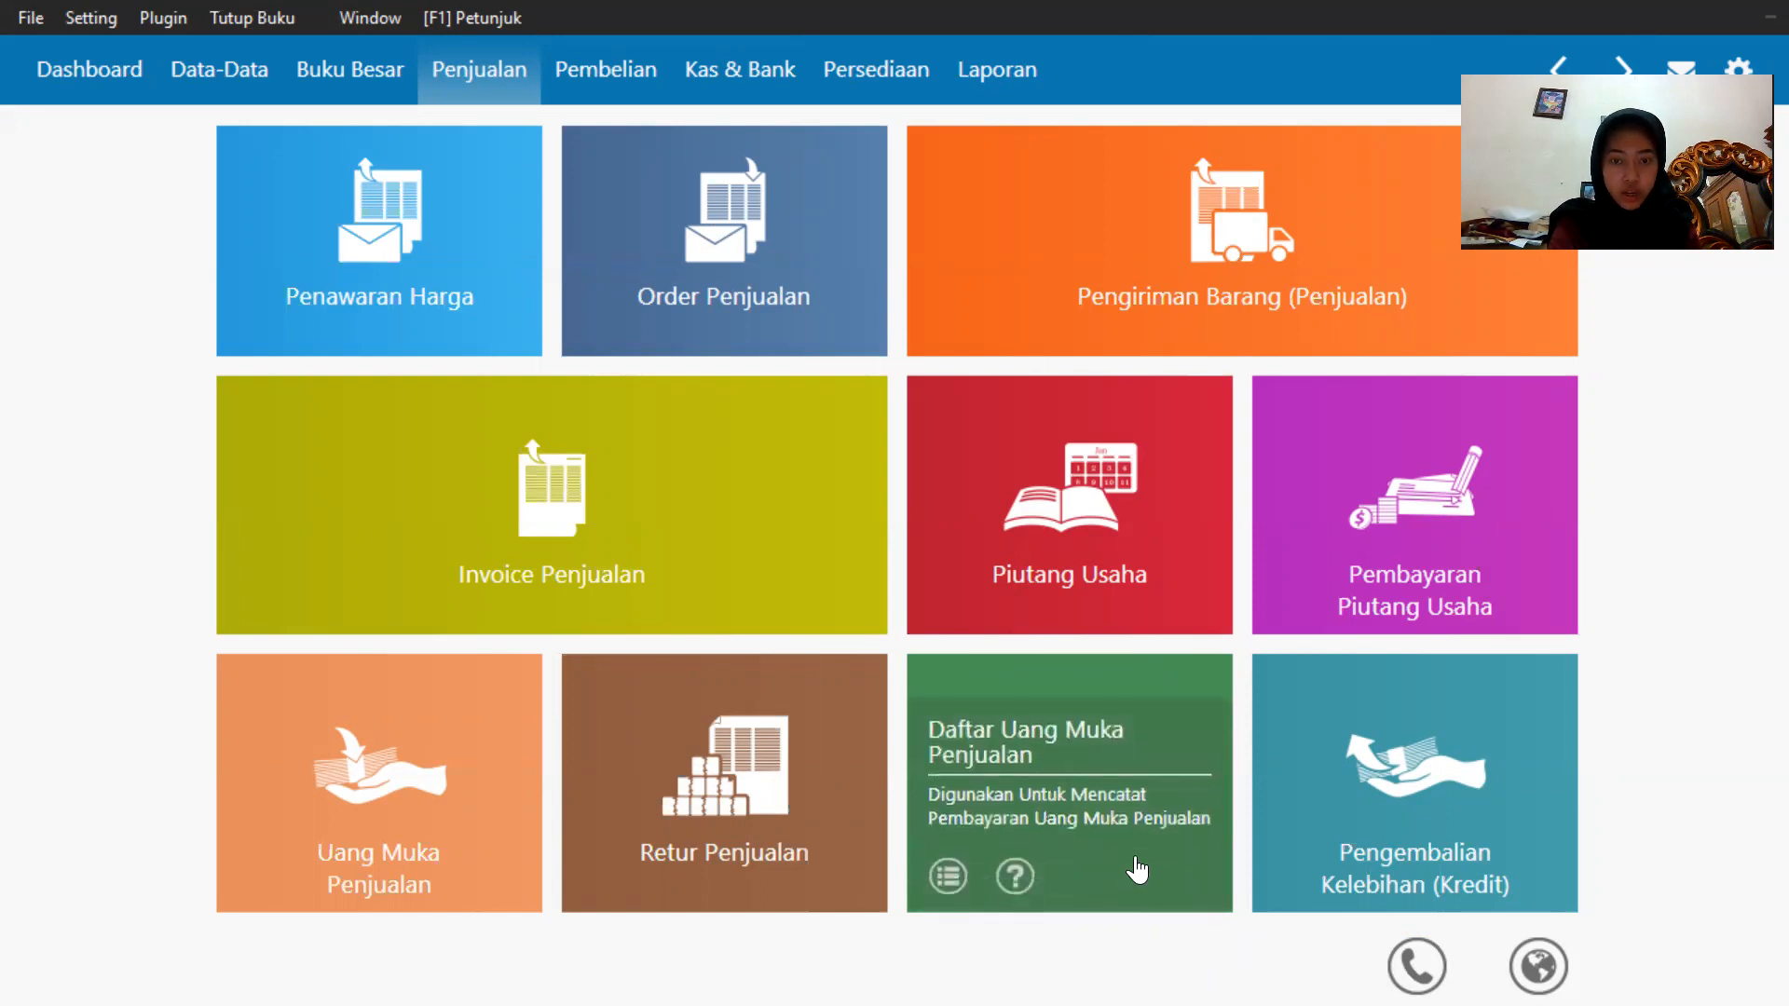
pyautogui.click(950, 874)
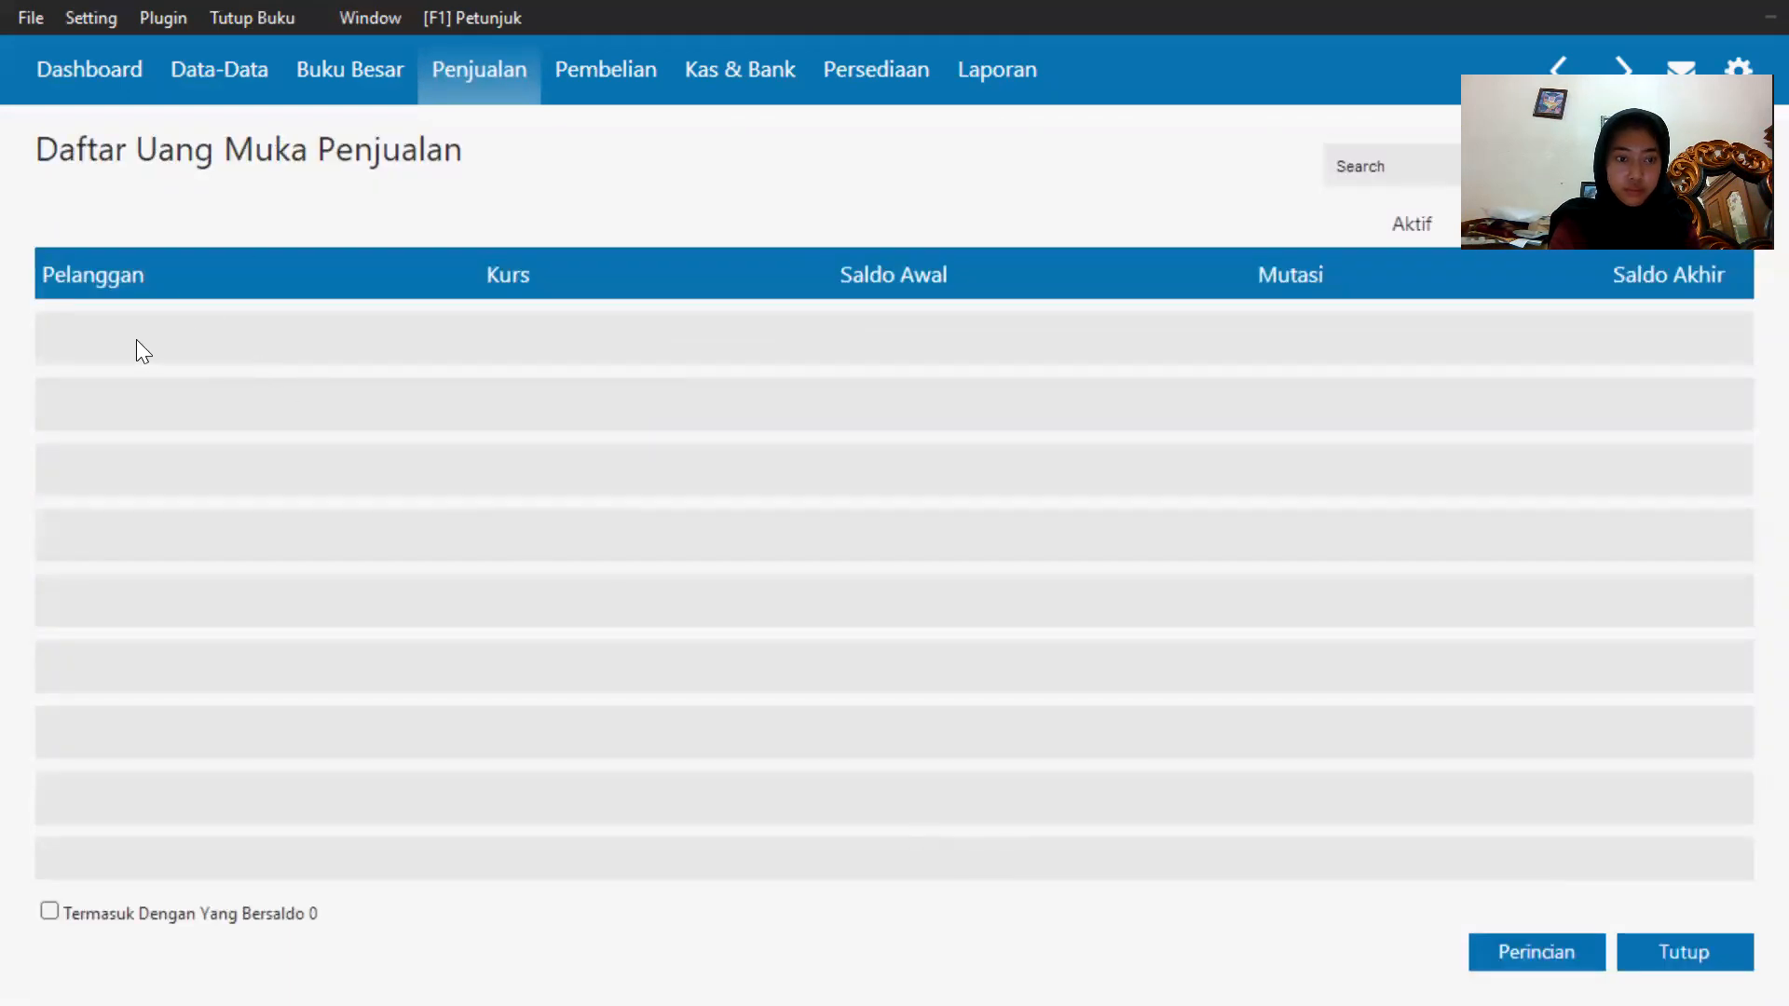
pyautogui.click(486, 84)
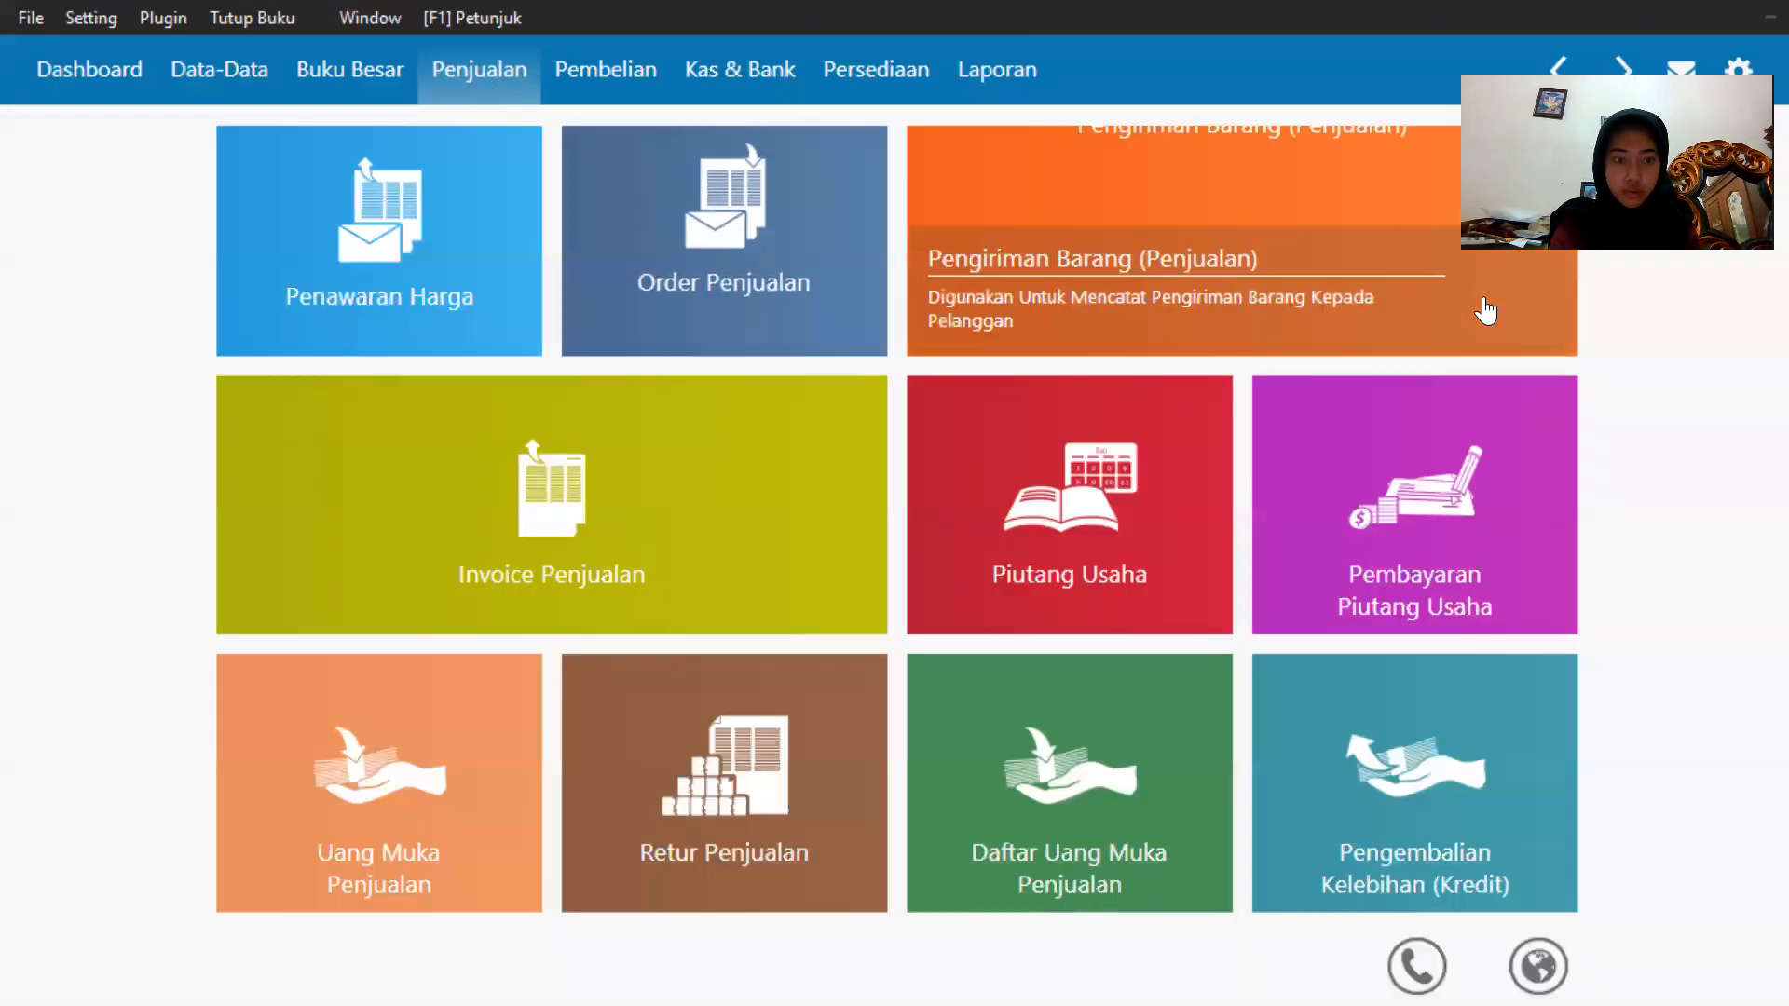
# Create a sales down payment into Kas from customer Toko Berkat for 300000.
pyautogui.moveTo(317, 871)
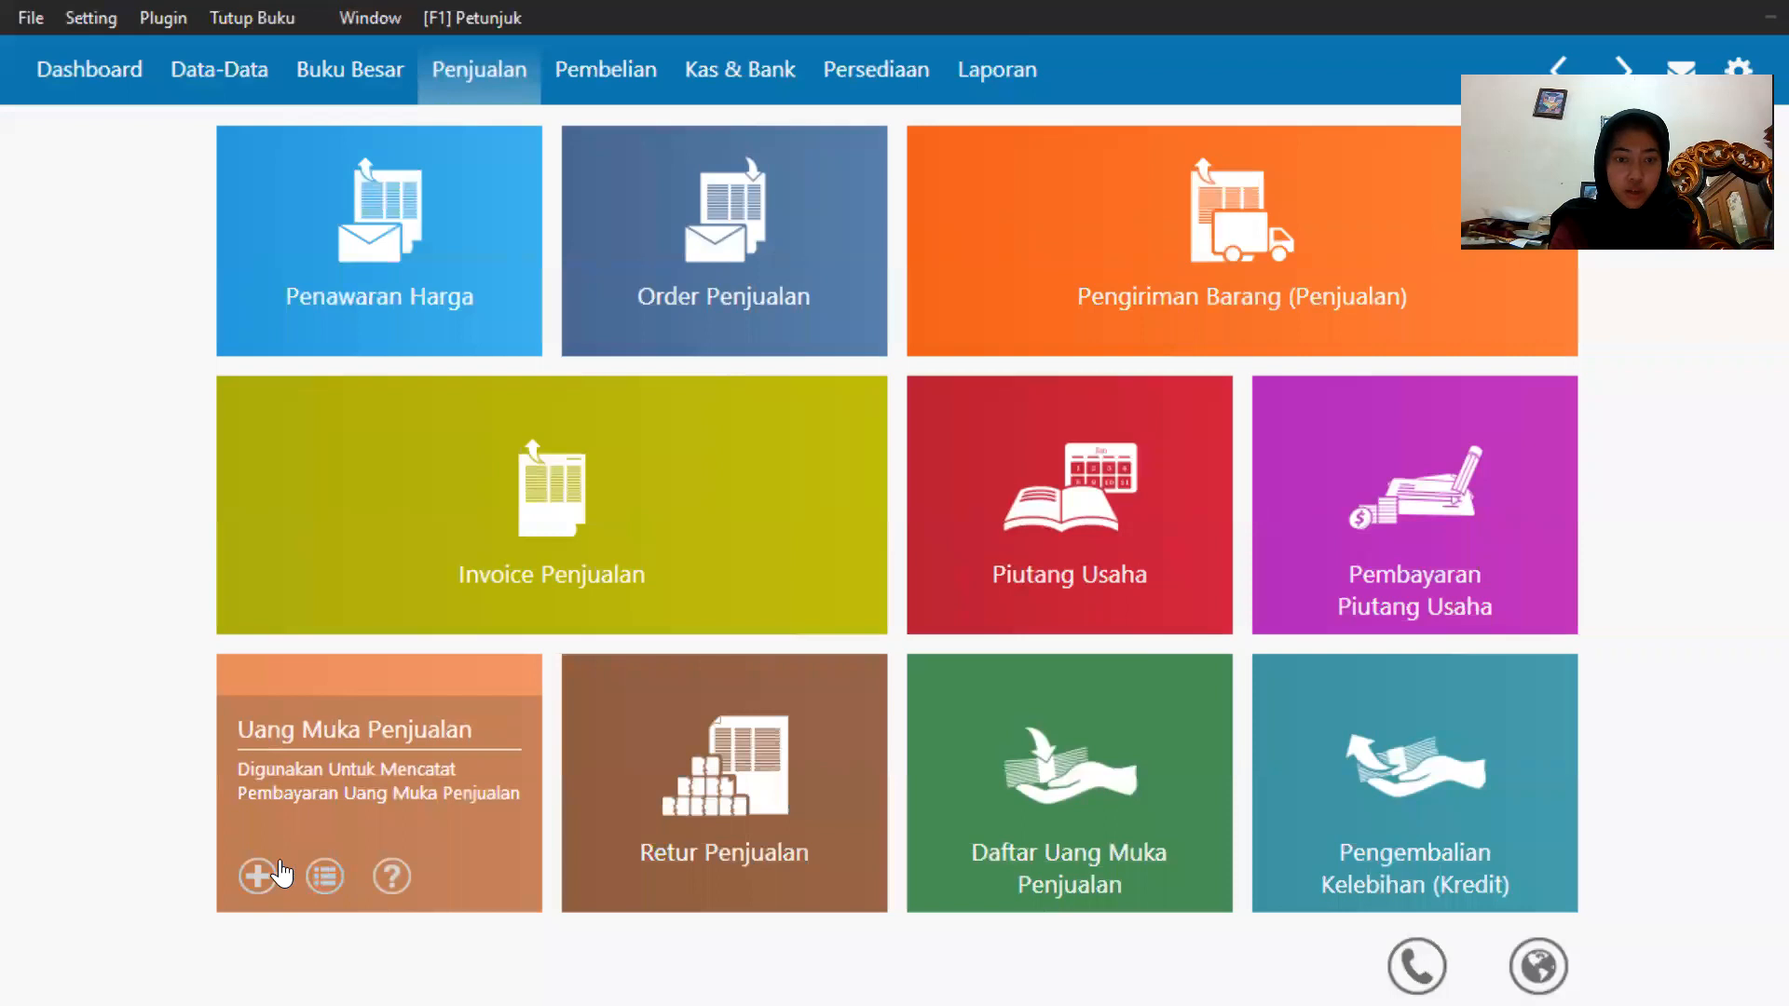
pyautogui.click(268, 872)
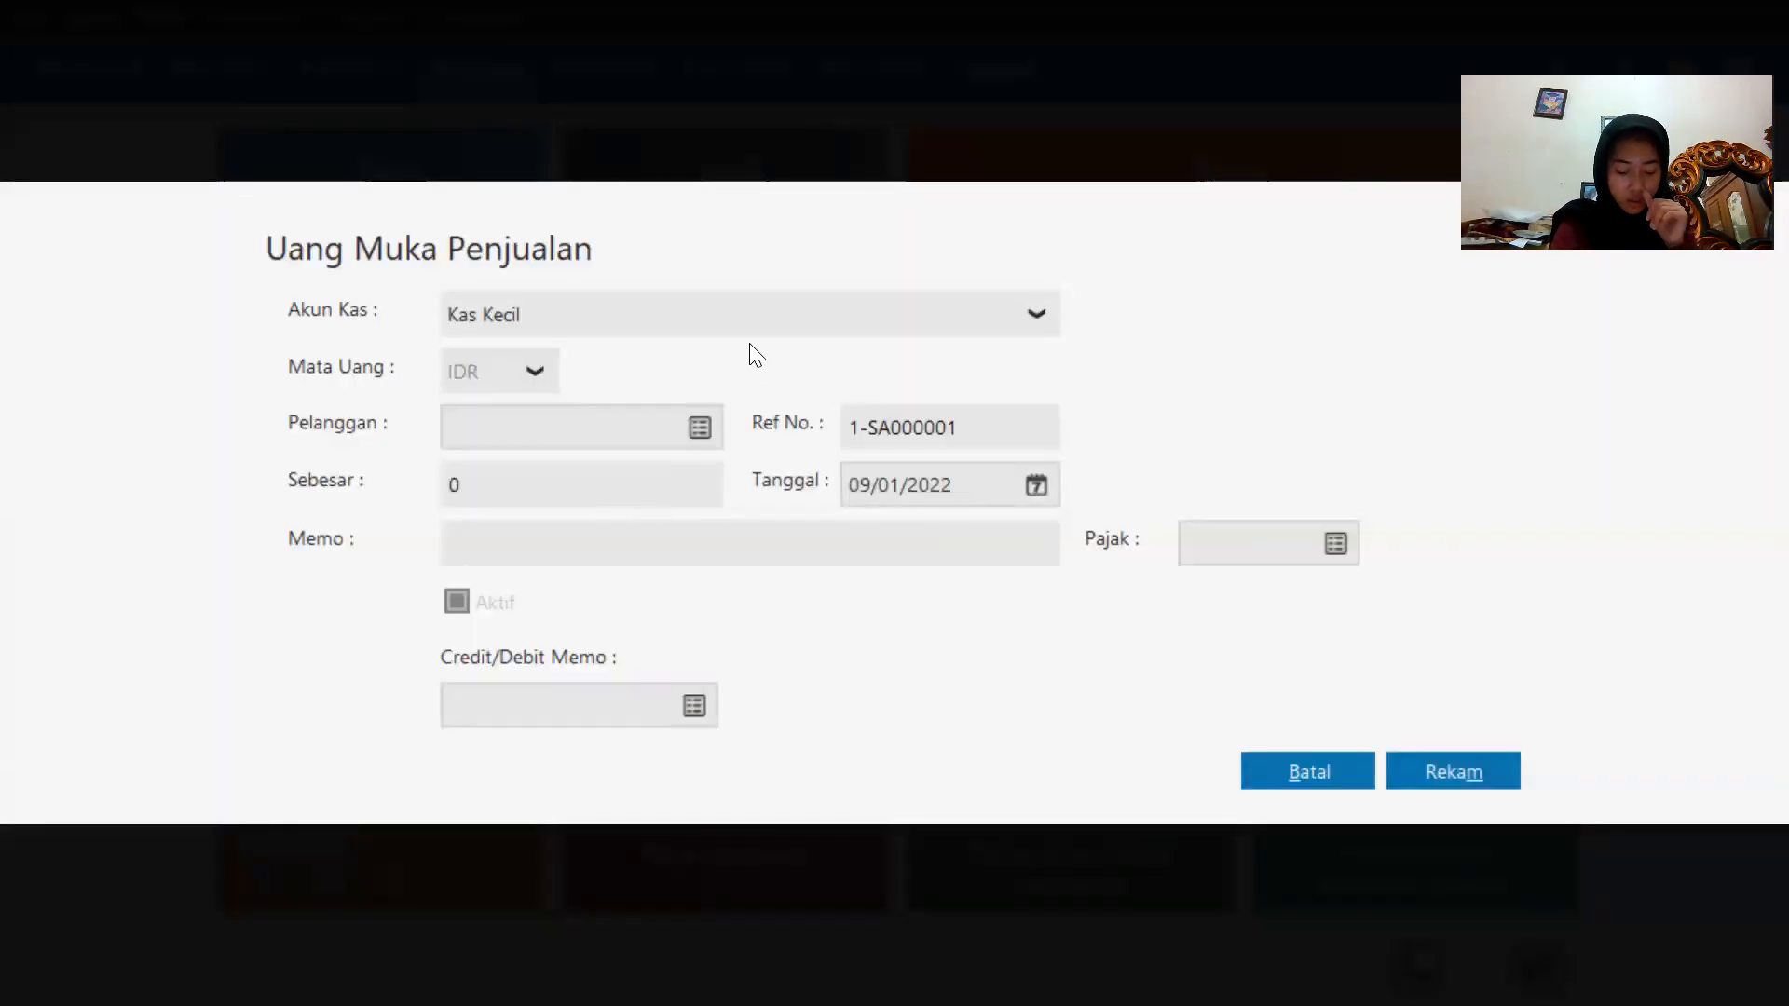
pyautogui.click(749, 331)
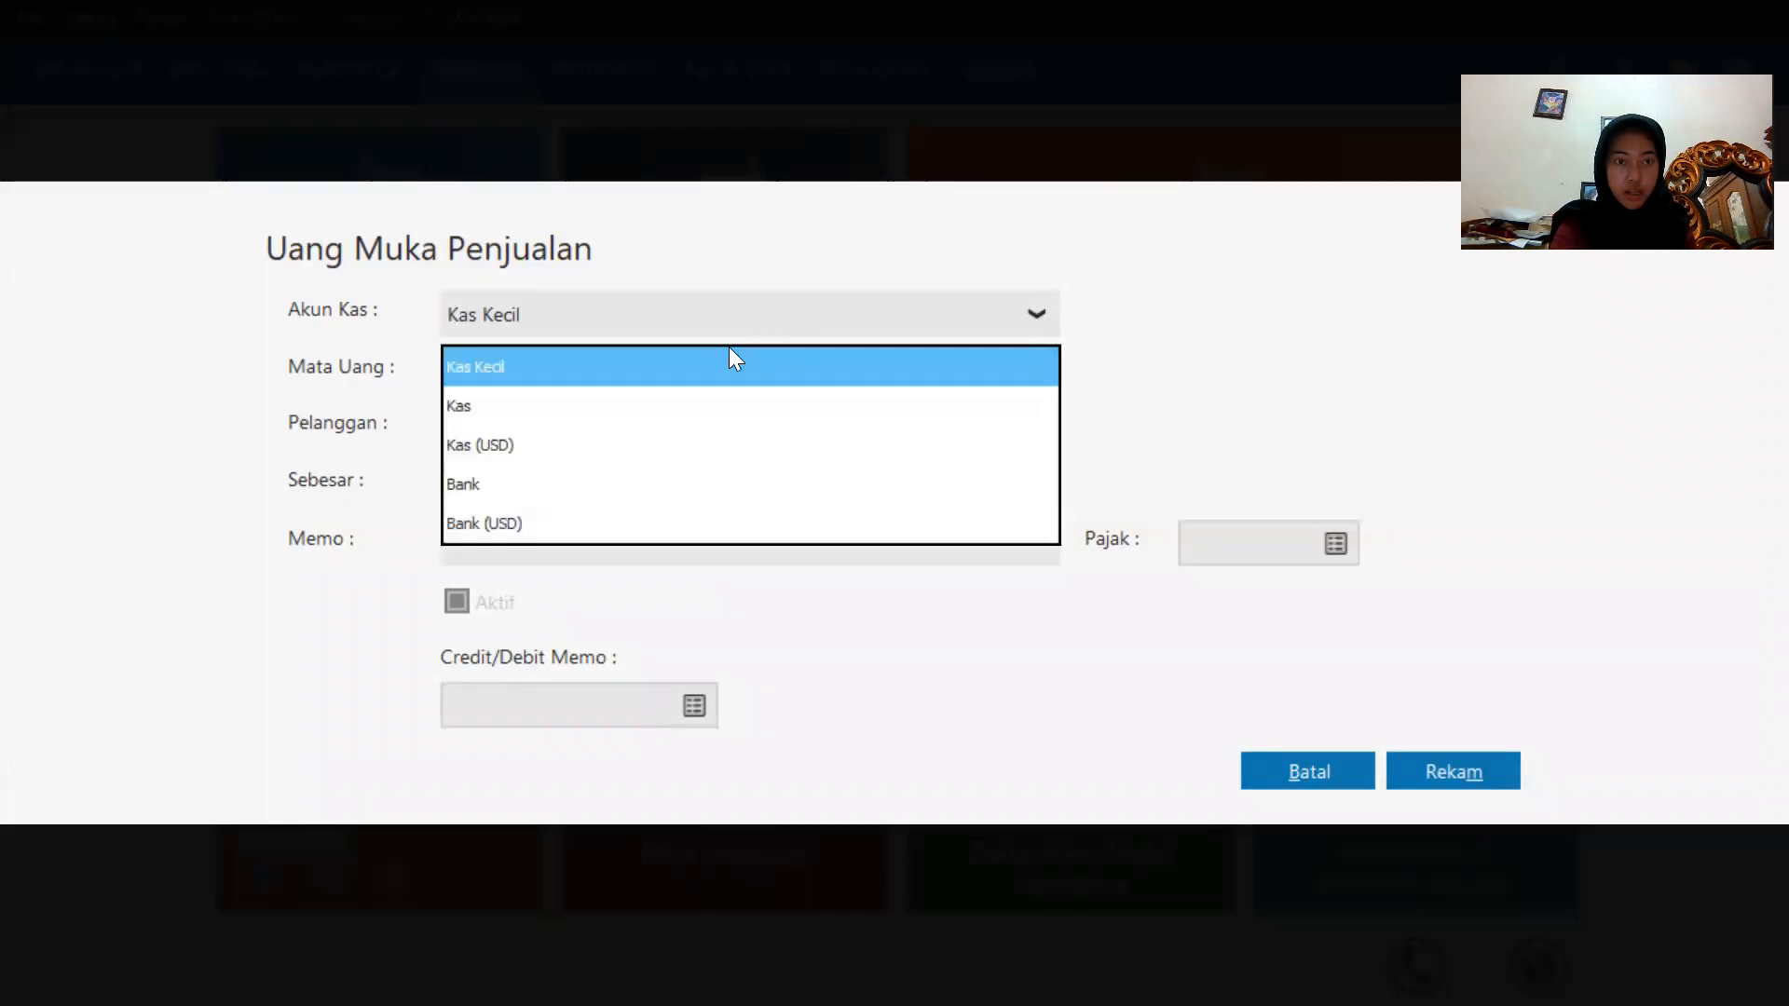
pyautogui.click(670, 410)
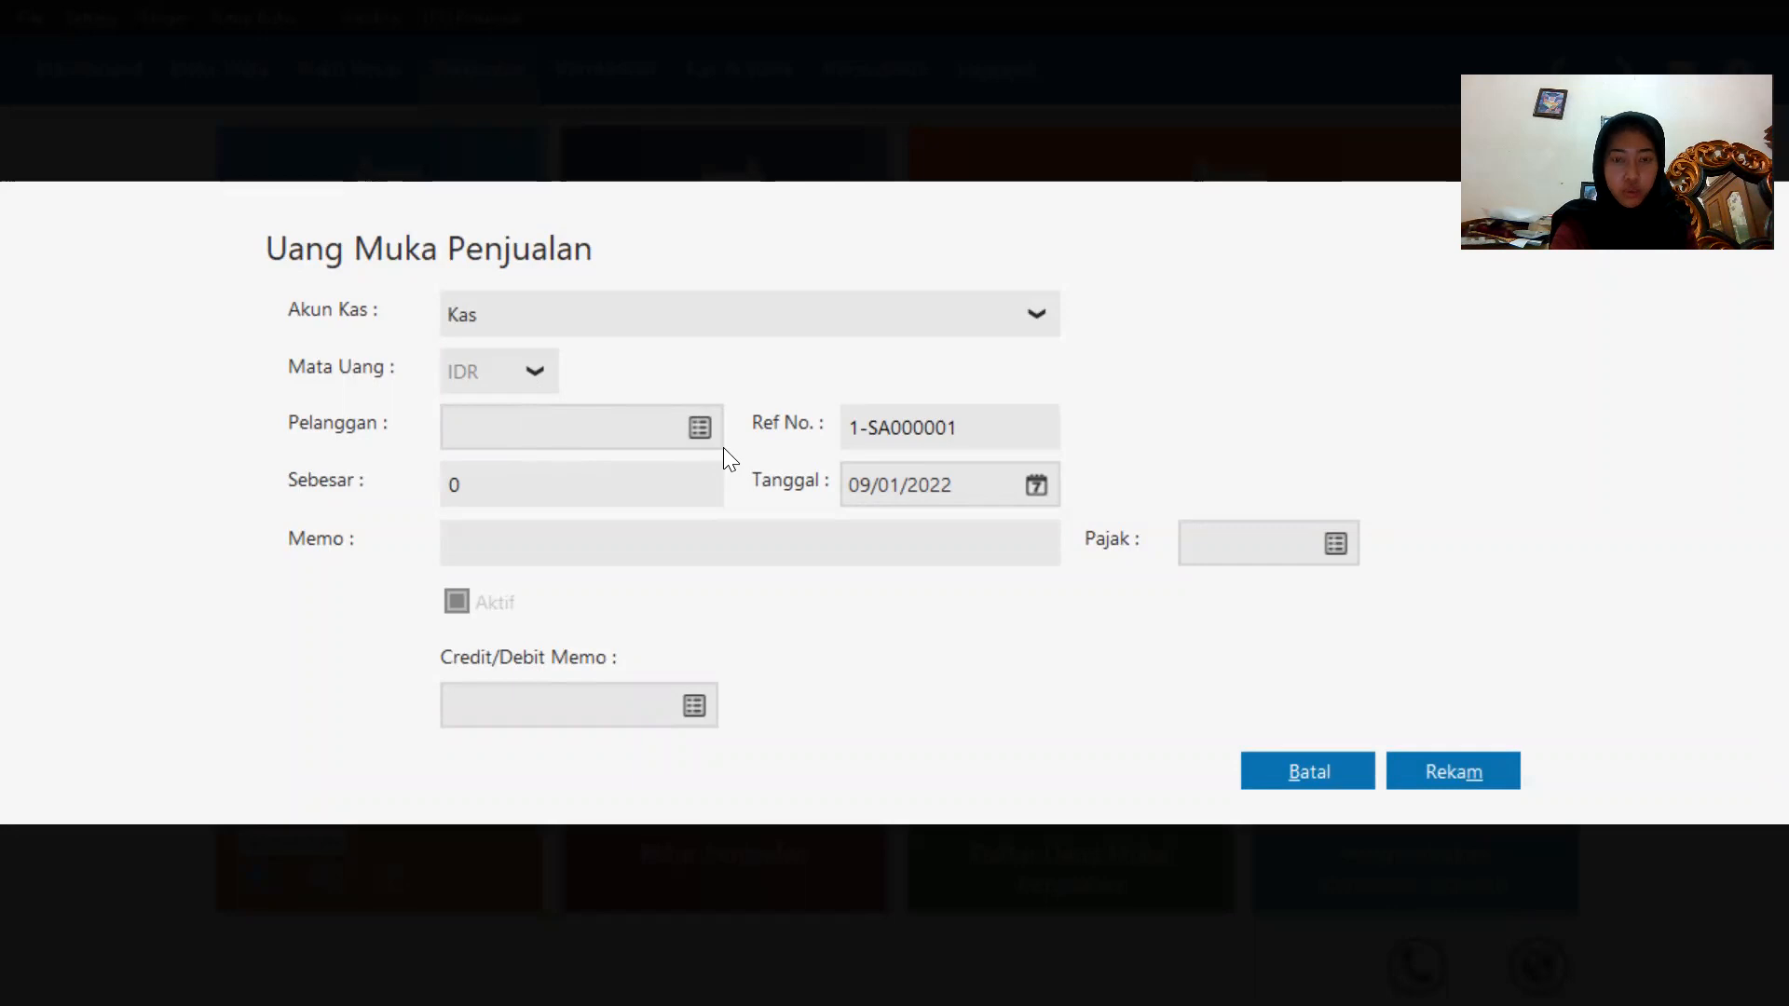
pyautogui.click(701, 426)
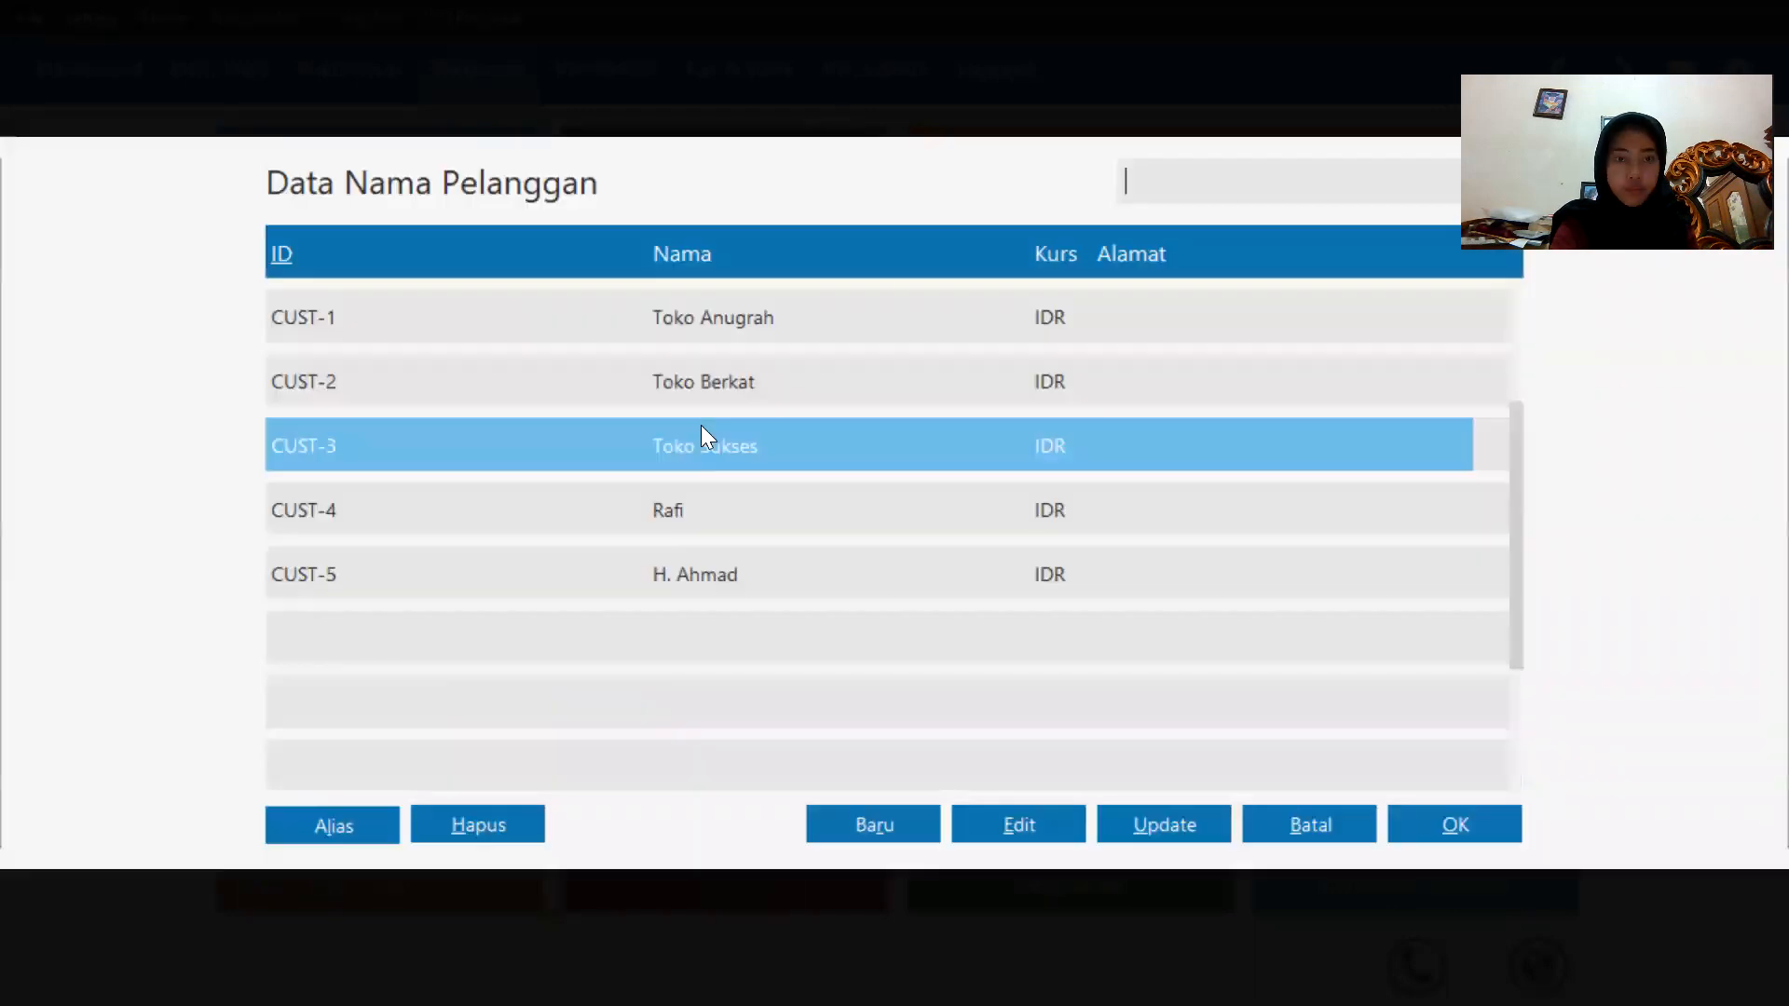
pyautogui.doubleClick(788, 393)
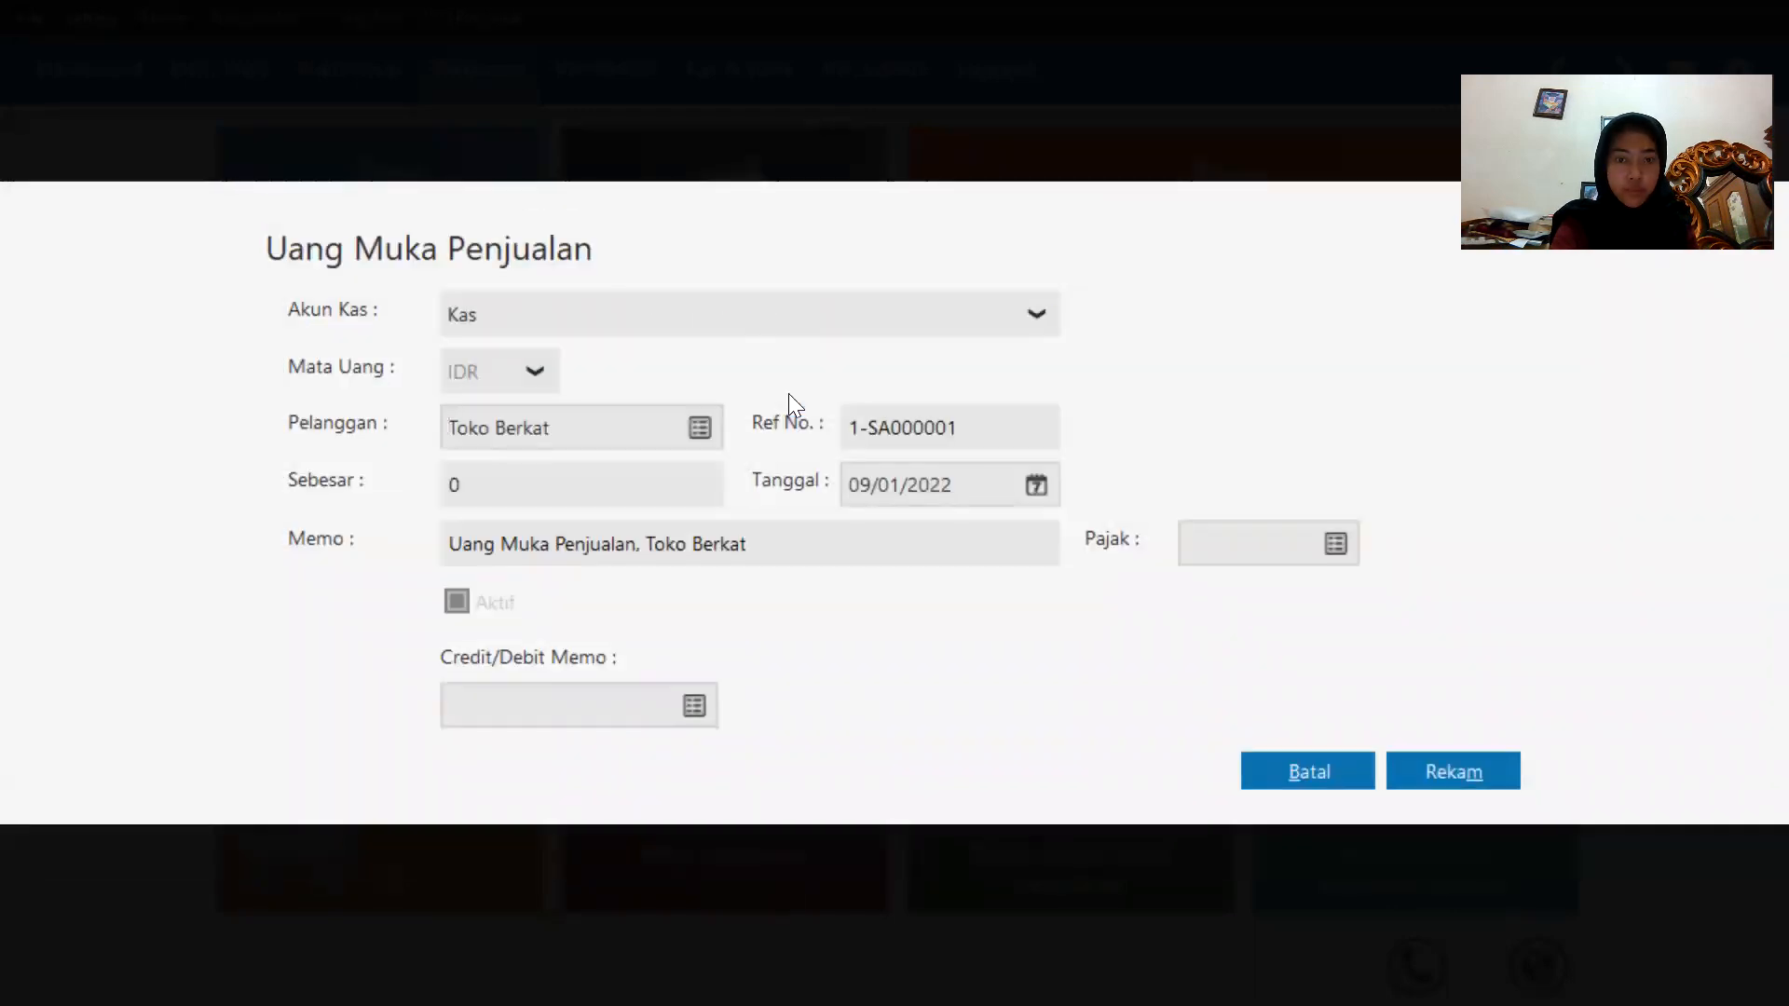
pyautogui.click(662, 472)
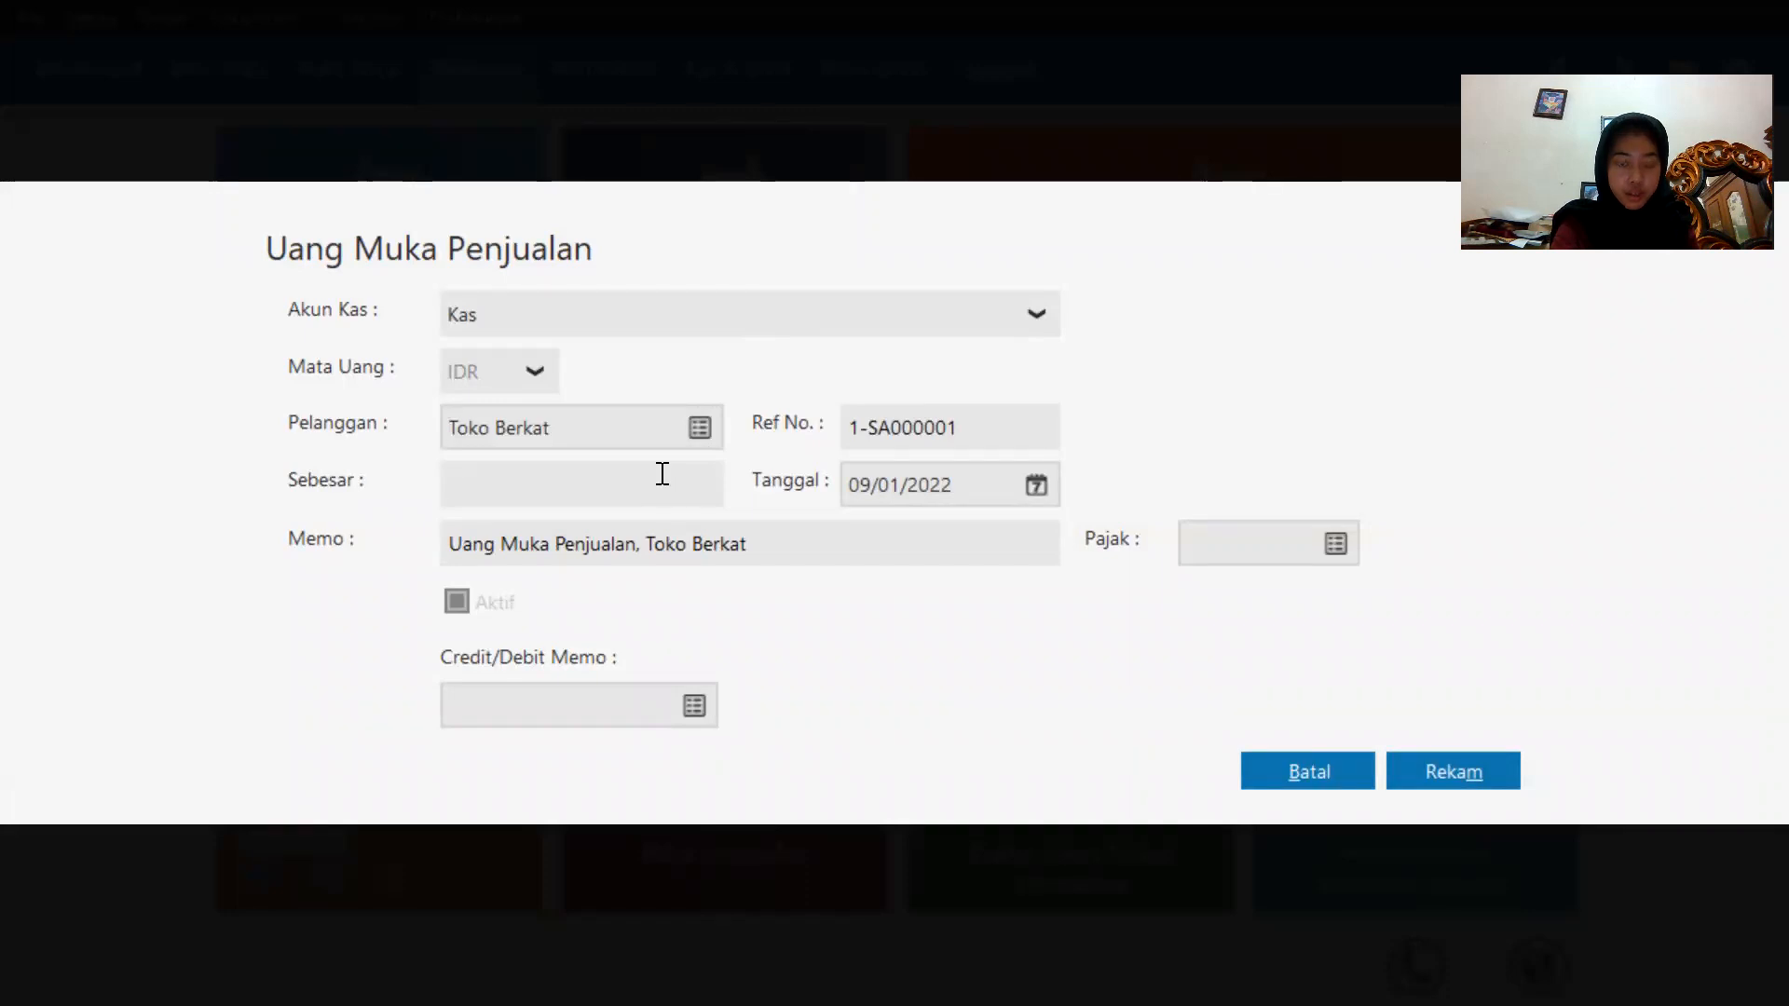
pyautogui.write('300000')
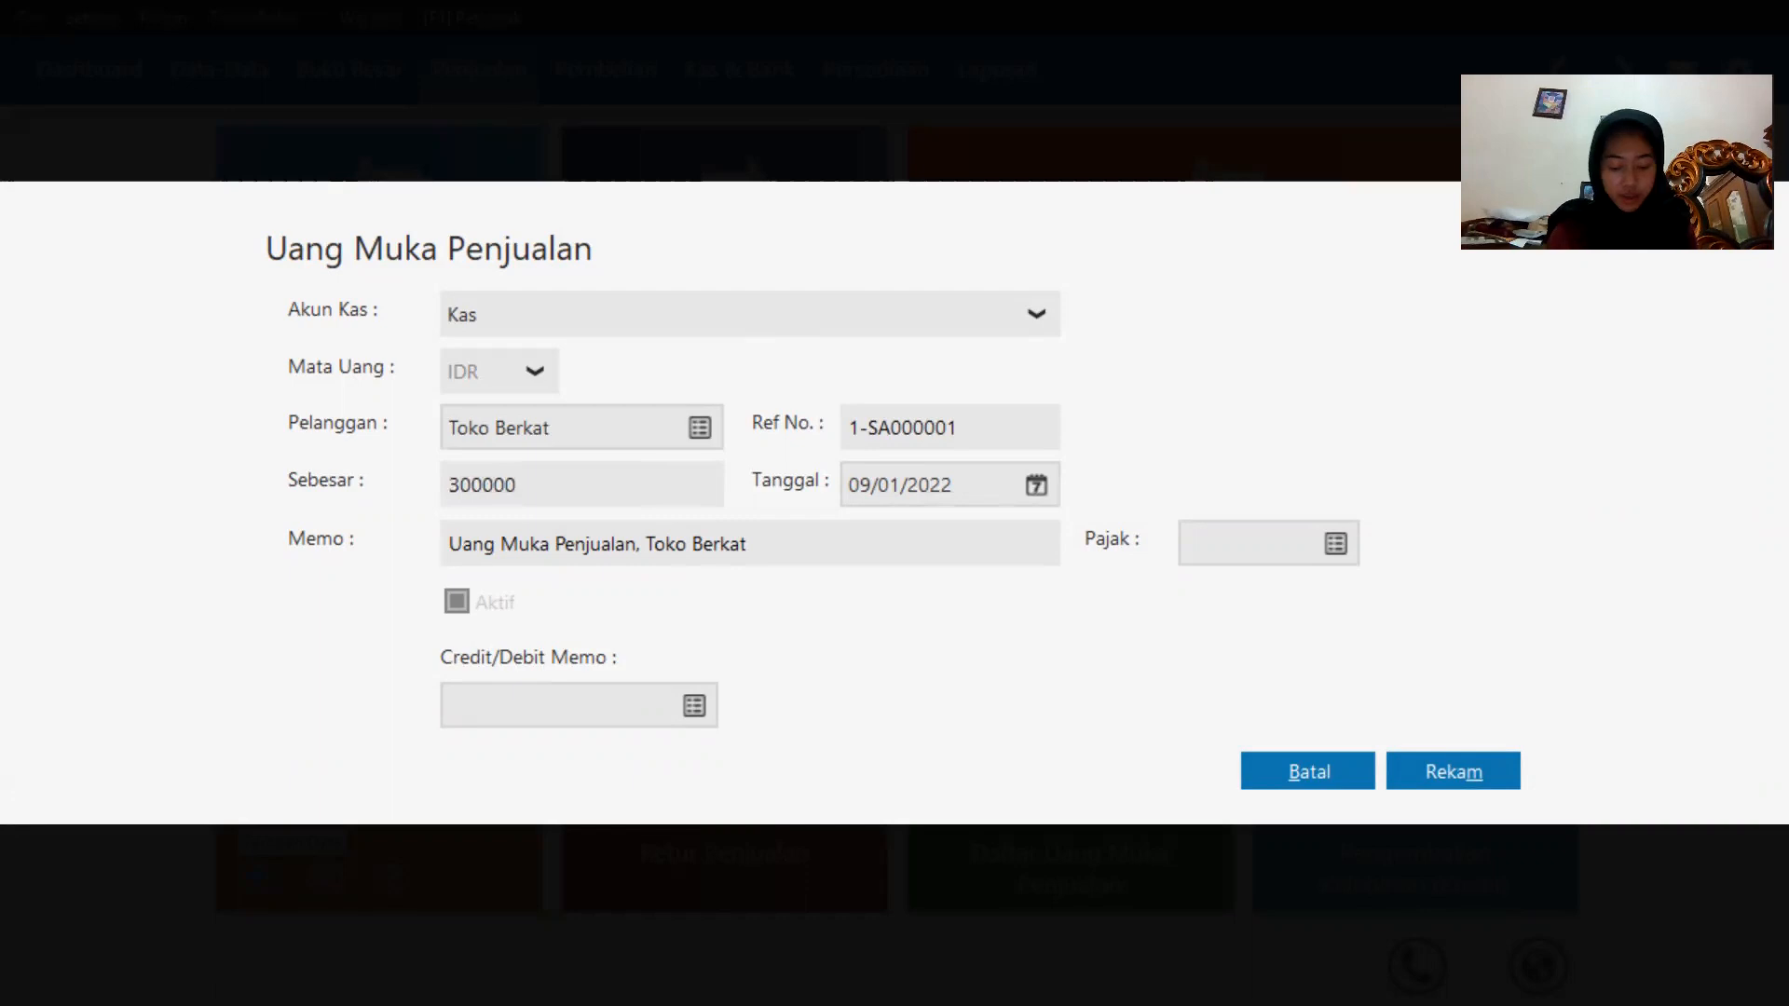
# Set the down payment date to 19 January 2020 and record it.
pyautogui.click(1032, 484)
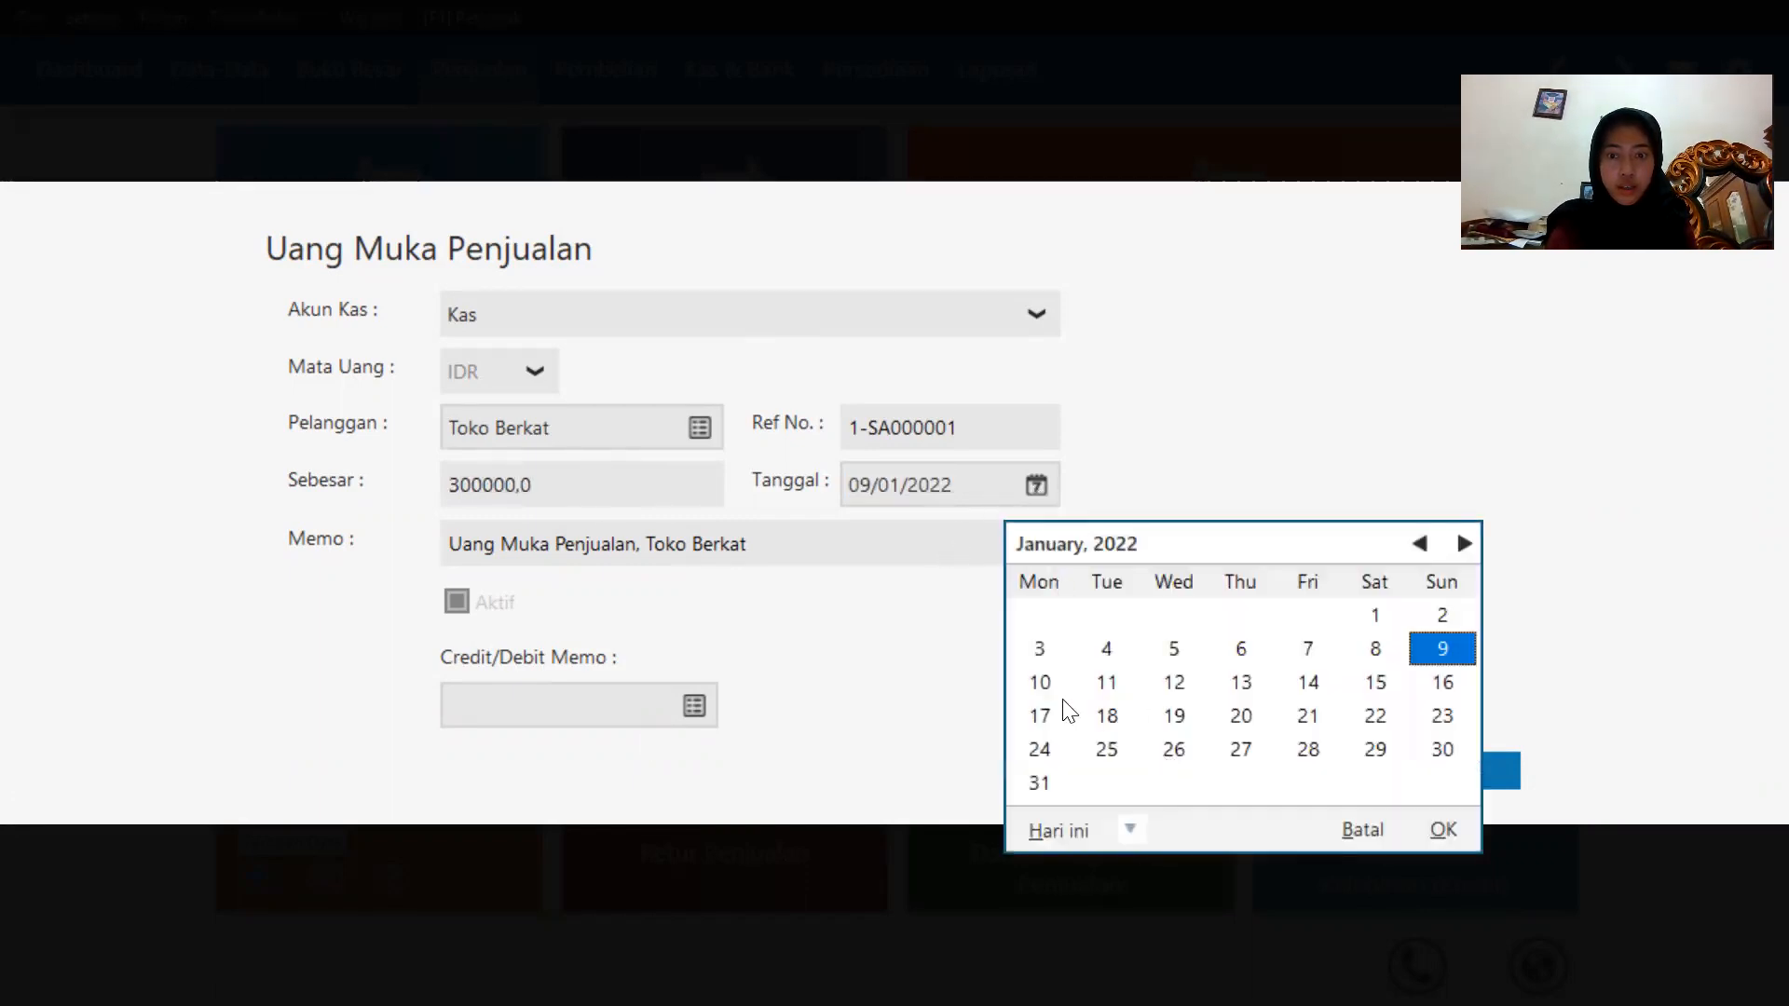
pyautogui.click(1129, 830)
pyautogui.click(1163, 774)
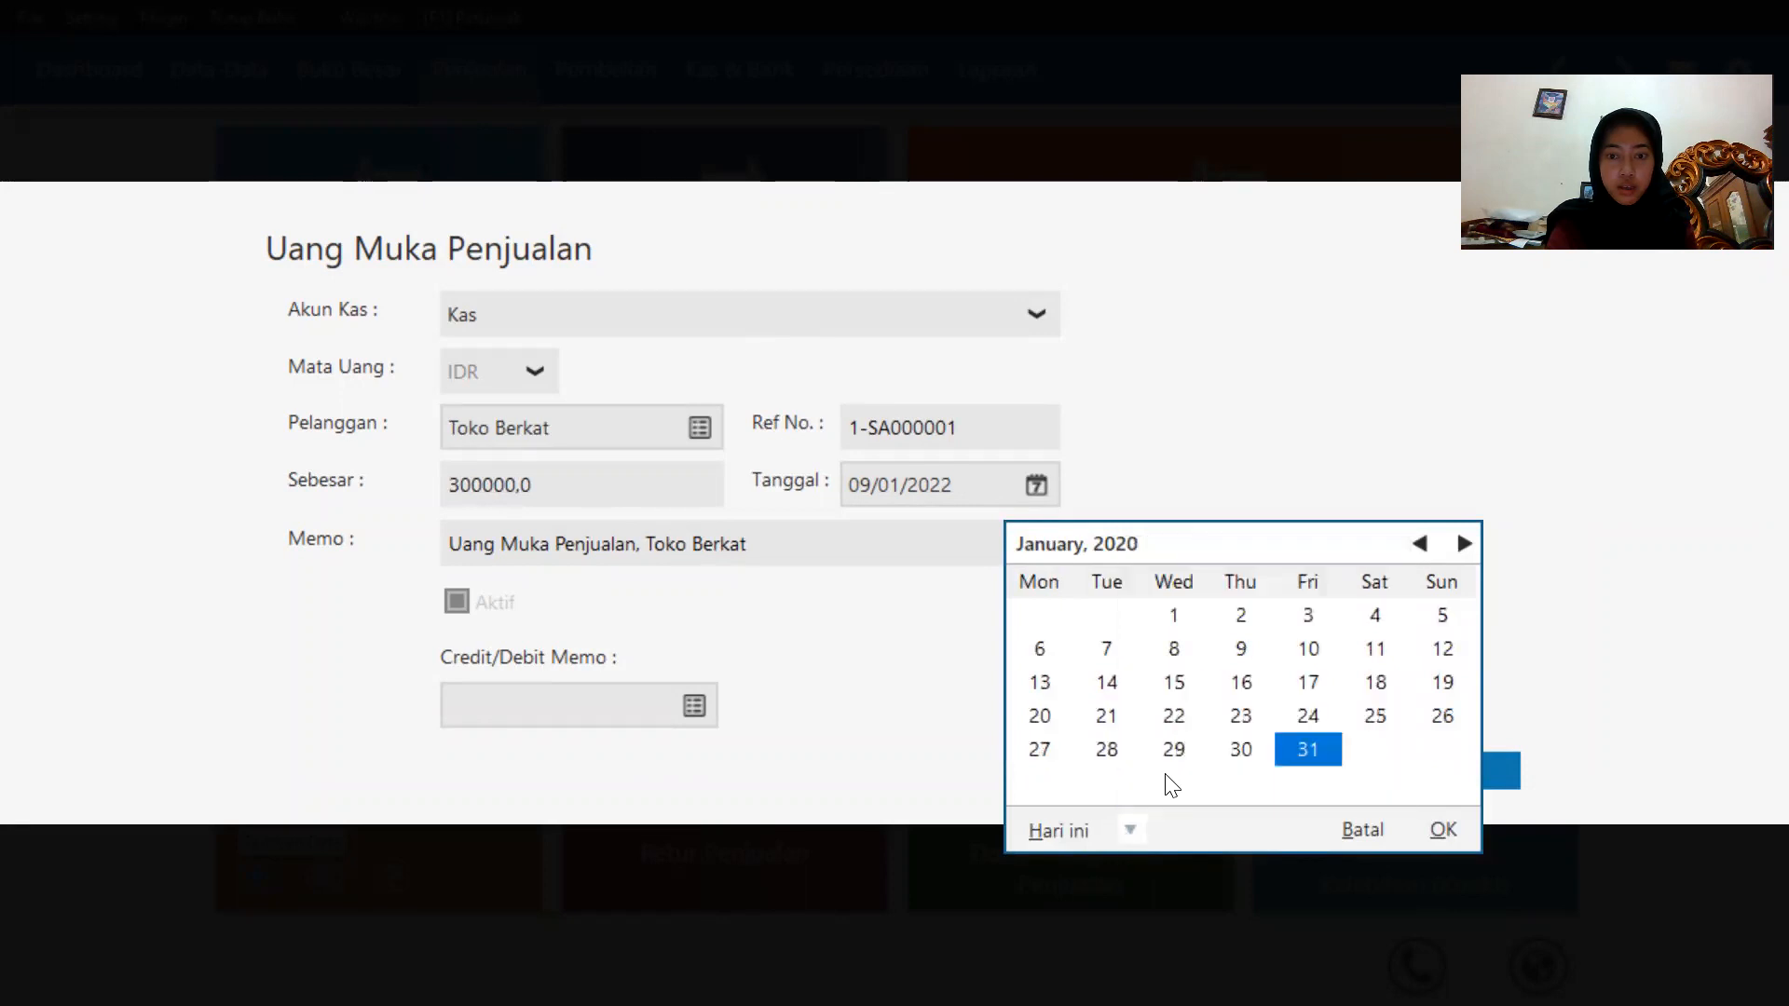
pyautogui.click(1440, 689)
pyautogui.click(1442, 829)
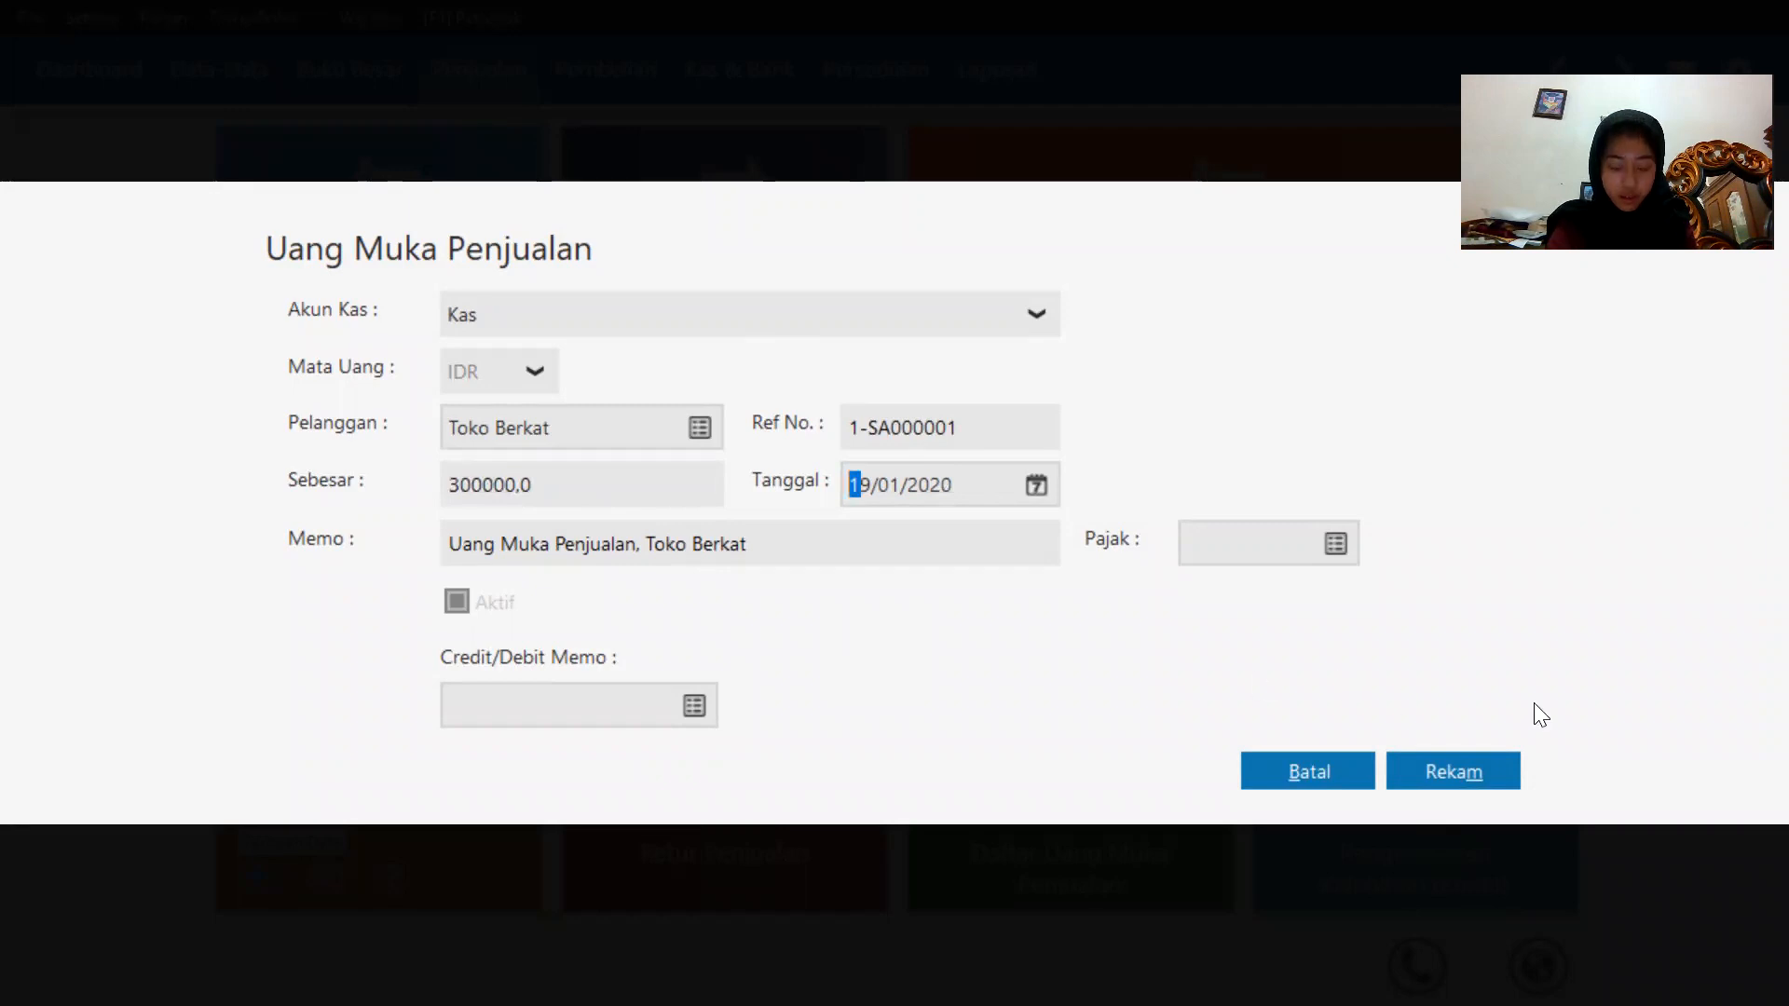
pyautogui.click(1504, 773)
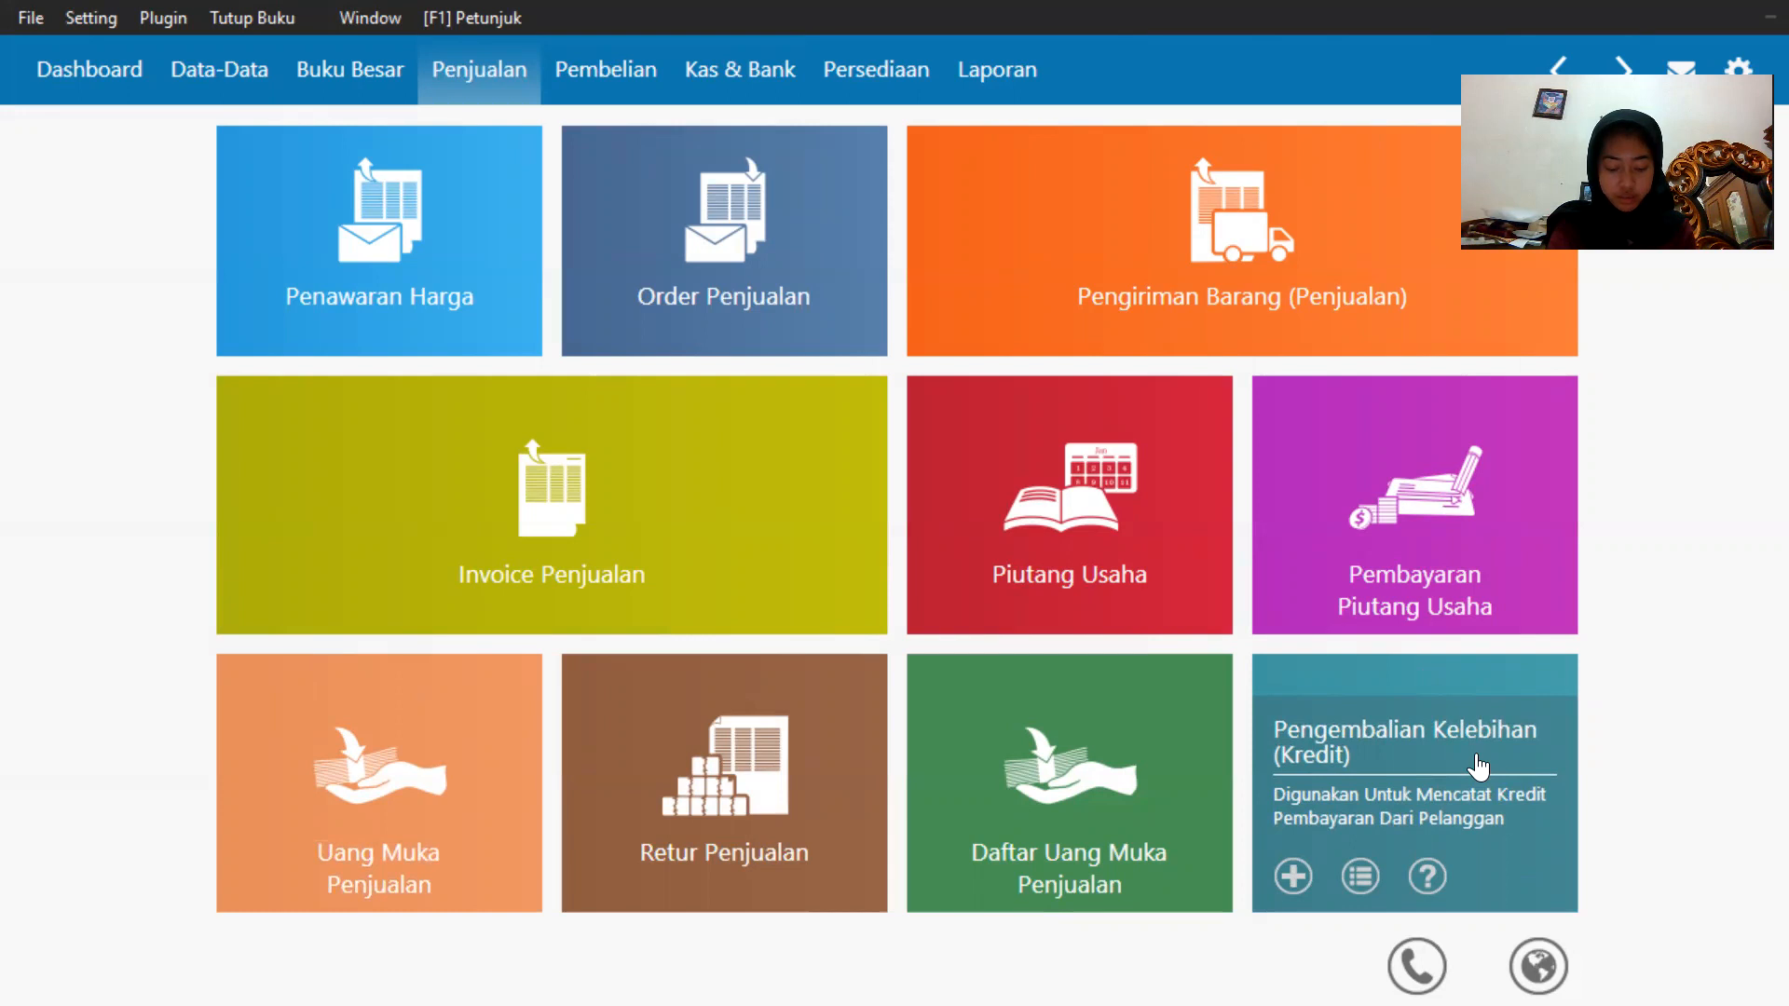
# Start a new sales goods delivery (Pengiriman Barang) and choose Toko Berkat as the customer.
pyautogui.moveTo(947, 239)
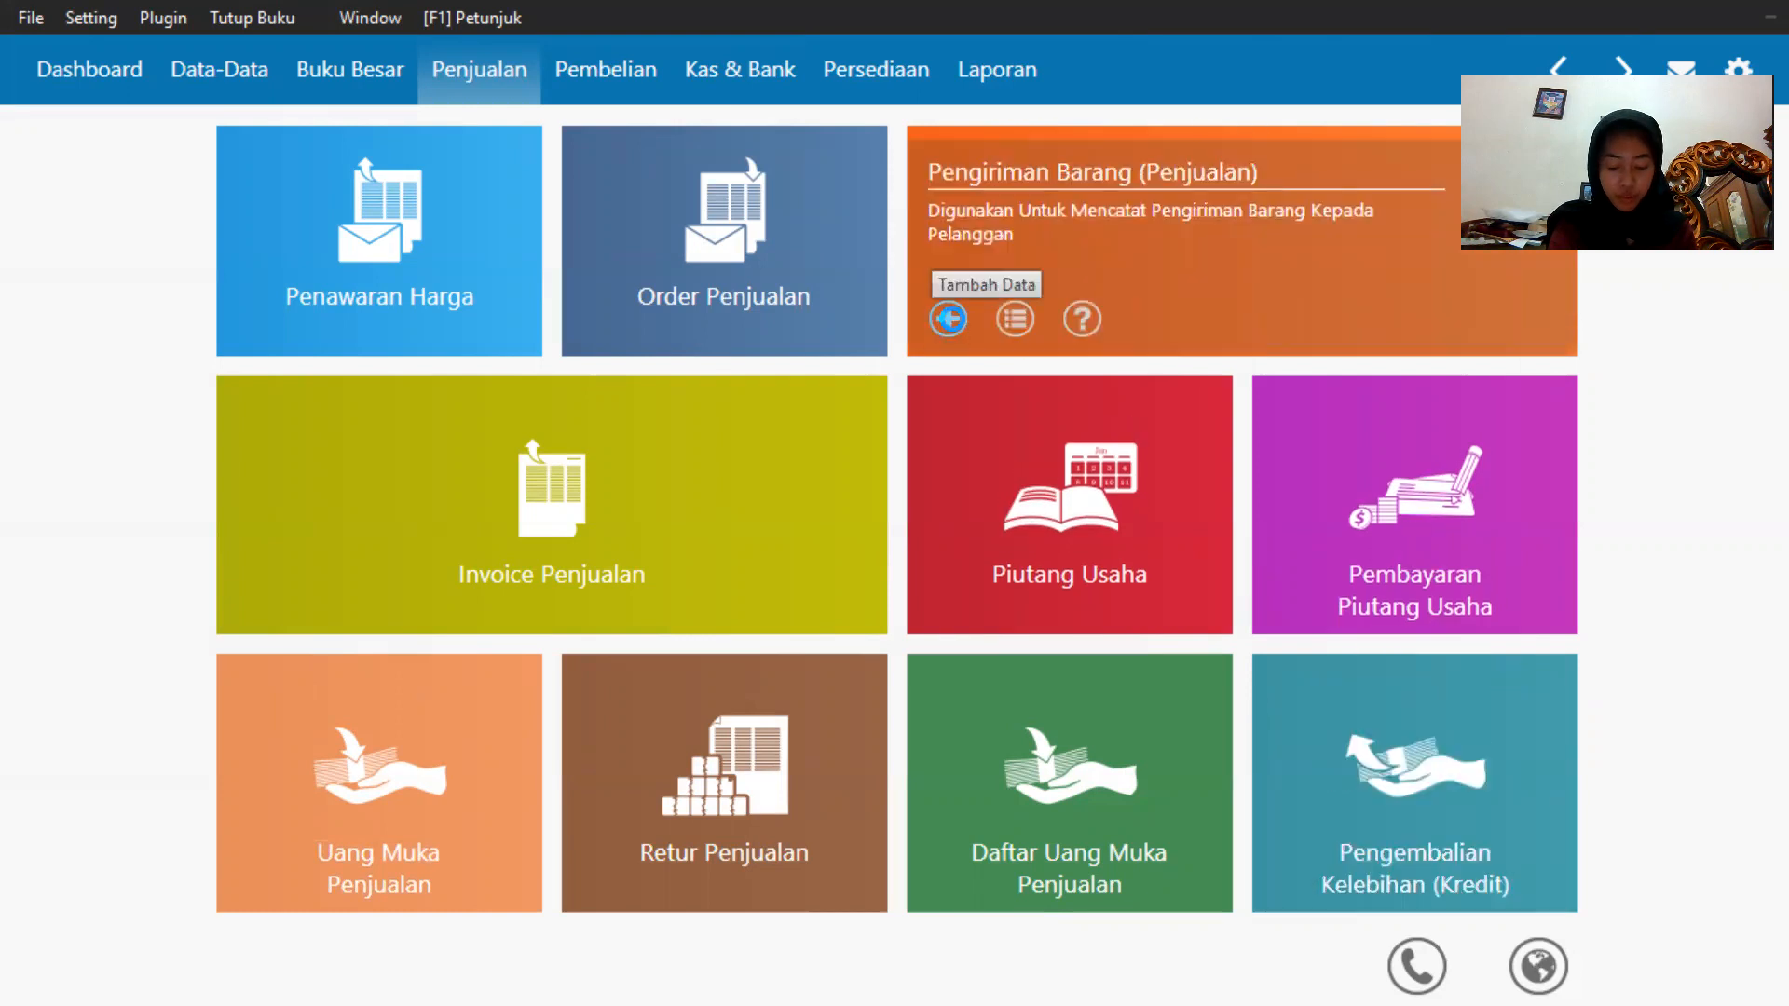
pyautogui.click(948, 318)
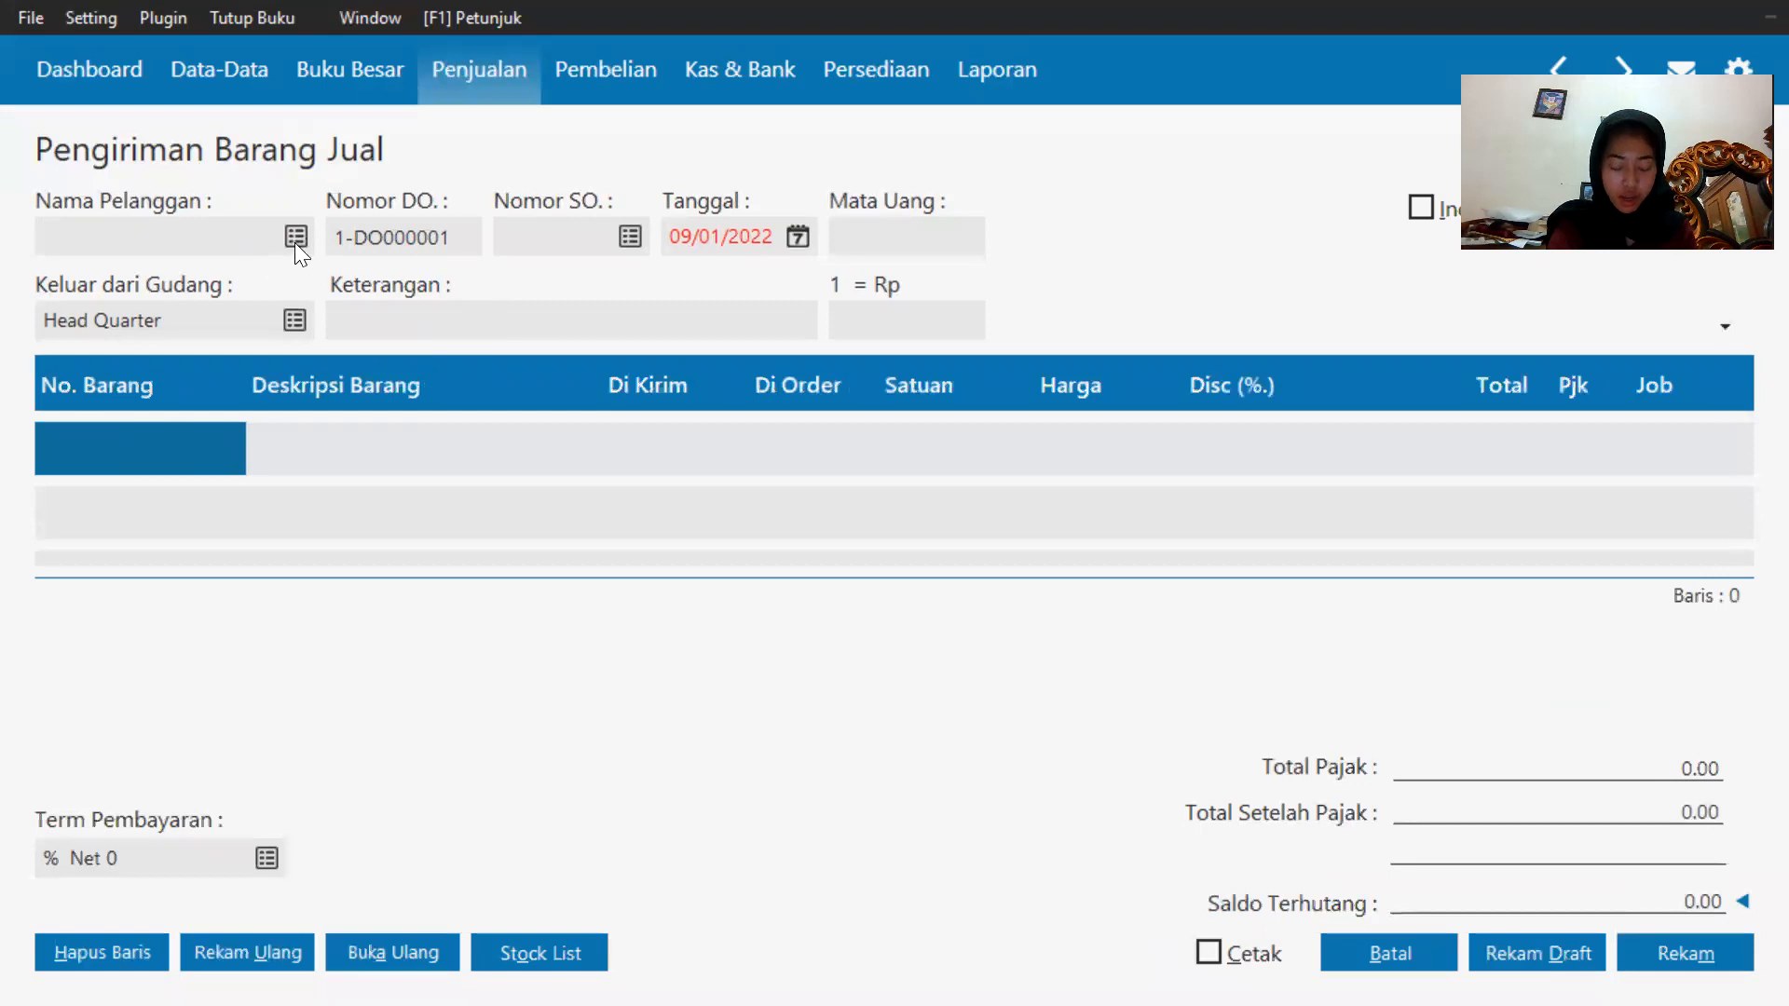
pyautogui.click(295, 238)
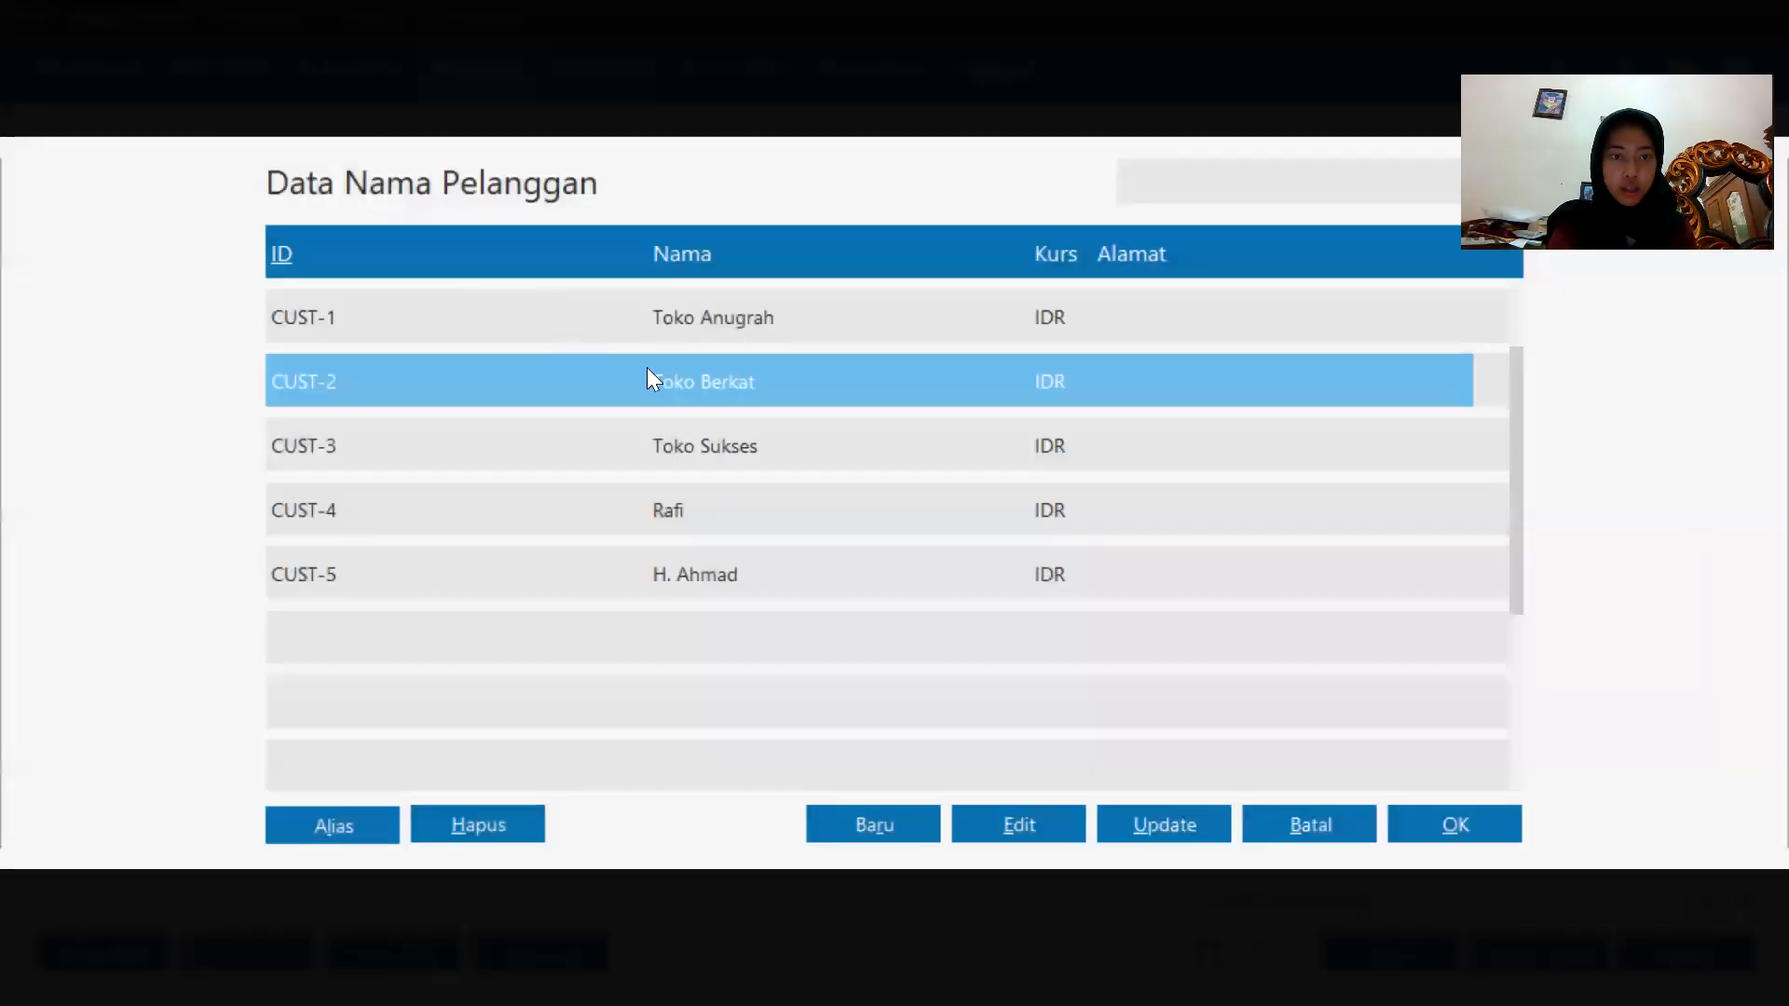
pyautogui.doubleClick(652, 382)
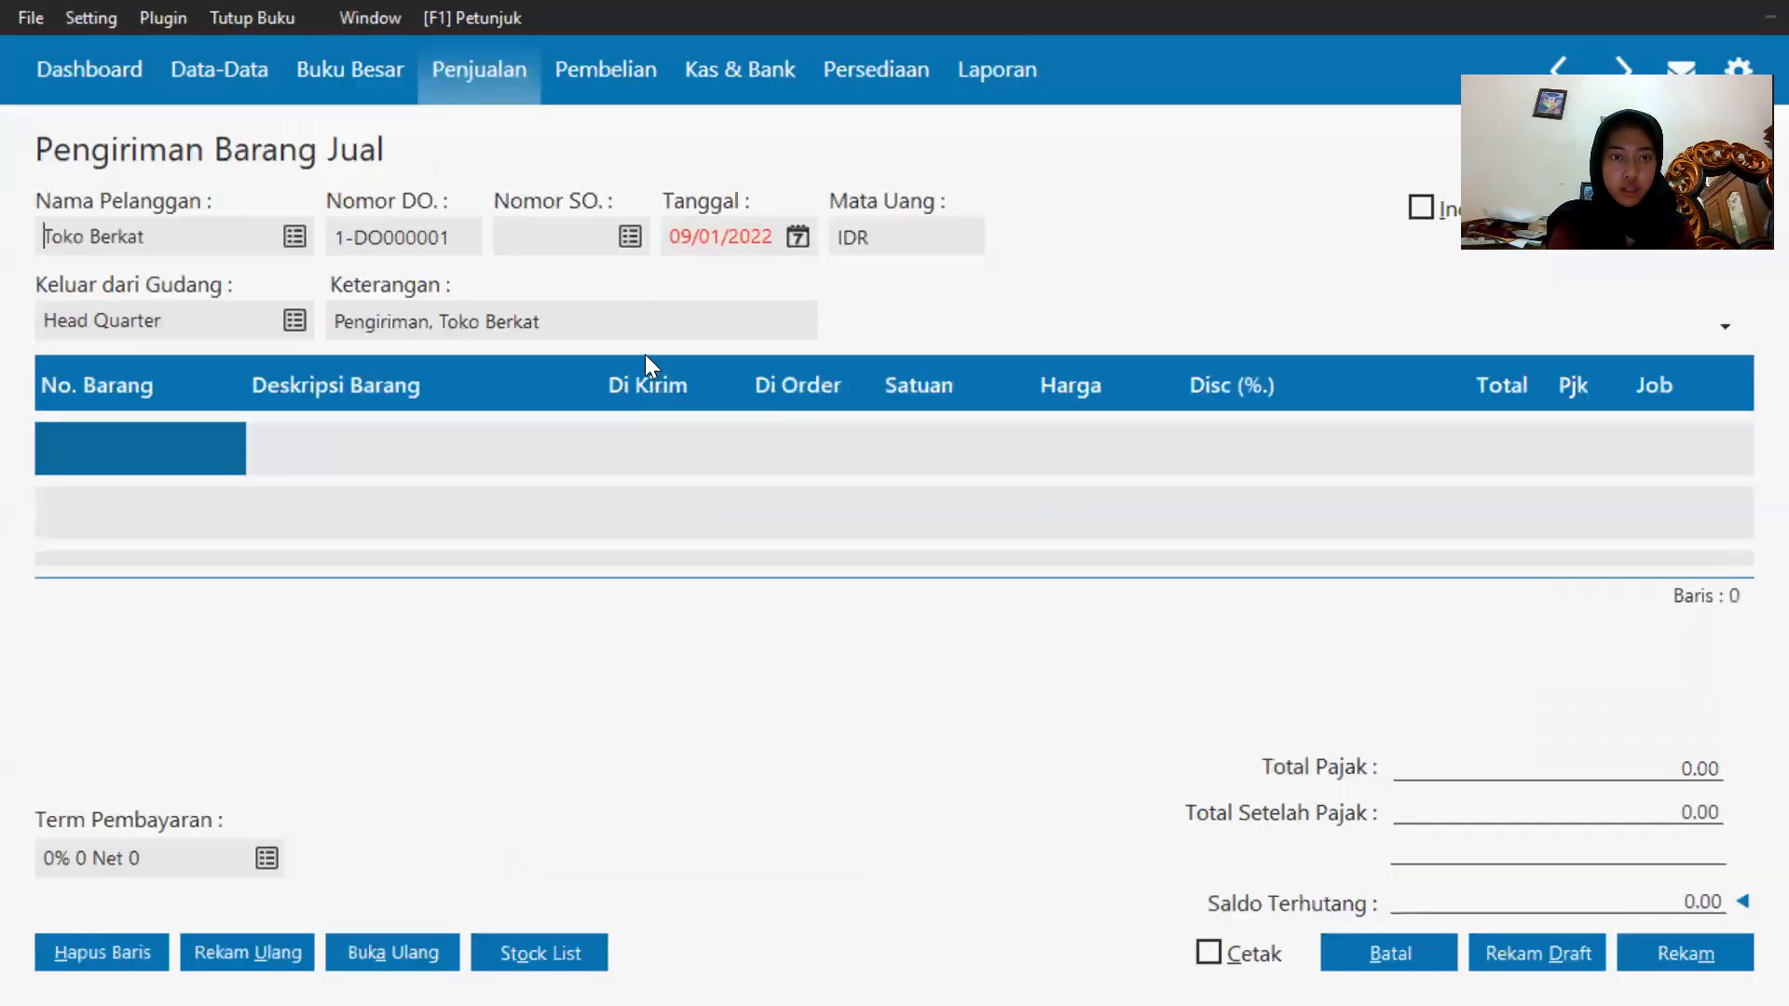
# Set the delivery date to 19/01/2020, jumping to the start of the accounting period first.
pyautogui.click(790, 242)
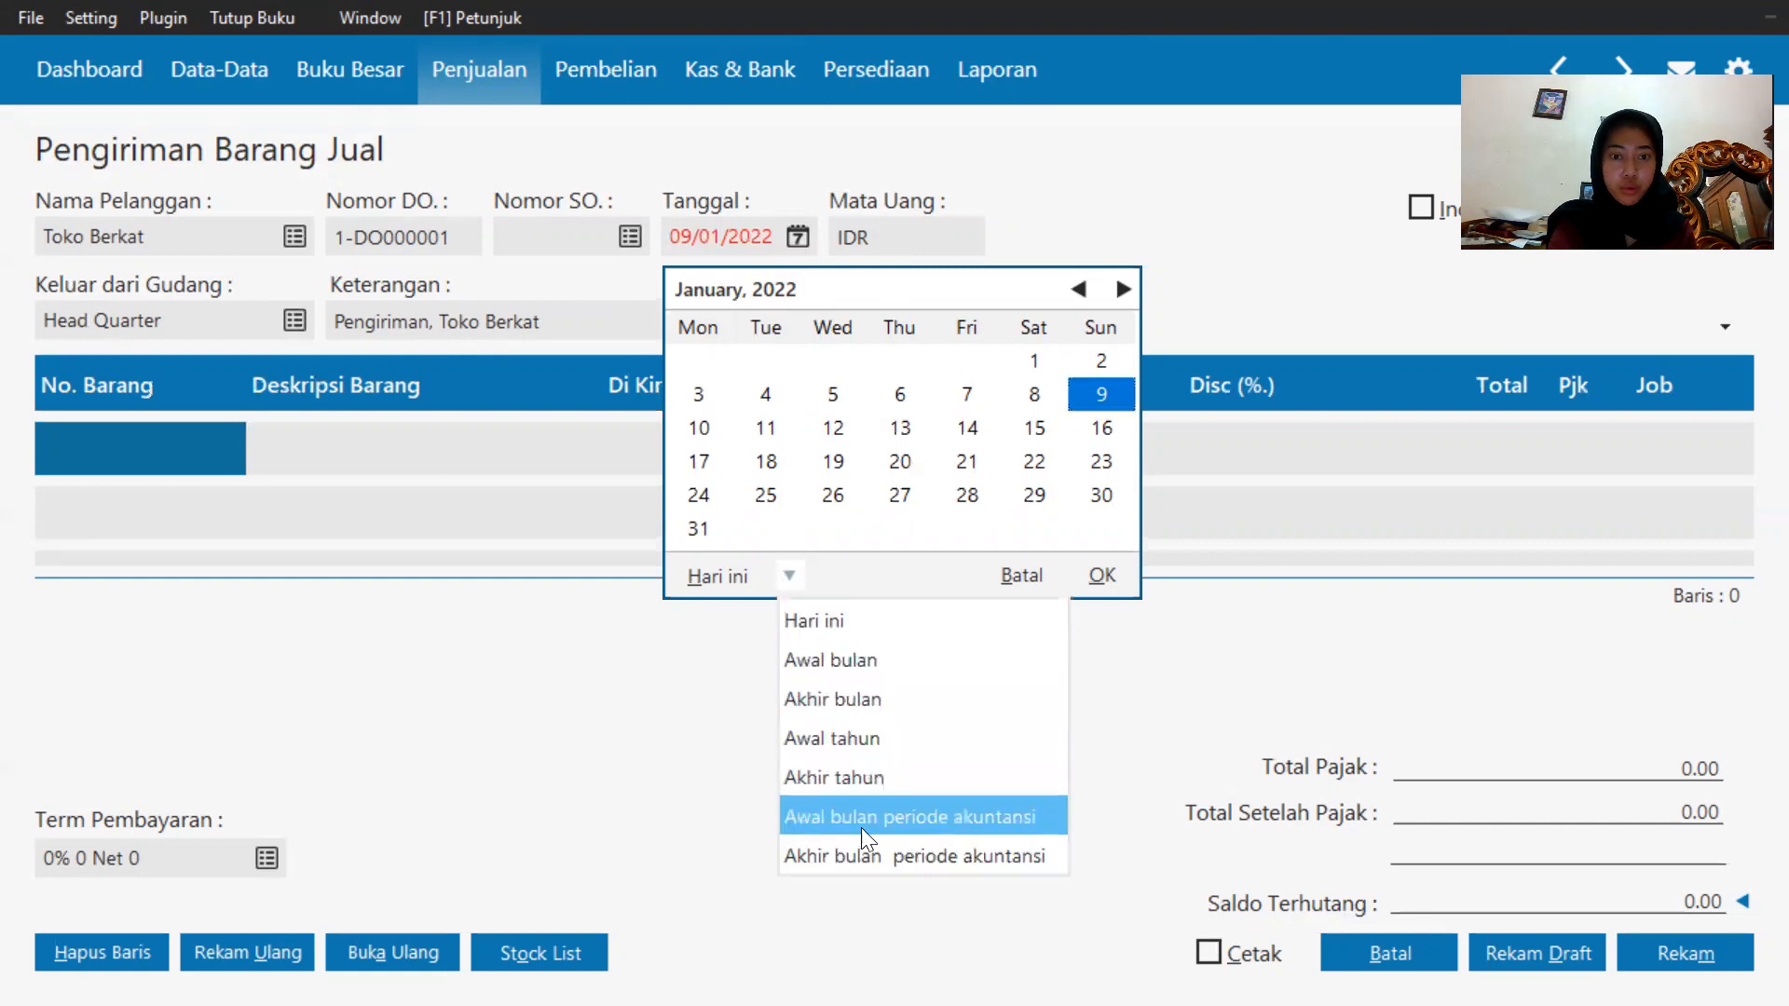
pyautogui.click(879, 867)
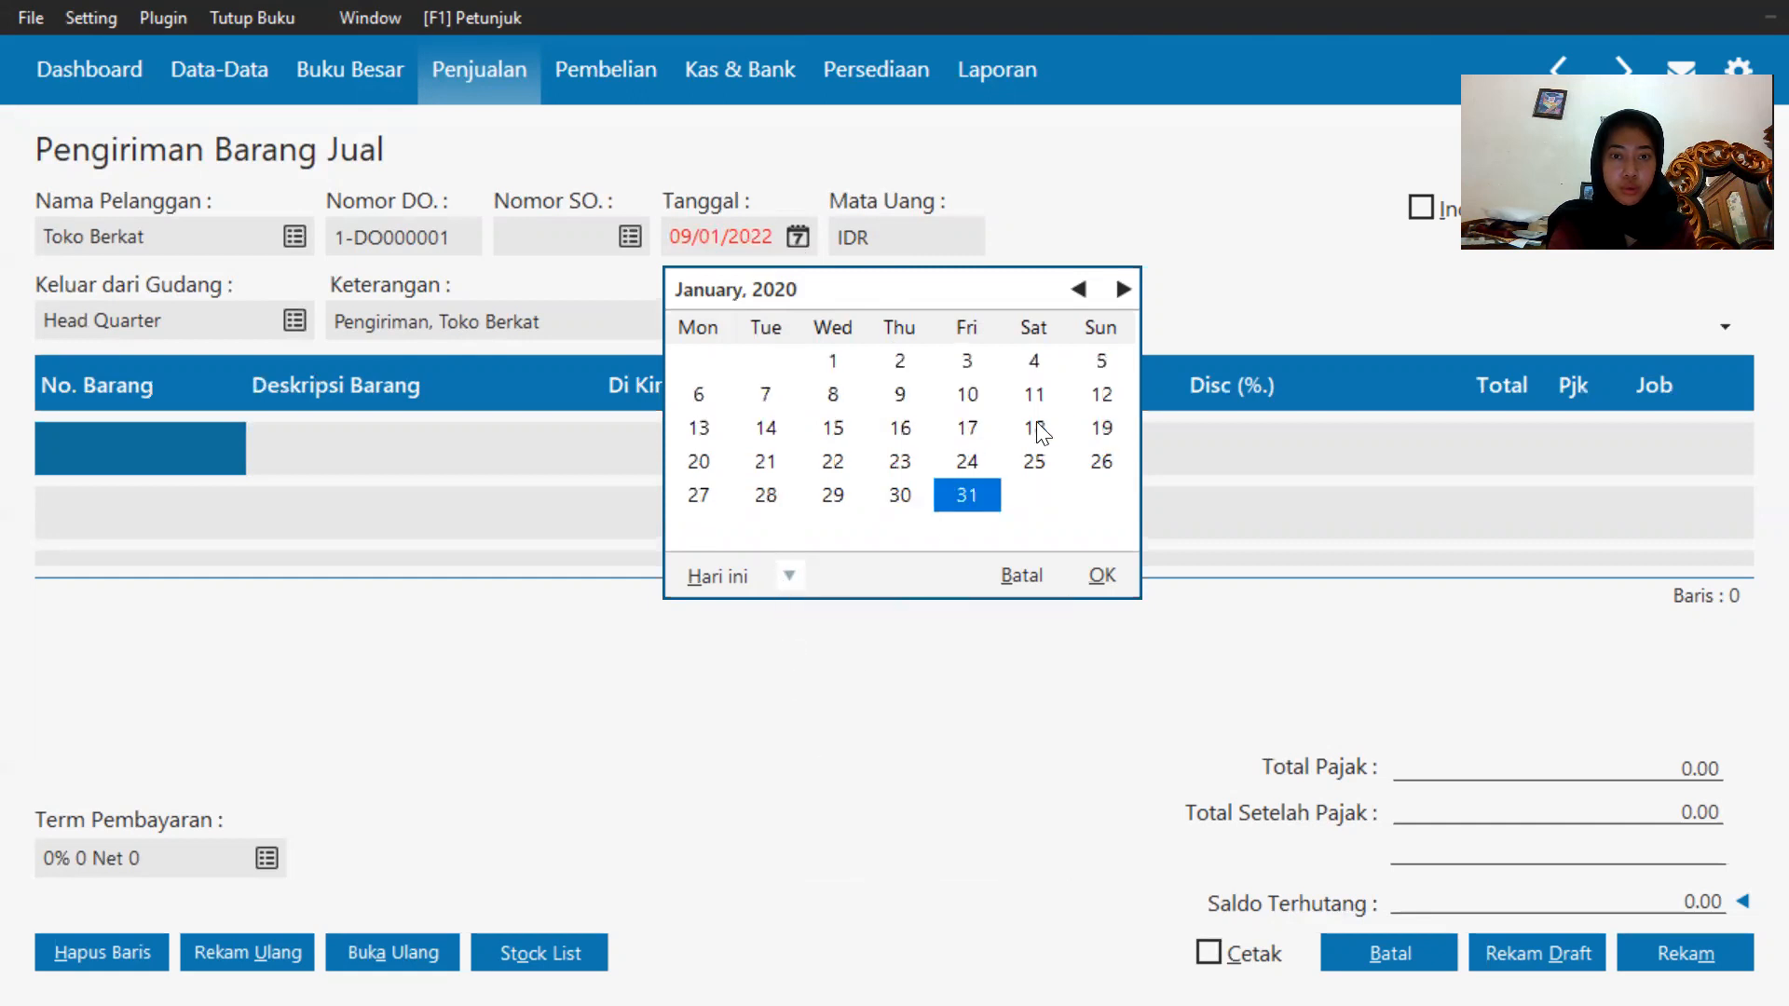
pyautogui.click(1096, 431)
pyautogui.click(1097, 575)
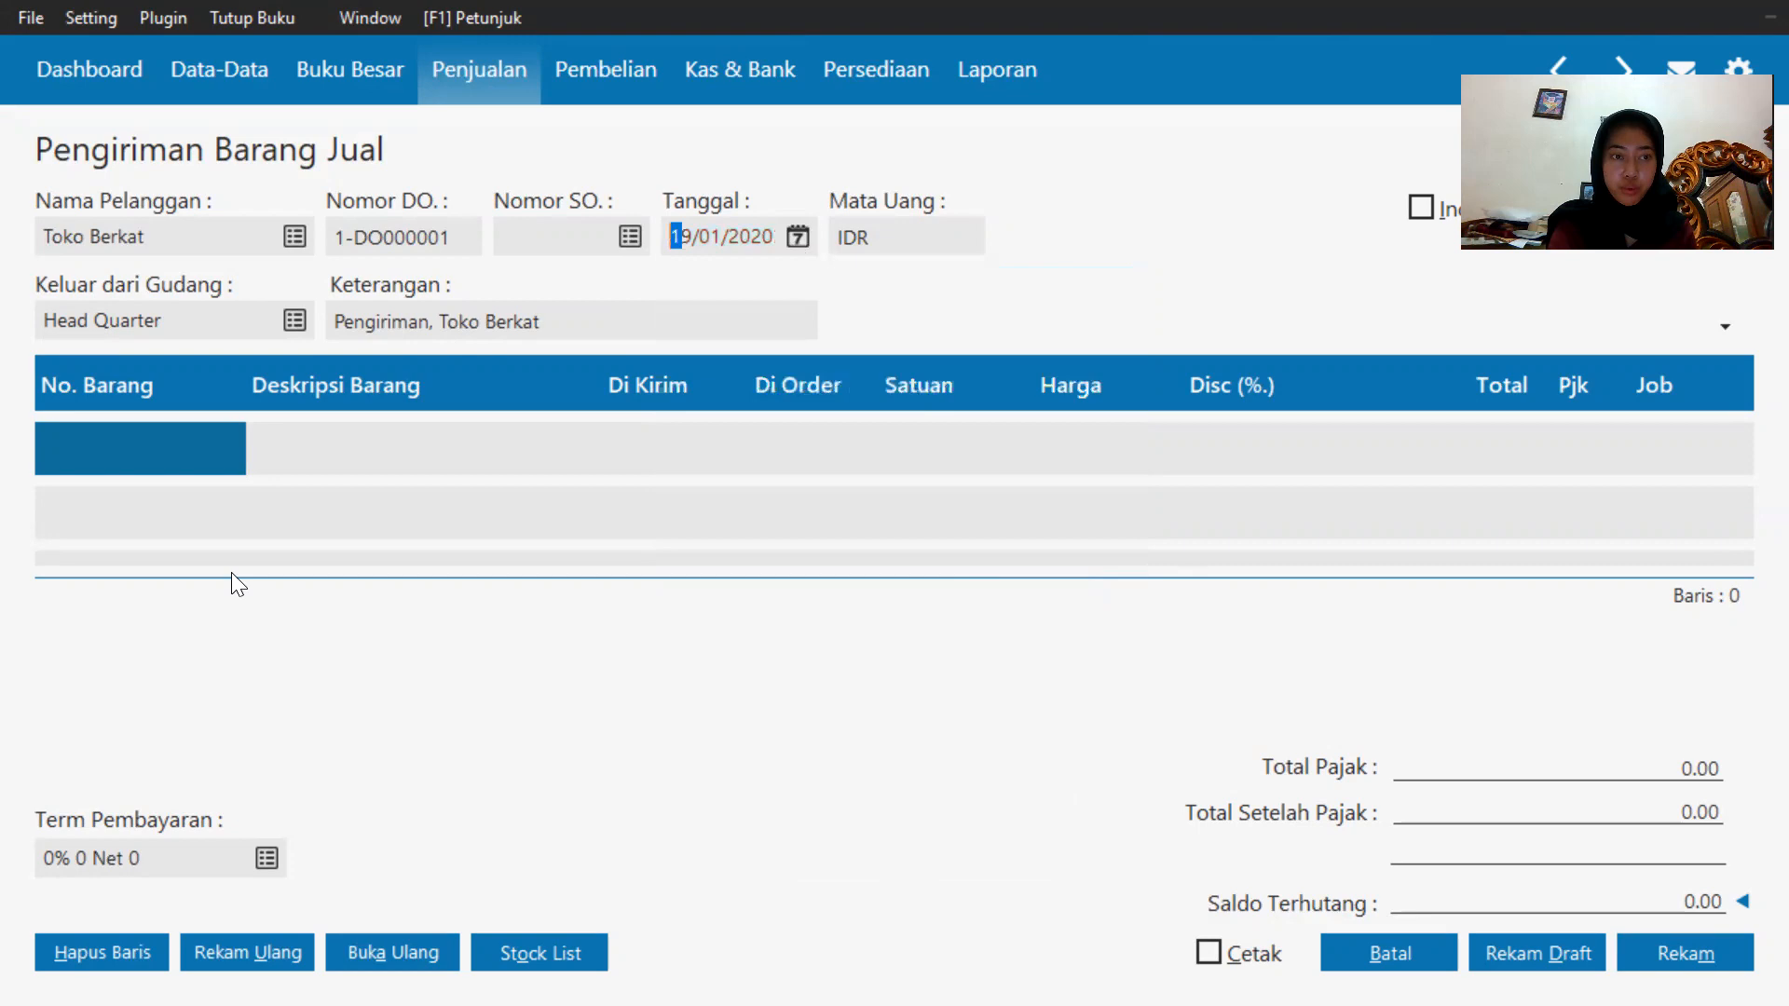
# Add Baterai Samsung (B-001) from the inventory list as the first item line.
pyautogui.doubleClick(116, 426)
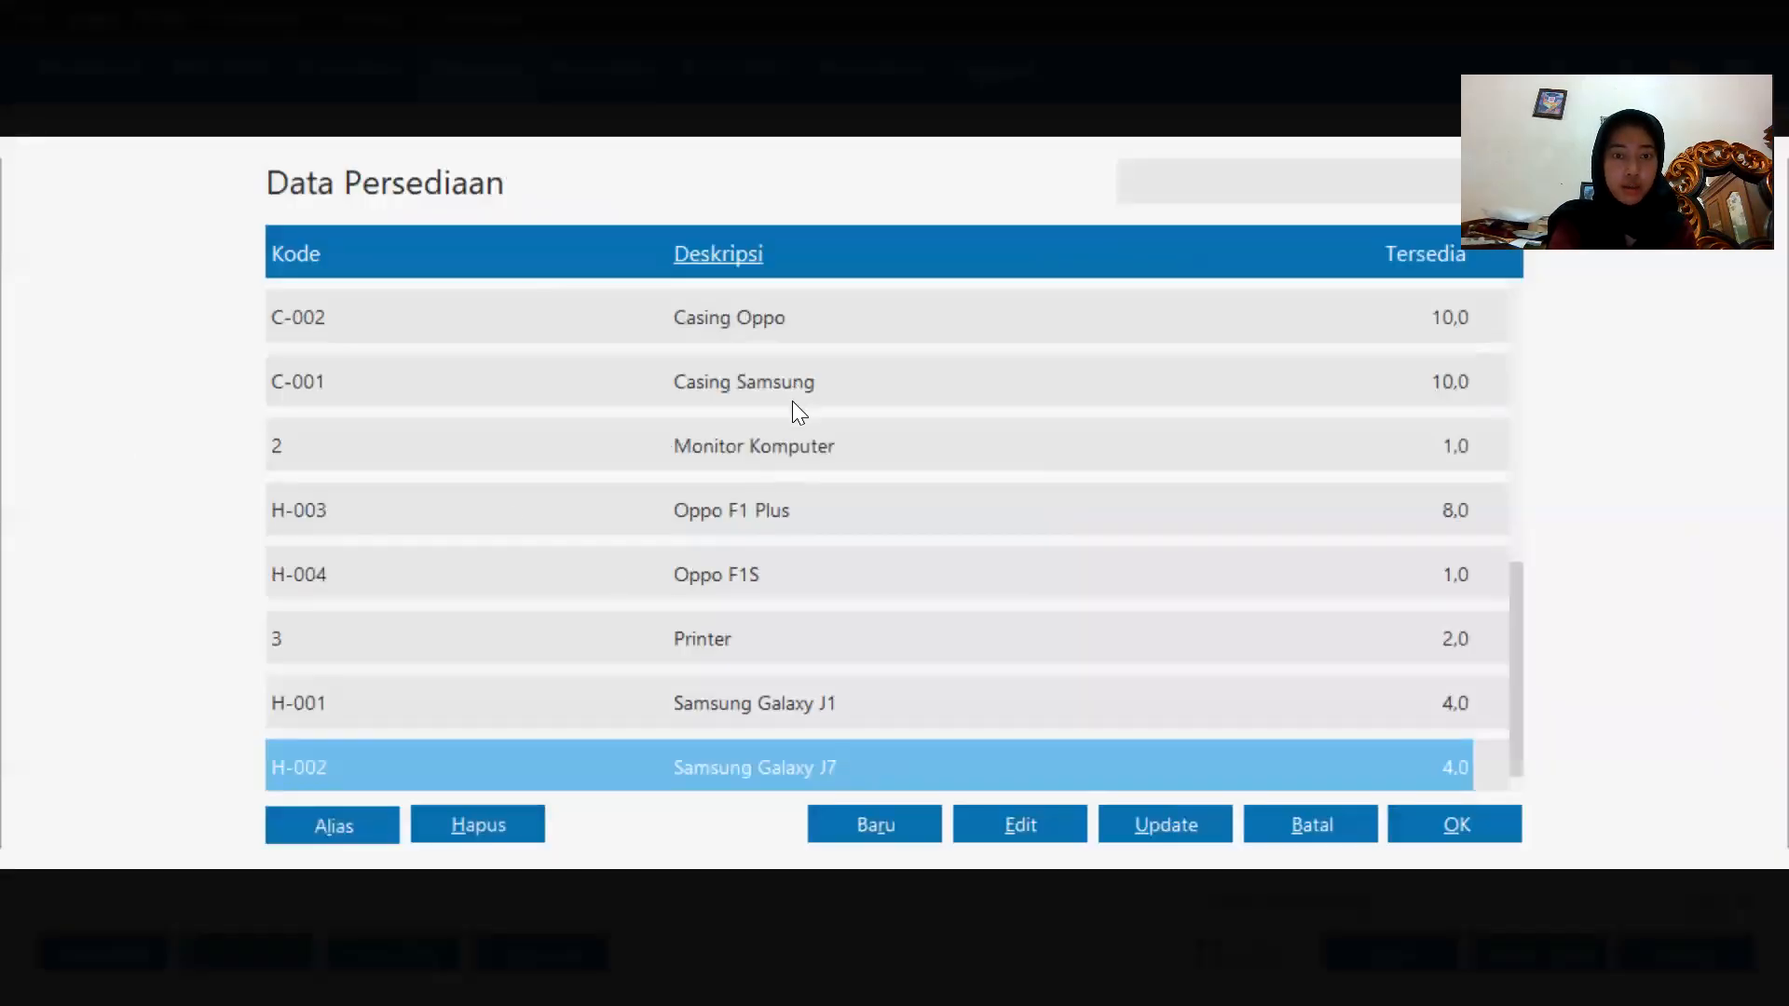
pyautogui.scroll(10, 853, 593)
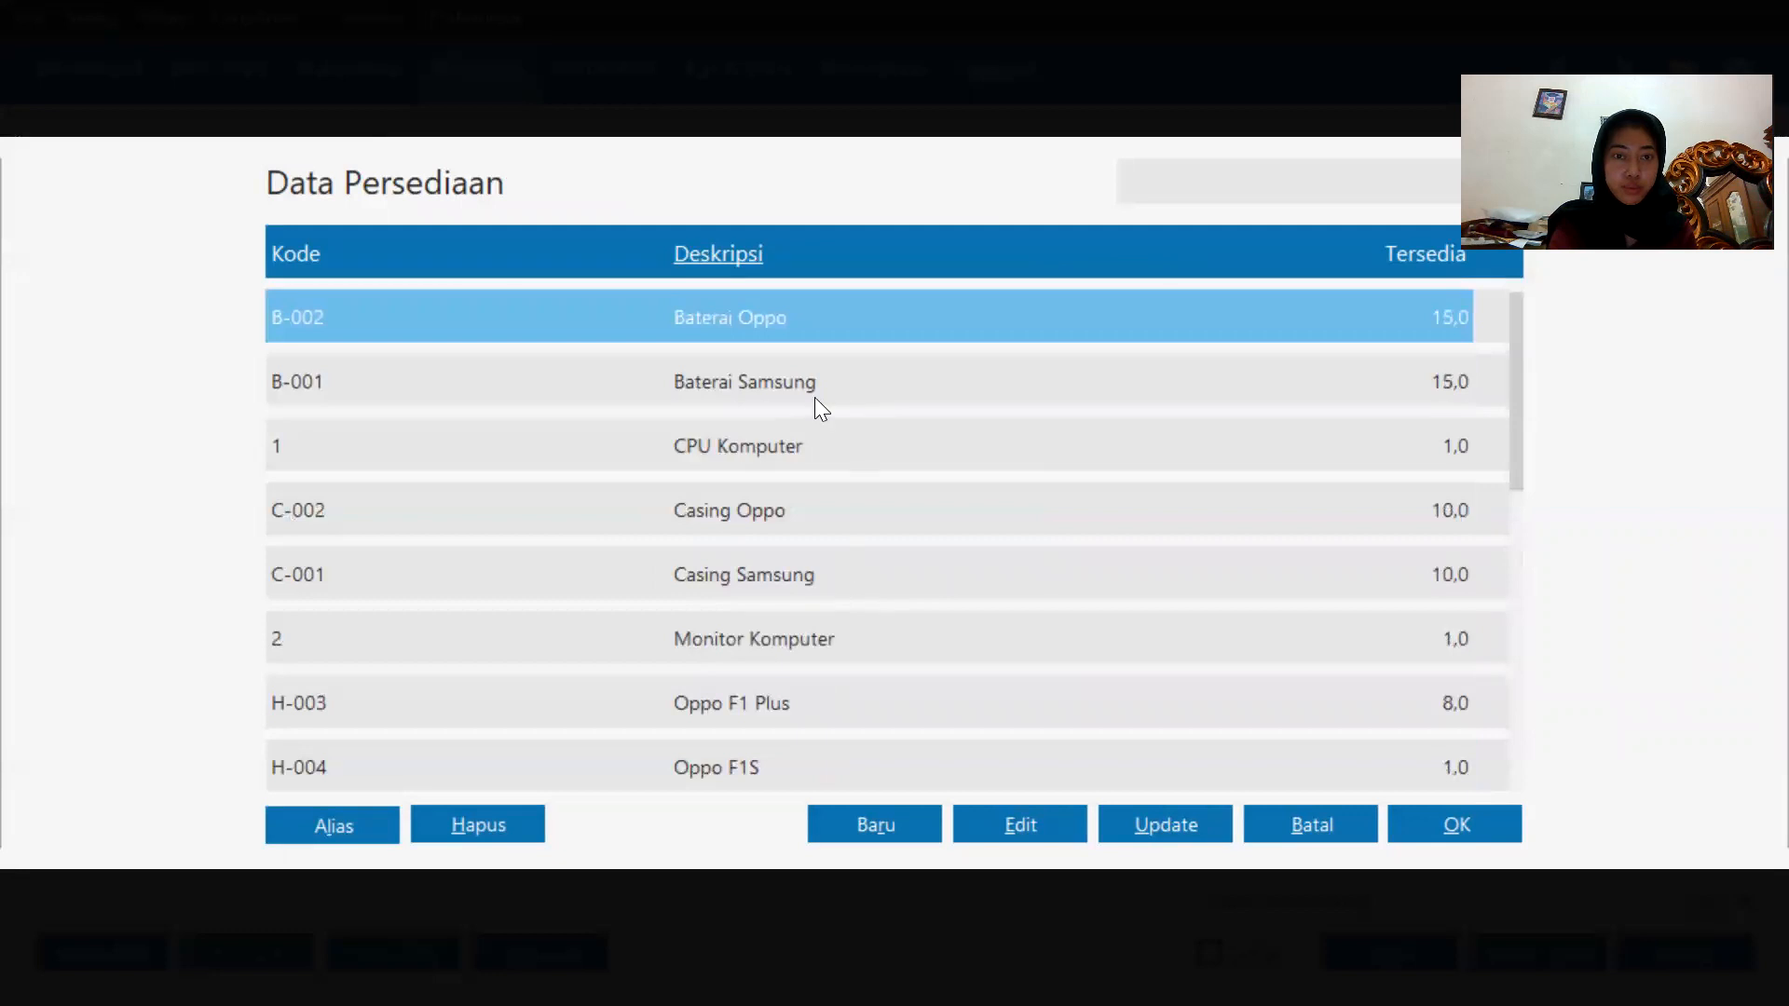
pyautogui.doubleClick(815, 397)
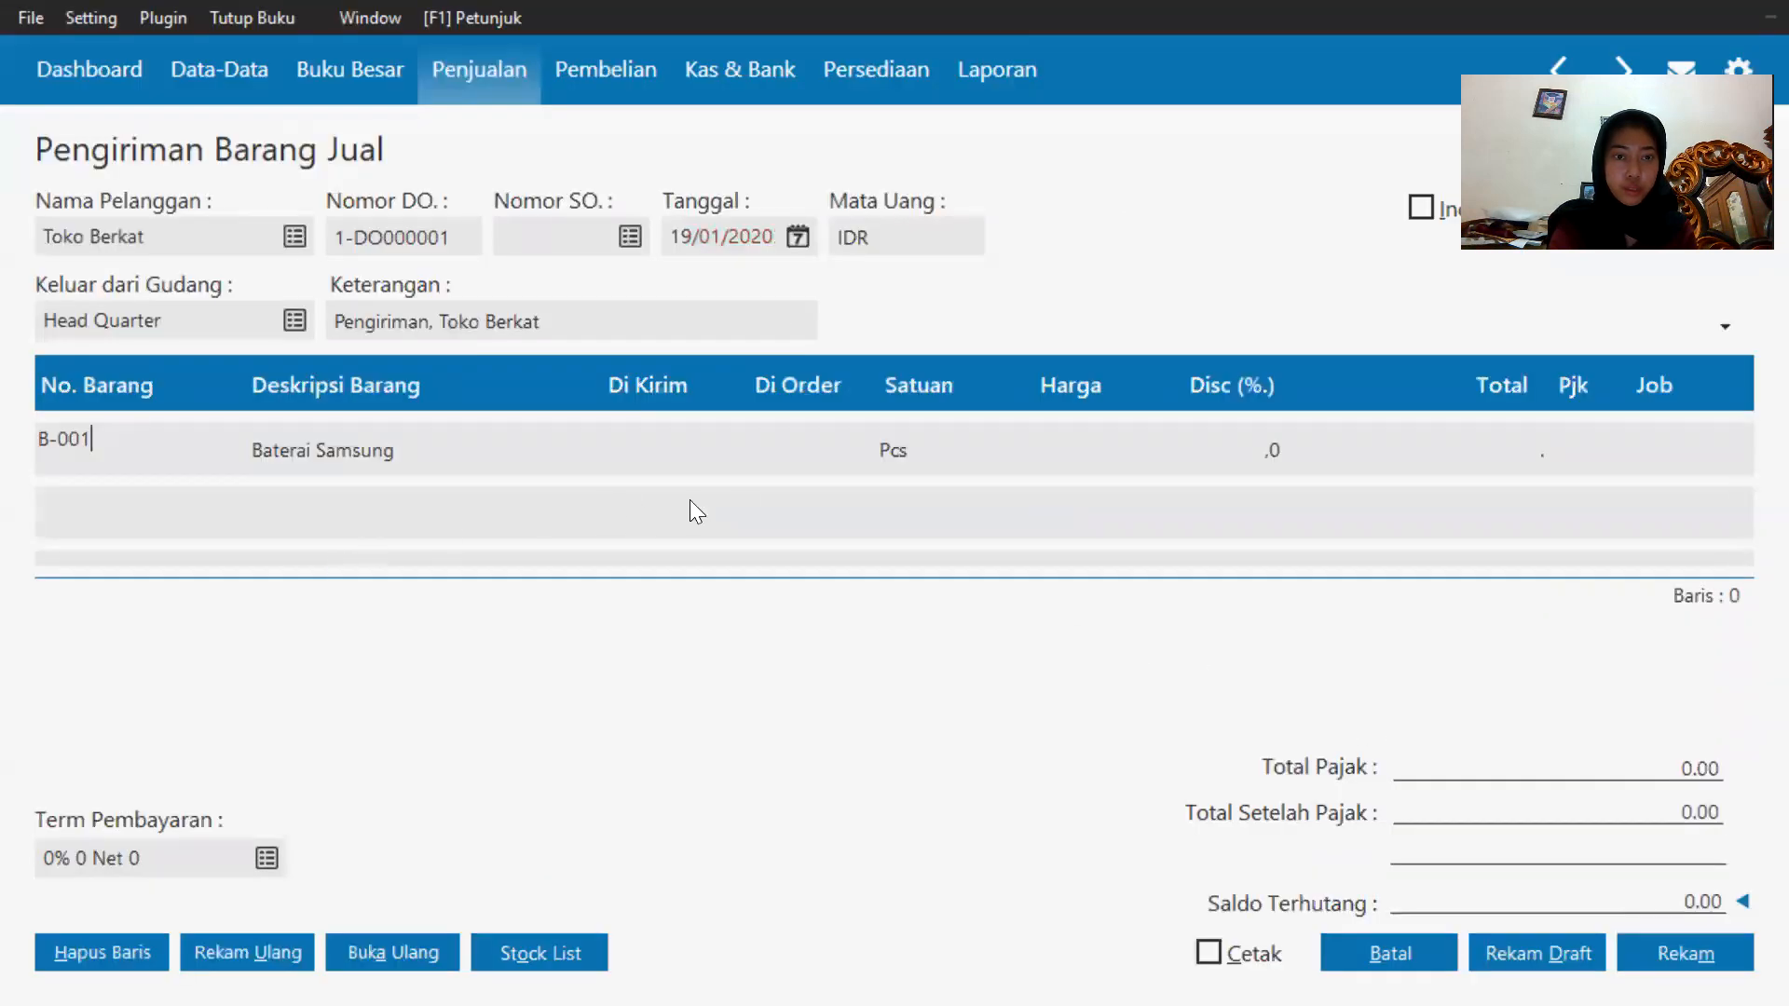
# Enter a shipped quantity of 5 and a price of 75000 for Baterai Samsung.
pyautogui.click(595, 430)
pyautogui.write('5')
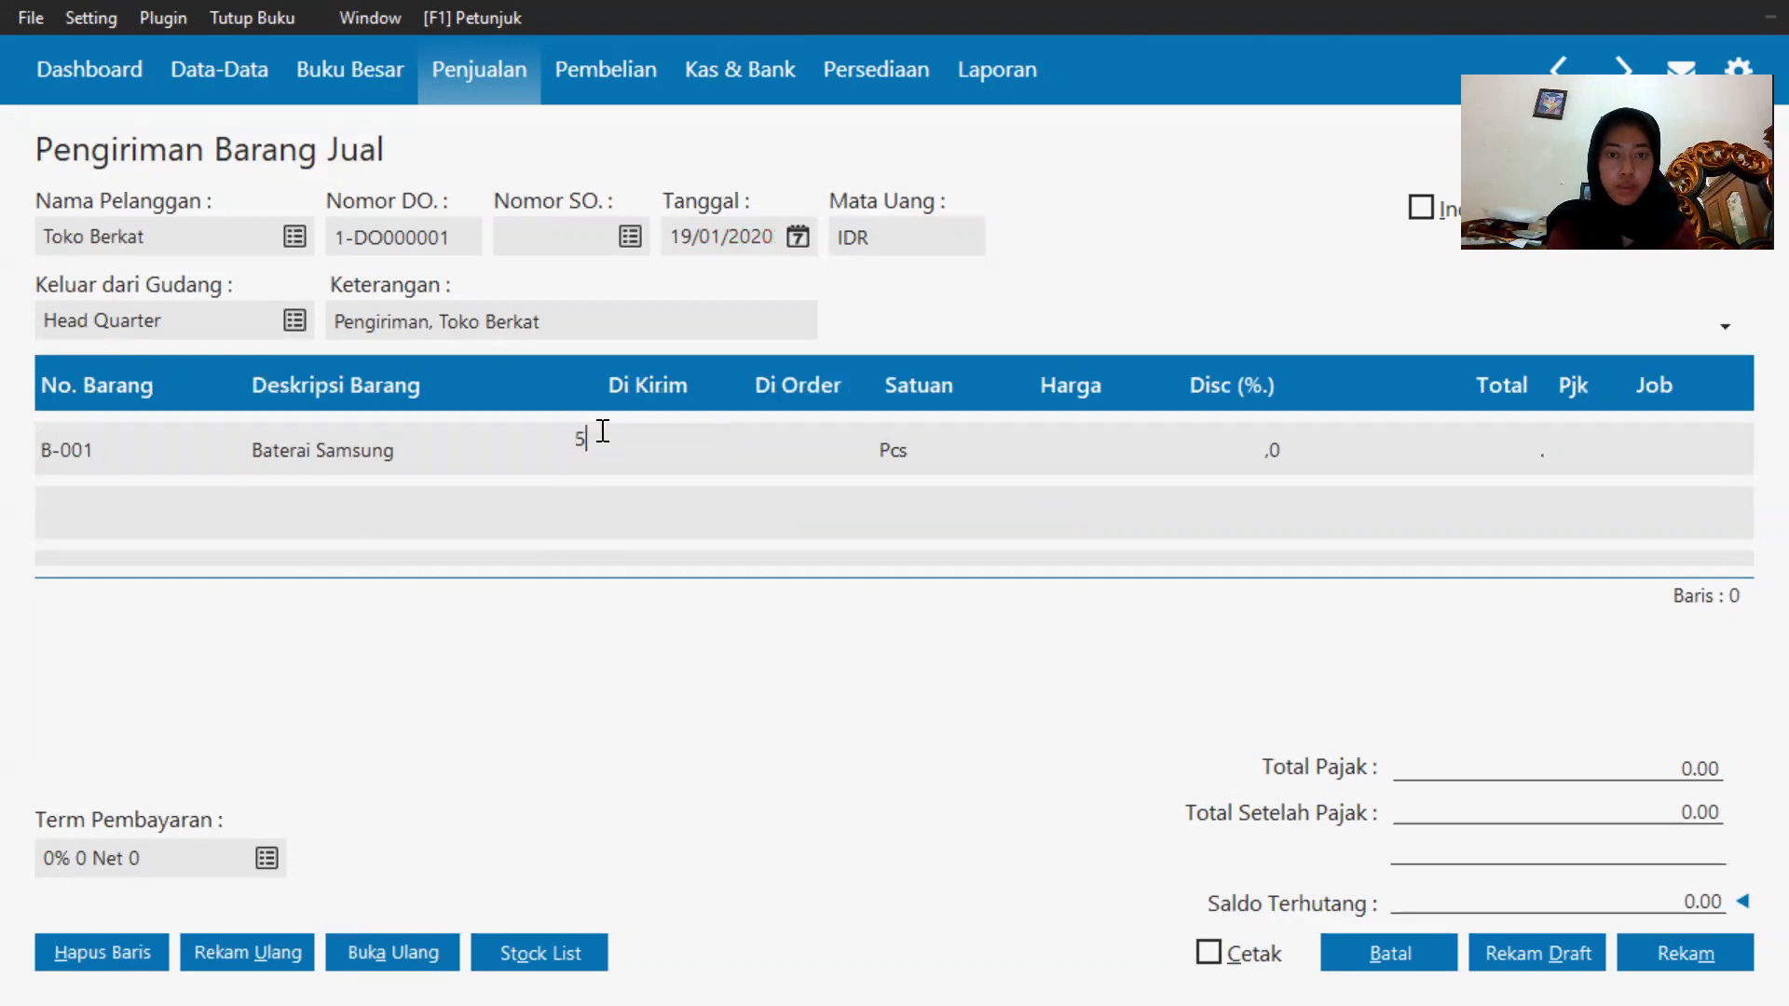
pyautogui.click(1098, 446)
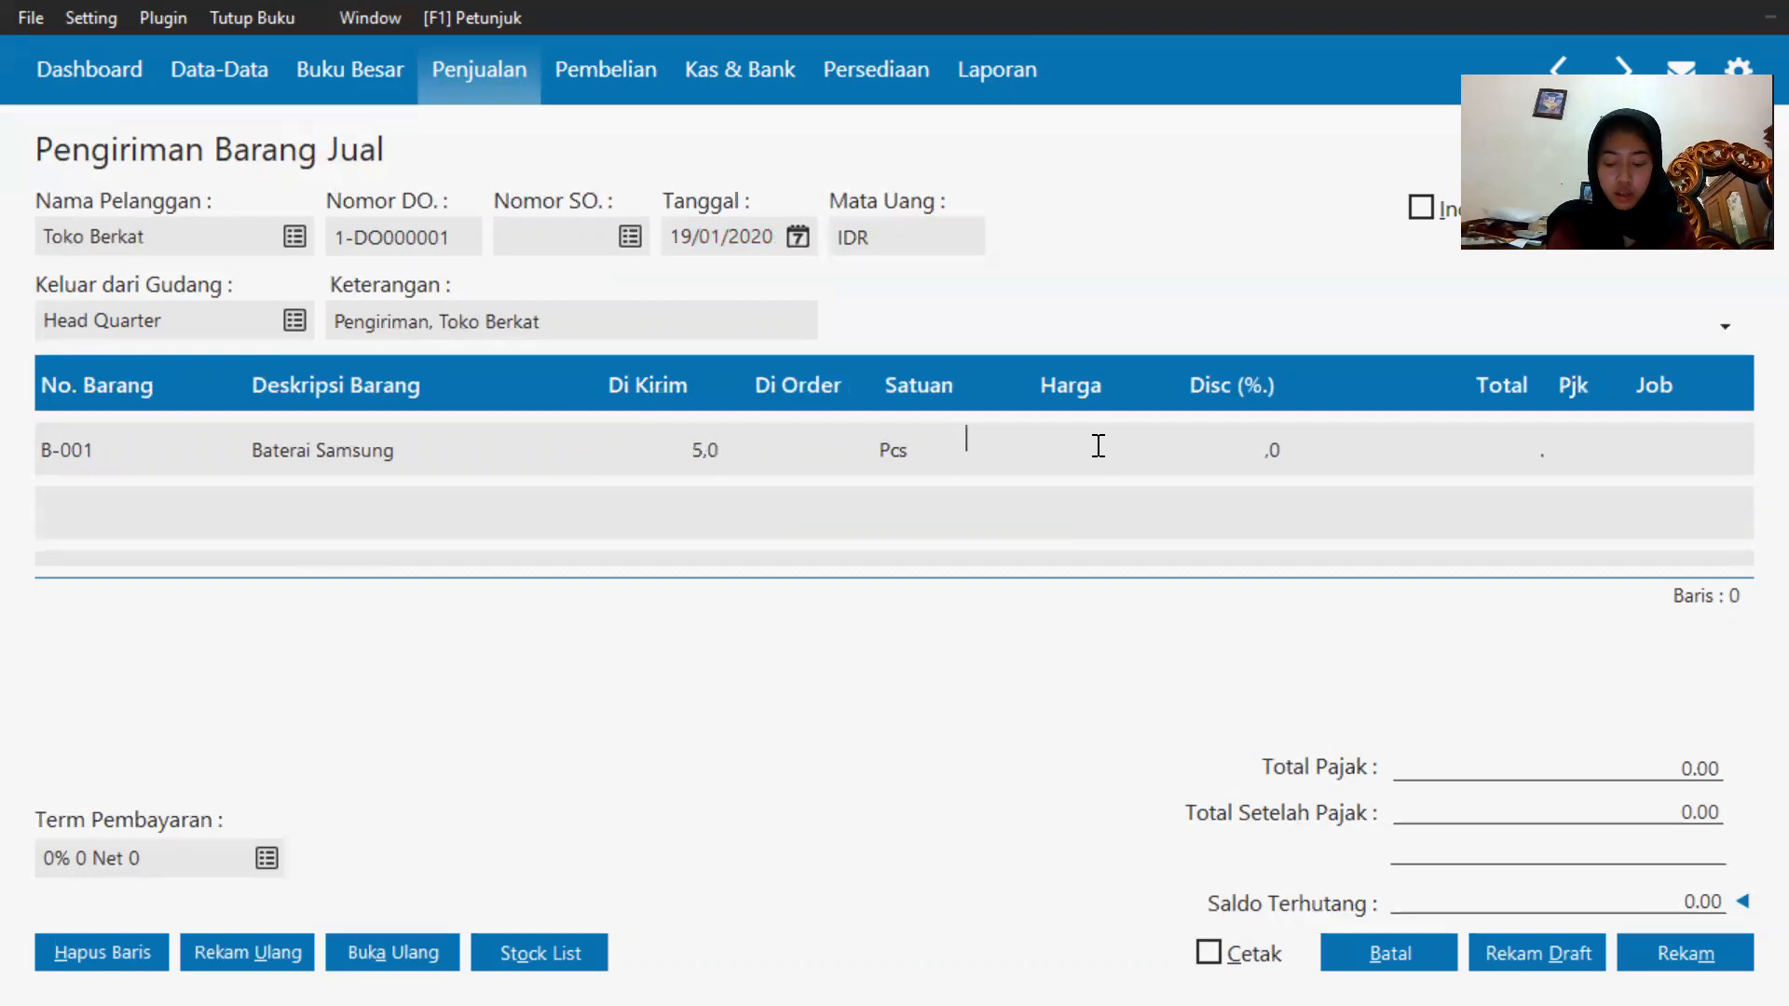
pyautogui.write('750000')
pyautogui.press('BackSpace')
pyautogui.press('BackSpace')
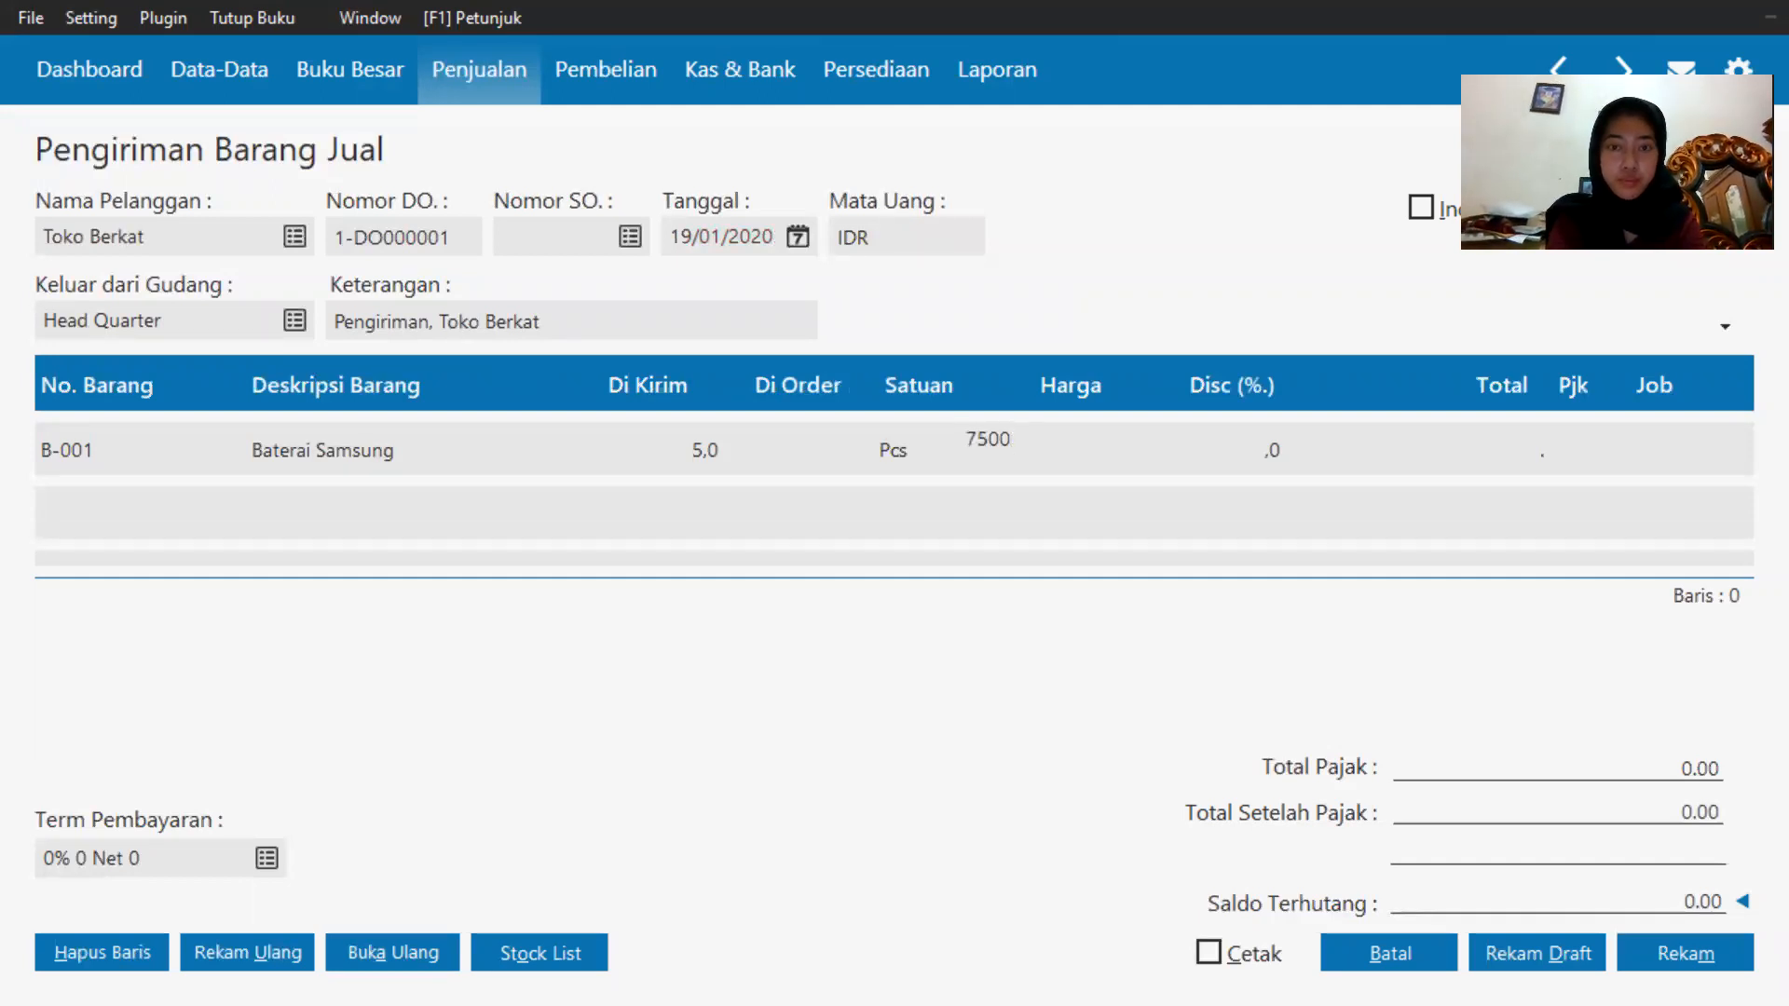
pyautogui.write('0')
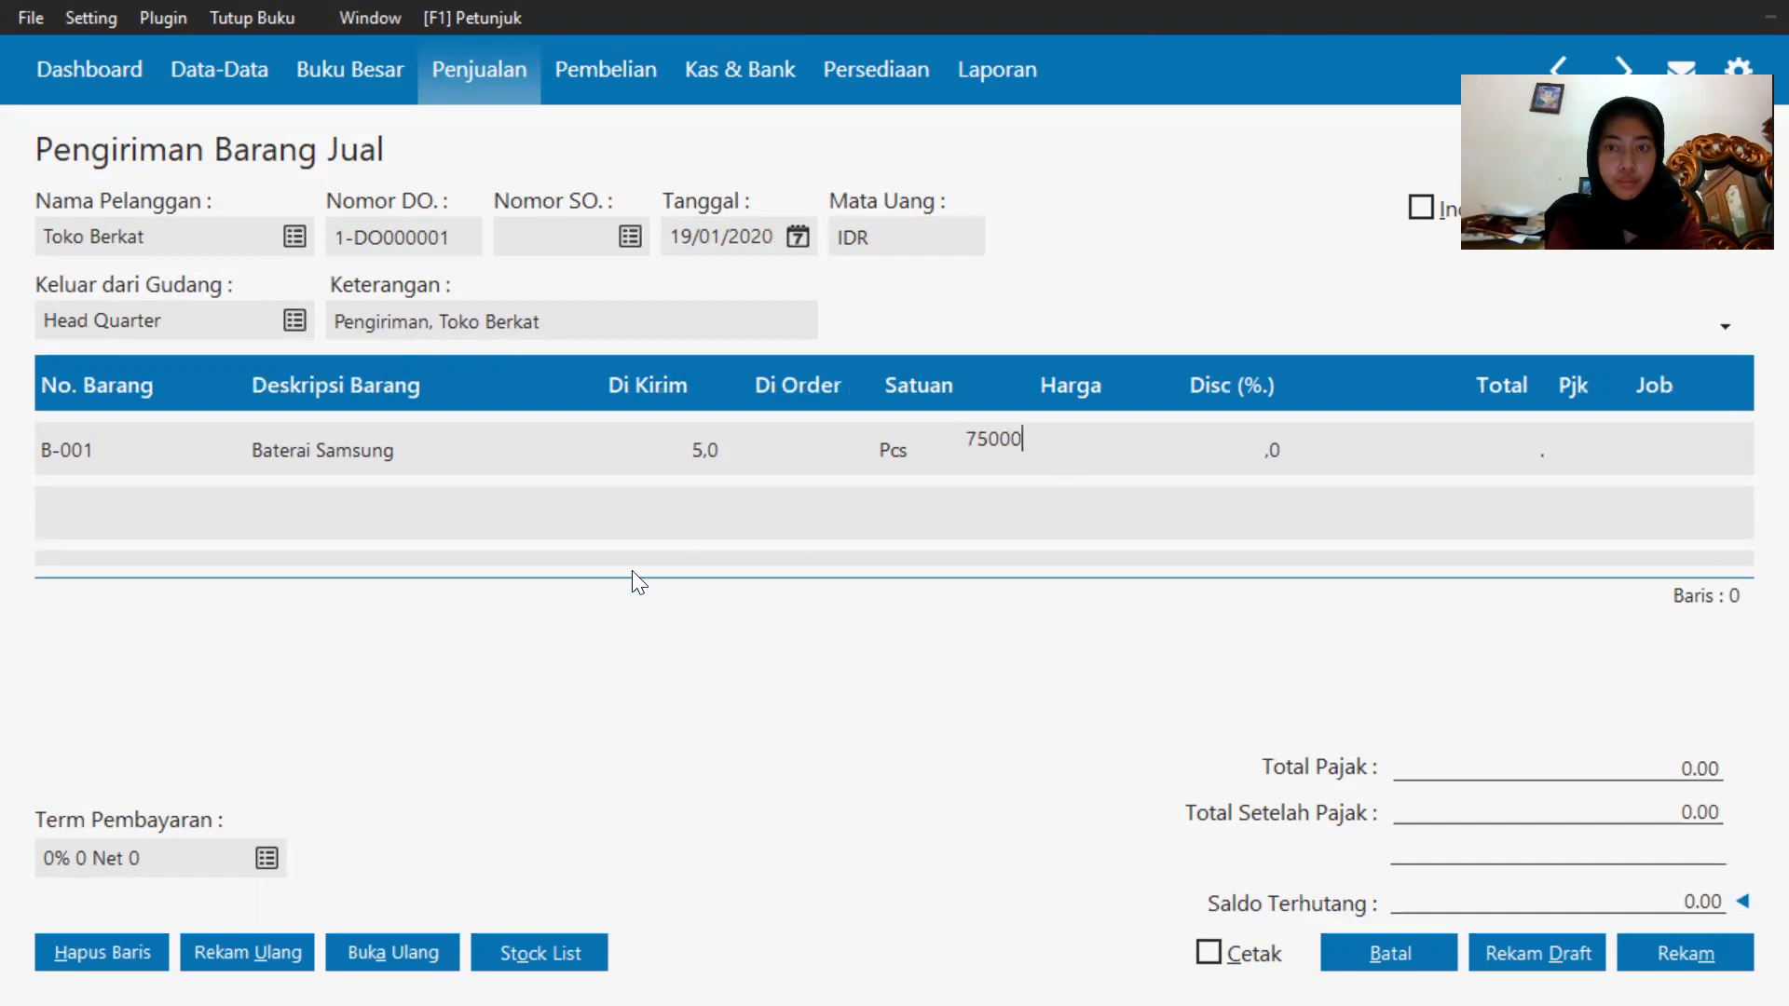
pyautogui.hotkey('ctrl', 'a')
pyautogui.press('BackSpace')
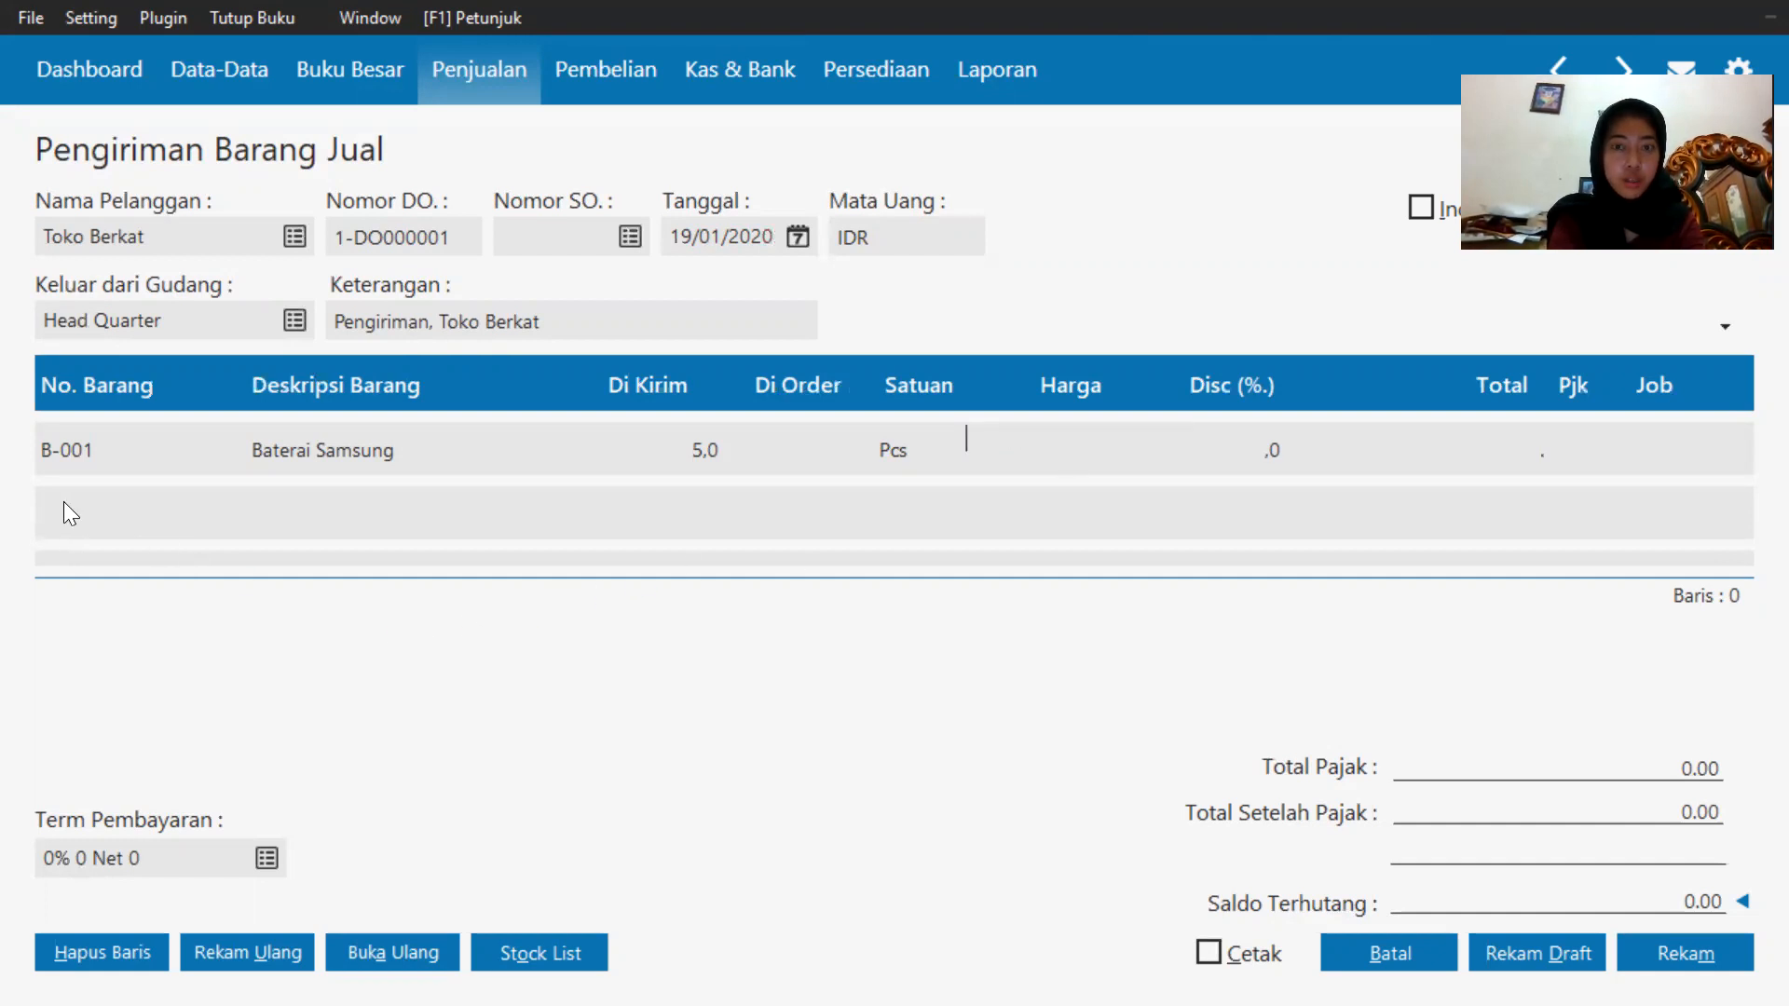
pyautogui.write('750')
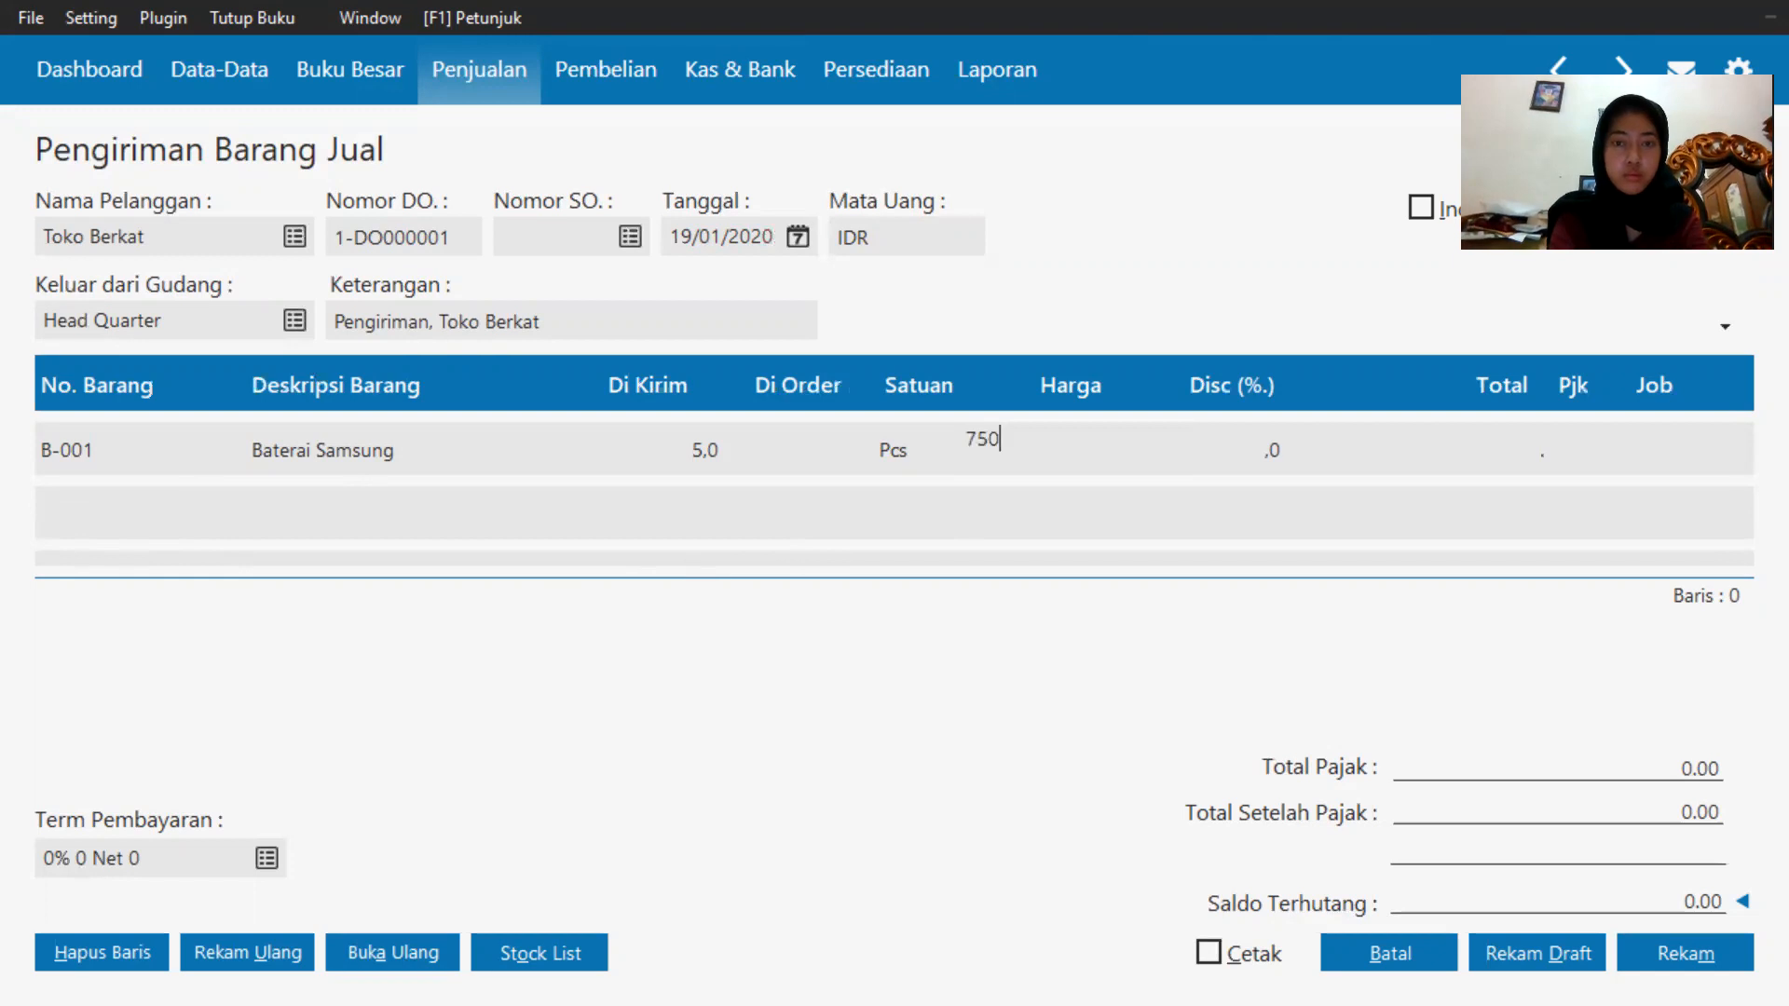
pyautogui.write('00')
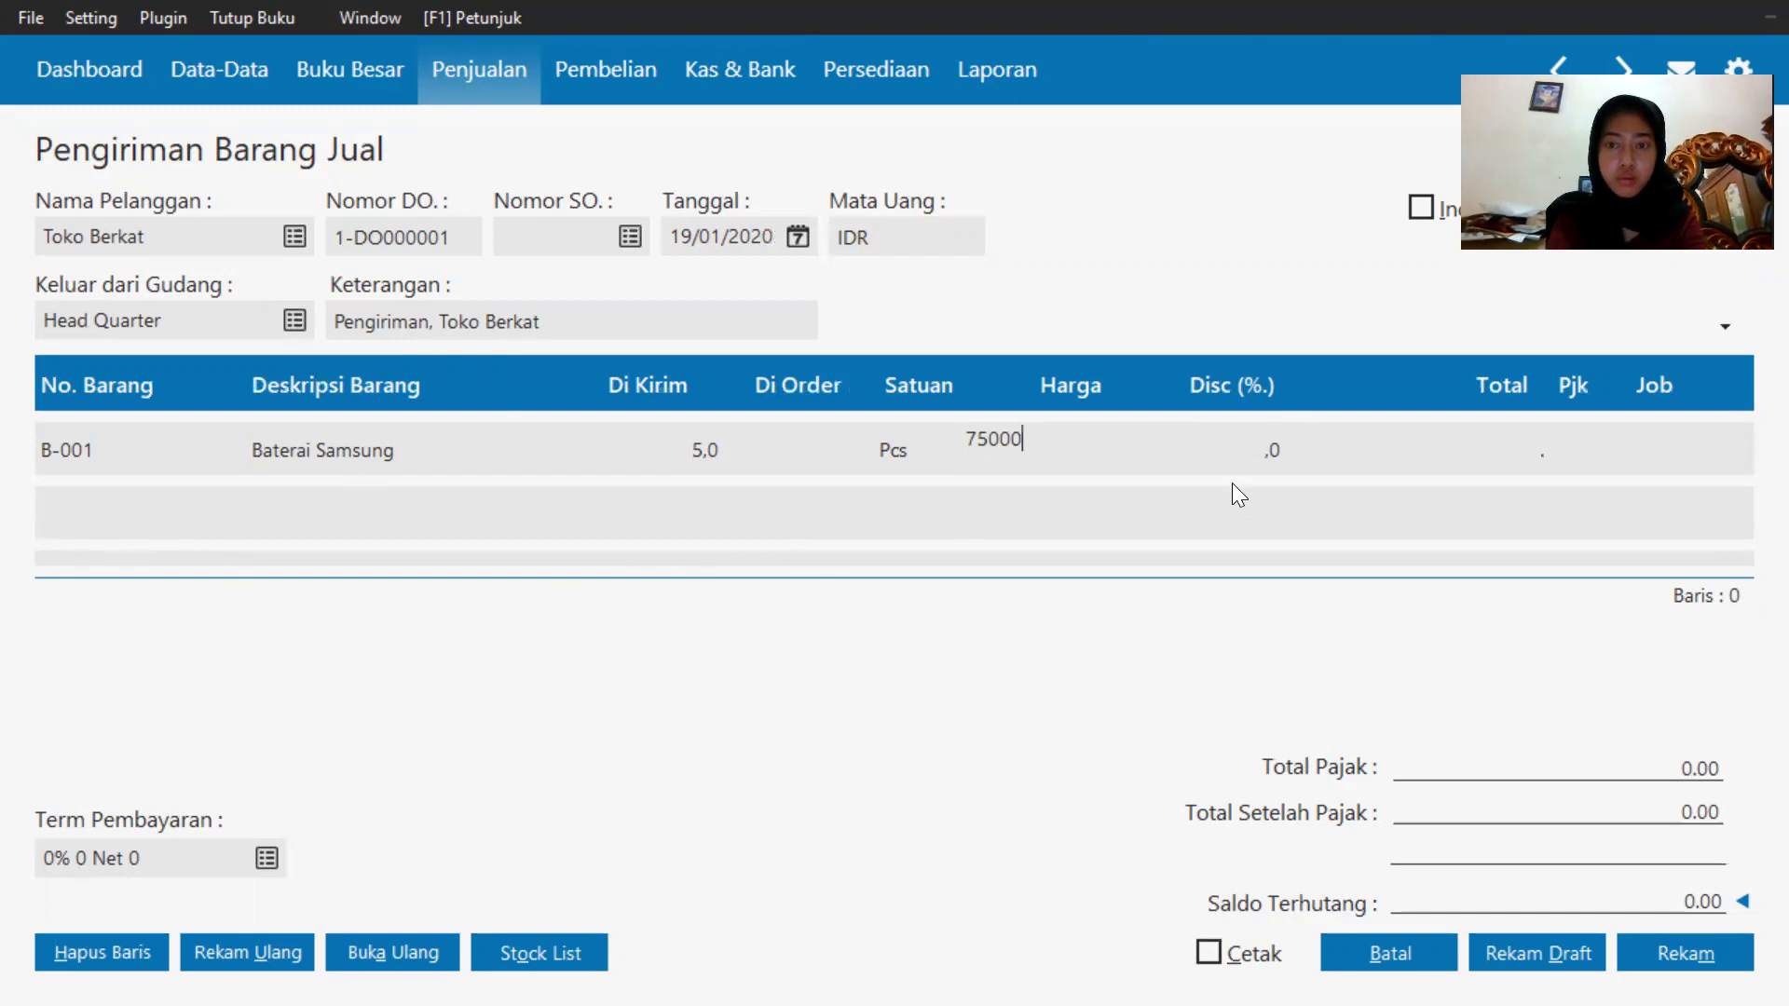
pyautogui.click(1468, 442)
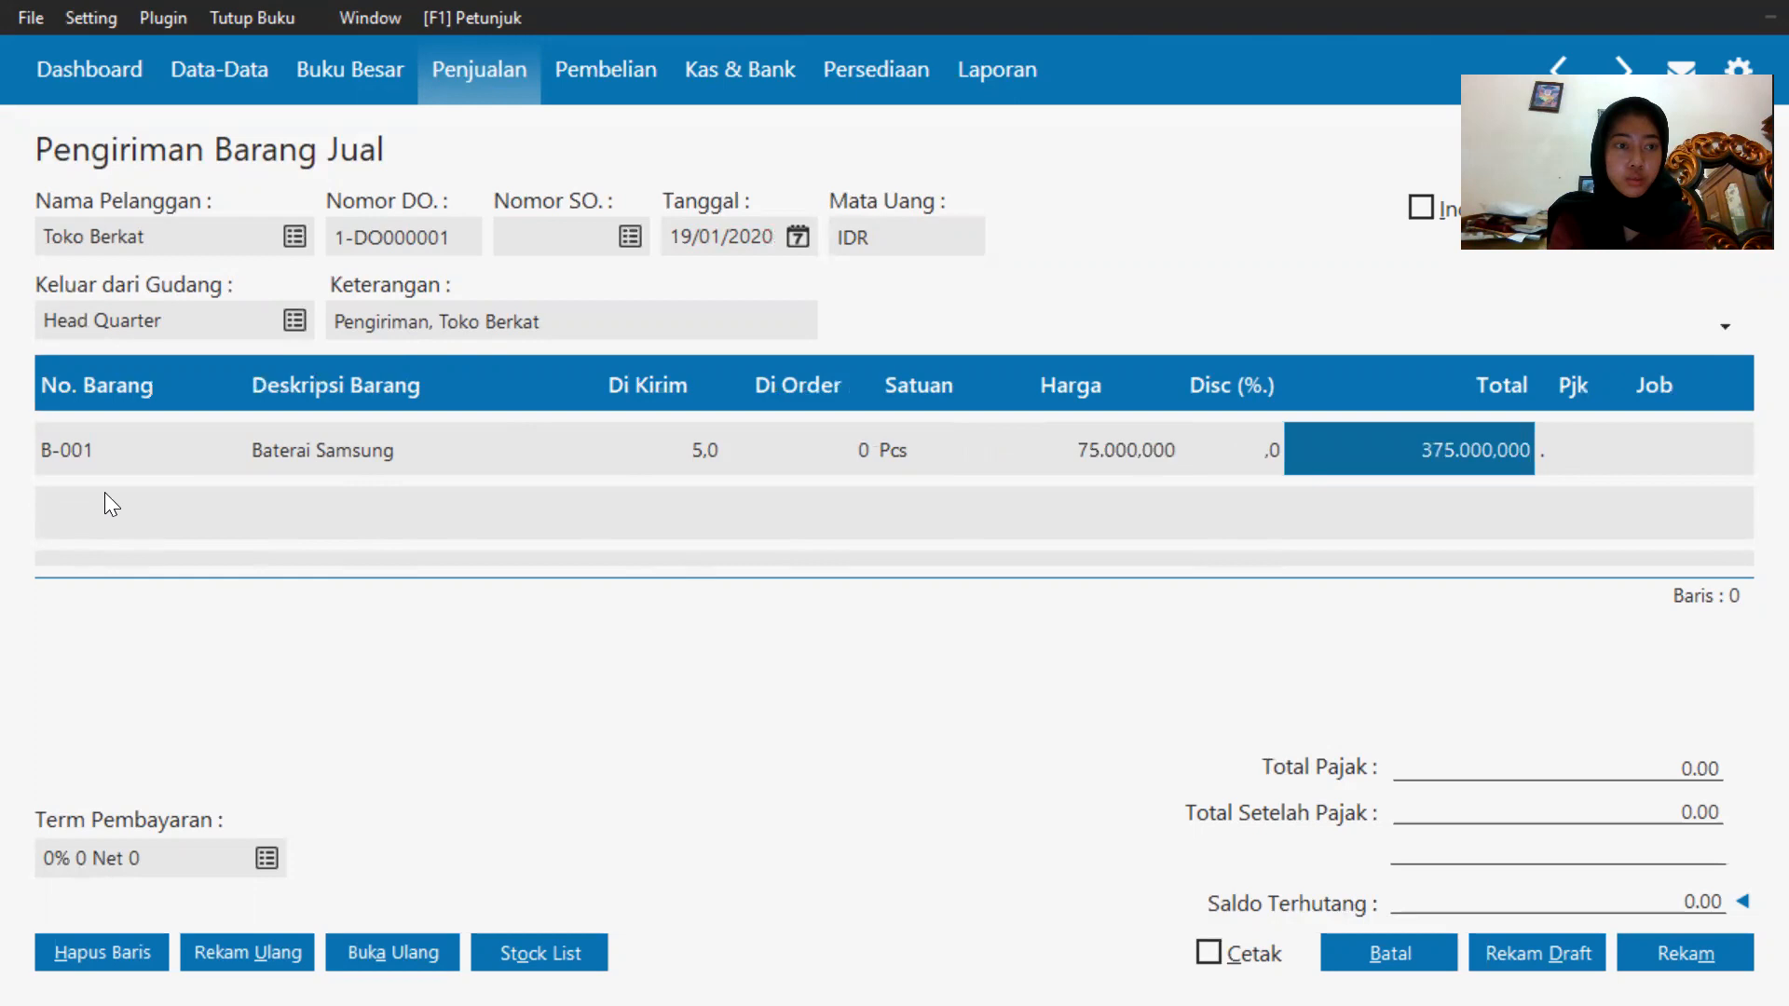
# Add Baterai Oppo (B-002) from the inventory list as the second item line.
pyautogui.doubleClick(92, 452)
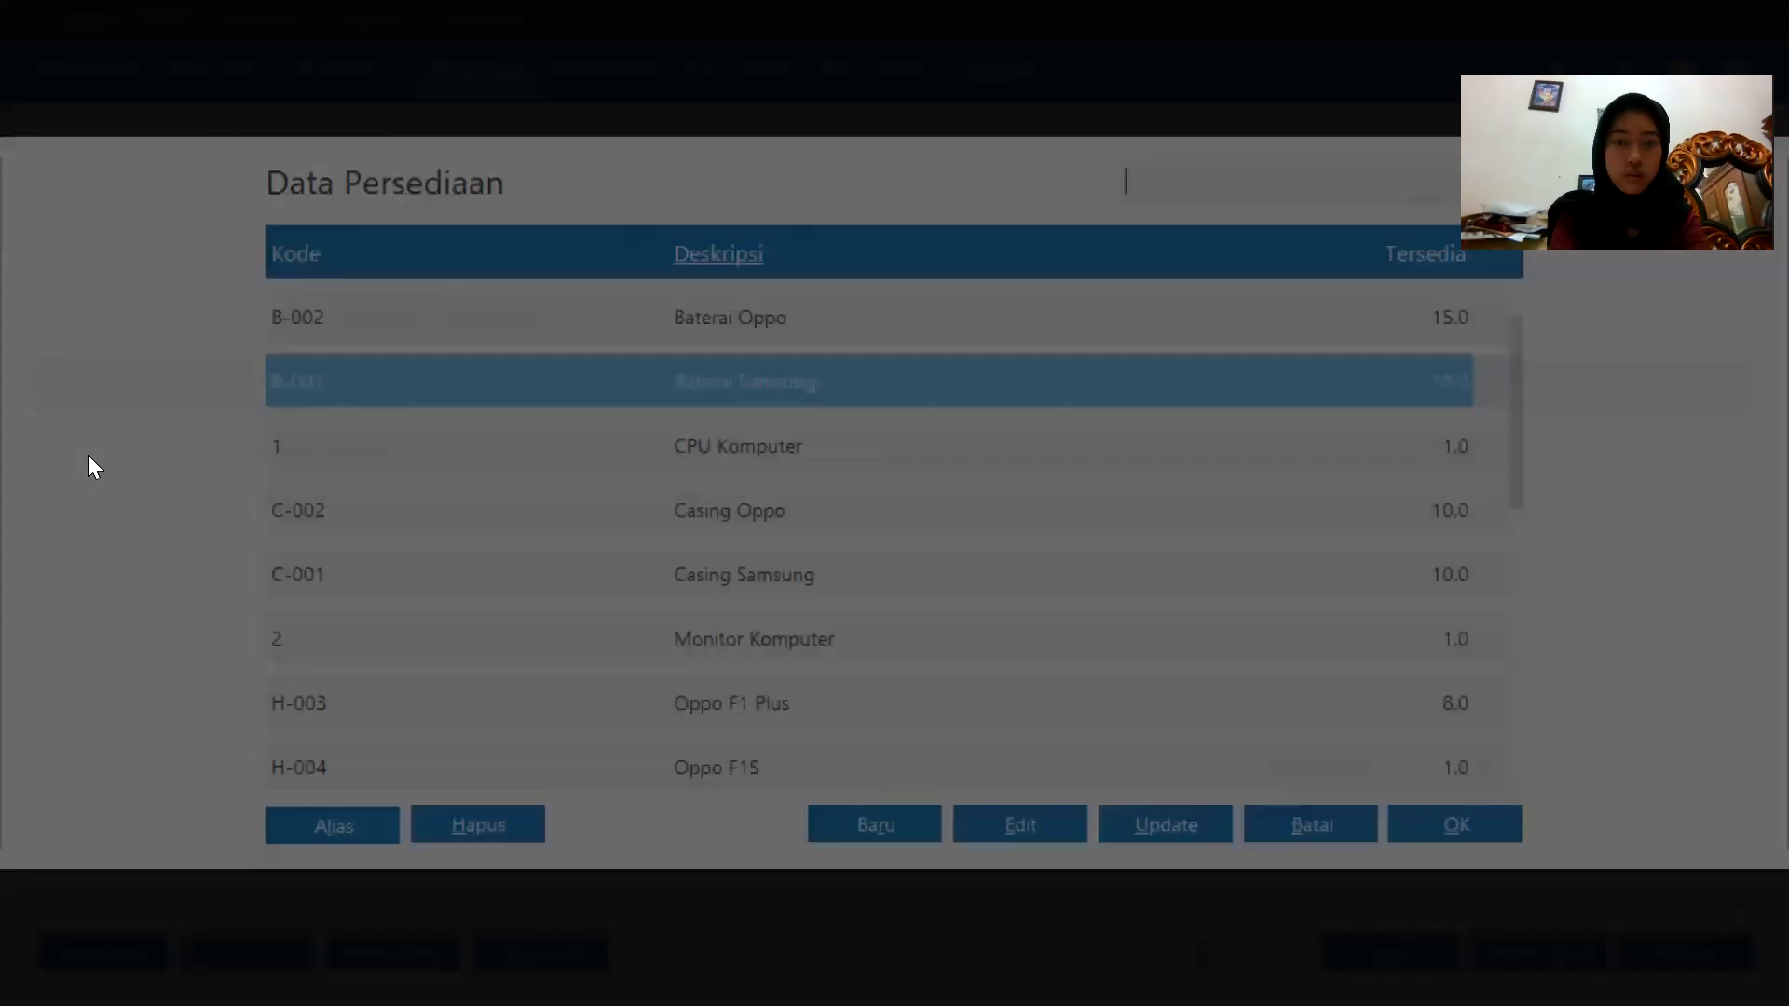
pyautogui.doubleClick(324, 385)
pyautogui.click(207, 478)
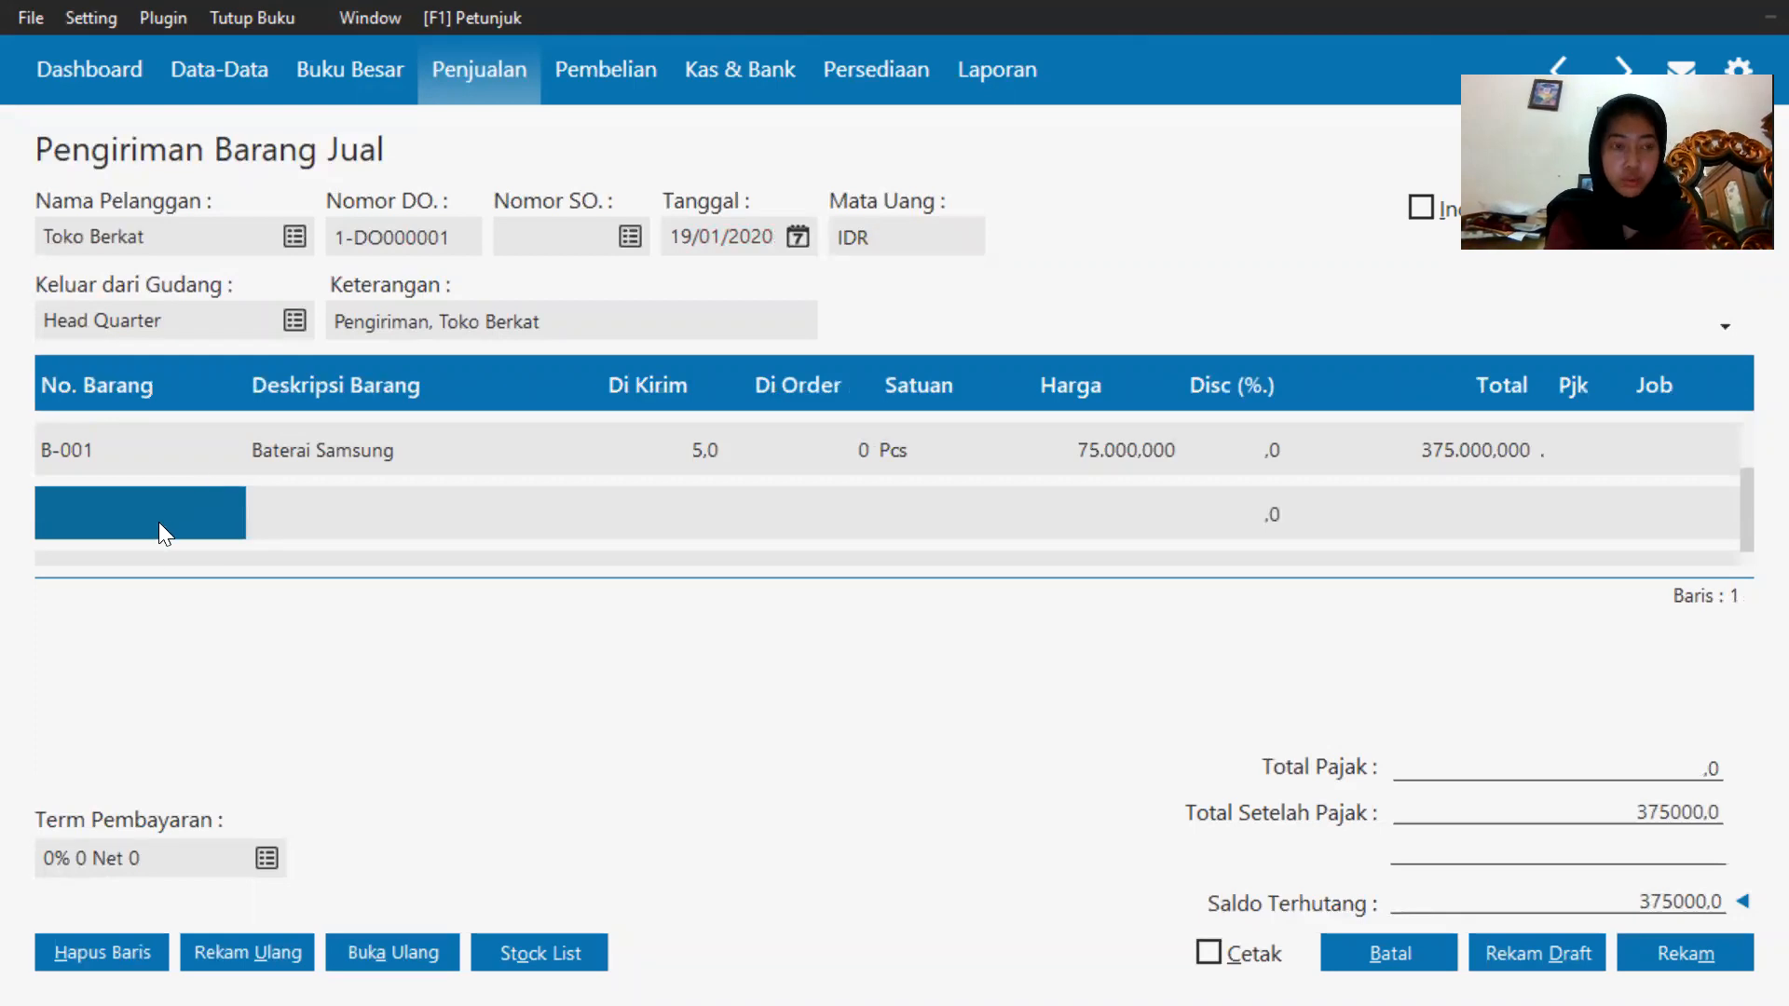
pyautogui.doubleClick(125, 514)
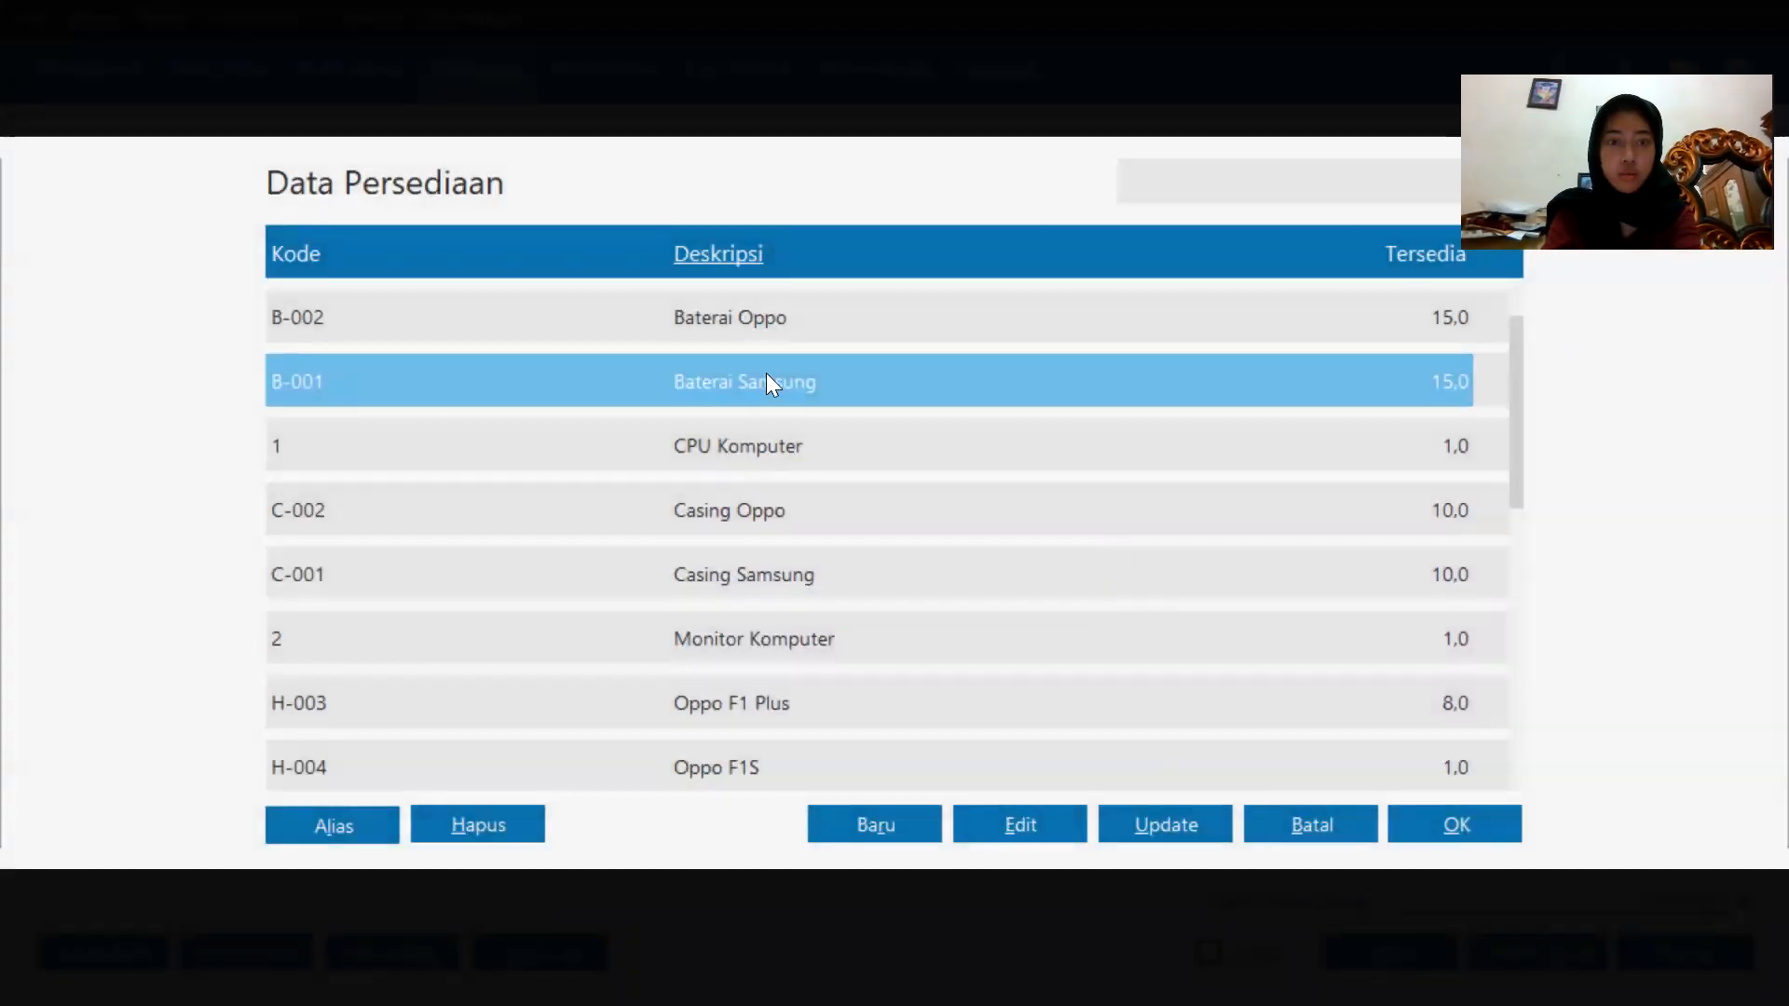
pyautogui.doubleClick(782, 335)
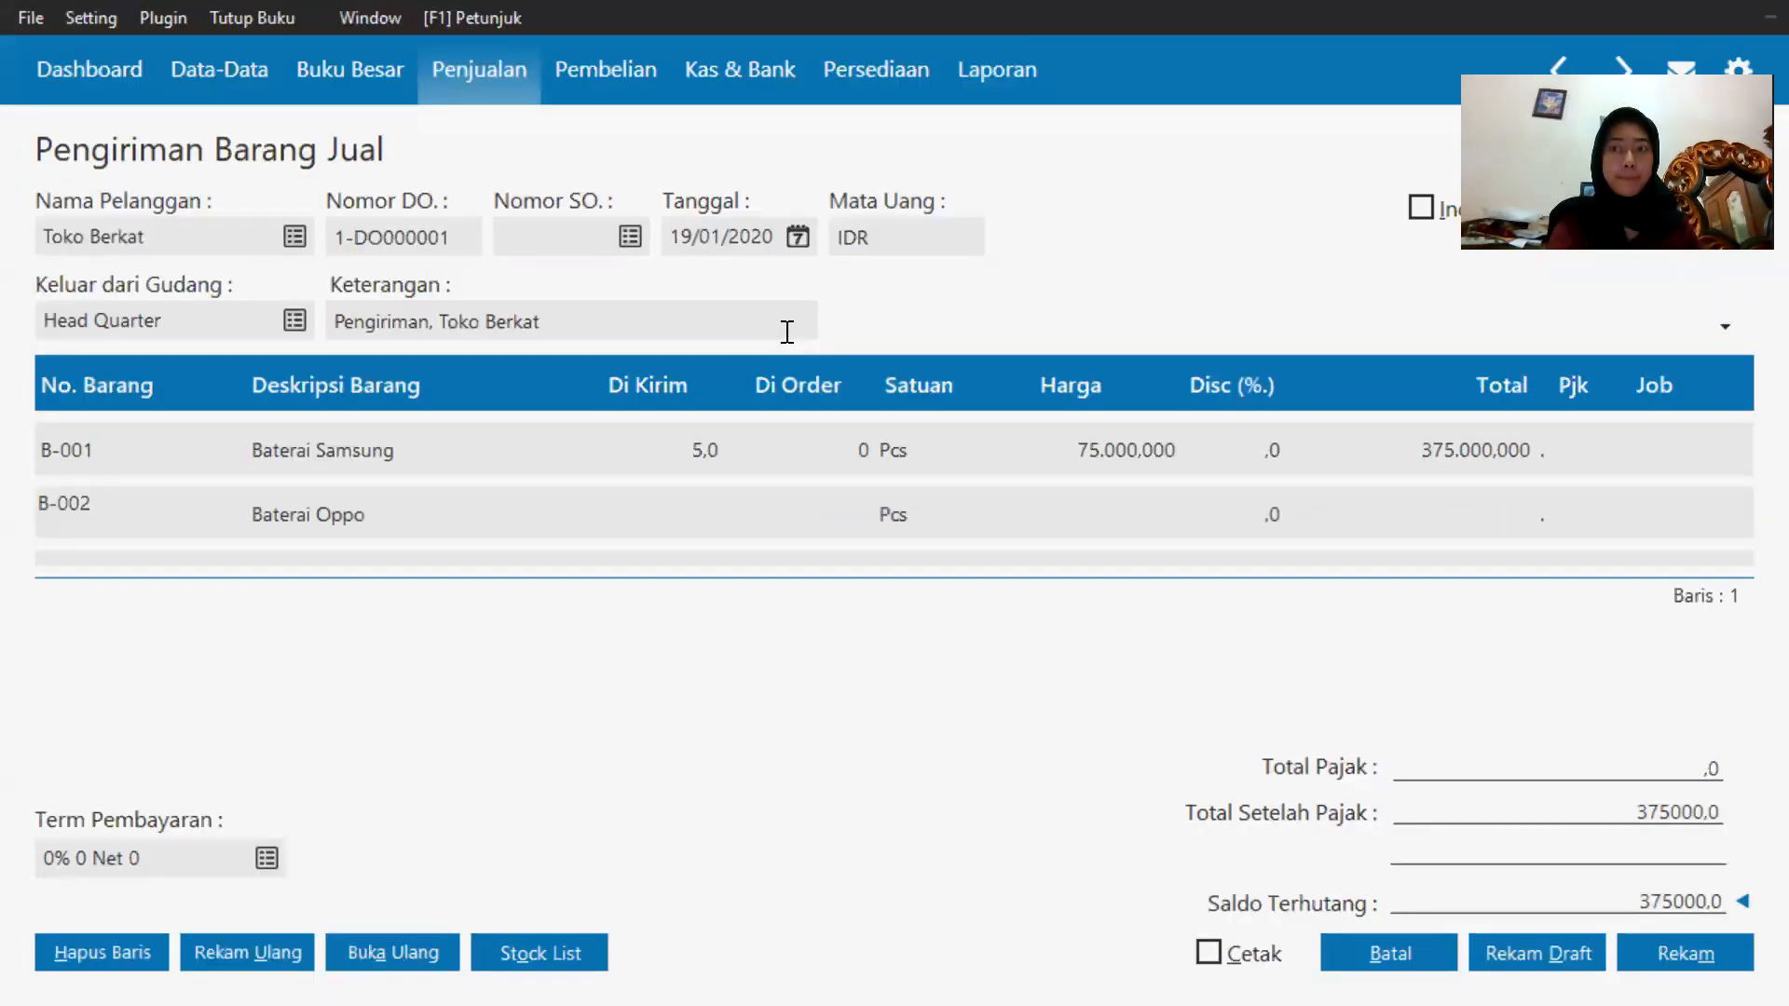
# Enter a shipped quantity of 6 and a price of 65000 for Baterai Oppo.
pyautogui.click(639, 515)
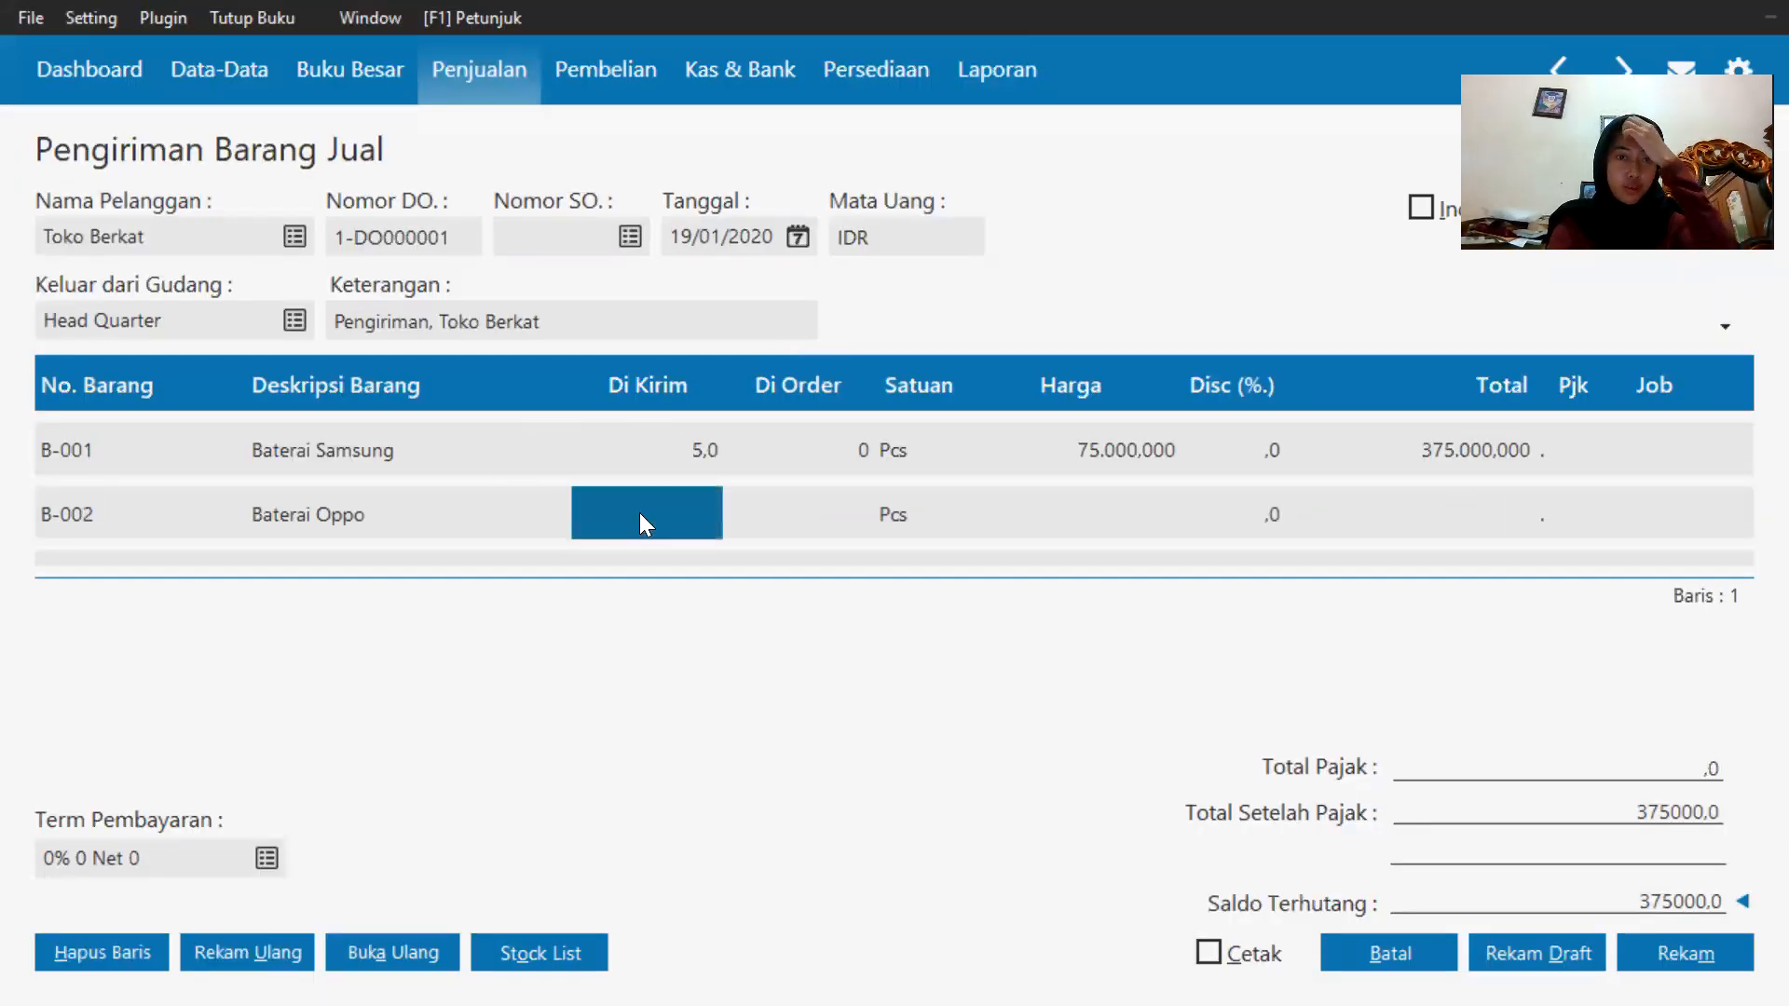
pyautogui.click(639, 514)
pyautogui.write('6')
pyautogui.click(1106, 518)
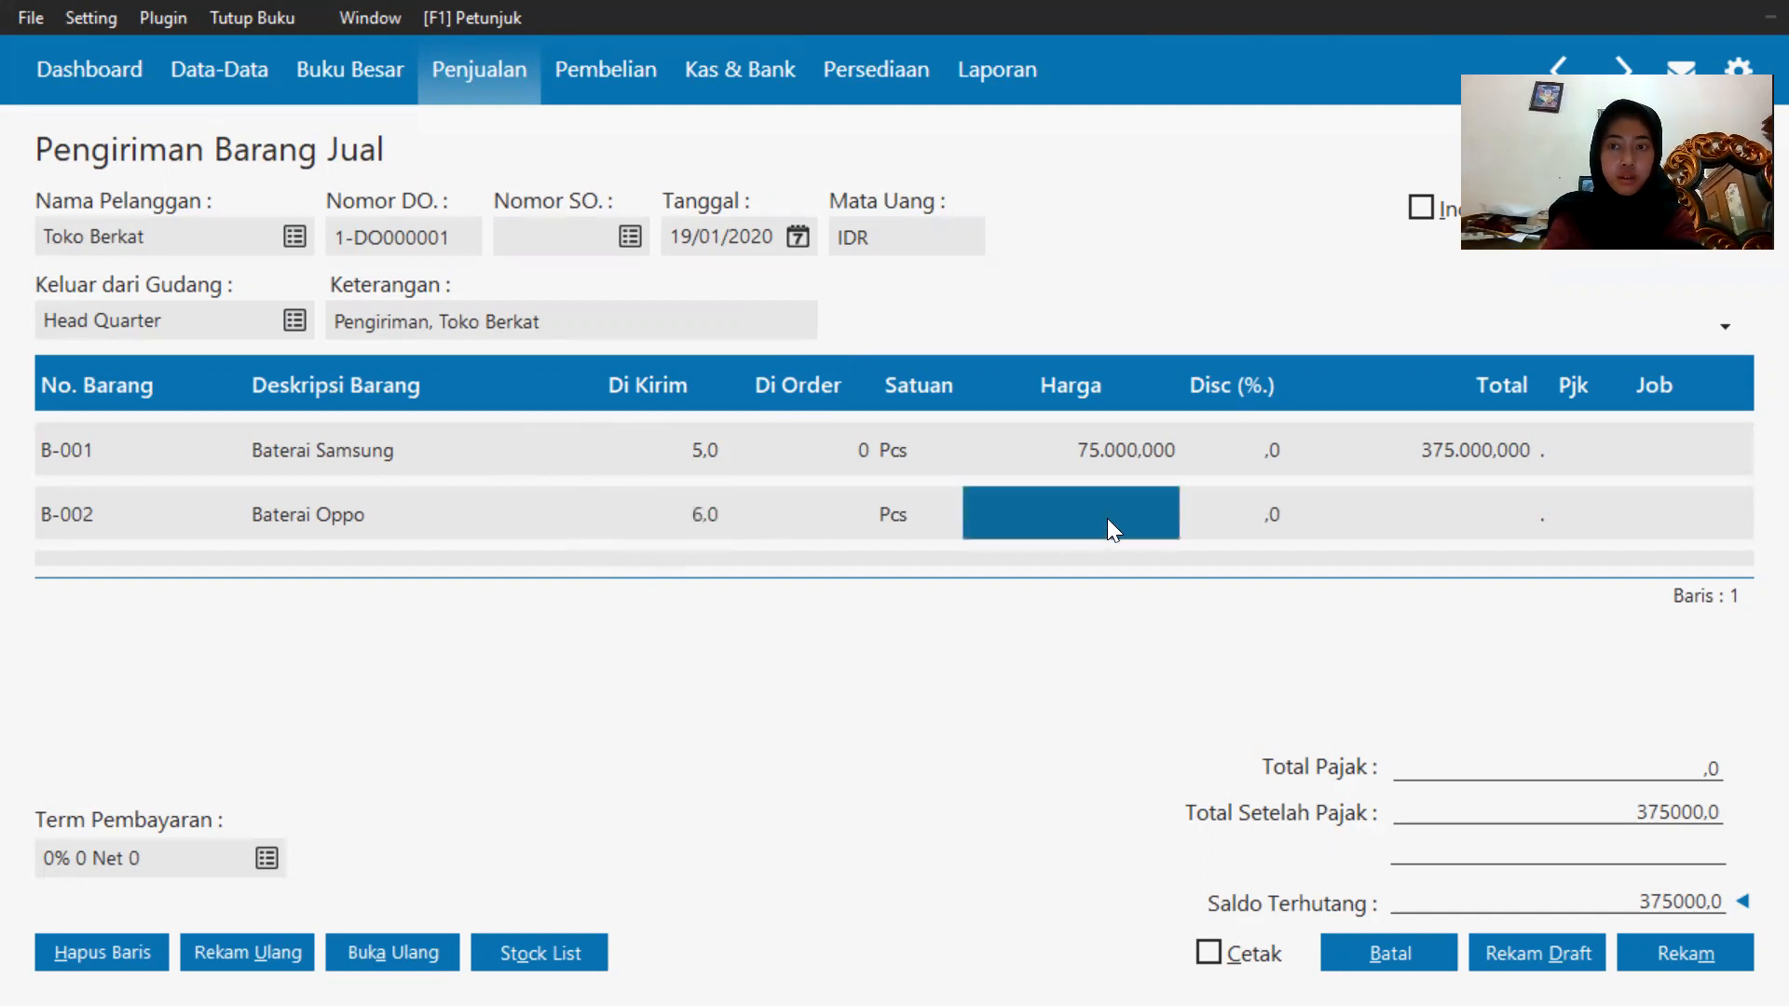
pyautogui.write('65000')
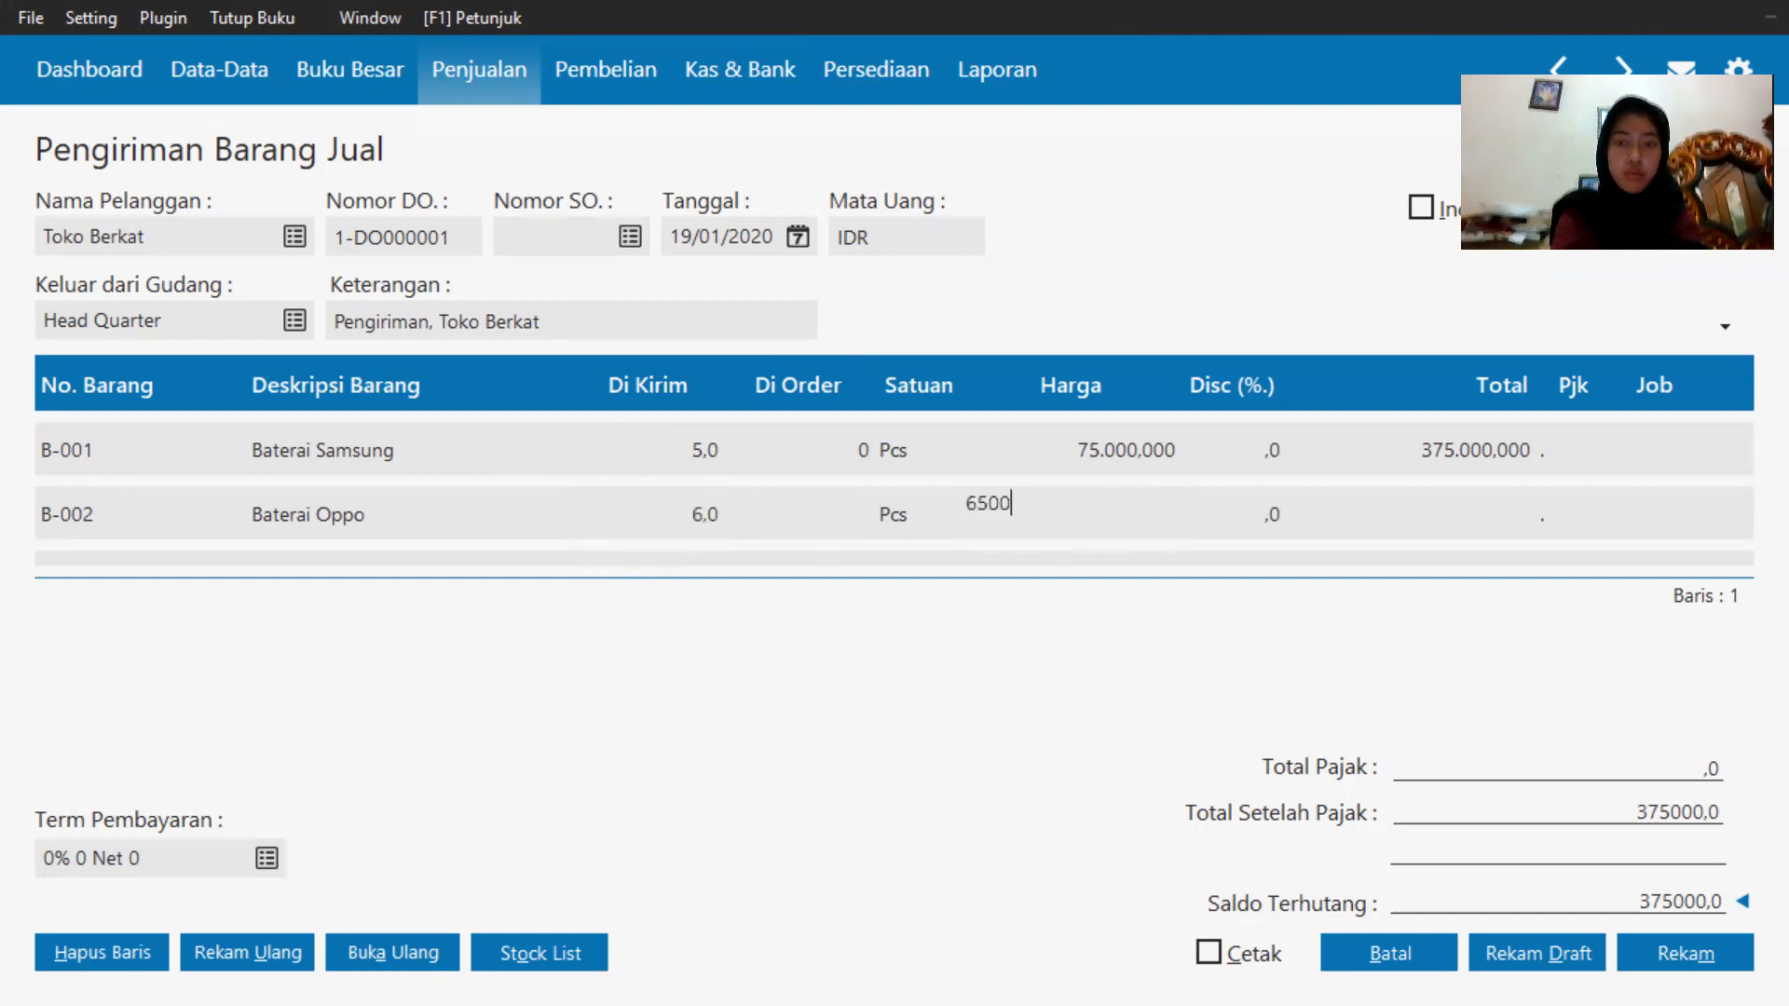
pyautogui.click(1412, 514)
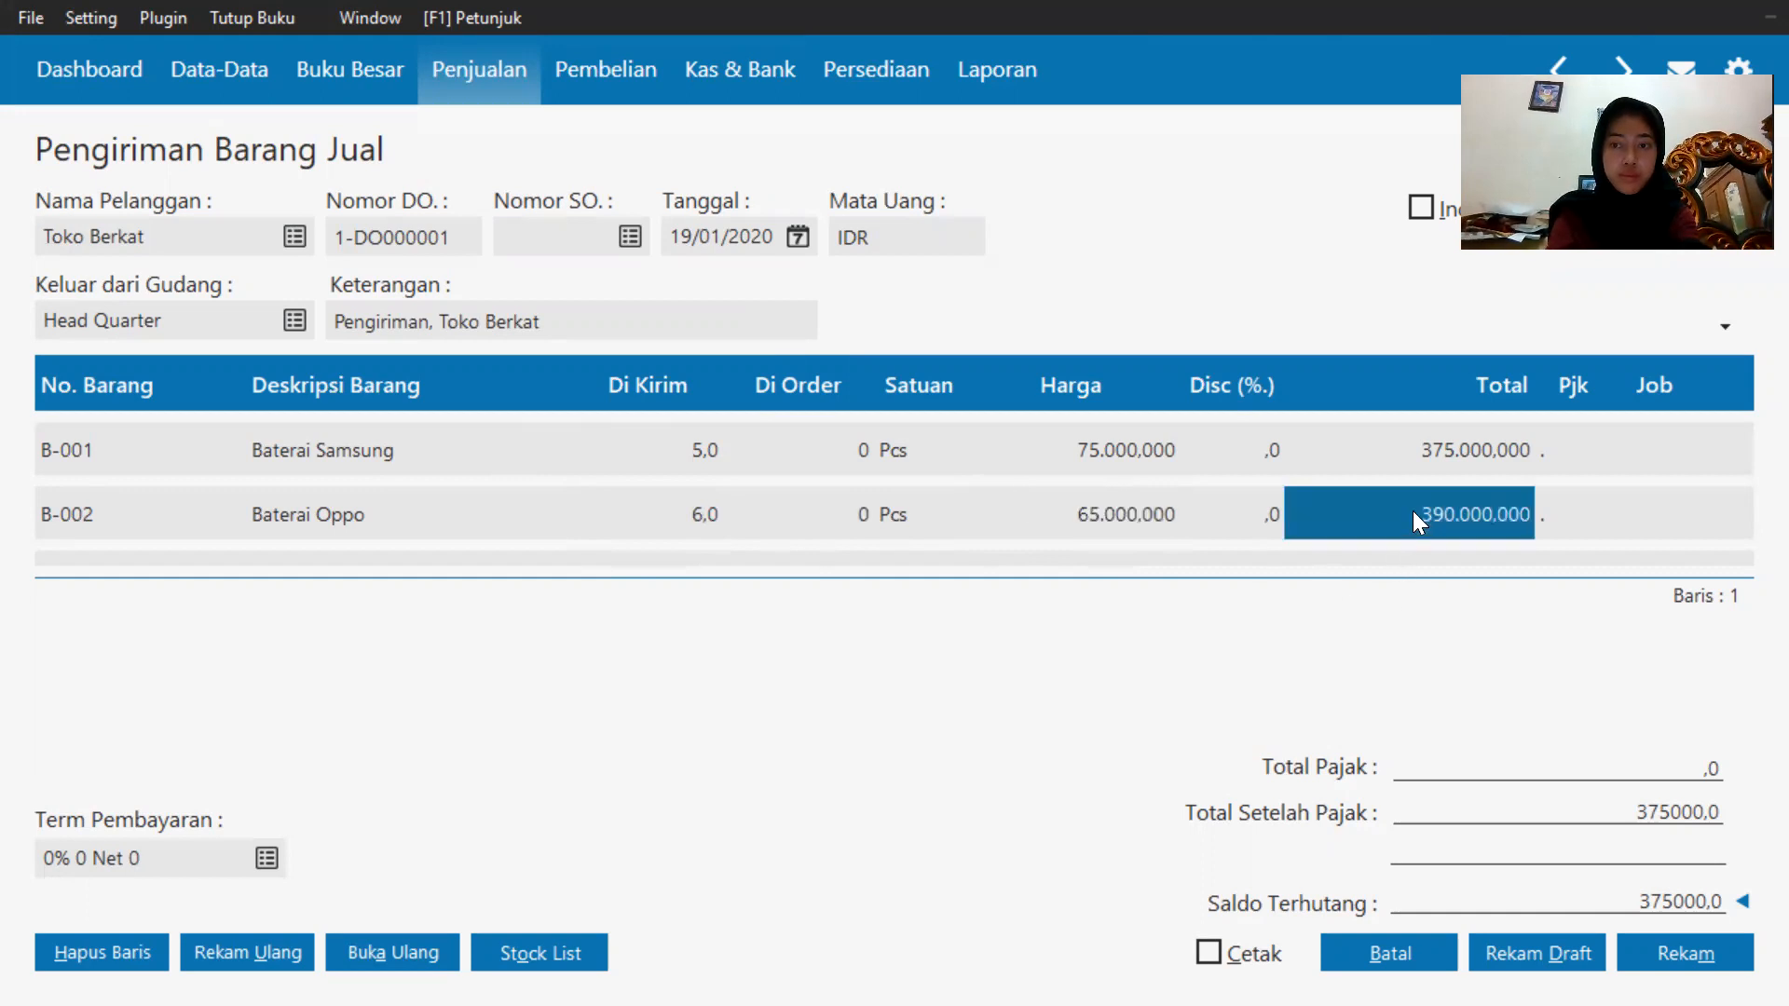
# Add Casing Samsung (C-001) from the inventory list on a new third item line.
pyautogui.press('Down')
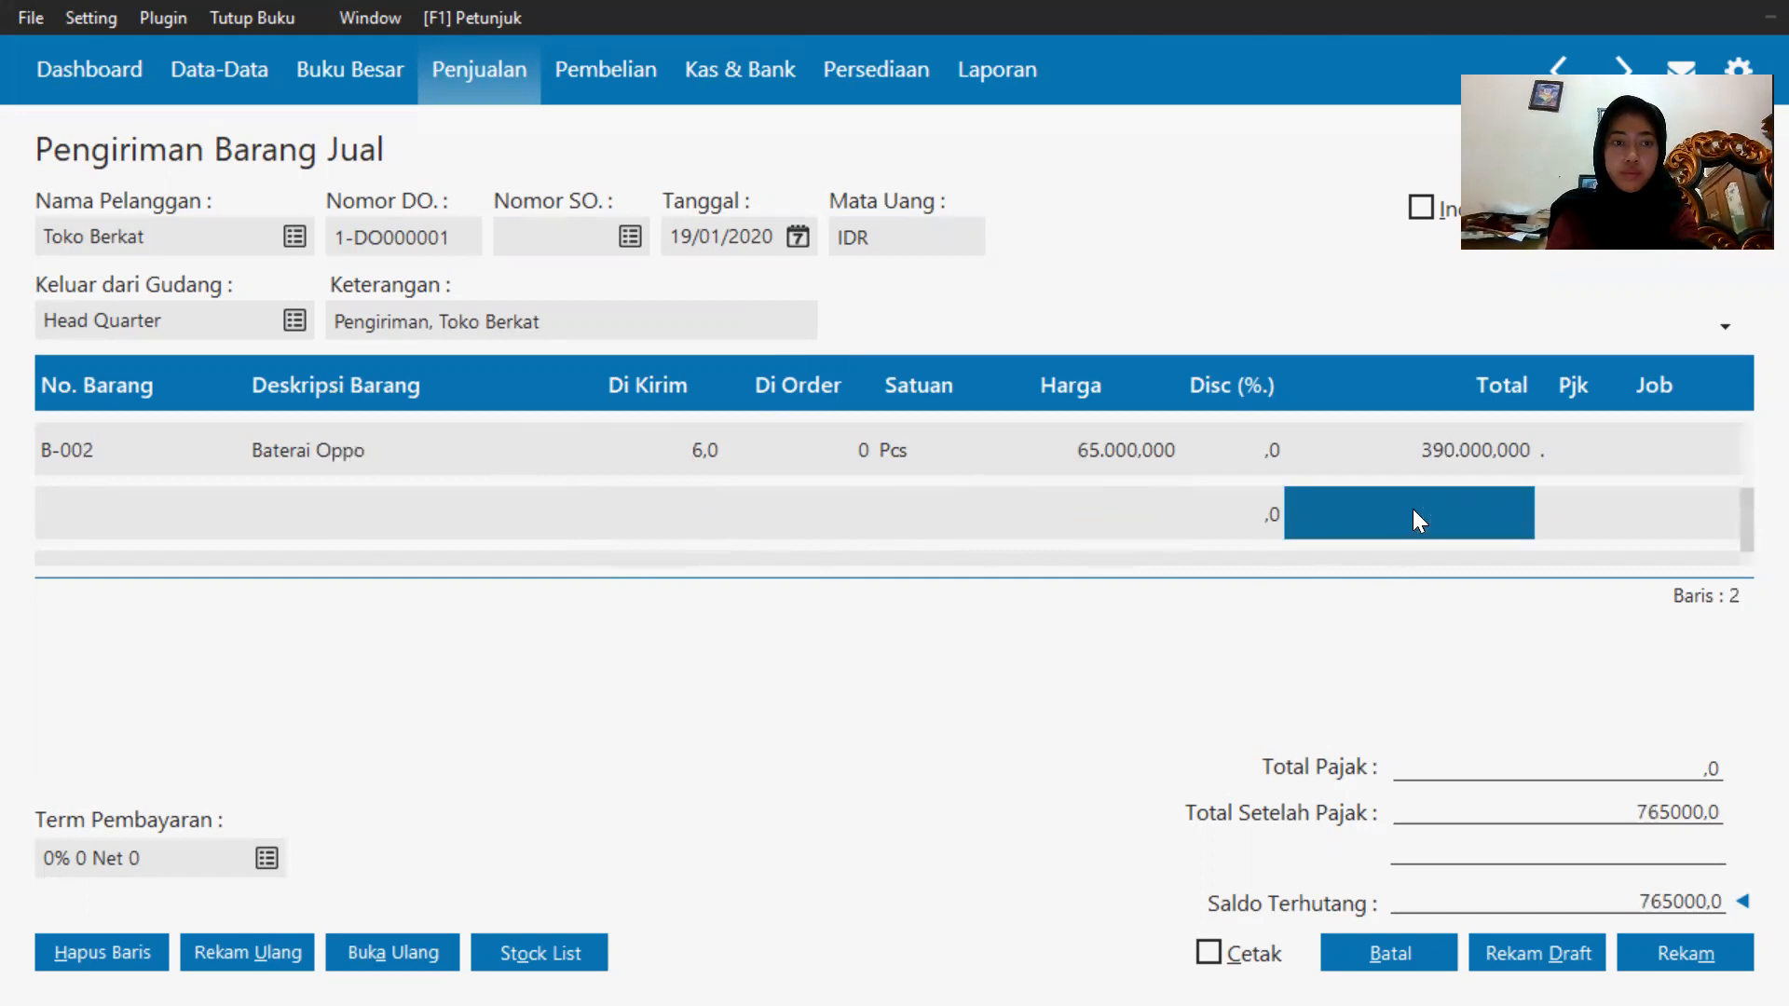
pyautogui.press('Left')
pyautogui.press('Left')
pyautogui.press('Left')
pyautogui.press('Left')
pyautogui.press('Left')
pyautogui.press('Left')
pyautogui.press('Left')
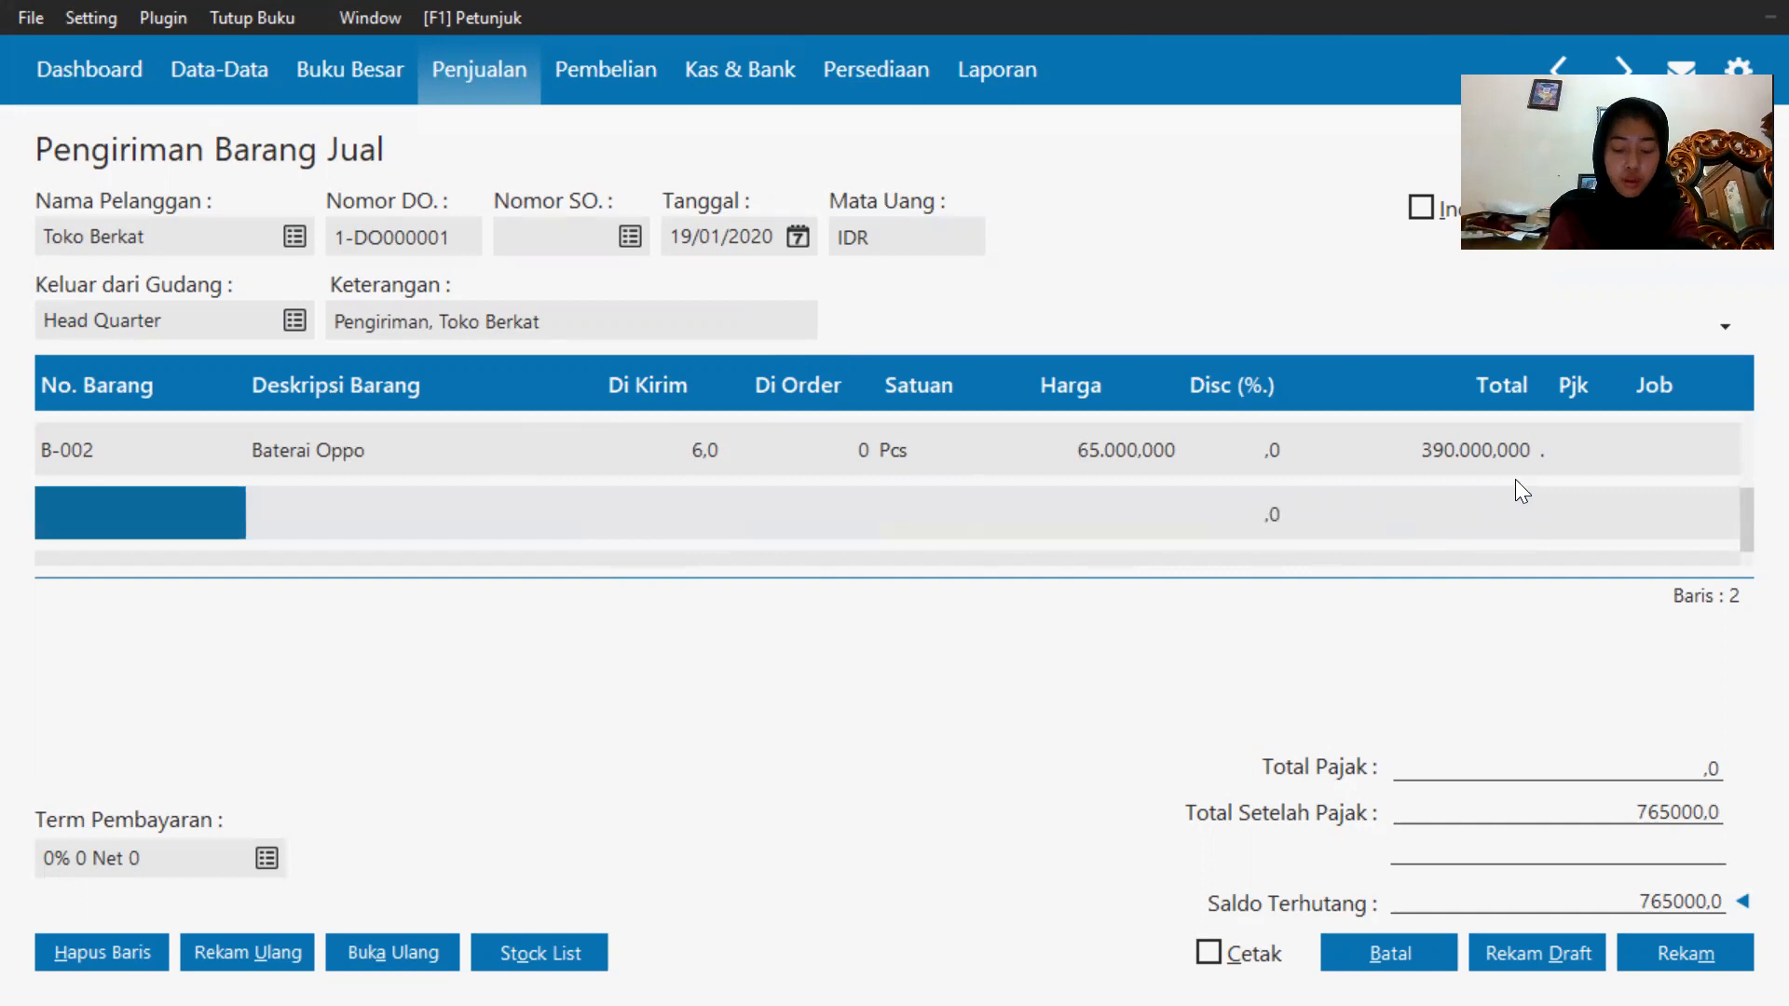
pyautogui.doubleClick(102, 498)
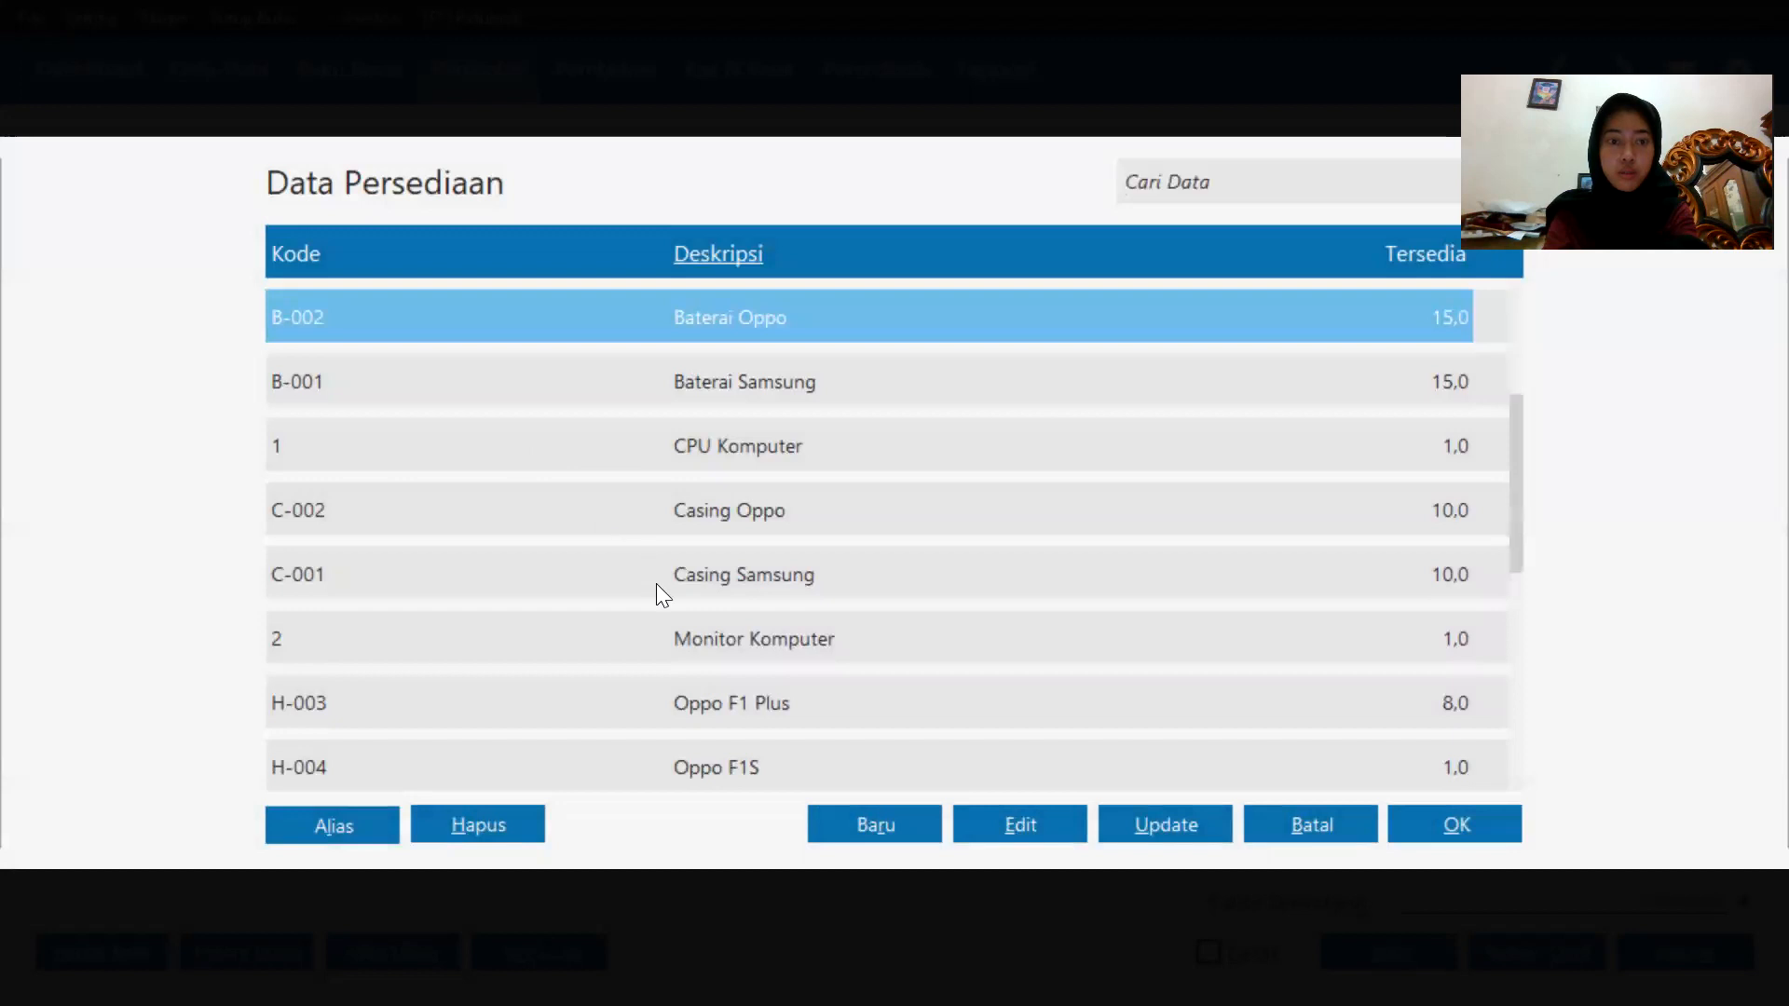
pyautogui.doubleClick(658, 583)
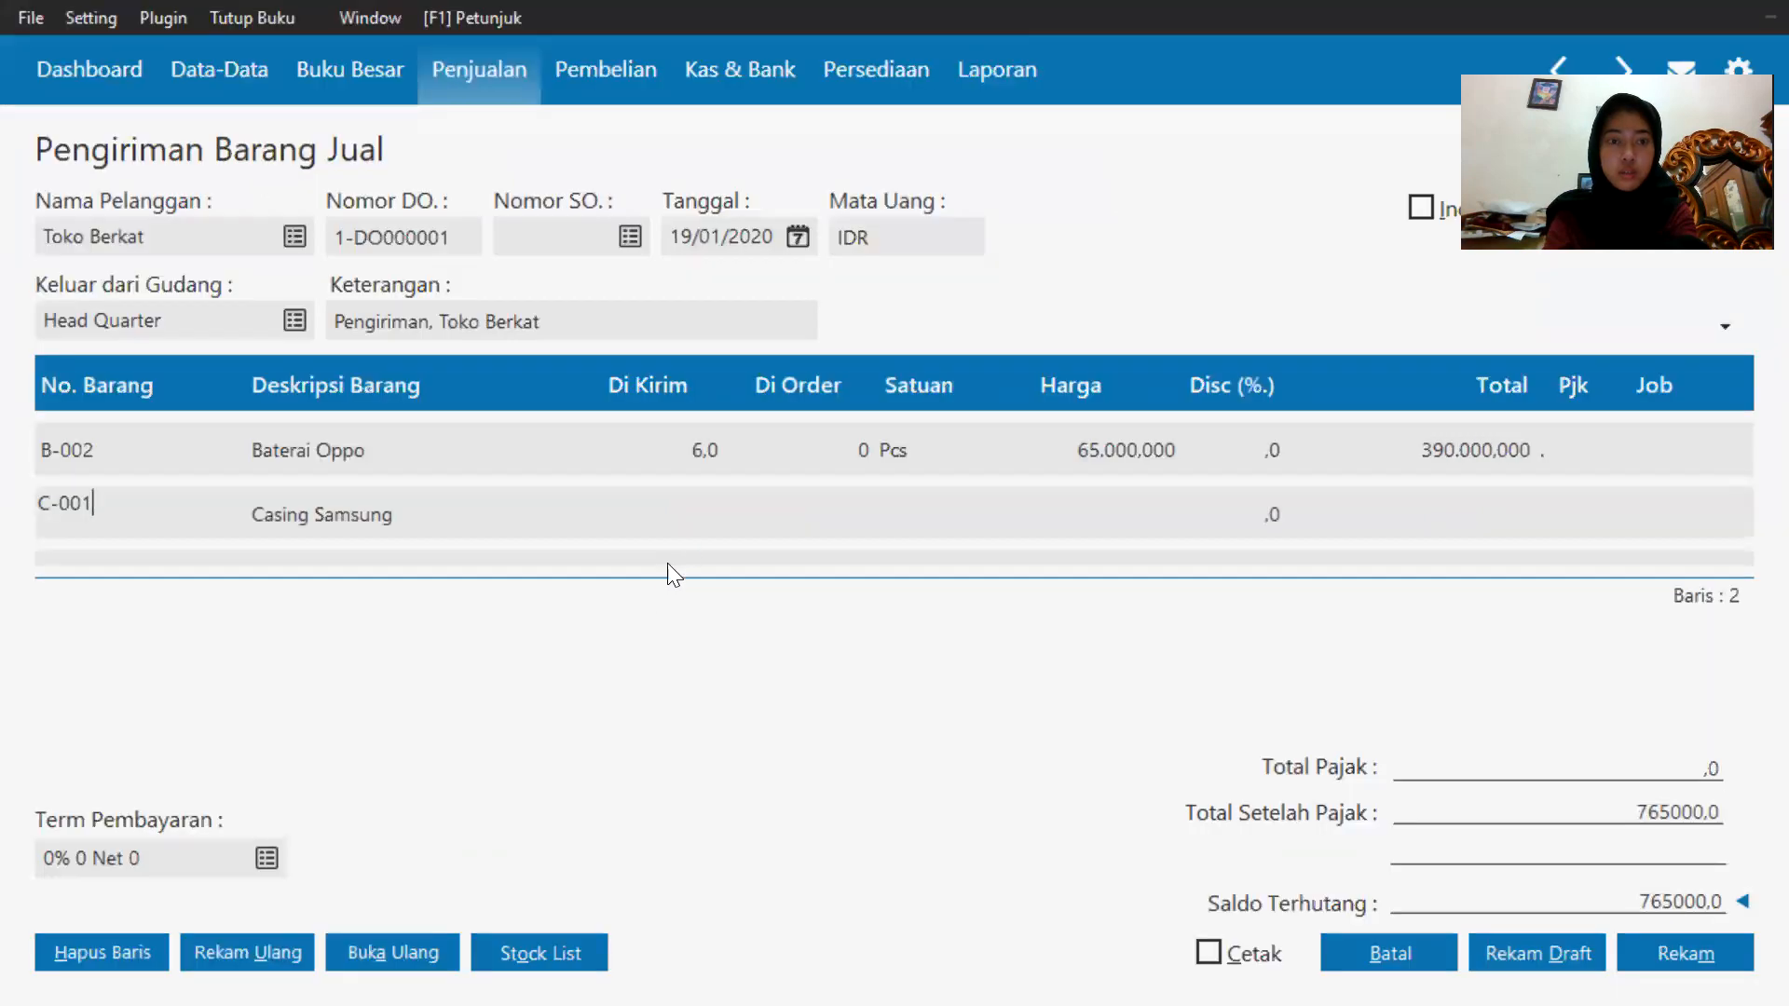
# Enter a shipped quantity of 4 and a price of 160000 for Casing Samsung.
pyautogui.click(679, 508)
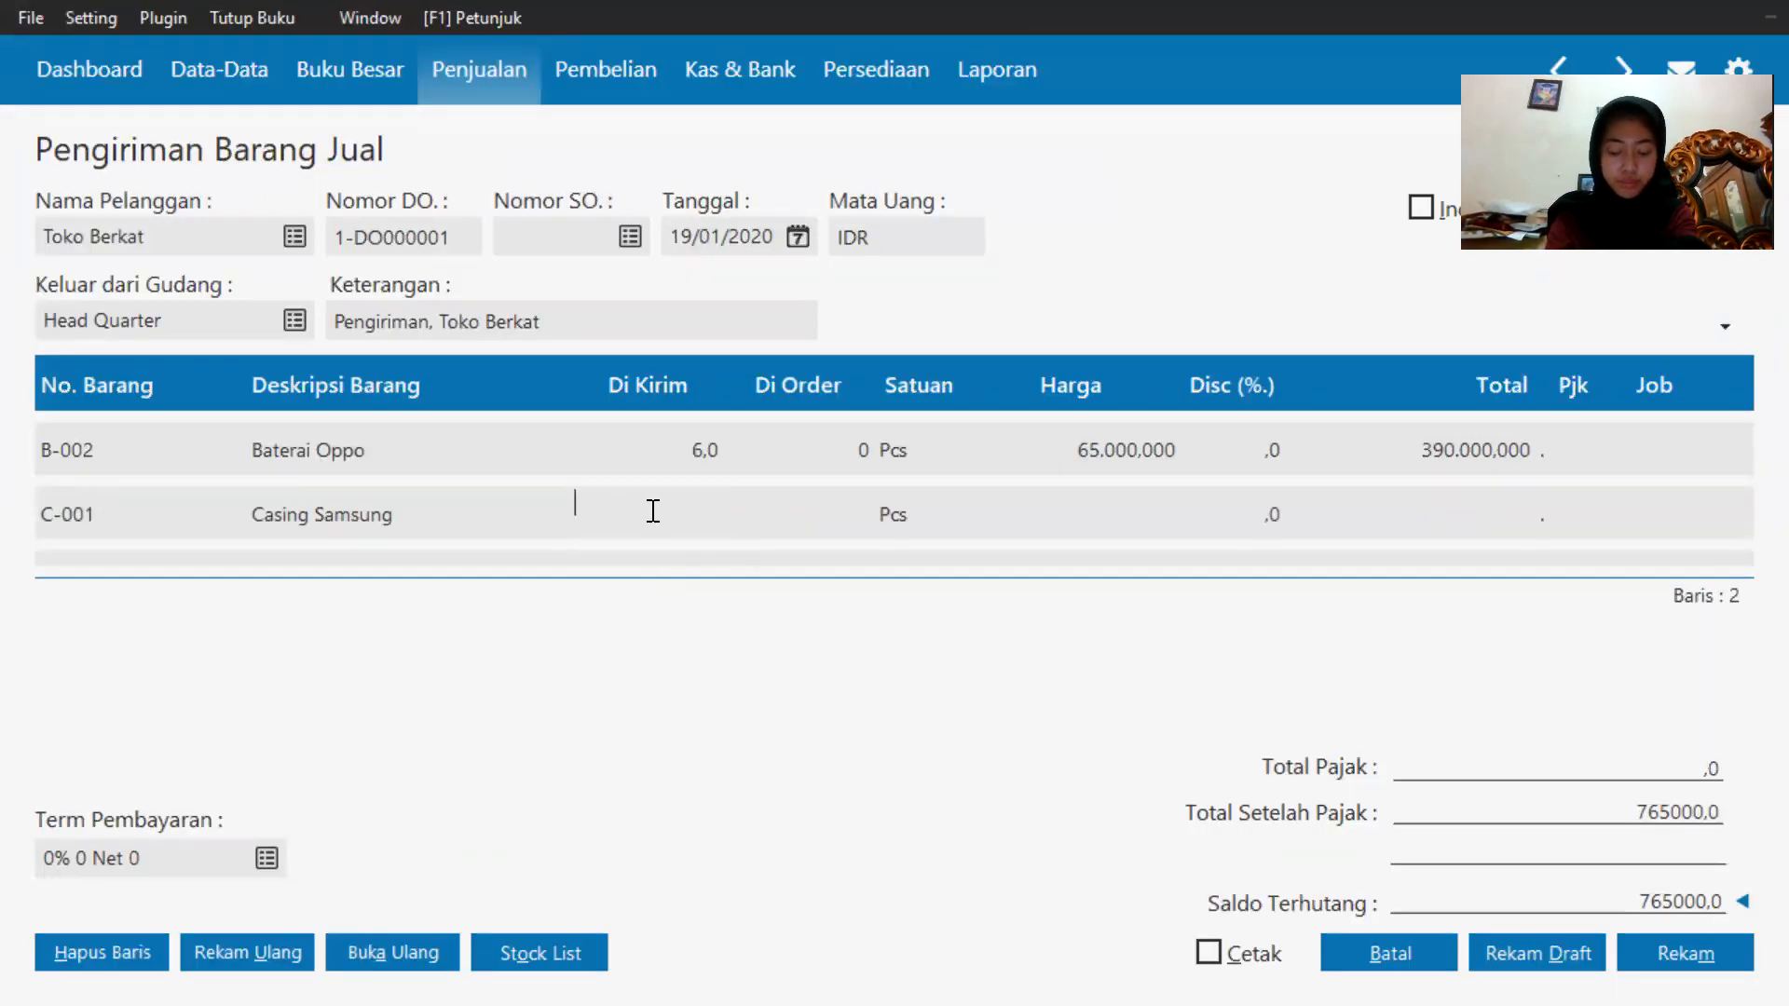
pyautogui.write('4')
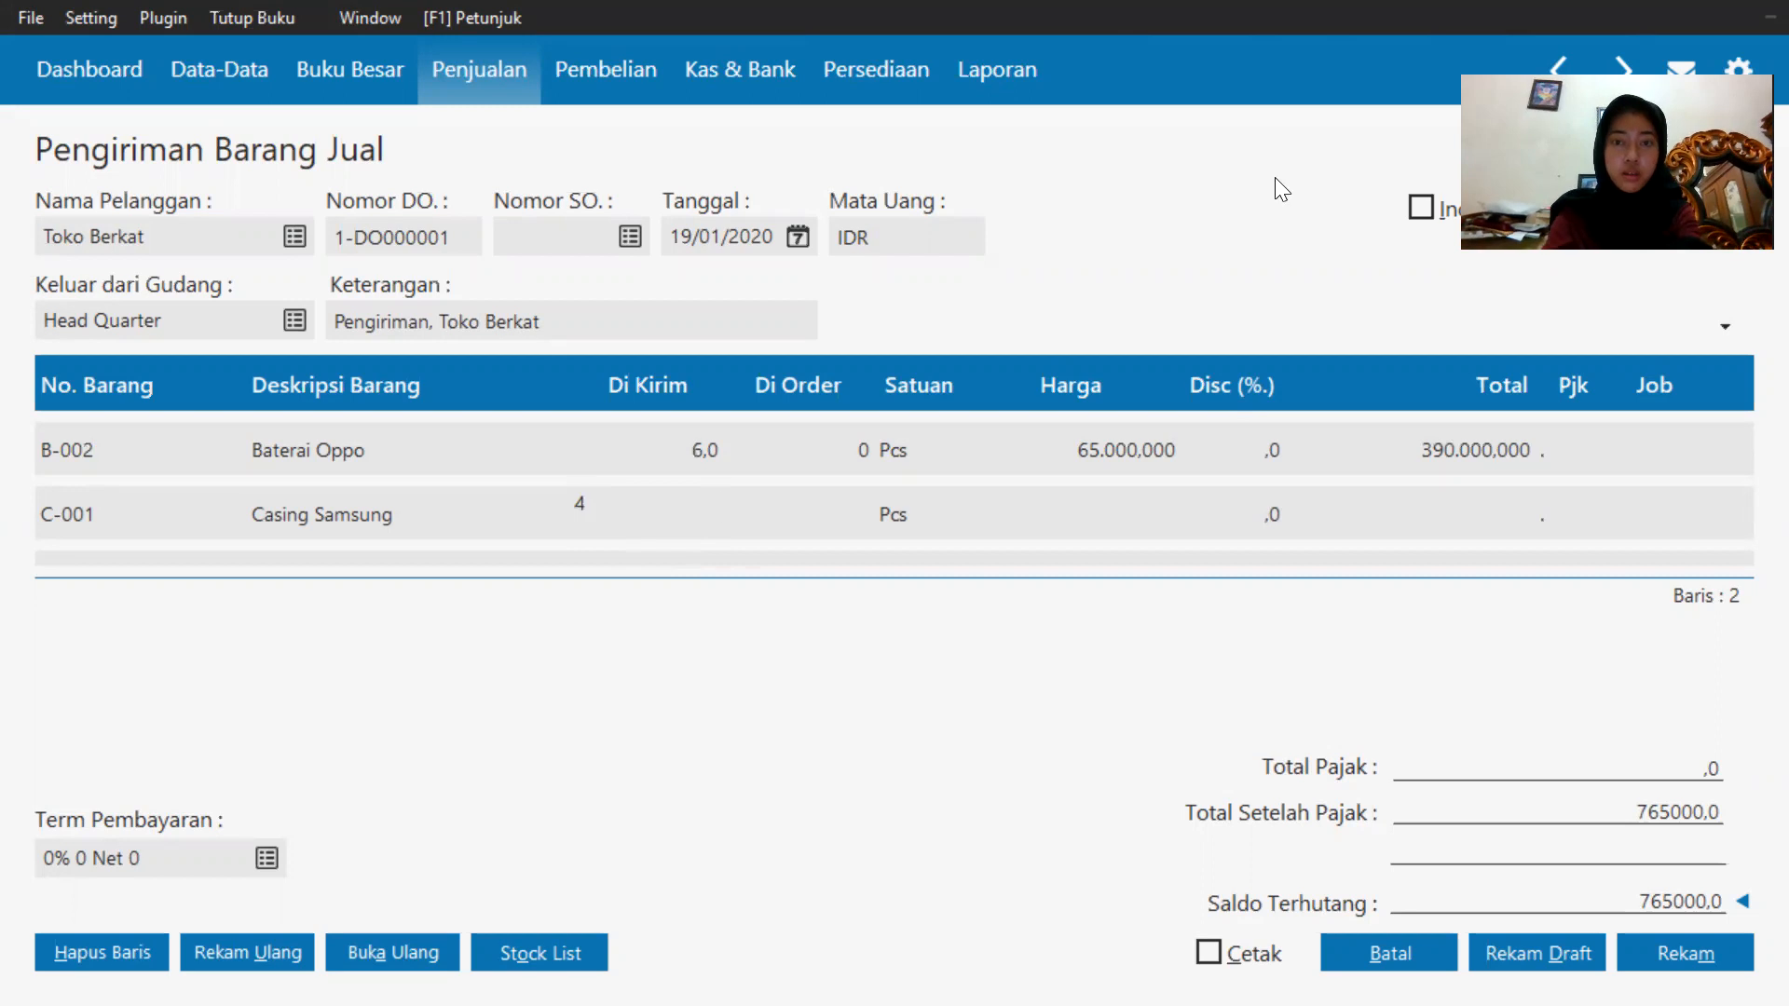
pyautogui.click(1071, 512)
pyautogui.write('160000')
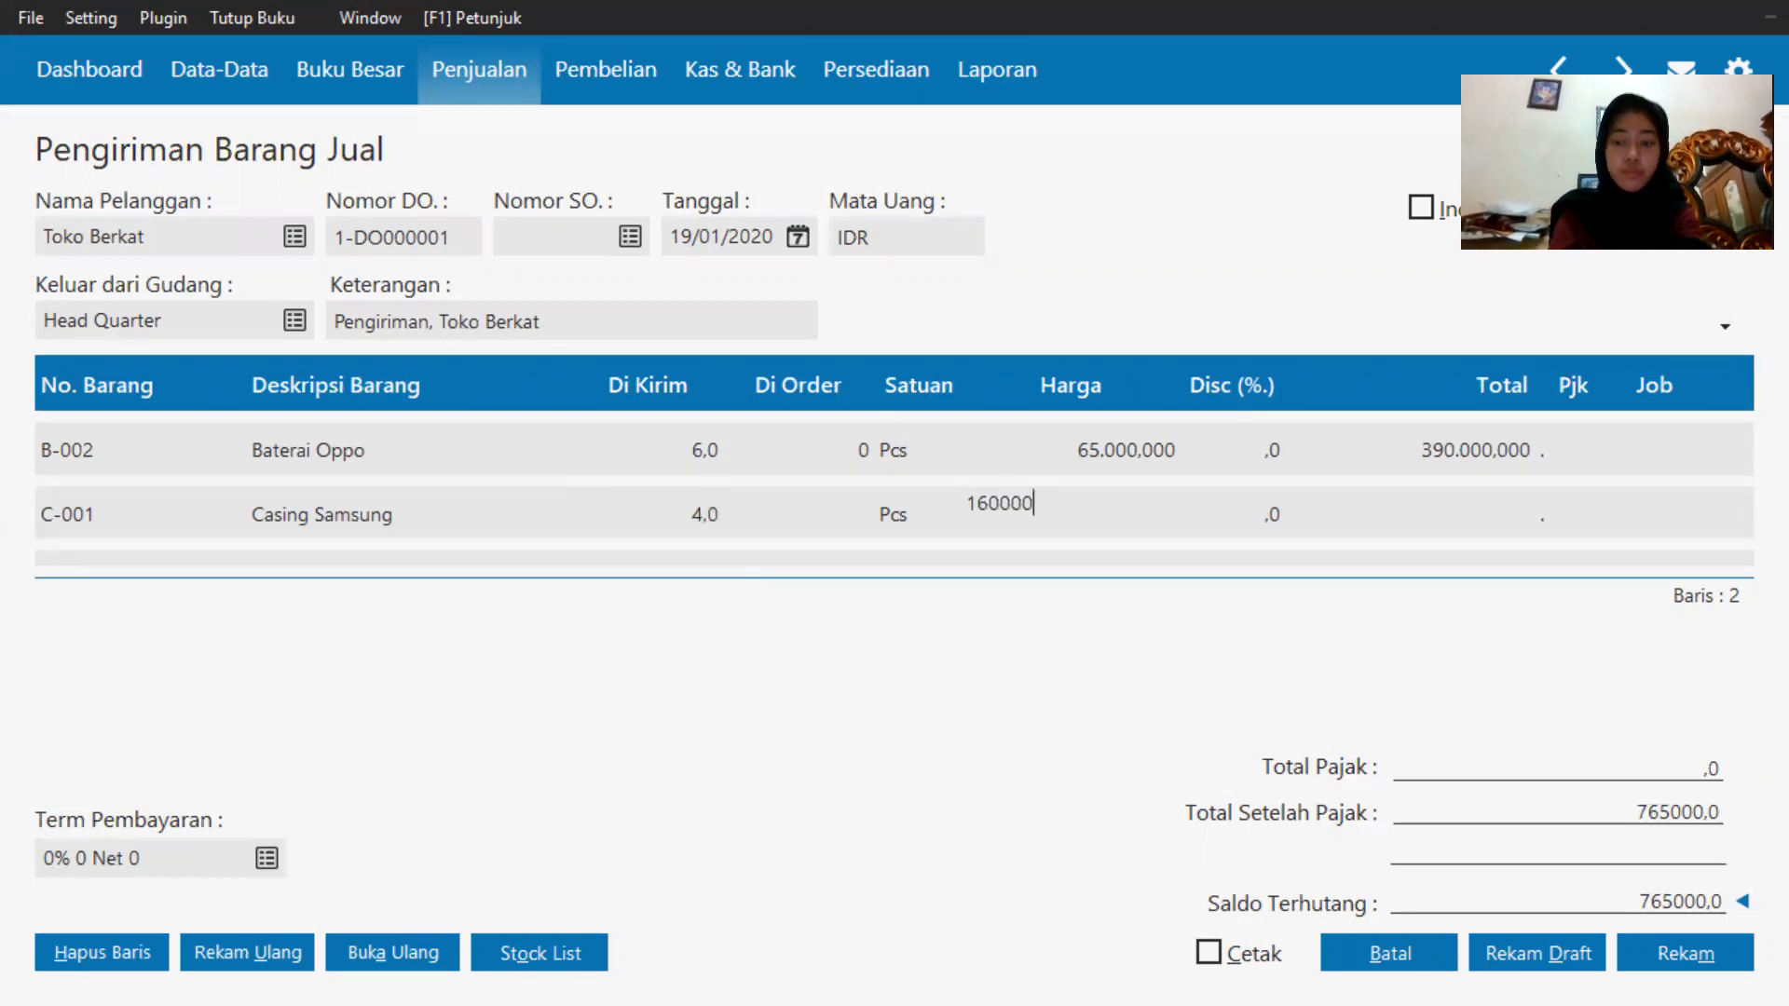
pyautogui.click(1482, 509)
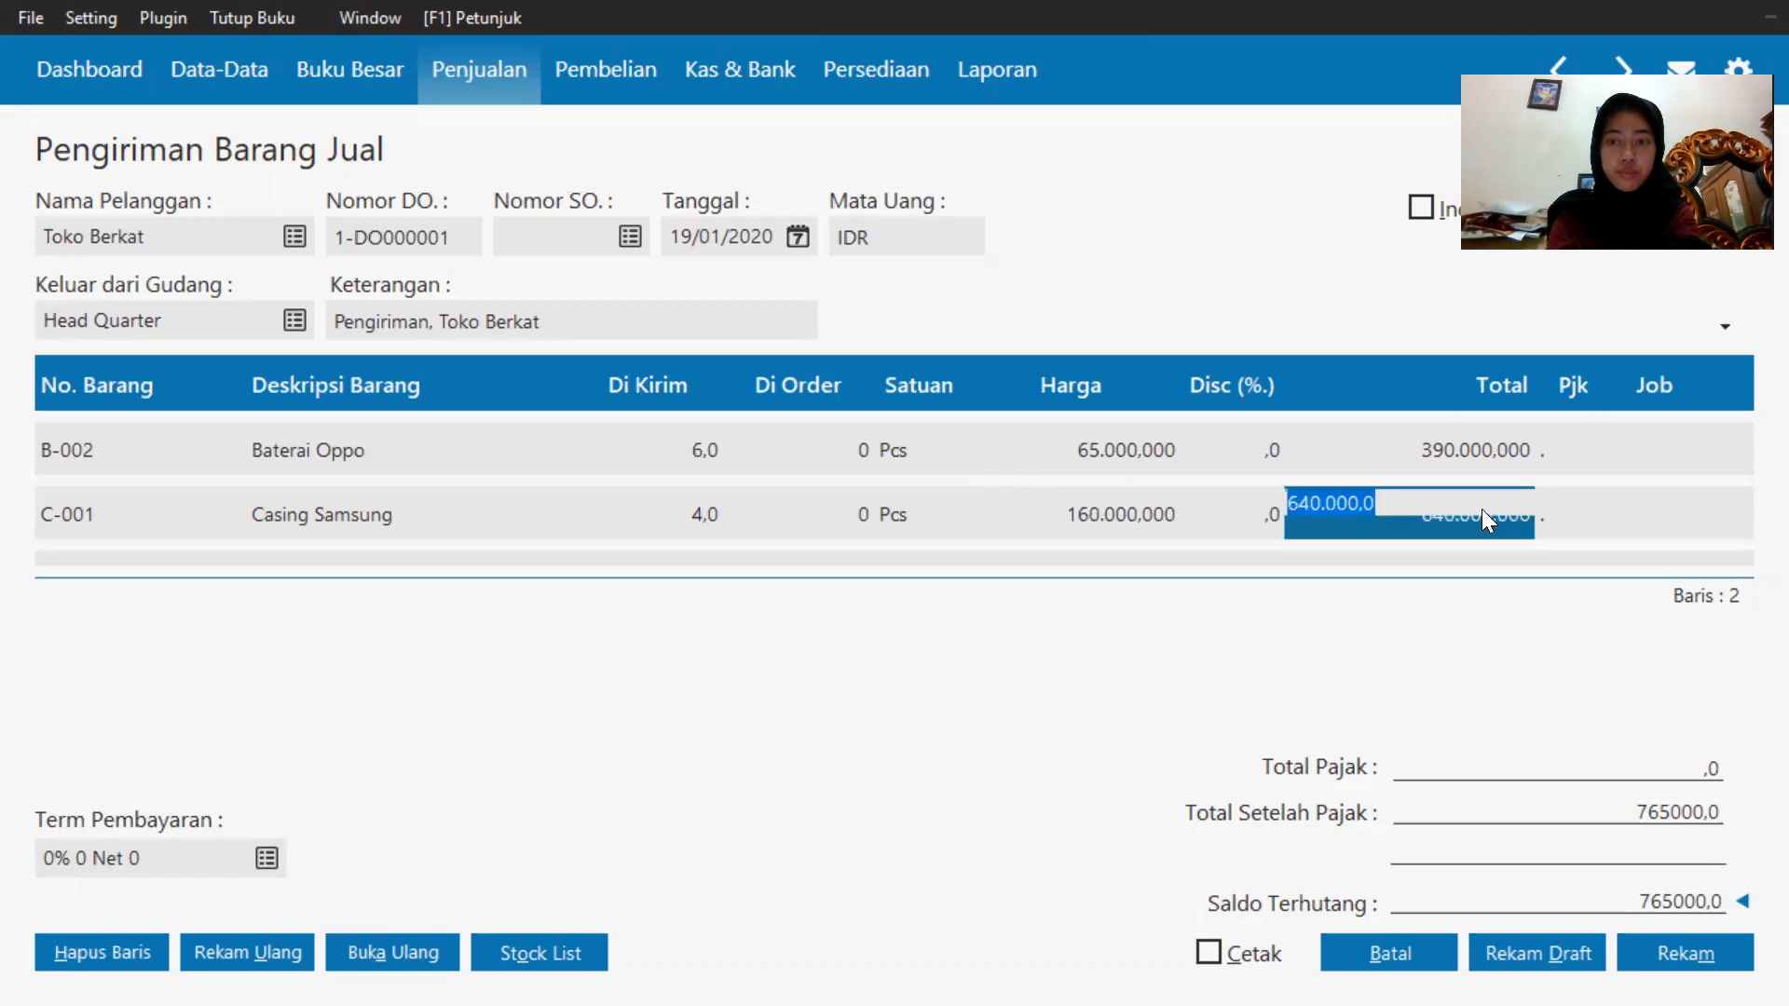
pyautogui.press('Return')
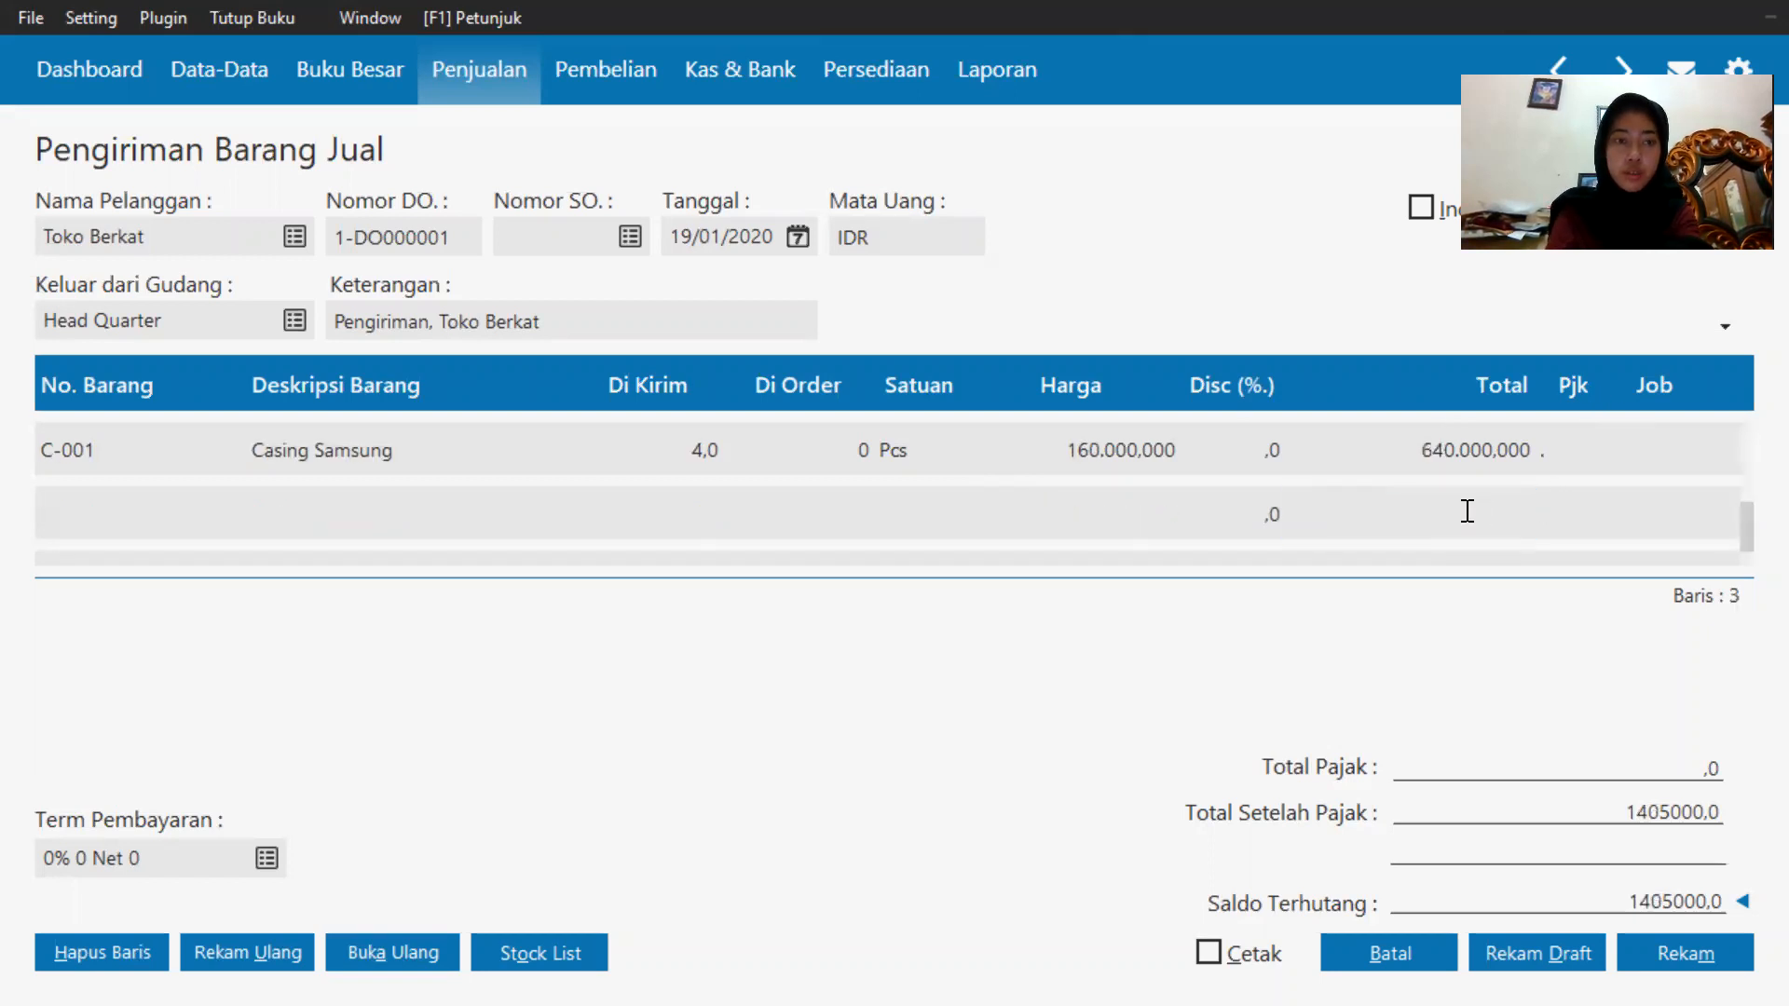
# Add Casing Oppo (C-002) from the inventory list as a fourth item line with a shipped quantity of 5 and a price of 65000.
pyautogui.doubleClick(80, 503)
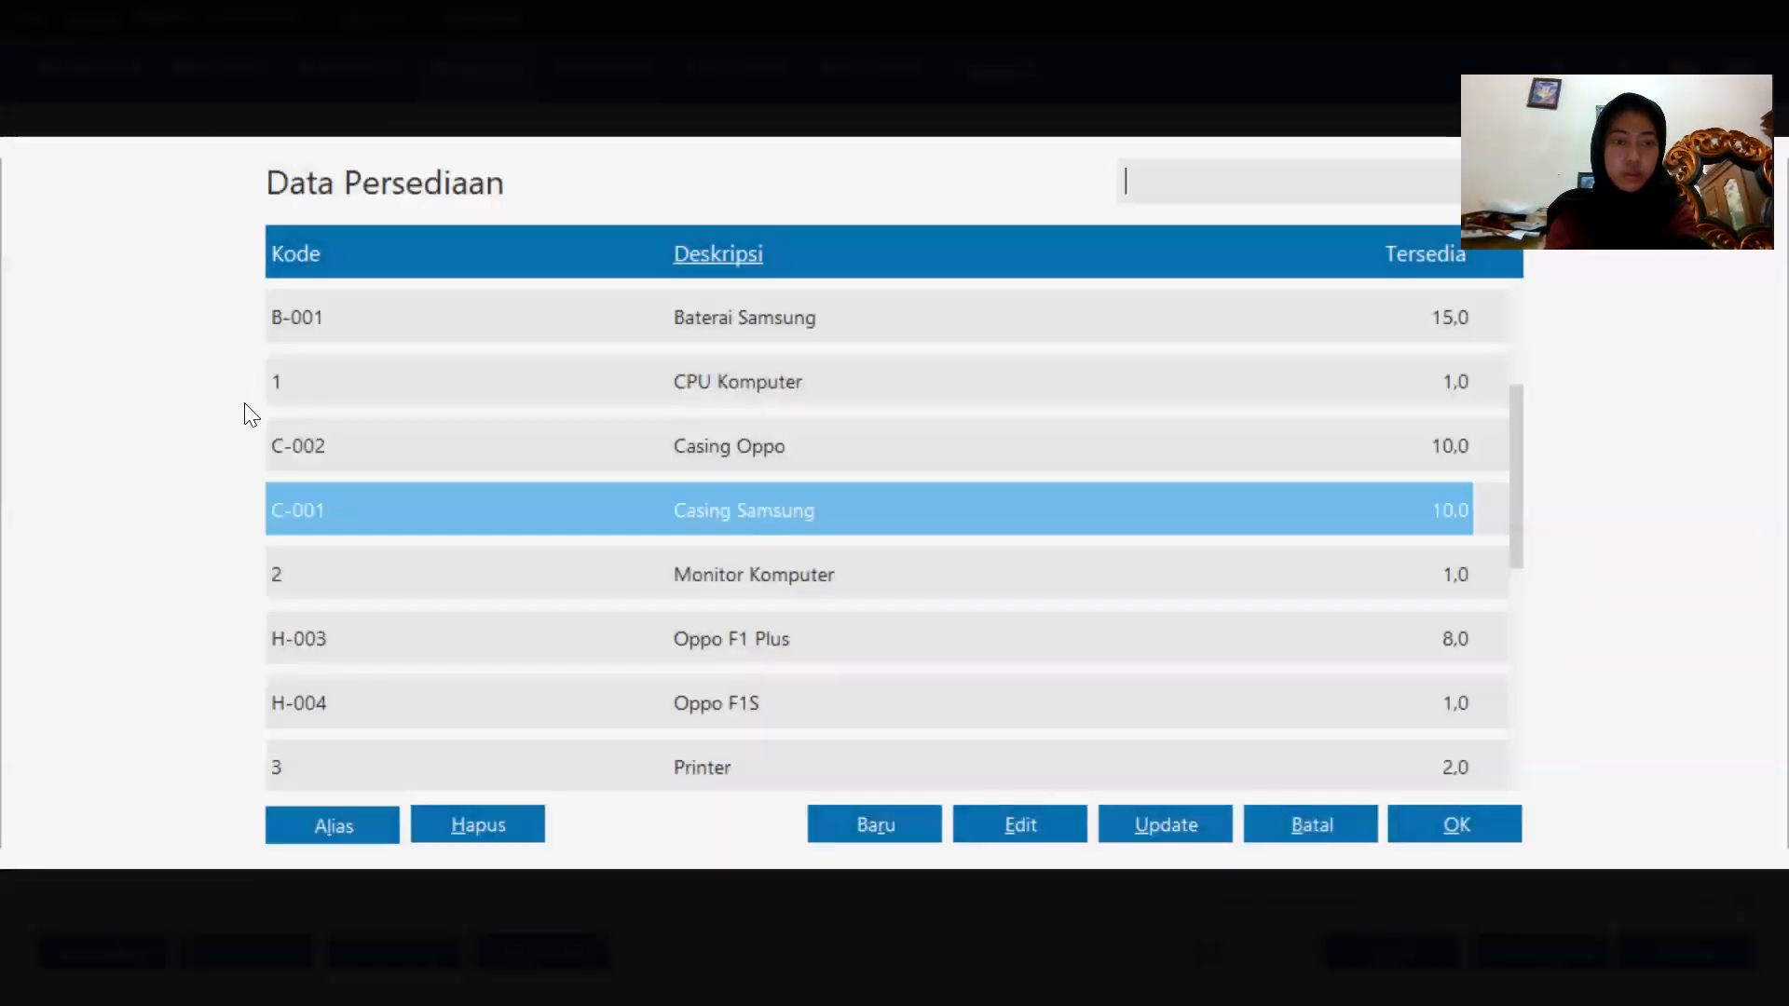
pyautogui.doubleClick(820, 464)
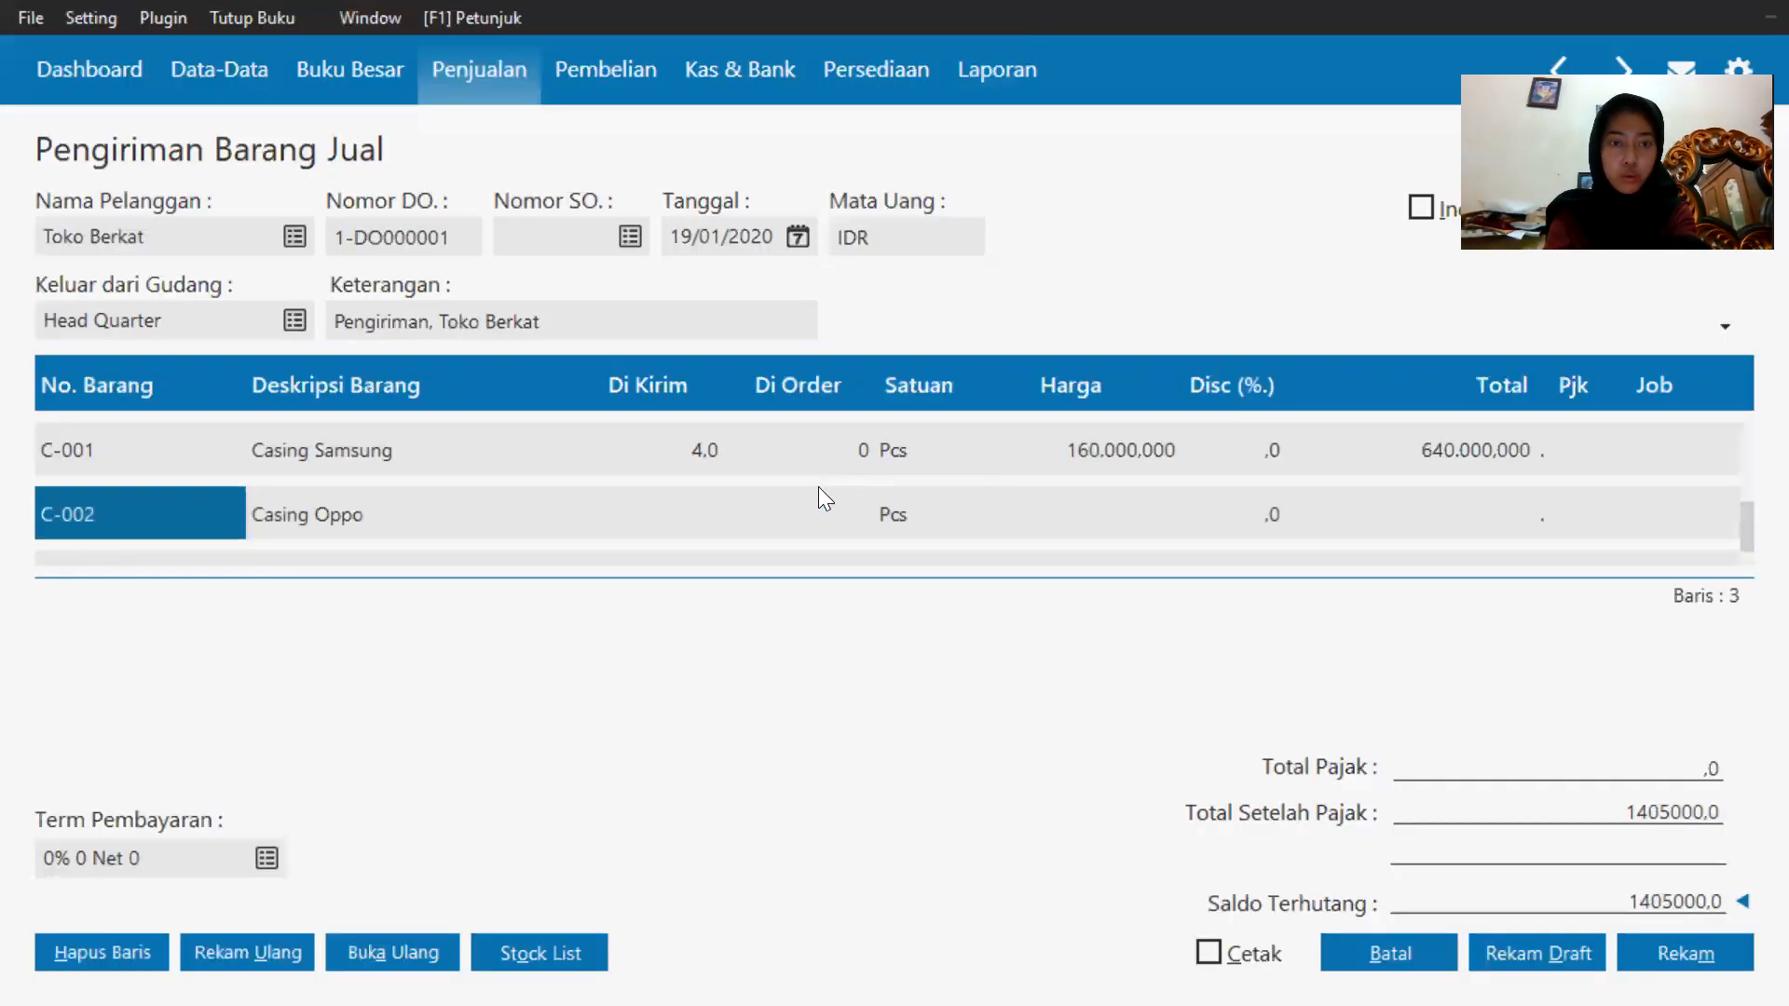
pyautogui.click(655, 518)
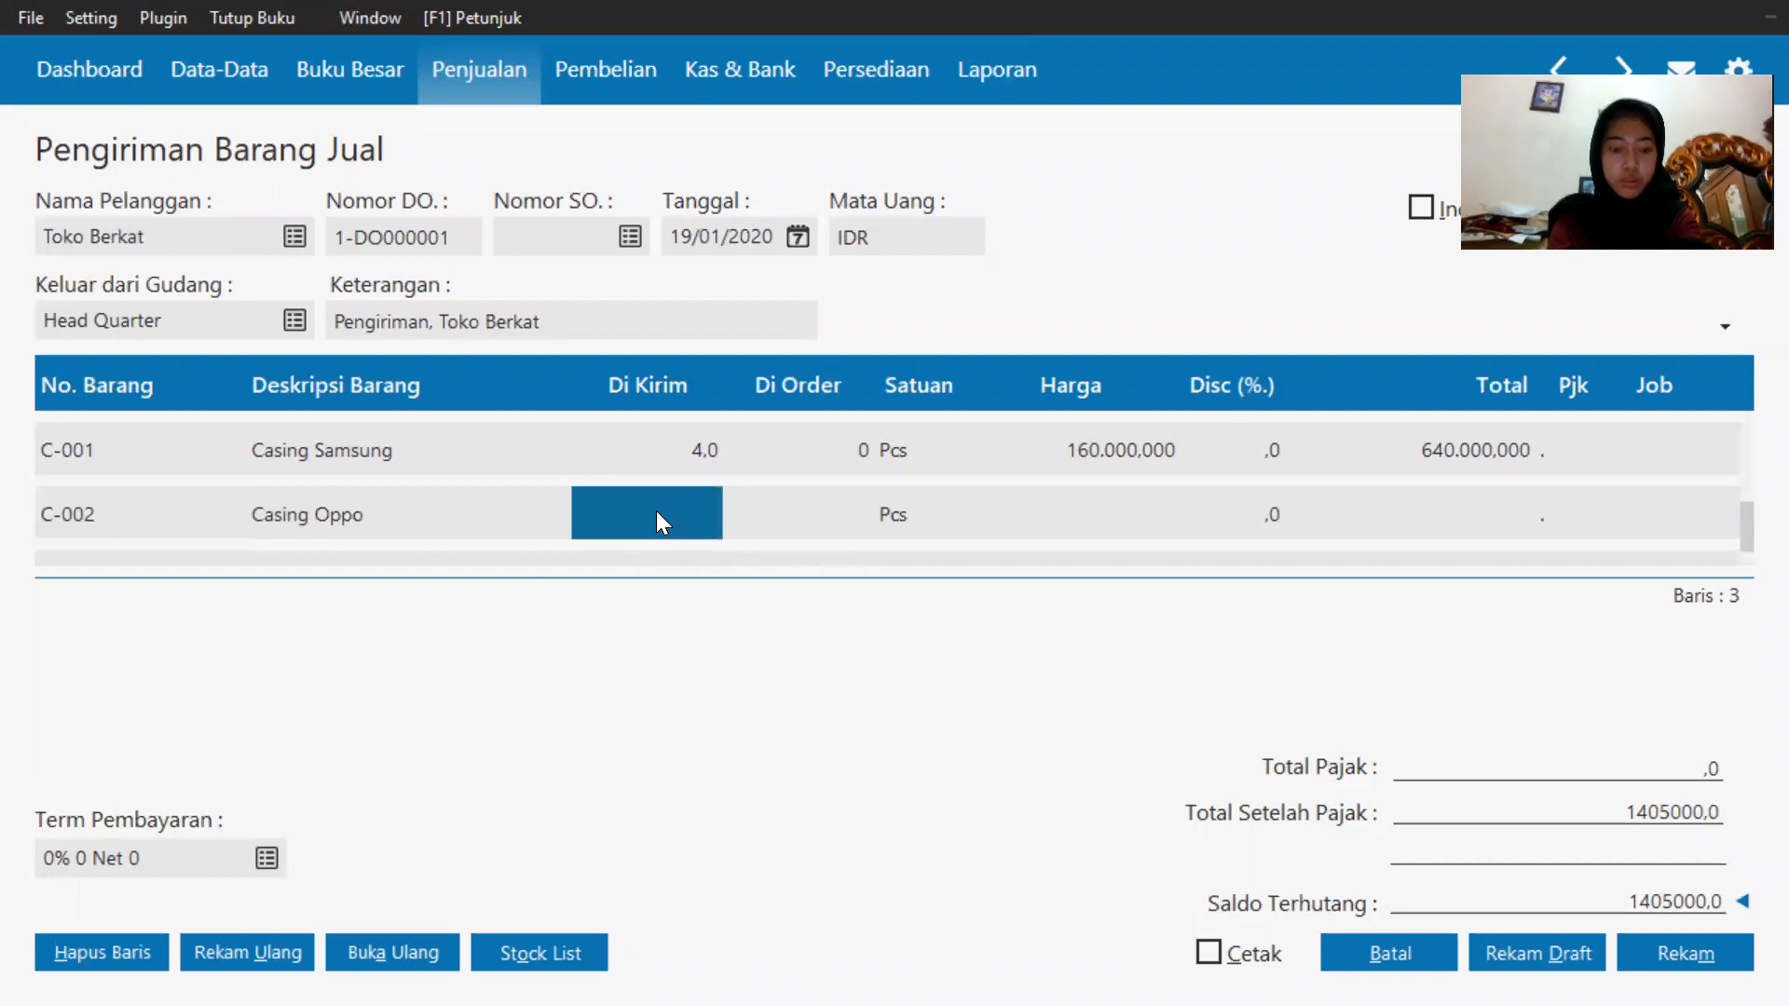
pyautogui.write('5')
pyautogui.click(1044, 500)
pyautogui.write('65000')
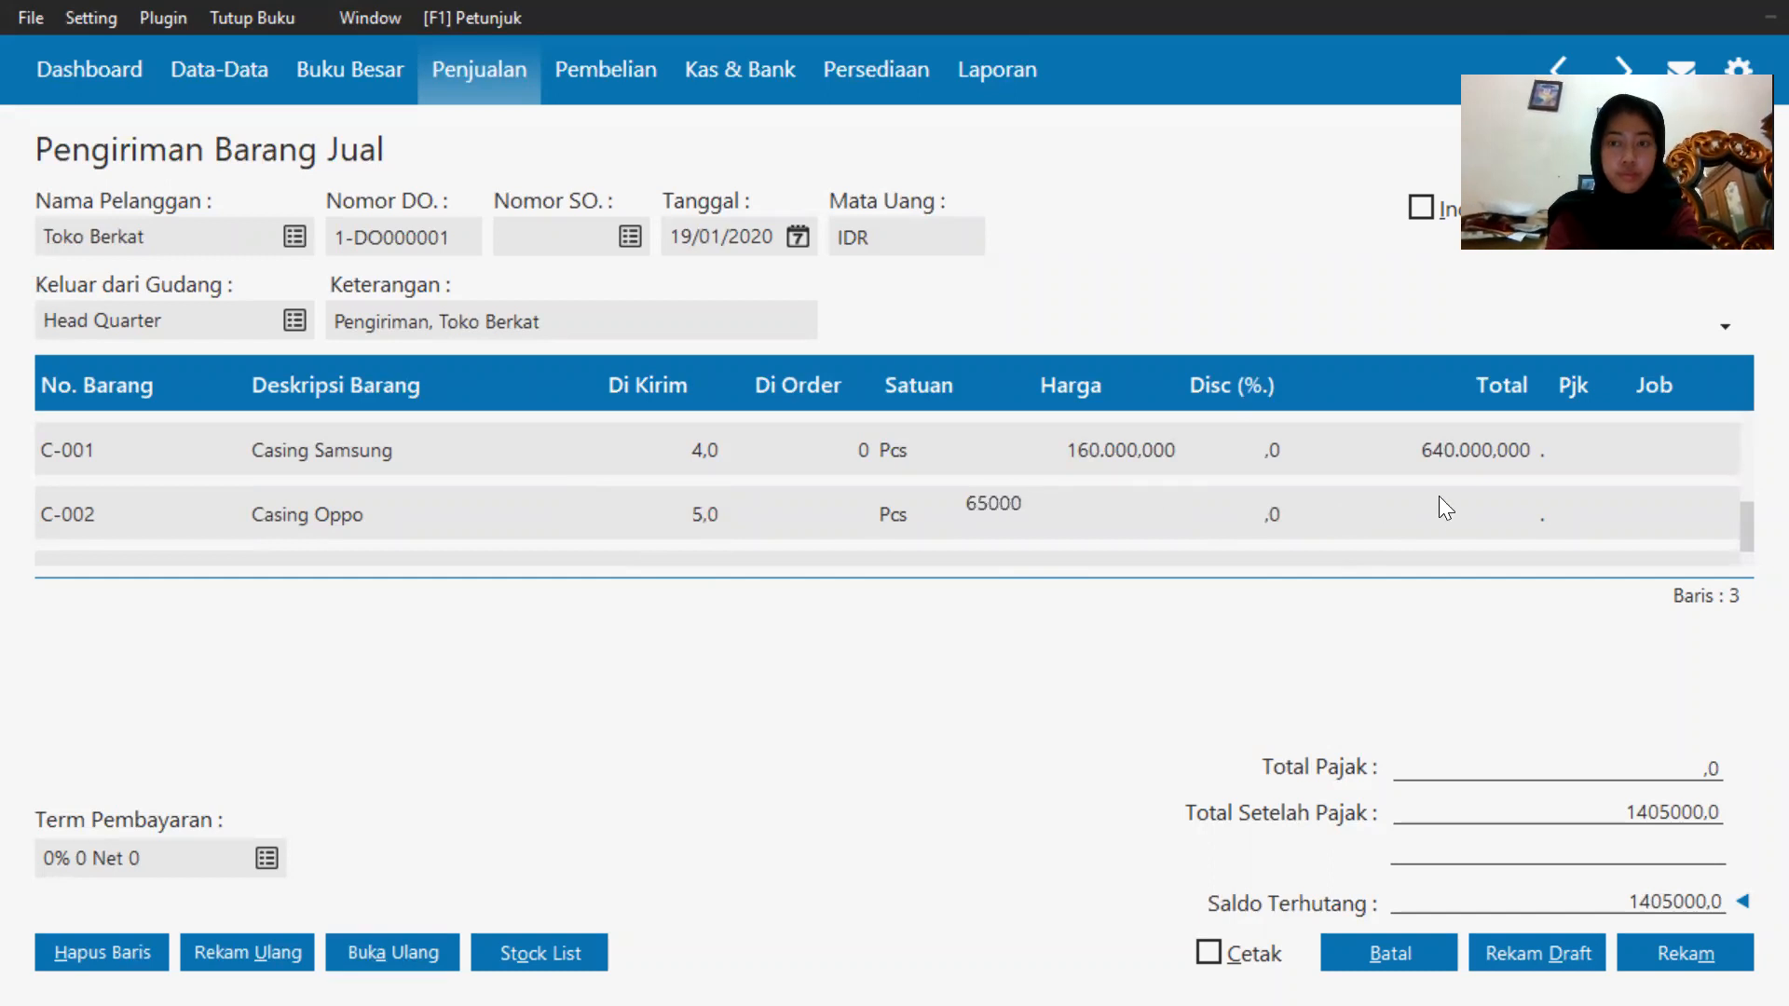
pyautogui.click(1483, 529)
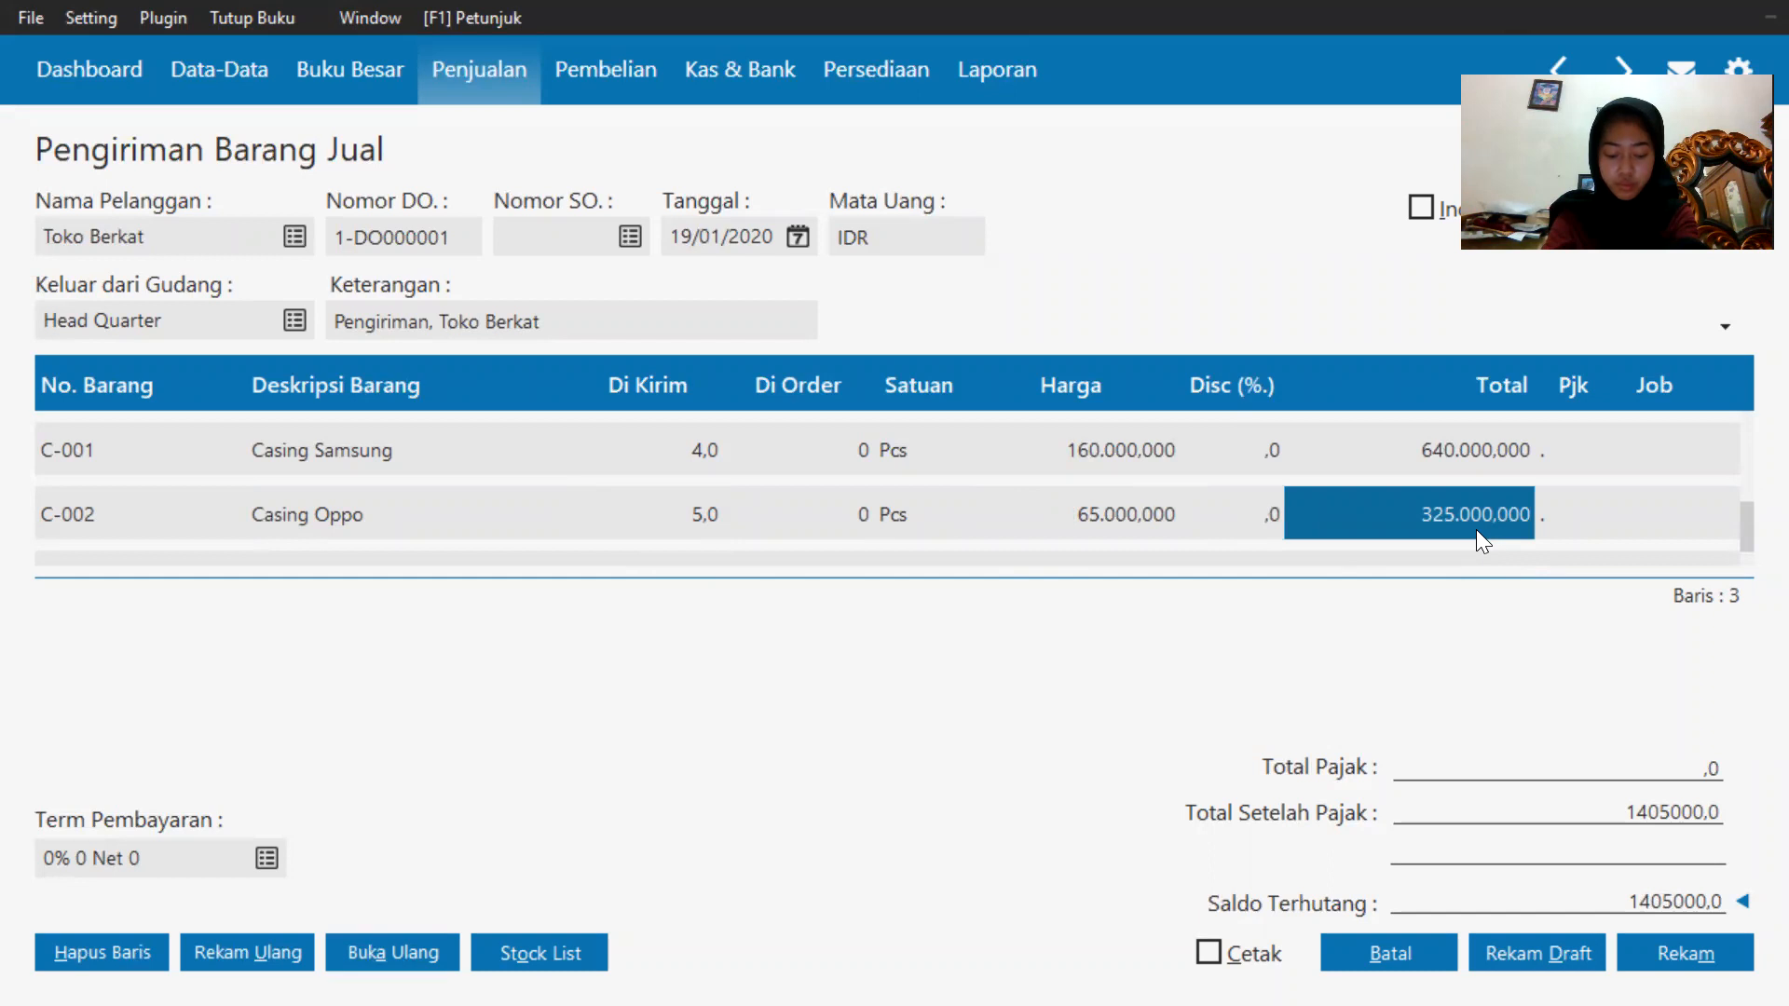
# Record the completed sales delivery.
pyautogui.press('Down')
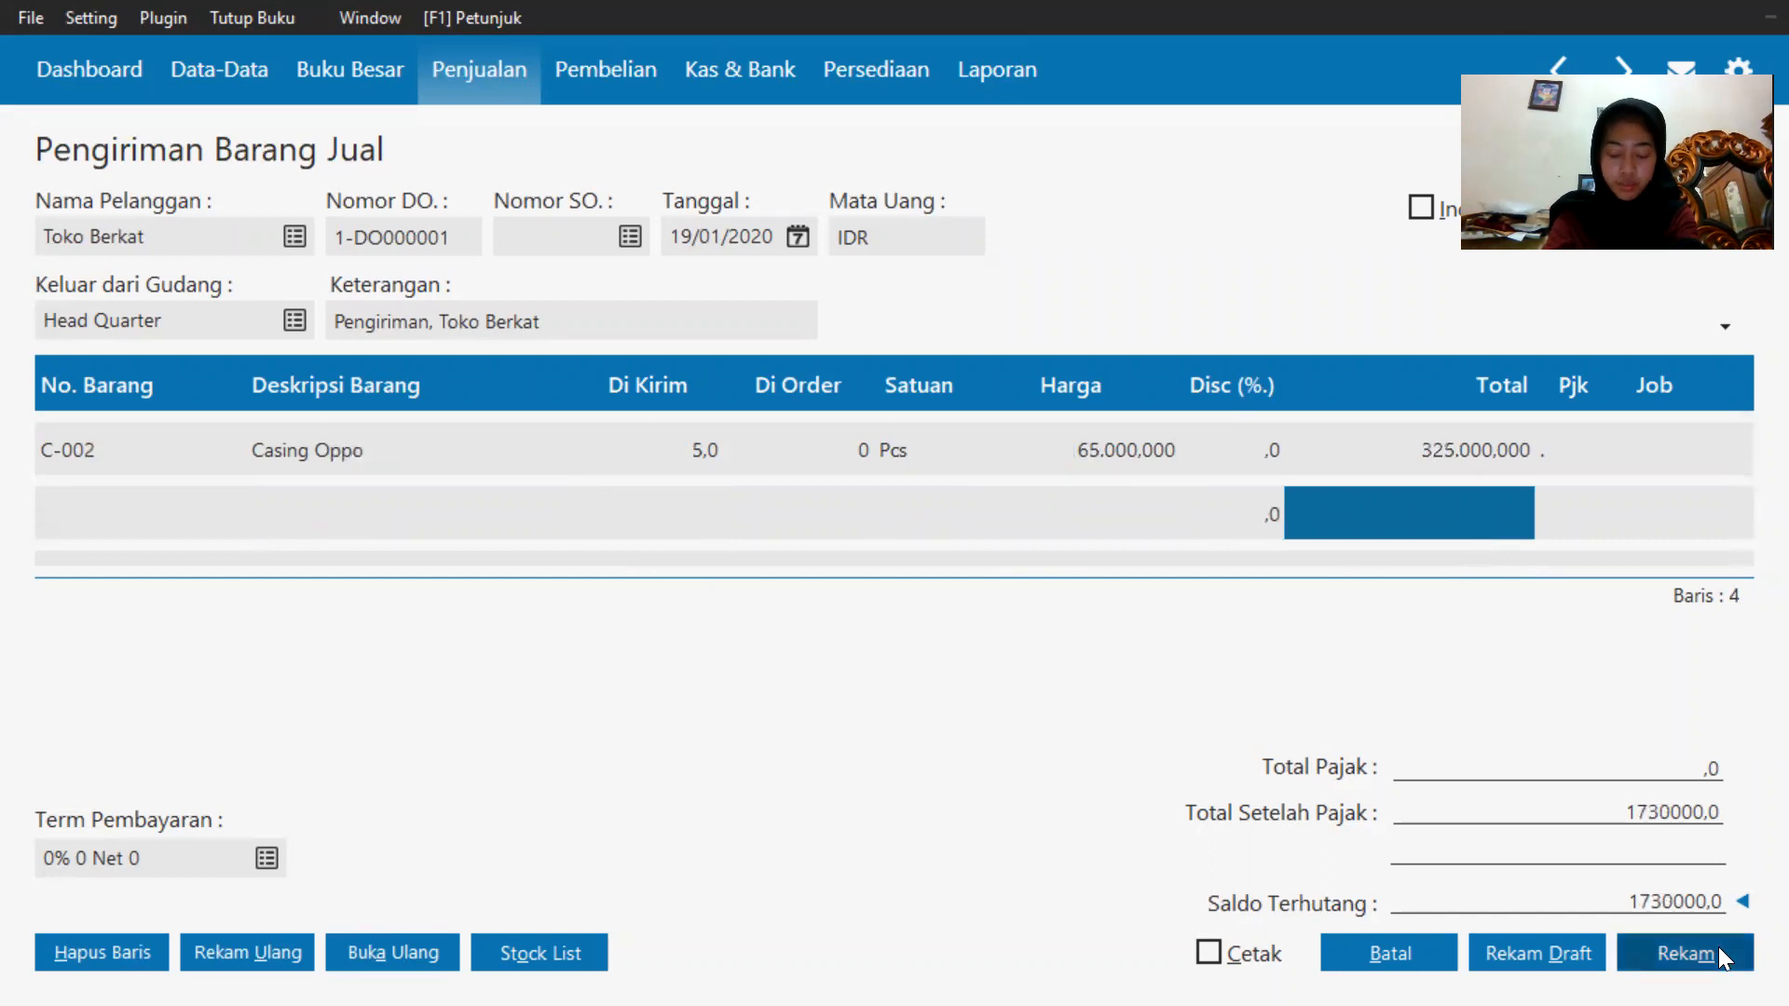
pyautogui.click(1717, 946)
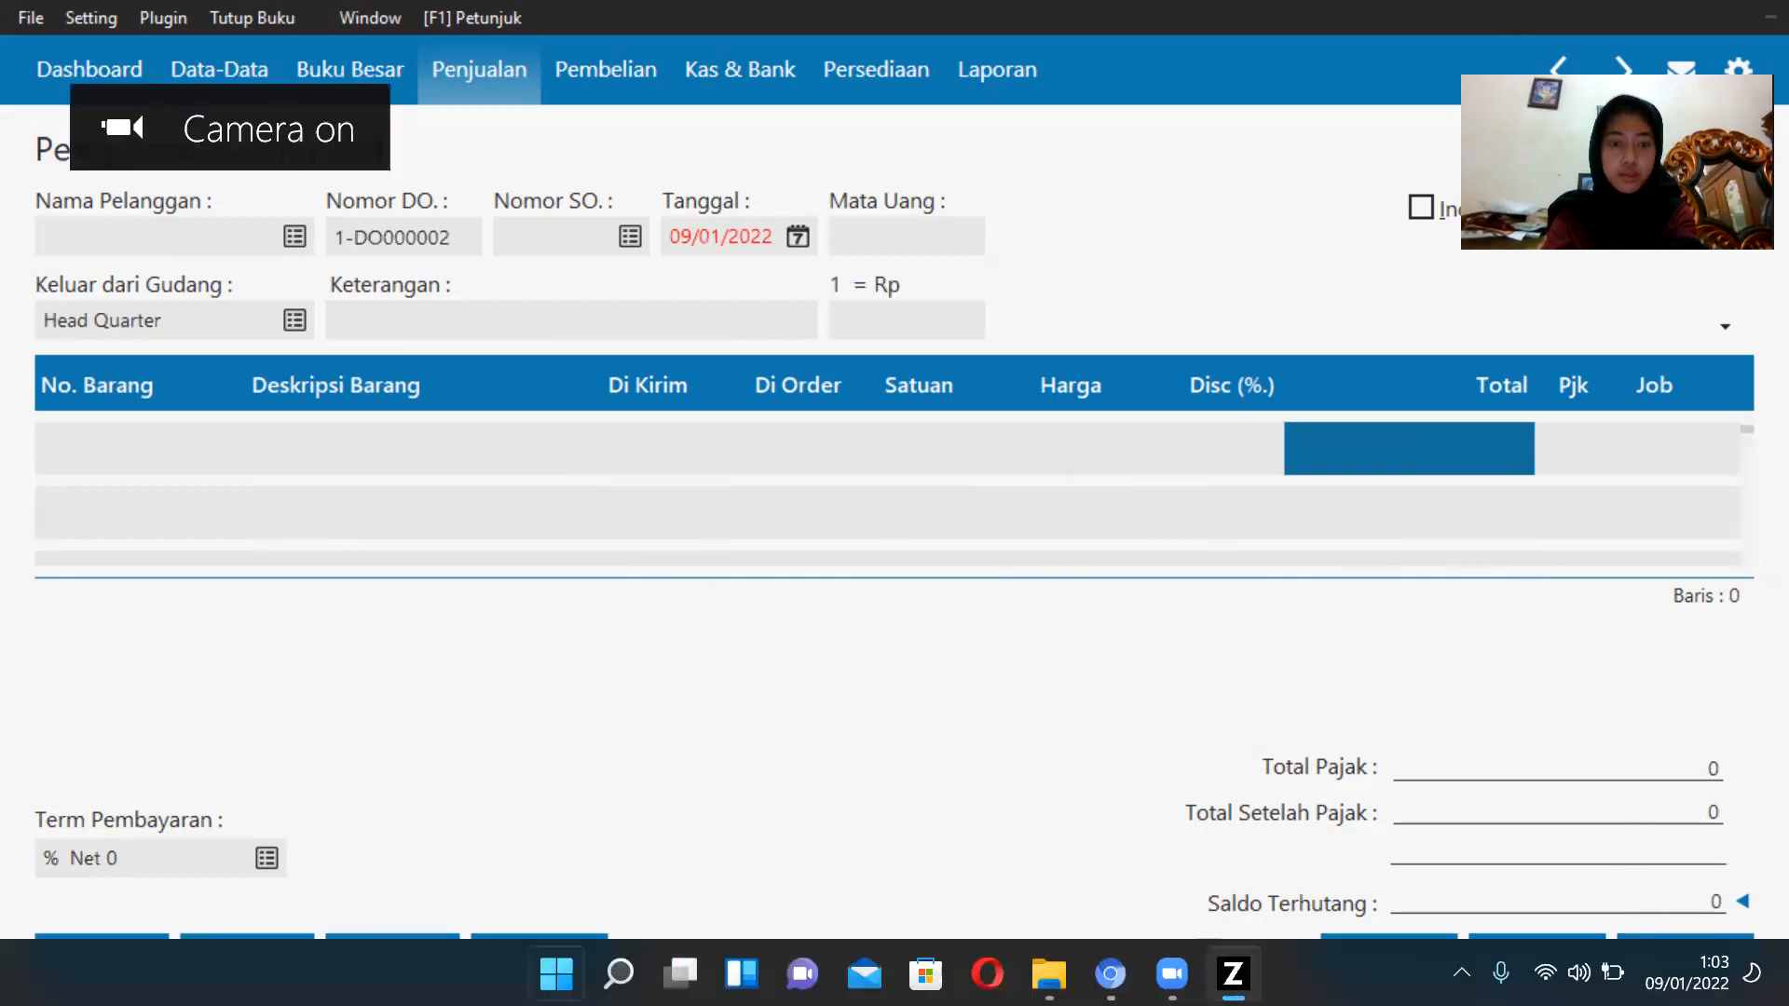
# Switch to the exercise PDF in the browser and read the next transactions on the list.
pyautogui.press('super')
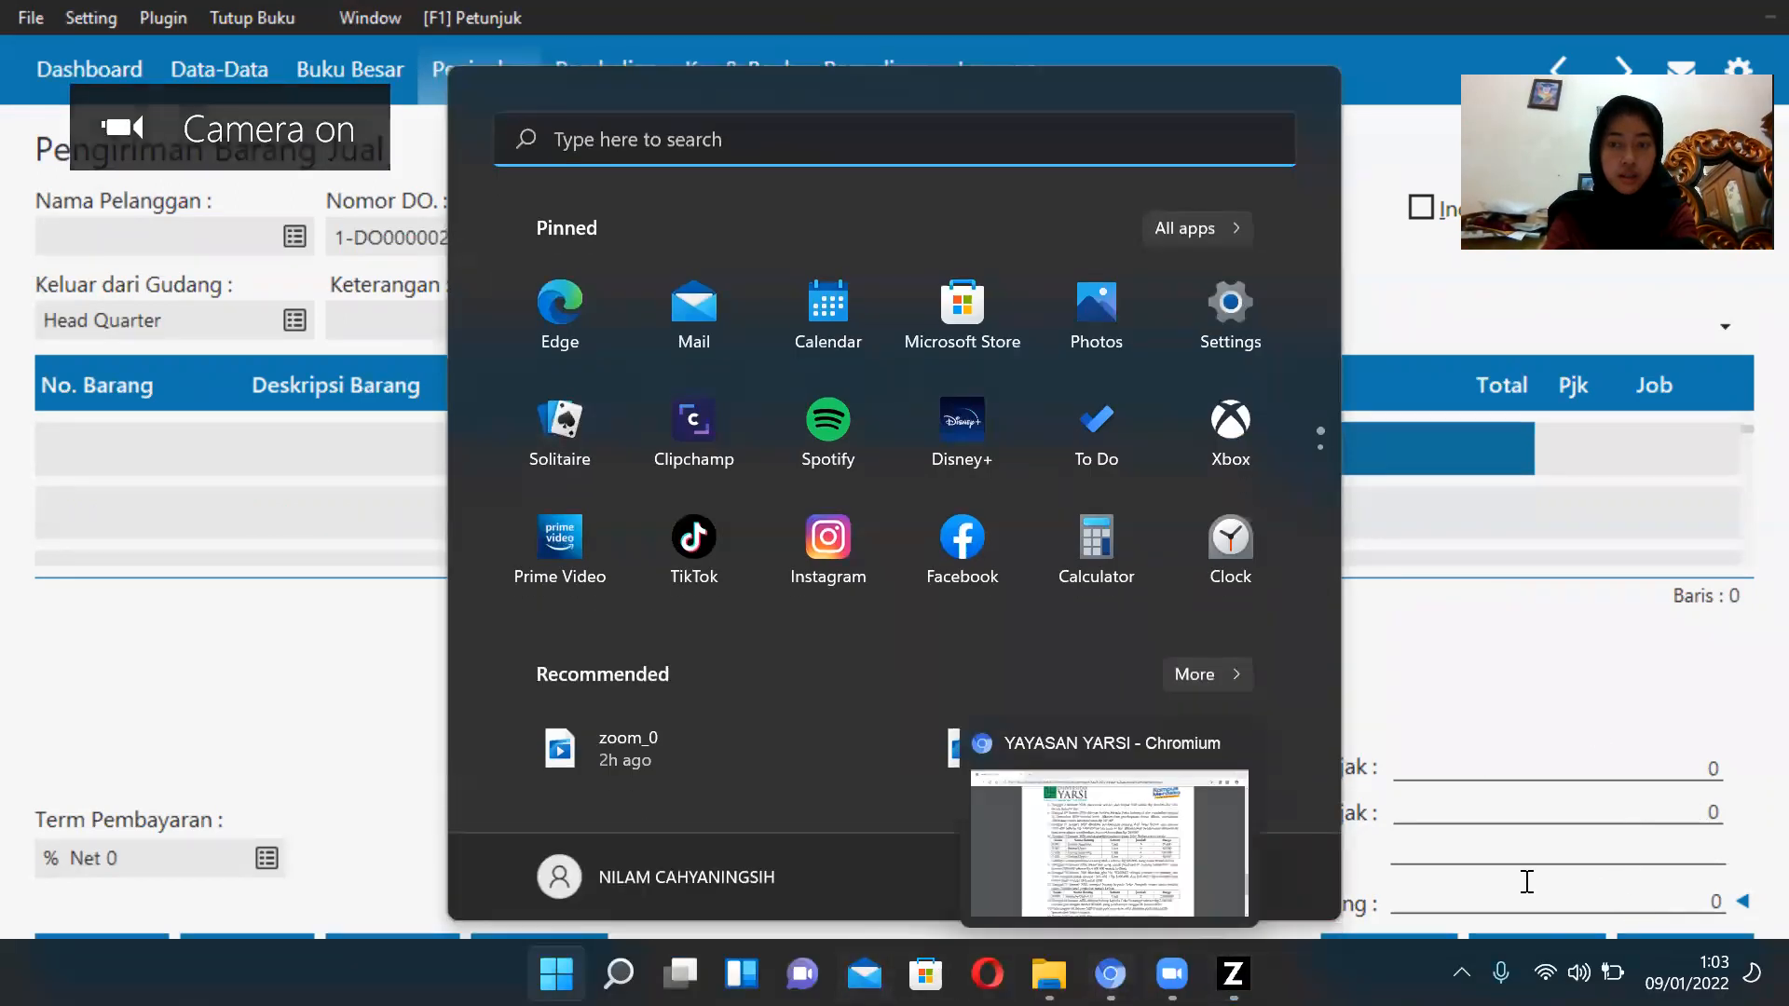
pyautogui.click(1490, 801)
pyautogui.click(1388, 952)
pyautogui.press('super')
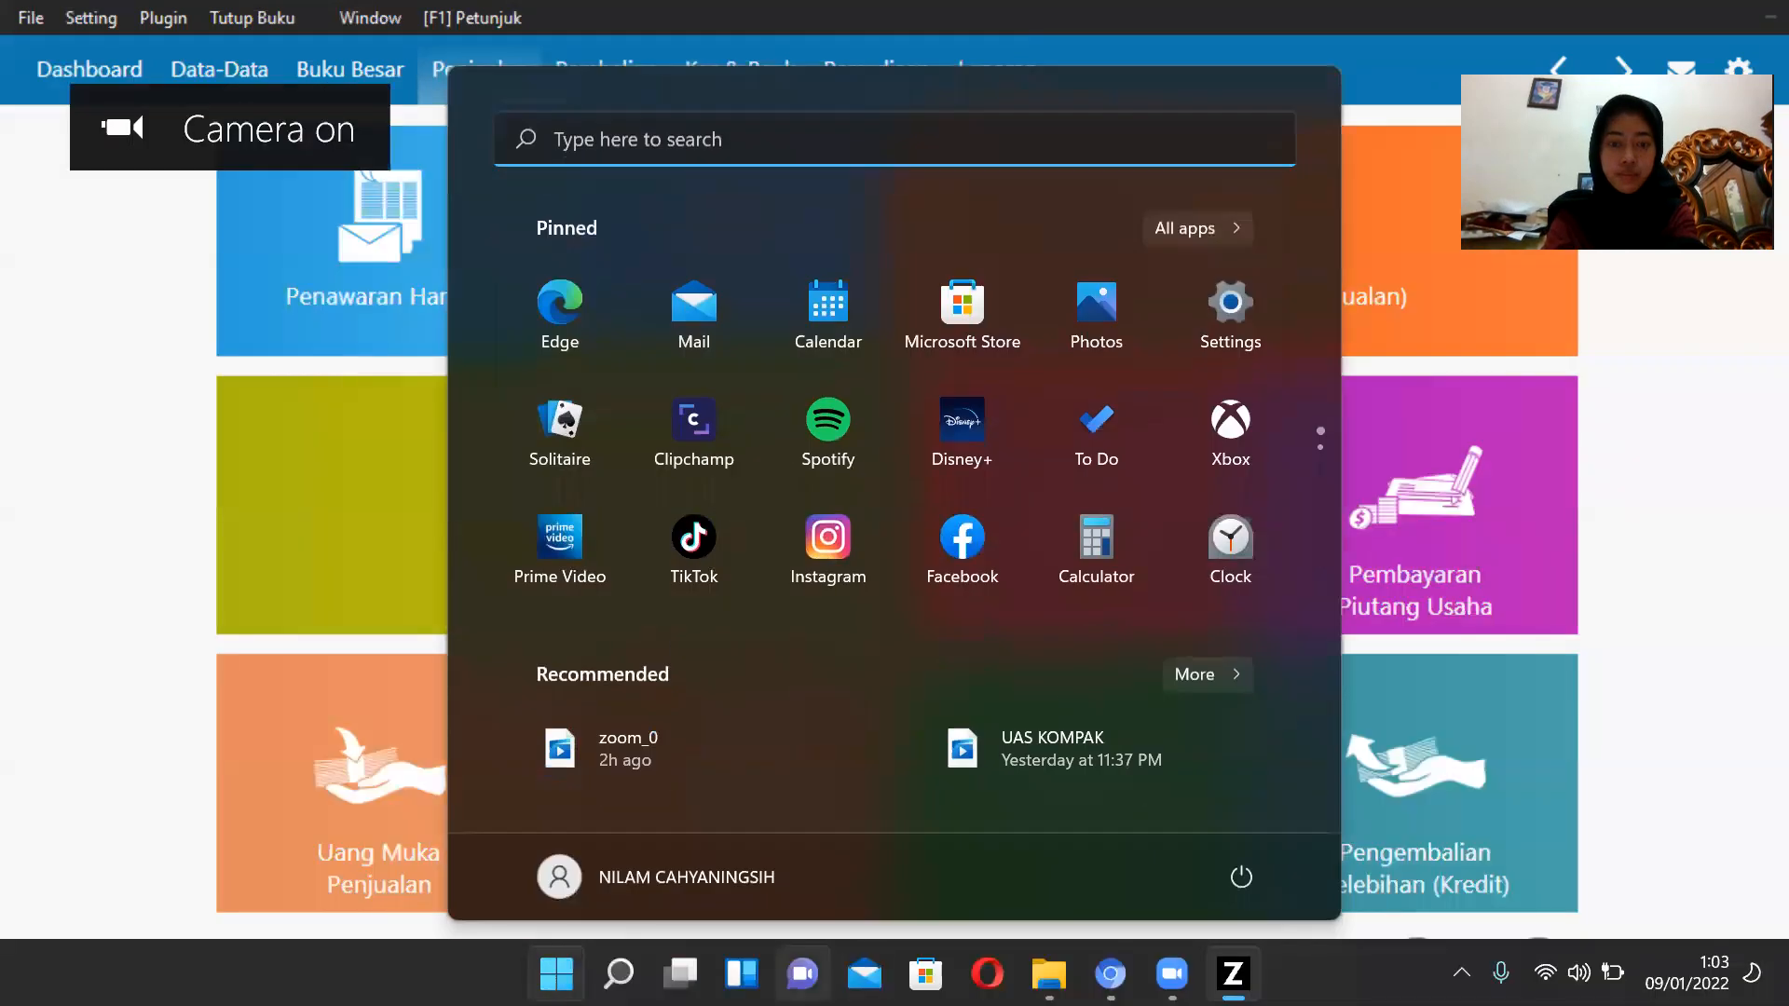
pyautogui.click(1110, 974)
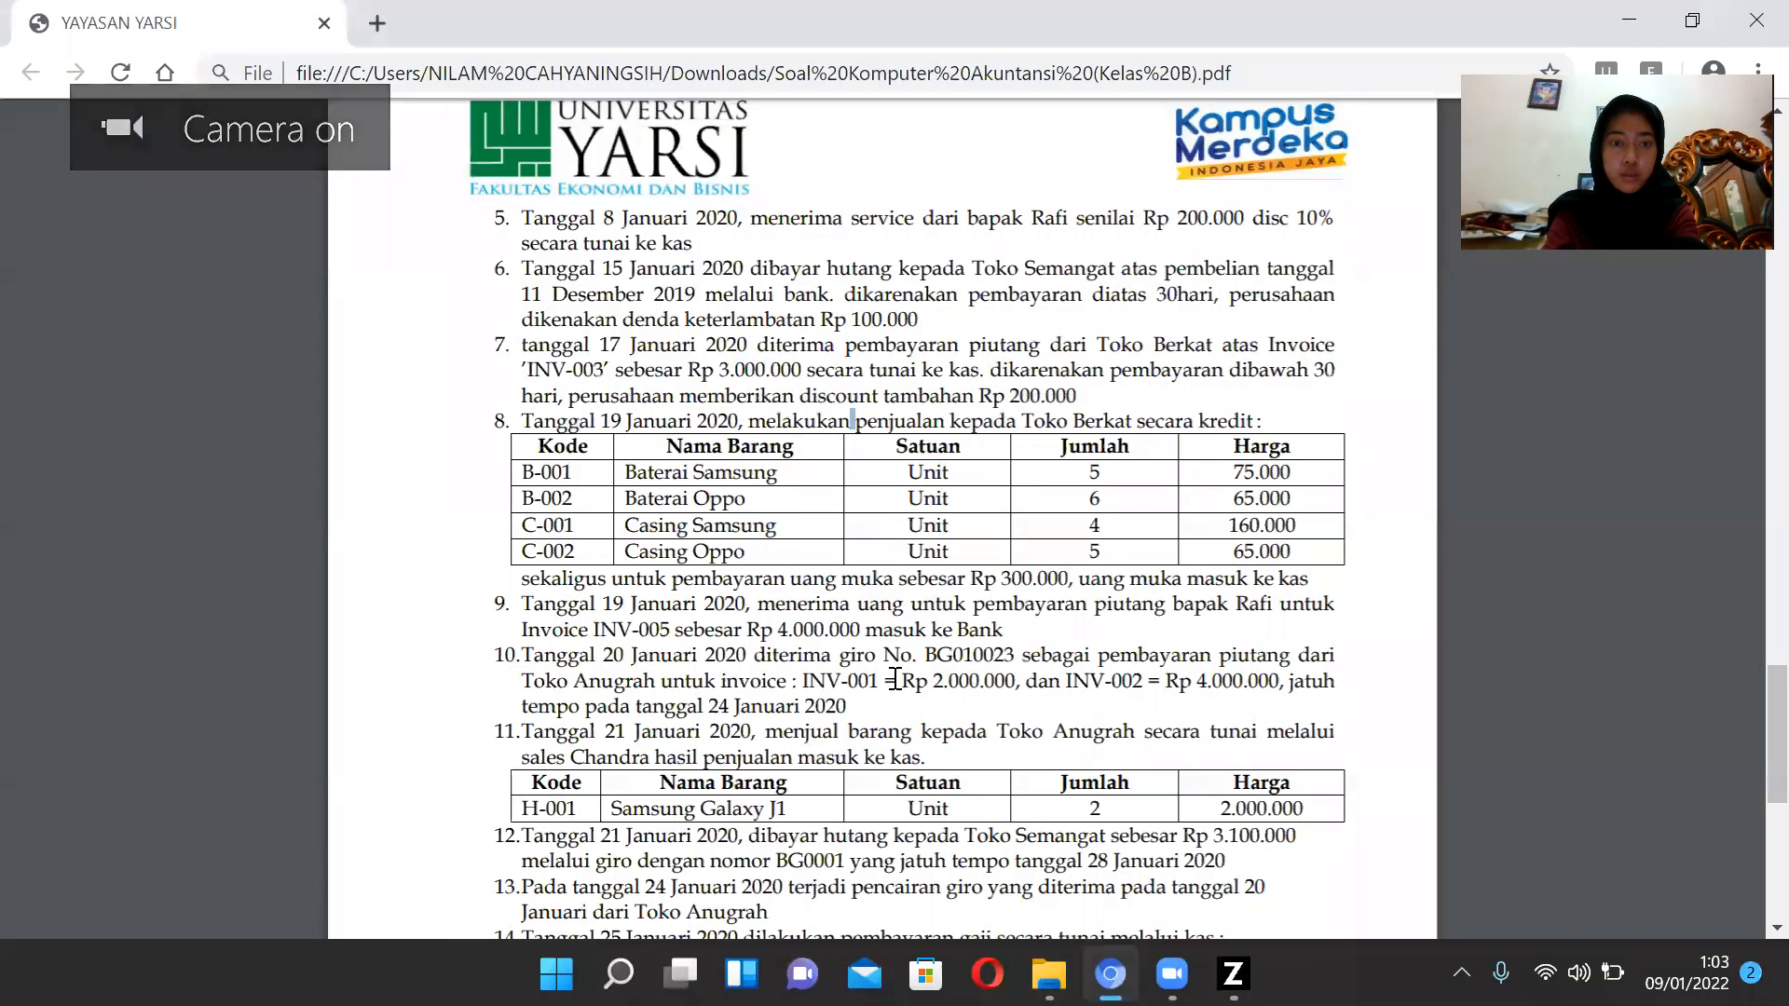
pyautogui.scroll(-1, 728, 690)
pyautogui.scroll(-1, 602, 515)
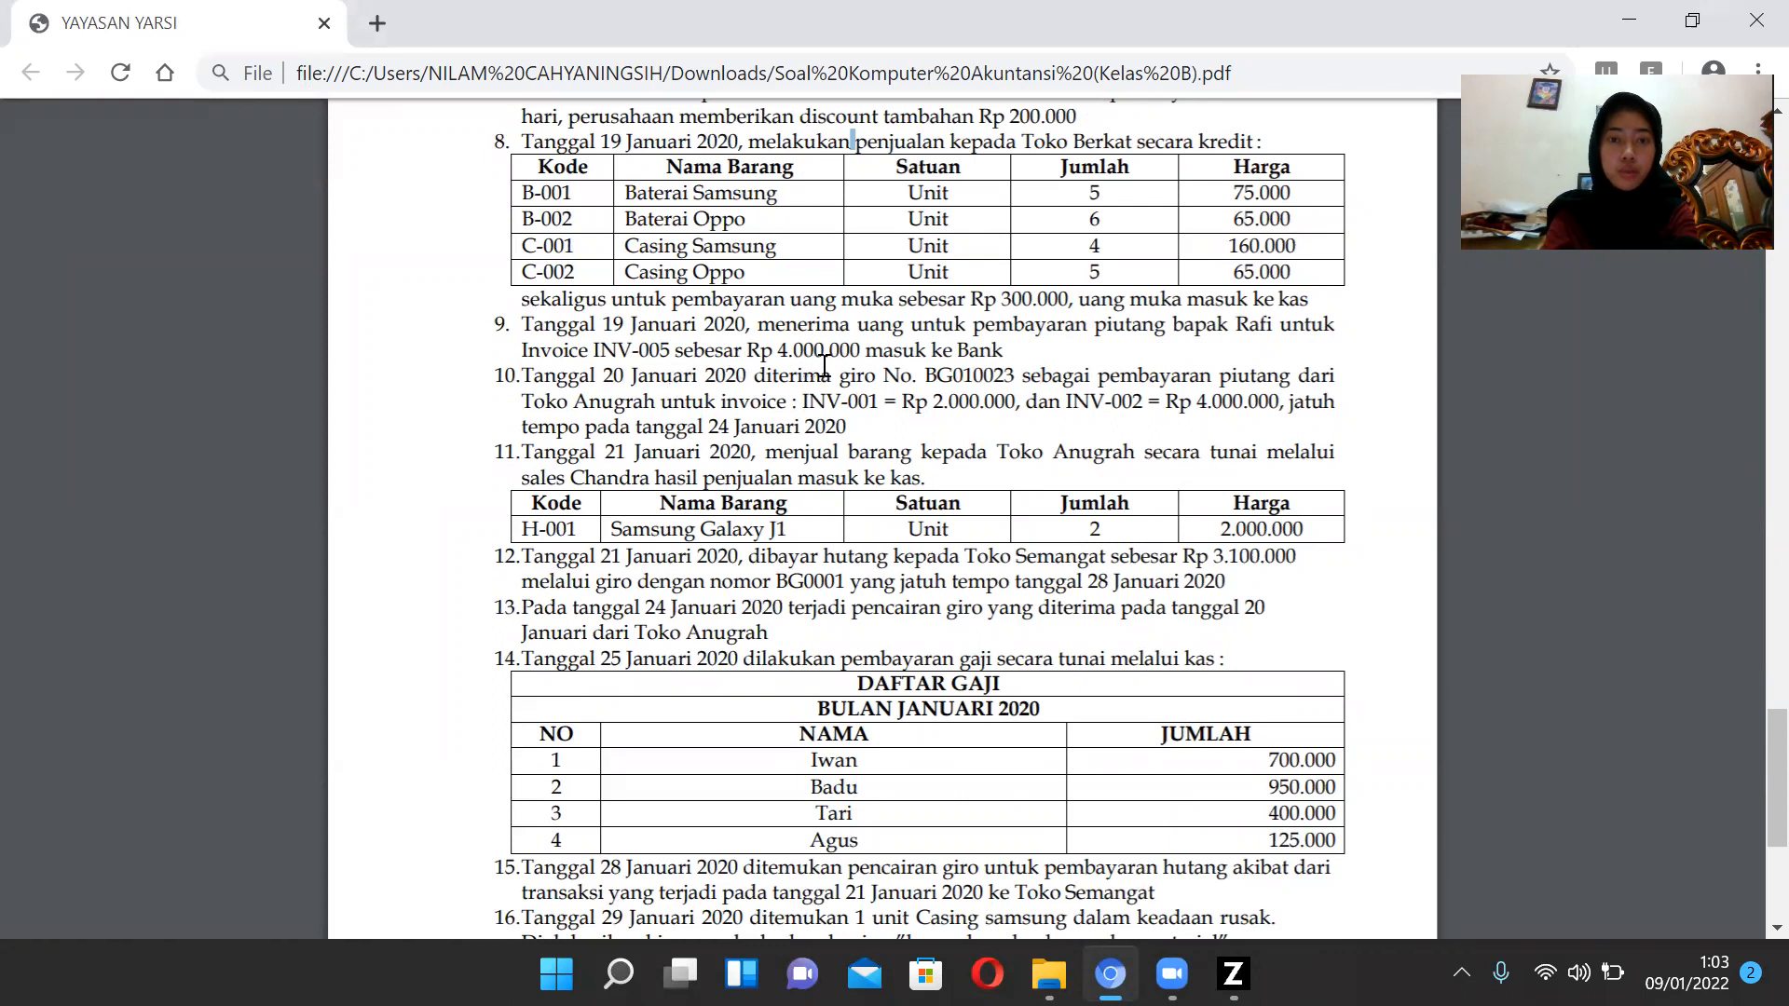
# Return to the accounting app and start a new receivable payment entry.
pyautogui.click(1232, 973)
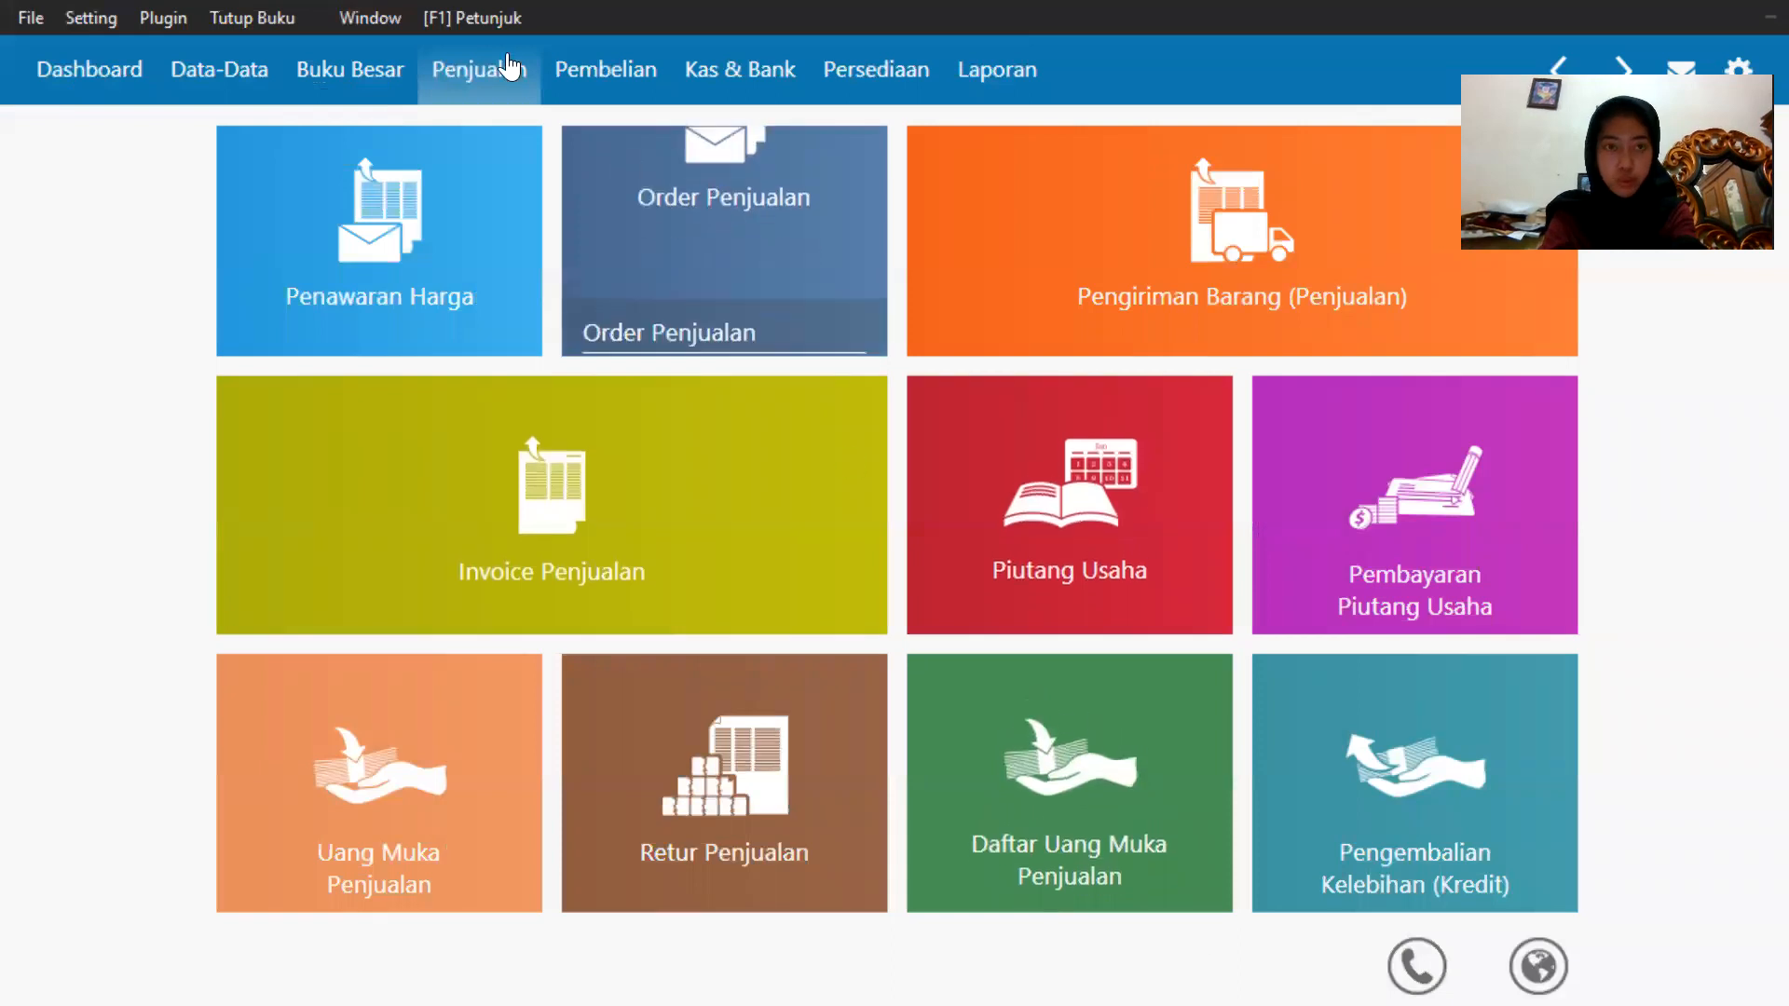
pyautogui.moveTo(1309, 525)
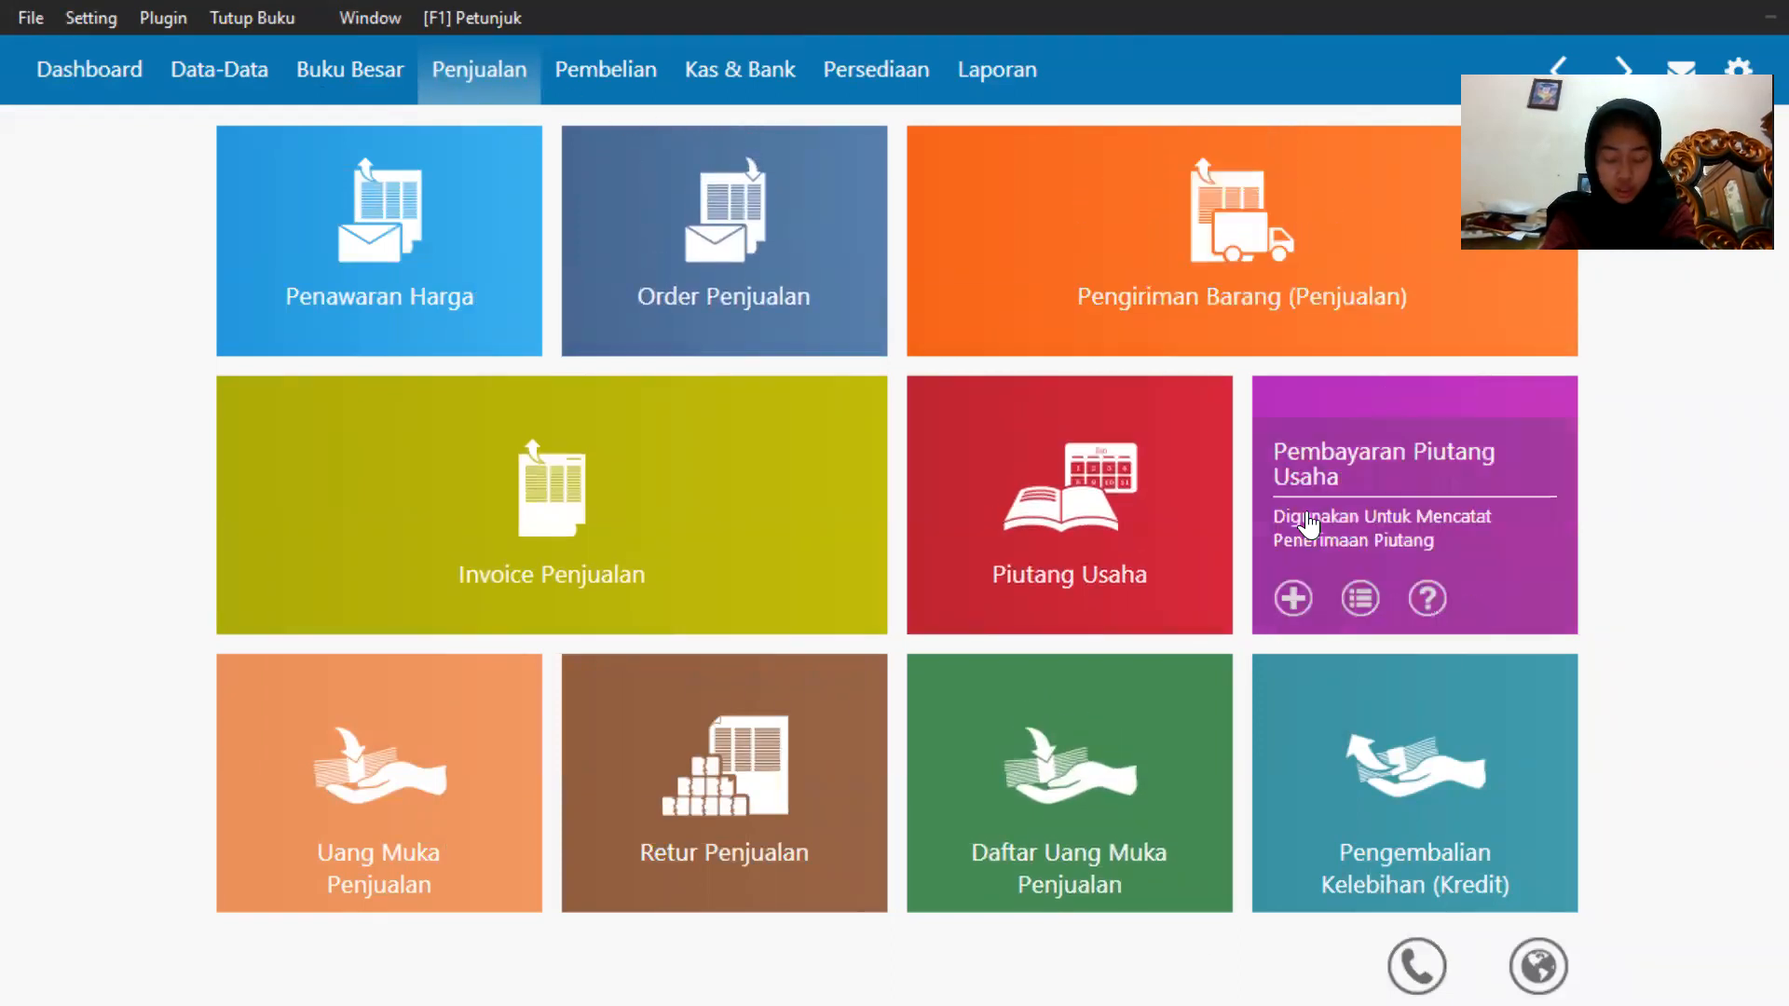
pyautogui.click(1293, 598)
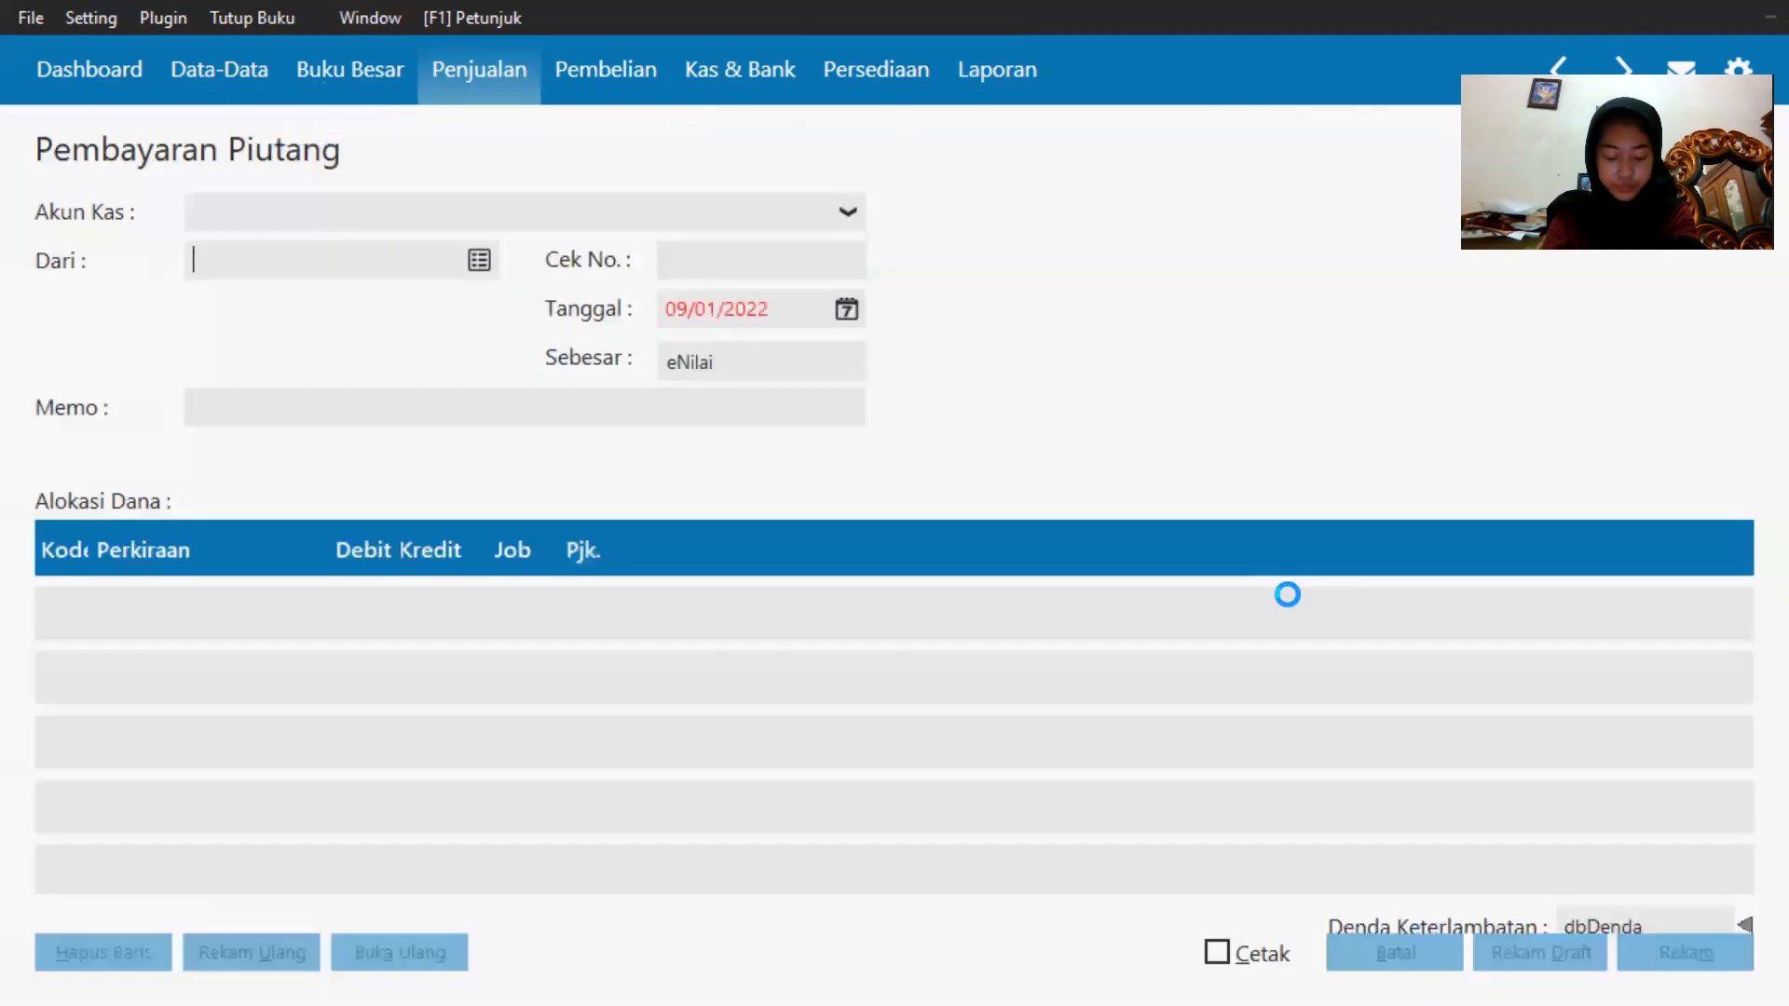
# Choose Bank as the cash account and pick customer CUST-4 as the payer.
pyautogui.click(364, 214)
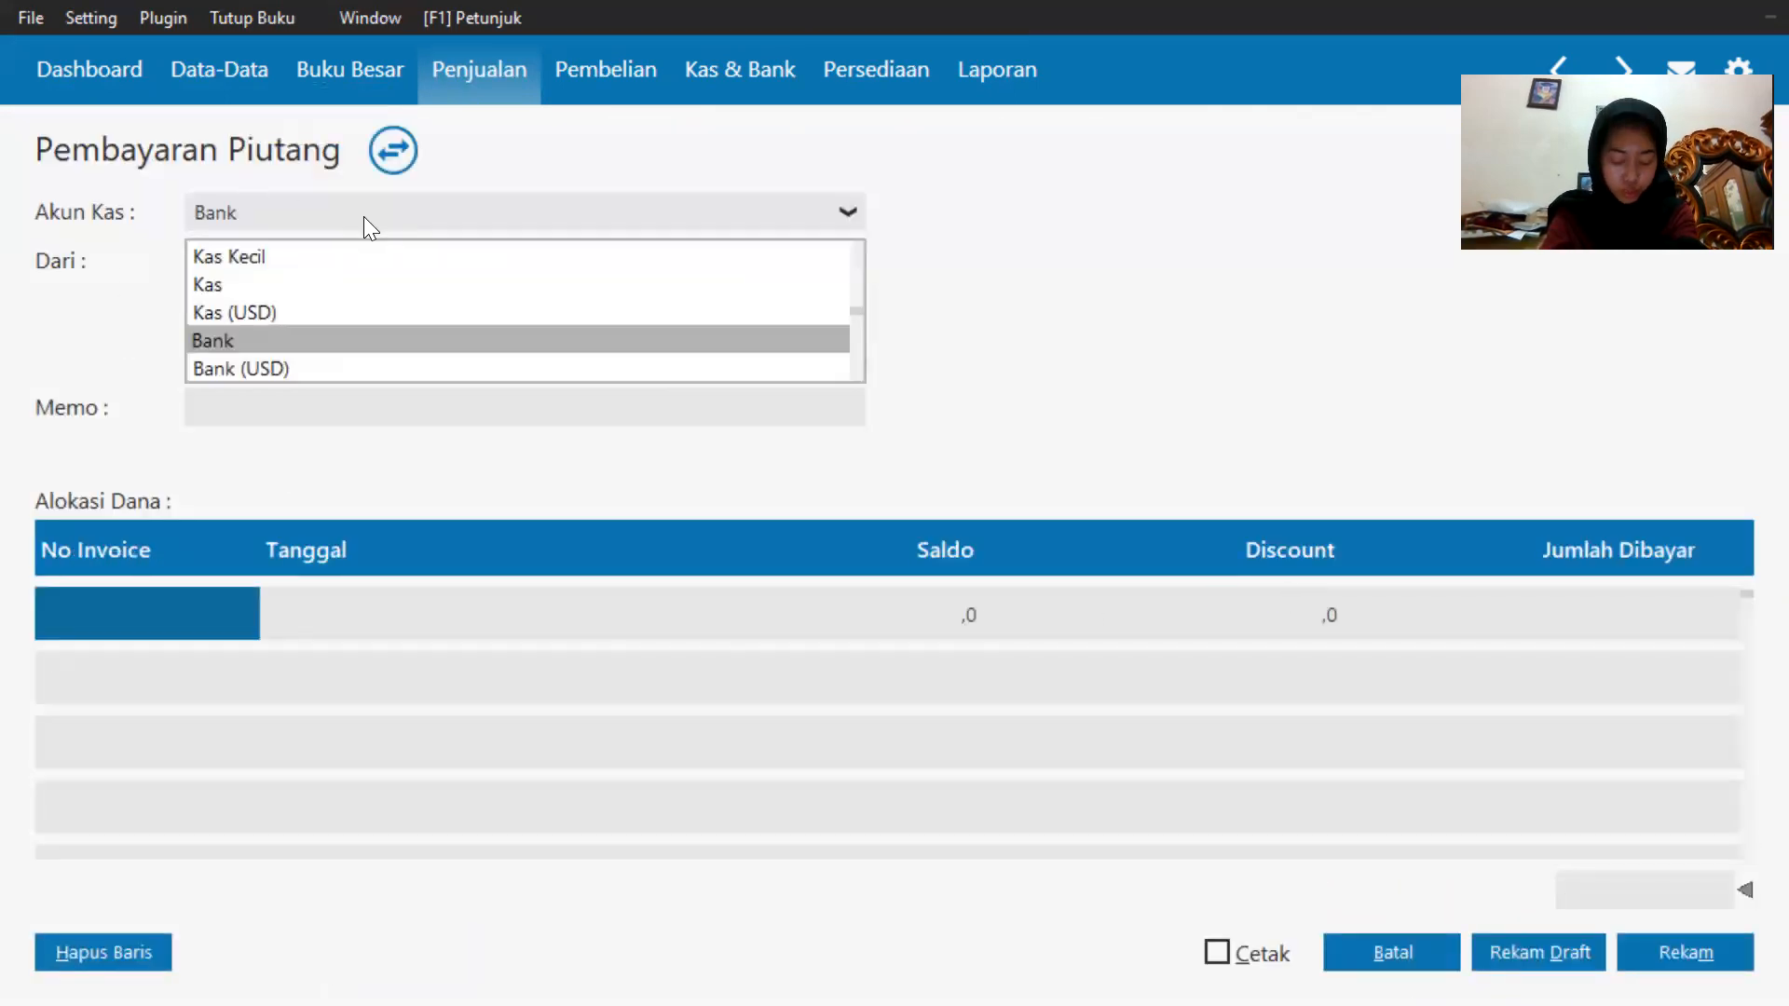
pyautogui.click(363, 216)
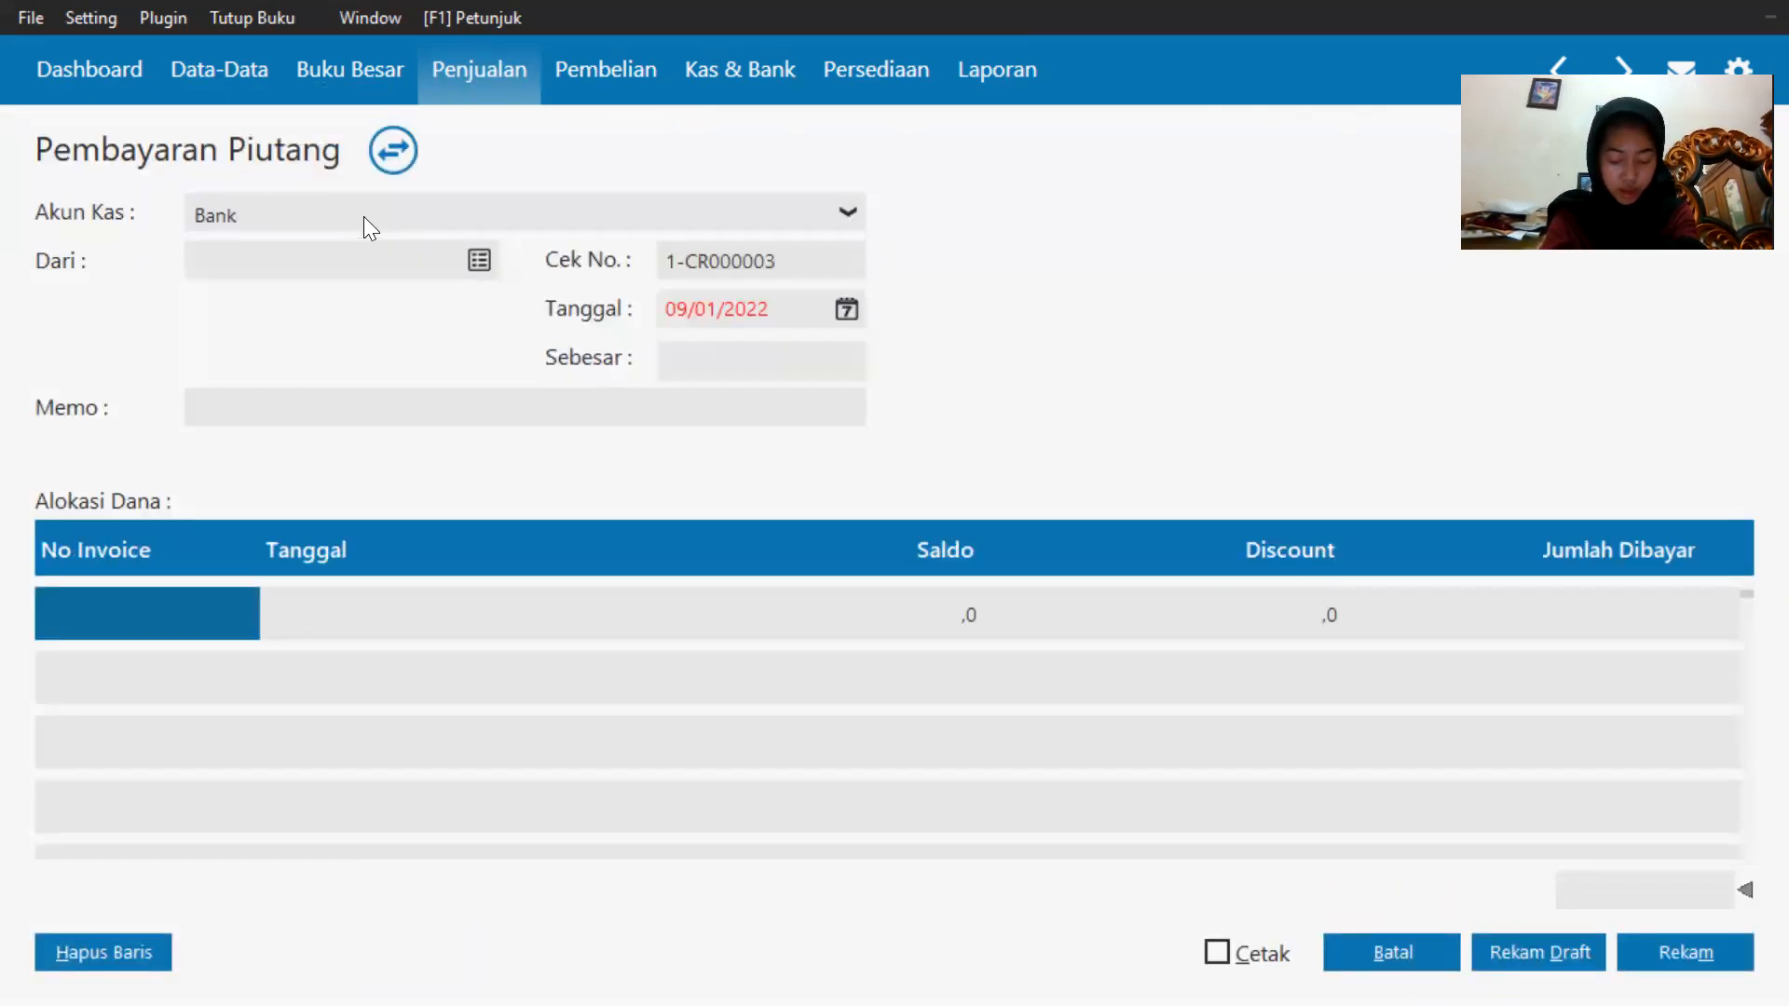
pyautogui.click(471, 264)
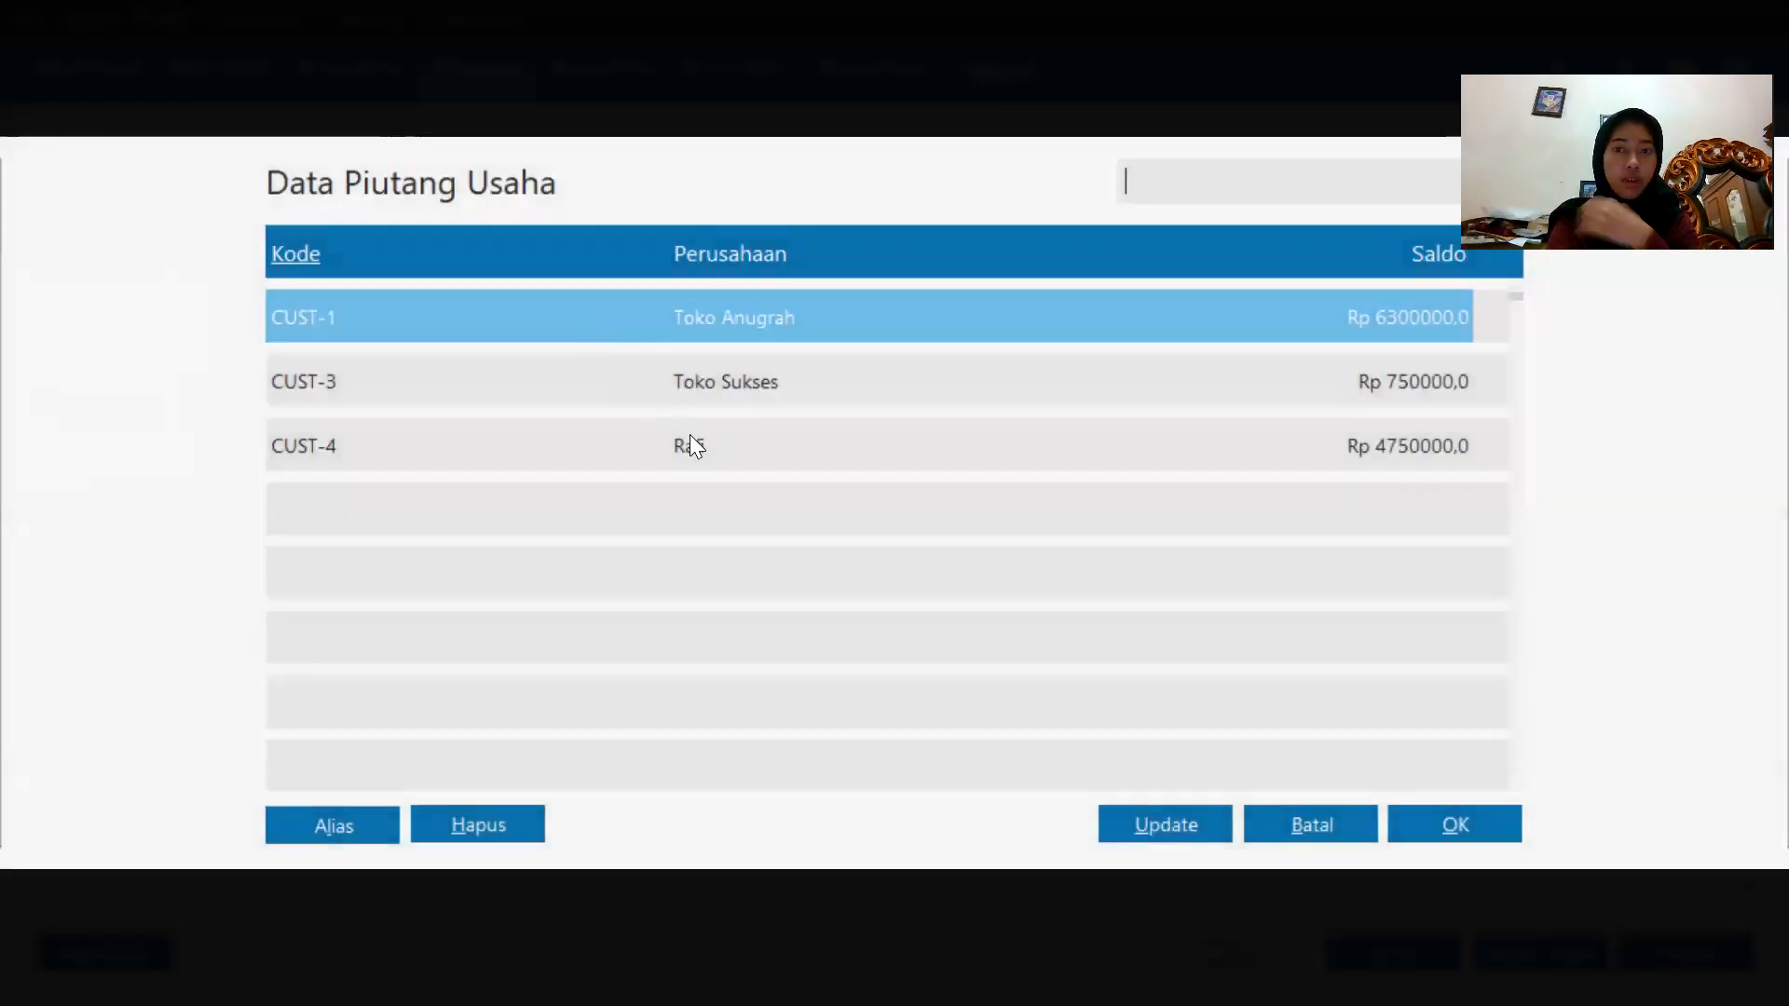
pyautogui.doubleClick(691, 438)
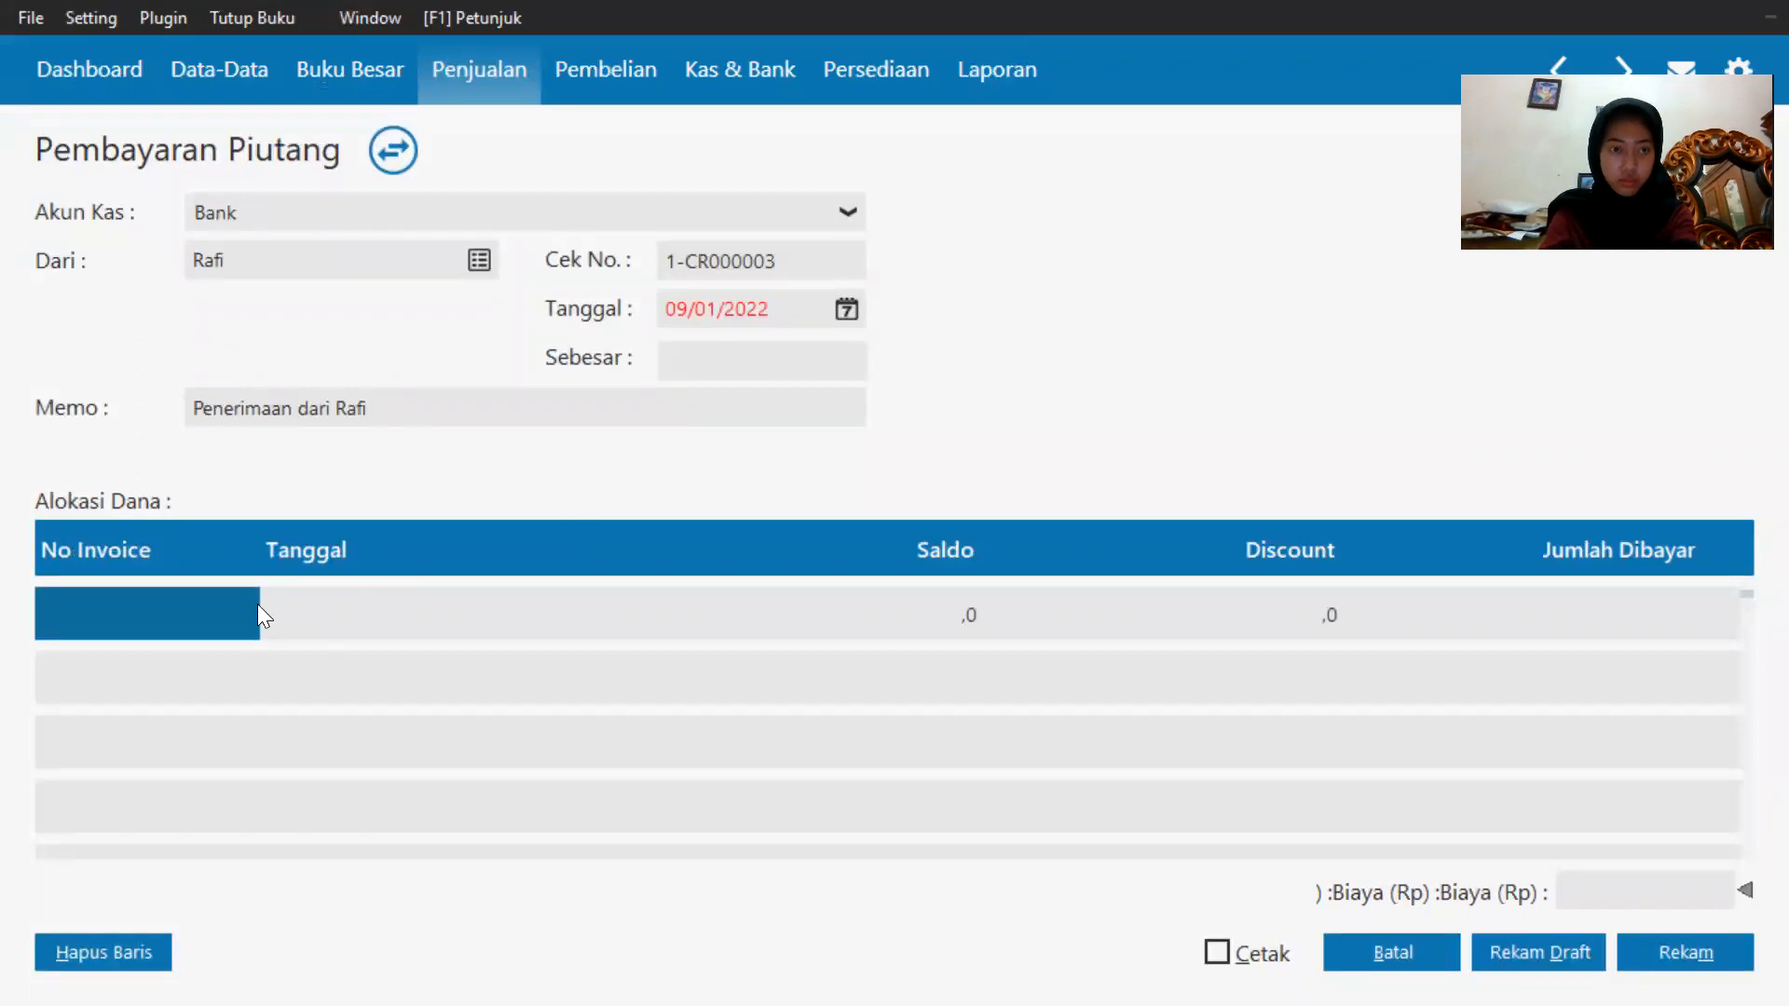
# Set the payment date to 19 January 2020.
pyautogui.click(843, 309)
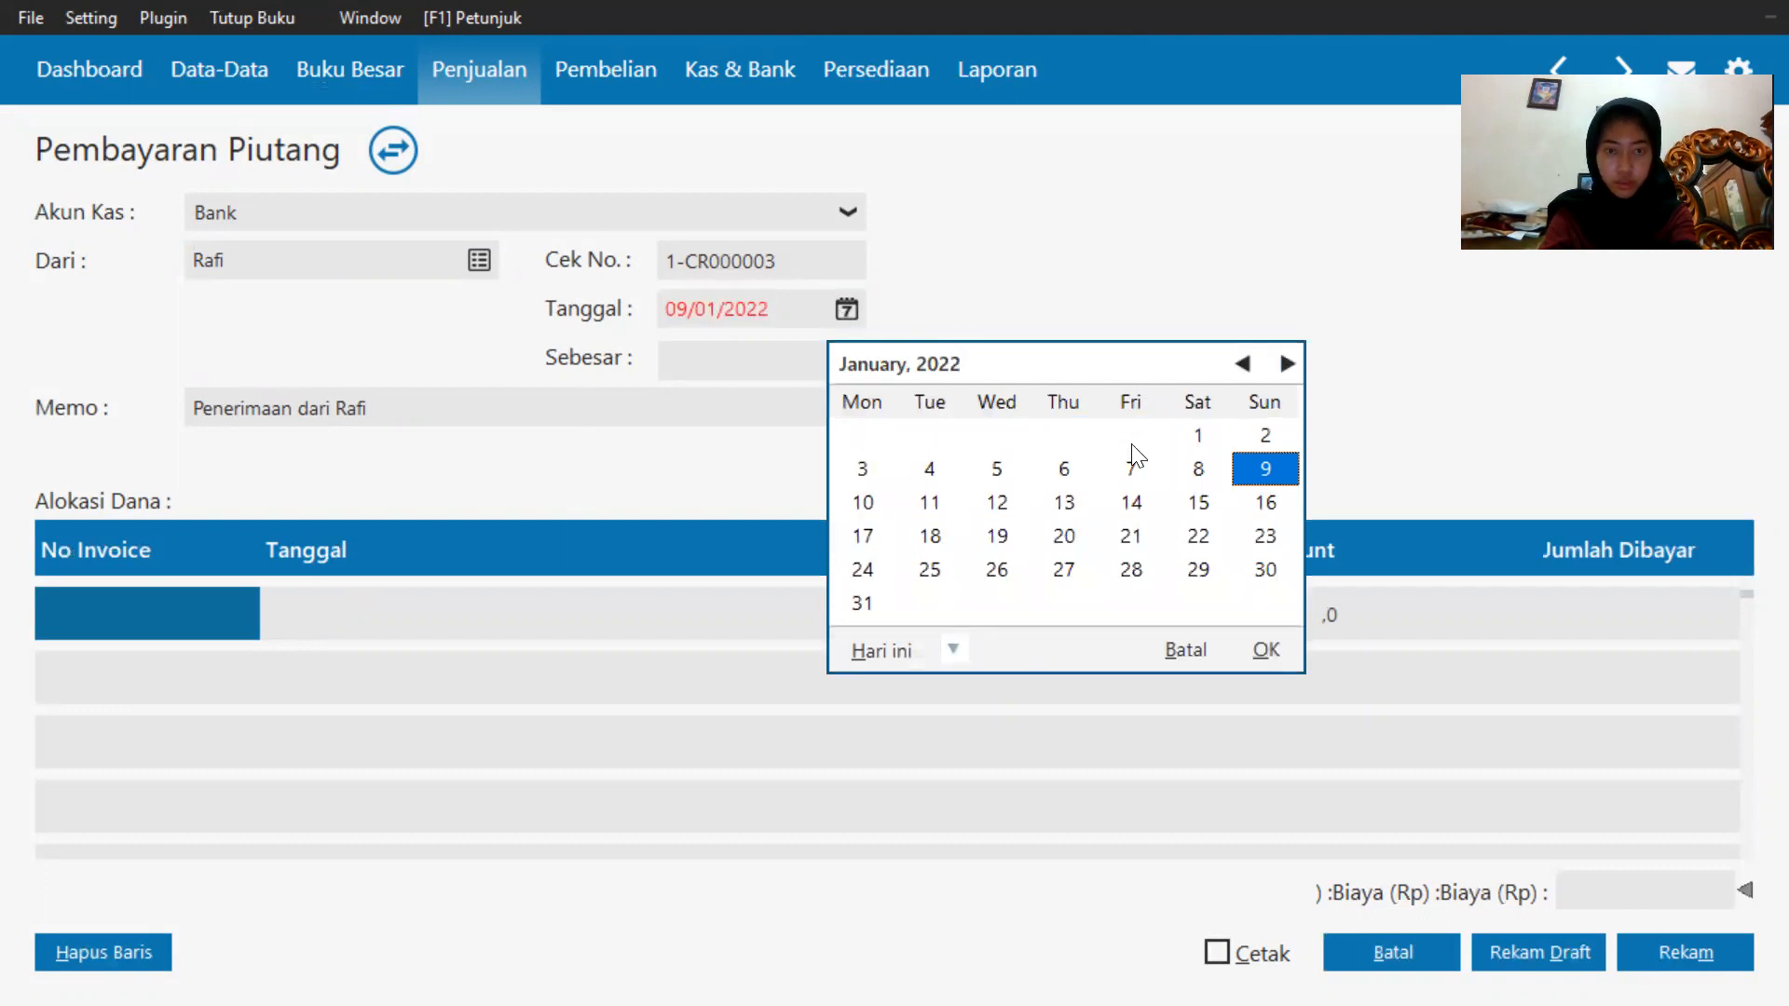
pyautogui.click(956, 651)
pyautogui.click(1012, 613)
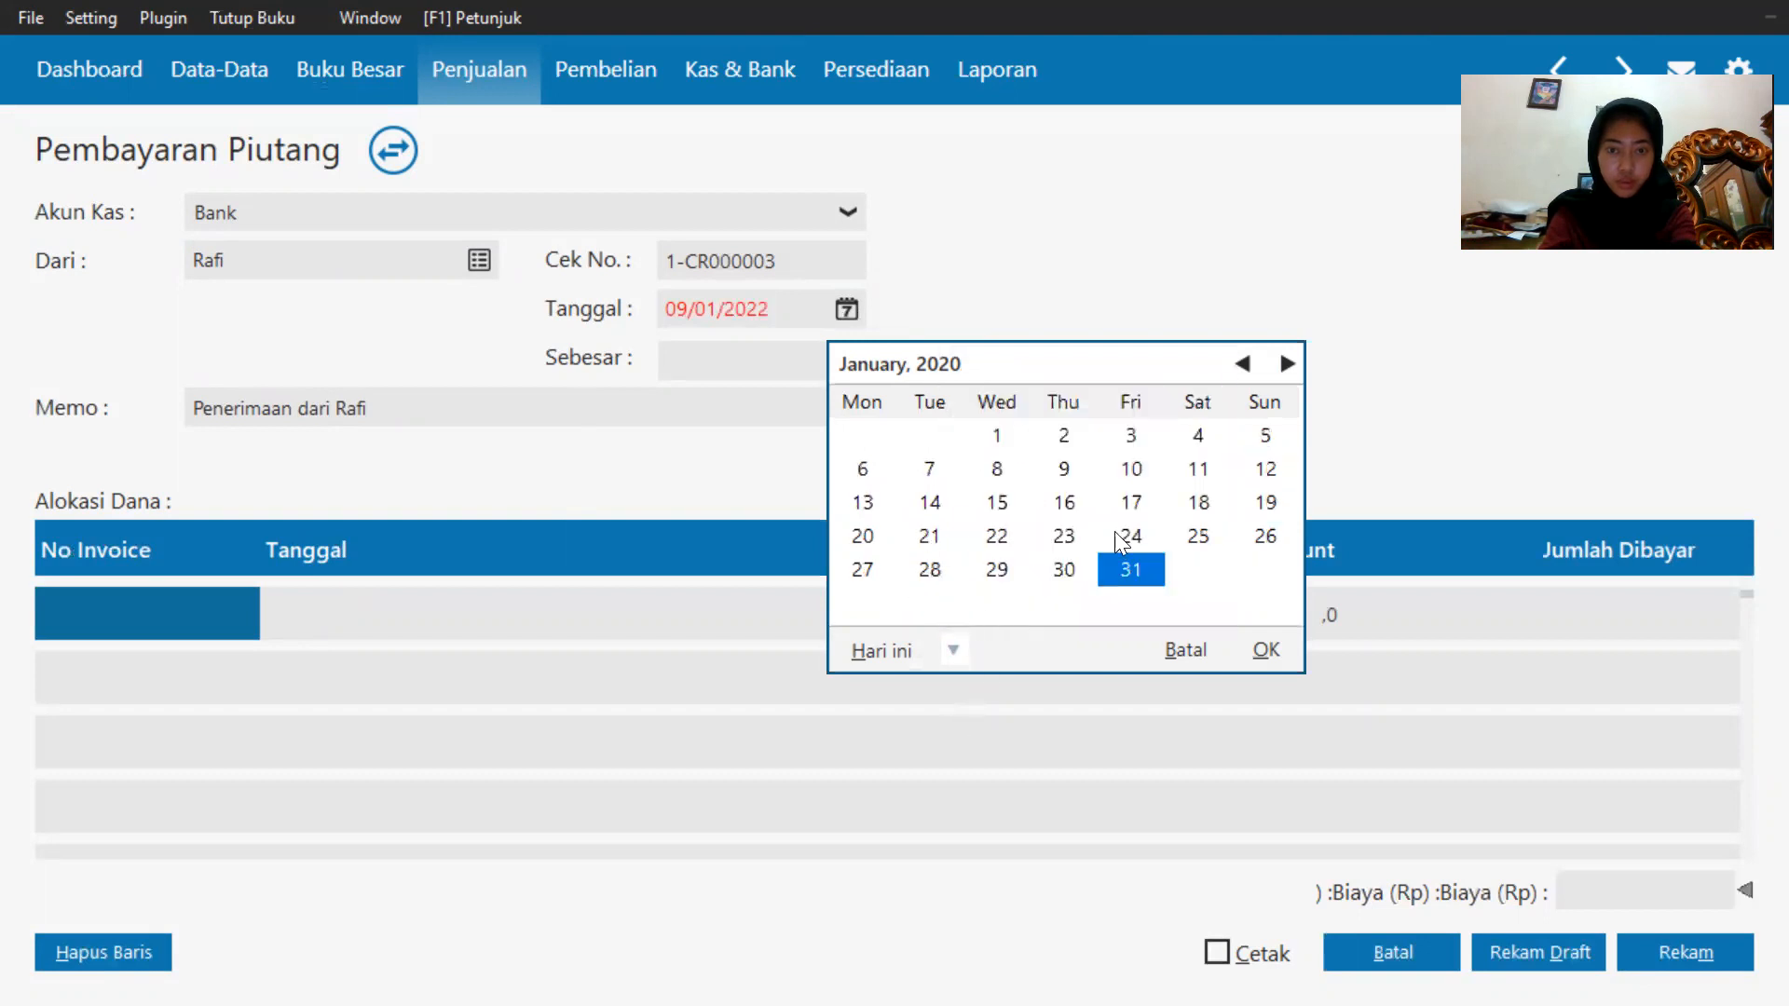
pyautogui.click(1253, 501)
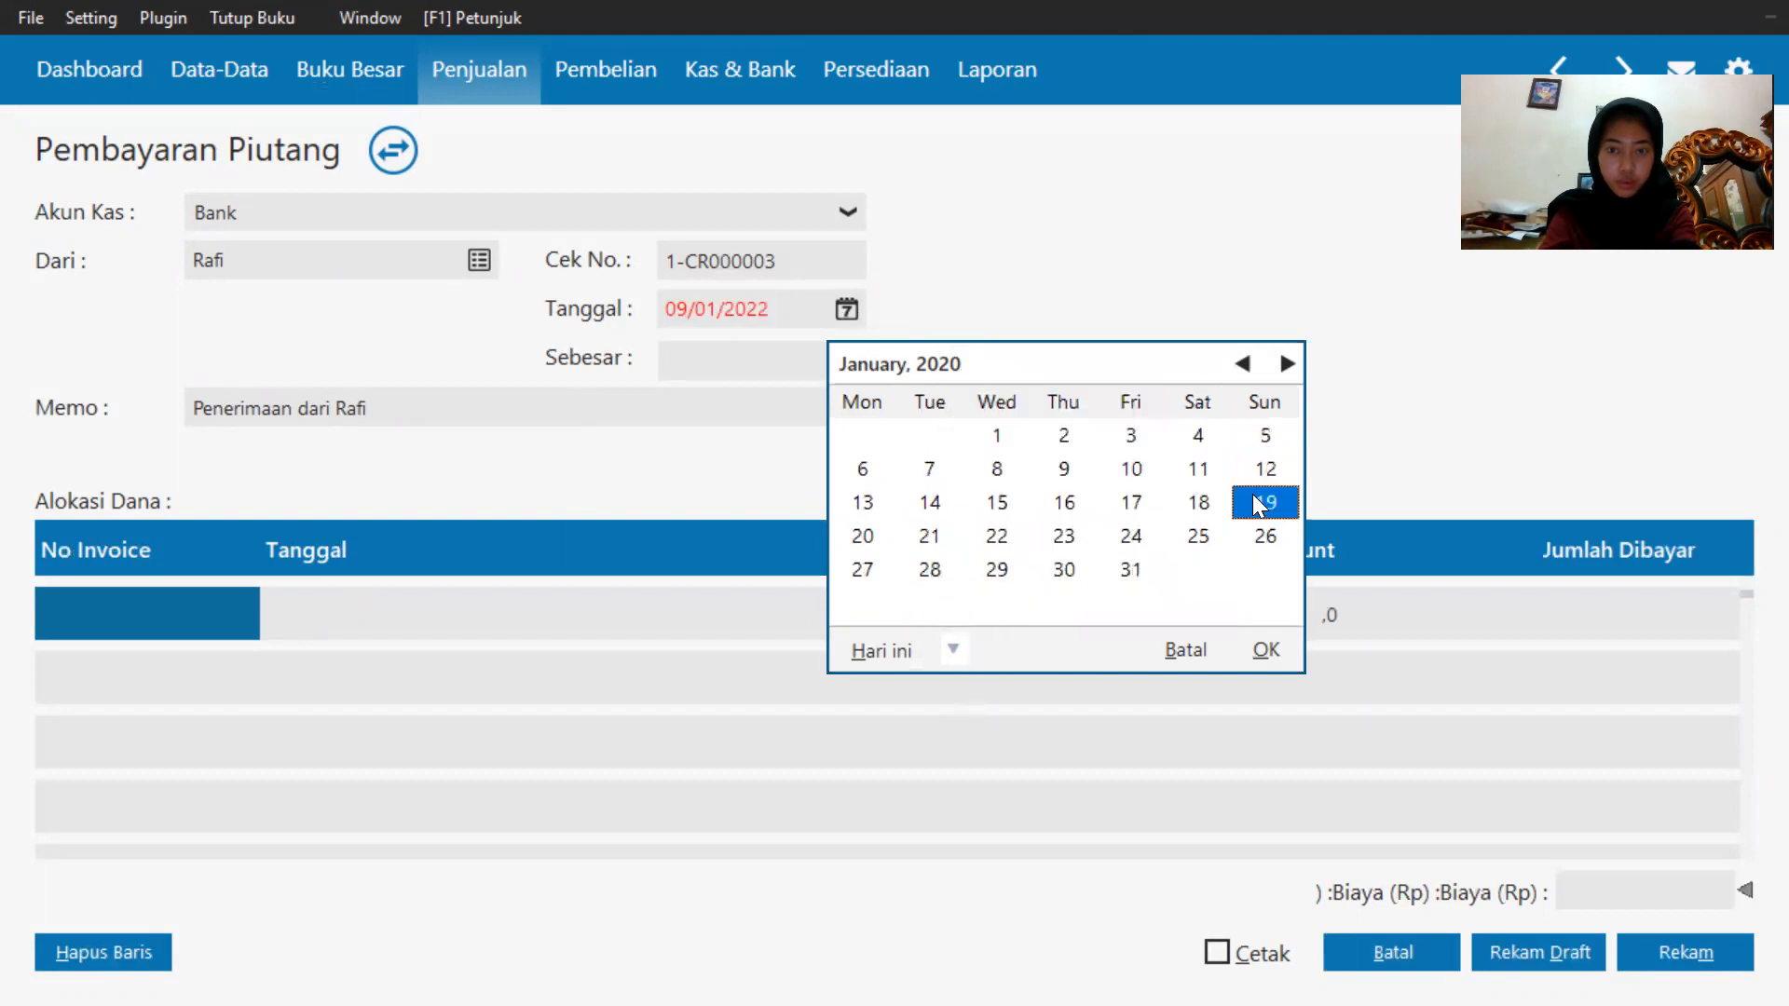
pyautogui.click(1264, 649)
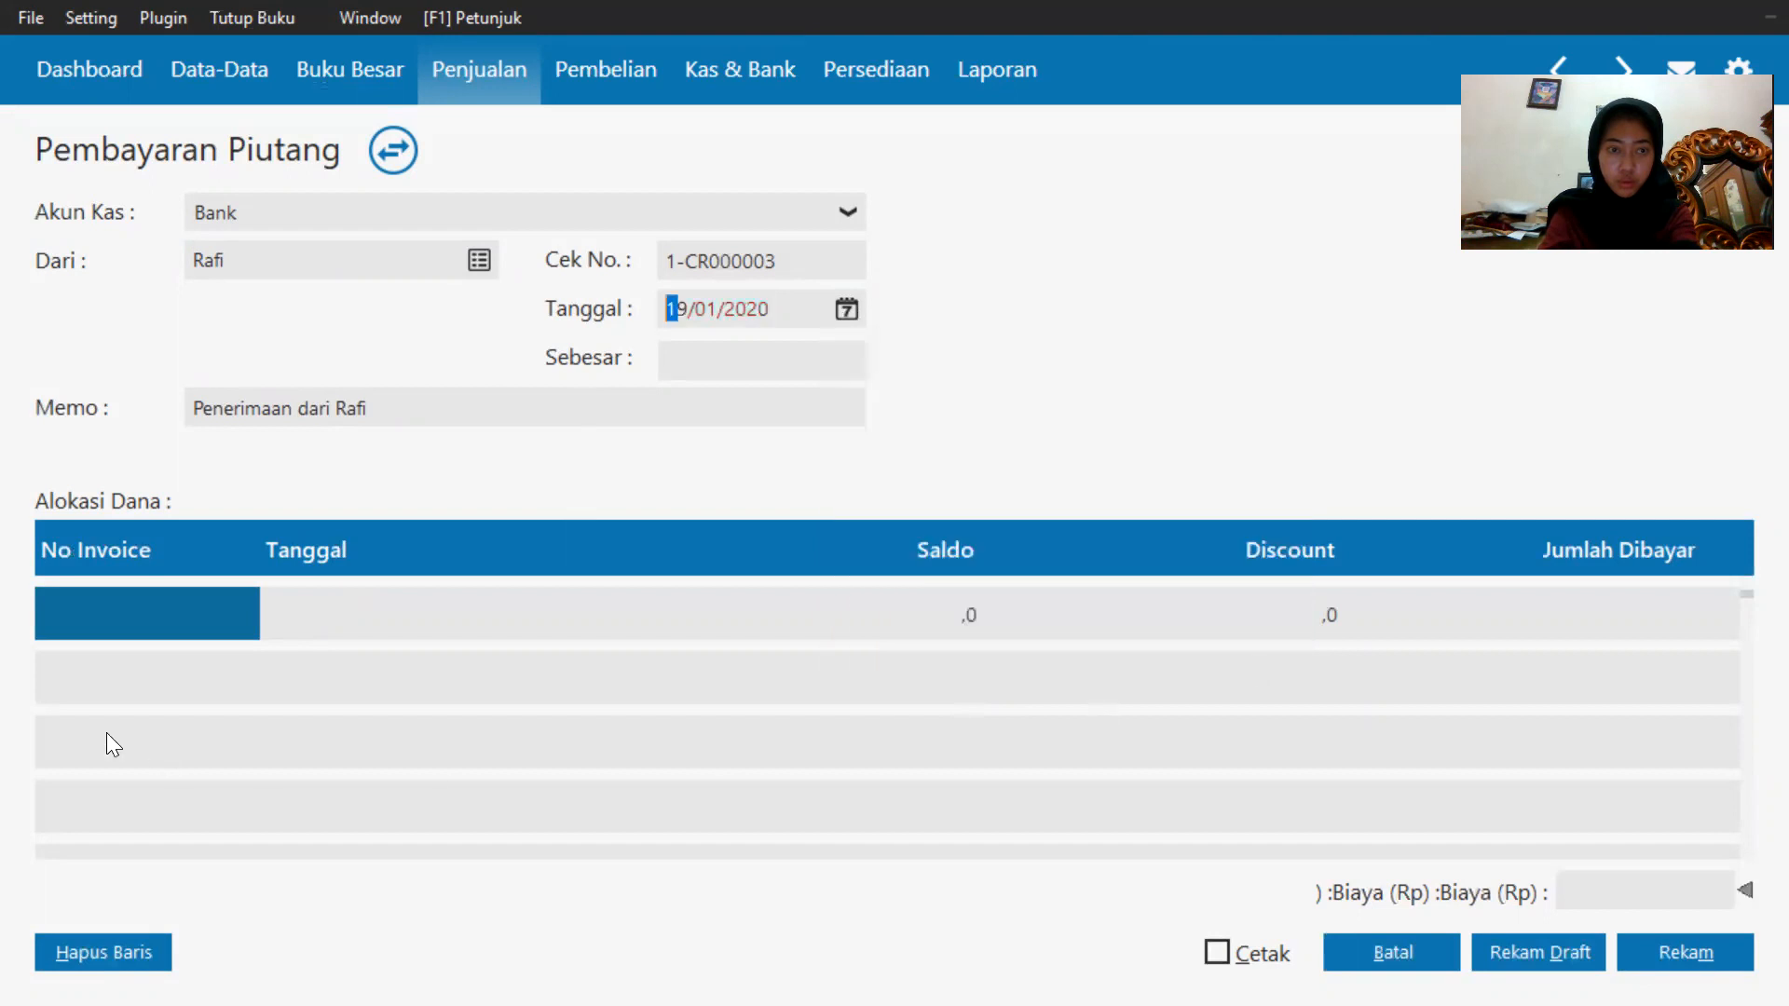
# Add invoice INV-005 to the fund allocation list.
pyautogui.click(119, 599)
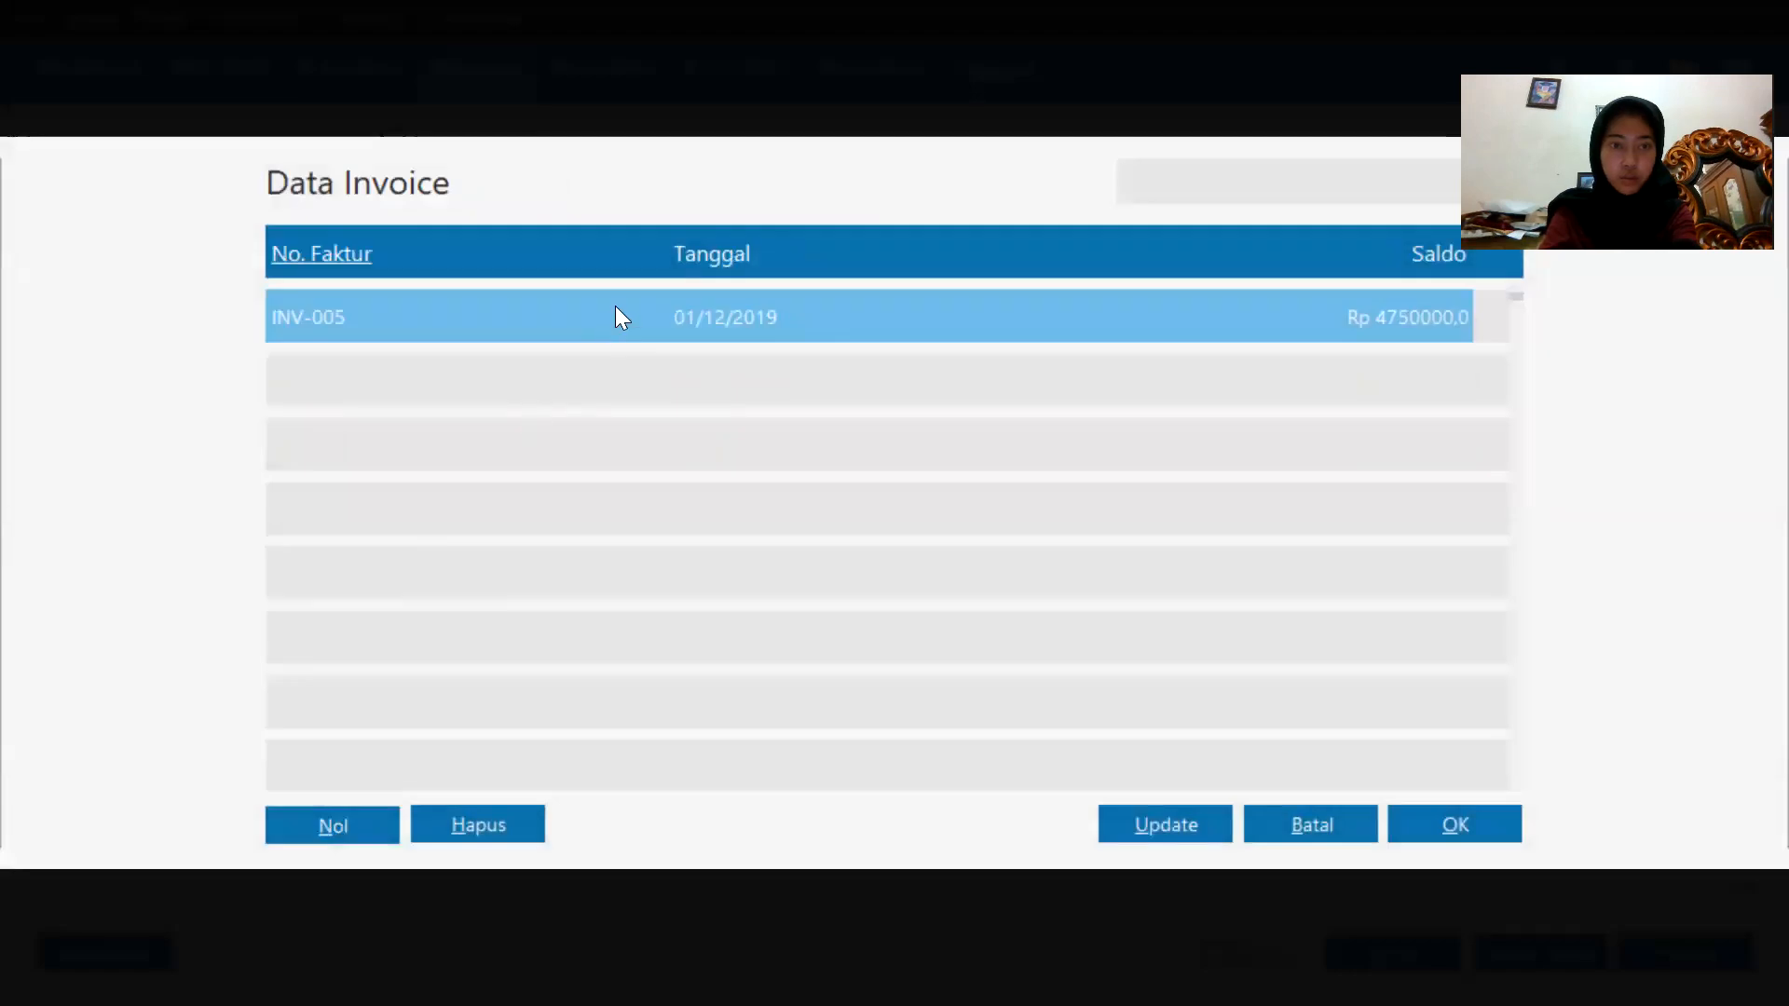
pyautogui.doubleClick(617, 308)
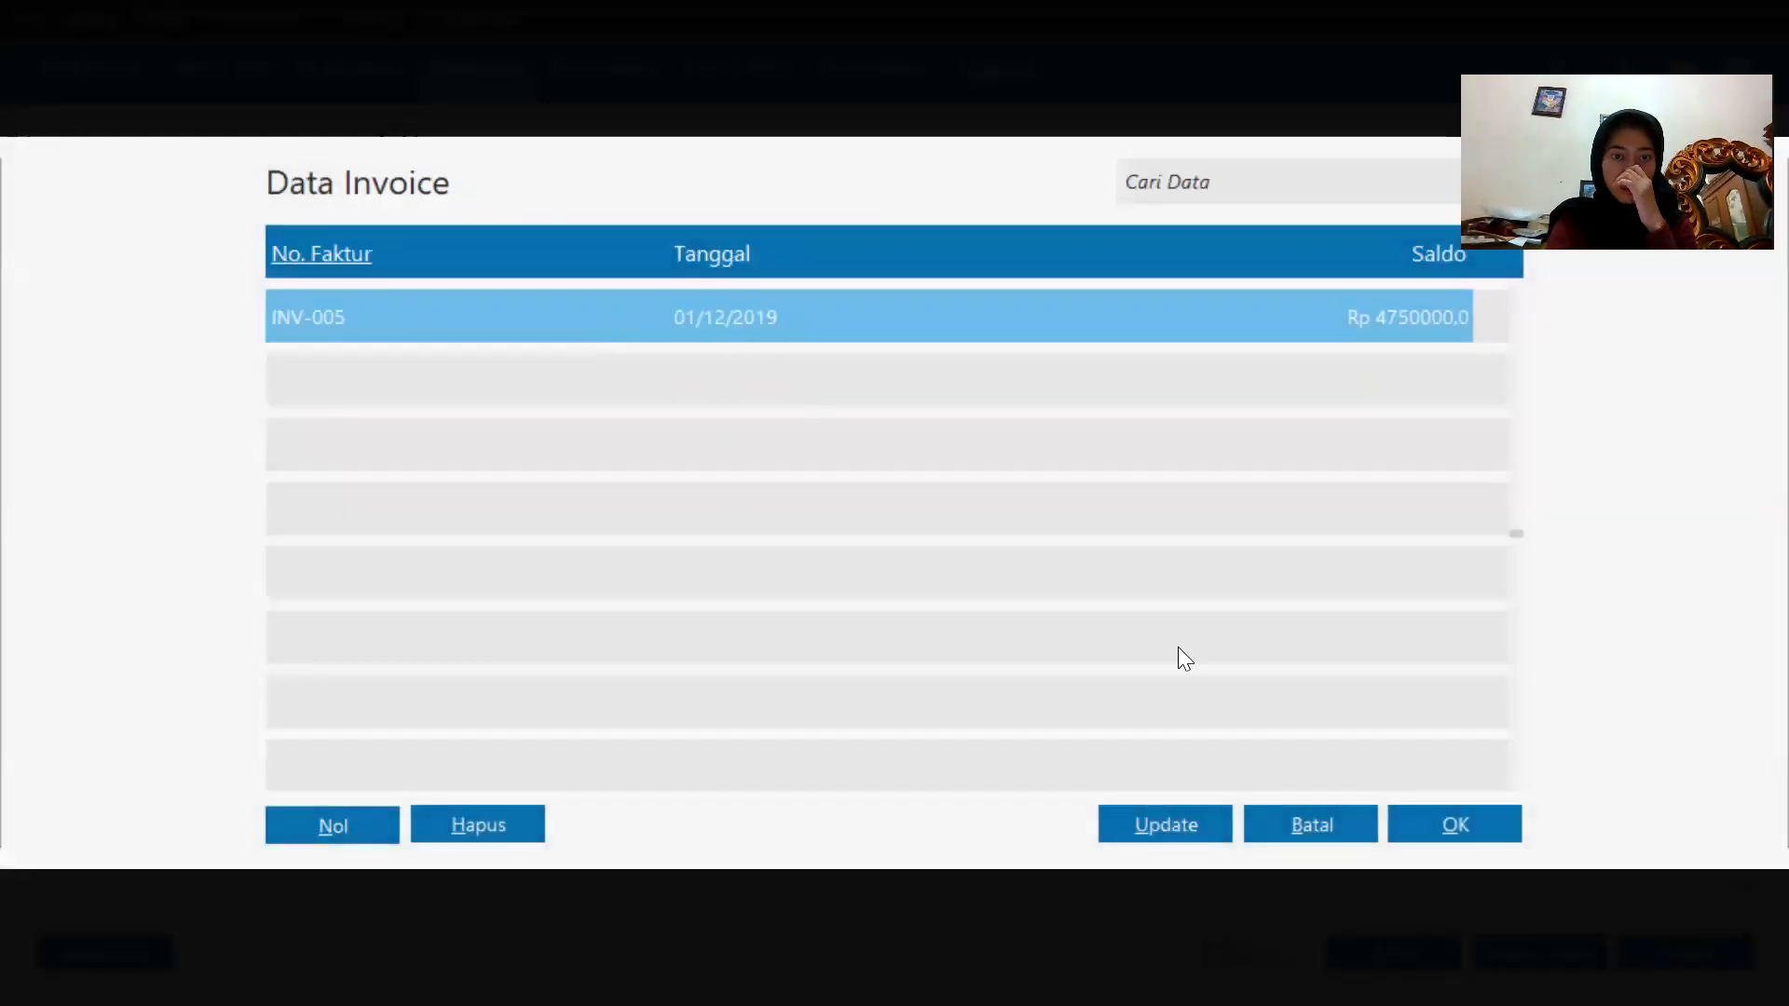
pyautogui.click(1504, 831)
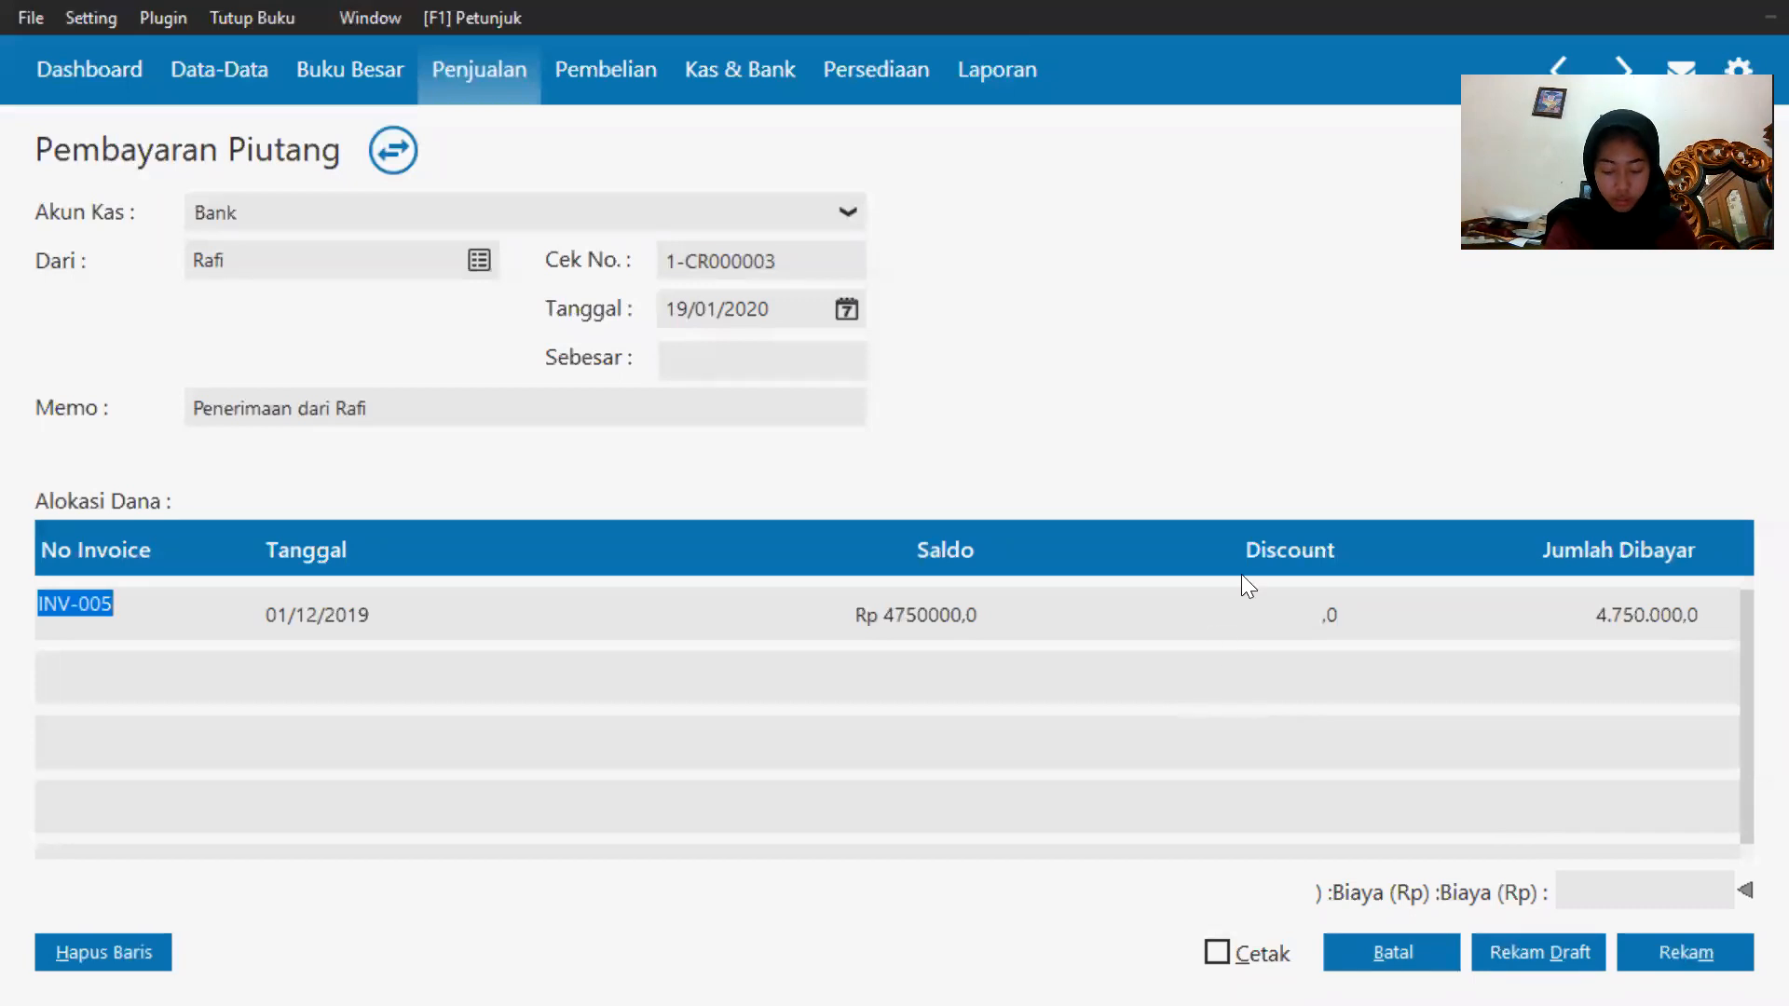
# Set the amount paid on INV-005 to 4000000.
pyautogui.click(1615, 598)
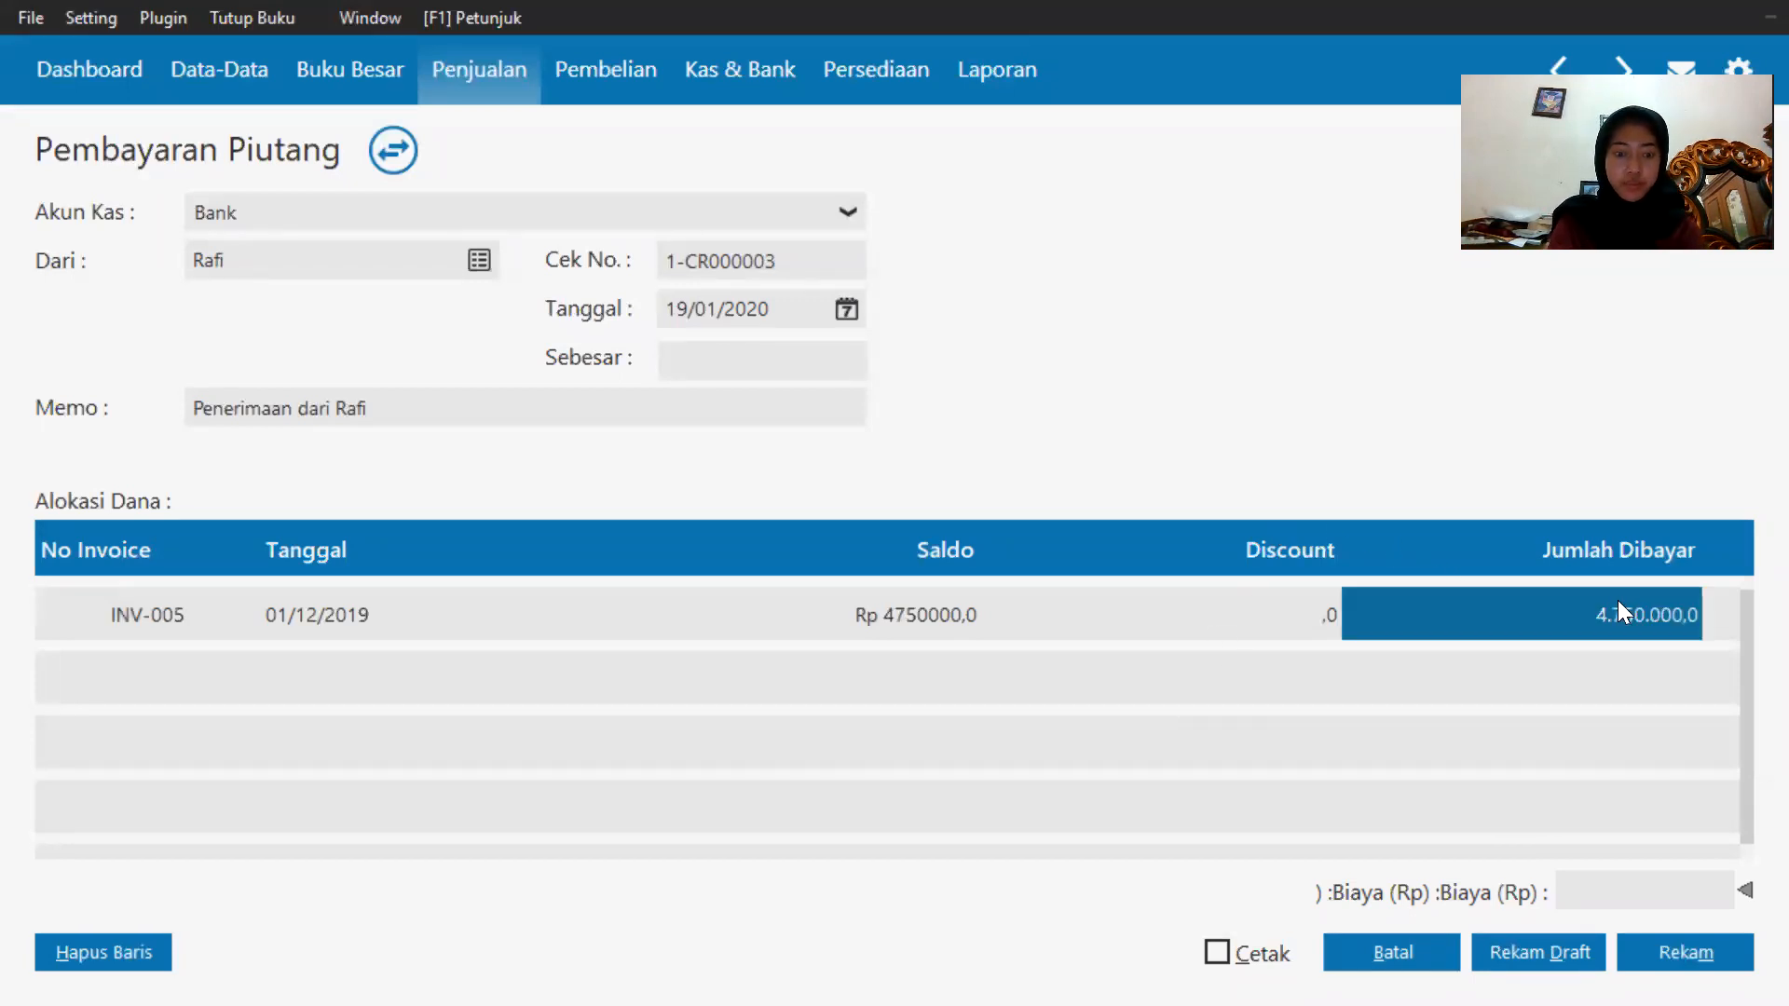
pyautogui.write('40')
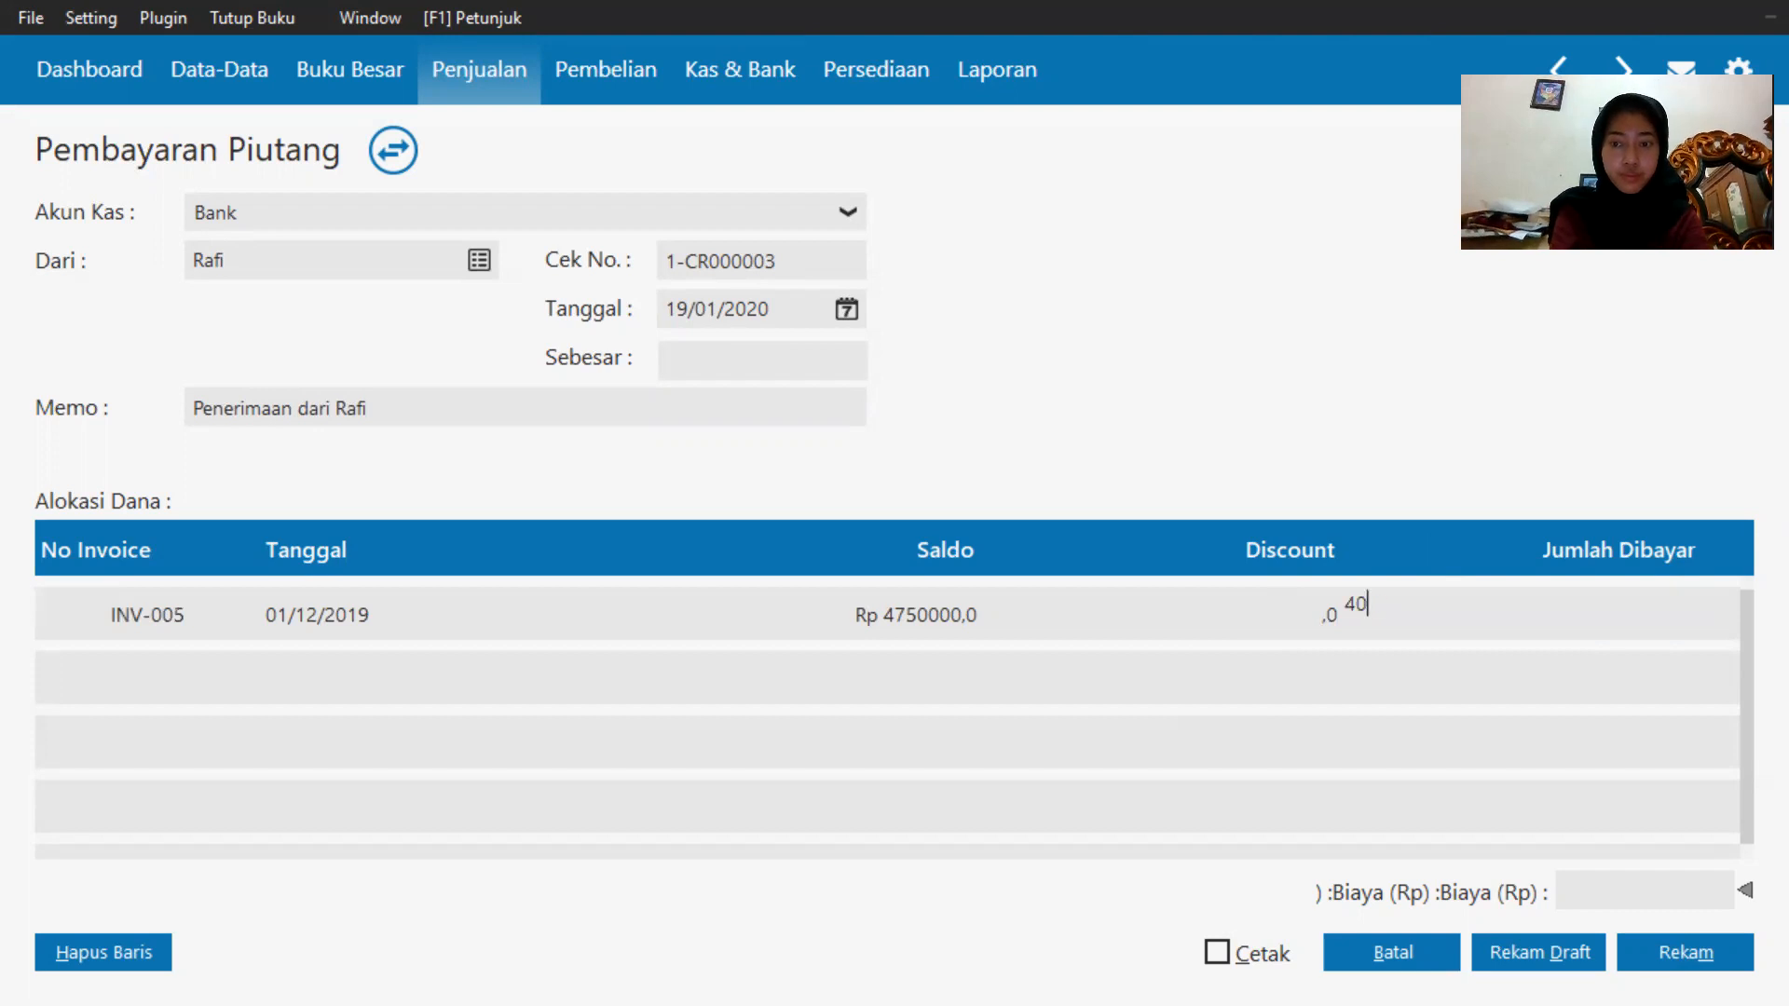
pyautogui.write('00000')
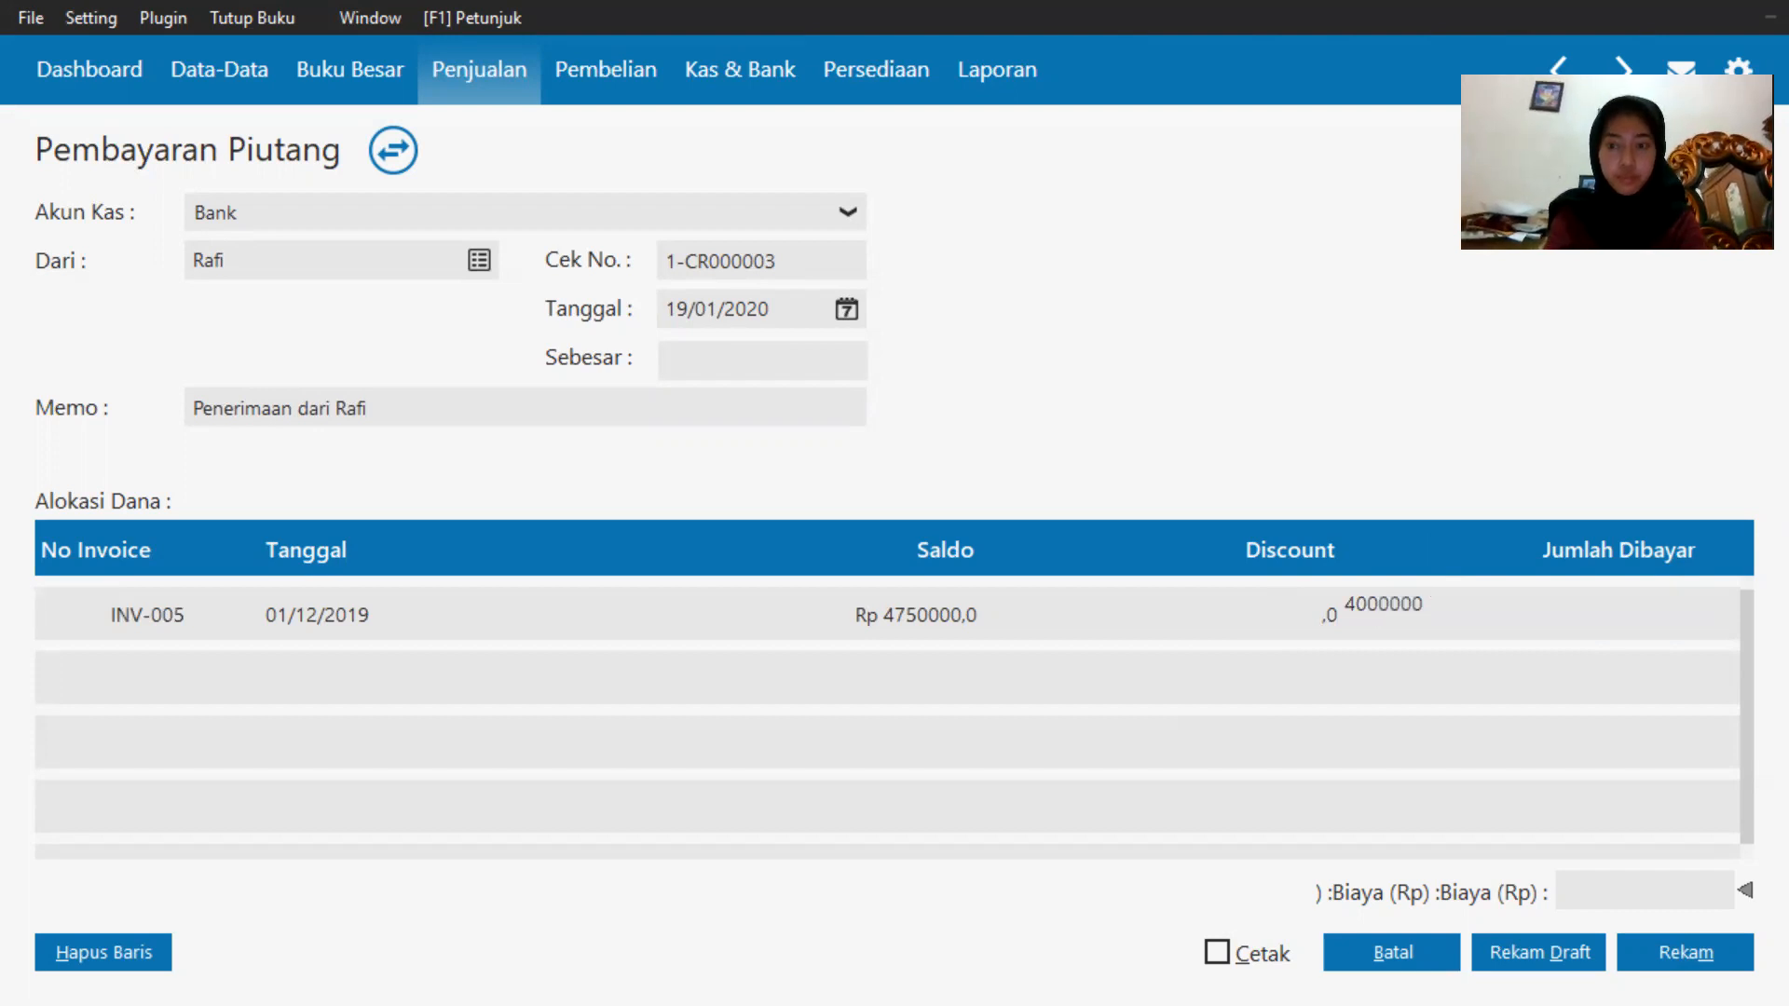
pyautogui.press('Escape')
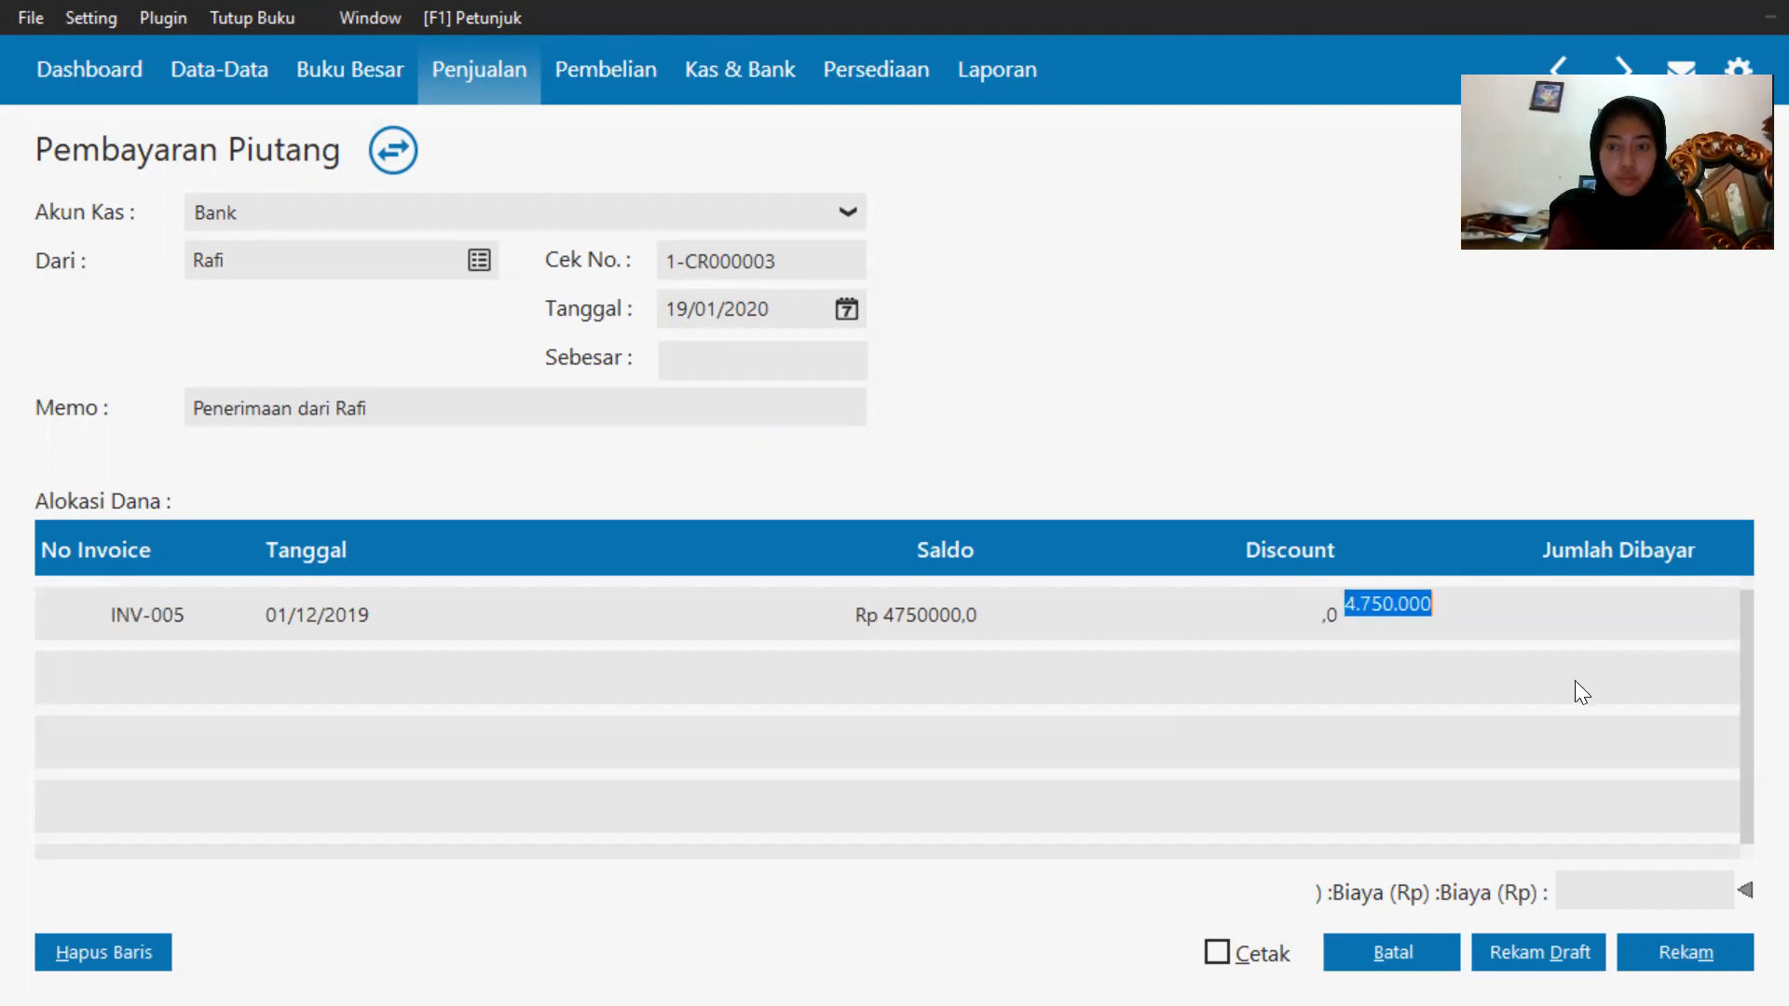
pyautogui.write('4')
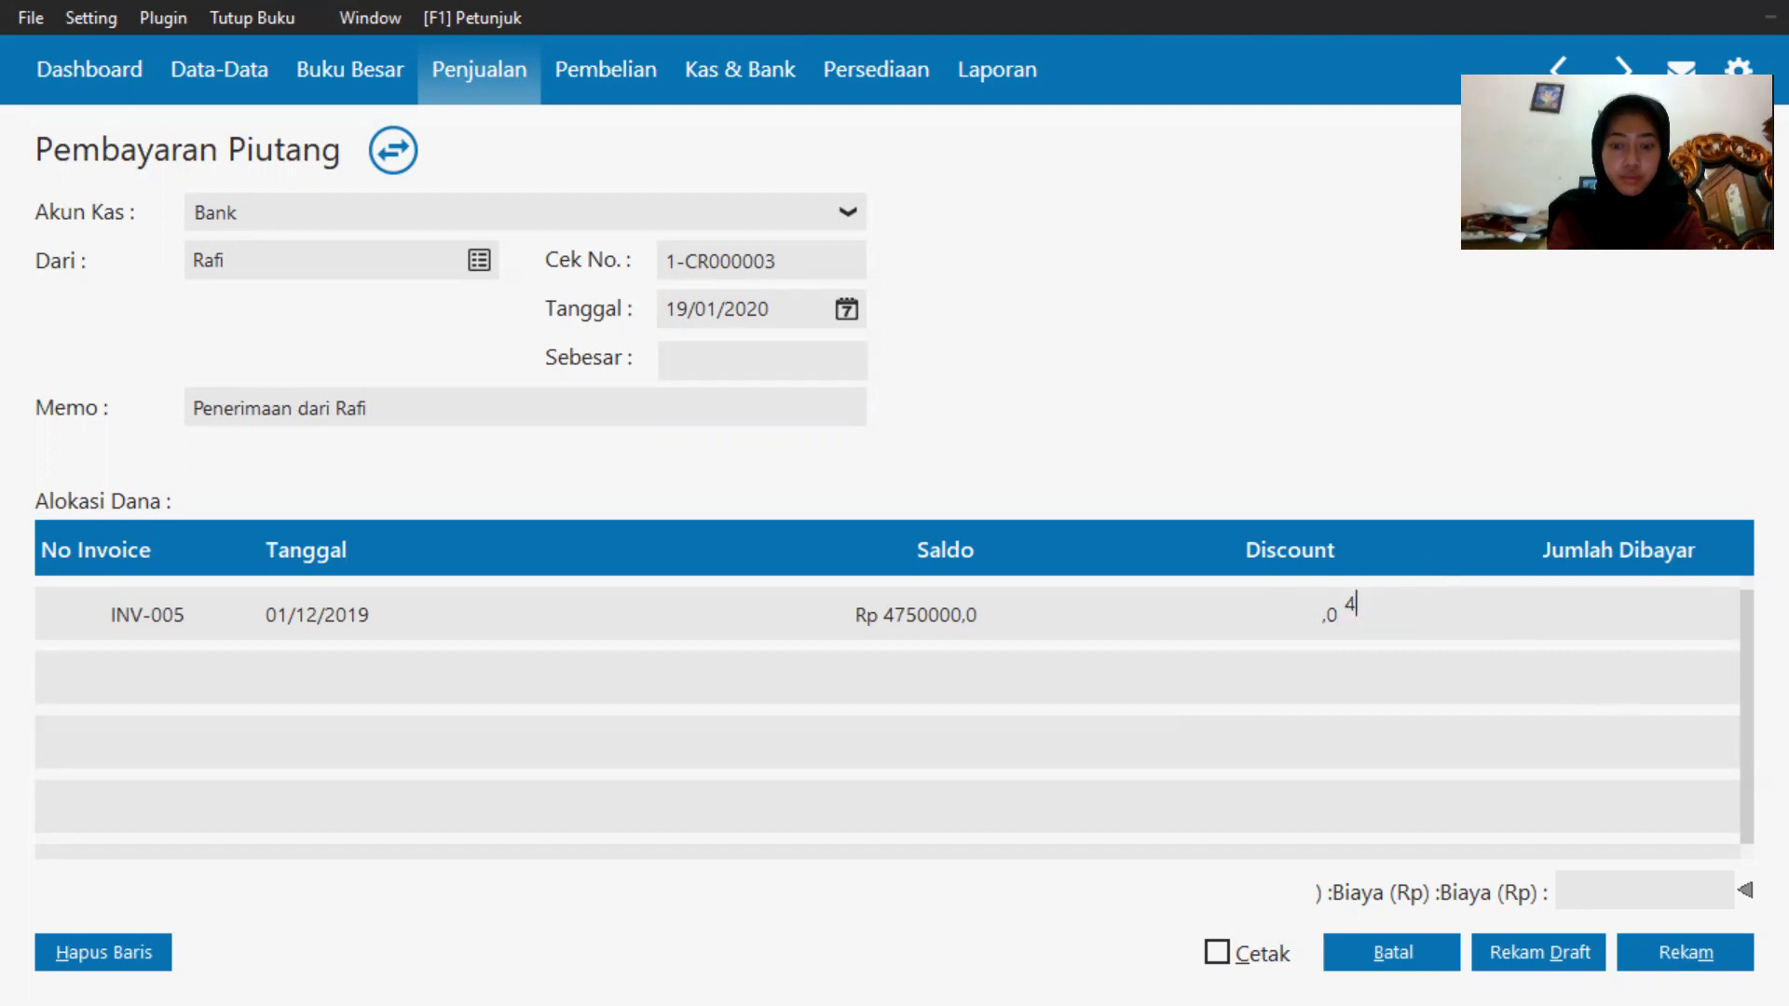
pyautogui.write('000000')
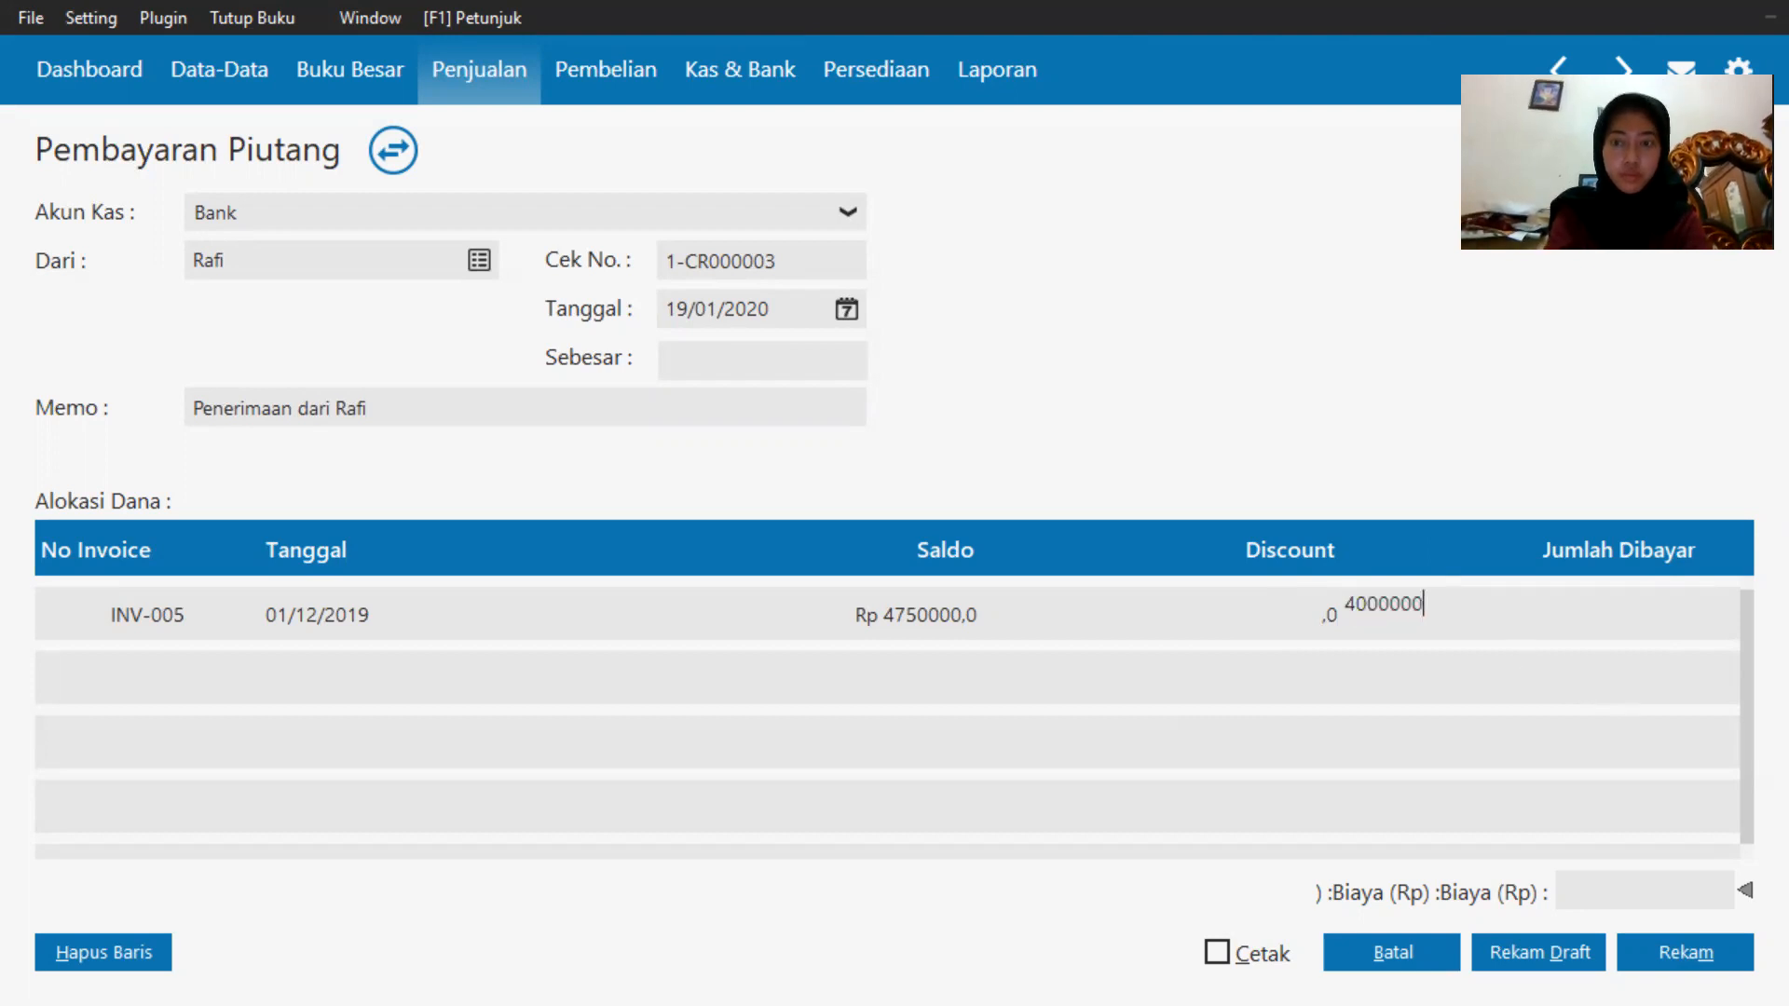
pyautogui.click(673, 365)
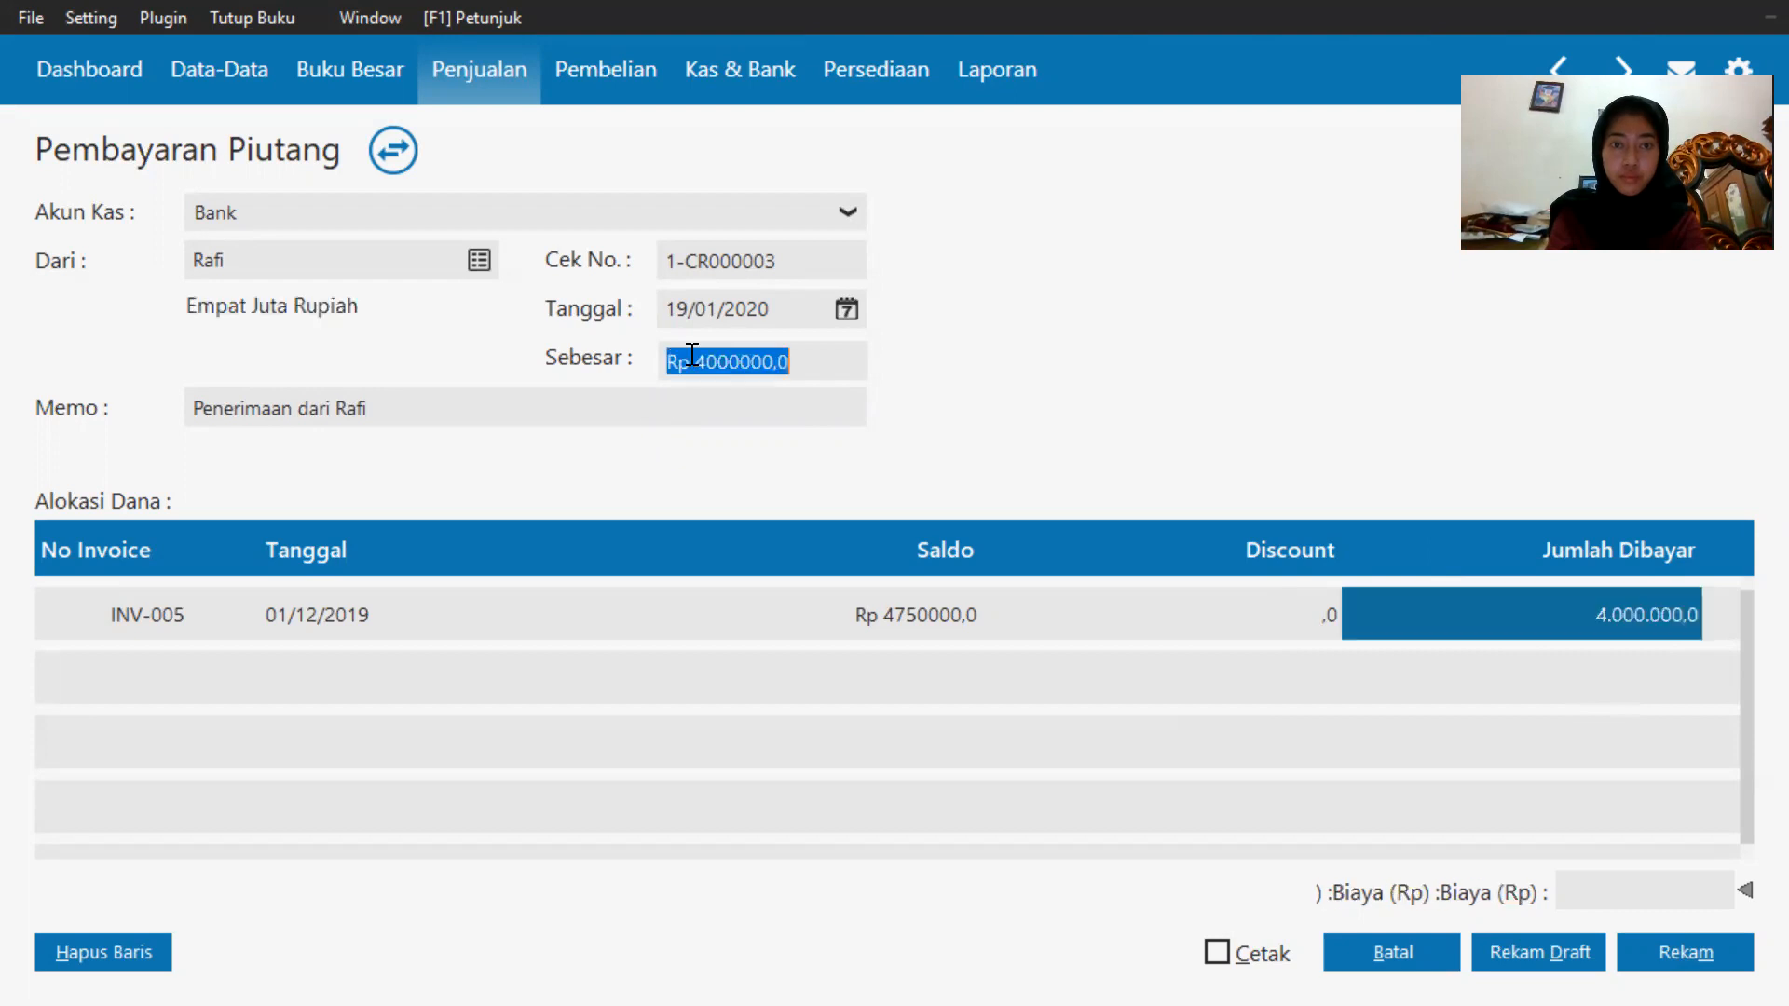
# Record the receivable payment and close the form.
pyautogui.click(1426, 776)
pyautogui.click(1673, 941)
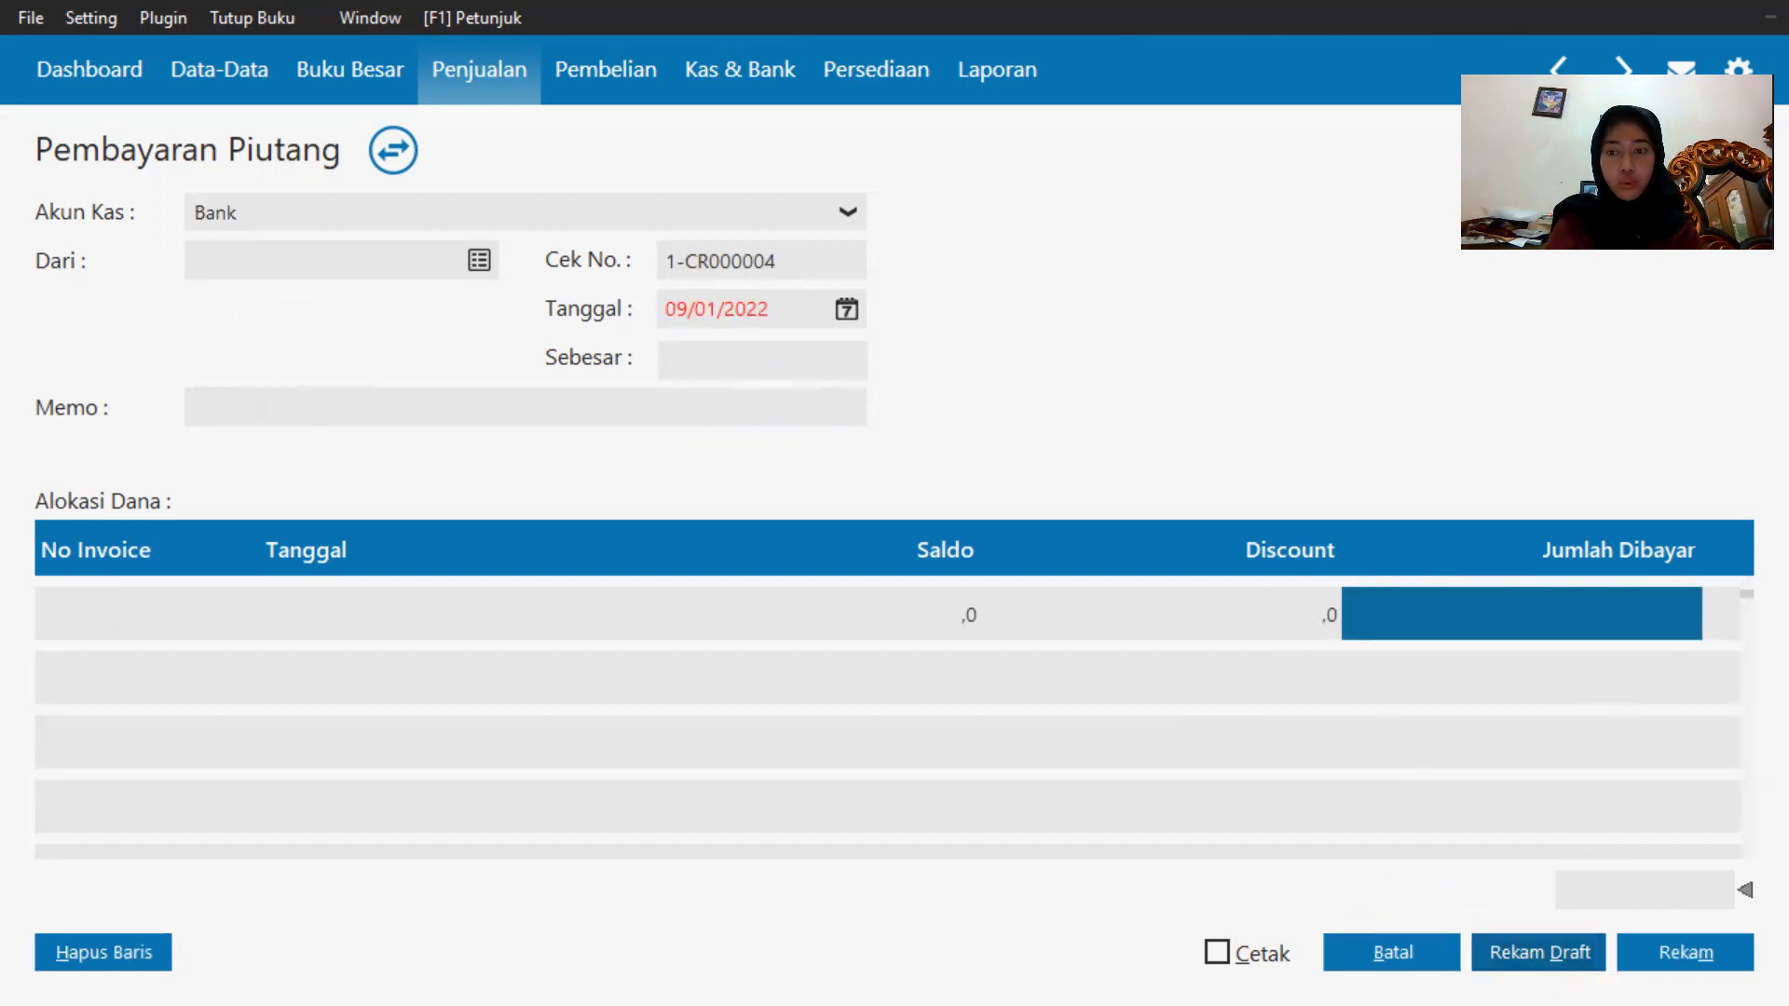
pyautogui.click(1370, 950)
# Switch to the exercise PDF in the browser.
pyautogui.press('super')
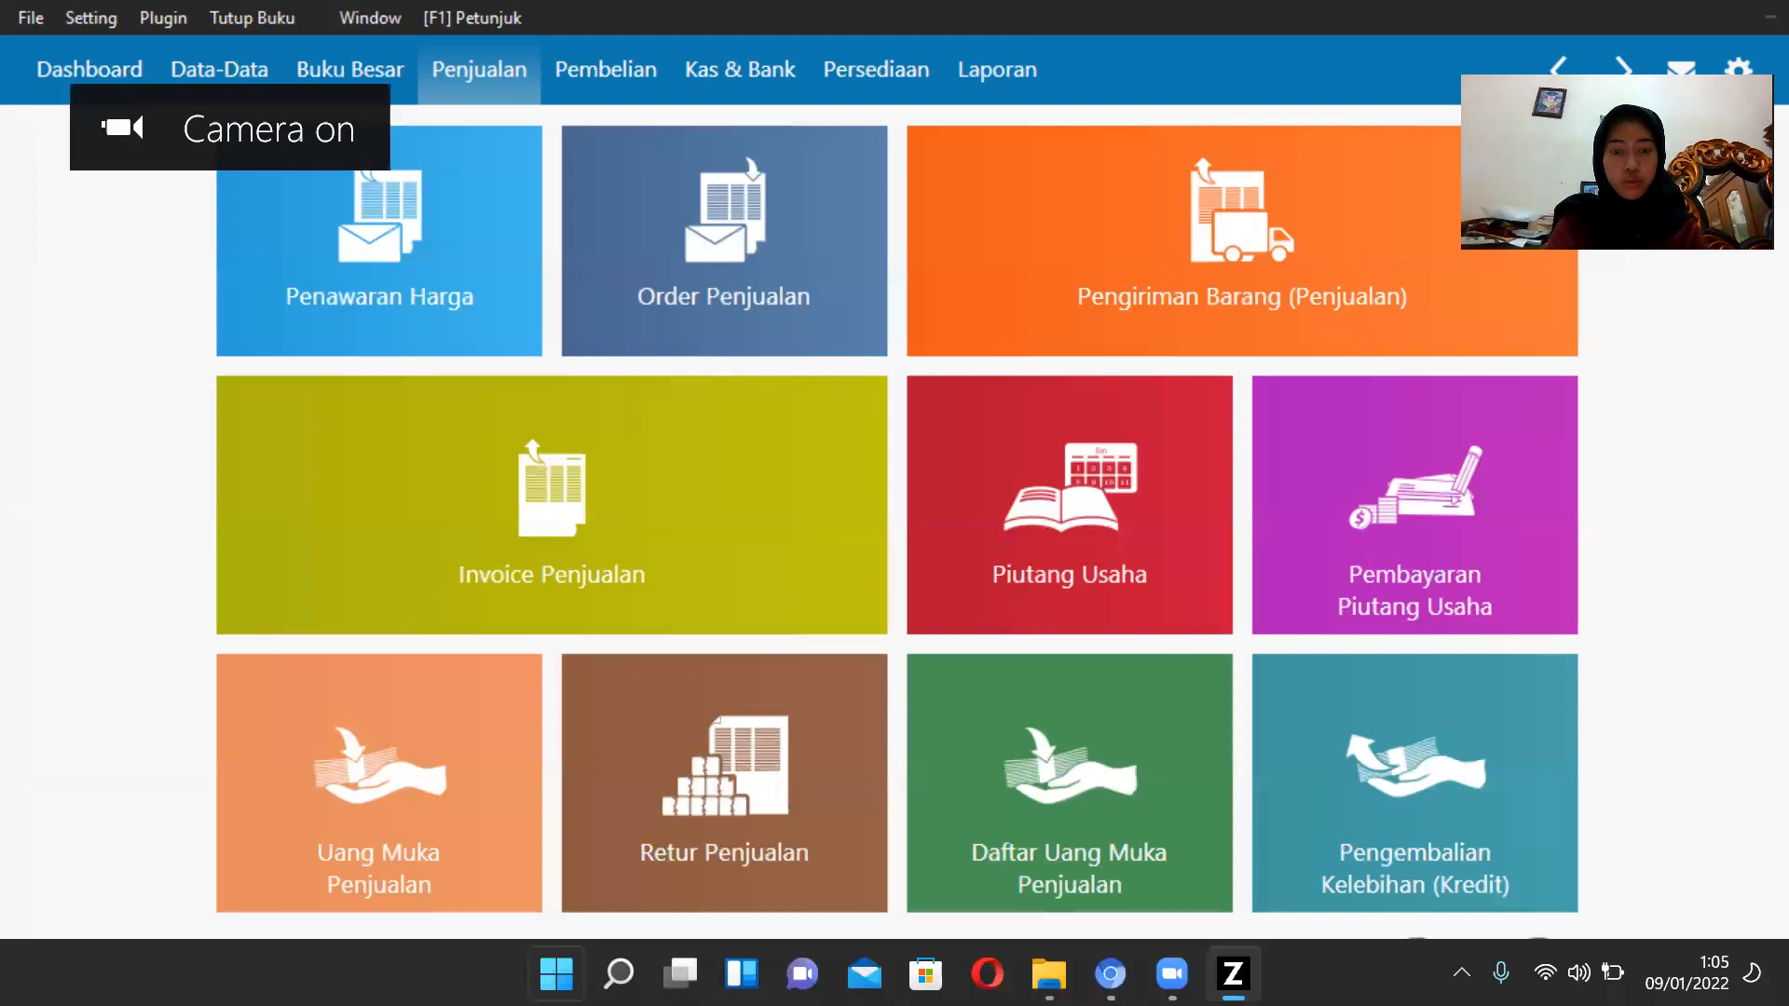
pyautogui.click(1110, 974)
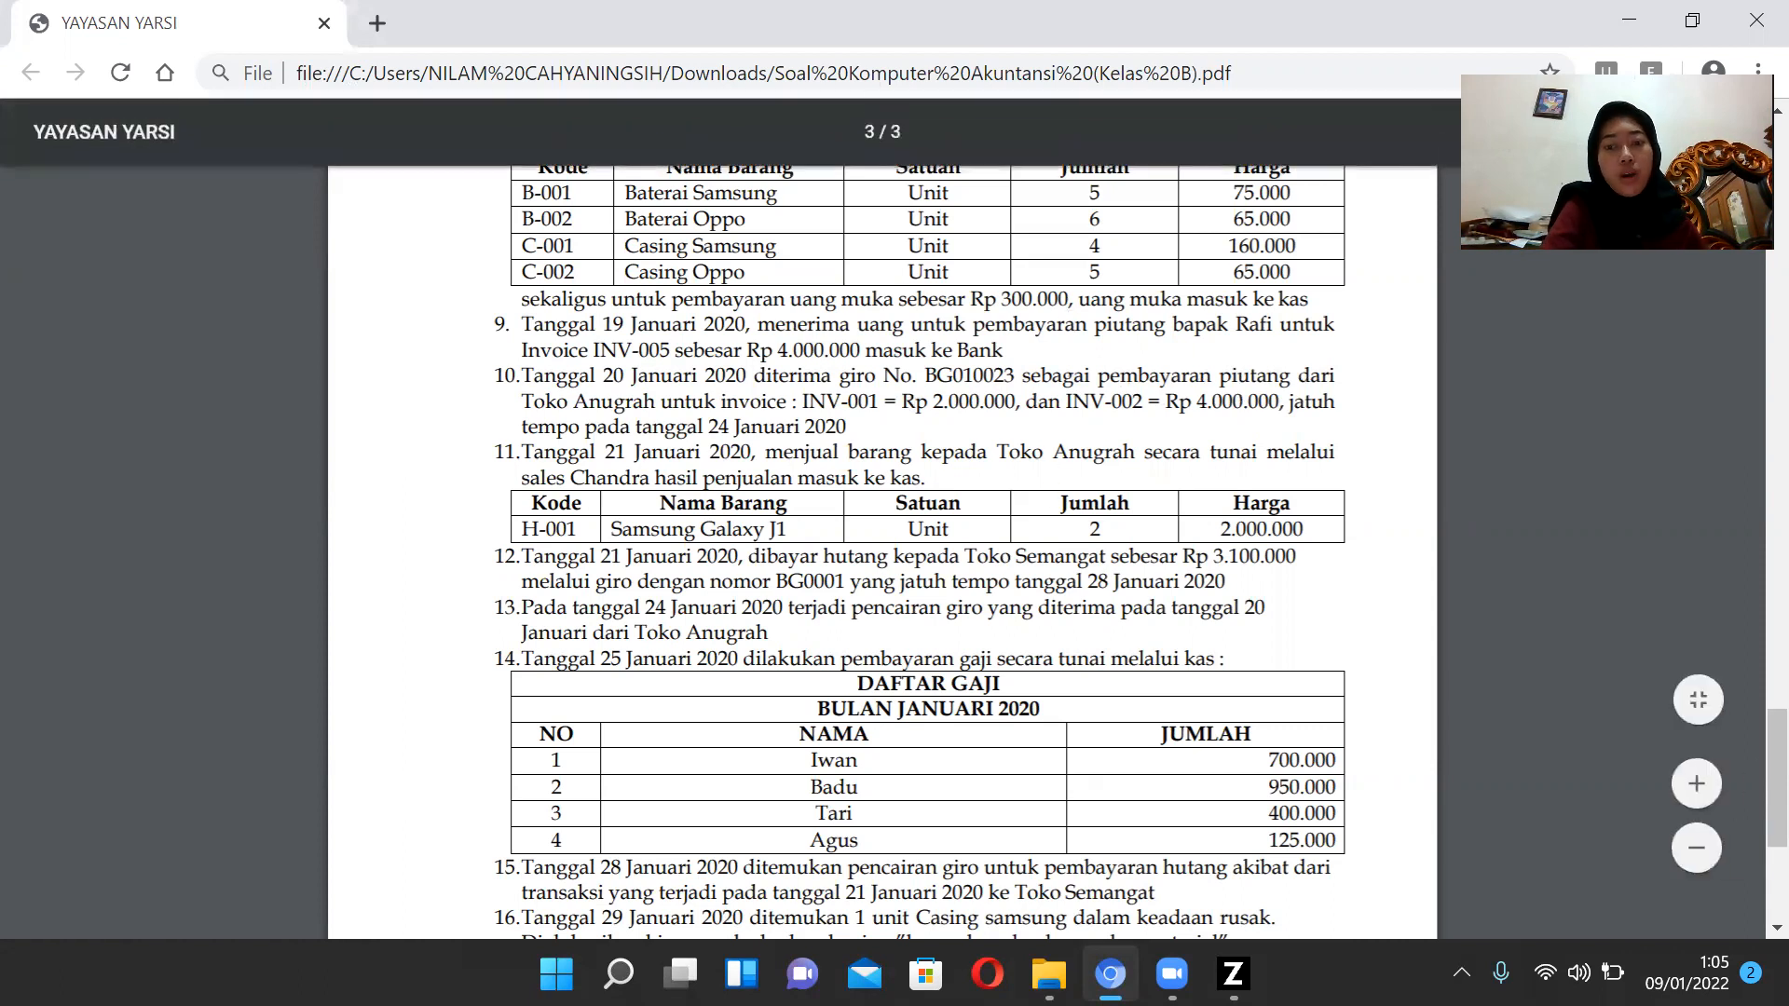
# Return to the accounting program and open a new receivable payment form.
pyautogui.moveTo(1155, 950)
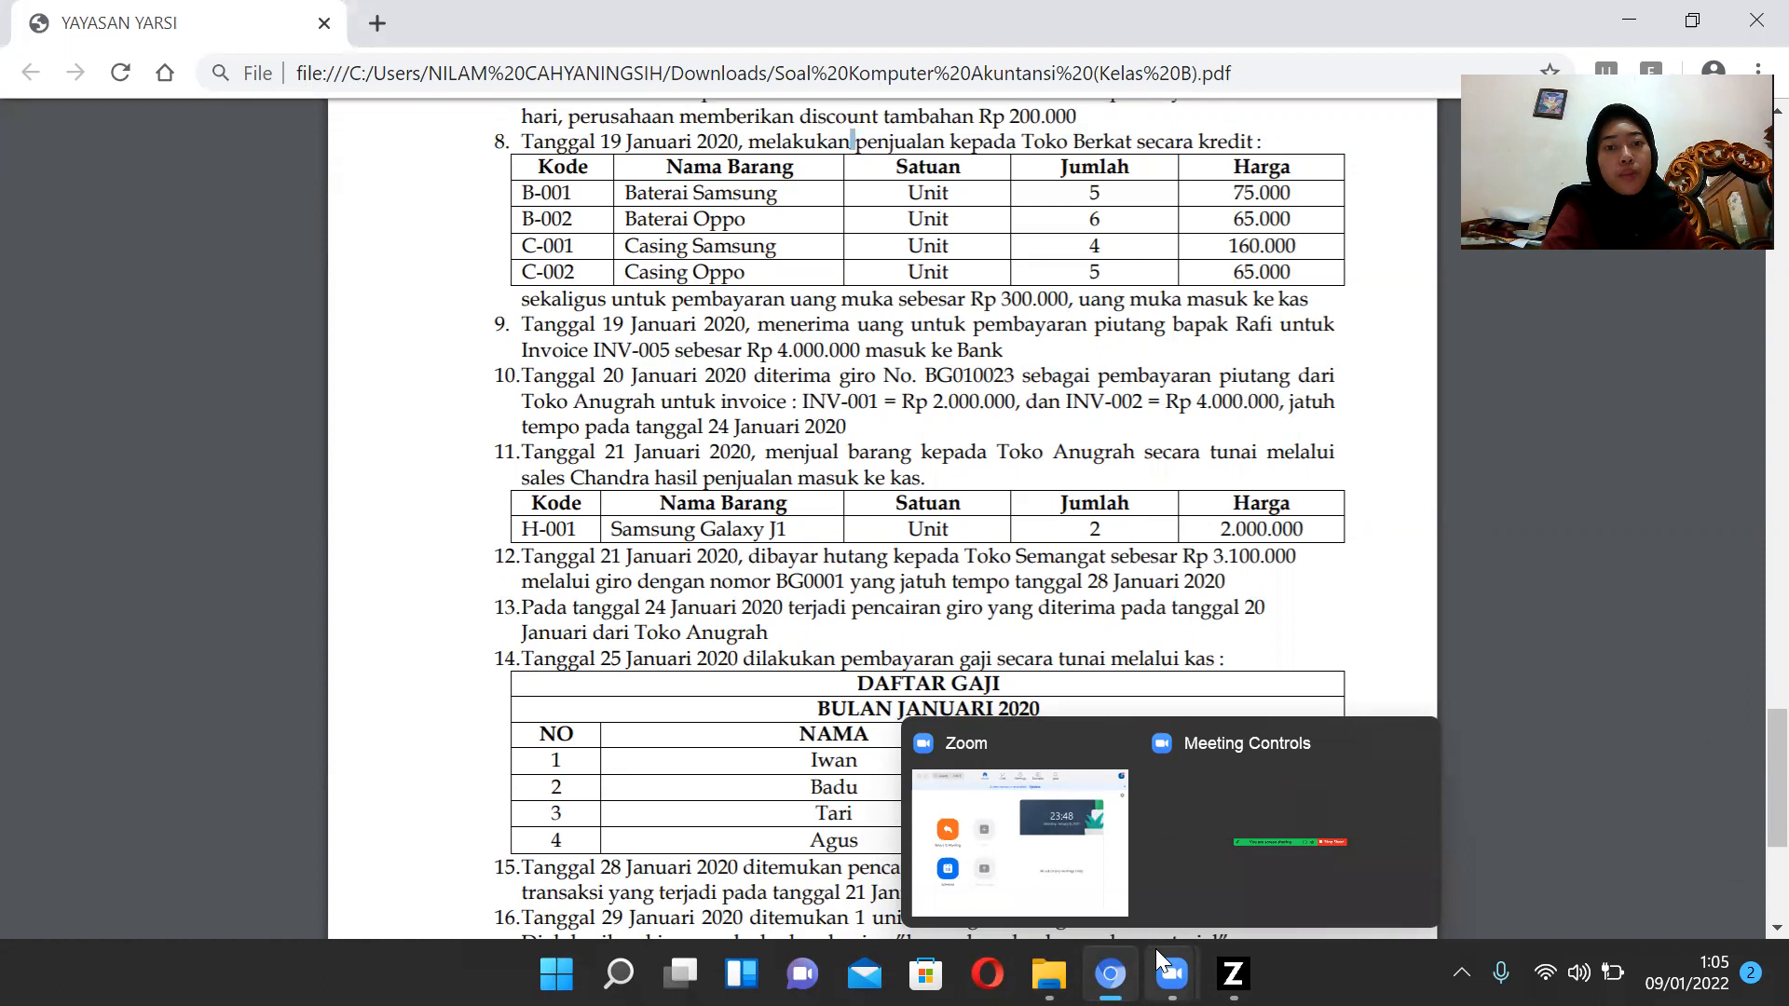
pyautogui.click(1233, 973)
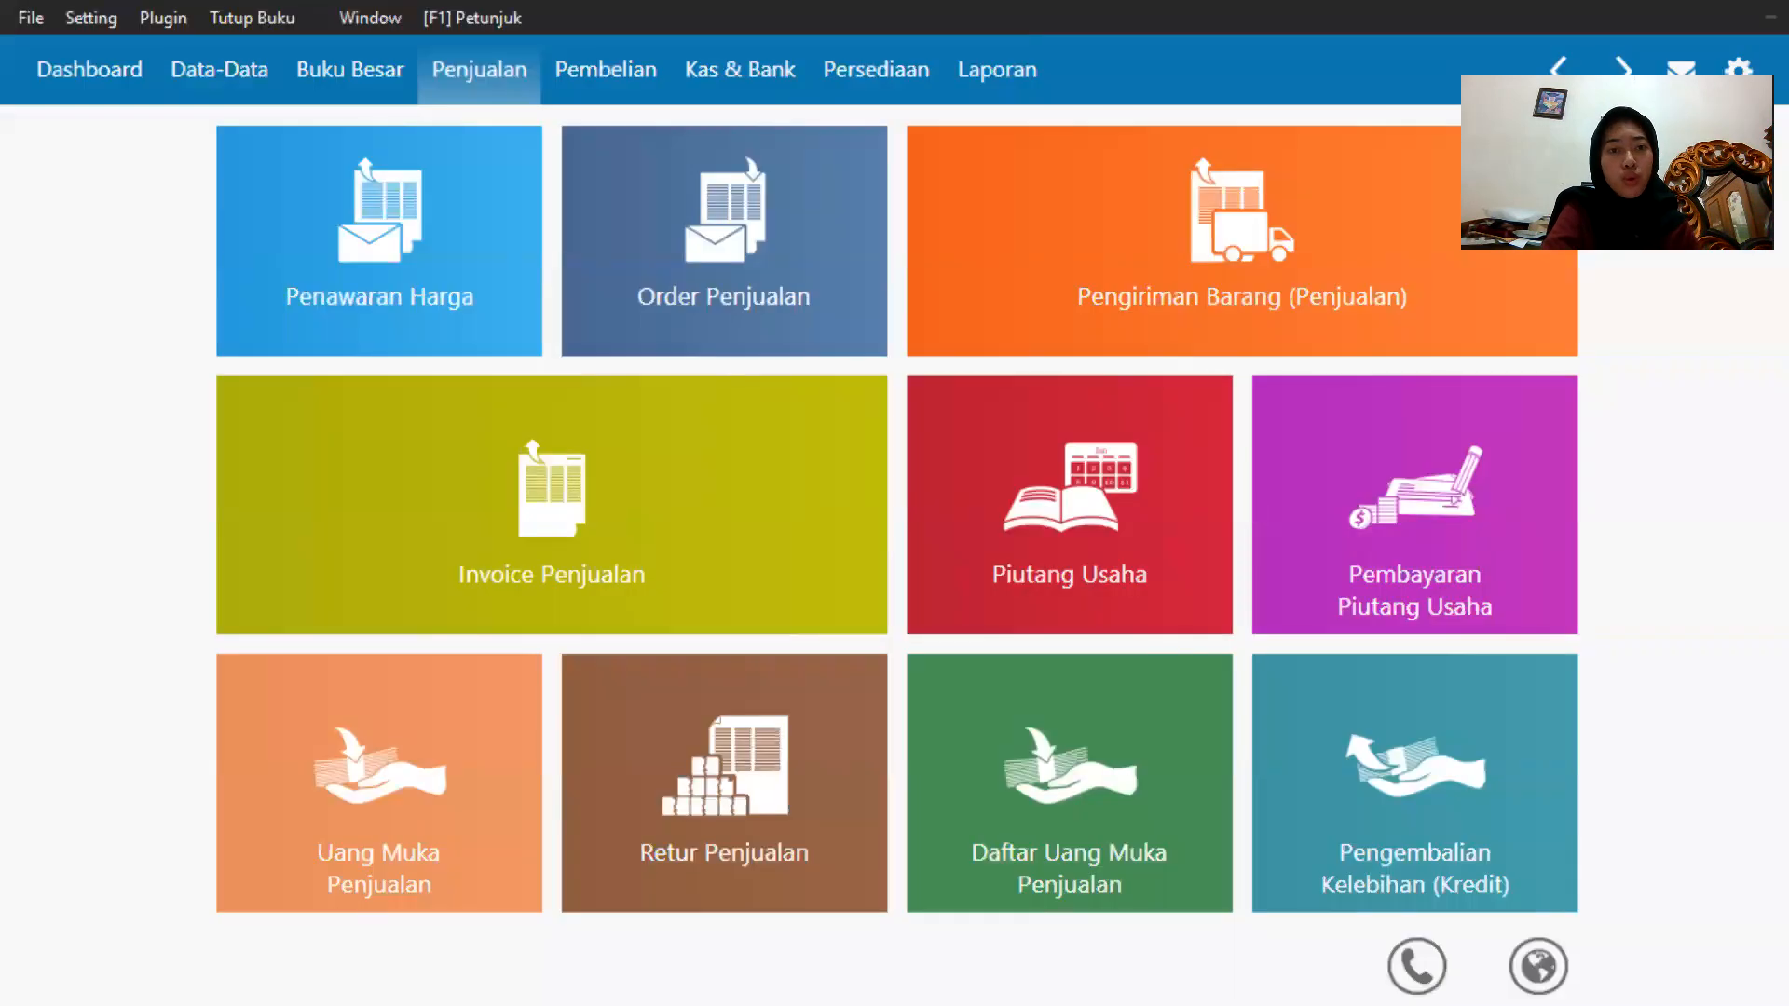
pyautogui.moveTo(1194, 902)
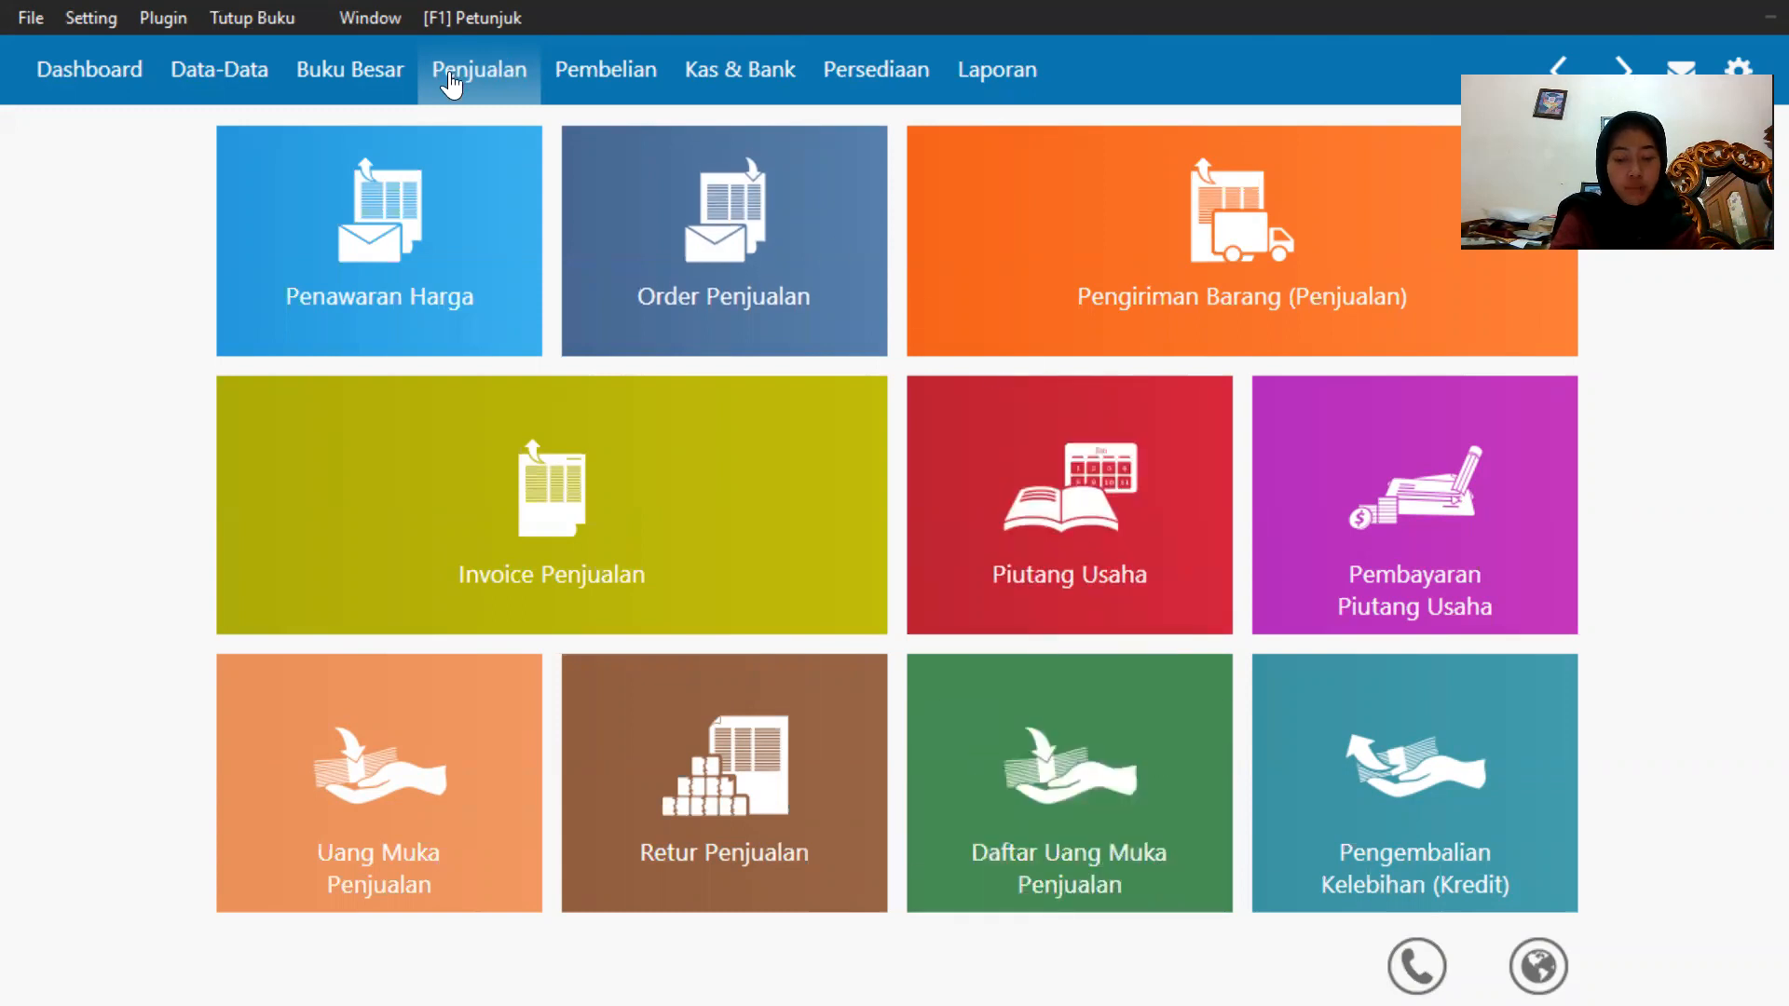
pyautogui.click(1295, 604)
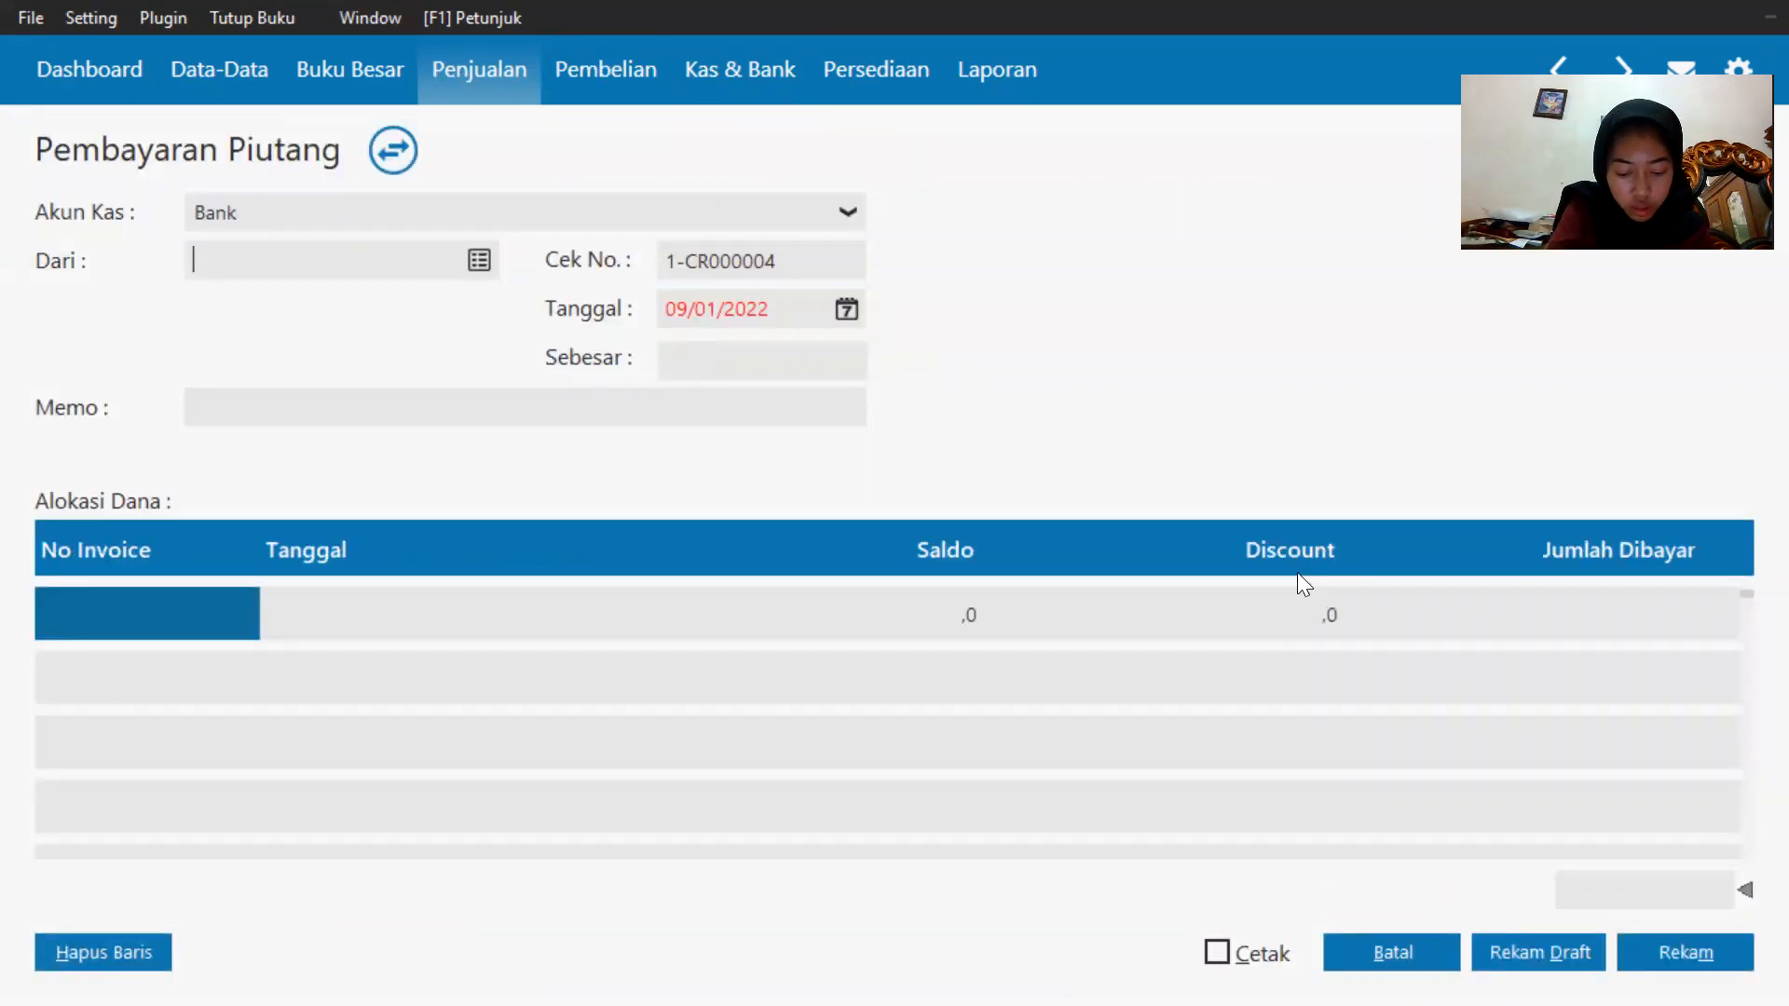
# Set the payer to Toko Anugrah and the transaction date to 20/01/2020.
pyautogui.click(485, 263)
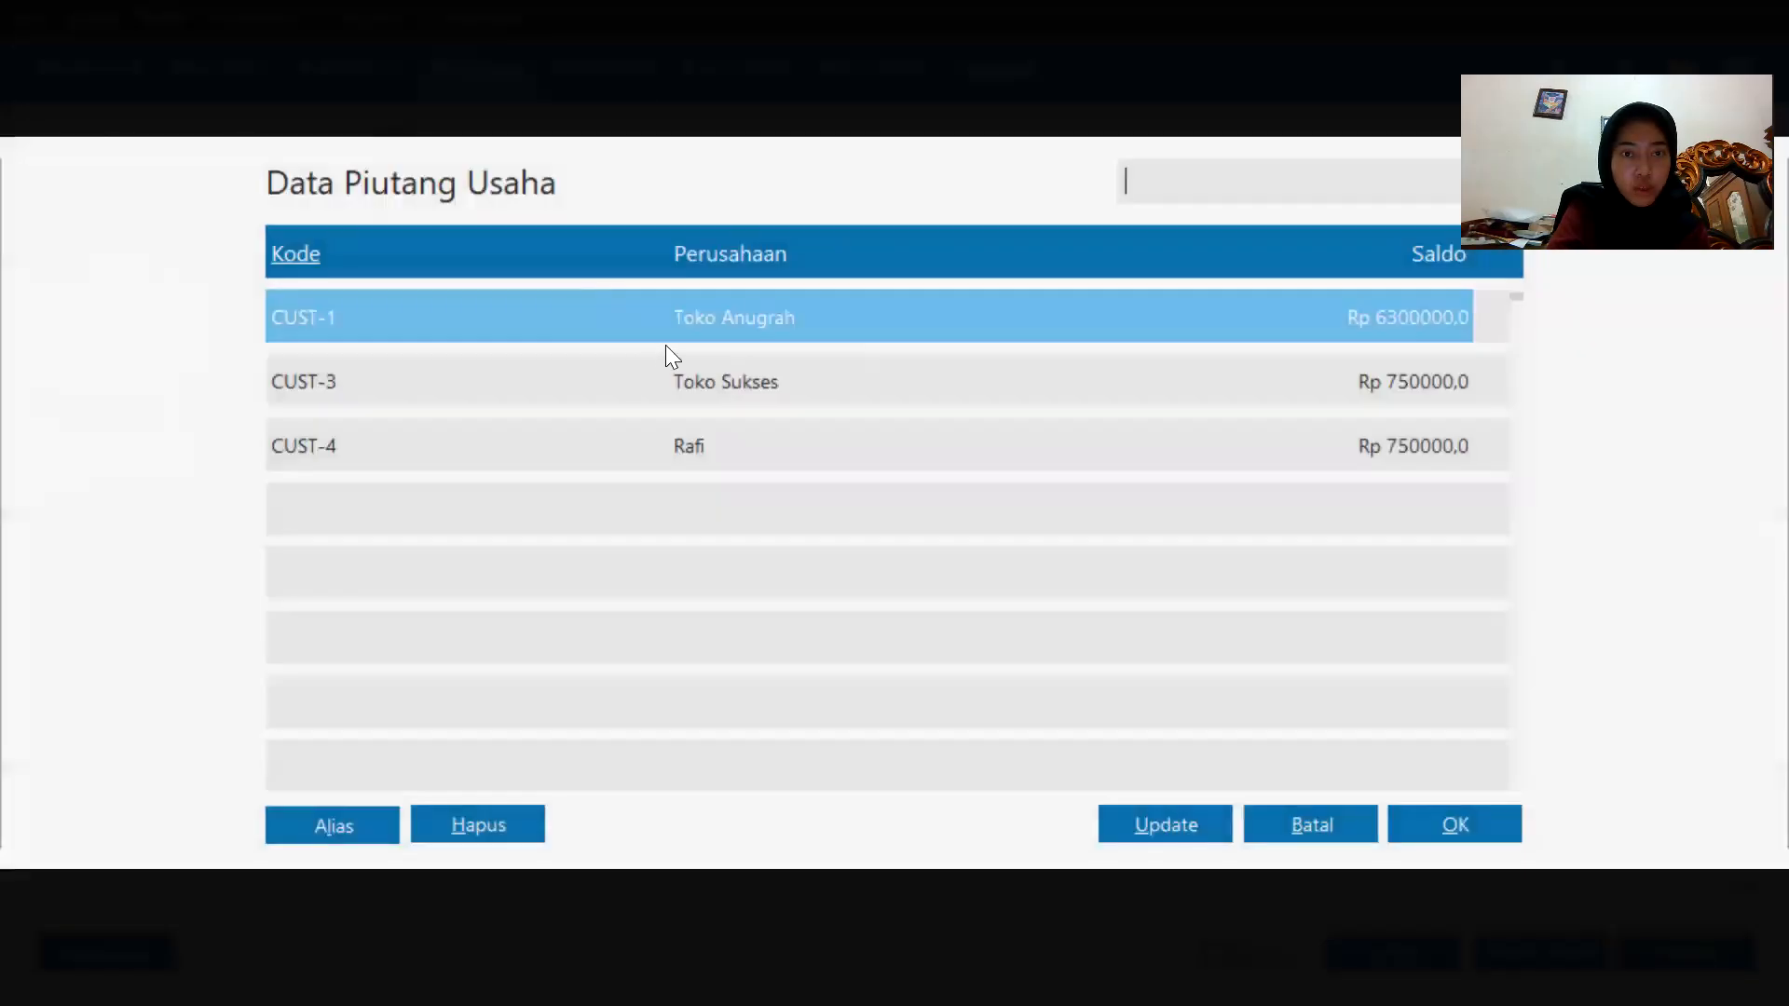
pyautogui.doubleClick(683, 335)
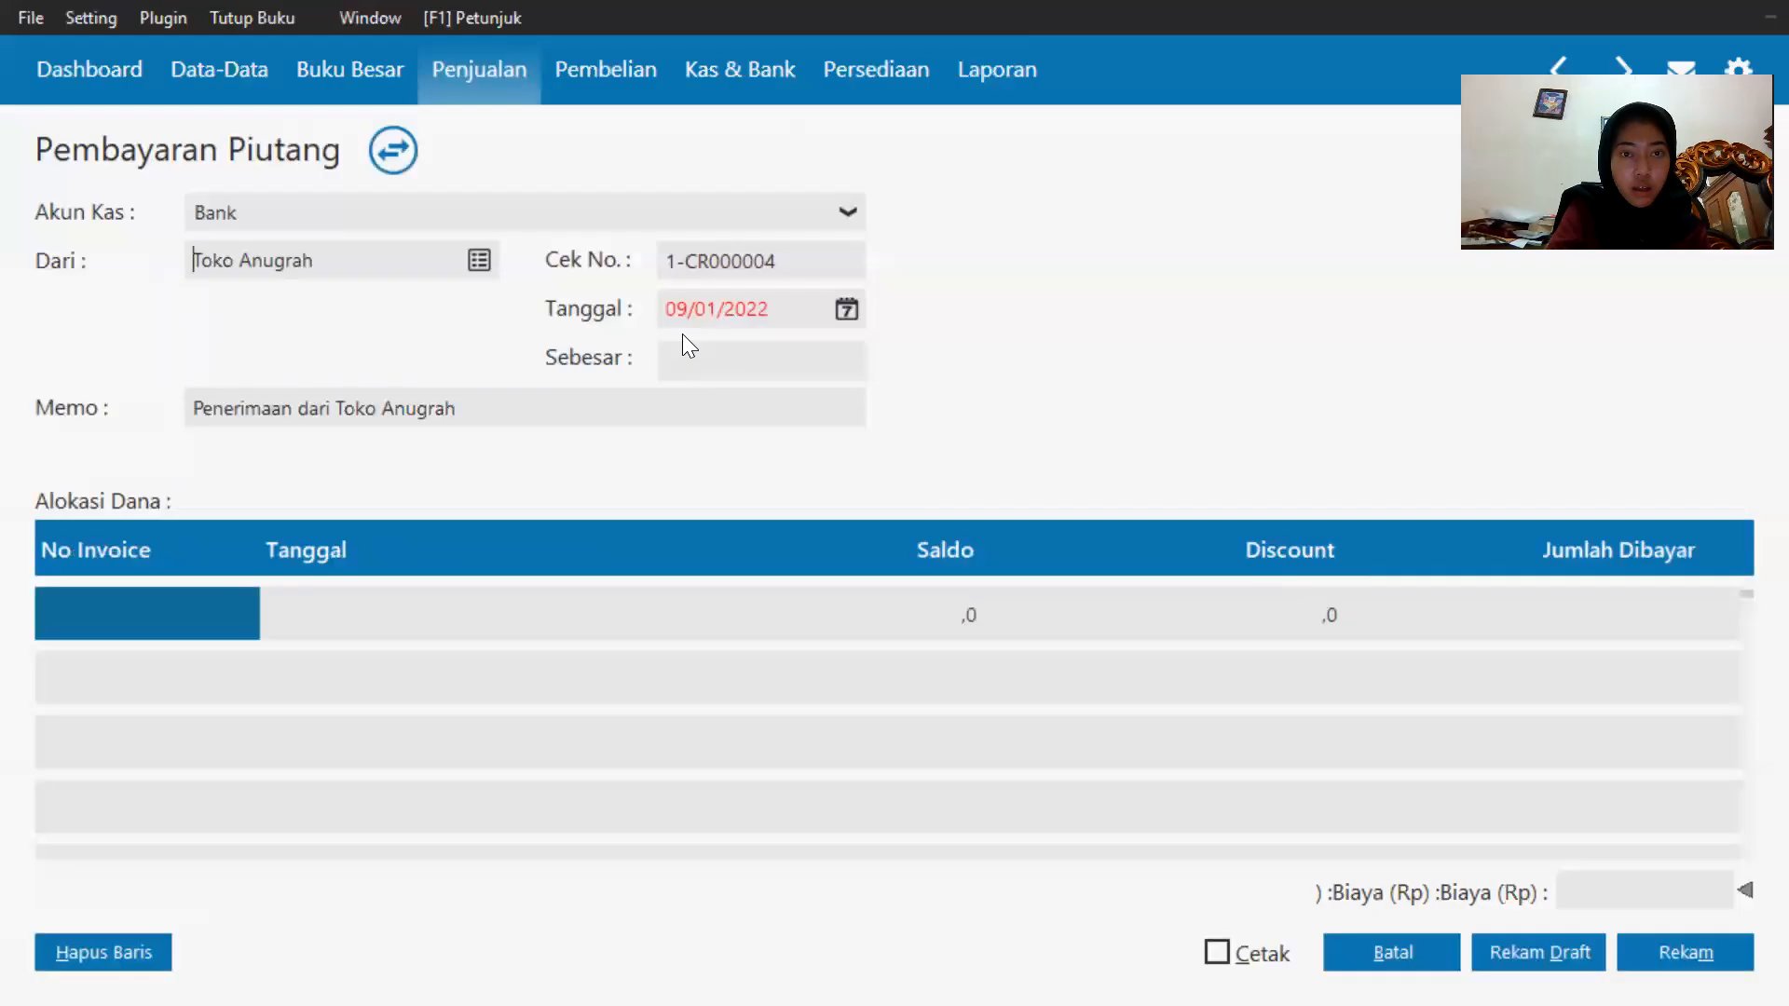
pyautogui.click(848, 307)
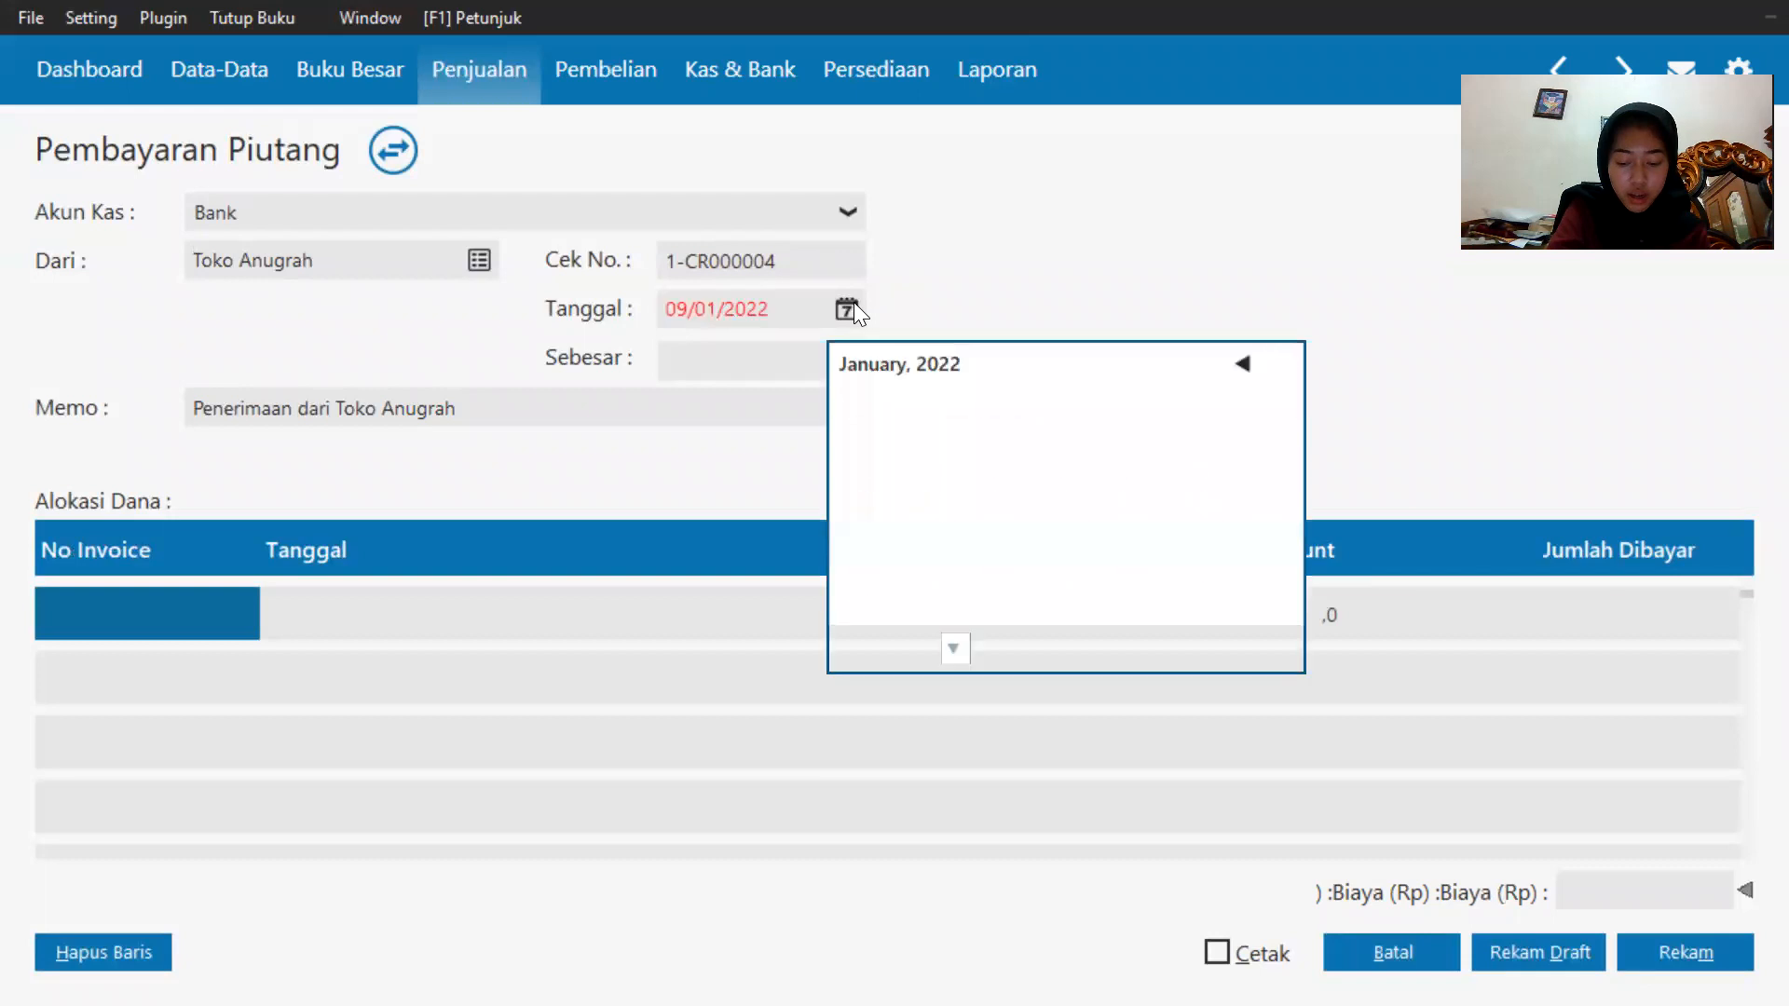
pyautogui.click(950, 652)
pyautogui.click(1021, 605)
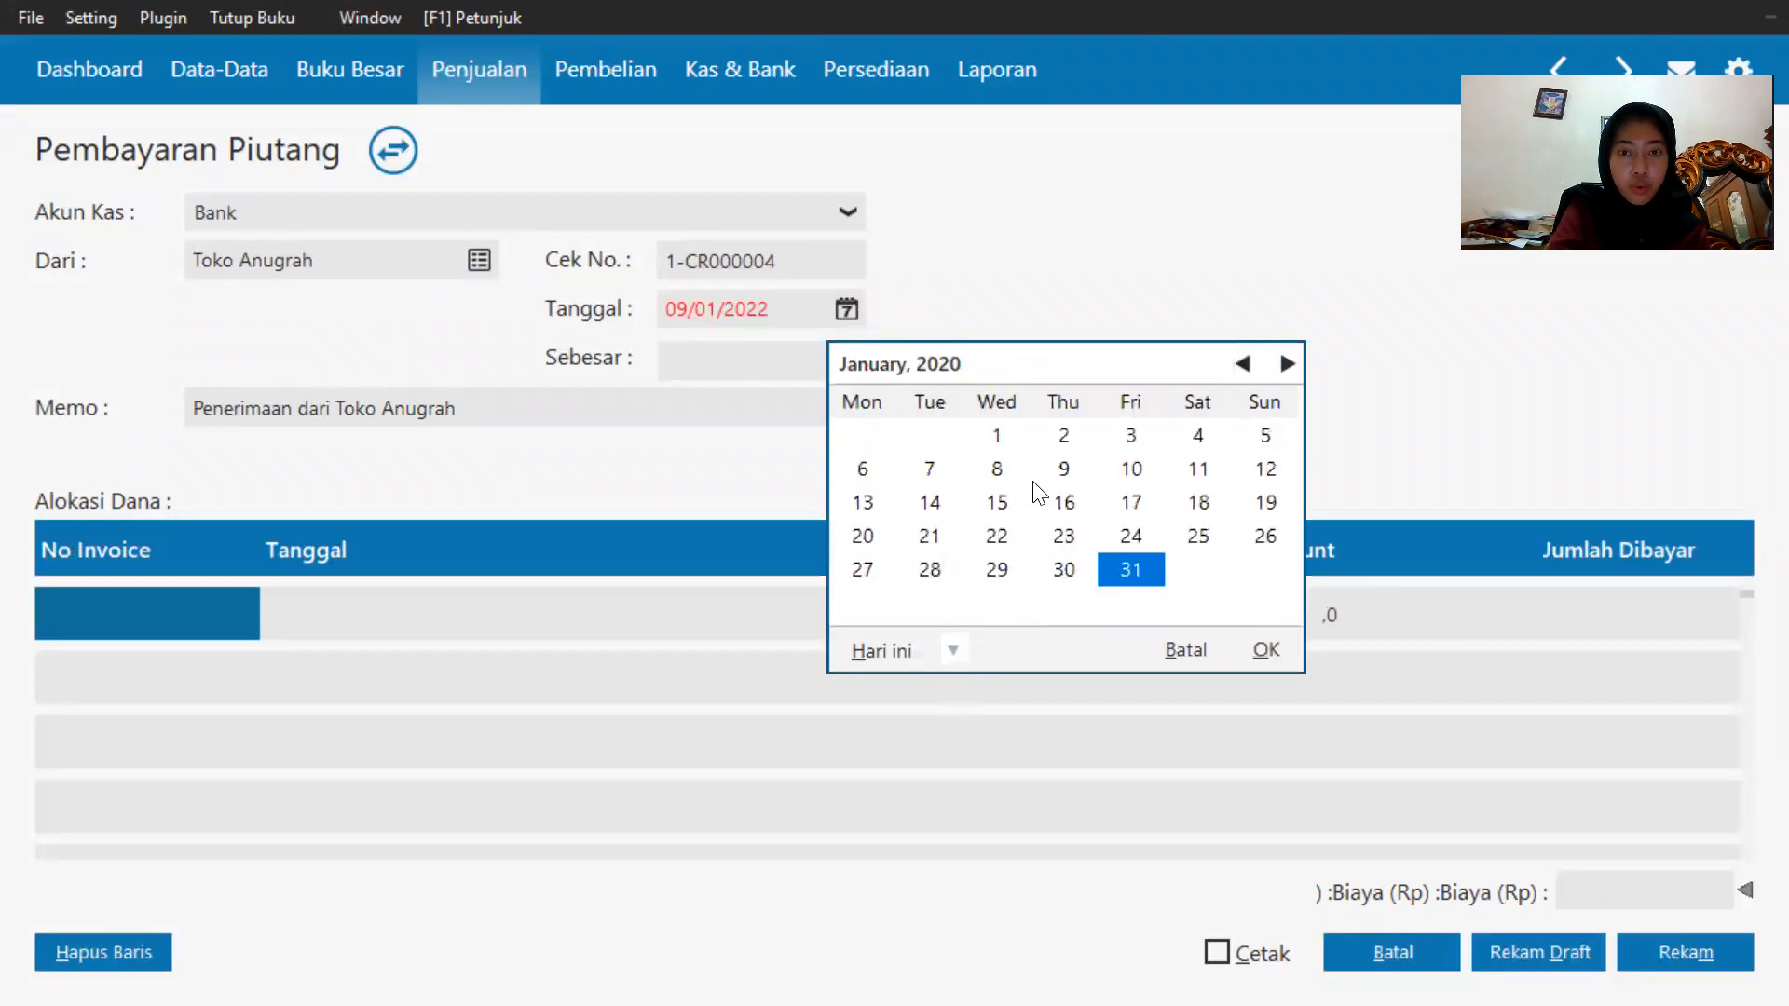
pyautogui.click(864, 538)
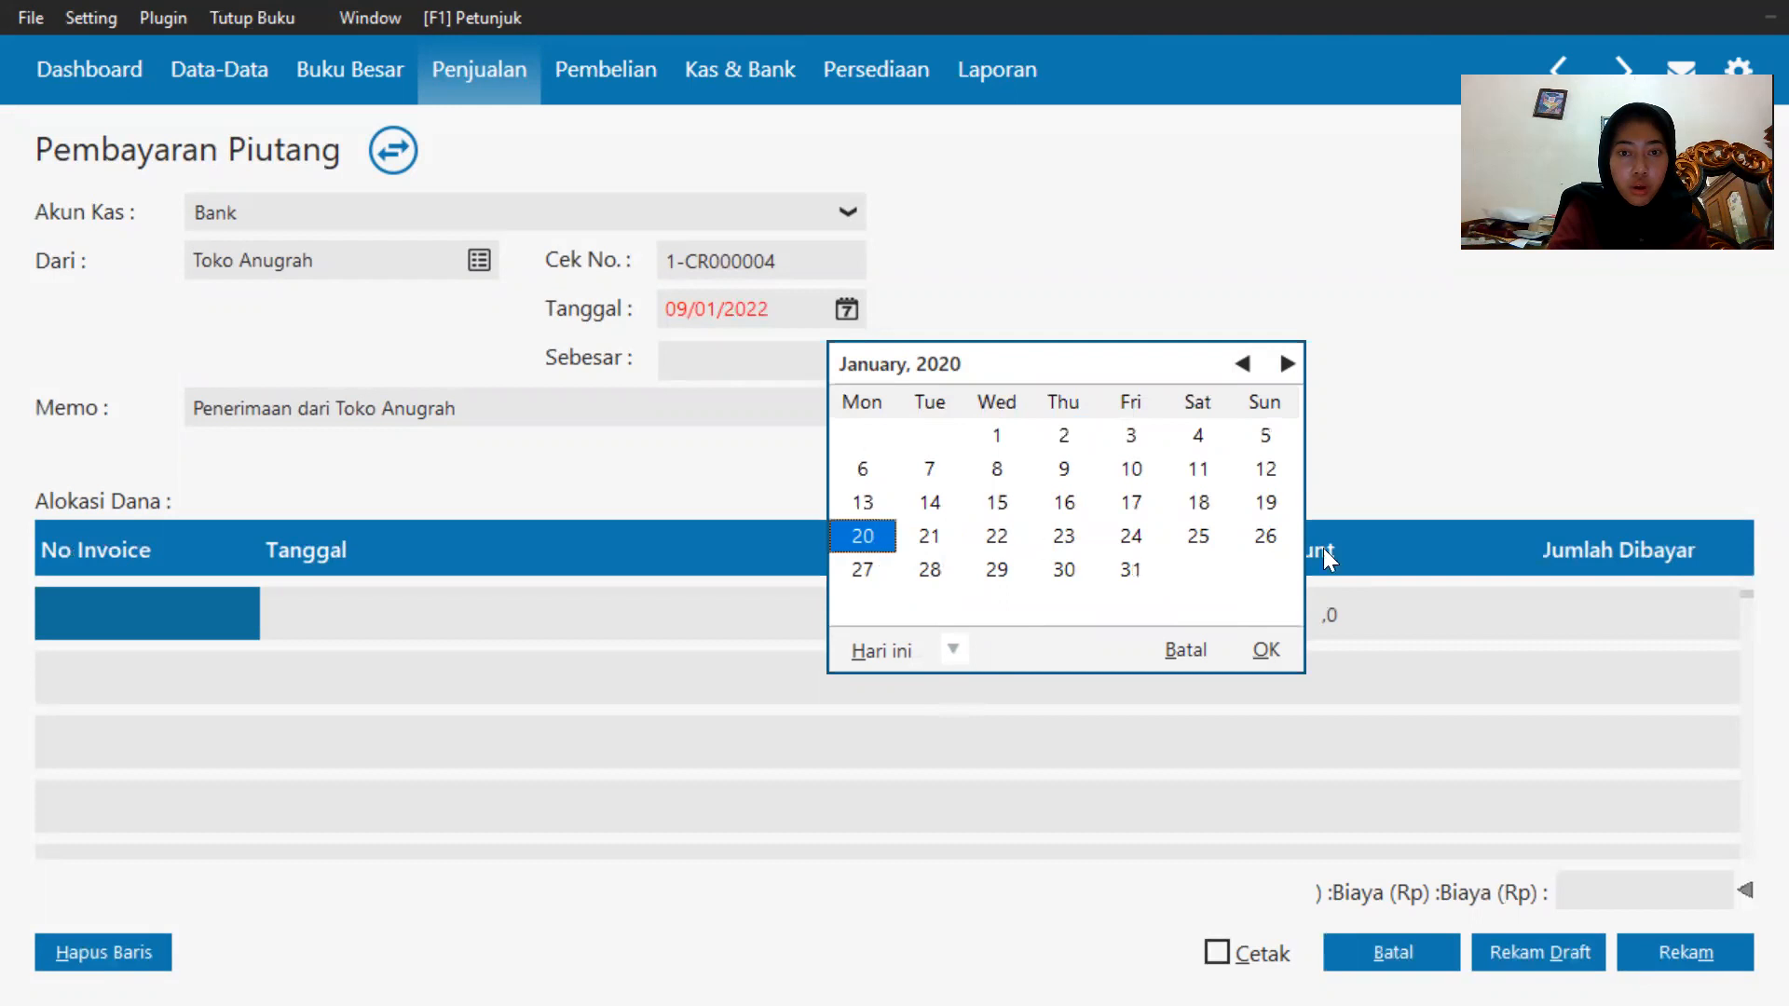
pyautogui.click(1265, 650)
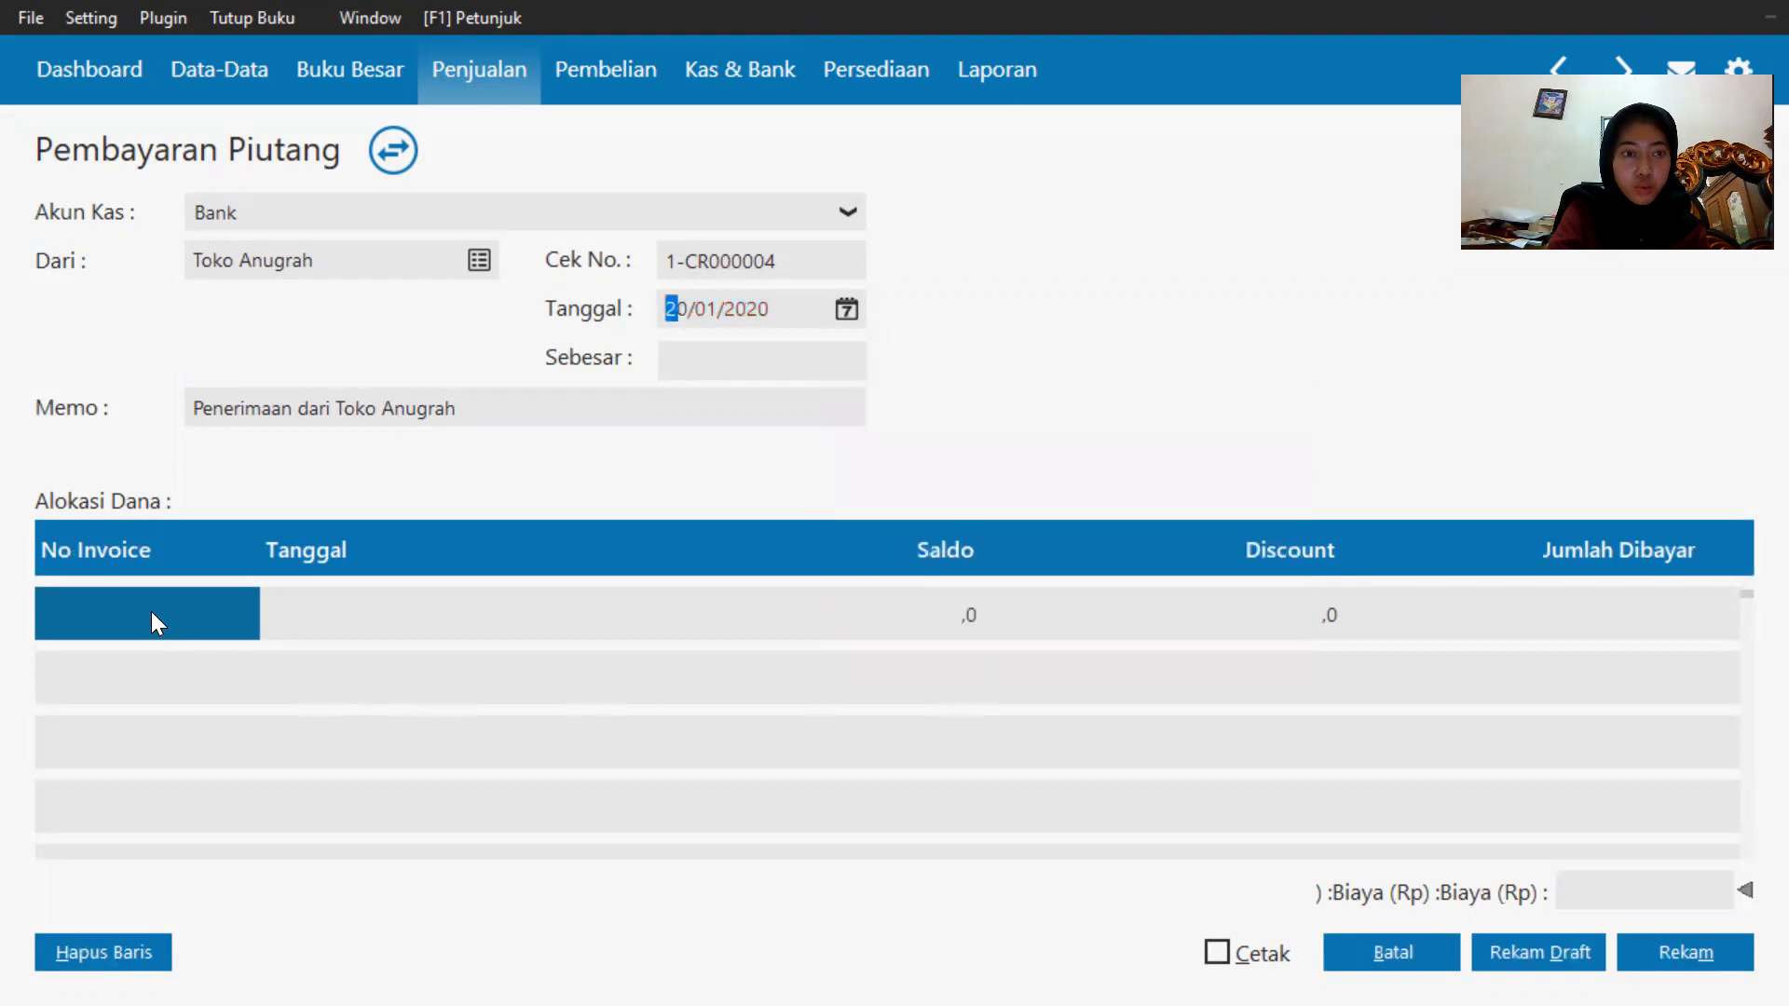
# Add invoices INV-001 and INV-002 to the fund allocation list.
pyautogui.click(119, 622)
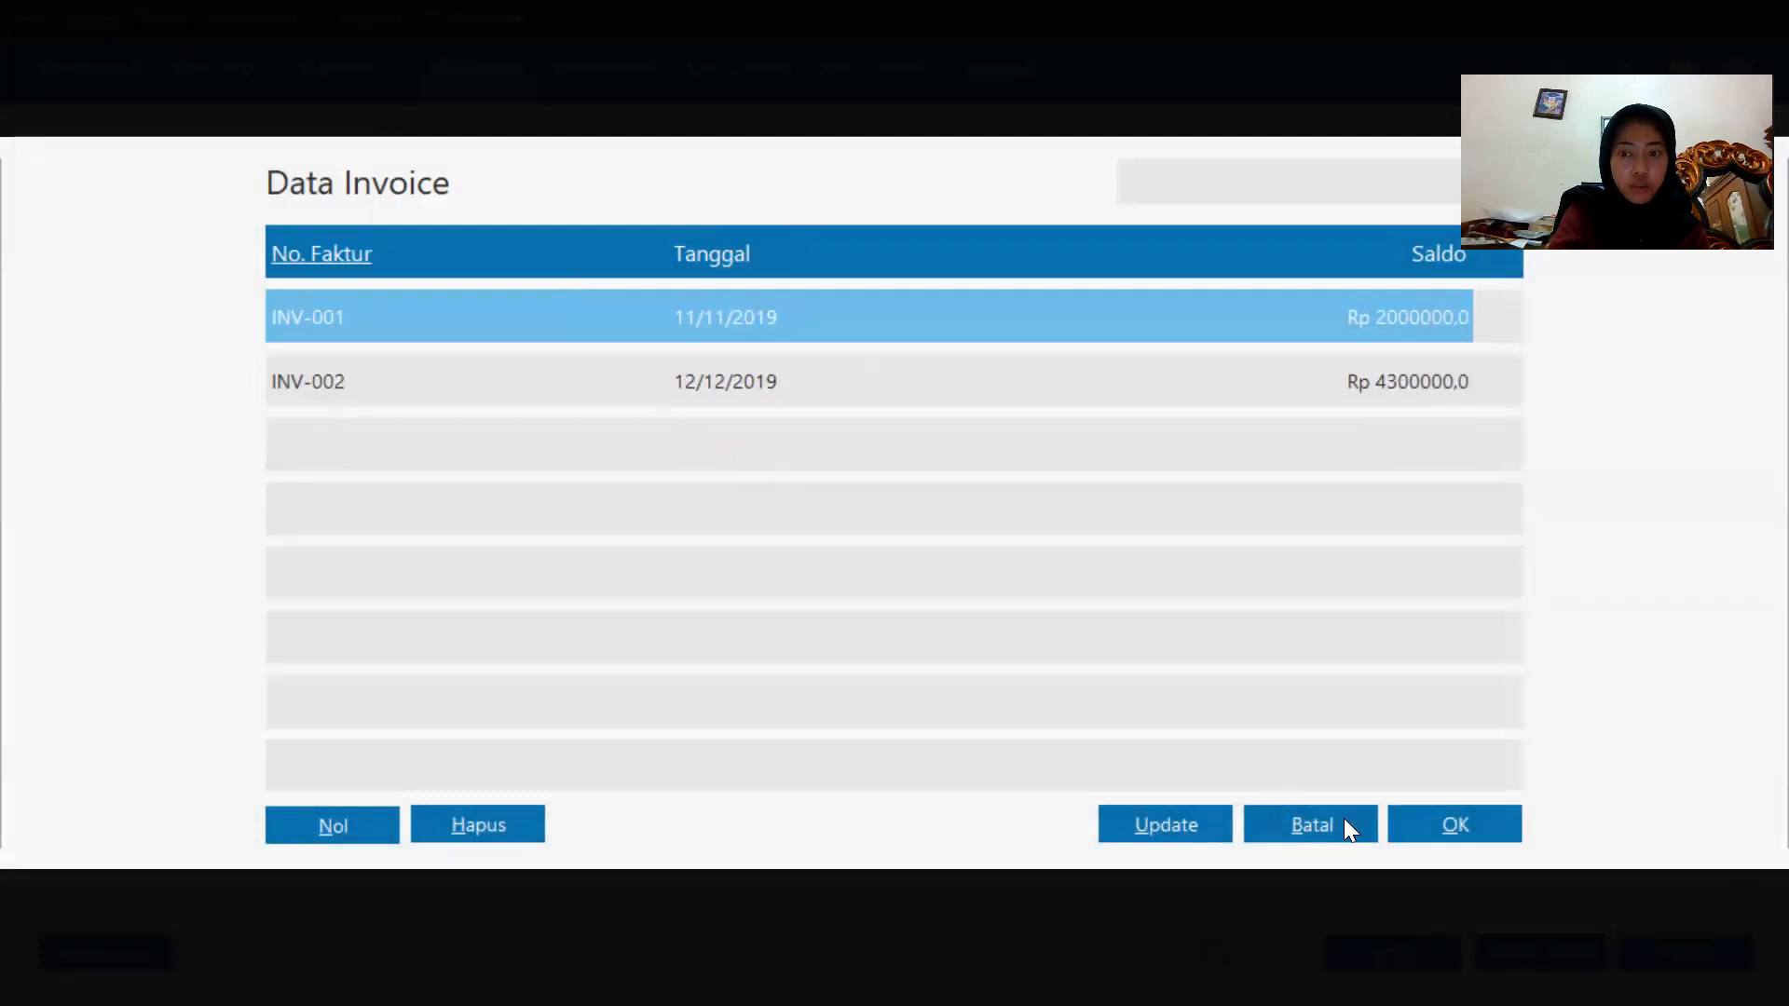
pyautogui.click(1447, 808)
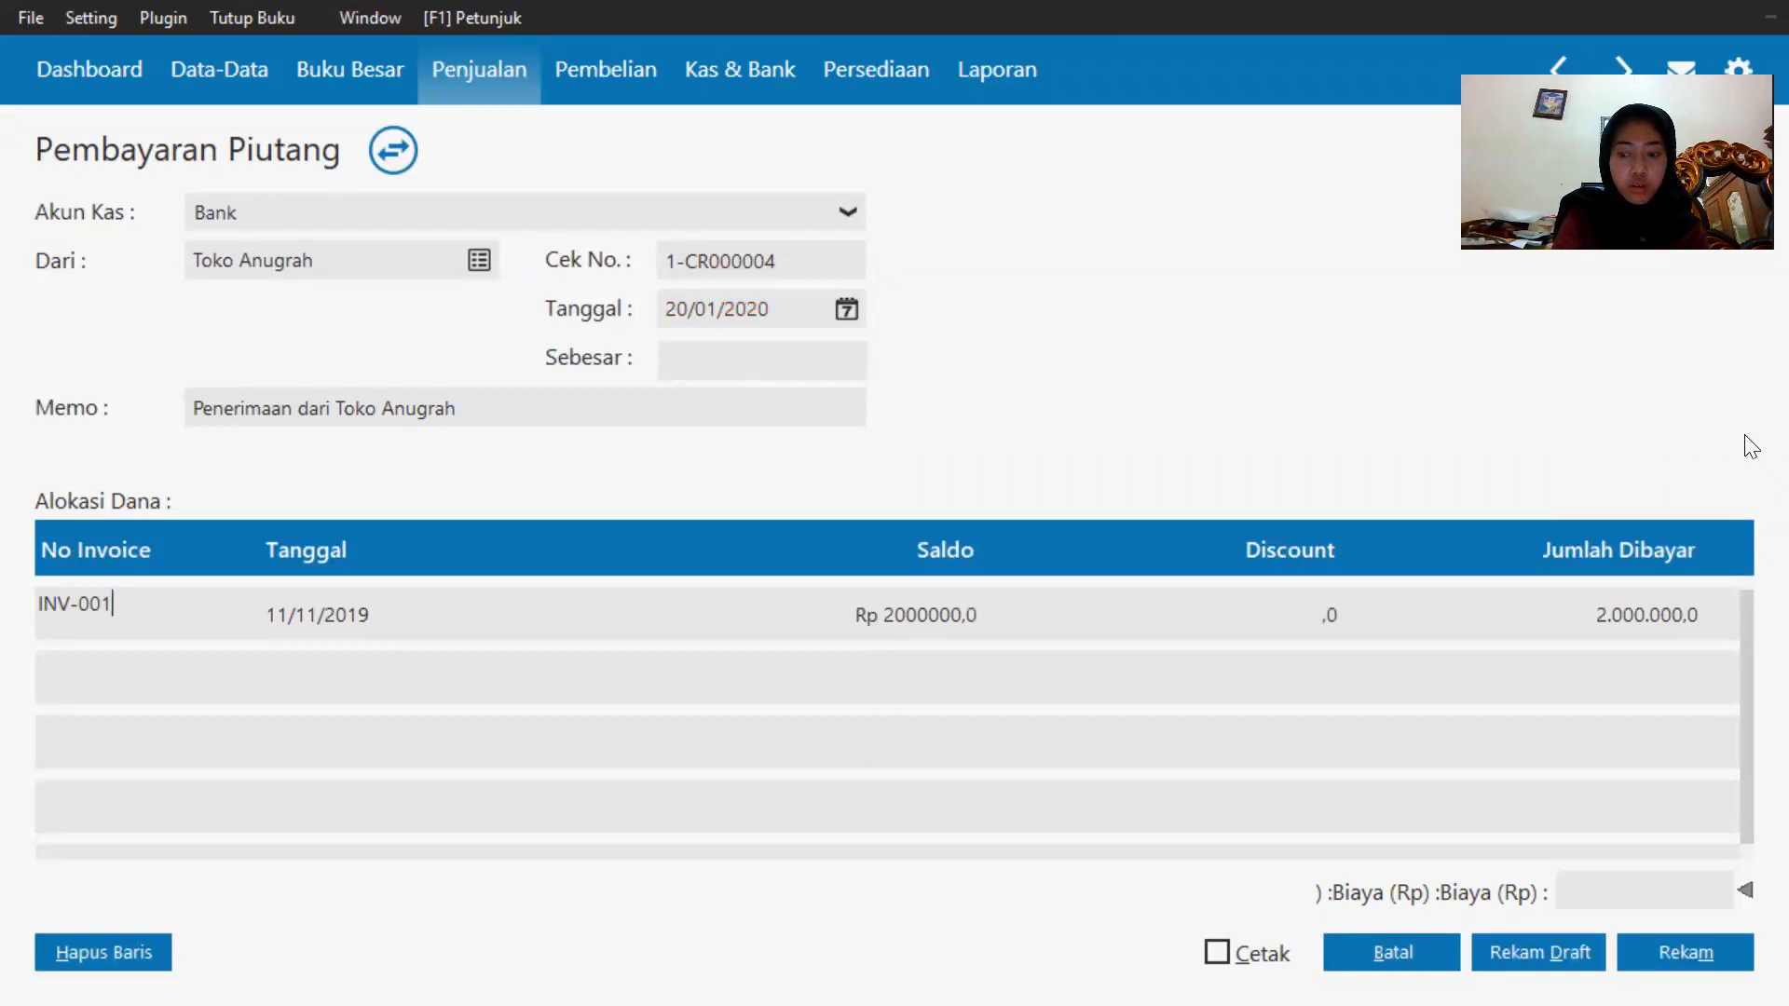
pyautogui.press('Return')
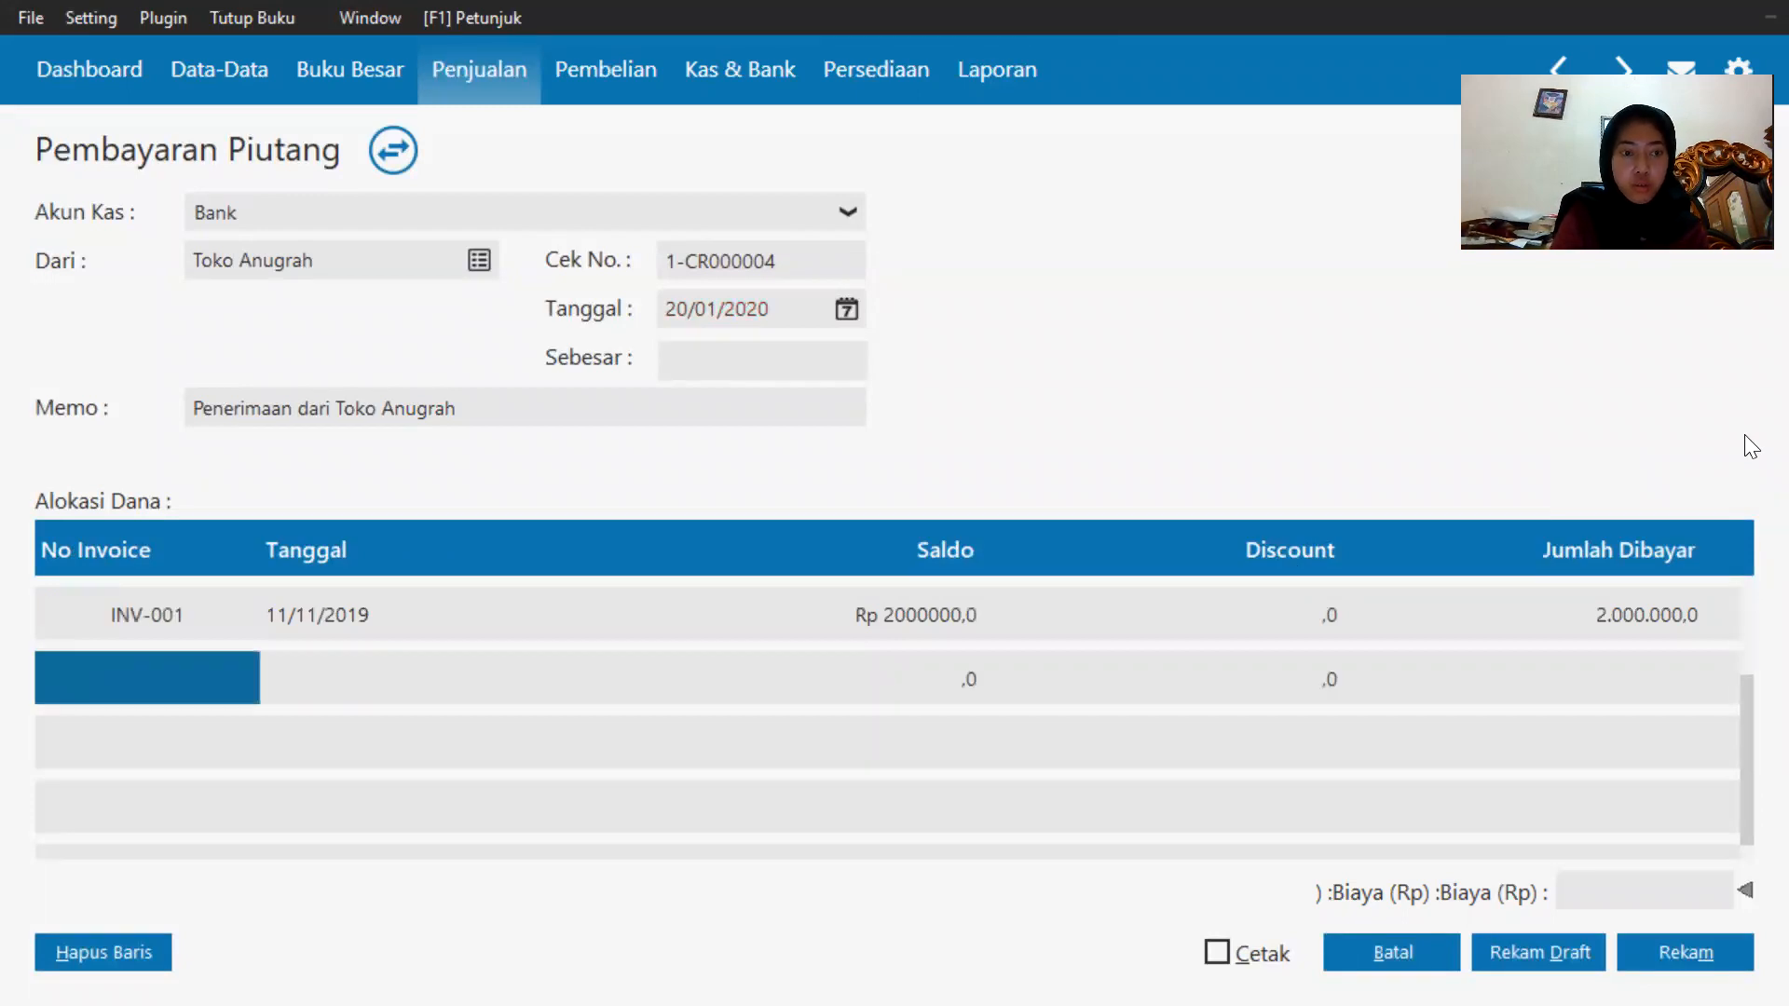
pyautogui.click(121, 654)
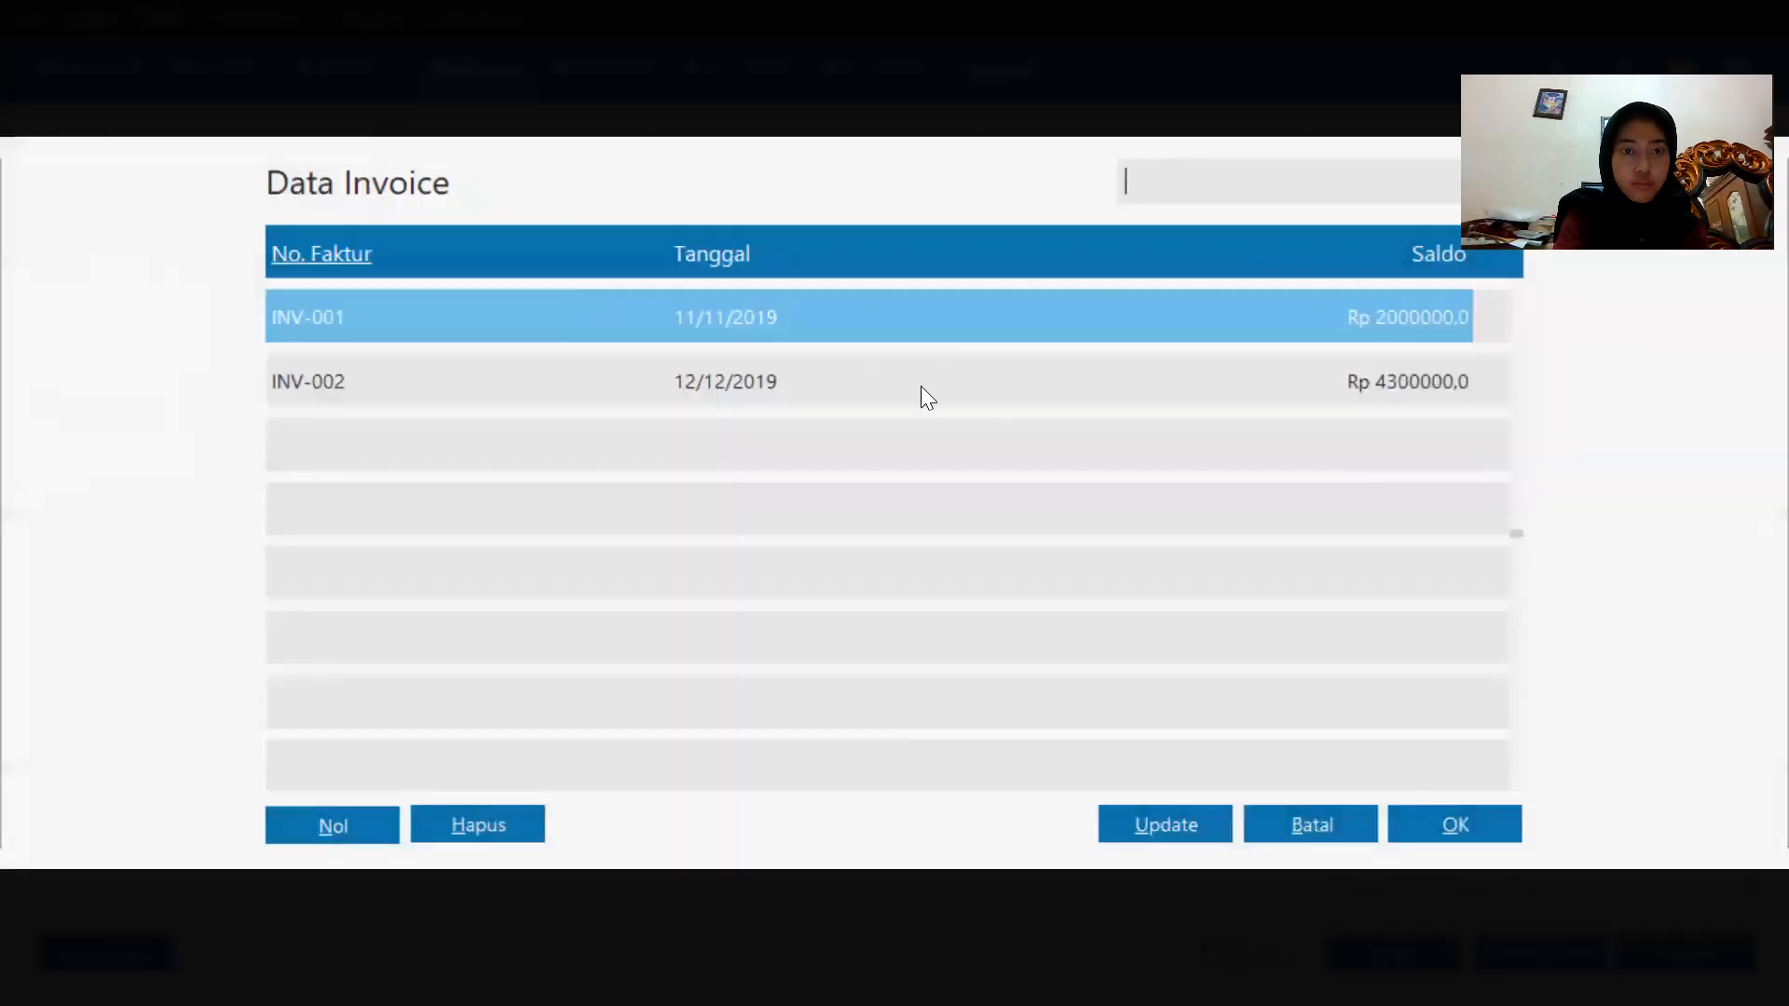
pyautogui.doubleClick(920, 385)
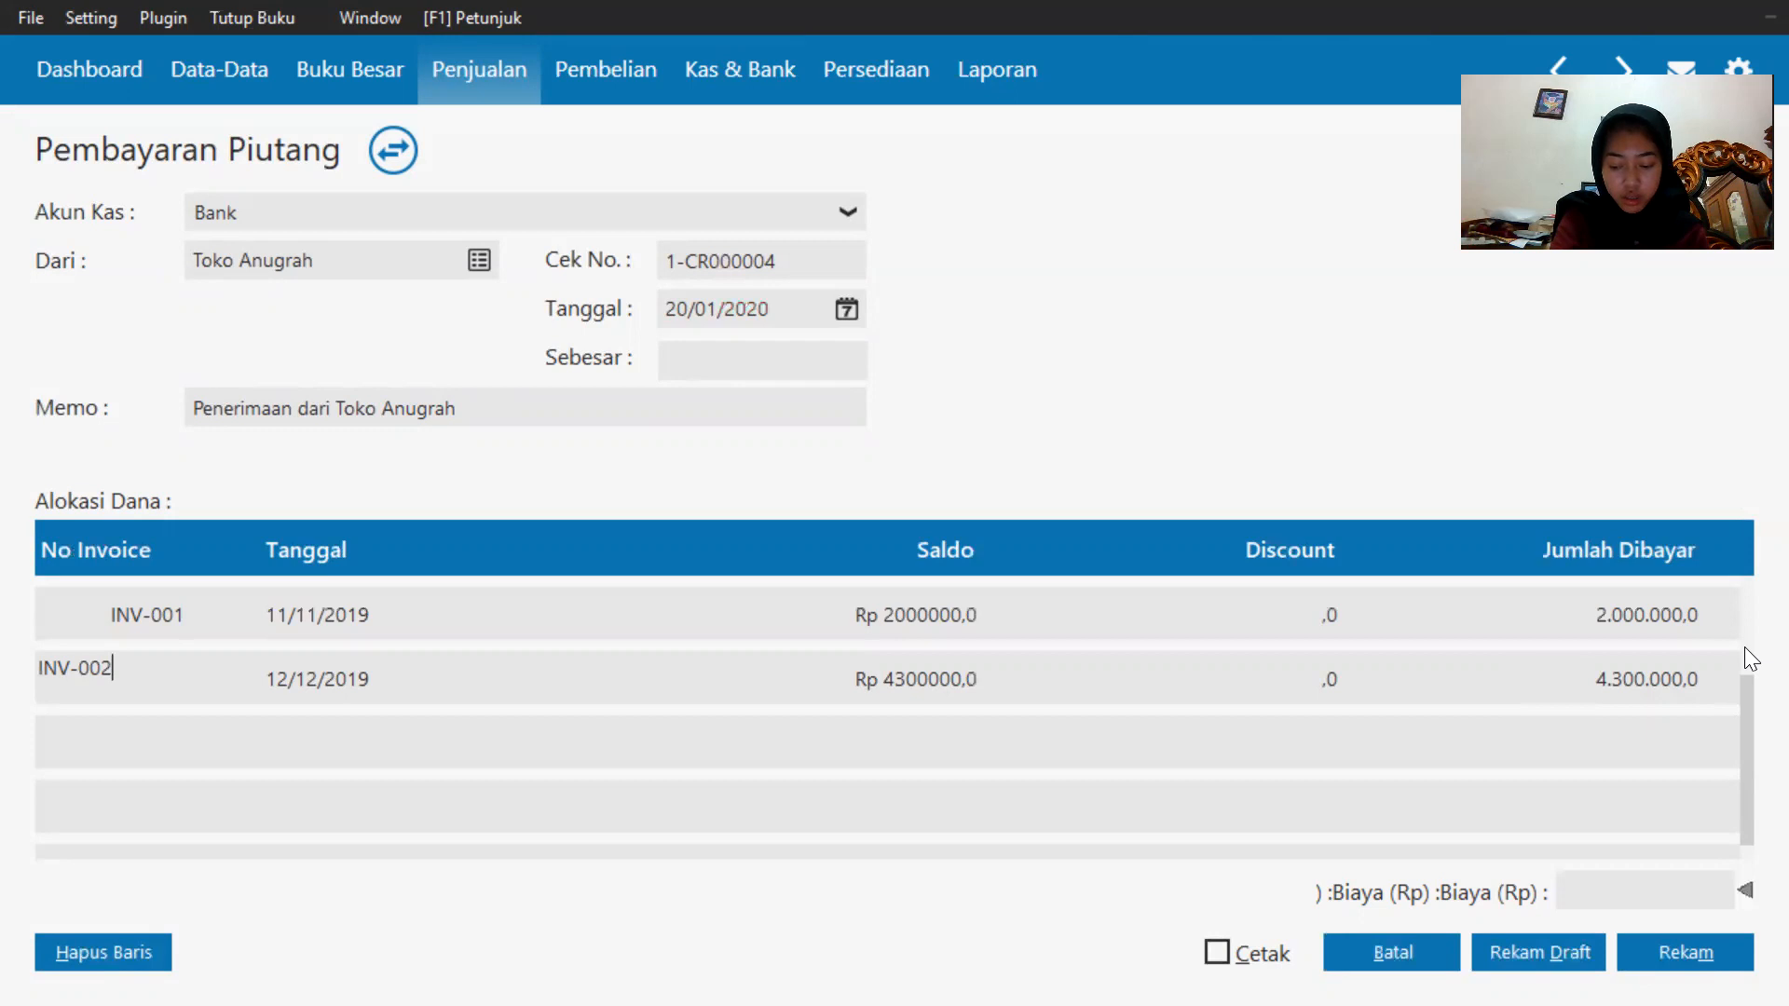
# Try to set the amount paid on INV-002 to 4000000.
pyautogui.click(1664, 669)
pyautogui.click(1663, 669)
pyautogui.press('BackSpace')
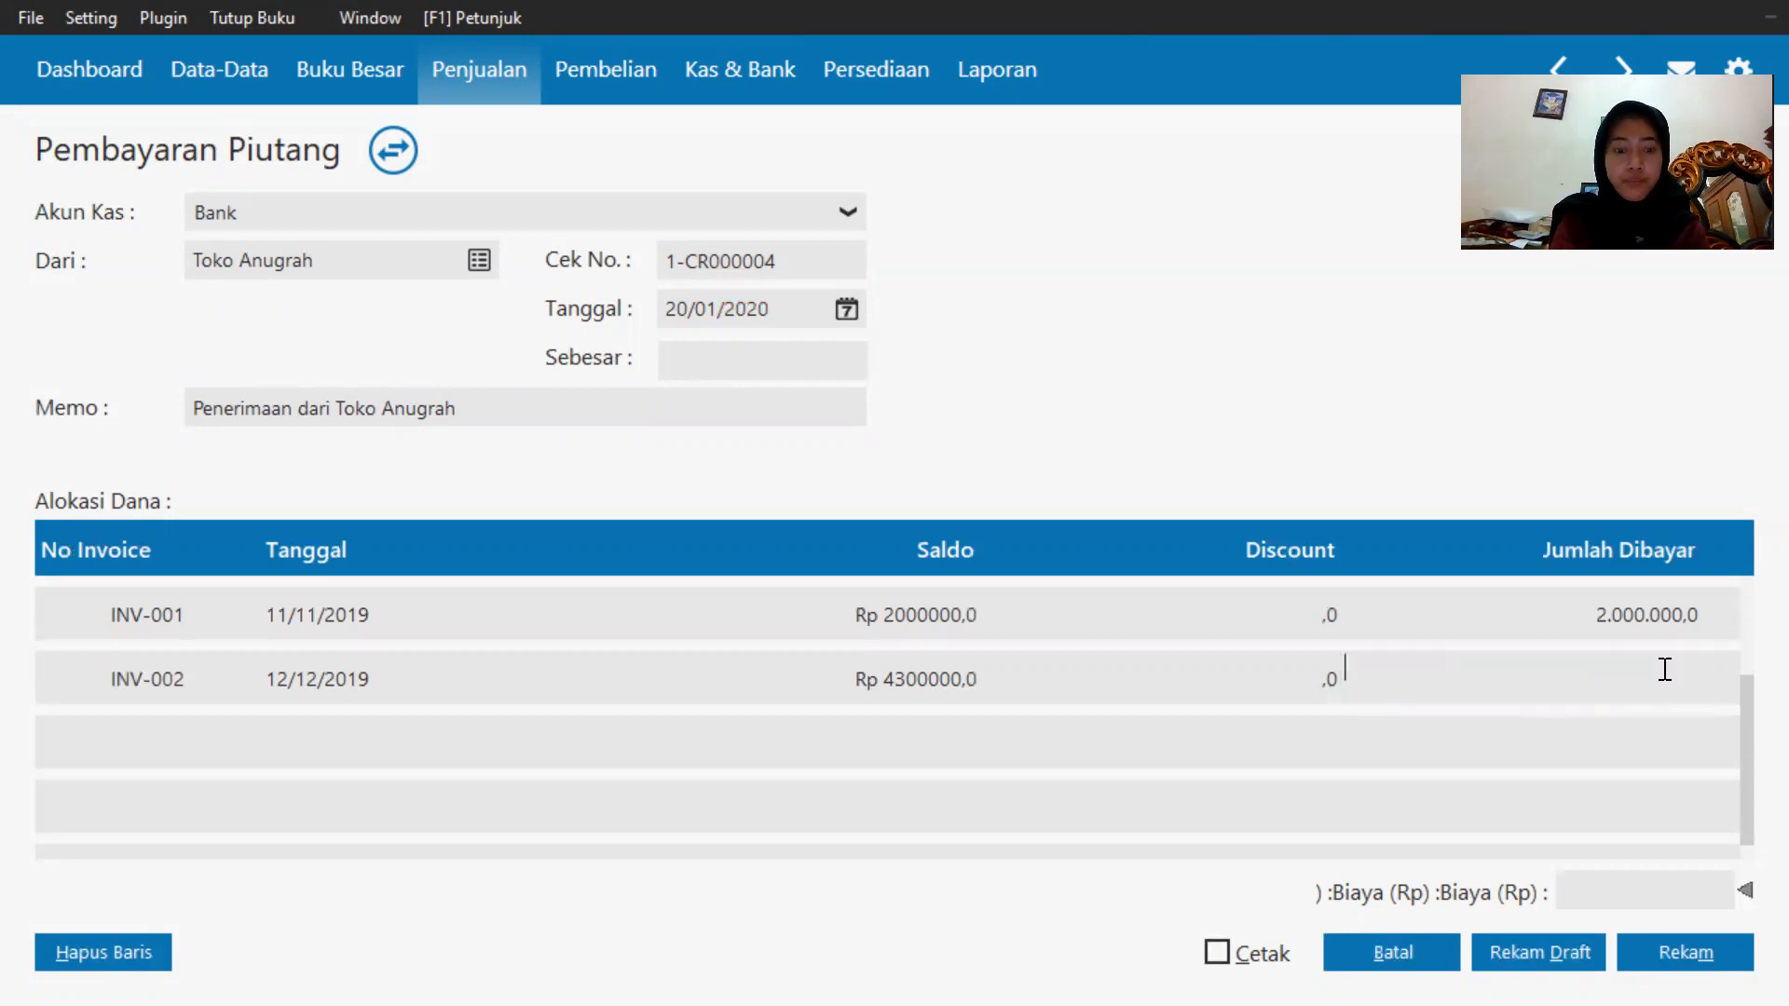
pyautogui.write('4000000')
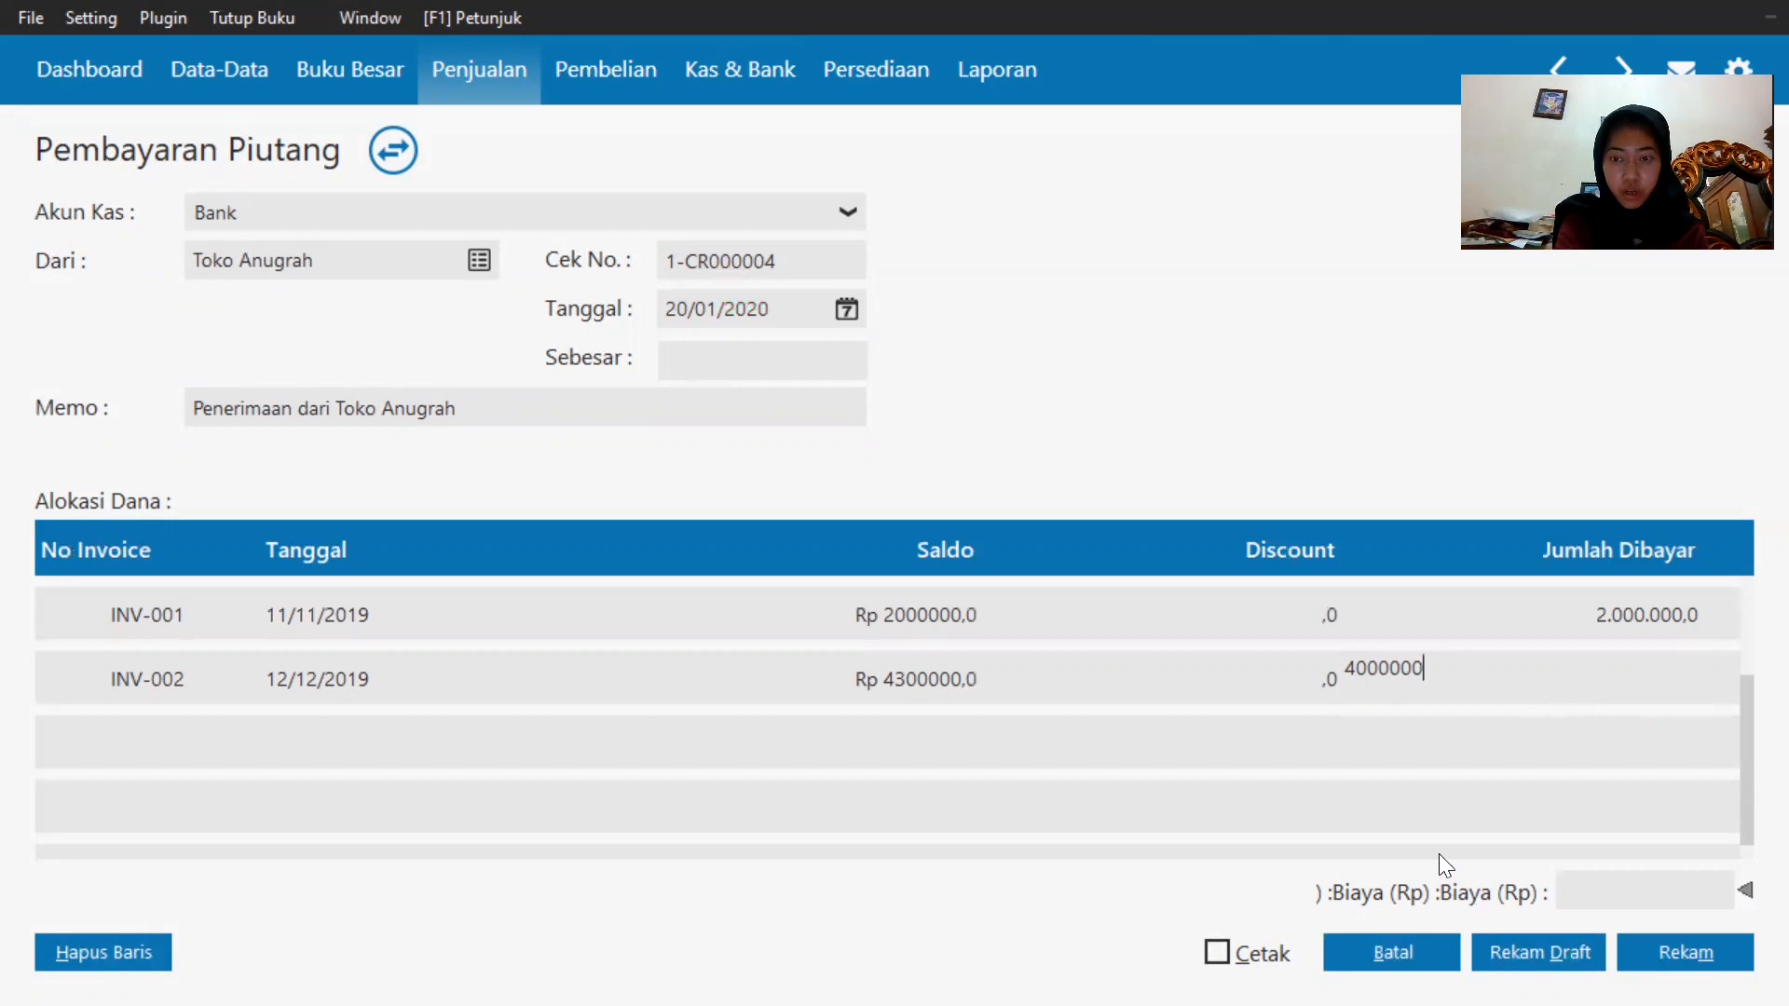
pyautogui.click(1414, 787)
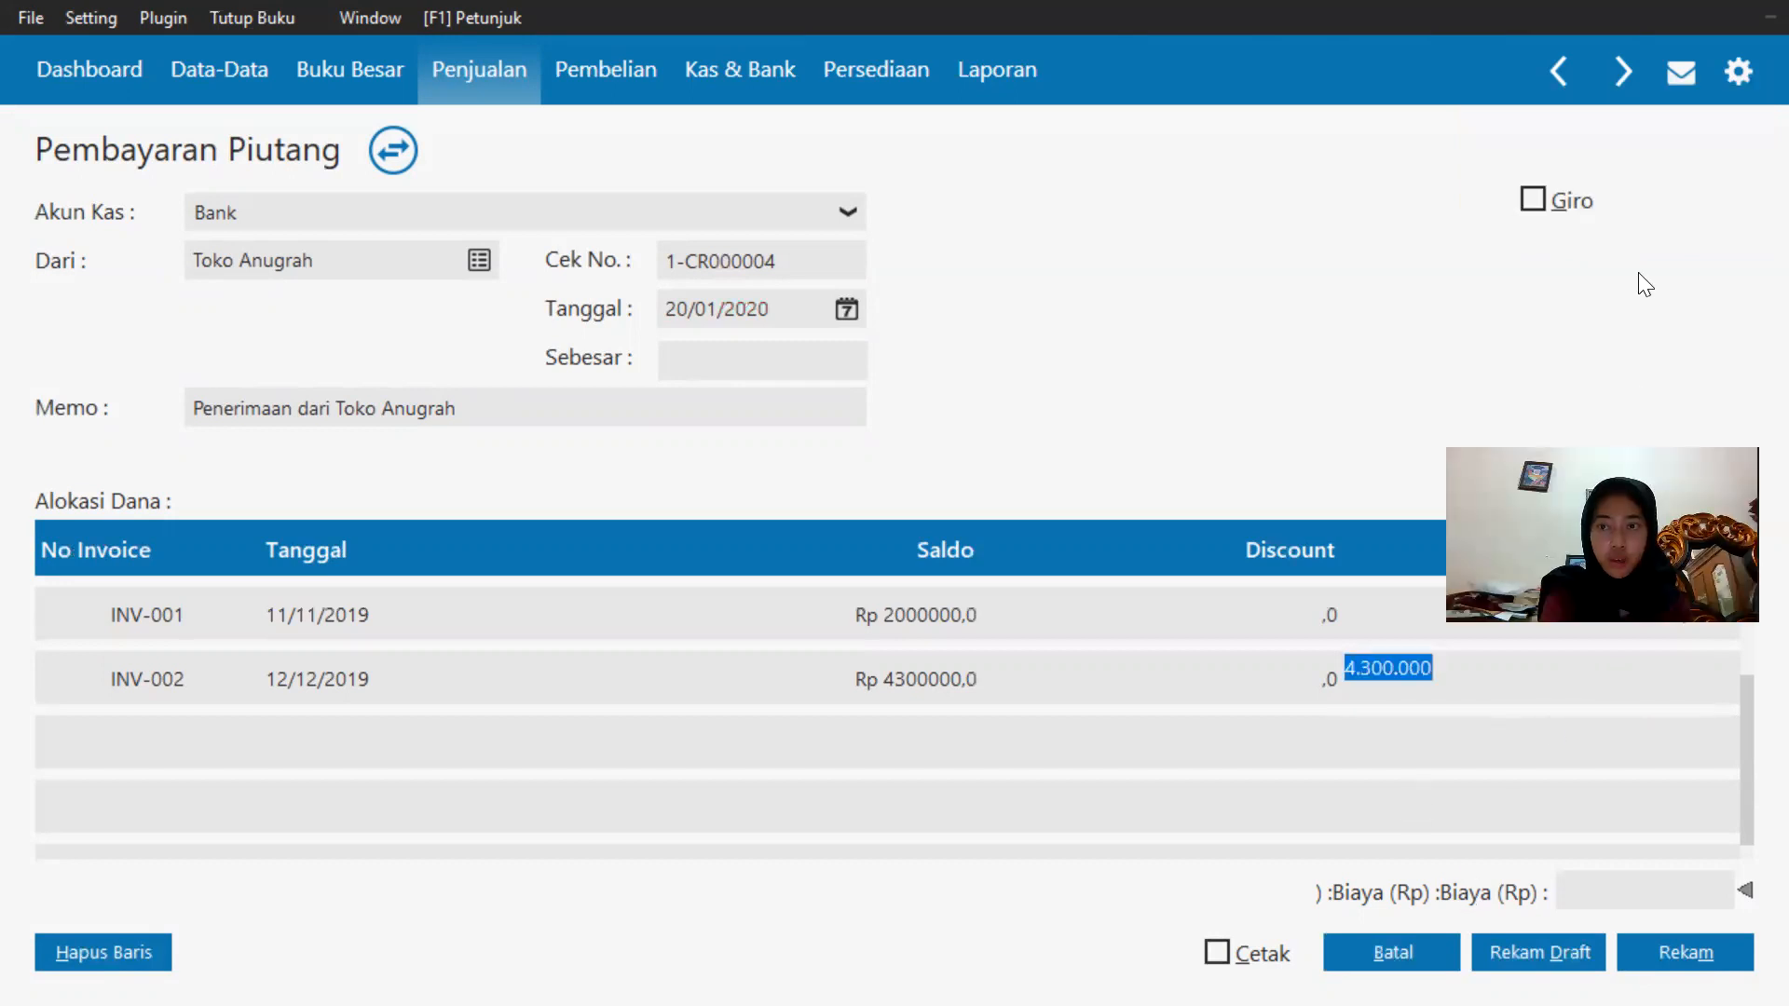
pyautogui.press('Return')
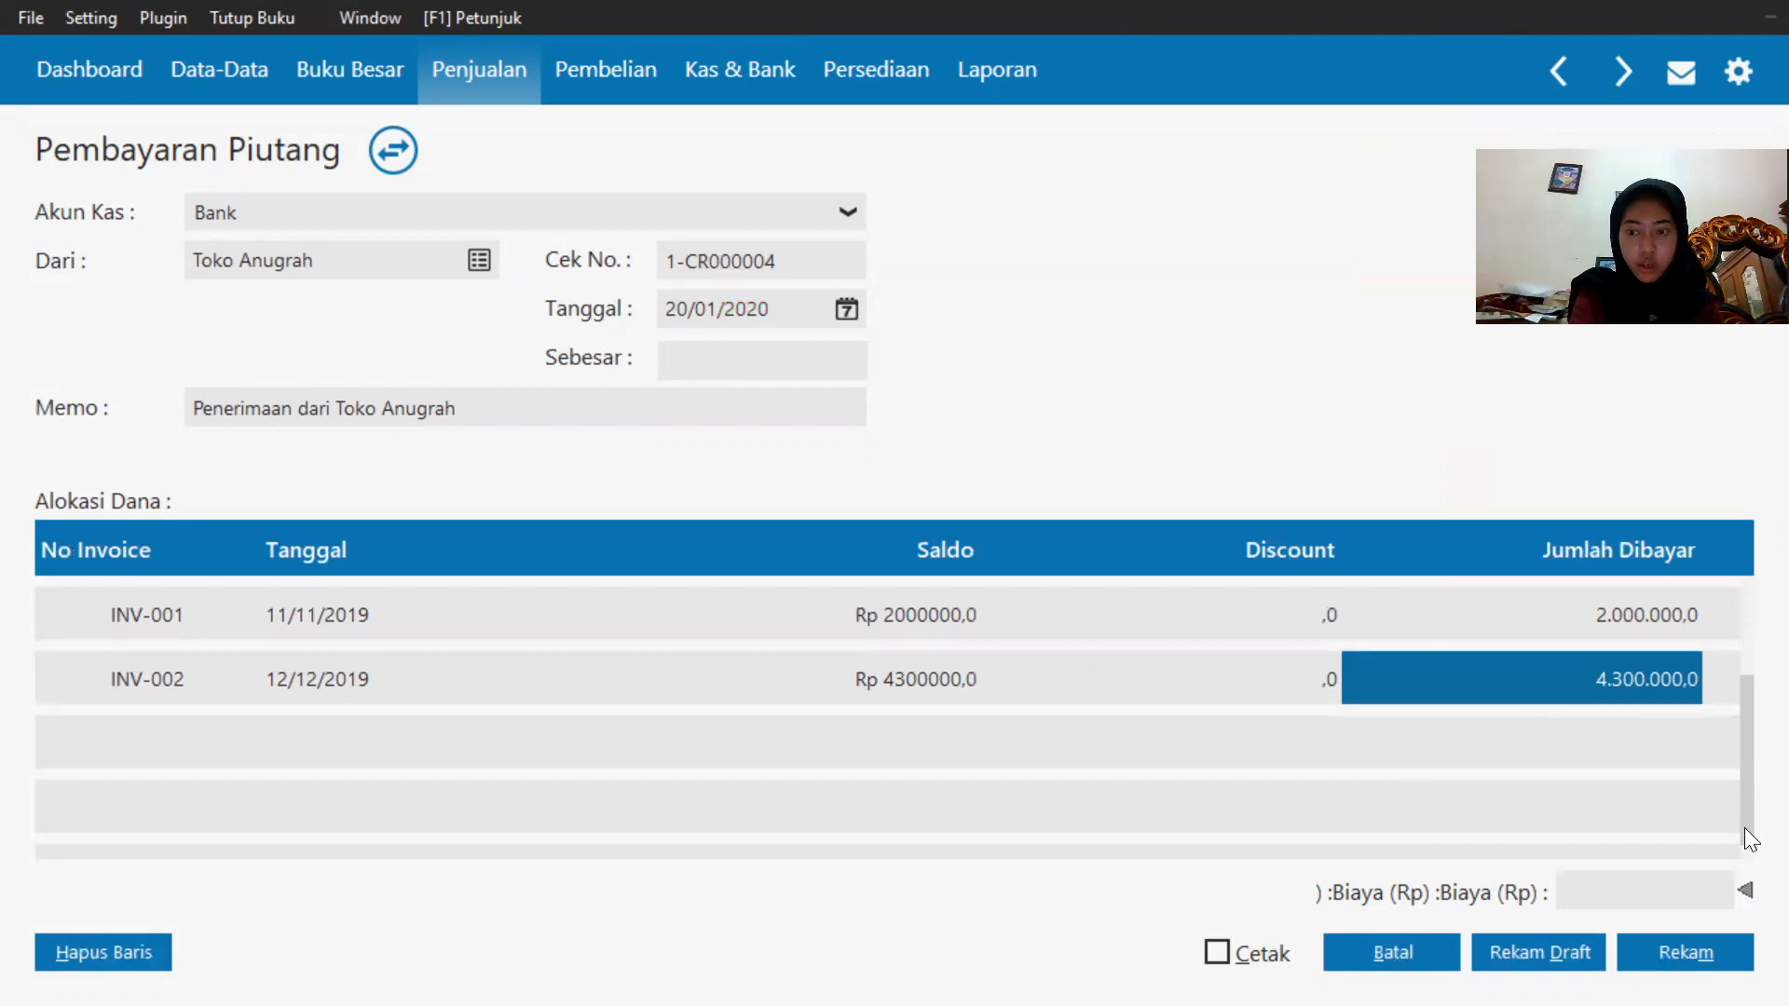
# Mark the payment as a giro and enter giro number BG0100233.
pyautogui.click(1661, 938)
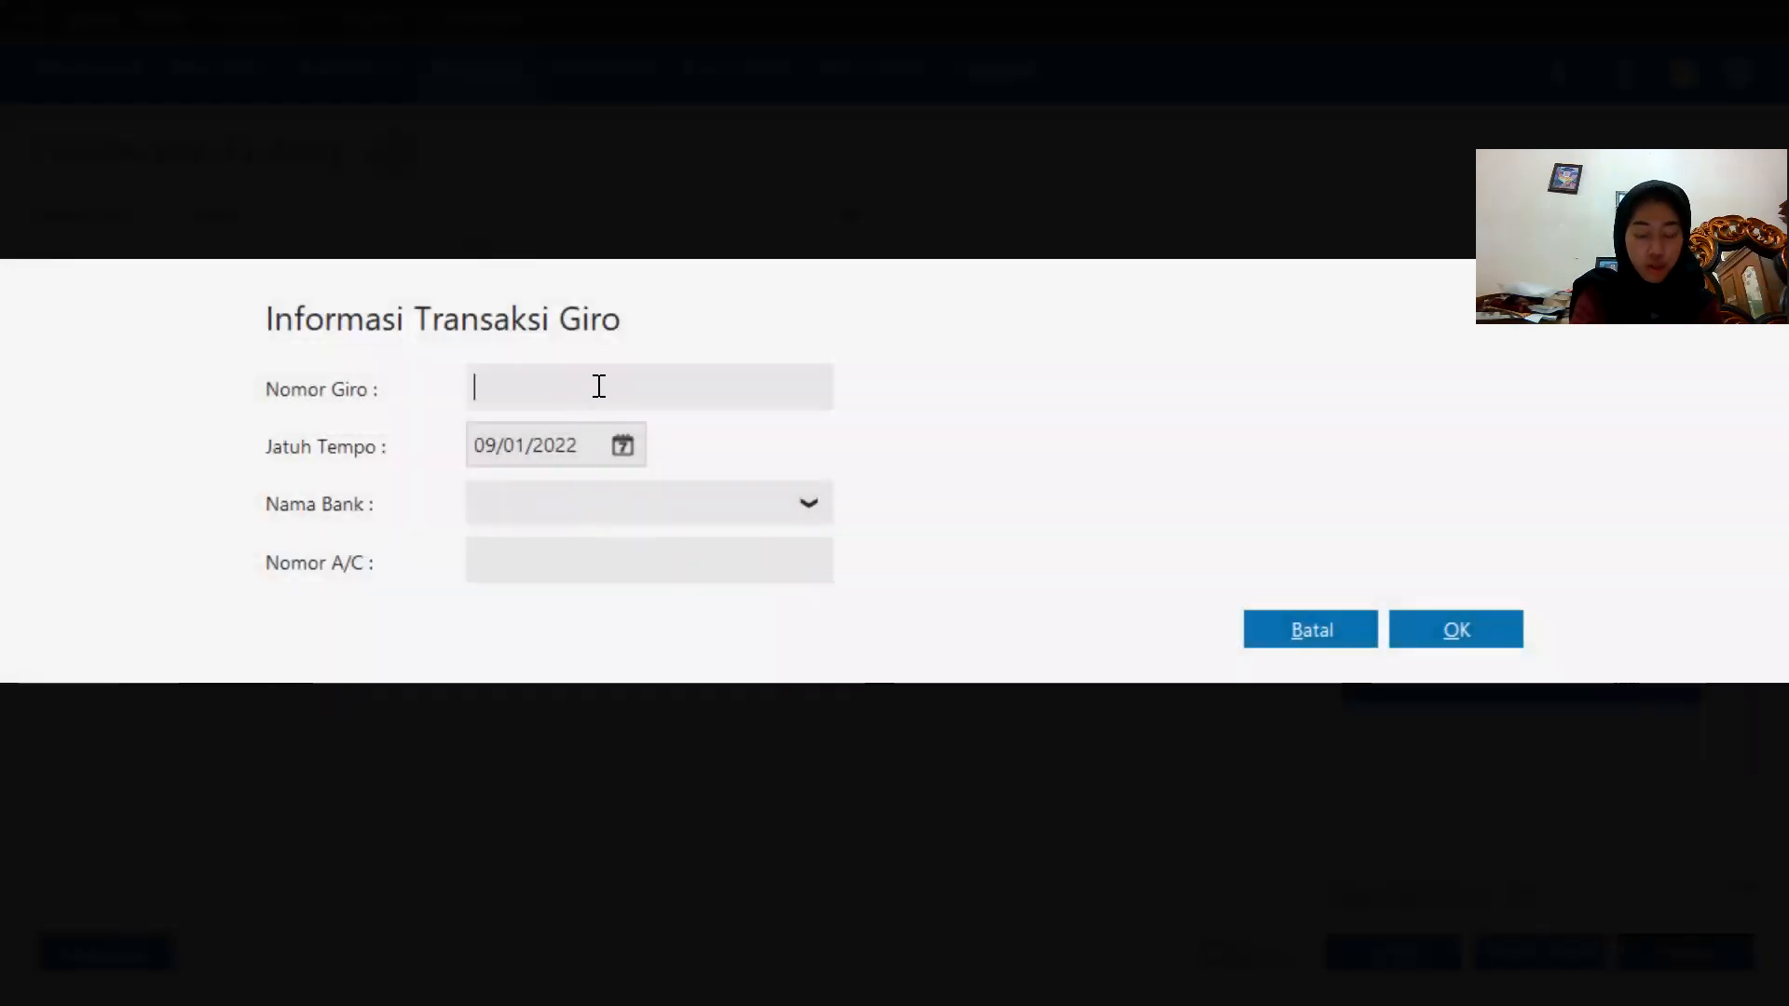
pyautogui.write('b')
pyautogui.press('BackSpace')
pyautogui.press('capslock')
pyautogui.write('BG0100233')
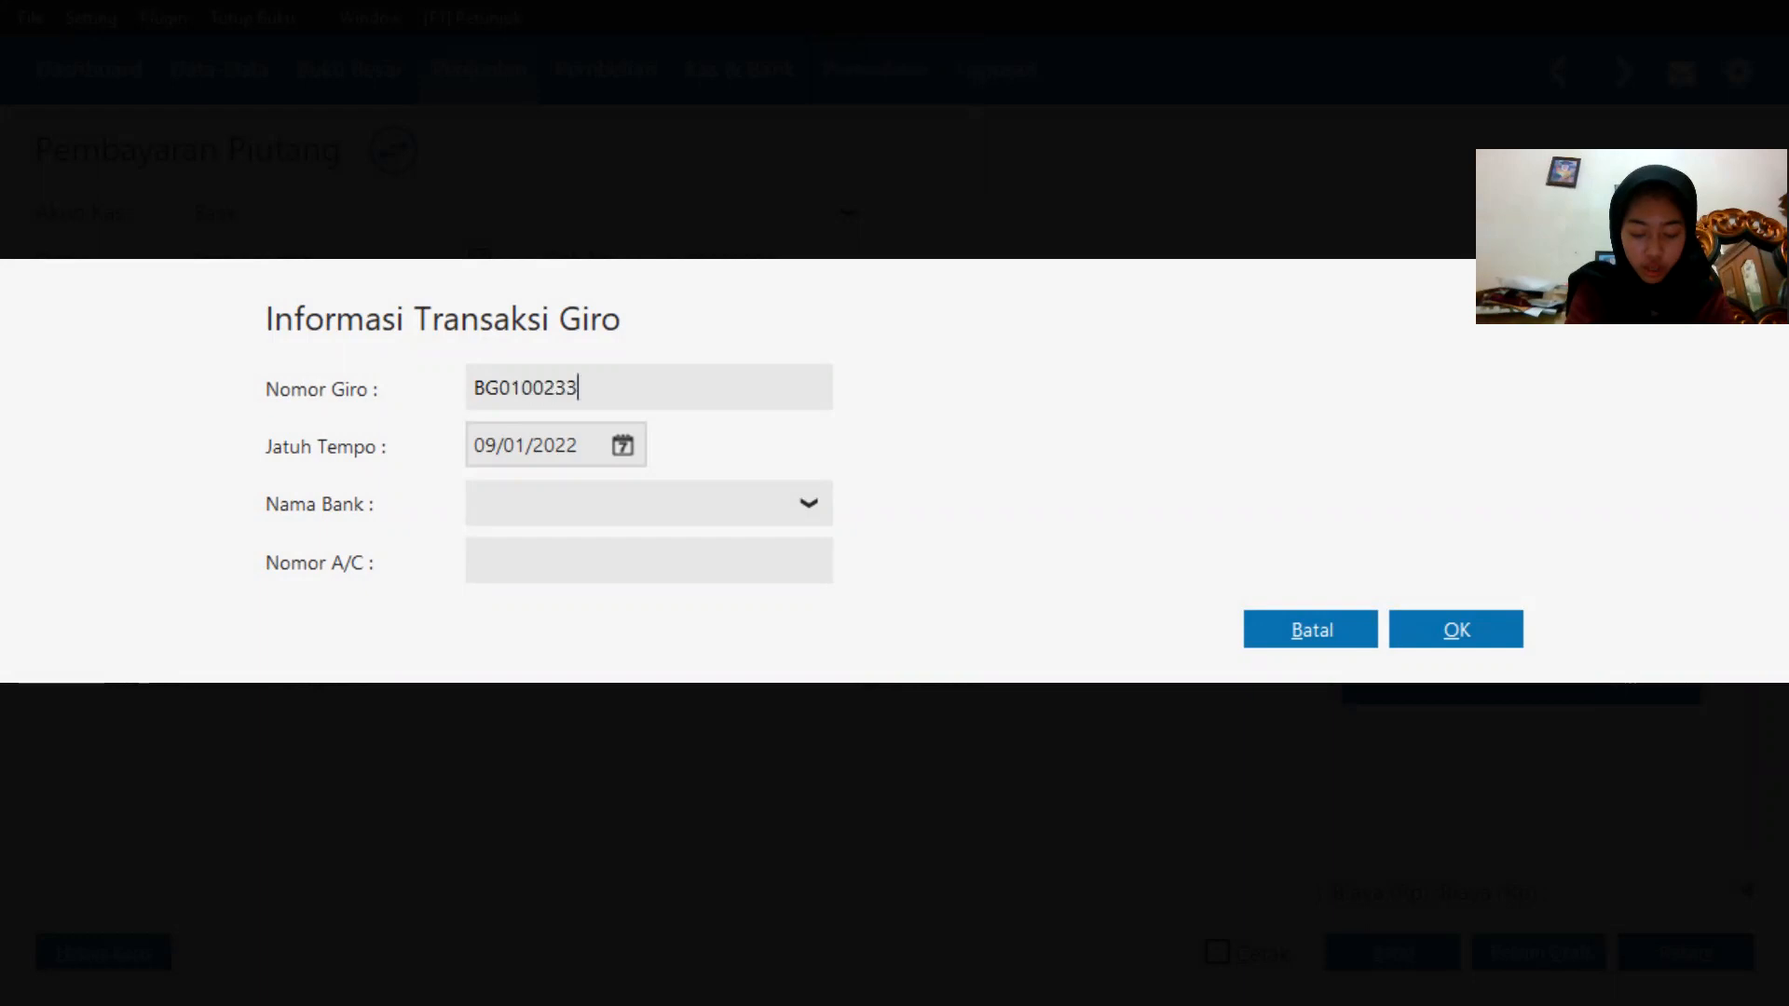
# Set the giro due date to 24/01/2020 and confirm the giro details.
pyautogui.click(626, 432)
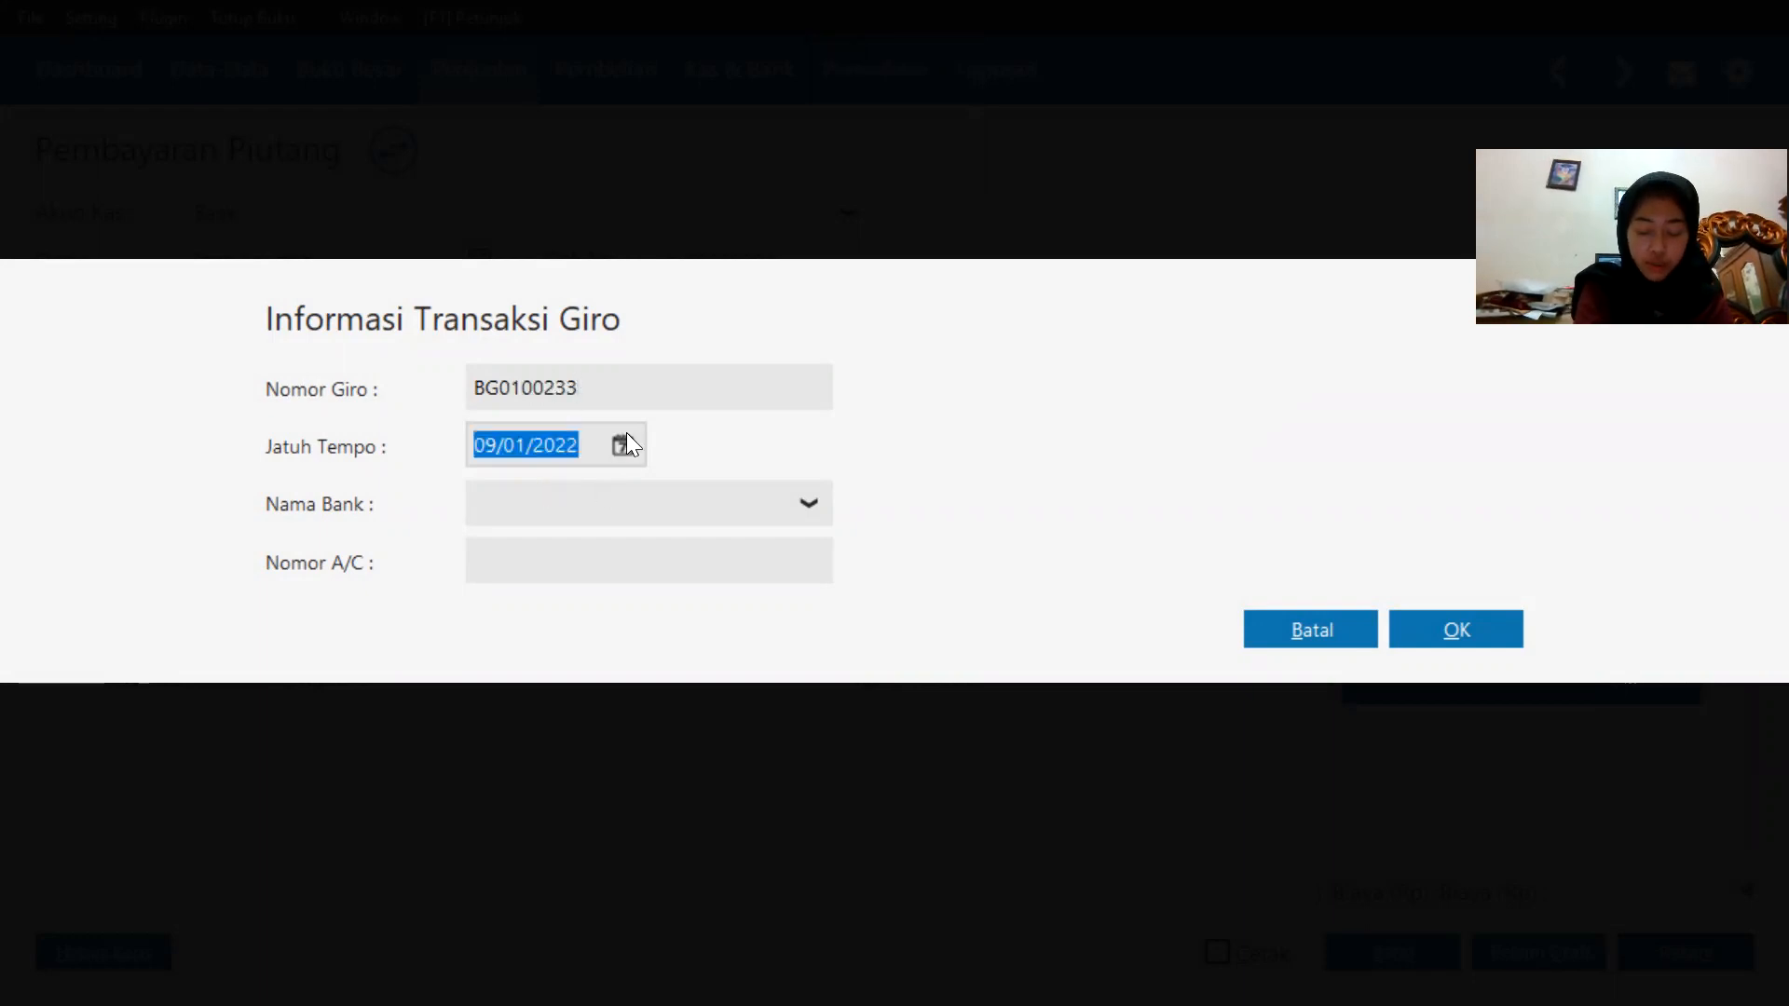
pyautogui.click(622, 446)
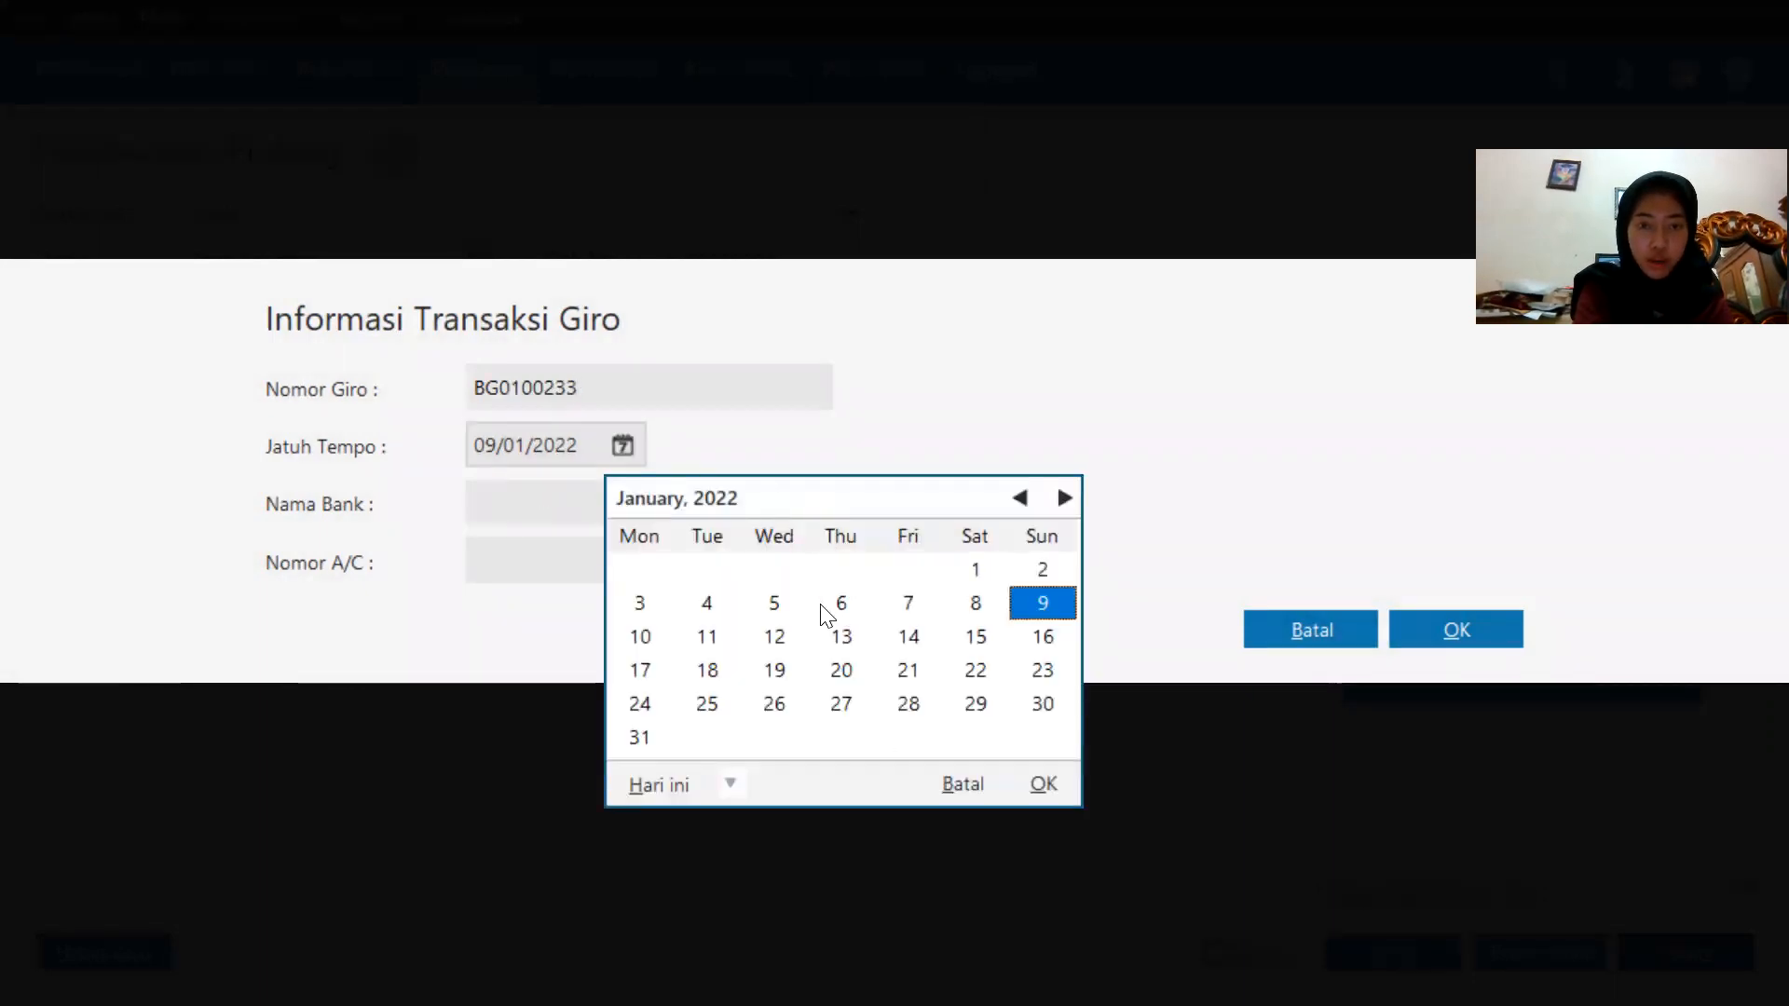
pyautogui.click(726, 788)
pyautogui.click(752, 746)
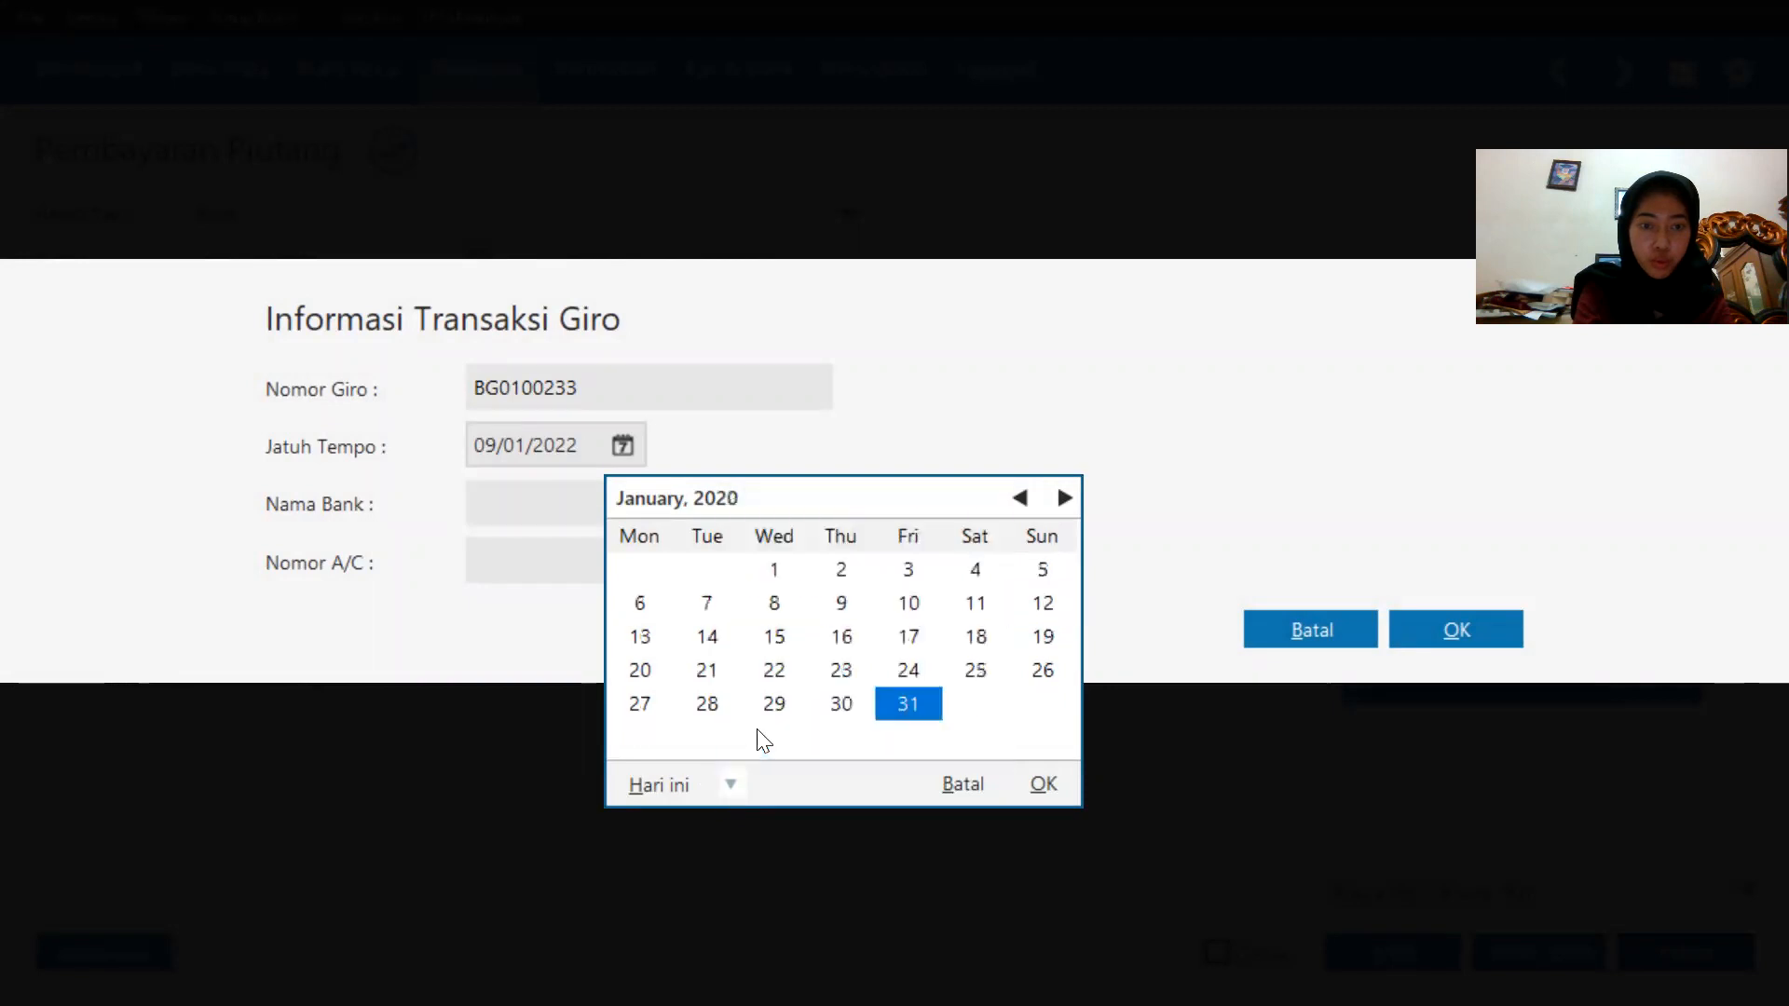
pyautogui.click(910, 663)
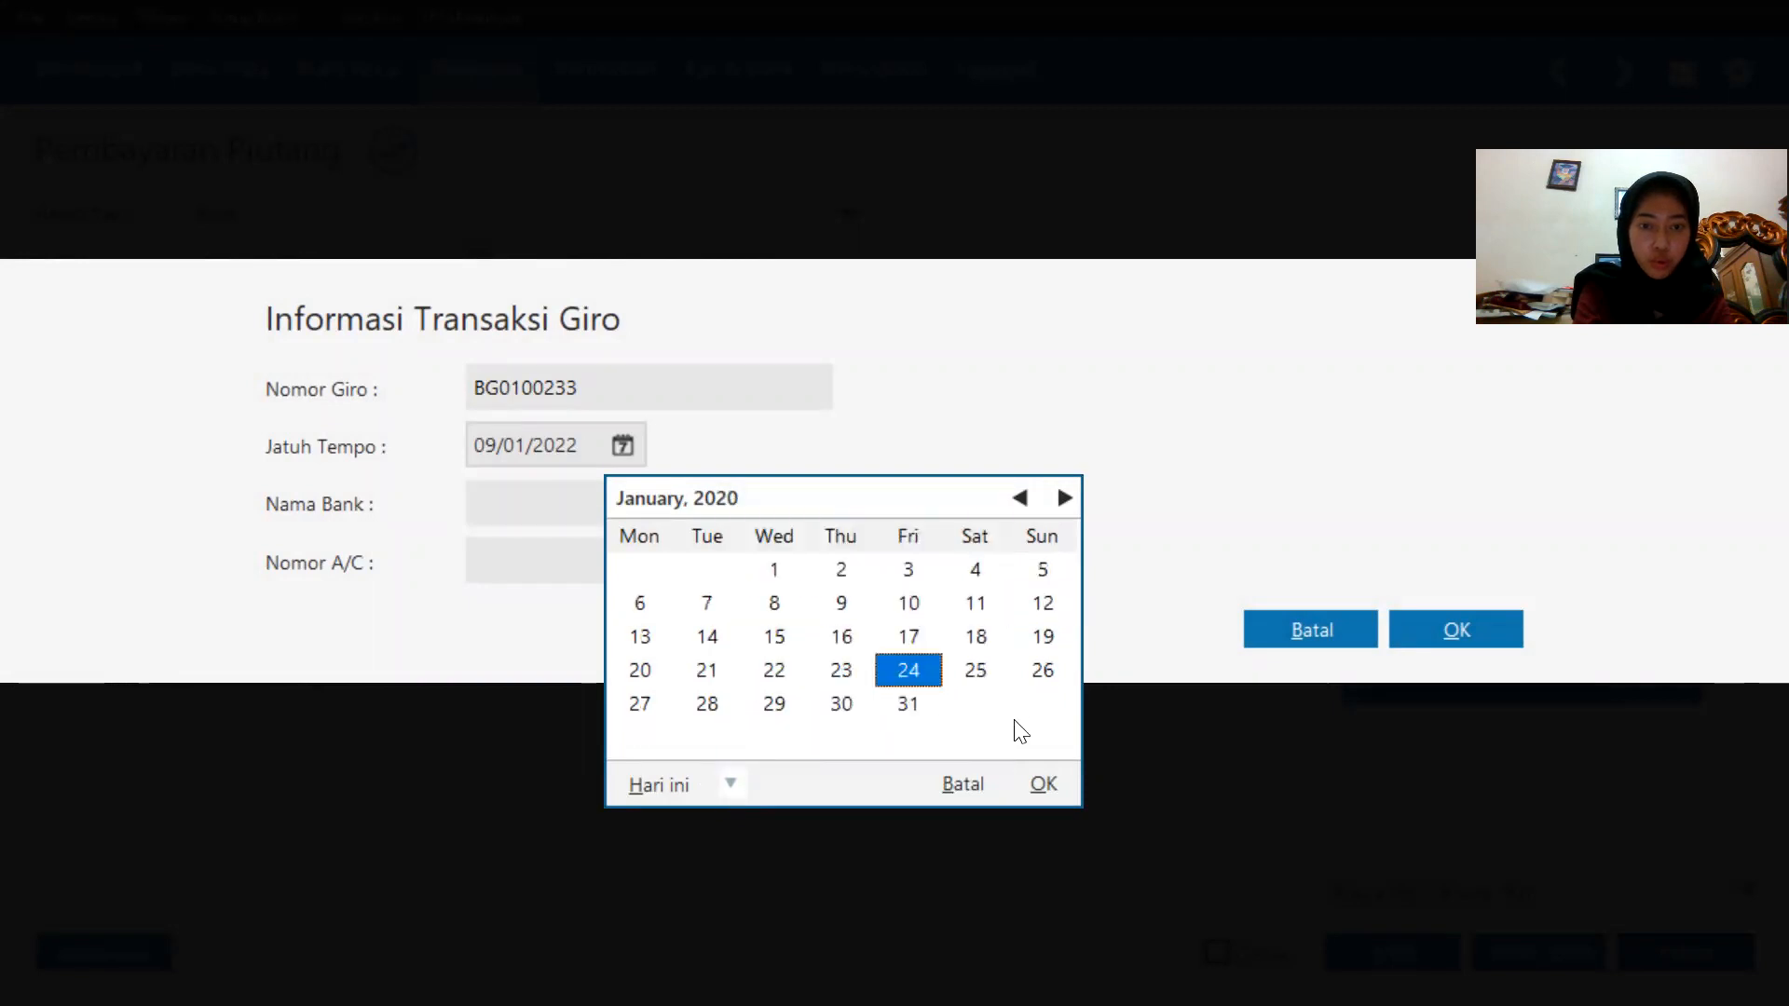
pyautogui.click(1052, 784)
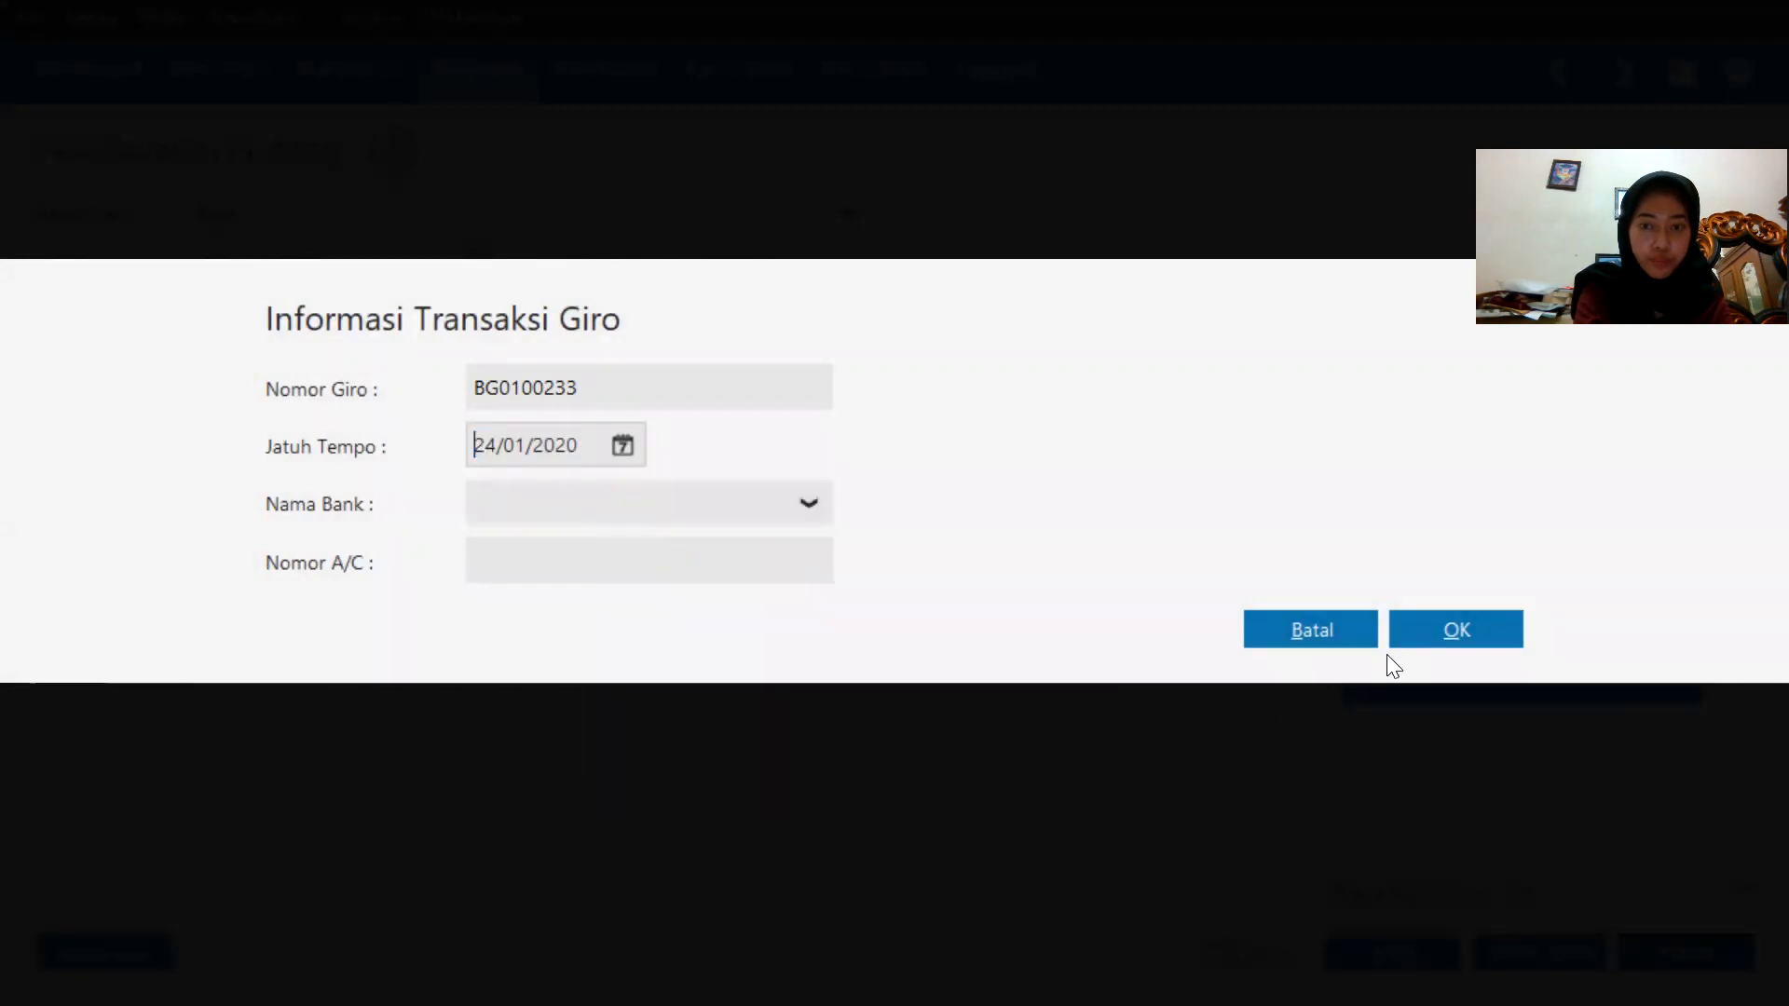
pyautogui.click(1426, 619)
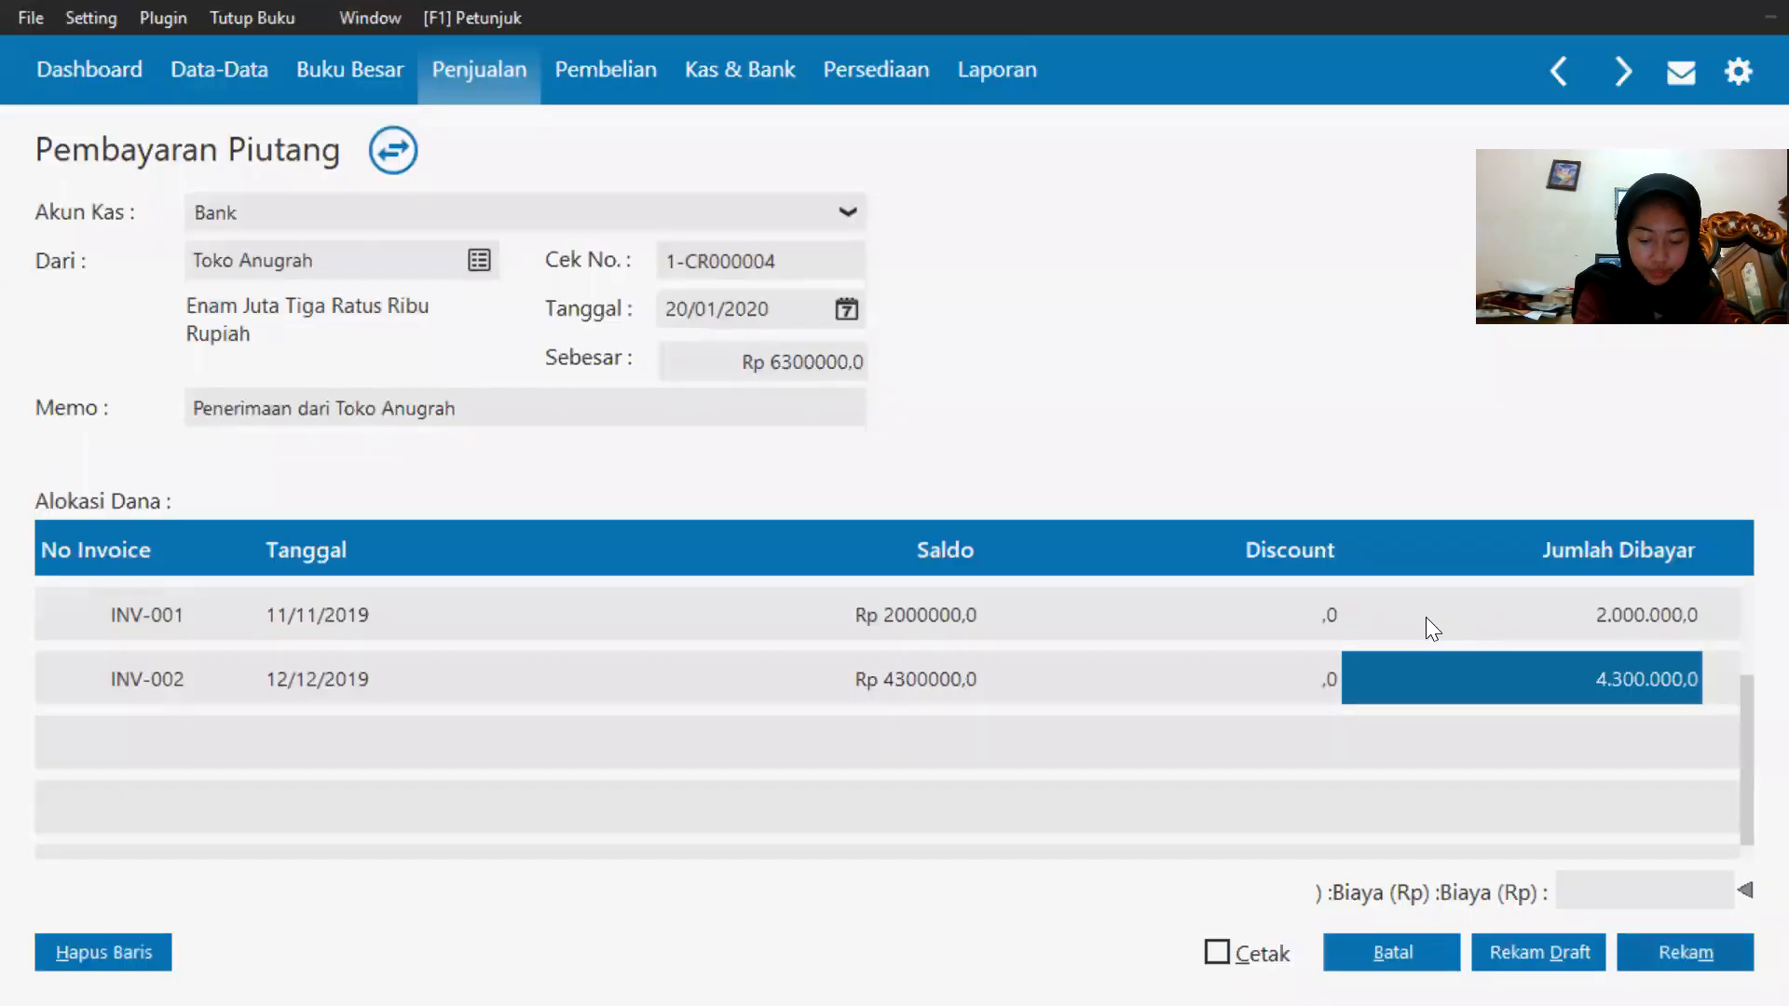
# Record the giro receivable payment, acknowledge the postponed-posting notice, and close the form.
pyautogui.click(1310, 658)
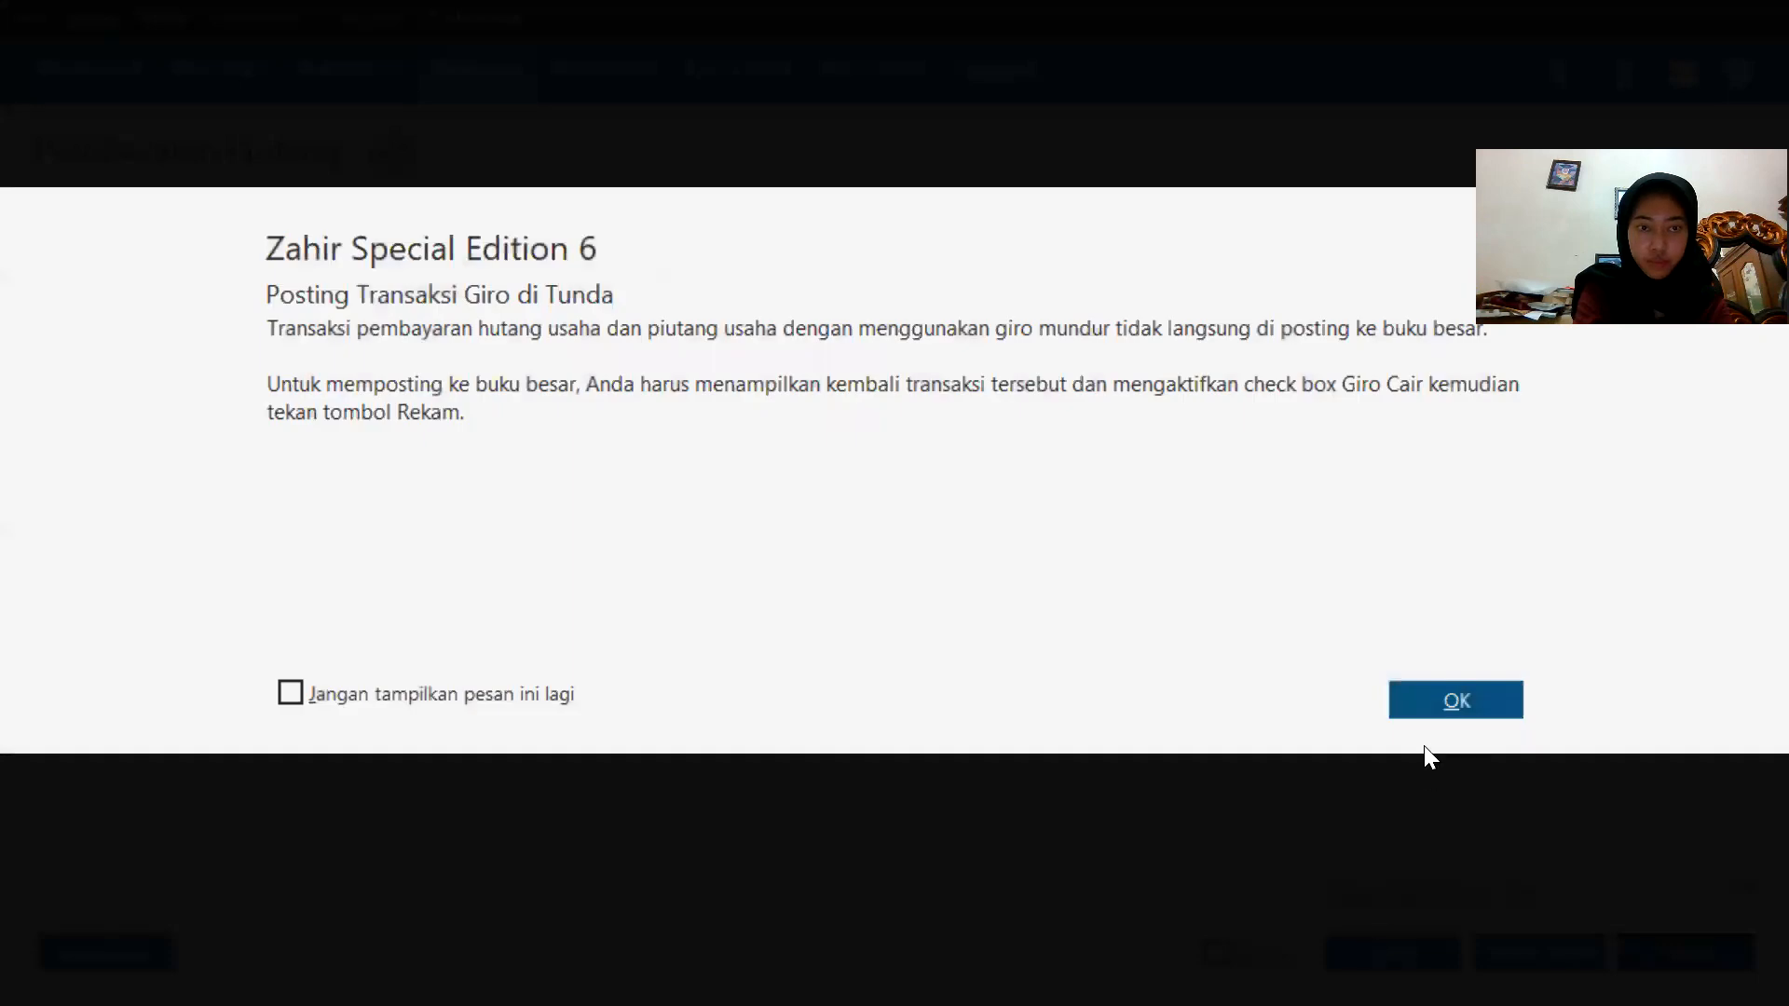
pyautogui.click(1427, 708)
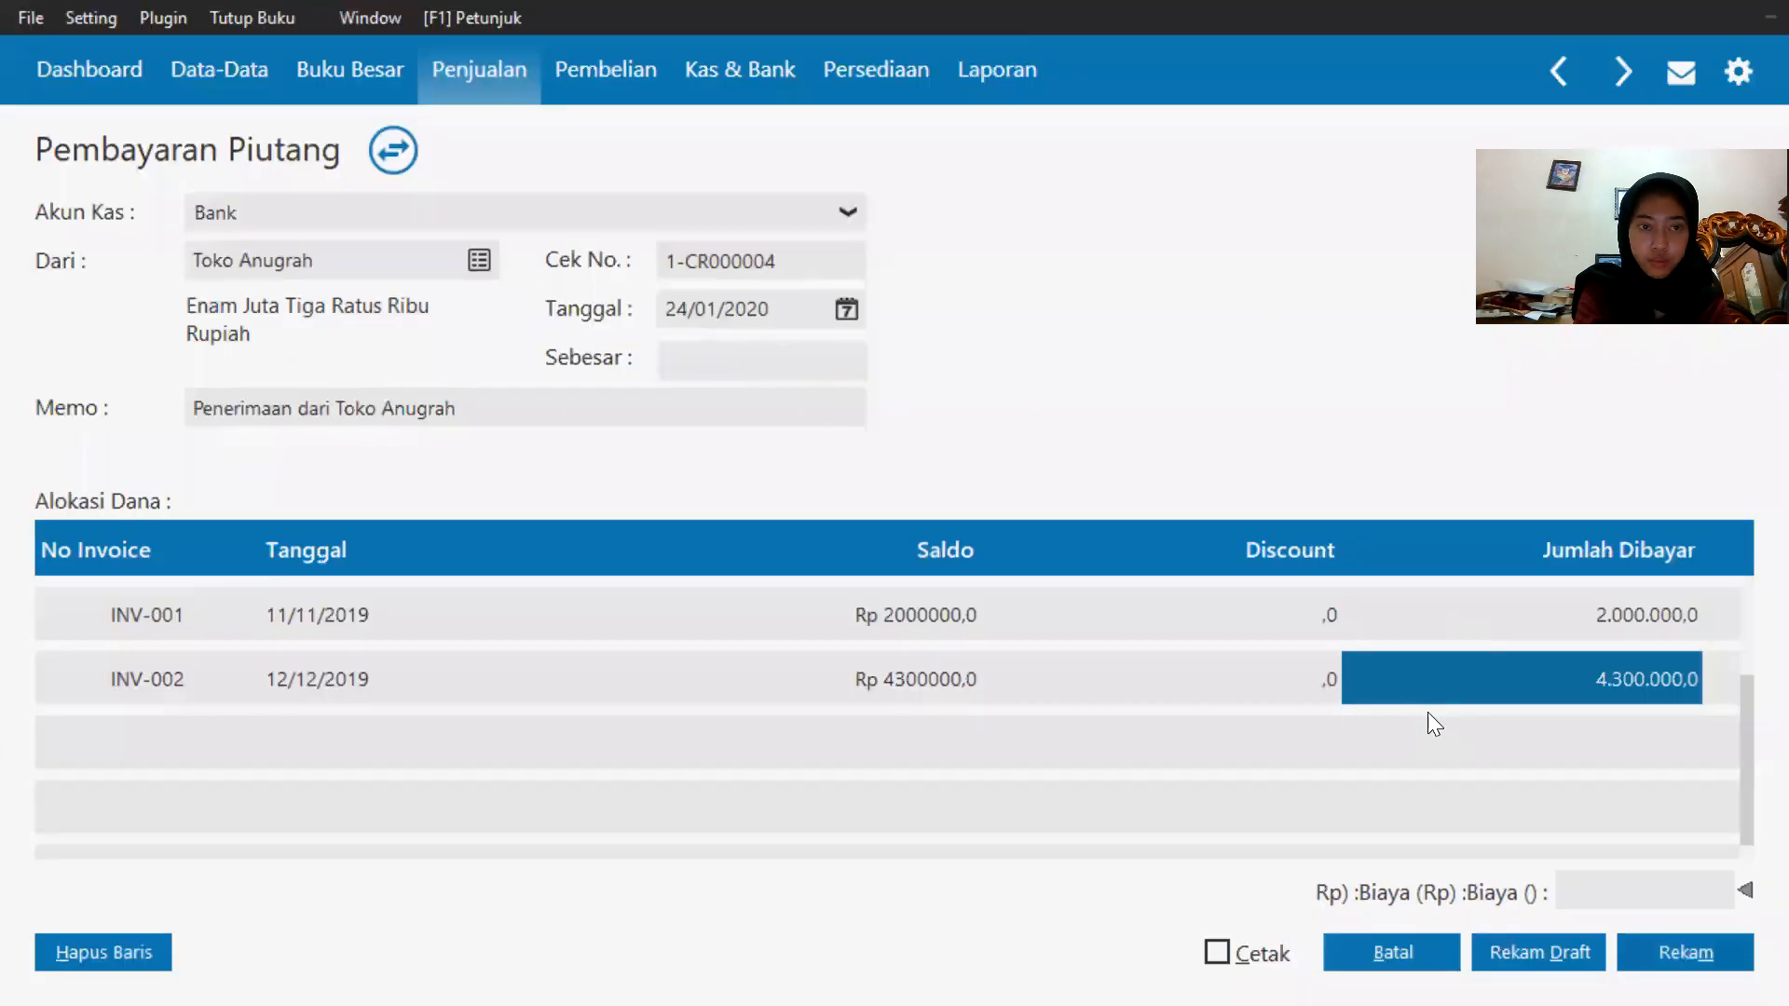
pyautogui.click(1423, 948)
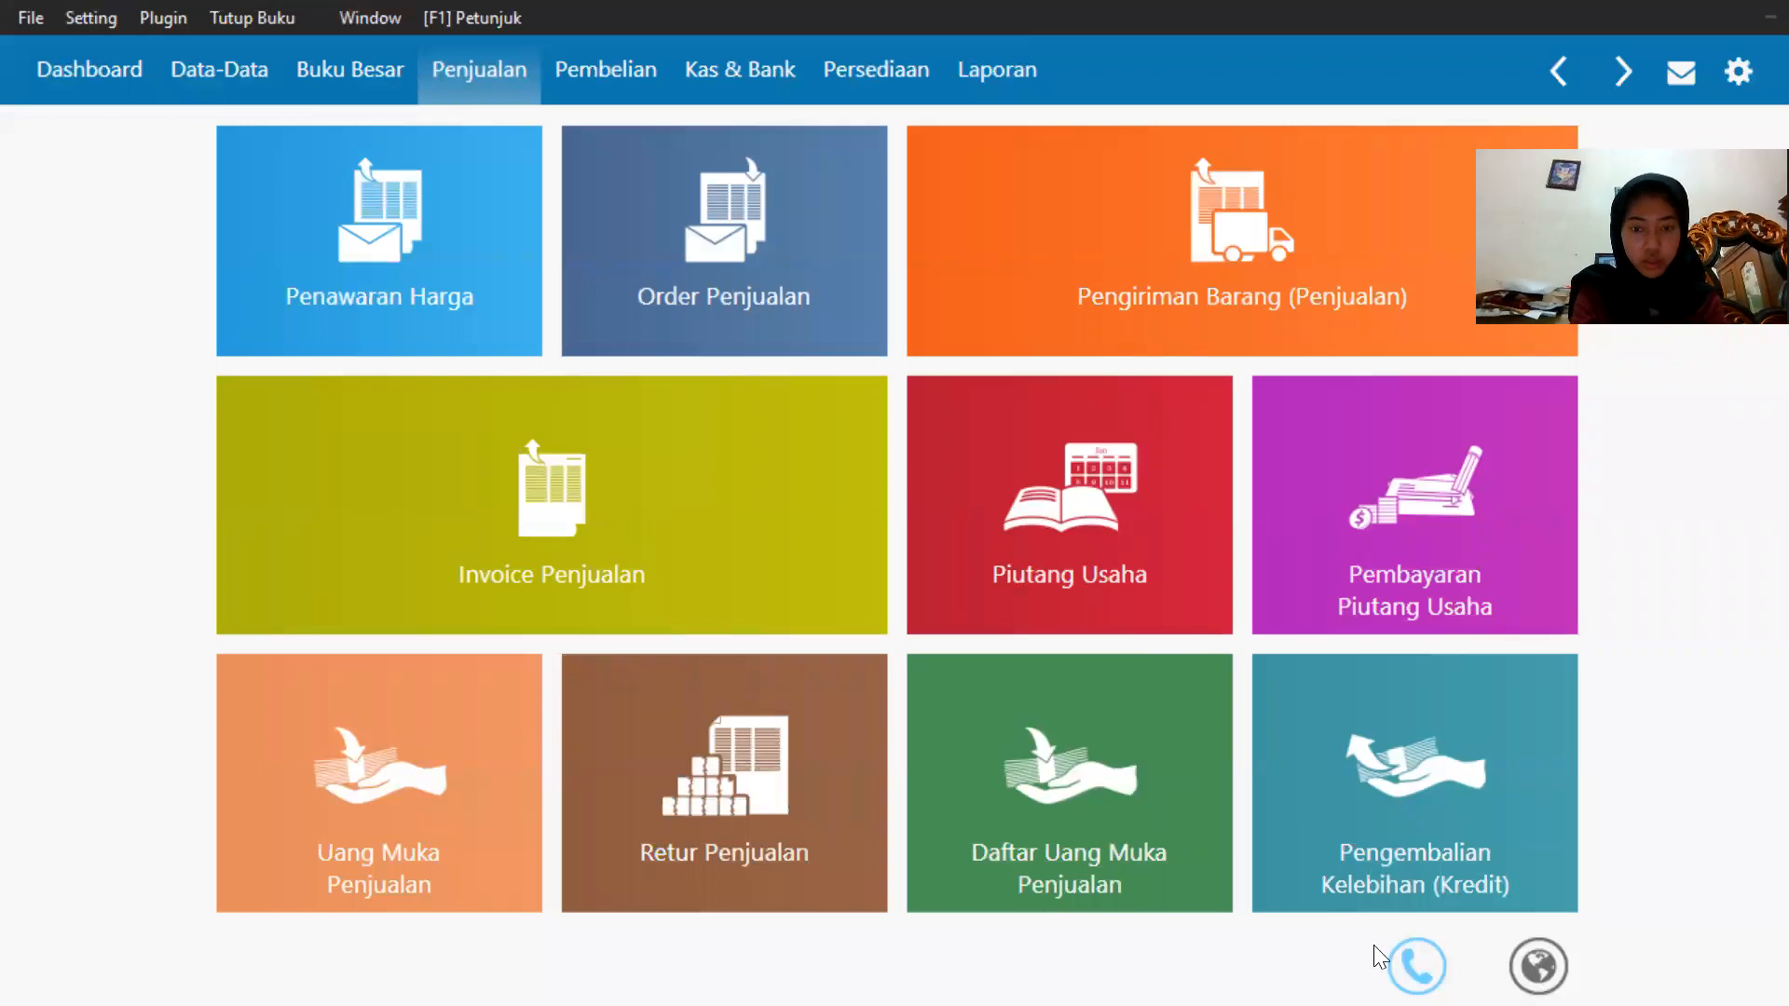
# Review the remaining January transactions in the exercise PDF and return to the accounting program.
pyautogui.press('super')
pyautogui.click(1110, 973)
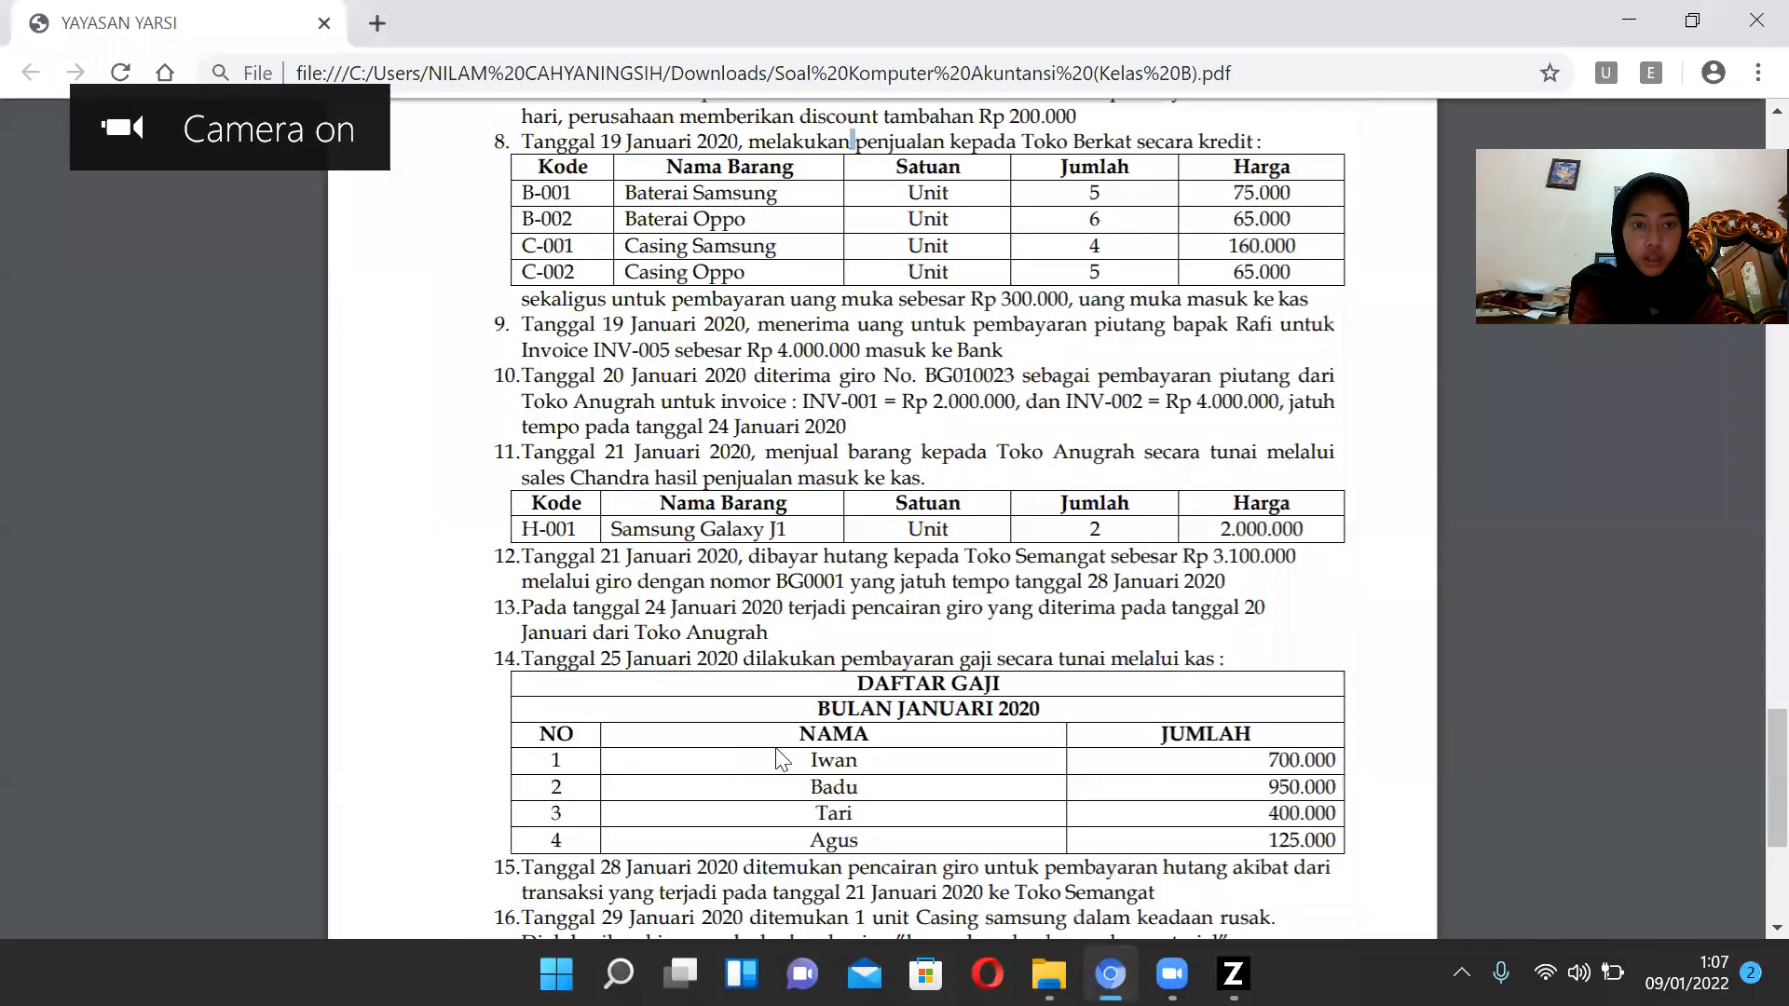
pyautogui.scroll(-3, 770, 617)
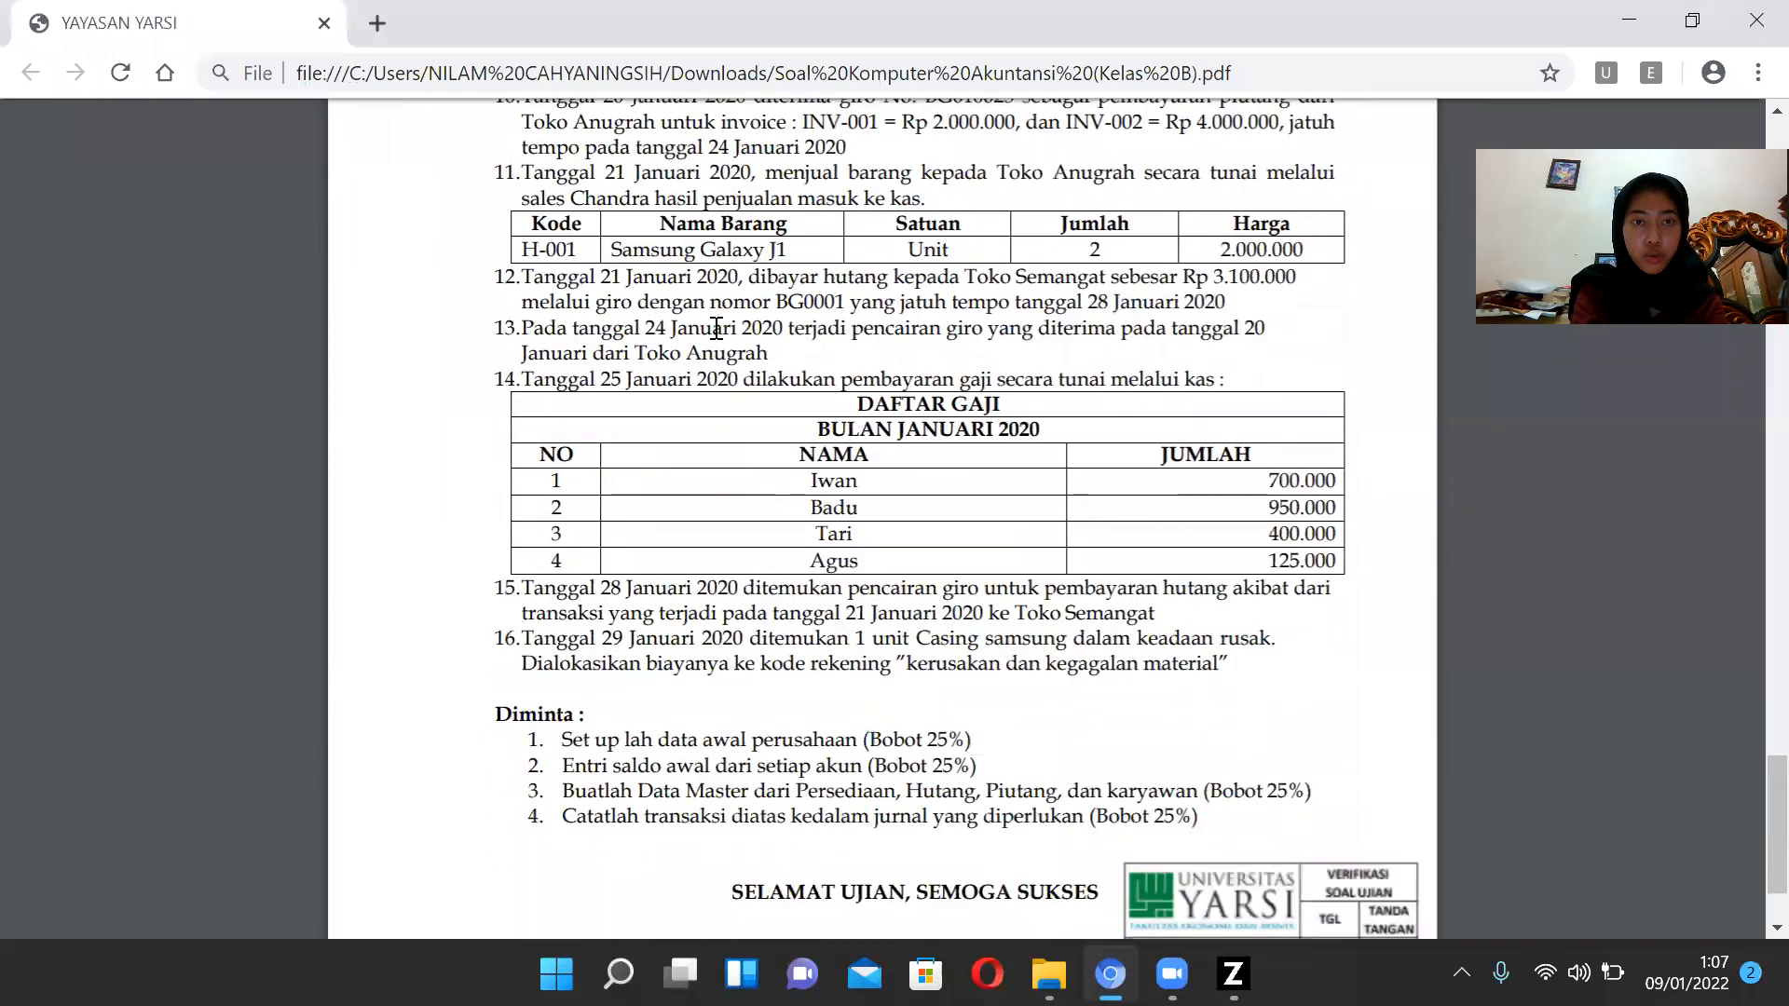
pyautogui.scroll(2, 1024, 354)
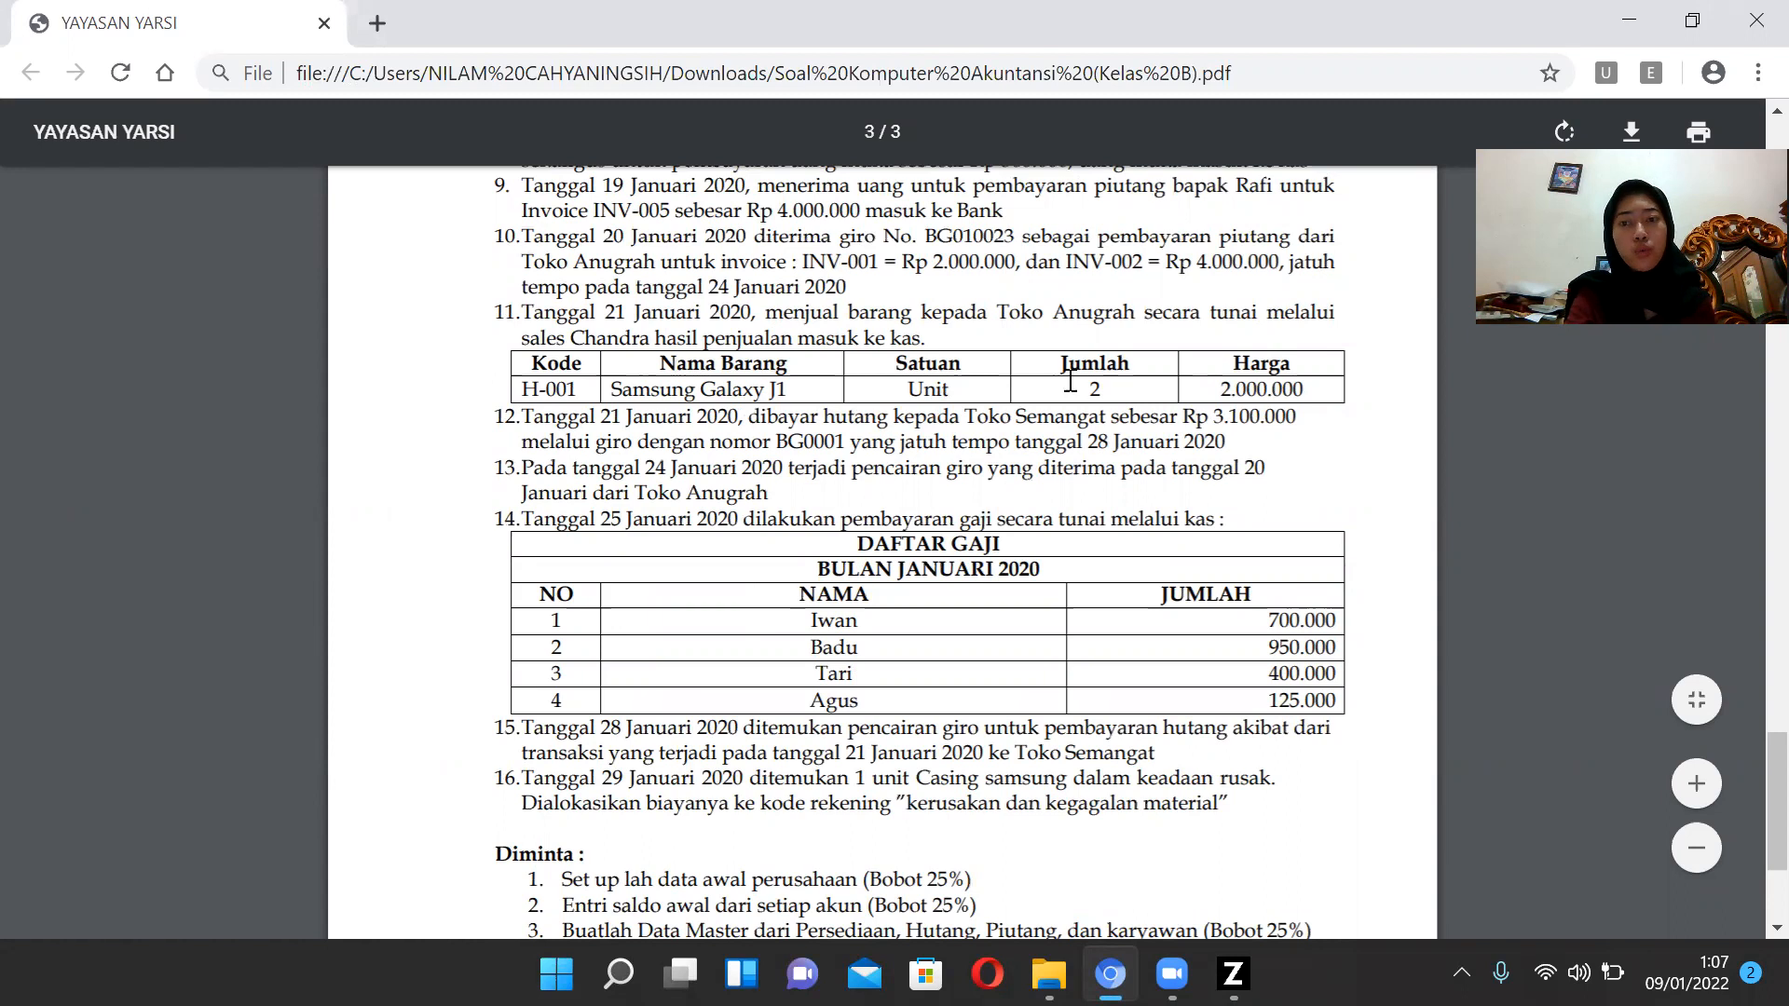
pyautogui.click(1232, 974)
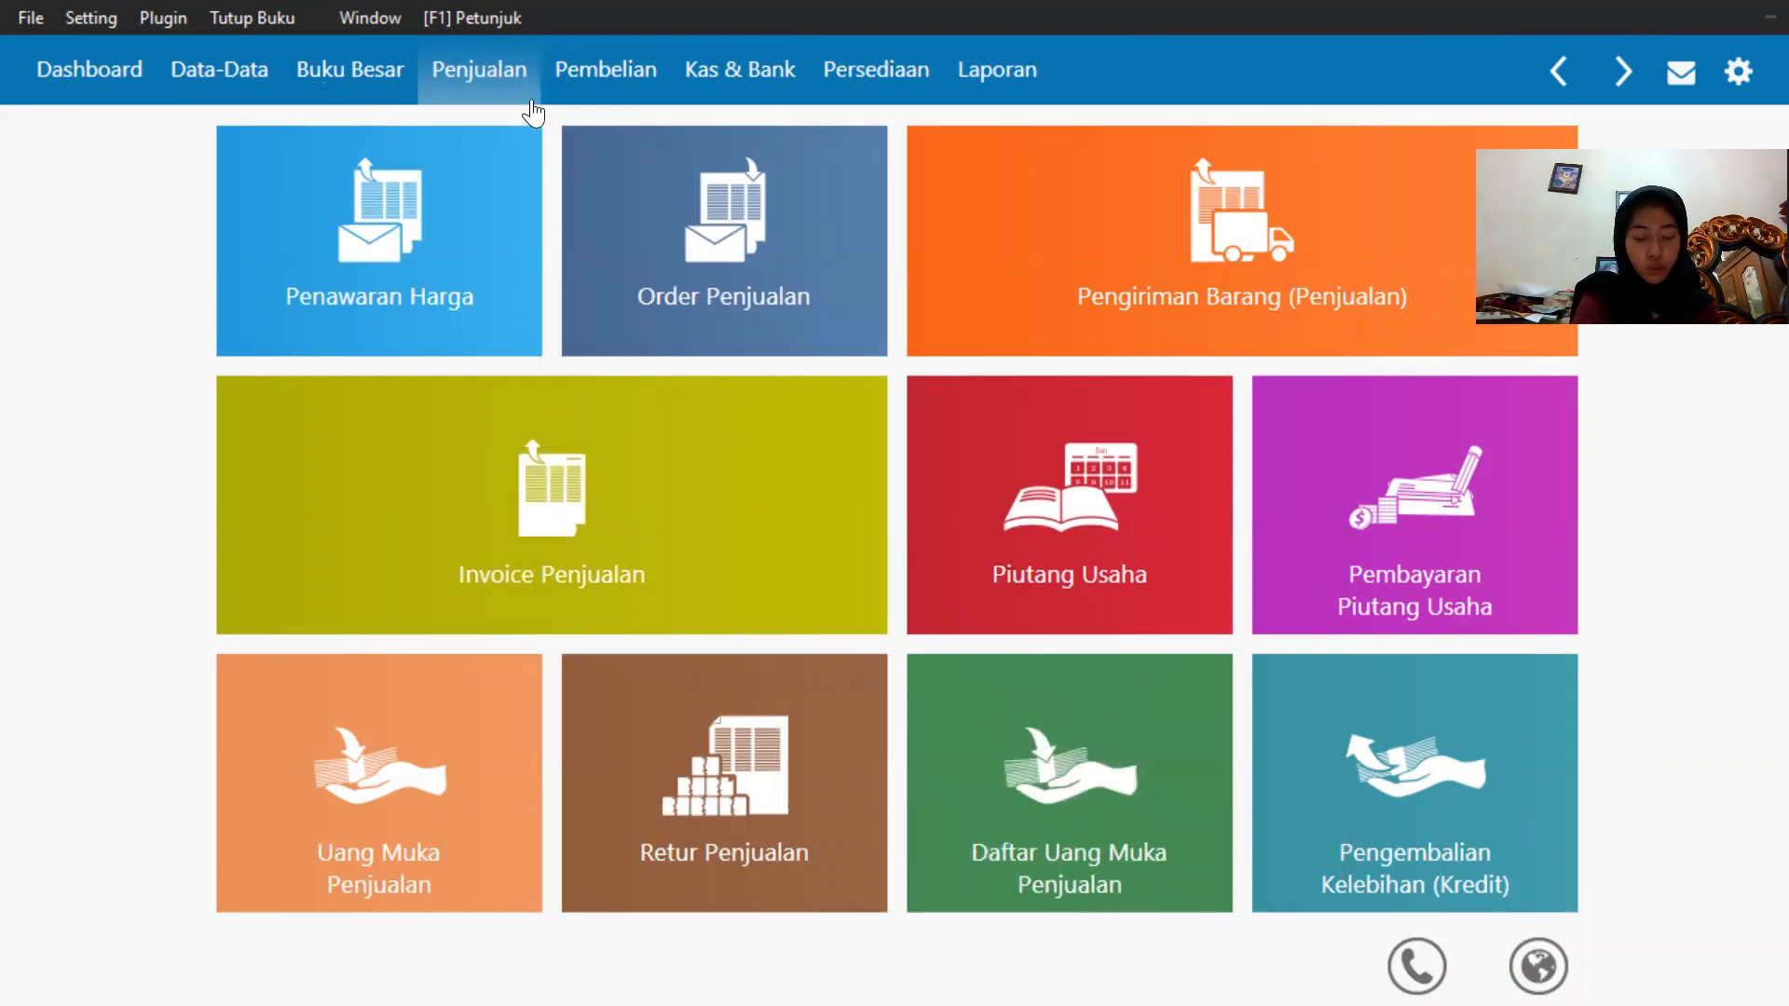
pyautogui.moveTo(271, 630)
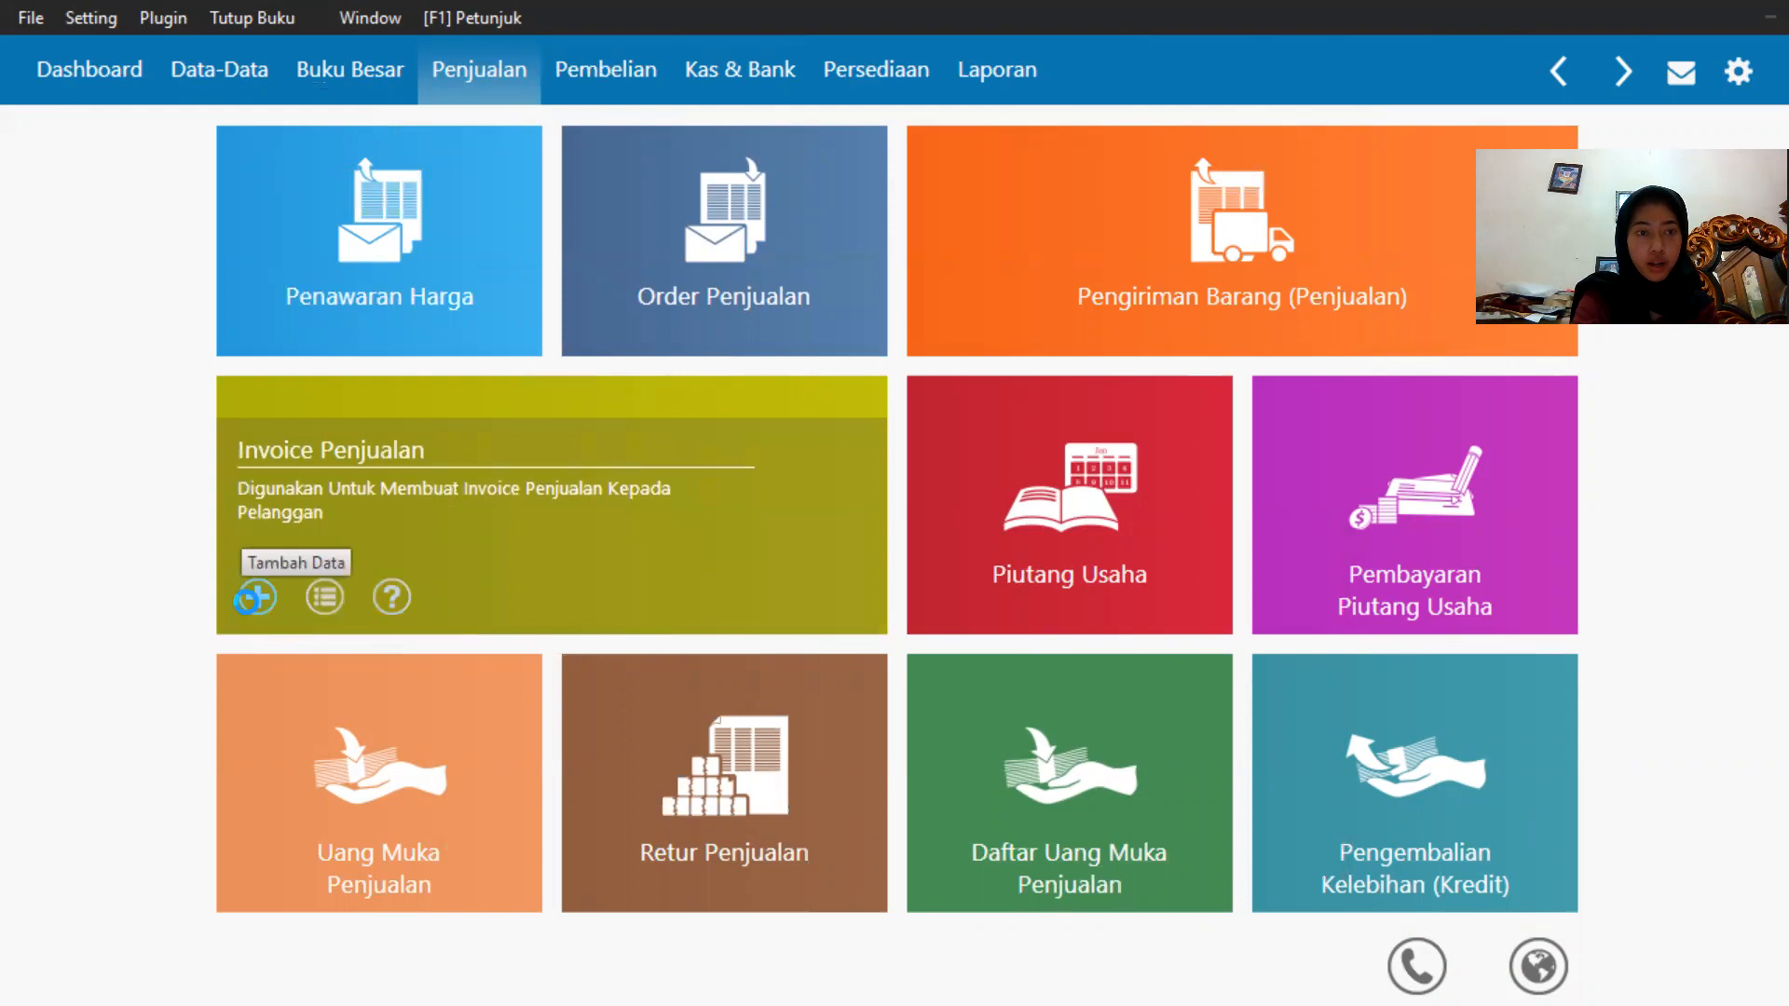
# Start a new sales invoice and select Toko Anugrah as the customer.
pyautogui.click(249, 598)
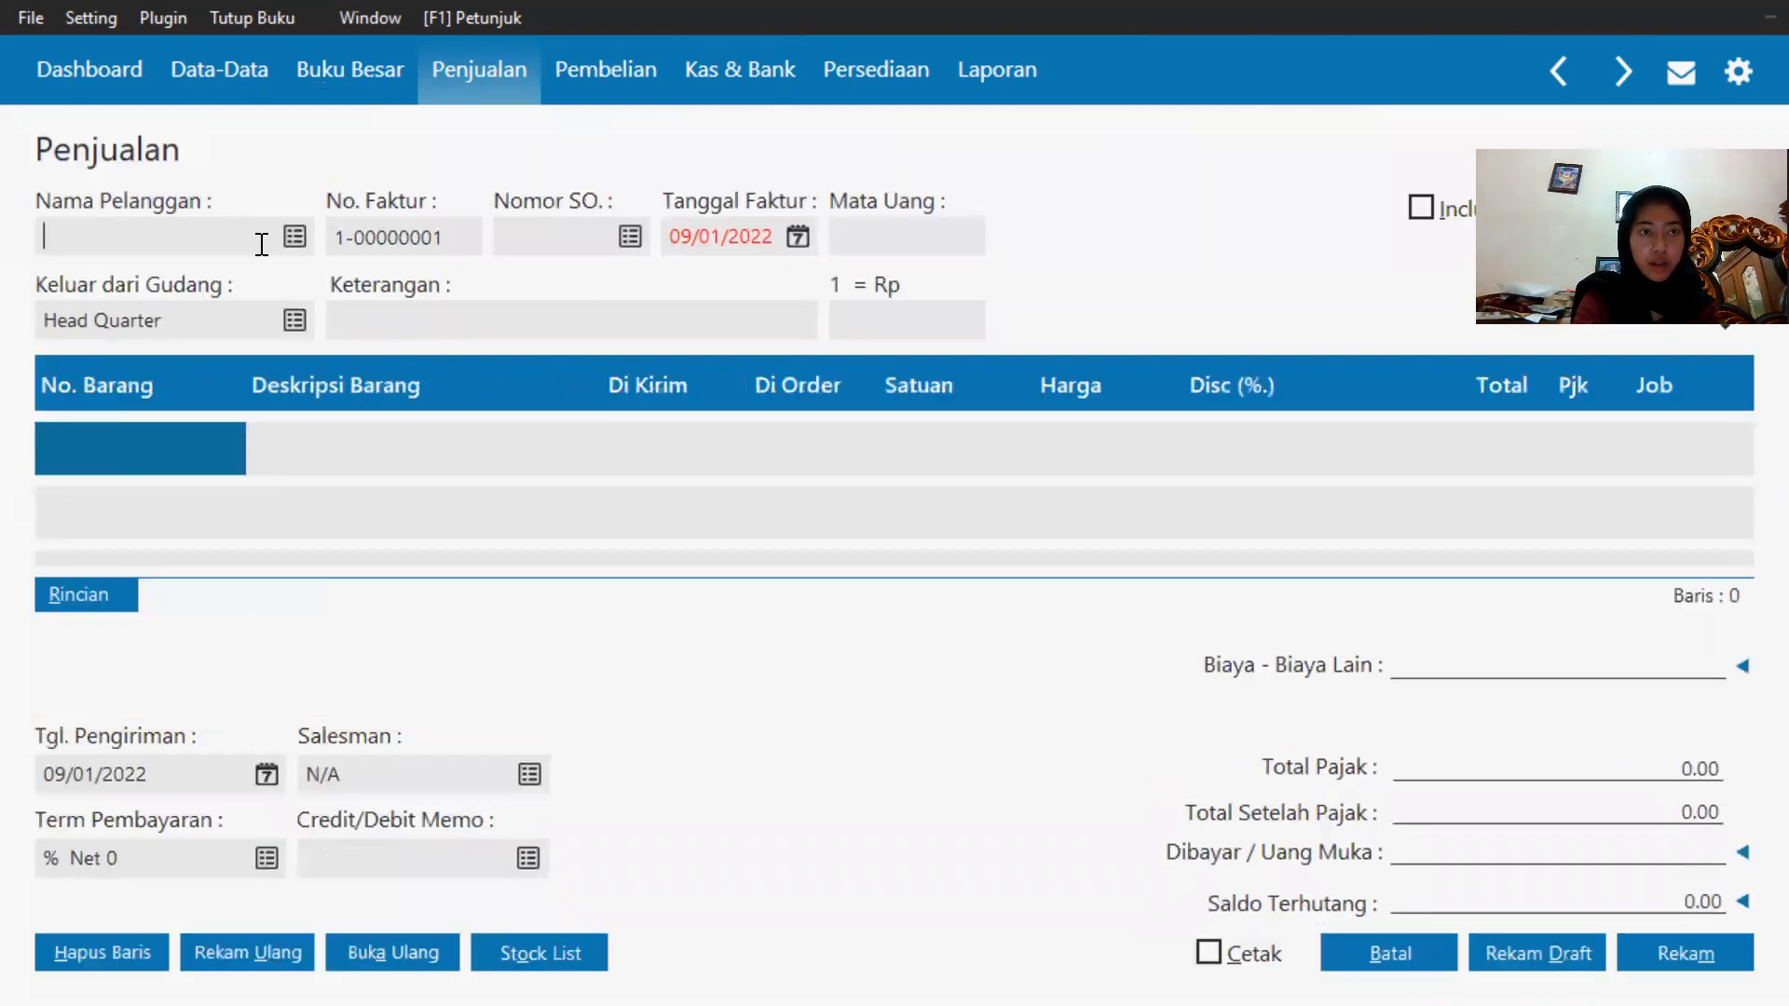
pyautogui.click(297, 244)
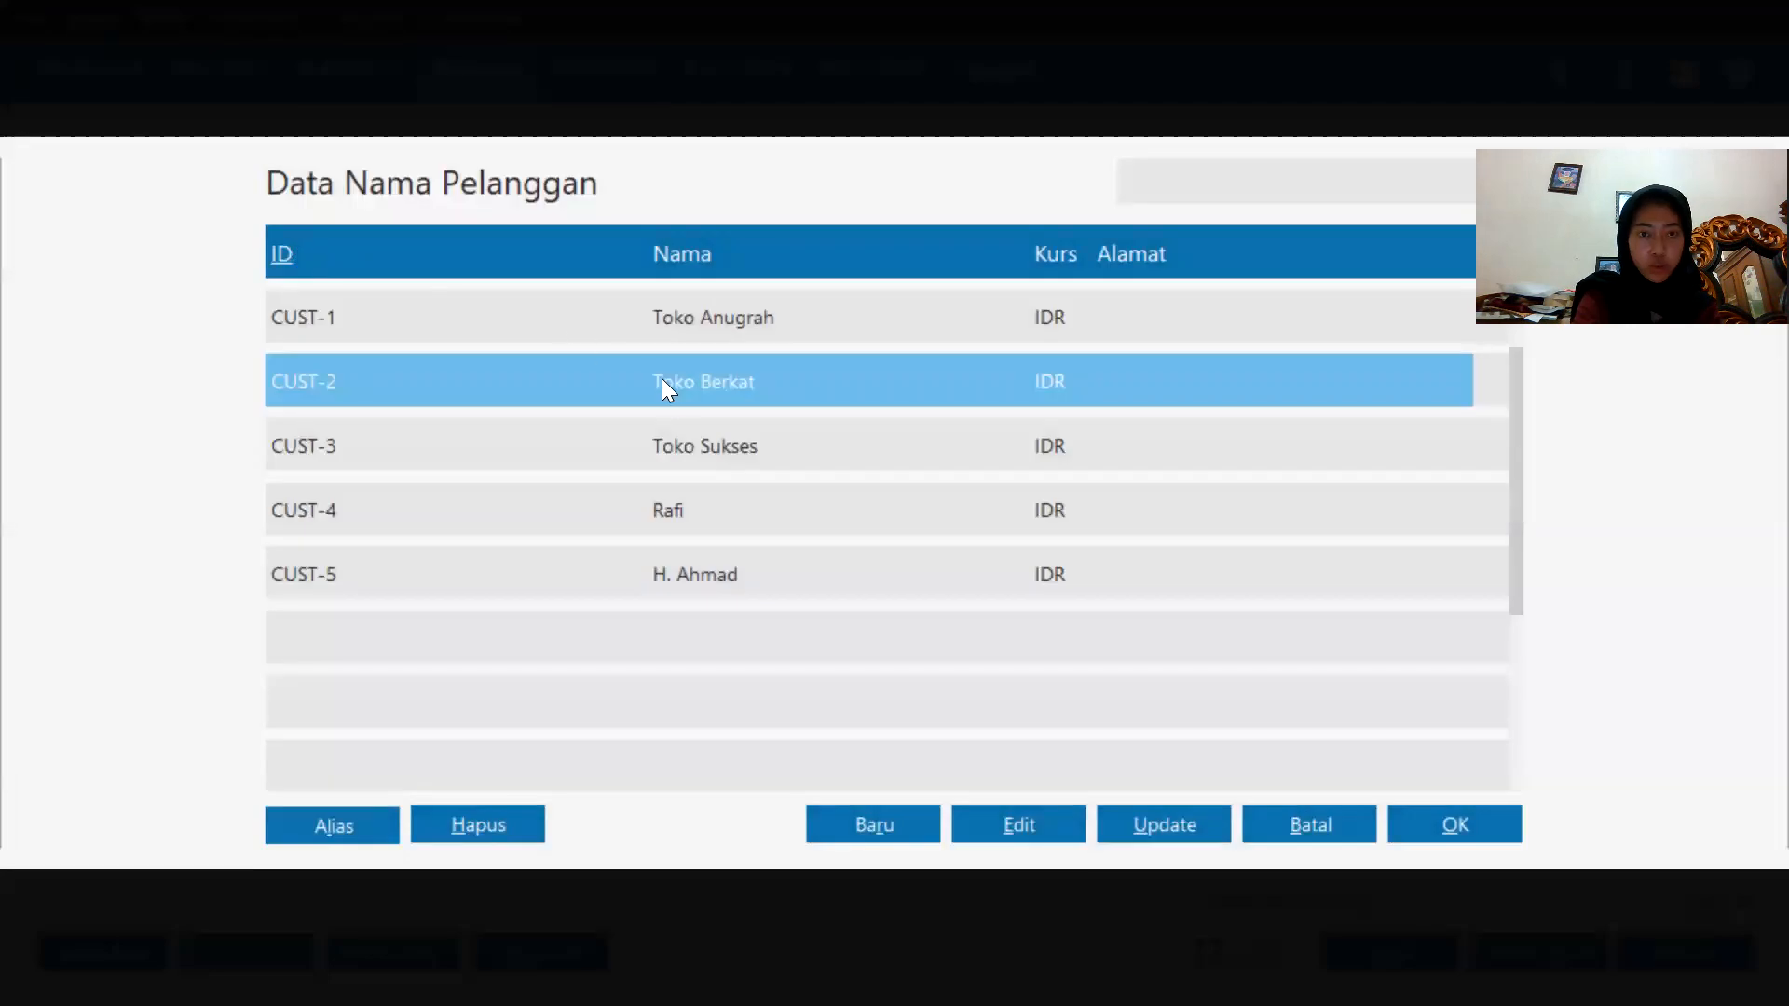
pyautogui.doubleClick(706, 313)
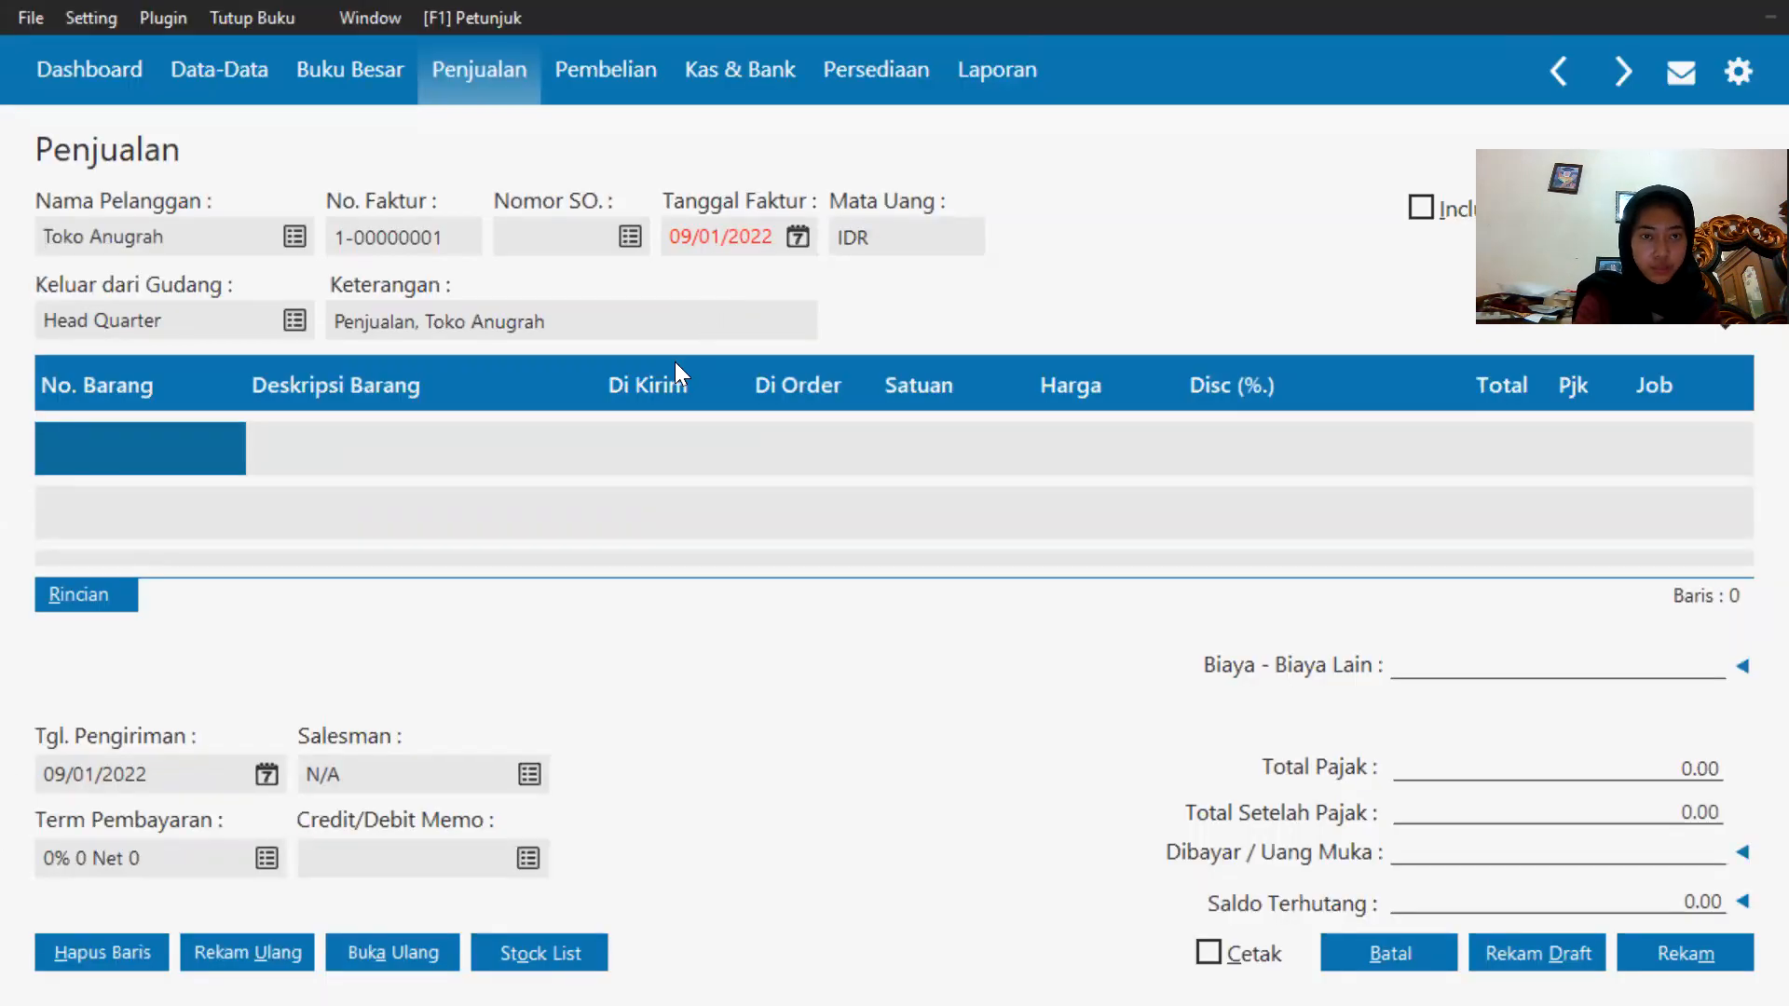
# Set the invoice date to 21/01/2020 using the end-of-accounting-period shortcut.
pyautogui.click(797, 233)
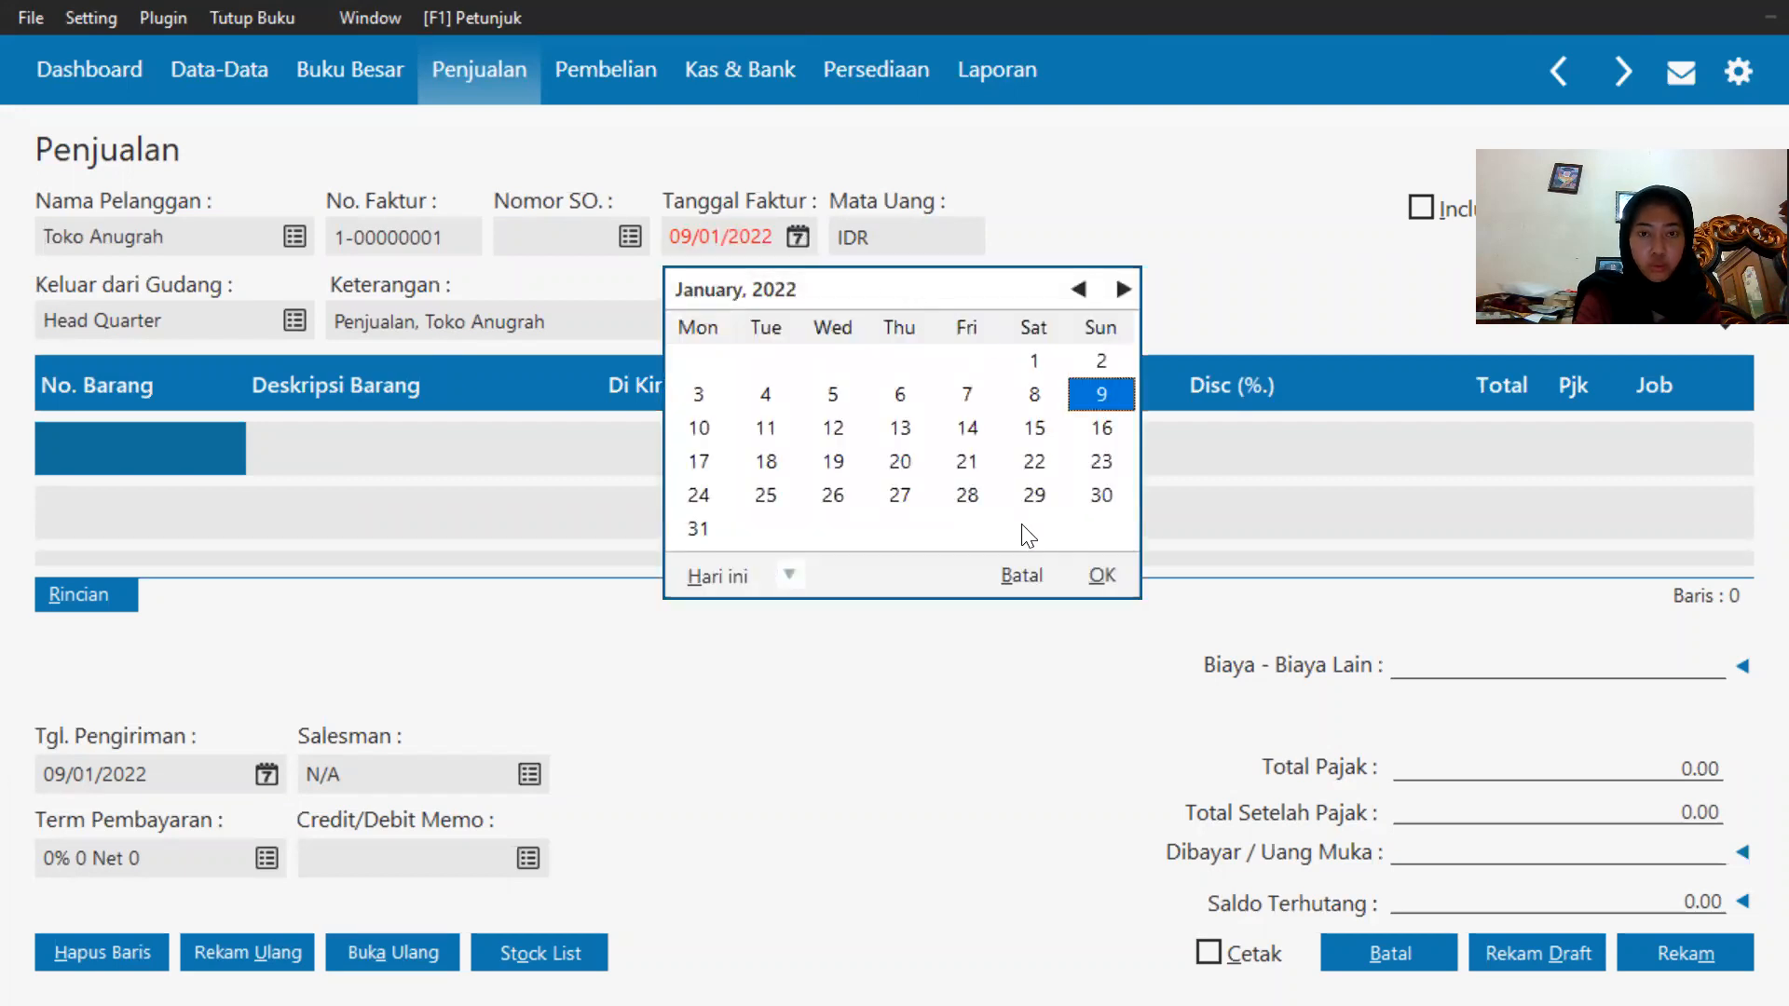
pyautogui.click(790, 576)
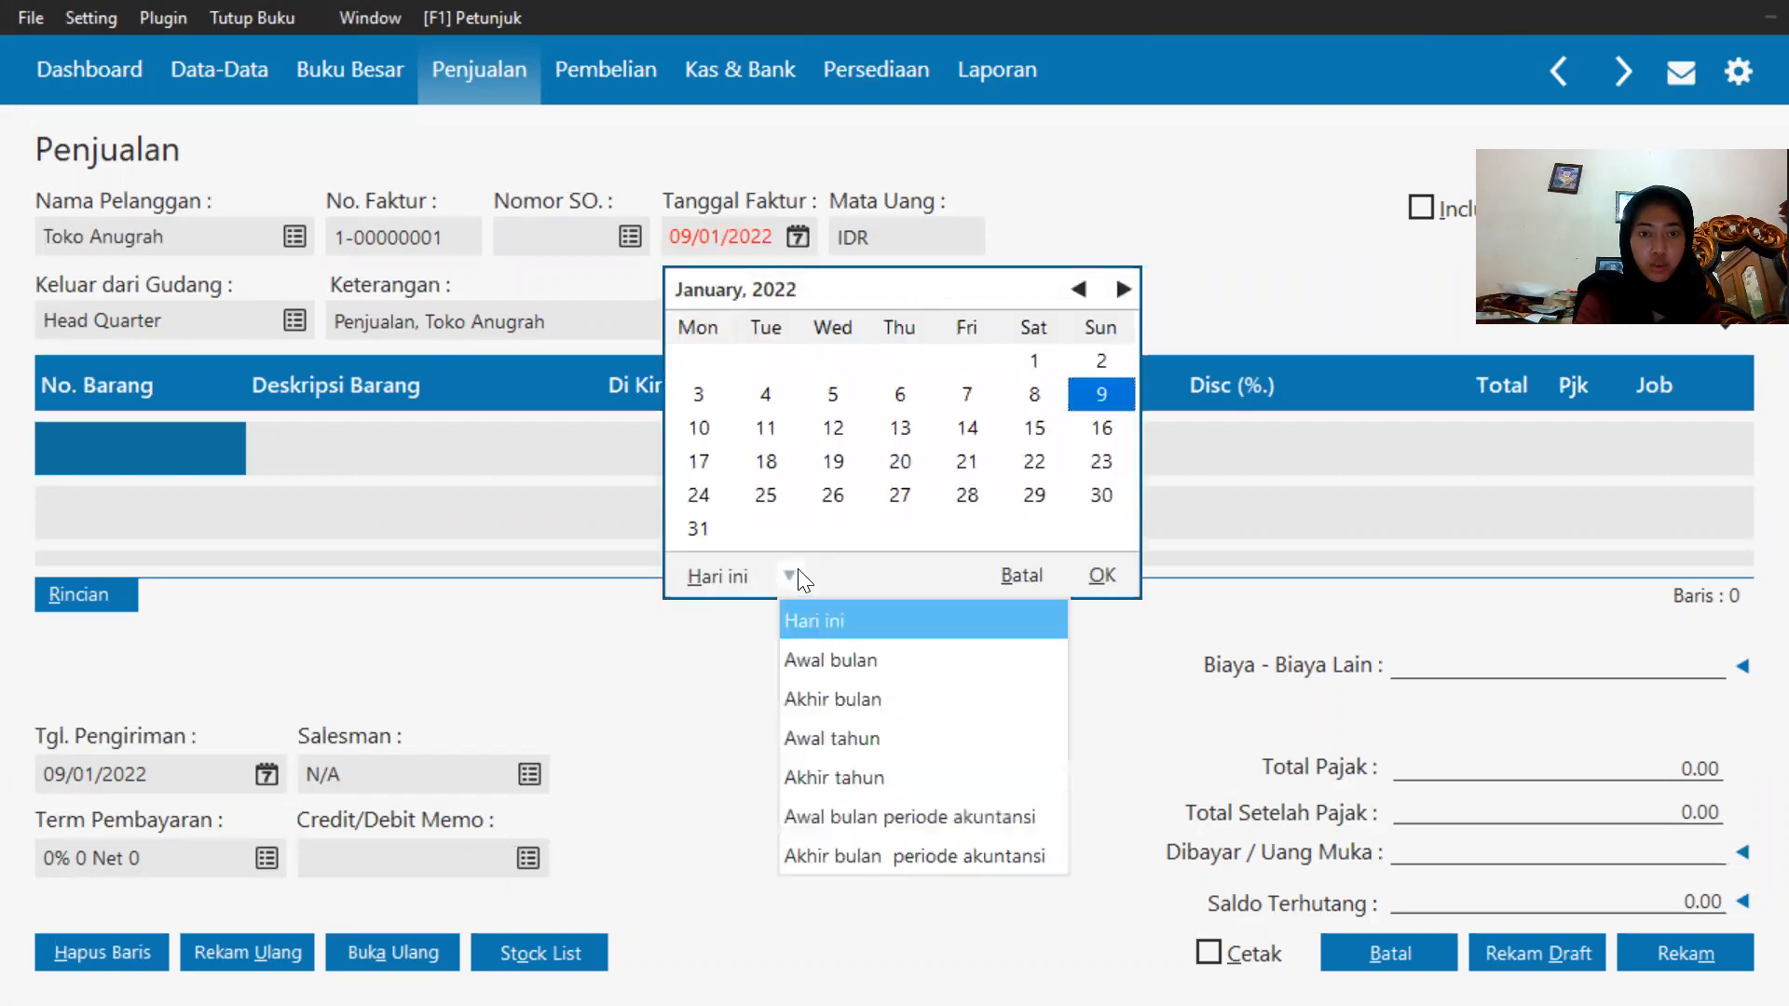
pyautogui.click(871, 857)
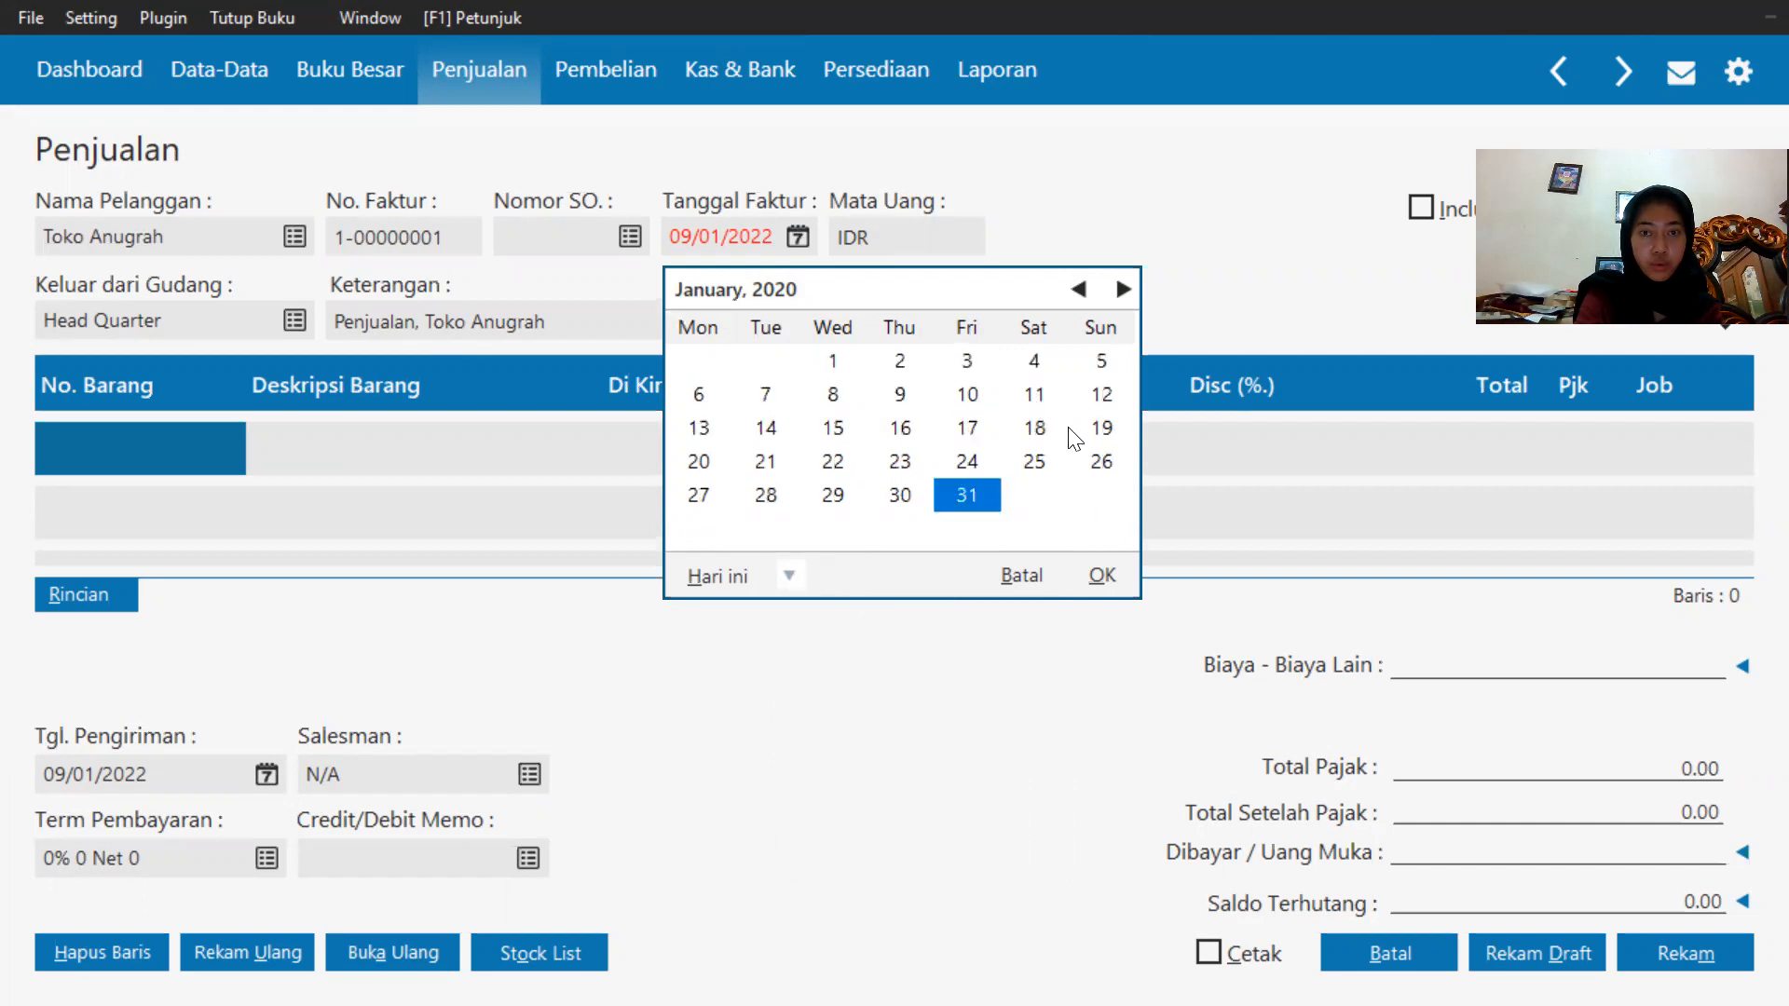
pyautogui.click(751, 466)
# Add item H-001 Samsung Galaxy J1 with quantity 2 at a price of 2000000.
pyautogui.doubleClick(145, 460)
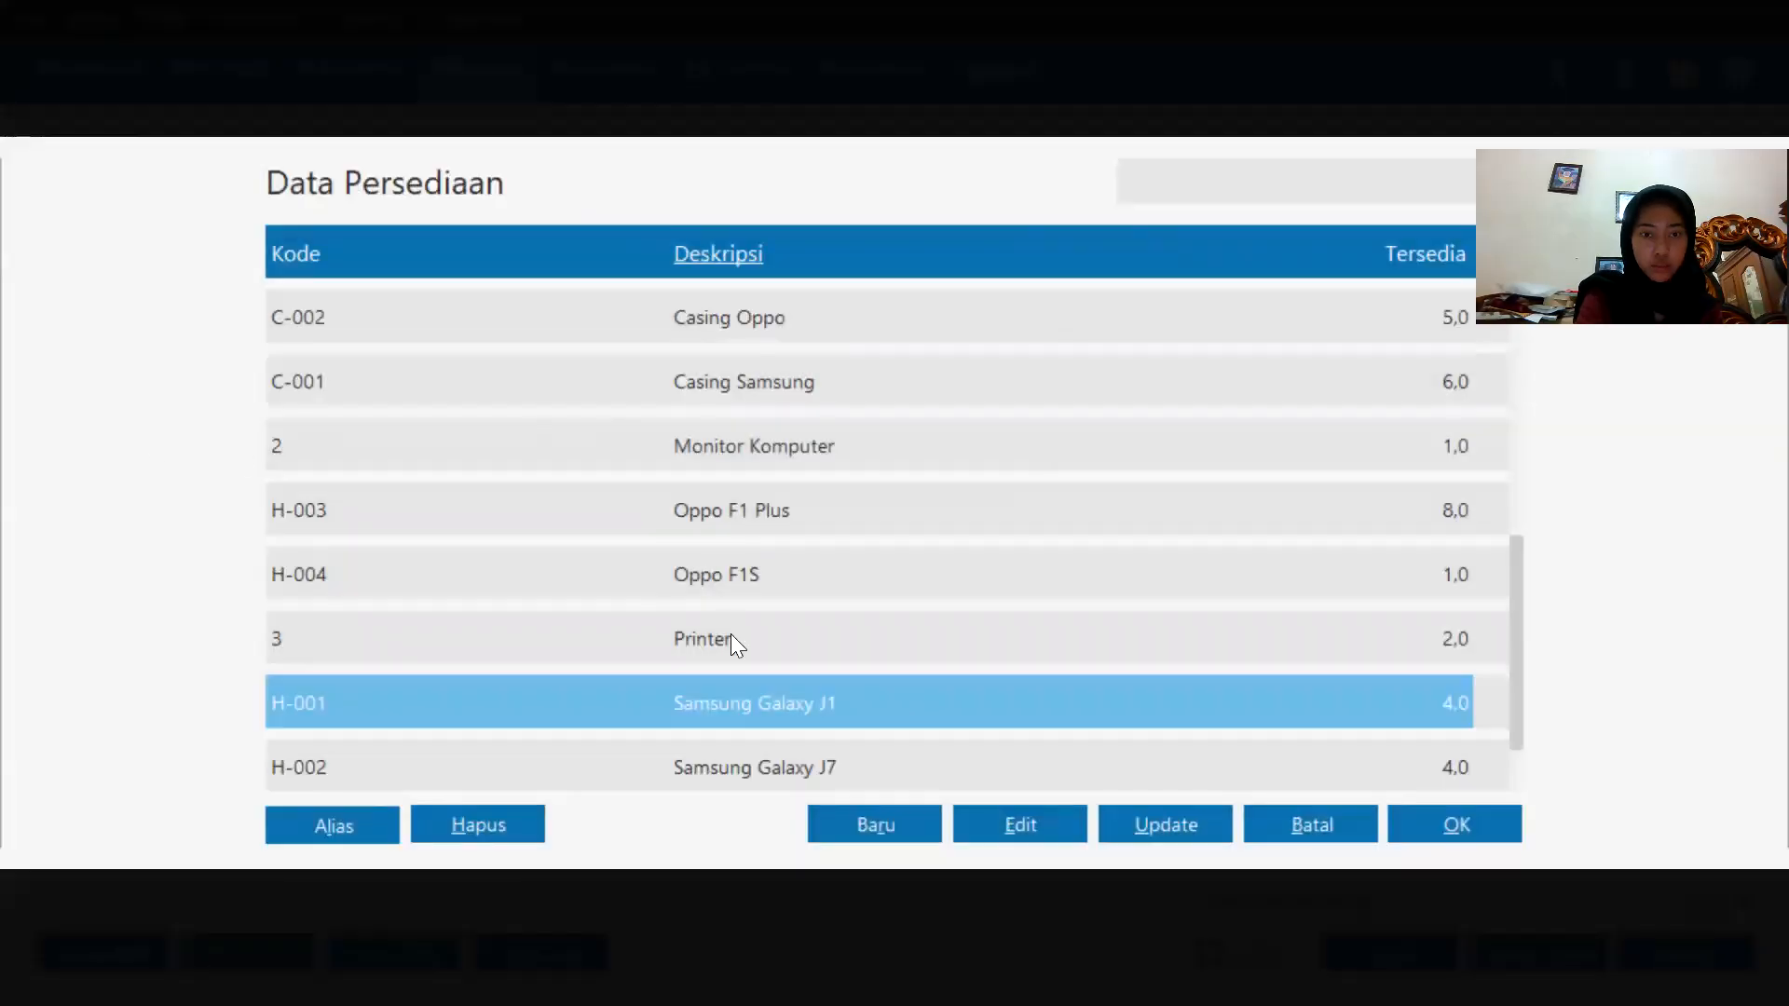
pyautogui.doubleClick(819, 700)
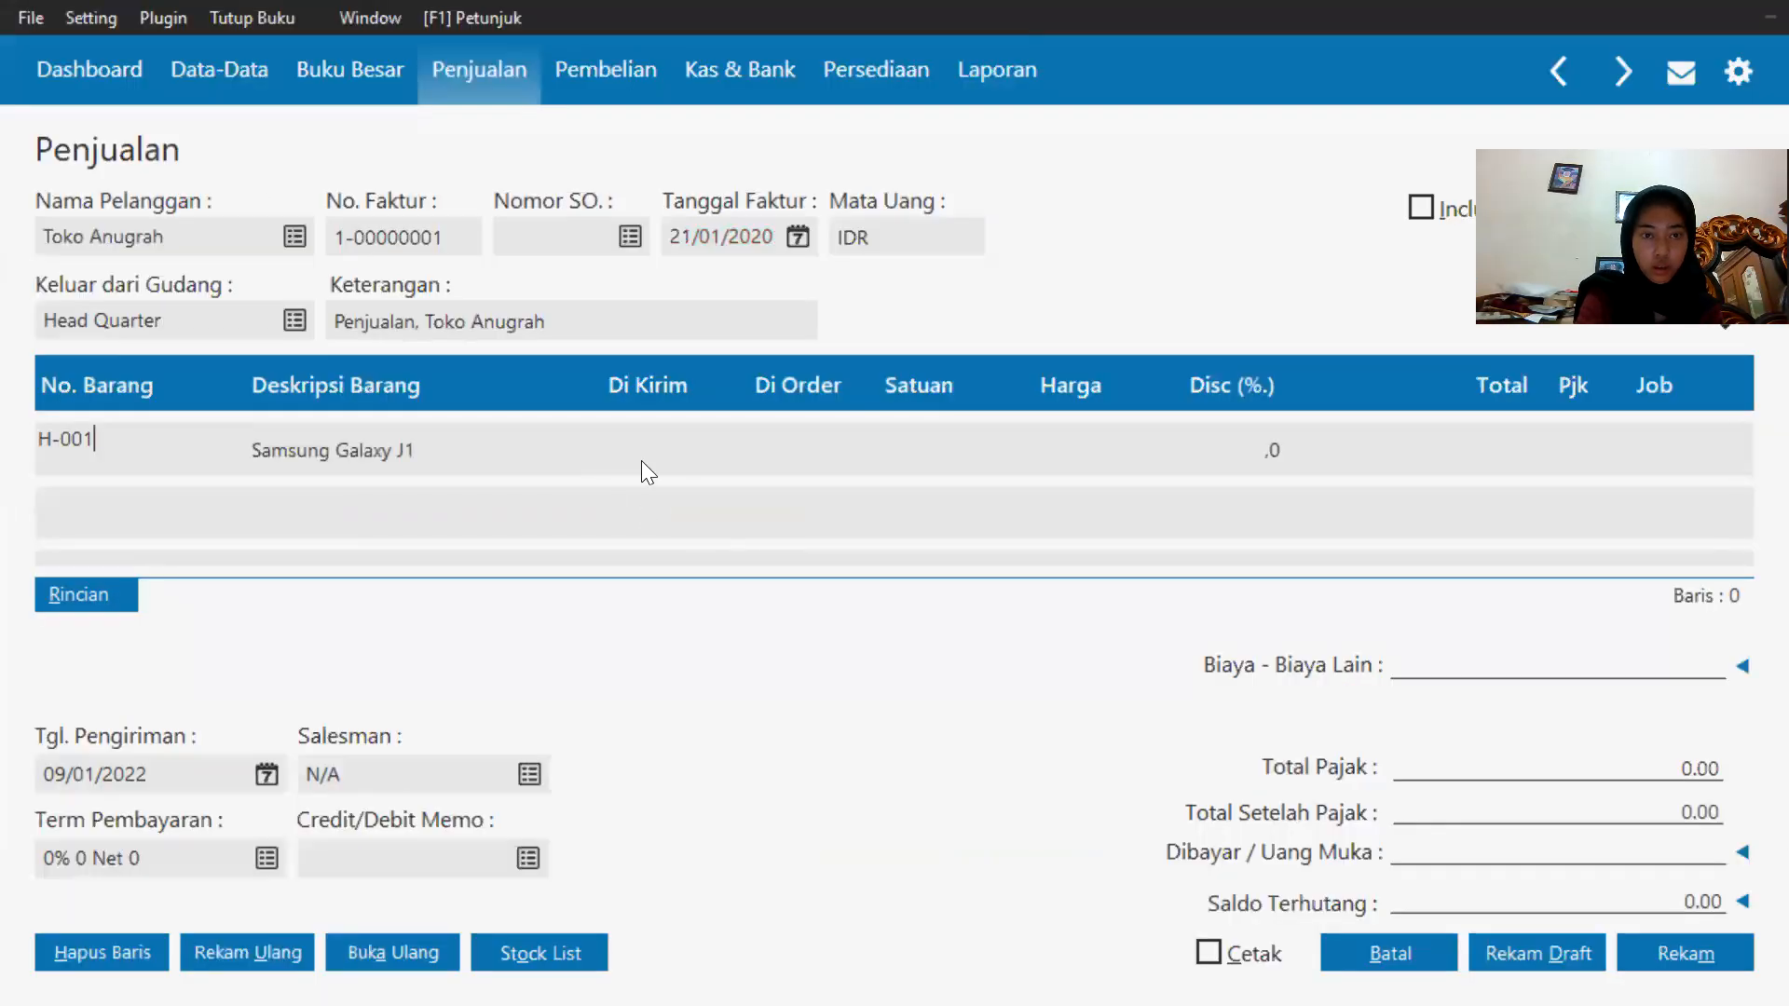
pyautogui.click(662, 450)
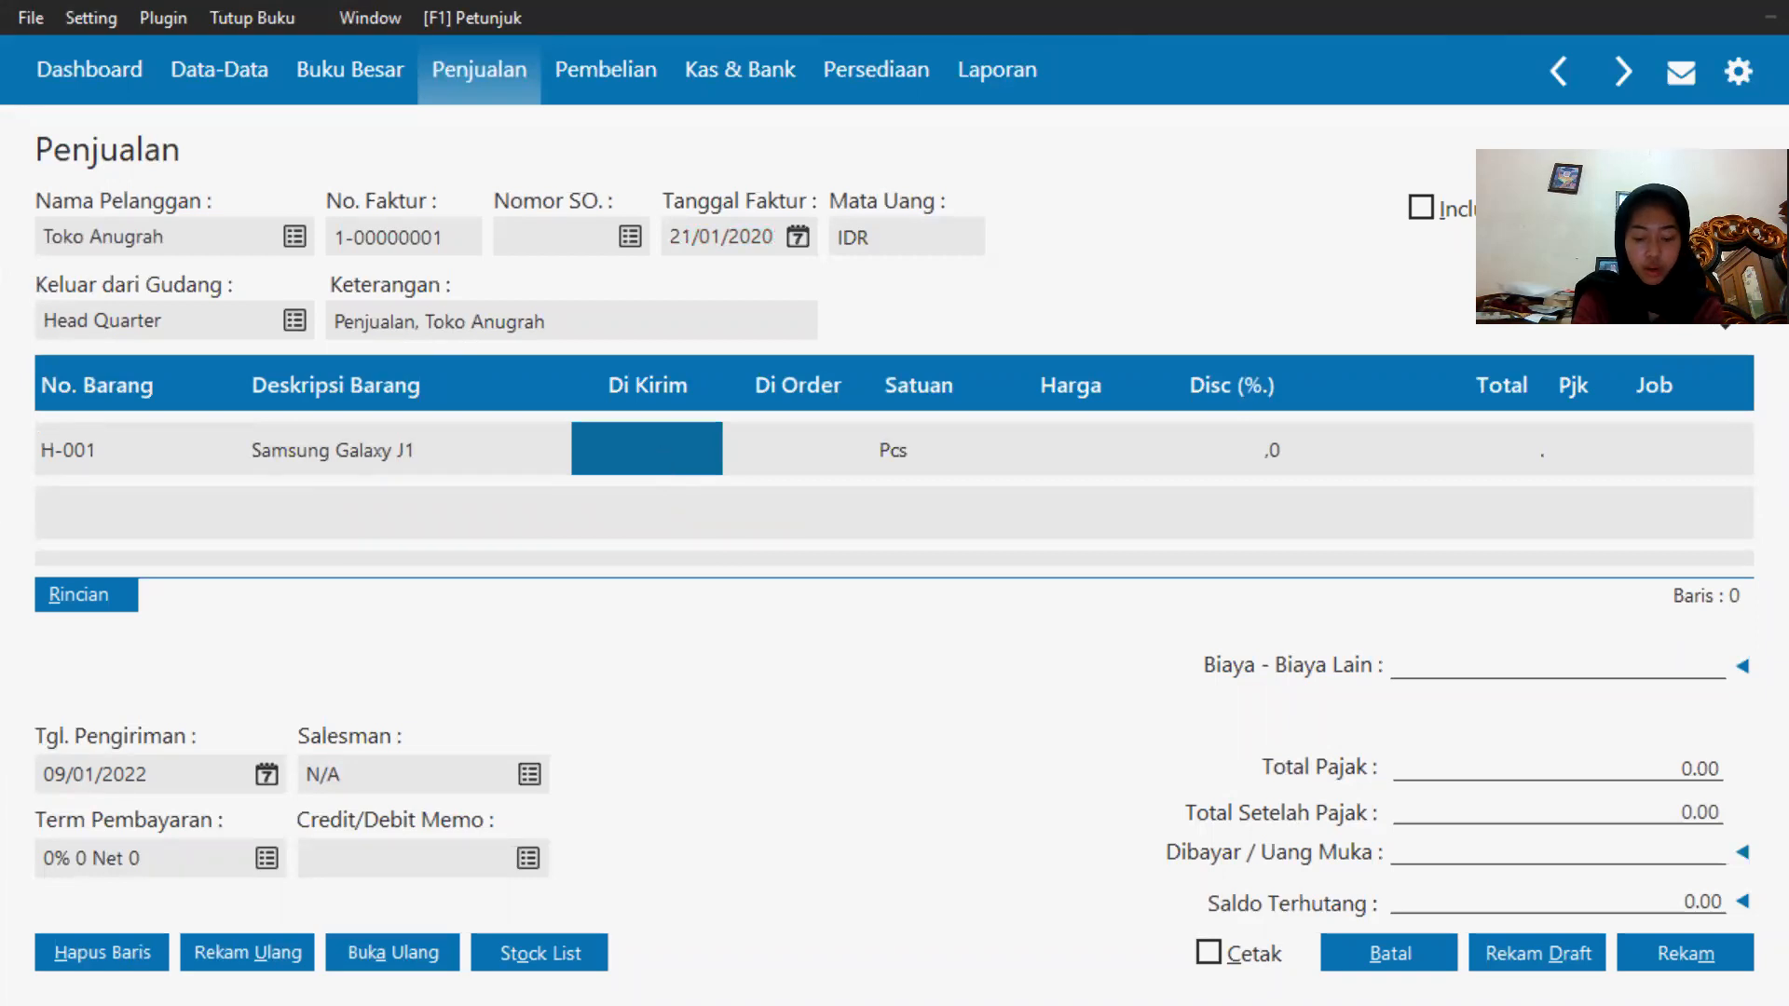
pyautogui.write('2')
pyautogui.click(1051, 443)
pyautogui.write('20000')
pyautogui.press('BackSpace')
pyautogui.press('BackSpace')
pyautogui.press('BackSpace')
pyautogui.write('000000')
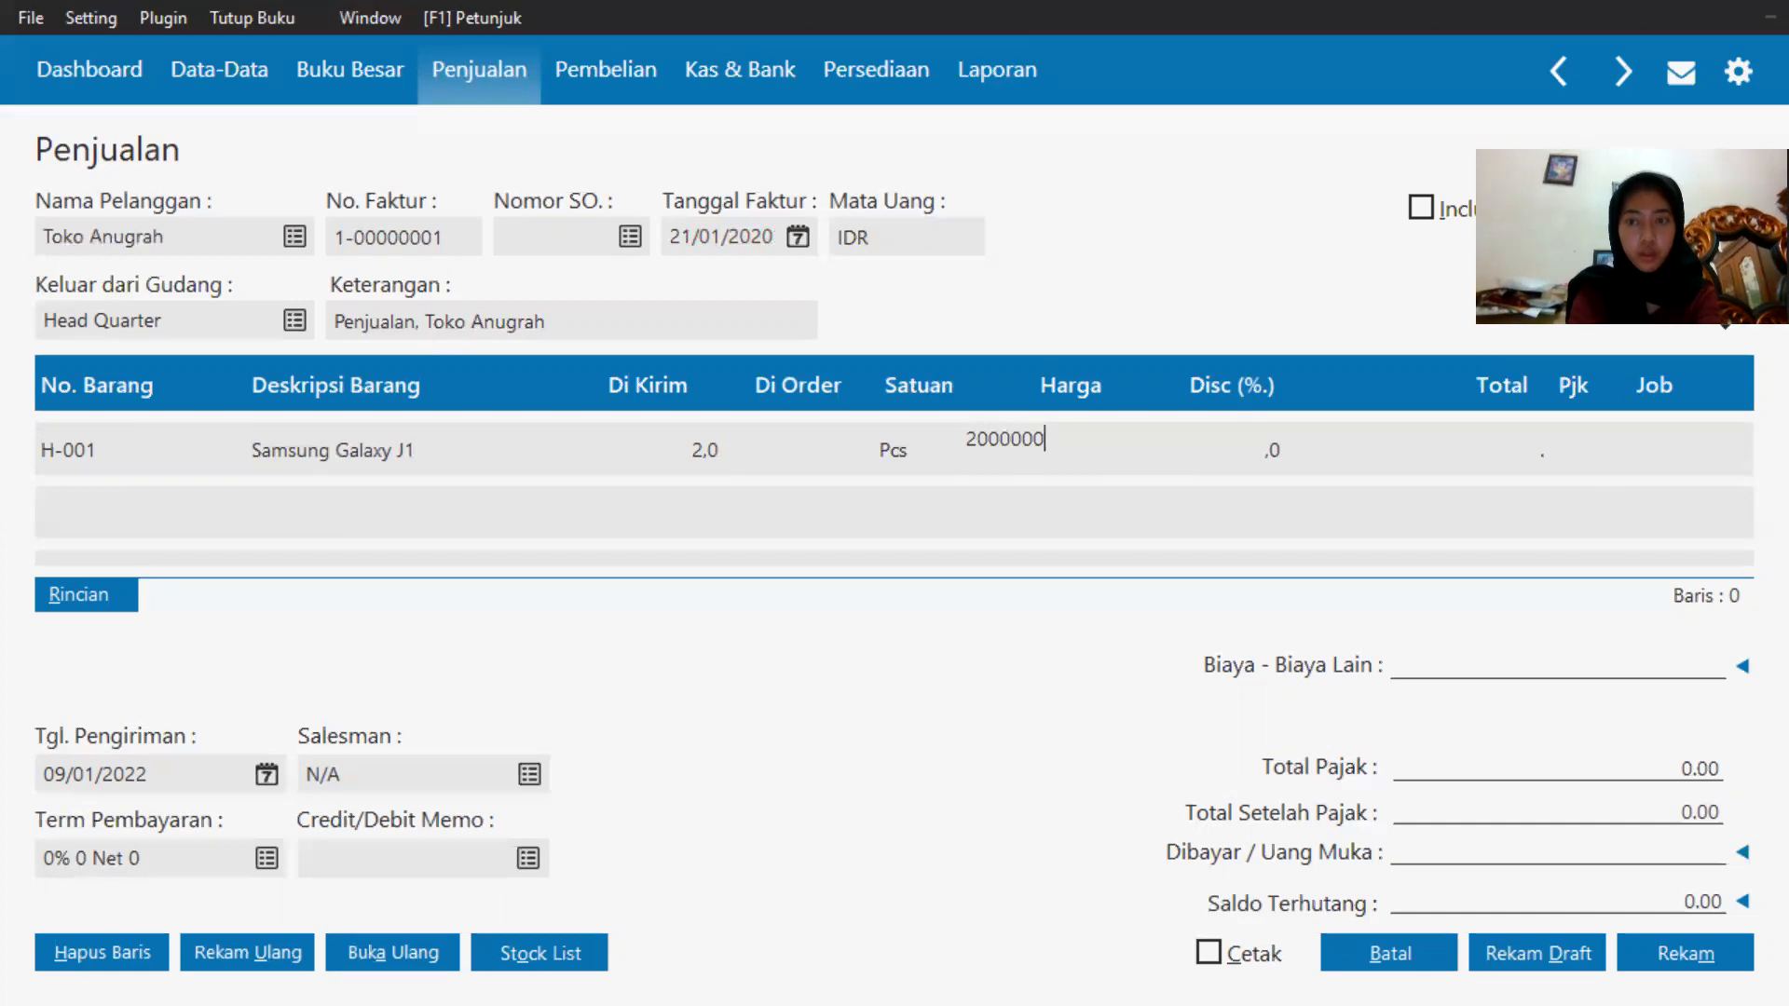
pyautogui.click(1500, 460)
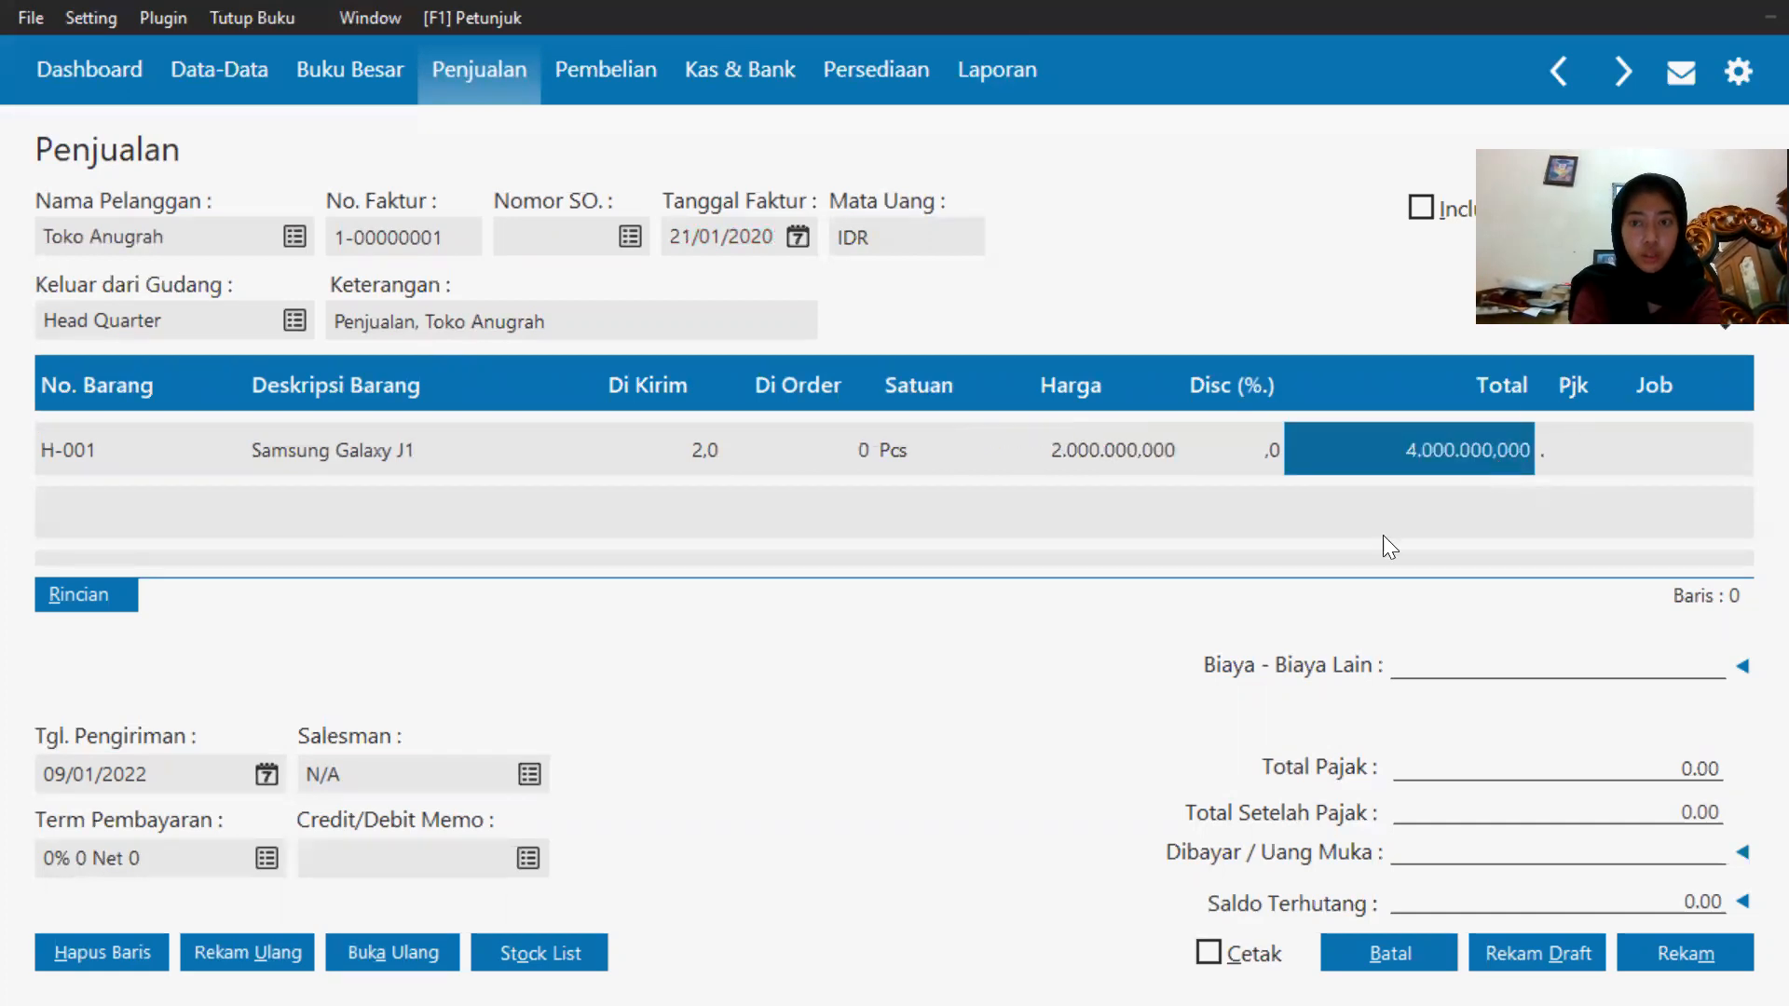
# Create a new employee with the exercise's salesman name and assign them as the invoice's salesman.
pyautogui.click(519, 783)
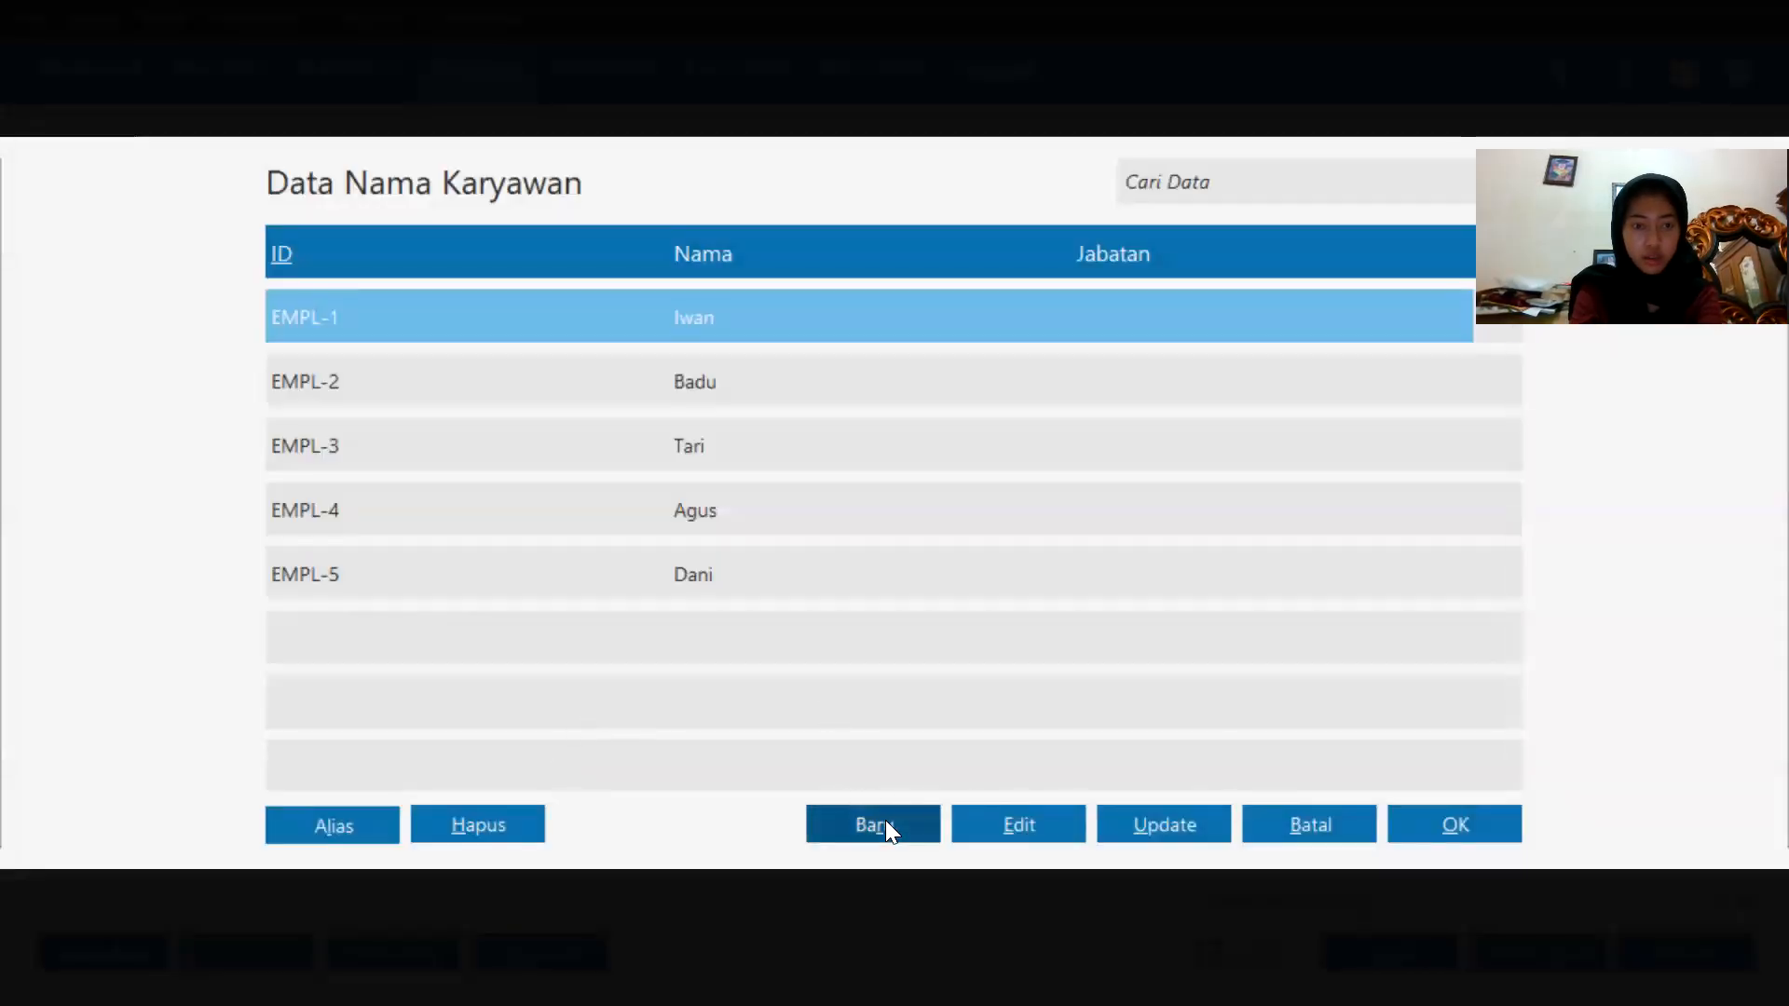
pyautogui.click(891, 807)
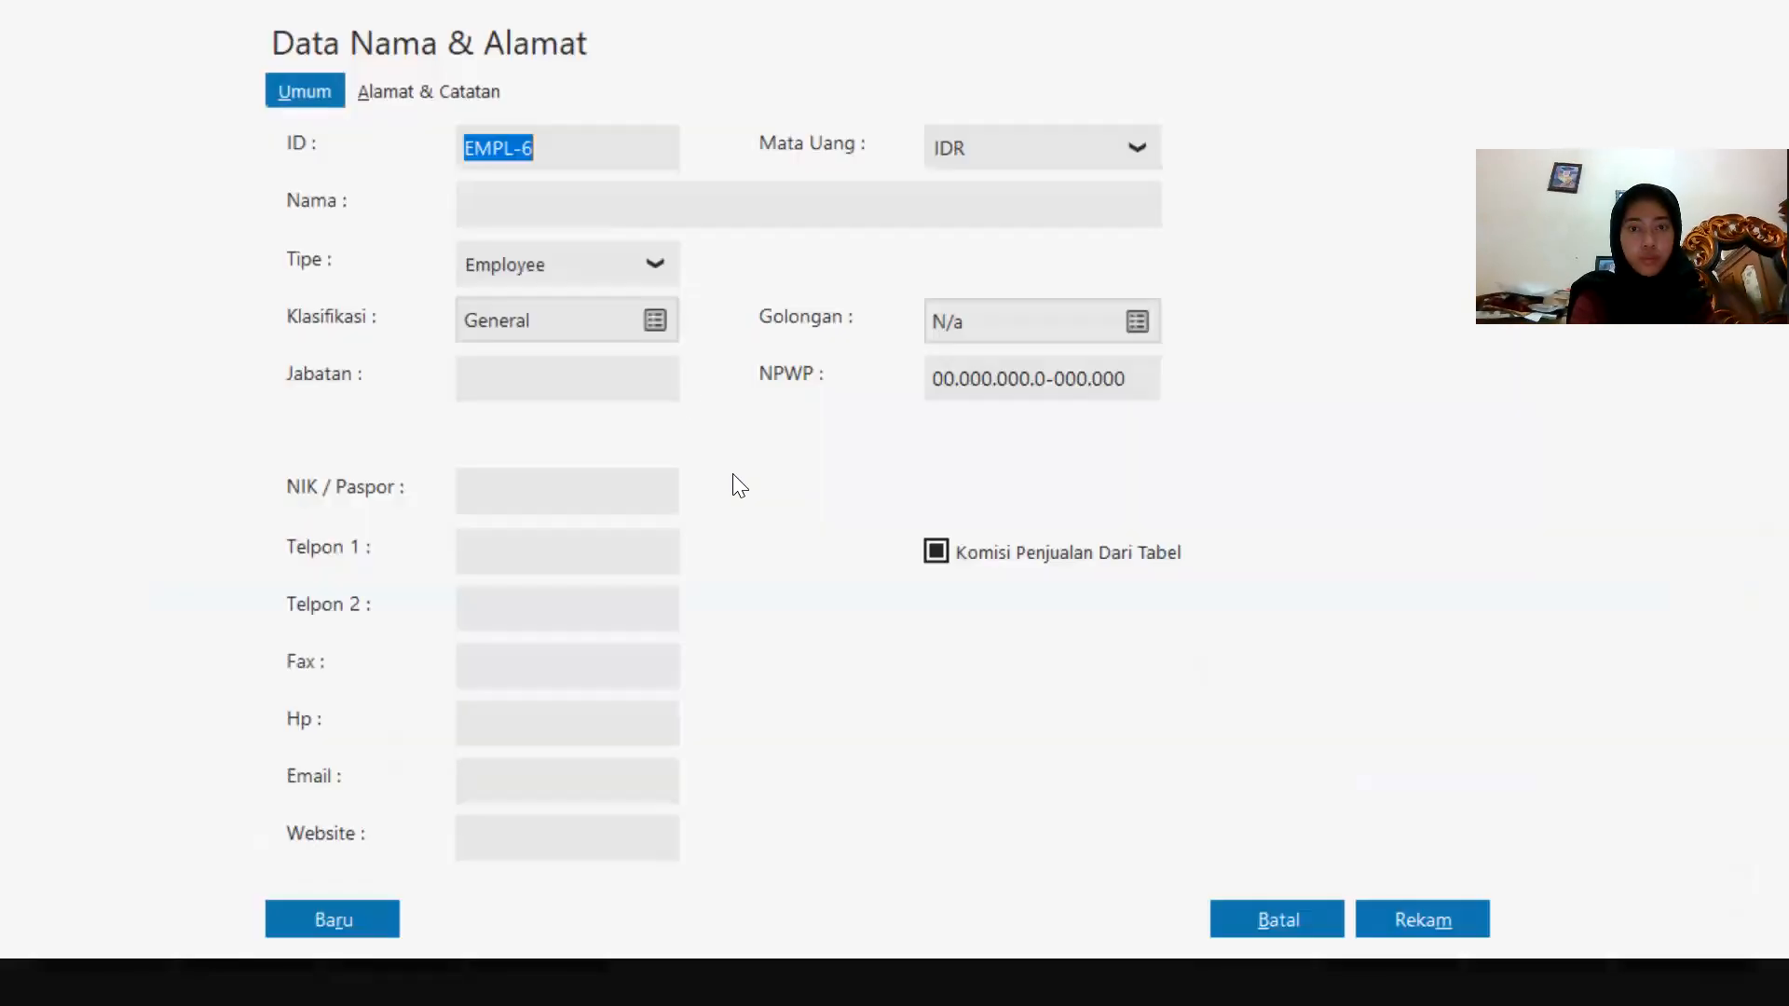
pyautogui.click(550, 208)
pyautogui.write('C')
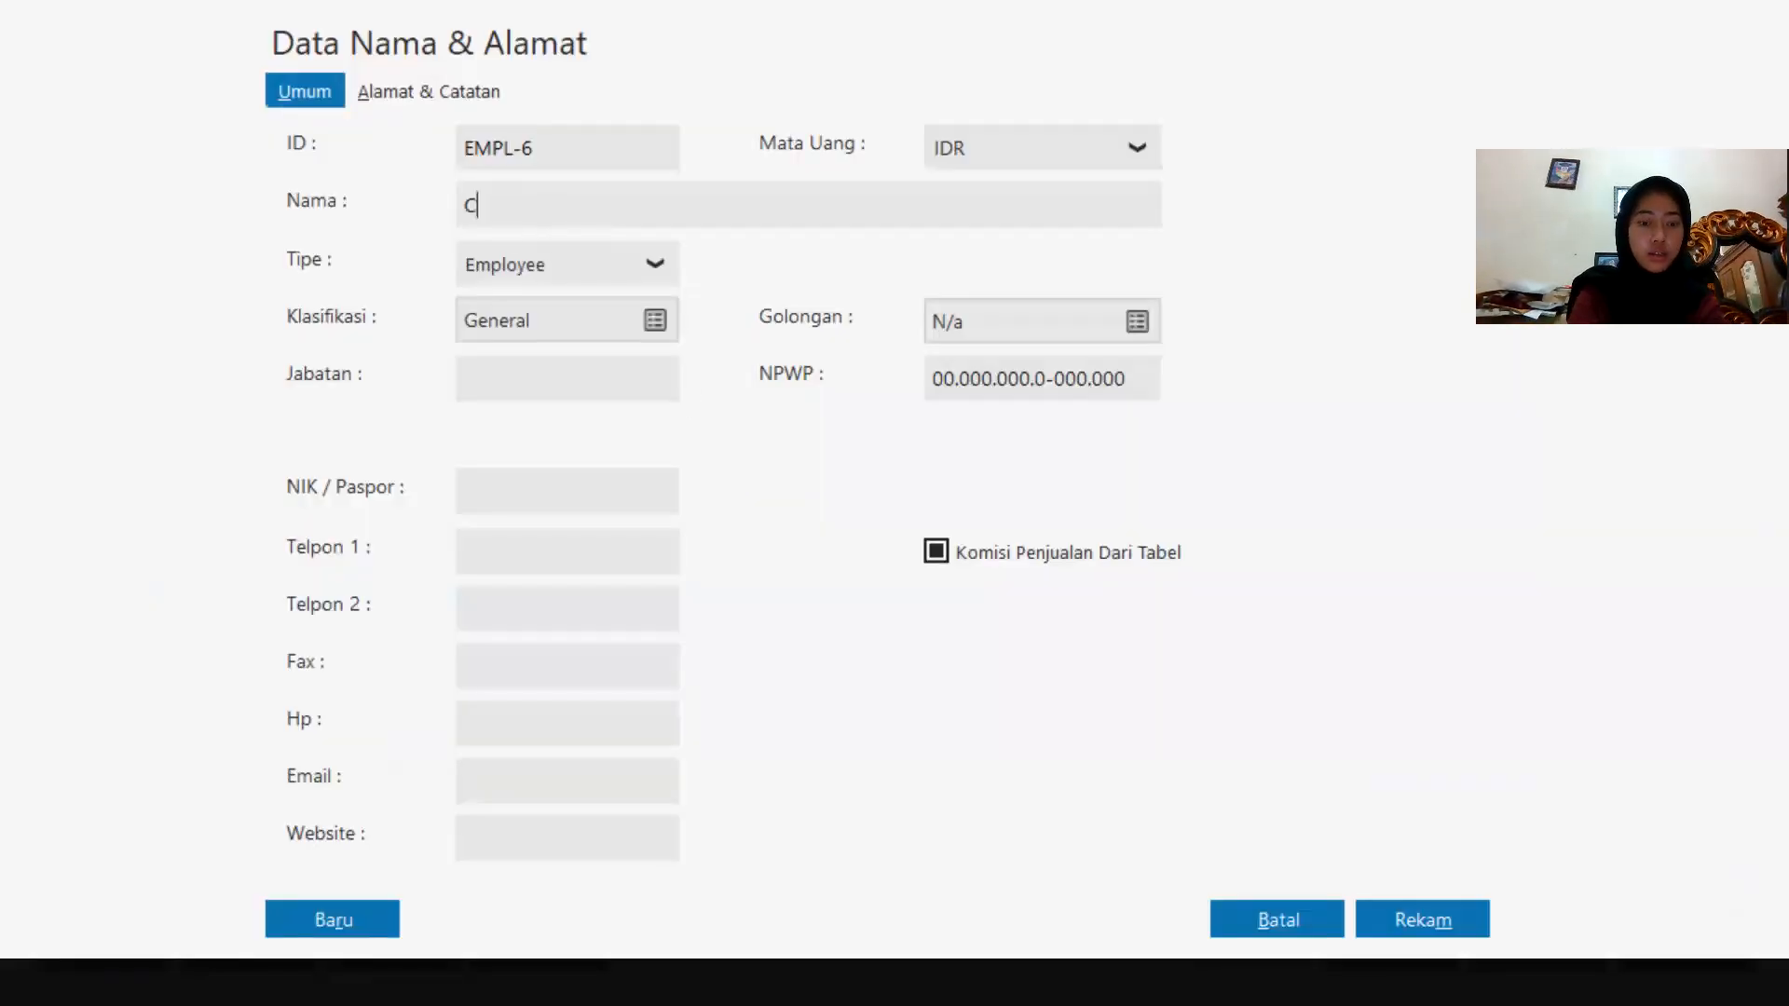
pyautogui.press('capslock')
pyautogui.write('andra')
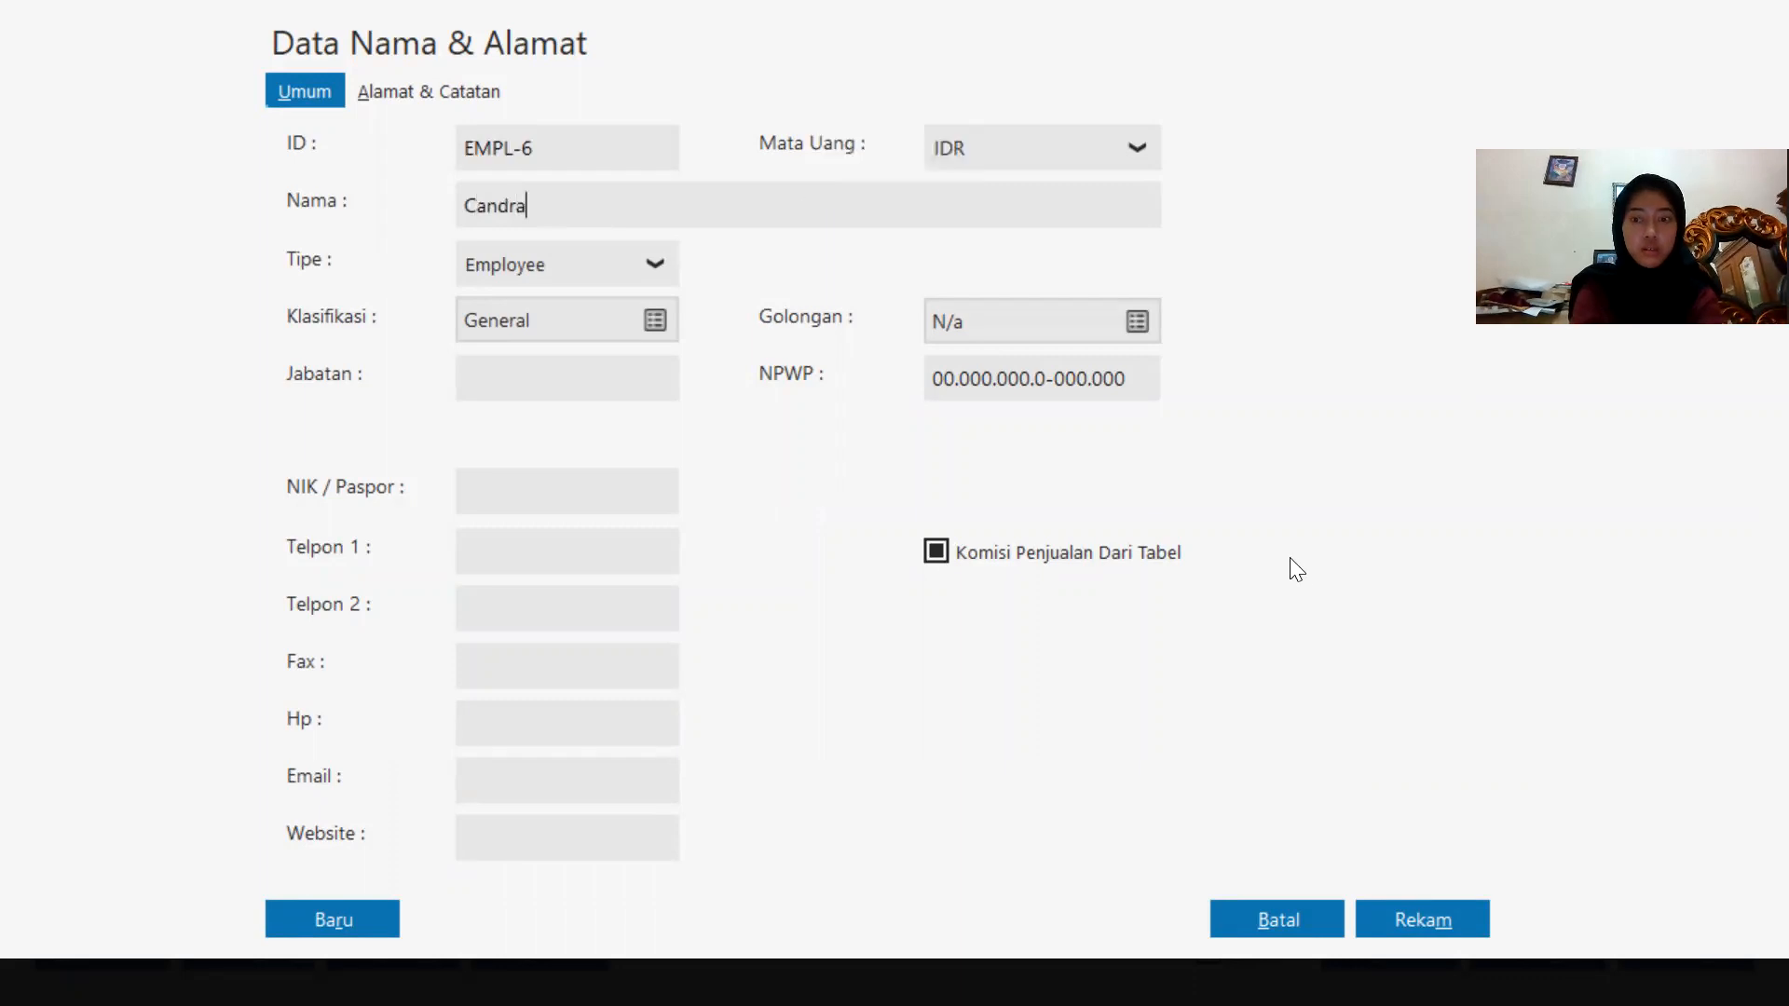
pyautogui.click(1410, 908)
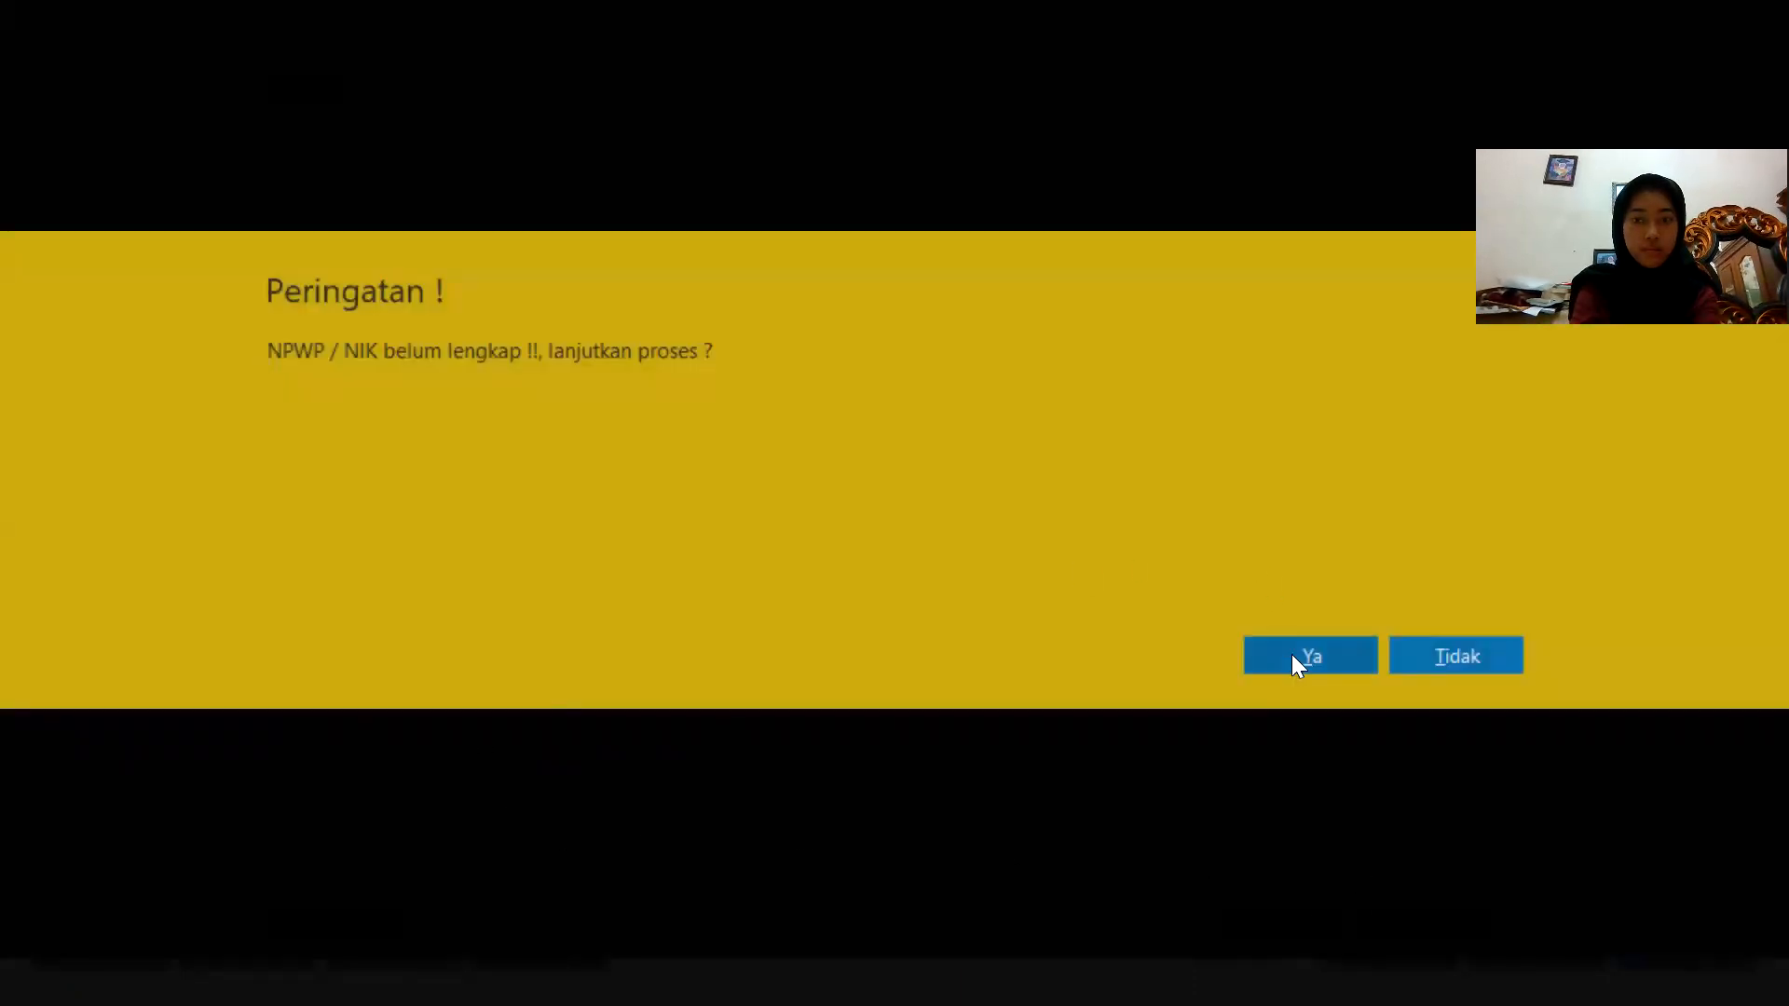
pyautogui.click(1293, 656)
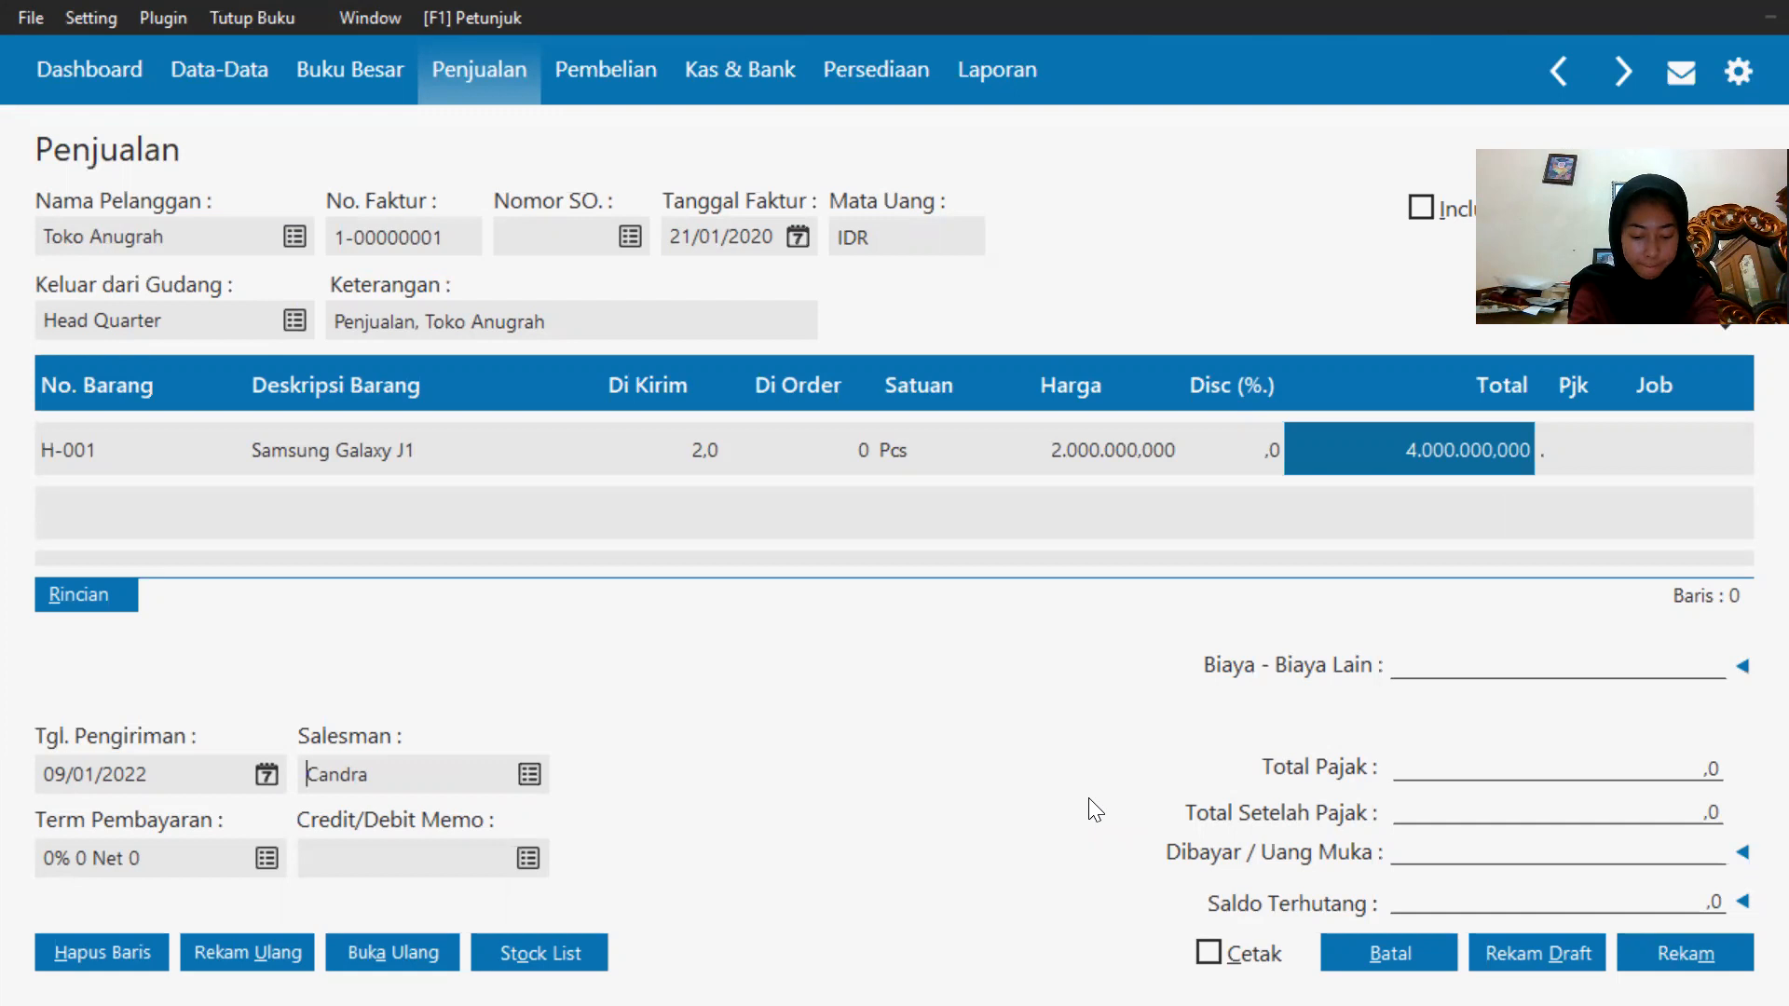
# Mark the sale as Tunai (cash), save the invoice, and close the form.
pyautogui.moveTo(1590, 159); pyautogui.dragTo(1590, 352)
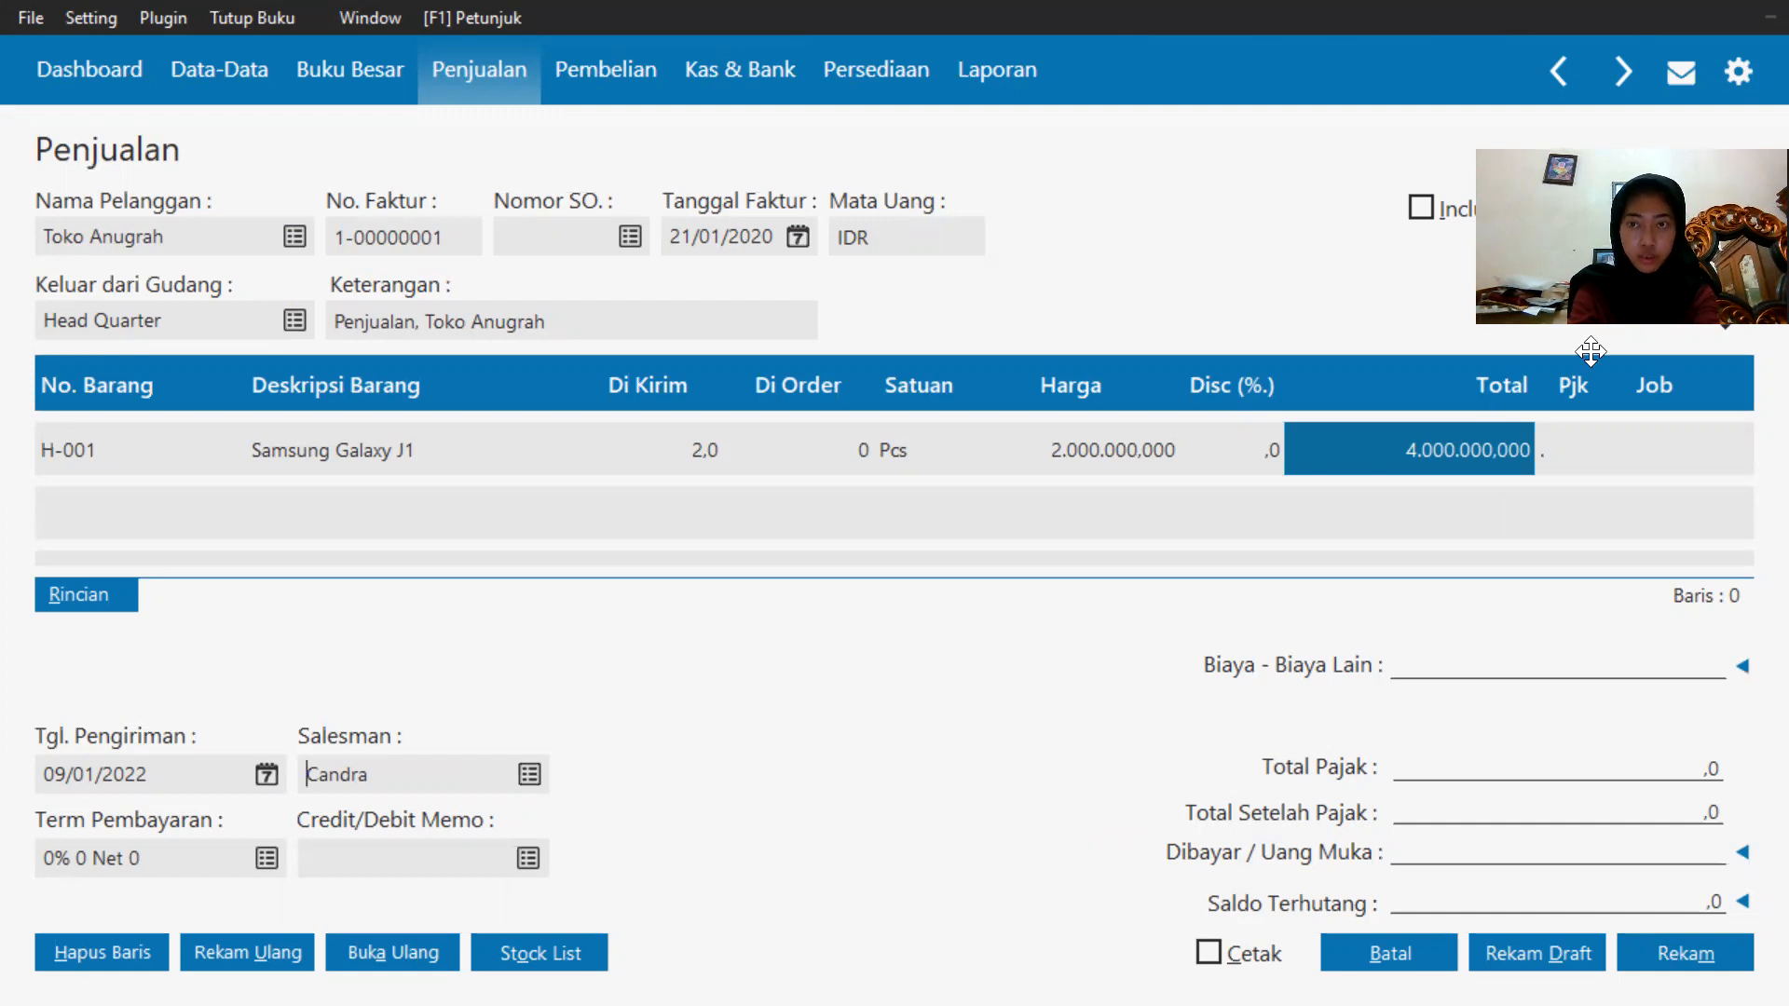
pyautogui.click(1604, 281)
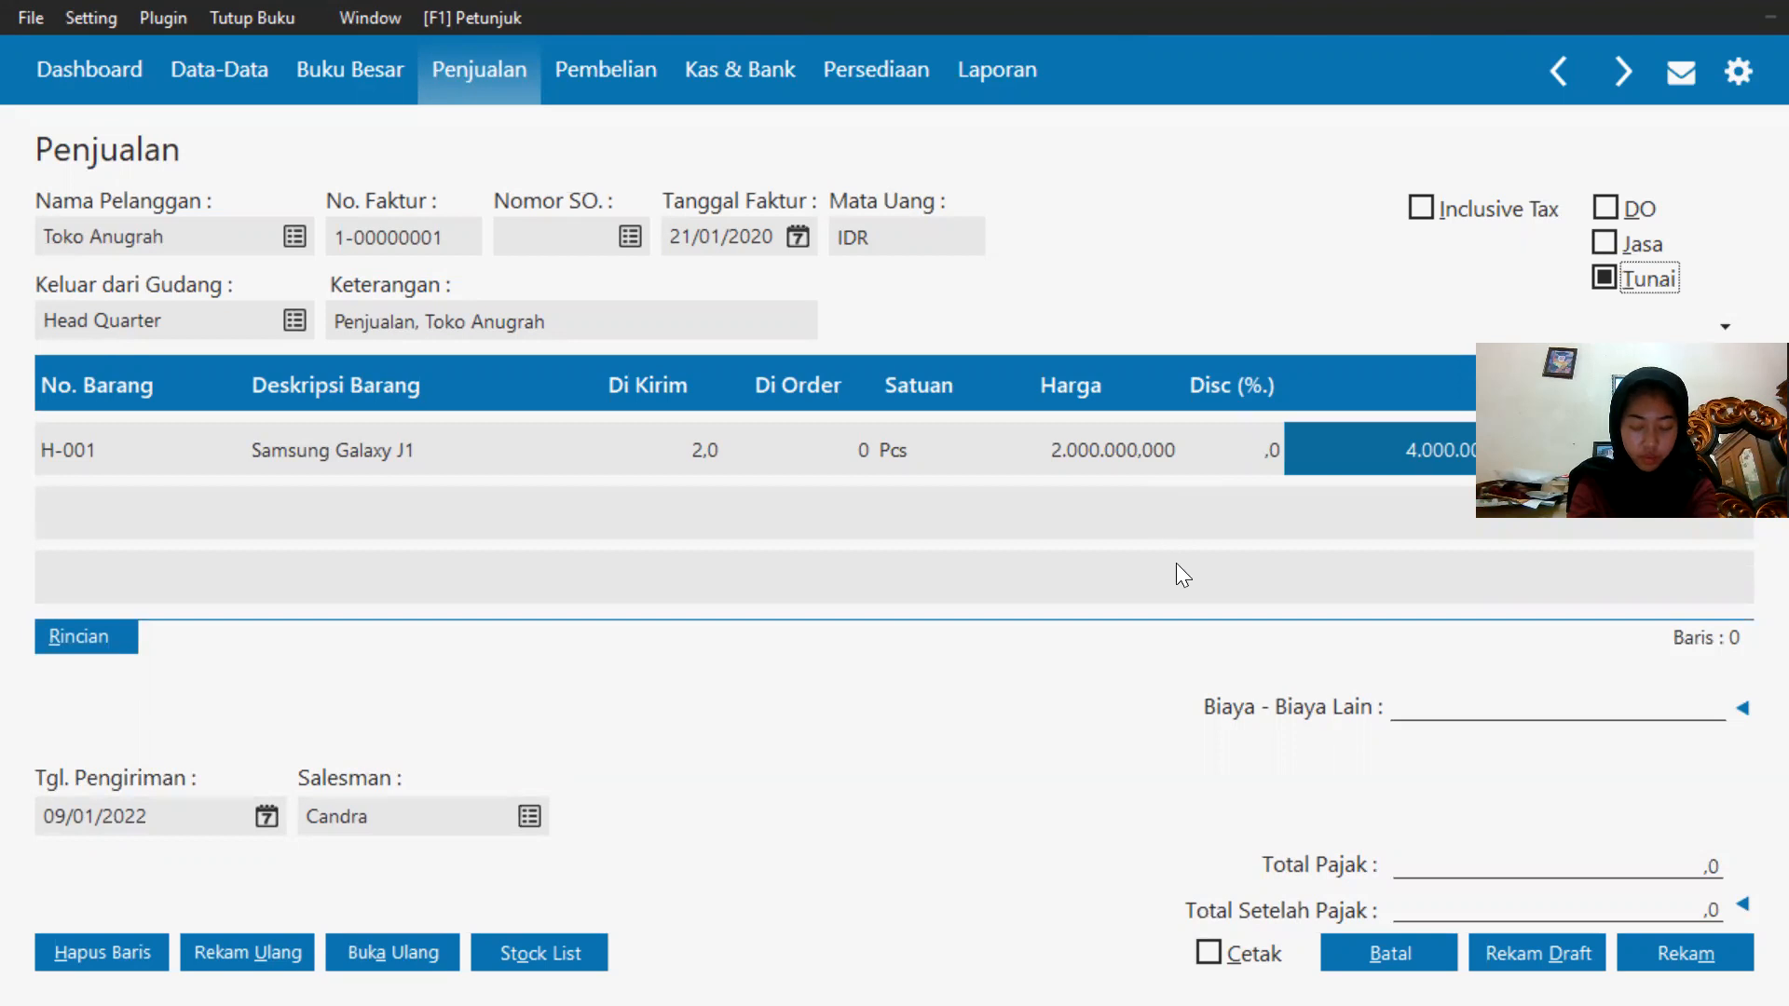
pyautogui.click(1690, 952)
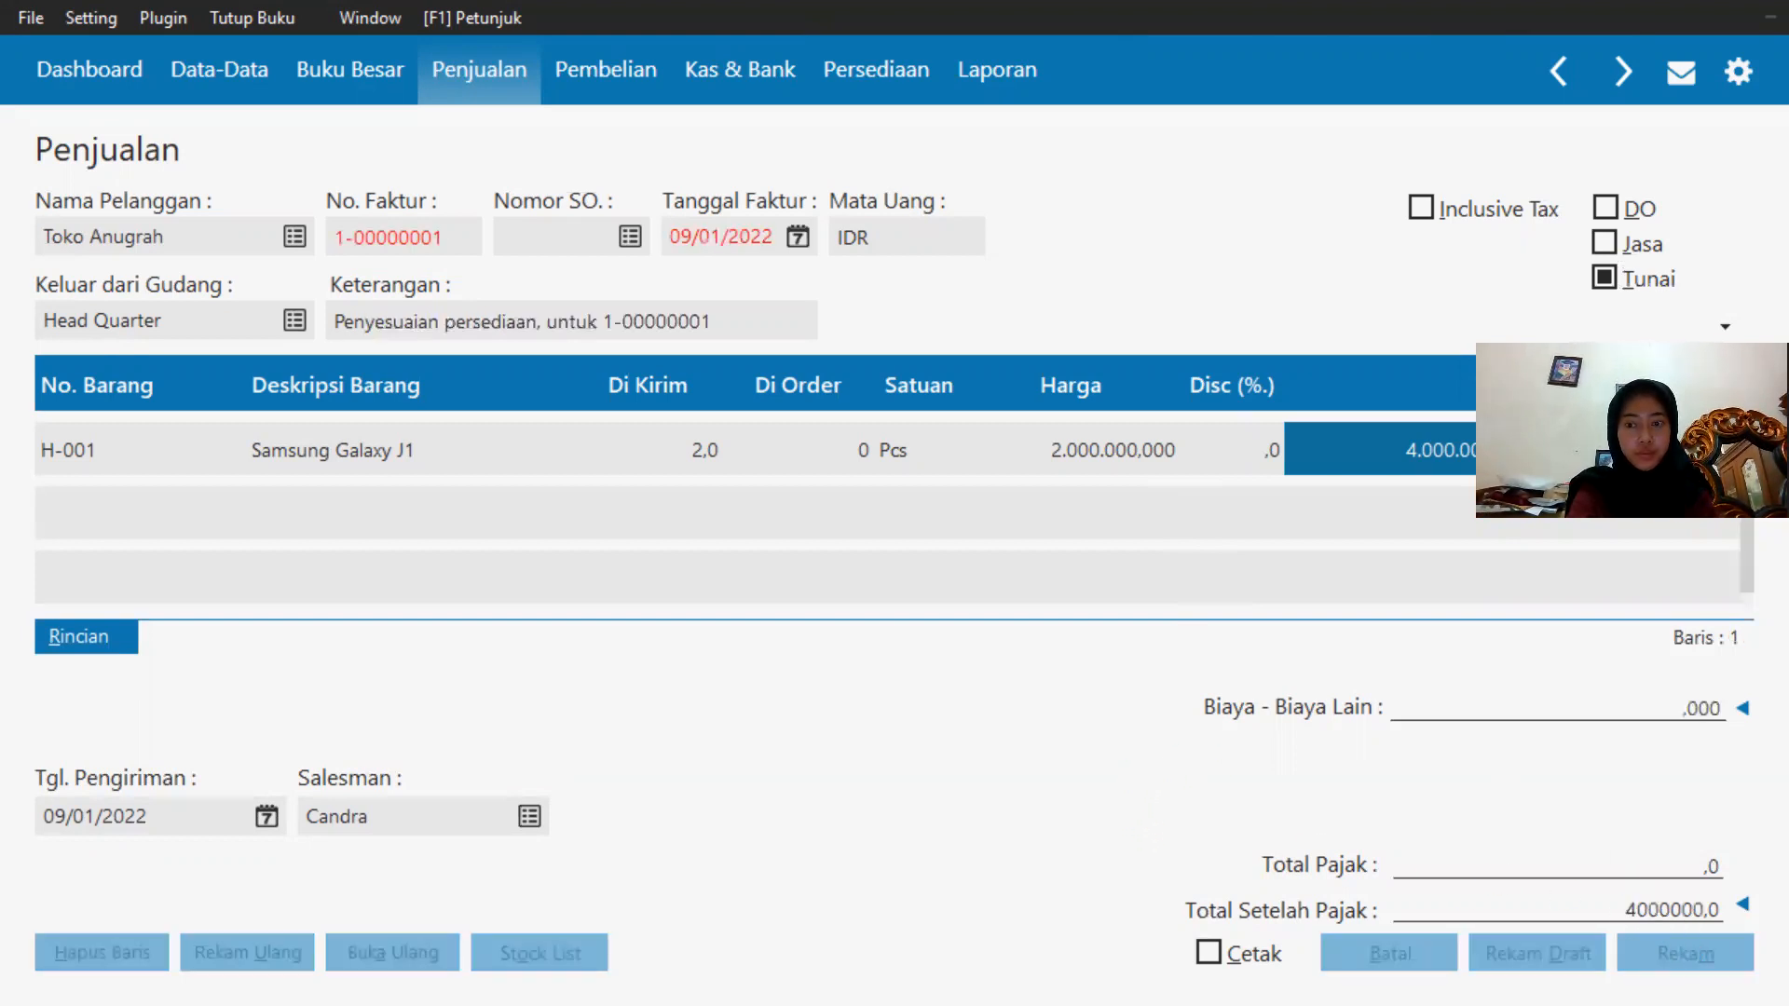
pyautogui.click(1354, 955)
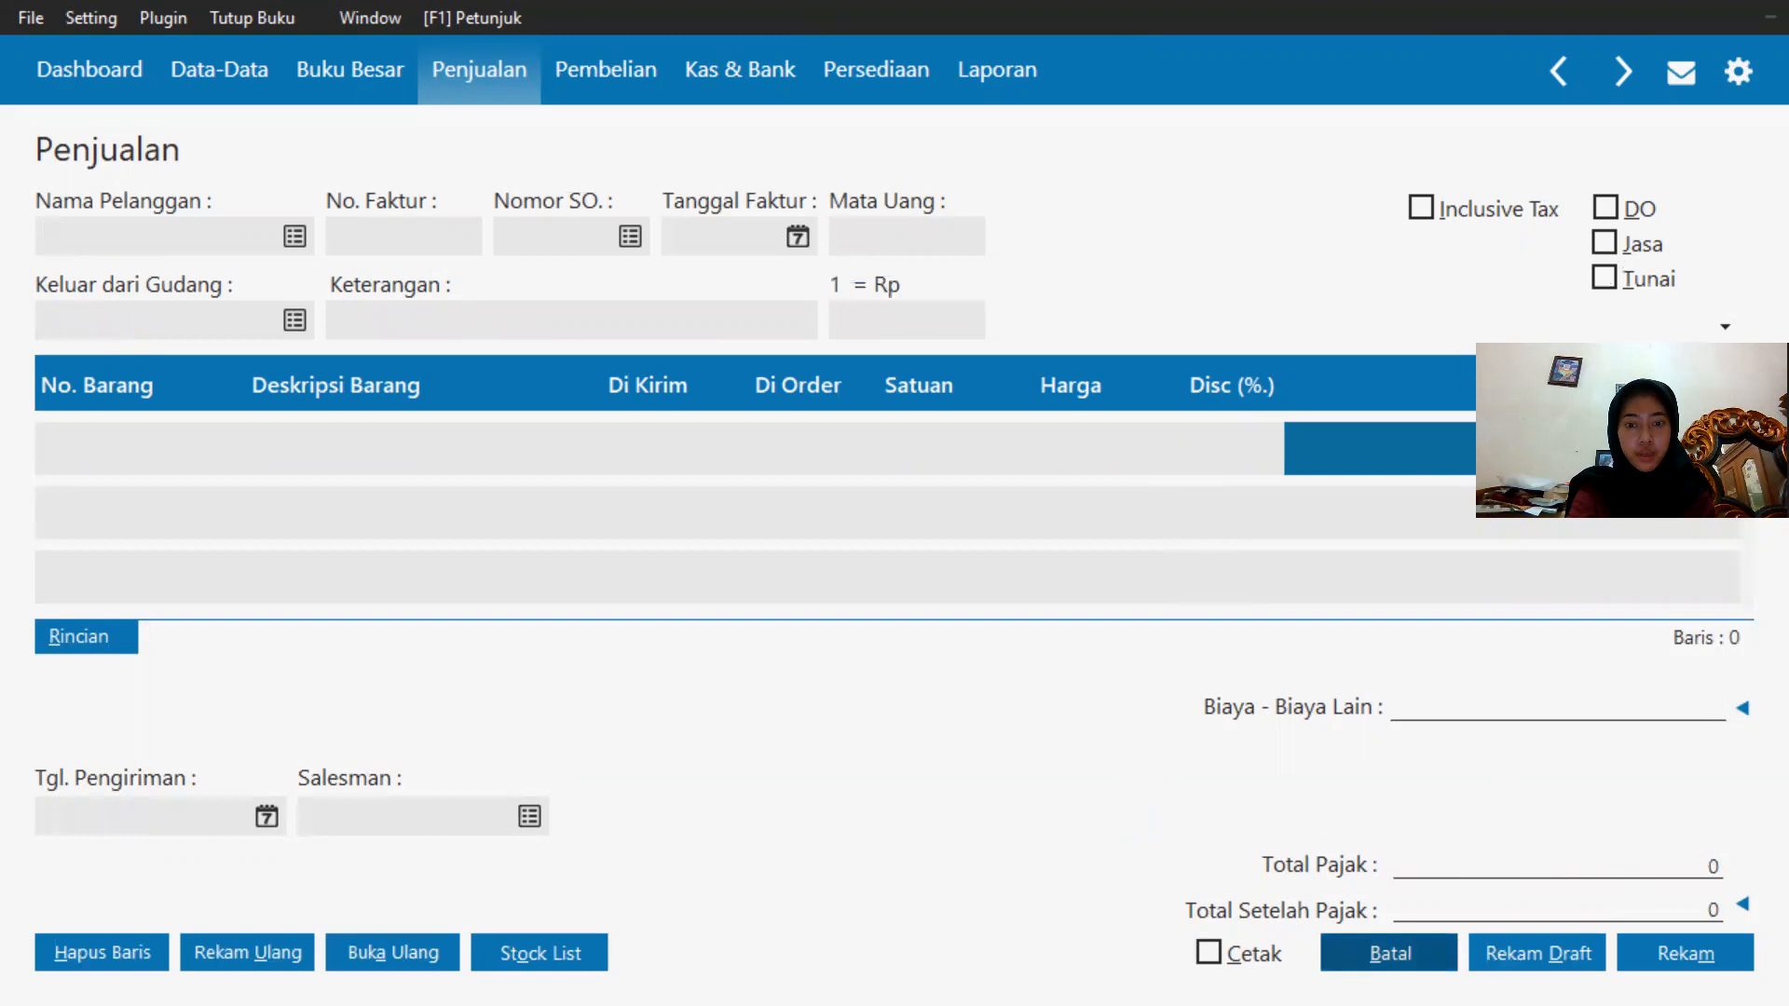
# Check the next transaction in the exercise PDF and return to the accounting program.
pyautogui.press('super')
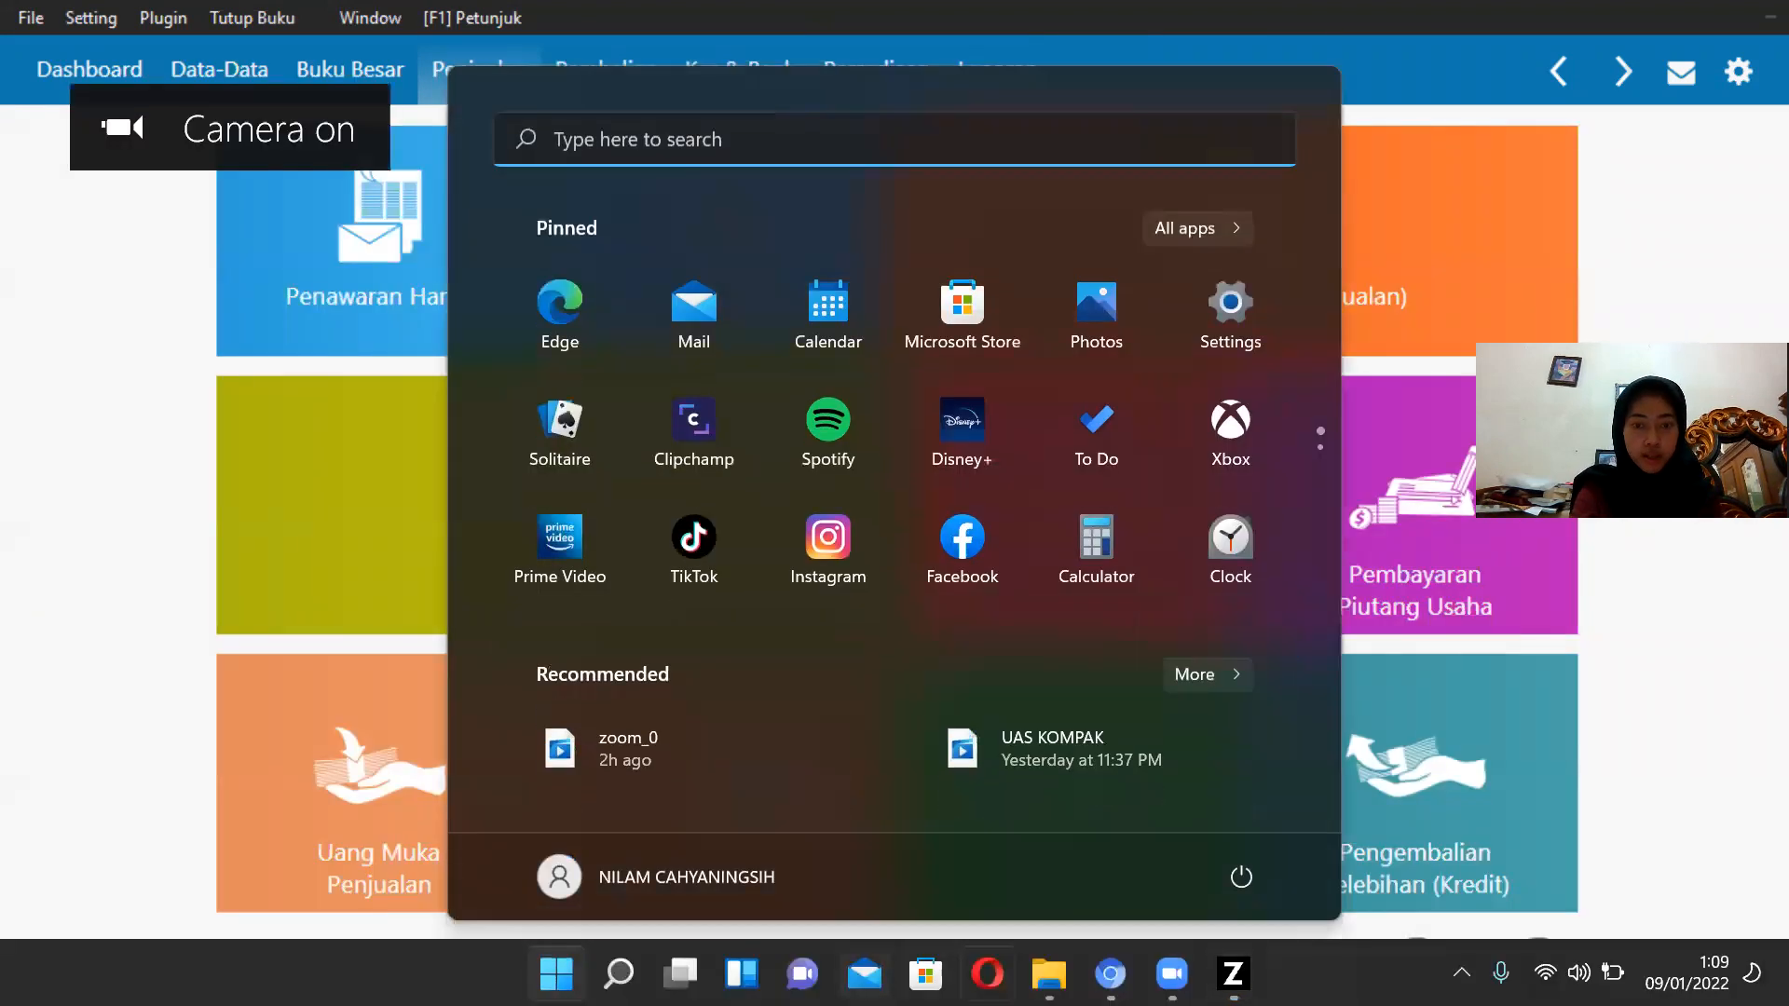
pyautogui.click(1110, 974)
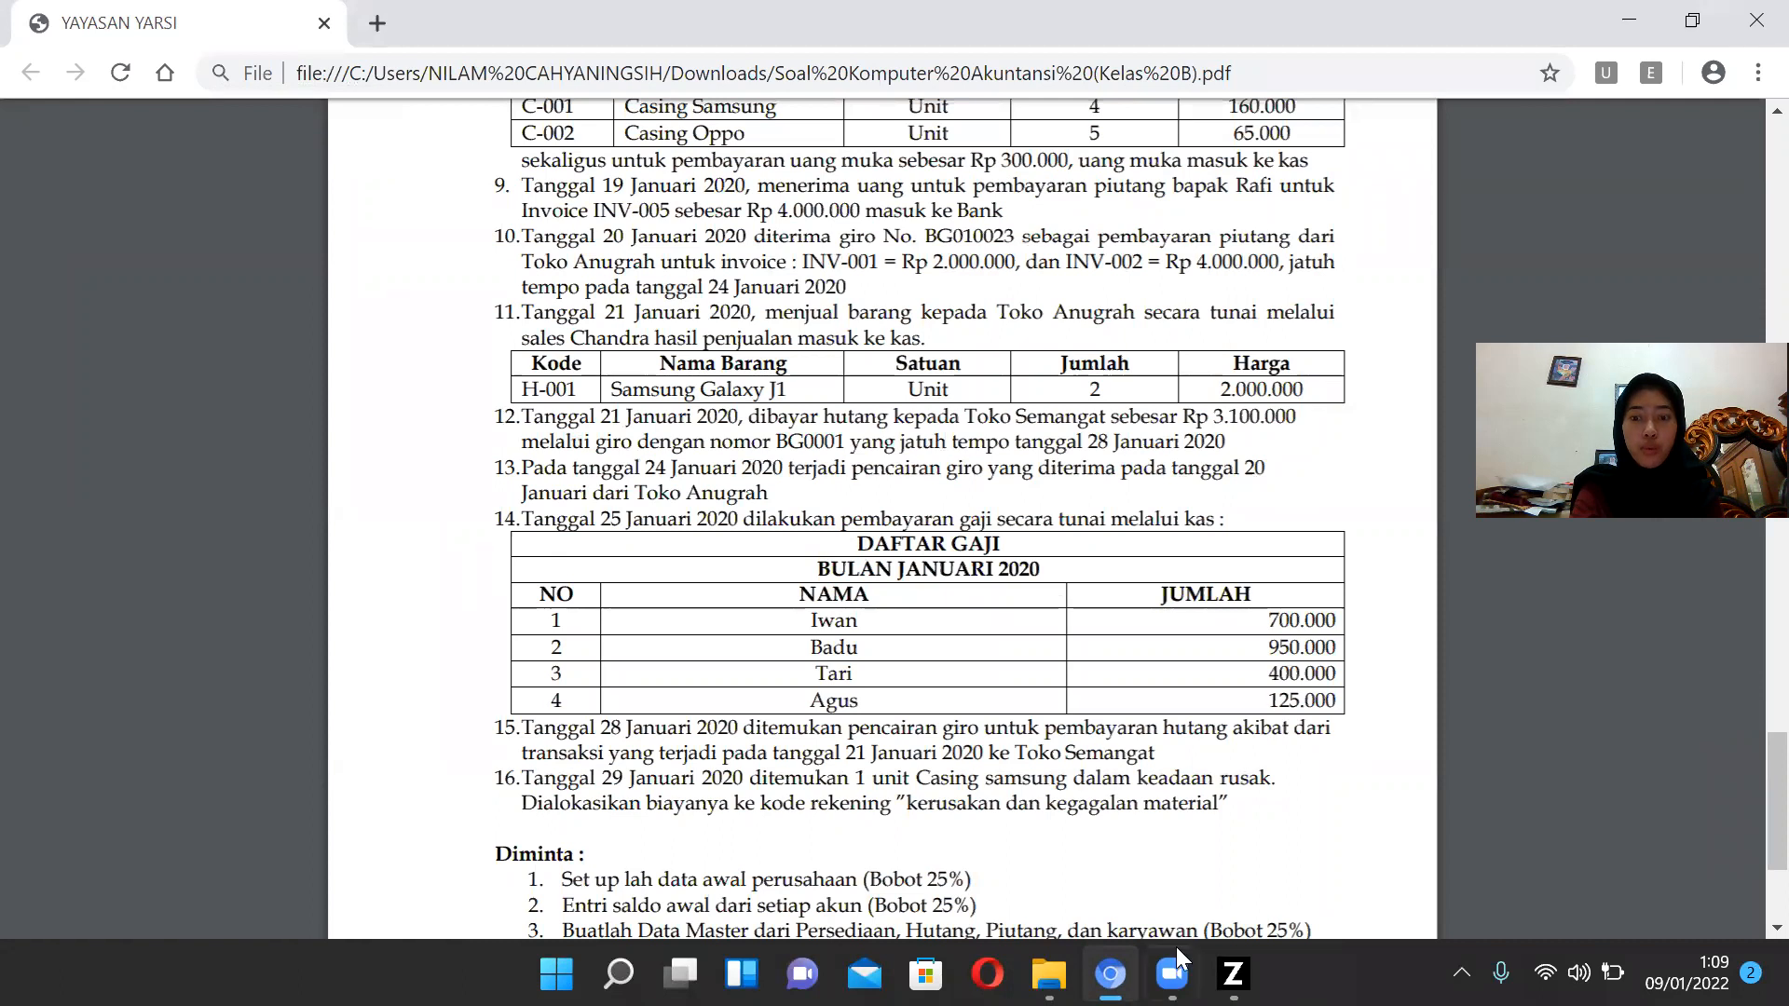
pyautogui.click(1232, 974)
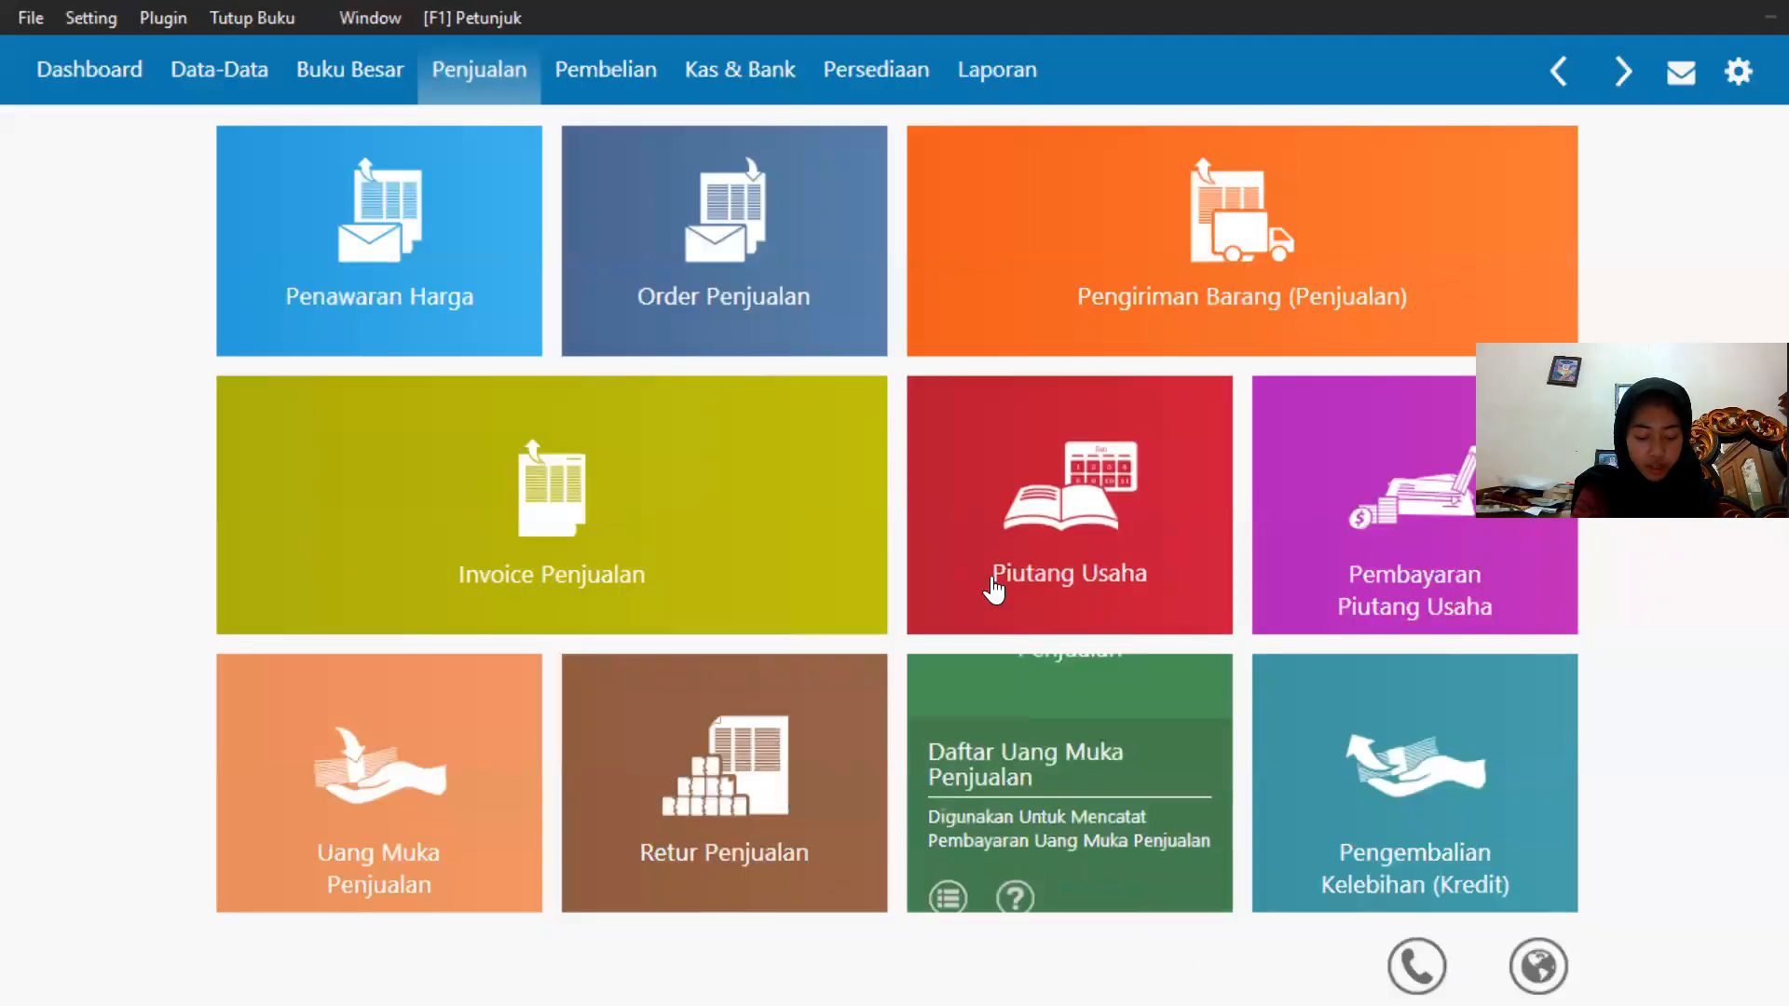
pyautogui.moveTo(969, 548)
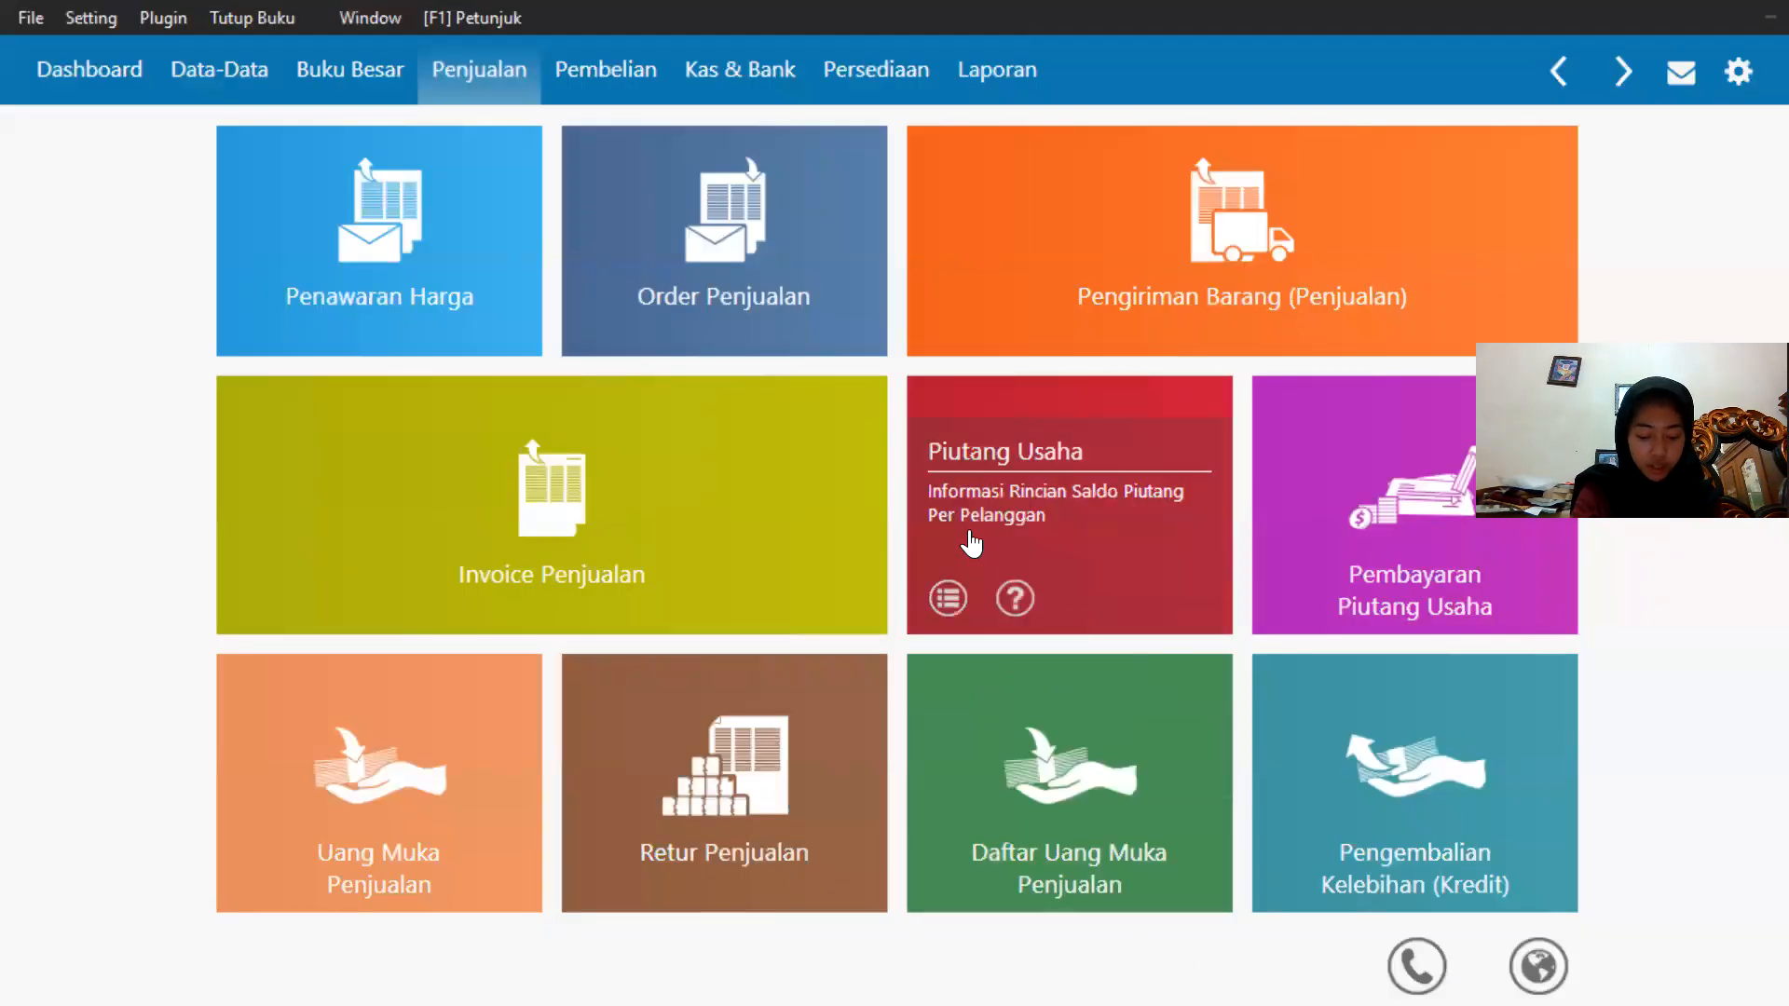
# Start a new payable payment from Bank with Toko Semangat as the recipient.
pyautogui.click(617, 93)
pyautogui.moveTo(1422, 583)
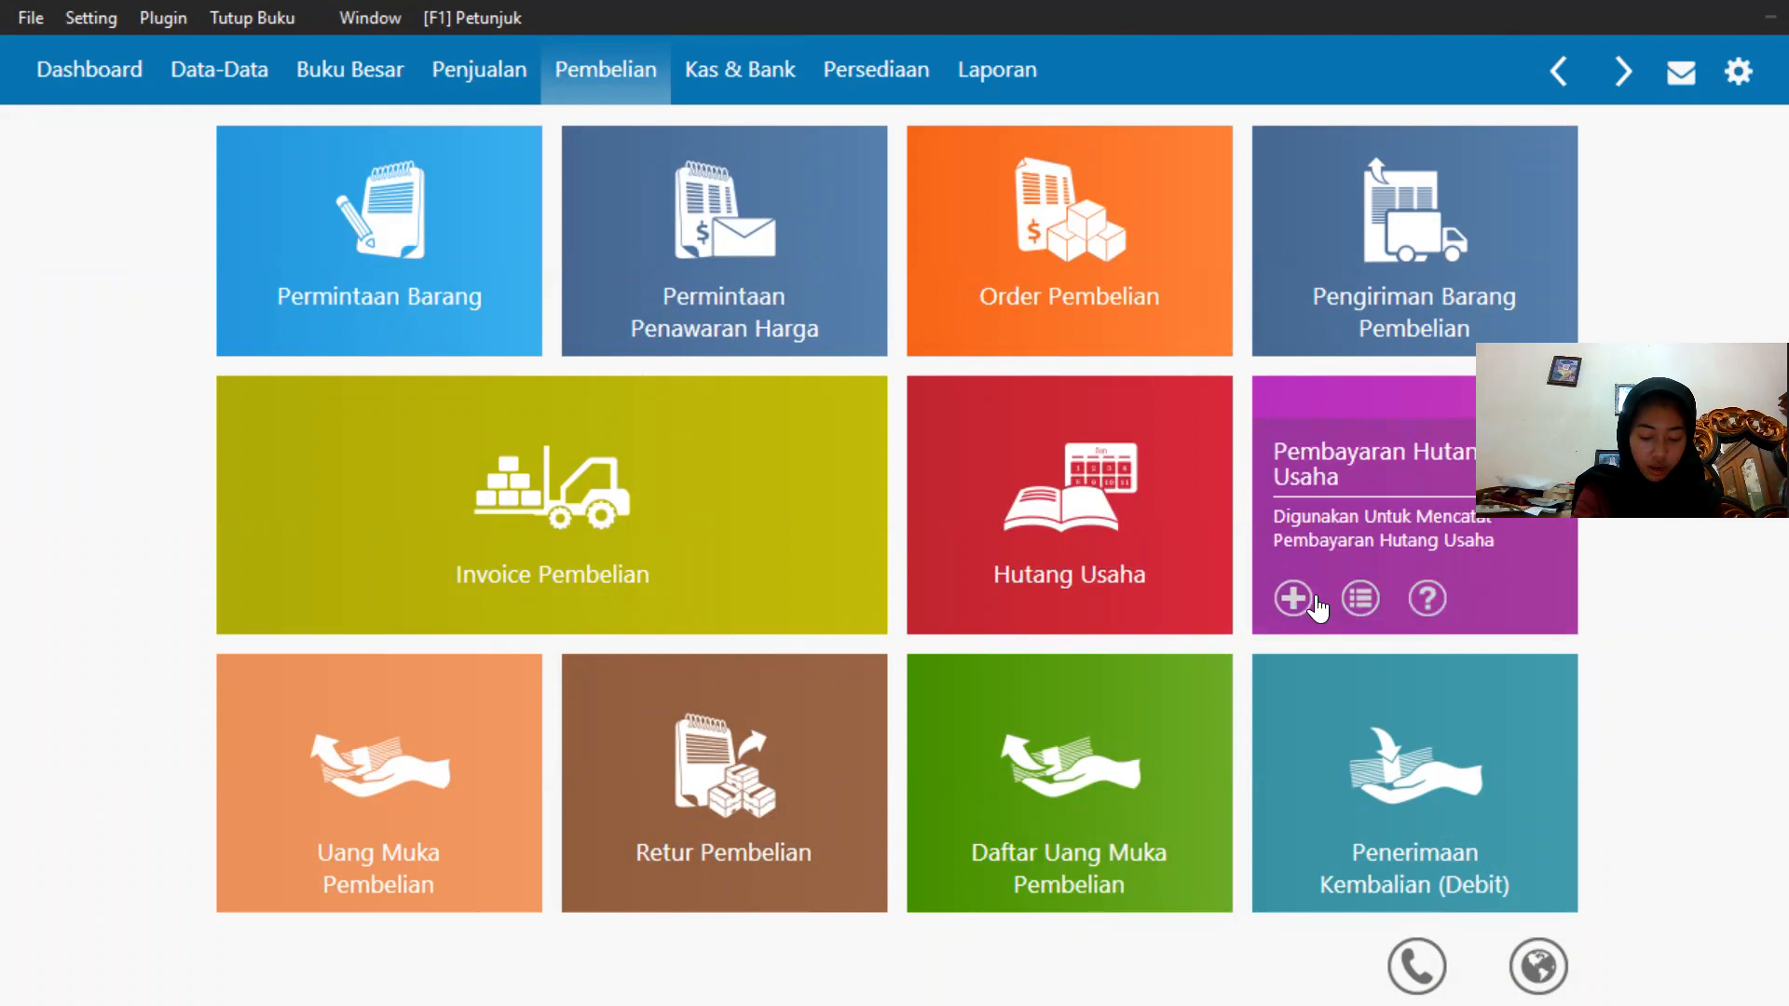
pyautogui.click(1292, 595)
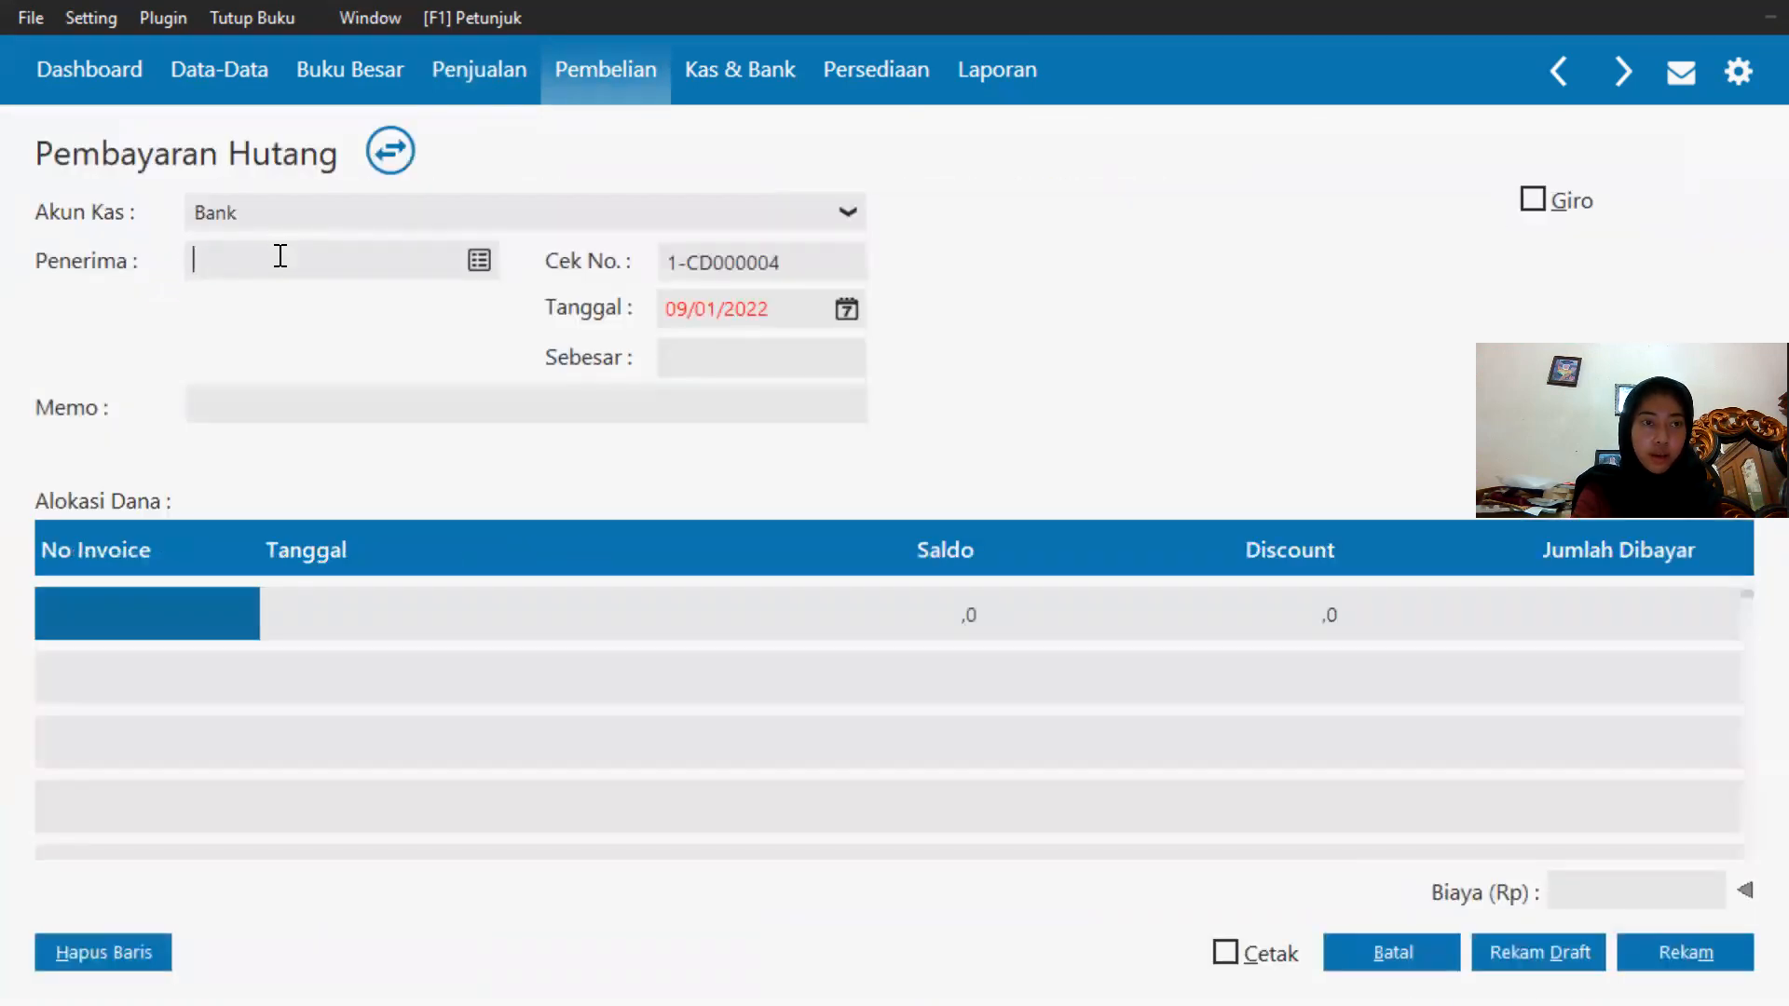
pyautogui.click(471, 259)
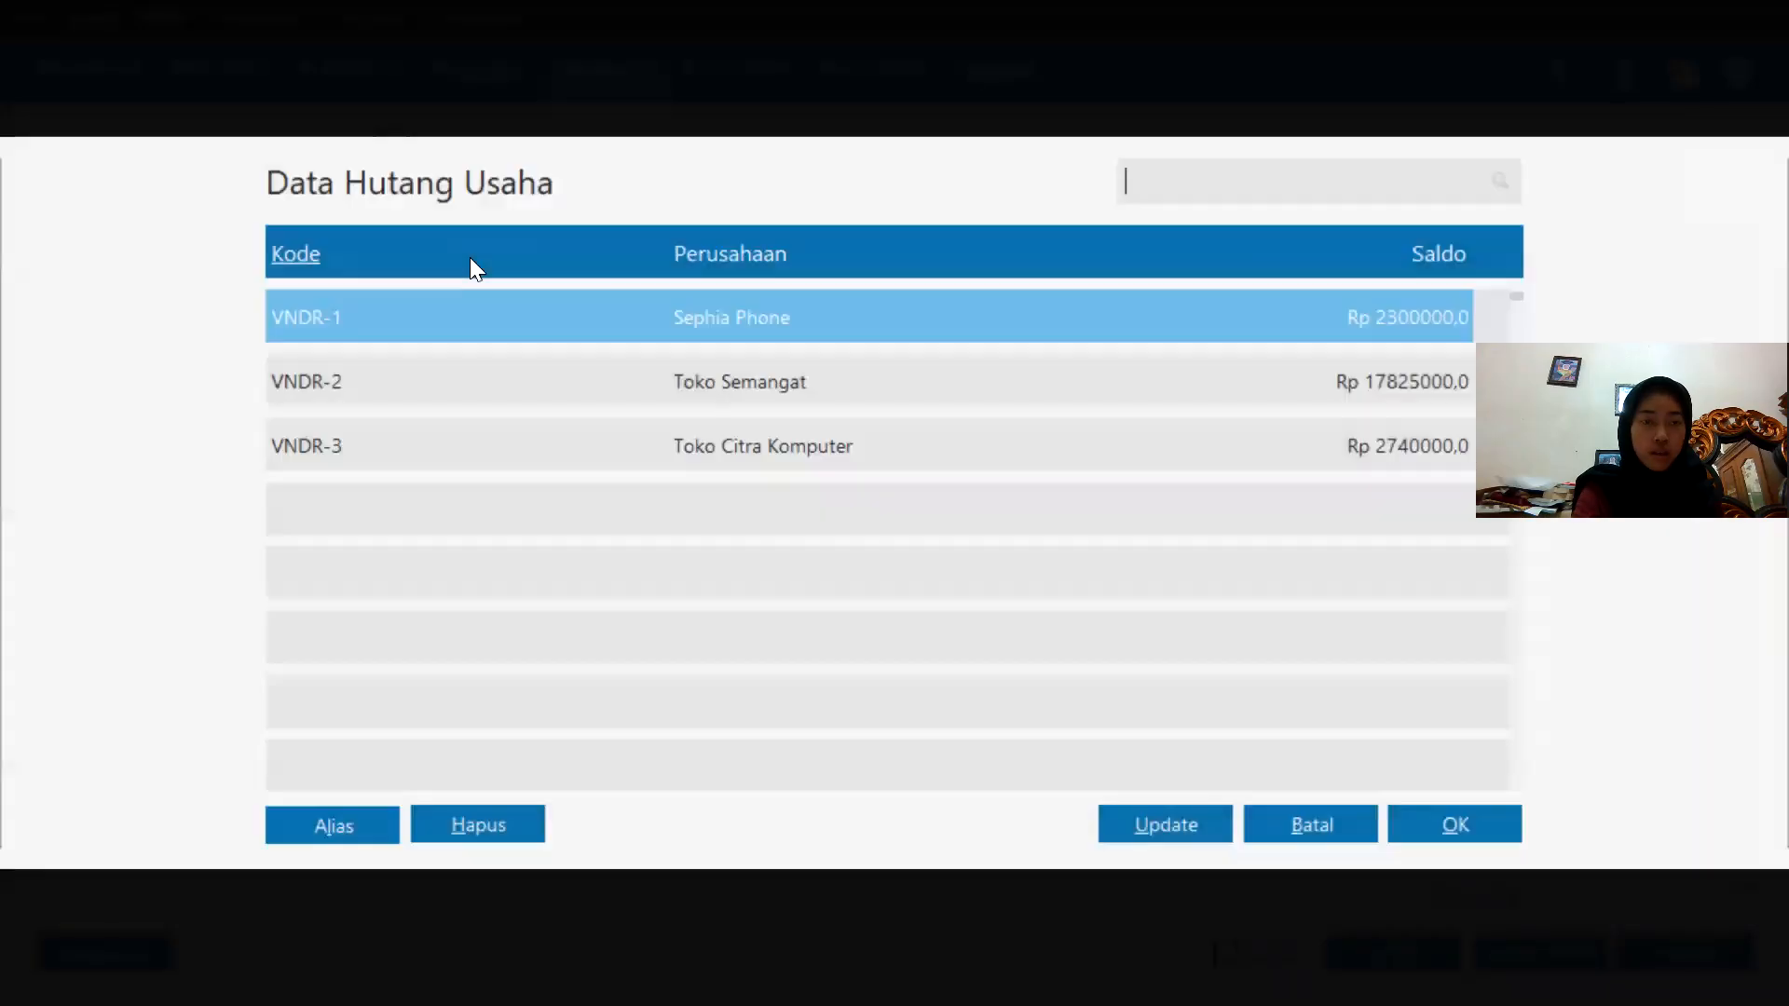
pyautogui.doubleClick(672, 378)
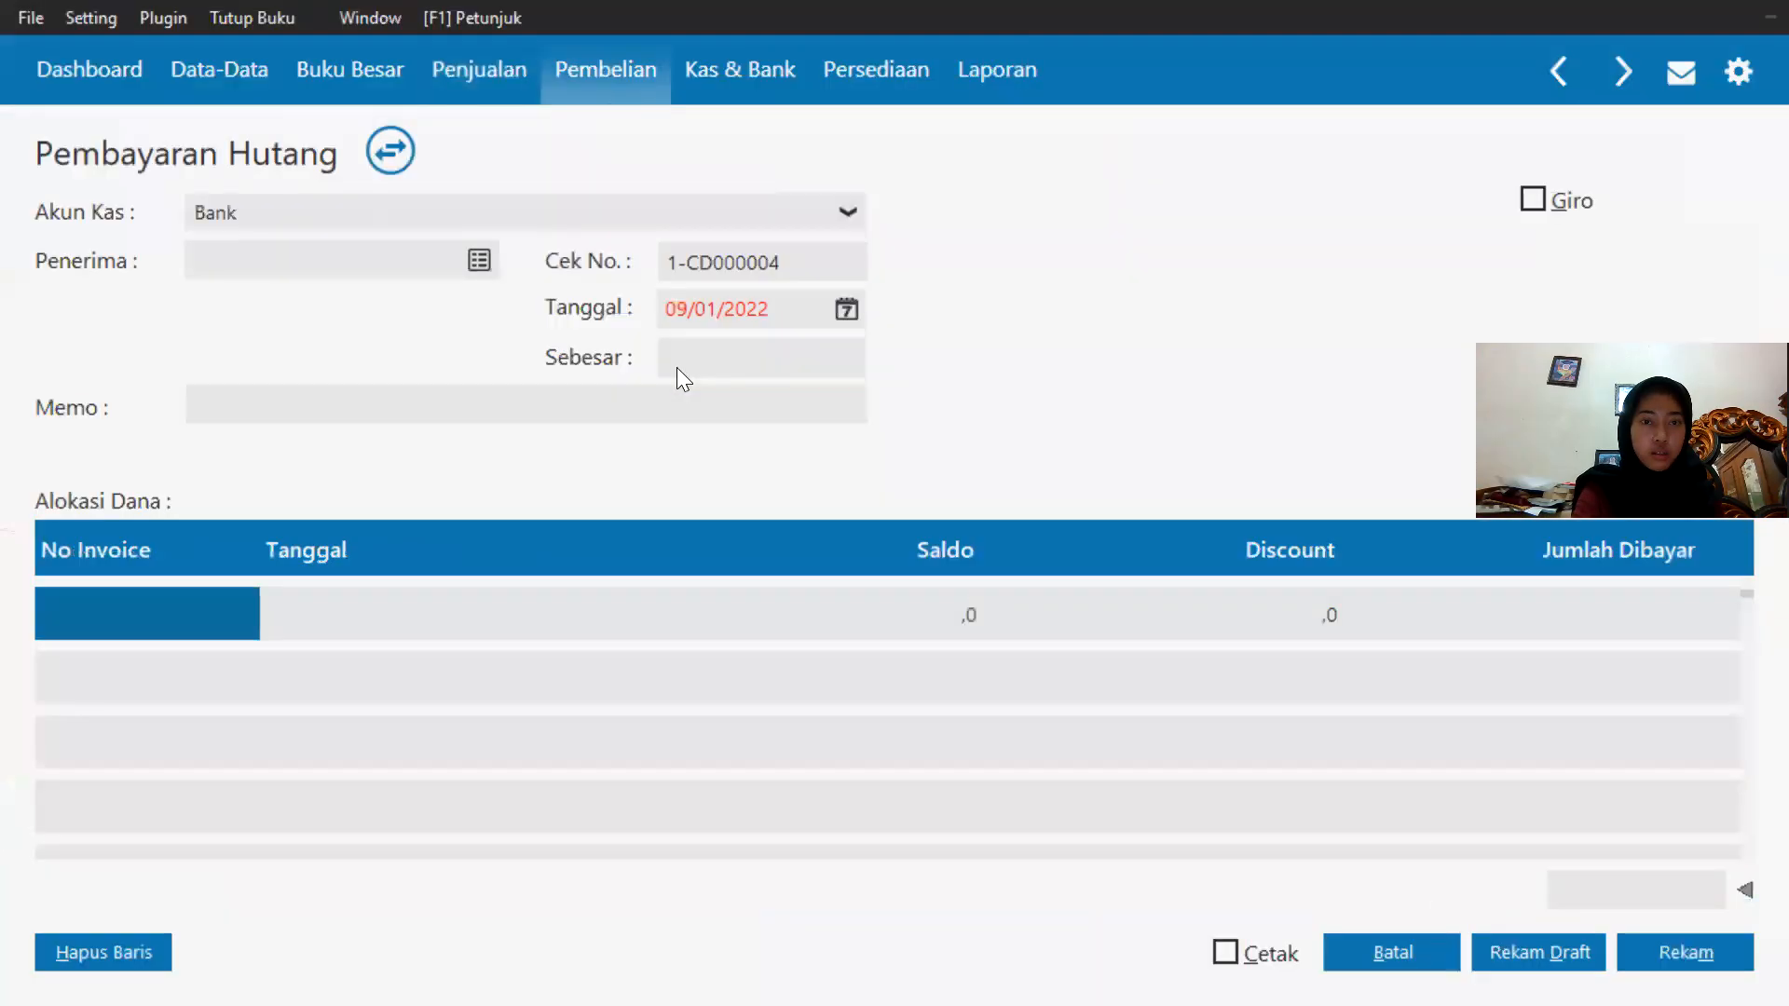
# Set the payment date to 21/01/2020 using the end-of-accounting-period shortcut.
pyautogui.click(846, 311)
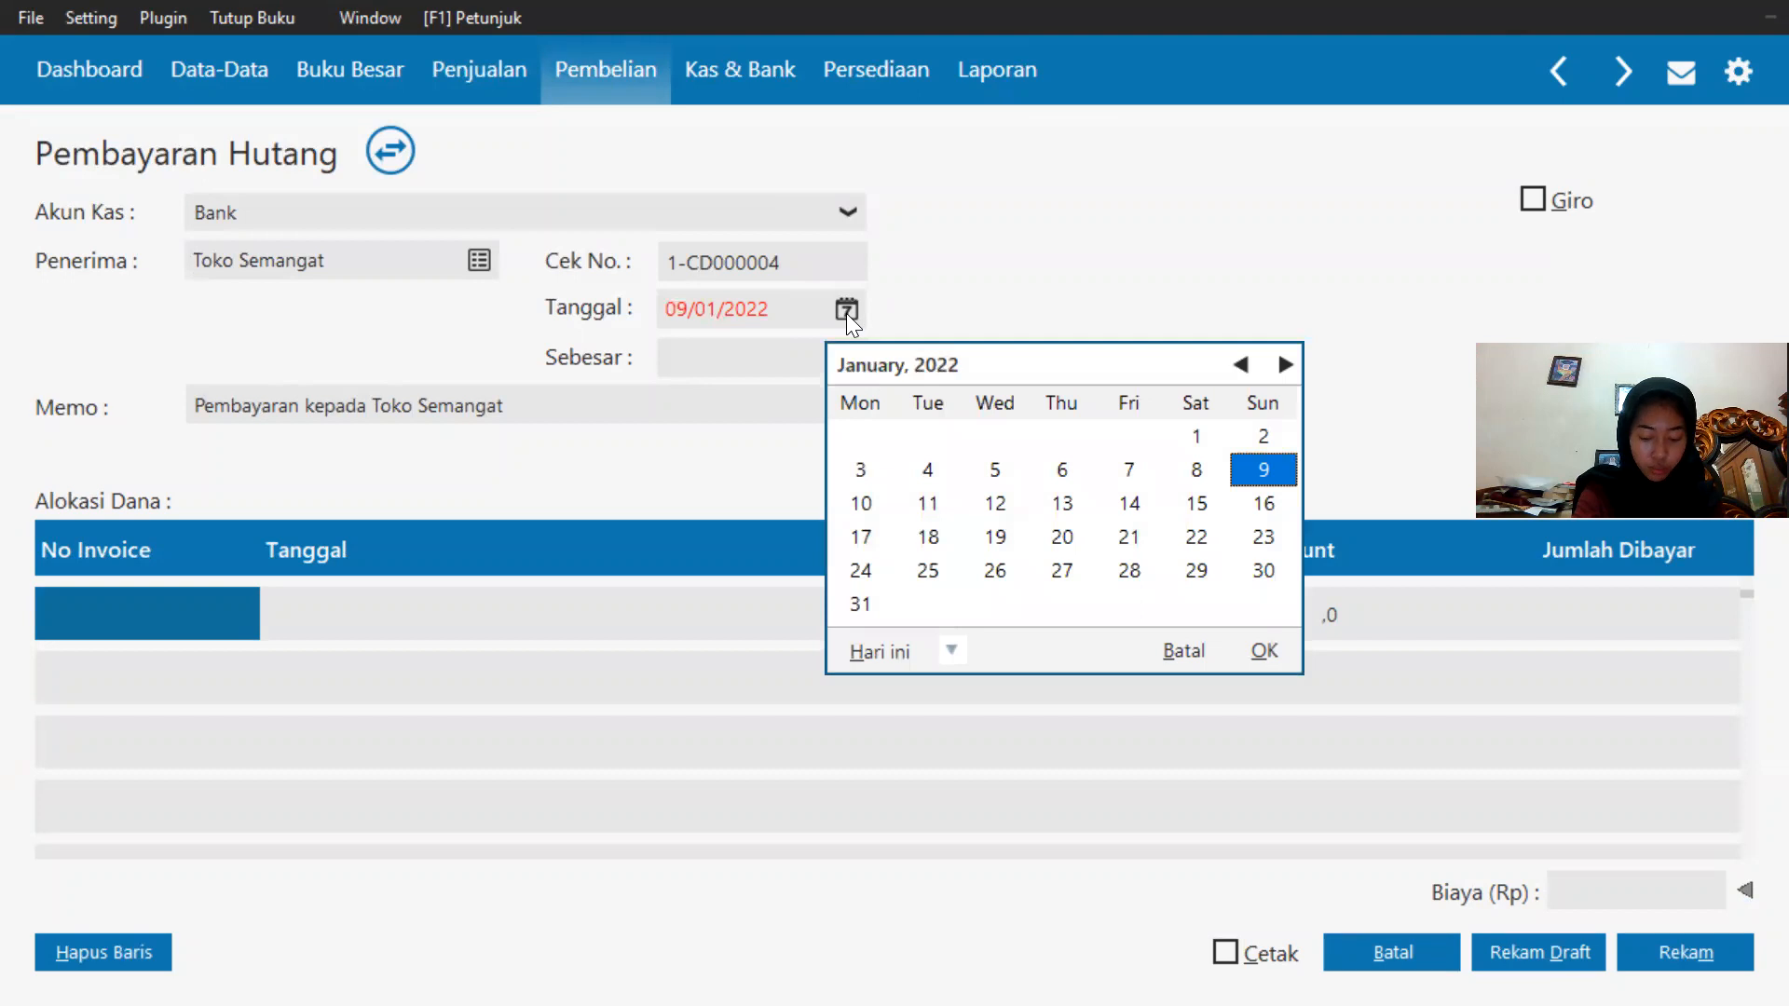
pyautogui.click(954, 650)
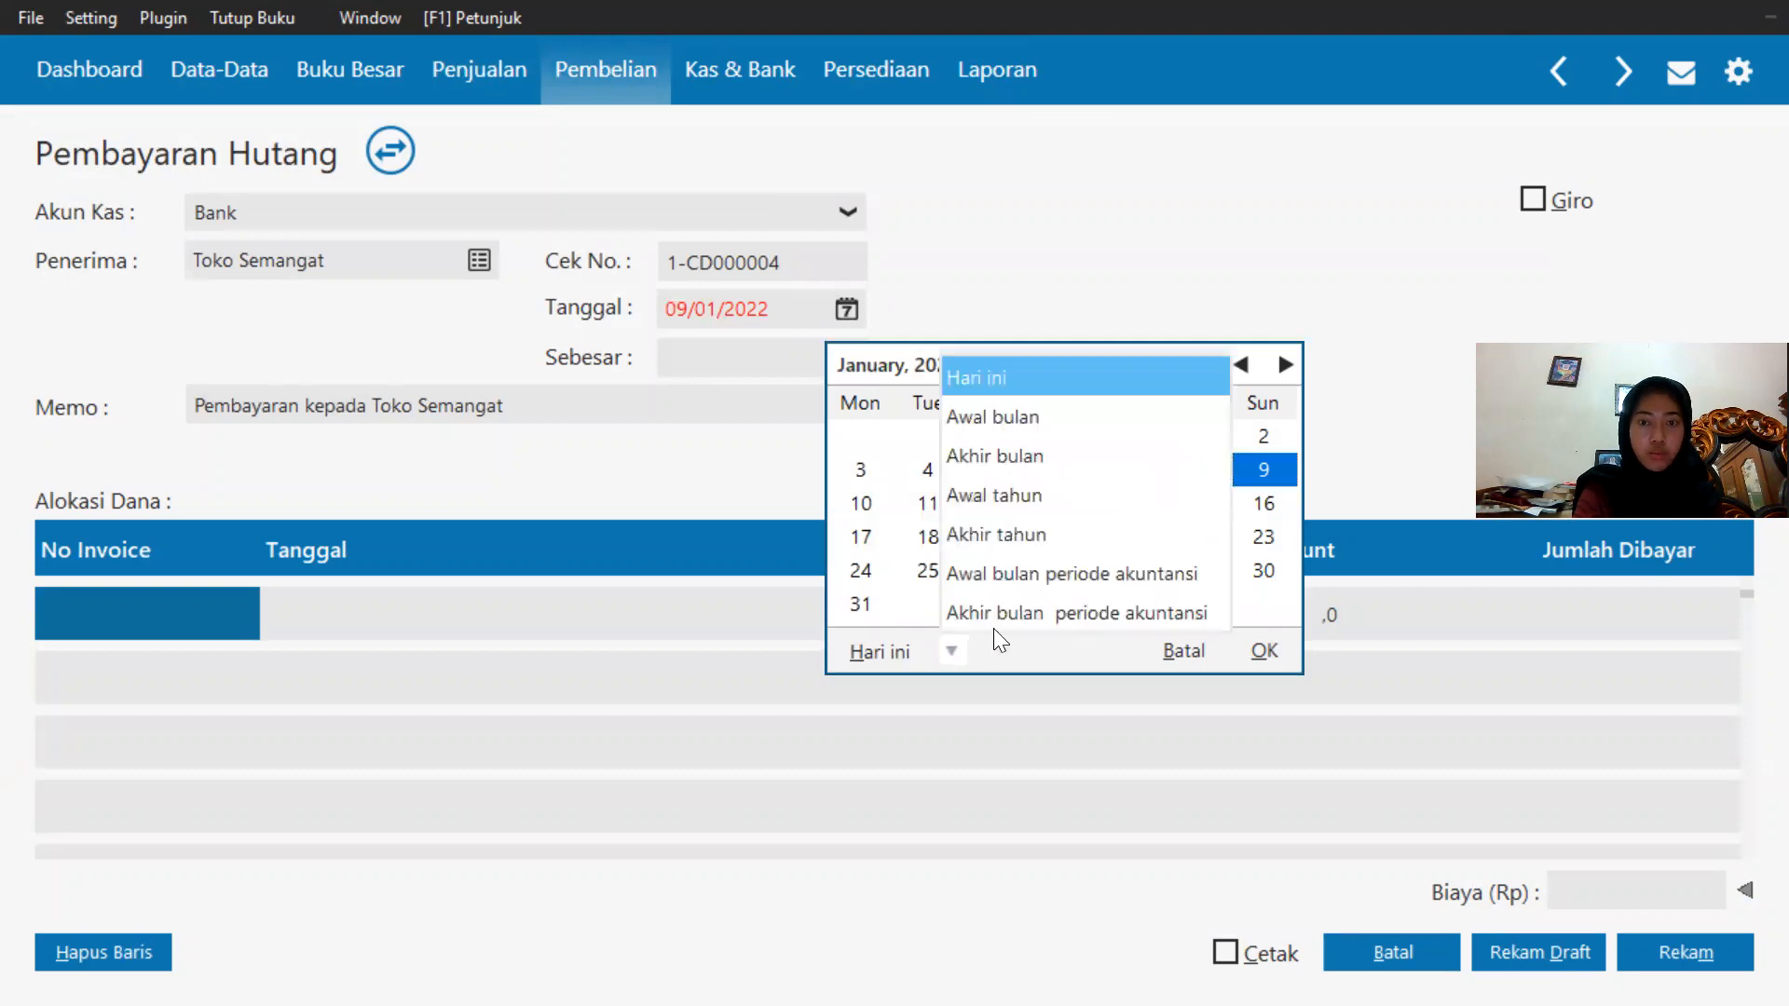
pyautogui.click(993, 615)
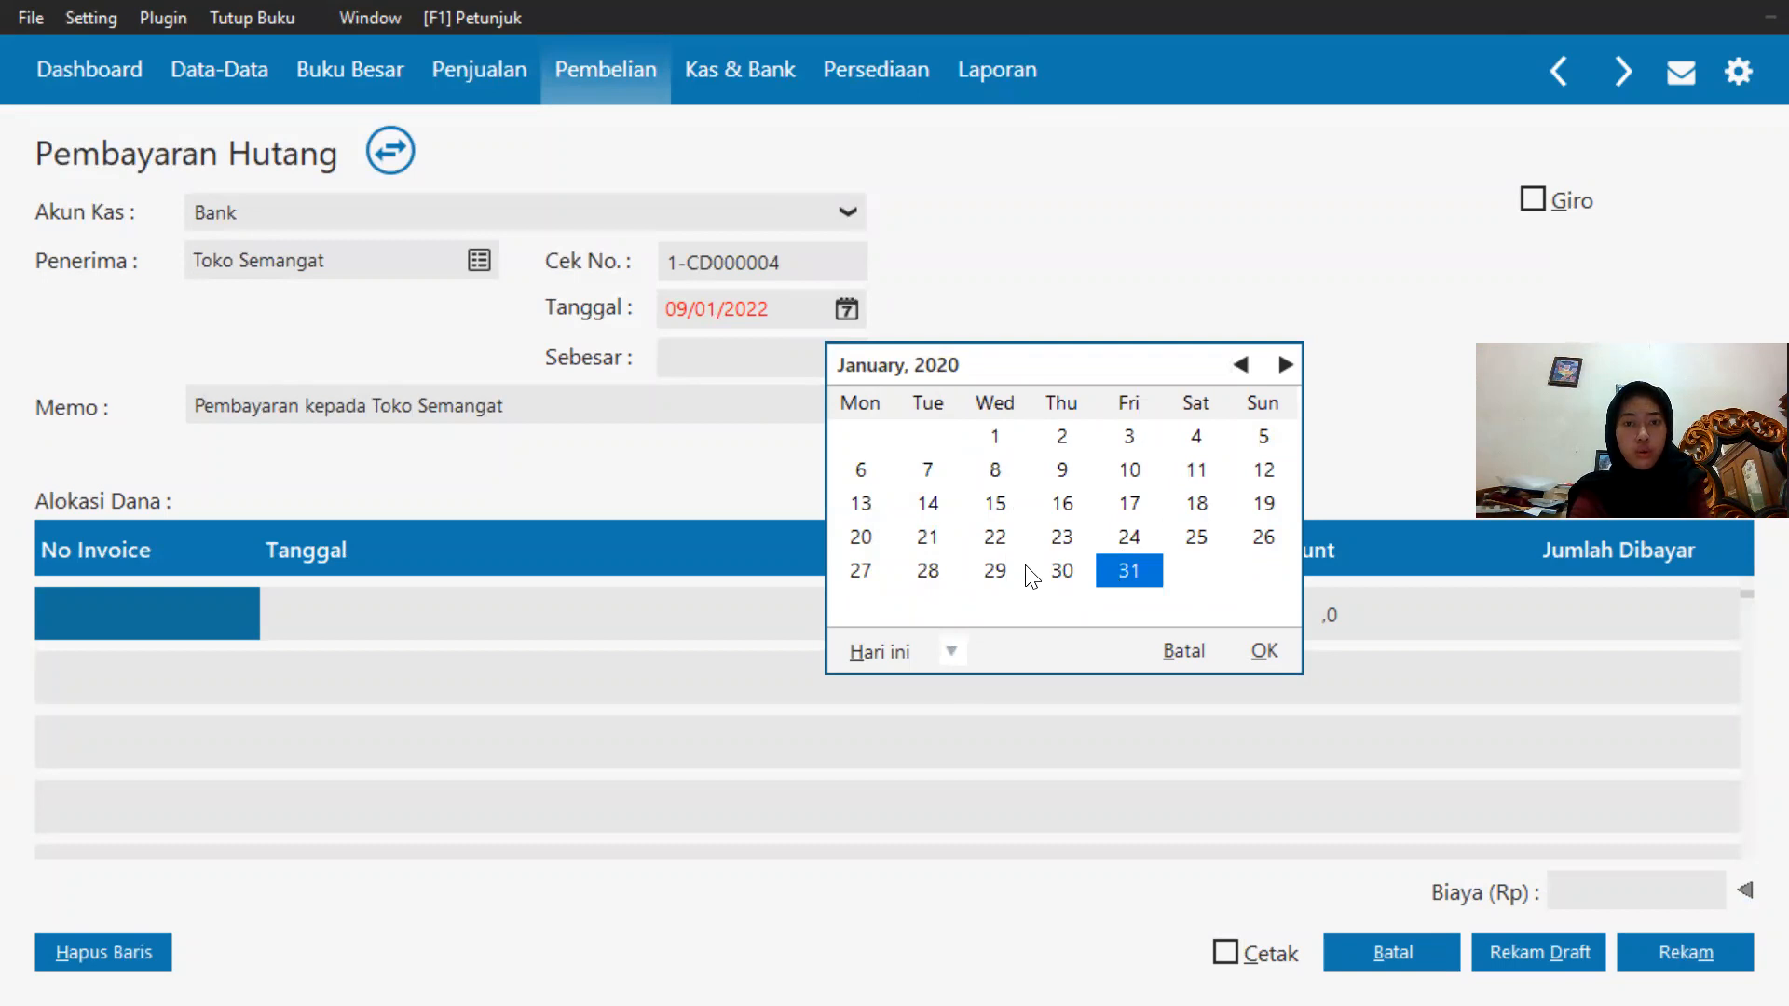
pyautogui.click(926, 540)
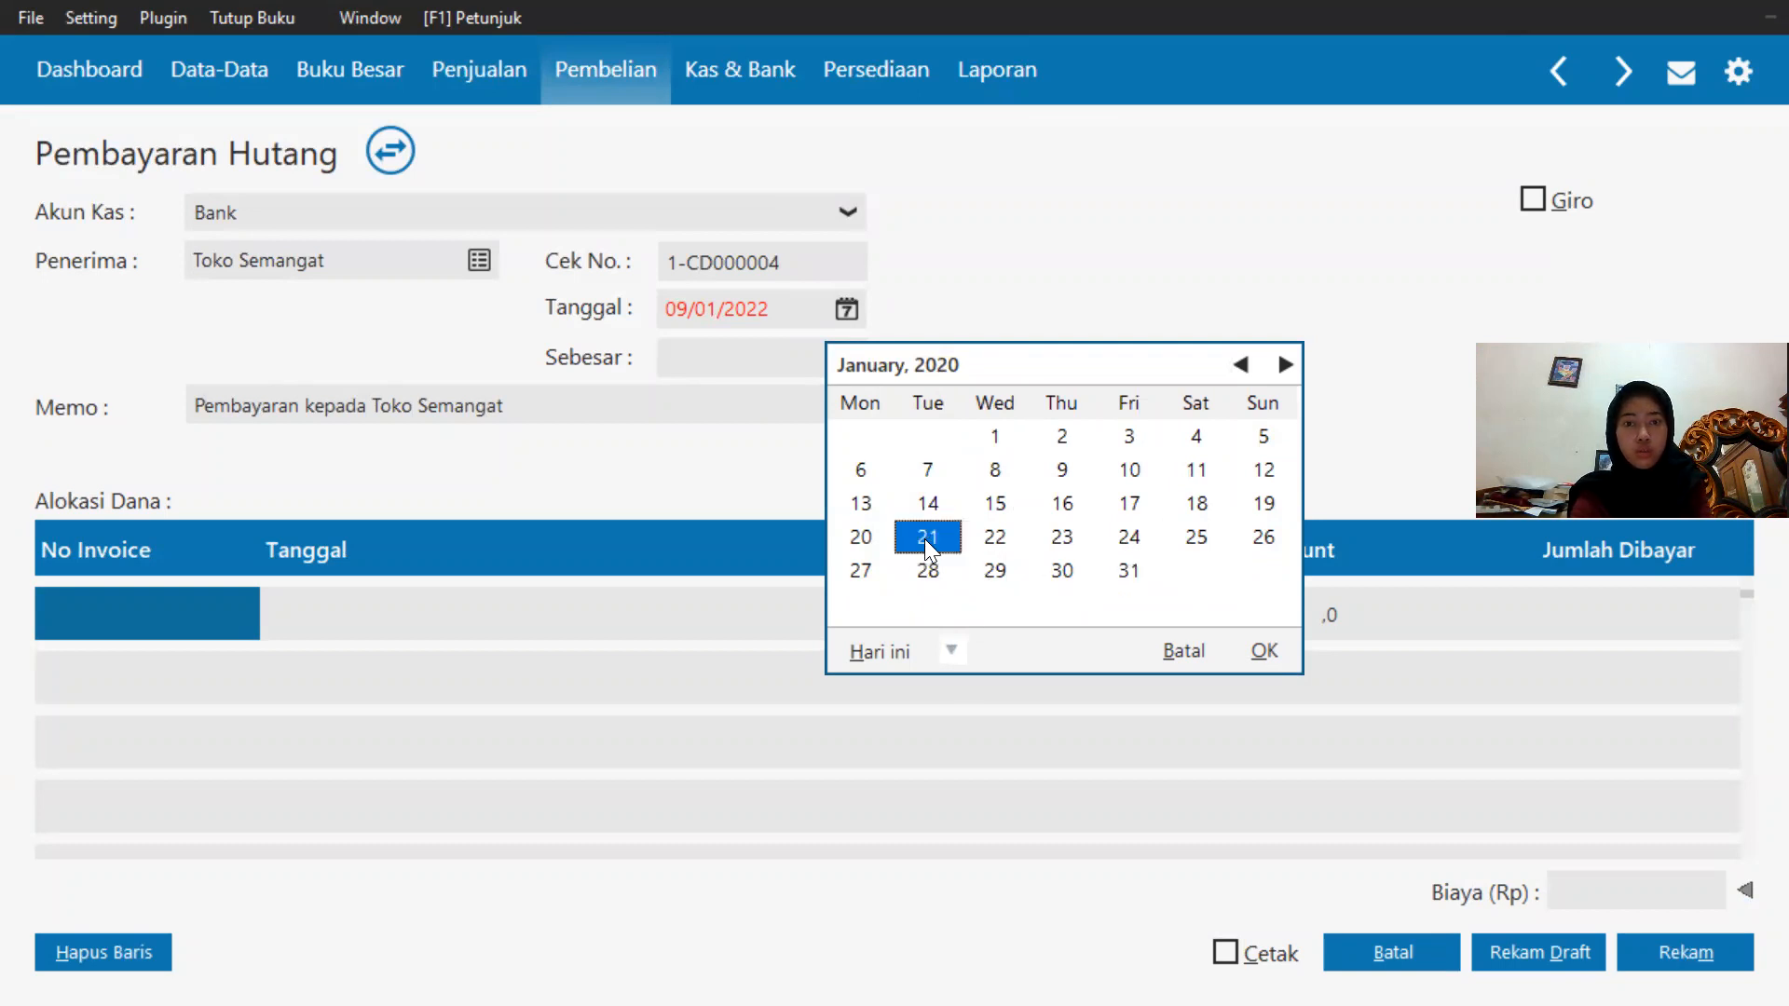
pyautogui.click(1272, 652)
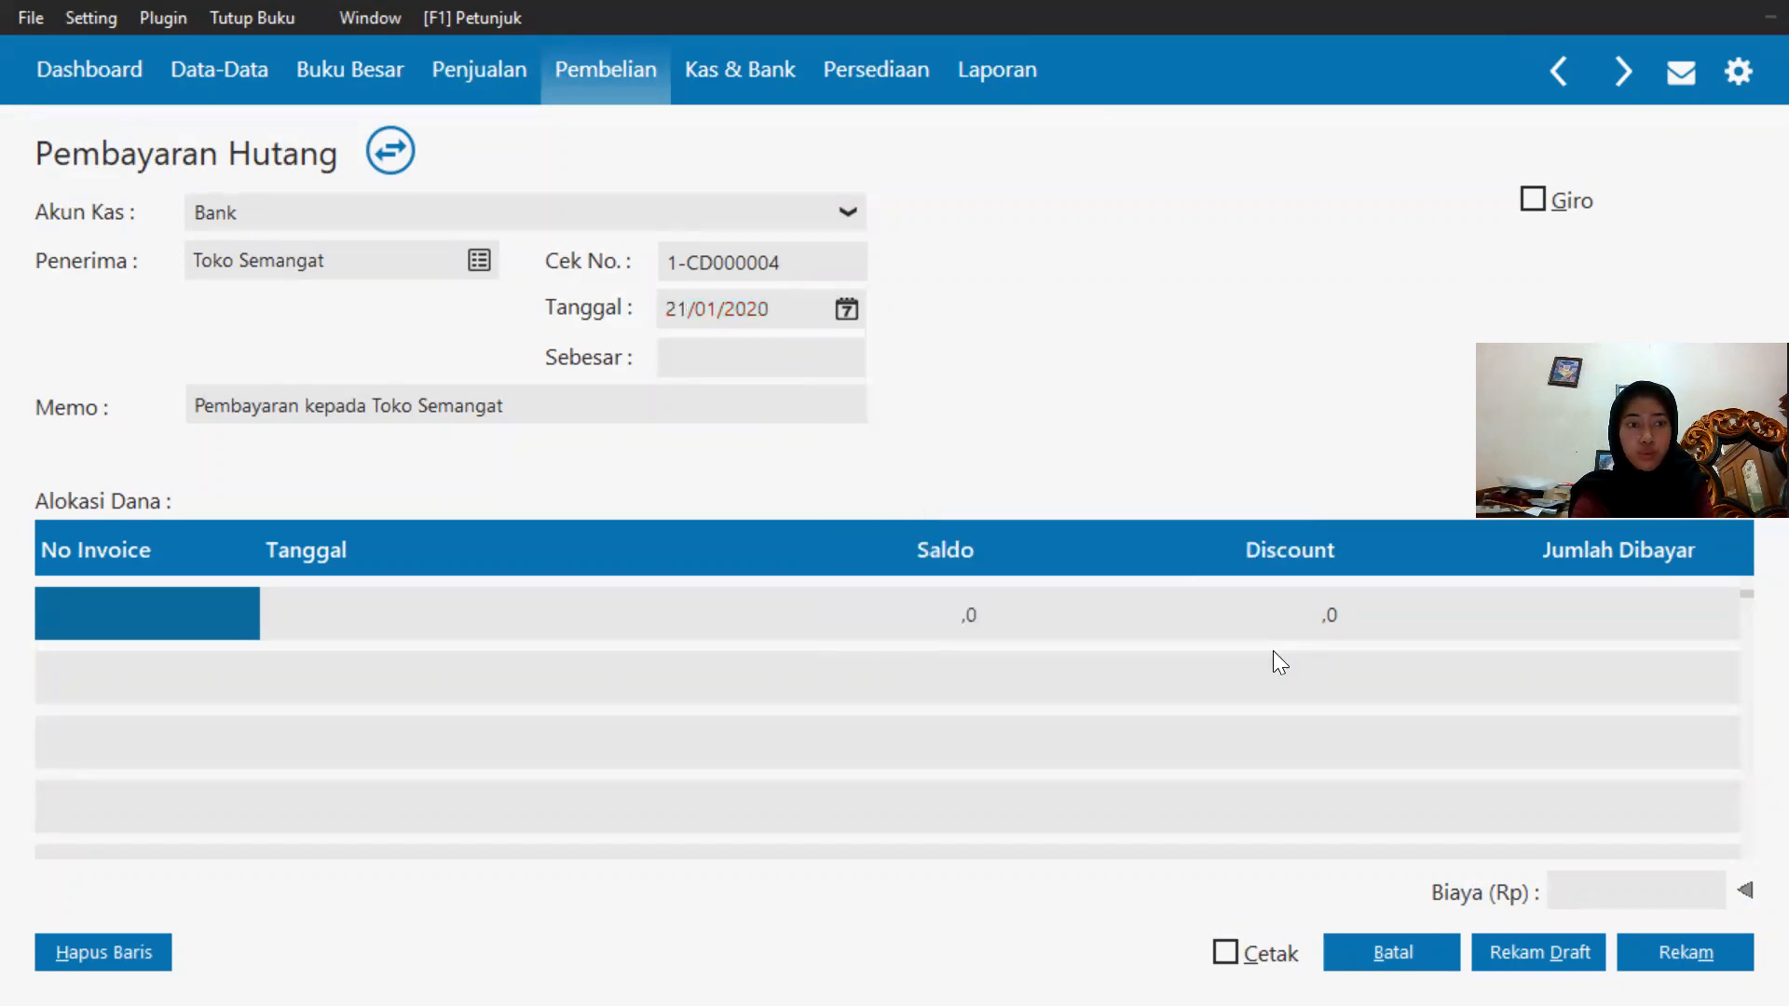
# Allocate the payment to invoice 1-00000002 with an amount paid of 3,100,000.
pyautogui.doubleClick(78, 615)
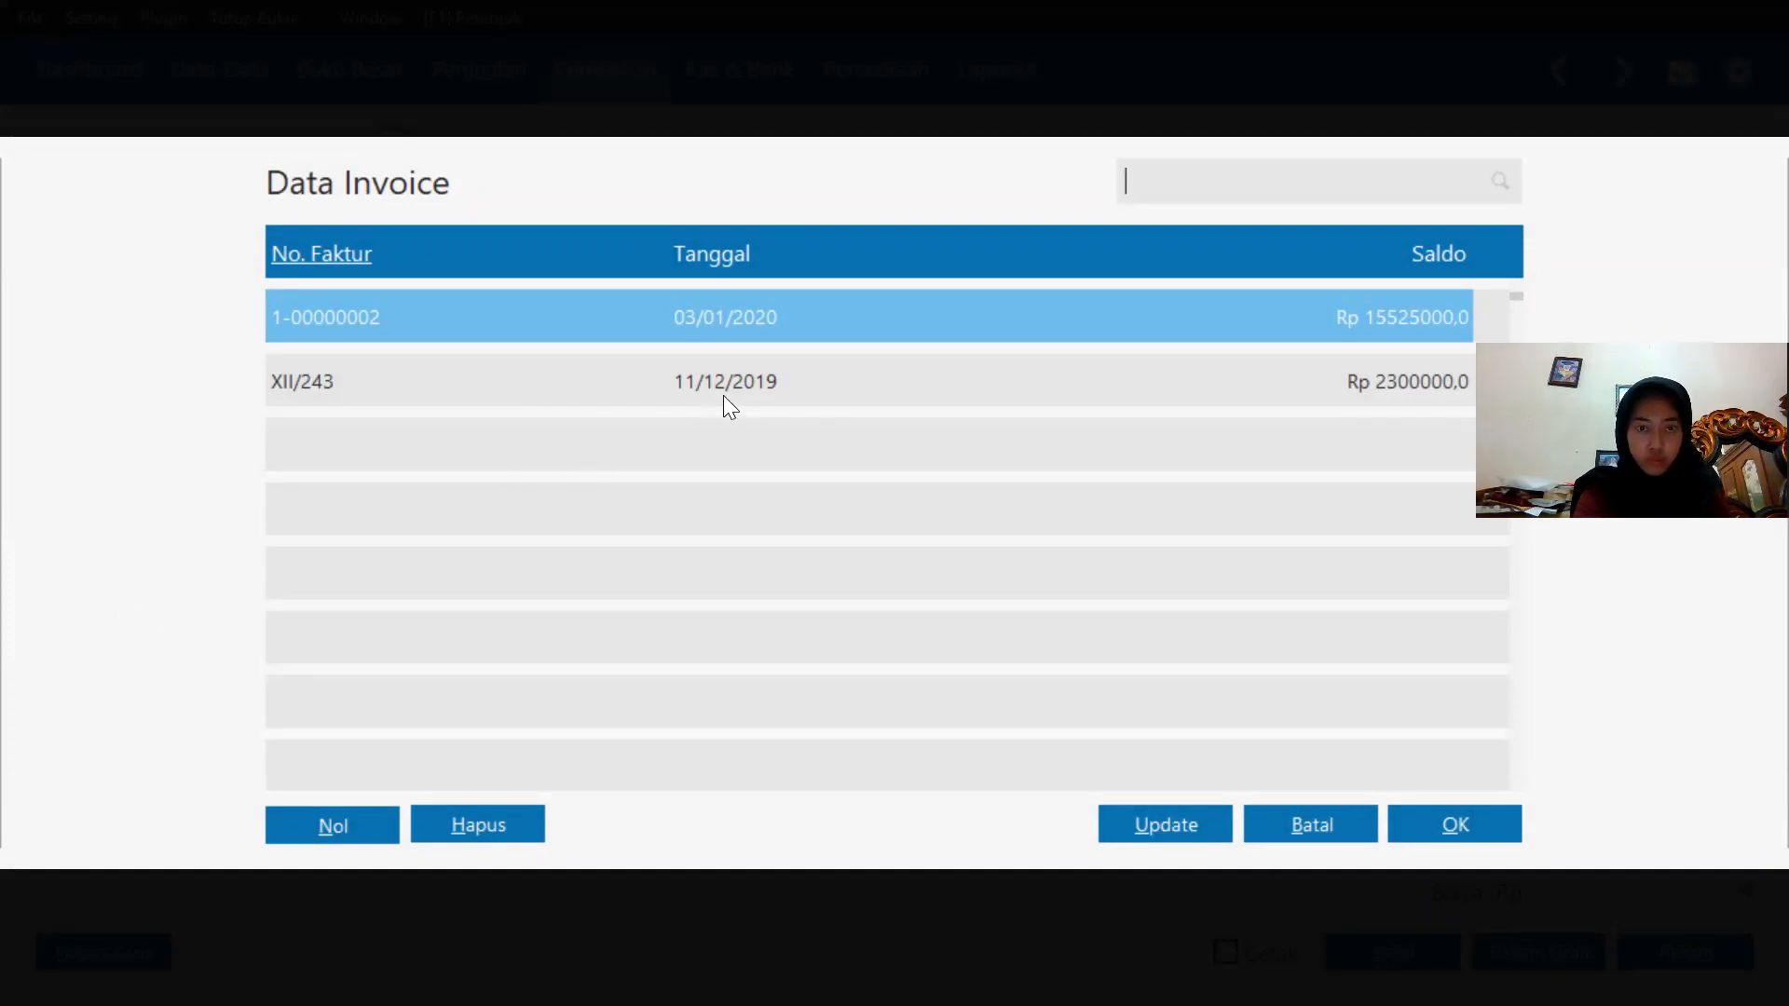
pyautogui.doubleClick(740, 339)
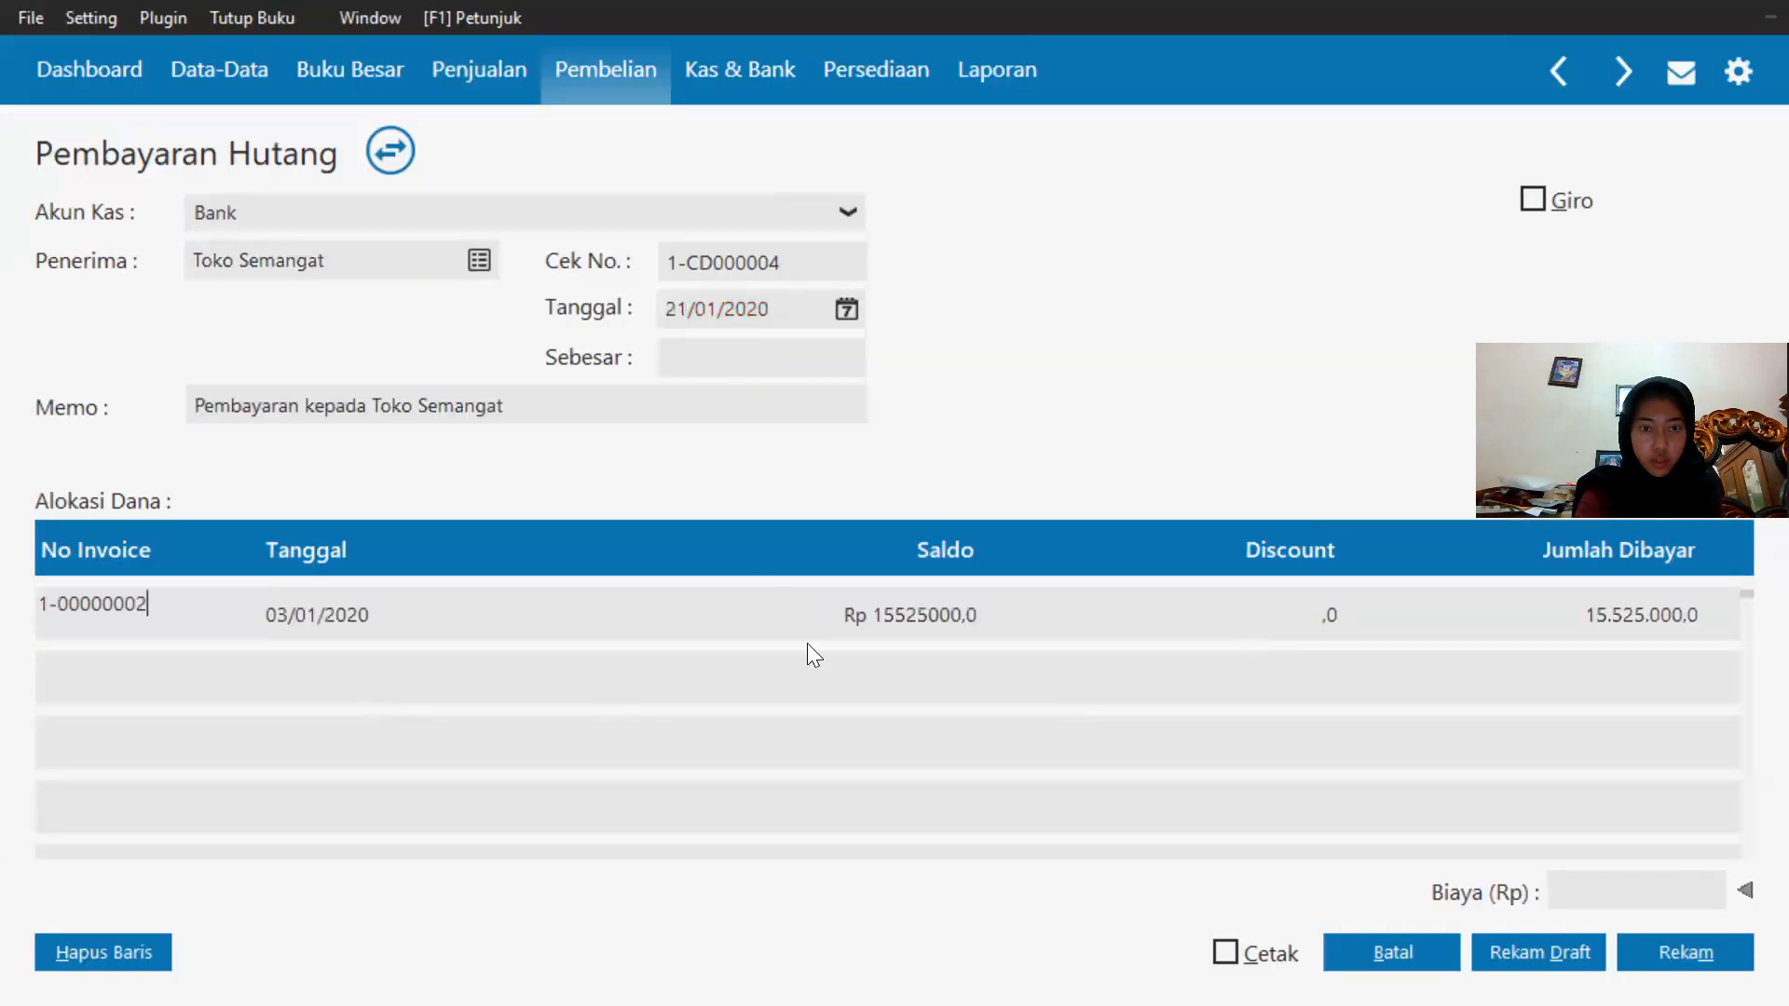
pyautogui.click(1604, 604)
pyautogui.click(1609, 602)
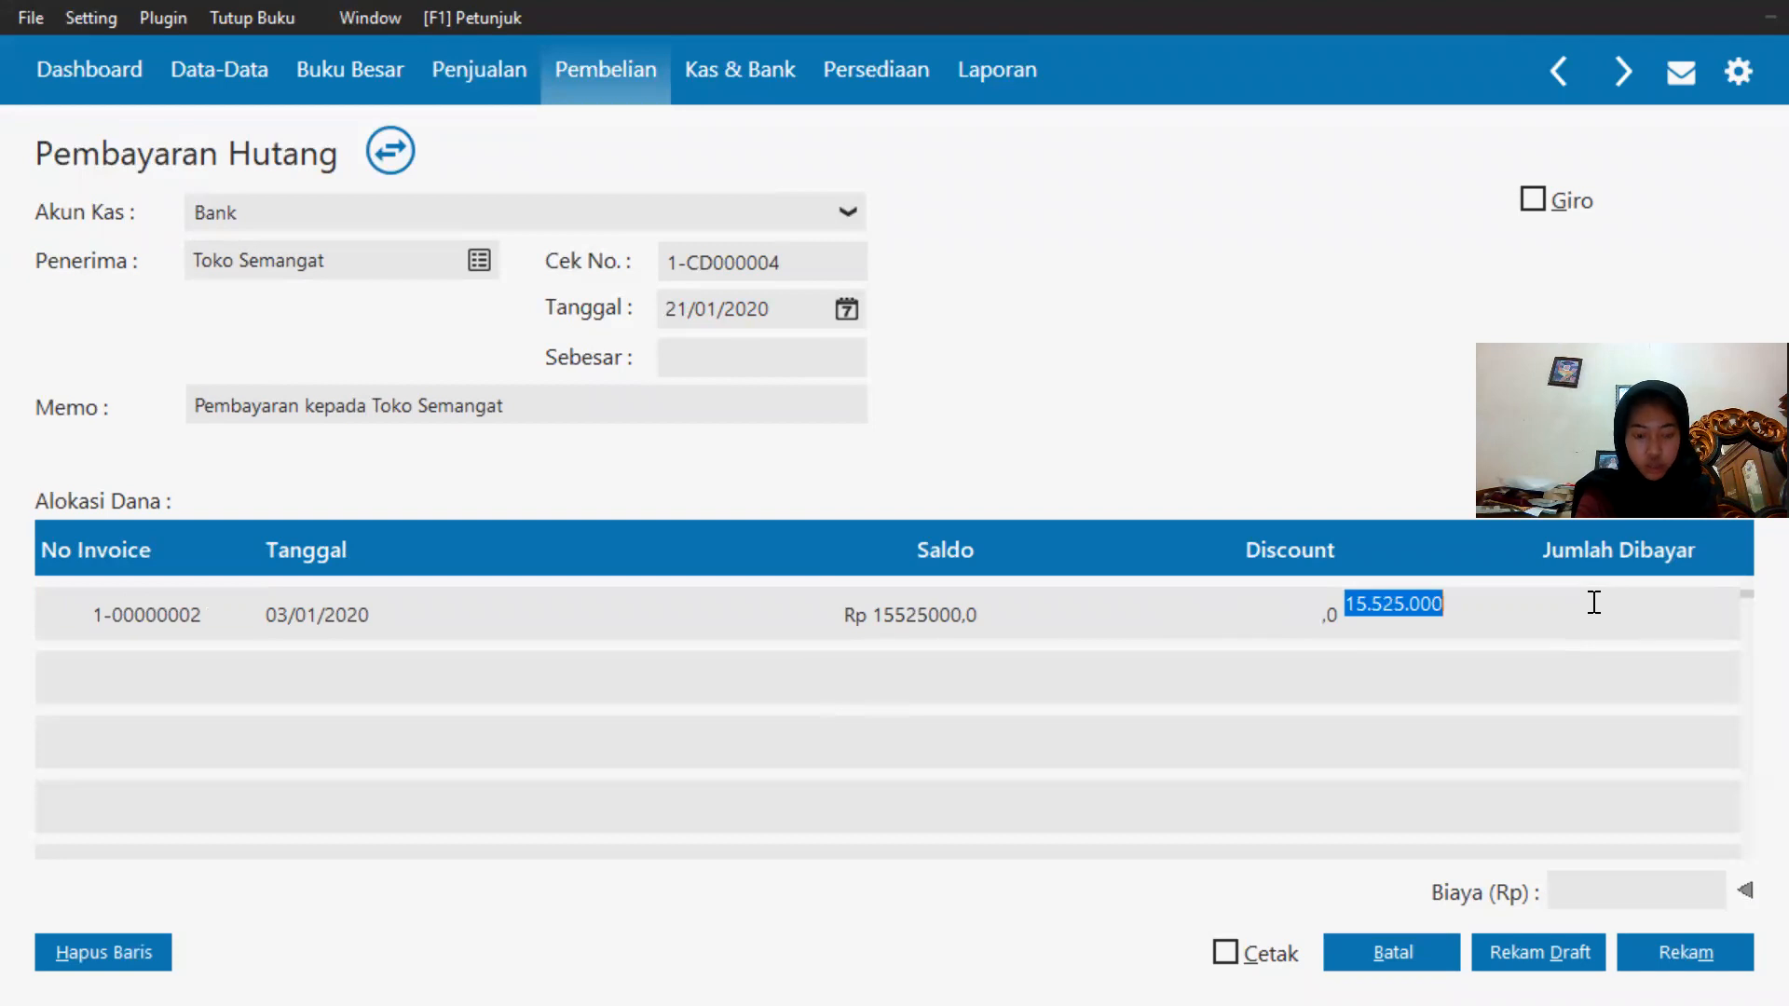
pyautogui.write('3100000')
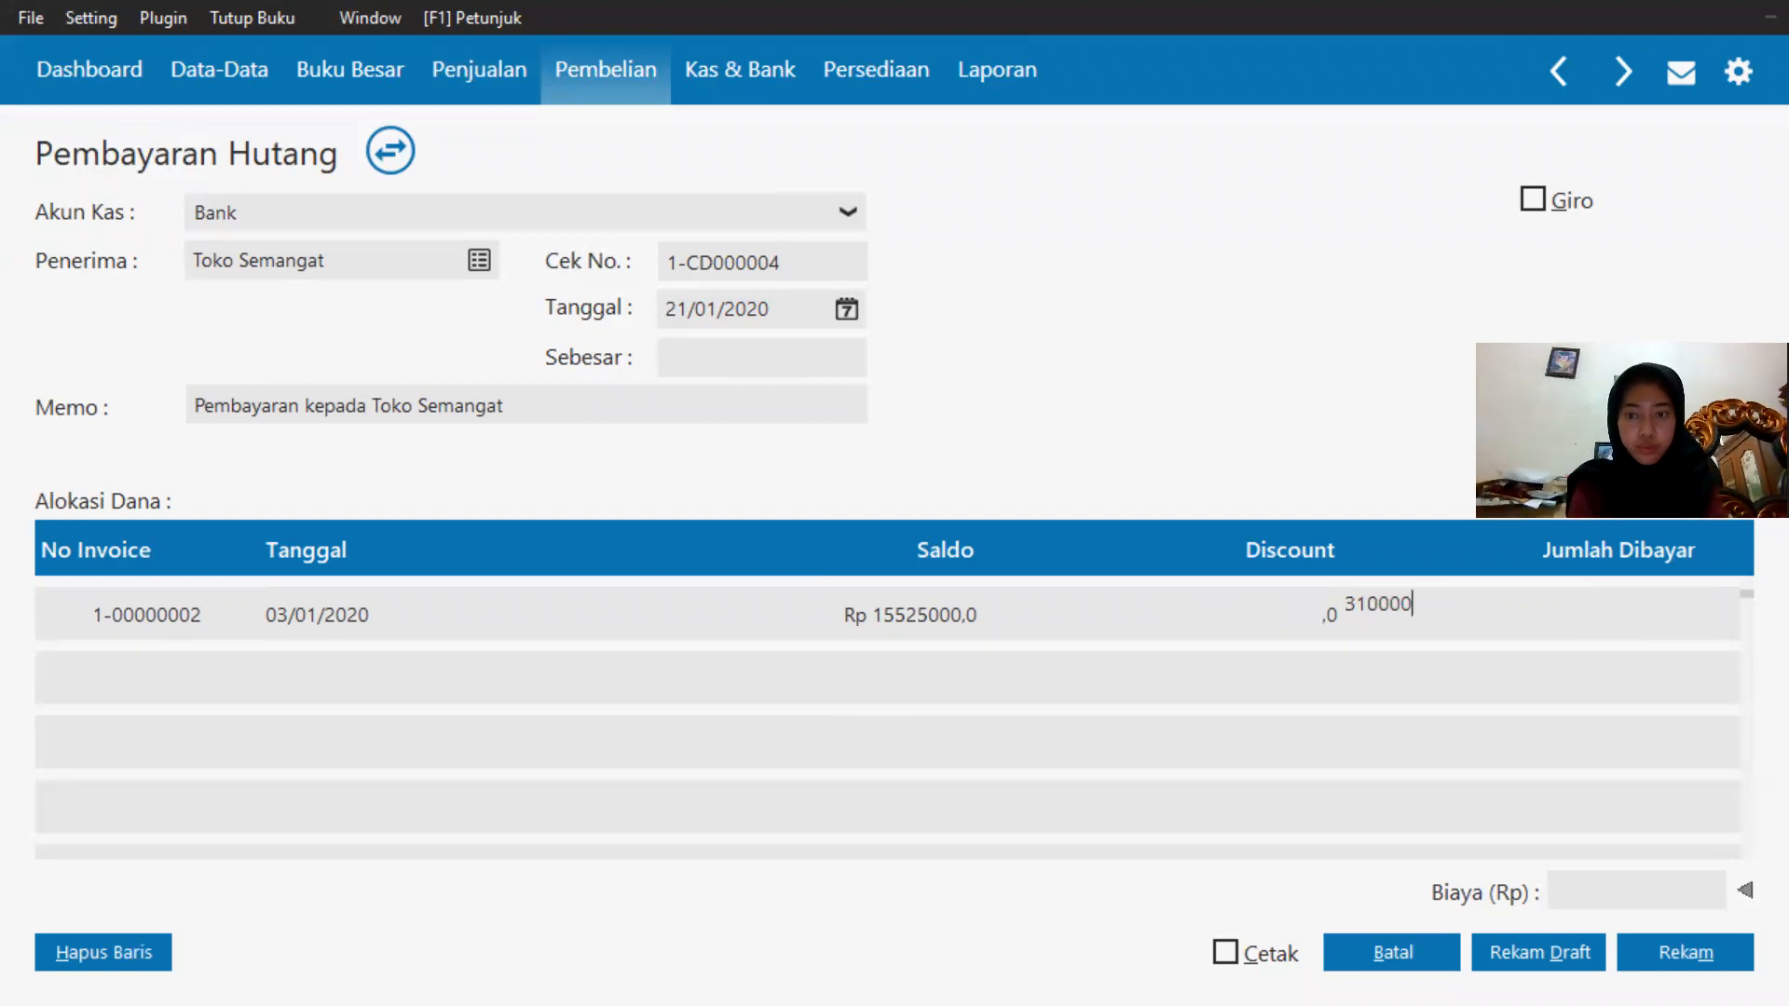
pyautogui.click(1302, 698)
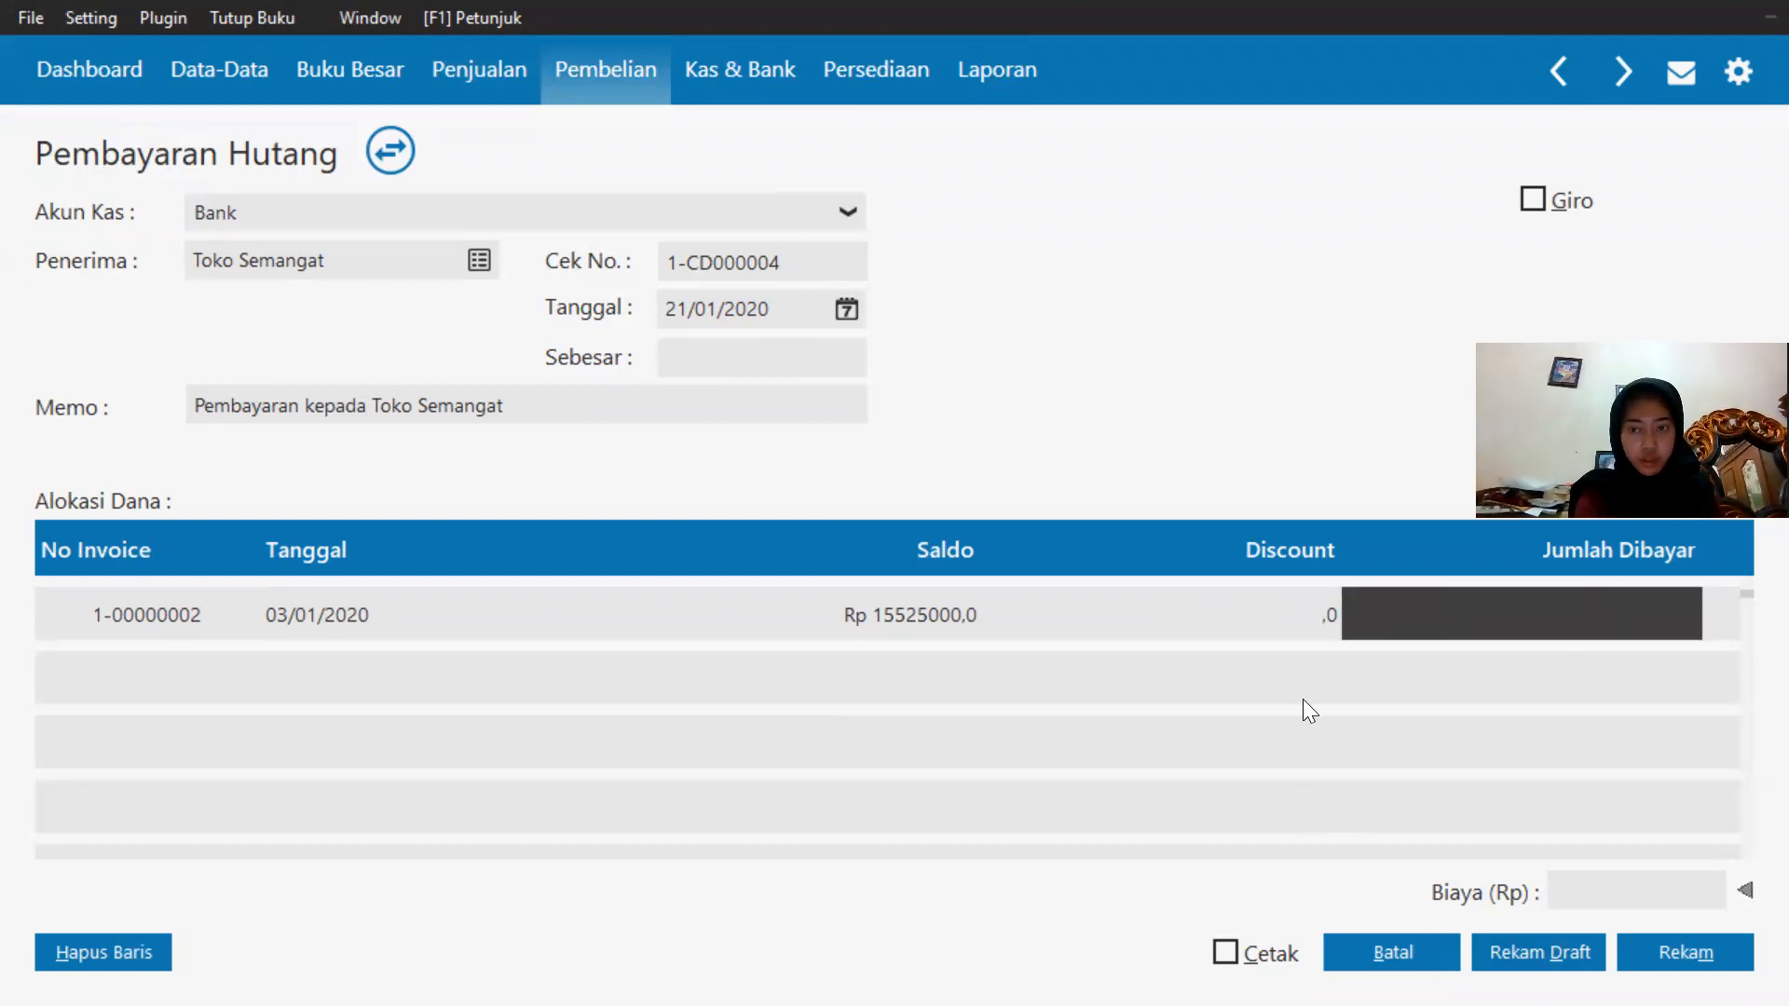
pyautogui.write('31')
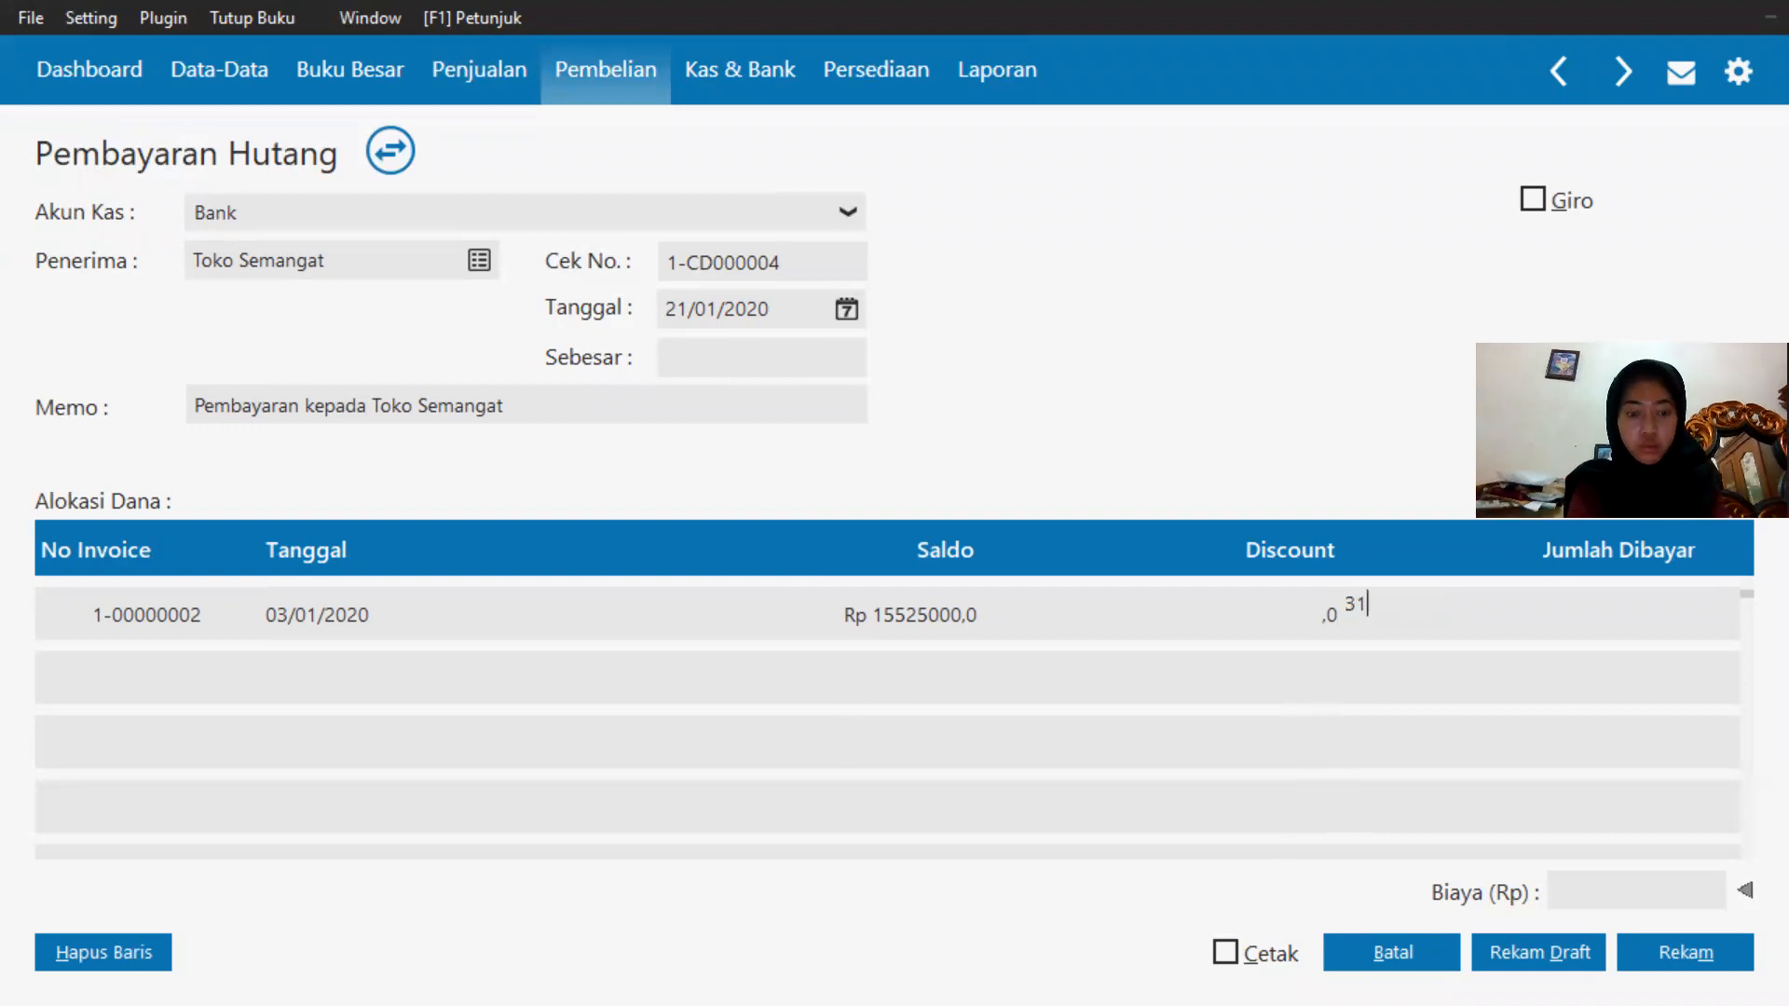
pyautogui.write('00000')
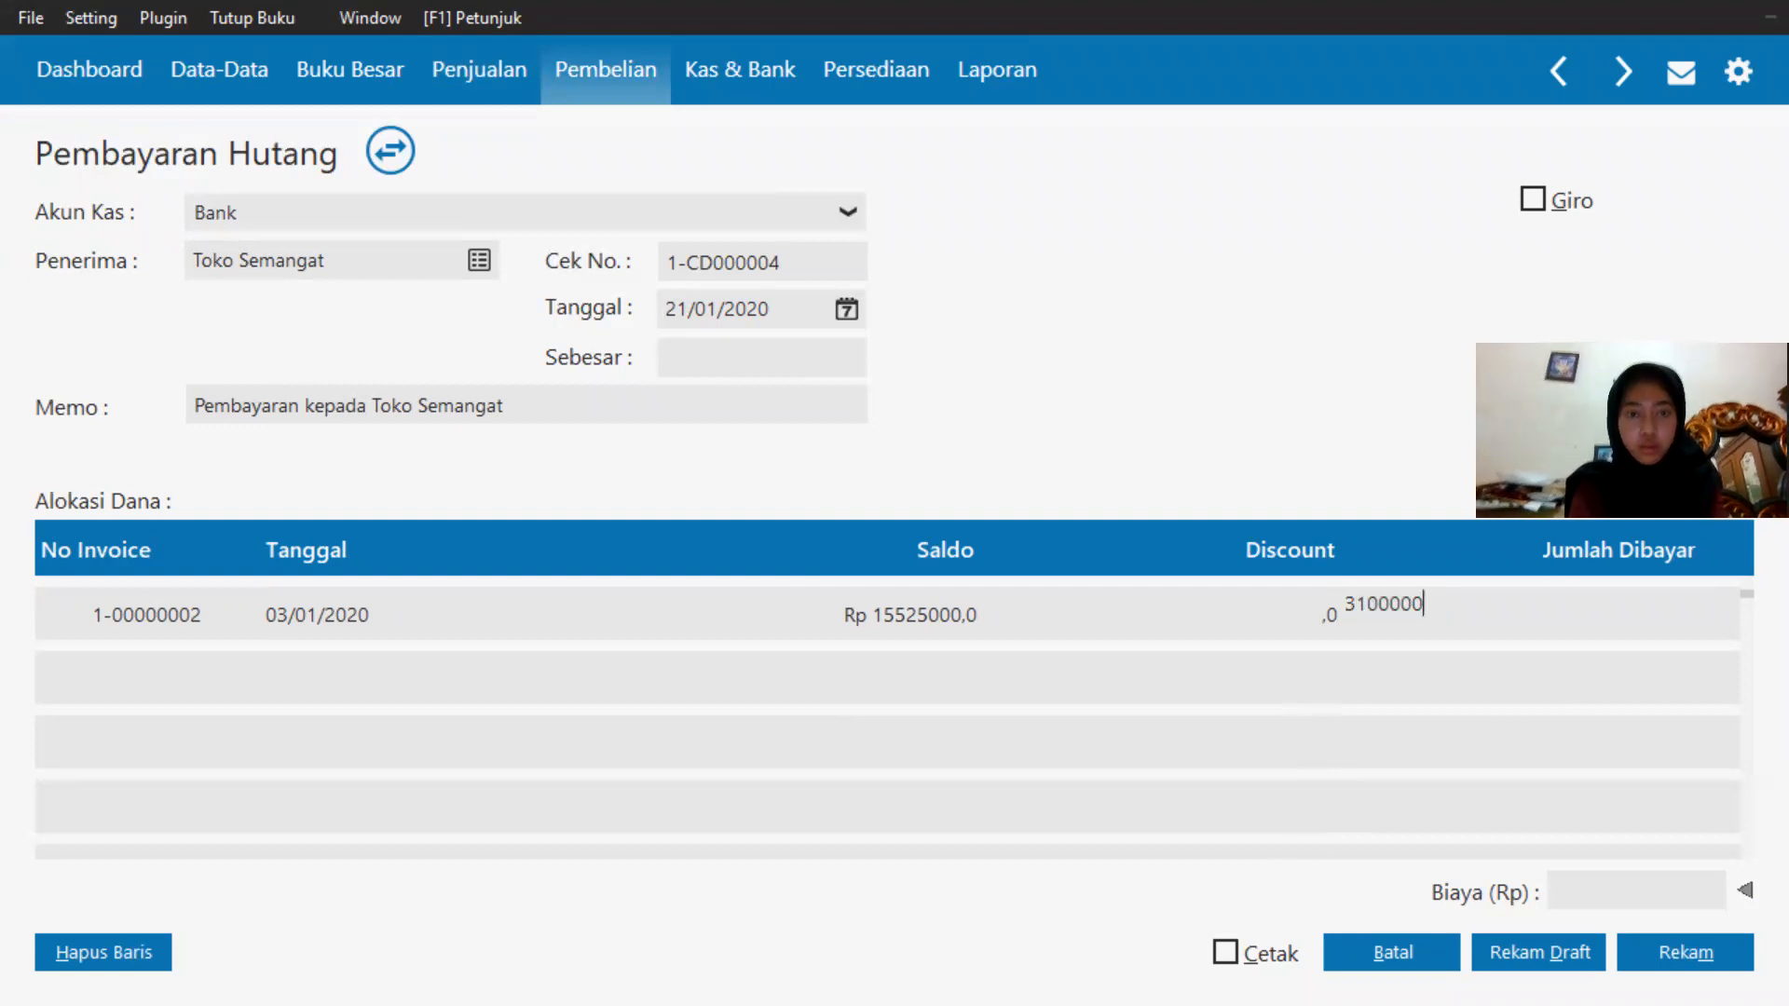
pyautogui.click(861, 358)
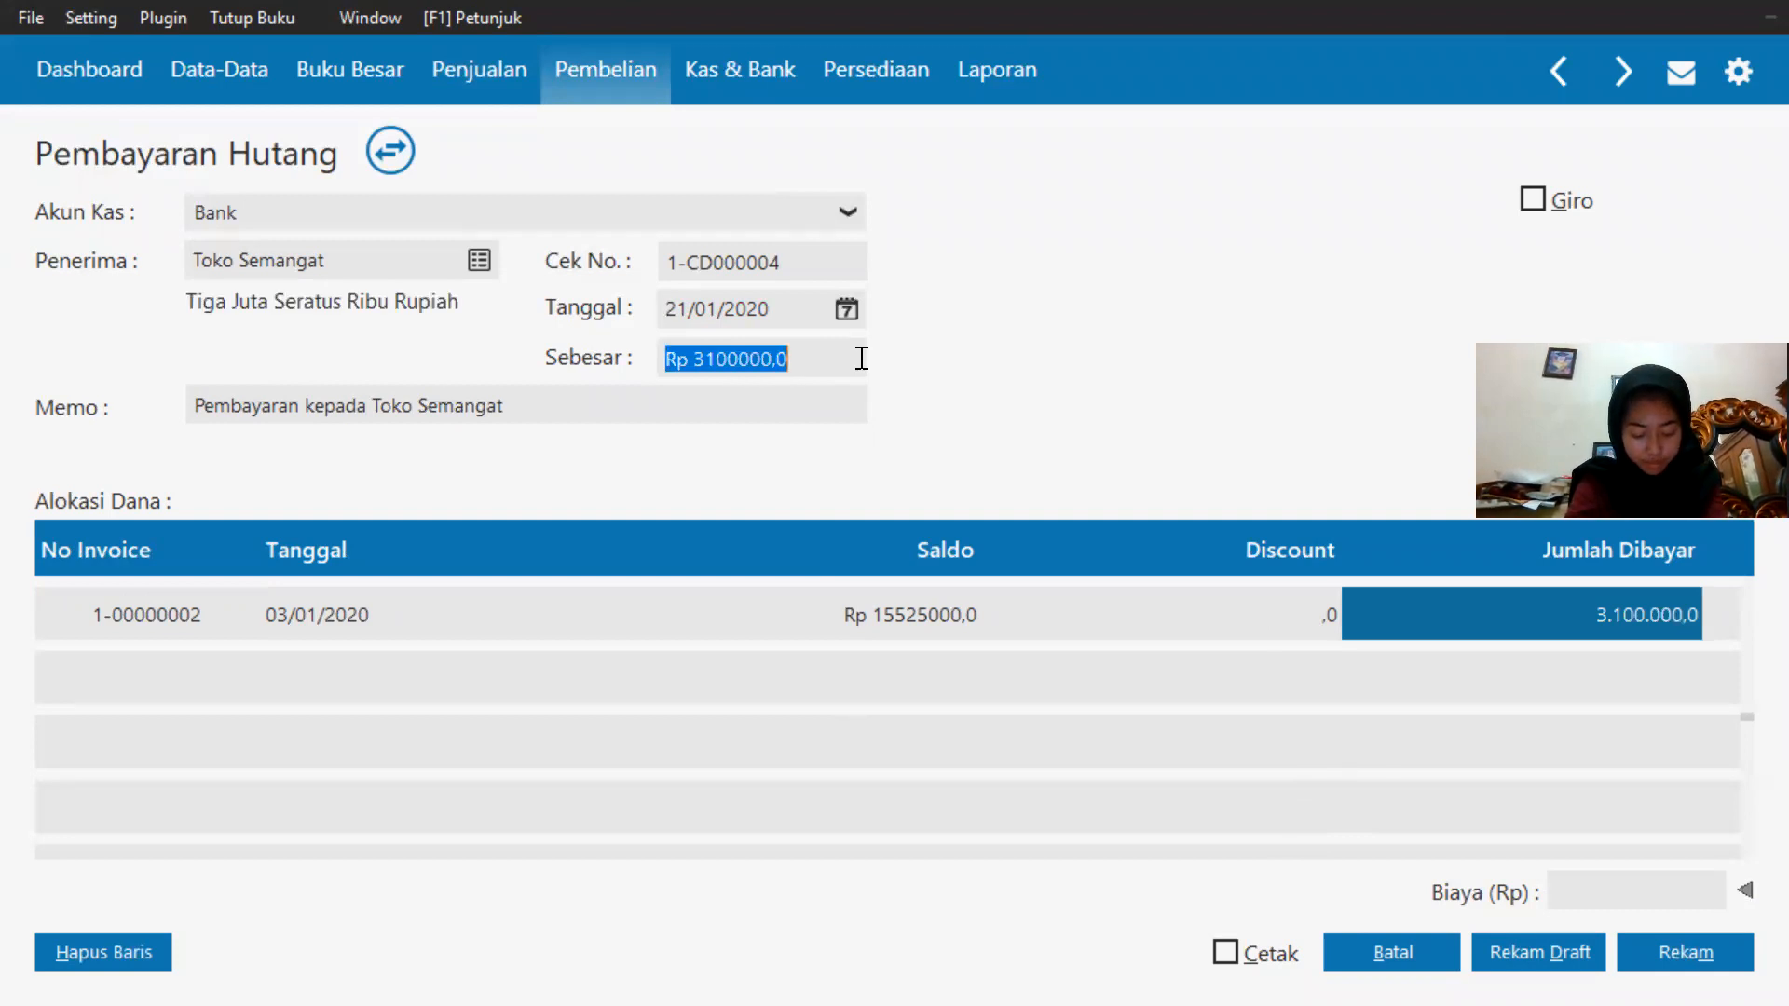
# Mark the payment as Giro, save it, and enter giro number BG0001.
pyautogui.click(1535, 200)
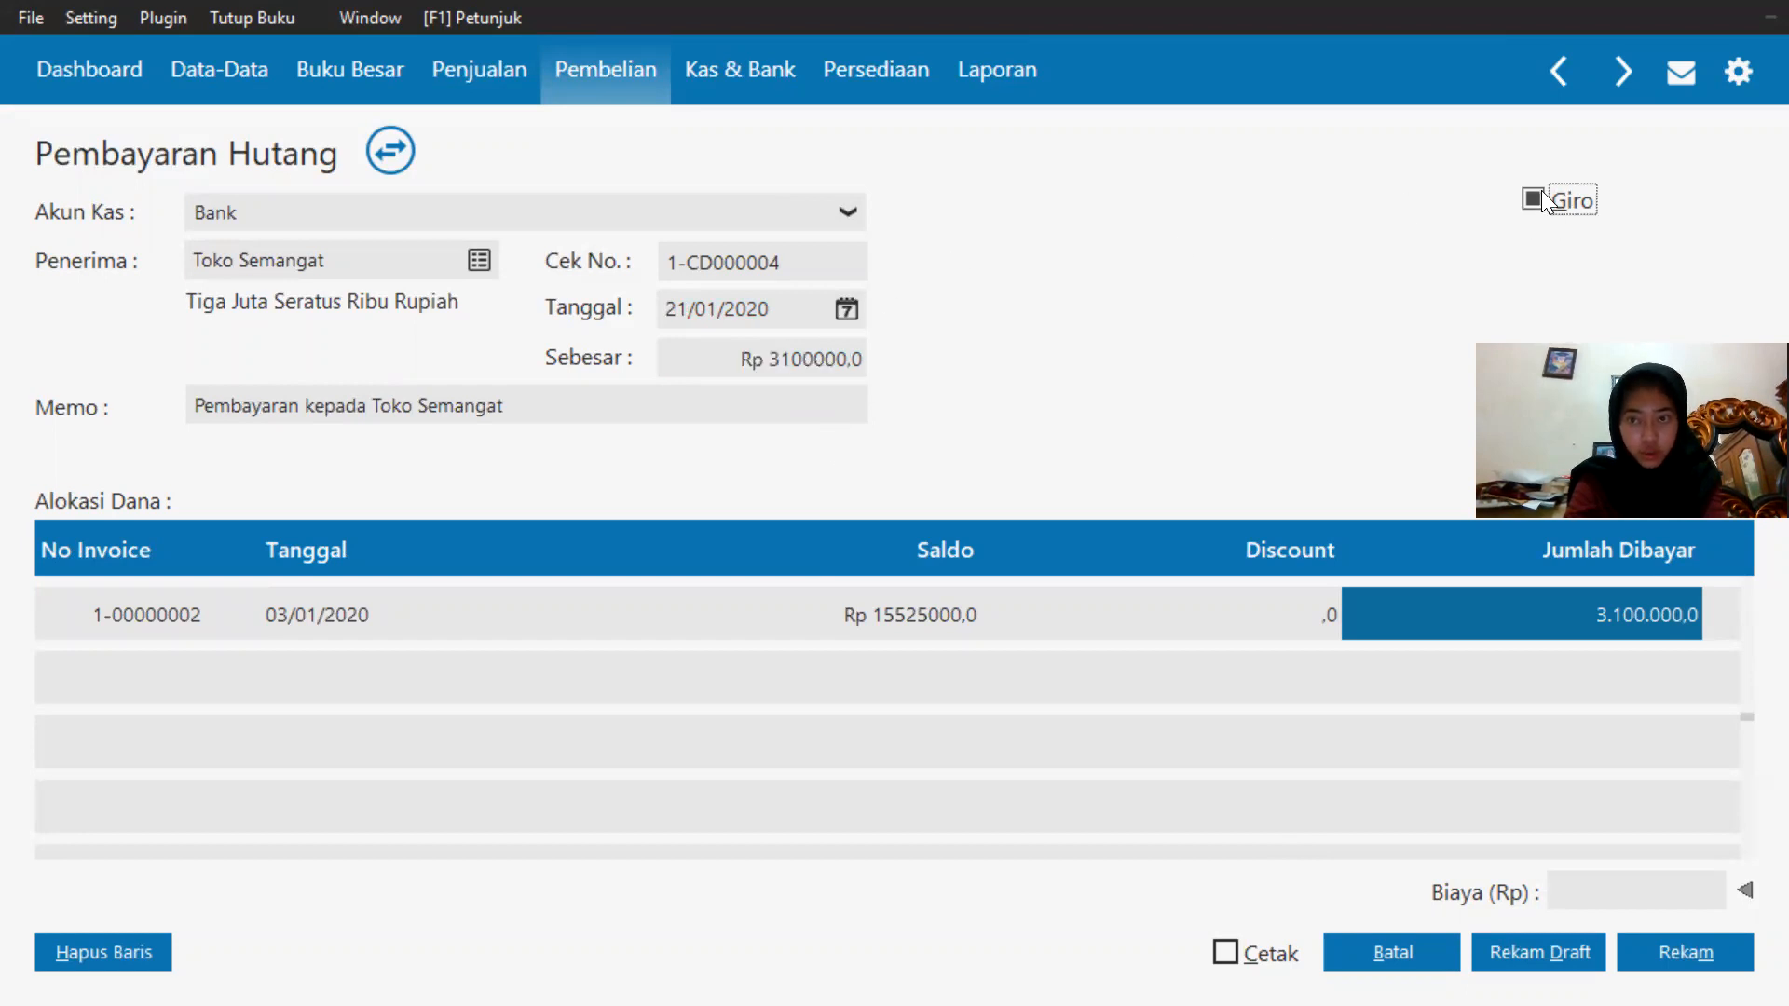
pyautogui.click(1706, 952)
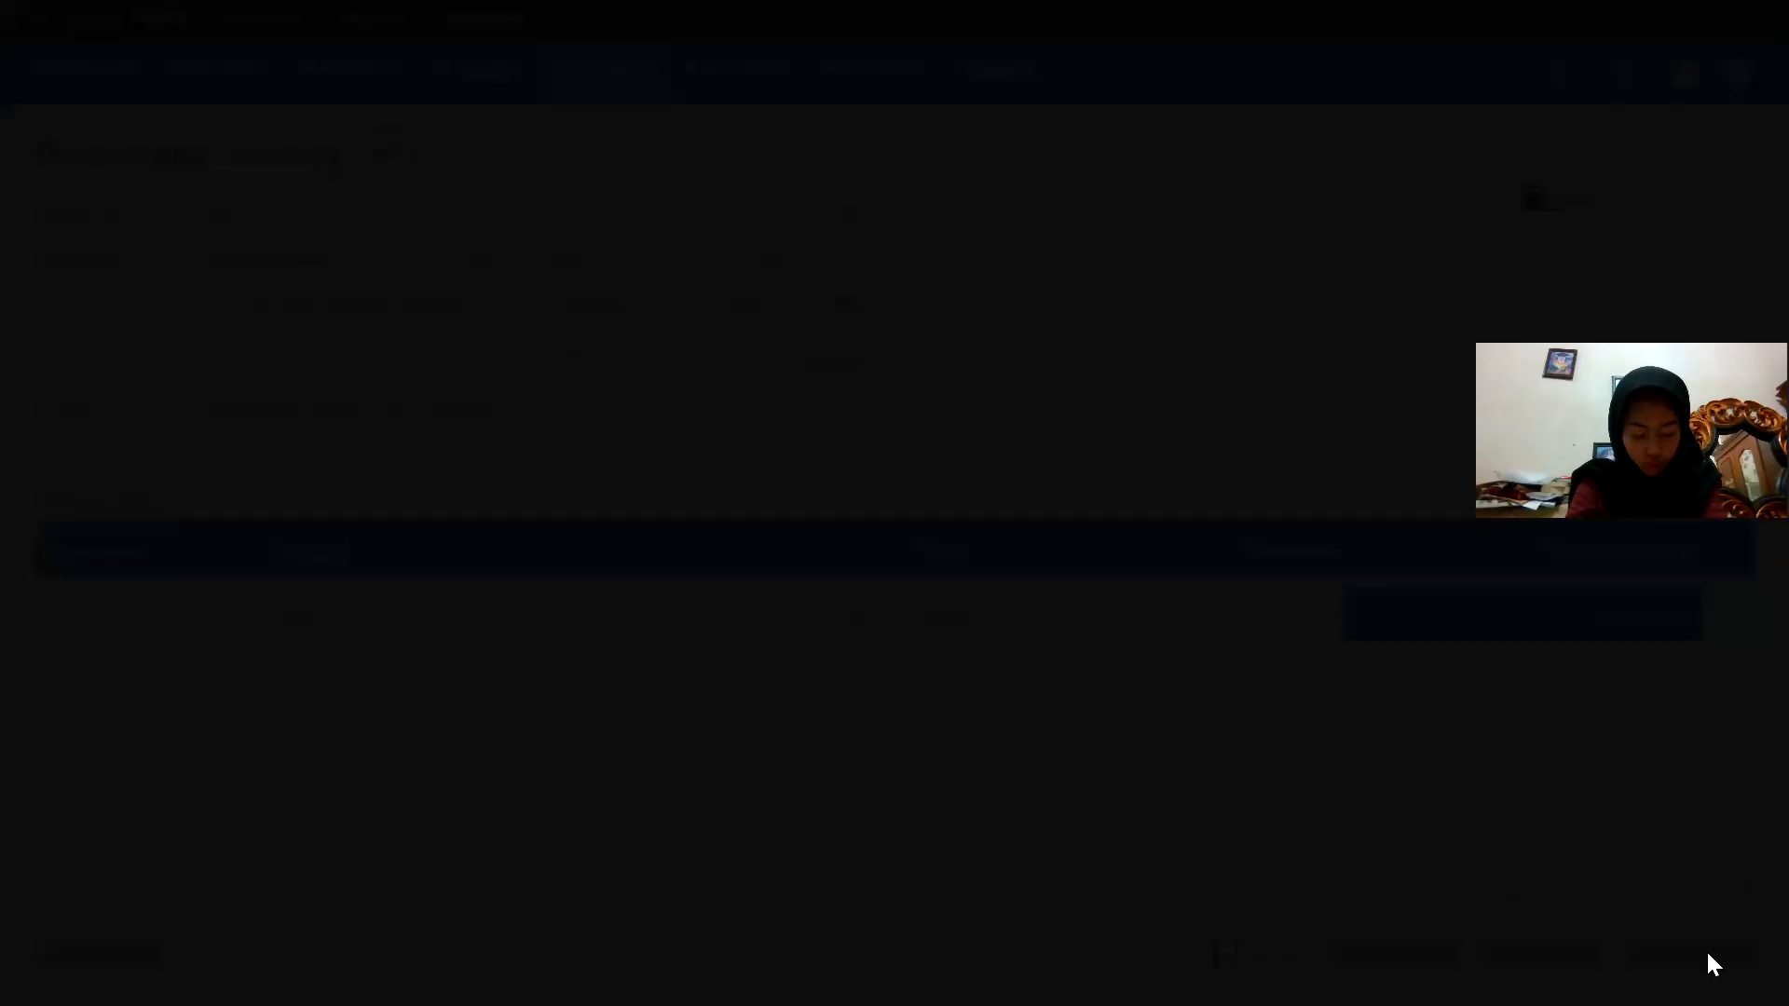
pyautogui.press('capslock')
pyautogui.write('BG')
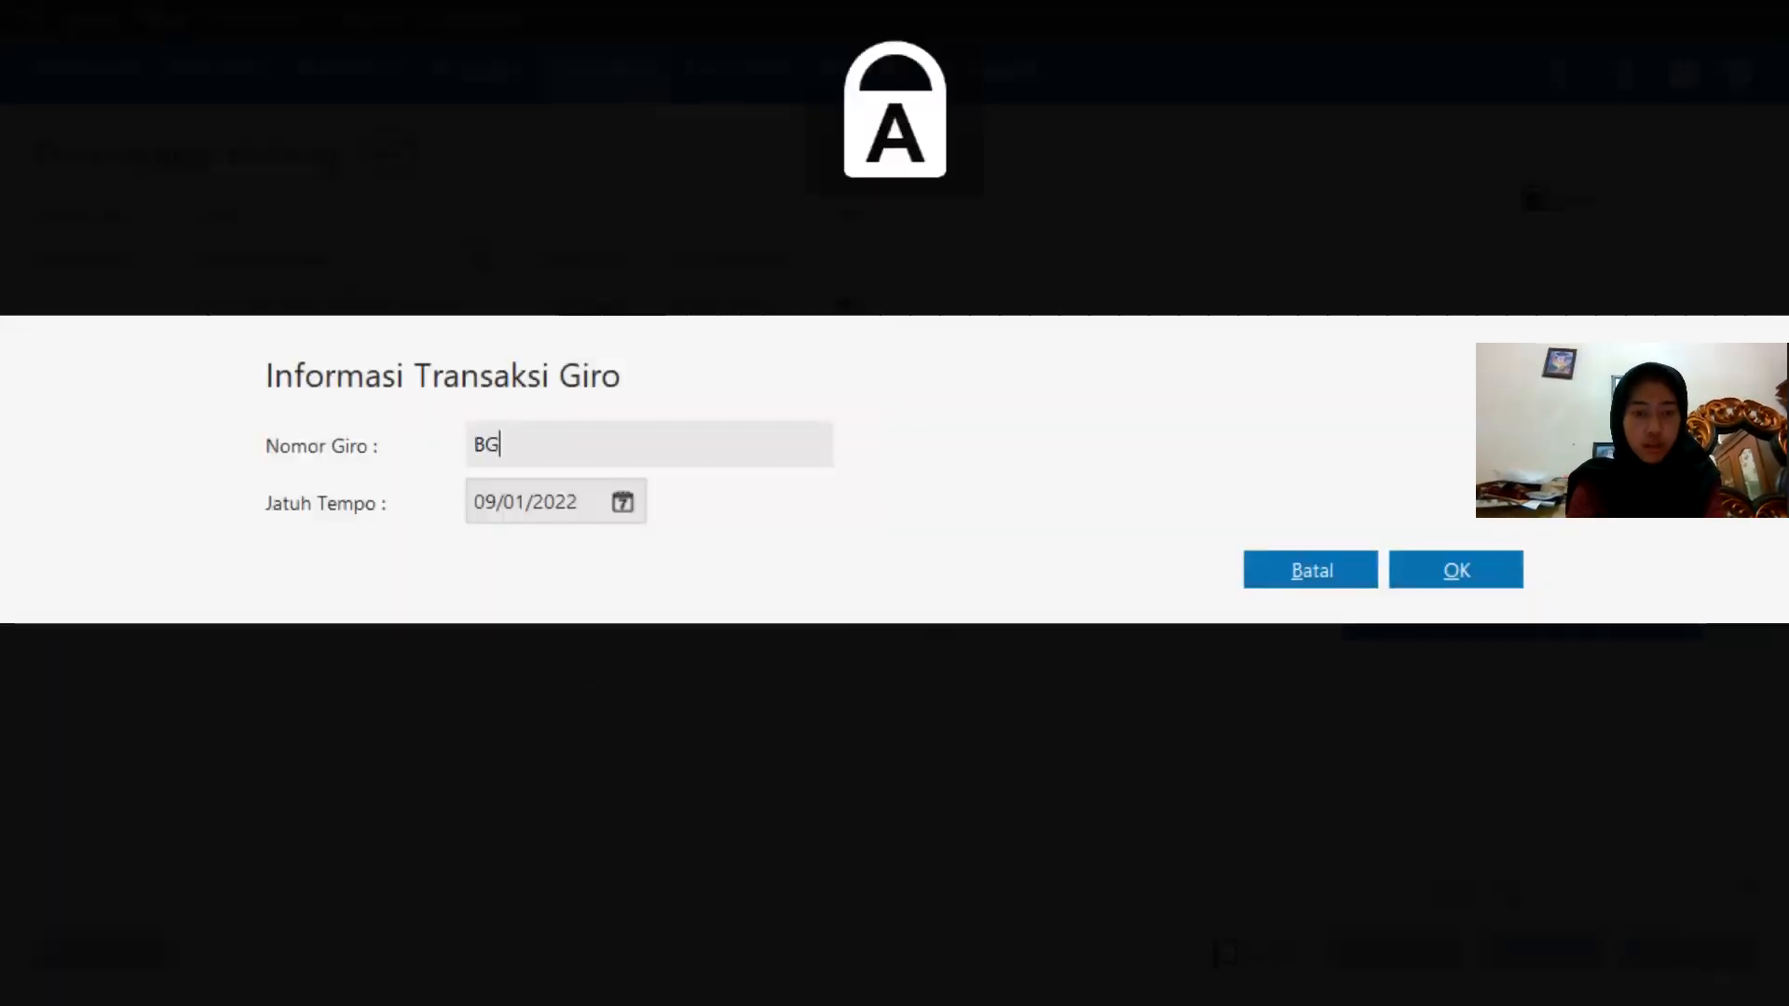
pyautogui.write('000')
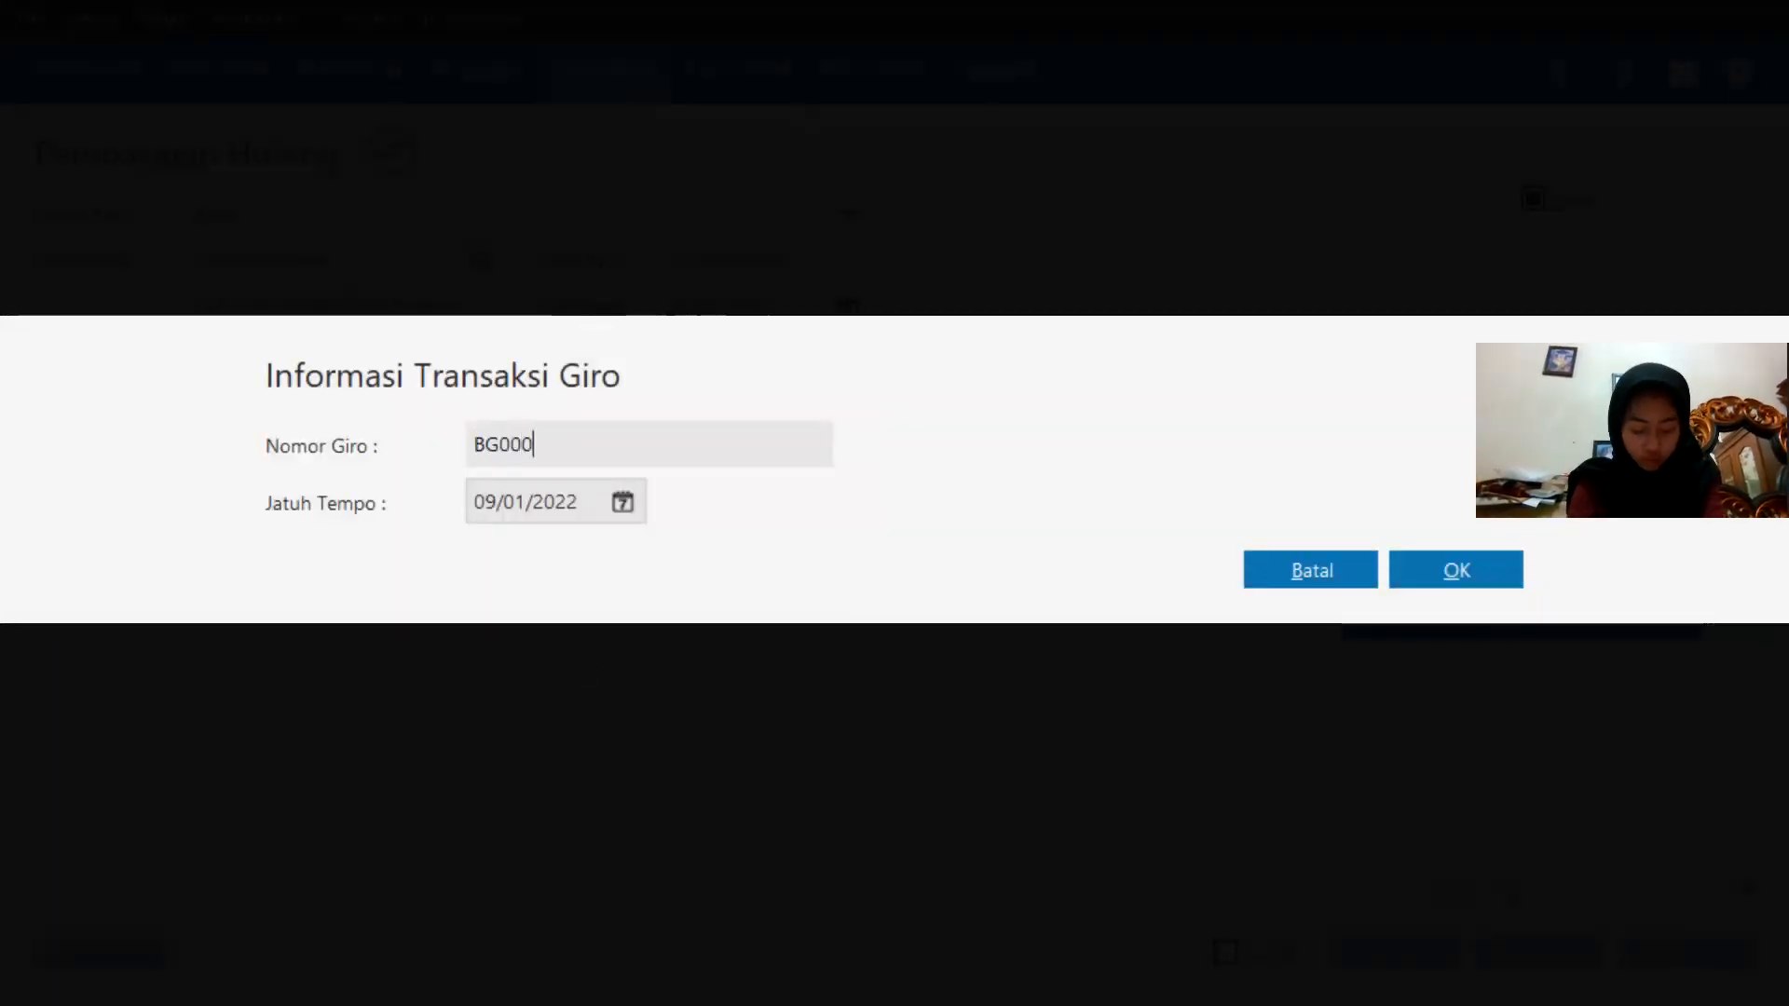
pyautogui.write('1')
# Set the giro due date to 28/01/2020 using the end-of-accounting-period shortcut and confirm the giro details.
pyautogui.click(621, 501)
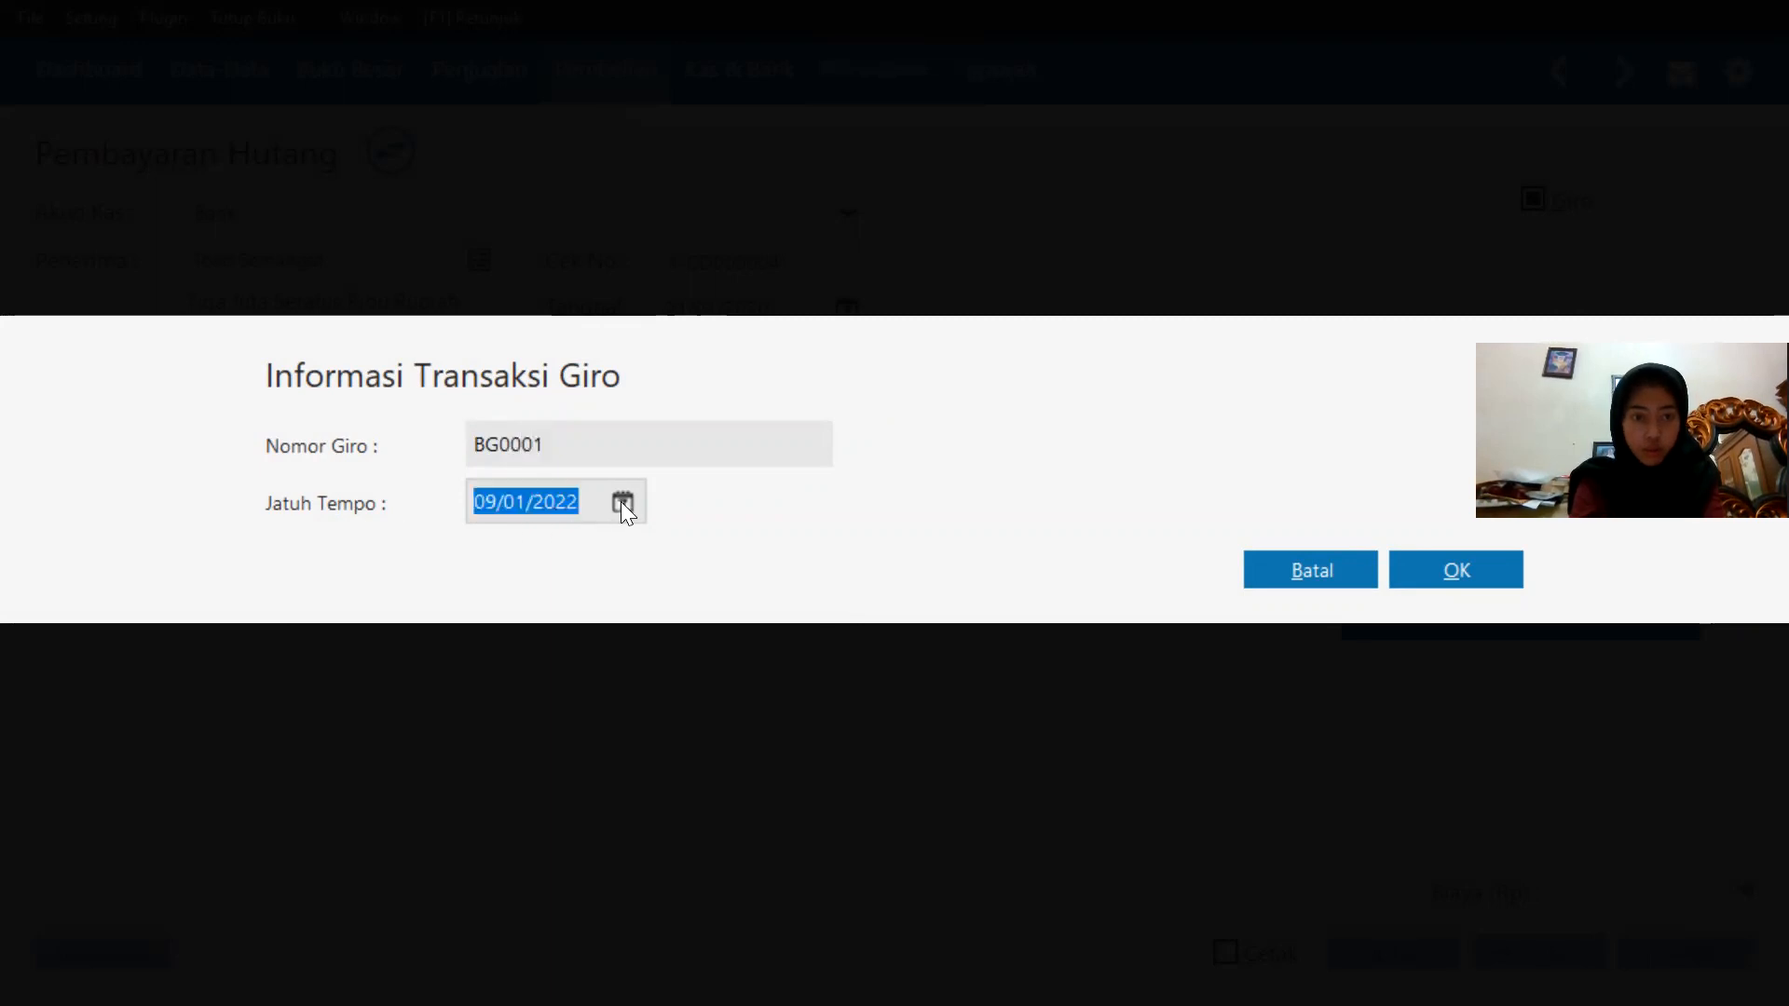
pyautogui.click(725, 841)
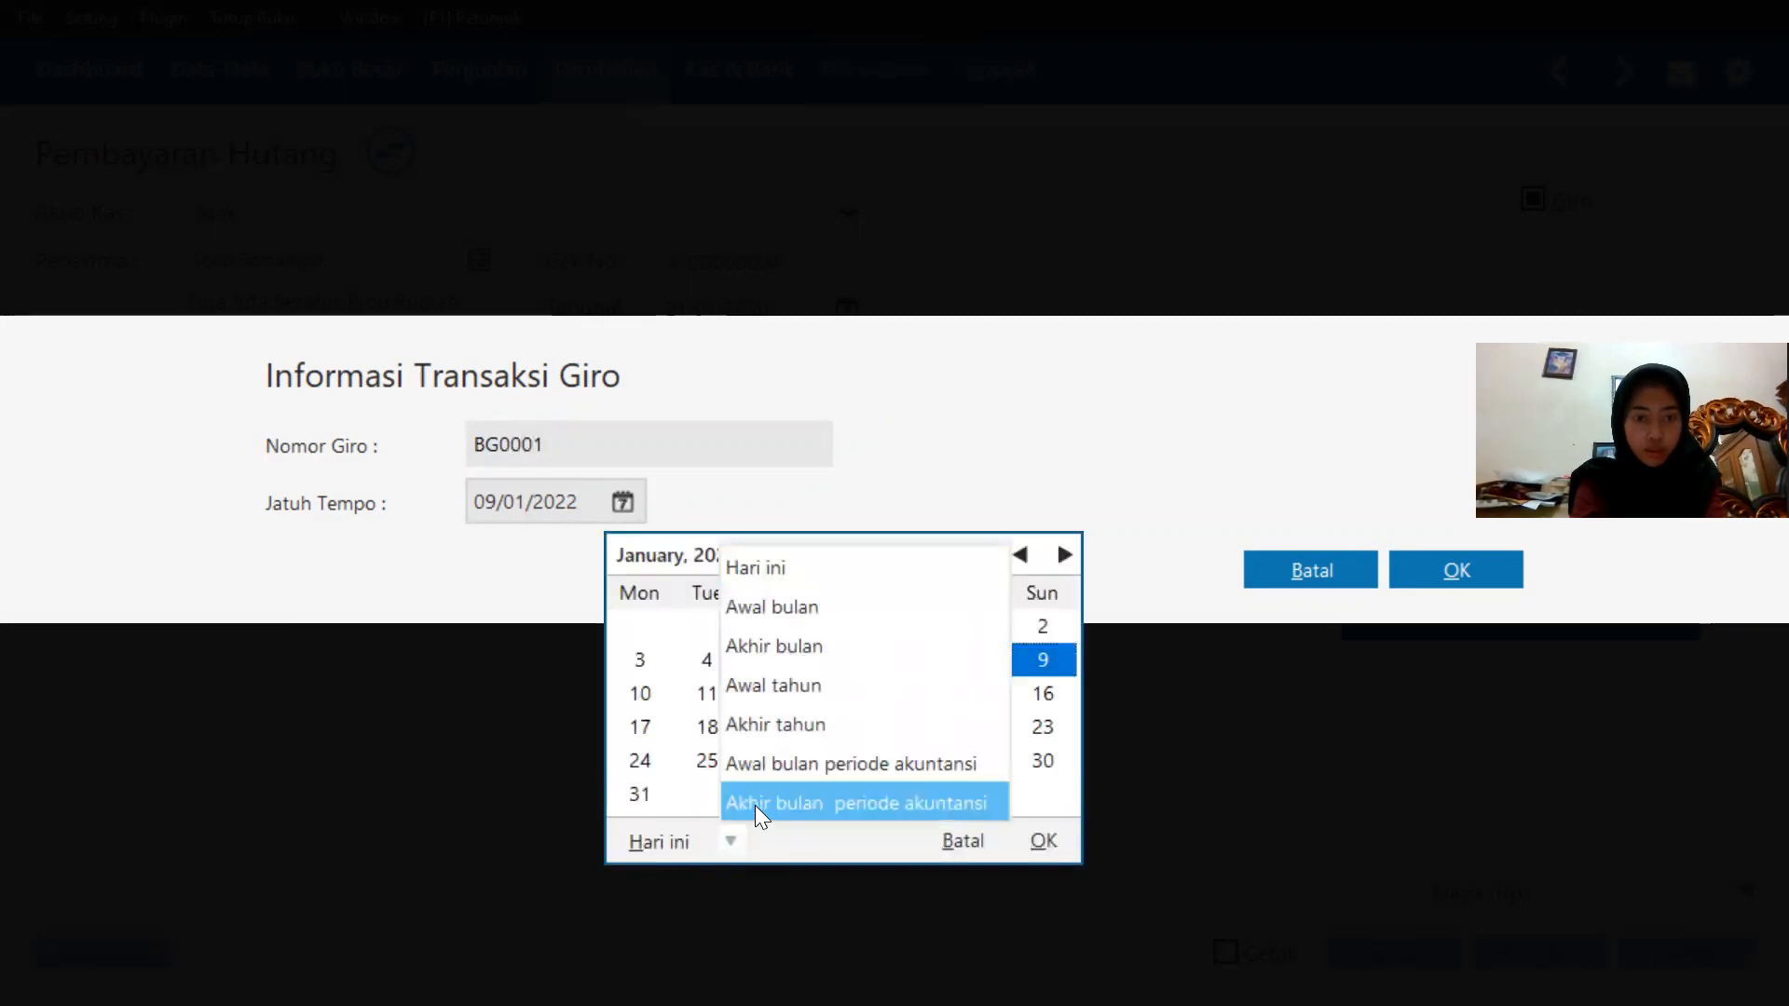
pyautogui.click(757, 803)
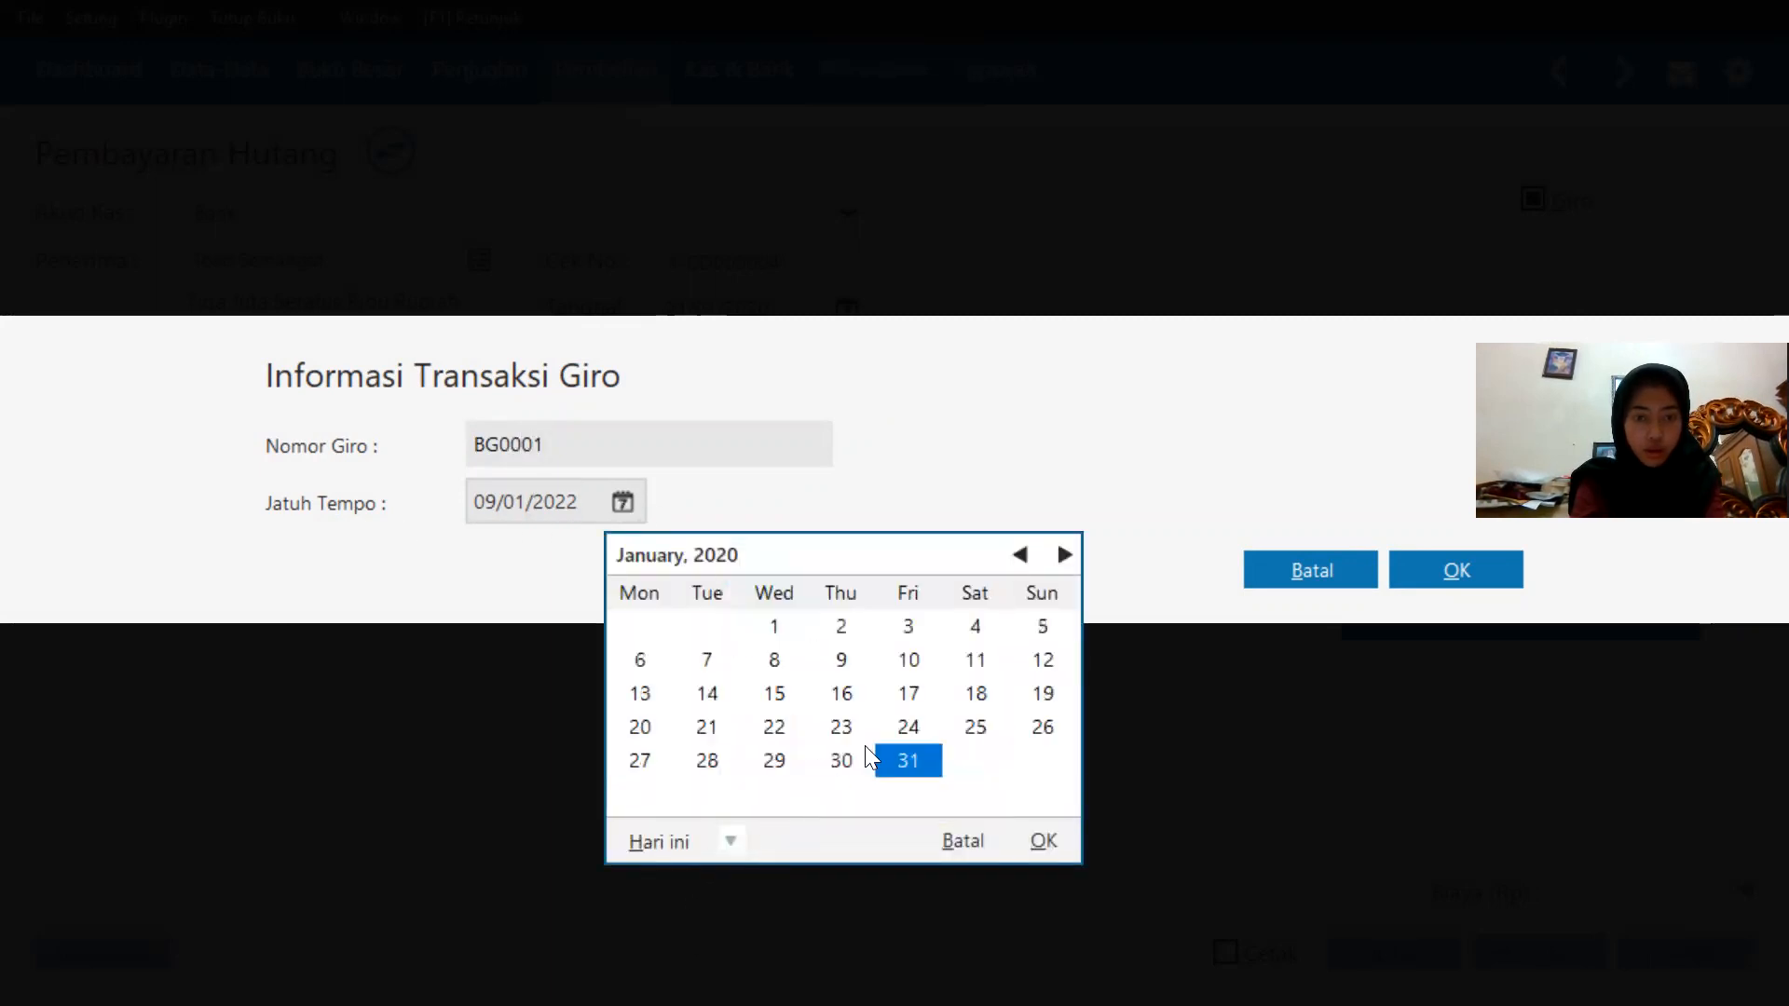
pyautogui.click(728, 762)
pyautogui.click(1044, 841)
pyautogui.click(1438, 561)
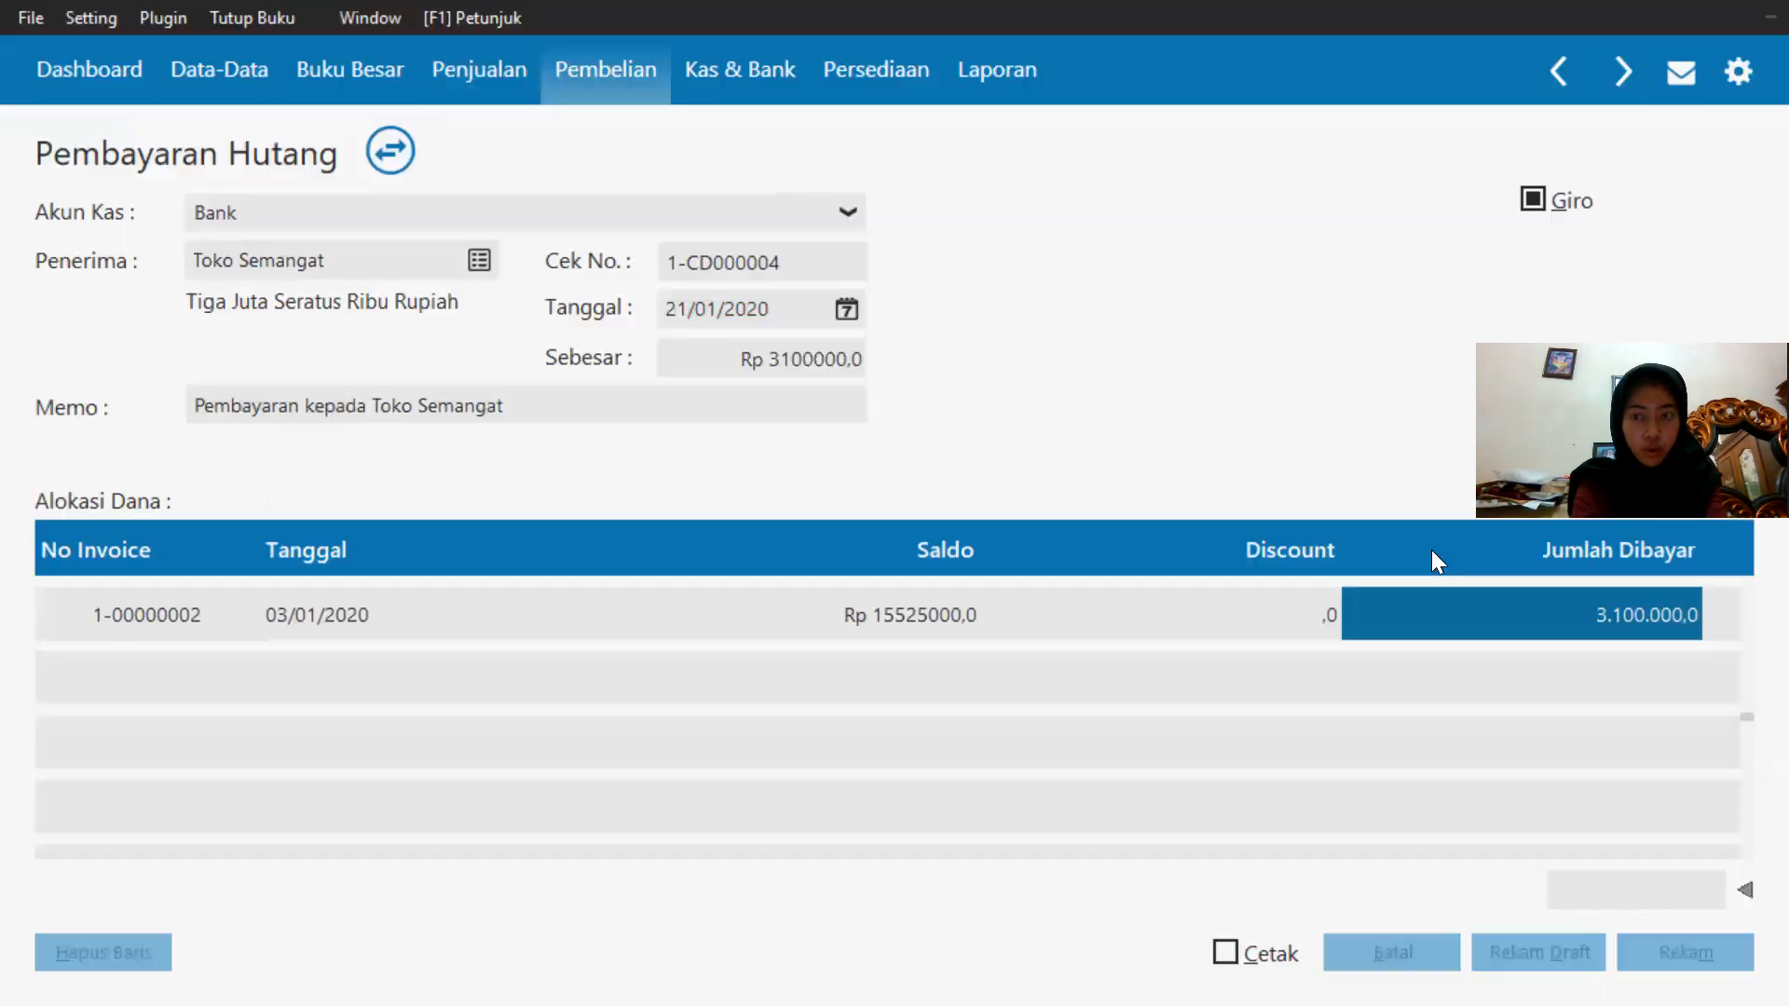
# Acknowledge the deferred giro posting notice and close the payment form.
pyautogui.click(1682, 931)
pyautogui.click(1321, 643)
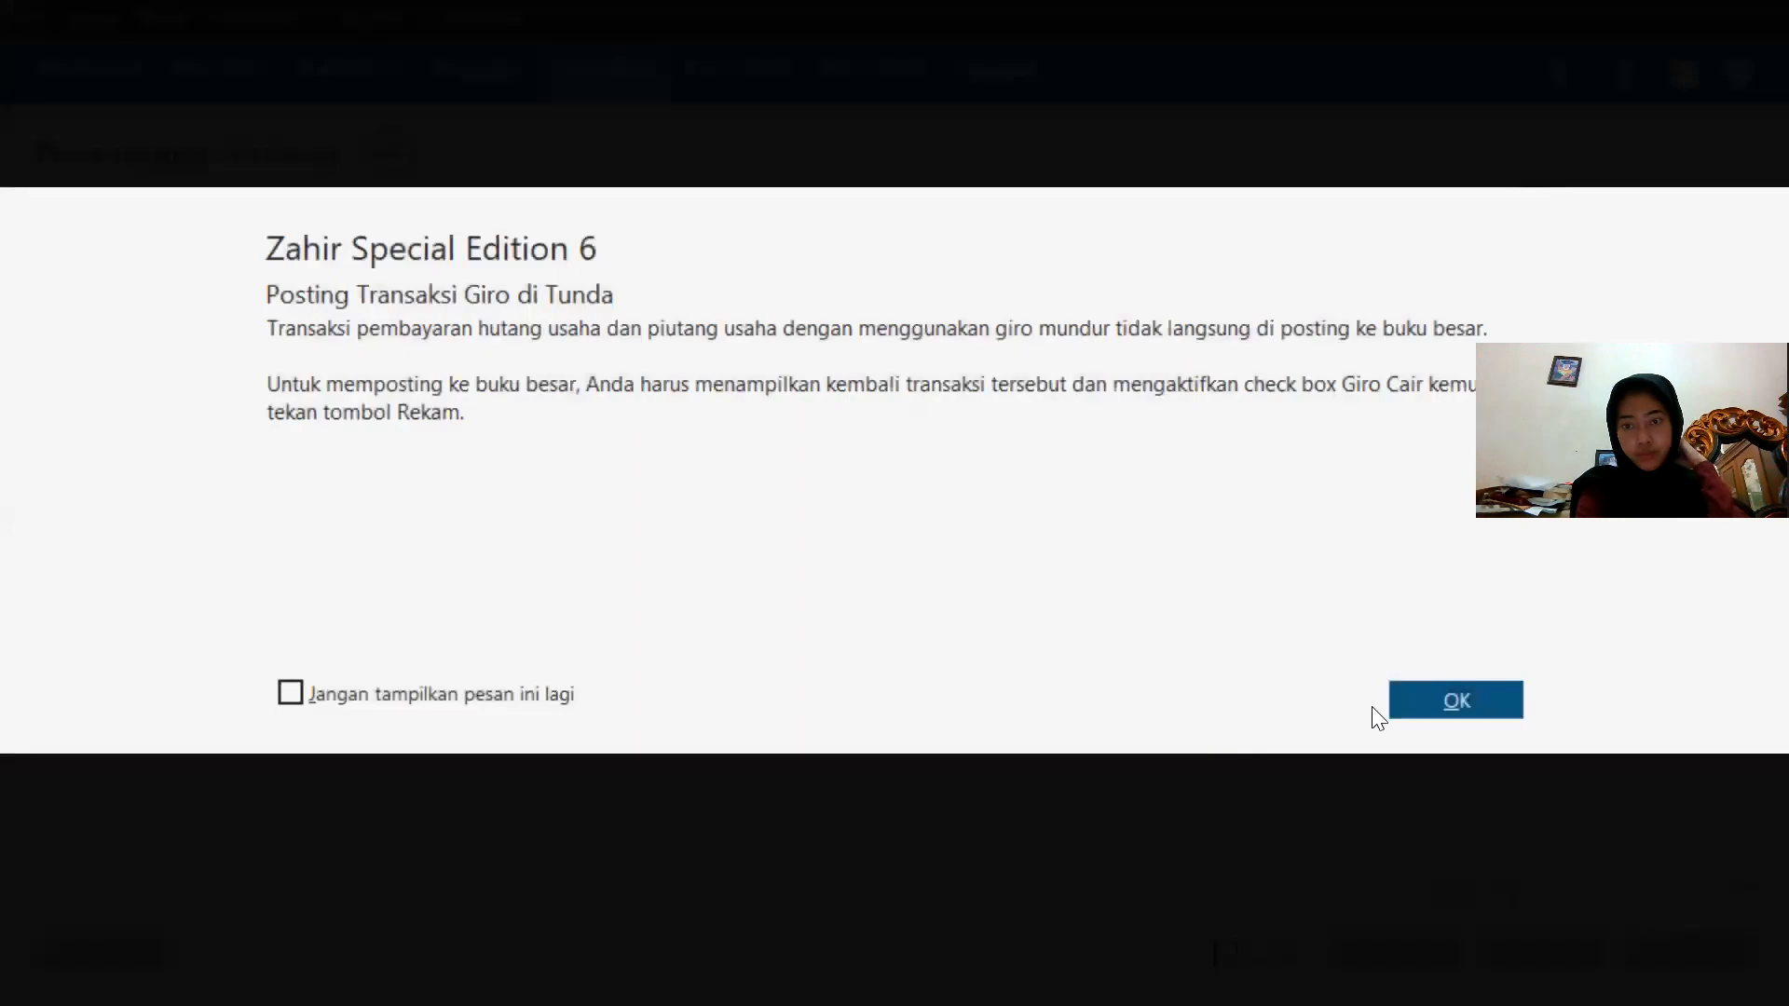
pyautogui.click(1416, 703)
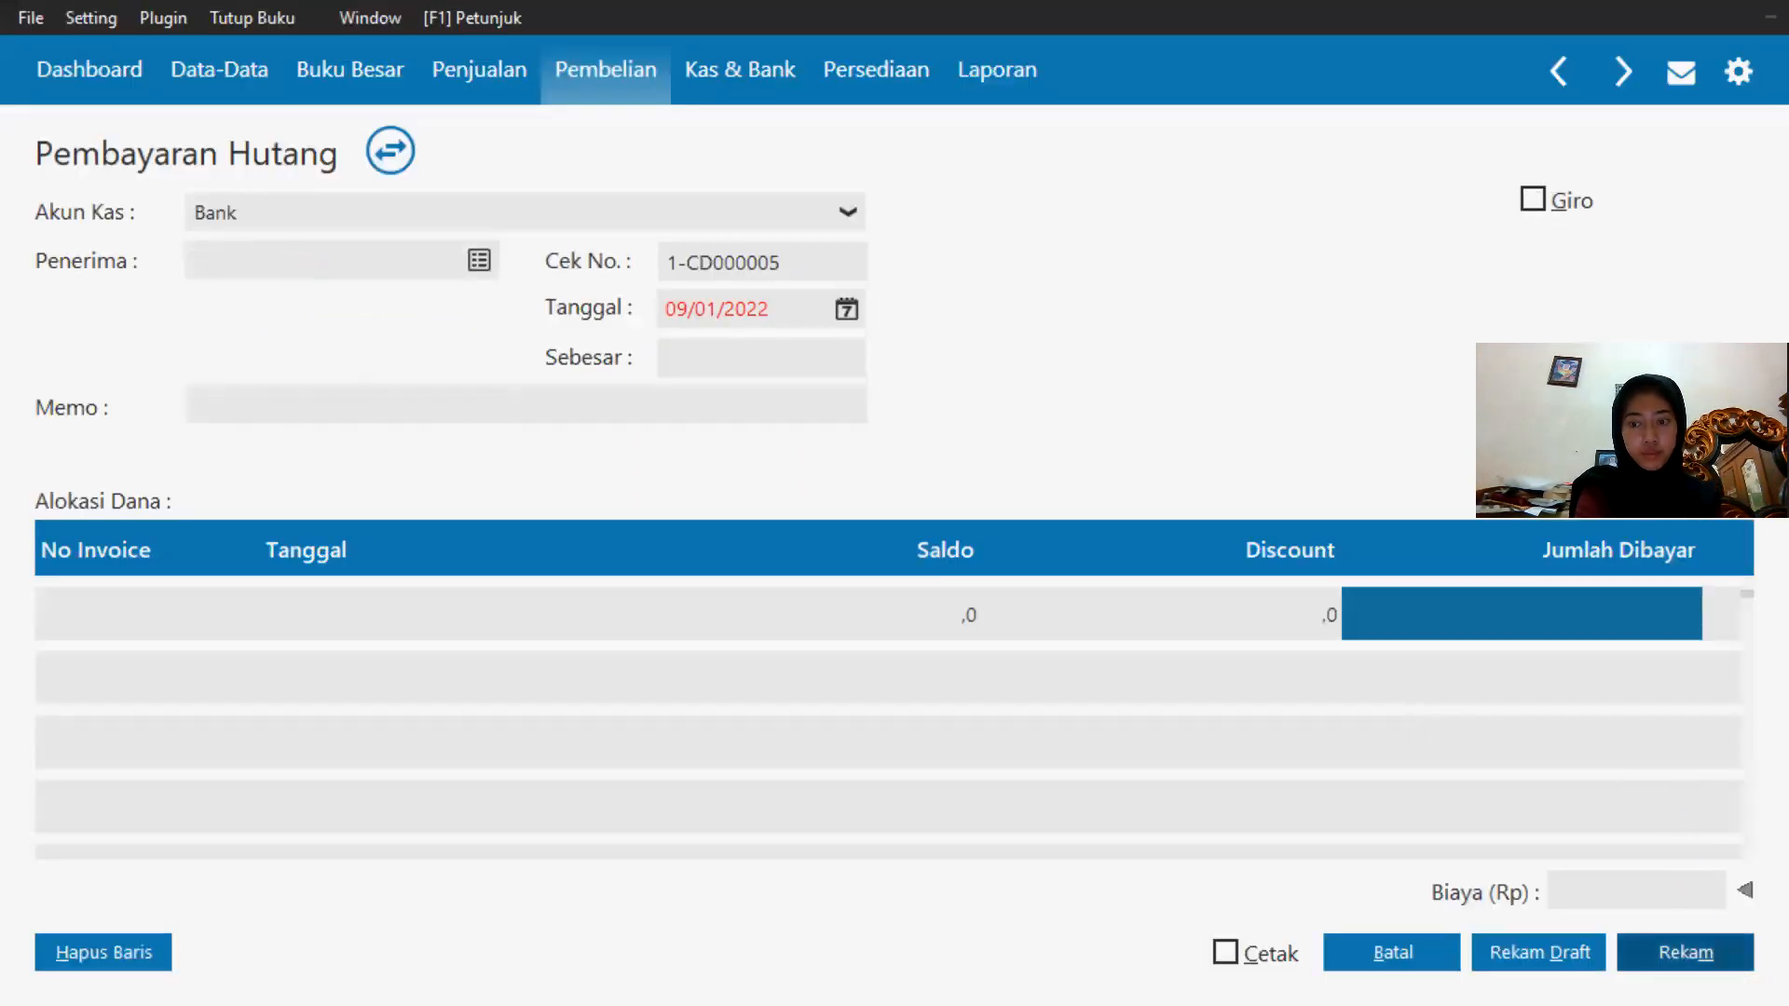
pyautogui.click(1397, 959)
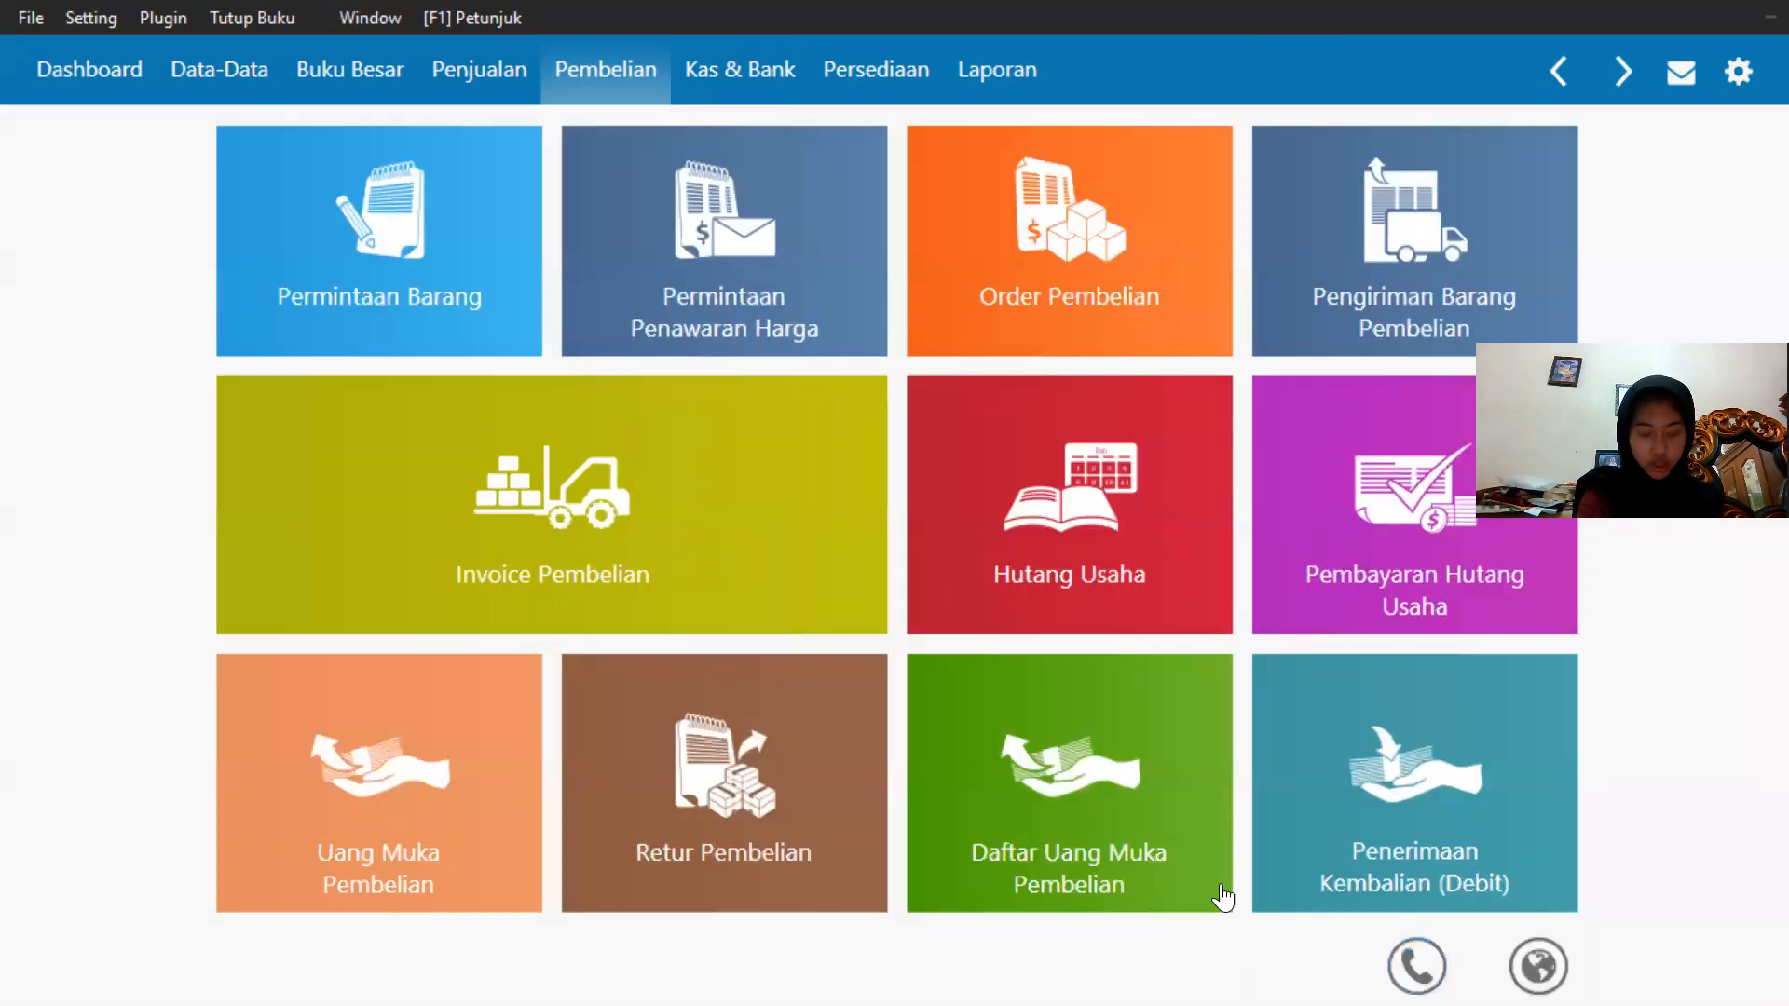
# Review transaction 13 in the exercise PDF and return to the accounting program.
pyautogui.press('super')
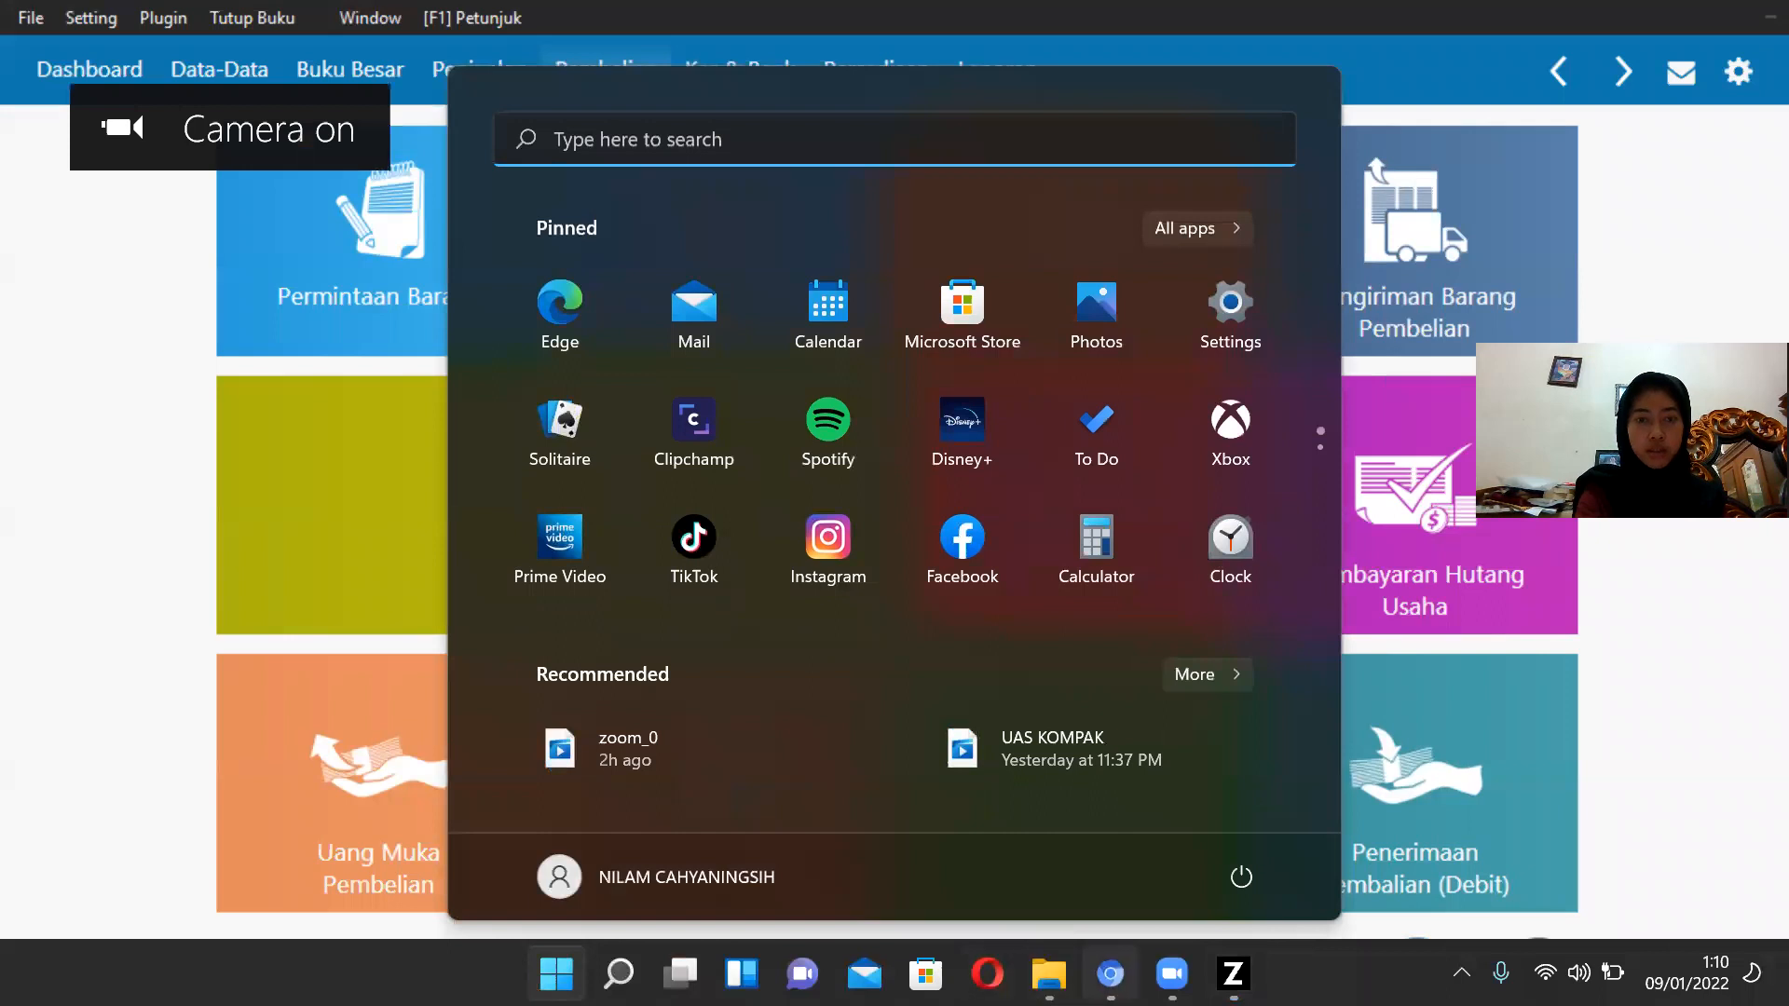
pyautogui.click(1109, 974)
pyautogui.scroll(-2, 848, 560)
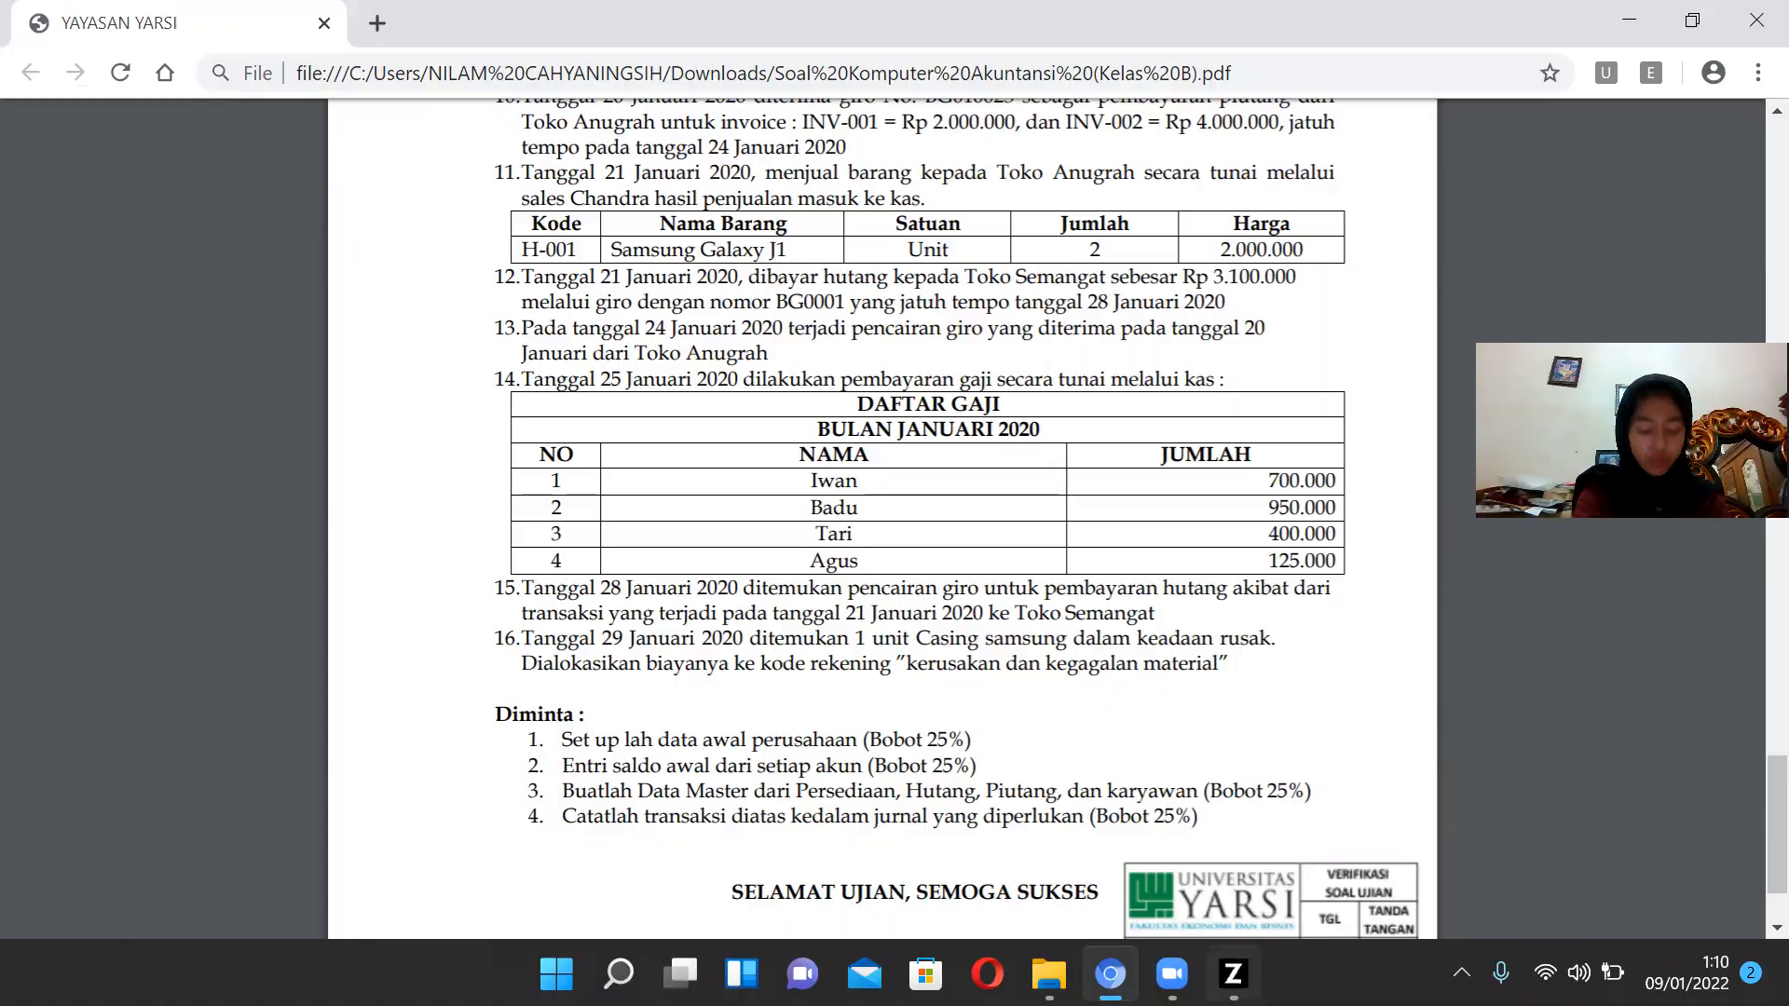
pyautogui.click(1232, 974)
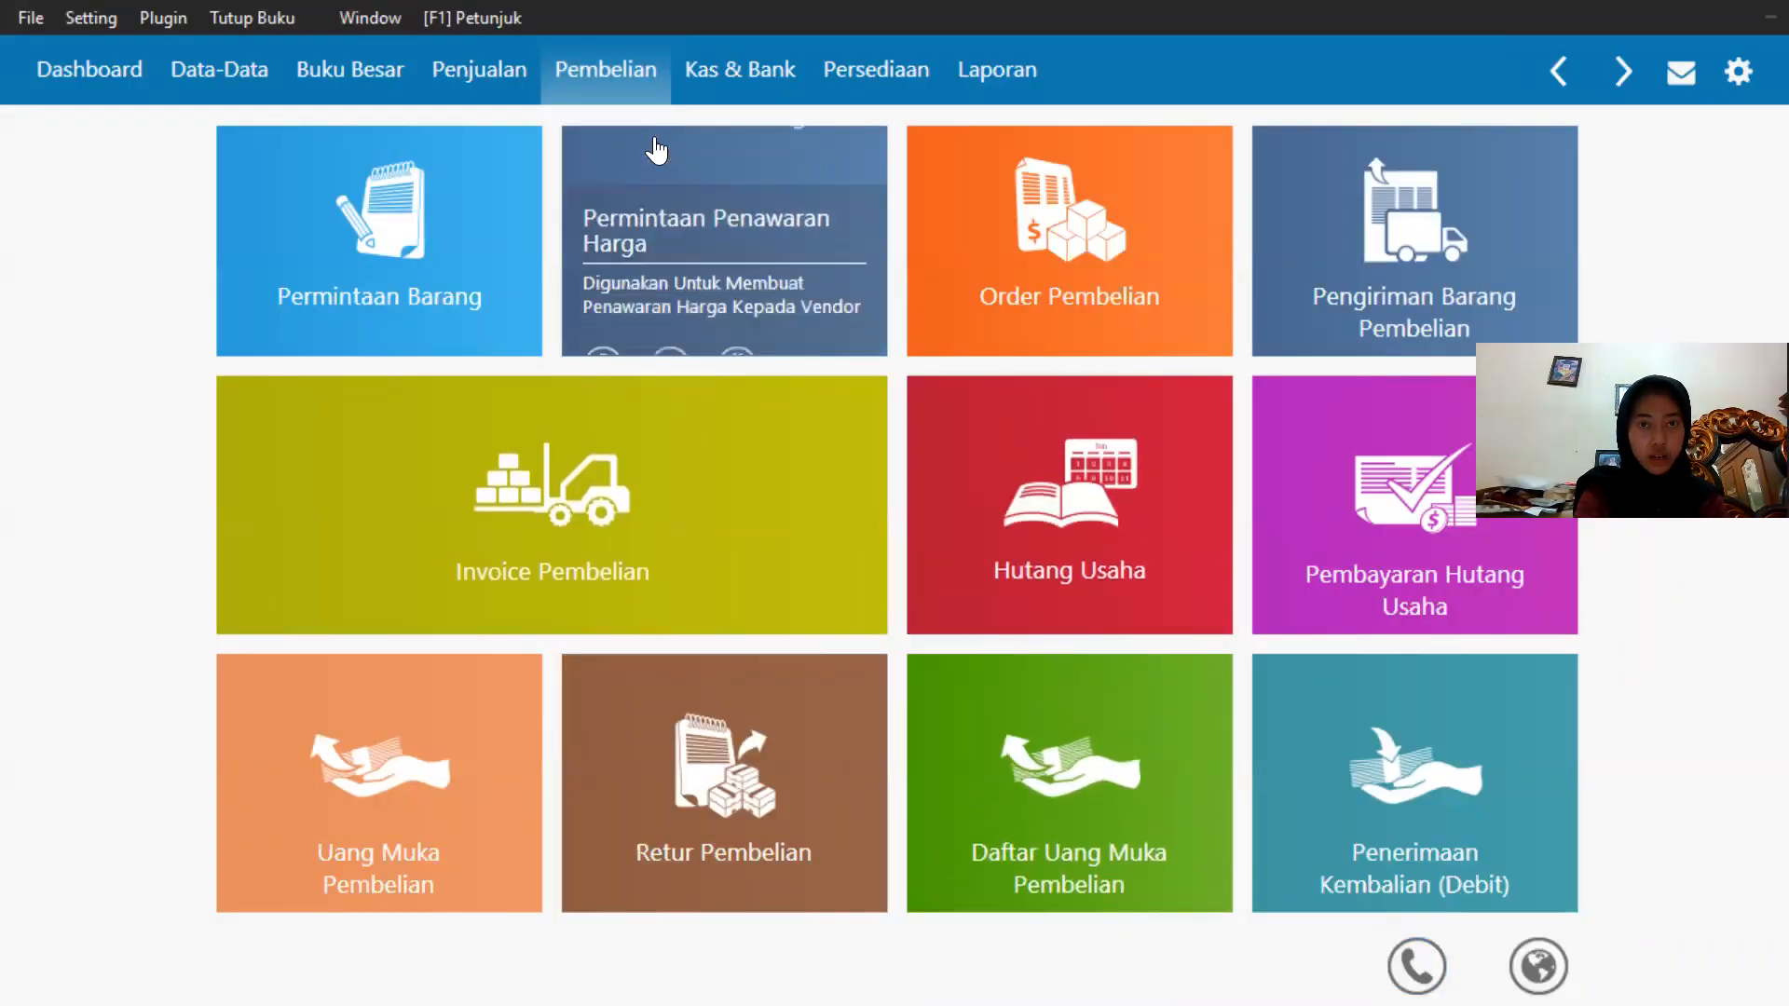
# Open the incoming giro BG0100233 from Toko Anugrah in Giro Masuk for clearing.
pyautogui.click(732, 79)
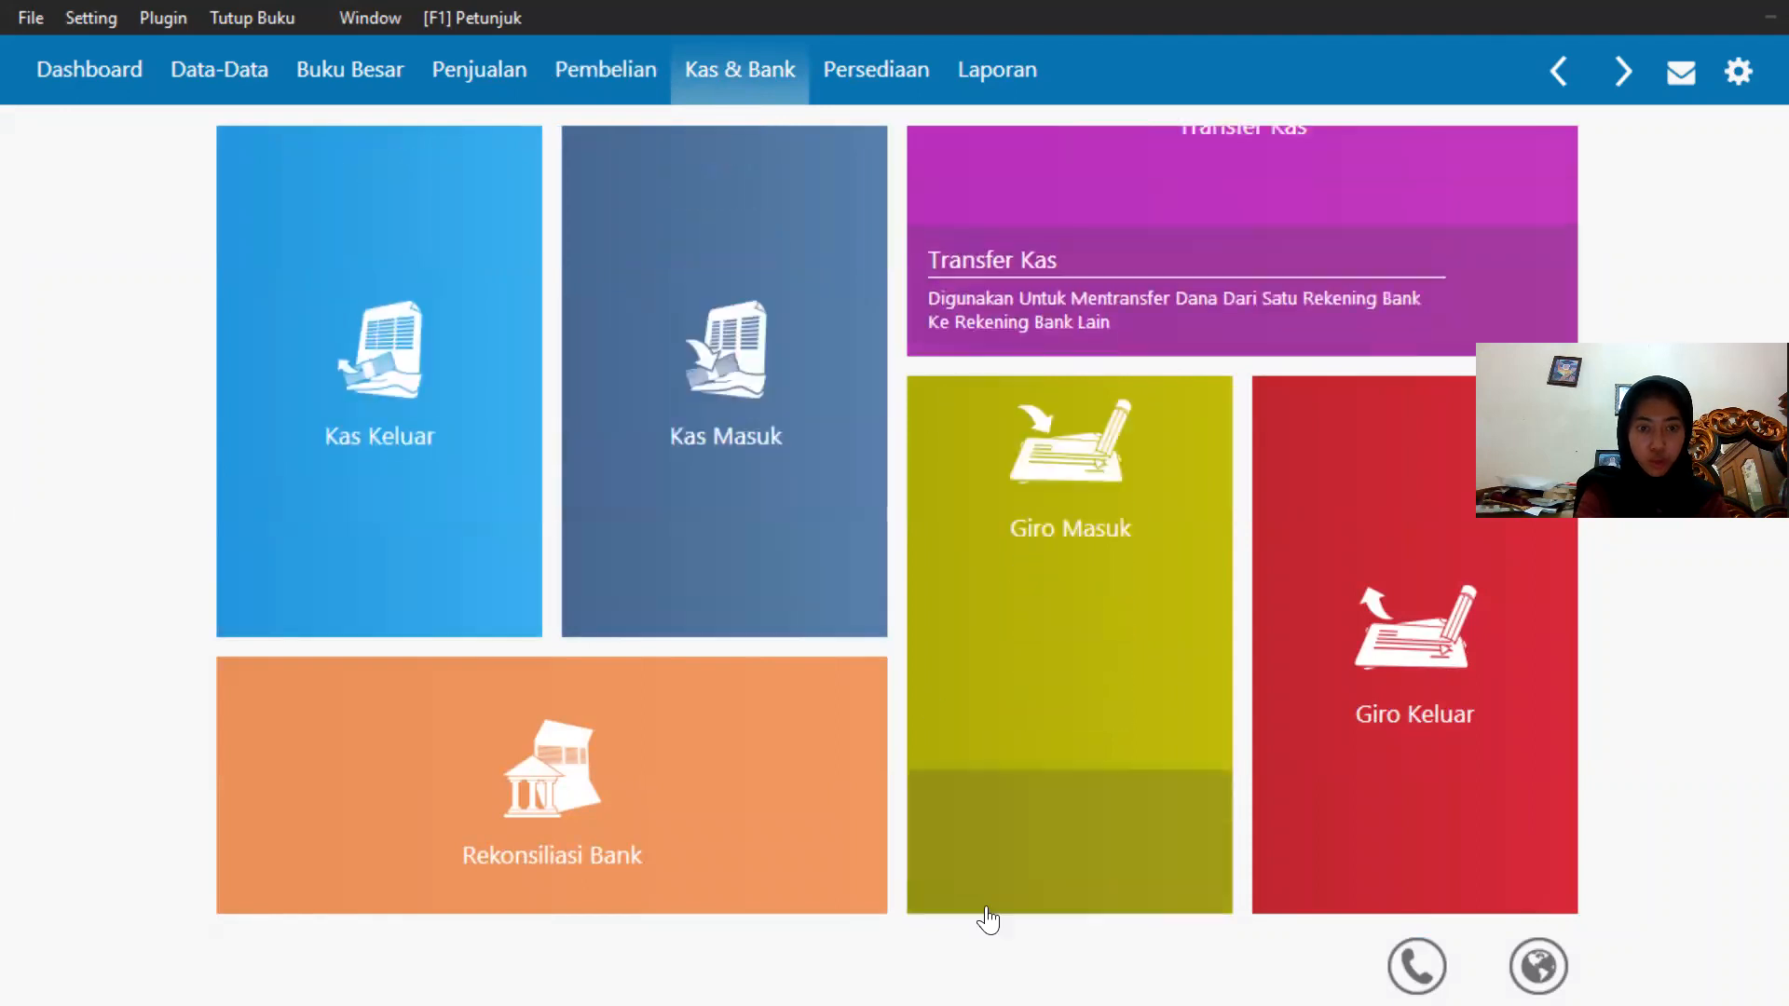
pyautogui.click(965, 859)
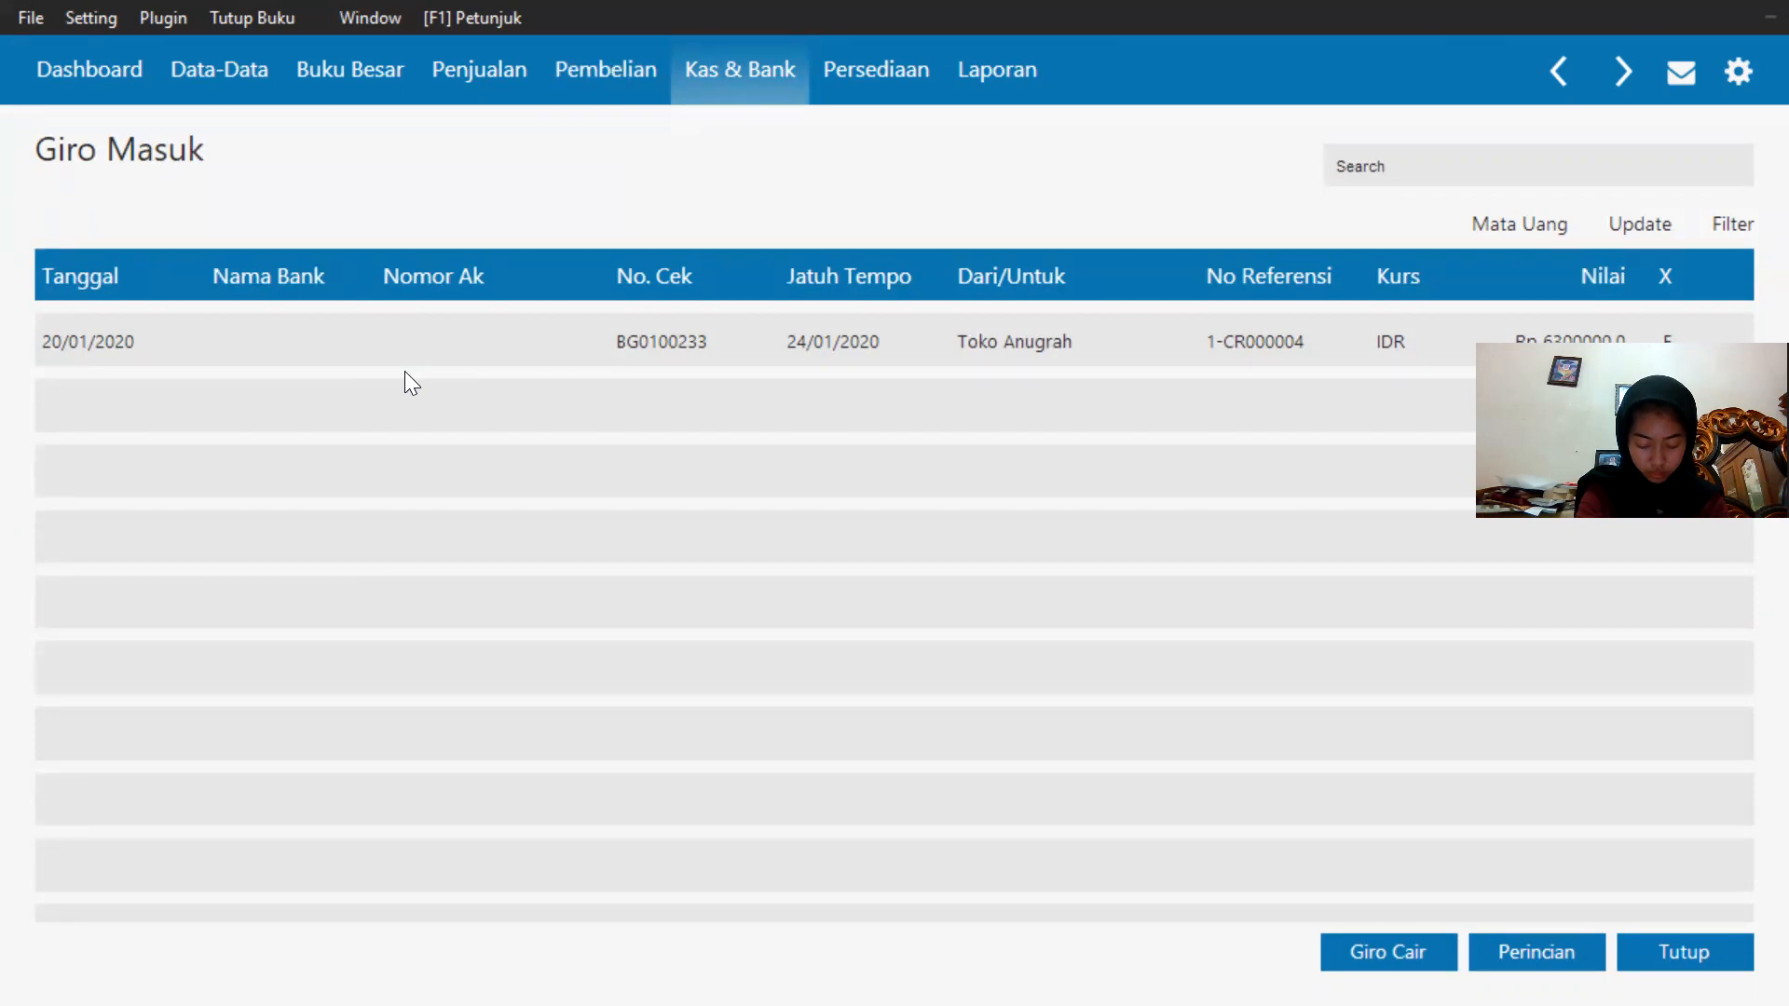
pyautogui.click(672, 364)
pyautogui.click(694, 346)
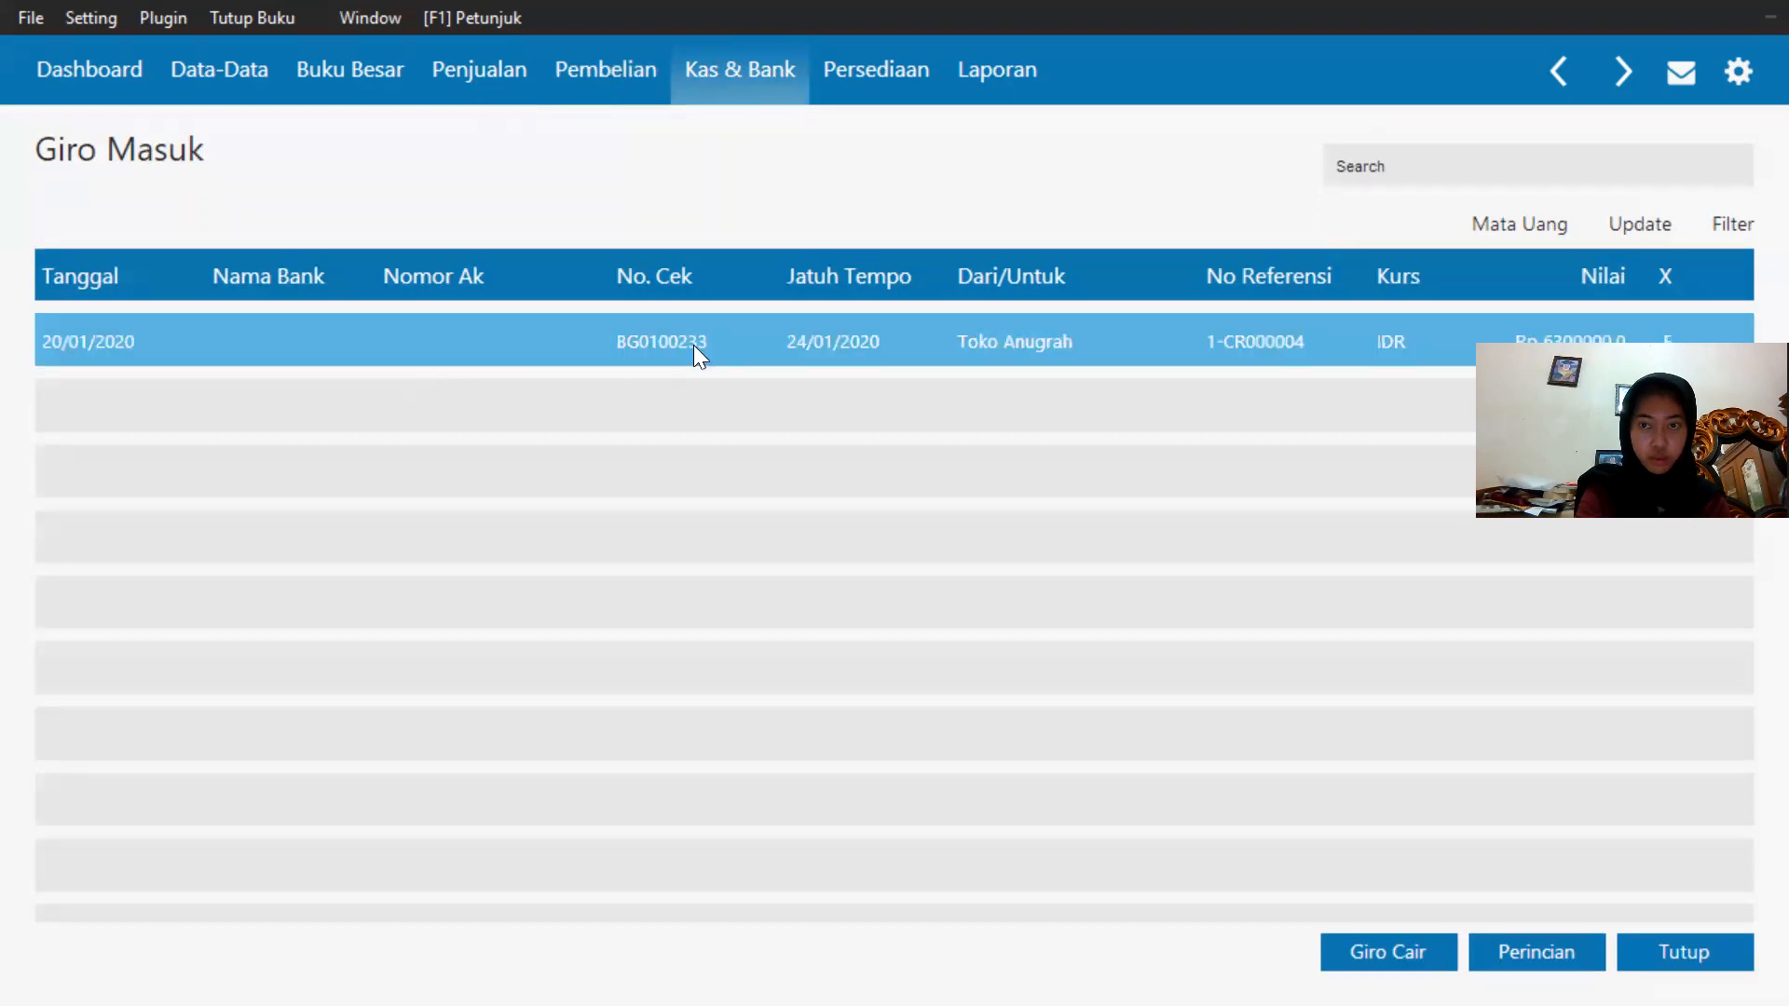
pyautogui.click(693, 343)
pyautogui.click(842, 337)
pyautogui.click(843, 335)
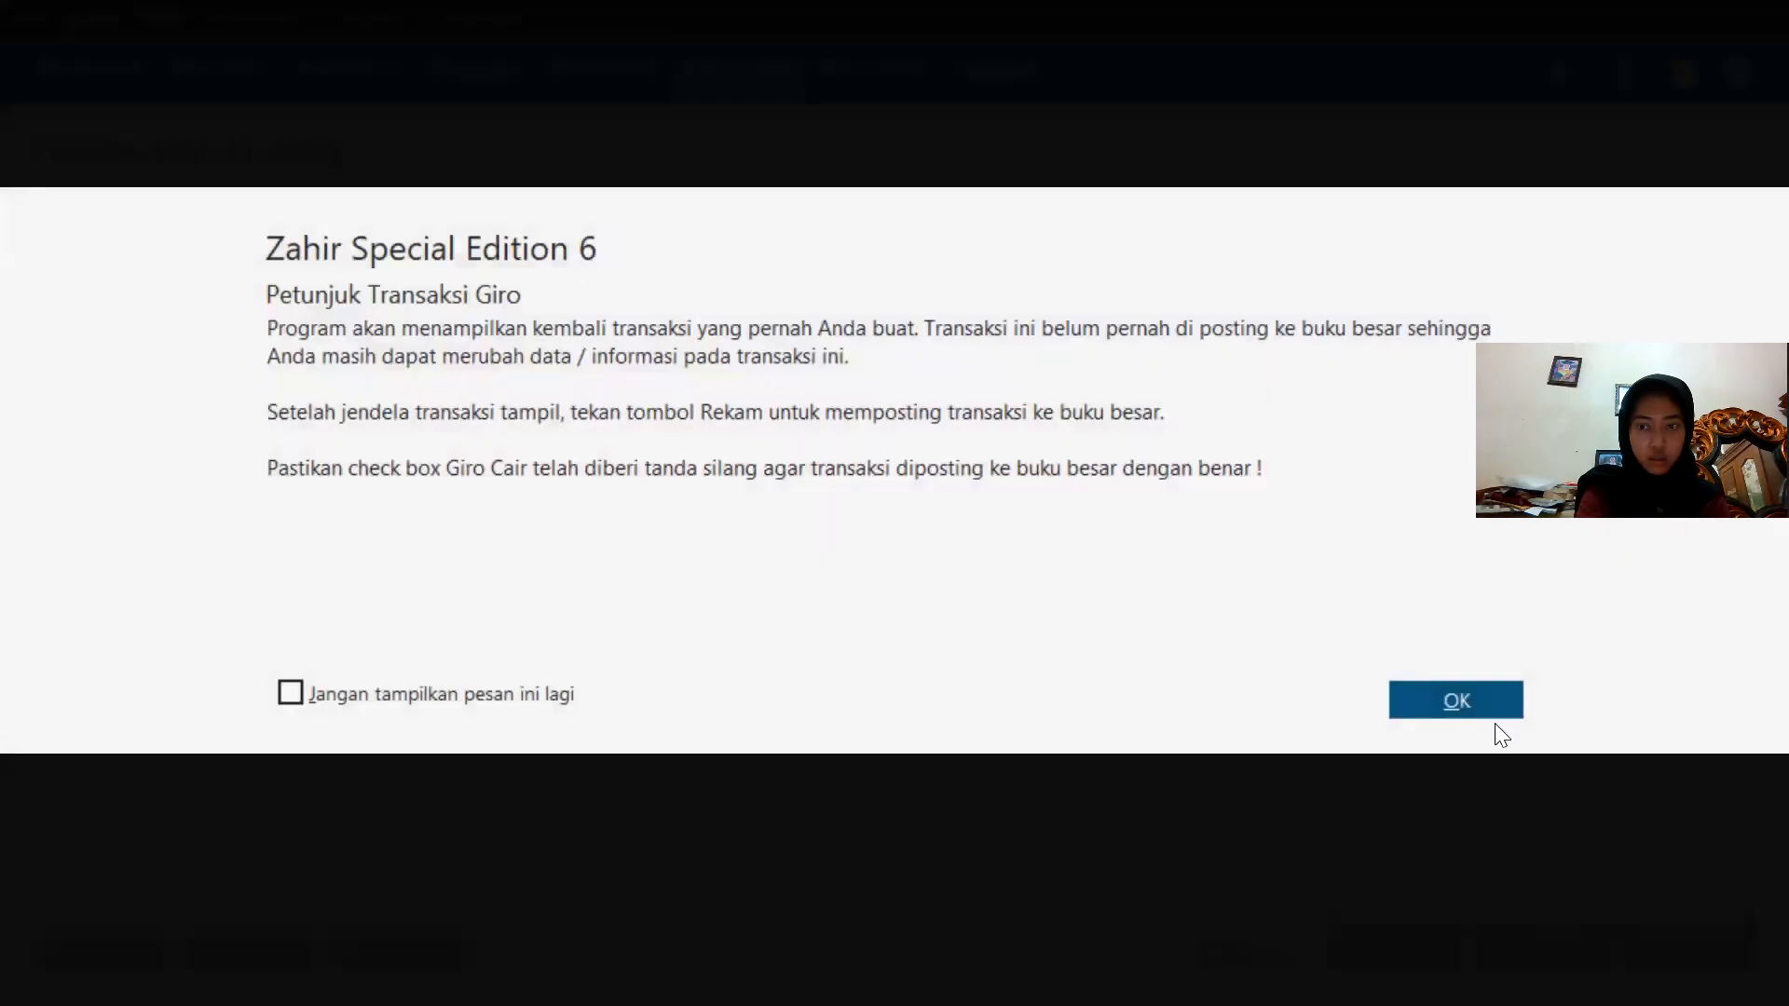
pyautogui.click(1492, 705)
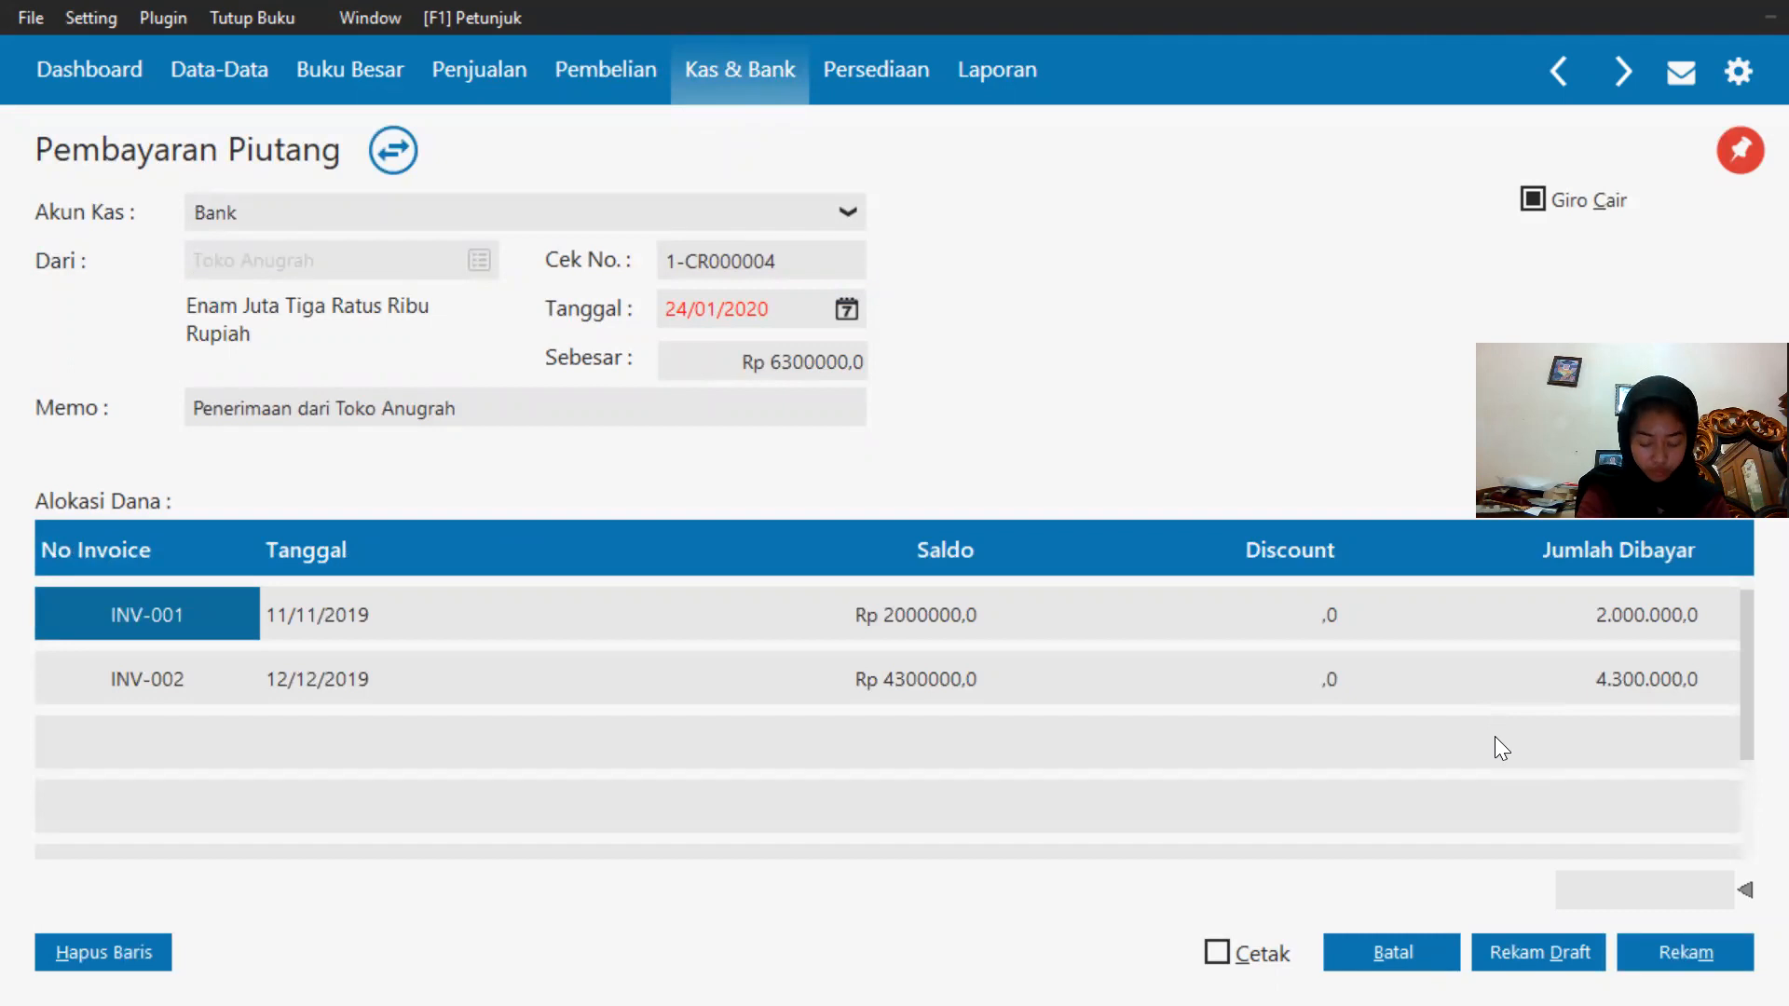
# Post the giro receipt as cleared, then close the receipt form and the incoming giro list.
pyautogui.click(1707, 939)
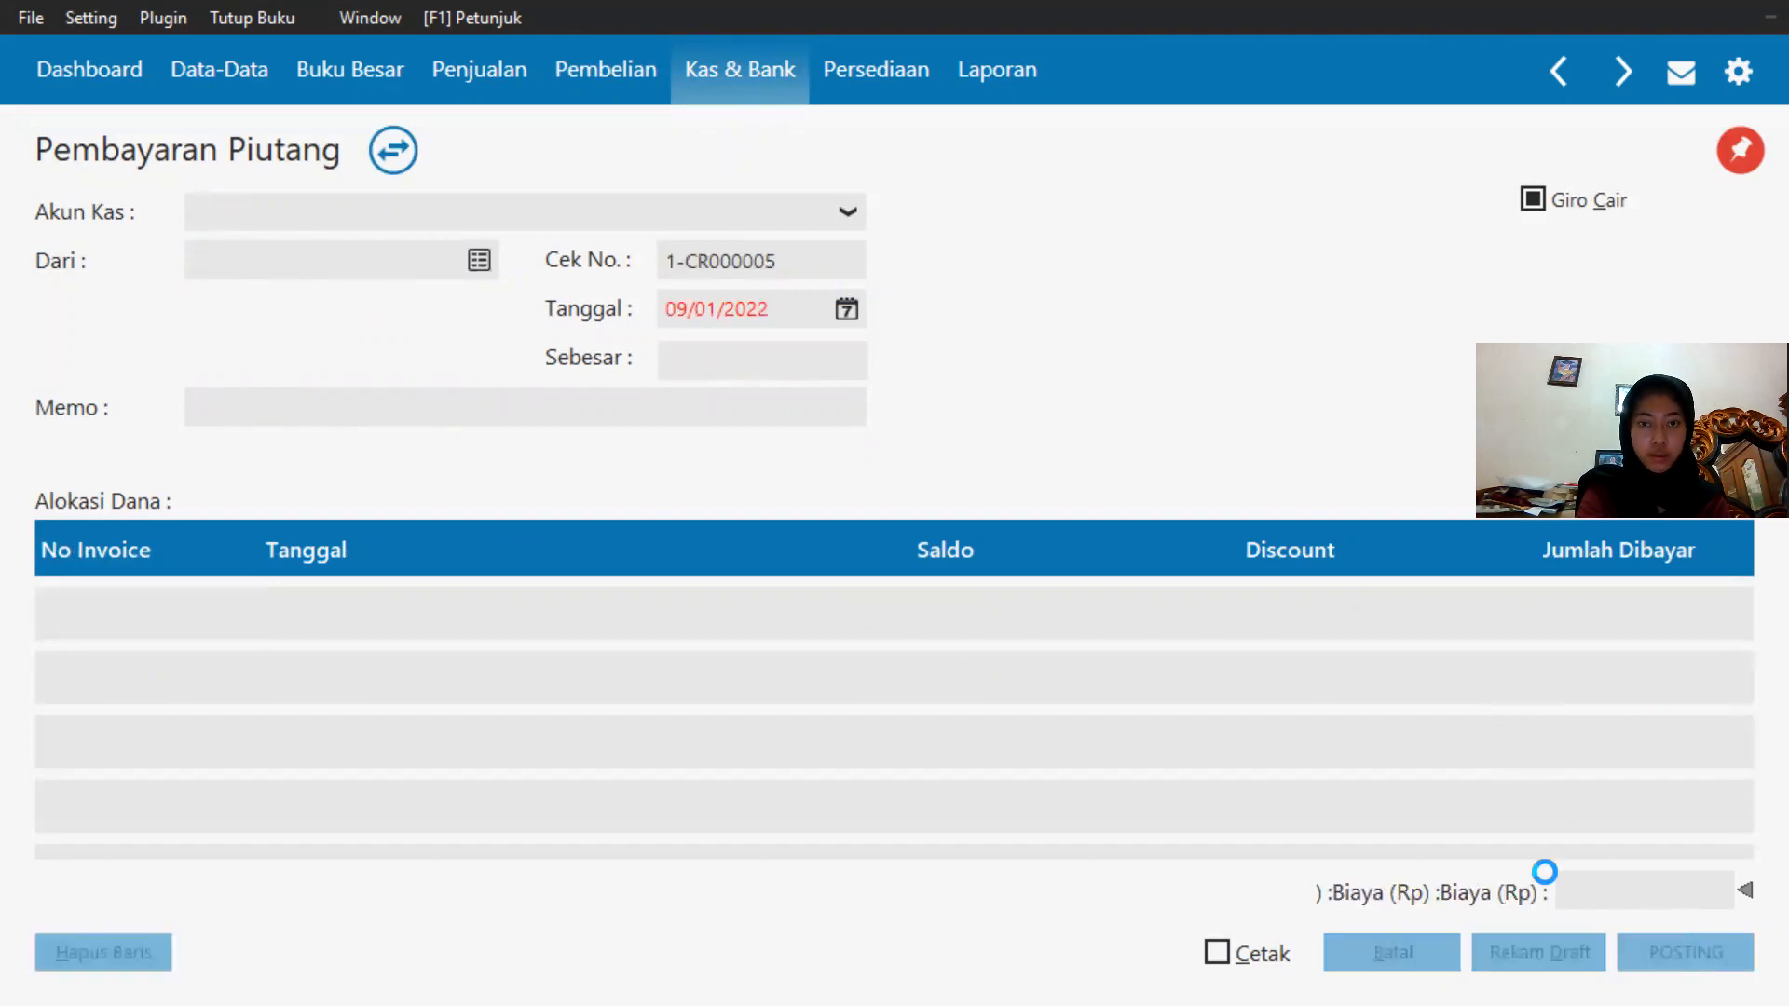
pyautogui.click(1407, 950)
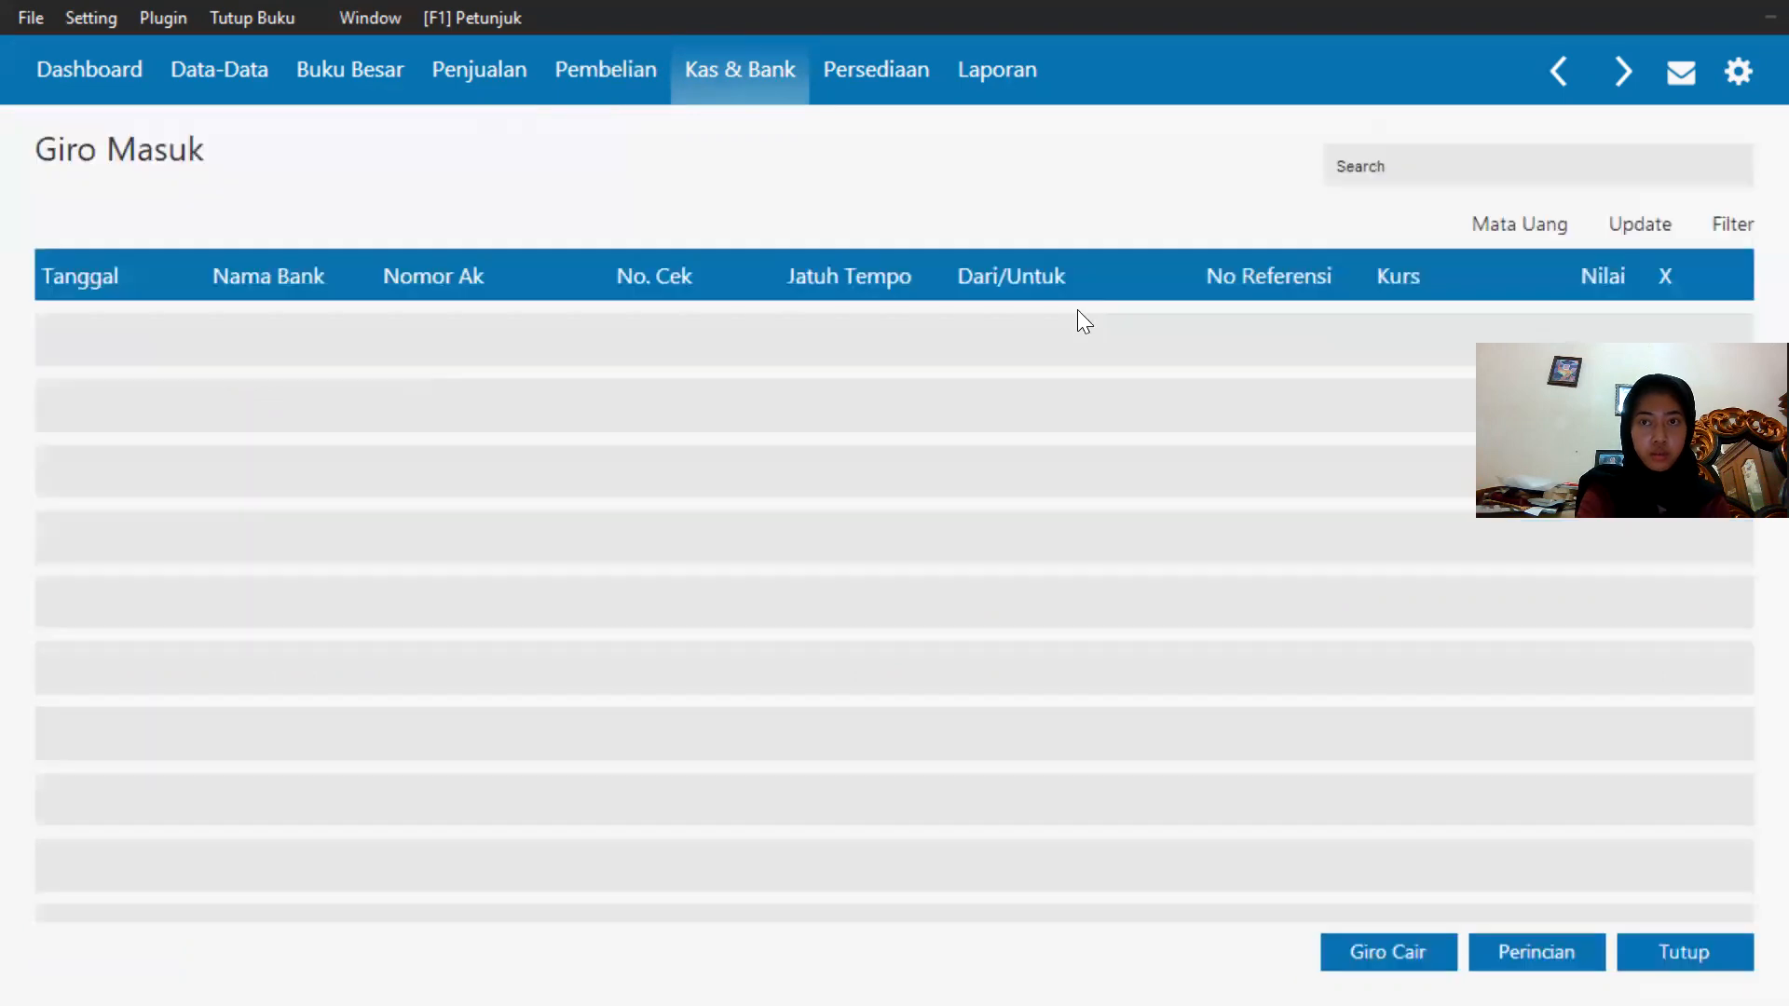
pyautogui.press('Escape')
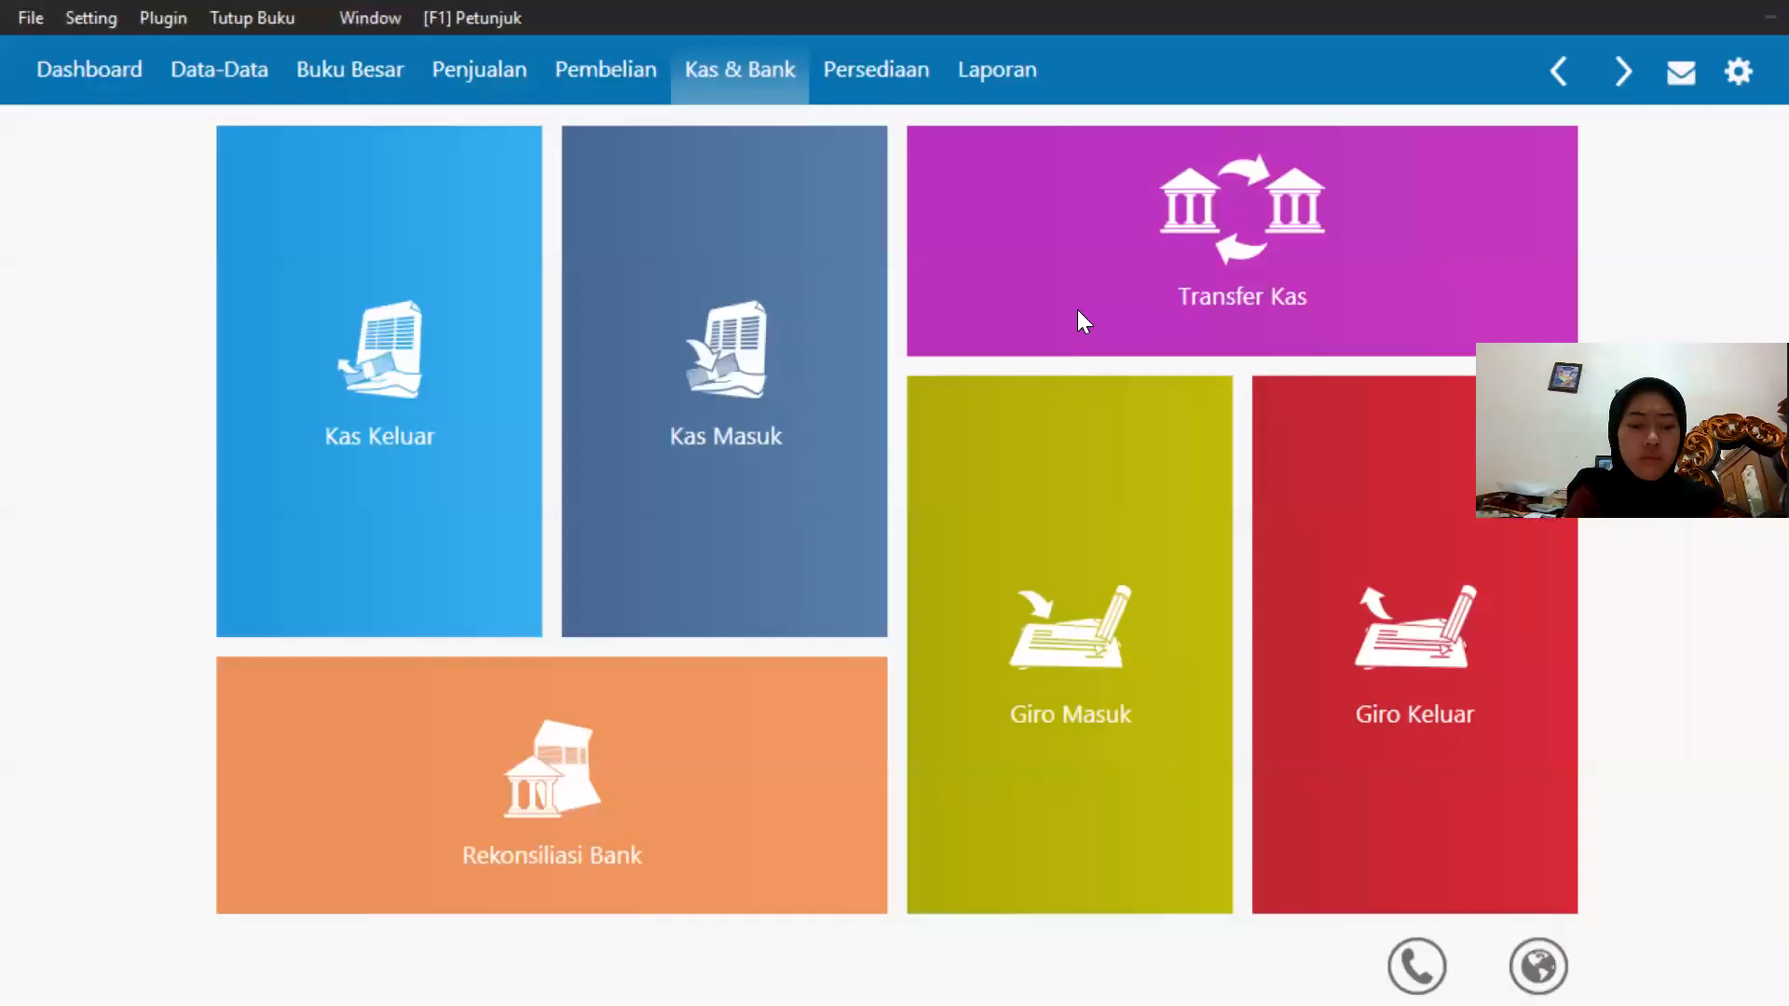
# Review the salary payment transaction in the exercise PDF and return to the accounting program.
pyautogui.press('super')
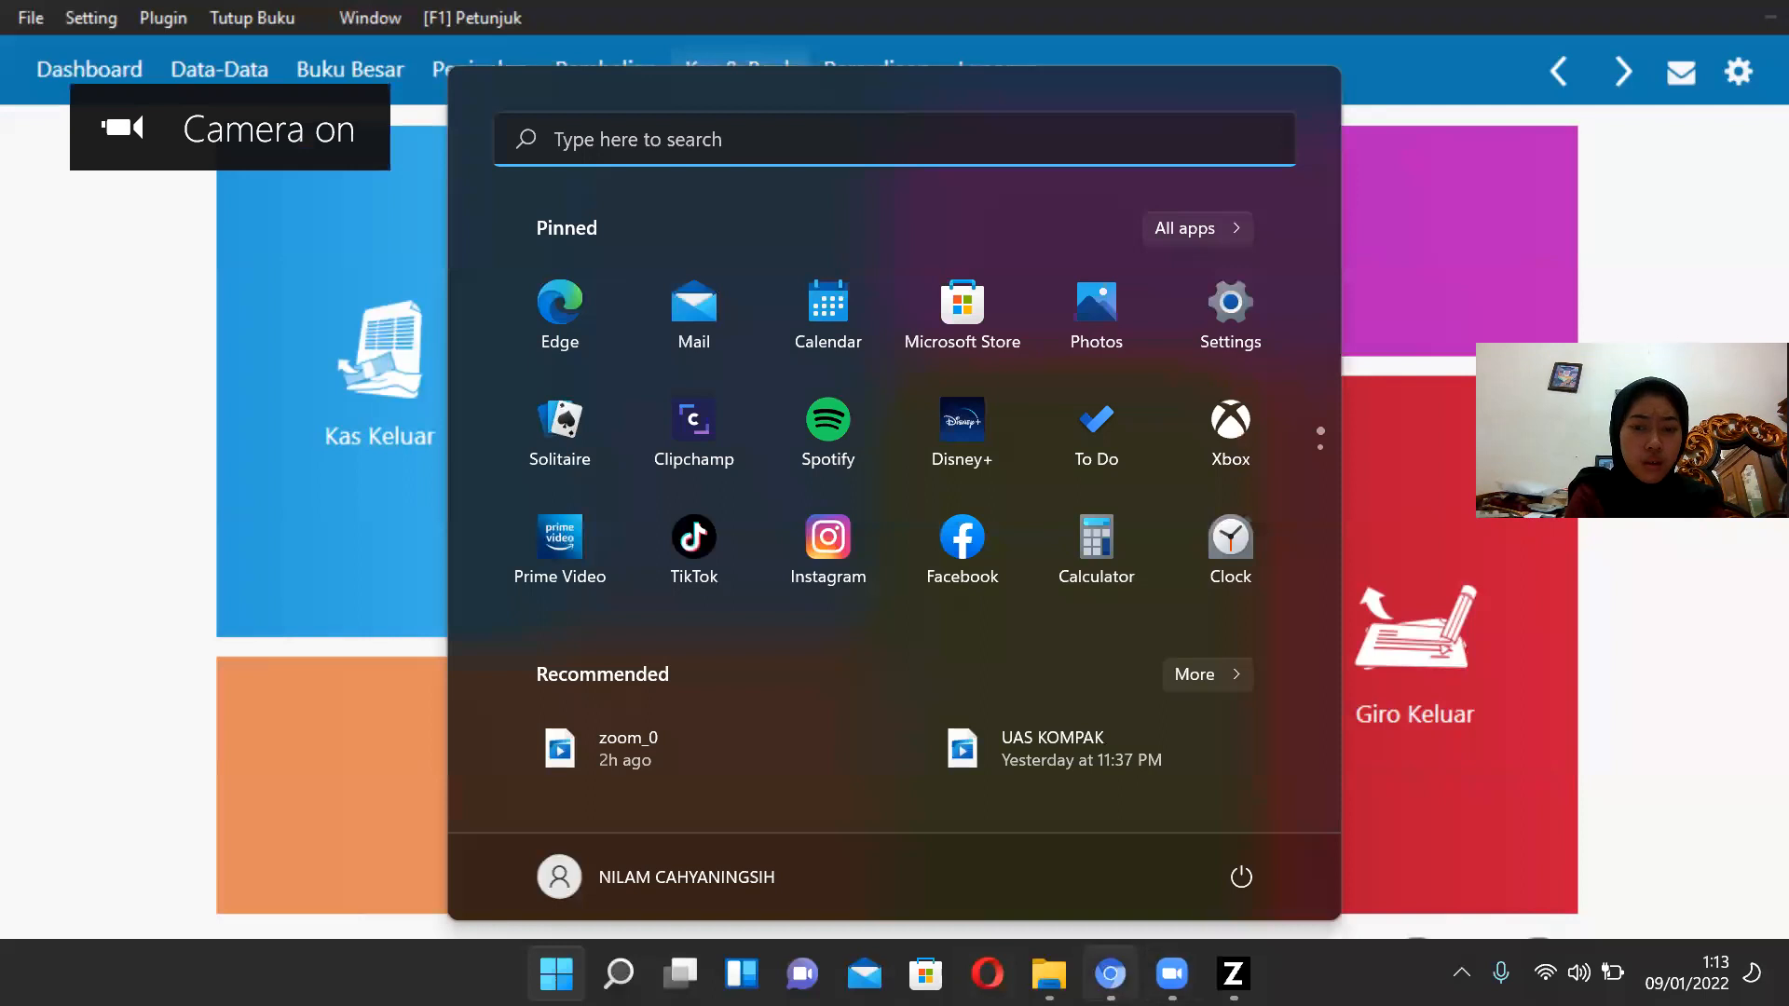
pyautogui.hotkey('alt', 'Tab')
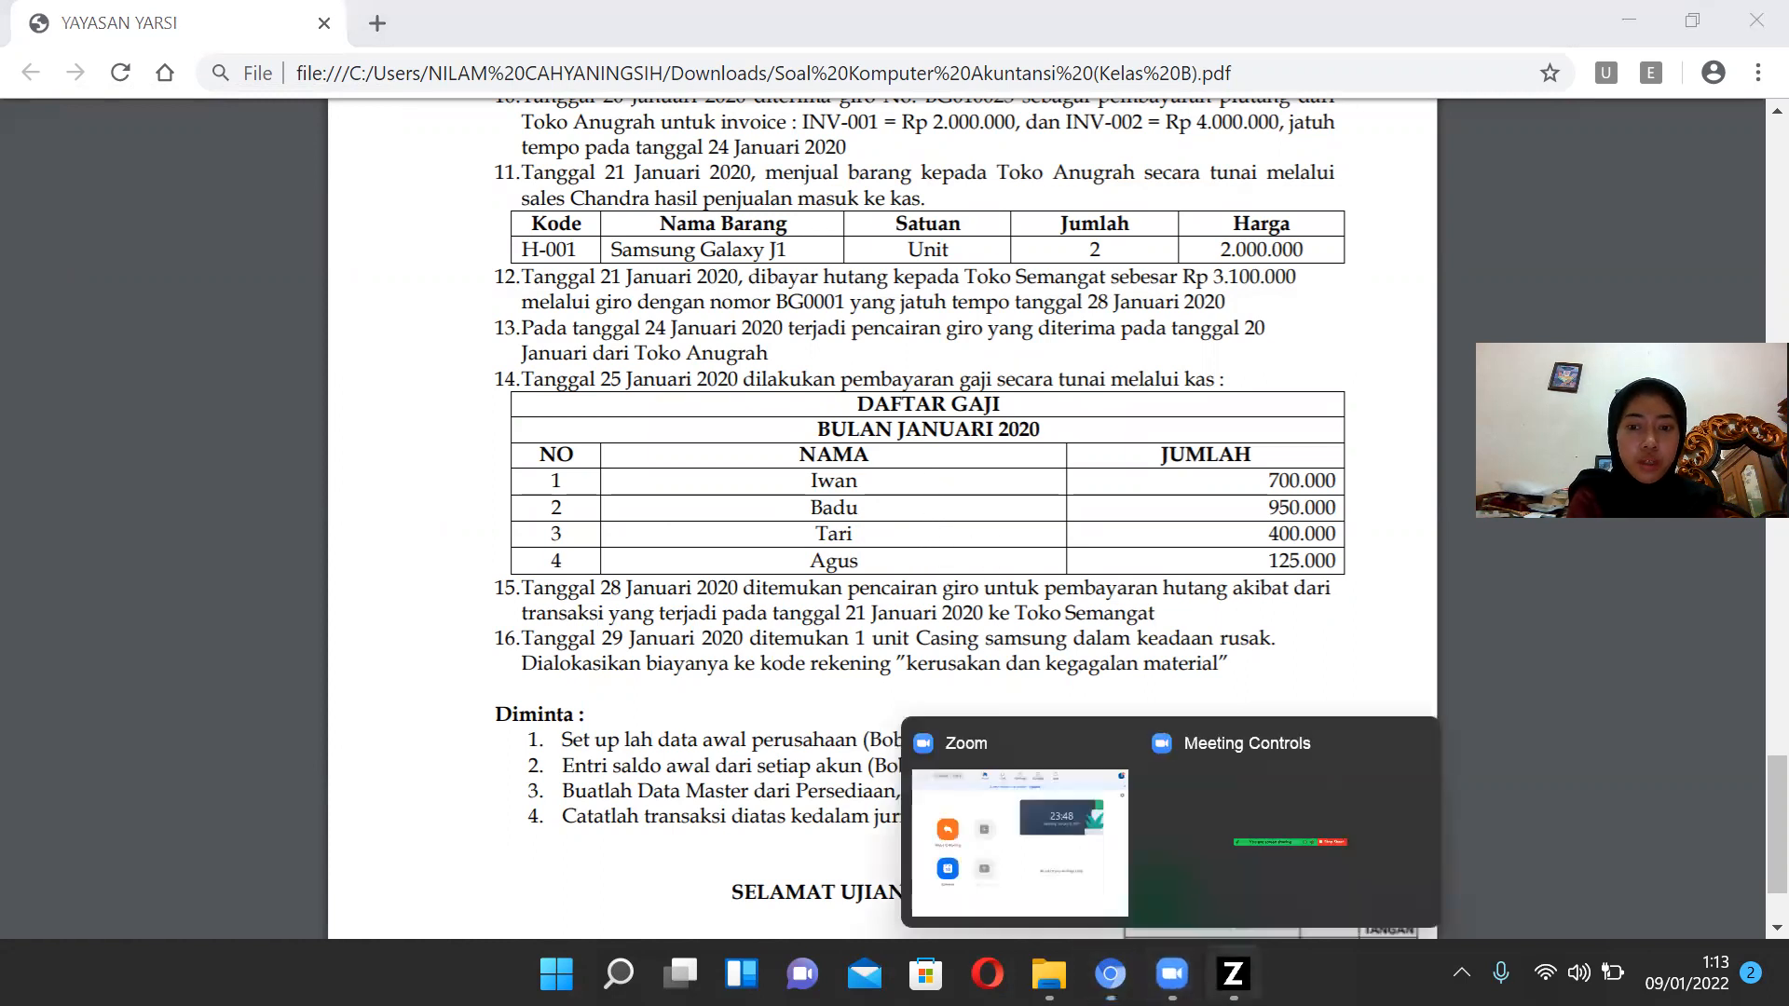
pyautogui.click(1232, 973)
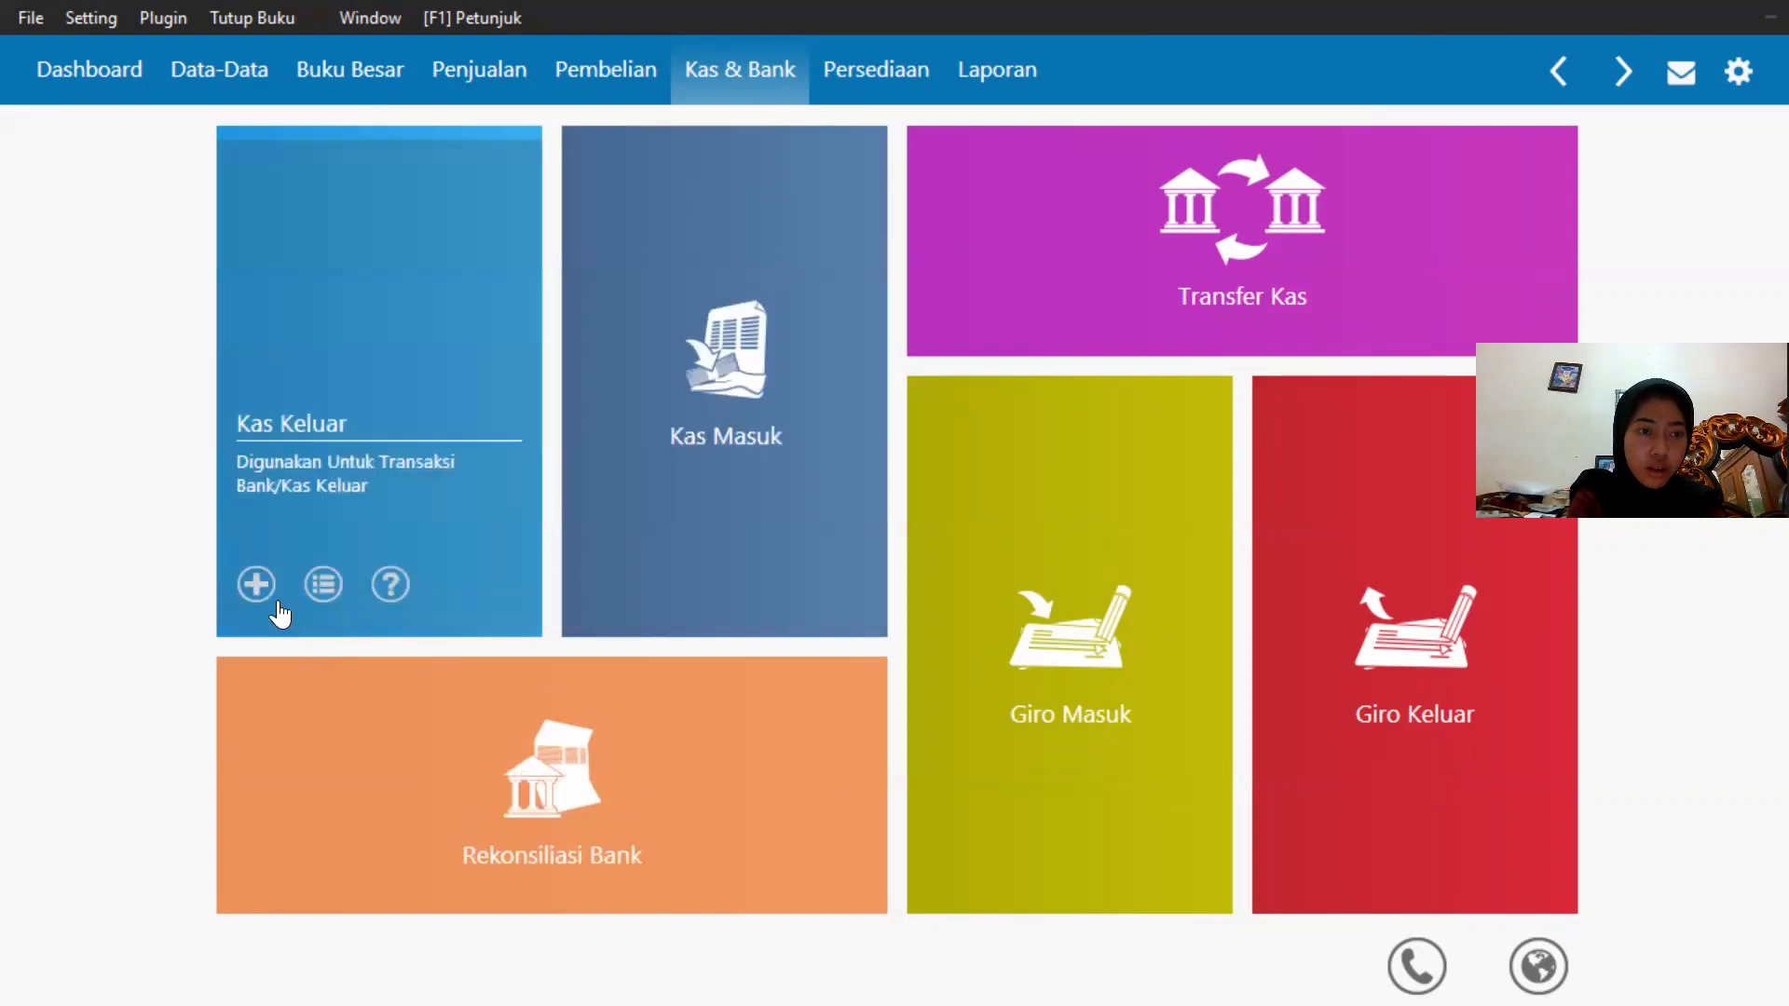
# Start a new cash payment from the Kas account to the first employee in the name list.
pyautogui.click(261, 587)
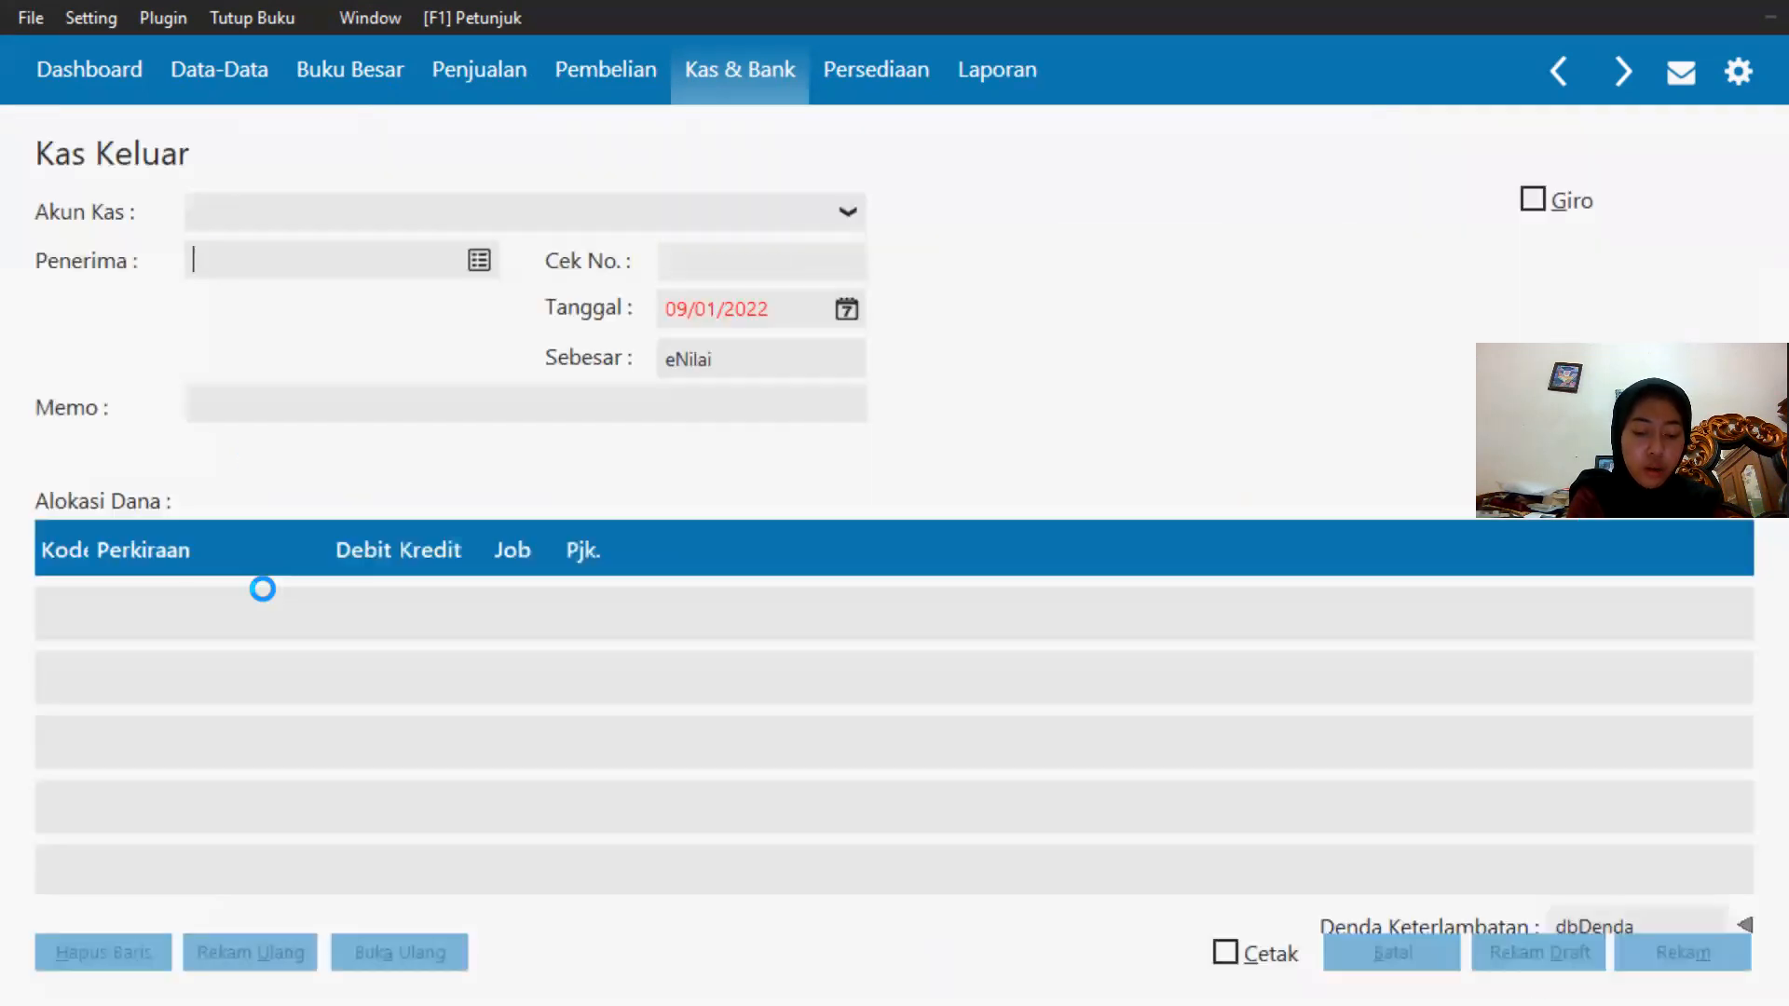
pyautogui.click(436, 216)
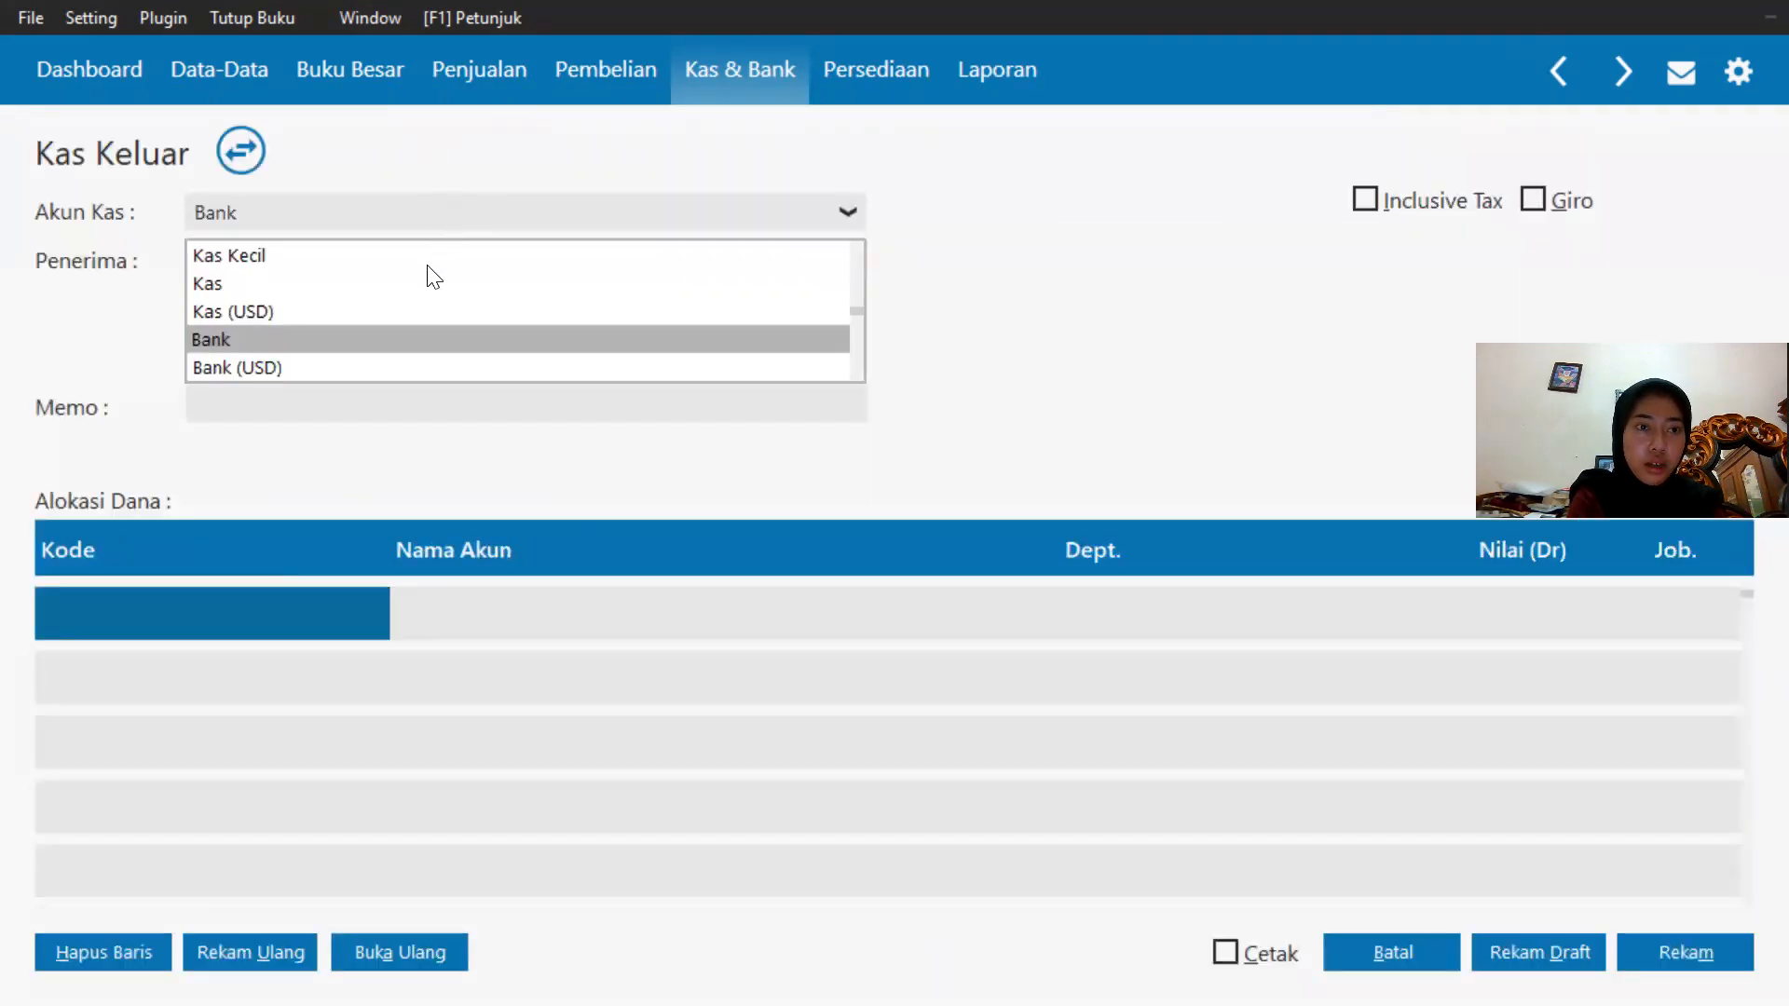
pyautogui.click(407, 285)
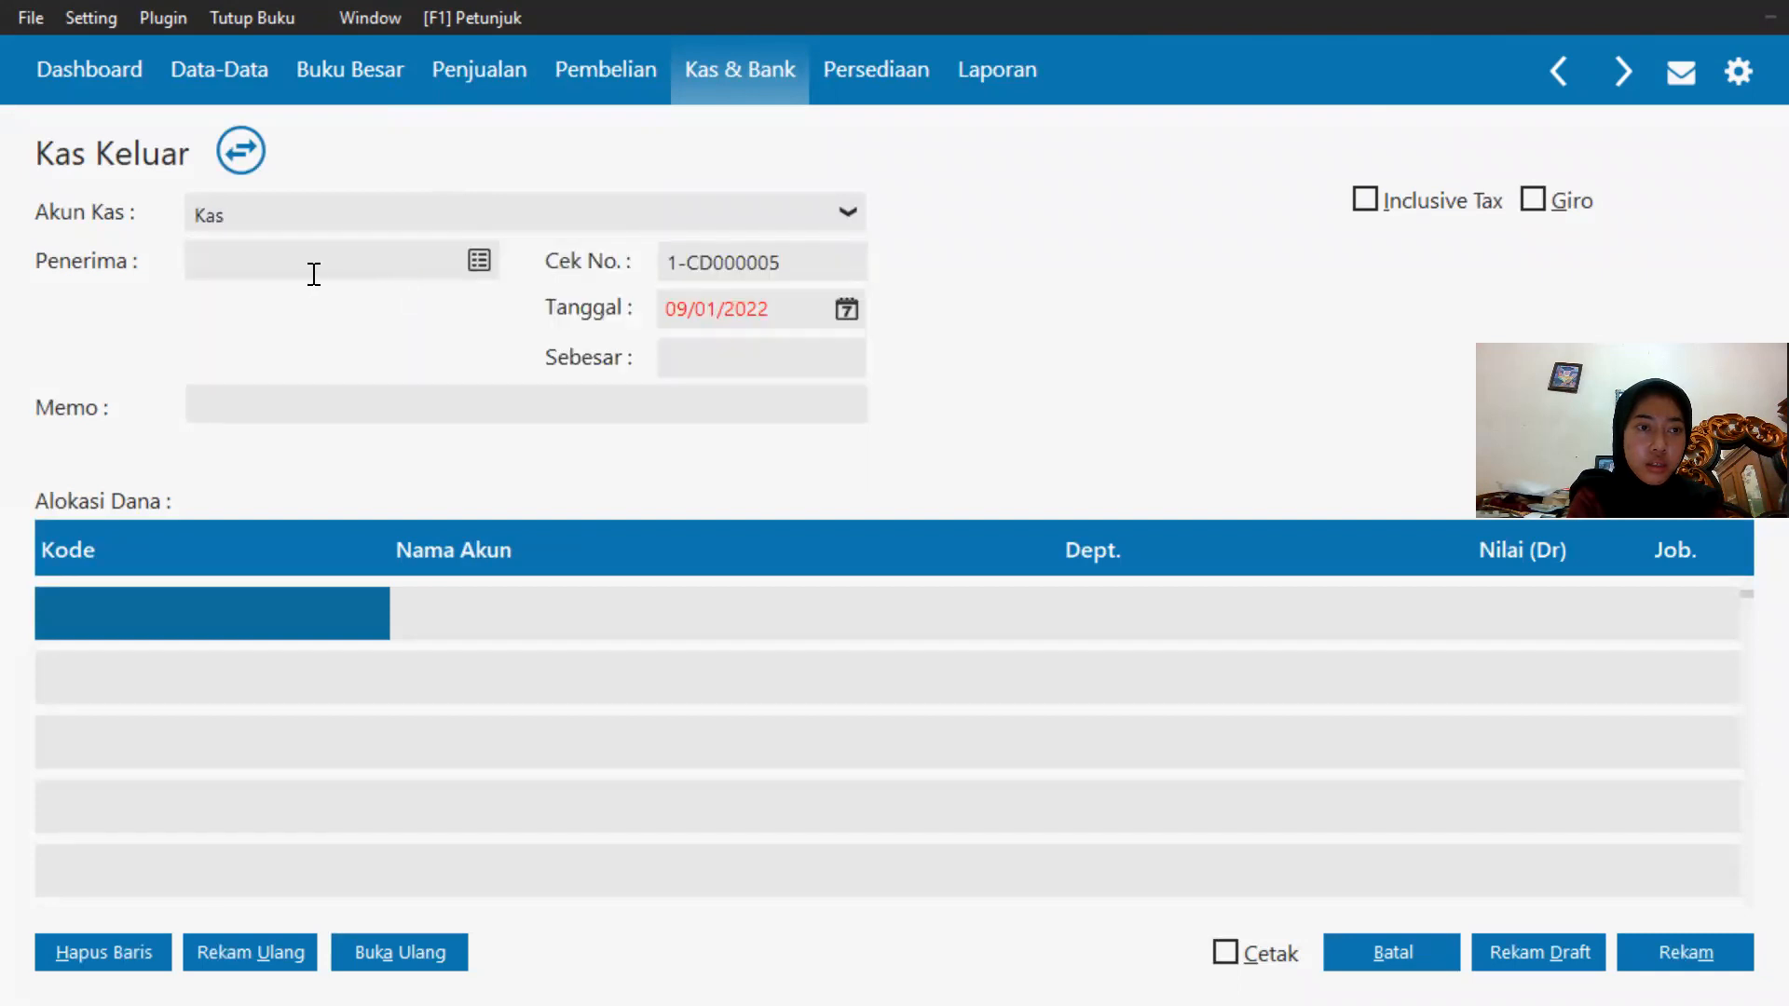
pyautogui.click(477, 257)
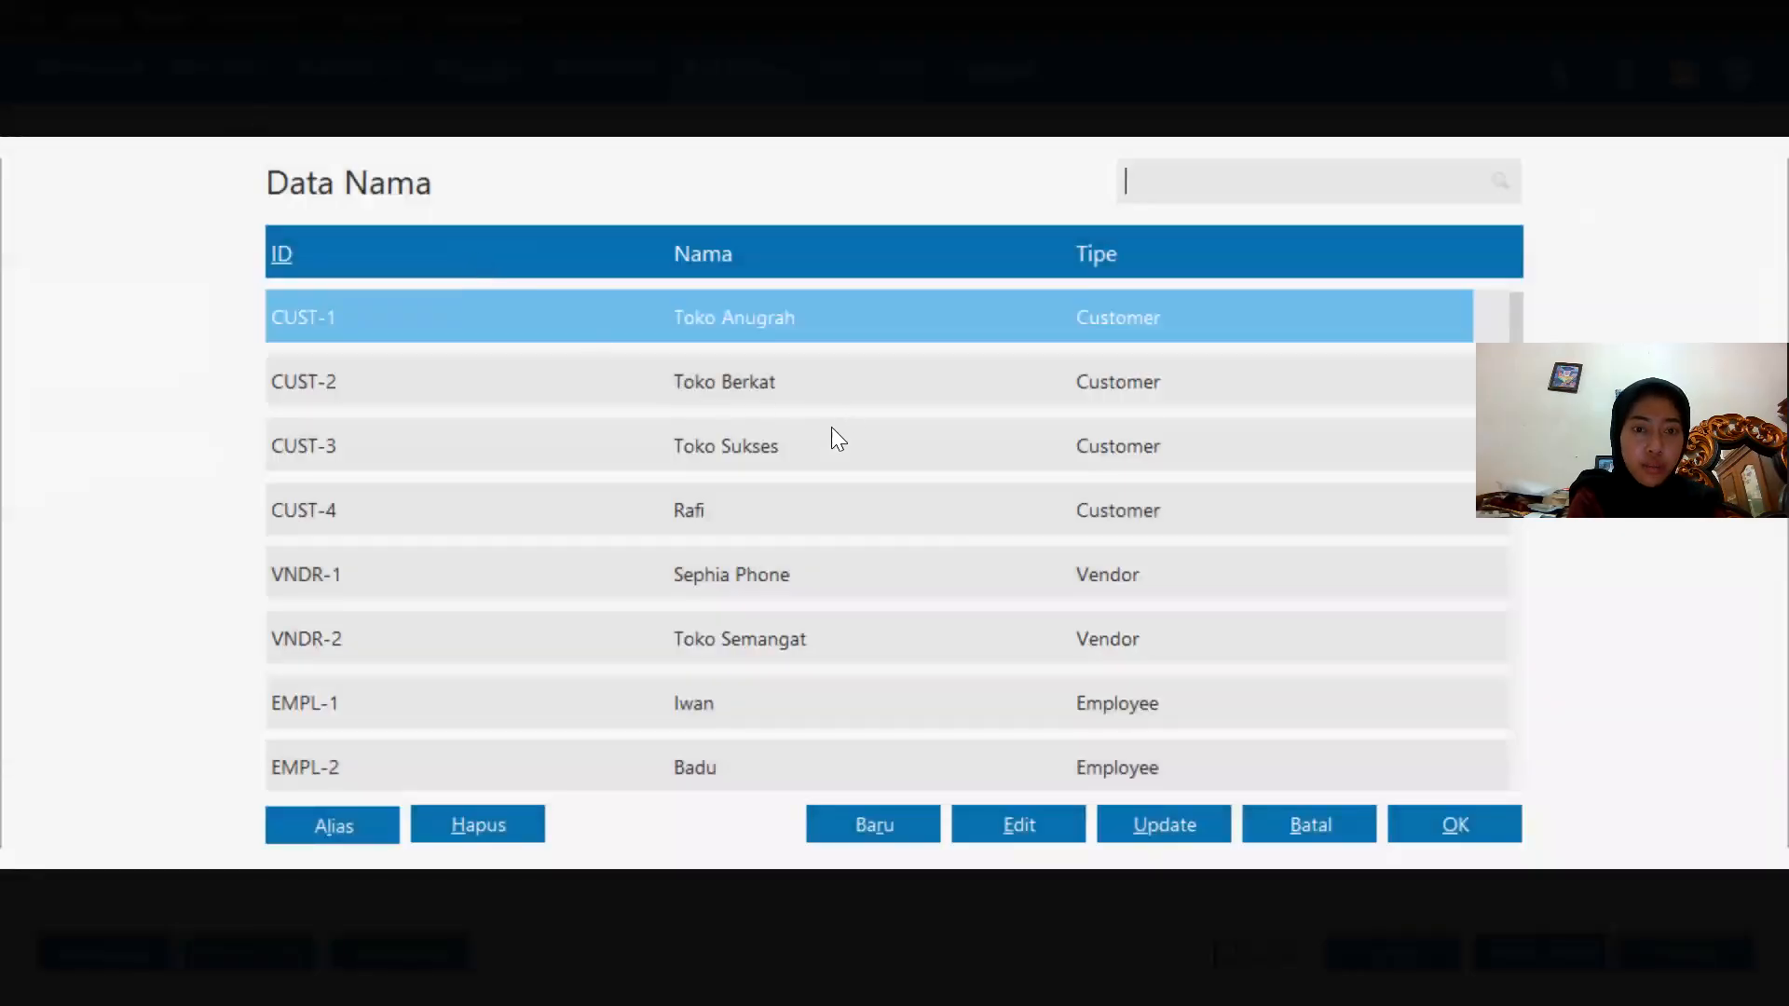
pyautogui.click(832, 430)
pyautogui.click(868, 697)
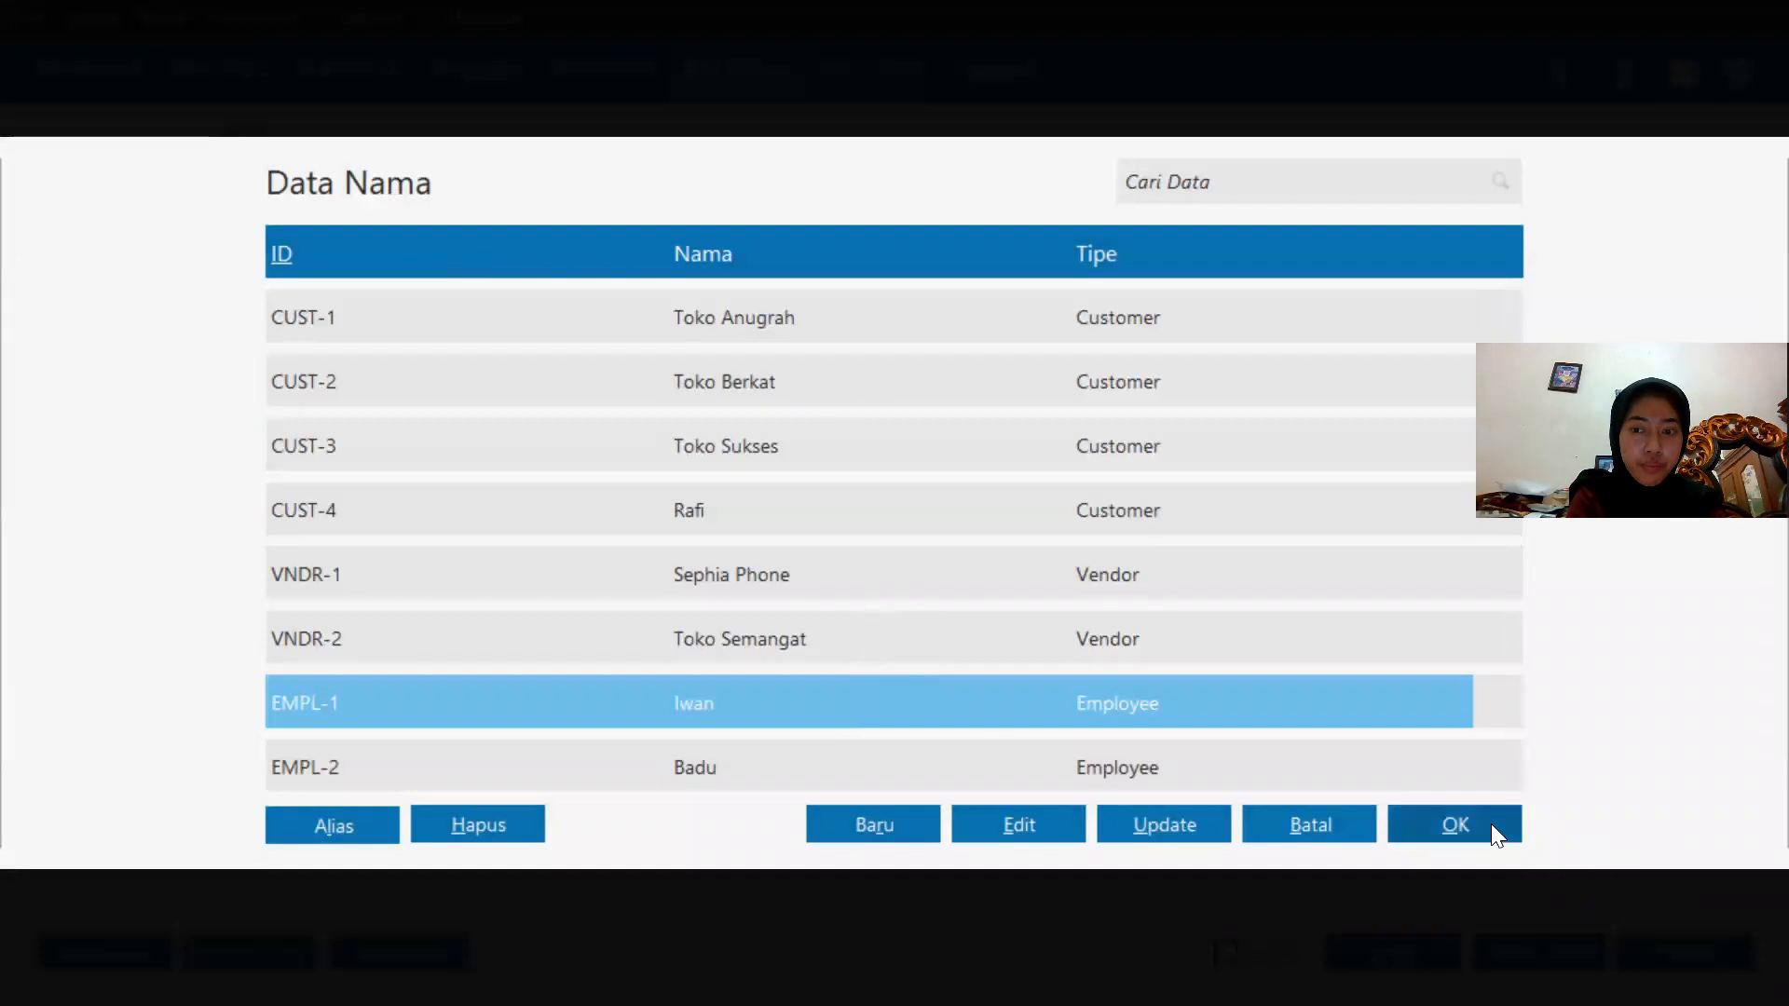
pyautogui.click(1453, 825)
pyautogui.click(78, 621)
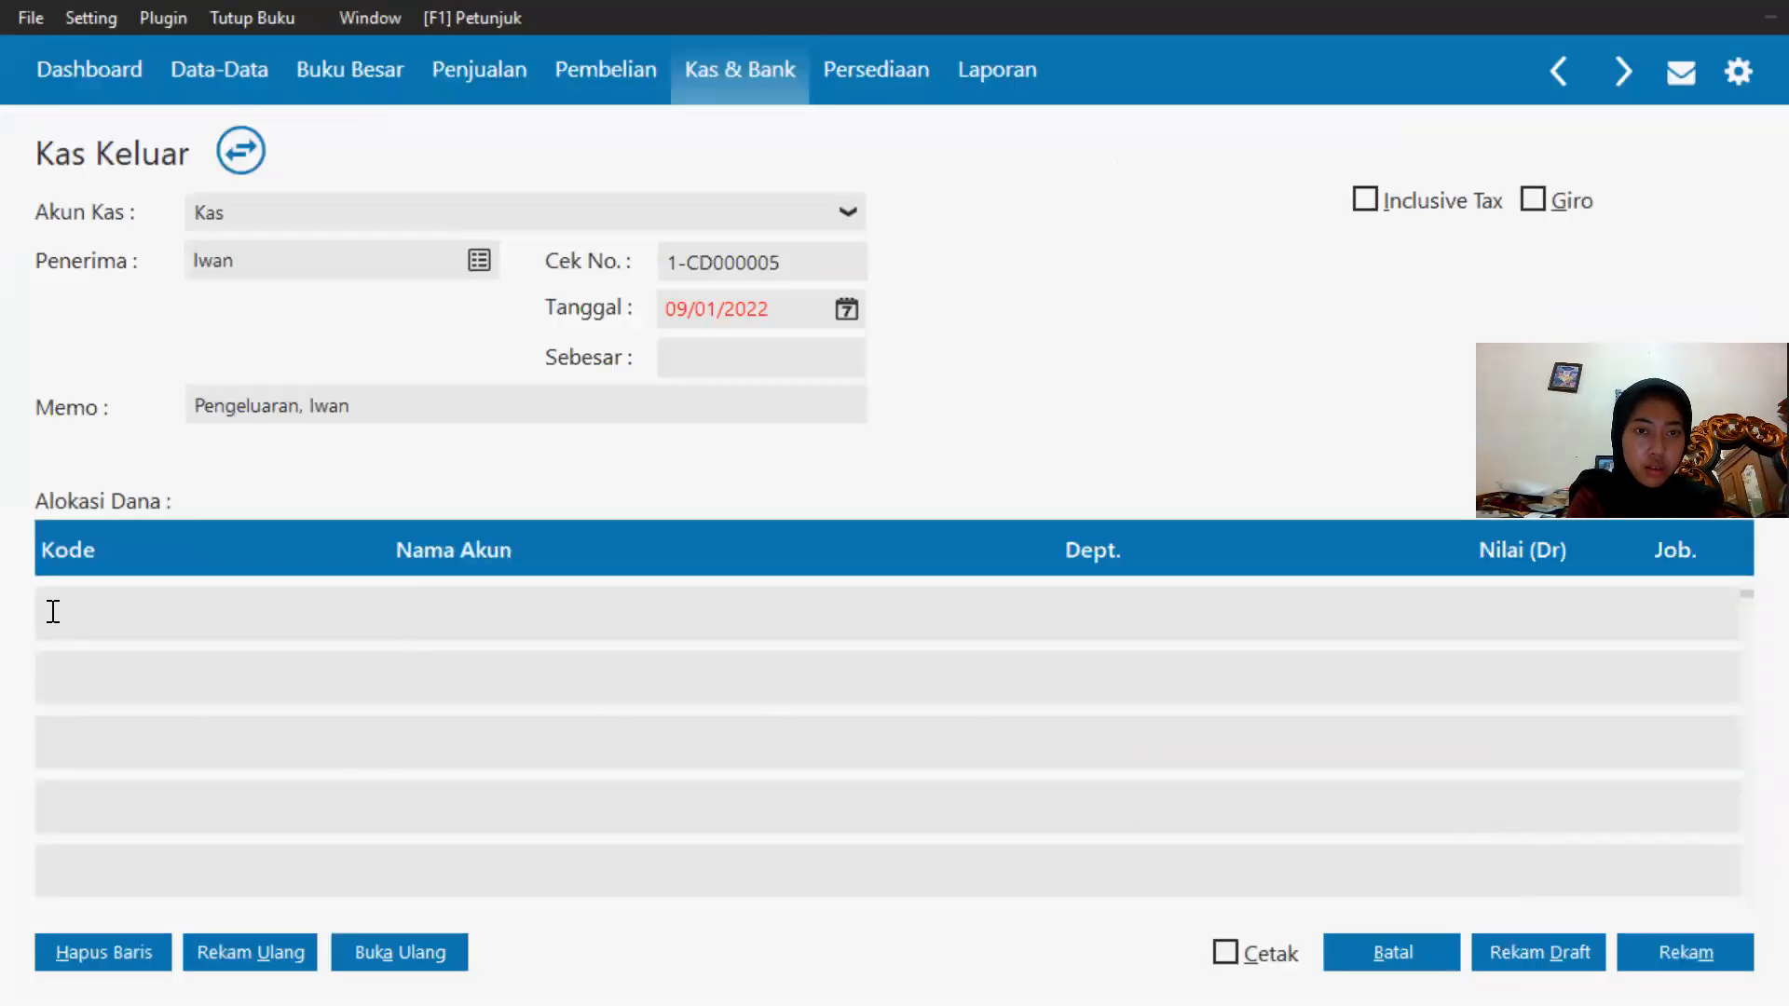
# Set the payment date to 25/01/2020.
pyautogui.click(844, 309)
pyautogui.click(948, 650)
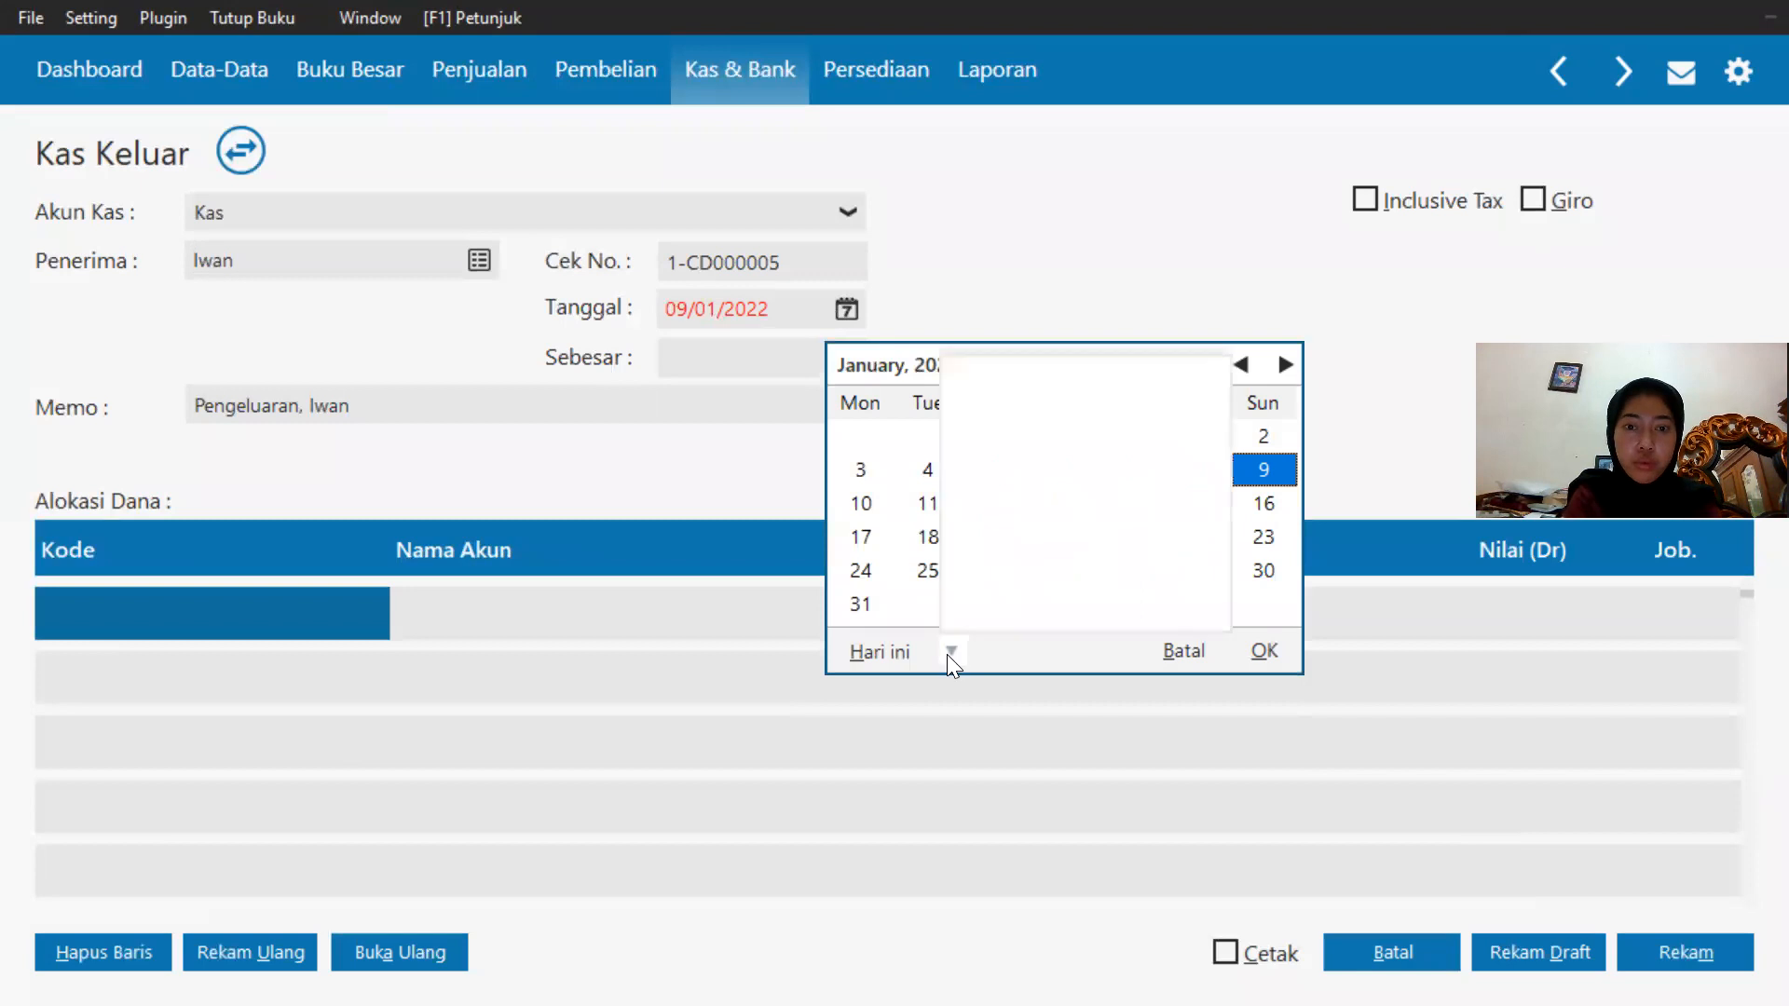
pyautogui.click(1088, 624)
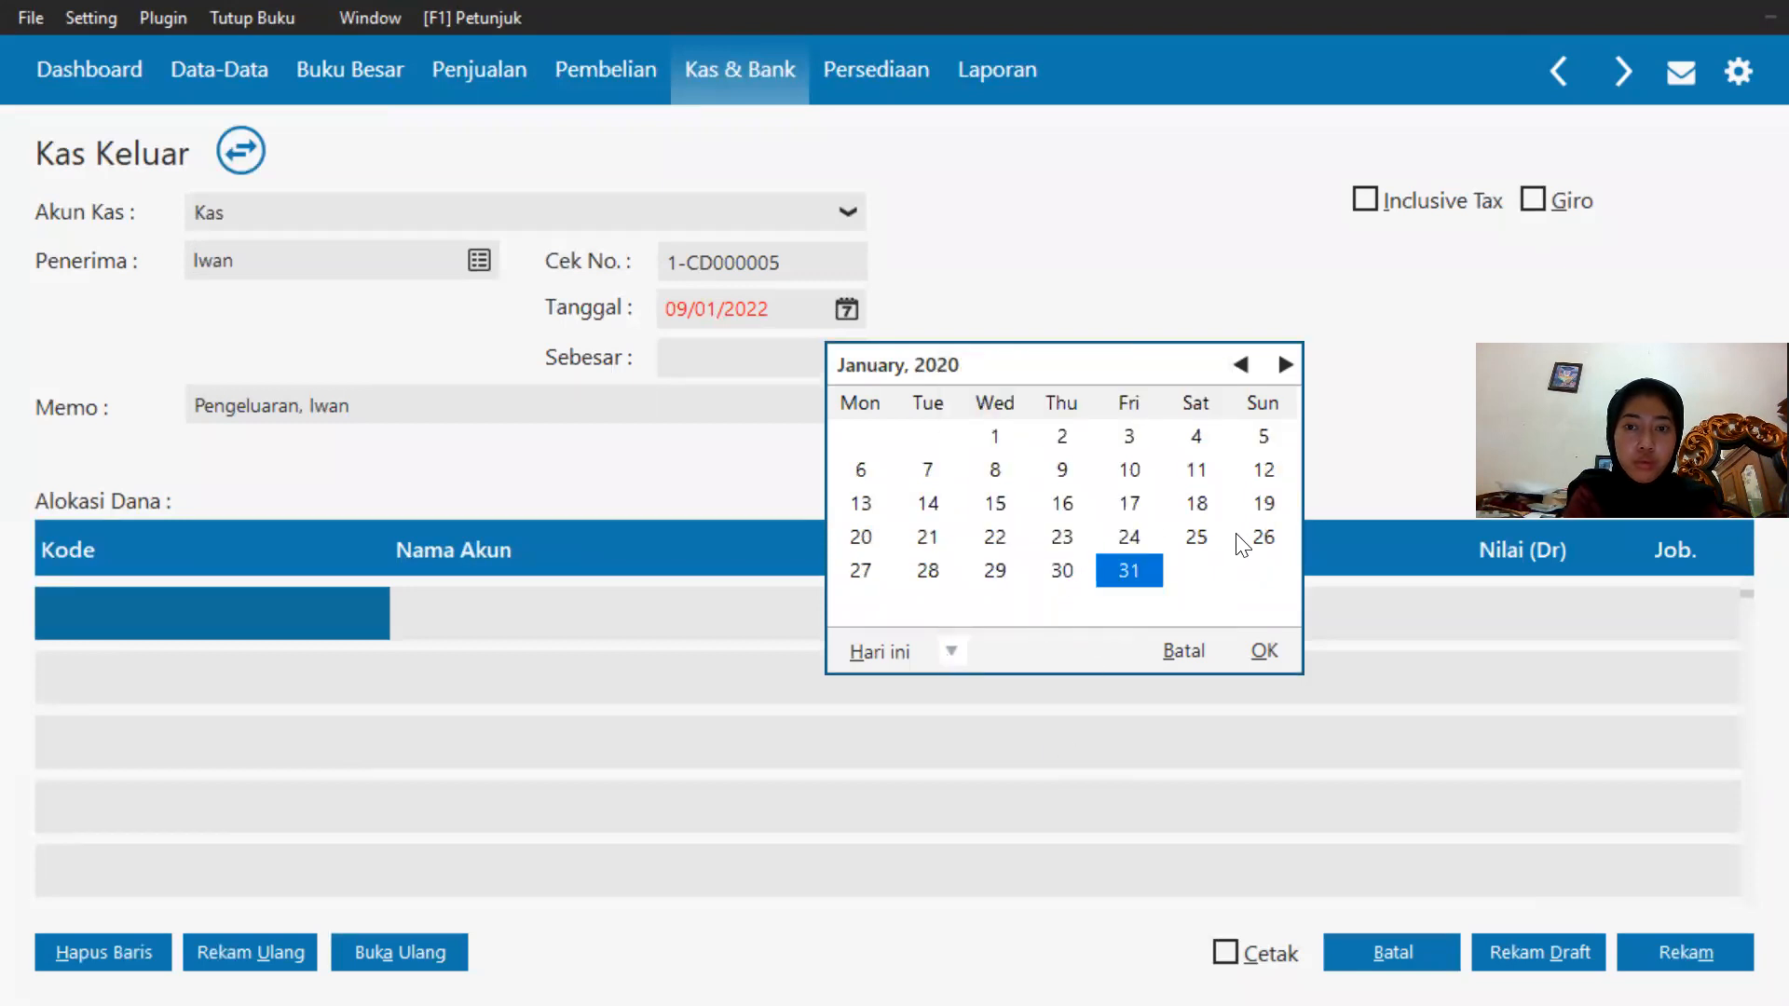
pyautogui.click(1202, 538)
pyautogui.click(1273, 654)
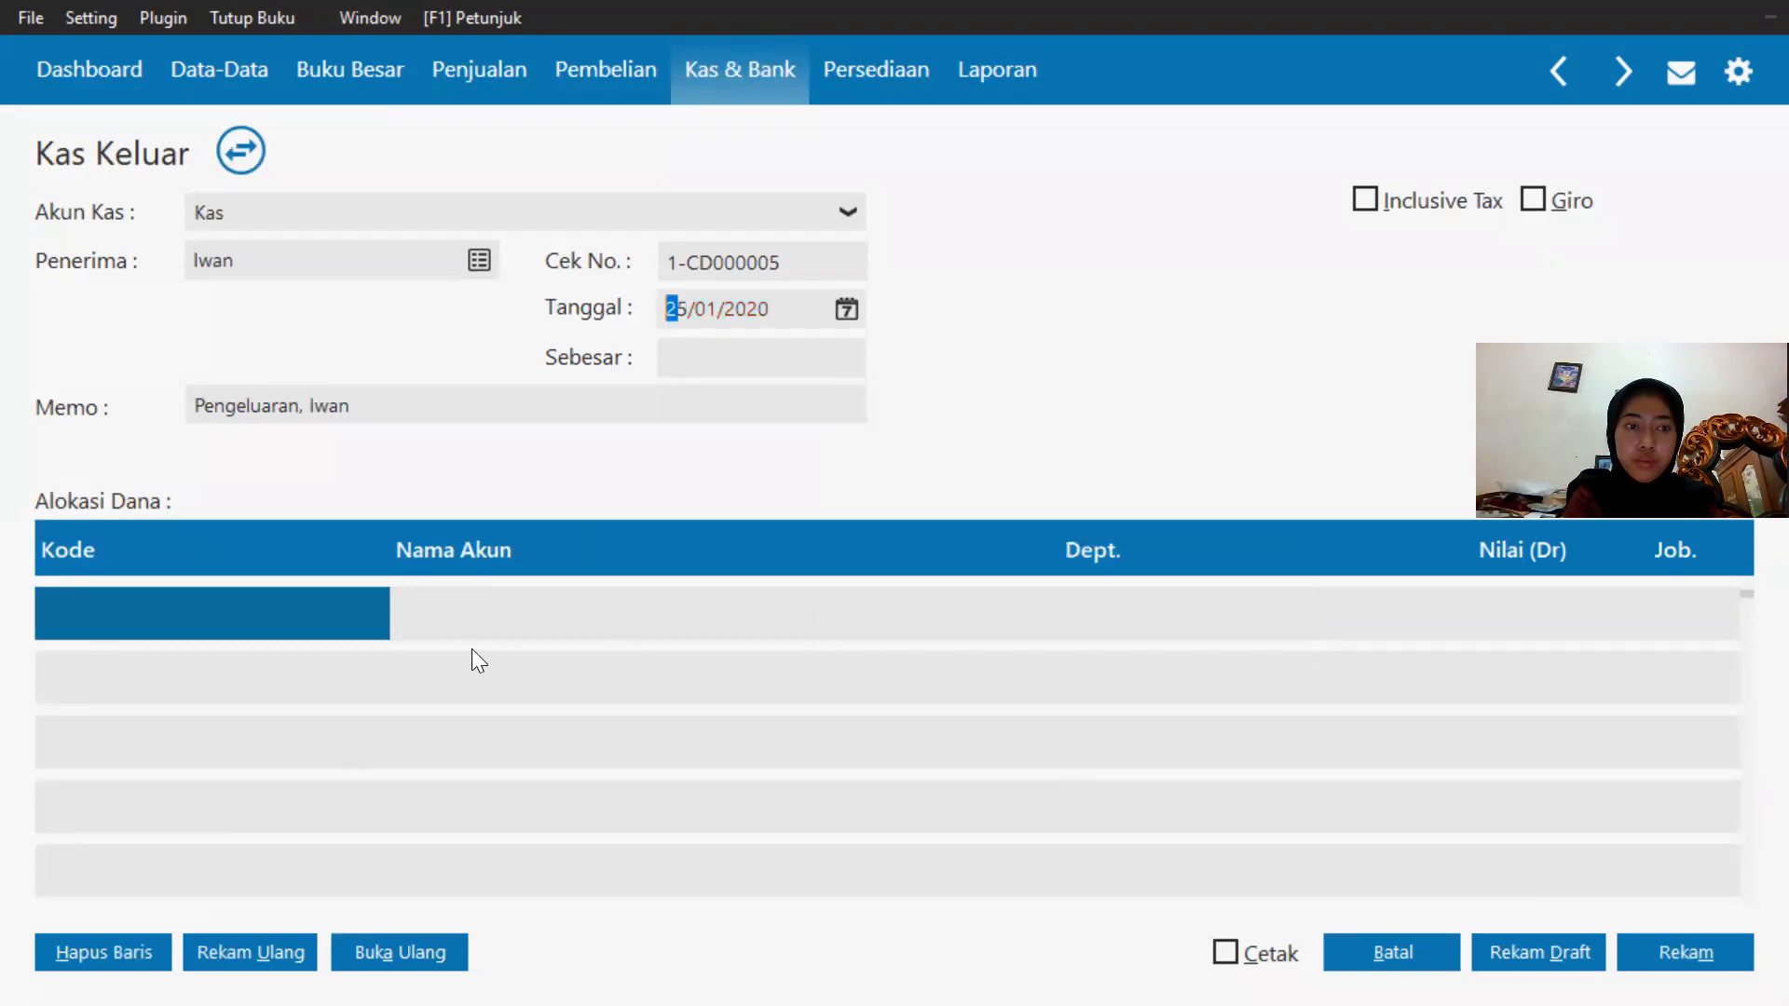
# Allocate the payment to account 620010010 Beban Gaji & Upah.
pyautogui.doubleClick(125, 624)
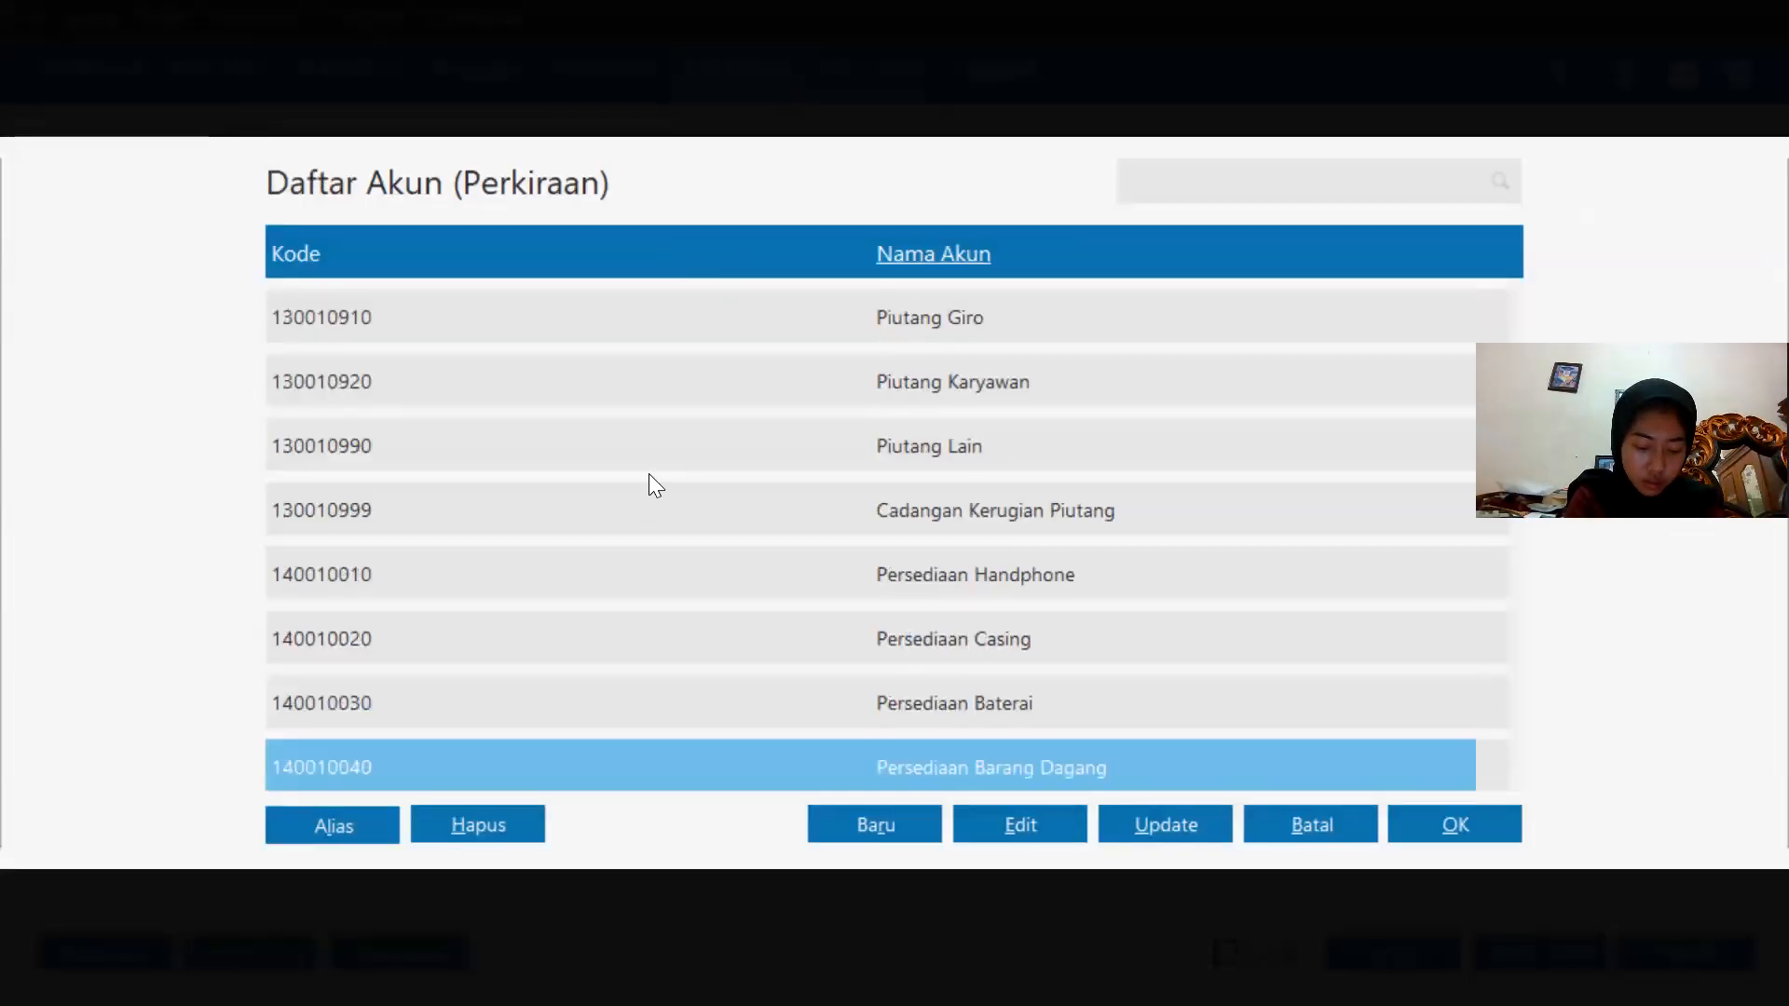
pyautogui.press('Down')
pyautogui.press('Down')
pyautogui.press('Down')
pyautogui.press('Down')
pyautogui.press('Down')
pyautogui.press('Down')
pyautogui.press('Down')
pyautogui.press('Down')
pyautogui.press('Down')
pyautogui.press('Down')
pyautogui.press('Down')
pyautogui.press('Down')
pyautogui.press('Down')
pyautogui.press('Down')
pyautogui.press('Down')
pyautogui.press('Down')
pyautogui.press('Down')
pyautogui.press('Down')
pyautogui.press('Down')
pyautogui.press('Down')
pyautogui.press('Down')
pyautogui.press('Down')
pyautogui.press('Down')
pyautogui.press('Down')
pyautogui.press('Down')
pyautogui.press('Down')
pyautogui.press('Down')
pyautogui.press('Down')
pyautogui.press('Down')
pyautogui.press('Down')
pyautogui.press('Down')
pyautogui.press('Down')
pyautogui.press('Down')
pyautogui.press('Down')
pyautogui.press('Down')
pyautogui.press('Down')
pyautogui.press('Down')
pyautogui.press('Down')
pyautogui.press('Down')
pyautogui.press('Down')
pyautogui.press('Down')
pyautogui.press('Down')
pyautogui.press('Down')
pyautogui.press('Down')
pyautogui.press('Down')
pyautogui.press('Down')
pyautogui.press('Down')
pyautogui.press('Down')
pyautogui.press('Down')
pyautogui.press('Down')
pyautogui.press('Down')
pyautogui.press('Down')
pyautogui.press('Down')
pyautogui.press('Down')
pyautogui.press('Down')
pyautogui.press('Down')
pyautogui.press('Down')
pyautogui.press('Down')
pyautogui.press('Down')
pyautogui.press('Down')
pyautogui.press('Down')
pyautogui.press('Down')
pyautogui.press('Down')
pyautogui.press('Down')
pyautogui.press('Down')
pyautogui.press('Down')
pyautogui.press('Down')
pyautogui.press('Down')
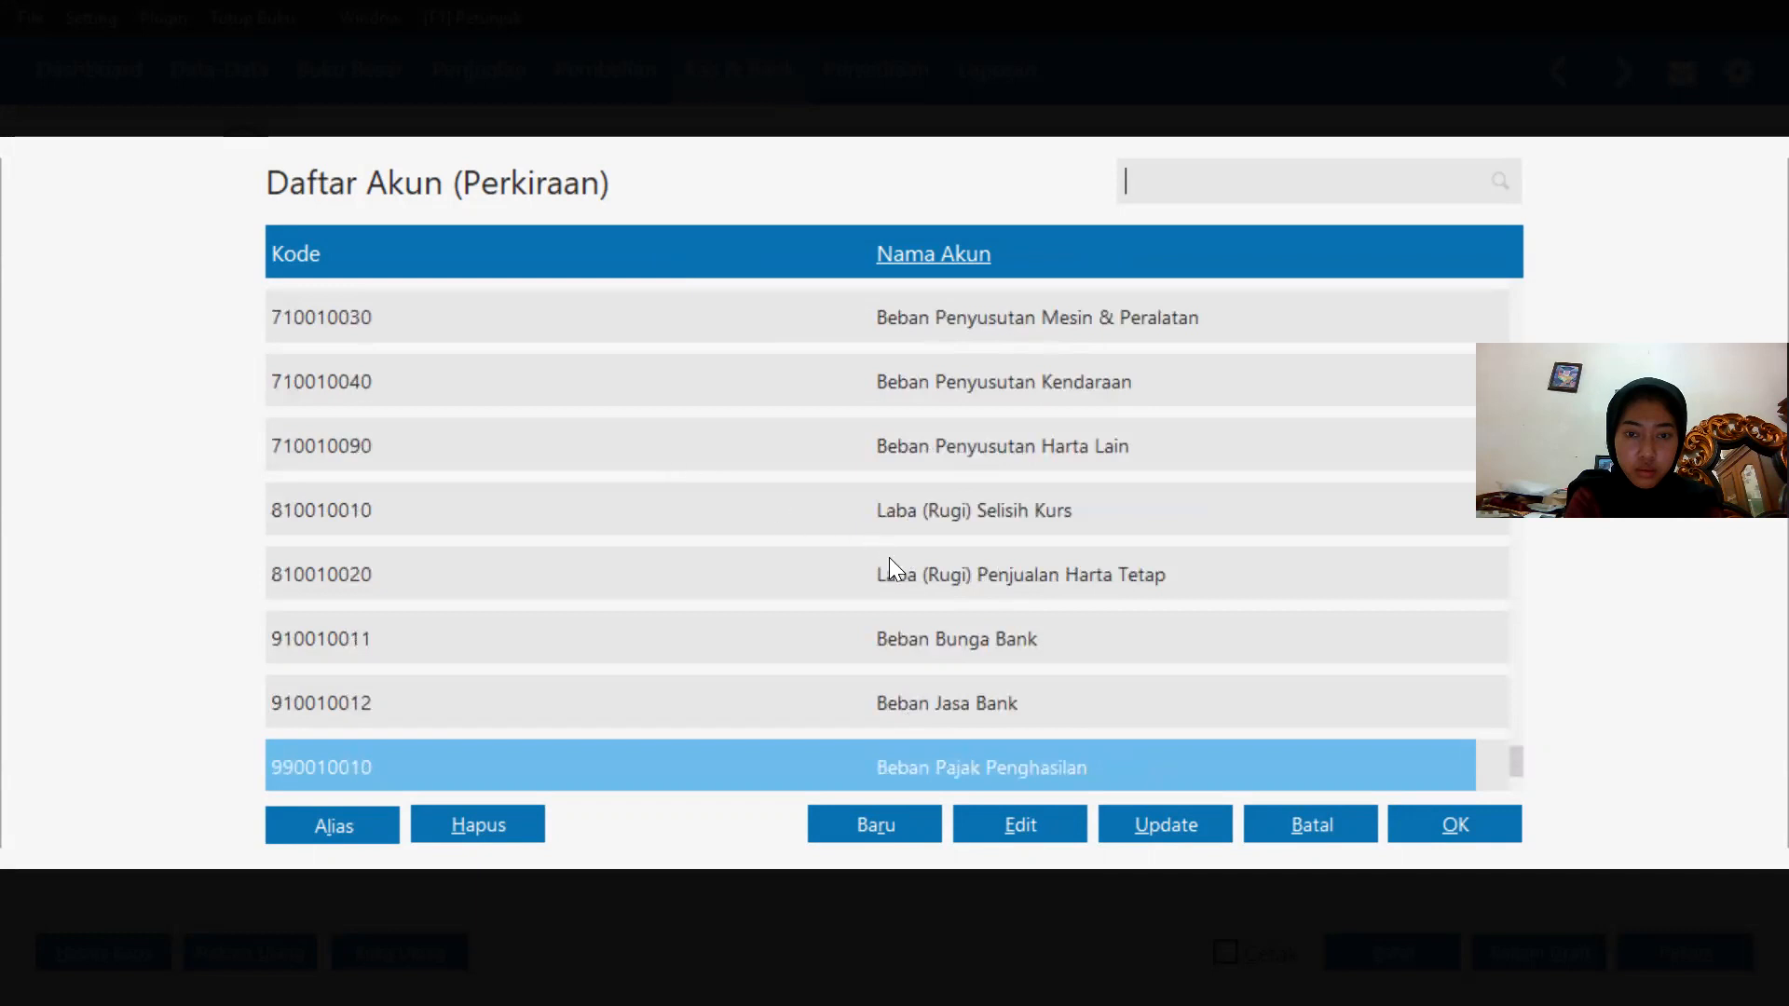
pyautogui.press('Up')
pyautogui.press('Up')
pyautogui.press('Up')
pyautogui.press('Up')
pyautogui.press('Up')
pyautogui.press('Up')
pyautogui.press('Up')
pyautogui.press('Up')
pyautogui.press('Up')
pyautogui.press('Up')
pyautogui.press('Up')
pyautogui.press('Up')
pyautogui.press('Up')
pyautogui.press('Up')
pyautogui.press('Up')
pyautogui.press('Up')
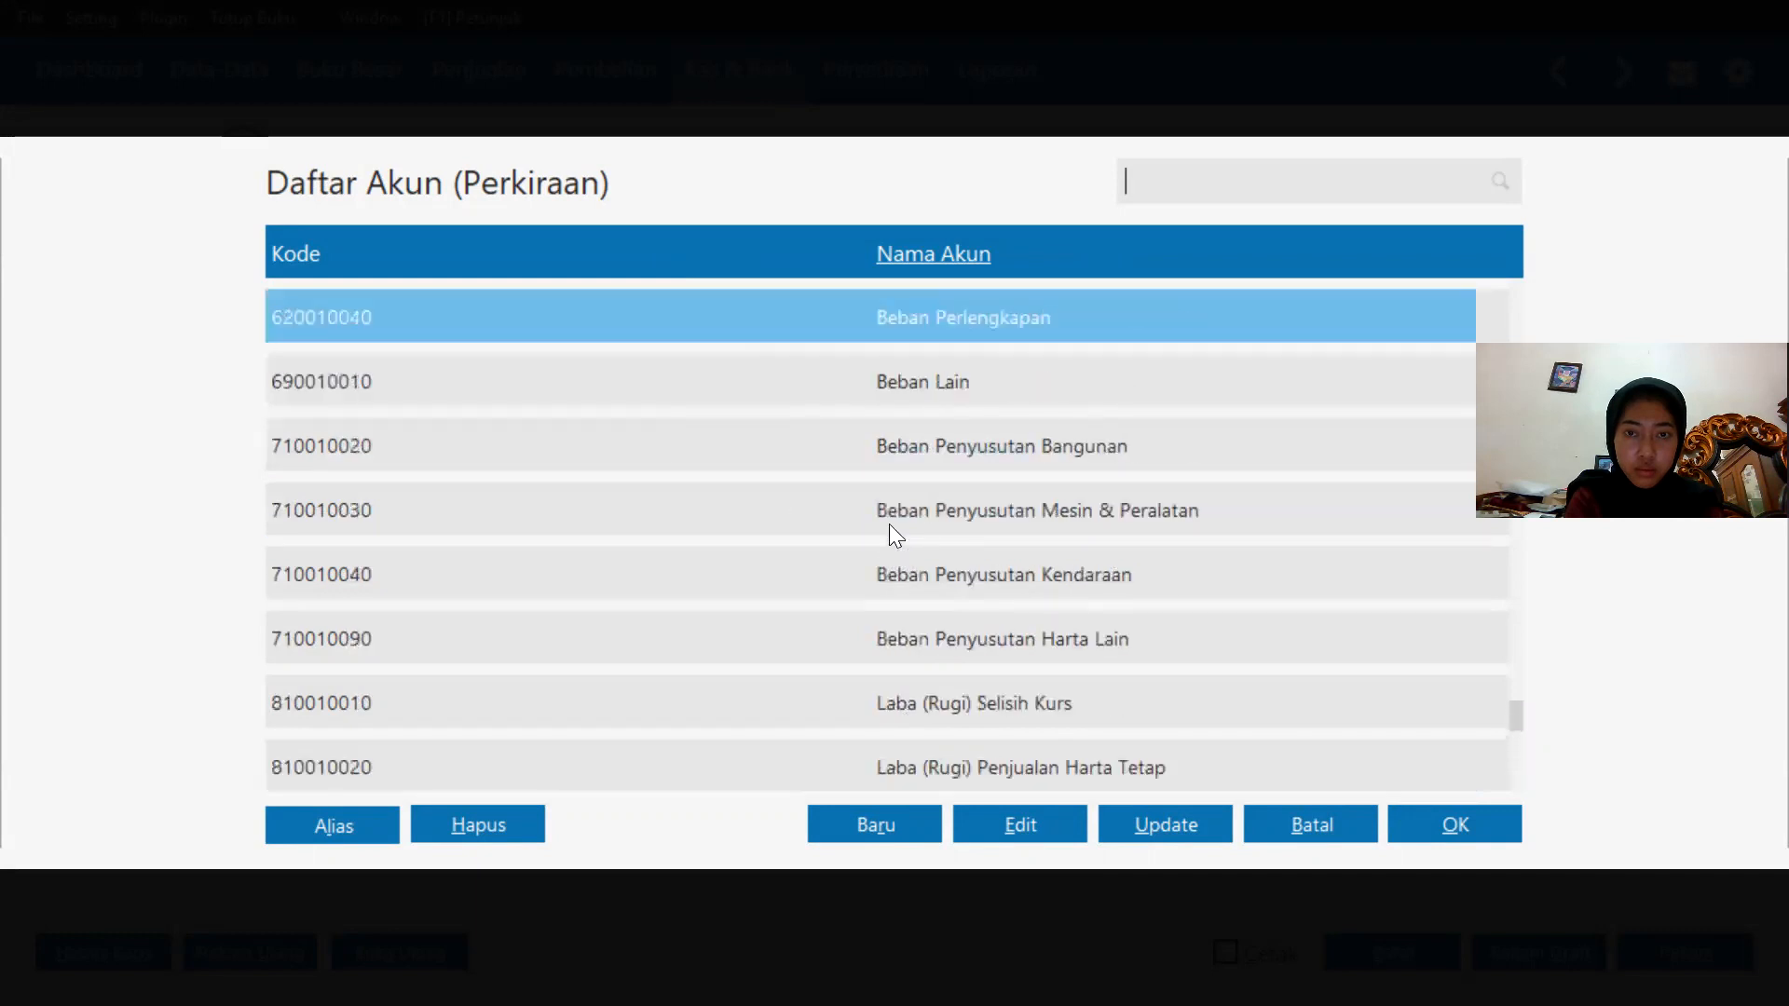
pyautogui.press('Up')
pyautogui.press('Up')
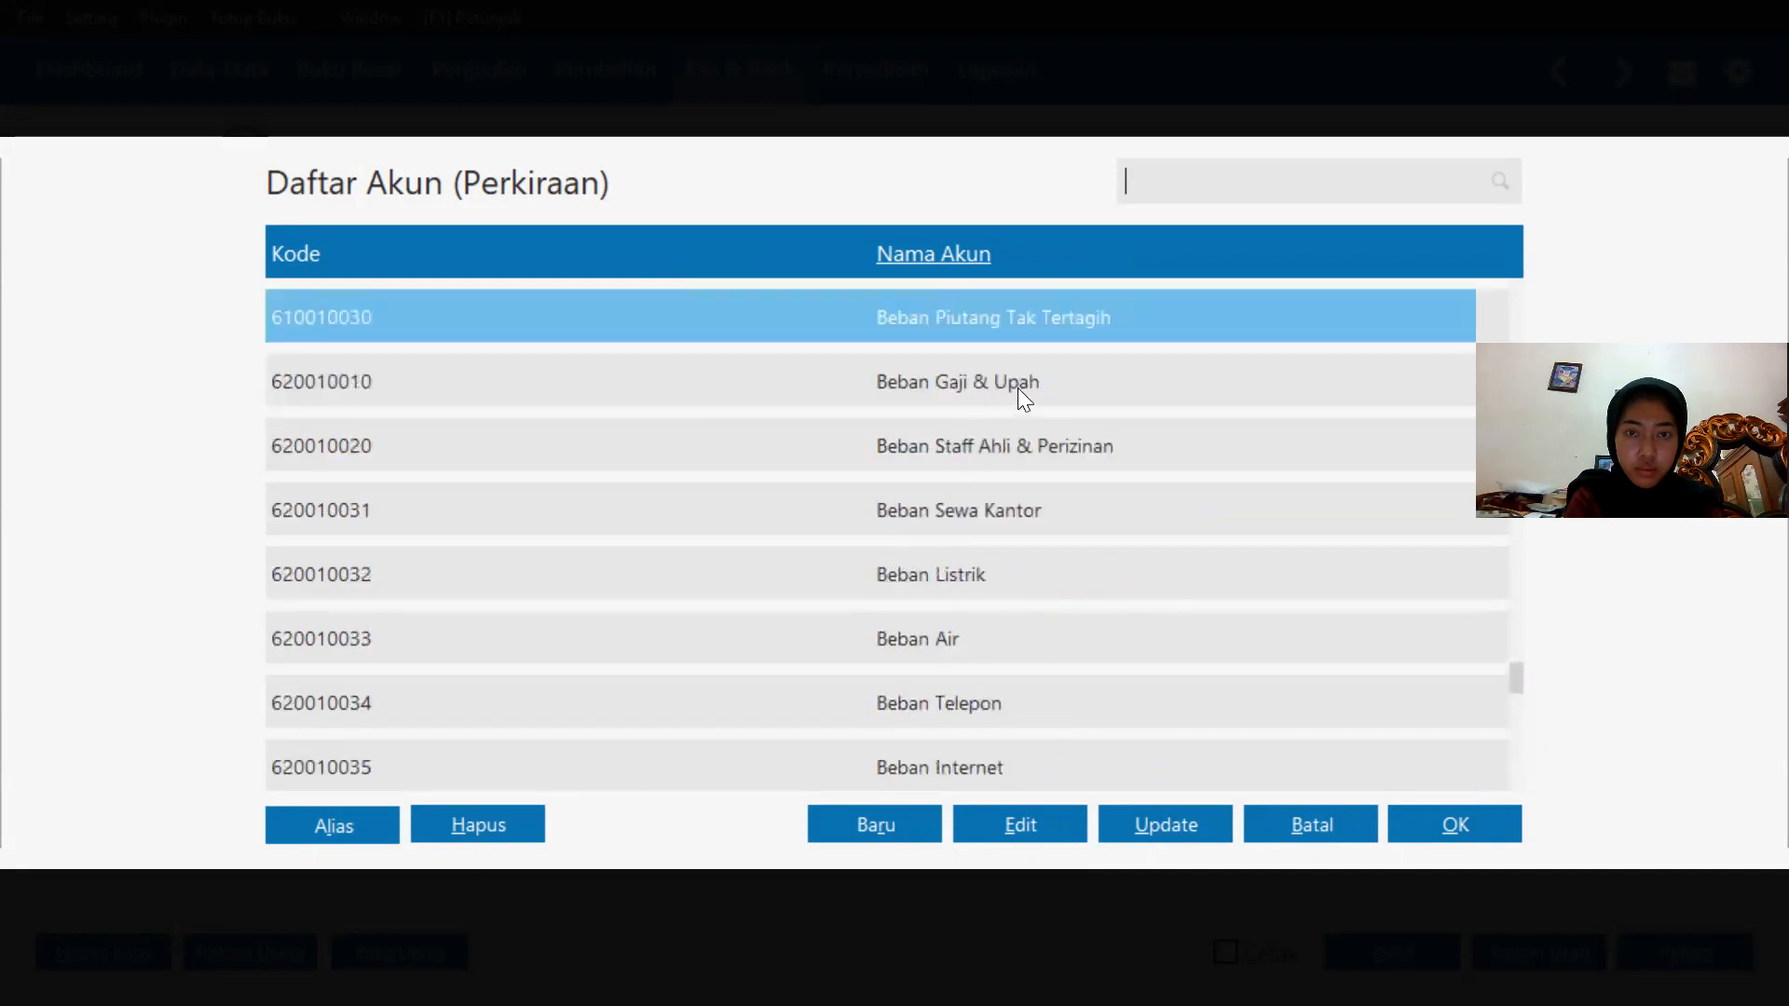
pyautogui.click(989, 380)
pyautogui.click(1450, 826)
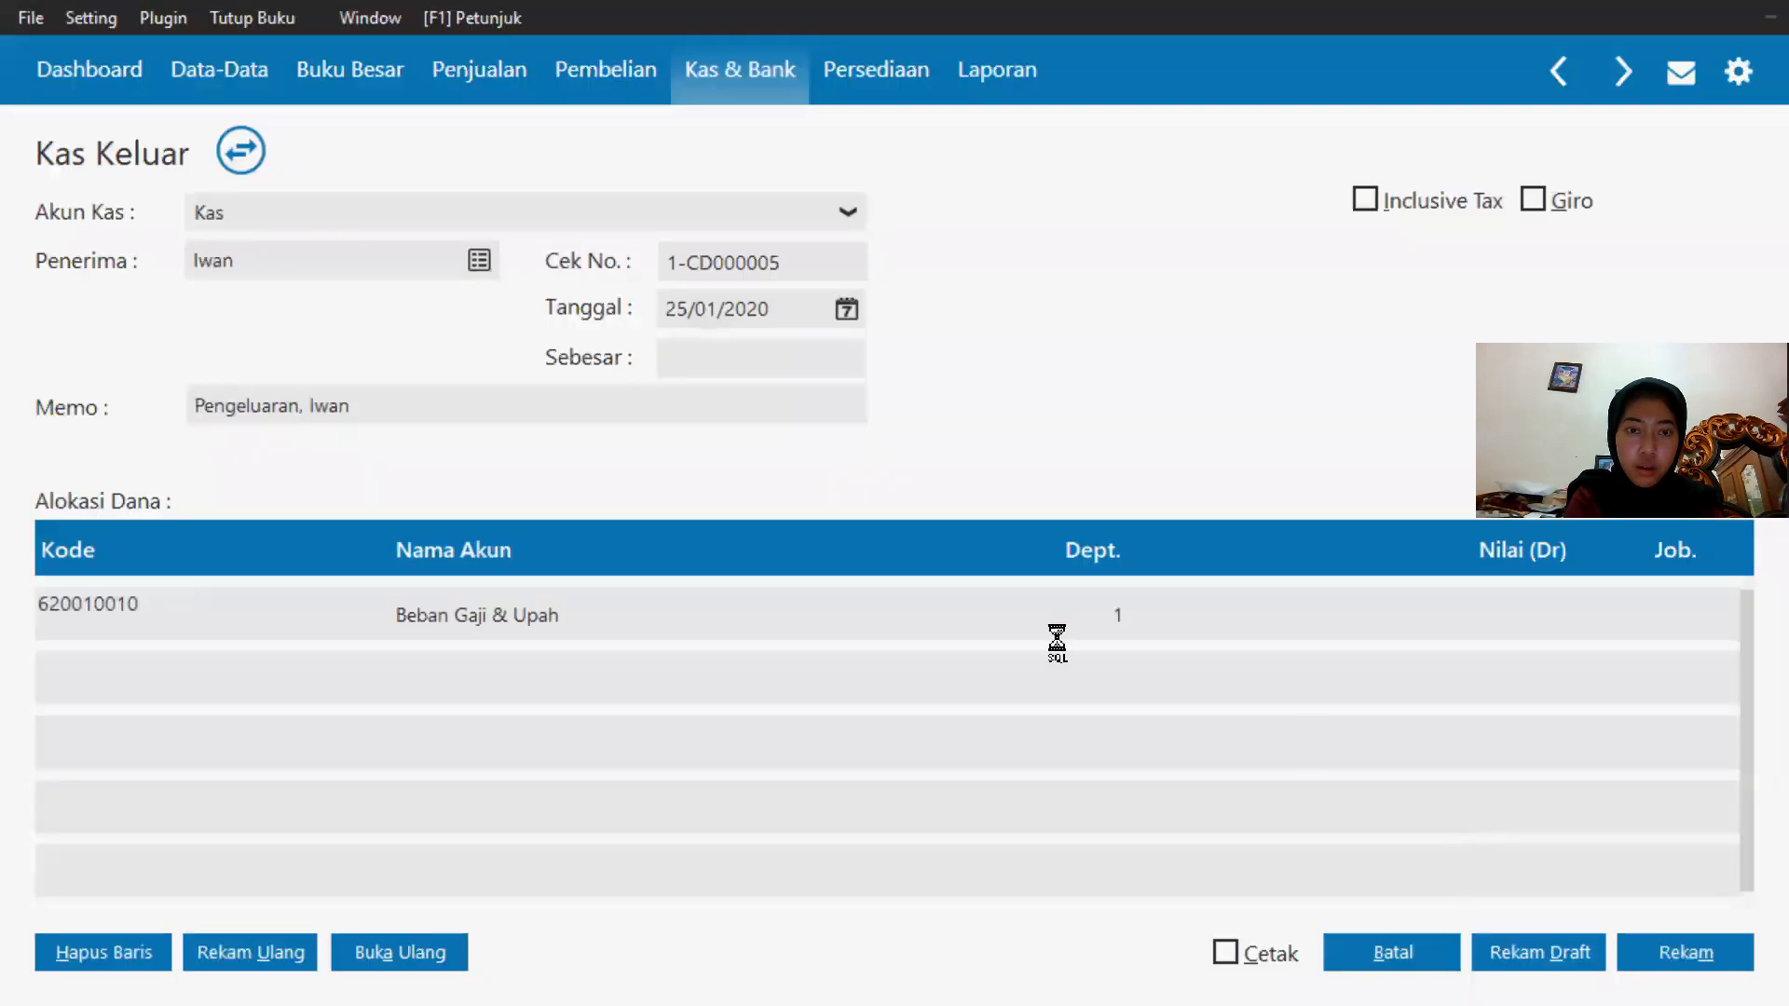
# Enter 750000 as the salary amount and record the payment.
pyautogui.click(1113, 612)
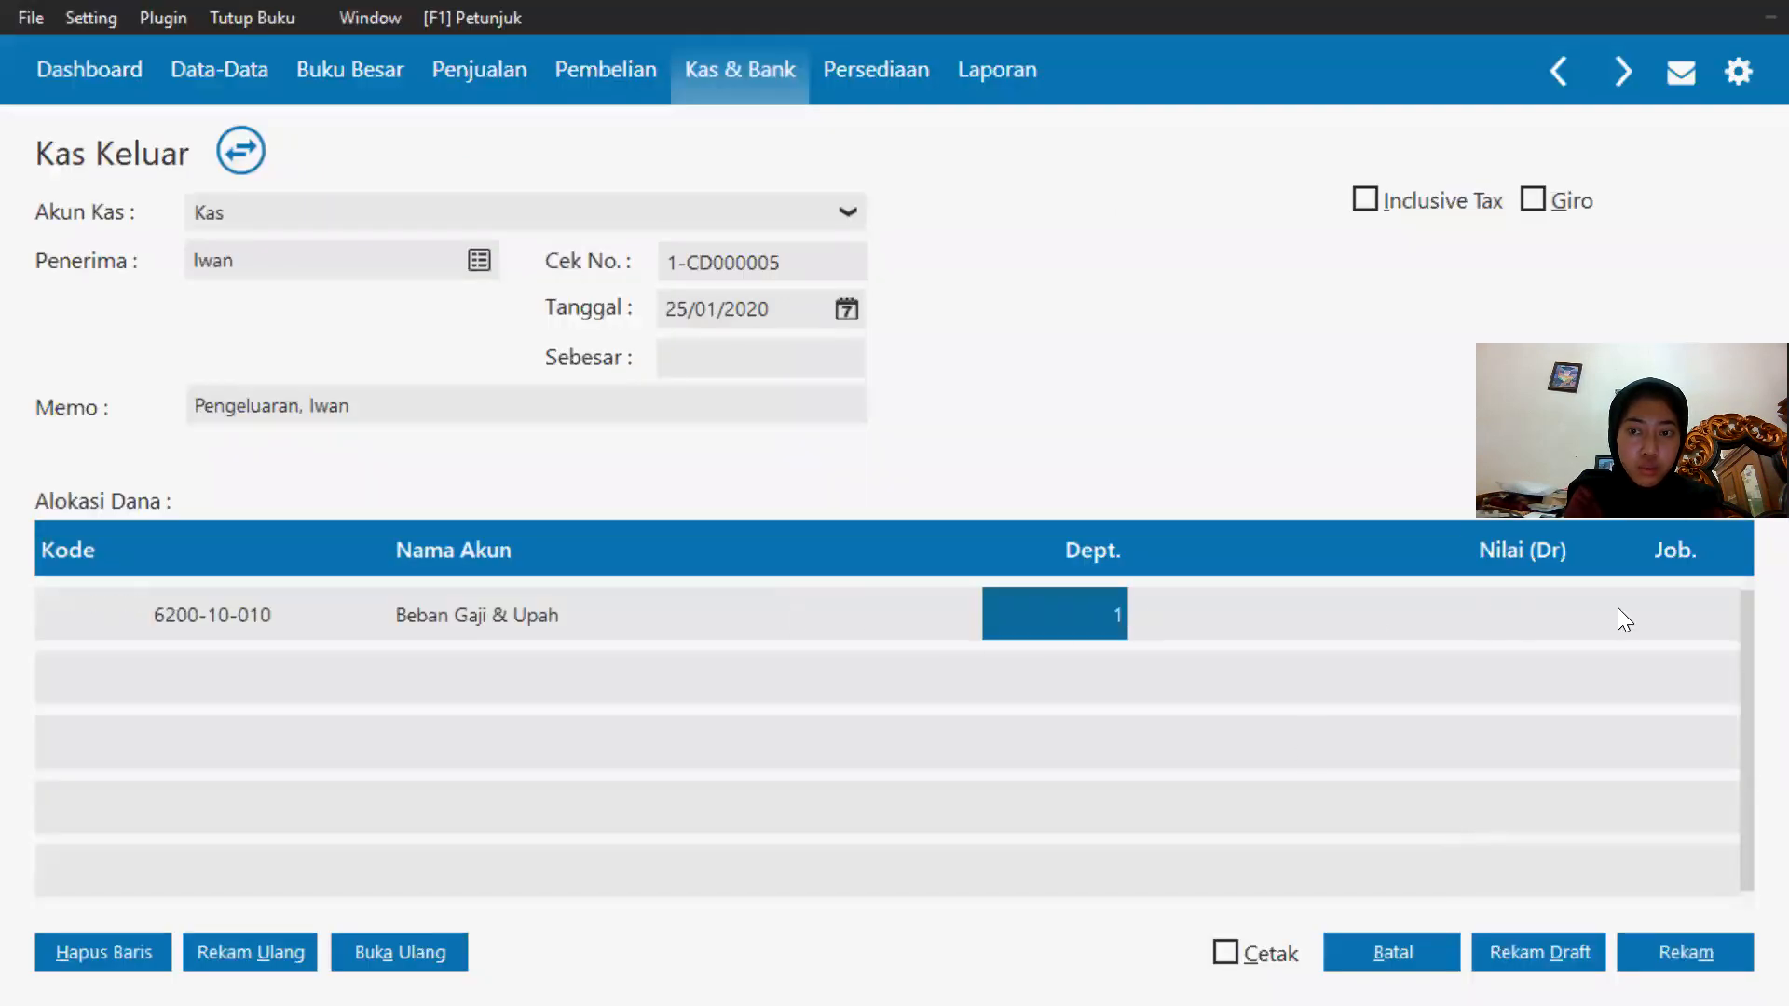
pyautogui.click(1500, 611)
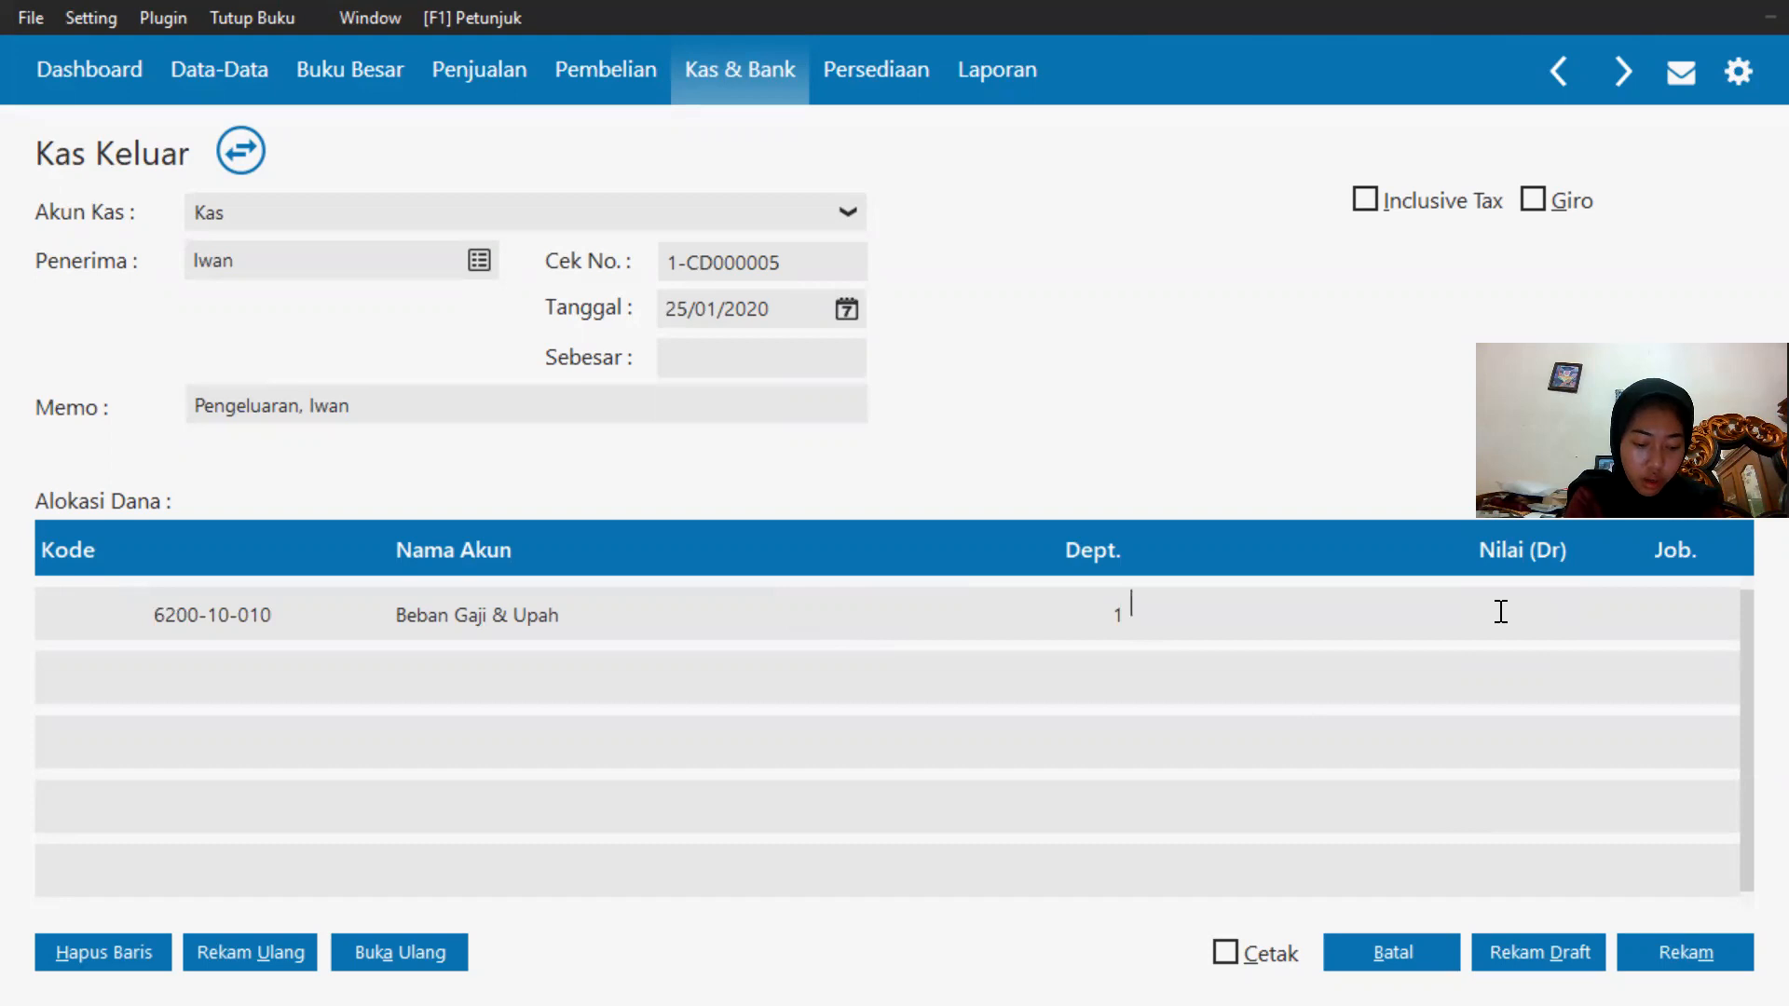
pyautogui.write('750000')
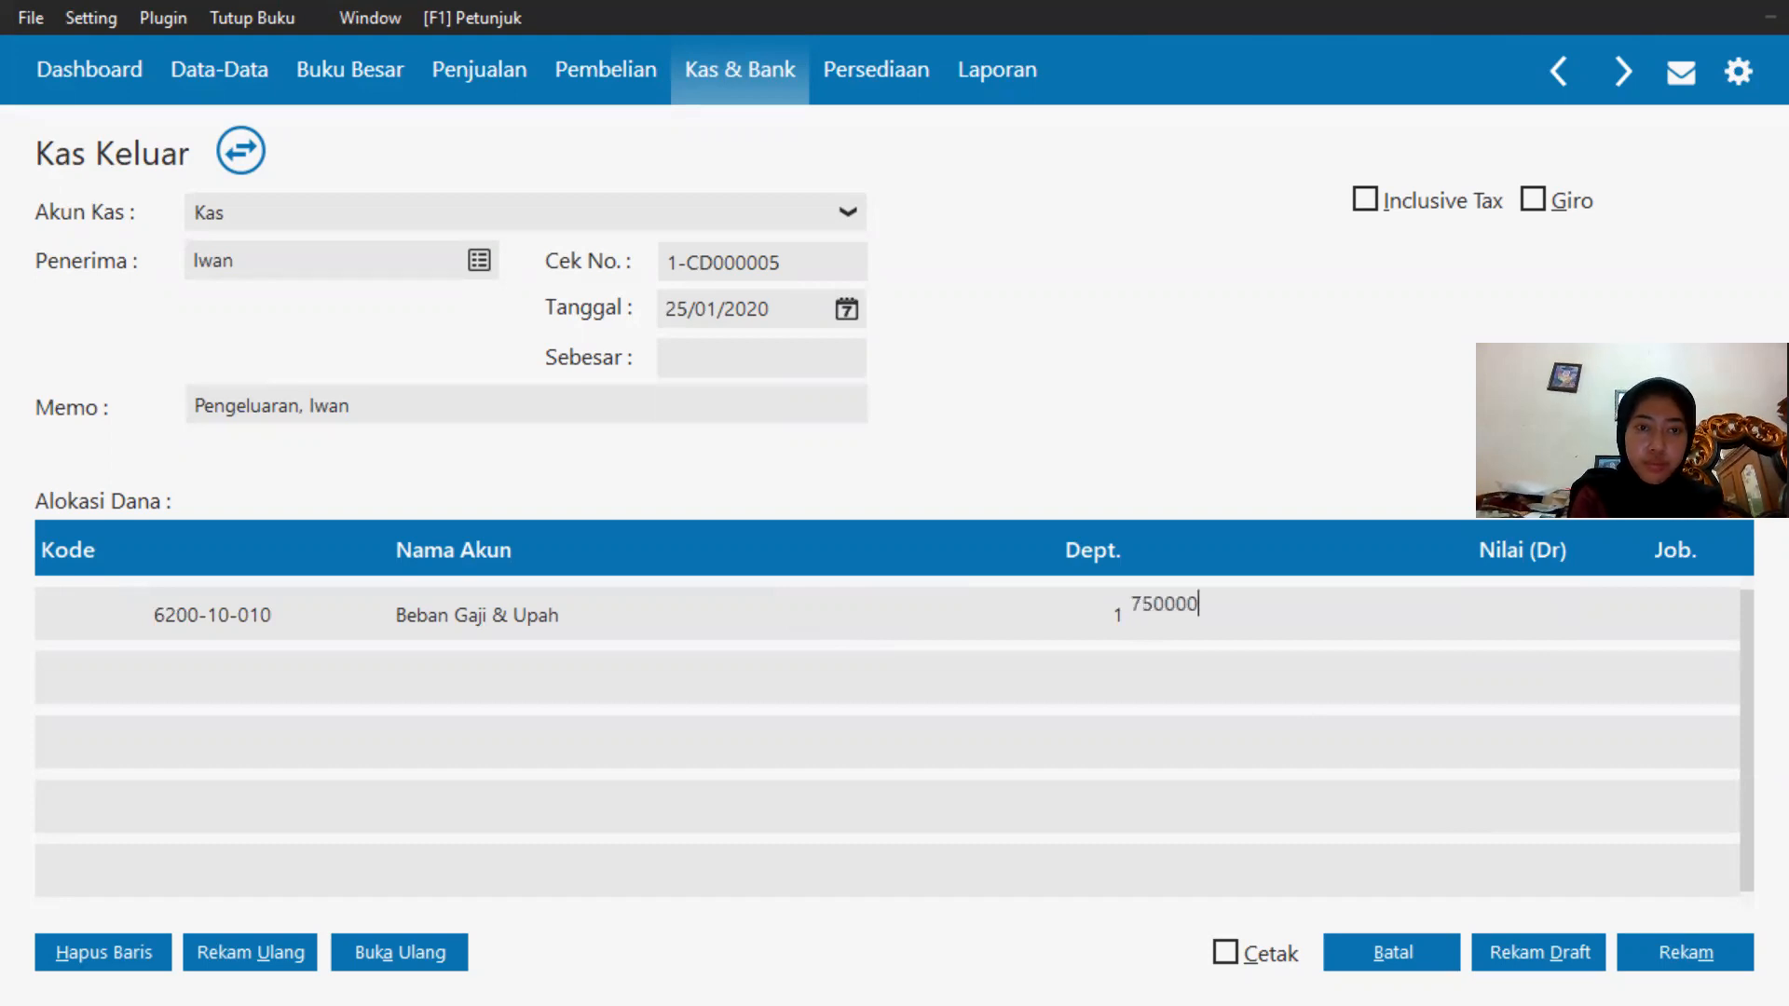
pyautogui.click(1505, 678)
pyautogui.write('750000')
pyautogui.click(758, 360)
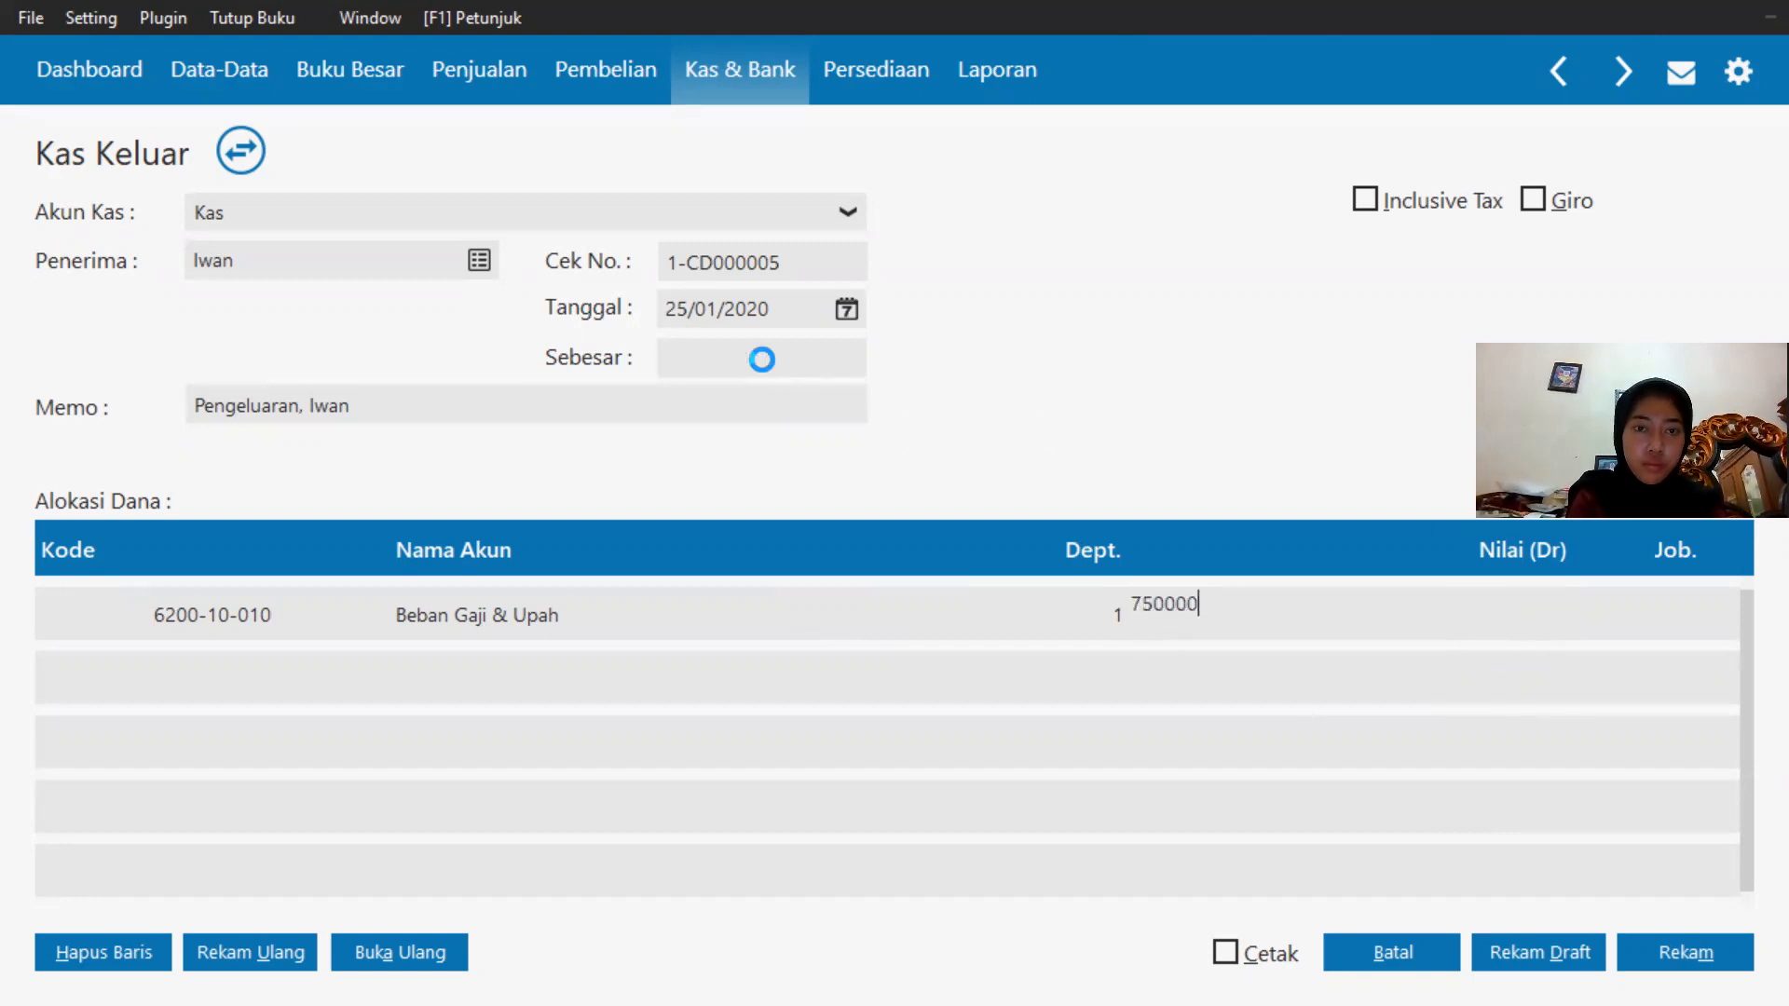
pyautogui.click(1642, 946)
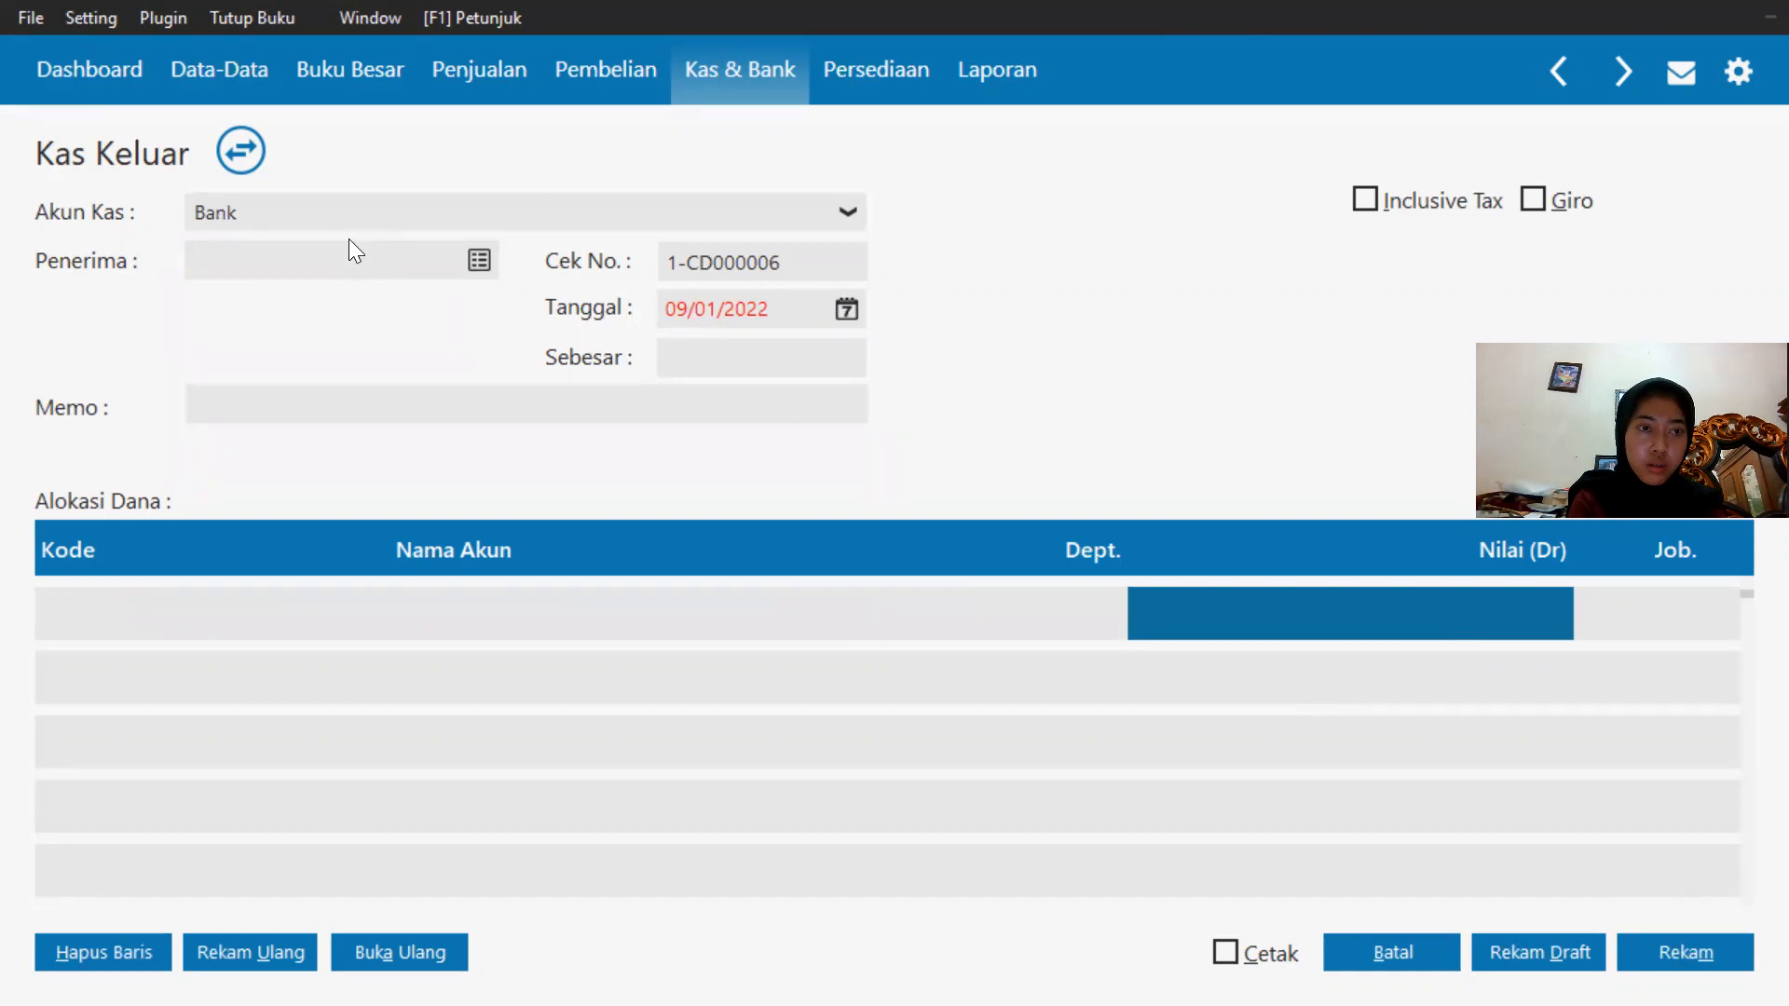
# Start another cash payment from the Kas account to the second employee in the name list.
pyautogui.click(393, 212)
pyautogui.click(352, 281)
pyautogui.click(481, 261)
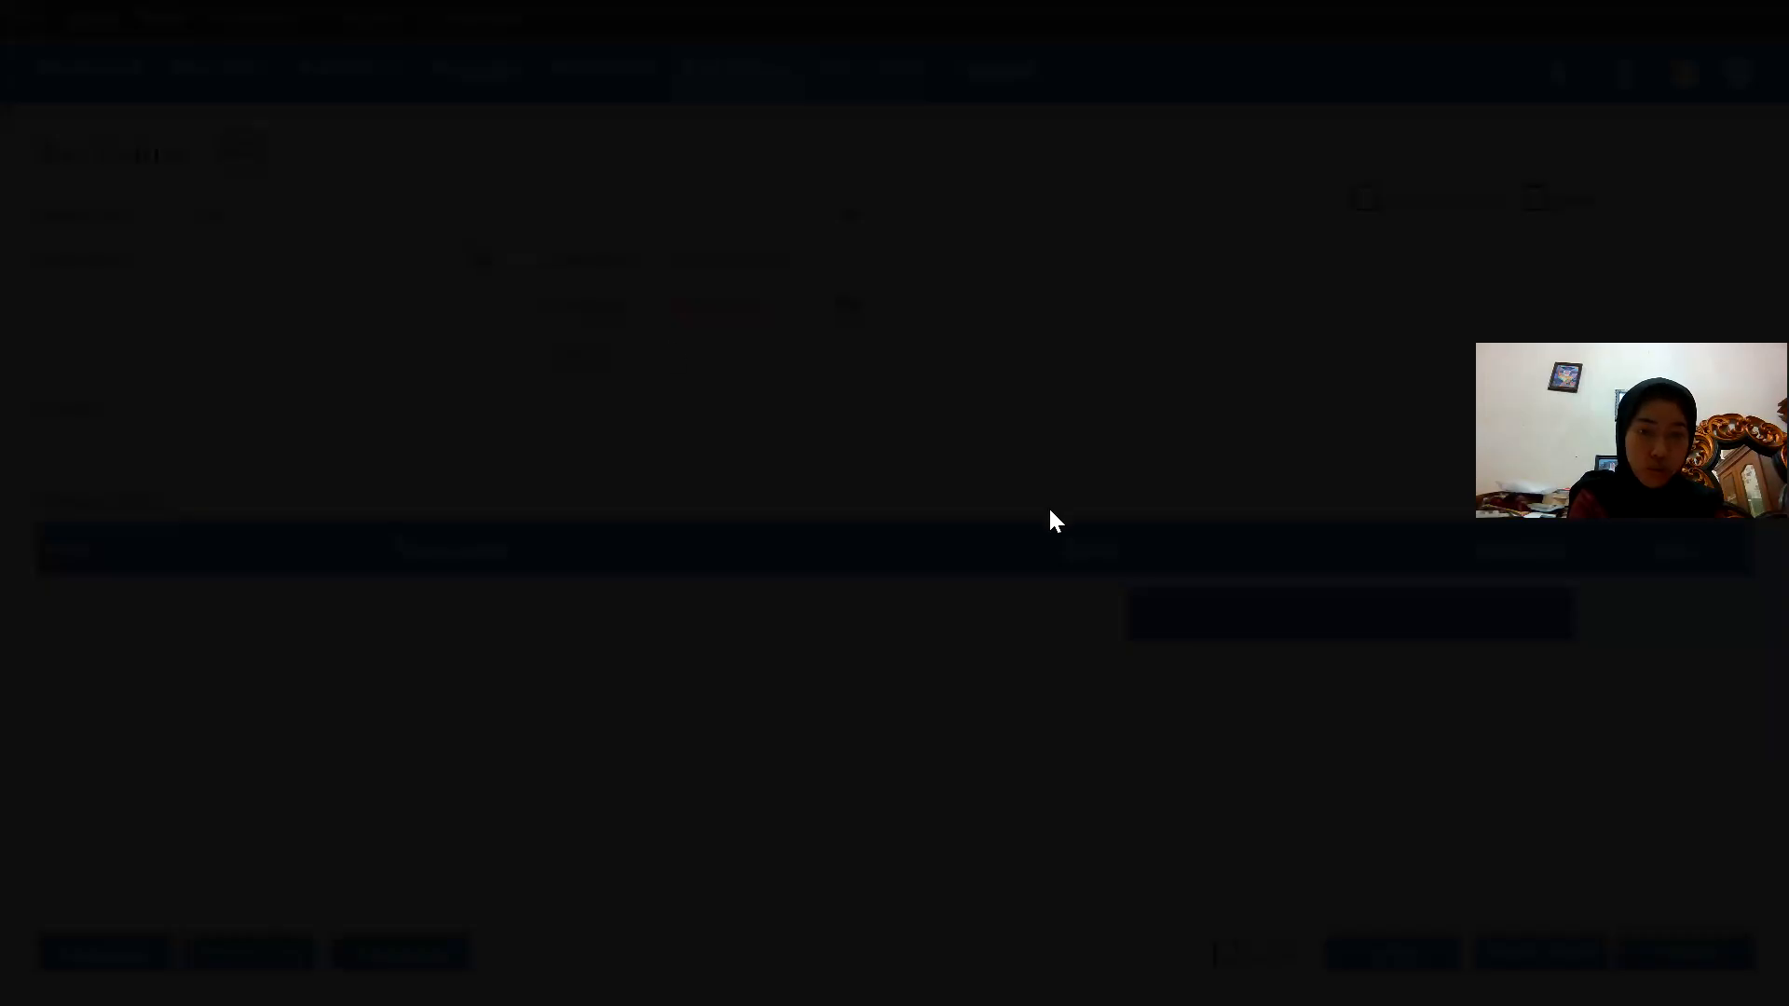
pyautogui.press('Down')
pyautogui.press('Down')
pyautogui.press('Down')
pyautogui.press('Down')
pyautogui.press('Down')
pyautogui.press('Down')
pyautogui.press('Down')
pyautogui.press('Down')
pyautogui.press('Down')
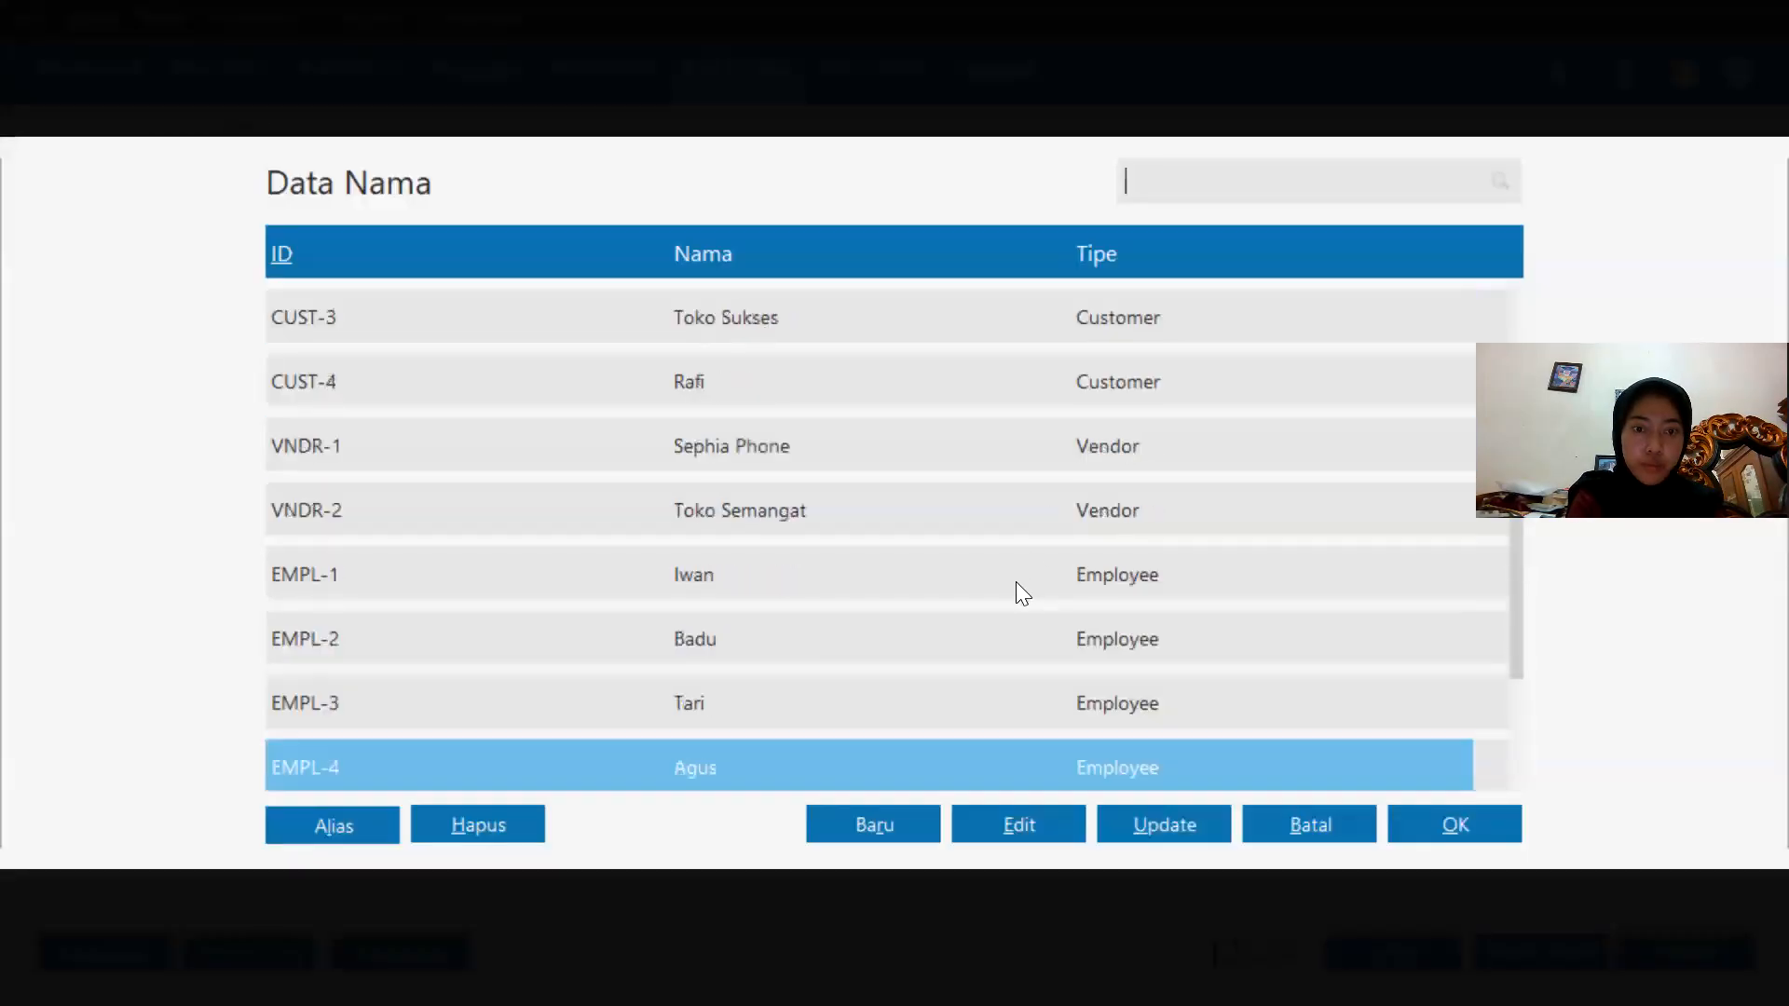
pyautogui.doubleClick(789, 638)
pyautogui.click(119, 609)
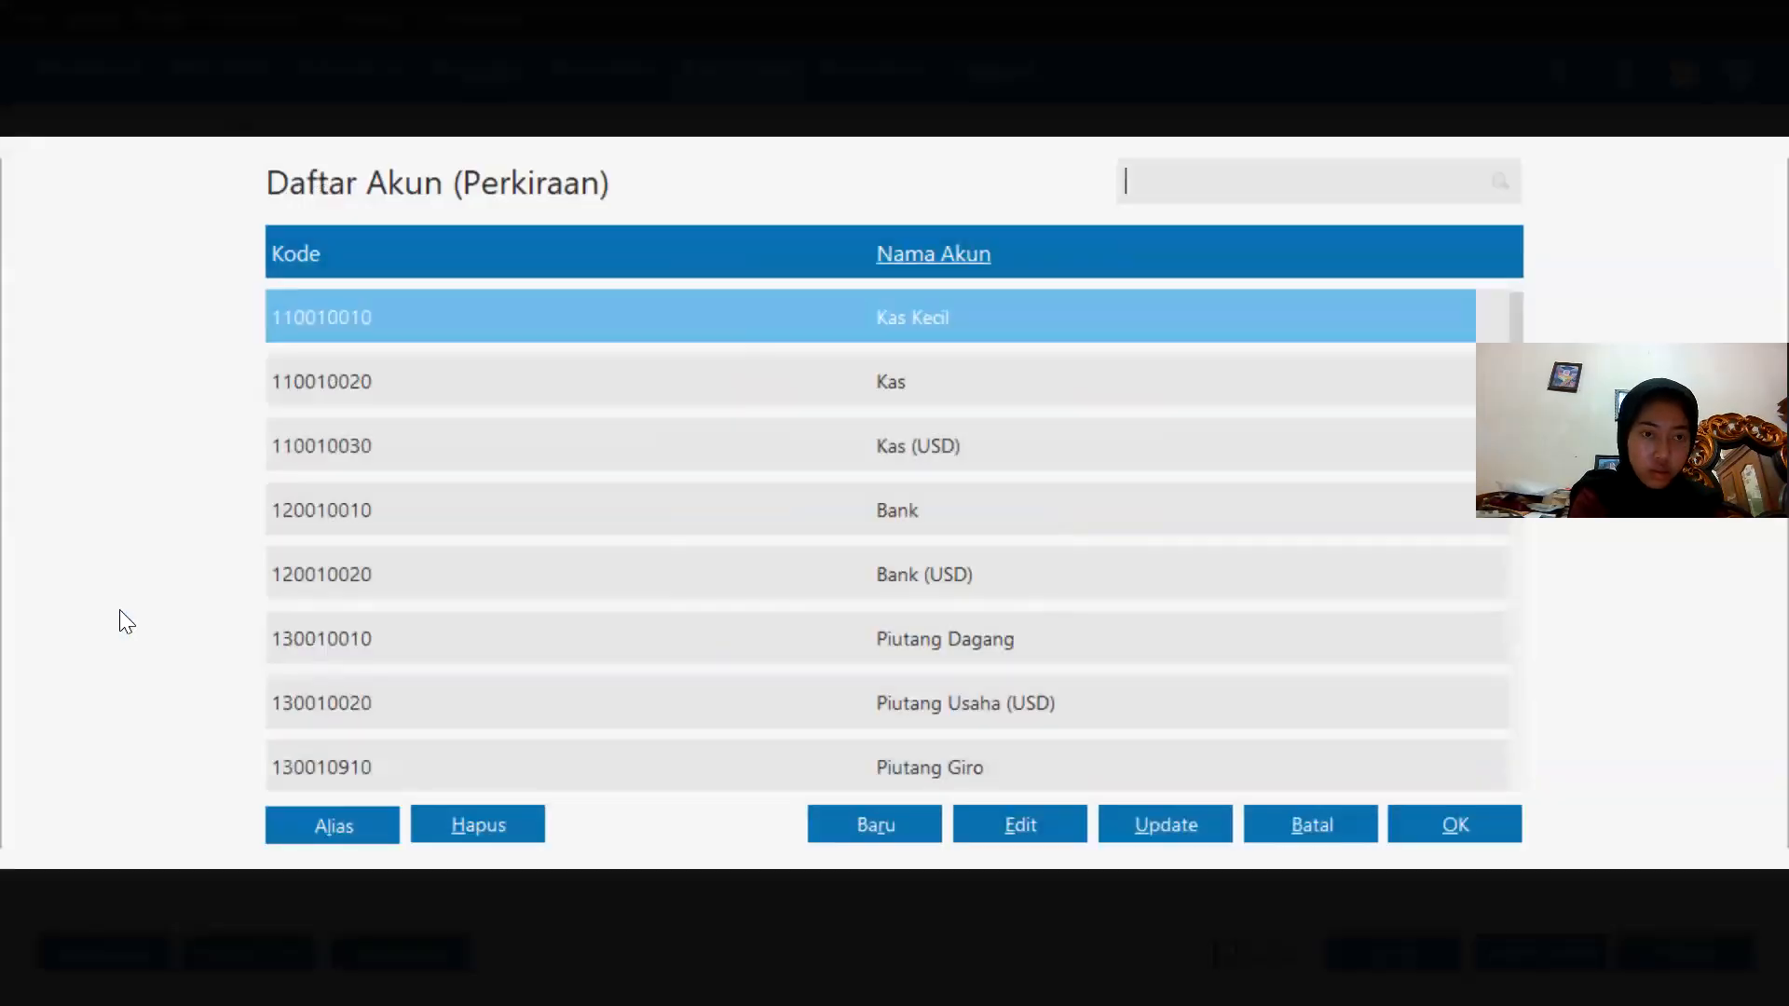
# Allocate this payment to account 620010010 Beban Gaji & Upah.
pyautogui.scroll(-5, 848, 528)
pyautogui.scroll(-20, 848, 527)
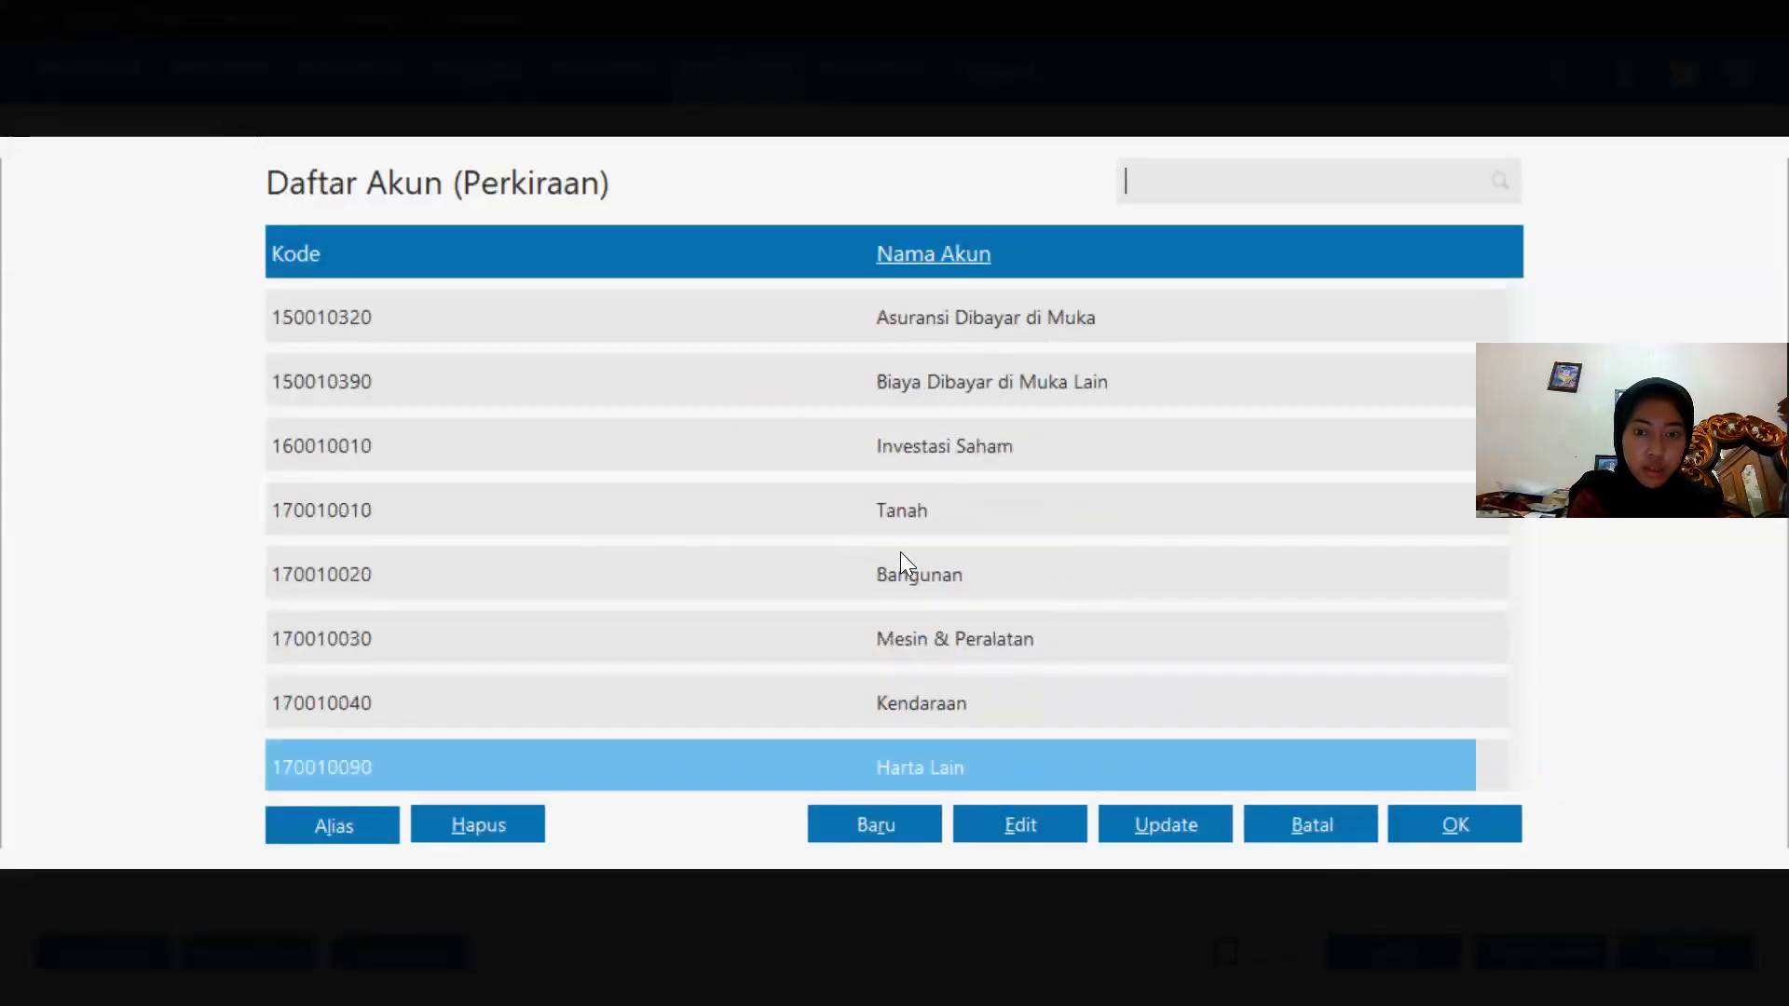
pyautogui.scroll(-20, 900, 542)
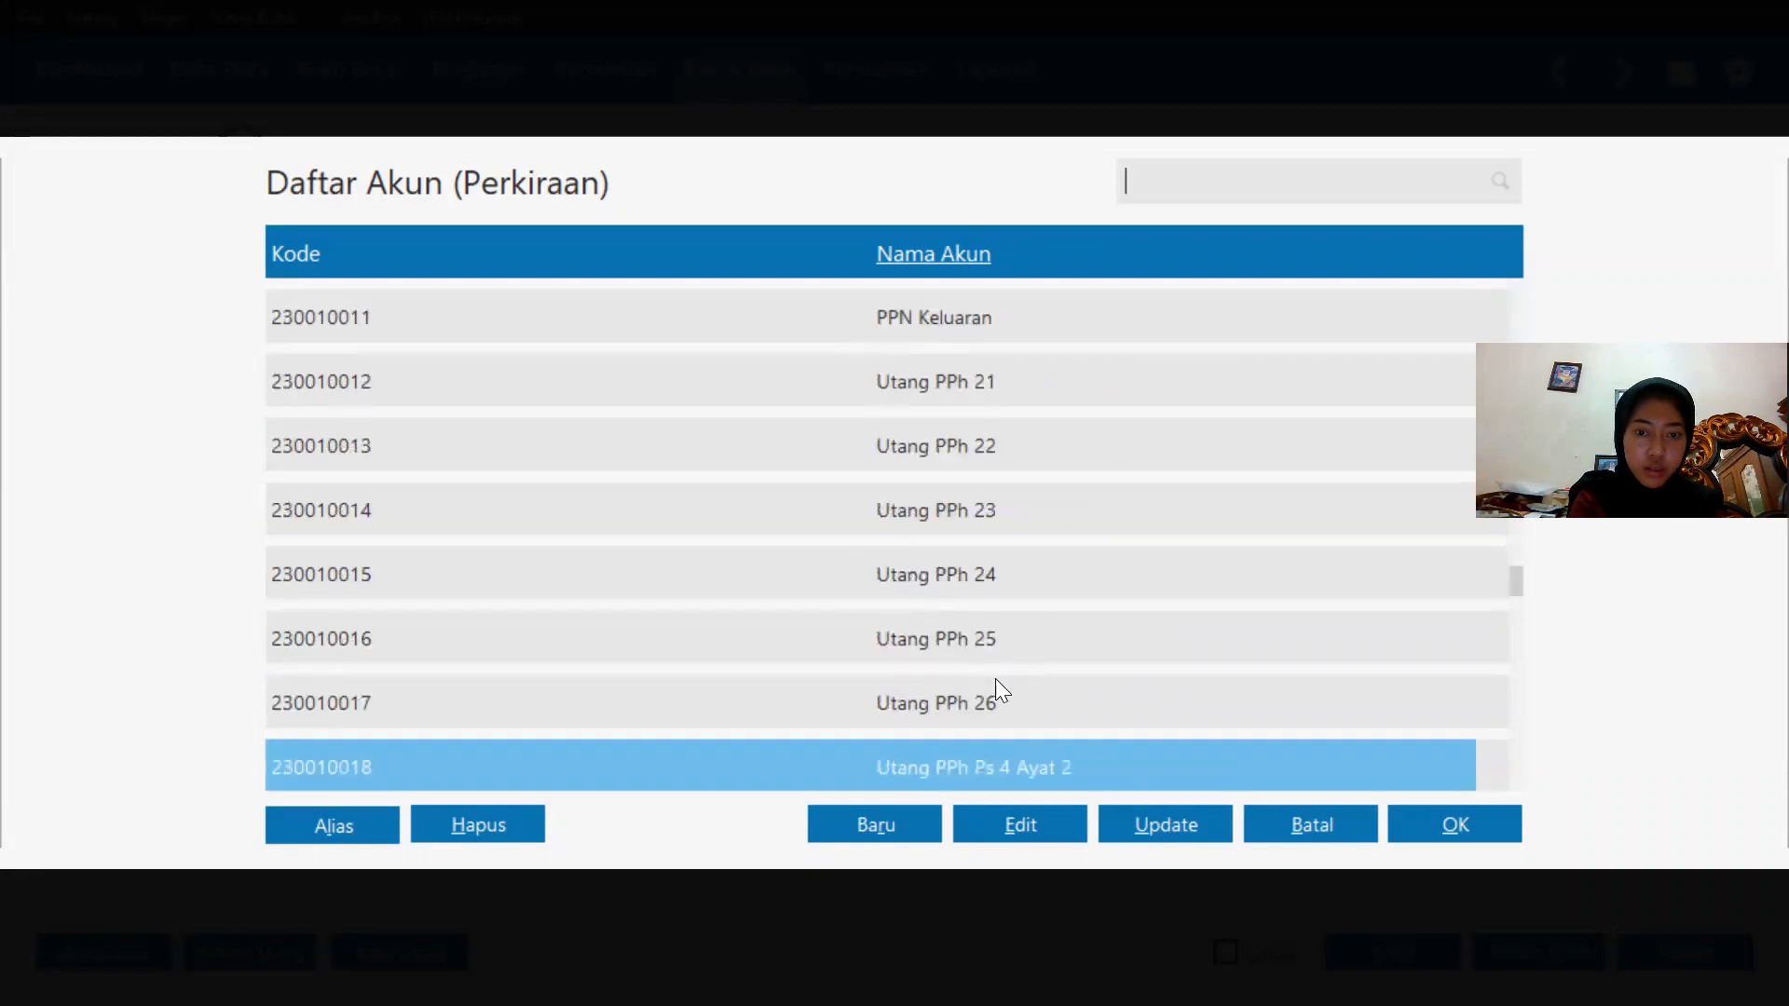
pyautogui.scroll(-15, 1008, 692)
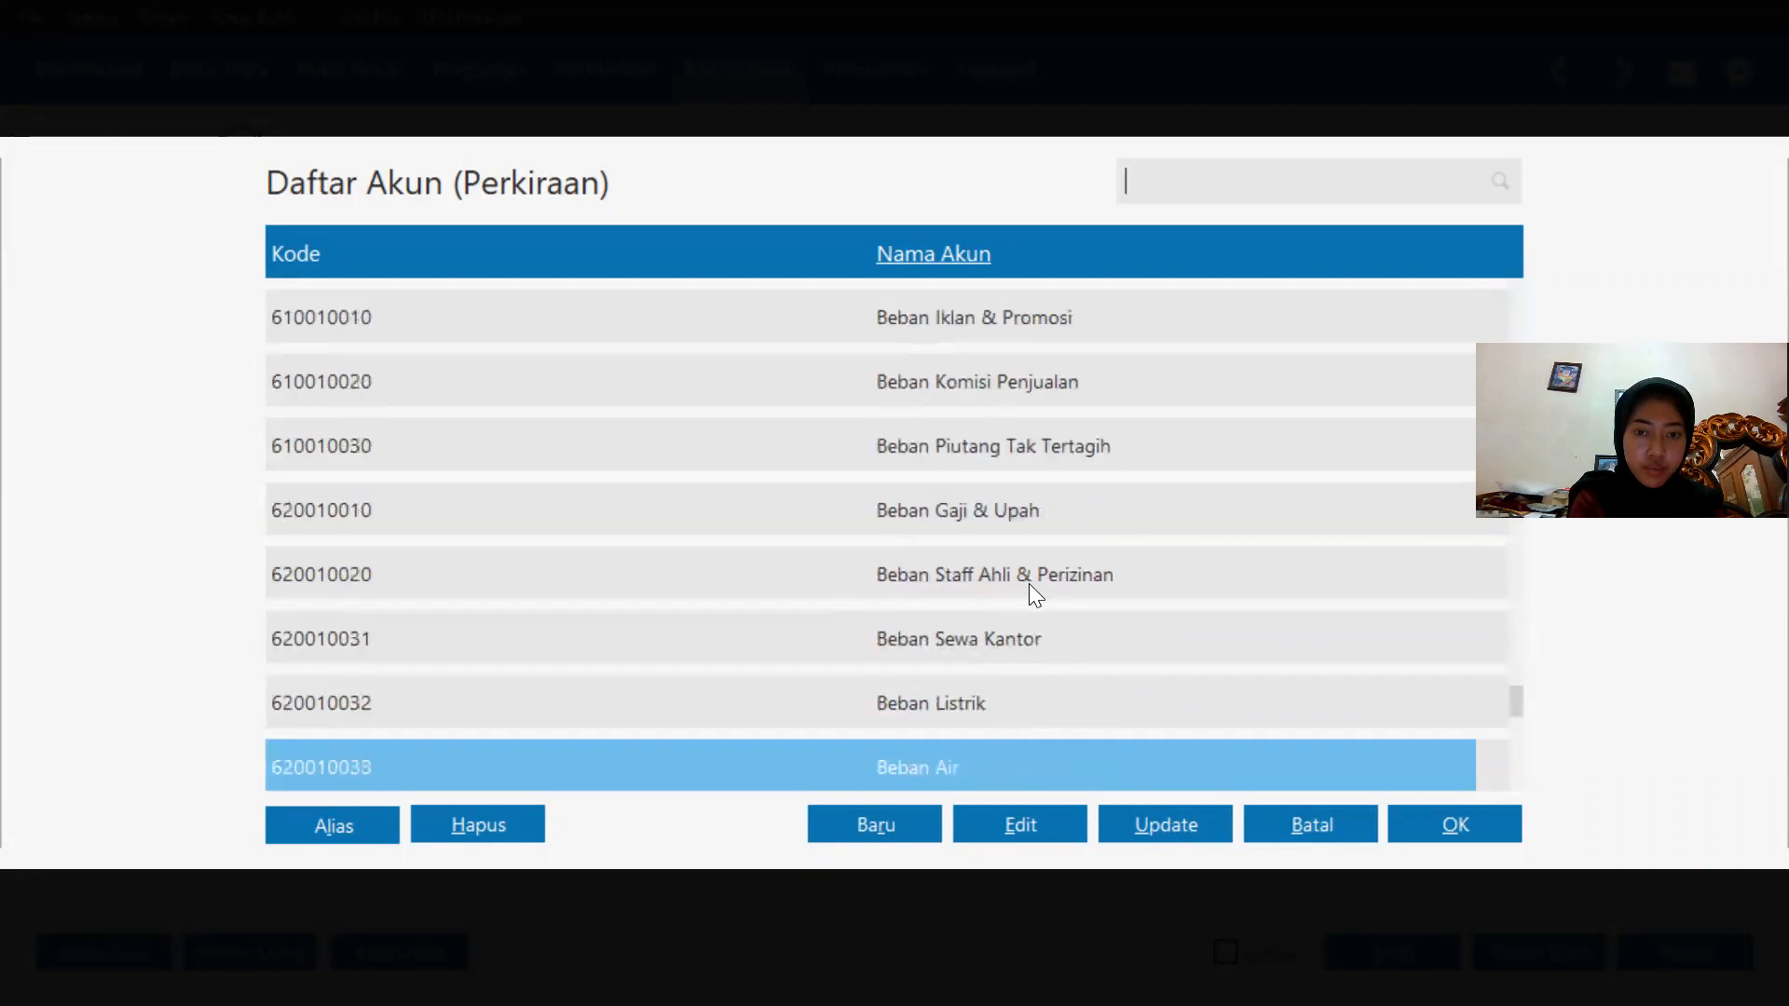
pyautogui.doubleClick(1062, 516)
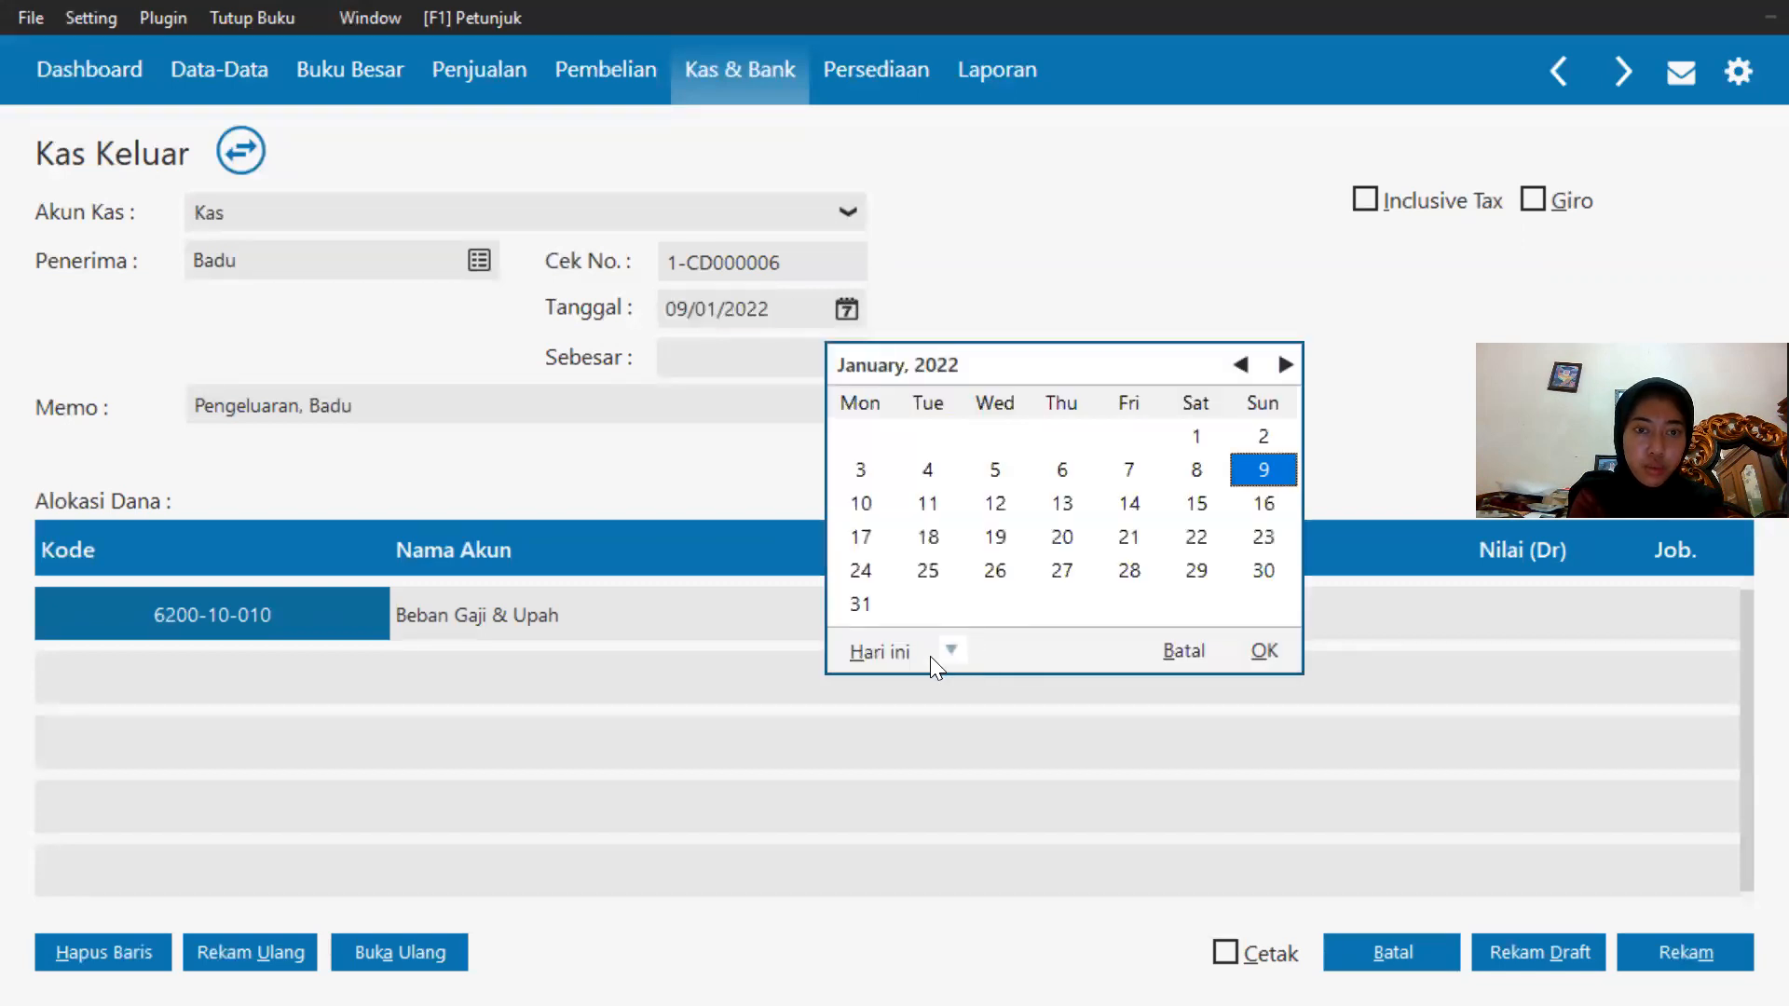
# Set this payment's date to 25/01/2020.
pyautogui.click(950, 649)
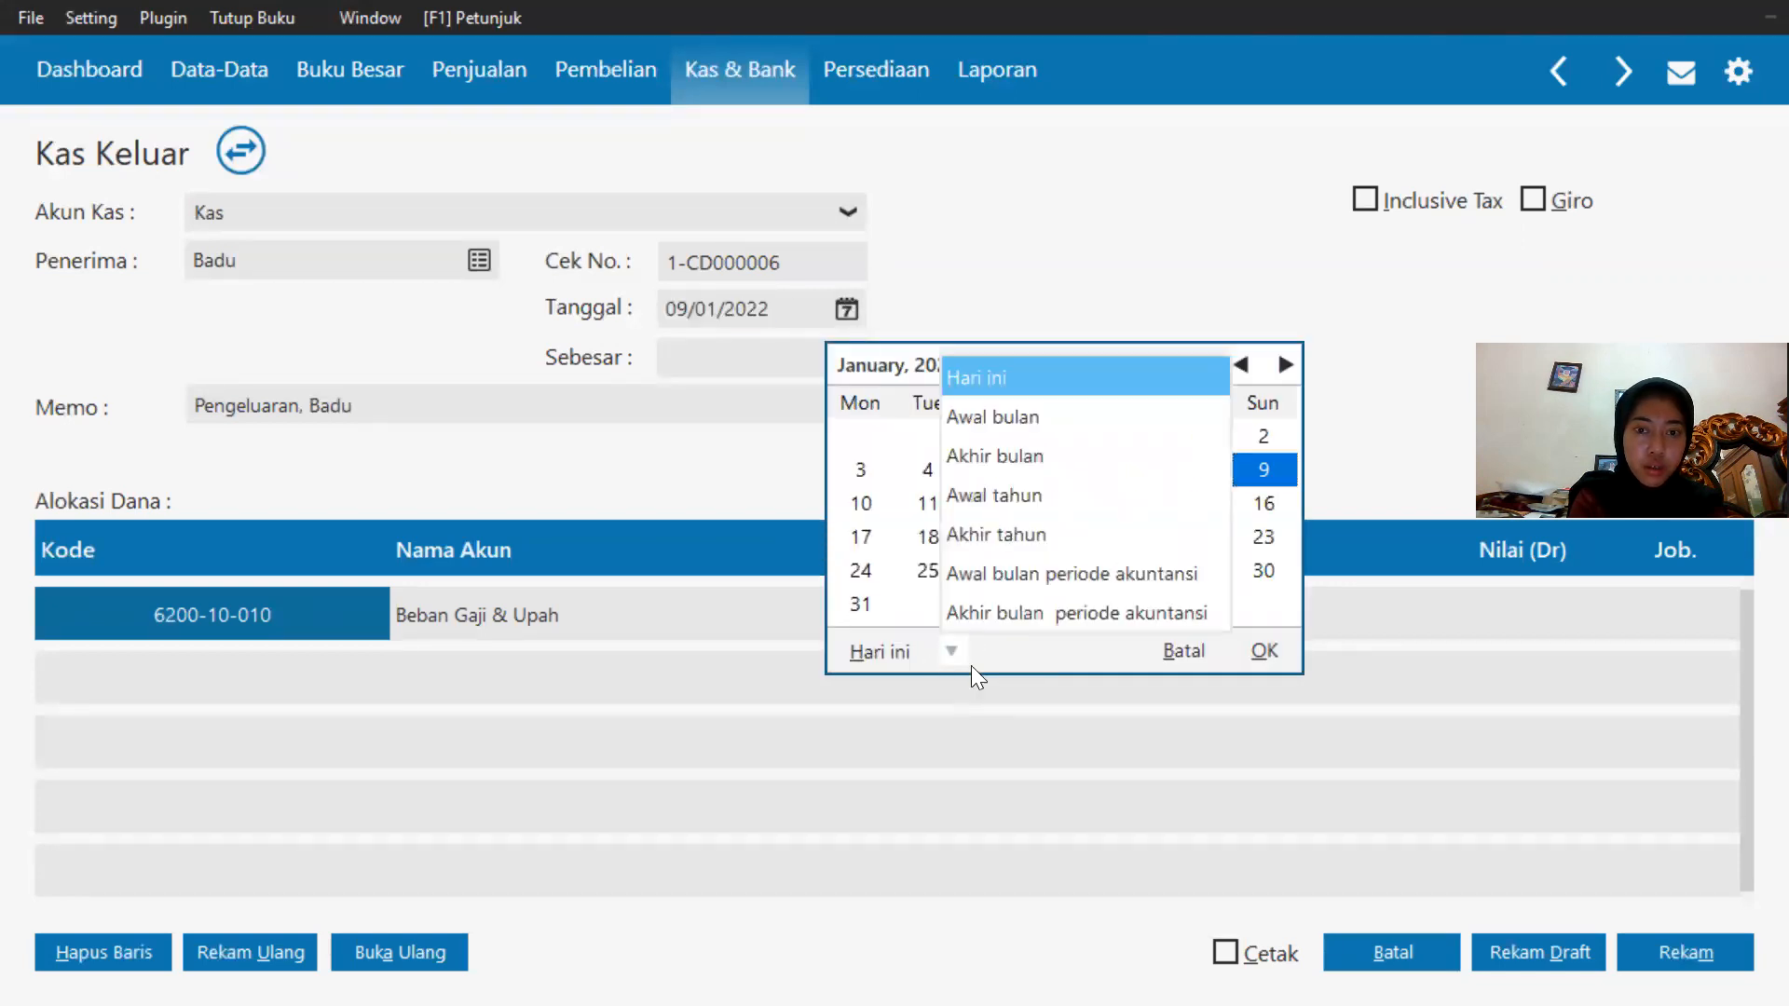
pyautogui.click(1002, 615)
pyautogui.click(1195, 537)
pyautogui.click(1259, 650)
# Enter 950000 as the salary amount and record the payment.
pyautogui.click(1531, 600)
pyautogui.click(1532, 600)
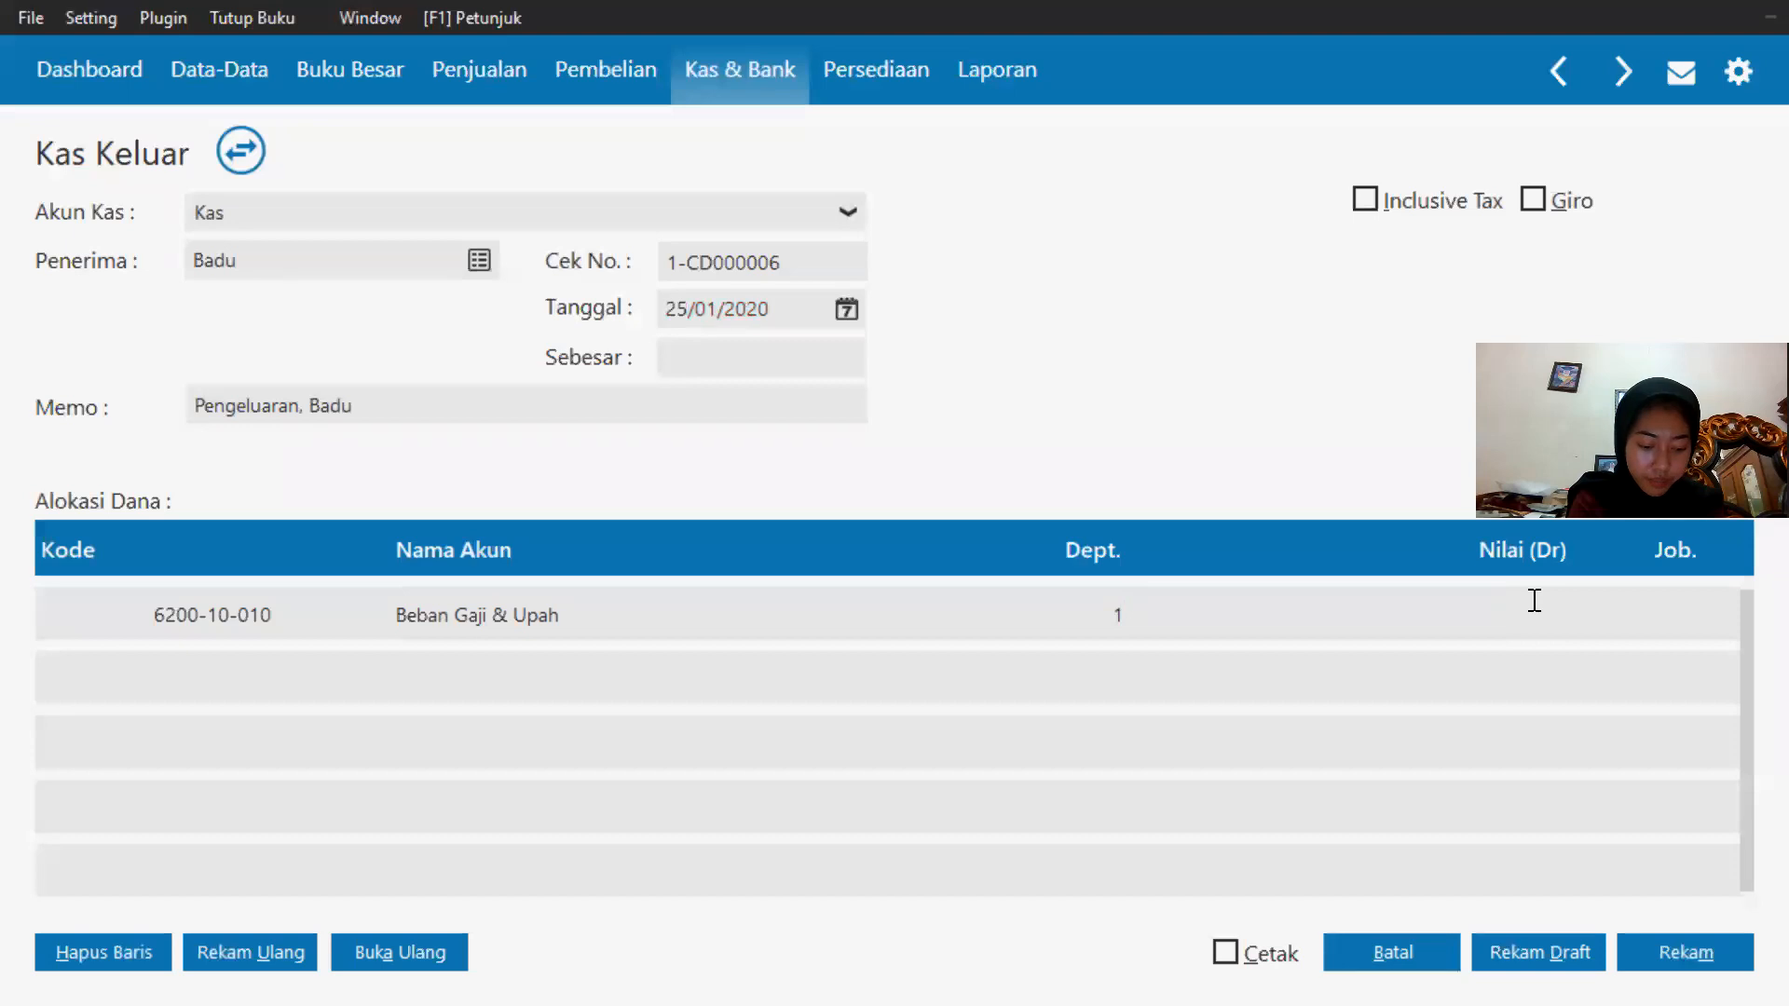
pyautogui.write('950000')
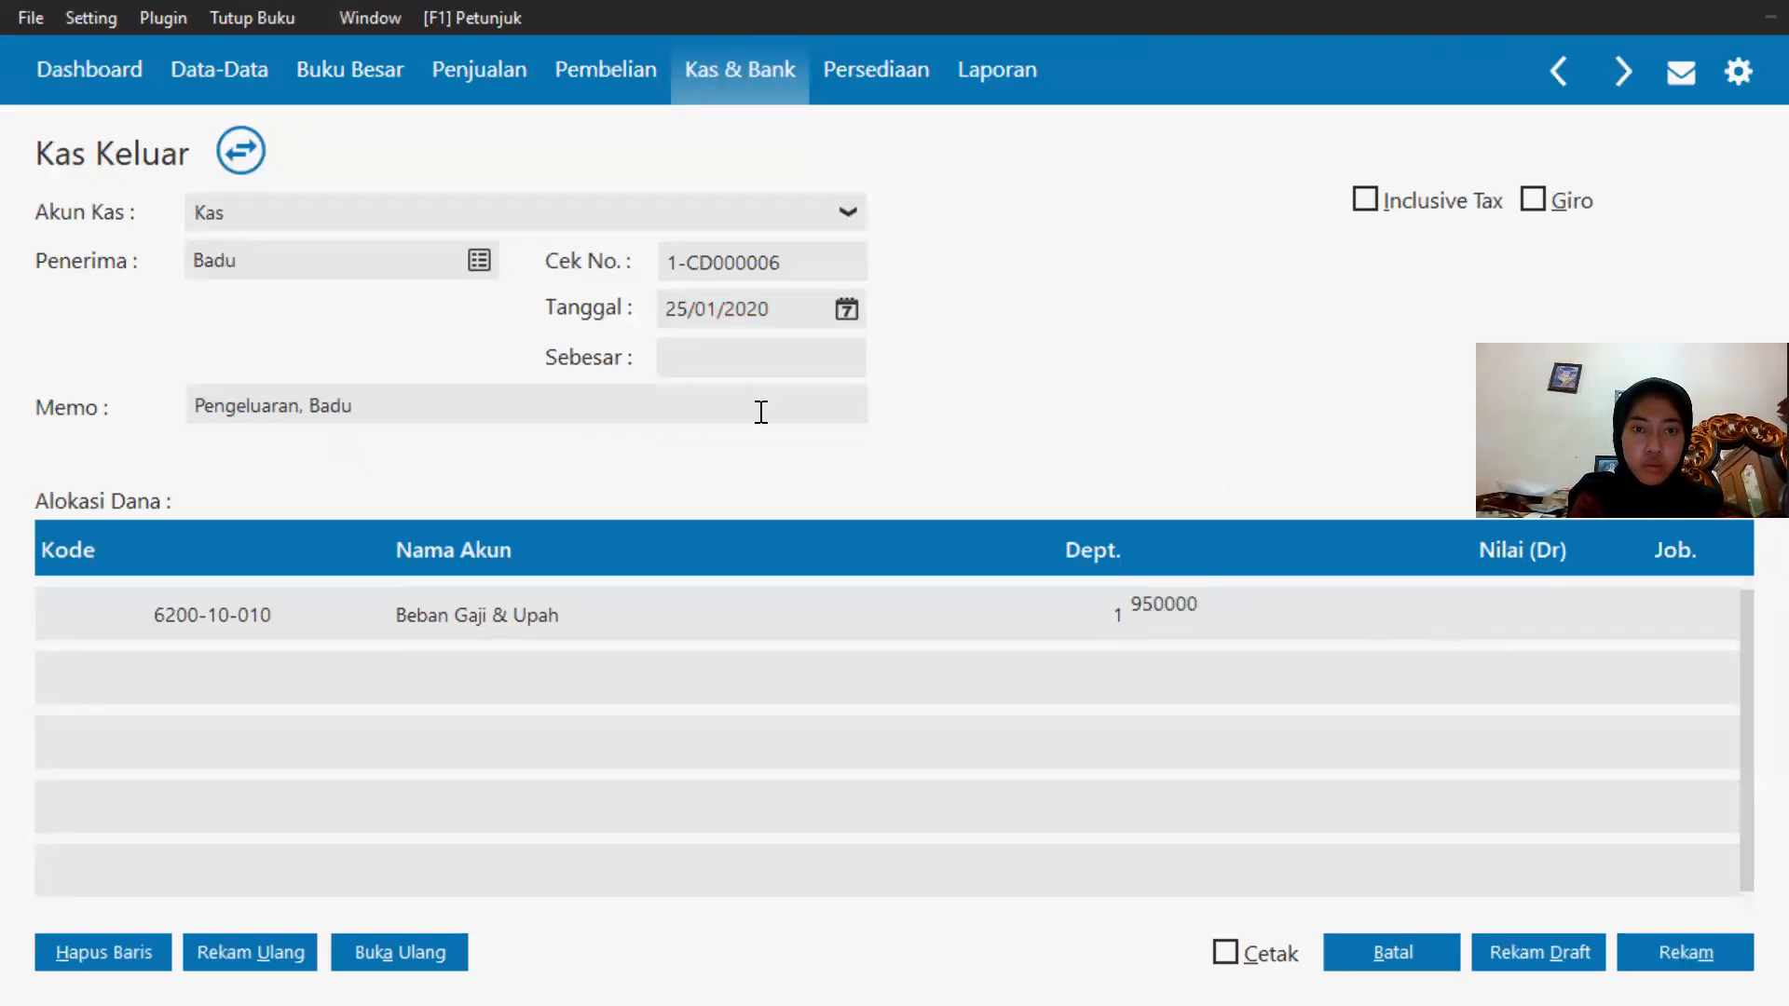
pyautogui.click(714, 371)
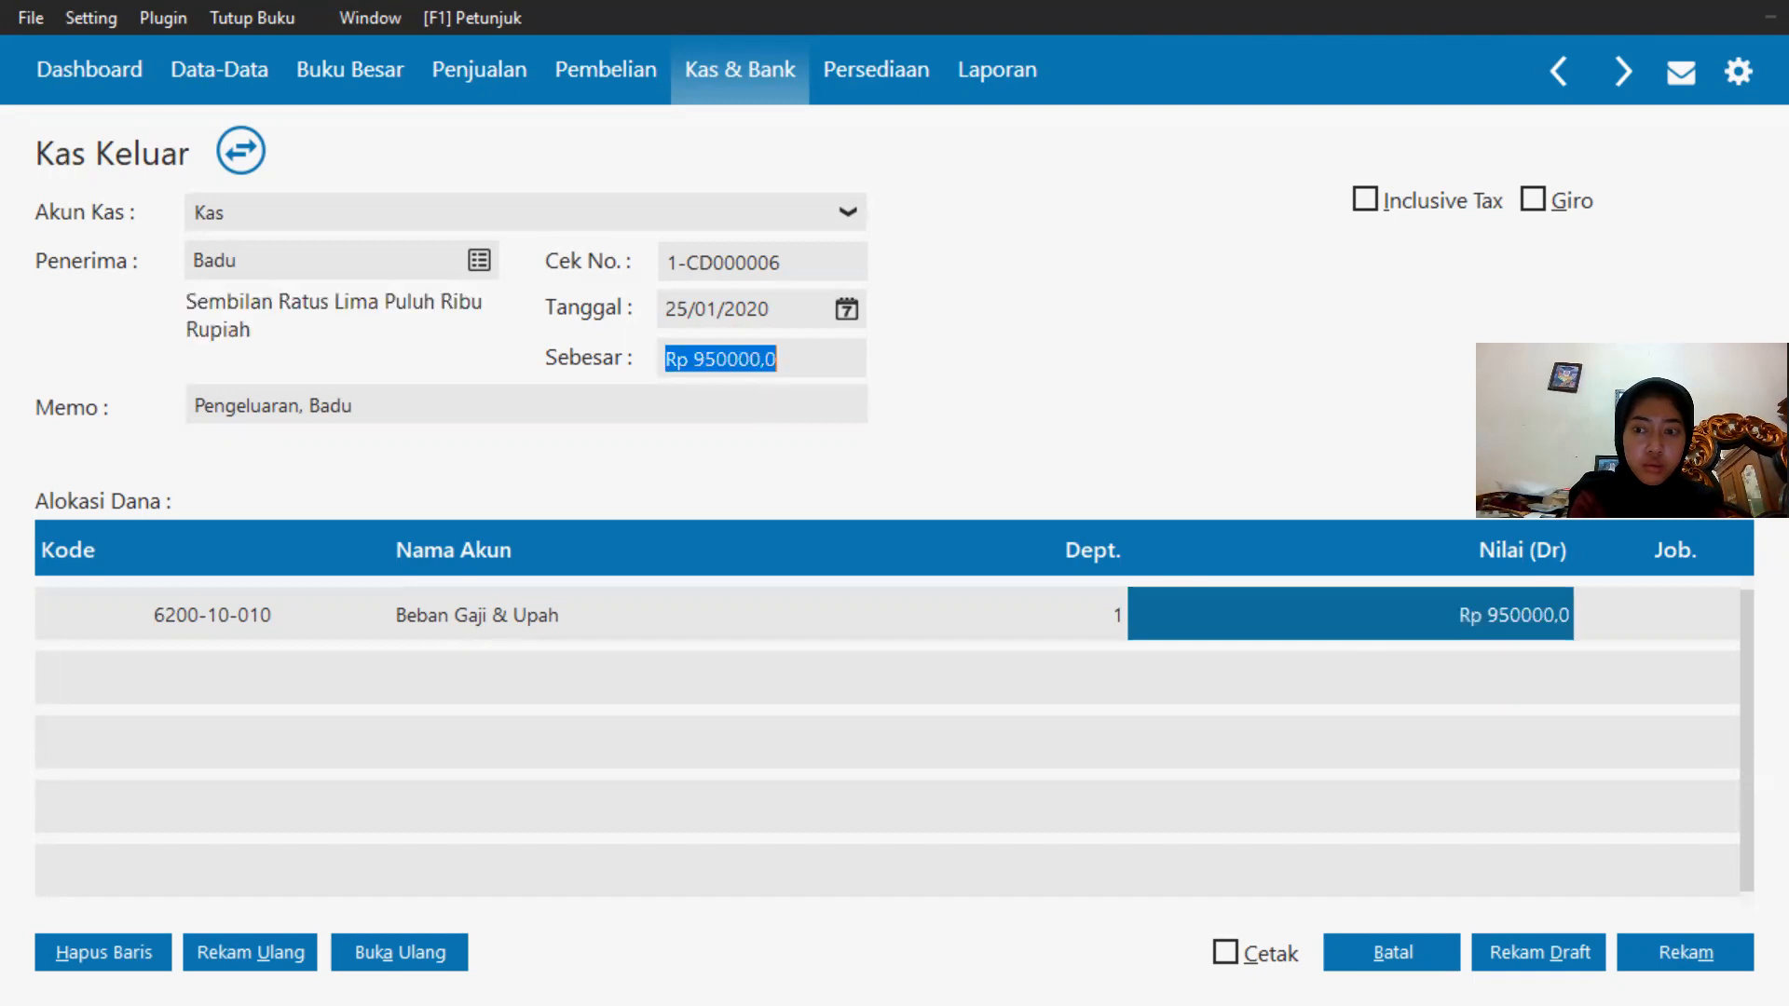
pyautogui.click(1668, 955)
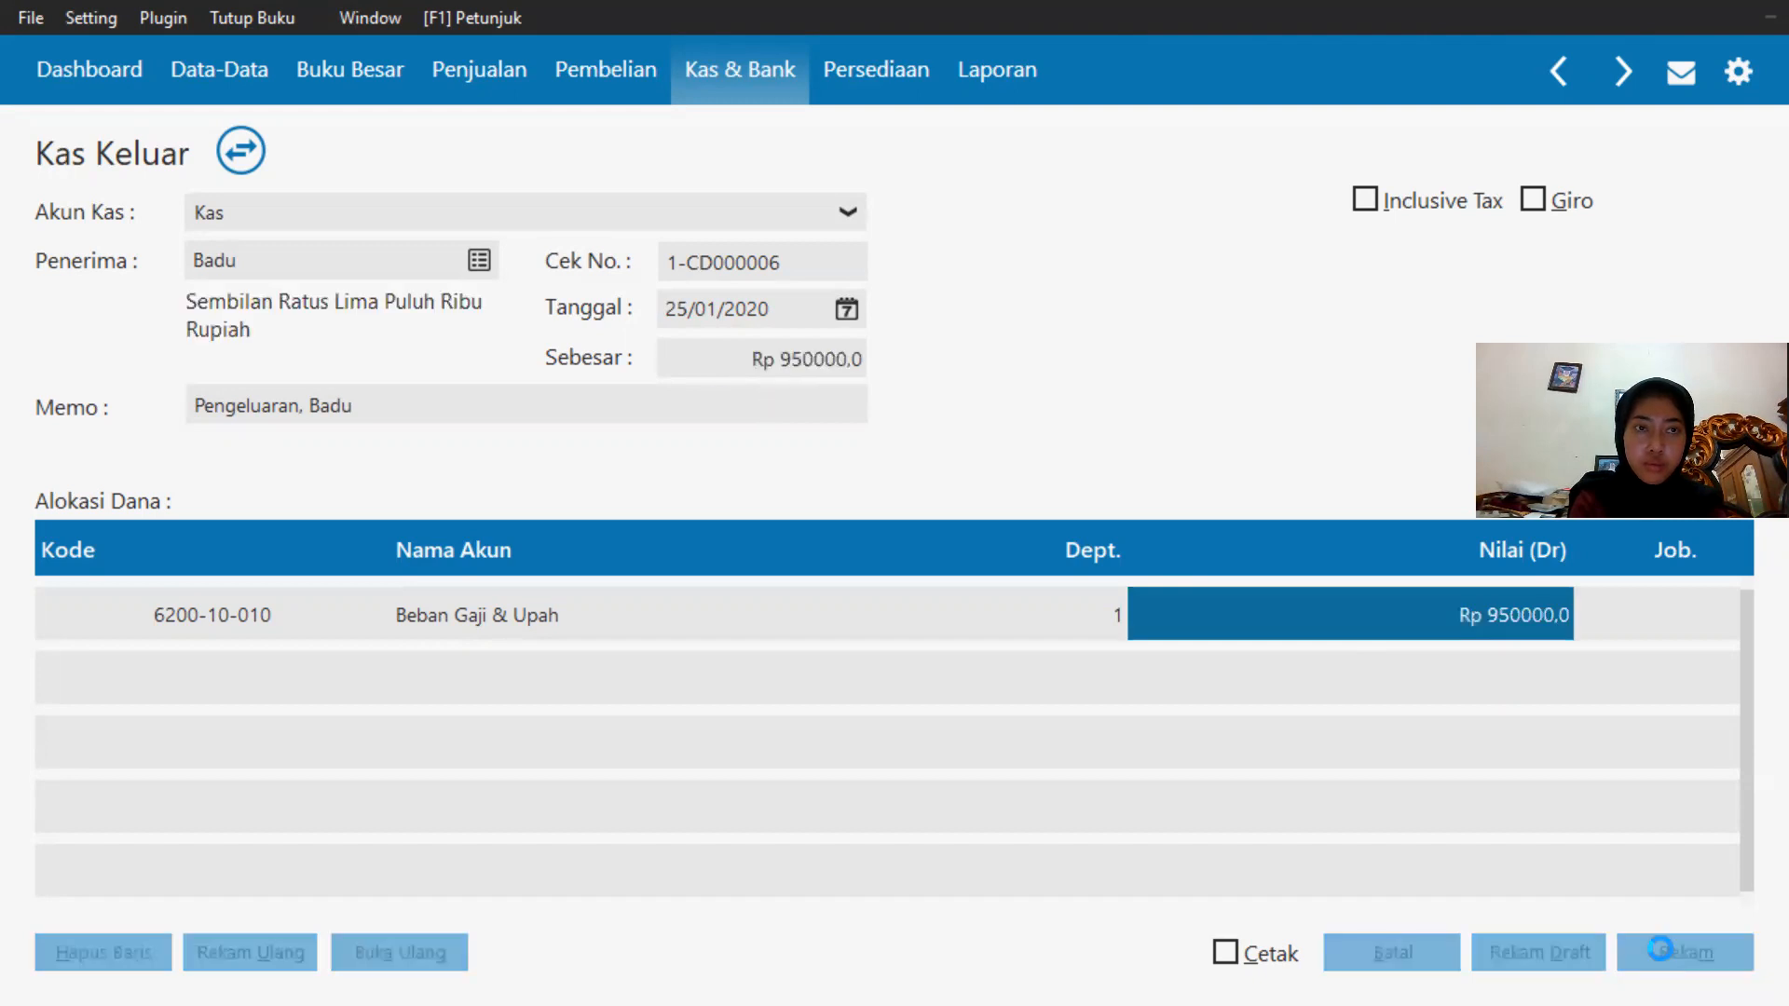
# Start a third cash payment from the Kas account to the third employee in the name list.
pyautogui.click(411, 212)
pyautogui.click(371, 284)
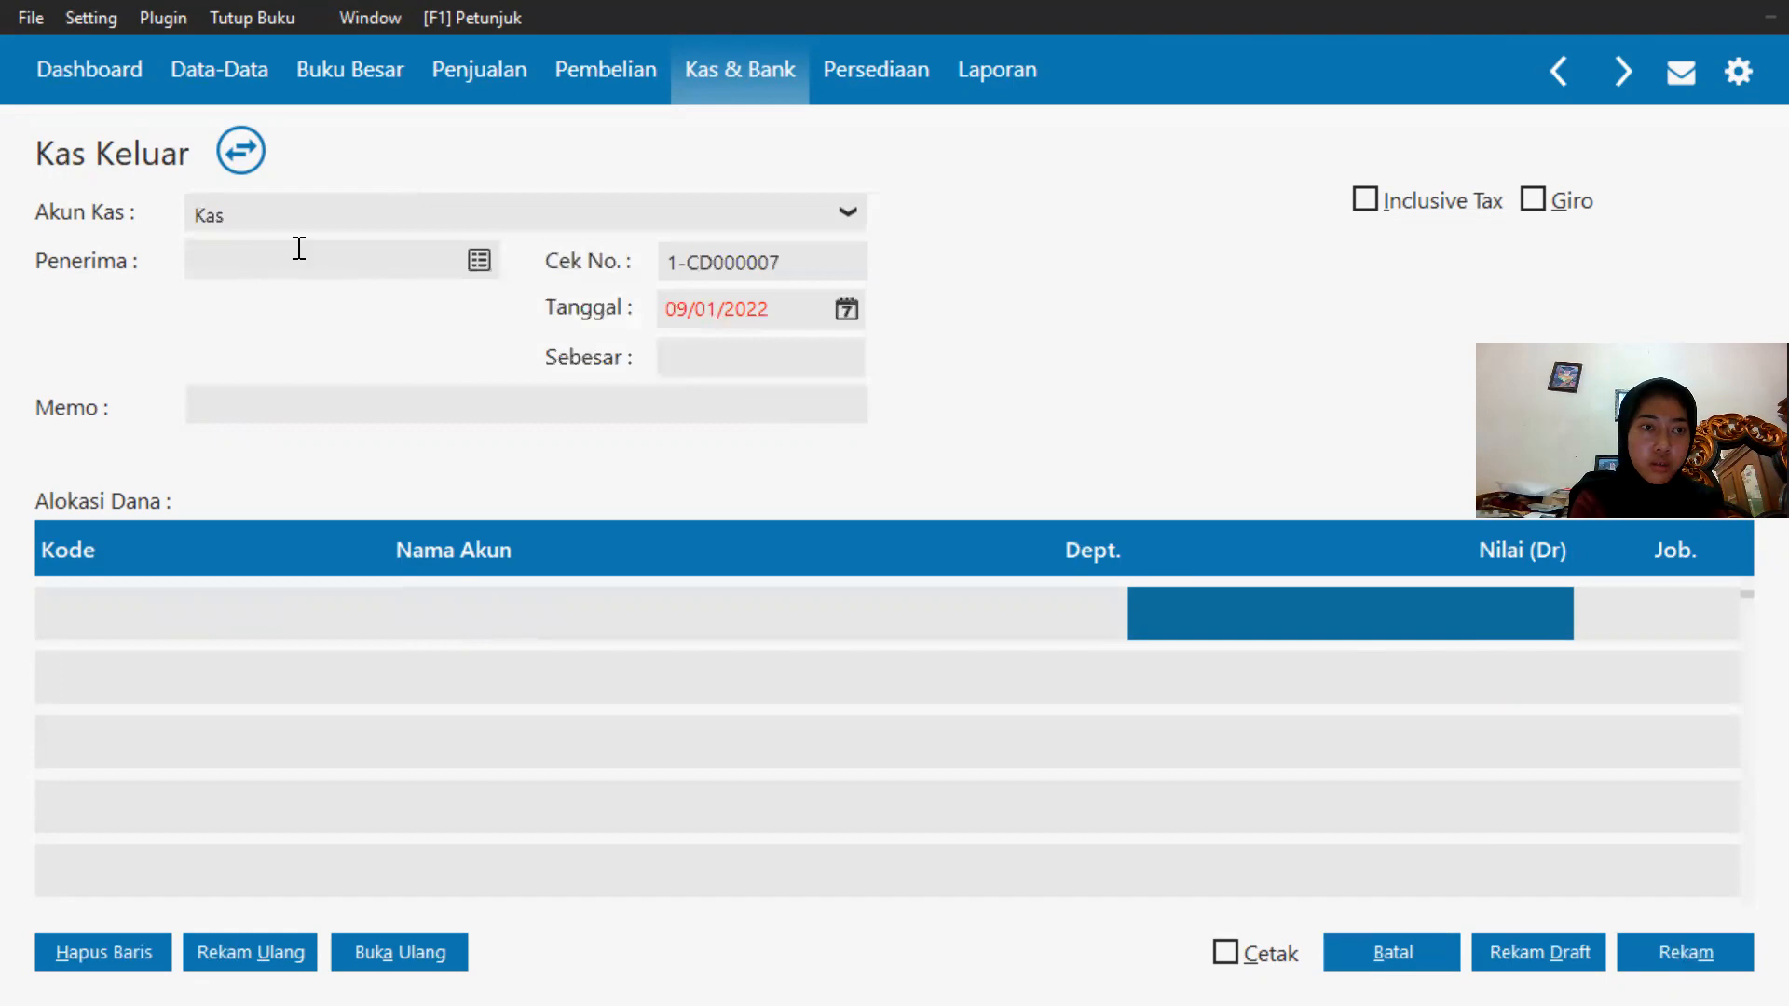
pyautogui.click(473, 259)
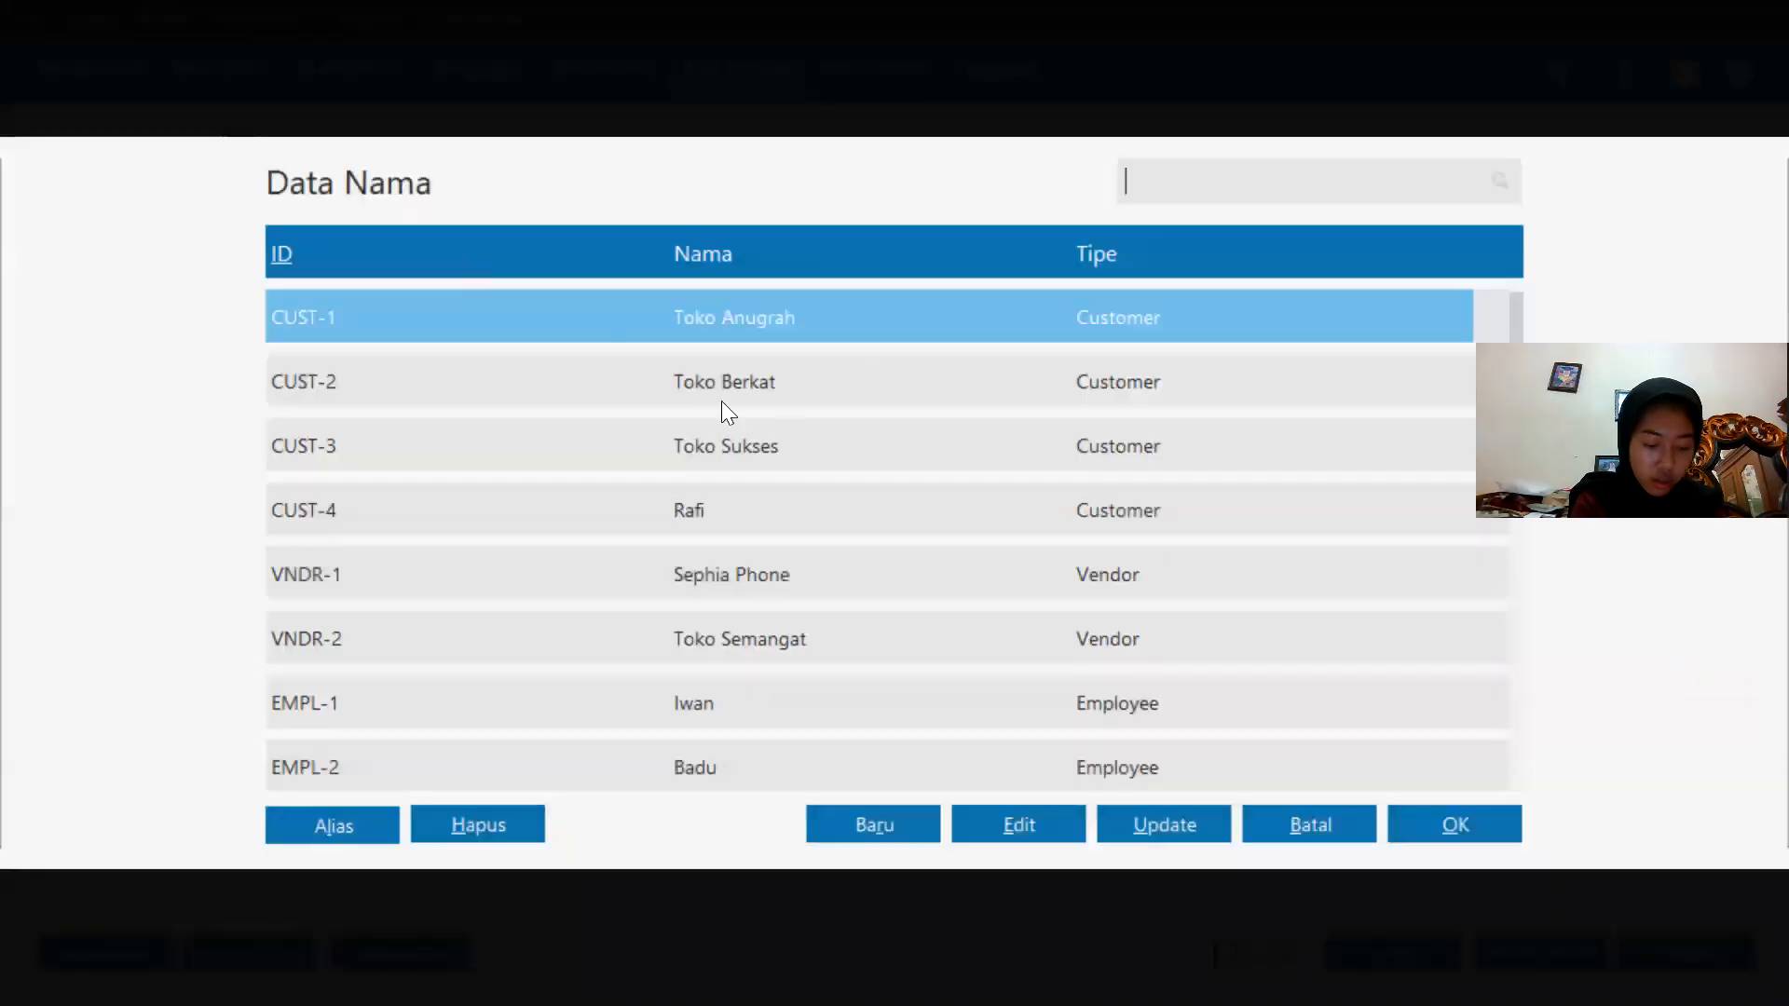
pyautogui.press('Down')
pyautogui.press('Down')
pyautogui.press('Down')
pyautogui.press('Down')
pyautogui.press('Down')
pyautogui.press('Down')
pyautogui.press('Down')
pyautogui.press('Down')
pyautogui.press('Down')
pyautogui.press('Down')
pyautogui.press('Down')
pyautogui.press('Down')
pyautogui.press('Down')
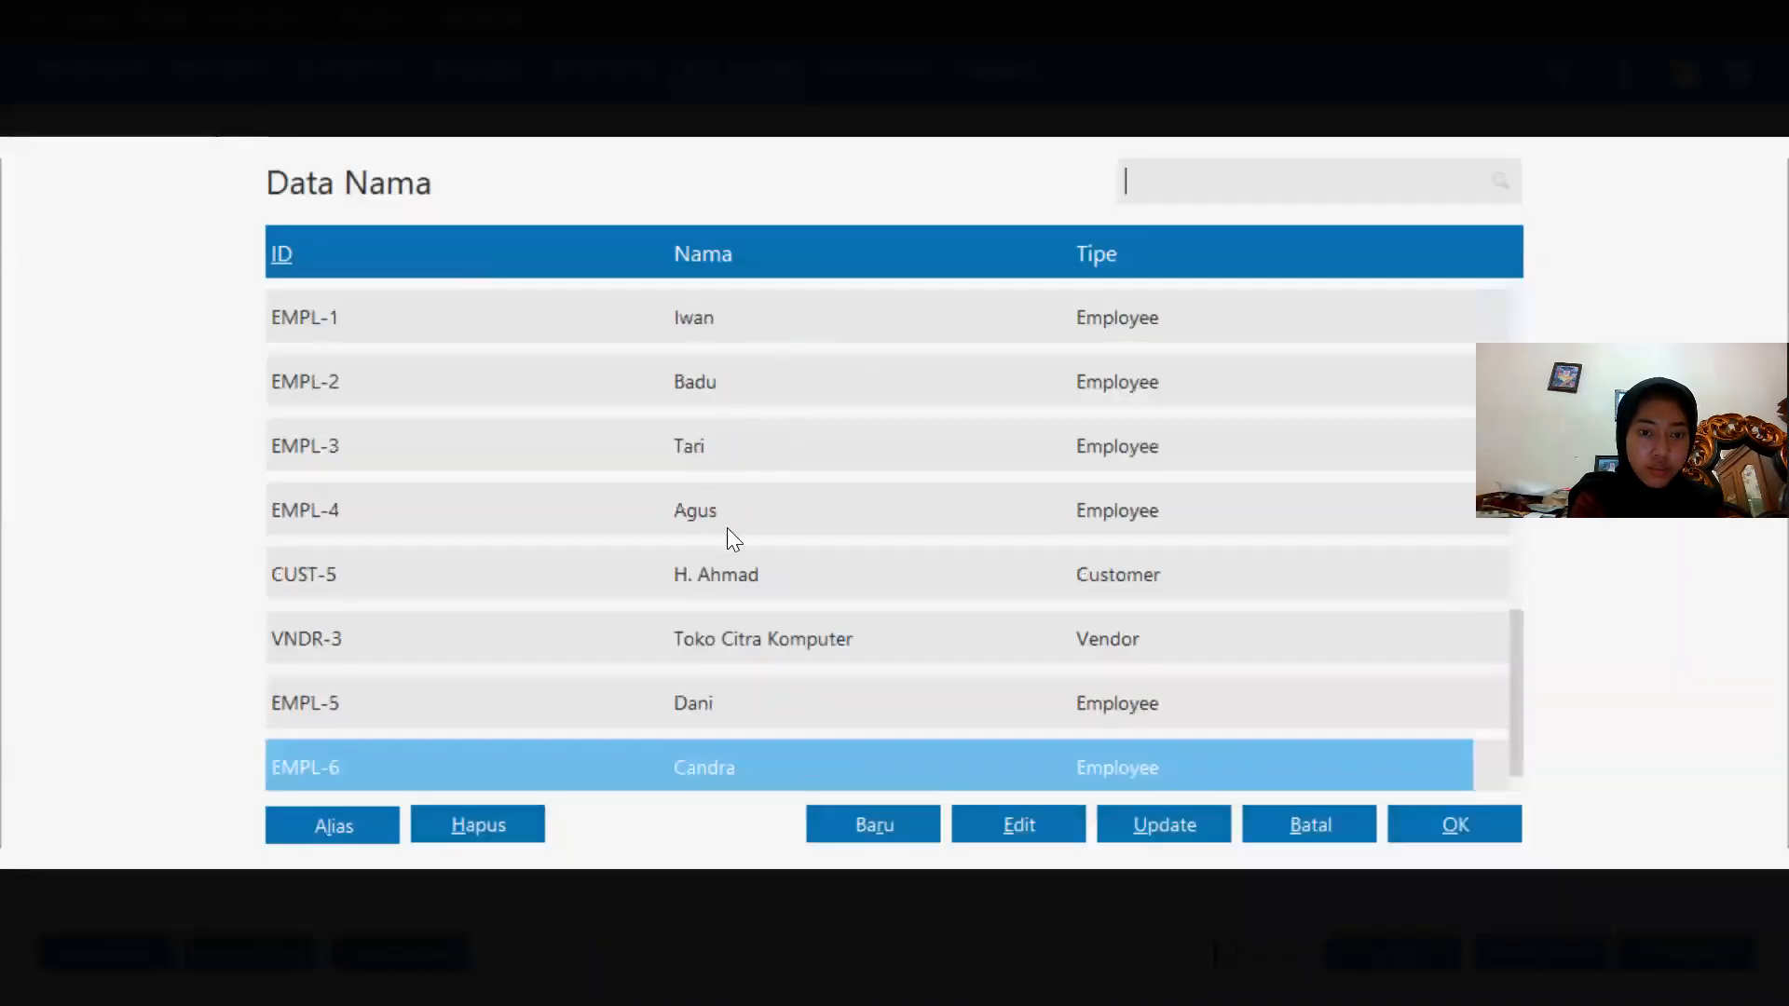
pyautogui.doubleClick(786, 455)
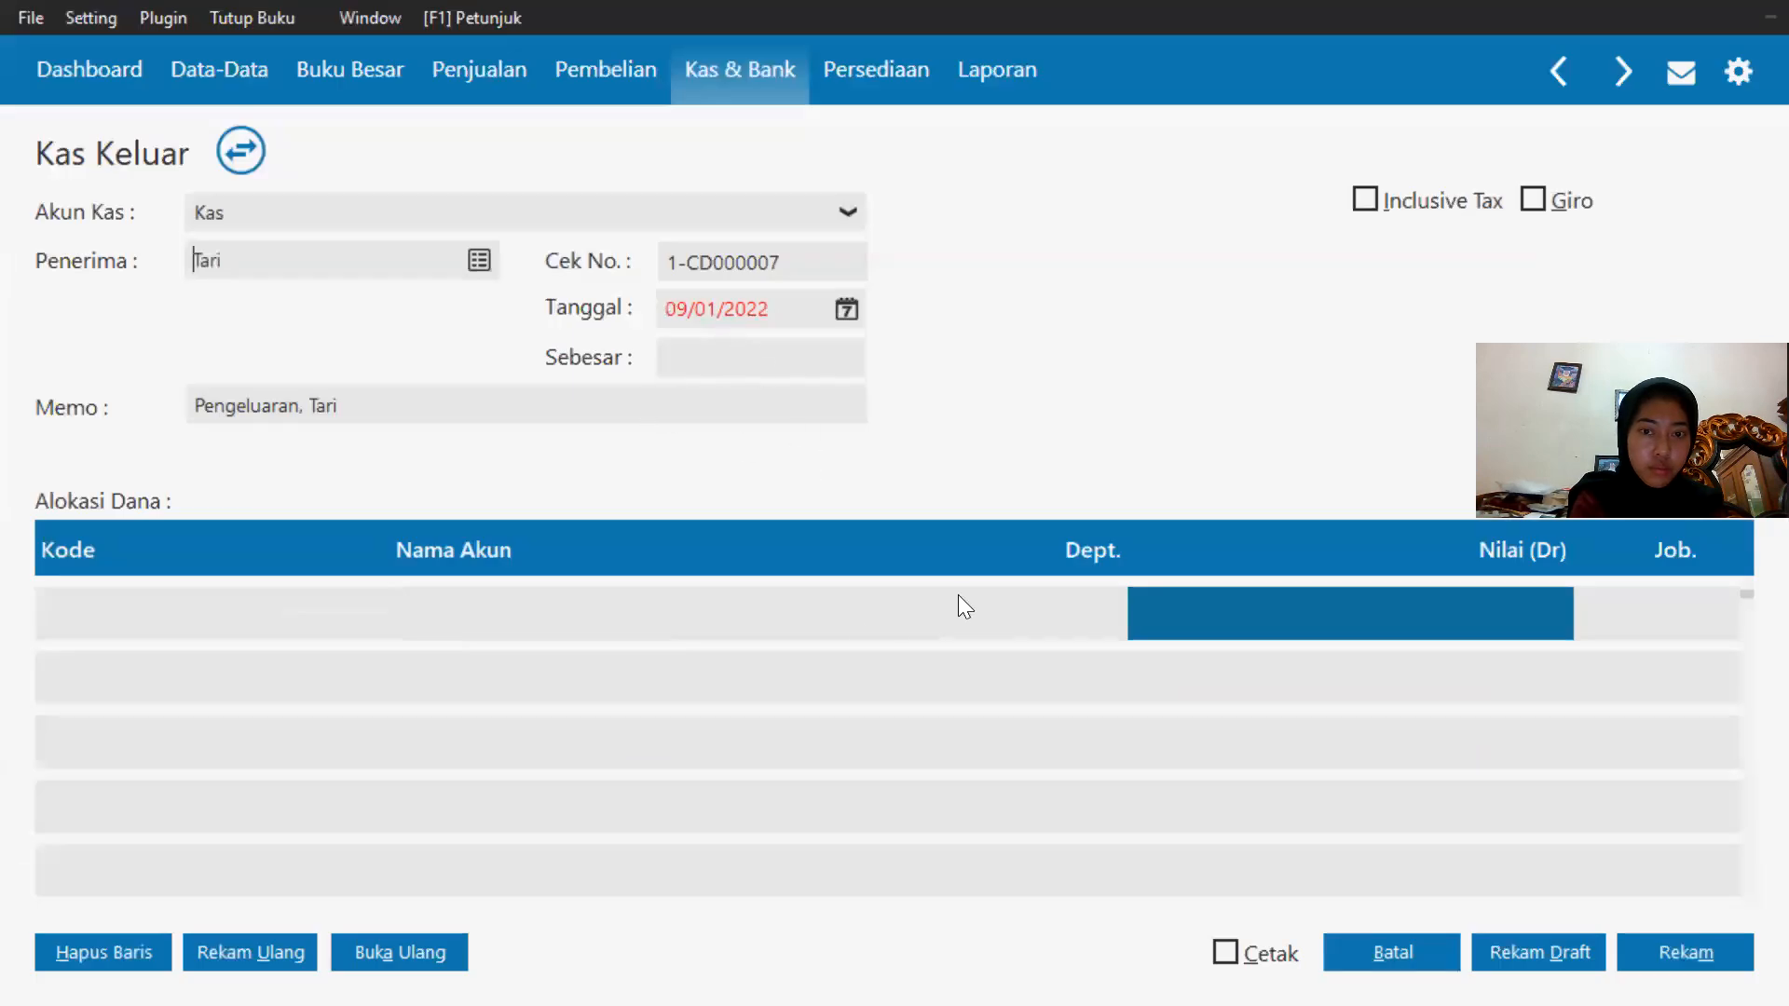
# Allocate the third salary payment to account 620010010 Beban Gaji & Upah.
pyautogui.doubleClick(132, 606)
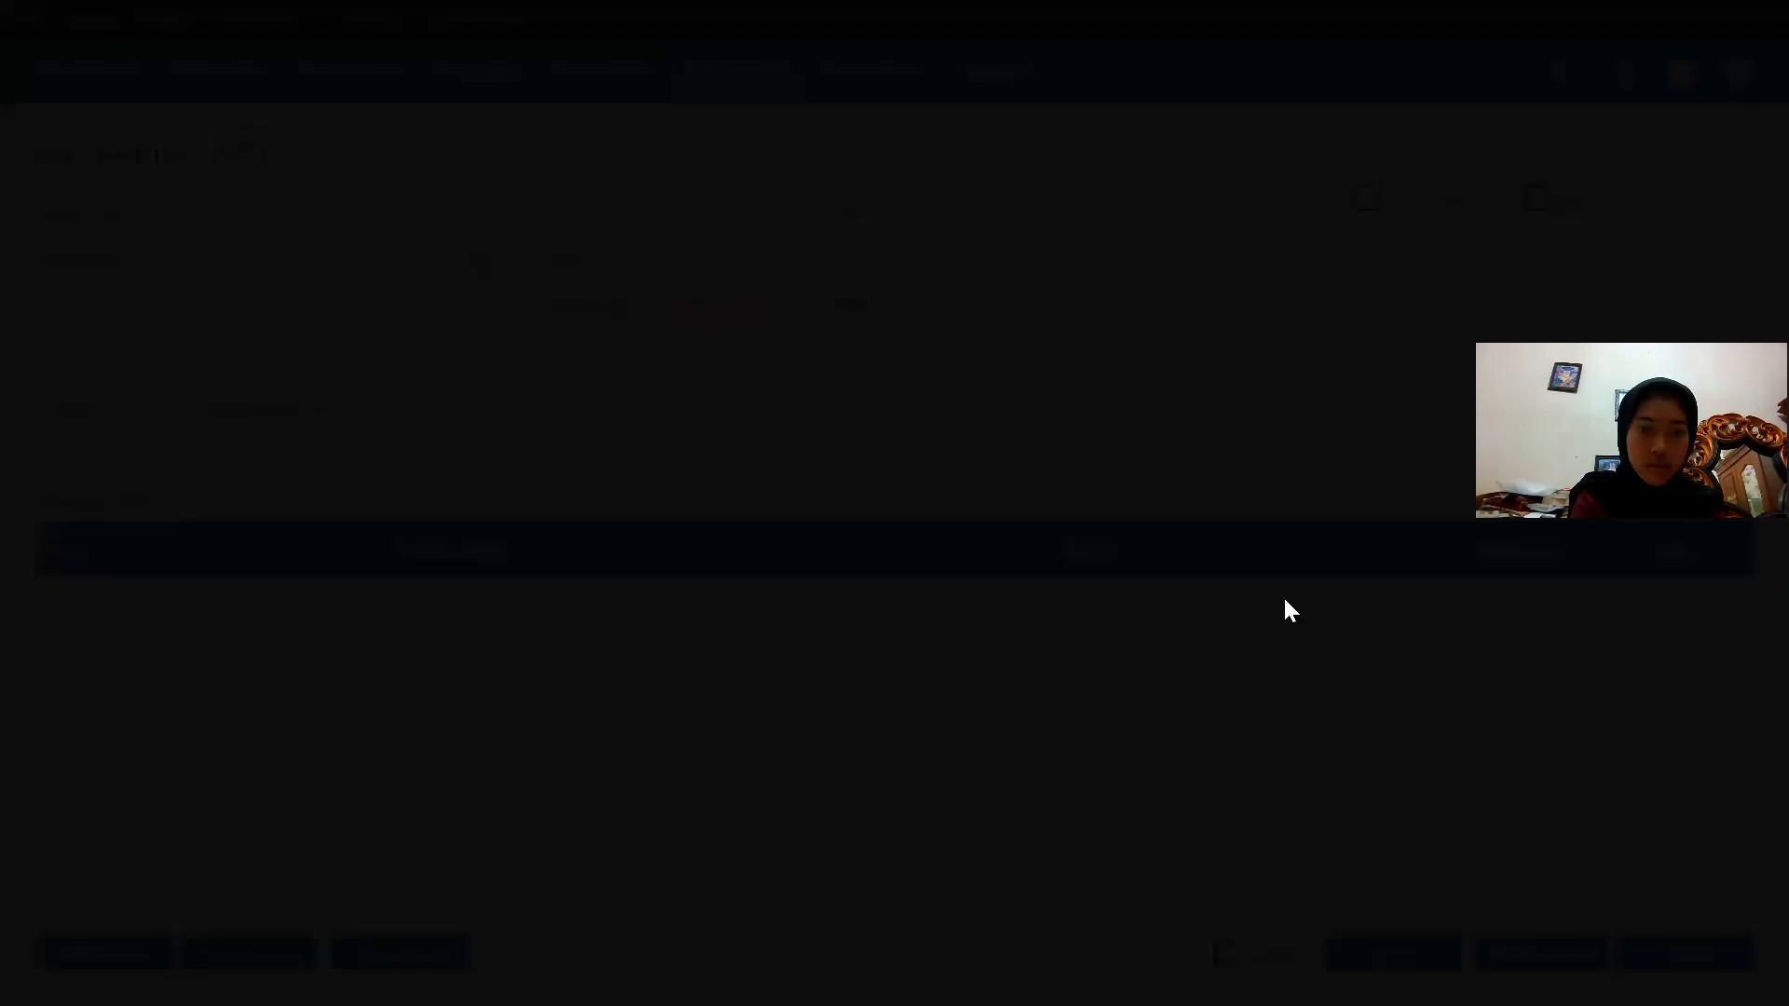
pyautogui.press('Down')
pyautogui.press('Down')
pyautogui.press('Down')
pyautogui.press('Down')
pyautogui.press('Down')
pyautogui.press('Down')
pyautogui.press('Down')
pyautogui.press('Down')
pyautogui.press('Down')
pyautogui.press('Down')
pyautogui.press('Down')
pyautogui.press('Down')
pyautogui.press('Down')
pyautogui.press('Down')
pyautogui.press('Down')
pyautogui.press('Down')
pyautogui.press('Down')
pyautogui.press('Down')
pyautogui.press('Down')
pyautogui.press('Down')
pyautogui.press('Down')
pyautogui.press('Down')
pyautogui.press('Down')
pyautogui.press('Down')
pyautogui.press('Down')
pyautogui.press('Down')
pyautogui.press('Down')
pyautogui.press('Down')
pyautogui.press('Down')
pyautogui.press('Down')
pyautogui.press('Down')
pyautogui.press('Down')
pyautogui.press('Down')
pyautogui.press('Down')
pyautogui.press('Down')
pyautogui.press('Down')
pyautogui.press('Down')
pyautogui.press('Down')
pyautogui.press('Down')
pyautogui.press('Down')
pyautogui.press('Down')
pyautogui.press('Down')
pyautogui.press('Down')
pyautogui.press('Down')
pyautogui.press('Down')
pyautogui.press('Down')
pyautogui.press('Down')
pyautogui.press('Down')
pyautogui.press('Down')
pyautogui.press('Down')
pyautogui.press('Down')
pyautogui.press('Down')
pyautogui.press('Down')
pyautogui.press('Down')
pyautogui.press('Down')
pyautogui.press('Down')
pyautogui.press('Down')
pyautogui.press('Down')
pyautogui.press('Down')
pyautogui.press('Down')
pyautogui.press('Return')
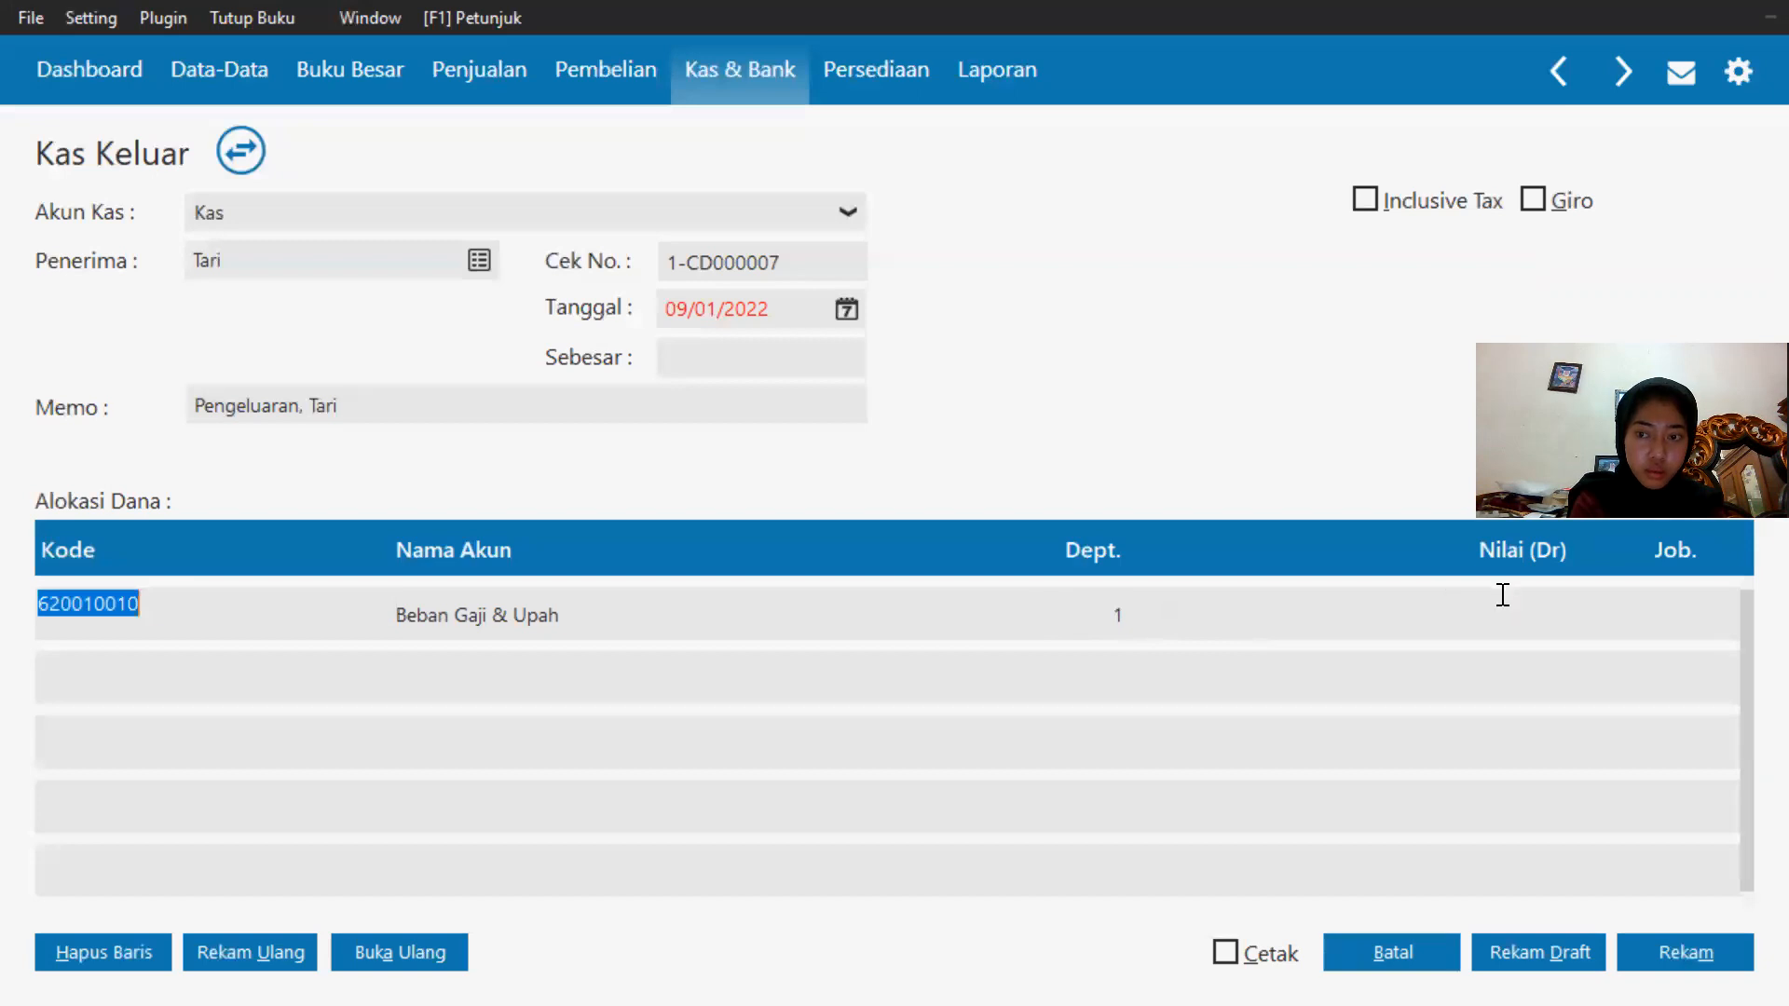
# Enter 400000 as the salary amount for this payment.
pyautogui.press('Tab')
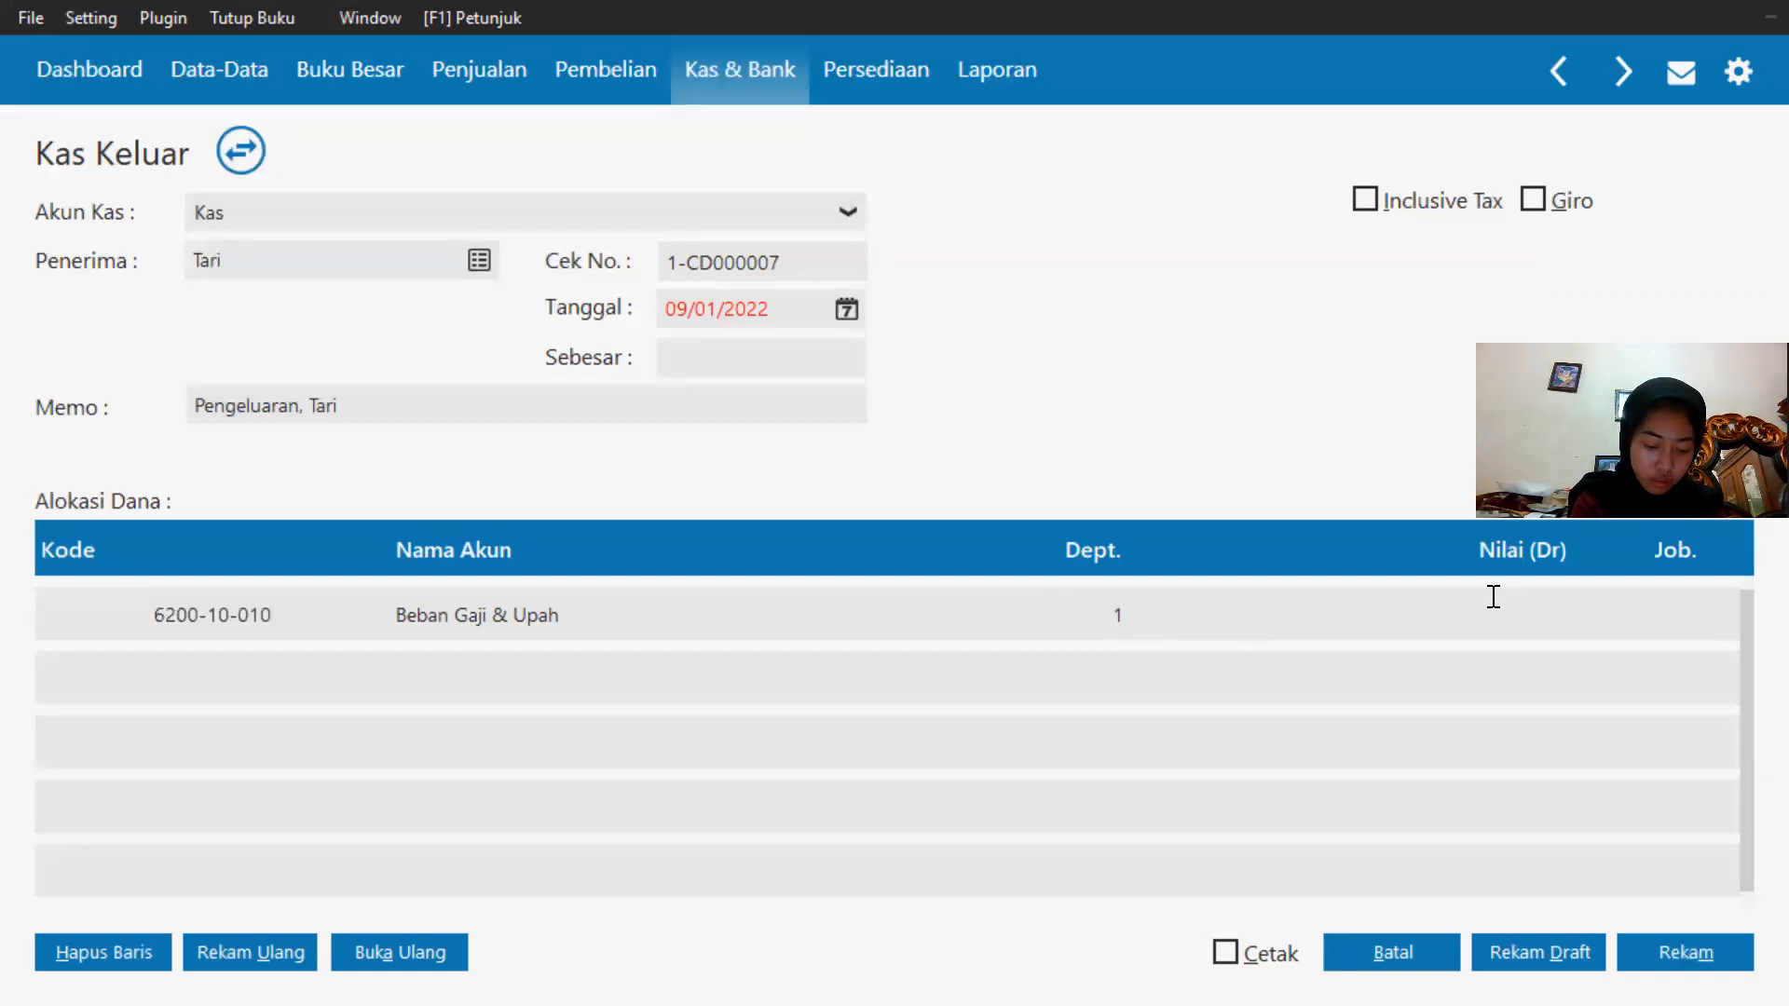
pyautogui.write('40')
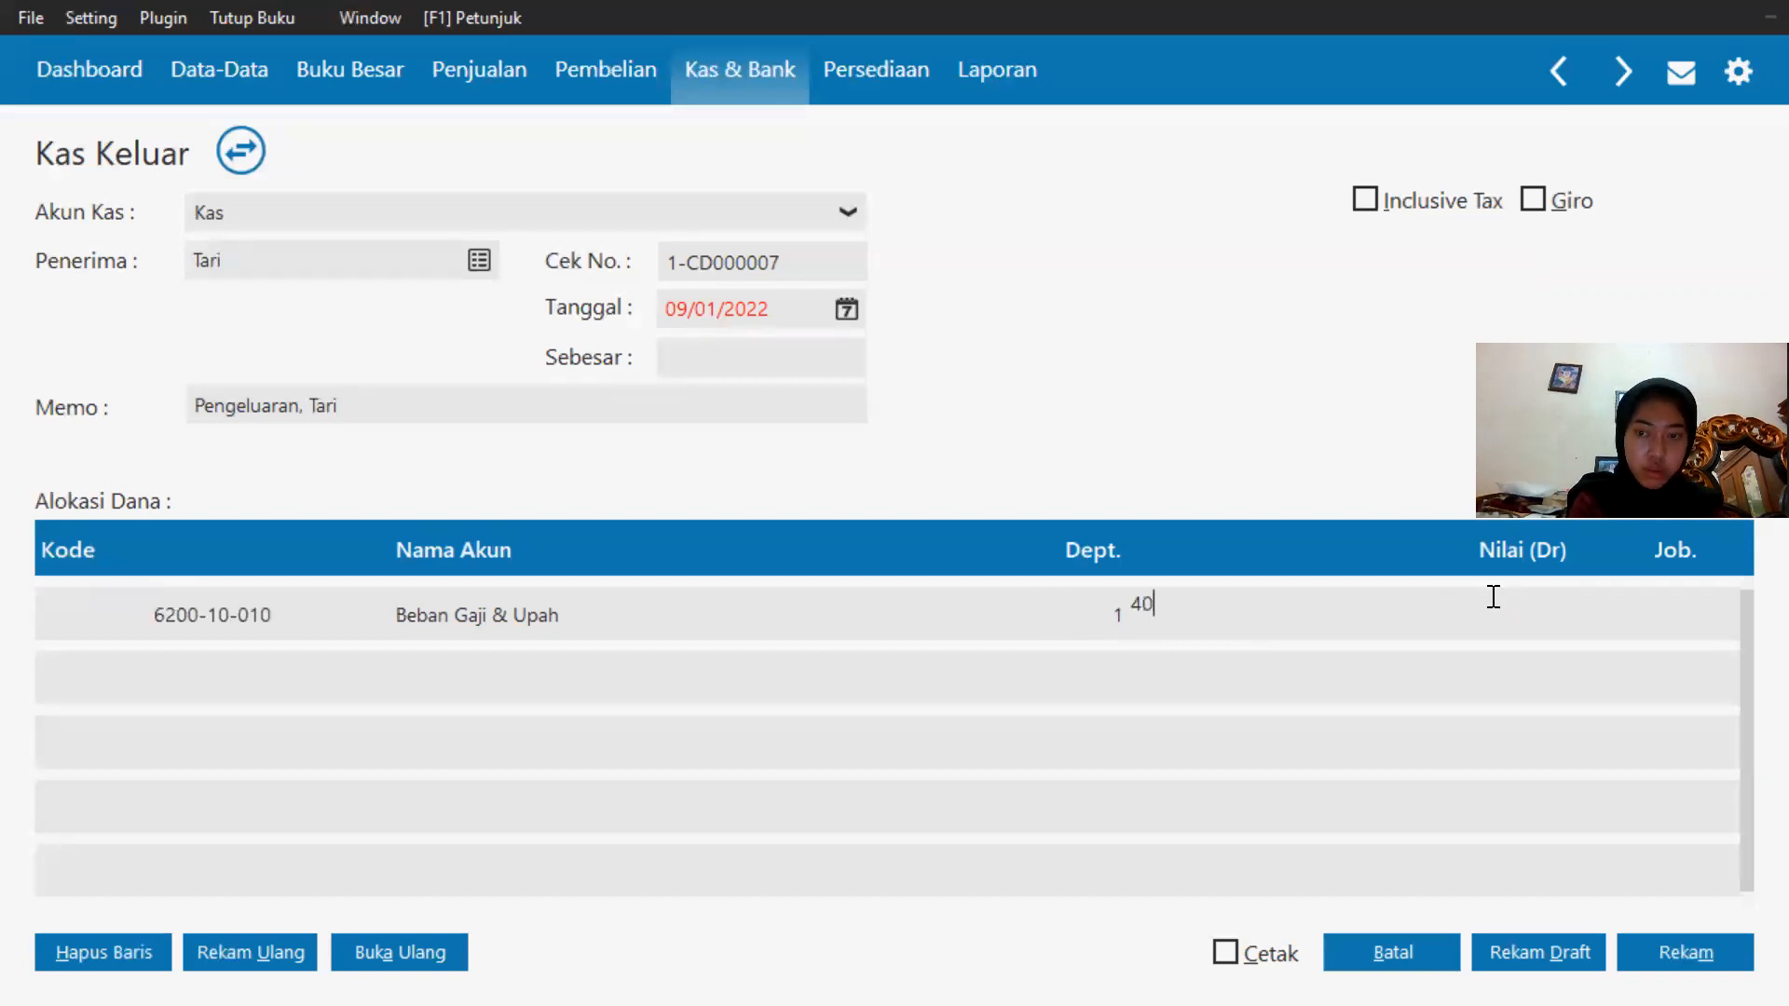
pyautogui.write('0000')
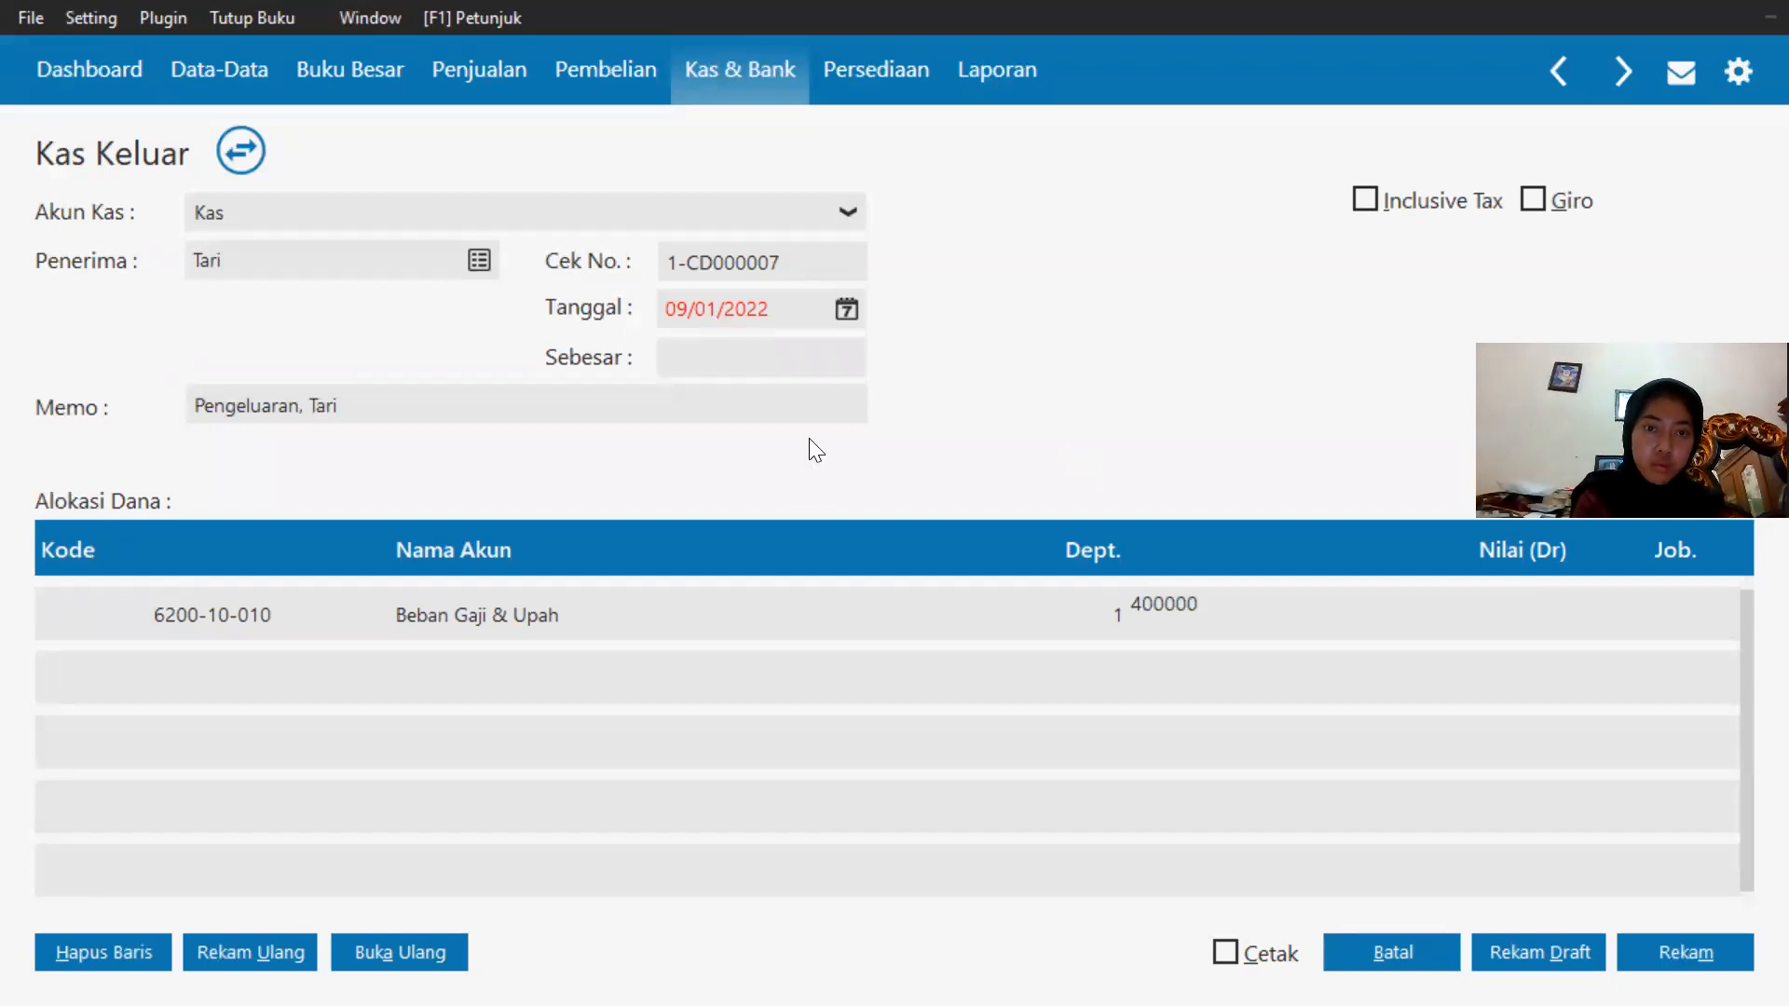
pyautogui.click(786, 349)
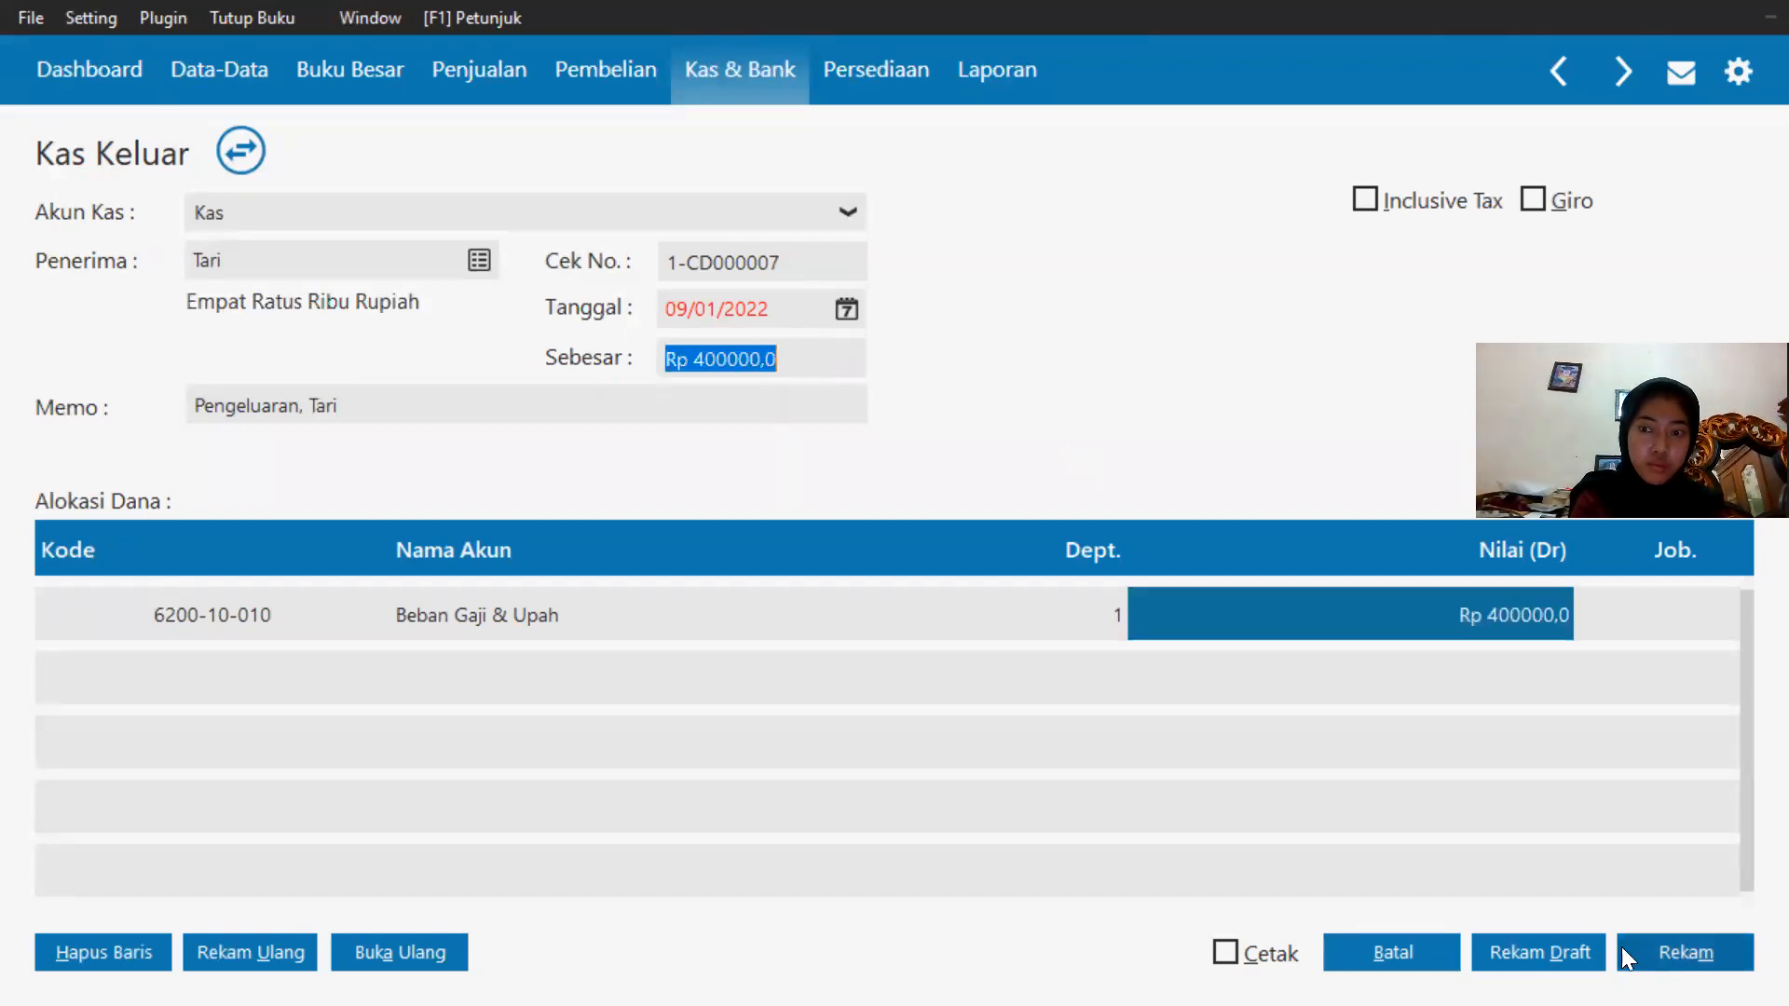
# Set this payment's date to 25/01/2020 and record the payment.
pyautogui.click(1682, 948)
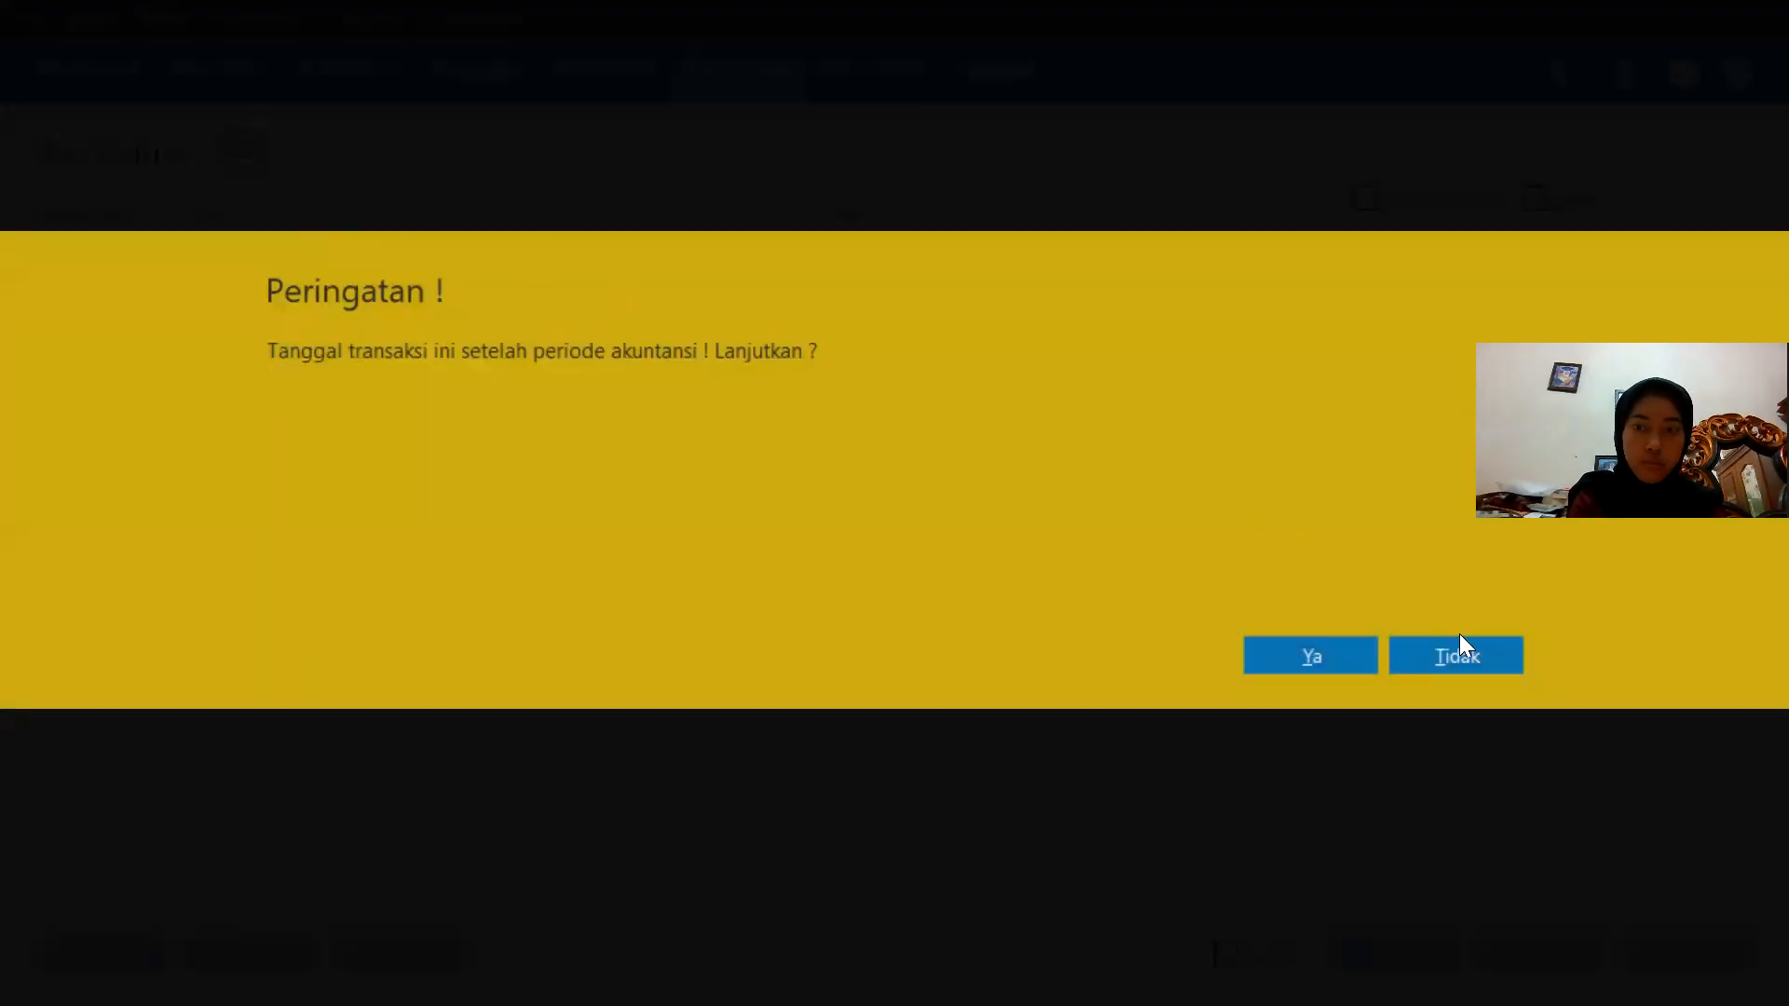
pyautogui.click(1457, 650)
pyautogui.click(852, 318)
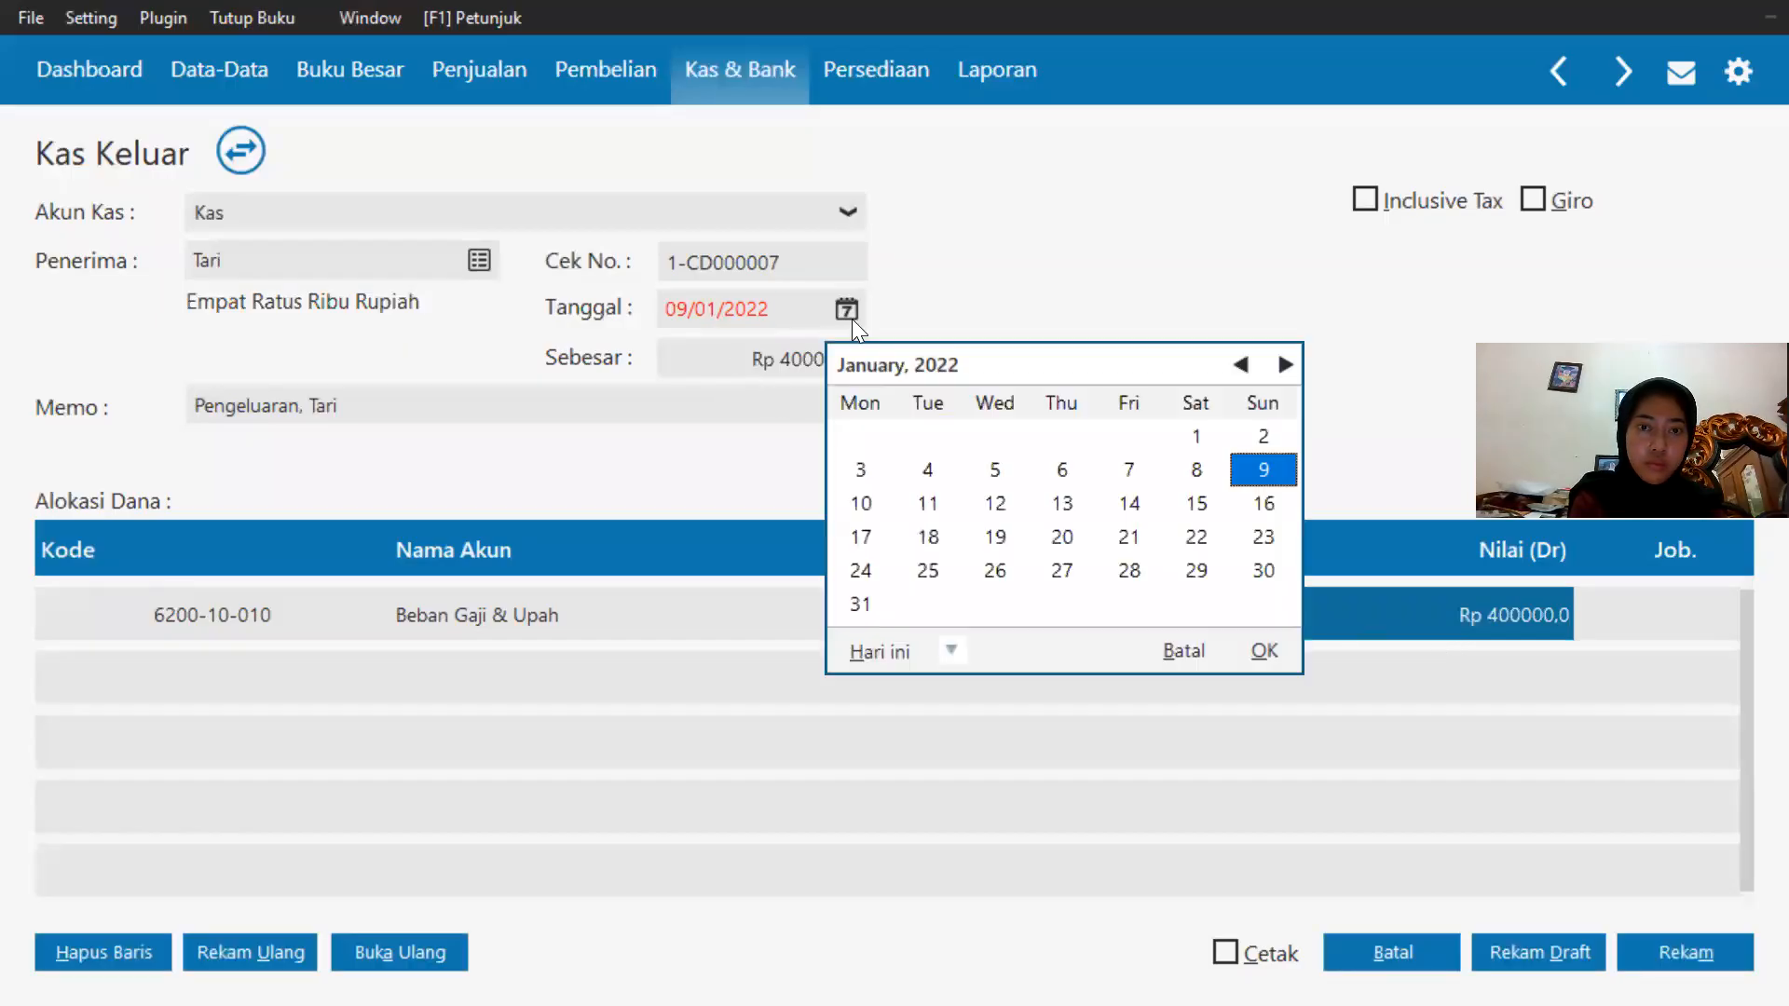
pyautogui.click(950, 650)
pyautogui.click(960, 613)
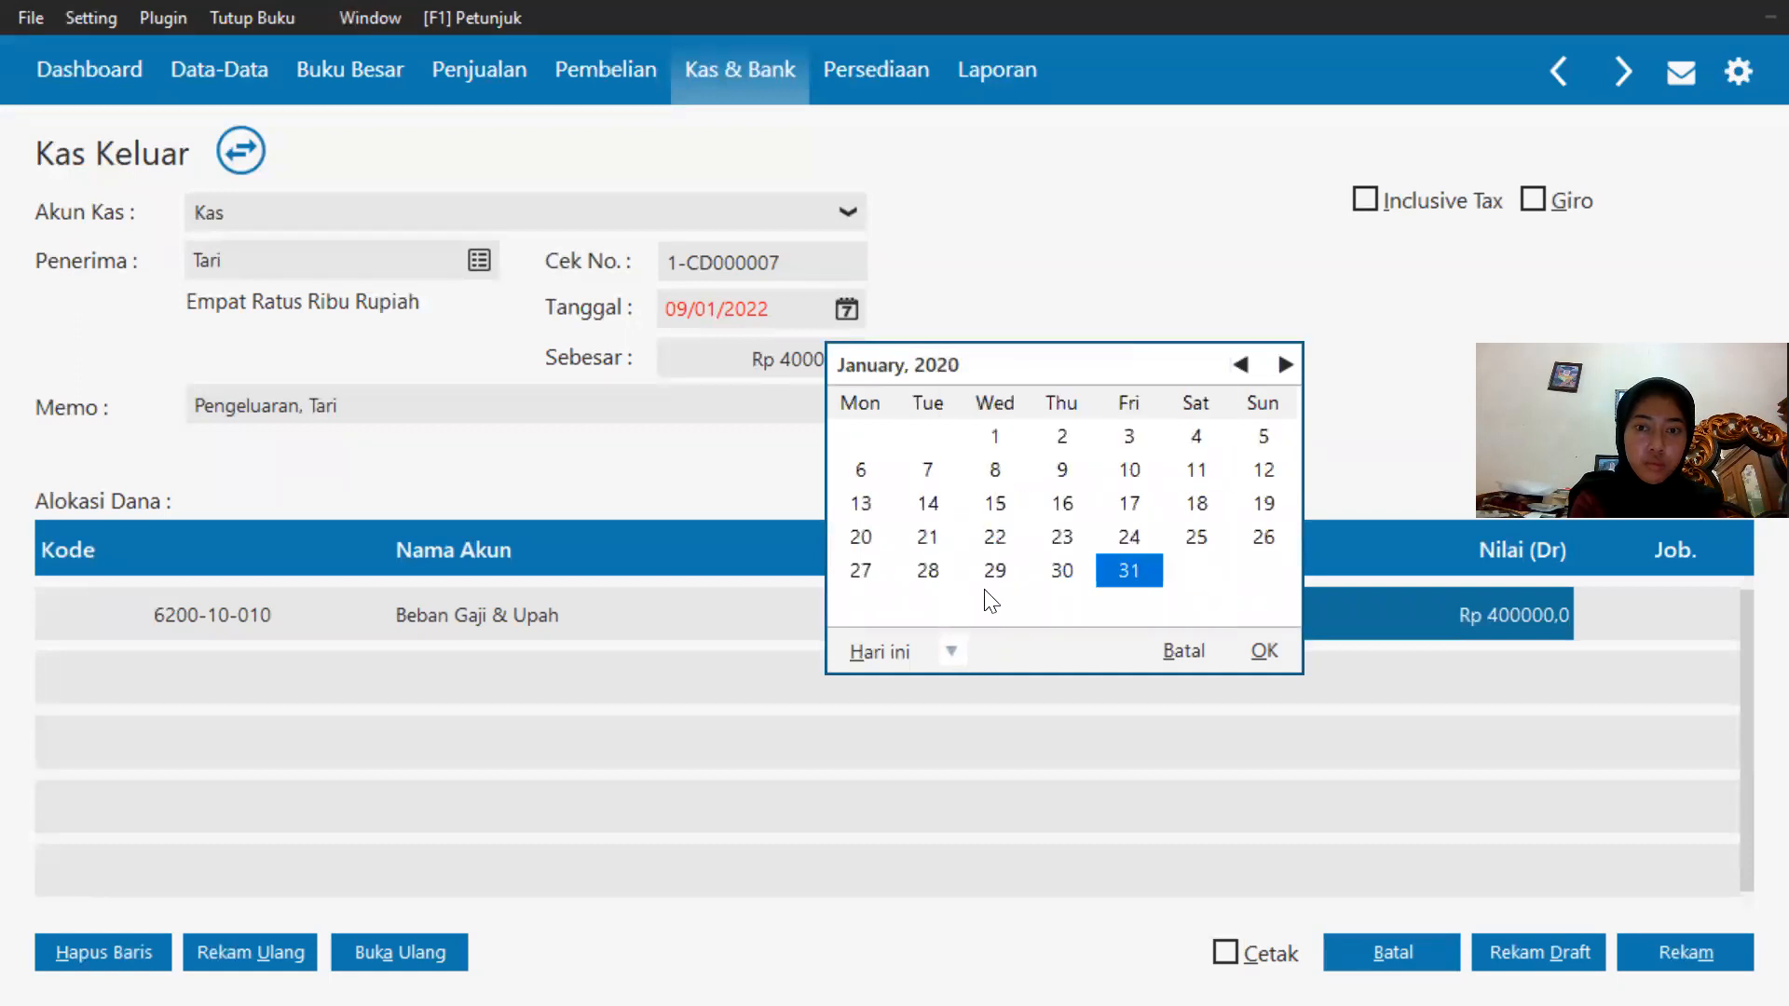
pyautogui.click(1197, 538)
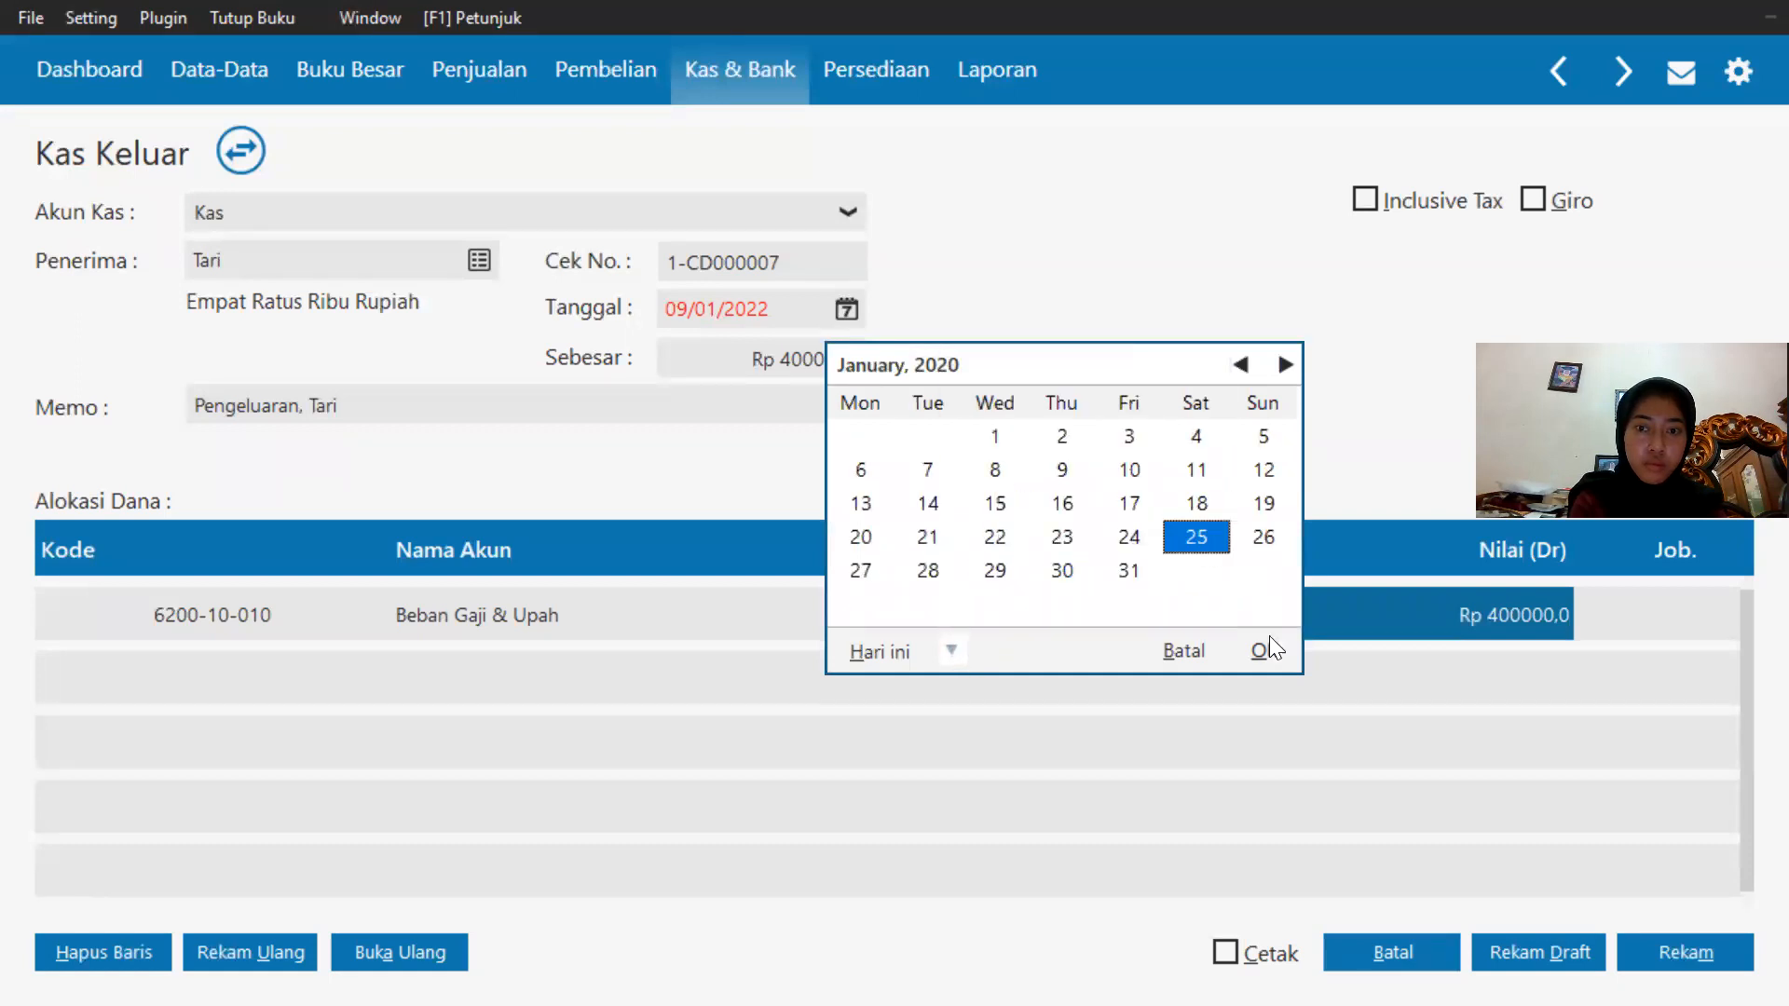
pyautogui.click(1265, 650)
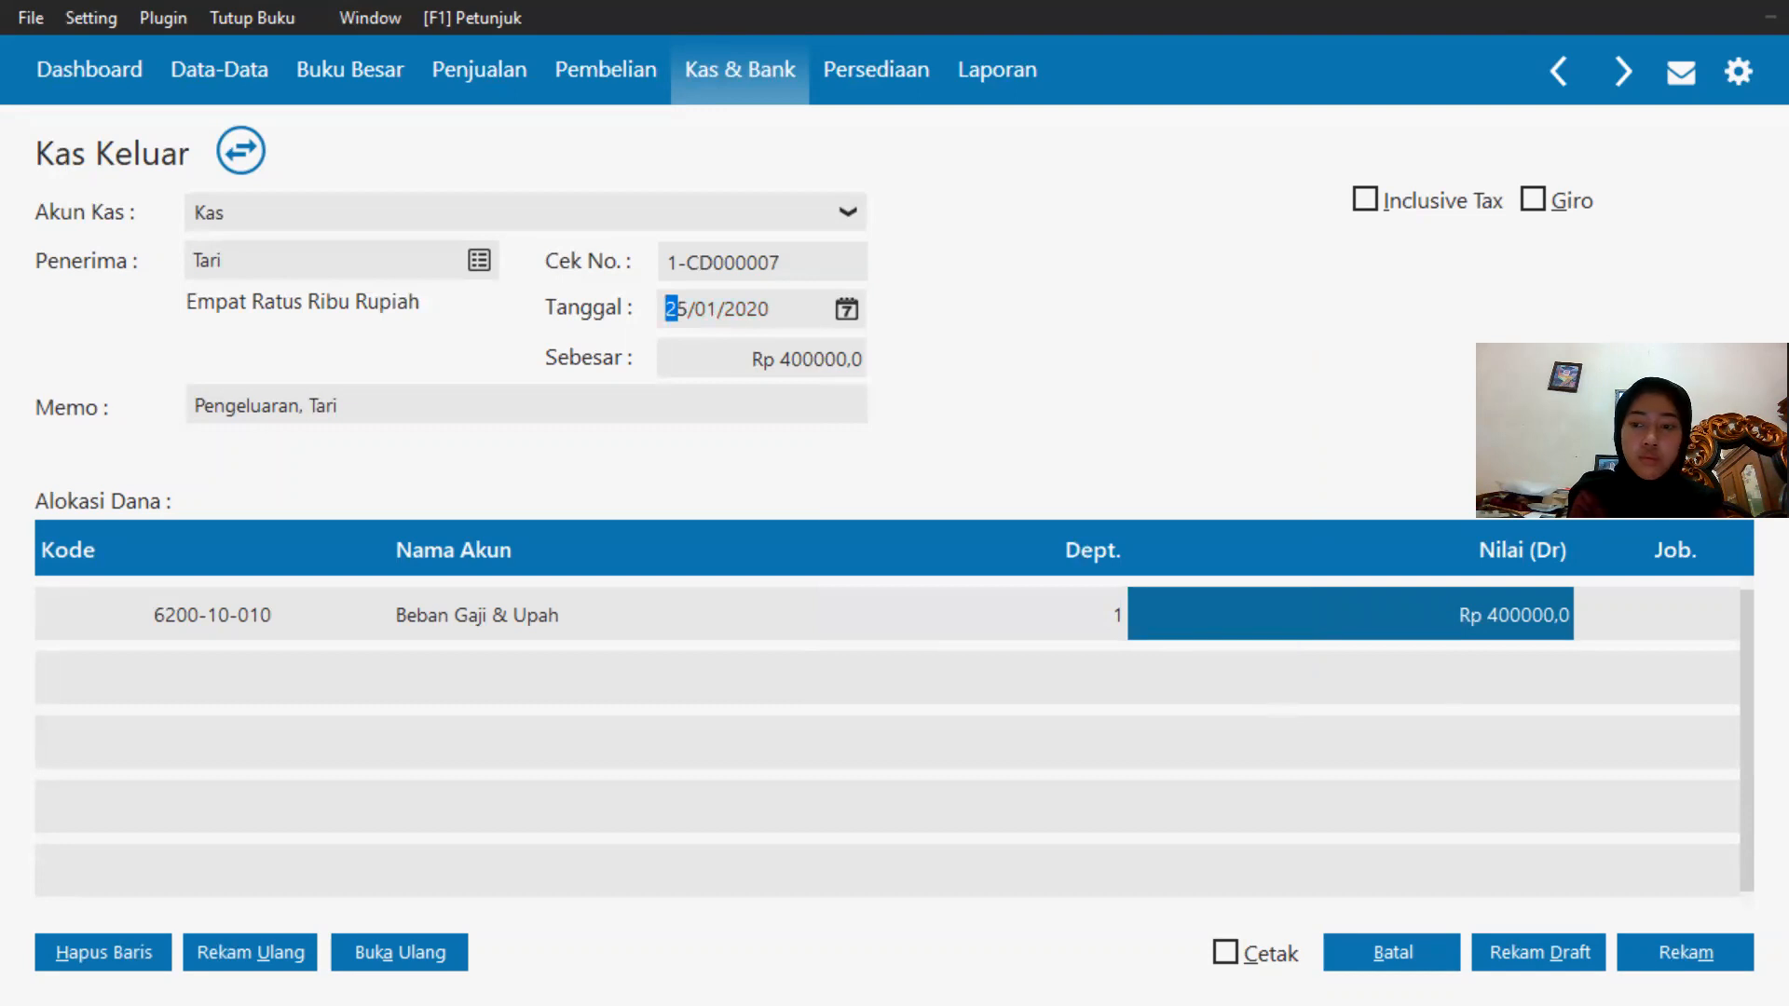
pyautogui.click(1731, 947)
# Start a fourth cash payment from the Kas account to the fourth employee in the name list.
pyautogui.click(252, 227)
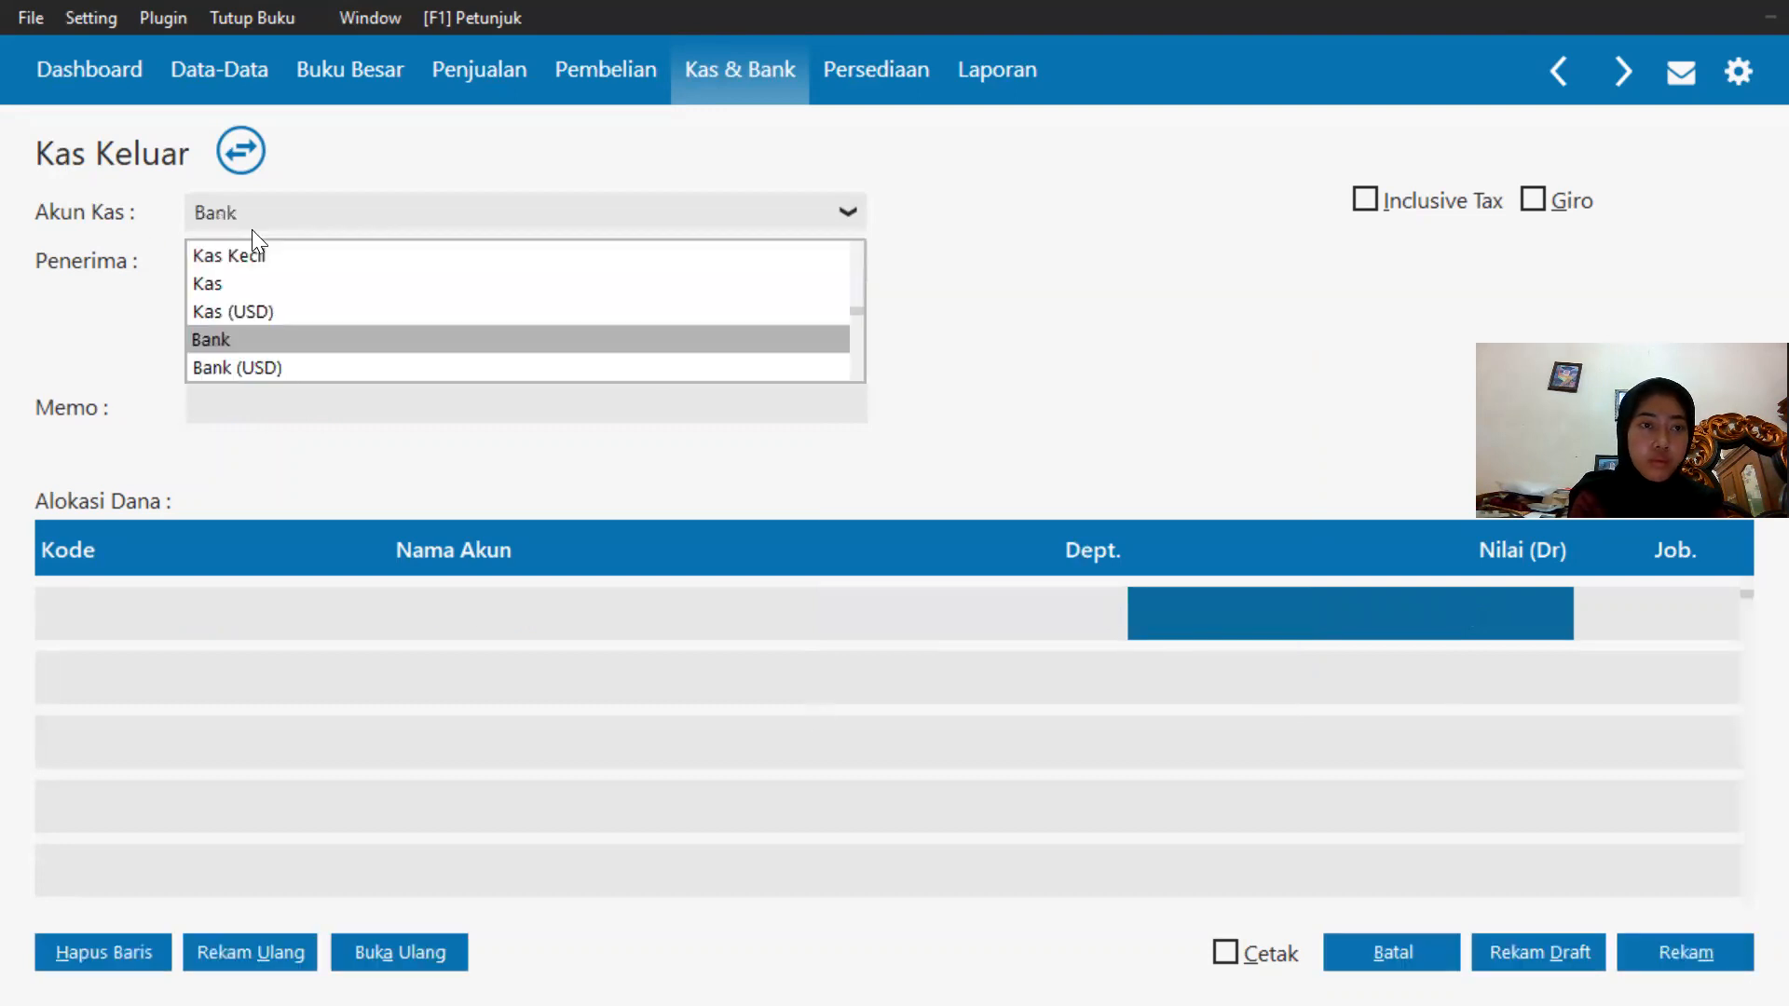
pyautogui.click(233, 285)
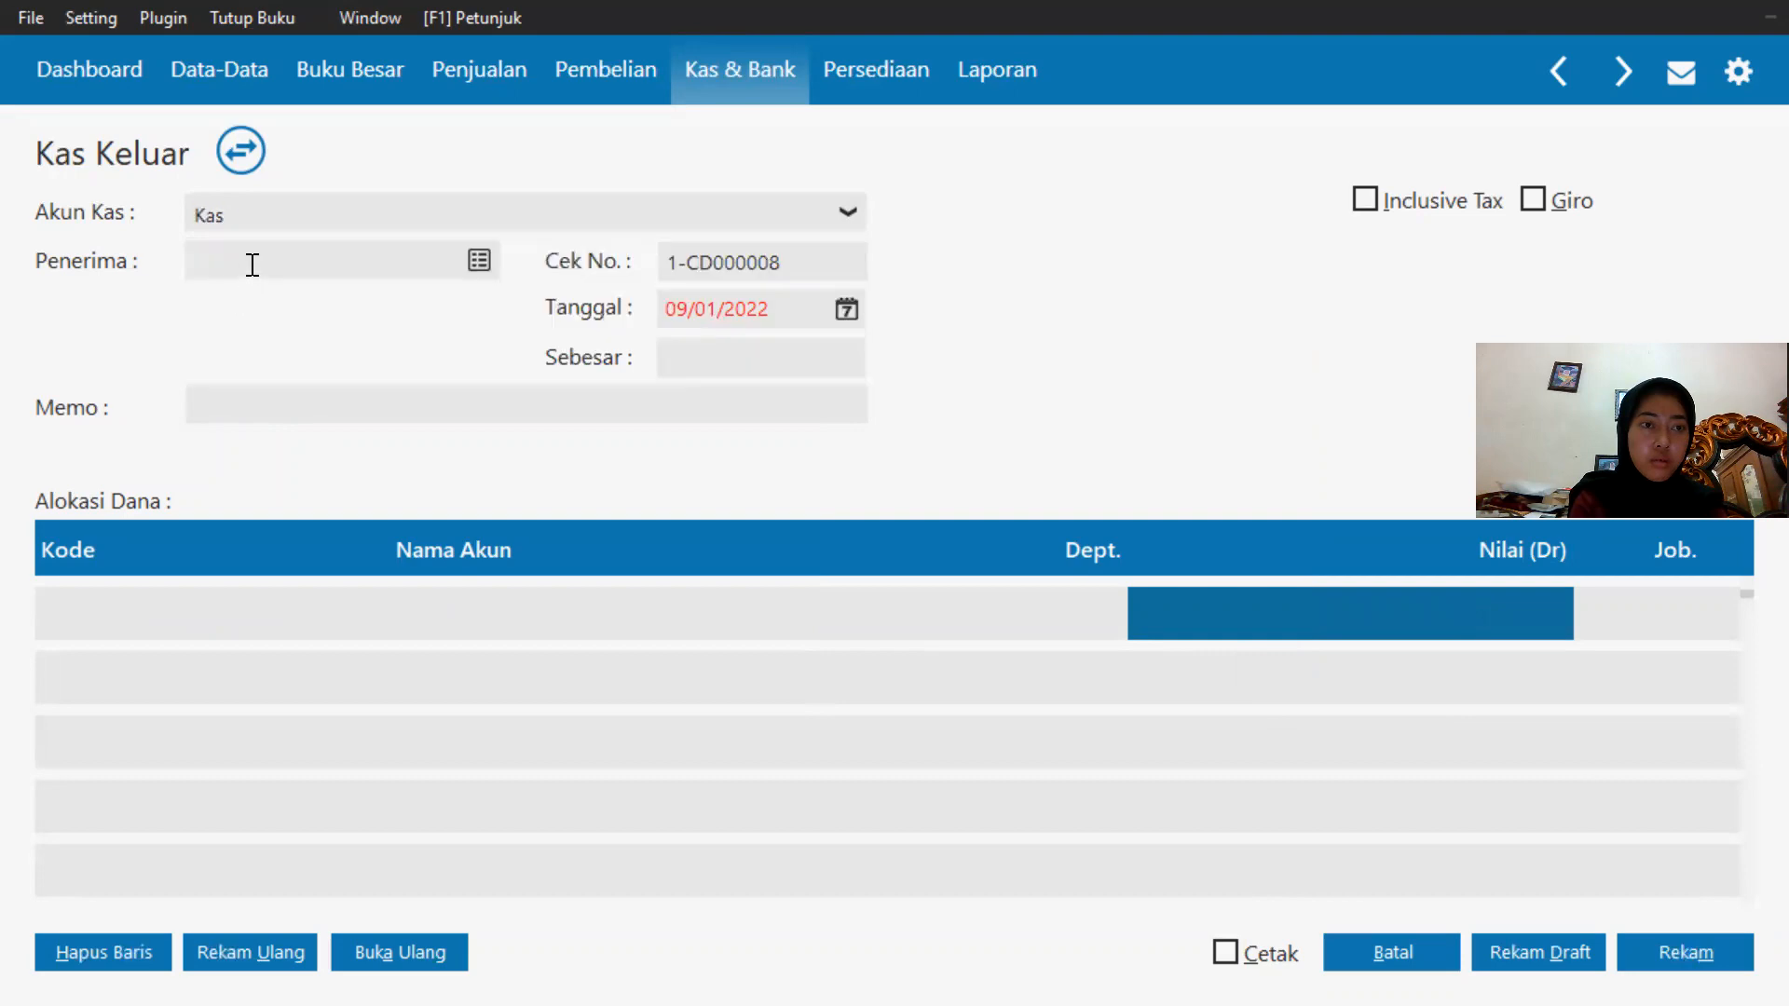
pyautogui.click(479, 259)
pyautogui.scroll(-4, 643, 405)
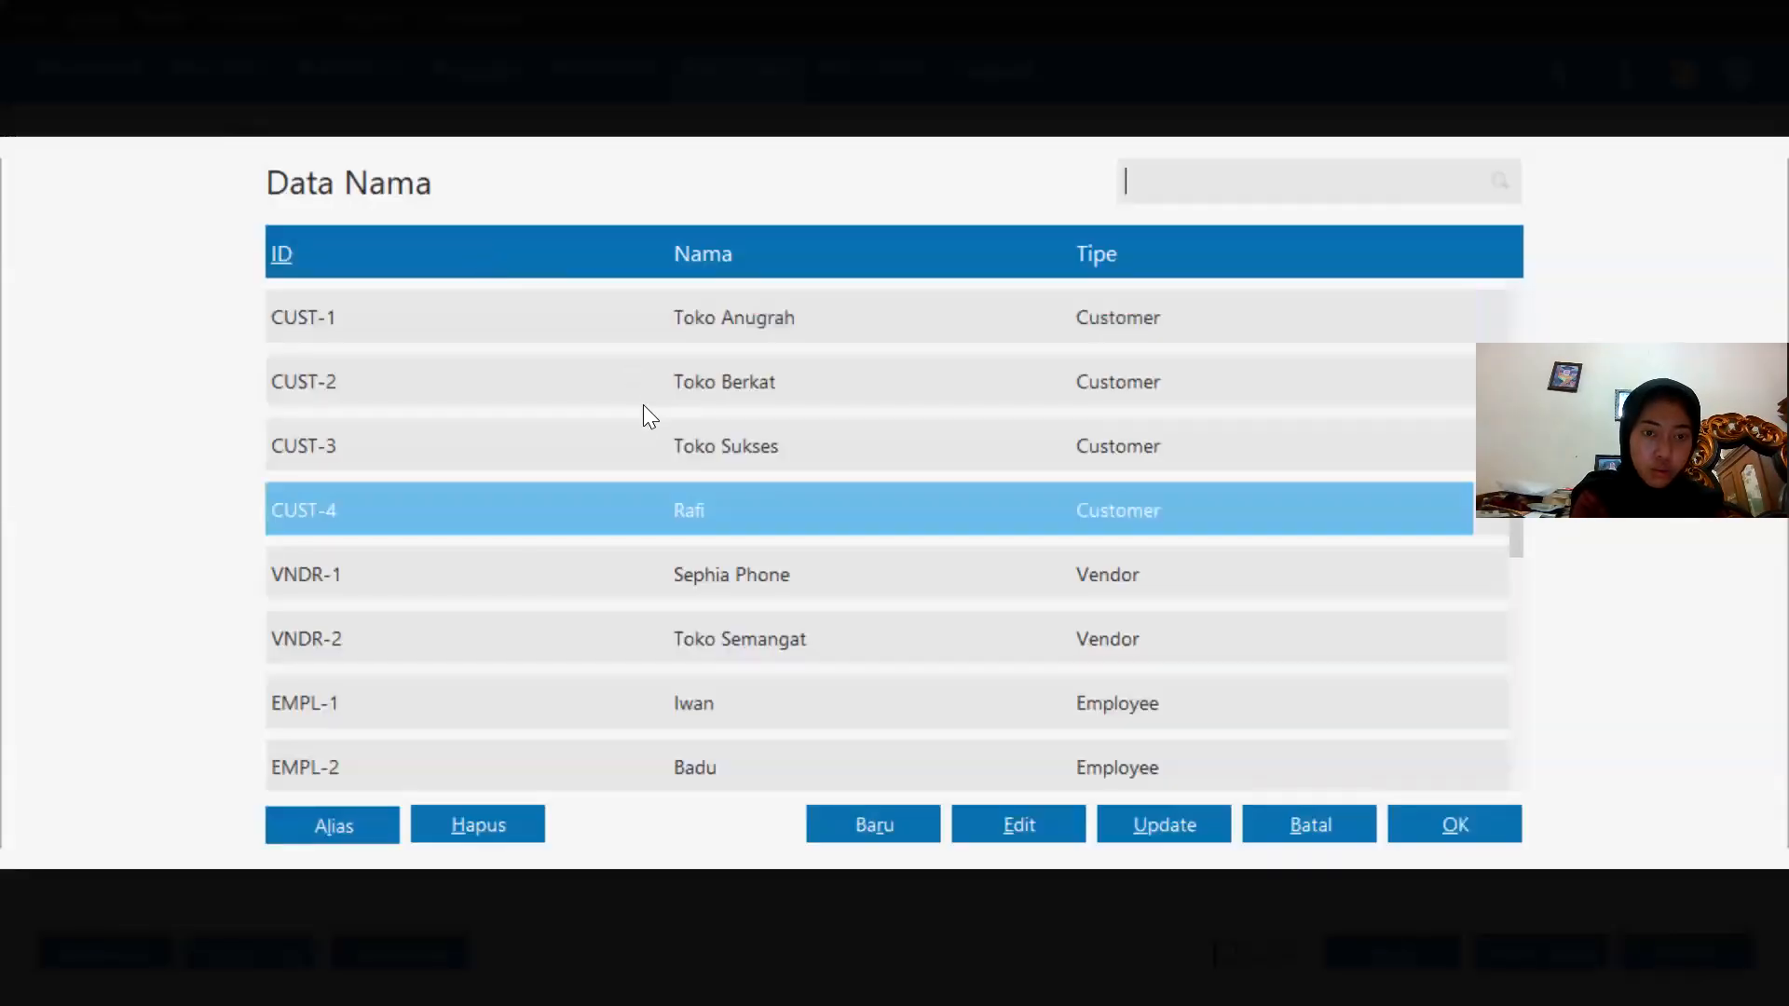
pyautogui.scroll(-1, 762, 667)
pyautogui.scroll(1, 764, 658)
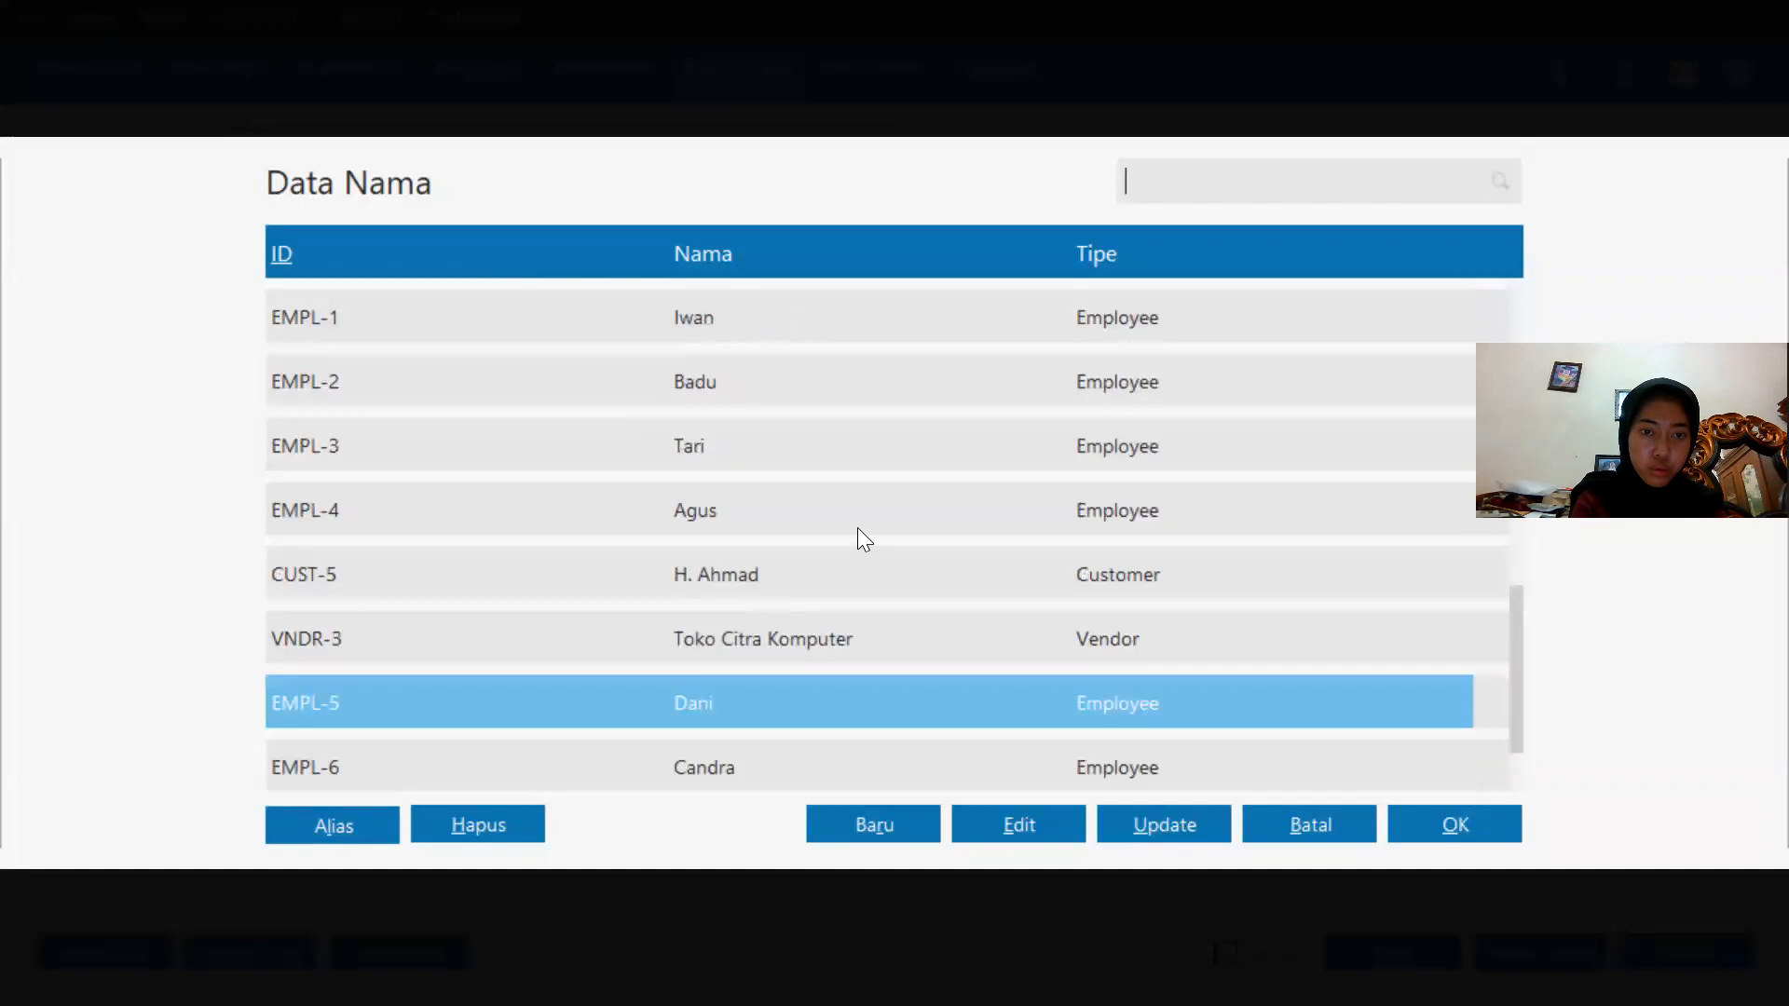
pyautogui.doubleClick(857, 527)
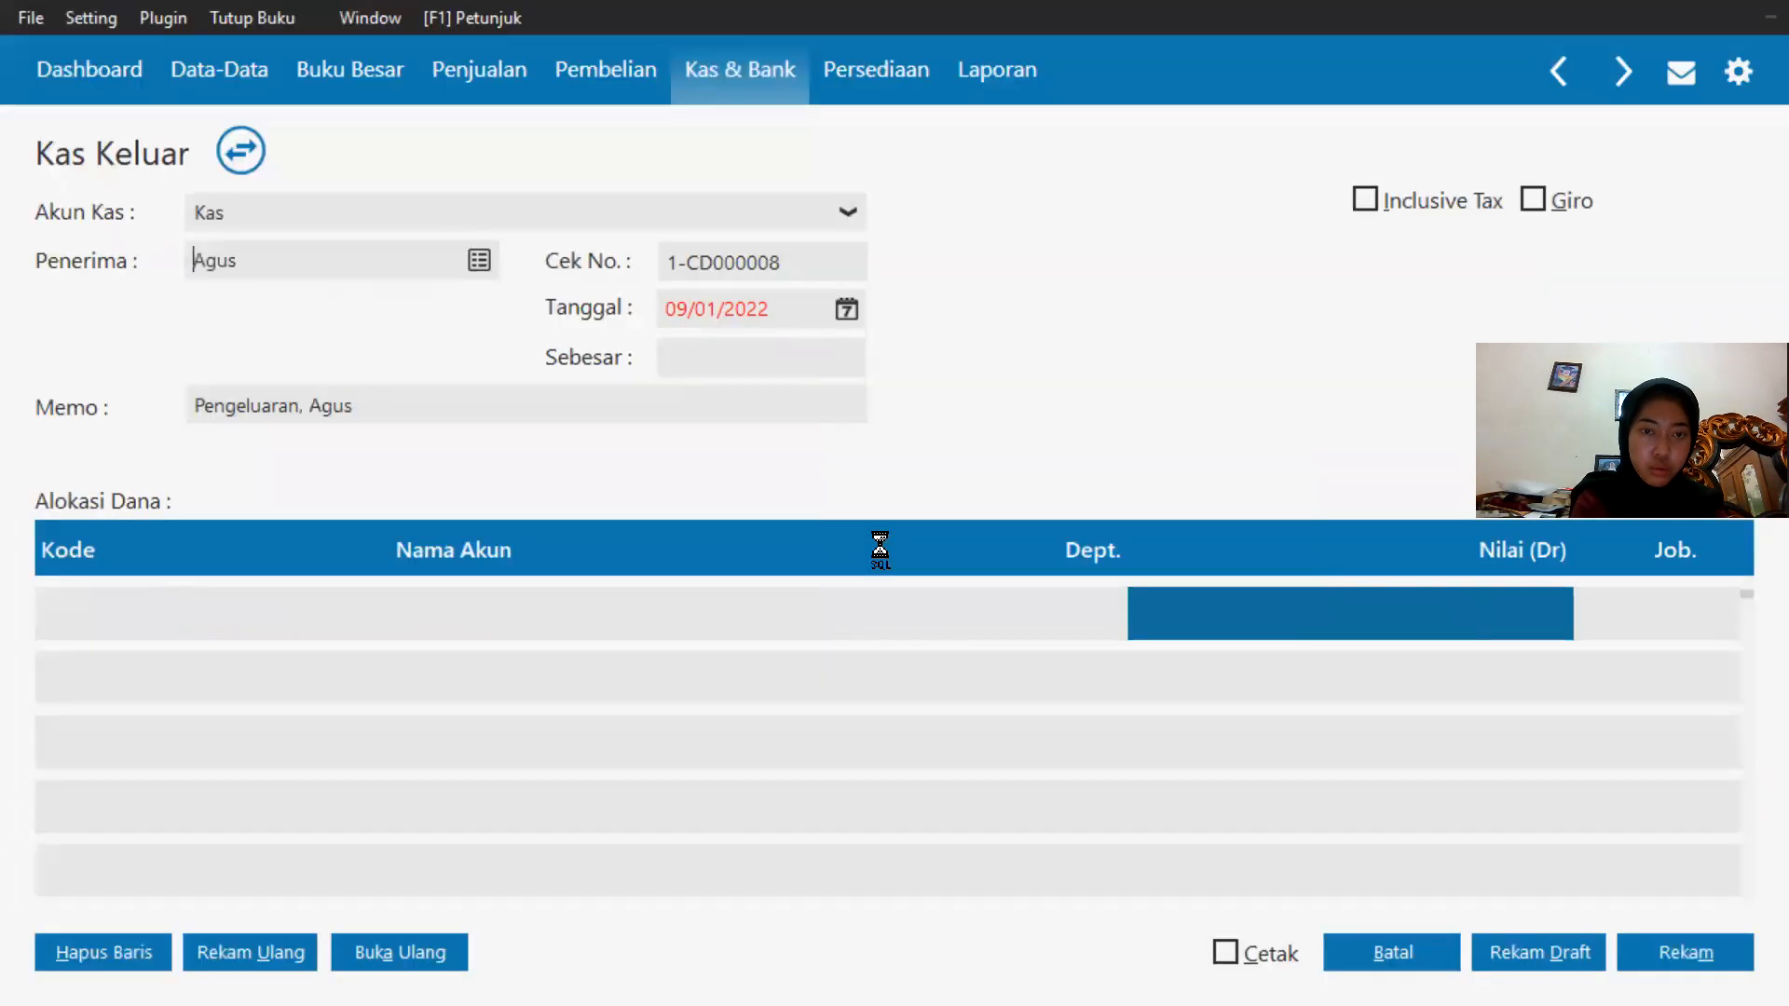
# Set the fourth payment's date to 25/01/2020.
pyautogui.click(845, 311)
pyautogui.click(954, 649)
pyautogui.click(960, 609)
pyautogui.click(1198, 529)
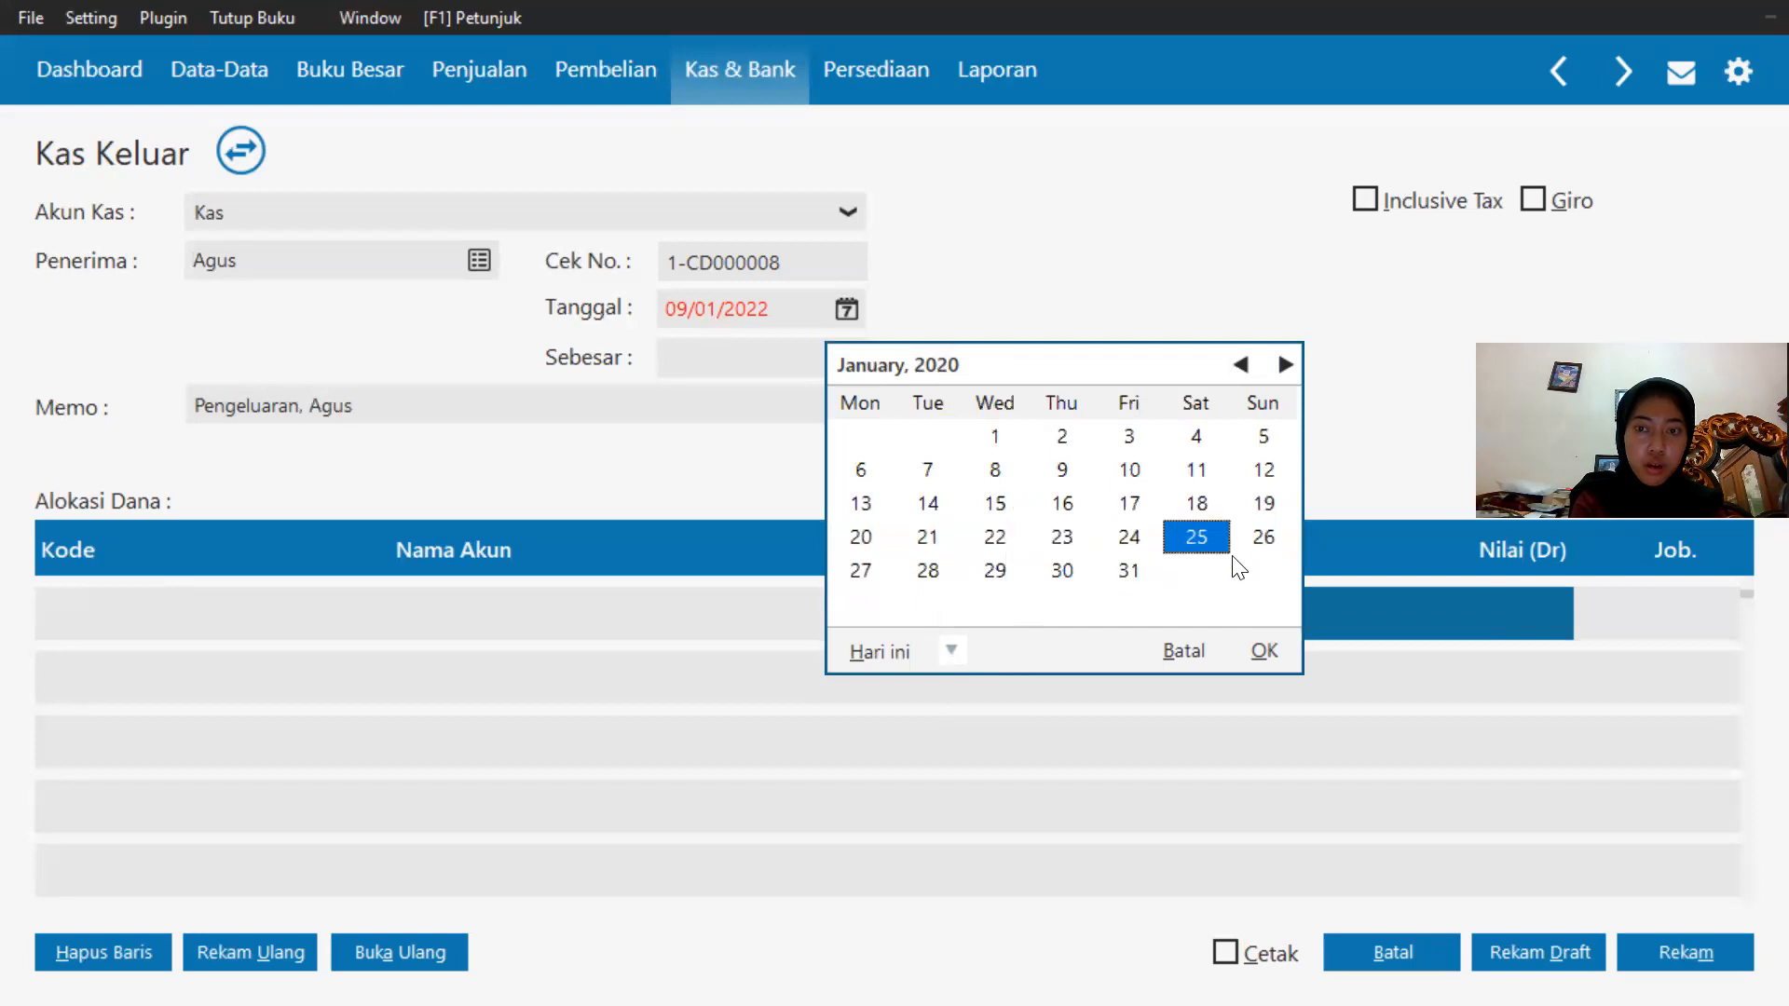
pyautogui.click(1253, 651)
# Allocate the fourth payment to account 620010010 Beban Gaji & Upah.
pyautogui.click(120, 611)
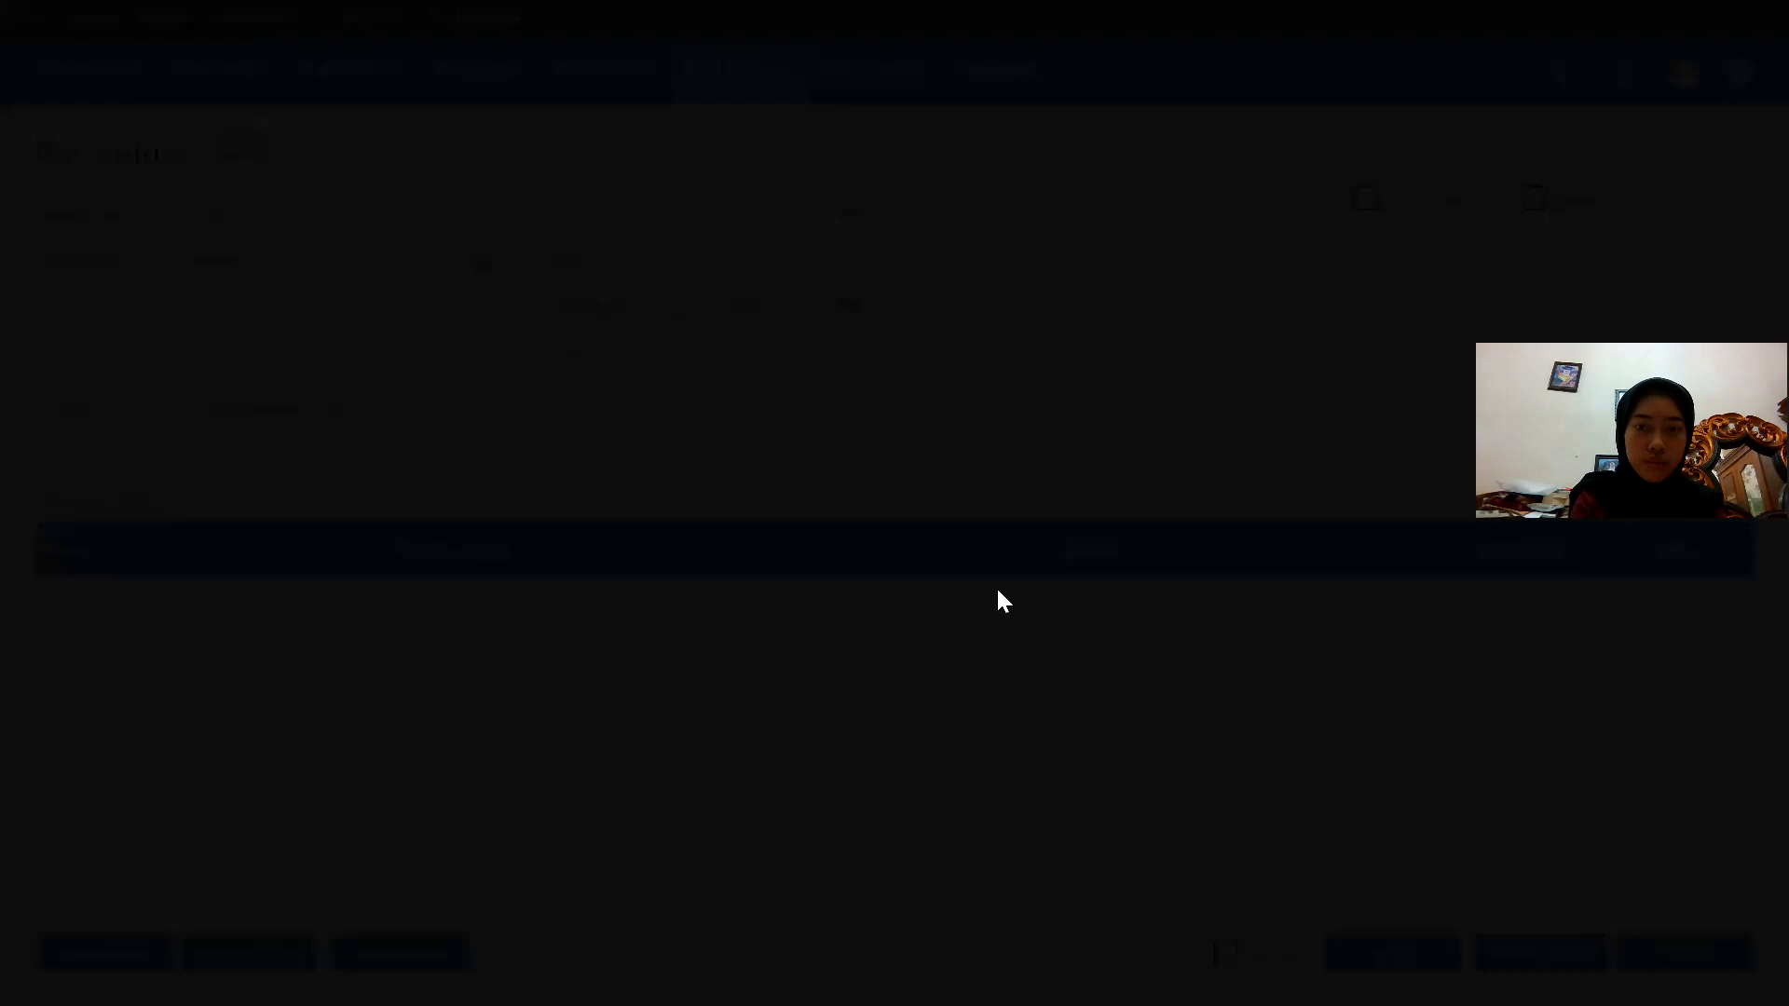
pyautogui.press('pagedown')
pyautogui.press('pagedown')
pyautogui.press('pagedown')
pyautogui.press('pagedown')
pyautogui.press('pagedown')
pyautogui.press('pagedown')
pyautogui.press('pagedown')
pyautogui.press('pagedown')
pyautogui.press('pagedown')
pyautogui.press('pagedown')
pyautogui.press('pagedown')
pyautogui.press('pagedown')
pyautogui.press('pagedown')
pyautogui.press('pagedown')
pyautogui.press('pagedown')
pyautogui.press('pagedown')
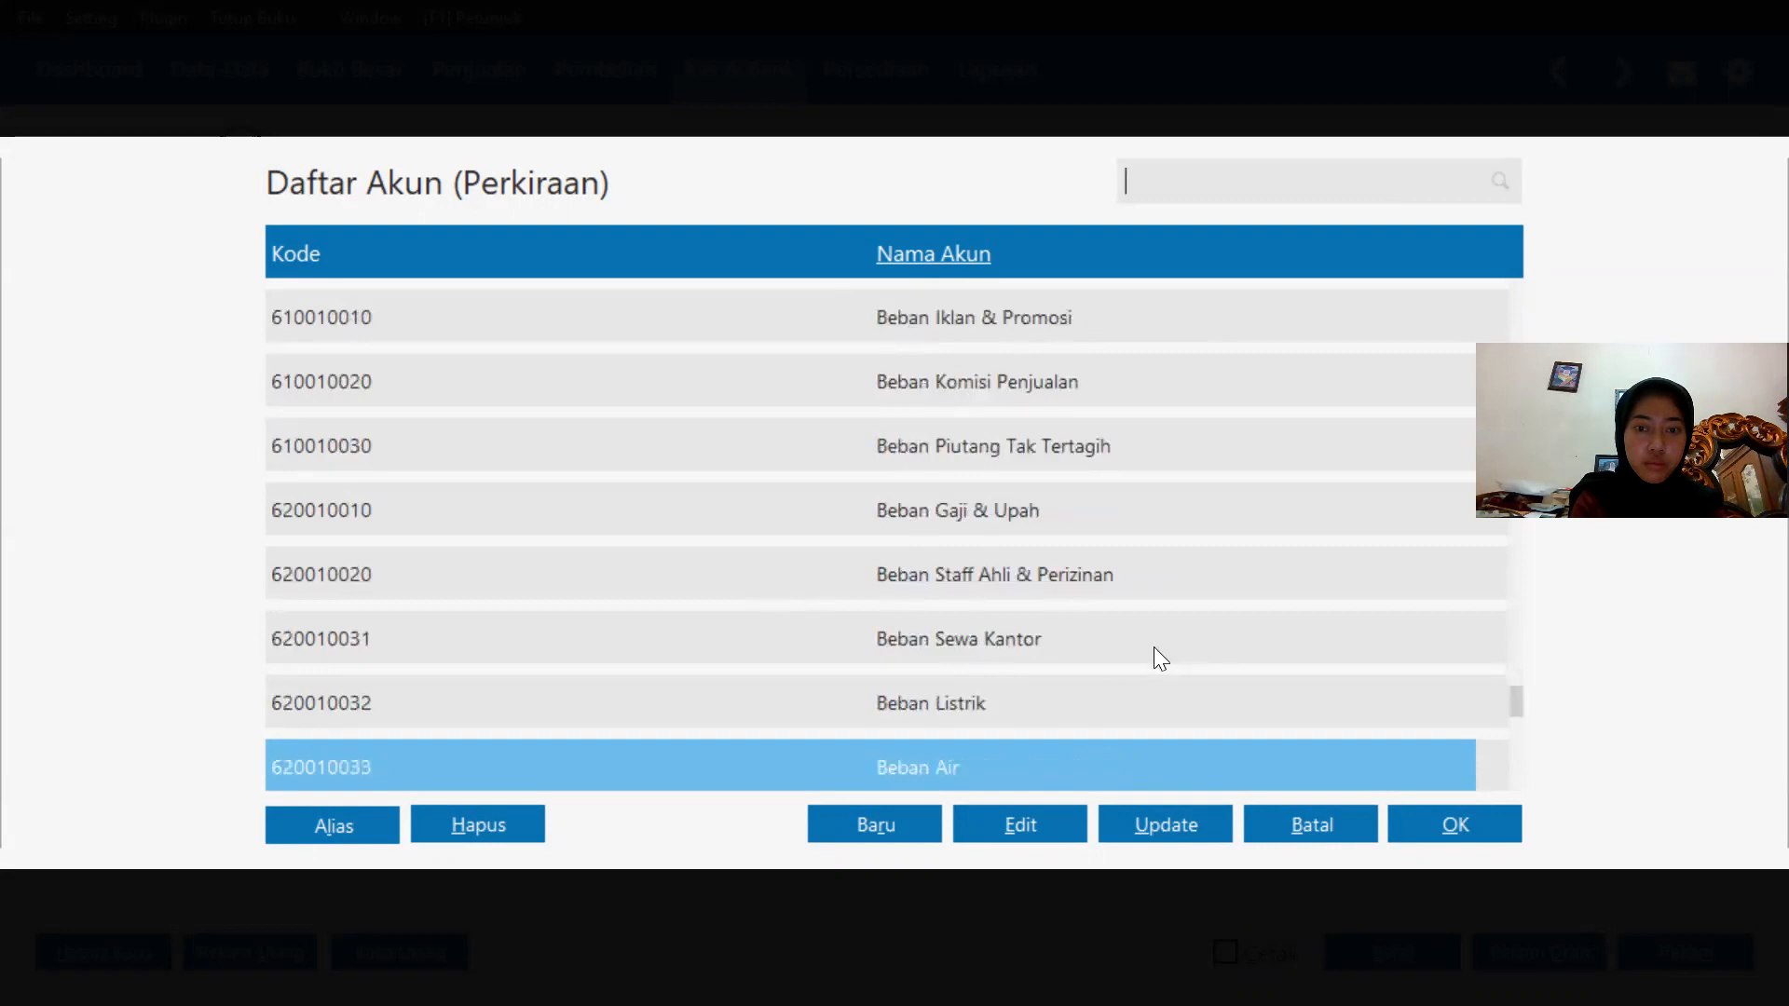
pyautogui.doubleClick(1094, 531)
pyautogui.press('Return')
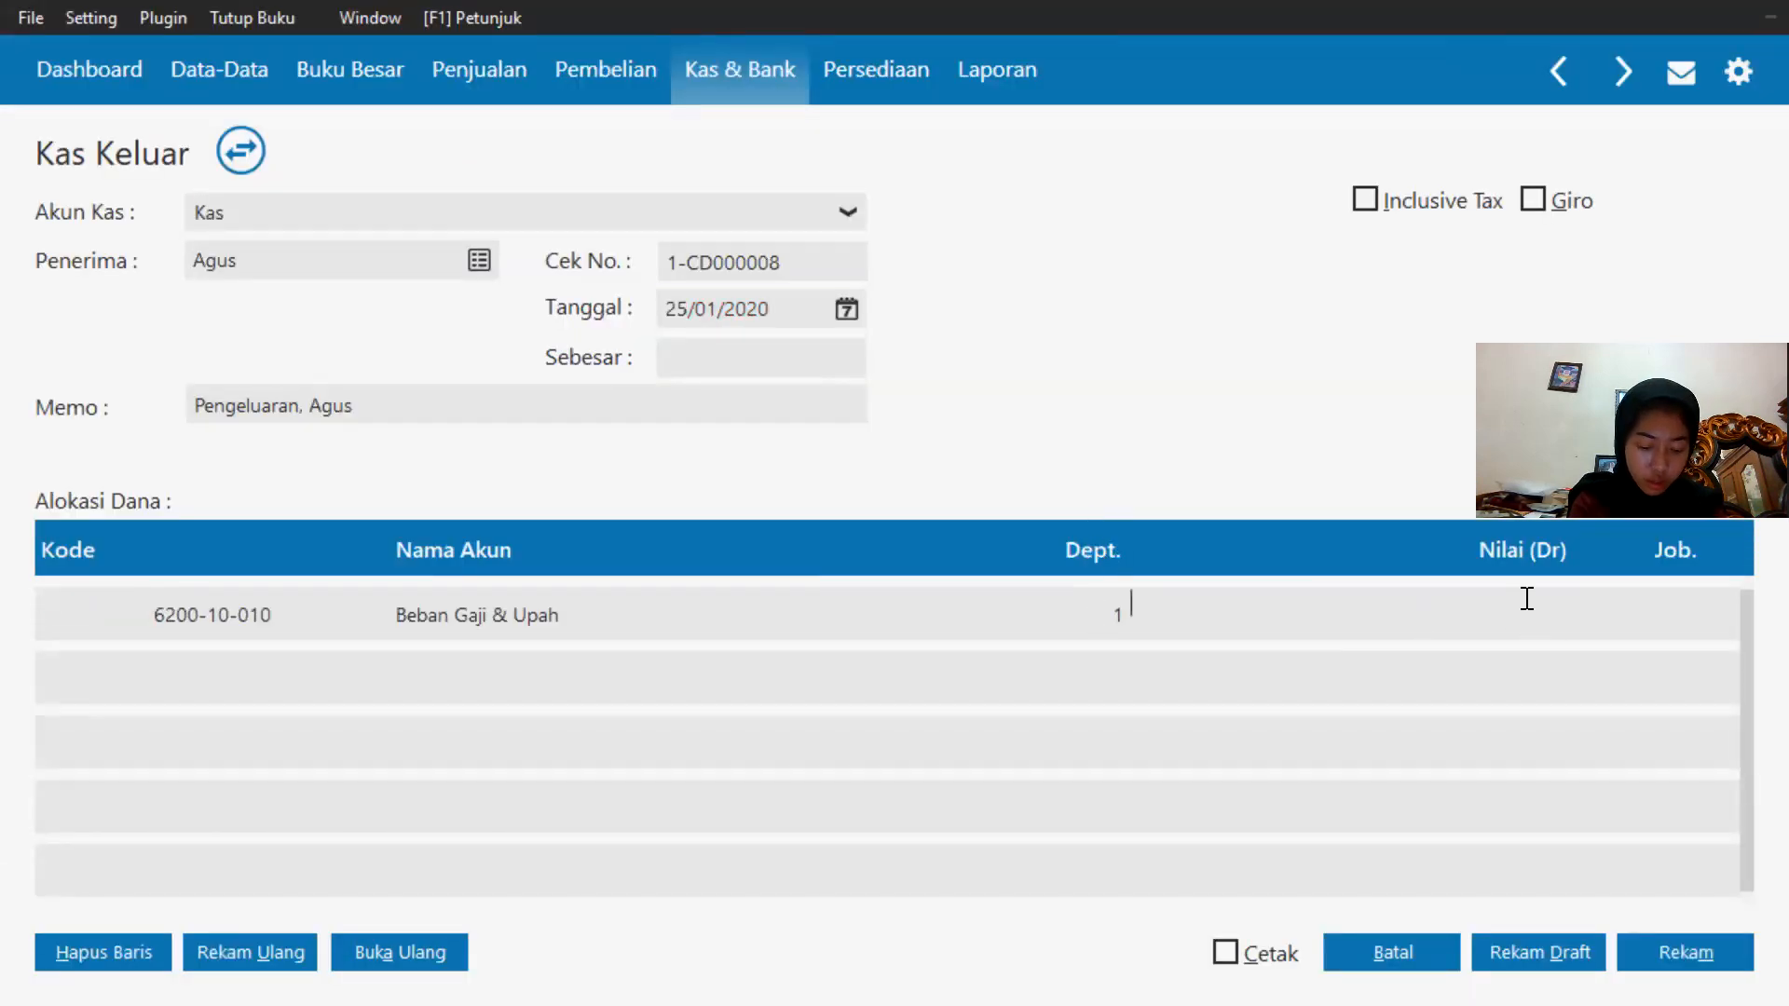
# Enter 125000 as the salary amount and record the payment.
pyautogui.write('125000')
pyautogui.click(727, 350)
pyautogui.click(1663, 949)
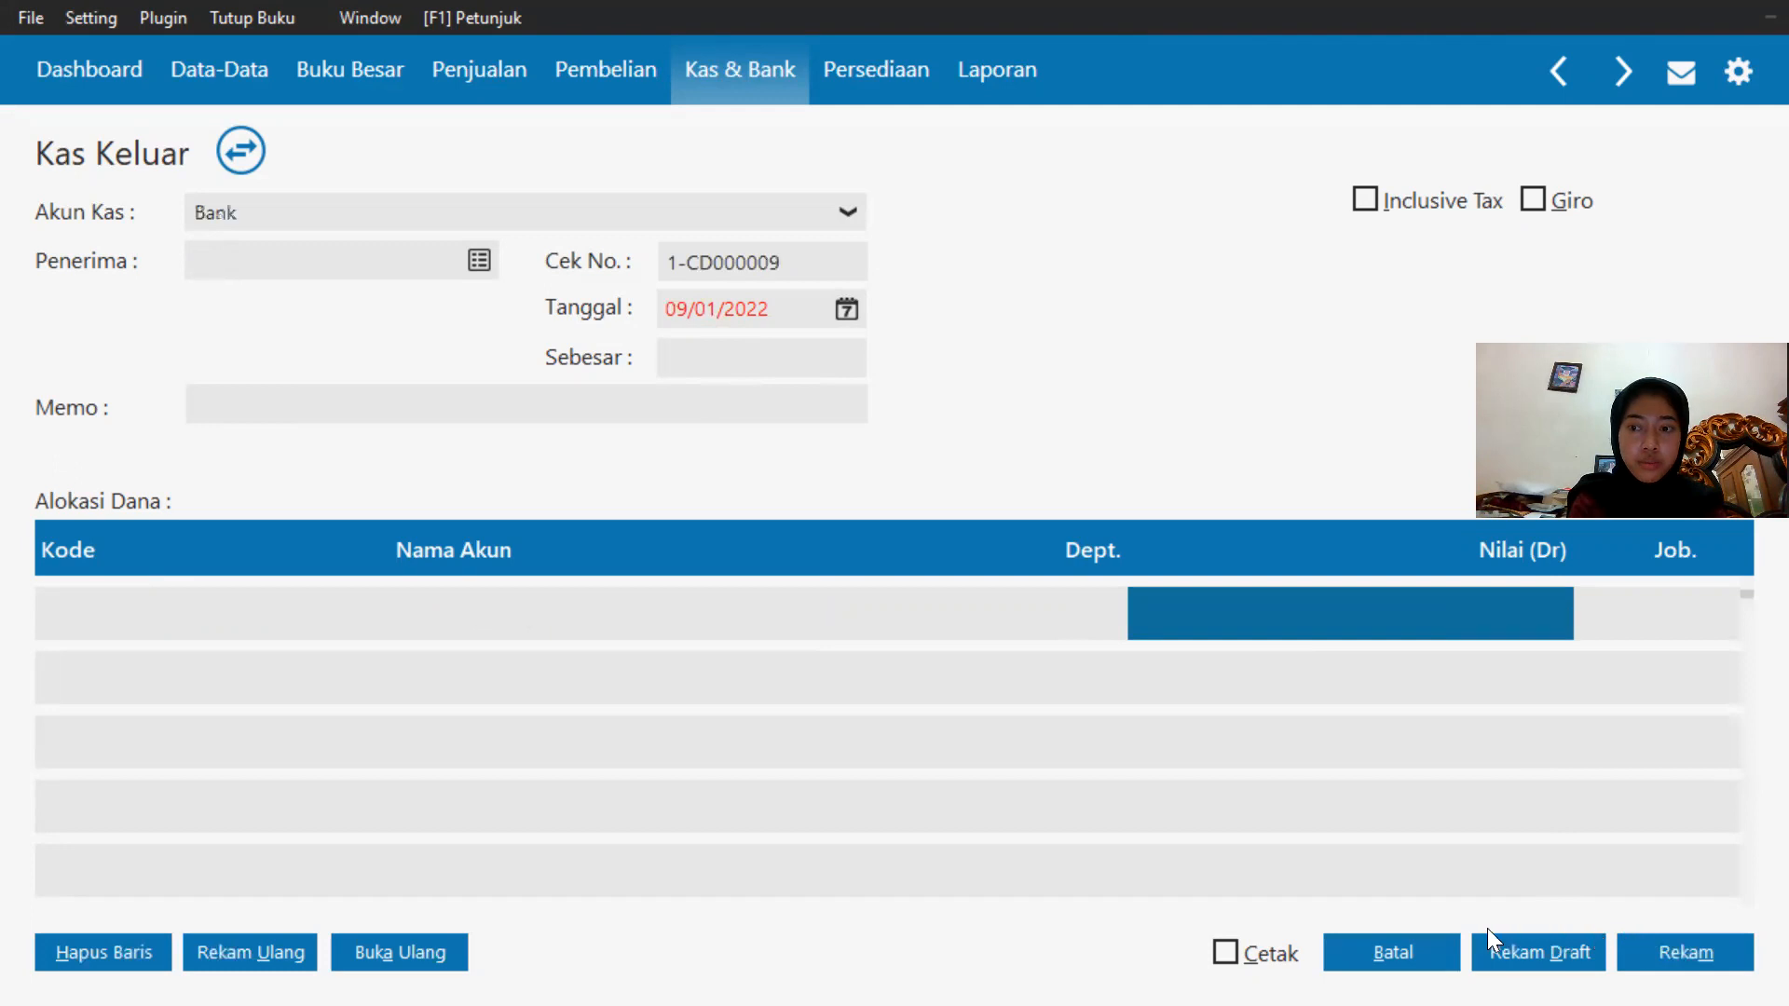
# Close the blank cash payment form and review the exercise transaction list in the PDF.
pyautogui.click(1408, 948)
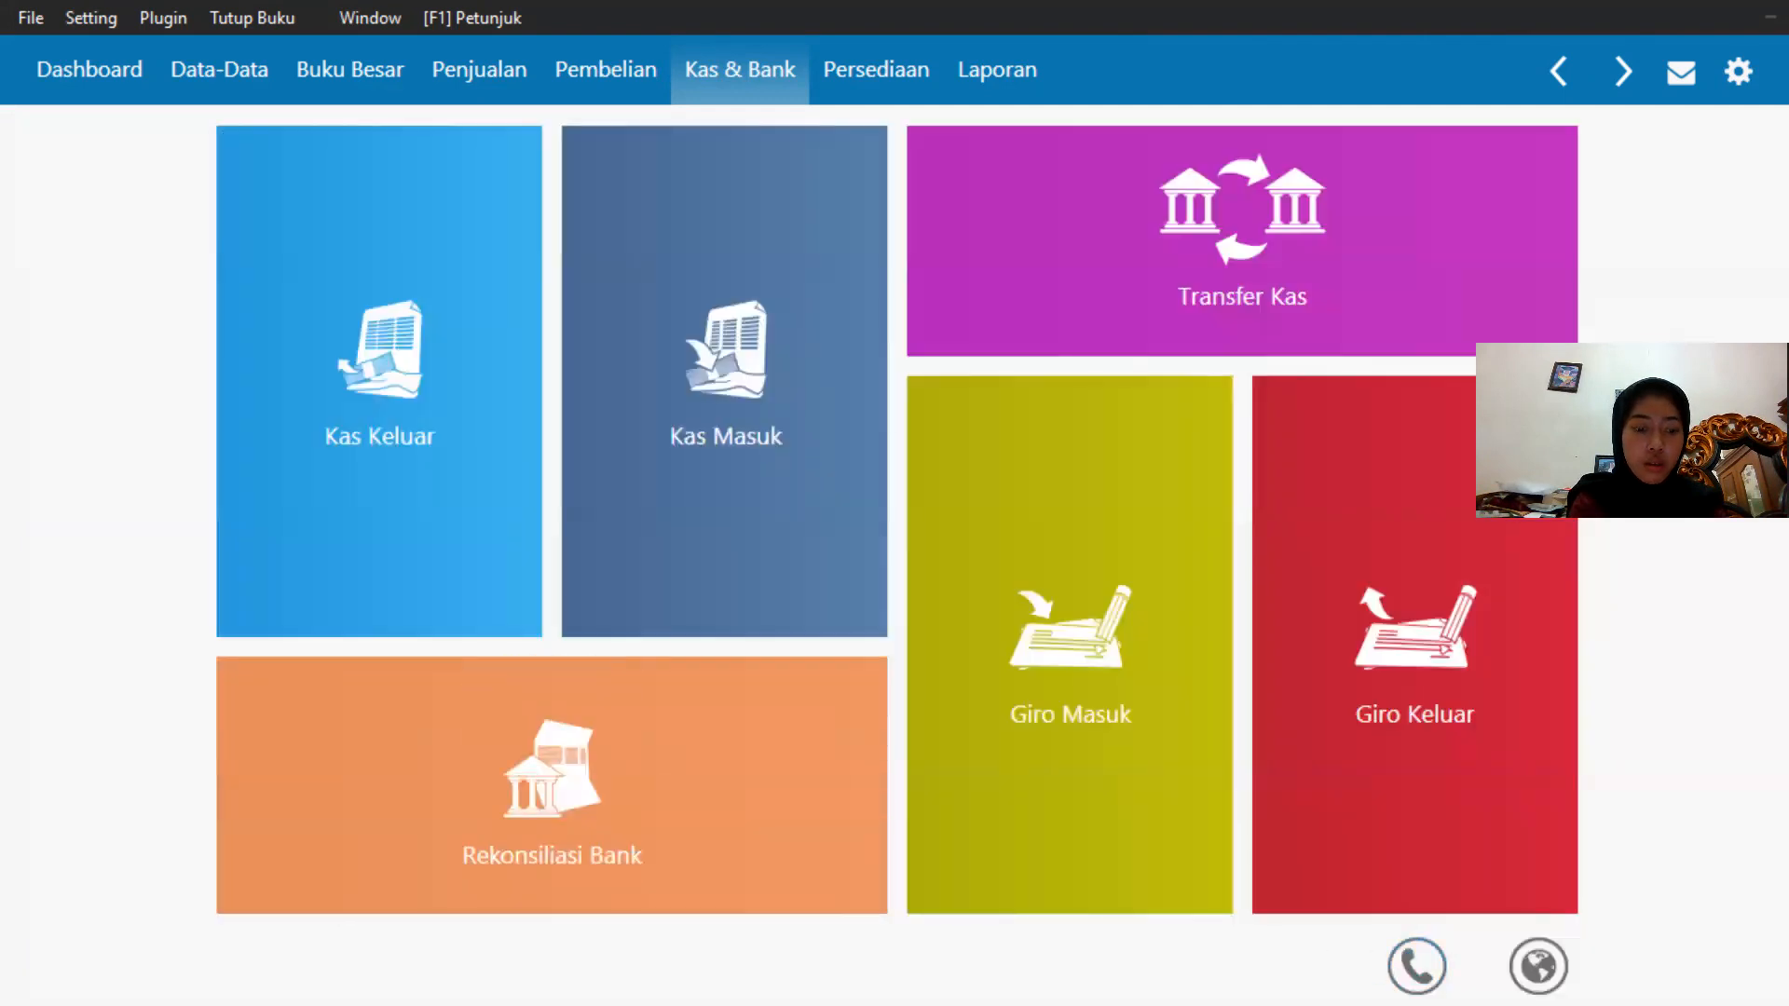
pyautogui.press('super')
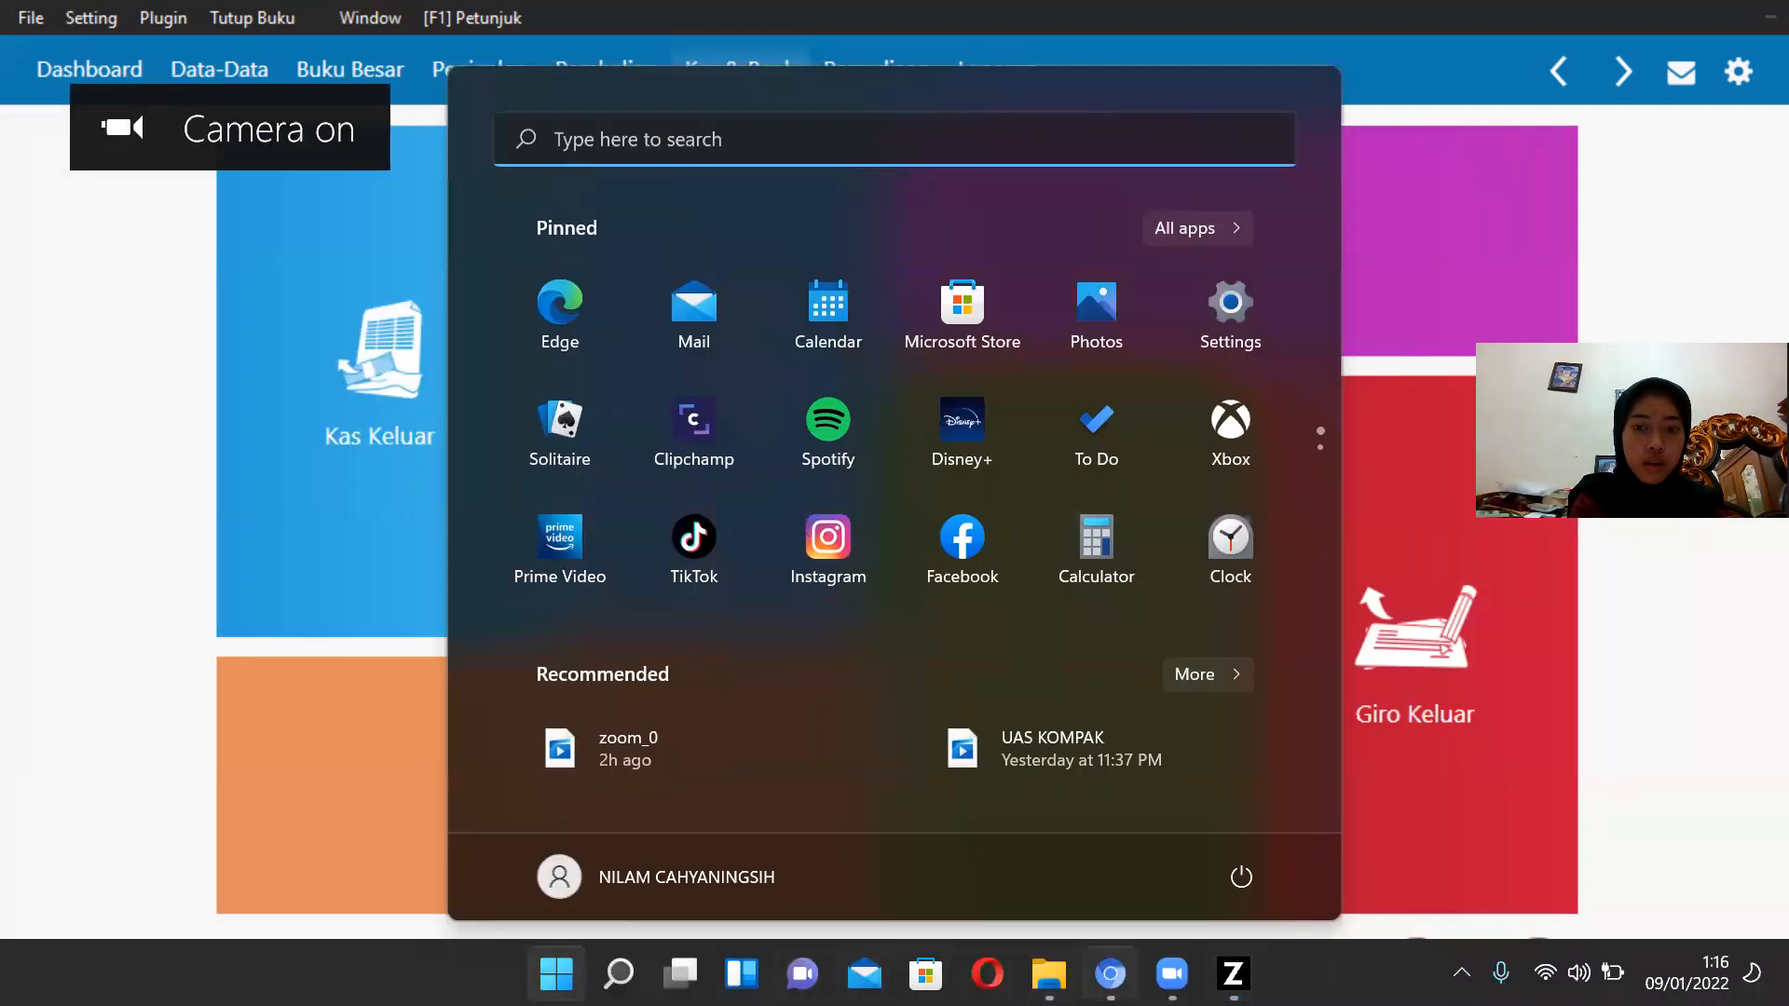
pyautogui.click(1110, 974)
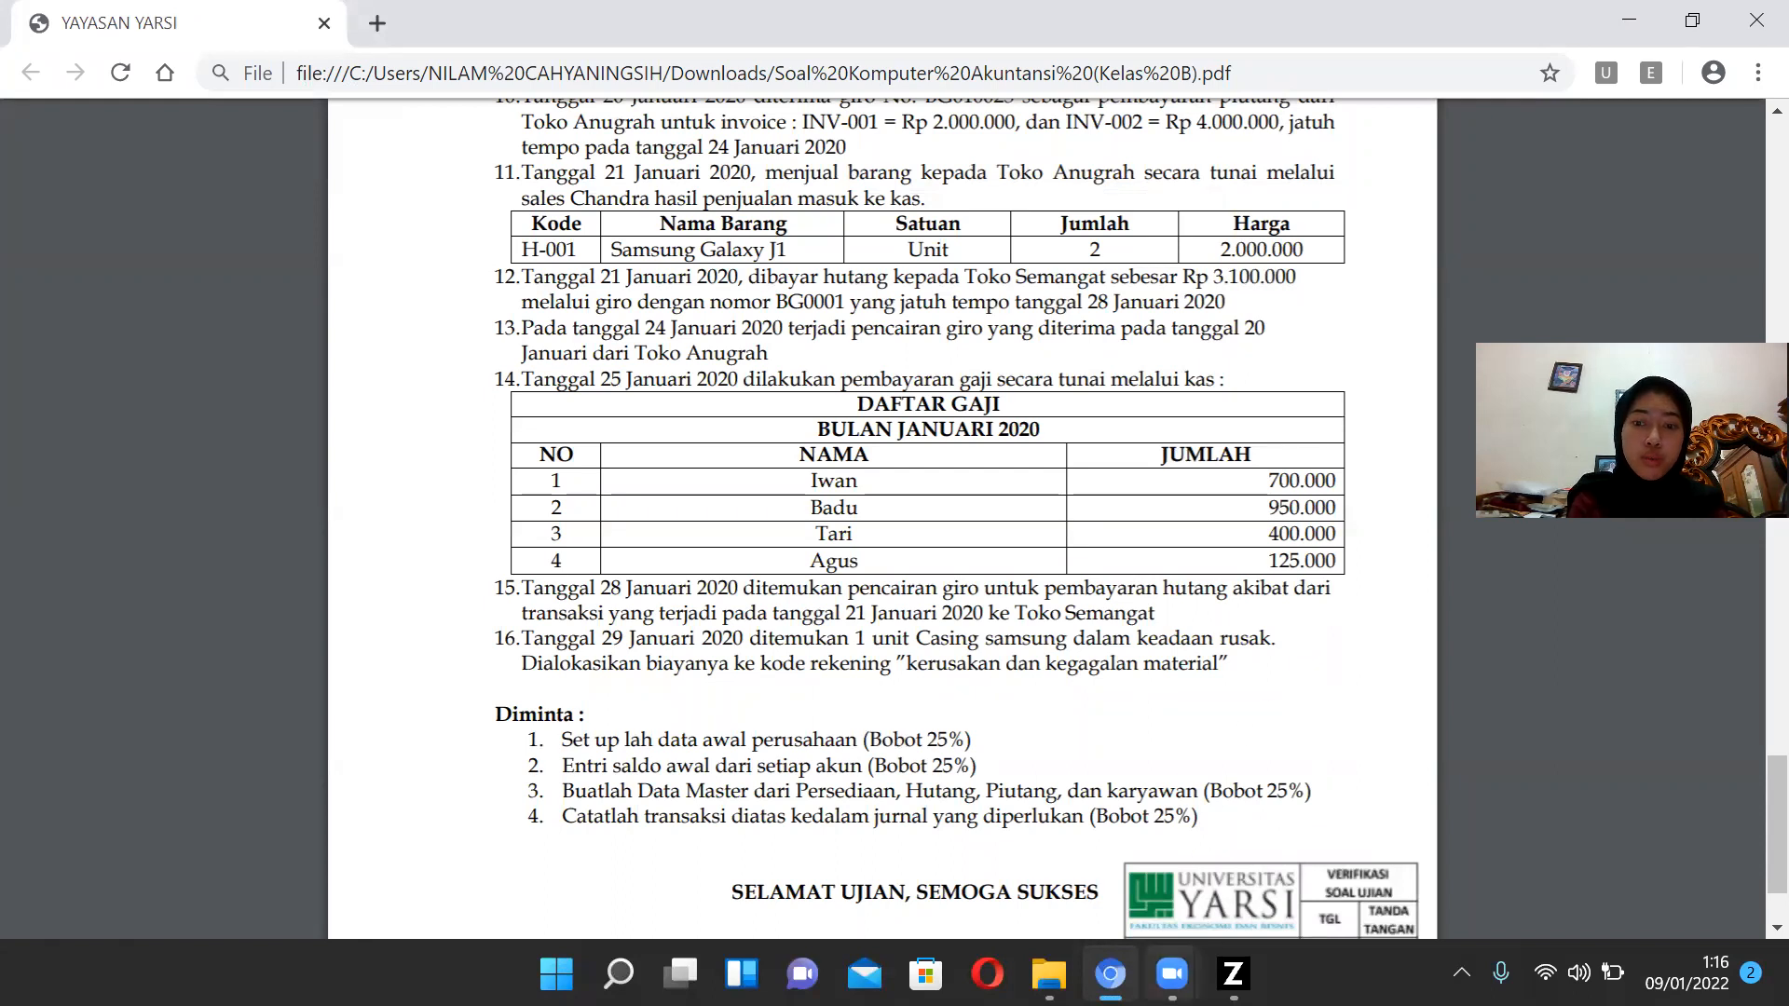
pyautogui.click(1233, 974)
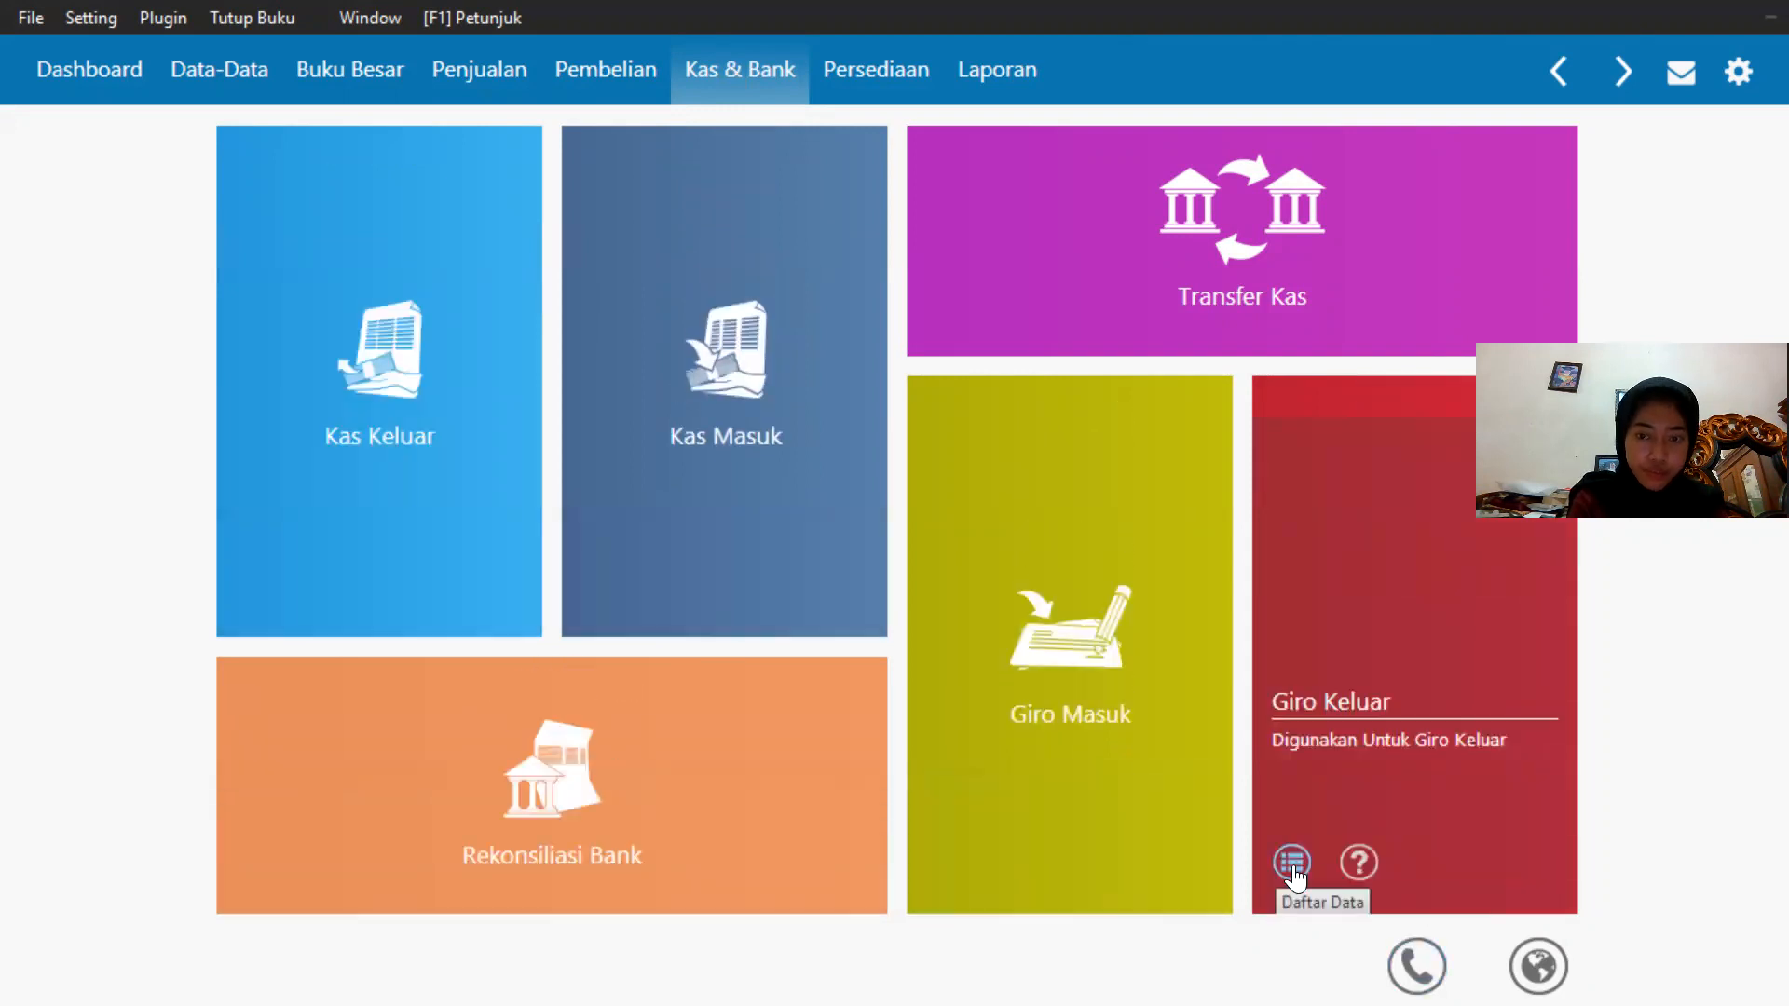
# Clear the outgoing giro BG0001 to Toko Semangat and record the clearing.
pyautogui.click(1291, 864)
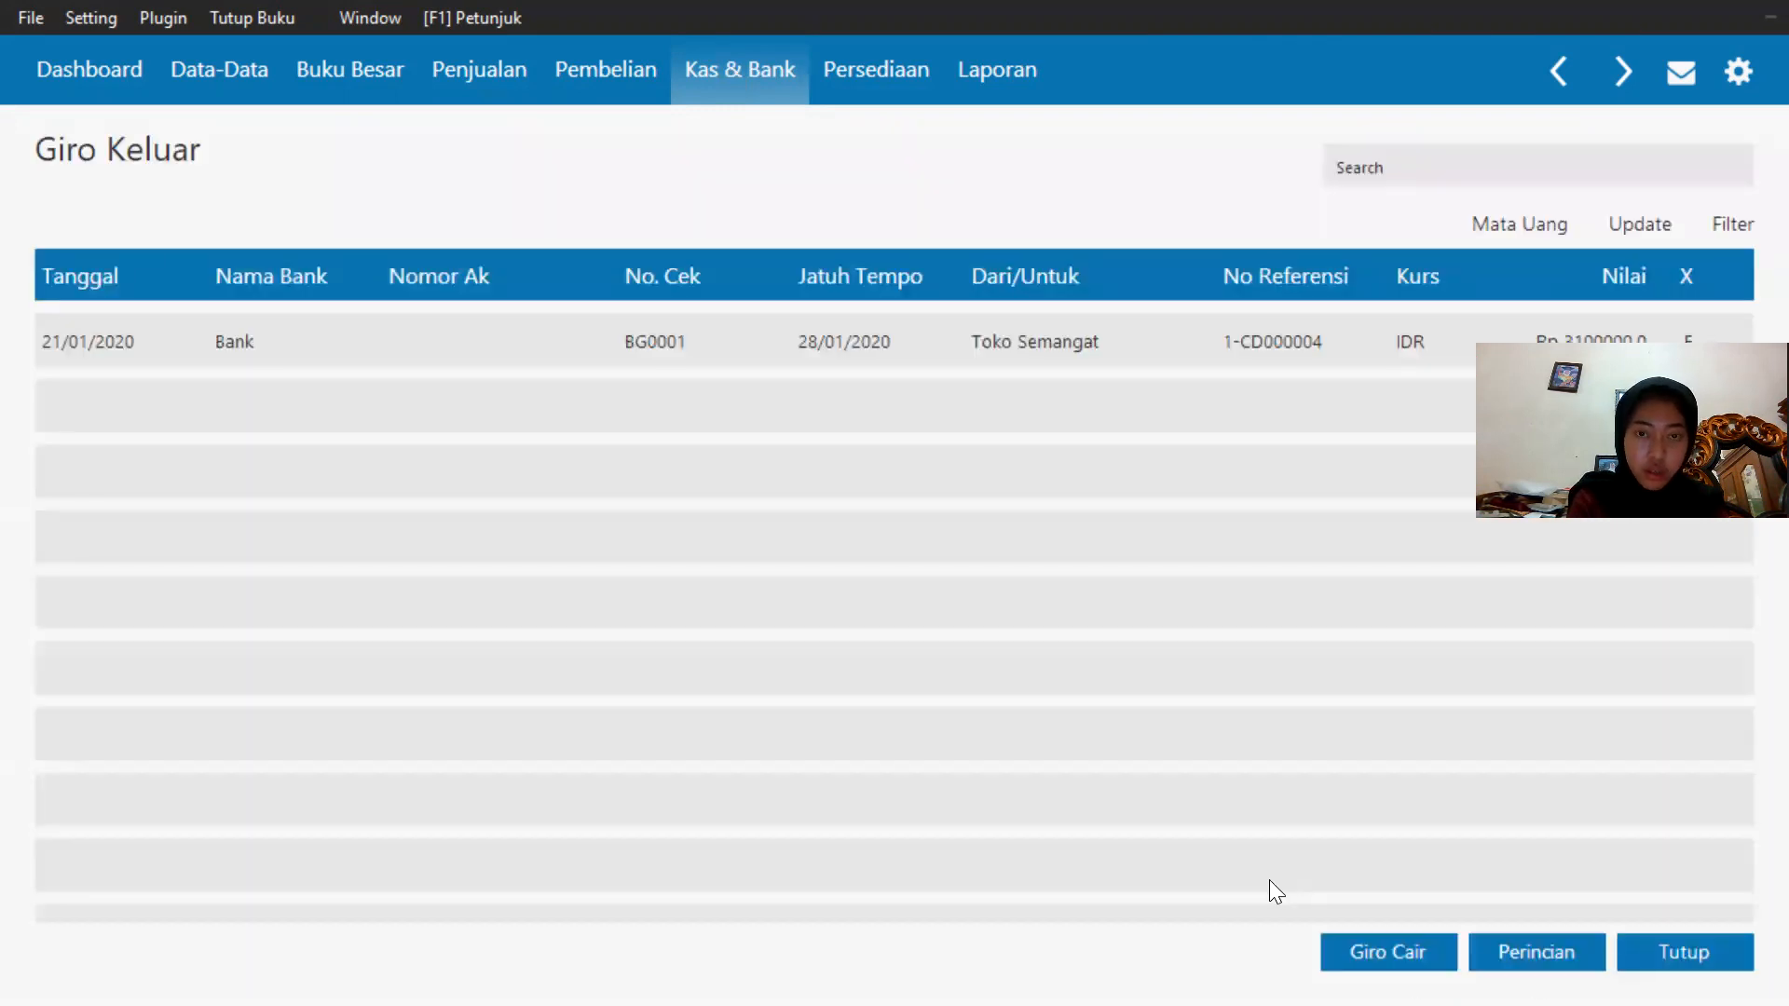
pyautogui.click(1181, 343)
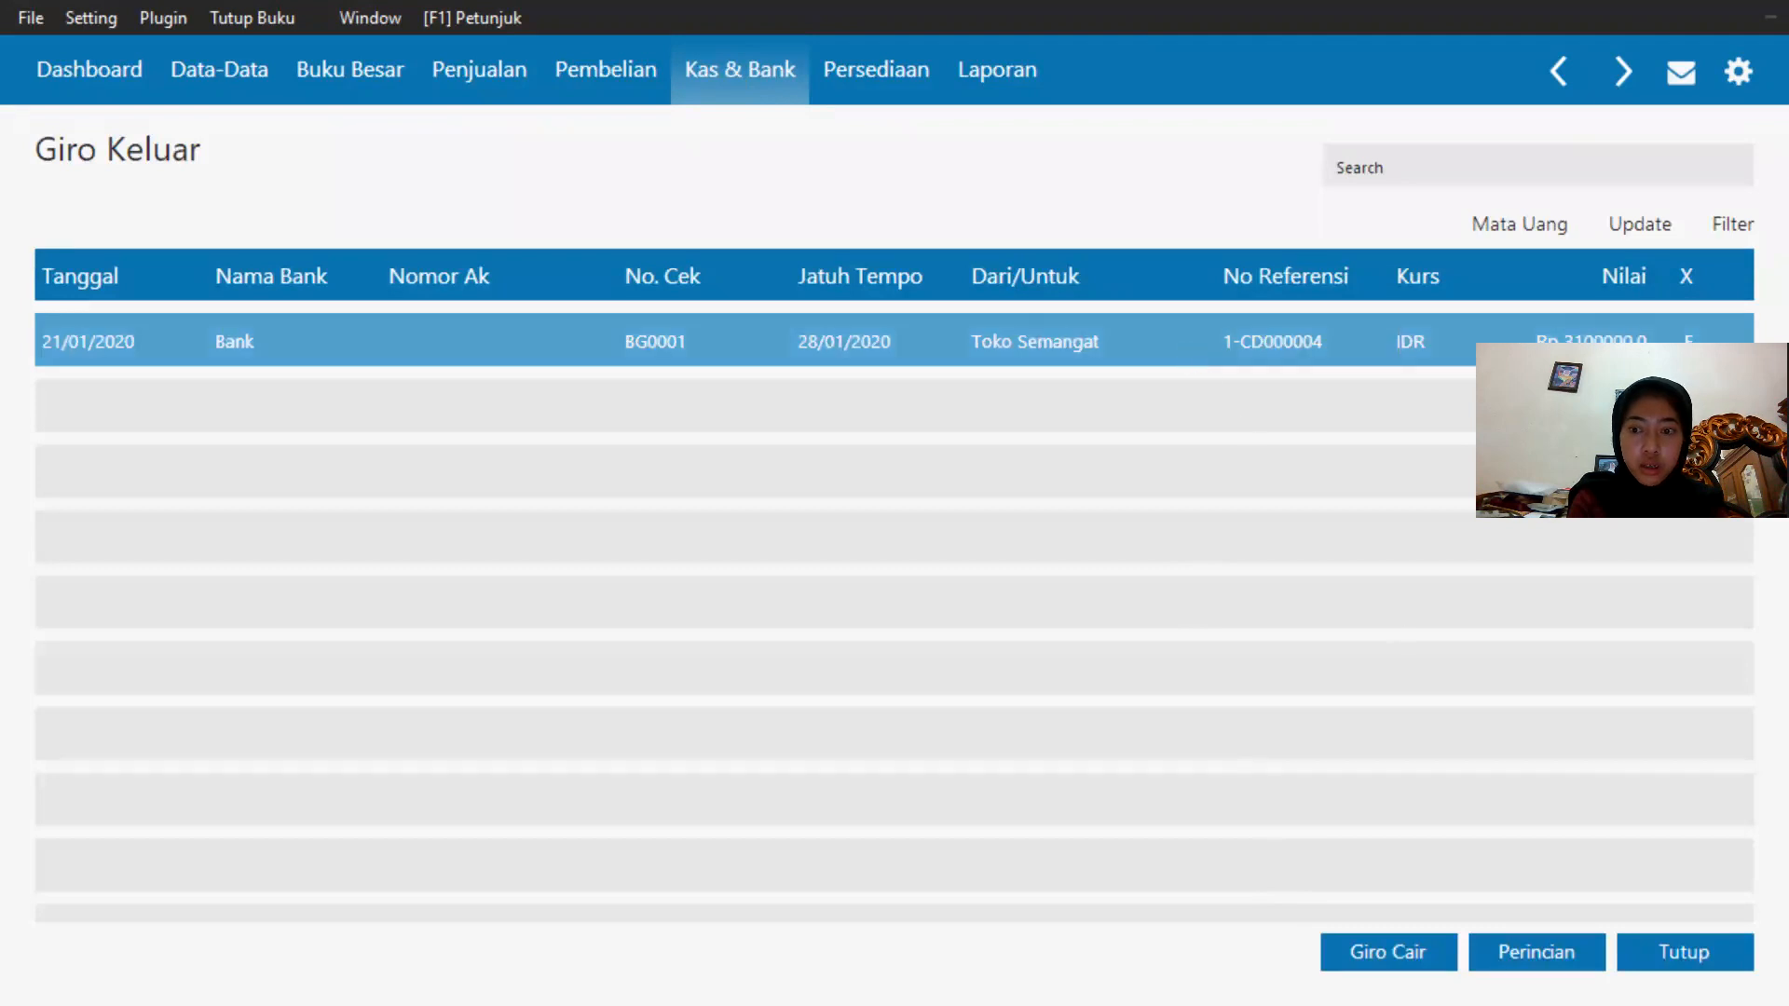
pyautogui.click(1418, 951)
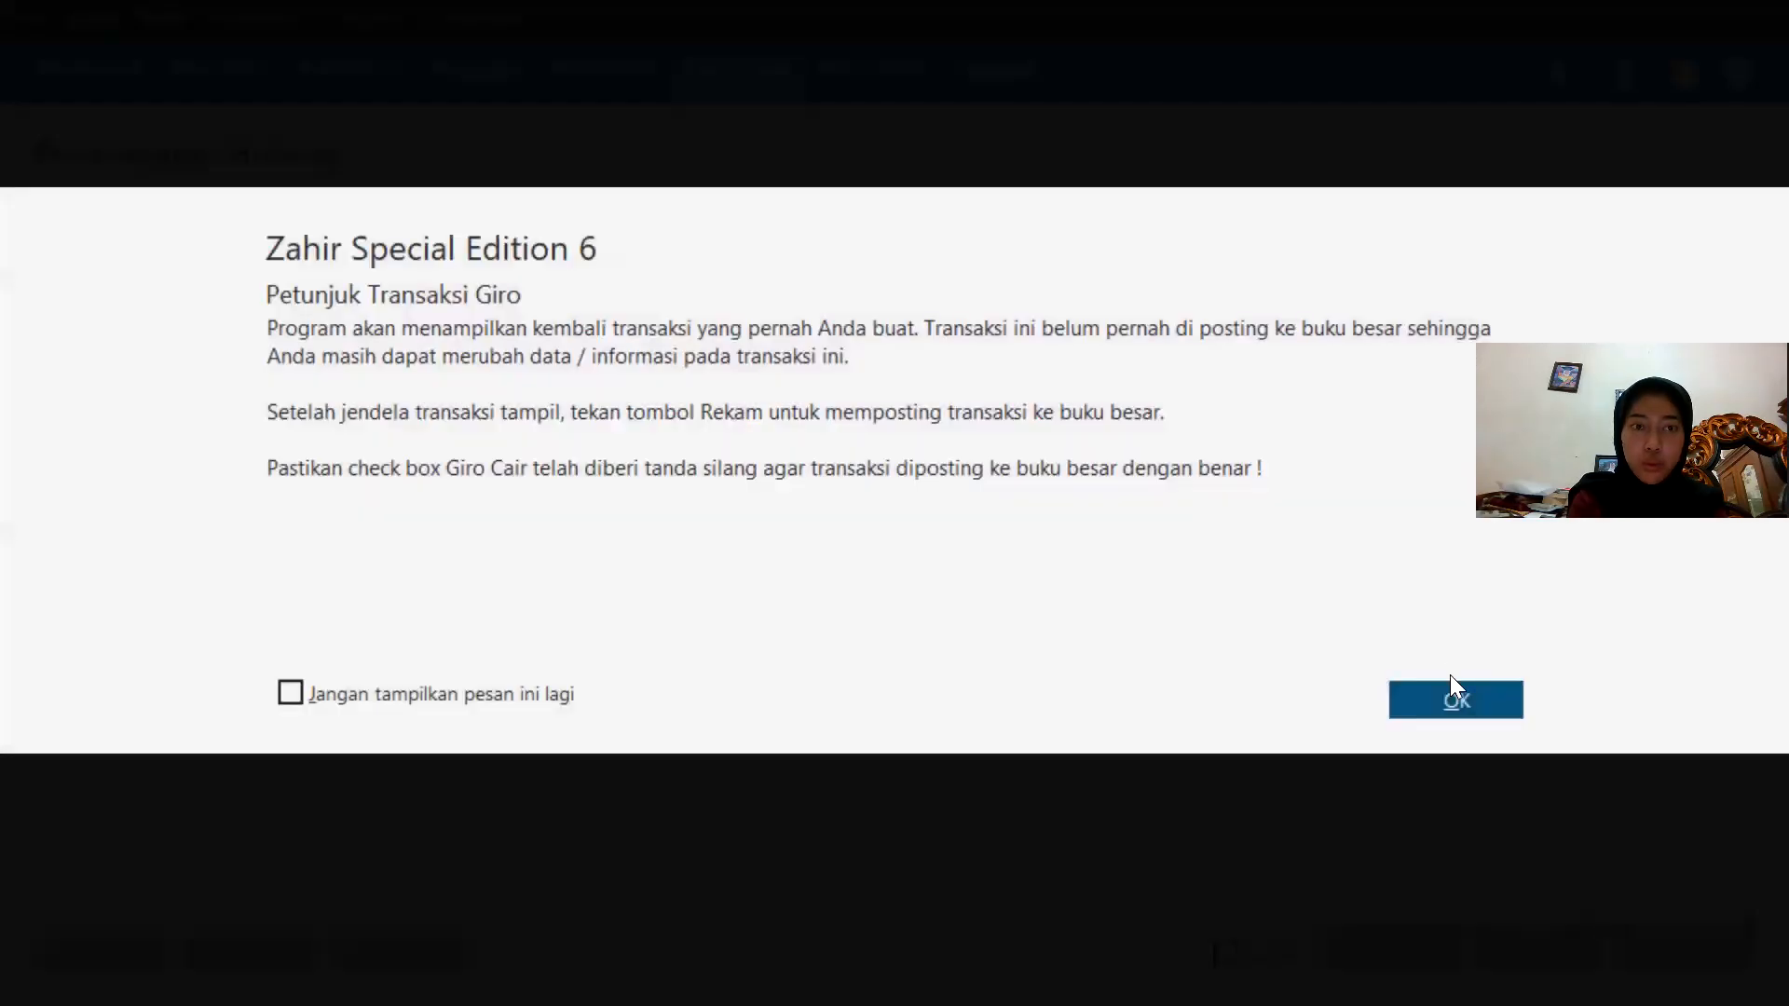
pyautogui.click(1450, 689)
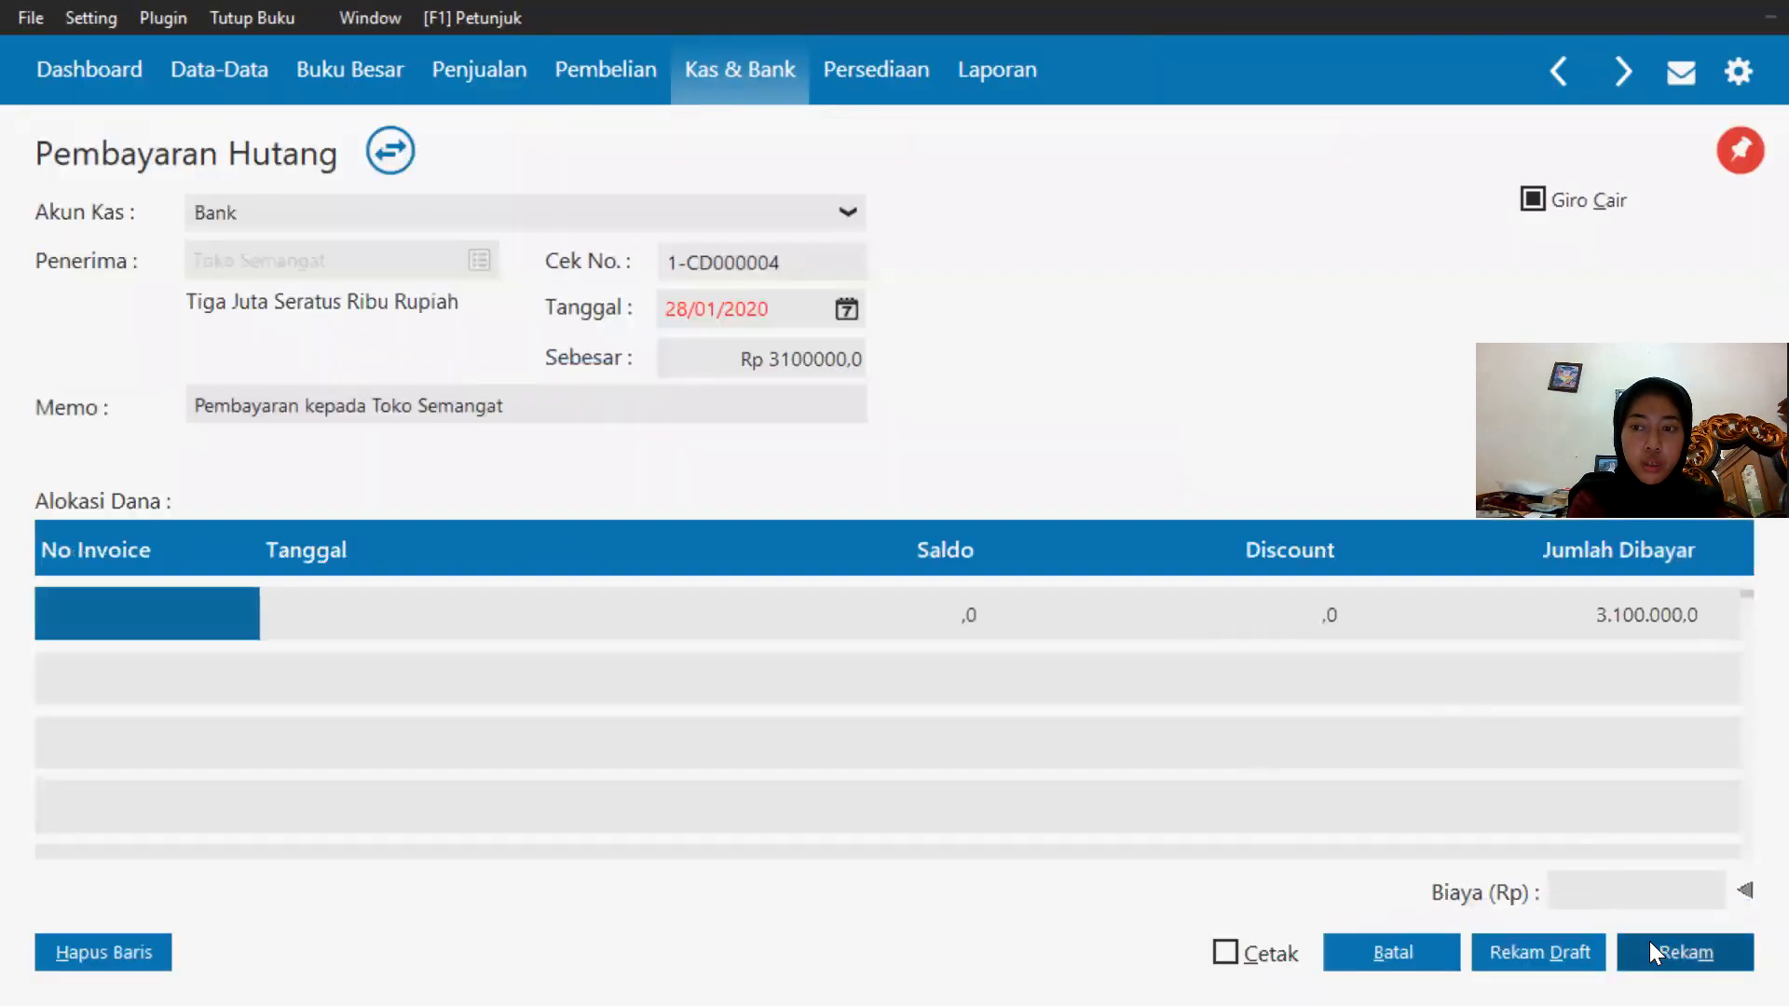
pyautogui.click(1649, 941)
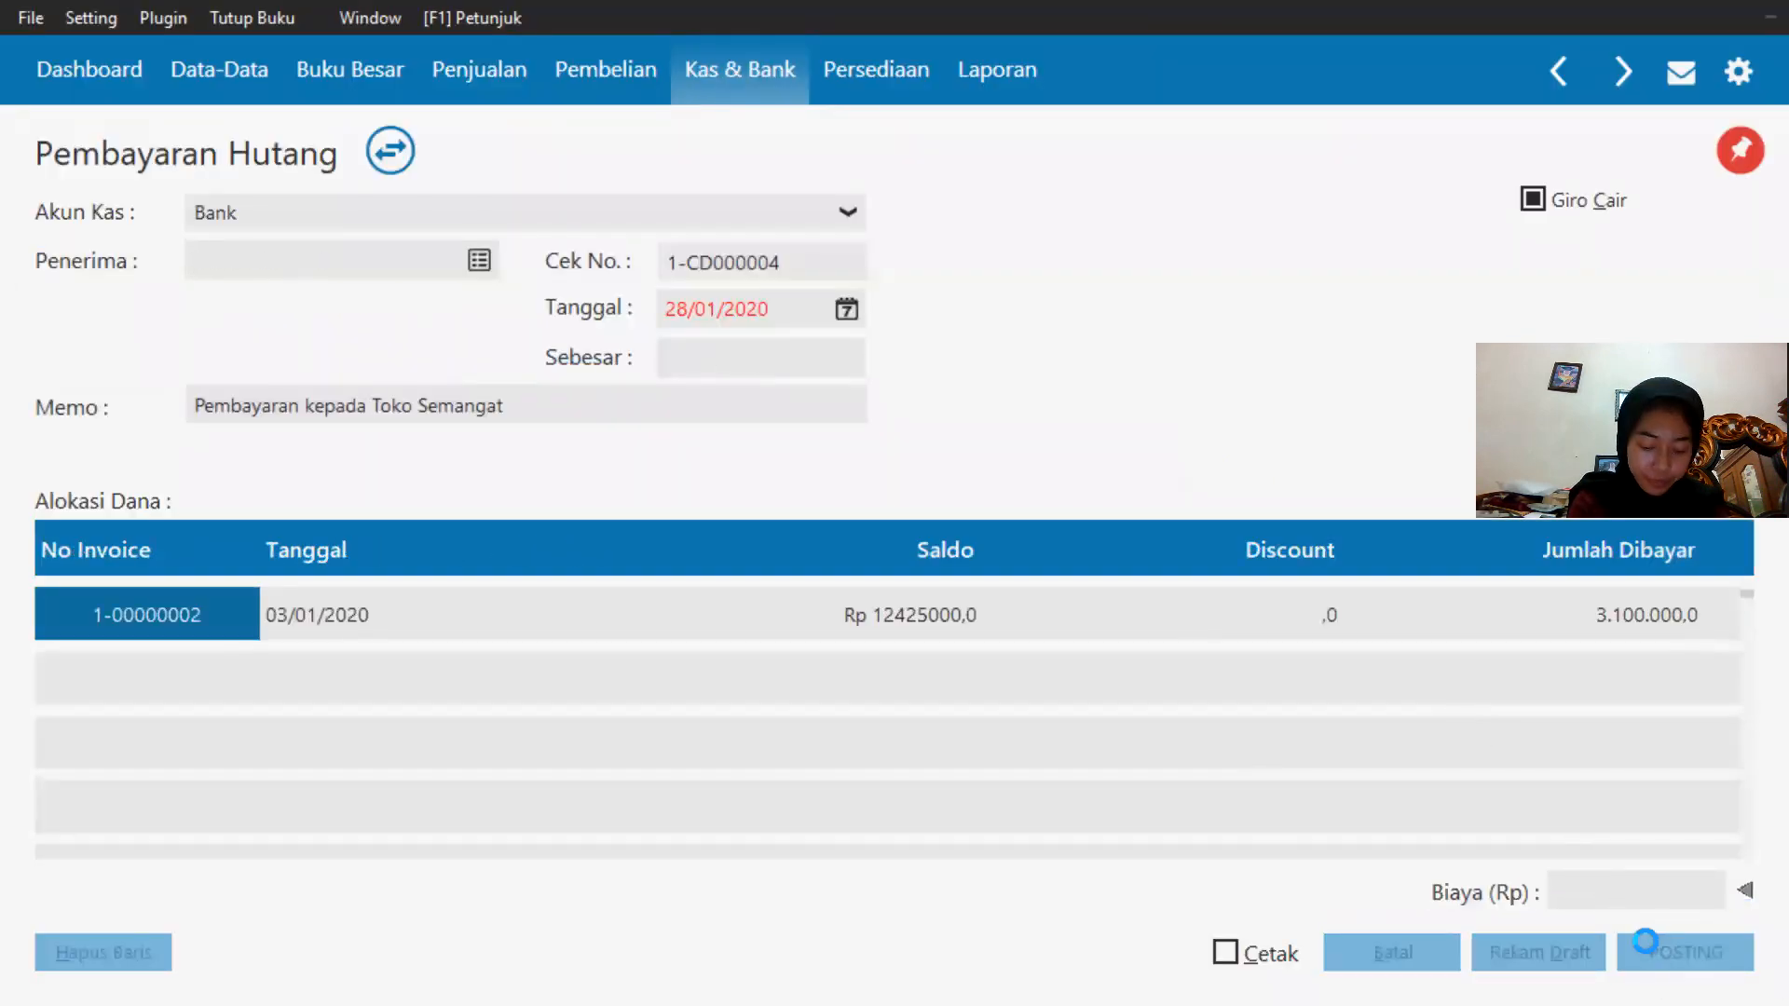
# Close the outgoing giro list and review the remaining exercise tasks in the PDF.
pyautogui.press('super')
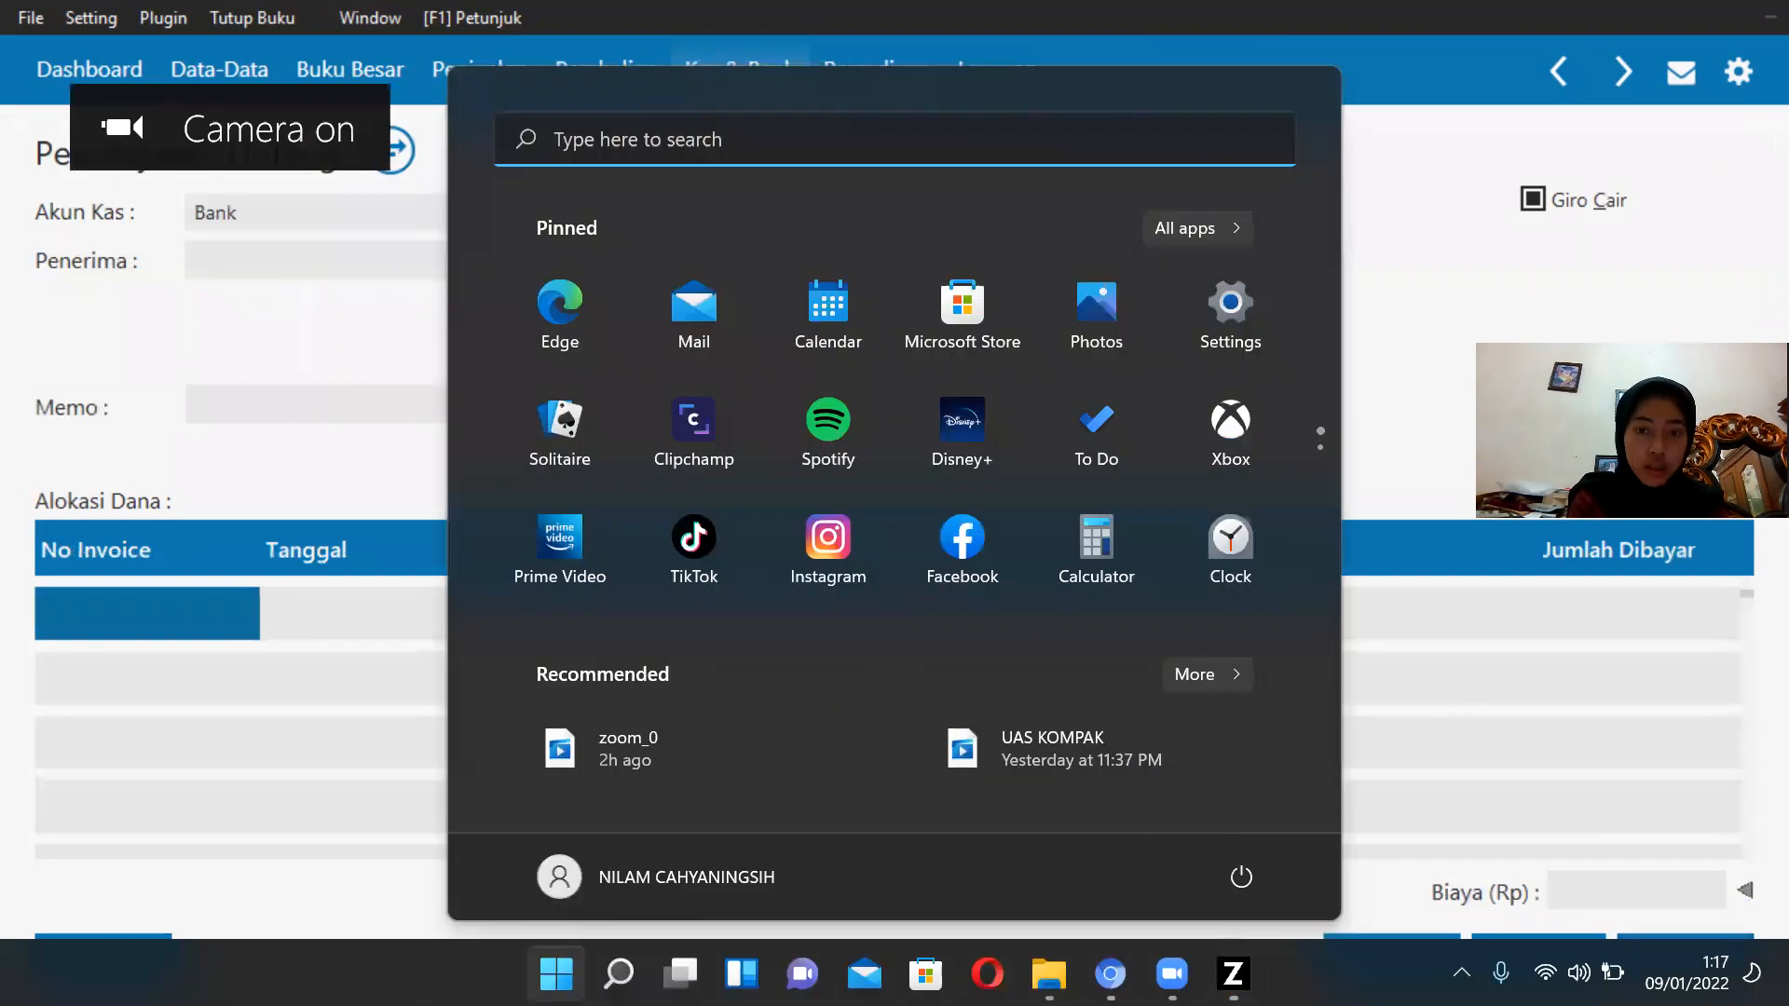
pyautogui.click(1499, 906)
pyautogui.click(1391, 952)
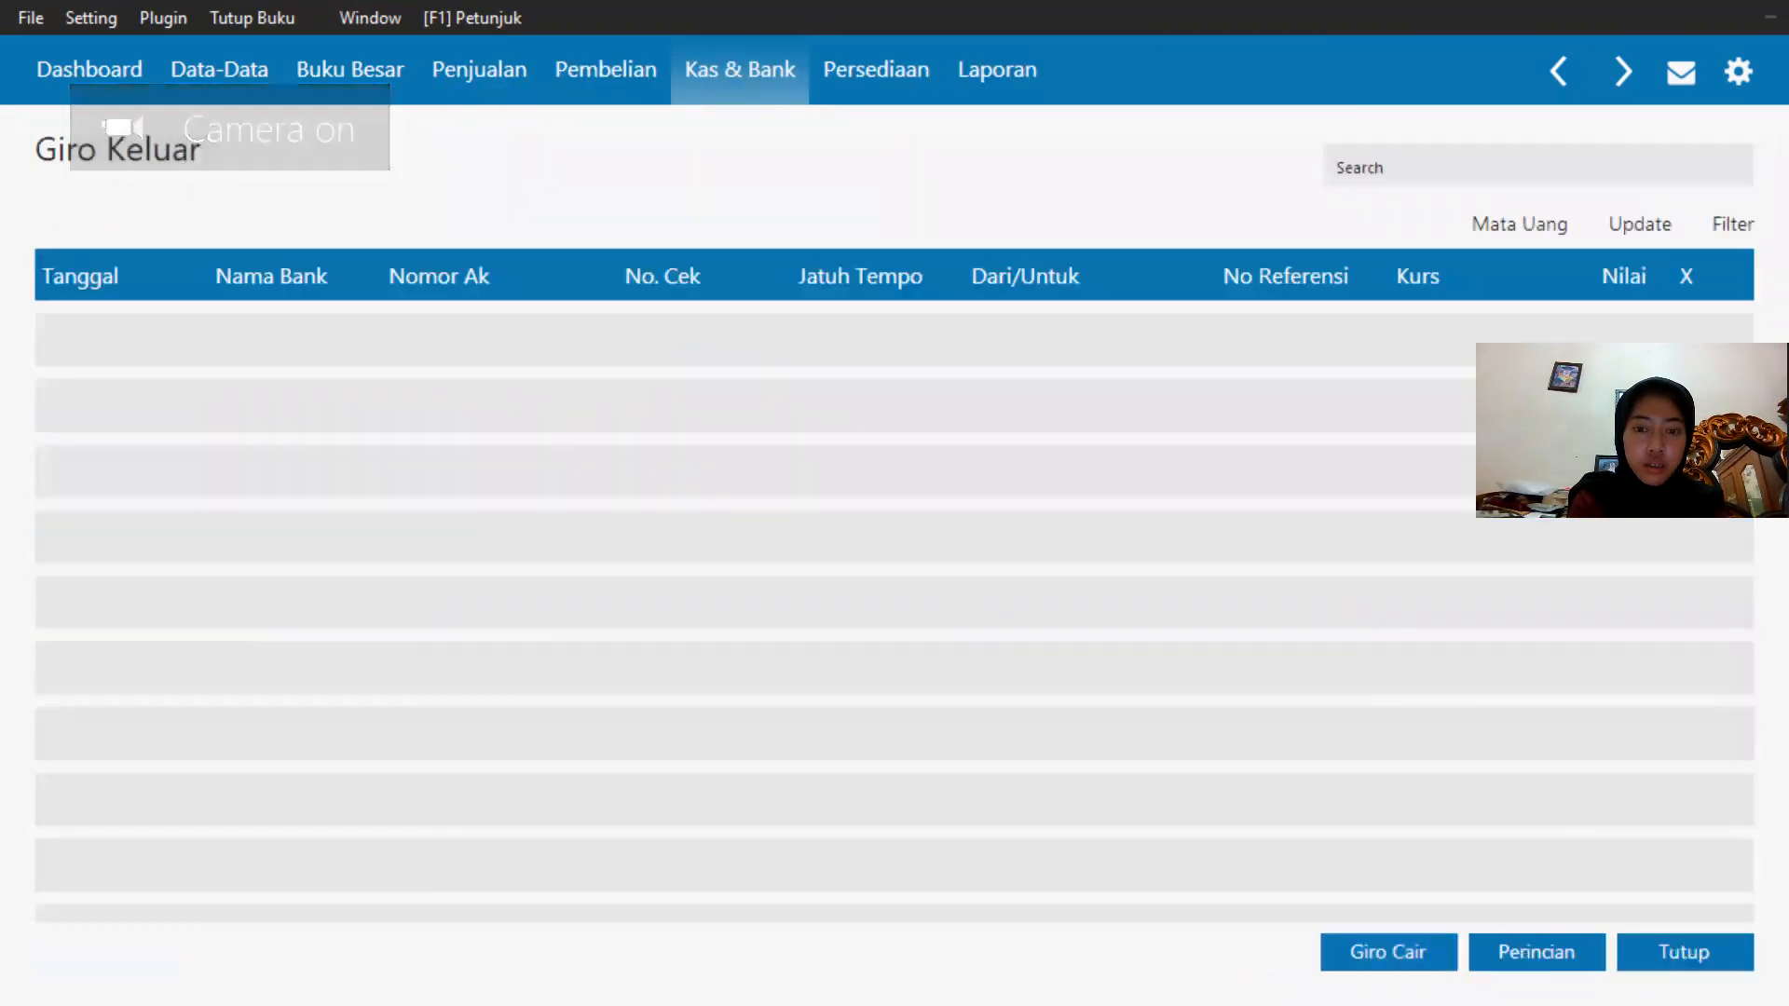
pyautogui.click(1676, 936)
pyautogui.press('super')
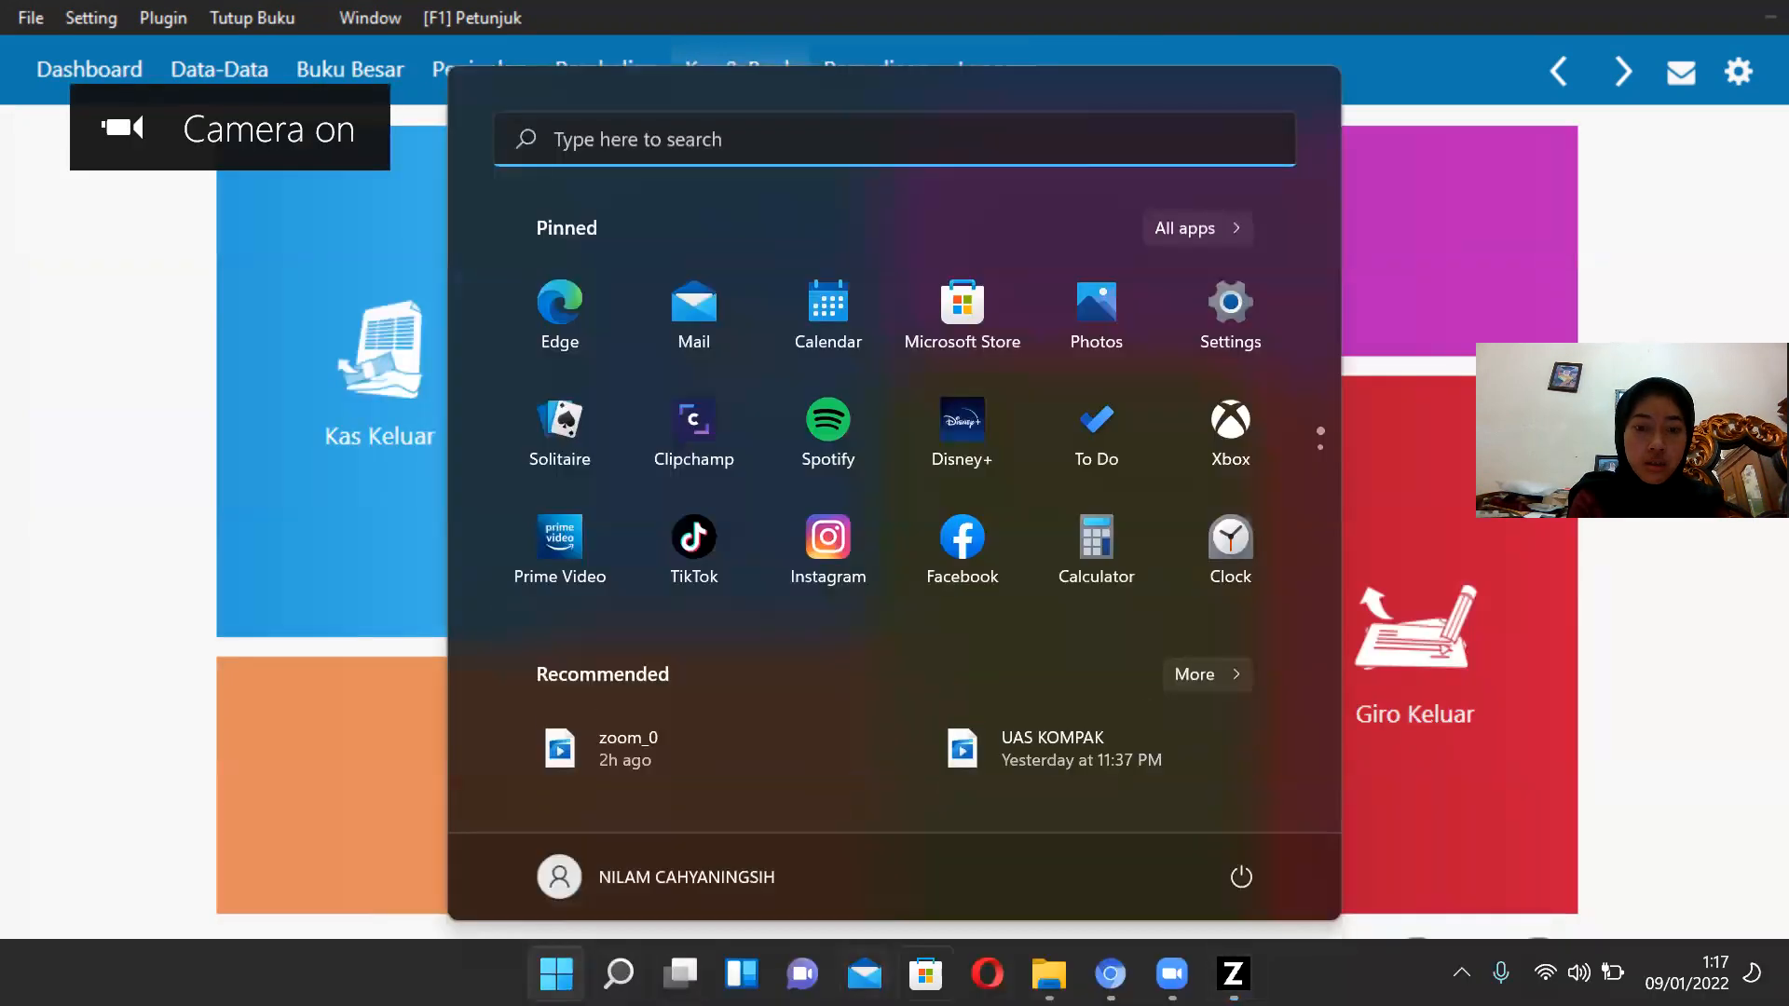
pyautogui.click(1111, 974)
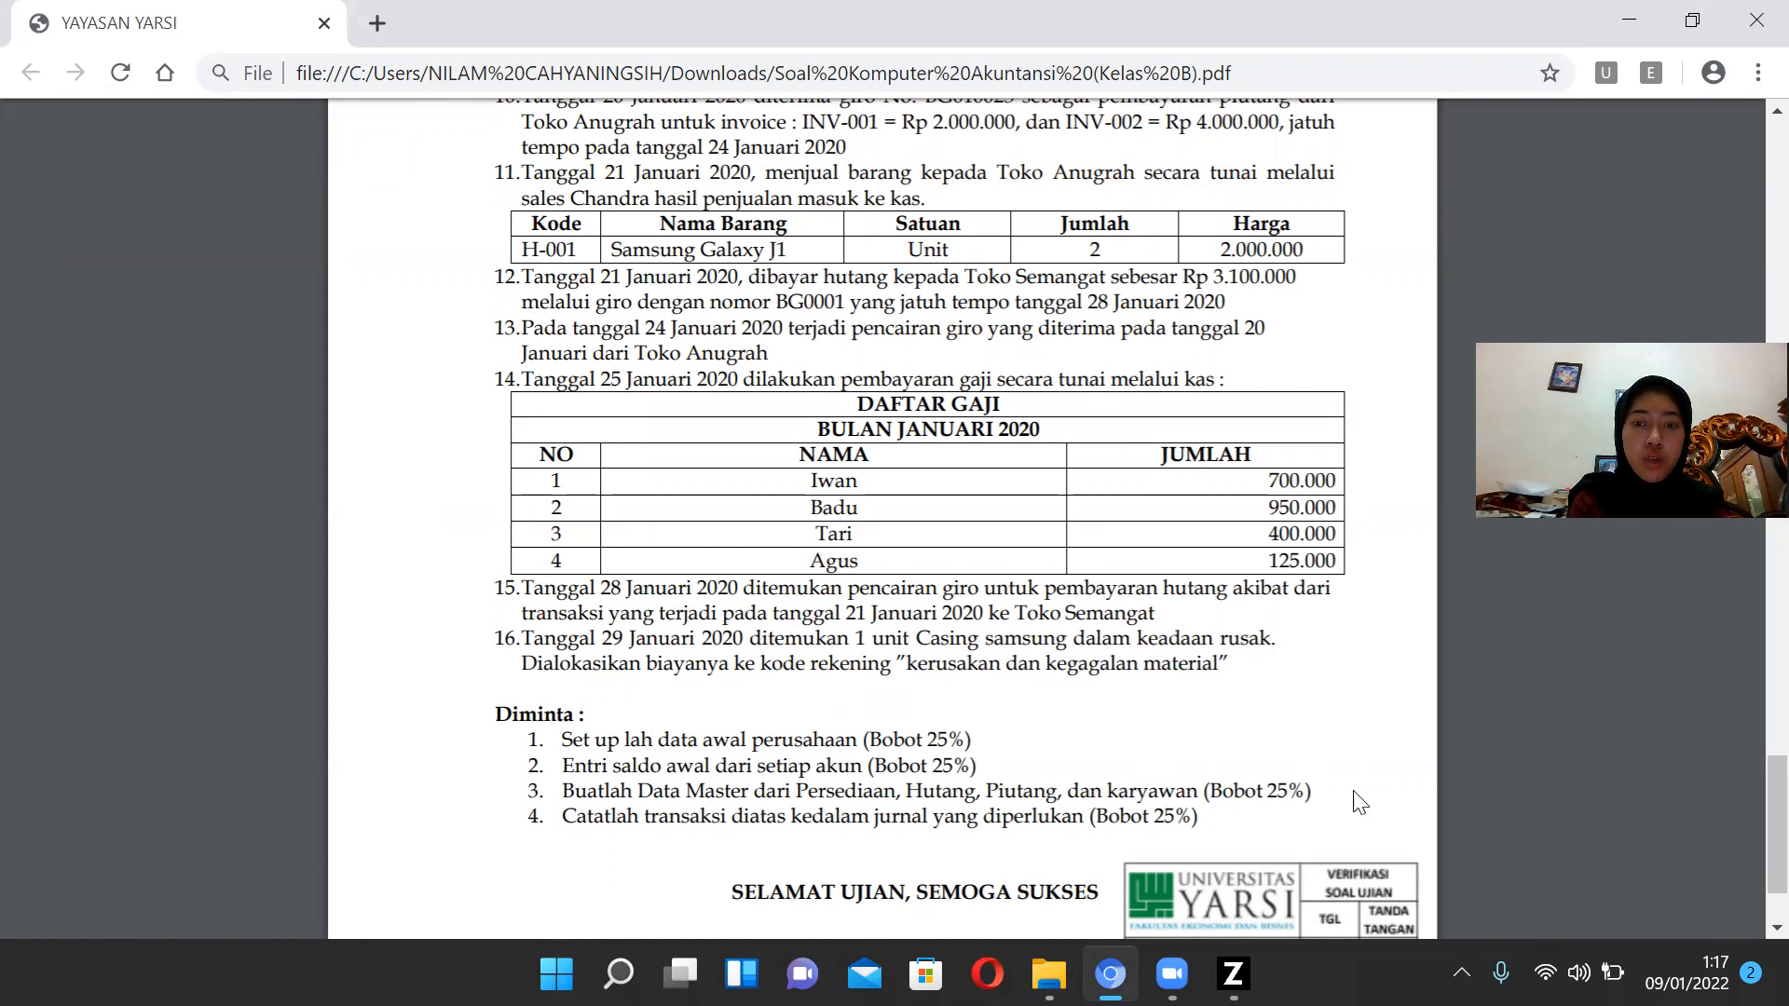
pyautogui.click(1233, 973)
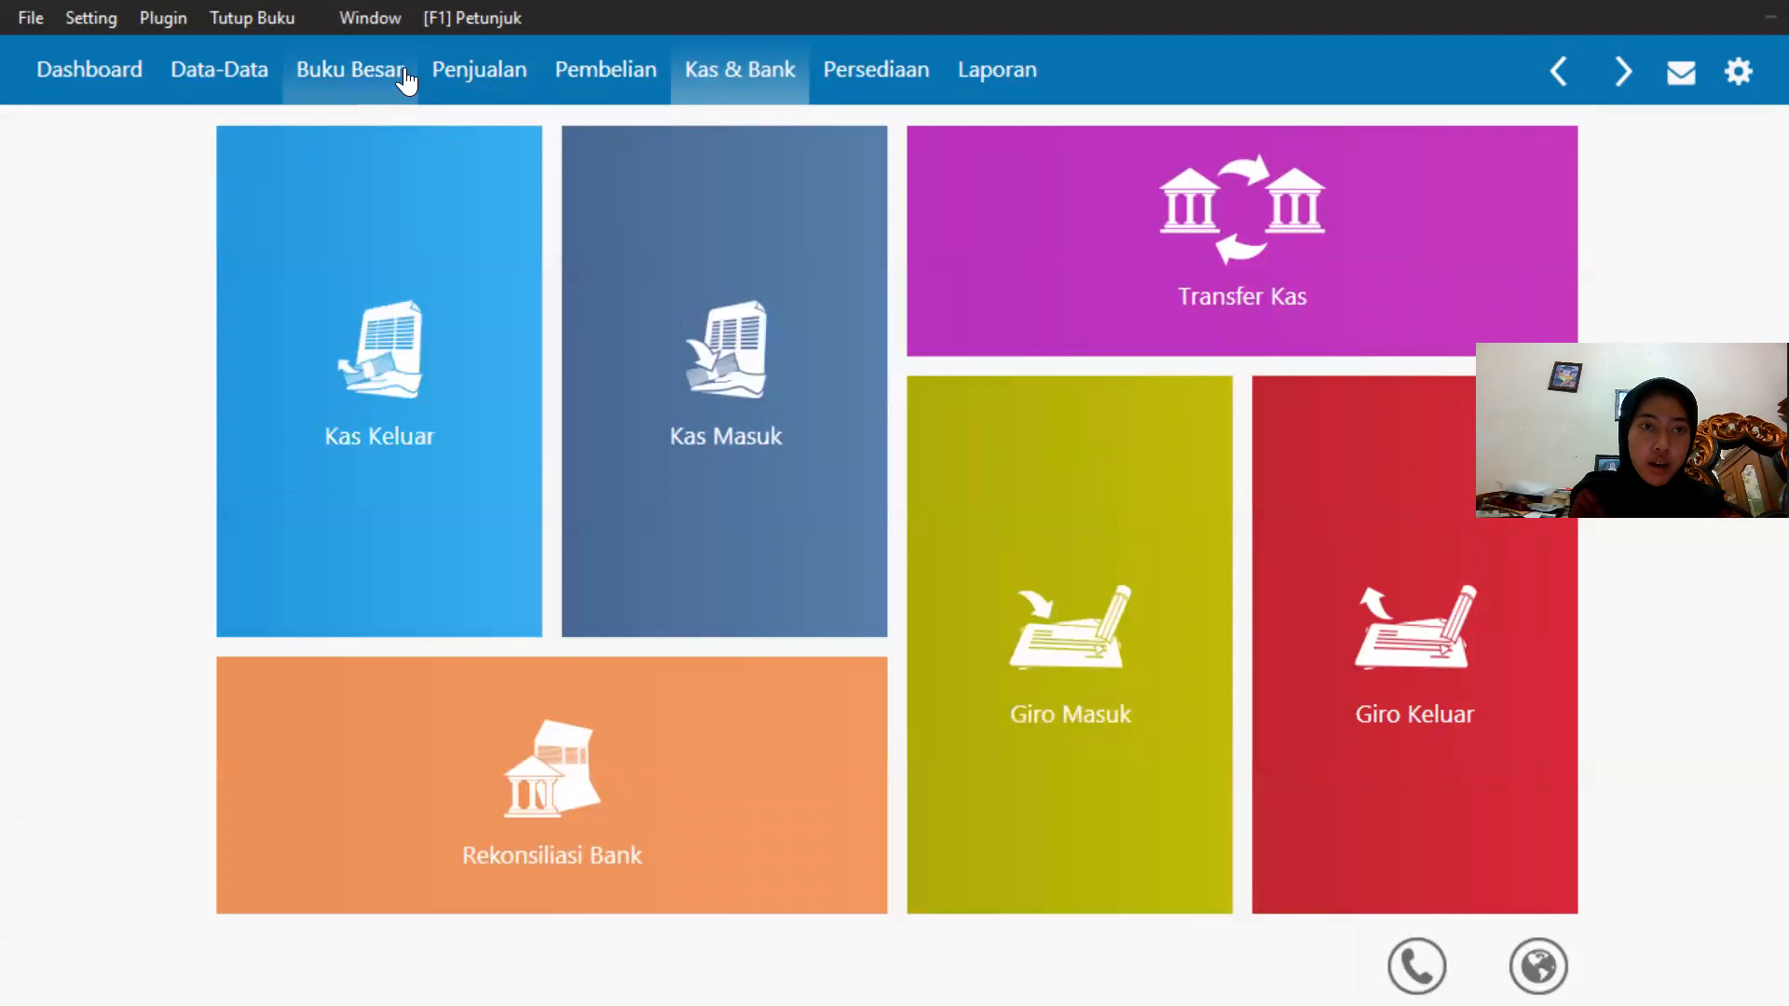
# Start a new inventory usage/adjustment entry and set its date to 29/01/2020.
pyautogui.click(843, 74)
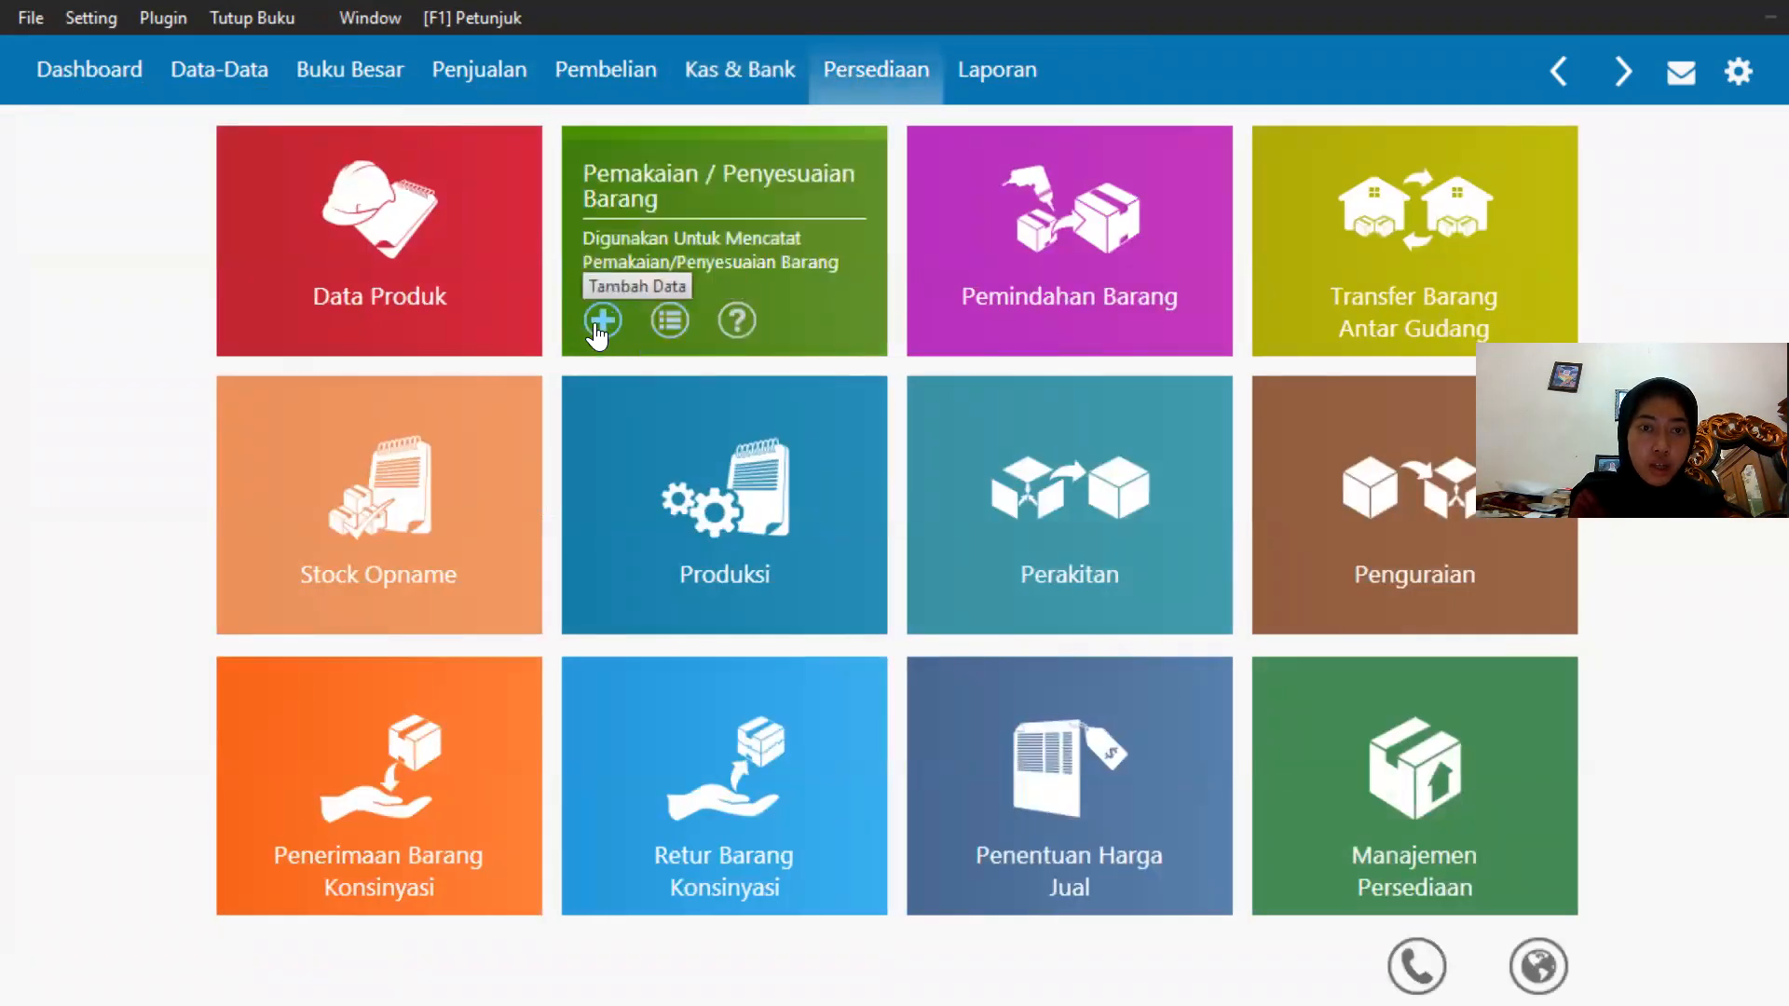
pyautogui.click(590, 309)
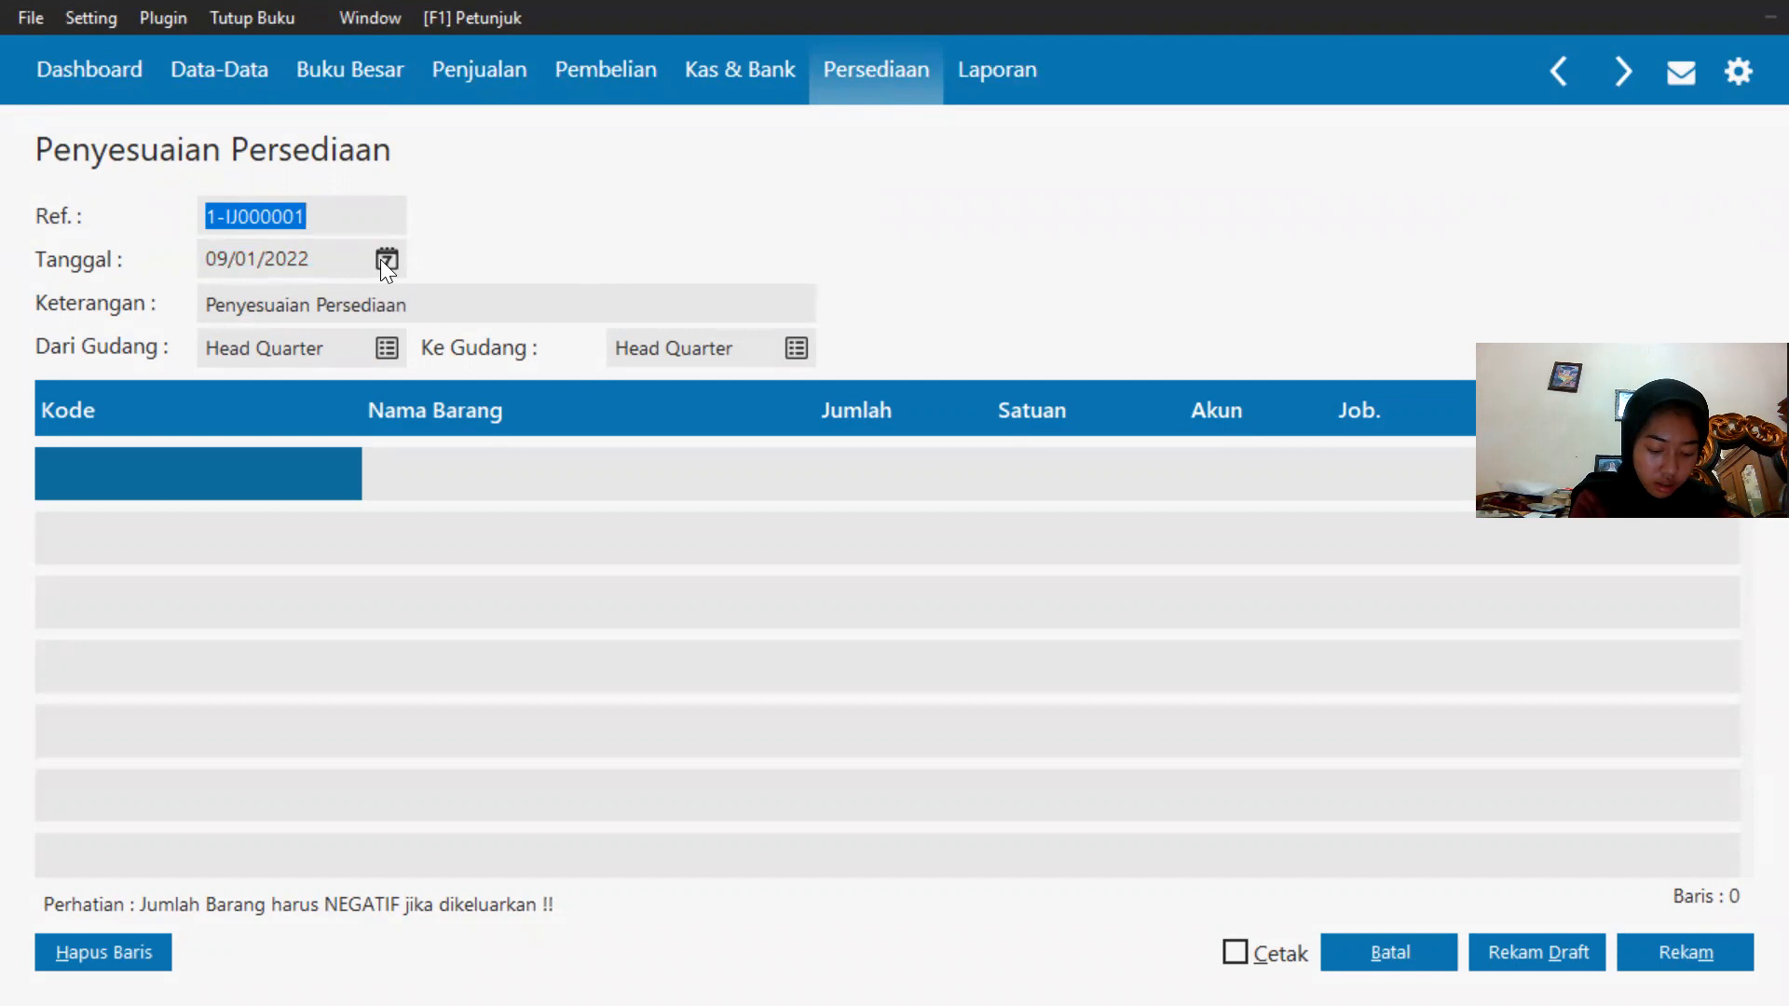
pyautogui.click(382, 259)
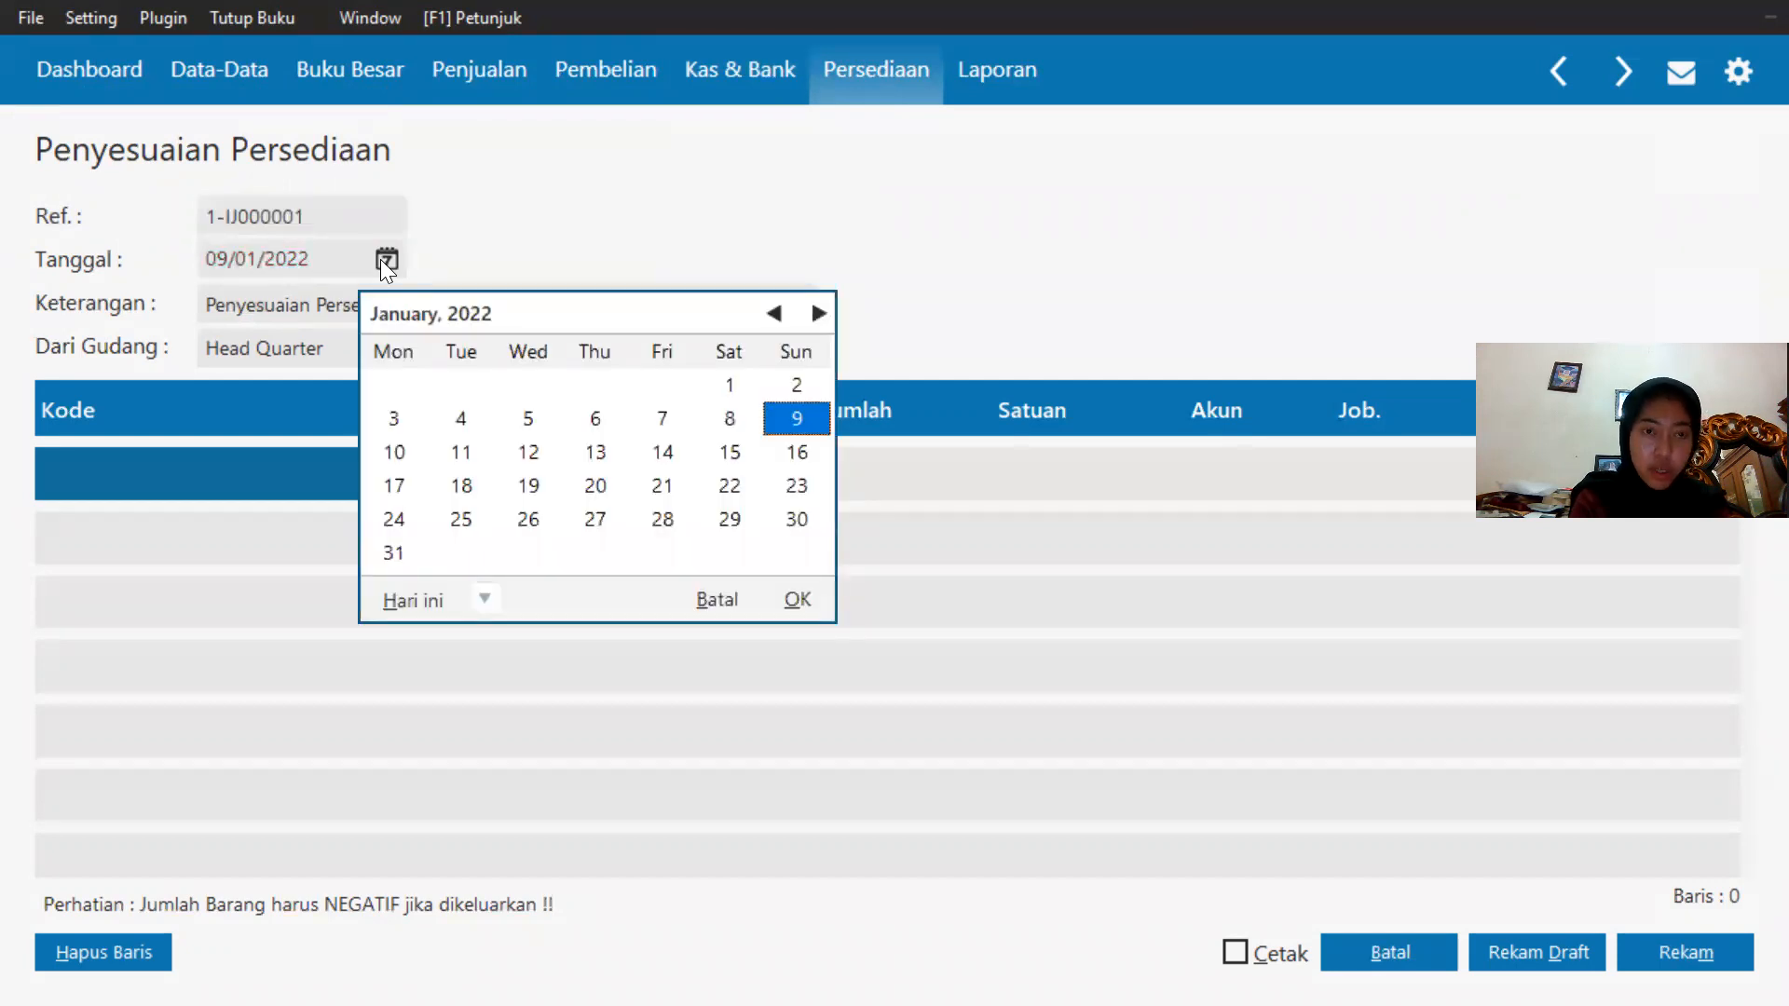
pyautogui.click(486, 598)
pyautogui.click(642, 893)
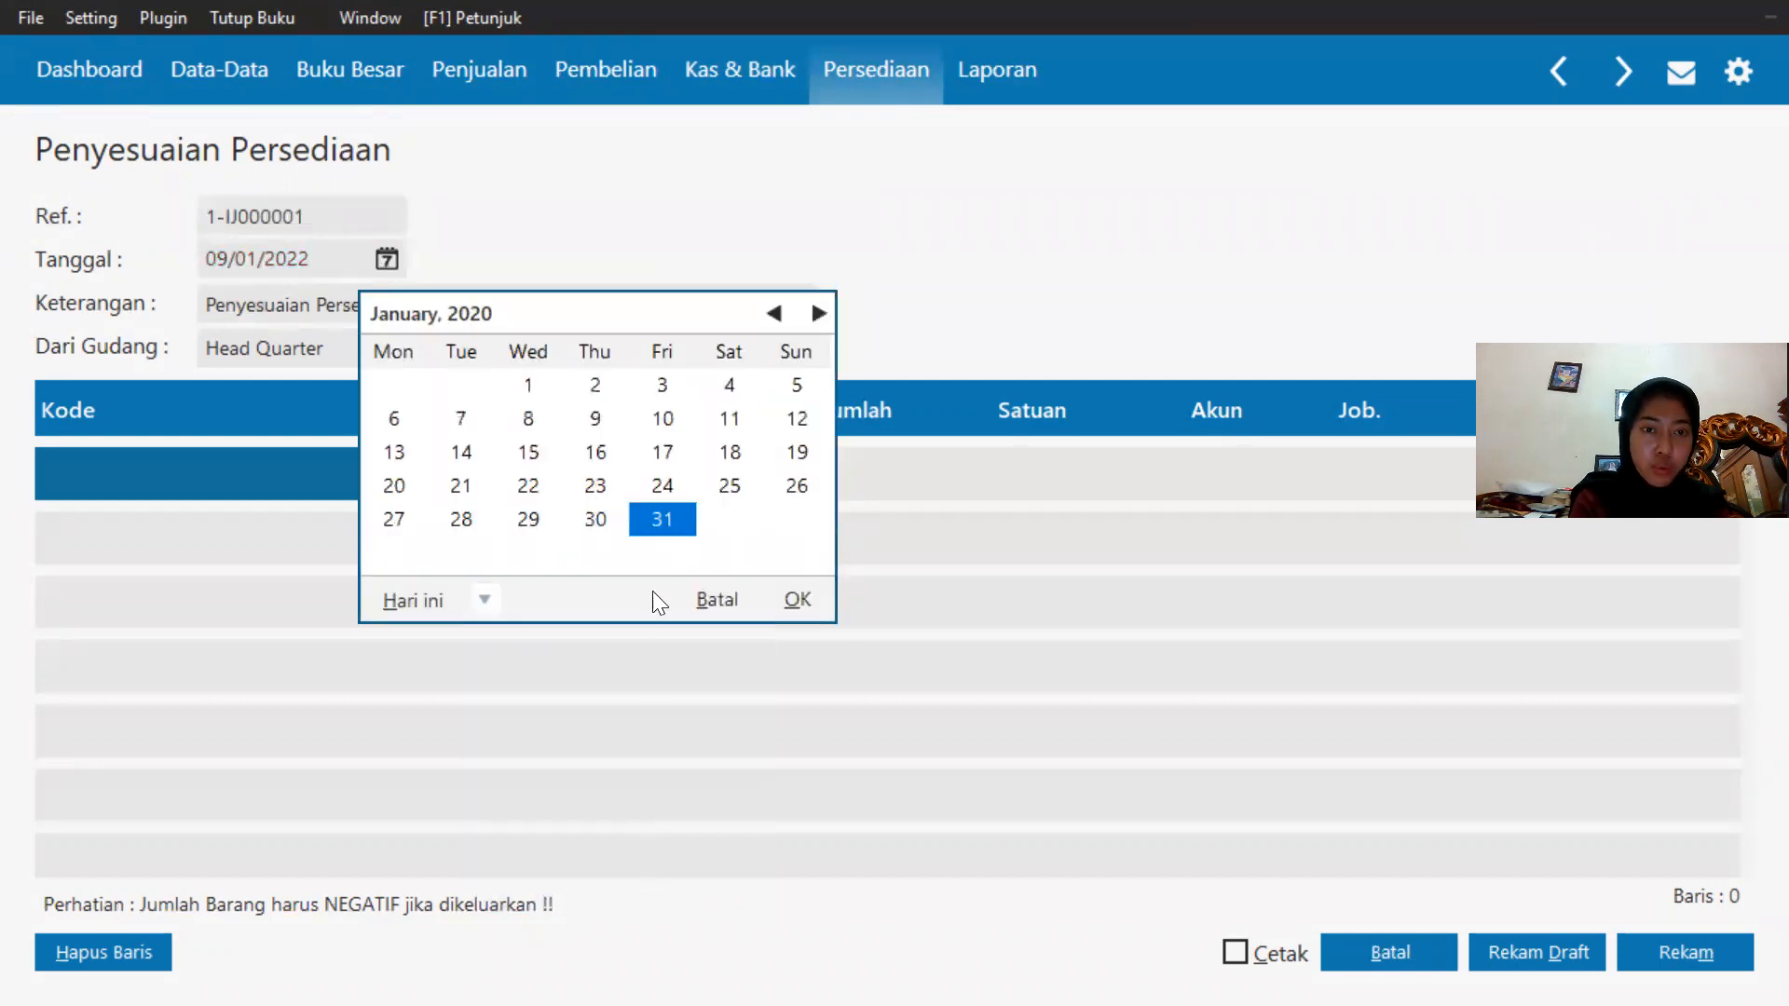
pyautogui.click(547, 522)
pyautogui.click(807, 605)
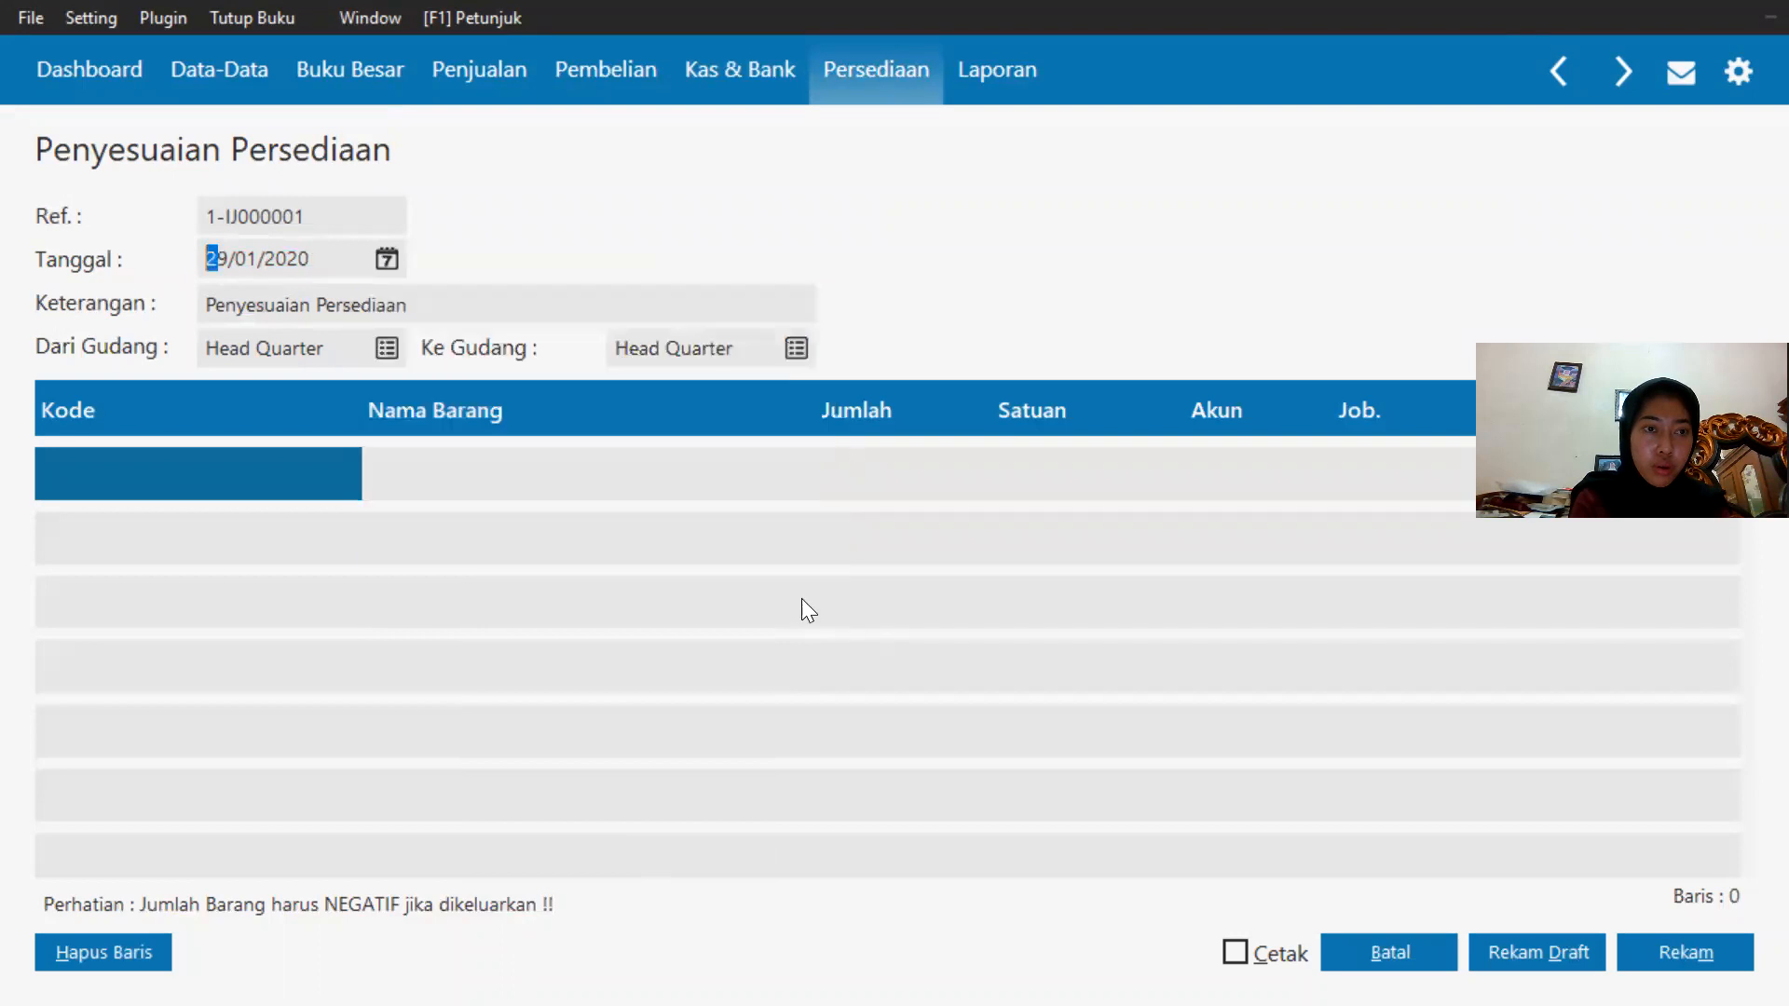
# Add the item Casing Samsung (C-001) to the adjustment with a quantity of 1.
pyautogui.click(92, 484)
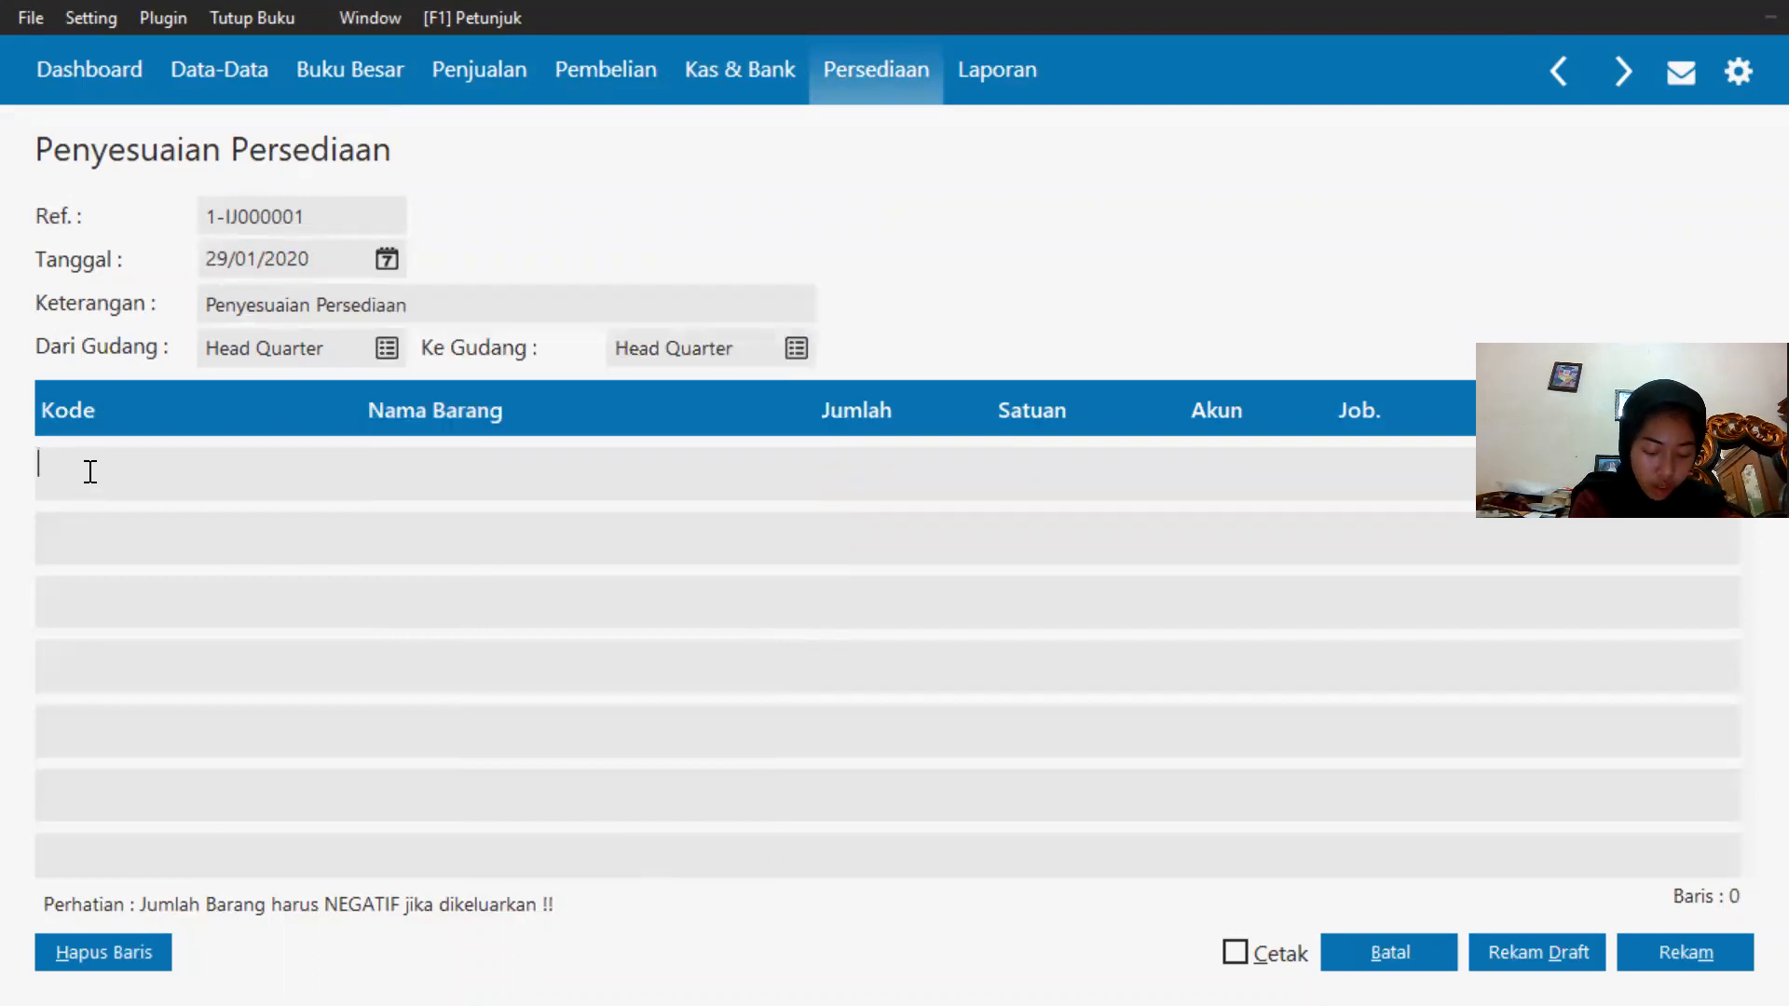
pyautogui.press('Return')
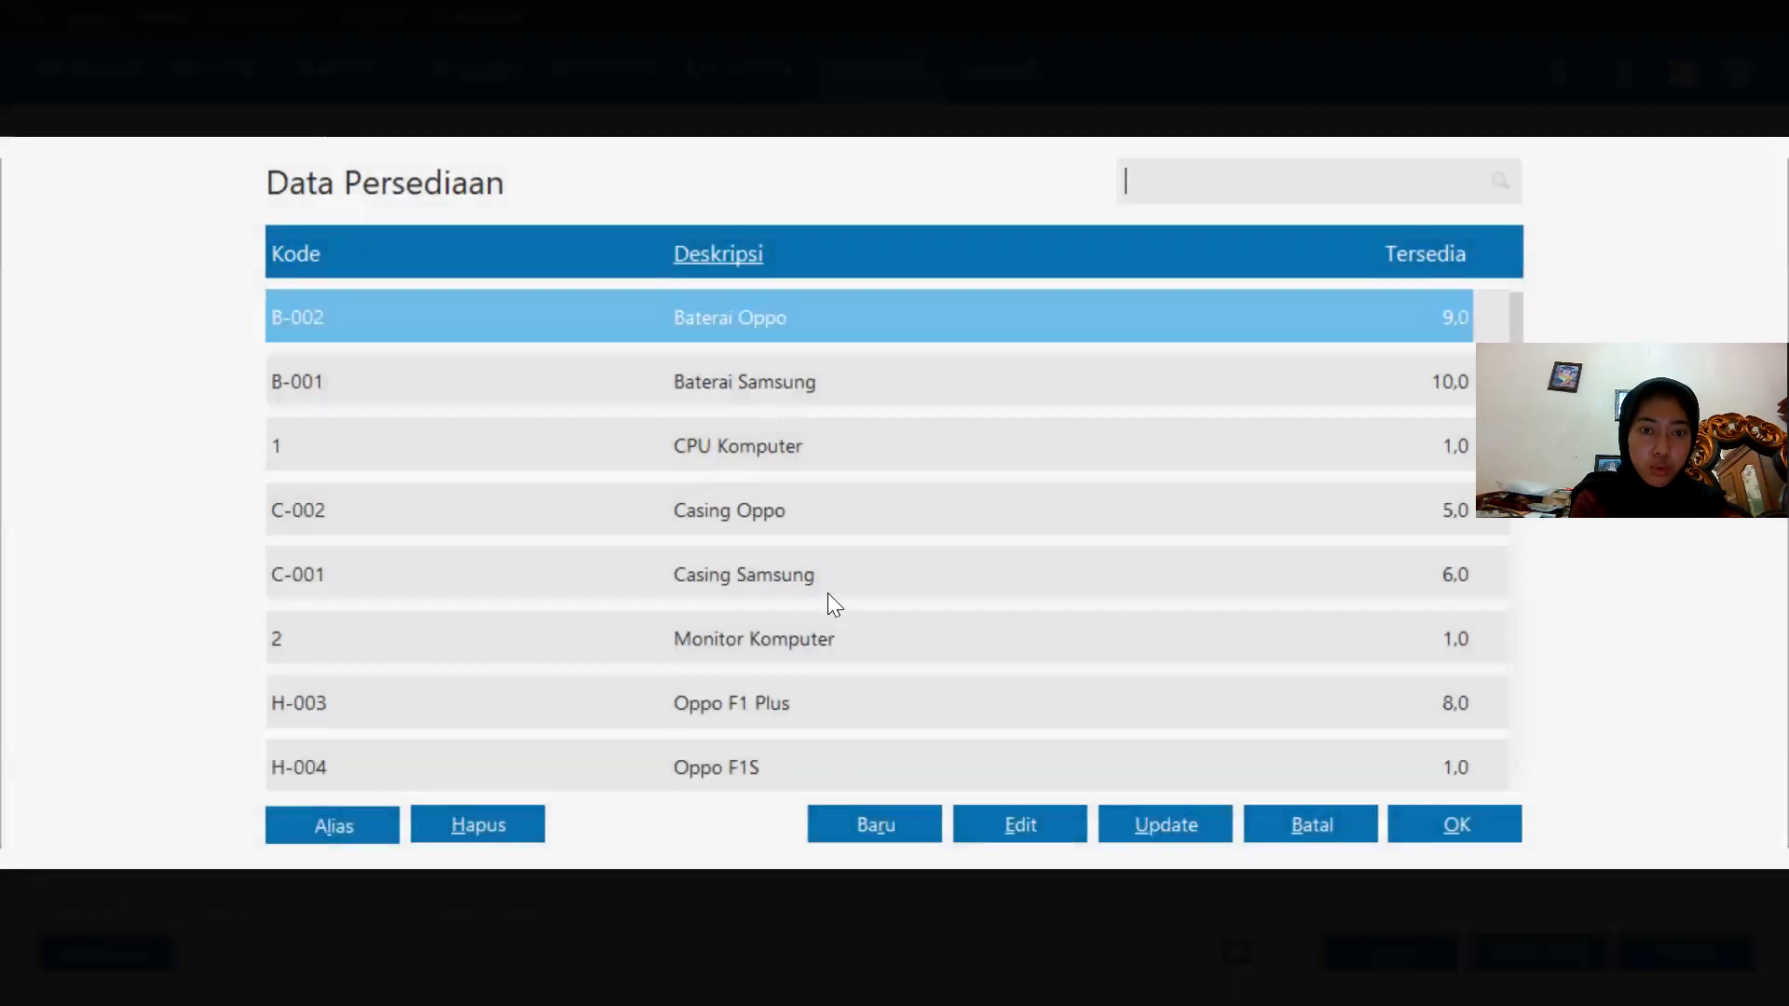
pyautogui.doubleClick(828, 593)
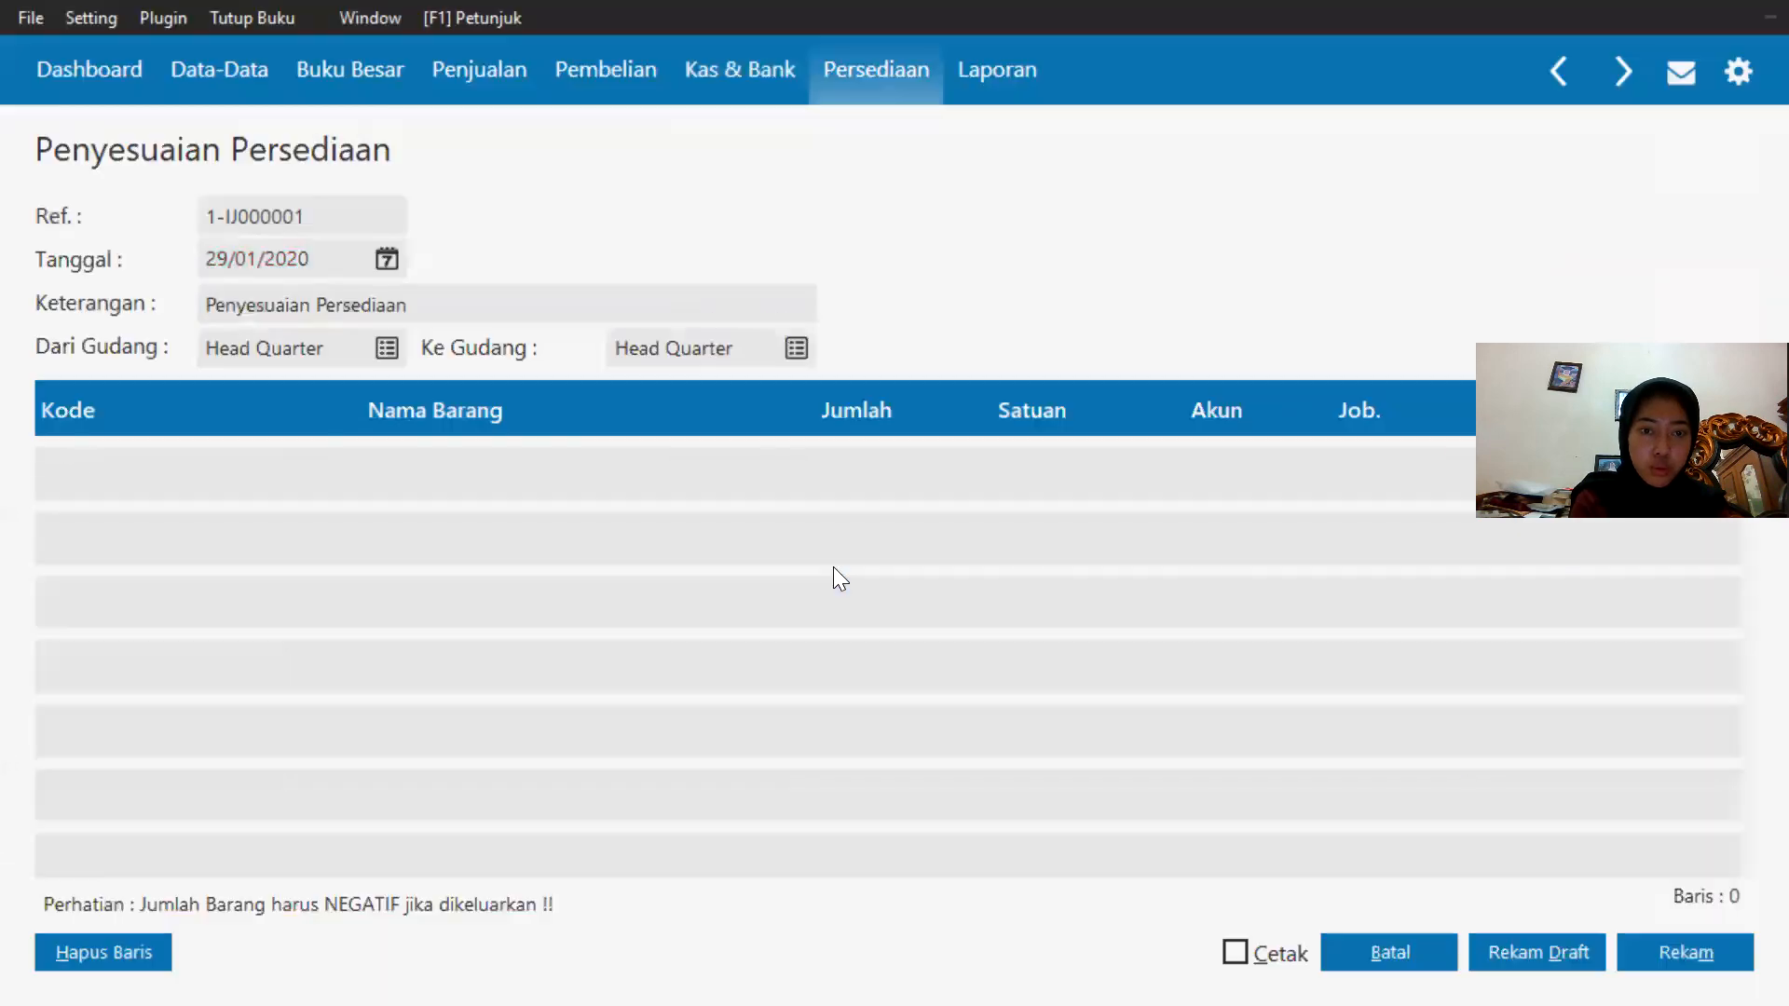
pyautogui.click(810, 475)
pyautogui.click(816, 458)
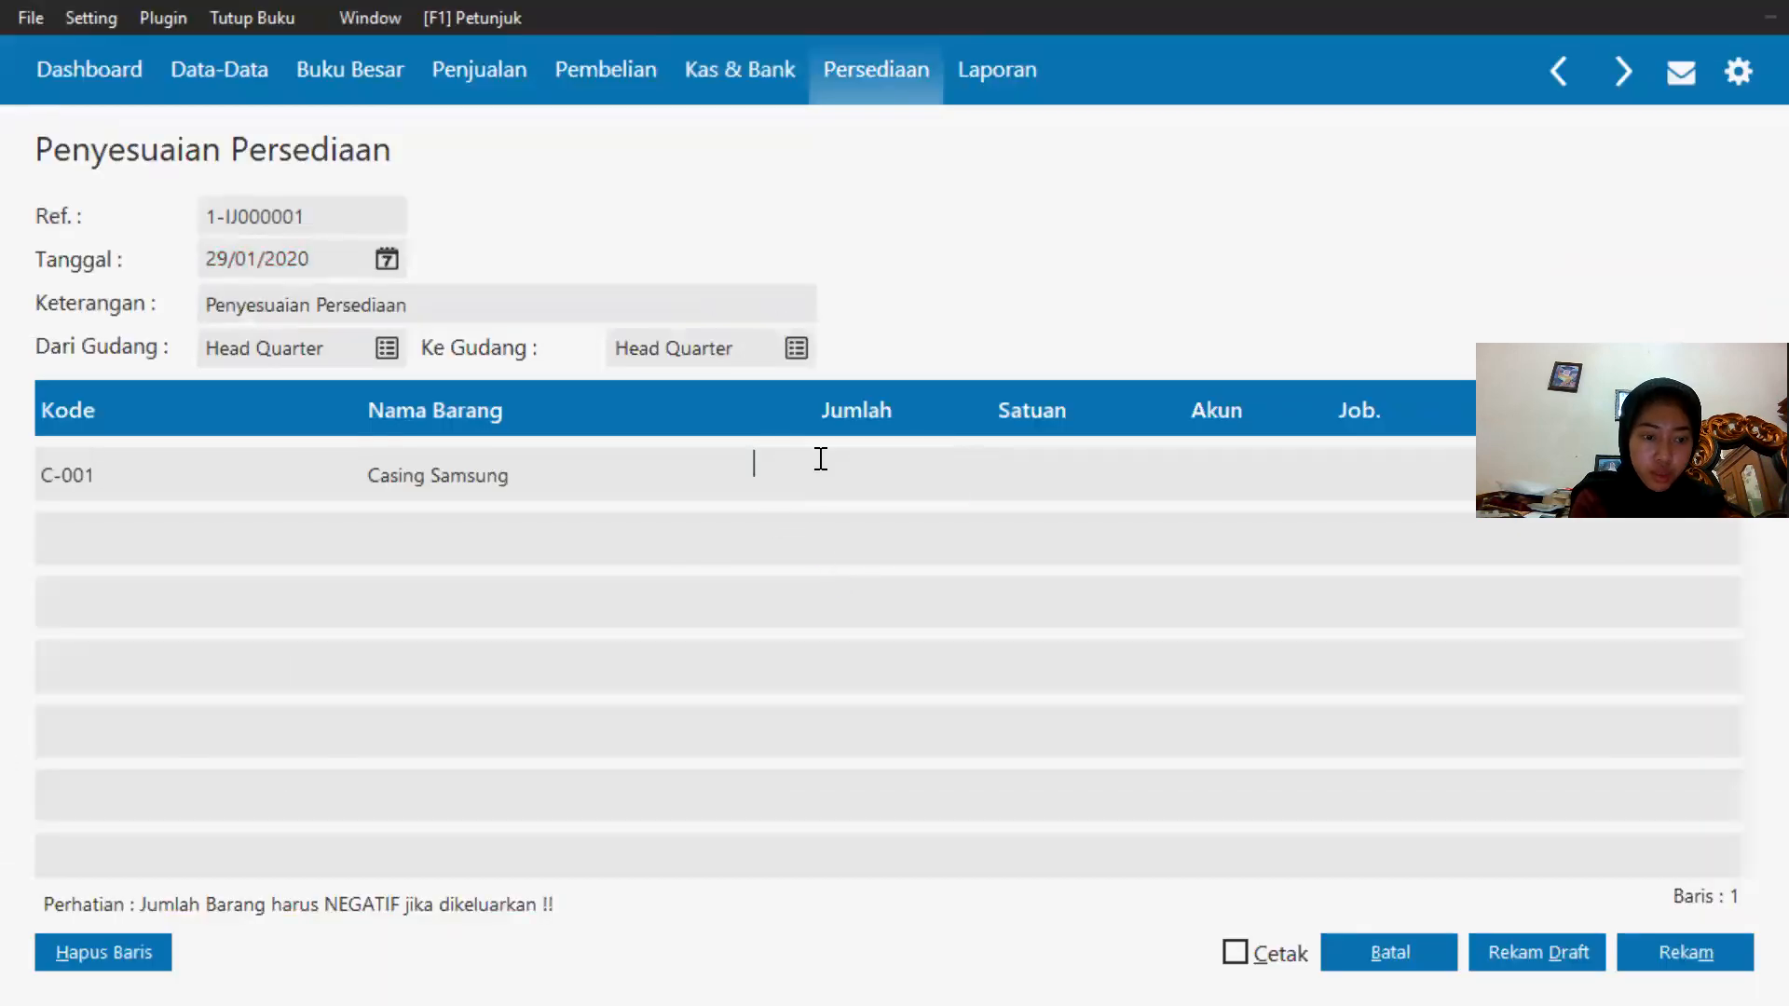
pyautogui.write('1')
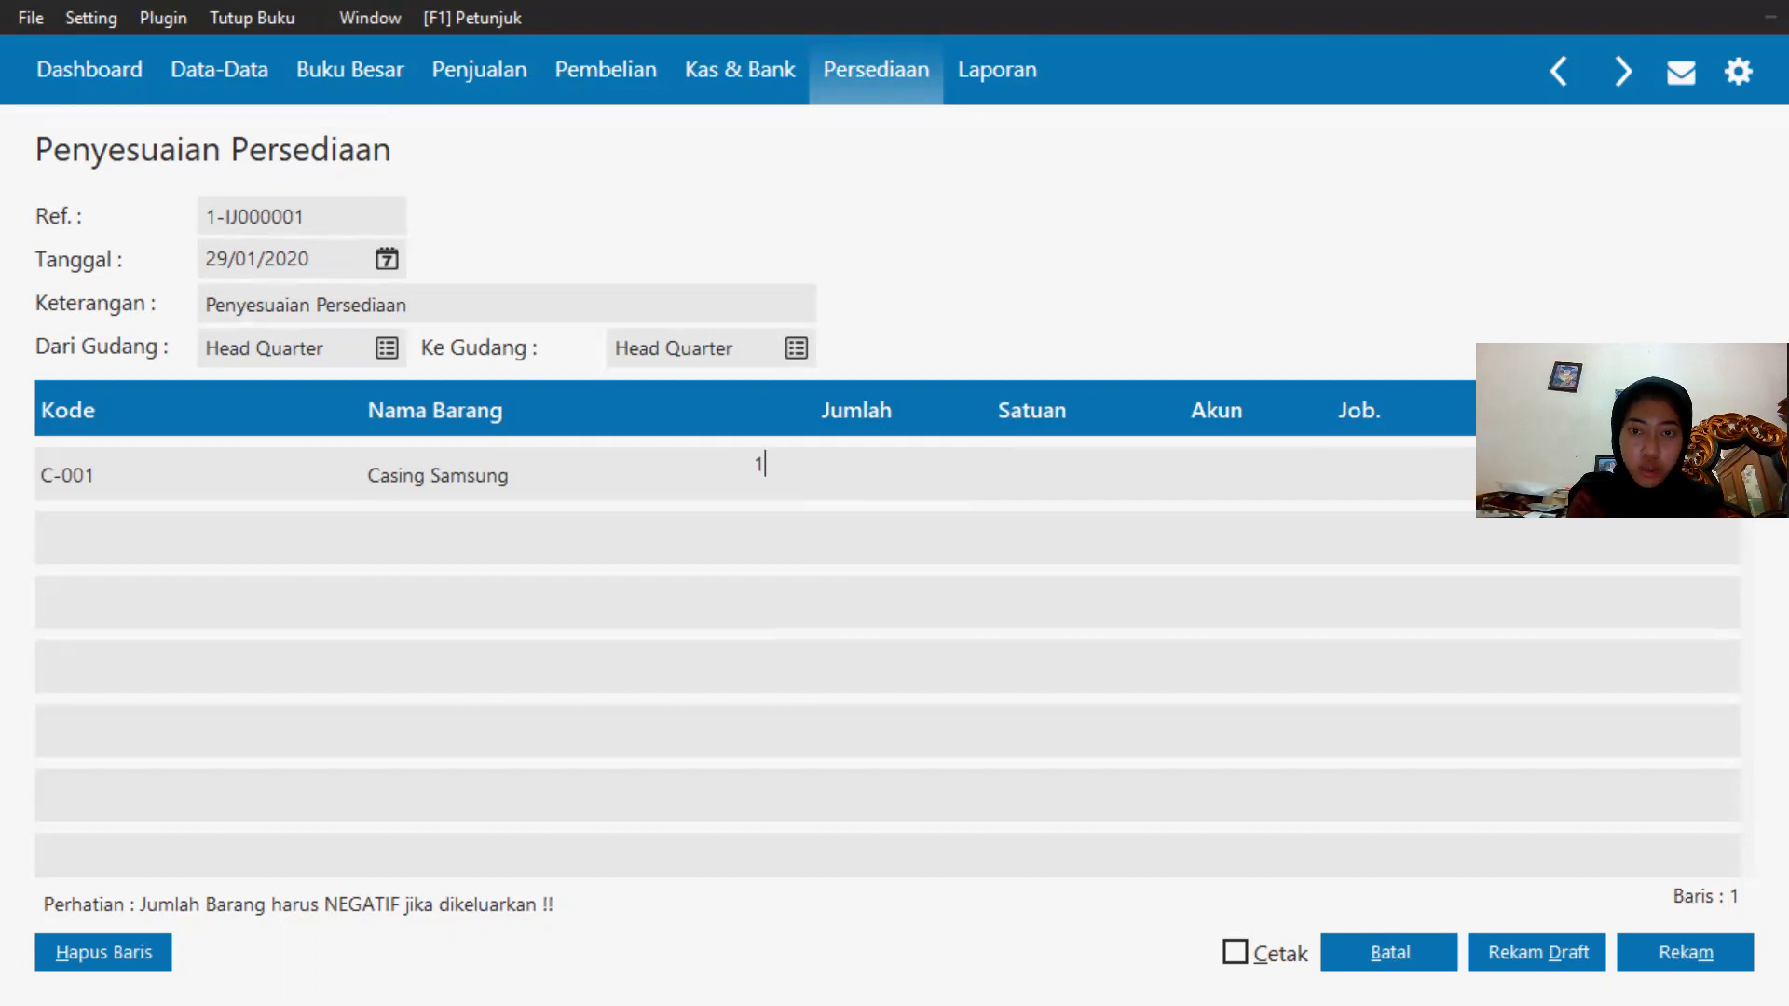
# Open the account list for the item's line and browse the chart of accounts for the adjustment account.
pyautogui.click(1201, 461)
pyautogui.write('1')
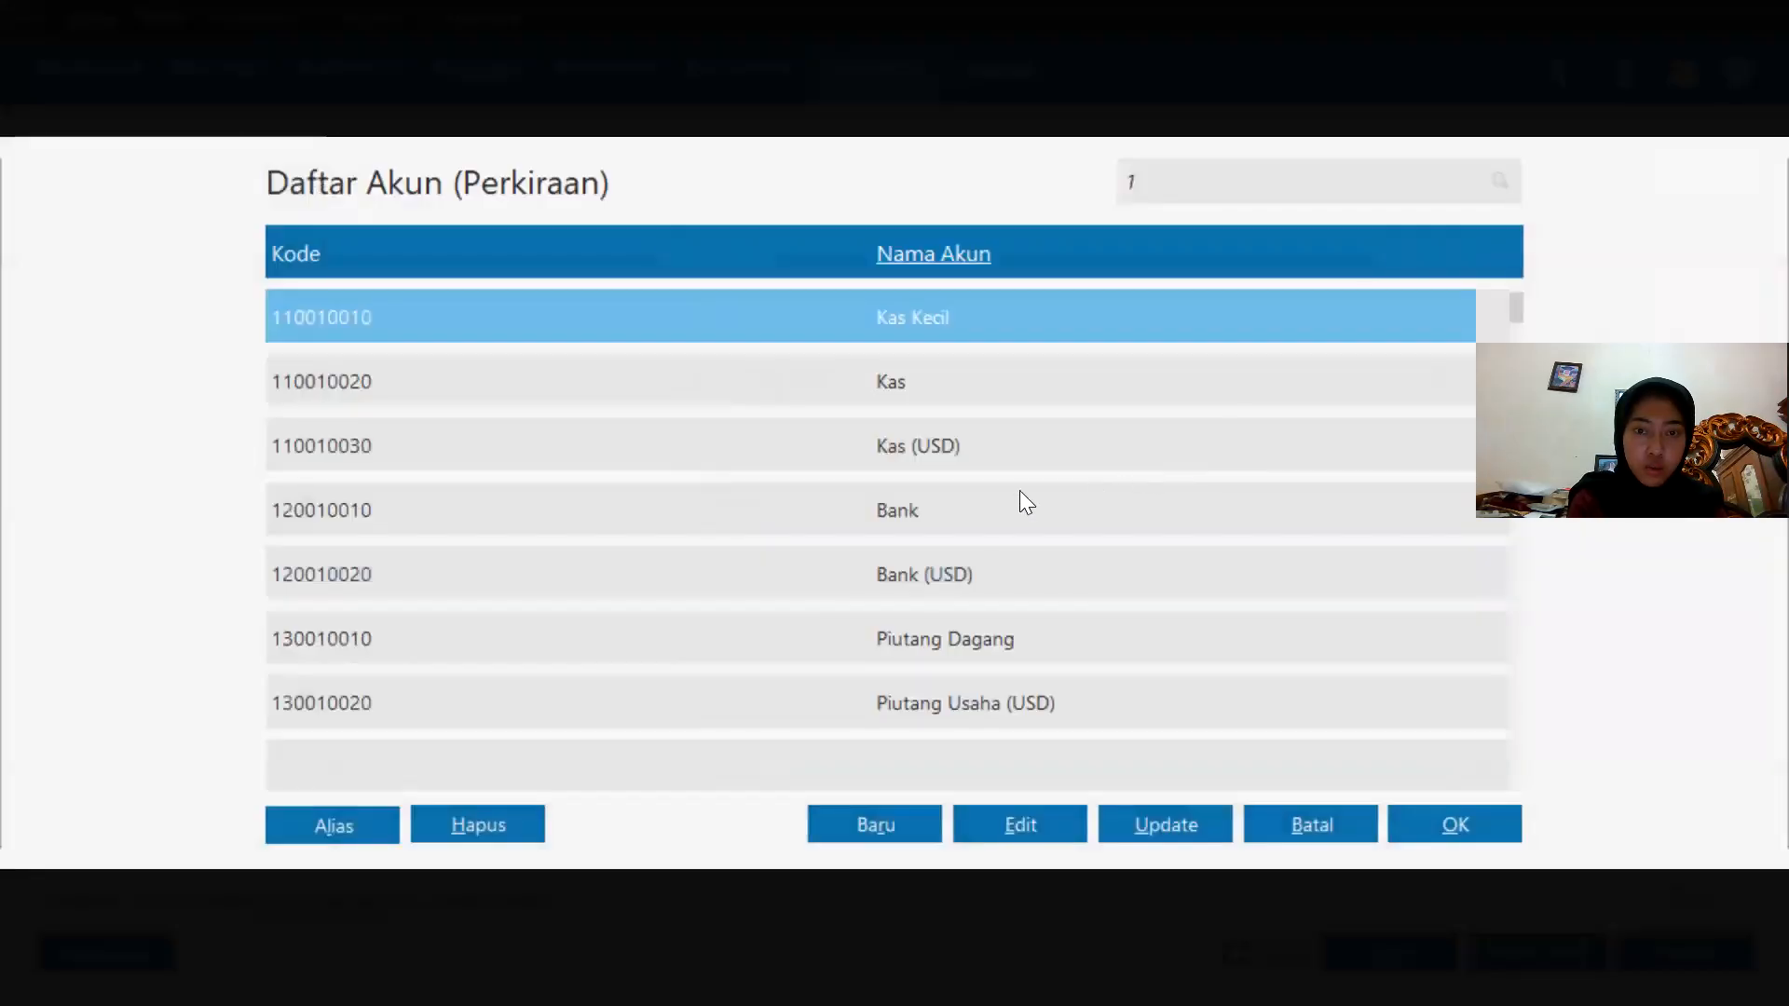
pyautogui.scroll(-15, 994, 513)
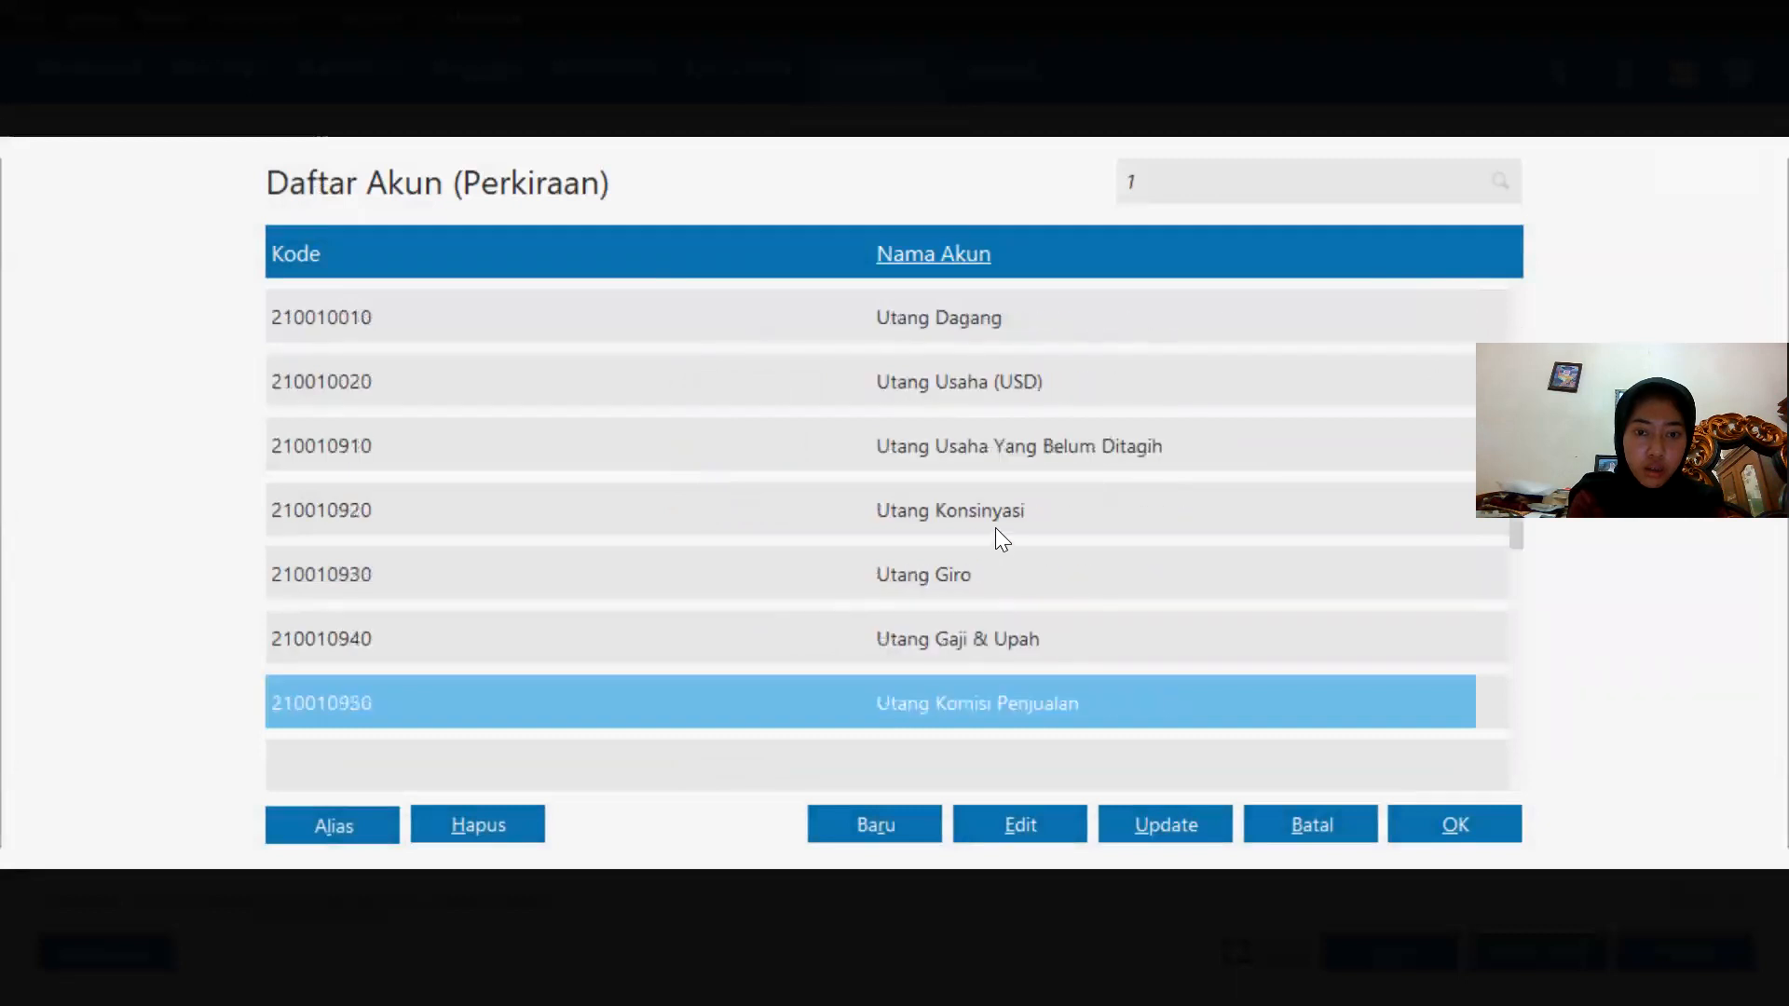
pyautogui.scroll(-15, 993, 484)
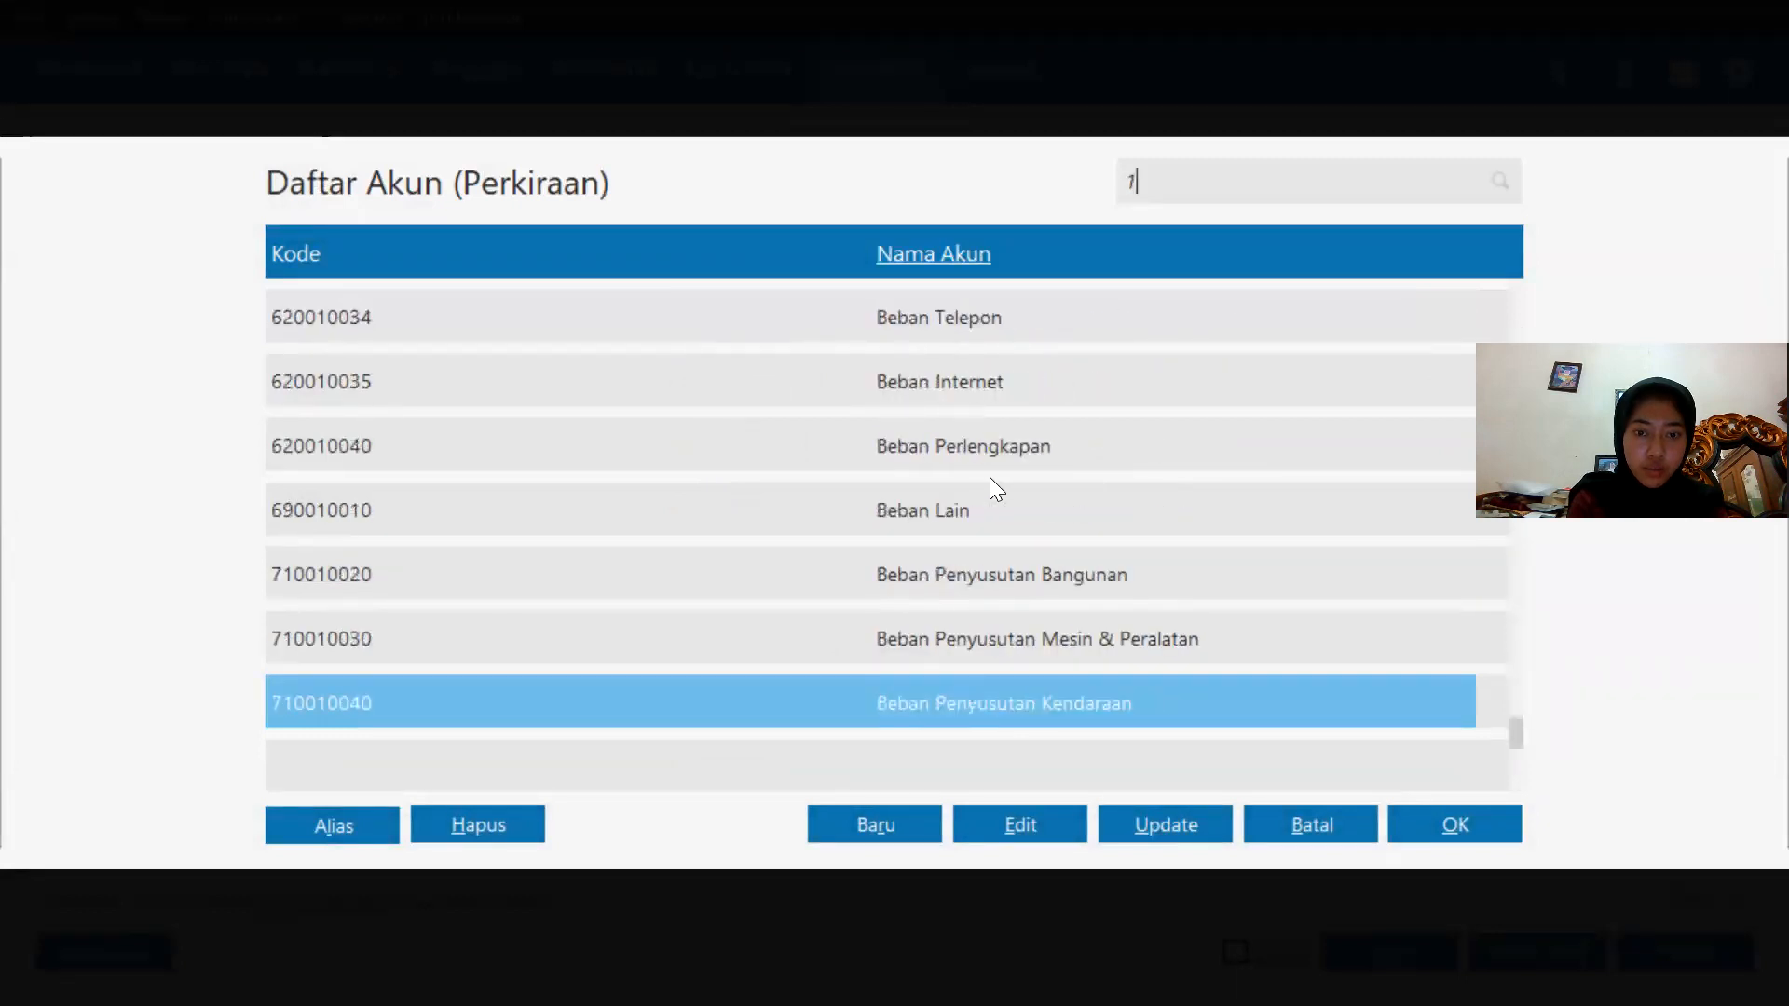
pyautogui.scroll(5, 990, 481)
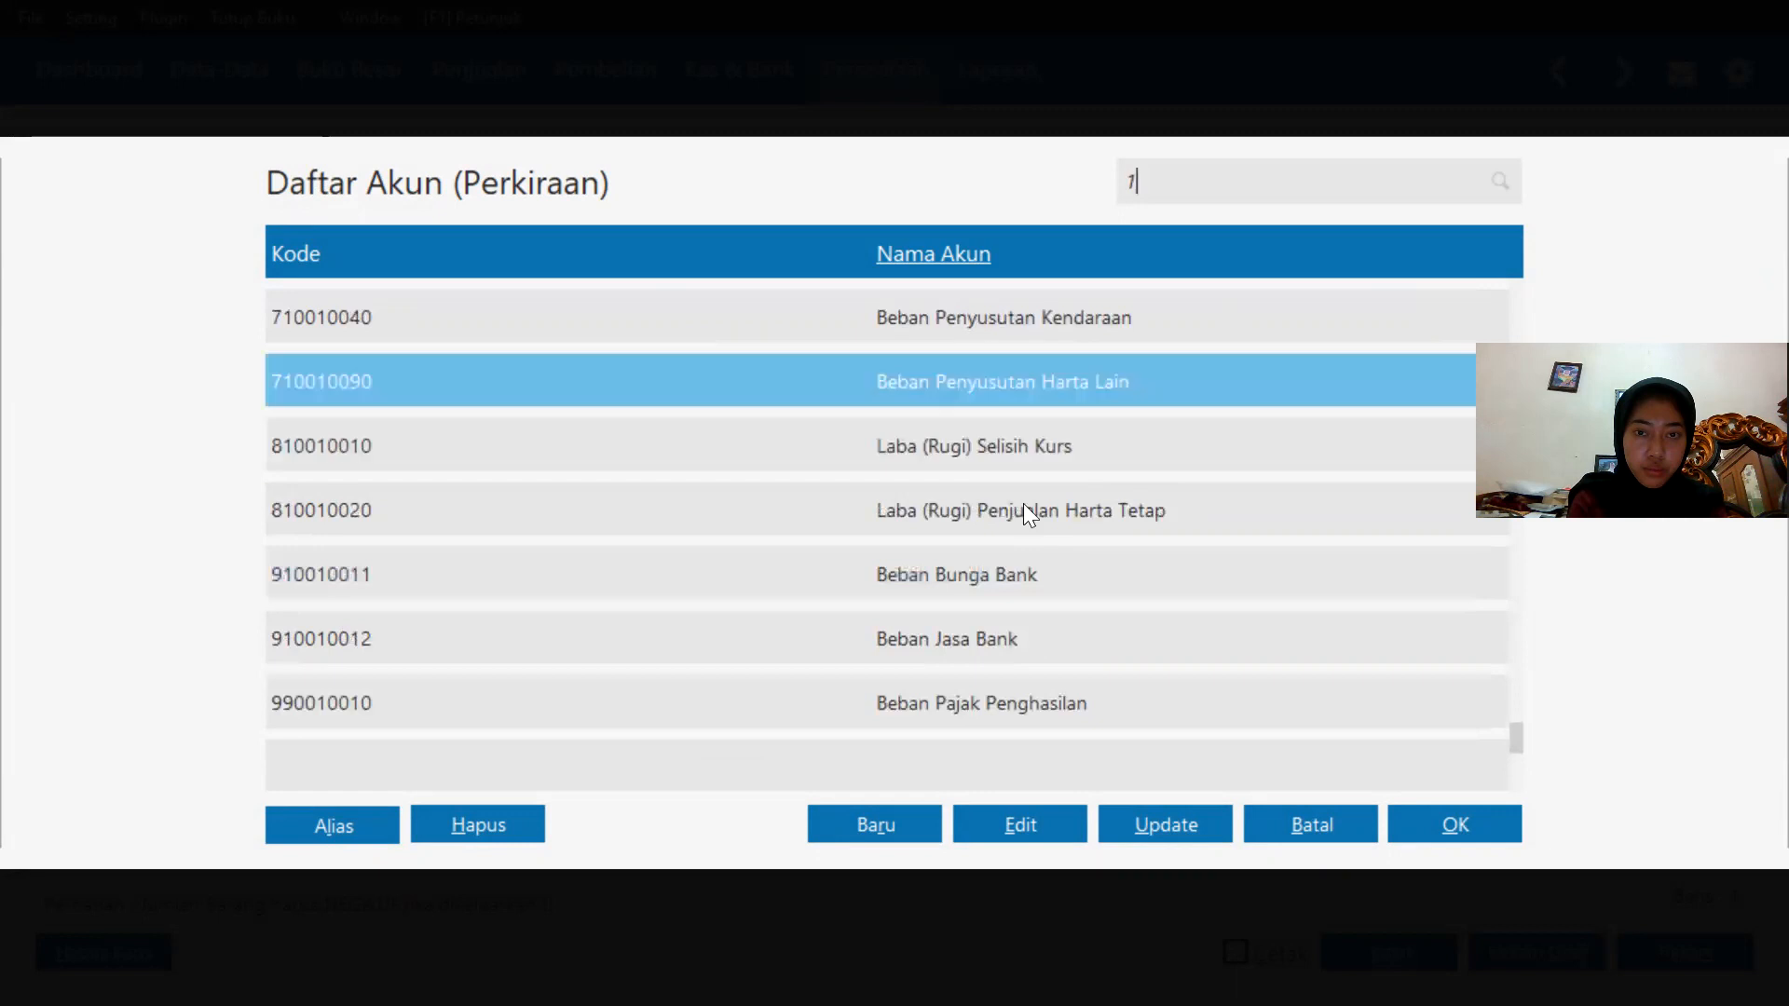
pyautogui.scroll(12, 1101, 445)
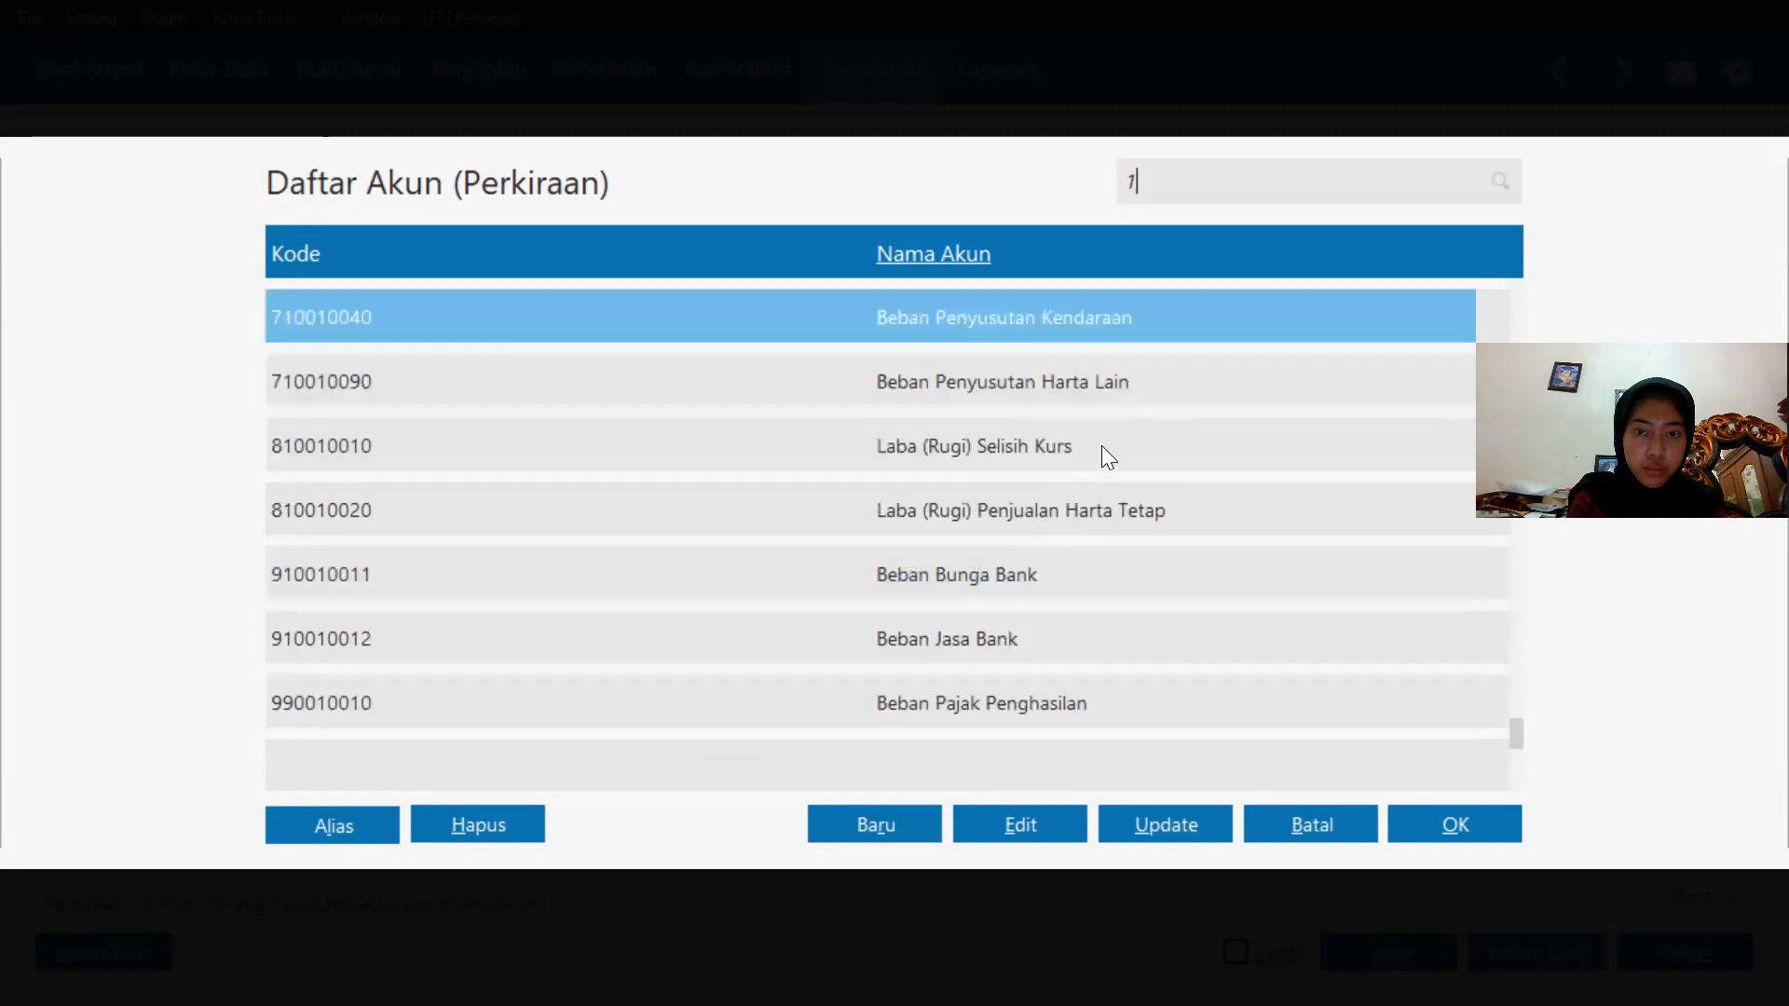
pyautogui.scroll(20, 1102, 443)
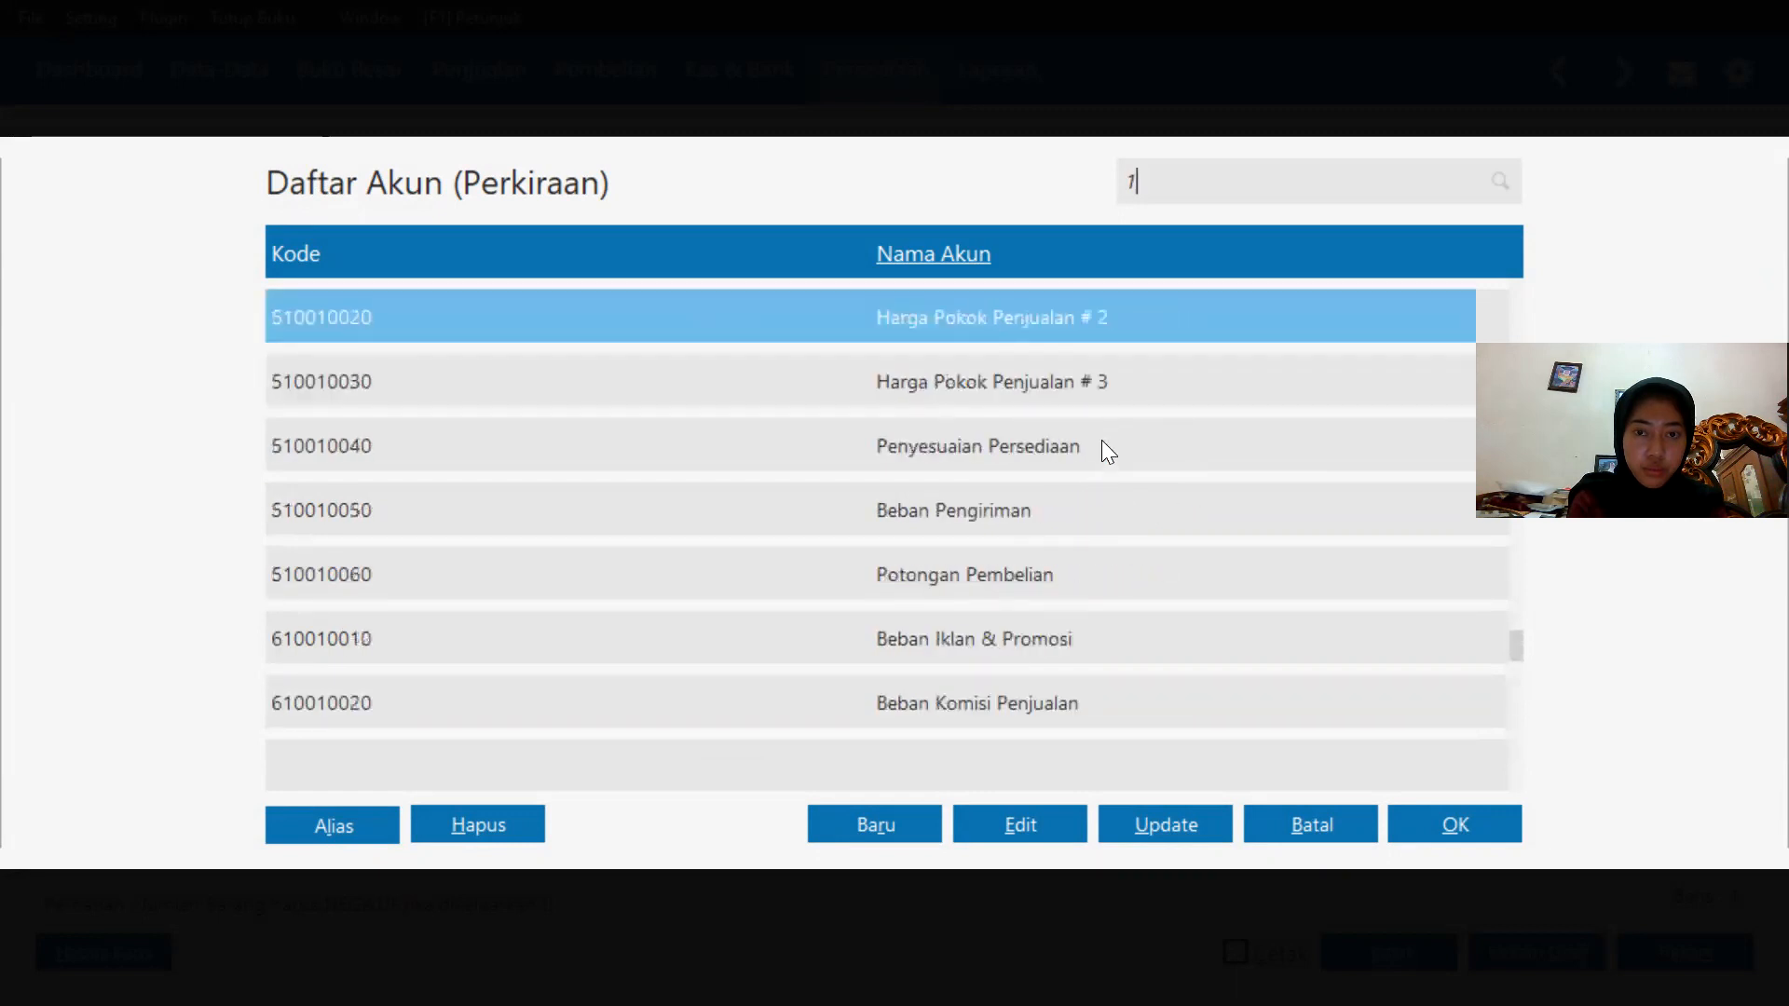
pyautogui.scroll(20, 1101, 452)
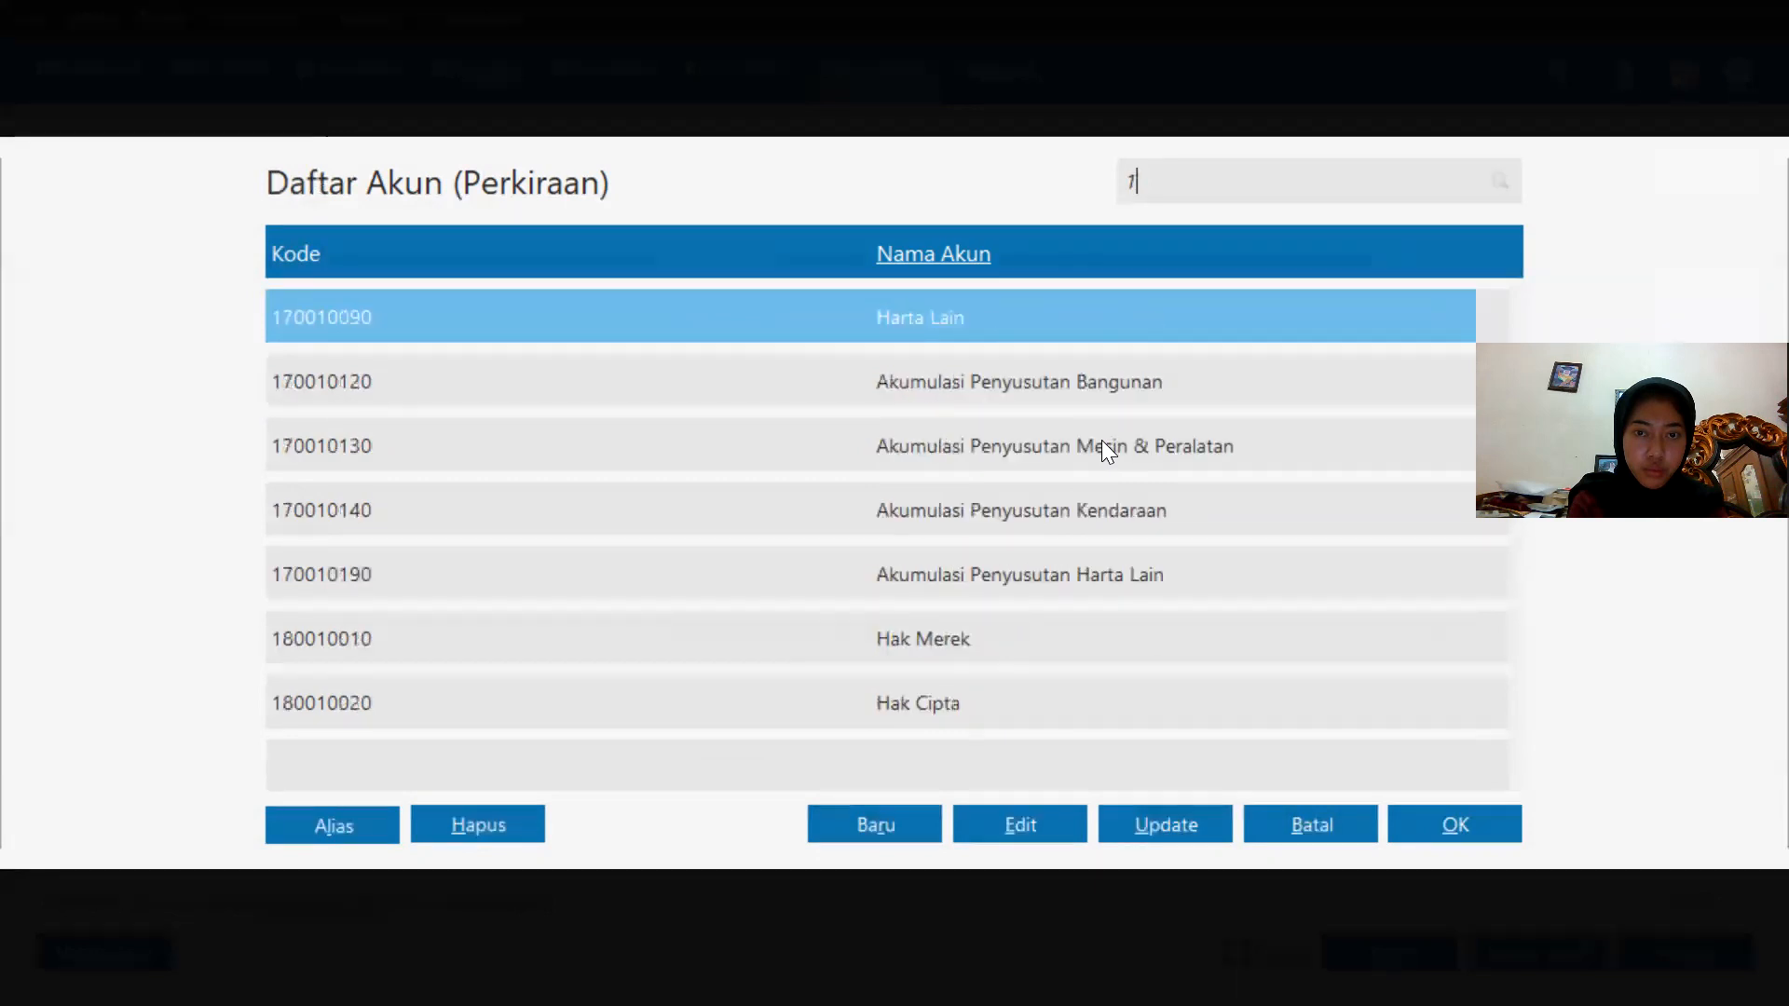
pyautogui.scroll(5, 1101, 440)
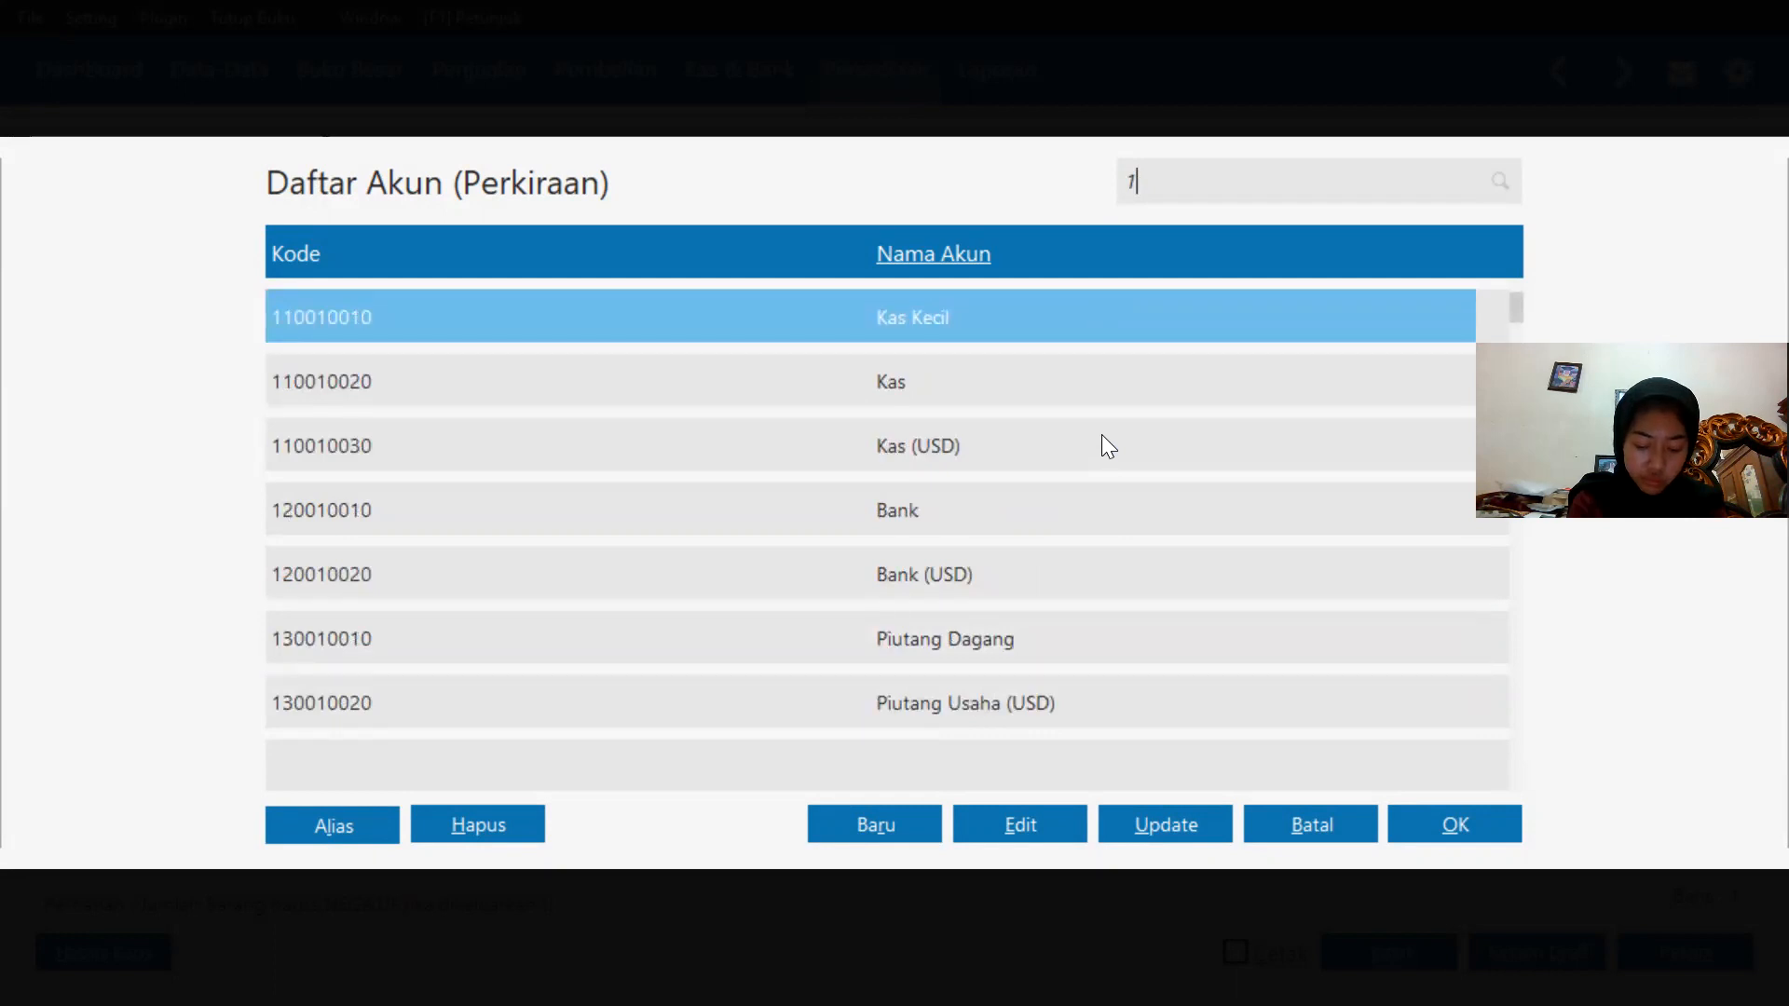
pyautogui.press('Down')
pyautogui.press('Down')
pyautogui.press('Down')
pyautogui.press('Down')
pyautogui.press('Down')
pyautogui.press('Down')
pyautogui.press('Down')
pyautogui.press('Down')
pyautogui.press('Down')
pyautogui.press('Down')
pyautogui.press('Down')
pyautogui.press('Down')
pyautogui.press('Down')
pyautogui.press('Down')
pyautogui.press('Down')
pyautogui.press('Down')
pyautogui.press('Down')
pyautogui.press('Down')
pyautogui.press('Down')
pyautogui.press('Down')
pyautogui.press('Down')
pyautogui.press('Down')
pyautogui.press('Down')
pyautogui.press('Down')
pyautogui.press('Down')
pyautogui.press('Down')
pyautogui.press('Down')
pyautogui.press('Down')
pyautogui.press('Down')
pyautogui.press('Down')
pyautogui.press('Down')
pyautogui.press('Down')
pyautogui.press('Down')
pyautogui.press('Down')
pyautogui.press('Down')
pyautogui.press('Down')
pyautogui.press('Down')
pyautogui.press('Down')
pyautogui.press('Down')
pyautogui.press('Down')
pyautogui.press('Down')
pyautogui.press('Down')
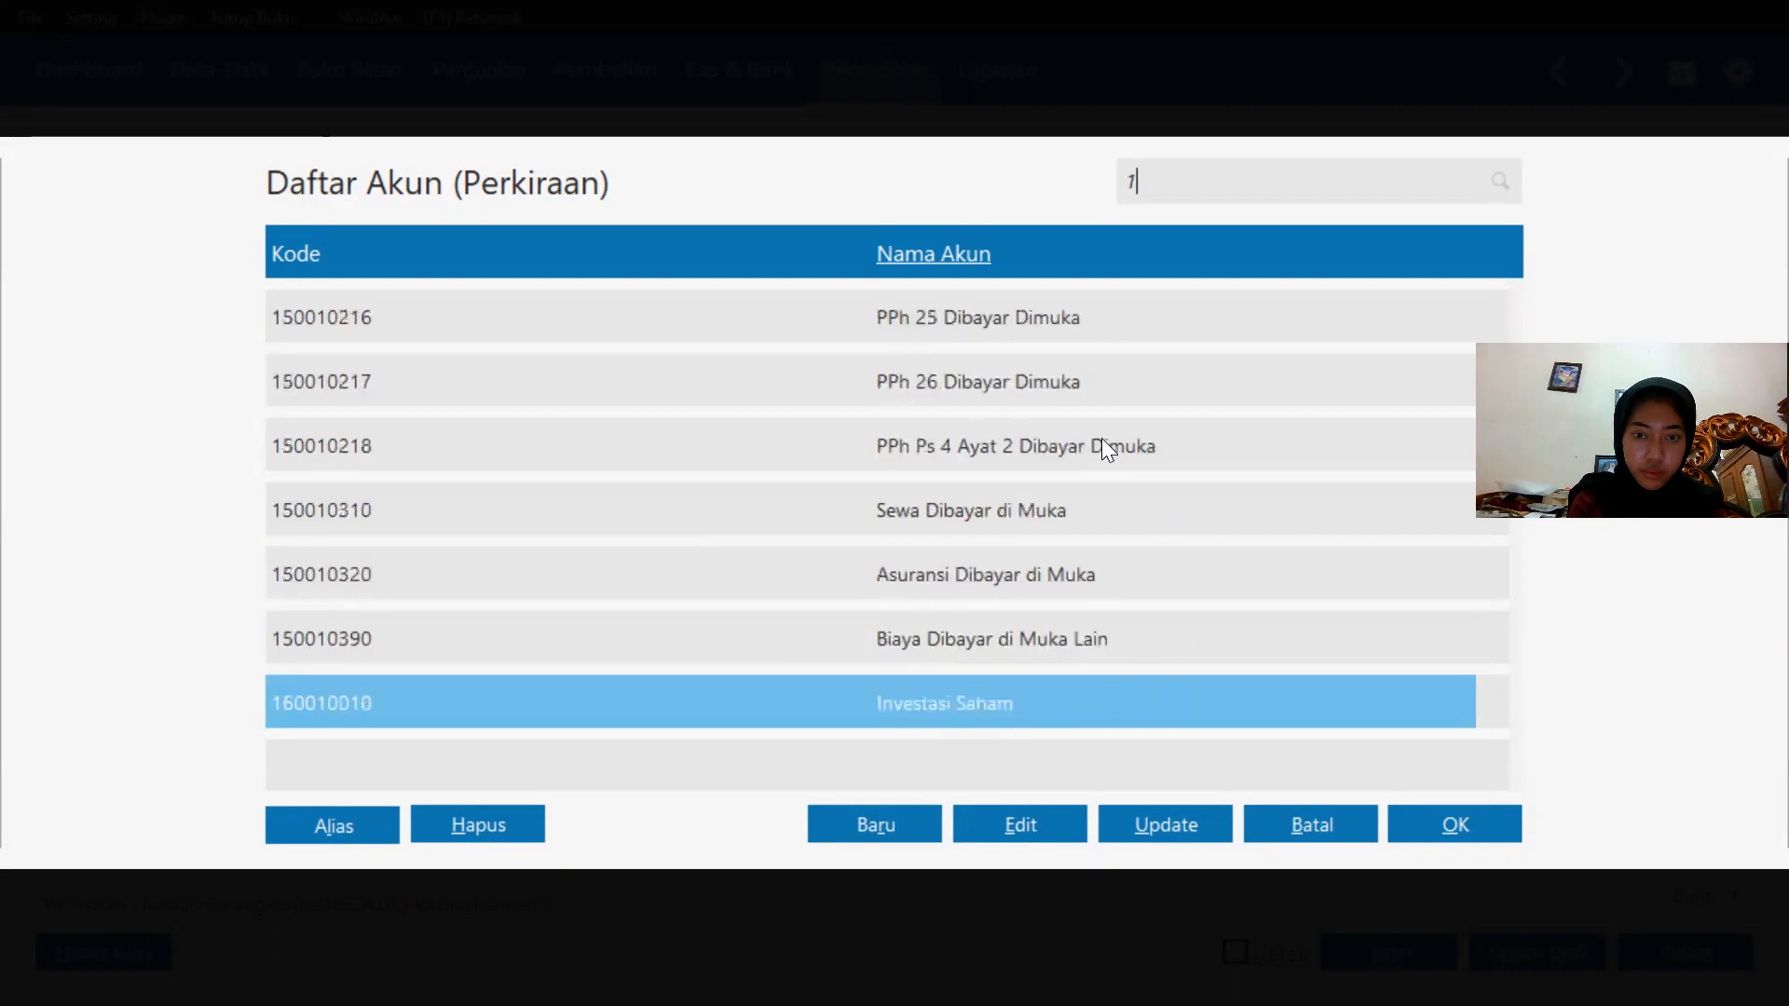
pyautogui.press('Down')
pyautogui.press('Down')
pyautogui.press('Down')
pyautogui.press('Down')
pyautogui.press('Down')
pyautogui.press('Down')
pyautogui.press('Down')
pyautogui.press('Down')
pyautogui.press('Down')
pyautogui.press('Down')
pyautogui.press('Down')
pyautogui.press('Down')
pyautogui.press('Down')
pyautogui.press('Down')
pyautogui.press('Down')
pyautogui.press('Down')
pyautogui.press('Down')
pyautogui.press('Down')
pyautogui.press('Down')
pyautogui.press('Down')
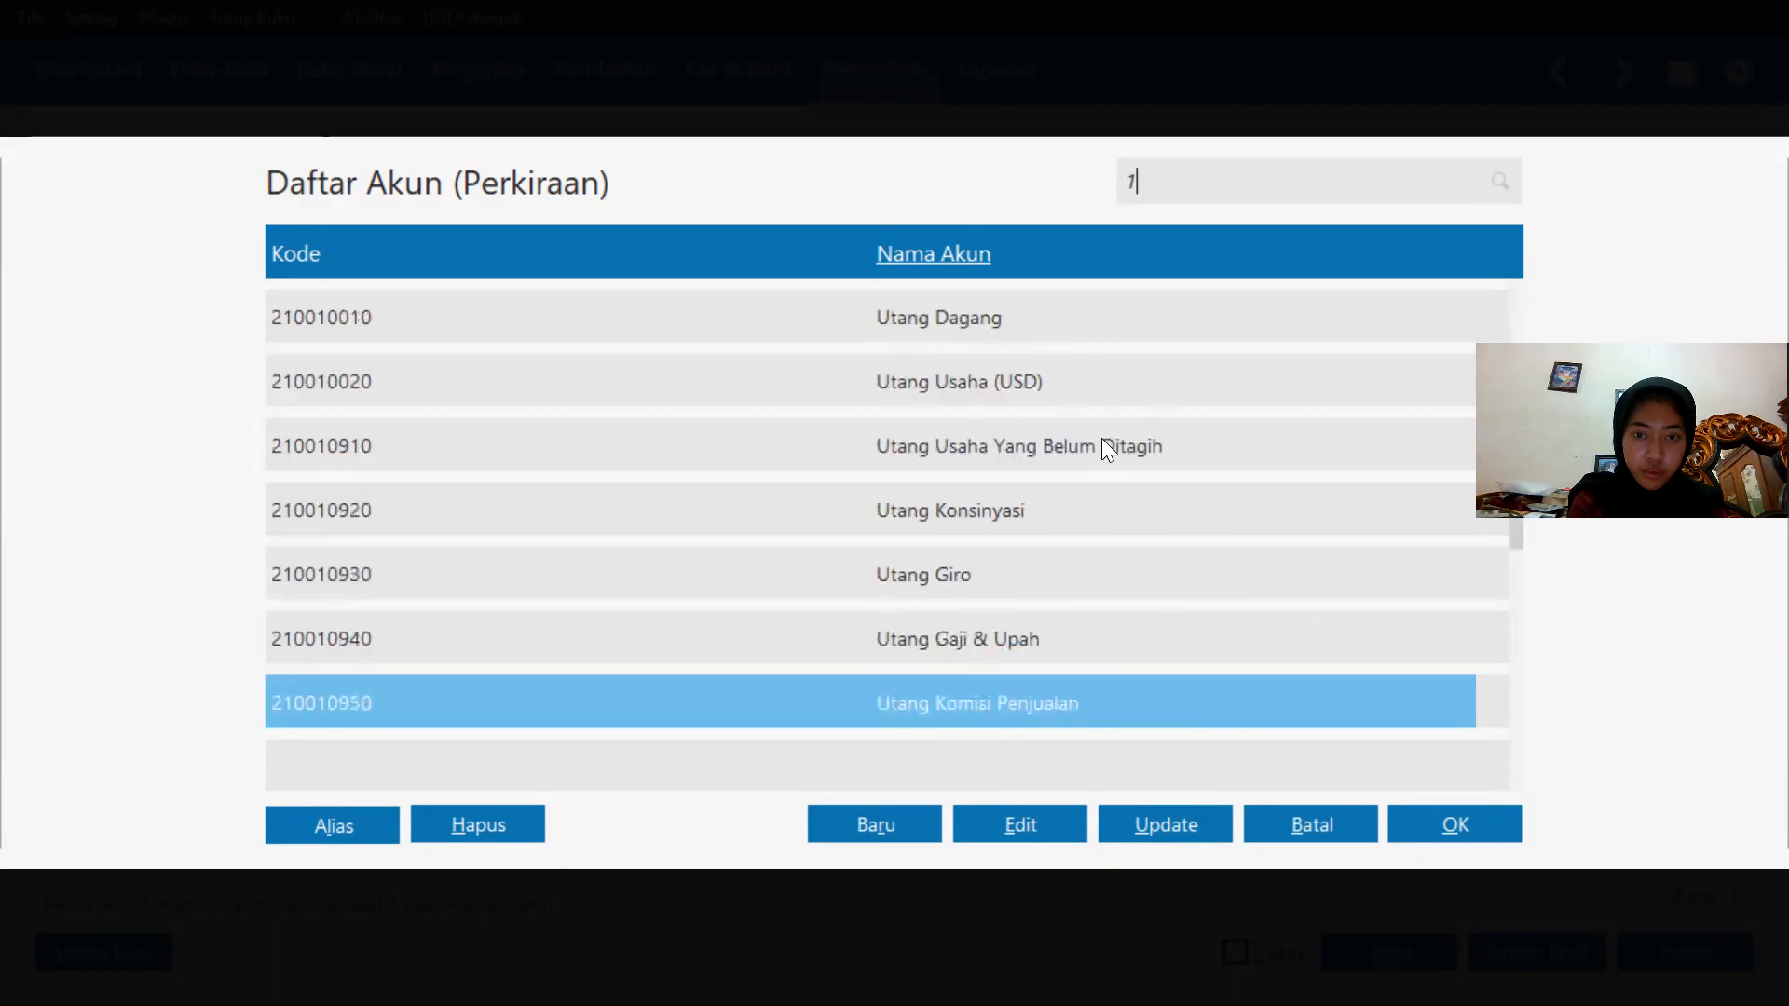
pyautogui.press('Down')
pyautogui.press('Down')
pyautogui.press('Down')
pyautogui.press('Down')
pyautogui.press('Down')
pyautogui.press('Down')
pyautogui.press('Down')
pyautogui.press('Down')
pyautogui.press('Down')
pyautogui.press('Down')
pyautogui.press('Down')
pyautogui.press('Down')
pyautogui.press('Down')
pyautogui.press('Down')
pyautogui.press('Down')
pyautogui.press('Down')
pyautogui.press('Down')
pyautogui.press('Down')
pyautogui.press('Down')
pyautogui.press('Down')
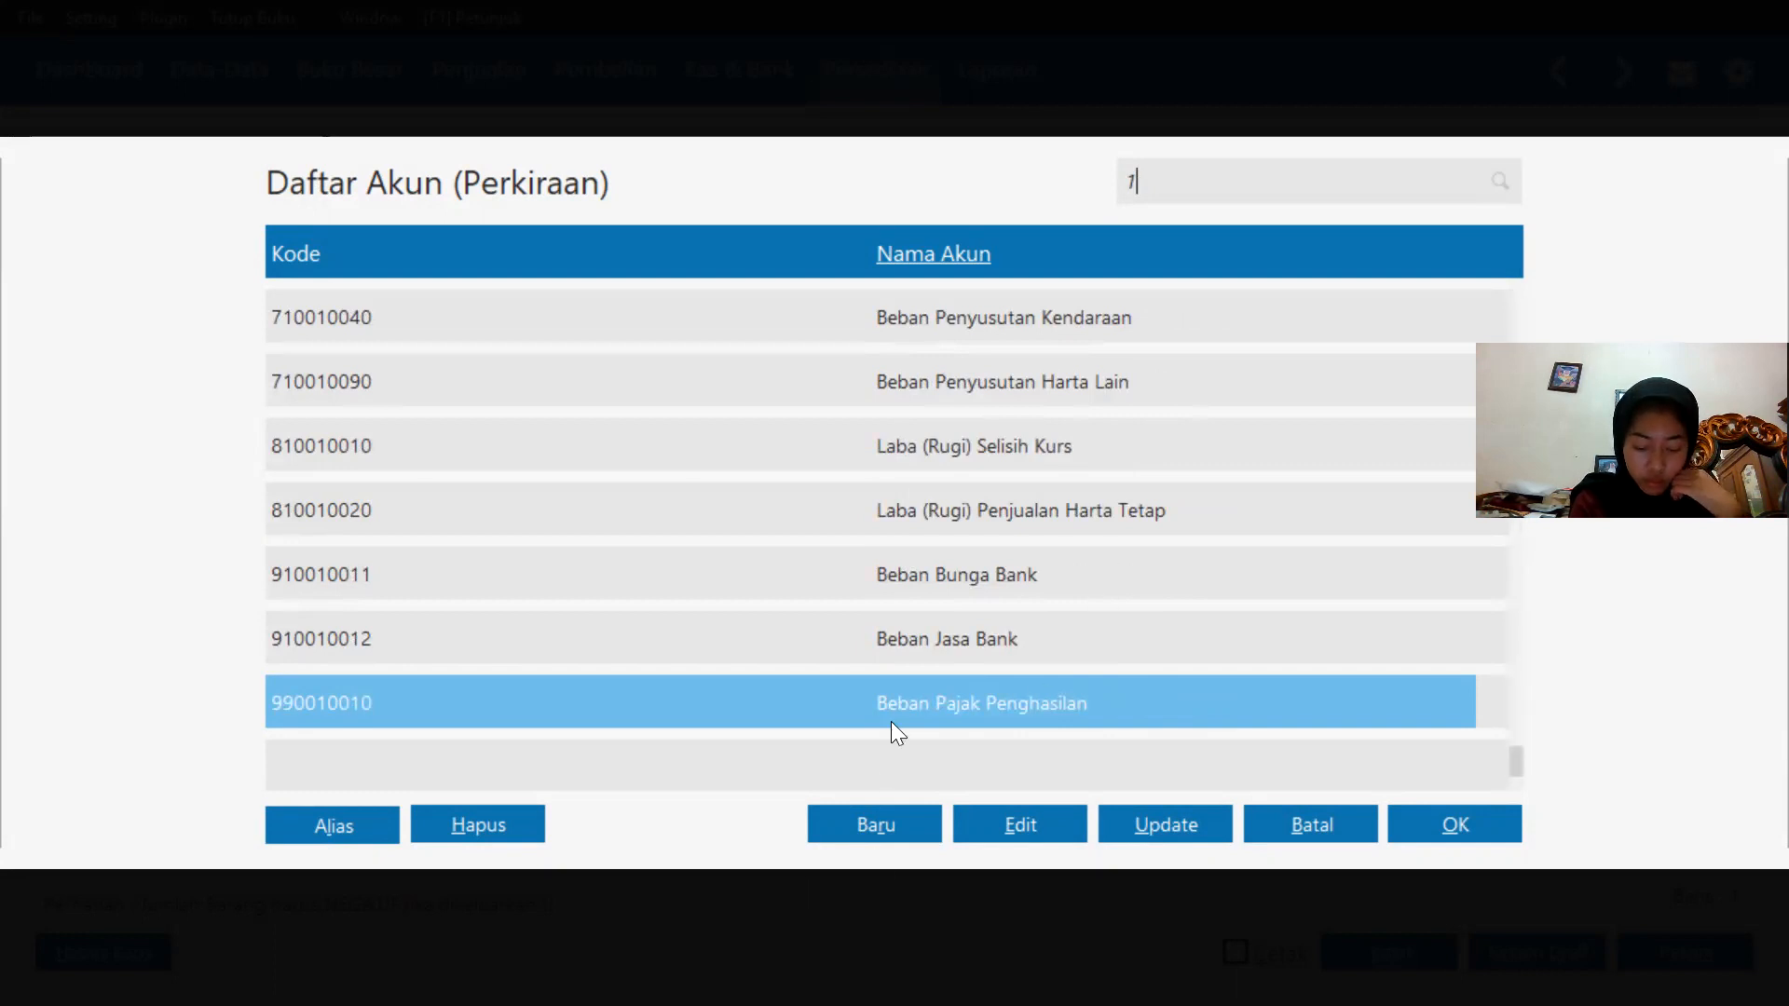
pyautogui.scroll(10, 943, 659)
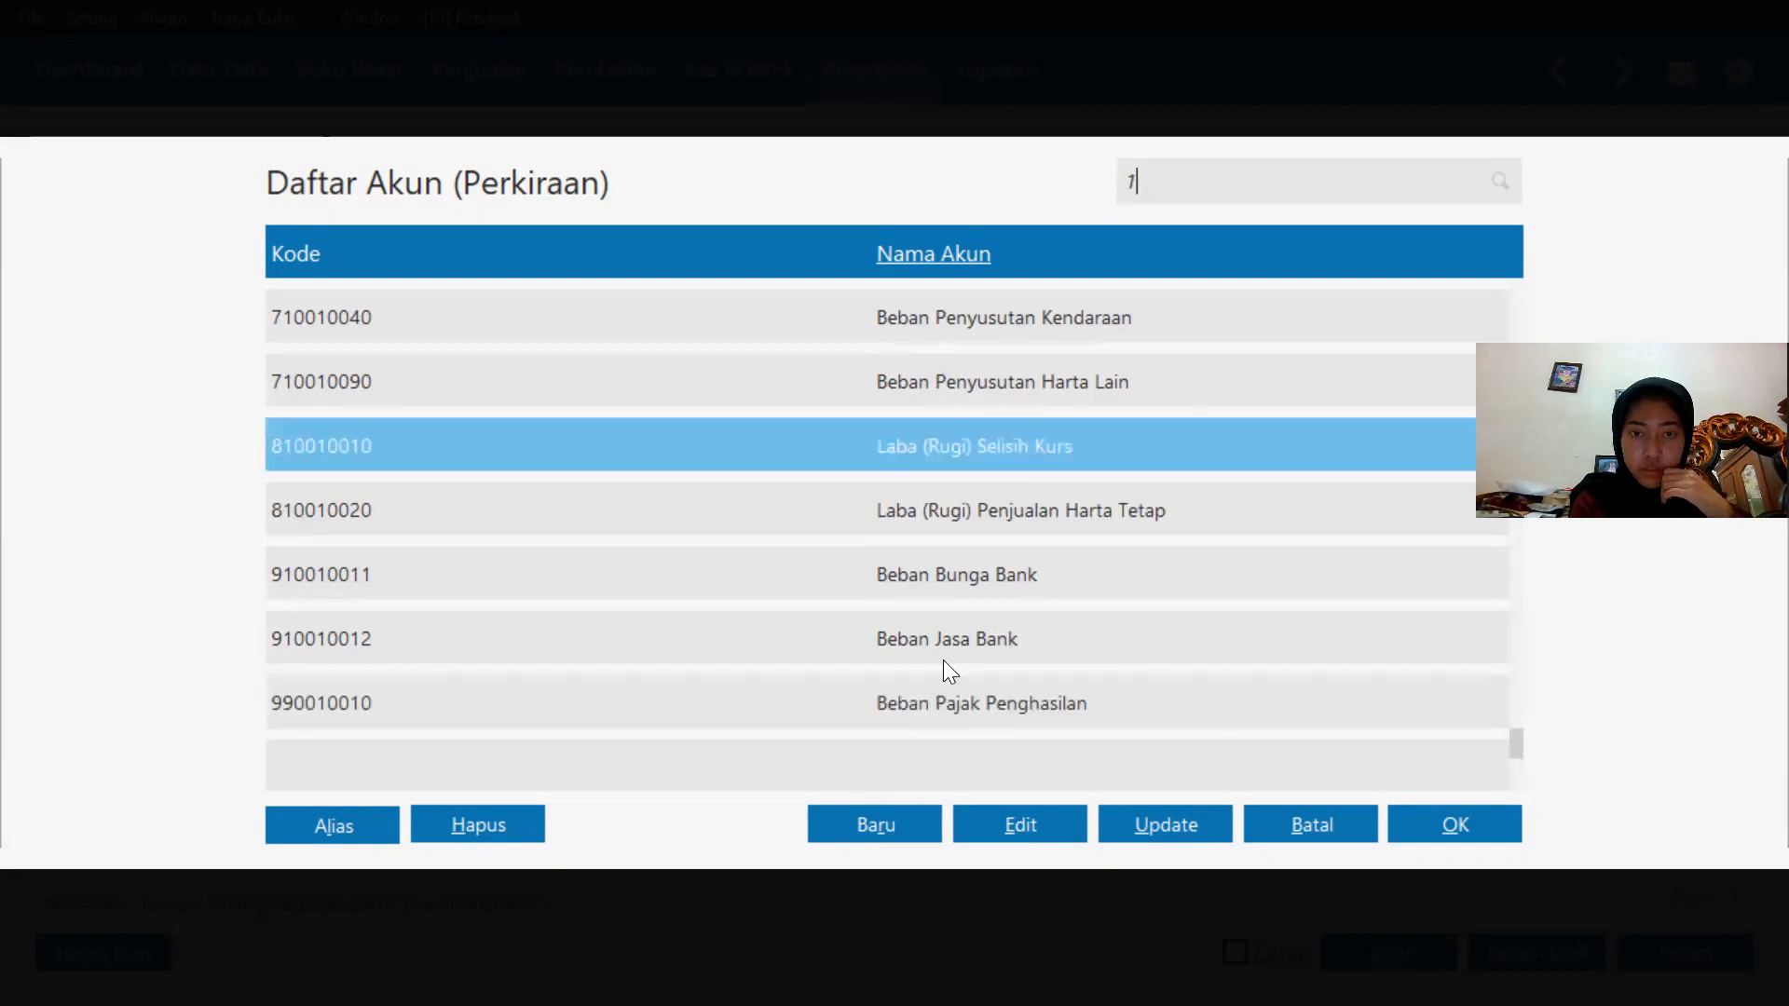
pyautogui.press('Up')
pyautogui.press('Up')
pyautogui.press('Up')
pyautogui.press('Up')
pyautogui.press('Up')
pyautogui.press('Up')
pyautogui.press('Up')
pyautogui.press('Up')
pyautogui.press('Up')
pyautogui.press('Up')
pyautogui.press('Up')
pyautogui.press('Up')
pyautogui.press('Up')
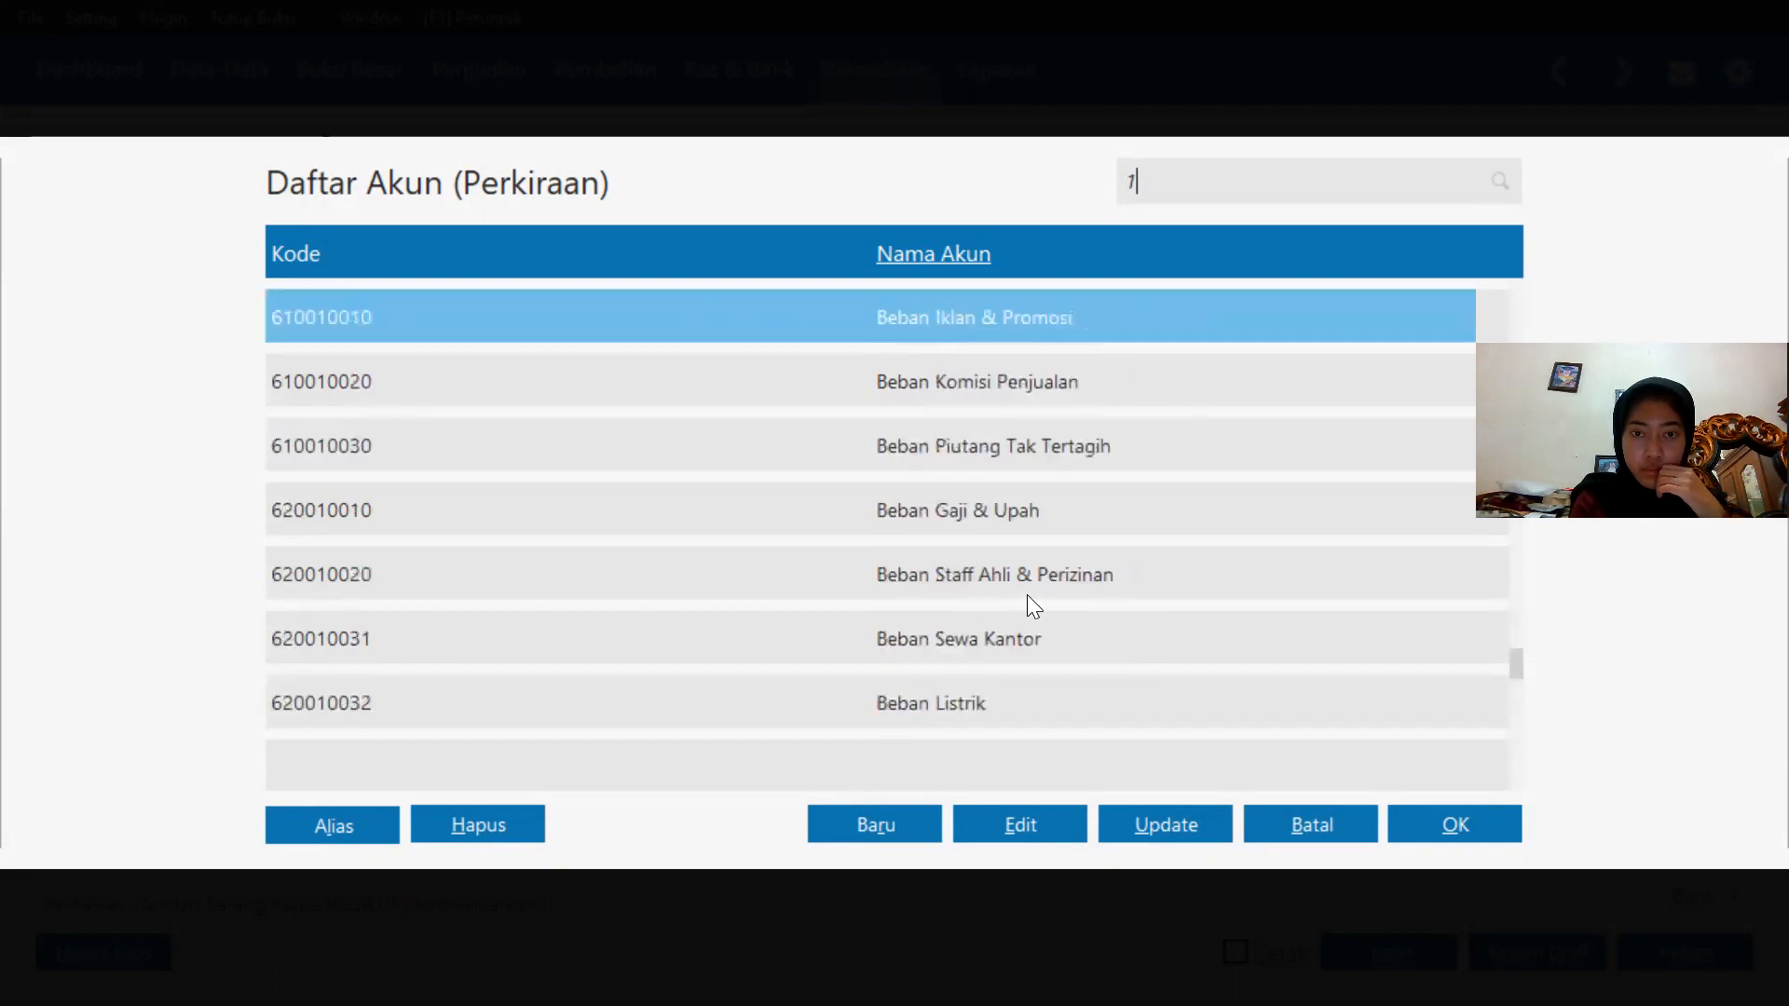
pyautogui.press('Up')
pyautogui.press('Up')
pyautogui.press('Up')
pyautogui.press('Up')
pyautogui.press('Up')
pyautogui.press('Up')
pyautogui.press('Up')
pyautogui.press('Up')
pyautogui.press('Up')
pyautogui.press('Up')
pyautogui.press('Up')
pyautogui.press('Up')
pyautogui.press('Up')
pyautogui.press('Up')
pyautogui.press('Up')
pyautogui.press('Up')
pyautogui.press('Up')
pyautogui.press('Up')
pyautogui.press('Up')
pyautogui.press('Up')
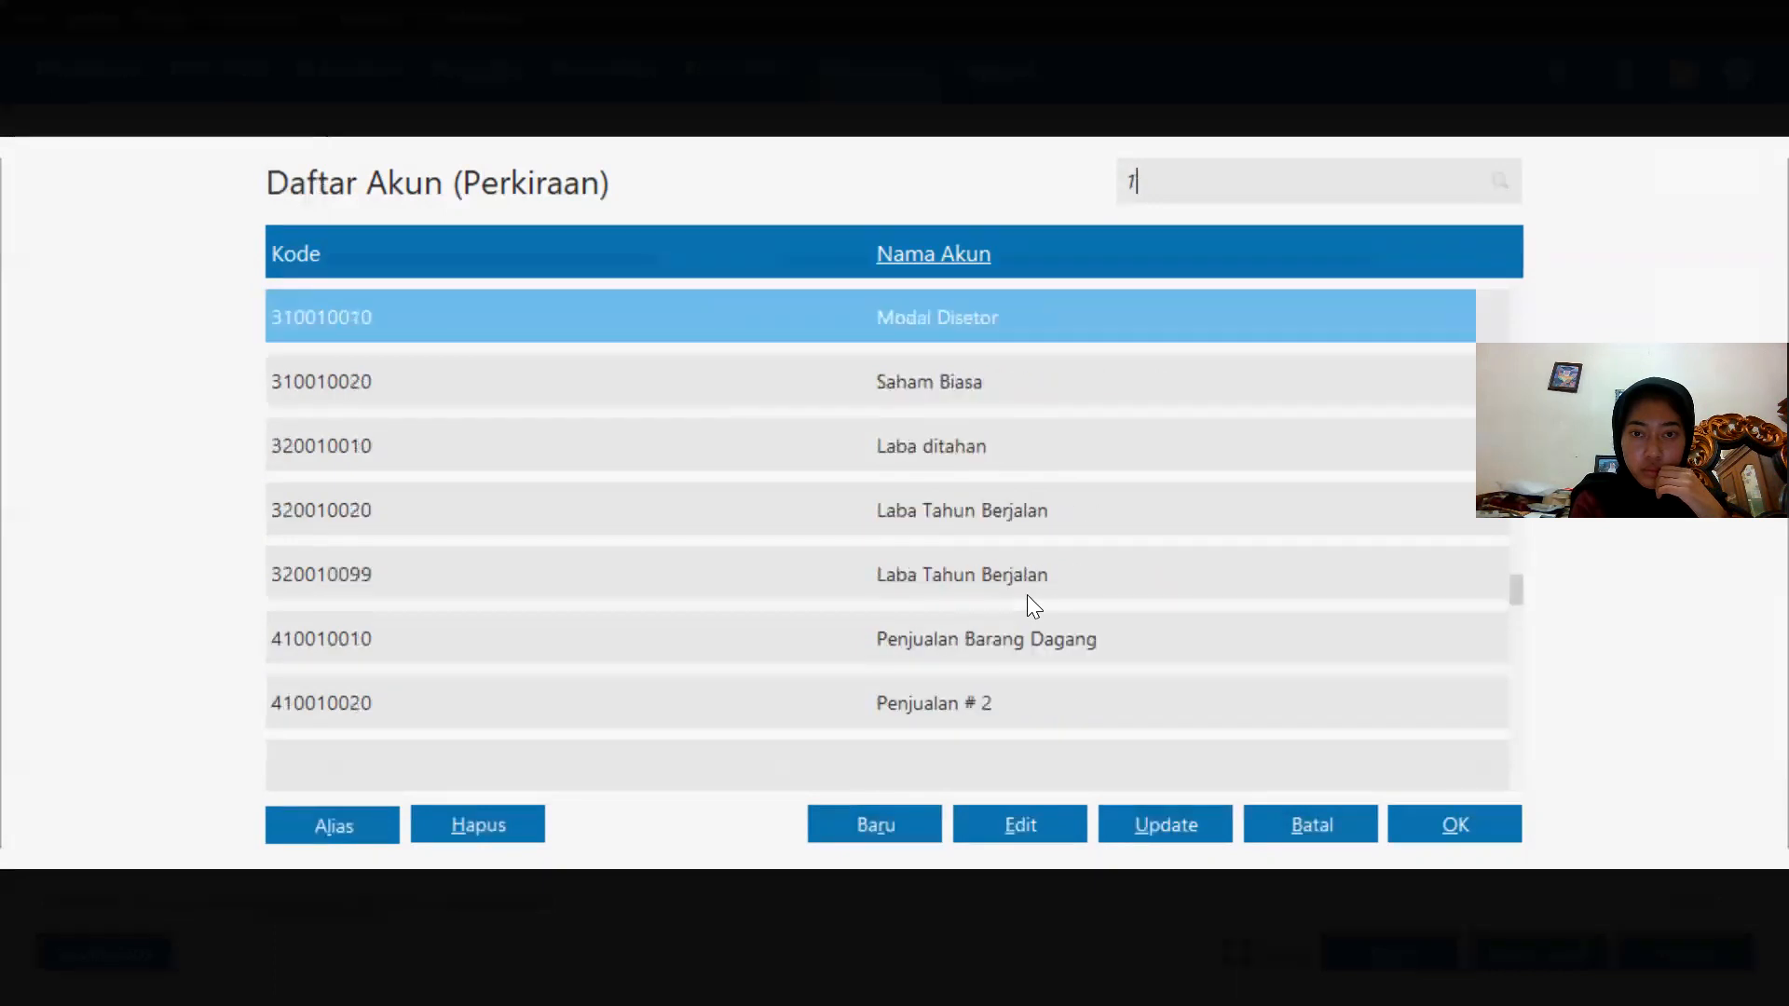
pyautogui.press('Up')
pyautogui.press('Up')
pyautogui.press('Up')
pyautogui.press('Up')
pyautogui.press('Up')
pyautogui.press('Up')
pyautogui.press('Up')
pyautogui.press('Up')
pyautogui.press('Up')
pyautogui.press('Up')
pyautogui.press('Up')
pyautogui.press('Up')
pyautogui.press('Up')
pyautogui.press('Up')
pyautogui.press('Up')
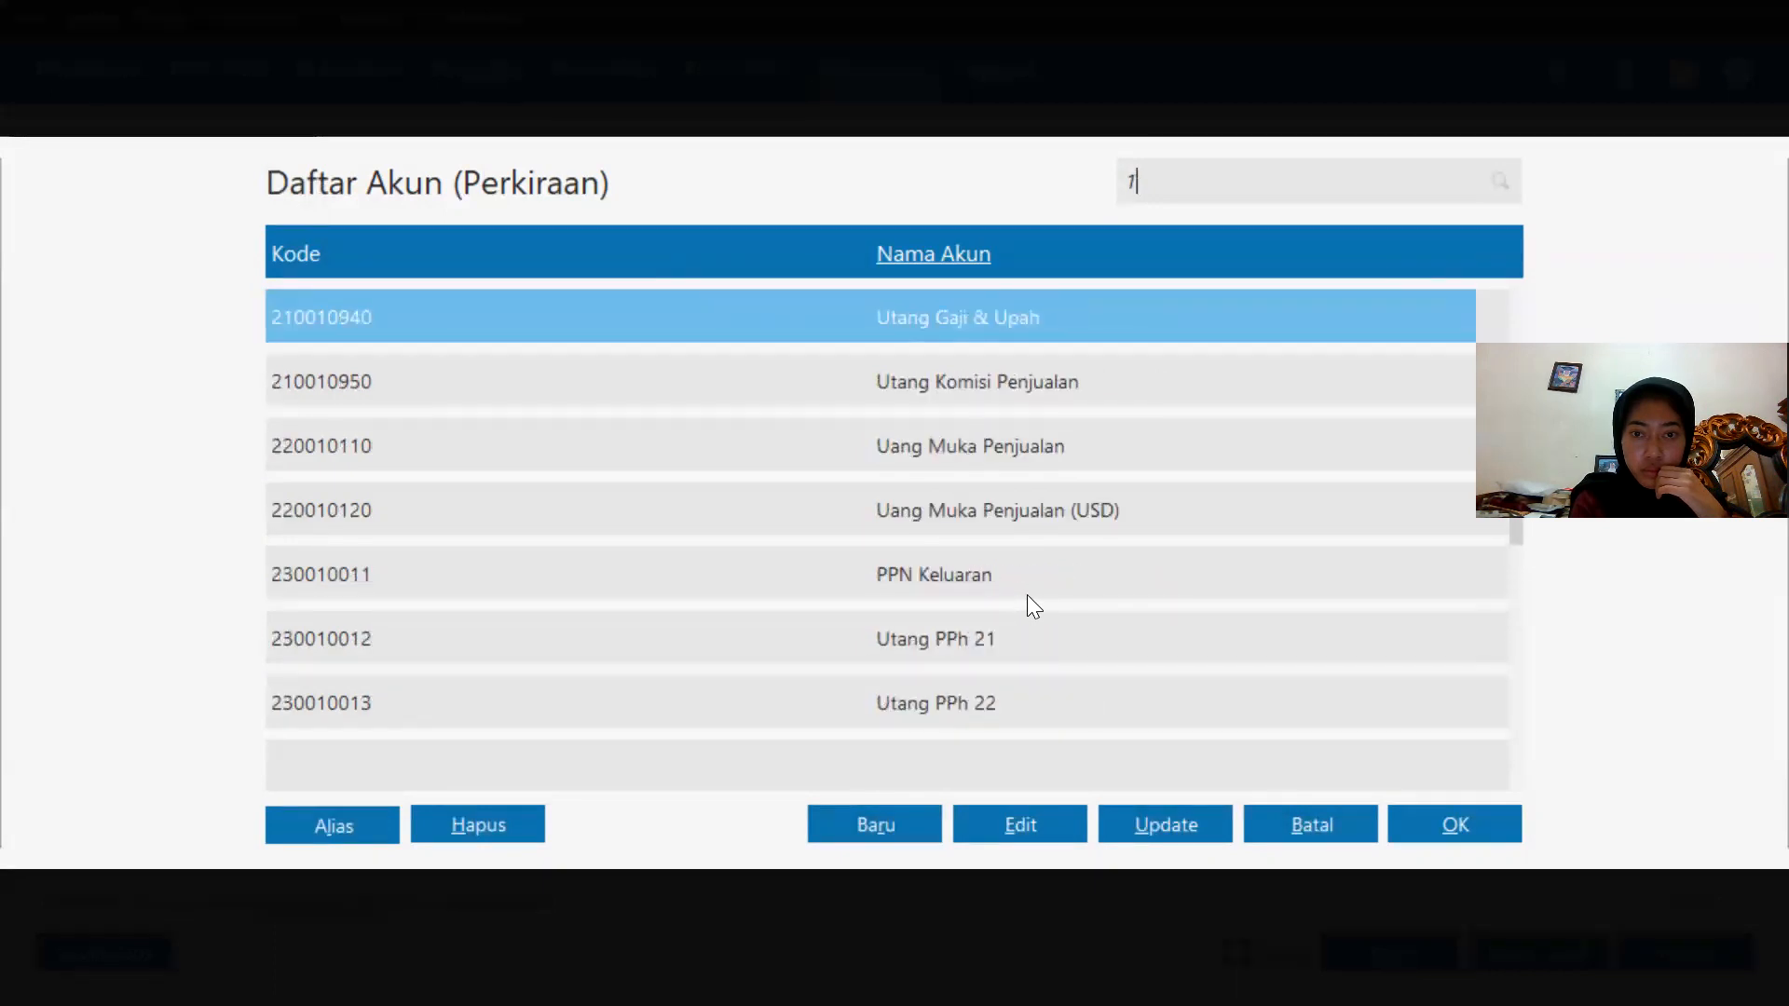
pyautogui.press('Up')
pyautogui.press('Up')
pyautogui.press('Up')
pyautogui.press('Up')
pyautogui.press('Up')
pyautogui.press('Up')
pyautogui.press('Up')
pyautogui.press('Up')
pyautogui.press('Up')
pyautogui.press('Up')
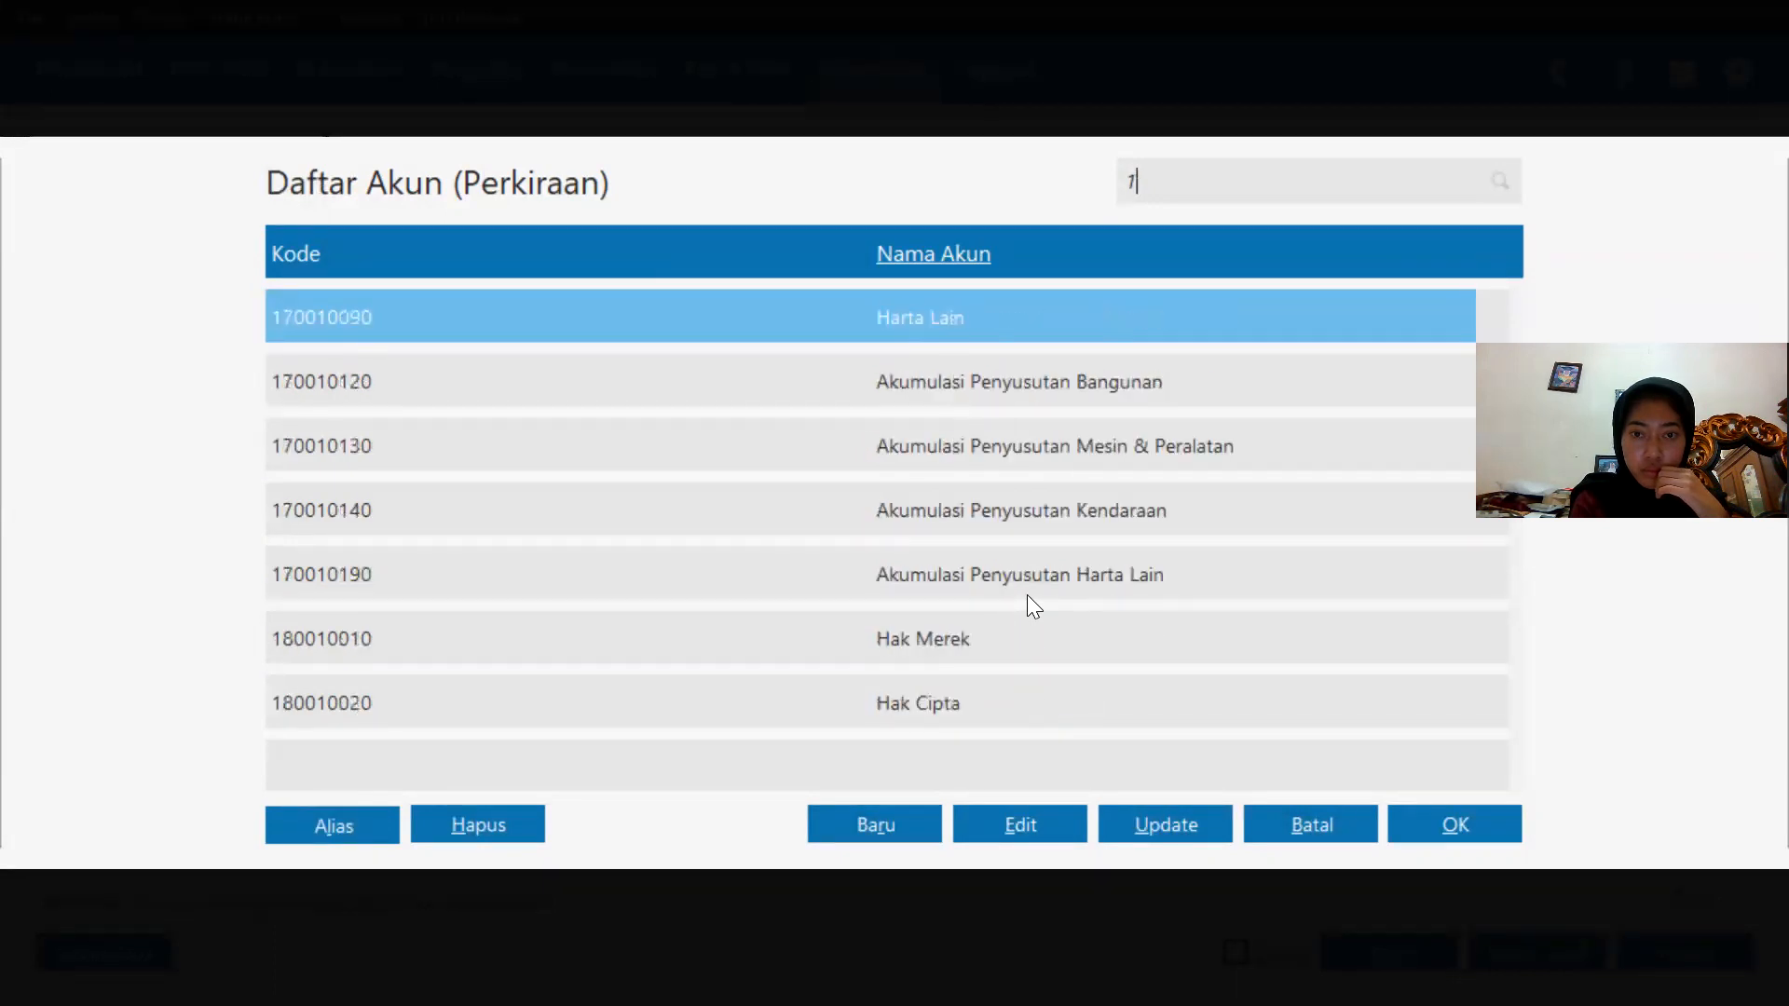
pyautogui.press('Up')
pyautogui.press('Up')
pyautogui.press('Up')
pyautogui.press('Up')
pyautogui.press('Up')
pyautogui.press('Up')
pyautogui.press('Up')
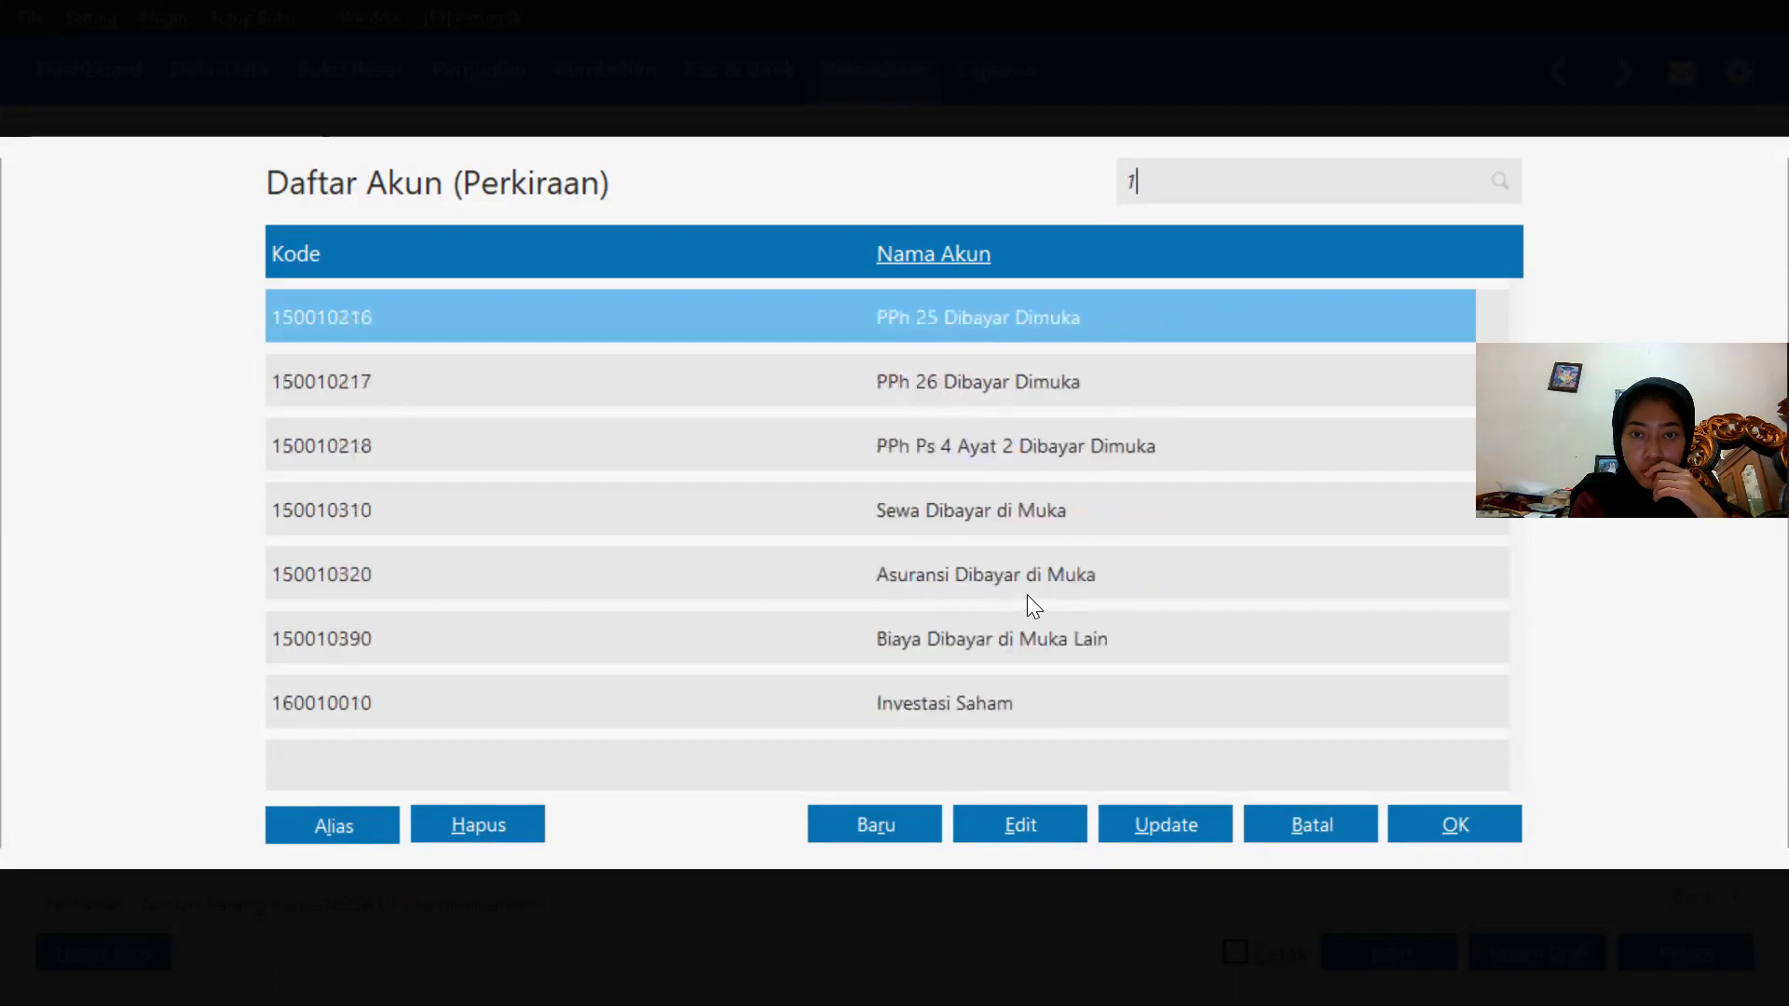
pyautogui.press('Up')
pyautogui.press('Up')
pyautogui.press('Up')
pyautogui.press('Up')
pyautogui.press('Up')
pyautogui.press('Up')
pyautogui.press('Up')
pyautogui.press('Up')
pyautogui.press('Up')
pyautogui.press('Up')
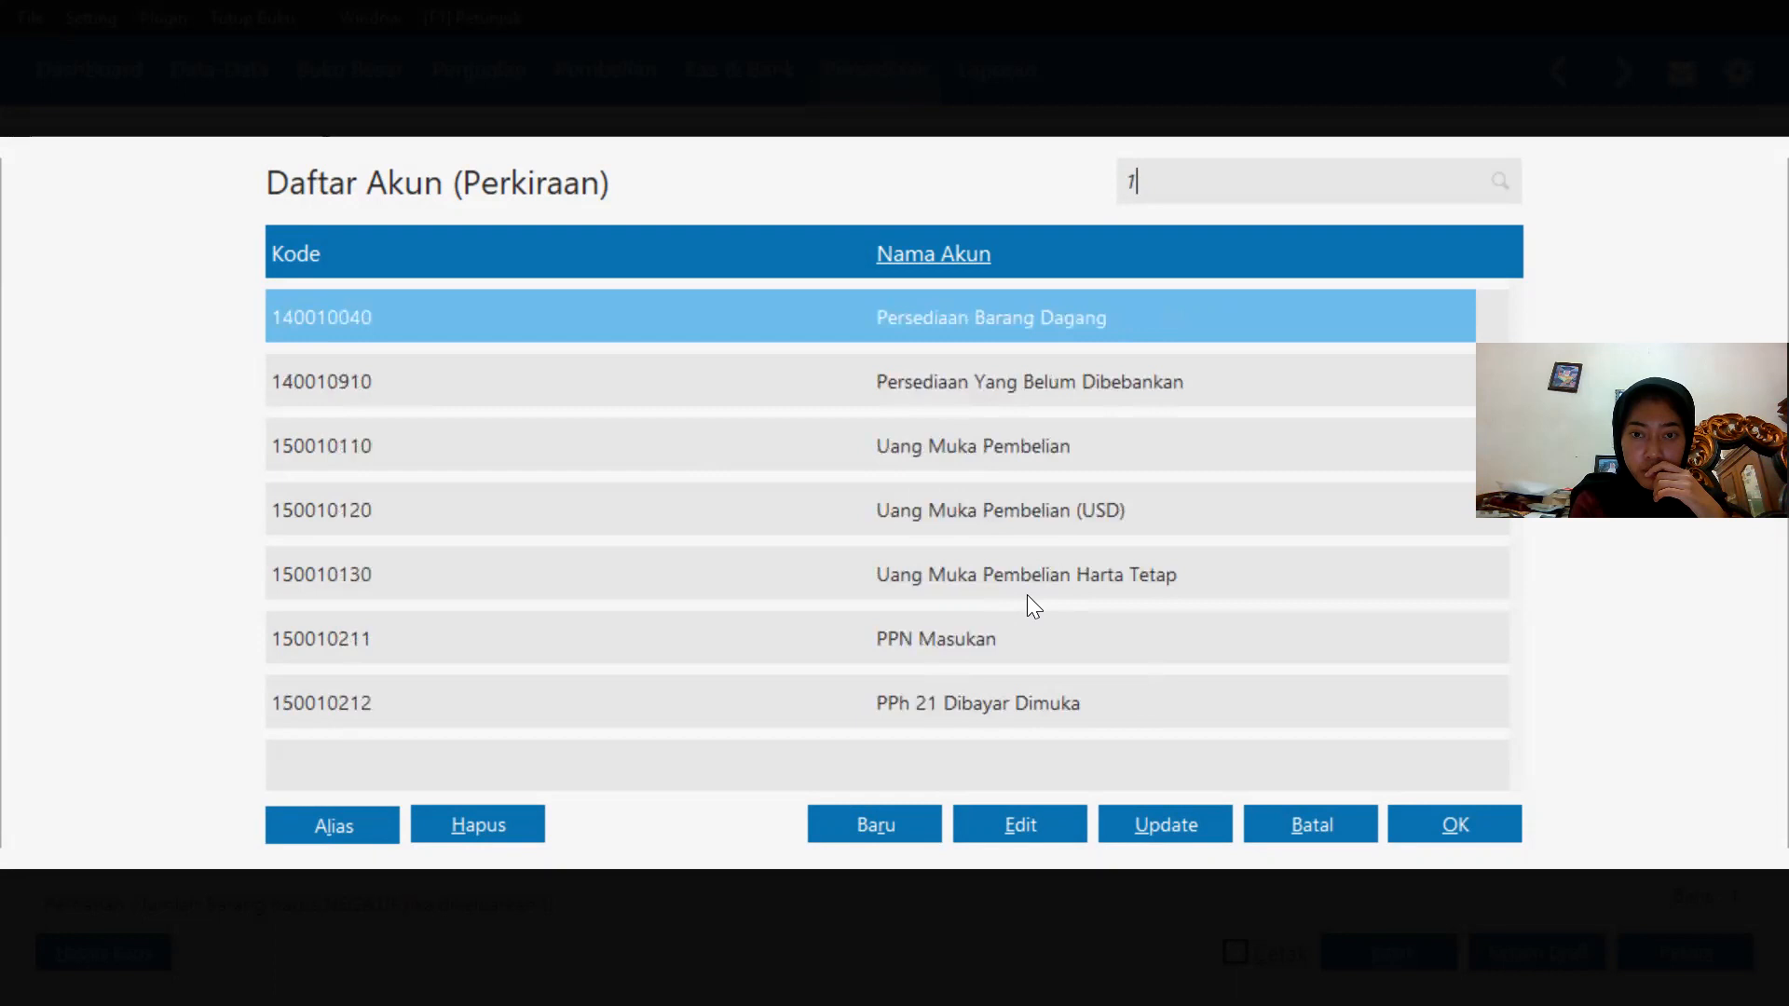
pyautogui.press('Up')
pyautogui.press('Up')
pyautogui.press('Up')
pyautogui.press('Up')
pyautogui.press('Up')
pyautogui.press('Up')
pyautogui.press('Up')
pyautogui.press('Up')
pyautogui.press('Up')
pyautogui.press('Up')
pyautogui.press('Up')
pyautogui.press('Up')
pyautogui.press('Down')
pyautogui.press('Down')
pyautogui.press('Down')
pyautogui.press('Down')
pyautogui.press('Down')
pyautogui.press('Down')
pyautogui.press('Down')
pyautogui.press('Down')
pyautogui.press('Down')
pyautogui.press('Down')
pyautogui.press('Down')
pyautogui.press('Down')
pyautogui.press('Down')
pyautogui.press('Down')
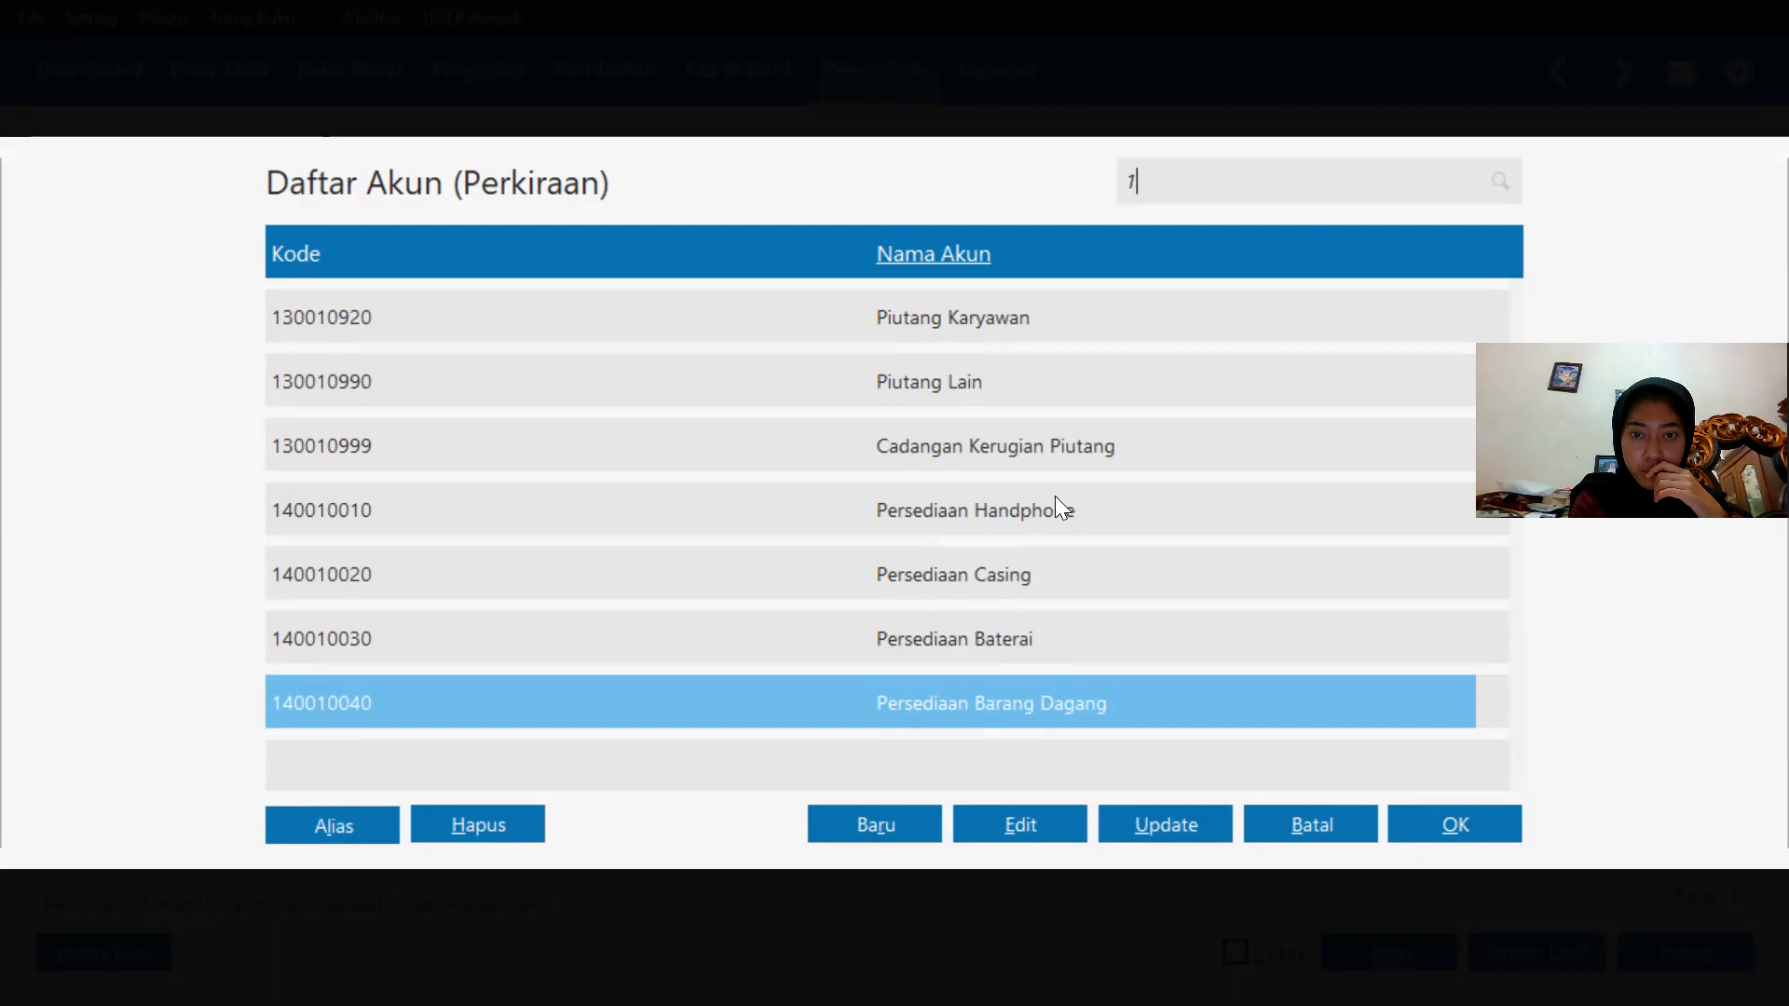
pyautogui.press('Down')
pyautogui.press('Down')
pyautogui.press('Down')
pyautogui.press('Down')
pyautogui.press('Down')
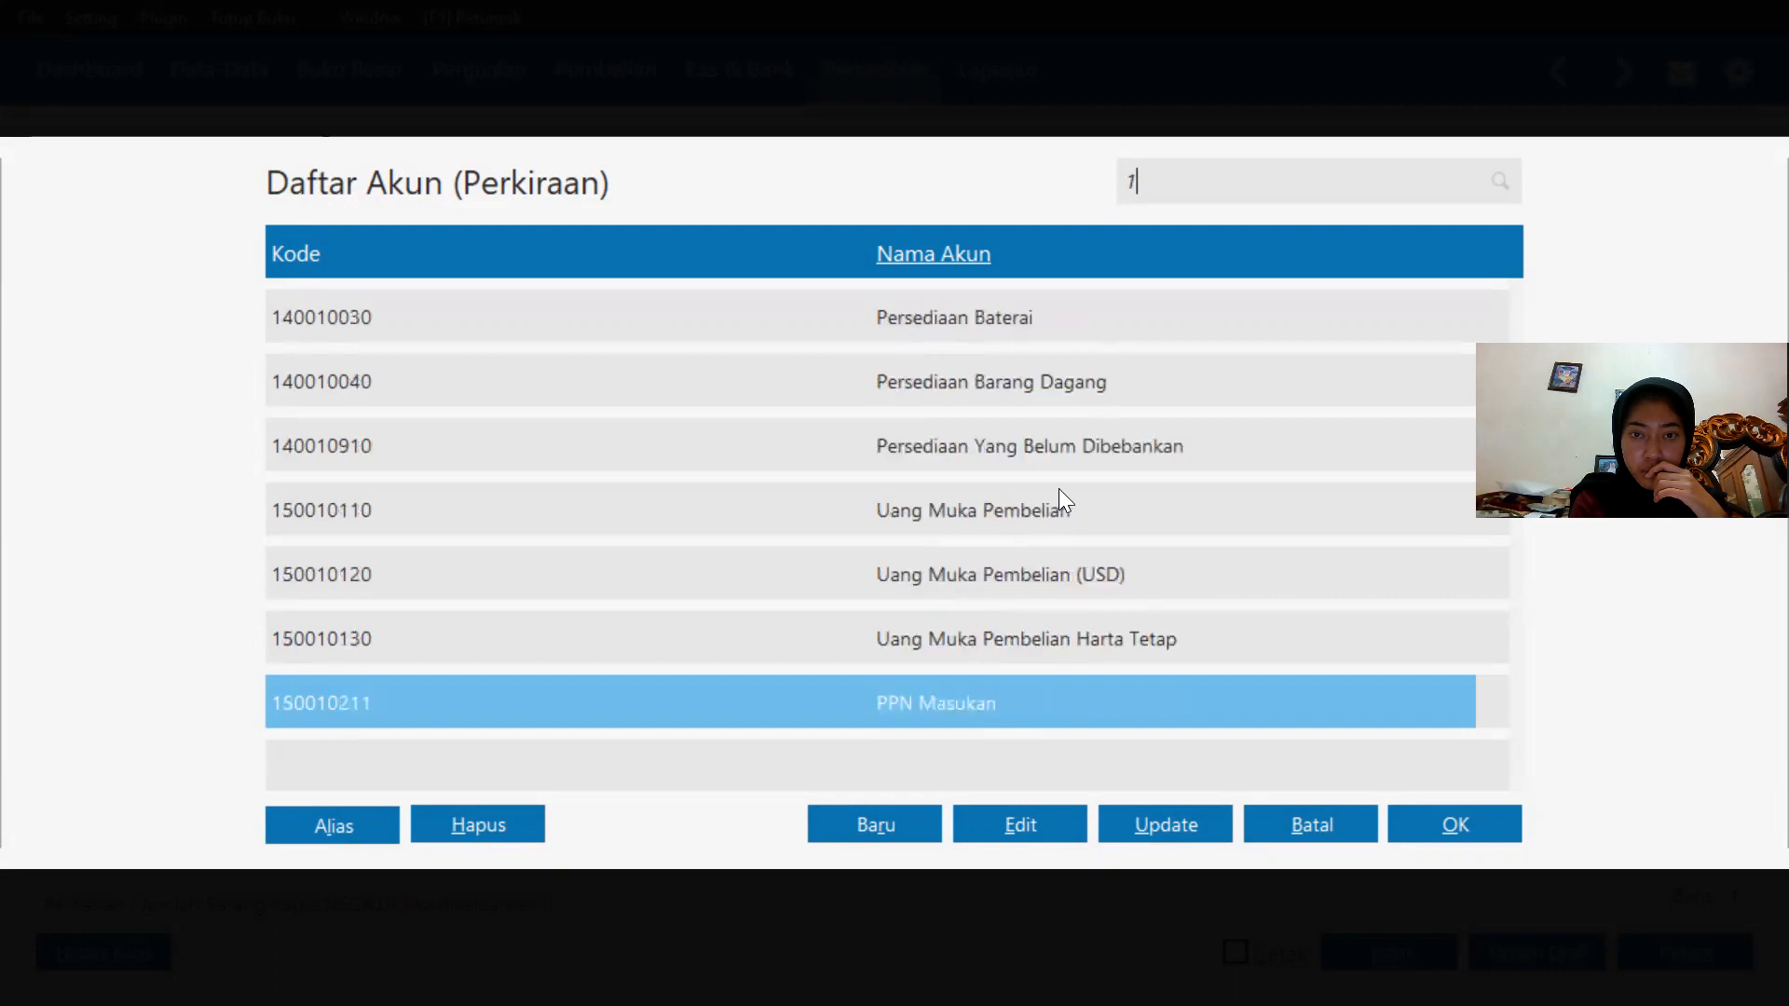
pyautogui.press('Down')
pyautogui.press('Down')
pyautogui.press('Down')
pyautogui.press('Down')
pyautogui.press('Down')
pyautogui.press('Down')
pyautogui.press('Down')
pyautogui.press('Down')
pyautogui.press('Down')
pyautogui.press('Down')
pyautogui.press('Down')
pyautogui.press('Down')
pyautogui.press('Down')
pyautogui.press('Down')
pyautogui.press('Down')
pyautogui.press('Down')
pyautogui.press('Down')
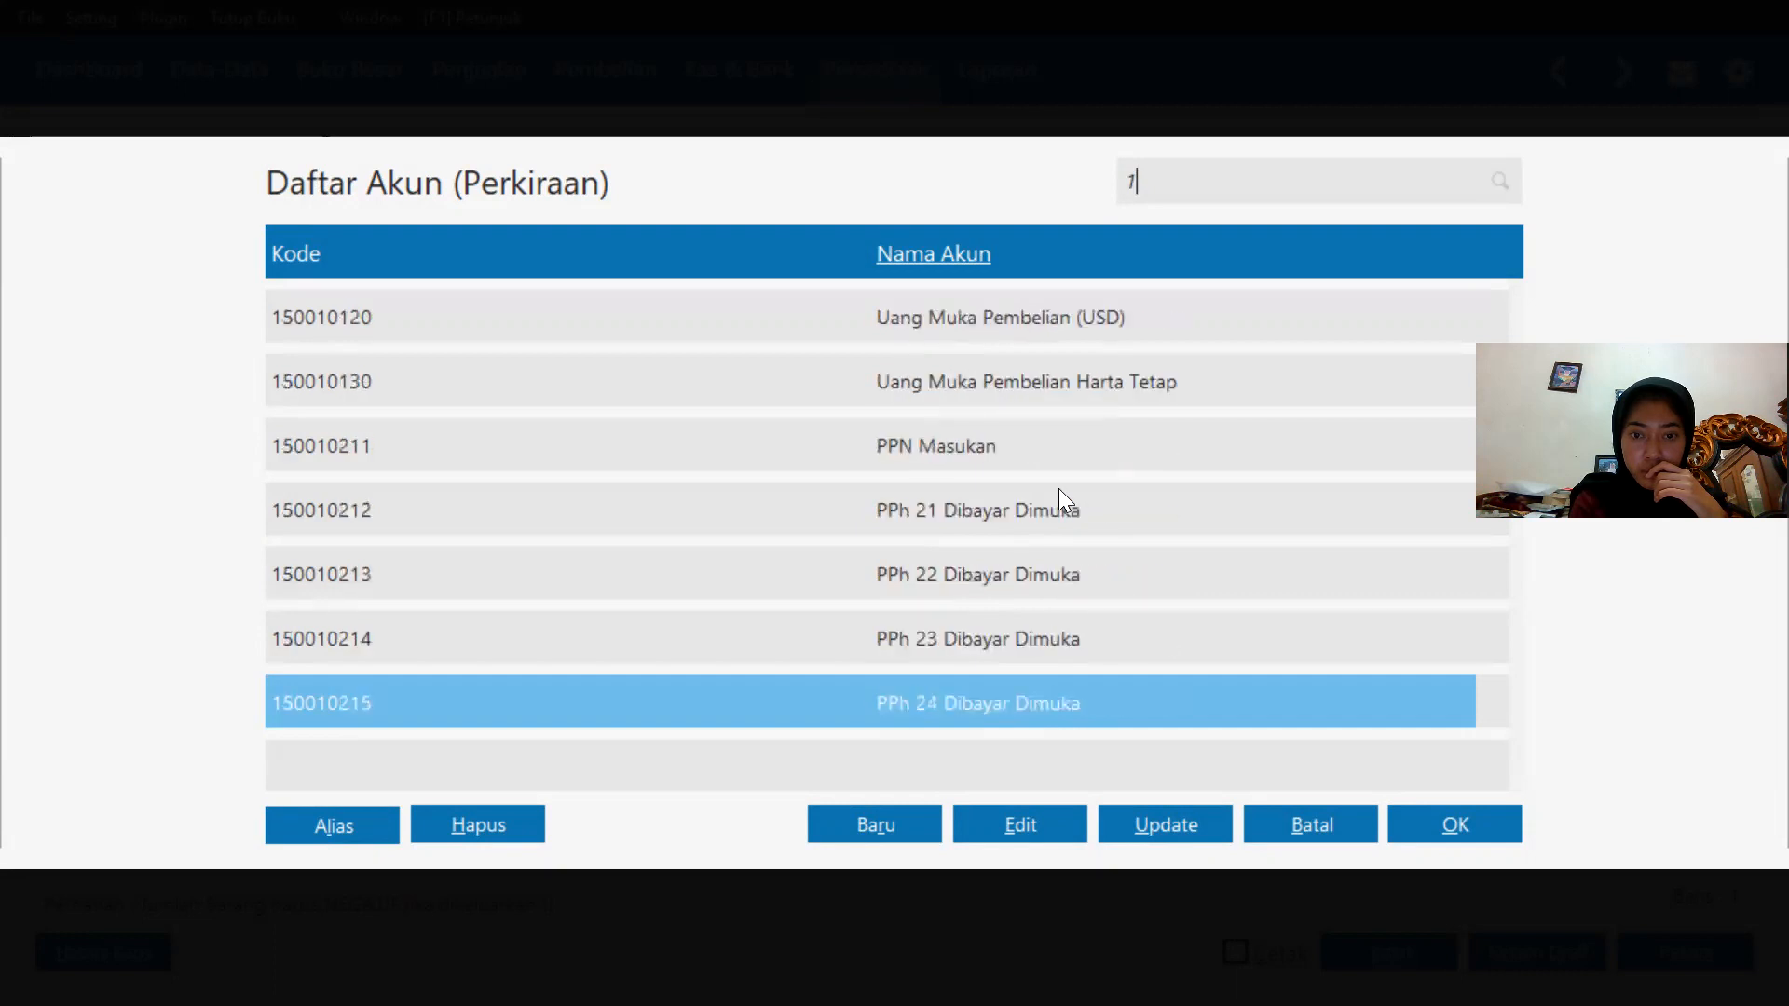
pyautogui.press('Down')
pyautogui.press('Down')
pyautogui.press('Down')
pyautogui.press('Down')
pyautogui.press('Down')
pyautogui.press('Down')
pyautogui.press('Down')
pyautogui.press('Down')
pyautogui.press('Down')
pyautogui.press('Down')
pyautogui.press('Down')
pyautogui.press('Down')
pyautogui.press('Down')
pyautogui.press('Down')
pyautogui.press('Down')
pyautogui.press('Down')
pyautogui.press('Down')
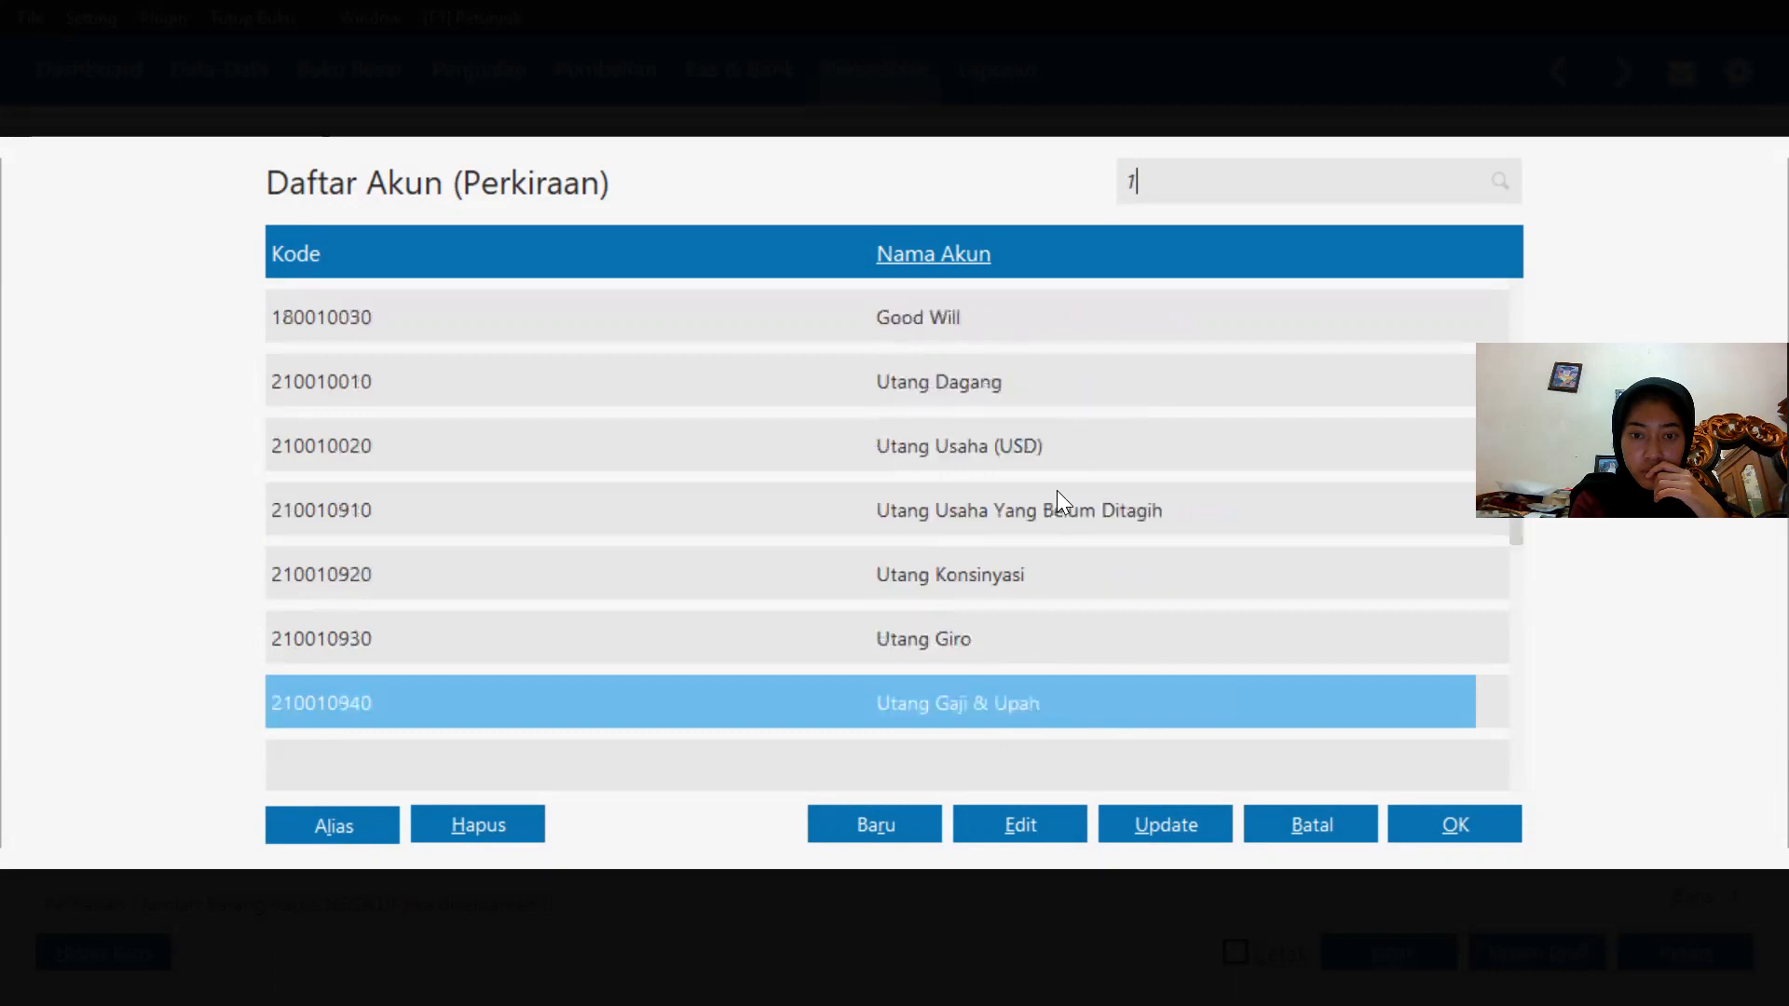
pyautogui.press('Down')
pyautogui.press('Down')
pyautogui.press('Down')
pyautogui.press('Down')
pyautogui.press('Down')
pyautogui.press('Down')
pyautogui.press('Down')
pyautogui.press('Down')
pyautogui.press('Down')
pyautogui.press('Down')
pyautogui.press('Down')
pyautogui.press('Down')
pyautogui.press('Down')
pyautogui.press('Down')
pyautogui.press('Down')
pyautogui.press('Down')
pyautogui.press('Down')
pyautogui.press('Down')
pyautogui.press('Down')
pyautogui.press('Down')
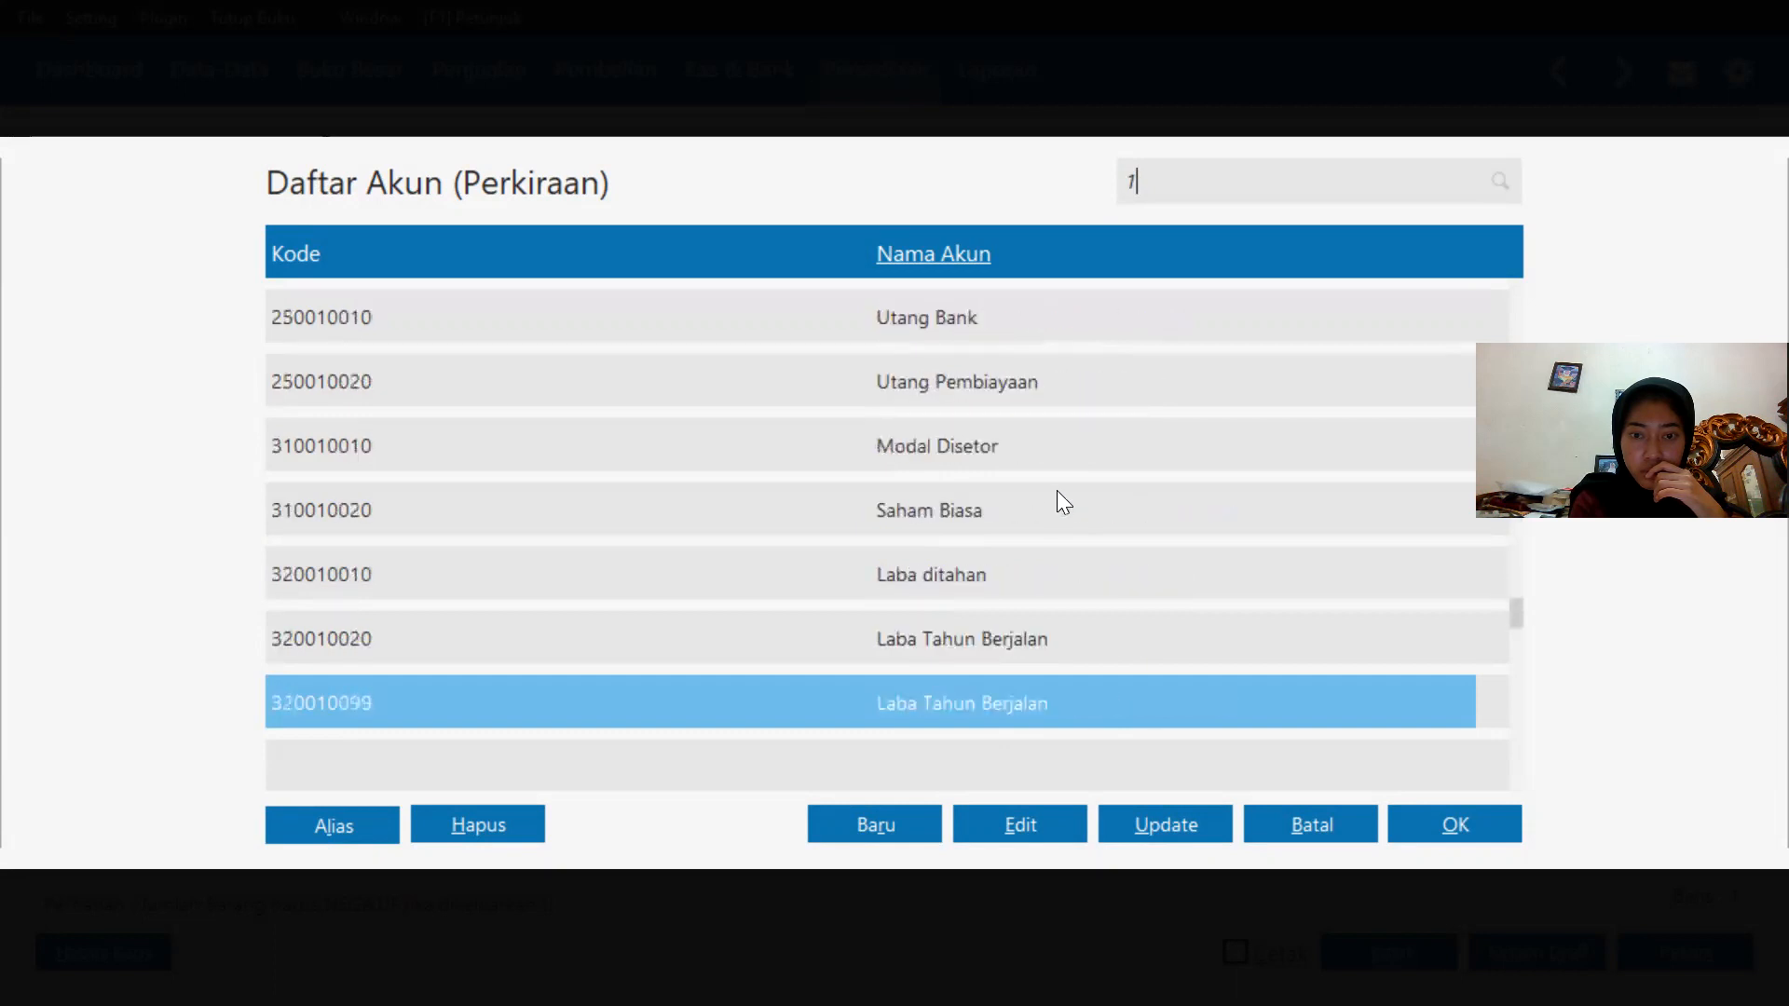
pyautogui.press('Down')
pyautogui.press('Down')
pyautogui.press('Down')
pyautogui.press('Down')
pyautogui.press('Down')
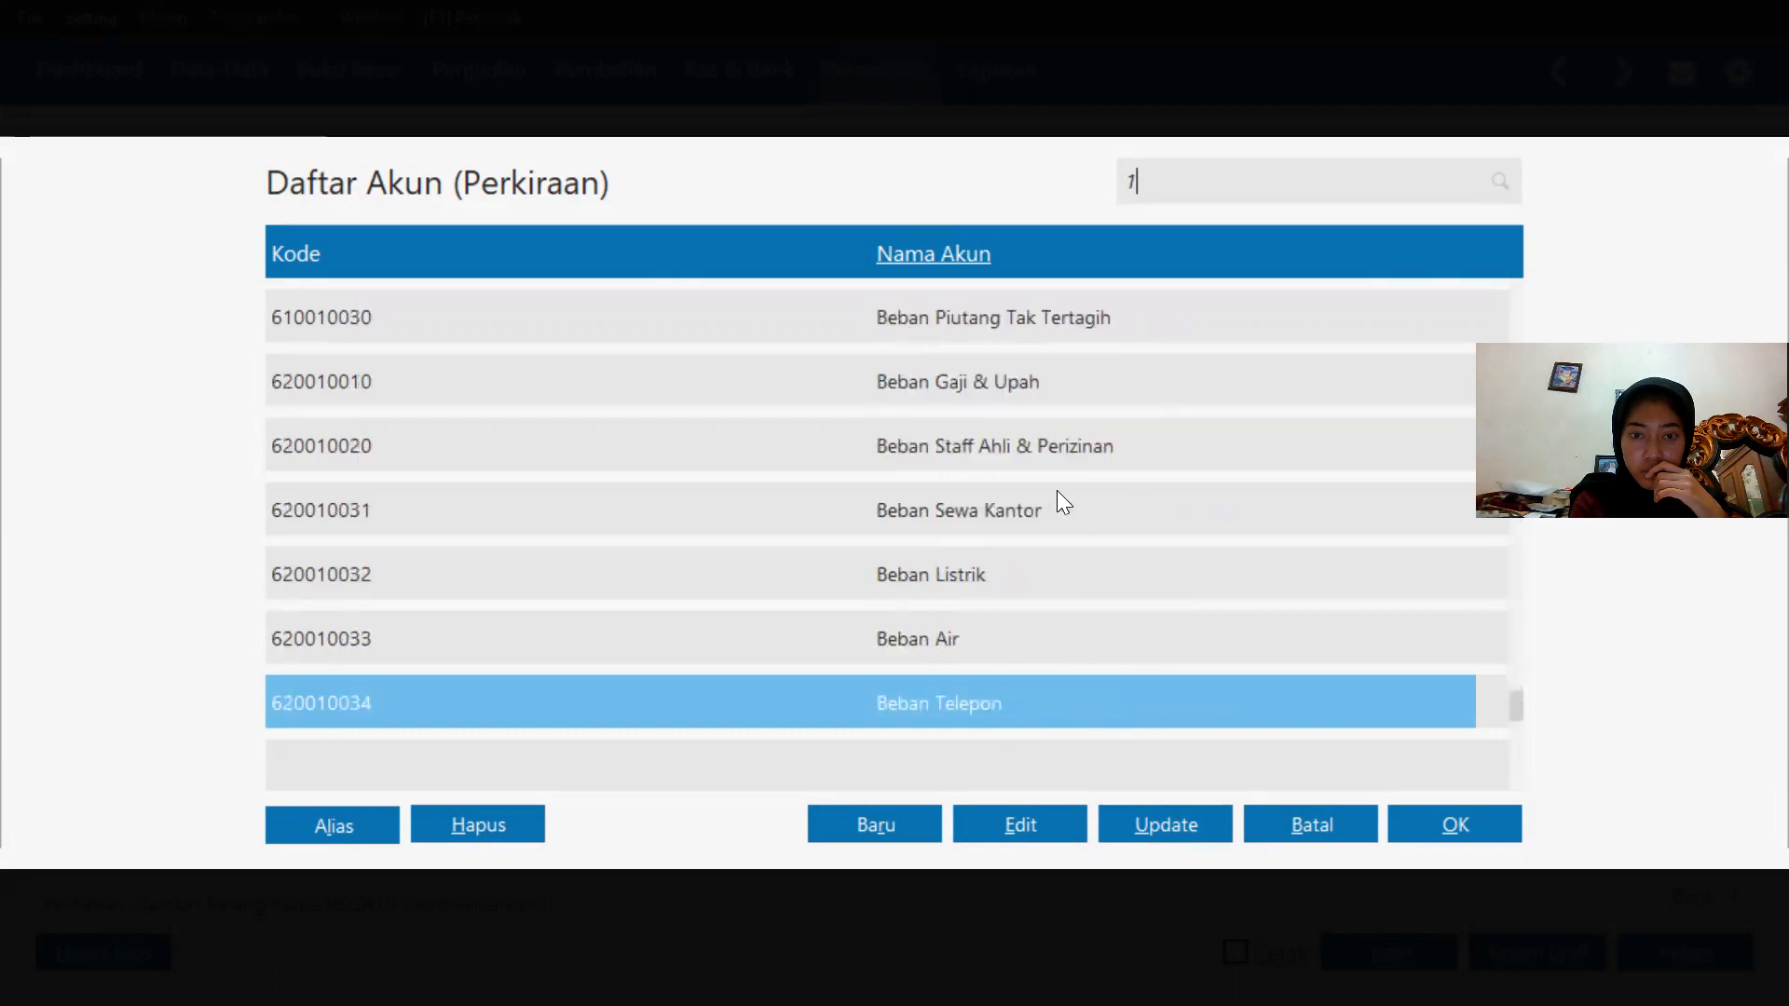
# Open the Beban Pajak Penghasilan account (9900-10-010) for editing and rename it Kerusakan & Kegagalan Material.
pyautogui.press('Down')
pyautogui.press('Down')
pyautogui.press('Down')
pyautogui.press('Down')
pyautogui.press('Down')
pyautogui.press('Down')
pyautogui.press('Down')
pyautogui.press('Down')
pyautogui.press('Down')
pyautogui.press('Down')
pyautogui.press('Down')
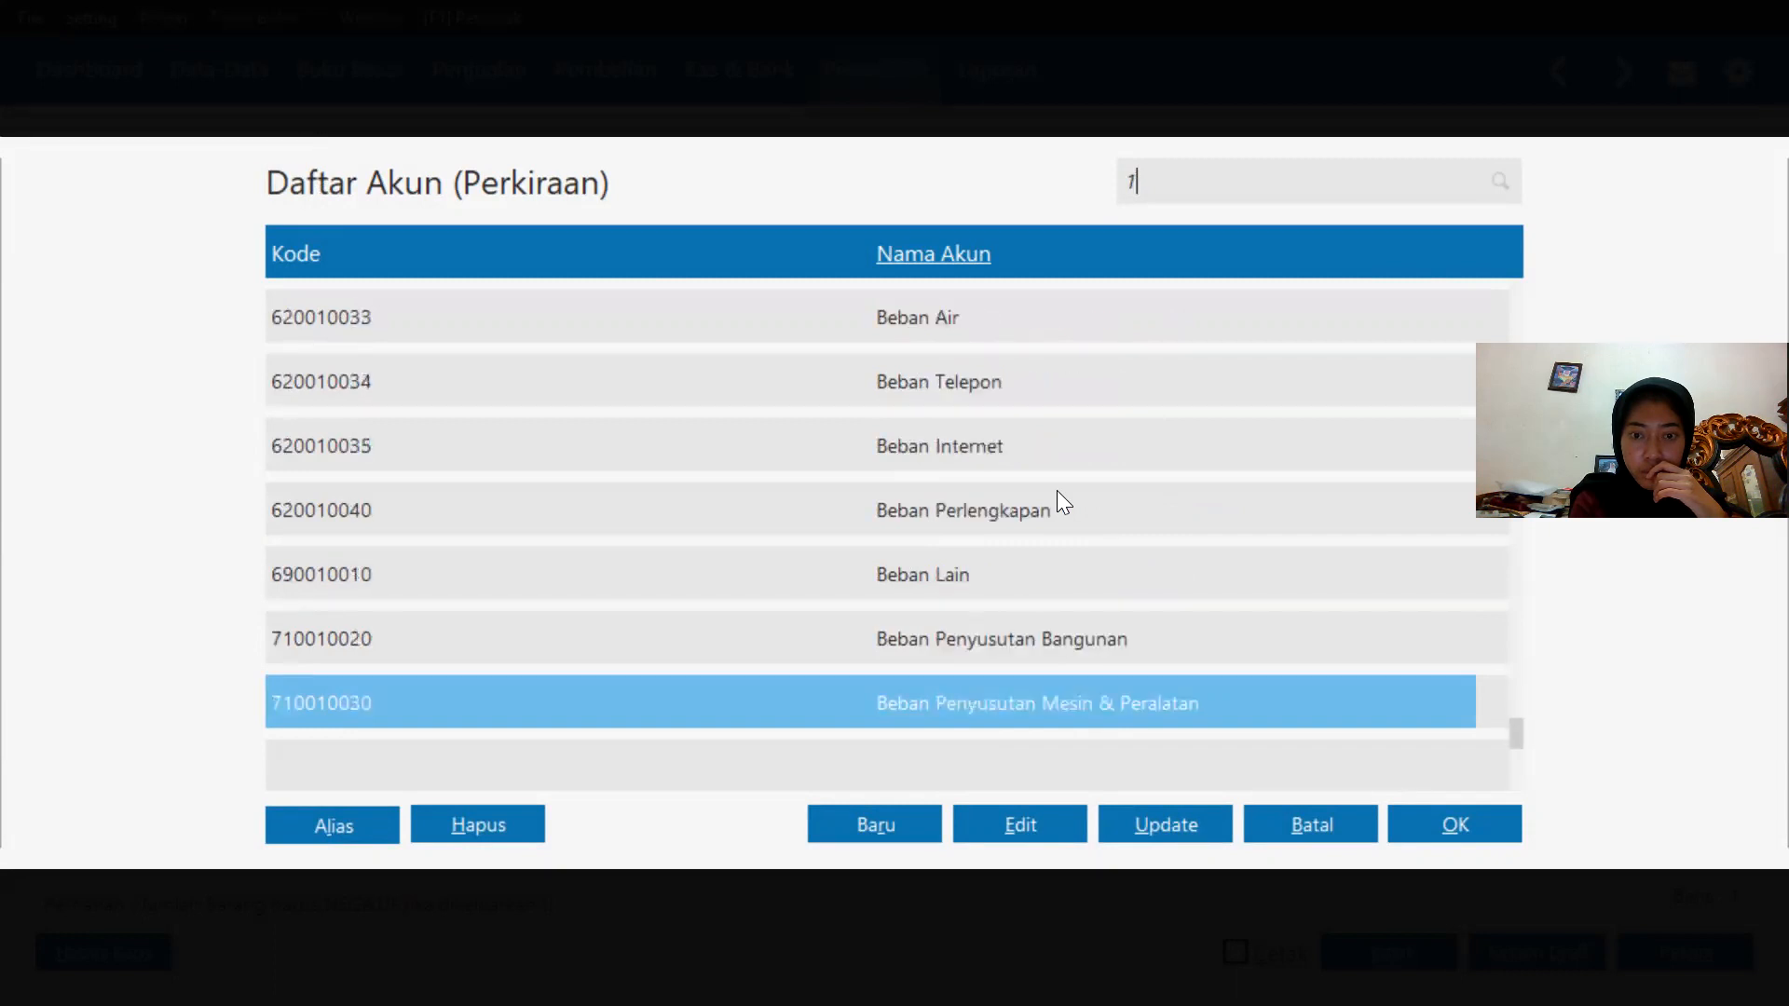
pyautogui.press('Down')
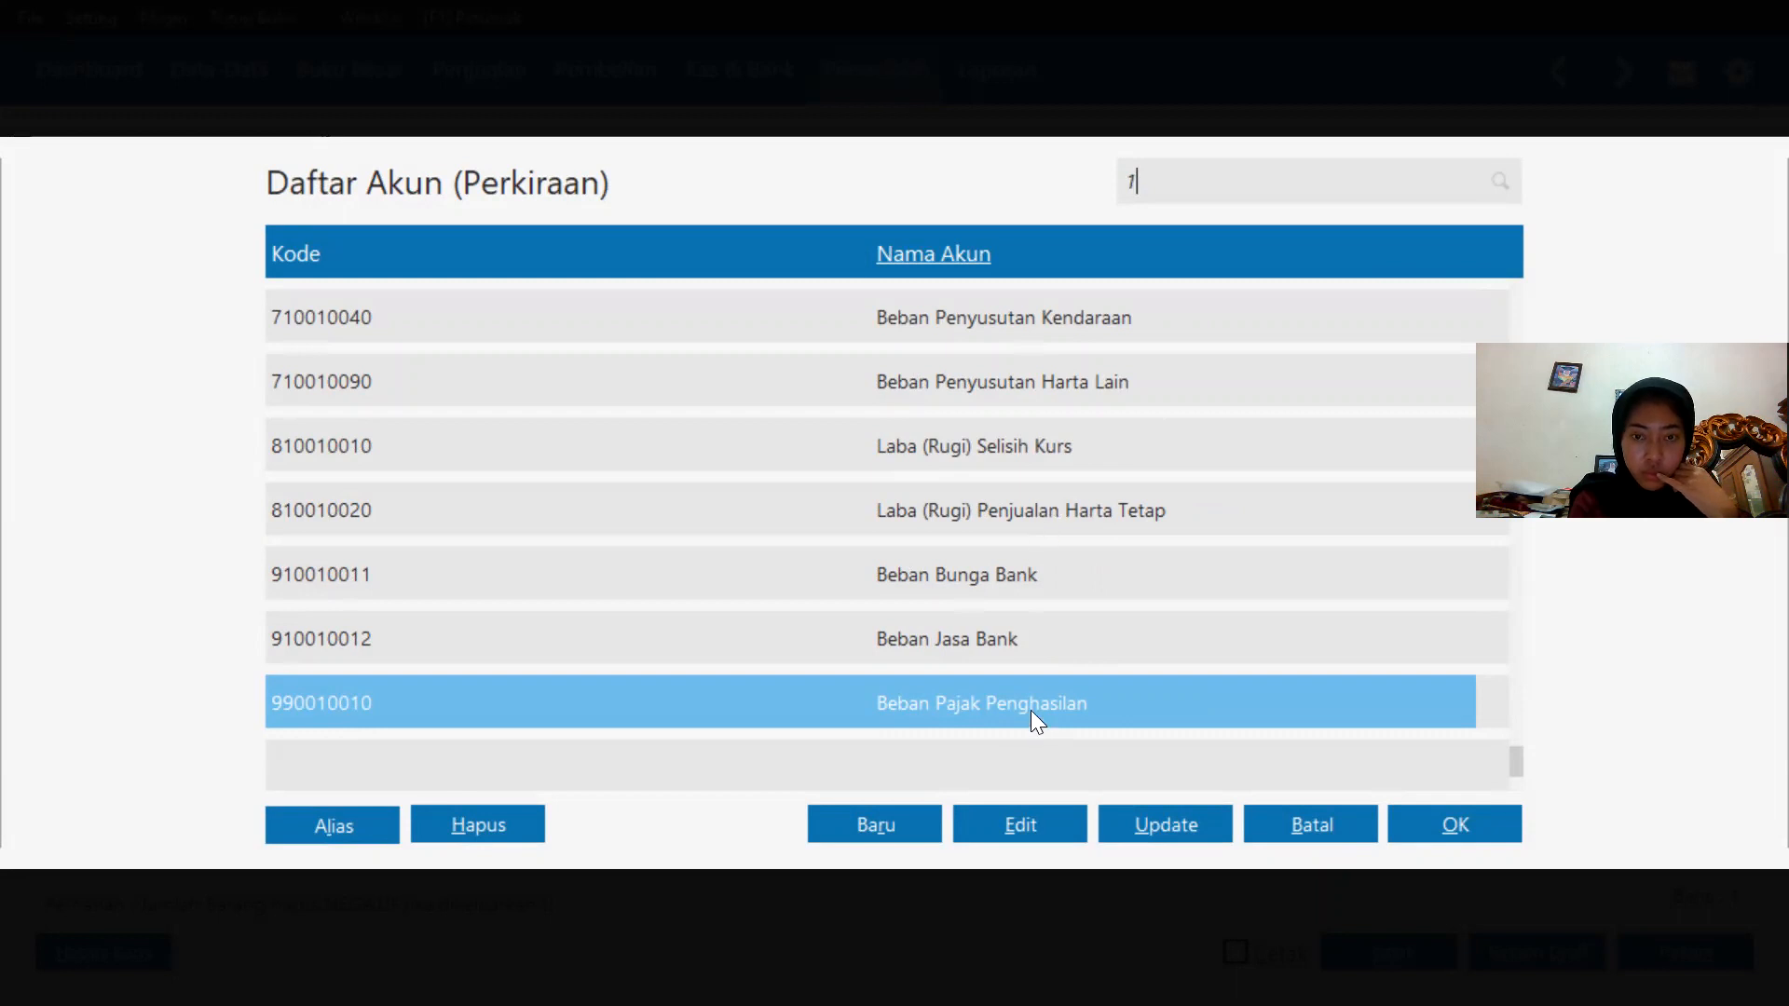
pyautogui.click(1036, 831)
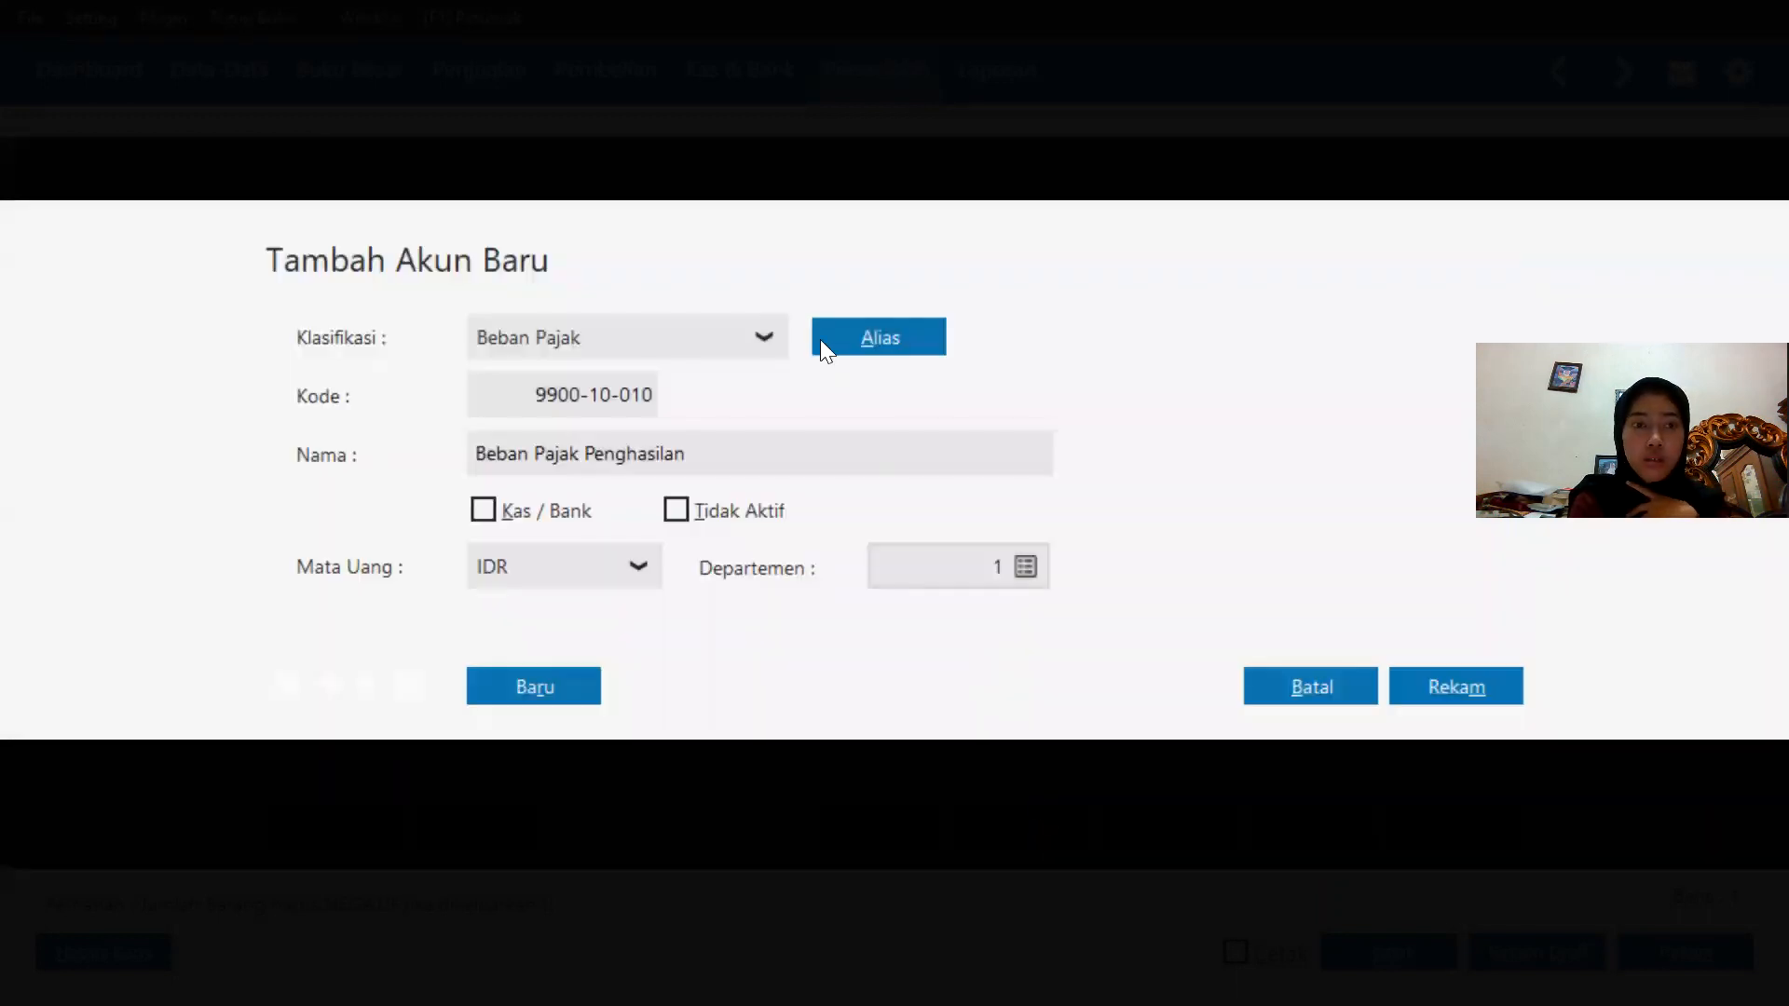
pyautogui.click(917, 453)
pyautogui.press('BackSpace')
pyautogui.press('BackSpace')
pyautogui.press('BackSpace')
pyautogui.press('BackSpace')
pyautogui.press('BackSpace')
pyautogui.press('BackSpace')
pyautogui.press('BackSpace')
pyautogui.press('BackSpace')
pyautogui.press('BackSpace')
pyautogui.press('BackSpace')
pyautogui.press('BackSpace')
pyautogui.press('BackSpace')
pyautogui.press('BackSpace')
pyautogui.press('BackSpace')
pyautogui.press('BackSpace')
pyautogui.press('BackSpace')
pyautogui.press('BackSpace')
pyautogui.press('BackSpace')
pyautogui.press('BackSpace')
pyautogui.press('BackSpace')
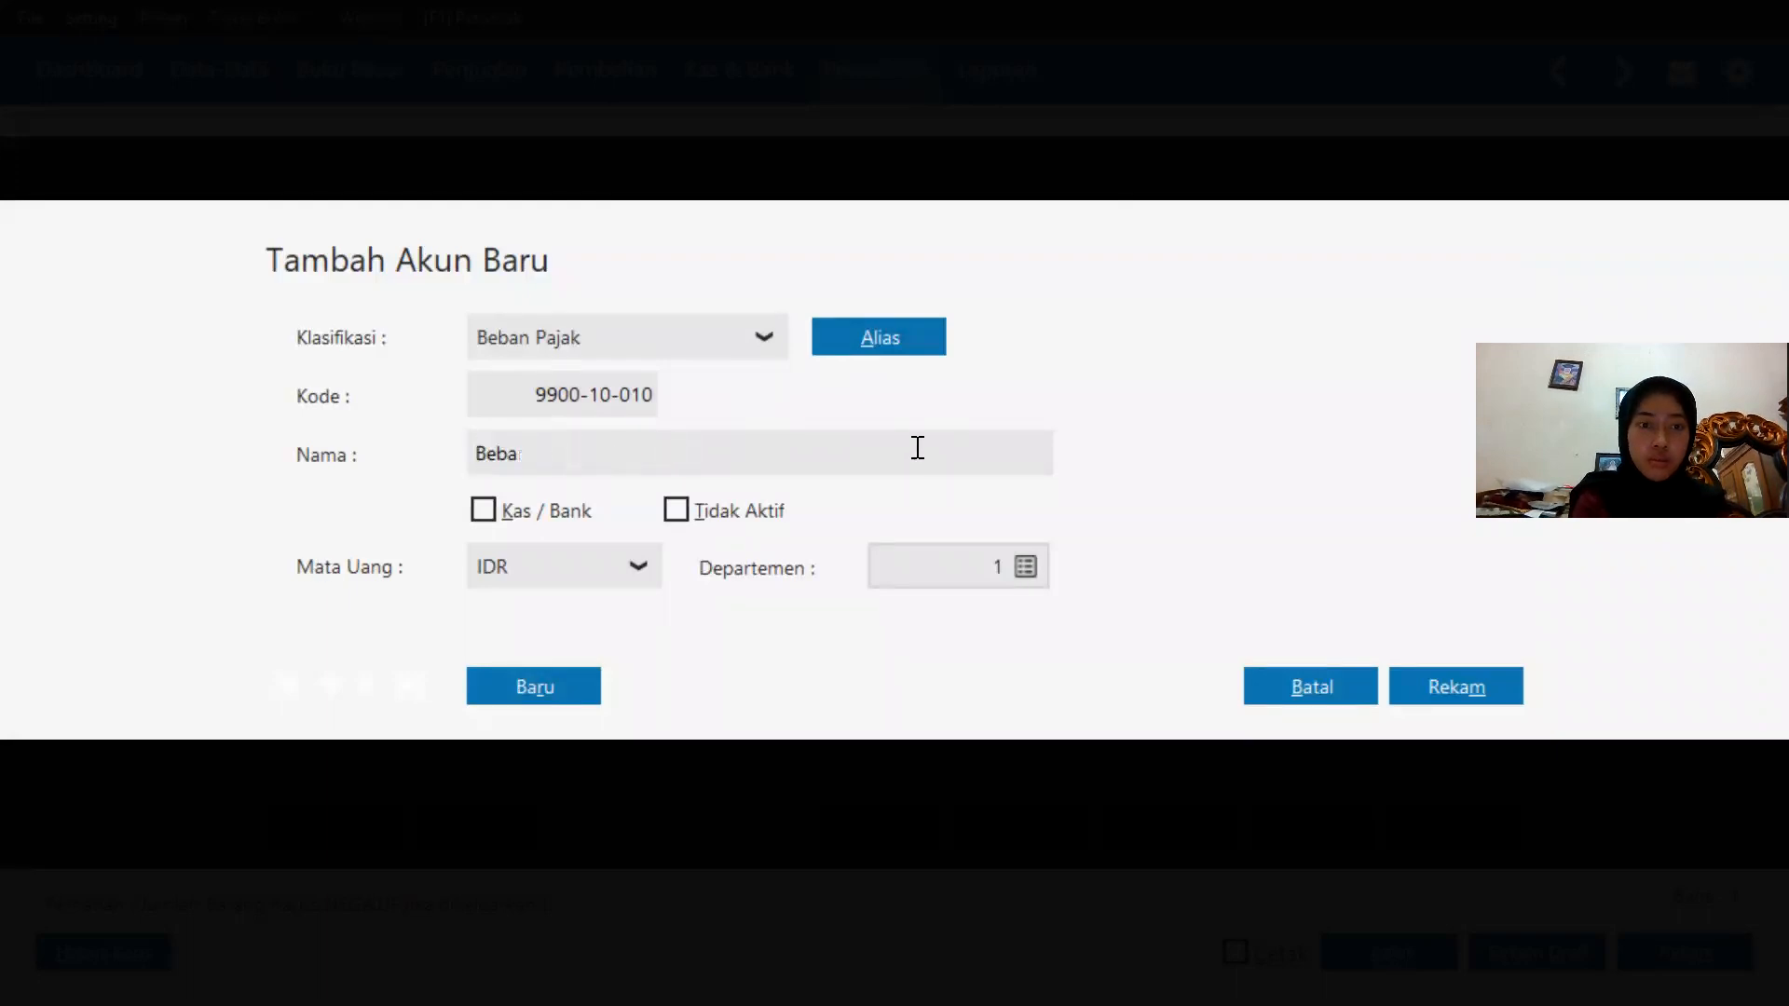
pyautogui.write('k')
pyautogui.press('capslock')
pyautogui.write('ERUS')
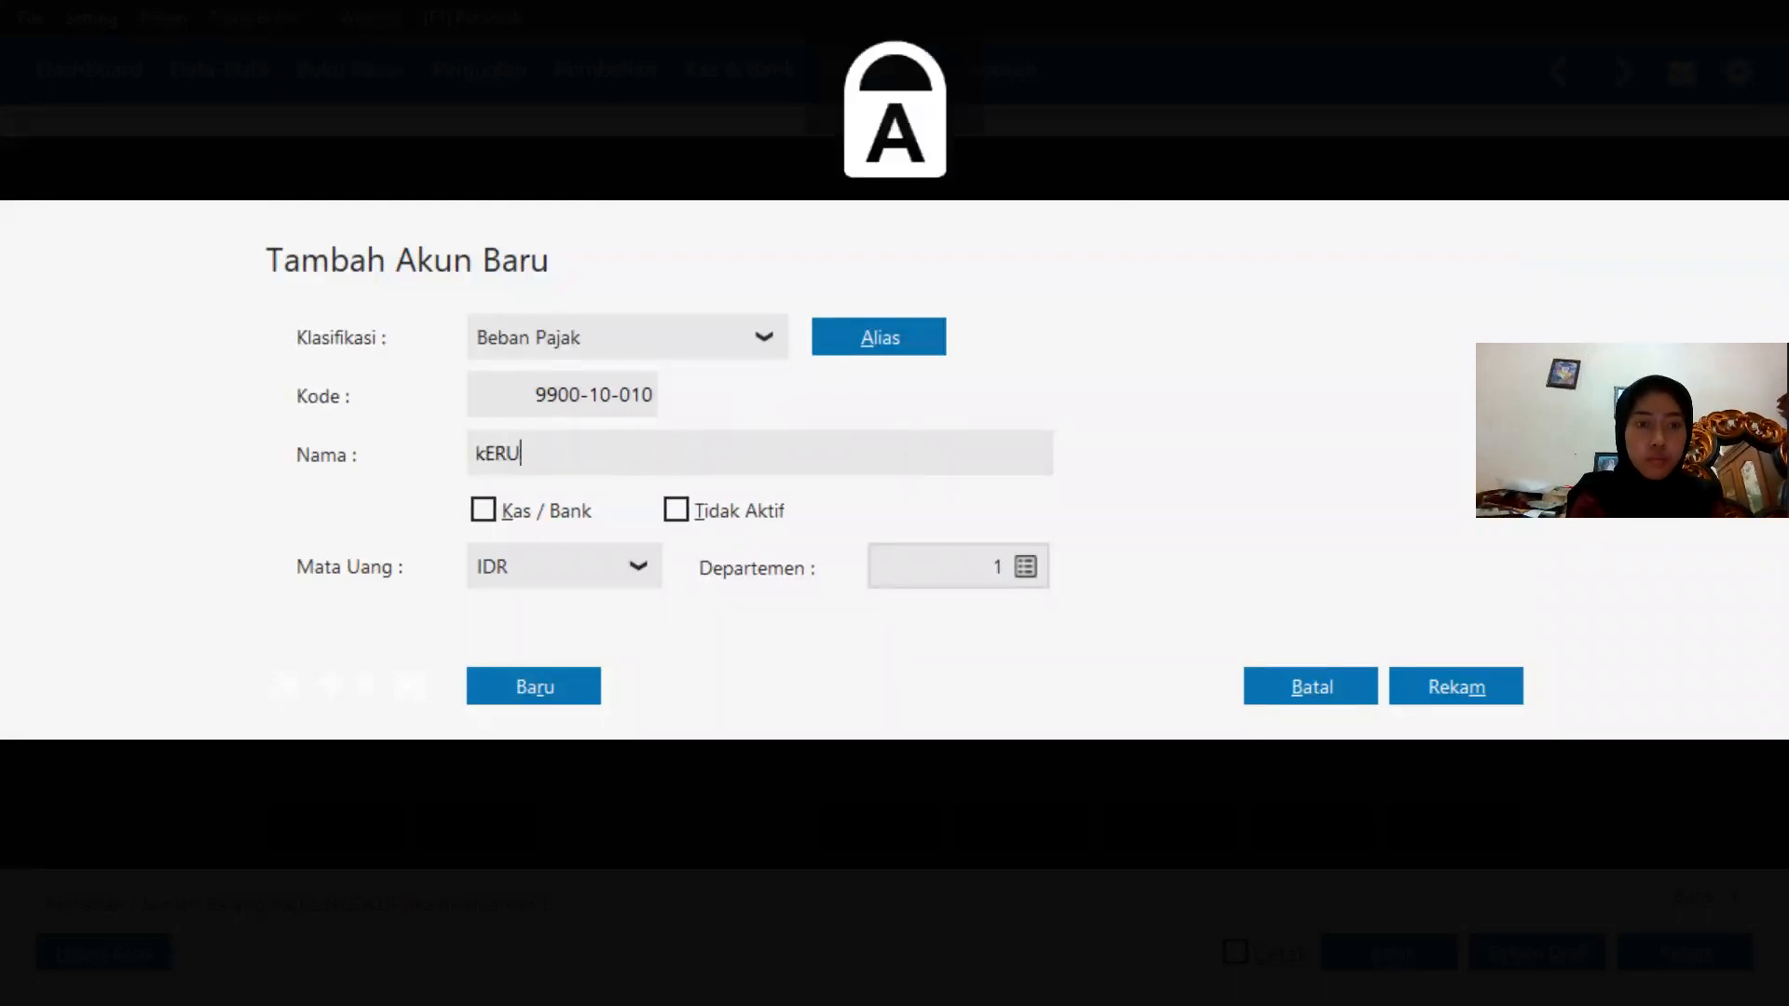
pyautogui.press('BackSpace')
pyautogui.press('BackSpace')
pyautogui.press('BackSpace')
pyautogui.press('BackSpace')
pyautogui.write('K')
pyautogui.press('capslock')
pyautogui.write('erusaka')
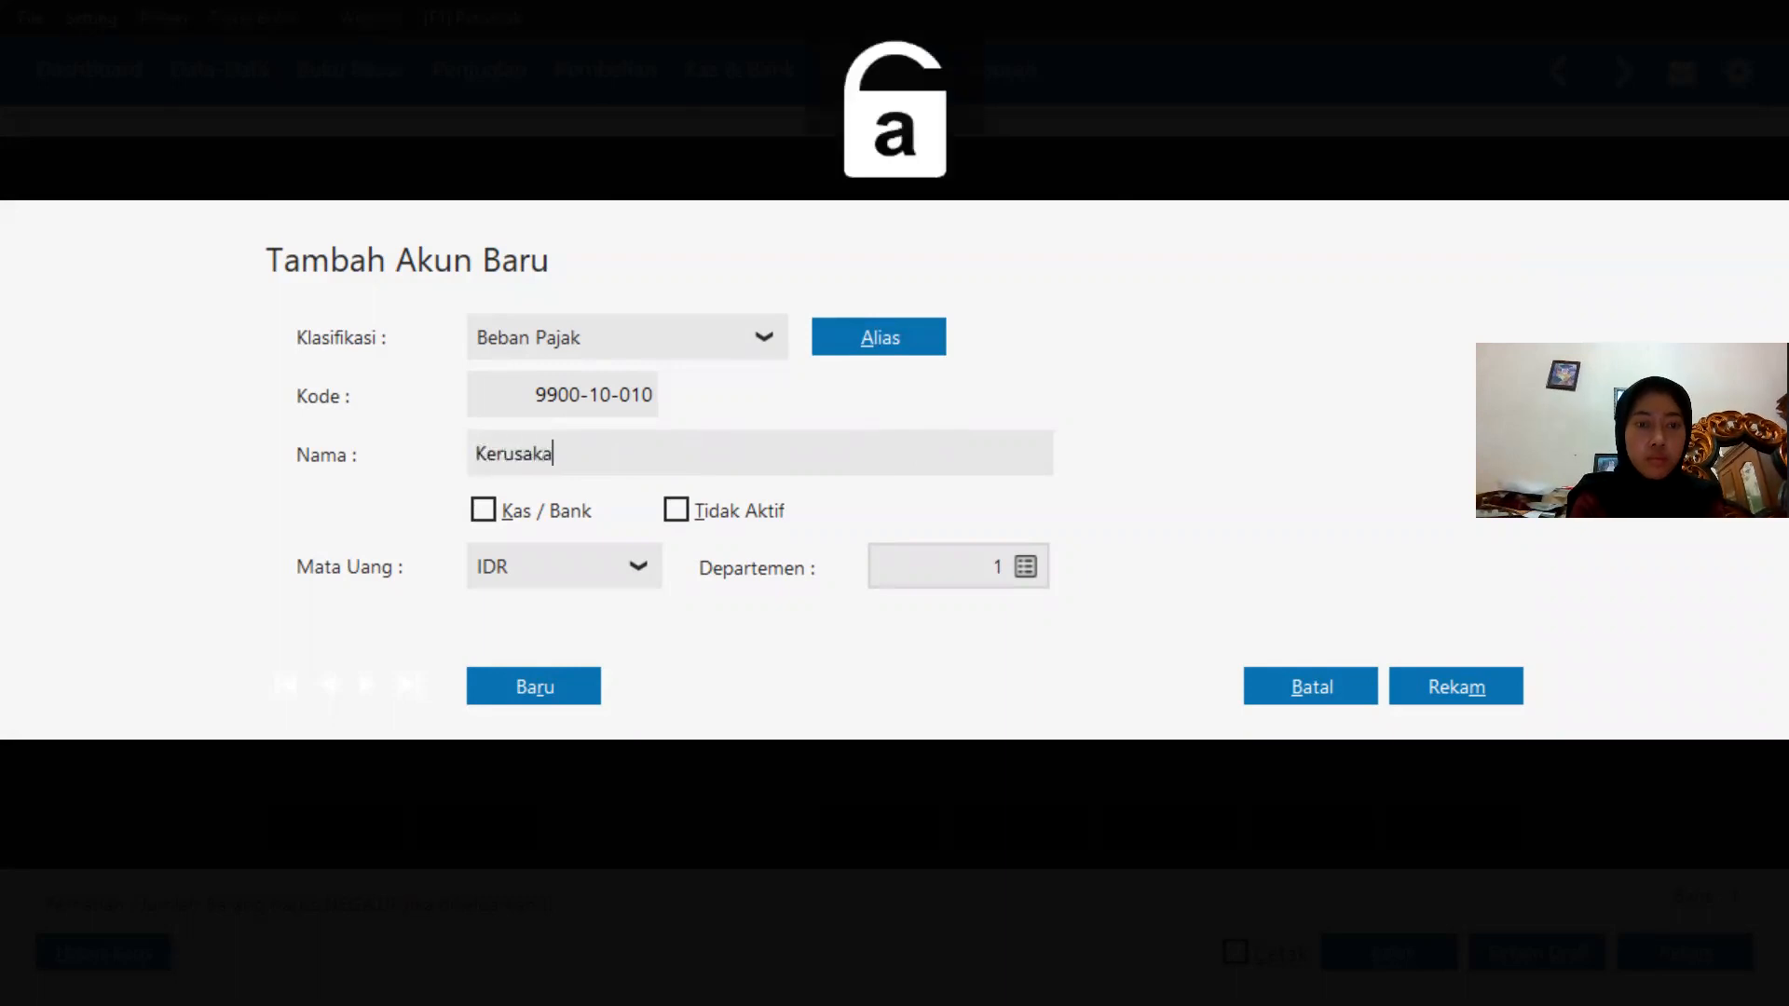
pyautogui.write('n')
pyautogui.press('capslock')
pyautogui.write('K')
pyautogui.press('capslock')
pyautogui.write('egaga')
pyautogui.press('BackSpace')
pyautogui.press('BackSpace')
pyautogui.press('BackSpace')
pyautogui.press('BackSpace')
pyautogui.press('BackSpace')
pyautogui.press('BackSpace')
pyautogui.write('&b')
pyautogui.press('BackSpace')
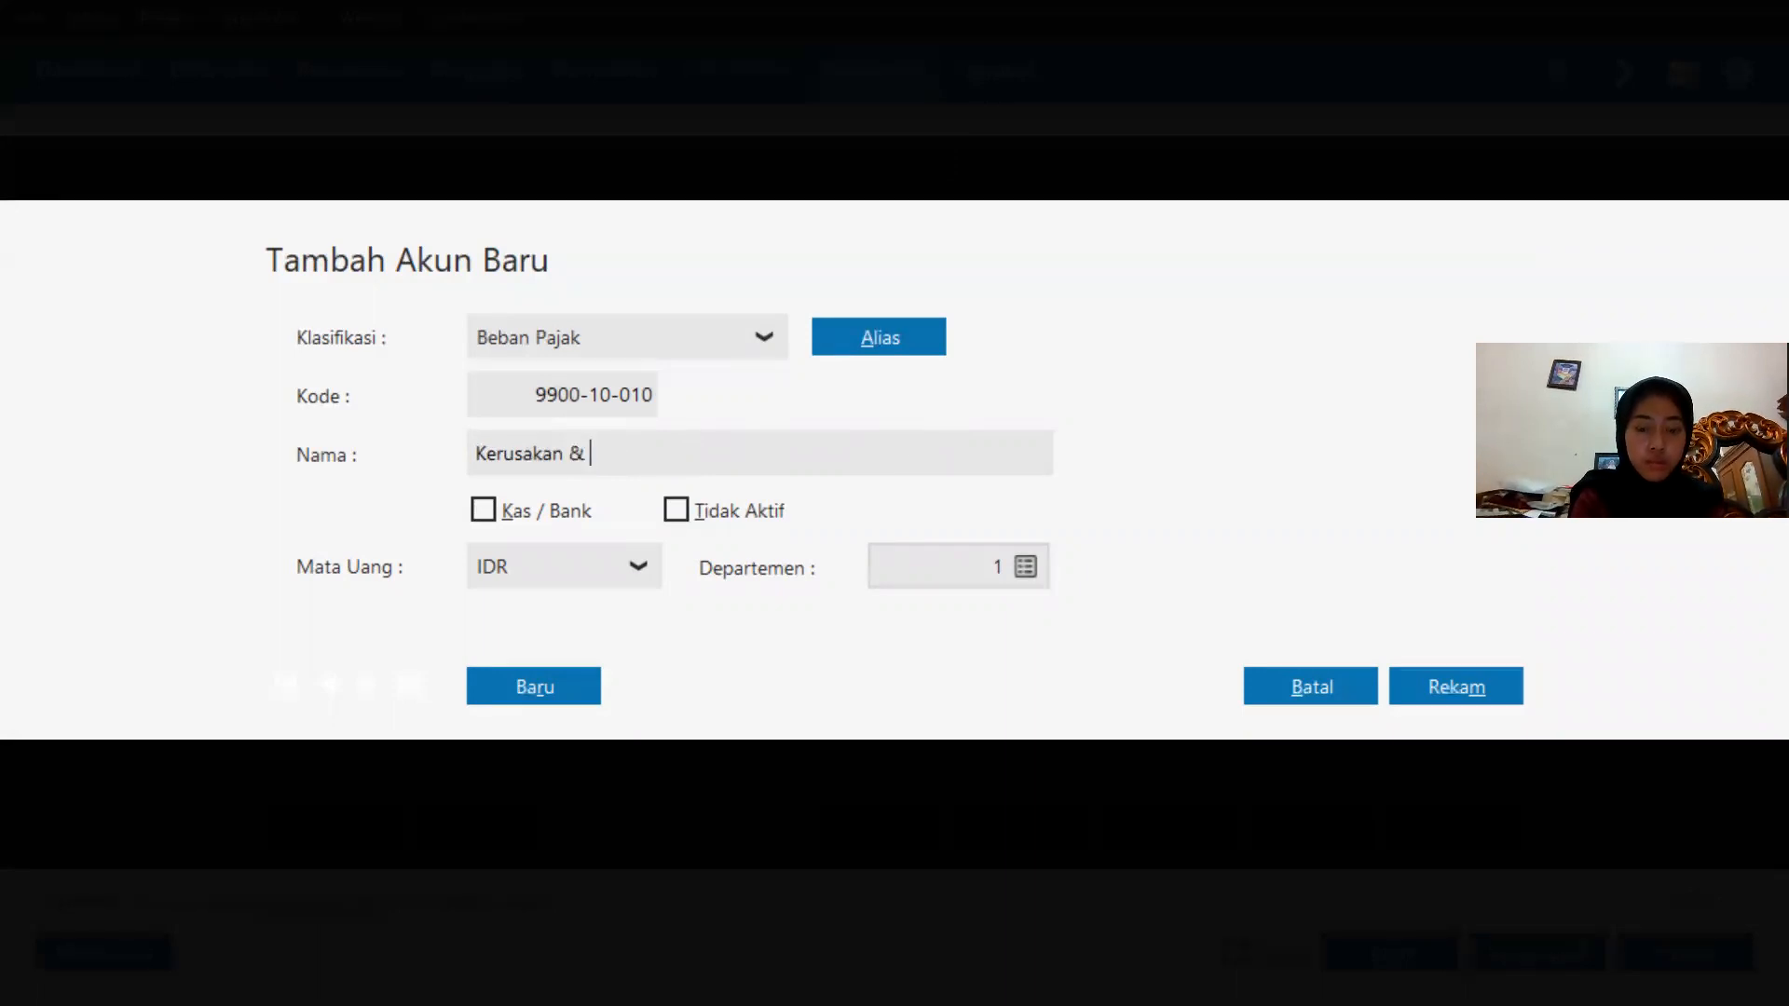
pyautogui.write('Kegagalan')
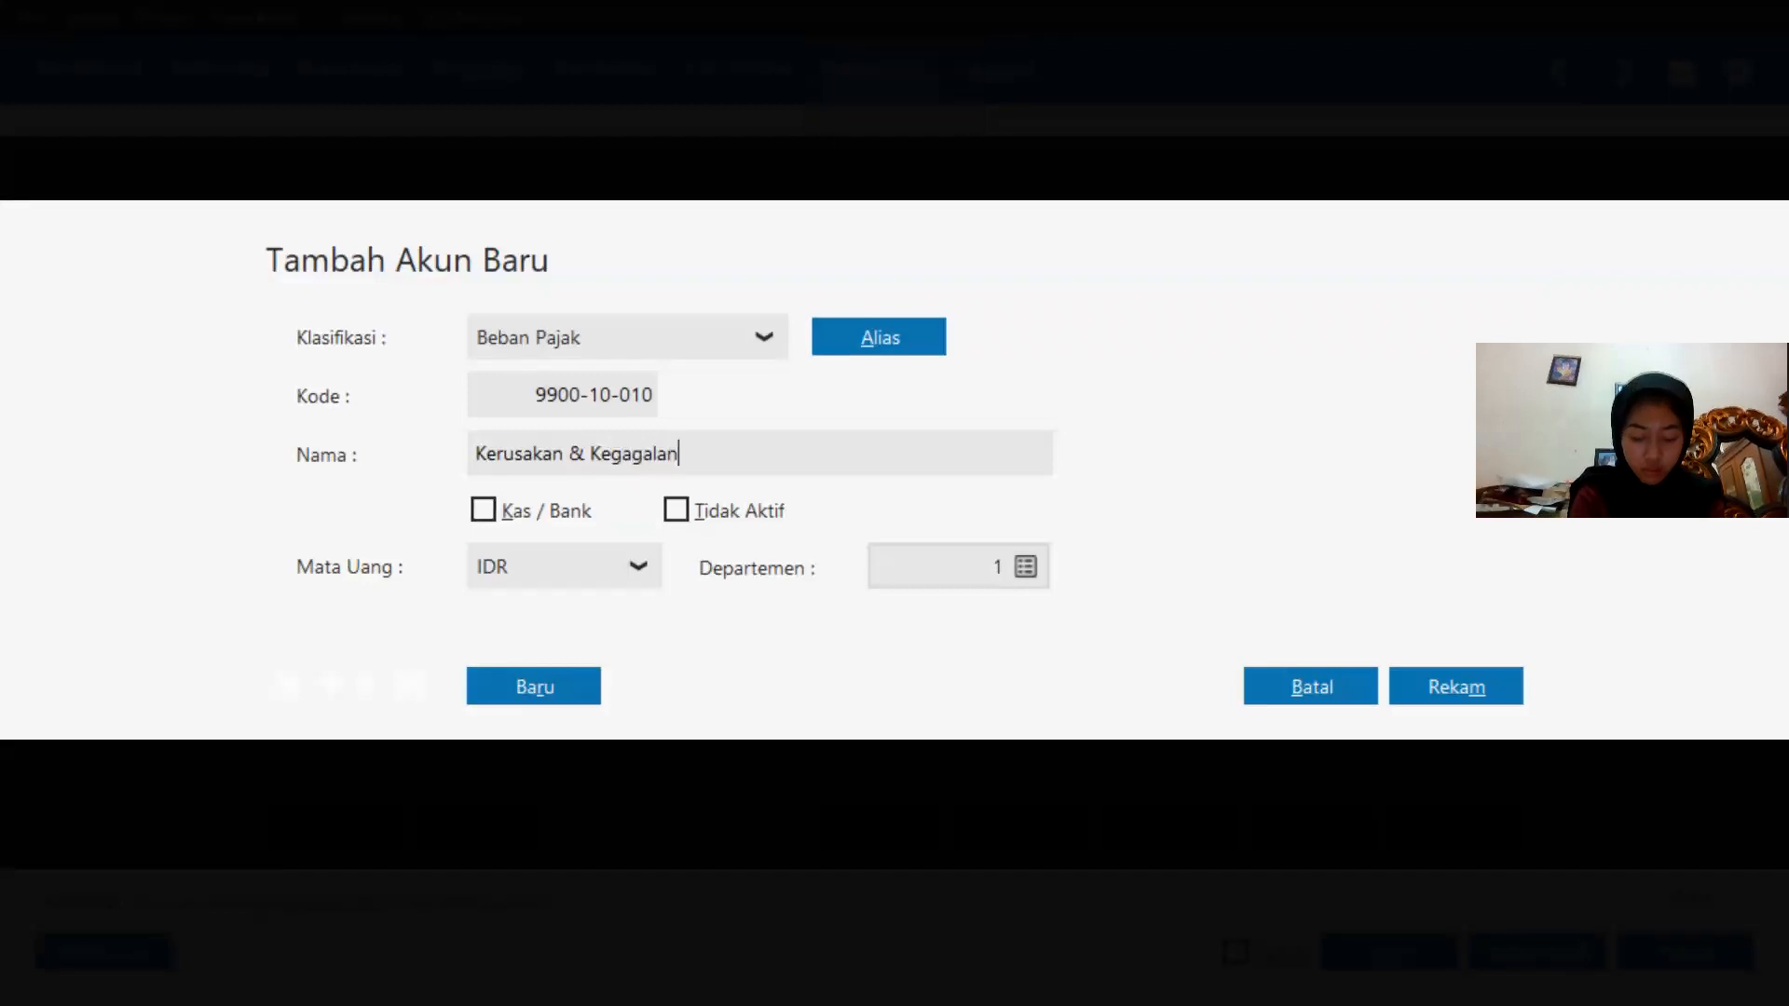
pyautogui.write(' Material')
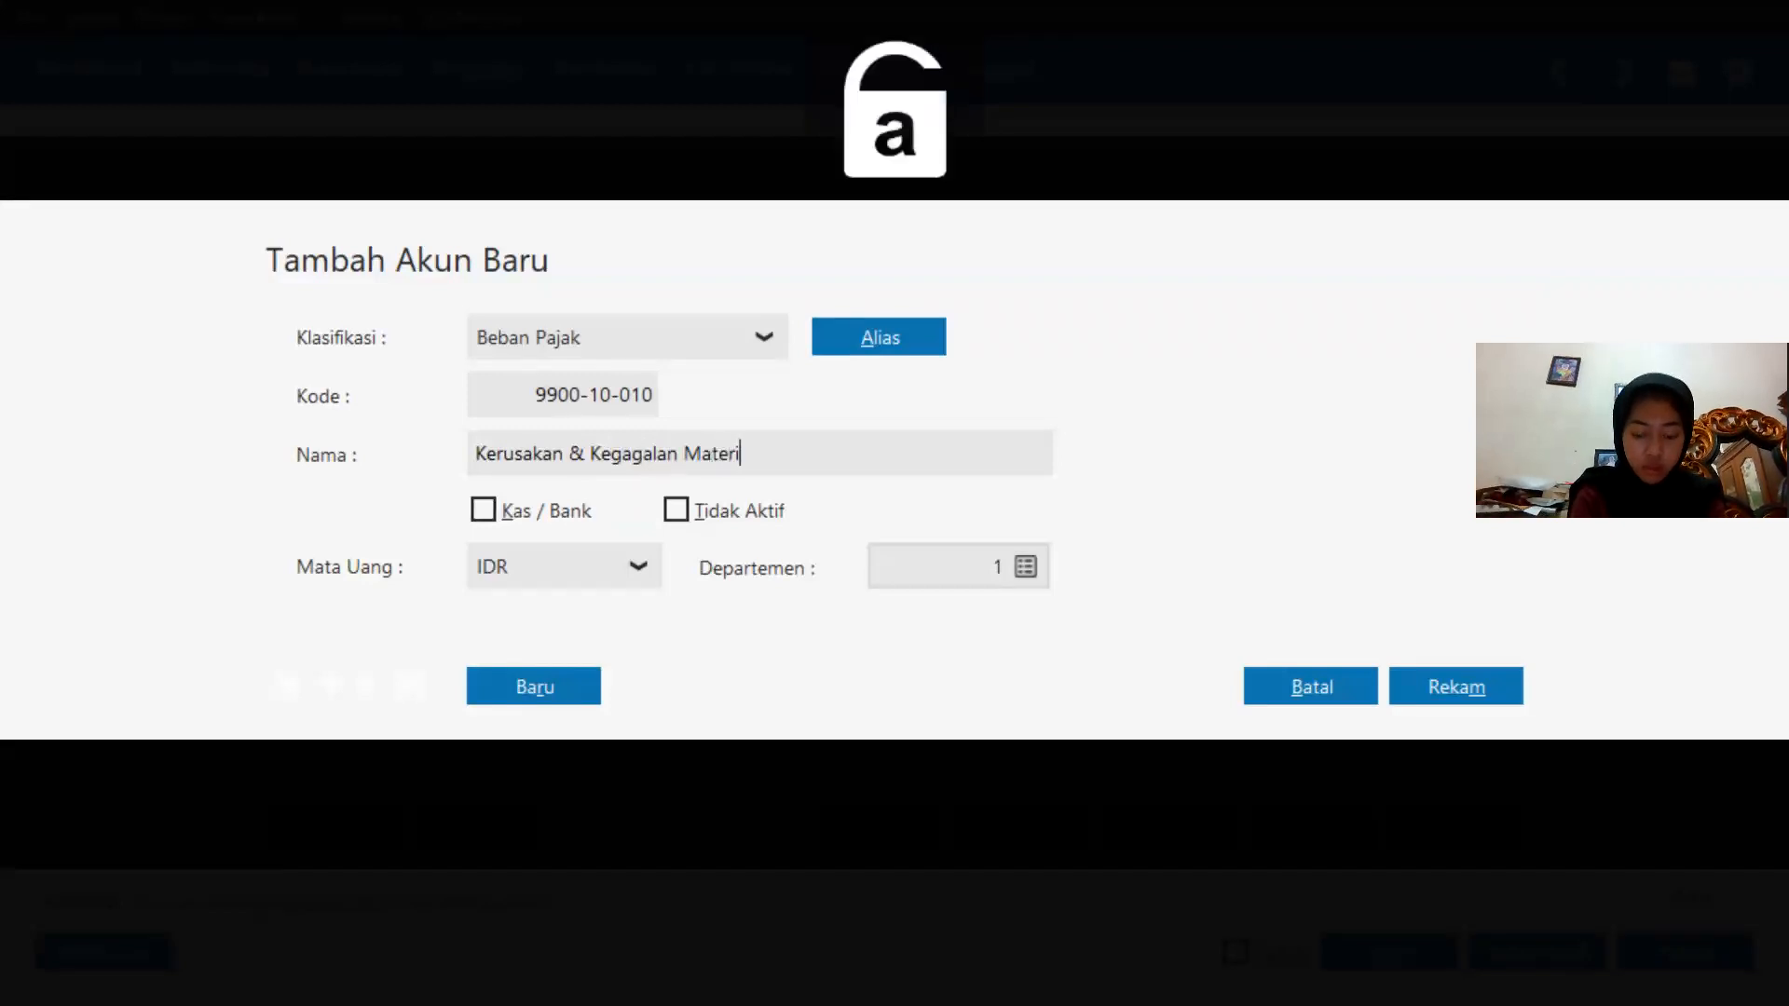
# Save the renamed account and assign it as the account for the Casing Samsung adjustment line.
pyautogui.click(1480, 683)
pyautogui.click(1468, 825)
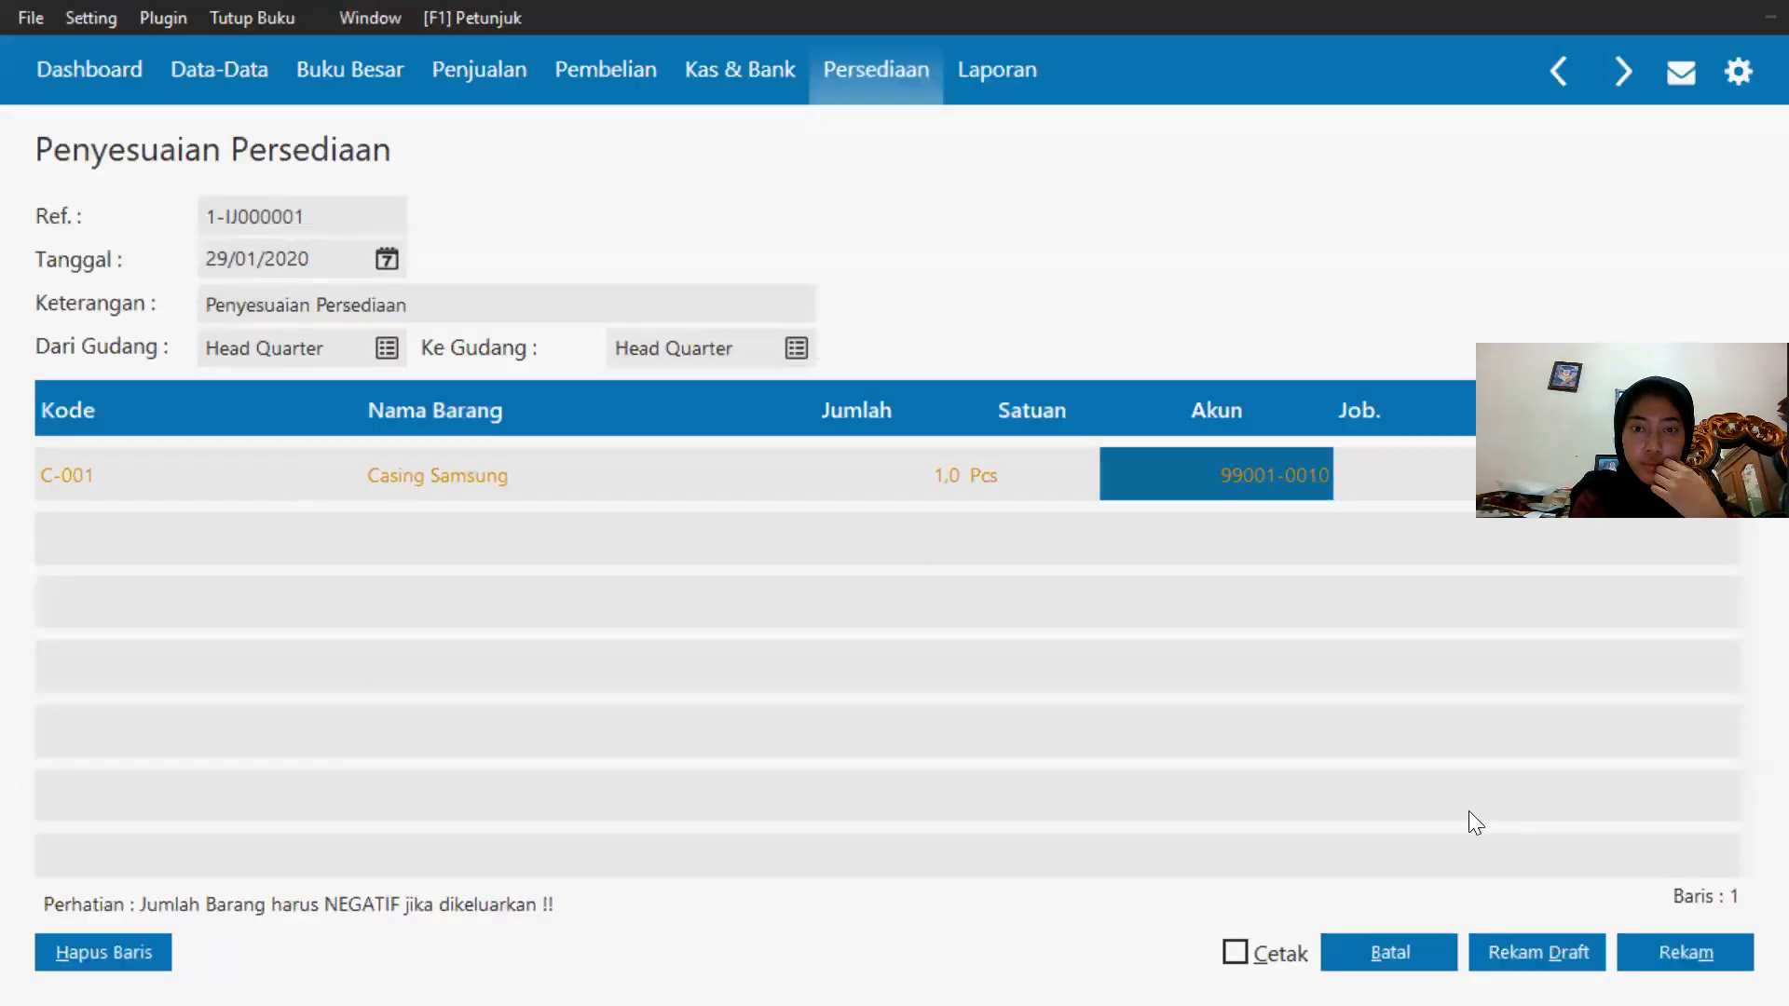
# Record the inventory adjustment and close the new blank adjustment form.
pyautogui.moveTo(1770, 346); pyautogui.dragTo(1577, 112)
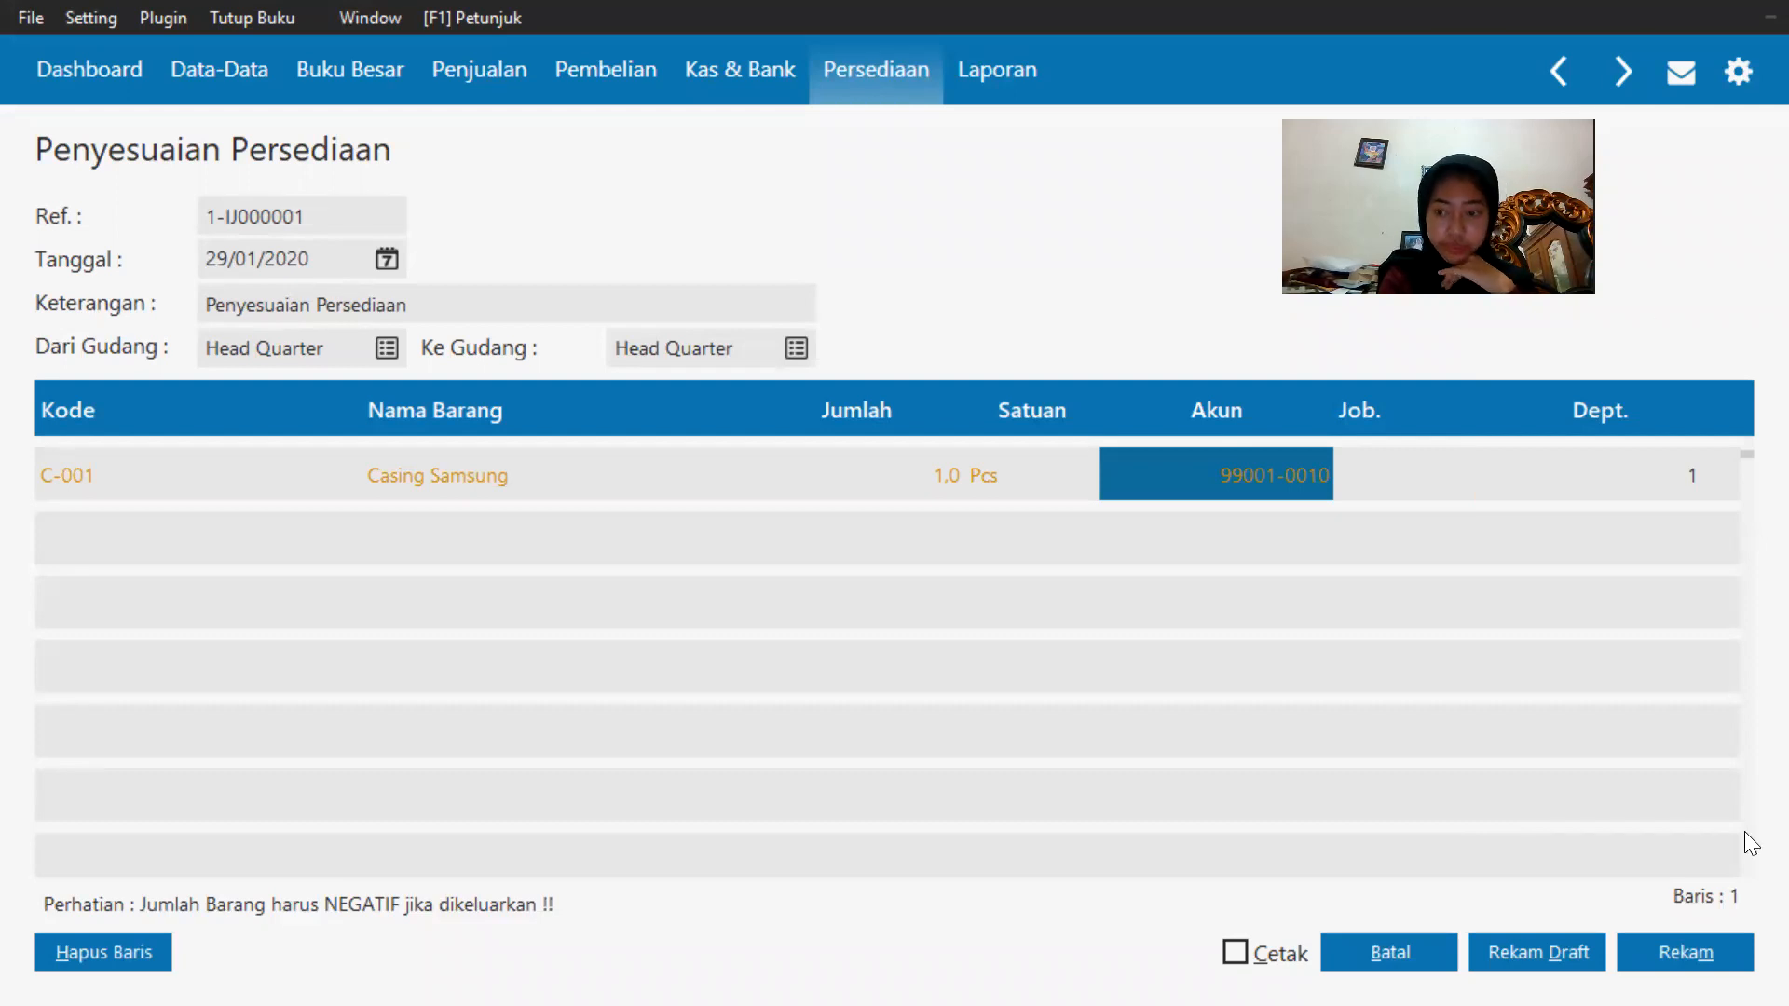
pyautogui.click(1722, 960)
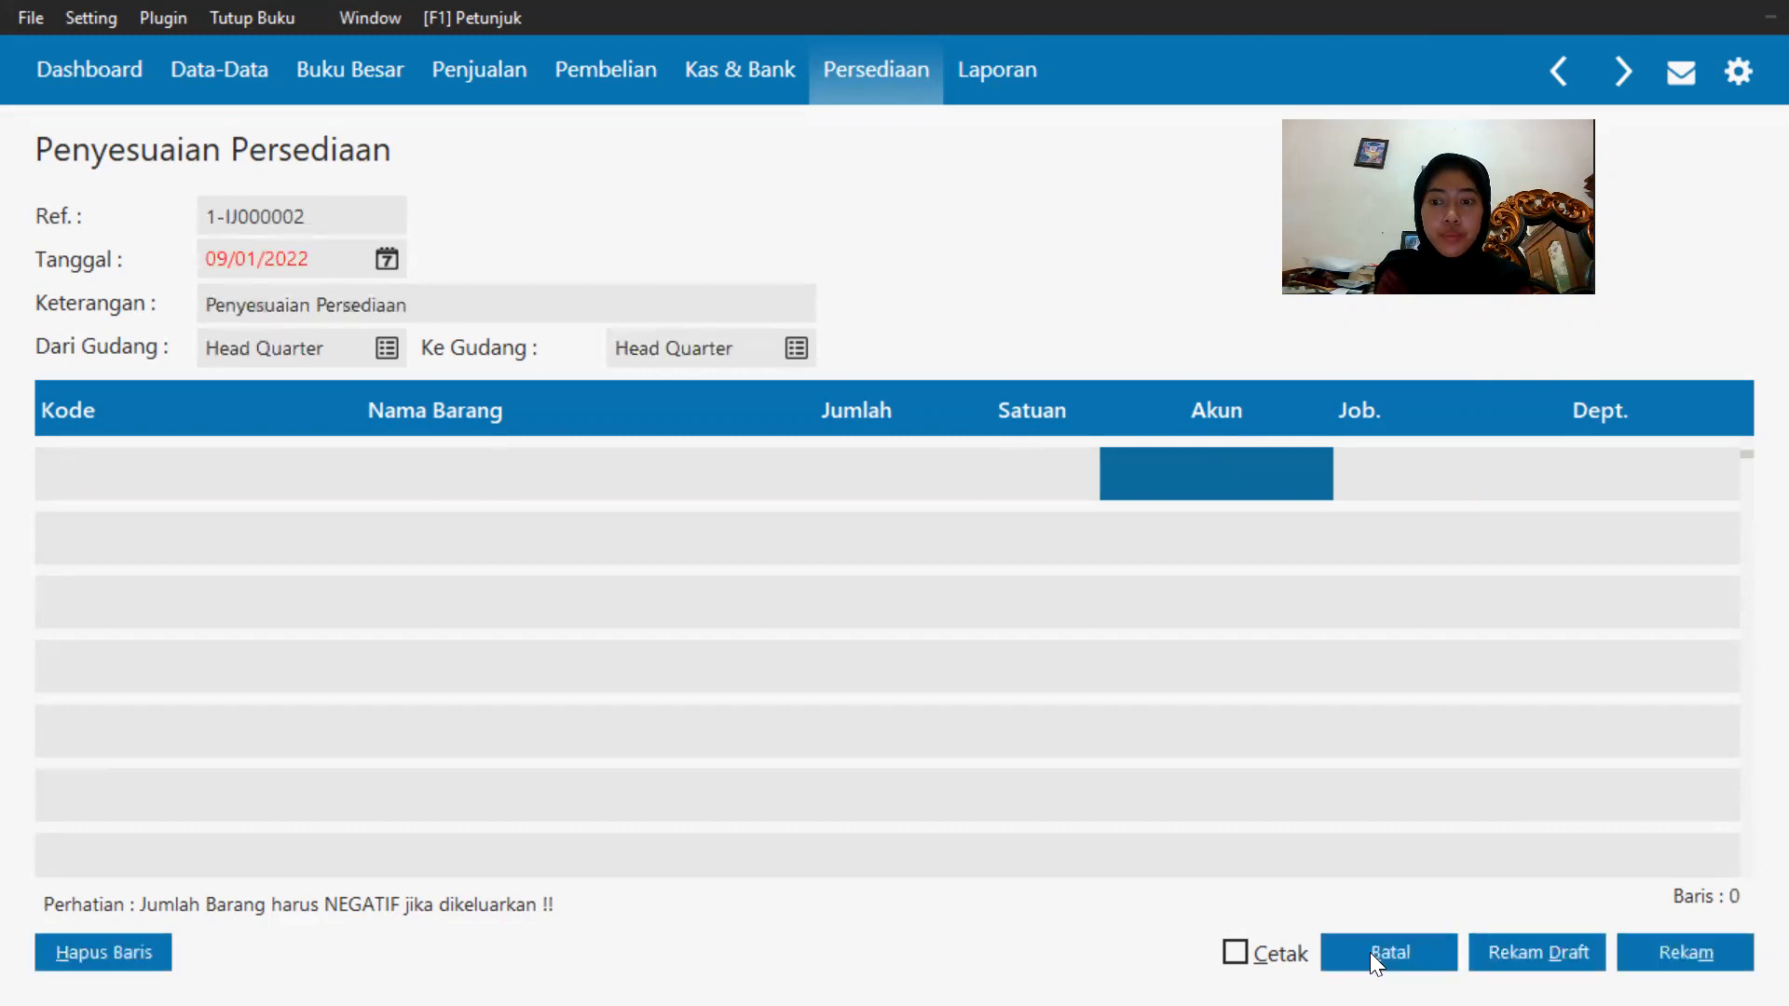
pyautogui.click(1373, 957)
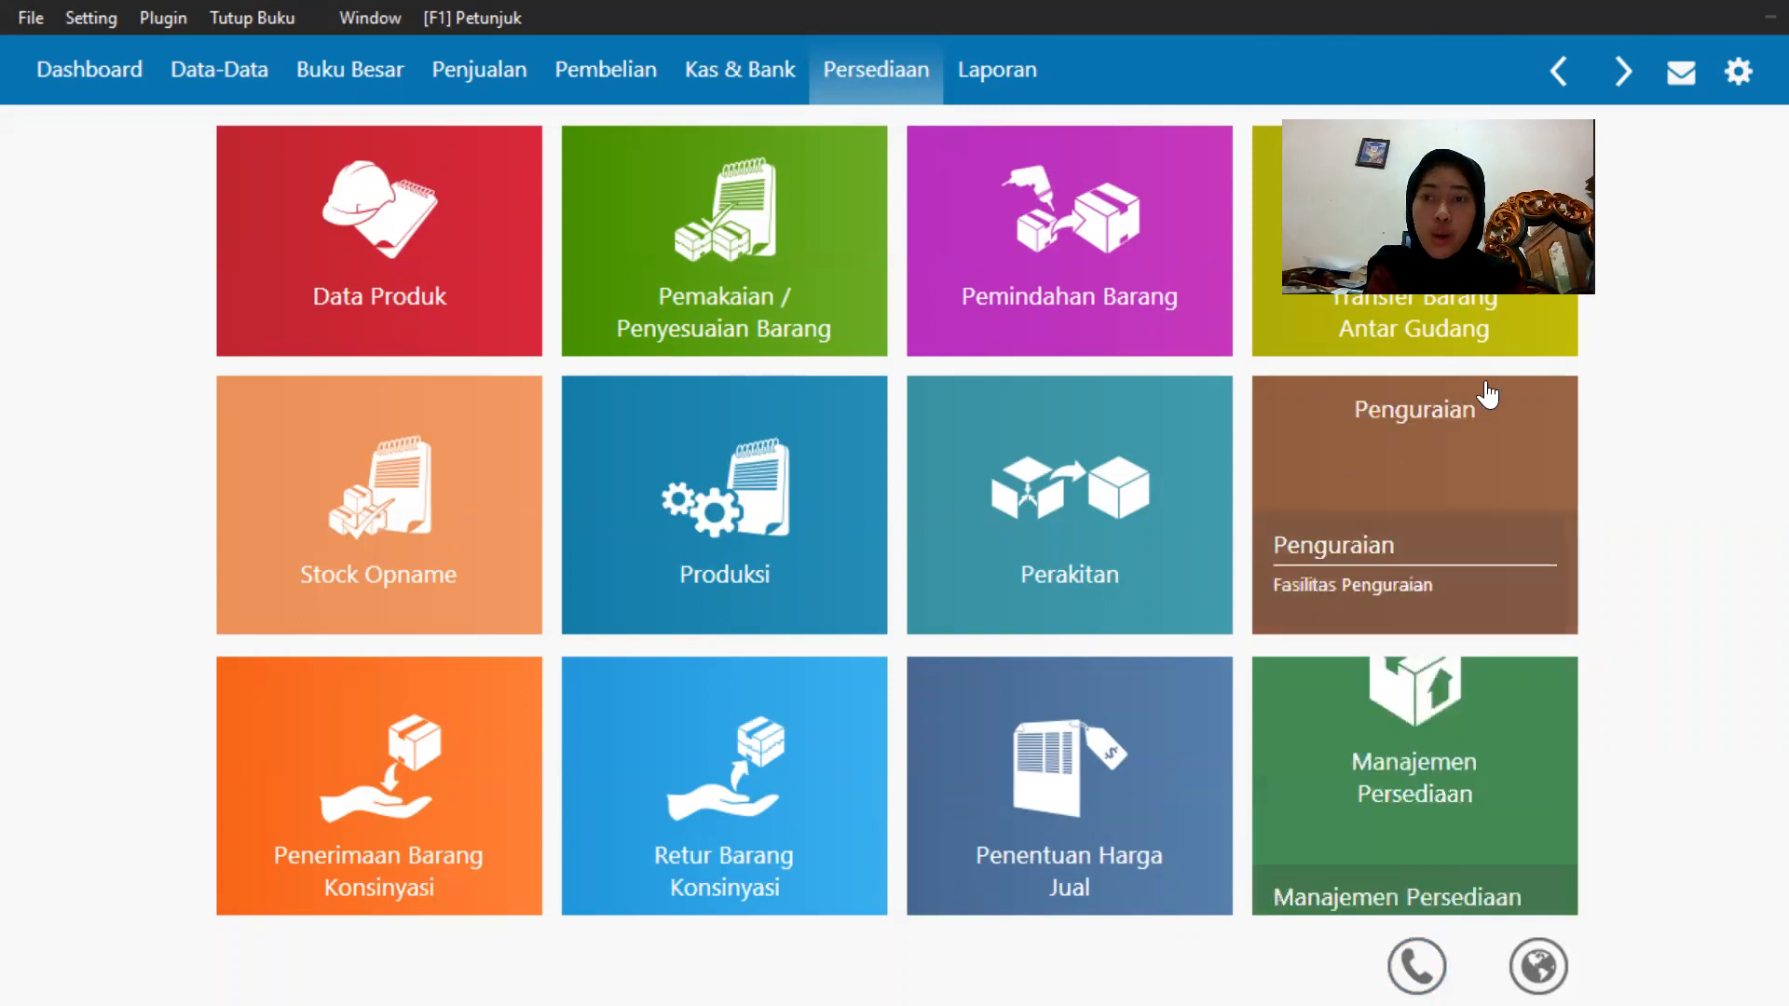
pyautogui.moveTo(1481, 330)
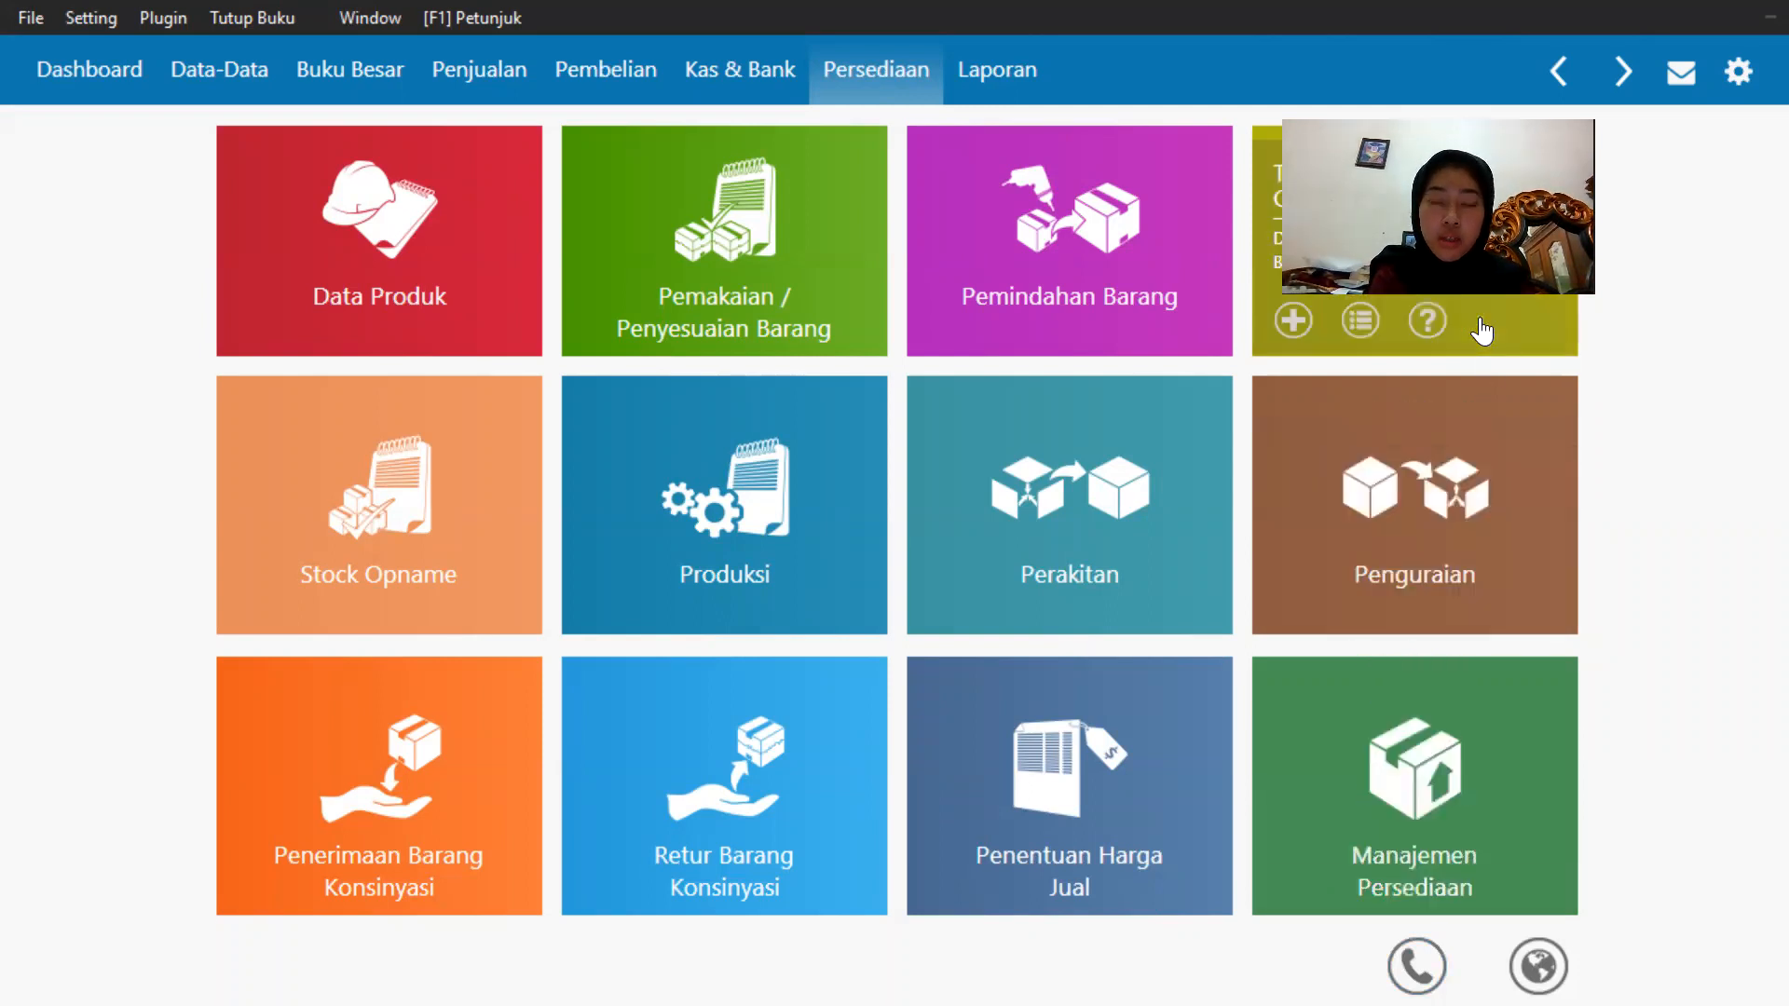